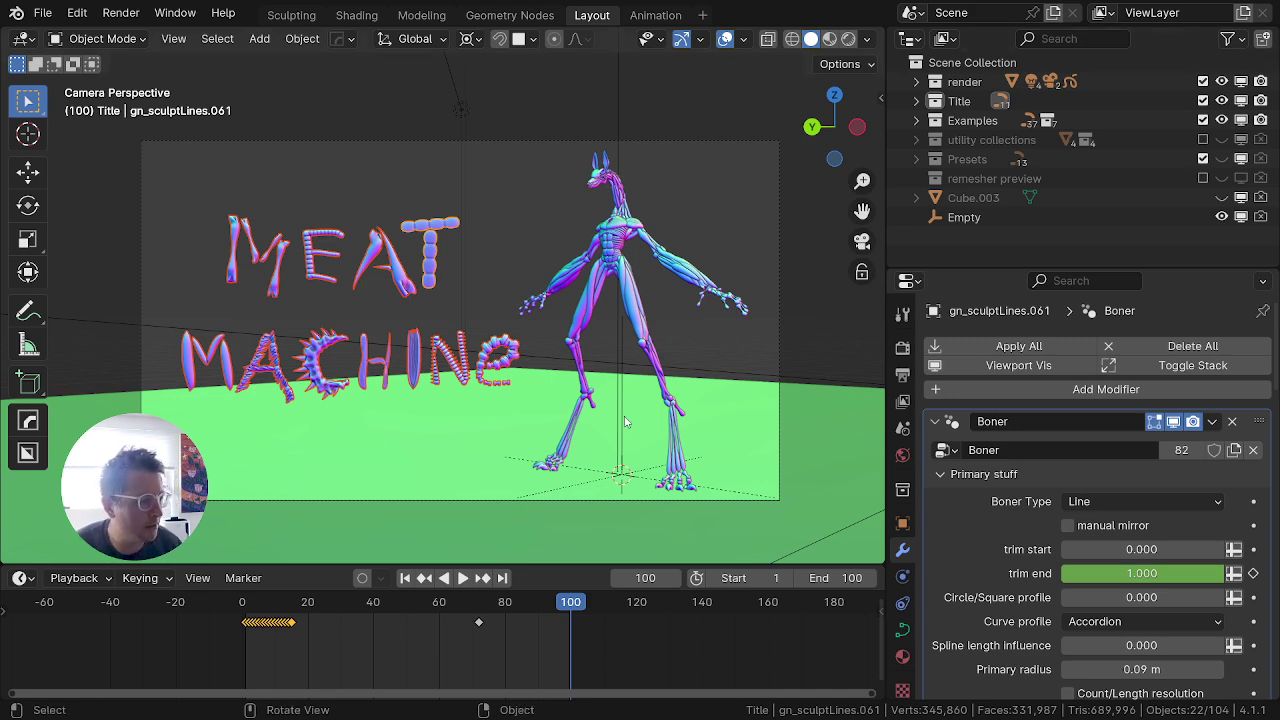
Step: Switch the viewport shading of the camera view to Material Preview
{"action": "middle_click_drag", "start_coordinate": [625, 362], "coordinate": [582, 373], "text": "shift"}
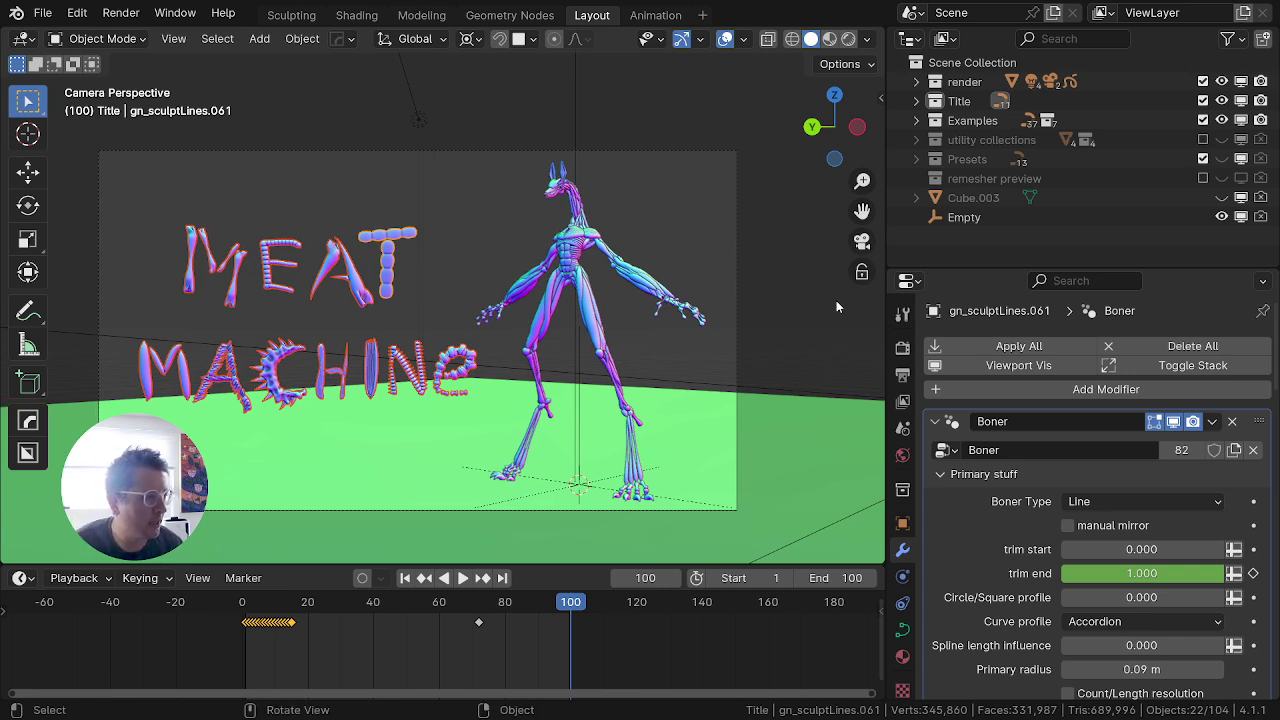
{"action": "key", "text": "z"}
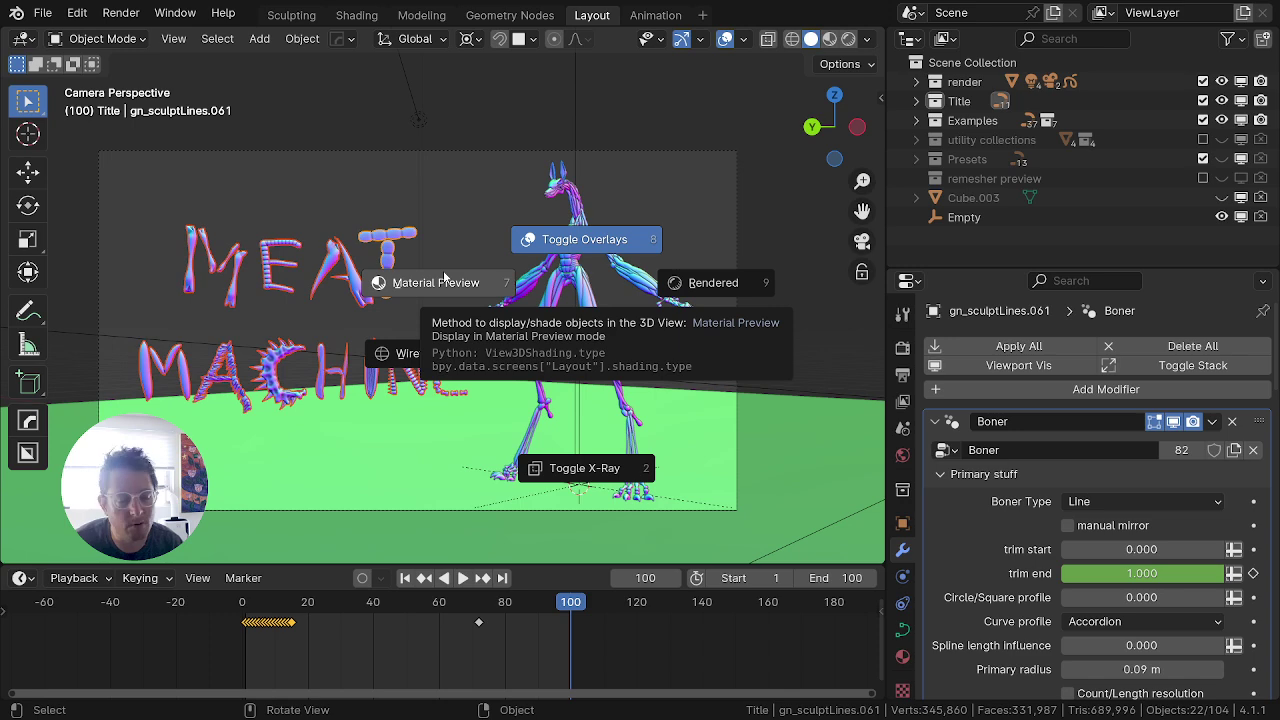
{"action": "left_click", "coordinate": [445, 282]}
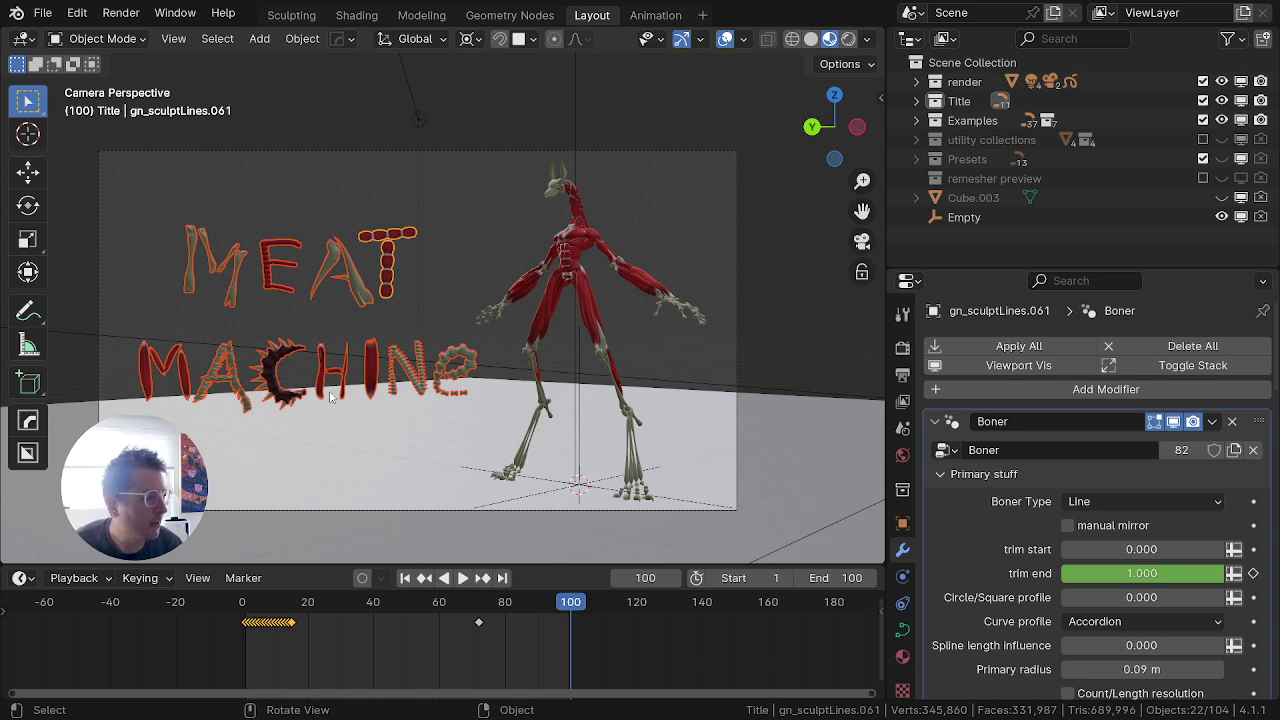
Step: View the scene in Rendered shading, then return the viewport to Material Preview
{"action": "key", "text": "z"}
{"action": "left_click", "coordinate": [465, 252]}
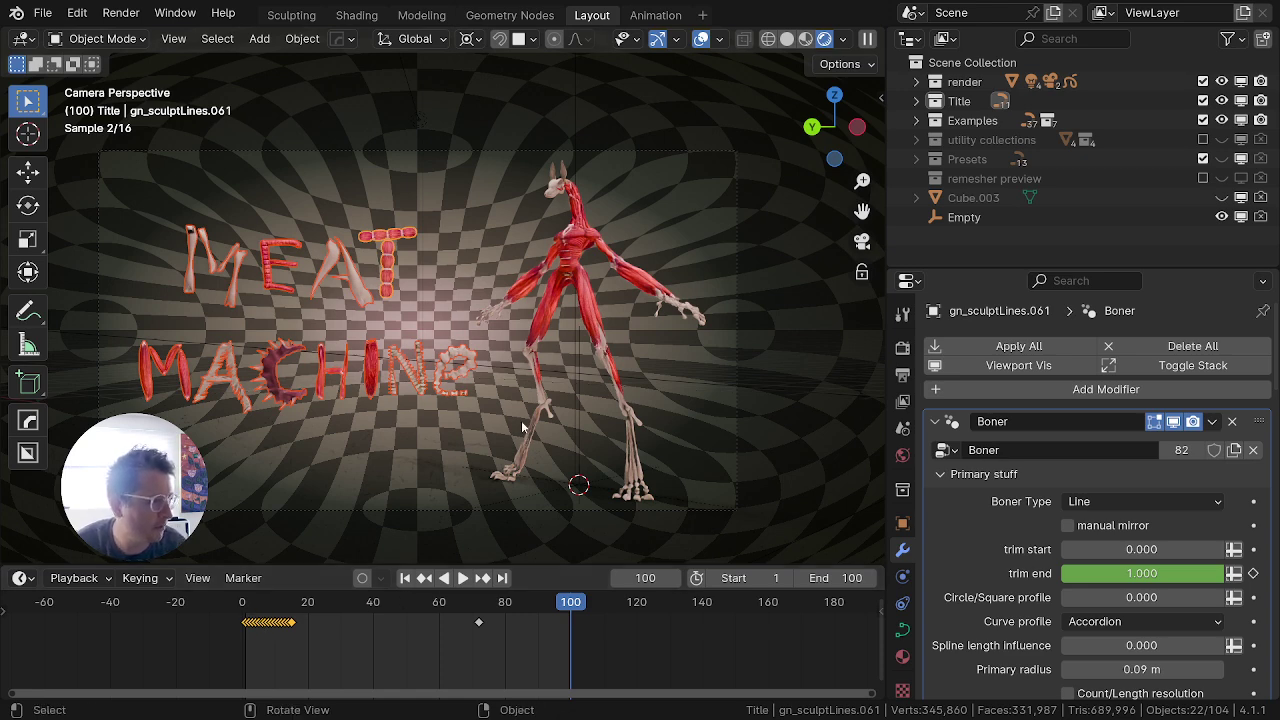
{"action": "key", "text": "z"}
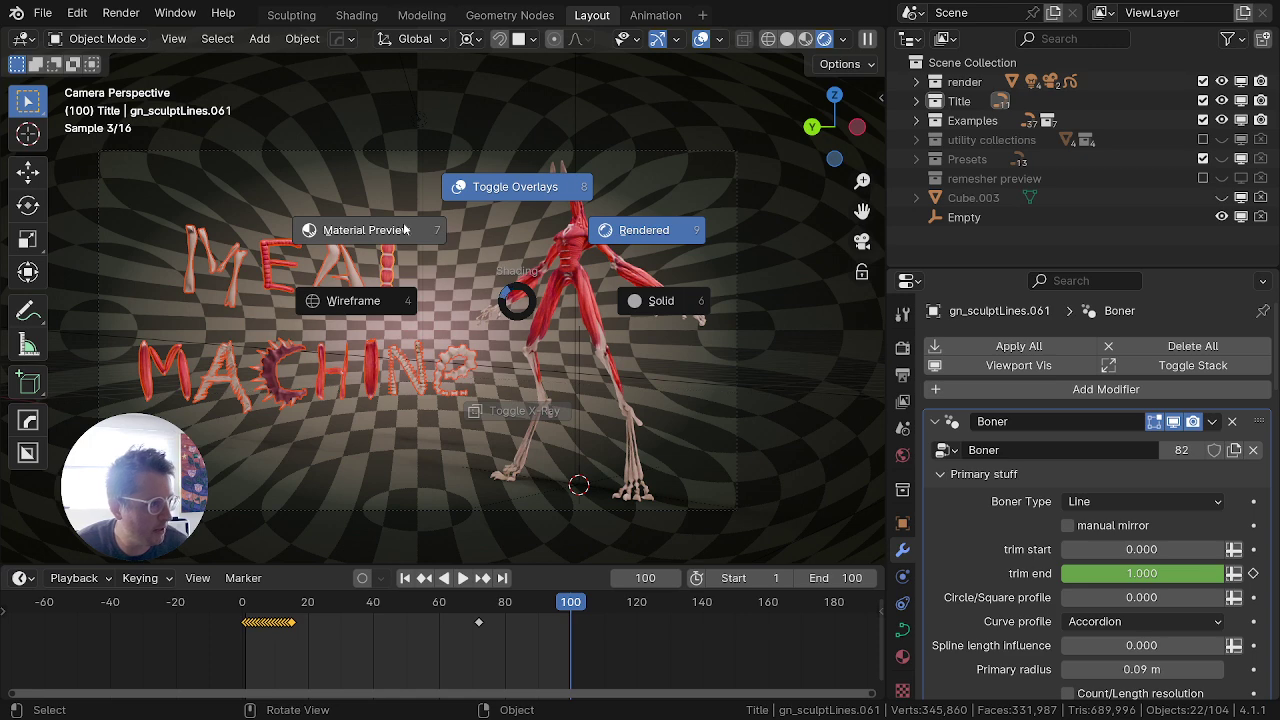
{"action": "left_click", "coordinate": [392, 255]}
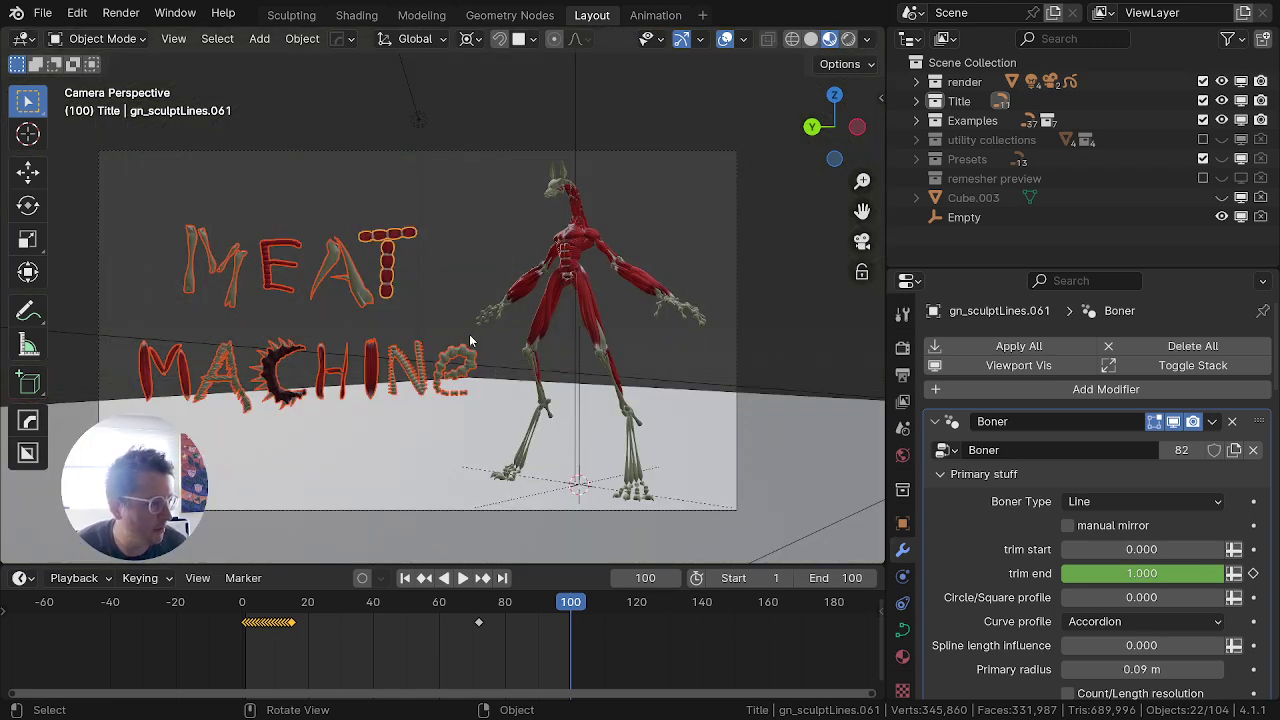
Step: Play the animation, view it in Wireframe shading, then stop playback and return to Material Preview
{"action": "key", "text": "space"}
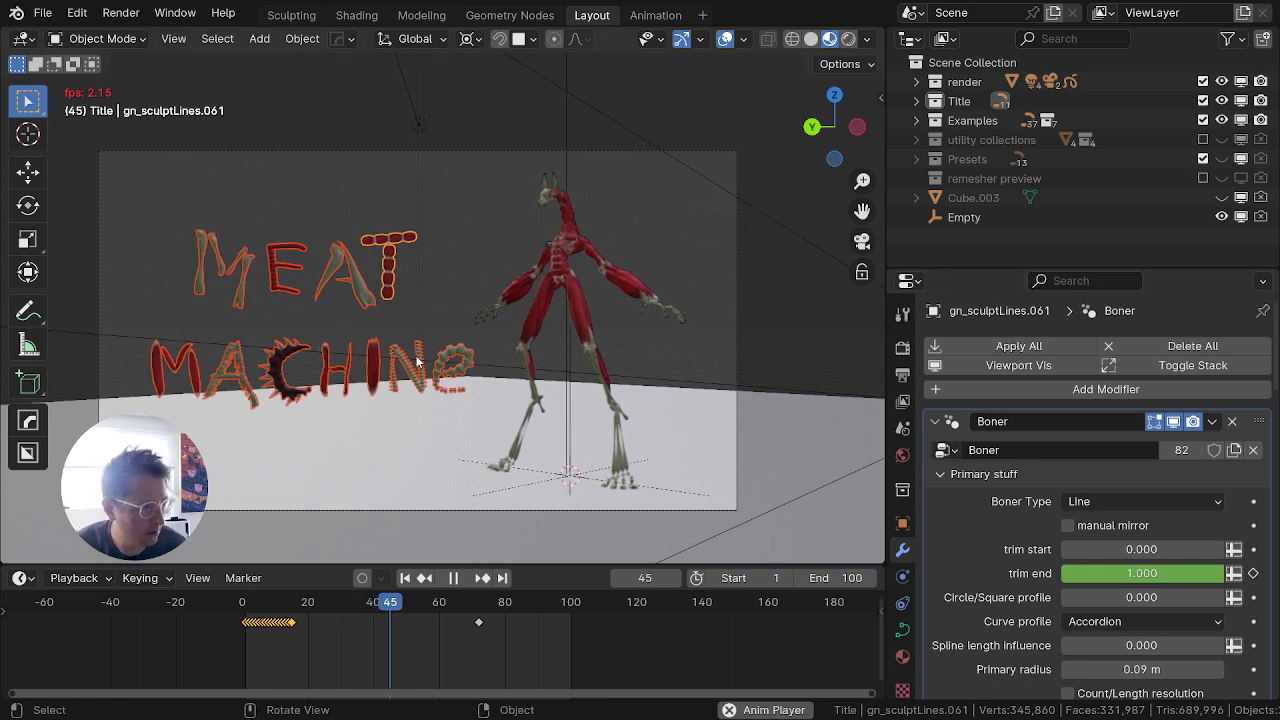
{"action": "key", "text": "z"}
{"action": "left_click", "coordinate": [441, 420]}
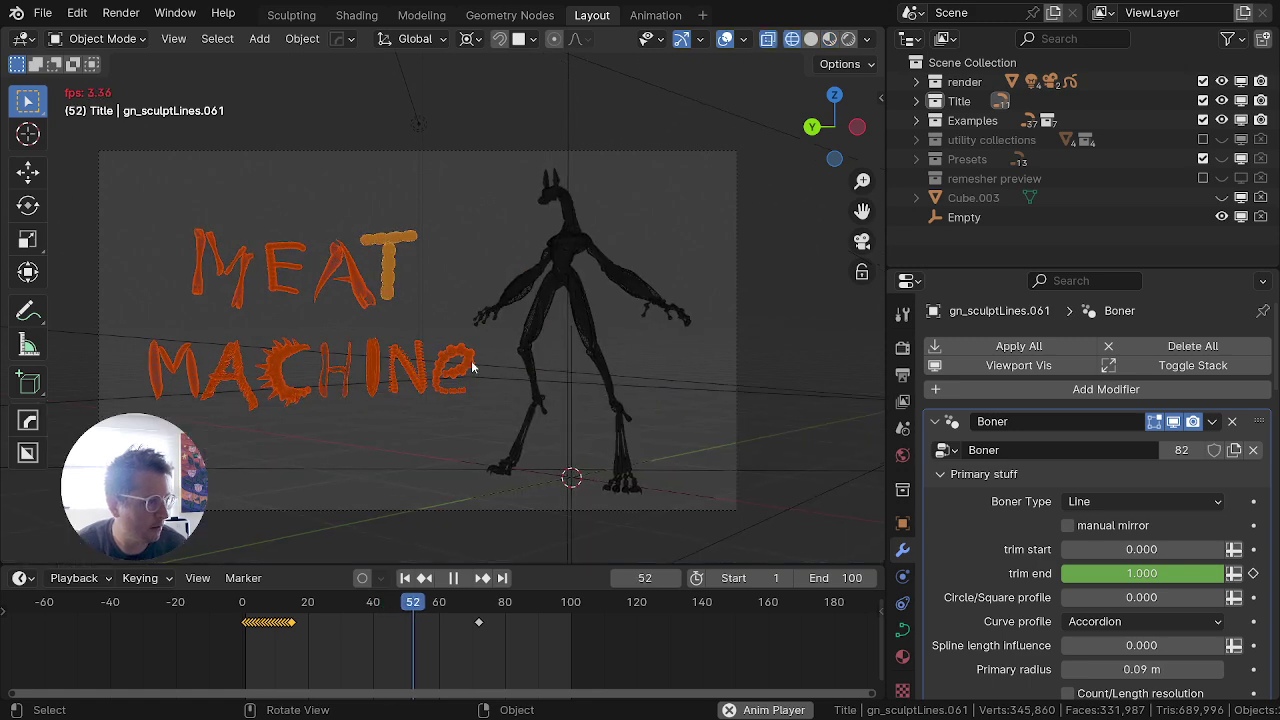
{"action": "key", "text": "space"}
{"action": "key", "text": "z"}
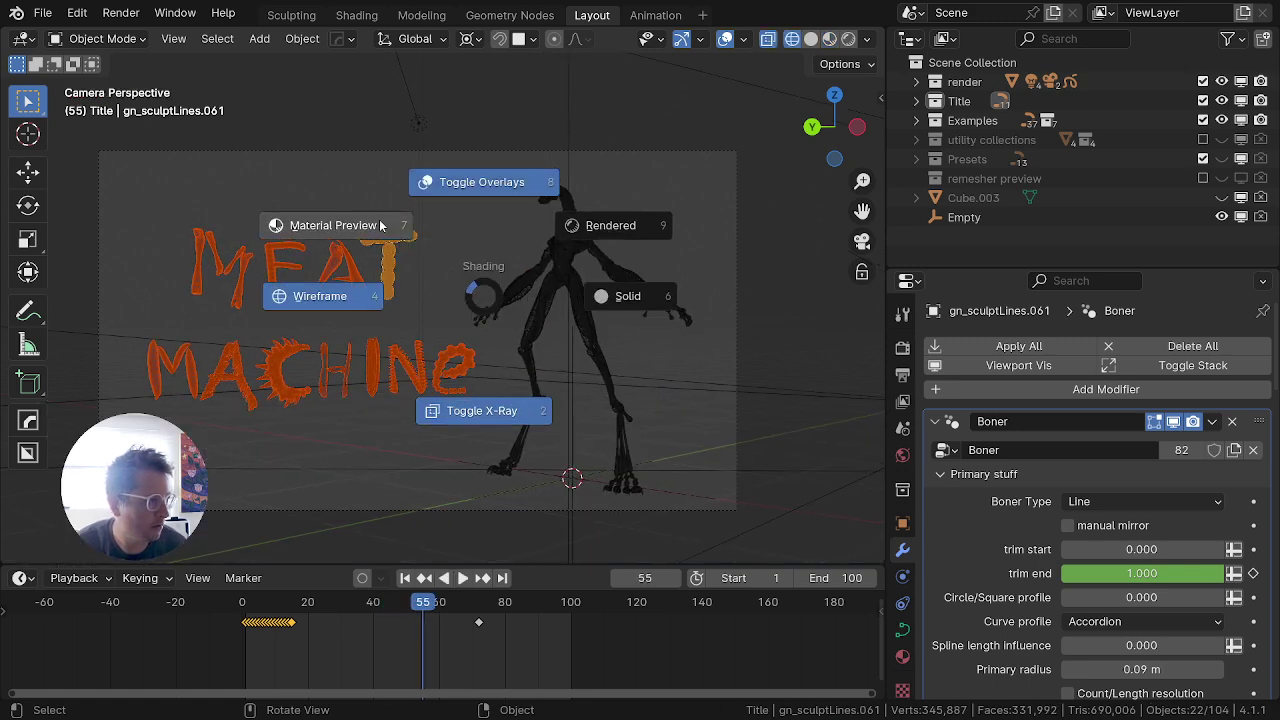
{"action": "left_click", "coordinate": [343, 230]}
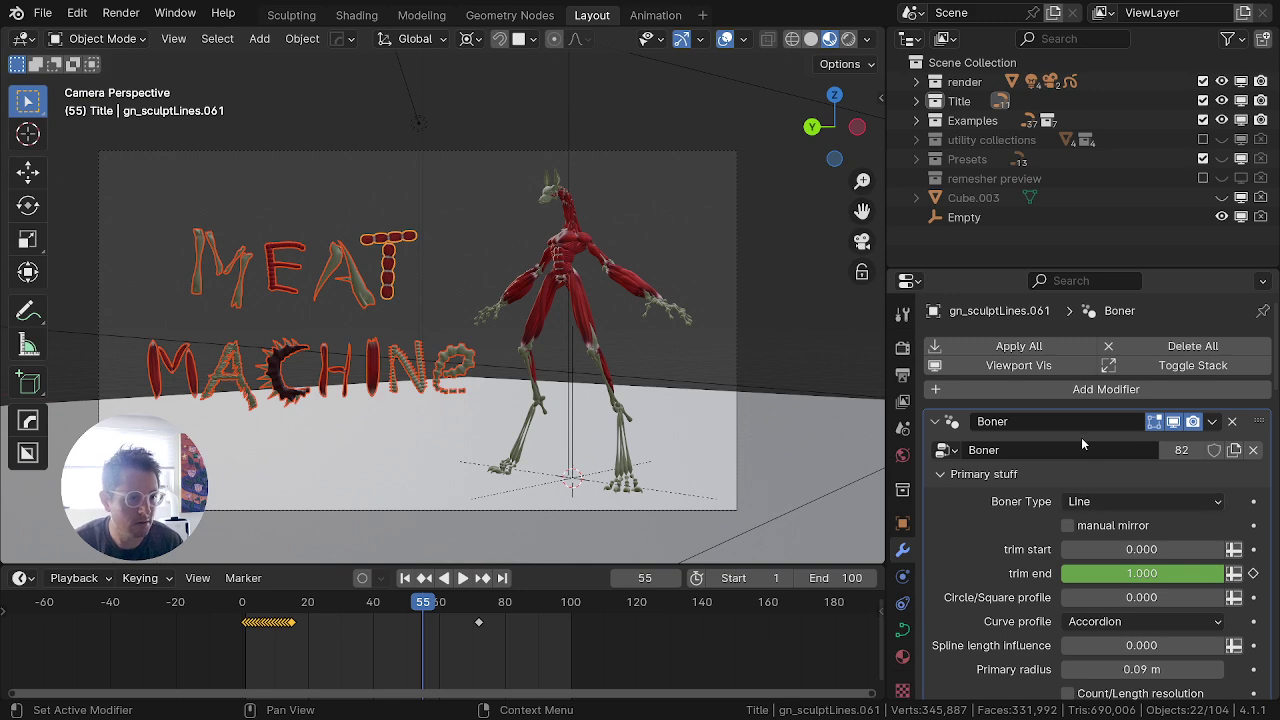
Step: Rename the Boner modifier on the selected title letter to Meat Machine
{"action": "key", "text": "a"}
{"action": "left_click", "coordinate": [1084, 419]}
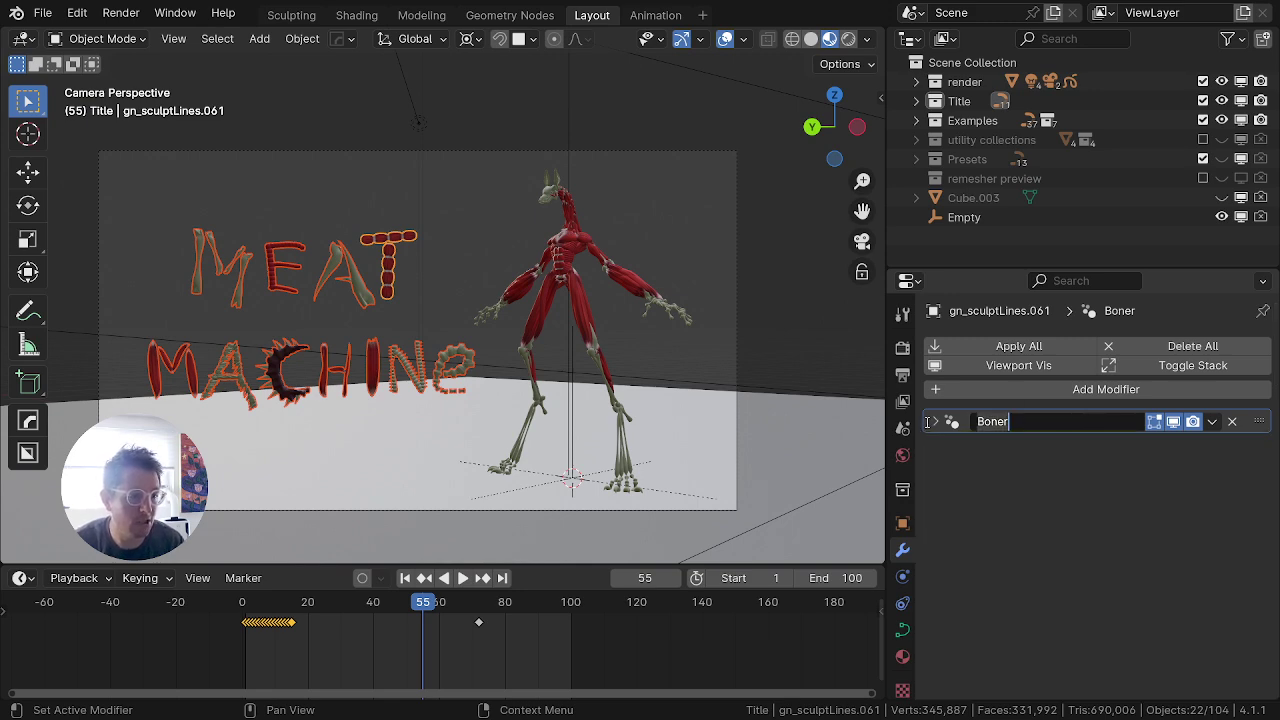
{"action": "left_click", "coordinate": [927, 422]}
{"action": "left_click", "coordinate": [928, 422]}
{"action": "left_click", "coordinate": [1019, 422]}
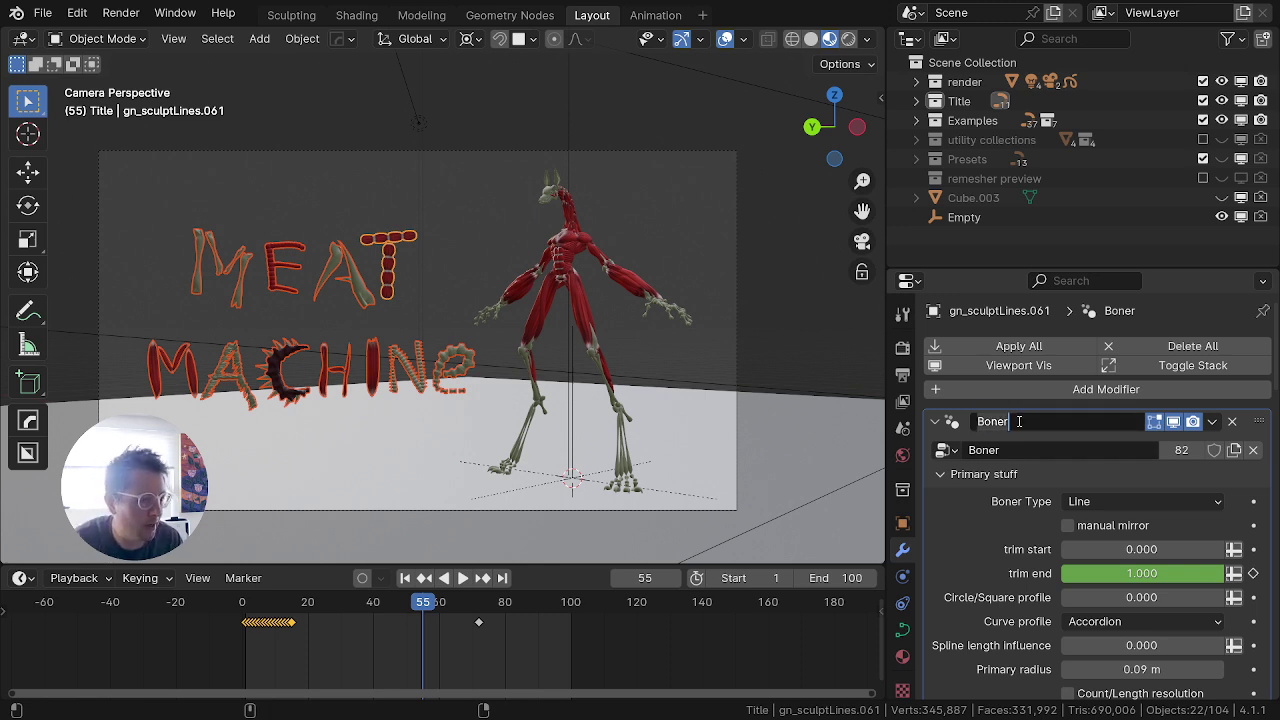
{"action": "key", "text": "BackSpace"}
{"action": "type", "text": "M"}
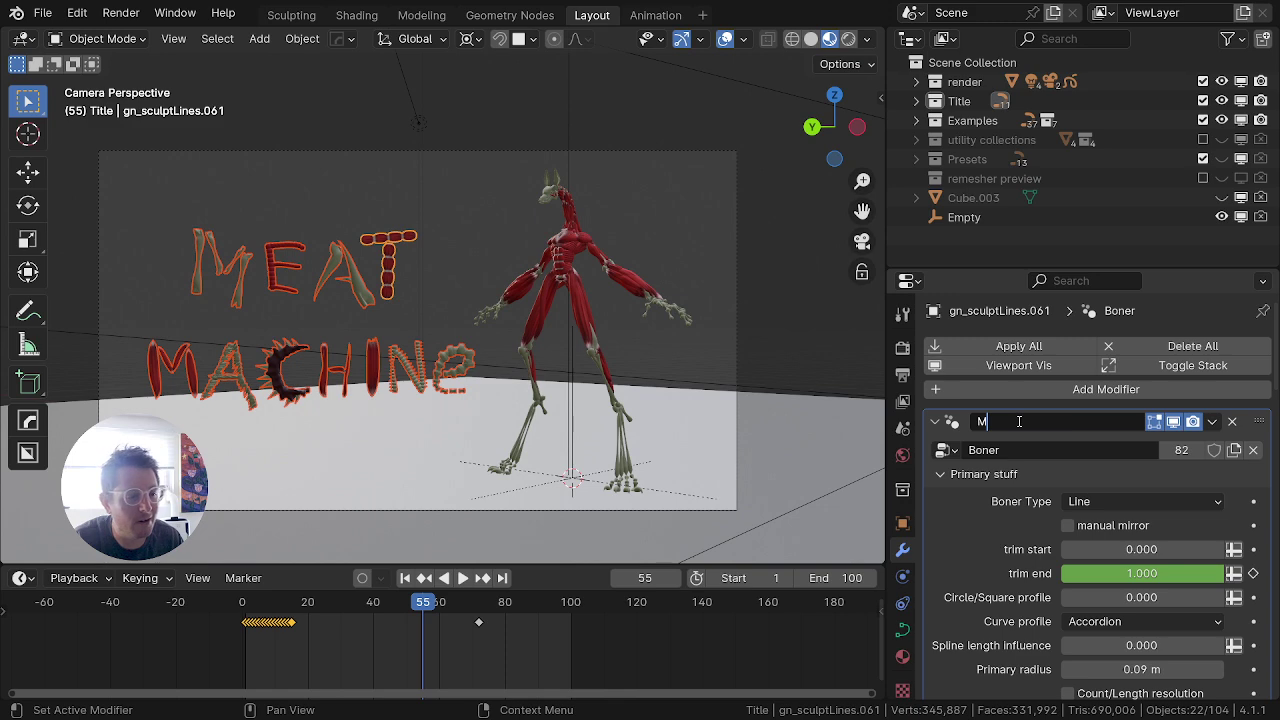
{"action": "type", "text": "eat Mach"}
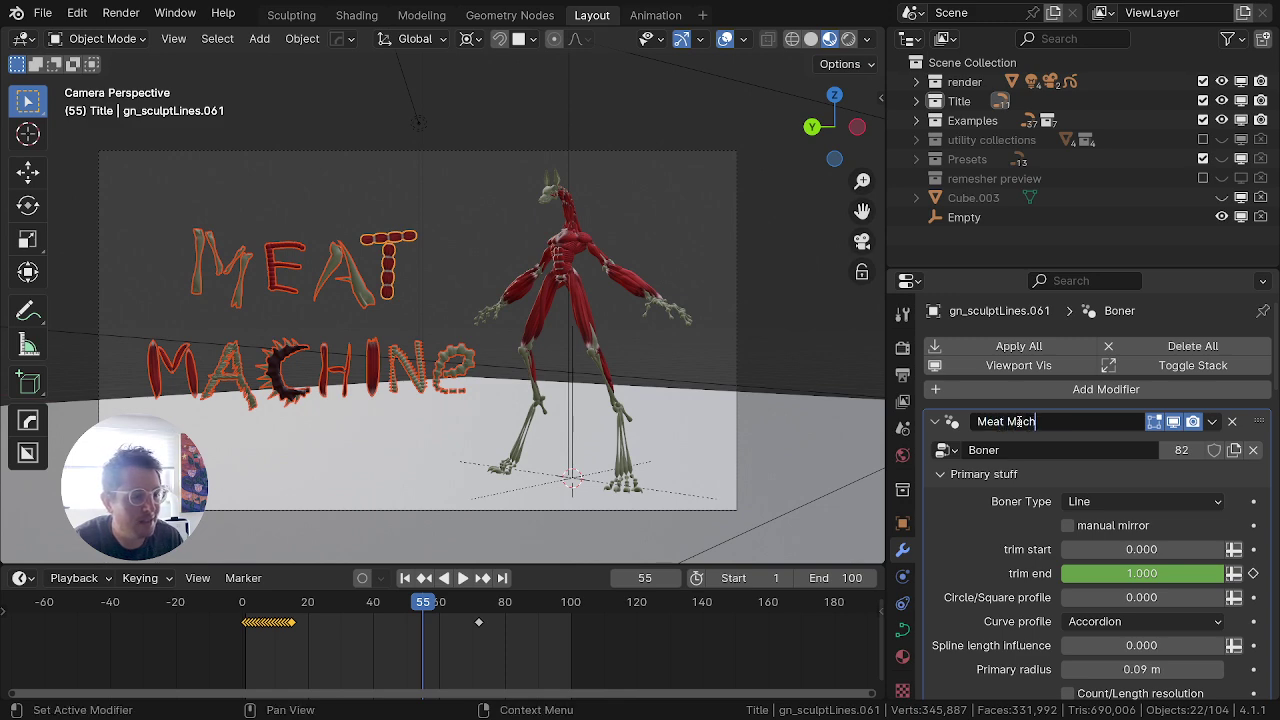
{"action": "type", "text": "ine"}
Step: Rename the modifier's Boner node group to Meat Machine and save the file
{"action": "key", "text": "Tab"}
{"action": "type", "text": "M"}
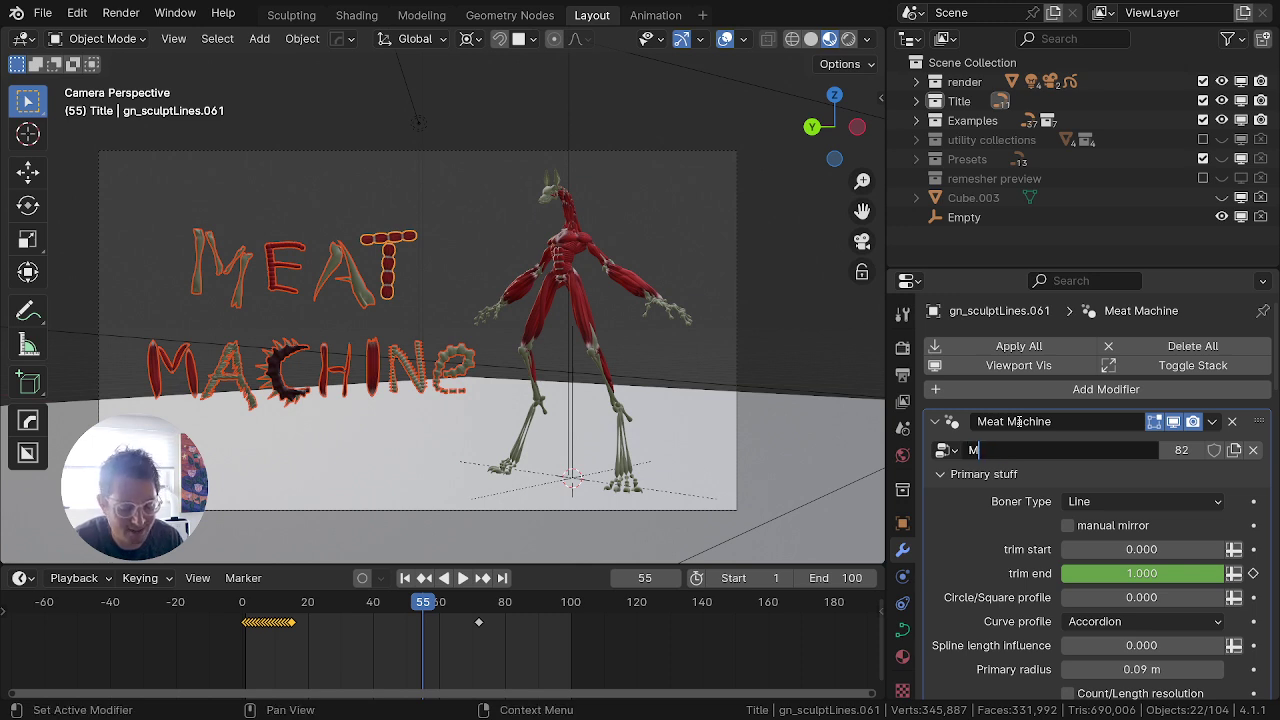
{"action": "type", "text": "eat"}
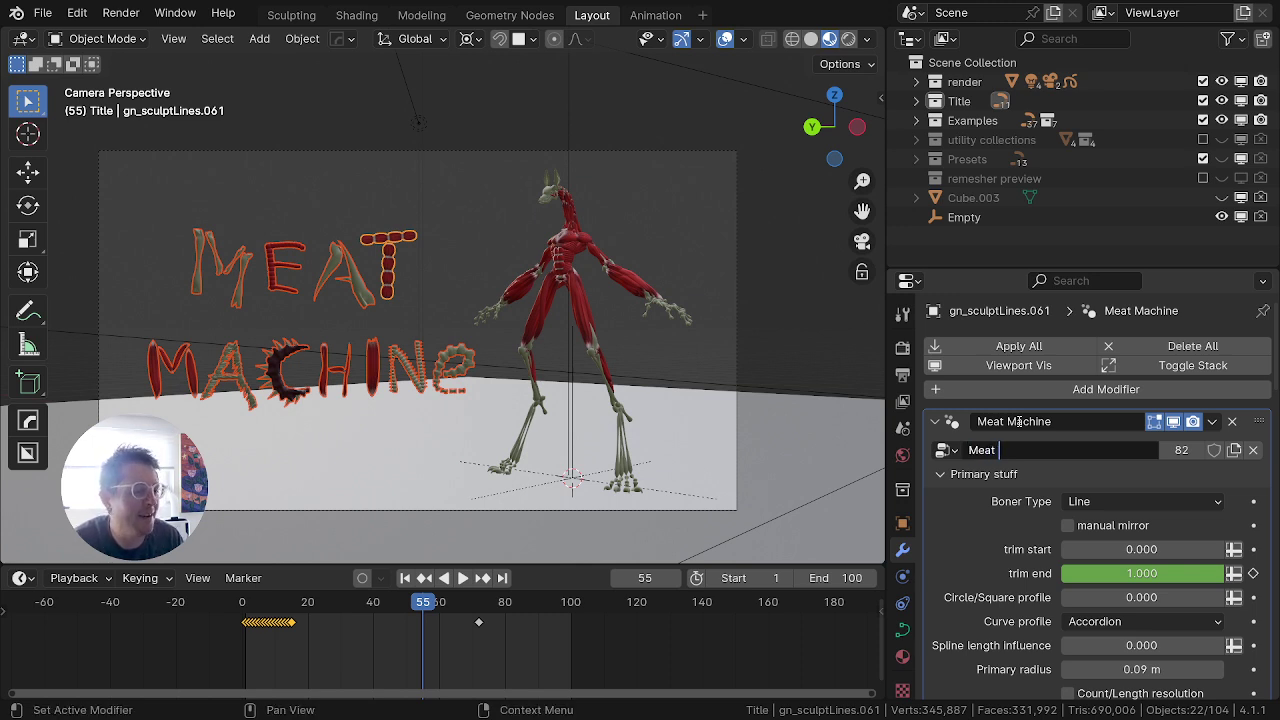
{"action": "type", "text": " Ma"}
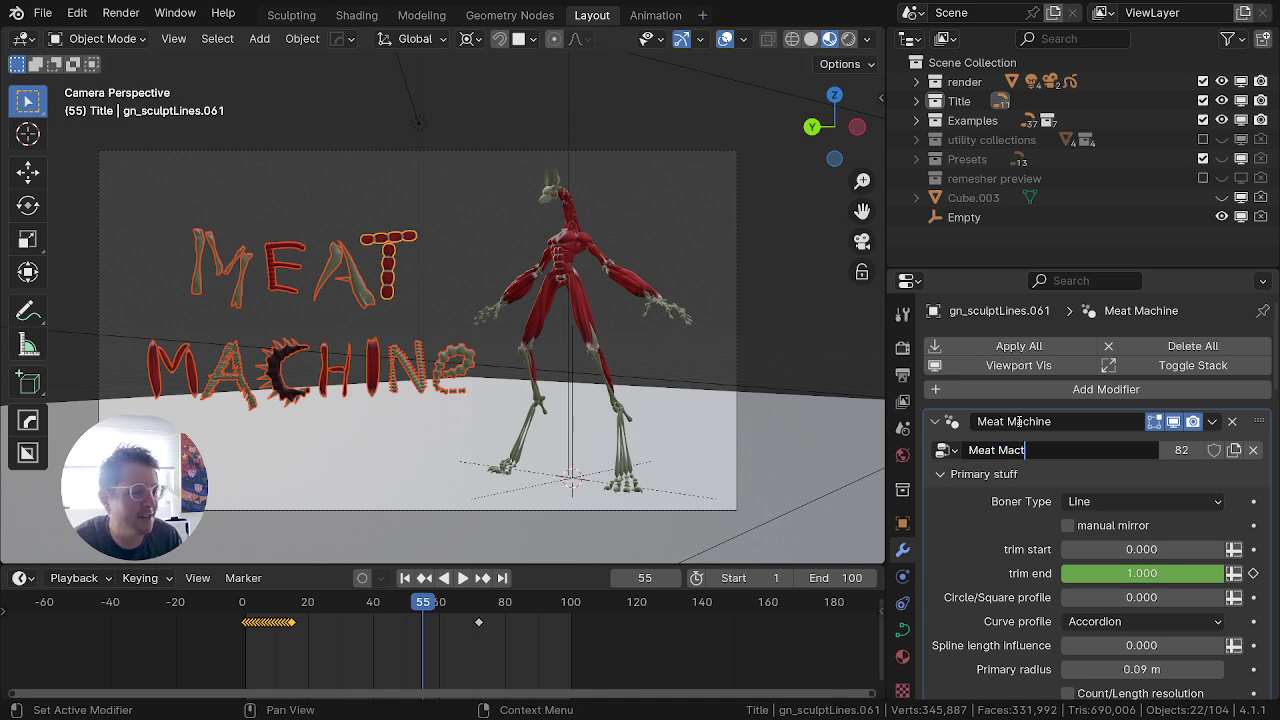
{"action": "type", "text": "chi"}
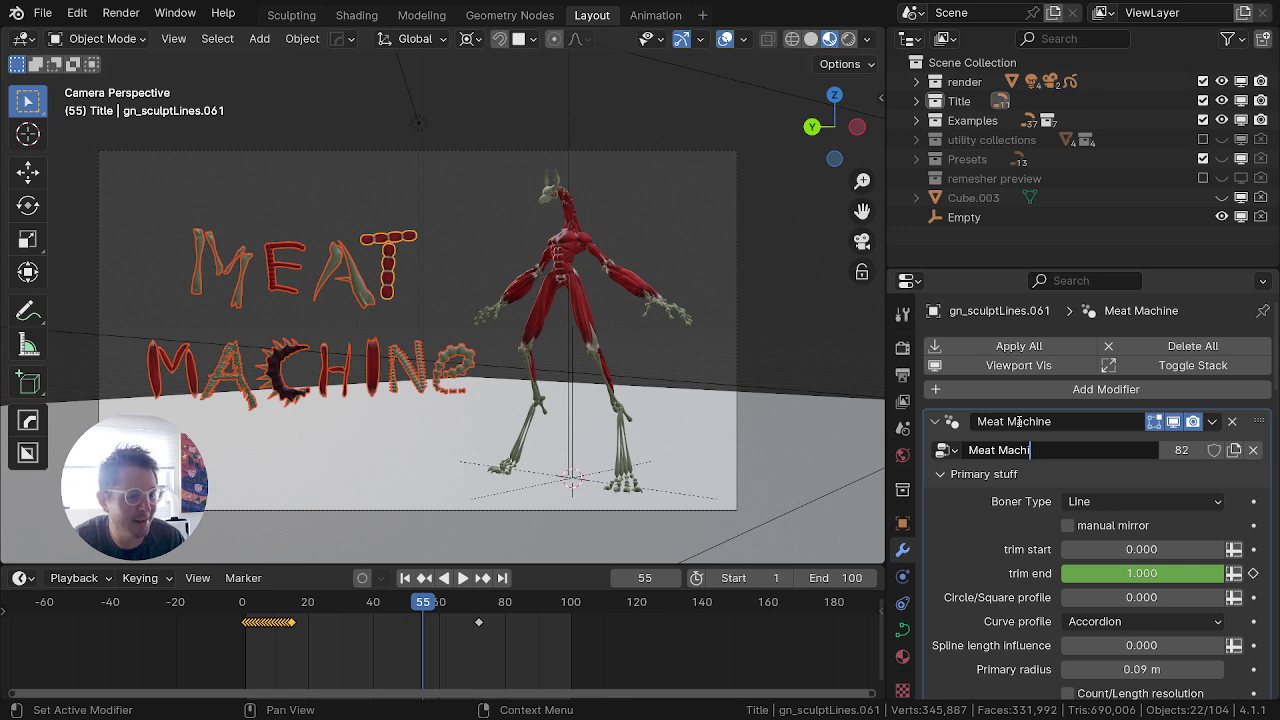
{"action": "type", "text": "ner"}
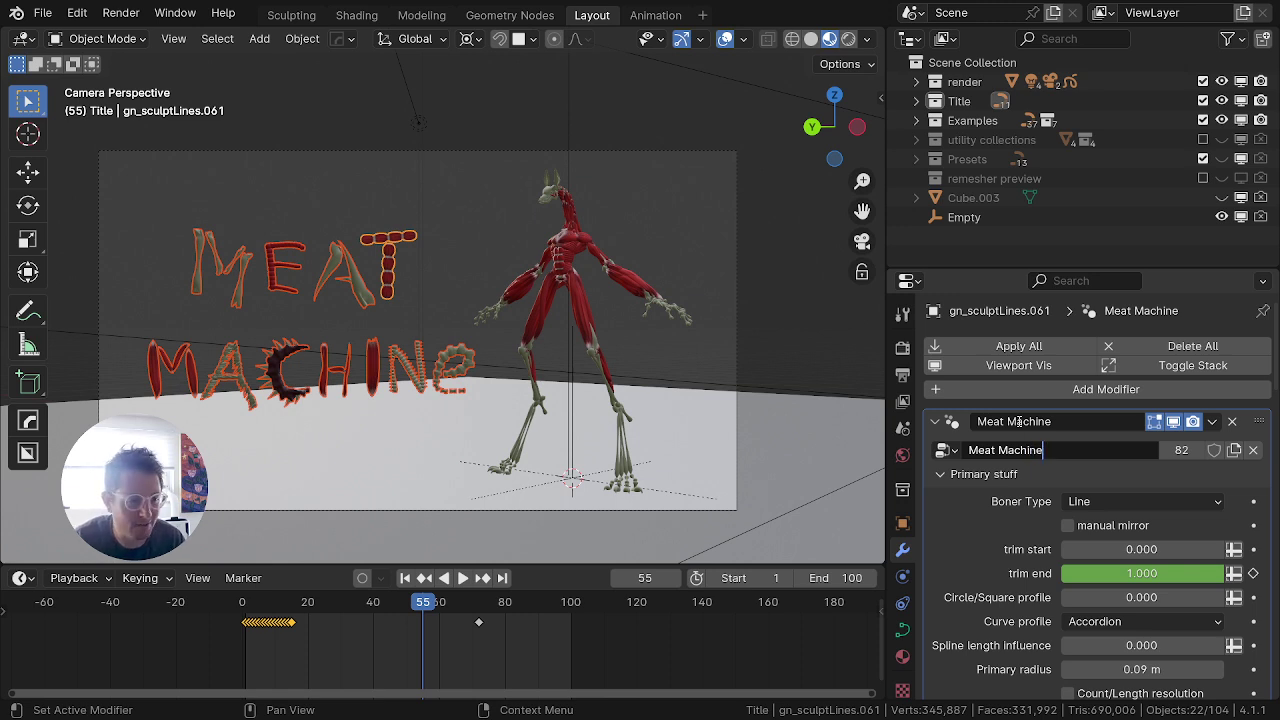
{"action": "key", "text": "Return"}
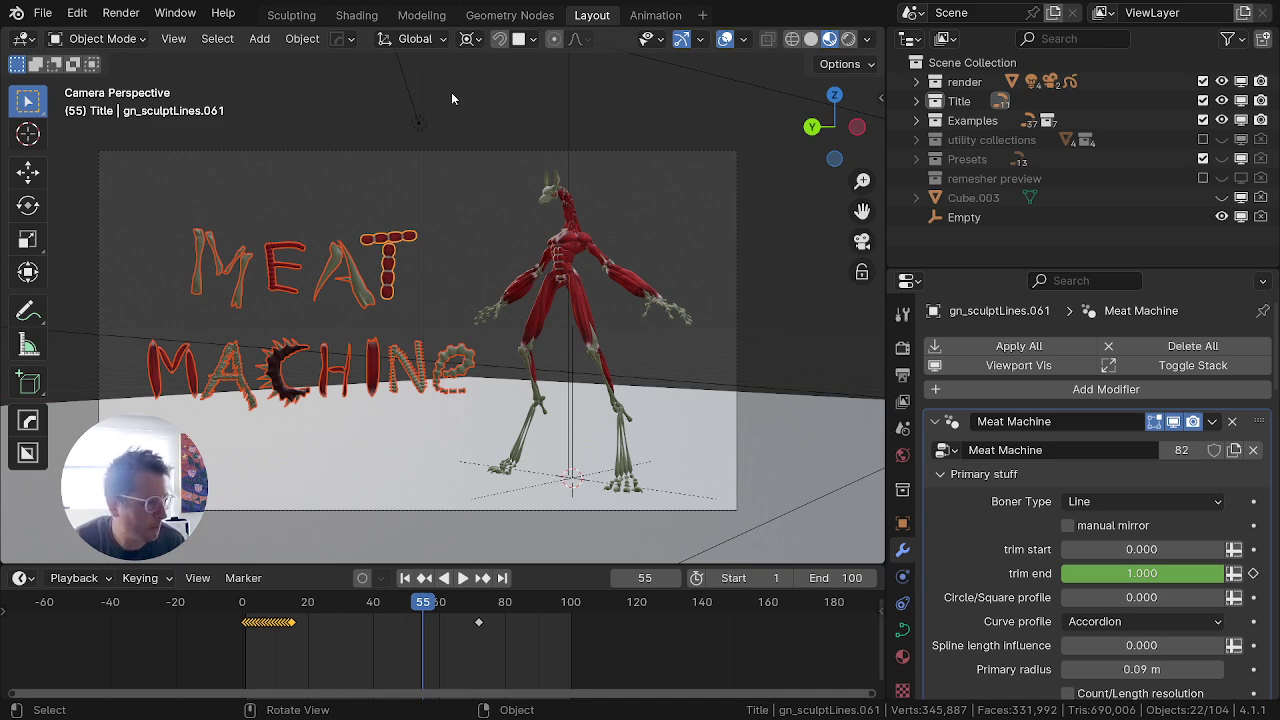
{"action": "key", "text": "ctrl+s"}
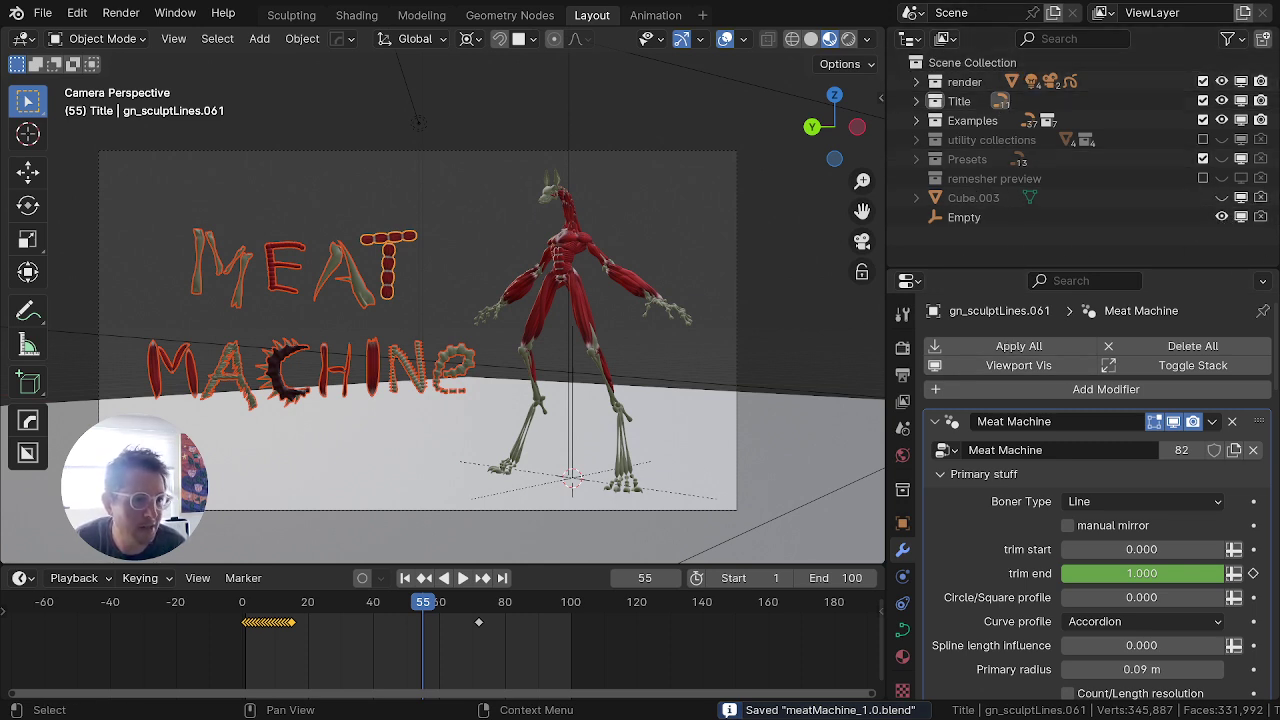
Step: Unhide and select Cube.003, and examine its Viewport Display settings
{"action": "left_click", "coordinate": [1222, 198]}
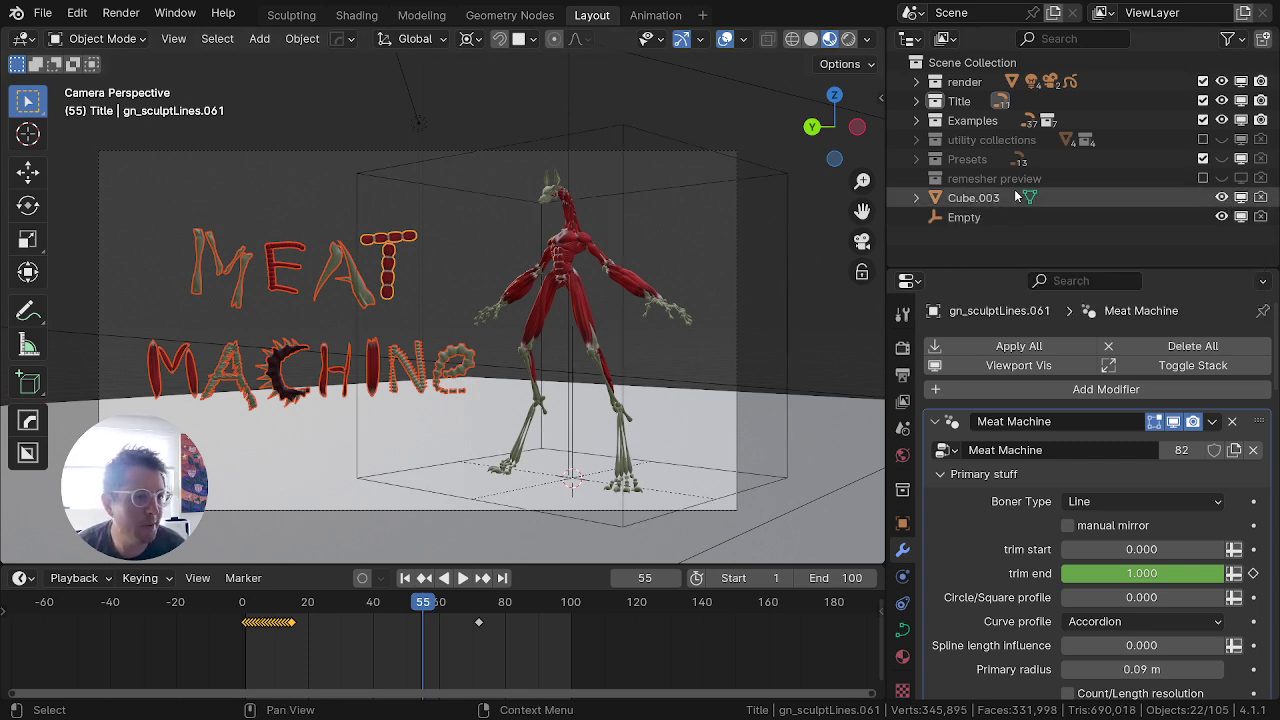
{"action": "left_click", "coordinate": [960, 199]}
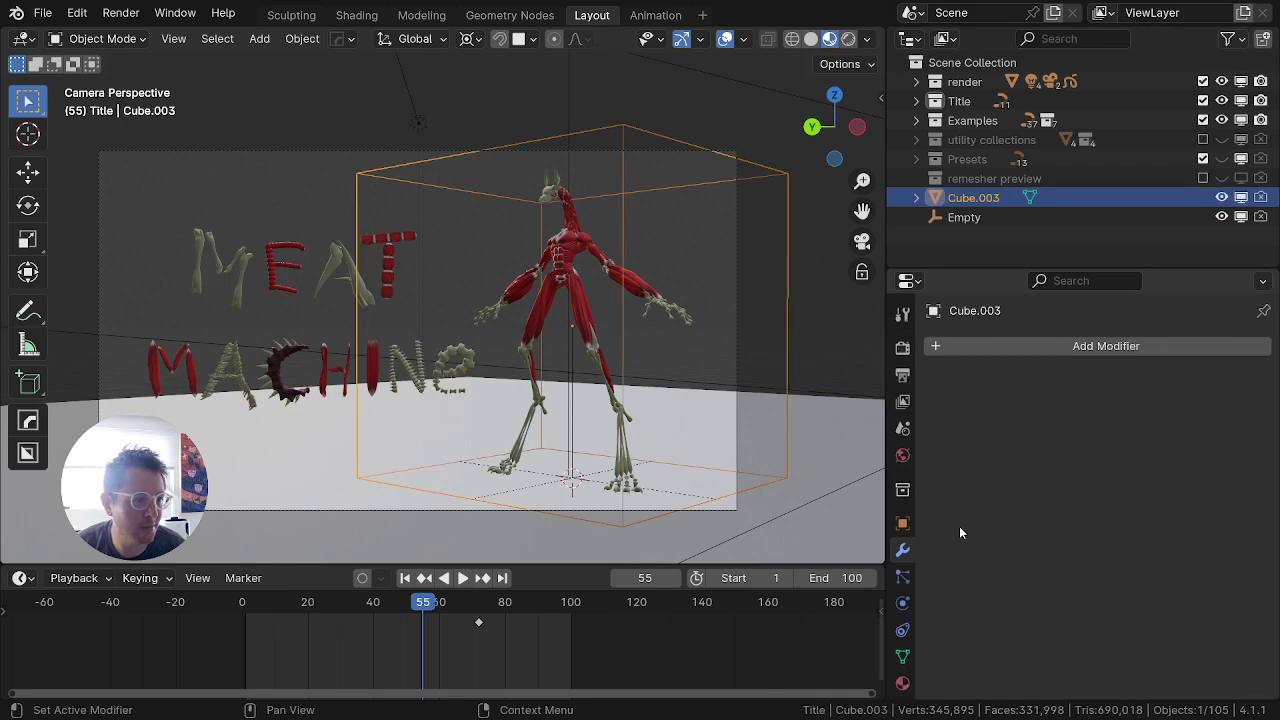
{"action": "left_click", "coordinate": [902, 523]}
{"action": "scroll", "coordinate": [1120, 600], "scroll_direction": "down", "scroll_amount": 12}
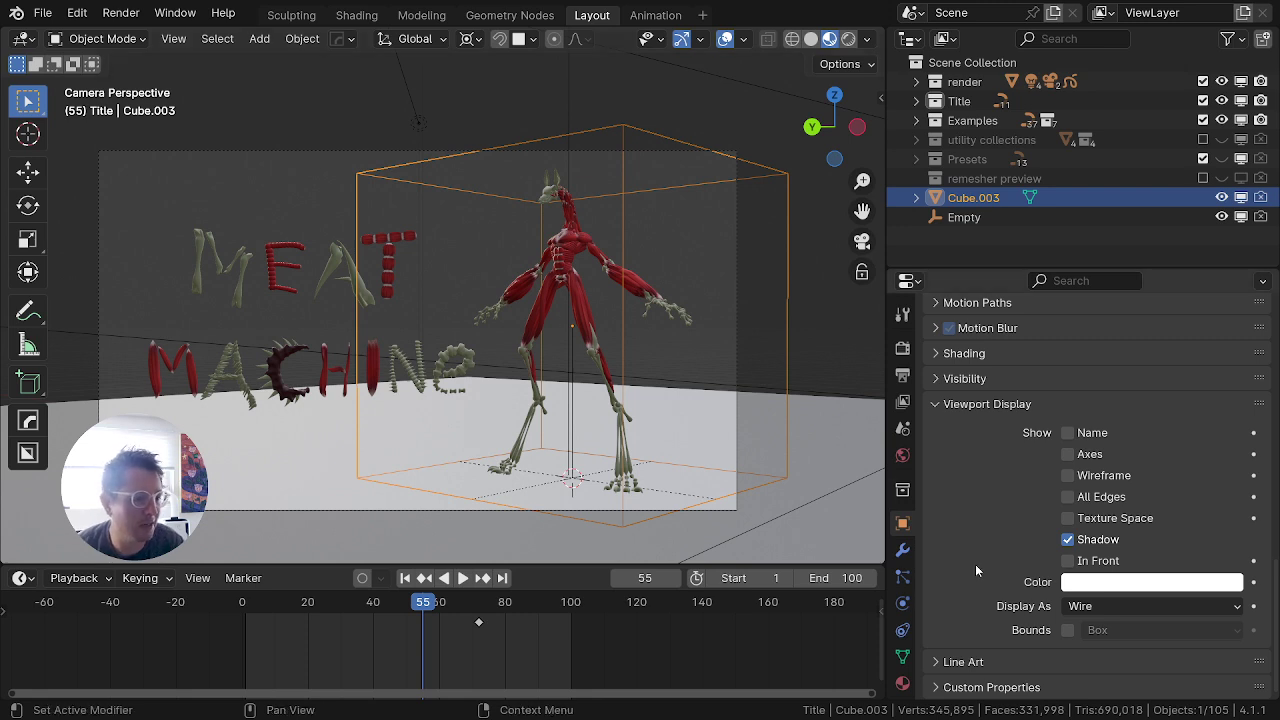
Step: Toggle the visibility of Cube.003, leaving both it and the Empty hidden in the viewport
{"action": "left_click", "coordinate": [1228, 198]}
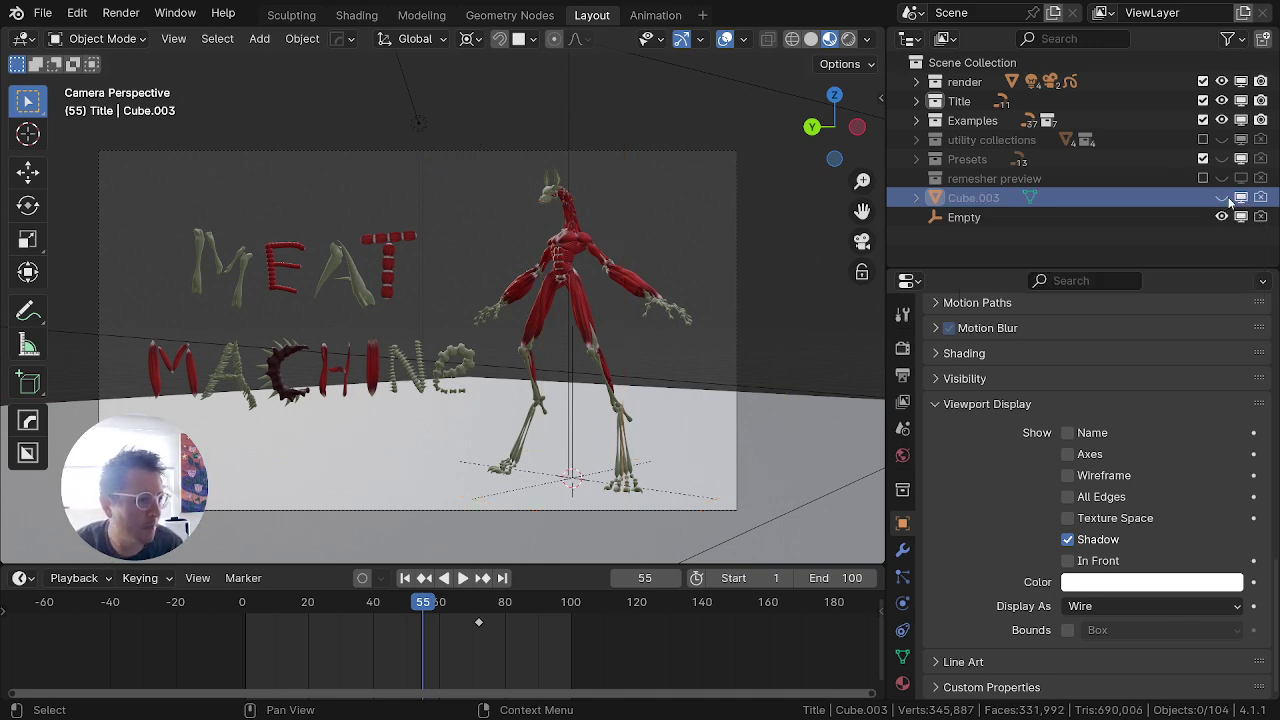
{"action": "left_click", "coordinate": [1229, 198]}
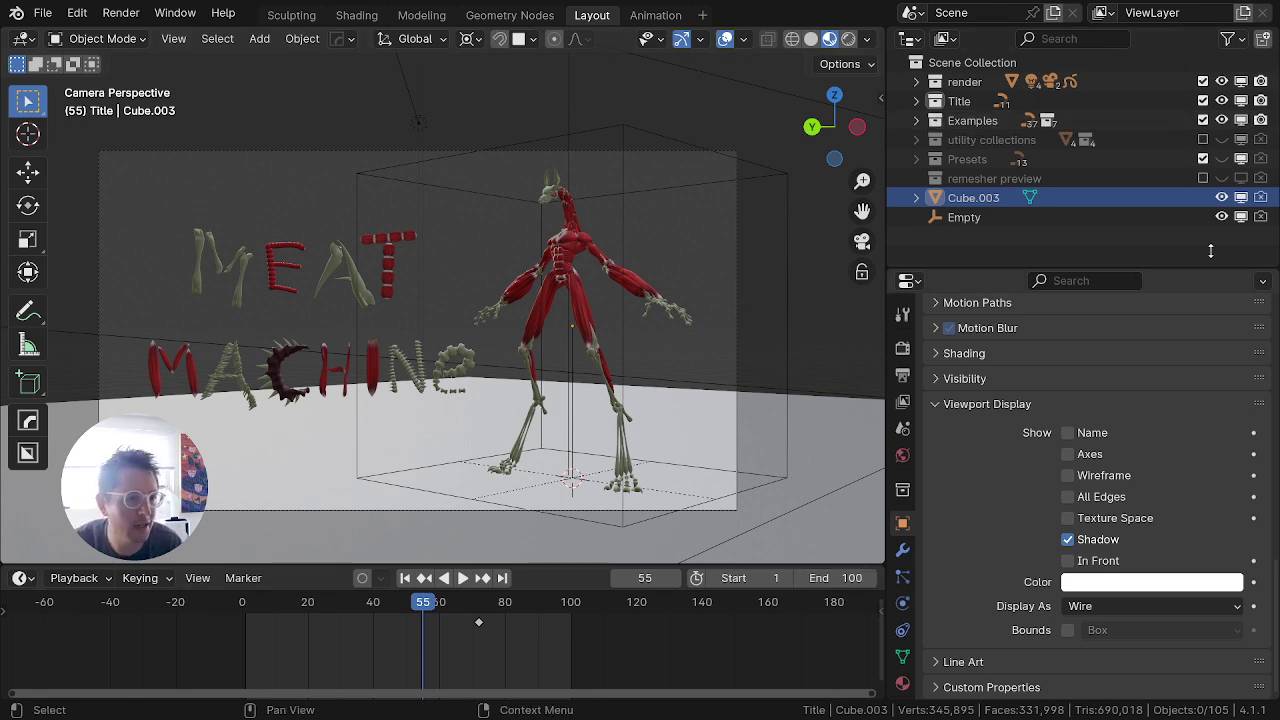
{"action": "left_click", "coordinate": [1221, 197]}
{"action": "left_click", "coordinate": [1221, 216]}
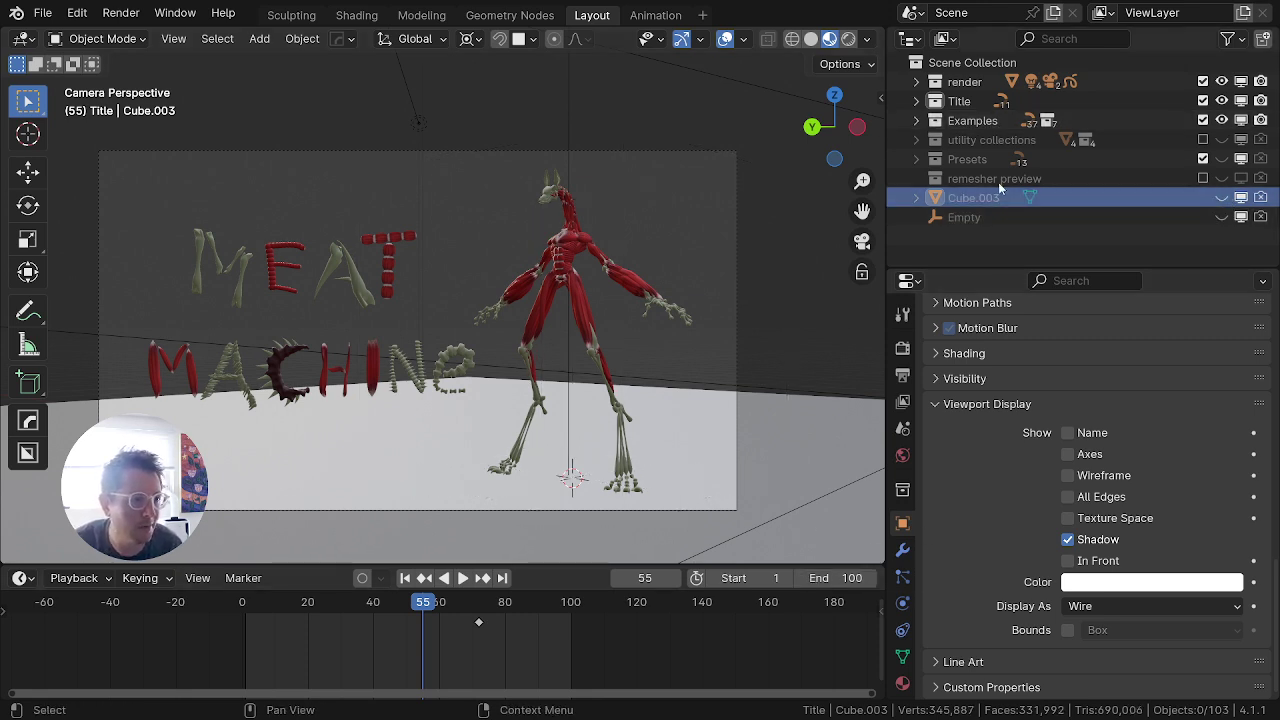
Step: Select the Plane in the render collection and examine its material, object and mesh data settings
{"action": "left_click", "coordinate": [917, 82]}
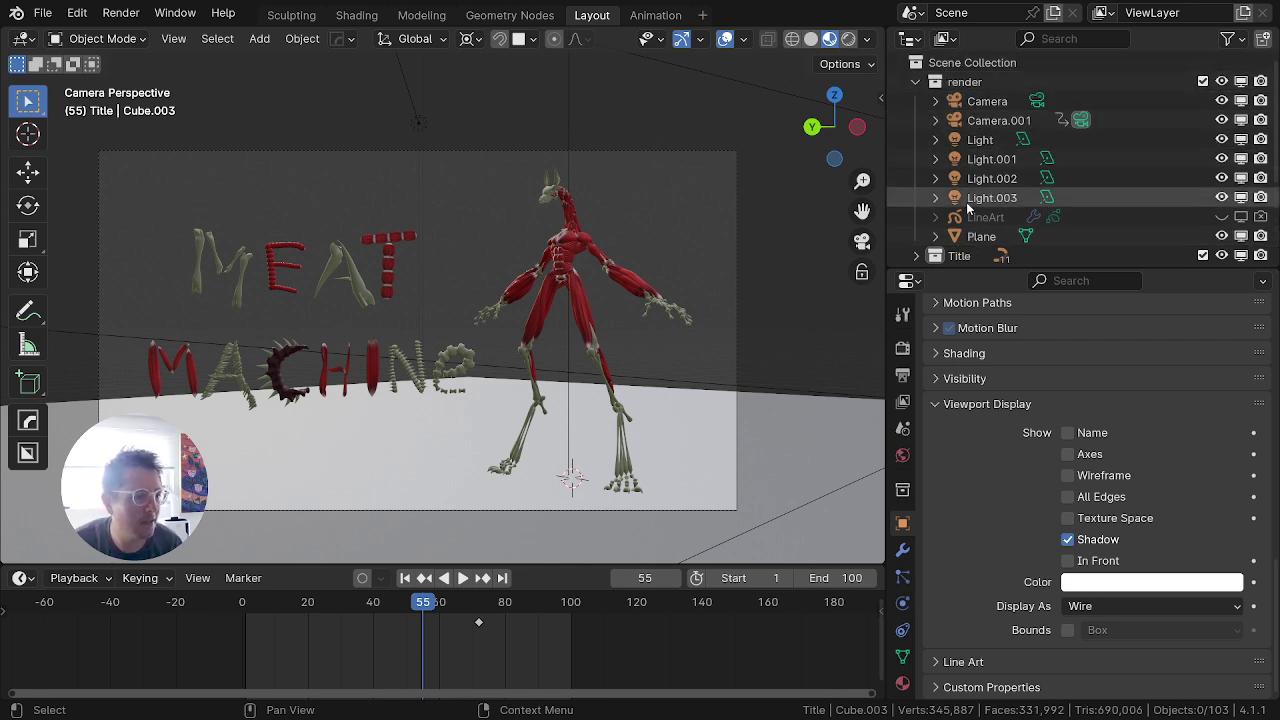
{"action": "left_click", "coordinate": [955, 236]}
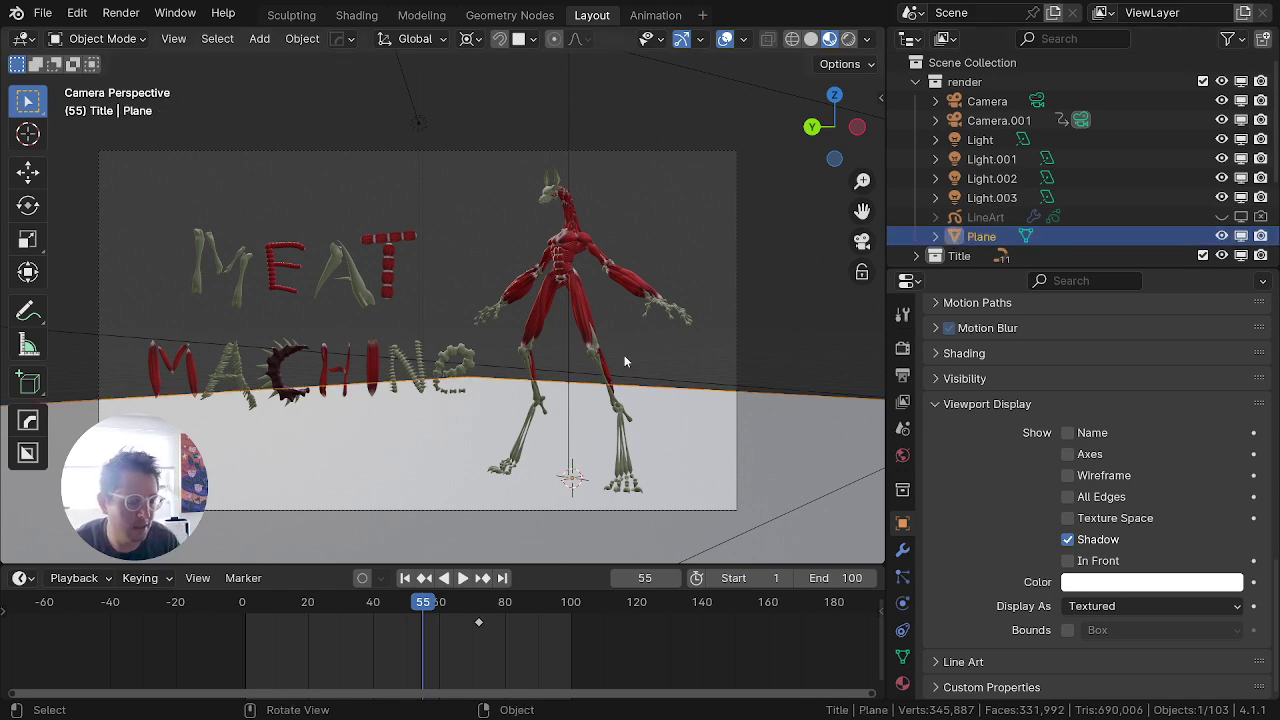
{"action": "left_click", "coordinate": [902, 683]}
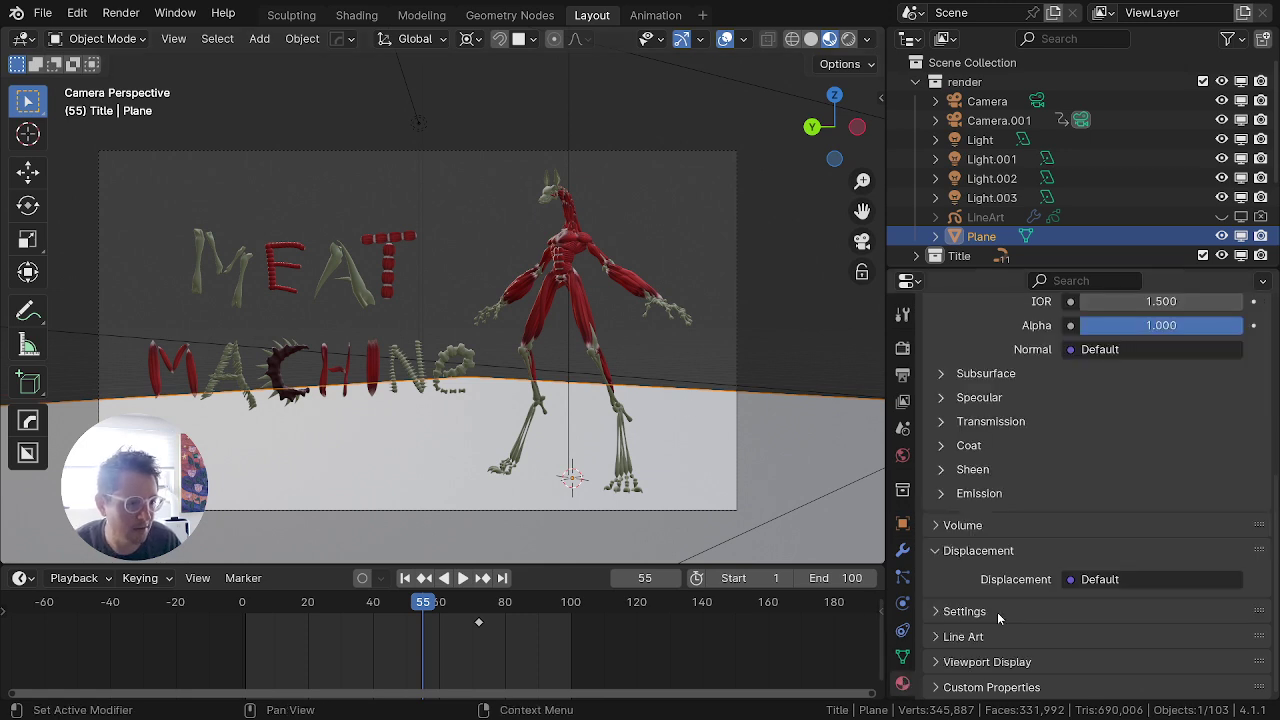
{"action": "left_click", "coordinate": [1012, 614]}
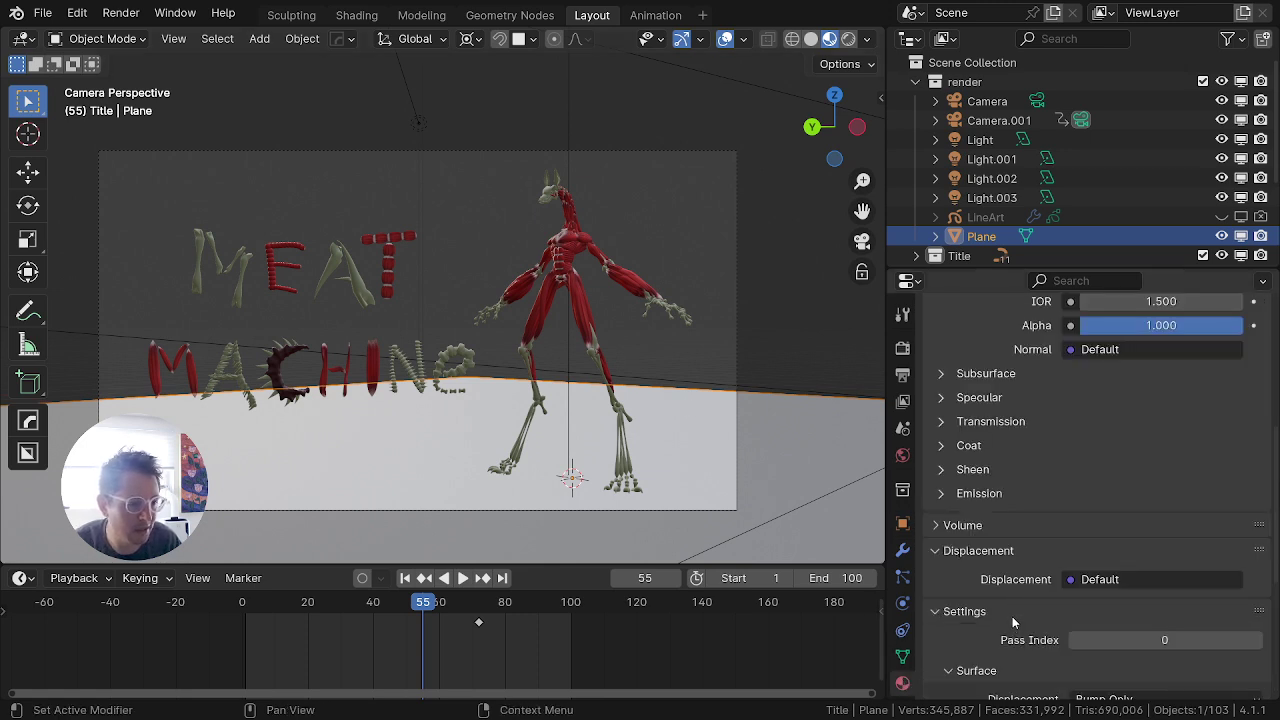
{"action": "scroll", "coordinate": [1100, 640], "scroll_direction": "down", "scroll_amount": 7}
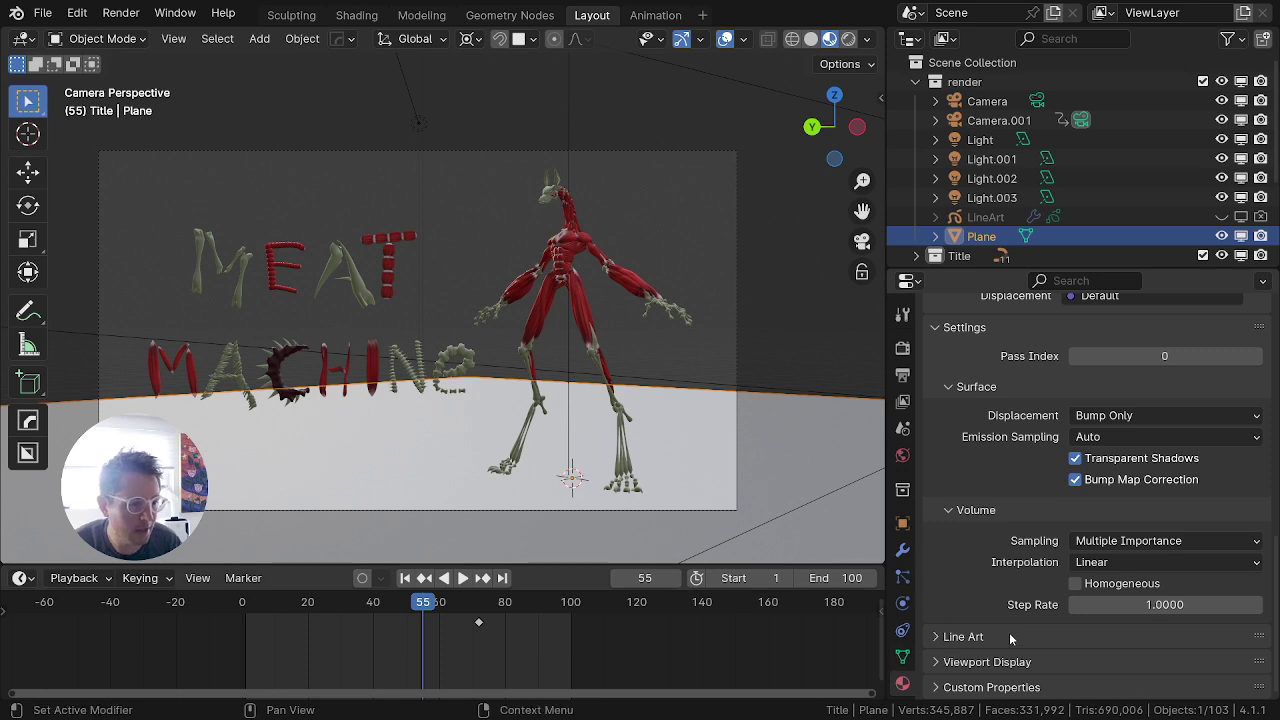
{"action": "left_click", "coordinate": [902, 522]}
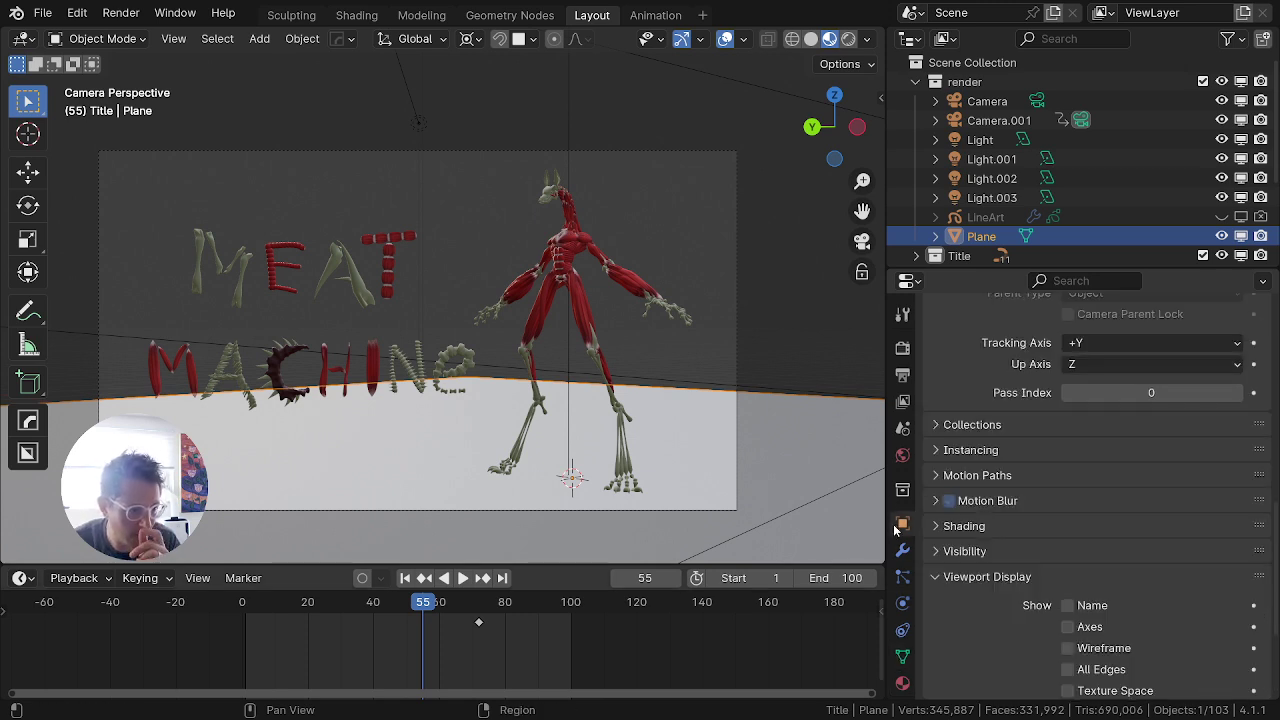
{"action": "scroll", "coordinate": [1024, 610], "scroll_direction": "down", "scroll_amount": 2}
{"action": "scroll", "coordinate": [935, 590], "scroll_direction": "up", "scroll_amount": 4}
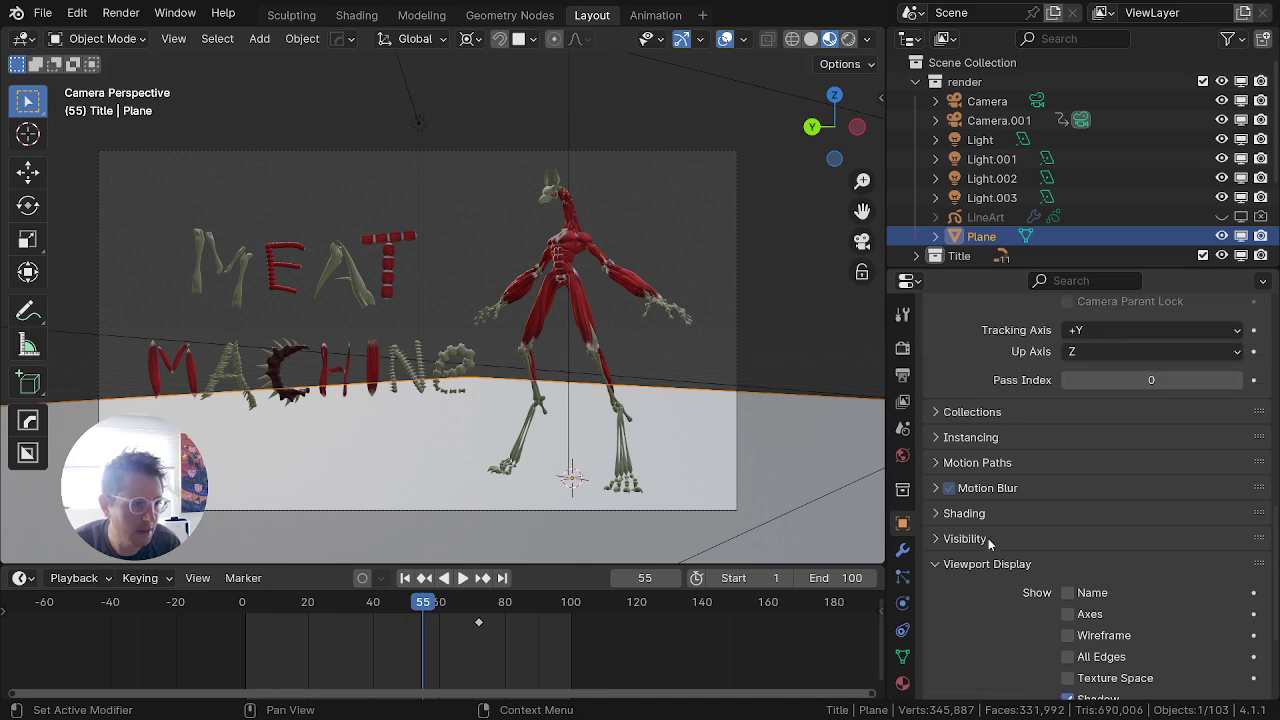
{"action": "left_click", "coordinate": [902, 655]}
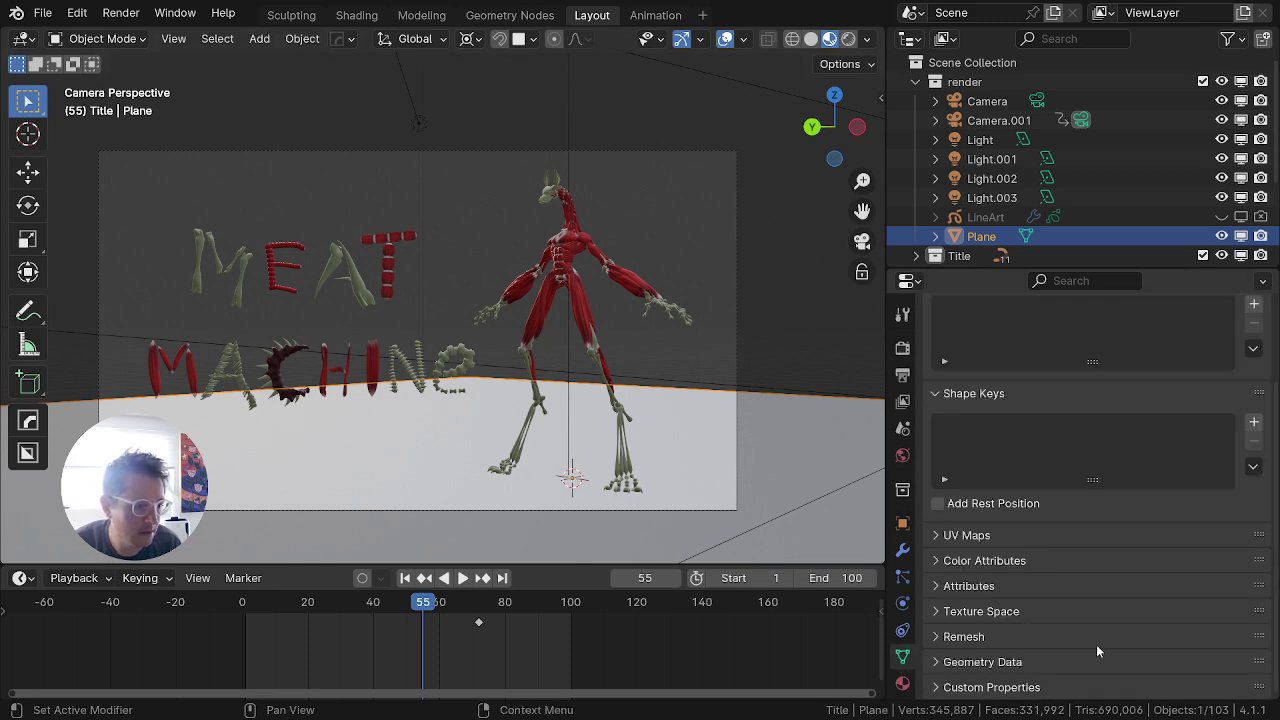
{"action": "scroll", "coordinate": [892, 688], "scroll_direction": "down", "scroll_amount": 2}
{"action": "left_click", "coordinate": [902, 638]}
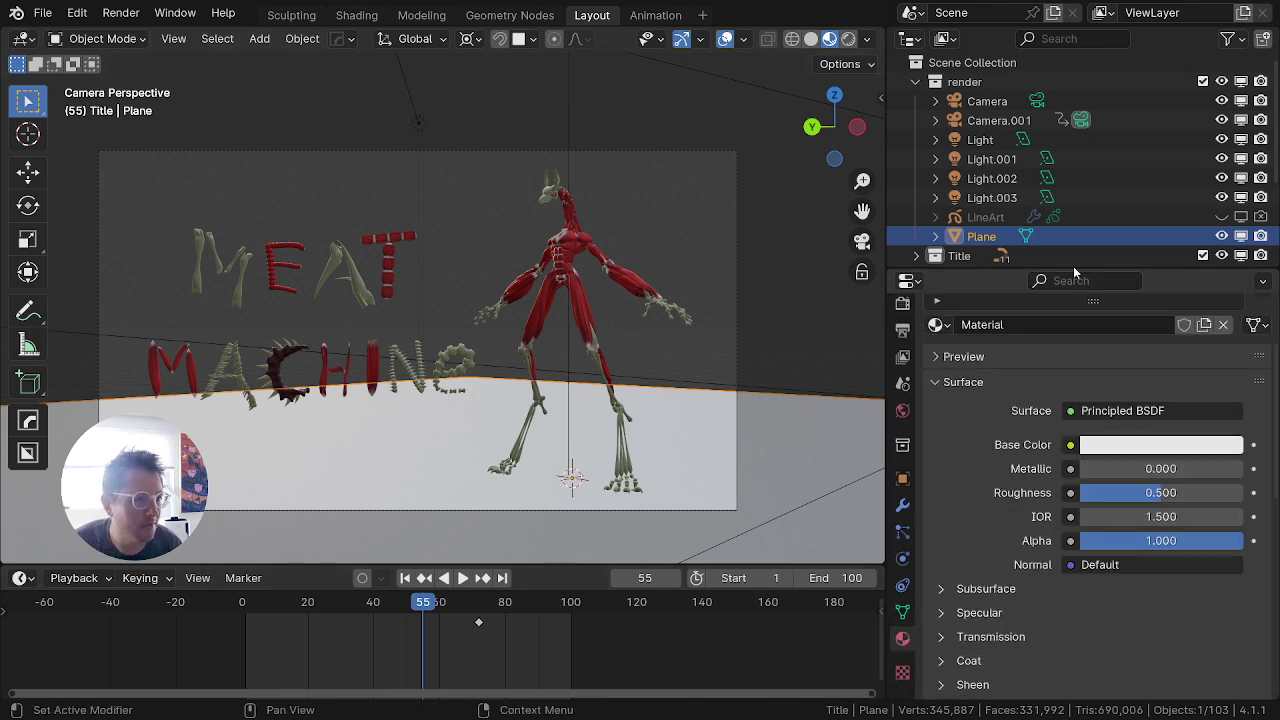
{"action": "left_click", "coordinate": [917, 83]}
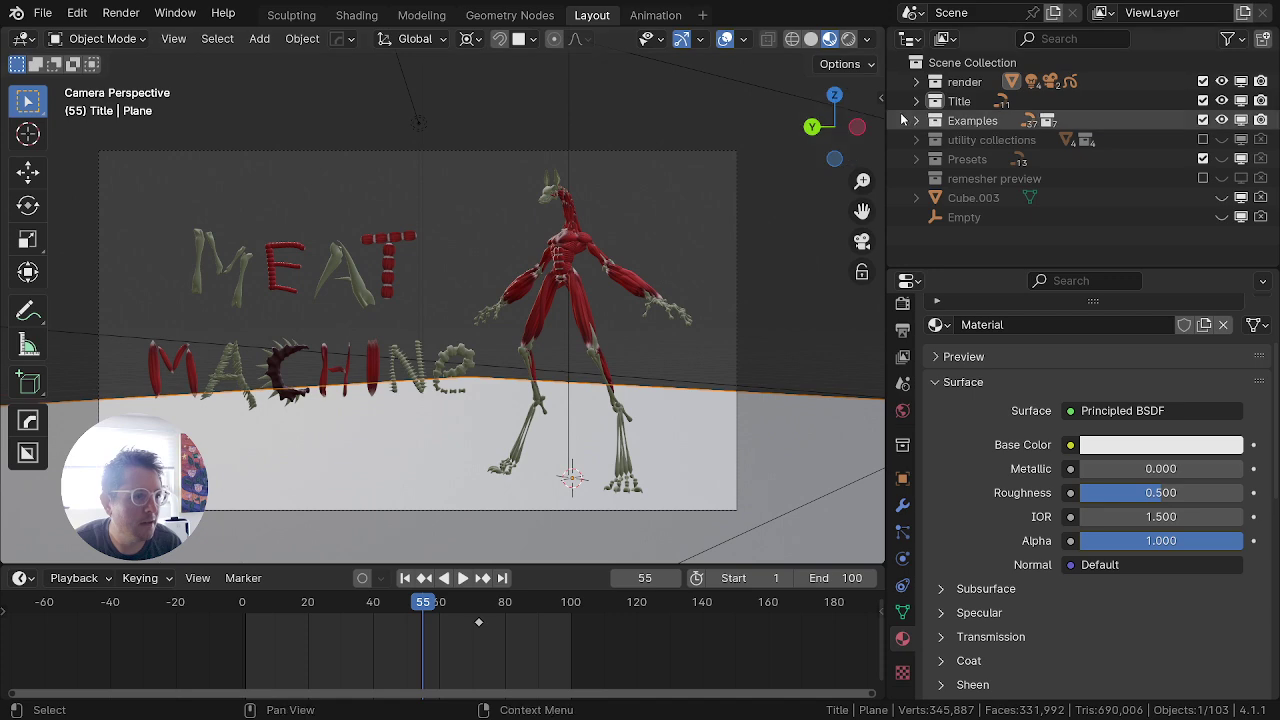
Step: Look through the Title collection's letter curves, selecting several of them and ending on gn_sculptLines.062
{"action": "left_click", "coordinate": [918, 102]}
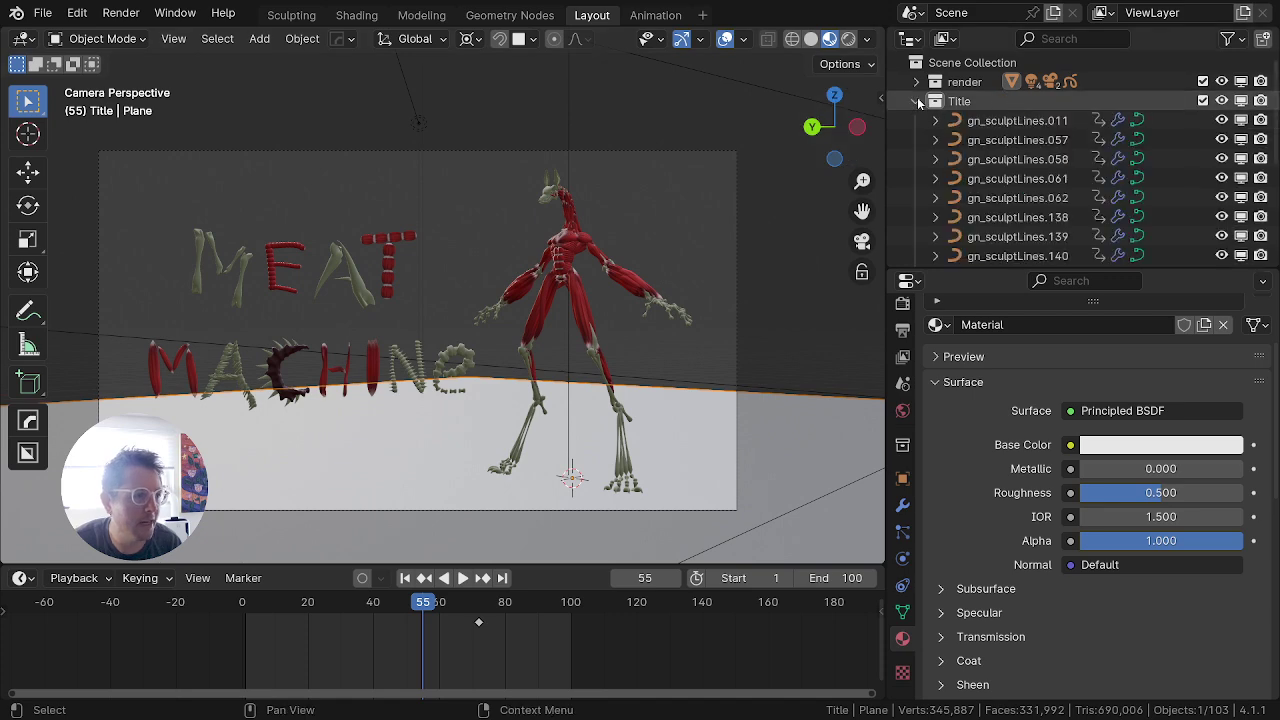
{"action": "left_click", "coordinate": [1000, 121]}
{"action": "left_click", "coordinate": [995, 178]}
{"action": "left_click", "coordinate": [1010, 202]}
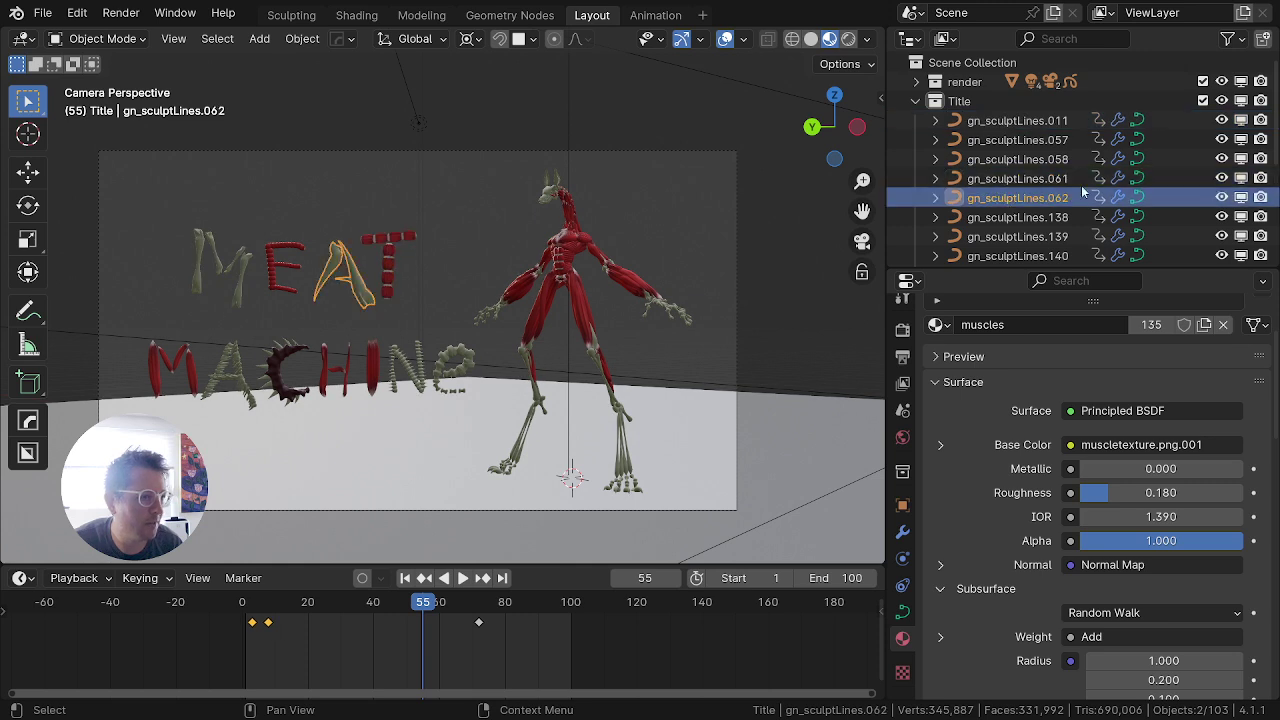
{"action": "left_click", "coordinate": [914, 101]}
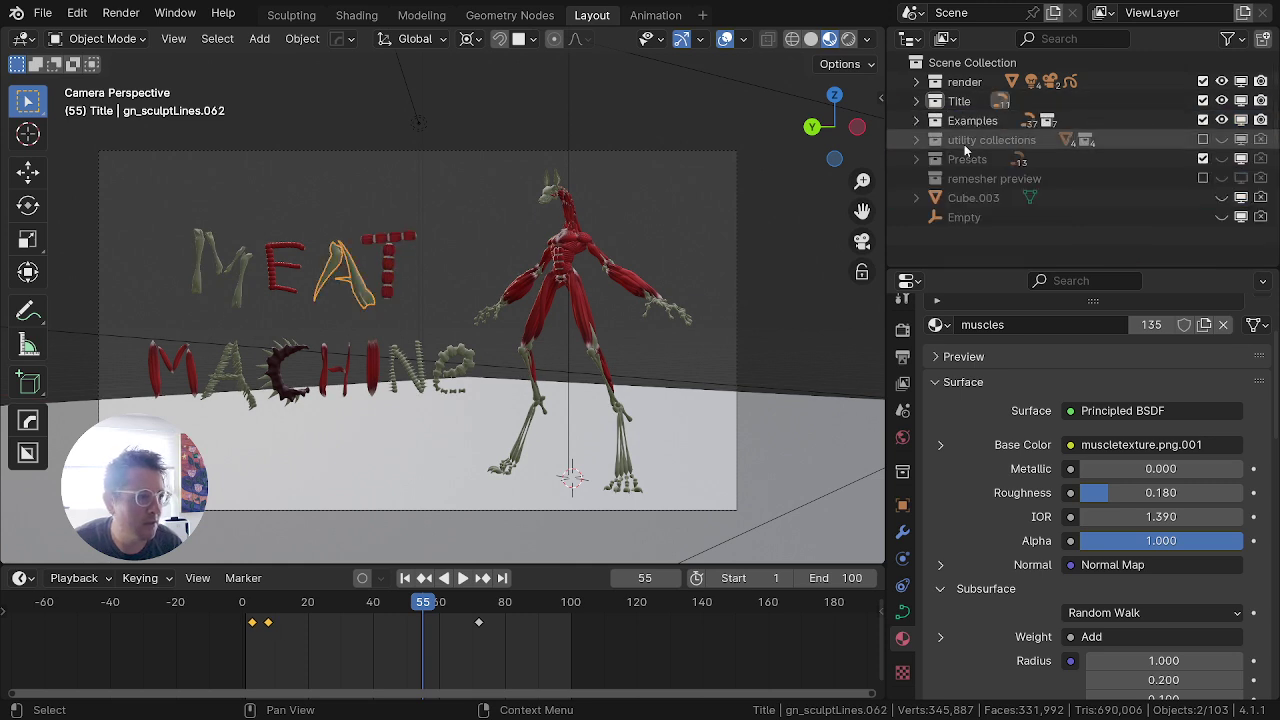
Step: Hide the Examples collection in the viewport and include the utility collections in the view layer, expanding their contents
{"action": "left_click", "coordinate": [1222, 121]}
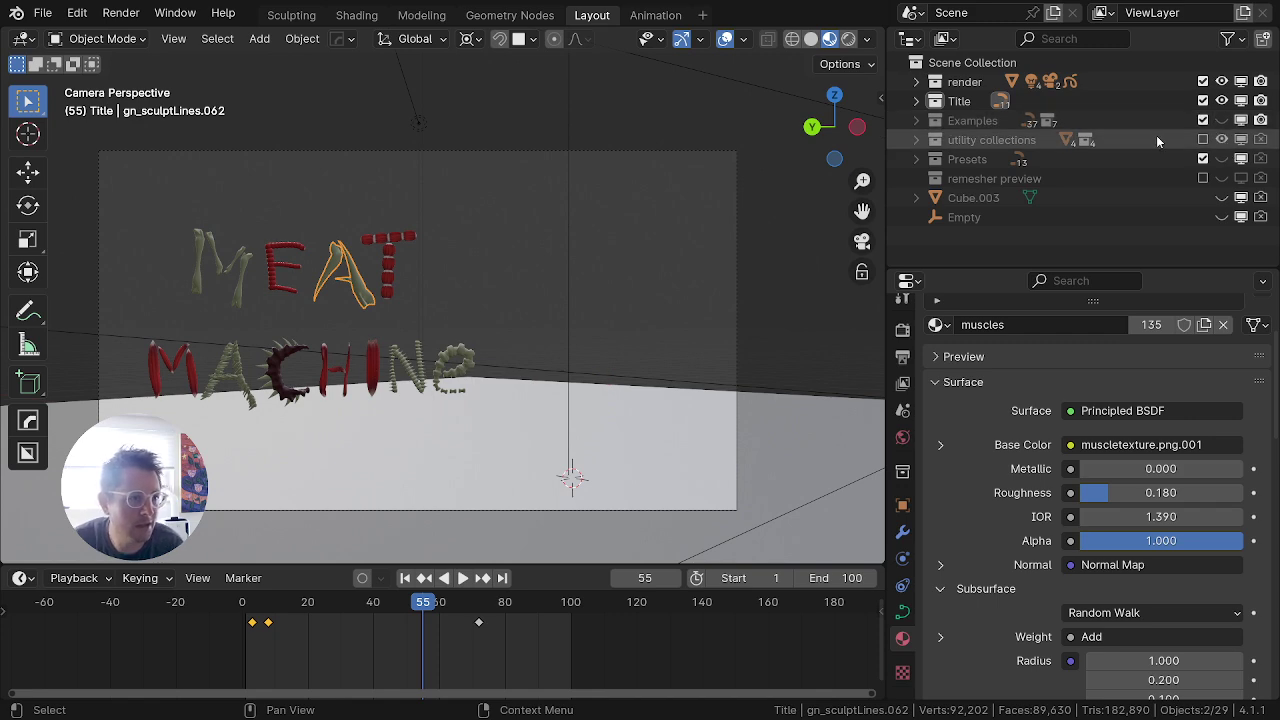
{"action": "left_click", "coordinate": [1205, 141]}
{"action": "left_click", "coordinate": [915, 140]}
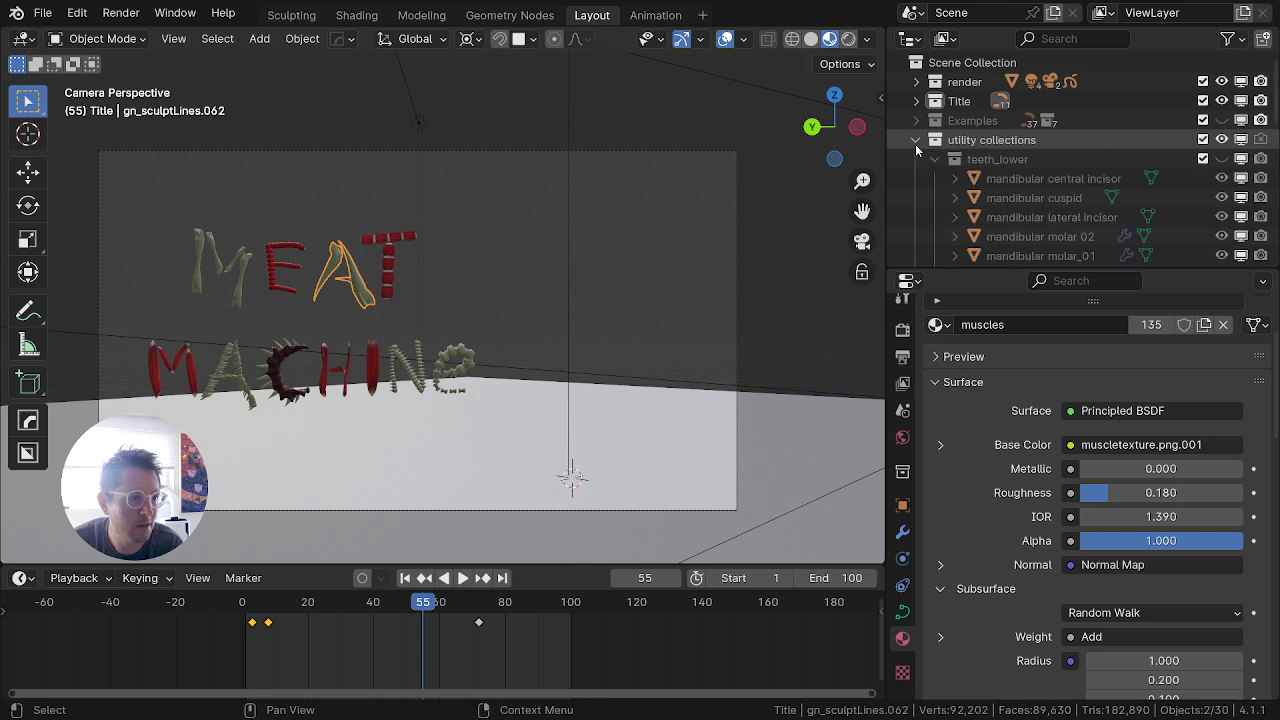
Step: Examine the contents of the teeth_lower, teeth_upper and basicObjects collections, collapsing each one after viewing
{"action": "left_click", "coordinate": [934, 159]}
{"action": "left_click", "coordinate": [935, 178]}
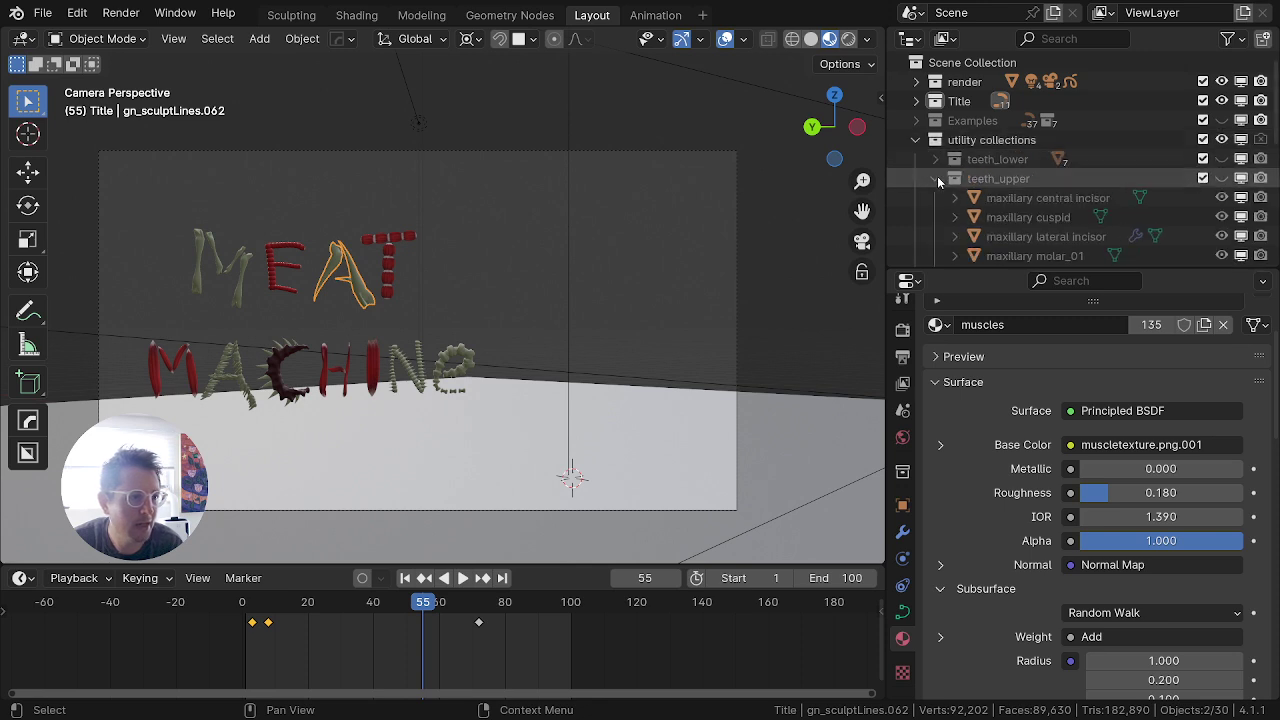
{"action": "left_click", "coordinate": [935, 198]}
{"action": "left_click", "coordinate": [934, 199]}
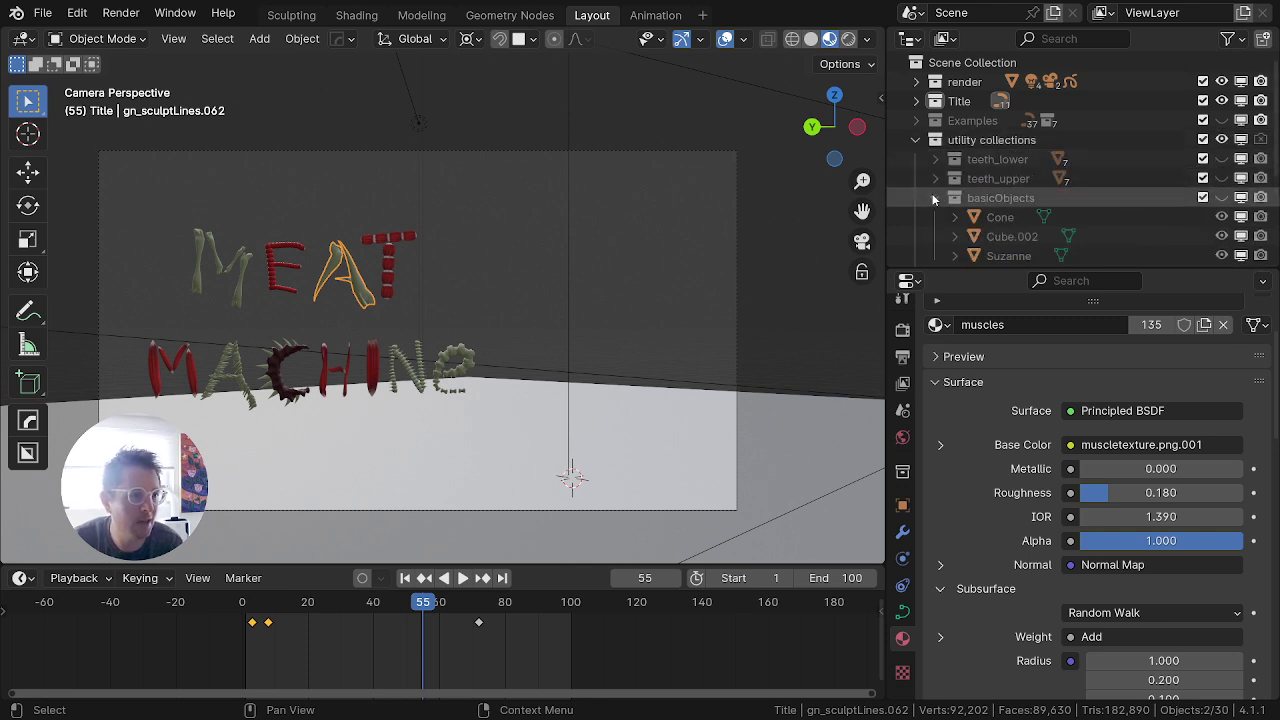
{"action": "left_click", "coordinate": [934, 199]}
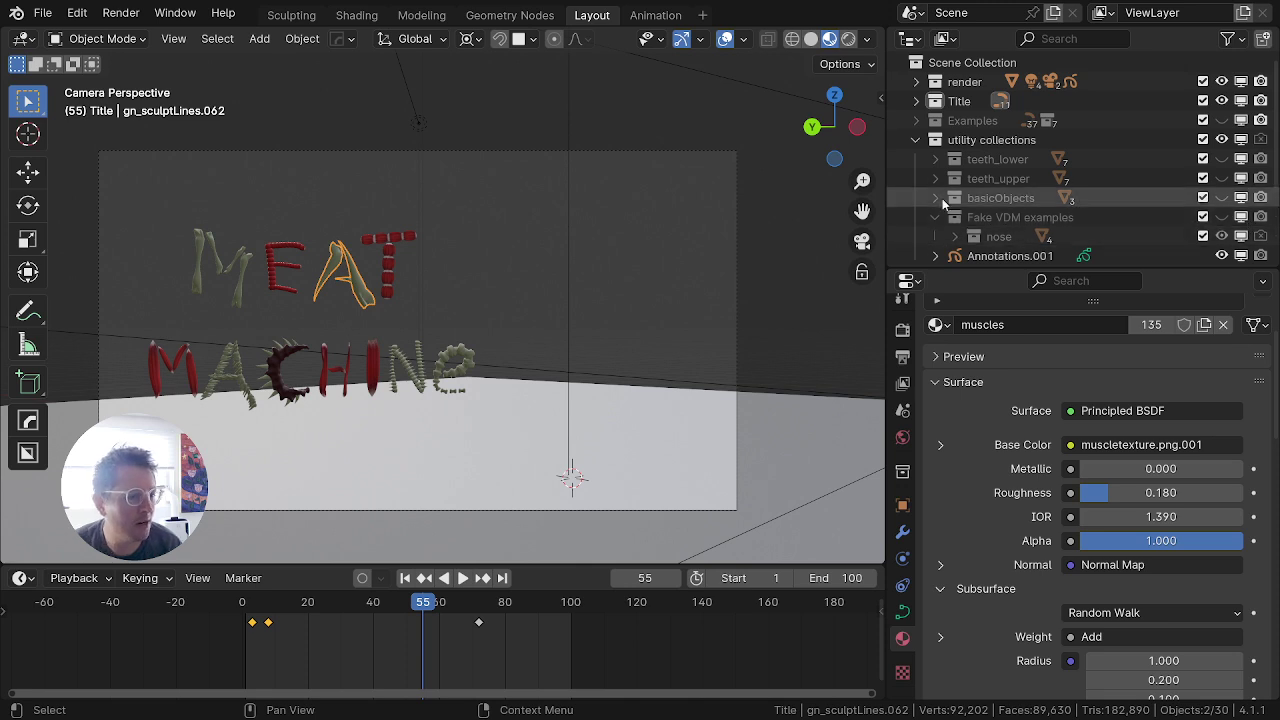
{"action": "scroll", "coordinate": [1036, 240], "scroll_direction": "down", "scroll_amount": 2}
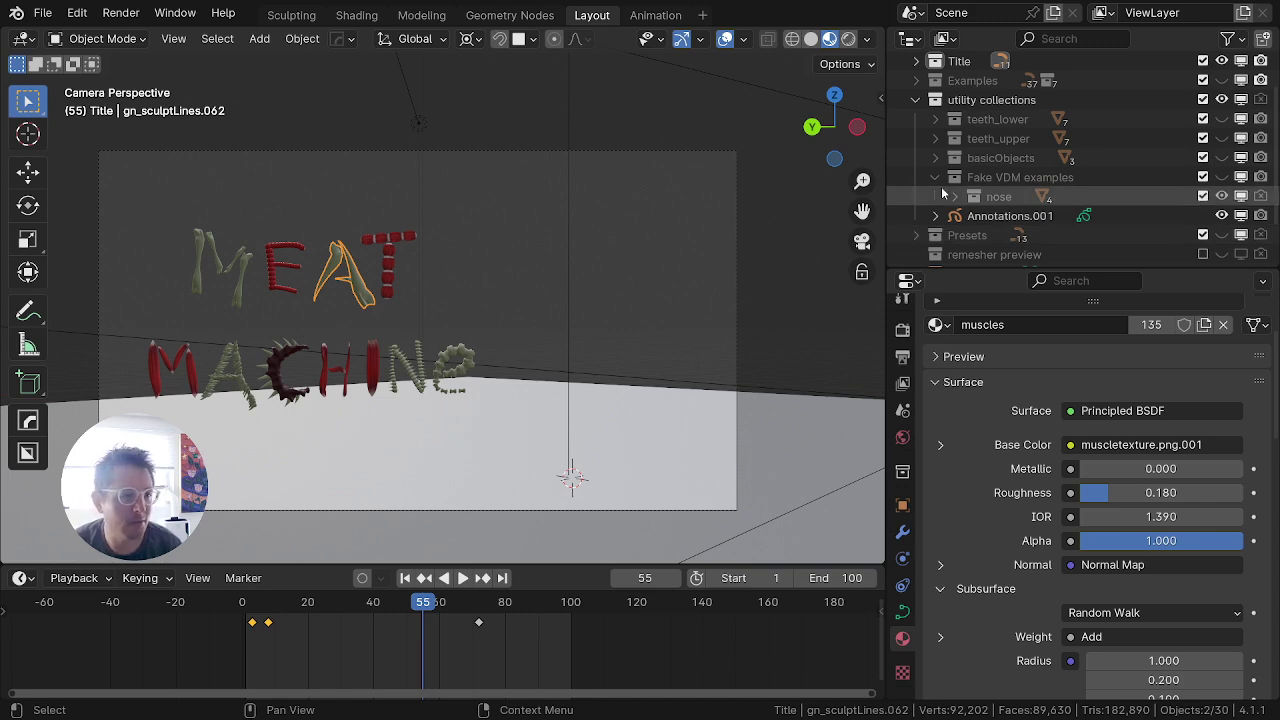
Step: Preview the basicObjects collection in the viewport, leave it hidden, and collapse the utility collections
{"action": "left_click", "coordinate": [1221, 160]}
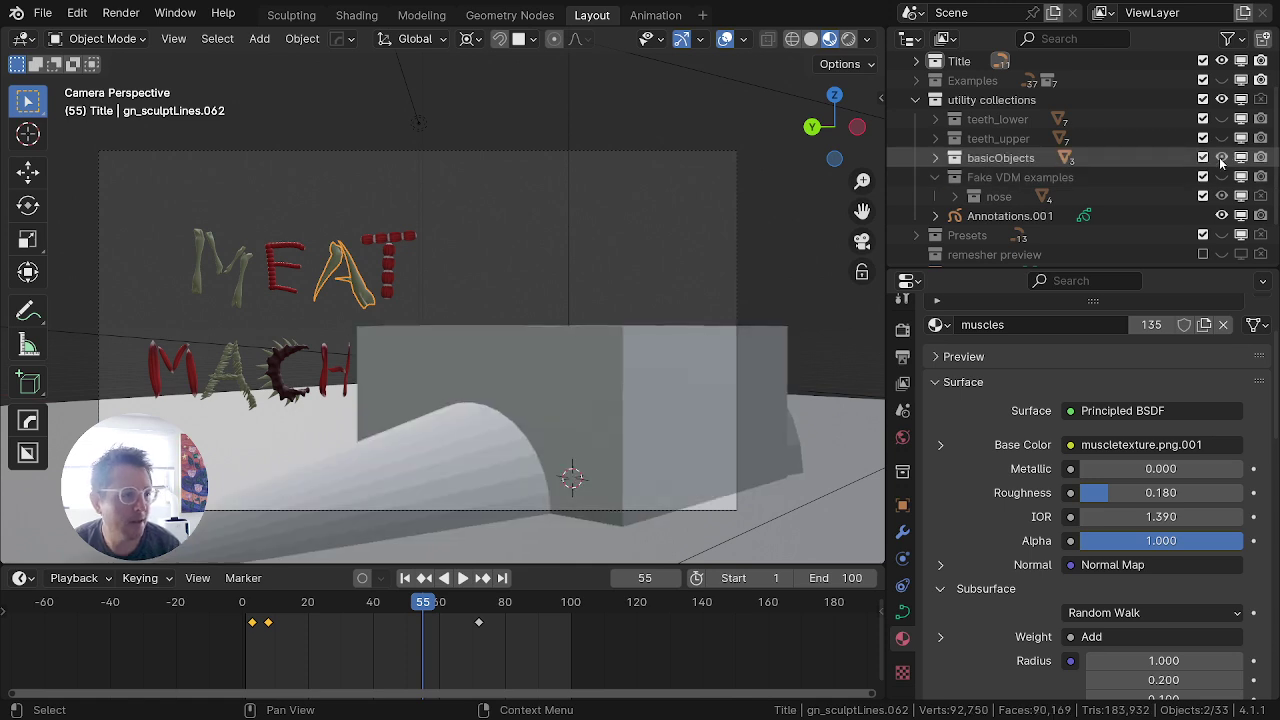
{"action": "left_click", "coordinate": [1221, 160]}
{"action": "left_click", "coordinate": [1221, 160]}
{"action": "left_click", "coordinate": [1221, 160]}
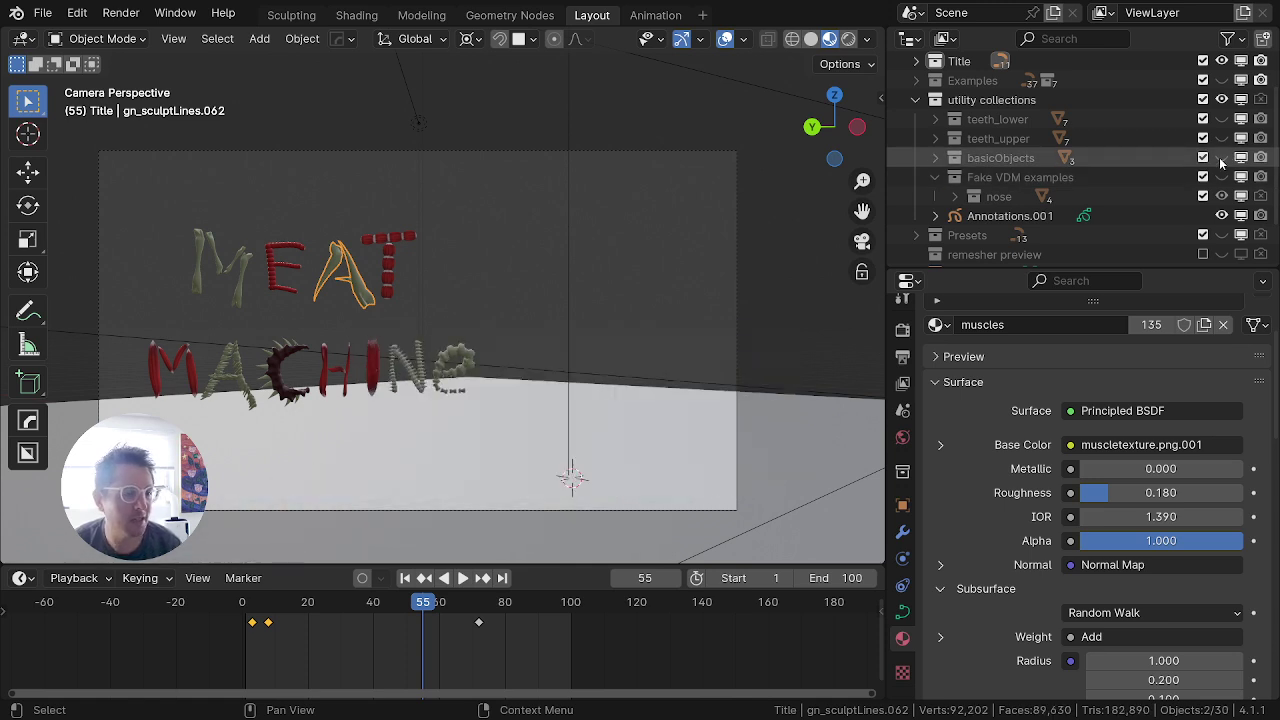
{"action": "left_click", "coordinate": [939, 177]}
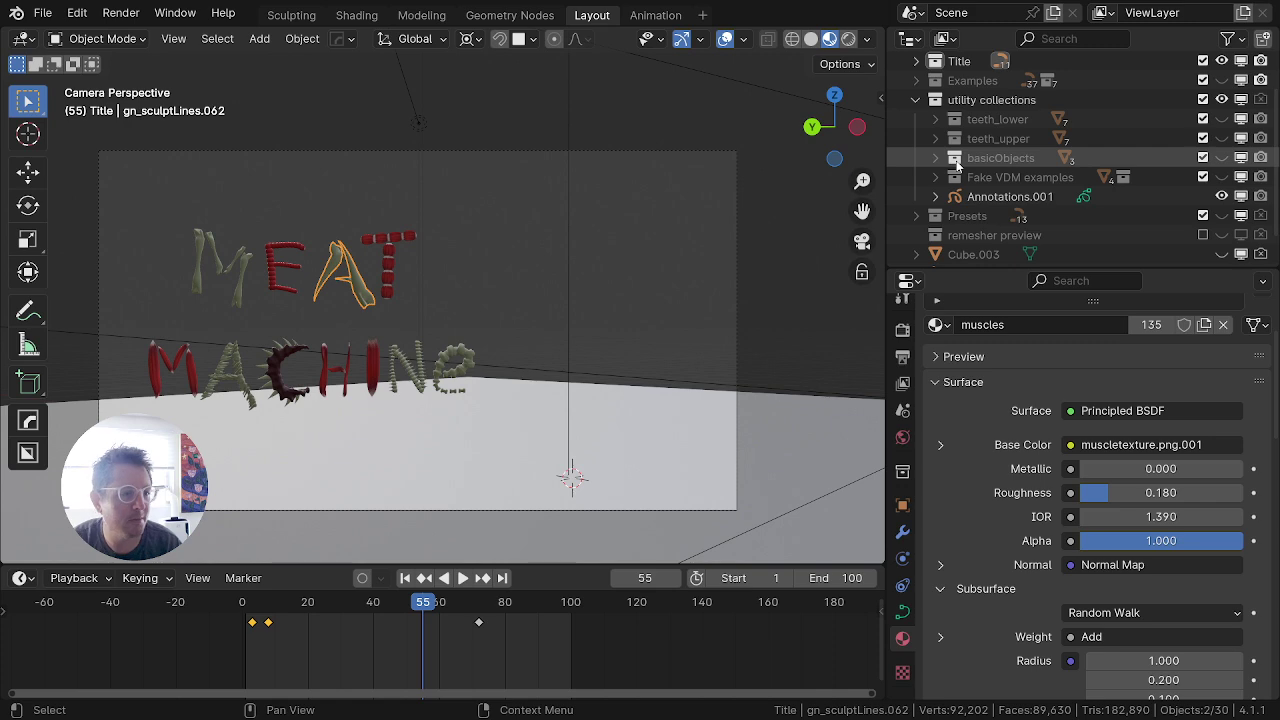
{"action": "left_click", "coordinate": [917, 102]}
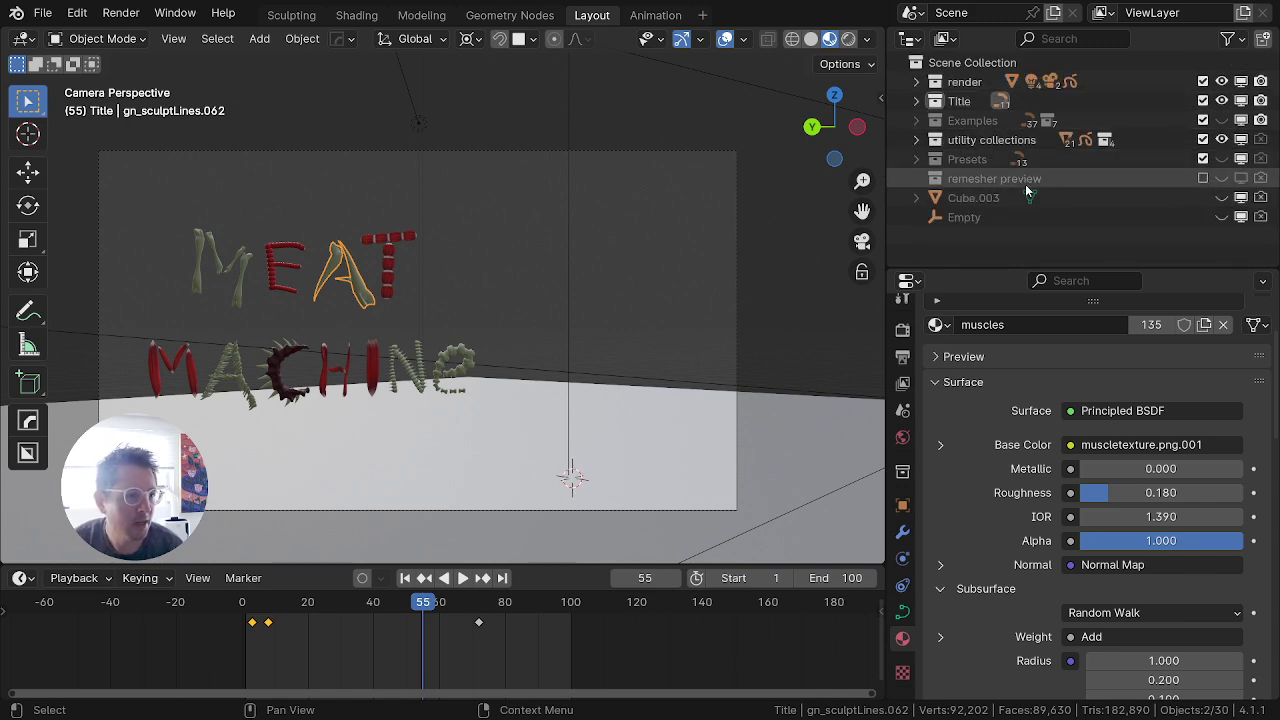
Step: Hide the utility collections, show the Presets collection in the viewport, and look over the row of preset shapes
{"action": "left_click", "coordinate": [1221, 140]}
{"action": "left_click", "coordinate": [1221, 160]}
{"action": "scroll", "coordinate": [422, 257], "scroll_direction": "down", "scroll_amount": 3}
{"action": "middle_click_drag", "start_coordinate": [422, 257], "coordinate": [567, 489]}
{"action": "scroll", "coordinate": [580, 402], "scroll_direction": "down", "scroll_amount": 4}
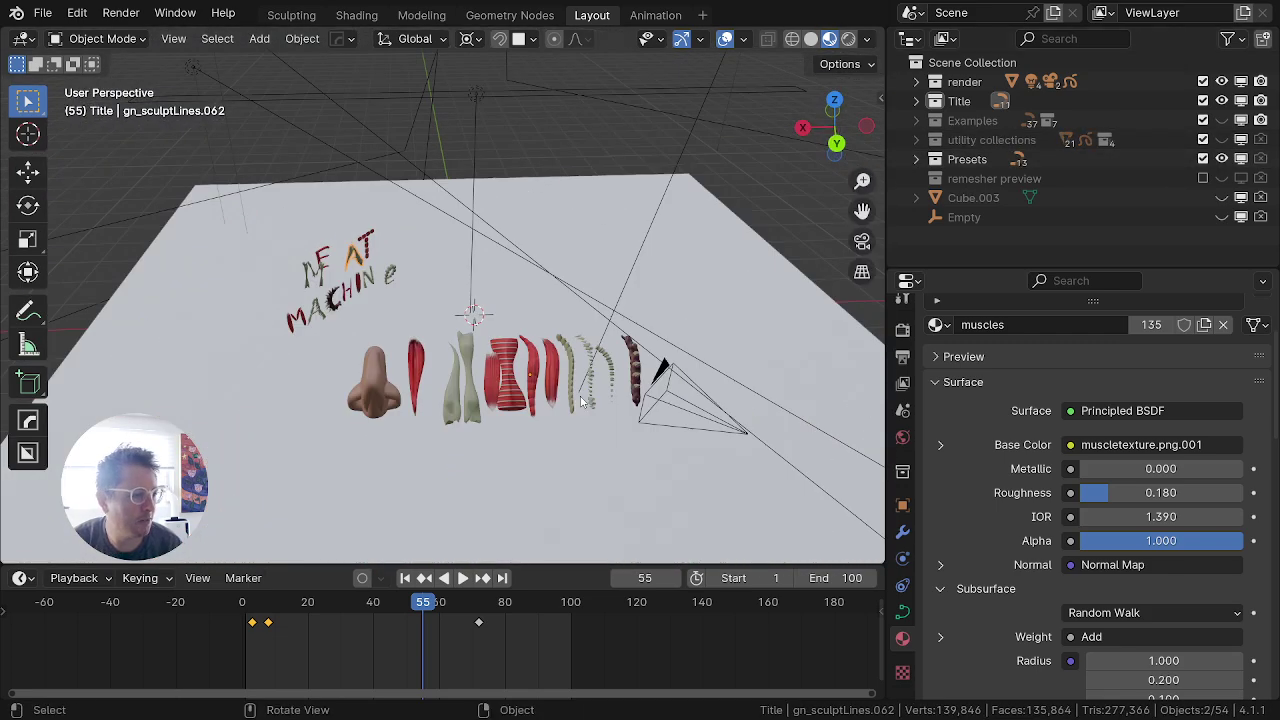
{"action": "scroll", "coordinate": [305, 440], "scroll_direction": "up", "scroll_amount": 4}
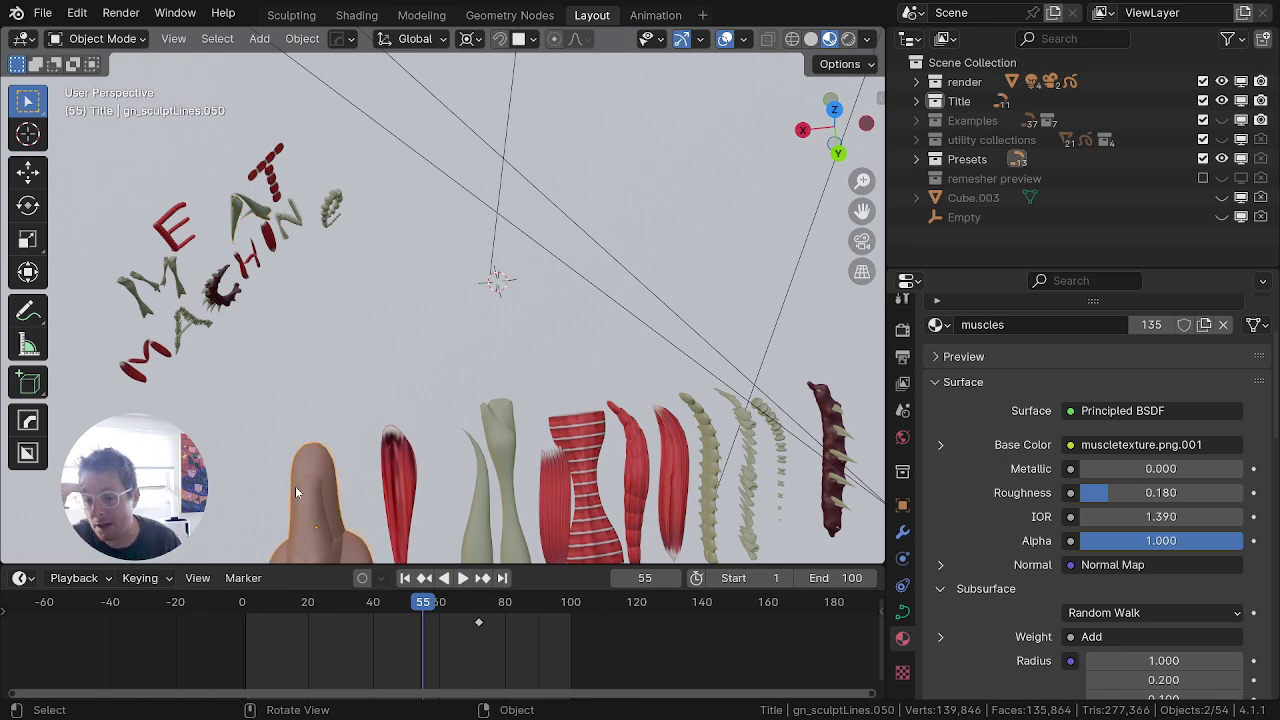
{"action": "scroll", "coordinate": [305, 458], "scroll_direction": "down", "scroll_amount": 2}
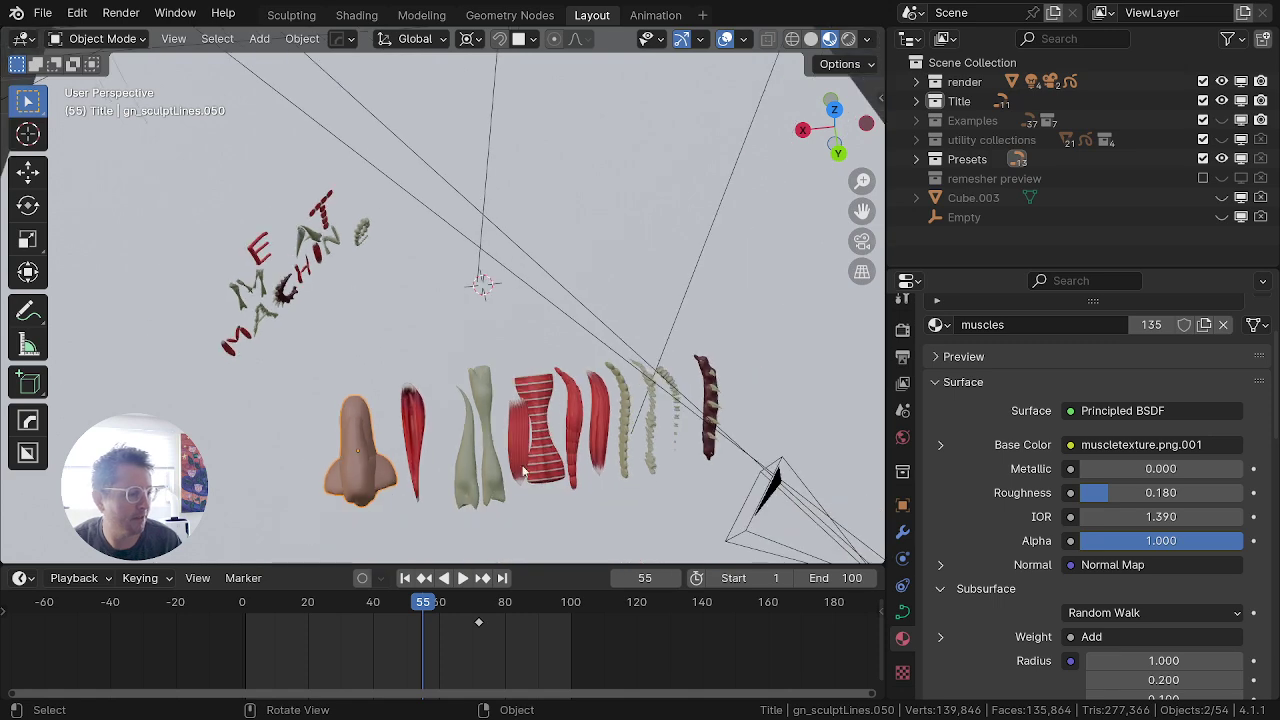
{"action": "scroll", "coordinate": [473, 508], "scroll_direction": "up", "scroll_amount": 3}
{"action": "middle_click_drag", "start_coordinate": [473, 510], "coordinate": [488, 341], "text": "shift"}
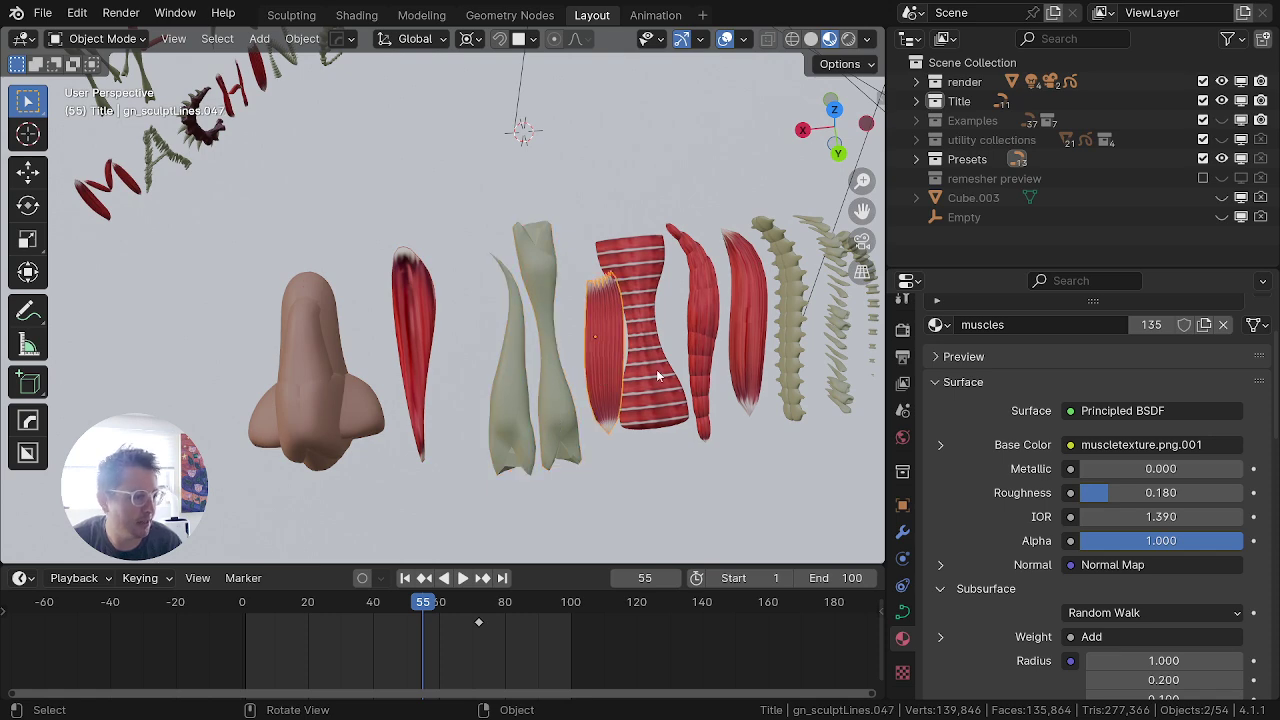
{"action": "middle_click_drag", "start_coordinate": [608, 473], "coordinate": [462, 541], "text": "shift"}
Step: Duplicate the muscle preset gn_sculptLines.031 and clear the copy's location so it sits at the world origin
{"action": "left_click", "coordinate": [610, 437]}
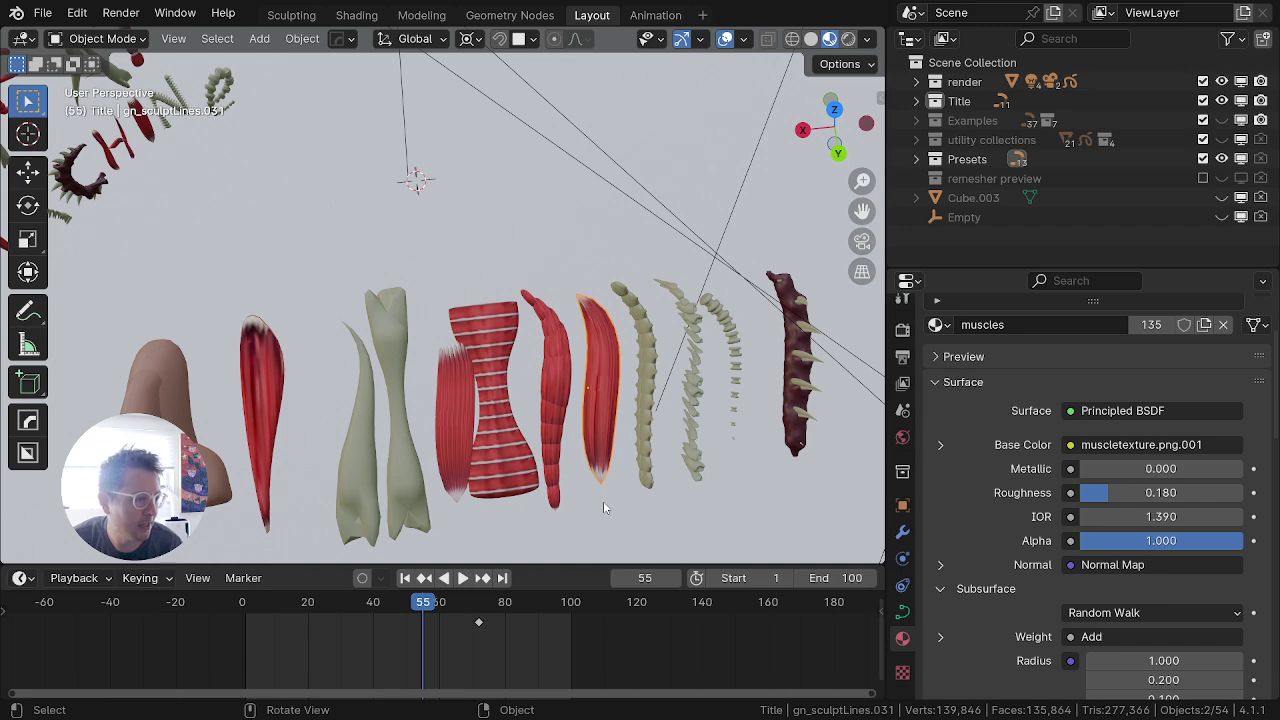
{"action": "middle_click_drag", "start_coordinate": [603, 501], "coordinate": [273, 360]}
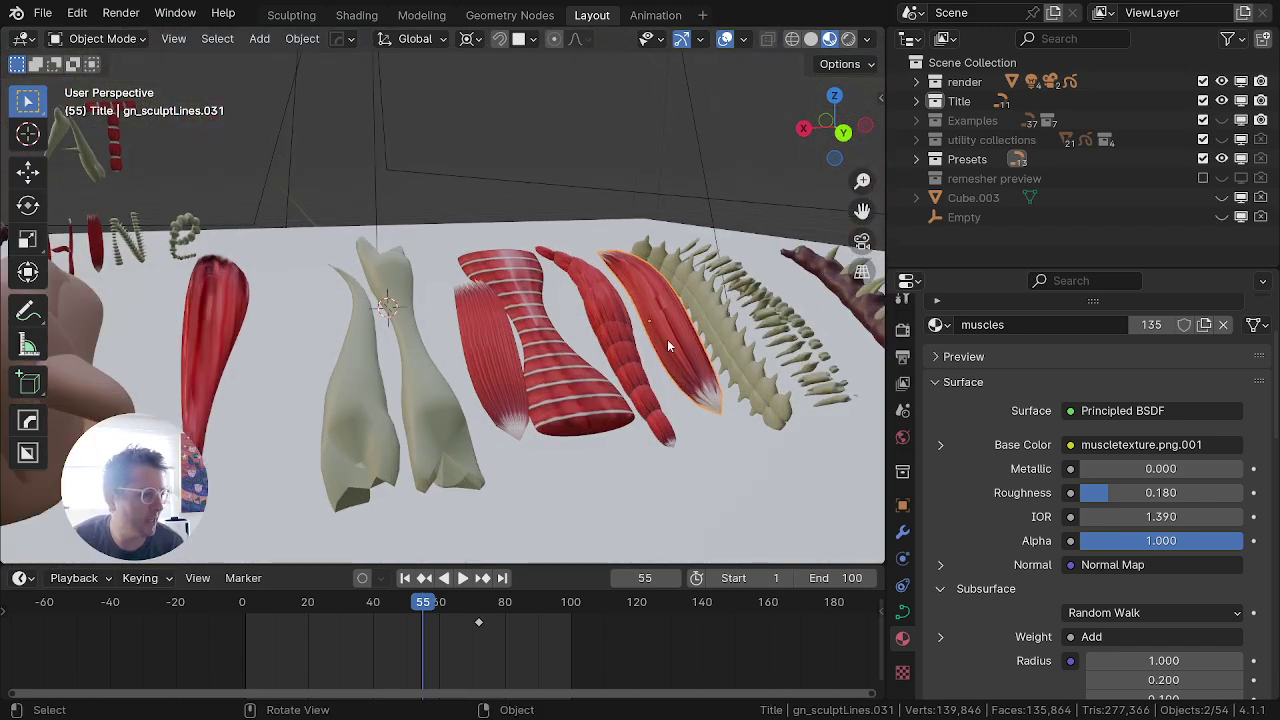
{"action": "middle_click_drag", "start_coordinate": [631, 411], "coordinate": [568, 436]}
{"action": "scroll", "coordinate": [613, 428], "scroll_direction": "down", "scroll_amount": 5}
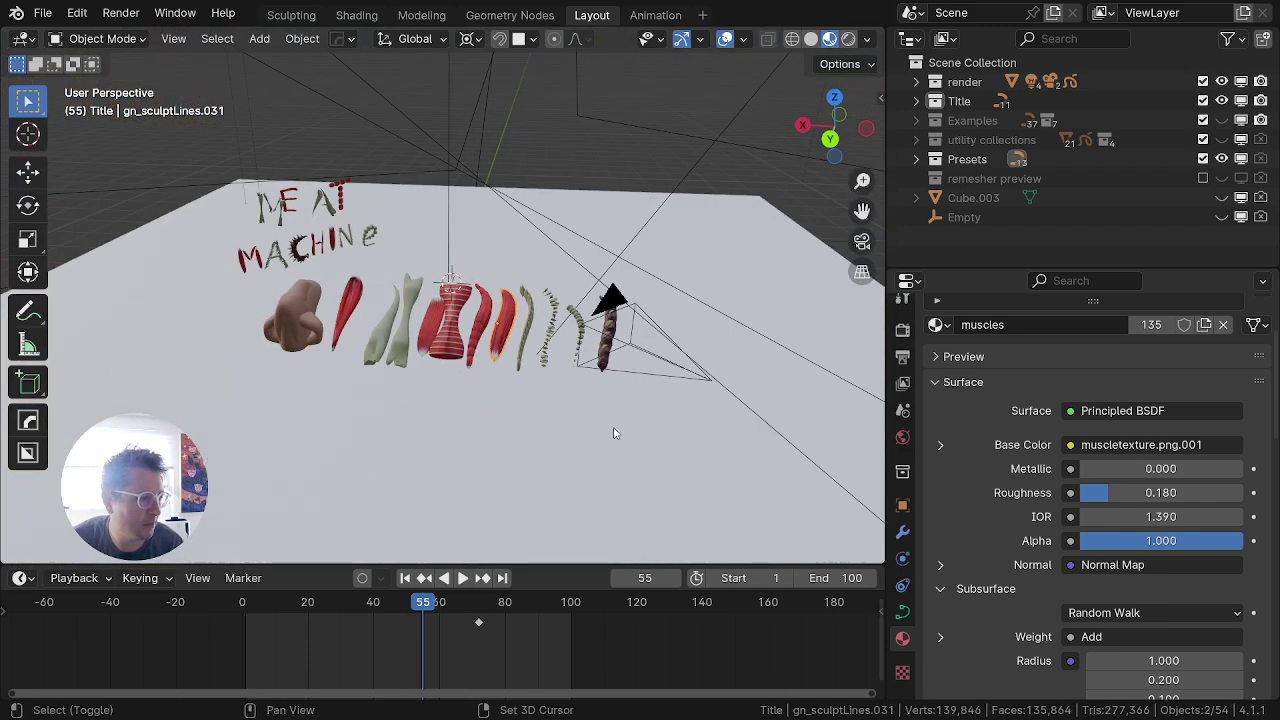
{"action": "key", "text": "shift+d"}
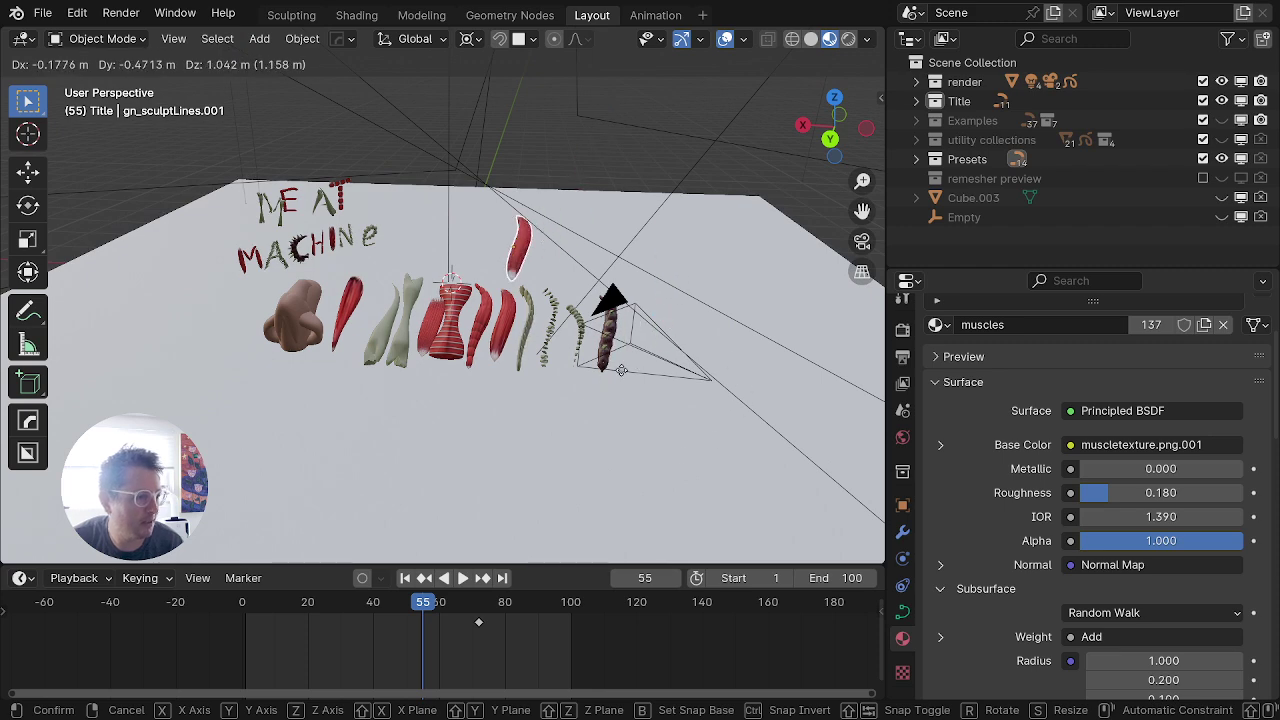
{"action": "right_click", "coordinate": [560, 345]}
{"action": "key", "text": "alt+g"}
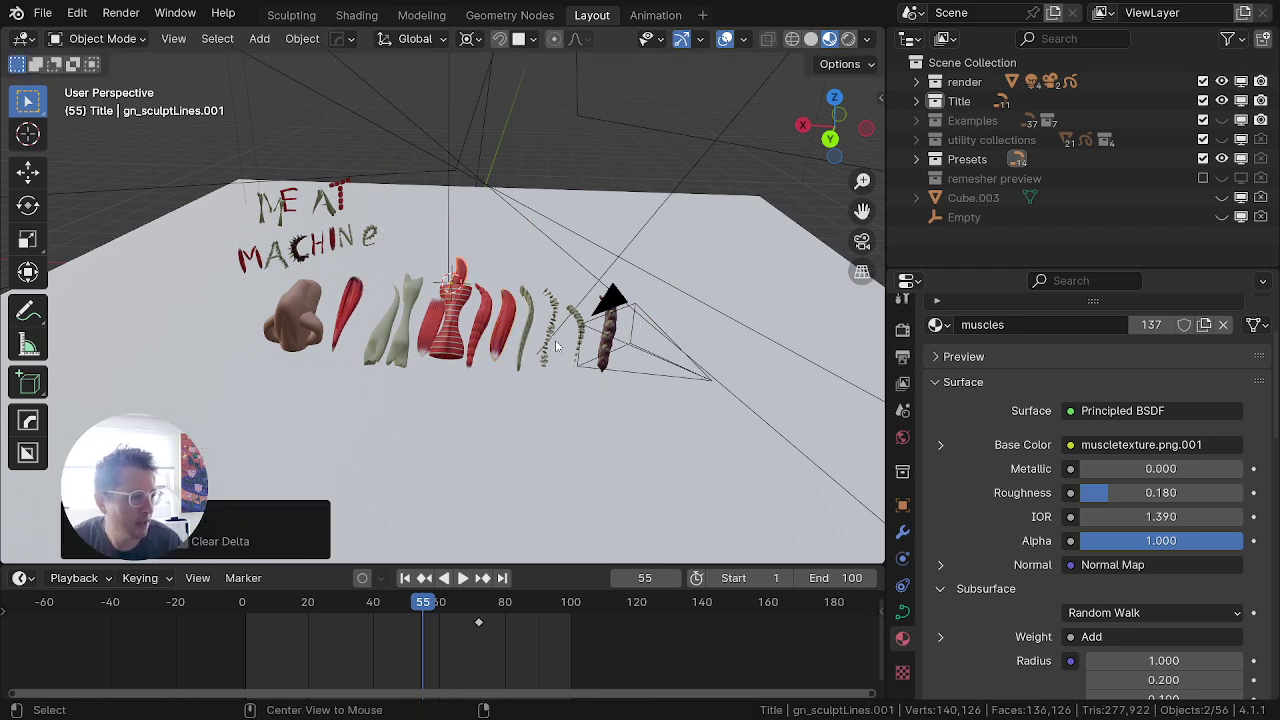
Step: Show the duplicated muscle's transform values and inspect it from several angles
{"action": "scroll", "coordinate": [480, 370], "scroll_direction": "up", "scroll_amount": 6}
{"action": "middle_click_drag", "start_coordinate": [561, 377], "coordinate": [362, 447]}
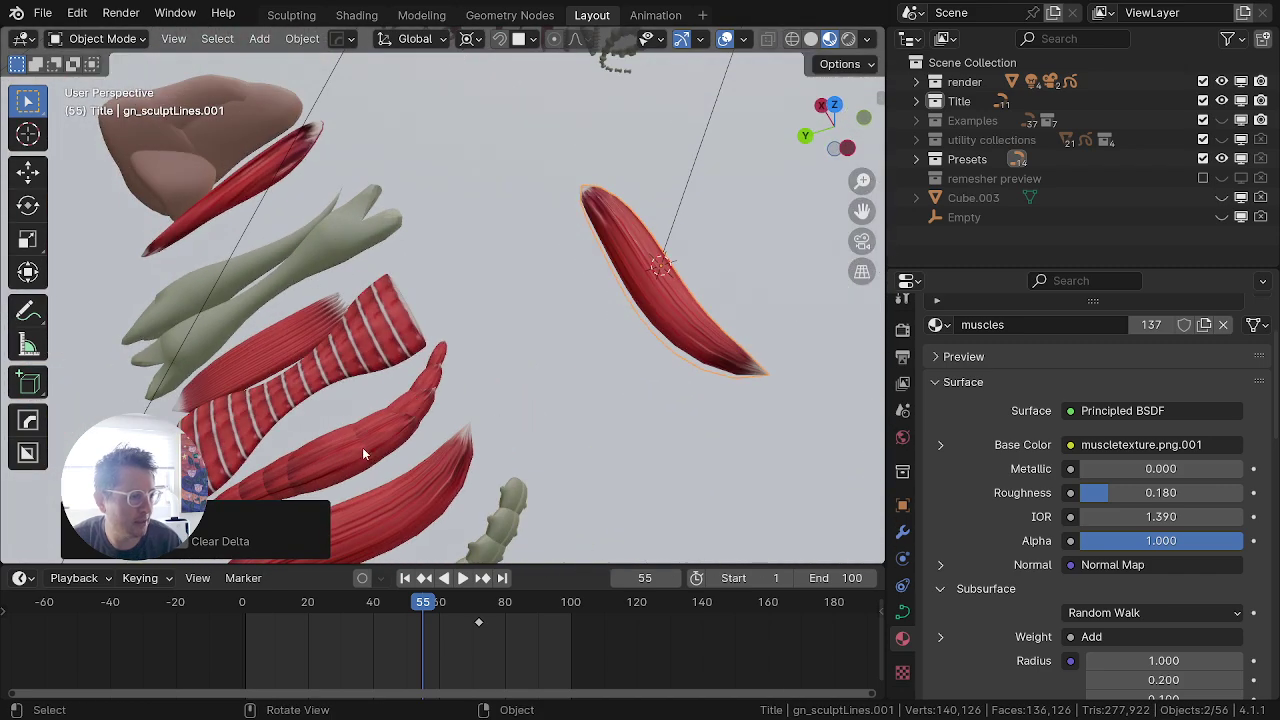
{"action": "middle_click_drag", "start_coordinate": [591, 414], "coordinate": [535, 390]}
{"action": "key", "text": "n"}
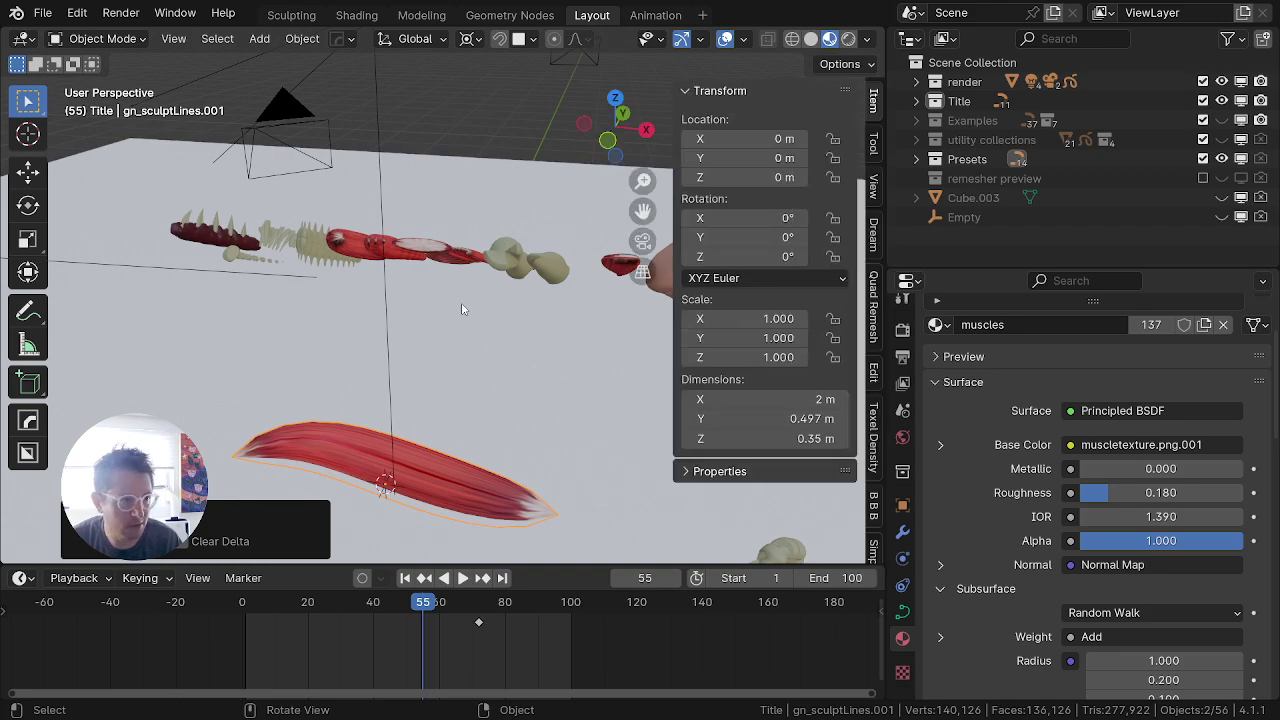
{"action": "scroll", "coordinate": [590, 265], "scroll_direction": "down", "scroll_amount": 3}
{"action": "middle_click_drag", "start_coordinate": [395, 405], "coordinate": [548, 510]}
{"action": "scroll", "coordinate": [545, 465], "scroll_direction": "up", "scroll_amount": 3}
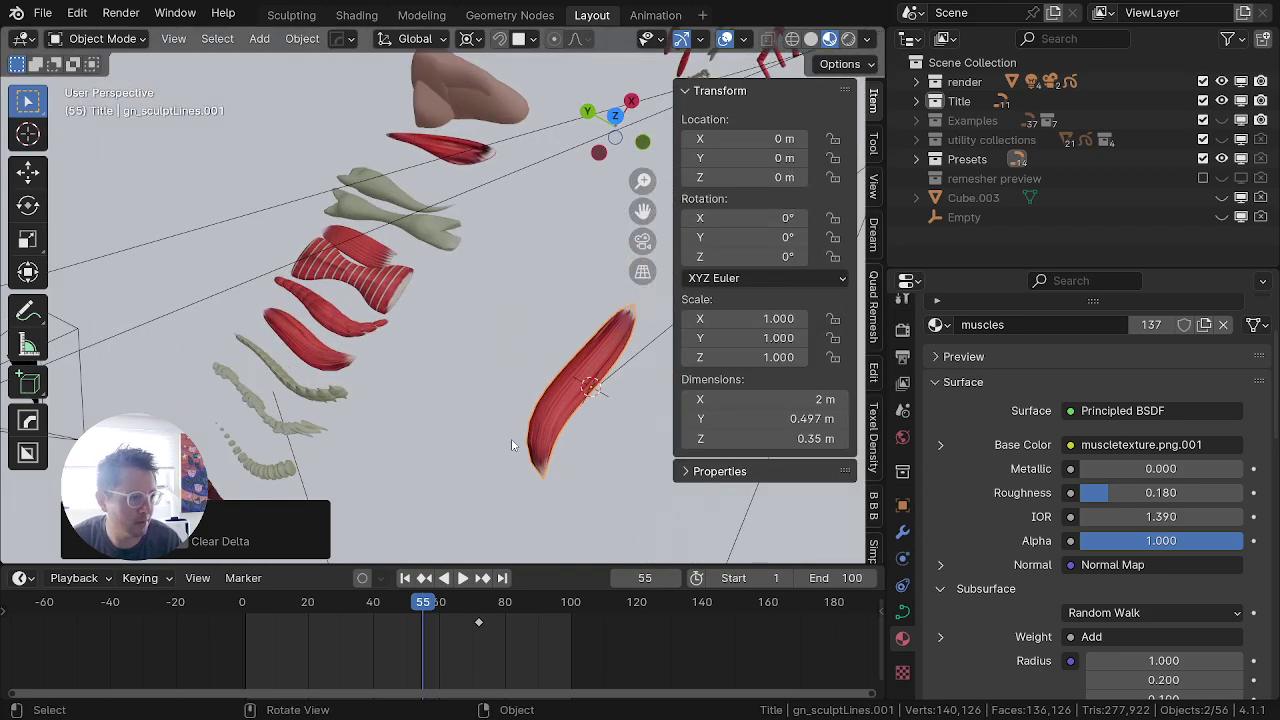
Step: Draw four freehand curve strokes on the ground within the duplicated muscle object and view the resulting muscles
{"action": "key", "text": "Tab"}
{"action": "middle_click_drag", "start_coordinate": [550, 447], "coordinate": [596, 314], "text": "shift"}
{"action": "key", "text": "a"}
{"action": "key", "text": "a"}
{"action": "key", "text": "a"}
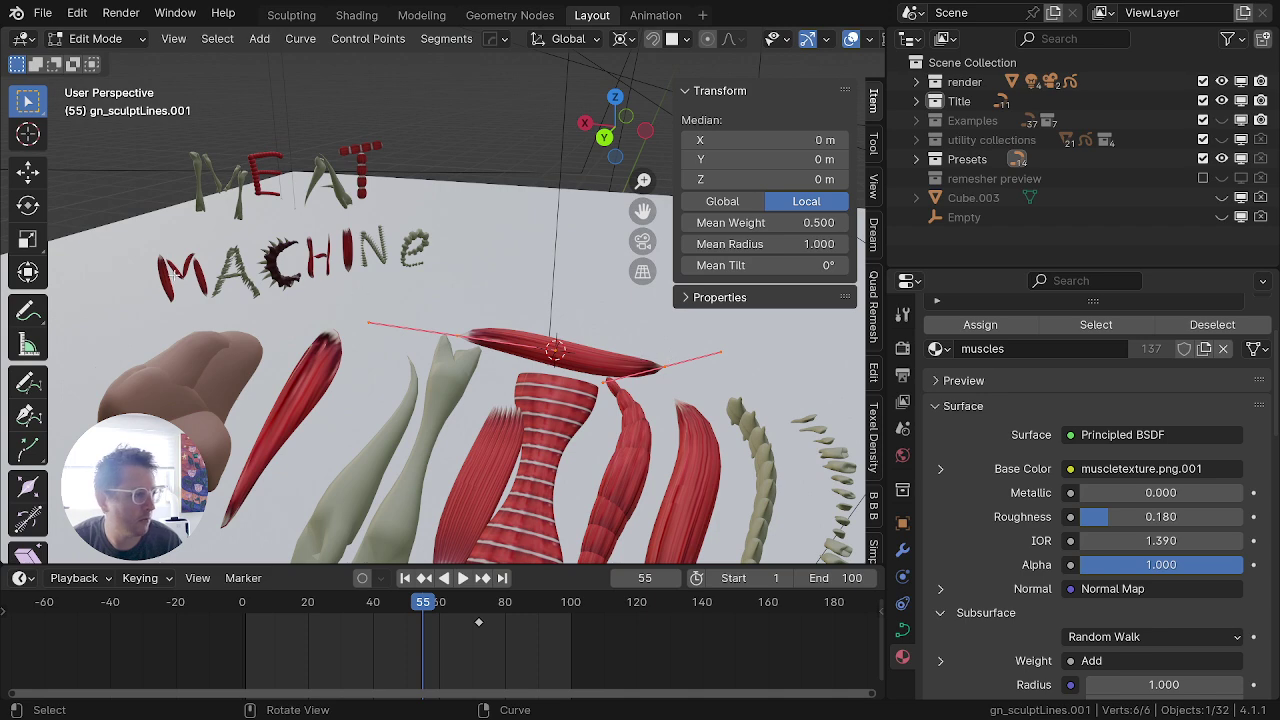
{"action": "left_click", "coordinate": [25, 380]}
{"action": "left_click_drag", "start_coordinate": [538, 338], "coordinate": [561, 220]}
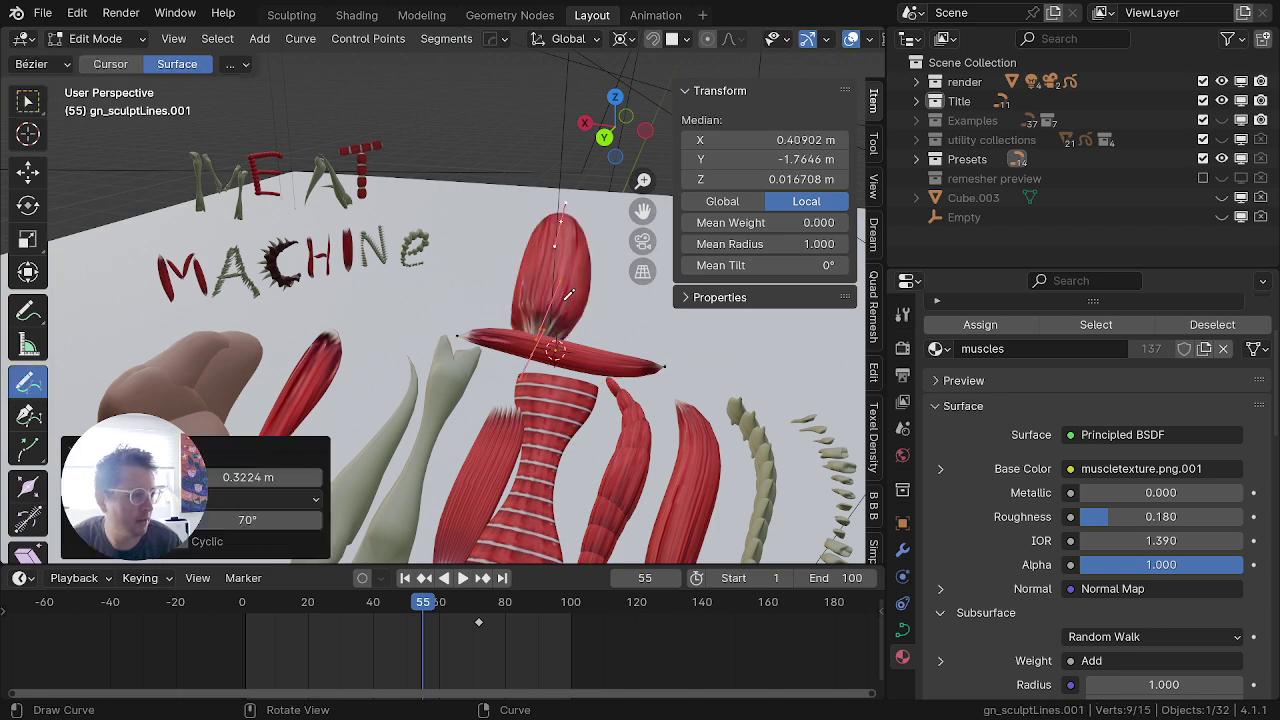
{"action": "left_click_drag", "start_coordinate": [594, 312], "coordinate": [604, 197]}
{"action": "left_click_drag", "start_coordinate": [593, 284], "coordinate": [546, 116]}
{"action": "left_click_drag", "start_coordinate": [504, 266], "coordinate": [556, 104]}
{"action": "middle_click_drag", "start_coordinate": [560, 250], "coordinate": [385, 351]}
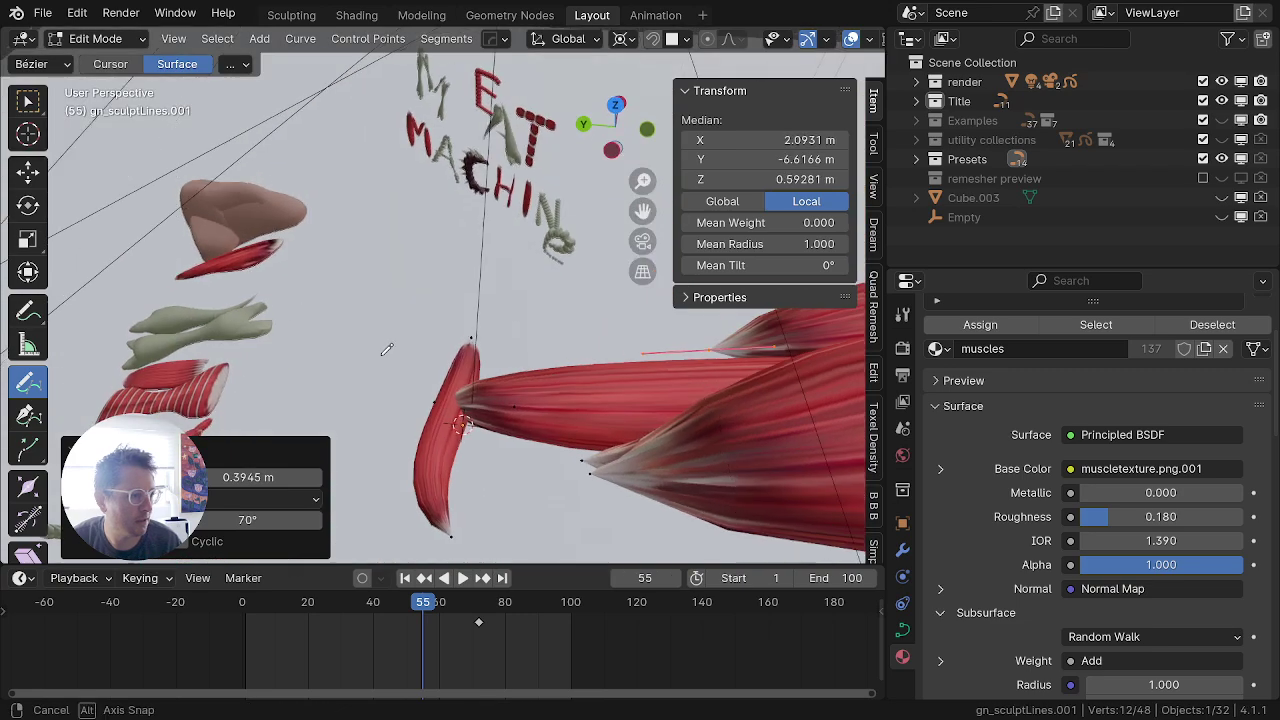
{"action": "scroll", "coordinate": [526, 423], "scroll_direction": "down", "scroll_amount": 7}
{"action": "scroll", "coordinate": [600, 371], "scroll_direction": "up", "scroll_amount": 2}
Step: Undo the most recent drawn strokes and delete the duplicated muscle object from the scene
{"action": "key", "text": "ctrl+z"}
{"action": "key", "text": "ctrl+z"}
{"action": "key", "text": "ctrl+z"}
{"action": "key", "text": "ctrl+z"}
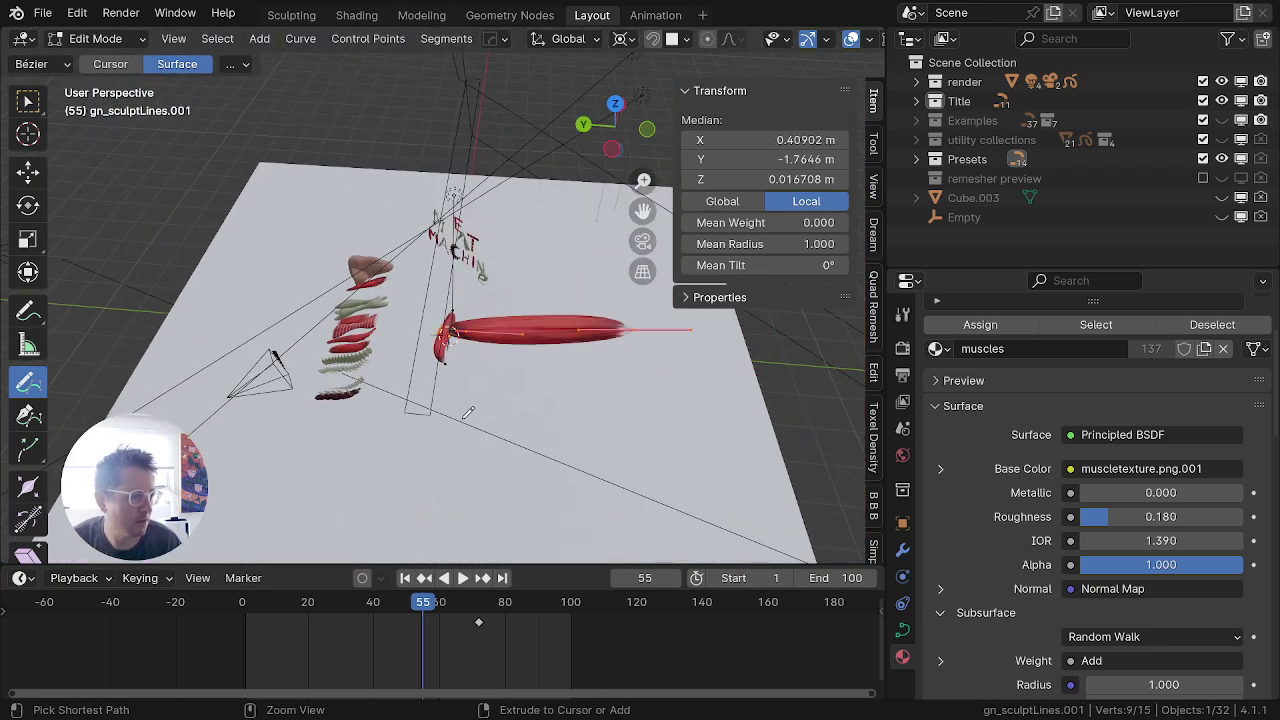
{"action": "key", "text": "Tab"}
{"action": "key", "text": "x"}
{"action": "key", "text": "Return"}
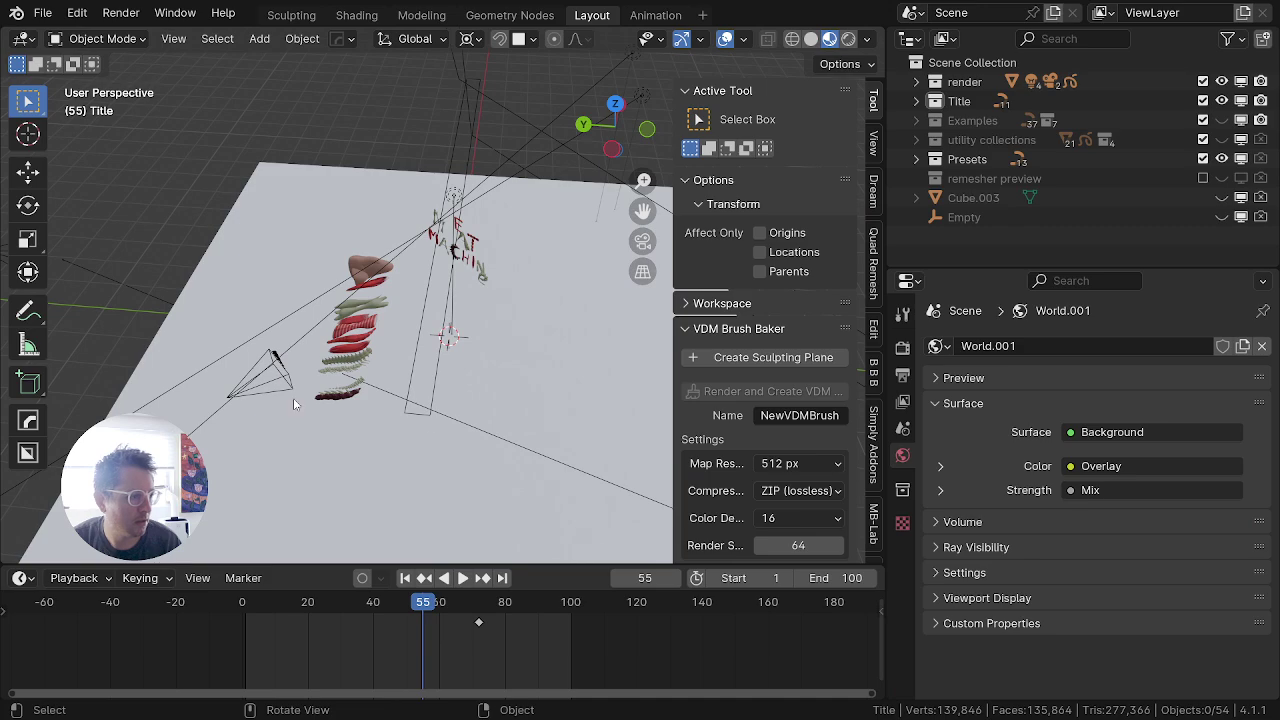
Step: Hide the Presets collection and show the Examples collection in the viewport
{"action": "middle_click_drag", "start_coordinate": [293, 398], "coordinate": [573, 379]}
{"action": "scroll", "coordinate": [500, 378], "scroll_direction": "up", "scroll_amount": 4}
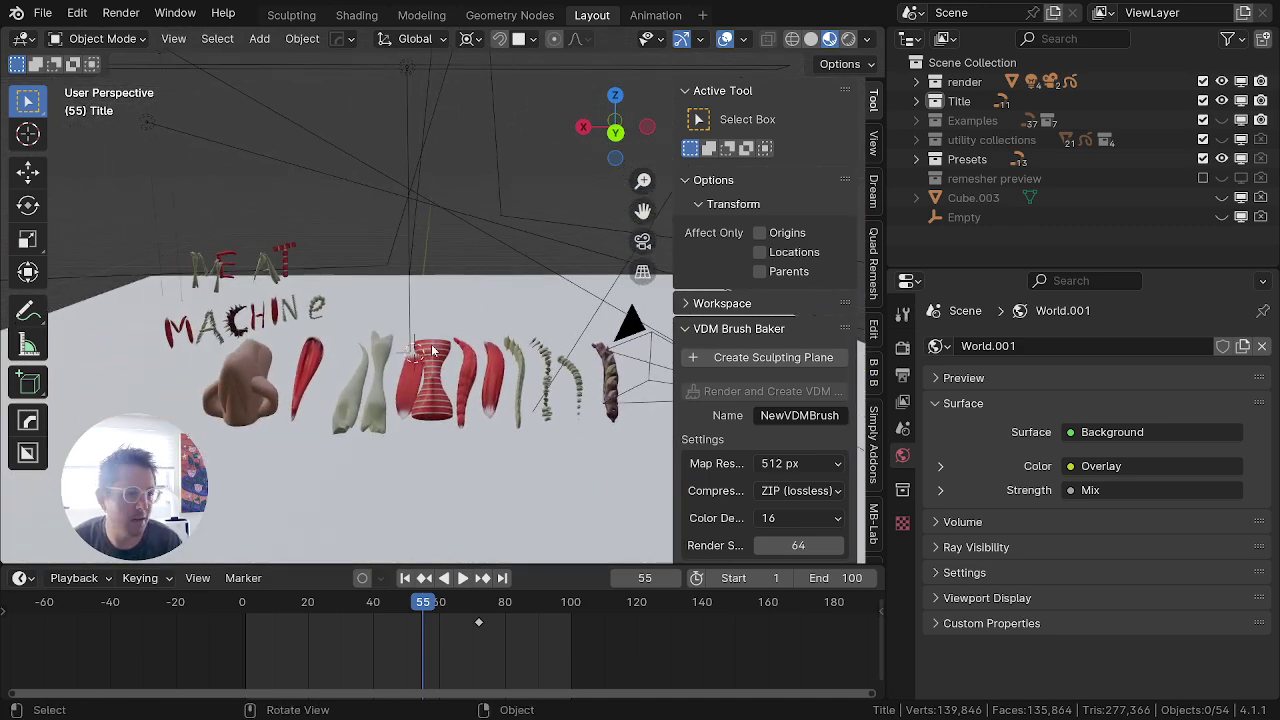
{"action": "left_click", "coordinate": [1224, 160]}
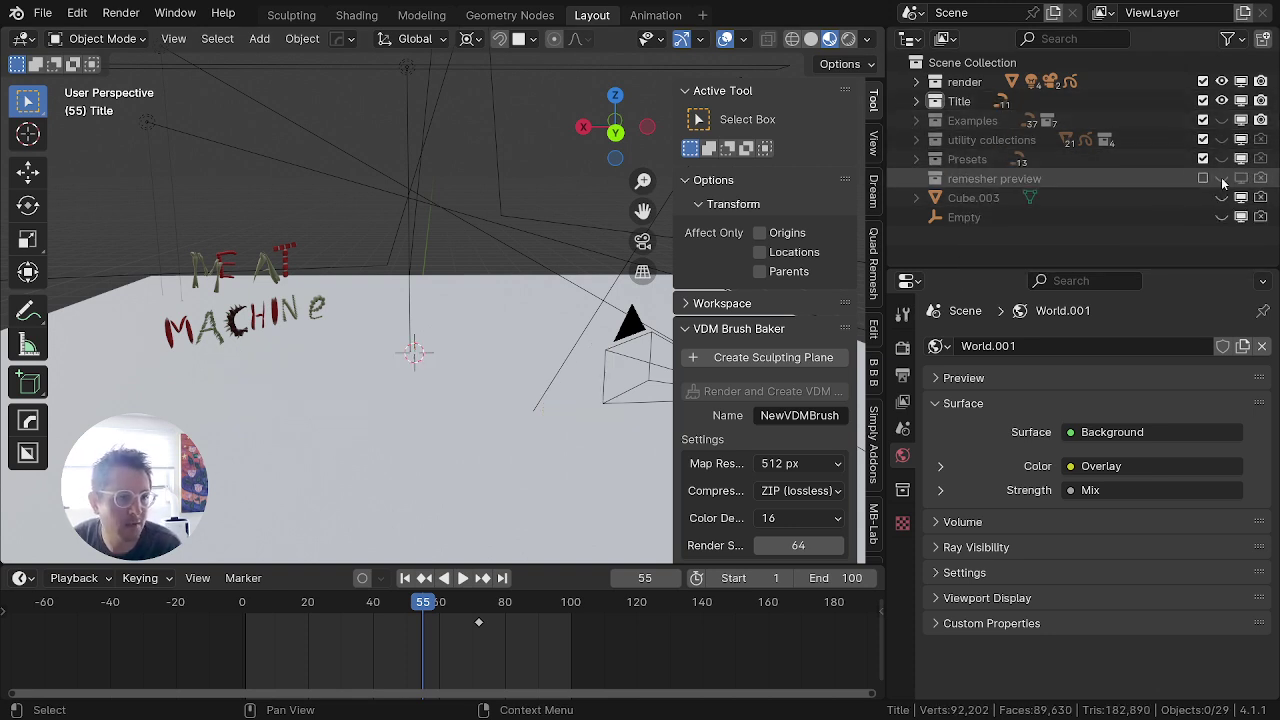
{"action": "left_click", "coordinate": [1222, 121]}
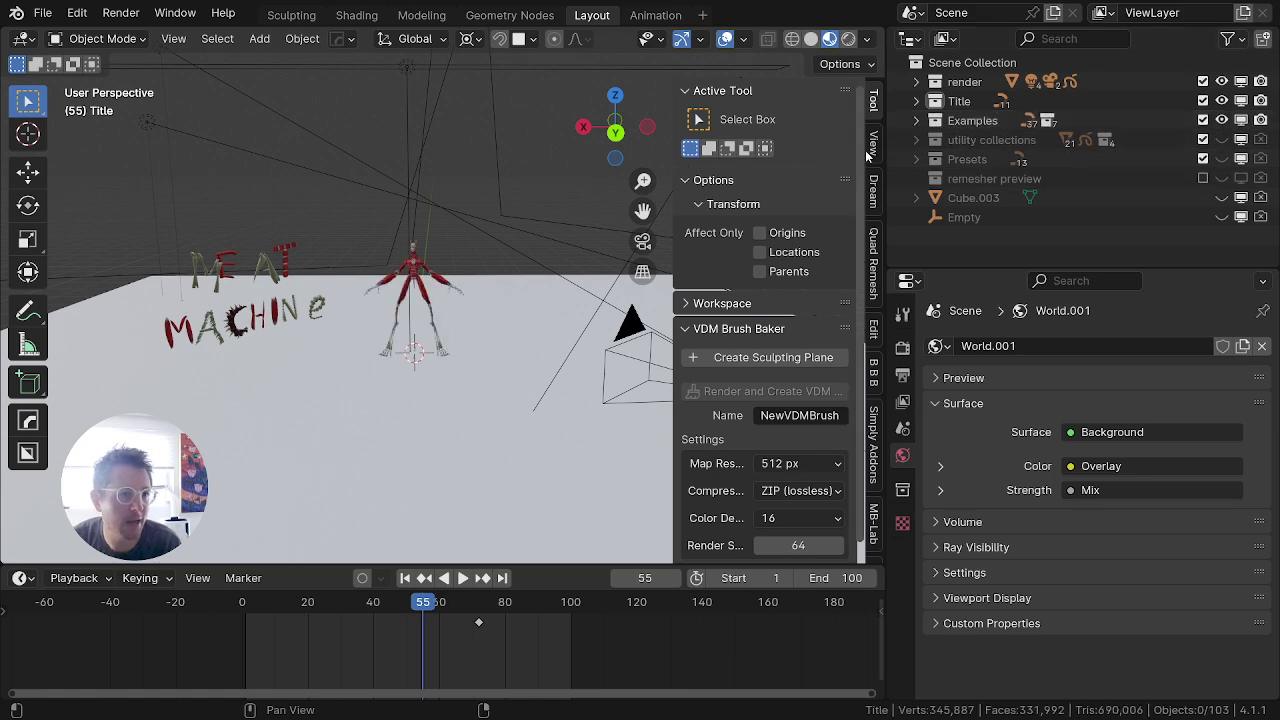
Step: Expand the Examples collection and look through its list of example subcollections
{"action": "left_click", "coordinate": [916, 121]}
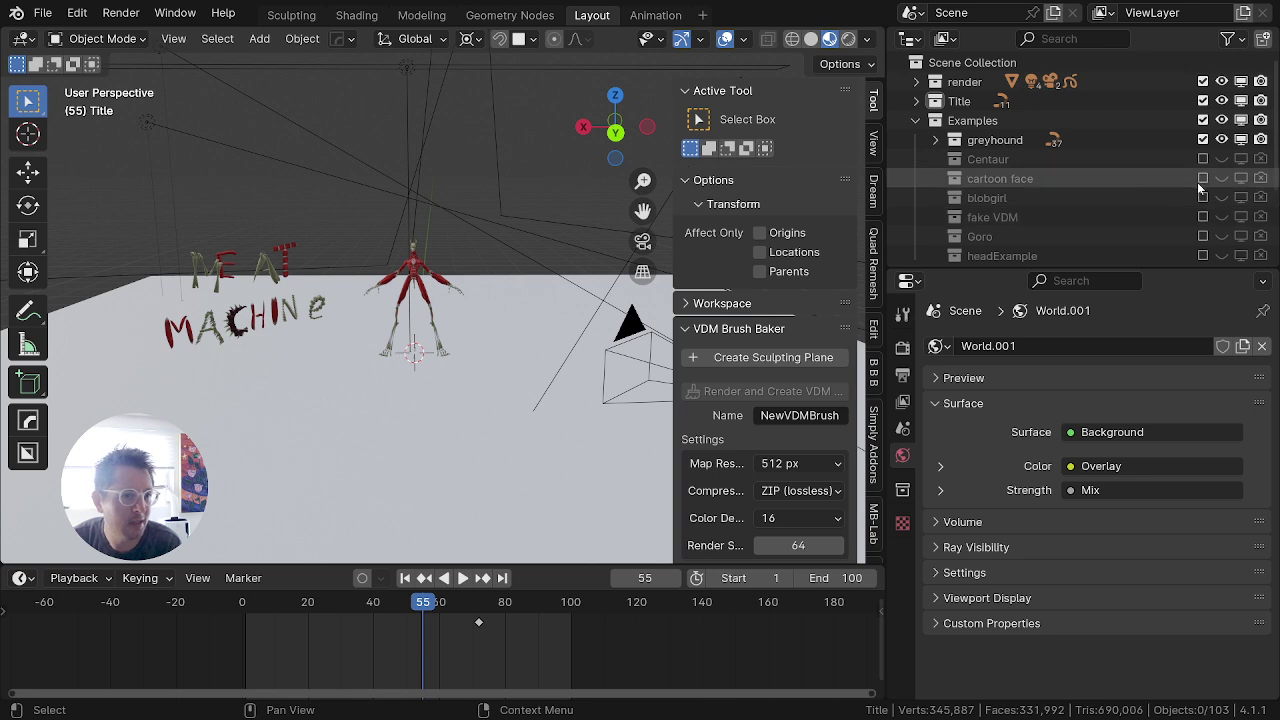
{"action": "scroll", "coordinate": [1197, 182], "scroll_direction": "down", "scroll_amount": 2}
{"action": "scroll", "coordinate": [1212, 184], "scroll_direction": "up", "scroll_amount": 2}
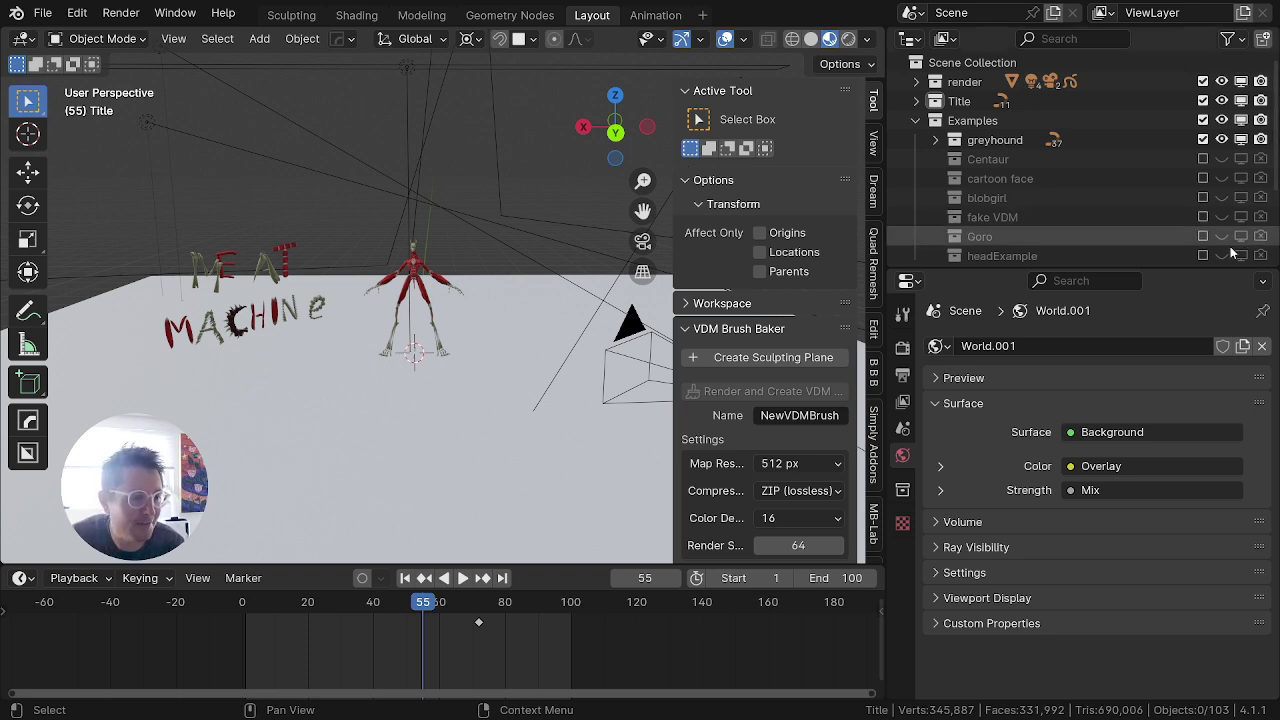
{"action": "scroll", "coordinate": [1100, 175], "scroll_direction": "down", "scroll_amount": 2}
{"action": "scroll", "coordinate": [1117, 175], "scroll_direction": "up", "scroll_amount": 2}
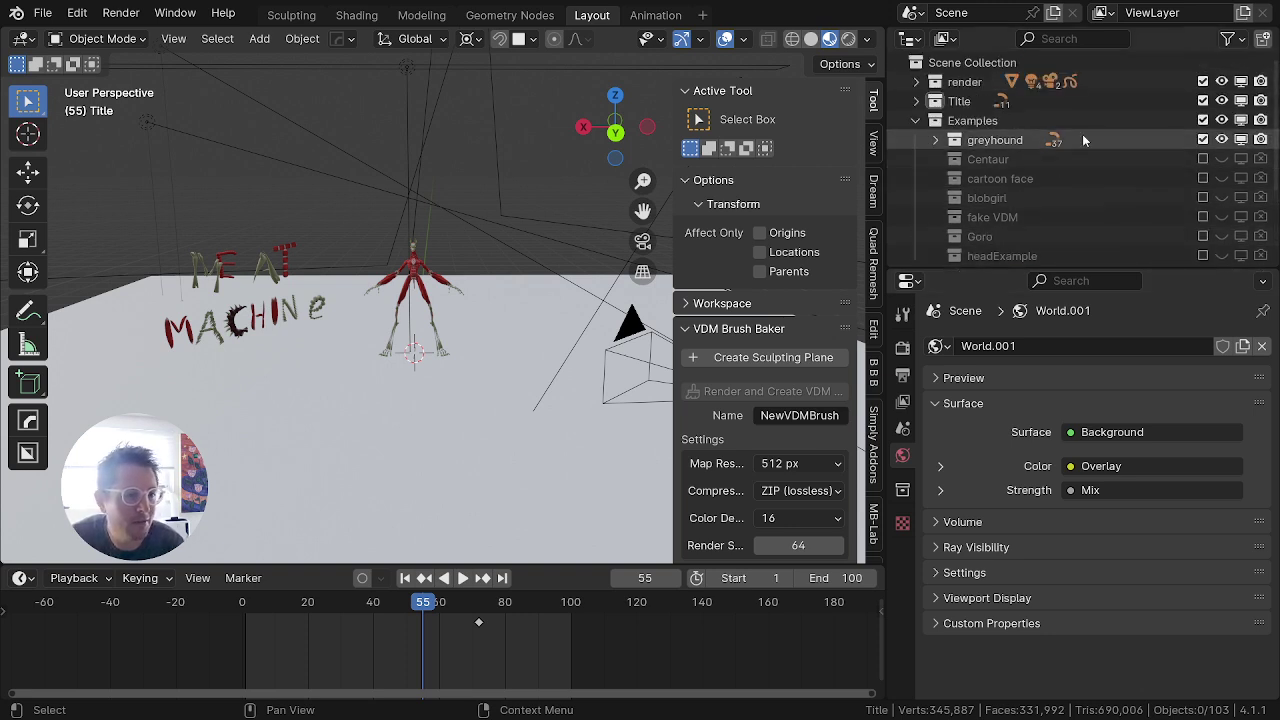
Step: Select a muscle object on the greyhound example and inspect the figure from several angles and distances
{"action": "scroll", "coordinate": [486, 210], "scroll_direction": "up", "scroll_amount": 8}
{"action": "left_click", "coordinate": [364, 249]}
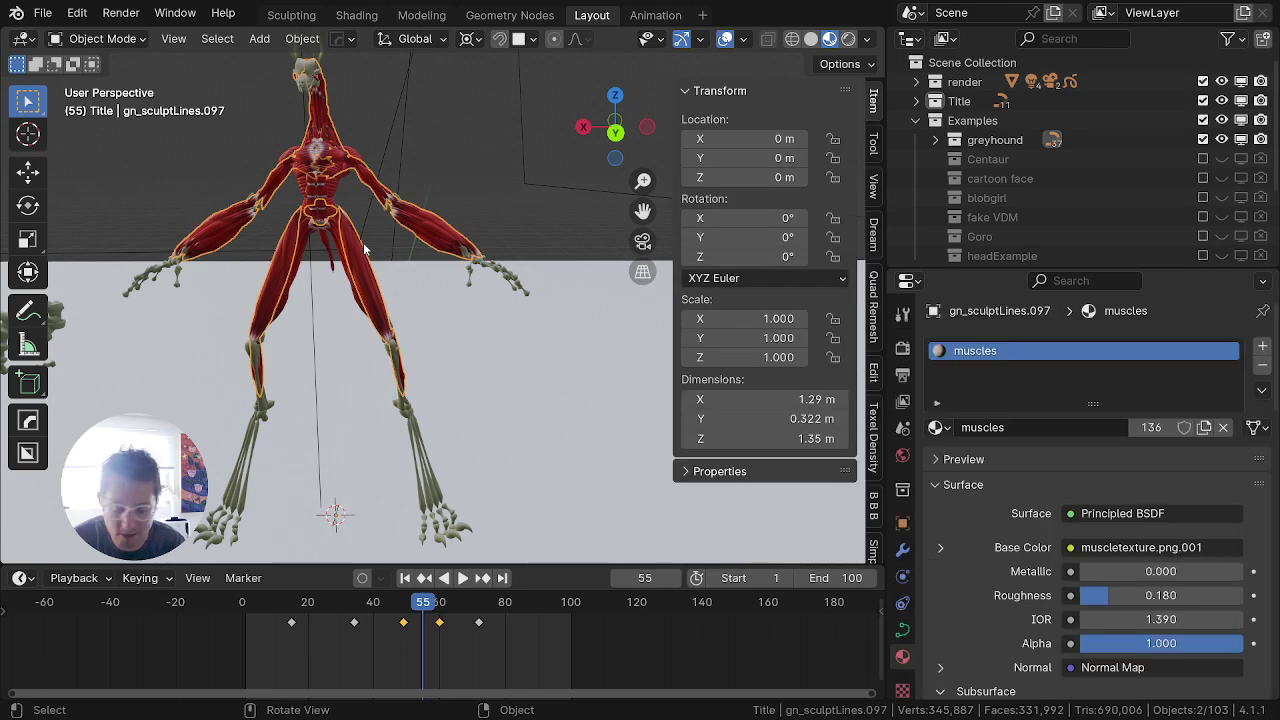
{"action": "middle_click_drag", "start_coordinate": [364, 249], "coordinate": [213, 295]}
{"action": "scroll", "coordinate": [213, 296], "scroll_direction": "up", "scroll_amount": 3}
{"action": "scroll", "coordinate": [314, 314], "scroll_direction": "down", "scroll_amount": 10}
{"action": "middle_click_drag", "start_coordinate": [430, 350], "coordinate": [696, 284]}
{"action": "scroll", "coordinate": [325, 382], "scroll_direction": "up", "scroll_amount": 8}
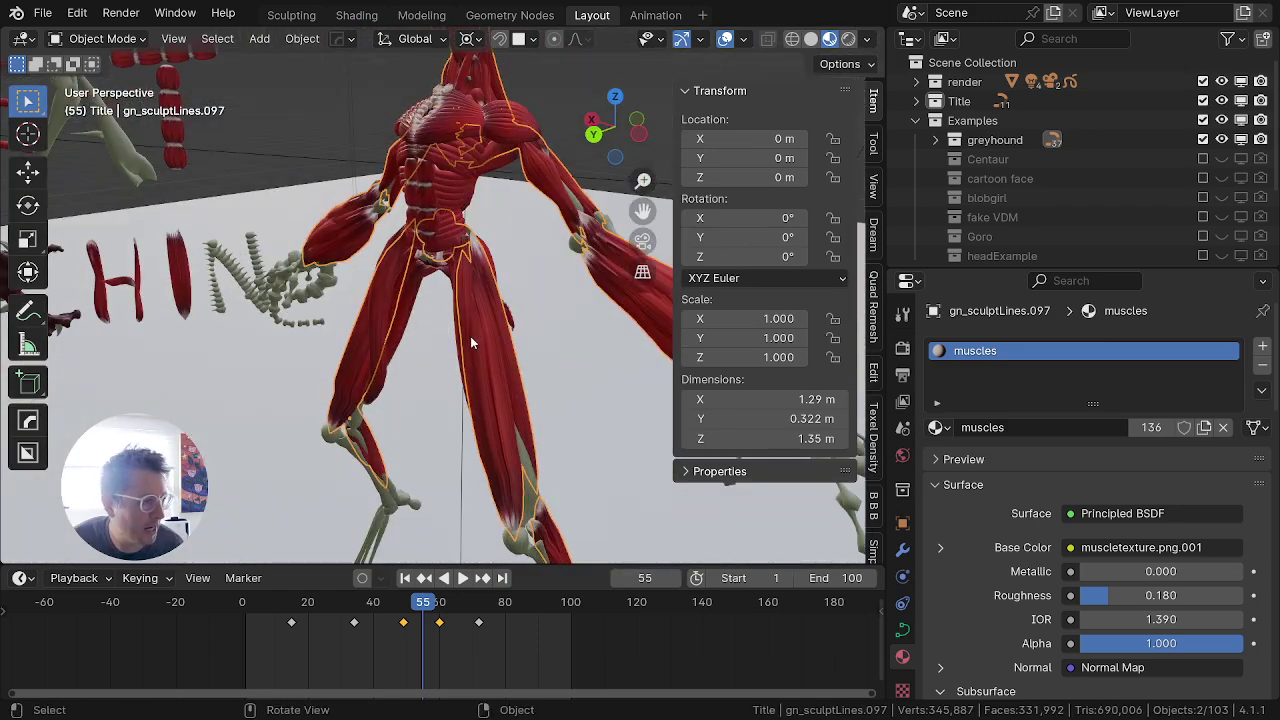
{"action": "scroll", "coordinate": [515, 361], "scroll_direction": "down", "scroll_amount": 2}
{"action": "middle_click_drag", "start_coordinate": [515, 366], "coordinate": [457, 373]}
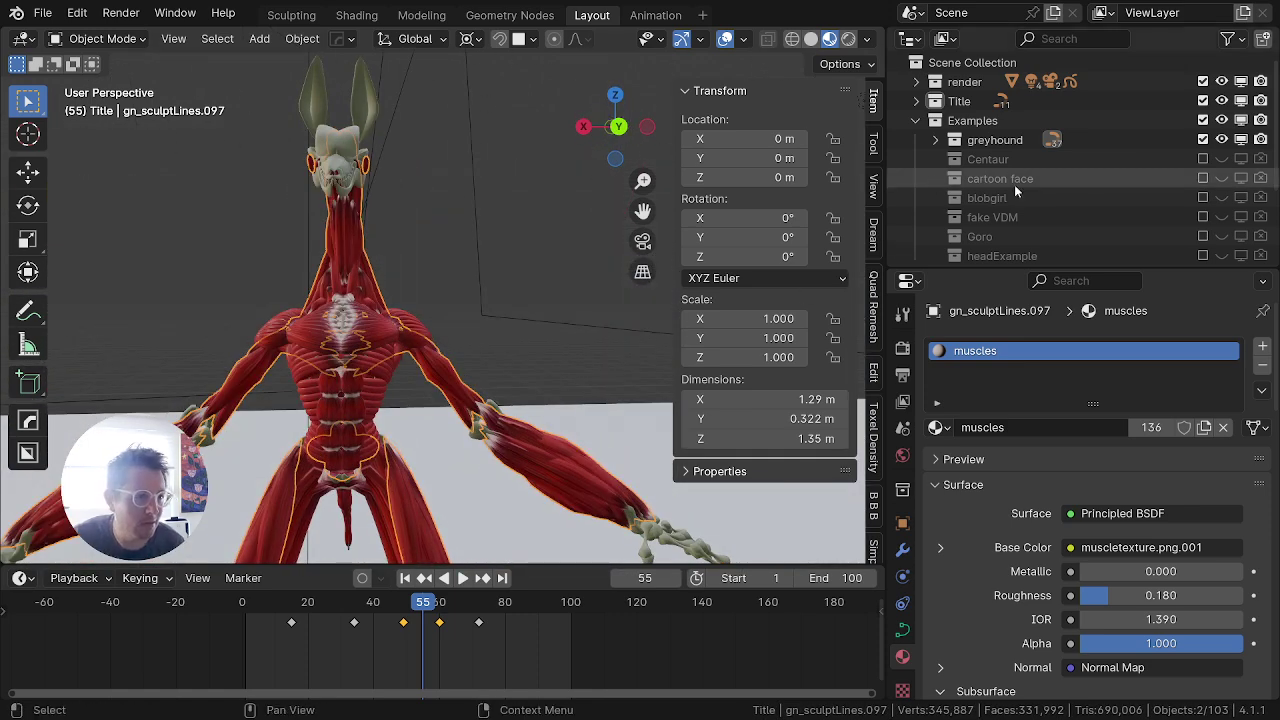
Step: Hide the greyhound collection, enable the Centaur collection, and look over the centaur model
{"action": "left_click", "coordinate": [1222, 140]}
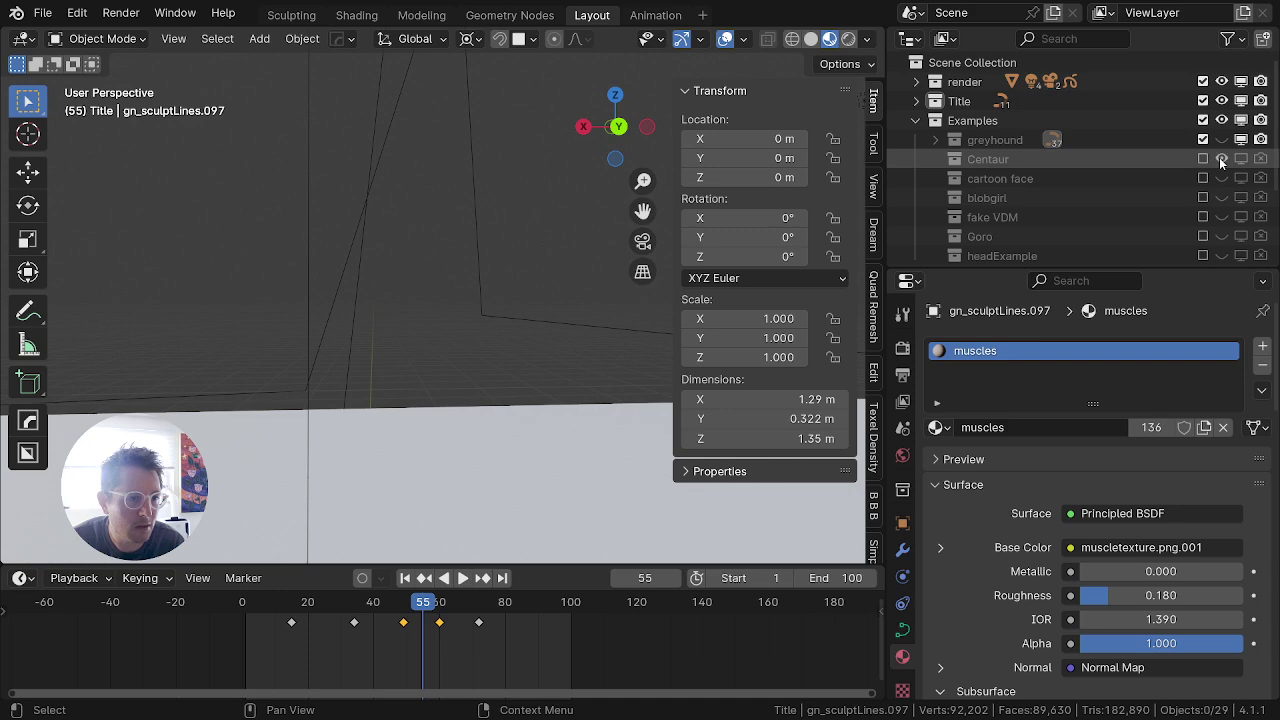
{"action": "left_click", "coordinate": [1203, 159]}
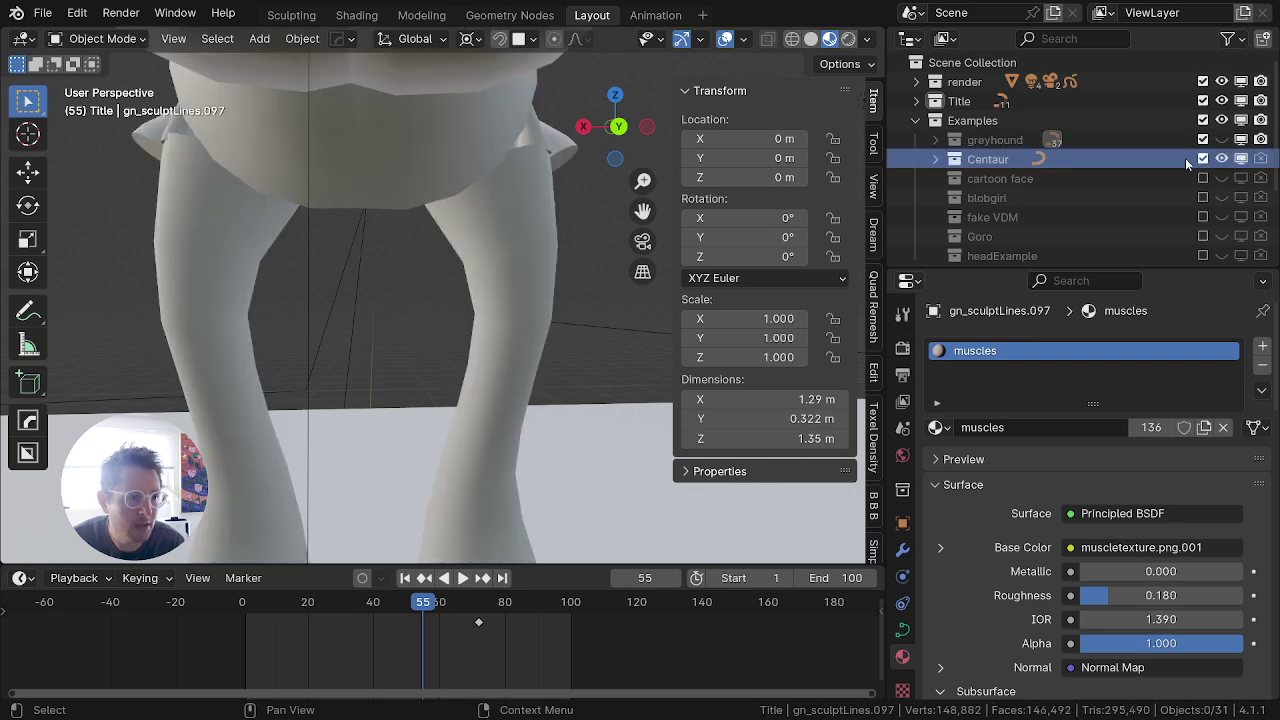
{"action": "scroll", "coordinate": [480, 345], "scroll_direction": "down", "scroll_amount": 12}
{"action": "middle_click_drag", "start_coordinate": [480, 345], "coordinate": [331, 397]}
{"action": "scroll", "coordinate": [391, 366], "scroll_direction": "up", "scroll_amount": 9}
{"action": "middle_click_drag", "start_coordinate": [391, 366], "coordinate": [489, 323]}
{"action": "scroll", "coordinate": [489, 323], "scroll_direction": "down", "scroll_amount": 4}
Step: Disable the Centaur collection, enable the cartoon face collection, and select and frame the face's jaw curve
{"action": "left_click", "coordinate": [1205, 159]}
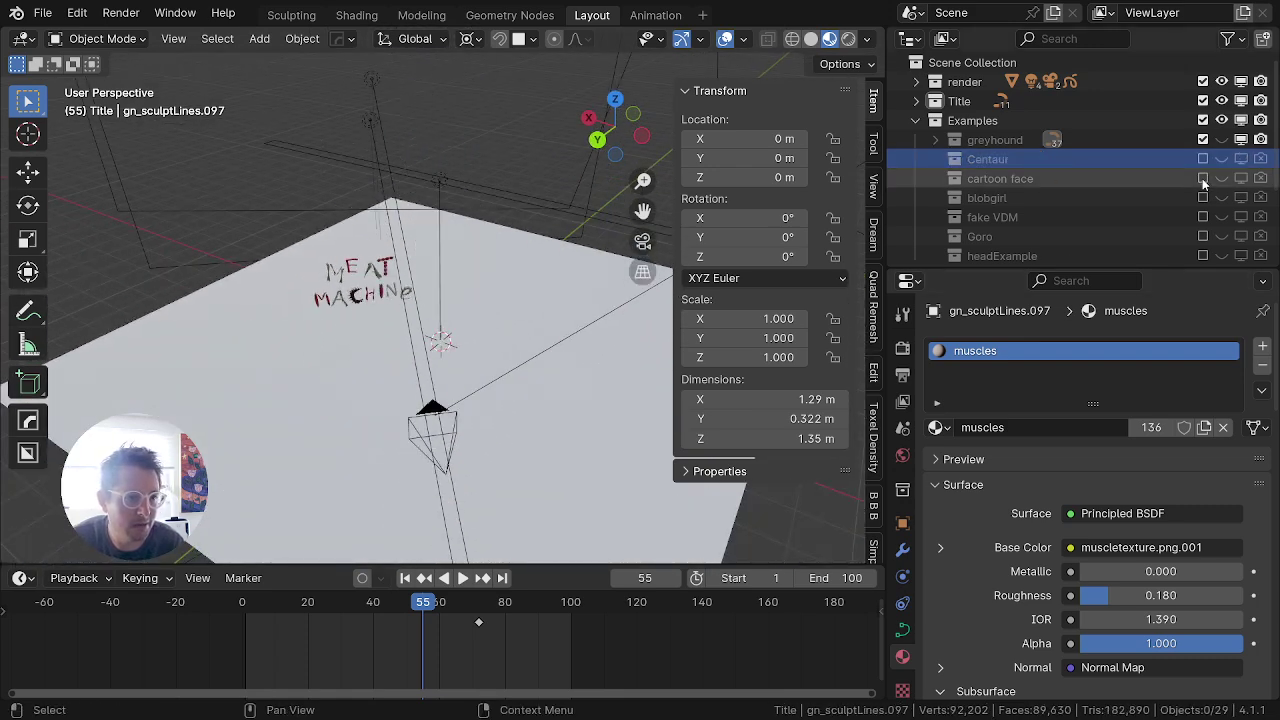
{"action": "scroll", "coordinate": [512, 350], "scroll_direction": "up", "scroll_amount": 2}
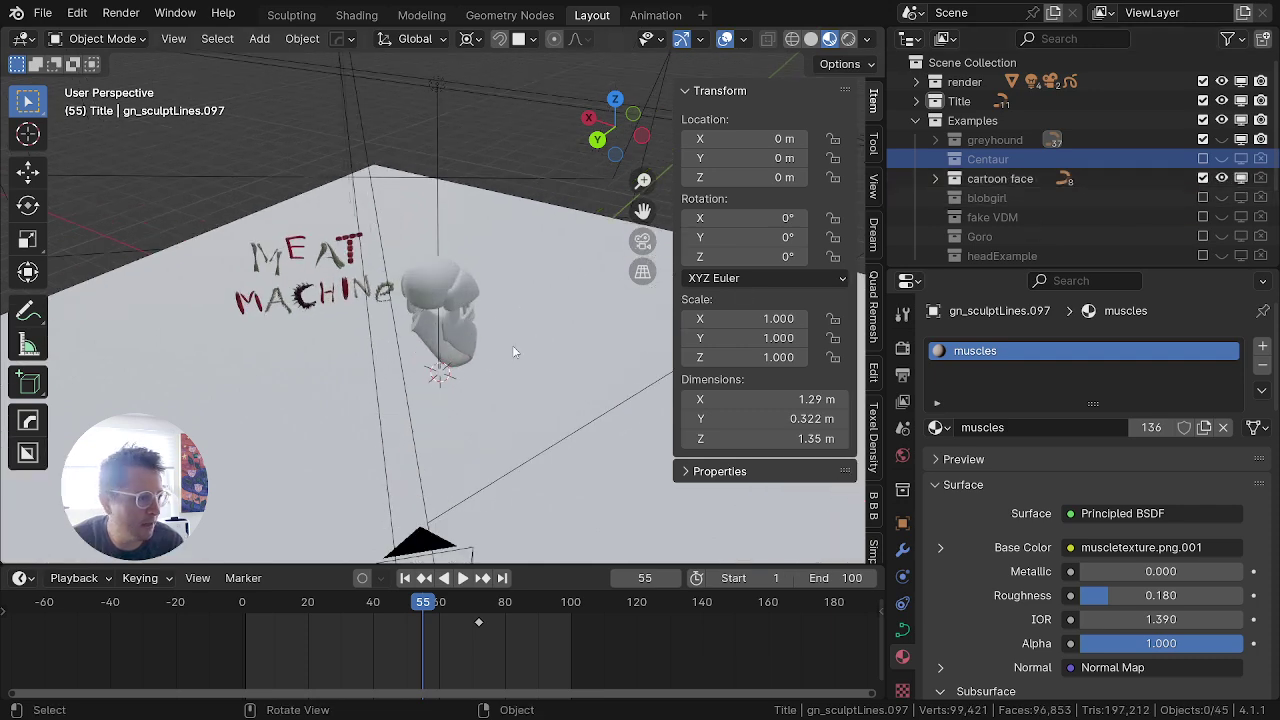
{"action": "left_click", "coordinate": [459, 324]}
{"action": "key", "text": "KP_Decimal"}
{"action": "scroll", "coordinate": [470, 338], "scroll_direction": "down", "scroll_amount": 9}
{"action": "mouse_move", "coordinate": [420, 345]}
{"action": "middle_mouse_down"}
{"action": "mouse_move", "coordinate": [272, 361]}
{"action": "mouse_move", "coordinate": [243, 338]}
{"action": "mouse_move", "coordinate": [351, 357]}
{"action": "mouse_move", "coordinate": [409, 315]}
{"action": "middle_mouse_up"}
{"action": "scroll", "coordinate": [243, 338], "scroll_direction": "up", "scroll_amount": 9}
Step: Select the chin control point of the cartoon face's jaw curve and raise it about 0.27 m along Z
{"action": "key", "text": "Tab"}
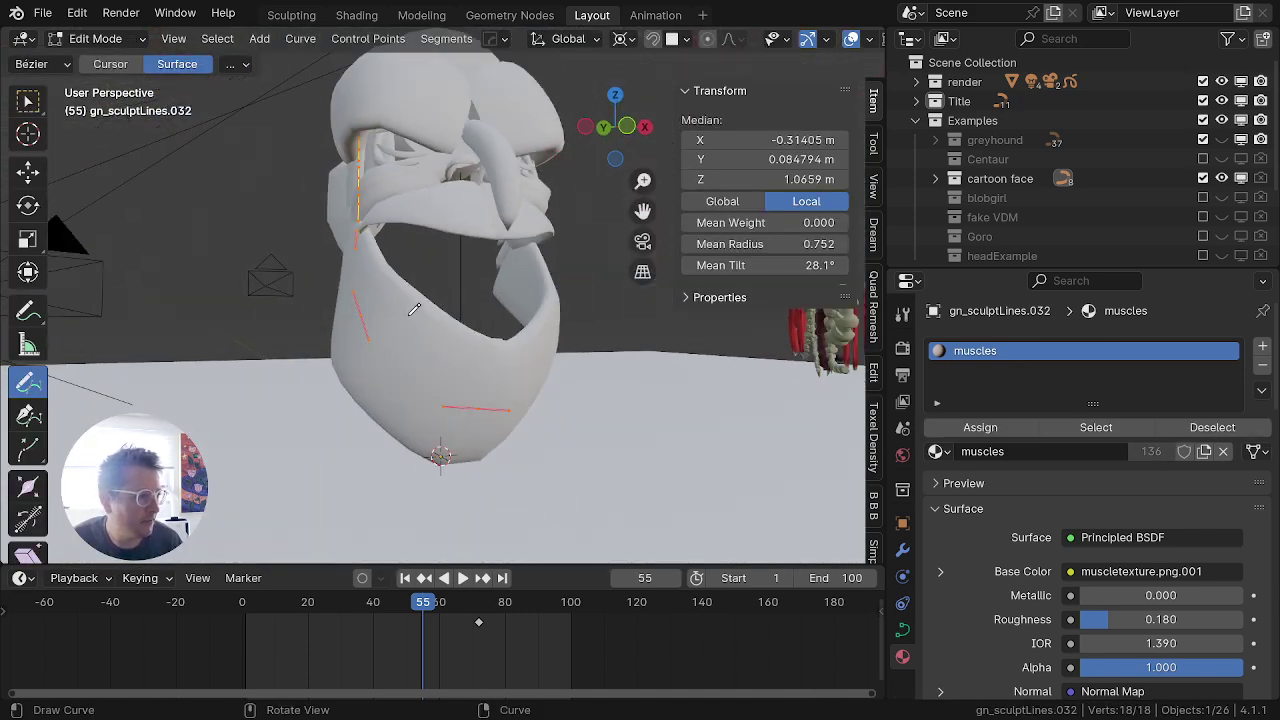
{"action": "key", "text": "g"}
{"action": "right_click", "coordinate": [518, 232]}
{"action": "key", "text": "alt+a"}
{"action": "key", "text": "b"}
{"action": "left_click_drag", "start_coordinate": [543, 374], "coordinate": [417, 446]}
{"action": "key", "text": "g"}
{"action": "key", "text": "z"}
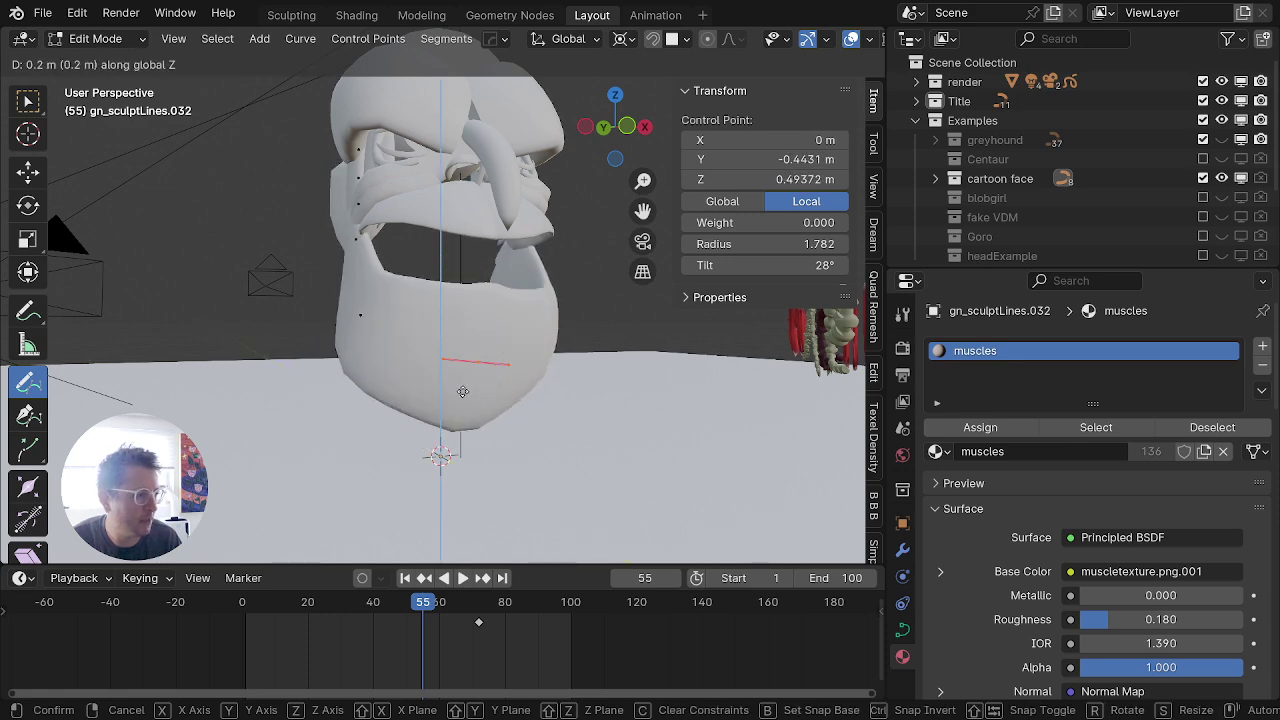
{"action": "left_click", "coordinate": [608, 356]}
Step: Shrink the chin control point's radius to about 0.42 and raise the point about 0.38 m along Z
{"action": "key", "text": "alt+s"}
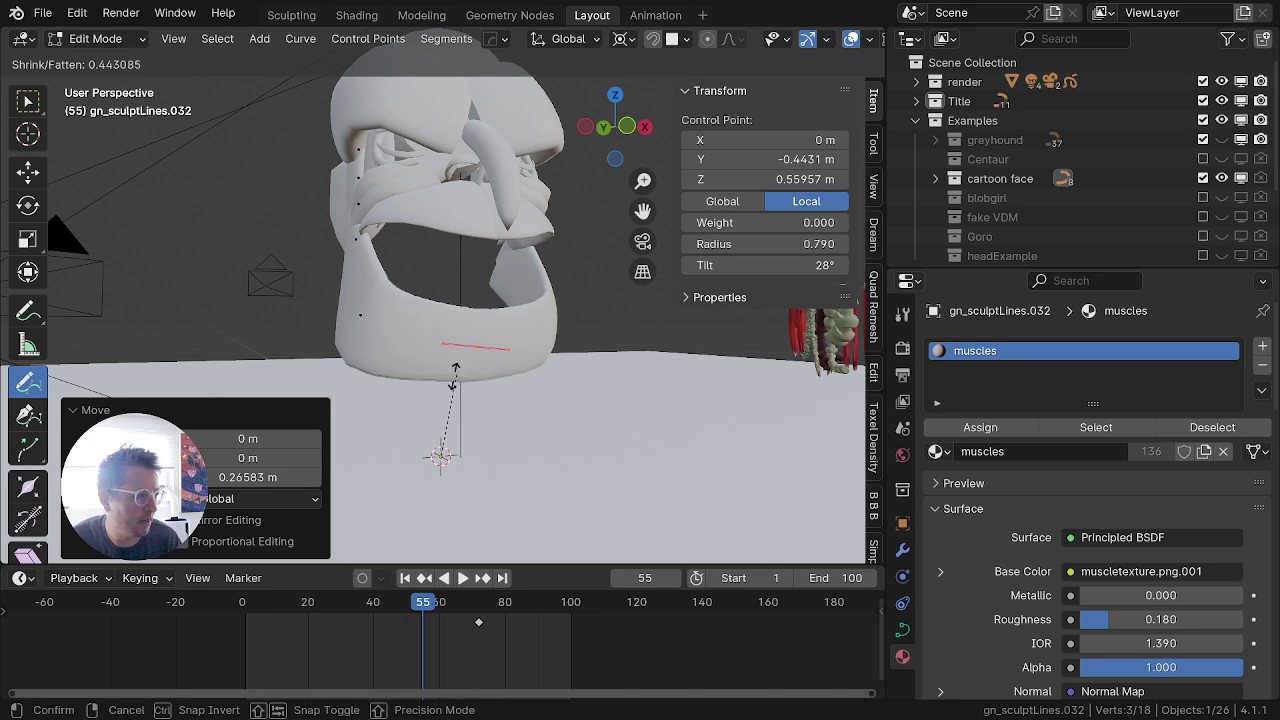
{"action": "left_click", "coordinate": [440, 406]}
{"action": "key", "text": "g"}
{"action": "key", "text": "z"}
{"action": "left_click", "coordinate": [448, 320]}
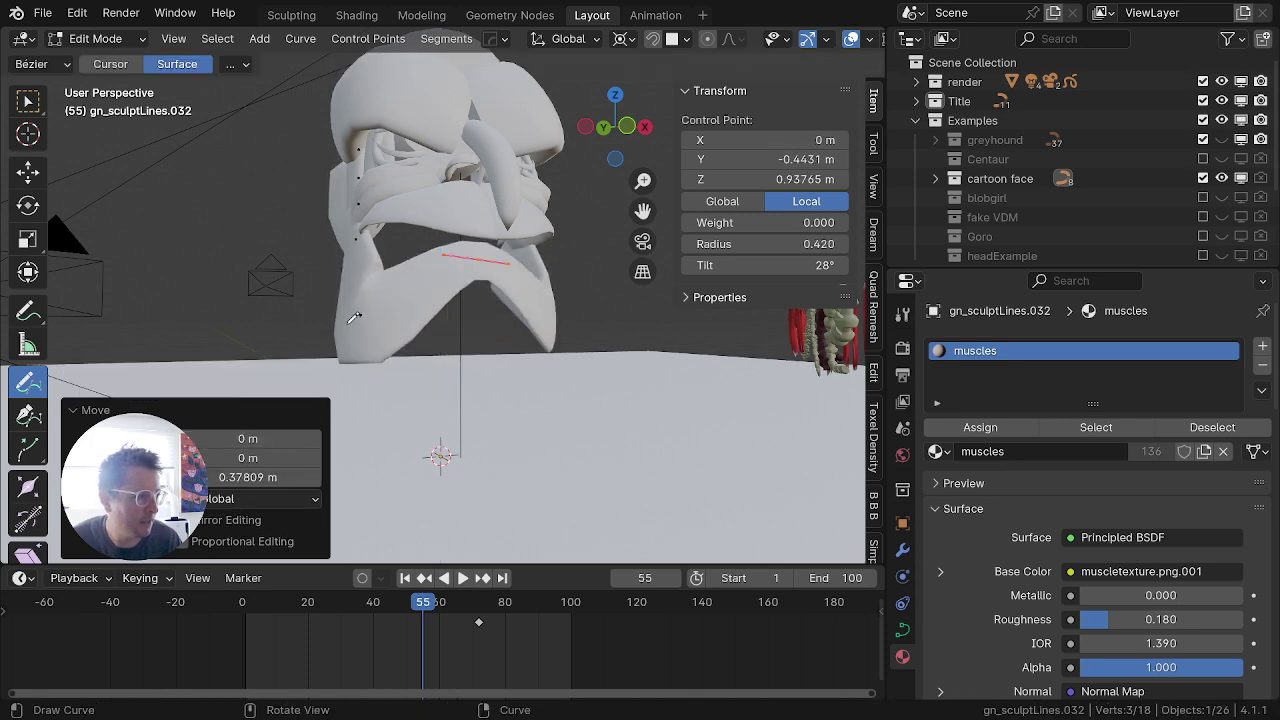
Step: Lower the chin control point about 0.54 m along Z and fatten its radius to about 2.4
{"action": "middle_click_drag", "start_coordinate": [448, 320], "coordinate": [560, 322]}
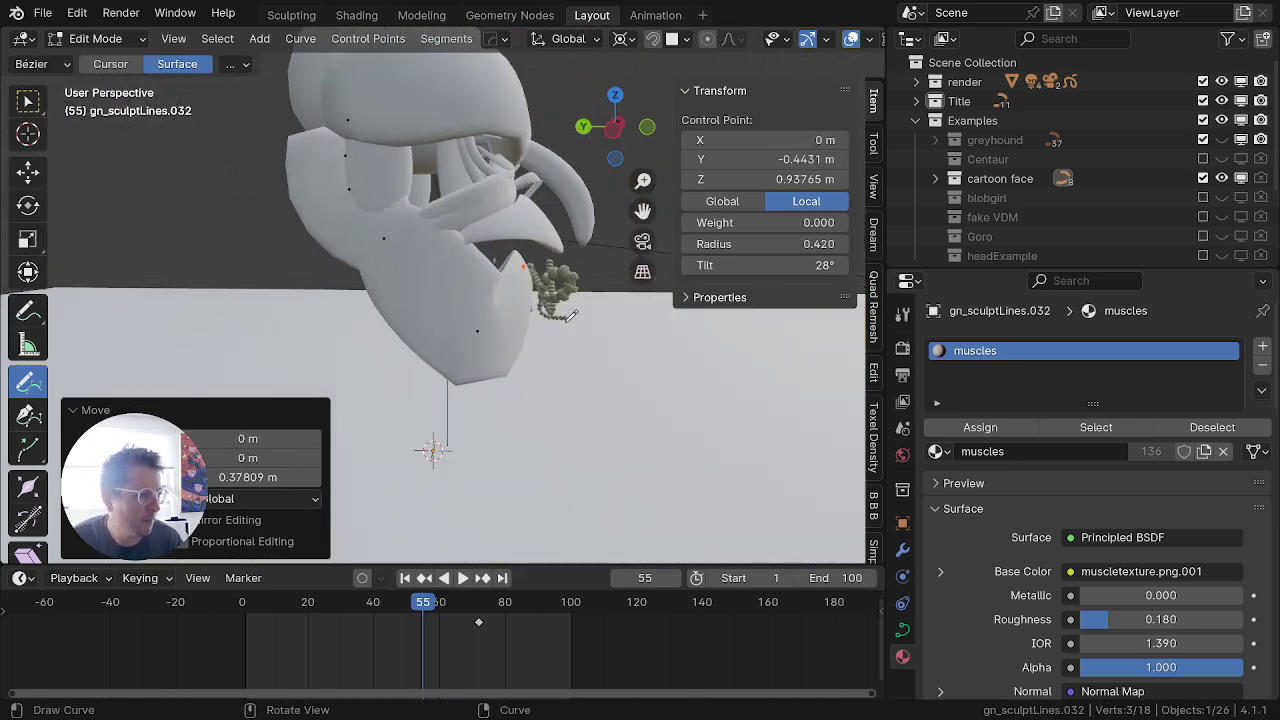
{"action": "key", "text": "g"}
{"action": "key", "text": "z"}
{"action": "left_click", "coordinate": [544, 422]}
{"action": "middle_click_drag", "start_coordinate": [548, 419], "coordinate": [632, 408]}
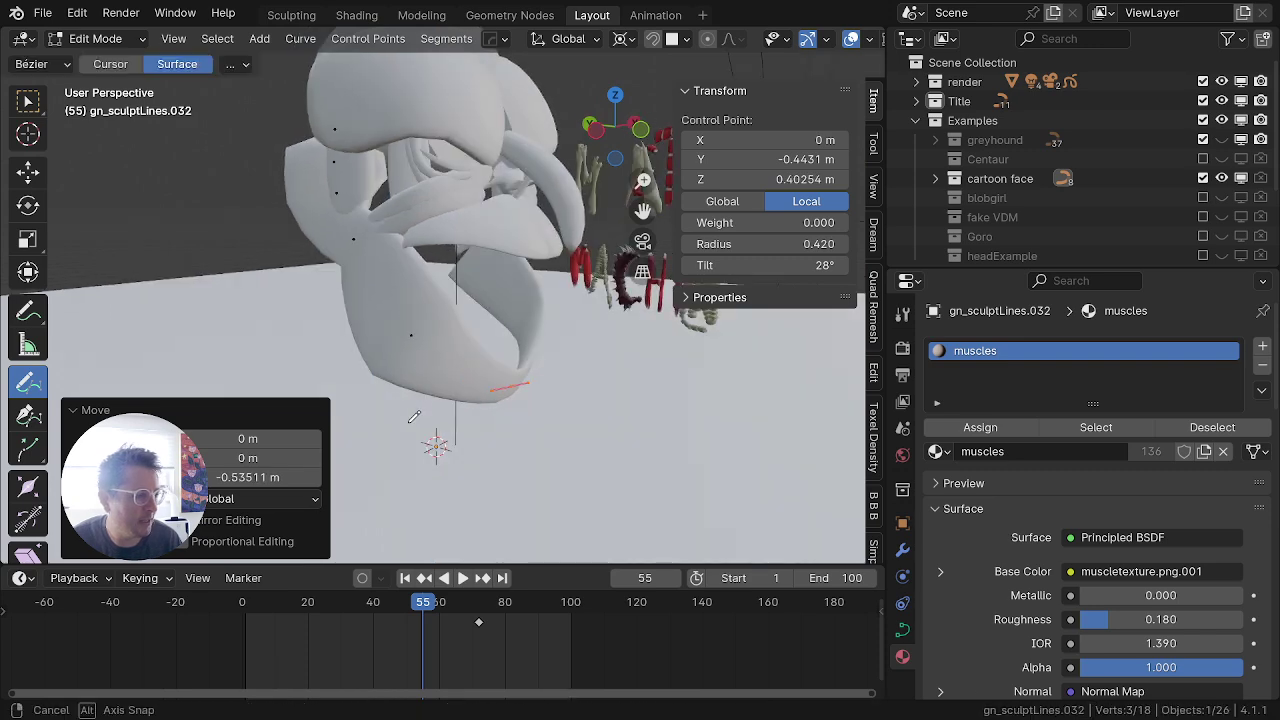
{"action": "key", "text": "alt+s"}
{"action": "left_click", "coordinate": [363, 339]}
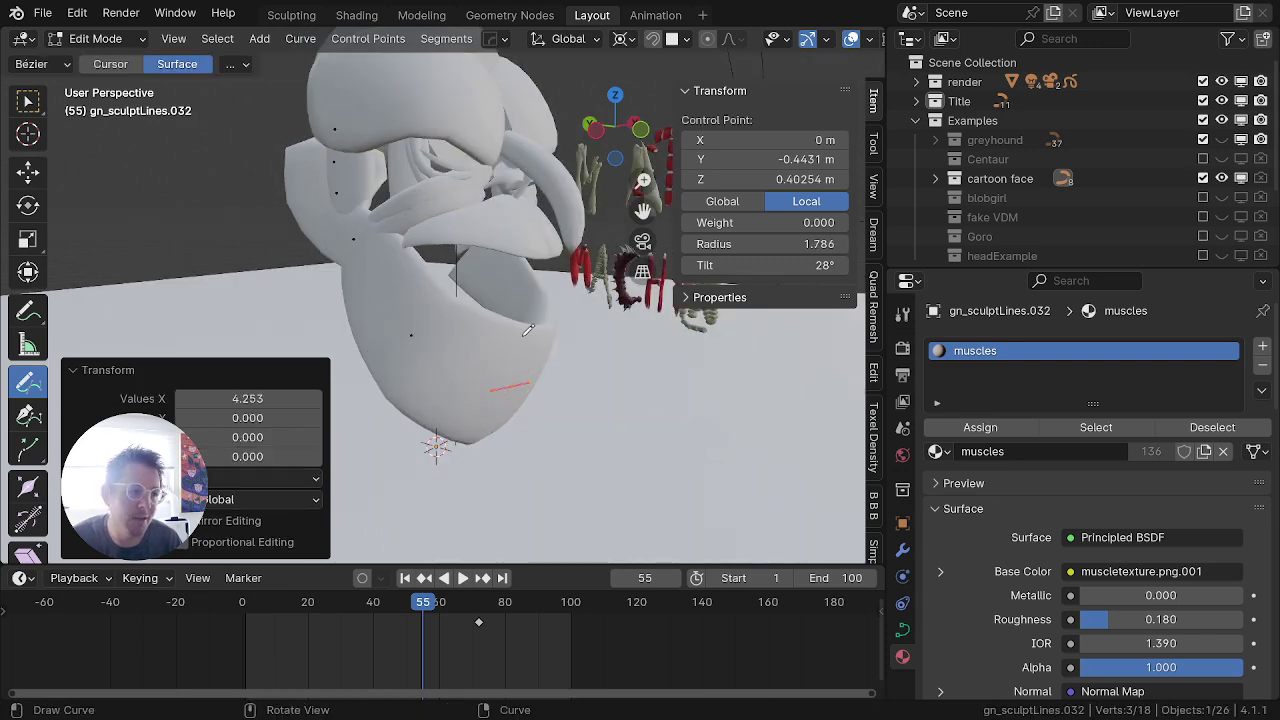
{"action": "key", "text": "alt+s"}
{"action": "left_click", "coordinate": [761, 300]}
Step: Reduce the radius of the jaw's side control point to about 0.56, shift the point slightly outward, and return to Object Mode
{"action": "middle_click_drag", "start_coordinate": [545, 312], "coordinate": [398, 303]}
{"action": "key", "text": "alt+a"}
{"action": "key", "text": "b"}
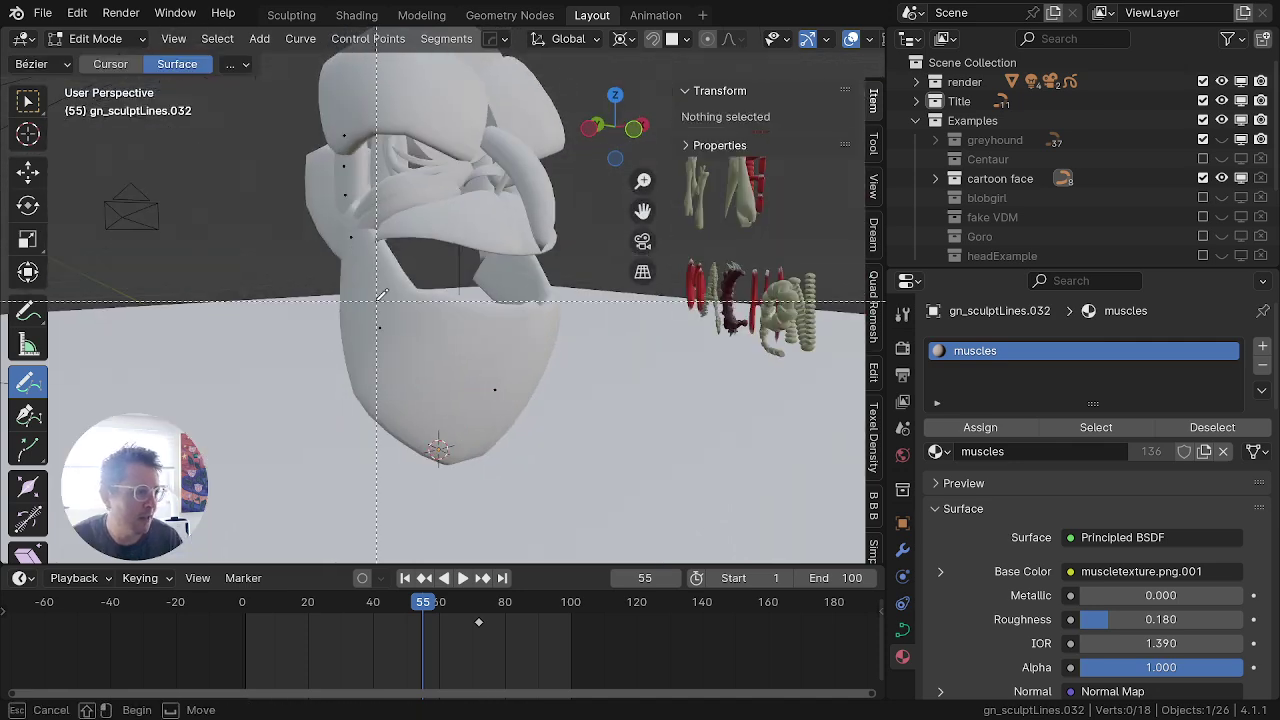
{"action": "left_click_drag", "start_coordinate": [296, 369], "coordinate": [295, 375]}
{"action": "key", "text": "alt+s"}
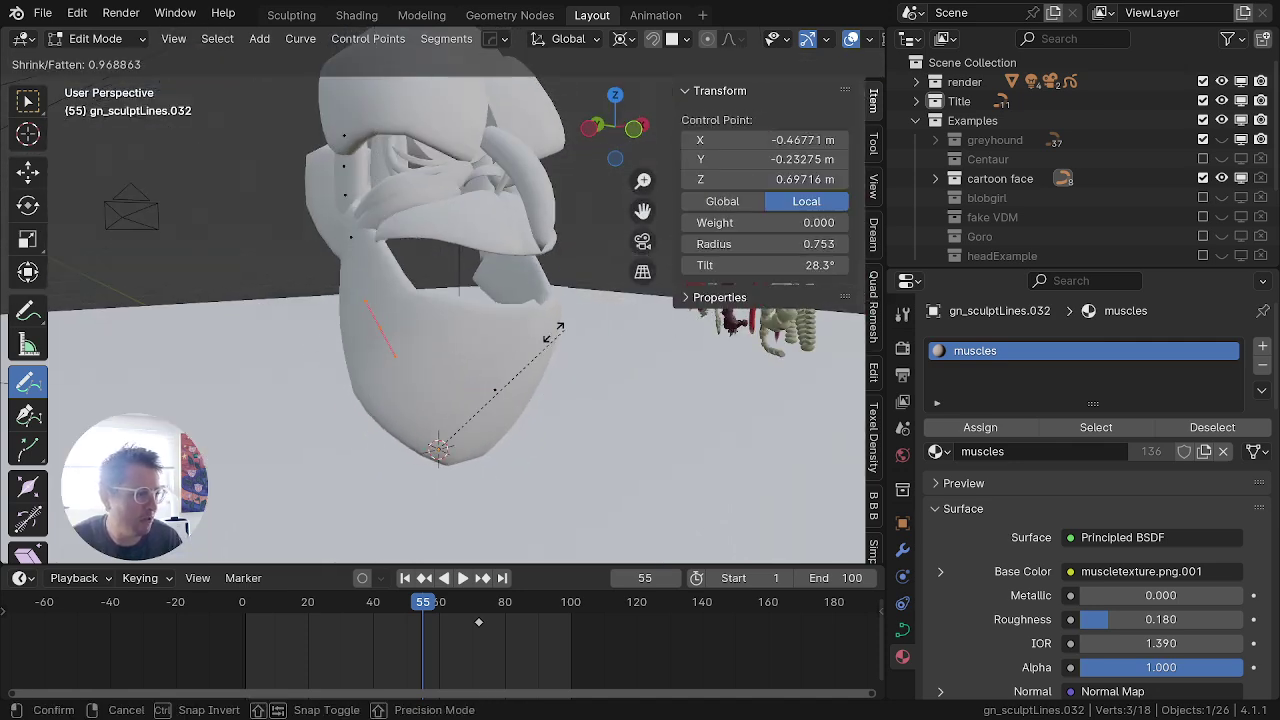
{"action": "left_click", "coordinate": [506, 337]}
{"action": "middle_click_drag", "start_coordinate": [462, 349], "coordinate": [387, 371]}
{"action": "key", "text": "g"}
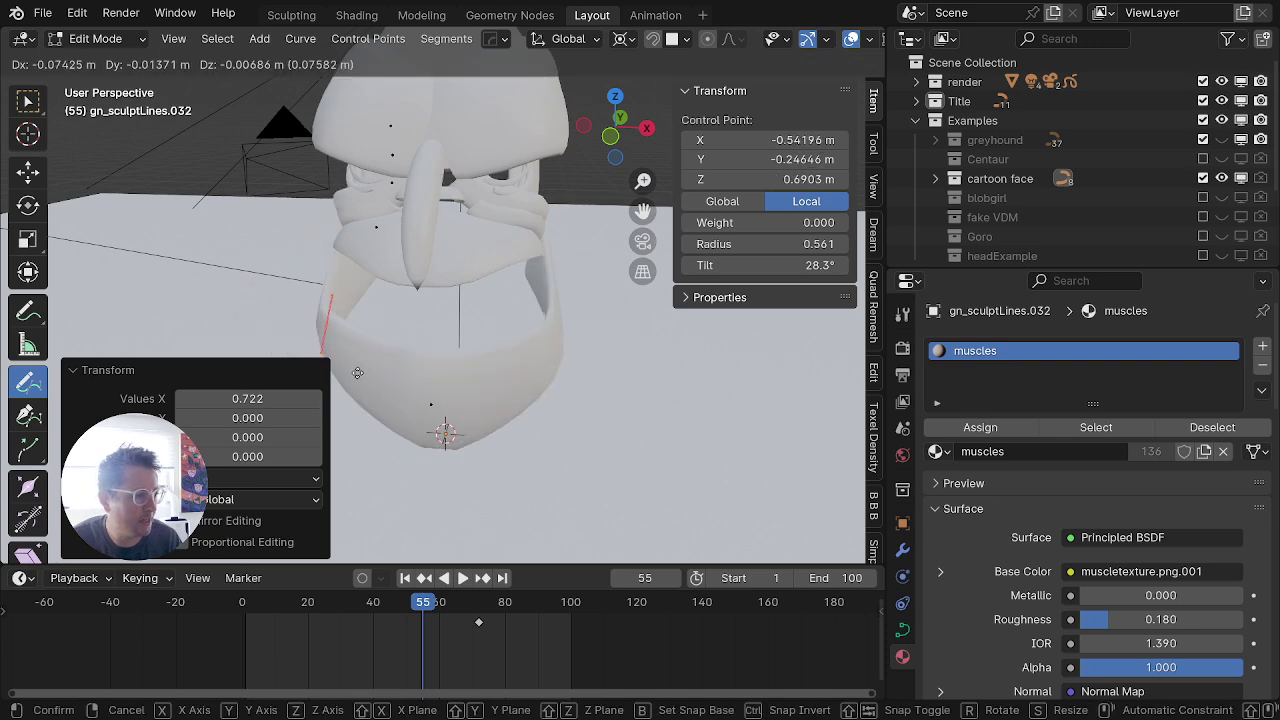
{"action": "left_click", "coordinate": [368, 377]}
{"action": "key", "text": "Tab"}
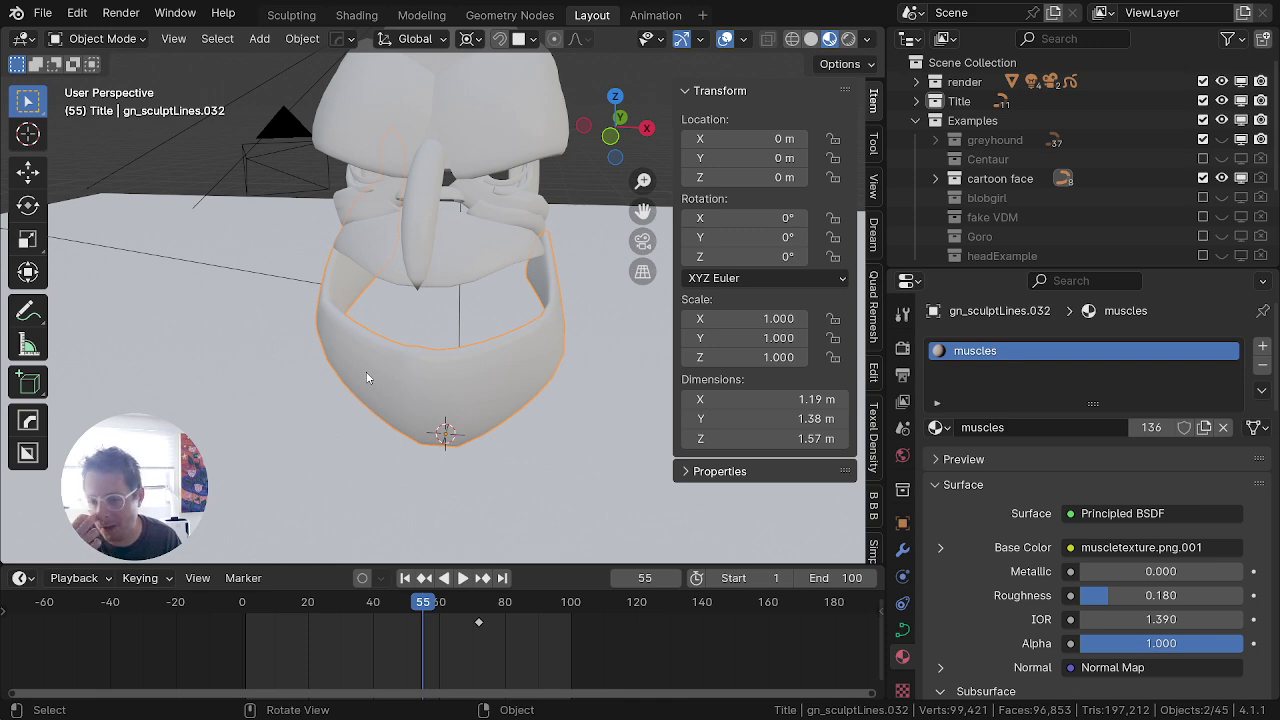
Step: Select the jaw curve's control point near the cheek and shrink its radius to about 0.19
{"action": "middle_click_drag", "start_coordinate": [373, 303], "coordinate": [372, 356]}
{"action": "key", "text": "Tab"}
{"action": "key", "text": "Tab"}
{"action": "key", "text": "Tab"}
{"action": "key", "text": "alt+a"}
{"action": "key", "text": "b"}
{"action": "left_click_drag", "start_coordinate": [368, 361], "coordinate": [328, 400]}
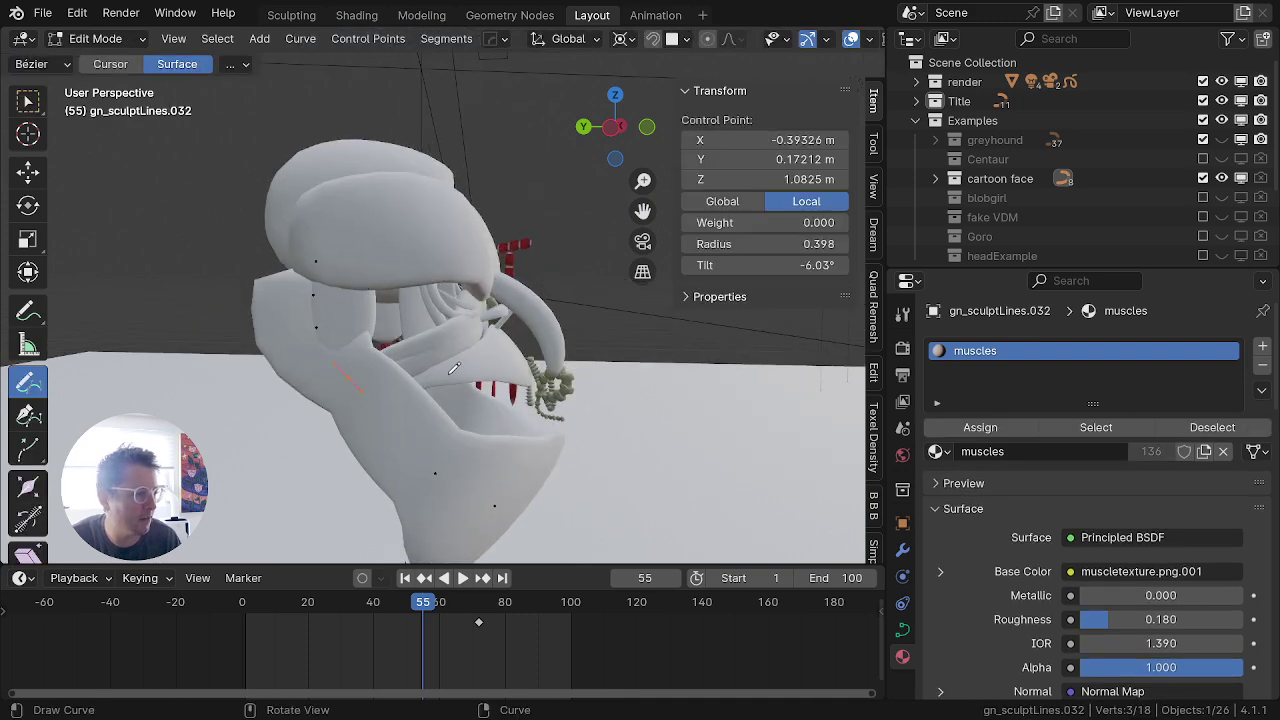
{"action": "key", "text": "alt+s"}
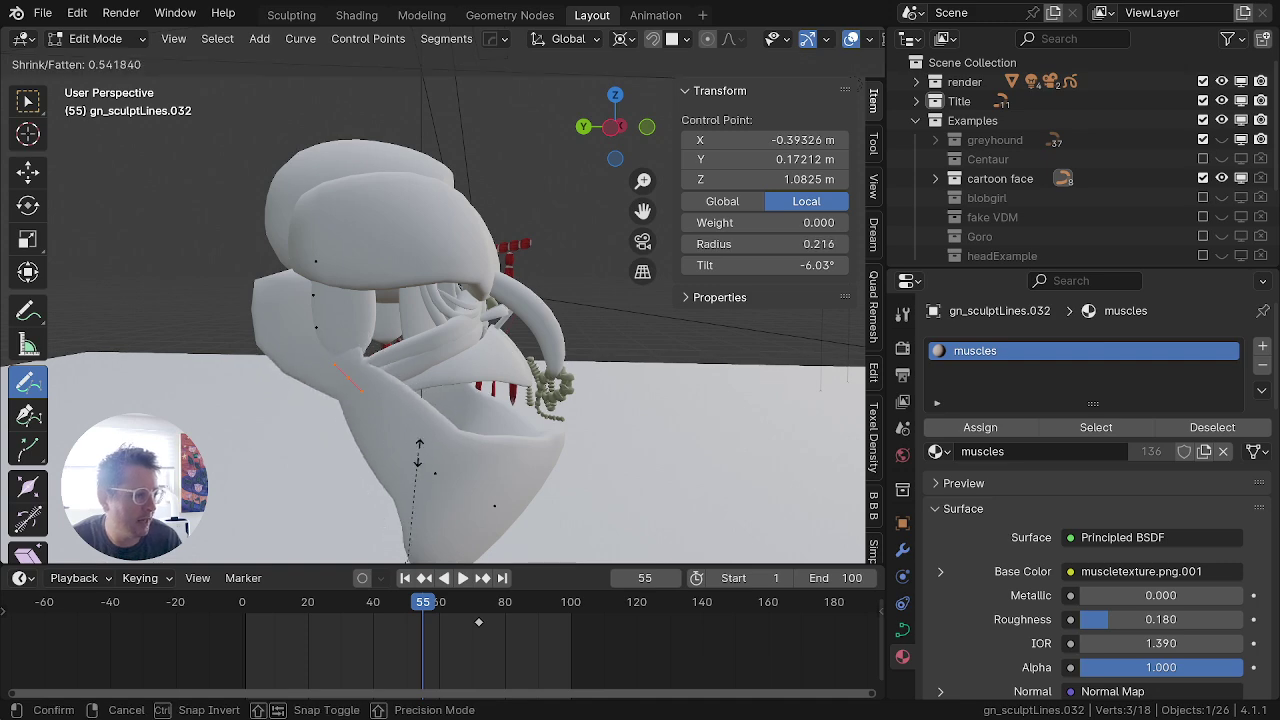
{"action": "left_click", "coordinate": [431, 468]}
Step: Adjust the tilt of the jaw curve's control point near the cheek
{"action": "middle_click_drag", "start_coordinate": [431, 468], "coordinate": [340, 430]}
{"action": "middle_click_drag", "start_coordinate": [435, 368], "coordinate": [498, 302], "text": "shift"}
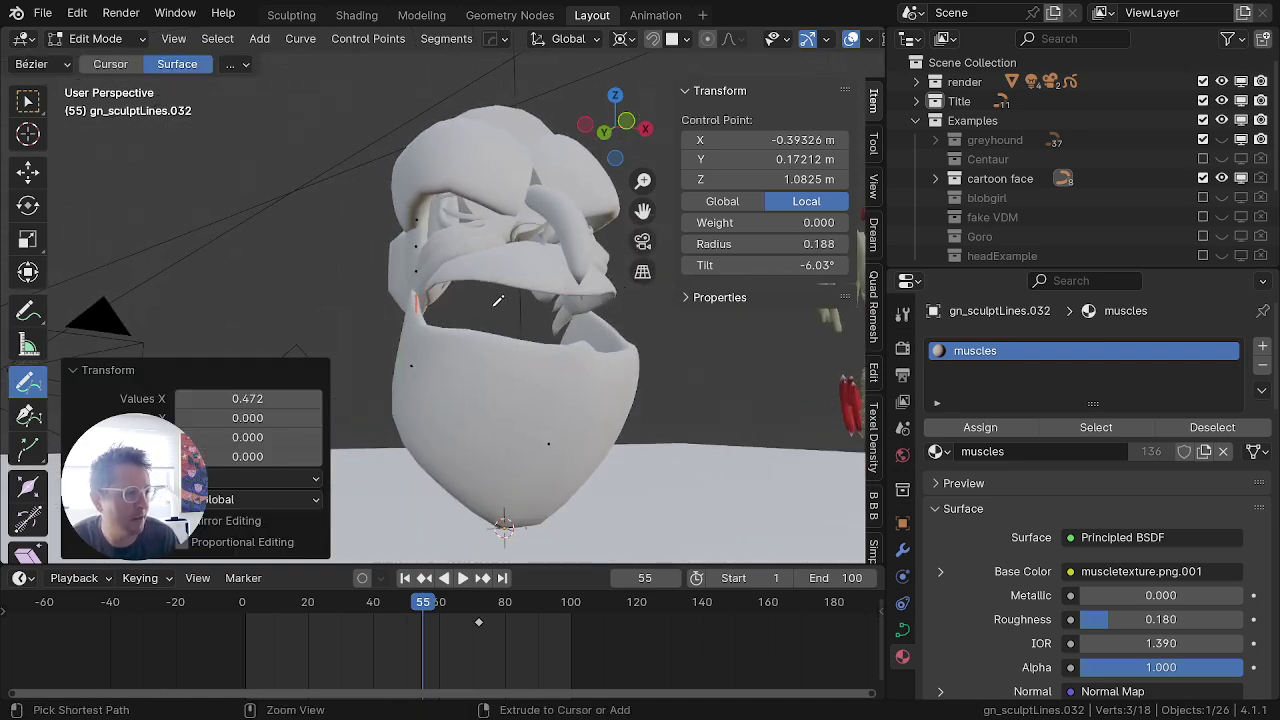
{"action": "key", "text": "ctrl+t"}
{"action": "left_click", "coordinate": [635, 384]}
Step: Try twisting the jaw's side control point with Tilt, and undo the twist
{"action": "key", "text": "alt+a"}
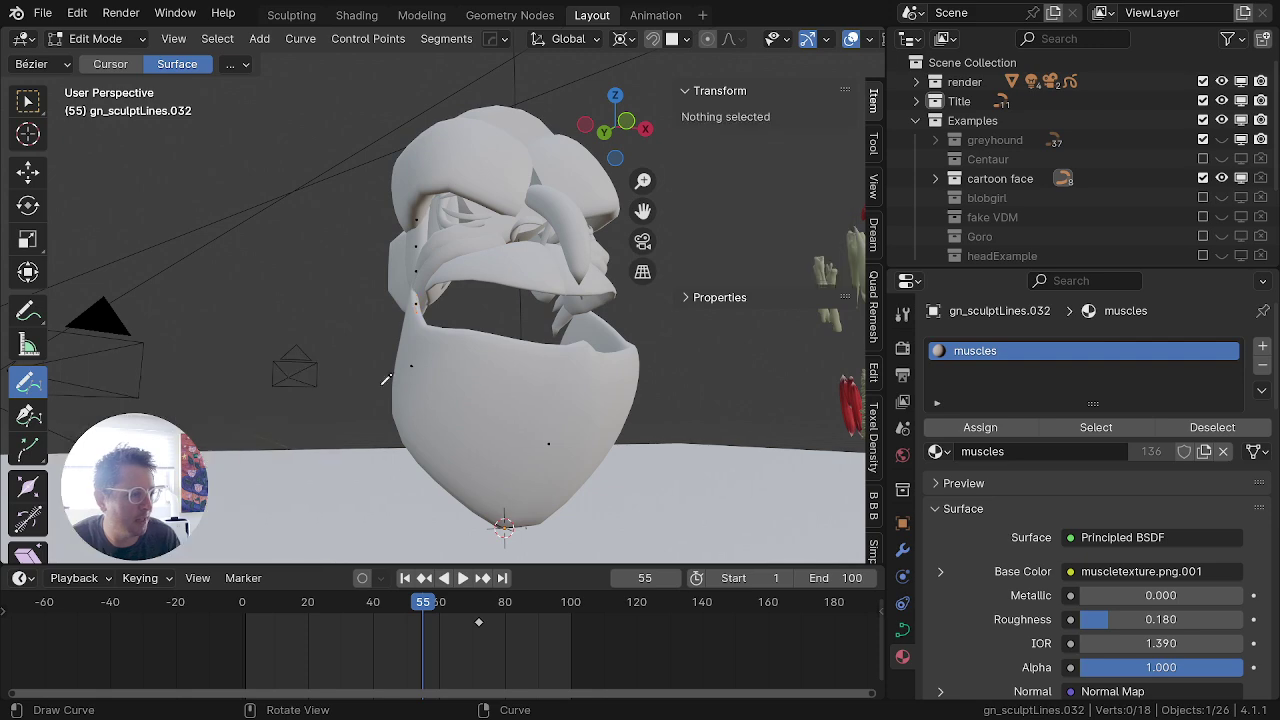
{"action": "key", "text": "b"}
{"action": "left_click_drag", "start_coordinate": [432, 346], "coordinate": [359, 410]}
{"action": "middle_click_drag", "start_coordinate": [472, 367], "coordinate": [428, 388]}
{"action": "key", "text": "ctrl+t"}
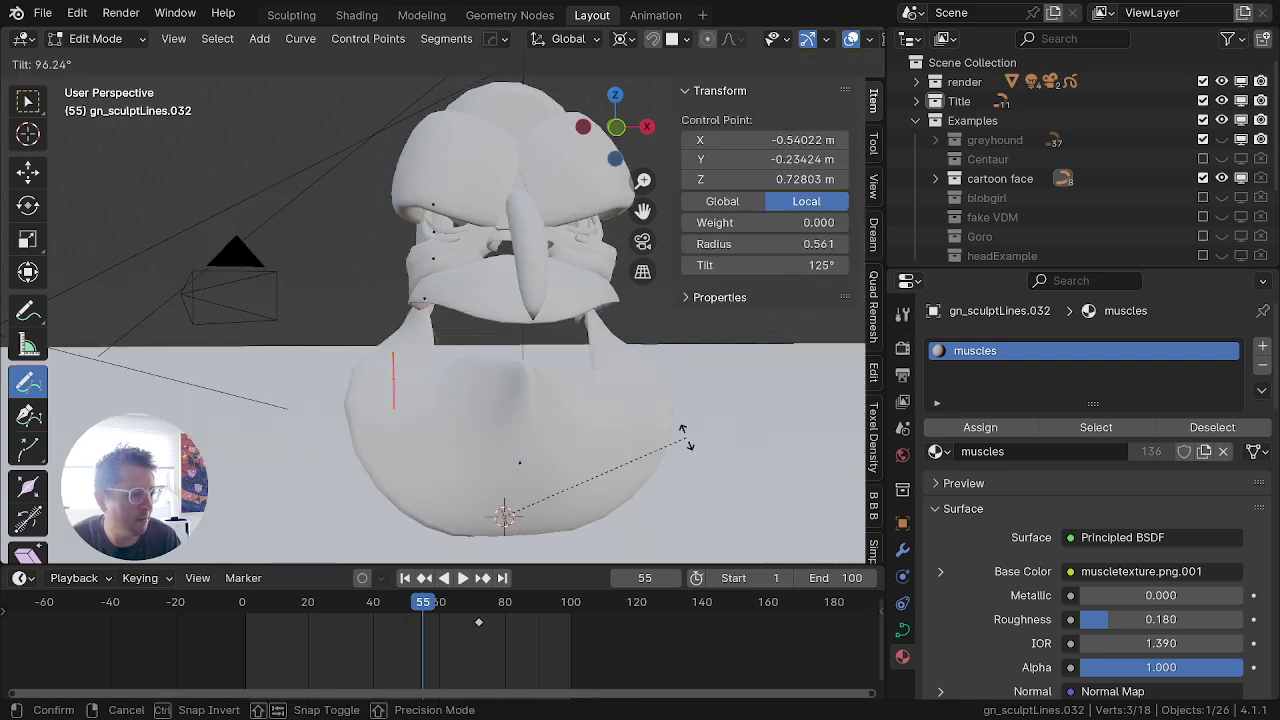
{"action": "left_click", "coordinate": [610, 432]}
{"action": "middle_click_drag", "start_coordinate": [600, 430], "coordinate": [648, 426]}
{"action": "key", "text": "ctrl+z"}
Step: Select the jaw curve's chin control point and move it about -0.46 m along the Y axis
{"action": "key", "text": "alt+a"}
{"action": "key", "text": "b"}
{"action": "left_click_drag", "start_coordinate": [562, 410], "coordinate": [509, 456]}
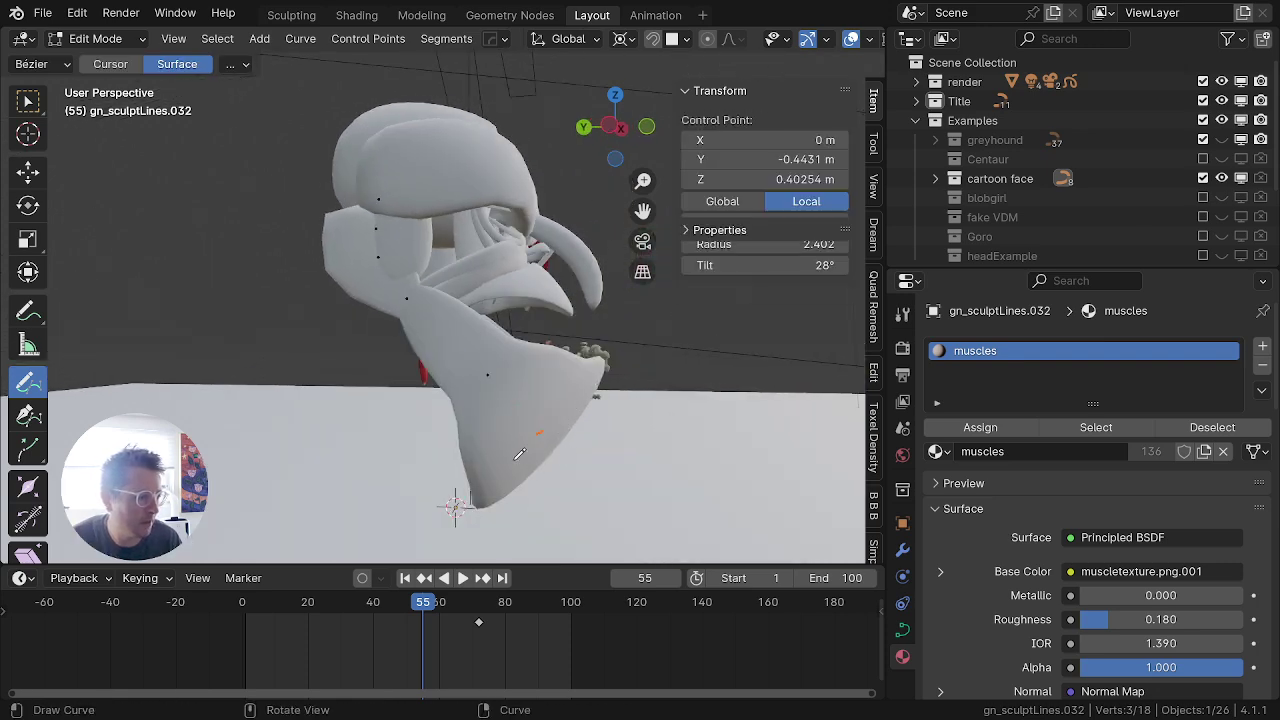
{"action": "key", "text": "g"}
{"action": "key", "text": "y"}
{"action": "left_click", "coordinate": [602, 460]}
Step: Tilt the jaw's chin control point by about 48.5°
{"action": "key", "text": "ctrl+t"}
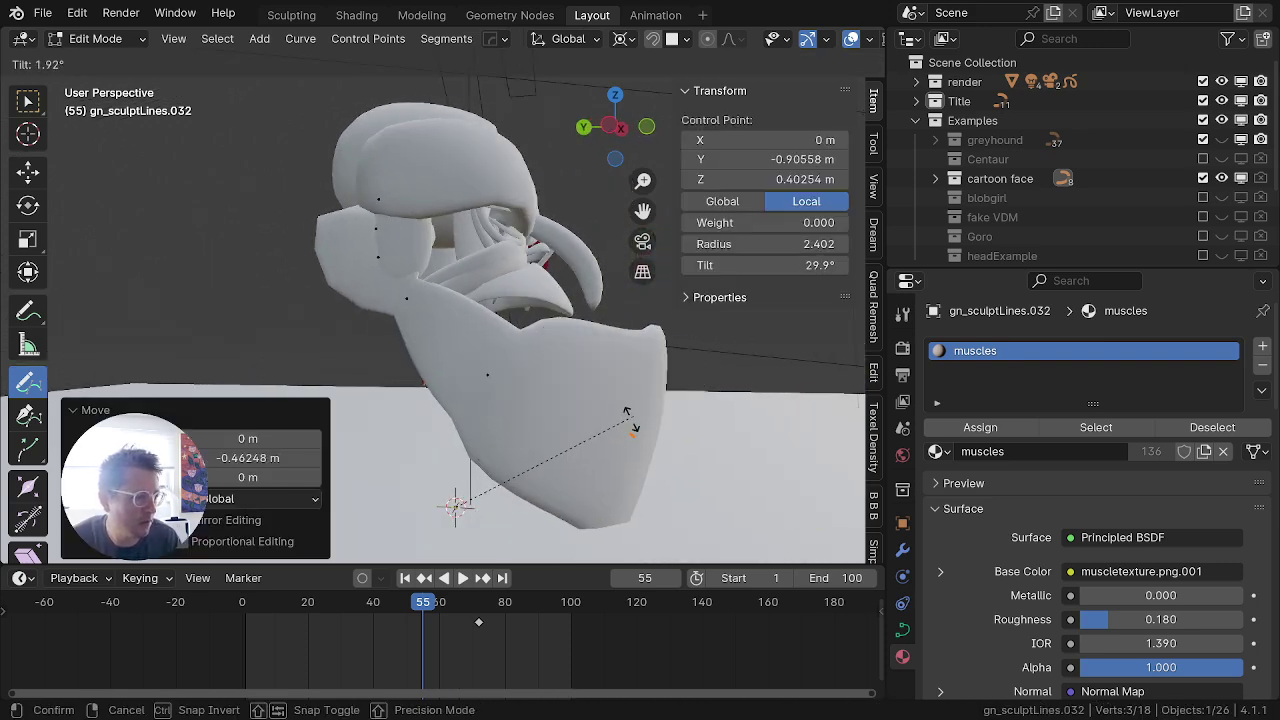
{"action": "left_click", "coordinate": [588, 8]}
{"action": "middle_click_drag", "start_coordinate": [490, 235], "coordinate": [254, 209]}
{"action": "scroll", "coordinate": [254, 209], "scroll_direction": "down", "scroll_amount": 4}
{"action": "middle_click_drag", "start_coordinate": [385, 295], "coordinate": [428, 349]}
{"action": "scroll", "coordinate": [430, 337], "scroll_direction": "up", "scroll_amount": 4}
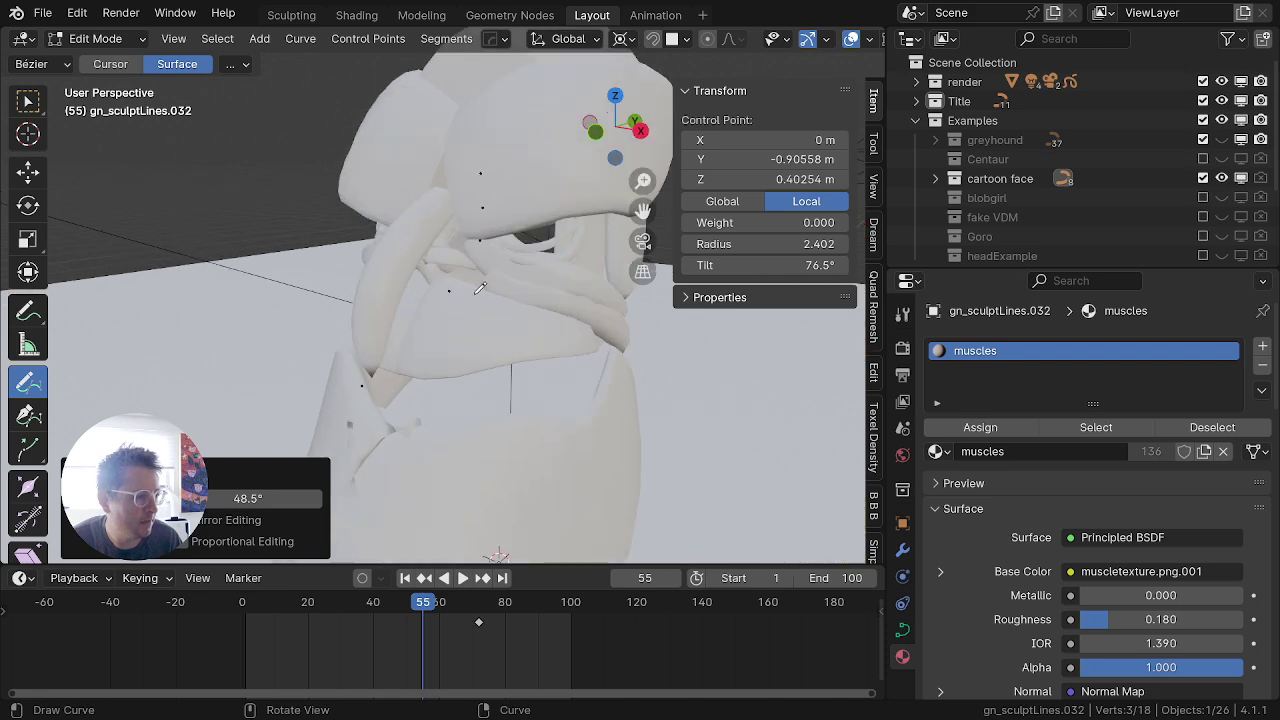
Step: Undo the tilt and the Y-axis move of the jaw's chin control point
{"action": "key", "text": "Tab"}
{"action": "middle_click_drag", "start_coordinate": [481, 288], "coordinate": [605, 288]}
{"action": "key", "text": "Tab"}
{"action": "key", "text": "ctrl+z"}
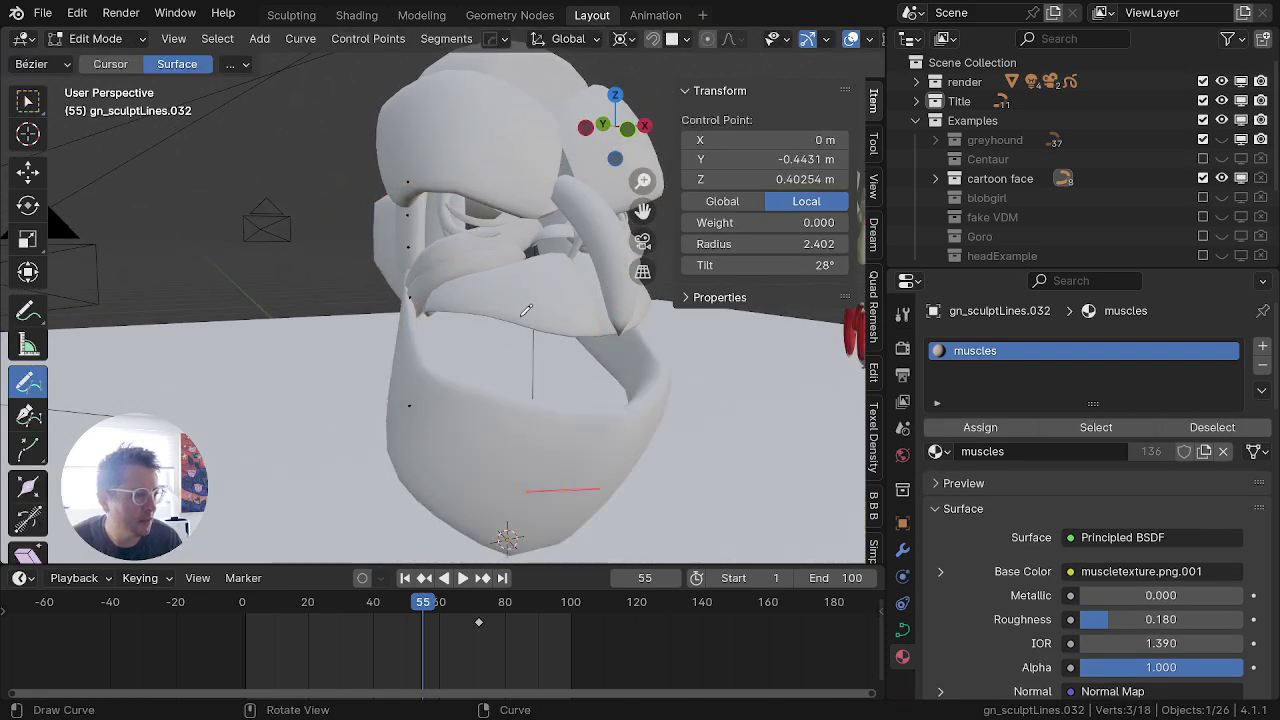
Step: Return to Object Mode, hide the cartoon face collection, and show the blobgirl collection in the viewport
{"action": "key", "text": "Tab"}
{"action": "scroll", "coordinate": [471, 333], "scroll_direction": "up", "scroll_amount": 3}
{"action": "middle_click_drag", "start_coordinate": [609, 223], "coordinate": [360, 297]}
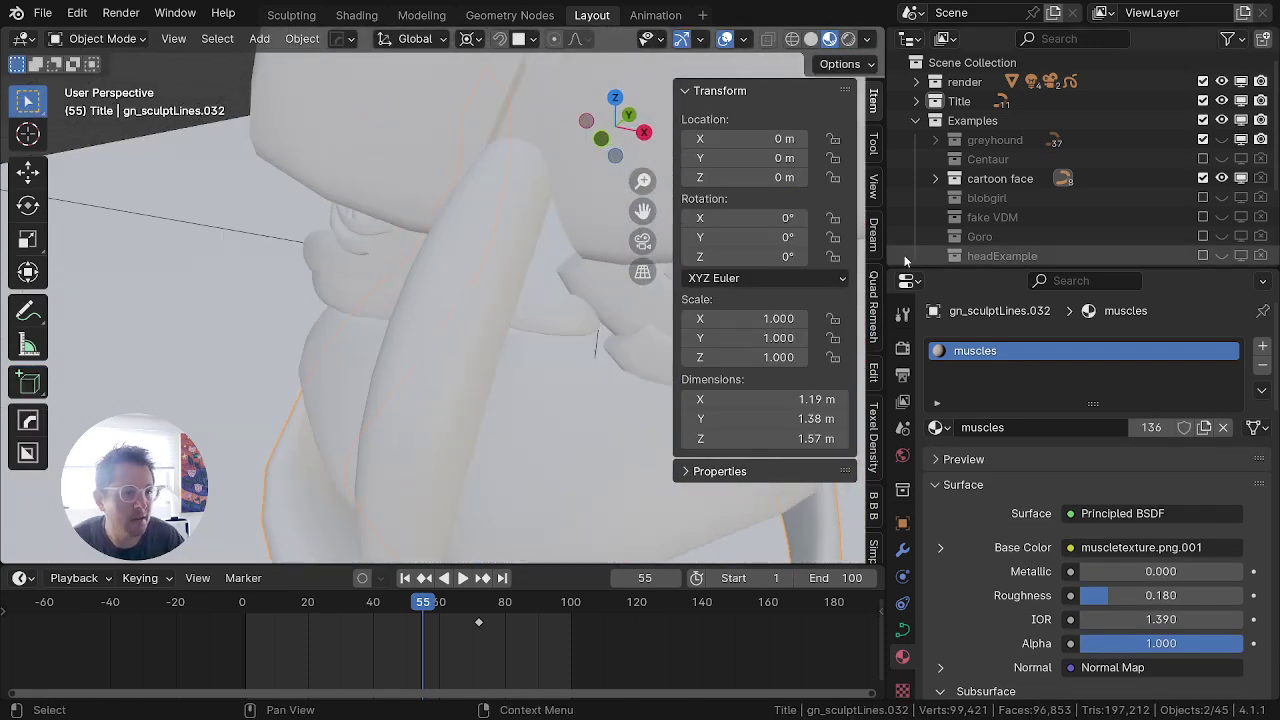
{"action": "left_click", "coordinate": [1222, 178]}
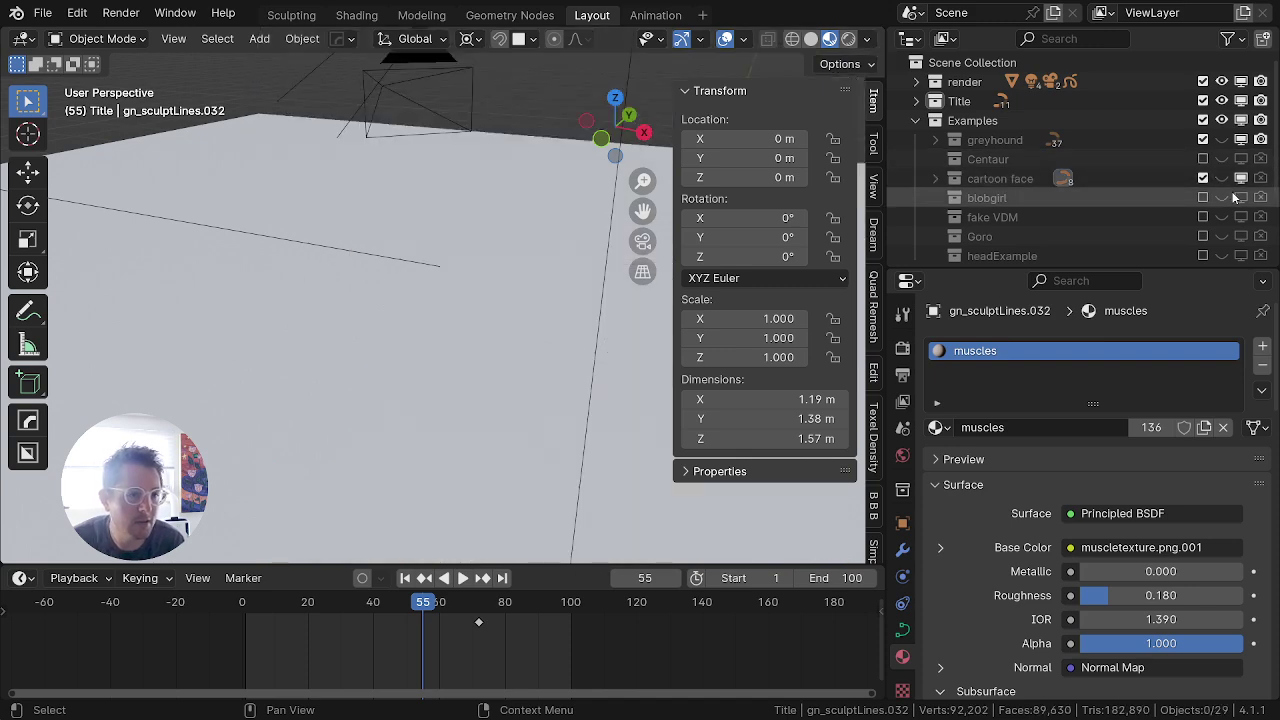
{"action": "scroll", "coordinate": [625, 242], "scroll_direction": "down", "scroll_amount": 2}
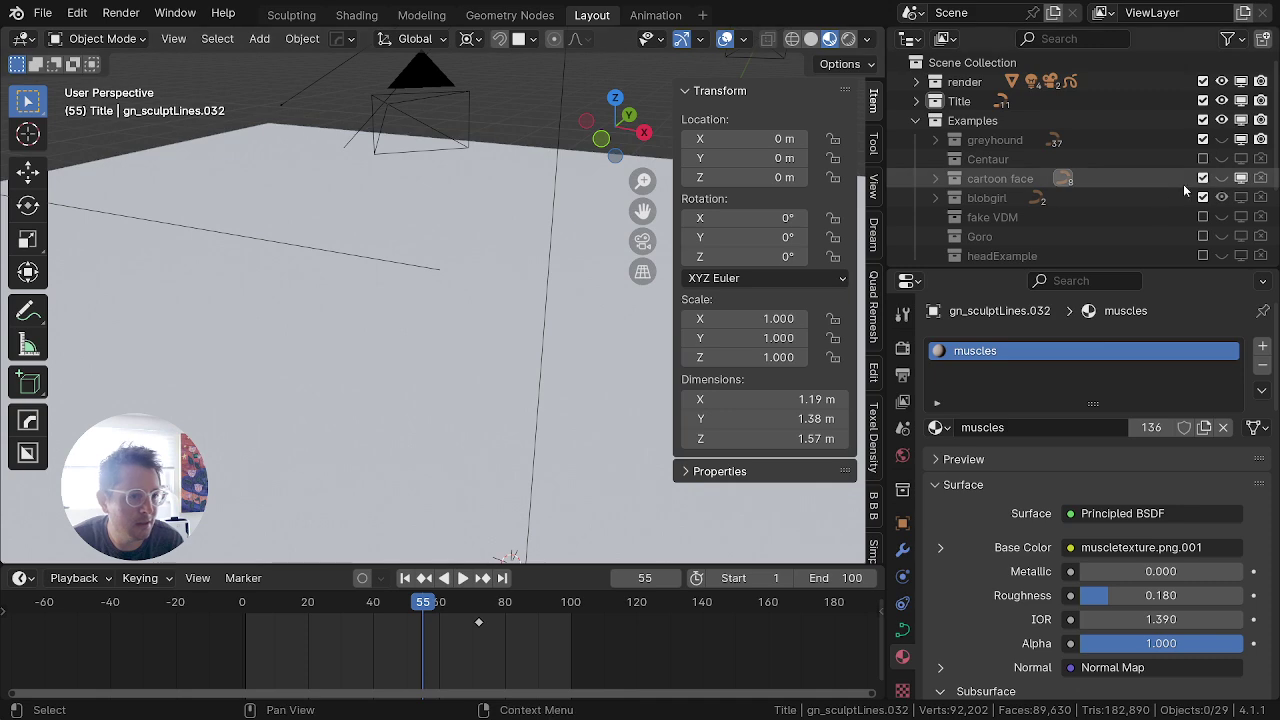
{"action": "left_click", "coordinate": [1243, 198]}
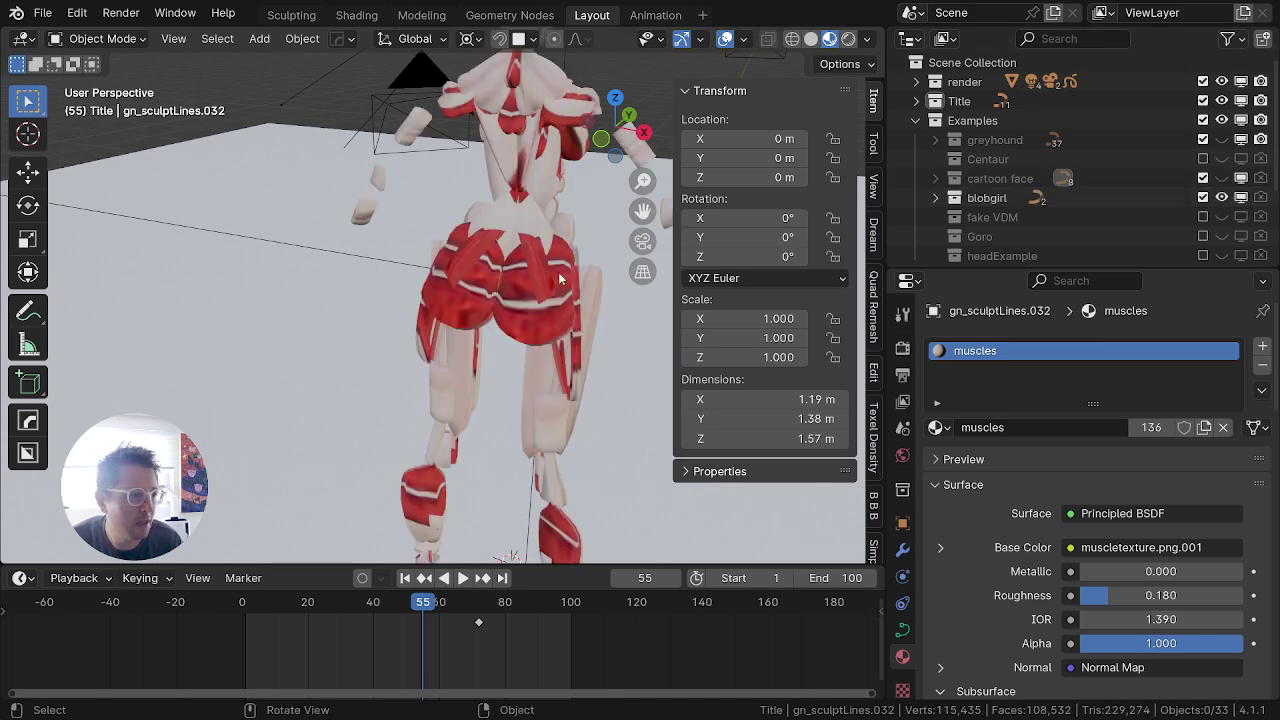
Step: Switch the viewport to Solid shading and select the blobgirl figure's curve object
{"action": "scroll", "coordinate": [640, 272], "scroll_direction": "down", "scroll_amount": 5}
{"action": "middle_click_drag", "start_coordinate": [564, 283], "coordinate": [205, 271]}
{"action": "scroll", "coordinate": [300, 262], "scroll_direction": "up", "scroll_amount": 4}
{"action": "scroll", "coordinate": [323, 257], "scroll_direction": "down", "scroll_amount": 2}
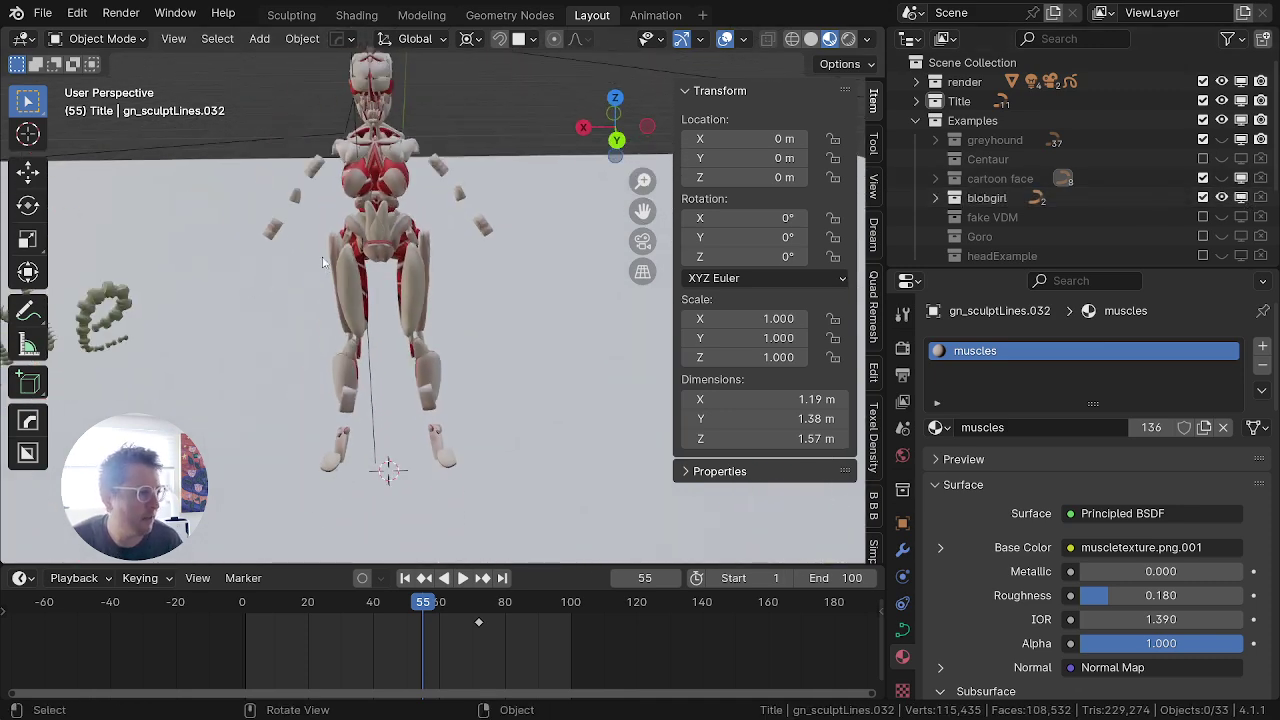
{"action": "key", "text": "z"}
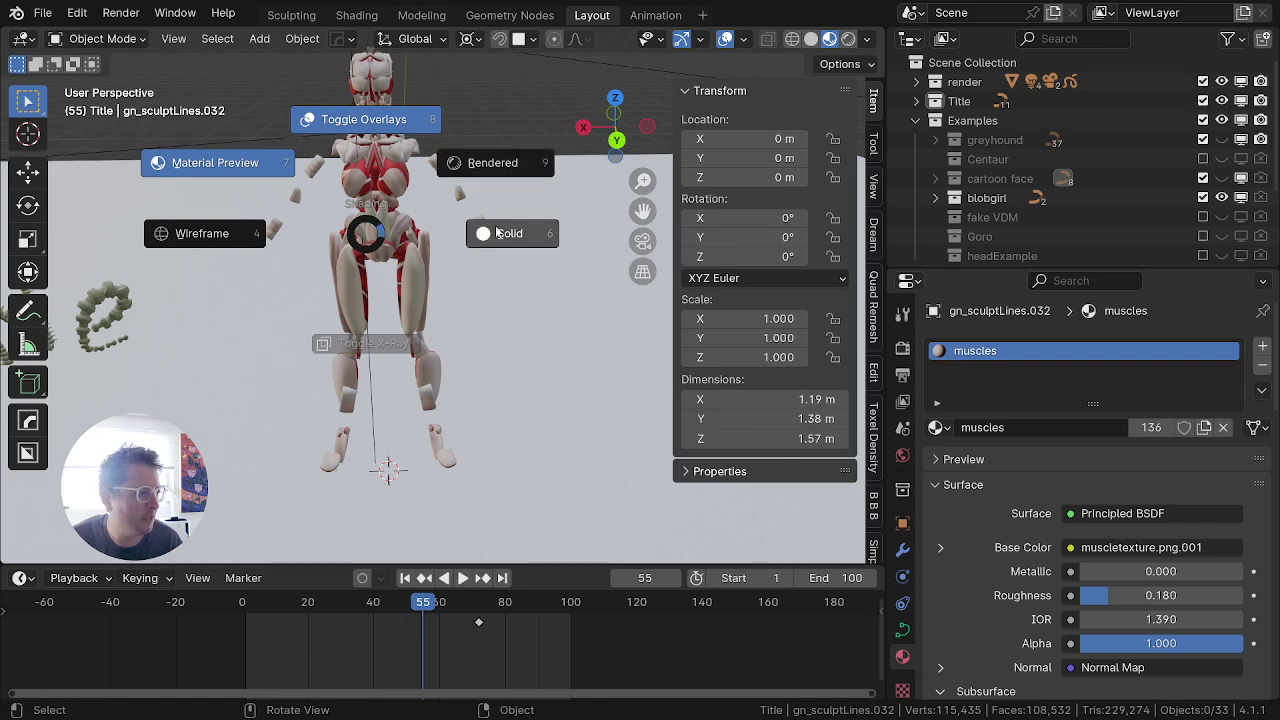
{"action": "left_click", "coordinate": [497, 230]}
{"action": "scroll", "coordinate": [424, 231], "scroll_direction": "up", "scroll_amount": 2}
{"action": "middle_click_drag", "start_coordinate": [421, 231], "coordinate": [323, 293], "text": "shift"}
{"action": "left_click", "coordinate": [418, 314]}
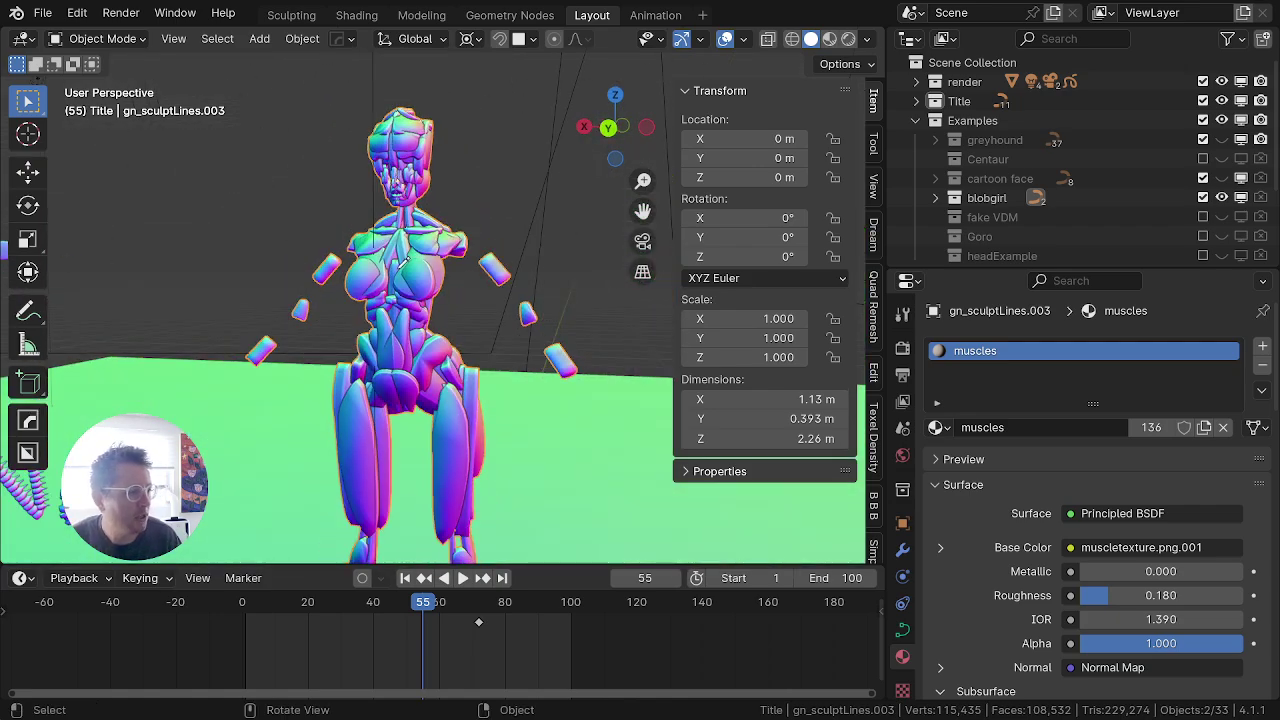
Step: Enter Edit Mode on the blobgirl curves and deselect all control points
{"action": "key", "text": "Tab"}
{"action": "scroll", "coordinate": [412, 261], "scroll_direction": "up", "scroll_amount": 5}
{"action": "scroll", "coordinate": [405, 264], "scroll_direction": "down", "scroll_amount": 3}
{"action": "middle_click_drag", "start_coordinate": [390, 270], "coordinate": [101, 279]}
{"action": "scroll", "coordinate": [190, 280], "scroll_direction": "up", "scroll_amount": 4}
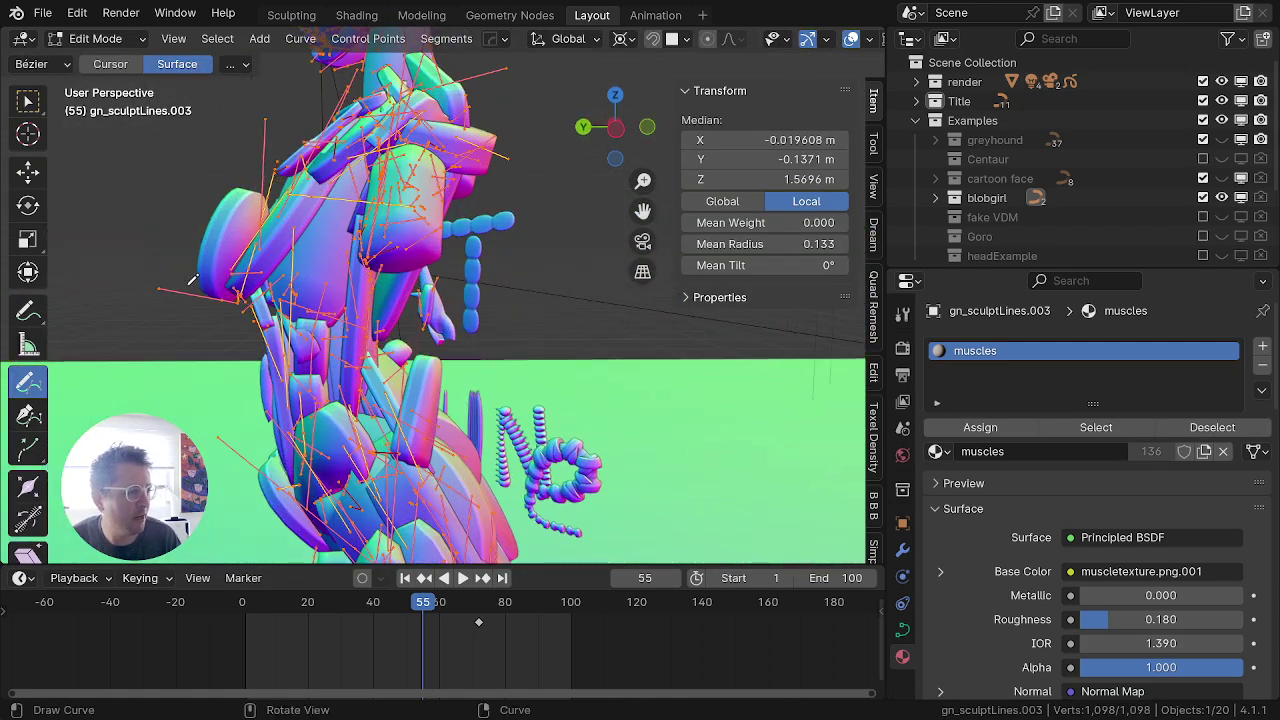
{"action": "middle_click_drag", "start_coordinate": [190, 280], "coordinate": [305, 306]}
{"action": "middle_click_drag", "start_coordinate": [310, 210], "coordinate": [368, 360], "text": "shift"}
{"action": "key", "text": "alt+a"}
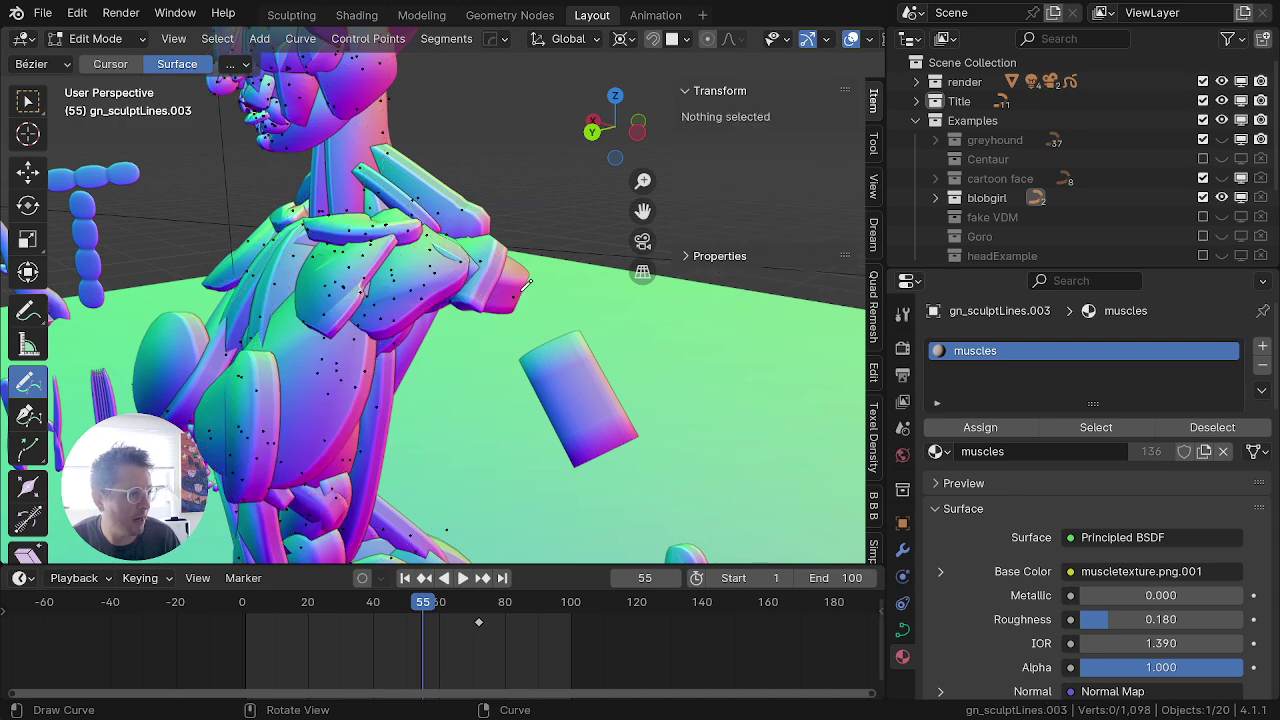
Step: Select the whole linked curve at the blobgirl's shoulder and try shrinking its radius
{"action": "scroll", "coordinate": [527, 286], "scroll_direction": "up", "scroll_amount": 5}
{"action": "scroll", "coordinate": [560, 298], "scroll_direction": "down", "scroll_amount": 2}
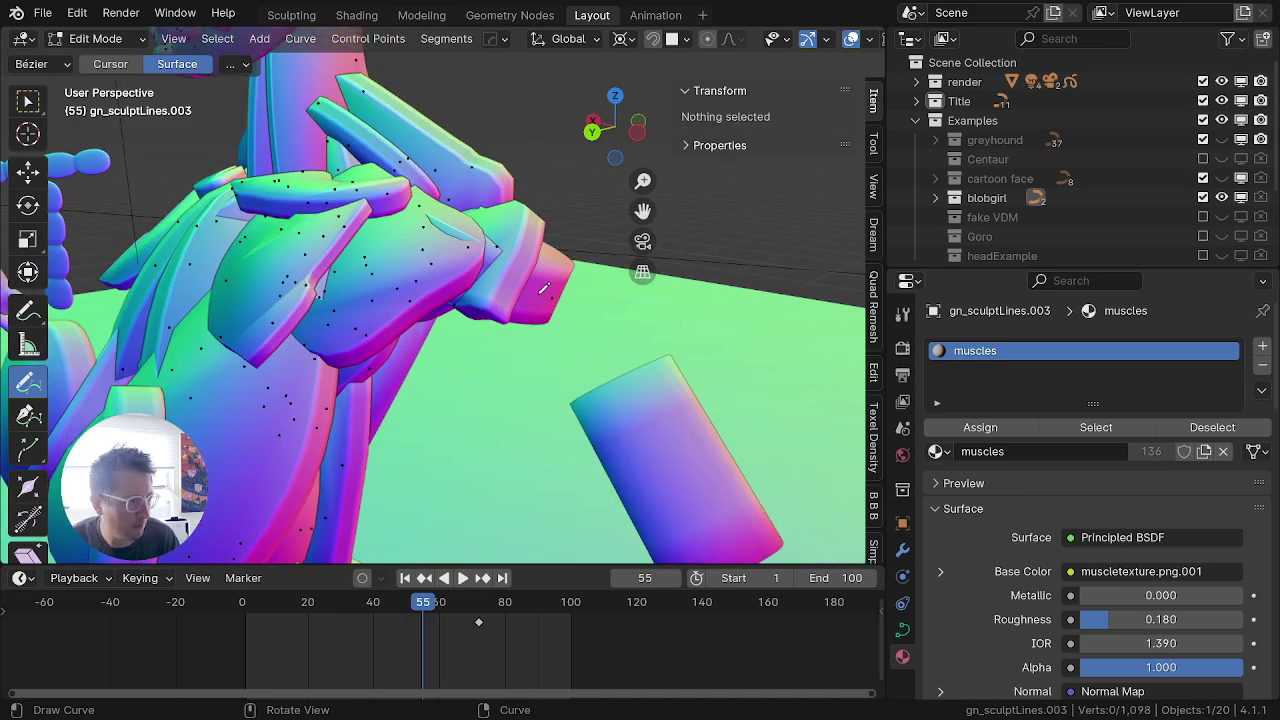
{"action": "key", "text": "l"}
{"action": "scroll", "coordinate": [543, 288], "scroll_direction": "down", "scroll_amount": 4}
{"action": "middle_click_drag", "start_coordinate": [543, 288], "coordinate": [294, 257]}
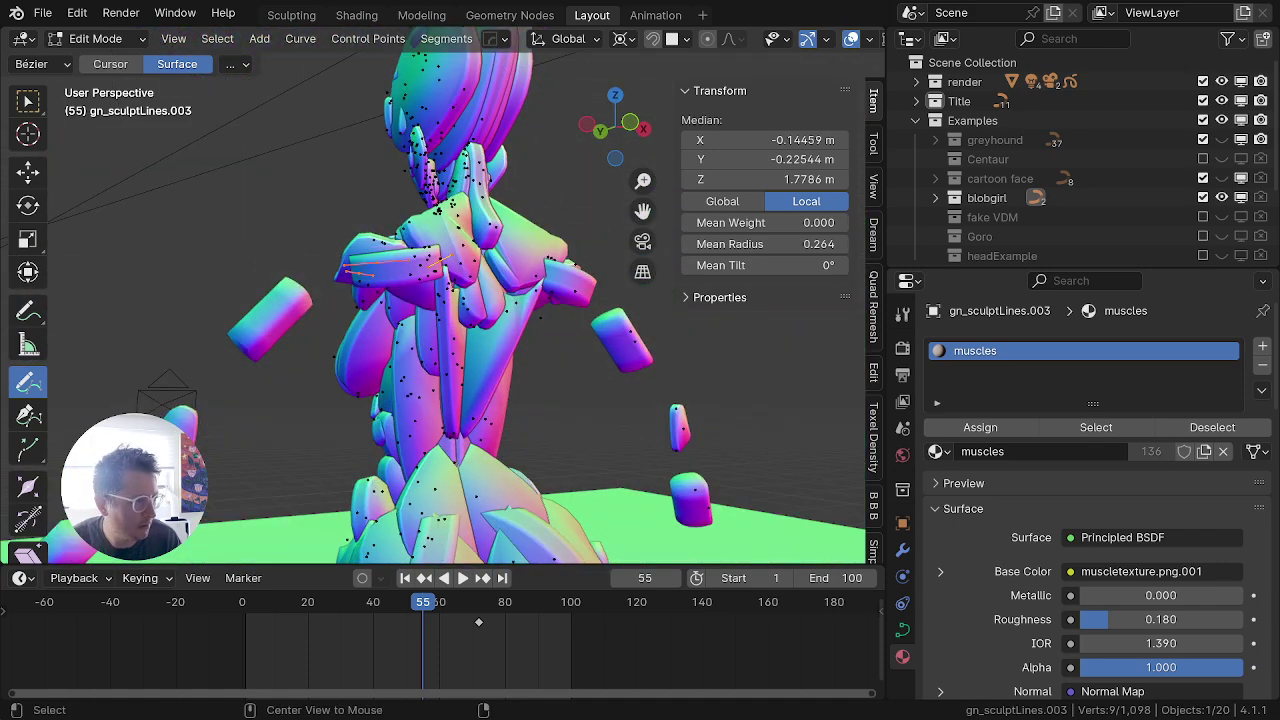
{"action": "key", "text": "alt+s"}
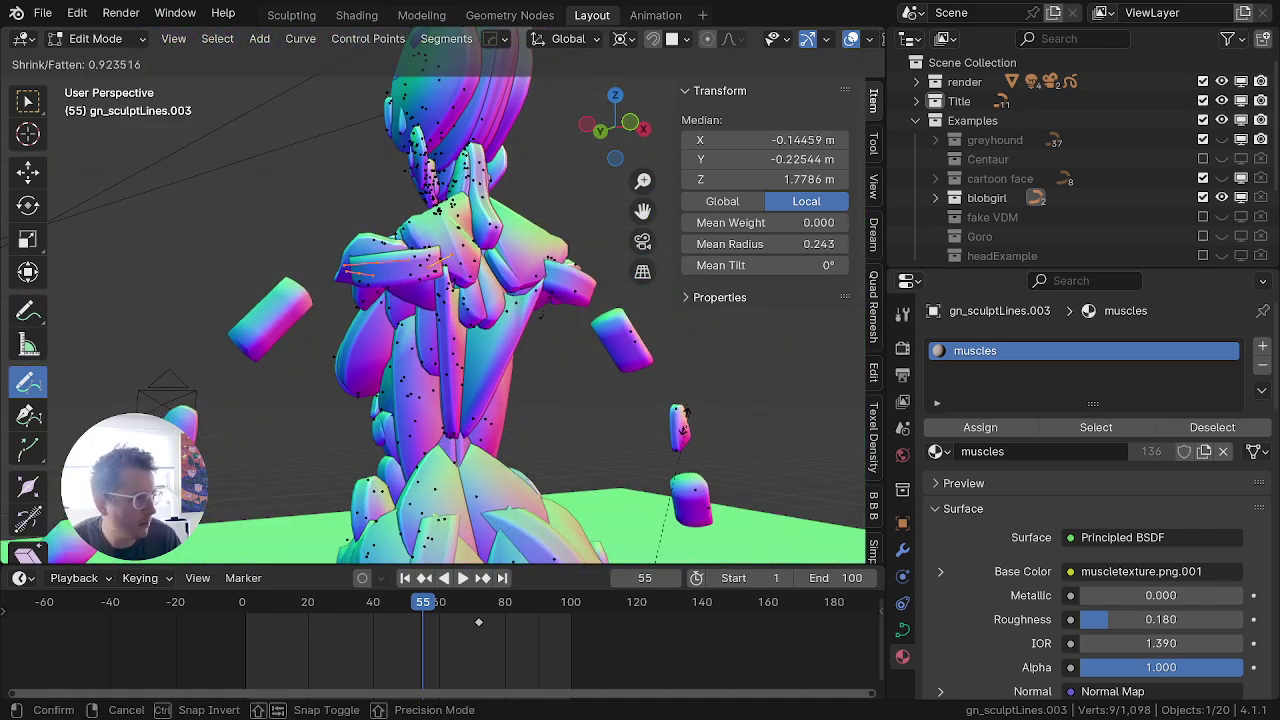
{"action": "scroll", "coordinate": [448, 283], "scroll_direction": "down", "scroll_amount": 12}
{"action": "middle_click_drag", "start_coordinate": [448, 283], "coordinate": [610, 370]}
{"action": "scroll", "coordinate": [411, 368], "scroll_direction": "up", "scroll_amount": 6}
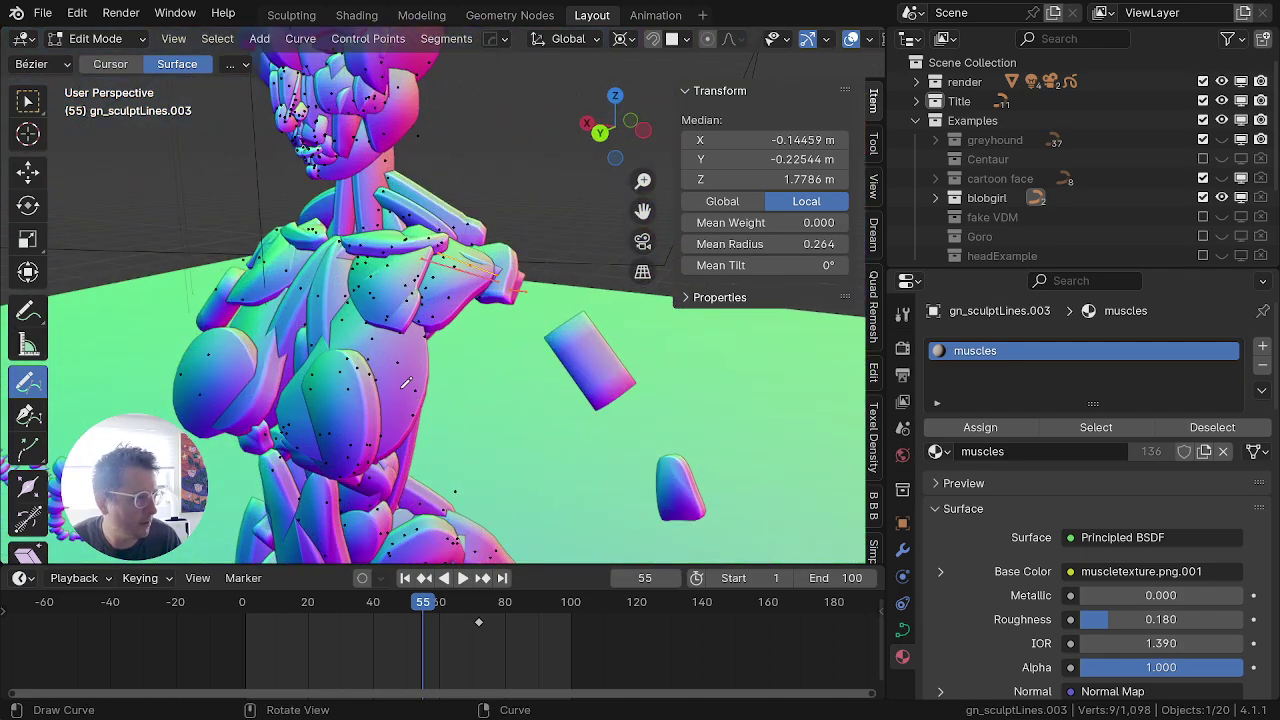
Step: Draw a new curve down the blobgirl's torso with Surface depth and shrink its radius to about 0.136
{"action": "key", "text": "alt+a"}
{"action": "left_click_drag", "start_coordinate": [370, 298], "coordinate": [402, 381]}
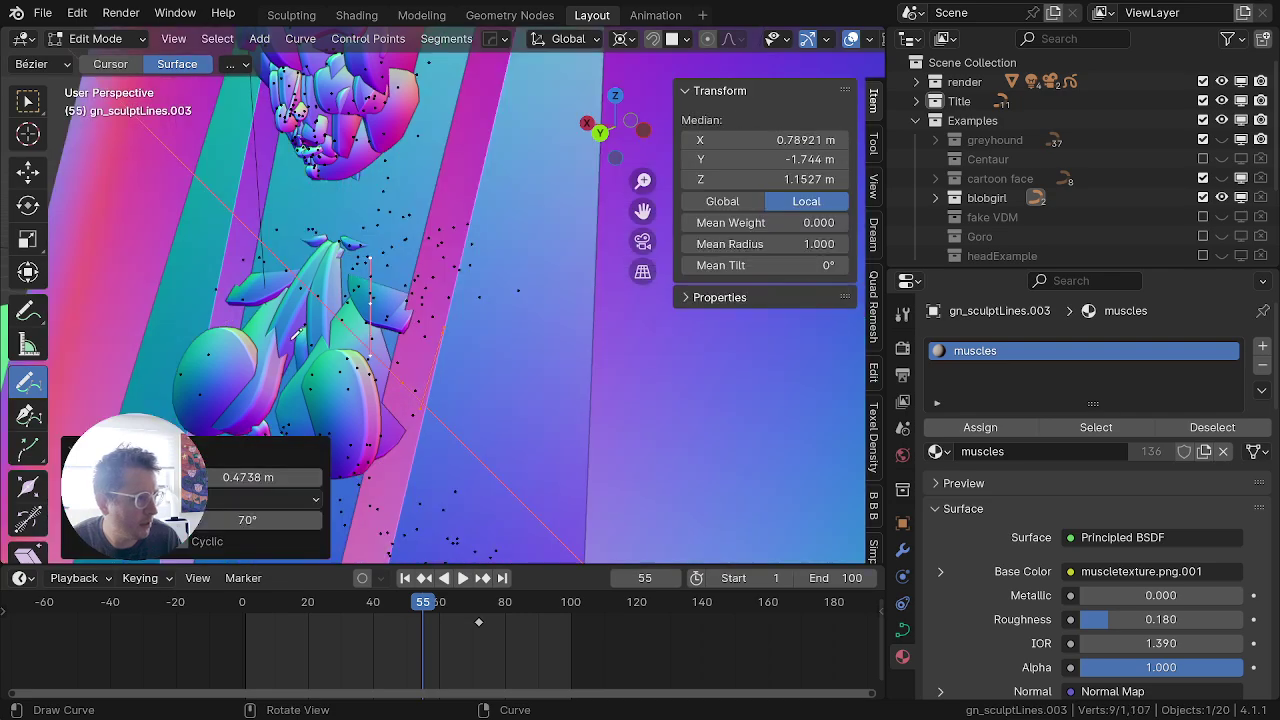
{"action": "mouse_move", "coordinate": [473, 327]}
{"action": "middle_mouse_down"}
{"action": "mouse_move", "coordinate": [545, 345]}
{"action": "mouse_move", "coordinate": [314, 420]}
{"action": "mouse_move", "coordinate": [494, 200]}
{"action": "middle_mouse_up"}
{"action": "scroll", "coordinate": [545, 345], "scroll_direction": "down", "scroll_amount": 10}
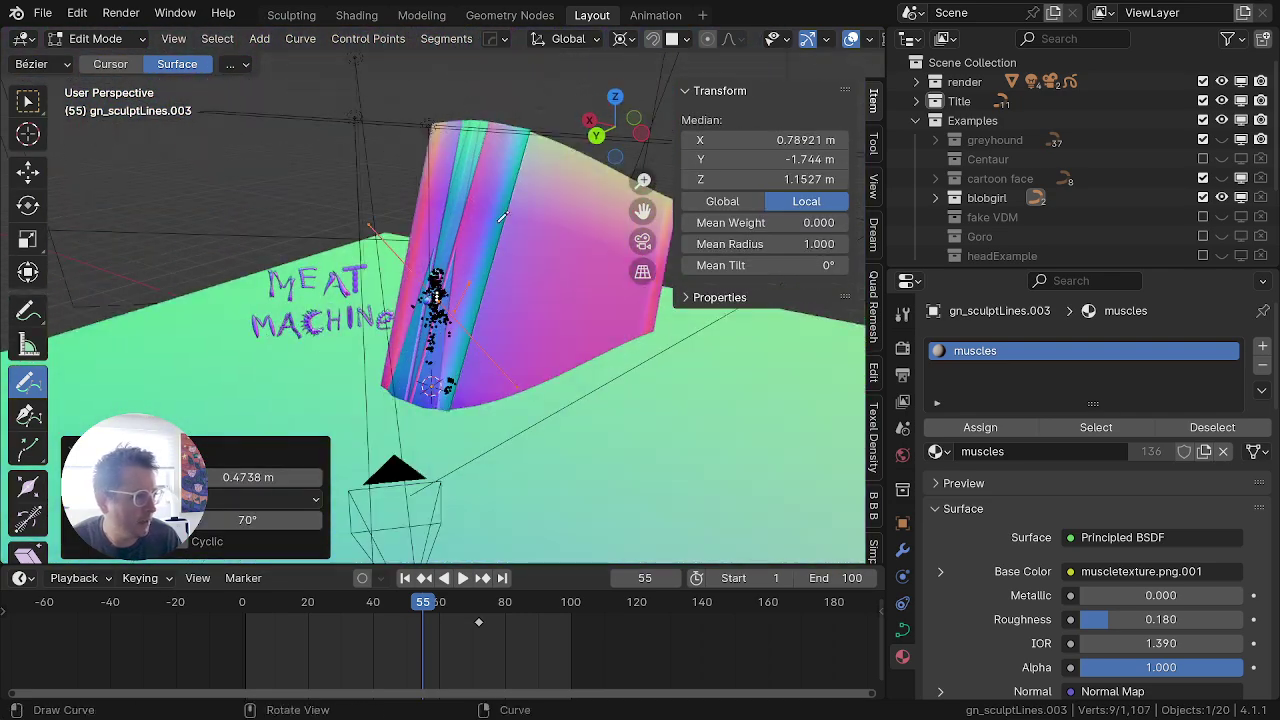
{"action": "key", "text": "alt+s"}
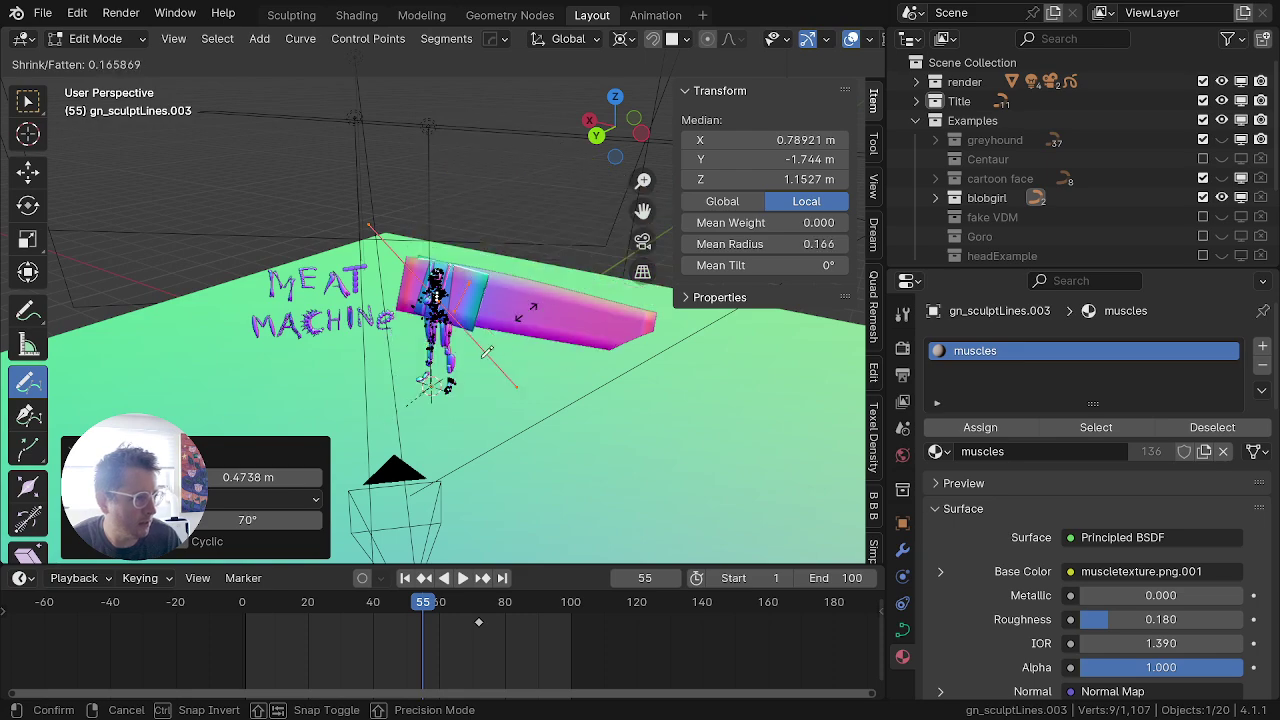
{"action": "left_click", "coordinate": [487, 352]}
{"action": "middle_click_drag", "start_coordinate": [487, 352], "coordinate": [612, 232]}
{"action": "scroll", "coordinate": [405, 416], "scroll_direction": "down", "scroll_amount": 2}
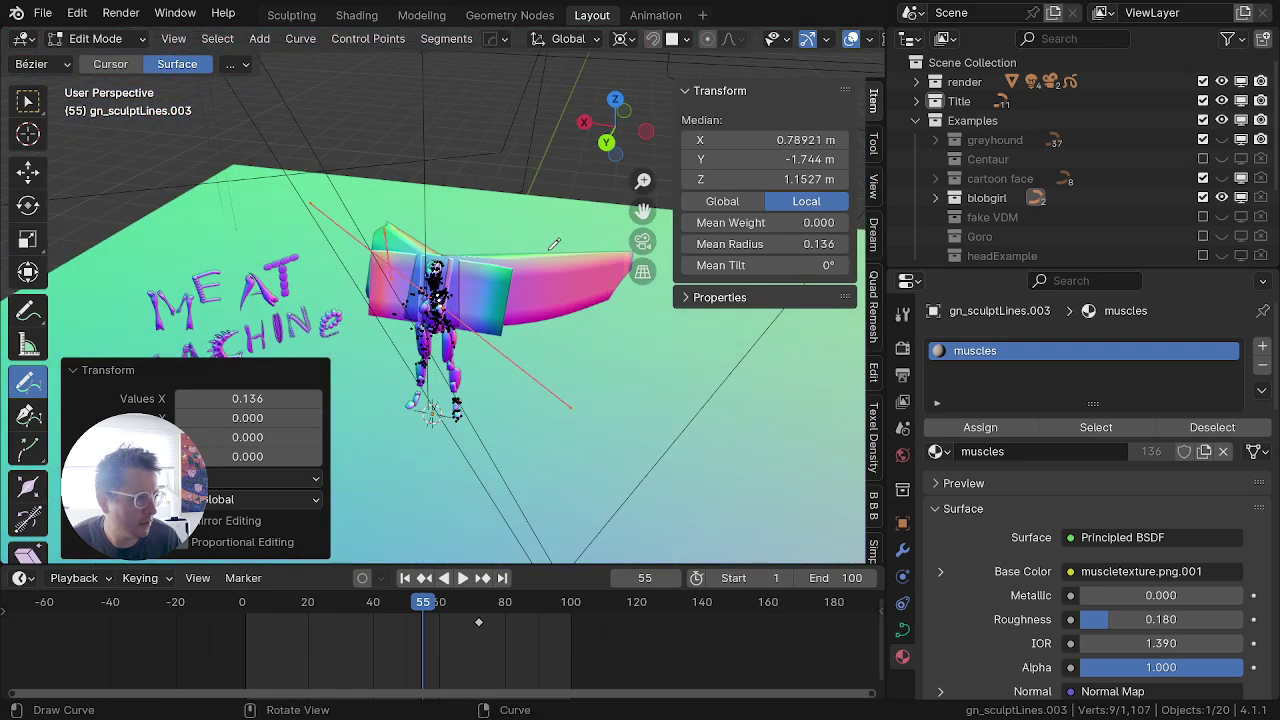
Step: Delete the vertices of the oversized curve drawn across the torso
{"action": "scroll", "coordinate": [450, 250], "scroll_direction": "up", "scroll_amount": 4}
{"action": "middle_click_drag", "start_coordinate": [450, 250], "coordinate": [508, 178]}
{"action": "key", "text": "x"}
{"action": "left_click", "coordinate": [483, 183]}
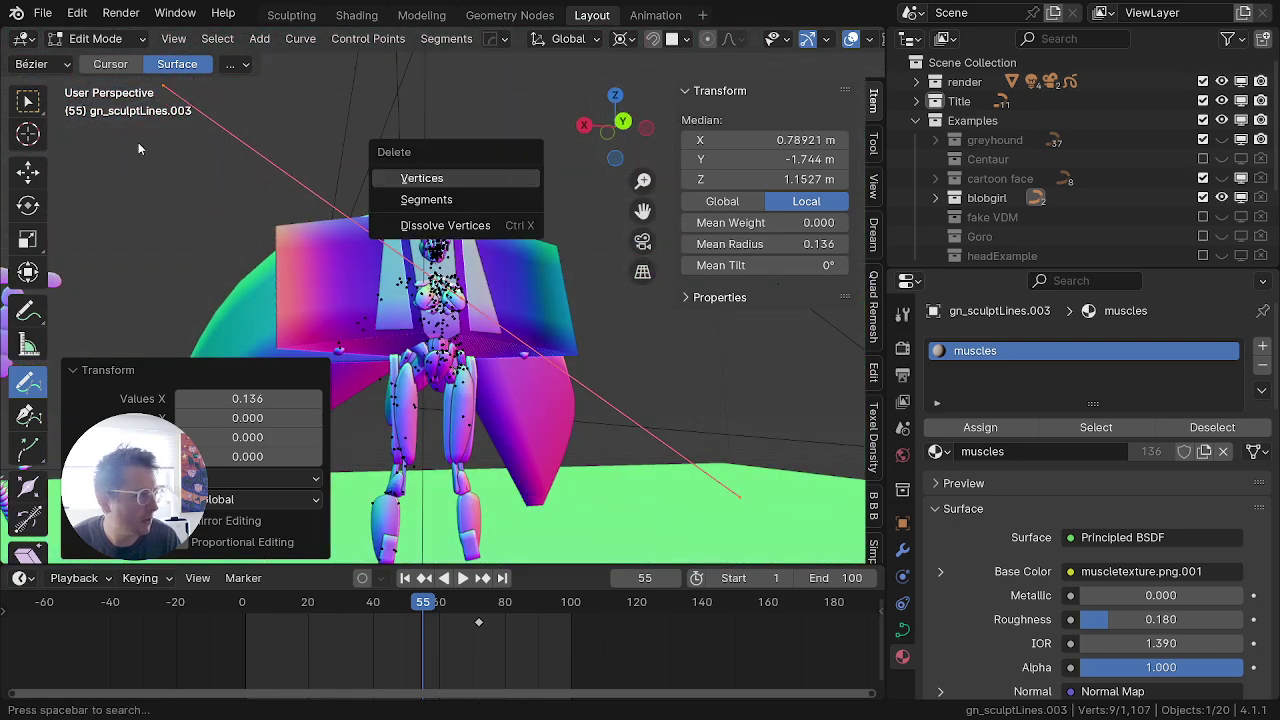
Step: Draw a curve beside the blobgirl's head with the drawing depth set to Cursor, and set its radius to about 1.035
{"action": "left_click", "coordinate": [109, 66]}
{"action": "scroll", "coordinate": [410, 268], "scroll_direction": "up", "scroll_amount": 3}
{"action": "middle_click_drag", "start_coordinate": [515, 254], "coordinate": [488, 244]}
{"action": "scroll", "coordinate": [510, 238], "scroll_direction": "down", "scroll_amount": 1}
{"action": "left_click_drag", "start_coordinate": [522, 238], "coordinate": [472, 235]}
{"action": "key", "text": "alt+s"}
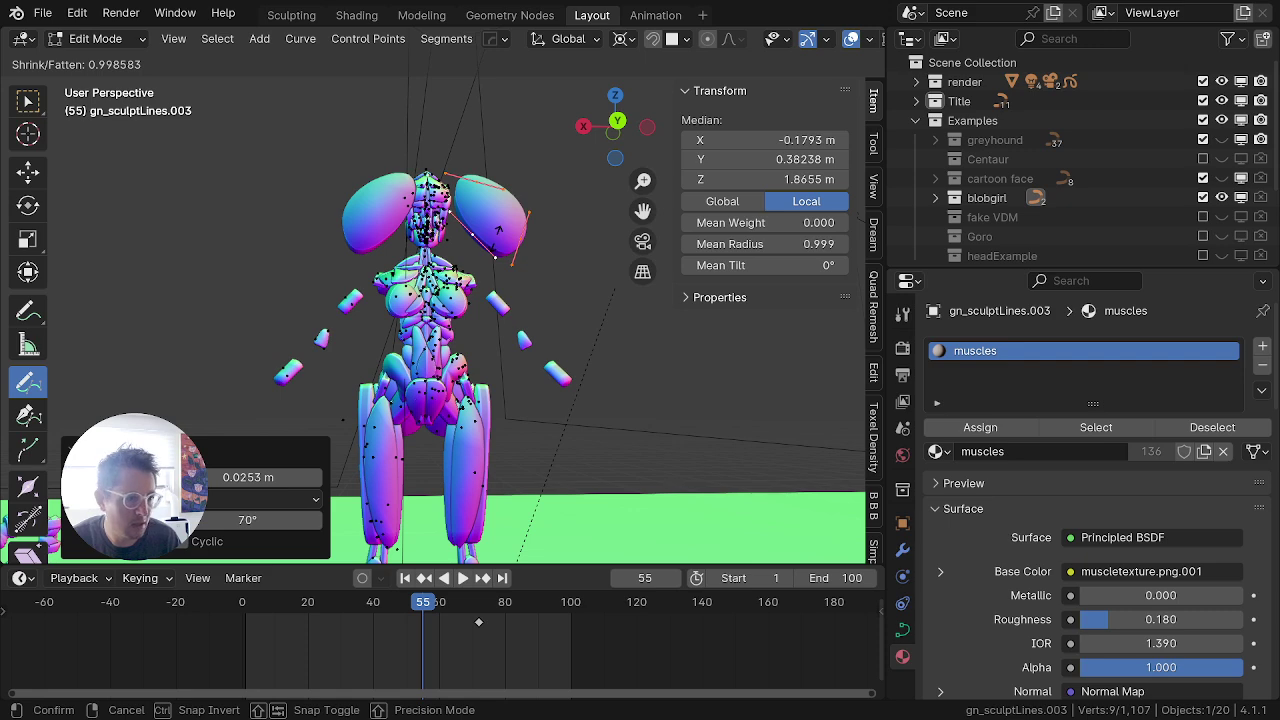
{"action": "left_click", "coordinate": [498, 237]}
Step: Set Res X Count based to 14 in the Meat Machine modifier
{"action": "scroll", "coordinate": [932, 543], "scroll_direction": "down", "scroll_amount": 4}
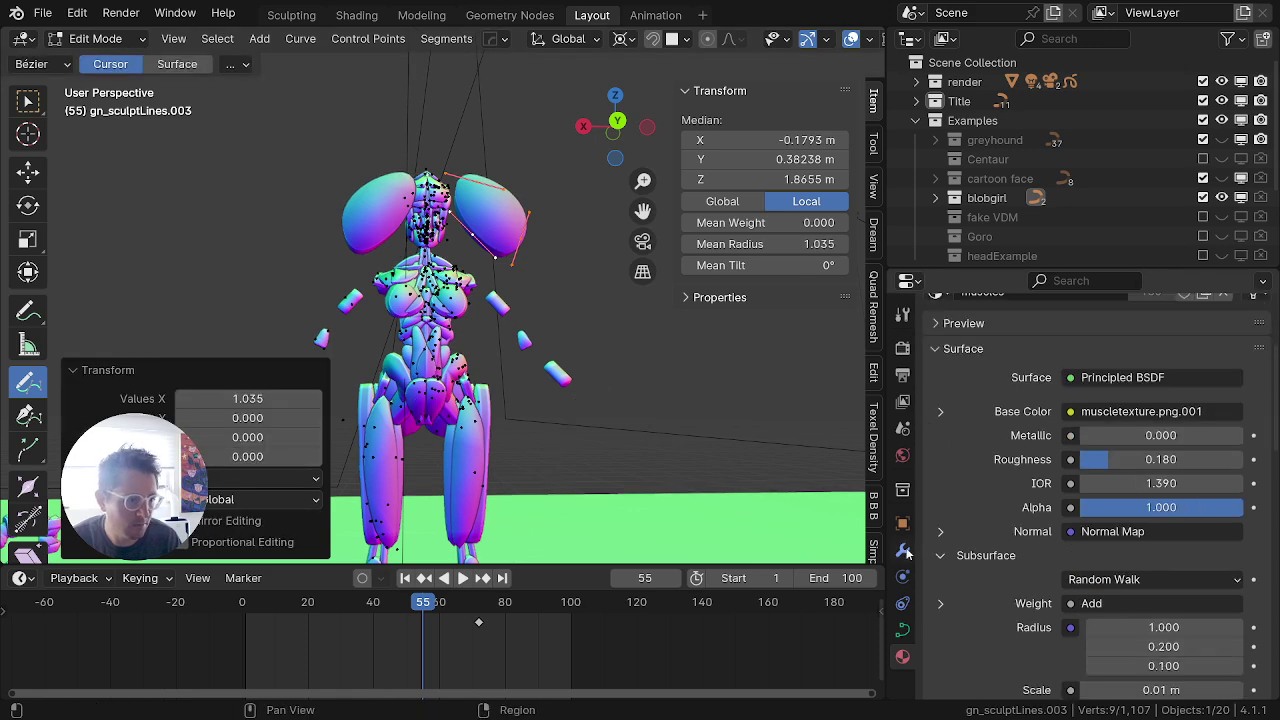
{"action": "left_click", "coordinate": [903, 550]}
{"action": "scroll", "coordinate": [1155, 500], "scroll_direction": "down", "scroll_amount": 7}
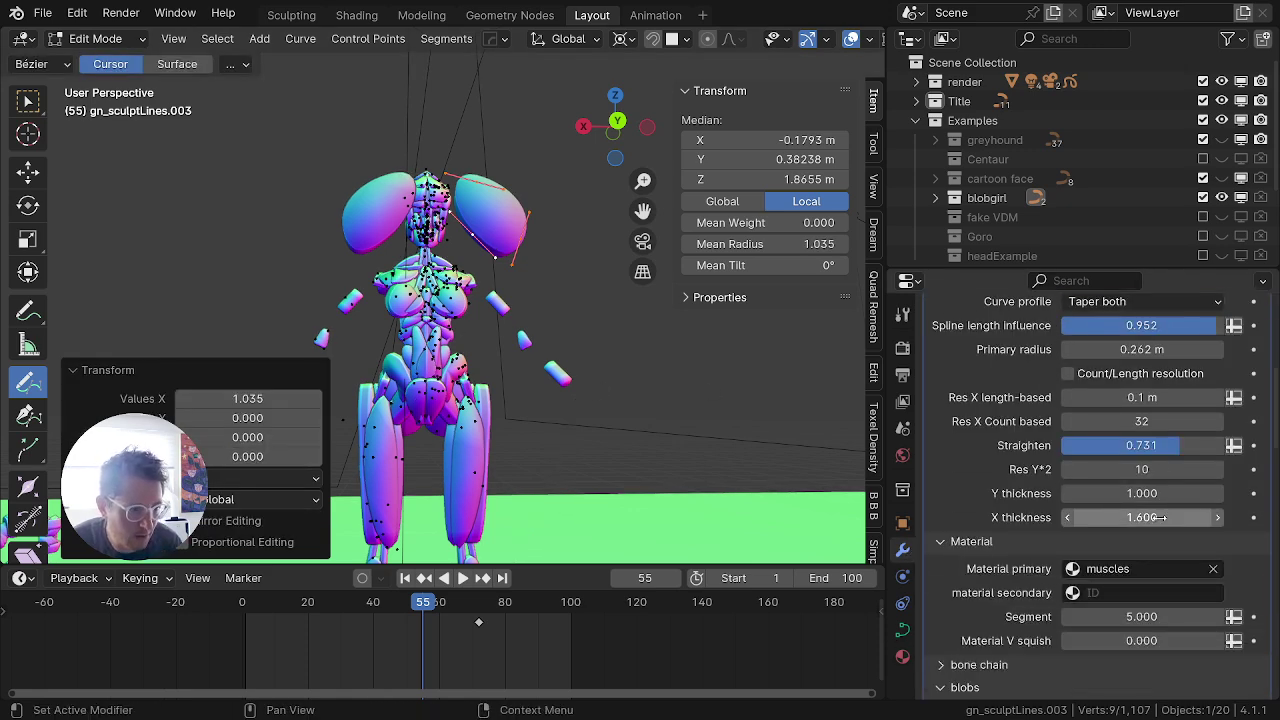
{"action": "scroll", "coordinate": [1160, 517], "scroll_direction": "up", "scroll_amount": 4}
{"action": "double_click", "coordinate": [1140, 581]}
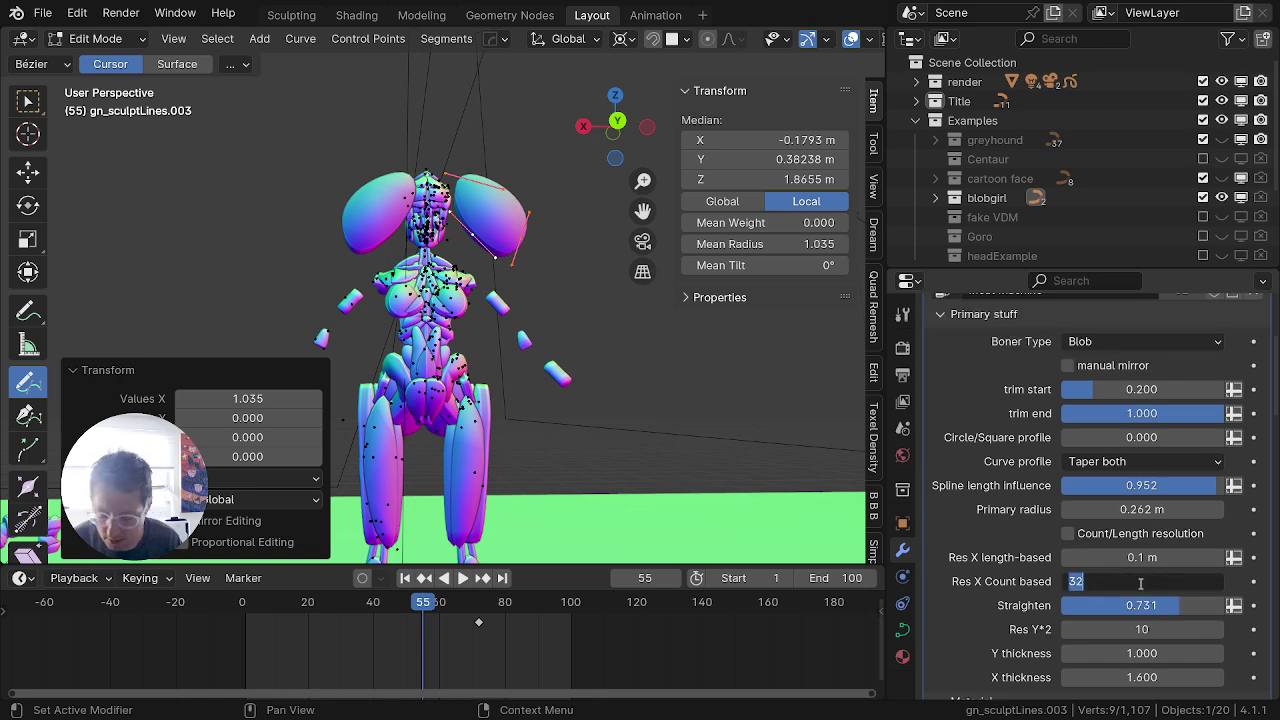
{"action": "type", "text": "14"}
{"action": "key", "text": "Return"}
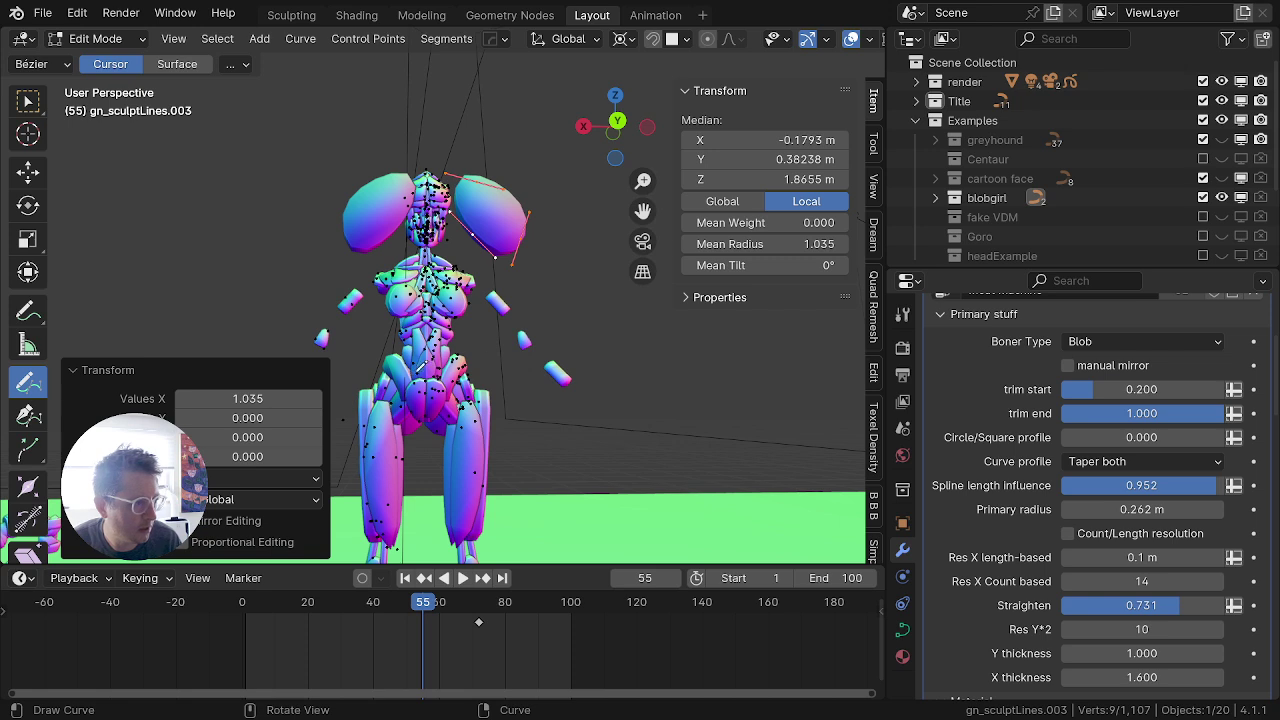
Step: Set the Meat Machine modifier's Res Y*2 value to 2
{"action": "scroll", "coordinate": [1105, 538], "scroll_direction": "up", "scroll_amount": 4}
{"action": "scroll", "coordinate": [1090, 540], "scroll_direction": "down", "scroll_amount": 6}
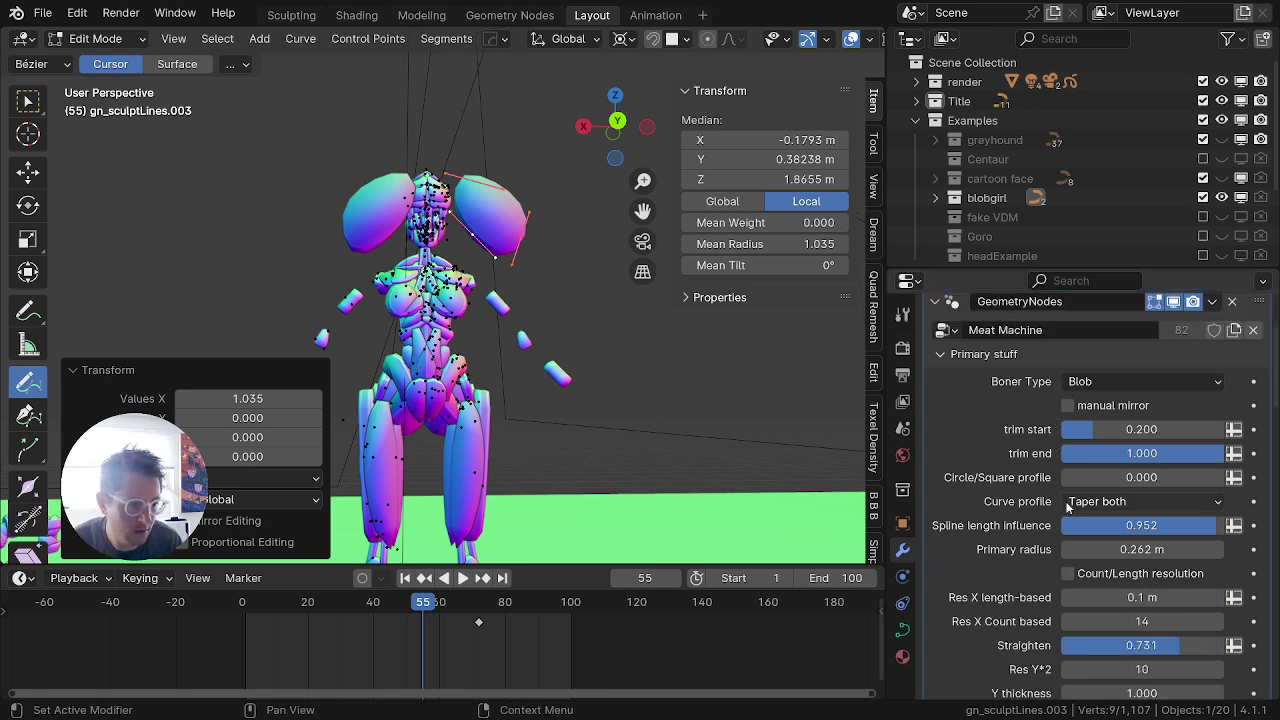
{"action": "double_click", "coordinate": [1152, 549]}
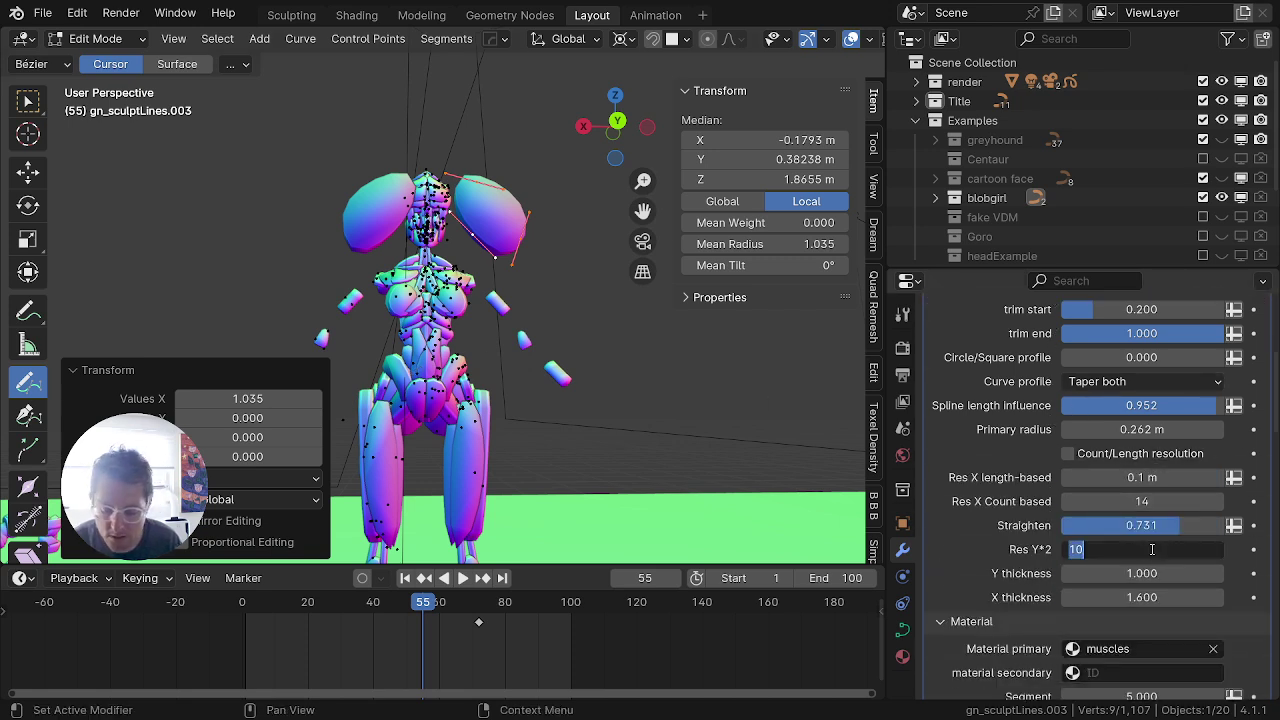
{"action": "type", "text": "2"}
{"action": "key", "text": "Return"}
Step: Shrink the newly drawn curve's radius to about 0.694
{"action": "scroll", "coordinate": [531, 276], "scroll_direction": "up", "scroll_amount": 4}
{"action": "middle_click_drag", "start_coordinate": [531, 276], "coordinate": [508, 366]}
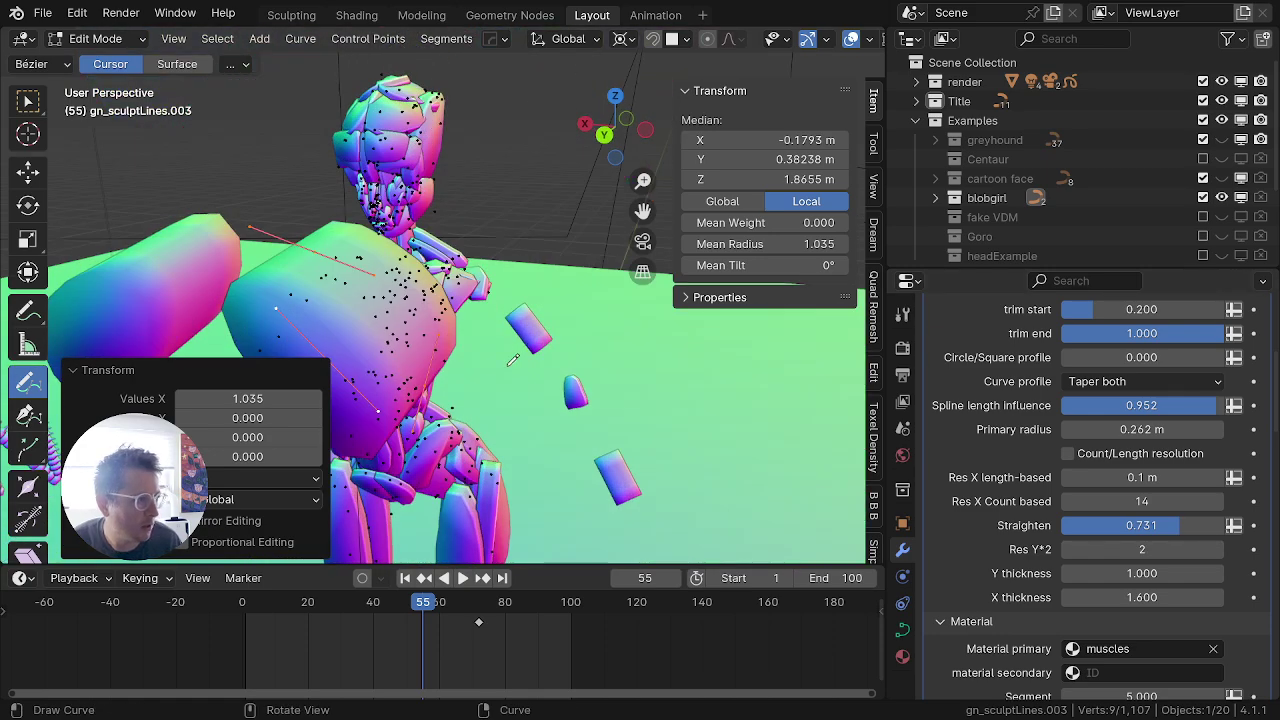
{"action": "key", "text": "alt+s"}
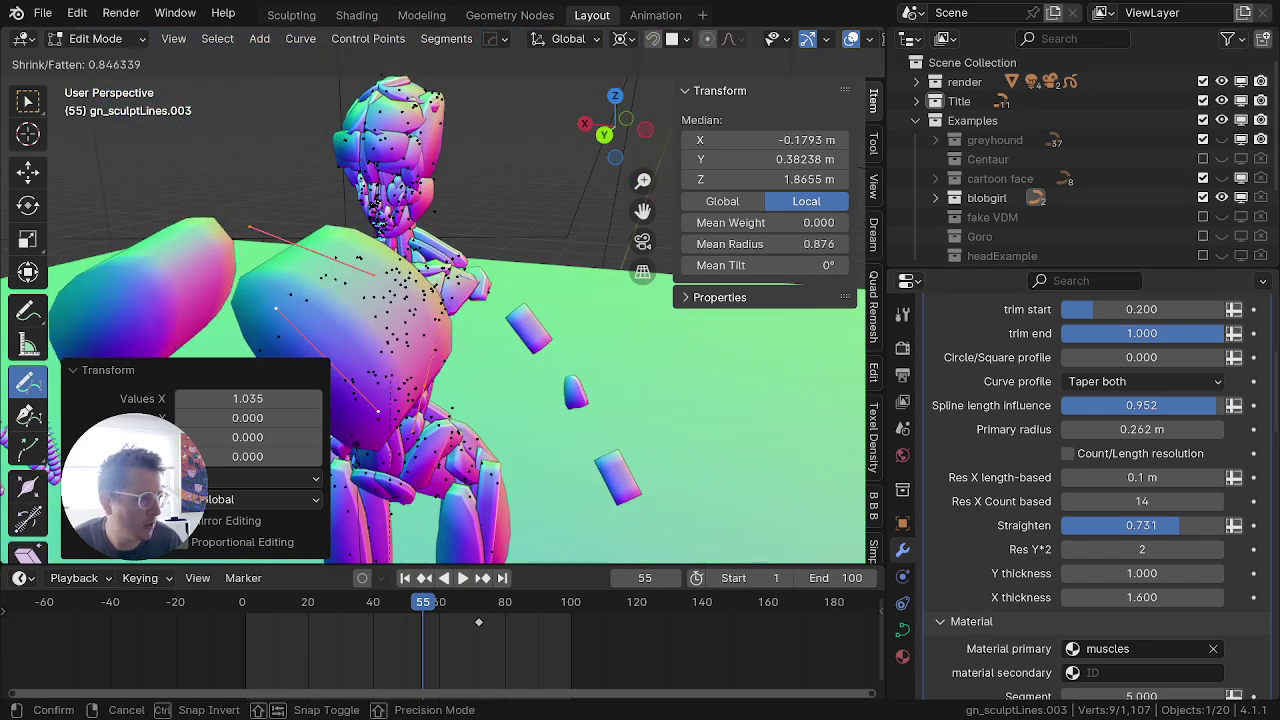
{"action": "left_click", "coordinate": [456, 460]}
{"action": "scroll", "coordinate": [462, 453], "scroll_direction": "down", "scroll_amount": 5}
{"action": "scroll", "coordinate": [466, 450], "scroll_direction": "up", "scroll_amount": 1}
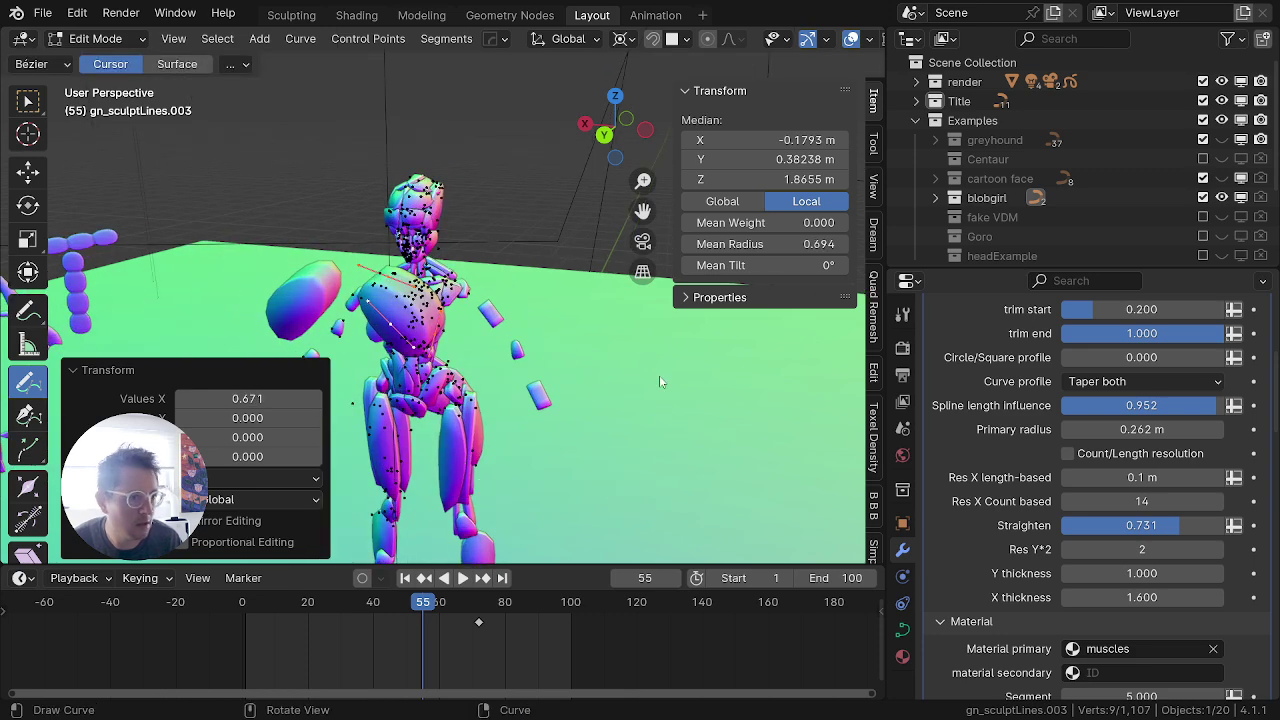
{"action": "key", "text": "Tab"}
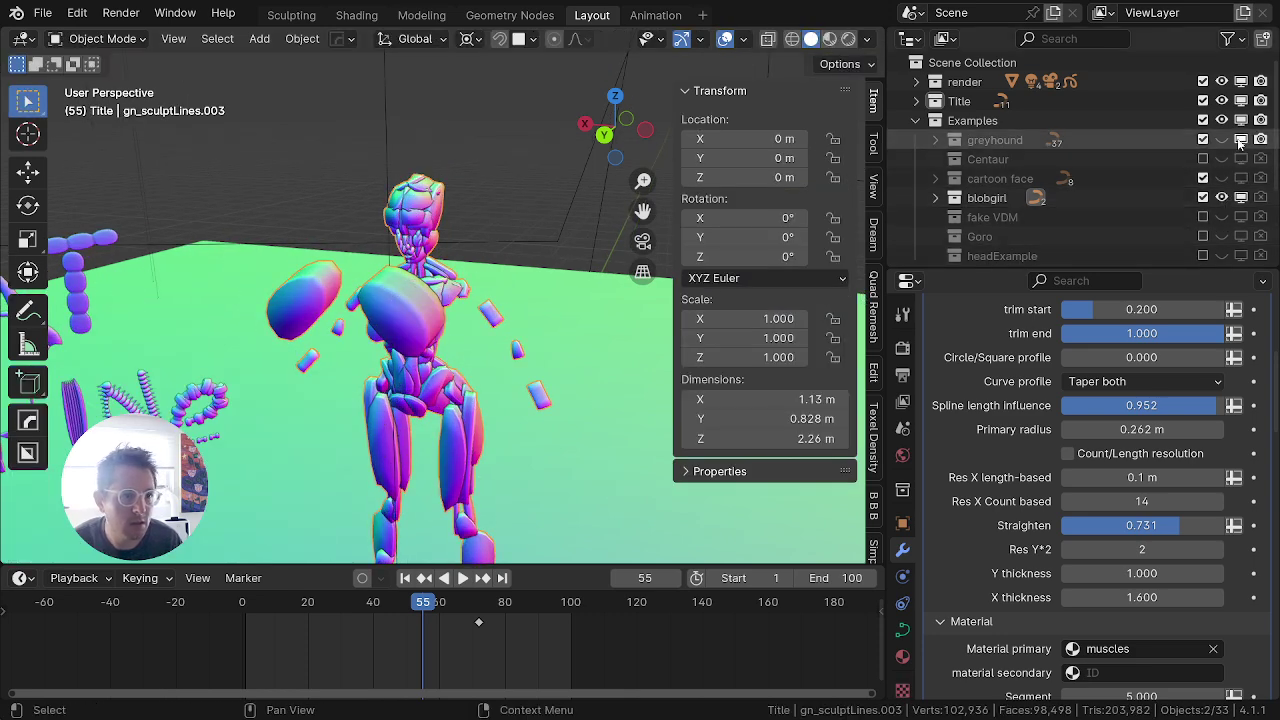
{"action": "key", "text": "Tab"}
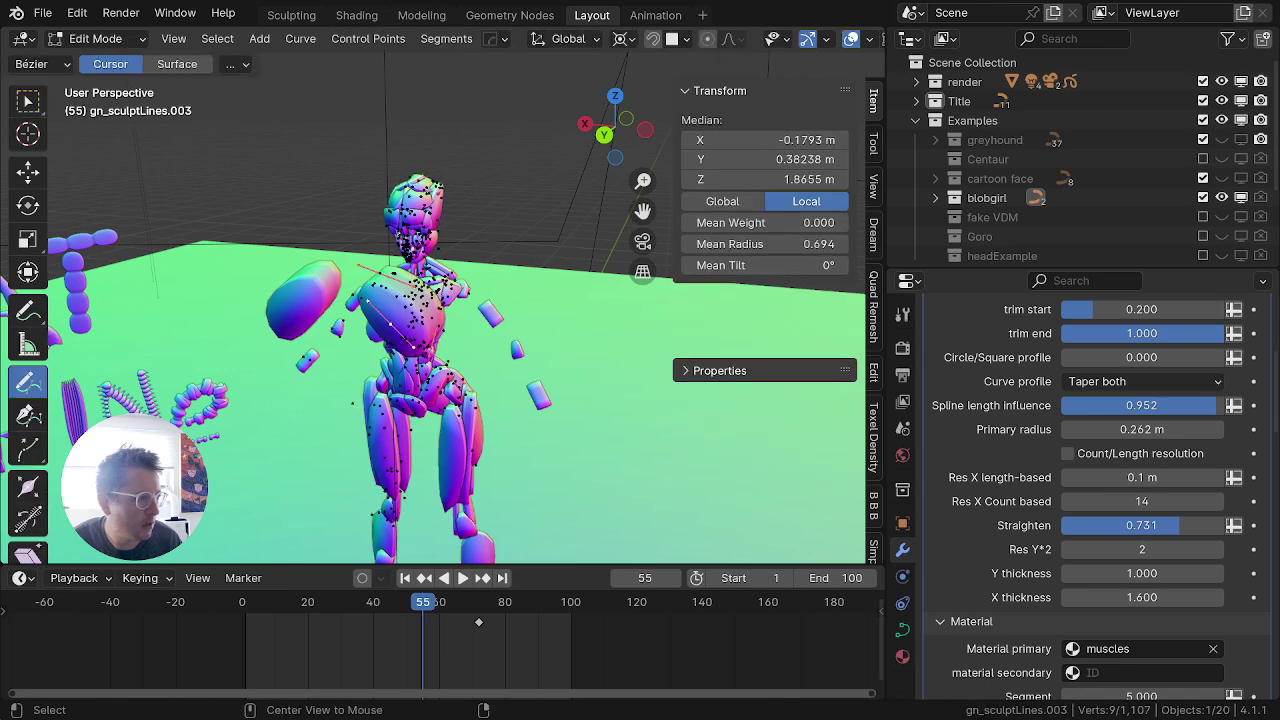
{"action": "key", "text": "alt+s"}
{"action": "right_click", "coordinate": [689, 326]}
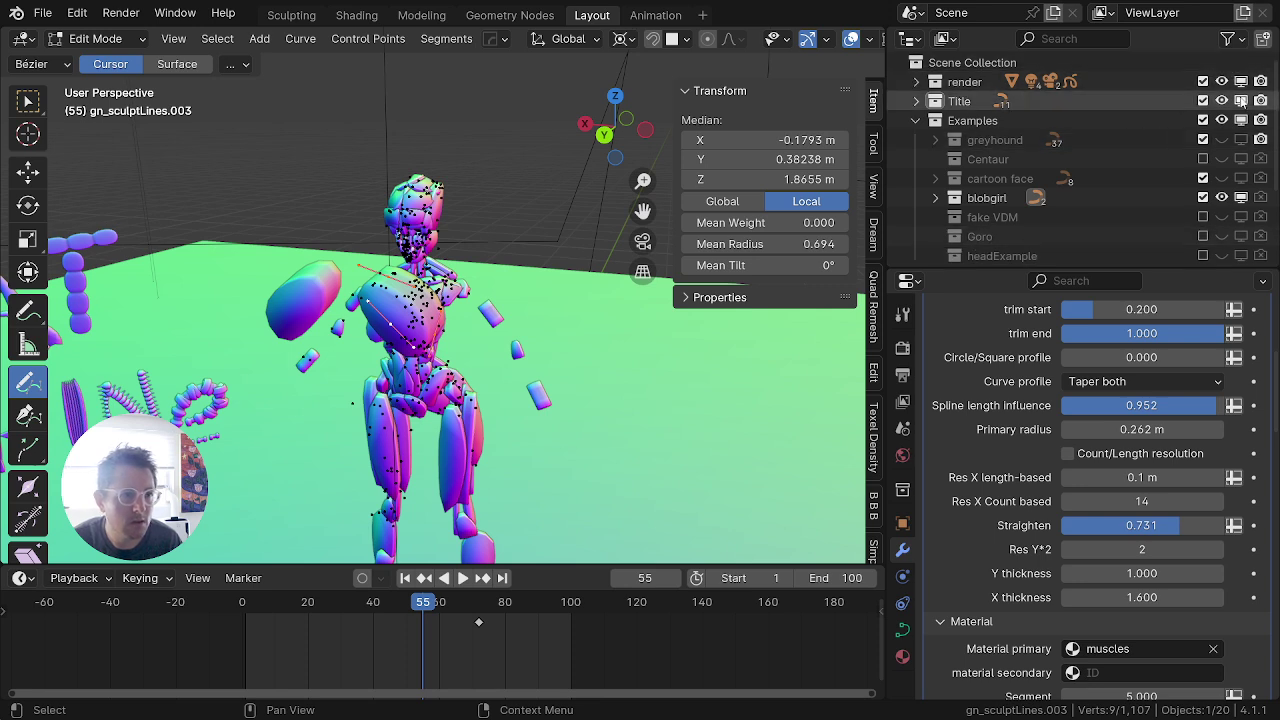
Step: Exclude the render and Title collections from the view layer
{"action": "left_click_drag", "start_coordinate": [1241, 101], "coordinate": [1204, 83]}
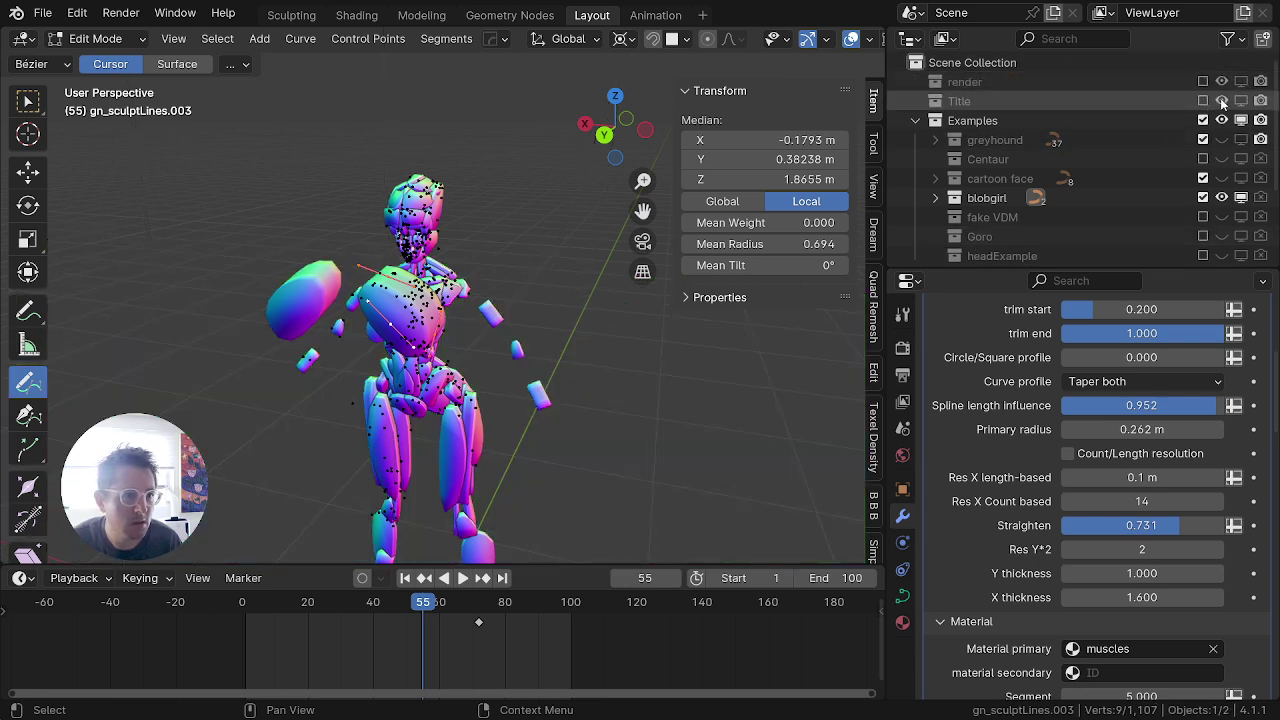
{"action": "key", "text": "alt+s"}
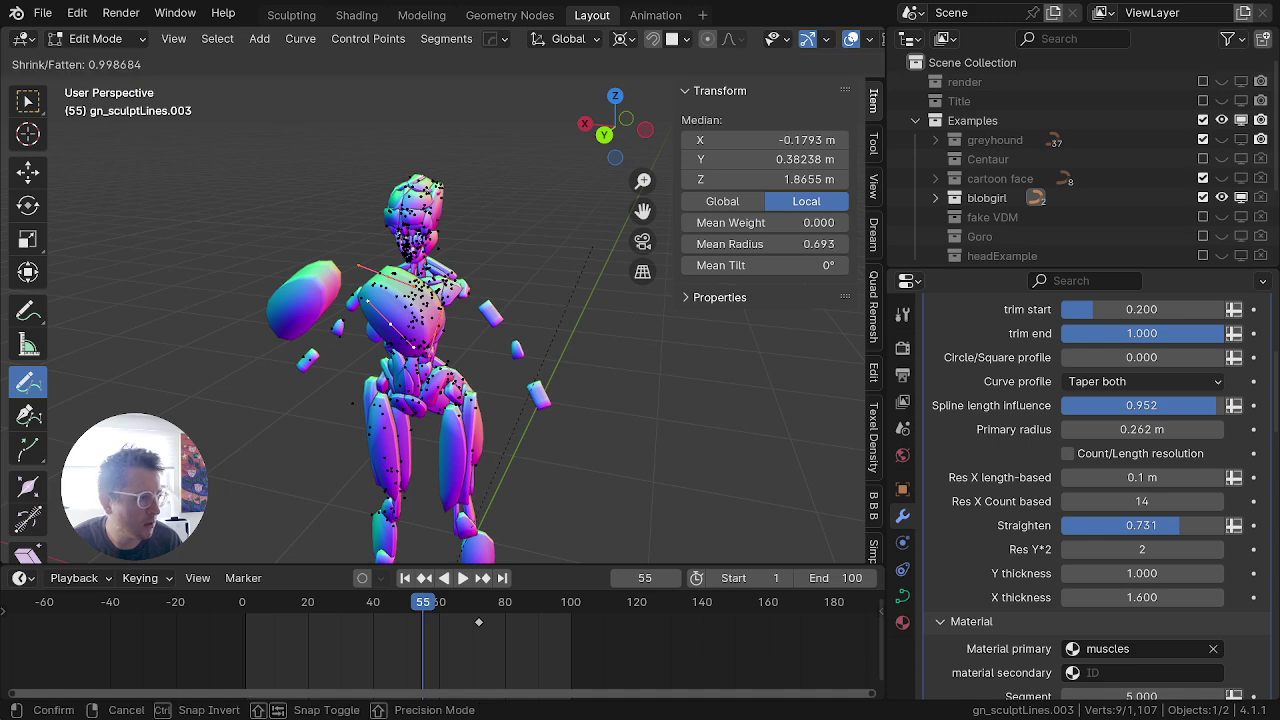
{"action": "key", "text": "Escape"}
Step: Delete the selected vertices of the extra curve drawn beside the blobgirl's upper body
{"action": "key", "text": "ctrl+Tab"}
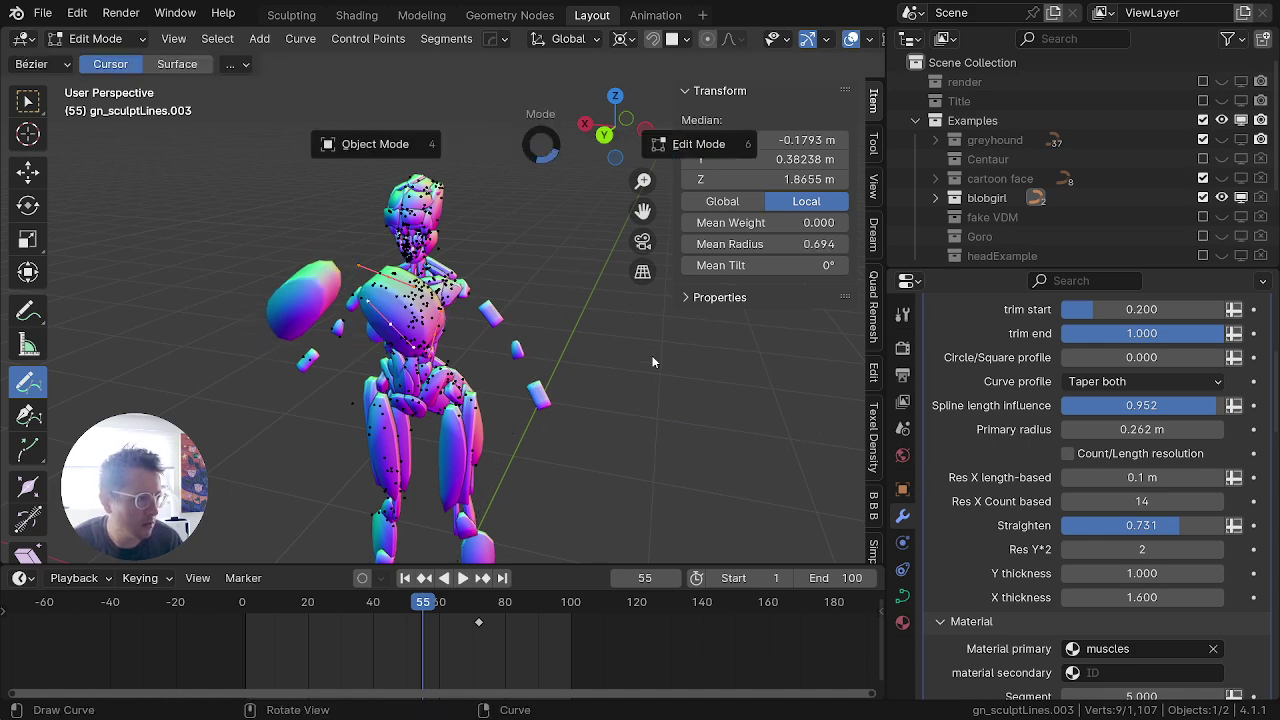
{"action": "left_click", "coordinate": [382, 149]}
{"action": "middle_click_drag", "start_coordinate": [433, 312], "coordinate": [529, 279]}
{"action": "key", "text": "Tab"}
{"action": "key", "text": "x"}
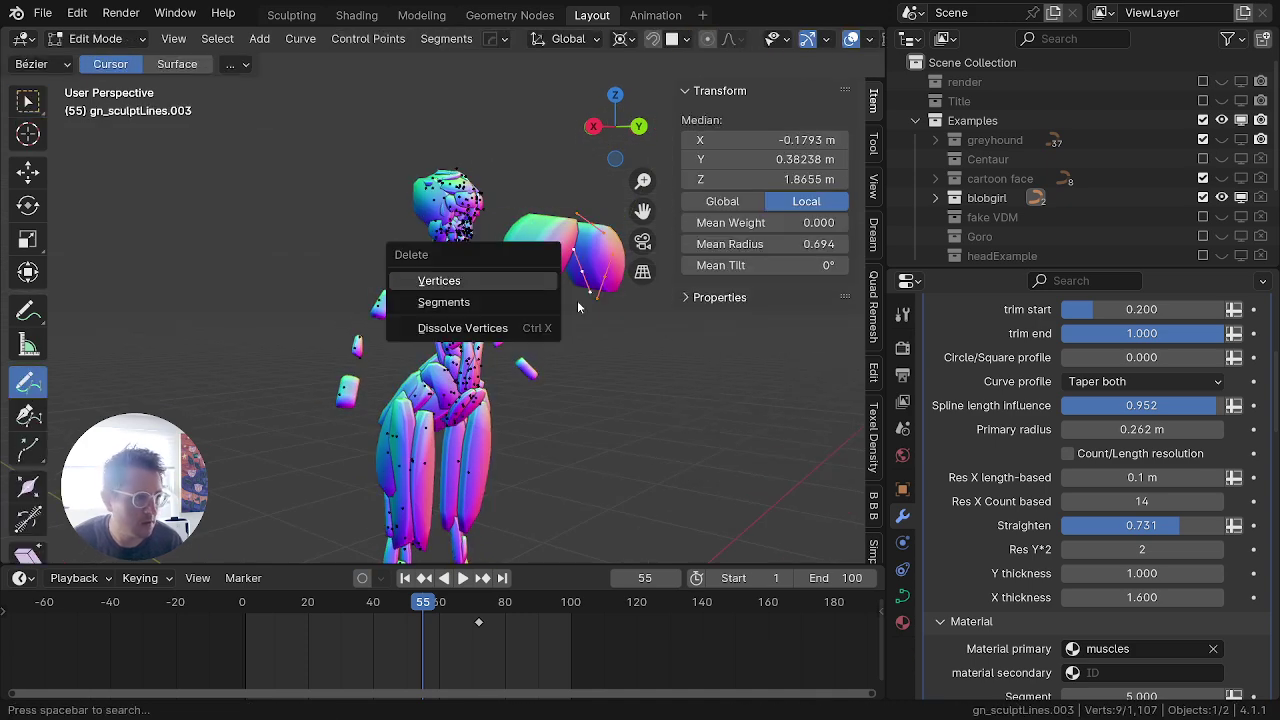
{"action": "left_click", "coordinate": [536, 282]}
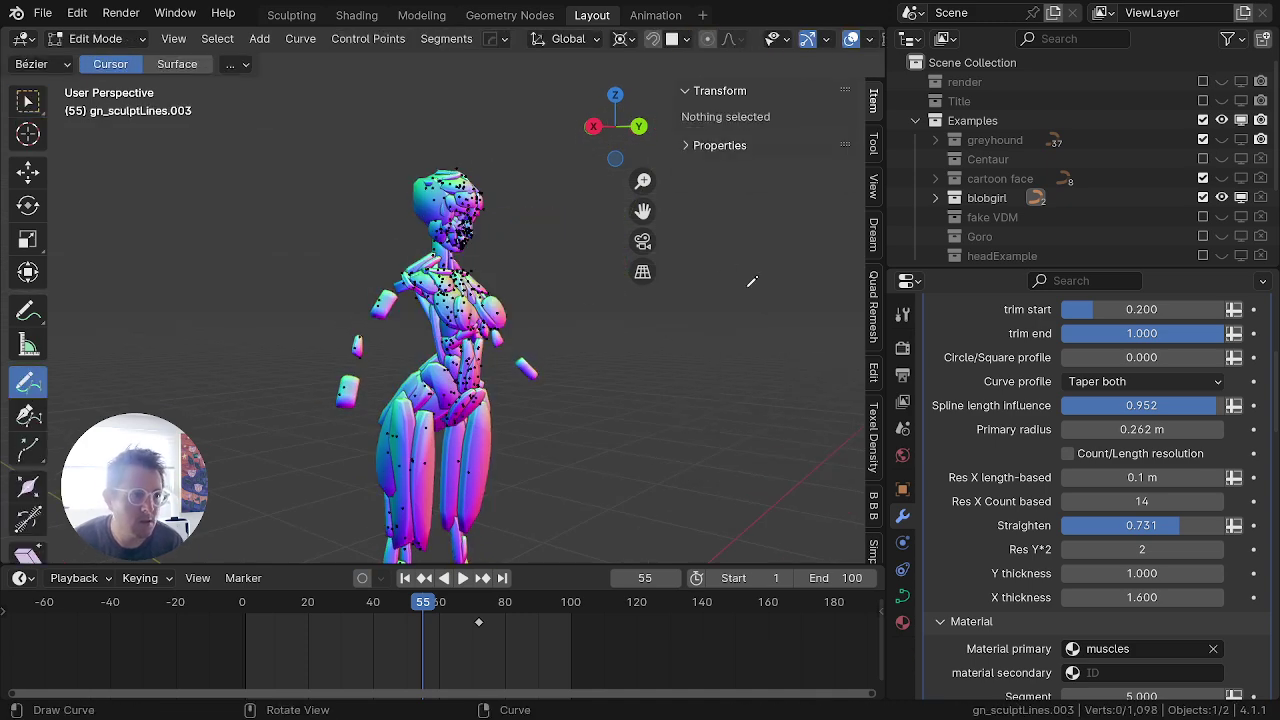
Step: Hide and exclude the blobgirl collection, and include and show the fake VDM collection in the viewport
{"action": "scroll", "coordinate": [1050, 186], "scroll_direction": "down", "scroll_amount": 3}
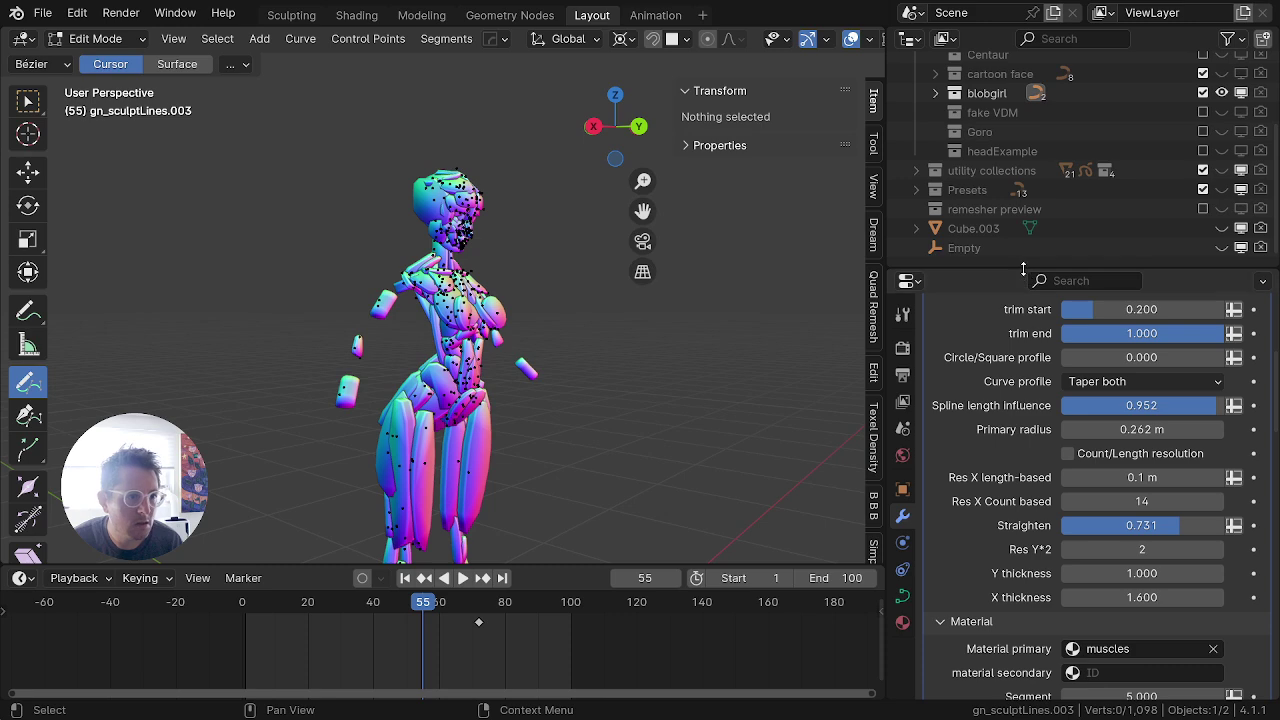
{"action": "left_click_drag", "start_coordinate": [1021, 267], "coordinate": [1020, 357]}
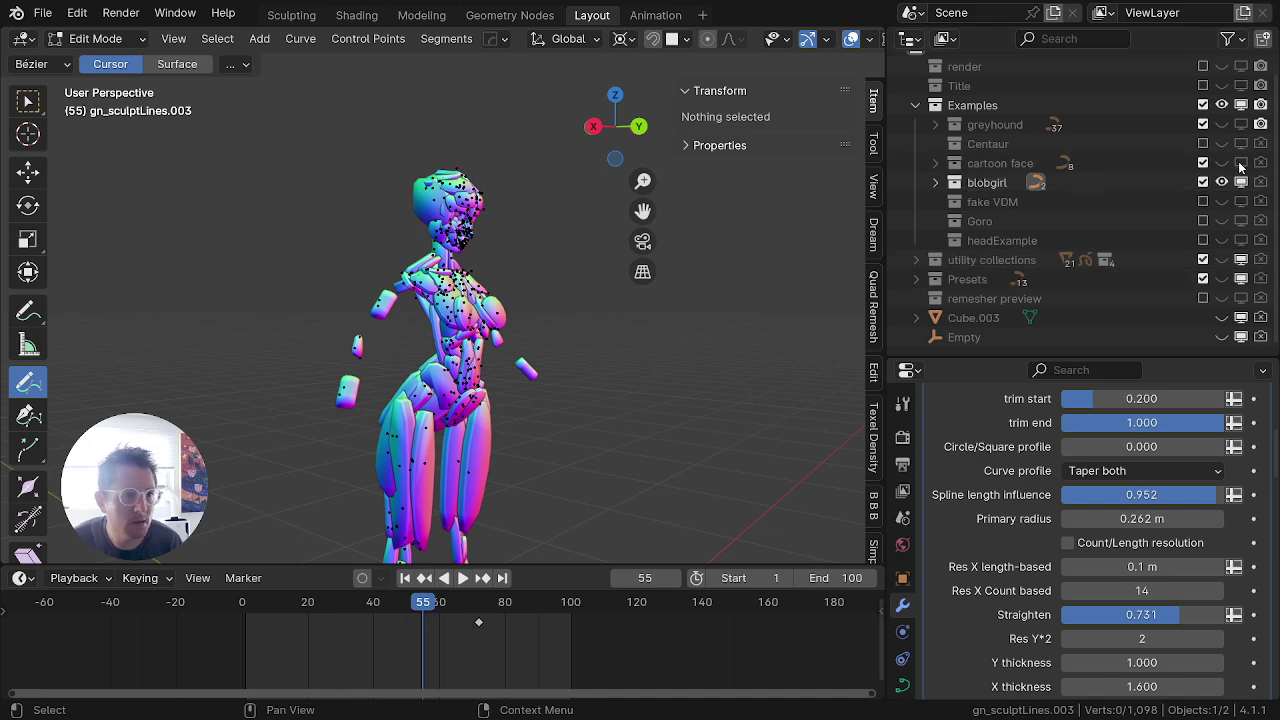
{"action": "left_click", "coordinate": [1221, 183]}
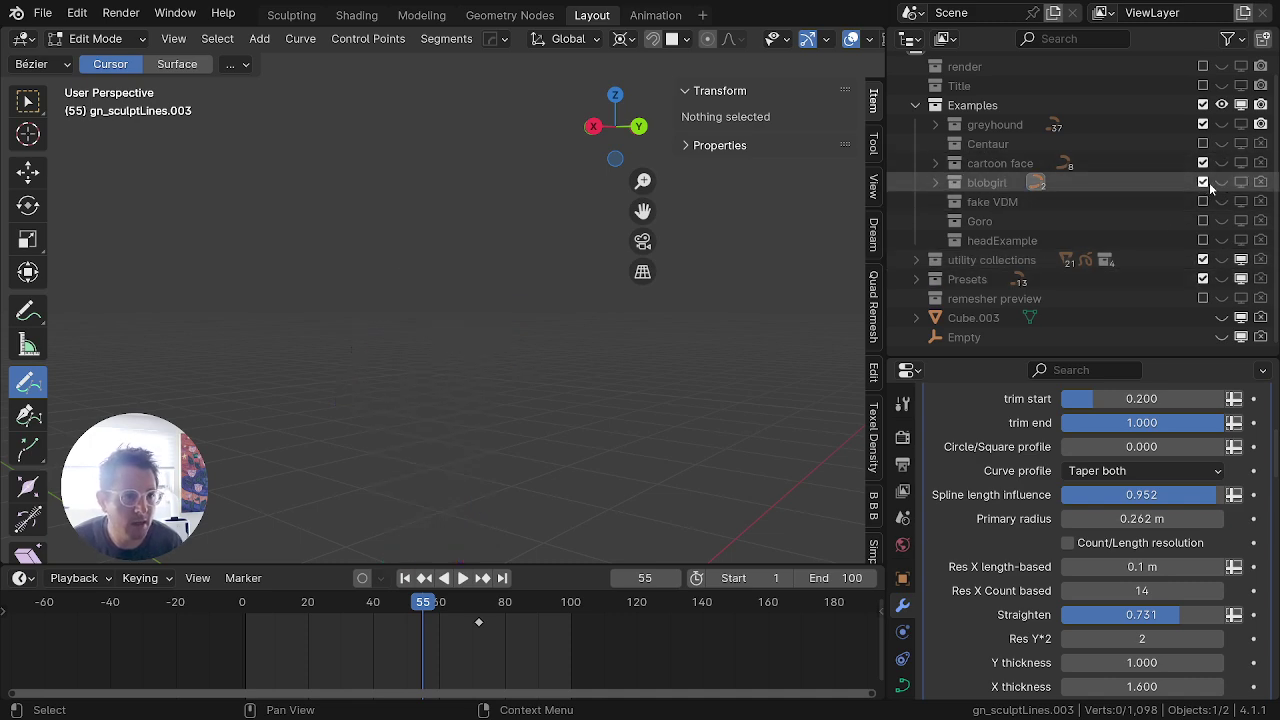
{"action": "left_click", "coordinate": [1203, 182]}
{"action": "left_click", "coordinate": [1203, 201]}
{"action": "left_click", "coordinate": [1241, 202]}
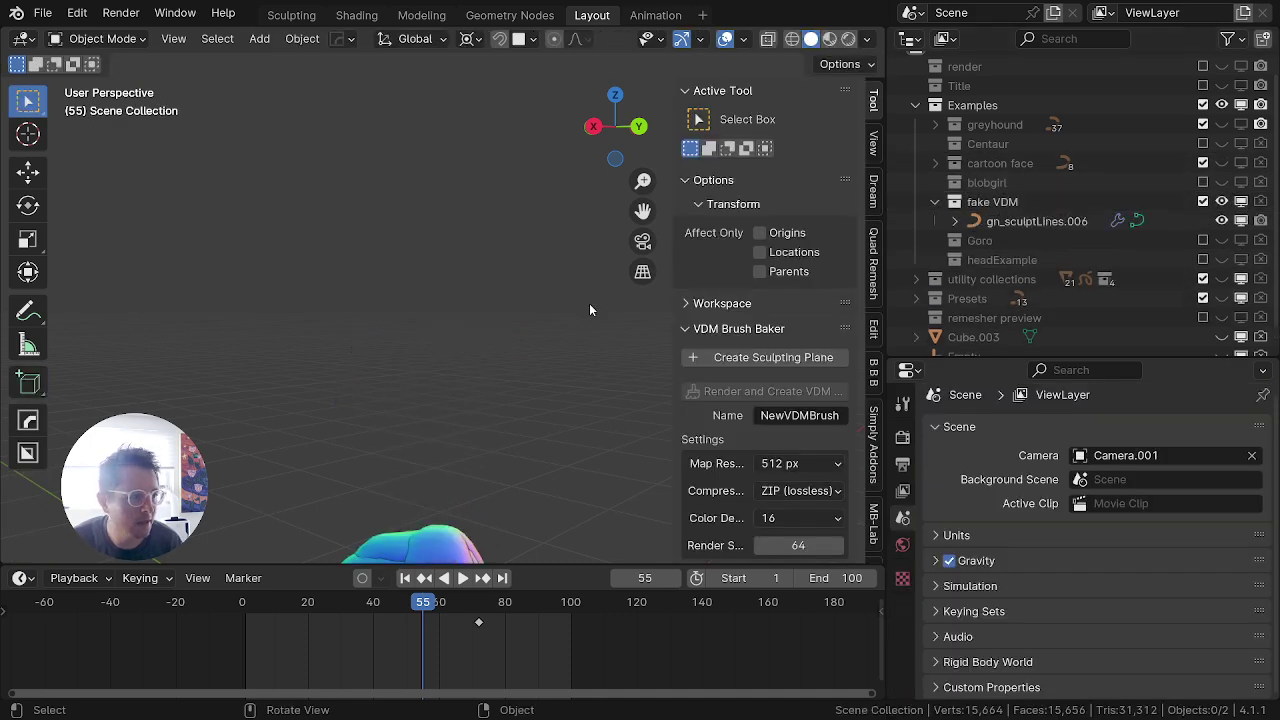
Step: Select the curve object in the fake VDM collection and enter Edit Mode on it
{"action": "middle_click_drag", "start_coordinate": [589, 304], "coordinate": [314, 446]}
{"action": "left_click", "coordinate": [564, 466]}
{"action": "middle_click_drag", "start_coordinate": [595, 449], "coordinate": [514, 258], "text": "shift"}
{"action": "scroll", "coordinate": [510, 246], "scroll_direction": "up", "scroll_amount": 1}
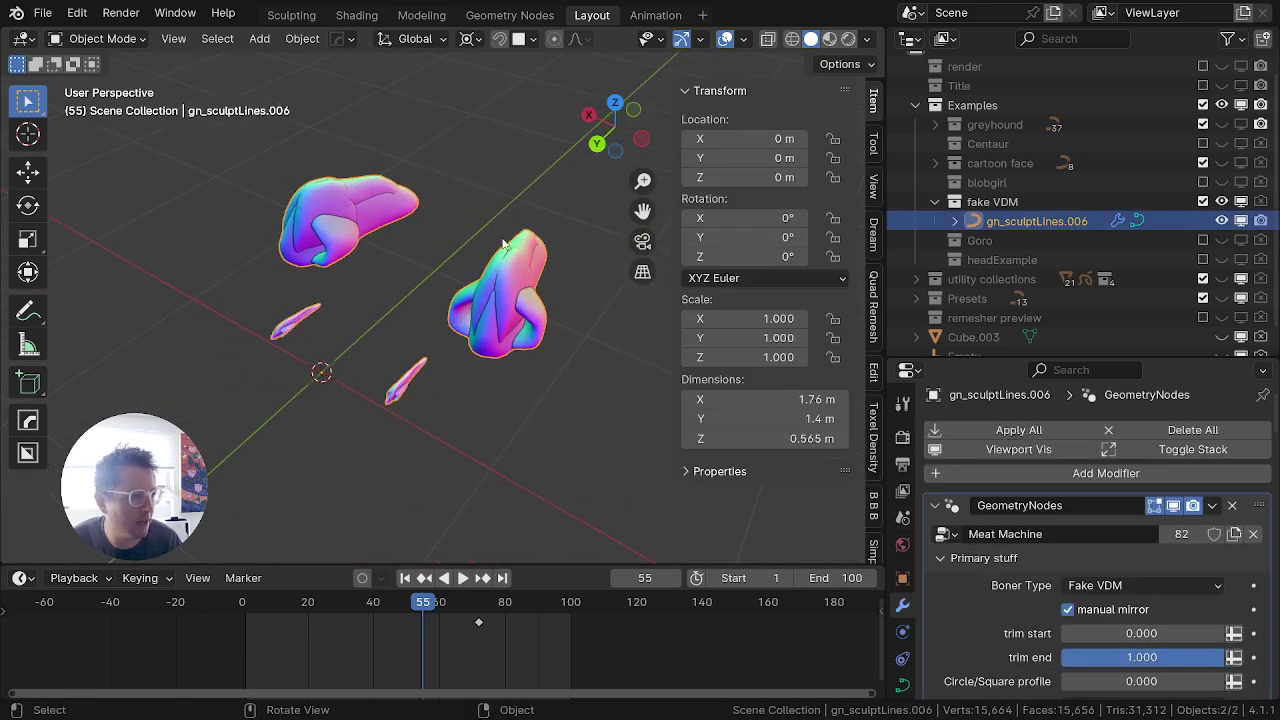
{"action": "key", "text": "Tab"}
Step: Draw a short curve beside the existing fake VDM shapes and fatten its radius to about 2.693
{"action": "scroll", "coordinate": [508, 246], "scroll_direction": "up", "scroll_amount": 2}
{"action": "scroll", "coordinate": [508, 300], "scroll_direction": "down", "scroll_amount": 3}
{"action": "middle_click_drag", "start_coordinate": [508, 308], "coordinate": [612, 298]}
{"action": "left_click_drag", "start_coordinate": [622, 377], "coordinate": [627, 460]}
{"action": "middle_click_drag", "start_coordinate": [697, 414], "coordinate": [654, 402]}
{"action": "key", "text": "alt+s"}
{"action": "left_click", "coordinate": [600, 437]}
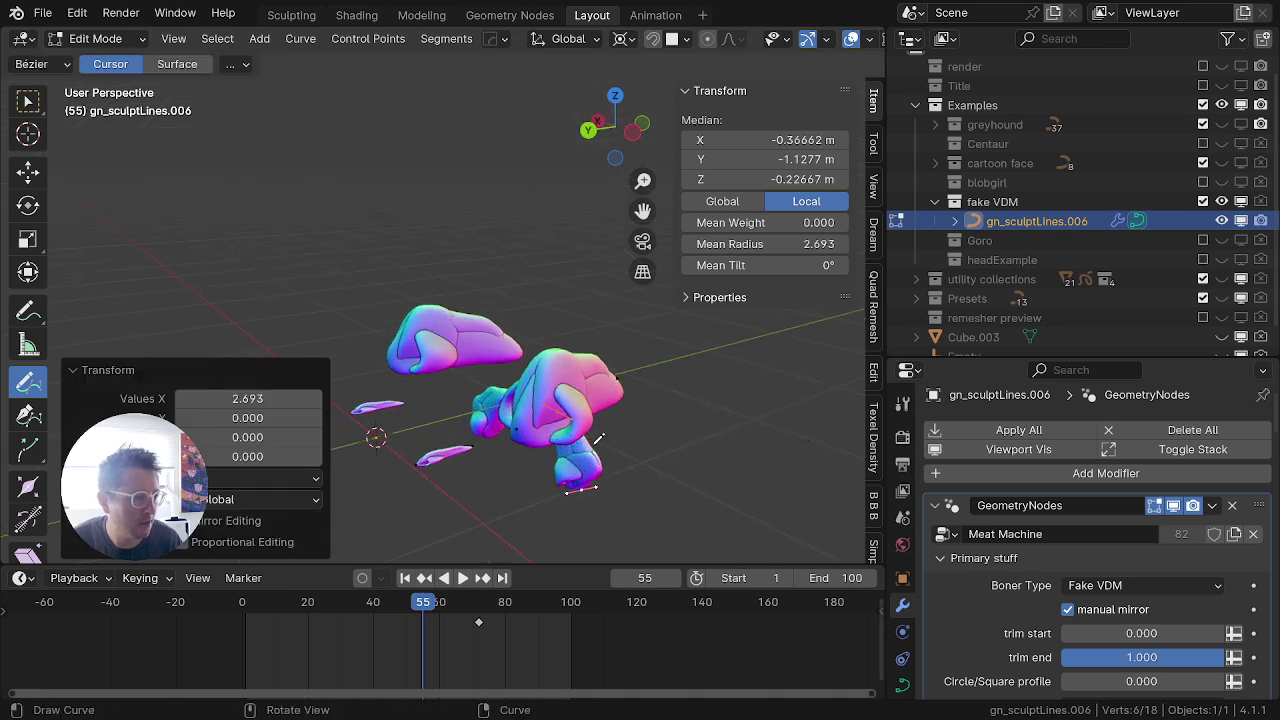
Step: Draw a second fake VDM curve extending outward along the X axis and fatten its radius to about 4.266
{"action": "middle_click_drag", "start_coordinate": [600, 437], "coordinate": [652, 392]}
{"action": "scroll", "coordinate": [447, 409], "scroll_direction": "down", "scroll_amount": 3}
{"action": "left_click_drag", "start_coordinate": [459, 393], "coordinate": [524, 425]}
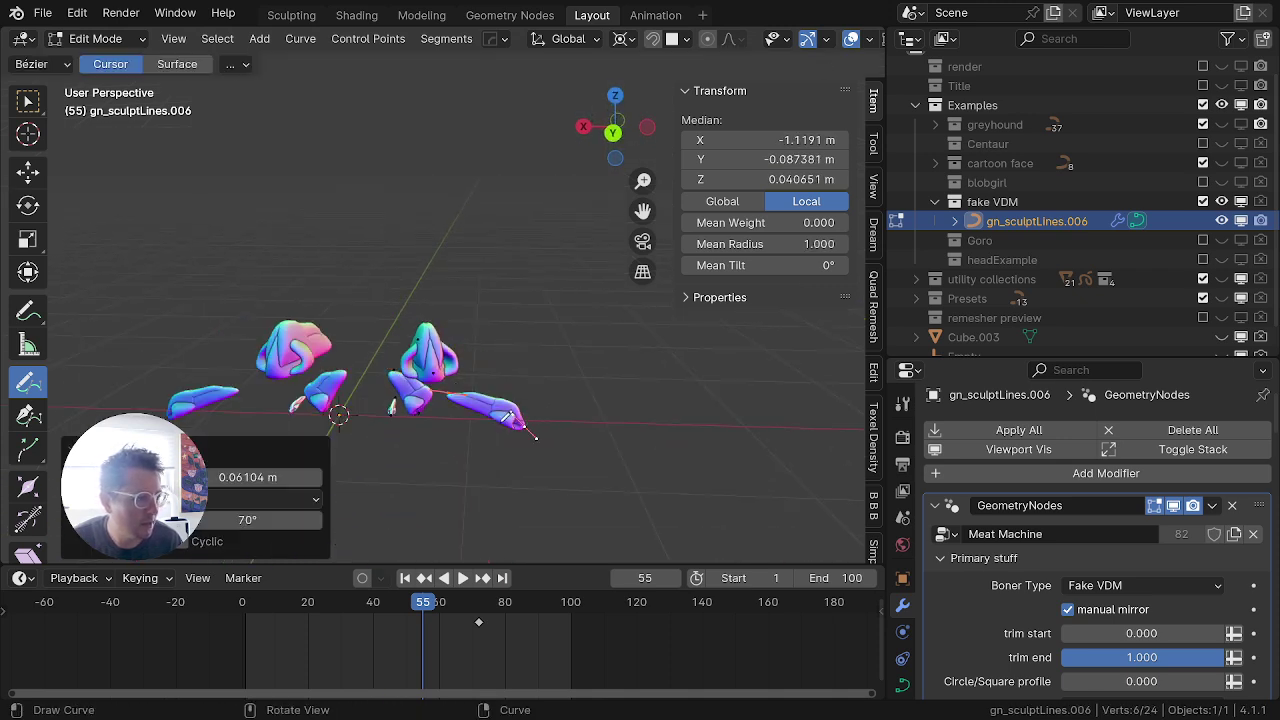
{"action": "key", "text": "alt+s"}
{"action": "left_click", "coordinate": [69, 137]}
{"action": "middle_click_drag", "start_coordinate": [458, 358], "coordinate": [255, 391]}
{"action": "key", "text": "alt+s"}
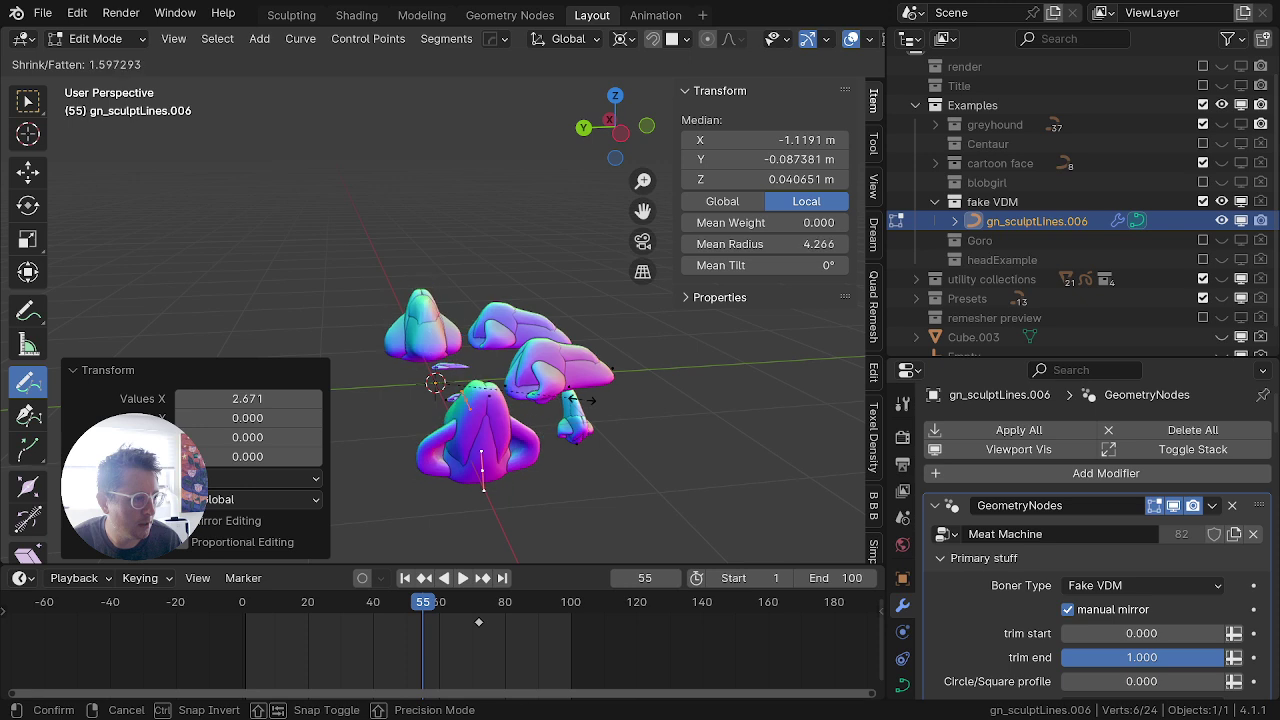
{"action": "left_click", "coordinate": [574, 386]}
Step: Try tilting the second newly drawn fake VDM curve
{"action": "middle_click_drag", "start_coordinate": [574, 386], "coordinate": [605, 397]}
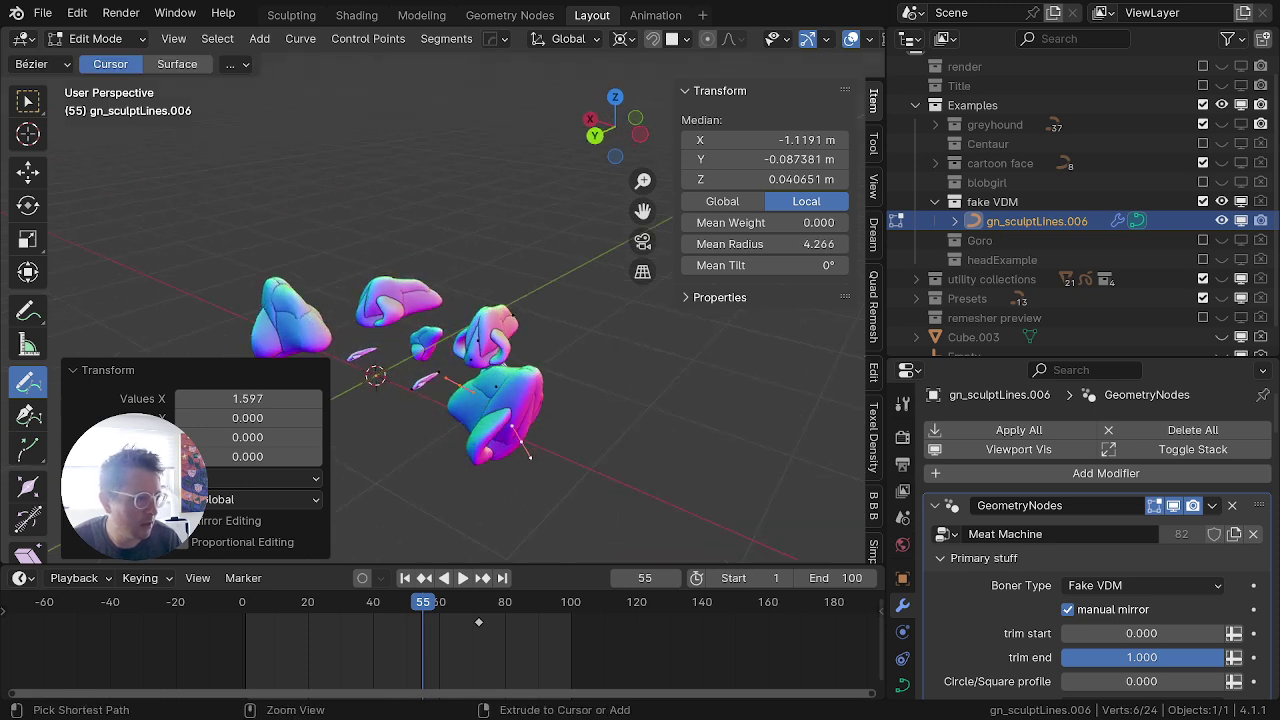
{"action": "key", "text": "ctrl+t"}
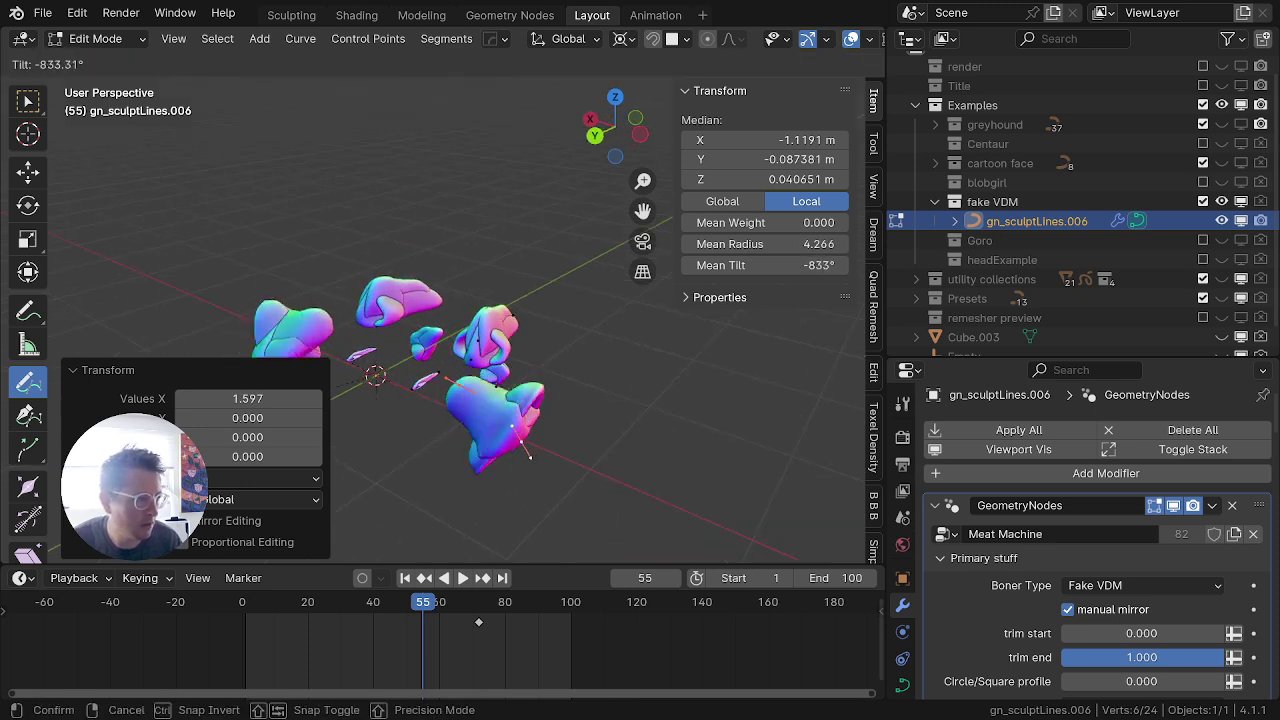
{"action": "key", "text": "Escape"}
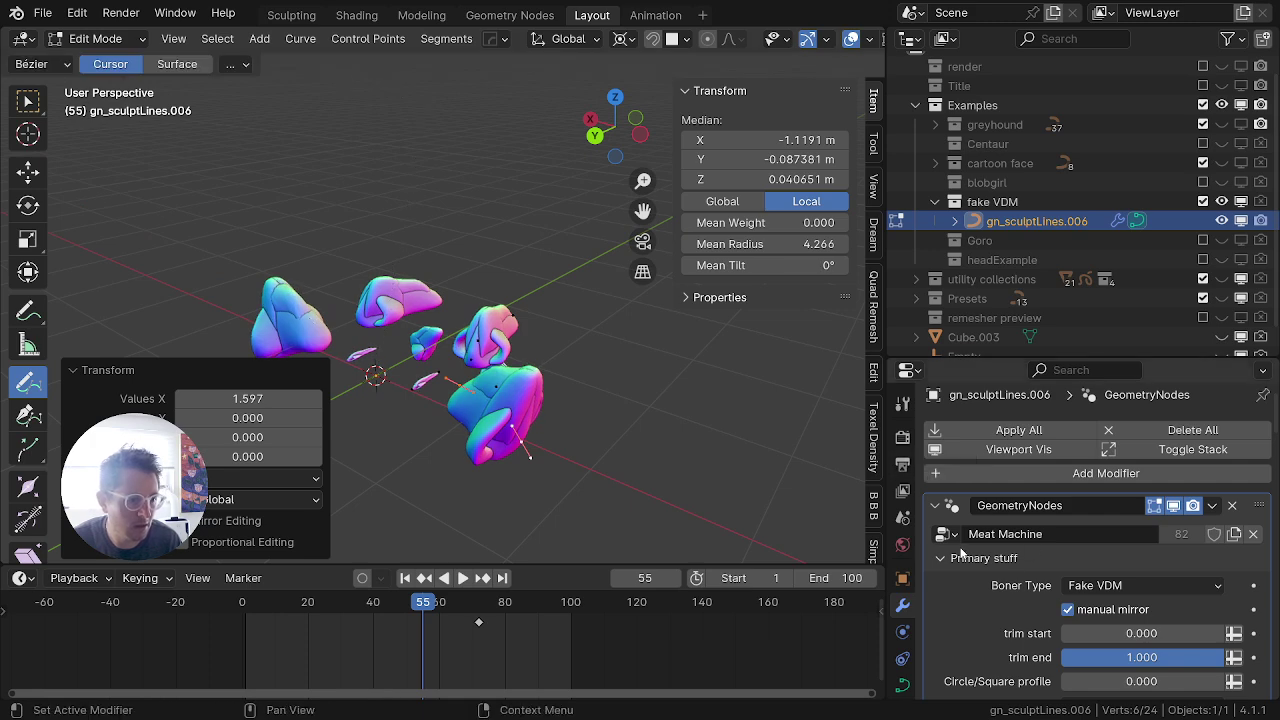
Step: Turn off manual mirror in the fake VDM object's Meat Machine modifier and collapse its Primary stuff settings
{"action": "left_click", "coordinate": [1072, 611]}
{"action": "left_click", "coordinate": [935, 506]}
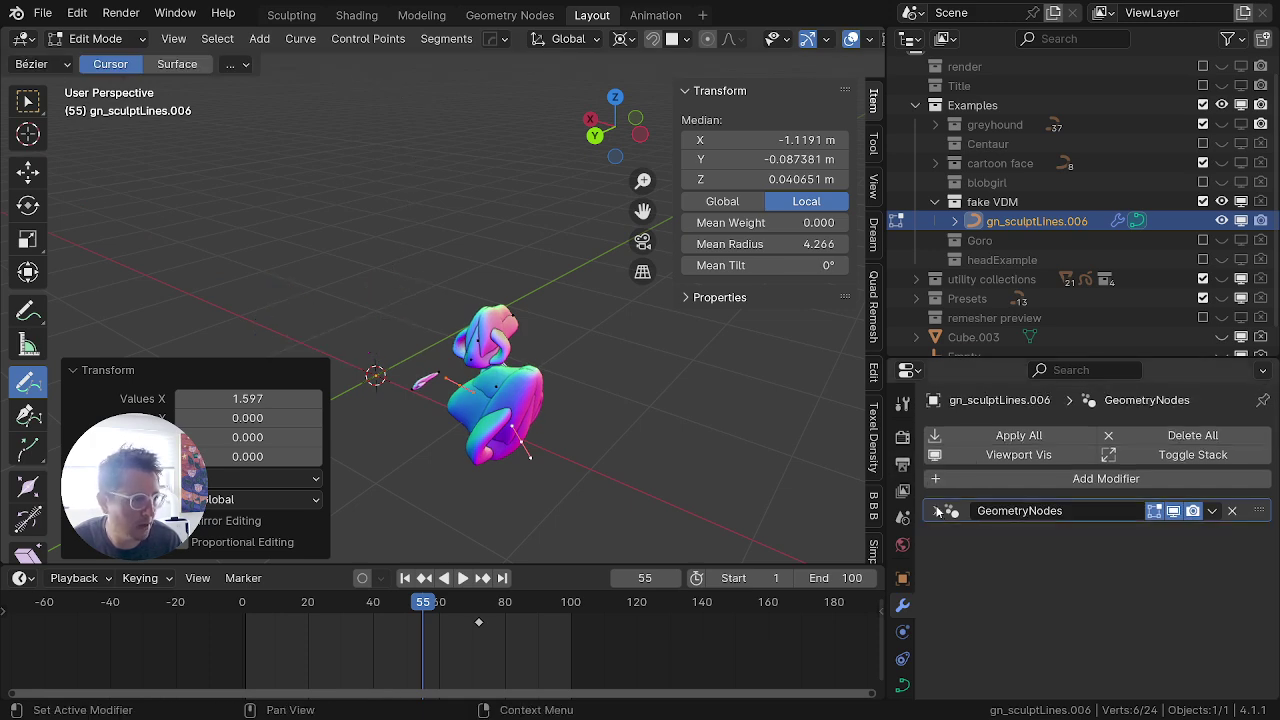
{"action": "left_click", "coordinate": [940, 508]}
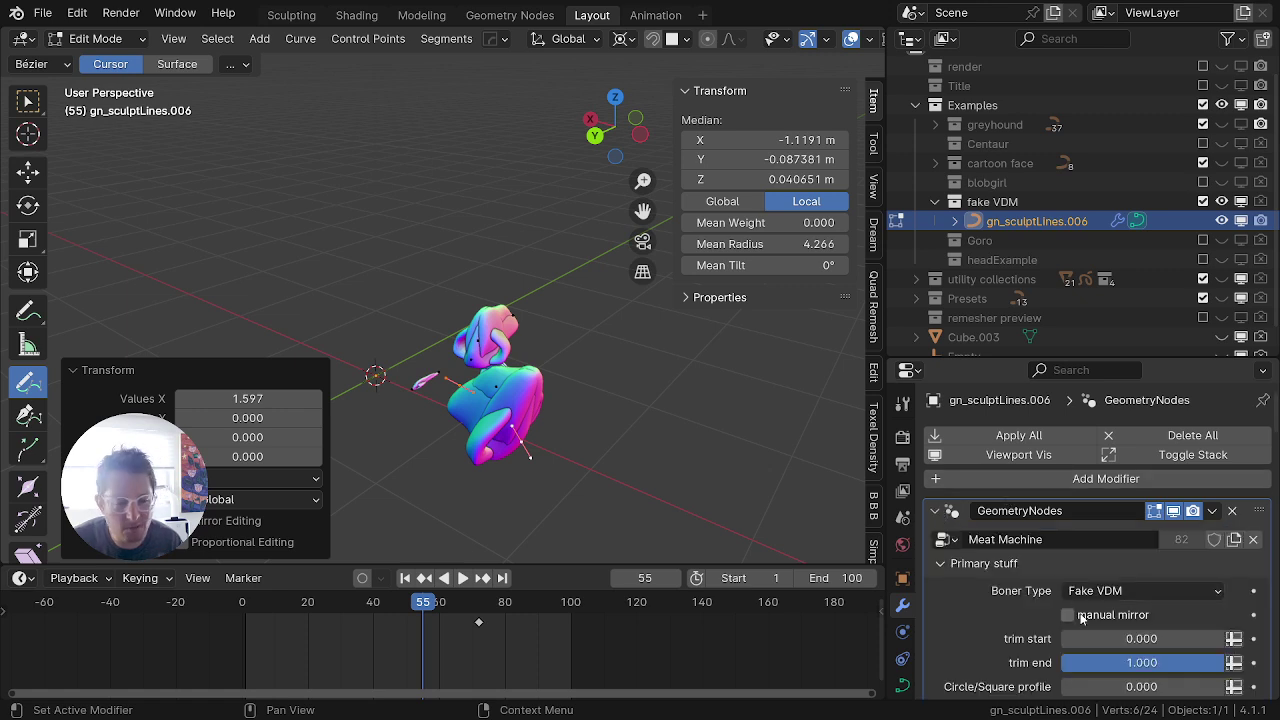
{"action": "left_click", "coordinate": [946, 564]}
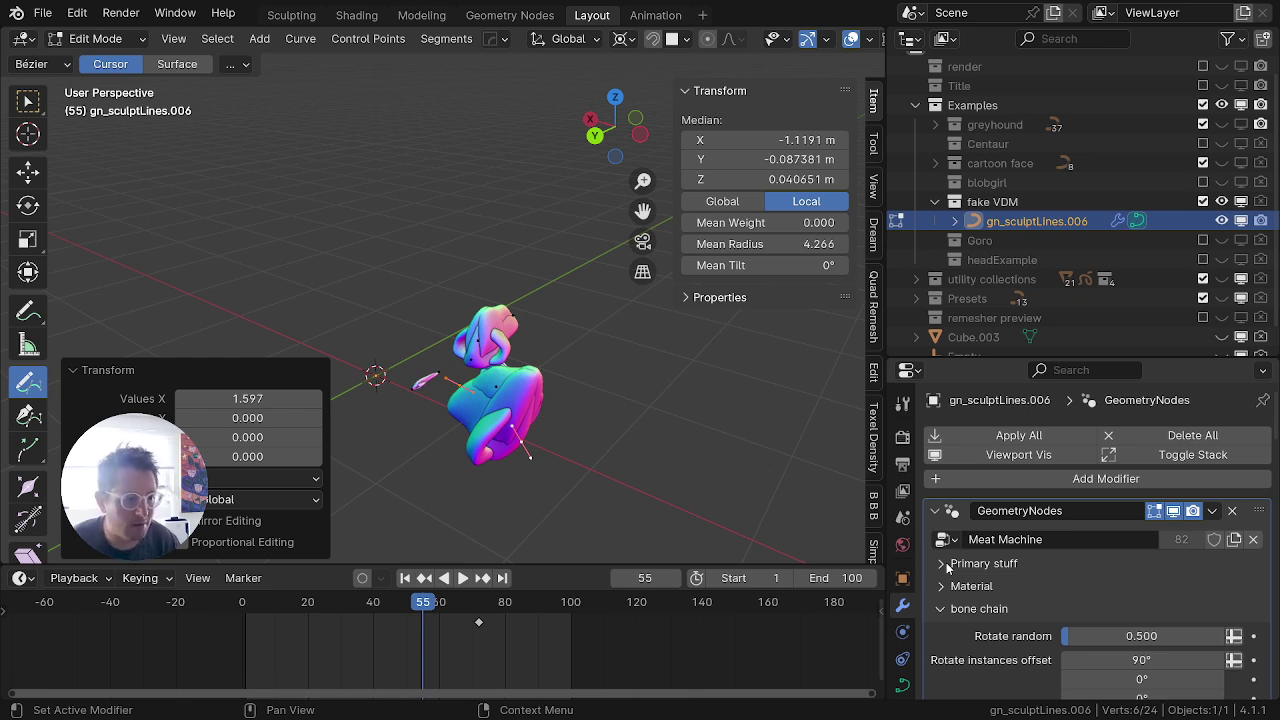
Step: Add a standard Mirror modifier after the Meat Machine modifier on the fake VDM object and collapse both
{"action": "left_click", "coordinate": [936, 512]}
{"action": "left_click", "coordinate": [1055, 480]}
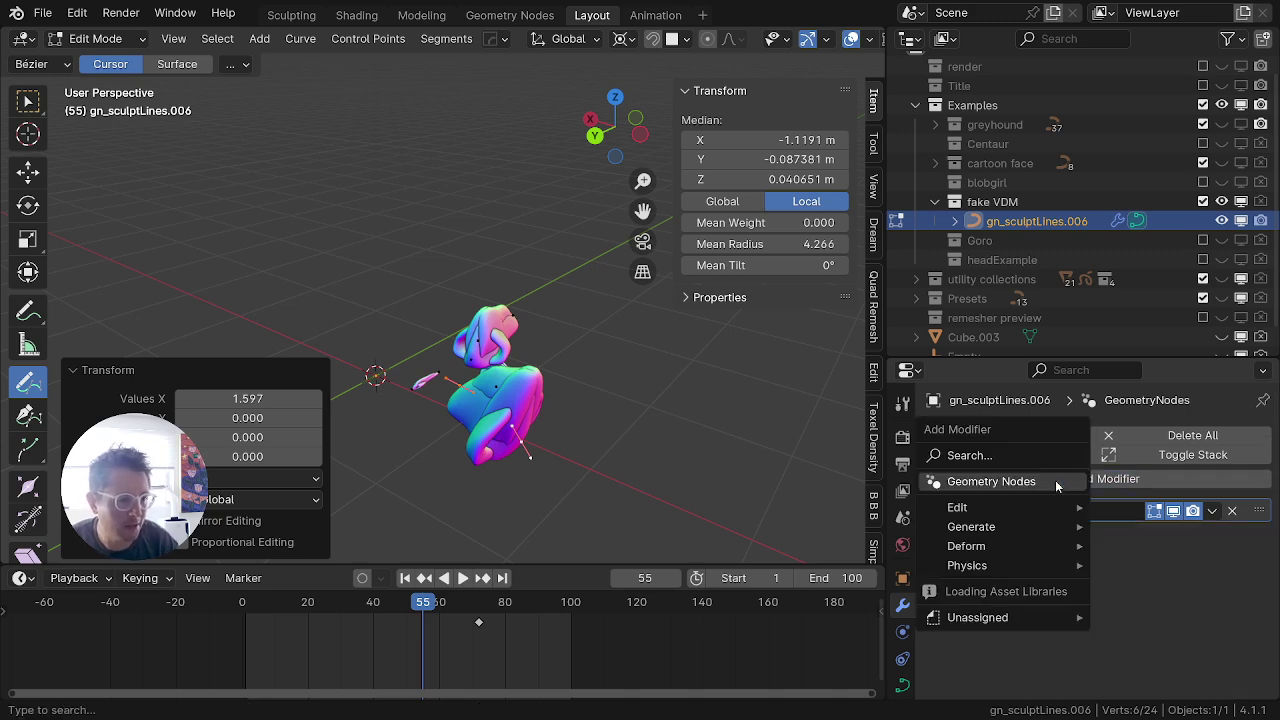
{"action": "type", "text": "mirror"}
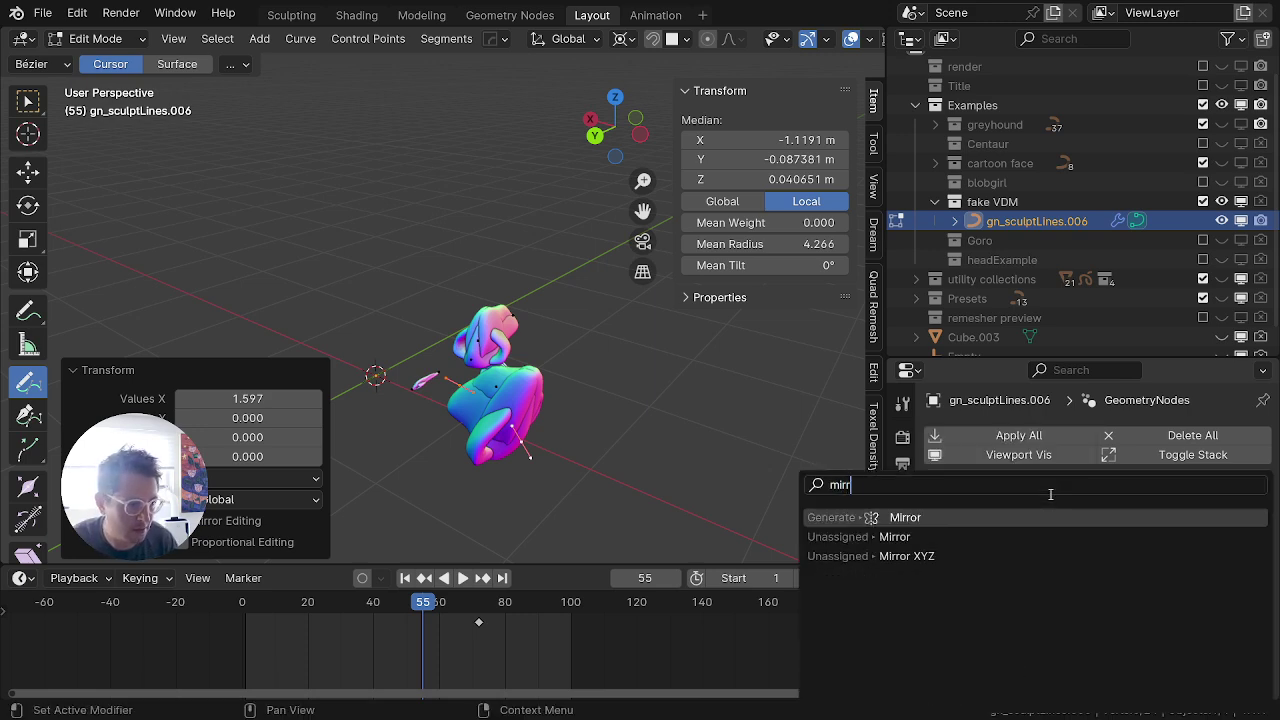
{"action": "key", "text": "Return"}
{"action": "middle_click_drag", "start_coordinate": [318, 330], "coordinate": [404, 438]}
{"action": "left_click", "coordinate": [943, 541]}
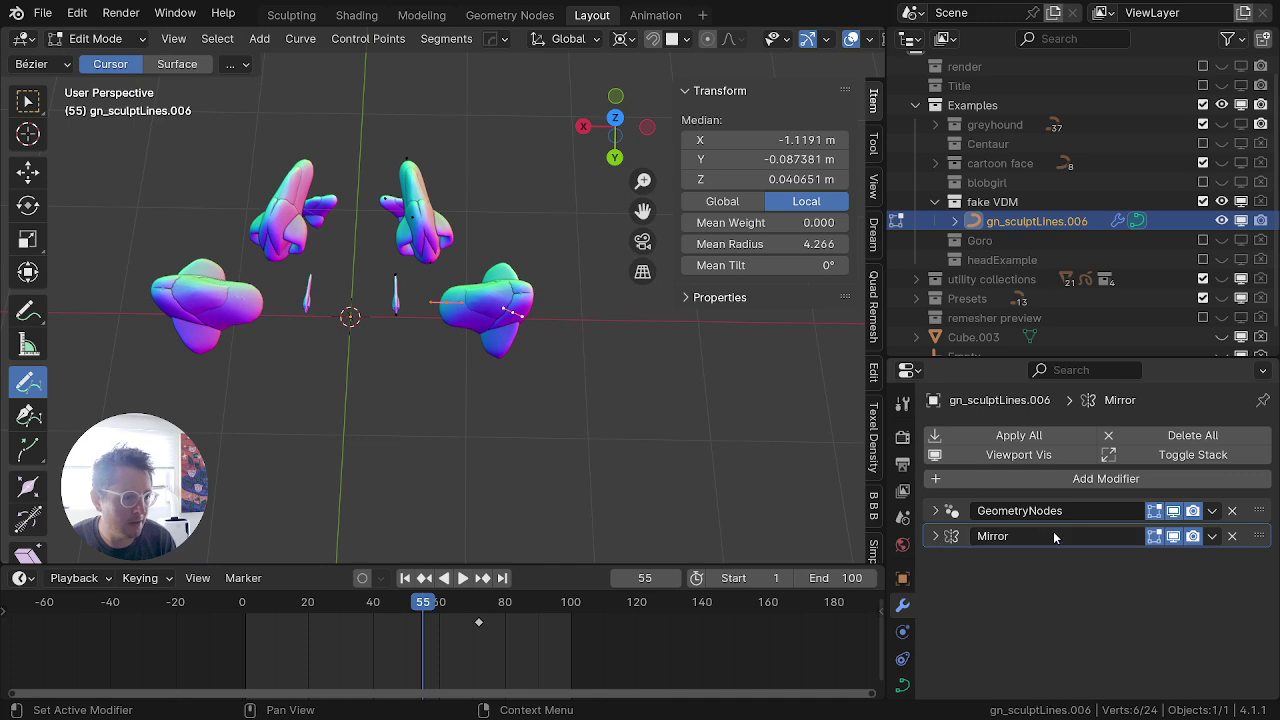
{"action": "mouse_move", "coordinate": [1265, 533]}
{"action": "left_mouse_down"}
{"action": "mouse_move", "coordinate": [1270, 510]}
{"action": "mouse_move", "coordinate": [1248, 566]}
{"action": "left_mouse_up"}
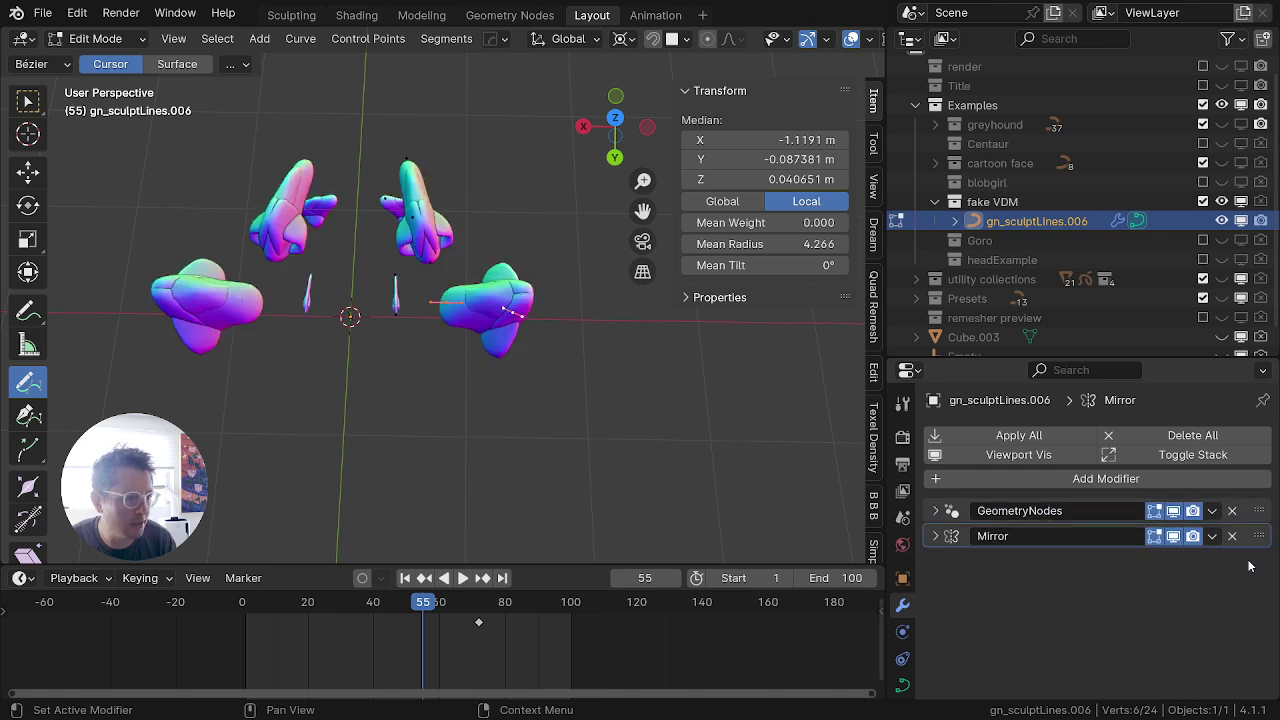
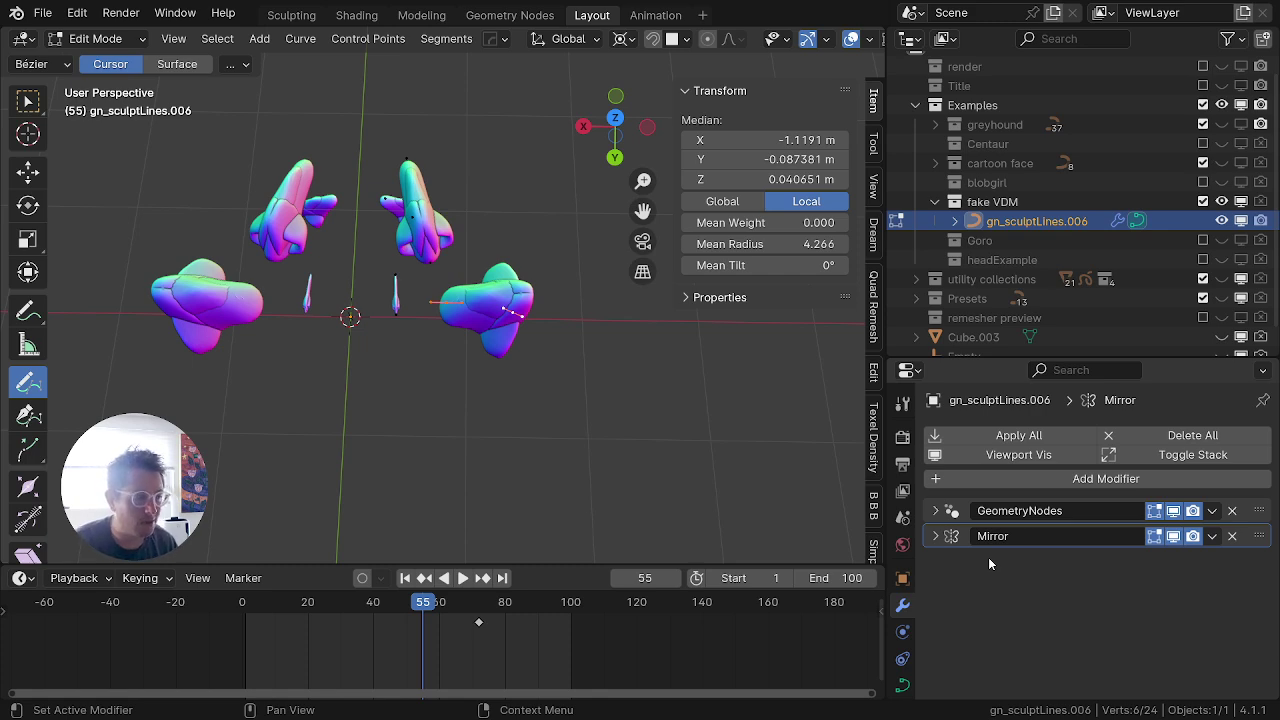
Step: Inspect the mirrored fake VDM shapes from several angles and return to Object Mode
{"action": "scroll", "coordinate": [757, 472], "scroll_direction": "up", "scroll_amount": 4}
{"action": "scroll", "coordinate": [556, 388], "scroll_direction": "down", "scroll_amount": 2}
{"action": "middle_click_drag", "start_coordinate": [556, 387], "coordinate": [388, 238]}
{"action": "scroll", "coordinate": [487, 337], "scroll_direction": "up", "scroll_amount": 3}
{"action": "key", "text": "Tab"}
{"action": "scroll", "coordinate": [505, 337], "scroll_direction": "down", "scroll_amount": 4}
{"action": "middle_click_drag", "start_coordinate": [514, 337], "coordinate": [124, 432]}
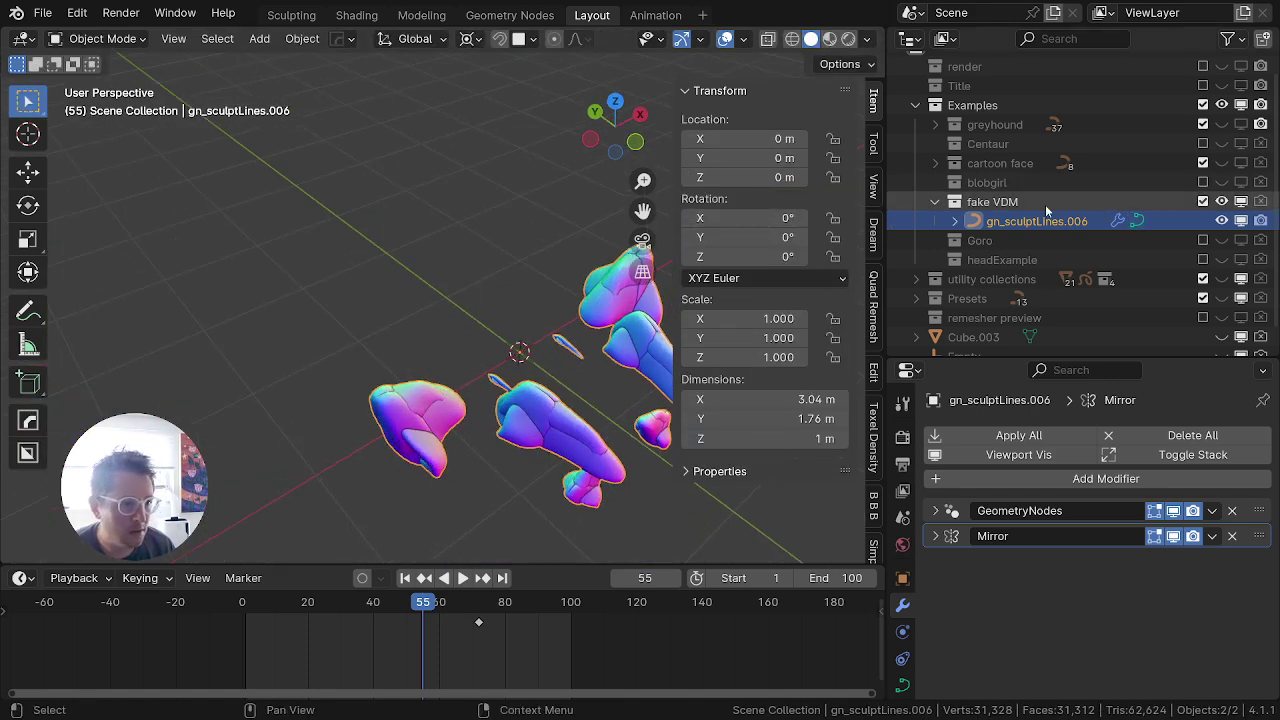
Step: Hide the fake VDM collection, and include and show the Goro collection in the viewport
{"action": "left_click", "coordinate": [933, 204]}
{"action": "left_click", "coordinate": [1222, 203]}
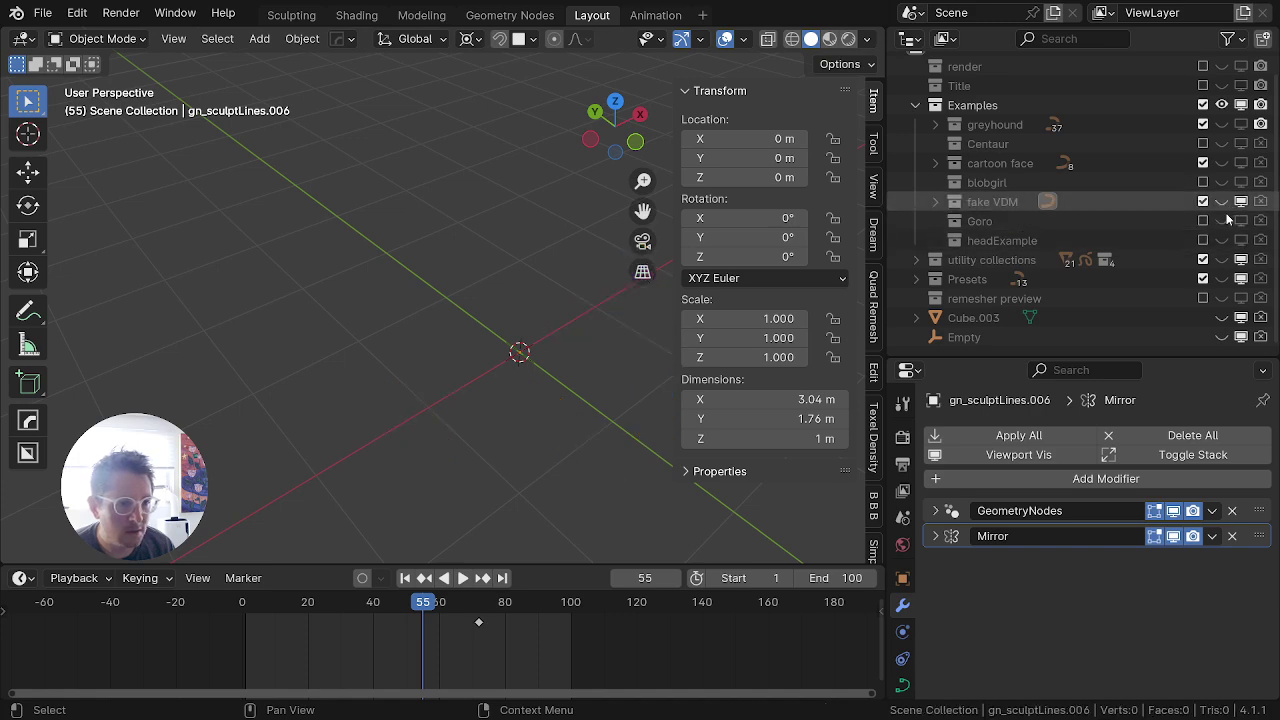
{"action": "left_click", "coordinate": [1203, 222]}
{"action": "left_click", "coordinate": [1241, 221]}
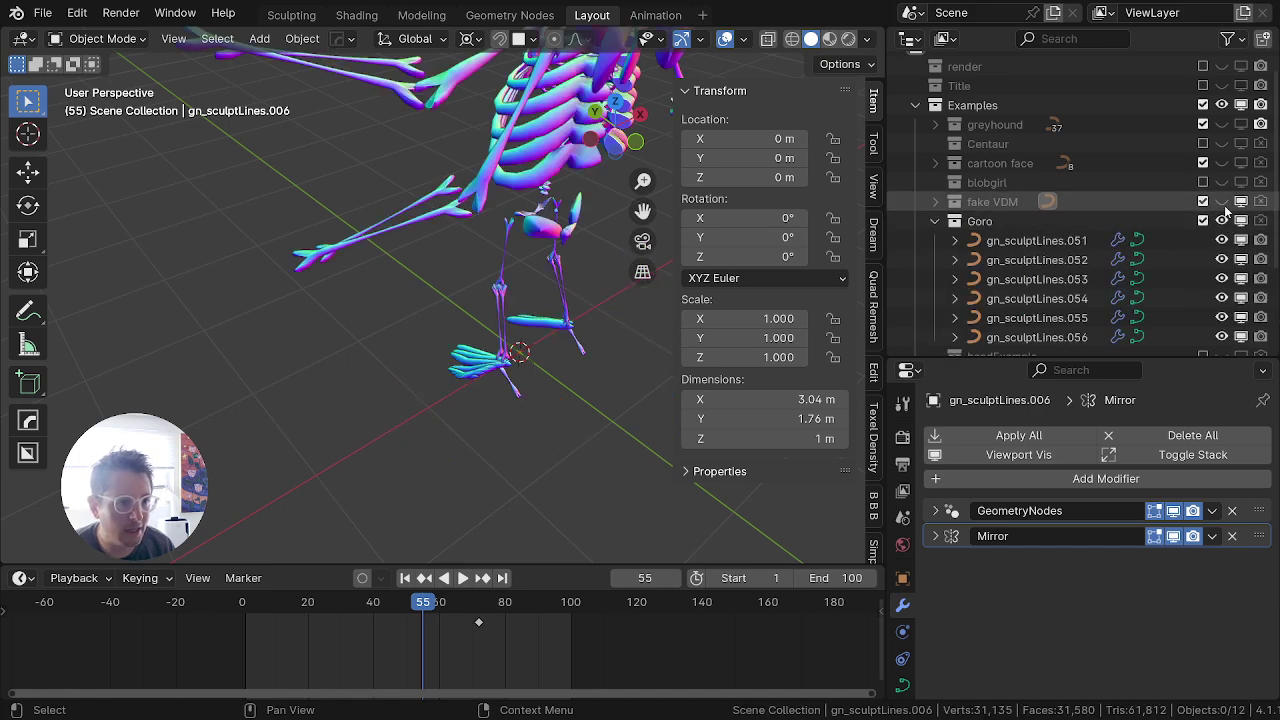
{"action": "scroll", "coordinate": [430, 208], "scroll_direction": "down", "scroll_amount": 5}
{"action": "middle_click_drag", "start_coordinate": [430, 208], "coordinate": [463, 438]}
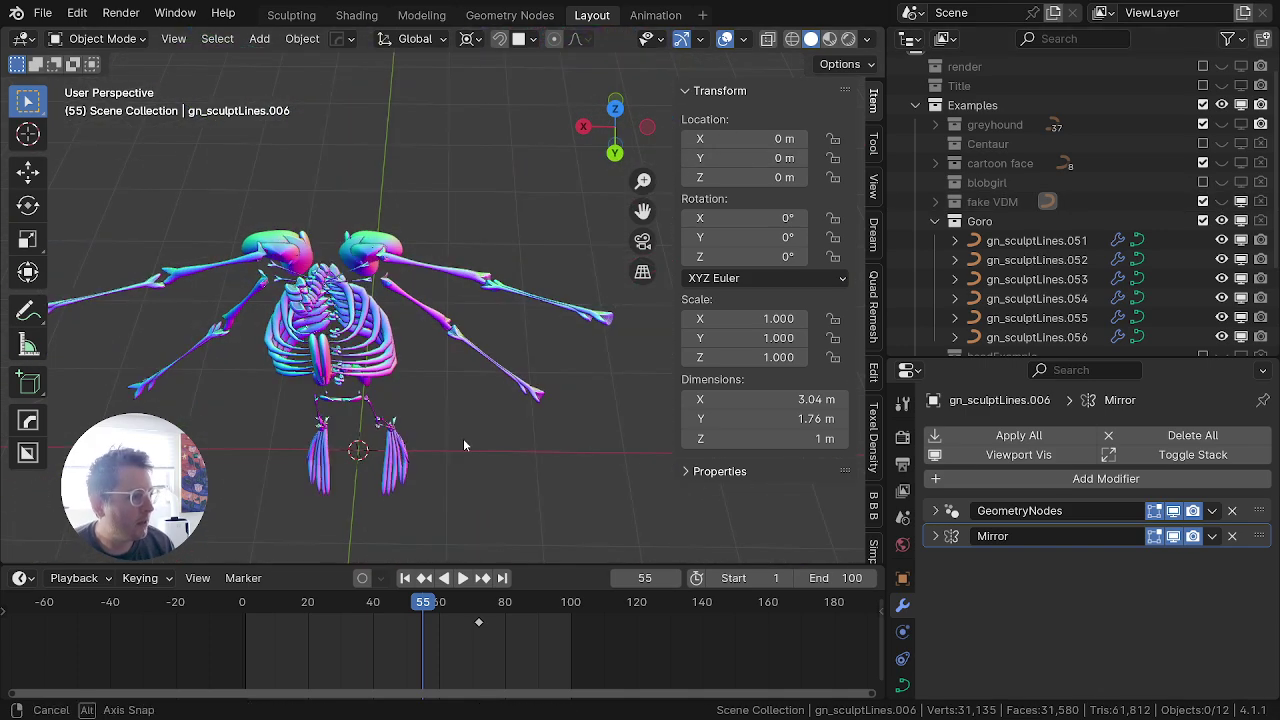
Step: Select the curve object forming the Goro skeleton's feet and enter Edit Mode on it
{"action": "left_click", "coordinate": [388, 466]}
{"action": "scroll", "coordinate": [421, 440], "scroll_direction": "down", "scroll_amount": 8}
{"action": "key", "text": "KP_Decimal"}
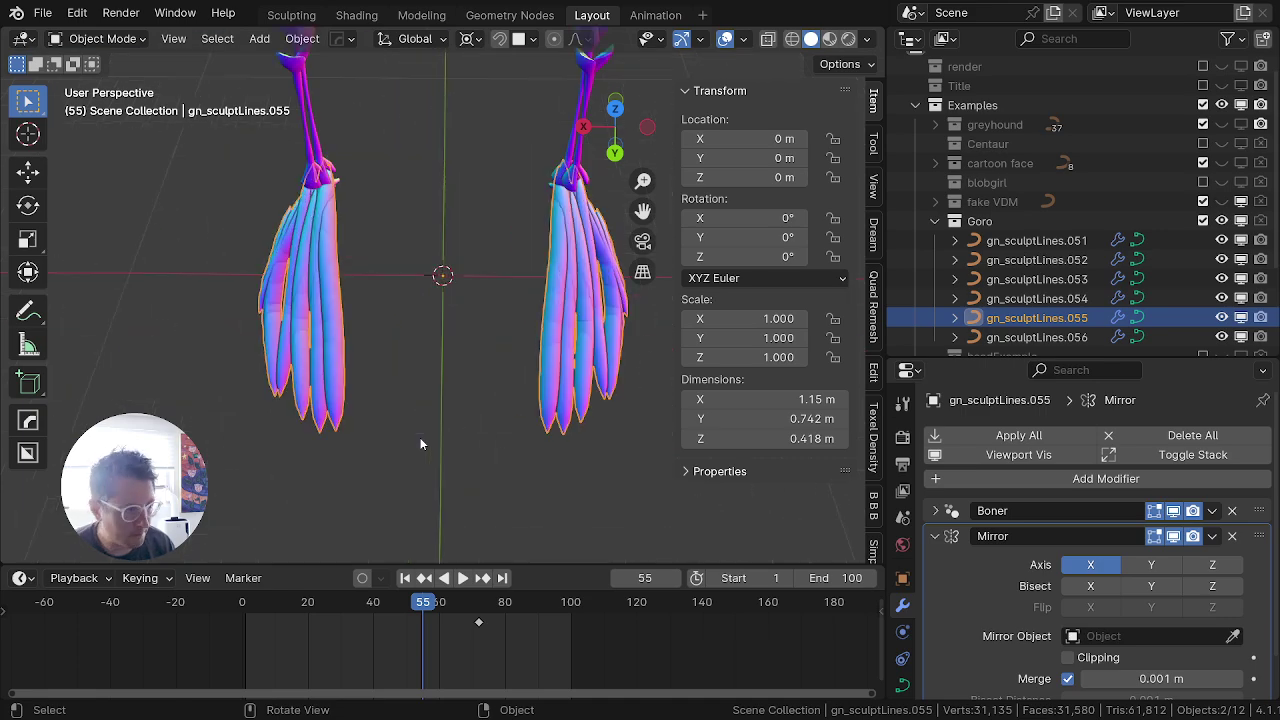
{"action": "middle_click_drag", "start_coordinate": [477, 388], "coordinate": [231, 271]}
{"action": "middle_click_drag", "start_coordinate": [423, 326], "coordinate": [505, 405]}
{"action": "key", "text": "Tab"}
{"action": "middle_click_drag", "start_coordinate": [408, 385], "coordinate": [568, 338]}
Step: Shrink the radius of all of Goro's foot curves to about 0.662
{"action": "key", "text": "alt+s"}
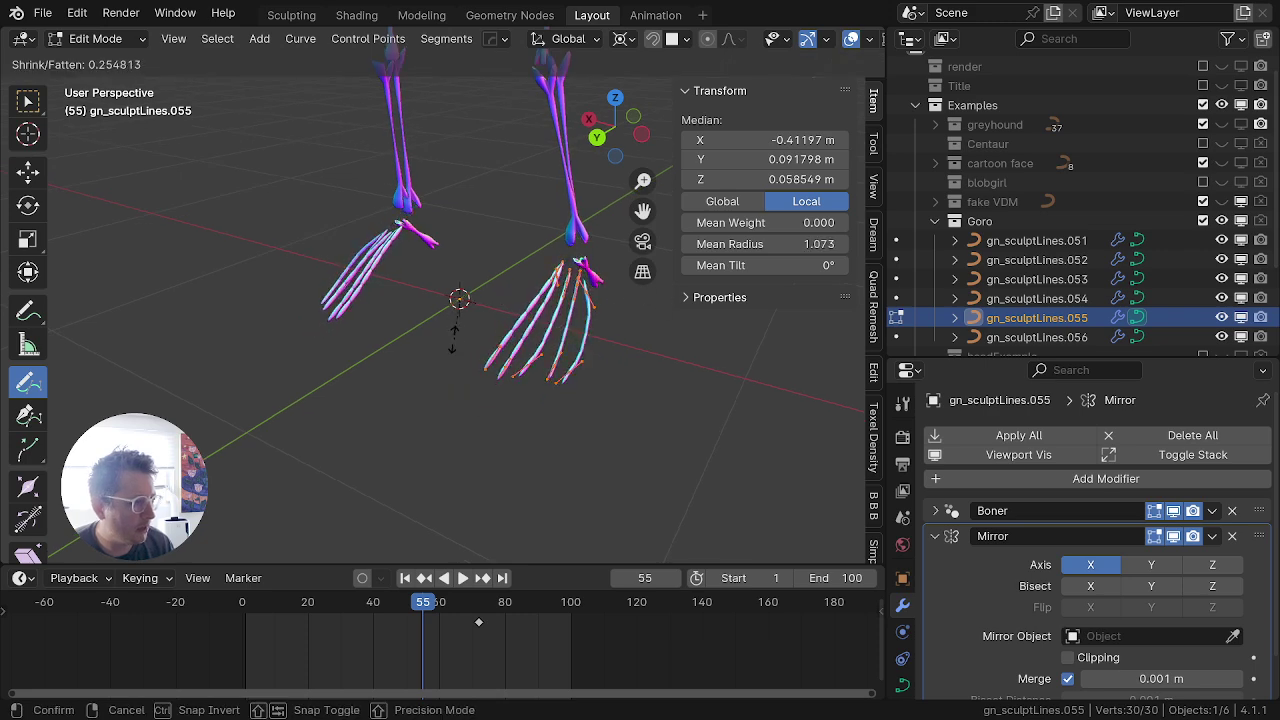
{"action": "right_click", "coordinate": [459, 333]}
{"action": "middle_click_drag", "start_coordinate": [678, 340], "coordinate": [528, 352]}
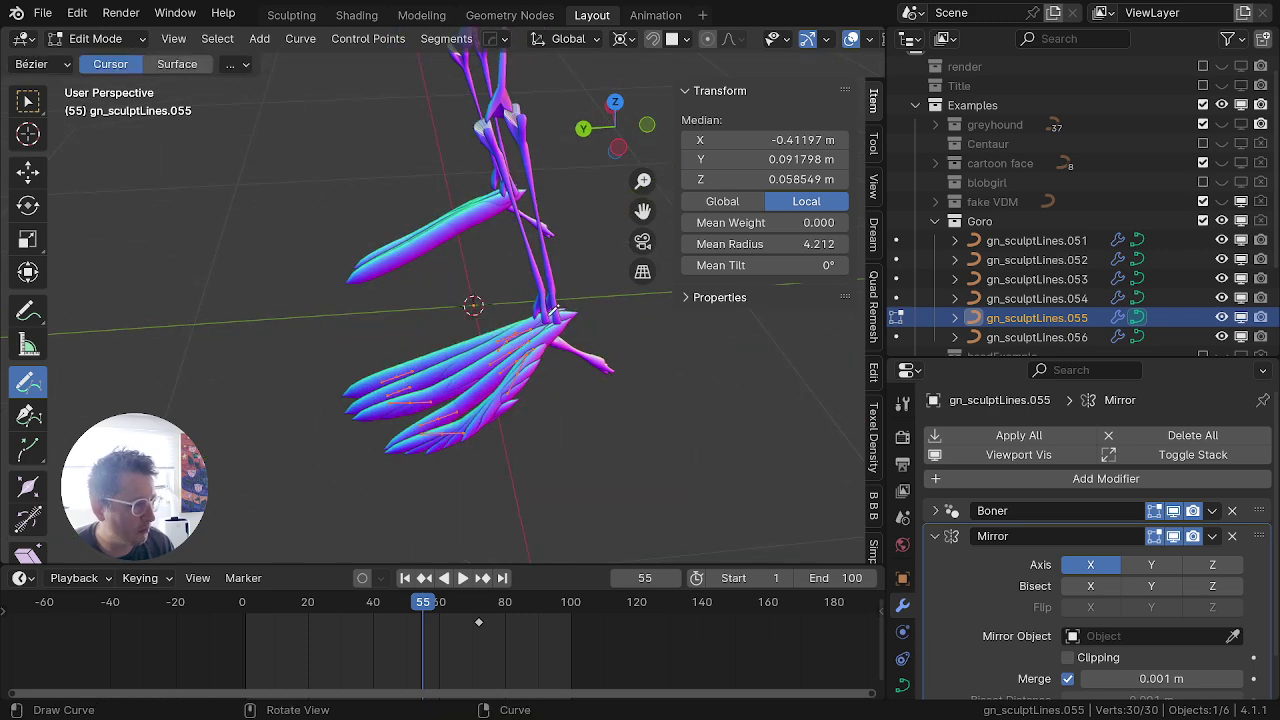
{"action": "key", "text": "alt+s"}
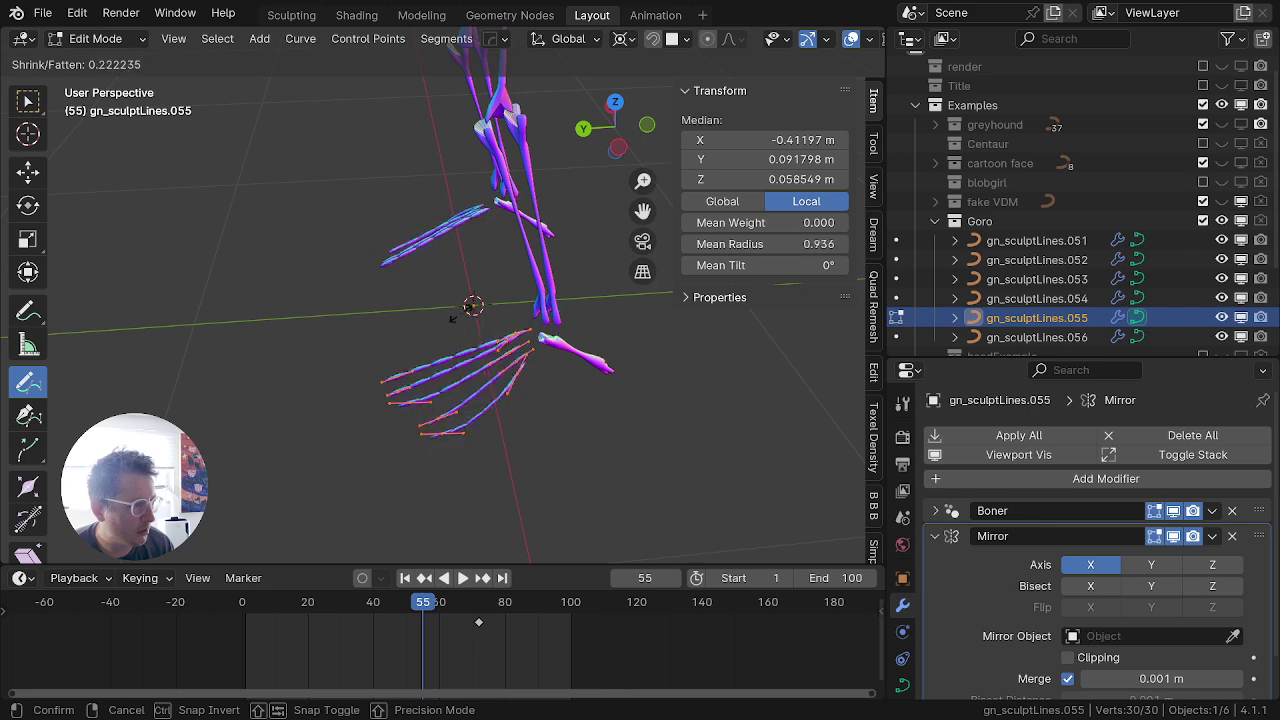
{"action": "left_click", "coordinate": [470, 300]}
{"action": "middle_click_drag", "start_coordinate": [364, 357], "coordinate": [493, 418]}
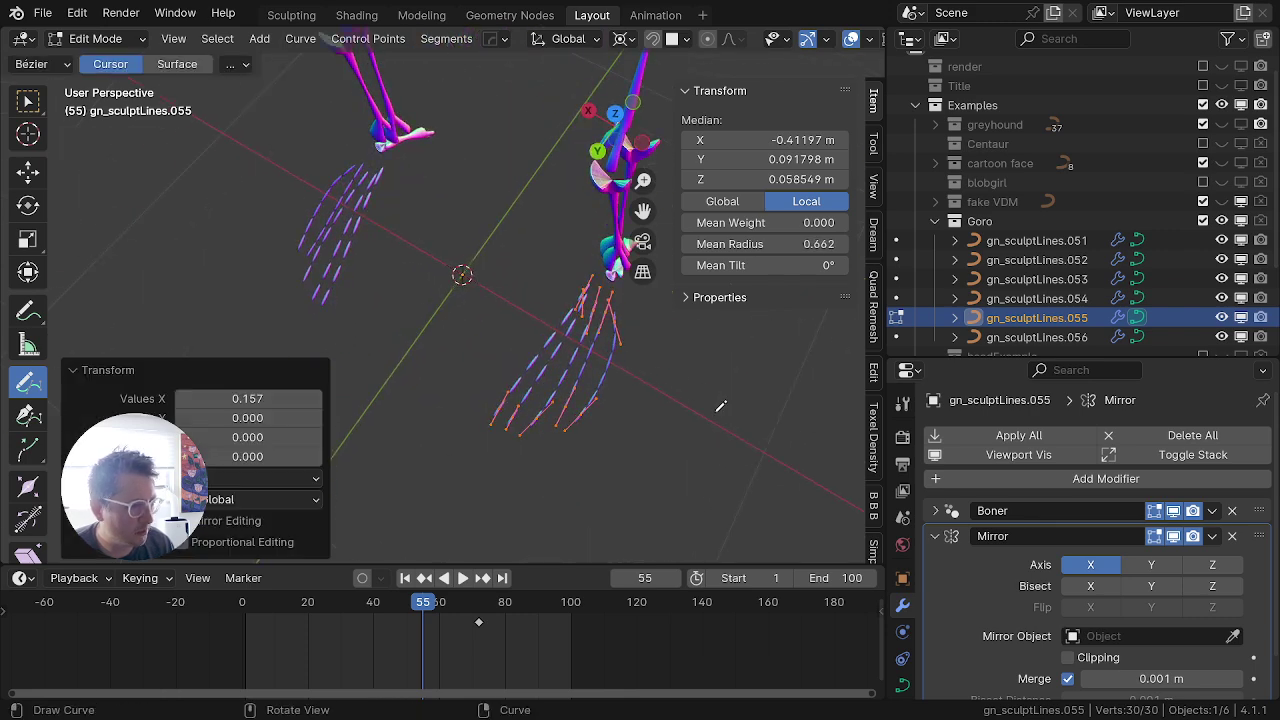
Step: Set the primary radius of the foot curves' Boner modifier to 2.28 m
{"action": "key", "text": "a"}
{"action": "left_click", "coordinate": [952, 512]}
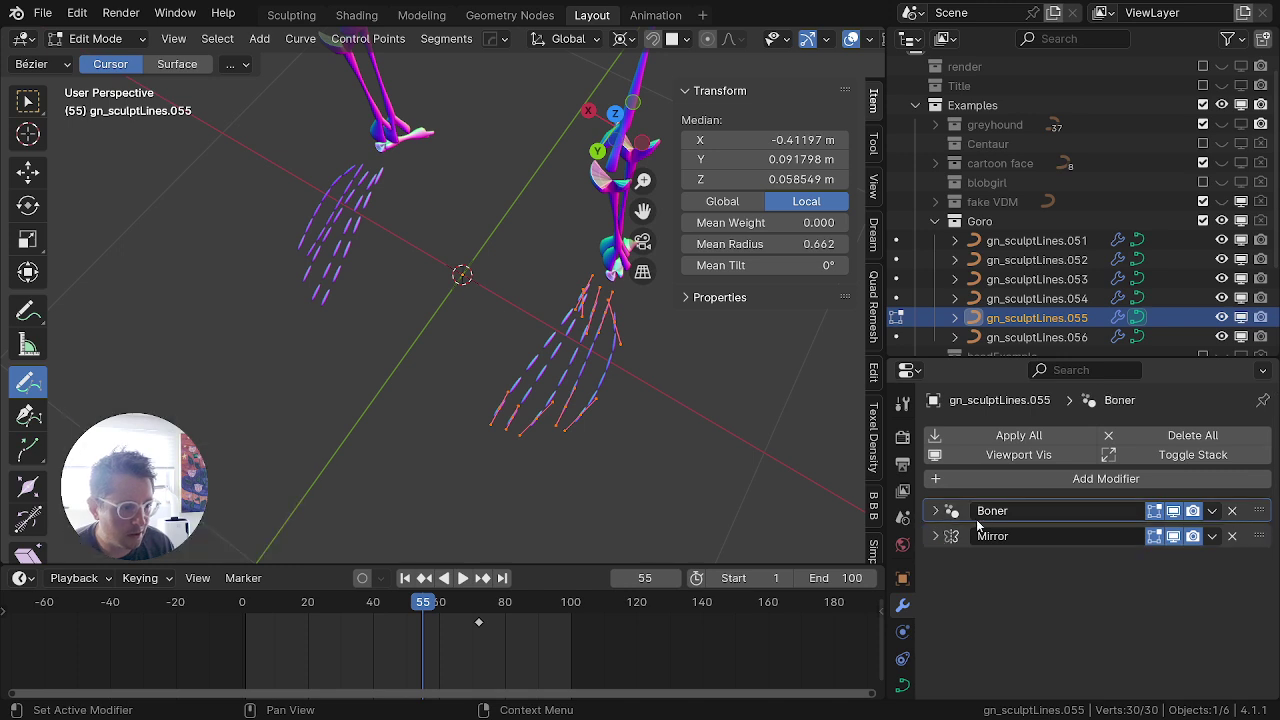
{"action": "key", "text": "a"}
{"action": "scroll", "coordinate": [1036, 552], "scroll_direction": "down", "scroll_amount": 3}
{"action": "scroll", "coordinate": [1130, 537], "scroll_direction": "down", "scroll_amount": 5}
{"action": "scroll", "coordinate": [1132, 530], "scroll_direction": "up", "scroll_amount": 3}
{"action": "scroll", "coordinate": [1134, 522], "scroll_direction": "down", "scroll_amount": 3}
{"action": "scroll", "coordinate": [1137, 512], "scroll_direction": "up", "scroll_amount": 2}
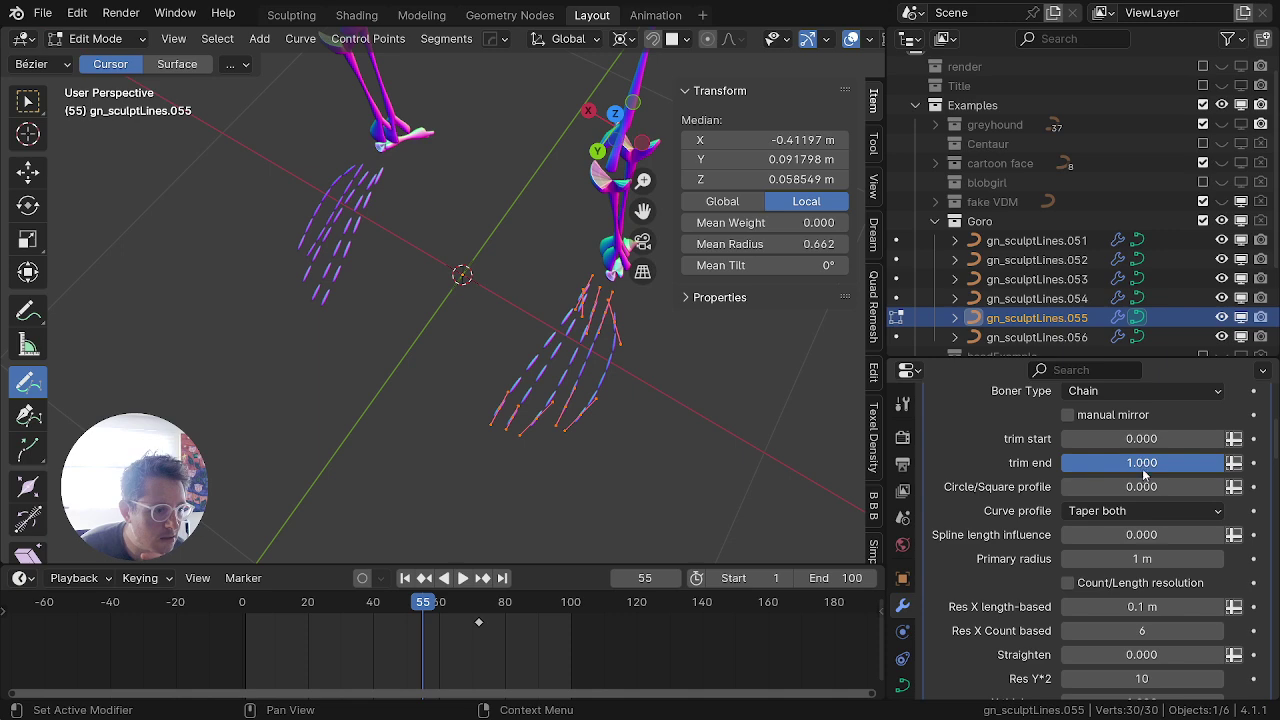
{"action": "left_click_drag", "start_coordinate": [1140, 559], "coordinate": [1196, 559]}
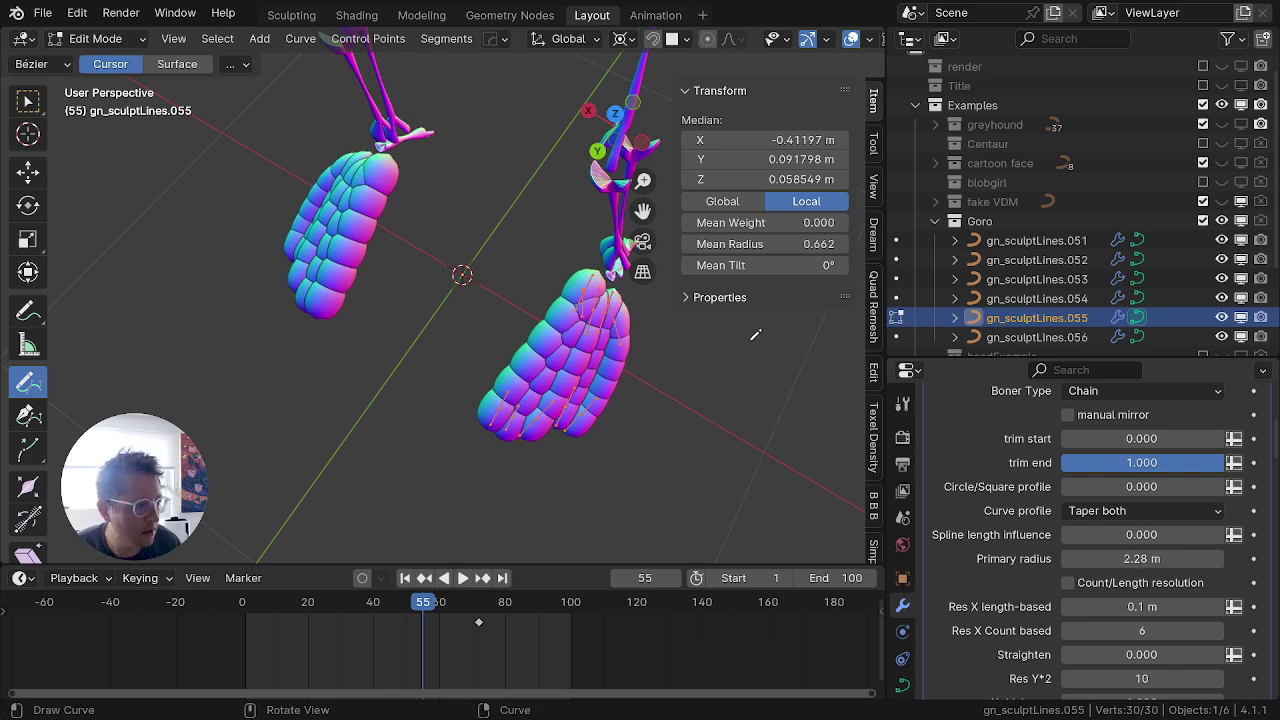
Step: Shrink the radius of all of Goro's foot curves to about 0.281
{"action": "key", "text": "Caps_Lock"}
{"action": "key", "text": "alt+s"}
{"action": "left_click", "coordinate": [549, 343]}
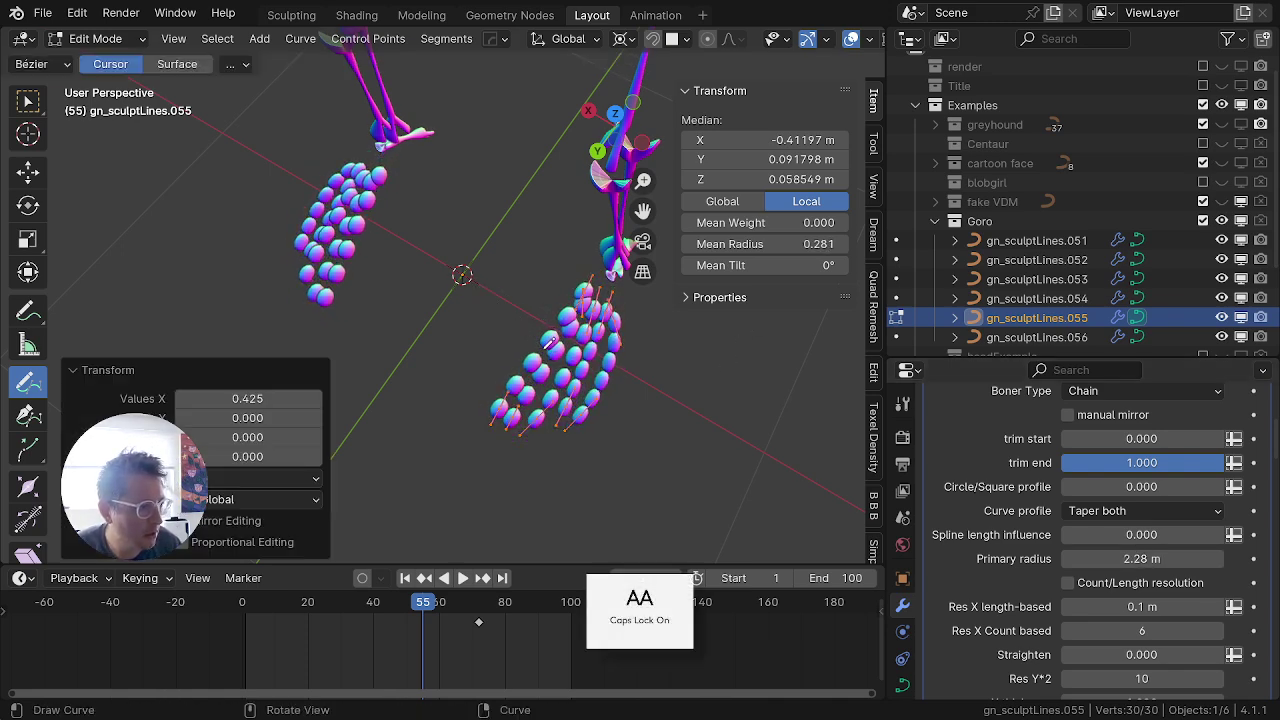
Step: Return to Object Mode, view the feet together with the whole skeleton, and save the file
{"action": "middle_click_drag", "start_coordinate": [501, 331], "coordinate": [461, 217]}
{"action": "key", "text": "Tab"}
{"action": "scroll", "coordinate": [409, 208], "scroll_direction": "down", "scroll_amount": 8}
{"action": "scroll", "coordinate": [463, 216], "scroll_direction": "up", "scroll_amount": 5}
{"action": "key", "text": "ctrl+s"}
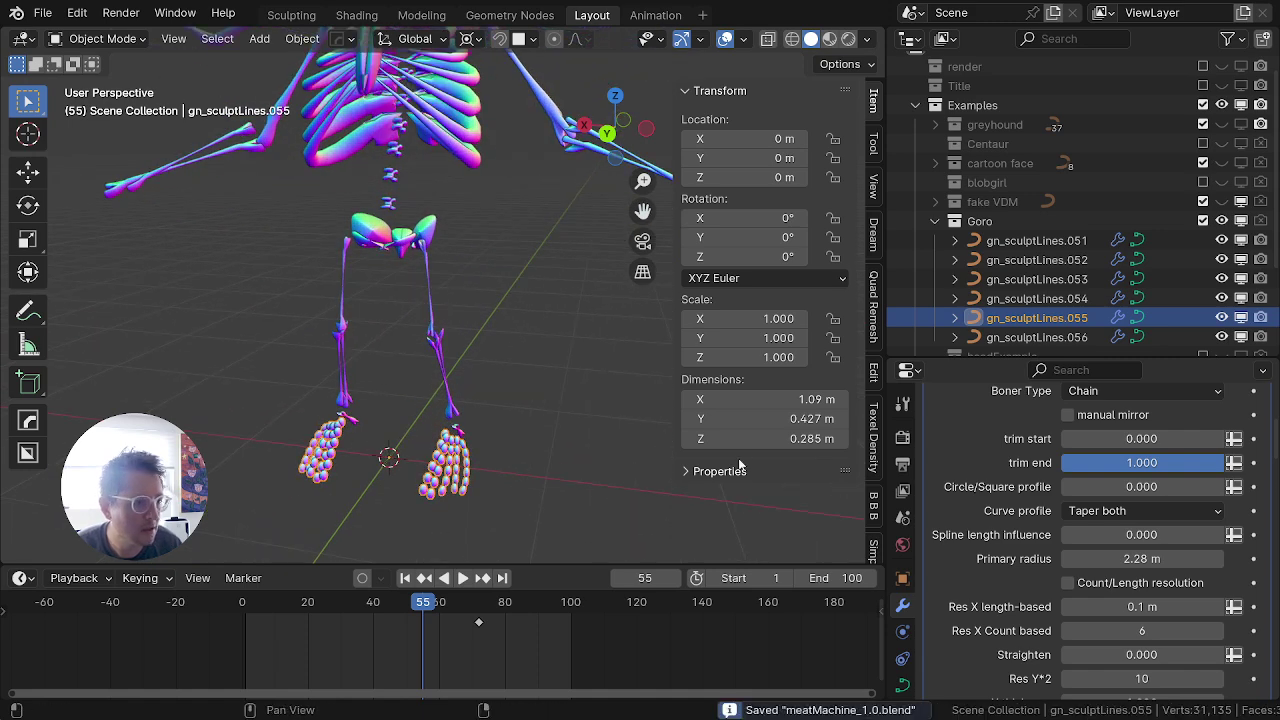
Step: Rename the Boner modifier on the foot curves as Meat Machine, copying the node group's name
{"action": "scroll", "coordinate": [1065, 486], "scroll_direction": "up", "scroll_amount": 5}
{"action": "left_click", "coordinate": [1069, 510]}
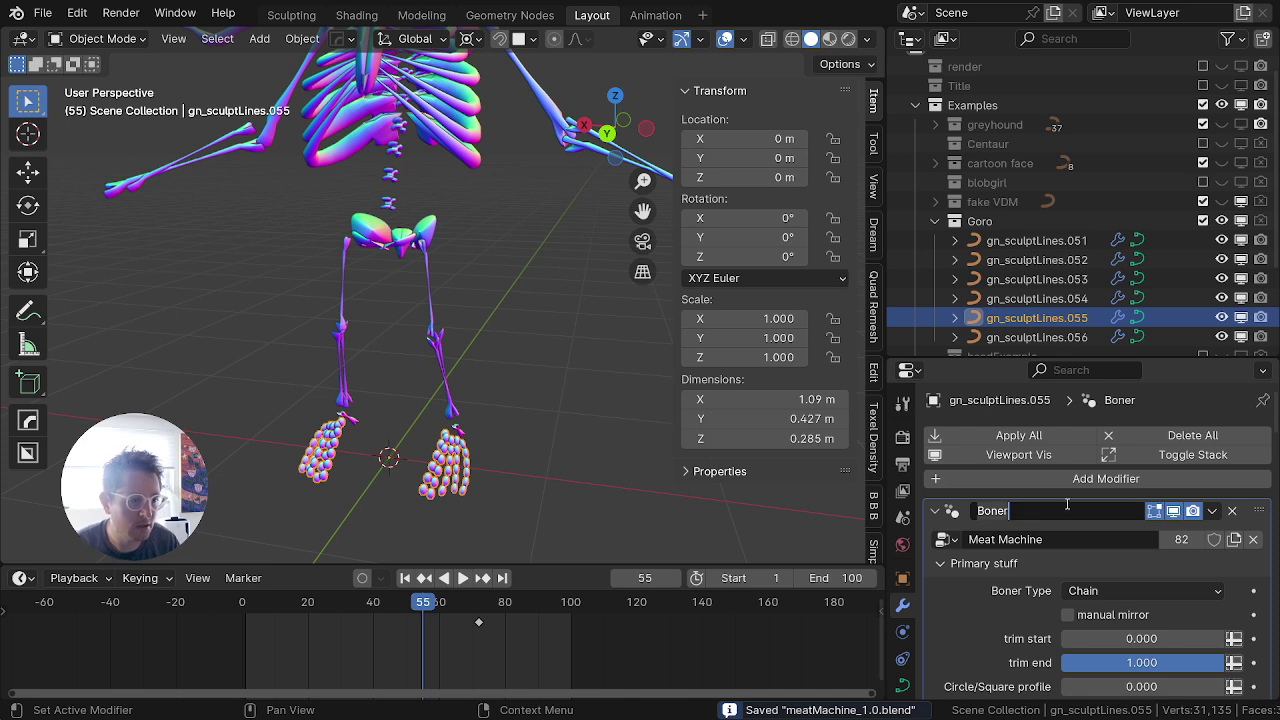
{"action": "type", "text": "mEAT"}
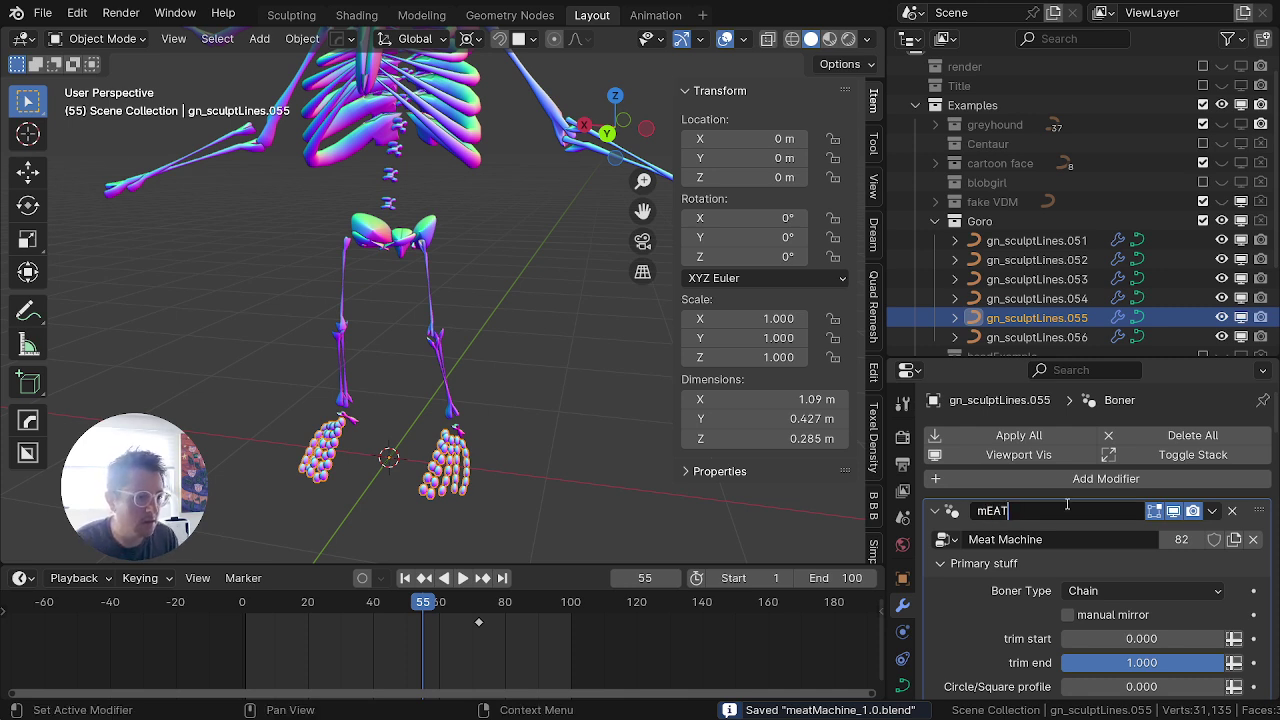
{"action": "key", "text": "Caps_Lock"}
{"action": "key", "text": "BackSpace"}
{"action": "key", "text": "BackSpace"}
{"action": "key", "text": "Tab"}
{"action": "key", "text": "ctrl+c"}
{"action": "key", "text": "shift+Tab"}
{"action": "key", "text": "ctrl+v"}
{"action": "key", "text": "Return"}
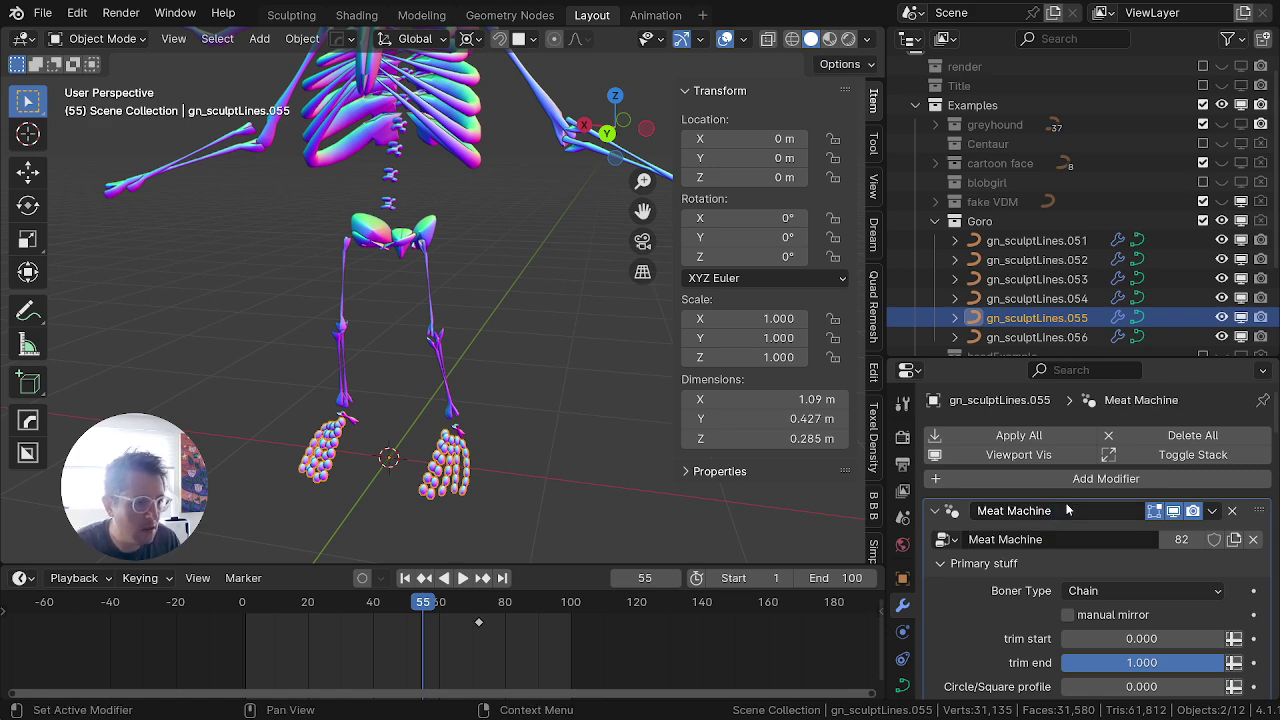
Step: Collapse, hide and exclude the Goro collection, and include and show the headExample collection
{"action": "left_click", "coordinate": [1037, 244]}
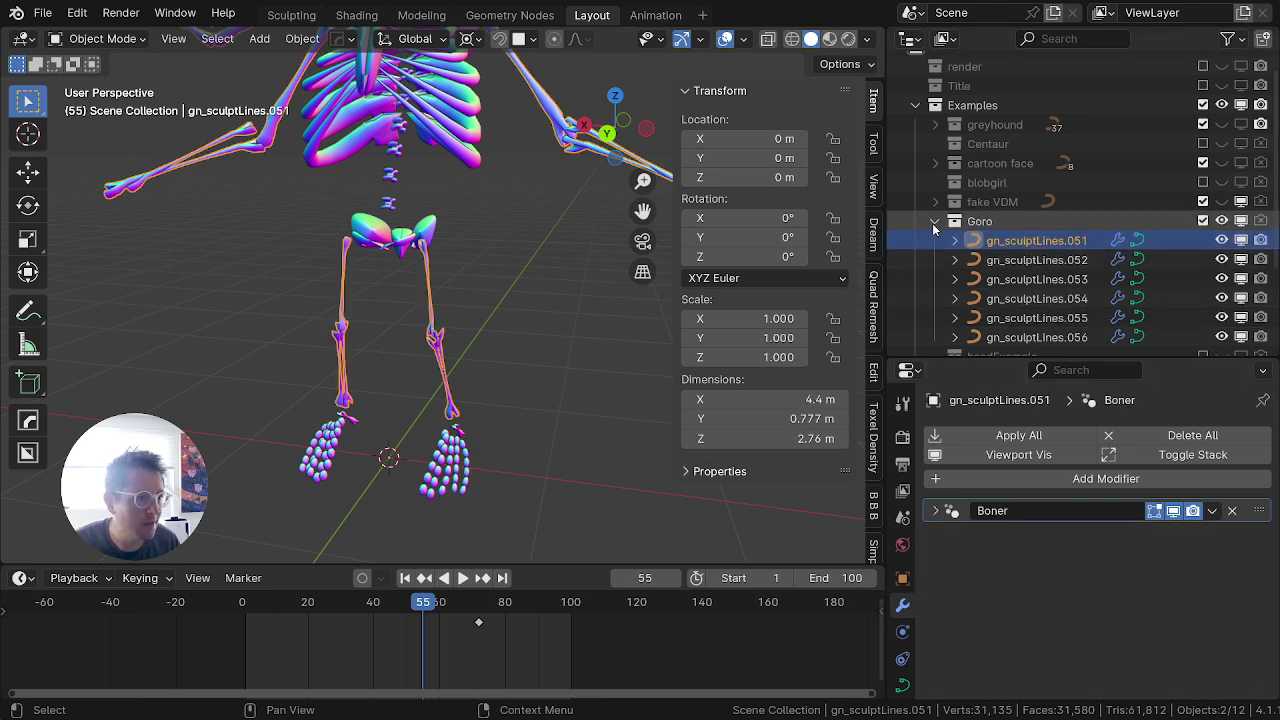
{"action": "left_click", "coordinate": [936, 222]}
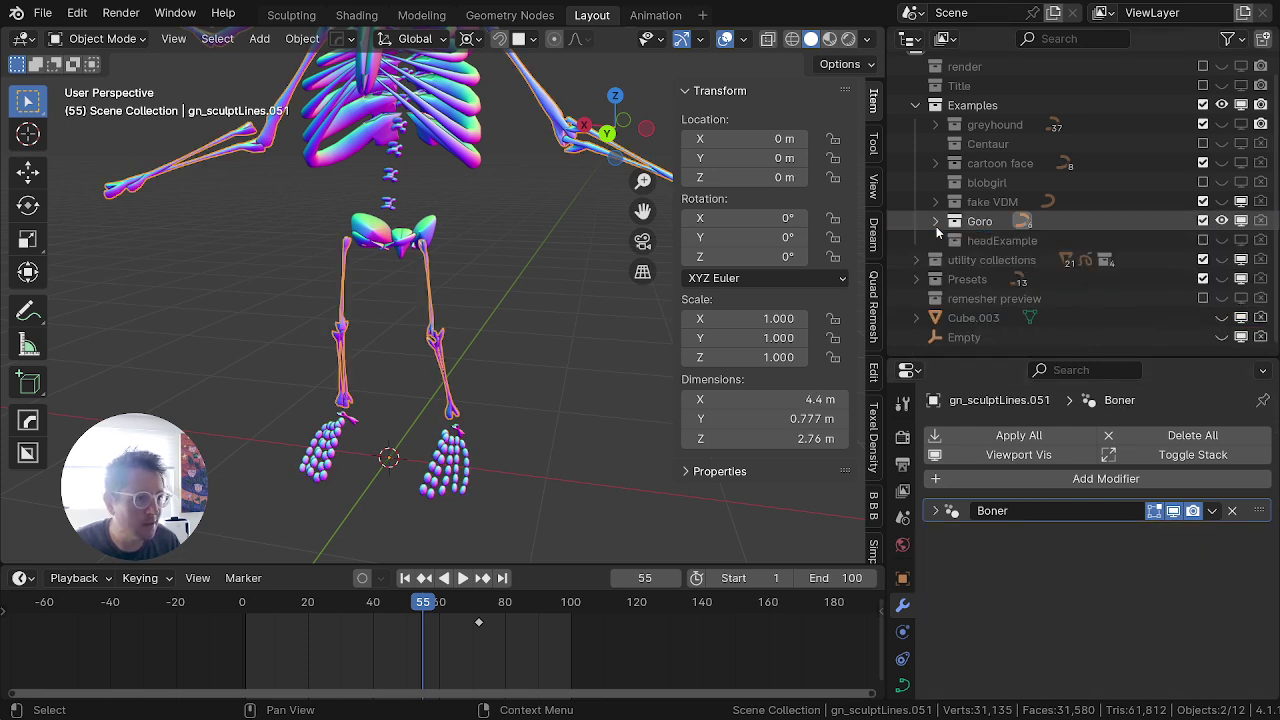
{"action": "left_click", "coordinate": [1222, 221]}
{"action": "left_click", "coordinate": [1203, 221]}
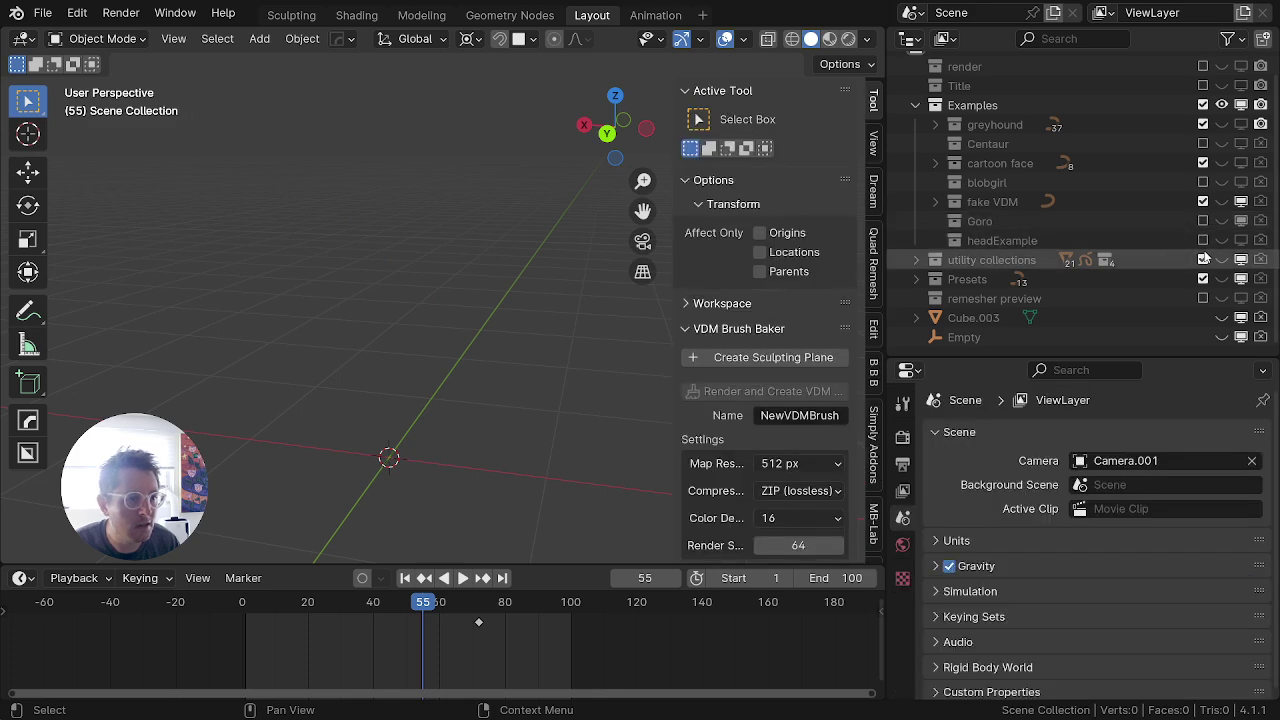
{"action": "left_click", "coordinate": [1241, 241]}
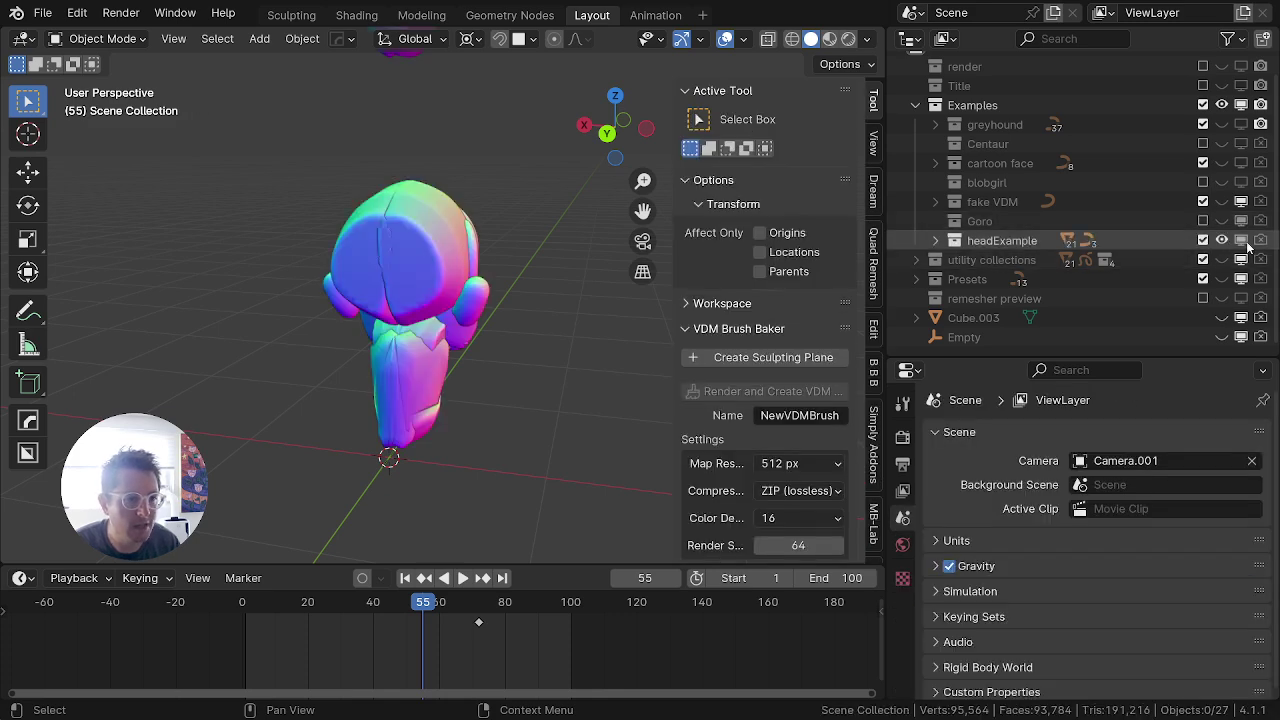
Step: Examine the mesh topology of the head's temple, scalp and ear pieces in Edit Mode
{"action": "middle_click_drag", "start_coordinate": [523, 351], "coordinate": [222, 368]}
{"action": "left_click", "coordinate": [513, 264]}
{"action": "middle_click_drag", "start_coordinate": [513, 264], "coordinate": [340, 333]}
{"action": "key", "text": "Tab"}
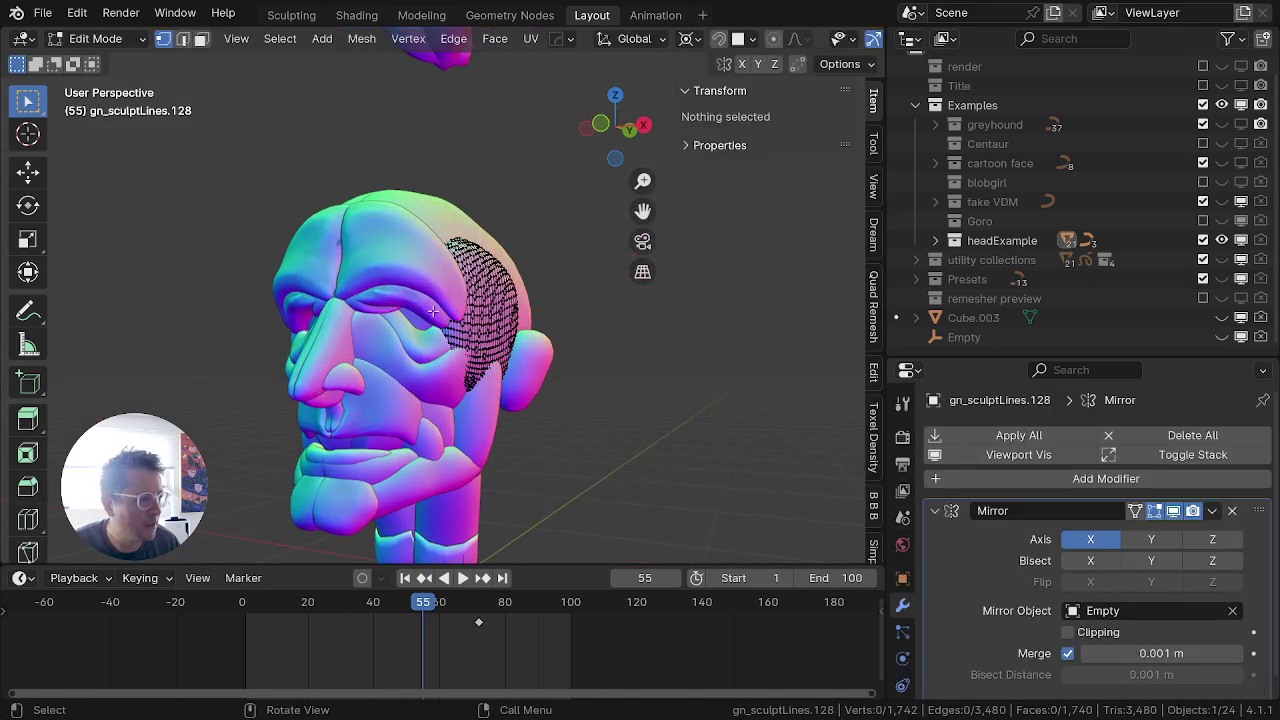
{"action": "scroll", "coordinate": [443, 311], "scroll_direction": "up", "scroll_amount": 4}
{"action": "scroll", "coordinate": [443, 311], "scroll_direction": "down", "scroll_amount": 3}
{"action": "key", "text": "Tab"}
{"action": "left_click", "coordinate": [423, 228]}
{"action": "left_click", "coordinate": [467, 212]}
{"action": "key", "text": "Tab"}
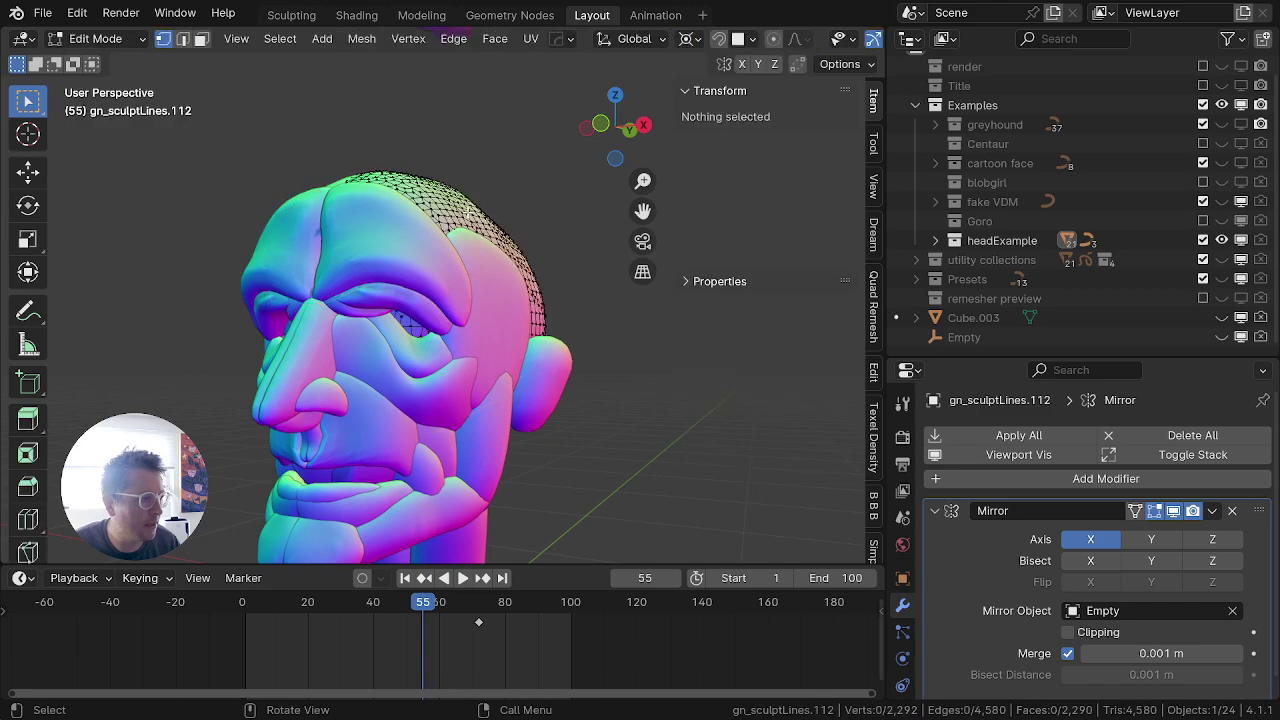
{"action": "key", "text": "Tab"}
{"action": "left_click", "coordinate": [547, 382]}
{"action": "key", "text": "Tab"}
{"action": "key", "text": "Tab"}
Step: Examine the mesh topology of the head's rear jaw piece and the piece beneath it in Edit Mode
{"action": "middle_click_drag", "start_coordinate": [450, 490], "coordinate": [362, 520]}
{"action": "scroll", "coordinate": [428, 486], "scroll_direction": "up", "scroll_amount": 2}
{"action": "left_click", "coordinate": [524, 500]}
{"action": "scroll", "coordinate": [562, 390], "scroll_direction": "down", "scroll_amount": 3}
{"action": "scroll", "coordinate": [566, 368], "scroll_direction": "up", "scroll_amount": 2}
{"action": "key", "text": "Tab"}
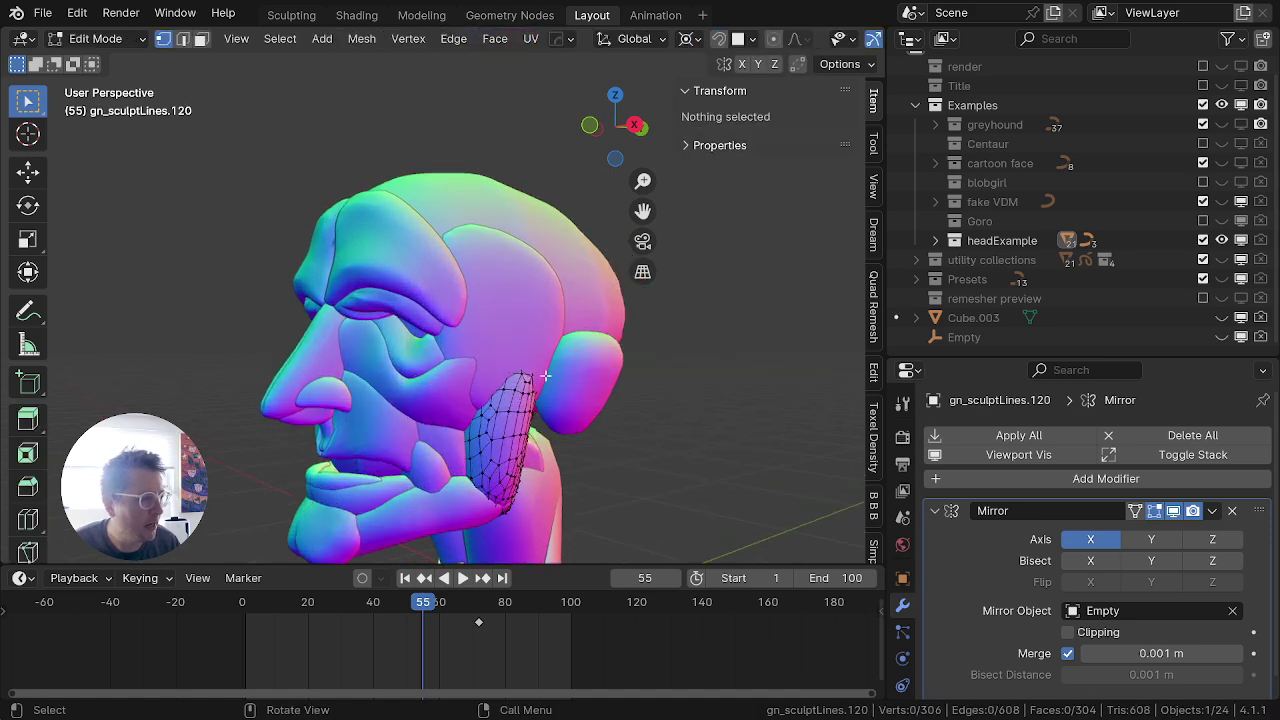
{"action": "middle_click_drag", "start_coordinate": [660, 450], "coordinate": [570, 455]}
{"action": "middle_click_drag", "start_coordinate": [632, 485], "coordinate": [503, 205], "text": "shift"}
{"action": "scroll", "coordinate": [503, 198], "scroll_direction": "up", "scroll_amount": 1}
{"action": "key", "text": "Tab"}
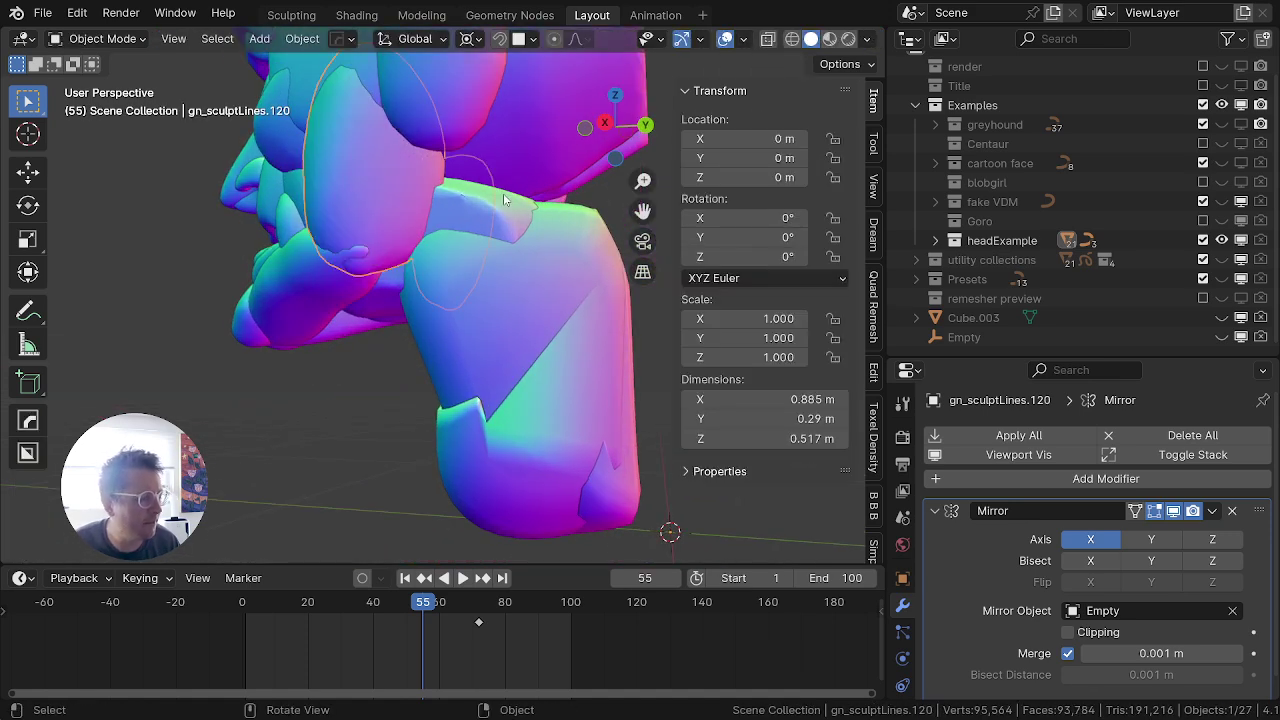
{"action": "left_click", "coordinate": [506, 213]}
{"action": "key", "text": "Tab"}
{"action": "key", "text": "Tab"}
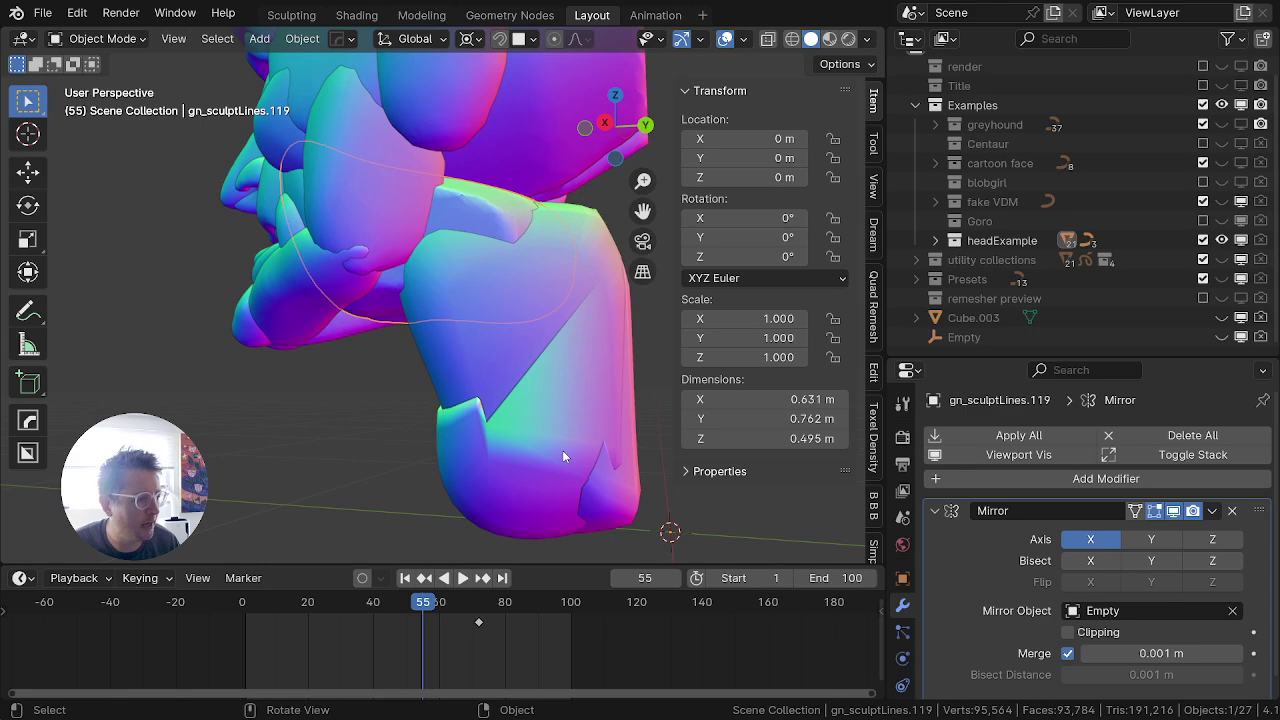
Step: Inspect the neck piece's mesh in Edit Mode, return to Object Mode, and collapse its Mirror modifier
{"action": "left_click", "coordinate": [562, 450]}
{"action": "key", "text": "Tab"}
{"action": "middle_click_drag", "start_coordinate": [372, 385], "coordinate": [547, 375]}
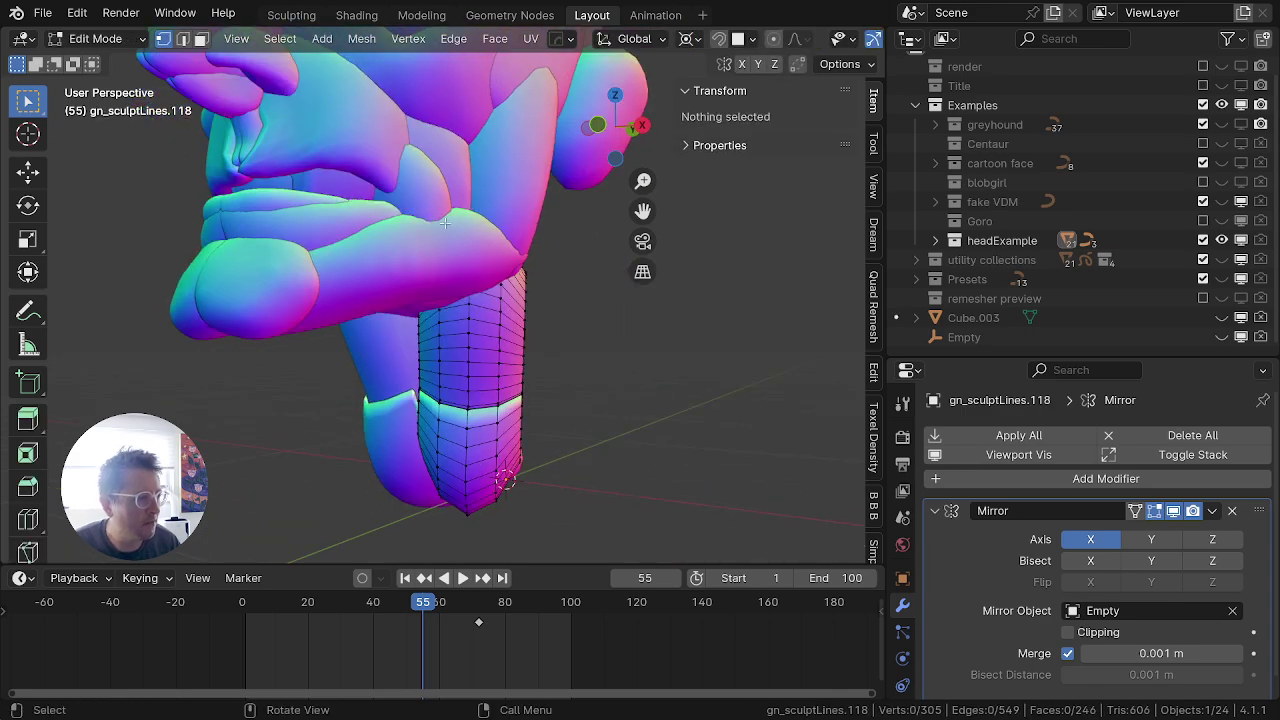
{"action": "scroll", "coordinate": [447, 243], "scroll_direction": "down", "scroll_amount": 3}
{"action": "middle_click_drag", "start_coordinate": [450, 231], "coordinate": [430, 364], "text": "shift"}
{"action": "key", "text": "Tab"}
{"action": "scroll", "coordinate": [974, 585], "scroll_direction": "down", "scroll_amount": 1}
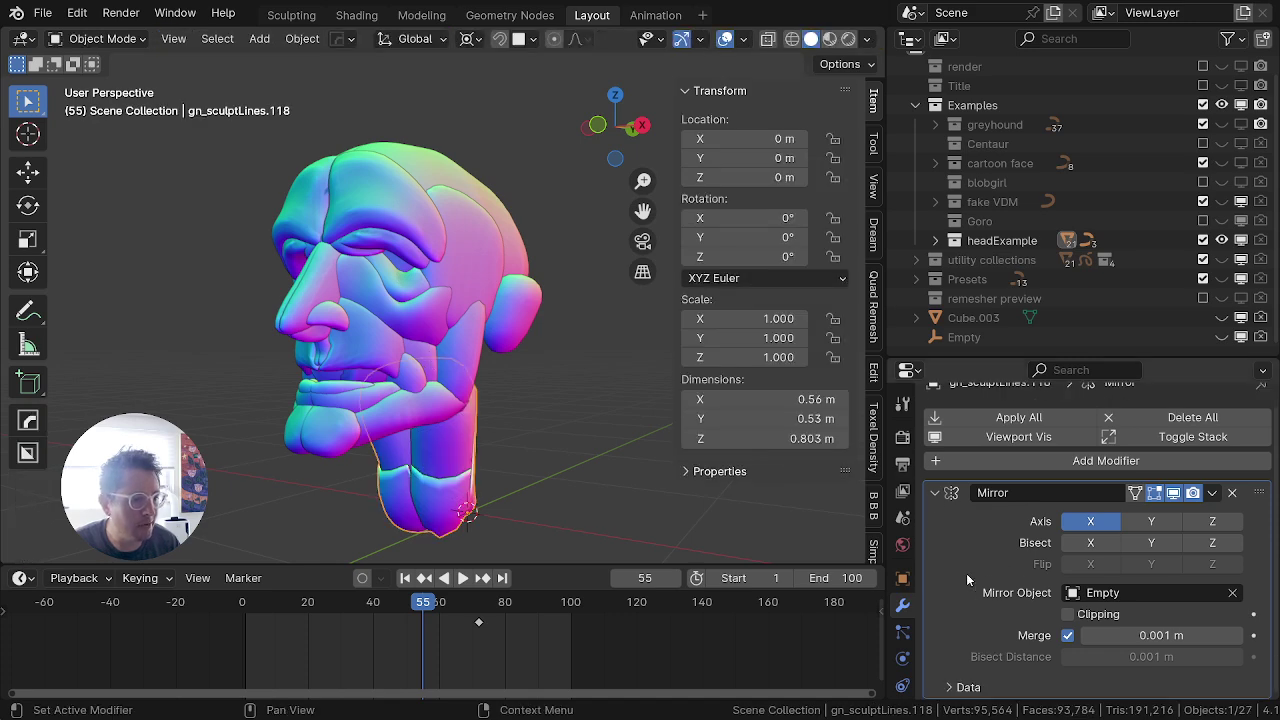
{"action": "left_click", "coordinate": [933, 493]}
{"action": "middle_click_drag", "start_coordinate": [640, 400], "coordinate": [409, 454]}
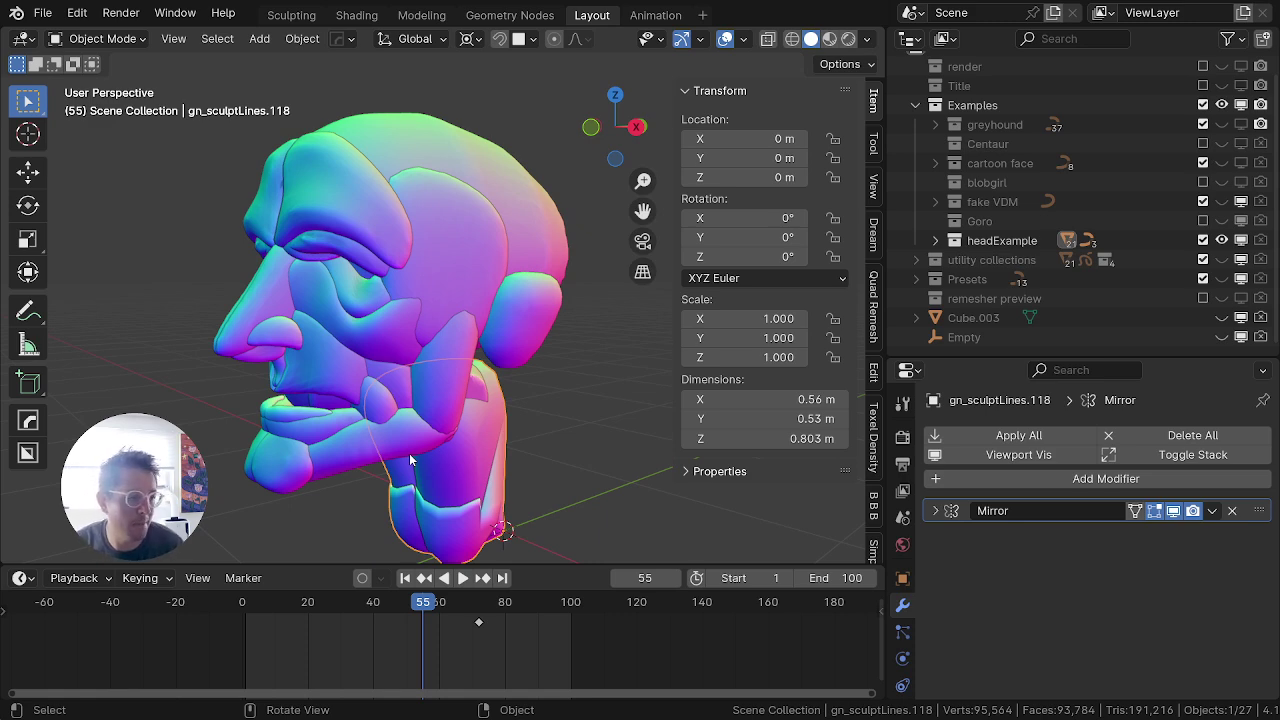
Step: Enter Sculpt Mode on the chin piece, resize the Grab brush, and reshape the chin and jaw area with it
{"action": "left_click", "coordinate": [267, 464]}
{"action": "key", "text": "ctrl+Tab"}
{"action": "left_click", "coordinate": [275, 598]}
{"action": "scroll", "coordinate": [266, 442], "scroll_direction": "up", "scroll_amount": 1}
{"action": "key", "text": "f"}
{"action": "left_click", "coordinate": [184, 520]}
{"action": "middle_click_drag", "start_coordinate": [181, 521], "coordinate": [349, 381], "text": "shift"}
{"action": "key", "text": "f"}
{"action": "left_click", "coordinate": [398, 390]}
{"action": "left_click_drag", "start_coordinate": [397, 391], "coordinate": [374, 425]}
{"action": "left_click_drag", "start_coordinate": [384, 415], "coordinate": [438, 390]}
{"action": "key", "text": "alt+q"}
{"action": "middle_click_drag", "start_coordinate": [438, 388], "coordinate": [591, 363]}
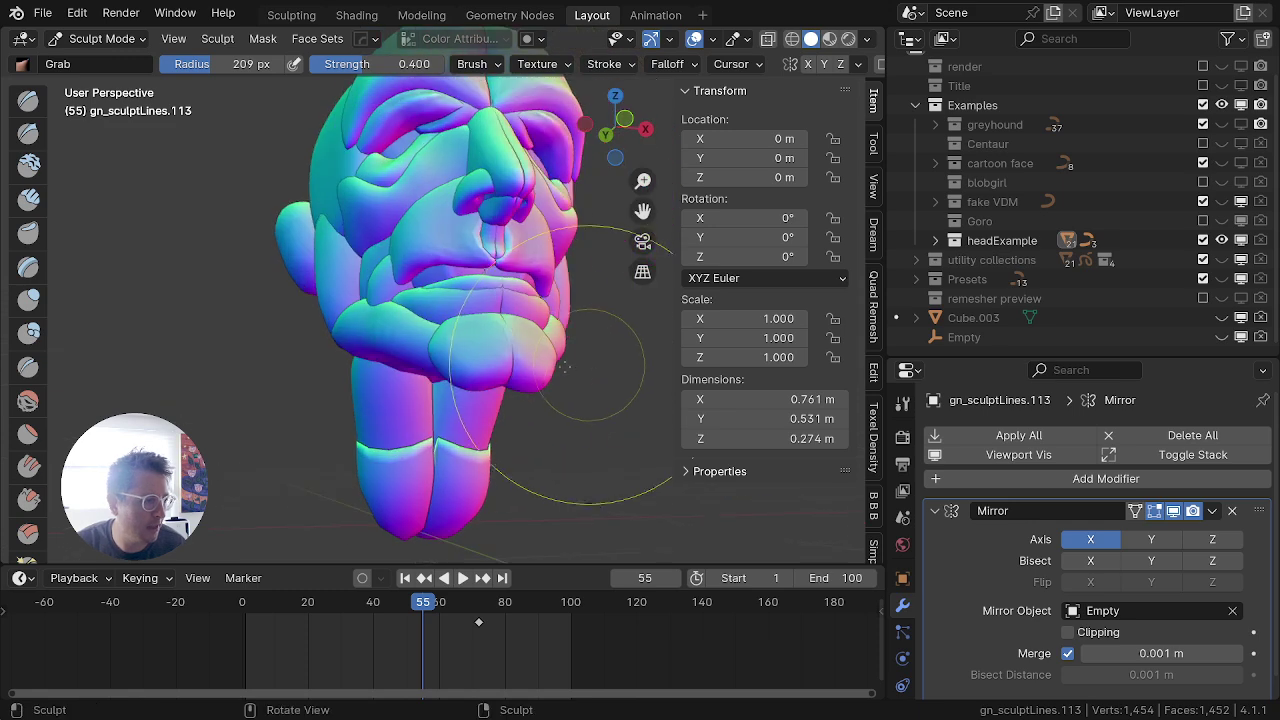
Step: Try a stroke with the Inflate brush on the front of the chin, and undo it
{"action": "key", "text": "i"}
{"action": "left_click_drag", "start_coordinate": [544, 338], "coordinate": [552, 345]}
{"action": "middle_click_drag", "start_coordinate": [555, 348], "coordinate": [430, 389]}
{"action": "key", "text": "ctrl+z"}
Step: Return to Object Mode and collapse the Examples collection in the outliner
{"action": "scroll", "coordinate": [515, 400], "scroll_direction": "down", "scroll_amount": 5}
{"action": "key", "text": "ctrl+Tab"}
{"action": "left_click", "coordinate": [171, 317]}
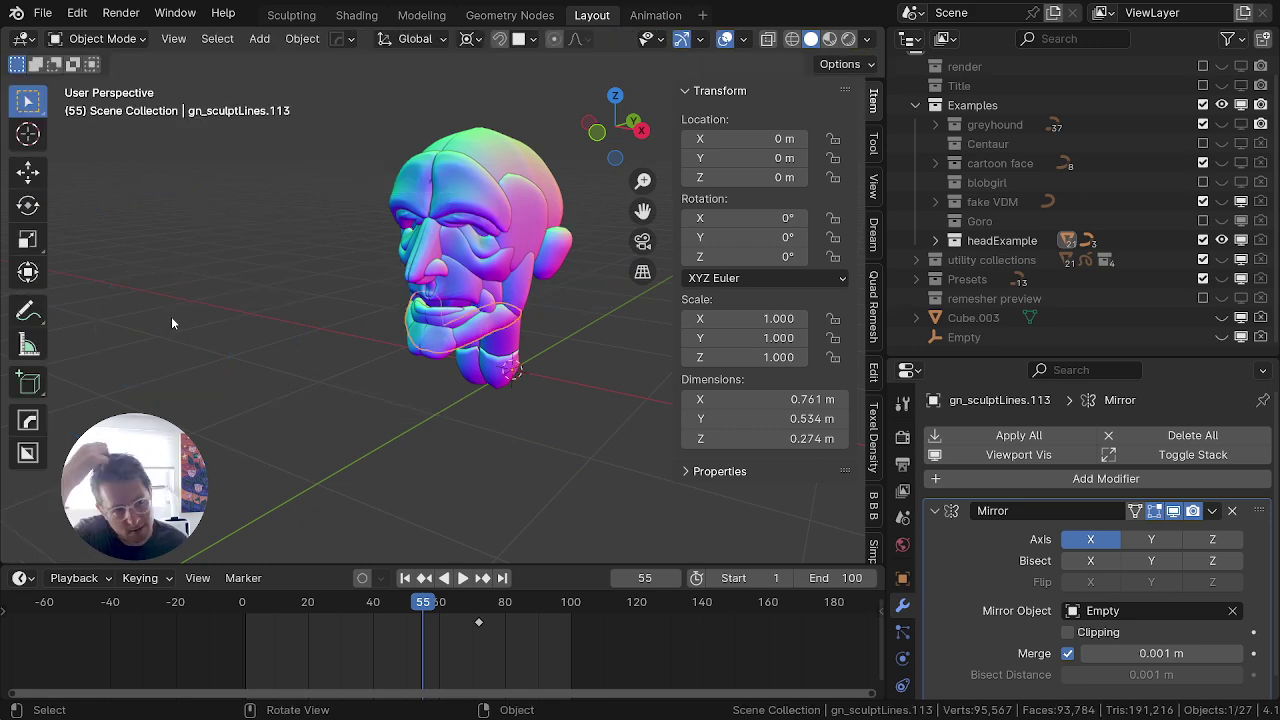
{"action": "left_click", "coordinate": [921, 106]}
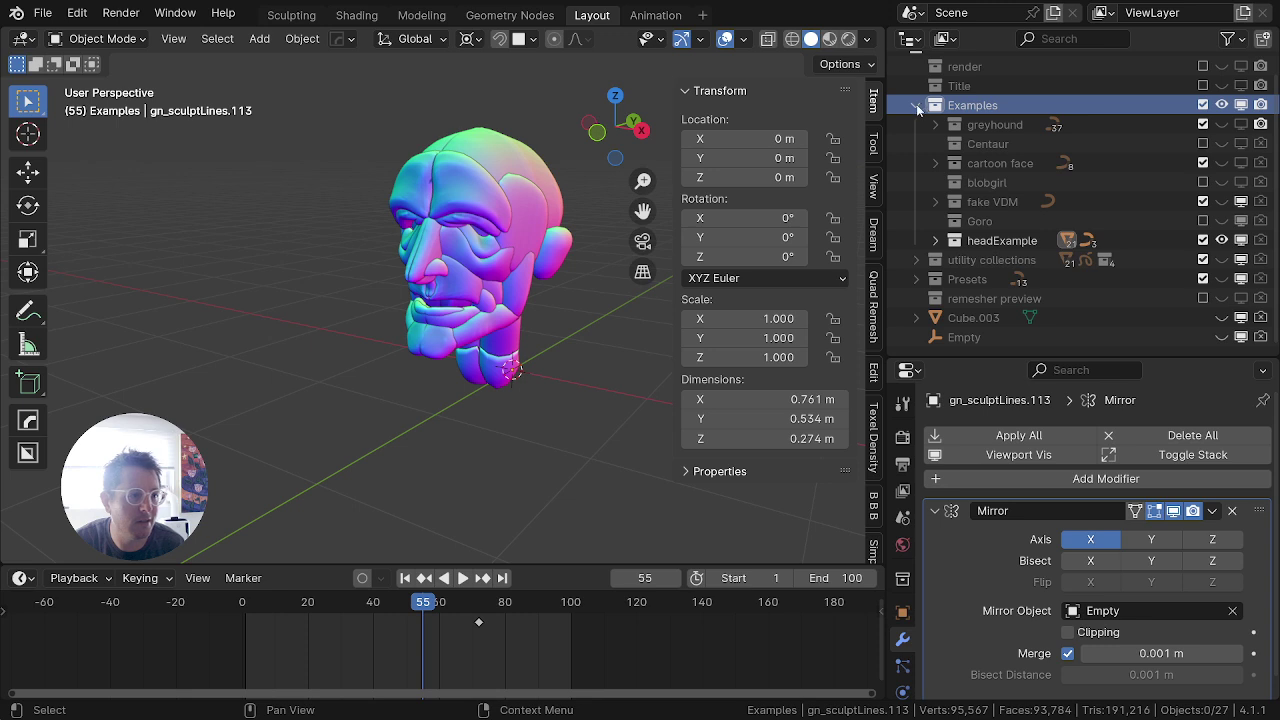
{"action": "left_click", "coordinate": [915, 105]}
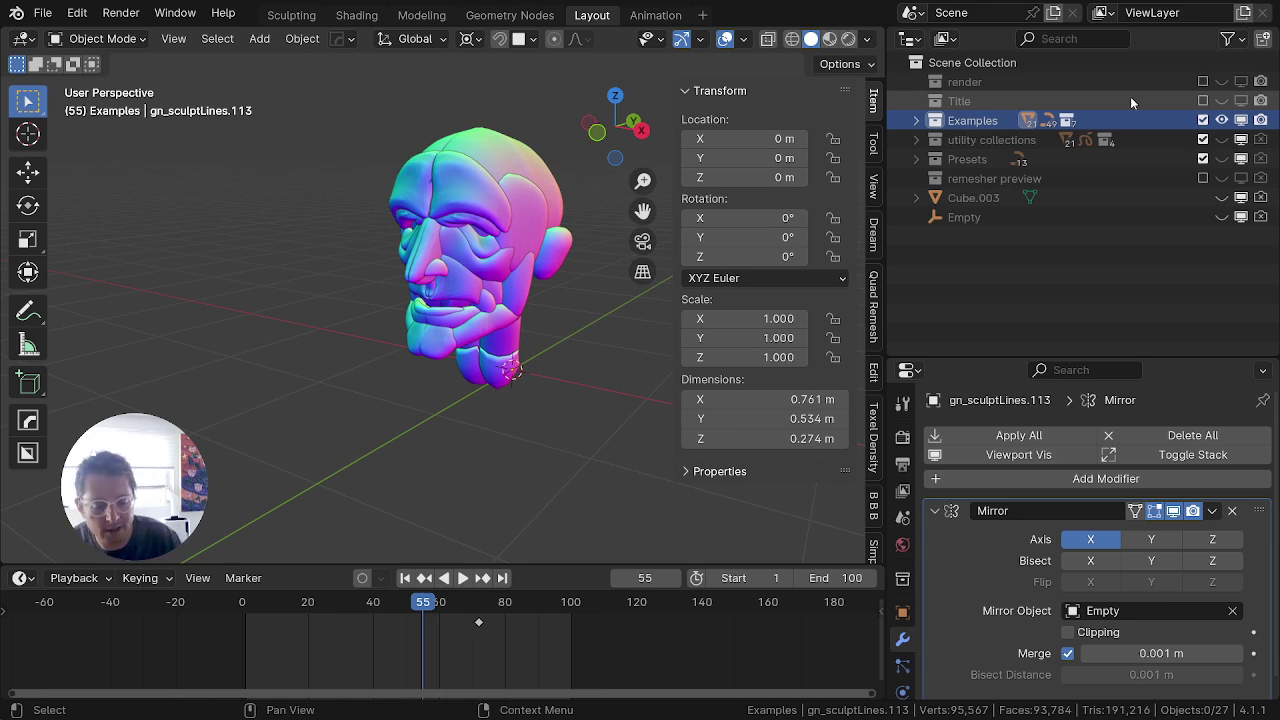
Step: View the head example up close and collapse the jaw piece's Mirror modifier
{"action": "scroll", "coordinate": [510, 241], "scroll_direction": "up", "scroll_amount": 4}
{"action": "middle_click_drag", "start_coordinate": [532, 250], "coordinate": [407, 413], "text": "shift"}
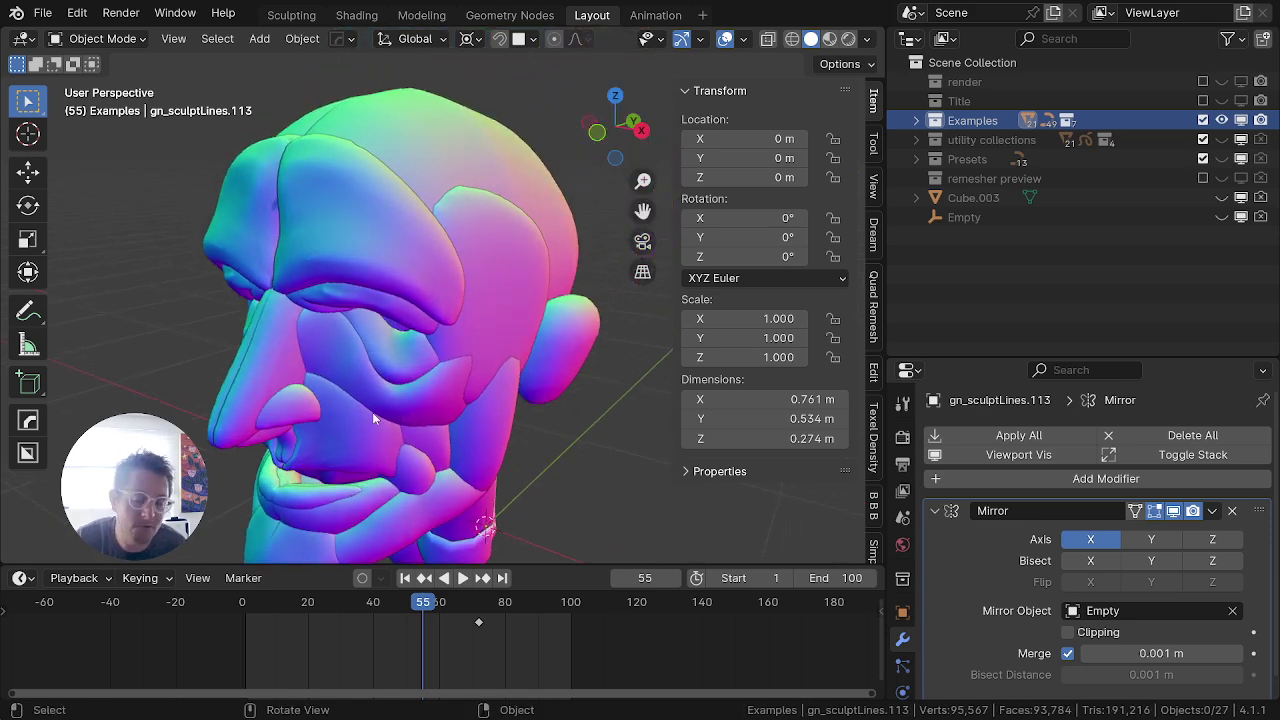
{"action": "left_click", "coordinate": [935, 511]}
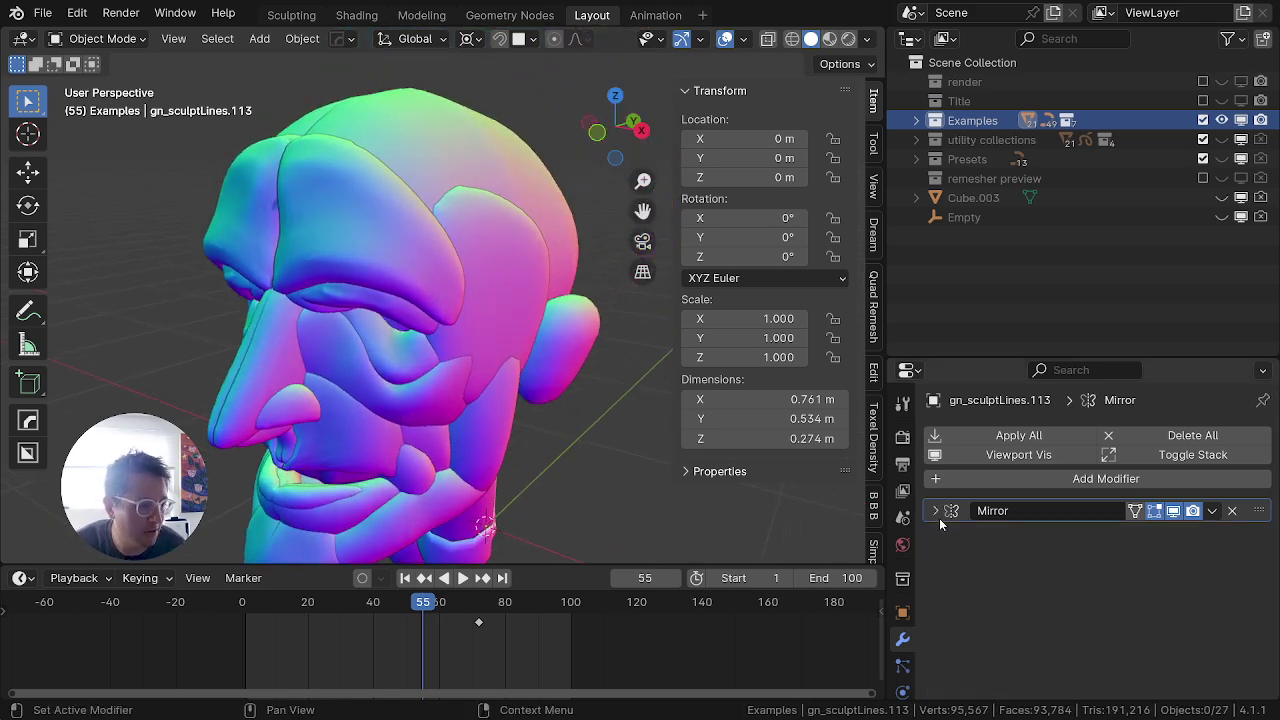
{"action": "left_click", "coordinate": [1221, 121]}
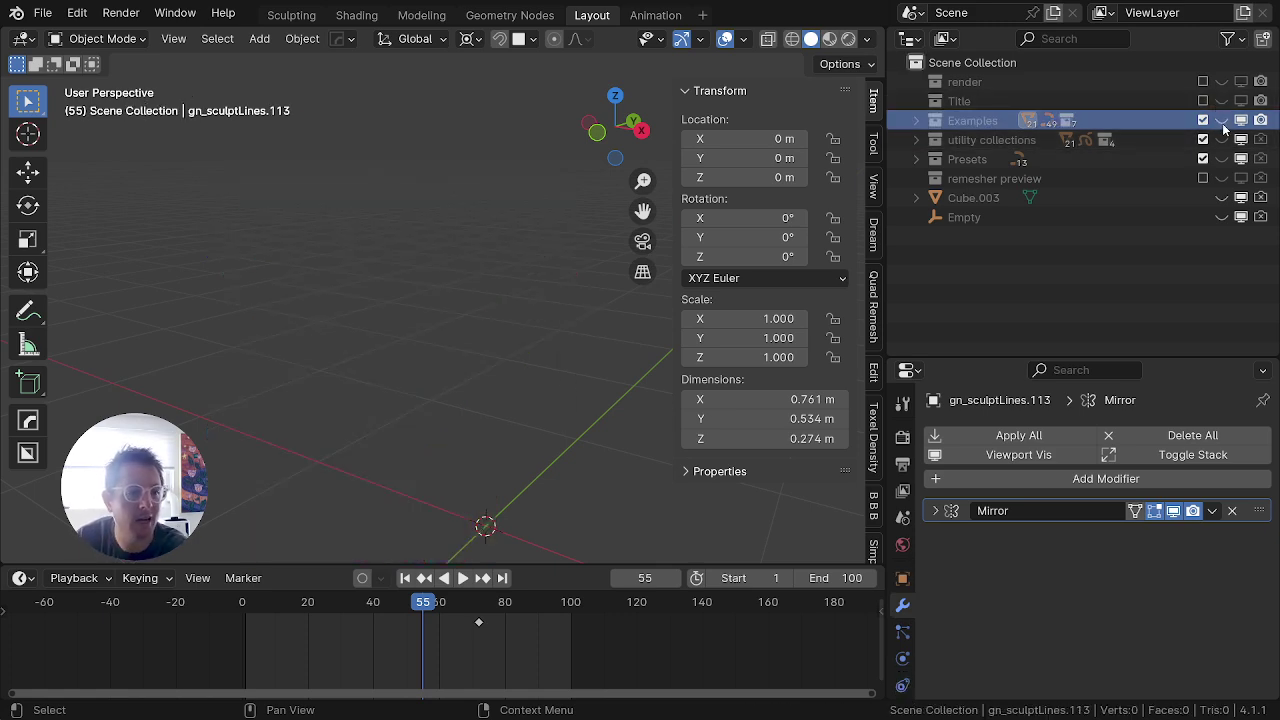
{"action": "left_click", "coordinate": [1221, 121]}
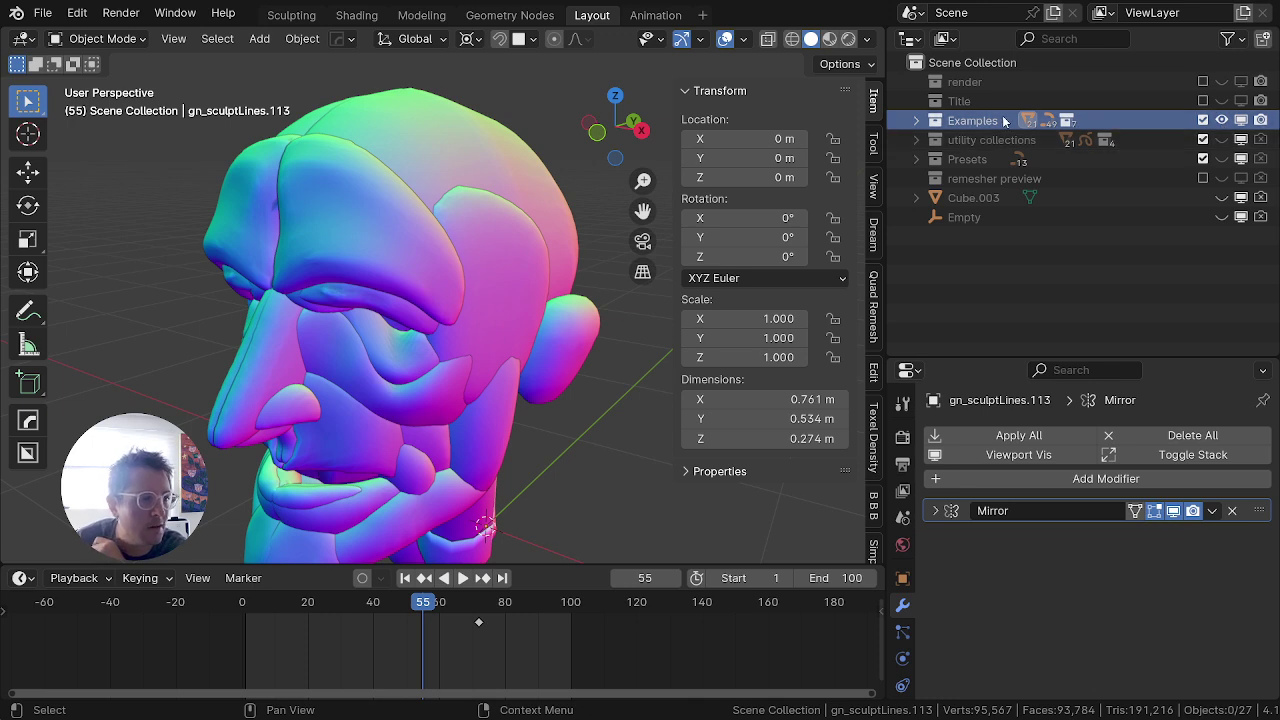
{"action": "left_click", "coordinate": [918, 122]}
{"action": "left_click", "coordinate": [918, 122]}
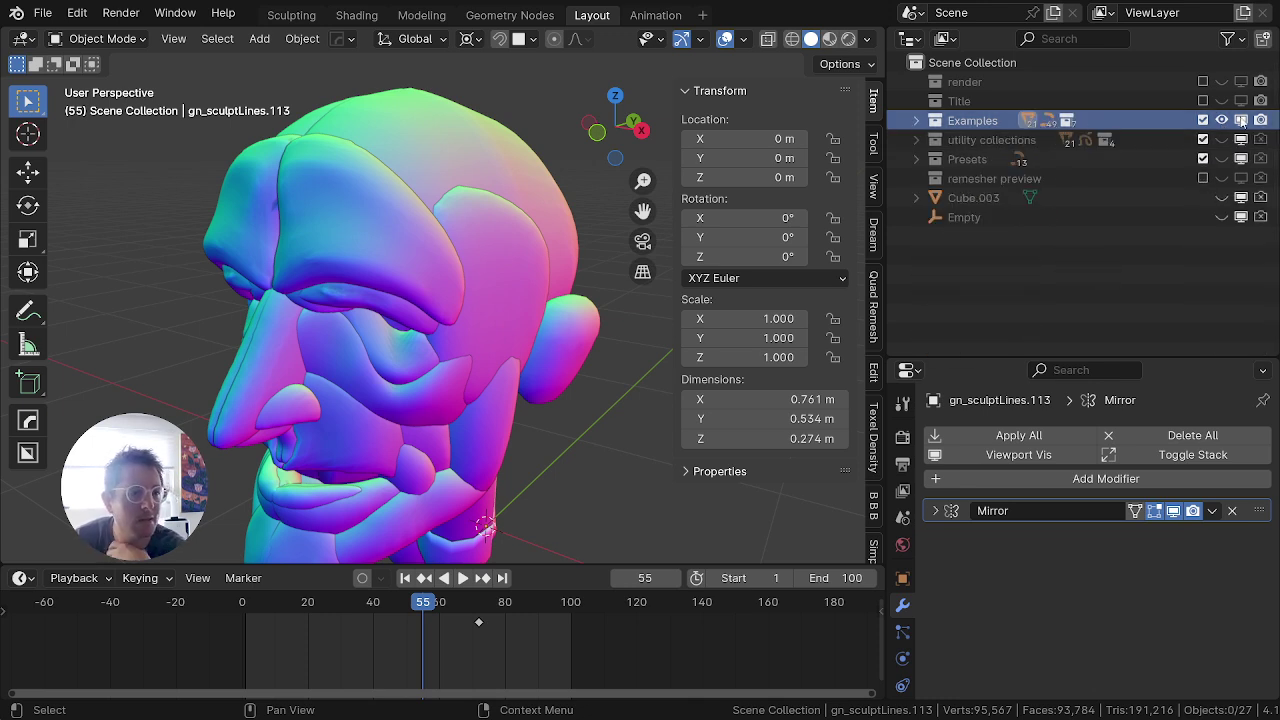
Step: Hide the Examples collection and show the Presets collection in the viewport
{"action": "left_click", "coordinate": [1241, 120]}
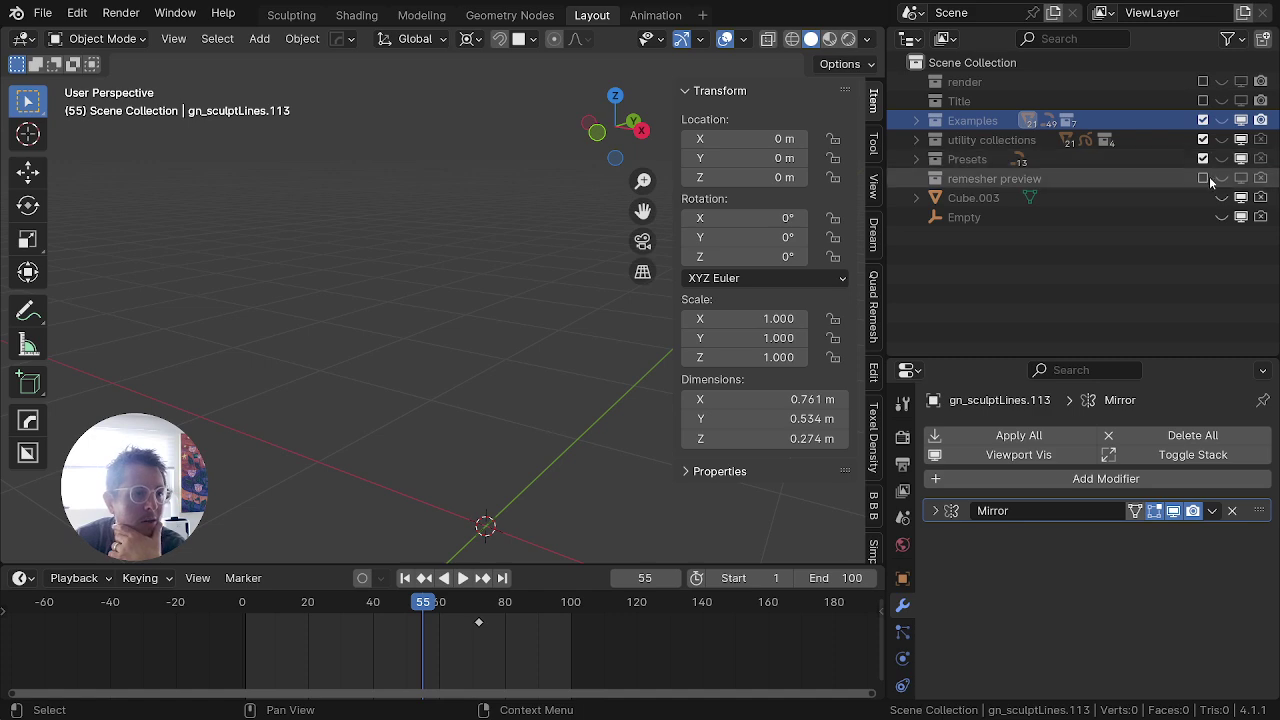
{"action": "left_click", "coordinate": [1223, 160]}
{"action": "mouse_move", "coordinate": [320, 300]}
{"action": "middle_mouse_down"}
{"action": "mouse_move", "coordinate": [439, 353]}
{"action": "mouse_move", "coordinate": [465, 342]}
{"action": "middle_mouse_up"}
{"action": "scroll", "coordinate": [466, 344], "scroll_direction": "up", "scroll_amount": 2}
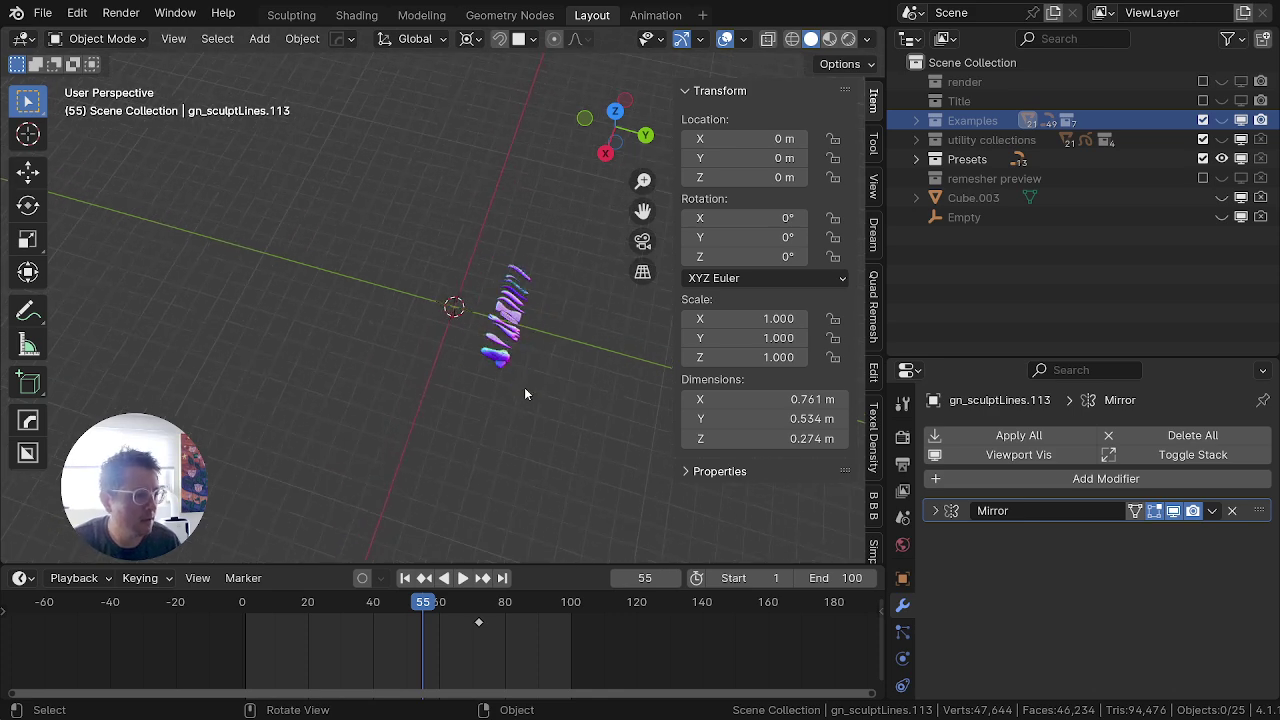
Step: Focus on the nose preset and the row of presets beside it, and switch to Material Preview shading
{"action": "left_click", "coordinate": [504, 366]}
{"action": "key", "text": "KP_Decimal"}
{"action": "scroll", "coordinate": [415, 325], "scroll_direction": "down", "scroll_amount": 15}
{"action": "mouse_move", "coordinate": [415, 325]}
{"action": "middle_mouse_down"}
{"action": "mouse_move", "coordinate": [376, 372]}
{"action": "mouse_move", "coordinate": [358, 343]}
{"action": "mouse_move", "coordinate": [388, 365]}
{"action": "middle_mouse_up"}
{"action": "key", "text": "z"}
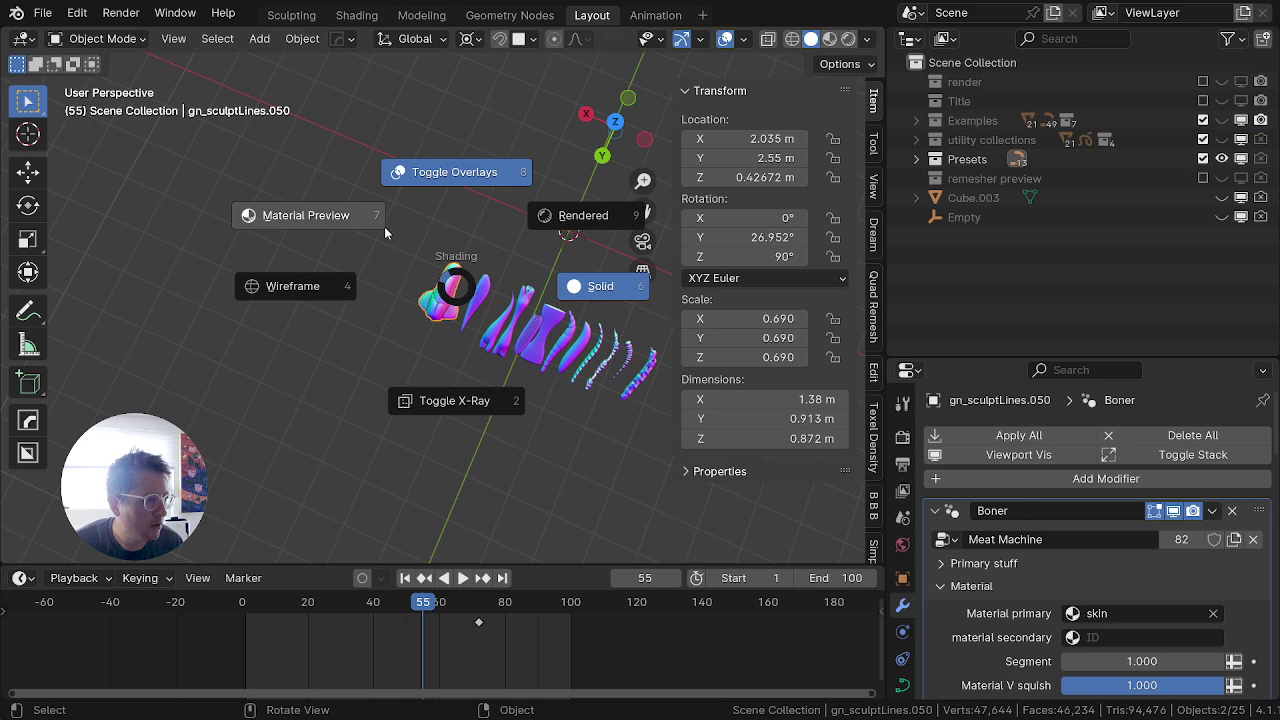
{"action": "left_click", "coordinate": [324, 214]}
{"action": "middle_click_drag", "start_coordinate": [520, 354], "coordinate": [624, 284]}
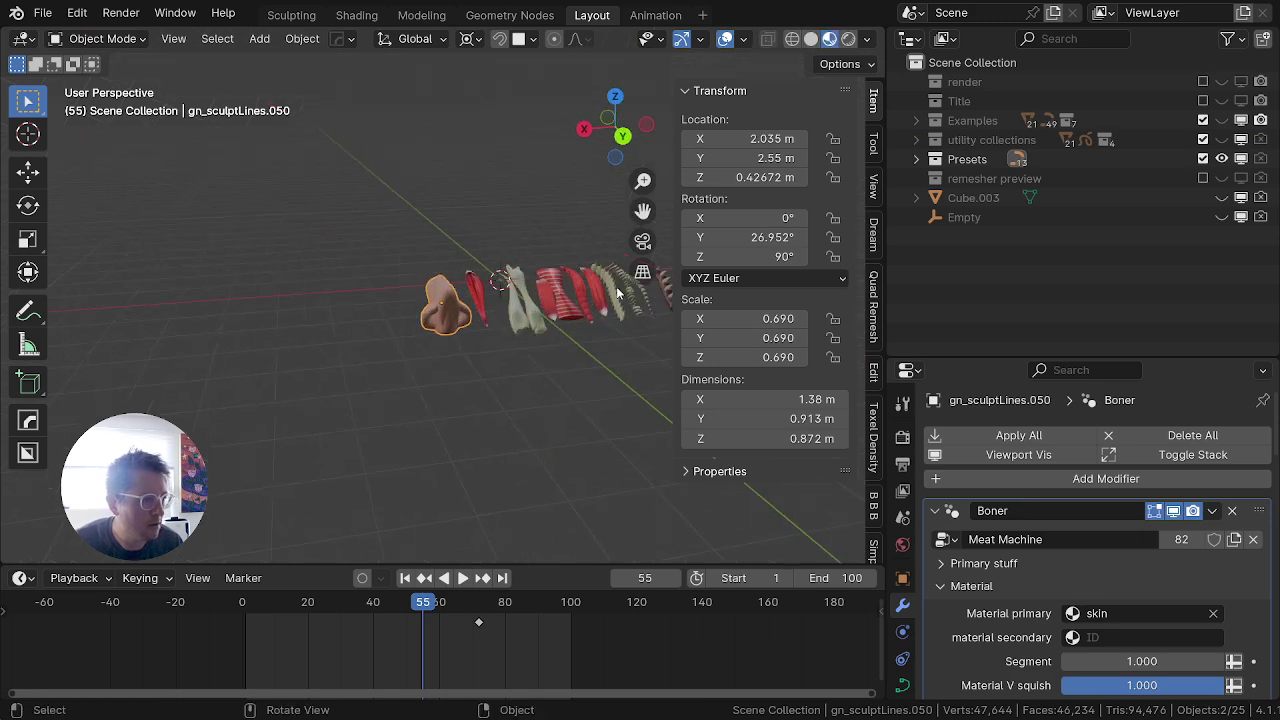
Step: Select the tapered red muscle preset gn_sculptLines.031 and enlarge the viewport and the modifier properties area
{"action": "middle_click_drag", "start_coordinate": [496, 331], "coordinate": [442, 365], "text": "shift"}
{"action": "scroll", "coordinate": [341, 383], "scroll_direction": "up", "scroll_amount": 4}
{"action": "left_click", "coordinate": [442, 367]}
{"action": "scroll", "coordinate": [408, 389], "scroll_direction": "down", "scroll_amount": 2}
{"action": "middle_click_drag", "start_coordinate": [456, 418], "coordinate": [580, 408], "text": "shift"}
{"action": "mouse_move", "coordinate": [887, 440]}
{"action": "left_mouse_down"}
{"action": "mouse_move", "coordinate": [1005, 443]}
{"action": "mouse_move", "coordinate": [907, 444]}
{"action": "left_mouse_up"}
{"action": "left_click_drag", "start_coordinate": [1005, 358], "coordinate": [1004, 201]}
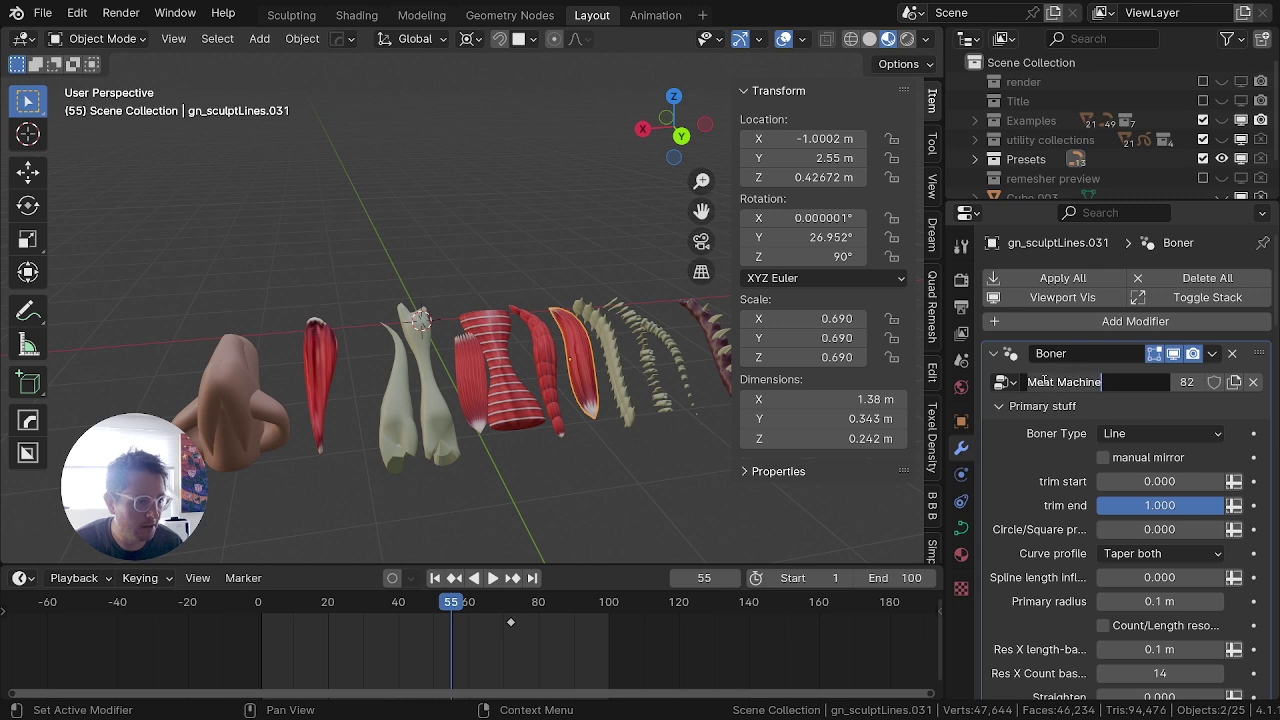
Step: Rename the muscle preset's Boner modifier as Meat Machine
{"action": "double_click", "coordinate": [1062, 358]}
{"action": "type", "text": "Meat Machine"}
{"action": "key", "text": "Return"}
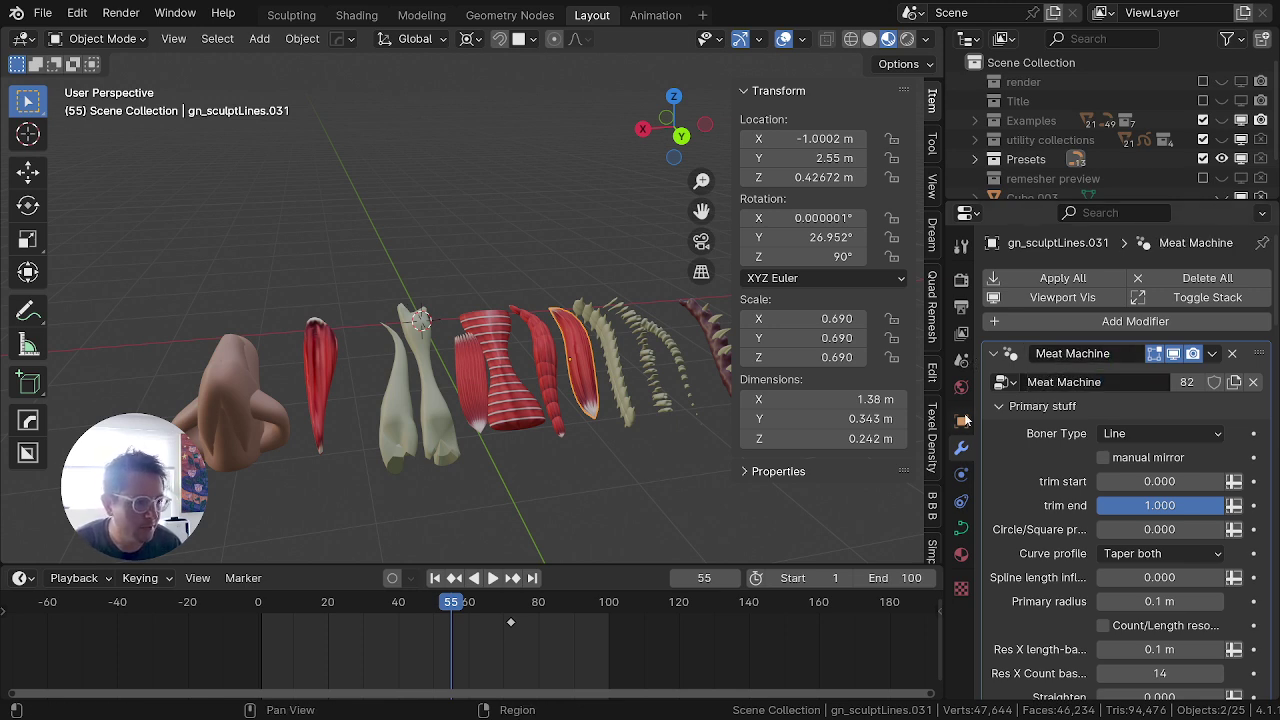
Step: Widen the properties area and look through the Meat Machine modifier's collapsed sections and its Boner Type options
{"action": "left_click_drag", "start_coordinate": [946, 385], "coordinate": [881, 400]}
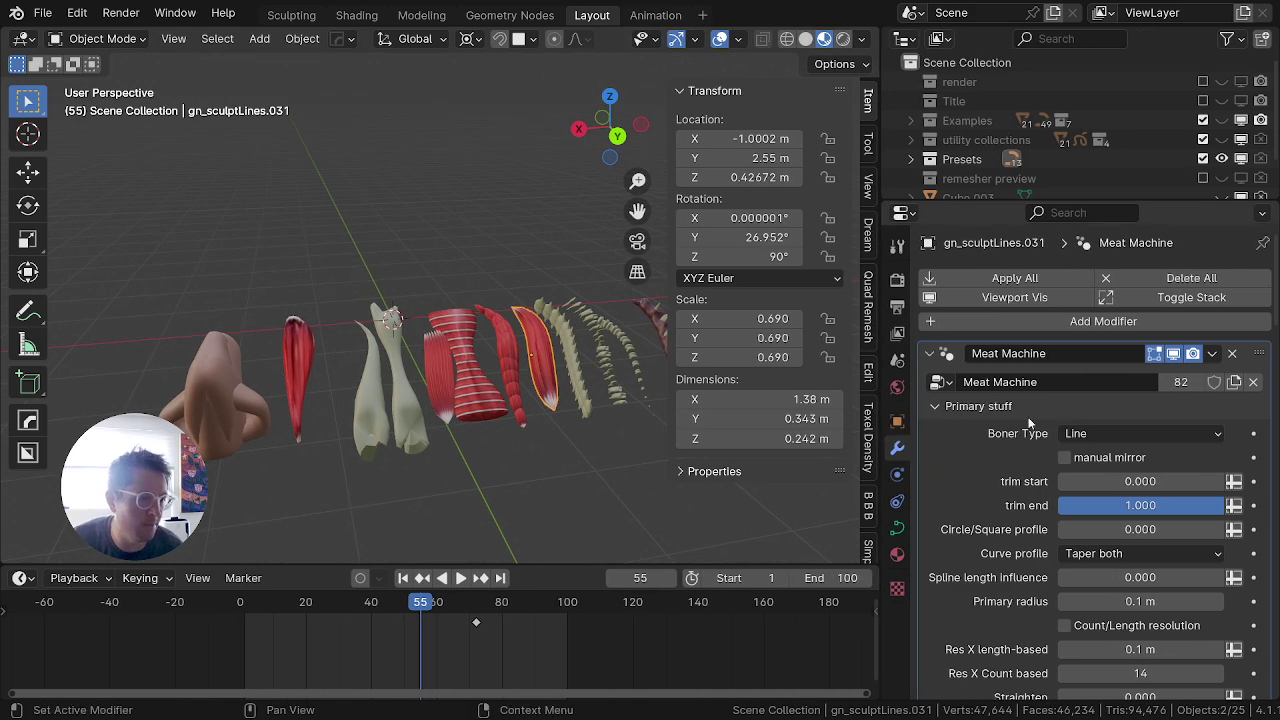
{"action": "left_click", "coordinate": [945, 408]}
{"action": "left_click", "coordinate": [946, 519]}
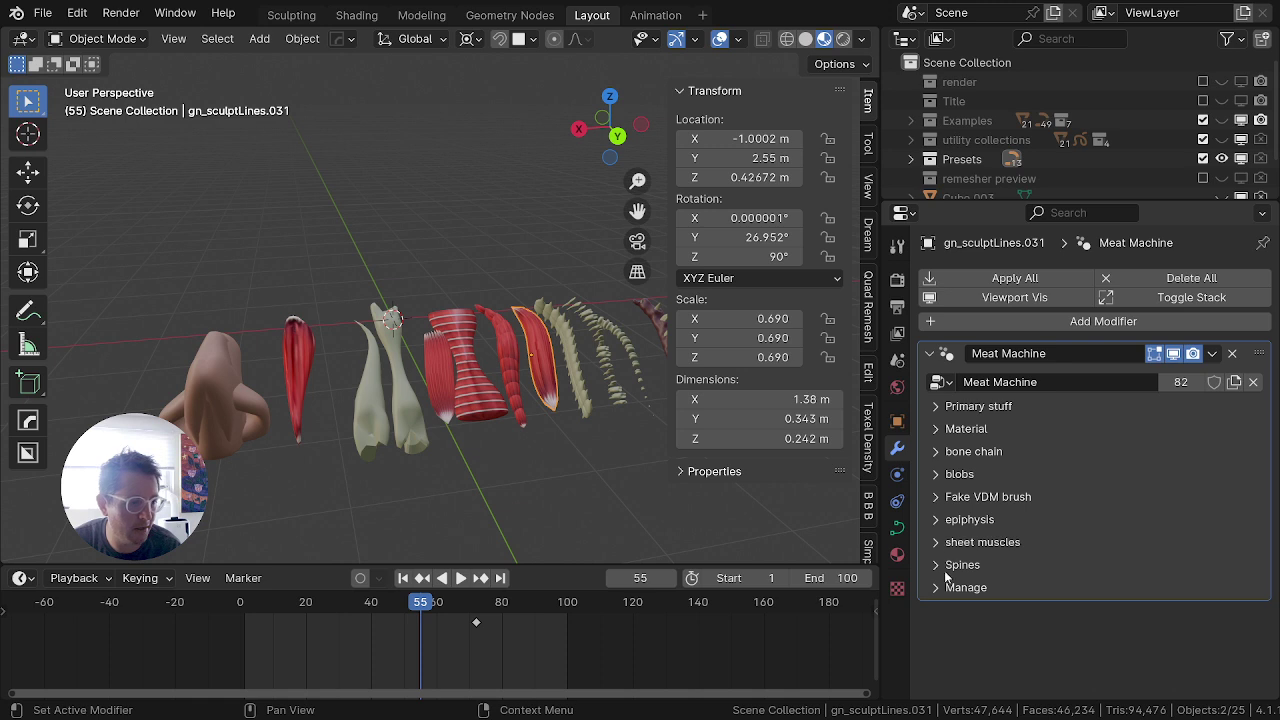
{"action": "left_click", "coordinate": [937, 408]}
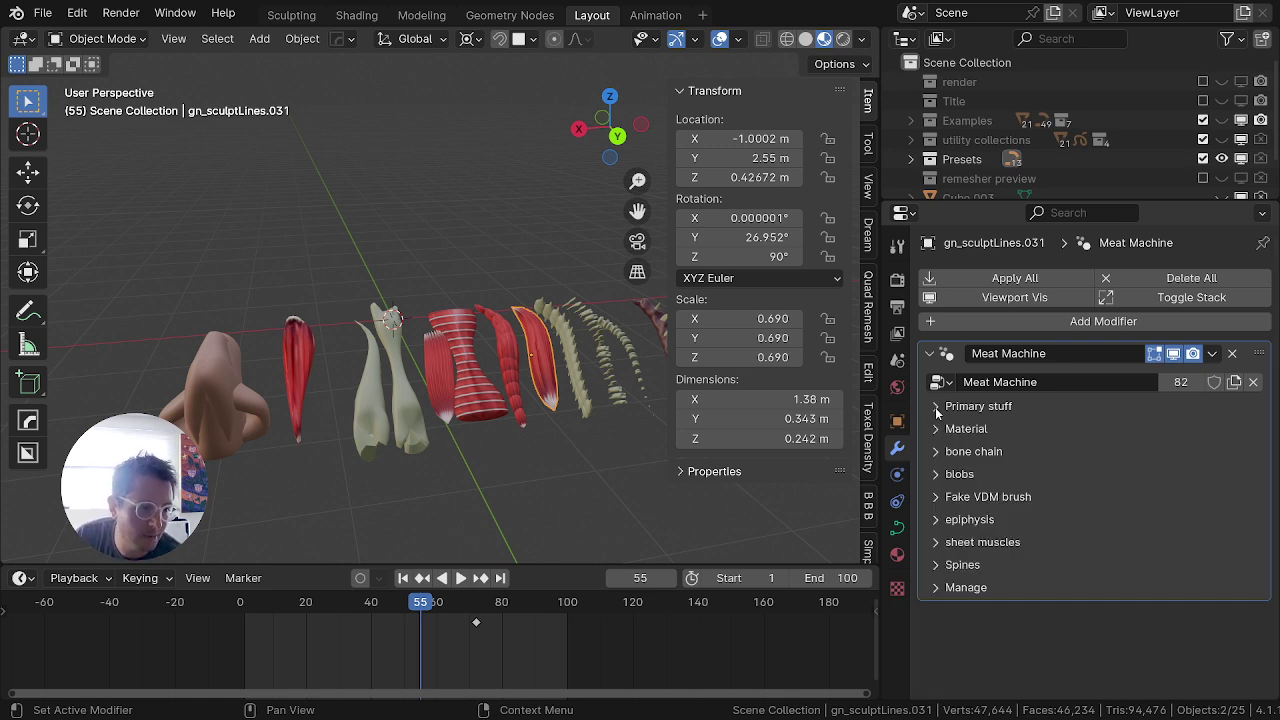
{"action": "left_click", "coordinate": [1124, 433]}
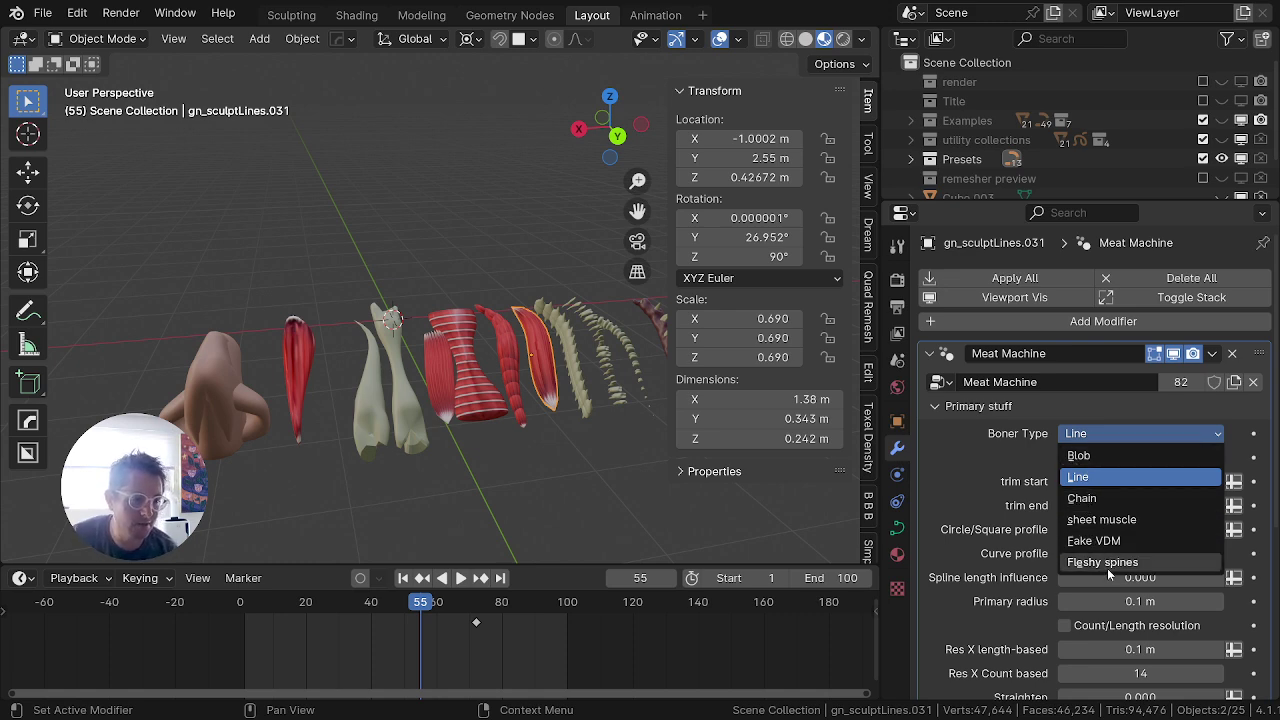
{"action": "left_click", "coordinate": [935, 407]}
{"action": "left_click", "coordinate": [935, 407]}
{"action": "left_click", "coordinate": [1113, 434]}
{"action": "left_click", "coordinate": [1114, 427]}
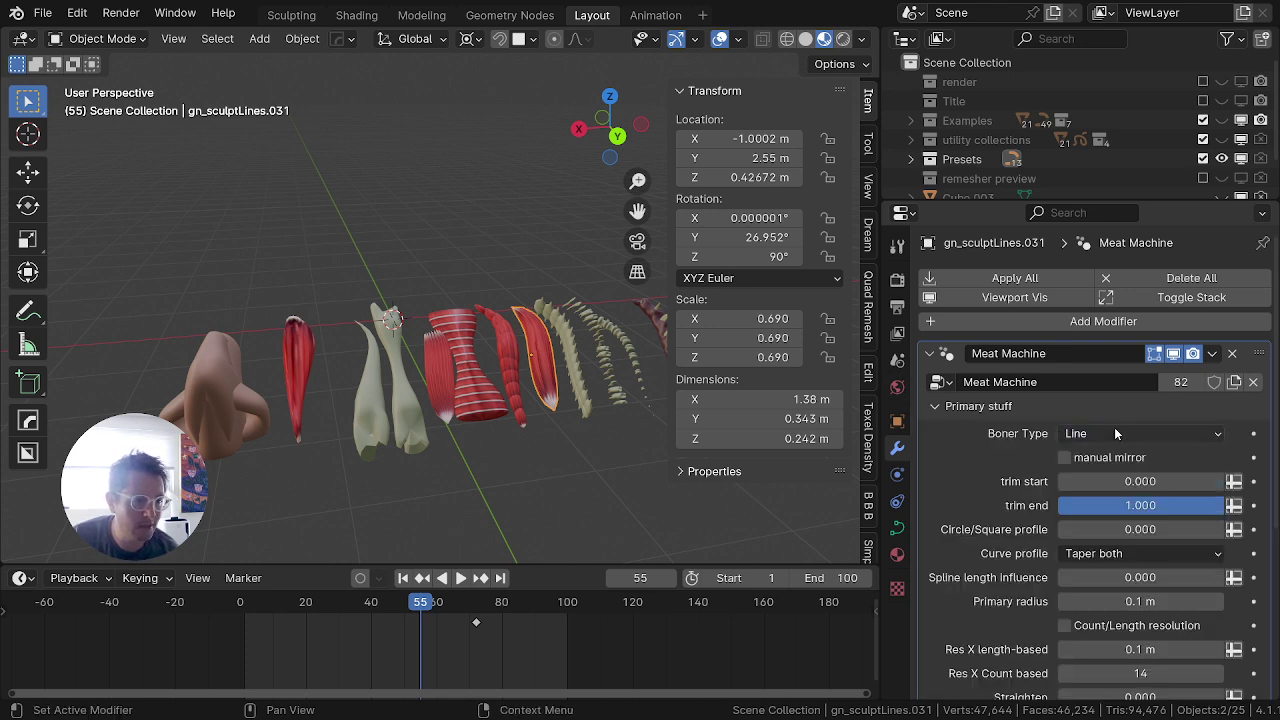
{"action": "left_click", "coordinate": [939, 407]}
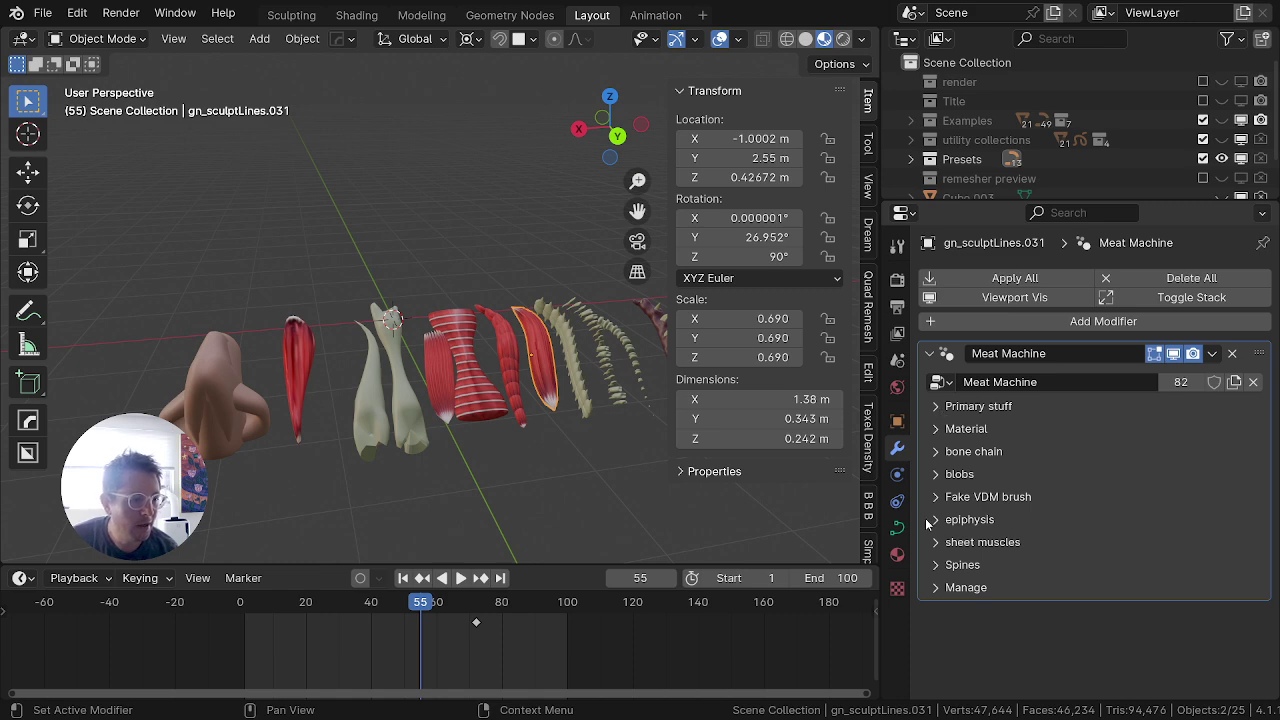
{"action": "left_click", "coordinate": [936, 565]}
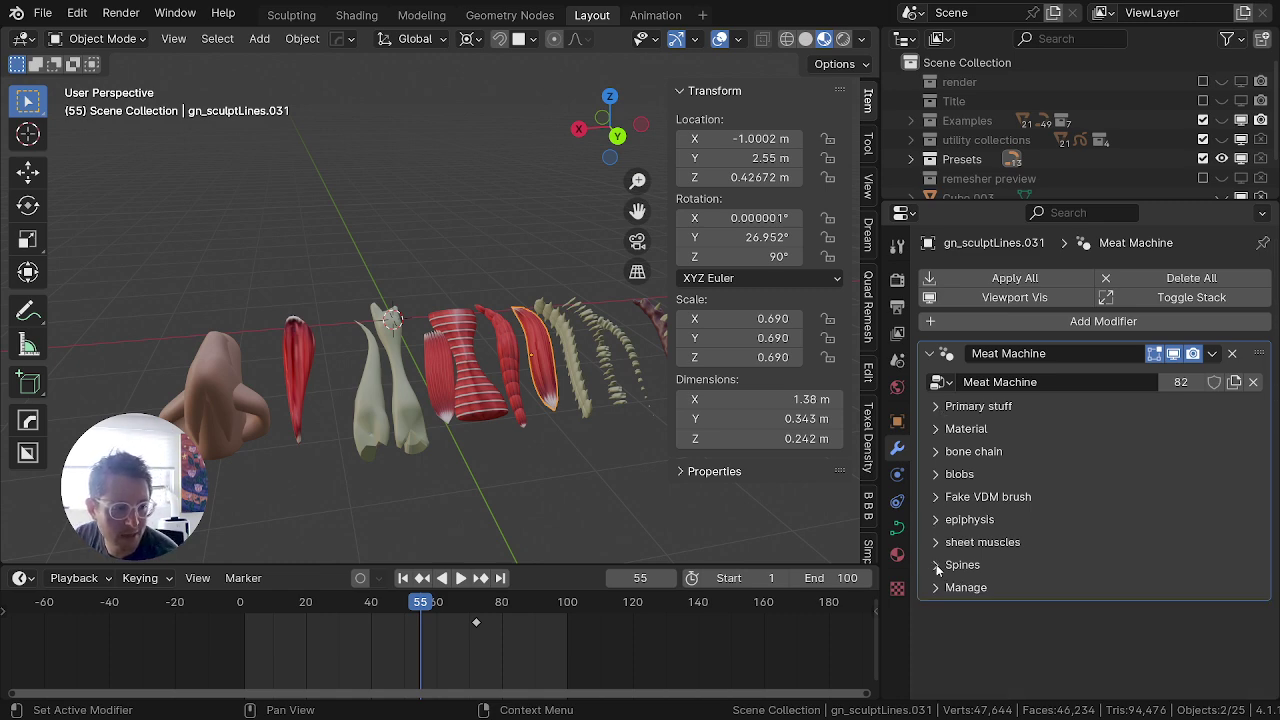
{"action": "left_click", "coordinate": [936, 565]}
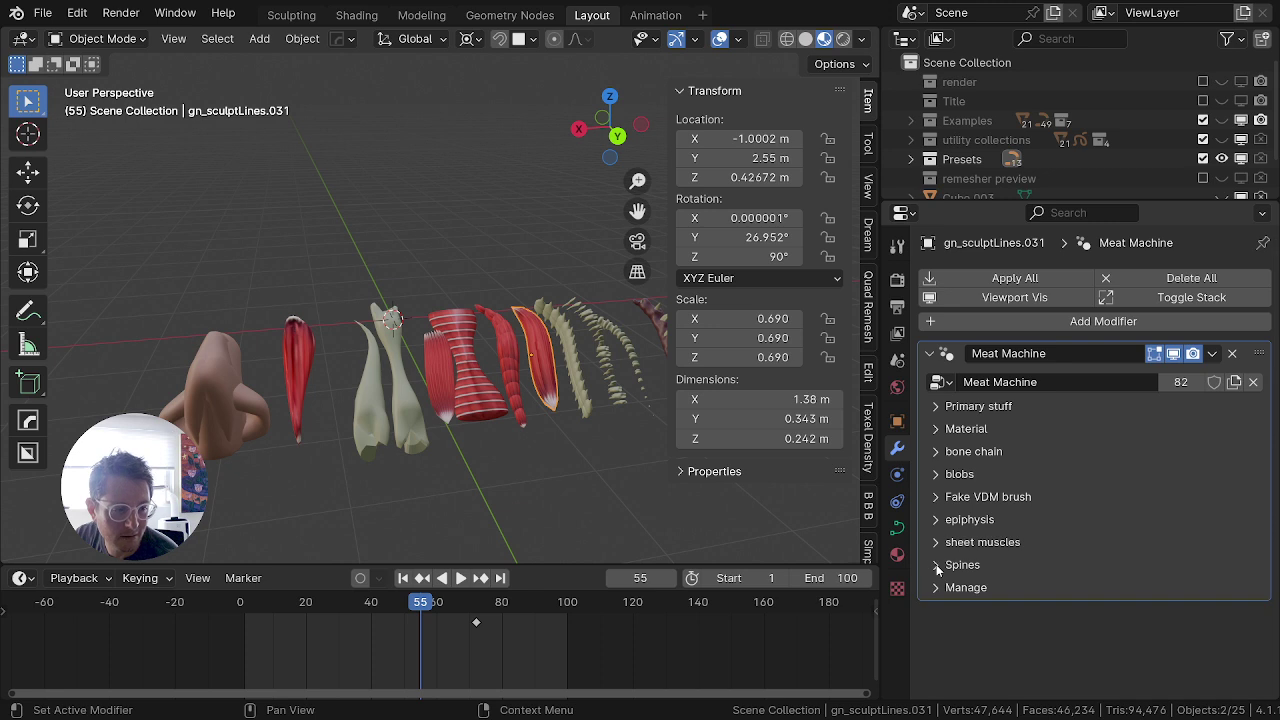
Step: Set the muscle's Boner Type to sheet muscle and review the sheet muscles settings
{"action": "left_click", "coordinate": [939, 407]}
{"action": "left_click", "coordinate": [1117, 436]}
{"action": "left_click", "coordinate": [1101, 520]}
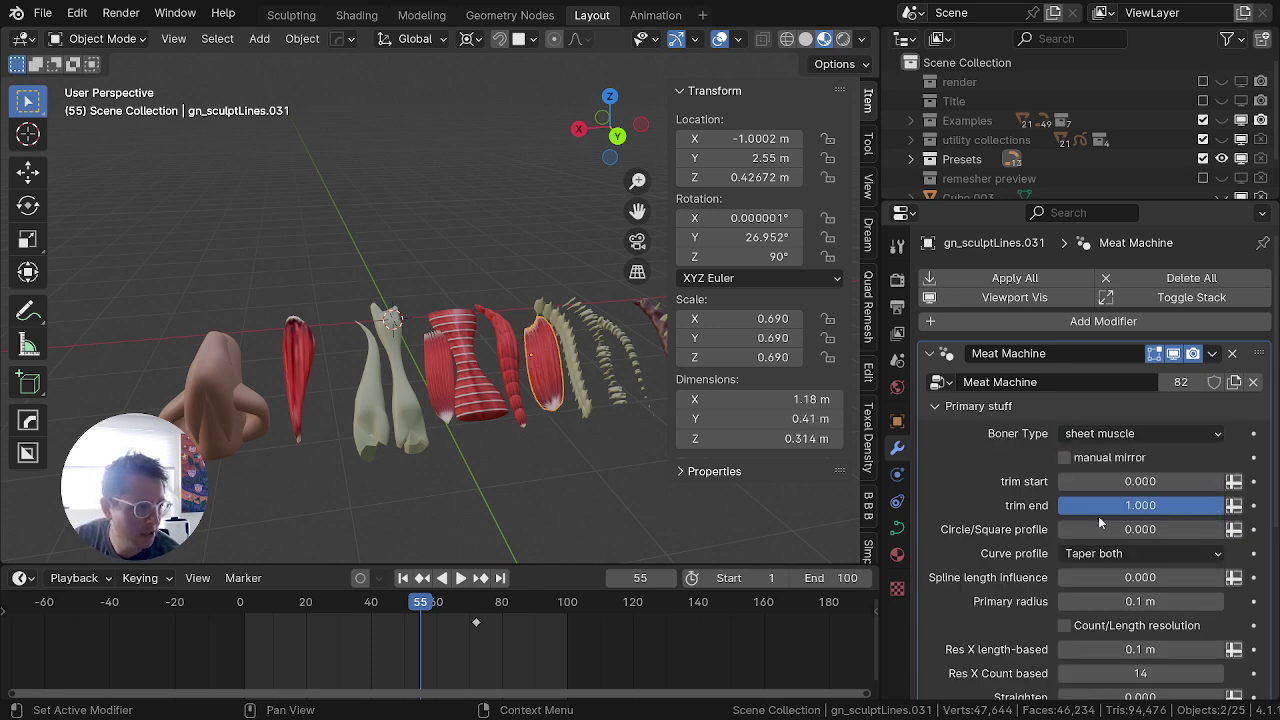
{"action": "left_click", "coordinate": [935, 405]}
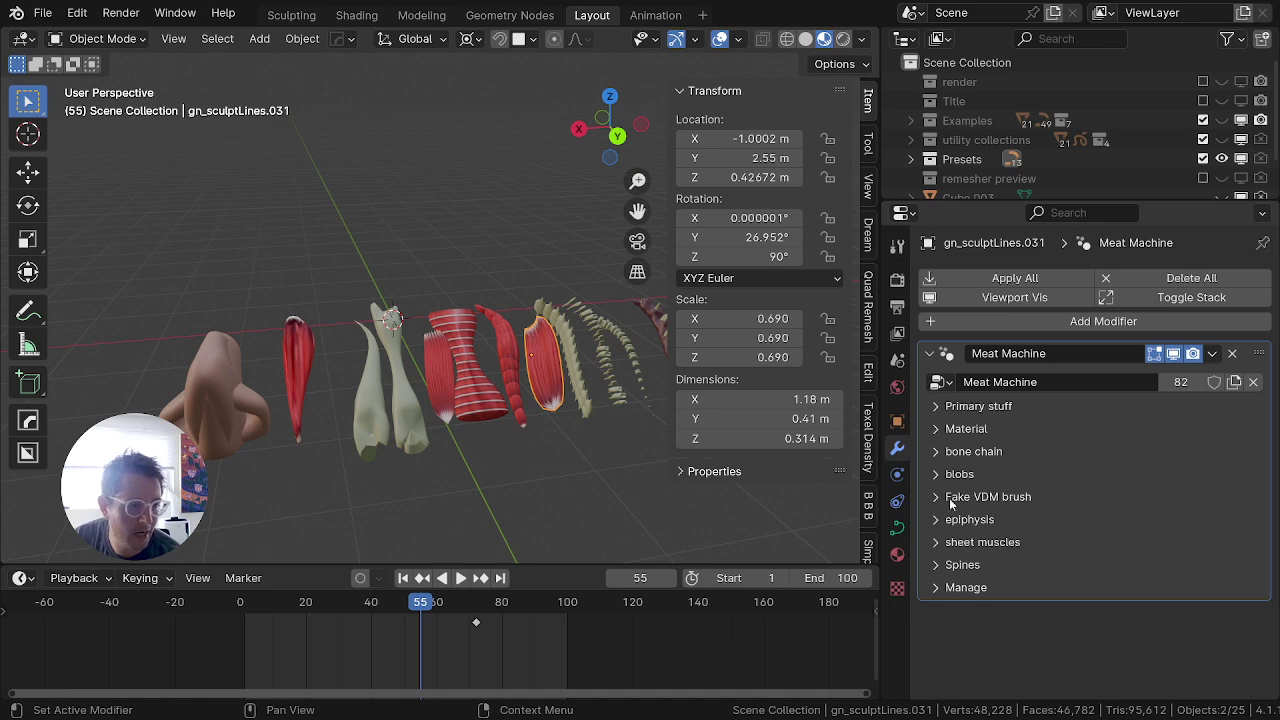
{"action": "left_click", "coordinate": [940, 543]}
{"action": "scroll", "coordinate": [1145, 659], "scroll_direction": "down", "scroll_amount": 2}
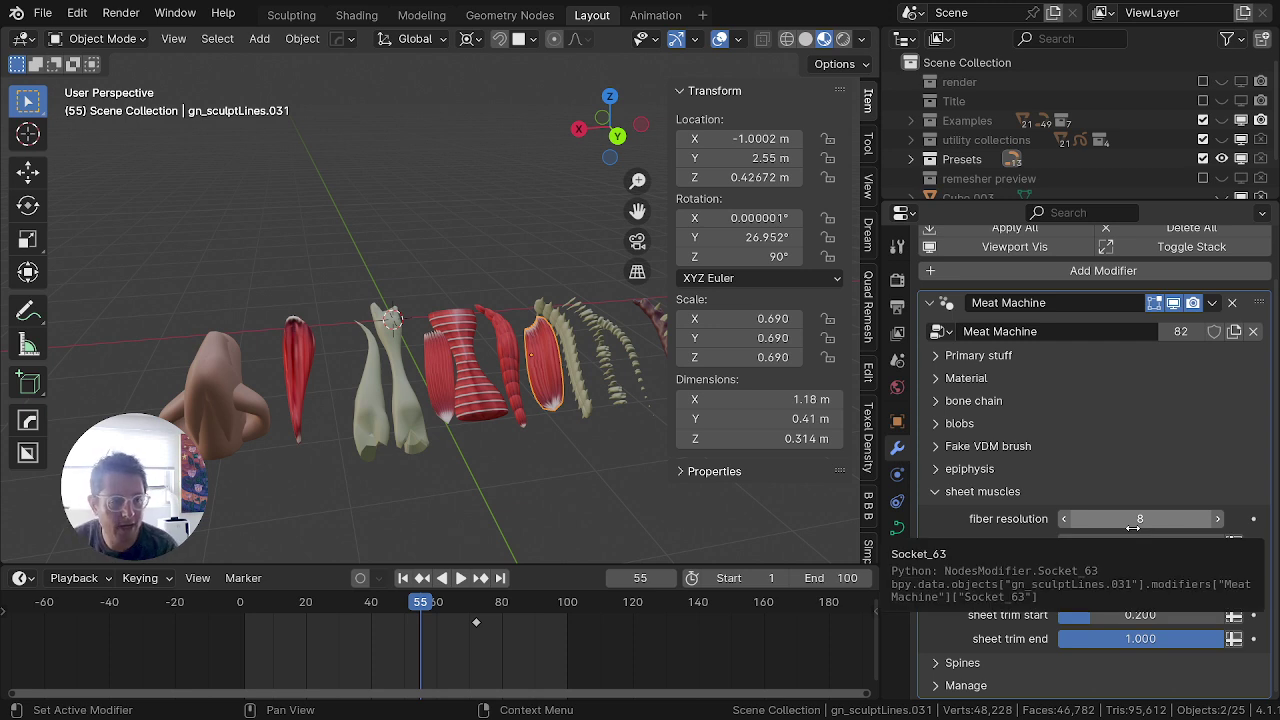
{"action": "left_click", "coordinate": [949, 492]}
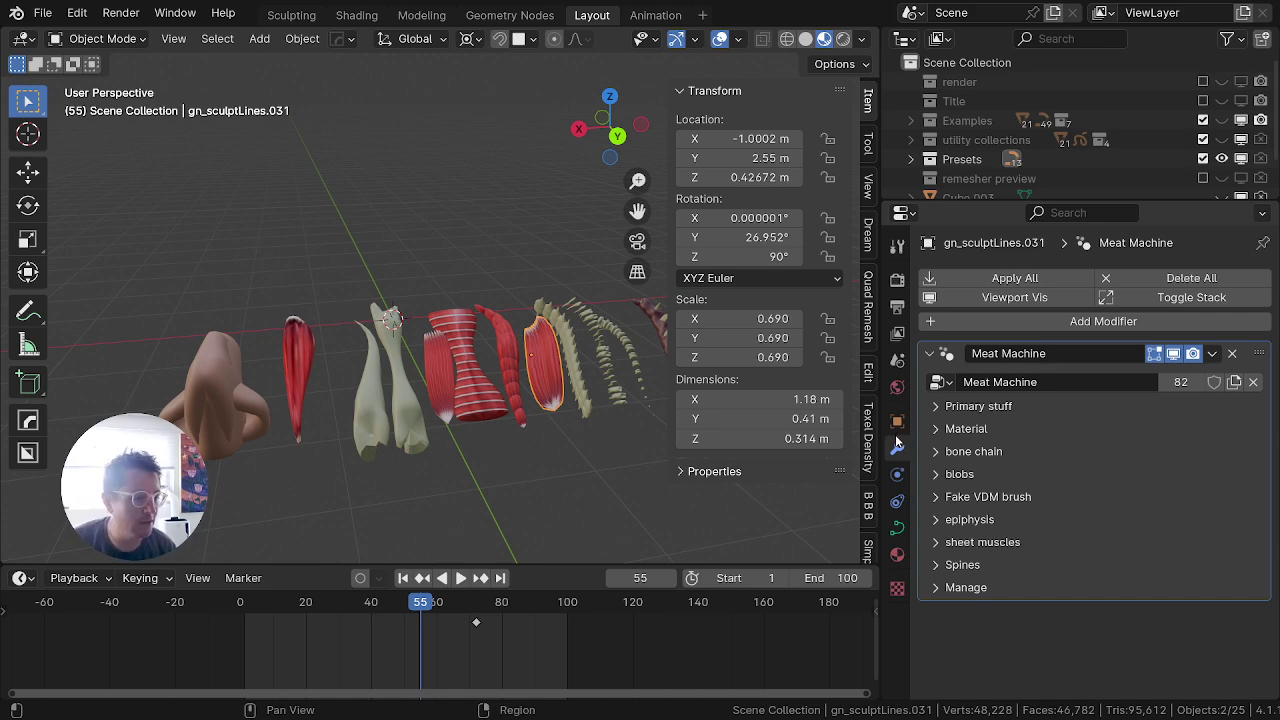
Step: Look through the modifier's Primary stuff and Material sections and examine the bone chain settings
{"action": "left_click", "coordinate": [940, 407]}
{"action": "left_click", "coordinate": [933, 407]}
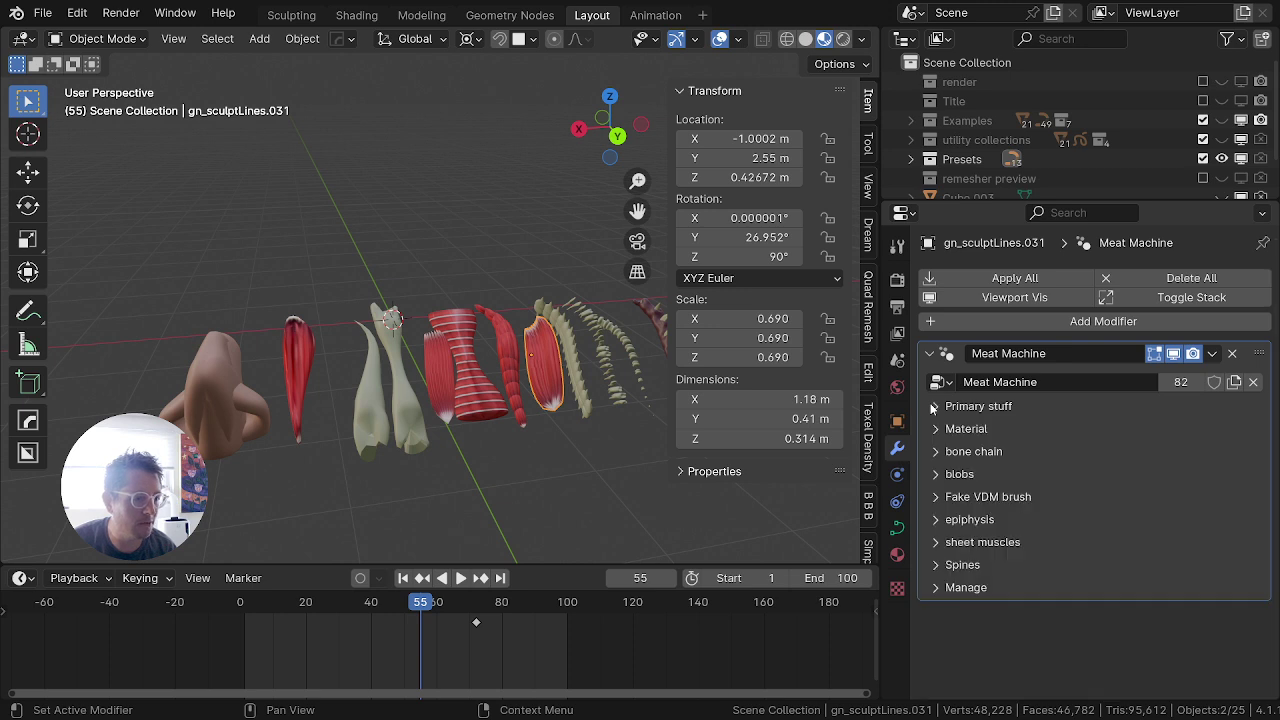
{"action": "left_click", "coordinate": [967, 405]}
{"action": "left_click", "coordinate": [967, 404]}
{"action": "left_click", "coordinate": [974, 429]}
{"action": "left_click", "coordinate": [974, 430]}
{"action": "left_click", "coordinate": [973, 432]}
{"action": "left_click", "coordinate": [966, 430]}
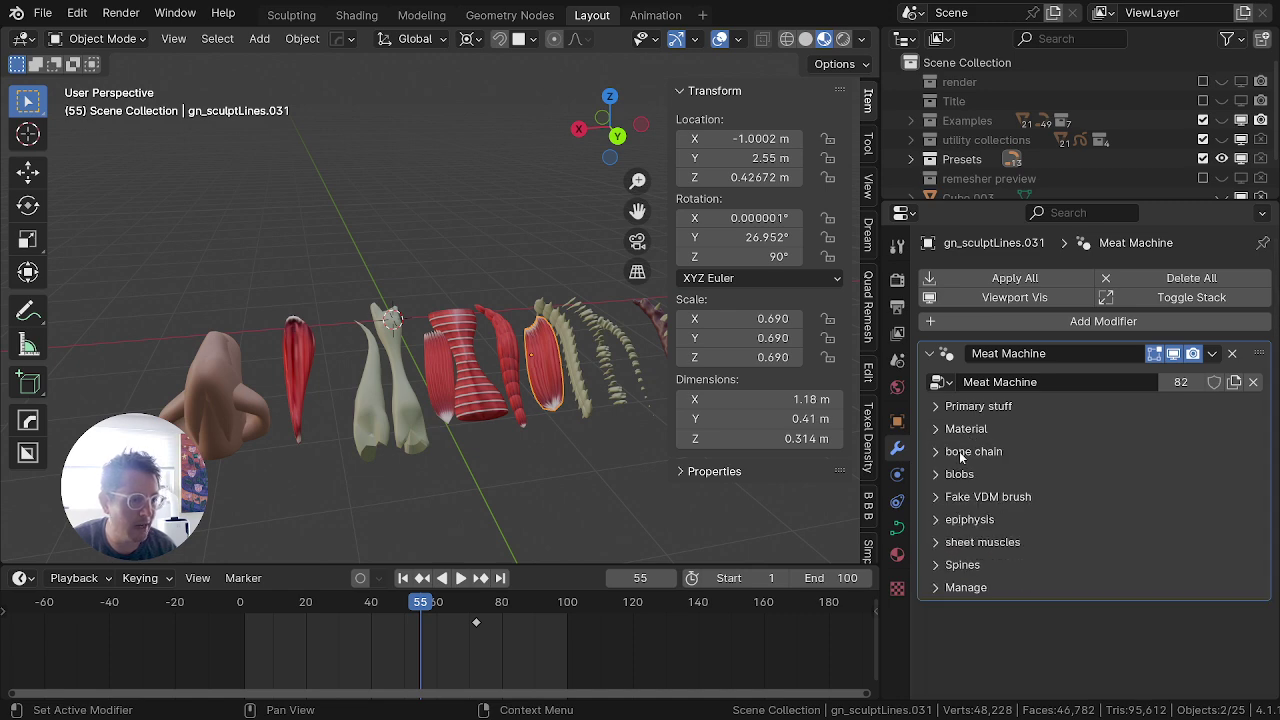
{"action": "left_click", "coordinate": [958, 452]}
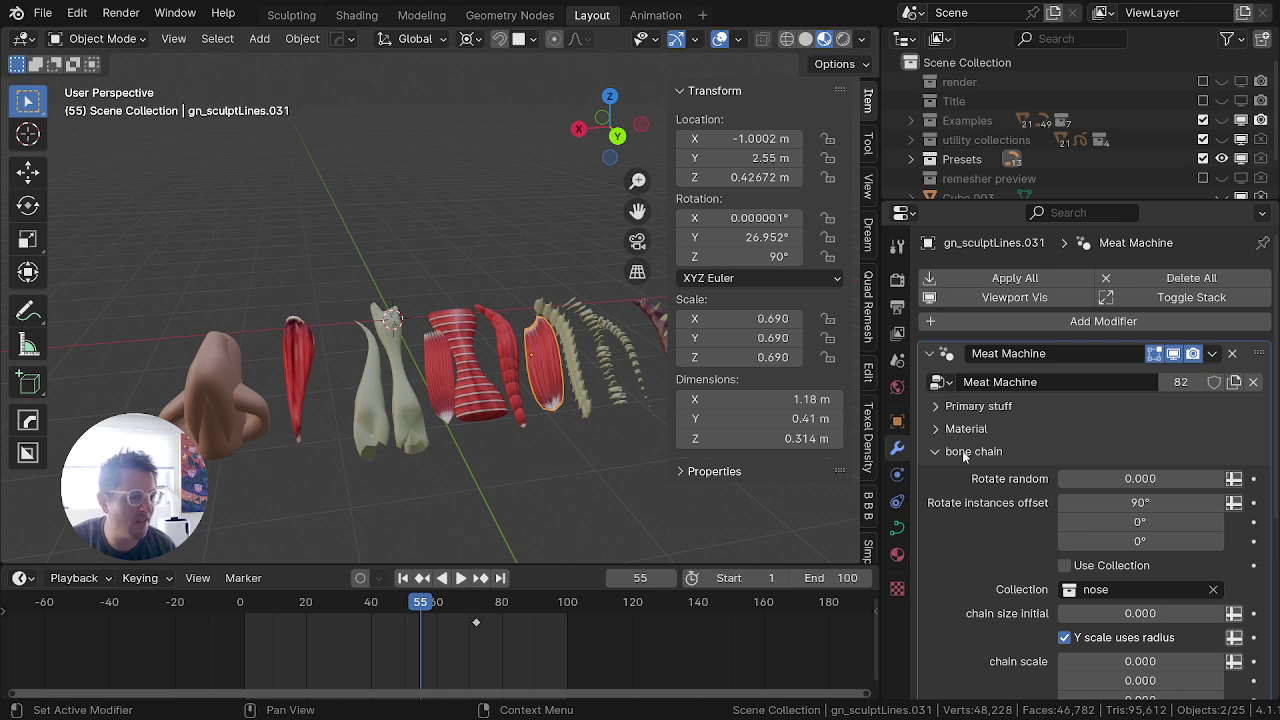
{"action": "scroll", "coordinate": [957, 540], "scroll_direction": "down", "scroll_amount": 5}
{"action": "scroll", "coordinate": [956, 550], "scroll_direction": "up", "scroll_amount": 5}
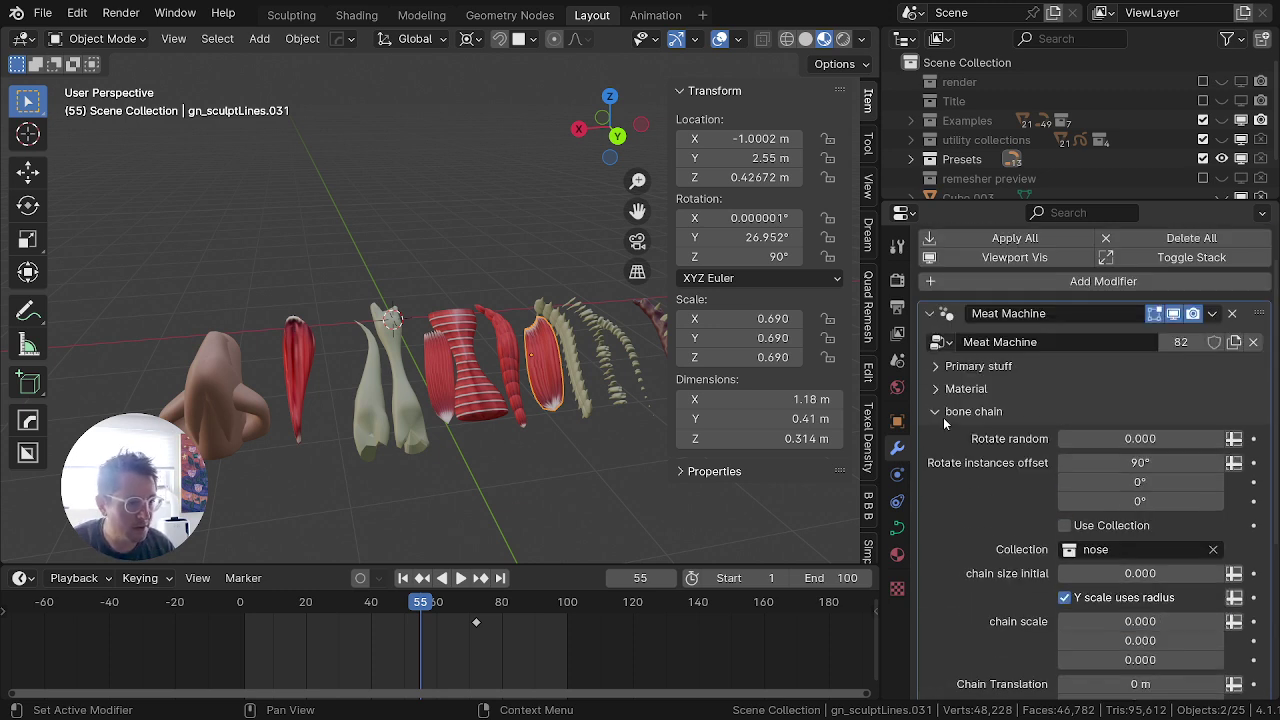
{"action": "left_click", "coordinate": [941, 455]}
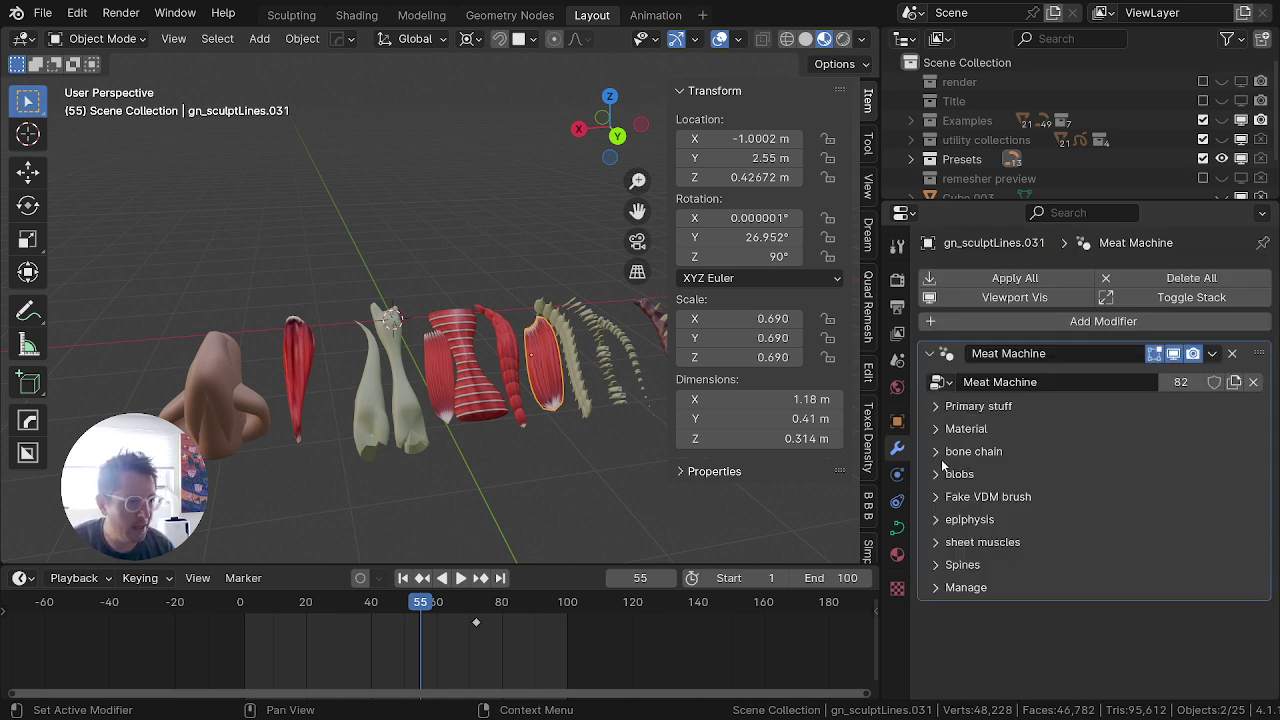
Step: Examine the tooth, gum and meat settings in the modifier's Spines section, and collapse the sections again
{"action": "left_click", "coordinate": [940, 564]}
{"action": "left_click", "coordinate": [940, 564]}
{"action": "left_click", "coordinate": [940, 564]}
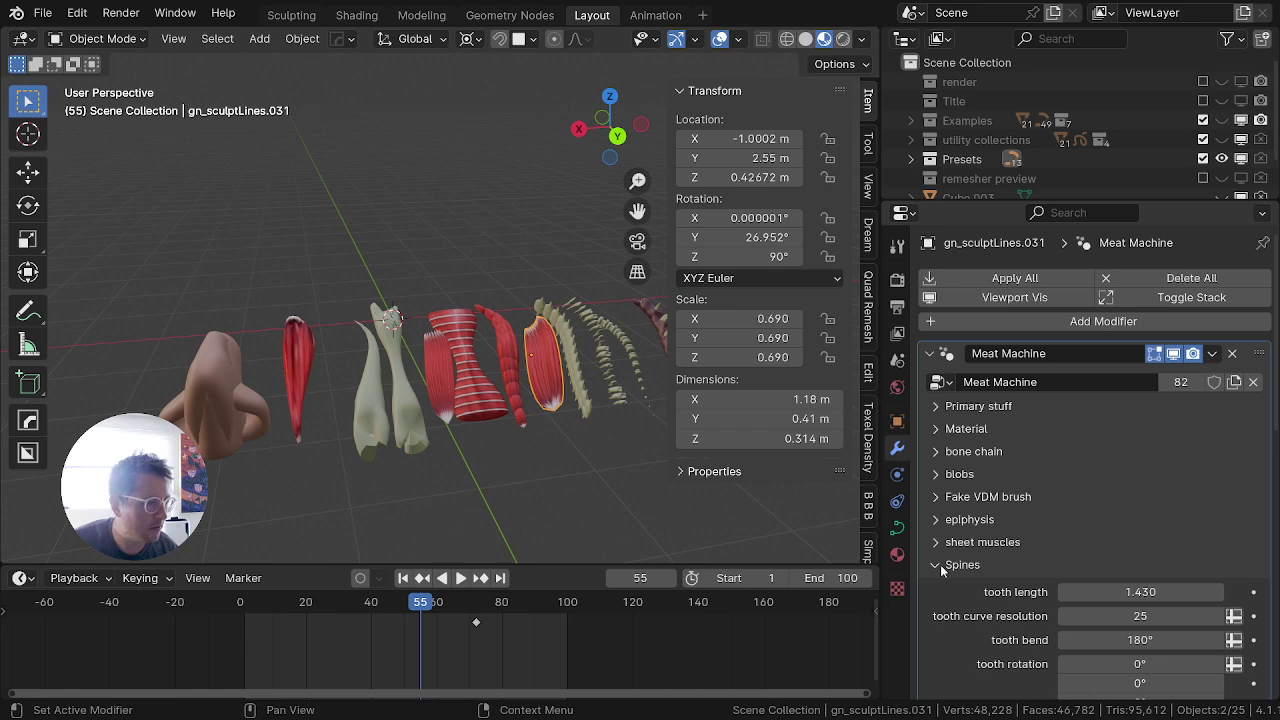
{"action": "scroll", "coordinate": [964, 568], "scroll_direction": "down", "scroll_amount": 4}
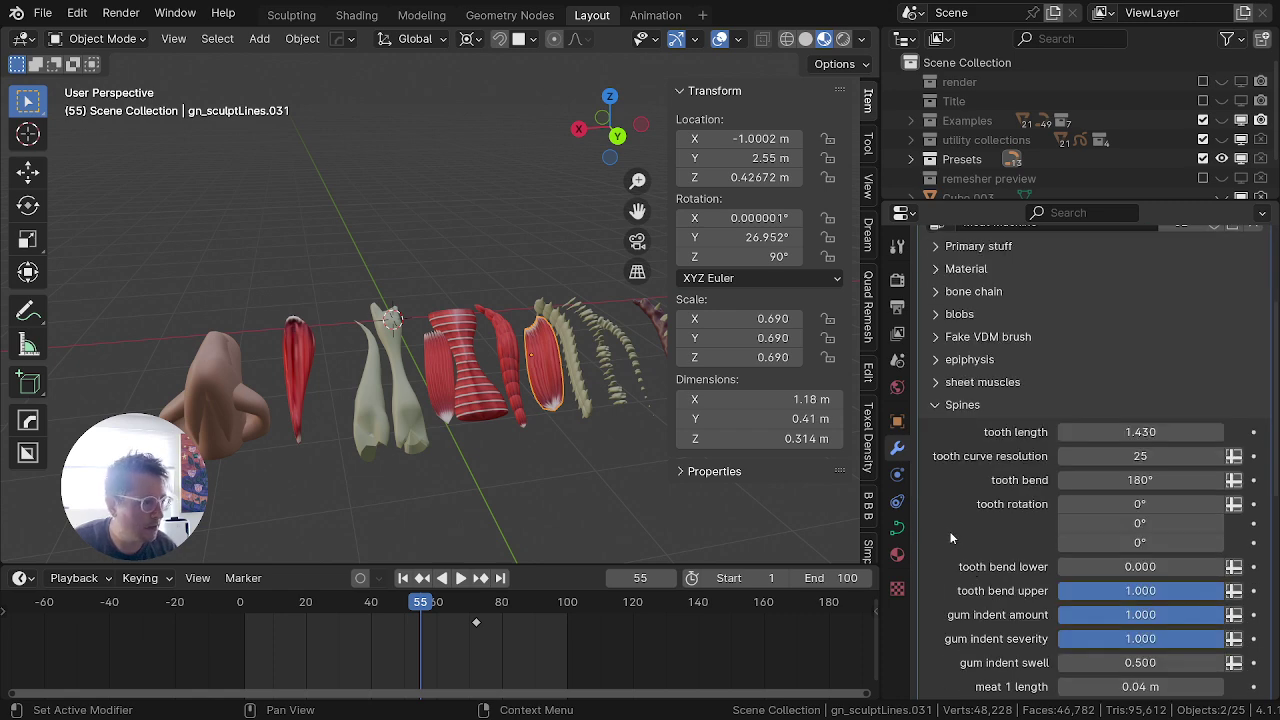
{"action": "scroll", "coordinate": [951, 536], "scroll_direction": "down", "scroll_amount": 9}
{"action": "scroll", "coordinate": [955, 525], "scroll_direction": "up", "scroll_amount": 9}
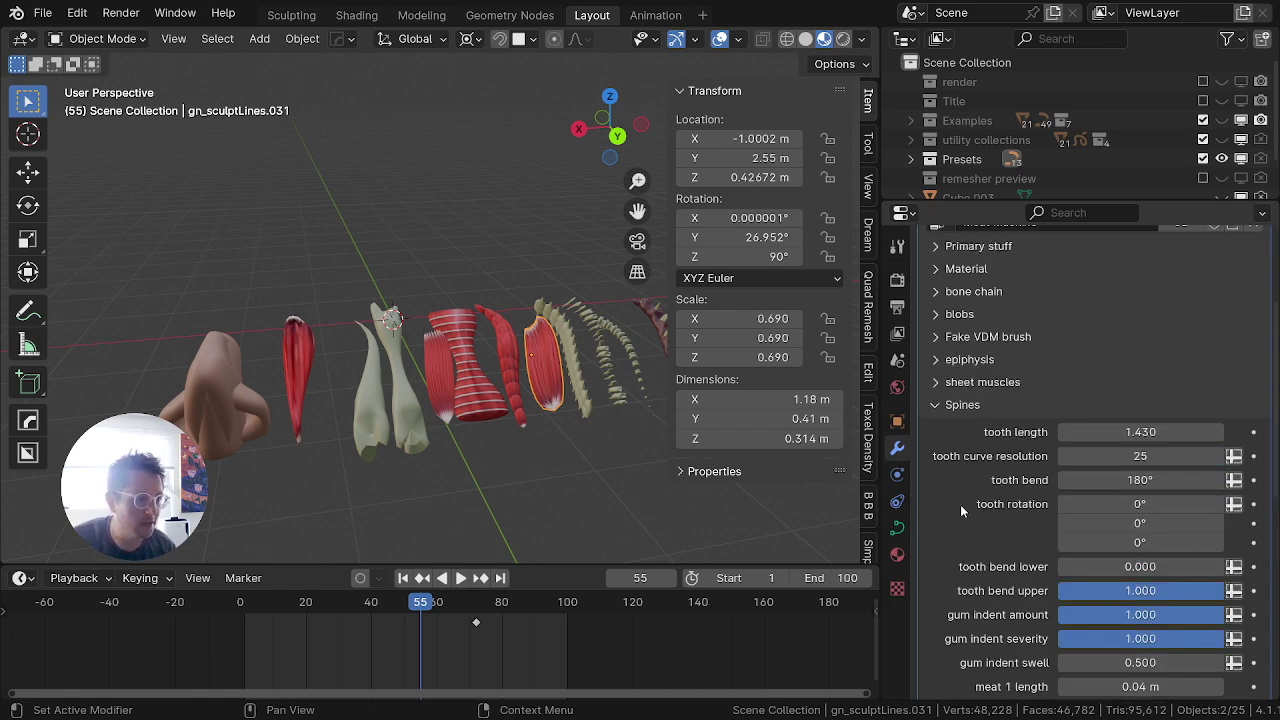
{"action": "left_click", "coordinate": [937, 407]}
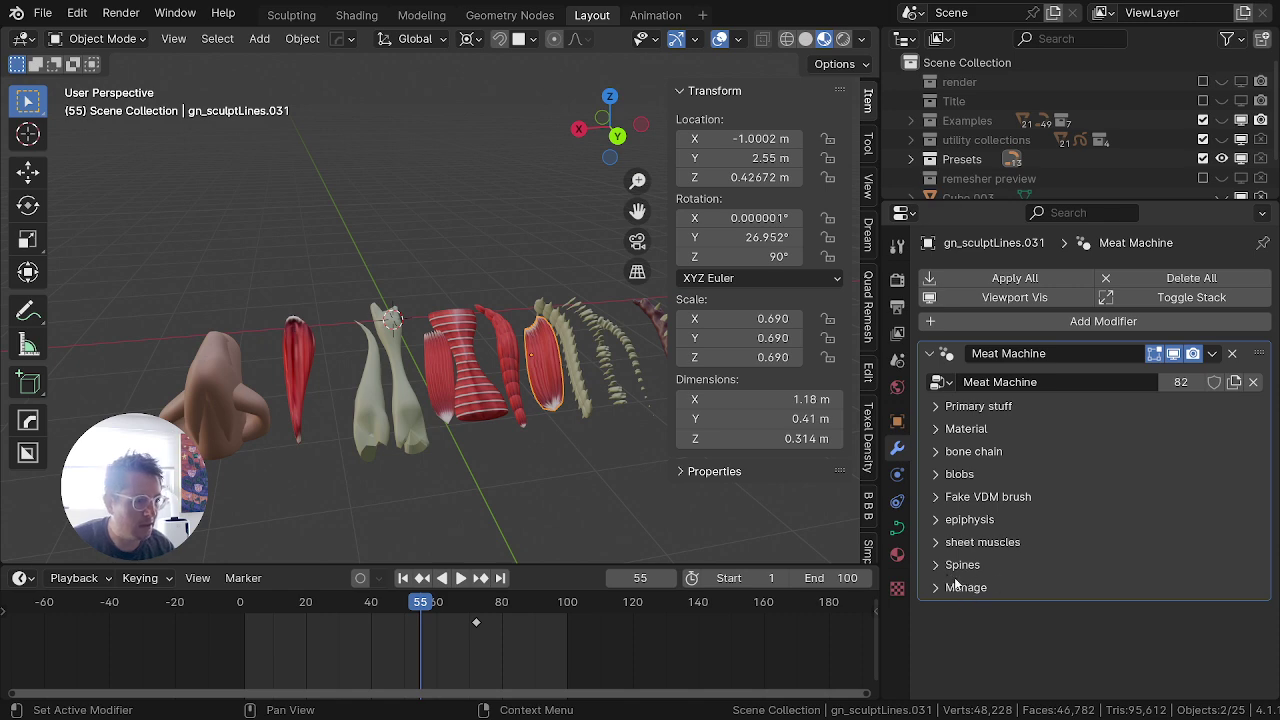
{"action": "scroll", "coordinate": [472, 456], "scroll_direction": "up", "scroll_amount": 4}
{"action": "scroll", "coordinate": [475, 456], "scroll_direction": "down", "scroll_amount": 9}
{"action": "scroll", "coordinate": [490, 457], "scroll_direction": "up", "scroll_amount": 9}
Step: Set the selected muscle's Boner Type back to Line in the Primary stuff settings
{"action": "middle_click_drag", "start_coordinate": [630, 440], "coordinate": [562, 421]}
{"action": "scroll", "coordinate": [468, 448], "scroll_direction": "down", "scroll_amount": 2}
{"action": "left_click", "coordinate": [937, 406]}
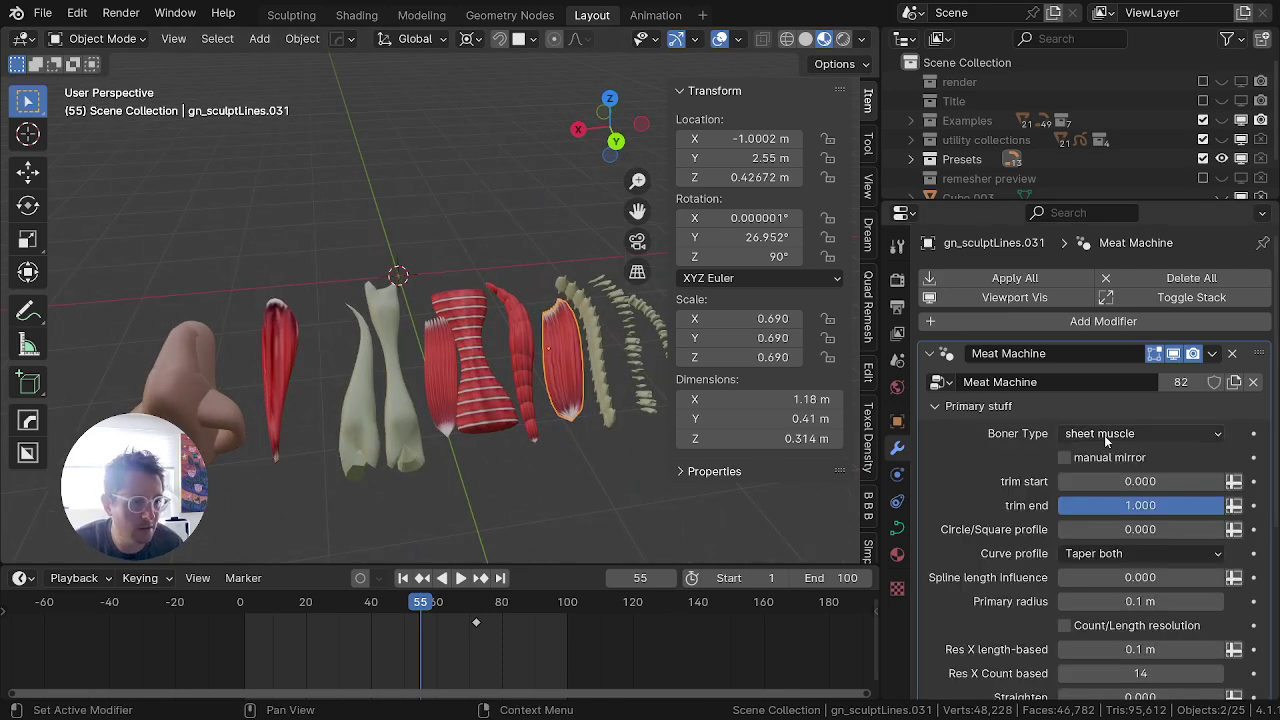
{"action": "left_click", "coordinate": [1103, 440]}
{"action": "left_click", "coordinate": [1094, 479]}
Step: Duplicate the tapered muscle in place and clear the copy's location, rotation and scale
{"action": "scroll", "coordinate": [516, 401], "scroll_direction": "down", "scroll_amount": 3}
{"action": "middle_click_drag", "start_coordinate": [559, 387], "coordinate": [533, 441]}
{"action": "key", "text": "shift+d"}
{"action": "right_click", "coordinate": [444, 282]}
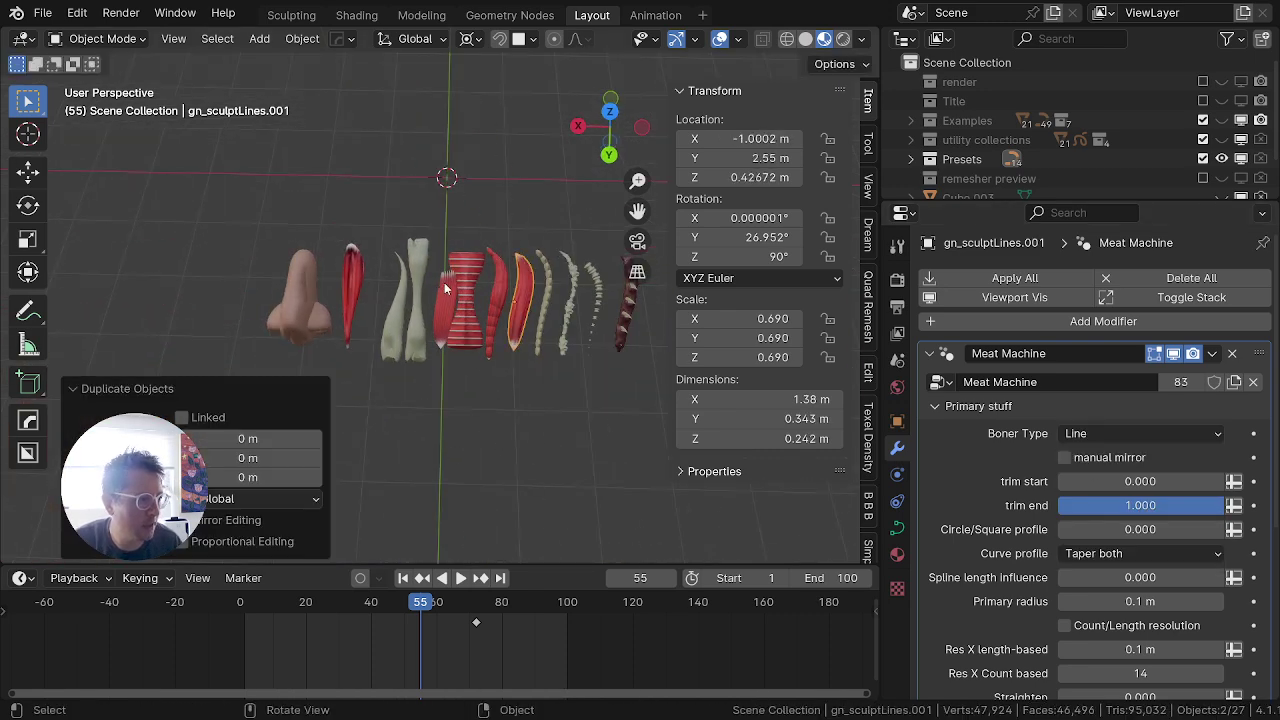
{"action": "key", "text": "alt+g"}
{"action": "key", "text": "alt+r"}
{"action": "key", "text": "alt+s"}
Step: Isolate the duplicated muscle in local view and bring all its Primary stuff settings into sight
{"action": "key", "text": "slash"}
{"action": "key", "text": "Num_Lock"}
{"action": "scroll", "coordinate": [528, 276], "scroll_direction": "up", "scroll_amount": 3}
{"action": "middle_click_drag", "start_coordinate": [446, 348], "coordinate": [404, 443], "text": "shift"}
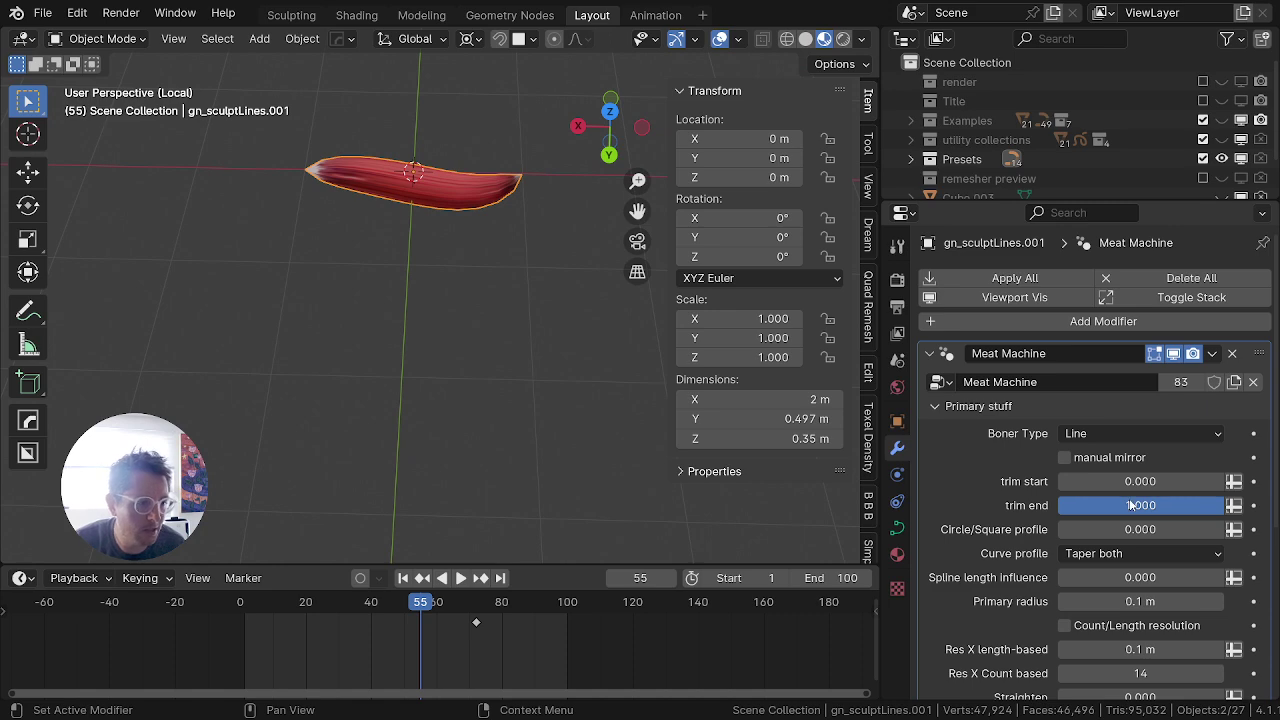
{"action": "scroll", "coordinate": [992, 432], "scroll_direction": "down", "scroll_amount": 3}
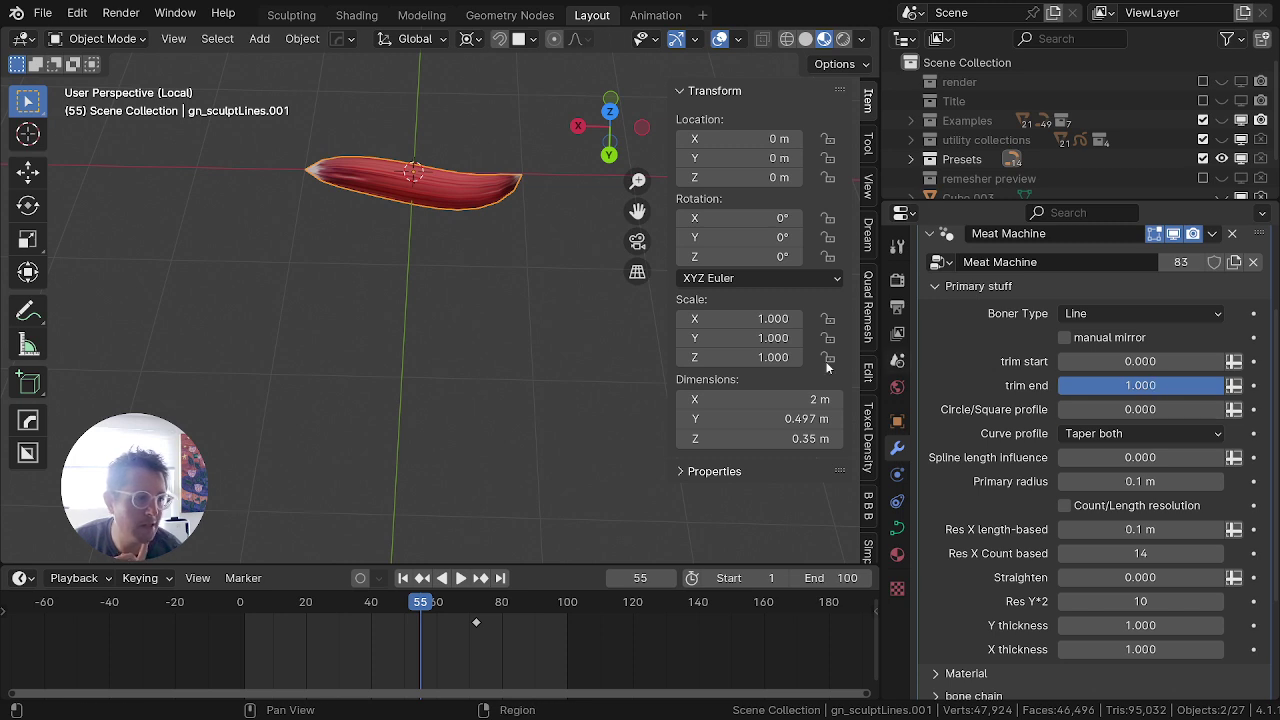
Step: Enter Edit Mode and draw three new freehand curve strokes around the existing muscle
{"action": "key", "text": "Tab"}
{"action": "middle_click_drag", "start_coordinate": [471, 266], "coordinate": [383, 420], "text": "shift"}
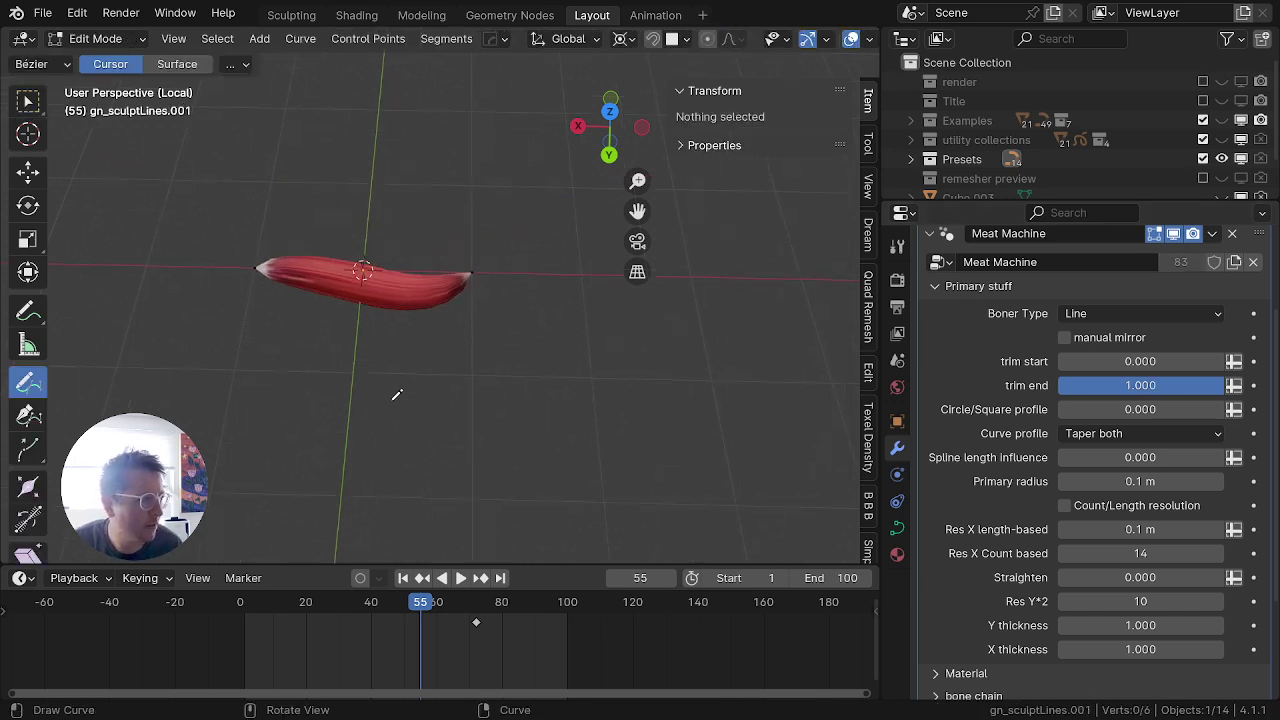
{"action": "left_click_drag", "start_coordinate": [503, 374], "coordinate": [572, 342]}
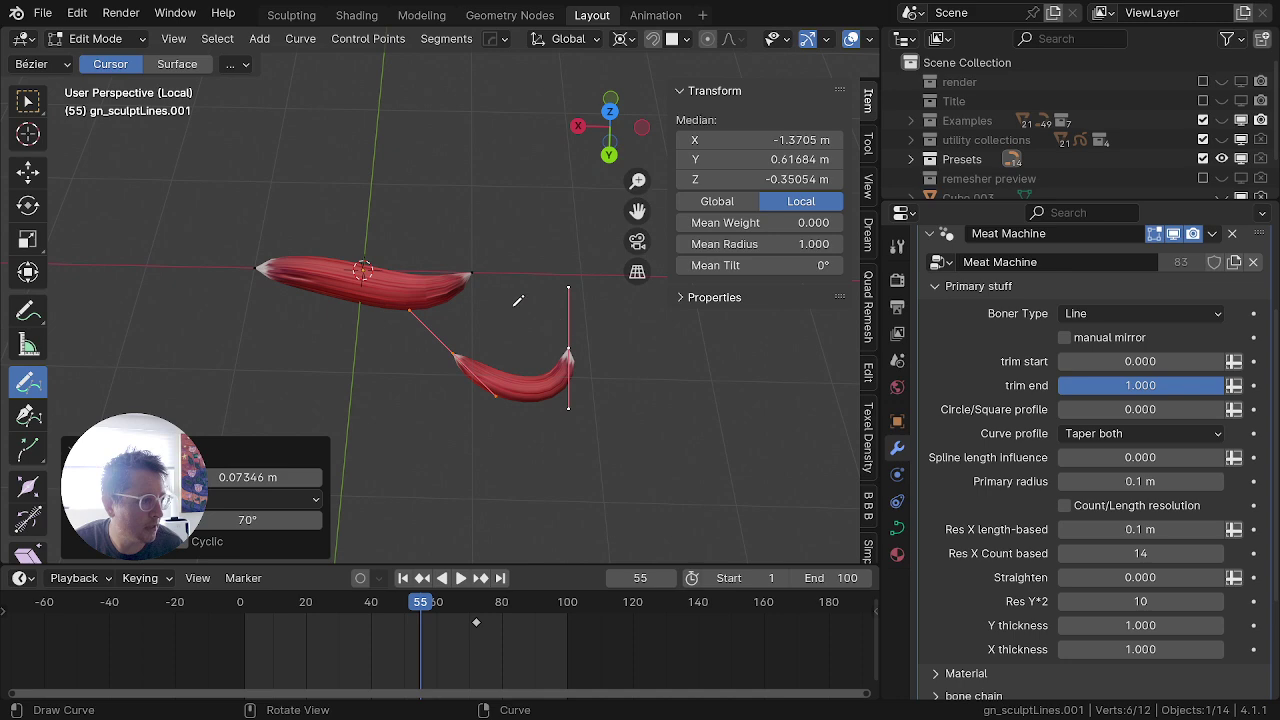
{"action": "left_click_drag", "start_coordinate": [446, 193], "coordinate": [418, 188]}
{"action": "left_click_drag", "start_coordinate": [674, 414], "coordinate": [720, 361]}
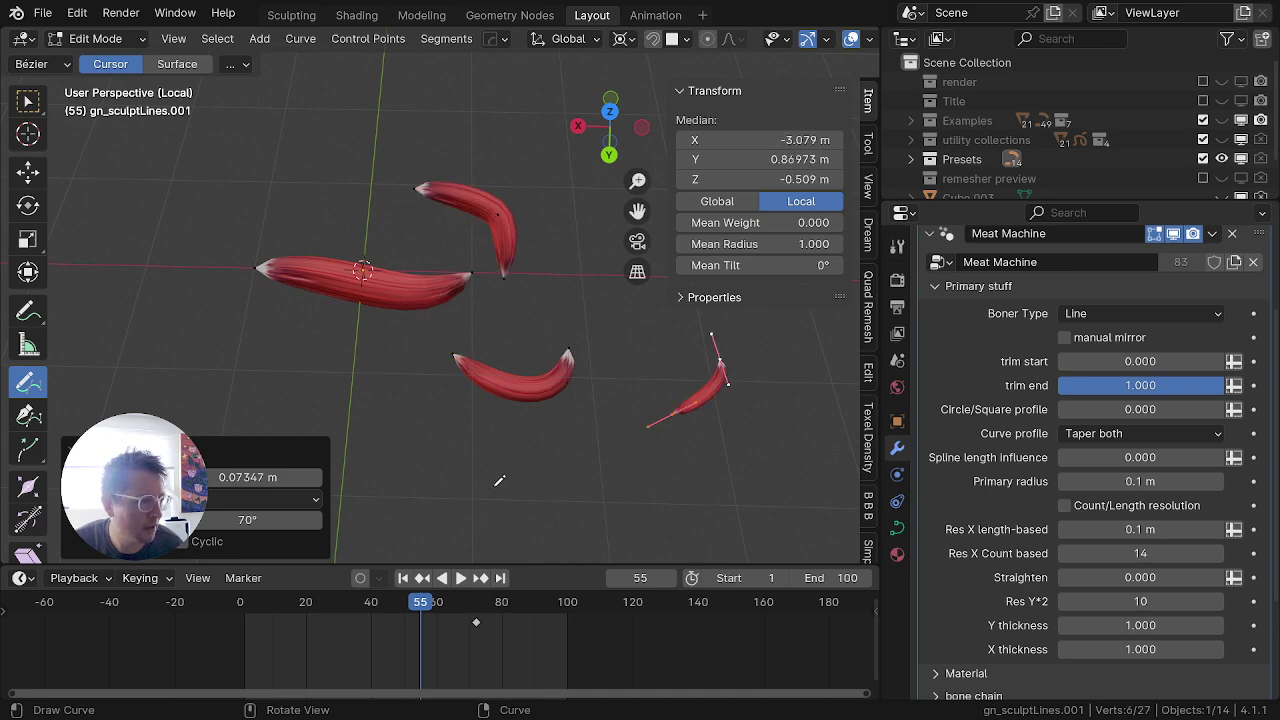
Step: Thicken the last stroke to a radius of about 3.77, and draw another stroke with a radius of about 3.0
{"action": "key", "text": "alt+s"}
{"action": "left_click", "coordinate": [567, 517]}
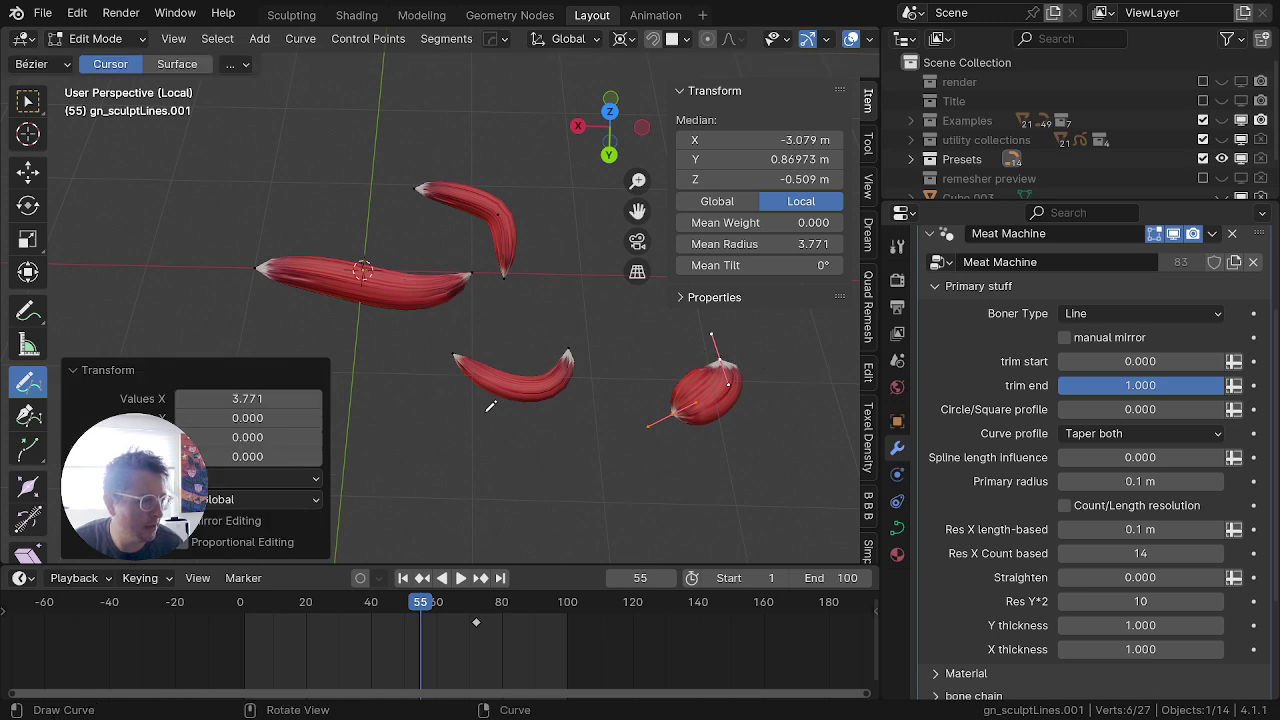
{"action": "left_click_drag", "start_coordinate": [480, 428], "coordinate": [405, 515]}
{"action": "key", "text": "alt+s"}
{"action": "left_click", "coordinate": [519, 532]}
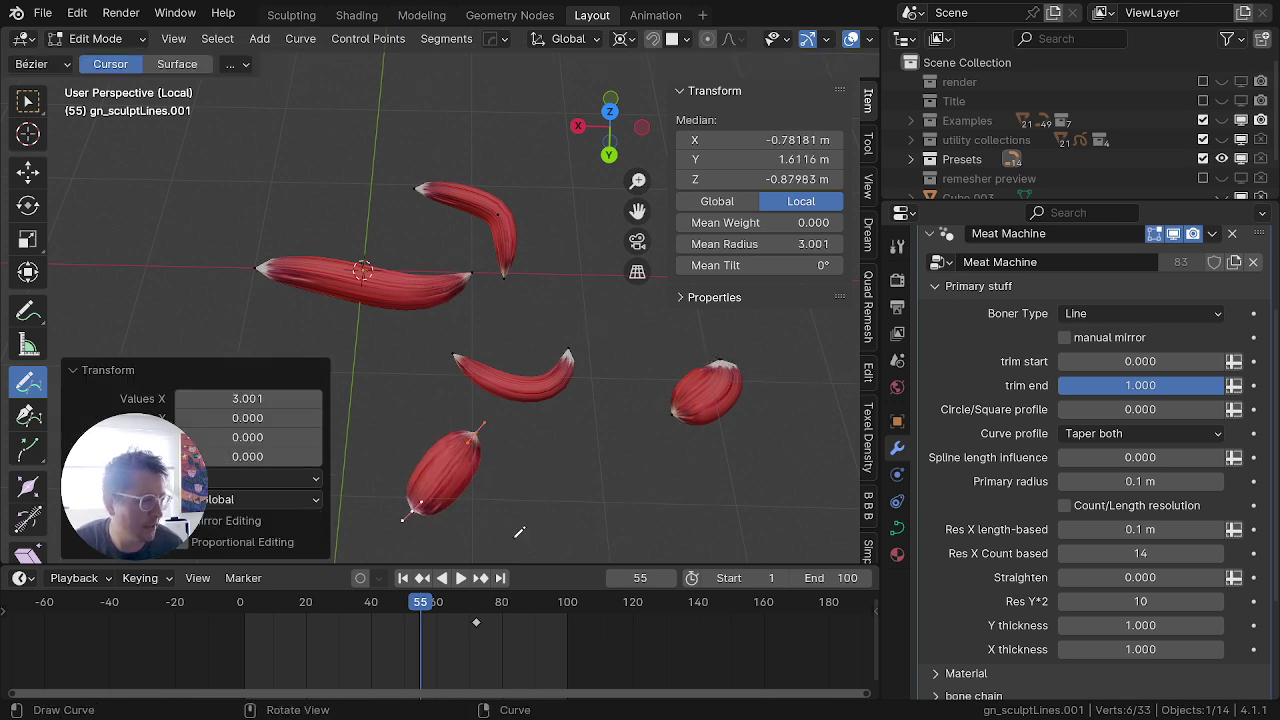
Step: Try tilting the newest stroke's control points, and return to Object Mode
{"action": "key", "text": "ctrl+t"}
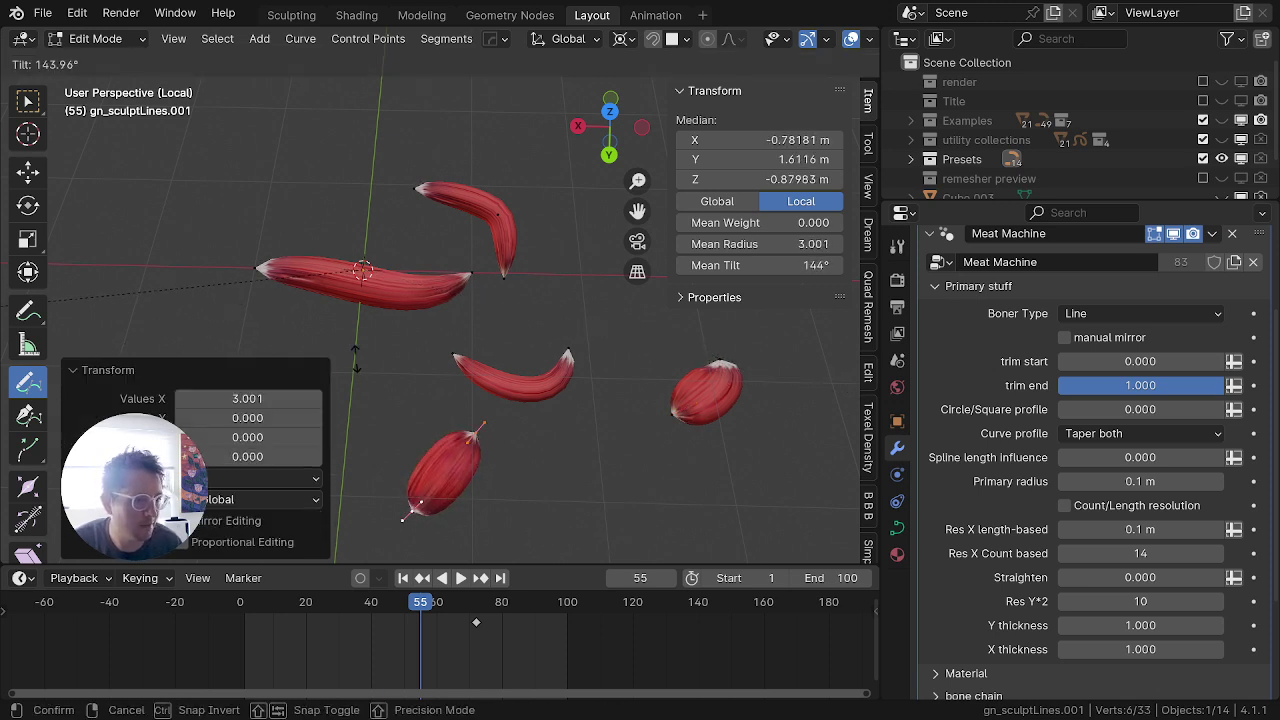
{"action": "right_click", "coordinate": [356, 359]}
{"action": "key", "text": "Tab"}
{"action": "middle_click_drag", "start_coordinate": [540, 397], "coordinate": [476, 259]}
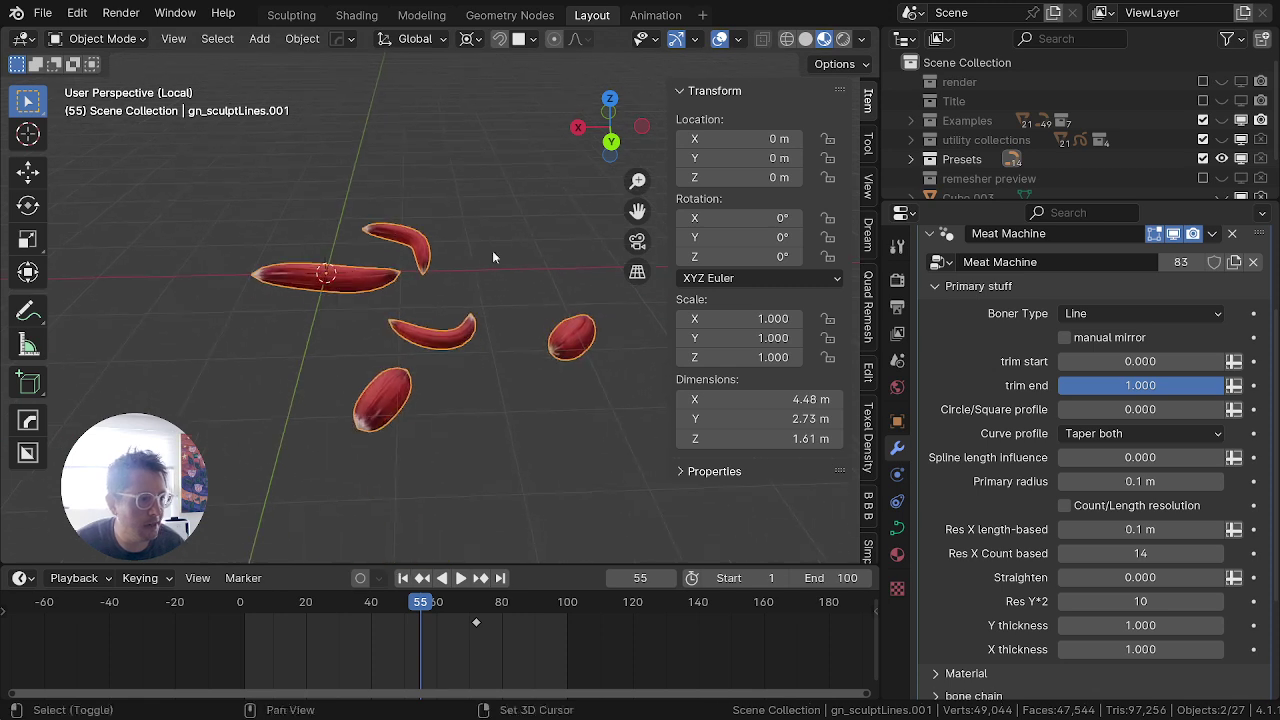
Step: Try shortening the muscles with trim end, and set the Circle/Square profile to 1.000
{"action": "left_click_drag", "start_coordinate": [1166, 385], "coordinate": [1056, 361]}
{"action": "left_click_drag", "start_coordinate": [1121, 411], "coordinate": [1224, 411]}
{"action": "middle_click_drag", "start_coordinate": [450, 384], "coordinate": [522, 421]}
{"action": "middle_click_drag", "start_coordinate": [351, 438], "coordinate": [449, 422]}
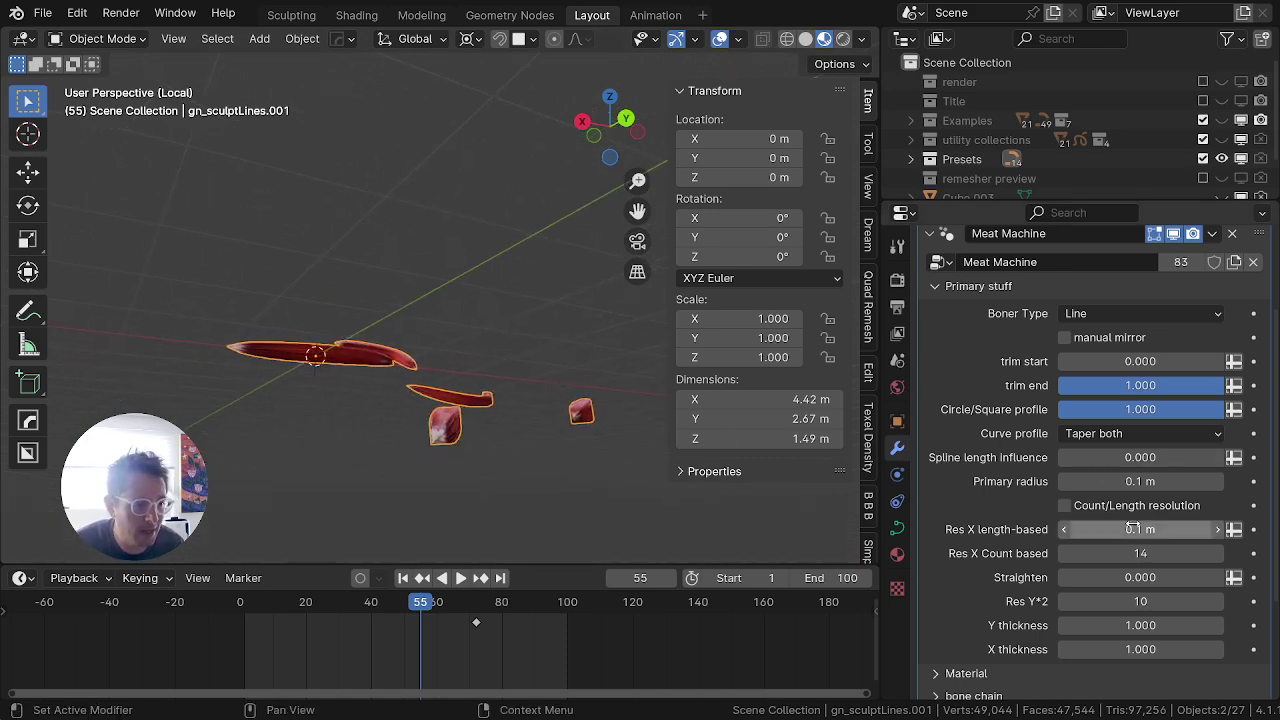
Step: Try Y thickness 2.790 and X thickness 2.050 on the muscles, and settle on Y thickness 1.000 and X thickness 3.350
{"action": "left_click_drag", "start_coordinate": [1141, 631], "coordinate": [1254, 650]}
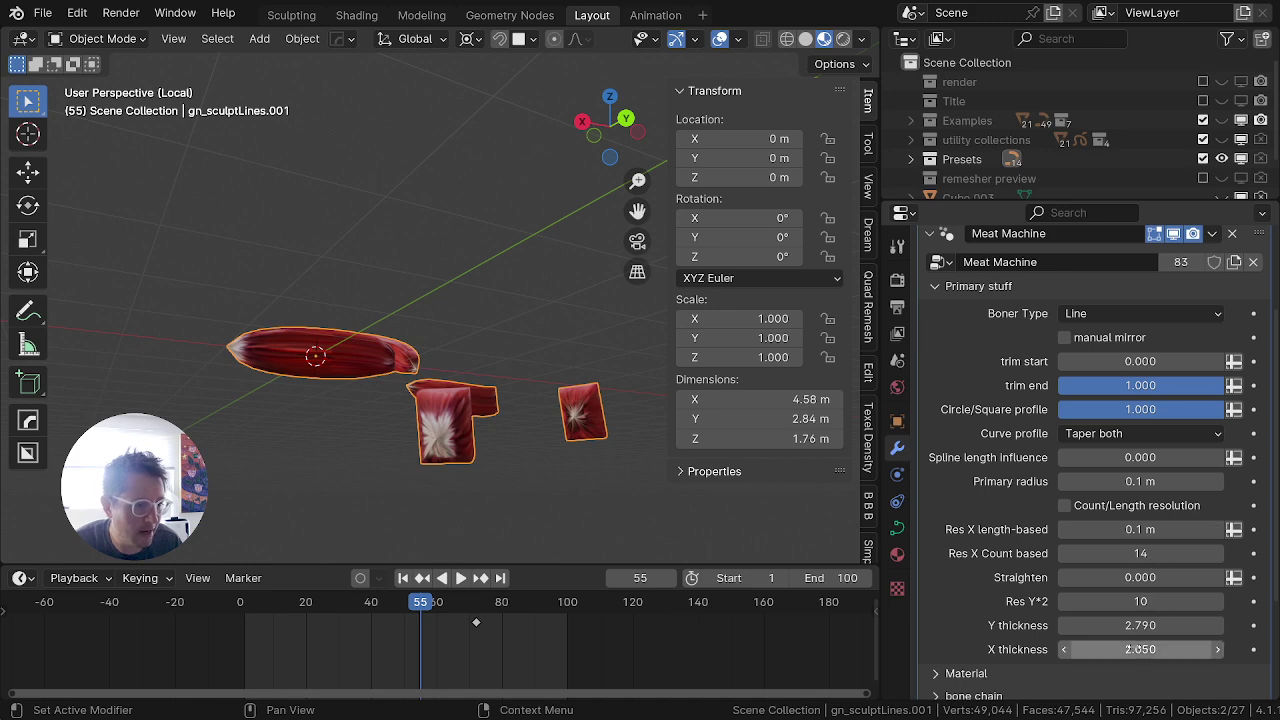
{"action": "left_click_drag", "start_coordinate": [1149, 626], "coordinate": [1149, 649]}
{"action": "key", "text": "Tab"}
{"action": "left_click", "coordinate": [941, 418]}
{"action": "left_click_drag", "start_coordinate": [1134, 645], "coordinate": [1275, 645]}
{"action": "middle_click_drag", "start_coordinate": [622, 405], "coordinate": [496, 218]}
{"action": "middle_click_drag", "start_coordinate": [500, 290], "coordinate": [683, 171]}
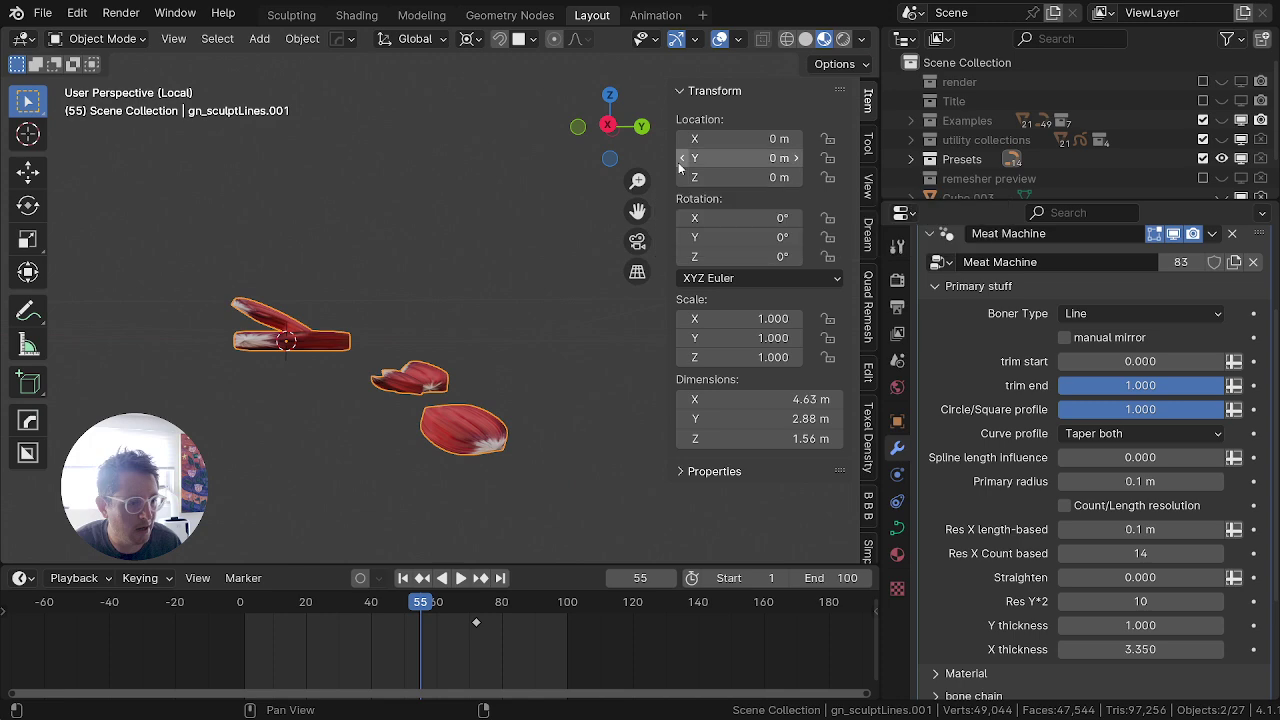
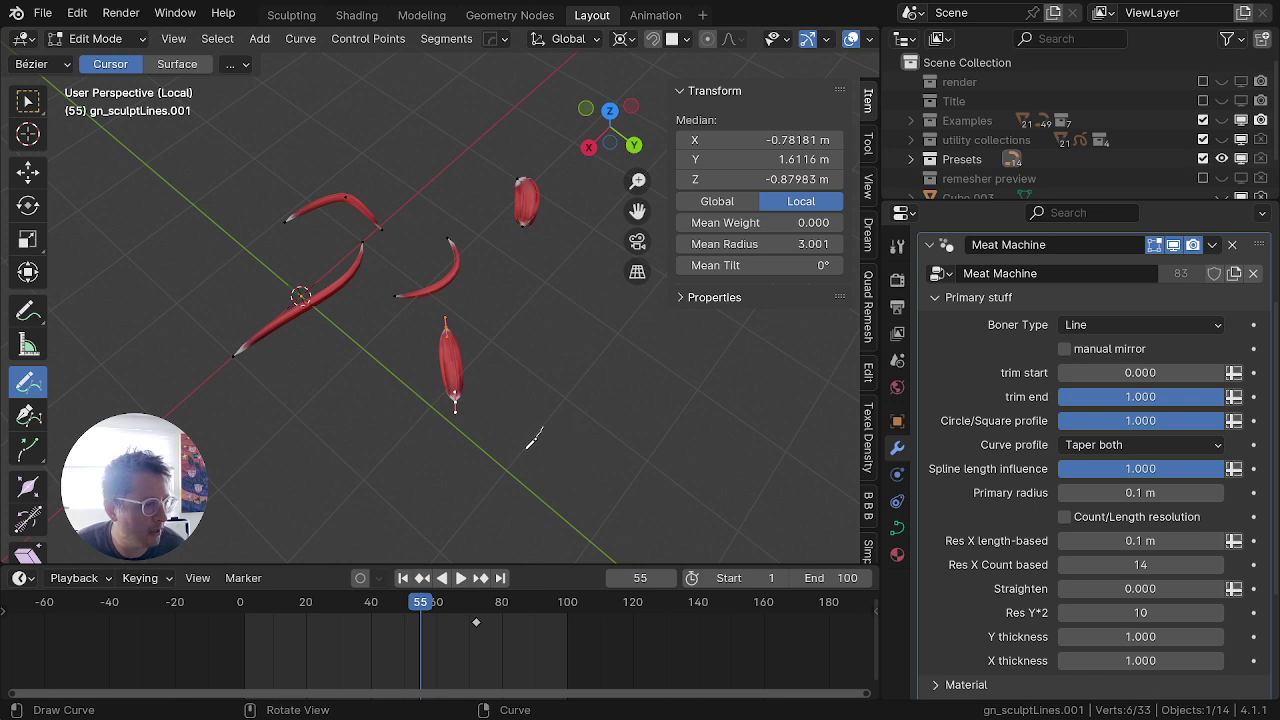
Step: Draw one short and one long stroke beside the muscles, and set the Spline length influence to 0.000
{"action": "left_click_drag", "start_coordinate": [528, 446], "coordinate": [546, 423]}
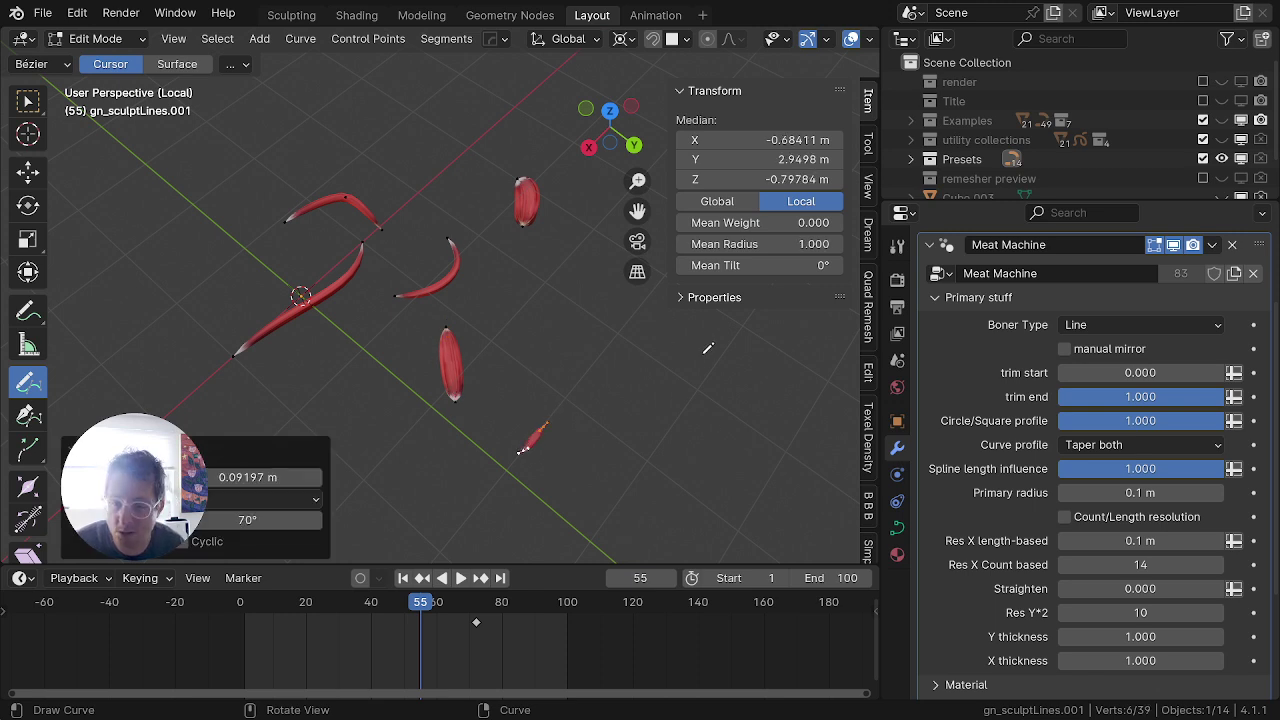
{"action": "left_click_drag", "start_coordinate": [712, 358], "coordinate": [466, 546]}
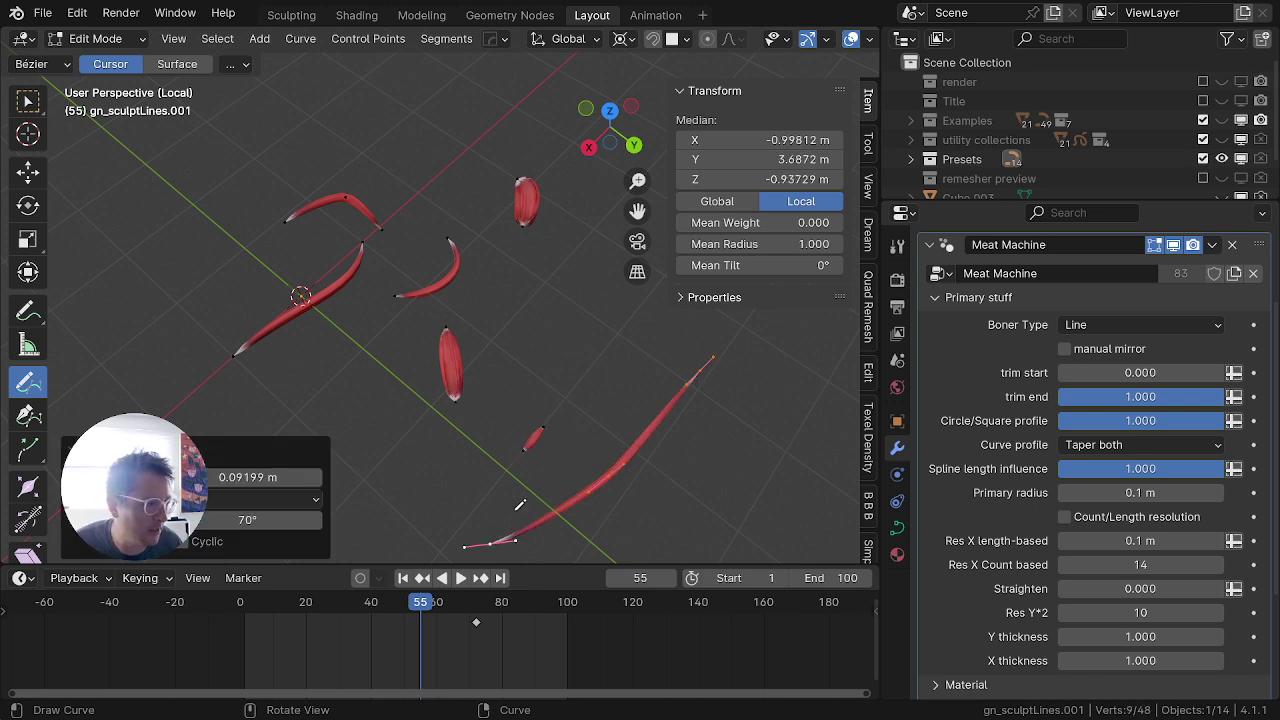
{"action": "left_click_drag", "start_coordinate": [1166, 478], "coordinate": [921, 480]}
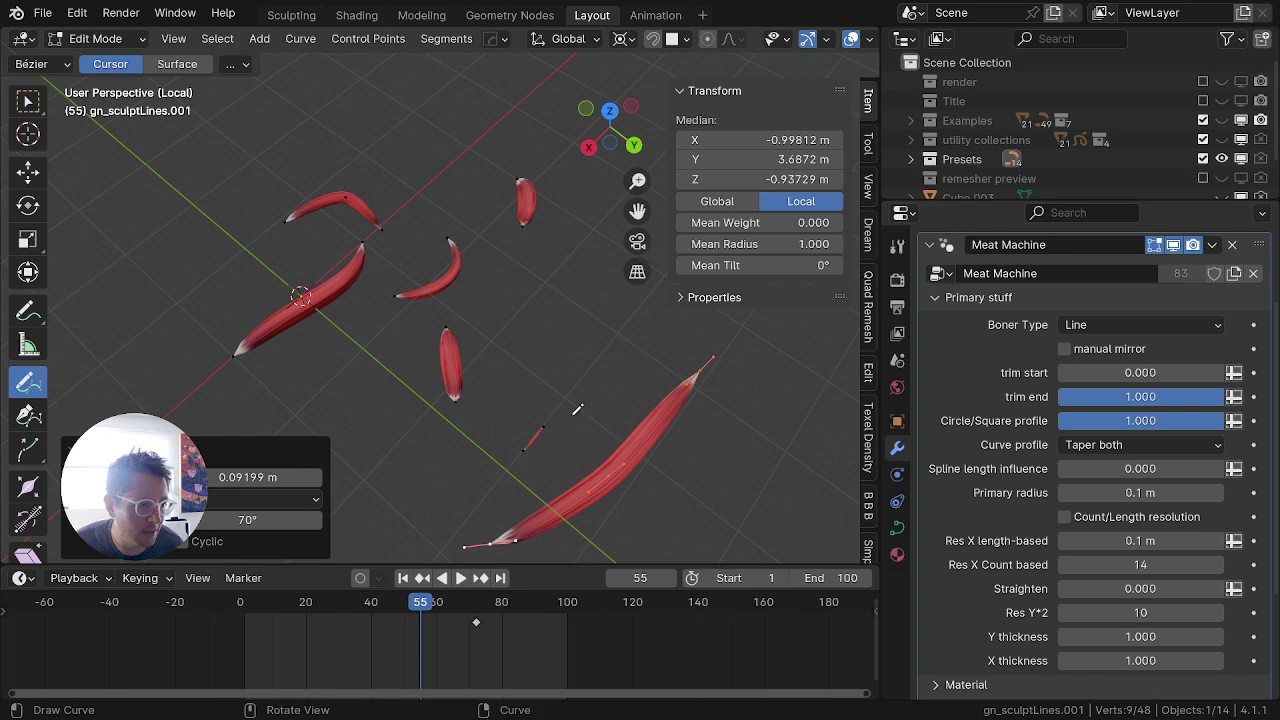
Step: Try drawing several more muscle strokes of different lengths around the existing ones
{"action": "mouse_move", "coordinate": [781, 462]}
{"action": "middle_mouse_down"}
{"action": "mouse_move", "coordinate": [508, 392]}
{"action": "mouse_move", "coordinate": [705, 480]}
{"action": "middle_mouse_up"}
{"action": "mouse_move", "coordinate": [550, 360]}
{"action": "left_mouse_down"}
{"action": "mouse_move", "coordinate": [533, 362]}
{"action": "mouse_move", "coordinate": [573, 366]}
{"action": "left_mouse_up"}
{"action": "scroll", "coordinate": [596, 385], "scroll_direction": "down", "scroll_amount": 2}
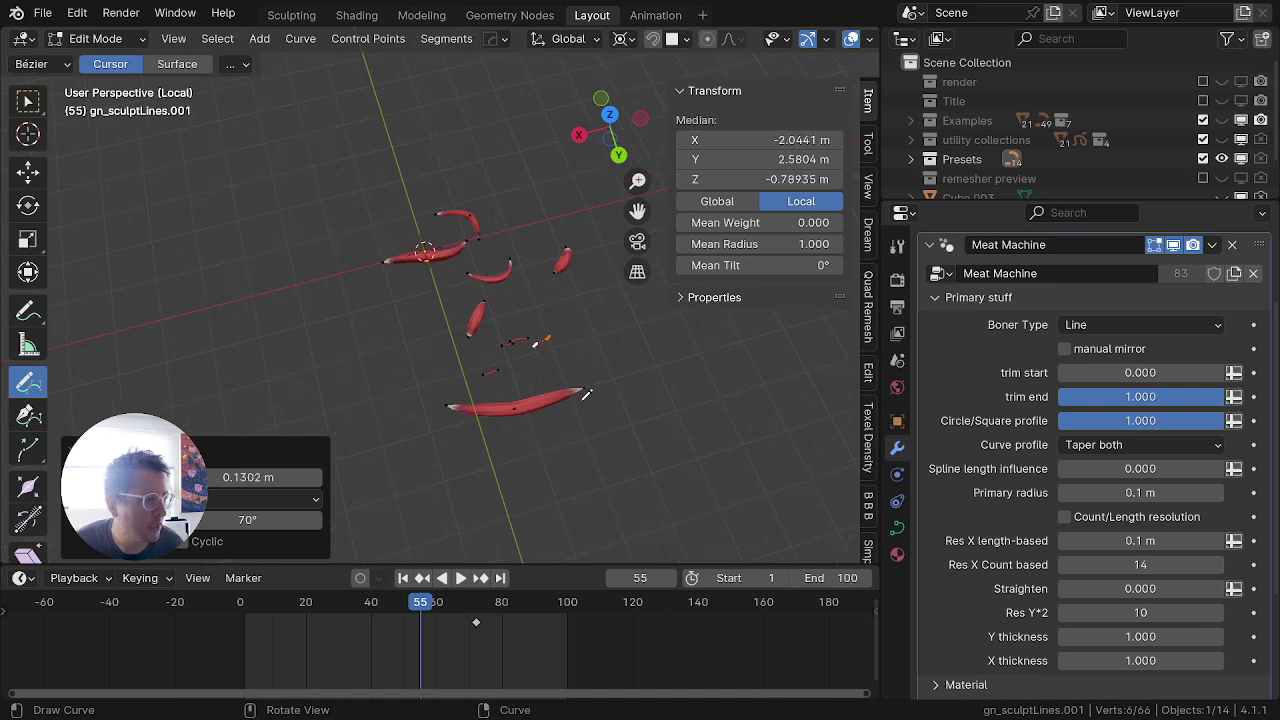
{"action": "mouse_move", "coordinate": [629, 461]}
{"action": "left_mouse_down"}
{"action": "mouse_move", "coordinate": [370, 455]}
{"action": "mouse_move", "coordinate": [386, 350]}
{"action": "left_mouse_up"}
{"action": "scroll", "coordinate": [824, 471], "scroll_direction": "down", "scroll_amount": 1}
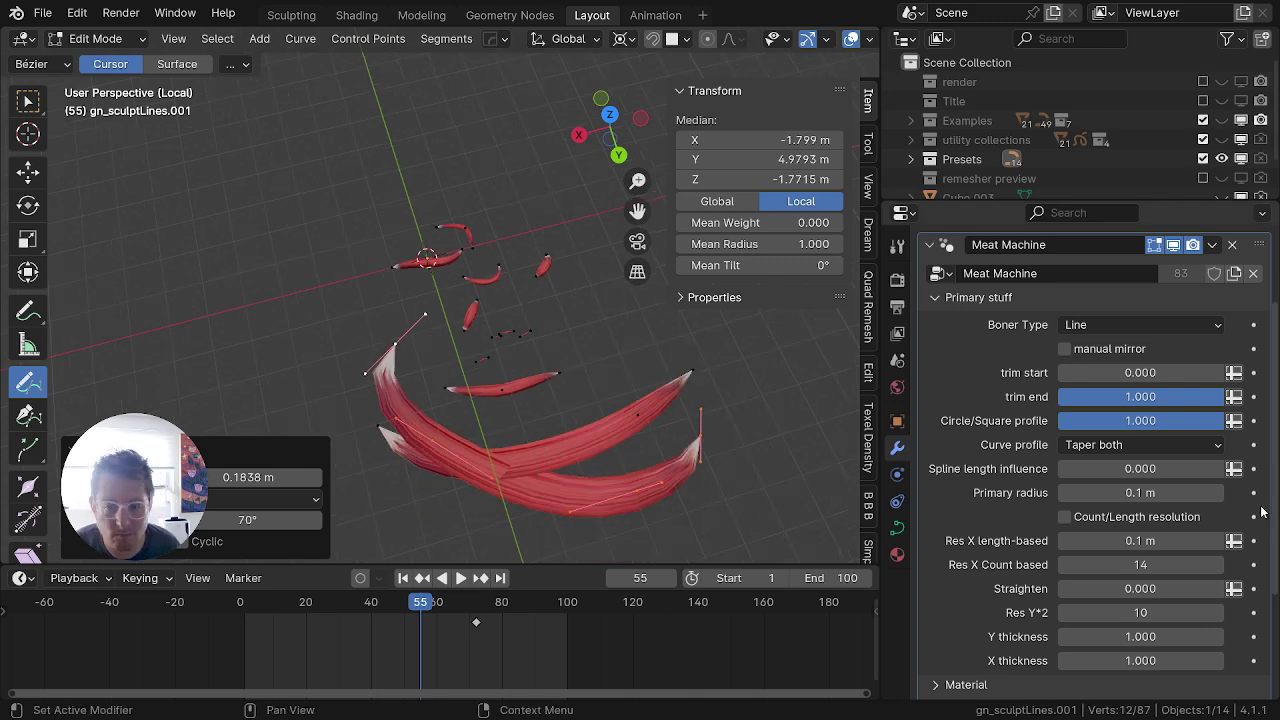
Step: Undo all the newly drawn strokes, keeping the five original muscles, and return to Object Mode
{"action": "key", "text": "ctrl+z"}
{"action": "key", "text": "ctrl+z"}
{"action": "key", "text": "ctrl+z"}
{"action": "key", "text": "ctrl+z"}
{"action": "key", "text": "ctrl+z"}
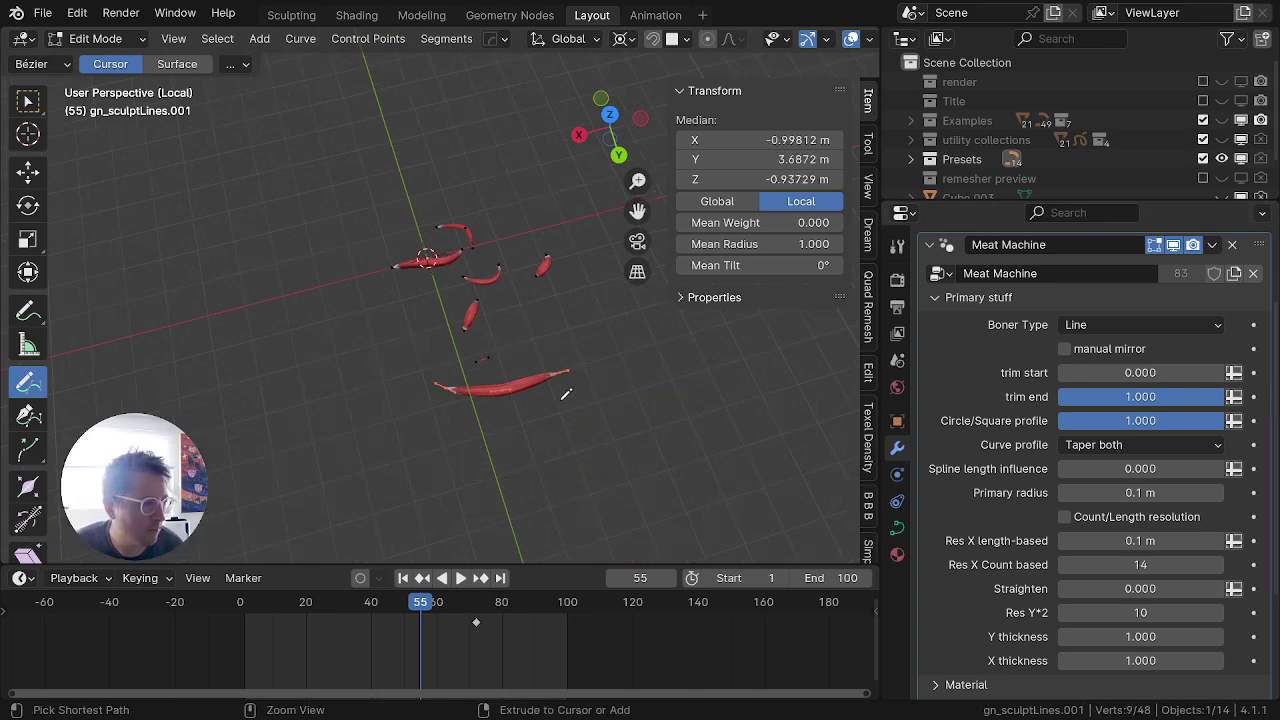
{"action": "key", "text": "Tab"}
{"action": "scroll", "coordinate": [499, 389], "scroll_direction": "up", "scroll_amount": 4}
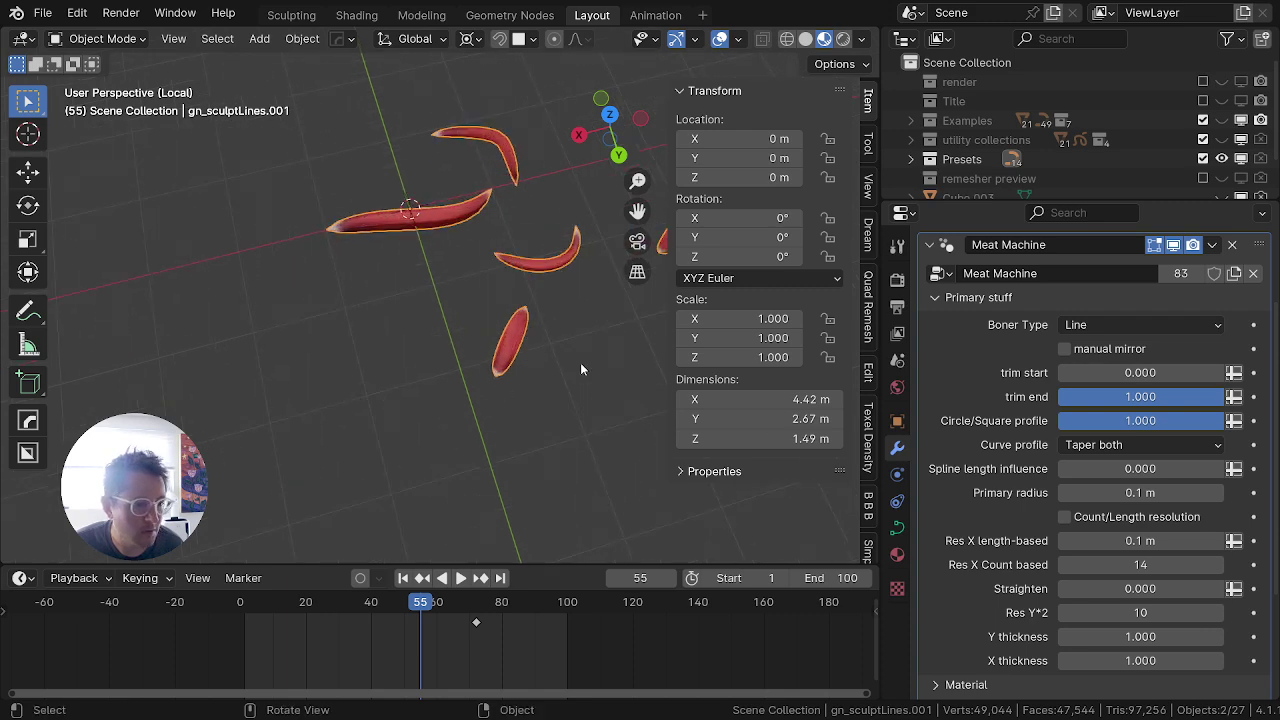
{"action": "scroll", "coordinate": [580, 362], "scroll_direction": "down", "scroll_amount": 4}
Step: Set the Primary radius of the muscles to 0.173 m, and return to Object Mode
{"action": "key", "text": "Tab"}
{"action": "middle_click_drag", "start_coordinate": [401, 433], "coordinate": [510, 370]}
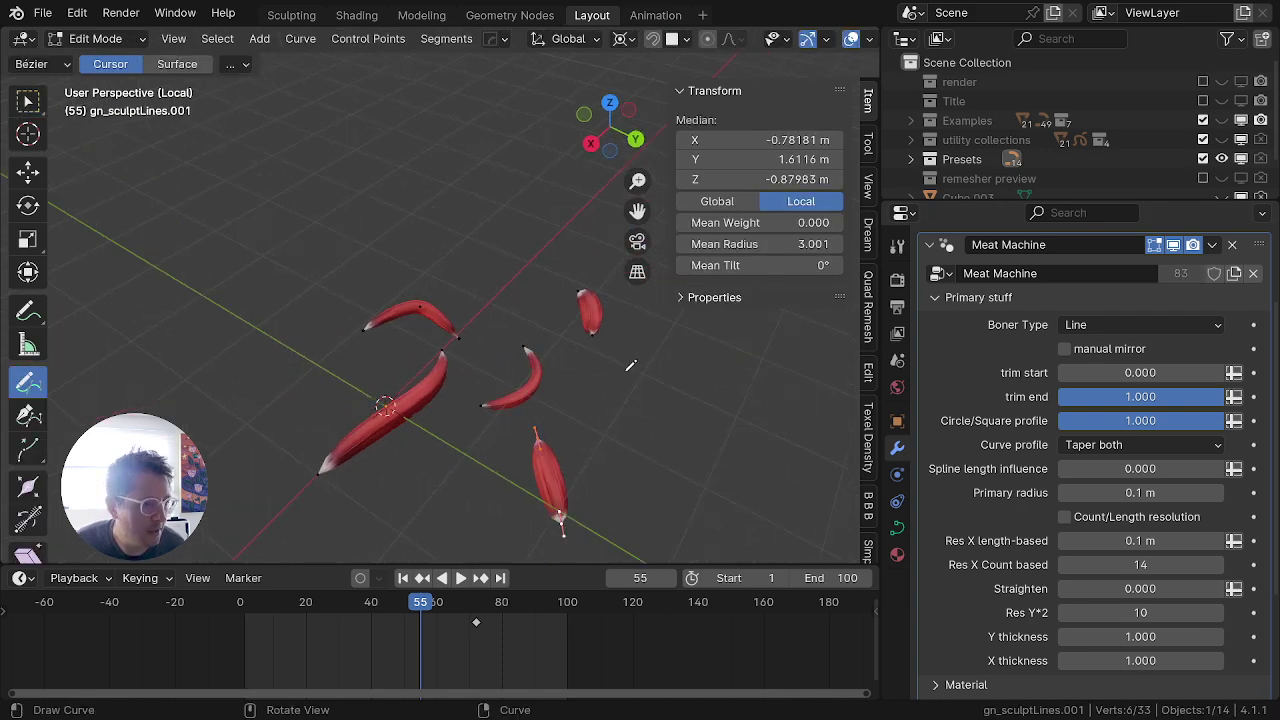
{"action": "left_click_drag", "start_coordinate": [1138, 492], "coordinate": [1164, 492]}
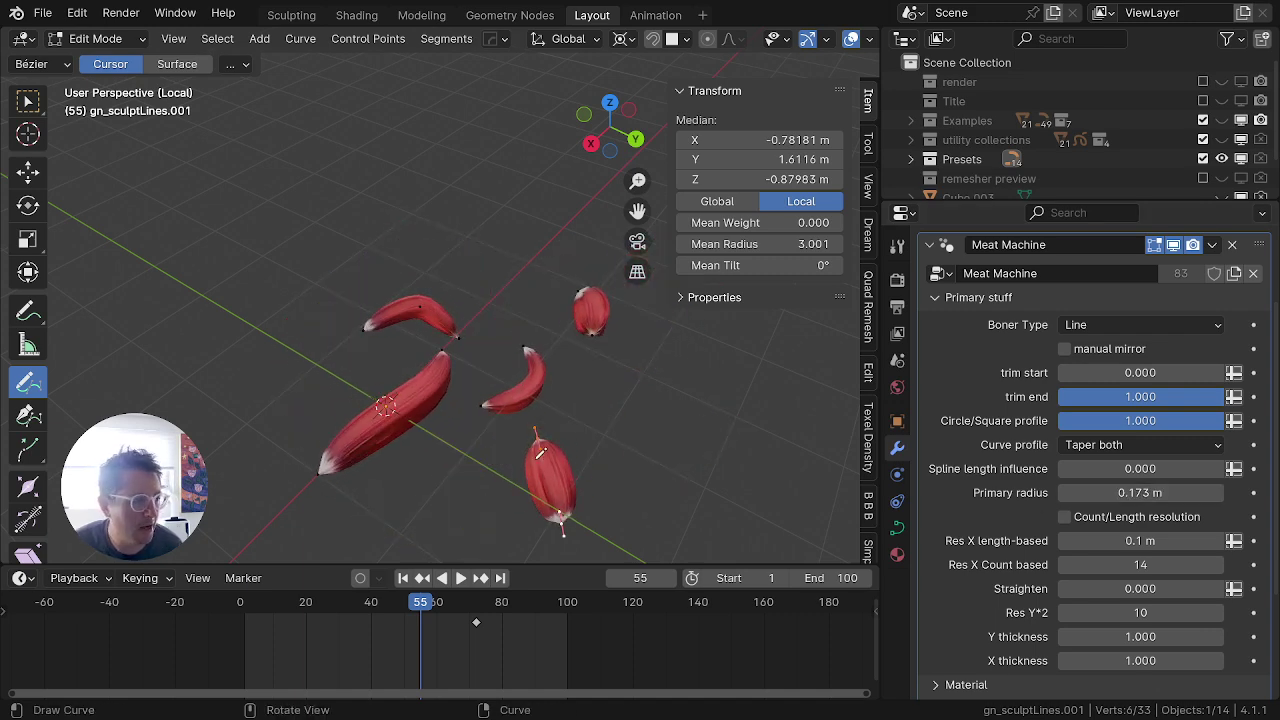
{"action": "key", "text": "ctrl+Tab"}
{"action": "left_click", "coordinate": [457, 393]}
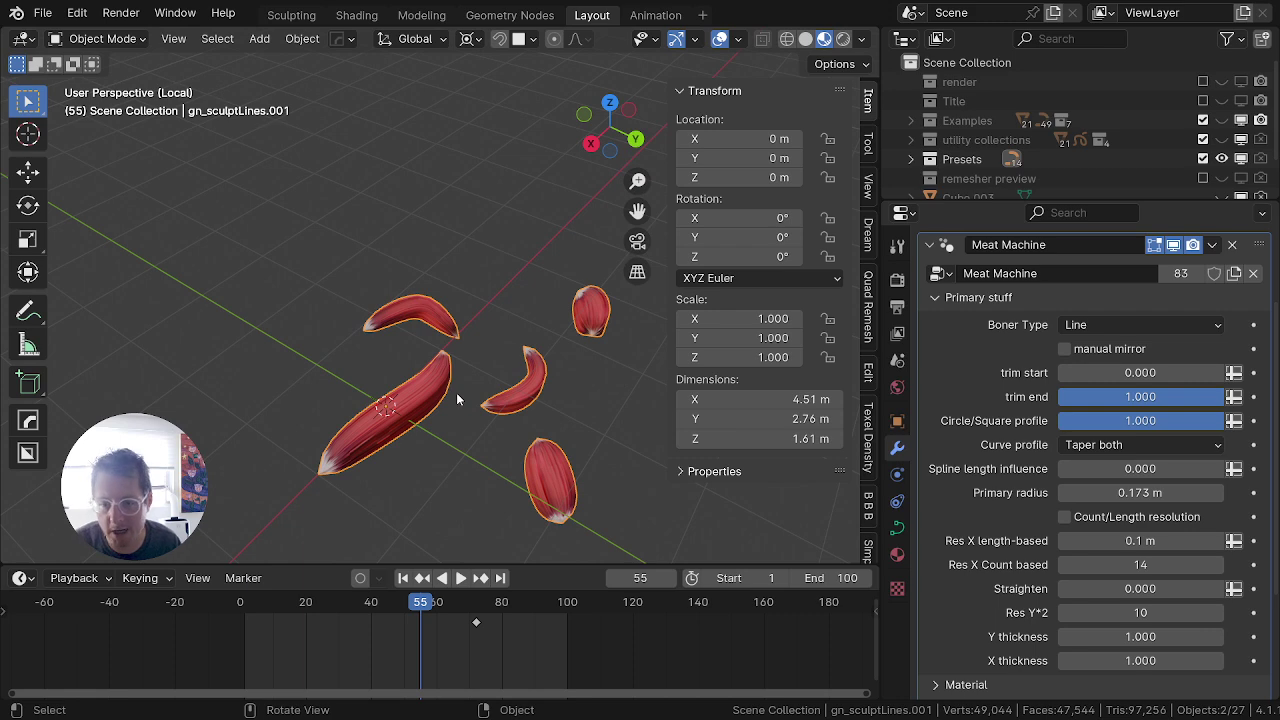
Step: Duplicate the muscle curve object in place, and delete all the vertices of the copy
{"action": "key", "text": "shift+d"}
{"action": "right_click", "coordinate": [554, 220]}
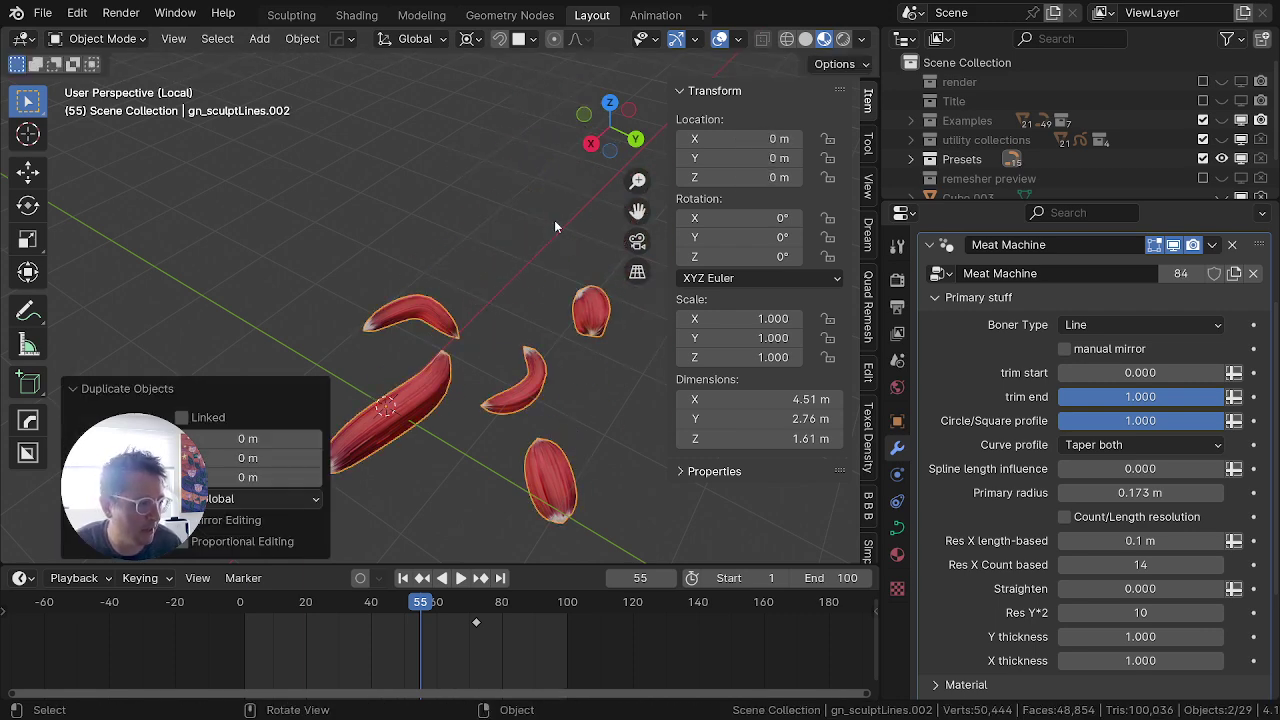
{"action": "key", "text": "Tab"}
{"action": "middle_click_drag", "start_coordinate": [457, 380], "coordinate": [532, 300]}
{"action": "key", "text": "a"}
{"action": "key", "text": "a"}
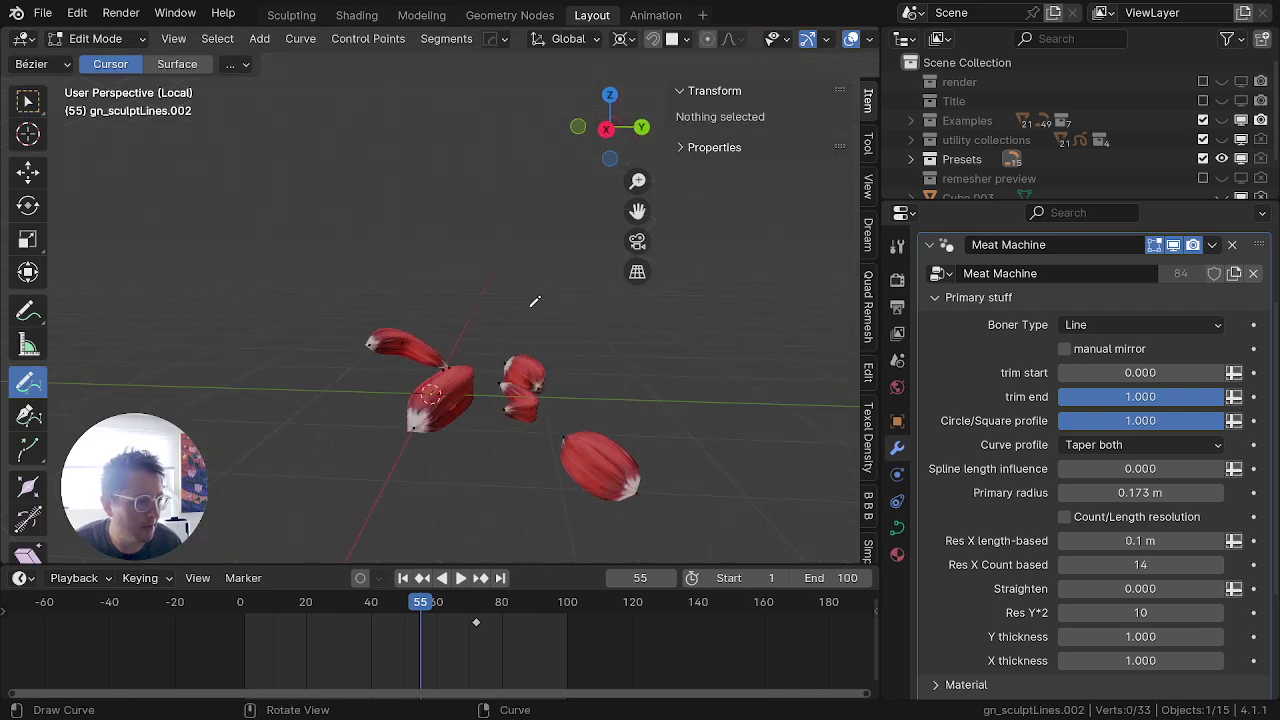
{"action": "key", "text": "x"}
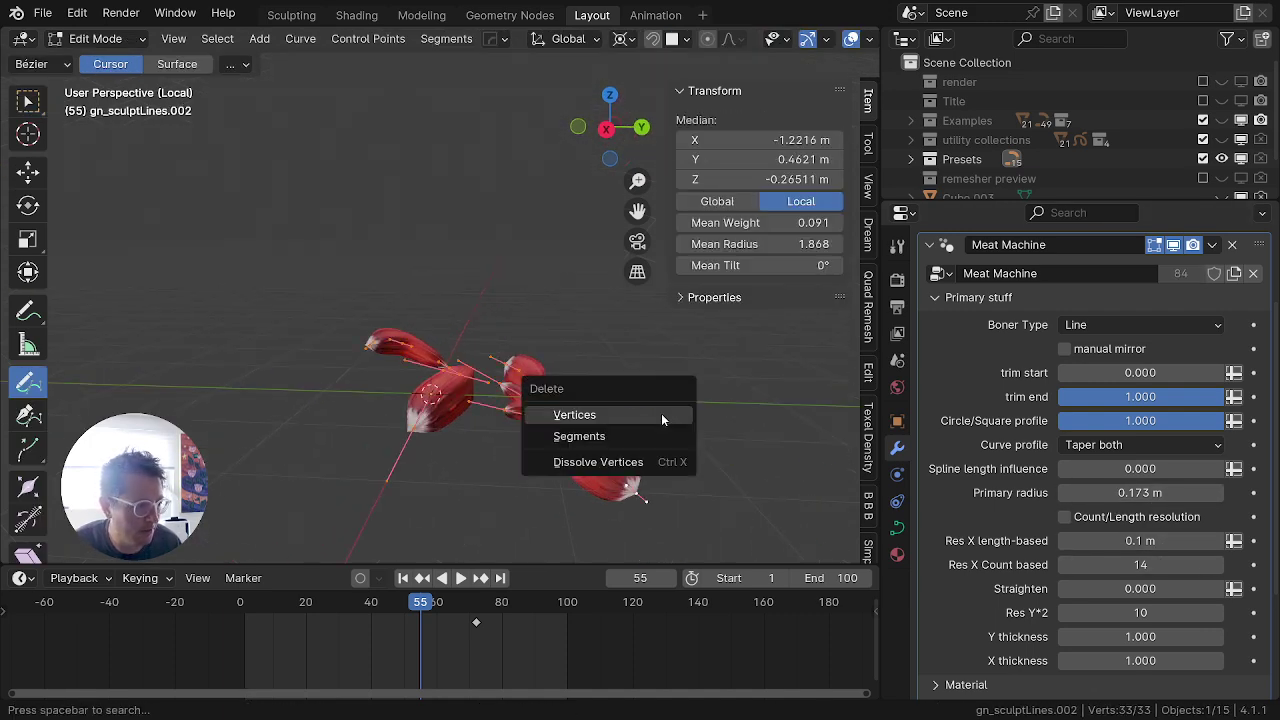
{"action": "left_click", "coordinate": [590, 412]}
Step: Try a stroke in the emptied copy with Res X length-based 0.53 m, undo it, and set the Primary radius to 0 m
{"action": "left_click_drag", "start_coordinate": [487, 409], "coordinate": [482, 424]}
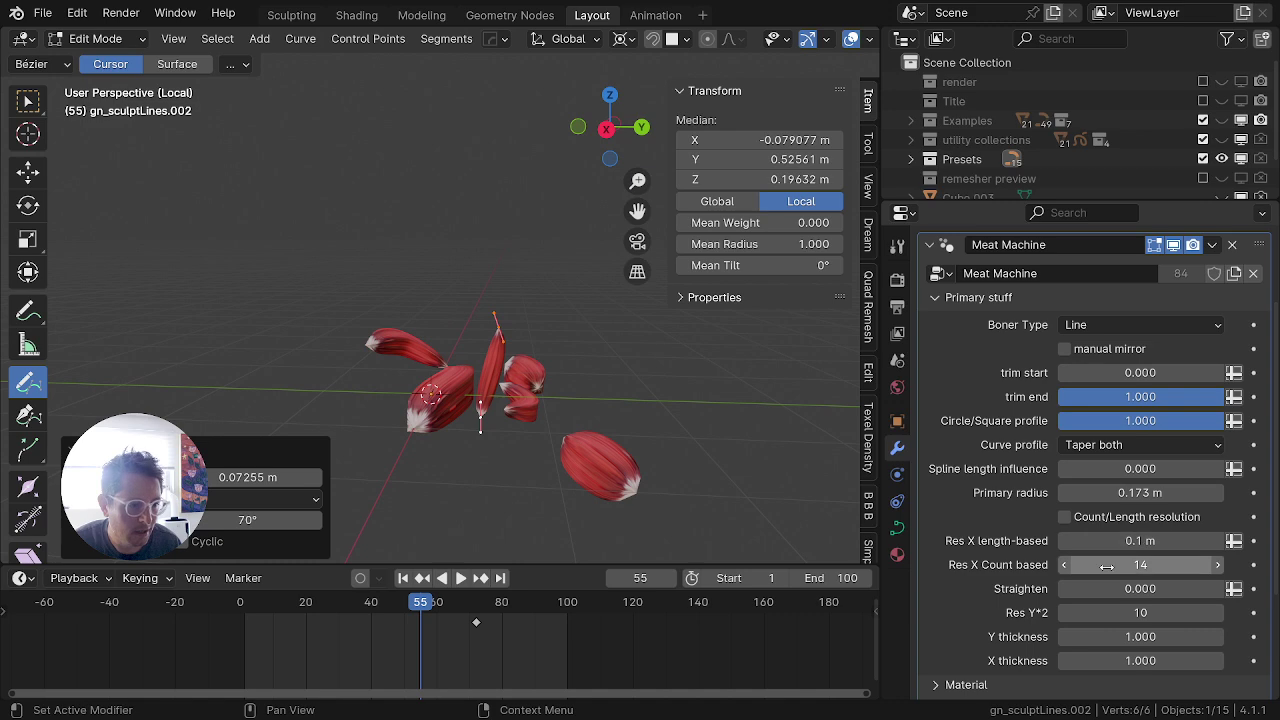
{"action": "left_click_drag", "start_coordinate": [1140, 541], "coordinate": [1168, 541]}
{"action": "key", "text": "ctrl+z"}
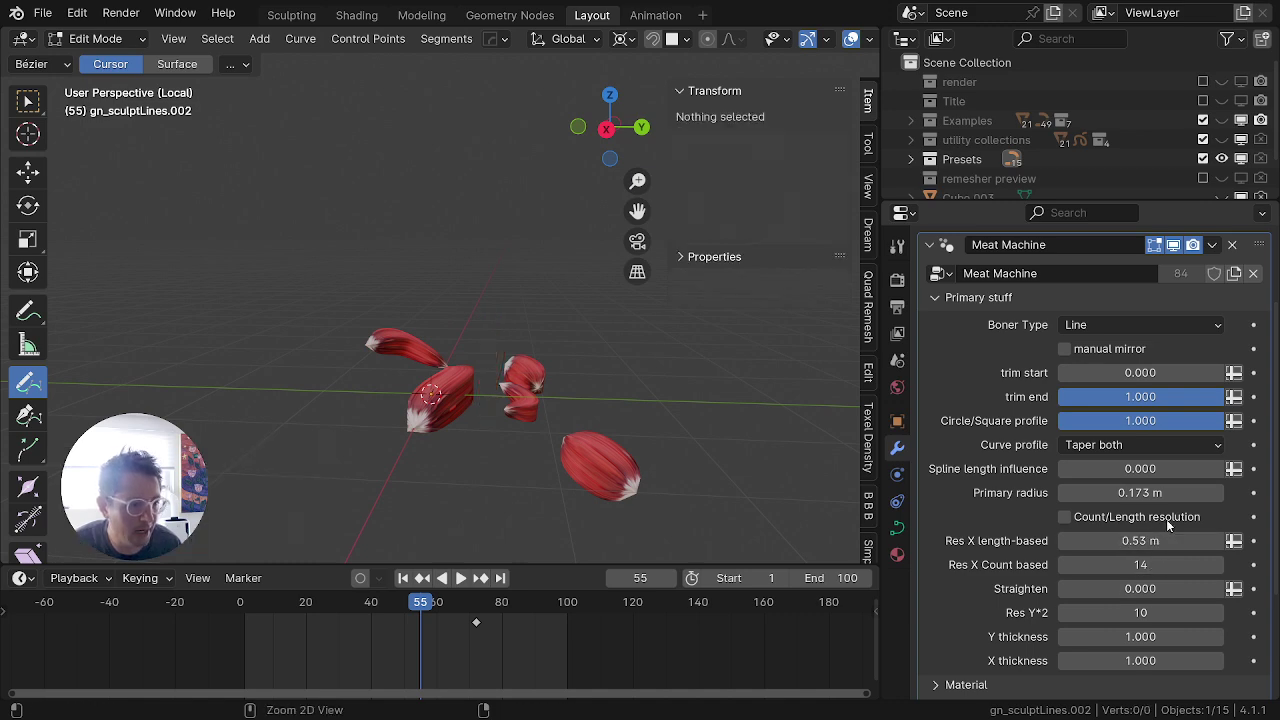
{"action": "left_click_drag", "start_coordinate": [1140, 493], "coordinate": [1100, 493]}
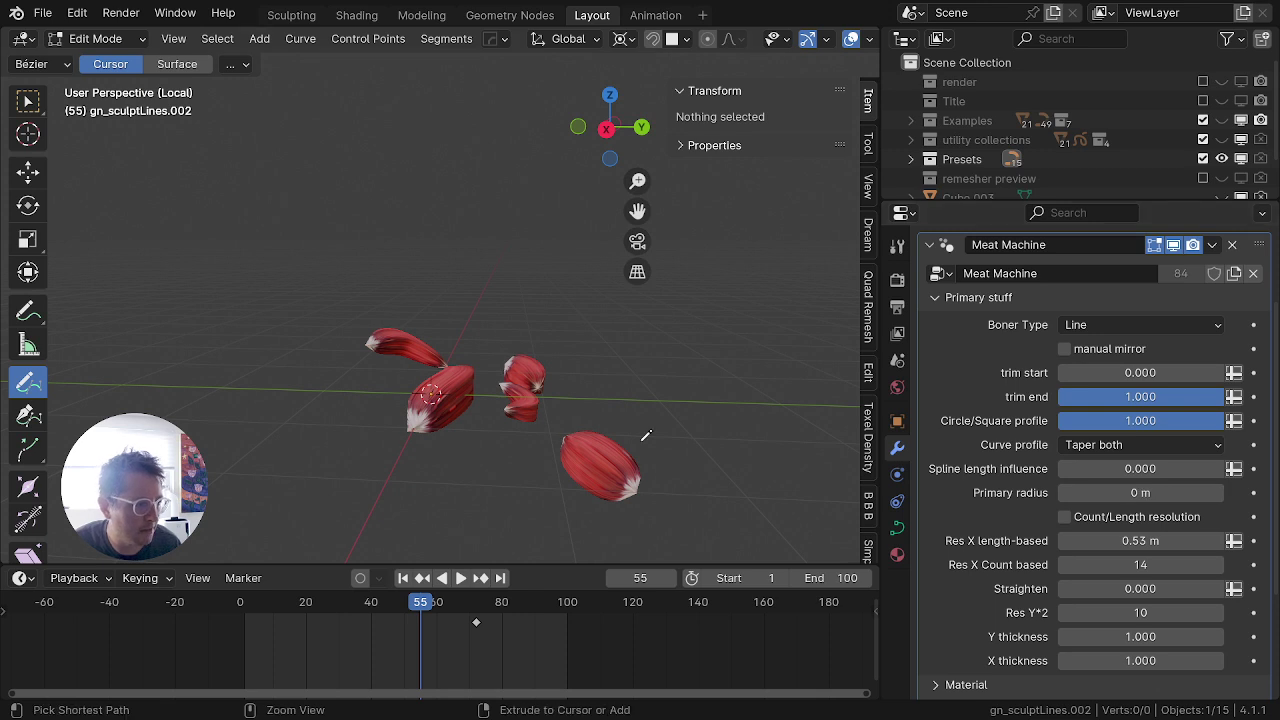
{"action": "key", "text": "ctrl+z"}
{"action": "key", "text": "x"}
{"action": "left_click", "coordinate": [580, 396]}
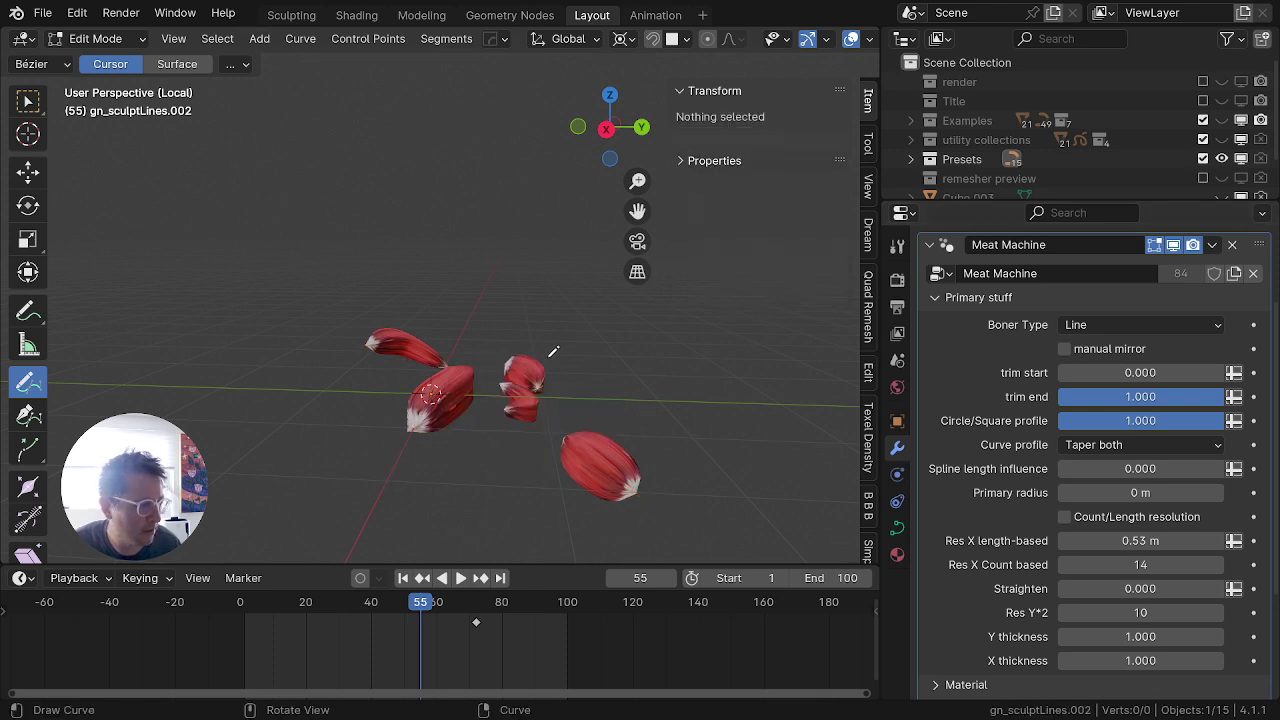
Step: Draw a long, steep stroke in the emptied copy, and set its Primary radius to 0.03 m
{"action": "left_click_drag", "start_coordinate": [537, 292], "coordinate": [515, 322]}
{"action": "left_click_drag", "start_coordinate": [494, 399], "coordinate": [482, 434]}
{"action": "left_click_drag", "start_coordinate": [1125, 492], "coordinate": [1175, 492]}
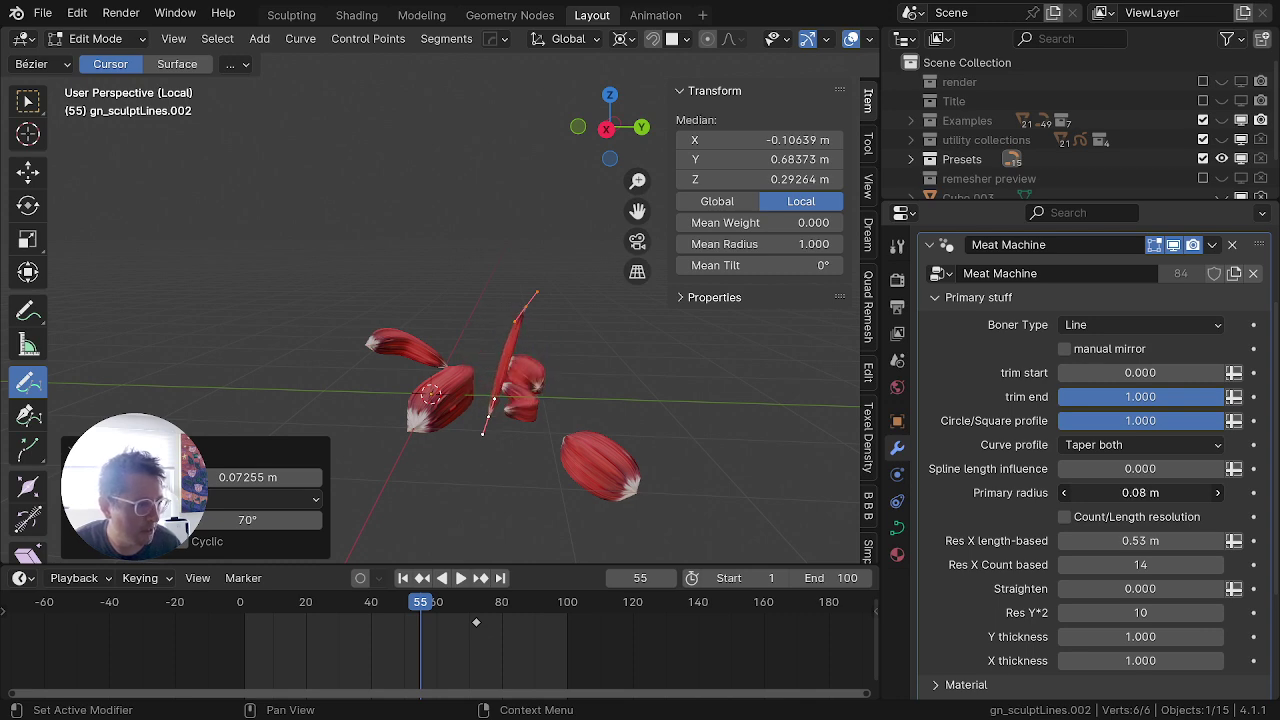
{"action": "key", "text": "Tab"}
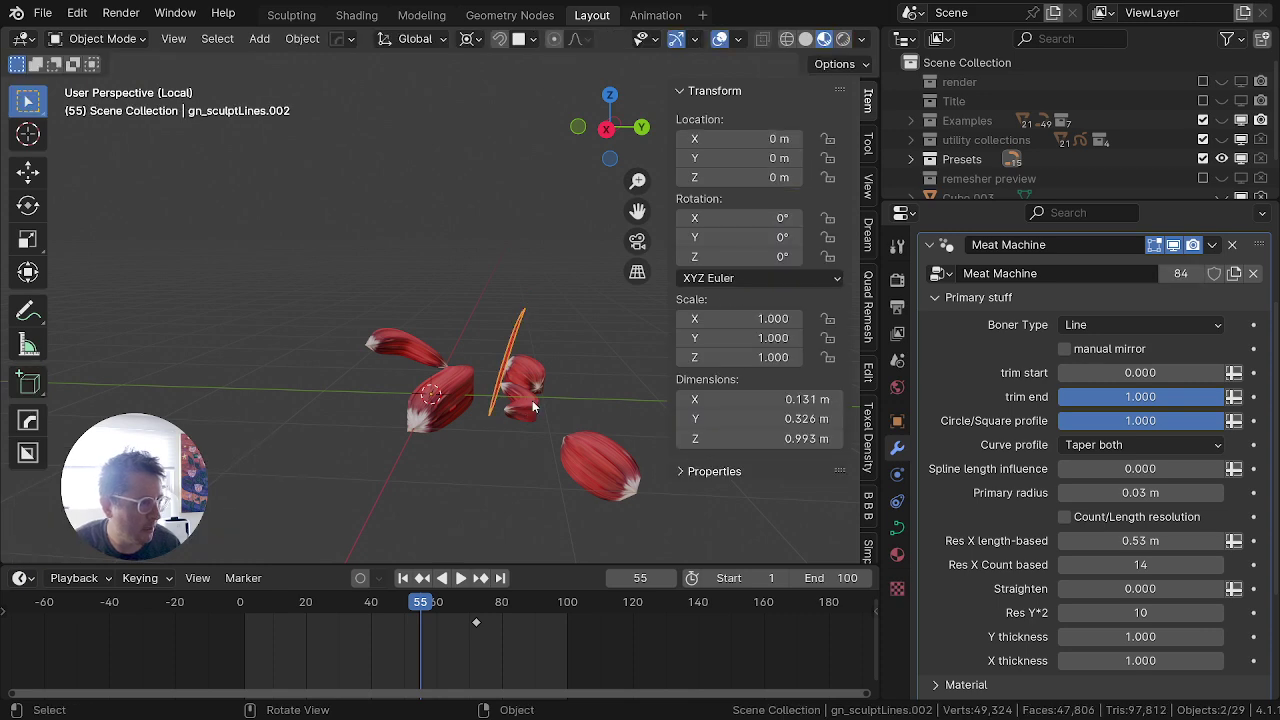
Step: Duplicate the original muscle object in place again, and delete all the vertices of this second copy
{"action": "left_click", "coordinate": [533, 405]}
{"action": "key", "text": "Tab"}
{"action": "key", "text": "Tab"}
{"action": "key", "text": "shift+d"}
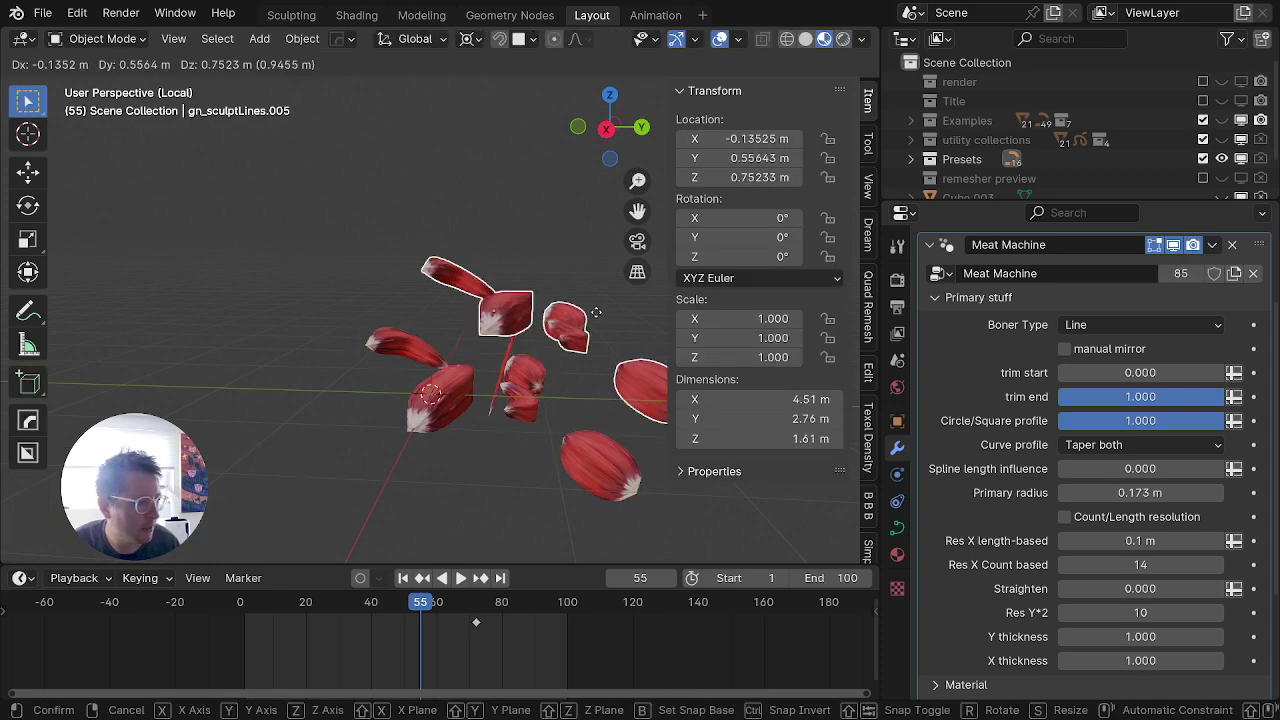
{"action": "right_click", "coordinate": [597, 311]}
{"action": "key", "text": "Tab"}
{"action": "key", "text": "a"}
{"action": "key", "text": "x"}
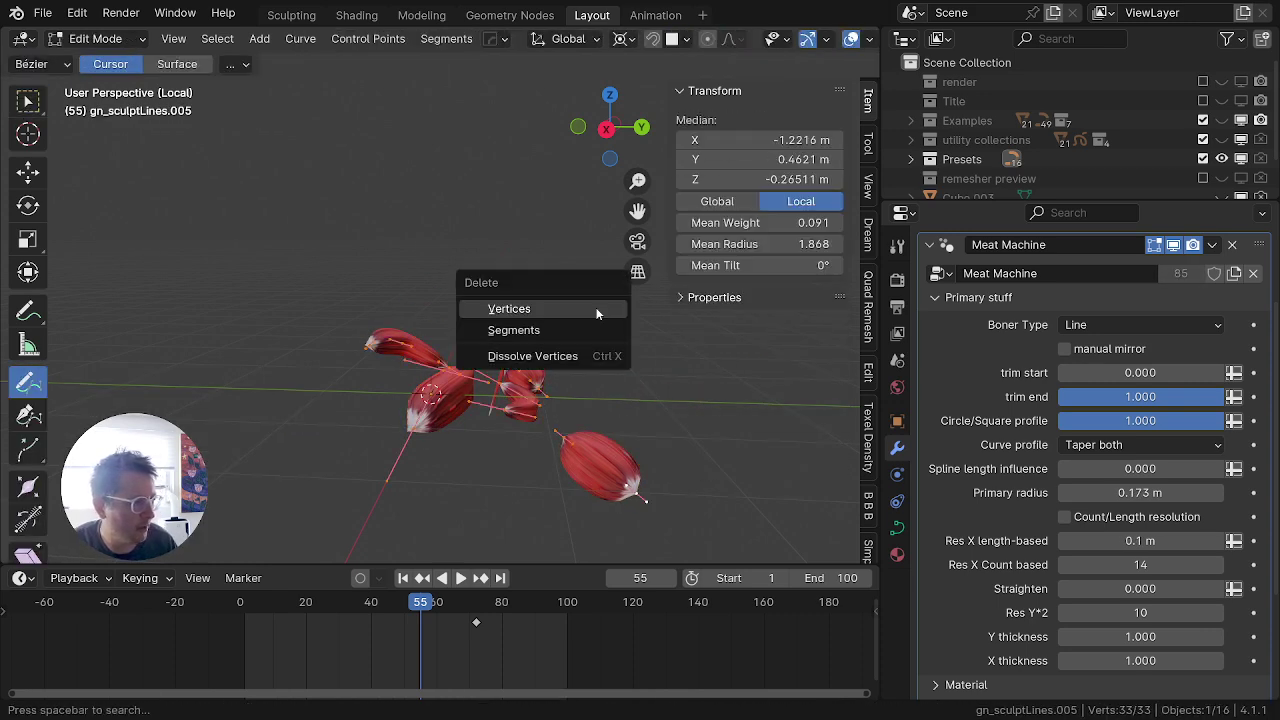
{"action": "left_click", "coordinate": [598, 305]}
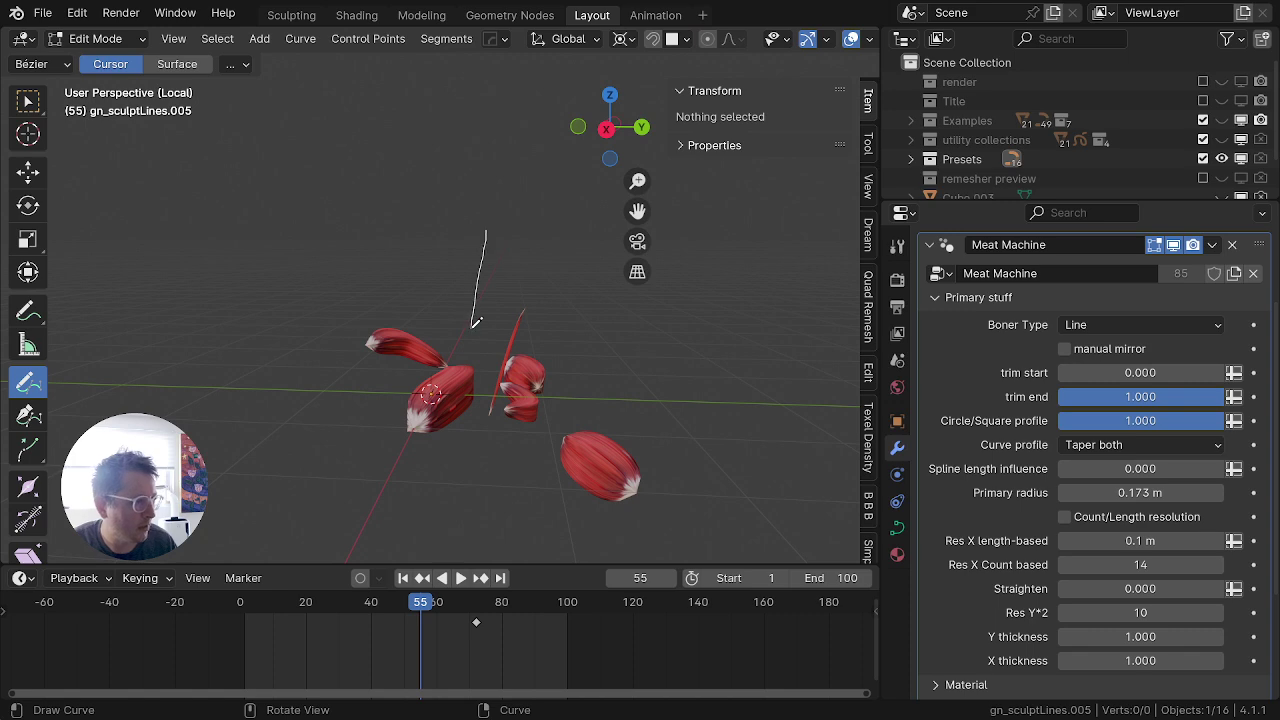
Step: Draw an upright stroke above the muscles in the second copy, and set its Primary radius to 0.593 m
{"action": "left_click_drag", "start_coordinate": [472, 327], "coordinate": [471, 329]}
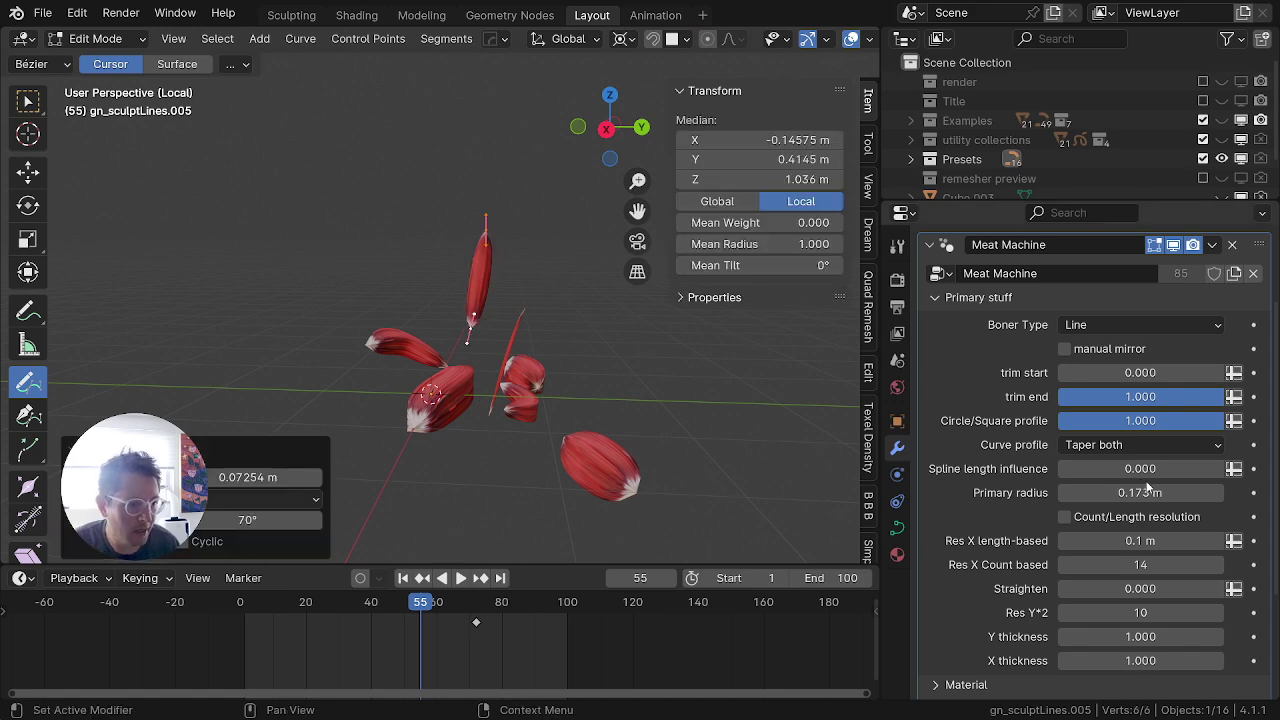
{"action": "left_click_drag", "start_coordinate": [1148, 492], "coordinate": [1190, 492]}
{"action": "key", "text": "Tab"}
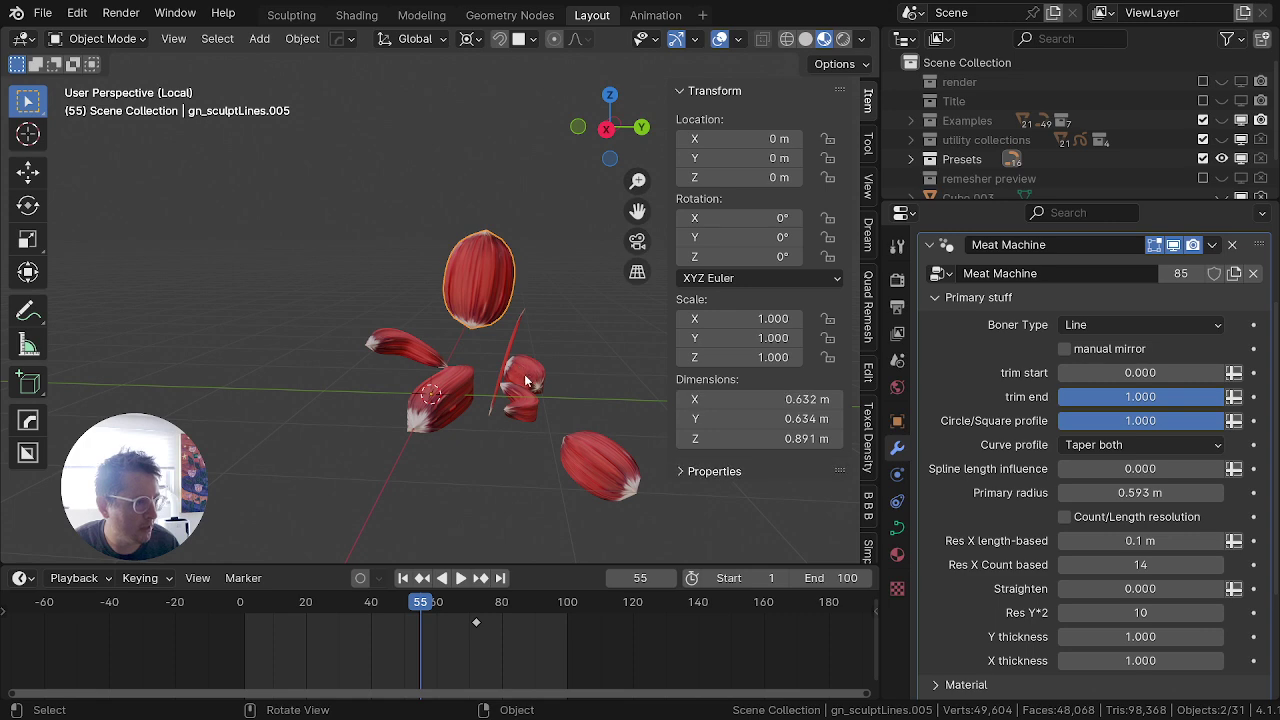
{"action": "middle_click_drag", "start_coordinate": [528, 378], "coordinate": [272, 362]}
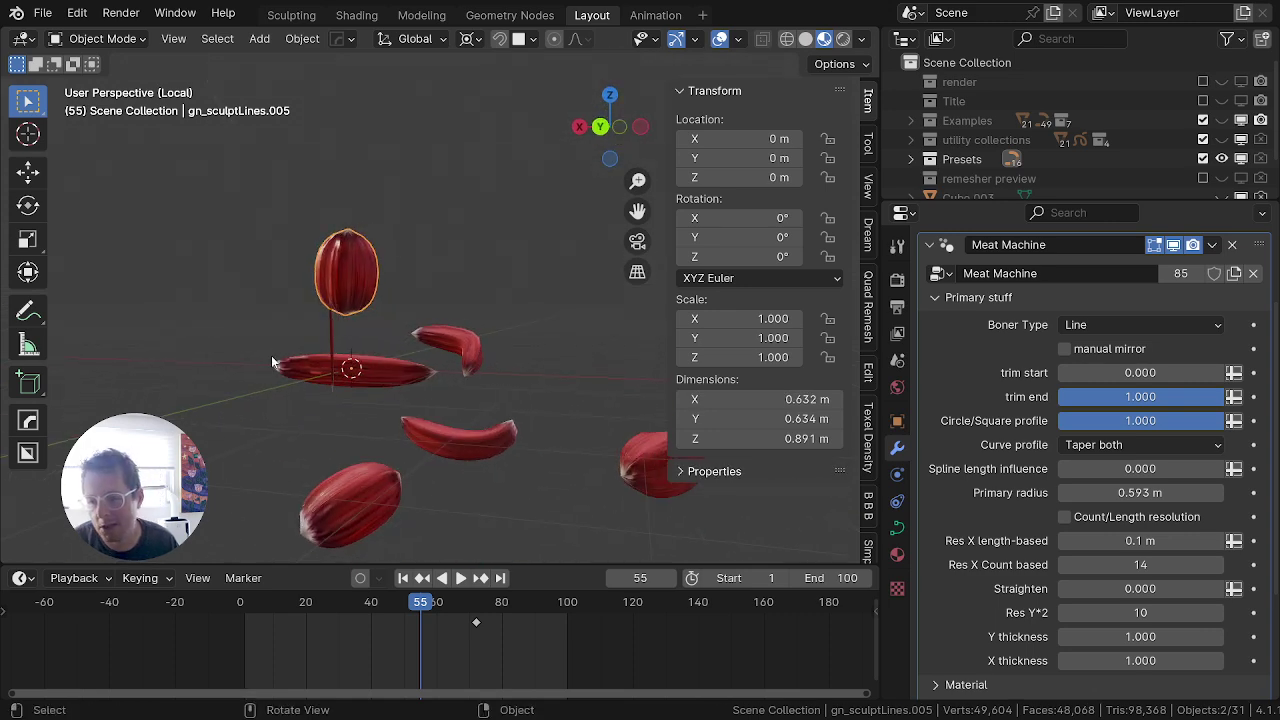
{"action": "key", "text": "Tab"}
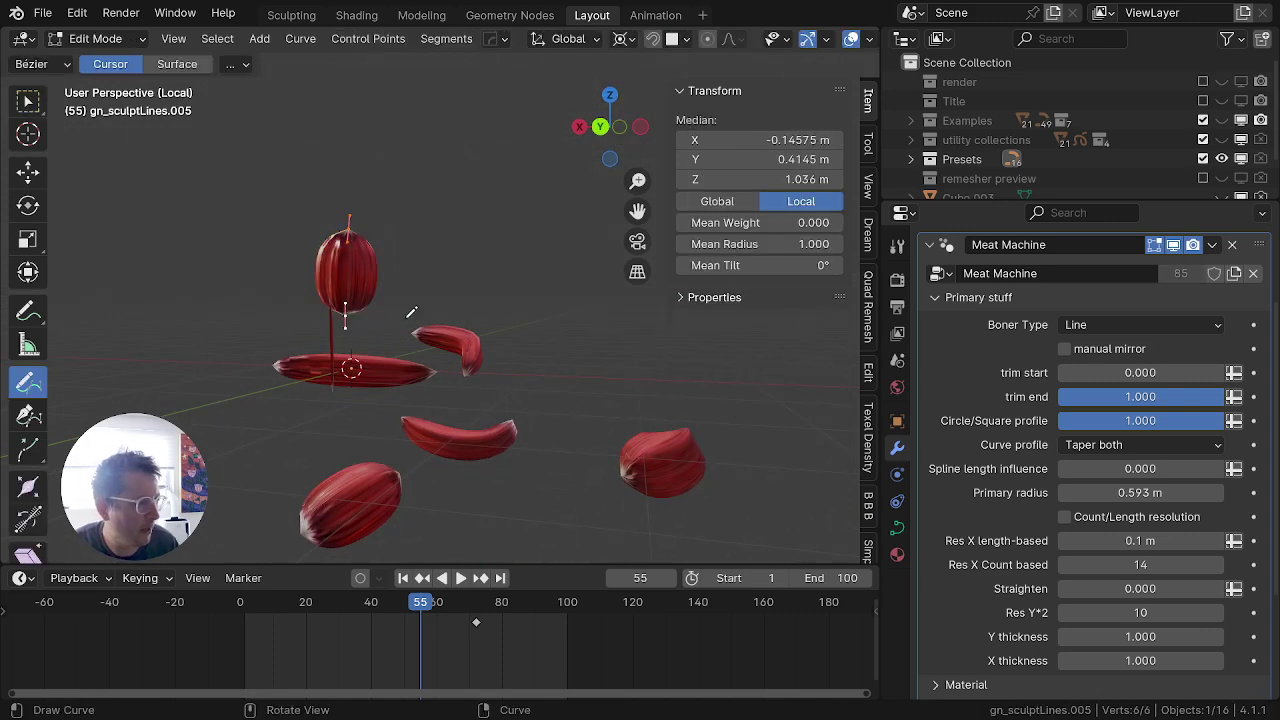
{"action": "key", "text": "Tab"}
Step: Scale the control point radius of the thin muscle curve to about 11.2, and return to Object Mode
{"action": "left_click", "coordinate": [313, 372]}
{"action": "left_click", "coordinate": [333, 339]}
{"action": "middle_click_drag", "start_coordinate": [336, 339], "coordinate": [484, 381]}
{"action": "key", "text": "Tab"}
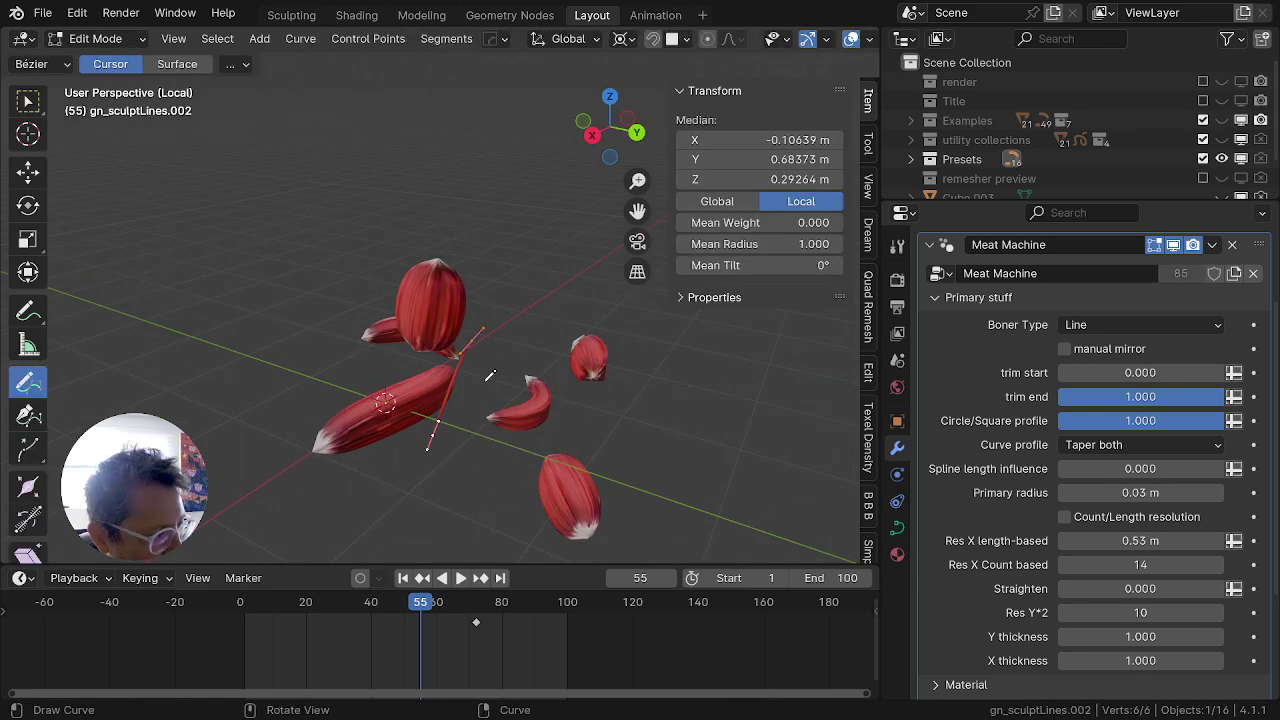
{"action": "key", "text": "Tab"}
{"action": "key", "text": "Tab"}
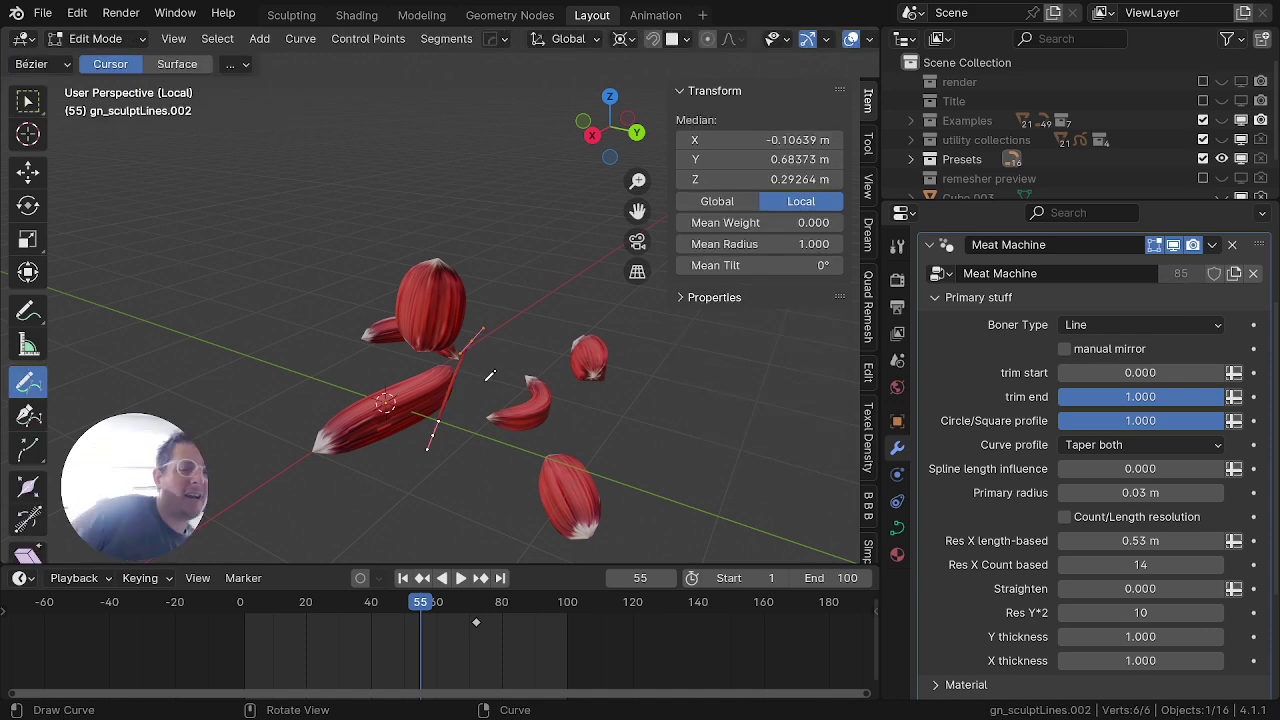
{"action": "key", "text": "alt+s"}
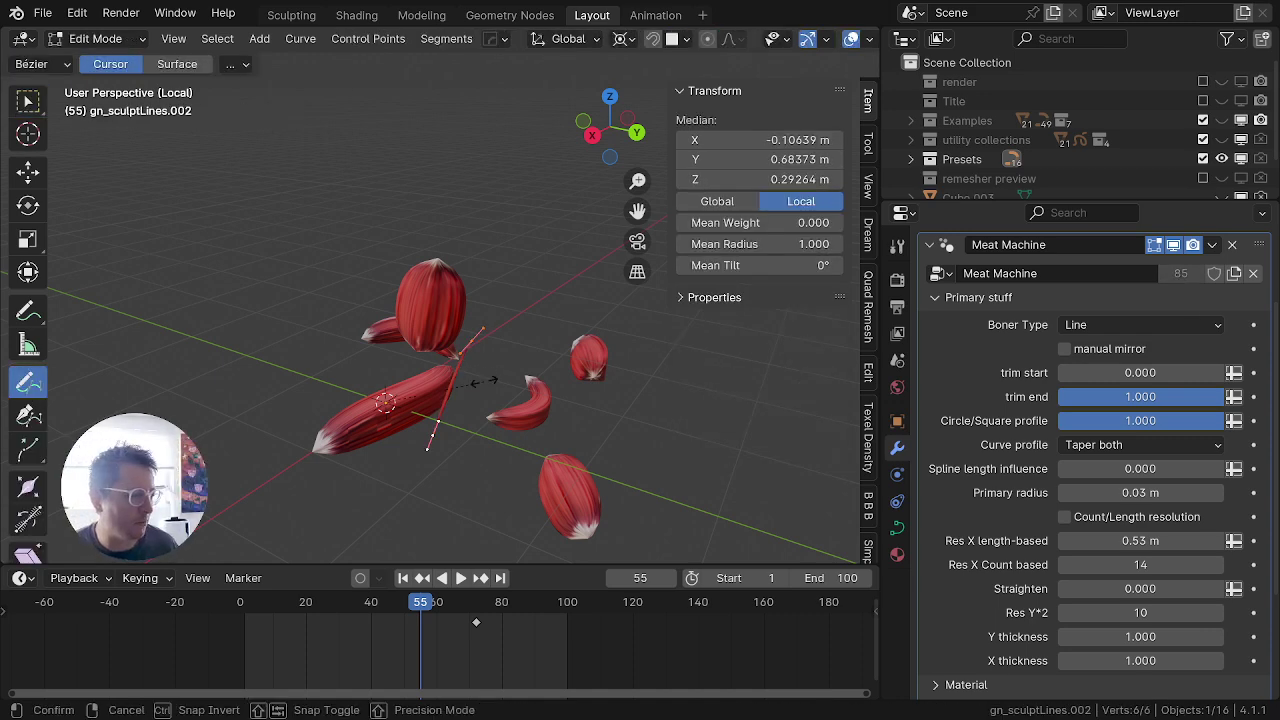
{"action": "left_click", "coordinate": [641, 384]}
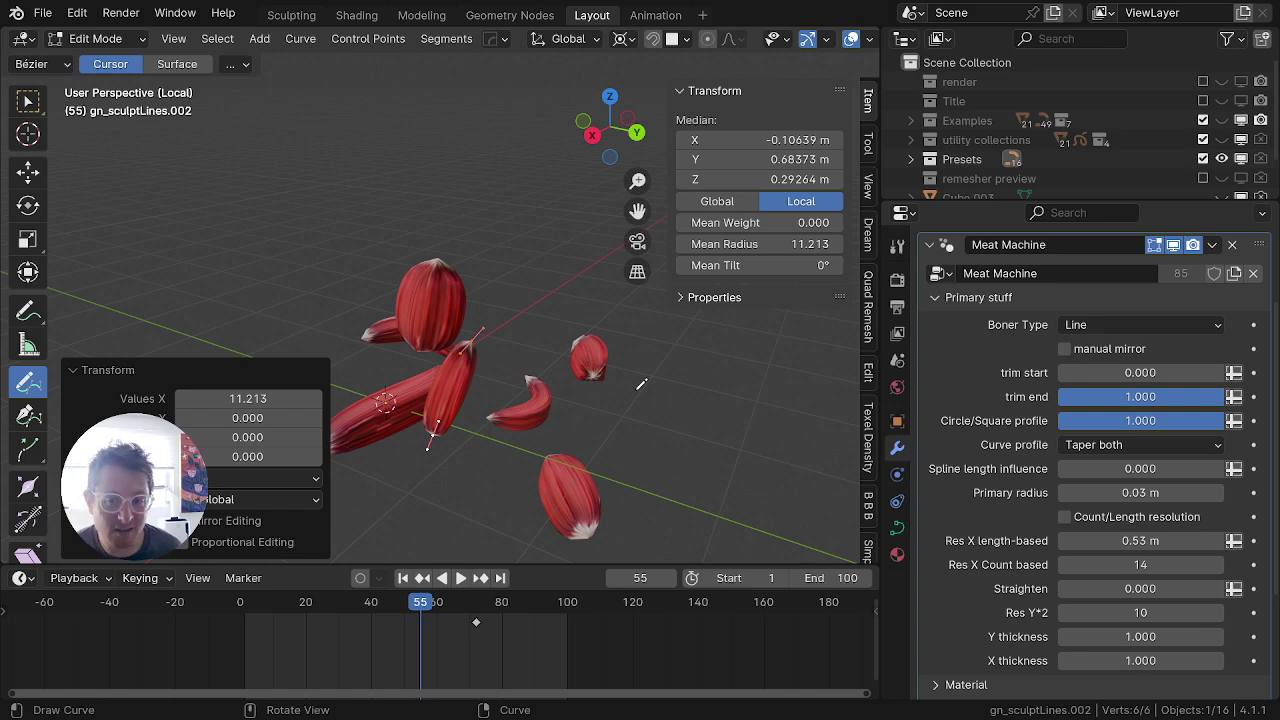
{"action": "key", "text": "Tab"}
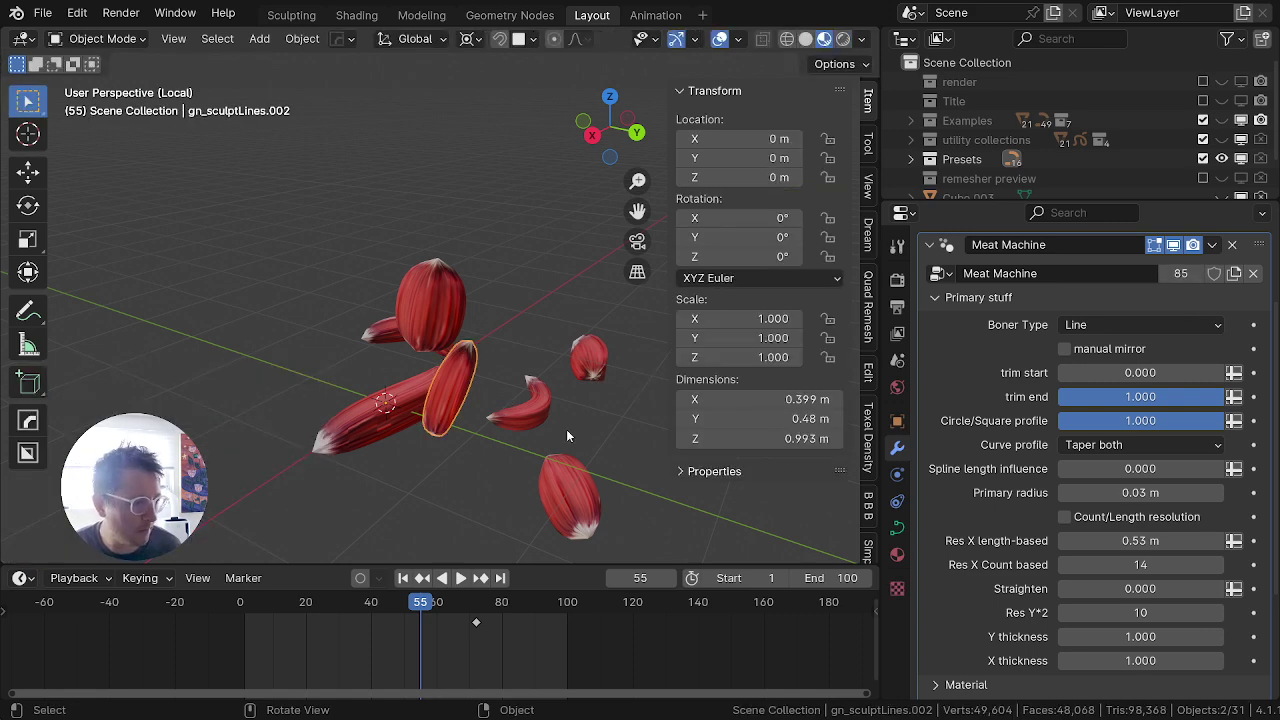
Step: Delete the two duplicated muscle objects, keeping the original muscles
{"action": "key", "text": "x"}
{"action": "left_click", "coordinate": [447, 437]}
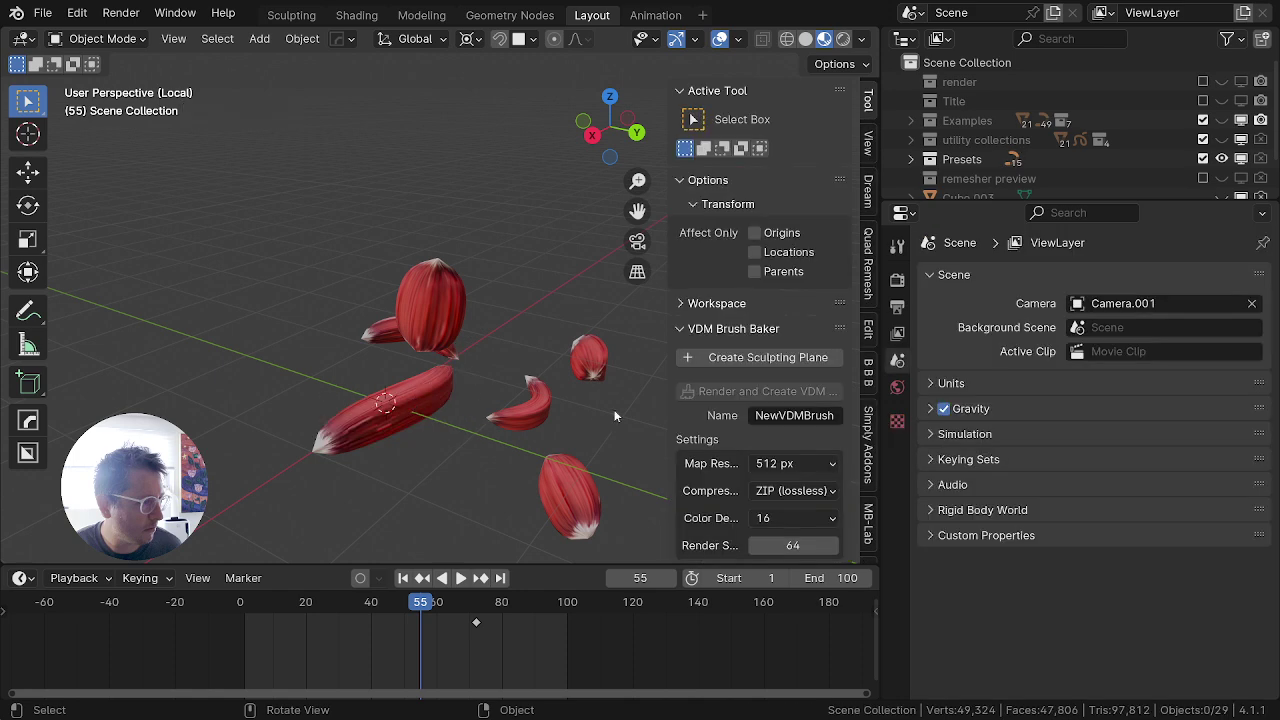
{"action": "left_click", "coordinate": [522, 405]}
{"action": "key", "text": "x"}
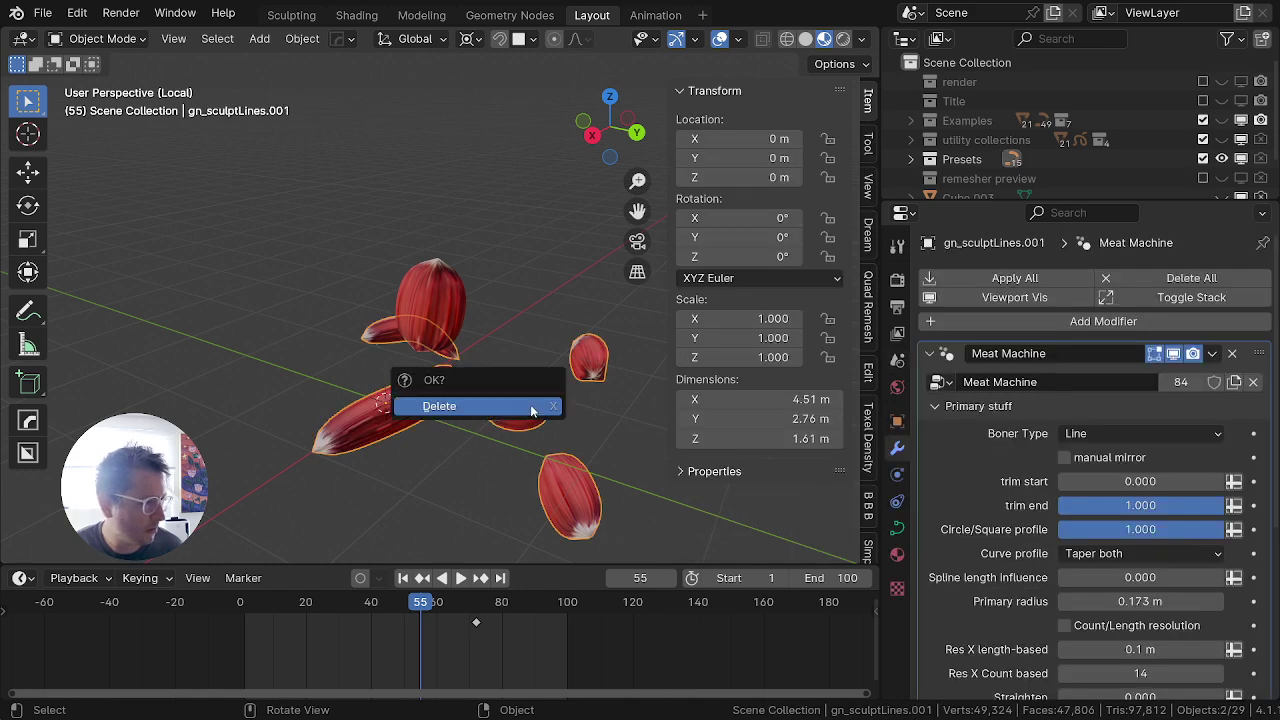
{"action": "left_click", "coordinate": [432, 292]}
{"action": "key", "text": "x"}
{"action": "left_click", "coordinate": [443, 294]}
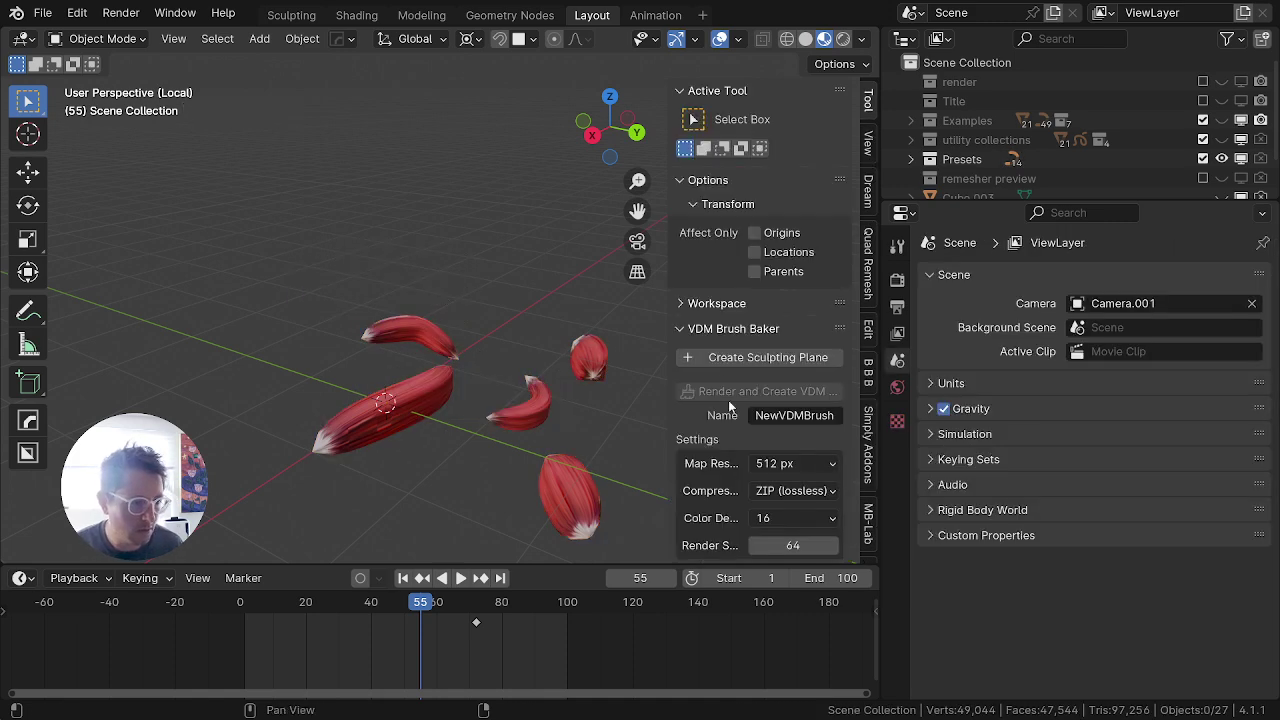
Step: Select the muscles and set the Meat Machine Curve profile to Bony ends, comparing it with Bony ends 2
{"action": "left_click", "coordinate": [397, 395]}
{"action": "scroll", "coordinate": [1144, 537], "scroll_direction": "down", "scroll_amount": 3}
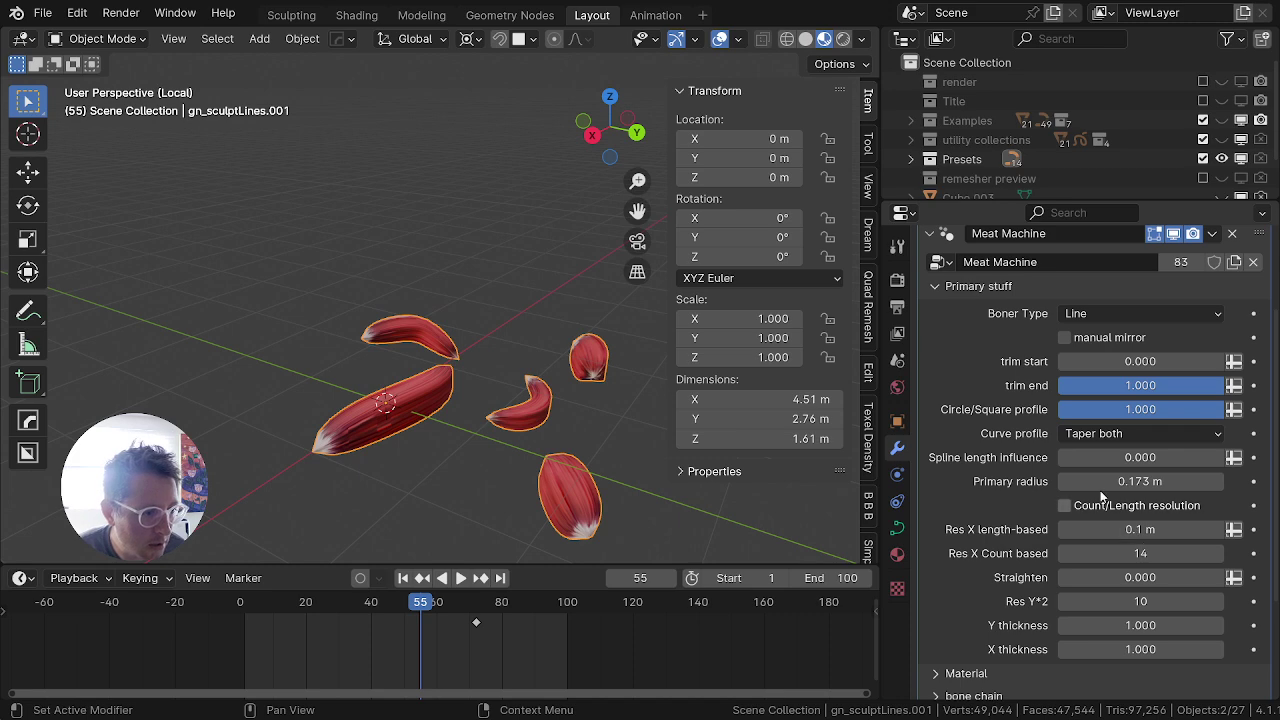
{"action": "left_click", "coordinate": [1098, 435]}
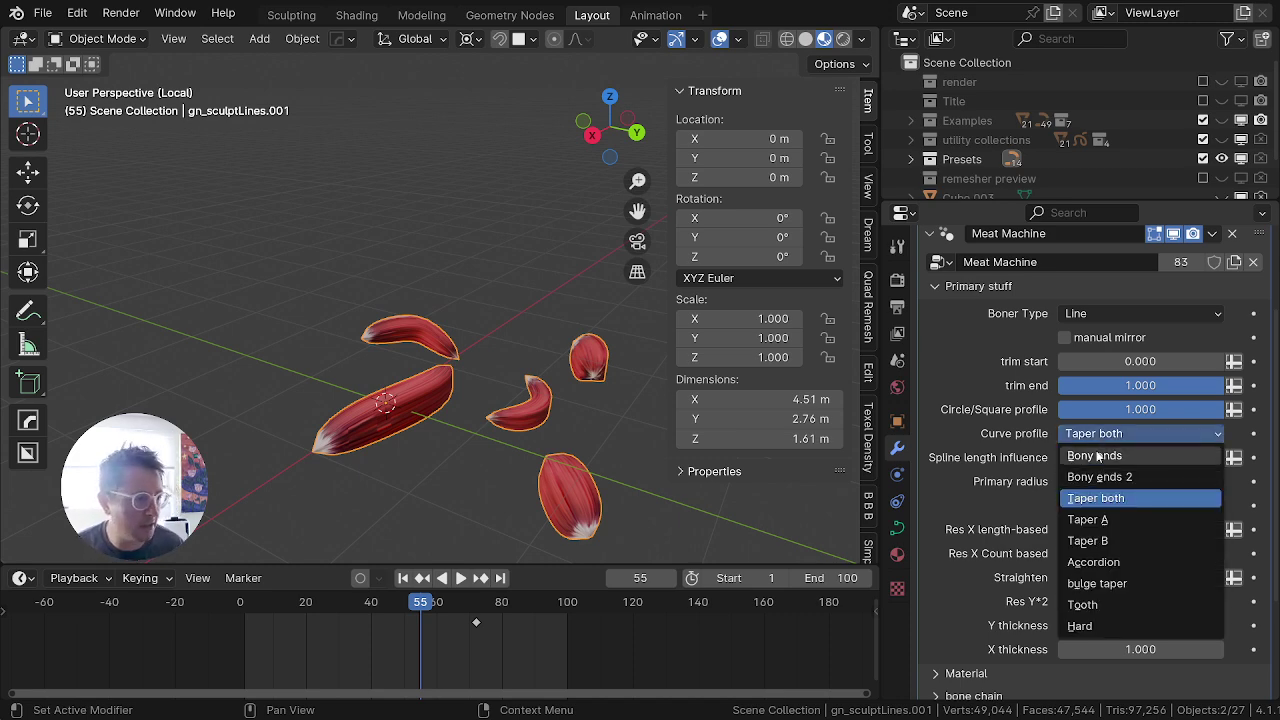
{"action": "left_click", "coordinate": [1096, 453]}
{"action": "scroll", "coordinate": [1110, 436], "scroll_direction": "down", "scroll_amount": 4, "text": "ctrl"}
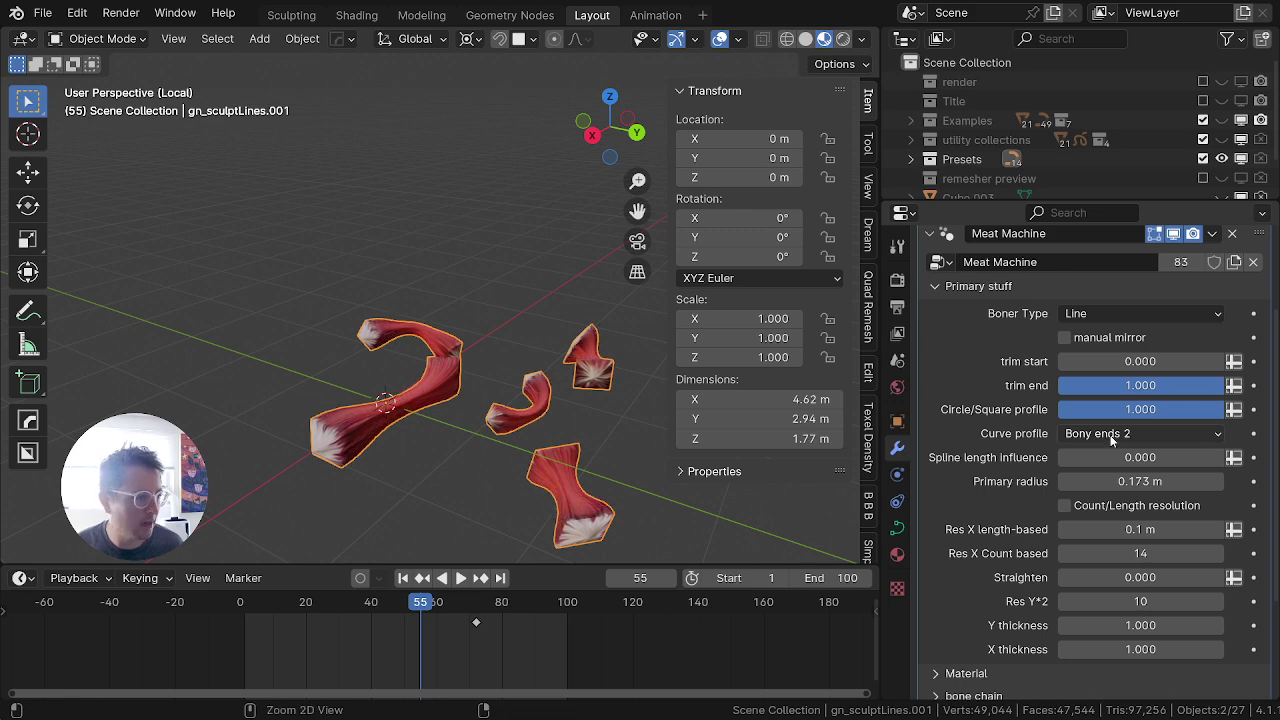
{"action": "scroll", "coordinate": [1110, 436], "scroll_direction": "down", "scroll_amount": 4, "text": "ctrl"}
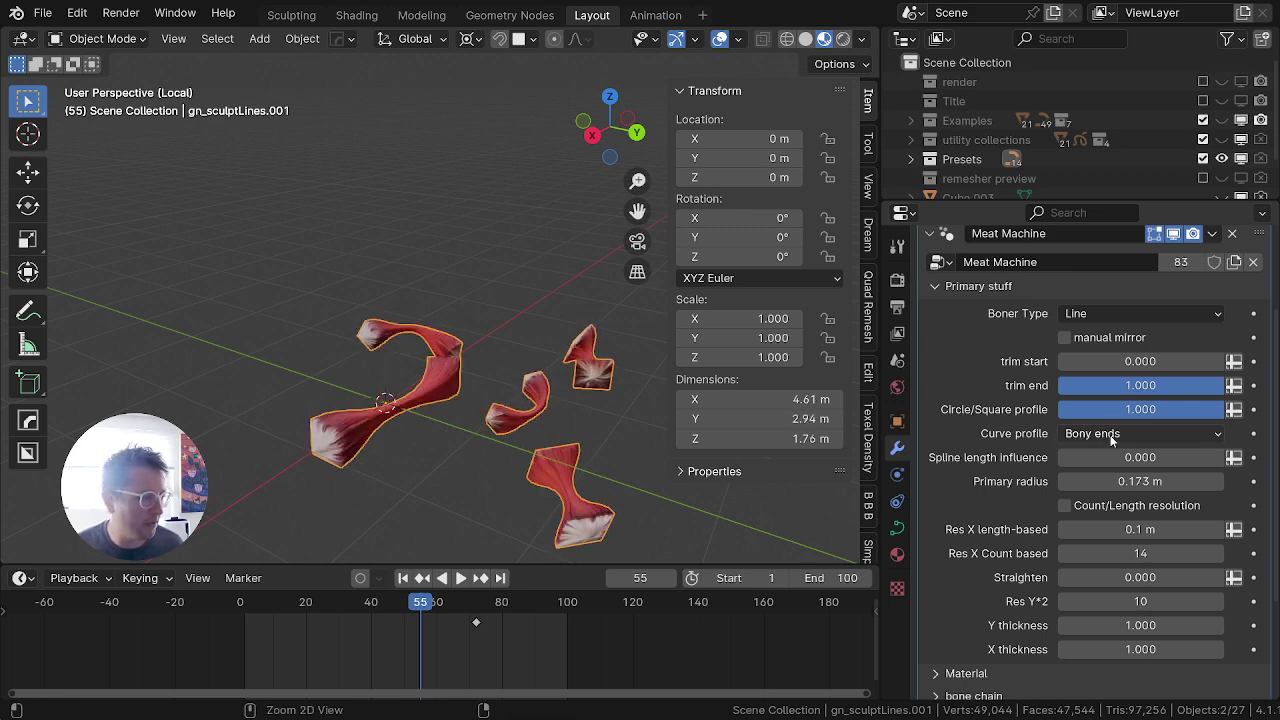
Step: Cycle through other Curve profile options, including Taper B, and leave the profile on Bony ends 2
{"action": "scroll", "coordinate": [1110, 436], "scroll_direction": "up", "scroll_amount": 3, "text": "ctrl"}
{"action": "scroll", "coordinate": [1110, 435], "scroll_direction": "down", "scroll_amount": 1, "text": "ctrl"}
{"action": "scroll", "coordinate": [1110, 435], "scroll_direction": "up", "scroll_amount": 4, "text": "ctrl"}
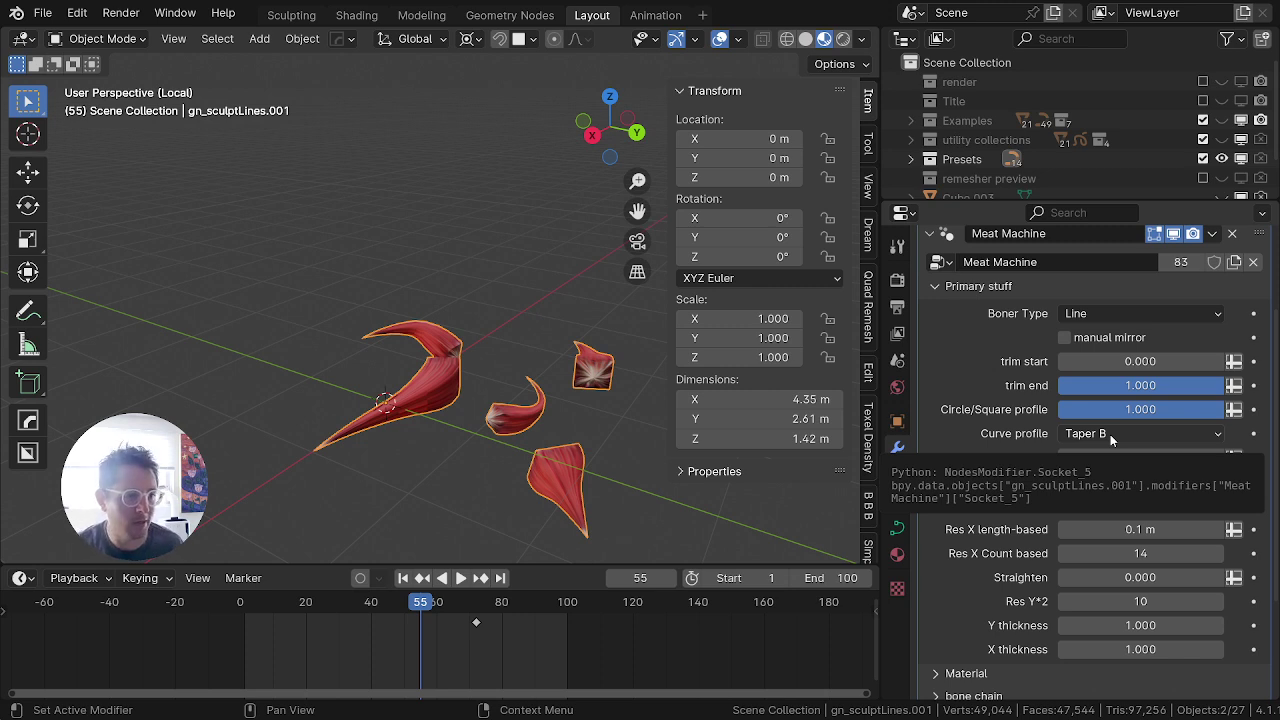
{"action": "scroll", "coordinate": [1110, 436], "scroll_direction": "down", "scroll_amount": 2, "text": "ctrl"}
{"action": "scroll", "coordinate": [1110, 436], "scroll_direction": "up", "scroll_amount": 2, "text": "ctrl"}
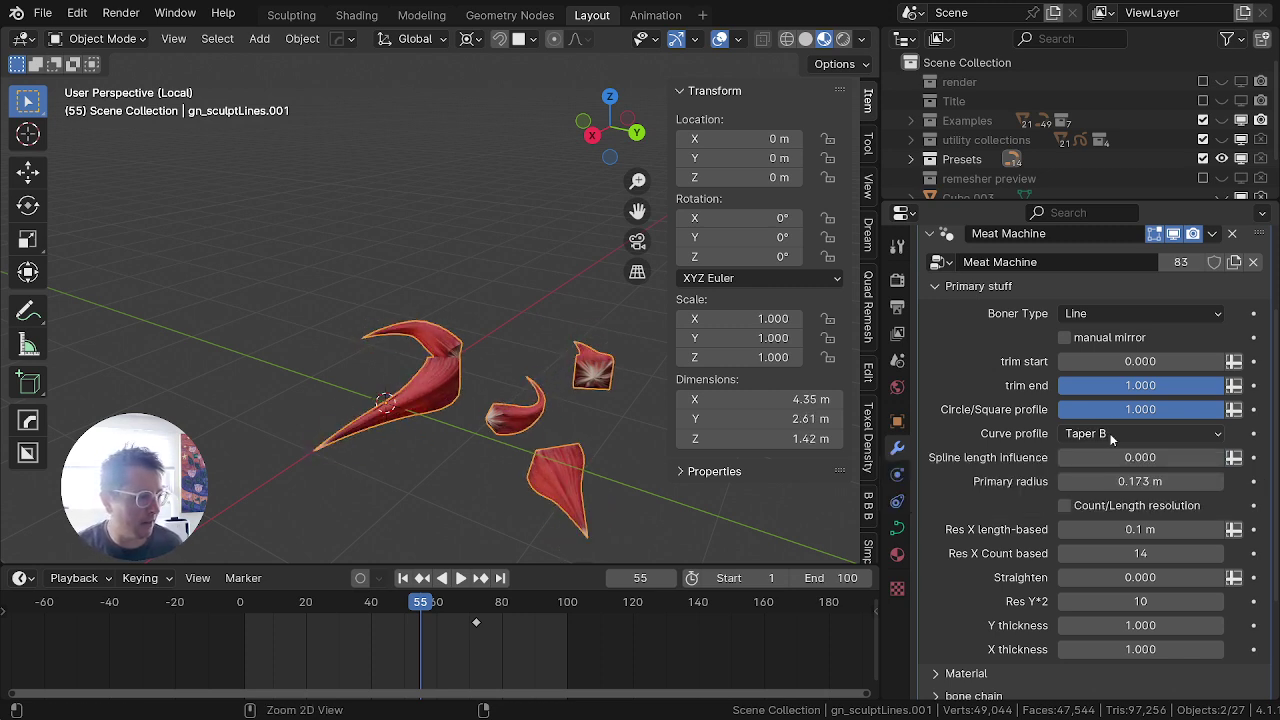
{"action": "scroll", "coordinate": [1110, 438], "scroll_direction": "down", "scroll_amount": 2, "text": "ctrl"}
{"action": "scroll", "coordinate": [1110, 438], "scroll_direction": "up", "scroll_amount": 2, "text": "ctrl"}
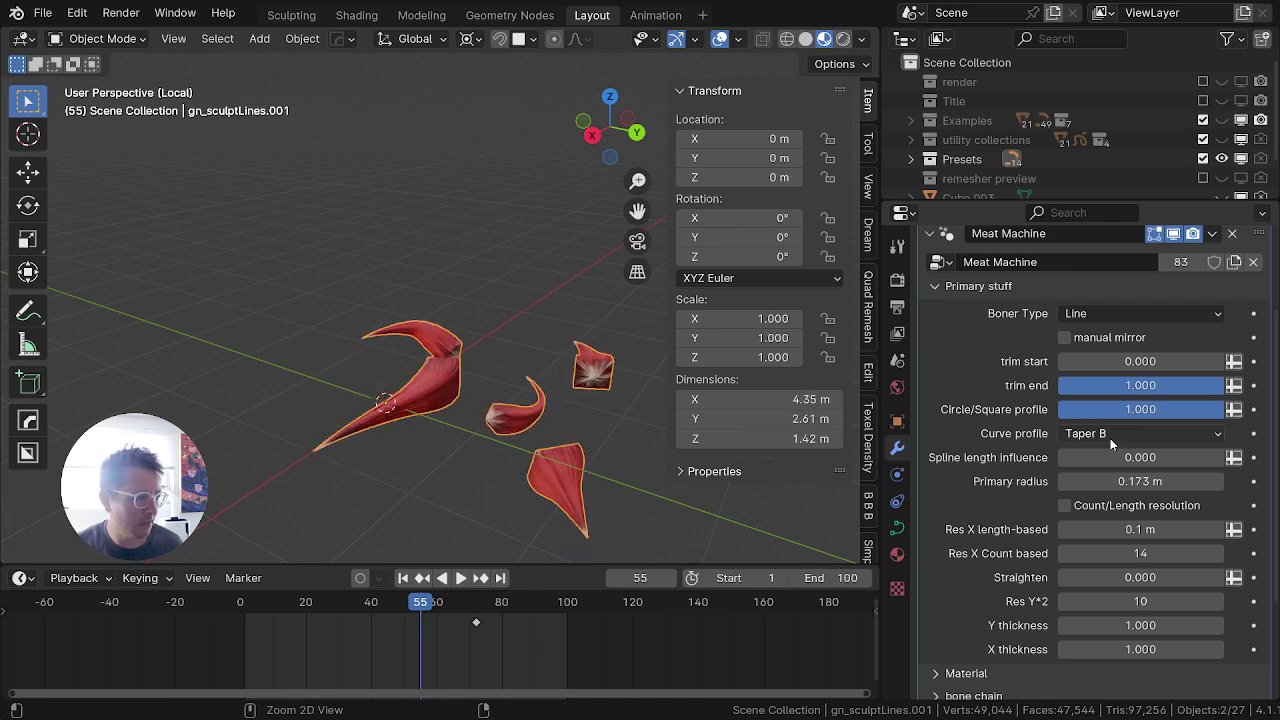
{"action": "scroll", "coordinate": [1110, 438], "scroll_direction": "down", "scroll_amount": 3, "text": "ctrl"}
{"action": "scroll", "coordinate": [557, 422], "scroll_direction": "down", "scroll_amount": 2}
{"action": "middle_click_drag", "start_coordinate": [557, 422], "coordinate": [500, 577]}
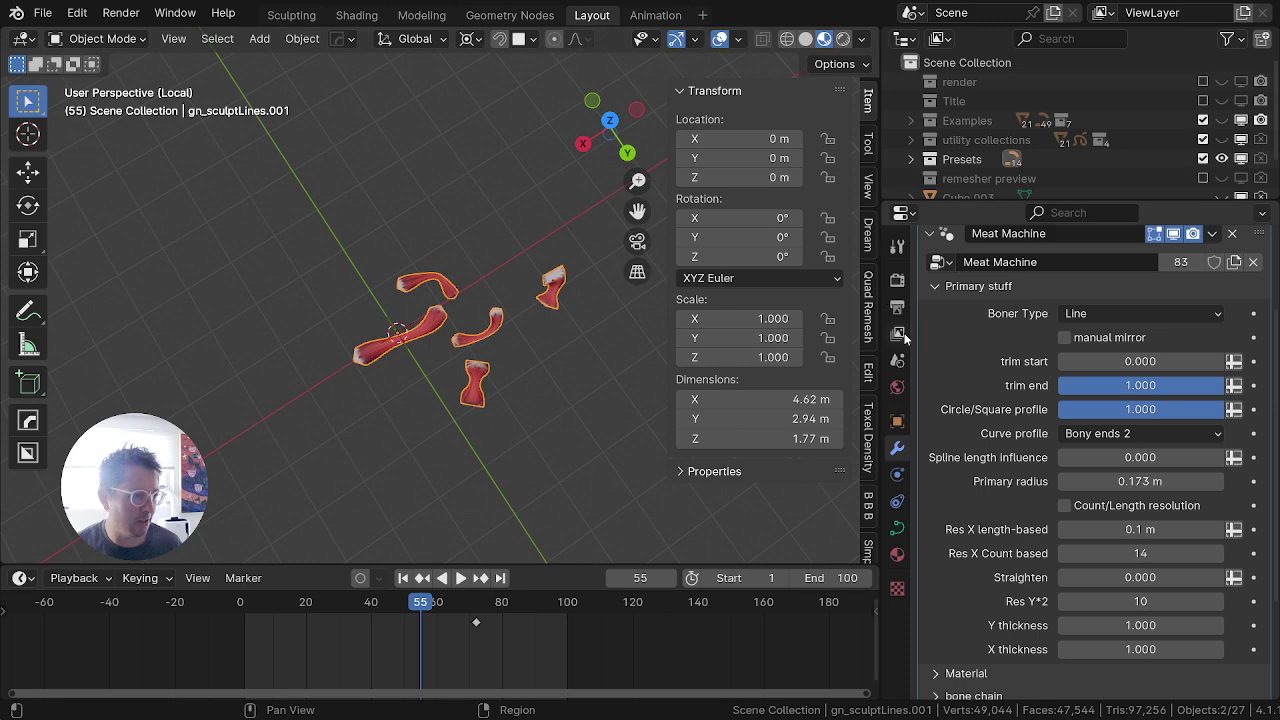
{"action": "scroll", "coordinate": [1116, 432], "scroll_direction": "up", "scroll_amount": 1, "text": "ctrl"}
{"action": "scroll", "coordinate": [1116, 432], "scroll_direction": "down", "scroll_amount": 1, "text": "ctrl"}
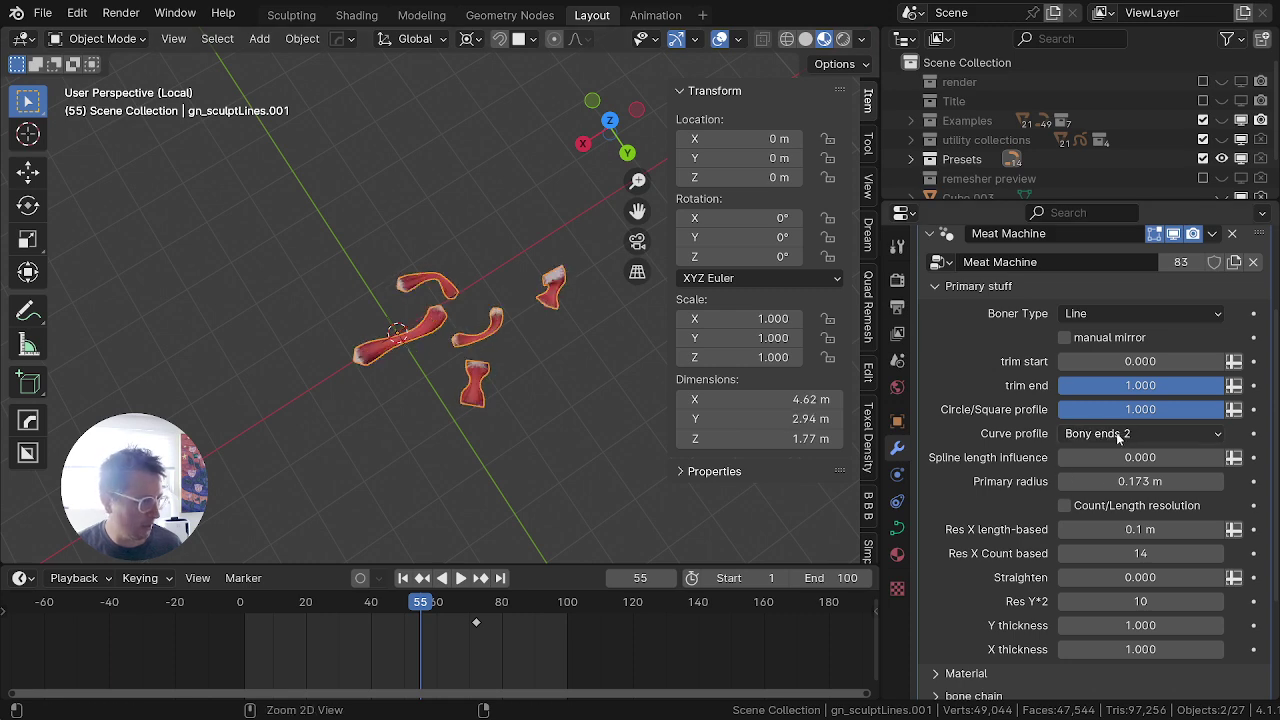
Step: Set the Circle/Square profile of the muscles to 0.000
{"action": "middle_click_drag", "start_coordinate": [545, 350], "coordinate": [653, 226]}
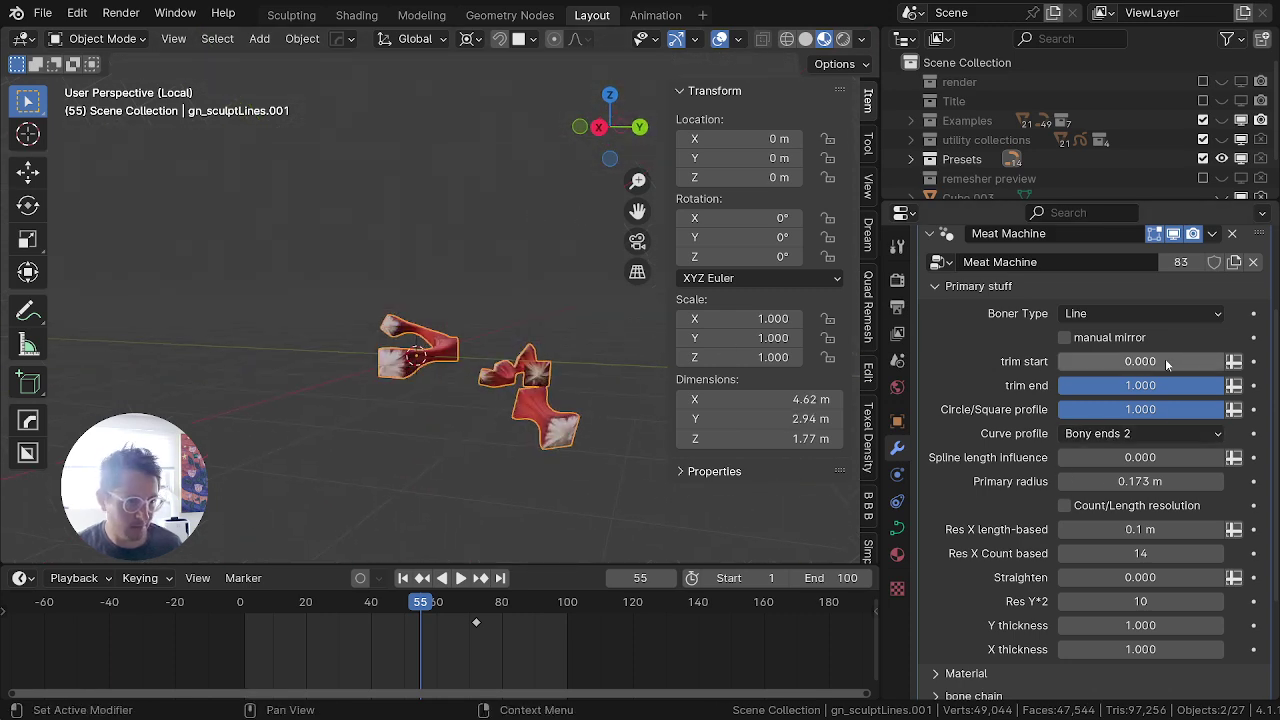
{"action": "left_click_drag", "start_coordinate": [1109, 411], "coordinate": [944, 411]}
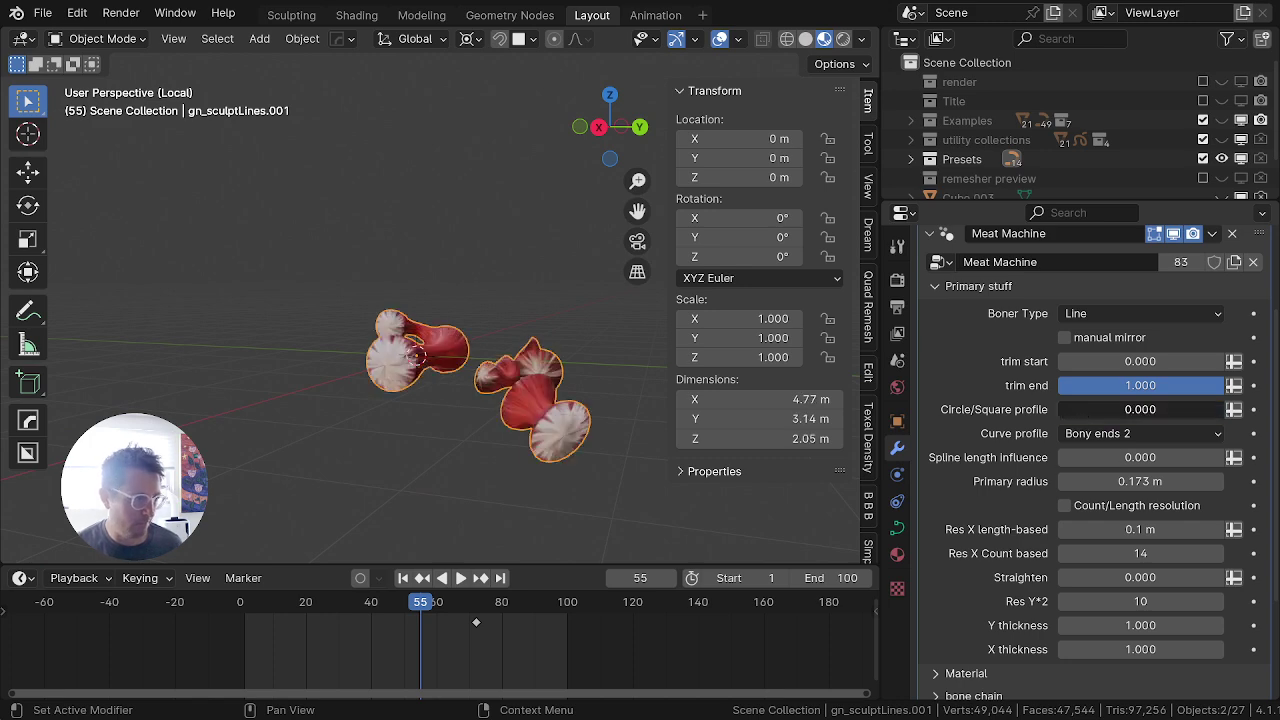
{"action": "mouse_move", "coordinate": [1058, 410]}
{"action": "left_mouse_down"}
{"action": "mouse_move", "coordinate": [1143, 410]}
{"action": "mouse_move", "coordinate": [1034, 409]}
{"action": "left_mouse_up"}
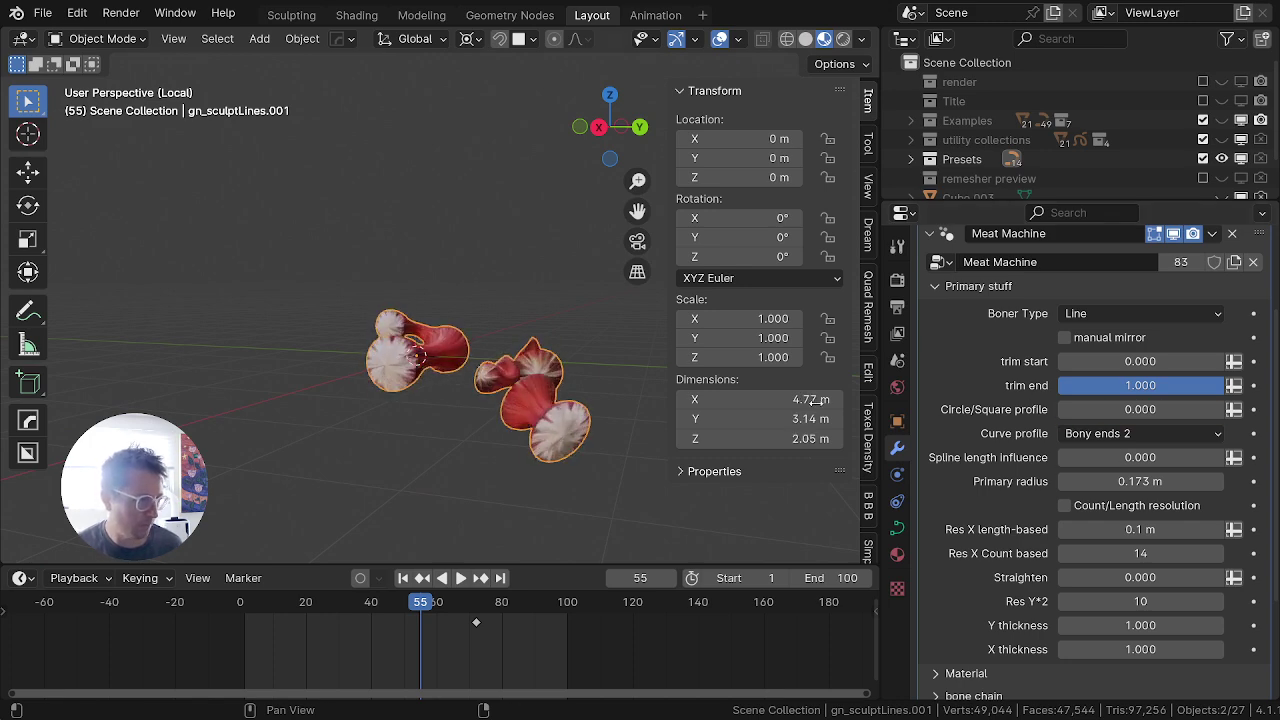
Step: Enter Edit Mode on the muscle curves and deselect all control points
{"action": "middle_click_drag", "start_coordinate": [462, 412], "coordinate": [525, 475]}
{"action": "key", "text": "Tab"}
{"action": "scroll", "coordinate": [540, 472], "scroll_direction": "up", "scroll_amount": 1}
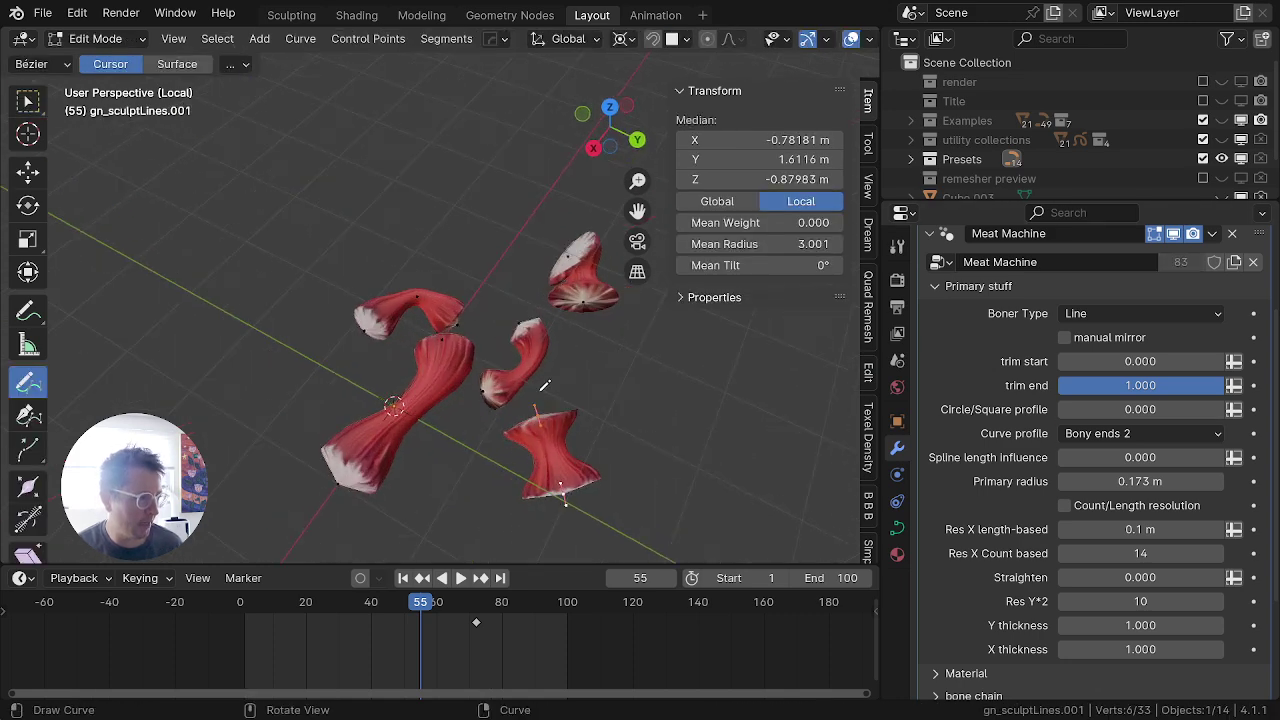
{"action": "key", "text": "alt+a"}
{"action": "left_click", "coordinate": [474, 517]}
{"action": "scroll", "coordinate": [631, 440], "scroll_direction": "down", "scroll_amount": 2}
{"action": "key", "text": "ctrl+z"}
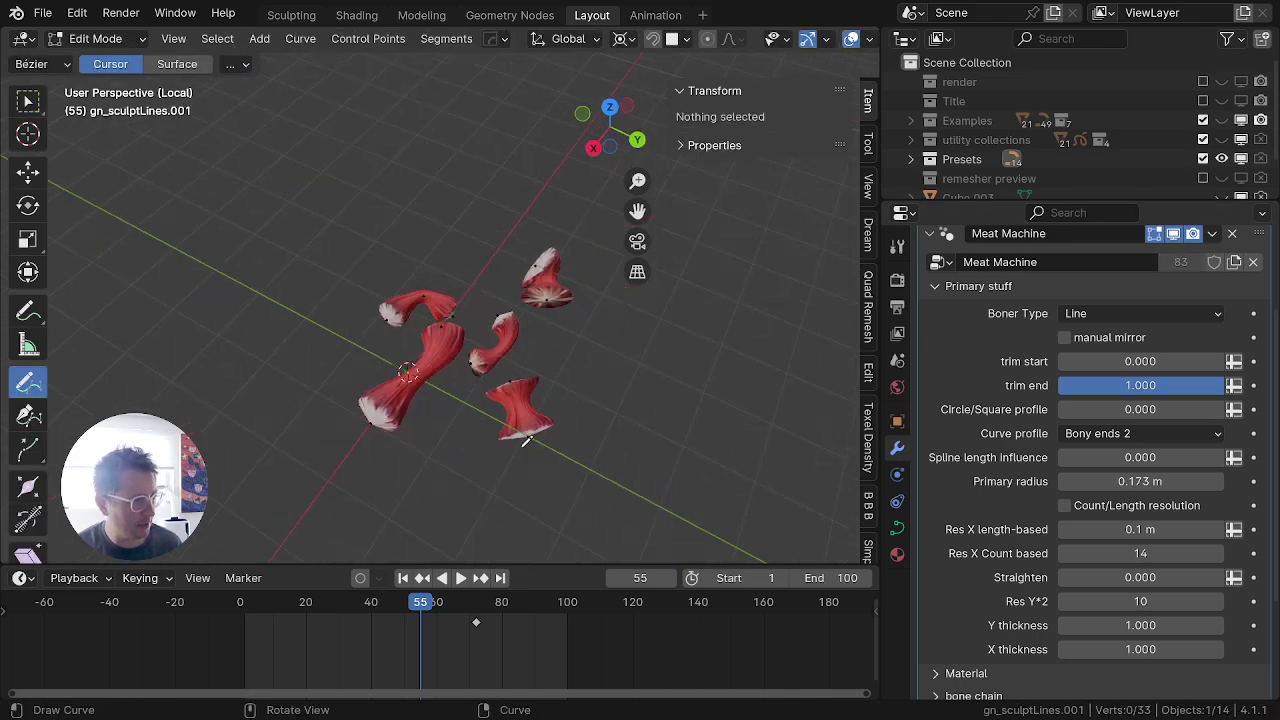
{"action": "left_click", "coordinate": [548, 427]}
{"action": "key", "text": "ctrl+z"}
{"action": "key", "text": "a"}
{"action": "key", "text": "alt+a"}
{"action": "key", "text": "a"}
{"action": "key", "text": "alt+a"}
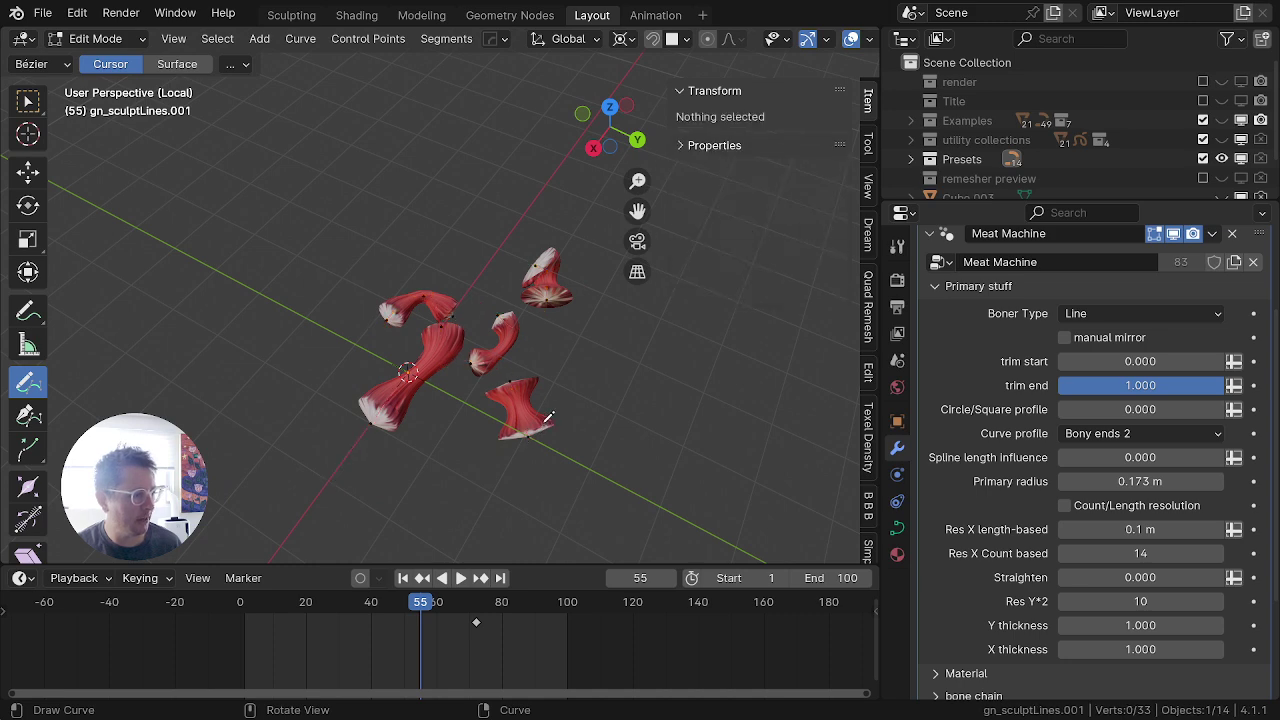
Step: Shrink the outer end control point of the short muscle on the Y axis to a radius of about 0.143
{"action": "key", "text": "b"}
{"action": "left_click_drag", "start_coordinate": [600, 408], "coordinate": [486, 464]}
{"action": "key", "text": "alt+s"}
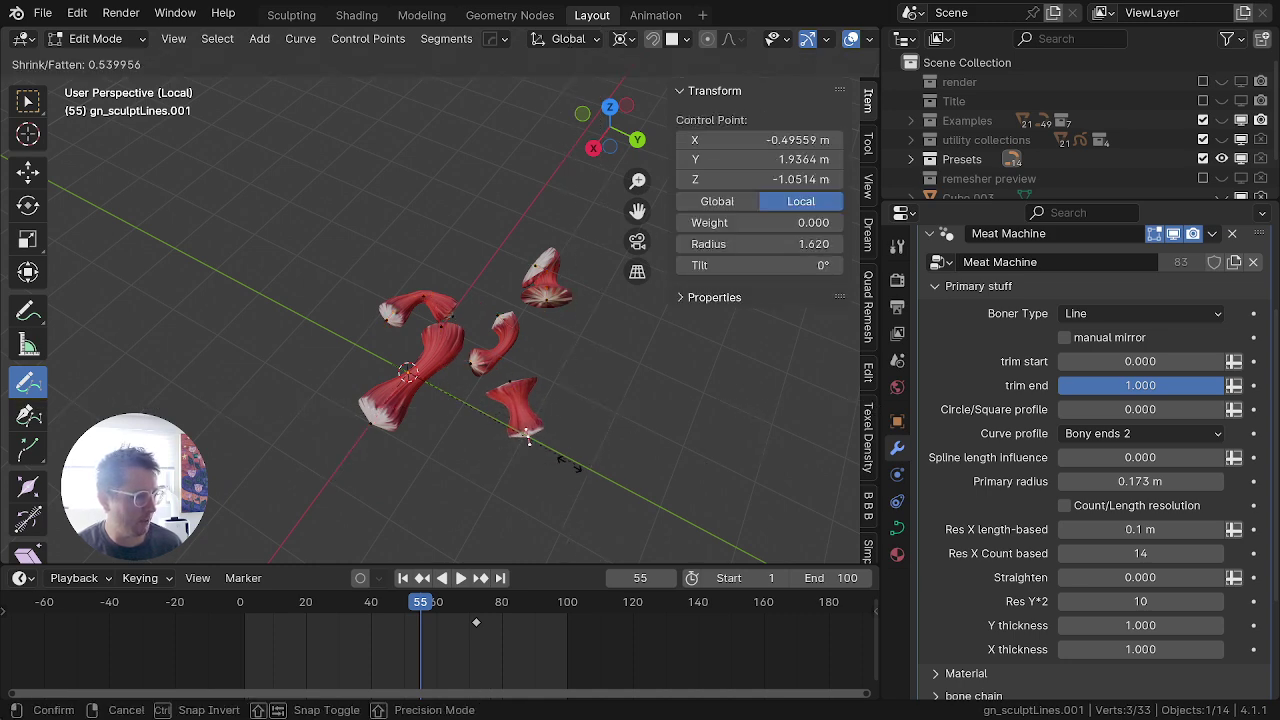
{"action": "left_click", "coordinate": [402, 377]}
{"action": "scroll", "coordinate": [500, 405], "scroll_direction": "up", "scroll_amount": 4}
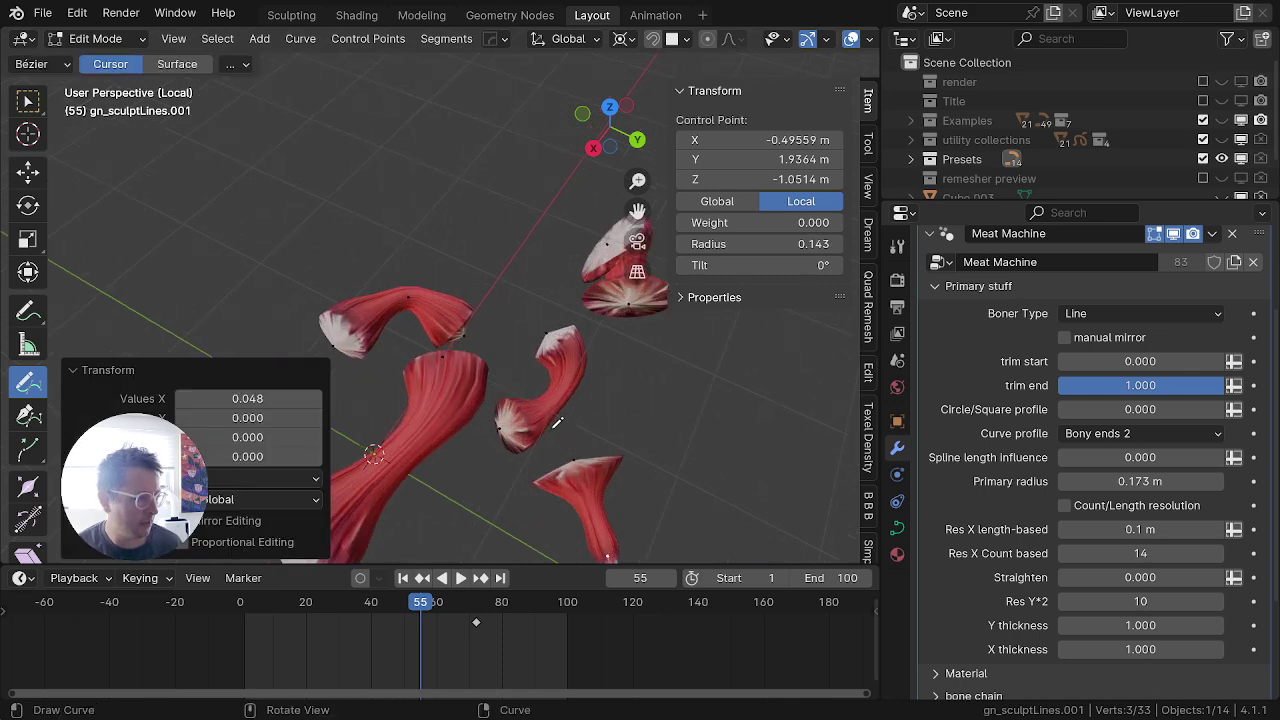
Step: Select only the short muscle's inner end control point and shrink its radius to about 2.16
{"action": "middle_click_drag", "start_coordinate": [557, 423], "coordinate": [550, 380]}
{"action": "key", "text": "alt+a"}
{"action": "key", "text": "b"}
{"action": "left_click_drag", "start_coordinate": [484, 380], "coordinate": [608, 446]}
{"action": "key", "text": "alt+s"}
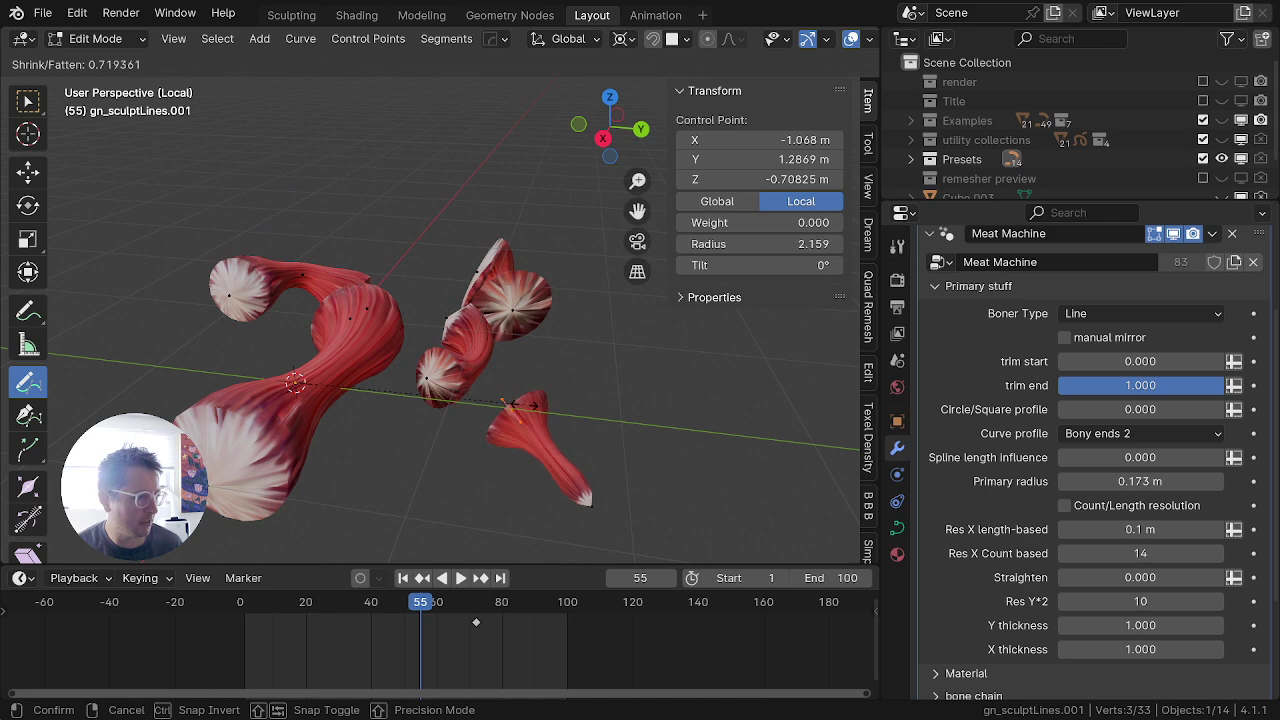
{"action": "left_click", "coordinate": [519, 415]}
Step: Select both end control points of the short muscle and subdivide the segment between them
{"action": "key", "text": "b"}
{"action": "left_click_drag", "start_coordinate": [616, 480], "coordinate": [584, 506]}
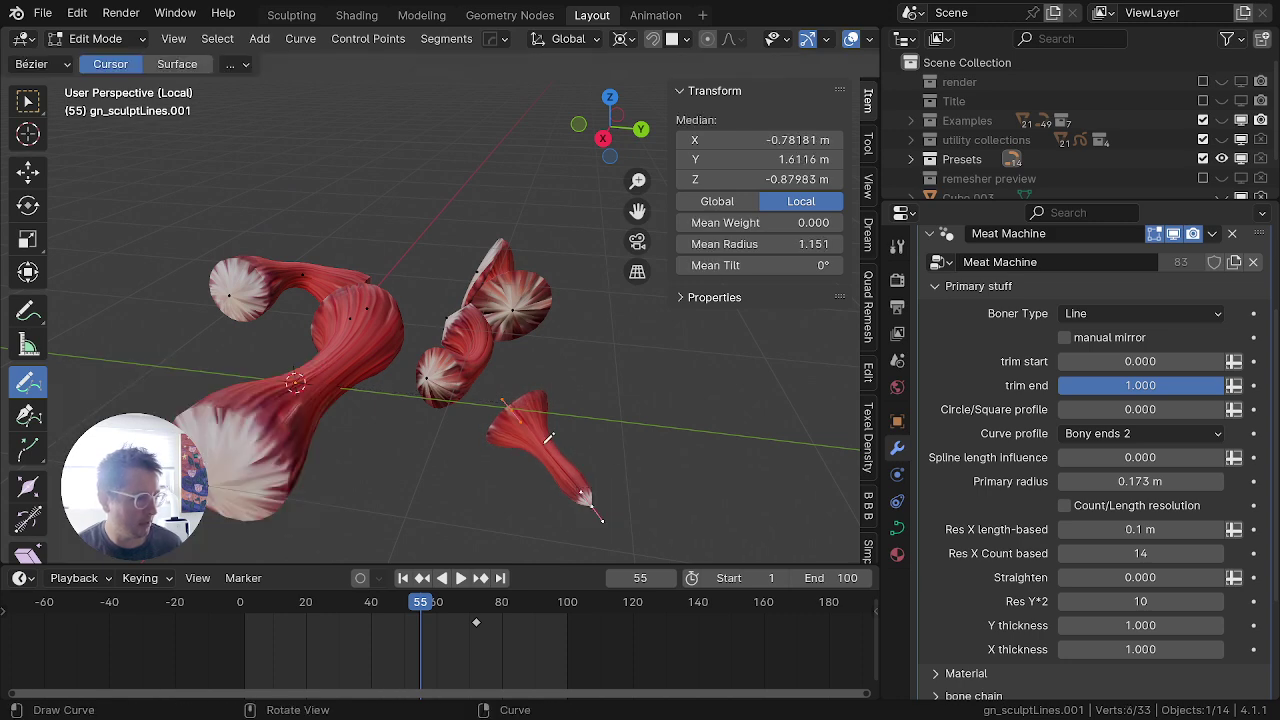
{"action": "right_click", "coordinate": [546, 442]}
{"action": "left_click", "coordinate": [464, 203]}
Step: Select only the short muscle's middle control point and fatten its radius to about 4.34
{"action": "key", "text": "alt+a"}
{"action": "key", "text": "b"}
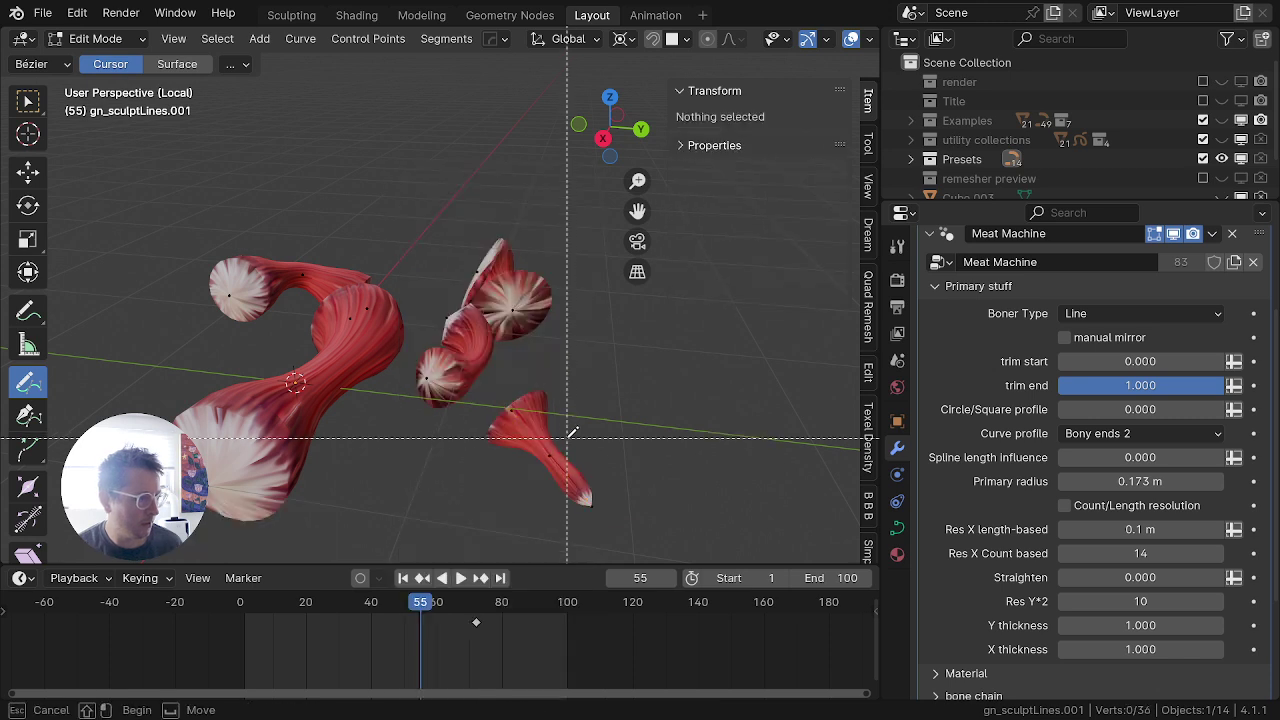
{"action": "left_click_drag", "start_coordinate": [567, 437], "coordinate": [600, 510]}
{"action": "key", "text": "alt+s"}
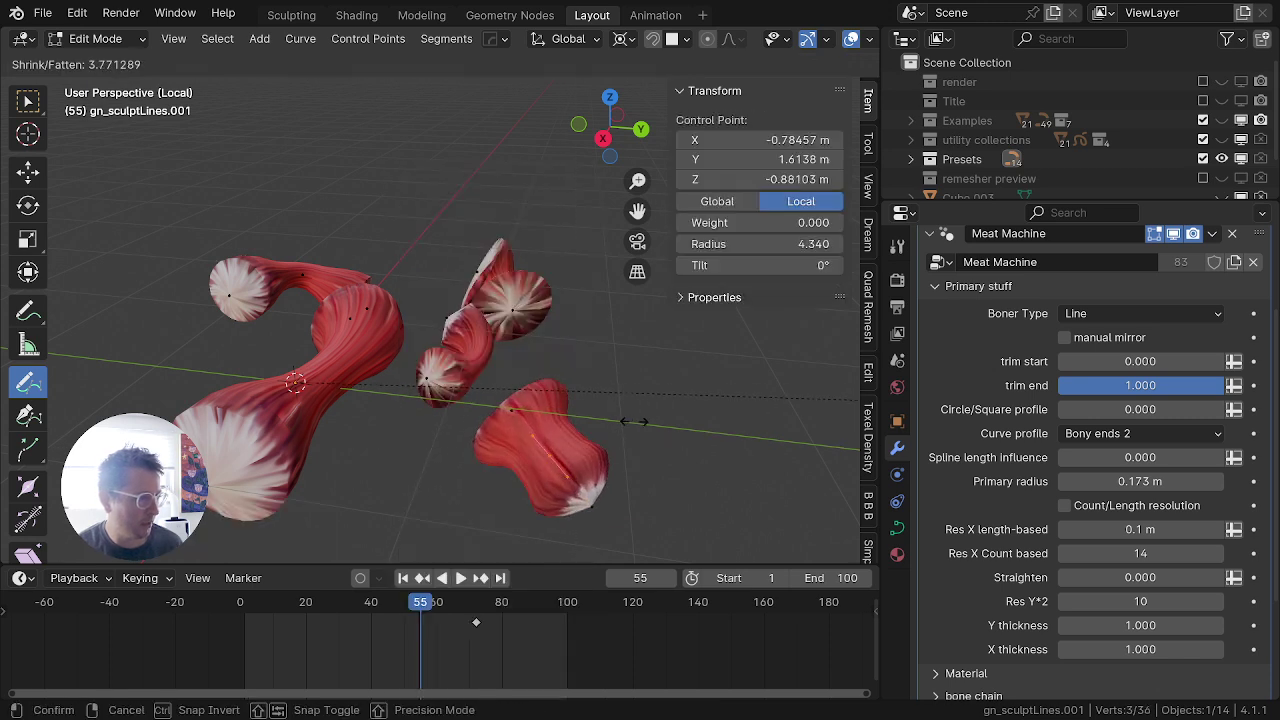
{"action": "left_click", "coordinate": [634, 421]}
Step: Select both end control points of the short muscle and shrink them to a mean radius of about 0.156
{"action": "key", "text": "alt+a"}
{"action": "key", "text": "b"}
{"action": "left_click_drag", "start_coordinate": [536, 393], "coordinate": [484, 430]}
{"action": "key", "text": "b"}
{"action": "left_click_drag", "start_coordinate": [630, 491], "coordinate": [583, 527]}
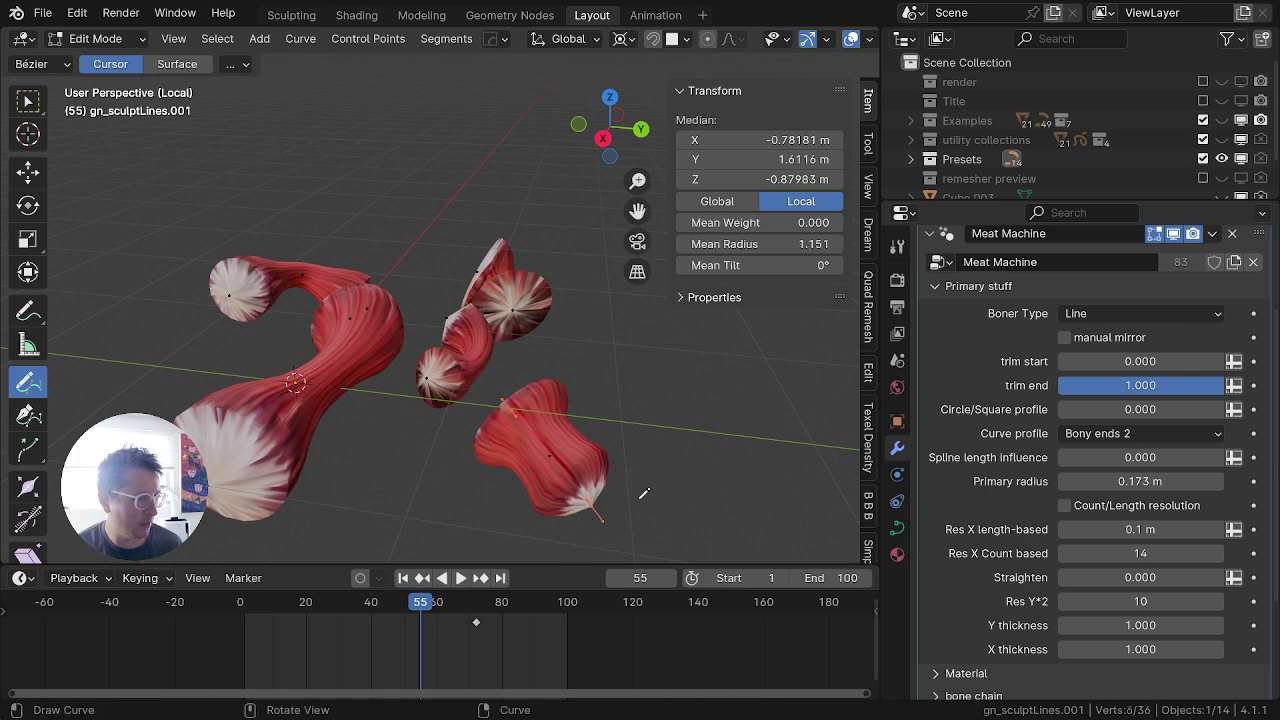
{"action": "key", "text": "alt+s"}
{"action": "left_click", "coordinate": [450, 385]}
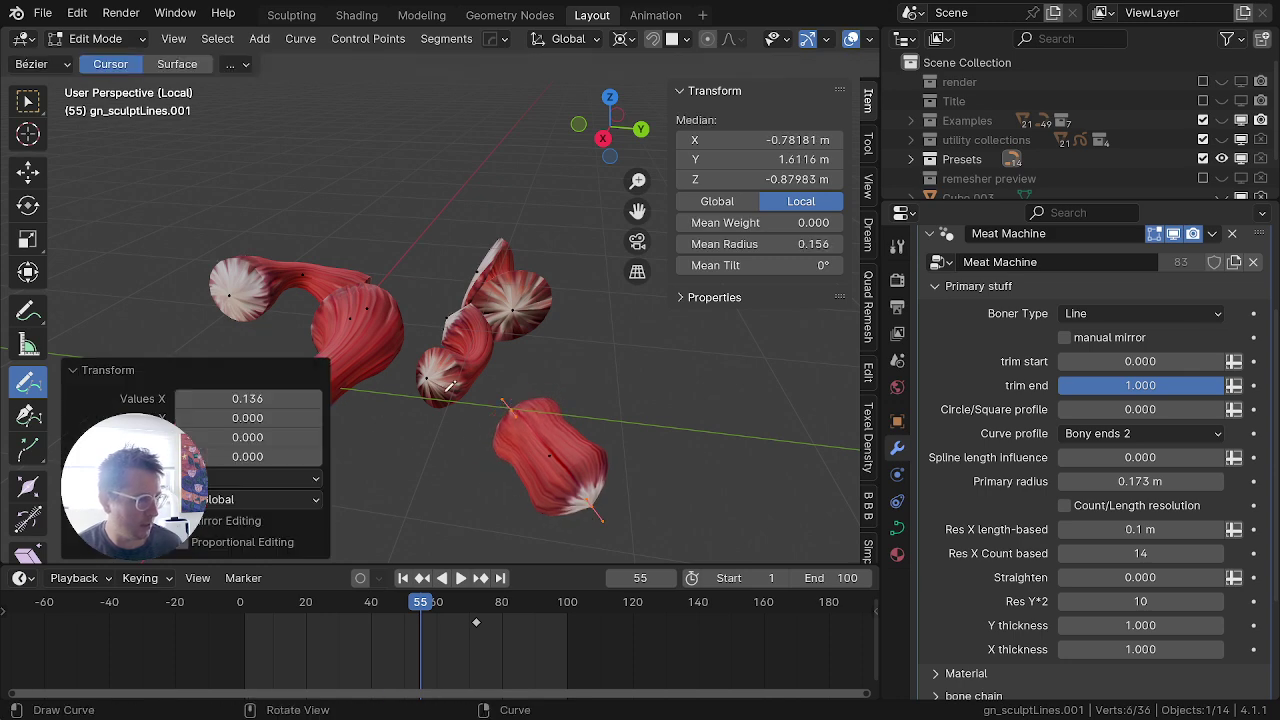
Step: Select only the short muscle's outer end control point and shrink its radius to about 0.004
{"action": "key", "text": "alt+a"}
{"action": "key", "text": "b"}
{"action": "left_click_drag", "start_coordinate": [622, 490], "coordinate": [565, 538]}
{"action": "key", "text": "alt+s"}
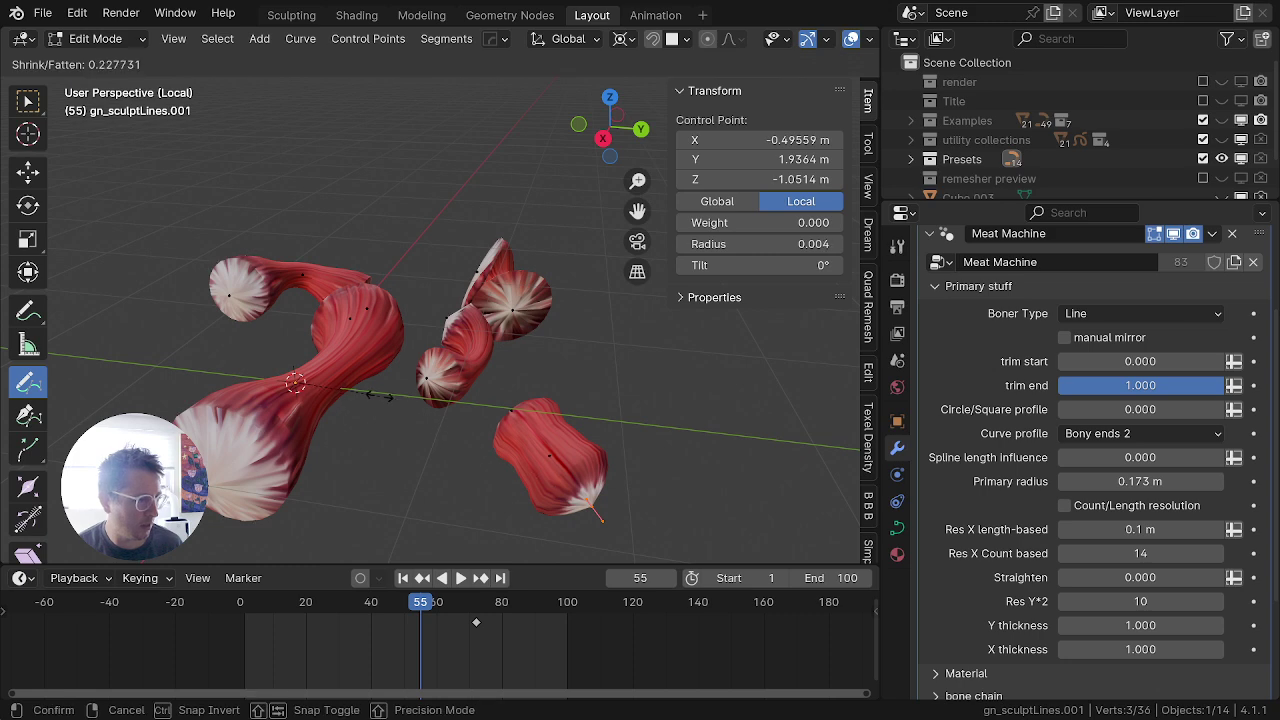
{"action": "left_click", "coordinate": [379, 397]}
Step: Reduce the radius of the short muscle's middle control point to about 2.38 and inspect the shape outside Edit Mode before reentering it
{"action": "key", "text": "alt+a"}
{"action": "key", "text": "b"}
{"action": "left_click_drag", "start_coordinate": [577, 443], "coordinate": [531, 485]}
{"action": "key", "text": "alt+s"}
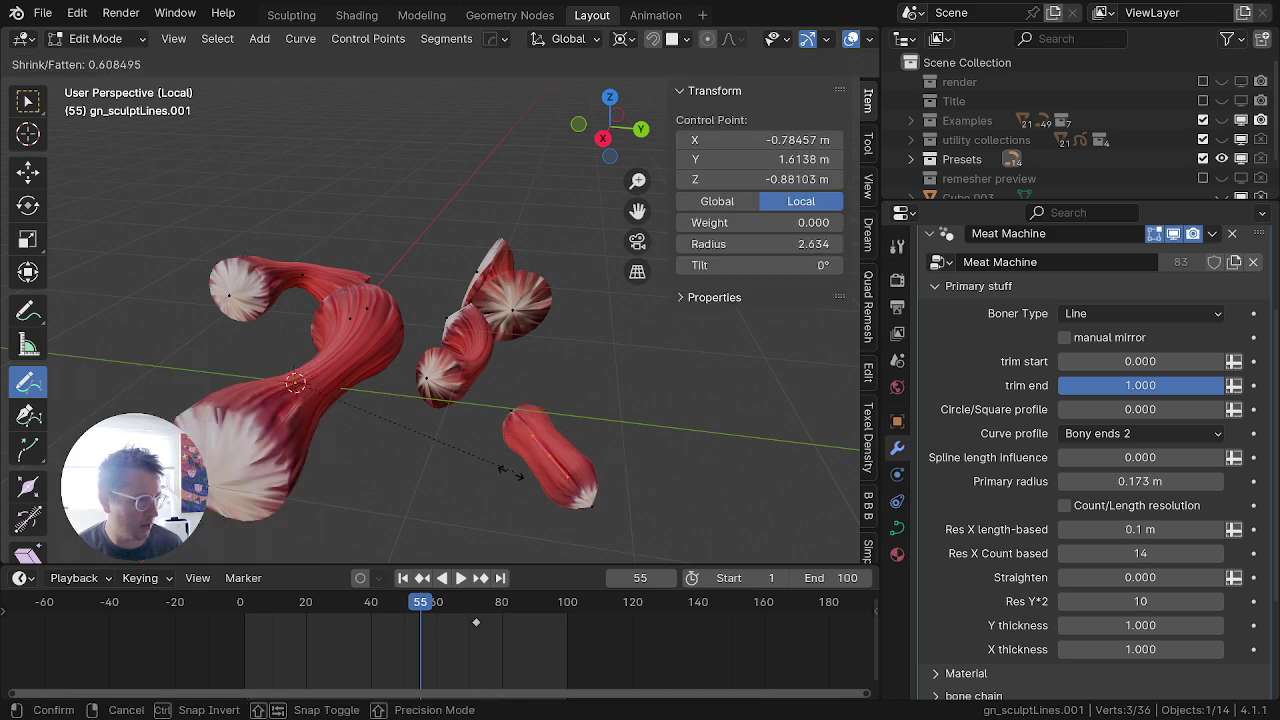
{"action": "left_click", "coordinate": [492, 465]}
{"action": "middle_click_drag", "start_coordinate": [515, 455], "coordinate": [464, 527]}
{"action": "scroll", "coordinate": [500, 425], "scroll_direction": "down", "scroll_amount": 3}
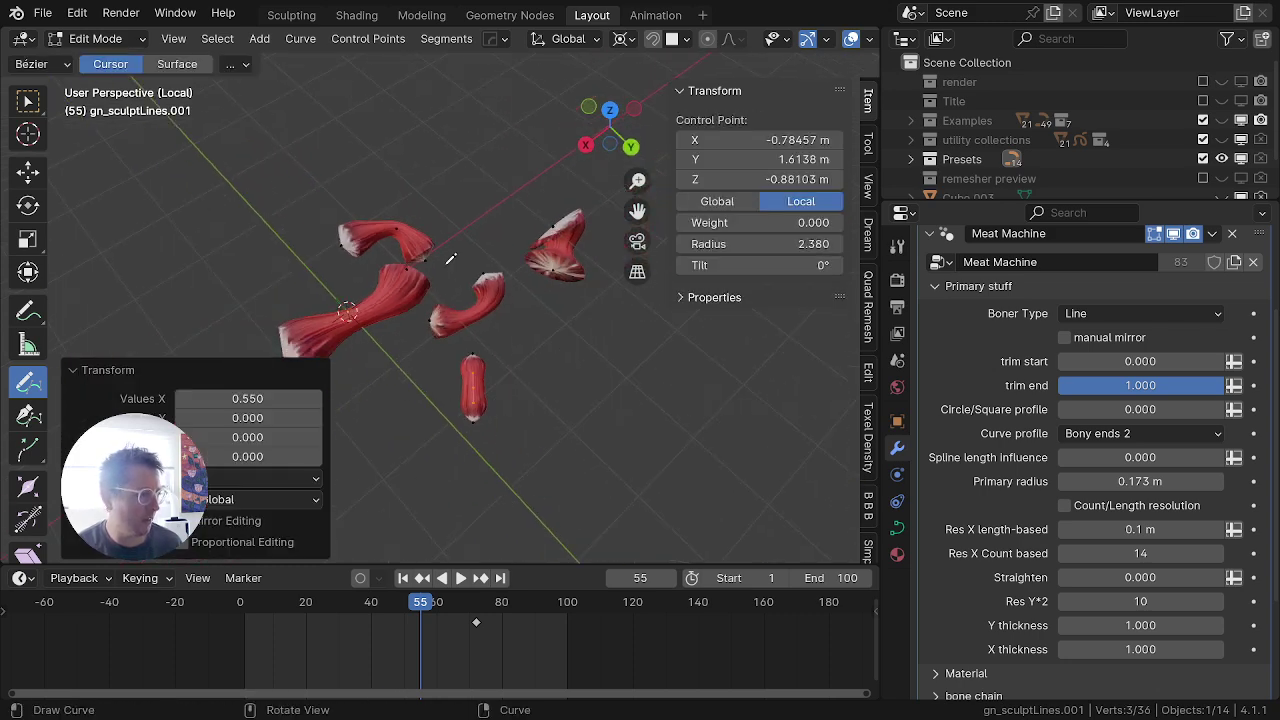
{"action": "middle_click_drag", "start_coordinate": [386, 327], "coordinate": [430, 338]}
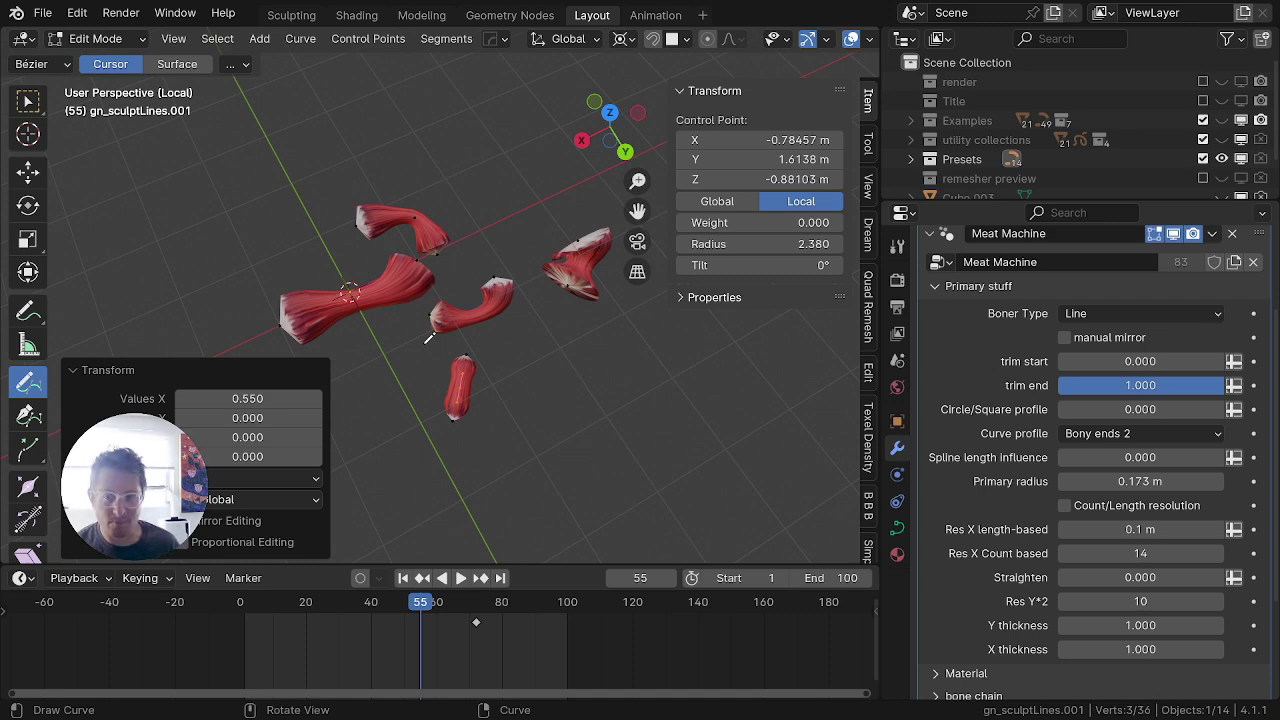
{"action": "key", "text": "Tab"}
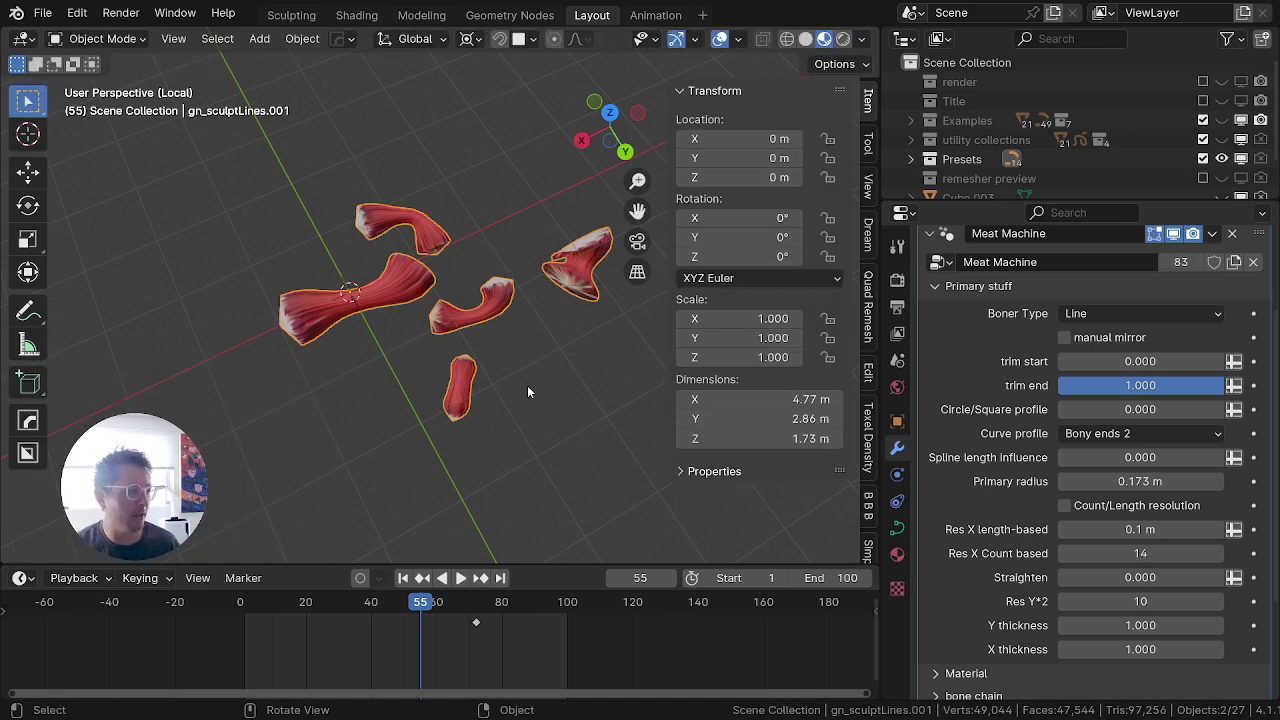
{"action": "key", "text": "Tab"}
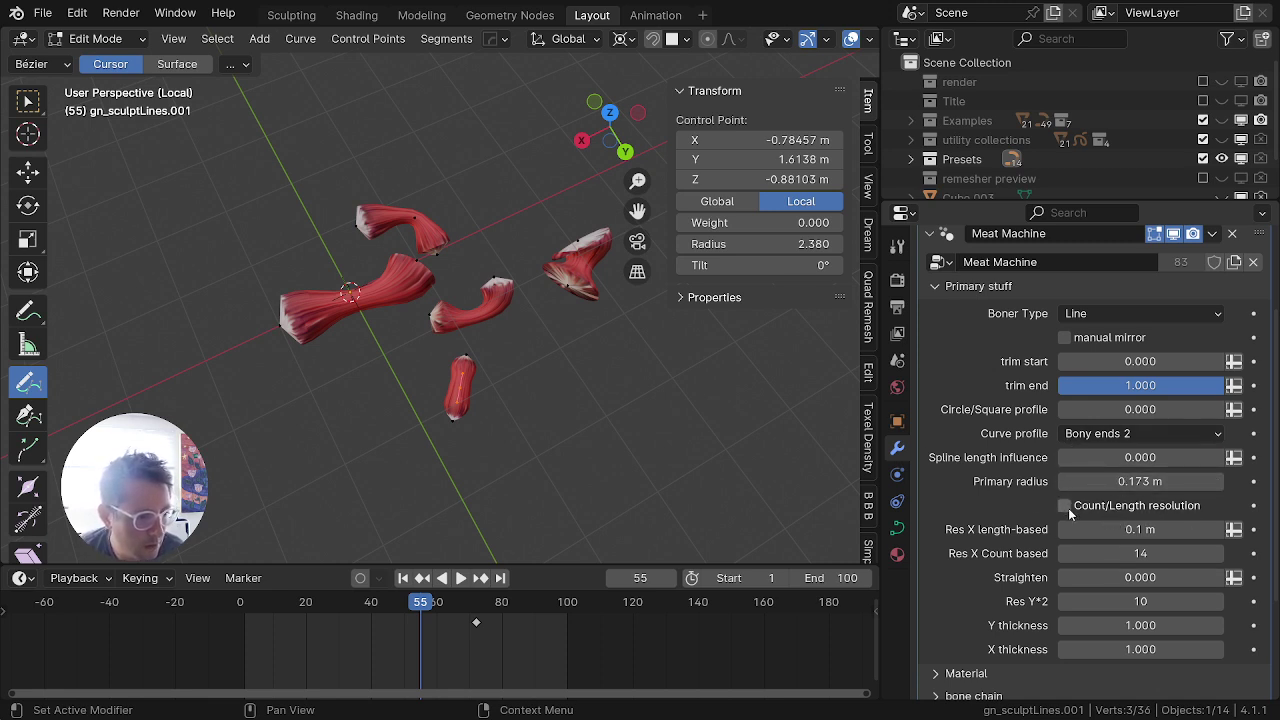
Step: Enable Count/Length resolution and view the muscles from several angles
{"action": "left_click", "coordinate": [1065, 506]}
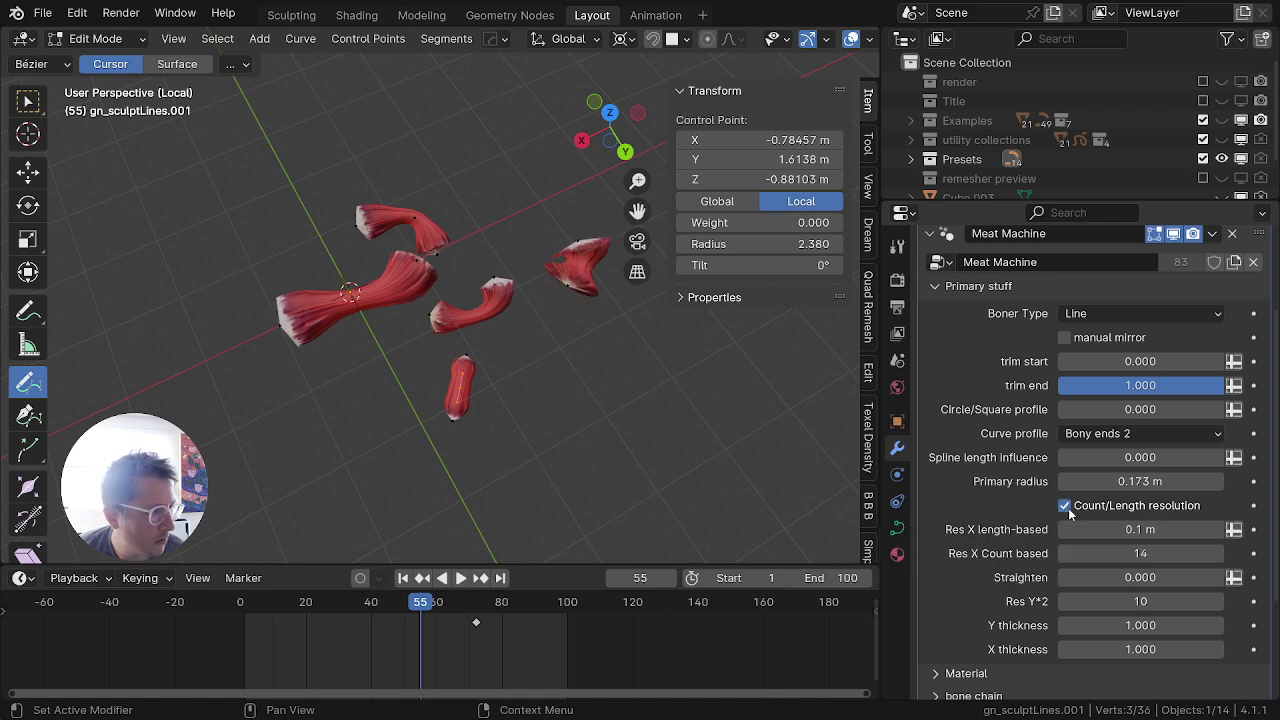
{"action": "left_click", "coordinate": [1068, 509]}
{"action": "left_click", "coordinate": [1068, 509]}
{"action": "middle_click_drag", "start_coordinate": [516, 369], "coordinate": [725, 267]}
{"action": "scroll", "coordinate": [474, 420], "scroll_direction": "up", "scroll_amount": 3}
{"action": "middle_click_drag", "start_coordinate": [474, 420], "coordinate": [486, 525]}
{"action": "scroll", "coordinate": [486, 525], "scroll_direction": "down", "scroll_amount": 3}
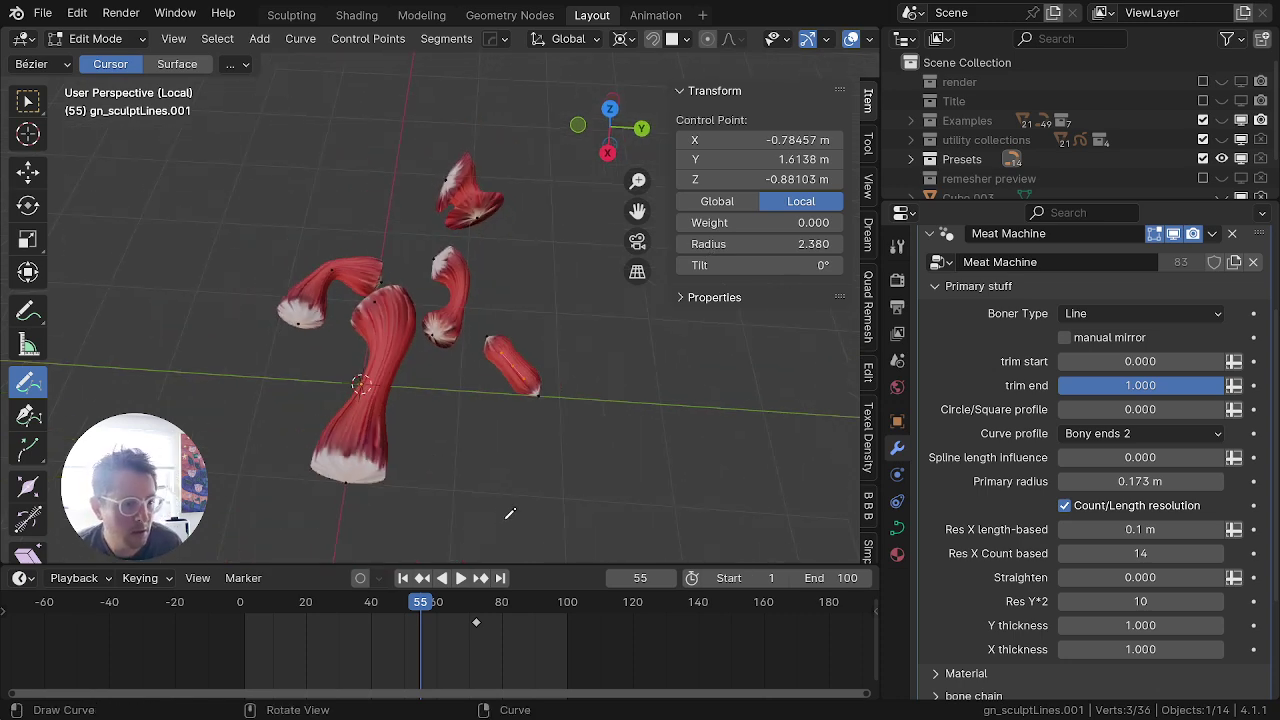
{"action": "middle_click_drag", "start_coordinate": [600, 487], "coordinate": [857, 423], "text": "shift"}
{"action": "middle_click_drag", "start_coordinate": [690, 458], "coordinate": [690, 500]}
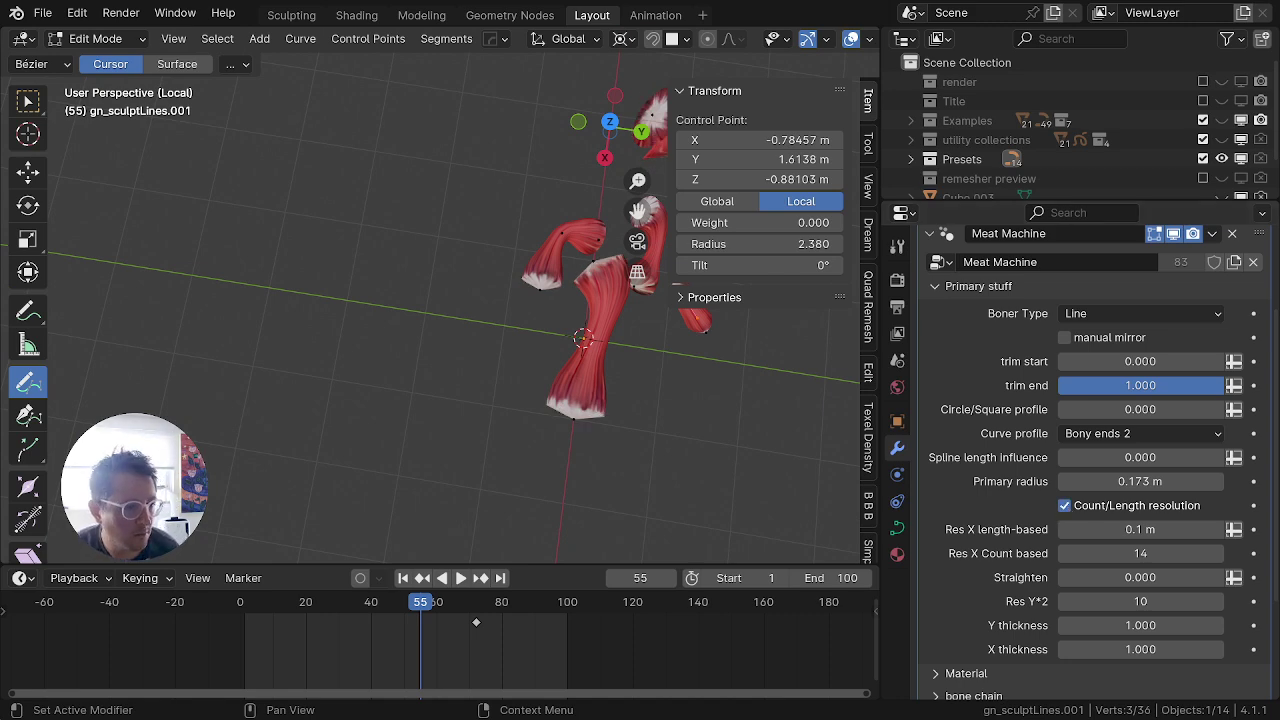
Step: Toggle Count/Length resolution repeatedly to compare both resolution modes on the muscles, leaving it off
{"action": "left_click", "coordinate": [1069, 507]}
{"action": "left_click", "coordinate": [1069, 507]}
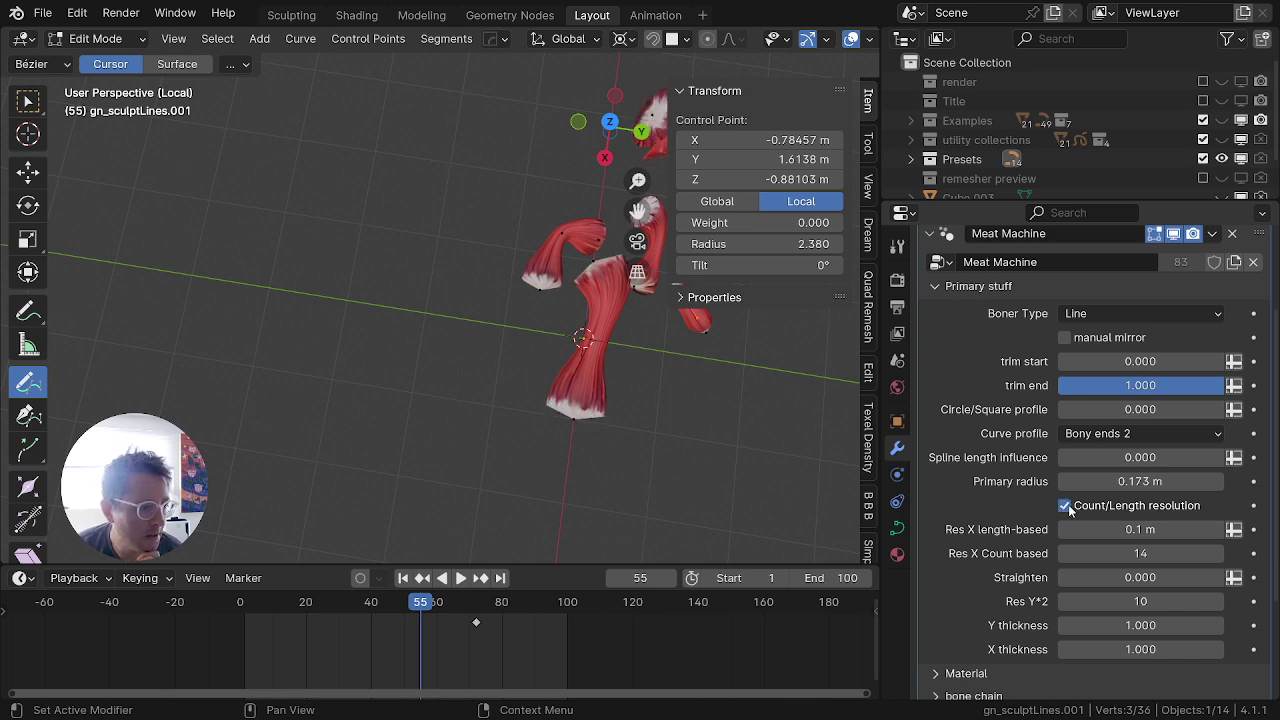
{"action": "left_click", "coordinate": [1069, 508]}
{"action": "left_click", "coordinate": [1069, 508]}
{"action": "left_click", "coordinate": [1069, 508]}
{"action": "left_click", "coordinate": [1069, 508]}
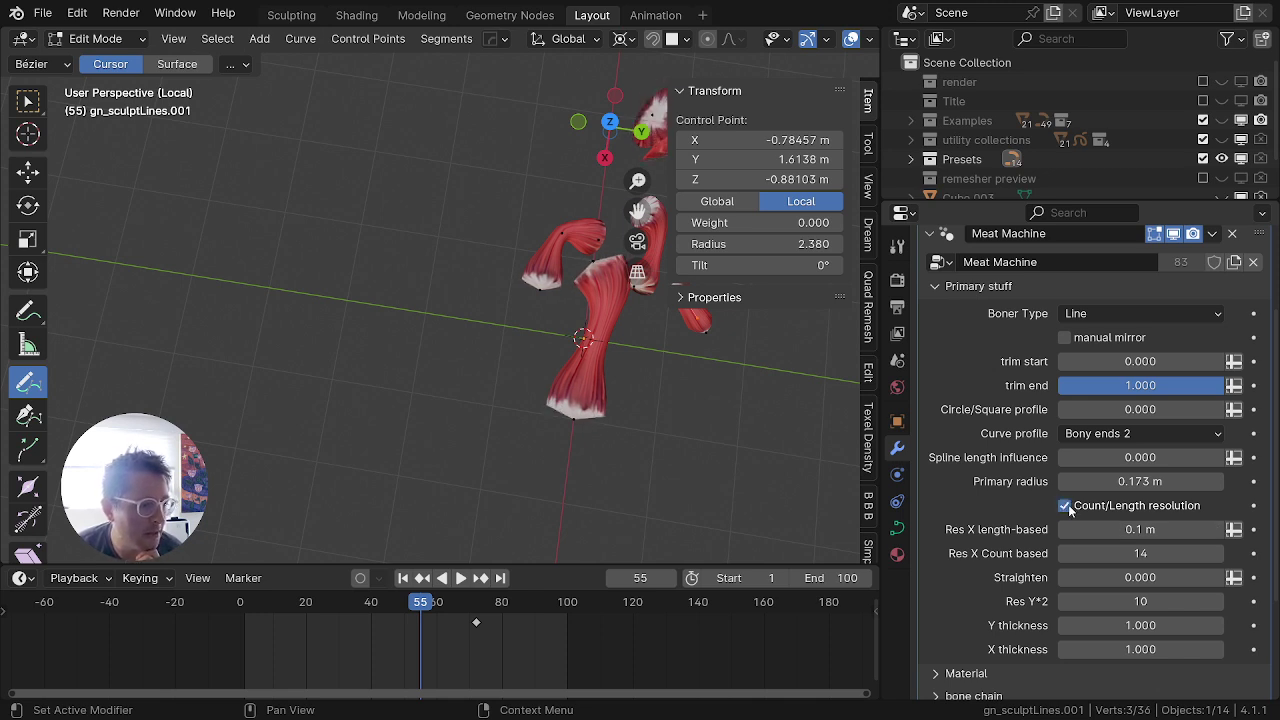
{"action": "left_click", "coordinate": [1066, 506]}
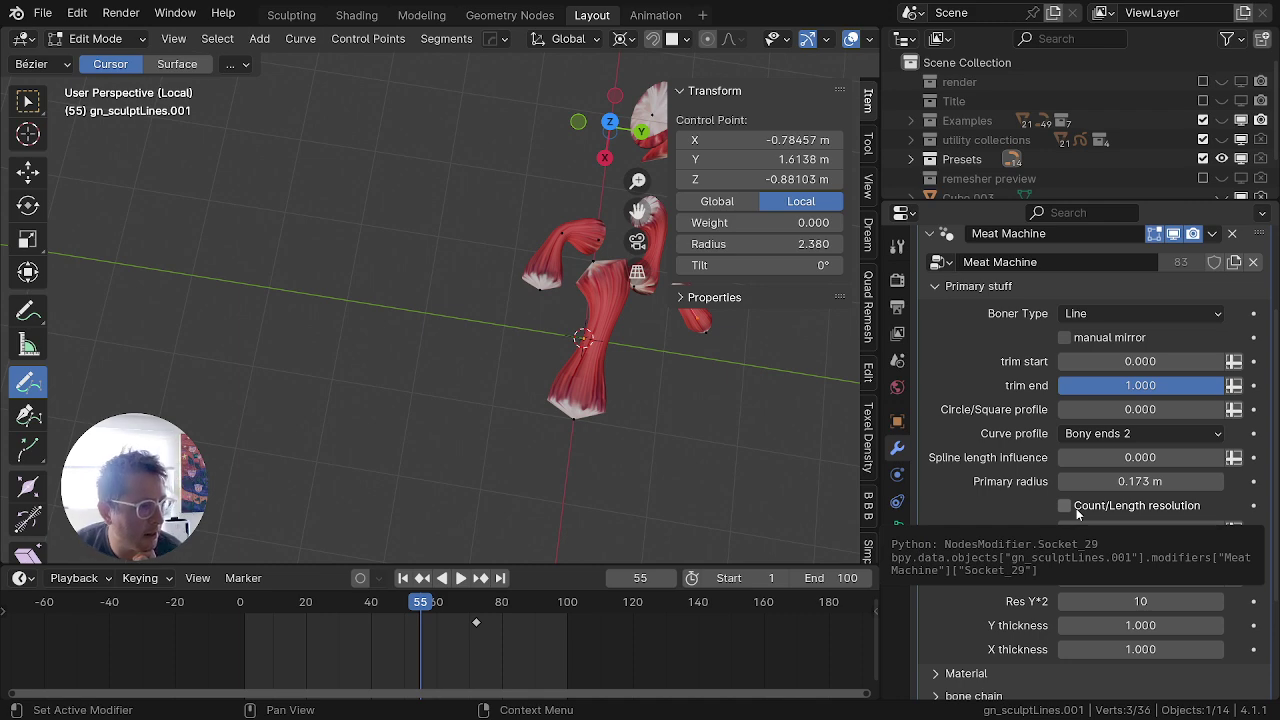
Step: Set Res X length-based to 0.193 m and Res X Count based to 17, and toggle Count/Length resolution, leaving it on
{"action": "left_click", "coordinate": [1076, 508]}
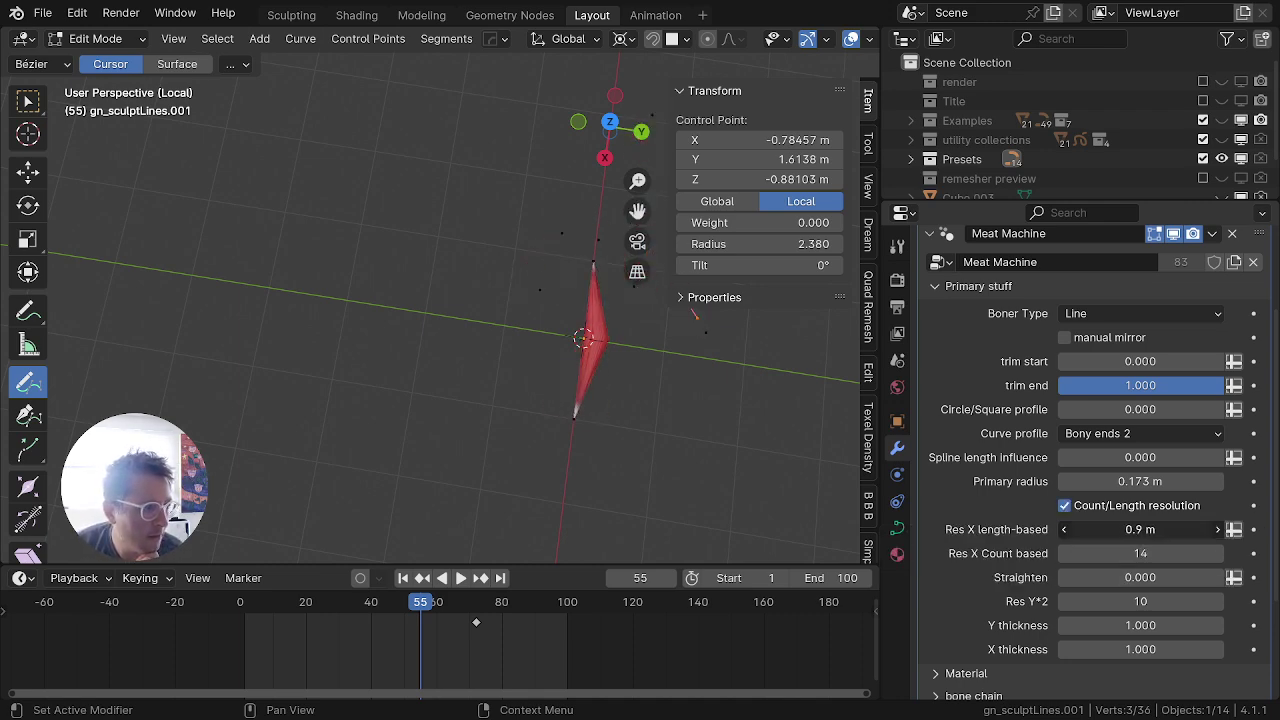
{"action": "left_click_drag", "start_coordinate": [1140, 530], "coordinate": [1164, 548]}
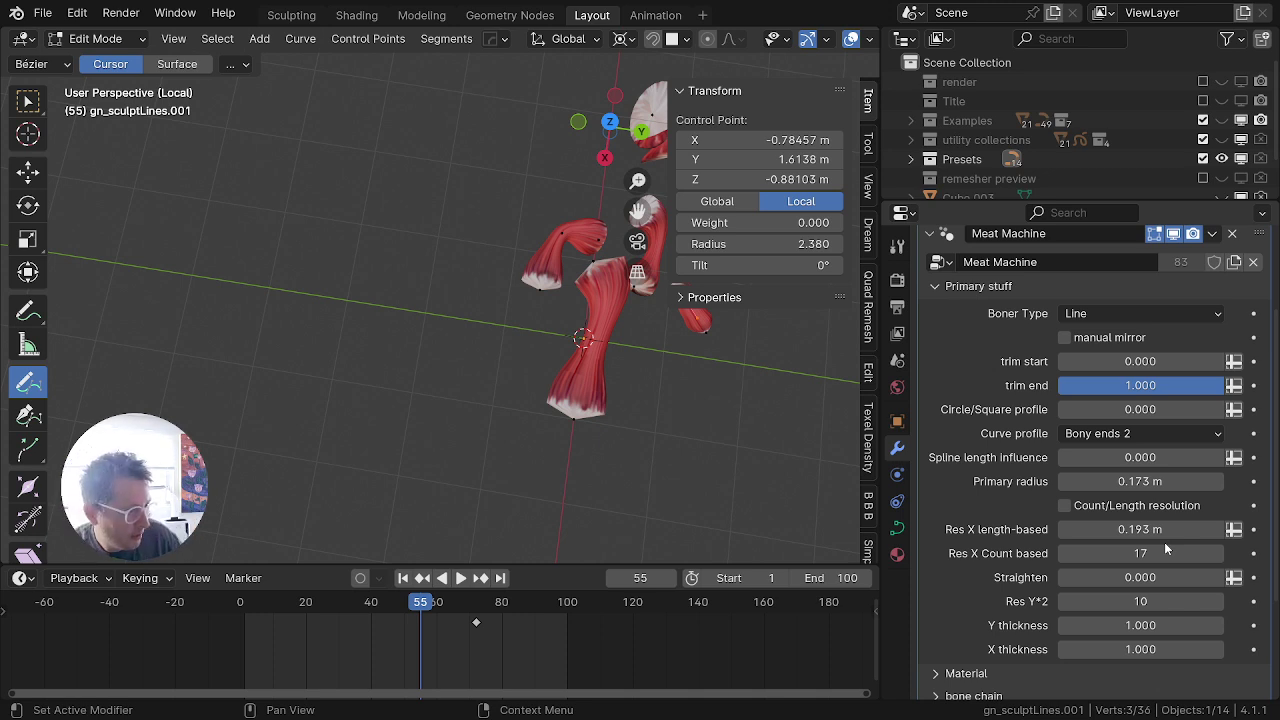
{"action": "left_click", "coordinate": [1071, 504]}
{"action": "left_click", "coordinate": [1071, 504]}
{"action": "left_click", "coordinate": [1066, 506]}
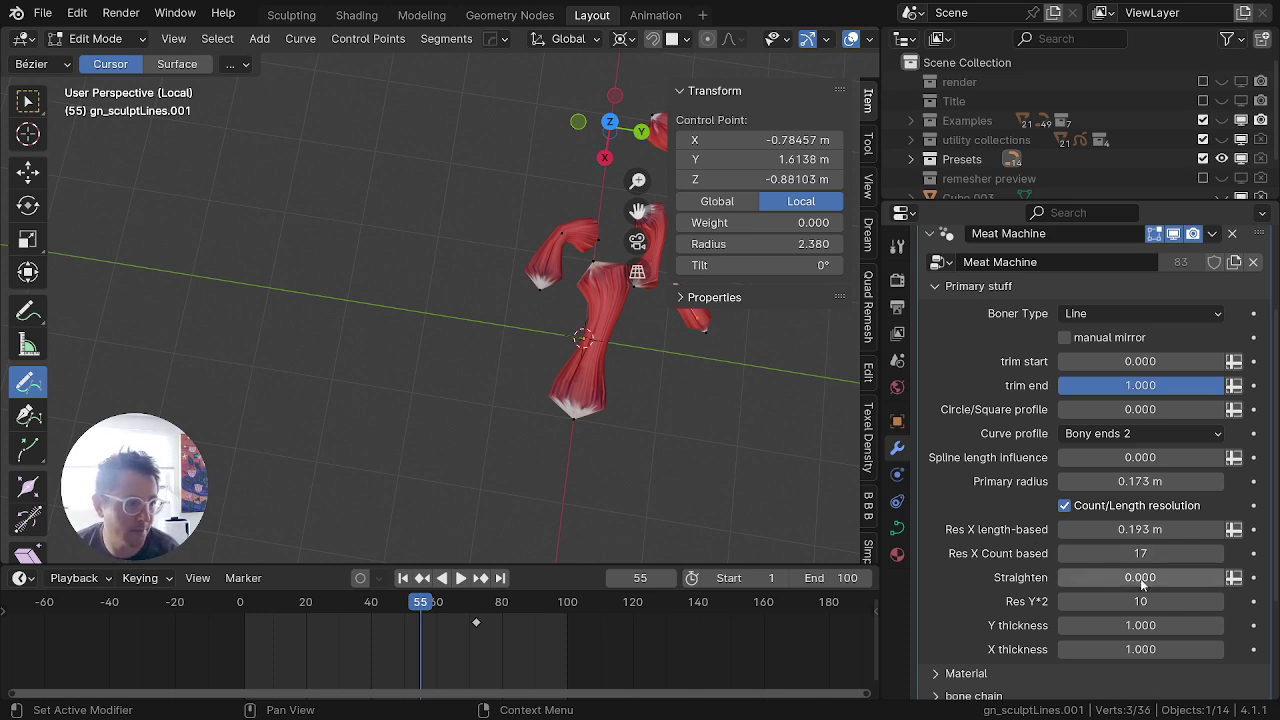
Step: Draw a large U-shaped muscle curve in the empty area beside the existing muscles and view it at an angle
{"action": "middle_click_drag", "start_coordinate": [699, 435], "coordinate": [697, 435]}
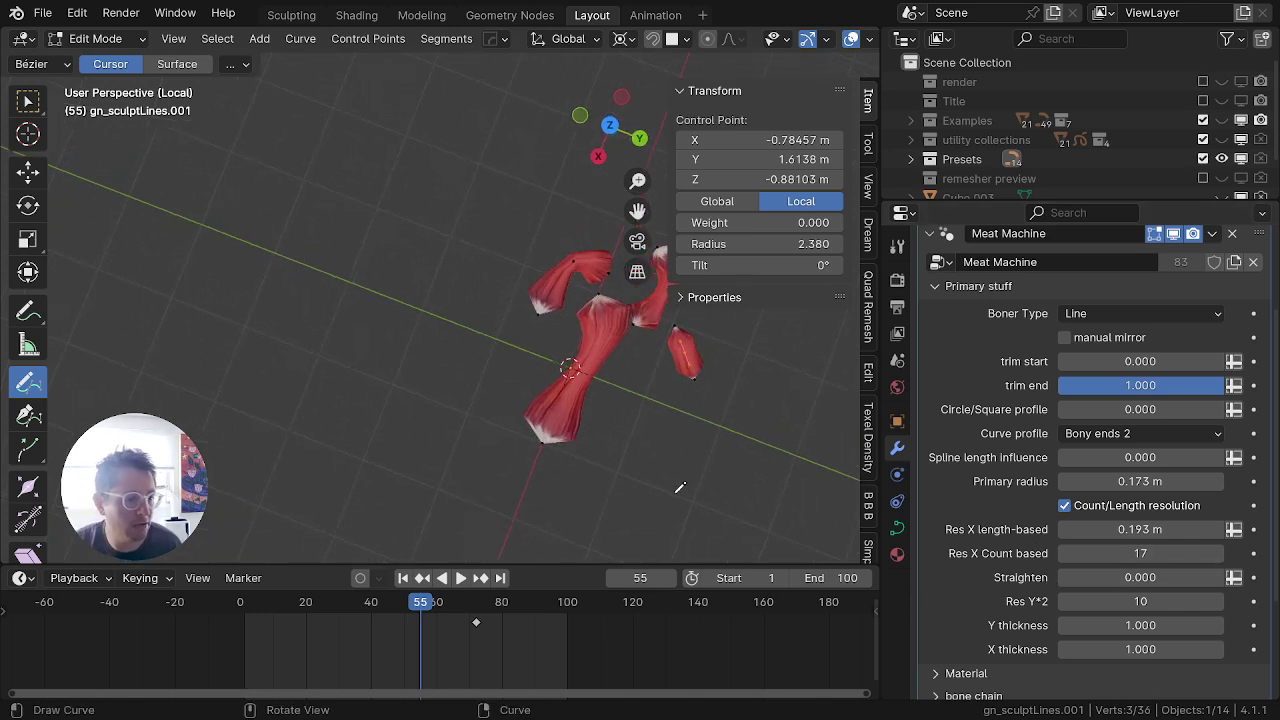
{"action": "middle_click_drag", "start_coordinate": [633, 496], "coordinate": [378, 392], "text": "shift"}
{"action": "mouse_move", "coordinate": [544, 281]}
{"action": "left_mouse_down"}
{"action": "mouse_move", "coordinate": [579, 381]}
{"action": "mouse_move", "coordinate": [433, 449]}
{"action": "left_mouse_up"}
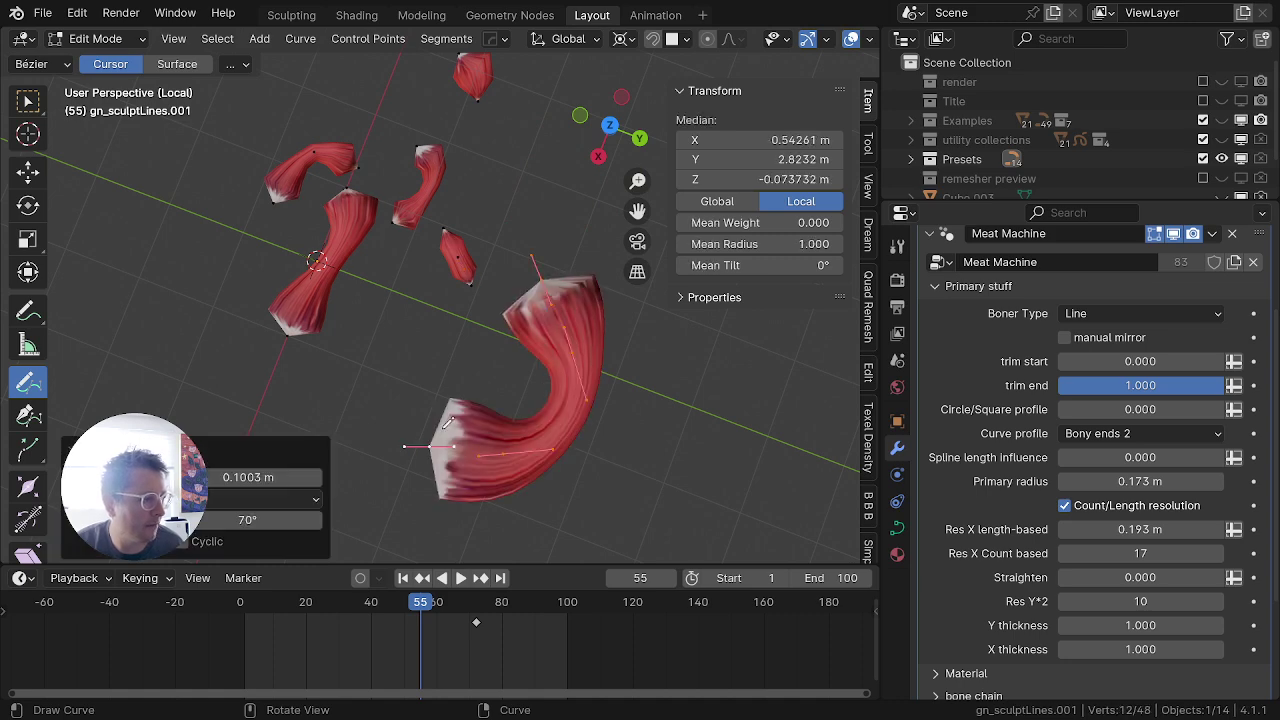
{"action": "middle_click_drag", "start_coordinate": [537, 380], "coordinate": [564, 313]}
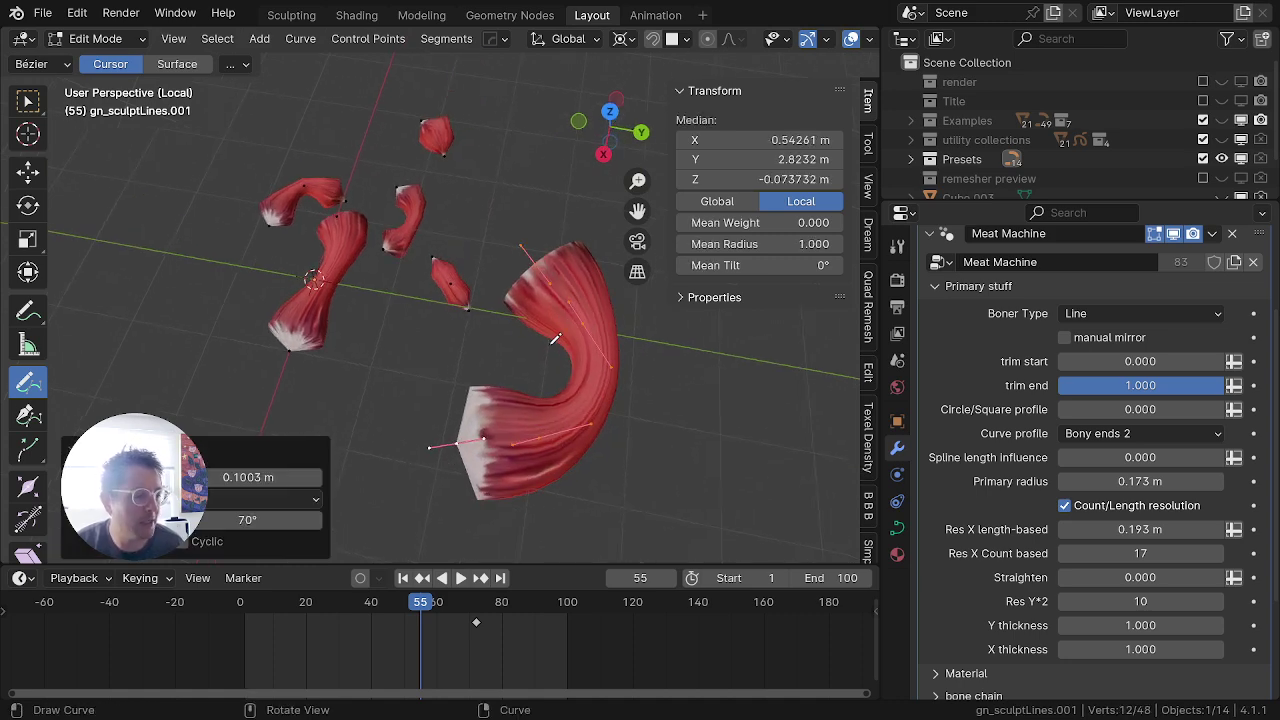
Step: Annotate both ends of the large curved muscle and the line joining them, and erase the annotations
{"action": "mouse_move", "coordinate": [507, 245]}
{"action": "left_mouse_down"}
{"action": "mouse_move", "coordinate": [559, 227]}
{"action": "mouse_move", "coordinate": [527, 246]}
{"action": "left_mouse_up"}
{"action": "key", "text": "ctrl+z"}
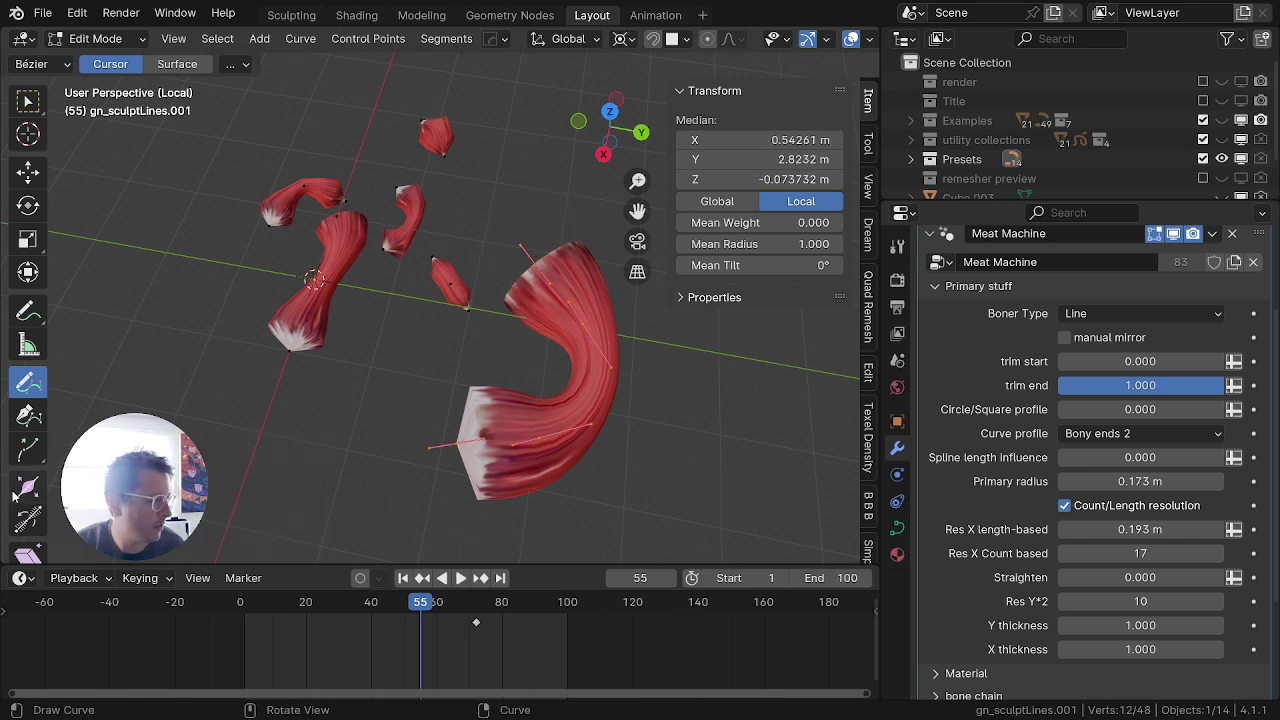
{"action": "left_click", "coordinate": [28, 311]}
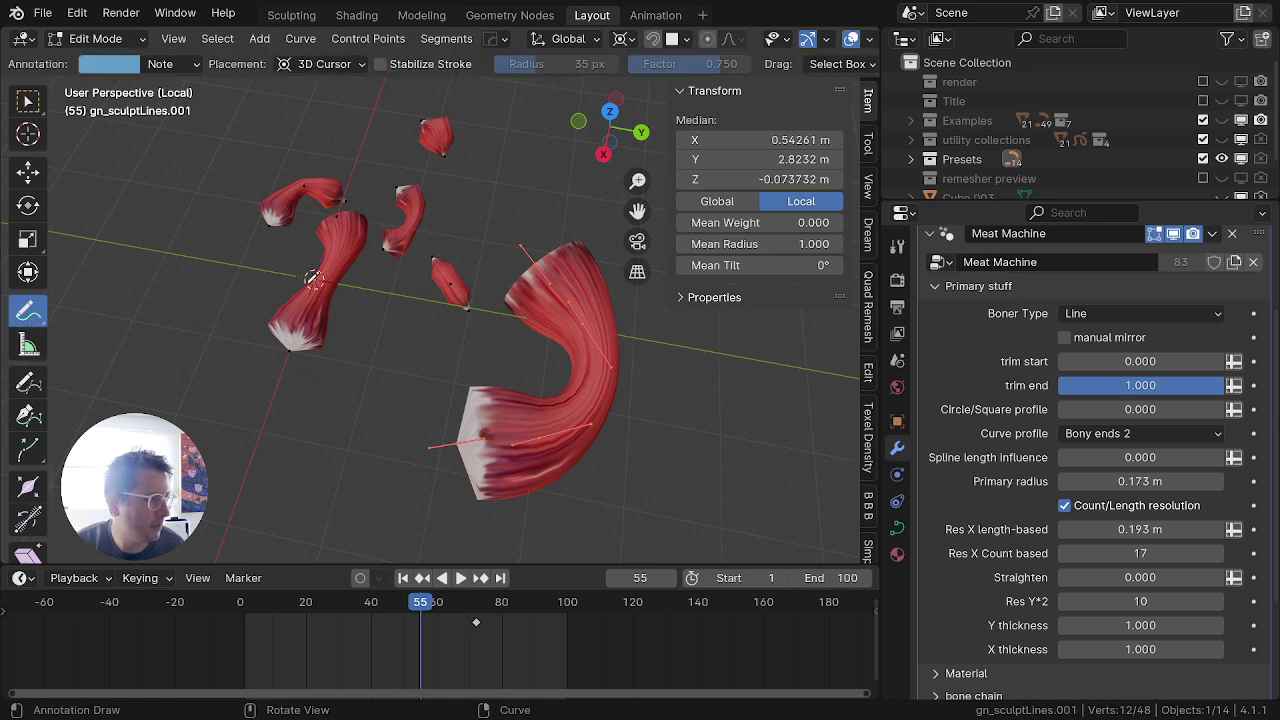
{"action": "mouse_move", "coordinate": [510, 258]}
{"action": "left_mouse_down"}
{"action": "mouse_move", "coordinate": [514, 290]}
{"action": "mouse_move", "coordinate": [569, 257]}
{"action": "left_mouse_up"}
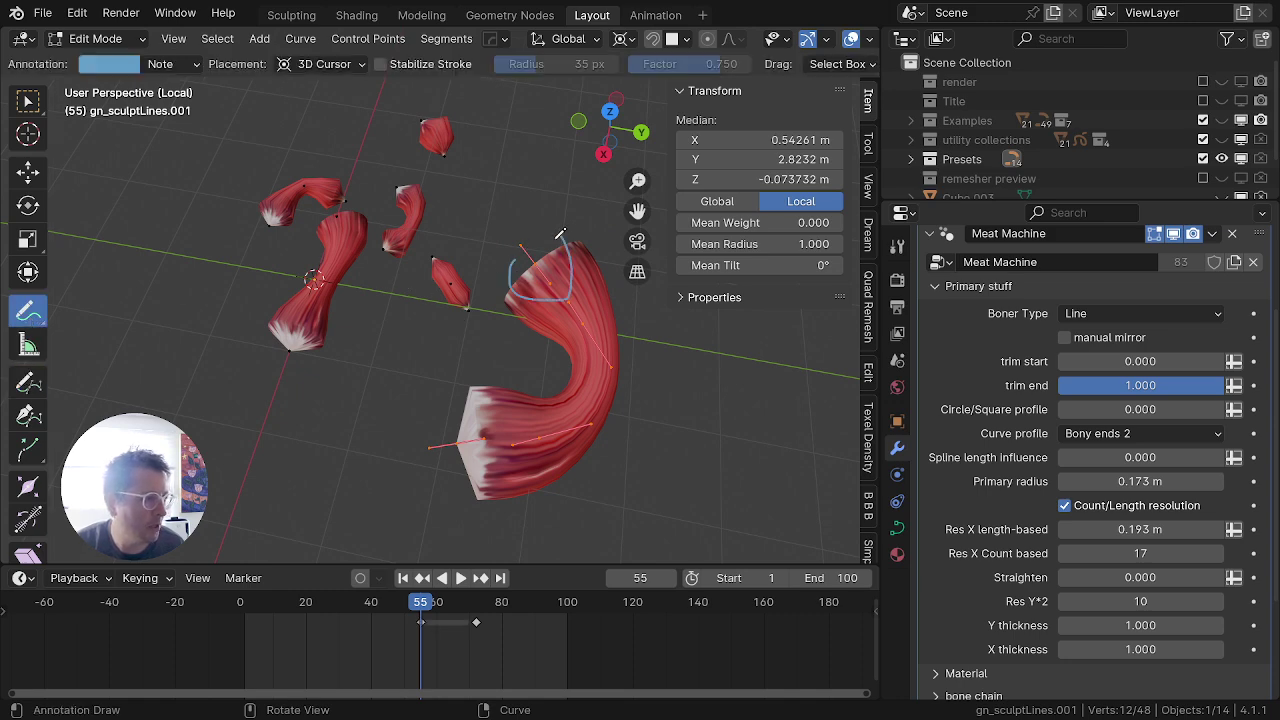
{"action": "mouse_move", "coordinate": [482, 428]}
{"action": "left_mouse_down"}
{"action": "mouse_move", "coordinate": [438, 462]}
{"action": "mouse_move", "coordinate": [495, 431]}
{"action": "mouse_move", "coordinate": [465, 450]}
{"action": "mouse_move", "coordinate": [533, 259]}
{"action": "left_mouse_up"}
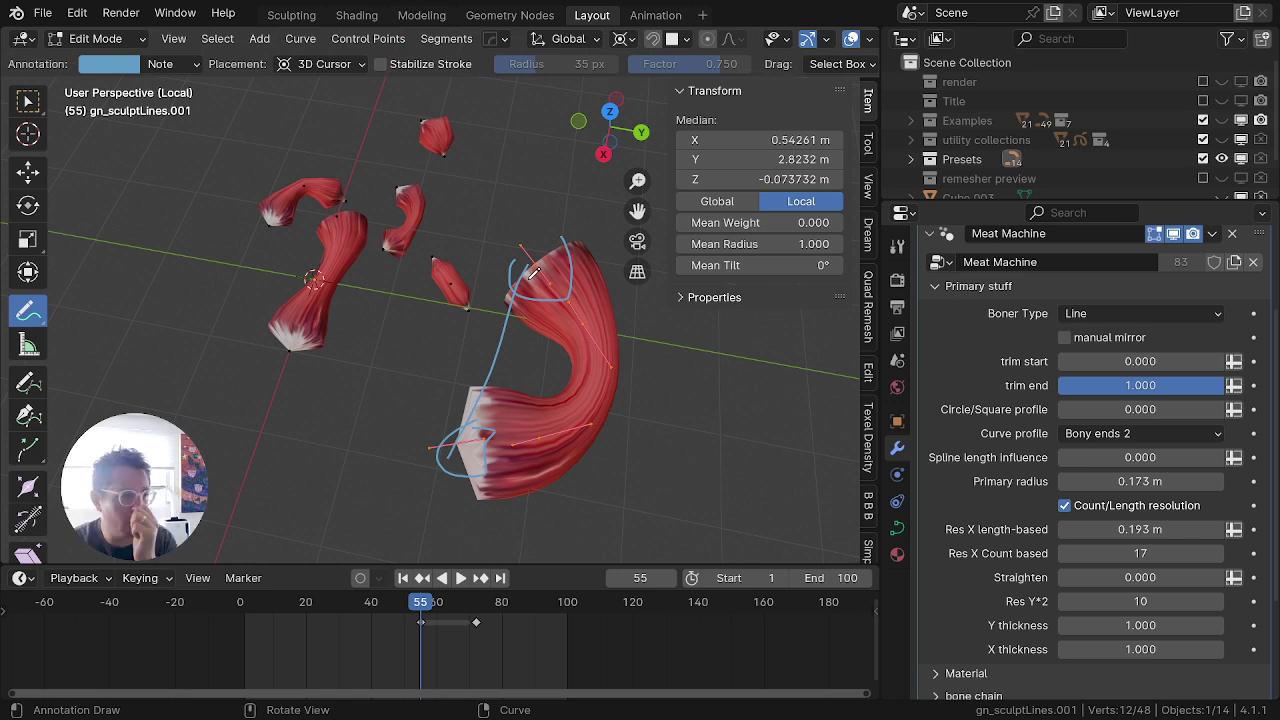
{"action": "mouse_move", "coordinate": [578, 240]}
{"action": "left_mouse_down", "text": "ctrl"}
{"action": "mouse_move", "coordinate": [570, 273]}
{"action": "mouse_move", "coordinate": [527, 288]}
{"action": "mouse_move", "coordinate": [522, 266]}
{"action": "mouse_move", "coordinate": [447, 454]}
{"action": "mouse_move", "coordinate": [443, 511]}
{"action": "left_mouse_up", "text": "ctrl"}
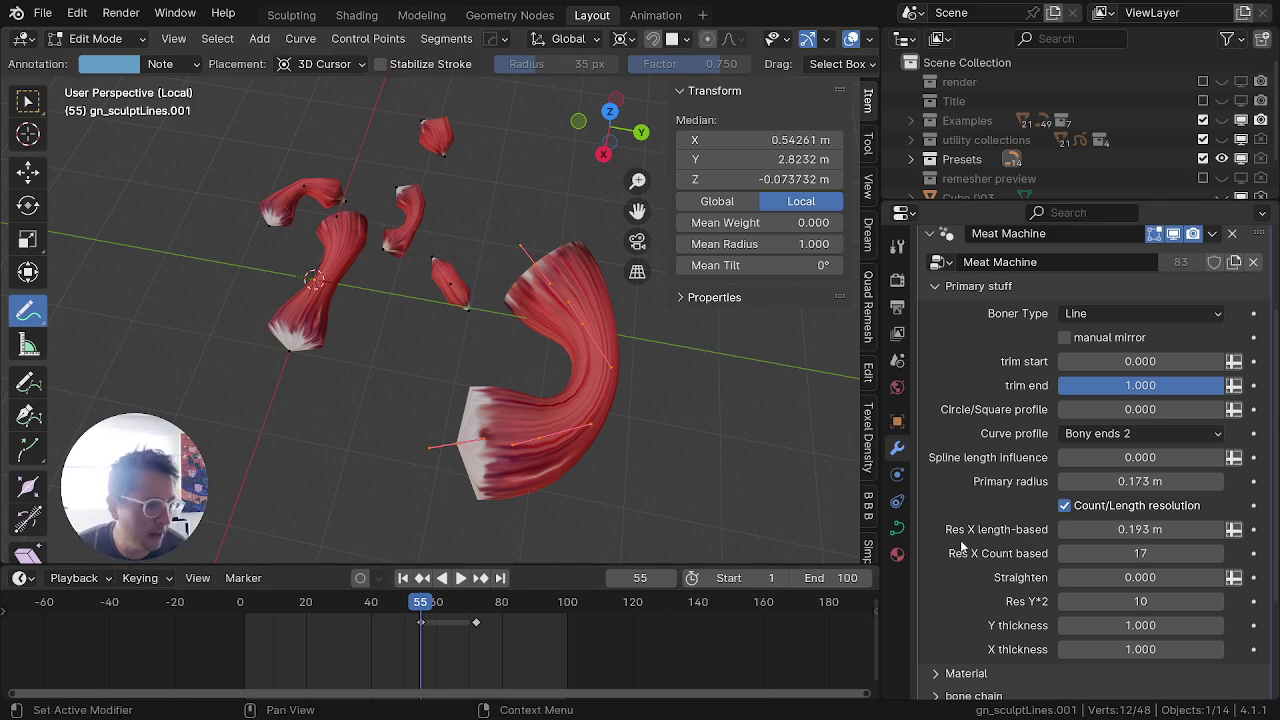
Step: Set Straighten to 1.000, turn off Count/Length resolution, and inspect the straightened muscles from several angles
{"action": "left_click_drag", "start_coordinate": [1142, 577], "coordinate": [1245, 577]}
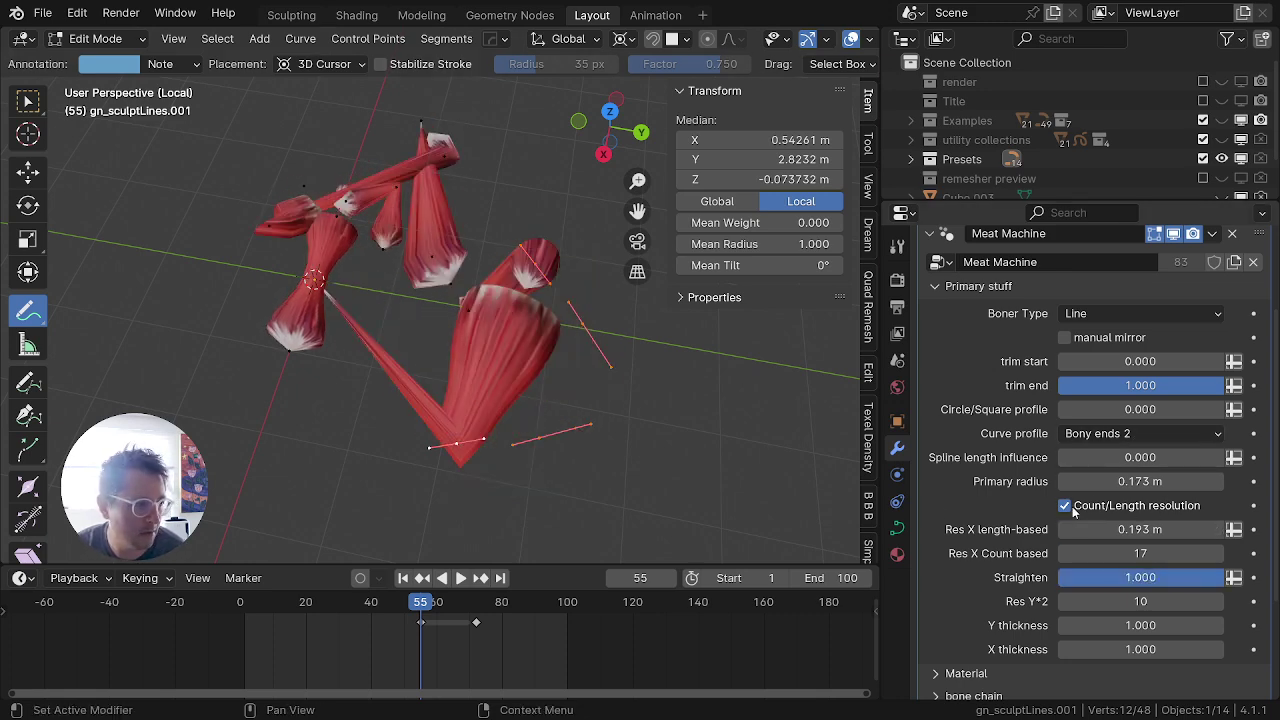
{"action": "left_click", "coordinate": [1066, 506]}
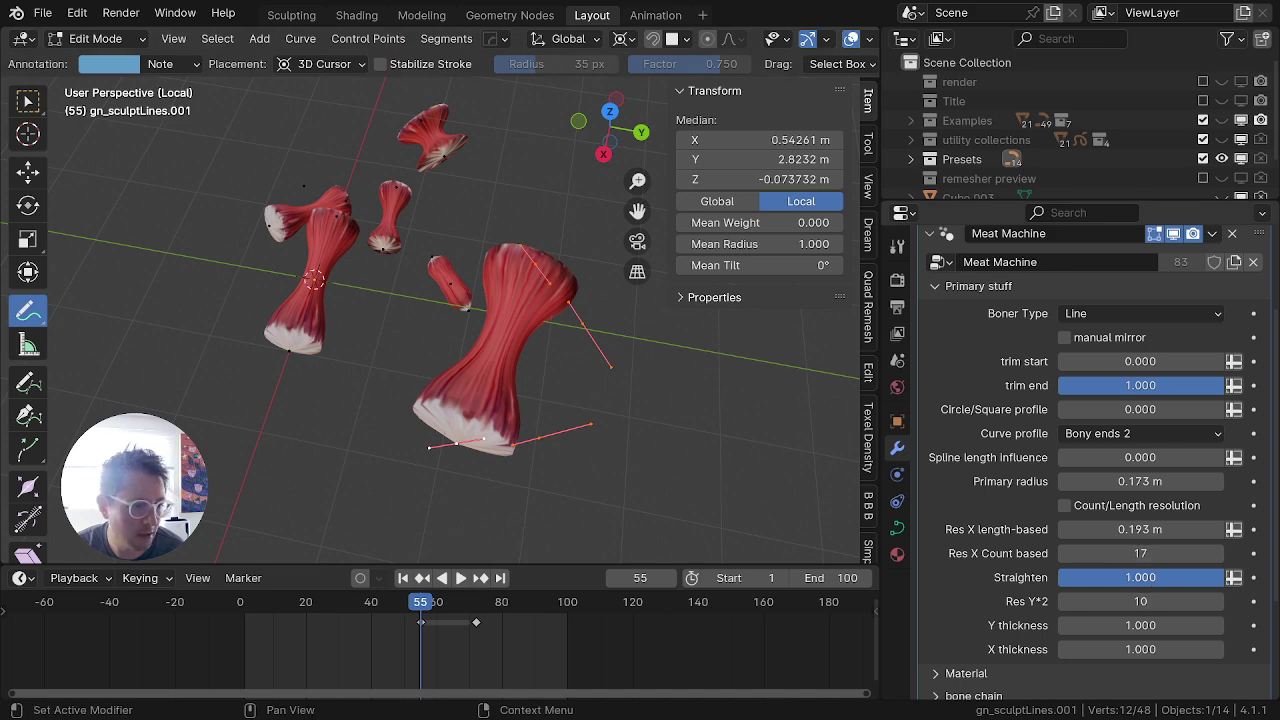
{"action": "mouse_move", "coordinate": [1215, 577]}
{"action": "left_mouse_down"}
{"action": "mouse_move", "coordinate": [1060, 577]}
{"action": "mouse_move", "coordinate": [1220, 577]}
{"action": "left_mouse_up"}
{"action": "middle_click_drag", "start_coordinate": [524, 458], "coordinate": [403, 457]}
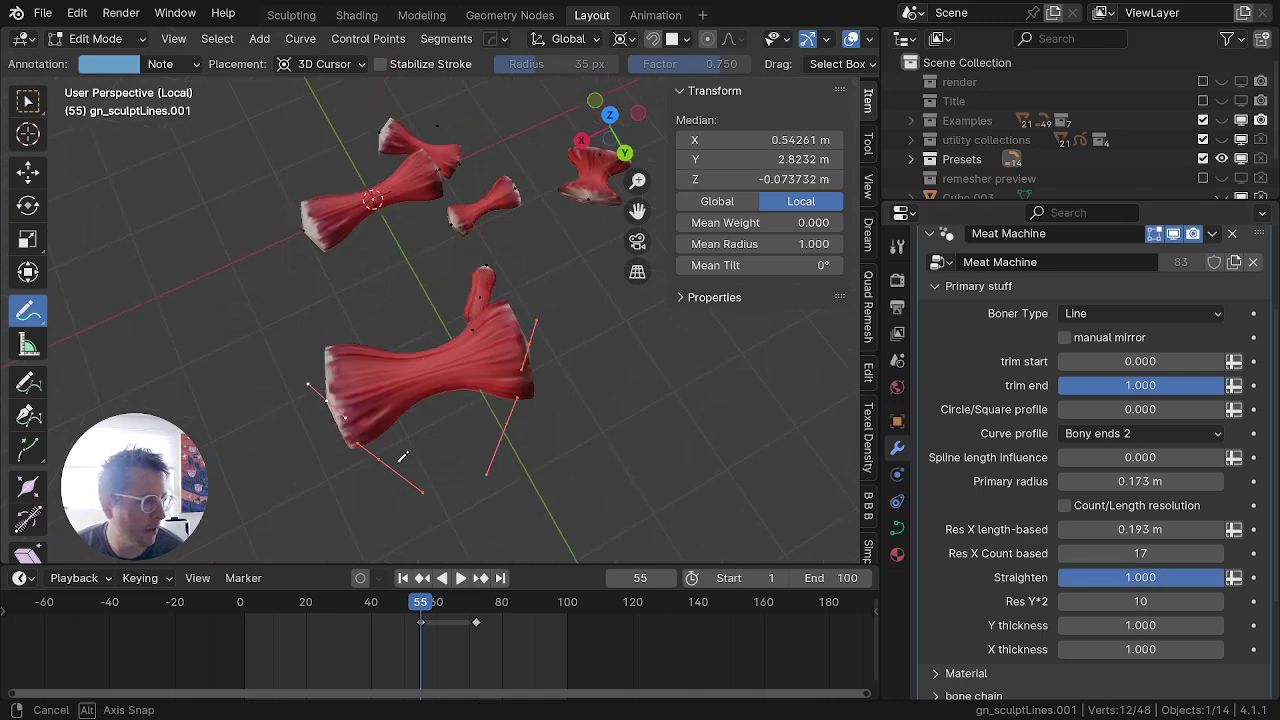
{"action": "middle_click_drag", "start_coordinate": [450, 361], "coordinate": [476, 322]}
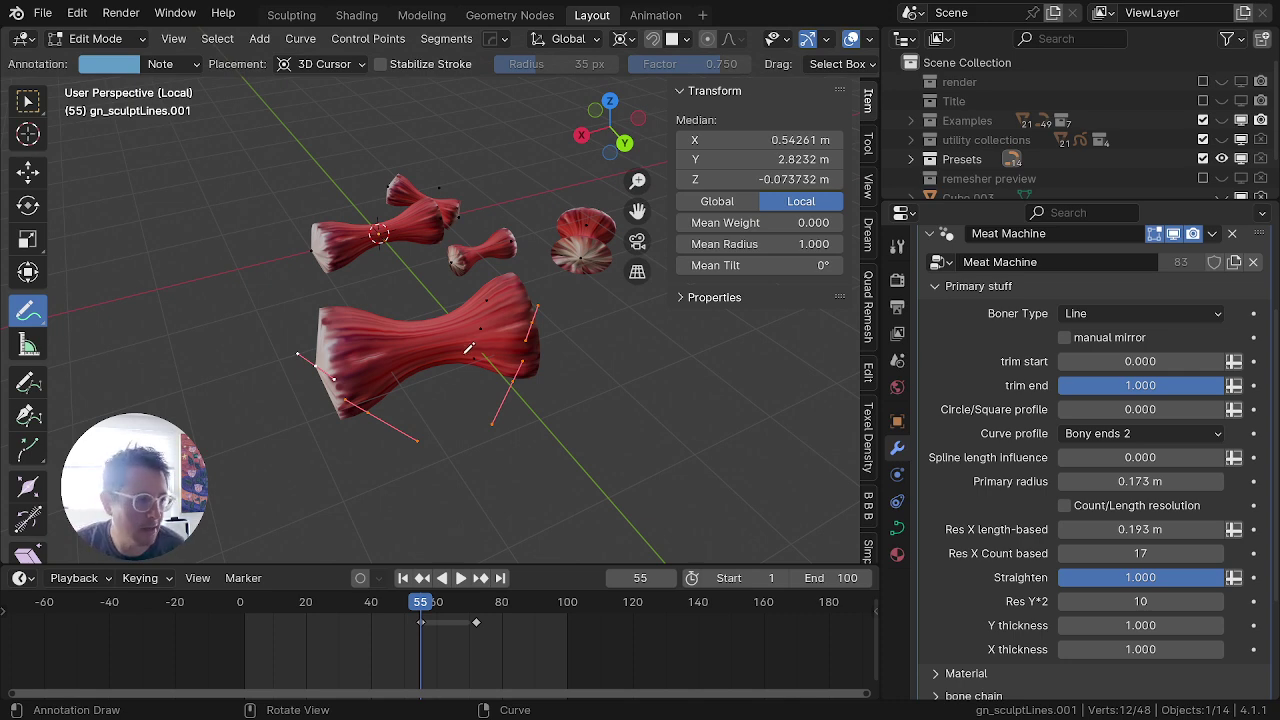
{"action": "middle_click_drag", "start_coordinate": [483, 415], "coordinate": [606, 371]}
Step: Try the Taper A curve profile on the straightened muscles and switch the curve profile to Taper both
{"action": "scroll", "coordinate": [1040, 449], "scroll_direction": "up", "scroll_amount": 3}
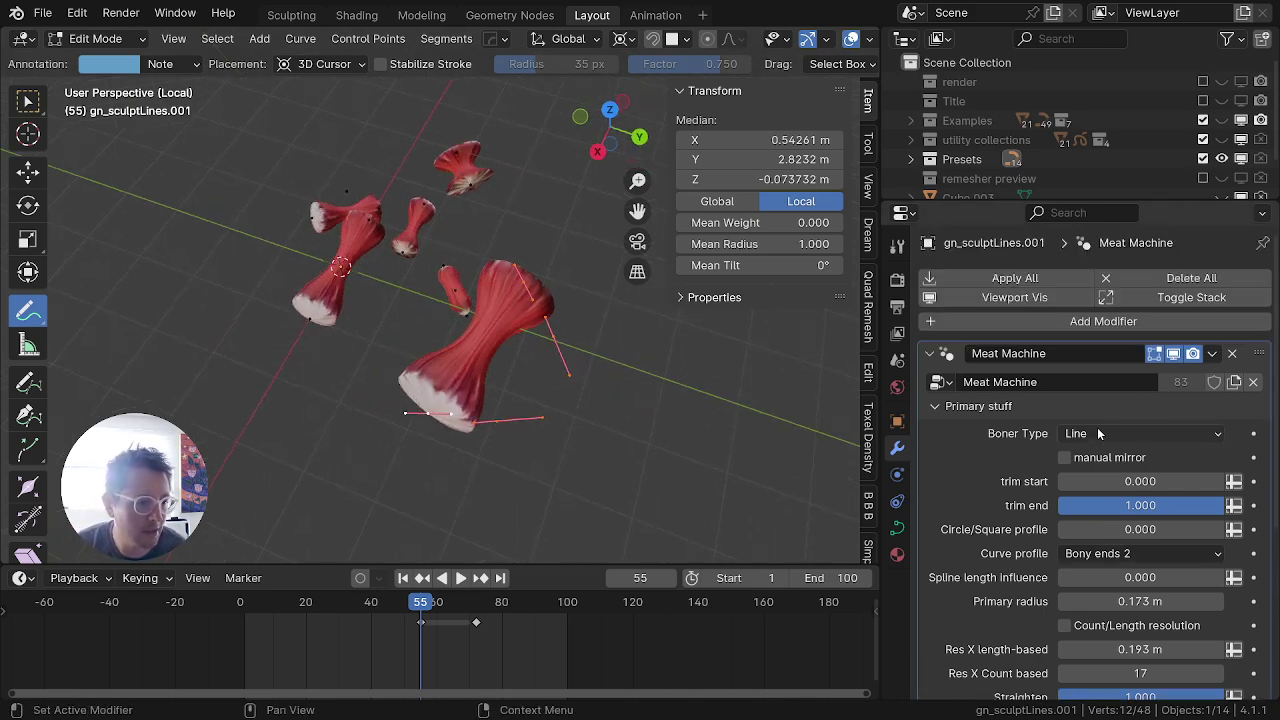
{"action": "left_click", "coordinate": [1085, 553]}
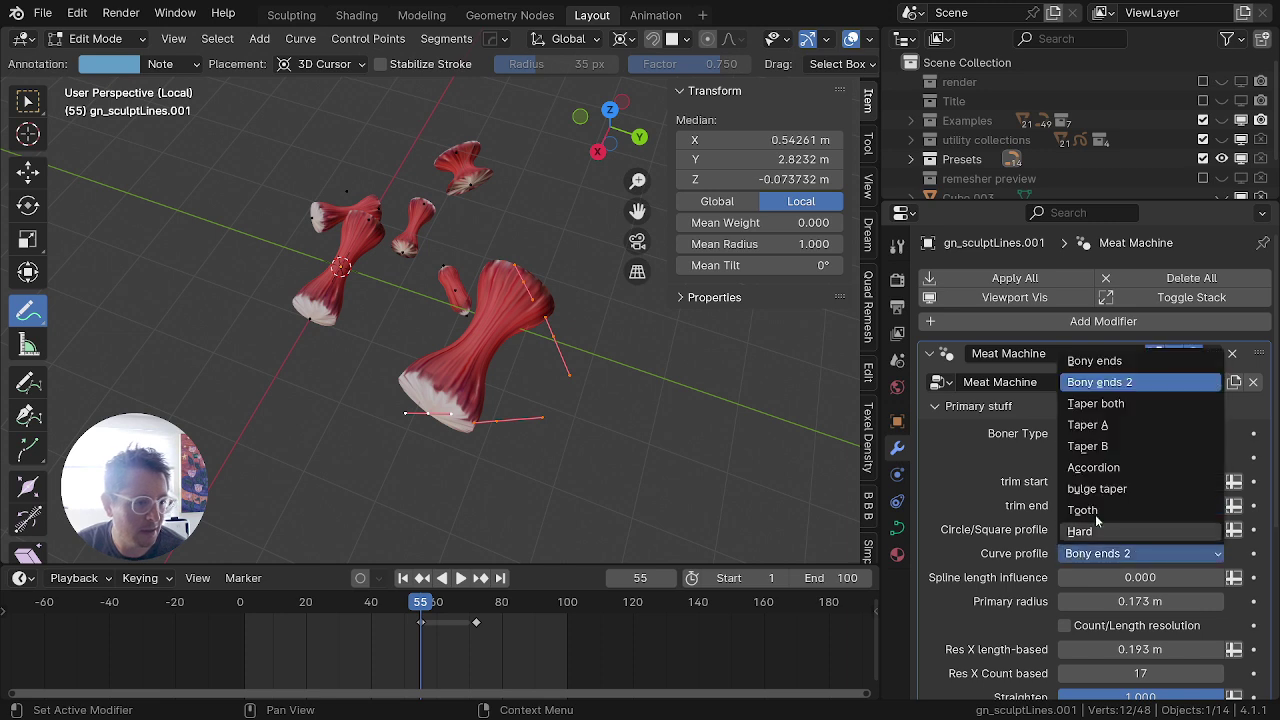
{"action": "left_click", "coordinate": [1088, 425]}
{"action": "left_click", "coordinate": [1095, 433]}
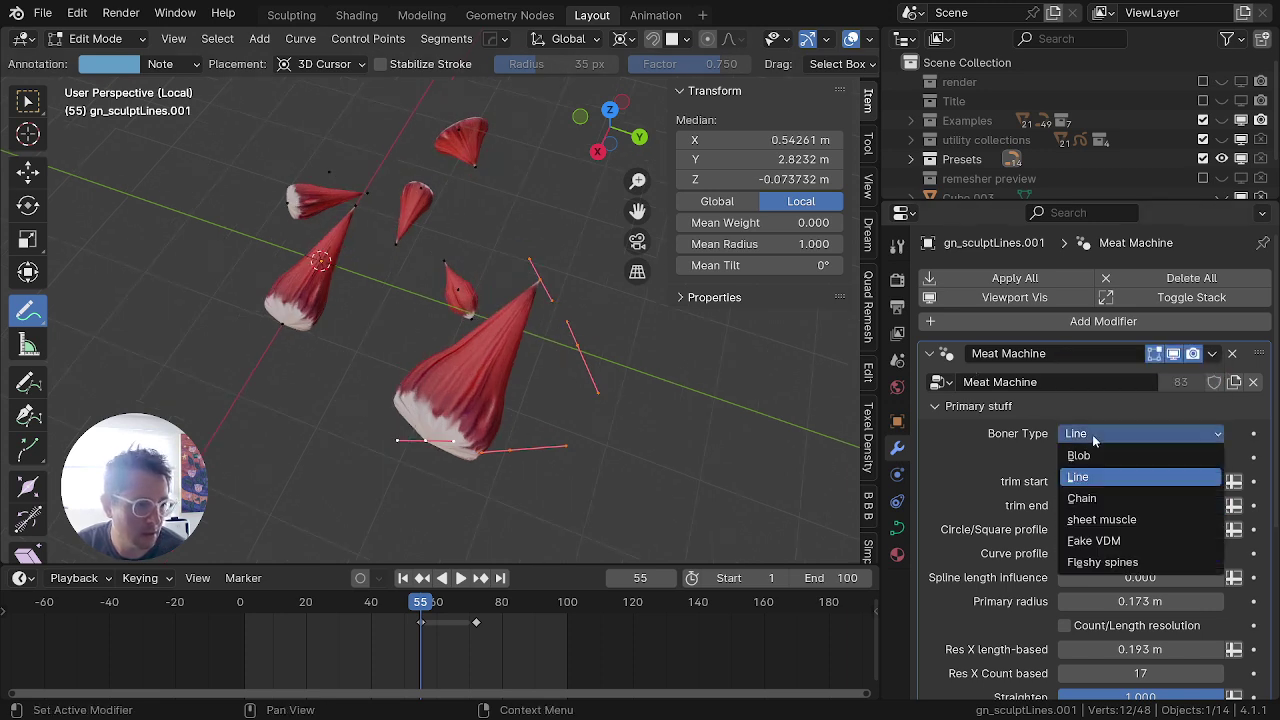
{"action": "left_click", "coordinate": [1099, 560]}
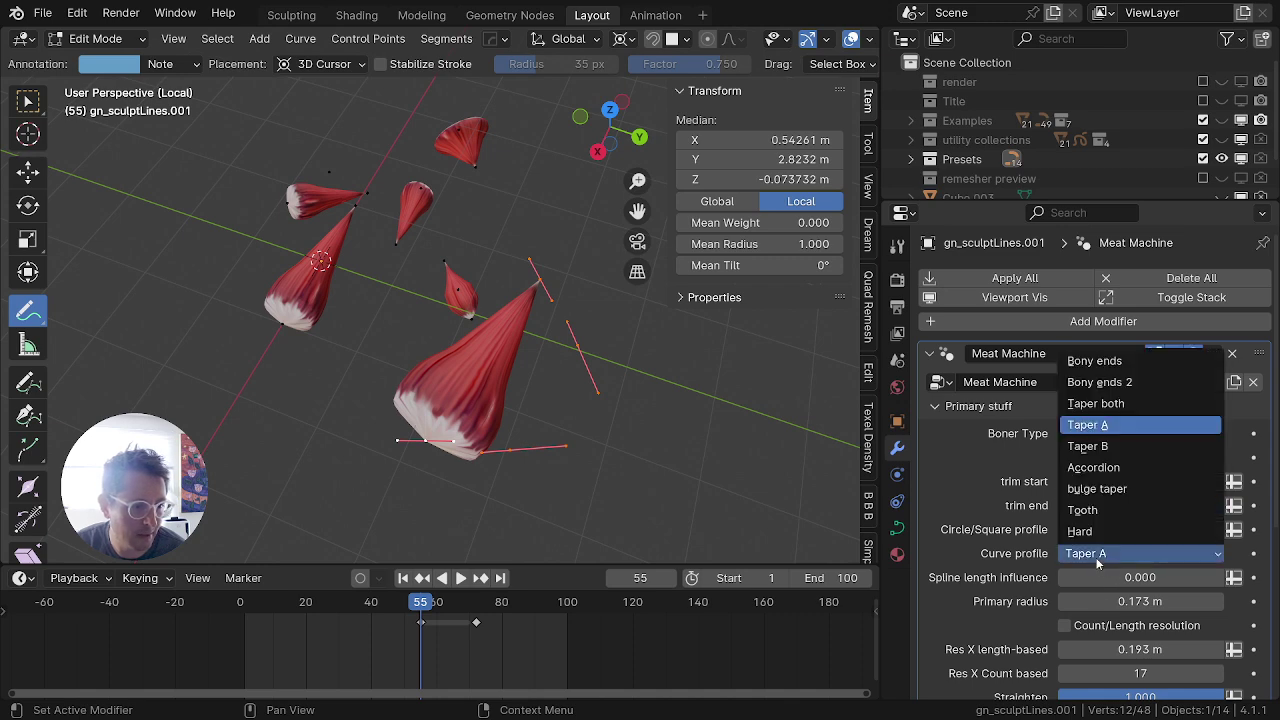
{"action": "left_click", "coordinate": [1108, 403]}
{"action": "scroll", "coordinate": [529, 414], "scroll_direction": "up", "scroll_amount": 3}
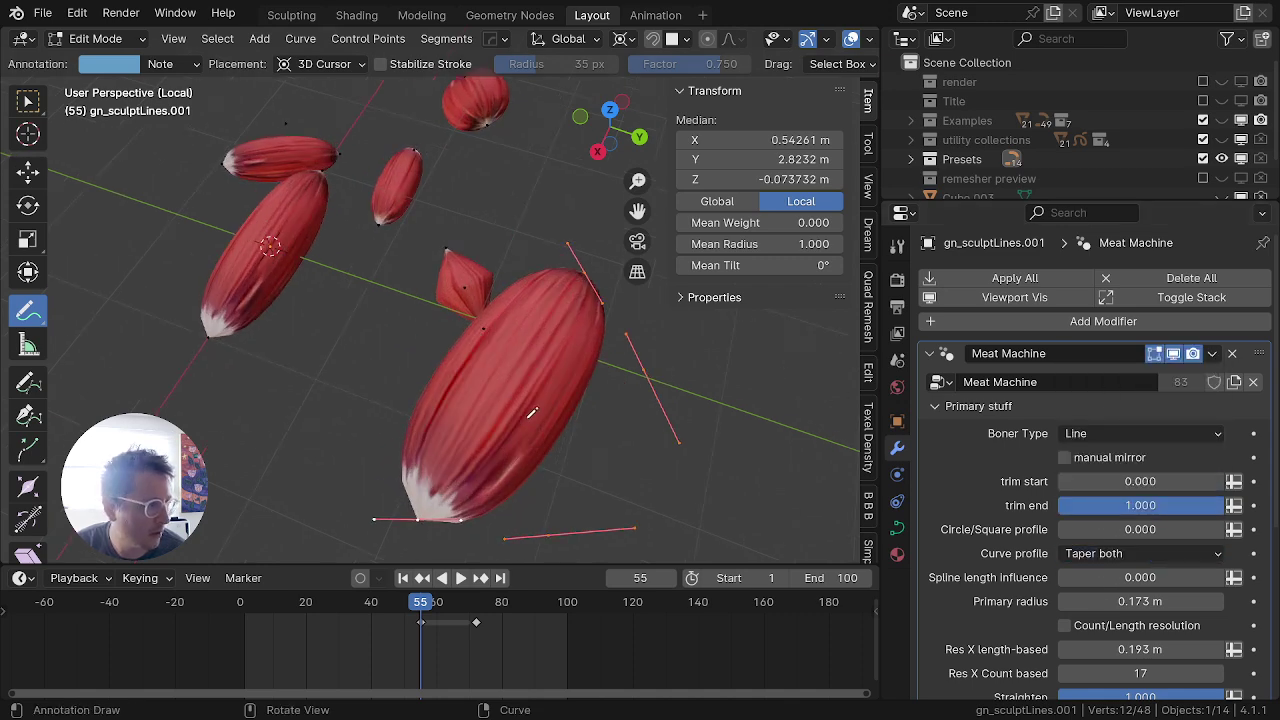
{"action": "scroll", "coordinate": [527, 418], "scroll_direction": "down", "scroll_amount": 5}
{"action": "middle_click_drag", "start_coordinate": [509, 447], "coordinate": [494, 467]}
Step: Draw two more muscle curves with the Draw tool in the empty area beside the large tapered muscle
{"action": "left_click_drag", "start_coordinate": [593, 292], "coordinate": [554, 458]}
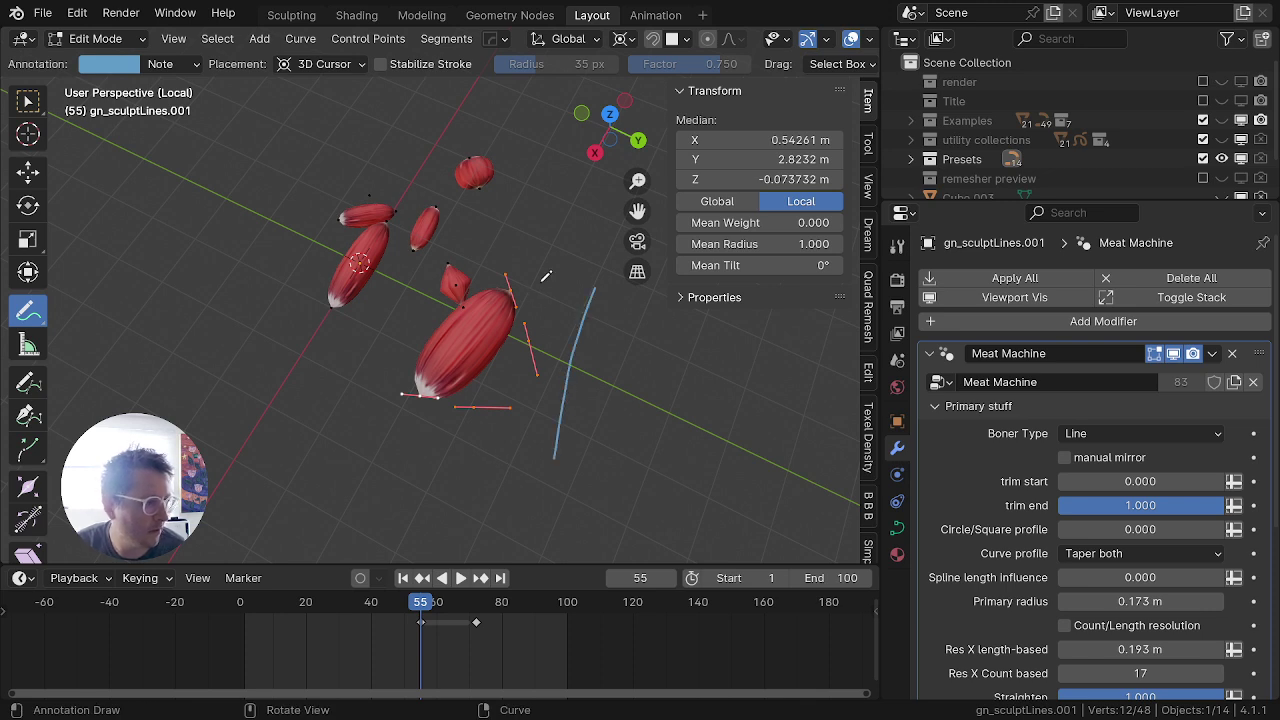
{"action": "left_click", "coordinate": [33, 387]}
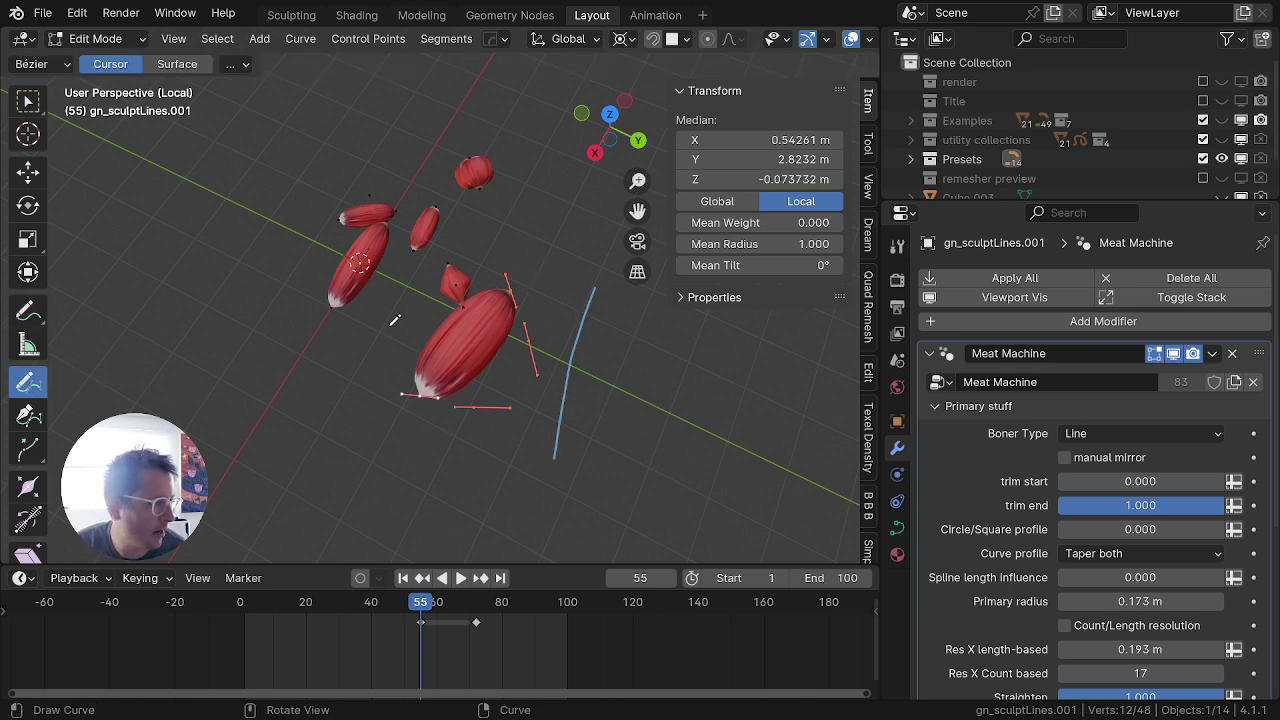
{"action": "left_click_drag", "start_coordinate": [379, 333], "coordinate": [334, 465]}
{"action": "left_click_drag", "start_coordinate": [286, 314], "coordinate": [441, 411]}
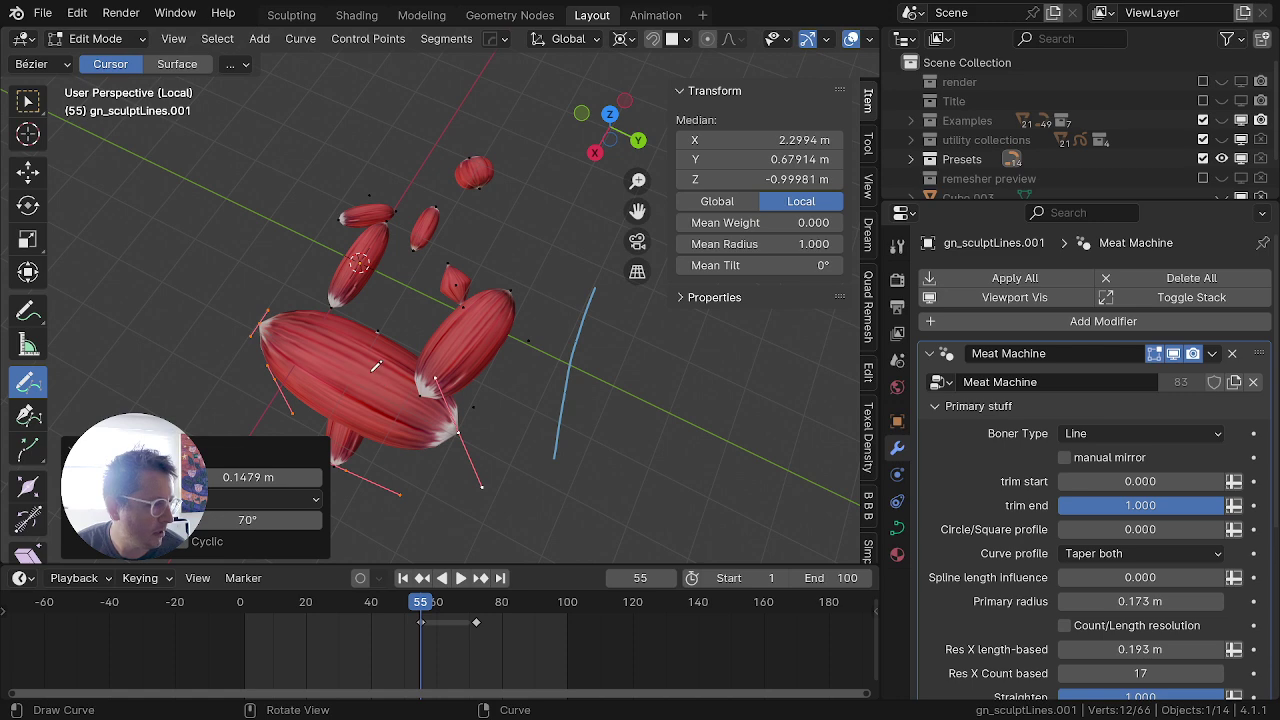
Step: Switch curve drawing to surface projection and draw six muscle strands along and beneath the large central muscle
{"action": "middle_click_drag", "start_coordinate": [375, 367], "coordinate": [517, 192], "text": "shift"}
{"action": "left_click", "coordinate": [167, 66]}
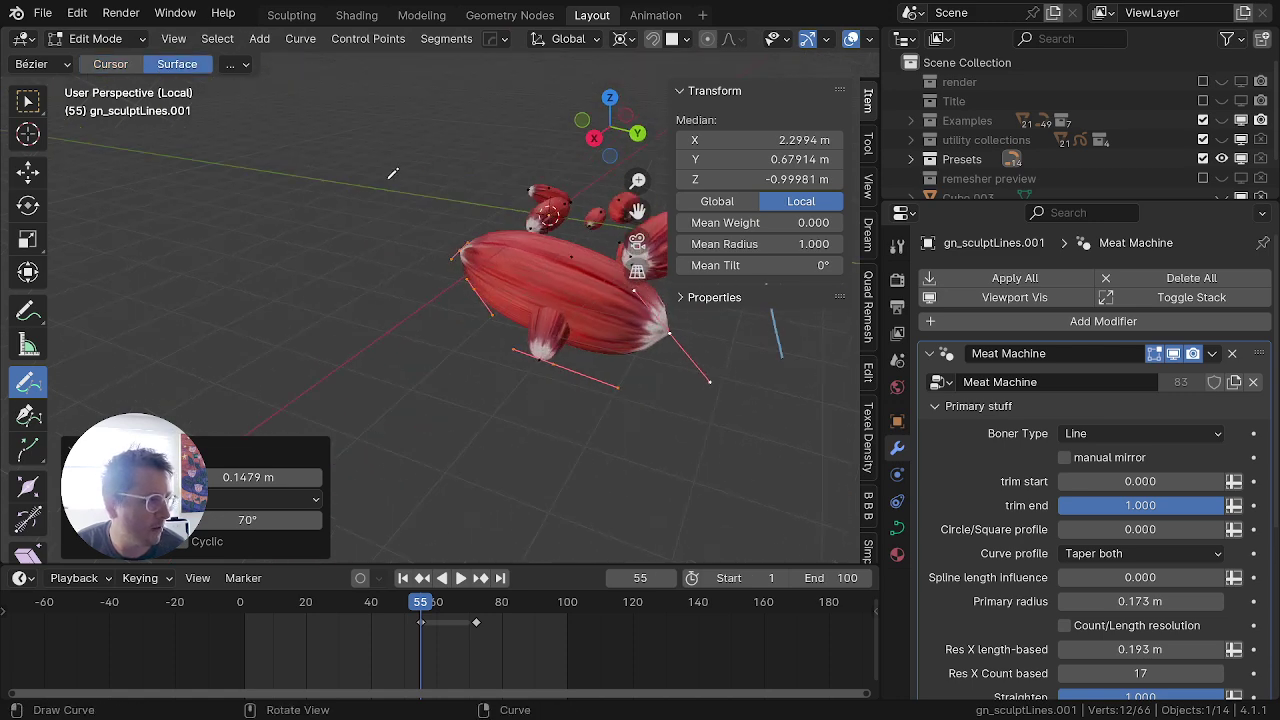
{"action": "left_click_drag", "start_coordinate": [598, 324], "coordinate": [512, 236]}
{"action": "mouse_move", "coordinate": [563, 321]}
{"action": "middle_mouse_down"}
{"action": "mouse_move", "coordinate": [543, 404]}
{"action": "mouse_move", "coordinate": [553, 400]}
{"action": "middle_mouse_up"}
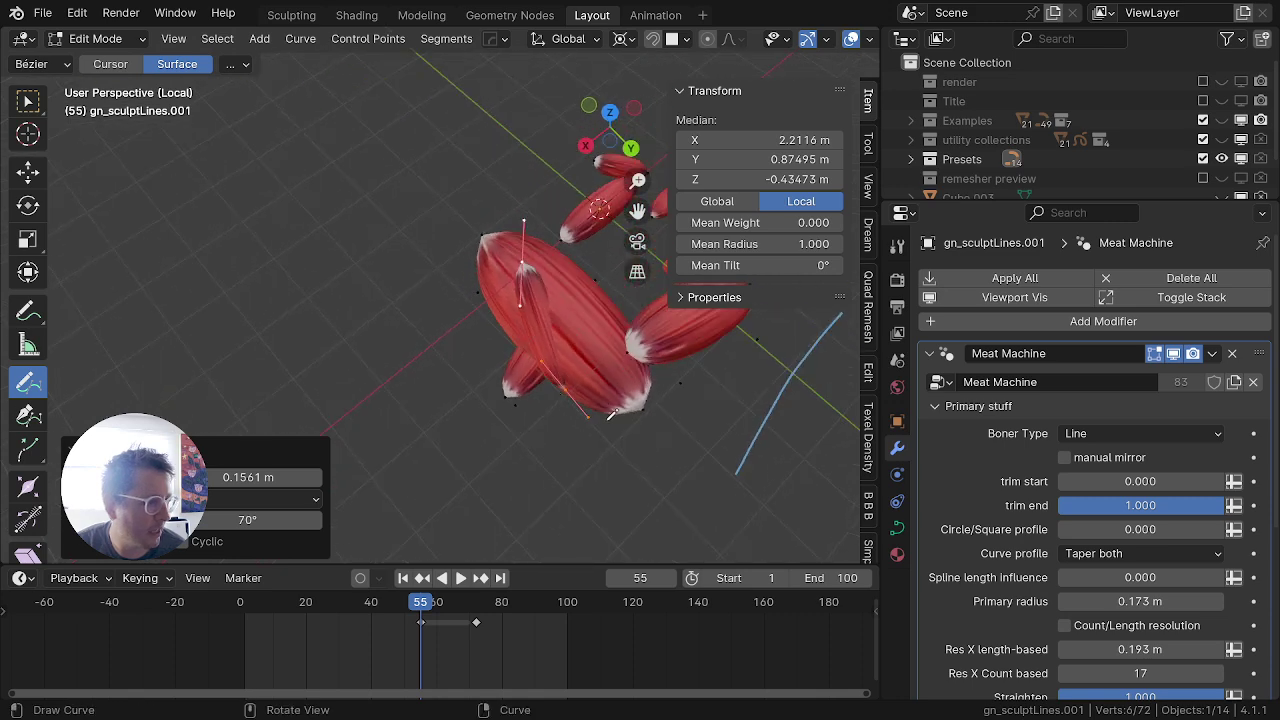
{"action": "left_click_drag", "start_coordinate": [610, 418], "coordinate": [536, 236]}
{"action": "left_click_drag", "start_coordinate": [607, 385], "coordinate": [554, 230]}
{"action": "left_click_drag", "start_coordinate": [566, 358], "coordinate": [516, 235]}
{"action": "left_click_drag", "start_coordinate": [564, 313], "coordinate": [551, 237]}
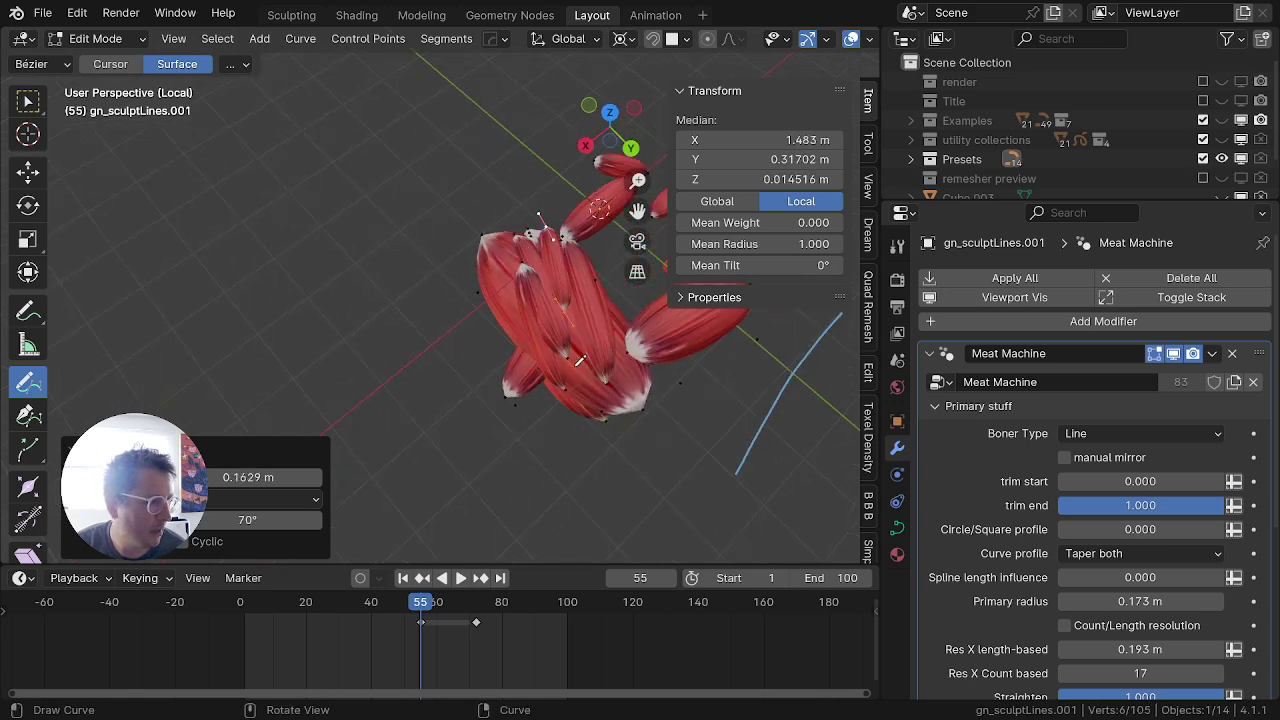
{"action": "left_click_drag", "start_coordinate": [581, 363], "coordinate": [549, 236]}
Step: Set the Meat Machine modifier's Straighten value to 0.697
{"action": "middle_click_drag", "start_coordinate": [477, 333], "coordinate": [424, 329]}
{"action": "scroll", "coordinate": [543, 195], "scroll_direction": "up", "scroll_amount": 2}
{"action": "scroll", "coordinate": [424, 331], "scroll_direction": "up", "scroll_amount": 1}
{"action": "scroll", "coordinate": [1160, 655], "scroll_direction": "down", "scroll_amount": 1}
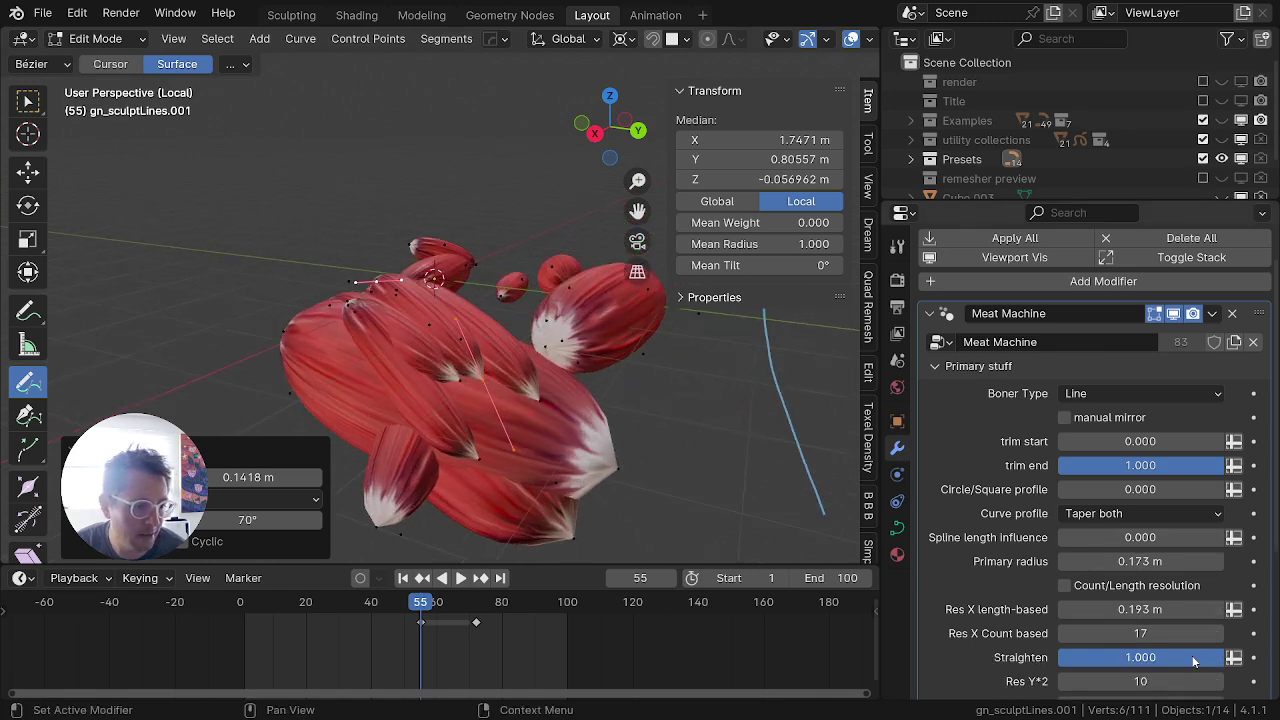
{"action": "mouse_move", "coordinate": [1157, 673]}
{"action": "left_mouse_down"}
{"action": "mouse_move", "coordinate": [1050, 673]}
{"action": "mouse_move", "coordinate": [1173, 657]}
{"action": "left_mouse_up"}
Step: Draw three more muscle strands lengthwise over the surface of the large muscle, including one along its side
{"action": "middle_click_drag", "start_coordinate": [508, 312], "coordinate": [443, 404]}
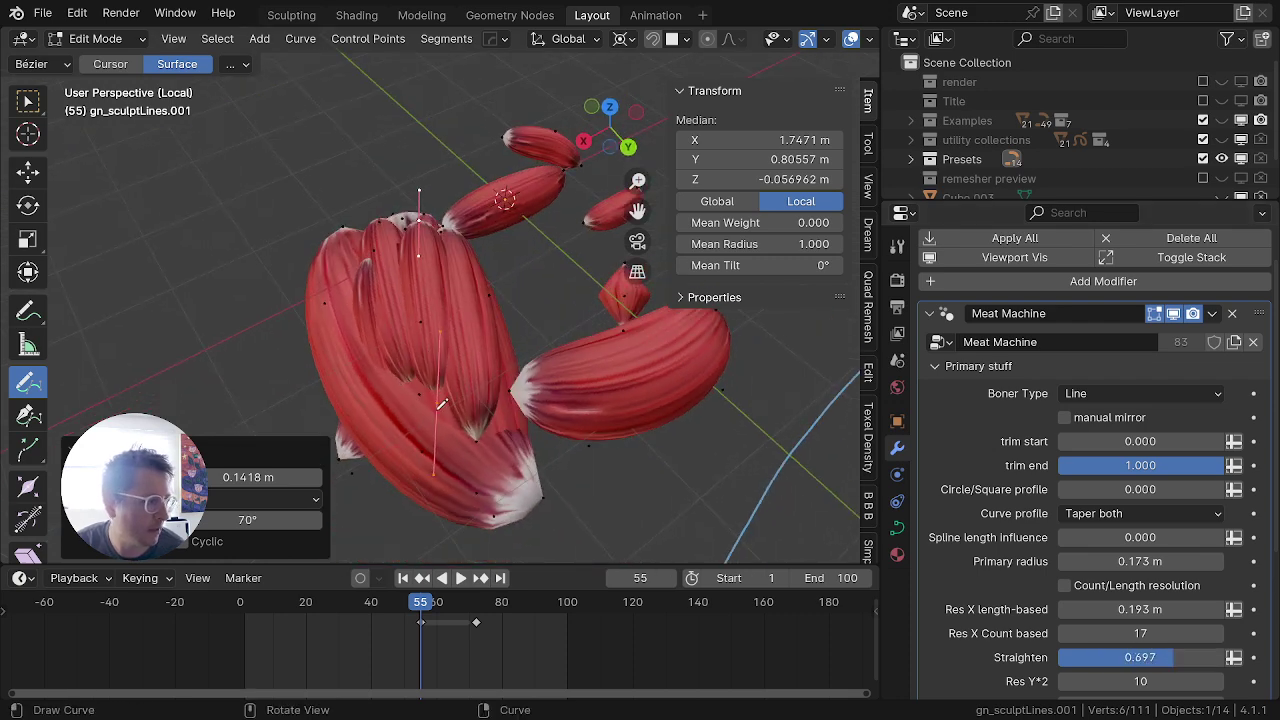
{"action": "mouse_move", "coordinate": [461, 463]}
{"action": "left_mouse_down"}
{"action": "mouse_move", "coordinate": [340, 308]}
{"action": "mouse_move", "coordinate": [345, 282]}
{"action": "left_mouse_up"}
{"action": "left_click_drag", "start_coordinate": [456, 469], "coordinate": [388, 243]}
{"action": "middle_click_drag", "start_coordinate": [447, 390], "coordinate": [617, 335]}
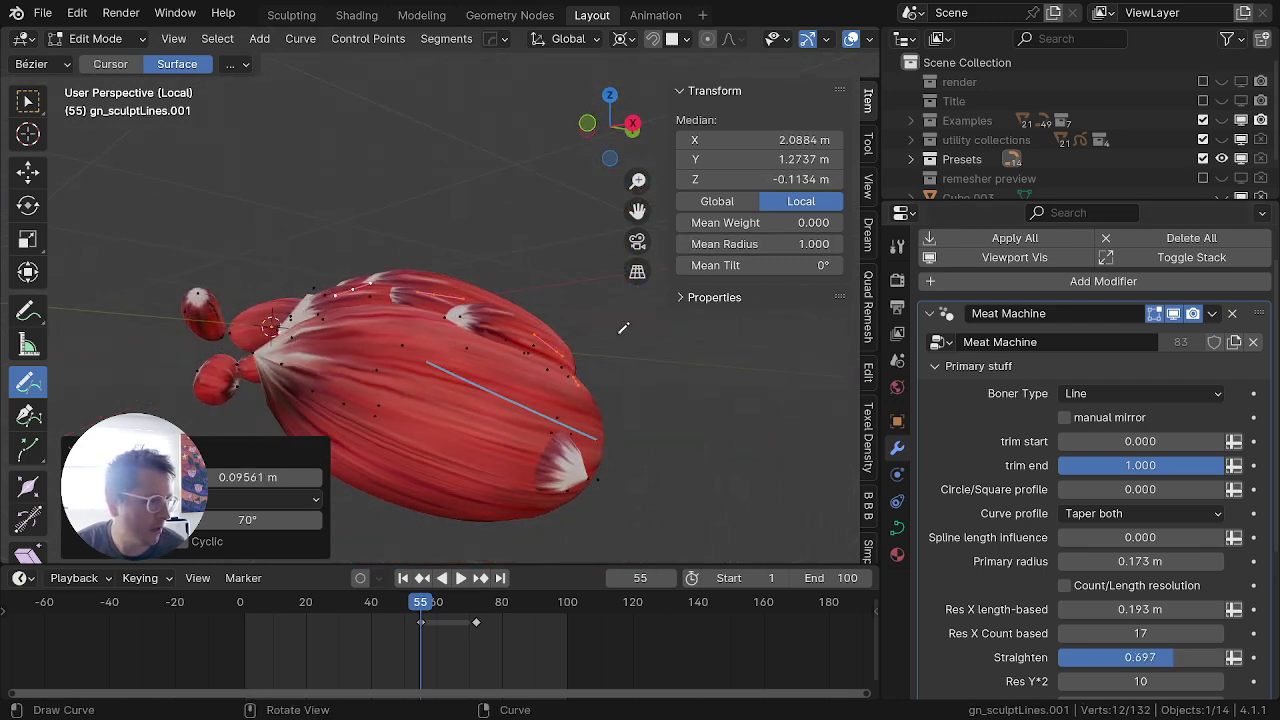
{"action": "left_click_drag", "start_coordinate": [567, 419], "coordinate": [340, 335]}
{"action": "scroll", "coordinate": [747, 450], "scroll_direction": "down", "scroll_amount": 3}
{"action": "middle_click_drag", "start_coordinate": [749, 451], "coordinate": [444, 578]}
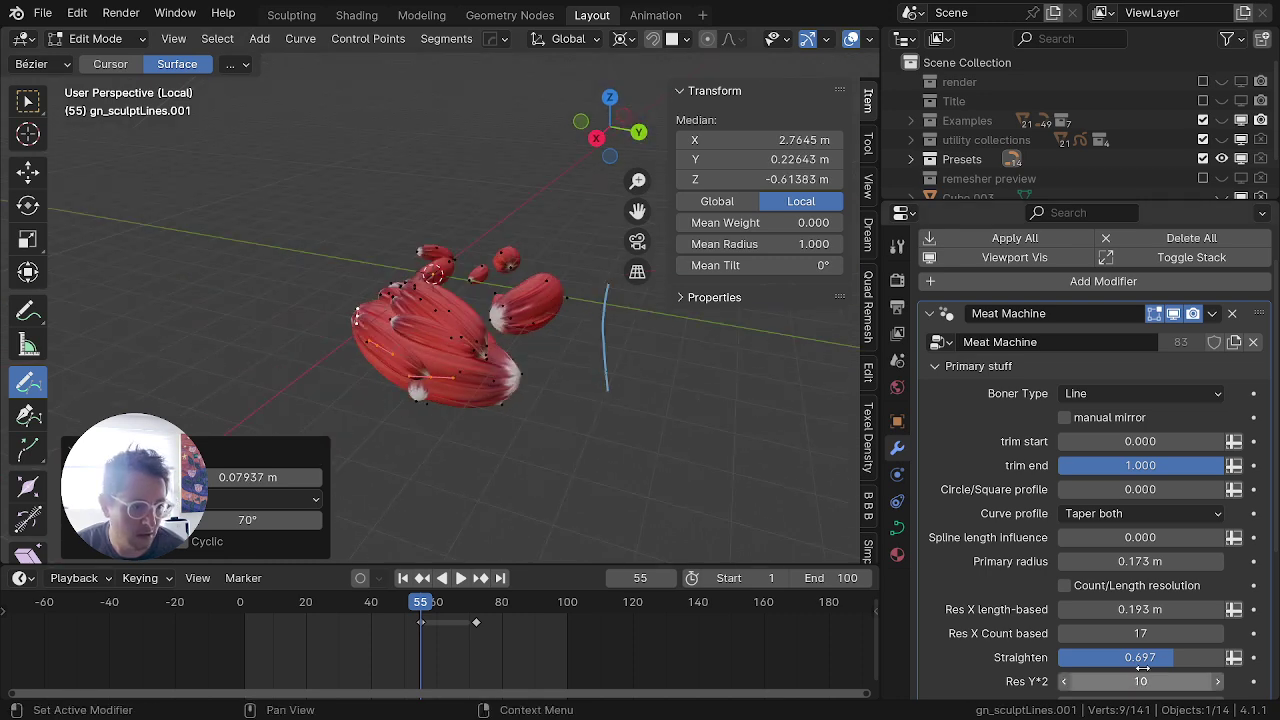
Step: Set the modifier's Res Y*2 to 3 and inspect the muscle ends up close
{"action": "scroll", "coordinate": [1163, 663], "scroll_direction": "down", "scroll_amount": 3}
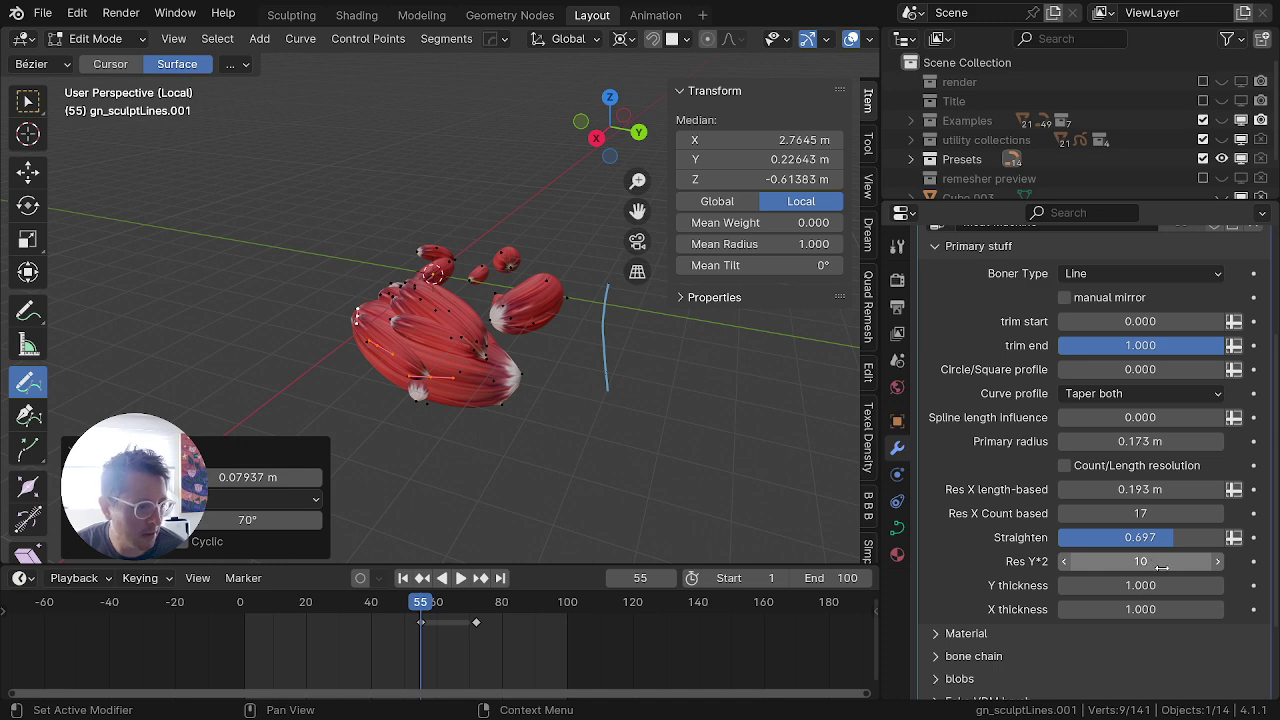
{"action": "mouse_move", "coordinate": [1162, 567]}
{"action": "left_mouse_down"}
{"action": "mouse_move", "coordinate": [1252, 567]}
{"action": "mouse_move", "coordinate": [1157, 567]}
{"action": "left_mouse_up"}
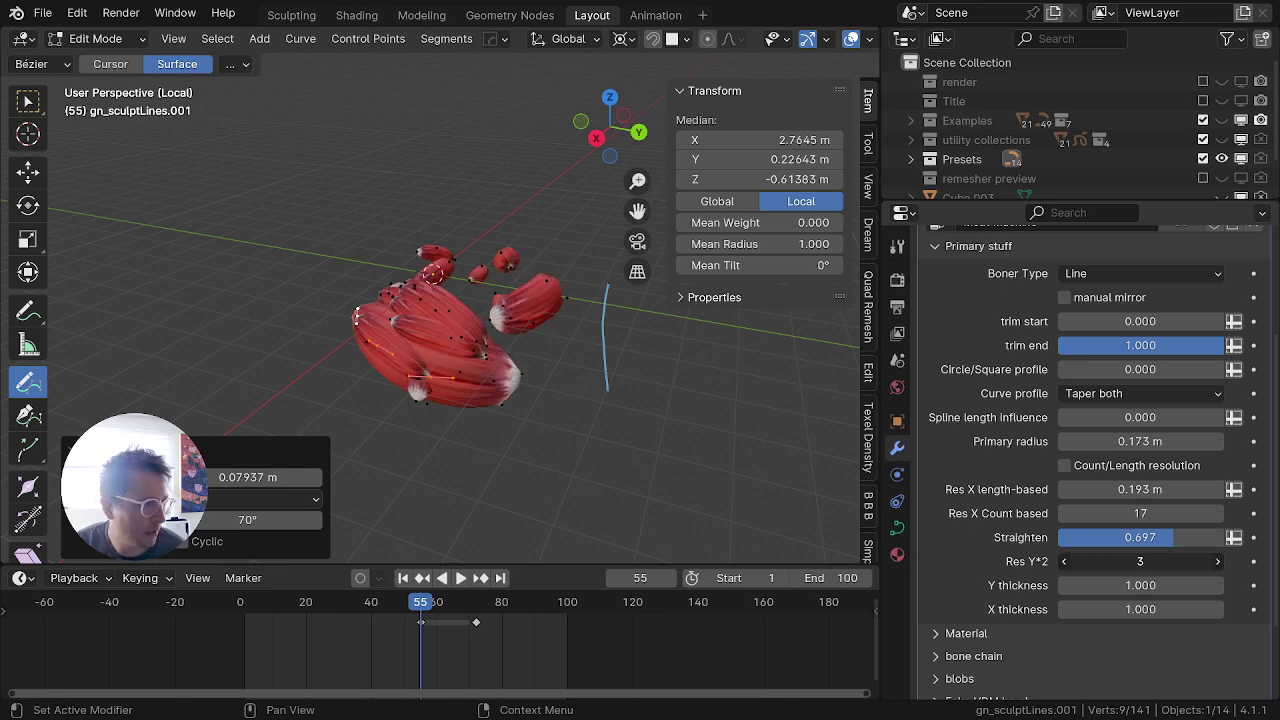
{"action": "middle_click_drag", "start_coordinate": [610, 445], "coordinate": [361, 378]}
{"action": "scroll", "coordinate": [445, 386], "scroll_direction": "up", "scroll_amount": 3}
{"action": "scroll", "coordinate": [447, 386], "scroll_direction": "up", "scroll_amount": 1}
{"action": "middle_click_drag", "start_coordinate": [261, 345], "coordinate": [413, 304], "text": "shift"}
{"action": "scroll", "coordinate": [415, 303], "scroll_direction": "up", "scroll_amount": 3}
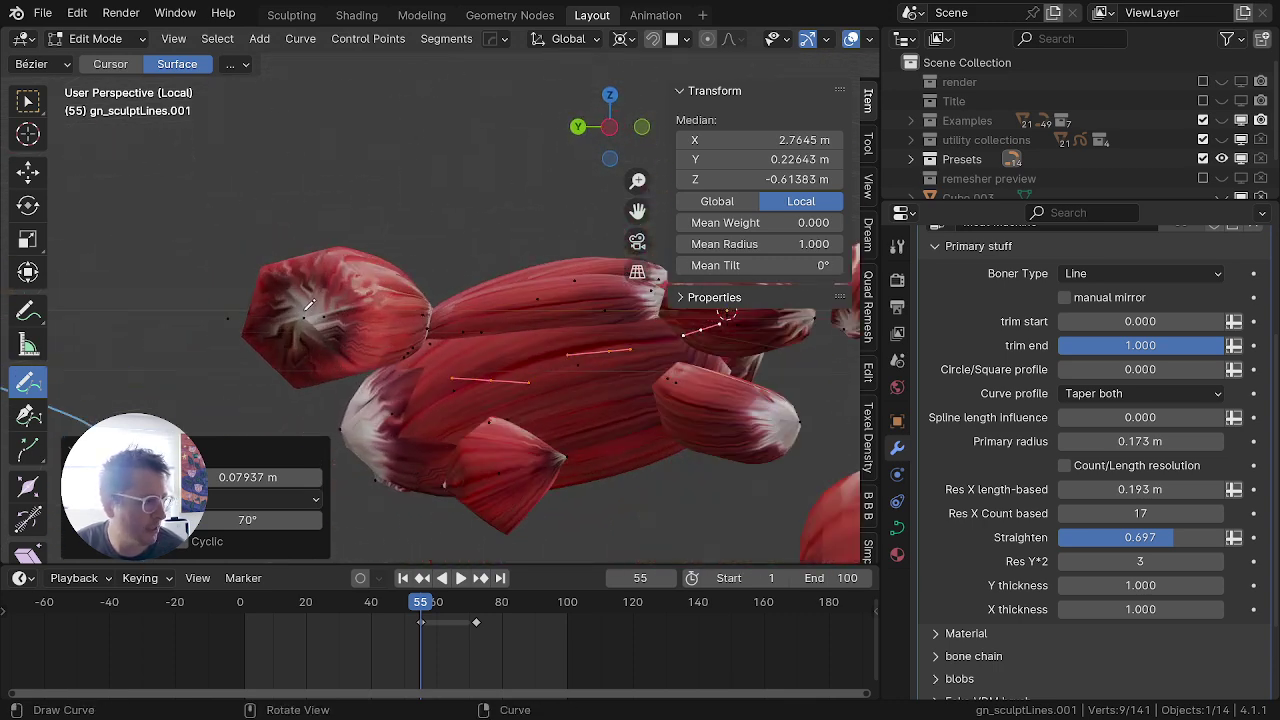
{"action": "scroll", "coordinate": [437, 311], "scroll_direction": "up", "scroll_amount": 2}
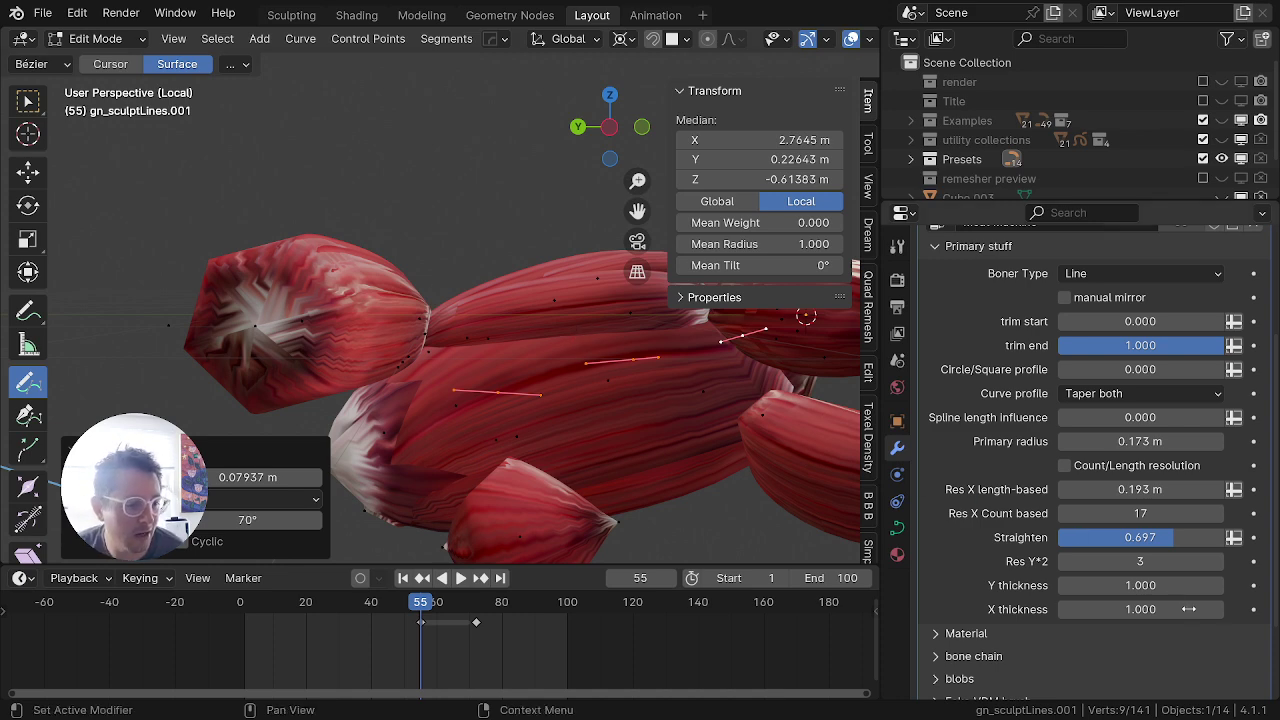
Step: Set the modifier's Res Y*2 to 2 and inspect the muscle cross-sections
{"action": "left_click", "coordinate": [1139, 561]}
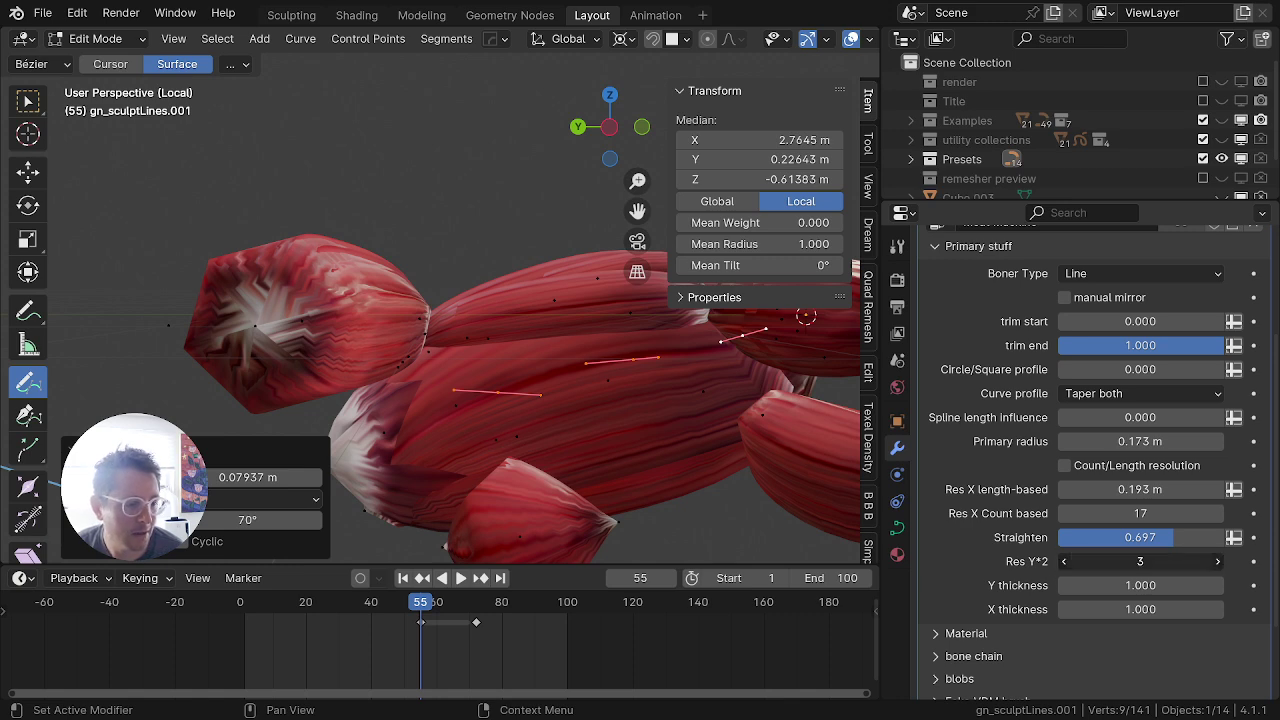
{"action": "type", "text": "2"}
{"action": "key", "text": "Tab"}
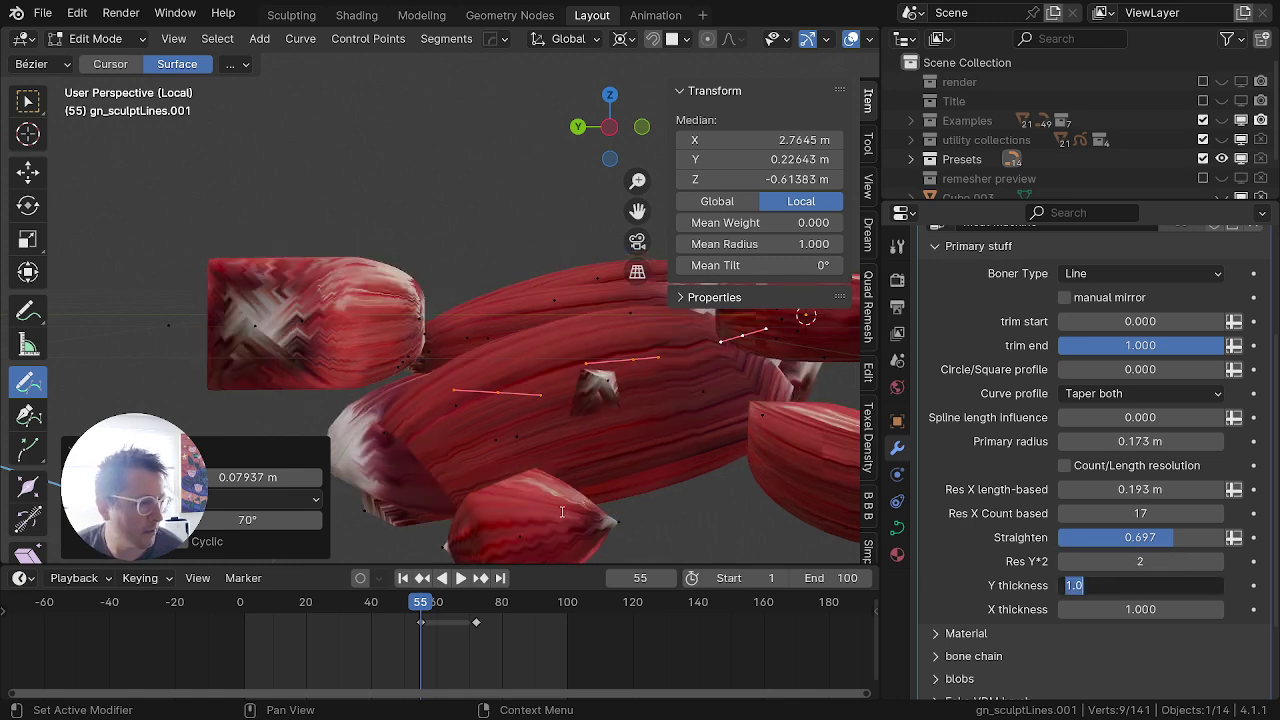
{"action": "key", "text": "Return"}
{"action": "middle_click_drag", "start_coordinate": [575, 428], "coordinate": [625, 440]}
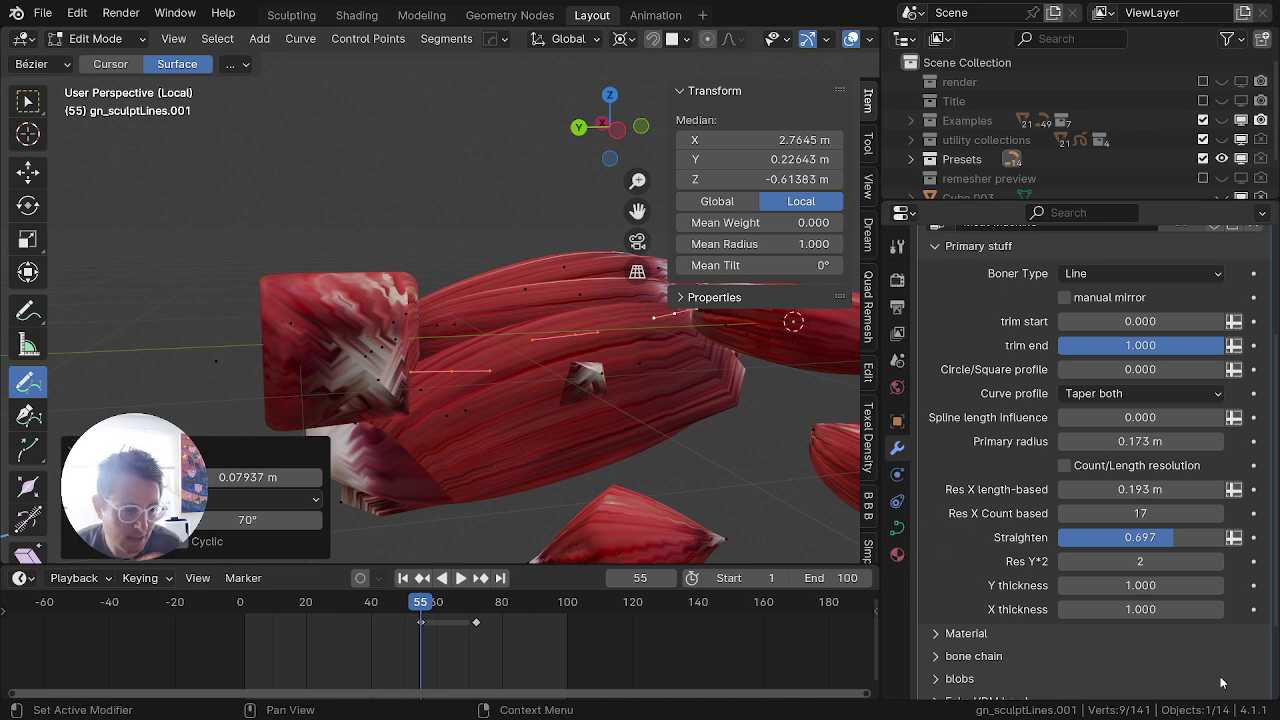
Step: Set Res Y*2 to 4 and reshape the muscles with a Y thickness of 2.350 and an X thickness of 0.740
{"action": "left_click", "coordinate": [1217, 562]}
{"action": "left_click", "coordinate": [1217, 562]}
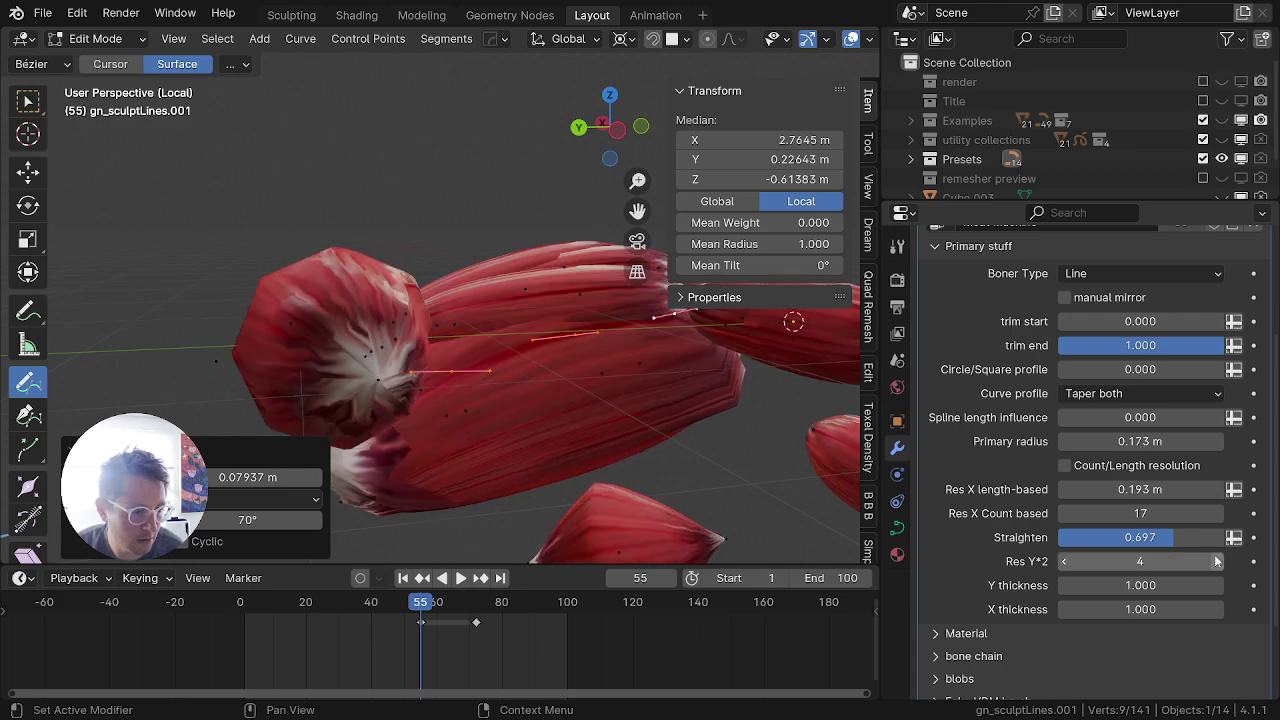
{"action": "left_click_drag", "start_coordinate": [1119, 590], "coordinate": [1187, 590]}
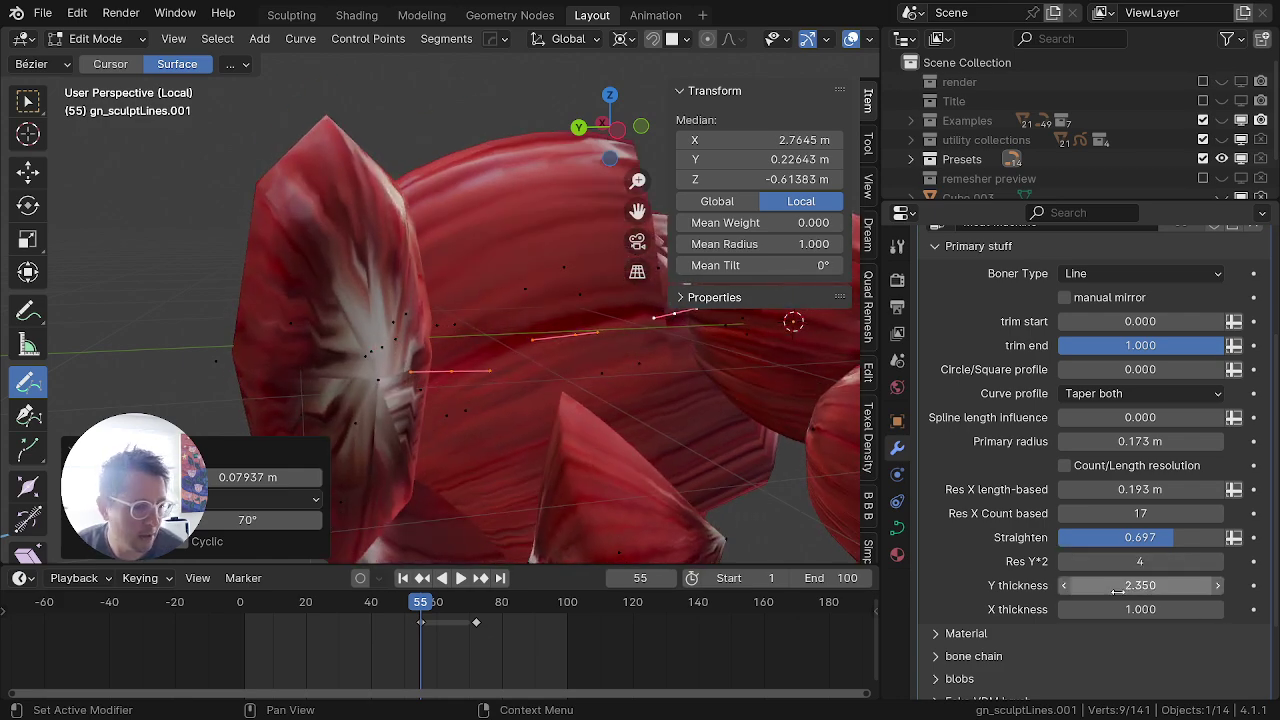
{"action": "mouse_move", "coordinate": [1102, 613]}
{"action": "left_mouse_down"}
{"action": "mouse_move", "coordinate": [1122, 613]}
{"action": "mouse_move", "coordinate": [1066, 613]}
{"action": "mouse_move", "coordinate": [1090, 613]}
{"action": "left_mouse_up"}
{"action": "scroll", "coordinate": [591, 446], "scroll_direction": "down", "scroll_amount": 5}
{"action": "middle_click_drag", "start_coordinate": [591, 446], "coordinate": [372, 535]}
{"action": "scroll", "coordinate": [460, 459], "scroll_direction": "up", "scroll_amount": 3}
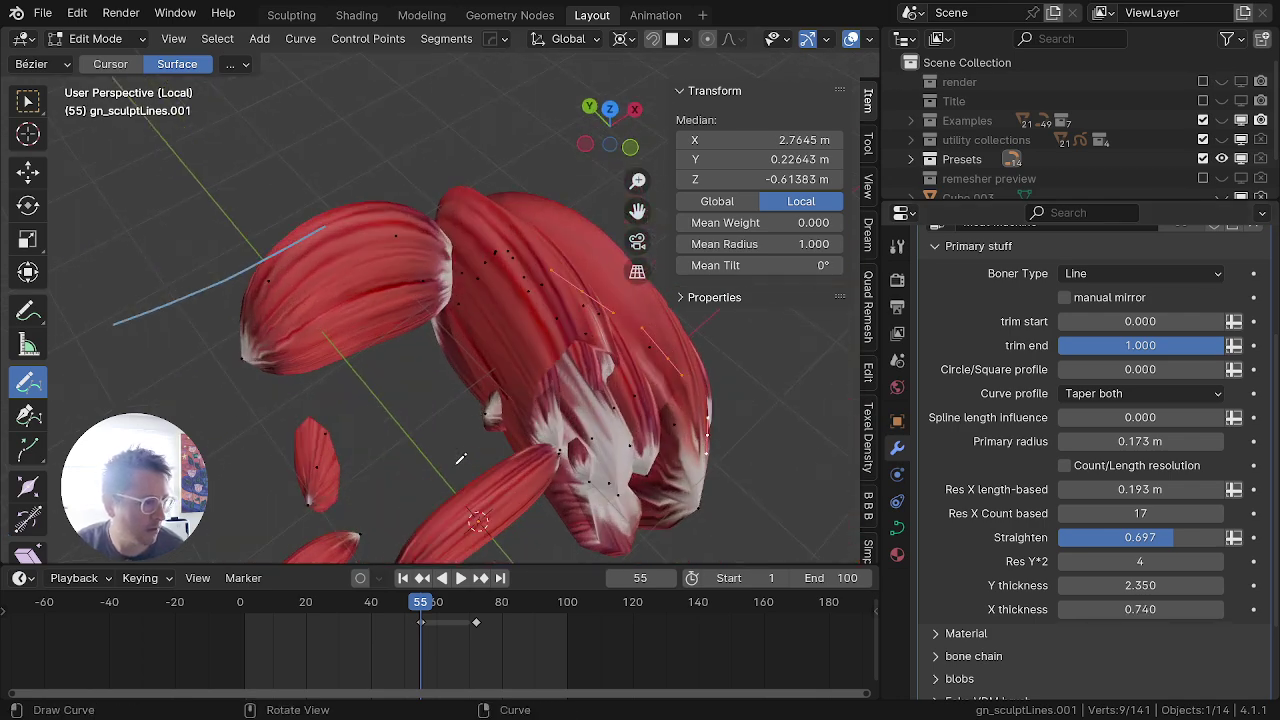
{"action": "key", "text": "ctrl+Tab"}
{"action": "left_click", "coordinate": [623, 462]}
{"action": "scroll", "coordinate": [557, 477], "scroll_direction": "down", "scroll_amount": 5}
{"action": "scroll", "coordinate": [600, 466], "scroll_direction": "up", "scroll_amount": 2}
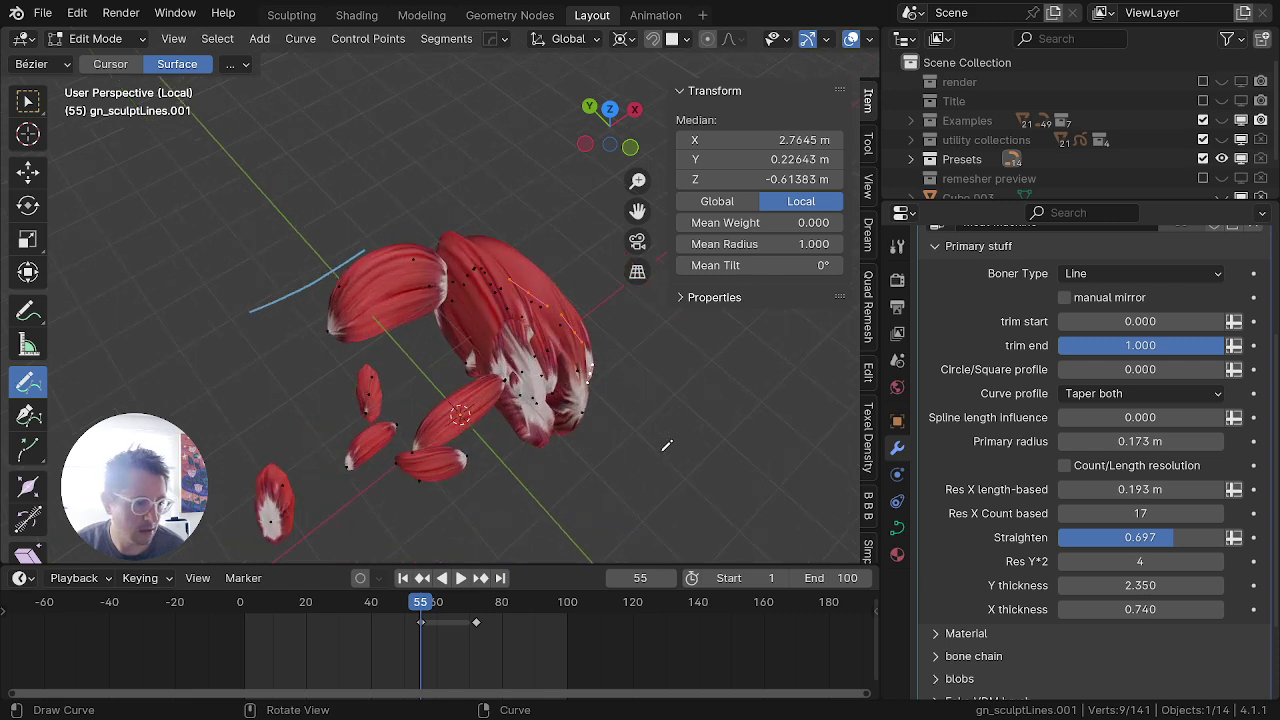
Step: Expand the modifier's Material settings and review the materials available for Material primary, keeping muscles
{"action": "scroll", "coordinate": [965, 654], "scroll_direction": "down", "scroll_amount": 3}
{"action": "left_click", "coordinate": [940, 534]}
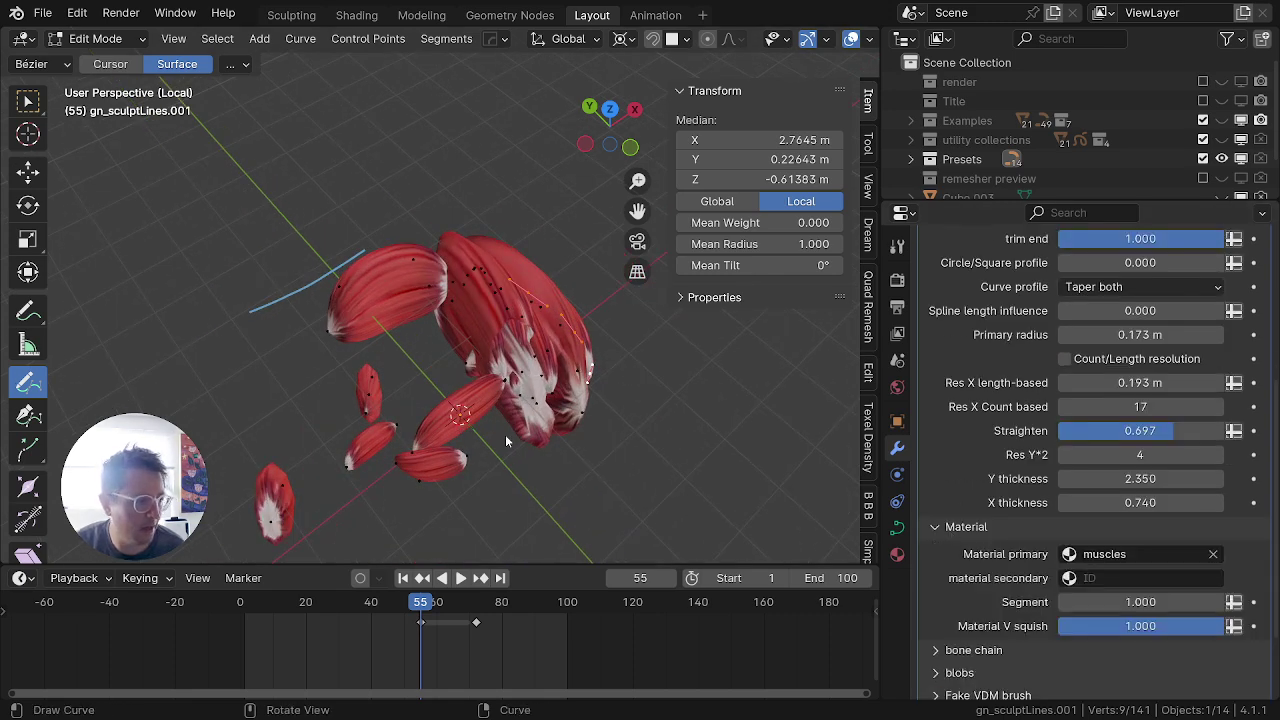
{"action": "middle_click_drag", "start_coordinate": [505, 434], "coordinate": [427, 367]}
{"action": "left_click", "coordinate": [1090, 554]}
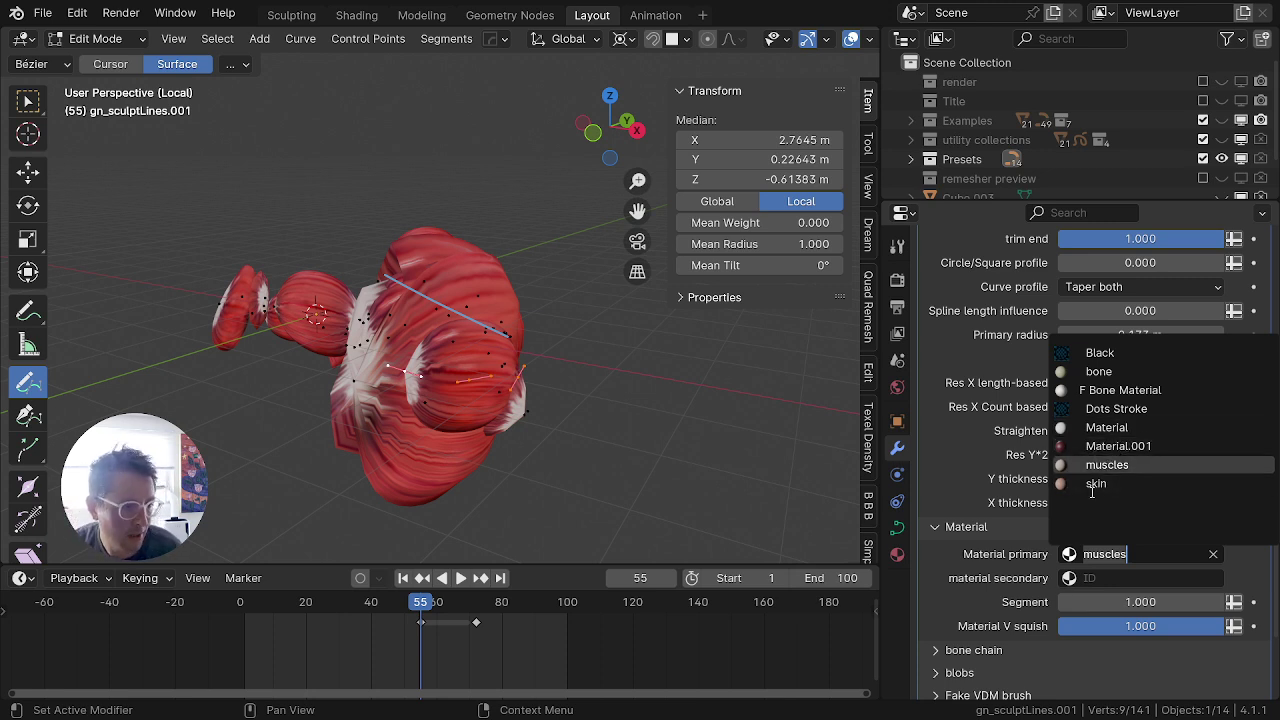
{"action": "left_click", "coordinate": [516, 447]}
Step: Erase the blue annotation stroke beside the muscles
{"action": "middle_click_drag", "start_coordinate": [520, 436], "coordinate": [411, 543]}
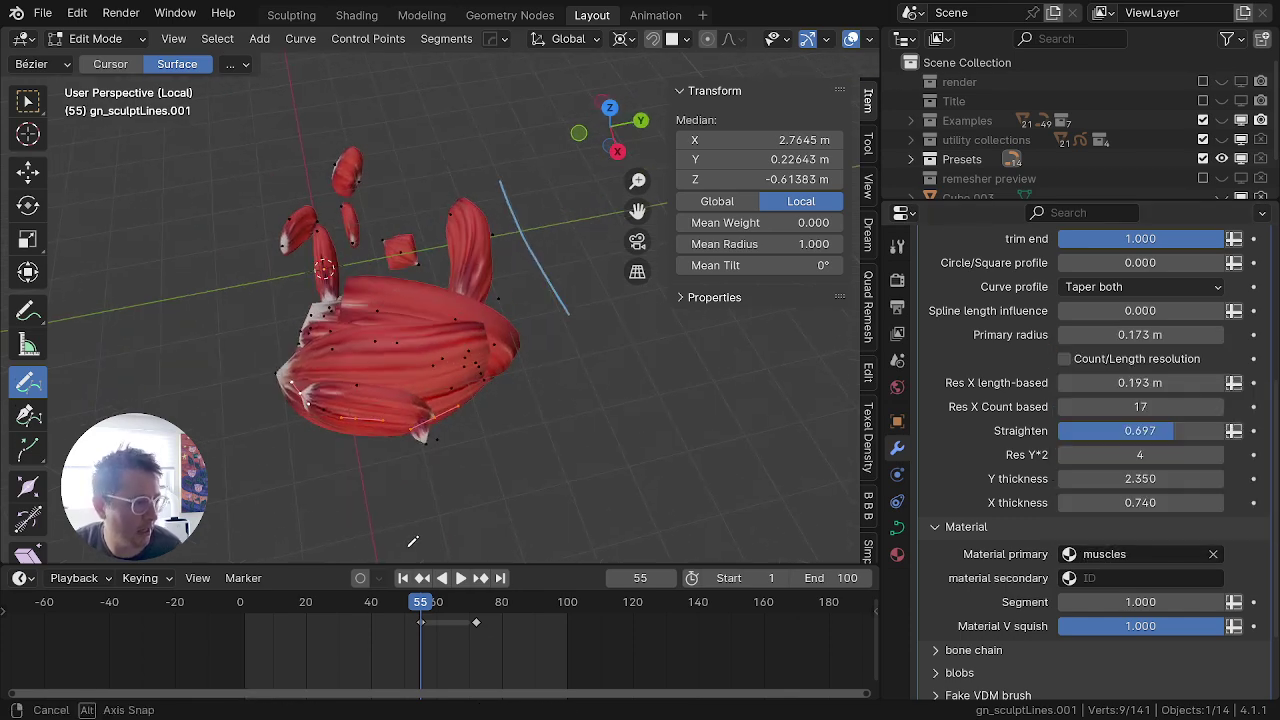
{"action": "mouse_move", "coordinate": [530, 499]}
{"action": "middle_mouse_down"}
{"action": "mouse_move", "coordinate": [384, 403]}
{"action": "mouse_move", "coordinate": [306, 380]}
{"action": "middle_mouse_up"}
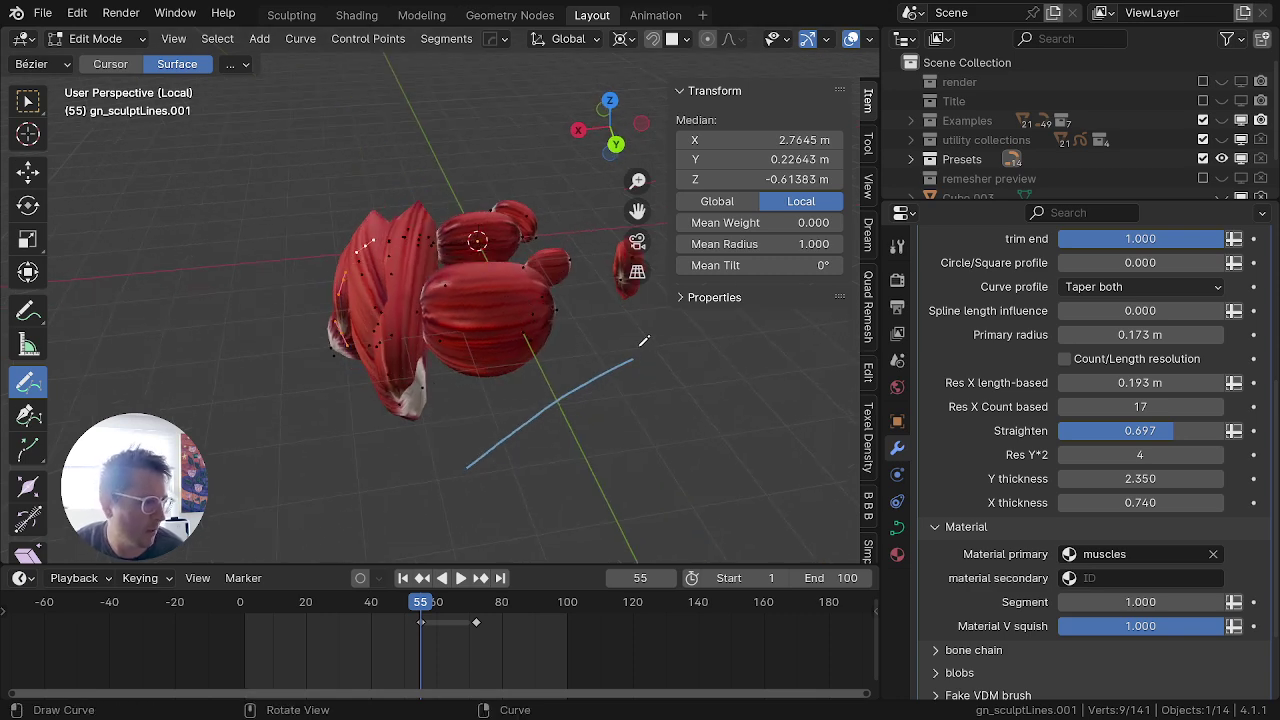
{"action": "mouse_move", "coordinate": [659, 353]}
{"action": "right_mouse_down"}
{"action": "mouse_move", "coordinate": [406, 502]}
{"action": "mouse_move", "coordinate": [312, 522]}
{"action": "right_mouse_up"}
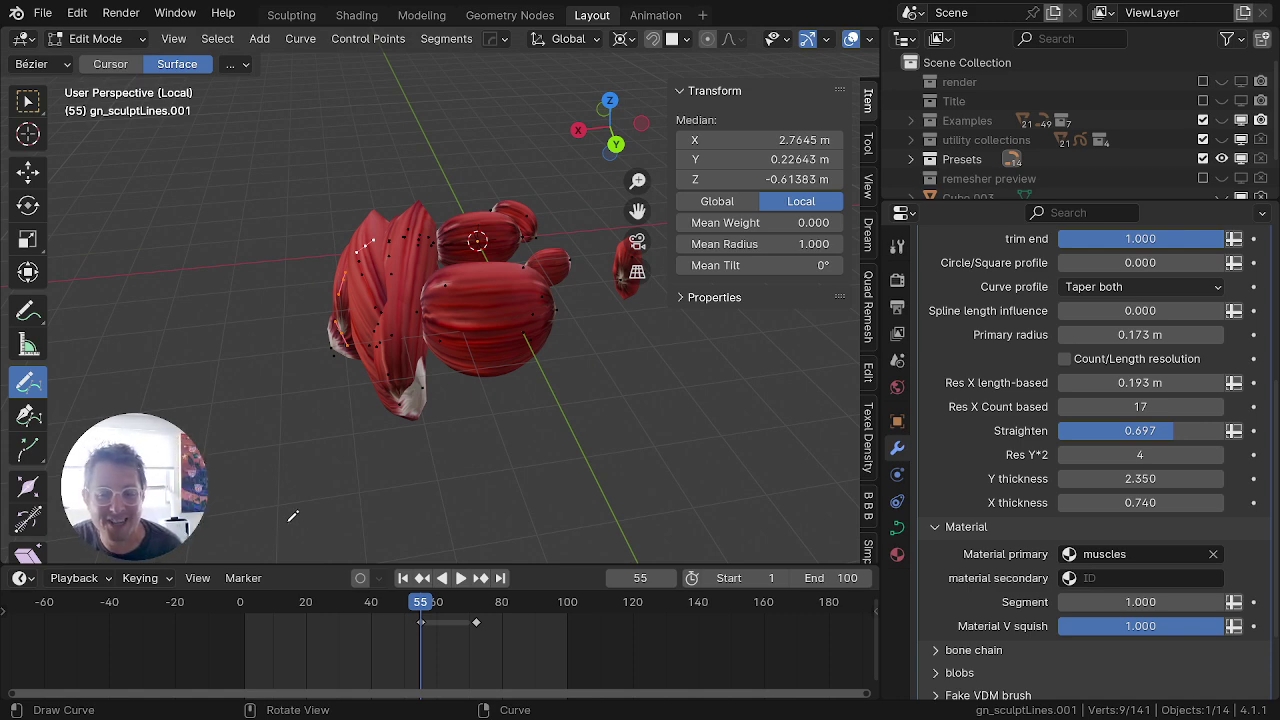
{"action": "middle_click_drag", "start_coordinate": [550, 424], "coordinate": [446, 475], "text": "shift"}
{"action": "middle_click_drag", "start_coordinate": [523, 403], "coordinate": [268, 438]}
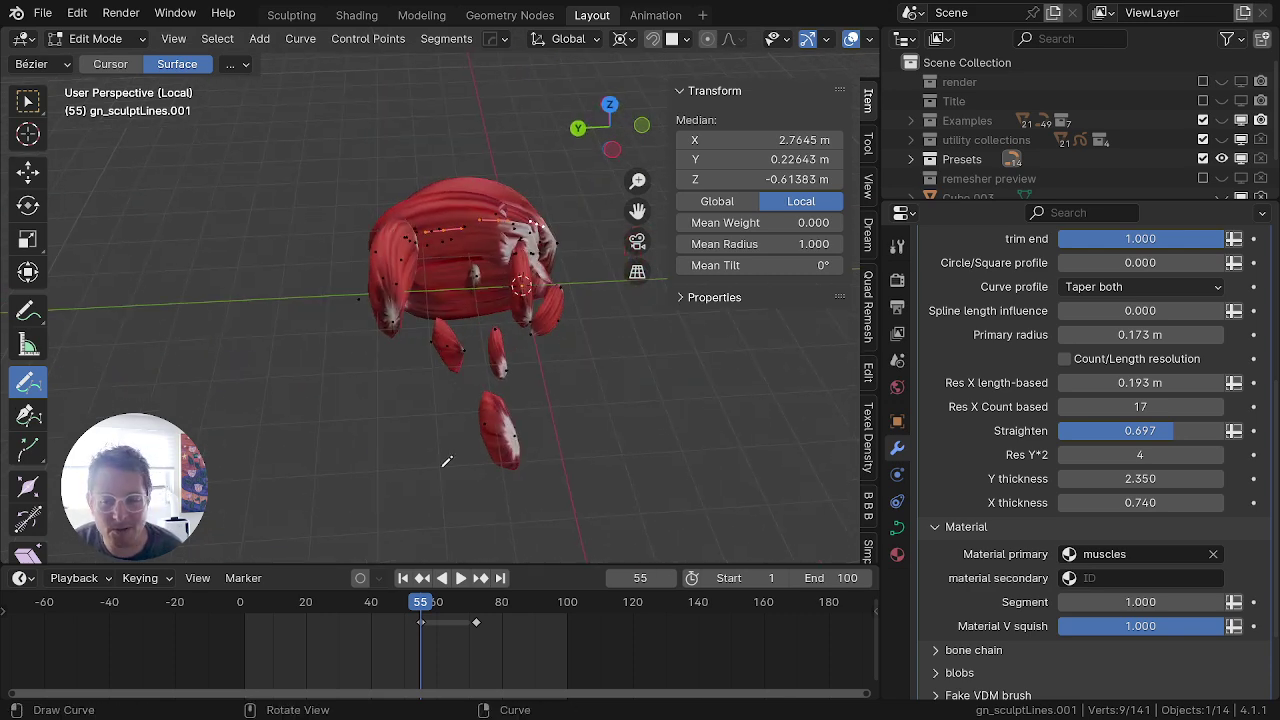
{"action": "right_click", "coordinate": [545, 392]}
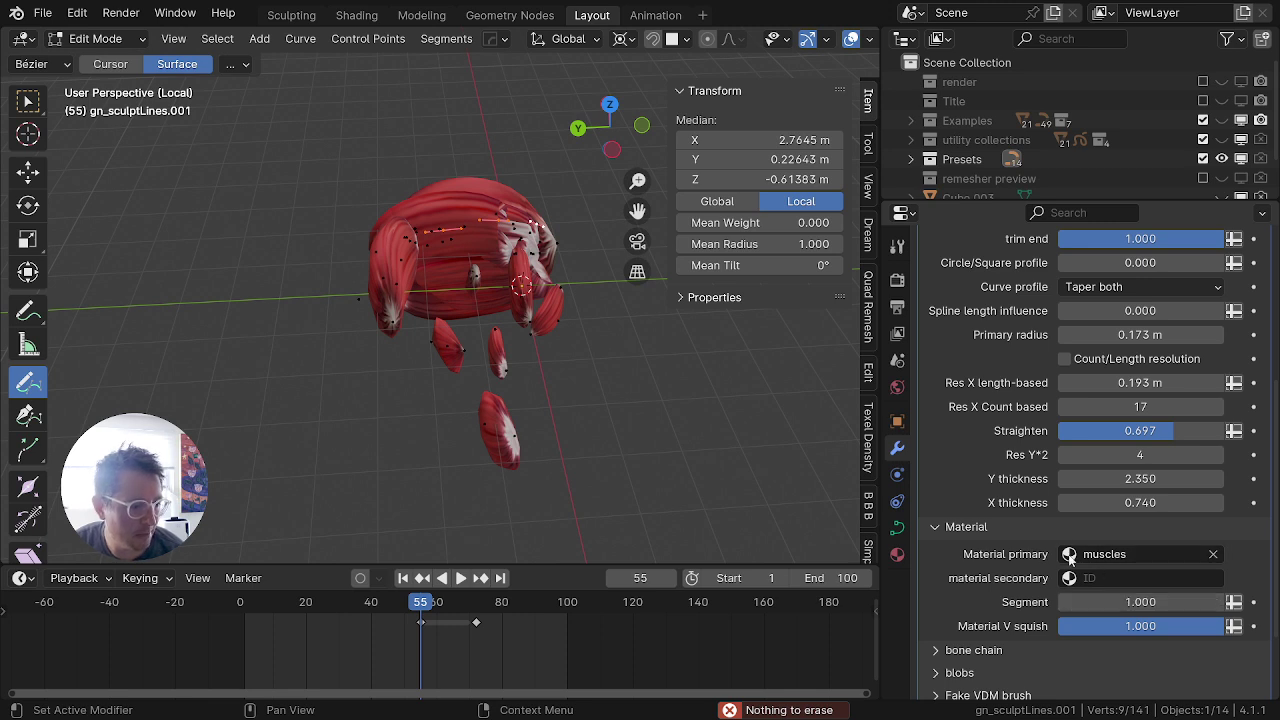
Step: Set the material Segment value to 12.920 and inspect the texture repeating across the muscles
{"action": "left_click_drag", "start_coordinate": [1136, 602], "coordinate": [1277, 602]}
{"action": "scroll", "coordinate": [358, 286], "scroll_direction": "down", "scroll_amount": 4}
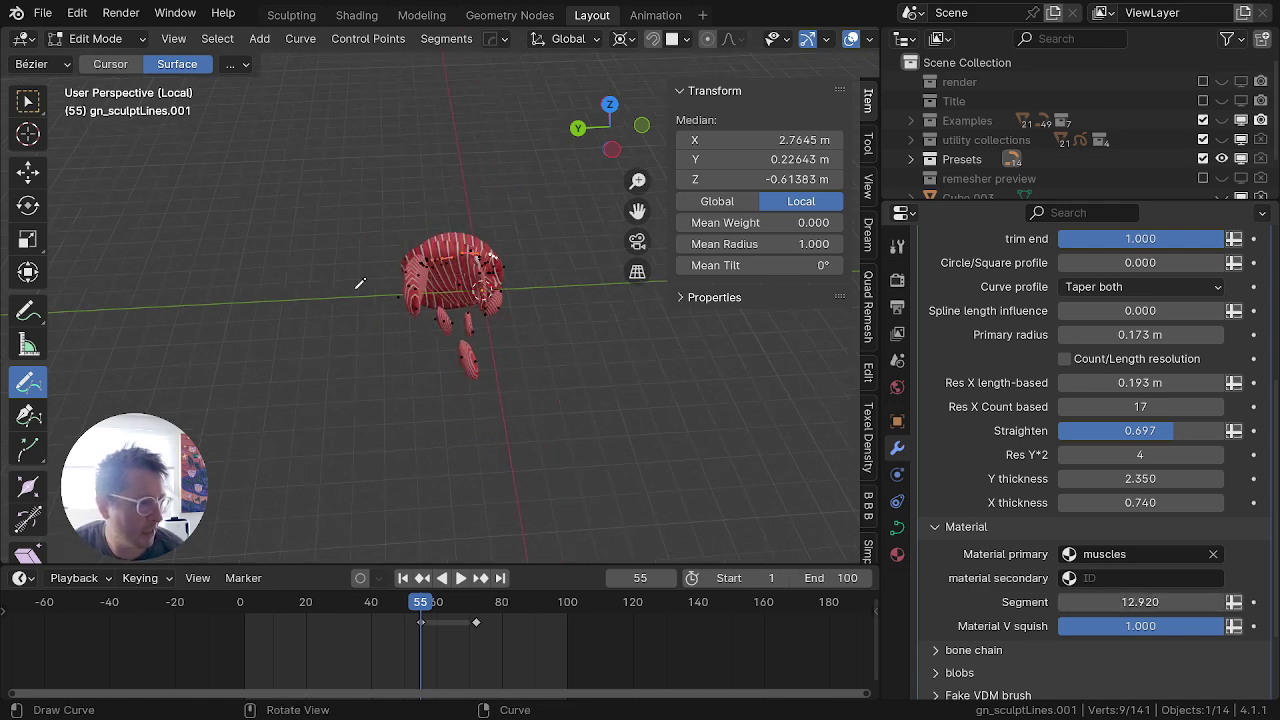
{"action": "middle_click_drag", "start_coordinate": [358, 284], "coordinate": [80, 289]}
{"action": "scroll", "coordinate": [467, 270], "scroll_direction": "up", "scroll_amount": 6}
{"action": "middle_click_drag", "start_coordinate": [440, 268], "coordinate": [474, 232]}
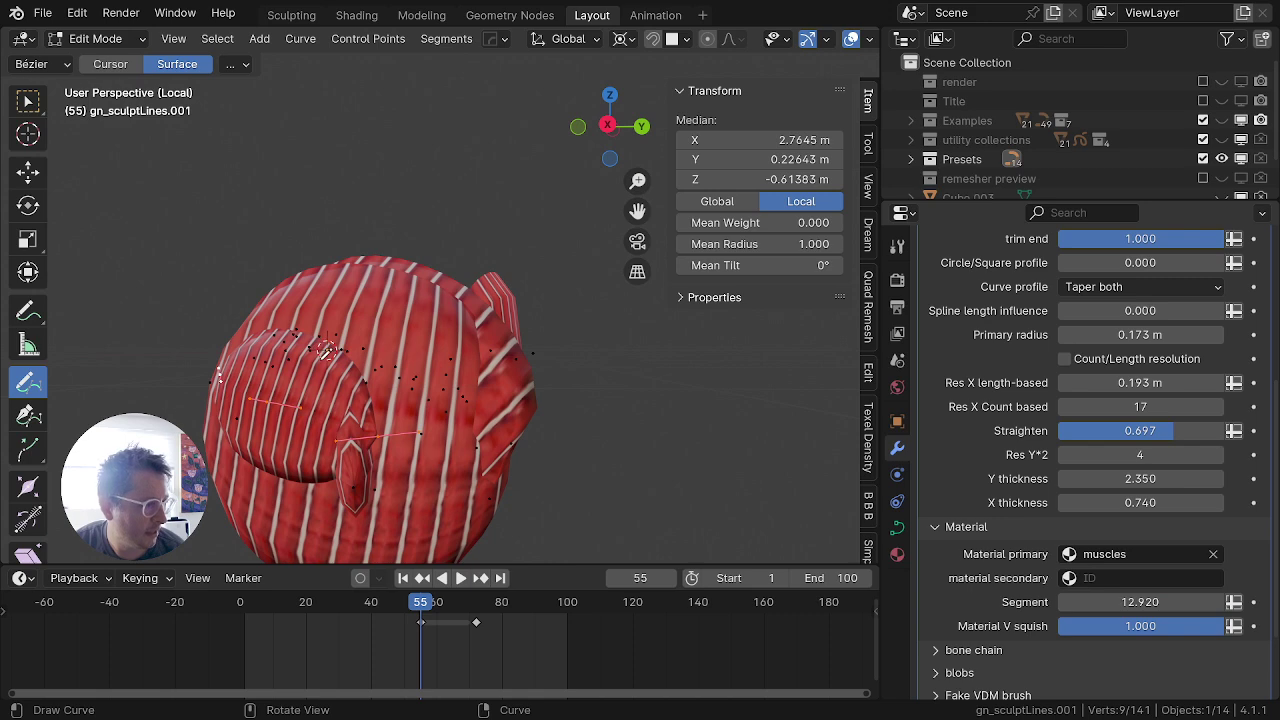
{"action": "scroll", "coordinate": [326, 352], "scroll_direction": "down", "scroll_amount": 5}
{"action": "middle_click_drag", "start_coordinate": [350, 365], "coordinate": [387, 441]}
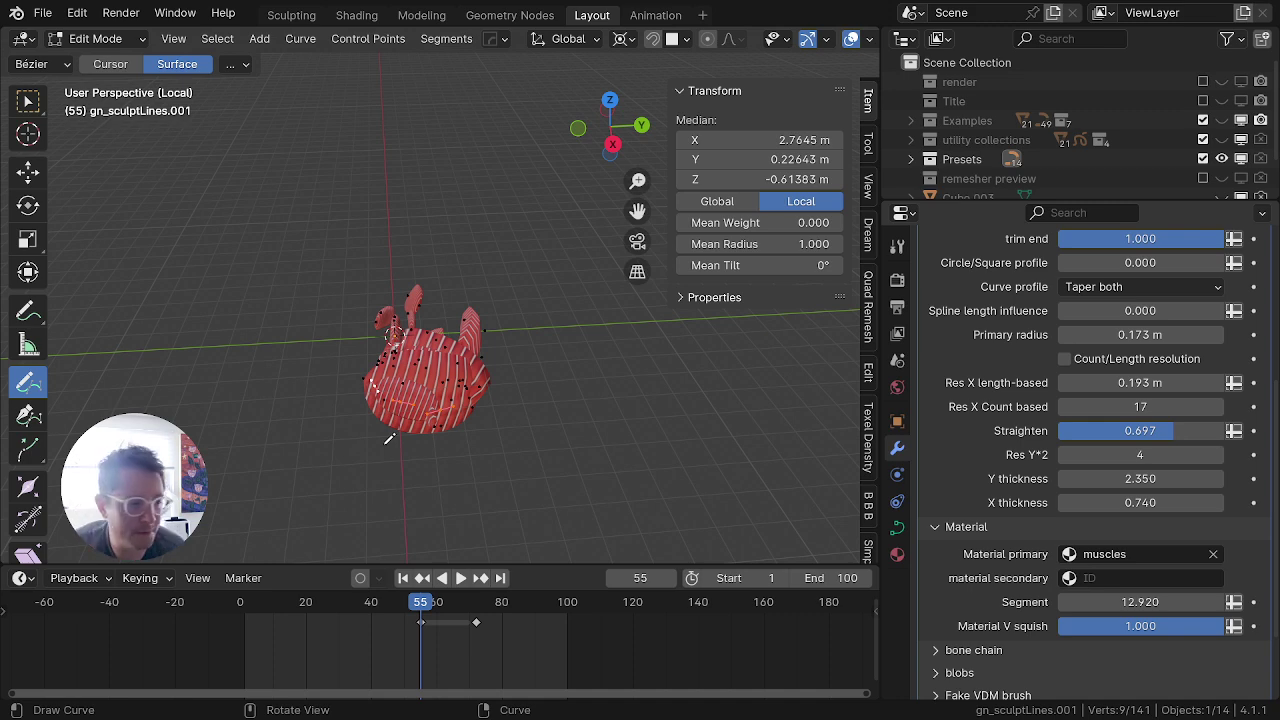
Step: Try a material Segment value of 4.220, and reset it to 1.000
{"action": "left_click_drag", "start_coordinate": [1124, 603], "coordinate": [689, 603]}
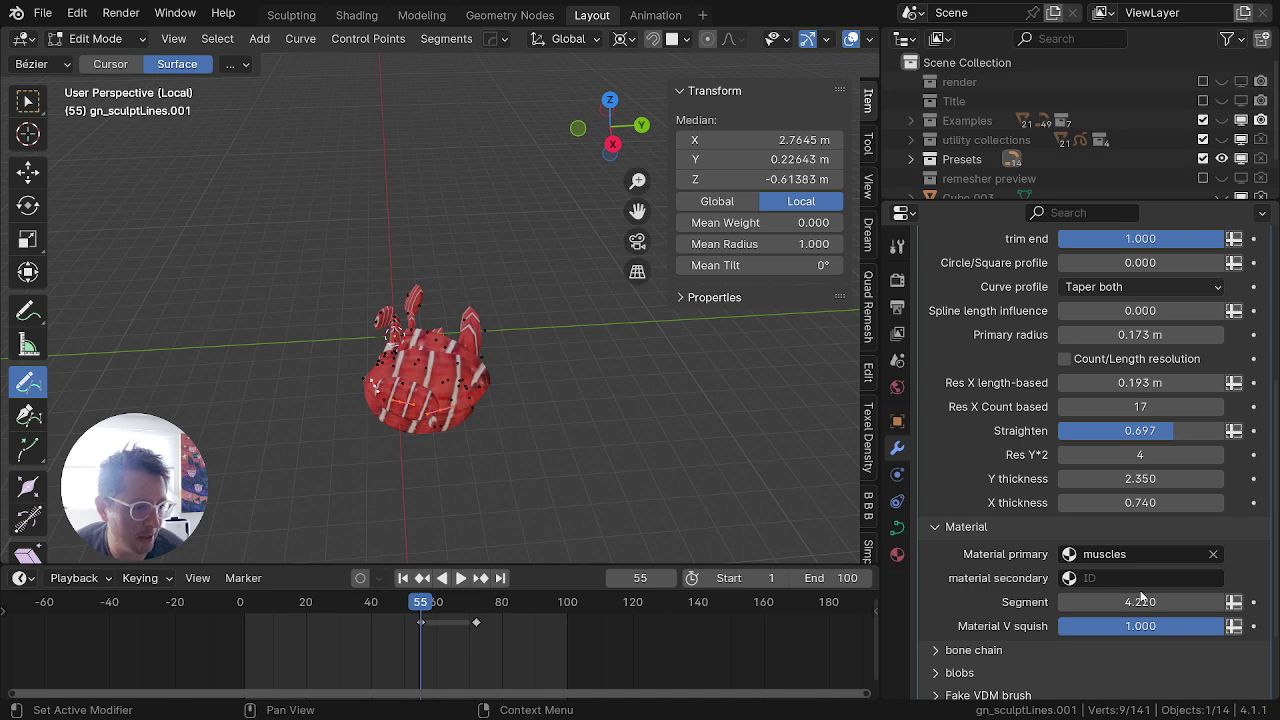
{"action": "left_click", "coordinate": [1140, 602]}
{"action": "key", "text": "Tab"}
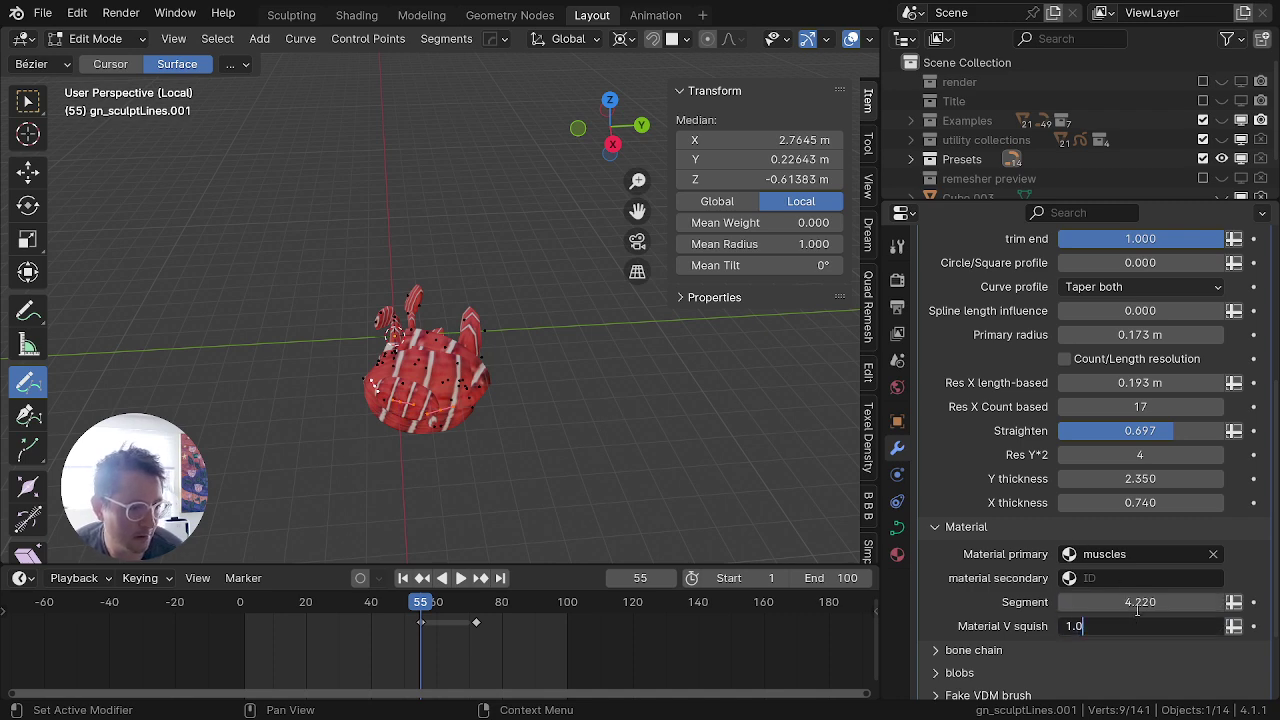
{"action": "key", "text": "Return"}
{"action": "key", "text": "Tab"}
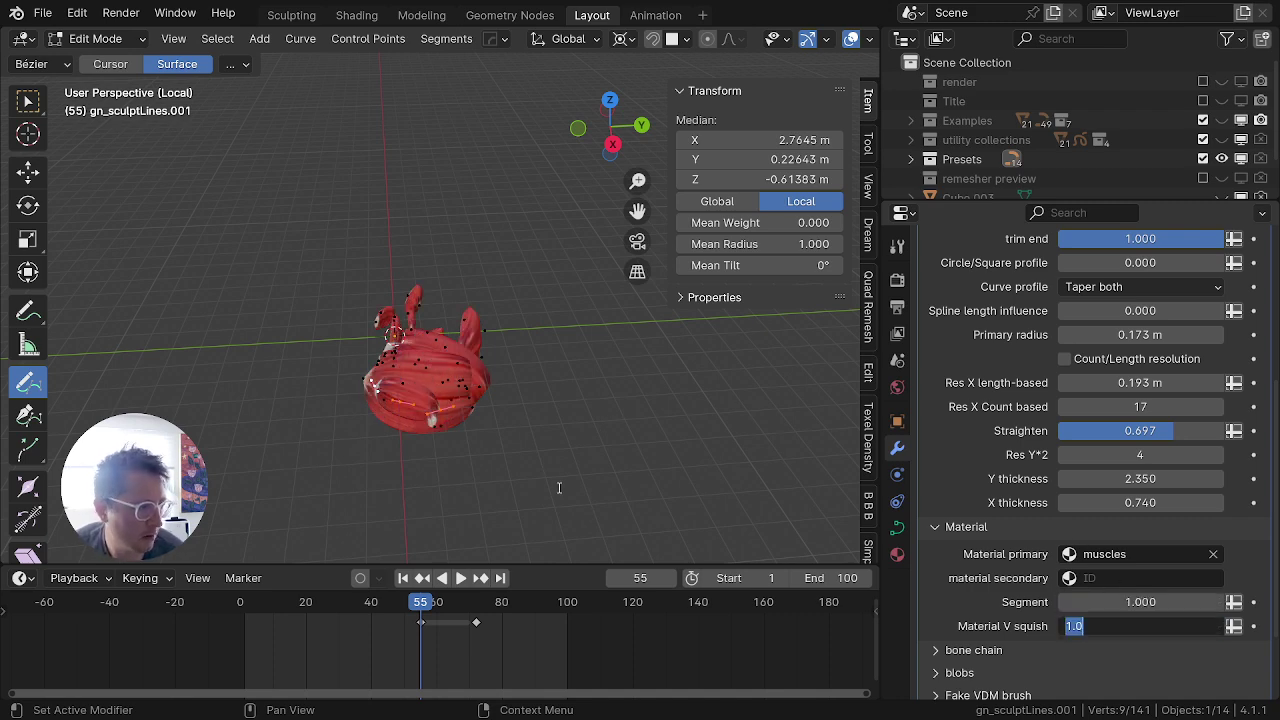
{"action": "left_click", "coordinate": [558, 486]}
Step: Set Material V squish to 0.307 and Segment to -0.320, and inspect the texture on the muscles
{"action": "left_click_drag", "start_coordinate": [1160, 626], "coordinate": [1224, 627]}
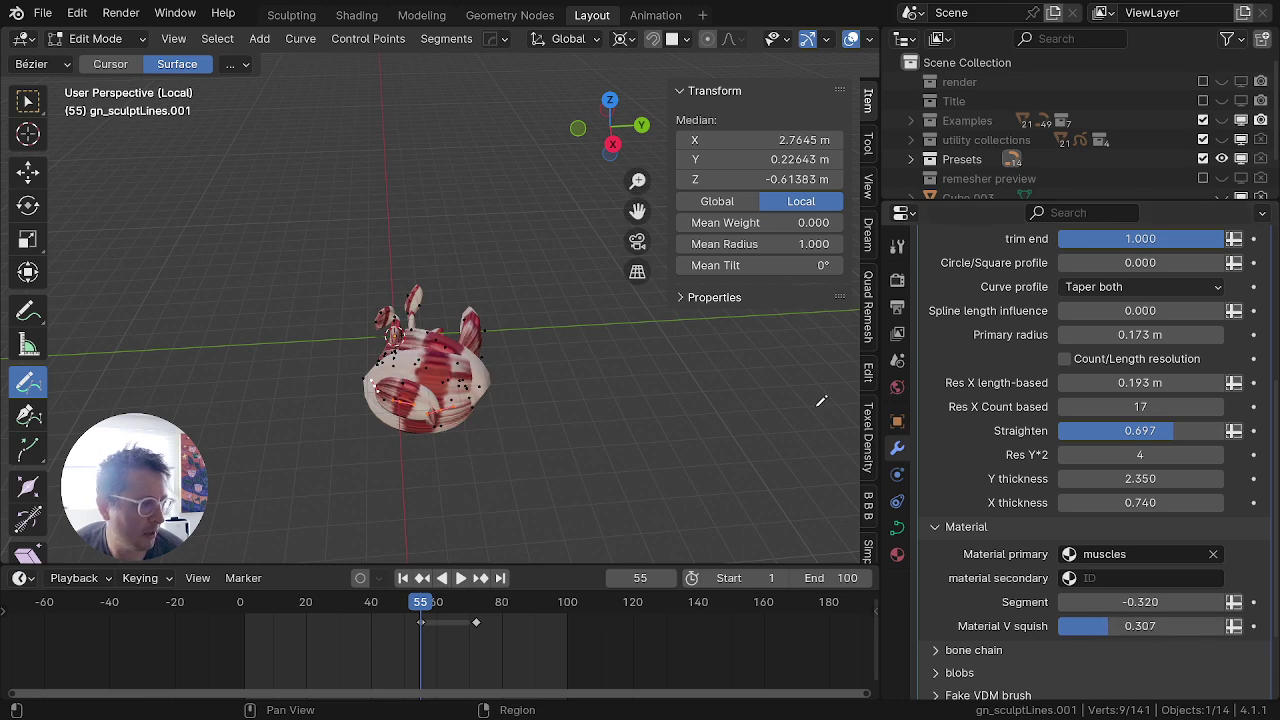
{"action": "middle_click_drag", "start_coordinate": [650, 410], "coordinate": [425, 437]}
{"action": "scroll", "coordinate": [428, 368], "scroll_direction": "up", "scroll_amount": 4}
{"action": "middle_click_drag", "start_coordinate": [430, 368], "coordinate": [589, 270]}
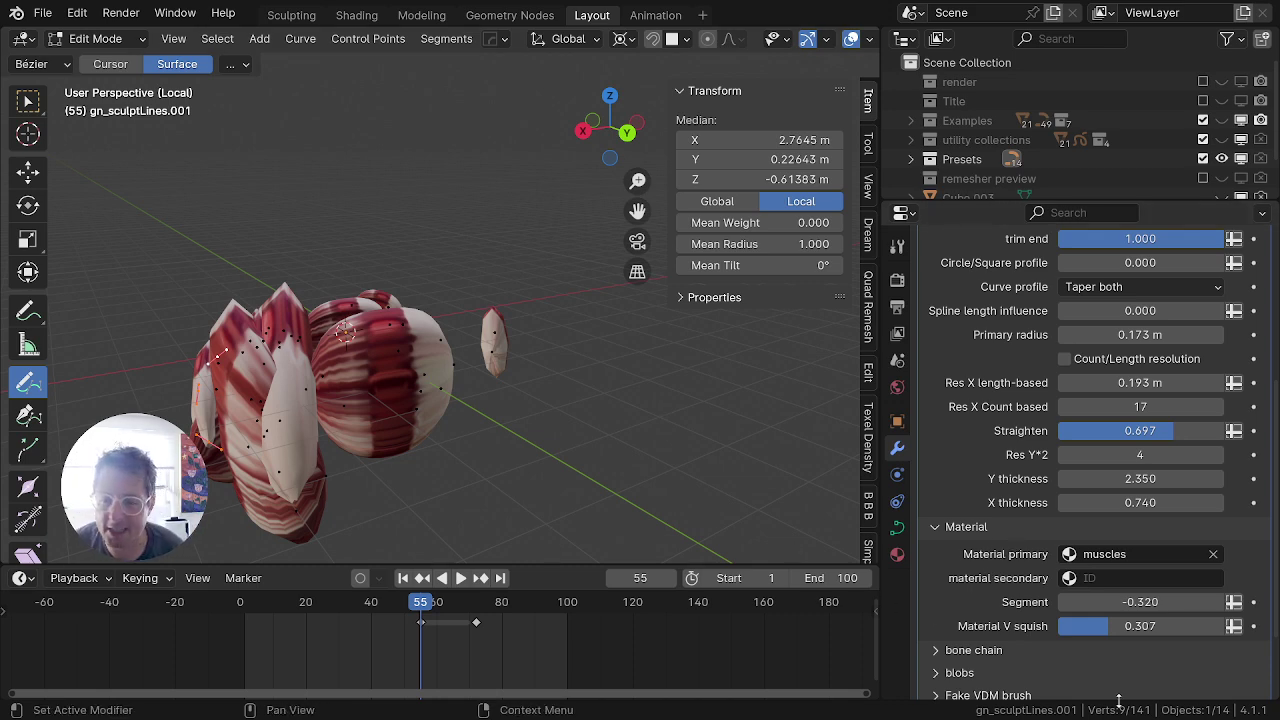
Step: Set Material V squish to 0.442 and Segment to 0.250
{"action": "mouse_move", "coordinate": [1108, 626]}
{"action": "left_mouse_down"}
{"action": "mouse_move", "coordinate": [1131, 626]}
{"action": "mouse_move", "coordinate": [1113, 603]}
{"action": "mouse_move", "coordinate": [975, 603]}
{"action": "left_mouse_up"}
{"action": "mouse_move", "coordinate": [1070, 602]}
{"action": "left_mouse_down"}
{"action": "mouse_move", "coordinate": [1160, 602]}
{"action": "mouse_move", "coordinate": [1108, 602]}
{"action": "left_mouse_up"}
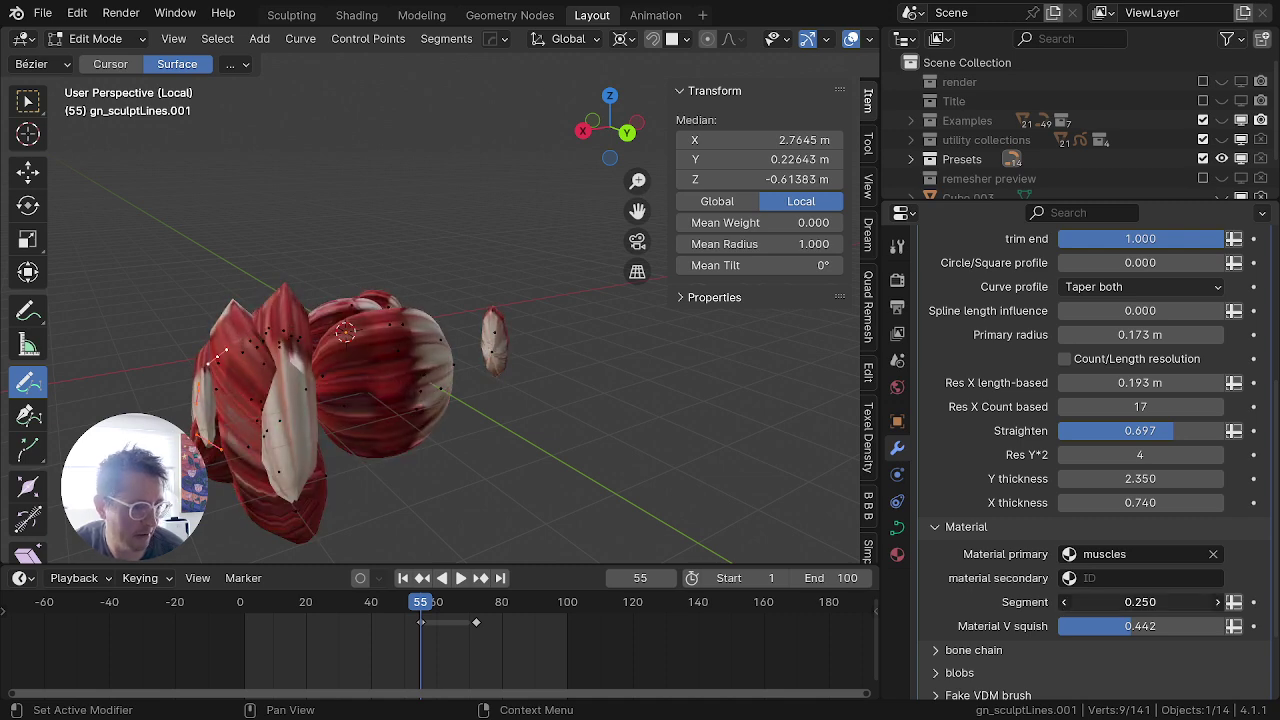
{"action": "key", "text": "Return"}
{"action": "scroll", "coordinate": [1137, 613], "scroll_direction": "up", "scroll_amount": 4}
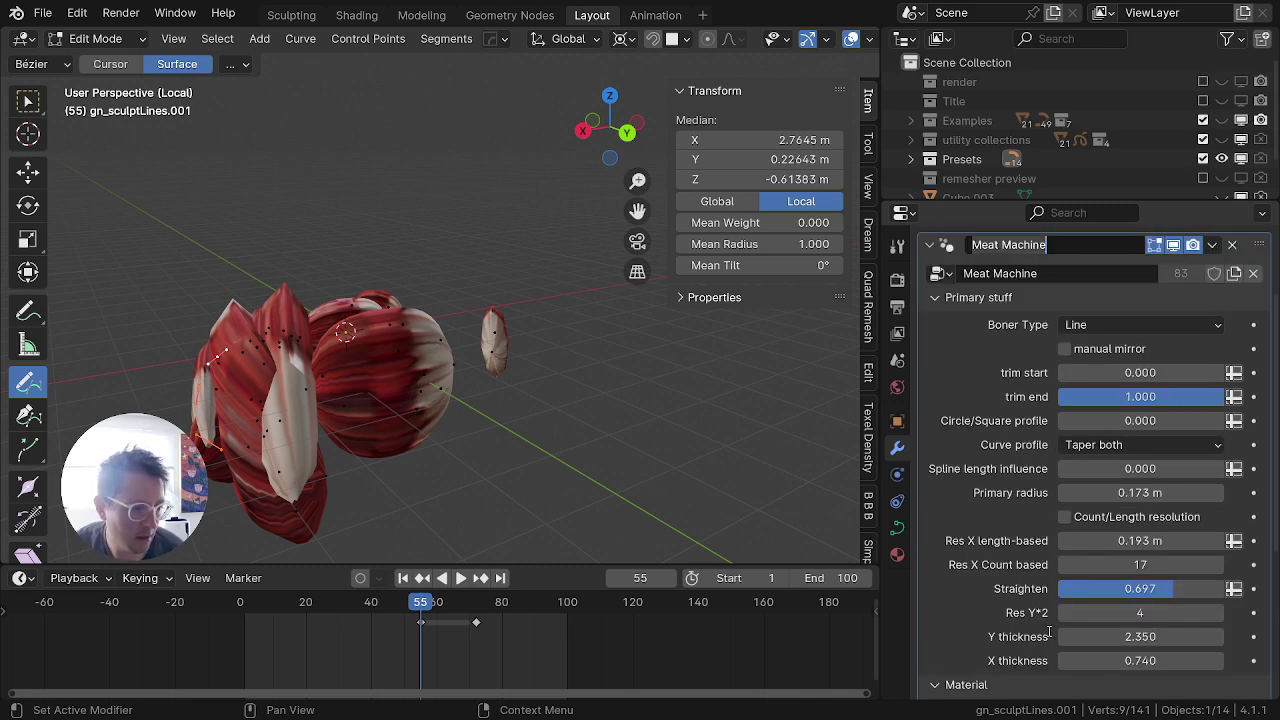
Step: Try a Material Segment value of 0.500, and set Segment to 0.170 and Material V squish to 0.000
{"action": "left_click", "coordinate": [924, 588]}
{"action": "scroll", "coordinate": [998, 586], "scroll_direction": "up", "scroll_amount": 4}
{"action": "scroll", "coordinate": [1040, 570], "scroll_direction": "down", "scroll_amount": 13}
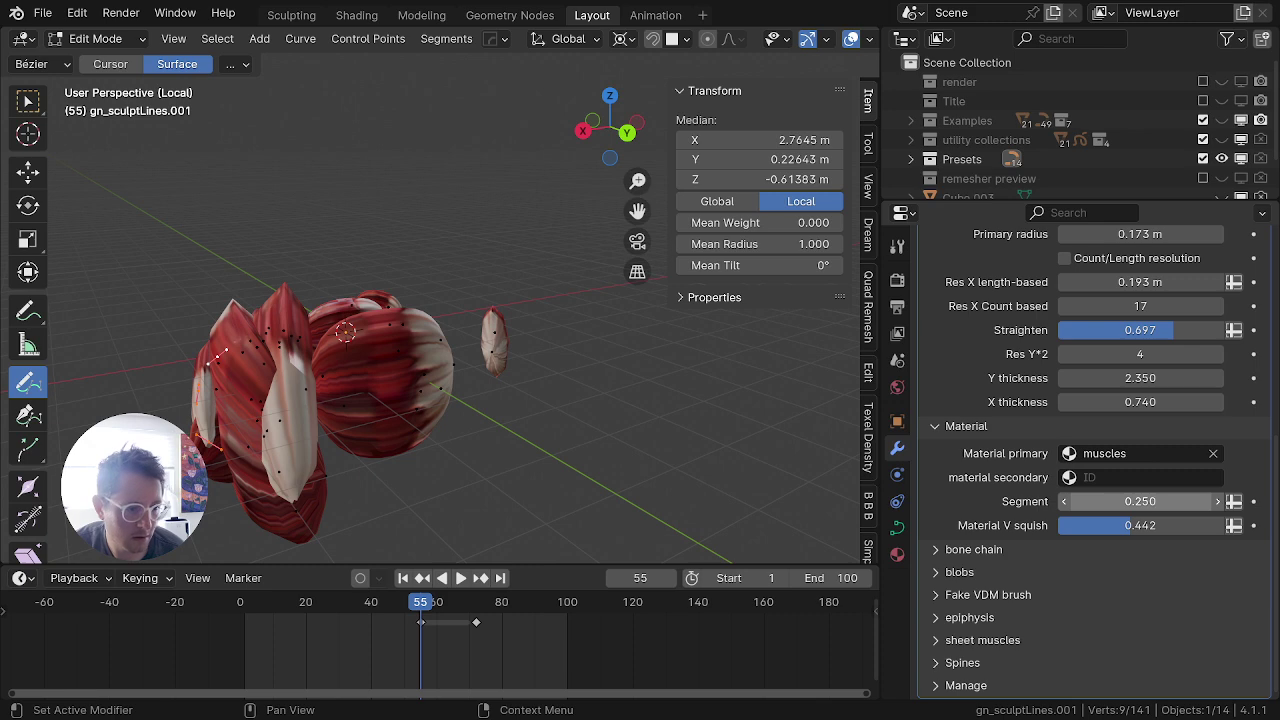
{"action": "left_click", "coordinate": [1140, 501]}
{"action": "key", "text": "Num_Lock"}
{"action": "key", "text": "BackSpace"}
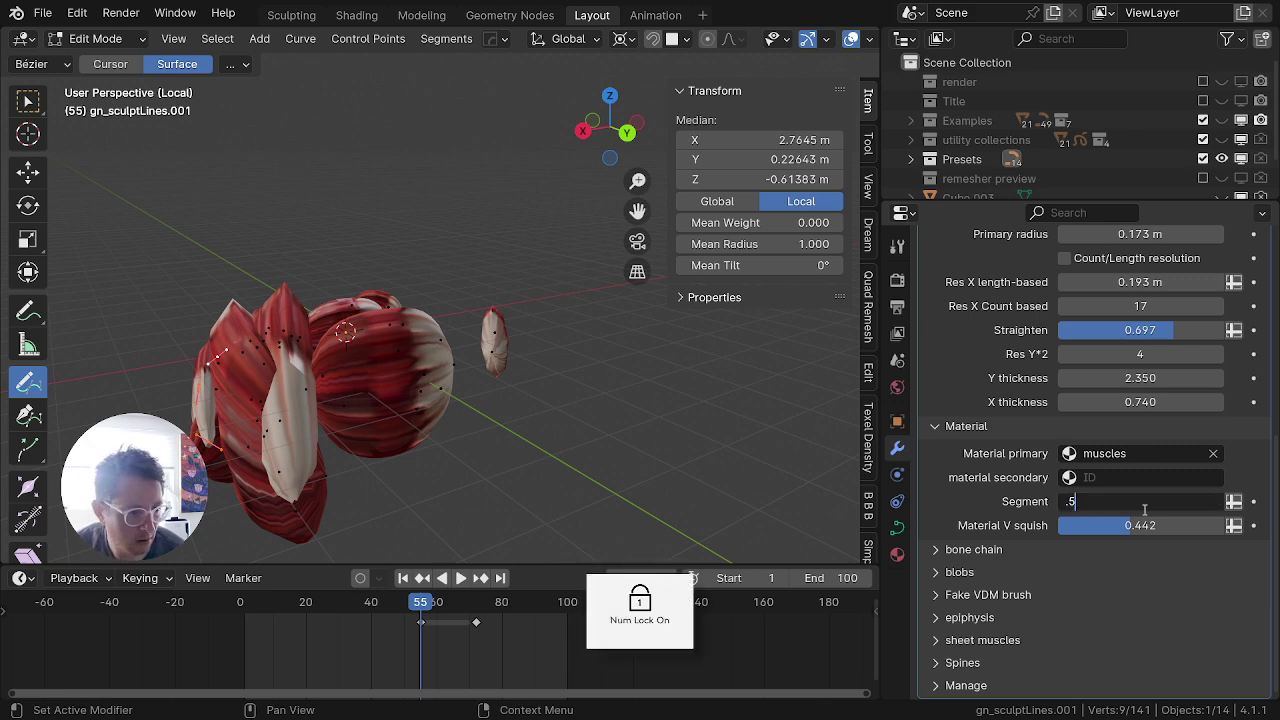
{"action": "type", "text": ".5"}
{"action": "key", "text": "Return"}
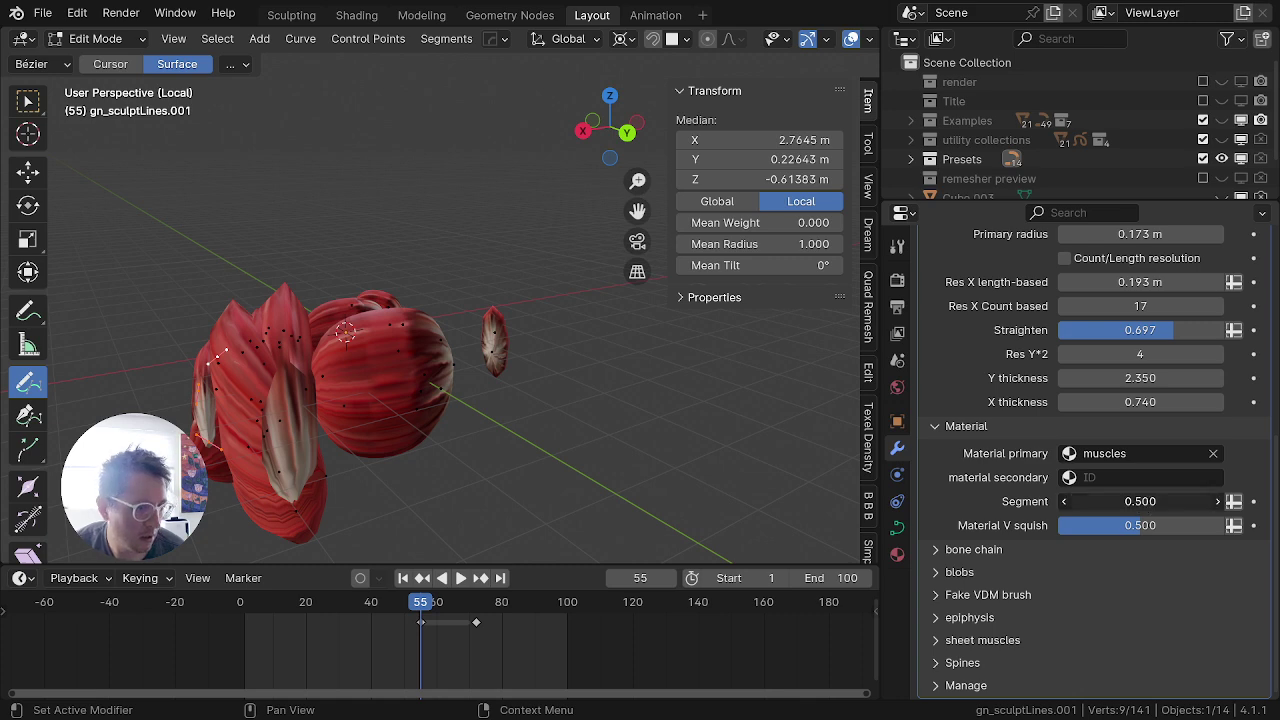
{"action": "left_click_drag", "start_coordinate": [1140, 501], "coordinate": [1058, 525]}
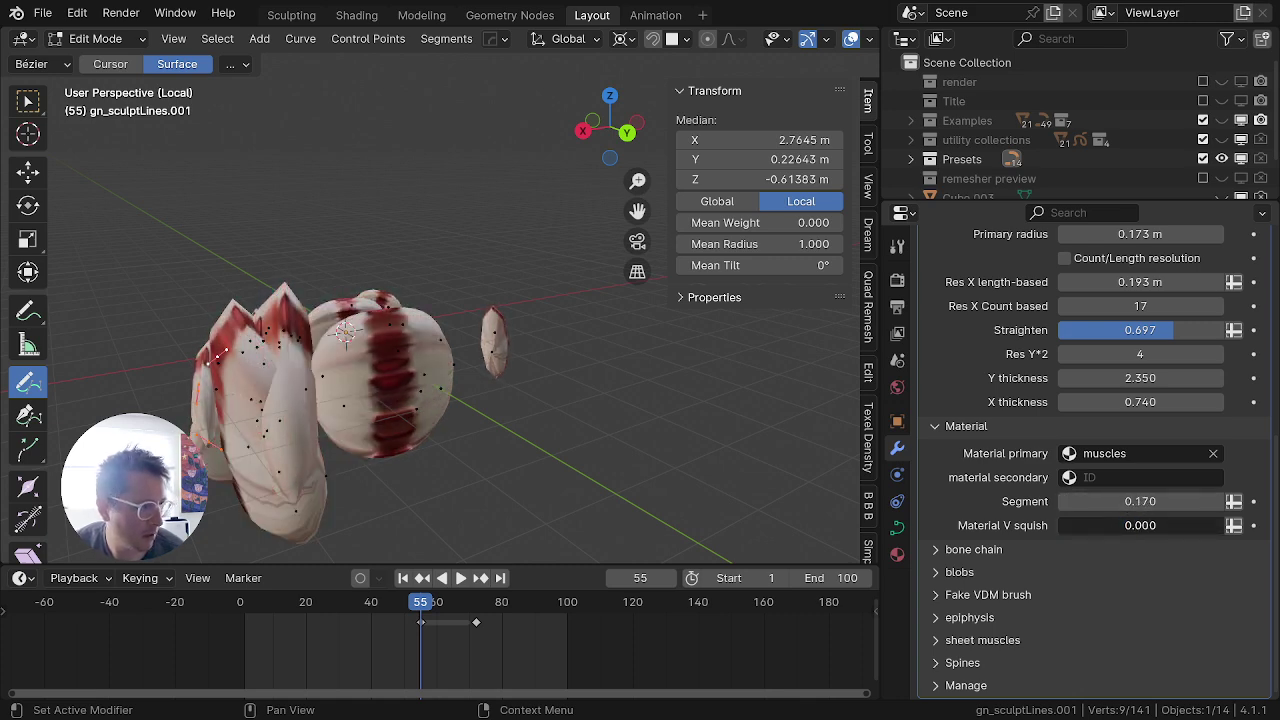
Step: Draw another long strand in the empty space beside the muscles and enlarge its radius with Shrink/Fatten
{"action": "mouse_move", "coordinate": [534, 286]}
{"action": "middle_mouse_down"}
{"action": "mouse_move", "coordinate": [360, 470]}
{"action": "mouse_move", "coordinate": [351, 278]}
{"action": "mouse_move", "coordinate": [498, 357]}
{"action": "middle_mouse_up"}
{"action": "left_click_drag", "start_coordinate": [777, 402], "coordinate": [782, 399]}
{"action": "scroll", "coordinate": [700, 355], "scroll_direction": "down", "scroll_amount": 1}
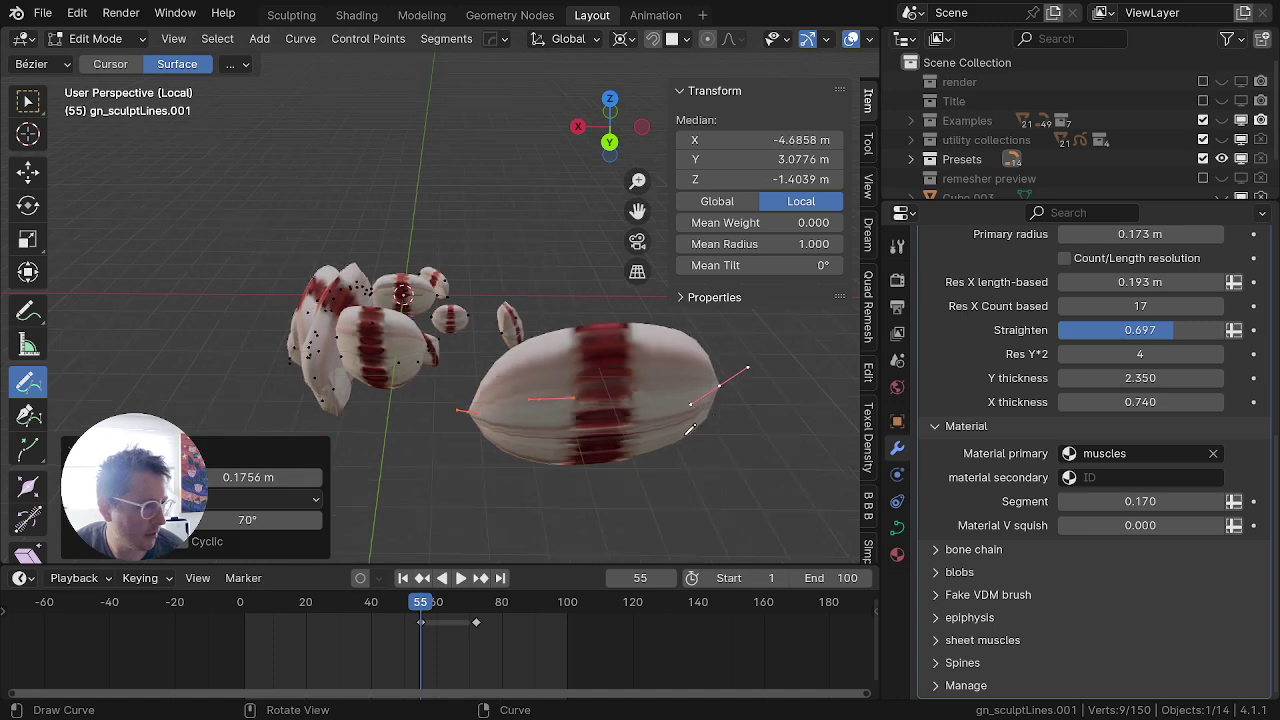
{"action": "mouse_move", "coordinate": [692, 350]}
{"action": "middle_mouse_down"}
{"action": "mouse_move", "coordinate": [728, 222]}
{"action": "mouse_move", "coordinate": [614, 357]}
{"action": "middle_mouse_up"}
{"action": "key", "text": "alt+s"}
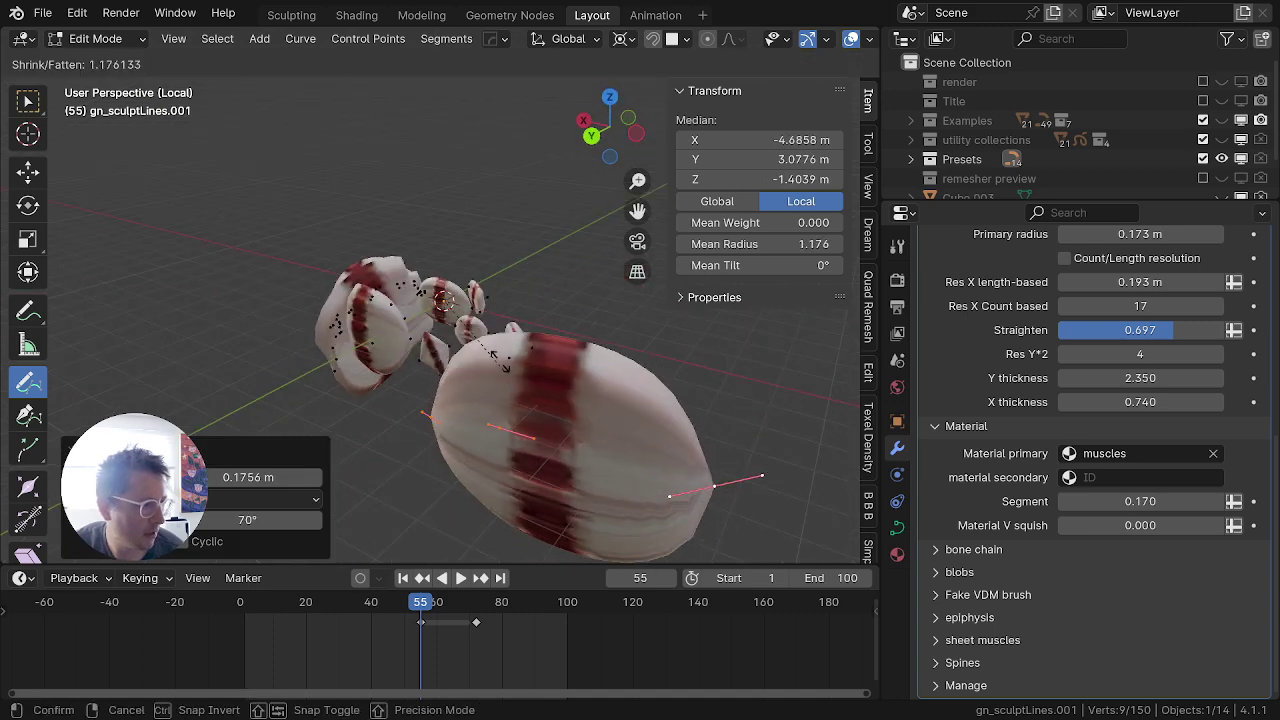
{"action": "left_click", "coordinate": [469, 308]}
Step: Thin all the muscle strands at once with Shrink/Fatten and return to Object Mode
{"action": "key", "text": "a"}
{"action": "key", "text": "a"}
{"action": "middle_click_drag", "start_coordinate": [472, 342], "coordinate": [609, 337]}
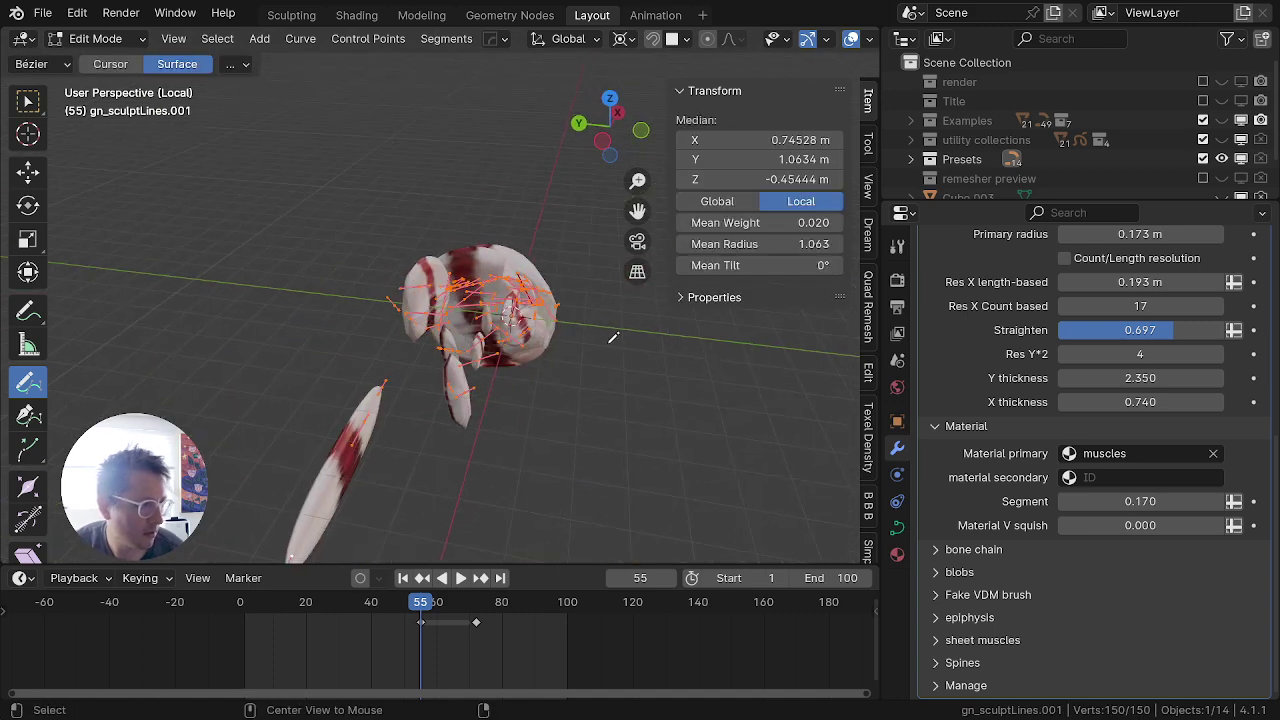
{"action": "key", "text": "alt+s"}
{"action": "left_click", "coordinate": [519, 335]}
{"action": "key", "text": "Tab"}
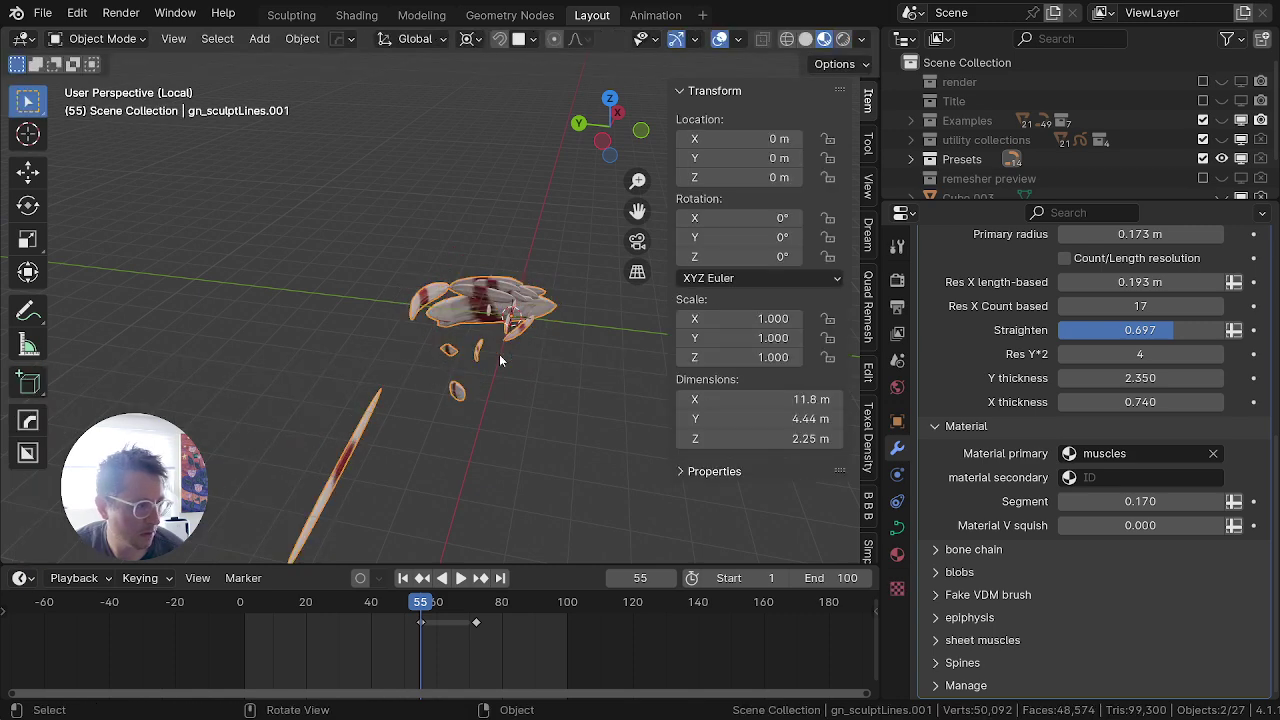
Step: Leave local view to show the full scene, and delete the drawn muscle strands object
{"action": "middle_click_drag", "start_coordinate": [499, 354], "coordinate": [671, 486]}
{"action": "key", "text": "KP_Divide"}
{"action": "scroll", "coordinate": [616, 360], "scroll_direction": "down", "scroll_amount": 2}
{"action": "scroll", "coordinate": [431, 348], "scroll_direction": "up", "scroll_amount": 5}
{"action": "key", "text": "x"}
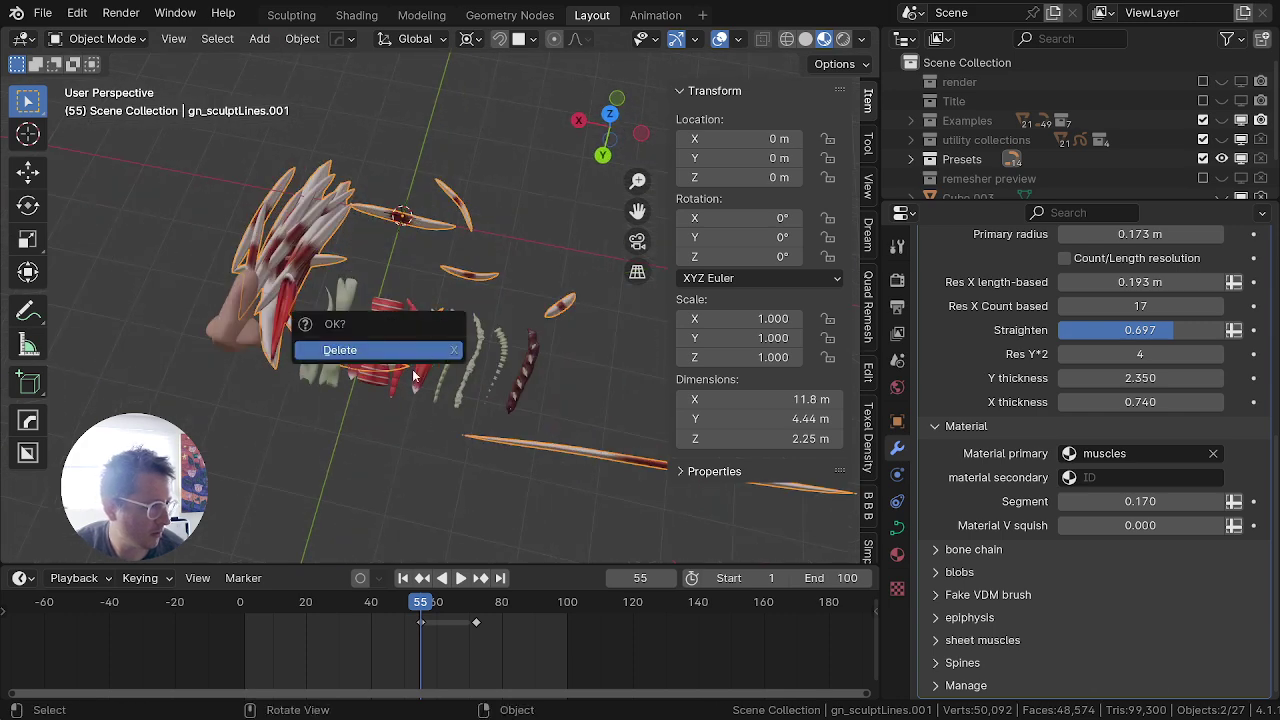
{"action": "key", "text": "Return"}
Step: Duplicate the smooth red muscle preset tapered at both ends, and clear the copy's location, rotation and scale
{"action": "left_click", "coordinate": [424, 361]}
{"action": "key", "text": "shift+d"}
{"action": "right_click", "coordinate": [462, 172]}
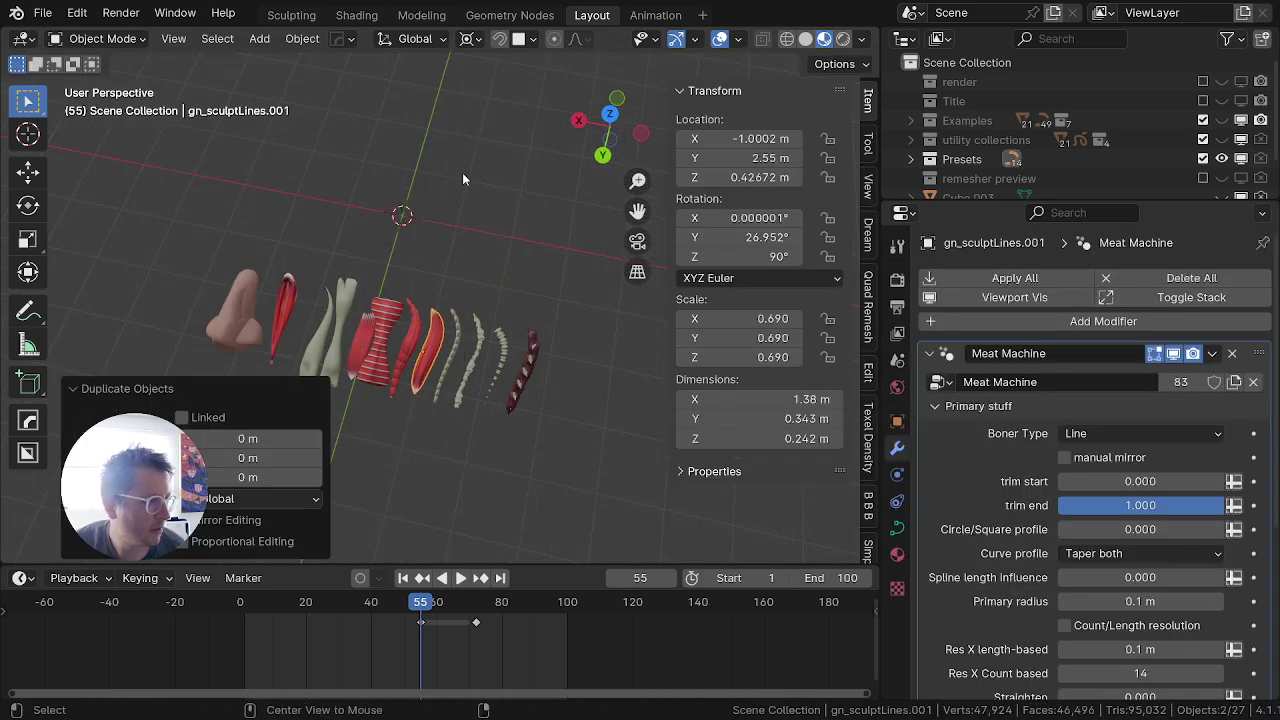
{"action": "key", "text": "alt+g"}
{"action": "key", "text": "alt+r"}
{"action": "key", "text": "alt+s"}
{"action": "scroll", "coordinate": [415, 297], "scroll_direction": "up", "scroll_amount": 3}
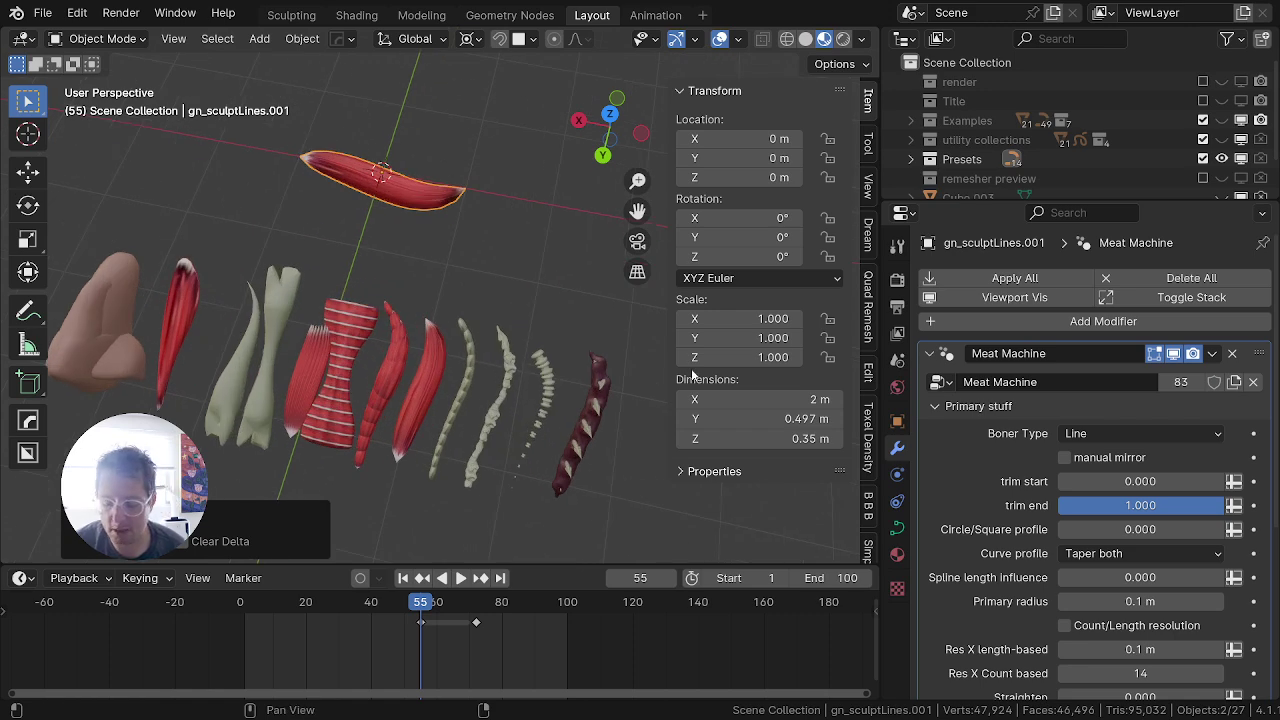
Step: Isolate the duplicated muscle in local view and frame it closely
{"action": "scroll", "coordinate": [605, 338], "scroll_direction": "up", "scroll_amount": 3}
{"action": "scroll", "coordinate": [390, 240], "scroll_direction": "down", "scroll_amount": 5}
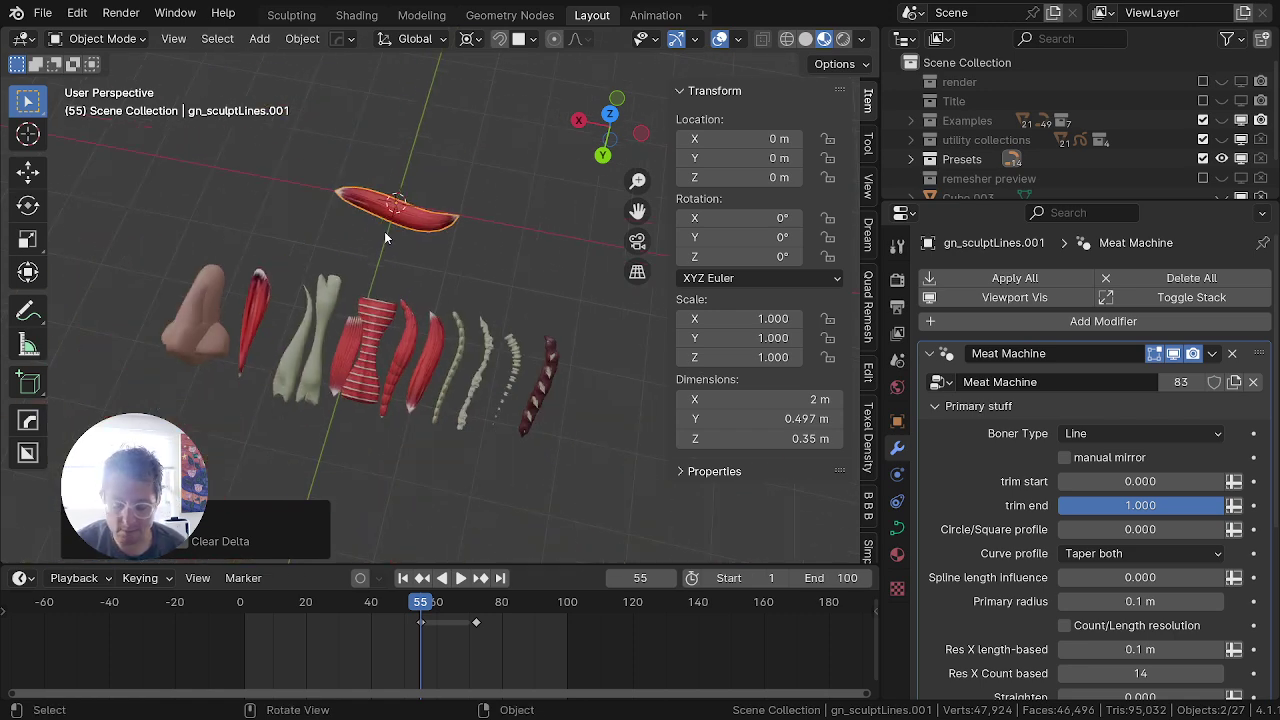
{"action": "key", "text": "KP_Divide"}
{"action": "scroll", "coordinate": [430, 286], "scroll_direction": "up", "scroll_amount": 2}
{"action": "middle_click_drag", "start_coordinate": [419, 361], "coordinate": [412, 455], "text": "shift"}
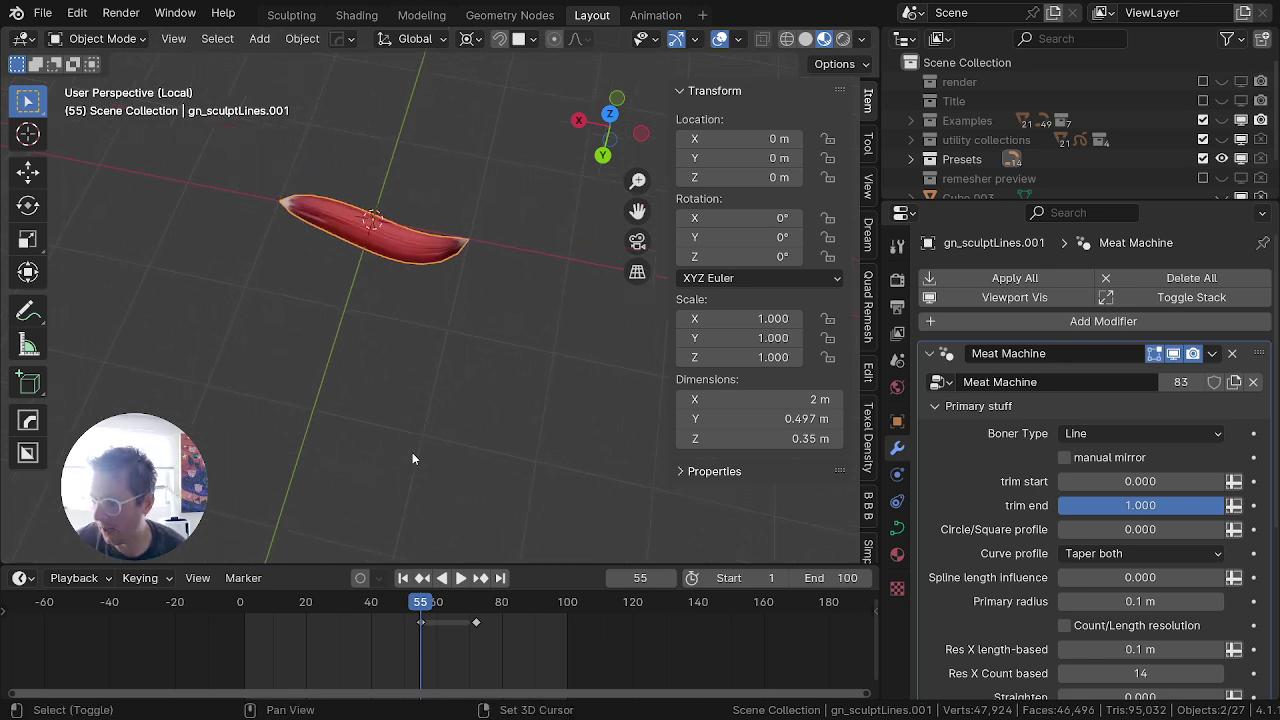
{"action": "scroll", "coordinate": [233, 253], "scroll_direction": "up", "scroll_amount": 1}
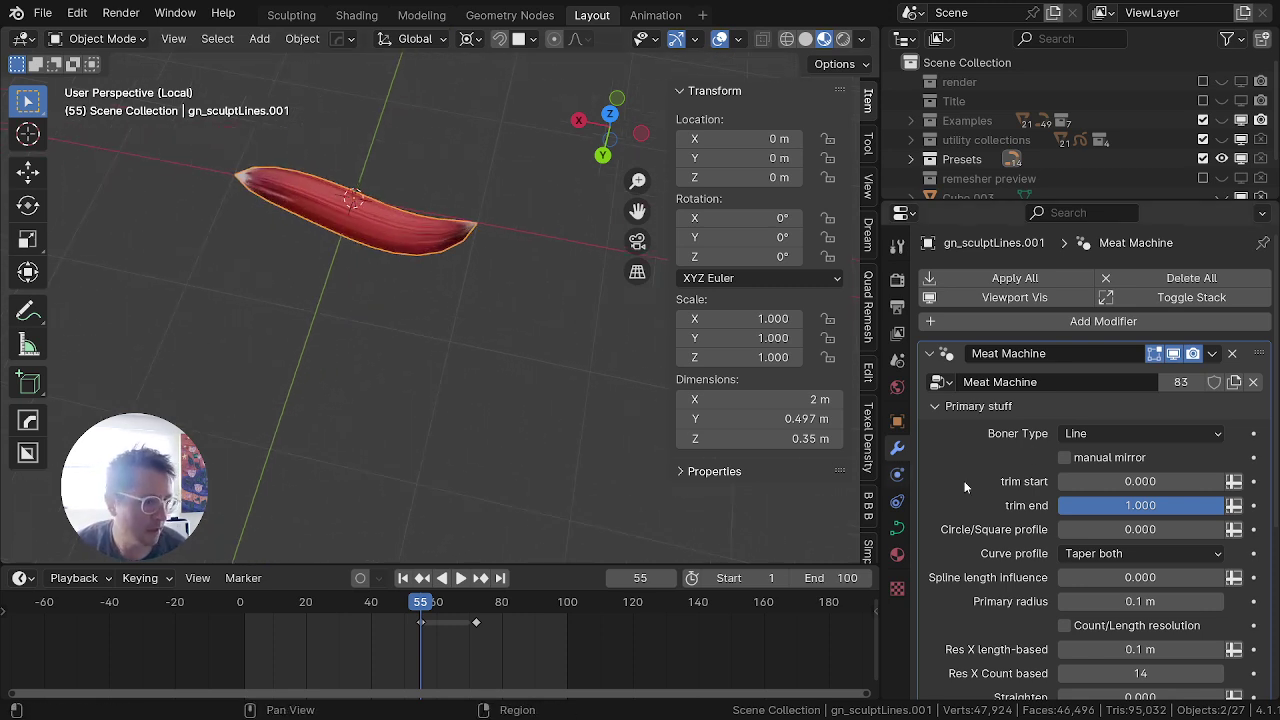
Step: Collapse the Primary stuff settings of the Meat Machine modifier and expand its epiphysis settings
{"action": "left_click", "coordinate": [940, 407]}
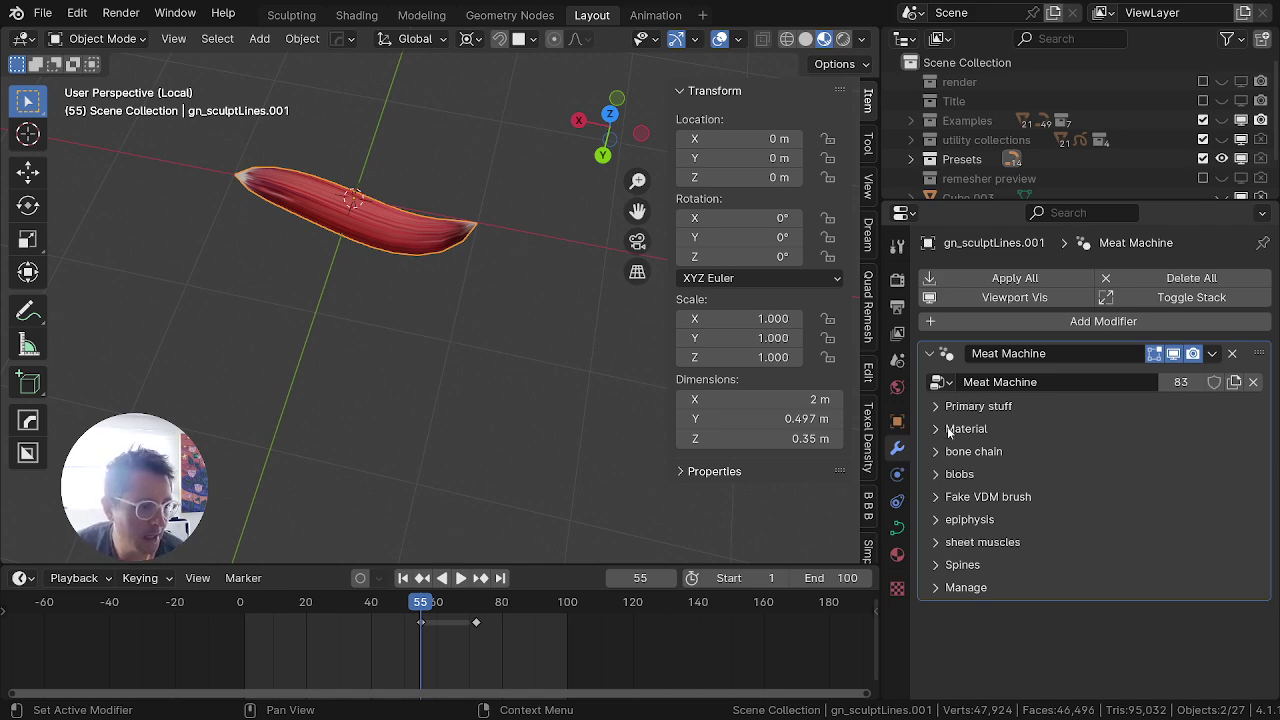
{"action": "left_click", "coordinate": [929, 547]}
{"action": "left_click", "coordinate": [937, 543]}
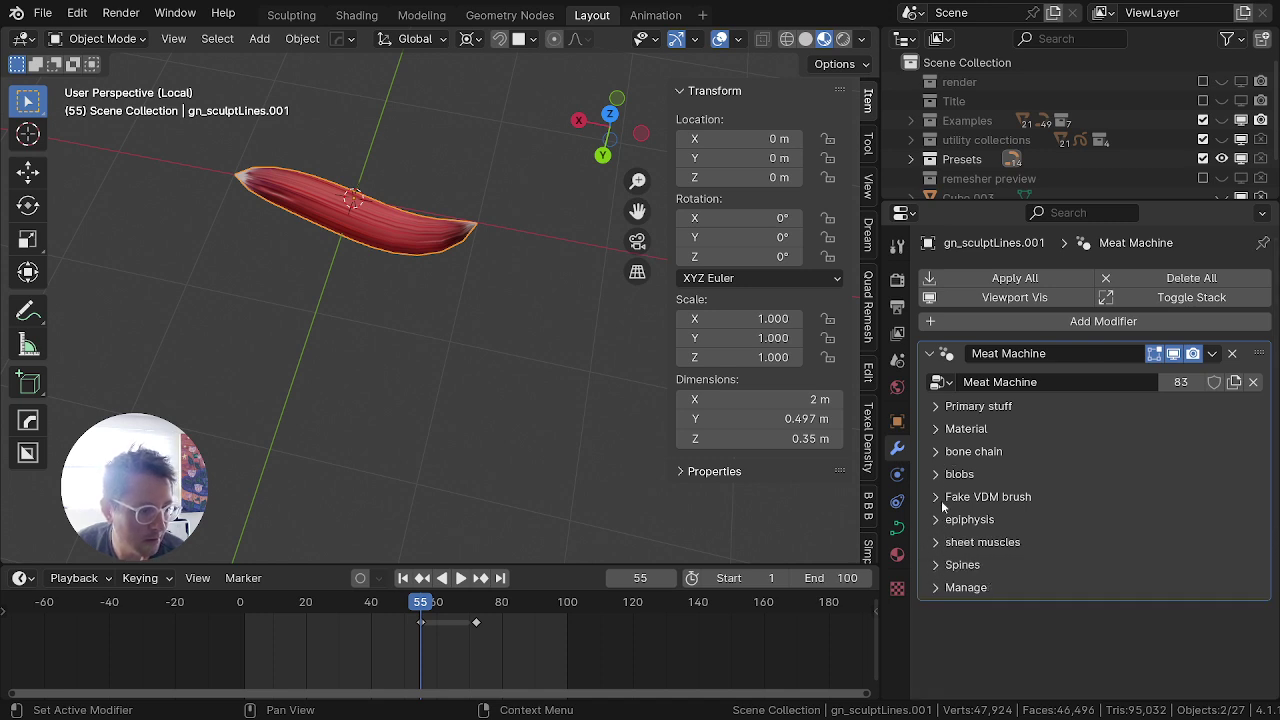
{"action": "left_click", "coordinate": [934, 522]}
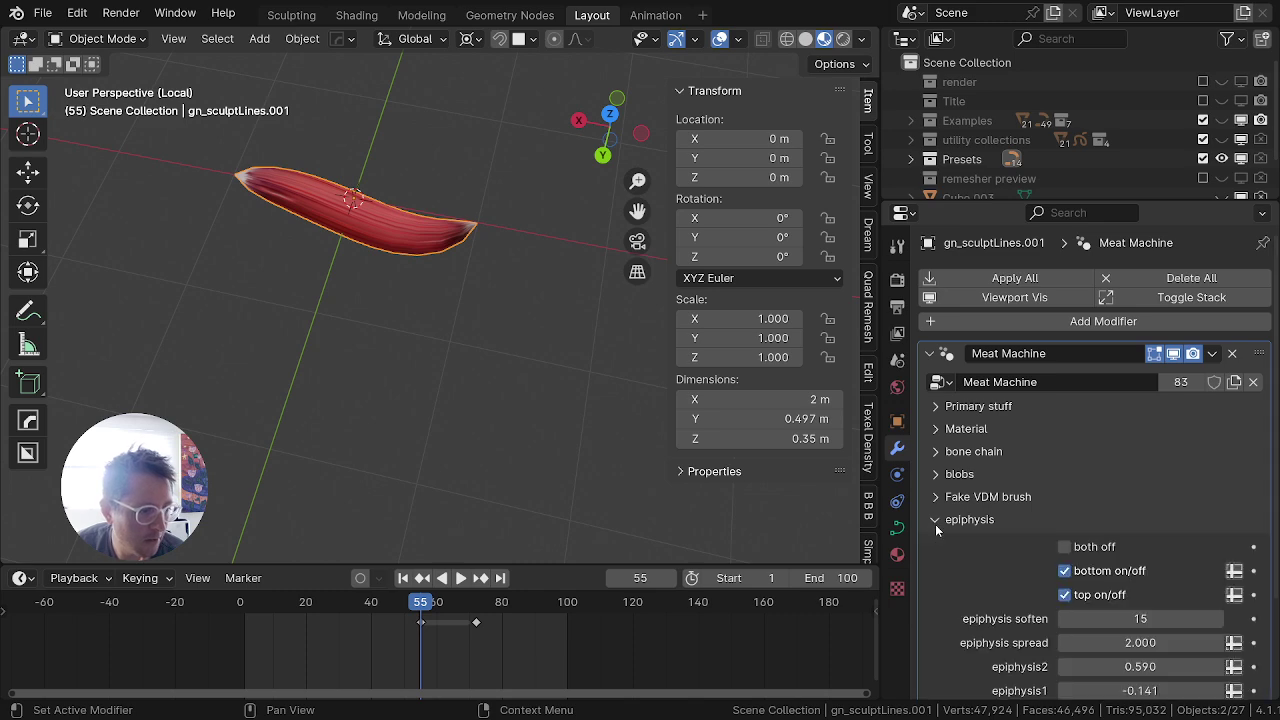
{"action": "left_click", "coordinate": [935, 522]}
{"action": "left_click", "coordinate": [942, 522]}
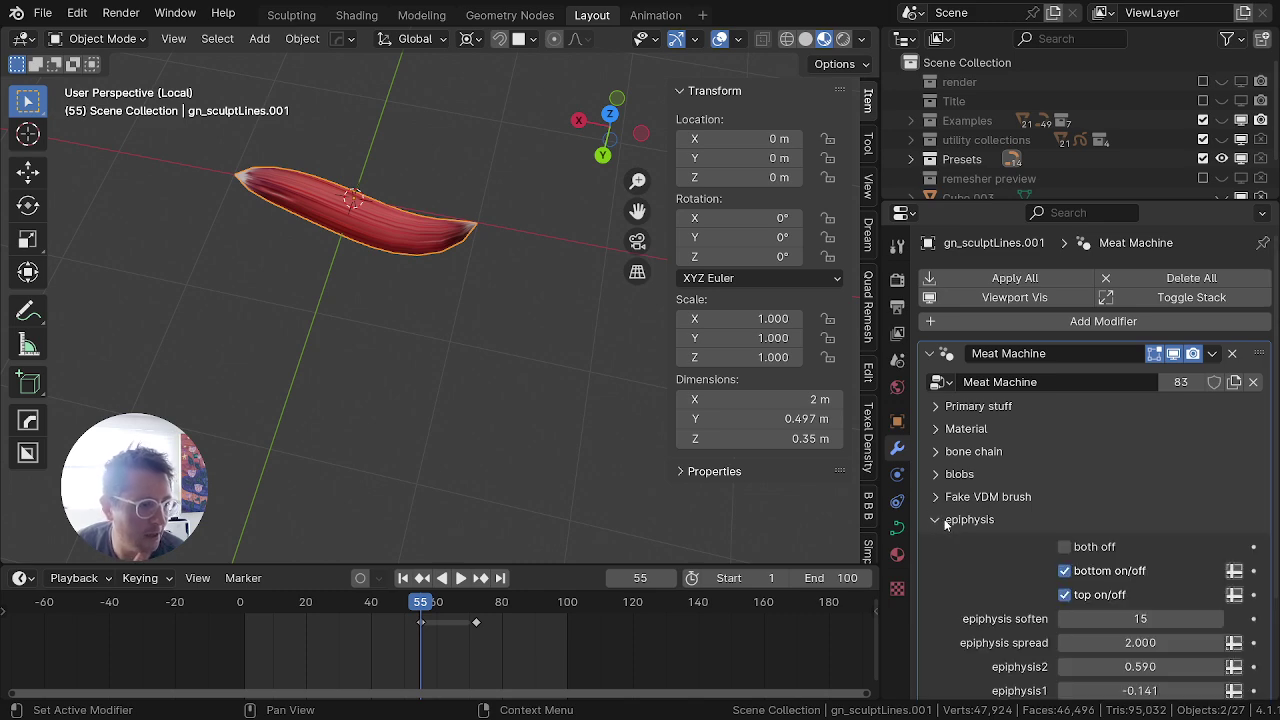
{"action": "left_click", "coordinate": [941, 453]}
{"action": "left_click", "coordinate": [941, 454]}
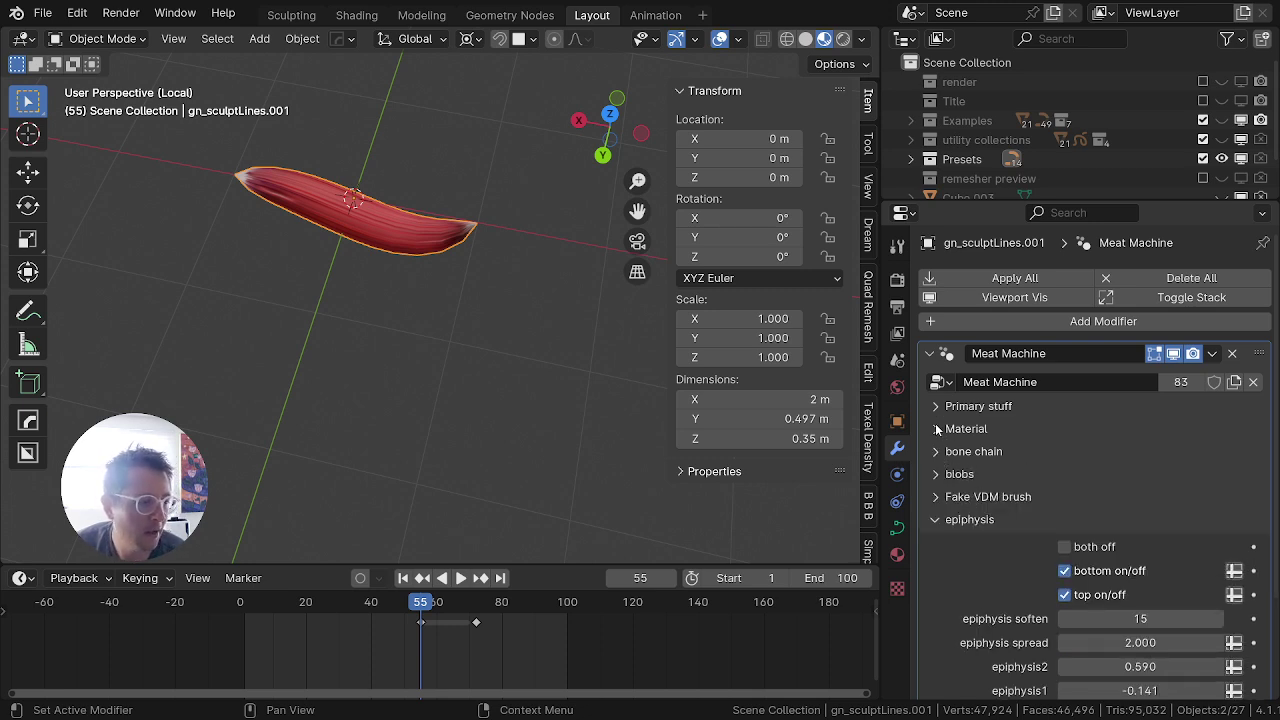
{"action": "scroll", "coordinate": [373, 297], "scroll_direction": "up", "scroll_amount": 1}
{"action": "middle_click_drag", "start_coordinate": [369, 281], "coordinate": [408, 339], "text": "shift"}
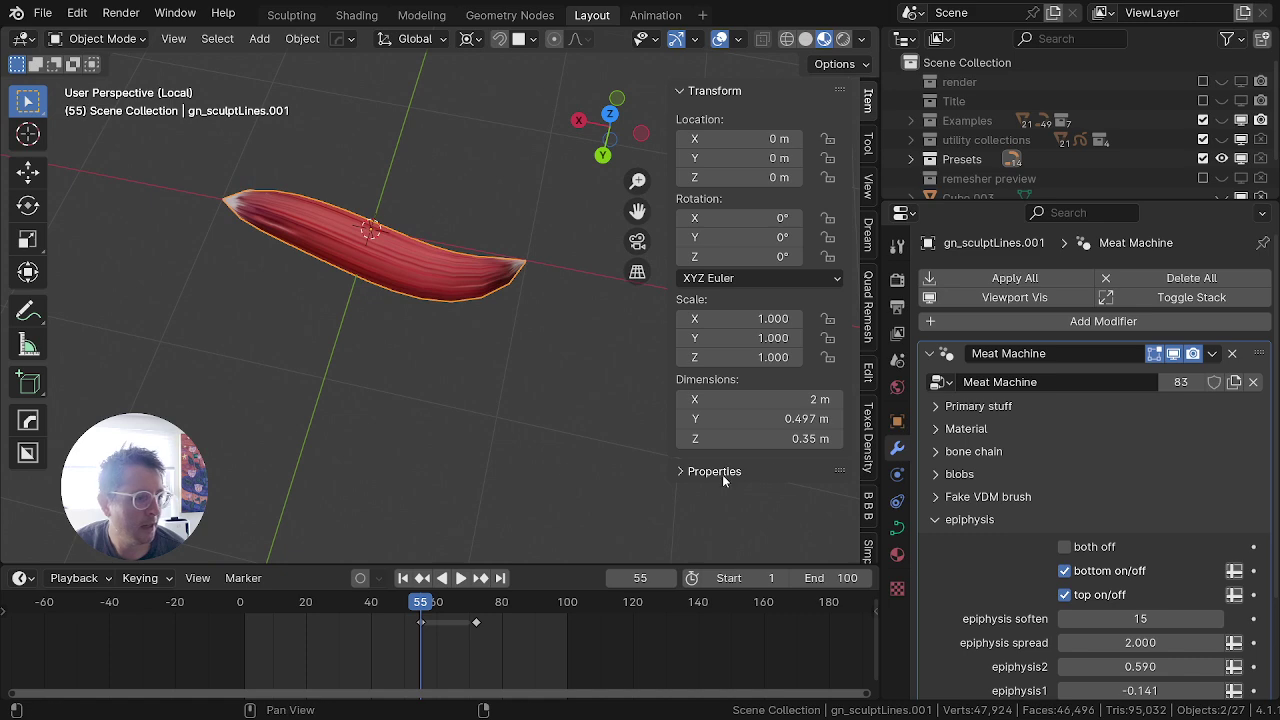
{"action": "left_click", "coordinate": [937, 407]}
{"action": "left_click", "coordinate": [937, 407]}
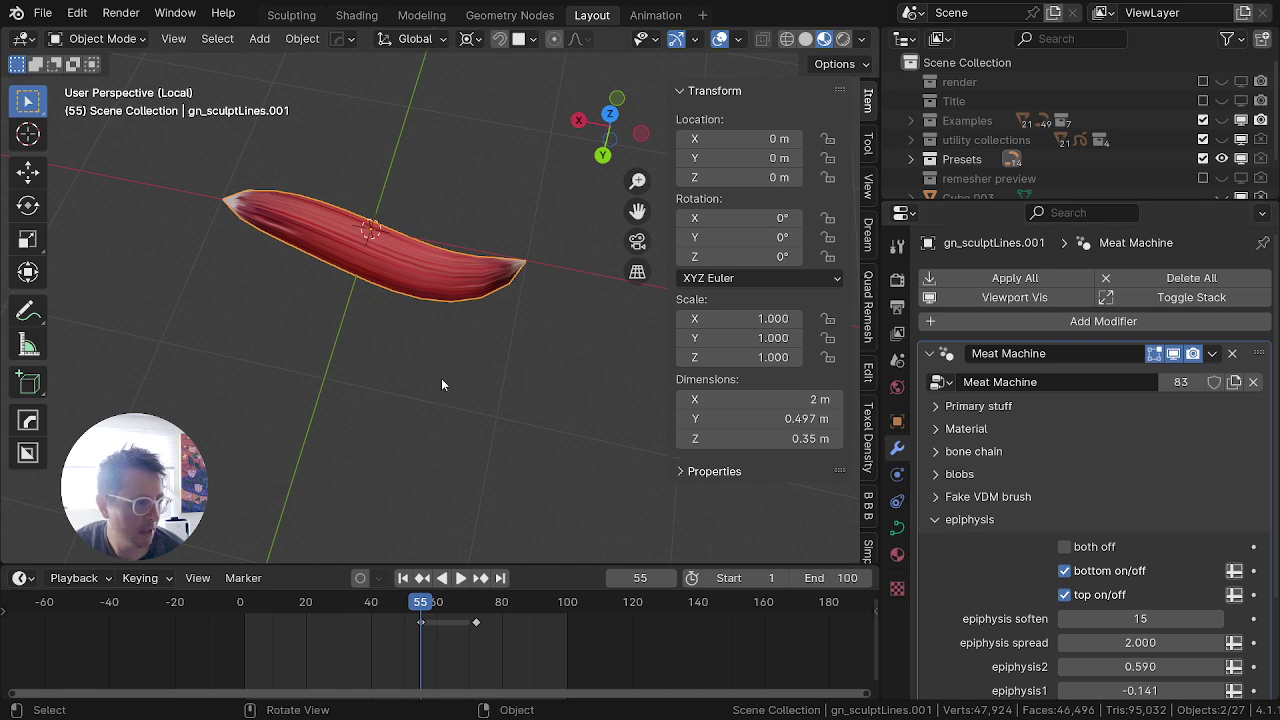
Step: Change the muscle's Curve profile to Bony ends 2 in the Primary stuff settings, and inspect the new shape
{"action": "middle_click_drag", "start_coordinate": [441, 378], "coordinate": [416, 399]}
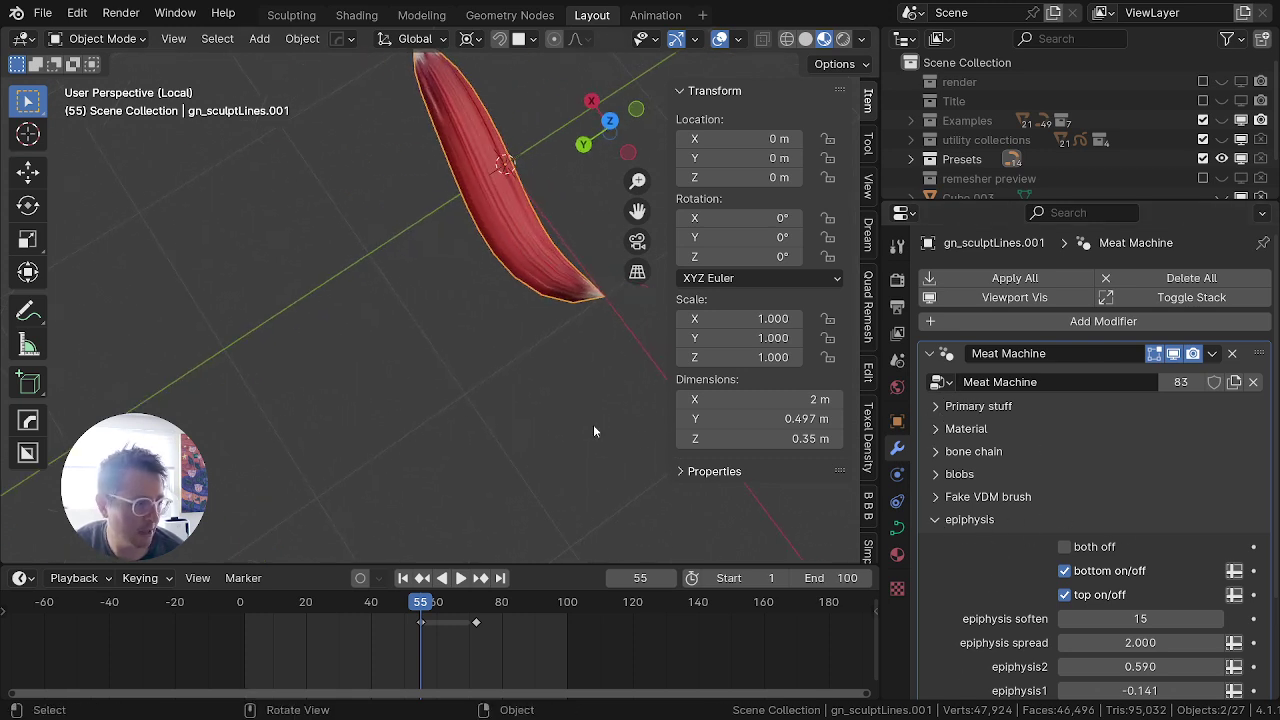
{"action": "middle_click_drag", "start_coordinate": [593, 424], "coordinate": [551, 505], "text": "shift"}
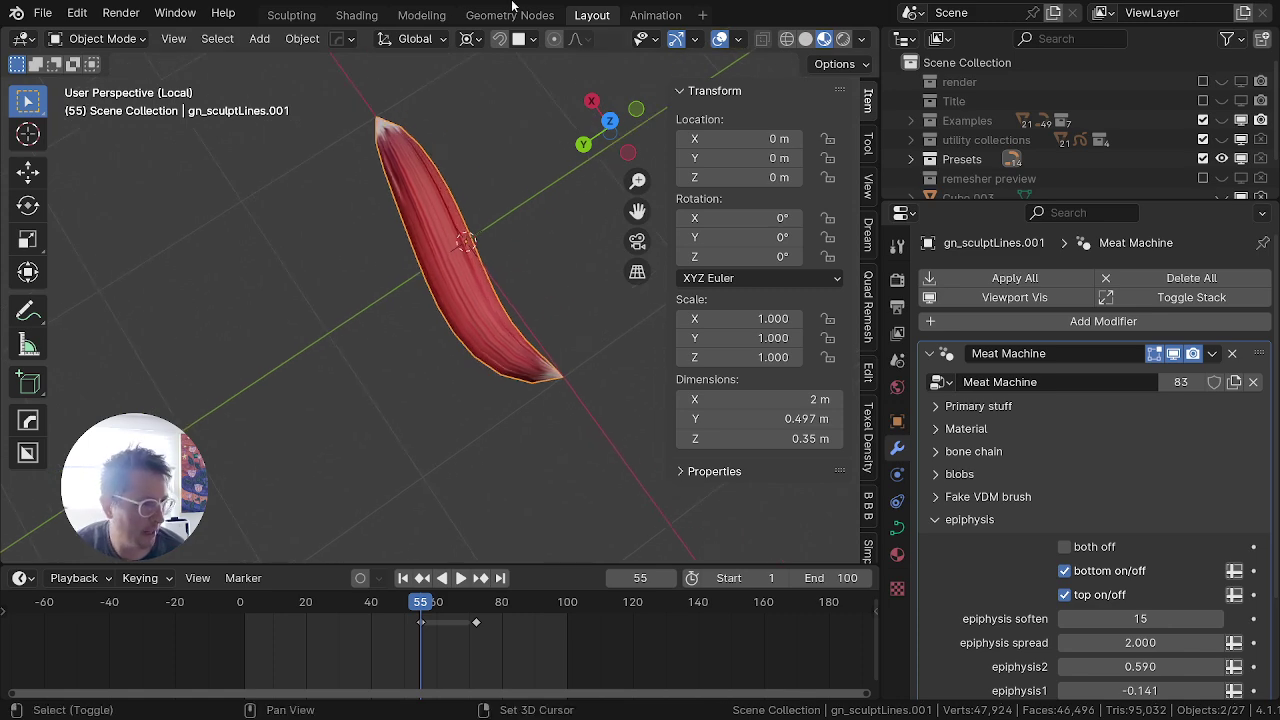
{"action": "left_click", "coordinate": [945, 406]}
{"action": "left_click", "coordinate": [1140, 553]}
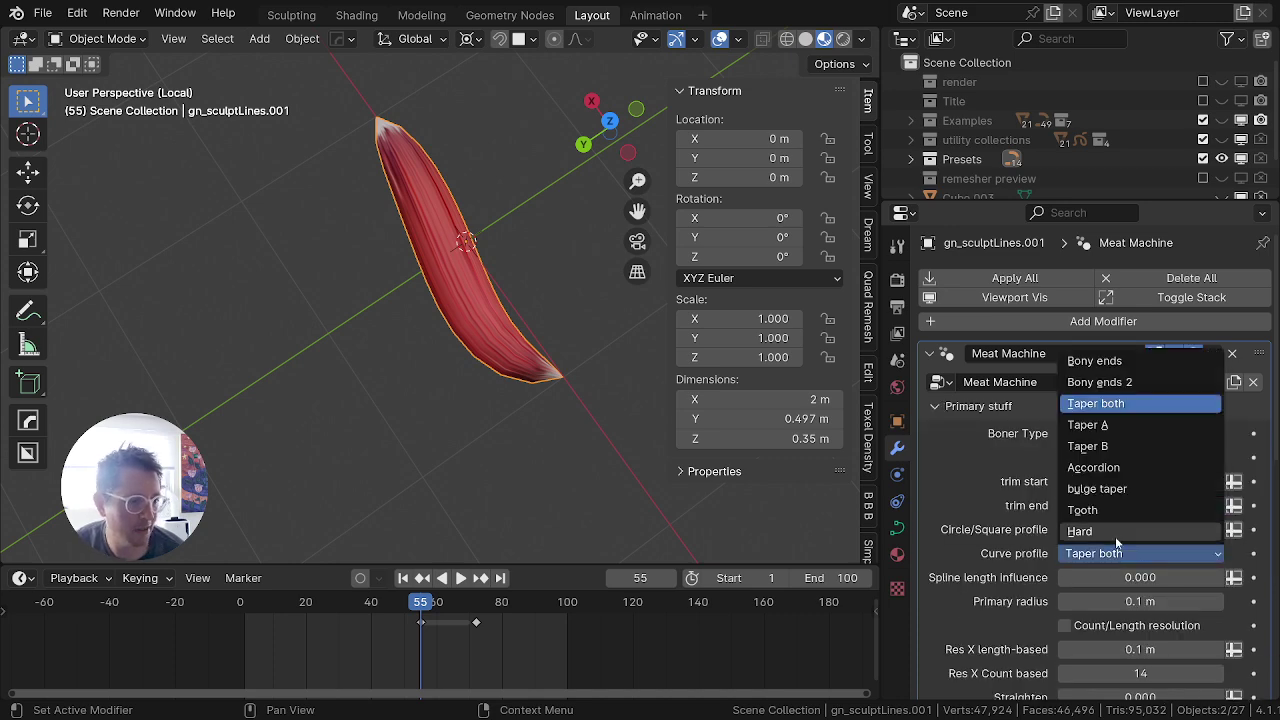
{"action": "left_click", "coordinate": [1100, 382]}
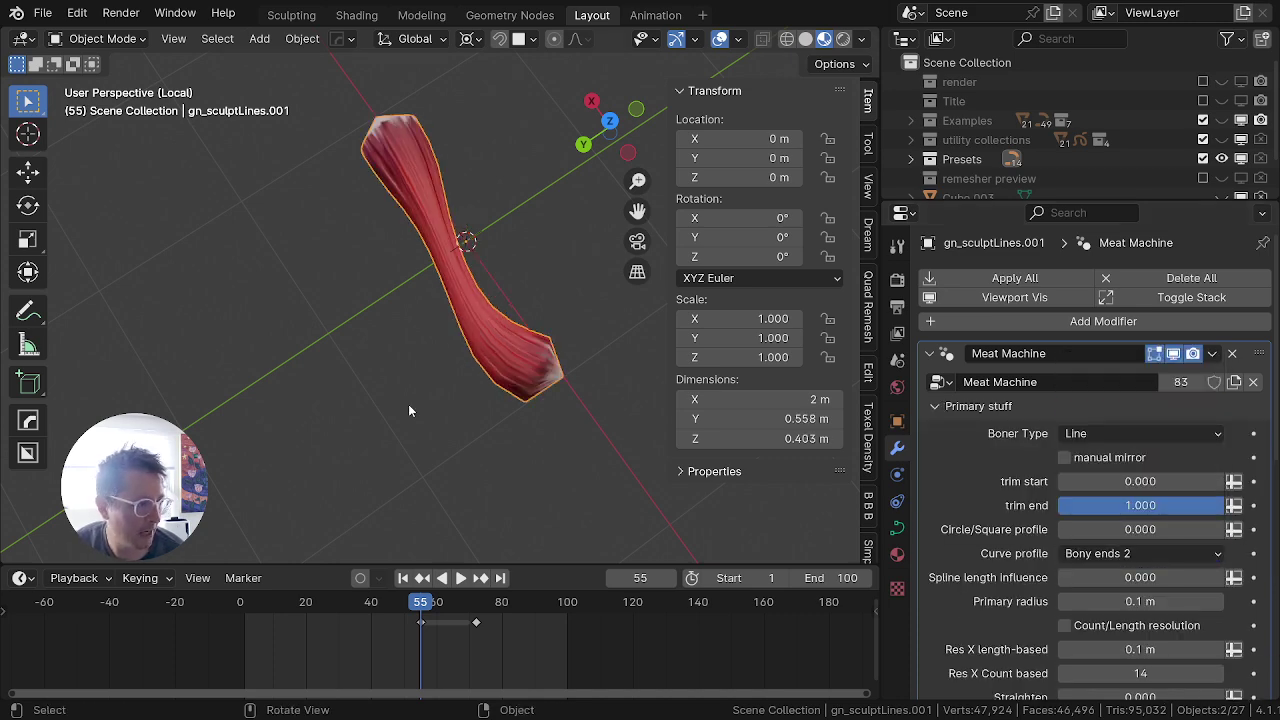
{"action": "middle_click_drag", "start_coordinate": [408, 404], "coordinate": [497, 336]}
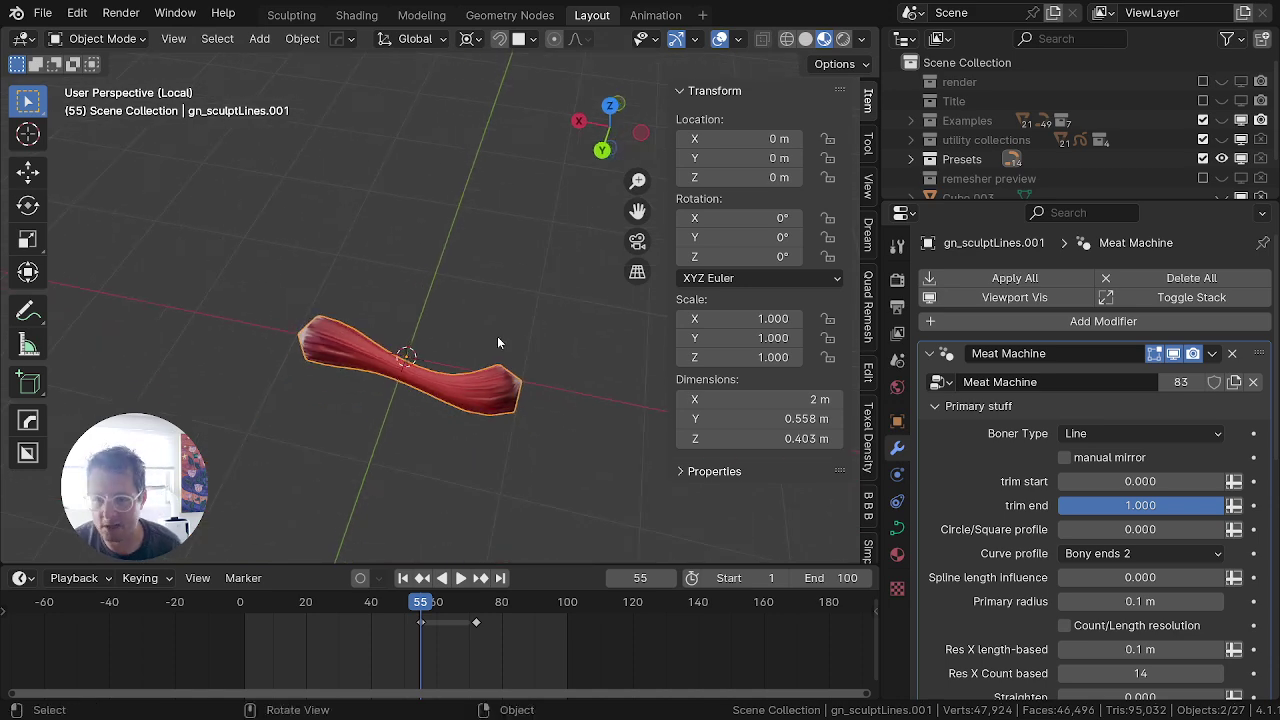
{"action": "scroll", "coordinate": [415, 364], "scroll_direction": "up", "scroll_amount": 3}
{"action": "middle_click_drag", "start_coordinate": [448, 452], "coordinate": [420, 457]}
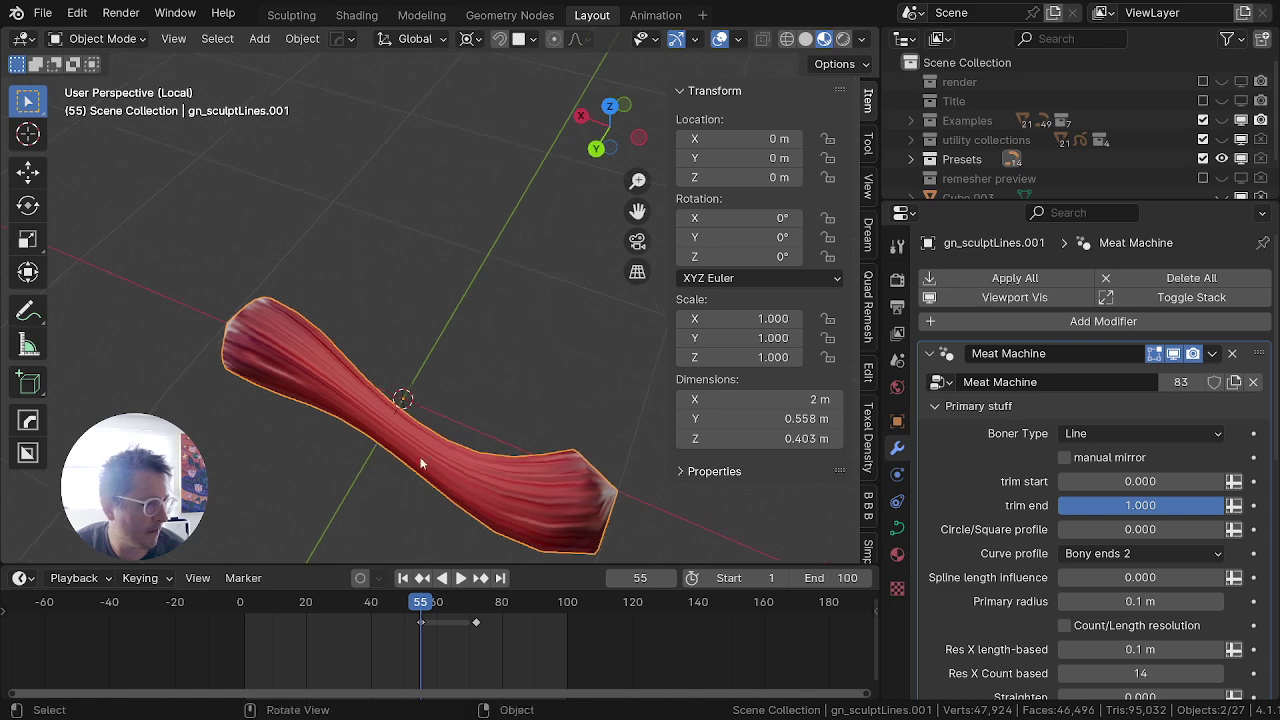
{"action": "middle_click_drag", "start_coordinate": [440, 350], "coordinate": [435, 245], "text": "shift"}
Step: Expand the Material and bone chain settings, and set Material primary to bone
{"action": "scroll", "coordinate": [1073, 526], "scroll_direction": "down", "scroll_amount": 10}
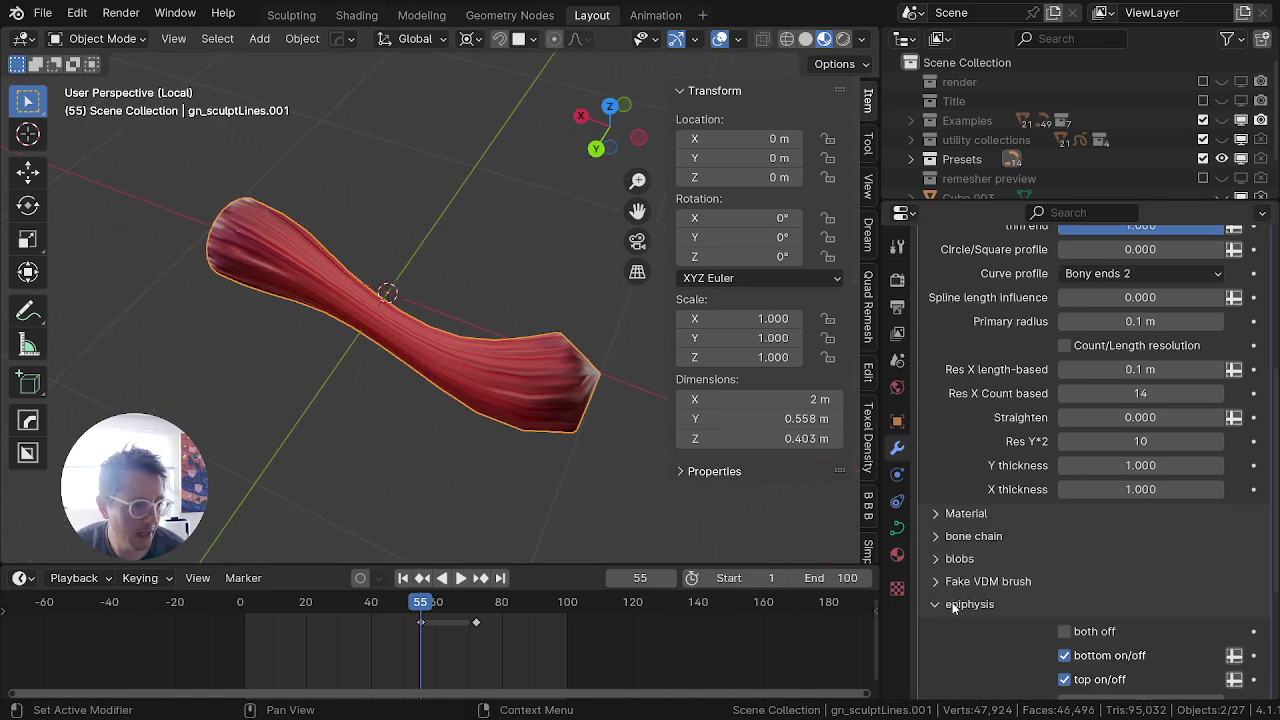
{"action": "scroll", "coordinate": [1048, 455], "scroll_direction": "up", "scroll_amount": 6}
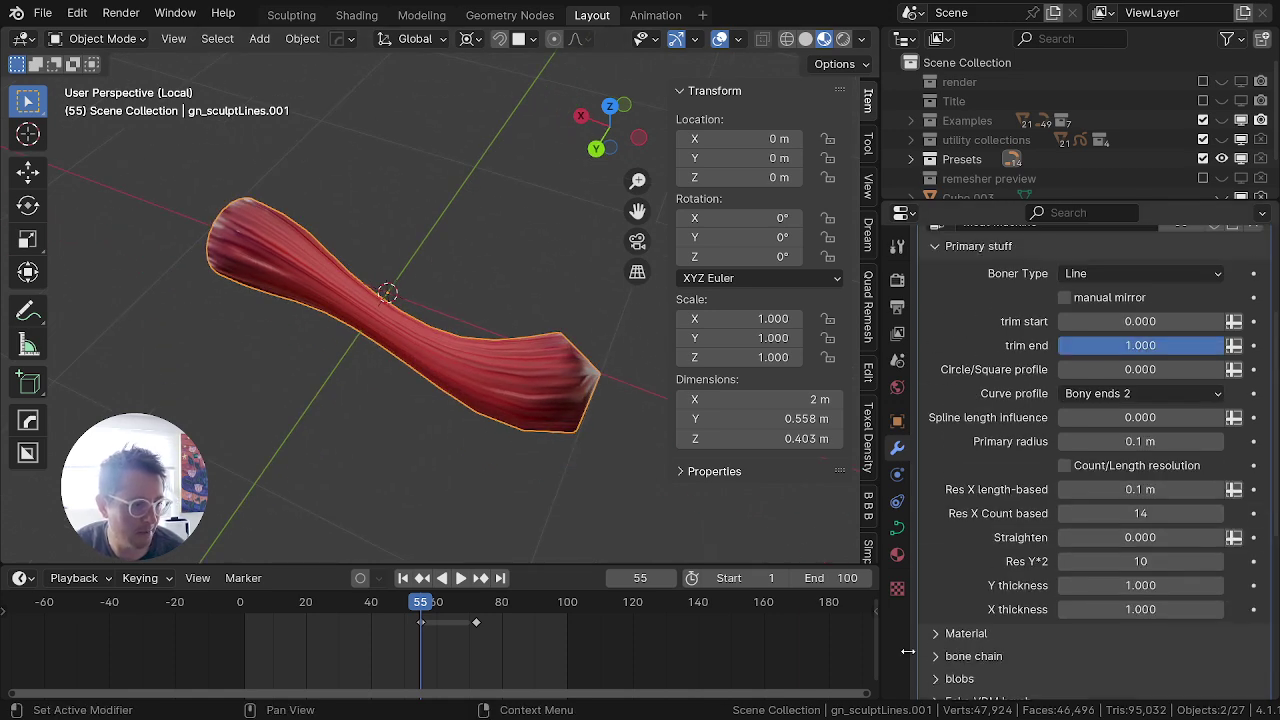
{"action": "left_click_drag", "start_coordinate": [938, 654], "coordinate": [956, 634]}
{"action": "scroll", "coordinate": [960, 632], "scroll_direction": "down", "scroll_amount": 5}
{"action": "left_click", "coordinate": [1129, 461]}
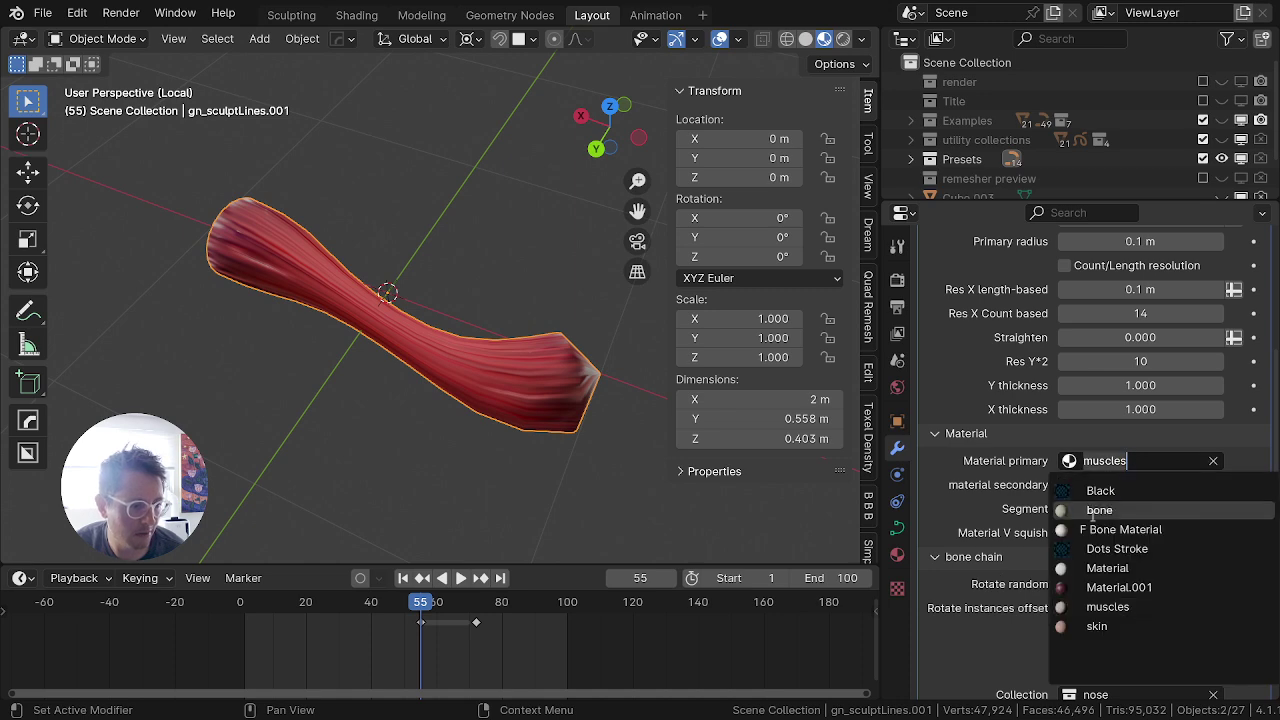
{"action": "left_click", "coordinate": [1099, 510]}
Step: Compare the bone with the presets in the full scene, and isolate it again in local view
{"action": "key", "text": "KP_Divide"}
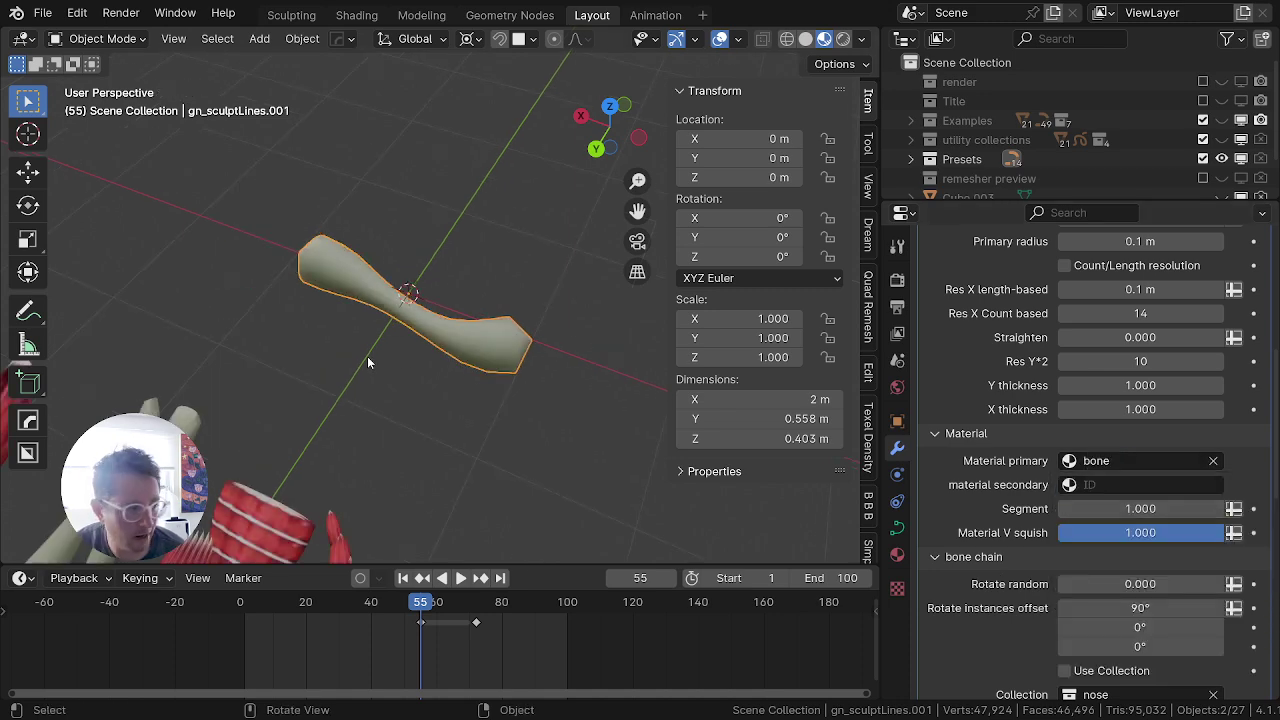
{"action": "scroll", "coordinate": [367, 356], "scroll_direction": "down", "scroll_amount": 3}
{"action": "middle_click_drag", "start_coordinate": [279, 400], "coordinate": [427, 351], "text": "shift"}
{"action": "scroll", "coordinate": [427, 351], "scroll_direction": "up", "scroll_amount": 3}
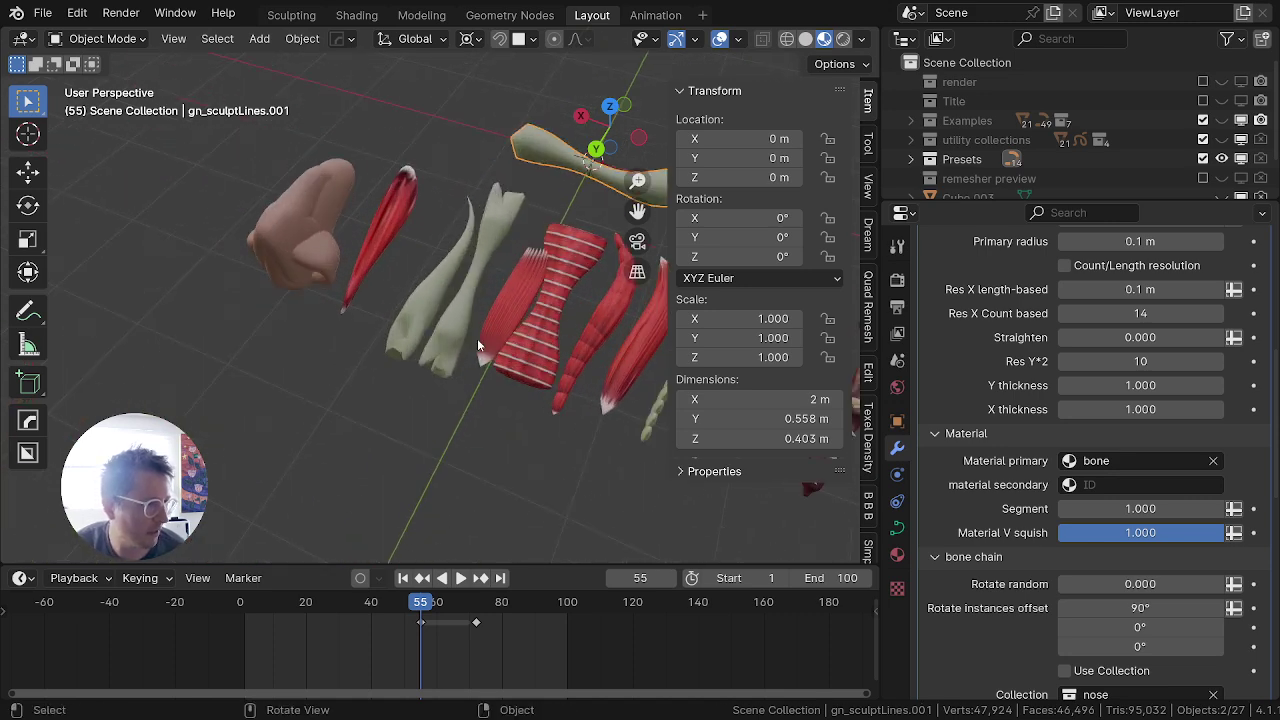
{"action": "middle_click_drag", "start_coordinate": [518, 268], "coordinate": [334, 349], "text": "shift"}
{"action": "key", "text": "KP_Divide"}
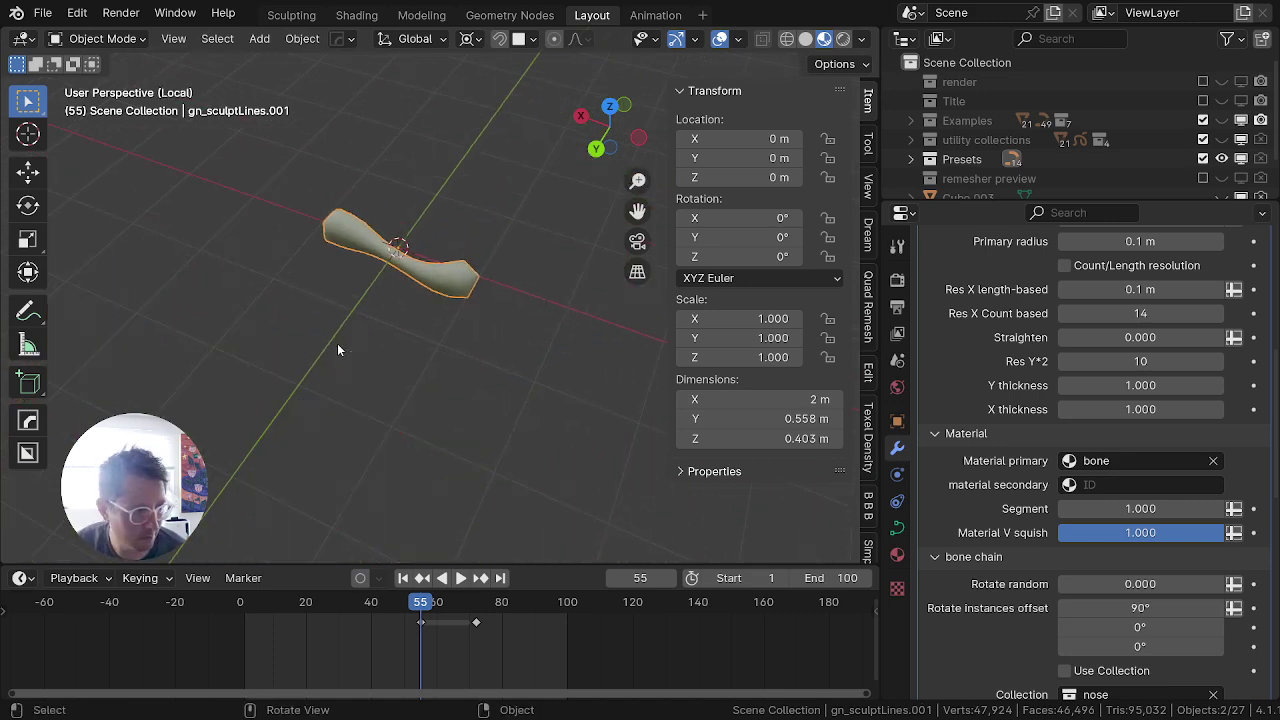
{"action": "scroll", "coordinate": [390, 333], "scroll_direction": "up", "scroll_amount": 3}
{"action": "scroll", "coordinate": [955, 560], "scroll_direction": "down", "scroll_amount": 4}
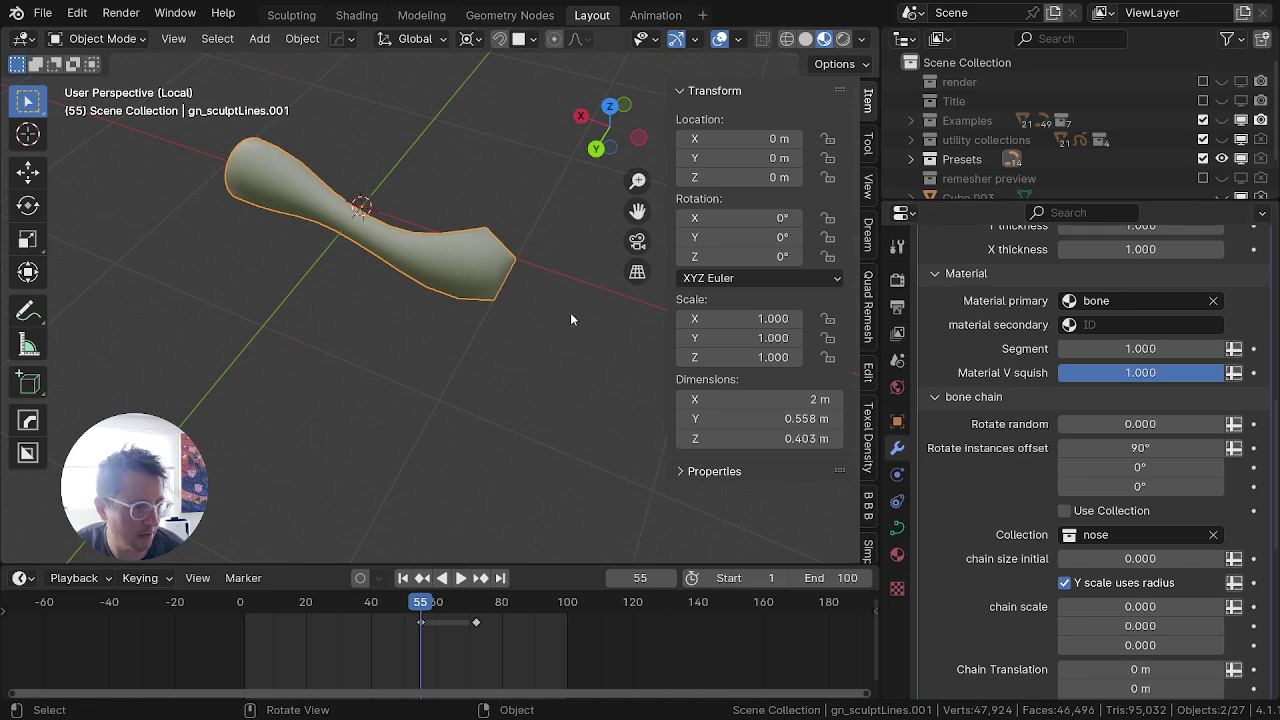
{"action": "scroll", "coordinate": [1090, 374], "scroll_direction": "up", "scroll_amount": 8}
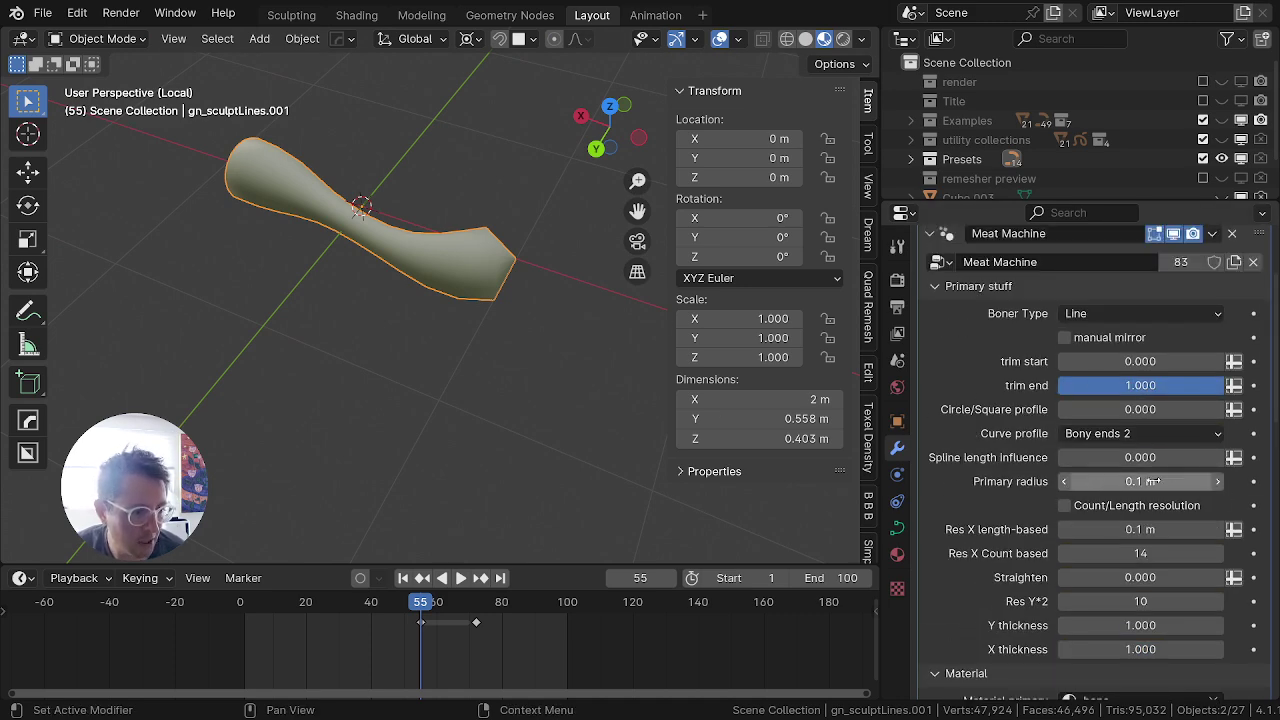
Step: Set the bone's Primary radius to 0.051 m and Res X Count based to 33 in the Primary stuff settings
{"action": "left_click_drag", "start_coordinate": [1152, 481], "coordinate": [1105, 481]}
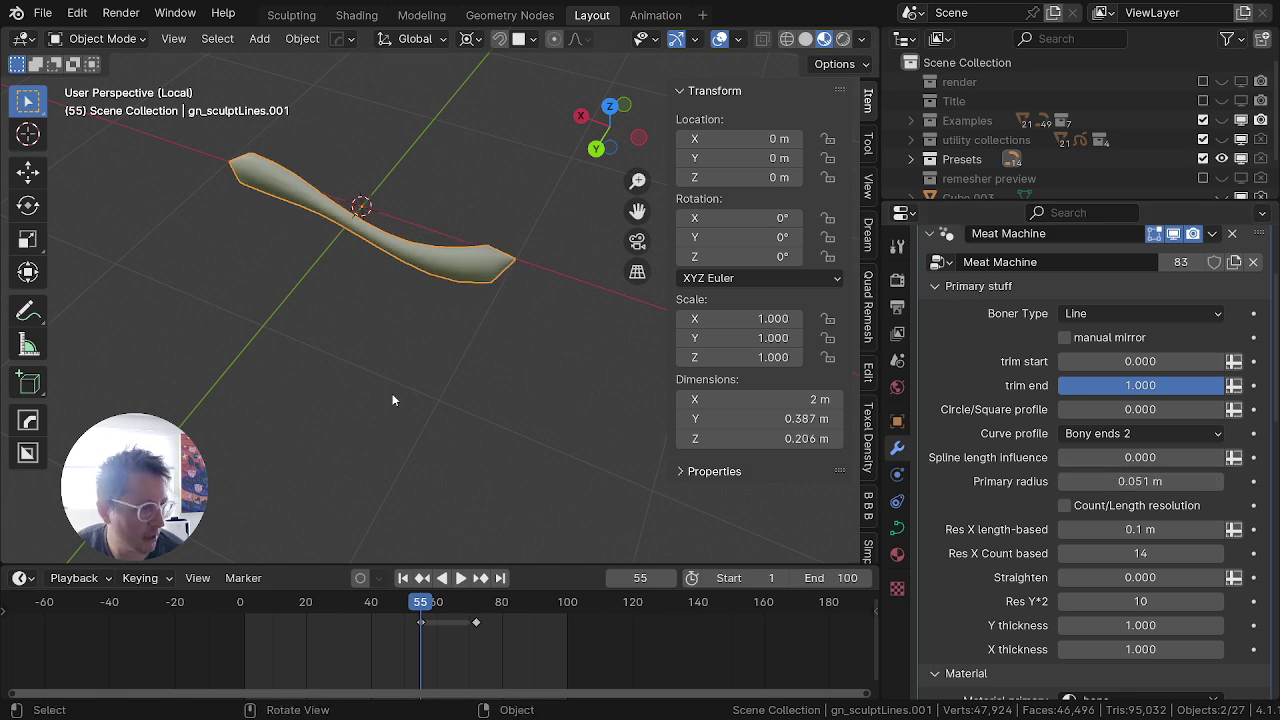
{"action": "scroll", "coordinate": [1140, 490], "scroll_direction": "down", "scroll_amount": 6}
{"action": "scroll", "coordinate": [1143, 491], "scroll_direction": "up", "scroll_amount": 3}
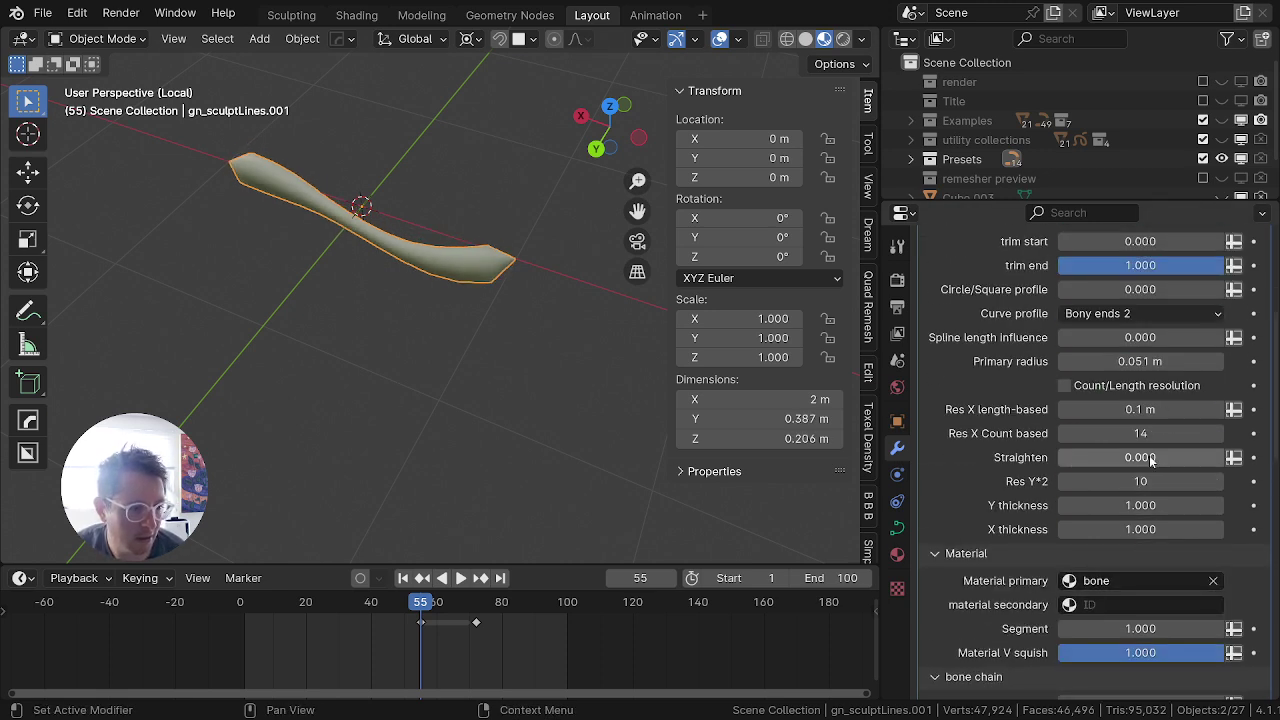
{"action": "left_click_drag", "start_coordinate": [1150, 434], "coordinate": [1215, 434]}
{"action": "scroll", "coordinate": [546, 224], "scroll_direction": "up", "scroll_amount": 1}
{"action": "middle_click_drag", "start_coordinate": [535, 281], "coordinate": [532, 330], "text": "shift"}
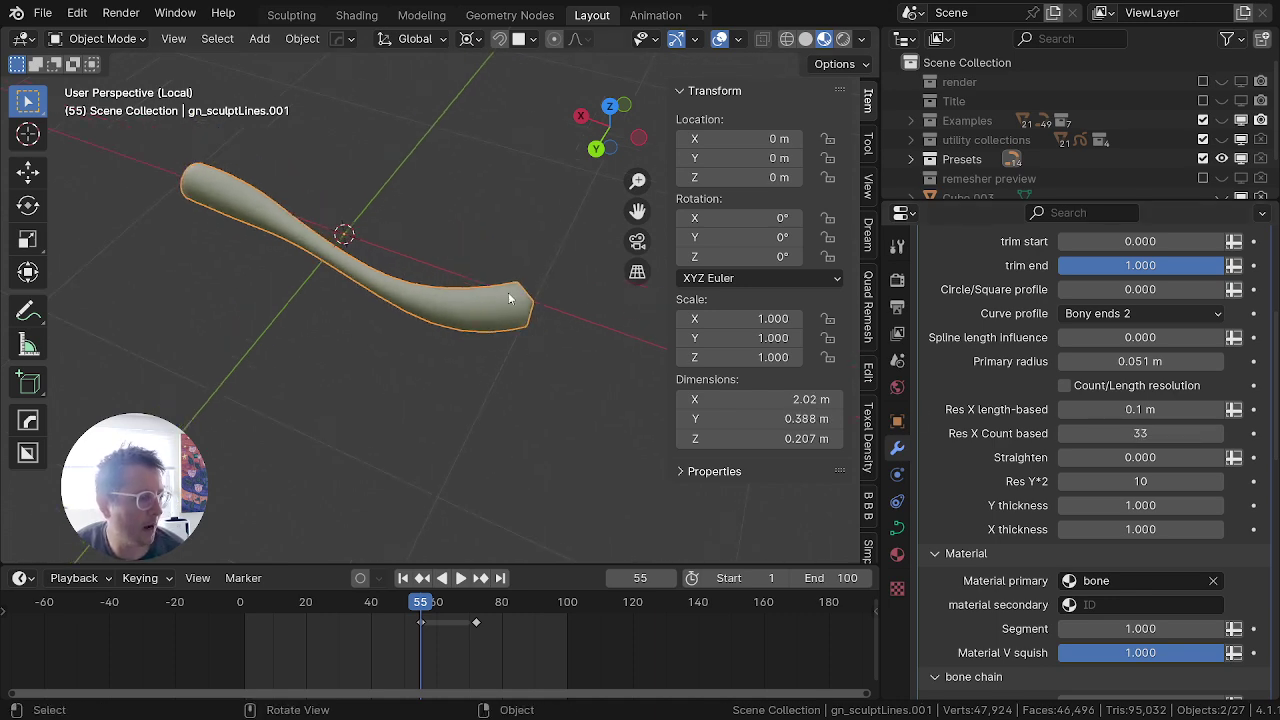
Step: Activate the Annotate tool, and enable the both off option in the modifier's epiphysis settings
{"action": "left_click", "coordinate": [26, 316]}
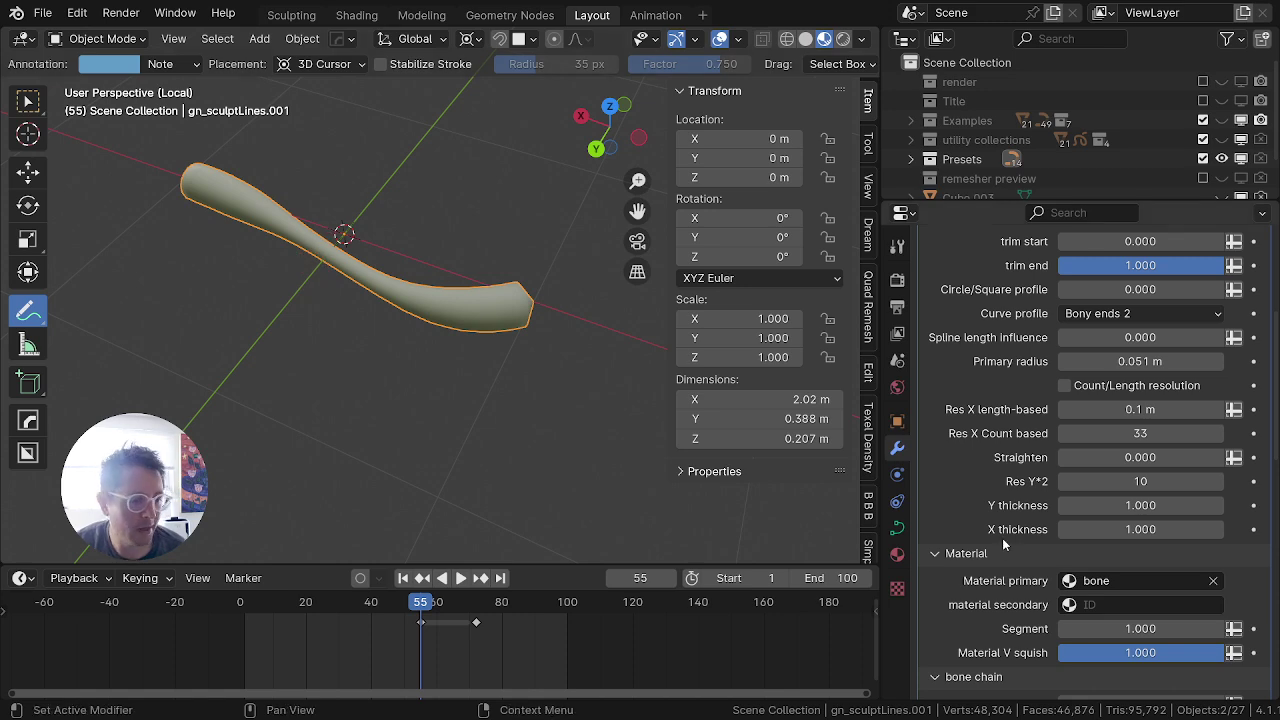
{"action": "scroll", "coordinate": [990, 600], "scroll_direction": "down", "scroll_amount": 6}
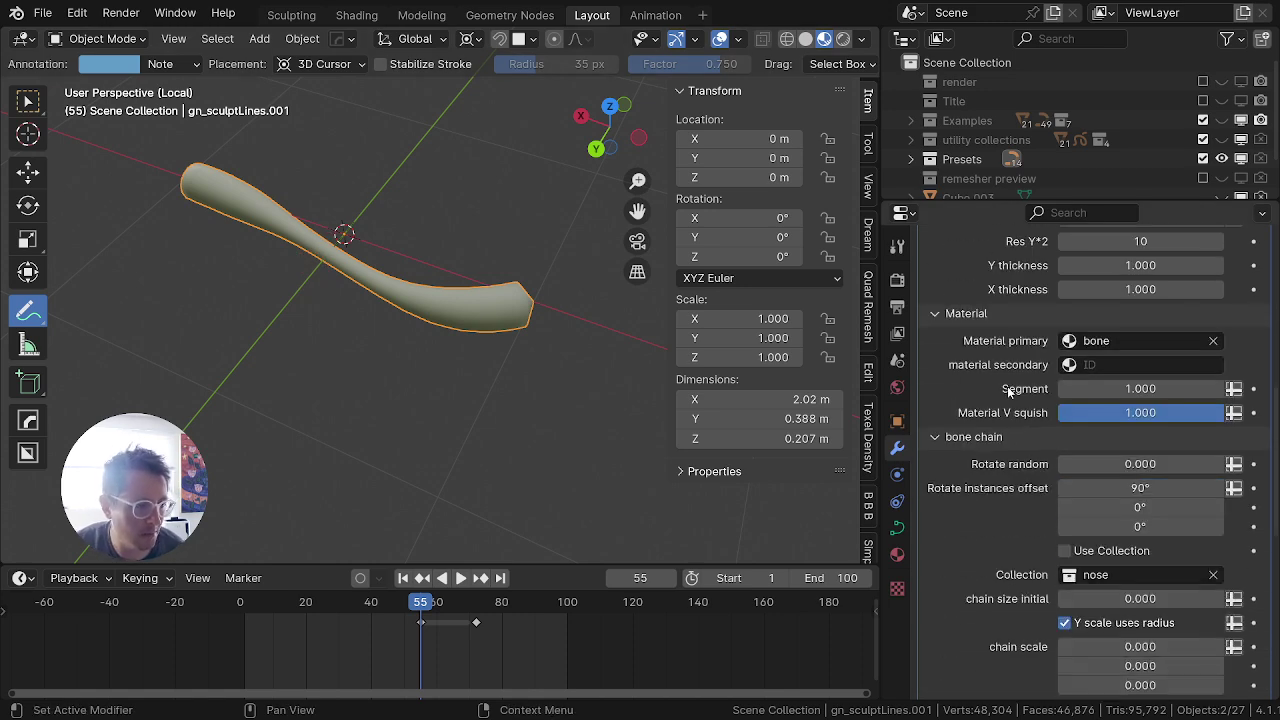
{"action": "scroll", "coordinate": [1000, 490], "scroll_direction": "down", "scroll_amount": 11}
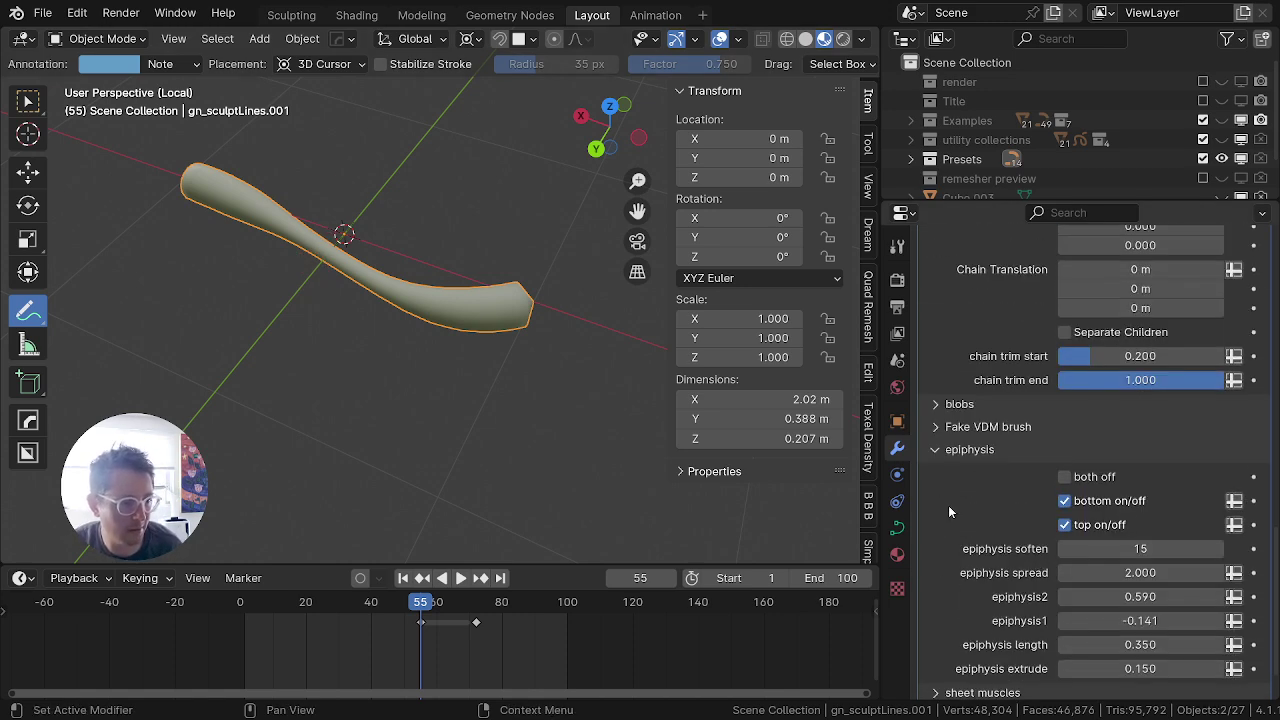
{"action": "left_click", "coordinate": [1065, 478]}
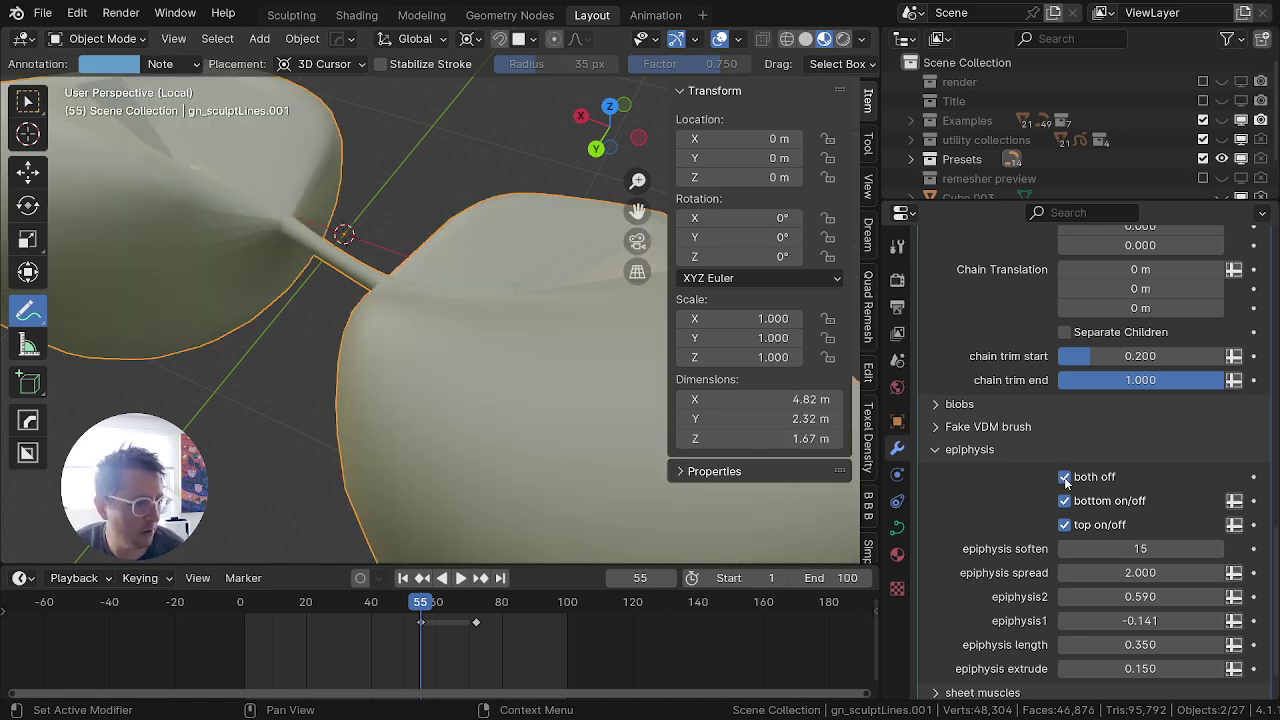
{"action": "scroll", "coordinate": [543, 479], "scroll_direction": "down", "scroll_amount": 9}
{"action": "scroll", "coordinate": [472, 403], "scroll_direction": "up", "scroll_amount": 4}
{"action": "middle_click_drag", "start_coordinate": [518, 395], "coordinate": [474, 466]}
Step: Reset the epiphysis values to their defaults: soften 5, spread 2.000, epiphysis2 0.400, epiphysis1 -0.300, length 0.100 and extrude 0.040
{"action": "left_click_drag", "start_coordinate": [1136, 573], "coordinate": [1137, 547]}
{"action": "key", "text": "BackSpace"}
{"action": "key", "text": "Tab"}
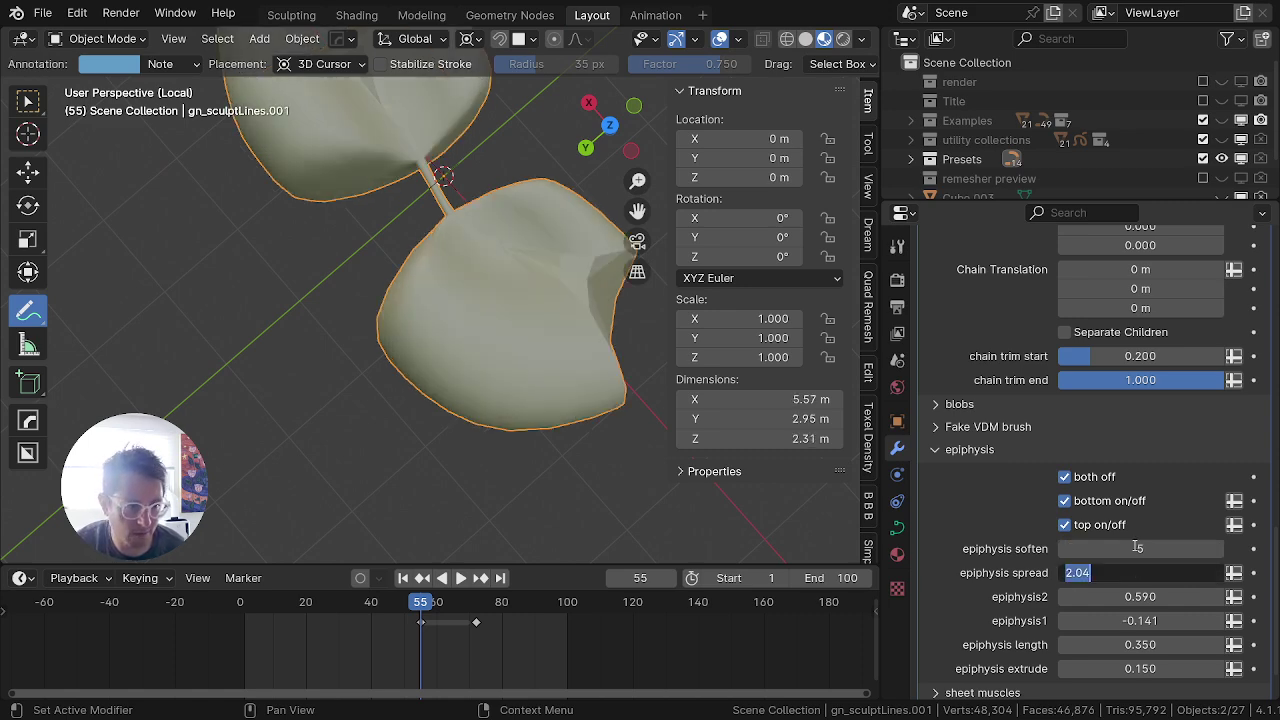
{"action": "key", "text": "BackSpace"}
{"action": "key", "text": "Tab"}
{"action": "key", "text": "BackSpace"}
{"action": "key", "text": "Tab"}
{"action": "key", "text": "BackSpace"}
{"action": "key", "text": "Tab"}
{"action": "key", "text": "BackSpace"}
{"action": "key", "text": "Tab"}
{"action": "key", "text": "BackSpace"}
{"action": "key", "text": "Tab"}
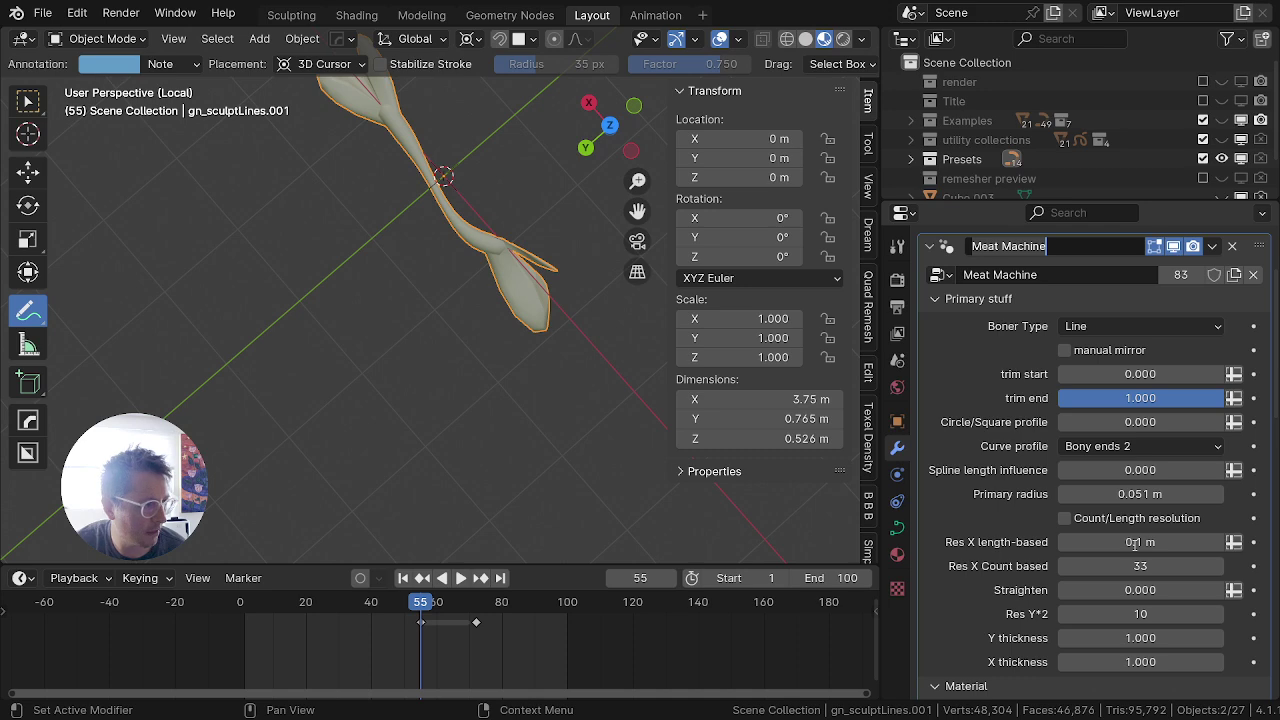
{"action": "key", "text": "Escape"}
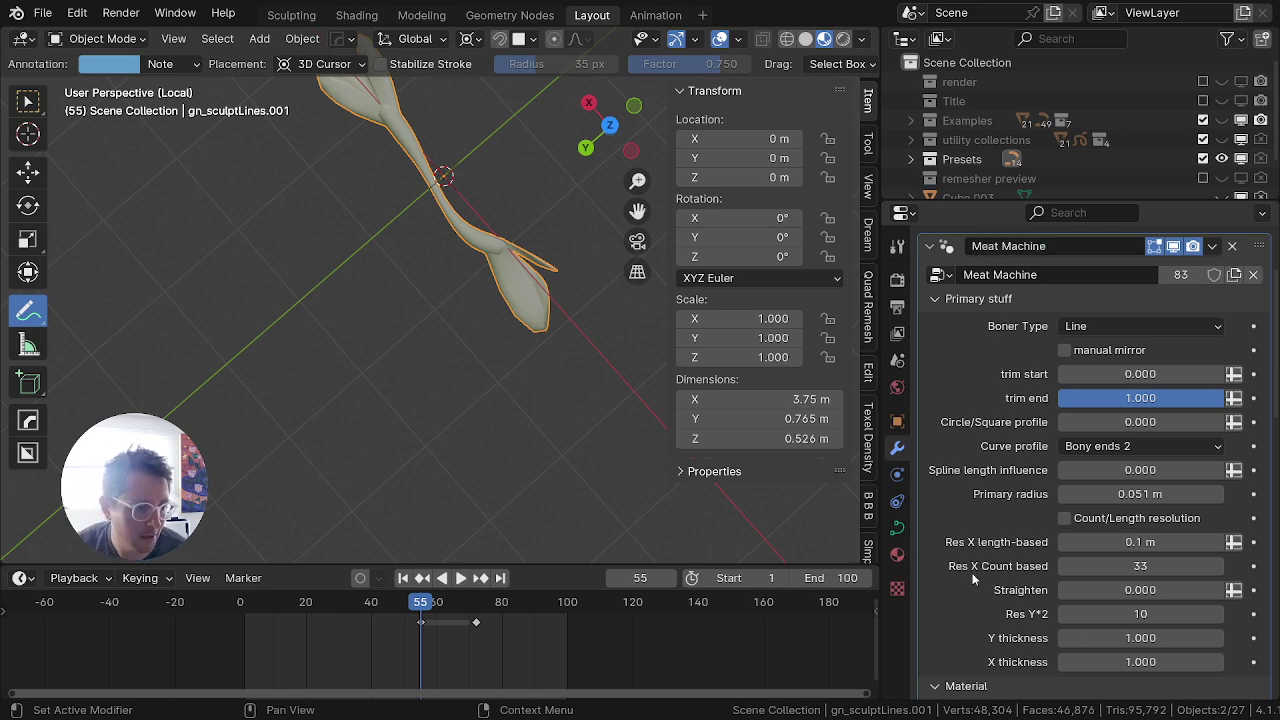
Step: Set Res X length-based to 1 m and Res X Count based to 1 in the Primary stuff settings
{"action": "scroll", "coordinate": [1103, 596], "scroll_direction": "up", "scroll_amount": 3}
{"action": "scroll", "coordinate": [1103, 594], "scroll_direction": "down", "scroll_amount": 5}
{"action": "scroll", "coordinate": [1006, 548], "scroll_direction": "up", "scroll_amount": 6}
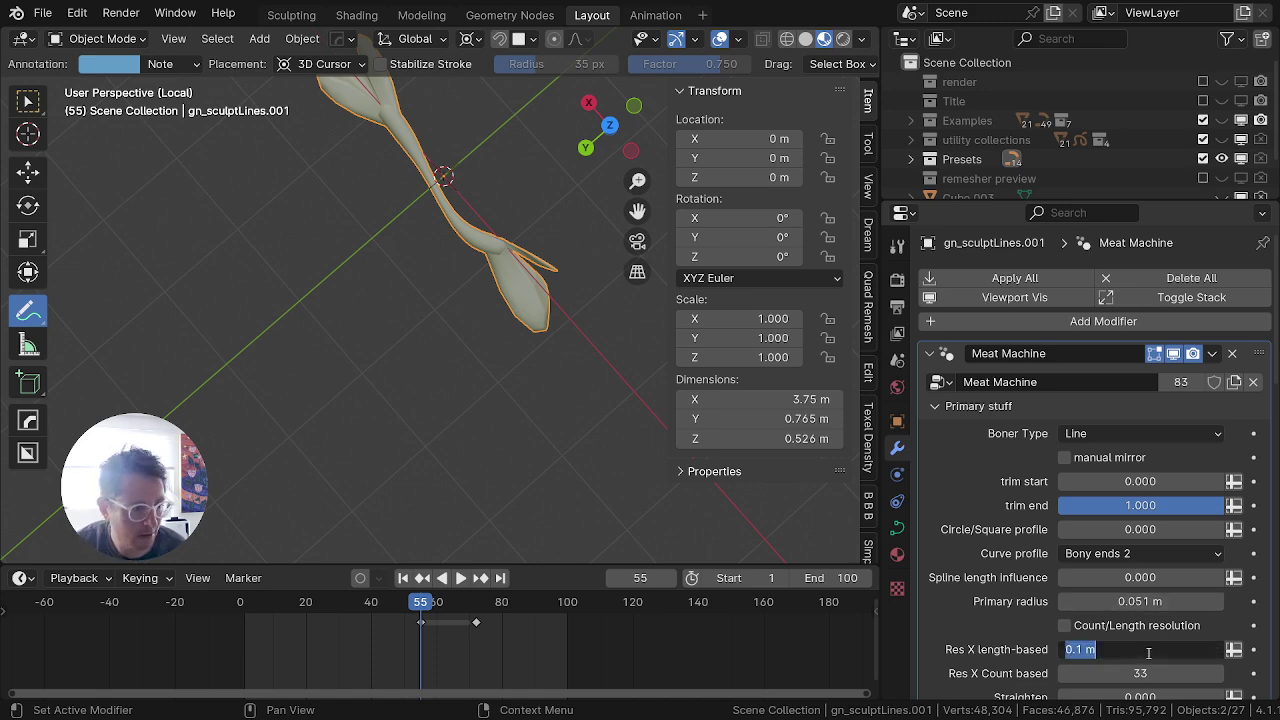
{"action": "type", "text": "1"}
{"action": "key", "text": "Tab"}
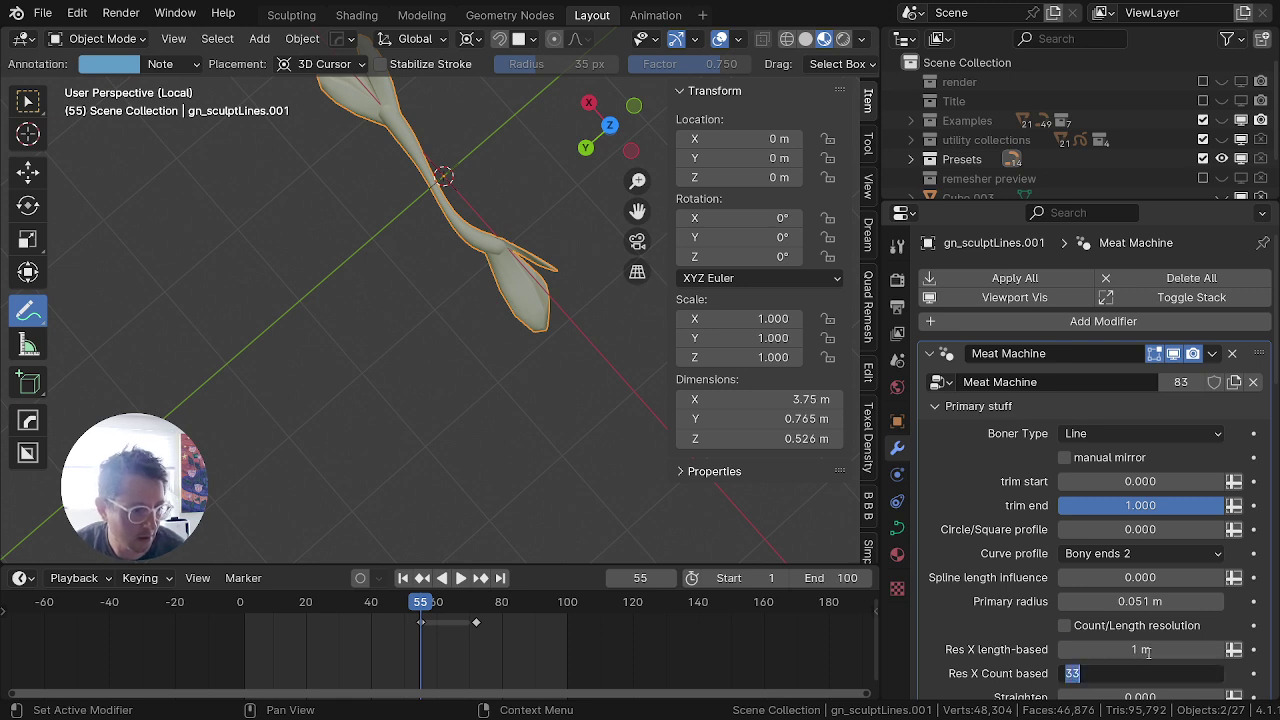
{"action": "type", "text": "1"}
{"action": "key", "text": "Tab"}
{"action": "left_click", "coordinate": [975, 637]}
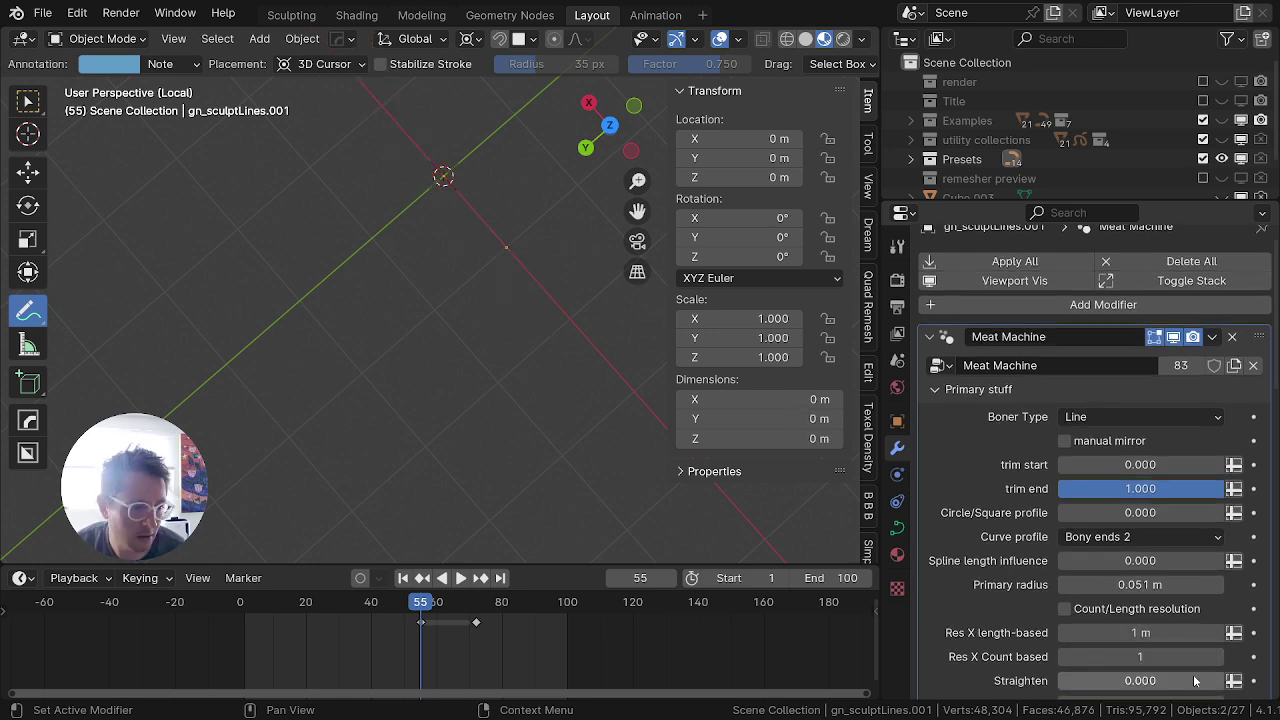
Step: Set the bone's Res X Count based to 21 and Res Y*2 to 22
{"action": "left_click_drag", "start_coordinate": [1154, 657], "coordinate": [1218, 657]}
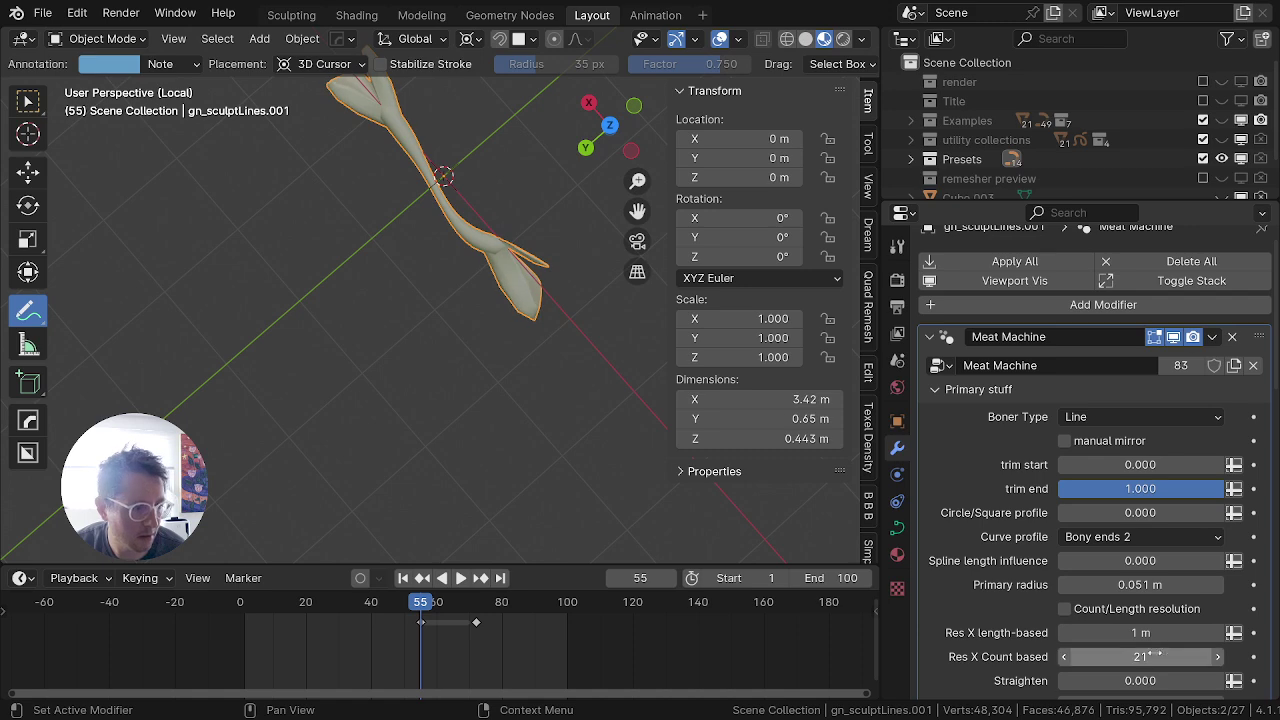
{"action": "left_click", "coordinate": [1067, 609]}
{"action": "left_click", "coordinate": [1068, 609]}
{"action": "scroll", "coordinate": [1152, 656], "scroll_direction": "down", "scroll_amount": 4}
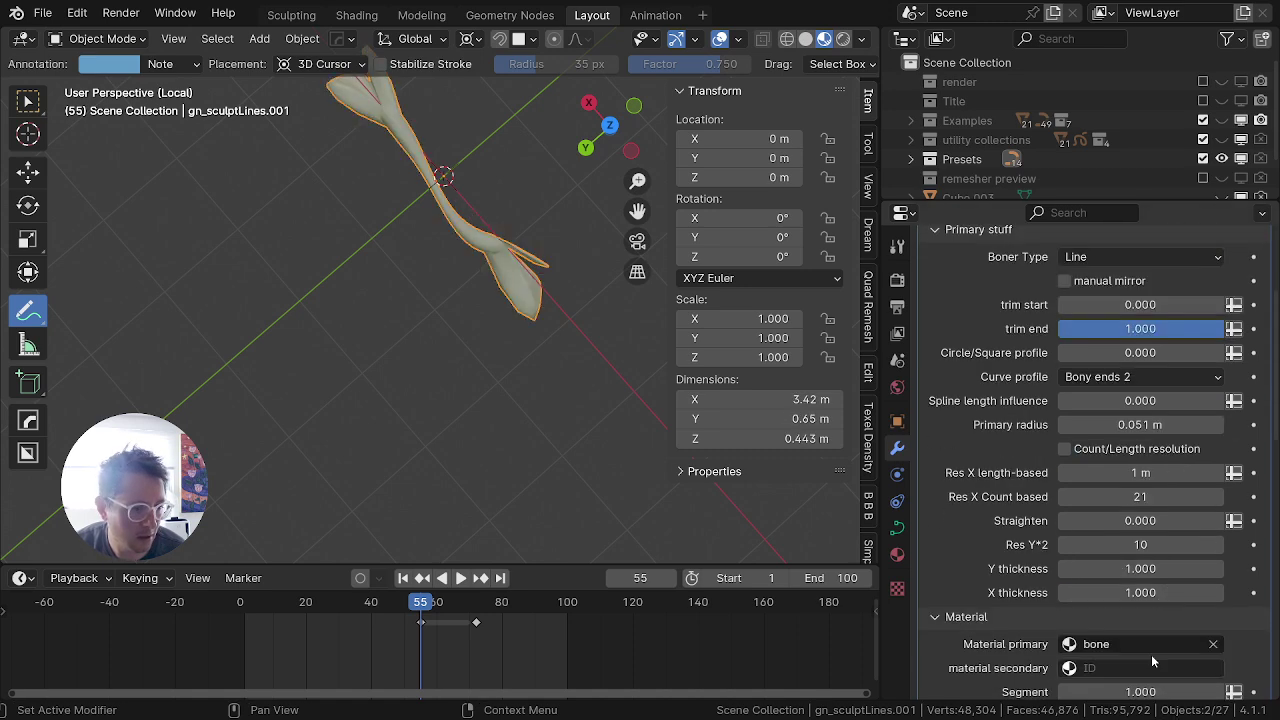
{"action": "left_click_drag", "start_coordinate": [1133, 545], "coordinate": [1172, 545]}
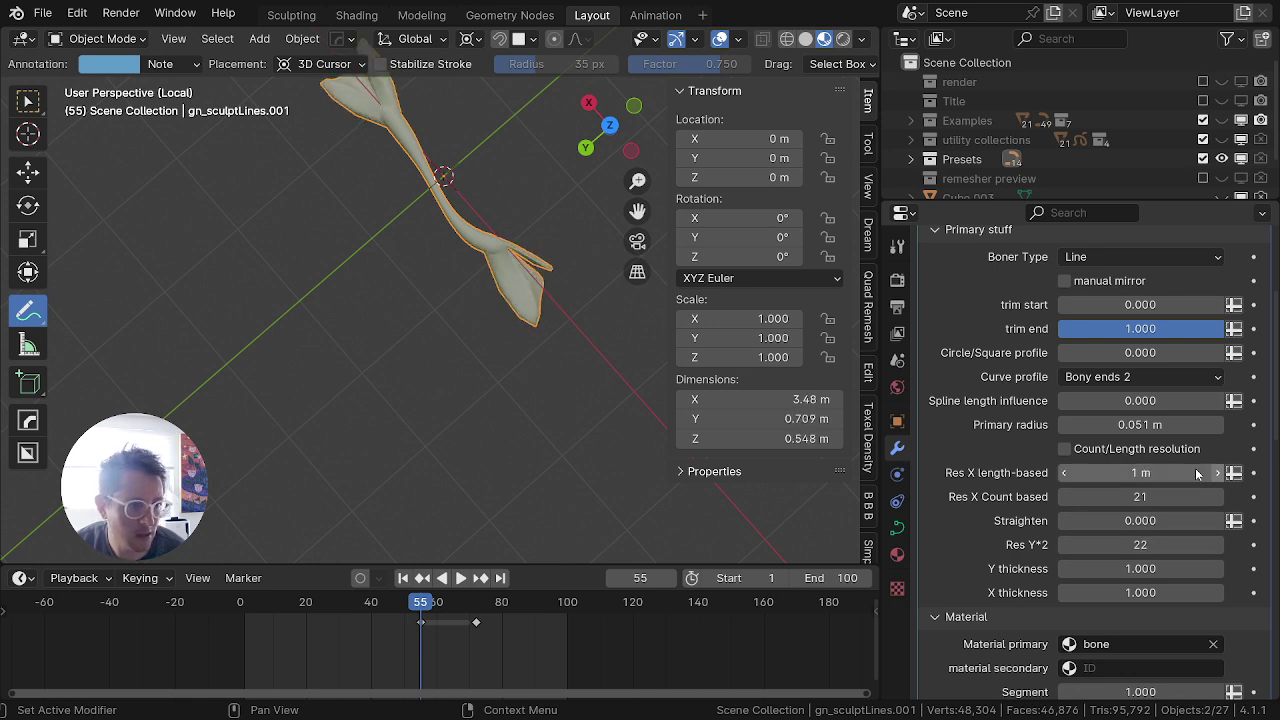
Step: Try a Primary radius of 1 m on the bone
{"action": "scroll", "coordinate": [1197, 473], "scroll_direction": "up", "scroll_amount": 3}
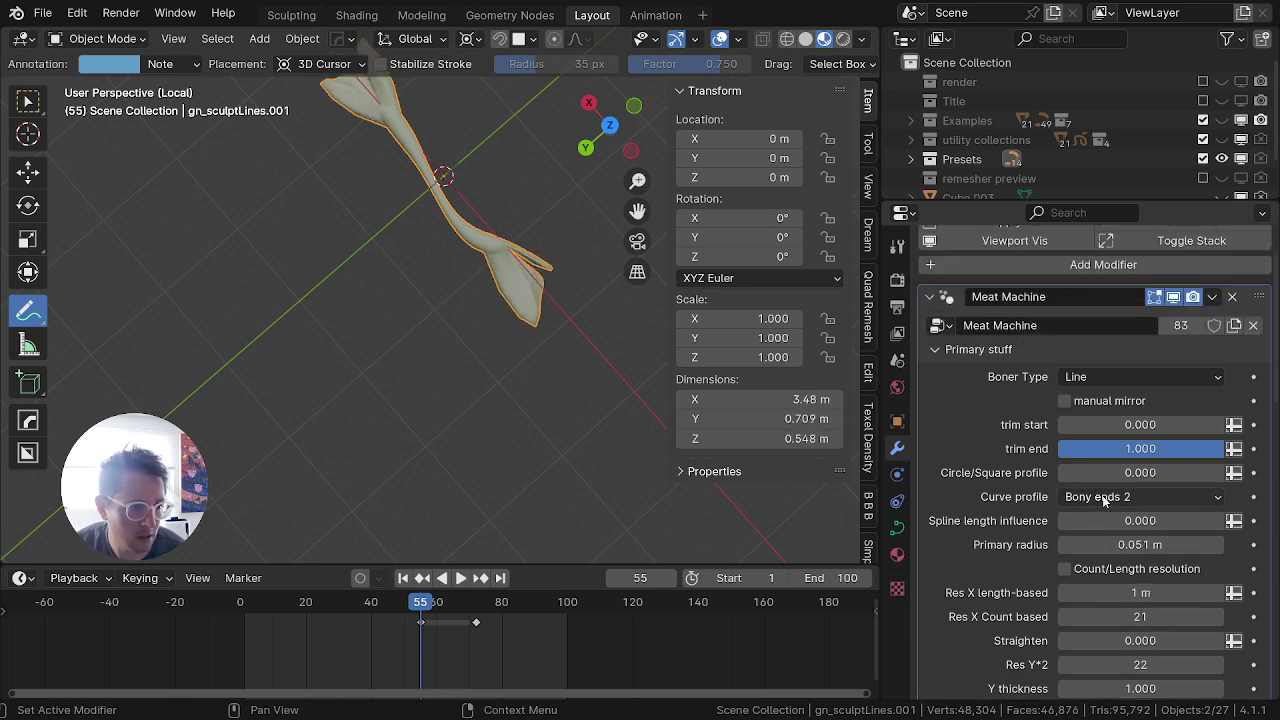
{"action": "left_click", "coordinate": [1130, 546]}
{"action": "type", "text": "1"}
{"action": "key", "text": "Tab"}
{"action": "left_click", "coordinate": [1130, 548]}
{"action": "left_click", "coordinate": [1130, 548]}
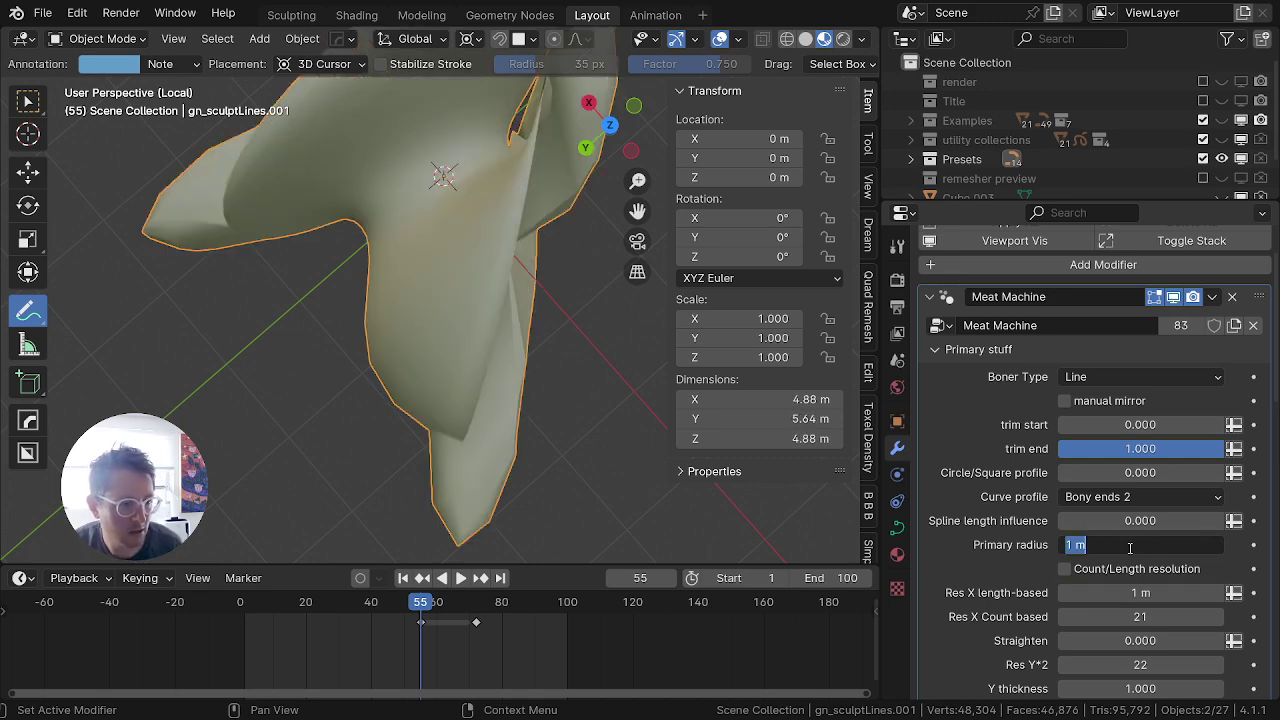
Step: Set the bone's Primary radius to 0.1 m and inspect the forked ends
{"action": "key", "text": "Escape"}
{"action": "left_click", "coordinate": [1162, 544]}
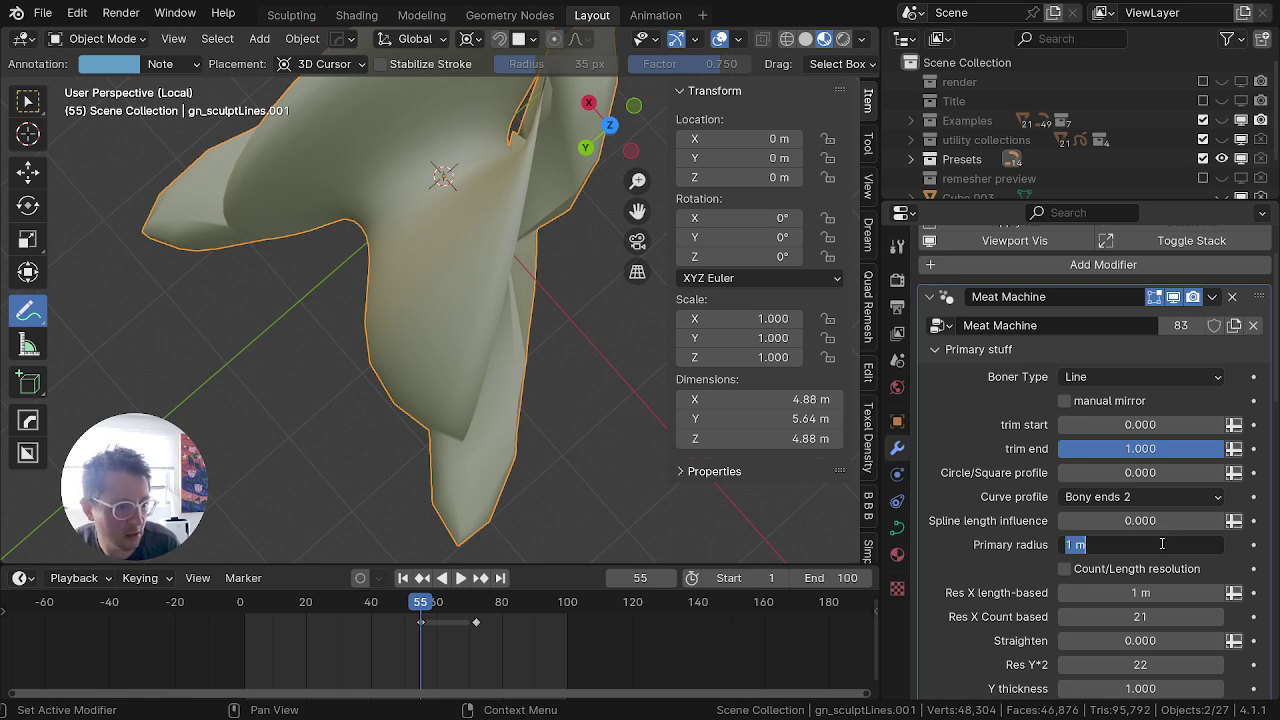
{"action": "key", "text": "Escape"}
{"action": "left_click", "coordinate": [1162, 544]}
{"action": "type", "text": "."}
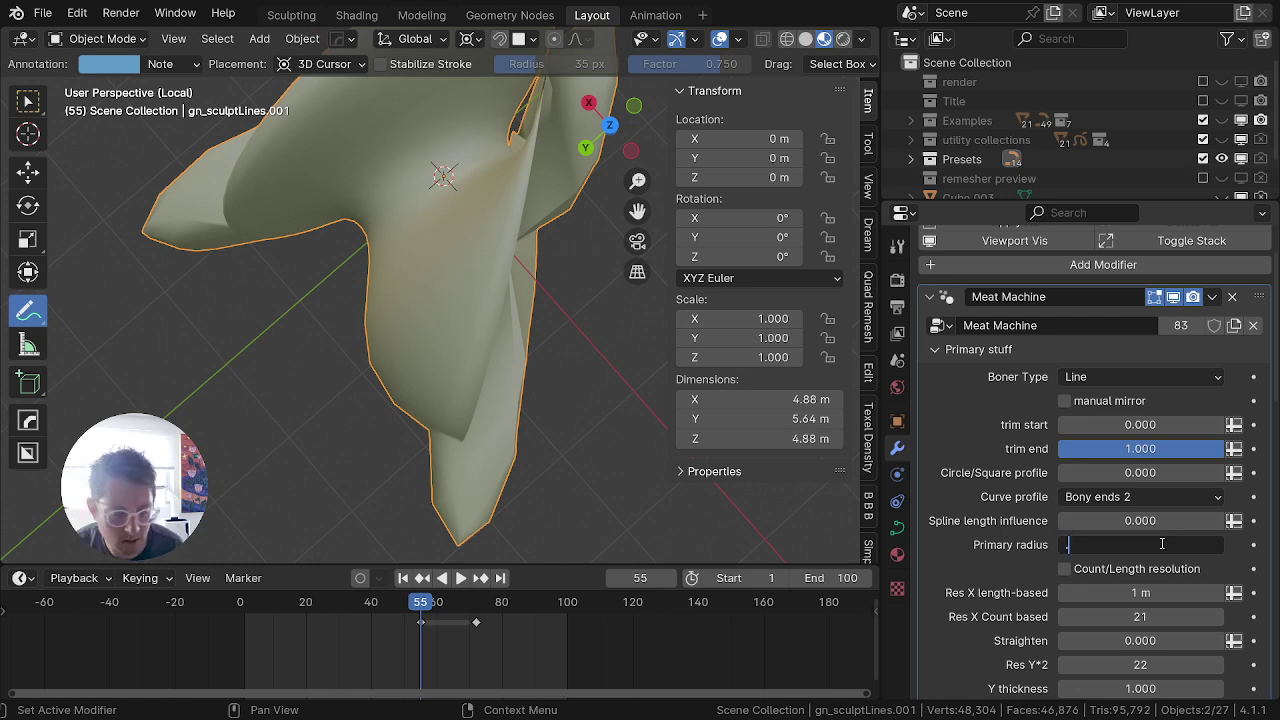
{"action": "type", "text": "1"}
{"action": "key", "text": "Return"}
{"action": "scroll", "coordinate": [526, 374], "scroll_direction": "up", "scroll_amount": 3}
{"action": "middle_click_drag", "start_coordinate": [522, 348], "coordinate": [560, 199]}
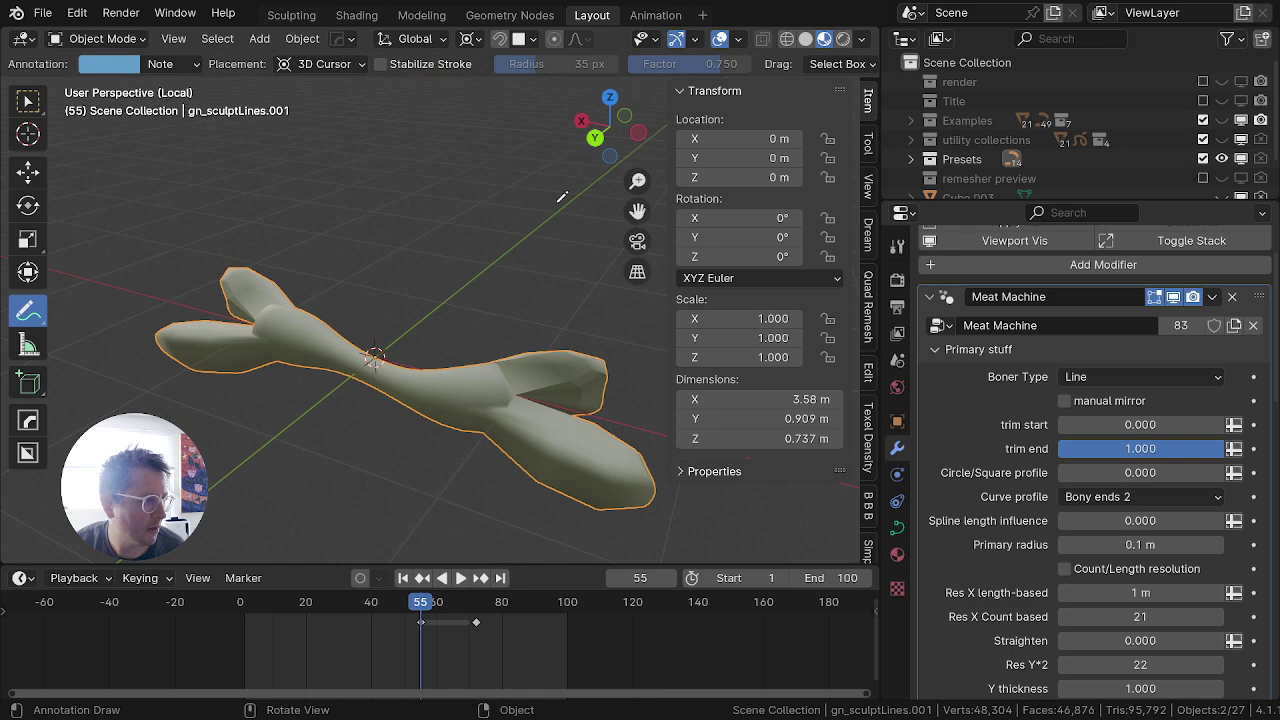
Step: Reduce the epiphysis spread to 1.075 and inspect the rounded bone ends
{"action": "scroll", "coordinate": [1014, 590], "scroll_direction": "down", "scroll_amount": 15}
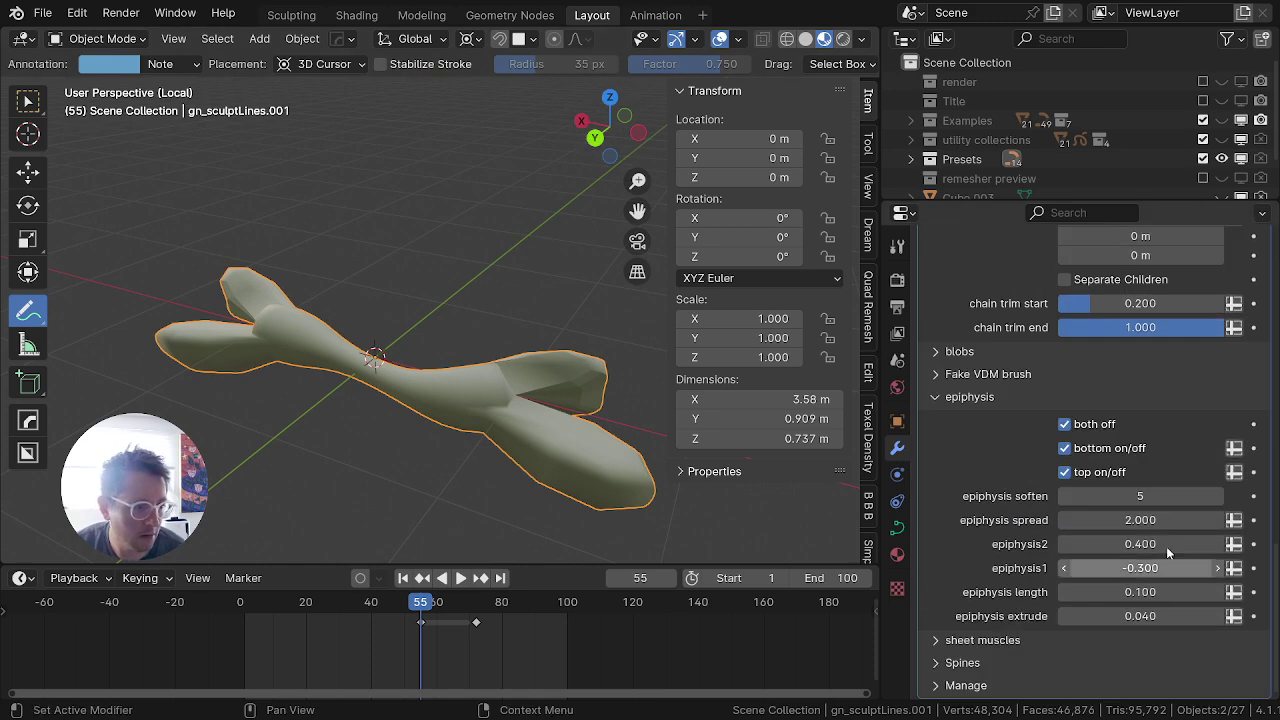
{"action": "left_click_drag", "start_coordinate": [1136, 519], "coordinate": [1043, 519]}
{"action": "middle_click_drag", "start_coordinate": [446, 434], "coordinate": [251, 489]}
{"action": "middle_click_drag", "start_coordinate": [285, 410], "coordinate": [523, 398]}
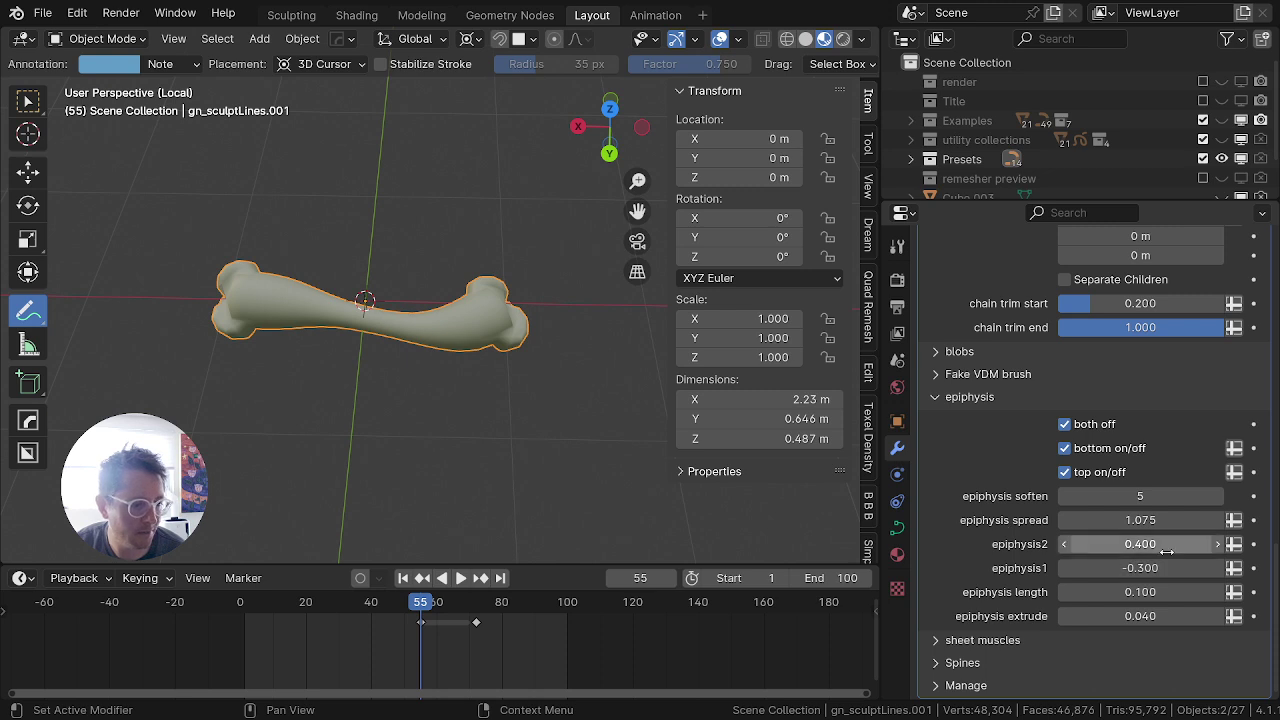
Step: Adjust the epiphysis settings to soften 4, spread 1.065, epiphysis2 0.340 and epiphysis1 -0.200
{"action": "mouse_move", "coordinate": [1150, 522]}
{"action": "left_mouse_down"}
{"action": "mouse_move", "coordinate": [1190, 522]}
{"action": "mouse_move", "coordinate": [1144, 522]}
{"action": "mouse_move", "coordinate": [1184, 497]}
{"action": "mouse_move", "coordinate": [1110, 496]}
{"action": "mouse_move", "coordinate": [1162, 520]}
{"action": "mouse_move", "coordinate": [1135, 520]}
{"action": "left_mouse_up"}
{"action": "middle_click_drag", "start_coordinate": [395, 383], "coordinate": [232, 262]}
{"action": "middle_click_drag", "start_coordinate": [458, 364], "coordinate": [410, 256], "text": "shift"}
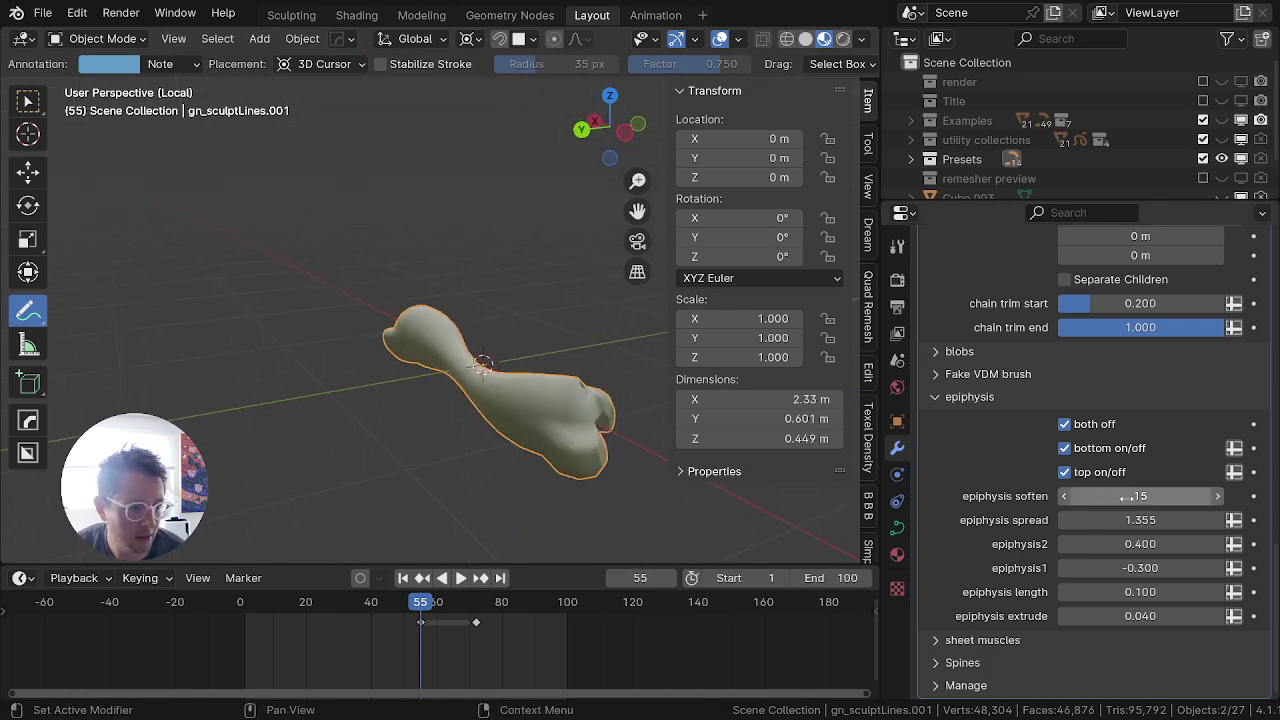
{"action": "left_click_drag", "start_coordinate": [1137, 496], "coordinate": [1165, 567]}
{"action": "middle_click_drag", "start_coordinate": [452, 407], "coordinate": [368, 459]}
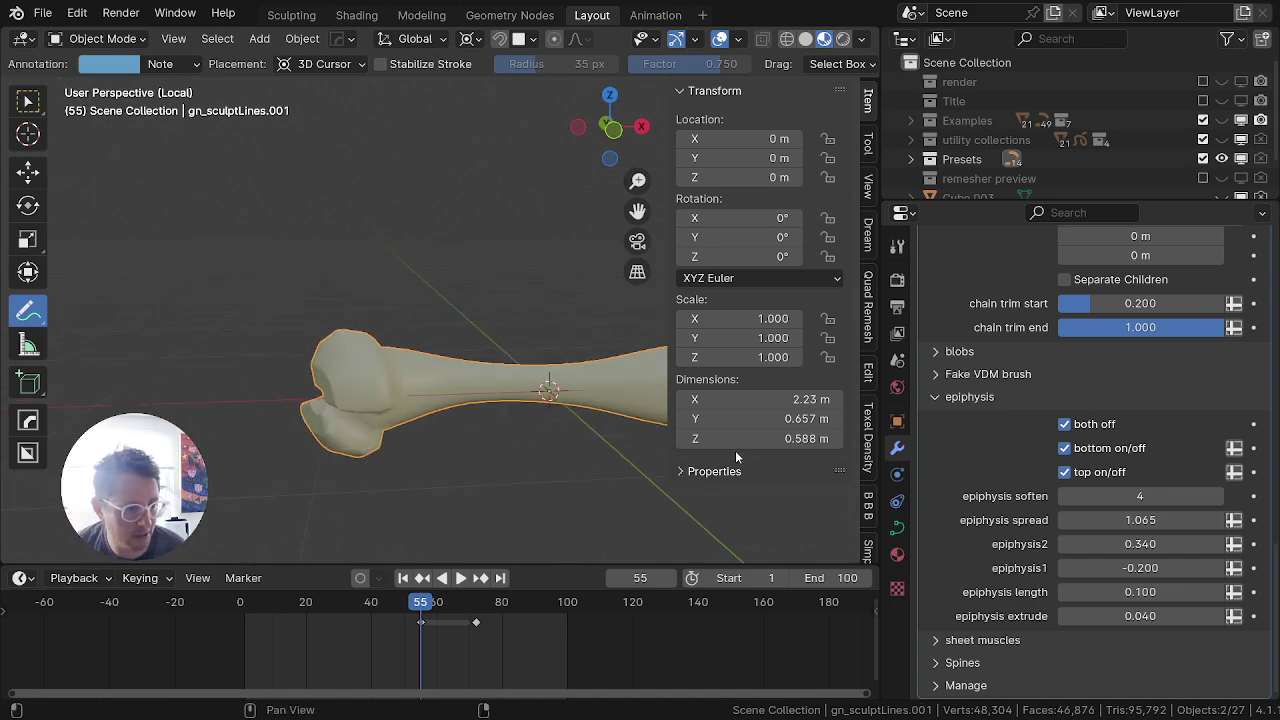
Step: Try an epiphysis length of 0.583, and set it to 0.264
{"action": "left_click_drag", "start_coordinate": [1131, 592], "coordinate": [1179, 592]}
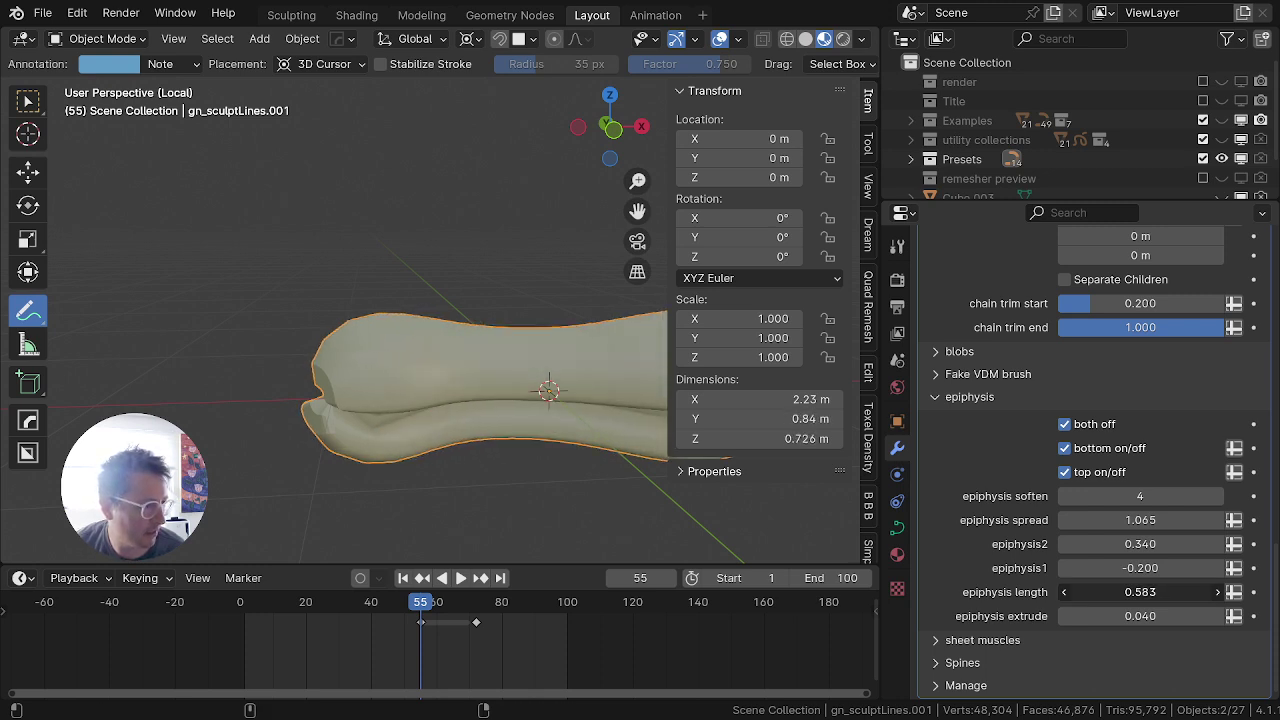
{"action": "scroll", "coordinate": [585, 399], "scroll_direction": "down", "scroll_amount": 1}
{"action": "scroll", "coordinate": [585, 399], "scroll_direction": "down", "scroll_amount": 3}
{"action": "middle_click_drag", "start_coordinate": [585, 399], "coordinate": [562, 386]}
{"action": "left_click_drag", "start_coordinate": [1115, 592], "coordinate": [1082, 592]}
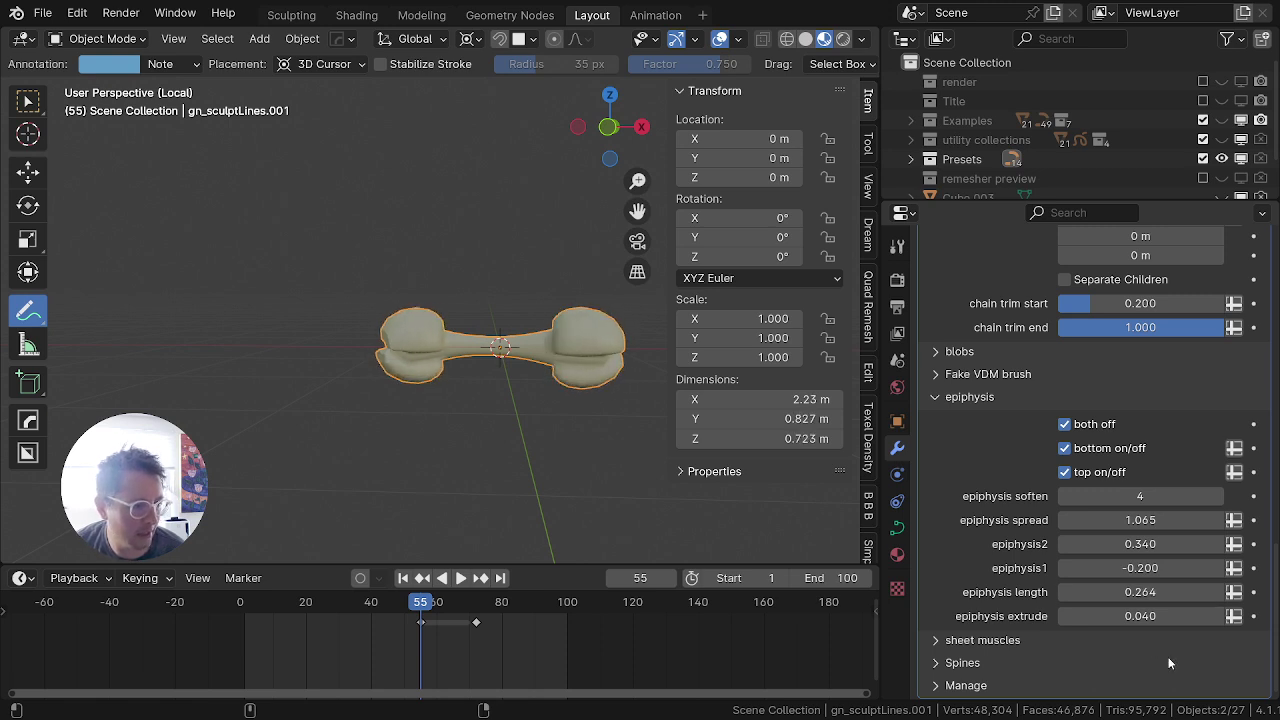
Step: Set the epiphysis extrude to 0.019, the spread to 1.255 and the soften value to 13
{"action": "mouse_move", "coordinate": [1150, 616]}
{"action": "left_mouse_down"}
{"action": "mouse_move", "coordinate": [1161, 616]}
{"action": "mouse_move", "coordinate": [1148, 616]}
{"action": "left_mouse_up"}
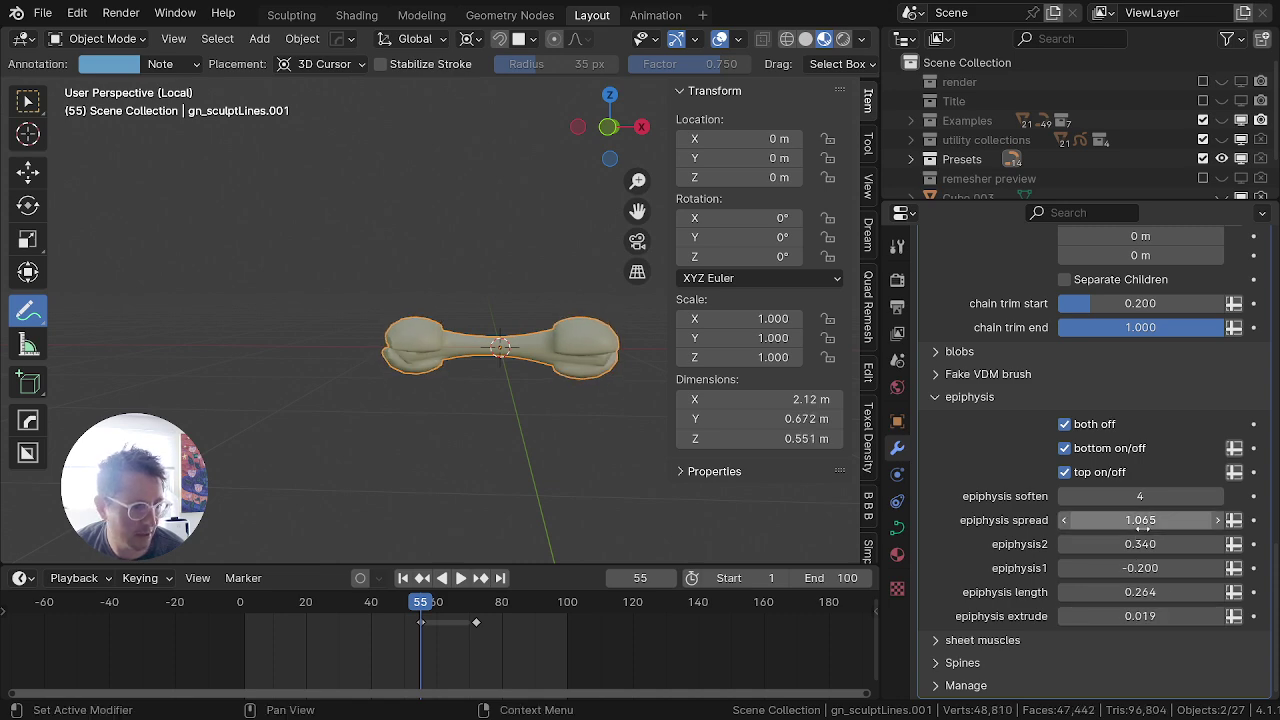
{"action": "mouse_move", "coordinate": [1136, 518]}
{"action": "left_mouse_down"}
{"action": "mouse_move", "coordinate": [1174, 518]}
{"action": "mouse_move", "coordinate": [1147, 518]}
{"action": "mouse_move", "coordinate": [1178, 496]}
{"action": "mouse_move", "coordinate": [1138, 496]}
{"action": "left_mouse_up"}
Step: In Edit Mode, move the control point at the bone curve's positive X end by about 1.81, -0.12 and -0.38 m
{"action": "key", "text": "Tab"}
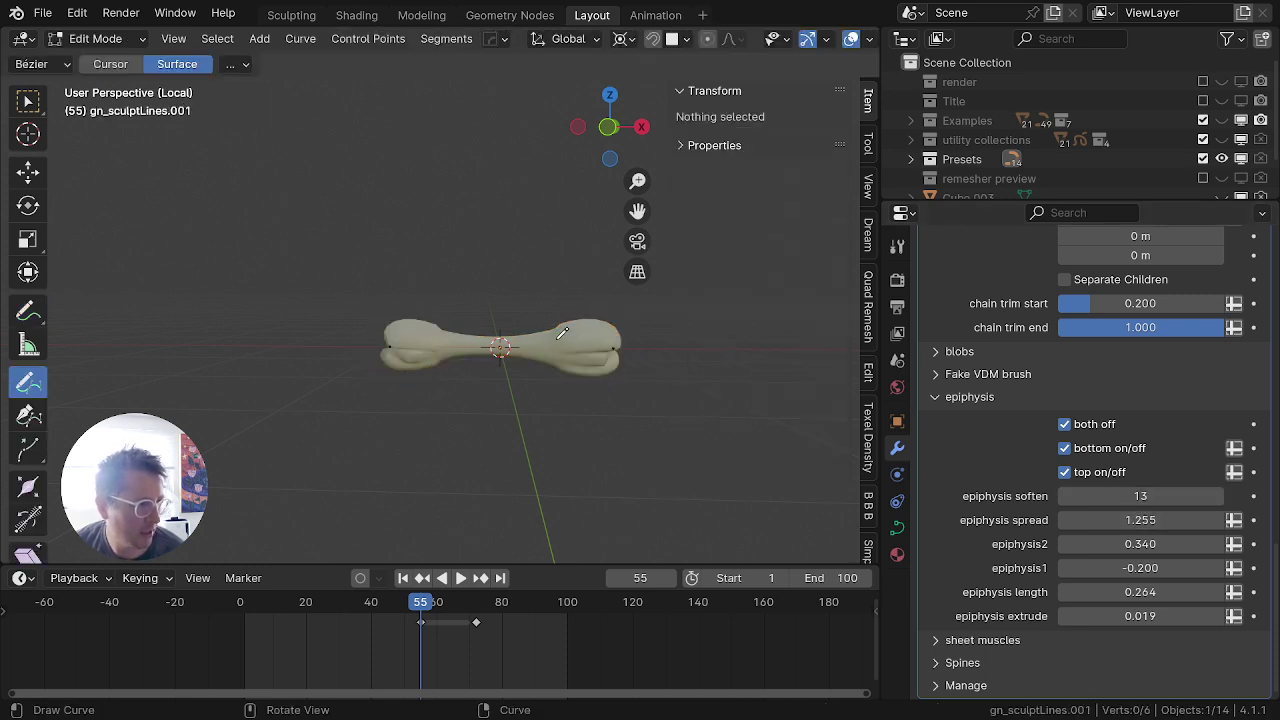
{"action": "middle_click_drag", "start_coordinate": [563, 333], "coordinate": [572, 391]}
{"action": "key", "text": "a"}
{"action": "key", "text": "a"}
{"action": "key", "text": "b"}
{"action": "left_click_drag", "start_coordinate": [620, 307], "coordinate": [516, 396]}
{"action": "key", "text": "g"}
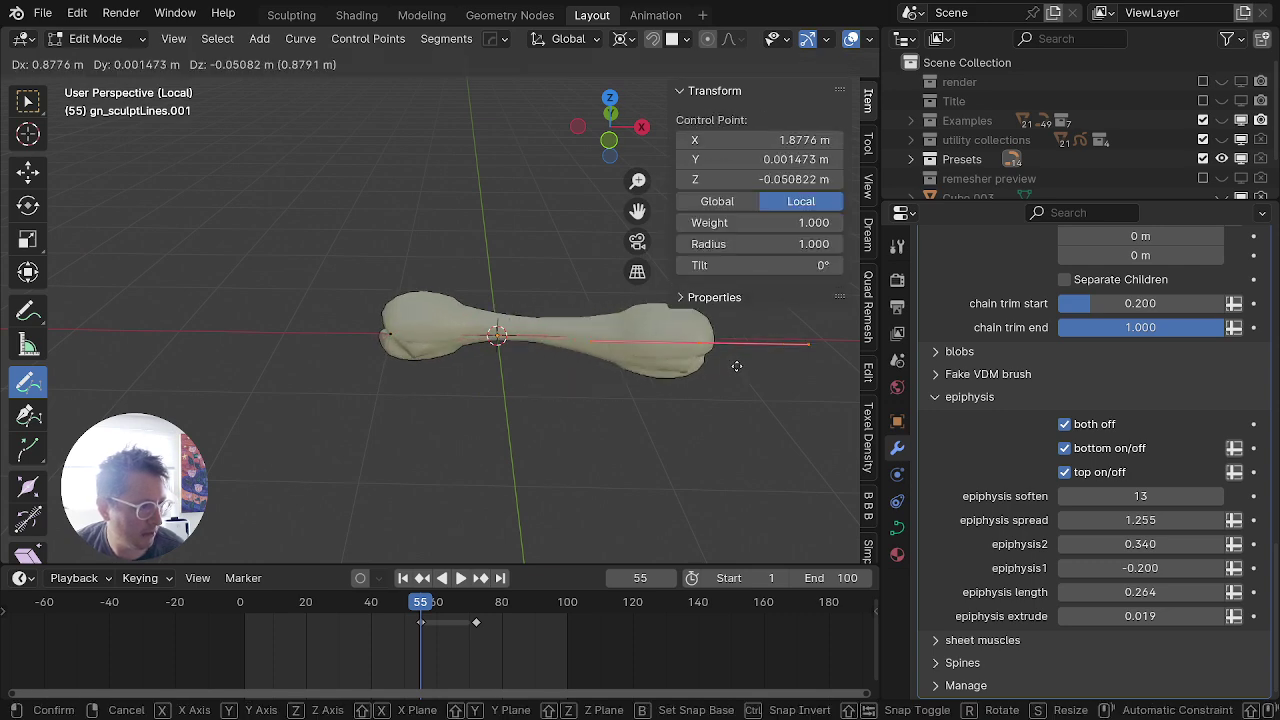
{"action": "left_click", "coordinate": [756, 358]}
Step: Shrink the radius of the moved control point to taper that end, return to Object Mode and inspect the bone
{"action": "key", "text": "alt+s"}
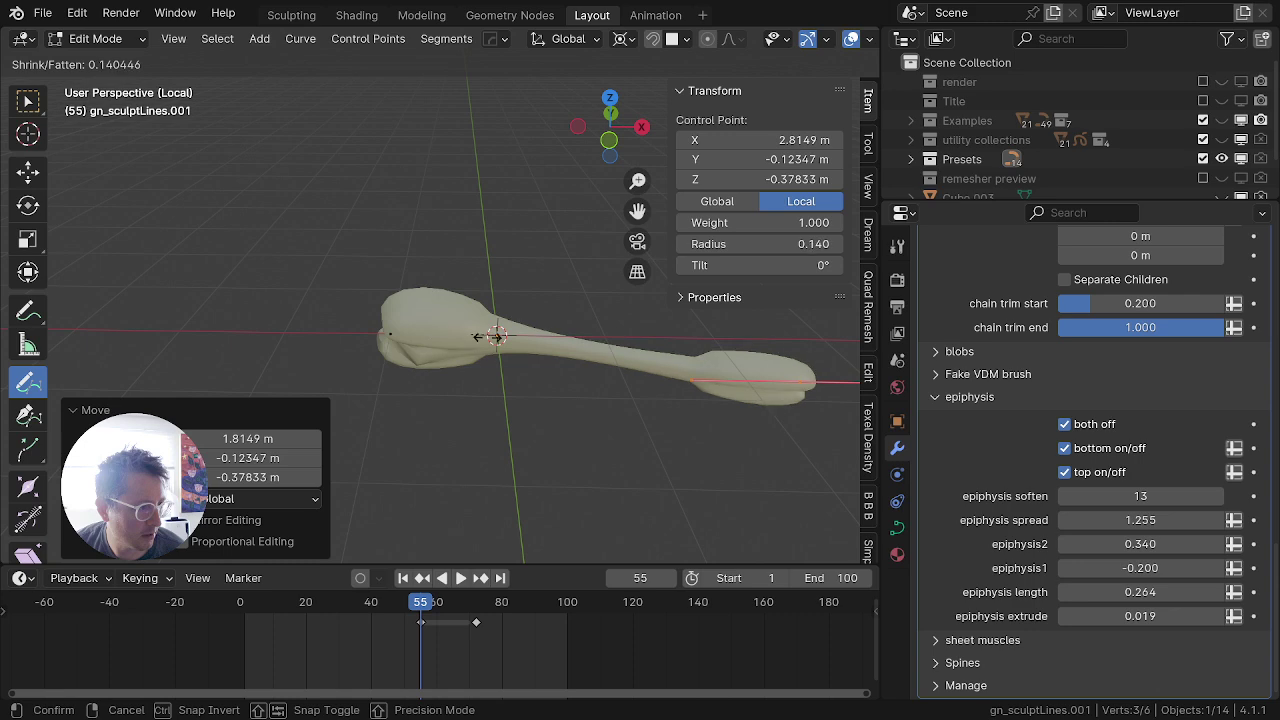
{"action": "left_click", "coordinate": [465, 341]}
{"action": "middle_click_drag", "start_coordinate": [468, 368], "coordinate": [249, 407]}
{"action": "key", "text": "Tab"}
{"action": "scroll", "coordinate": [460, 355], "scroll_direction": "down", "scroll_amount": 3}
{"action": "middle_click_drag", "start_coordinate": [587, 431], "coordinate": [130, 462]}
{"action": "scroll", "coordinate": [351, 384], "scroll_direction": "up", "scroll_amount": 1}
{"action": "scroll", "coordinate": [351, 384], "scroll_direction": "down", "scroll_amount": 2}
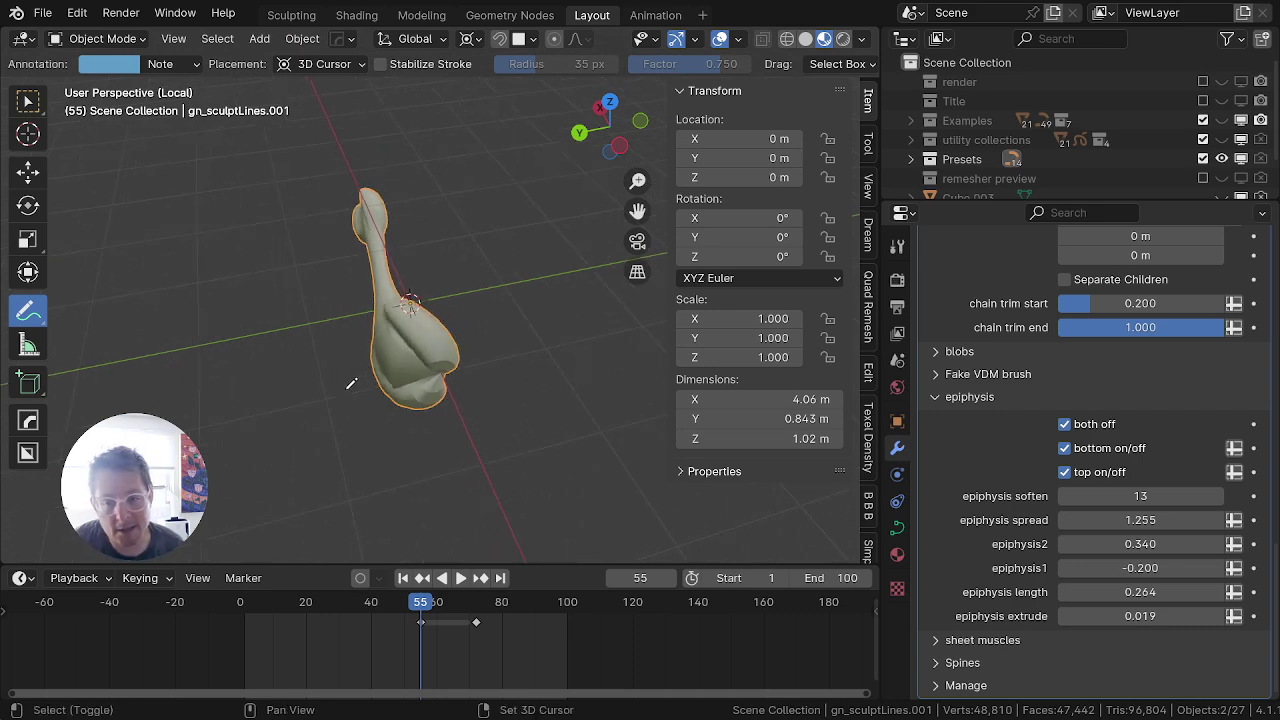
Step: Duplicate the bone in place, and leave local view to show it alongside the presets
{"action": "key", "text": "shift+d"}
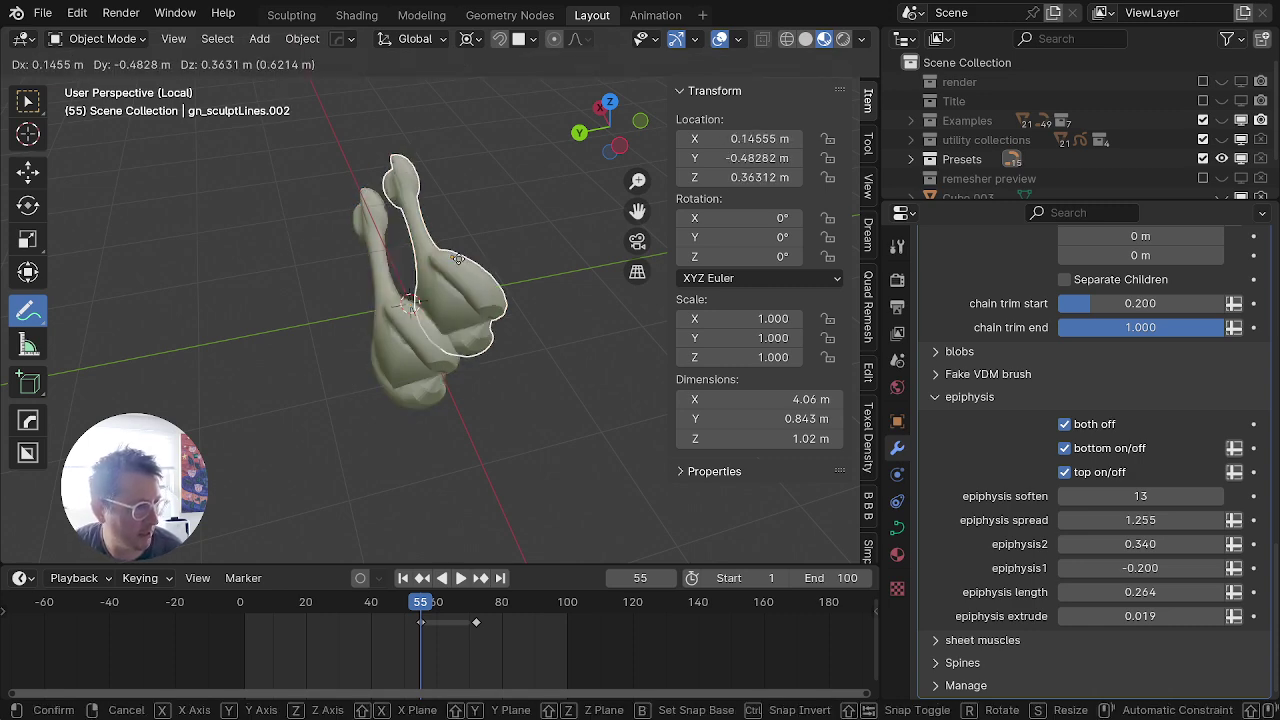
{"action": "right_click", "coordinate": [456, 138]}
{"action": "key", "text": "KP_Divide"}
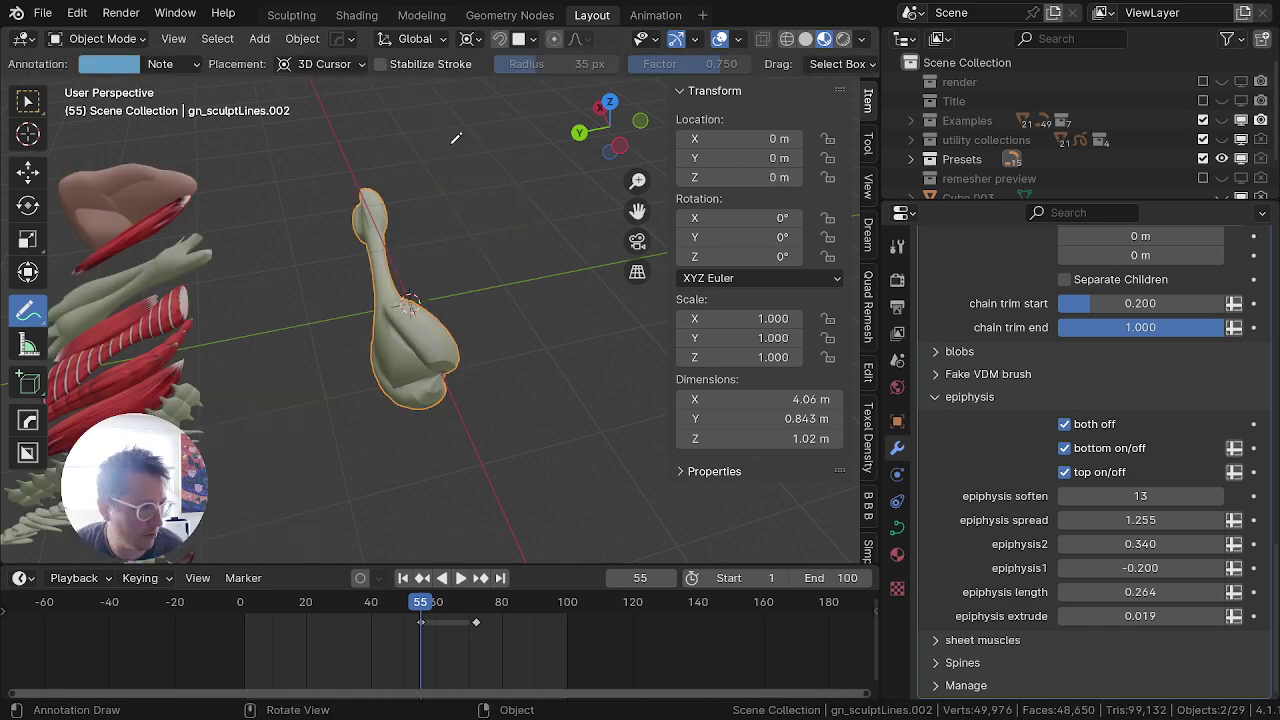
{"action": "scroll", "coordinate": [456, 193], "scroll_direction": "down", "scroll_amount": 3}
{"action": "middle_click_drag", "start_coordinate": [412, 332], "coordinate": [348, 341]}
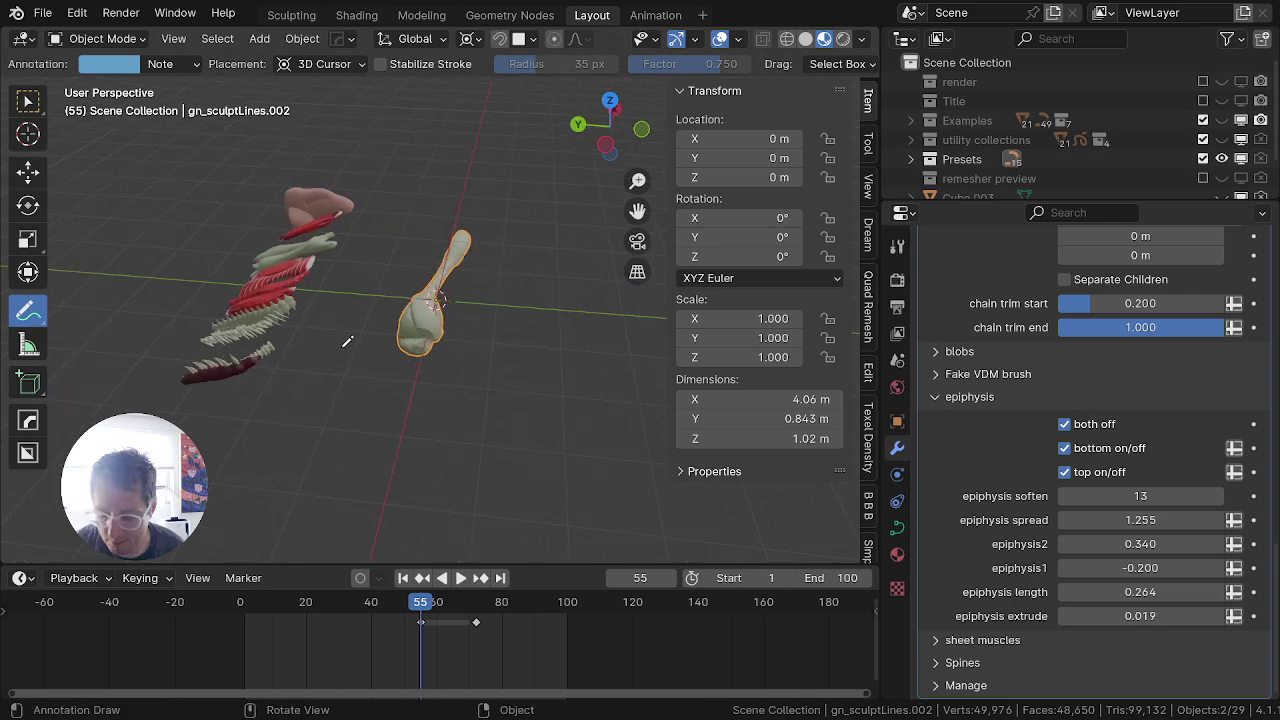
Step: Isolate the duplicated bone in local view and convert it to a mesh
{"action": "key", "text": "KP_Divide"}
{"action": "scroll", "coordinate": [350, 335], "scroll_direction": "up", "scroll_amount": 1}
{"action": "key", "text": "ctrl+Tab"}
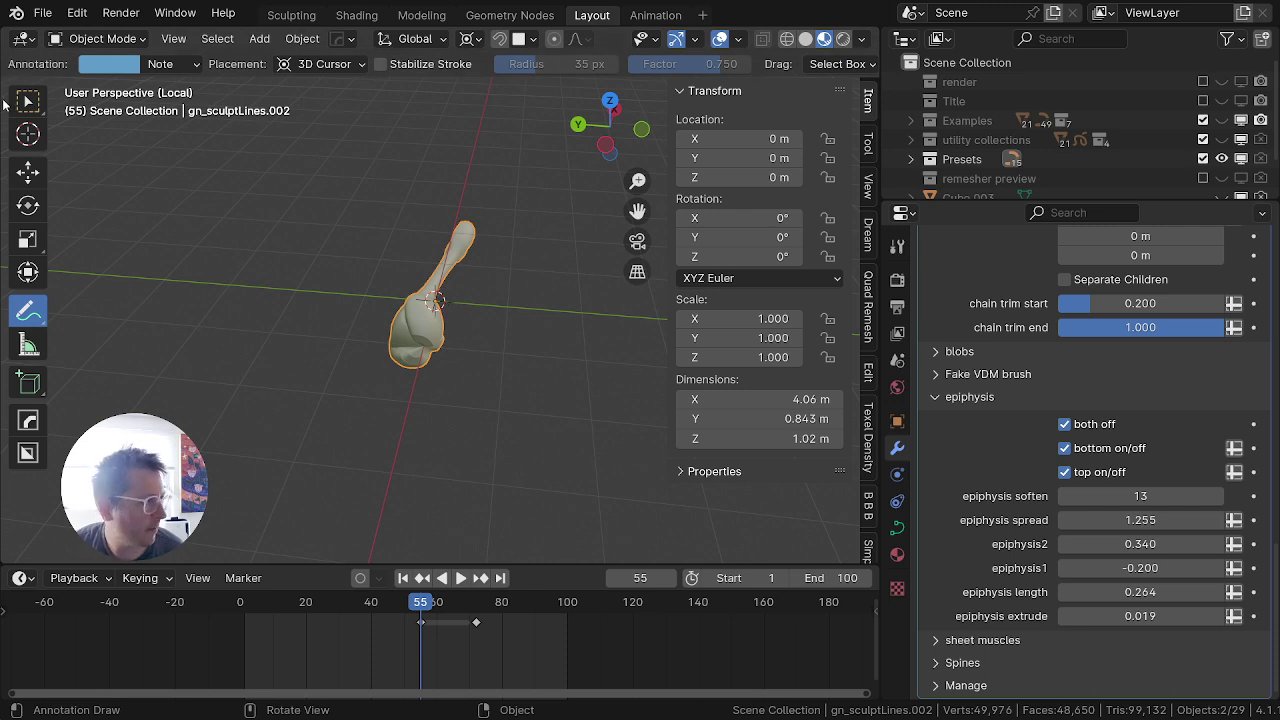
{"action": "left_click", "coordinate": [27, 101]}
{"action": "right_click", "coordinate": [410, 308]}
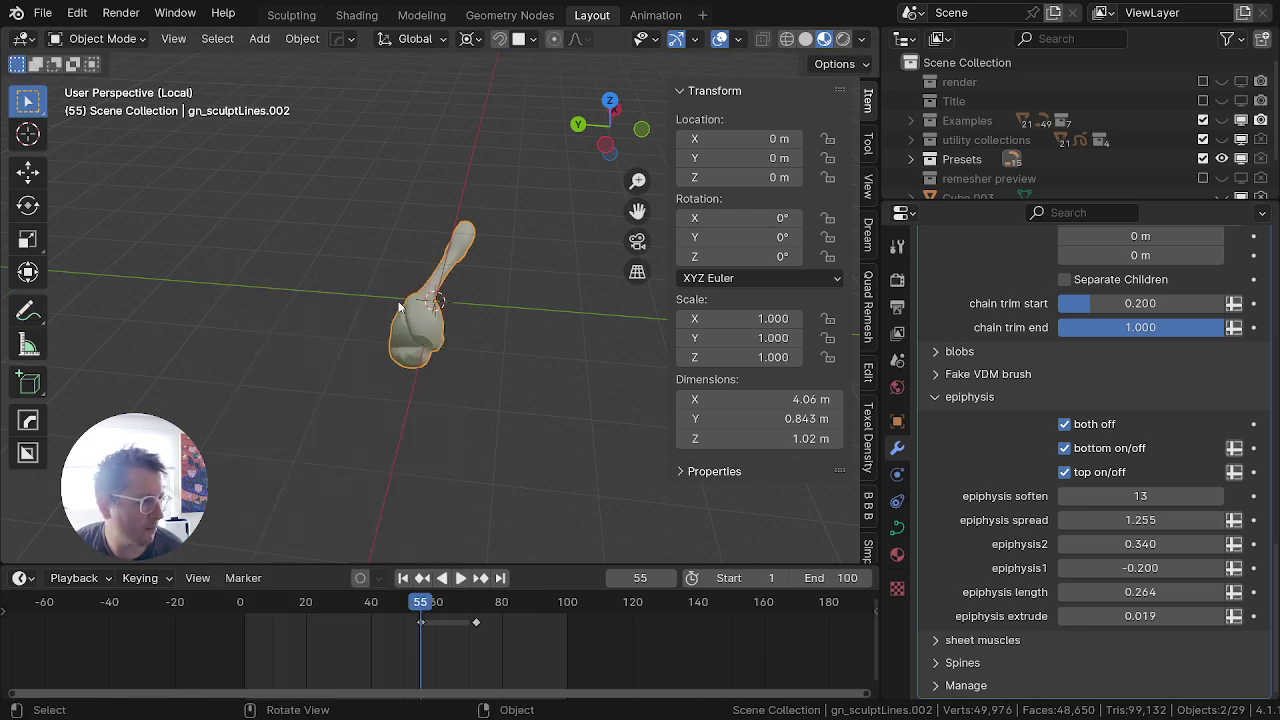
{"action": "right_click", "coordinate": [397, 302]}
{"action": "mouse_move", "coordinate": [360, 396]}
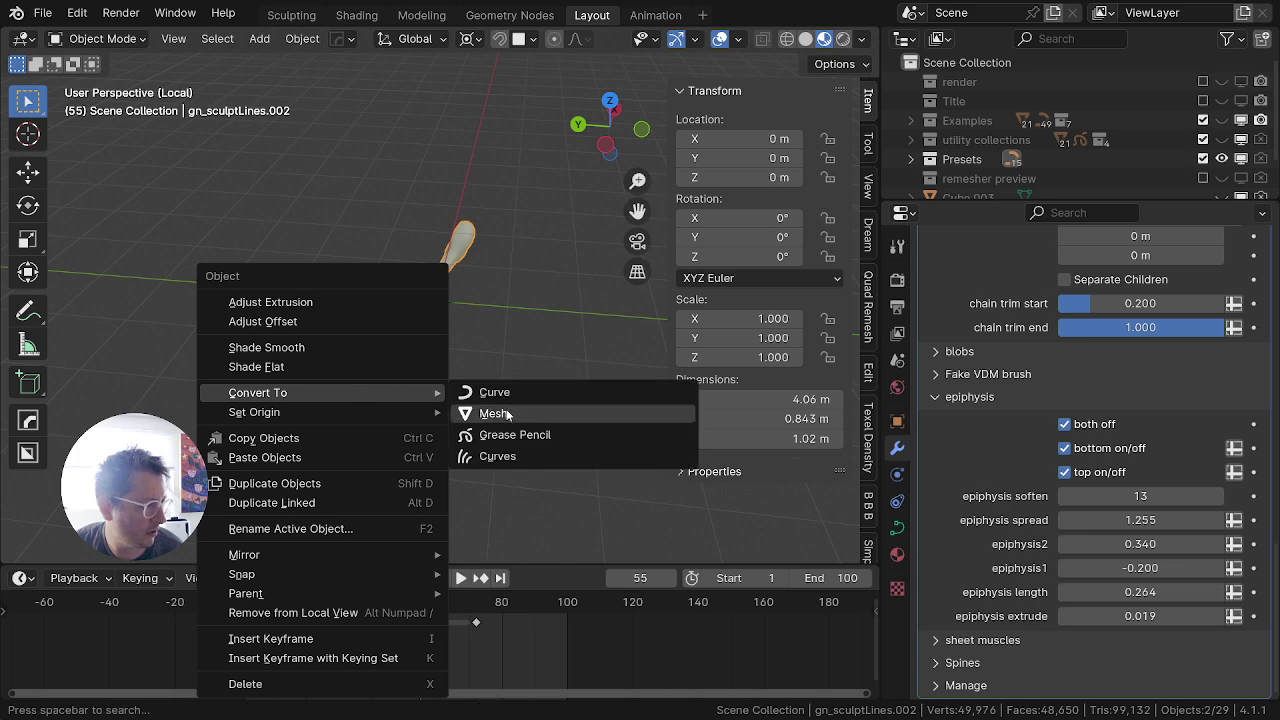
{"action": "left_click", "coordinate": [507, 418]}
Step: Enter Sculpt Mode, reduce the Inflate/Deflate brush radius to 108 px, adjust the voxel size and remesh the bone
{"action": "key", "text": "ctrl+Tab"}
{"action": "left_click", "coordinate": [415, 487]}
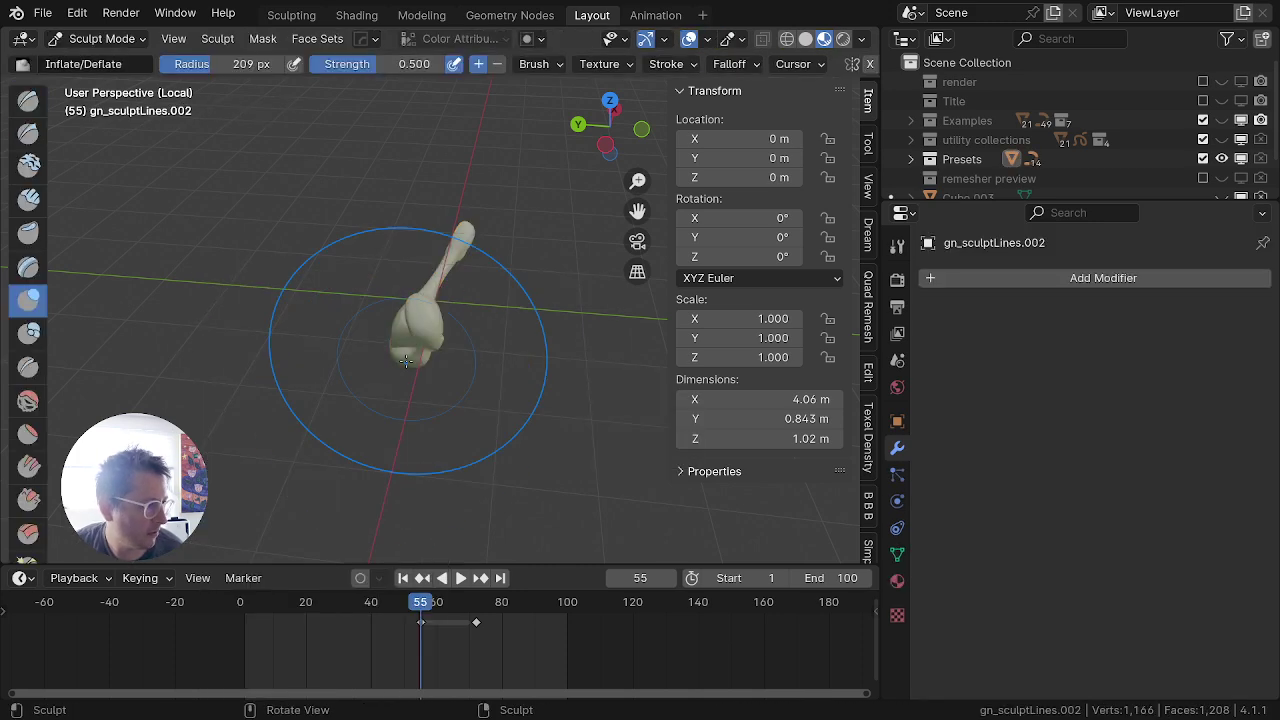
{"action": "key", "text": "f"}
{"action": "left_click", "coordinate": [404, 329]}
{"action": "key", "text": "r"}
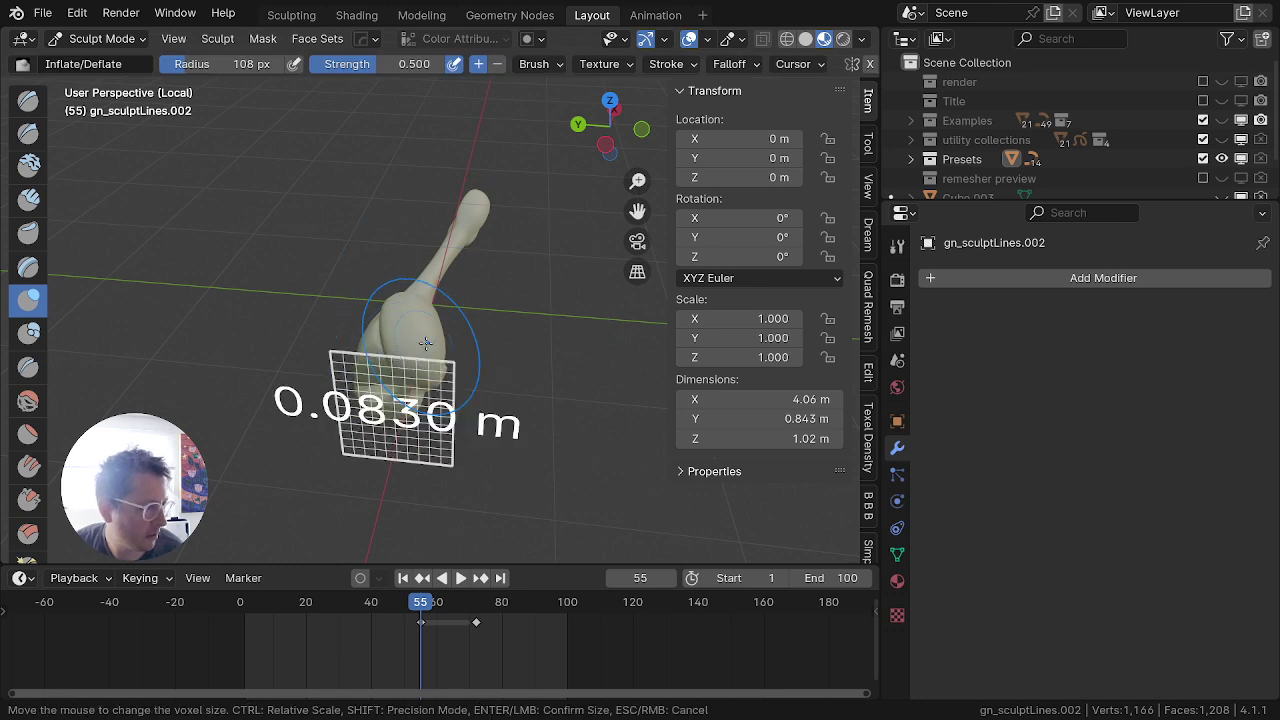
{"action": "left_click", "coordinate": [430, 343]}
{"action": "key", "text": "ctrl+r"}
Step: Sculpt the bone's thick end with the Inflate/Deflate and Grab brushes, and remesh it
{"action": "middle_click_drag", "start_coordinate": [425, 345], "coordinate": [462, 360]}
{"action": "left_click_drag", "start_coordinate": [450, 365], "coordinate": [395, 400]}
{"action": "middle_click_drag", "start_coordinate": [395, 400], "coordinate": [455, 376]}
{"action": "key", "text": "g"}
{"action": "mouse_move", "coordinate": [436, 356]}
{"action": "left_mouse_down"}
{"action": "mouse_move", "coordinate": [482, 333]}
{"action": "mouse_move", "coordinate": [496, 359]}
{"action": "left_mouse_up"}
{"action": "middle_click_drag", "start_coordinate": [498, 359], "coordinate": [624, 260]}
{"action": "mouse_move", "coordinate": [531, 359]}
{"action": "left_mouse_down"}
{"action": "mouse_move", "coordinate": [480, 364]}
{"action": "mouse_move", "coordinate": [500, 372]}
{"action": "mouse_move", "coordinate": [488, 376]}
{"action": "left_mouse_up"}
{"action": "key", "text": "f"}
{"action": "left_click", "coordinate": [668, 361]}
{"action": "left_click_drag", "start_coordinate": [425, 408], "coordinate": [468, 403]}
{"action": "key", "text": "ctrl+r"}
Step: Mask one knob of the bone's thick end with a 45 px brush and invert the mask
{"action": "key", "text": "f"}
{"action": "left_click", "coordinate": [318, 313]}
{"action": "middle_click_drag", "start_coordinate": [437, 365], "coordinate": [409, 451]}
{"action": "left_click_drag", "start_coordinate": [445, 321], "coordinate": [490, 335]}
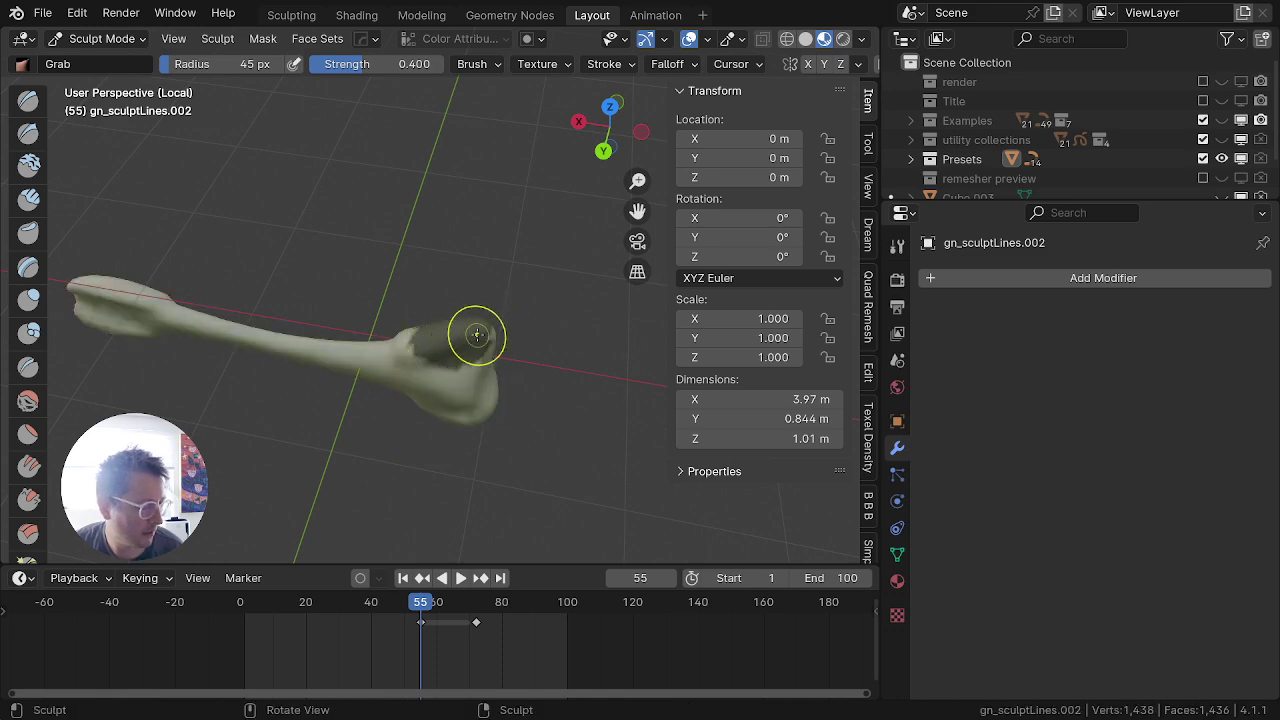
{"action": "key", "text": "ctrl+i"}
Step: Pull the unmasked knob outward into a spike with the Snake Hook brush at 202 px radius, and remesh the bone
{"action": "key", "text": "k"}
{"action": "middle_click_drag", "start_coordinate": [451, 343], "coordinate": [437, 297]}
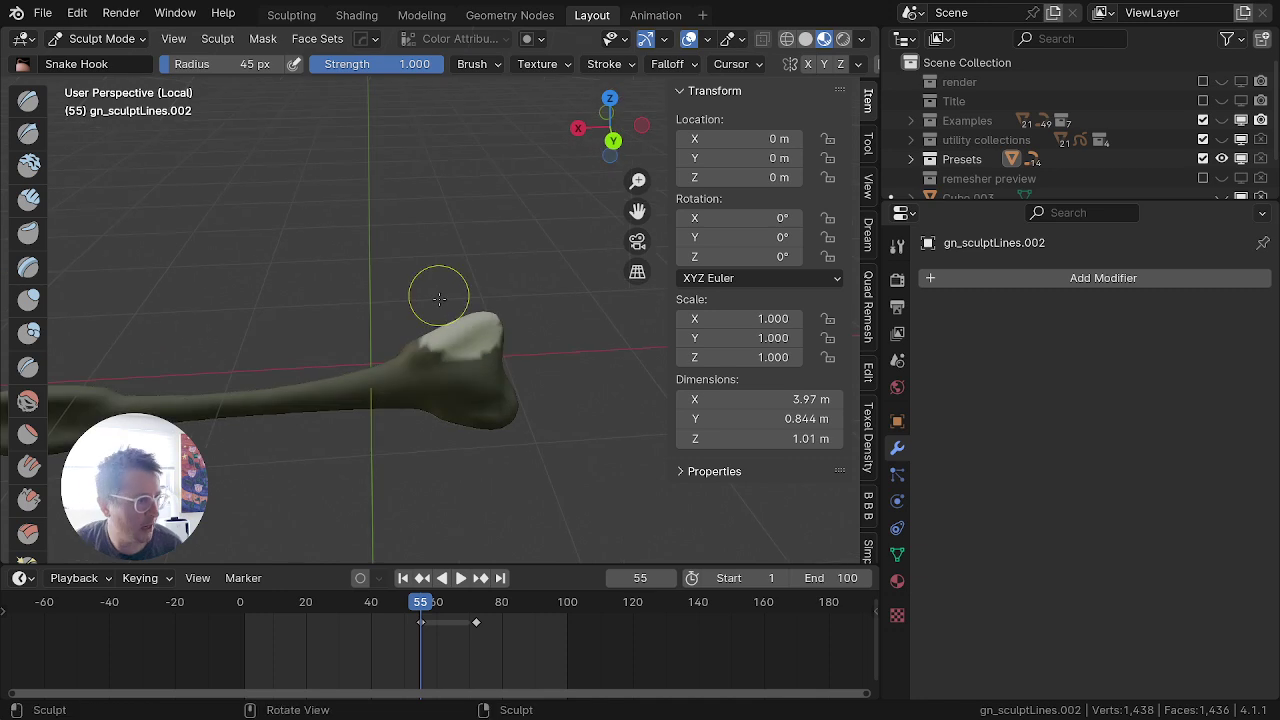
{"action": "key", "text": "f"}
{"action": "left_click", "coordinate": [535, 324]}
{"action": "left_click_drag", "start_coordinate": [484, 338], "coordinate": [528, 270]}
{"action": "middle_click_drag", "start_coordinate": [470, 341], "coordinate": [343, 342]}
{"action": "key", "text": "ctrl+r"}
Step: Clear the sculpt mask and smooth the spiked end of the bone
{"action": "middle_click_drag", "start_coordinate": [420, 338], "coordinate": [321, 297]}
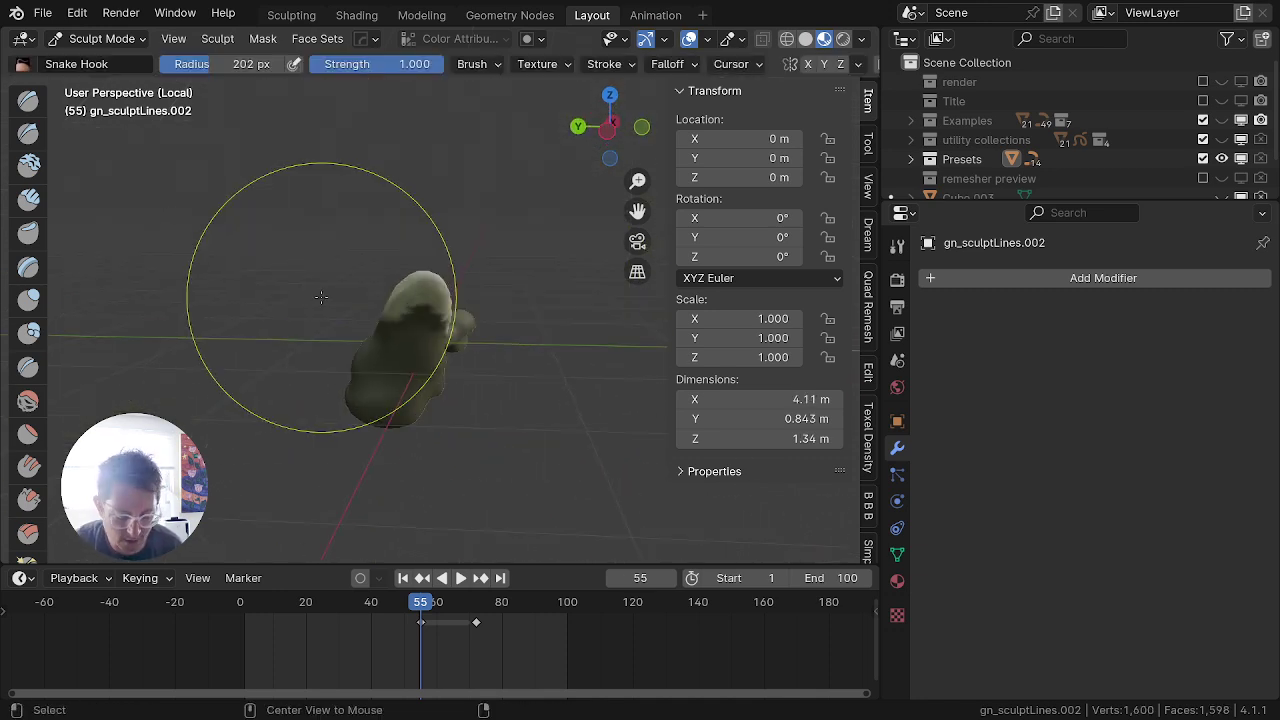
{"action": "key", "text": "alt+m"}
{"action": "middle_click_drag", "start_coordinate": [431, 288], "coordinate": [283, 271]}
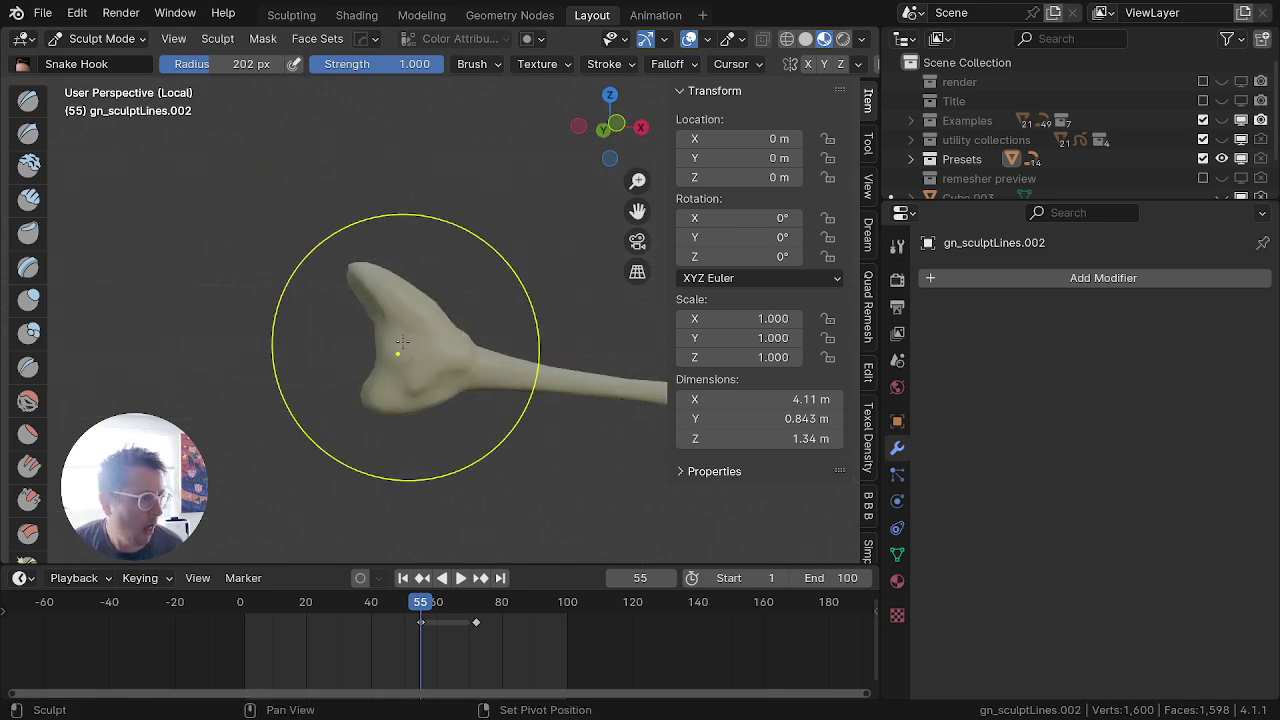
{"action": "left_click_drag", "start_coordinate": [399, 351], "coordinate": [465, 364], "text": "shift"}
{"action": "scroll", "coordinate": [464, 364], "scroll_direction": "down", "scroll_amount": 6}
{"action": "middle_click_drag", "start_coordinate": [464, 364], "coordinate": [694, 383]}
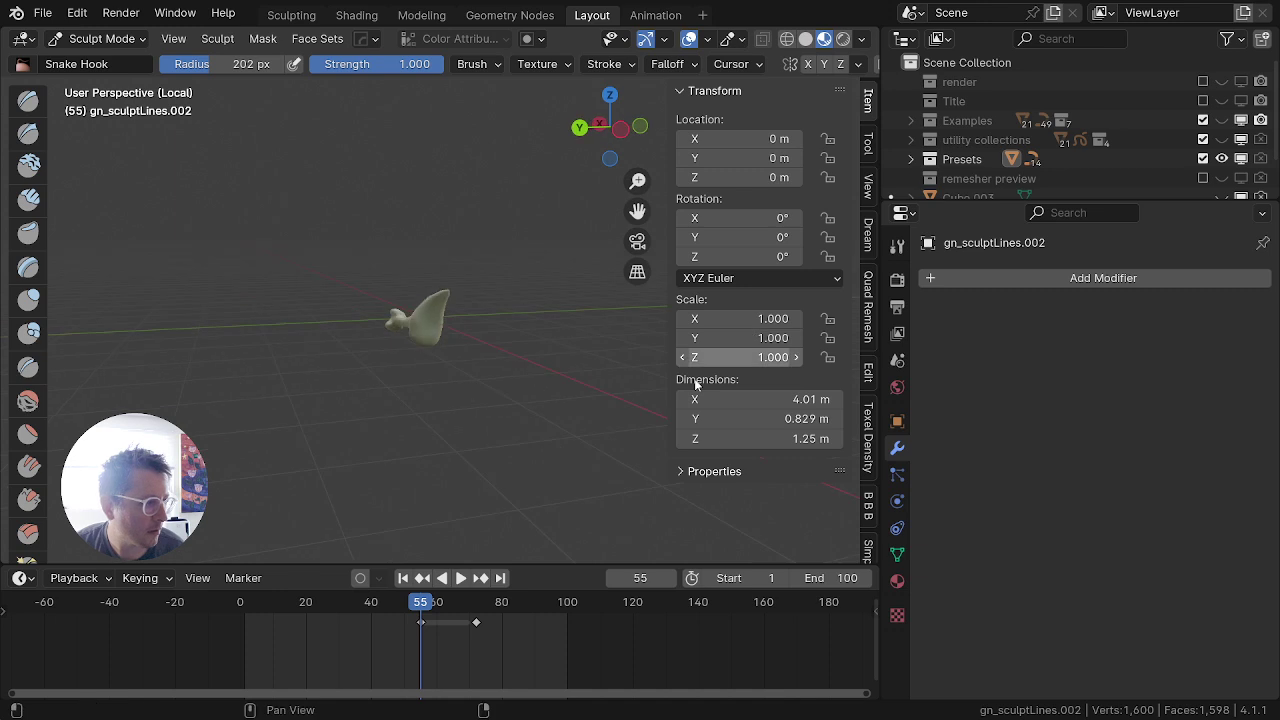
{"action": "middle_click_drag", "start_coordinate": [351, 301], "coordinate": [494, 318]}
Step: Return to Object Mode, delete the sculpted bone mesh and leave local view
{"action": "key", "text": "ctrl+Tab"}
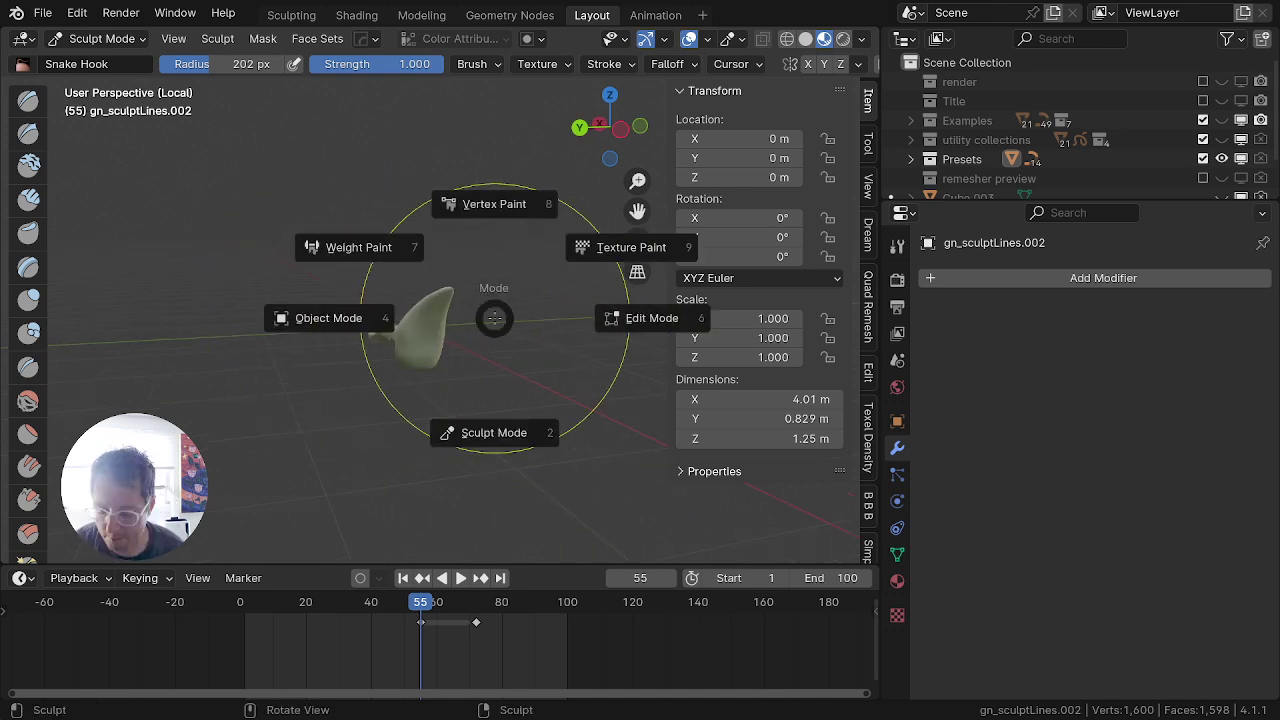
{"action": "left_click", "coordinate": [316, 309]}
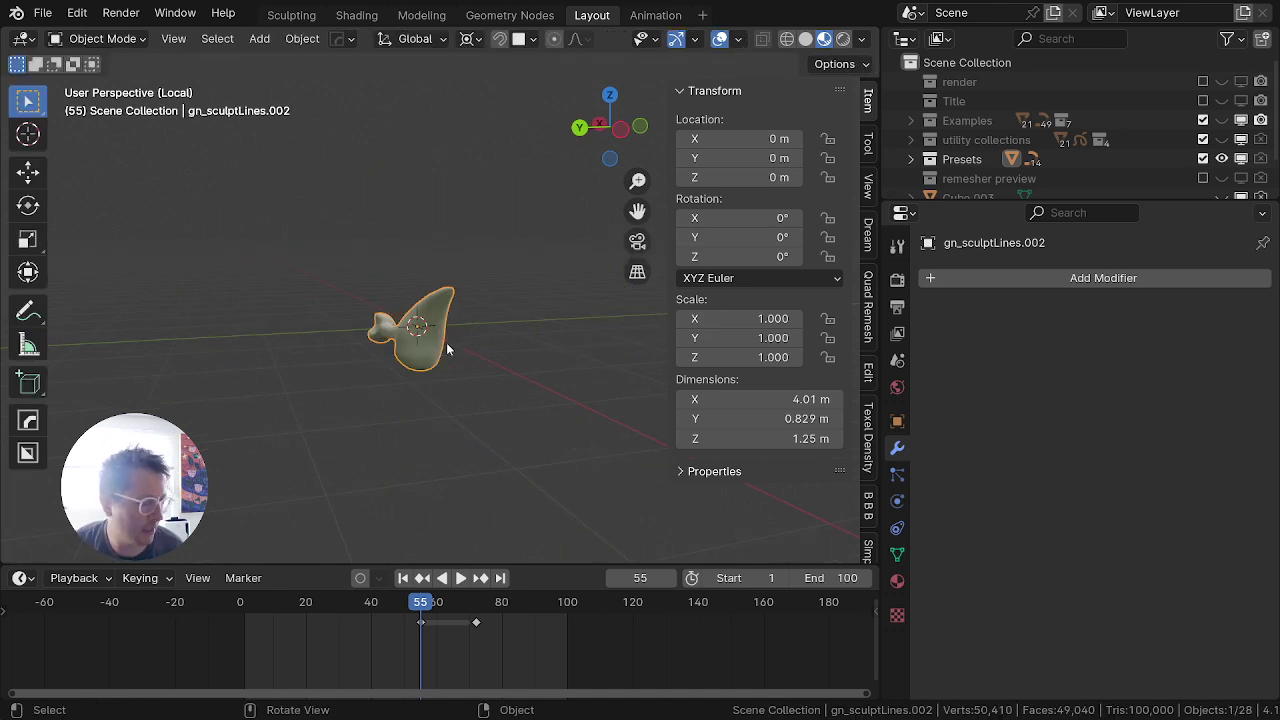
{"action": "key", "text": "x"}
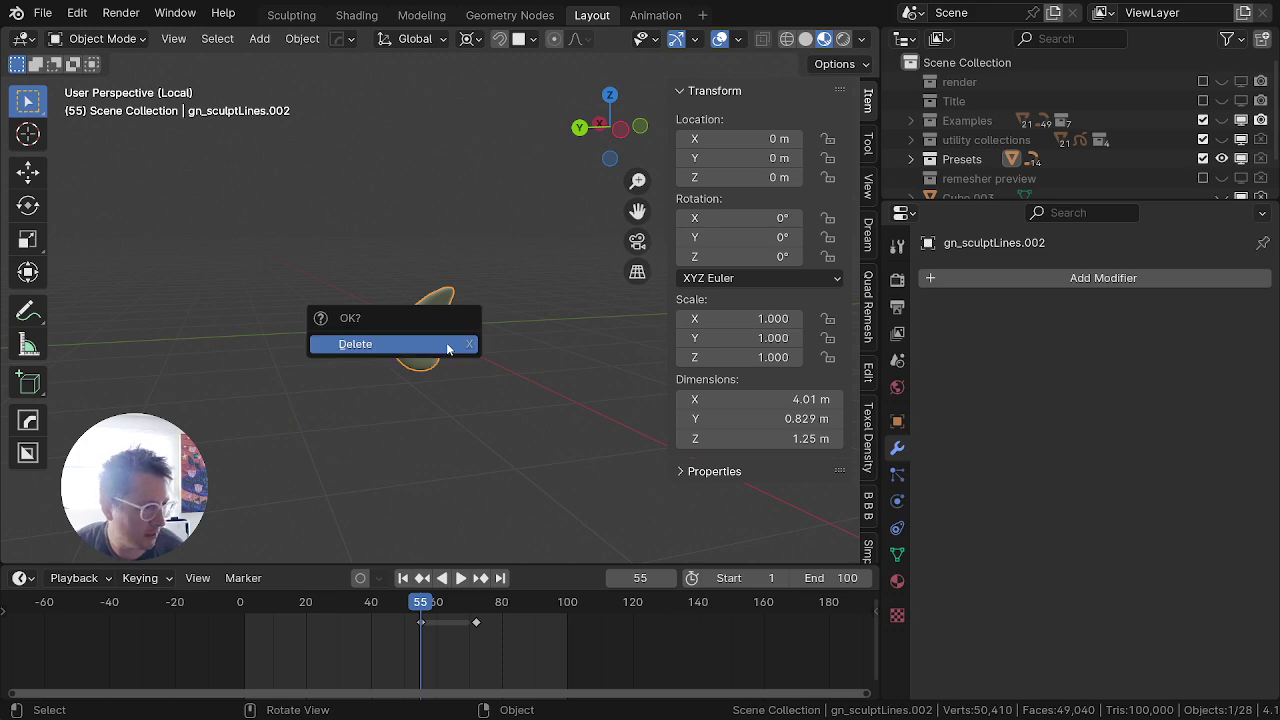
{"action": "left_click", "coordinate": [447, 345]}
{"action": "key", "text": "KP_Divide"}
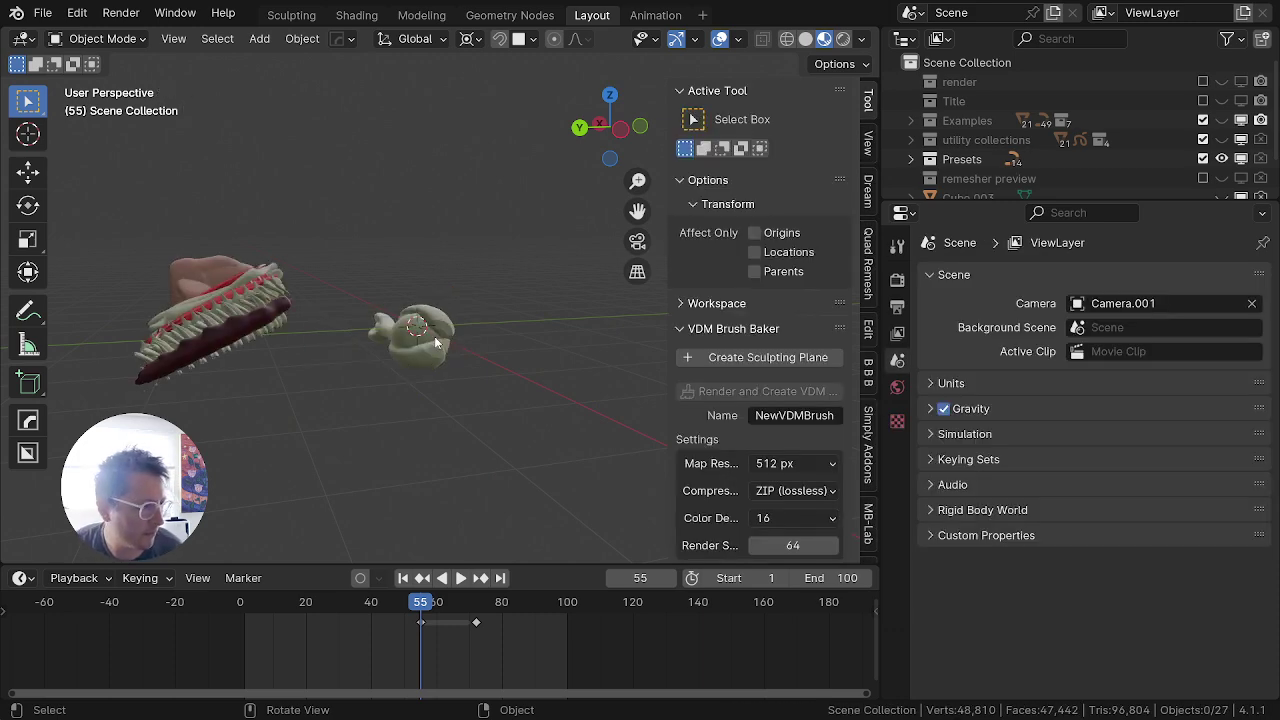
Step: Select the remaining procedural bone at the origin, review its epiphysis settings and delete it
{"action": "left_click", "coordinate": [434, 338]}
{"action": "middle_click_drag", "start_coordinate": [436, 340], "coordinate": [606, 408]}
{"action": "scroll", "coordinate": [1034, 541], "scroll_direction": "down", "scroll_amount": 15}
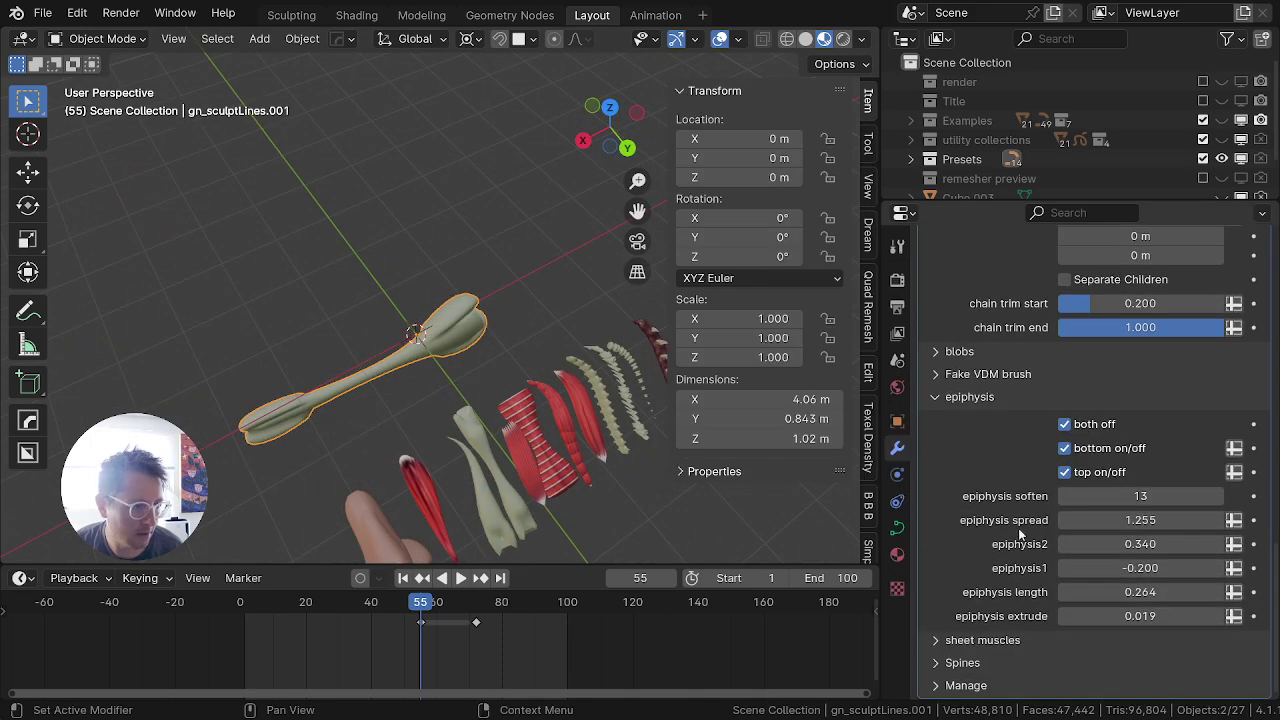
{"action": "scroll", "coordinate": [995, 585], "scroll_direction": "up", "scroll_amount": 1}
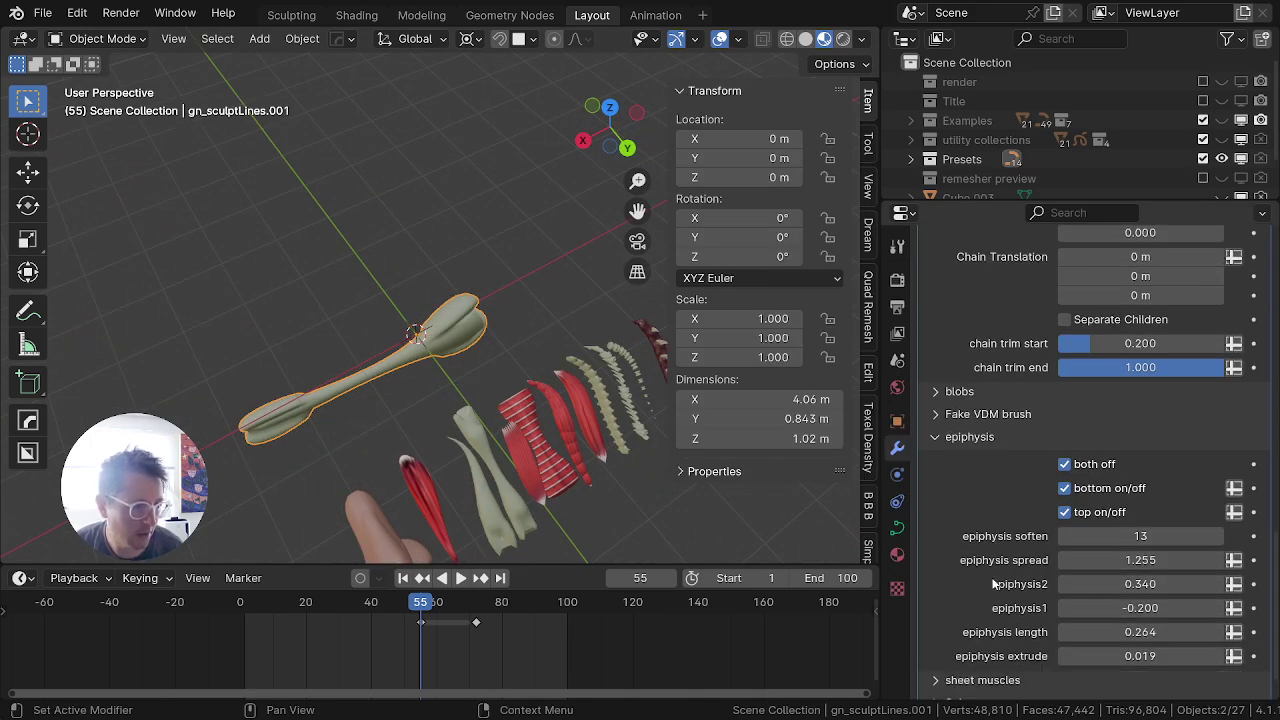
{"action": "scroll", "coordinate": [994, 584], "scroll_direction": "down", "scroll_amount": 1}
{"action": "middle_click_drag", "start_coordinate": [452, 427], "coordinate": [374, 372]}
{"action": "key", "text": "x"}
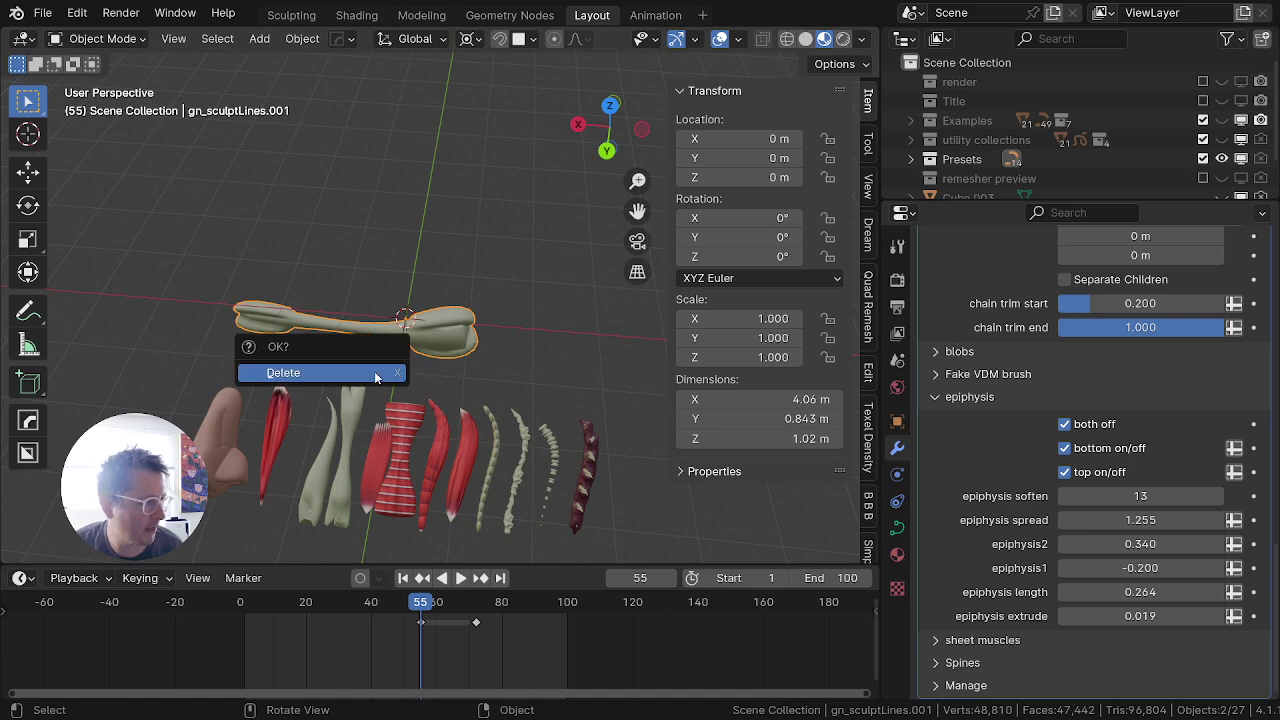
{"action": "left_click", "coordinate": [376, 377]}
Step: Select the tapered bone preset beside the double-ended bone and show its modifier's epiphysis settings
{"action": "middle_click_drag", "start_coordinate": [408, 434], "coordinate": [275, 302]}
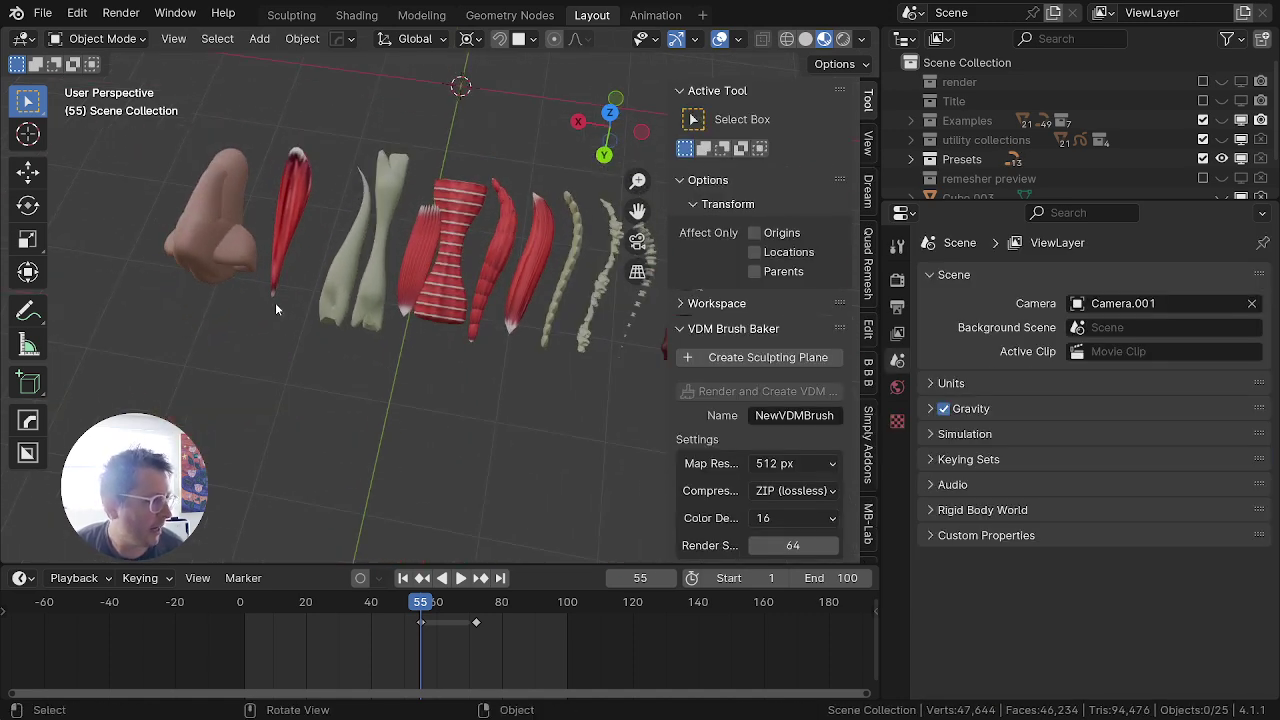
{"action": "left_click", "coordinate": [349, 276]}
{"action": "scroll", "coordinate": [408, 331], "scroll_direction": "up", "scroll_amount": 3}
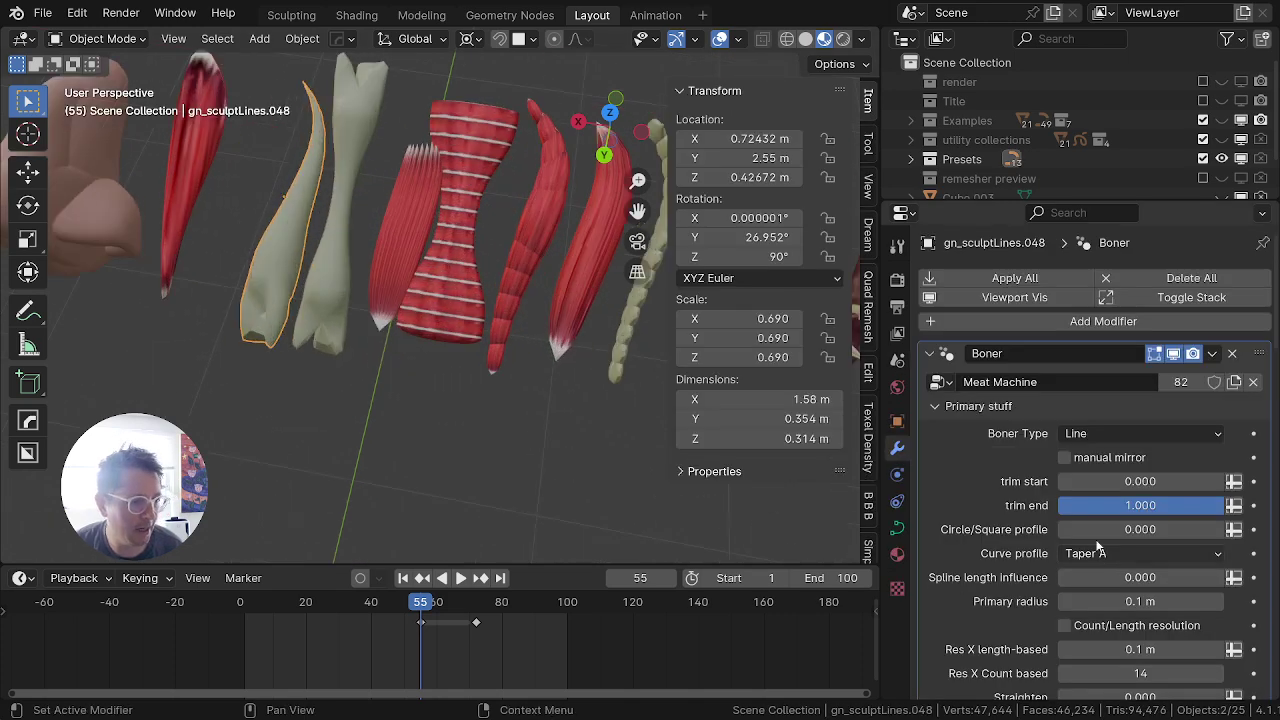
{"action": "left_click", "coordinate": [946, 408]}
{"action": "scroll", "coordinate": [975, 548], "scroll_direction": "down", "scroll_amount": 6}
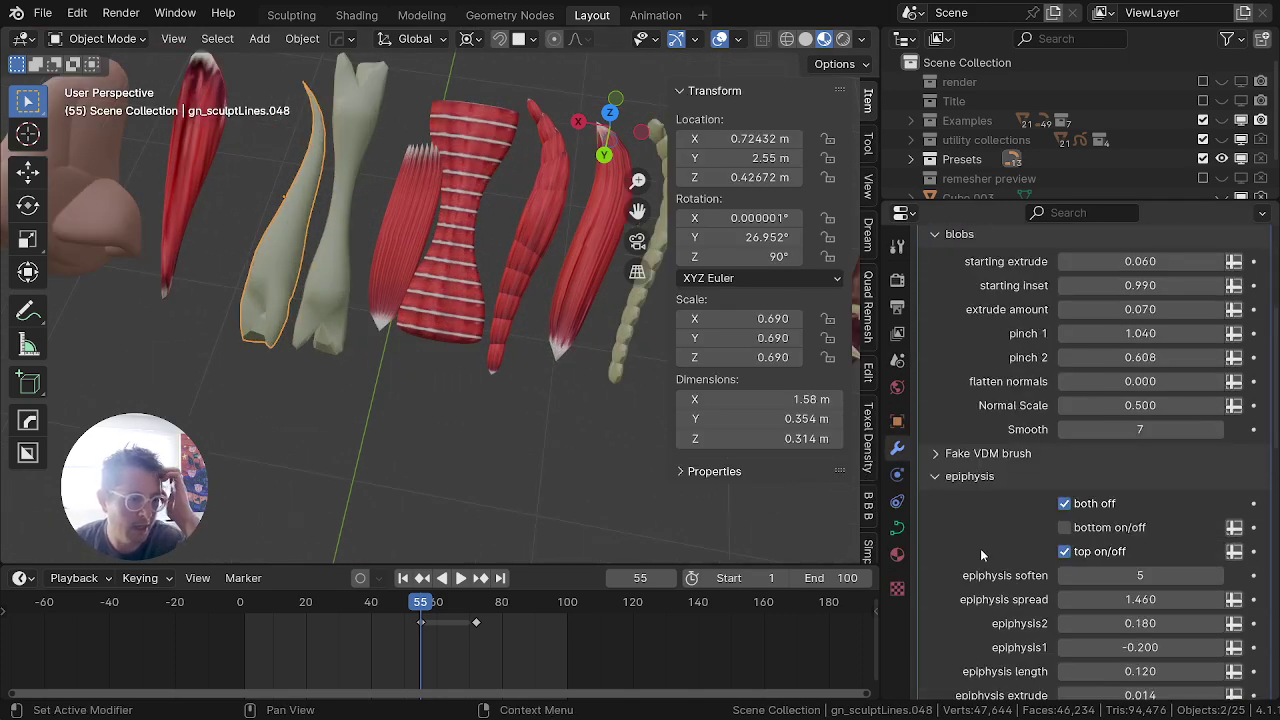
Step: Toggle the epiphysis both off and top on/off options off and back on to compare the bone's end
{"action": "left_click", "coordinate": [1063, 507]}
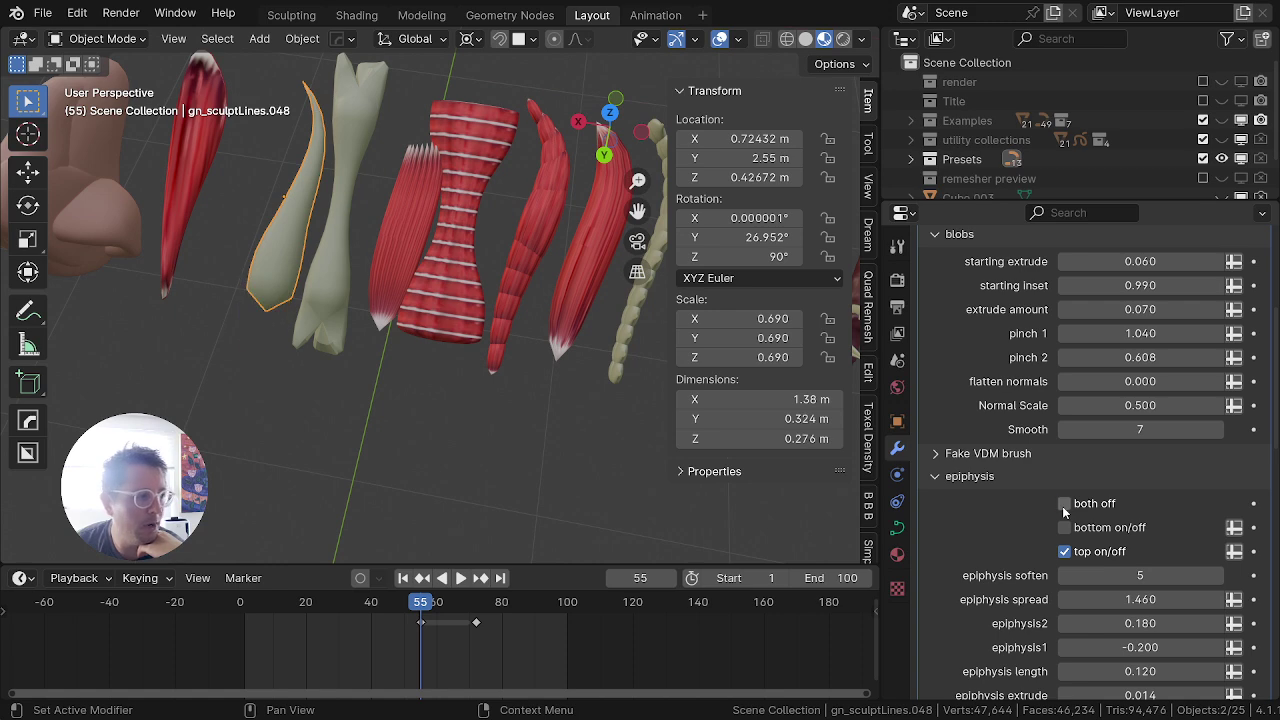
{"action": "left_click", "coordinate": [1063, 507]}
{"action": "left_click", "coordinate": [1063, 507]}
{"action": "left_click", "coordinate": [1064, 505]}
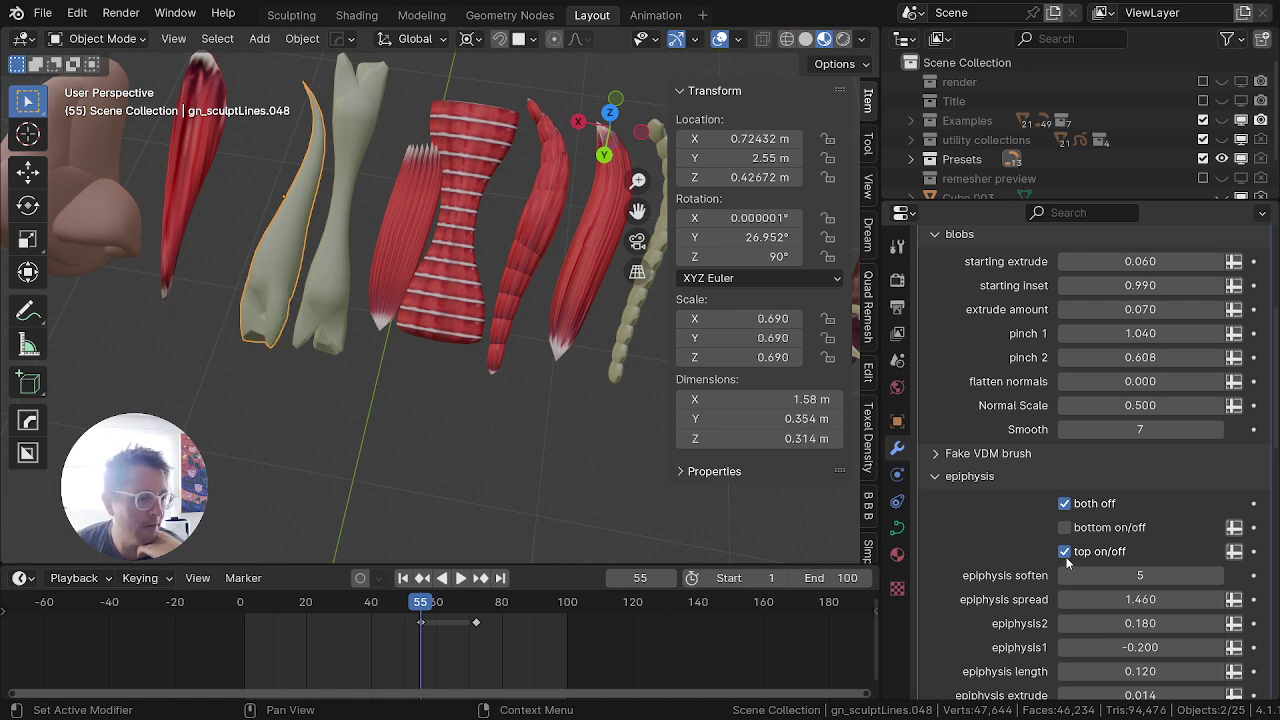
{"action": "left_click", "coordinate": [1064, 552]}
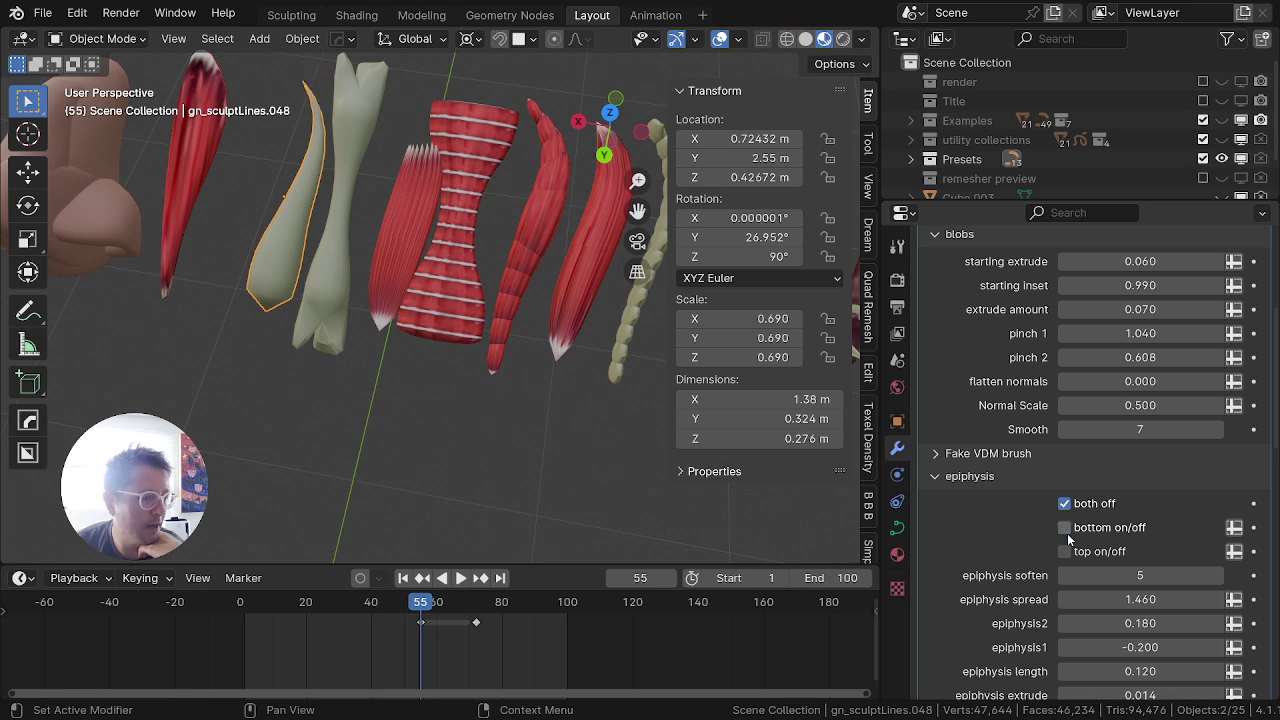
{"action": "left_click", "coordinate": [1065, 552]}
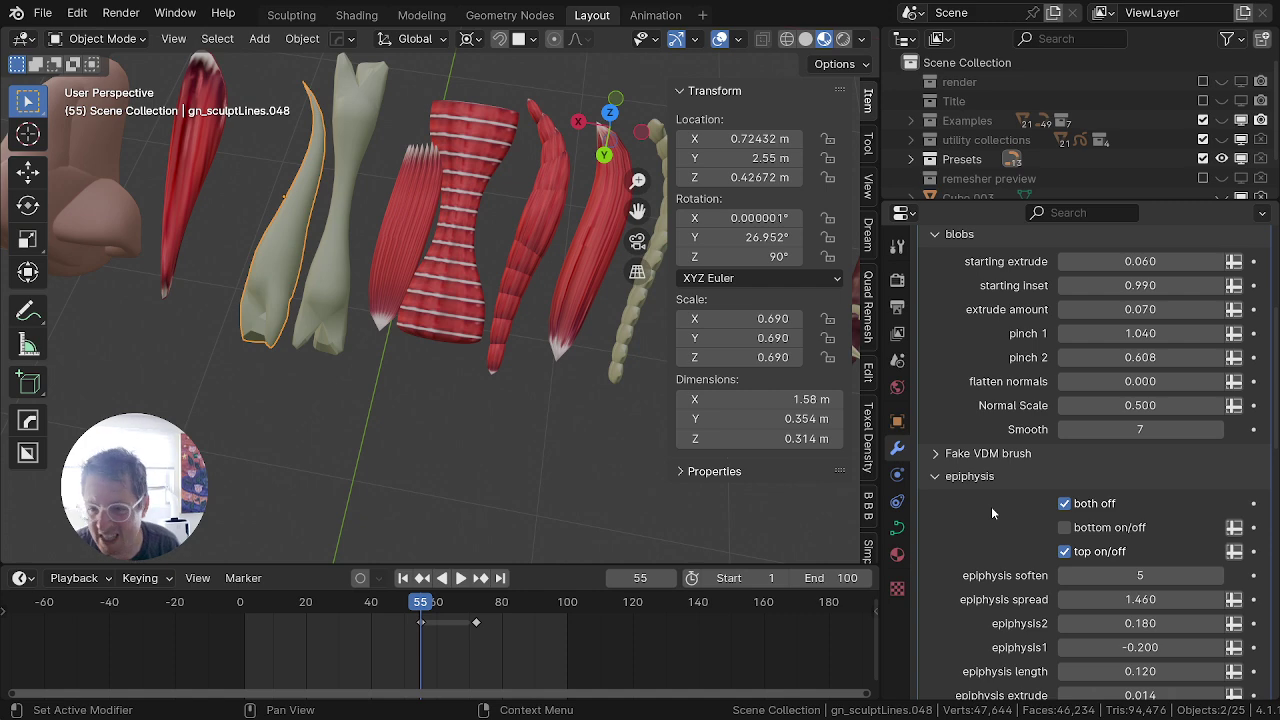
Step: Examine the double-ended bone preset and the segmented spine presets along the row
{"action": "middle_click_drag", "start_coordinate": [408, 328], "coordinate": [374, 429], "text": "shift"}
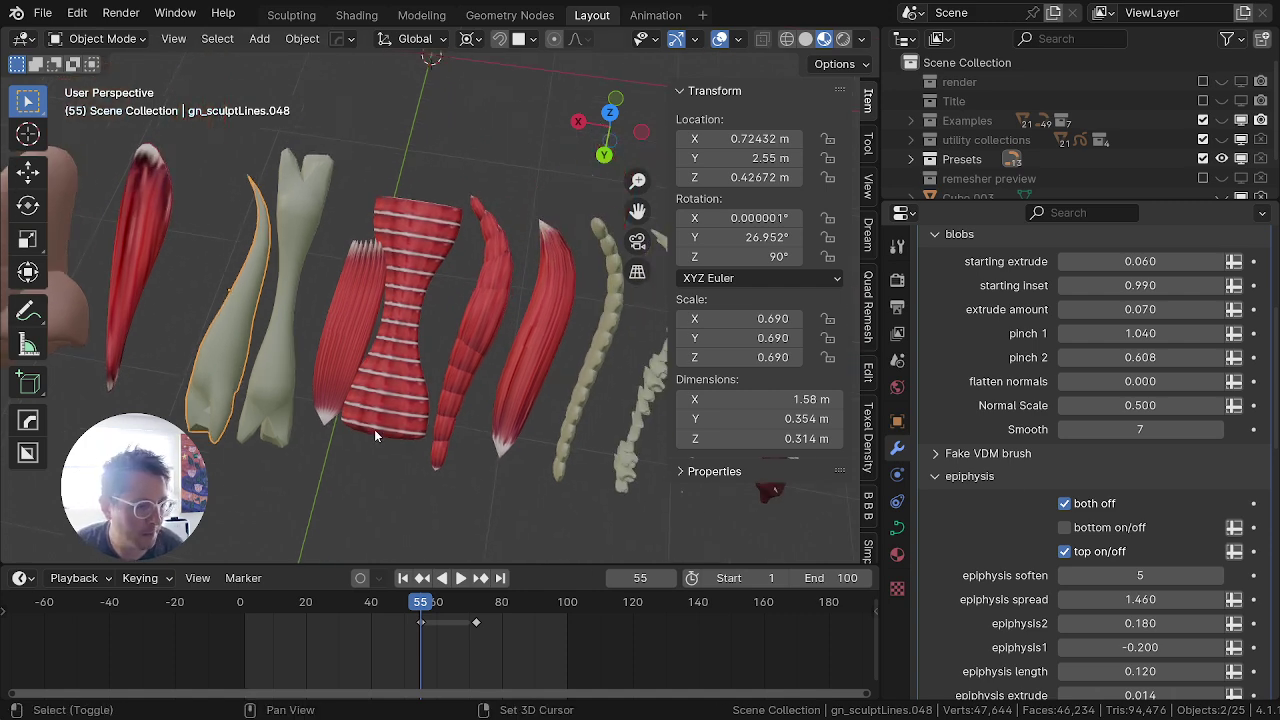
{"action": "scroll", "coordinate": [376, 368], "scroll_direction": "down", "scroll_amount": 6}
{"action": "middle_click_drag", "start_coordinate": [376, 368], "coordinate": [262, 461]}
{"action": "scroll", "coordinate": [350, 350], "scroll_direction": "up", "scroll_amount": 6}
{"action": "left_click", "coordinate": [340, 378]}
{"action": "scroll", "coordinate": [300, 327], "scroll_direction": "down", "scroll_amount": 3}
{"action": "scroll", "coordinate": [490, 338], "scroll_direction": "down", "scroll_amount": 1}
{"action": "scroll", "coordinate": [400, 420], "scroll_direction": "up", "scroll_amount": 7}
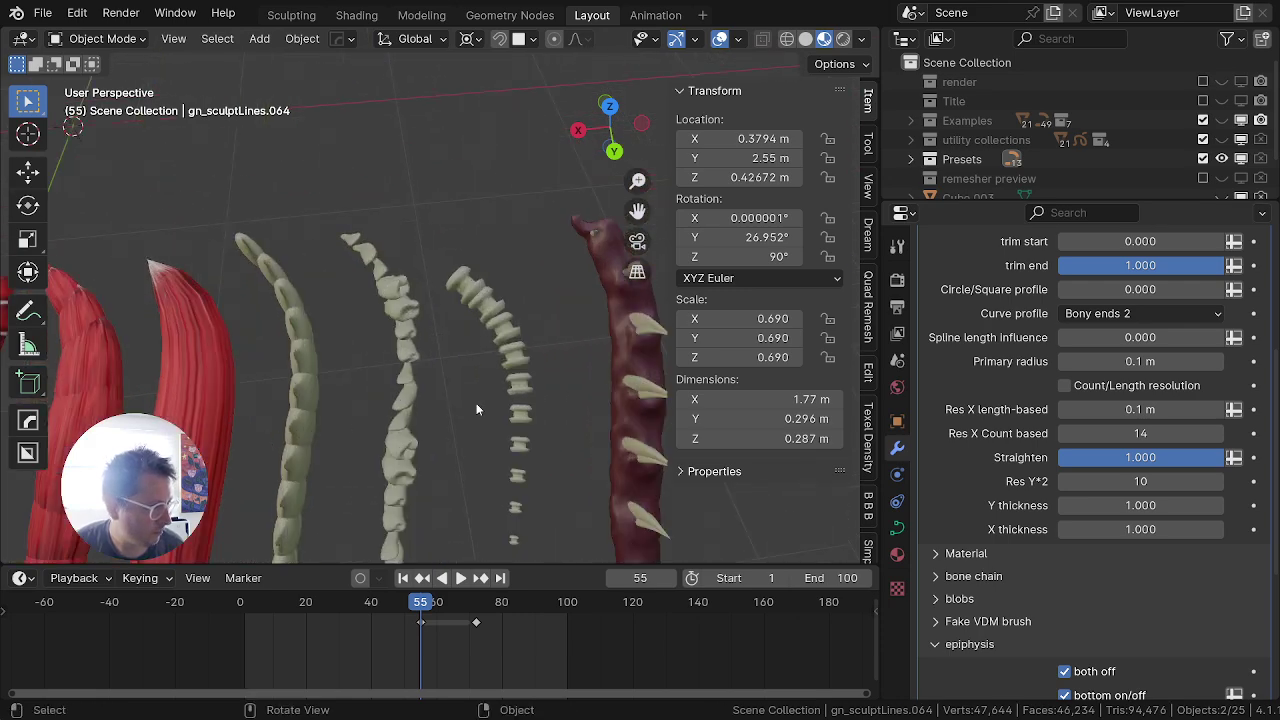
{"action": "scroll", "coordinate": [474, 402], "scroll_direction": "down", "scroll_amount": 3}
Step: Duplicate the red muscle preset beside the nose, clear the copy's location, rotation and scale, and isolate it
{"action": "middle_click_drag", "start_coordinate": [180, 338], "coordinate": [648, 354], "text": "shift"}
{"action": "left_click", "coordinate": [343, 436]}
{"action": "scroll", "coordinate": [380, 428], "scroll_direction": "down", "scroll_amount": 3}
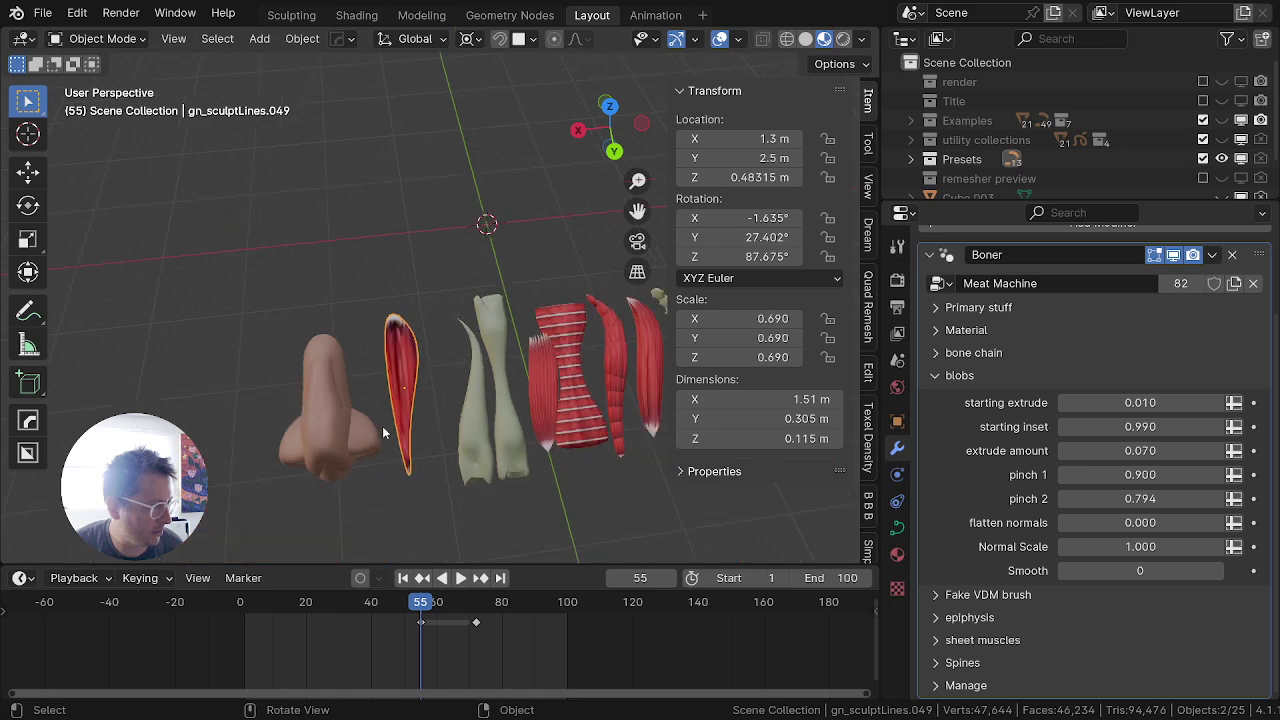
{"action": "scroll", "coordinate": [389, 424], "scroll_direction": "up", "scroll_amount": 2}
{"action": "key", "text": "shift+d"}
{"action": "right_click", "coordinate": [372, 234]}
{"action": "key", "text": "alt+g"}
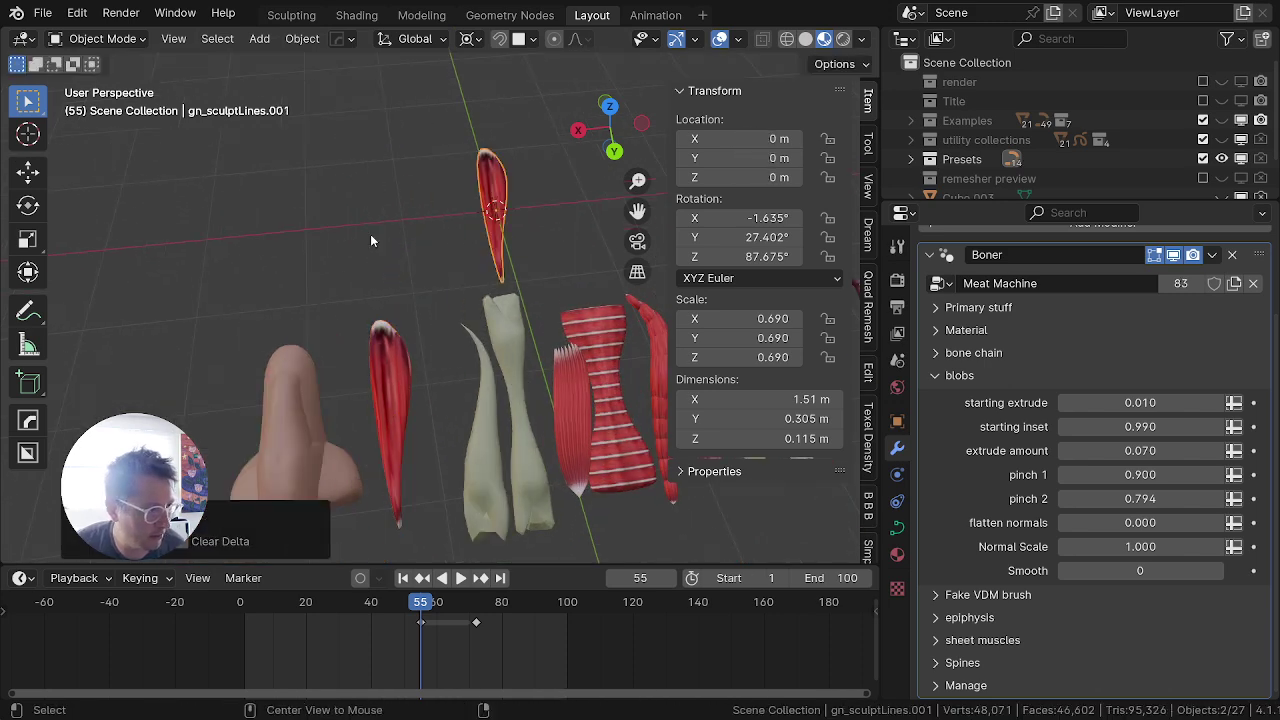
{"action": "key", "text": "alt+r"}
{"action": "key", "text": "alt+s"}
{"action": "key", "text": "KP_Divide"}
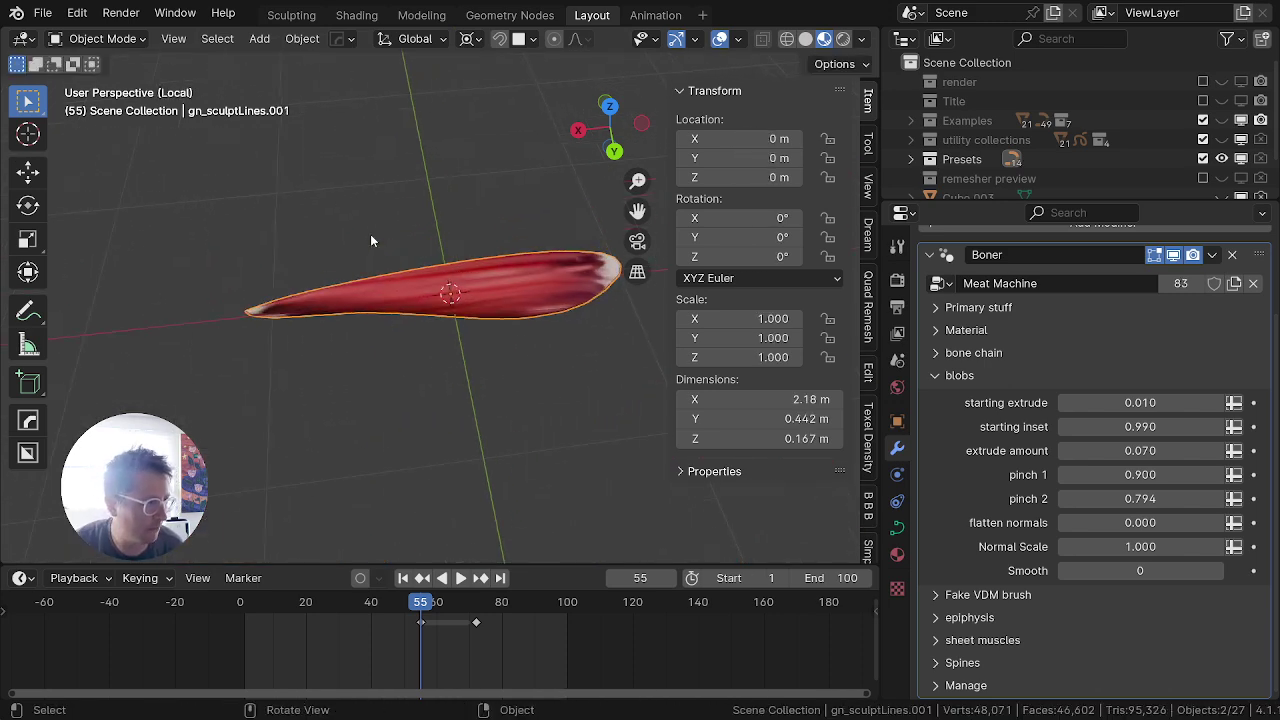
Step: In Edit Mode, collapse the Boner modifier and add a Mirror modifier to the muscle
{"action": "key", "text": "Tab"}
{"action": "middle_click_drag", "start_coordinate": [420, 325], "coordinate": [395, 305]}
{"action": "left_click", "coordinate": [929, 254]}
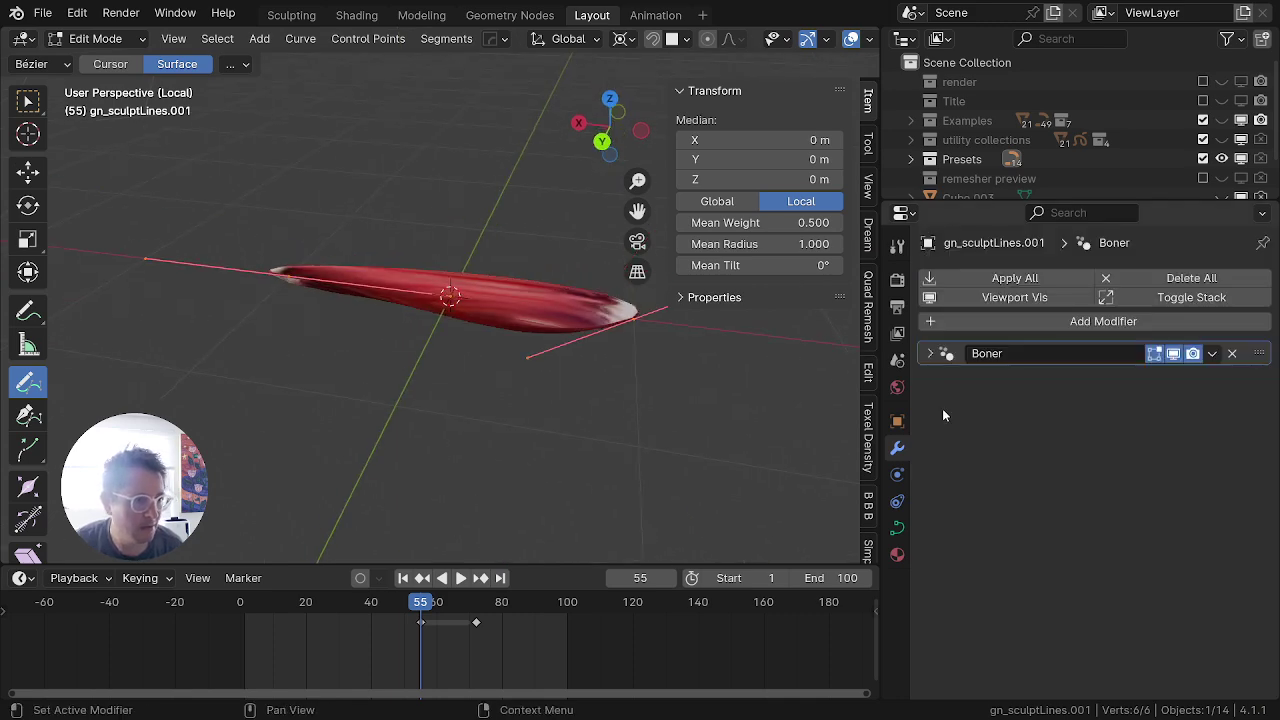
{"action": "left_click", "coordinate": [1035, 321]}
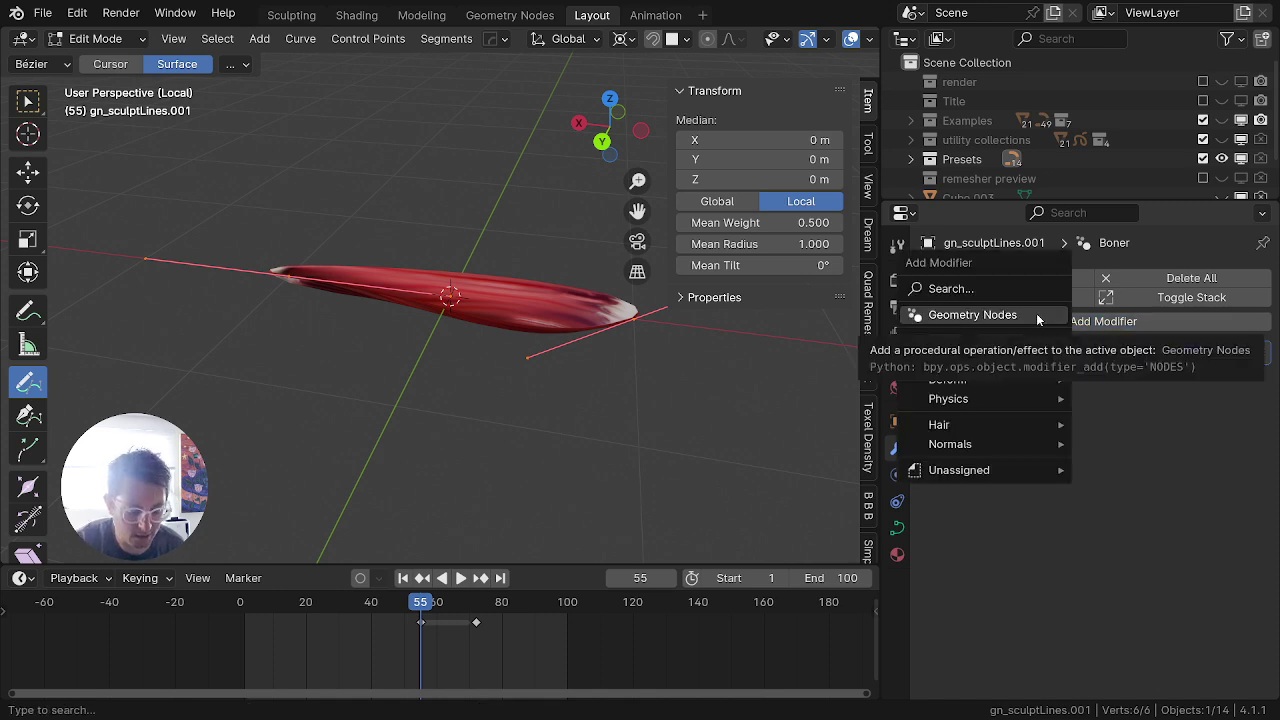
{"action": "type", "text": "mirror"}
{"action": "key", "text": "Return"}
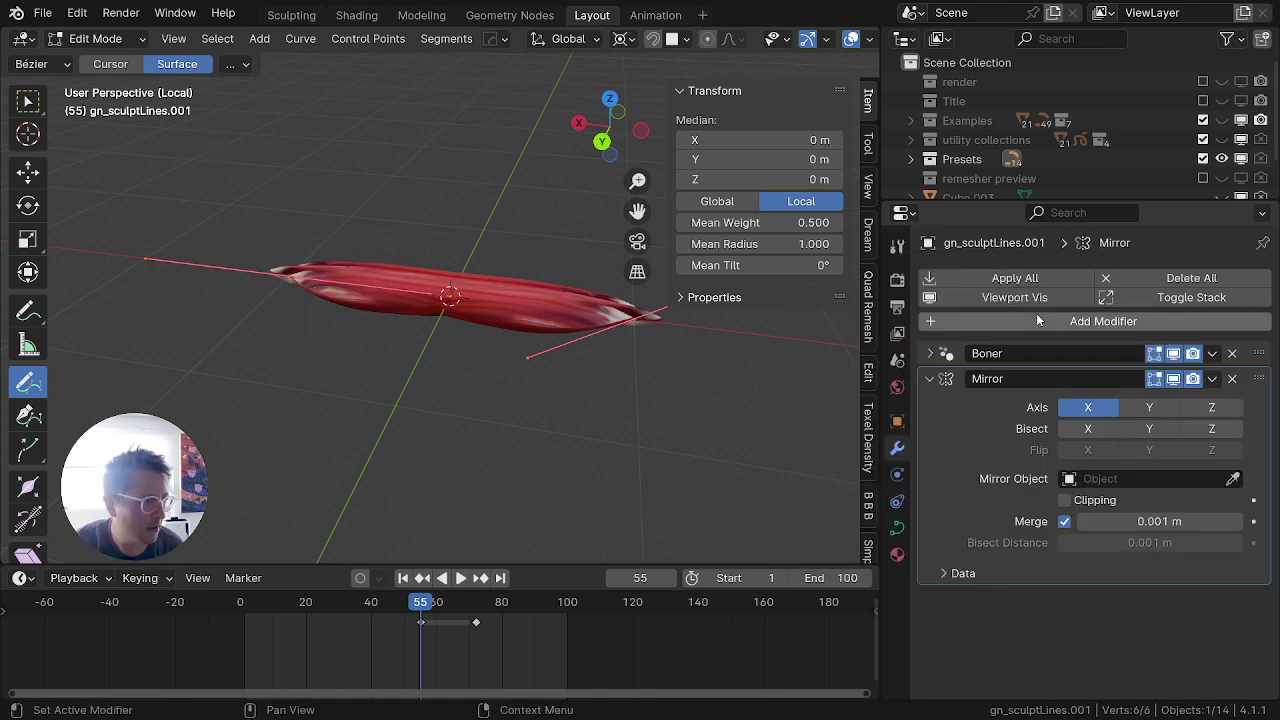
Step: Delete the muscle's existing control points and draw new muscle curves beside the Z axis in the right orthographic view
{"action": "key", "text": "x"}
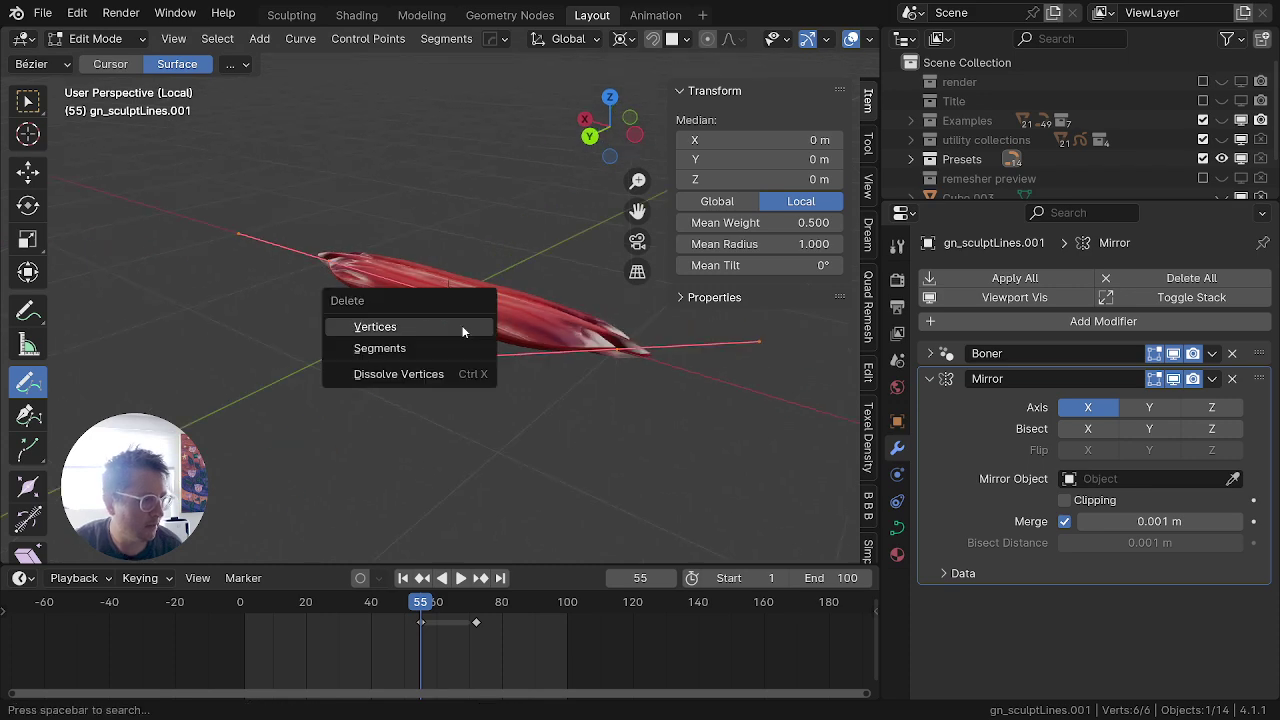
{"action": "left_click", "coordinate": [466, 329]}
{"action": "key", "text": "KP_3"}
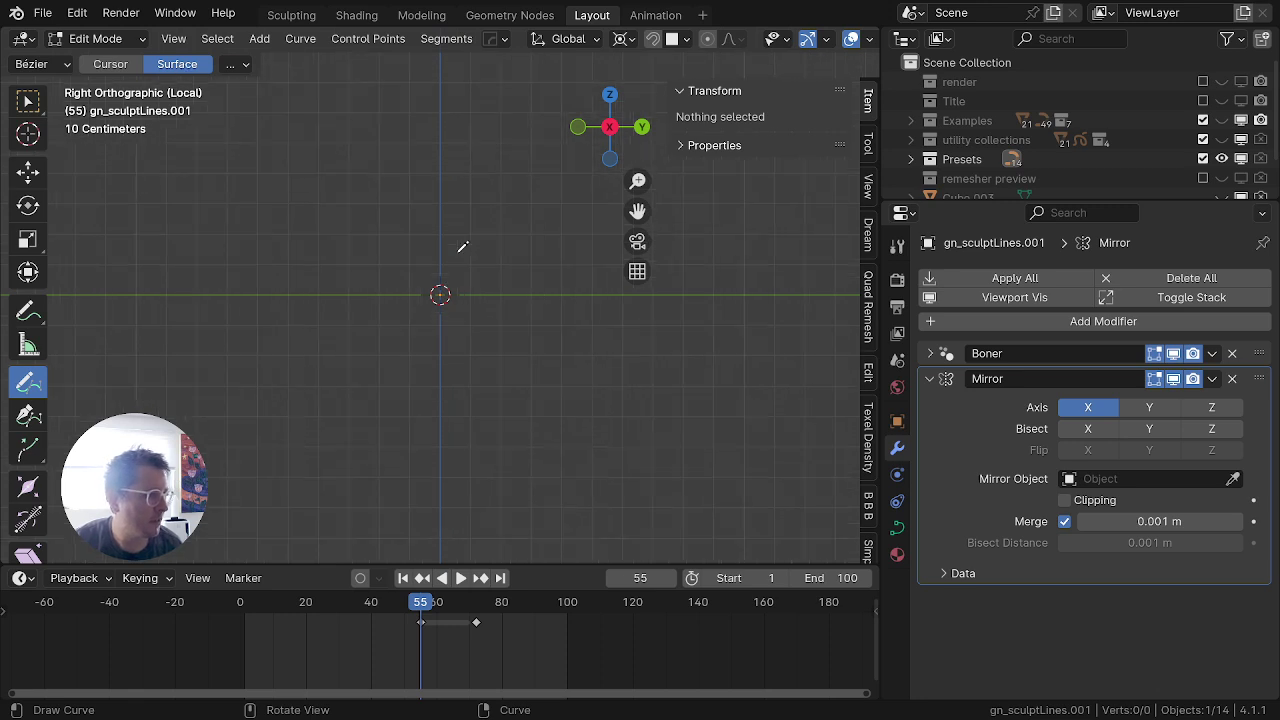
{"action": "left_click_drag", "start_coordinate": [479, 271], "coordinate": [485, 278]}
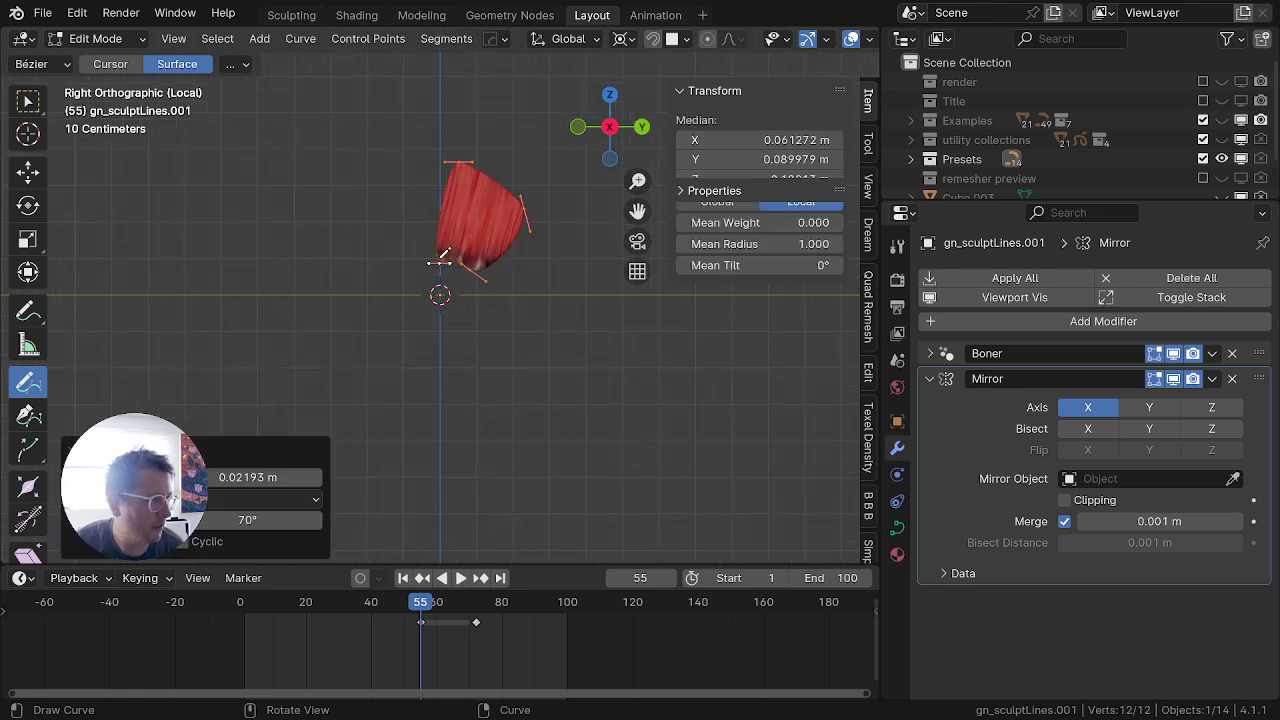
Step: Fatten the drawn muscle curve's control points to a radius of 10.488
{"action": "middle_click_drag", "start_coordinate": [477, 325], "coordinate": [318, 408]}
{"action": "key", "text": "alt+s"}
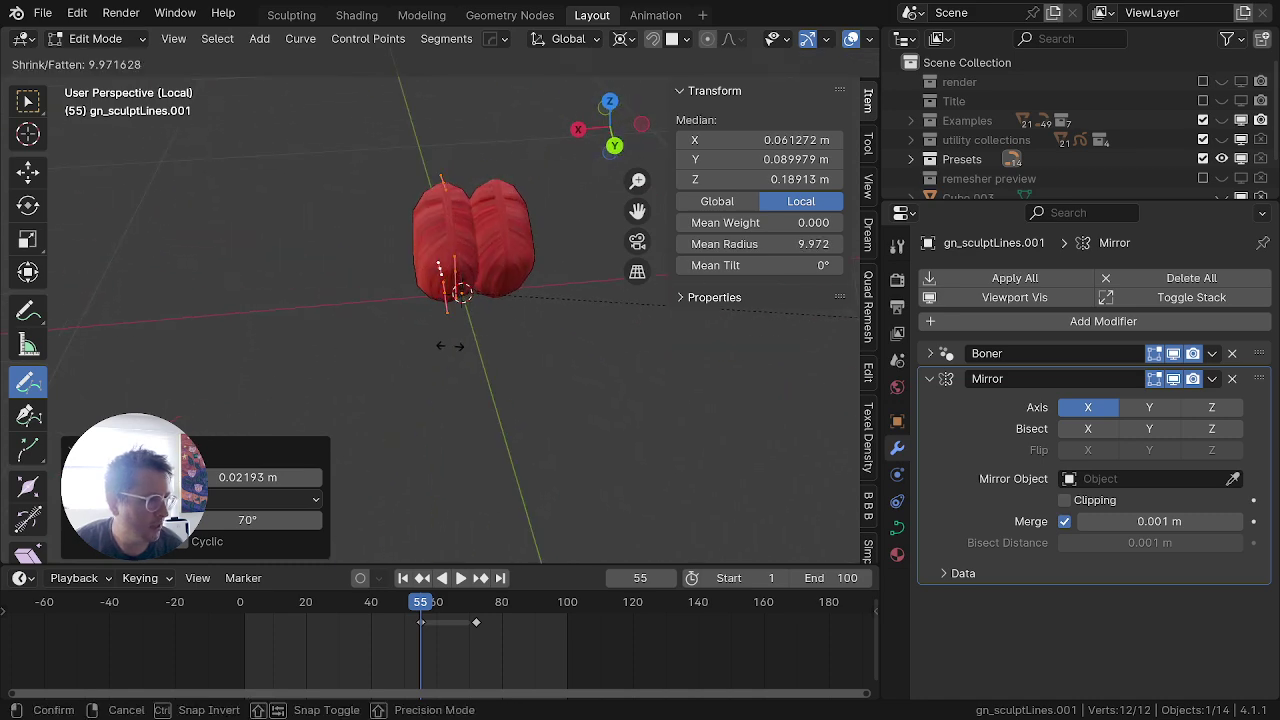
{"action": "left_click", "coordinate": [489, 343]}
{"action": "middle_click_drag", "start_coordinate": [494, 341], "coordinate": [417, 379]}
{"action": "key", "text": "ctrl+t"}
{"action": "right_click", "coordinate": [374, 343]}
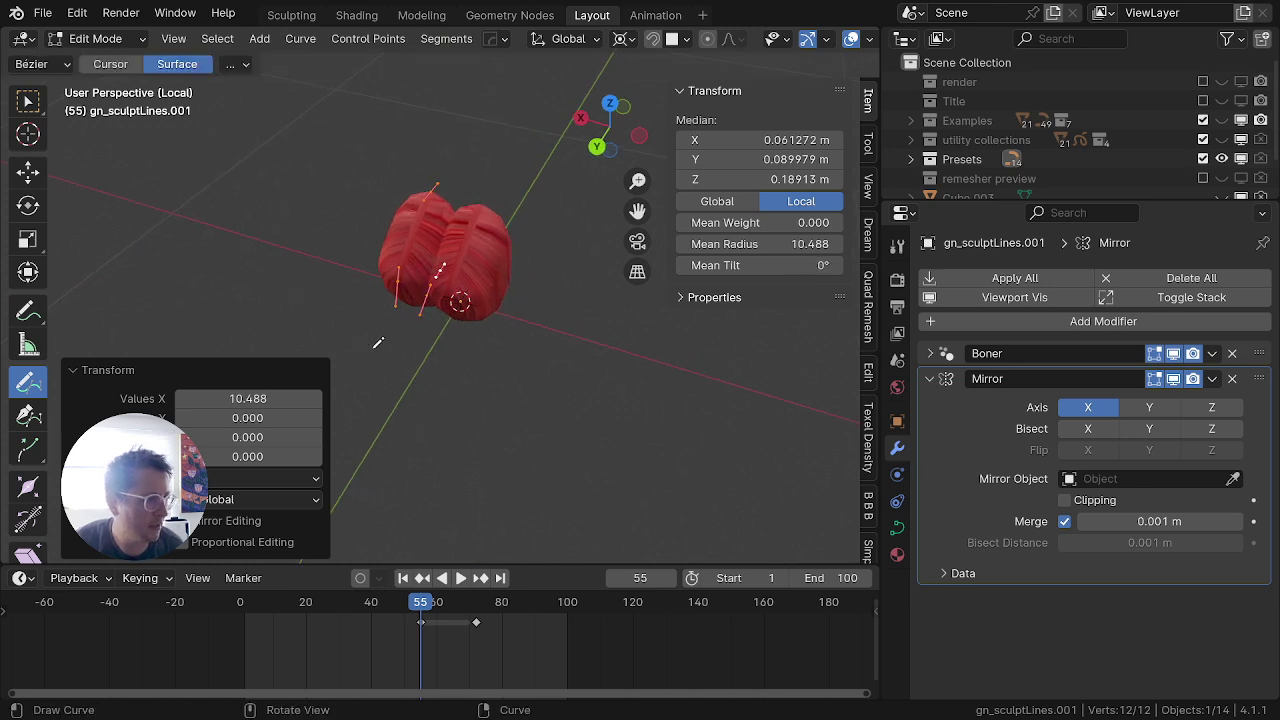
Step: Deselect the existing points, draw a new muscle curve on the large muscle's surface, and fatten it to a radius of 10.863
{"action": "middle_click_drag", "start_coordinate": [369, 343], "coordinate": [556, 390]}
{"action": "scroll", "coordinate": [545, 380], "scroll_direction": "up", "scroll_amount": 5}
{"action": "middle_click_drag", "start_coordinate": [510, 290], "coordinate": [552, 244]}
{"action": "scroll", "coordinate": [506, 279], "scroll_direction": "up", "scroll_amount": 3}
{"action": "scroll", "coordinate": [507, 279], "scroll_direction": "down", "scroll_amount": 6}
{"action": "key", "text": "alt+a"}
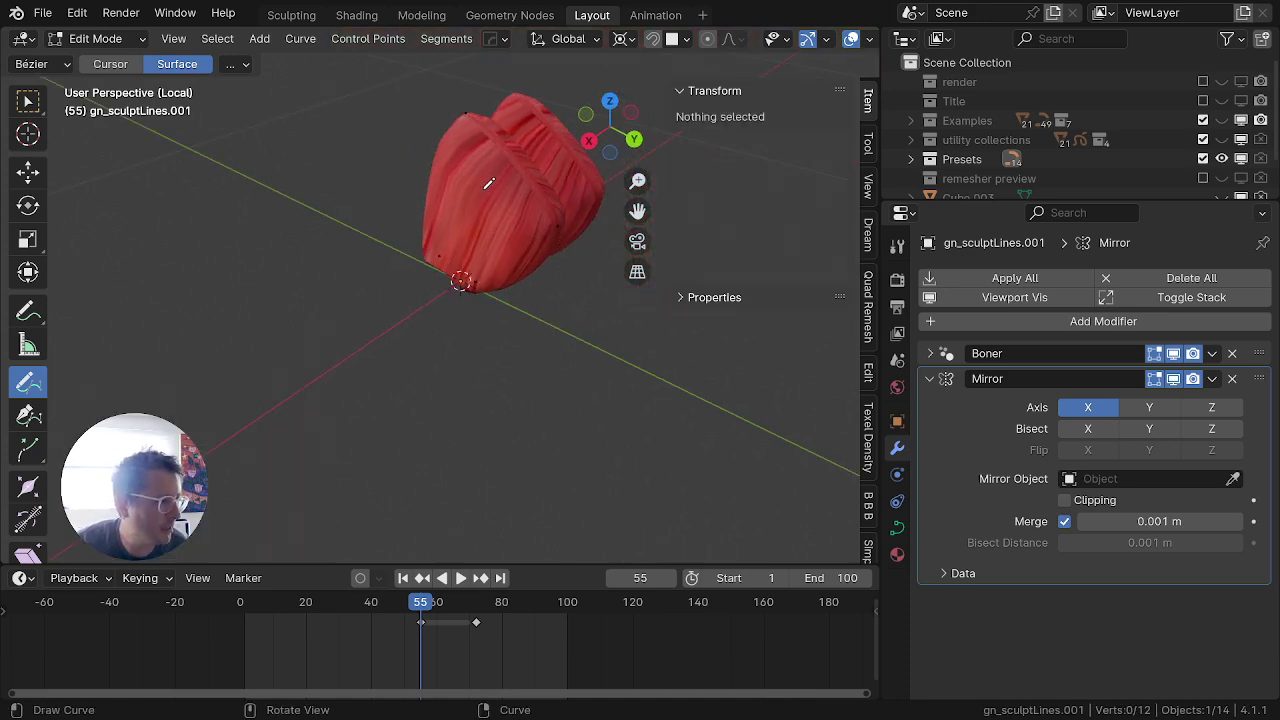
{"action": "left_click_drag", "start_coordinate": [521, 254], "coordinate": [528, 230]}
{"action": "mouse_move", "coordinate": [528, 230]}
{"action": "middle_mouse_down"}
{"action": "mouse_move", "coordinate": [512, 185]}
{"action": "mouse_move", "coordinate": [488, 196]}
{"action": "middle_mouse_up"}
{"action": "mouse_move", "coordinate": [440, 260]}
{"action": "middle_mouse_down"}
{"action": "mouse_move", "coordinate": [415, 281]}
{"action": "mouse_move", "coordinate": [412, 360]}
{"action": "mouse_move", "coordinate": [440, 322]}
{"action": "mouse_move", "coordinate": [502, 318]}
{"action": "mouse_move", "coordinate": [479, 308]}
{"action": "middle_mouse_up"}
{"action": "key", "text": "alt+s"}
{"action": "left_click", "coordinate": [415, 328]}
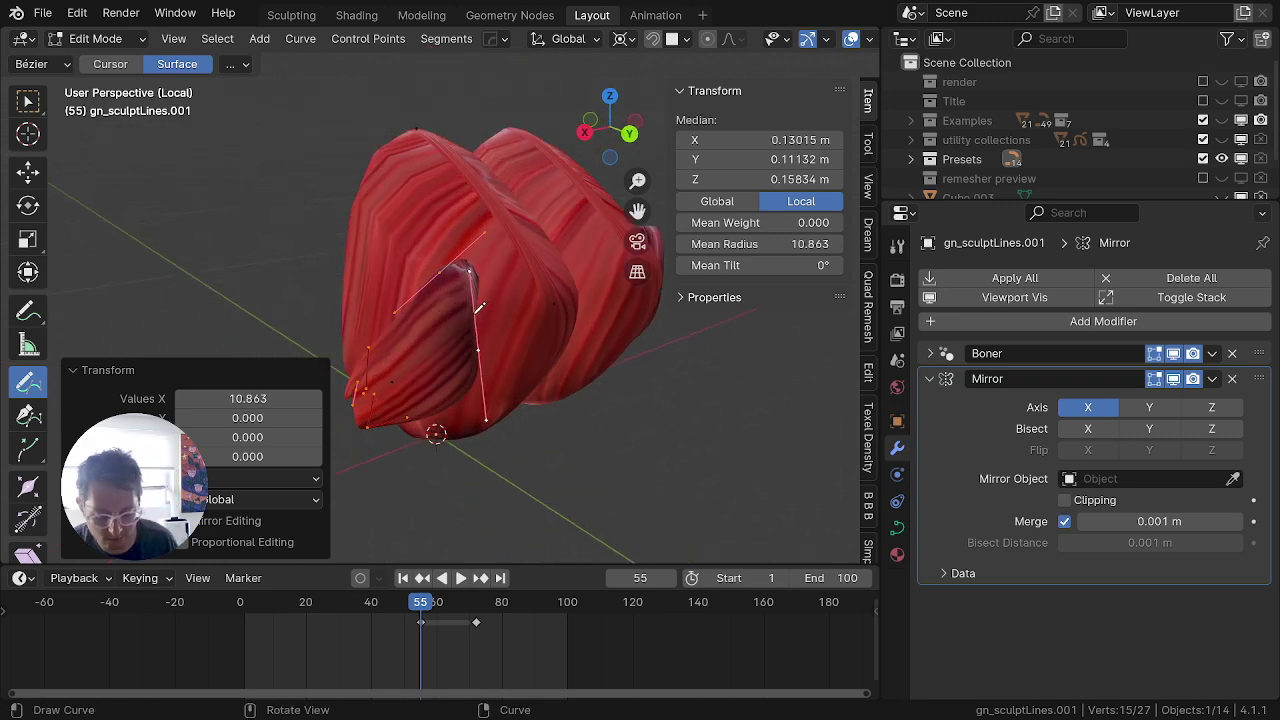
Step: Separate the new muscle curve into its own object, return to Object Mode and deselect everything
{"action": "key", "text": "p"}
{"action": "scroll", "coordinate": [440, 296], "scroll_direction": "down", "scroll_amount": 3}
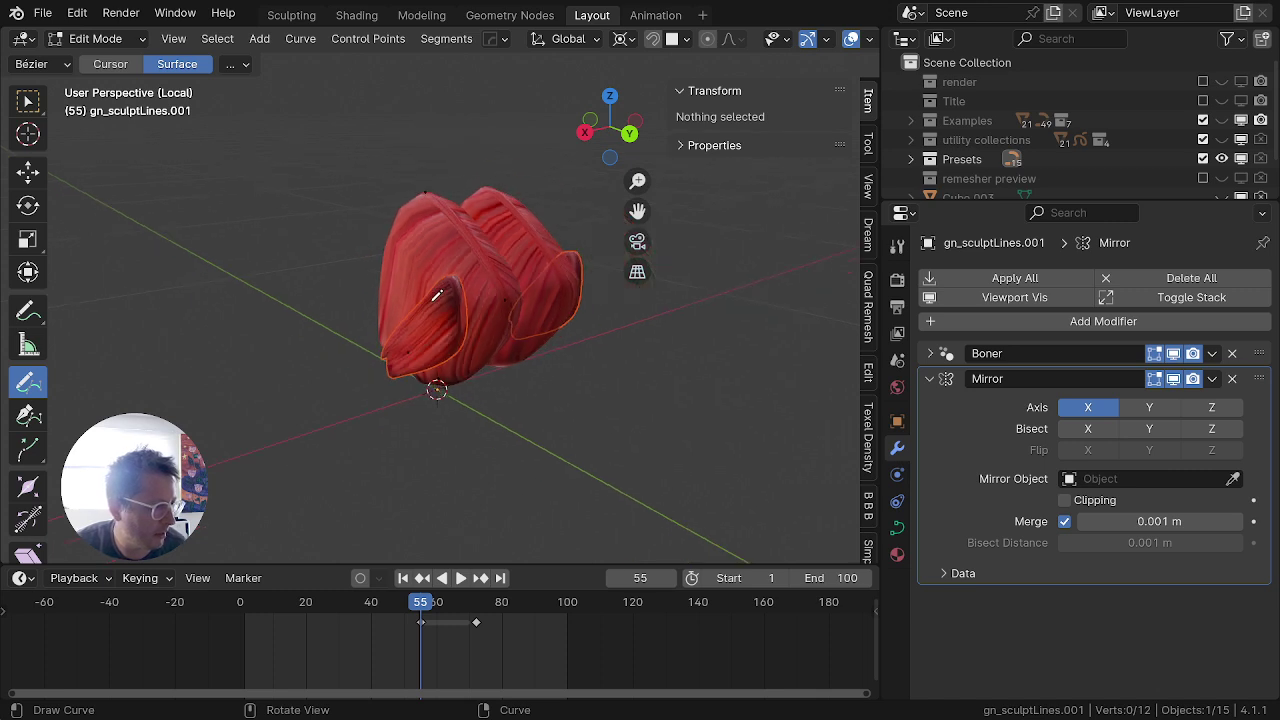
{"action": "key", "text": "ctrl+Tab"}
{"action": "left_click", "coordinate": [203, 305]}
{"action": "key", "text": "alt+a"}
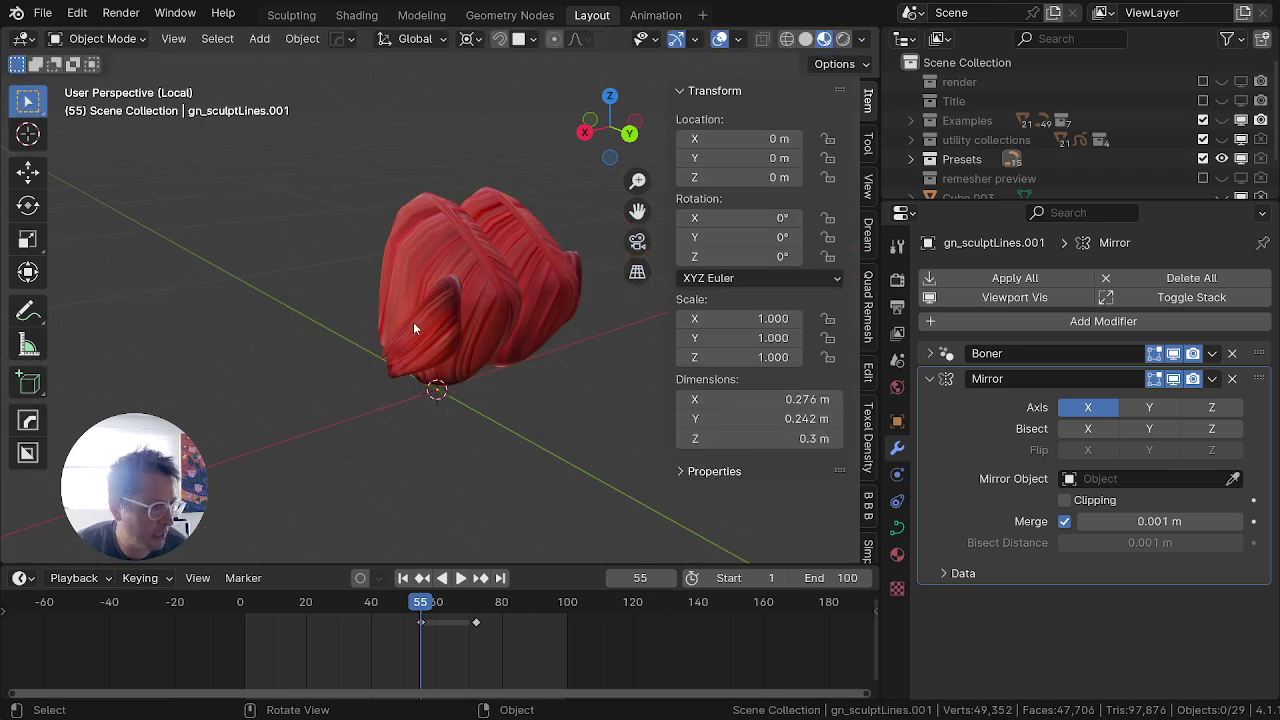
Step: Select the small separated muscle, collapse its Mirror modifier and expand its Boner modifier's blob settings
{"action": "left_click", "coordinate": [413, 324]}
{"action": "left_click", "coordinate": [481, 308]}
{"action": "left_click", "coordinate": [418, 316]}
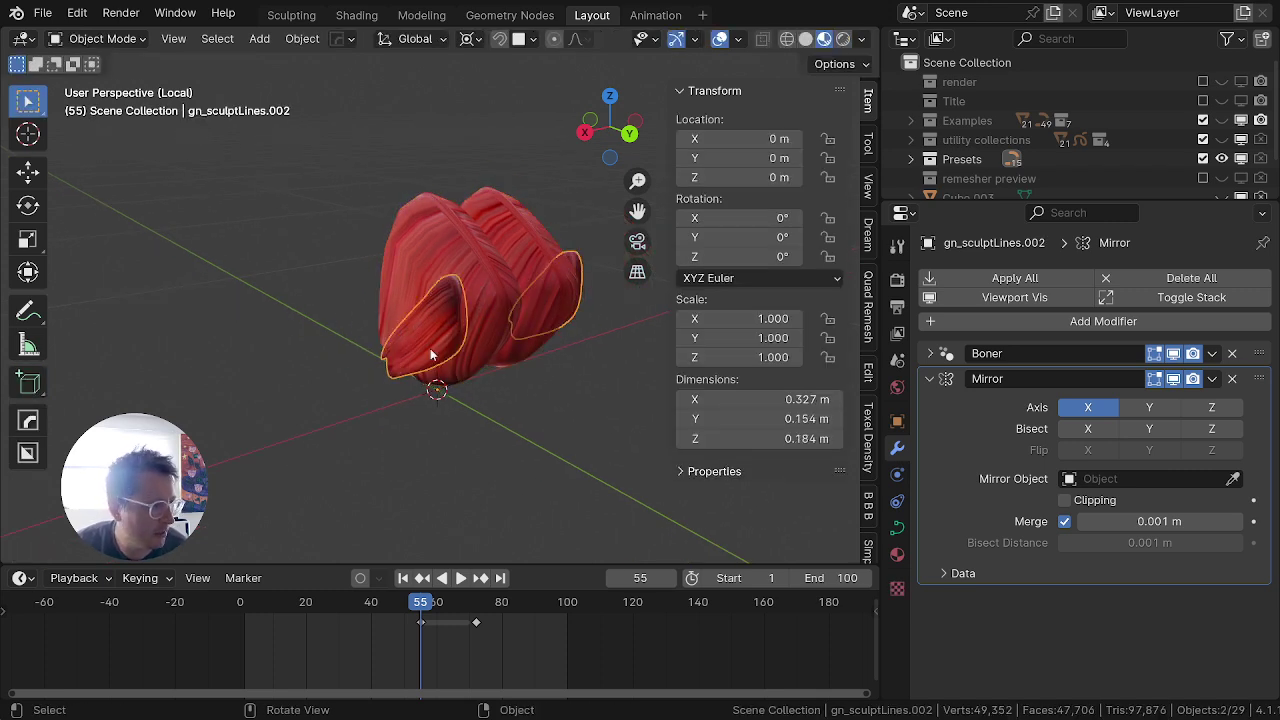
{"action": "left_click", "coordinate": [496, 286]}
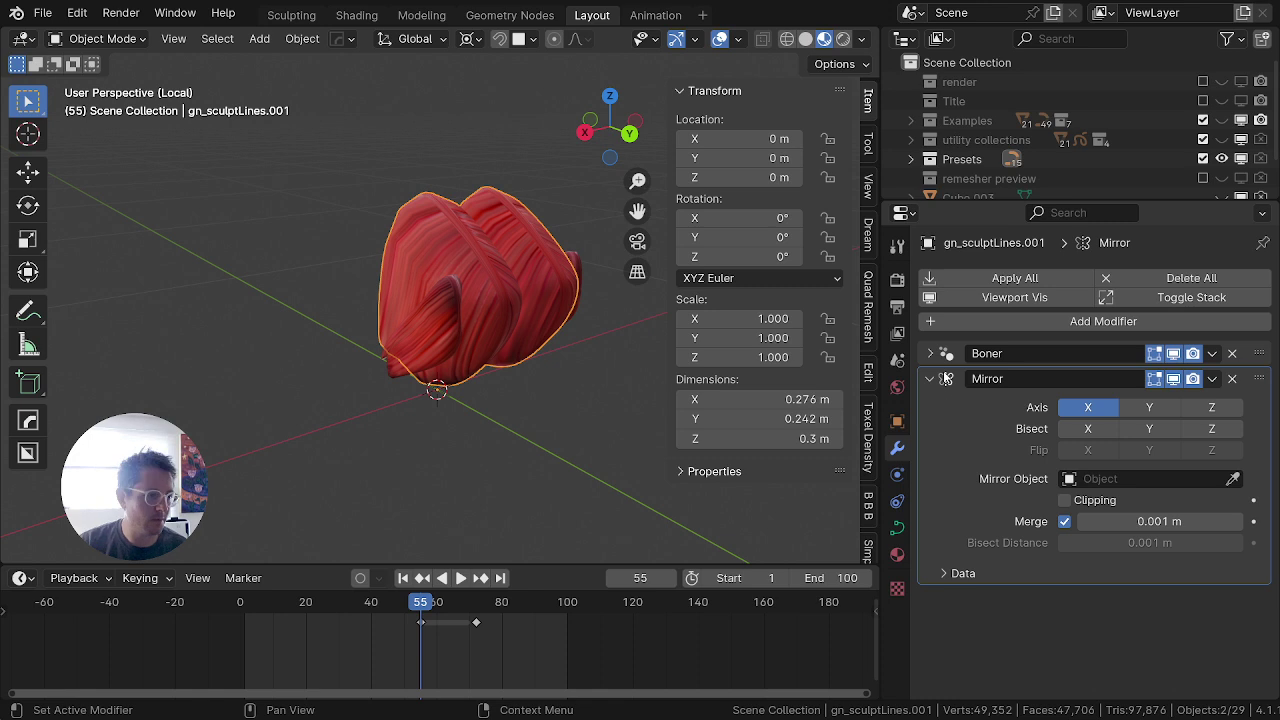
{"action": "left_click", "coordinate": [932, 353]}
{"action": "scroll", "coordinate": [986, 473], "scroll_direction": "down", "scroll_amount": 3}
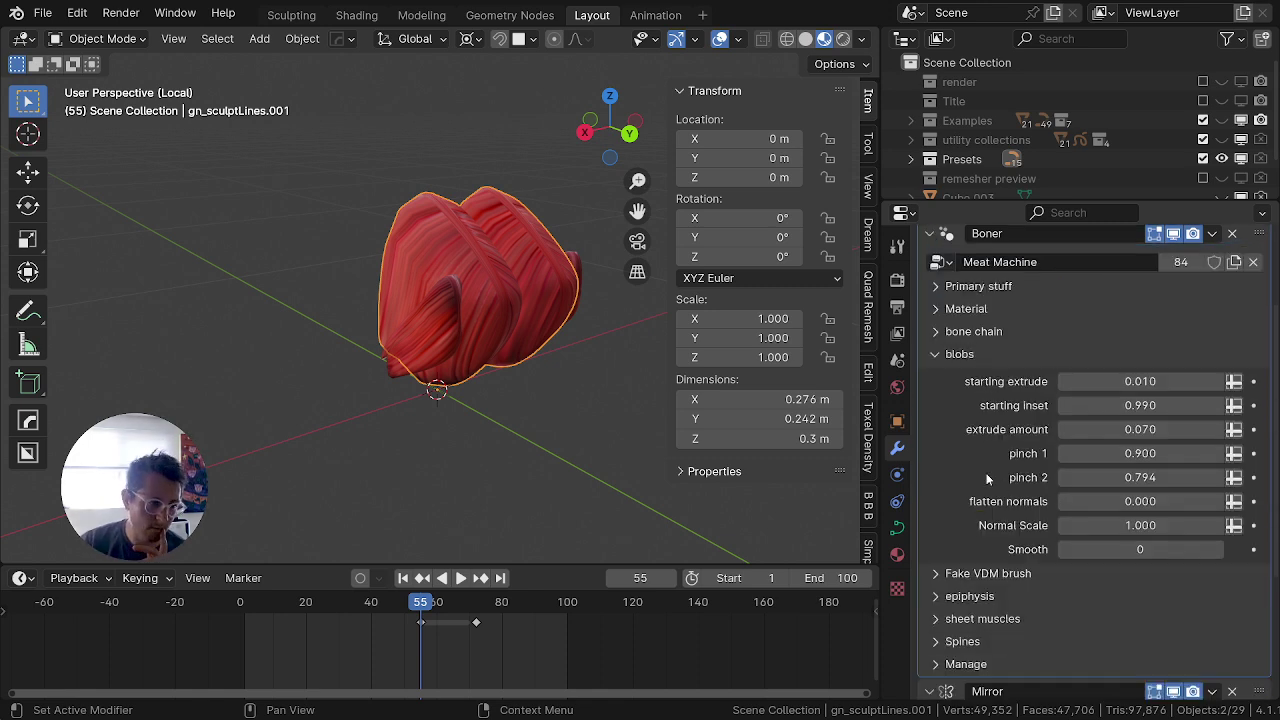
{"action": "left_click", "coordinate": [415, 380]}
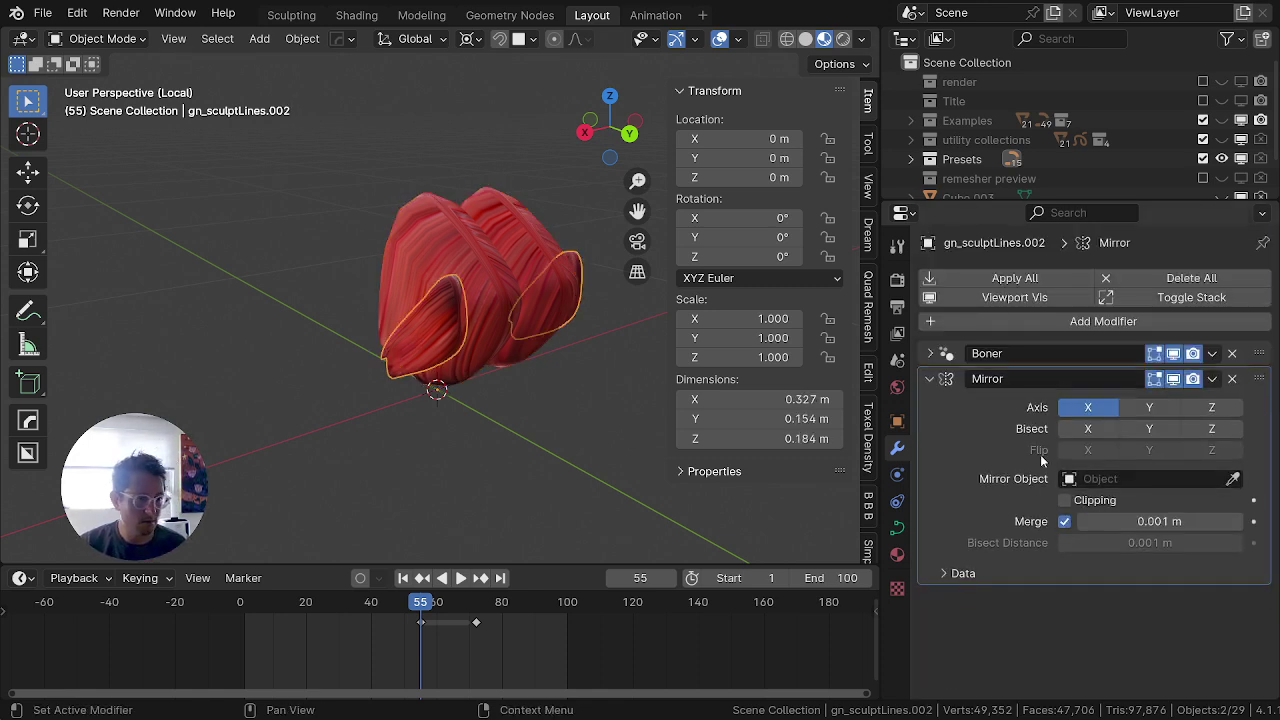
{"action": "left_click", "coordinate": [929, 379]}
{"action": "left_click", "coordinate": [925, 356]}
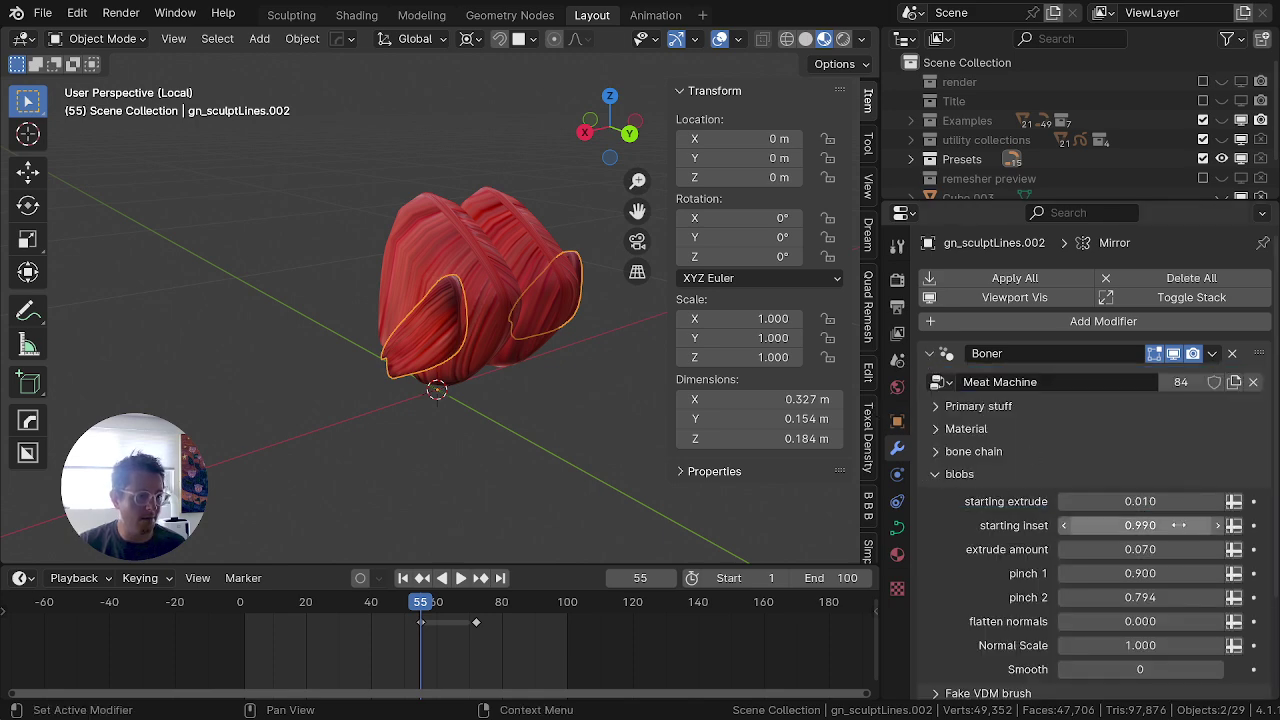
Step: Turn off the Boner modifier's viewport display to examine the small muscle's guide curve, and turn the display back on
{"action": "middle_click_drag", "start_coordinate": [628, 481], "coordinate": [514, 493]}
{"action": "key", "text": "Tab"}
{"action": "key", "text": "Tab"}
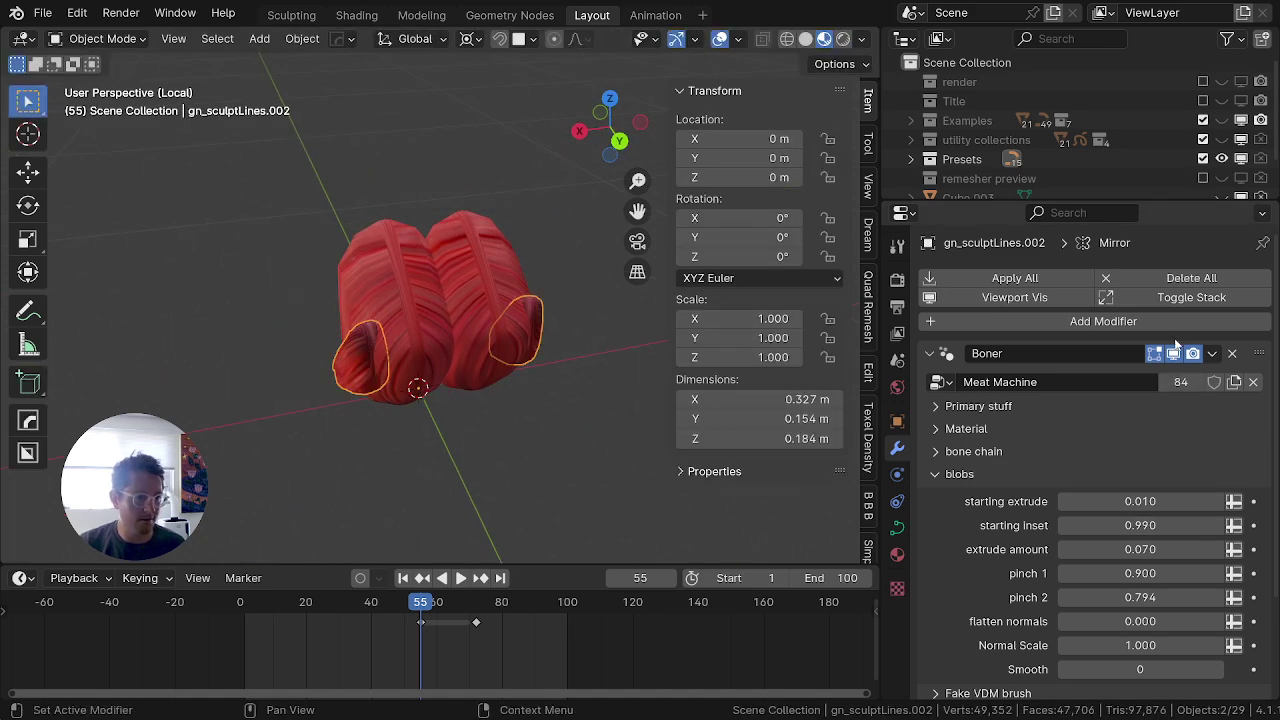
{"action": "left_click", "coordinate": [1175, 352]}
{"action": "middle_click_drag", "start_coordinate": [596, 354], "coordinate": [640, 312]}
{"action": "scroll", "coordinate": [452, 398], "scroll_direction": "up", "scroll_amount": 4}
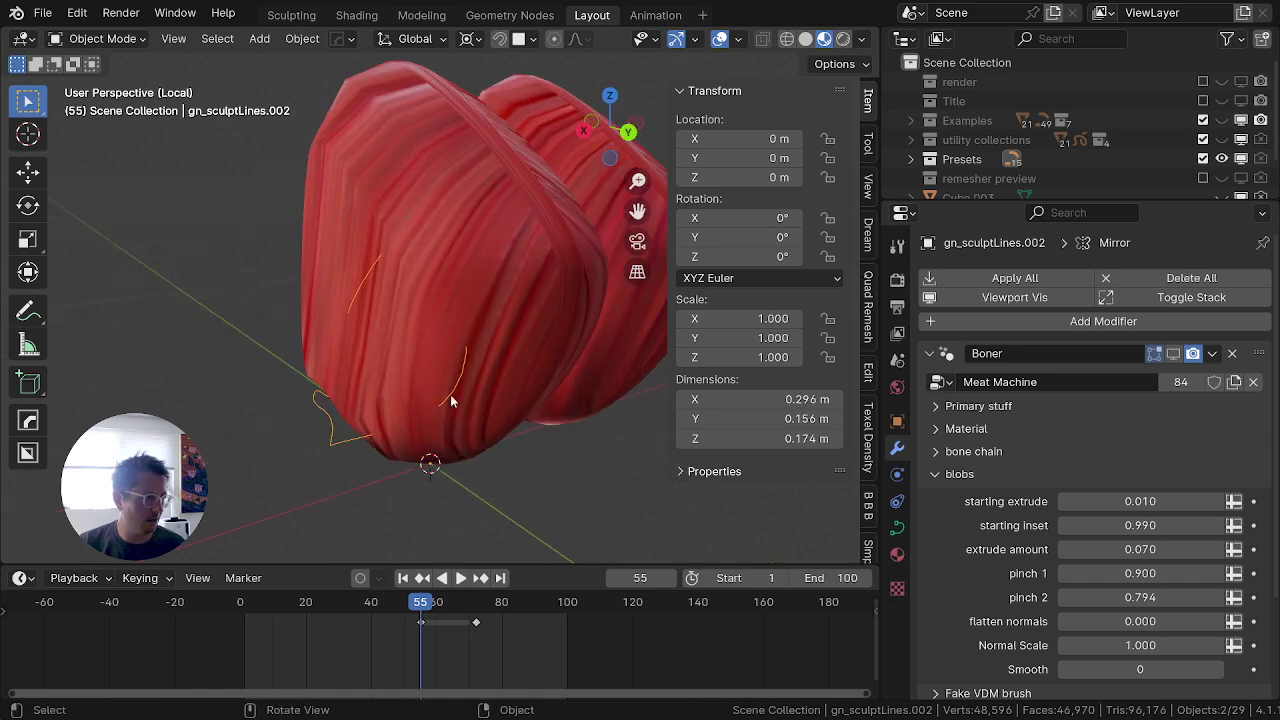
{"action": "middle_click_drag", "start_coordinate": [450, 394], "coordinate": [375, 474]}
{"action": "scroll", "coordinate": [448, 394], "scroll_direction": "down", "scroll_amount": 4}
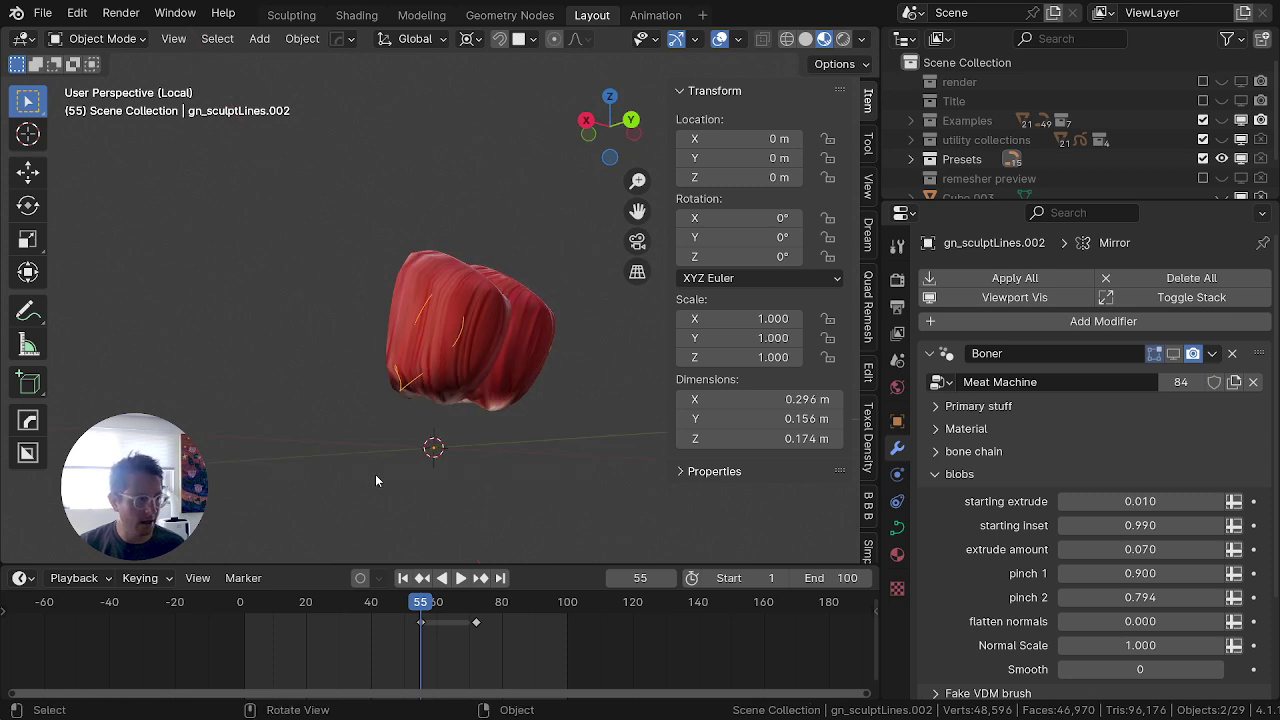
{"action": "left_click", "coordinate": [1175, 355]}
Step: Try a starting extrude of 0.037 on the small muscle and draw an extra curve beside it in Edit Mode
{"action": "mouse_move", "coordinate": [1122, 501]}
{"action": "left_mouse_down"}
{"action": "mouse_move", "coordinate": [1264, 501]}
{"action": "mouse_move", "coordinate": [1124, 501]}
{"action": "mouse_move", "coordinate": [1138, 501]}
{"action": "left_mouse_up"}
{"action": "middle_click_drag", "start_coordinate": [604, 418], "coordinate": [545, 446]}
{"action": "key", "text": "Tab"}
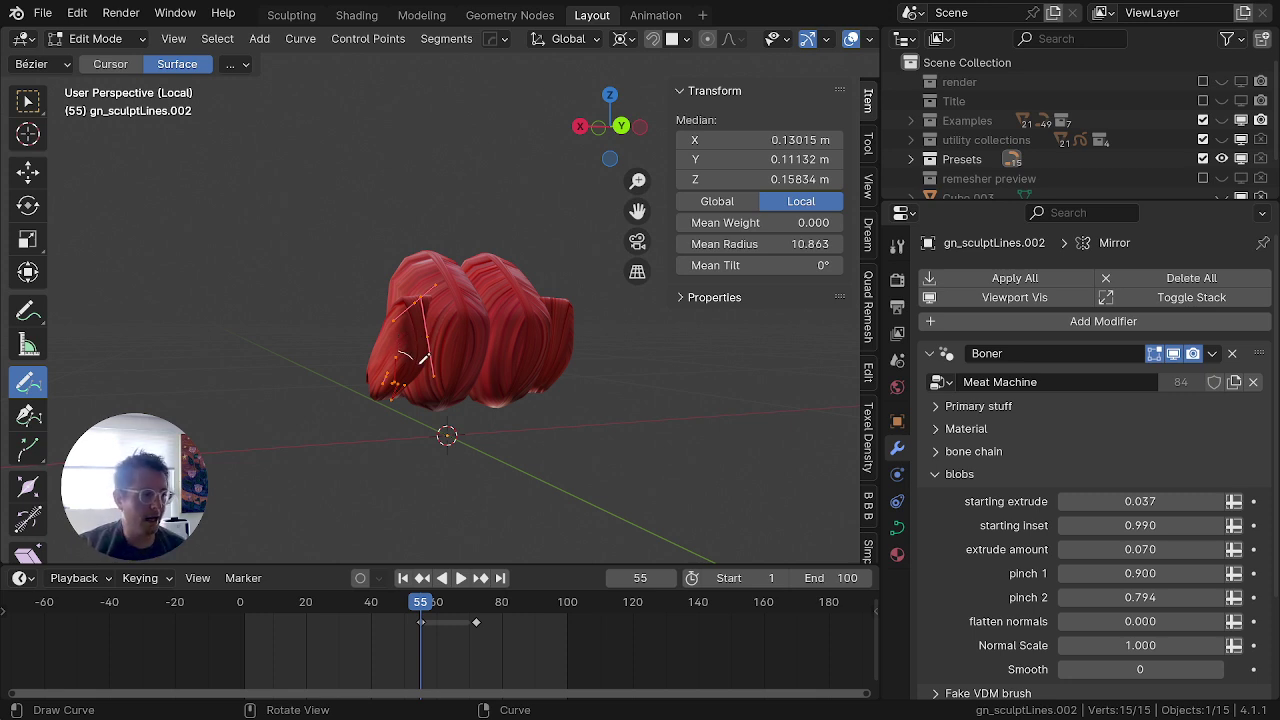
{"action": "left_click_drag", "start_coordinate": [446, 323], "coordinate": [443, 322]}
{"action": "mouse_move", "coordinate": [446, 380]}
{"action": "middle_mouse_down"}
{"action": "mouse_move", "coordinate": [466, 509]}
{"action": "mouse_move", "coordinate": [380, 466]}
{"action": "mouse_move", "coordinate": [566, 386]}
{"action": "mouse_move", "coordinate": [528, 470]}
{"action": "mouse_move", "coordinate": [394, 43]}
{"action": "mouse_move", "coordinate": [371, 463]}
{"action": "mouse_move", "coordinate": [302, 492]}
{"action": "mouse_move", "coordinate": [370, 482]}
{"action": "middle_mouse_up"}
{"action": "scroll", "coordinate": [565, 388], "scroll_direction": "up", "scroll_amount": 3}
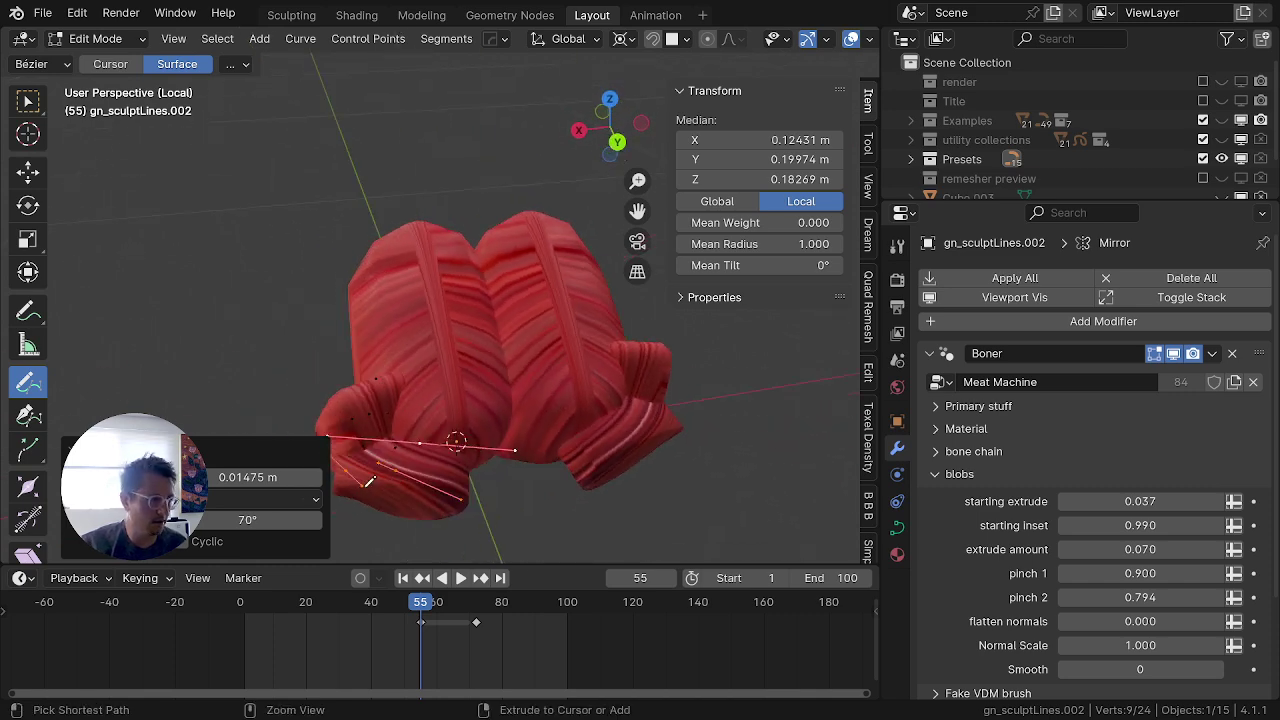
Step: Undo the extra curve and the starting extrude change, returning to Object Mode
{"action": "key", "text": "ctrl+z"}
{"action": "key", "text": "ctrl+z"}
{"action": "key", "text": "ctrl+z"}
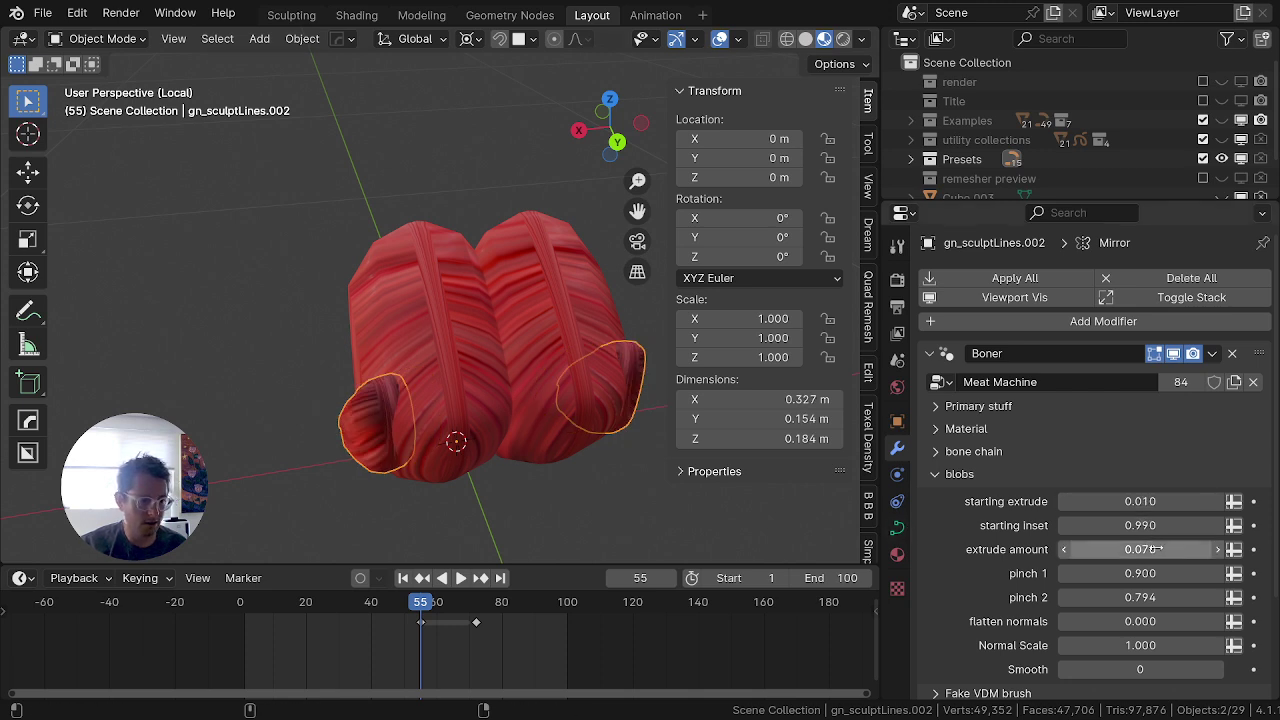
Step: Set the small muscle's extrude amount to 0.188, starting extrude to 0.032 and starting inset to 0.933
{"action": "left_click_drag", "start_coordinate": [1157, 549], "coordinate": [1213, 549]}
{"action": "mouse_move", "coordinate": [1157, 501]}
{"action": "left_mouse_down"}
{"action": "mouse_move", "coordinate": [1198, 501]}
{"action": "mouse_move", "coordinate": [1148, 501]}
{"action": "left_mouse_up"}
{"action": "middle_click_drag", "start_coordinate": [496, 461], "coordinate": [333, 327]}
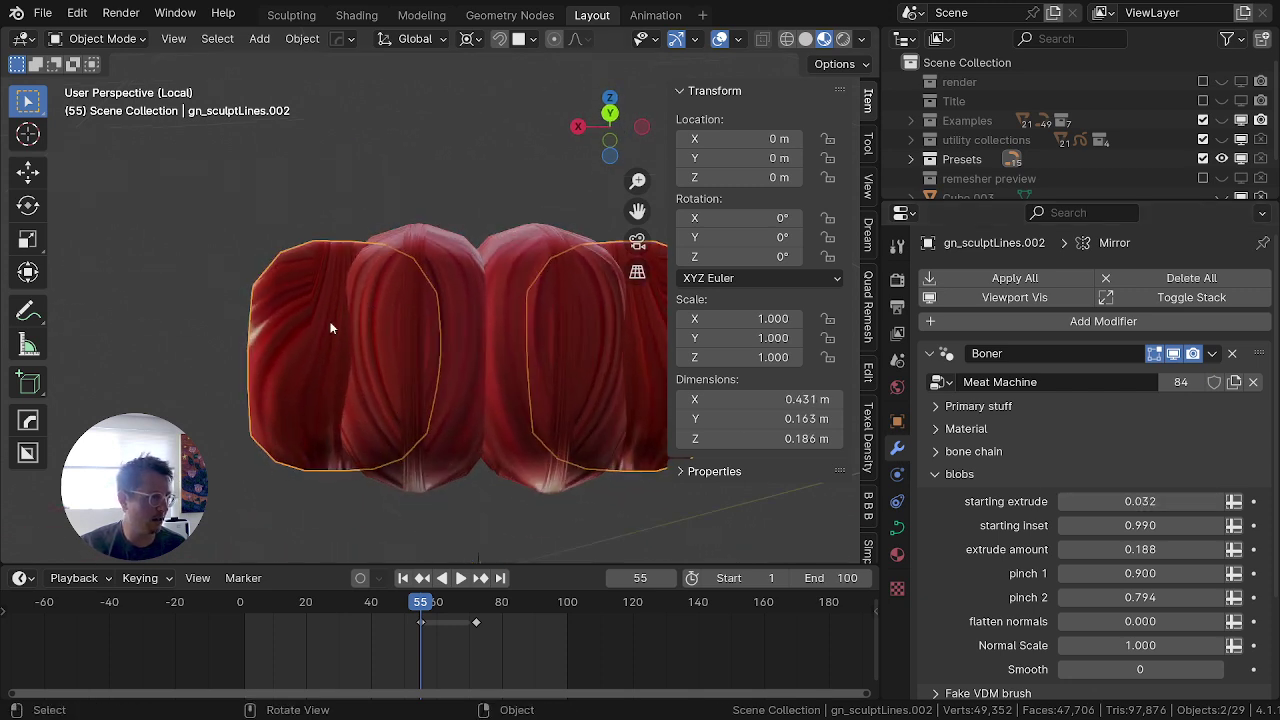
{"action": "left_click", "coordinate": [28, 311]}
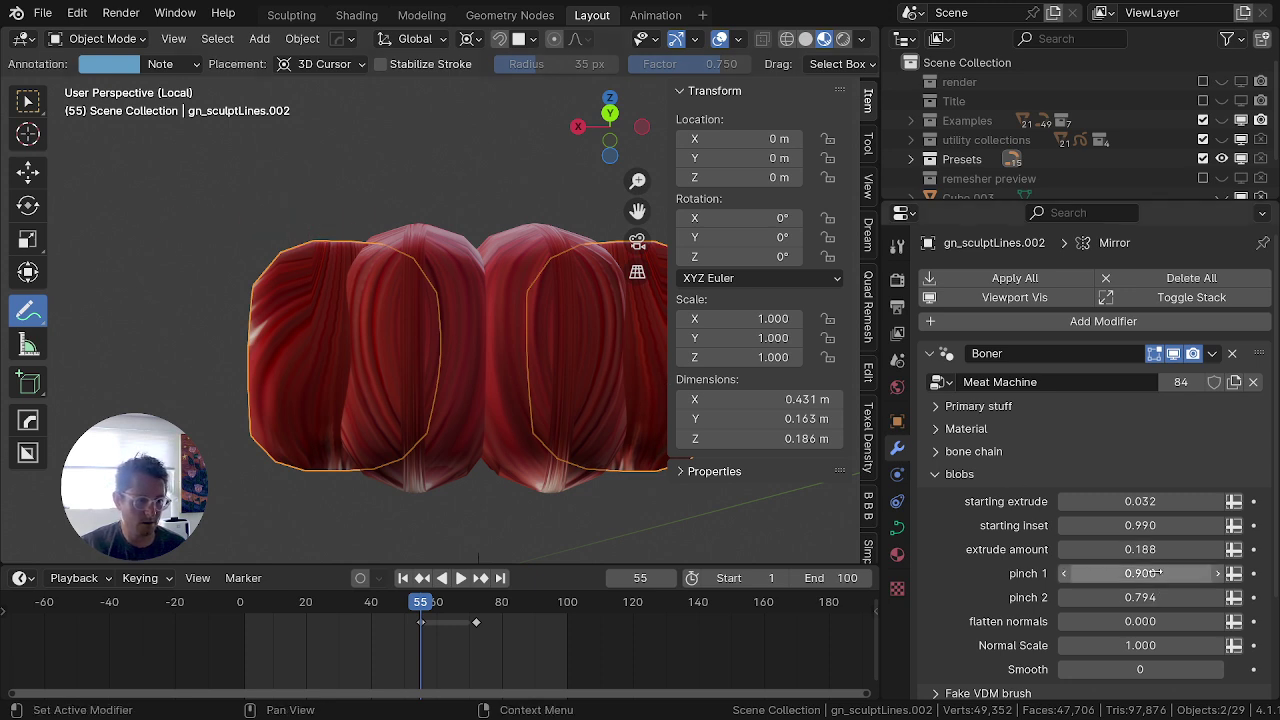
{"action": "mouse_move", "coordinate": [1131, 530]}
{"action": "left_mouse_down"}
{"action": "mouse_move", "coordinate": [1056, 530]}
{"action": "mouse_move", "coordinate": [1152, 530]}
{"action": "mouse_move", "coordinate": [949, 530]}
{"action": "mouse_move", "coordinate": [1153, 530]}
{"action": "mouse_move", "coordinate": [1040, 526]}
{"action": "mouse_move", "coordinate": [1123, 526]}
{"action": "mouse_move", "coordinate": [1089, 526]}
{"action": "mouse_move", "coordinate": [1106, 526]}
{"action": "left_mouse_up"}
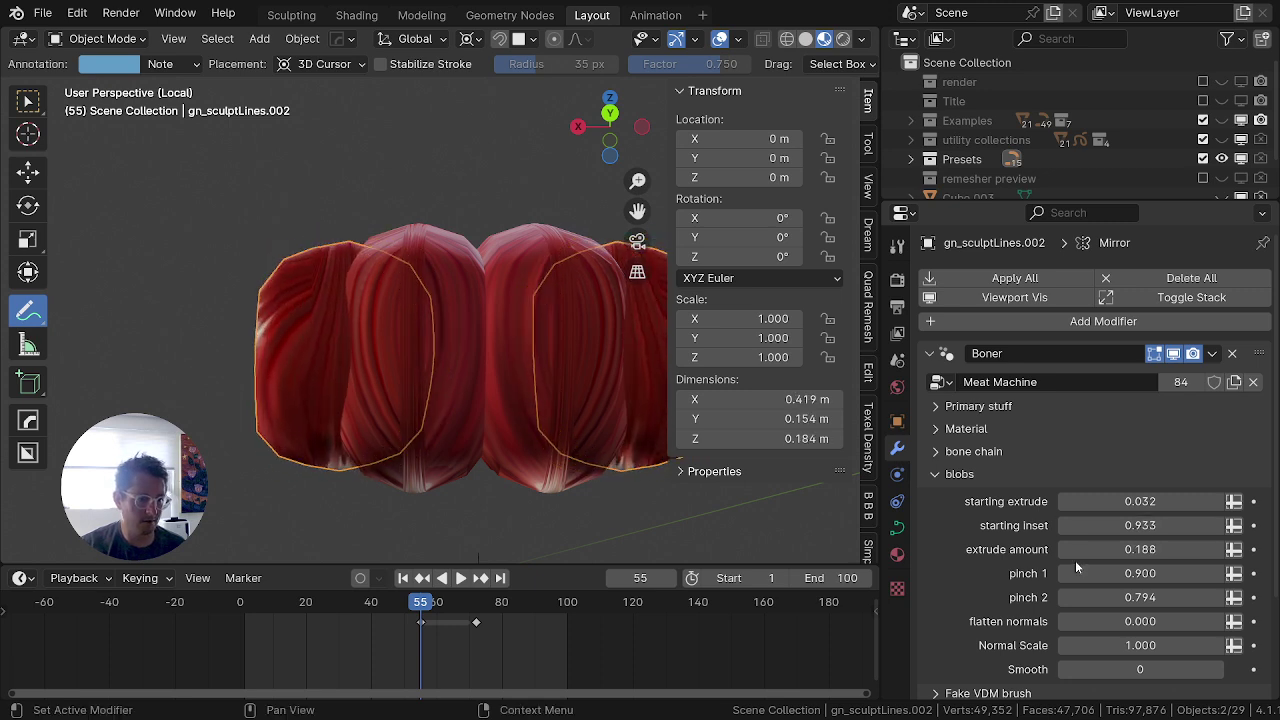
Step: Set the small muscle's starting extrude to 0, starting inset to 1 and extrude amount to 0.127
{"action": "left_click", "coordinate": [1137, 506]}
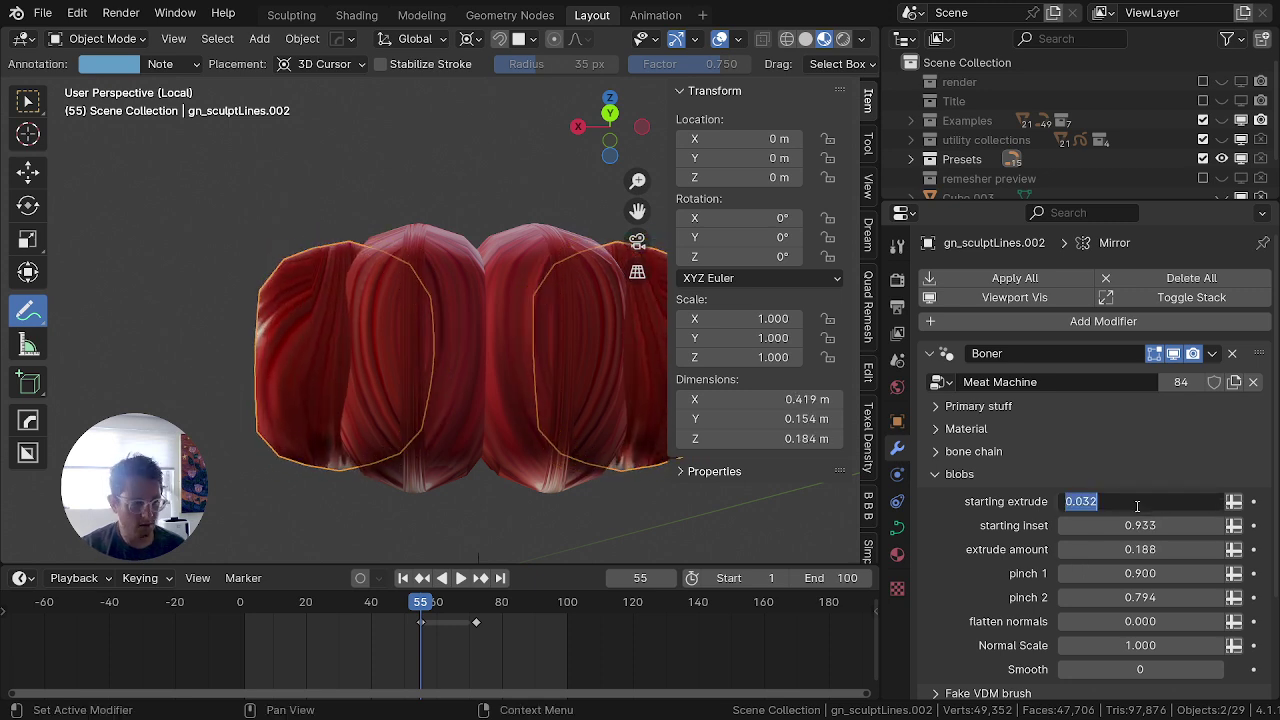
{"action": "type", "text": "0"}
{"action": "key", "text": "Return"}
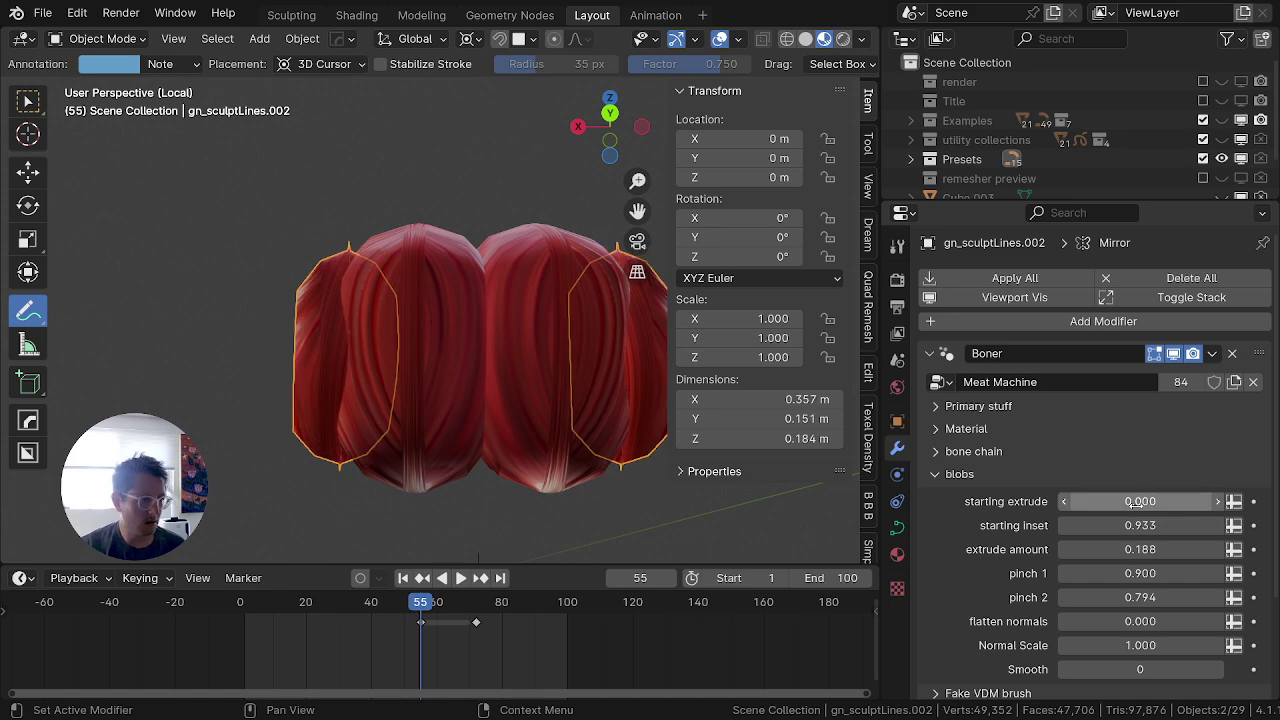
{"action": "left_click", "coordinate": [1145, 526]}
{"action": "type", "text": "1"}
{"action": "key", "text": "Tab"}
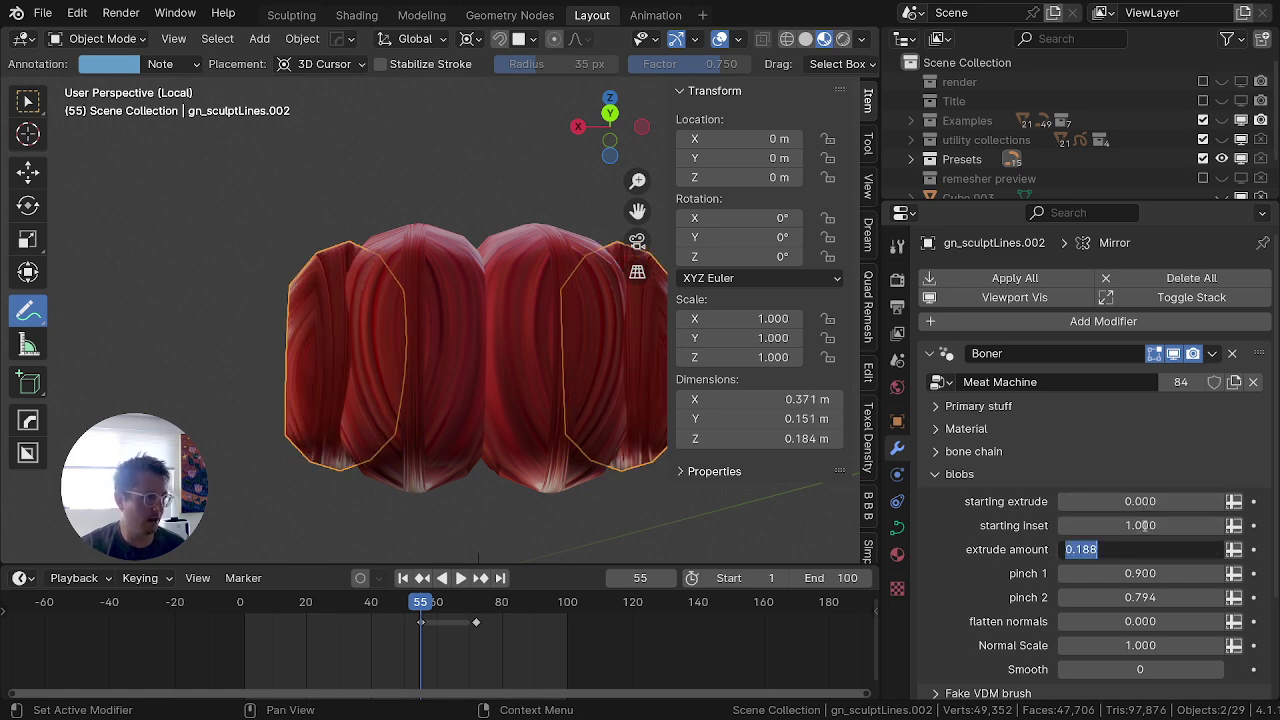
{"action": "key", "text": "Escape"}
{"action": "middle_click_drag", "start_coordinate": [415, 386], "coordinate": [547, 399]}
{"action": "mouse_move", "coordinate": [1121, 551]}
{"action": "left_mouse_down"}
{"action": "mouse_move", "coordinate": [1070, 551]}
{"action": "mouse_move", "coordinate": [1121, 551]}
{"action": "mouse_move", "coordinate": [1107, 550]}
{"action": "left_mouse_up"}
{"action": "middle_click_drag", "start_coordinate": [509, 310], "coordinate": [614, 374]}
Step: In Edit Mode, draw another muscle curve on the large muscle's surface above the small muscle
{"action": "key", "text": "Tab"}
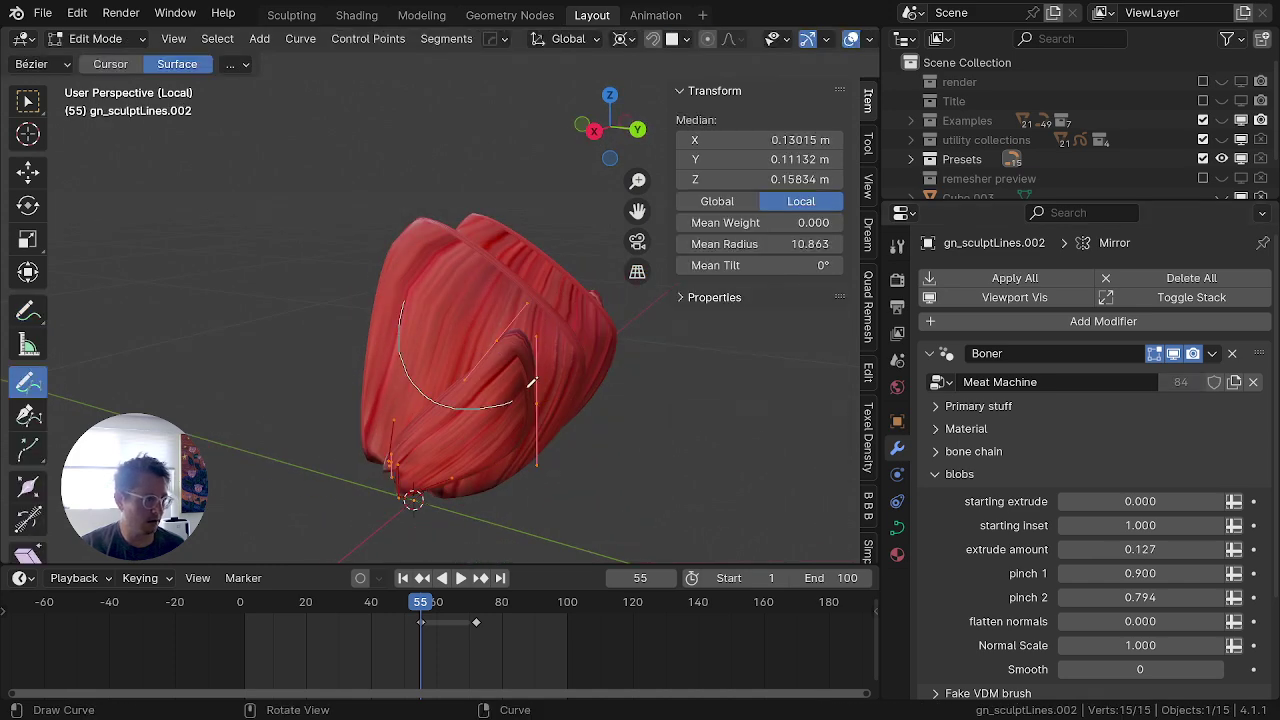
{"action": "left_click_drag", "start_coordinate": [532, 382], "coordinate": [481, 262]}
{"action": "mouse_move", "coordinate": [493, 333]}
{"action": "middle_mouse_down"}
{"action": "mouse_move", "coordinate": [430, 345]}
{"action": "mouse_move", "coordinate": [493, 340]}
{"action": "middle_mouse_up"}
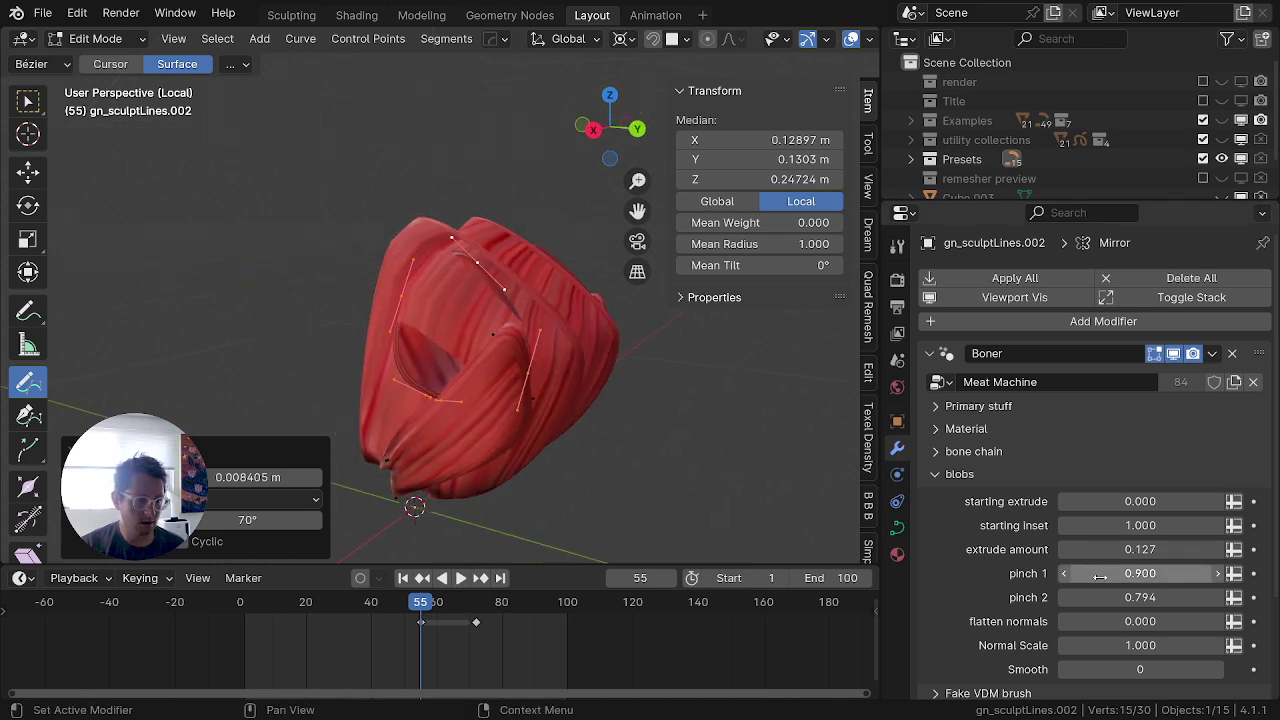
Step: Temporarily hide the Boner modifier's viewport result to inspect the newly drawn guide curve
{"action": "mouse_move", "coordinate": [405, 264]}
{"action": "middle_mouse_down"}
{"action": "mouse_move", "coordinate": [207, 271]}
{"action": "mouse_move", "coordinate": [476, 324]}
{"action": "mouse_move", "coordinate": [405, 355]}
{"action": "mouse_move", "coordinate": [373, 312]}
{"action": "mouse_move", "coordinate": [309, 330]}
{"action": "mouse_move", "coordinate": [324, 370]}
{"action": "mouse_move", "coordinate": [415, 328]}
{"action": "mouse_move", "coordinate": [412, 366]}
{"action": "middle_mouse_up"}
{"action": "left_click", "coordinate": [1175, 357]}
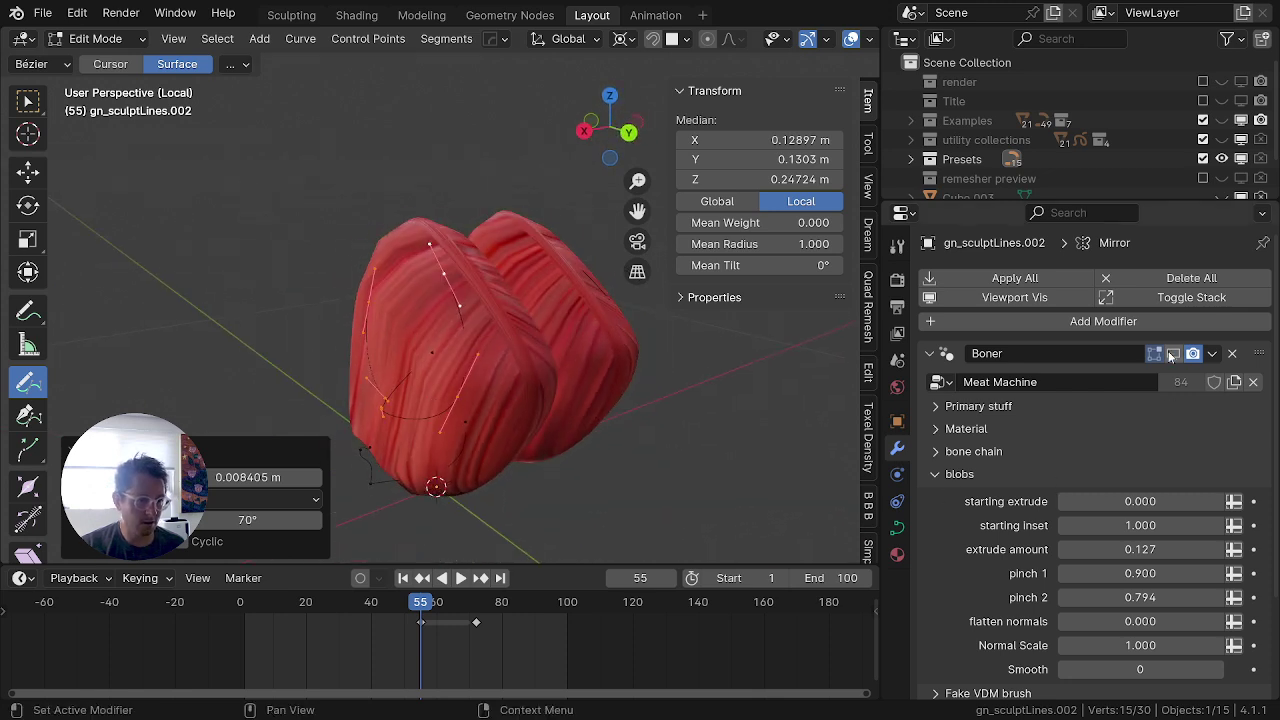
{"action": "left_click", "coordinate": [1173, 354]}
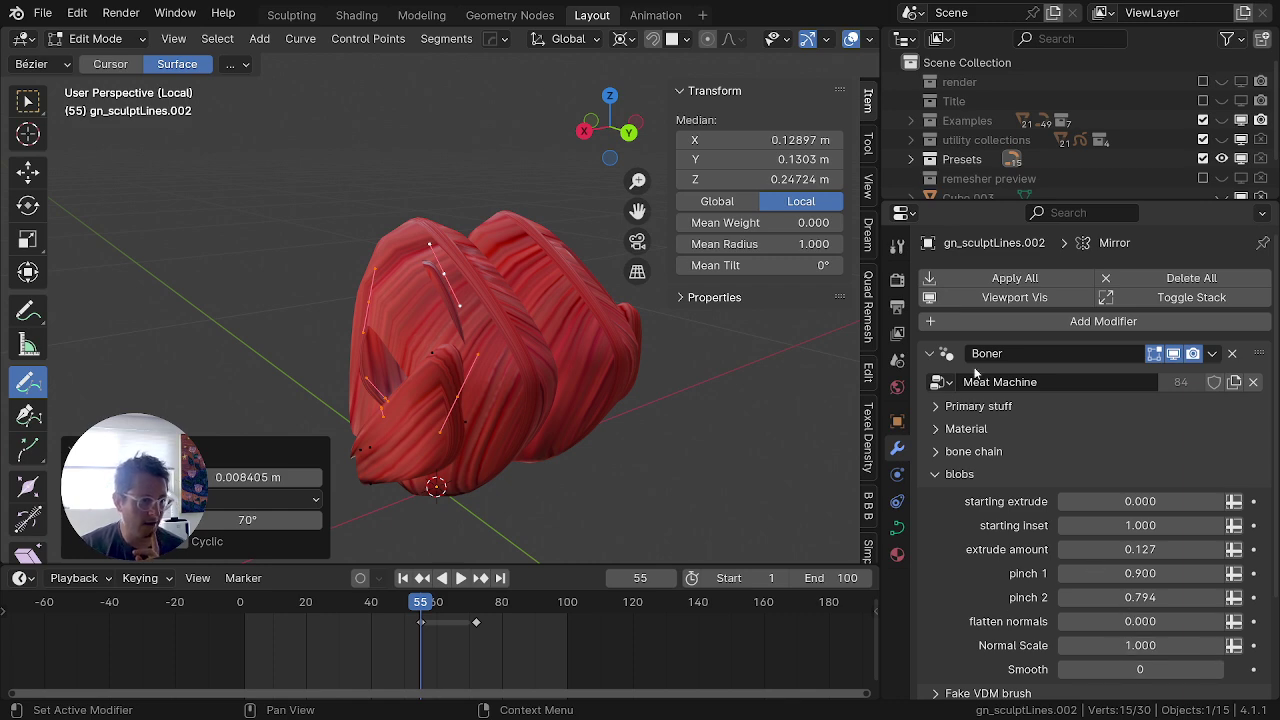
Step: Try adjusting the Straighten value in the Boner modifier's primary settings
{"action": "left_click", "coordinate": [937, 407]}
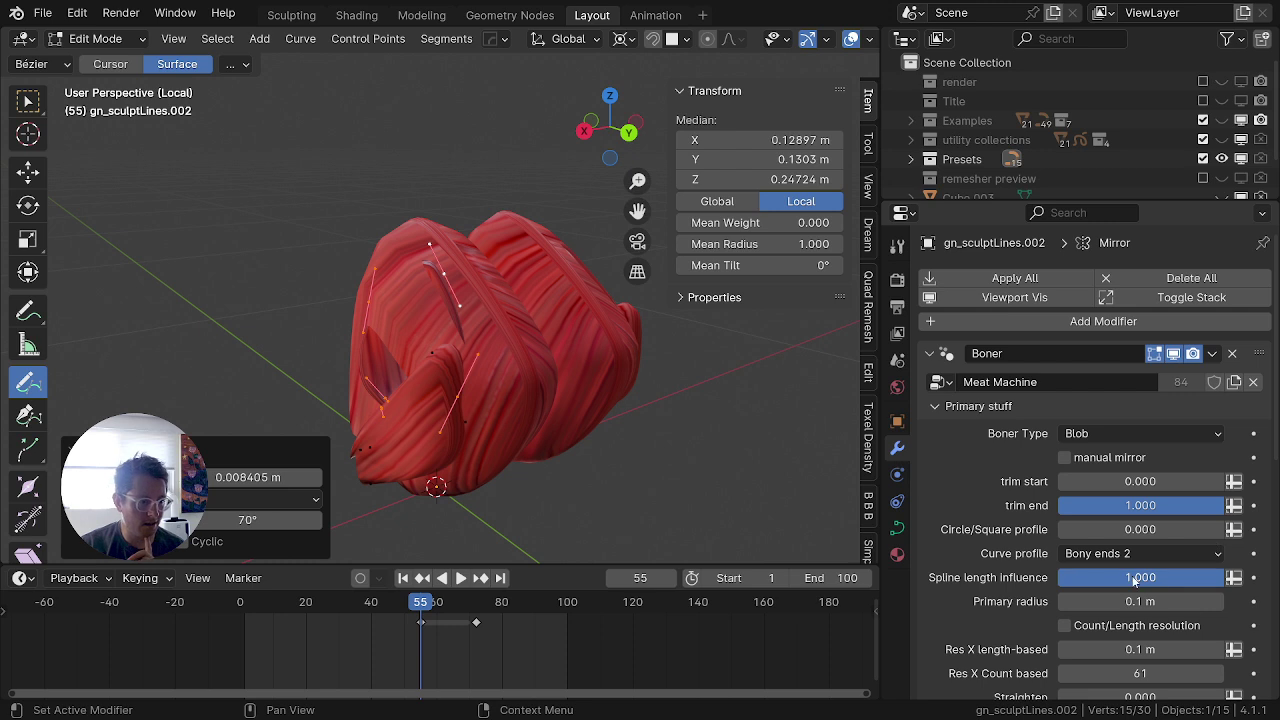
{"action": "scroll", "coordinate": [1164, 588], "scroll_direction": "down", "scroll_amount": 3}
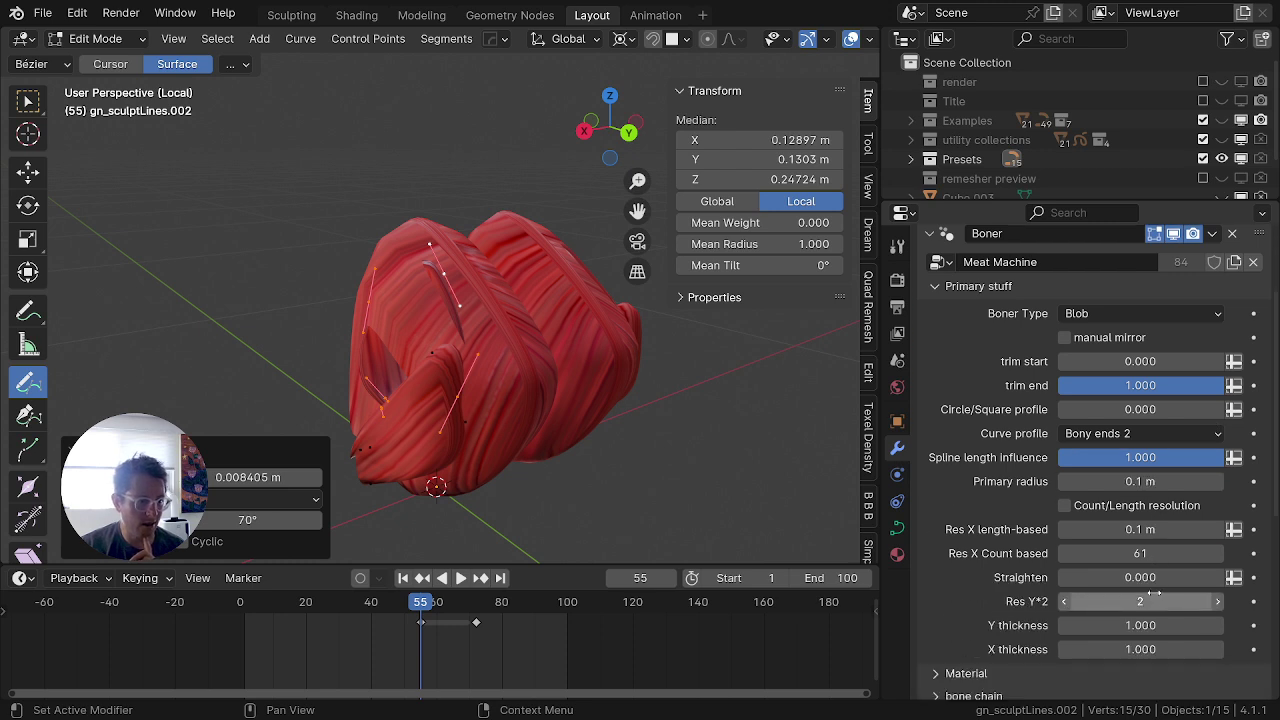
{"action": "left_click_drag", "start_coordinate": [1165, 575], "coordinate": [1249, 575]}
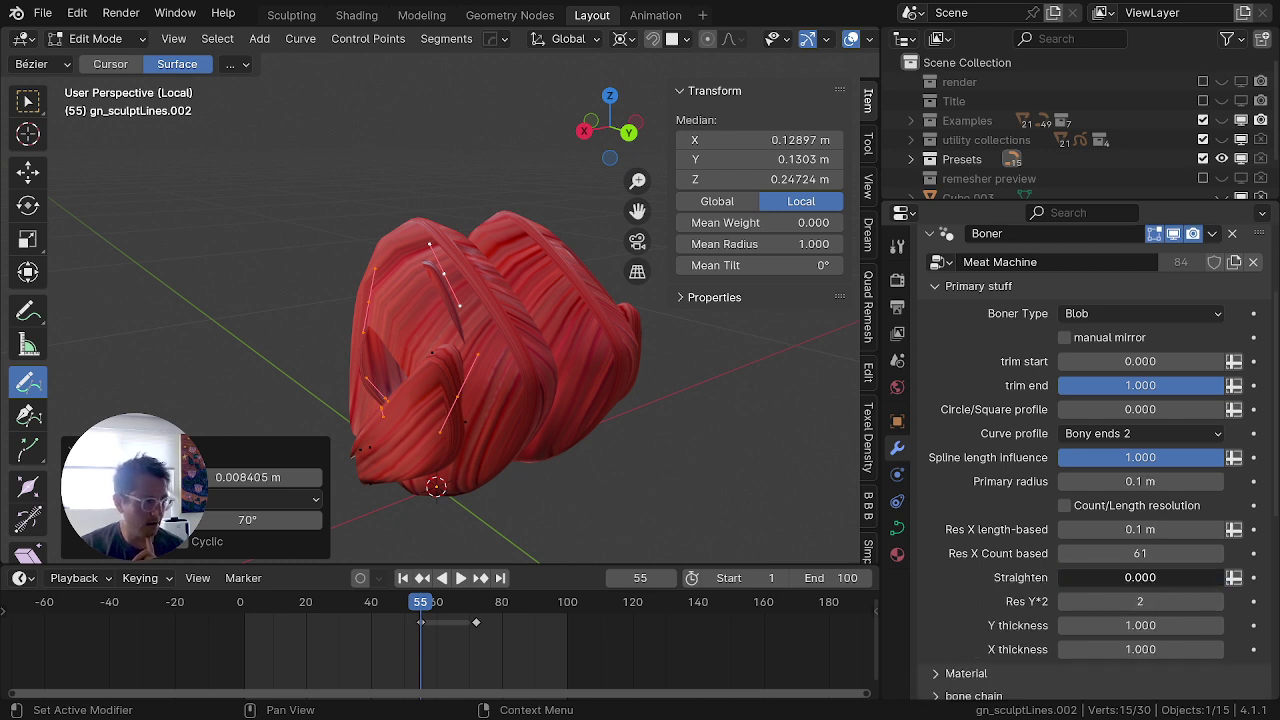
{"action": "mouse_move", "coordinate": [1060, 577]}
{"action": "left_mouse_down"}
{"action": "mouse_move", "coordinate": [1224, 577]}
{"action": "mouse_move", "coordinate": [1058, 577]}
{"action": "left_mouse_up"}
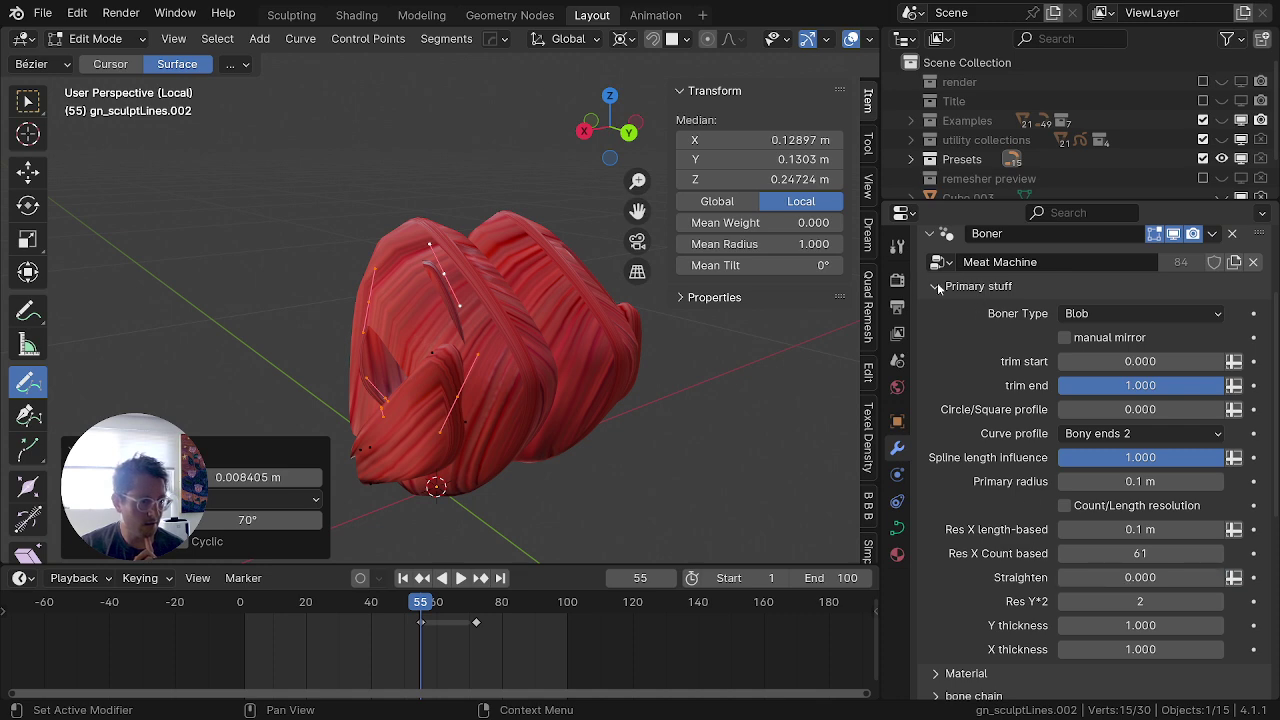
{"action": "left_click", "coordinate": [938, 287]}
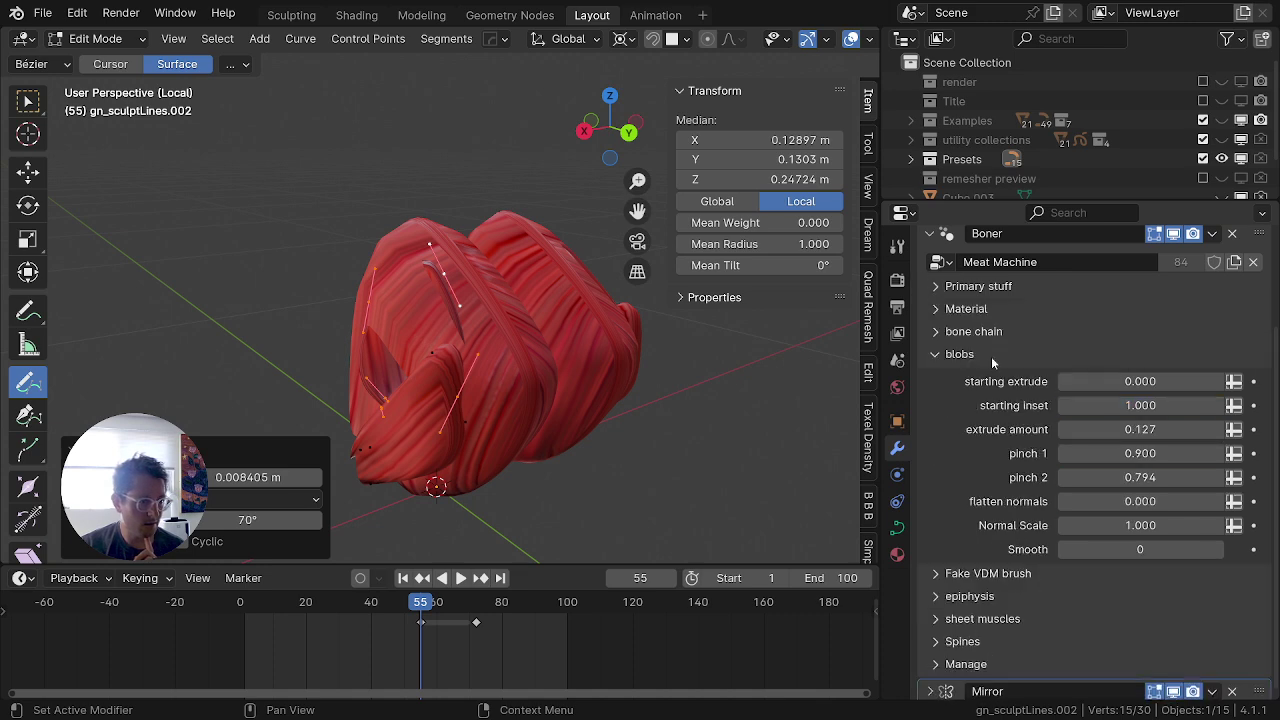
Step: Set flatten normals to 1 in the small muscle's blob settings
{"action": "left_click_drag", "start_coordinate": [1142, 497], "coordinate": [1218, 497]}
{"action": "left_click", "coordinate": [1142, 501]}
{"action": "type", "text": "1"}
{"action": "key", "text": "Return"}
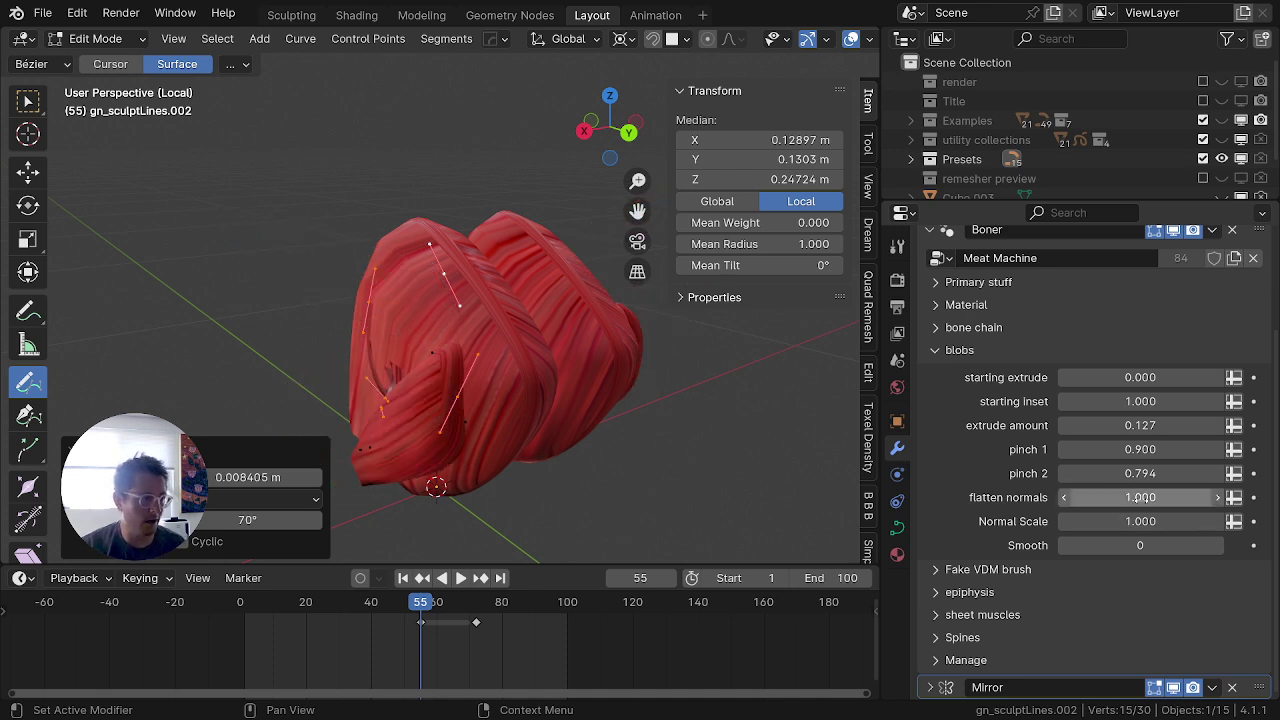
Step: Fatten the newly drawn curve's points to a radius of 8.557 and check the muscle's shape
{"action": "middle_click_drag", "start_coordinate": [414, 430], "coordinate": [367, 394]}
{"action": "key", "text": "alt+s"}
{"action": "left_click", "coordinate": [548, 397]}
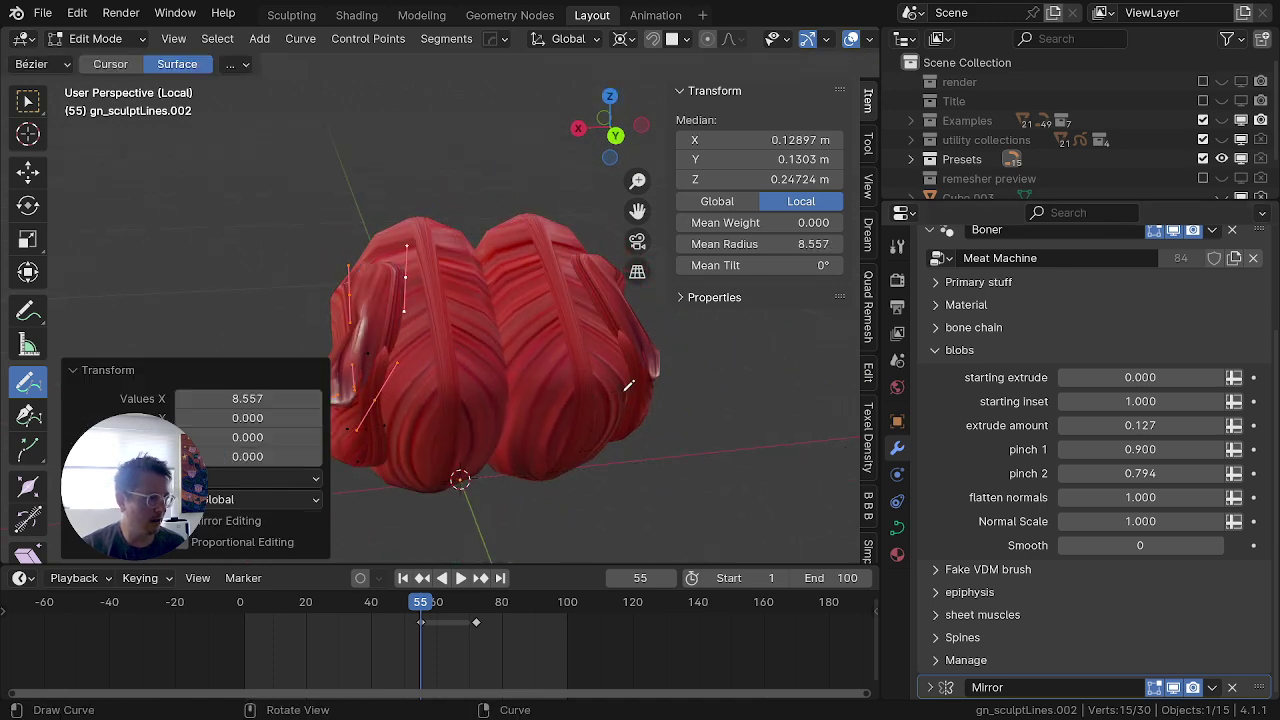
{"action": "middle_click_drag", "start_coordinate": [556, 382], "coordinate": [718, 264]}
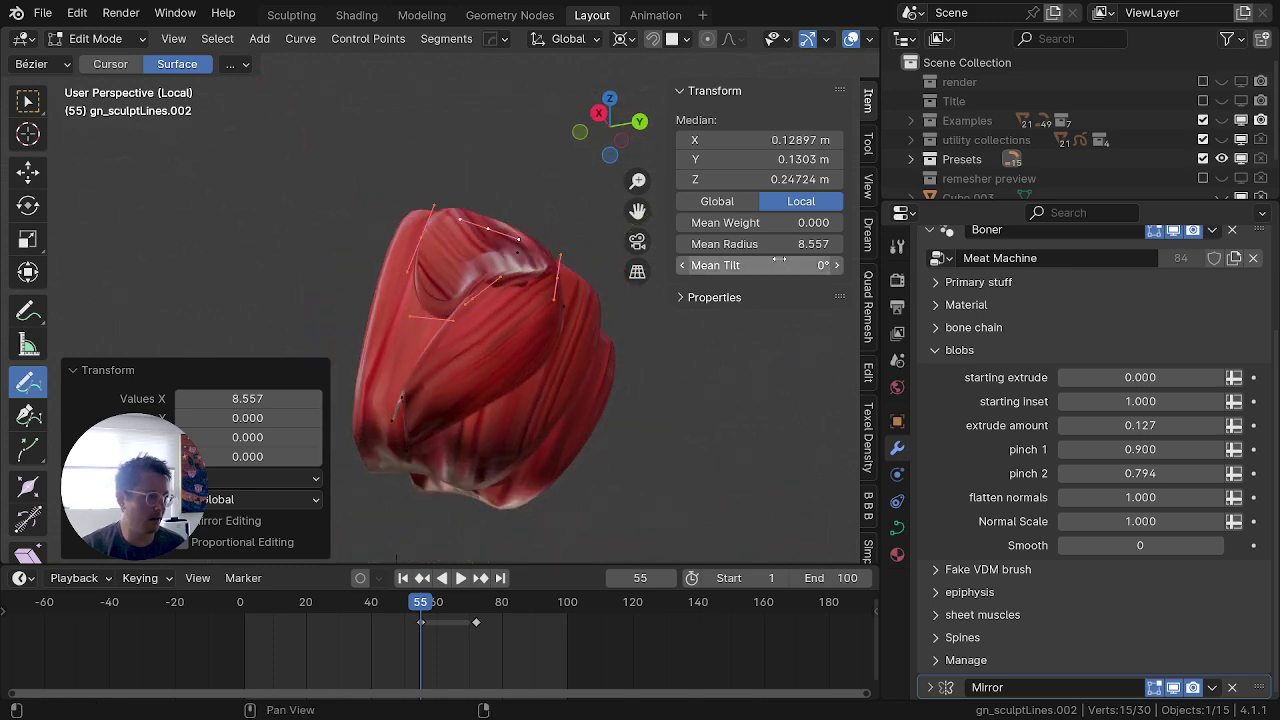
Step: Undo the last radius change and raise the extrude amount in the blob settings to 0.827
{"action": "middle_click_drag", "start_coordinate": [553, 338], "coordinate": [465, 448]}
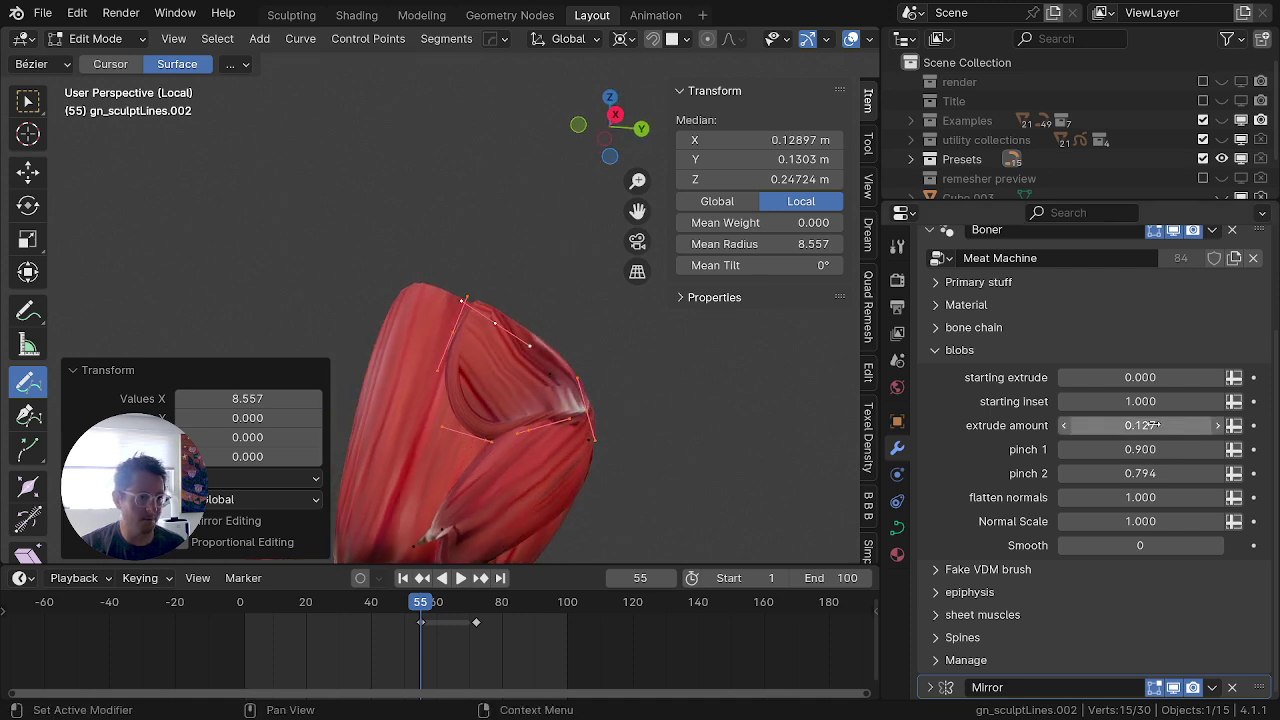
{"action": "key", "text": "ctrl+z"}
{"action": "left_click_drag", "start_coordinate": [1118, 425], "coordinate": [1188, 425]}
Step: Delete all existing guide curves inside the small muscle's curve object
{"action": "middle_click_drag", "start_coordinate": [640, 425], "coordinate": [307, 465]}
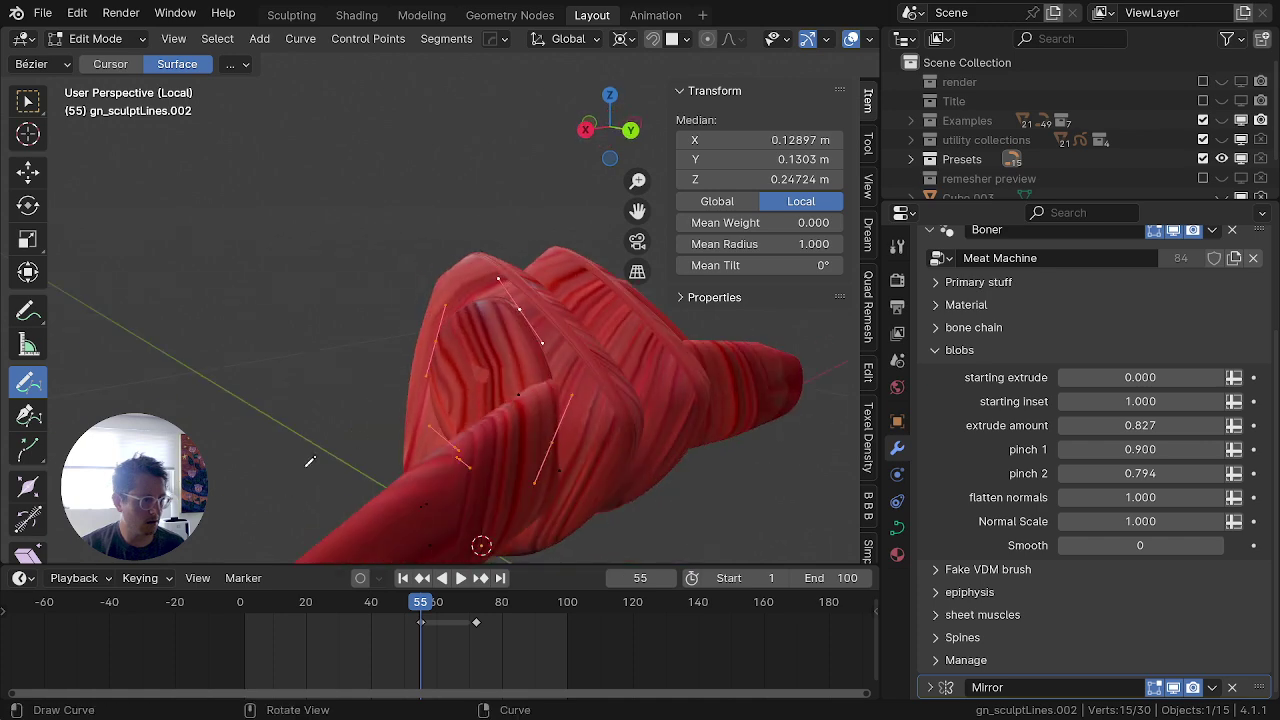
{"action": "key", "text": "x"}
{"action": "left_click", "coordinate": [419, 432]}
{"action": "key", "text": "a"}
{"action": "key", "text": "a"}
{"action": "key", "text": "a"}
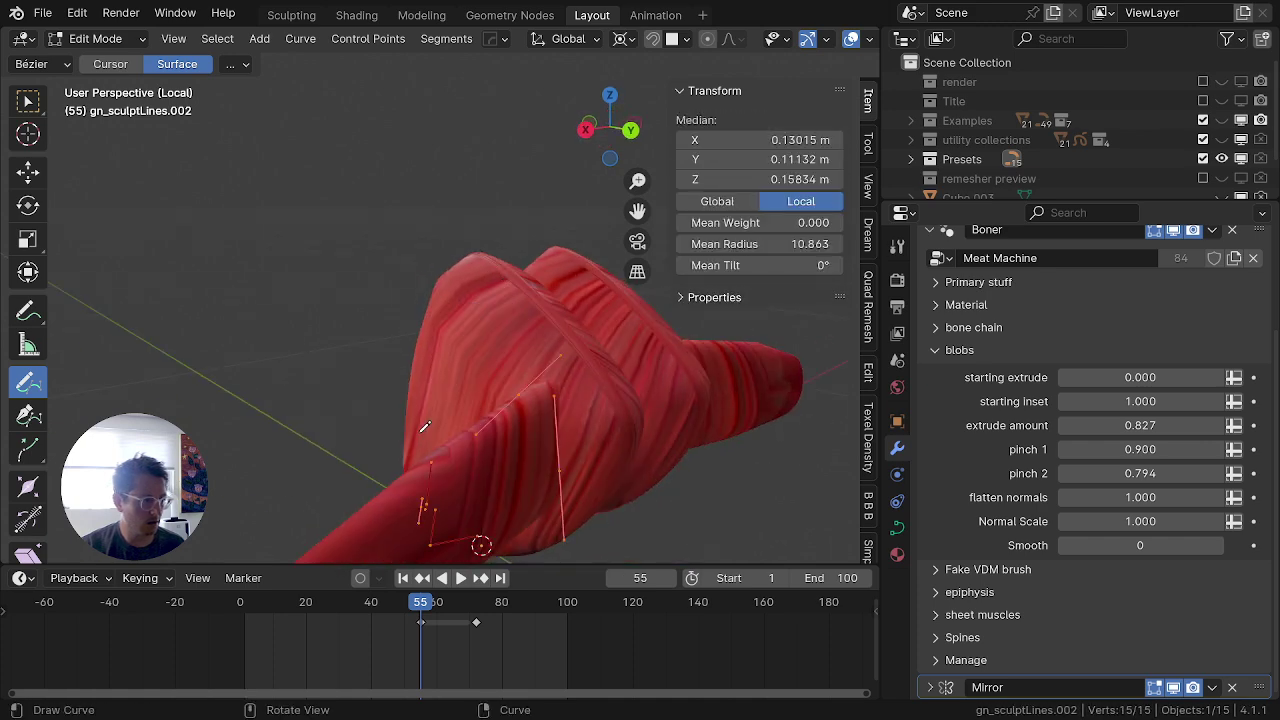
{"action": "key", "text": "x"}
{"action": "left_click", "coordinate": [423, 429]}
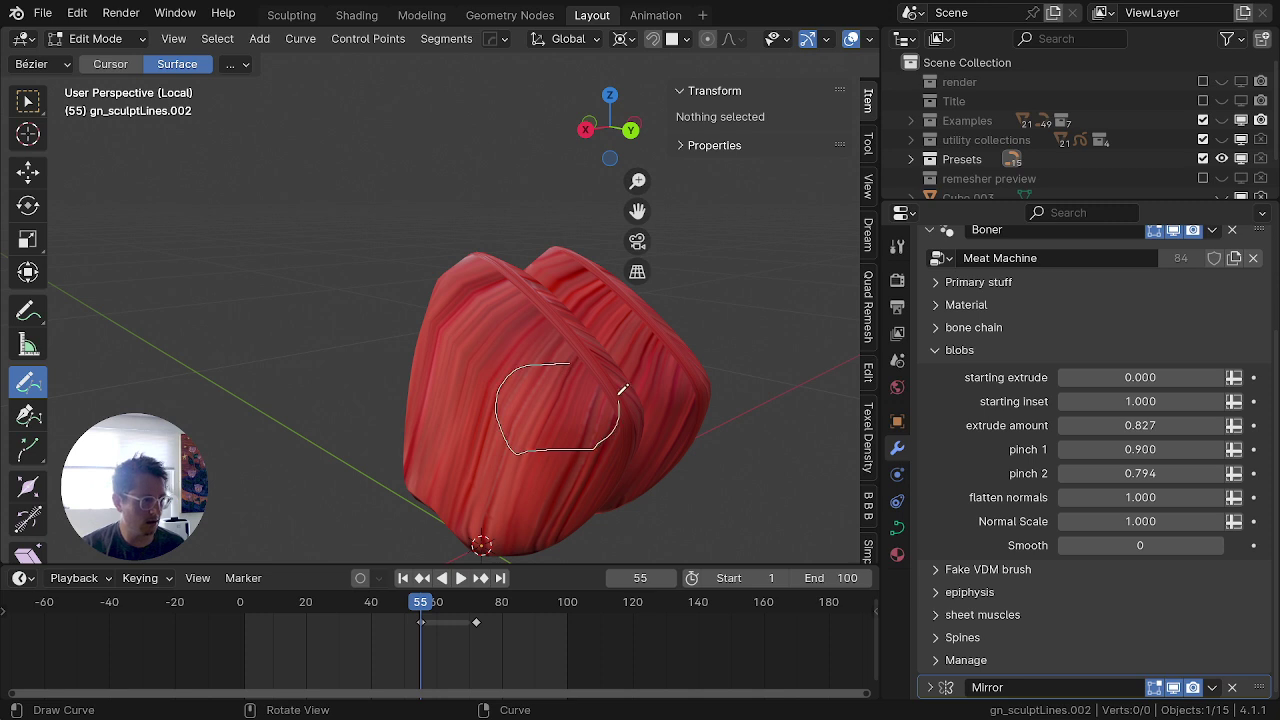
Step: Draw a rounded, nearly closed loop on the large muscle's surface and set the blobs' extrude amount to 2.527
{"action": "left_click_drag", "start_coordinate": [618, 394], "coordinate": [594, 367]}
{"action": "middle_click_drag", "start_coordinate": [655, 450], "coordinate": [446, 390]}
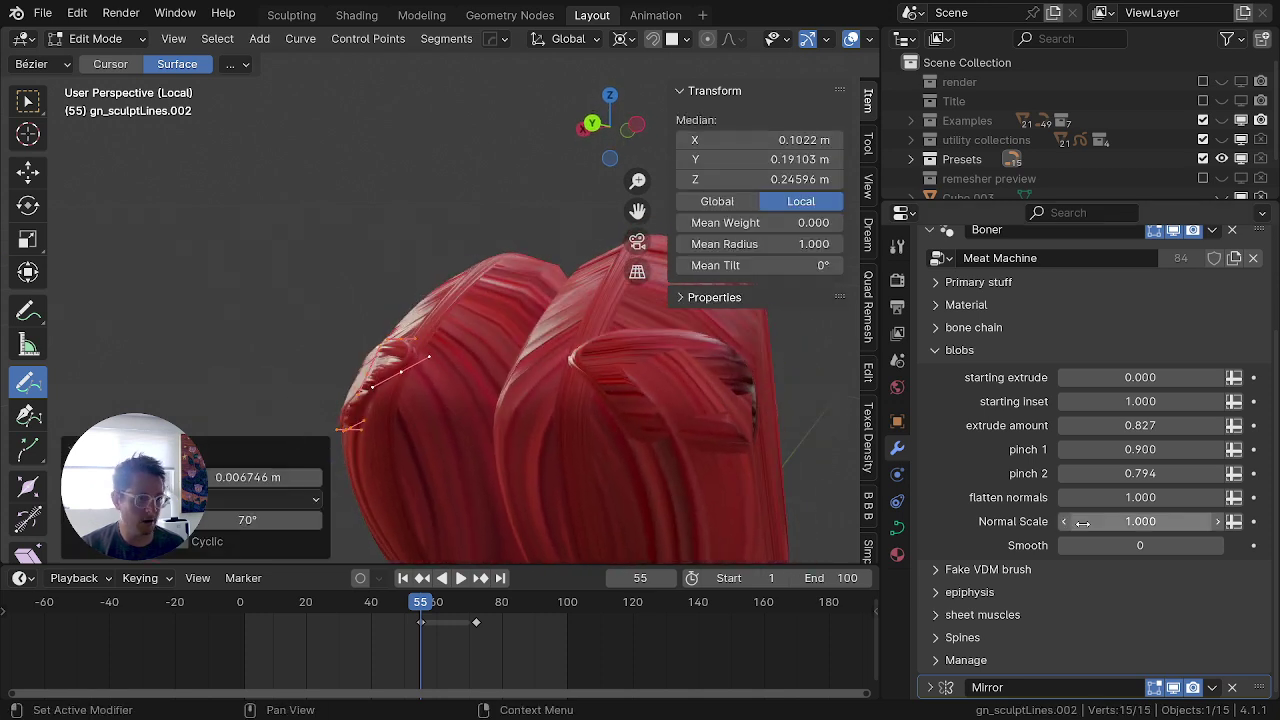
{"action": "left_click_drag", "start_coordinate": [1105, 421], "coordinate": [1275, 421]}
{"action": "scroll", "coordinate": [493, 432], "scroll_direction": "down", "scroll_amount": 4}
{"action": "middle_click_drag", "start_coordinate": [493, 432], "coordinate": [518, 333]}
{"action": "scroll", "coordinate": [606, 464], "scroll_direction": "up", "scroll_amount": 3}
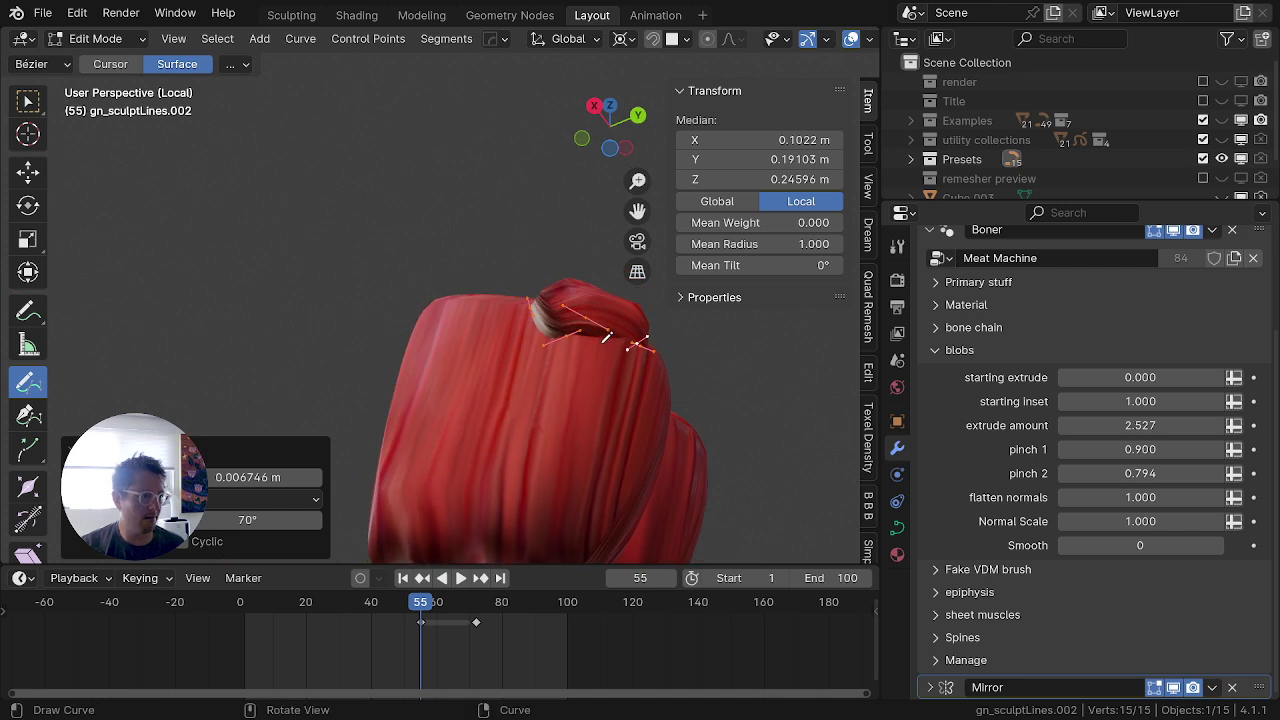
Step: Hide the Boner modifier's viewport result and examine the loop curve lying on the large muscle
{"action": "middle_click_drag", "start_coordinate": [606, 338], "coordinate": [611, 306]}
{"action": "scroll", "coordinate": [1097, 305], "scroll_direction": "up", "scroll_amount": 3}
{"action": "left_click", "coordinate": [1175, 358]}
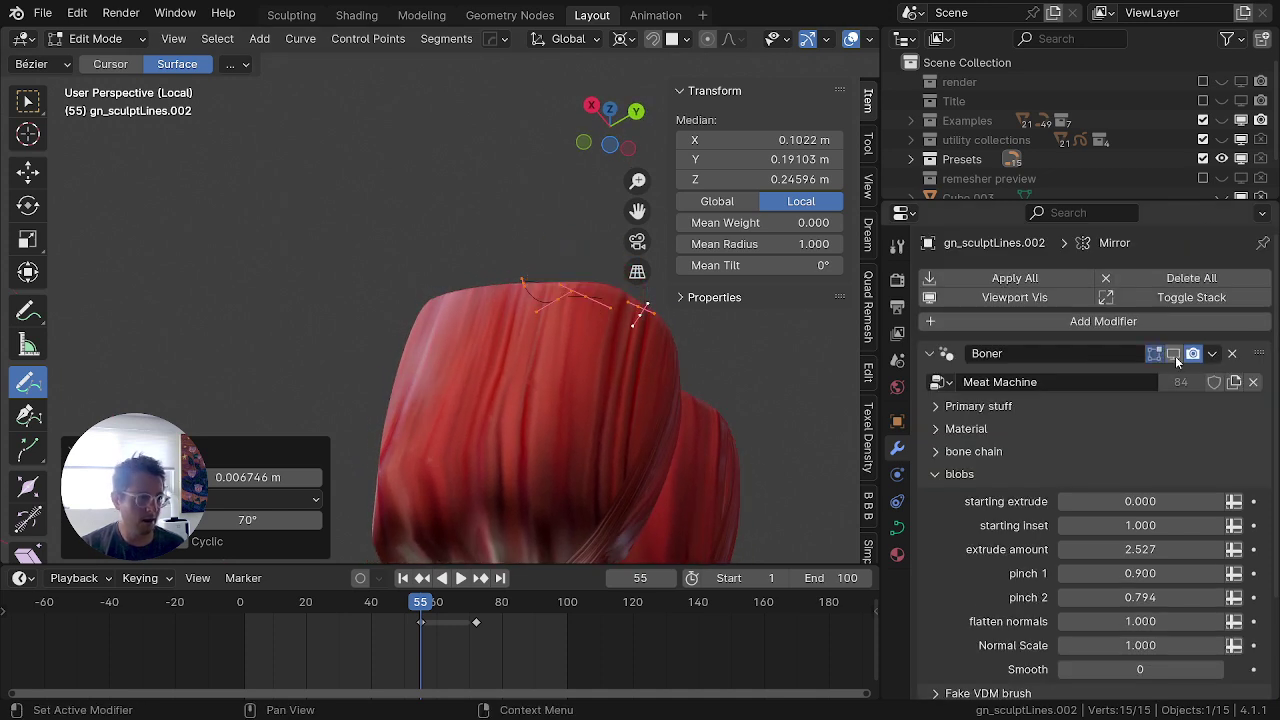
{"action": "middle_click_drag", "start_coordinate": [512, 403], "coordinate": [427, 533]}
{"action": "scroll", "coordinate": [427, 533], "scroll_direction": "up", "scroll_amount": 2}
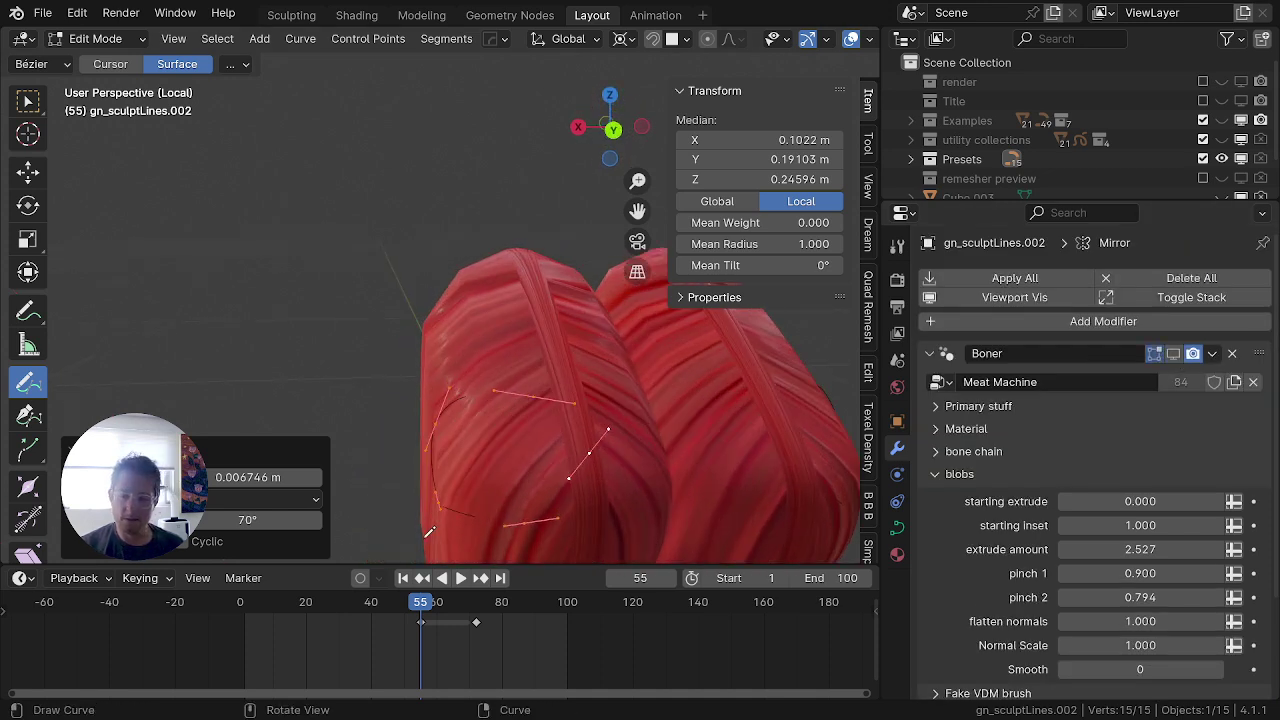
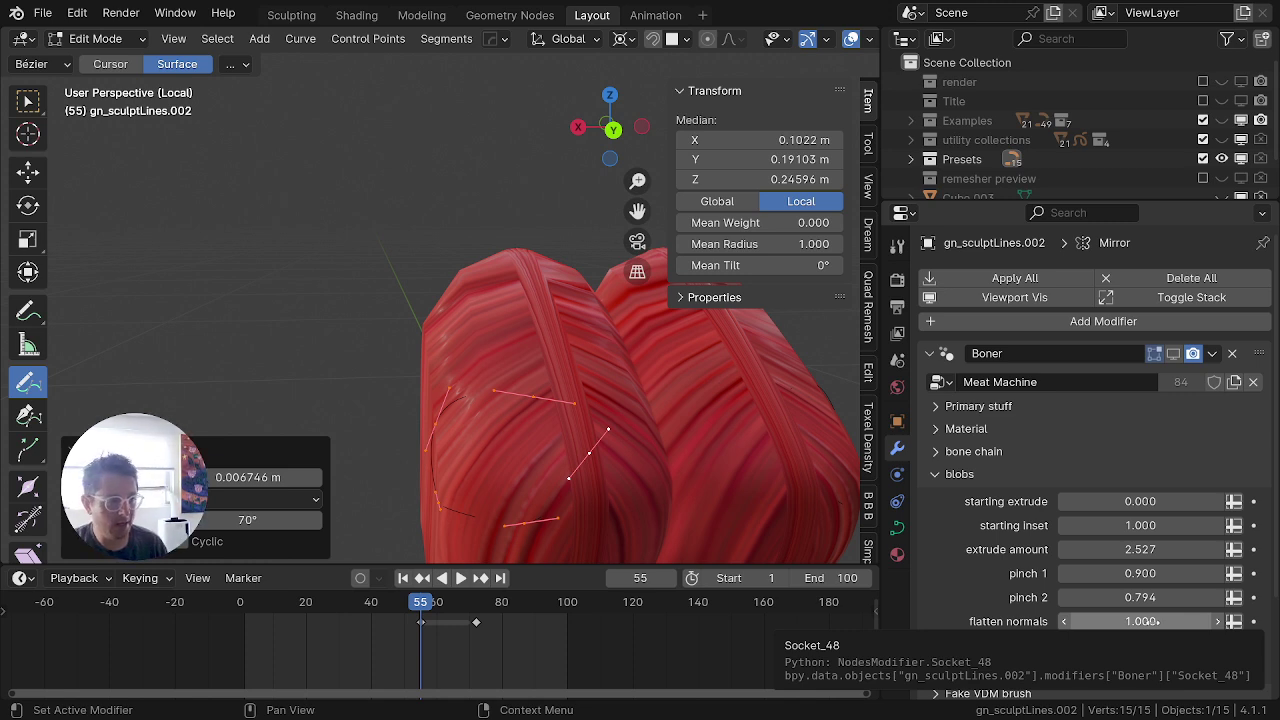
Step: Show the Boner modifier's result in the viewport and set the blobs' Smooth value to 7
{"action": "scroll", "coordinate": [1033, 598], "scroll_direction": "down", "scroll_amount": 2}
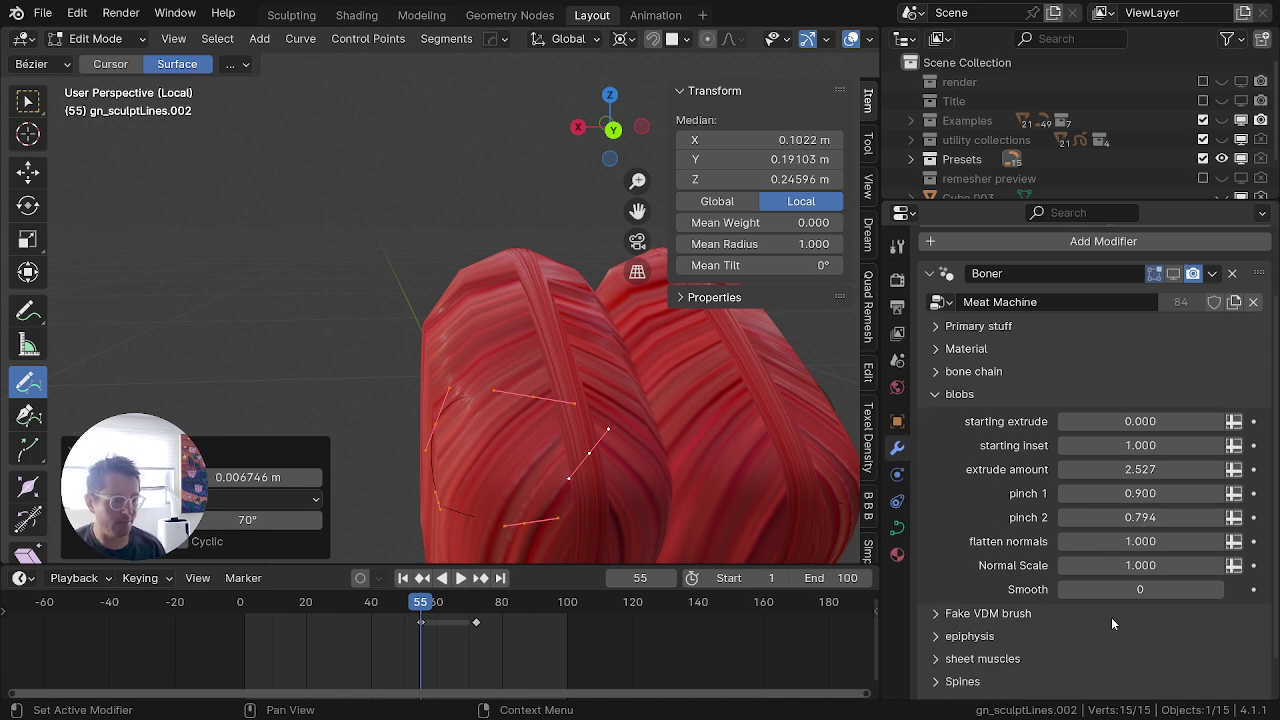
{"action": "left_click_drag", "start_coordinate": [1108, 582], "coordinate": [1160, 582]}
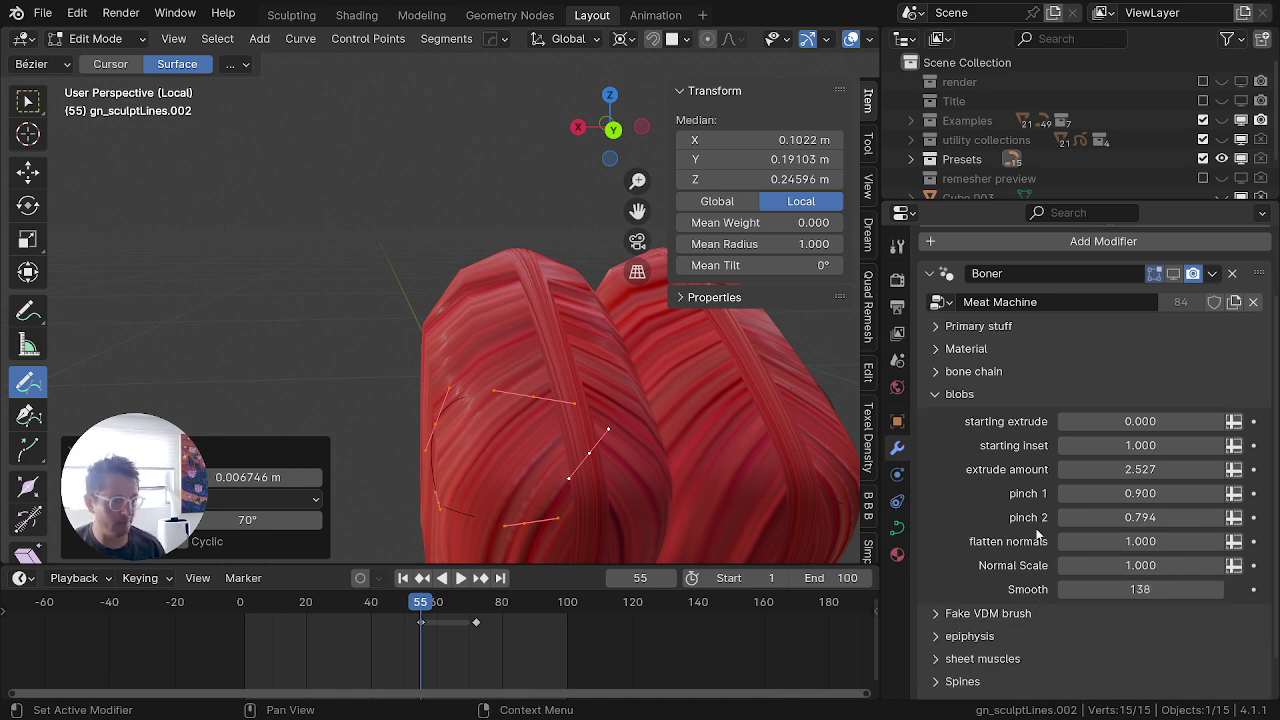
{"action": "left_click", "coordinate": [1176, 273]}
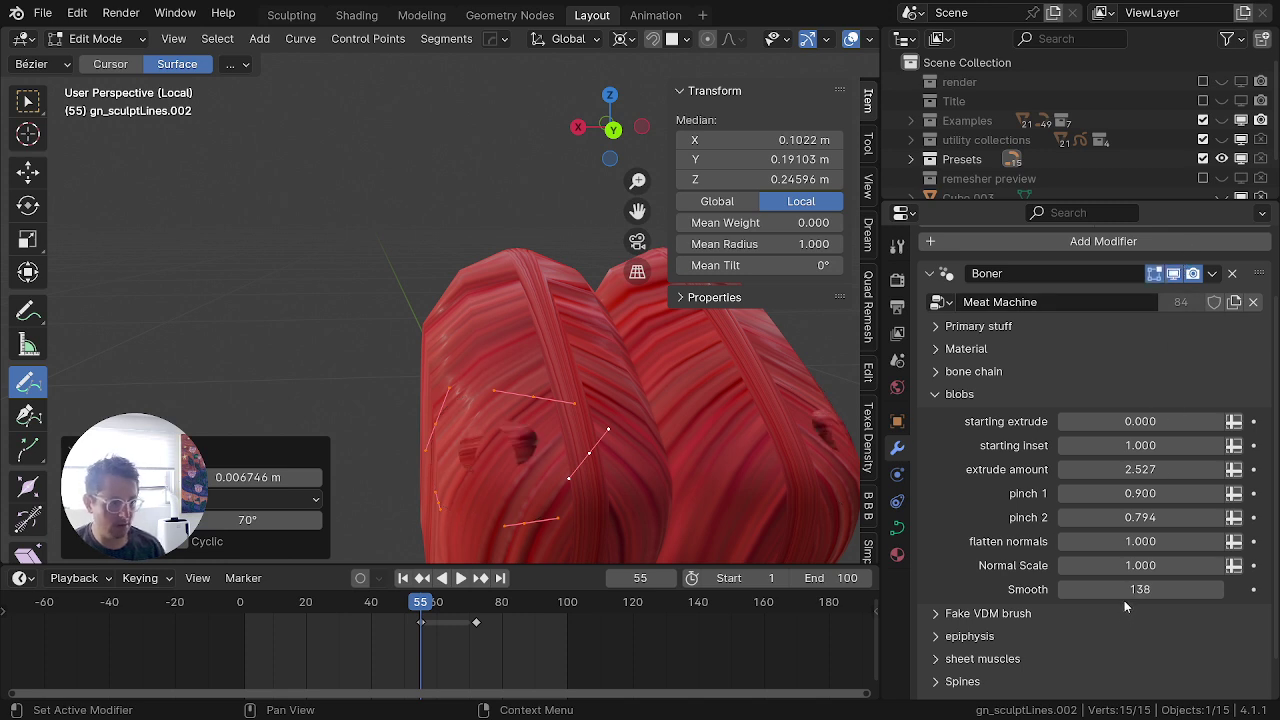
{"action": "left_click", "coordinate": [1134, 592]}
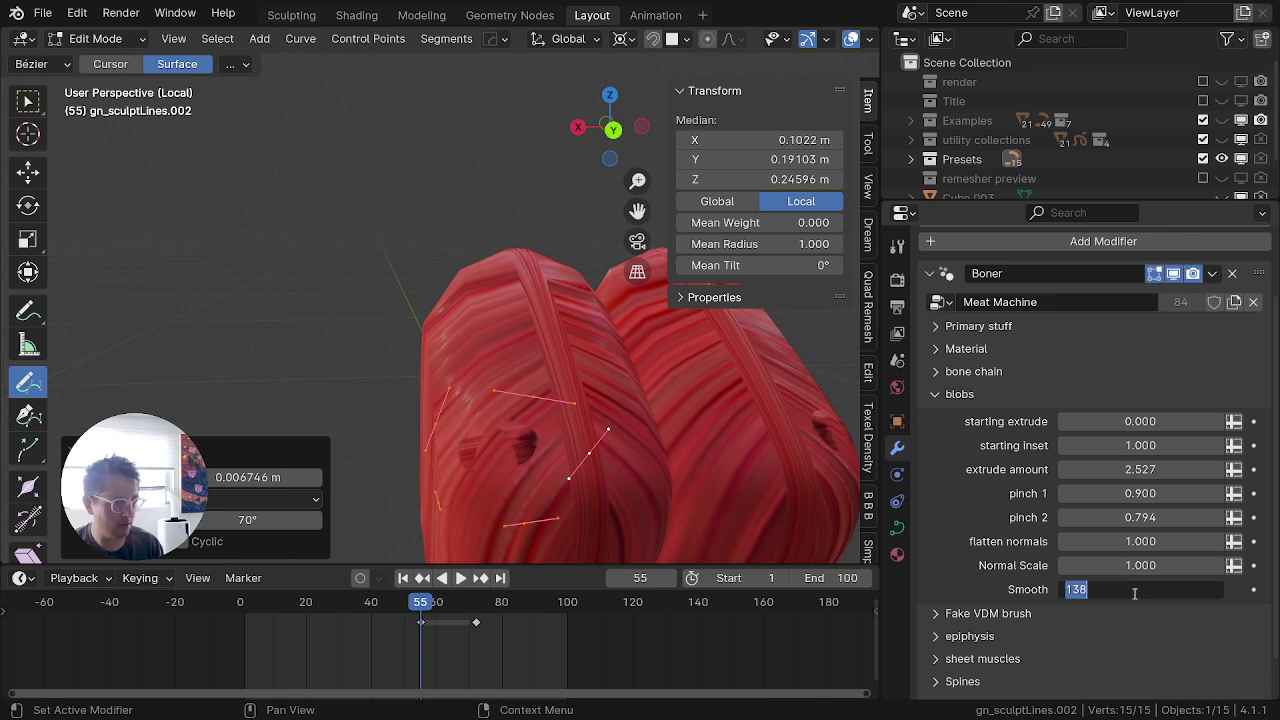
{"action": "type", "text": "7"}
{"action": "key", "text": "Return"}
{"action": "scroll", "coordinate": [512, 340], "scroll_direction": "down", "scroll_amount": 3}
{"action": "middle_click_drag", "start_coordinate": [494, 350], "coordinate": [492, 302]}
{"action": "scroll", "coordinate": [510, 320], "scroll_direction": "up", "scroll_amount": 3}
{"action": "middle_click_drag", "start_coordinate": [555, 360], "coordinate": [611, 324]}
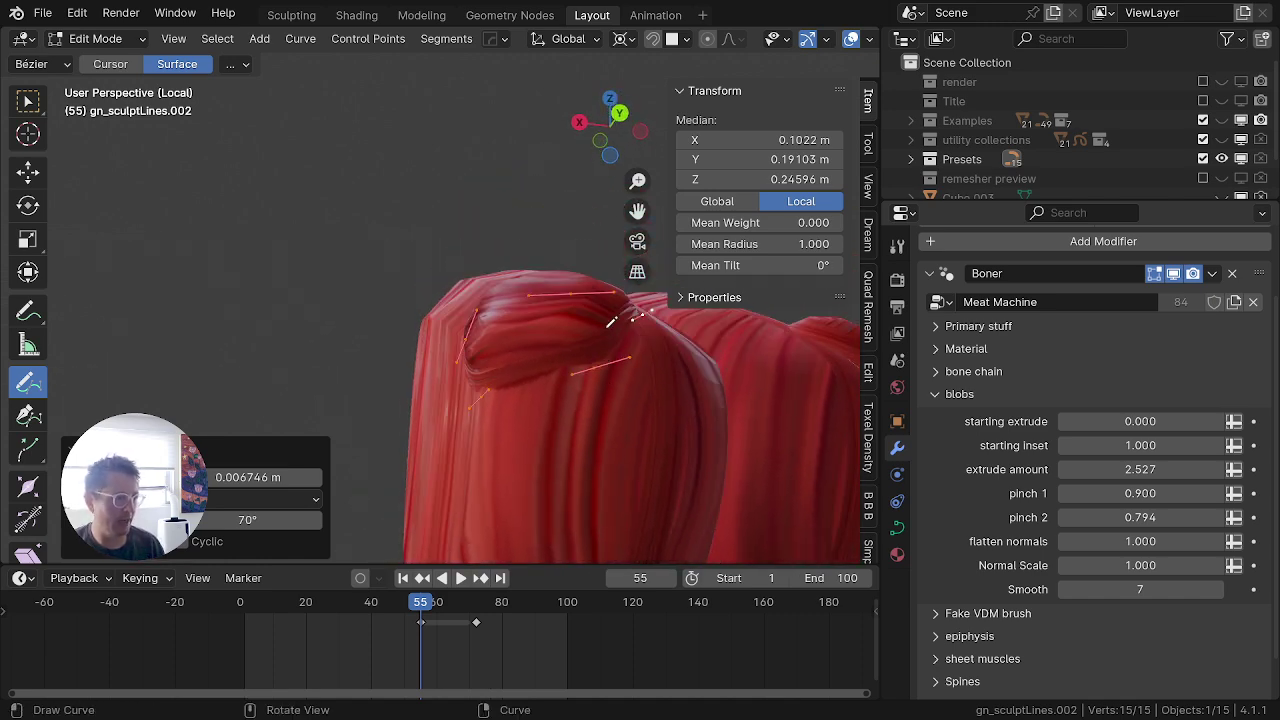
Step: Try a Normal Scale of 0.970 in the blob settings and reset it to 1
{"action": "mouse_move", "coordinate": [1160, 567]}
{"action": "left_mouse_down"}
{"action": "mouse_move", "coordinate": [1097, 567]}
{"action": "mouse_move", "coordinate": [1159, 567]}
{"action": "left_mouse_up"}
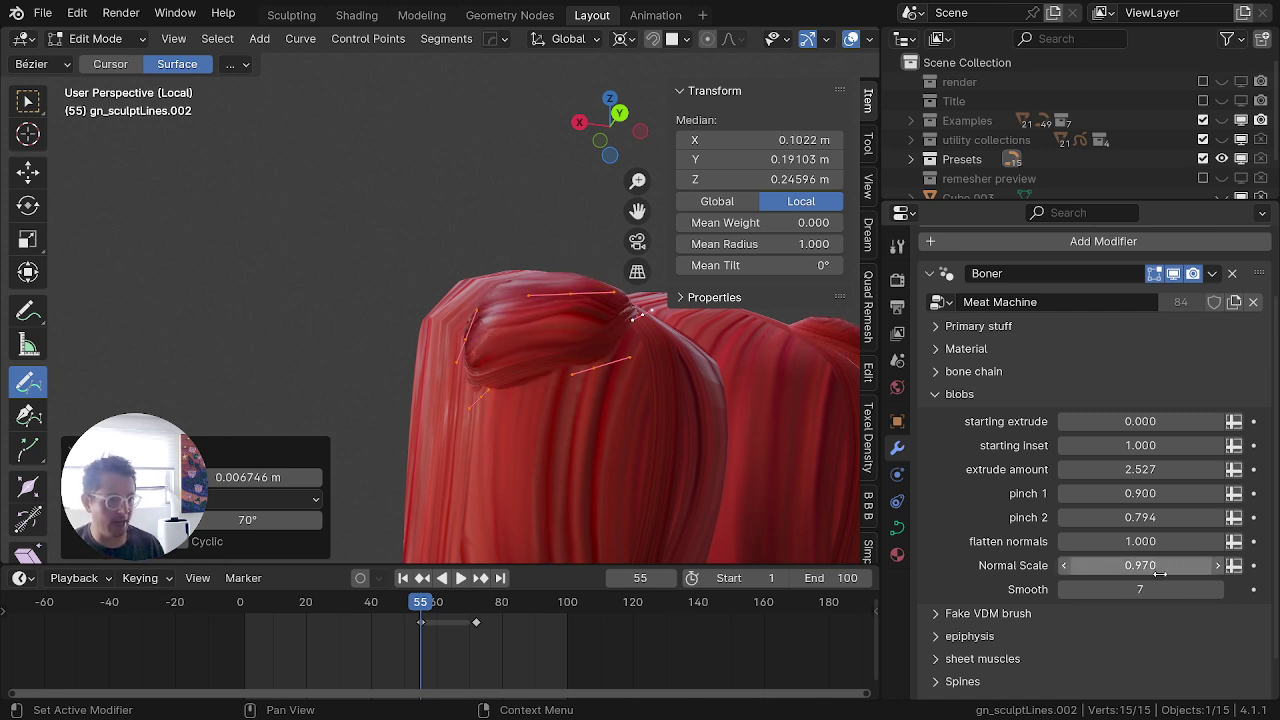
{"action": "left_click", "coordinate": [1161, 571]}
{"action": "type", "text": "1"}
{"action": "key", "text": "Tab"}
{"action": "key", "text": "Return"}
Step: Draw a small curved stroke beside the muscles and a large rounded outline farther out to form two more blobs
{"action": "scroll", "coordinate": [651, 489], "scroll_direction": "down", "scroll_amount": 6}
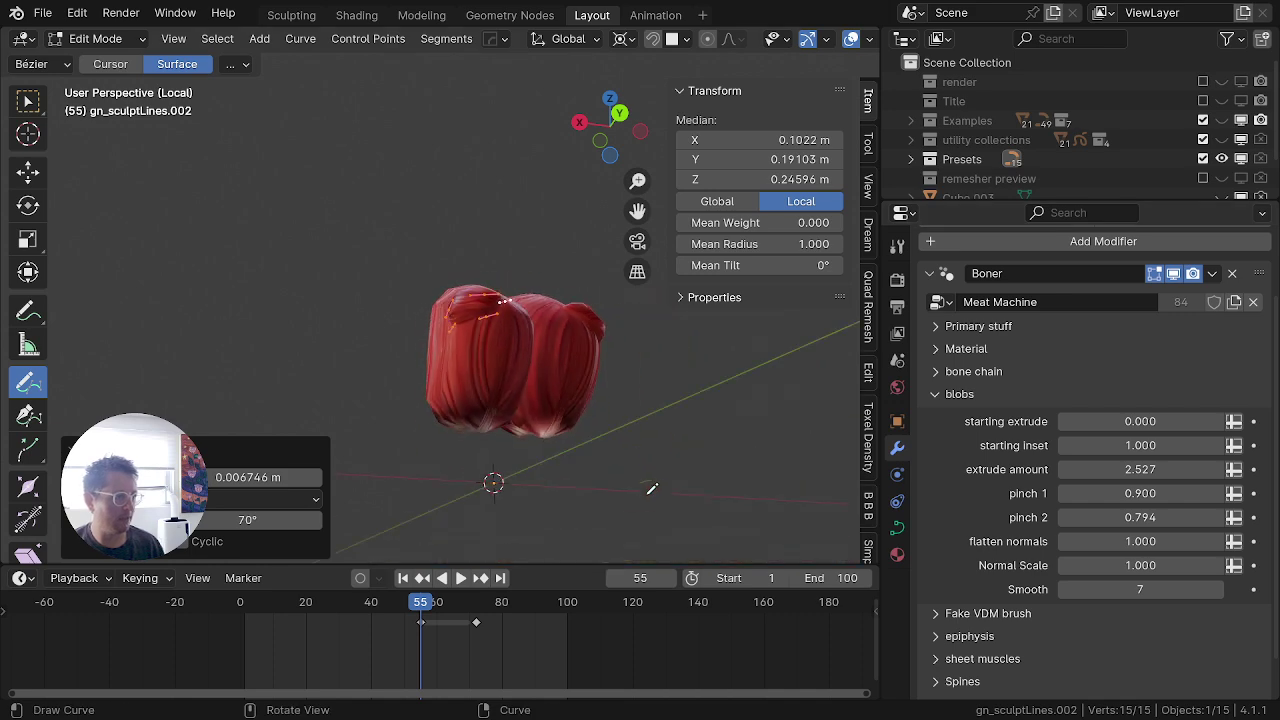
{"action": "middle_click_drag", "start_coordinate": [651, 489], "coordinate": [537, 53]}
{"action": "middle_click_drag", "start_coordinate": [455, 466], "coordinate": [533, 409]}
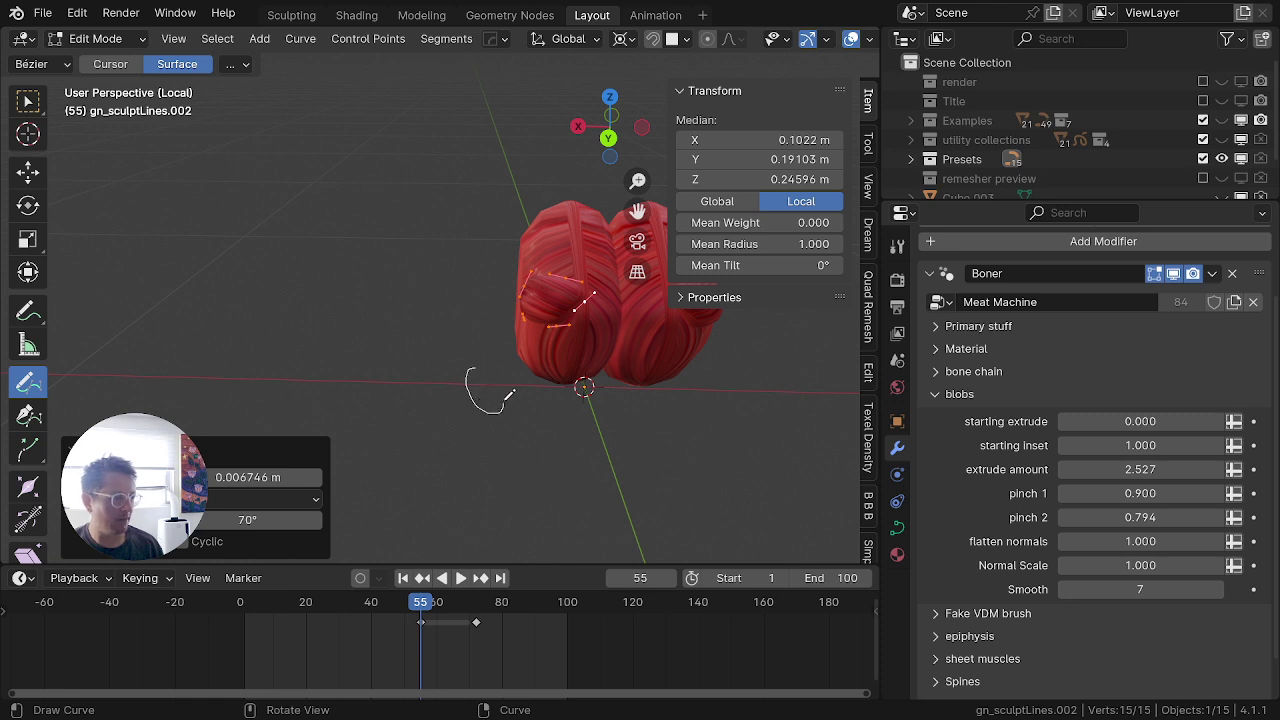
{"action": "left_click_drag", "start_coordinate": [510, 395], "coordinate": [508, 397]}
{"action": "mouse_move", "coordinate": [355, 317]}
{"action": "middle_mouse_down"}
{"action": "mouse_move", "coordinate": [389, 431]}
{"action": "mouse_move", "coordinate": [603, 440]}
{"action": "mouse_move", "coordinate": [344, 364]}
{"action": "mouse_move", "coordinate": [413, 252]}
{"action": "middle_mouse_up"}
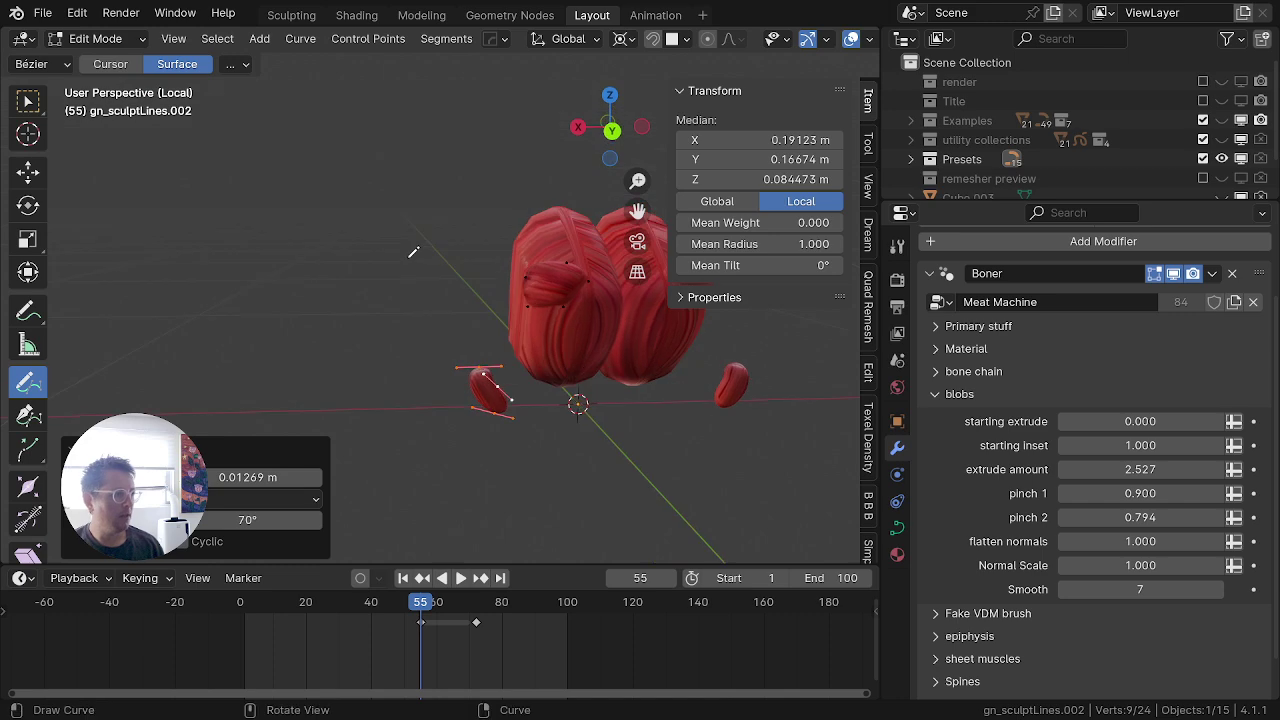
{"action": "left_click_drag", "start_coordinate": [266, 356], "coordinate": [376, 363]}
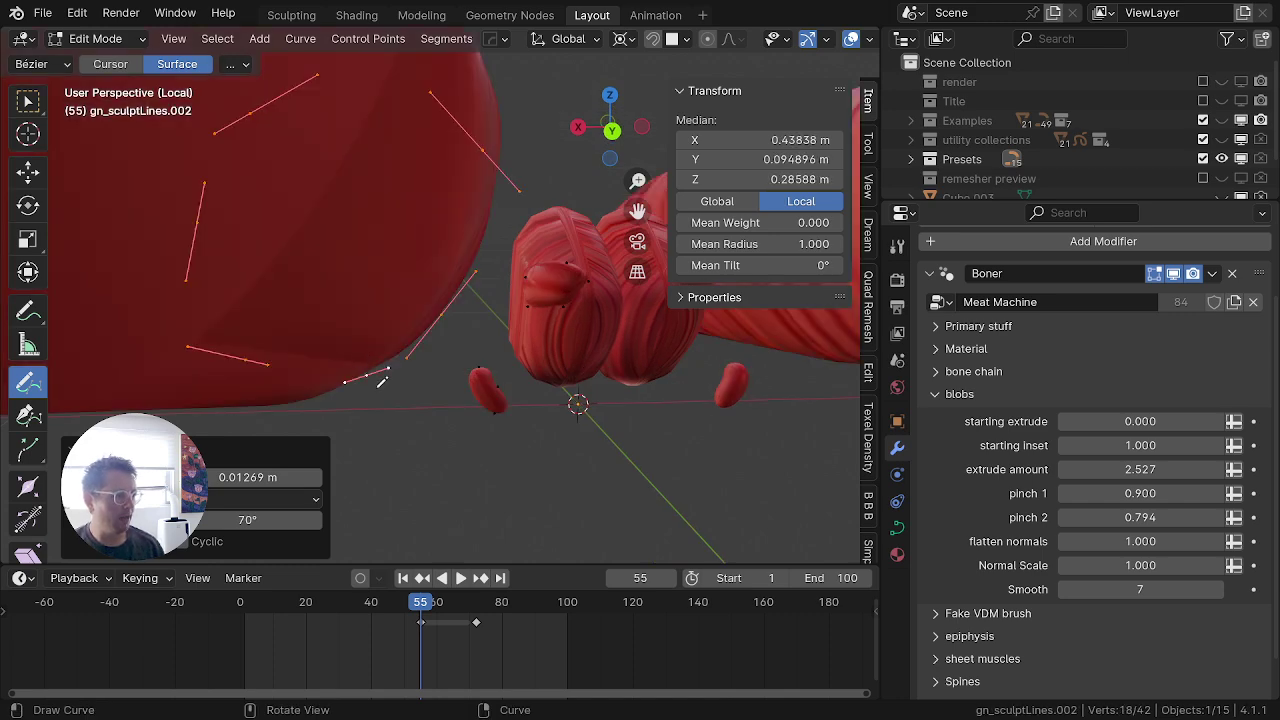
Step: Set the blobs' Normal Scale to 0.2 to reduce the thickness of the new shapes
{"action": "scroll", "coordinate": [383, 382], "scroll_direction": "down", "scroll_amount": 7}
{"action": "mouse_move", "coordinate": [383, 382]}
{"action": "middle_mouse_down"}
{"action": "mouse_move", "coordinate": [514, 417]}
{"action": "mouse_move", "coordinate": [394, 480]}
{"action": "mouse_move", "coordinate": [354, 338]}
{"action": "mouse_move", "coordinate": [491, 251]}
{"action": "mouse_move", "coordinate": [492, 274]}
{"action": "middle_mouse_up"}
{"action": "mouse_move", "coordinate": [1121, 565]}
{"action": "left_mouse_down"}
{"action": "mouse_move", "coordinate": [1010, 565]}
{"action": "mouse_move", "coordinate": [1110, 565]}
{"action": "mouse_move", "coordinate": [1096, 565]}
{"action": "left_mouse_up"}
{"action": "left_click", "coordinate": [1152, 569]}
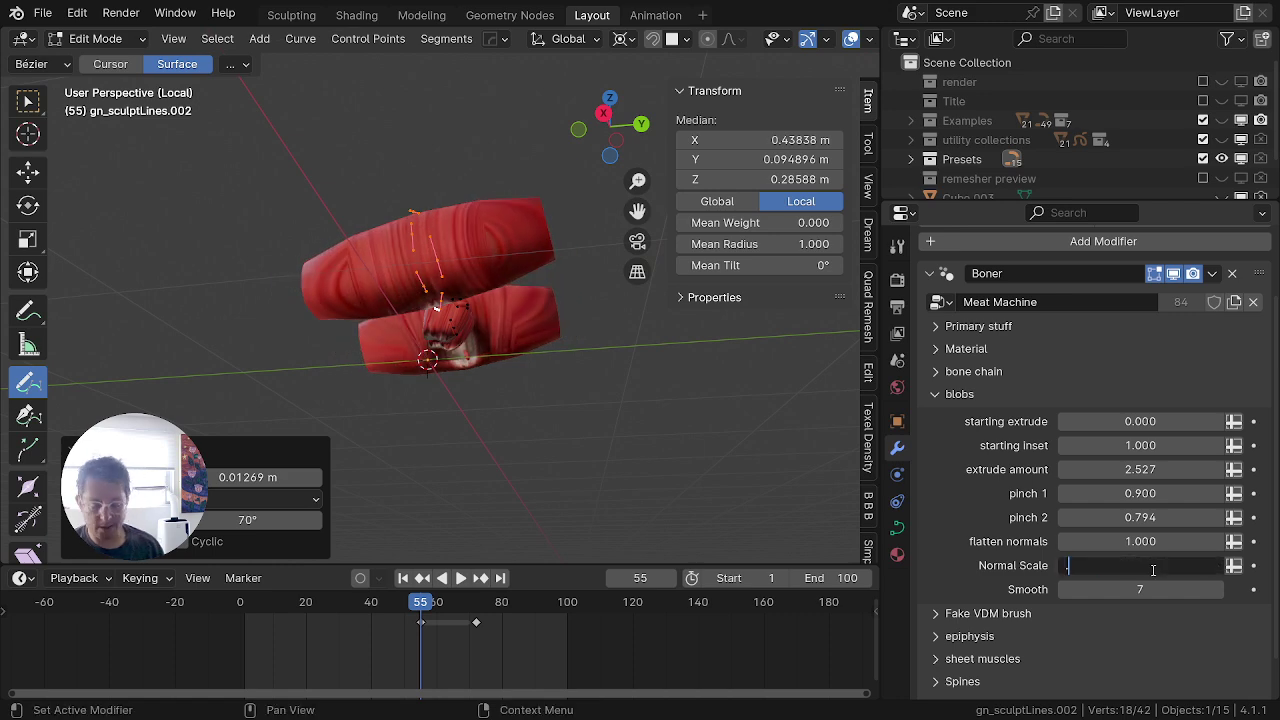
{"action": "type", "text": "0.2"}
{"action": "key", "text": "Return"}
{"action": "key", "text": "Escape"}
{"action": "scroll", "coordinate": [525, 405], "scroll_direction": "up", "scroll_amount": 5}
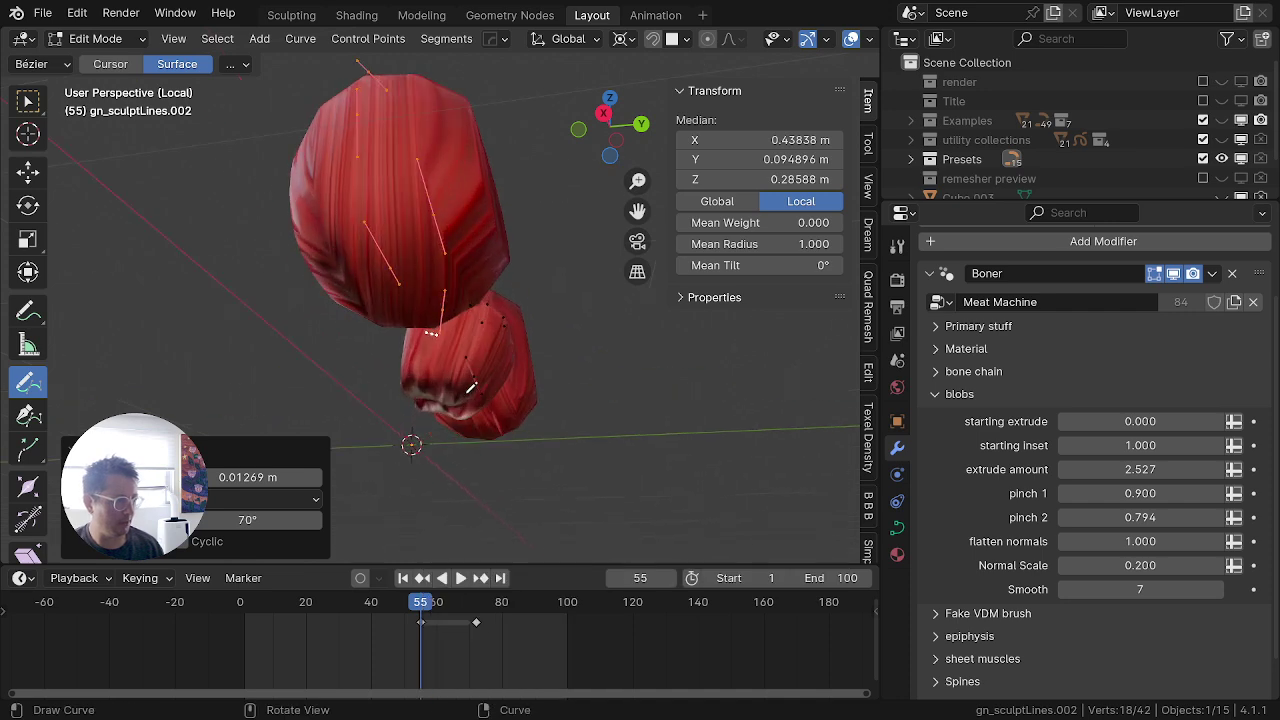
Step: Flatten the blobs with a Normal Scale of 0 and try an extrude amount of 2.847
{"action": "middle_click_drag", "start_coordinate": [515, 400], "coordinate": [495, 378]}
{"action": "scroll", "coordinate": [495, 378], "scroll_direction": "up", "scroll_amount": 3}
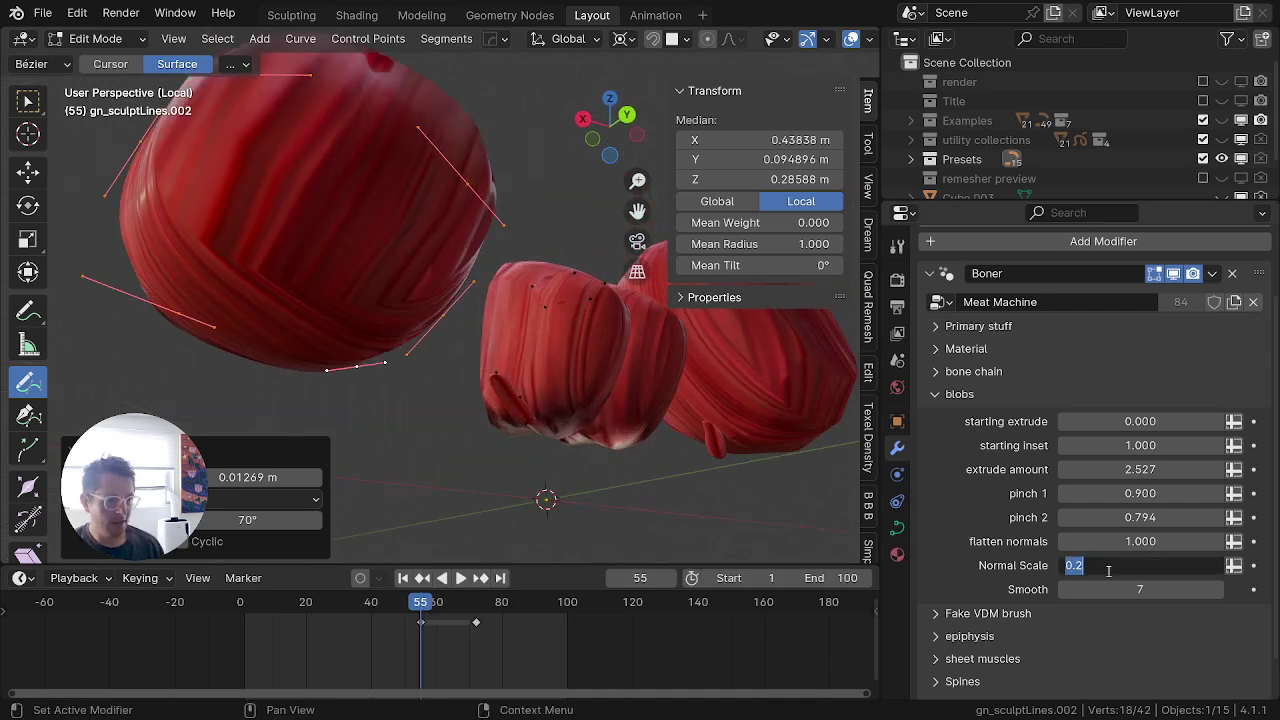
{"action": "key", "text": "Return"}
{"action": "middle_click_drag", "start_coordinate": [624, 397], "coordinate": [692, 502]}
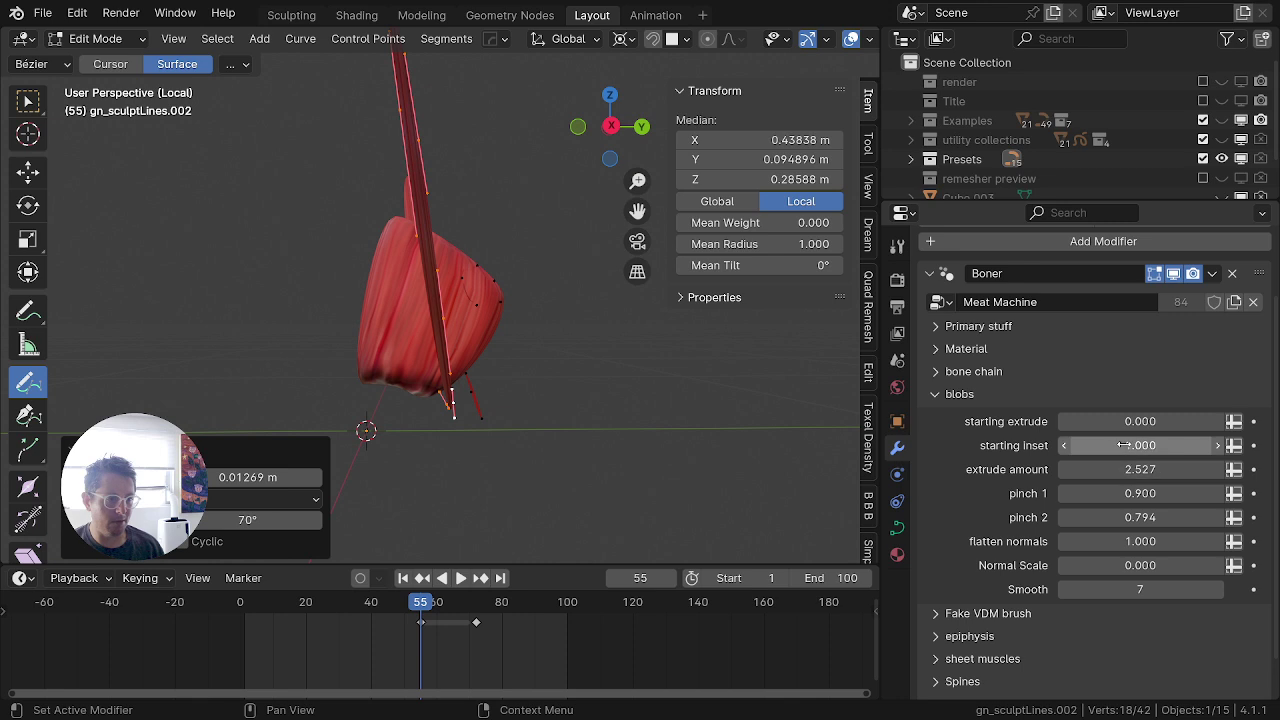
{"action": "mouse_move", "coordinate": [1141, 471]}
{"action": "left_mouse_down"}
{"action": "mouse_move", "coordinate": [1177, 471]}
{"action": "mouse_move", "coordinate": [1162, 471]}
{"action": "left_mouse_up"}
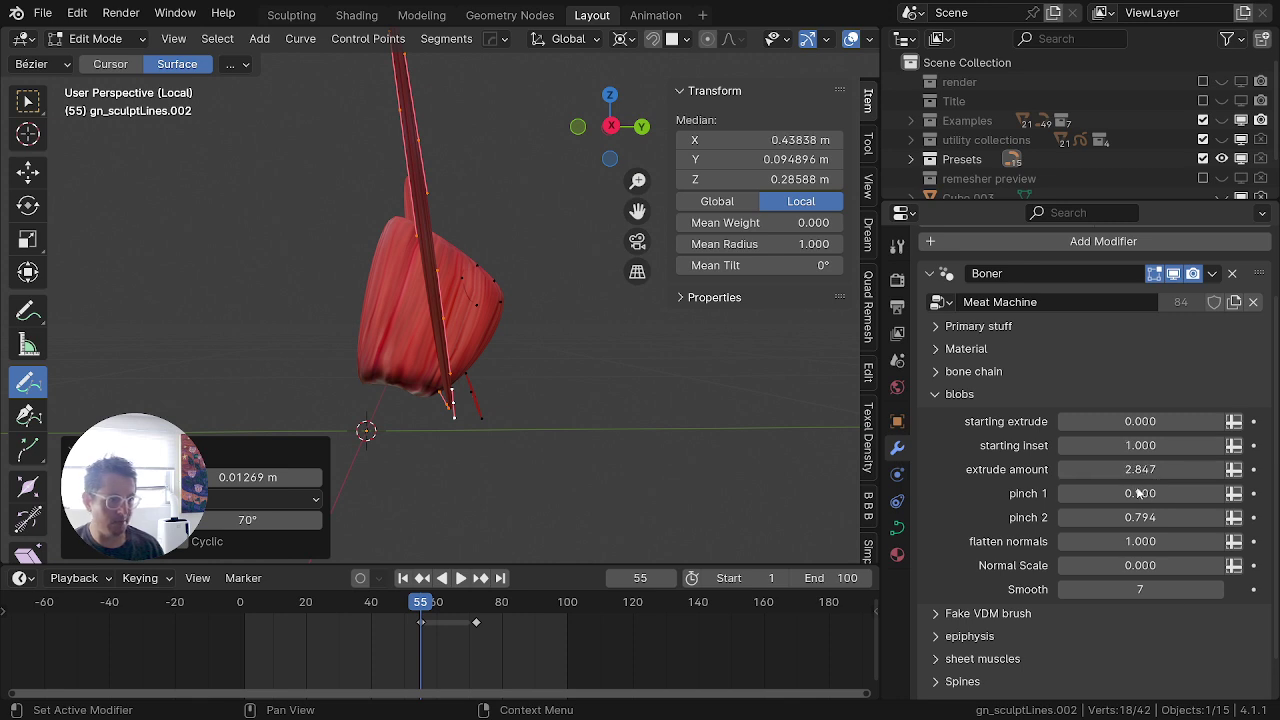
Step: Set the blobs' Normal Scale to 0.1 and check the thickness of the large blob
{"action": "key", "text": "Tab"}
{"action": "left_click", "coordinate": [1151, 566]}
{"action": "left_click", "coordinate": [1151, 566]}
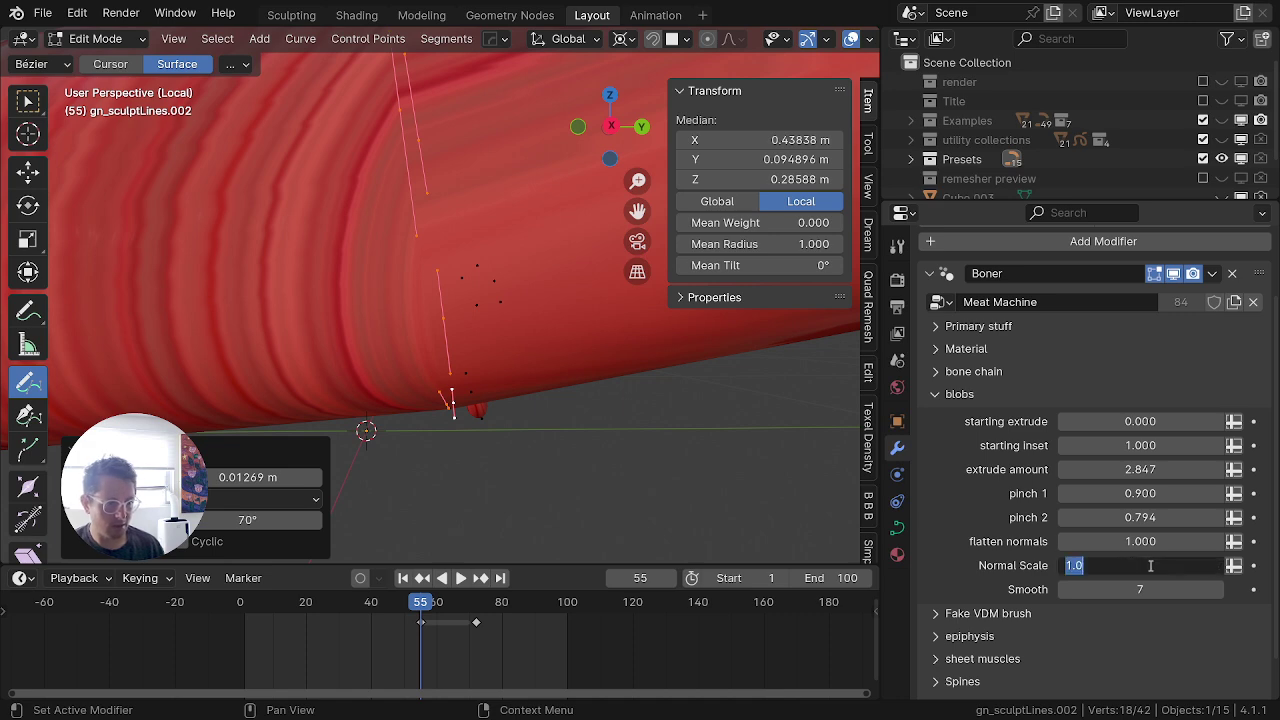
{"action": "key", "text": "Return"}
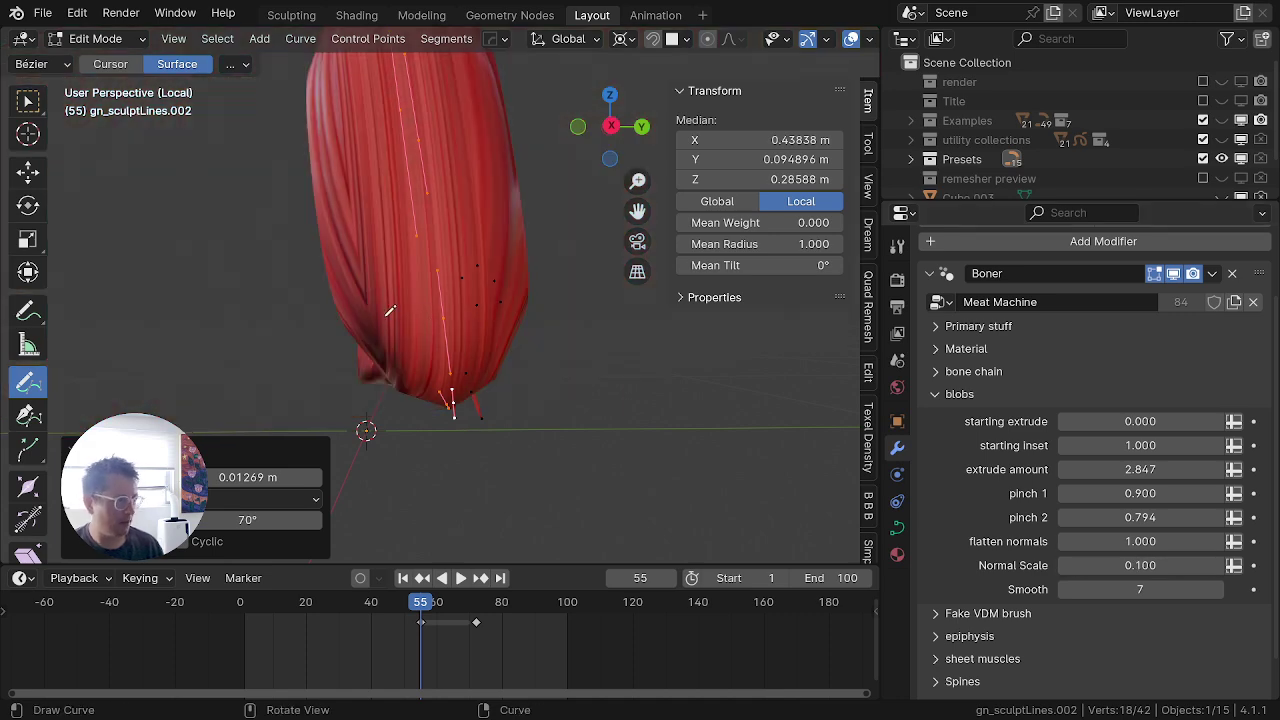
{"action": "middle_click_drag", "start_coordinate": [389, 309], "coordinate": [534, 349]}
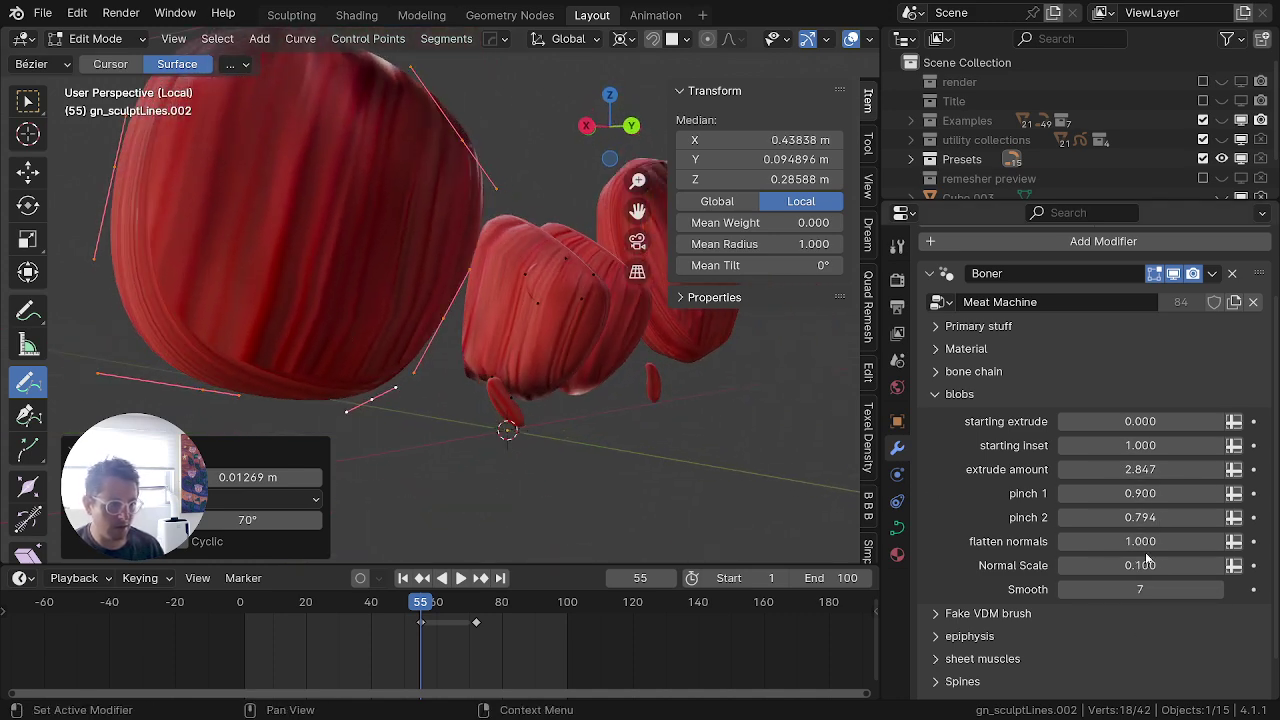
Step: Set the blobs' Smooth and Normal Scale values to 0 and inspect the flat shapes from several angles
{"action": "left_click_drag", "start_coordinate": [1137, 588], "coordinate": [1050, 588]}
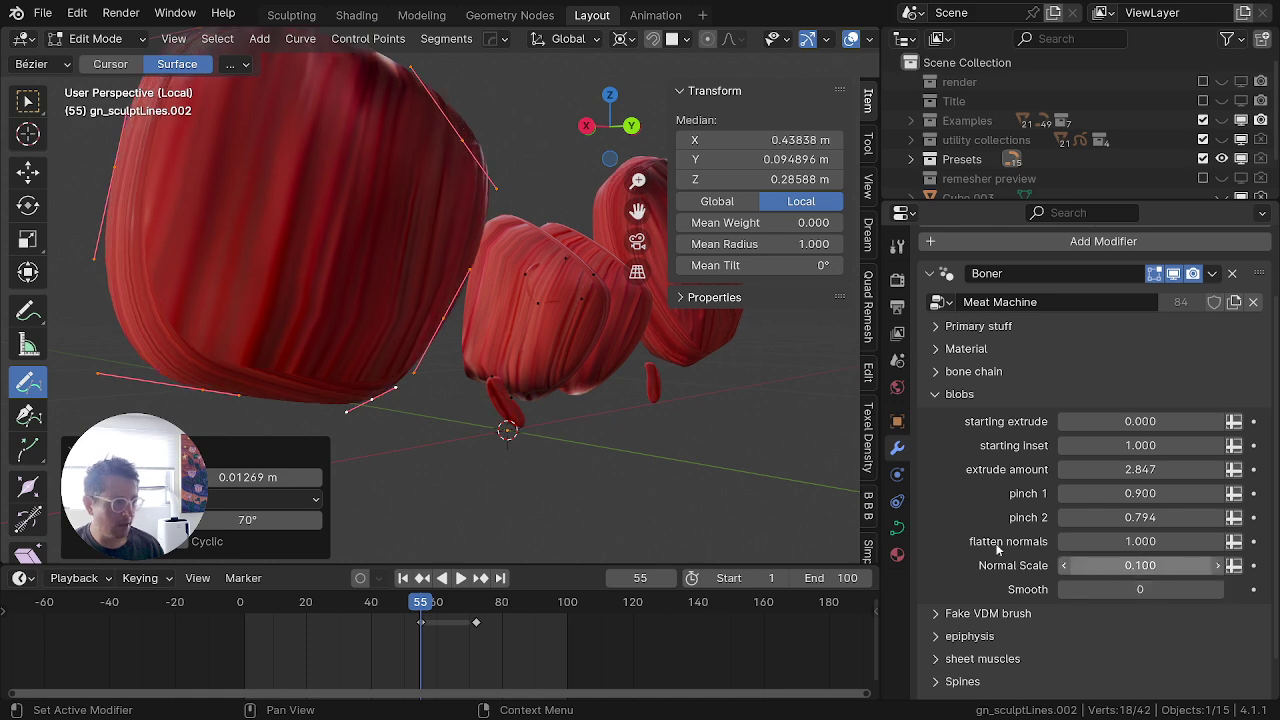
{"action": "middle_click_drag", "start_coordinate": [561, 395], "coordinate": [676, 327]}
{"action": "mouse_move", "coordinate": [1140, 566]}
{"action": "left_mouse_down"}
{"action": "mouse_move", "coordinate": [1066, 566]}
{"action": "mouse_move", "coordinate": [1138, 566]}
{"action": "left_mouse_up"}
{"action": "left_click", "coordinate": [1135, 564]}
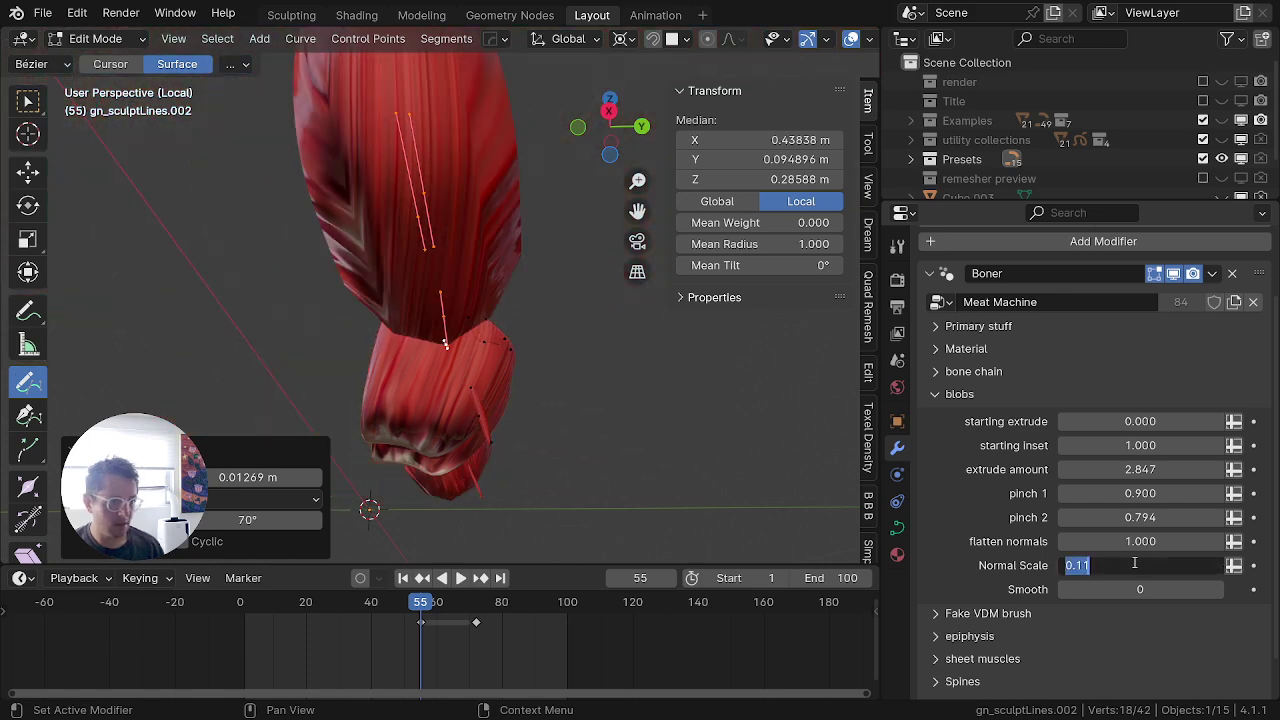
{"action": "type", "text": "0"}
{"action": "key", "text": "Return"}
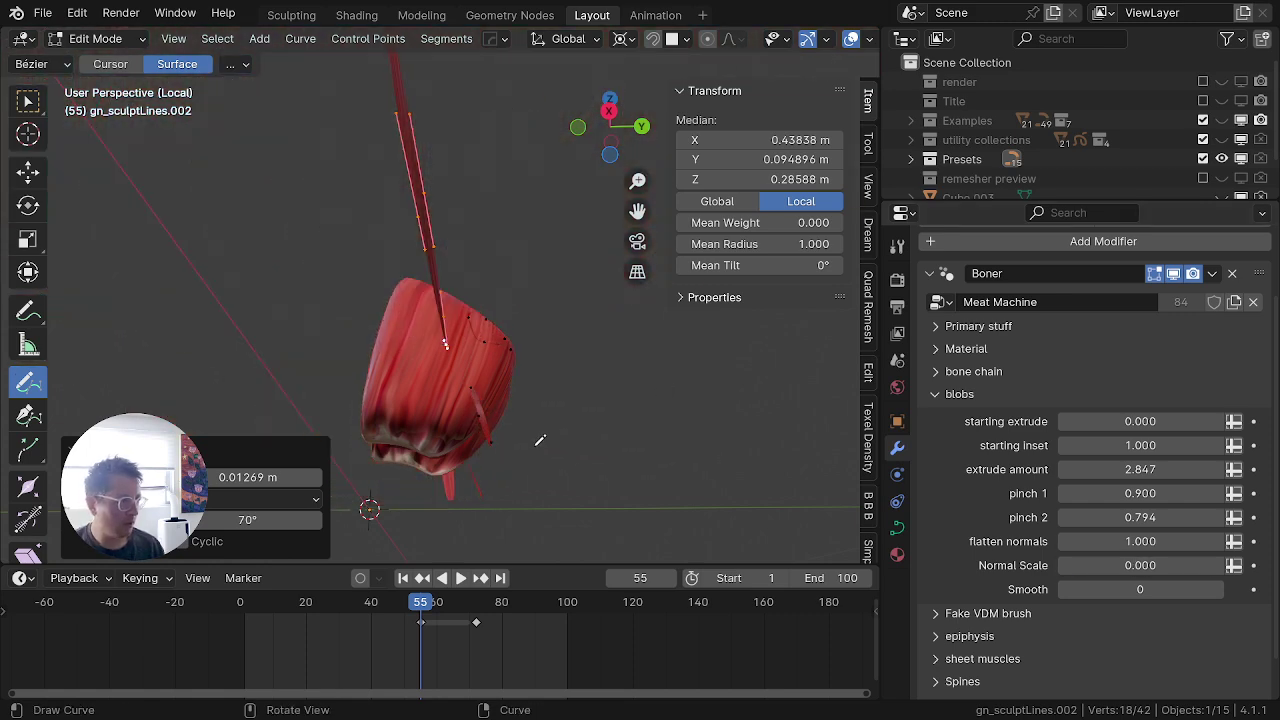
{"action": "middle_click_drag", "start_coordinate": [622, 429], "coordinate": [470, 452]}
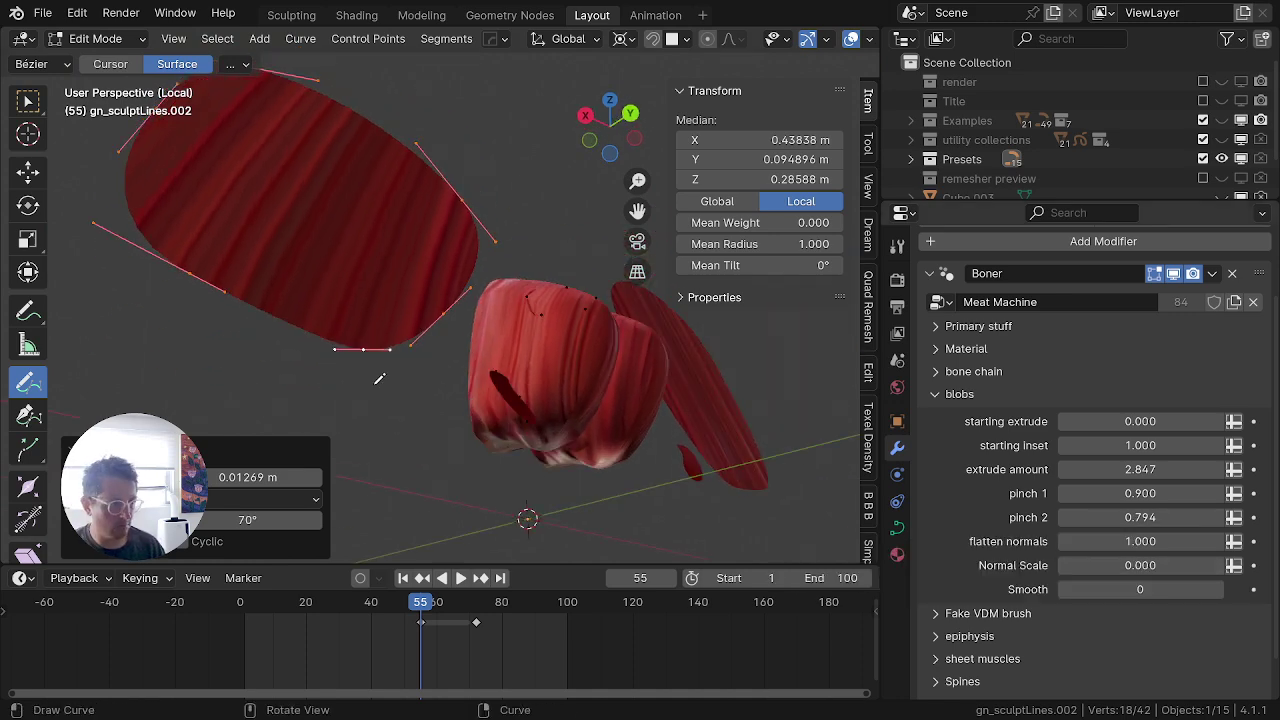
{"action": "middle_click_drag", "start_coordinate": [379, 378], "coordinate": [445, 405]}
{"action": "scroll", "coordinate": [538, 366], "scroll_direction": "up", "scroll_amount": 2}
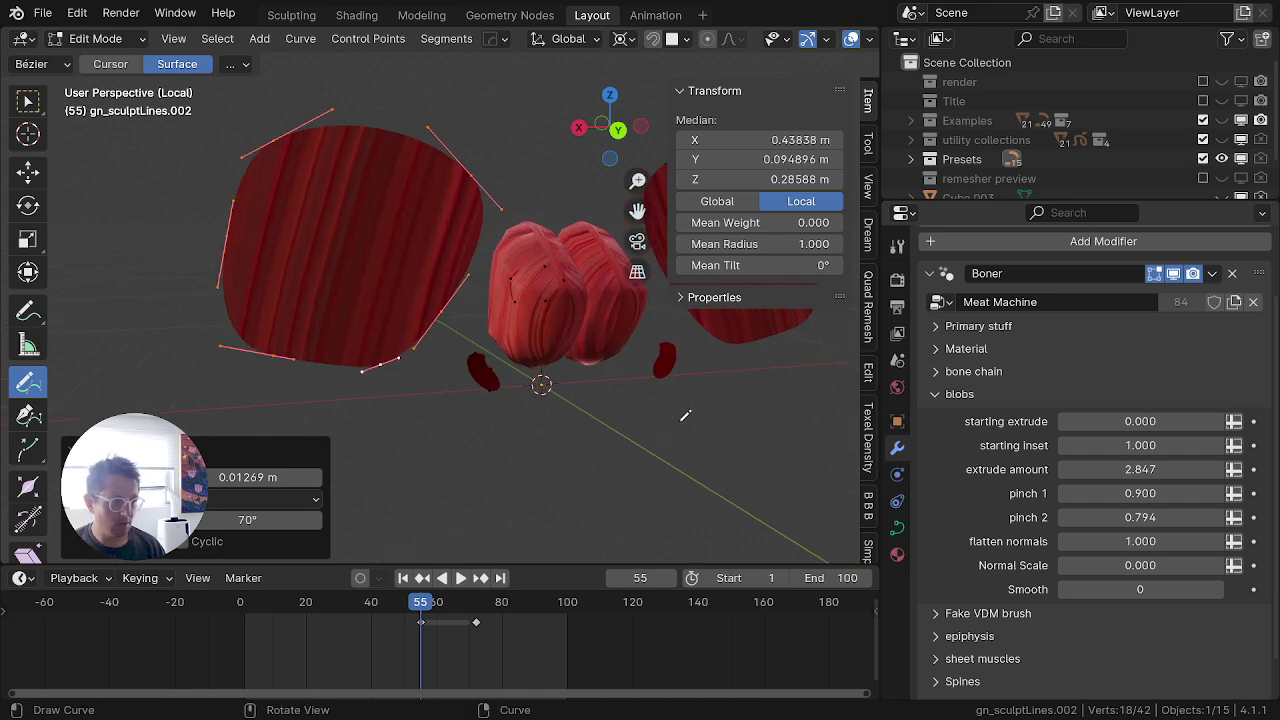
Step: Leave curve editing and delete the curve object holding the flat blobs
{"action": "key", "text": "Tab"}
{"action": "key", "text": "x"}
{"action": "key", "text": "Return"}
{"action": "middle_click_drag", "start_coordinate": [645, 409], "coordinate": [568, 371]}
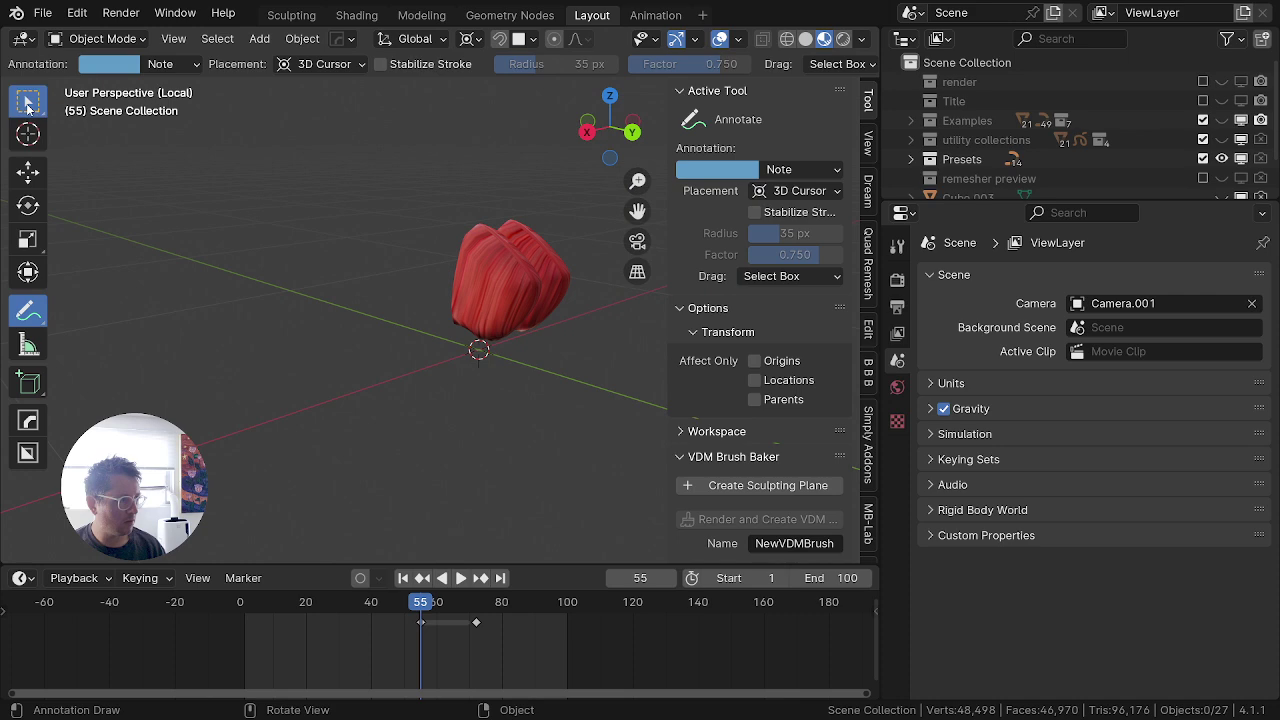
Step: Open the remaining large muscle's curves for editing and draw a curved loop over its upper end
{"action": "left_click", "coordinate": [28, 106]}
{"action": "left_click", "coordinate": [465, 247]}
{"action": "key", "text": "Tab"}
{"action": "middle_click_drag", "start_coordinate": [470, 311], "coordinate": [586, 281]}
{"action": "scroll", "coordinate": [475, 285], "scroll_direction": "up", "scroll_amount": 3}
{"action": "middle_click_drag", "start_coordinate": [217, 277], "coordinate": [350, 359]}
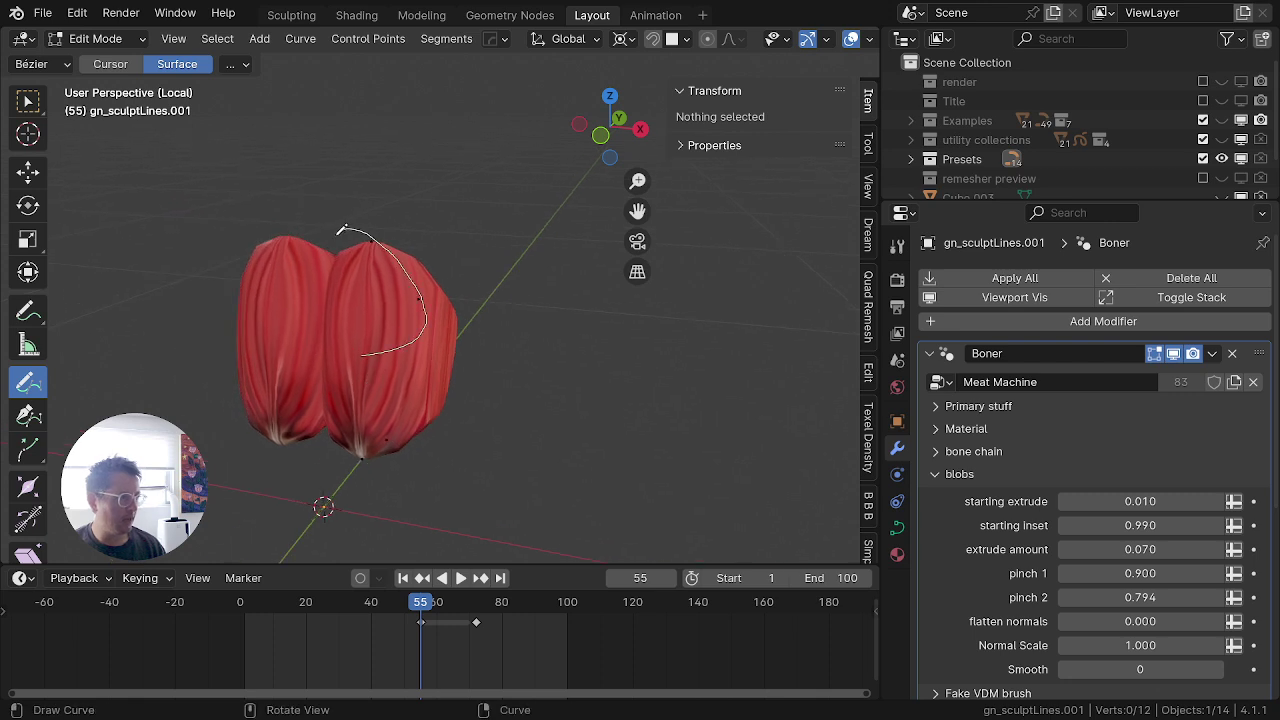
{"action": "left_click_drag", "start_coordinate": [340, 232], "coordinate": [337, 239]}
Step: Fatten the new loop over the muscle's upper end to a radius of about 6.7 and set the blobs' extrude amount to 0.37
{"action": "middle_click_drag", "start_coordinate": [531, 343], "coordinate": [309, 299]}
{"action": "key", "text": "alt+s"}
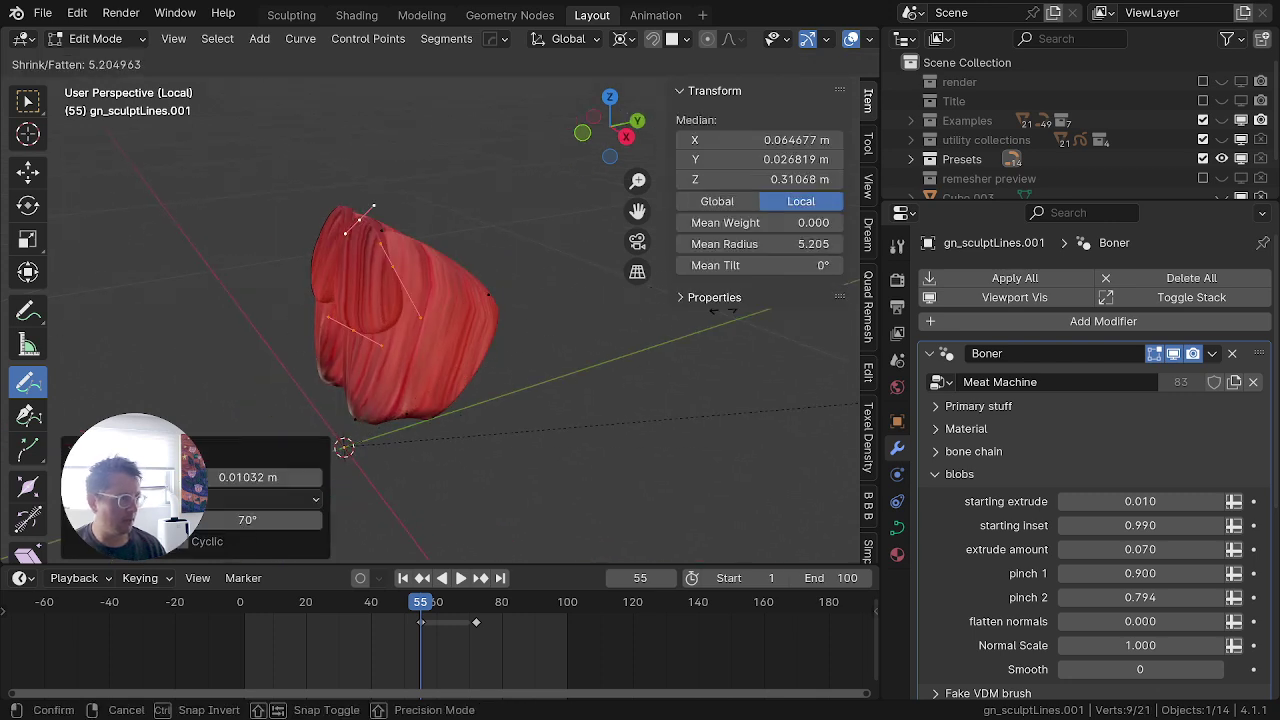
{"action": "left_click", "coordinate": [54, 329]}
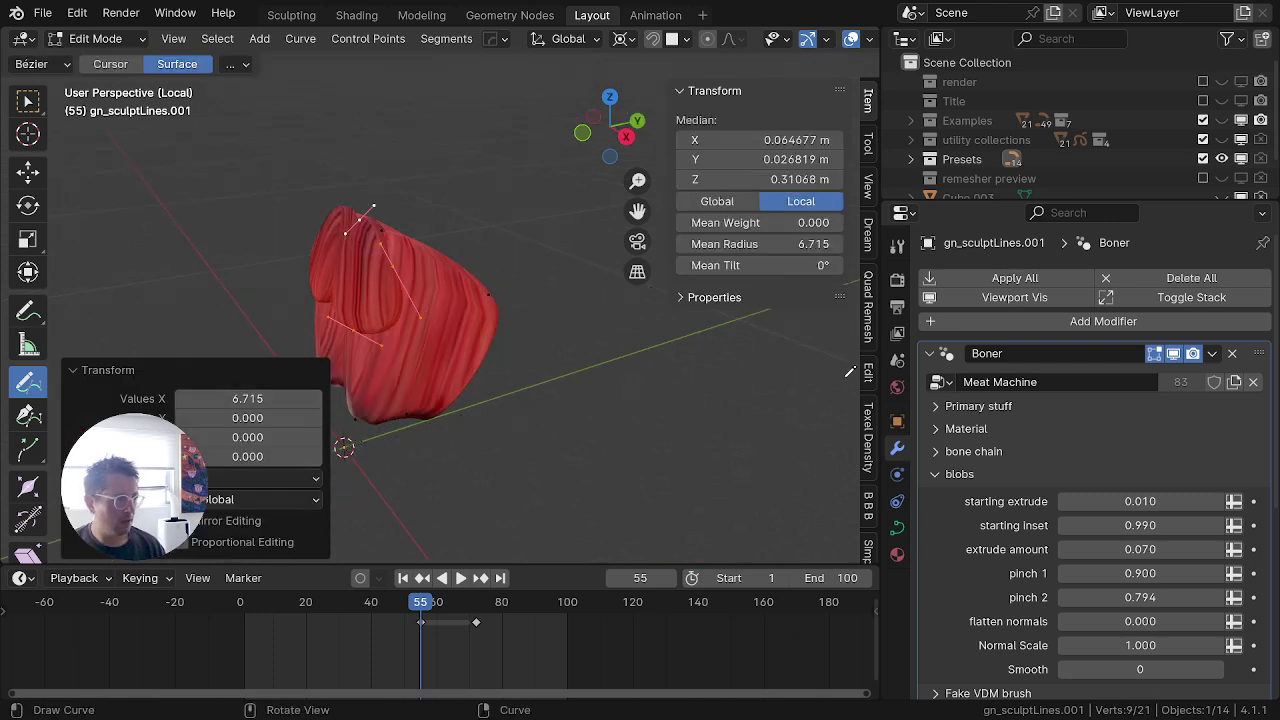
{"action": "left_click_drag", "start_coordinate": [1137, 554], "coordinate": [1168, 554]}
Step: Select all curve points and shrink their radius by a factor of about 0.25
{"action": "key", "text": "a"}
{"action": "key", "text": "a"}
{"action": "middle_click_drag", "start_coordinate": [559, 389], "coordinate": [392, 438]}
{"action": "key", "text": "alt+s"}
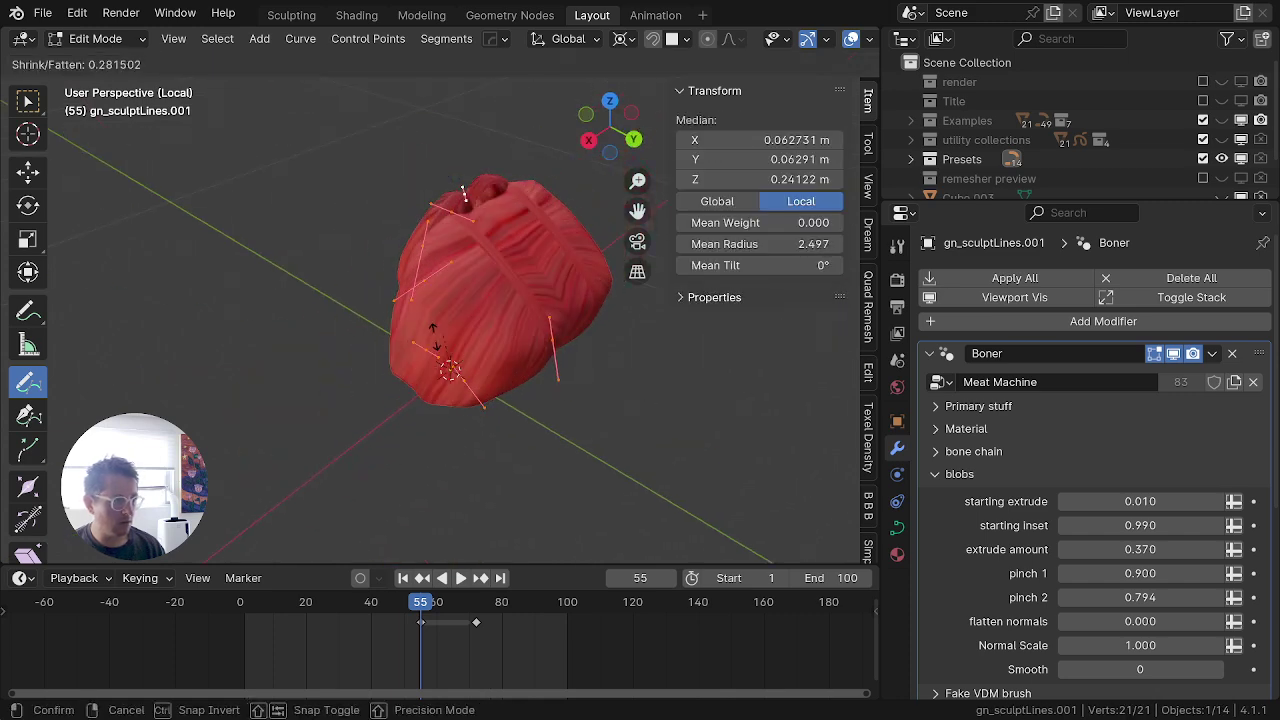
{"action": "left_click", "coordinate": [448, 401]}
Step: Change the viewport from material preview to solid shading and view the muscle from the front
{"action": "key", "text": "z"}
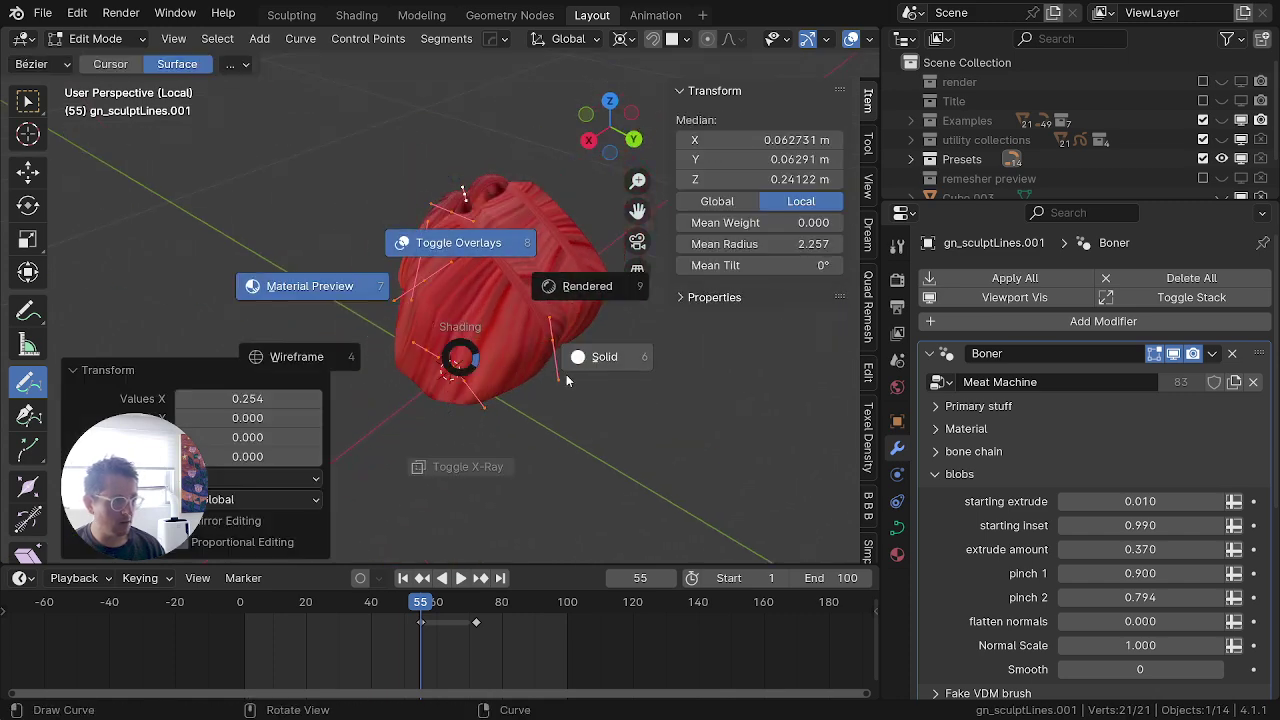
{"action": "left_click", "coordinate": [592, 356]}
{"action": "middle_click_drag", "start_coordinate": [303, 346], "coordinate": [539, 339]}
{"action": "middle_click_drag", "start_coordinate": [428, 318], "coordinate": [435, 219]}
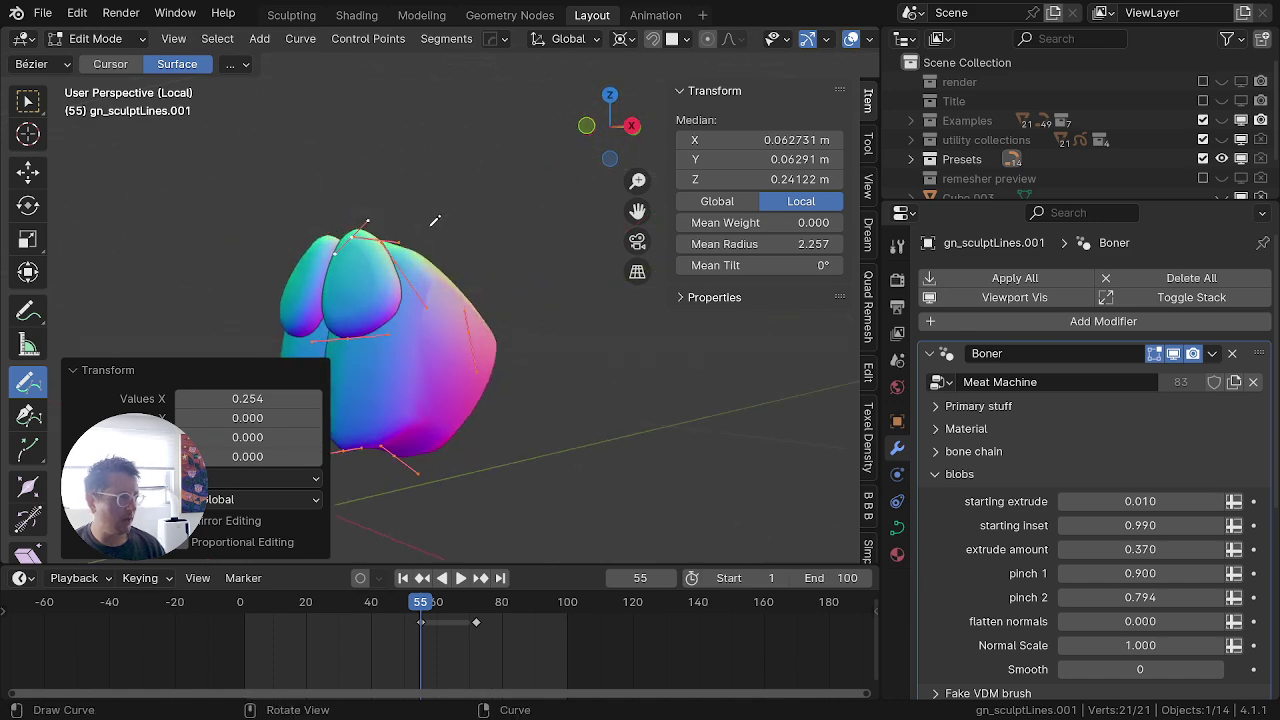
Step: Deselect the points, draw a new loop on the muscle's lower outer side and fatten it to a radius of about 3.07
{"action": "key", "text": "alt+a"}
{"action": "left_click_drag", "start_coordinate": [508, 342], "coordinate": [398, 305]}
{"action": "middle_click_drag", "start_coordinate": [398, 305], "coordinate": [442, 306]}
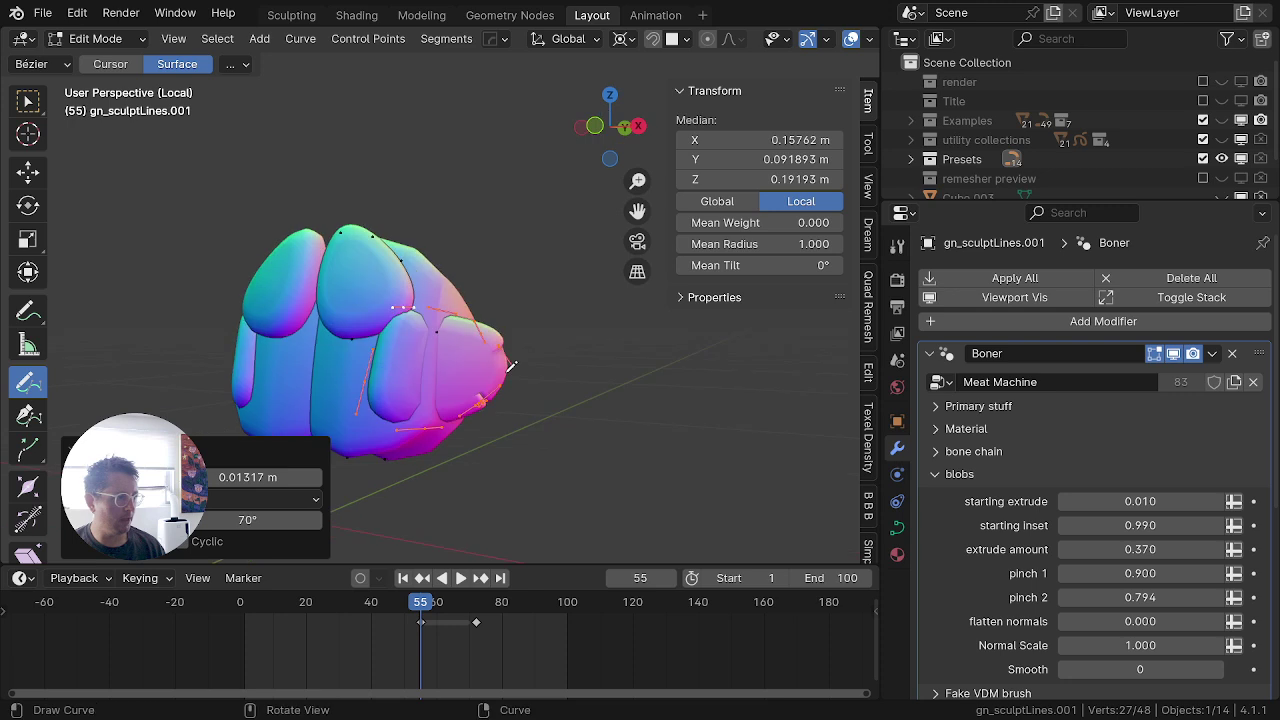
{"action": "key", "text": "alt+s"}
{"action": "left_click", "coordinate": [585, 470]}
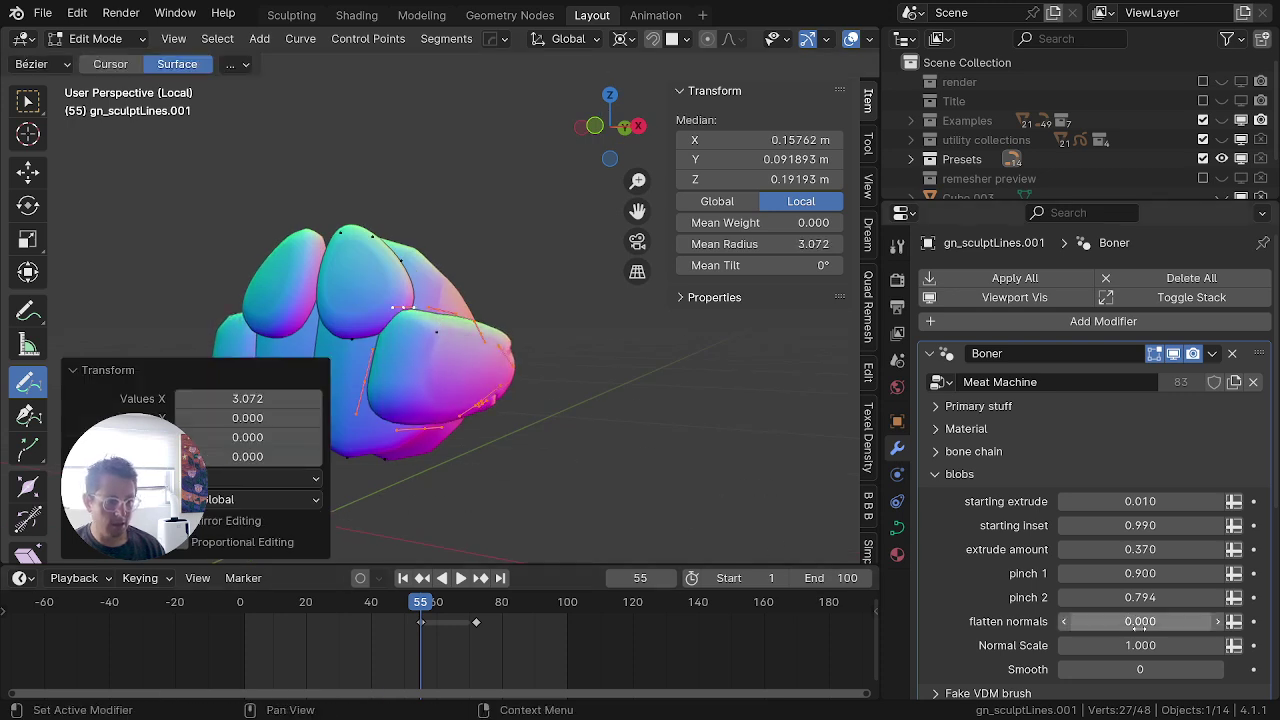
Step: Try a strong flatten normals value on the blobs, and settle on 1
{"action": "left_click_drag", "start_coordinate": [1143, 625], "coordinate": [1272, 625]}
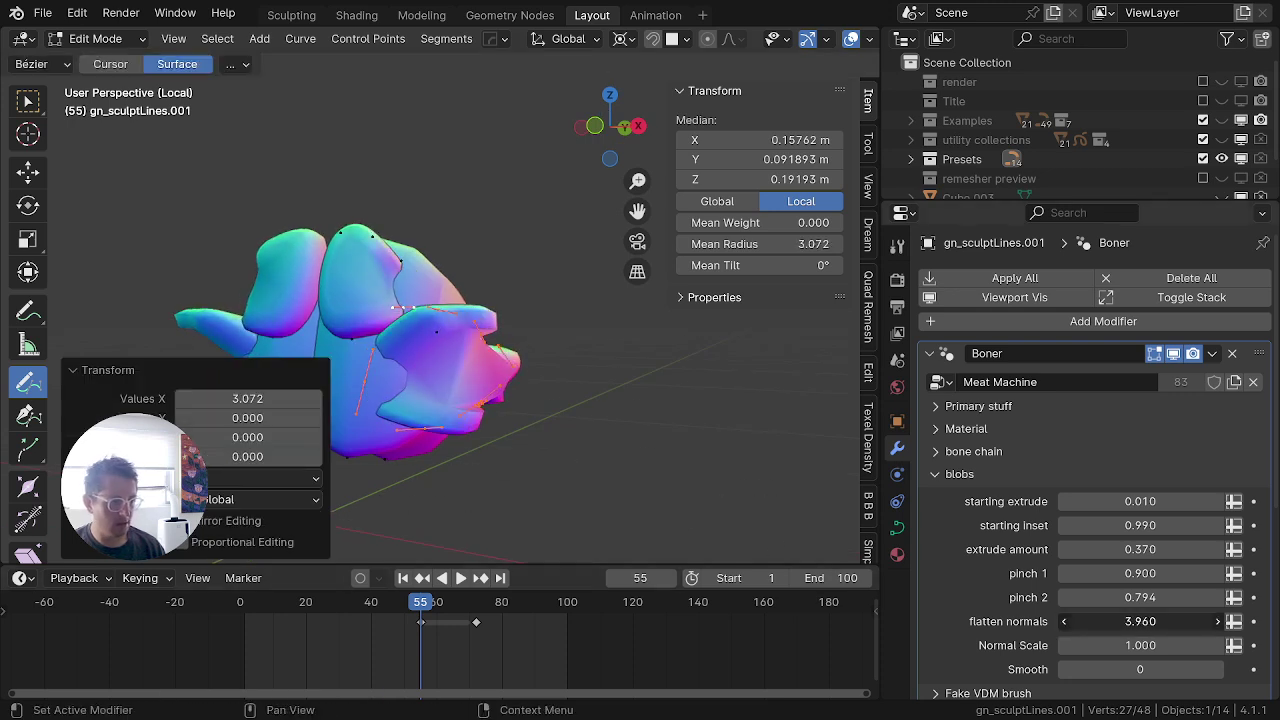
{"action": "key", "text": "Return"}
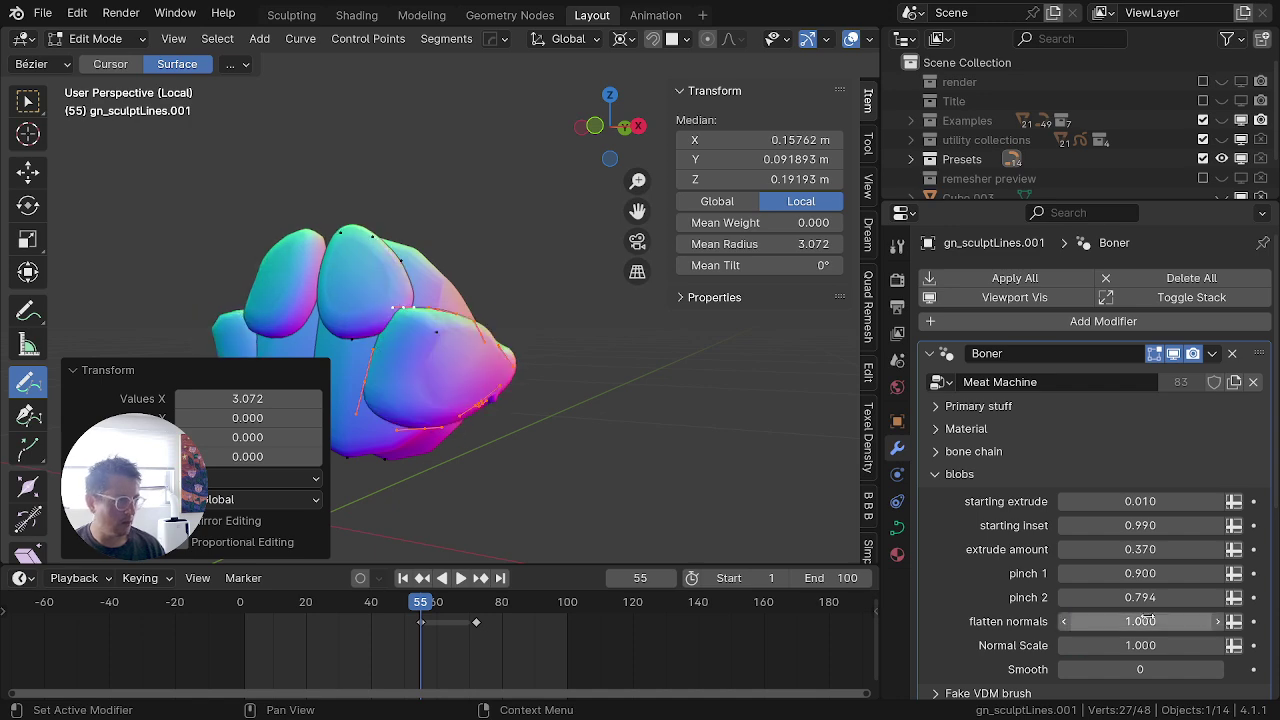
{"action": "middle_click_drag", "start_coordinate": [489, 409], "coordinate": [317, 525]}
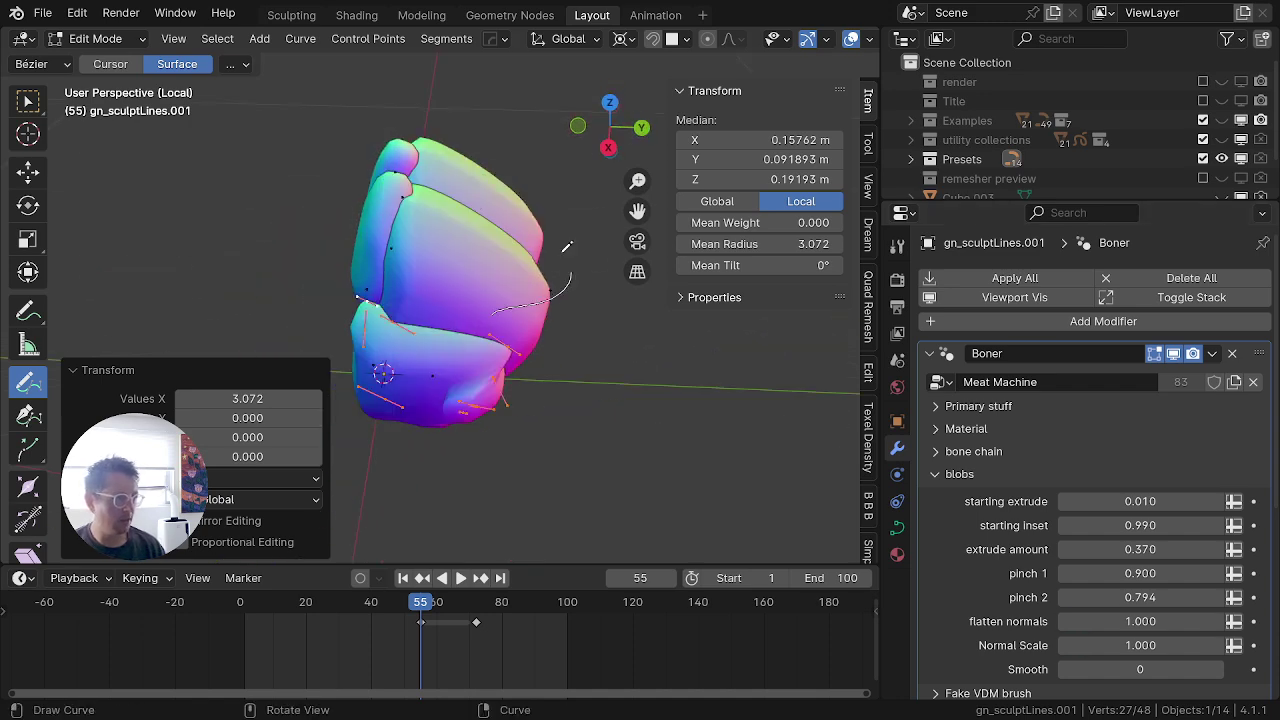
Step: Draw a series of overlapping curves across the back and sides of the muscle and set the blobs' Smooth to 58
{"action": "left_click_drag", "start_coordinate": [562, 252], "coordinate": [540, 218]}
{"action": "mouse_move", "coordinate": [515, 370]}
{"action": "middle_mouse_down"}
{"action": "mouse_move", "coordinate": [417, 420]}
{"action": "mouse_move", "coordinate": [489, 350]}
{"action": "middle_mouse_up"}
{"action": "left_click_drag", "start_coordinate": [593, 368], "coordinate": [586, 359]}
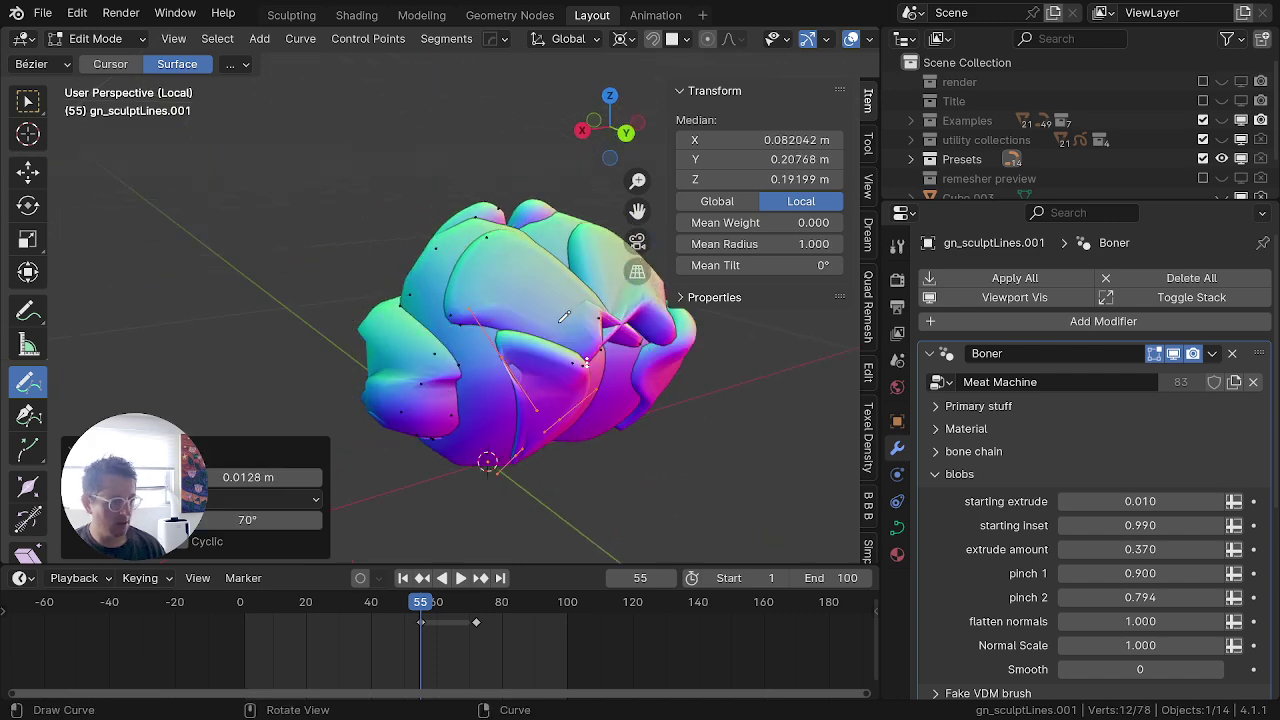
{"action": "left_click_drag", "start_coordinate": [634, 314], "coordinate": [566, 299]}
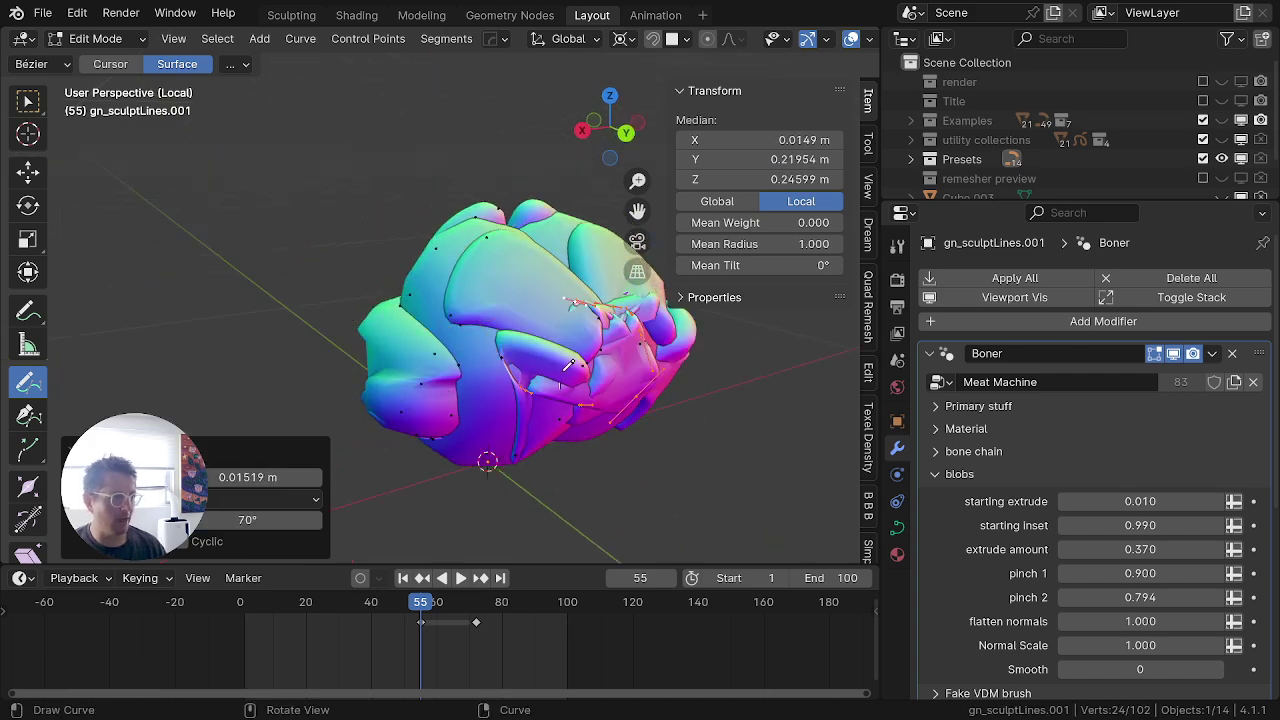
{"action": "left_click_drag", "start_coordinate": [563, 371], "coordinate": [571, 362]}
{"action": "mouse_move", "coordinate": [559, 384]}
{"action": "left_mouse_down"}
{"action": "mouse_move", "coordinate": [434, 366]}
{"action": "mouse_move", "coordinate": [485, 405]}
{"action": "left_mouse_up"}
{"action": "left_click_drag", "start_coordinate": [488, 280], "coordinate": [484, 305]}
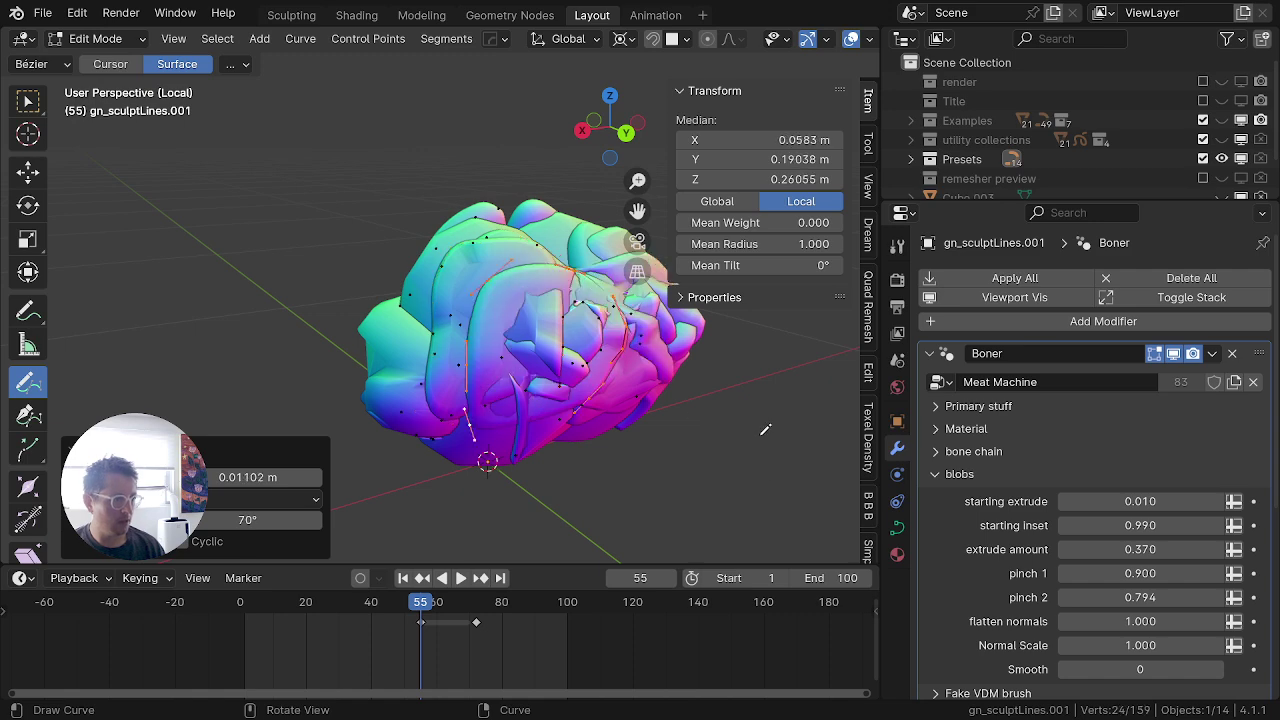
{"action": "left_click_drag", "start_coordinate": [1127, 670], "coordinate": [1243, 670]}
Step: Draw another loop over the back of the muscle and fatten it to a radius of about 5.6
{"action": "mouse_move", "coordinate": [636, 430]}
{"action": "middle_mouse_down"}
{"action": "mouse_move", "coordinate": [652, 453]}
{"action": "mouse_move", "coordinate": [506, 377]}
{"action": "middle_mouse_up"}
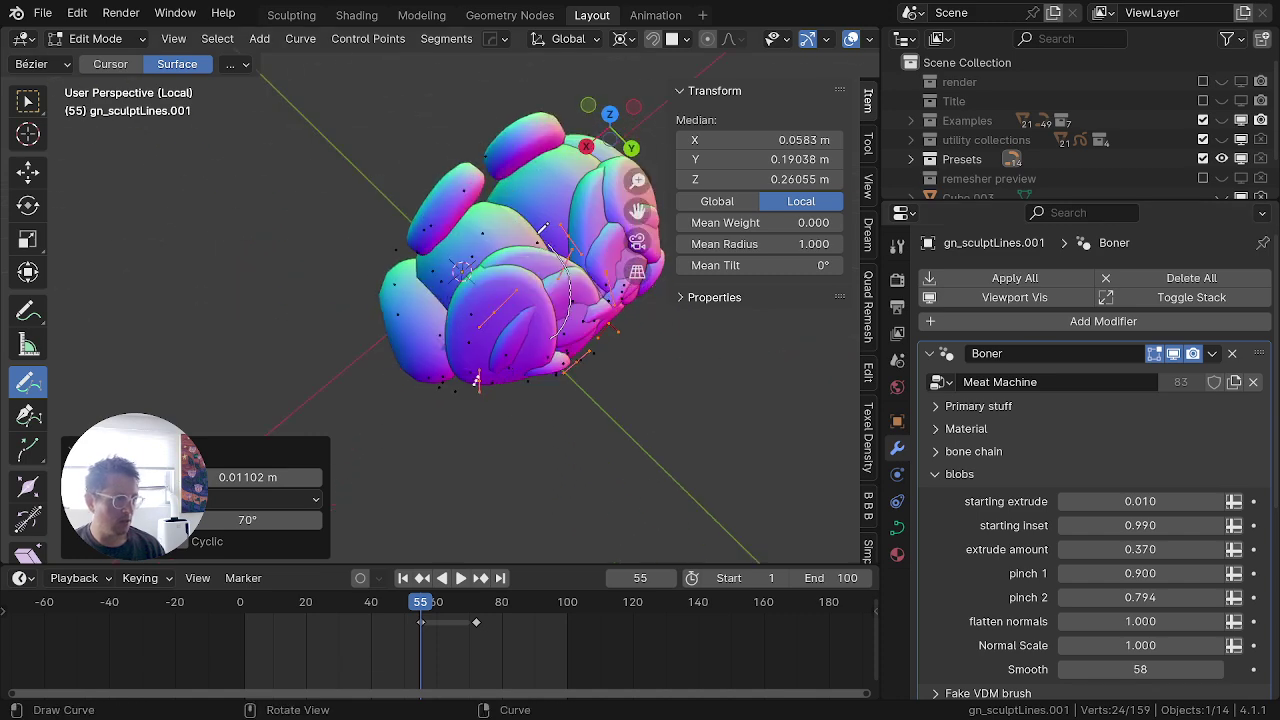
{"action": "left_click_drag", "start_coordinate": [523, 362], "coordinate": [525, 363]}
{"action": "key", "text": "alt+s"}
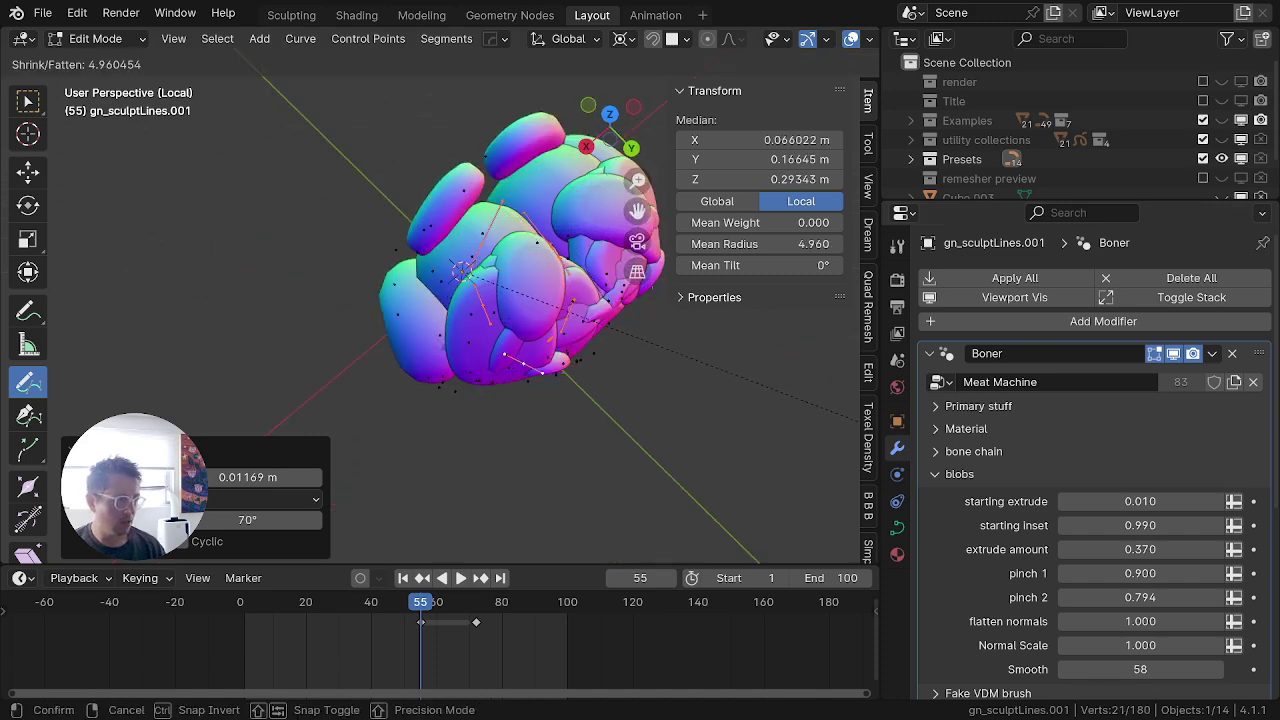
{"action": "left_click", "coordinate": [615, 138]}
Step: Draw a curve across the middle of the muscle's back, fatten it to a radius of about 4.6 and move it upward
{"action": "middle_click_drag", "start_coordinate": [505, 263], "coordinate": [446, 108]}
{"action": "scroll", "coordinate": [450, 115], "scroll_direction": "down", "scroll_amount": 4}
{"action": "scroll", "coordinate": [591, 398], "scroll_direction": "up", "scroll_amount": 4}
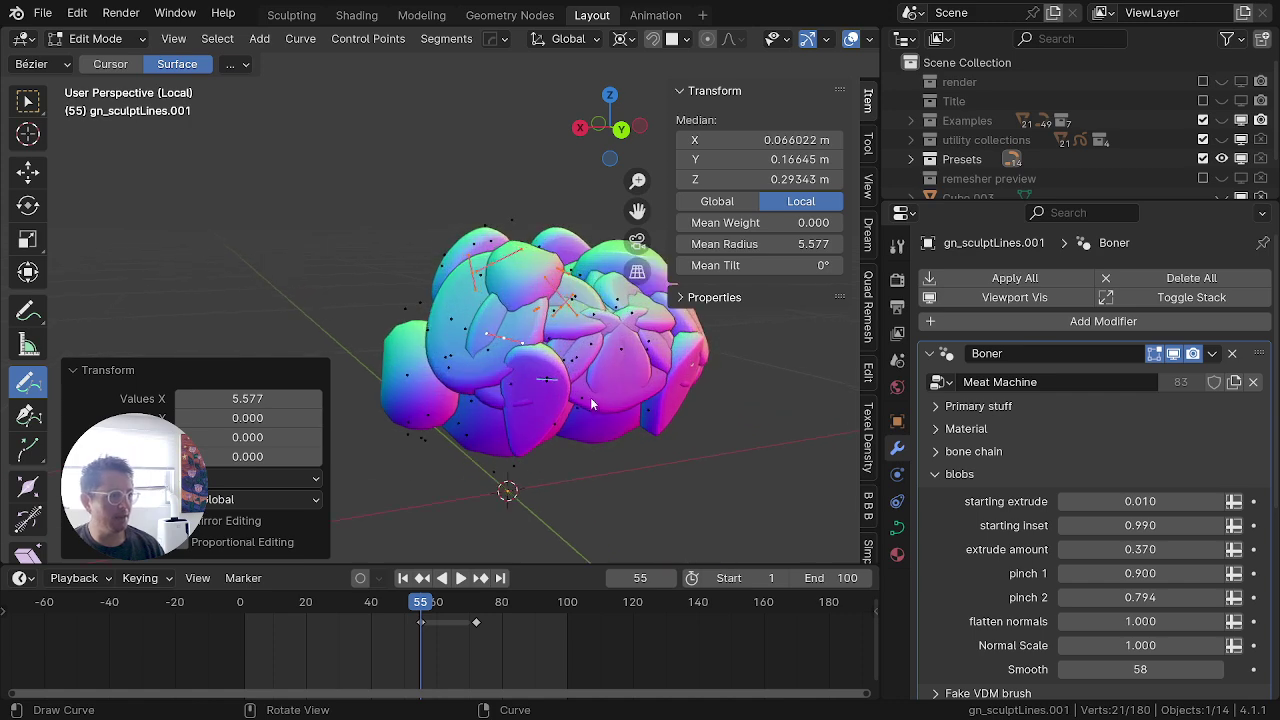
{"action": "left_click_drag", "start_coordinate": [557, 286], "coordinate": [625, 401]}
{"action": "key", "text": "alt+s"}
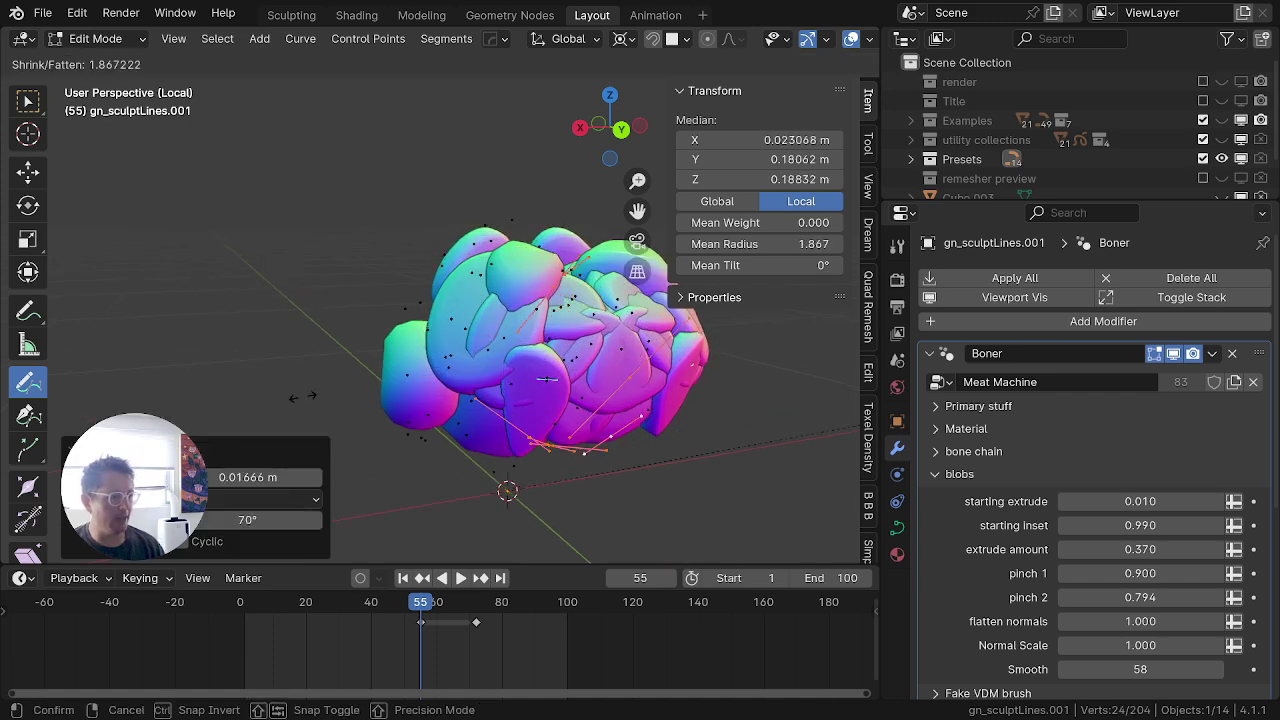
{"action": "left_click", "coordinate": [855, 437]}
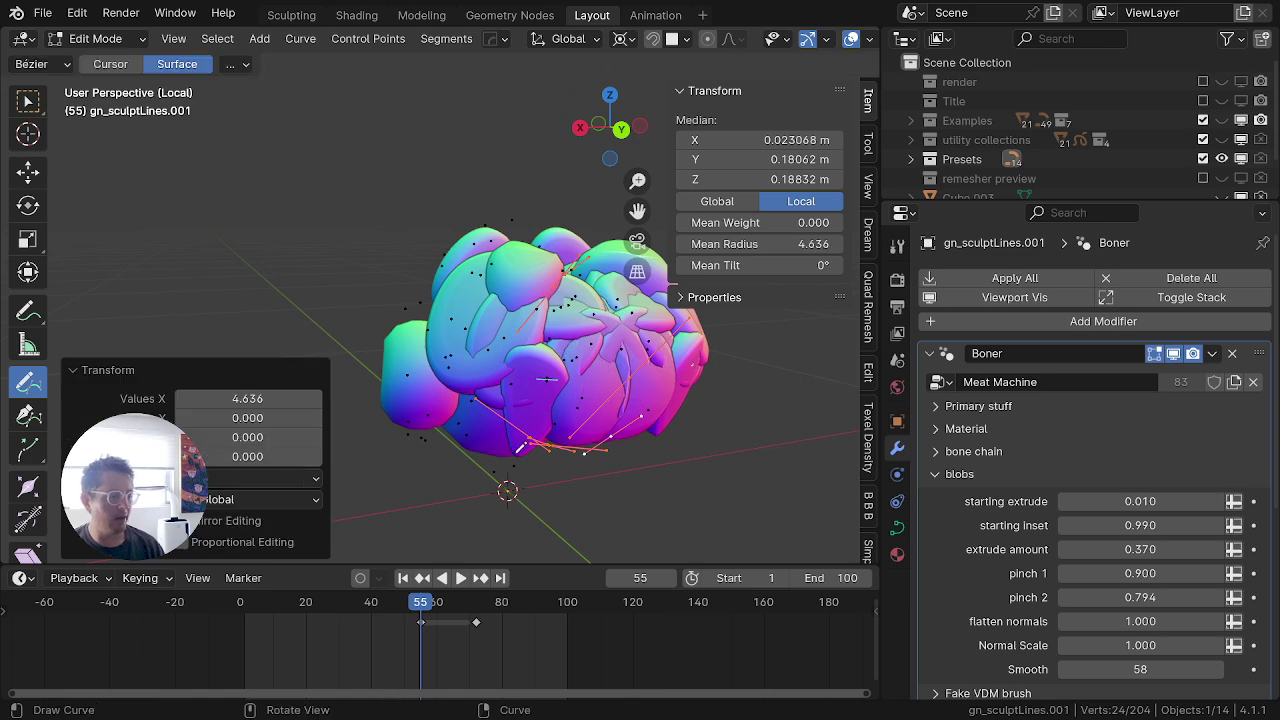
{"action": "middle_click_drag", "start_coordinate": [517, 453], "coordinate": [542, 416]}
{"action": "key", "text": "g"}
{"action": "left_click", "coordinate": [542, 357]}
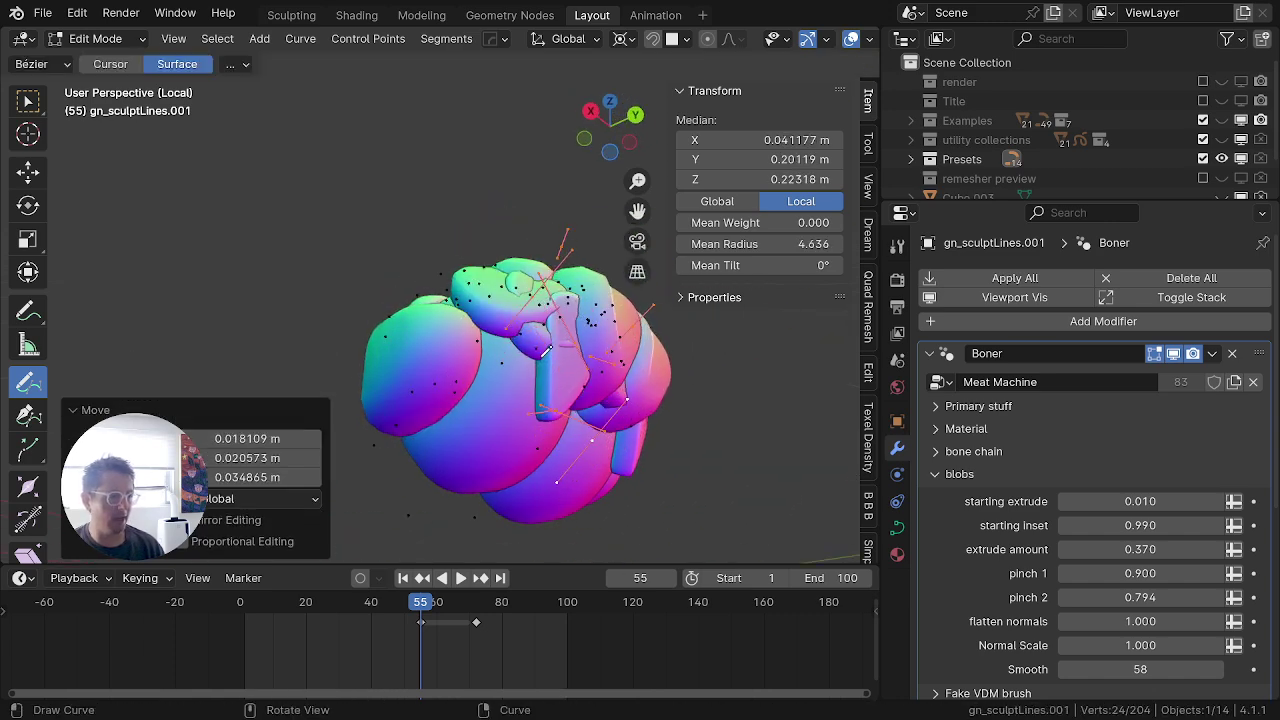
Step: Draw a loop on the side of the muscle cluster and fatten it to a radius of about 6.3
{"action": "middle_click_drag", "start_coordinate": [548, 350], "coordinate": [534, 389]}
{"action": "left_click_drag", "start_coordinate": [580, 331], "coordinate": [501, 335]}
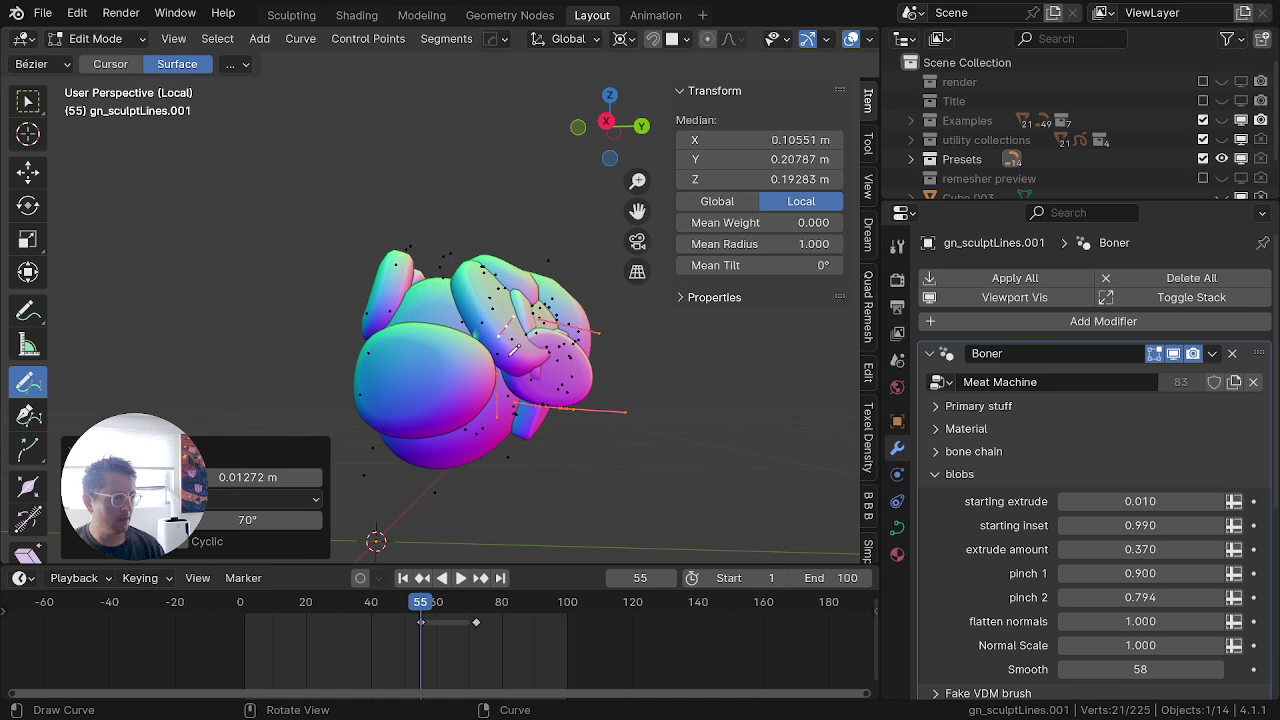
{"action": "key", "text": "alt+s"}
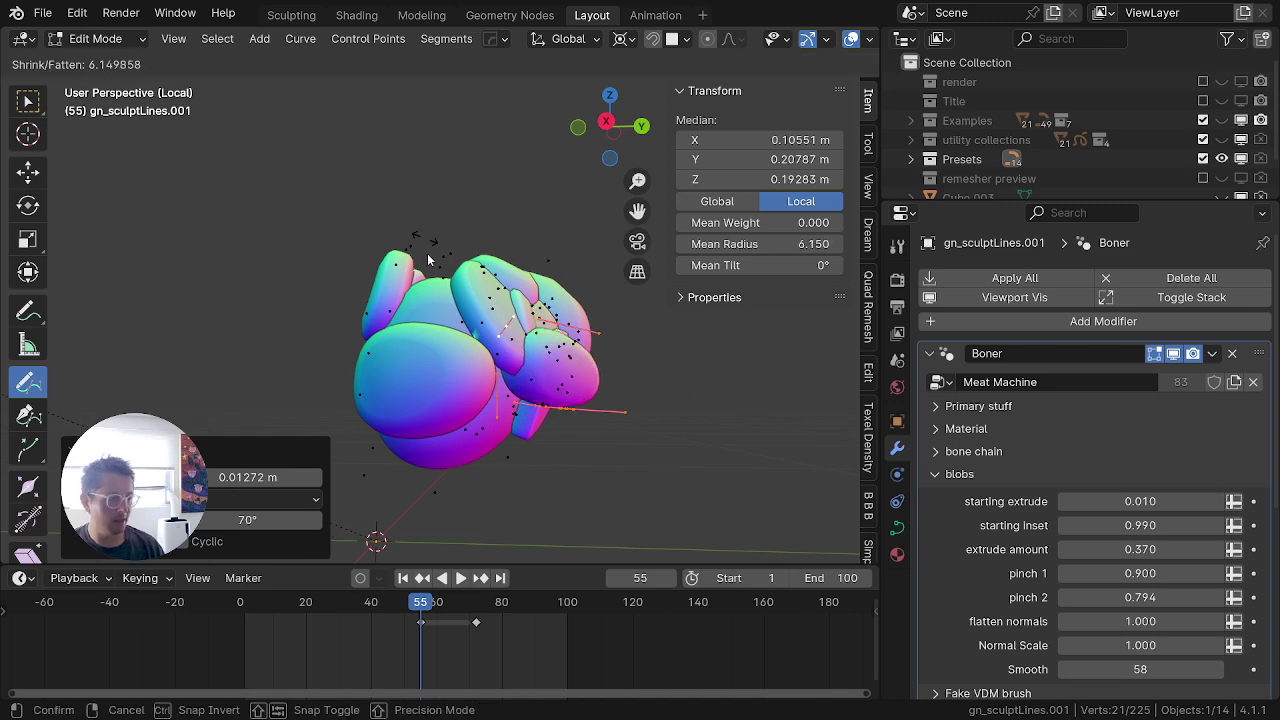
{"action": "left_click", "coordinate": [428, 260]}
Step: Draw a loop at the lower front between the two mirrored muscles and fatten its radius
{"action": "middle_click_drag", "start_coordinate": [428, 262], "coordinate": [621, 393]}
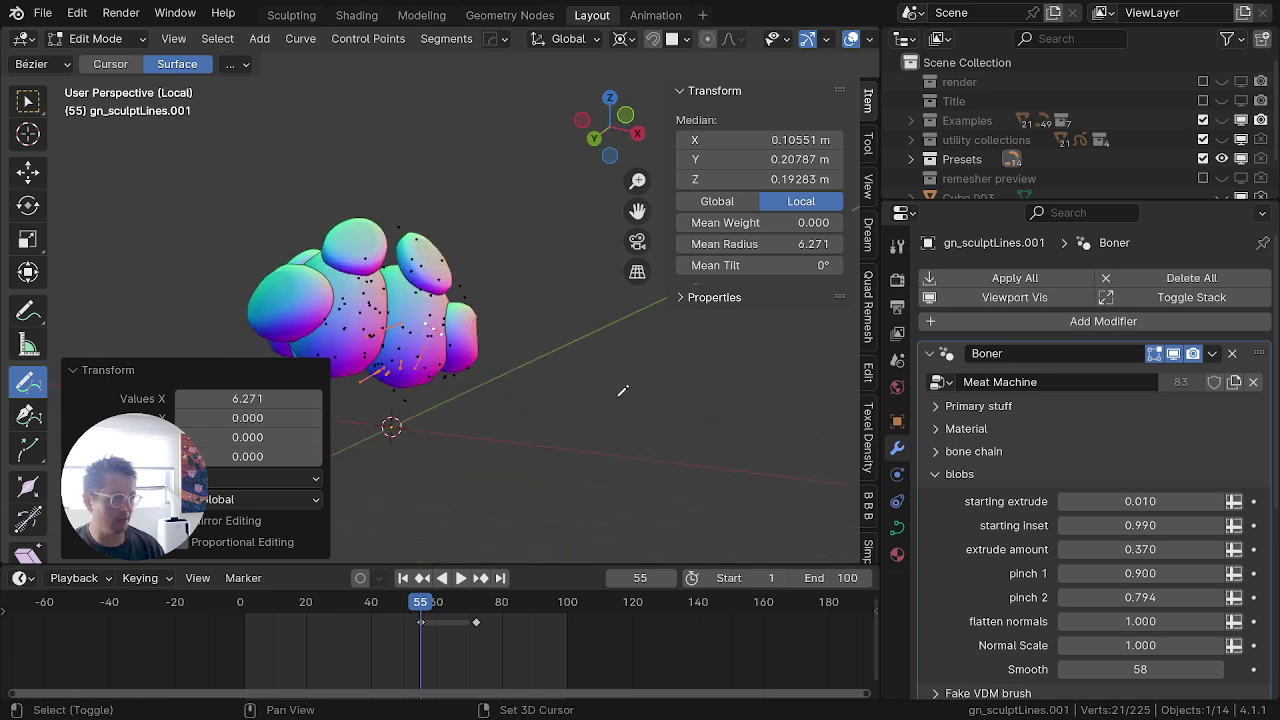
{"action": "scroll", "coordinate": [621, 391], "scroll_direction": "up", "scroll_amount": 4}
{"action": "middle_click_drag", "start_coordinate": [418, 374], "coordinate": [330, 408]}
{"action": "middle_click_drag", "start_coordinate": [330, 408], "coordinate": [571, 311], "text": "shift"}
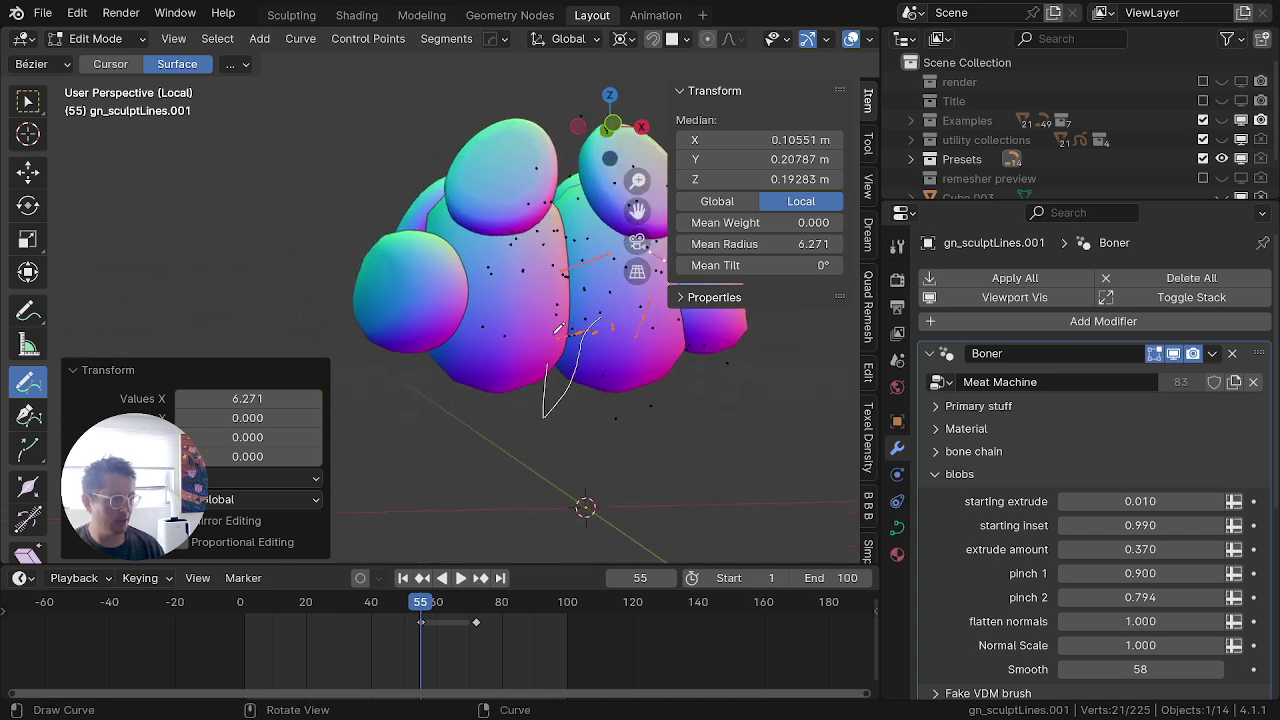
{"action": "left_click_drag", "start_coordinate": [605, 372], "coordinate": [612, 390]}
{"action": "middle_click_drag", "start_coordinate": [612, 392], "coordinate": [414, 426]}
{"action": "key", "text": "alt+s"}
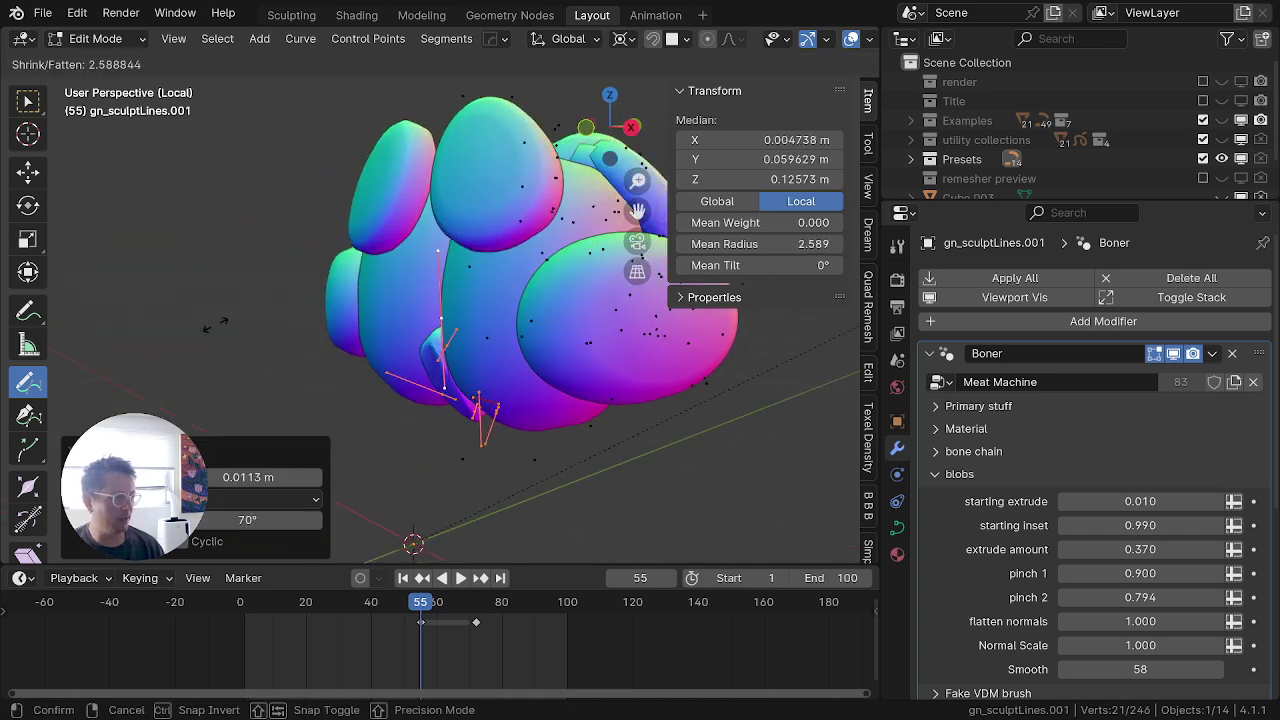
{"action": "left_click", "coordinate": [770, 446]}
Step: Draw more small loops down the lower front and up along the upper front of the muscle cluster
{"action": "left_click_drag", "start_coordinate": [438, 405], "coordinate": [412, 299]}
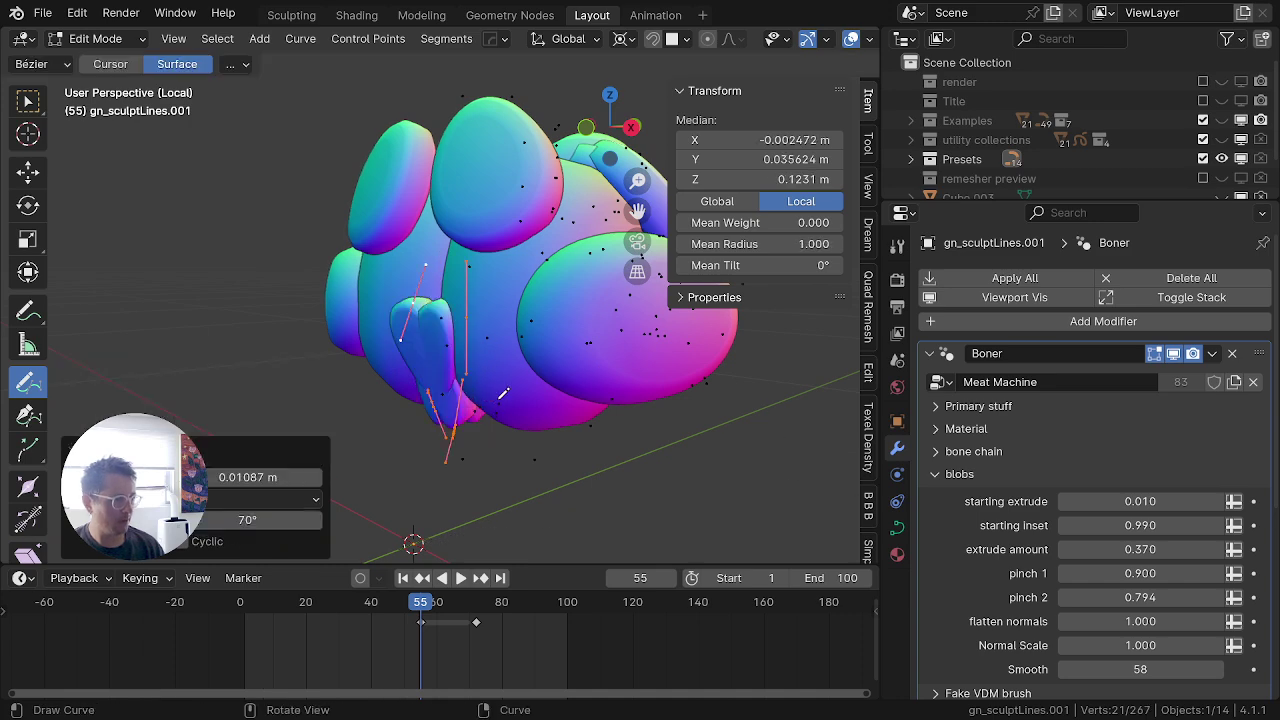
{"action": "left_click_drag", "start_coordinate": [443, 440], "coordinate": [446, 441]}
{"action": "left_click_drag", "start_coordinate": [486, 487], "coordinate": [488, 488]}
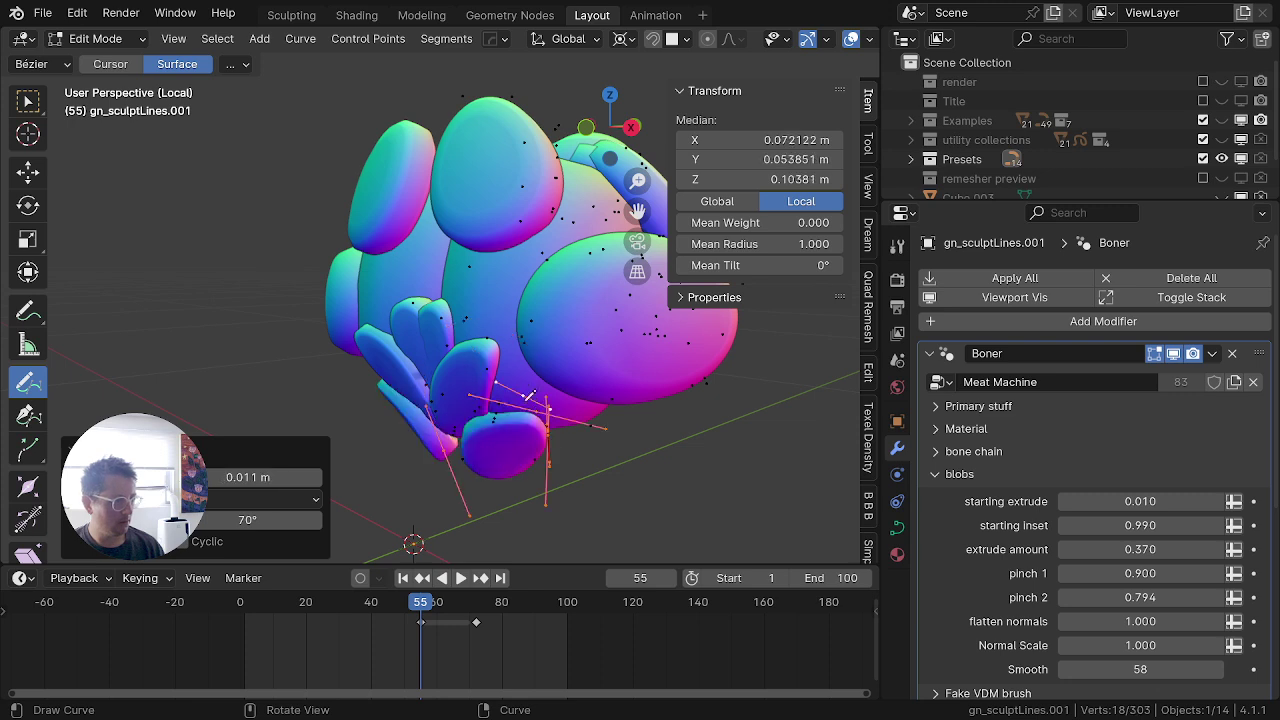
{"action": "left_click_drag", "start_coordinate": [480, 414], "coordinate": [476, 412]}
{"action": "mouse_move", "coordinate": [452, 452]}
{"action": "left_mouse_down"}
{"action": "mouse_move", "coordinate": [483, 412]}
{"action": "mouse_move", "coordinate": [428, 448]}
{"action": "left_mouse_up"}
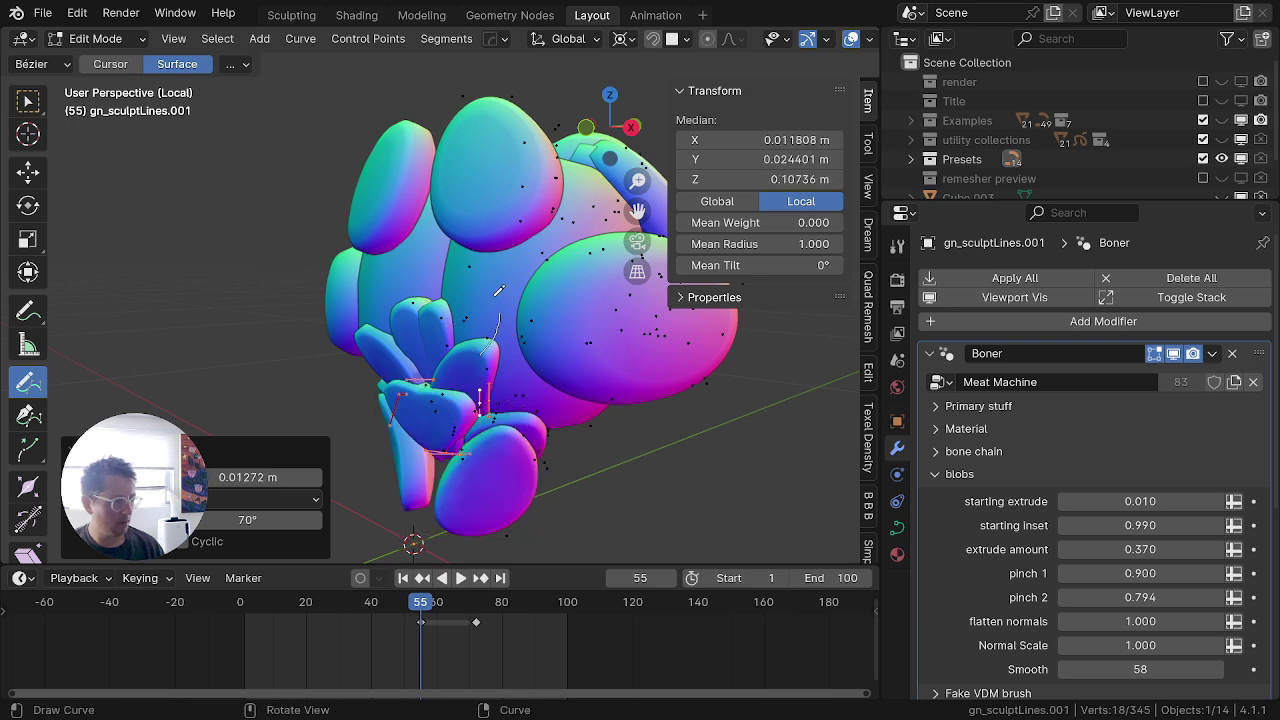
{"action": "left_click_drag", "start_coordinate": [428, 328], "coordinate": [495, 281]}
{"action": "mouse_move", "coordinate": [530, 323]}
{"action": "left_mouse_down"}
{"action": "mouse_move", "coordinate": [540, 262]}
{"action": "mouse_move", "coordinate": [604, 204]}
{"action": "left_mouse_up"}
Step: Set the blobs' extrude amount to 0.78, pinch 1 to 0.743 and pinch 2 to 0.356, checking the mesh in wireframe shading
{"action": "mouse_move", "coordinate": [1137, 549]}
{"action": "left_mouse_down"}
{"action": "mouse_move", "coordinate": [1184, 549]}
{"action": "mouse_move", "coordinate": [1133, 573]}
{"action": "mouse_move", "coordinate": [1176, 573]}
{"action": "mouse_move", "coordinate": [1055, 573]}
{"action": "mouse_move", "coordinate": [1142, 573]}
{"action": "mouse_move", "coordinate": [1104, 573]}
{"action": "left_mouse_up"}
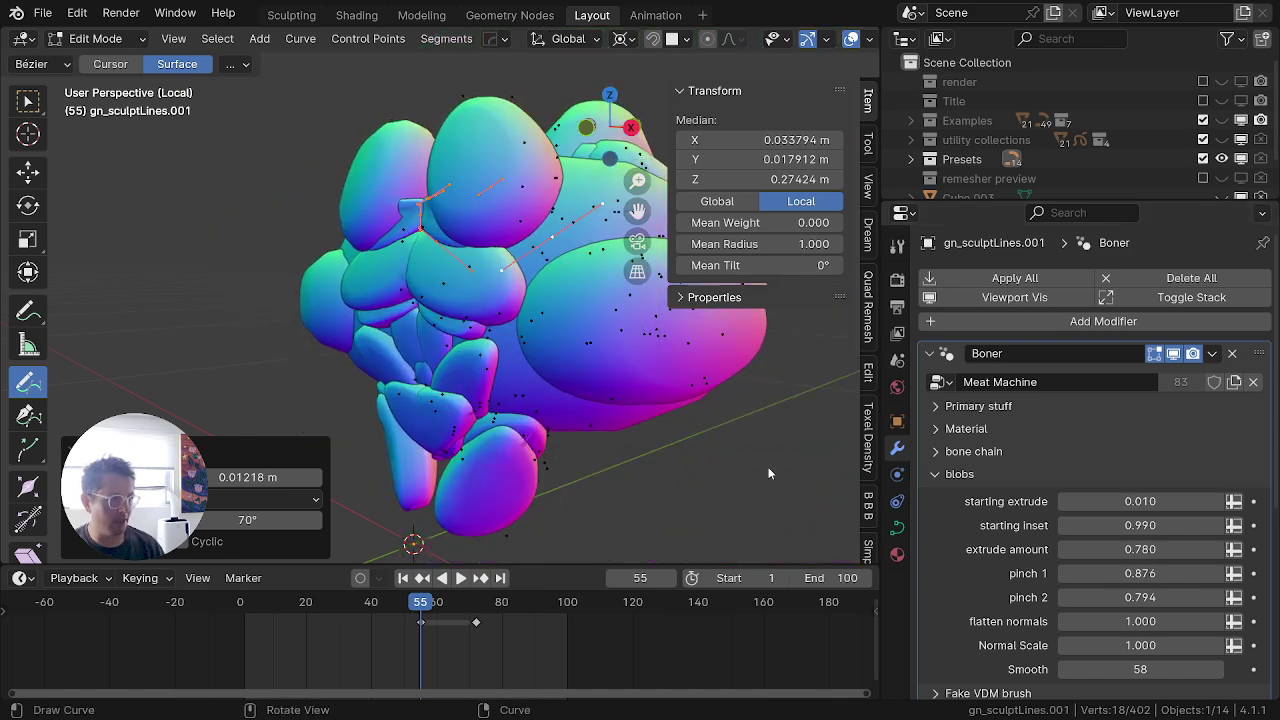
{"action": "key", "text": "z"}
{"action": "left_click", "coordinate": [619, 475]}
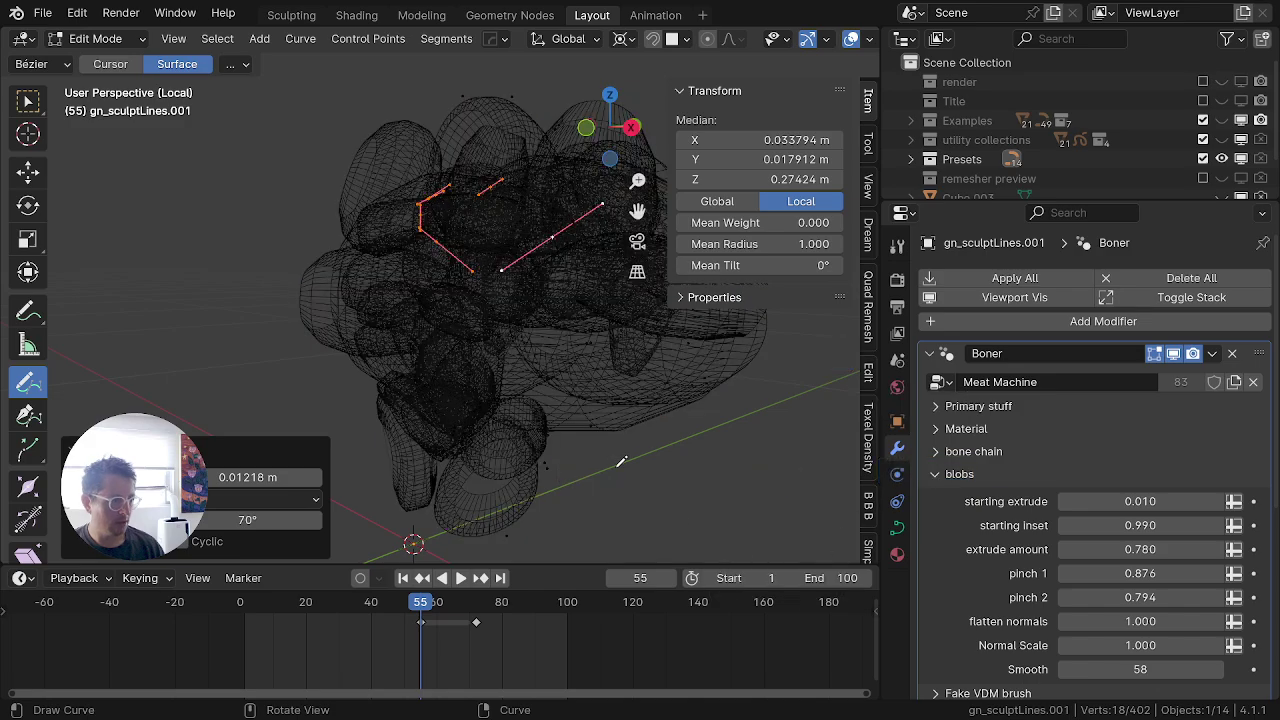
{"action": "mouse_move", "coordinate": [616, 401]}
{"action": "middle_mouse_down"}
{"action": "mouse_move", "coordinate": [692, 300]}
{"action": "mouse_move", "coordinate": [650, 370]}
{"action": "middle_mouse_up"}
{"action": "middle_click_drag", "start_coordinate": [555, 400], "coordinate": [575, 470], "text": "shift"}
{"action": "mouse_move", "coordinate": [575, 470]}
{"action": "middle_mouse_down"}
{"action": "mouse_move", "coordinate": [556, 421]}
{"action": "mouse_move", "coordinate": [594, 349]}
{"action": "mouse_move", "coordinate": [557, 417]}
{"action": "middle_mouse_up"}
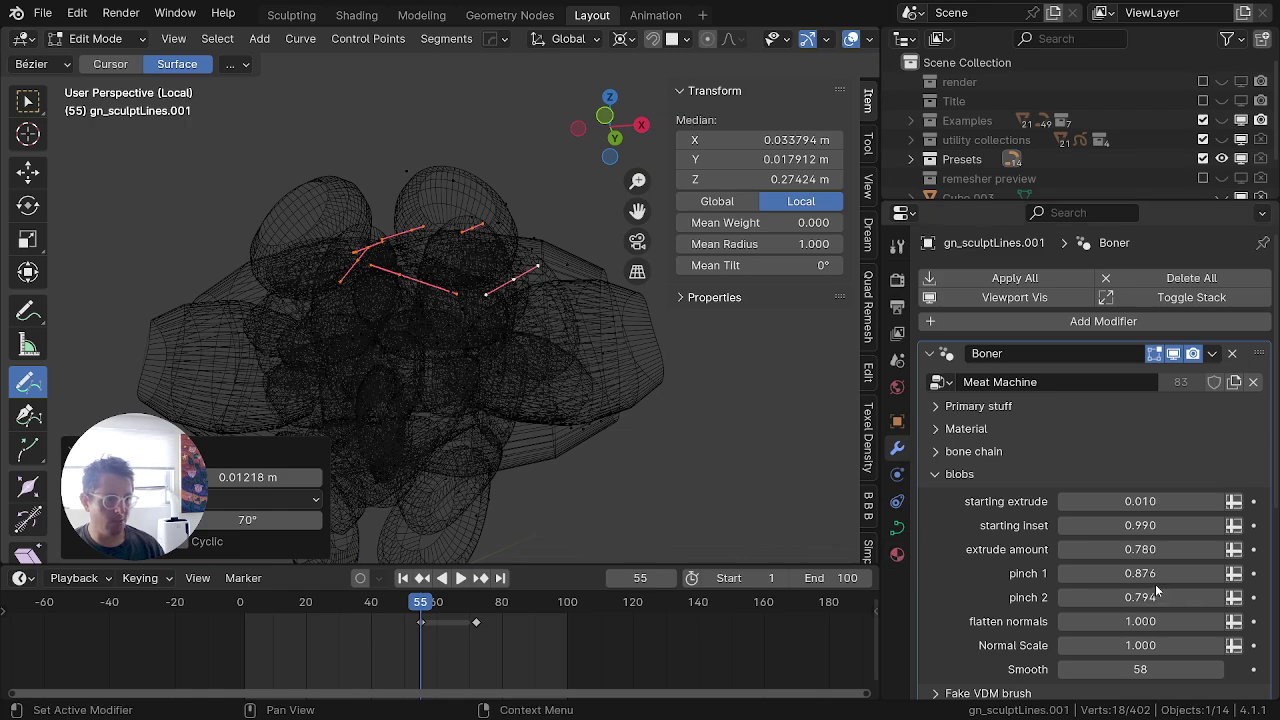
{"action": "left_click_drag", "start_coordinate": [1156, 597], "coordinate": [1120, 573]}
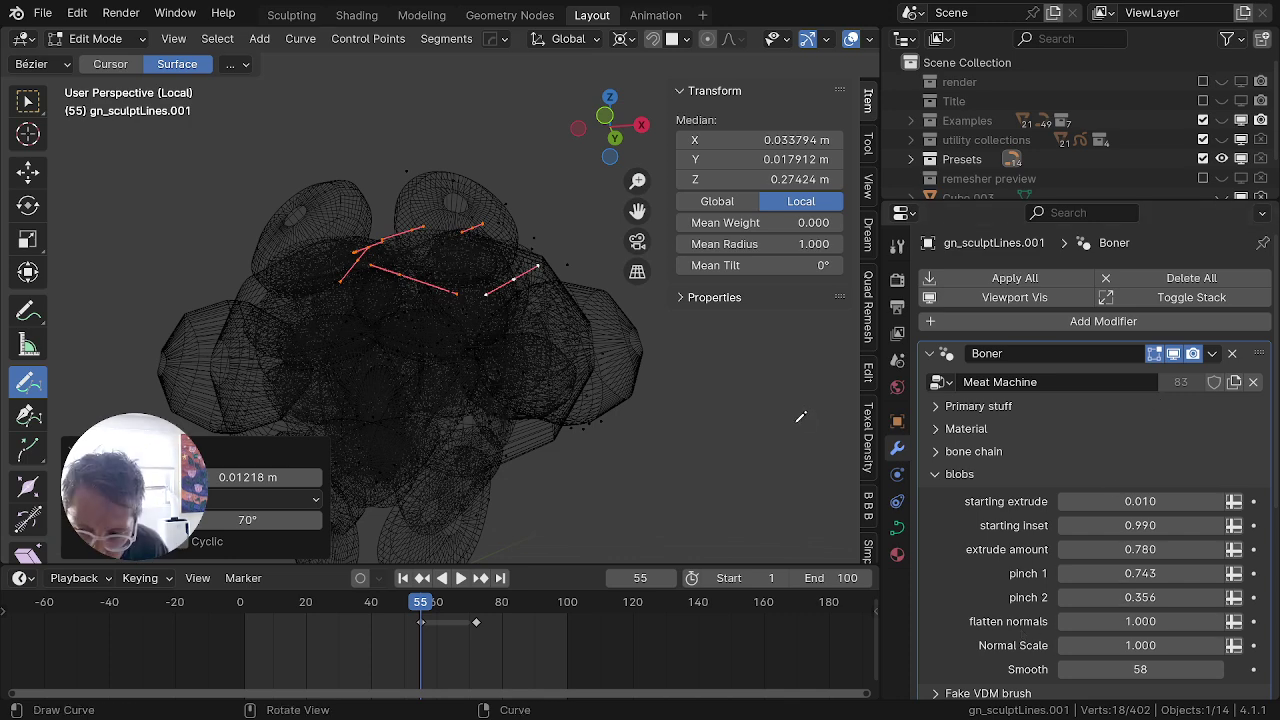
Step: Leave curve editing and local view, and delete the demonstration muscle objects
{"action": "key", "text": "Tab"}
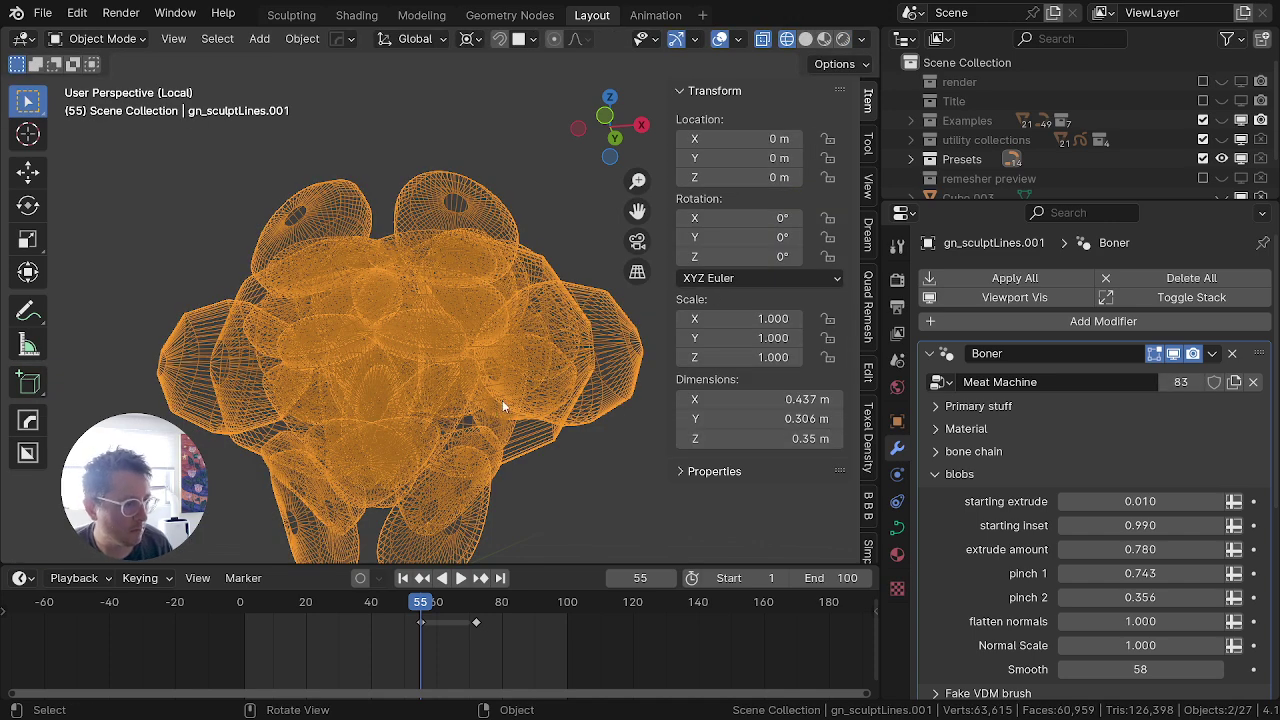
{"action": "key", "text": "KP_Divide"}
{"action": "scroll", "coordinate": [498, 397], "scroll_direction": "down", "scroll_amount": 5}
{"action": "middle_click_drag", "start_coordinate": [394, 320], "coordinate": [369, 357]}
{"action": "key", "text": "x"}
{"action": "left_click", "coordinate": [369, 358]}
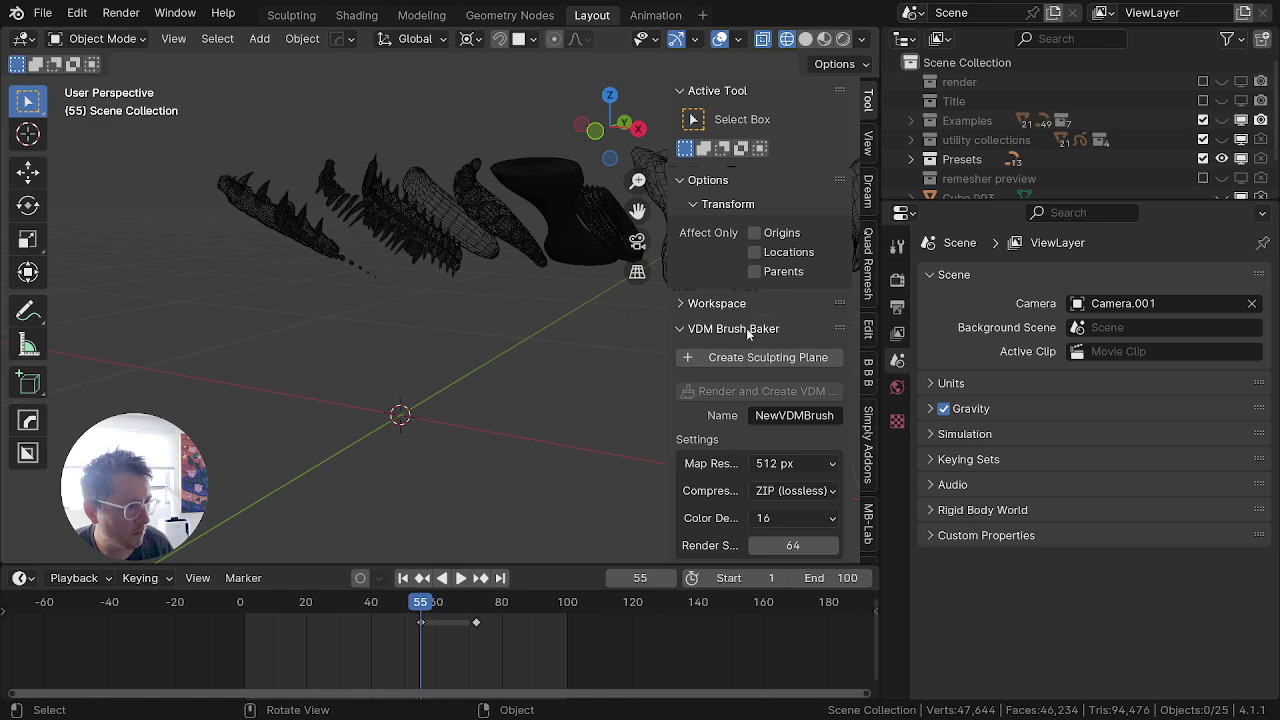
Step: Try rendered shading on the remaining scene and return the viewport to solid shading
{"action": "key", "text": "z"}
{"action": "left_click", "coordinate": [490, 302]}
{"action": "mouse_move", "coordinate": [490, 302]}
{"action": "middle_mouse_down"}
{"action": "mouse_move", "coordinate": [462, 328]}
{"action": "mouse_move", "coordinate": [357, 337]}
{"action": "middle_mouse_up"}
{"action": "key", "text": "z"}
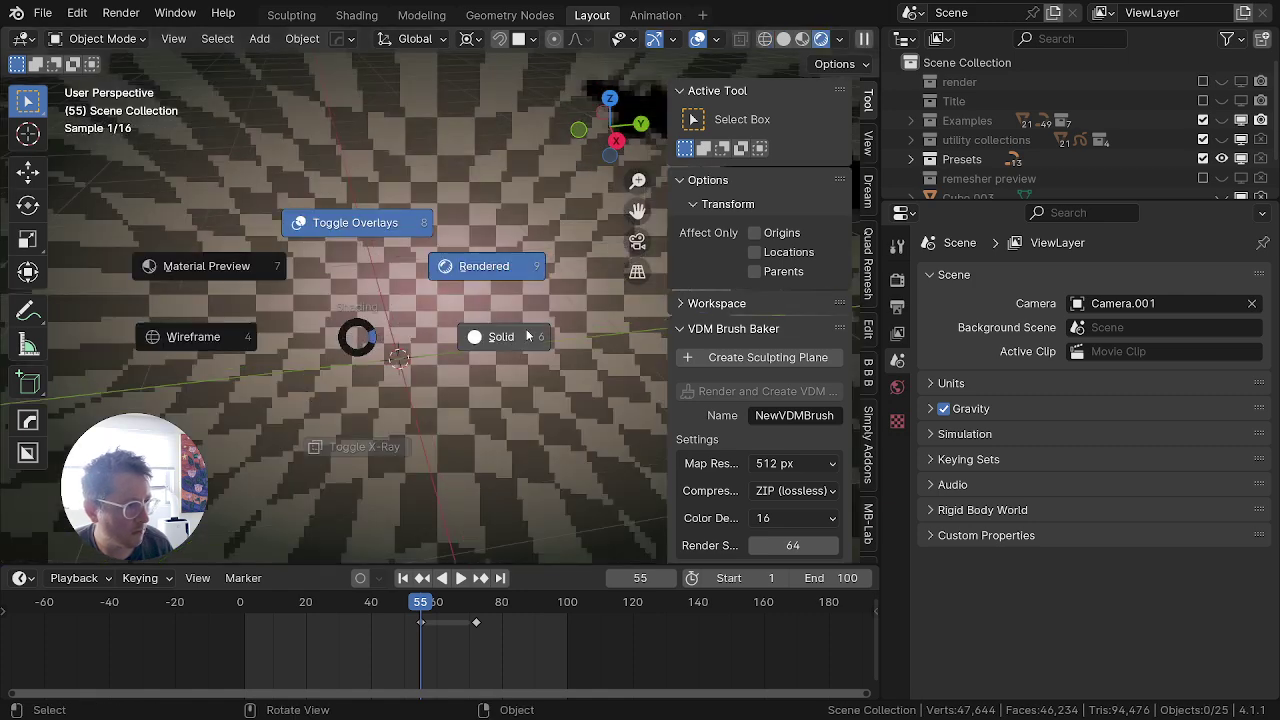
{"action": "left_click", "coordinate": [427, 348]}
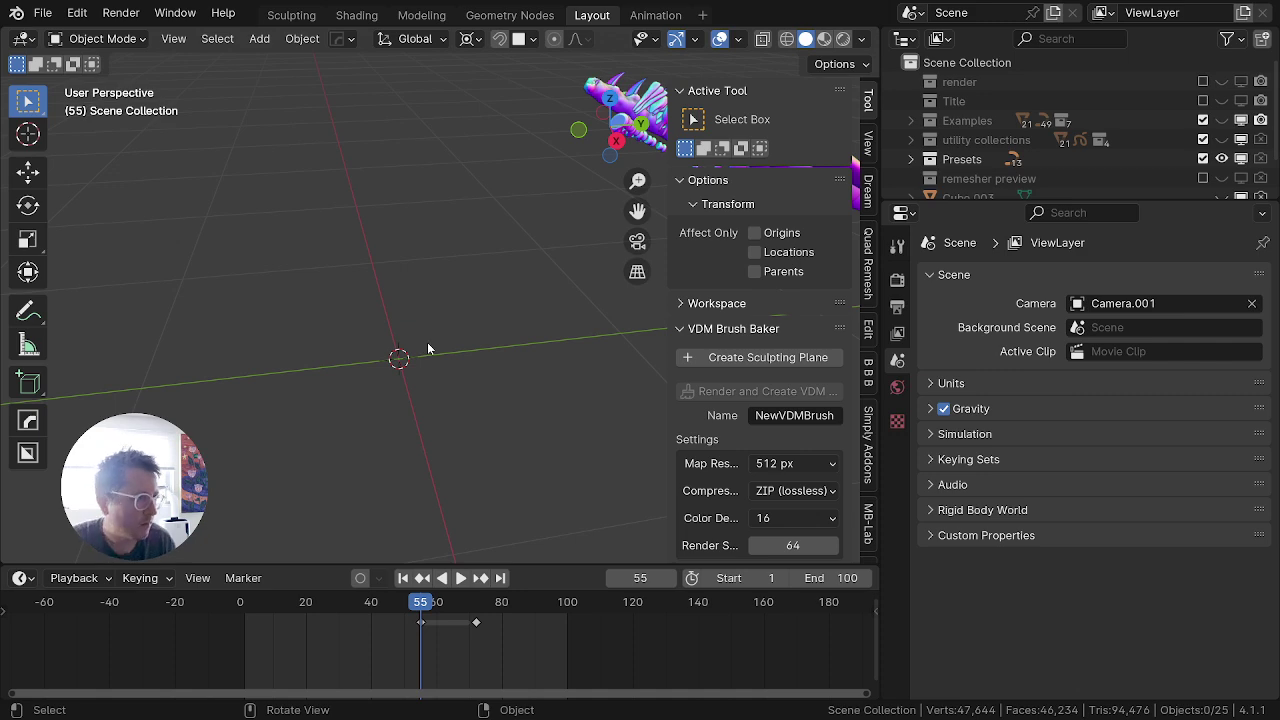
Step: Duplicate the ribbed sheet muscle from the row of presets, leaving the copy in place
{"action": "middle_click_drag", "start_coordinate": [478, 281], "coordinate": [274, 335]}
{"action": "scroll", "coordinate": [300, 370], "scroll_direction": "down", "scroll_amount": 4}
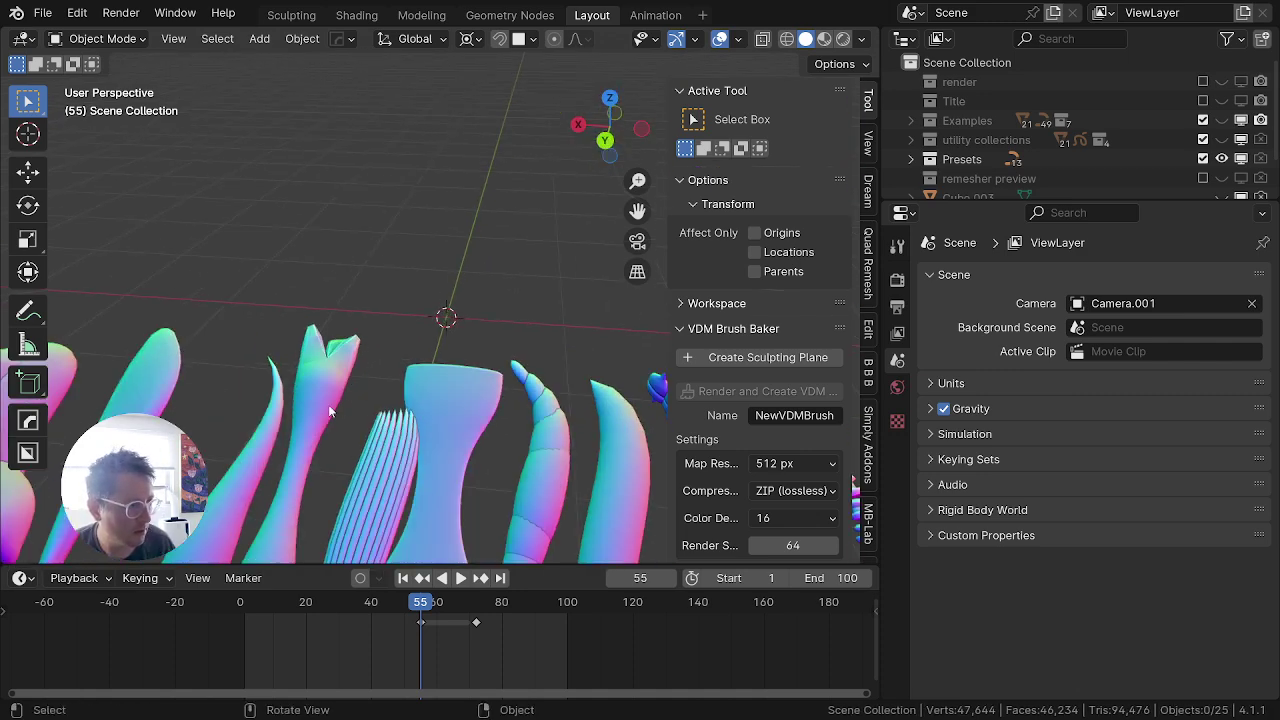
{"action": "mouse_move", "coordinate": [328, 404]}
{"action": "middle_mouse_down"}
{"action": "mouse_move", "coordinate": [257, 268]}
{"action": "mouse_move", "coordinate": [312, 364]}
{"action": "middle_mouse_up"}
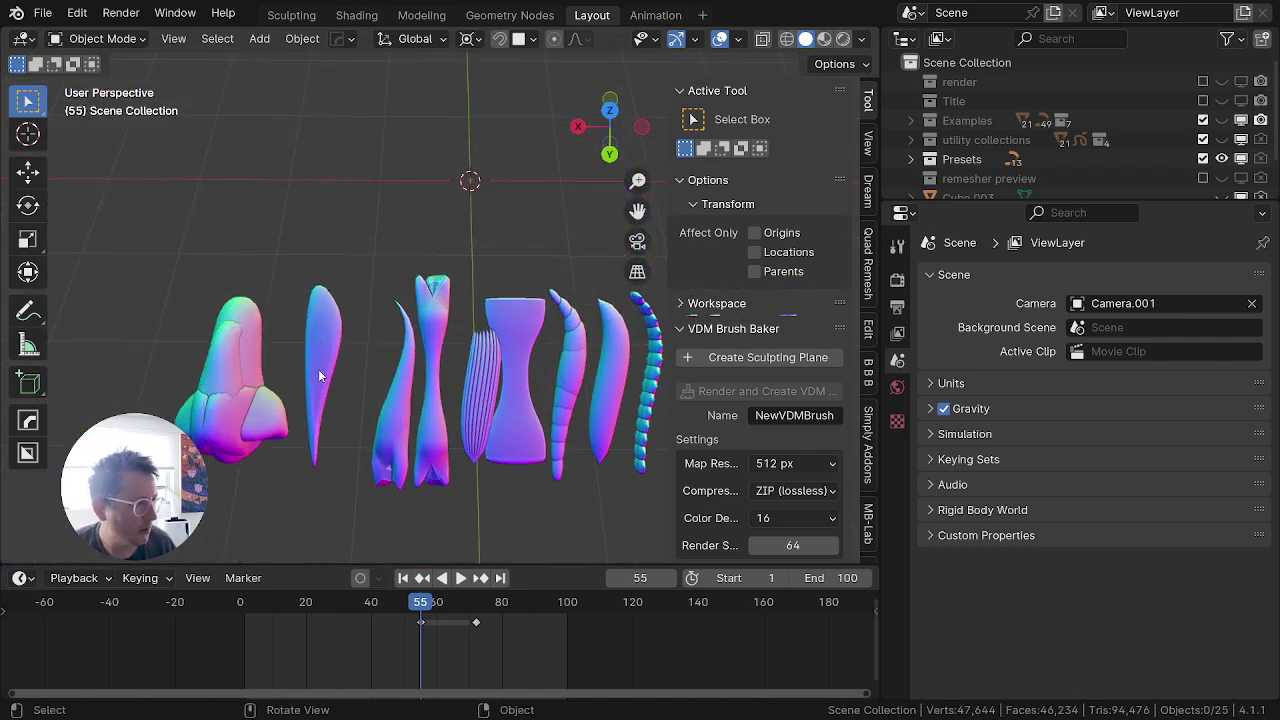
{"action": "left_click", "coordinate": [320, 376]}
{"action": "left_click", "coordinate": [476, 418]}
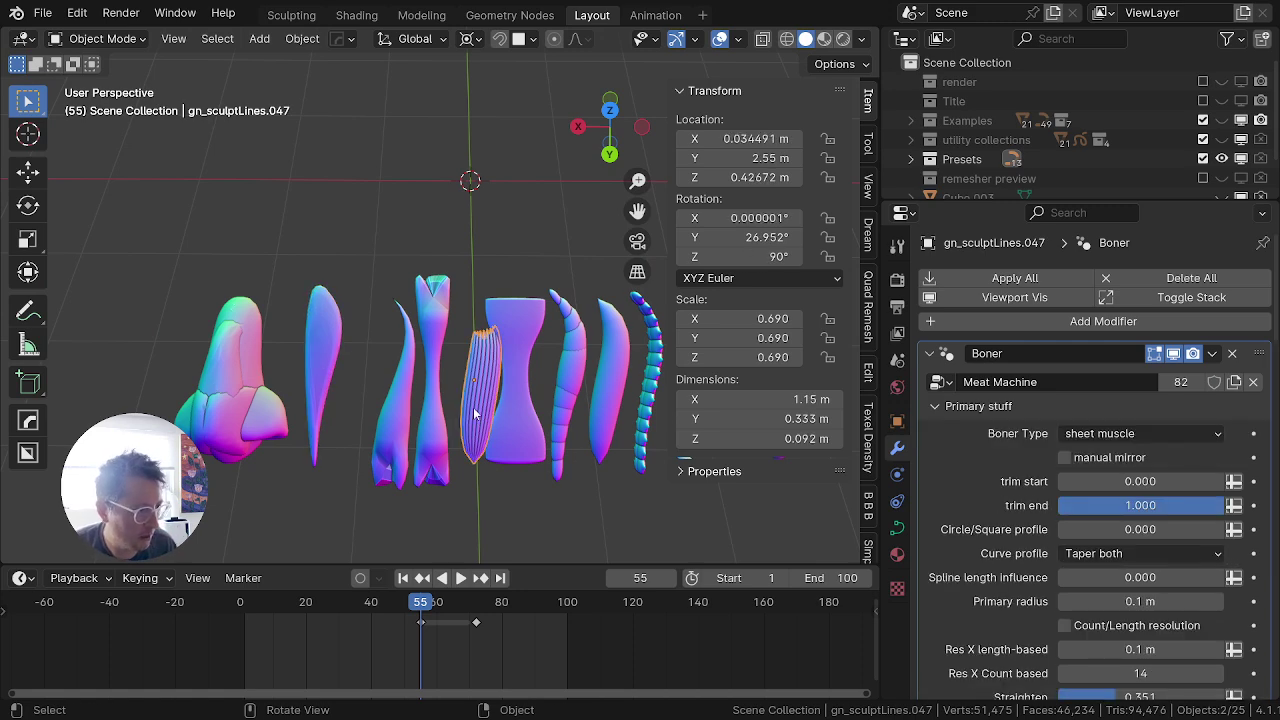
{"action": "key", "text": "shift+s"}
{"action": "key", "text": "ctrl+z"}
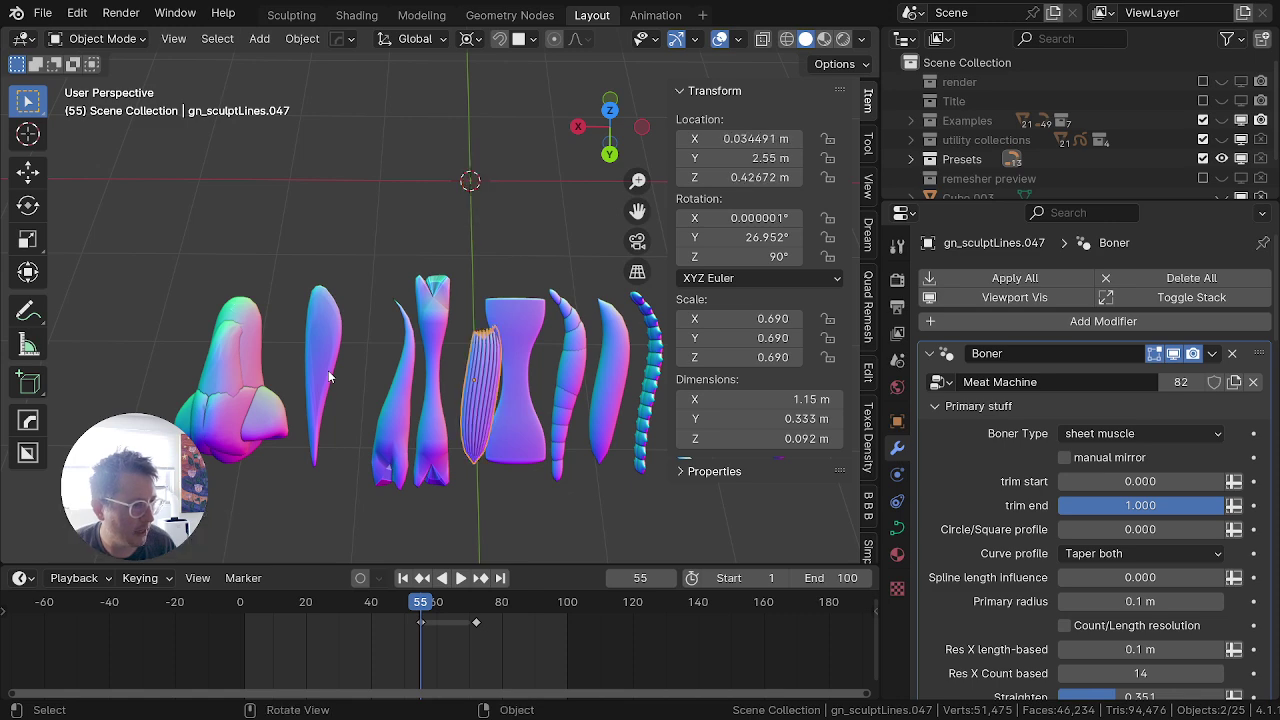
{"action": "key", "text": "g"}
{"action": "right_click", "coordinate": [376, 402]}
{"action": "key", "text": "shift+d"}
{"action": "right_click", "coordinate": [300, 254]}
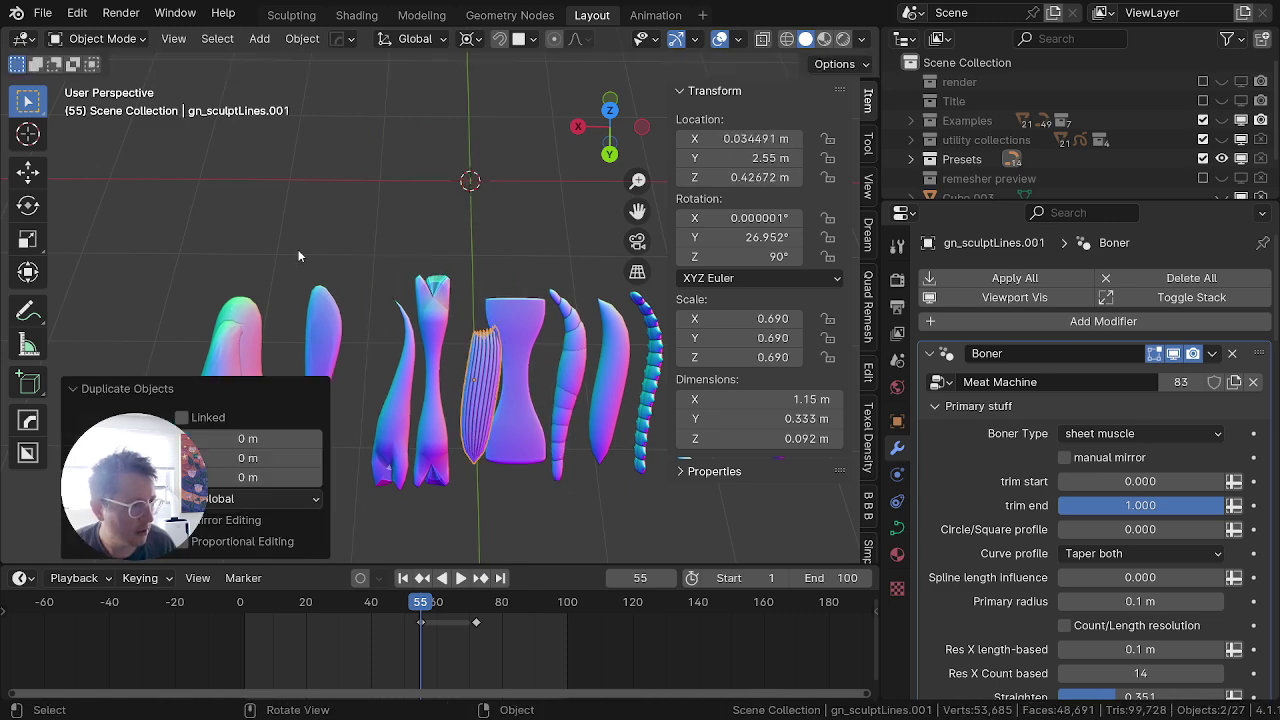
Step: Clear the location, scale and rotation of the copied sheet muscle, placing it at the world origin
{"action": "key", "text": "alt+g"}
{"action": "key", "text": "alt+s"}
{"action": "key", "text": "alt+r"}
{"action": "middle_click_drag", "start_coordinate": [474, 286], "coordinate": [405, 418]}
{"action": "scroll", "coordinate": [531, 408], "scroll_direction": "up", "scroll_amount": 4}
Step: Enter curve editing on the copy and enlarge the radius of the control point at X -1 m to about 4.525
{"action": "key", "text": "Tab"}
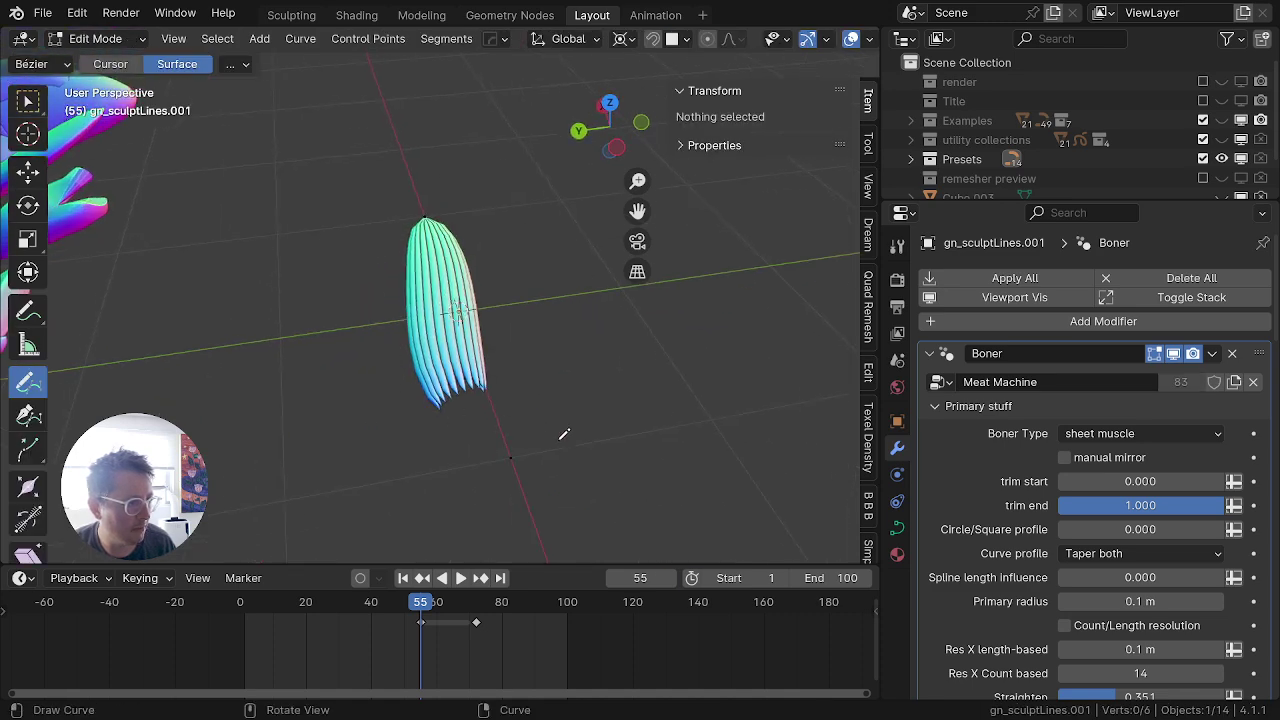
{"action": "key", "text": "a"}
{"action": "key", "text": "b"}
{"action": "right_click", "coordinate": [557, 423]}
{"action": "key", "text": "alt+a"}
{"action": "key", "text": "b"}
{"action": "left_click_drag", "start_coordinate": [554, 427], "coordinate": [468, 520]}
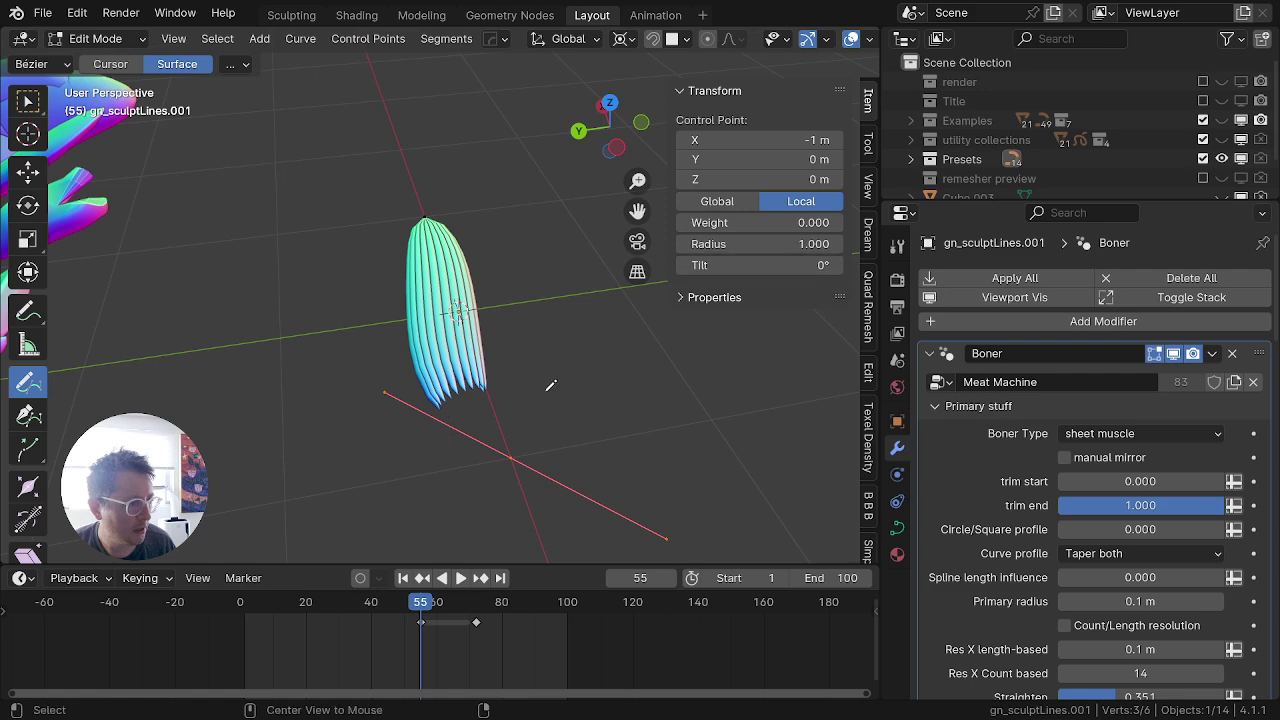
{"action": "key", "text": "alt+s"}
{"action": "left_click", "coordinate": [466, 252]}
{"action": "middle_click_drag", "start_coordinate": [466, 252], "coordinate": [448, 369]}
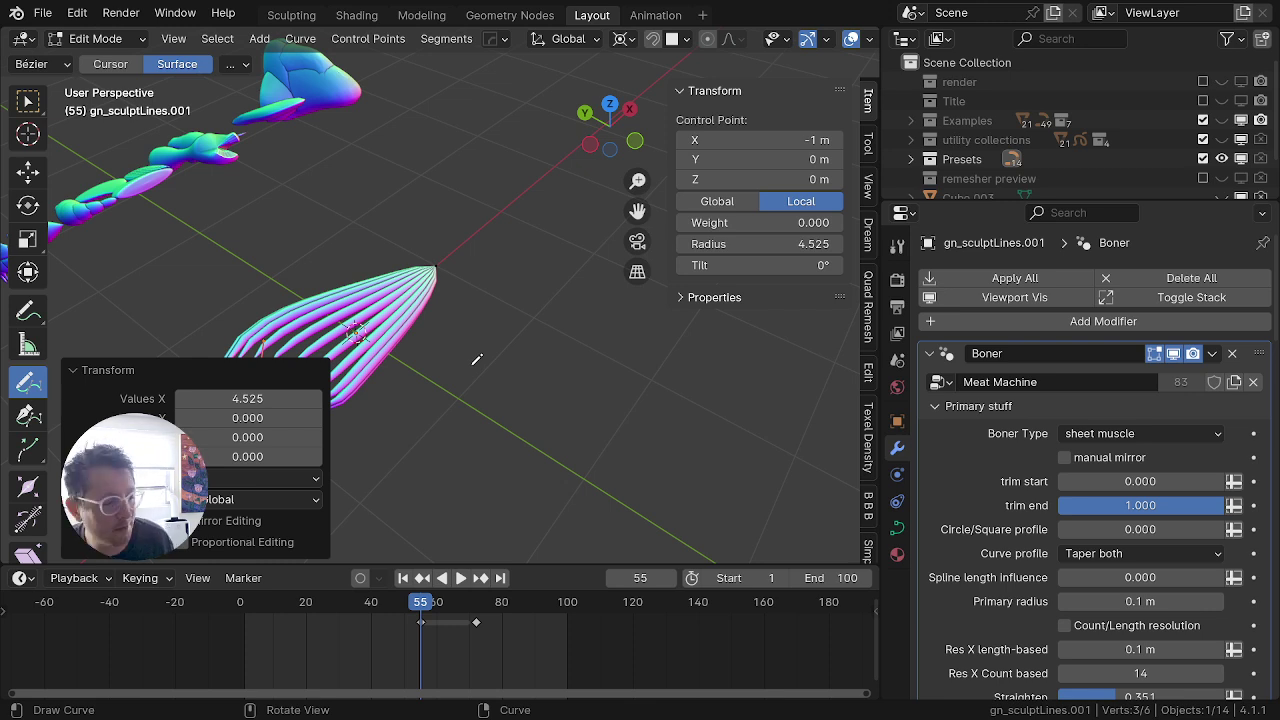
Step: Collapse the modifier sections above the sheet muscle settings and set the fiber bulge to 0.309
{"action": "left_click", "coordinate": [955, 408]}
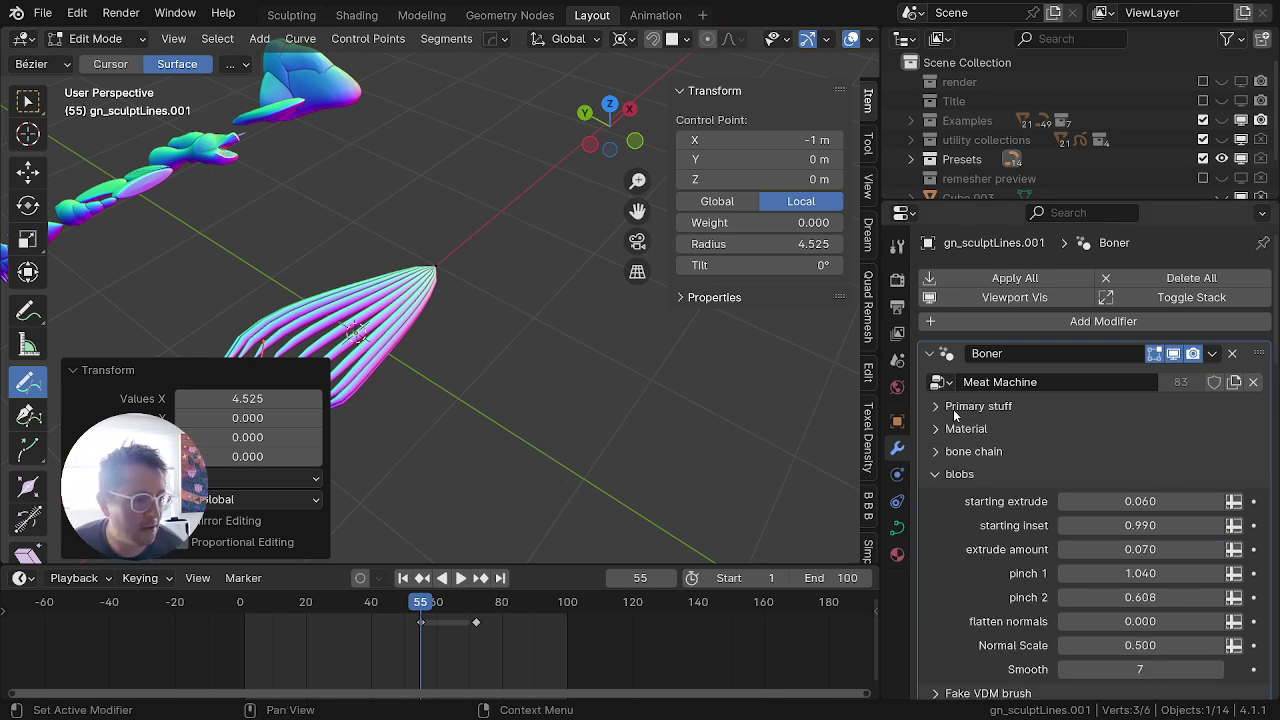
{"action": "left_click", "coordinate": [935, 475]}
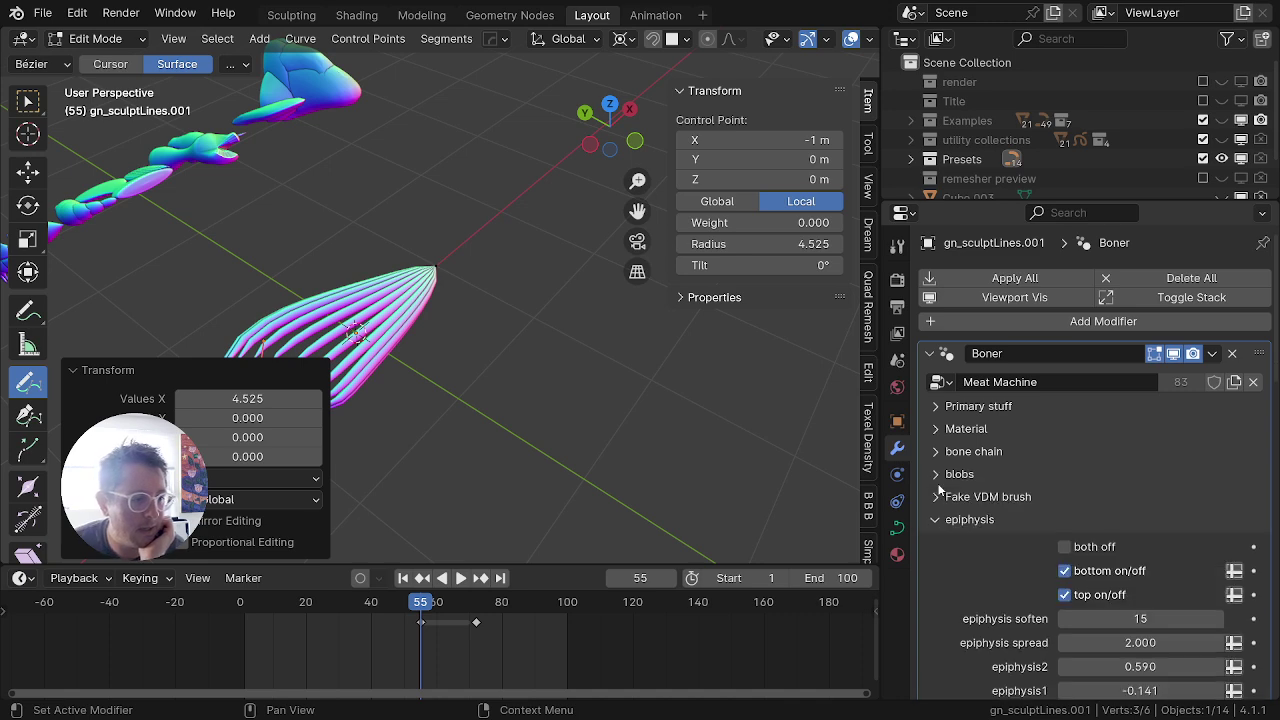
{"action": "left_click", "coordinate": [935, 520]}
{"action": "scroll", "coordinate": [1102, 558], "scroll_direction": "down", "scroll_amount": 3}
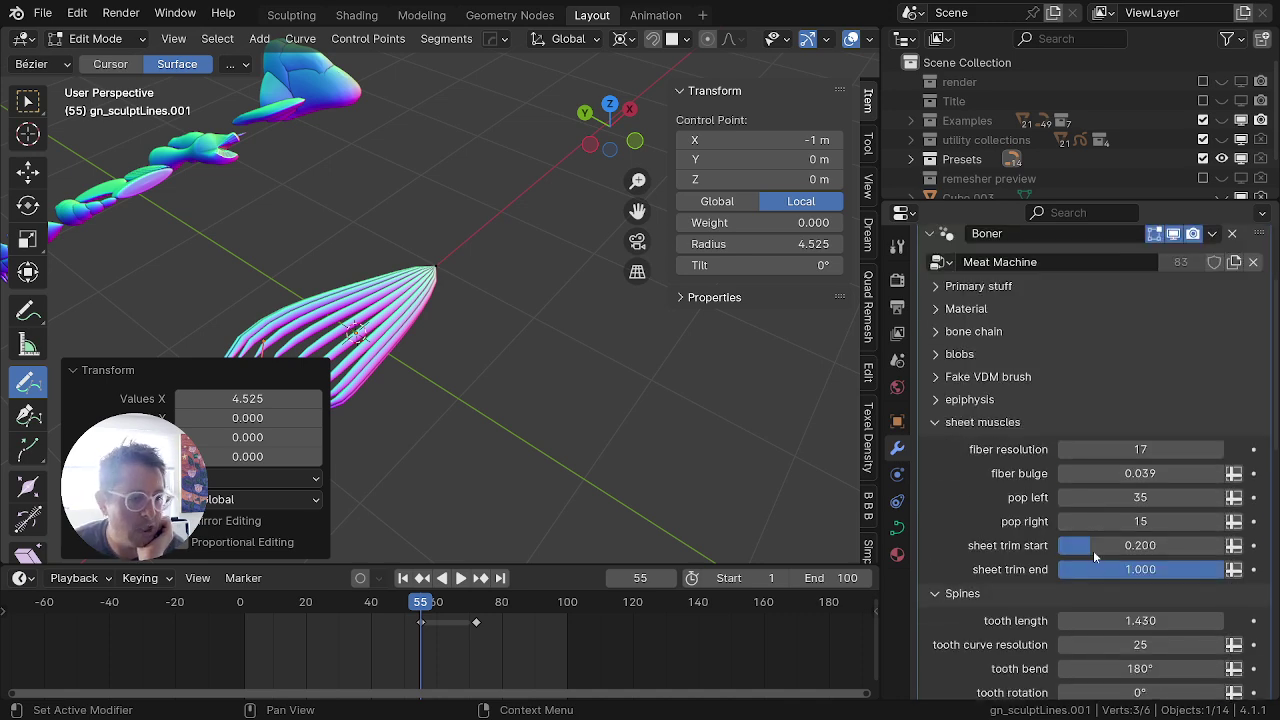
{"action": "left_click_drag", "start_coordinate": [1118, 474], "coordinate": [1145, 474]}
{"action": "middle_click_drag", "start_coordinate": [595, 321], "coordinate": [394, 361]}
{"action": "scroll", "coordinate": [263, 282], "scroll_direction": "up", "scroll_amount": 2}
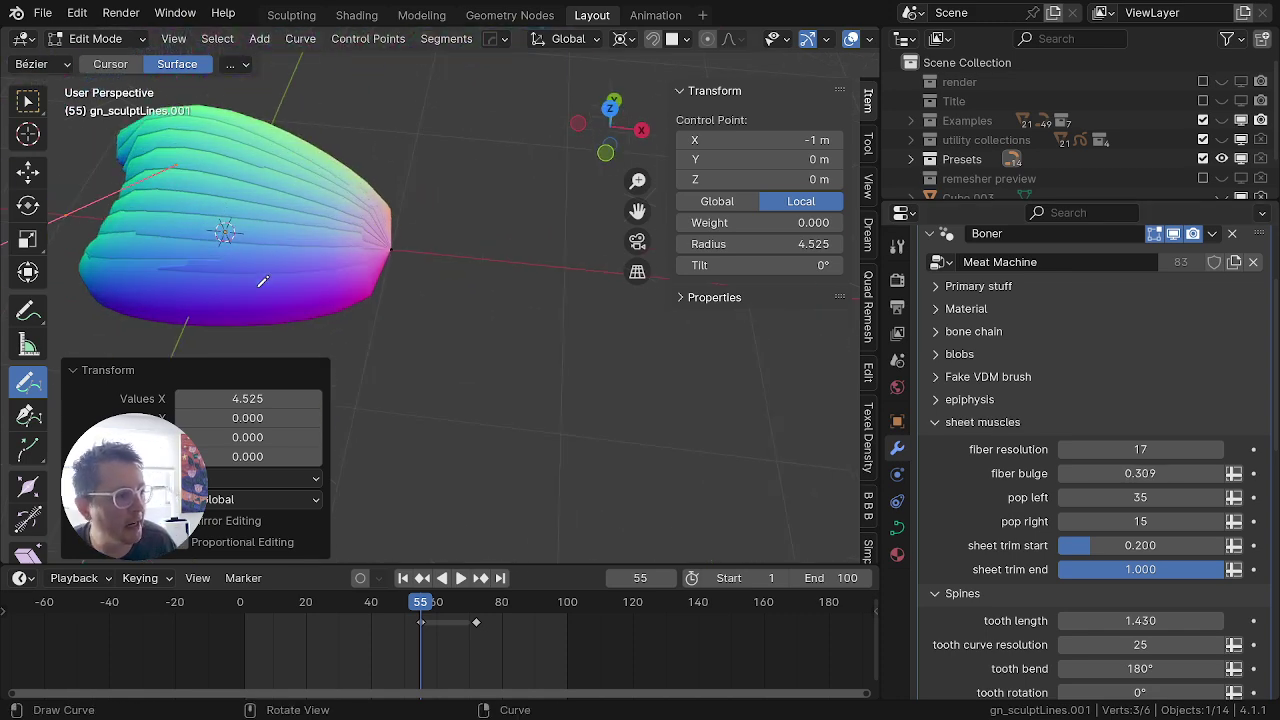
{"action": "middle_click_drag", "start_coordinate": [236, 305], "coordinate": [525, 378], "text": "shift"}
{"action": "middle_click_drag", "start_coordinate": [425, 370], "coordinate": [612, 350]}
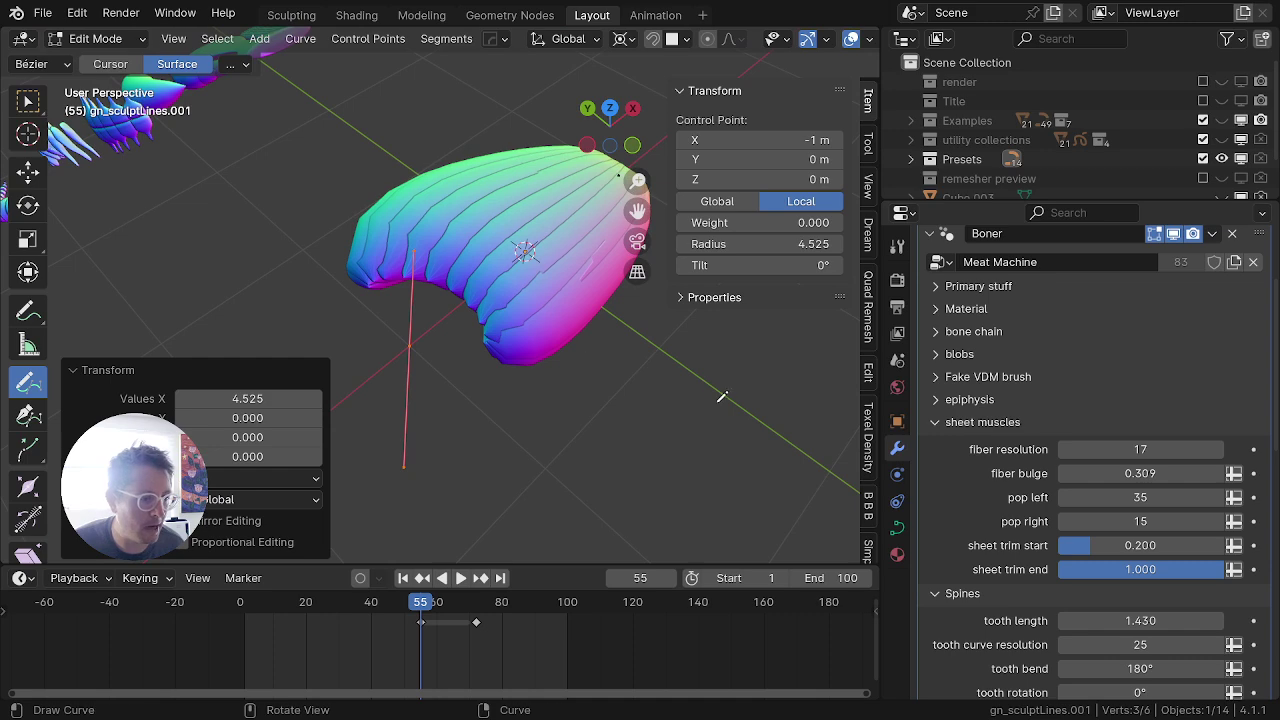
Step: Set the sheet trim start of the sheet muscle to 0.399
{"action": "scroll", "coordinate": [1137, 551], "scroll_direction": "up", "scroll_amount": 1}
{"action": "scroll", "coordinate": [1134, 552], "scroll_direction": "down", "scroll_amount": 2}
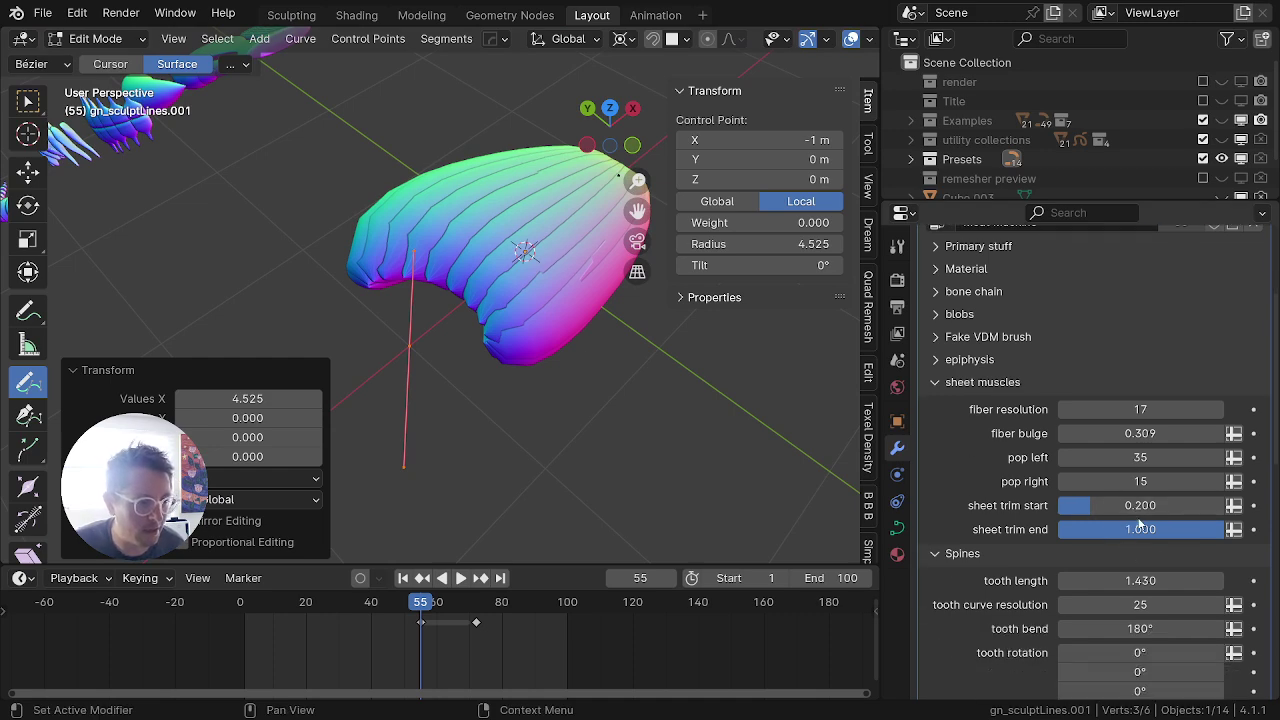
{"action": "left_click_drag", "start_coordinate": [1138, 514], "coordinate": [1171, 508]}
{"action": "scroll", "coordinate": [560, 355], "scroll_direction": "down", "scroll_amount": 2}
Step: Shrink the radius of the control point at X 1 m, where the muscle fibers converge
{"action": "middle_click_drag", "start_coordinate": [450, 325], "coordinate": [352, 376]}
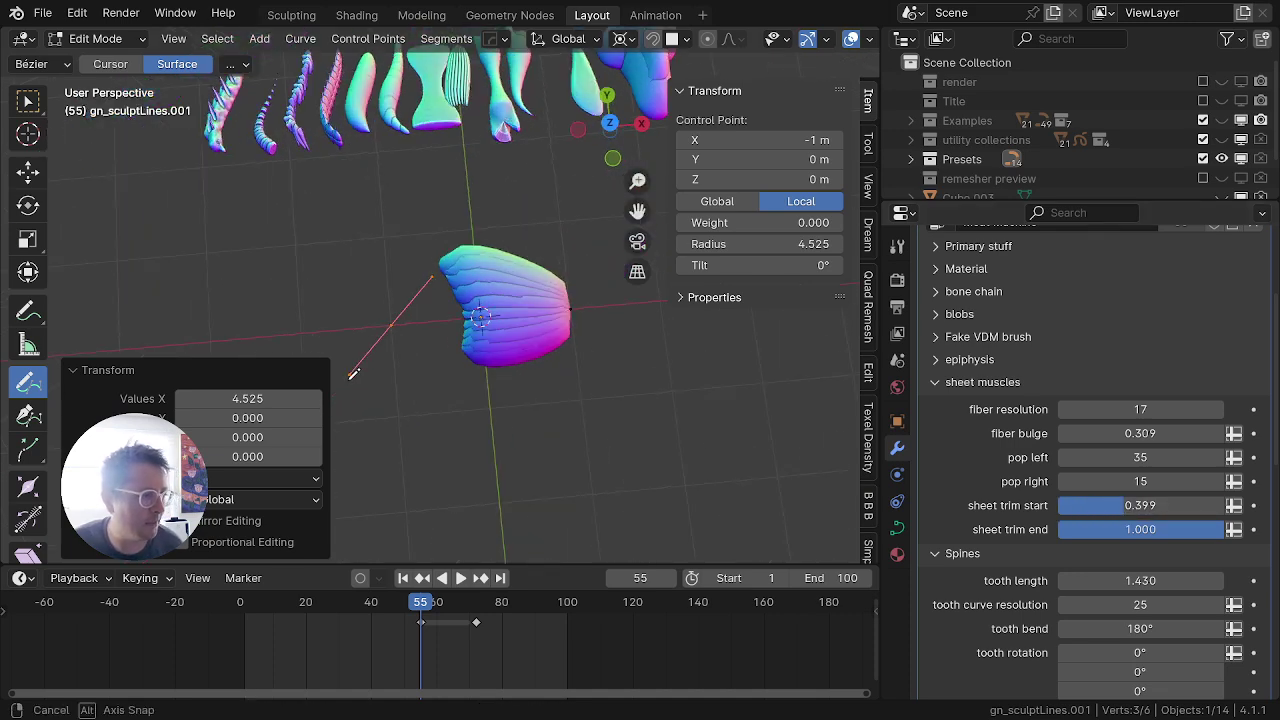
{"action": "key", "text": "alt+a"}
{"action": "left_click", "coordinate": [574, 307]}
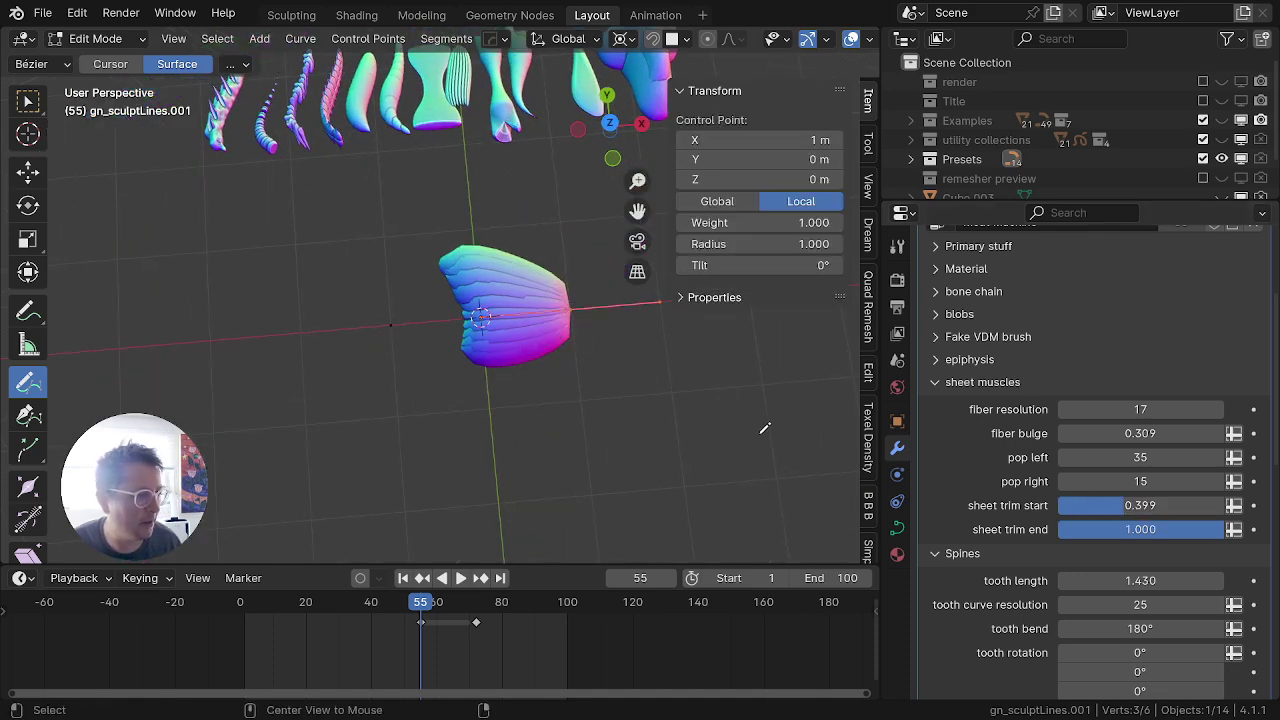
{"action": "key", "text": "alt+s"}
{"action": "left_click", "coordinate": [566, 343]}
Step: Move the fanned end's control point out to about X -3.06 m and enlarge its radius to about 16.735
{"action": "key", "text": "alt+a"}
{"action": "key", "text": "b"}
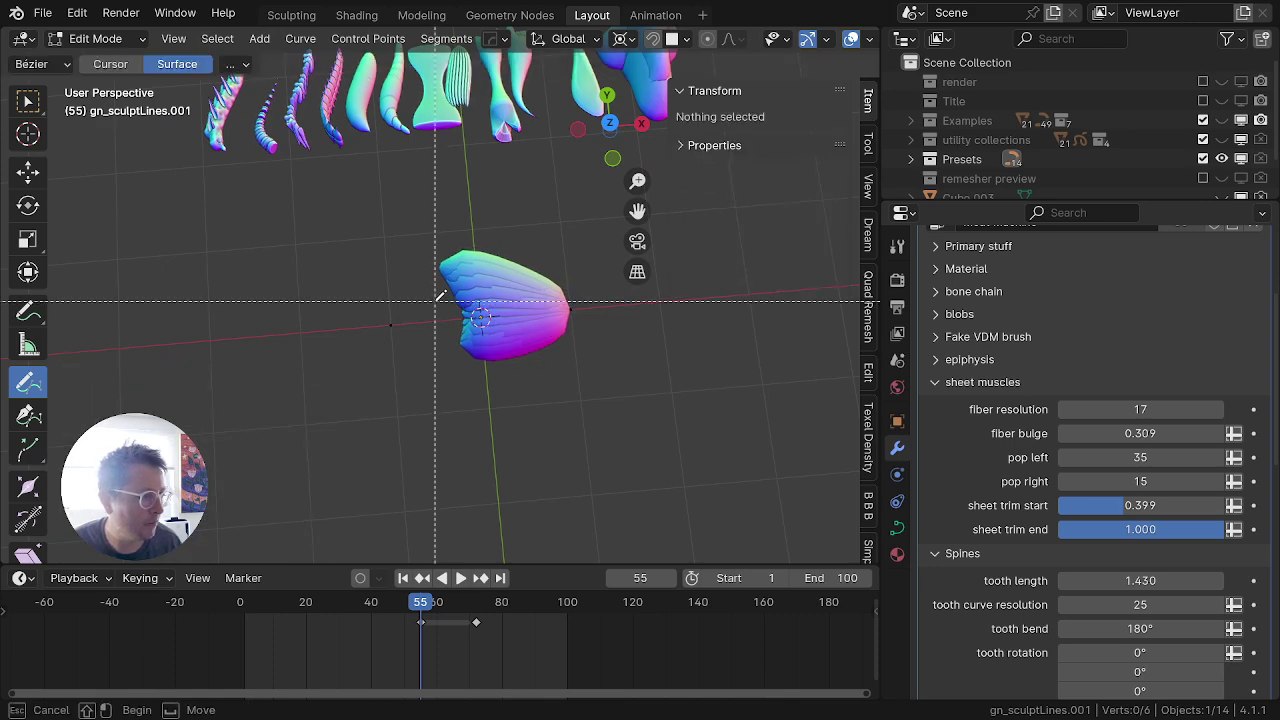
{"action": "left_click_drag", "start_coordinate": [437, 301], "coordinate": [341, 394]}
{"action": "key", "text": "g"}
{"action": "key", "text": "alt+s"}
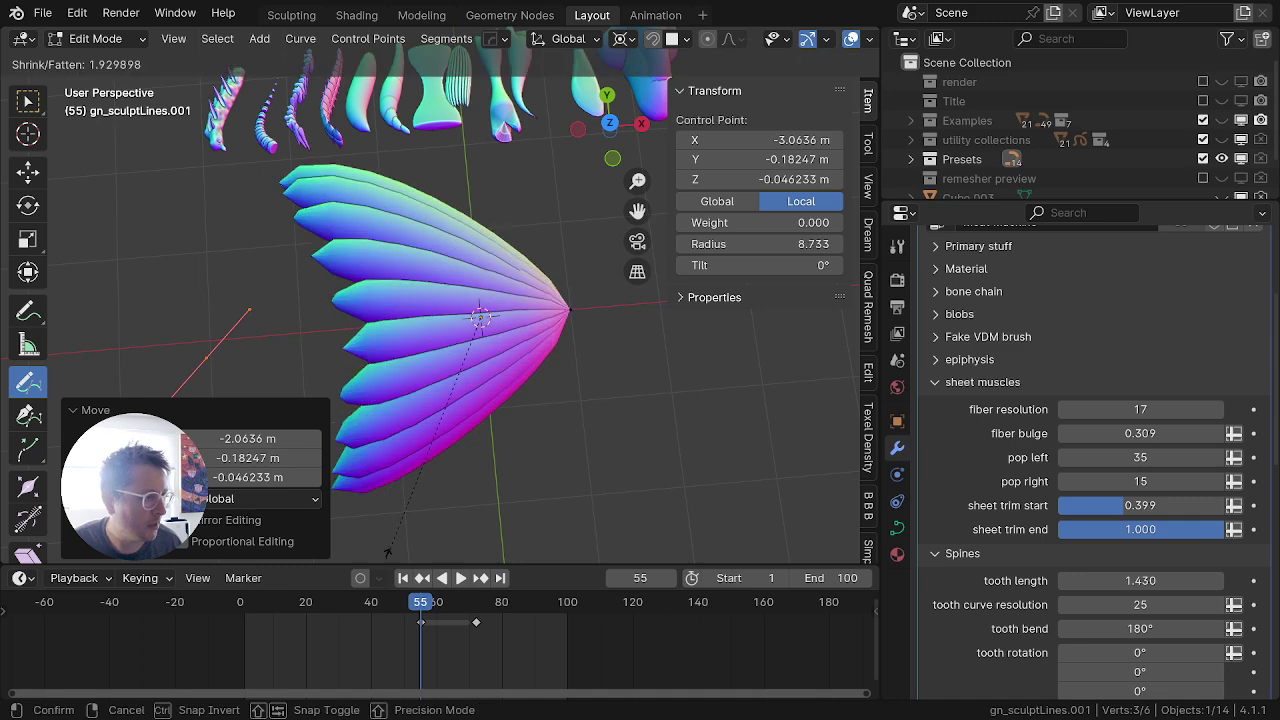
{"action": "left_click", "coordinate": [650, 247]}
Step: Reduce the radius of all control points to a mean of about 4.53 and subdivide the curve
{"action": "scroll", "coordinate": [545, 208], "scroll_direction": "down", "scroll_amount": 5}
{"action": "middle_click_drag", "start_coordinate": [545, 208], "coordinate": [520, 320]}
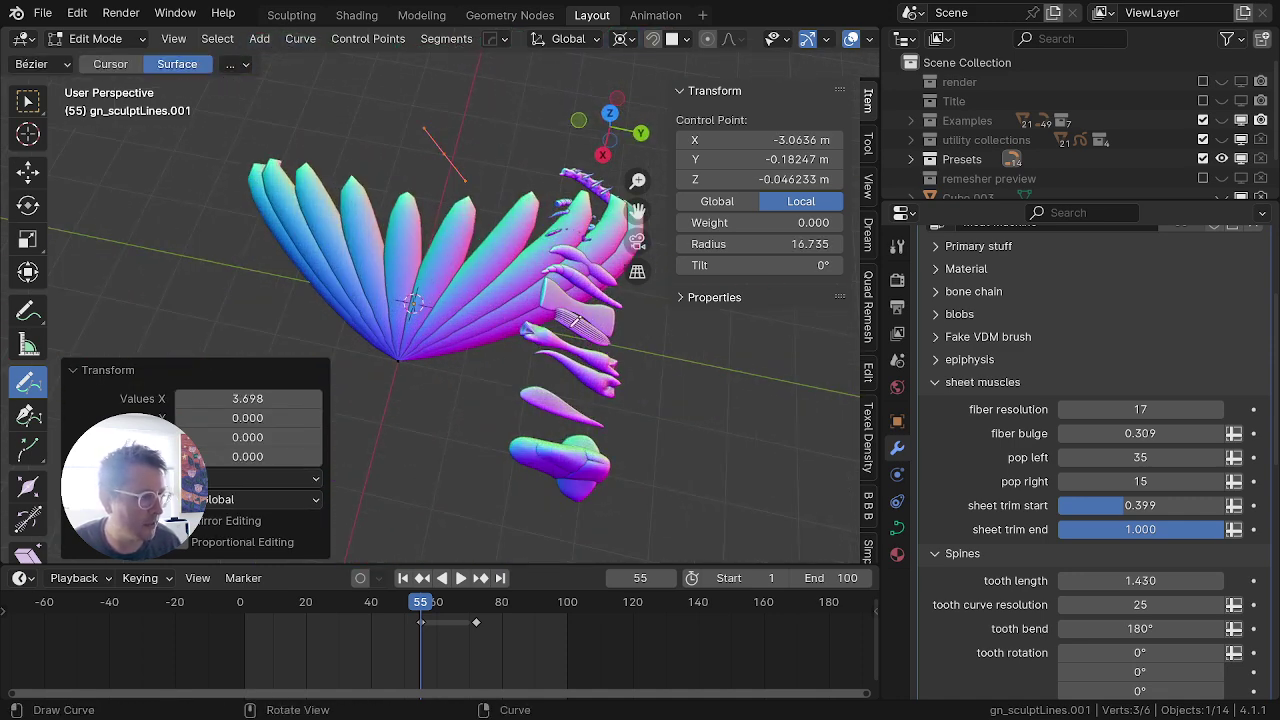
{"action": "key", "text": "a"}
{"action": "key", "text": "alt+s"}
{"action": "left_click", "coordinate": [484, 343]}
{"action": "key", "text": "alt+a"}
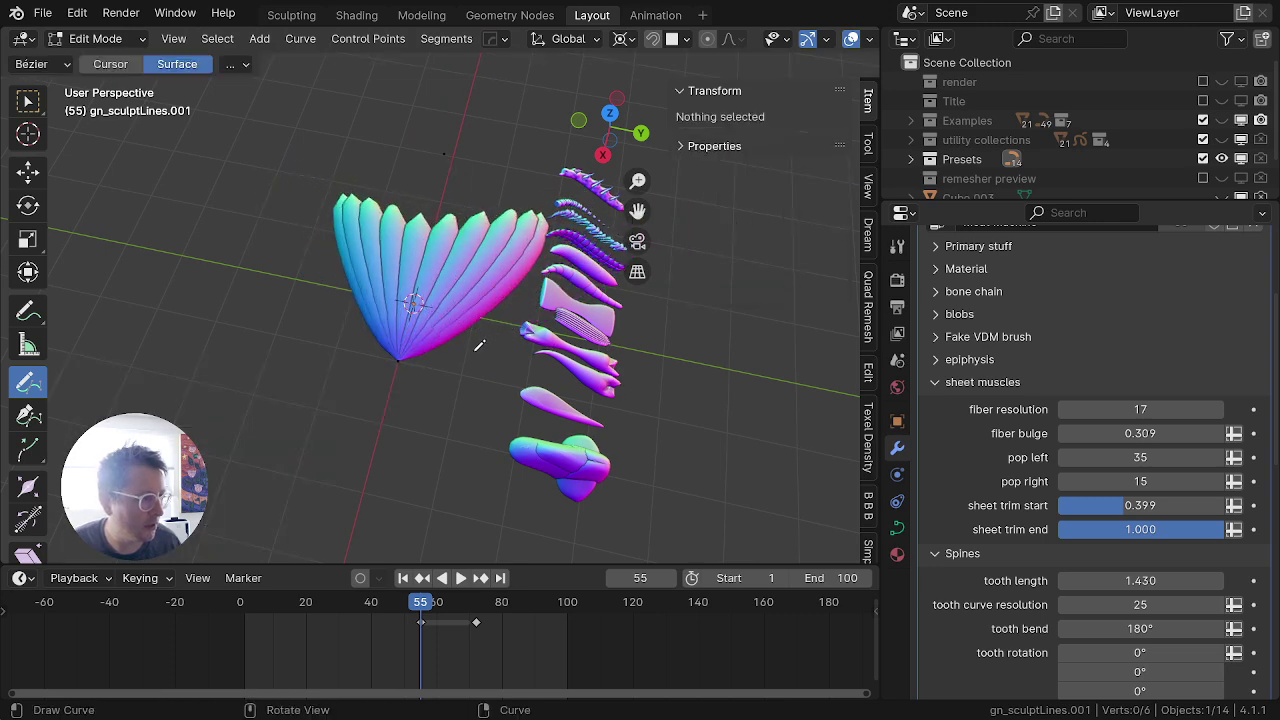
{"action": "key", "text": "a"}
{"action": "right_click", "coordinate": [425, 213]}
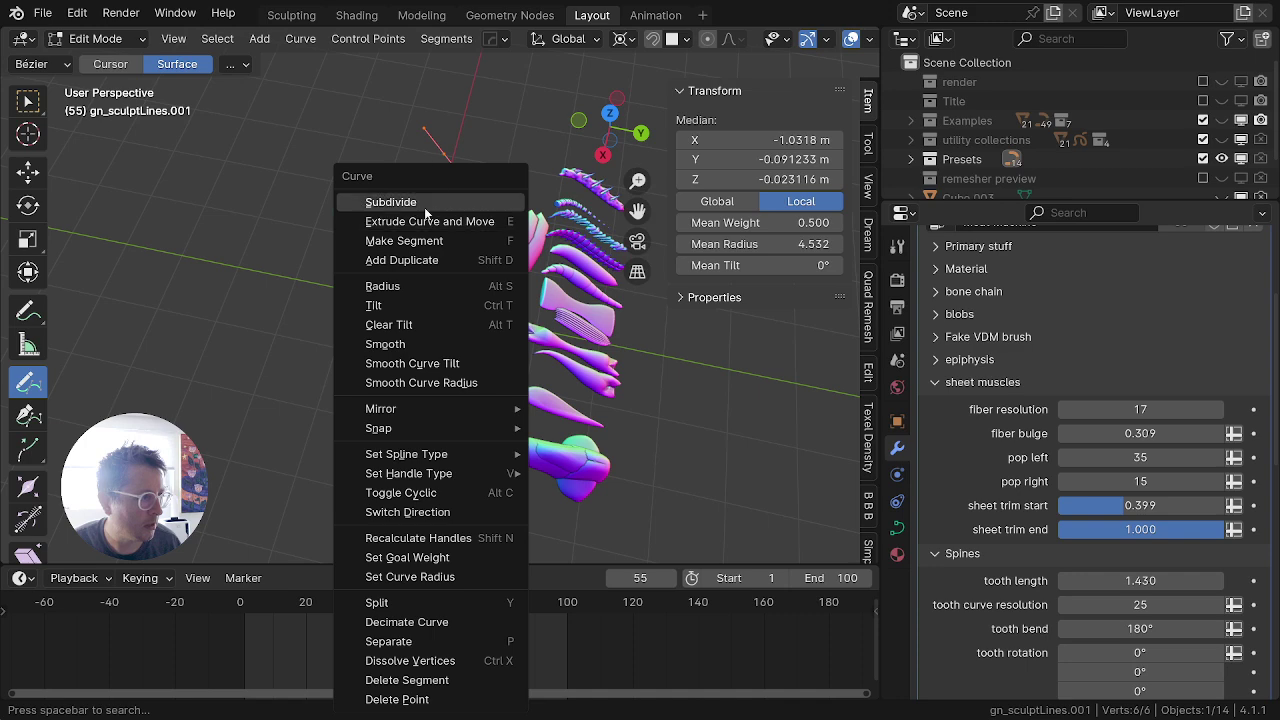
{"action": "left_click", "coordinate": [431, 198]}
Step: Move the new middle control point to about X -0.21, Y 0.12, Z -0.48 m and narrow its radius to about 0.88
{"action": "key", "text": "alt+a"}
{"action": "key", "text": "b"}
{"action": "left_click_drag", "start_coordinate": [511, 295], "coordinate": [357, 321]}
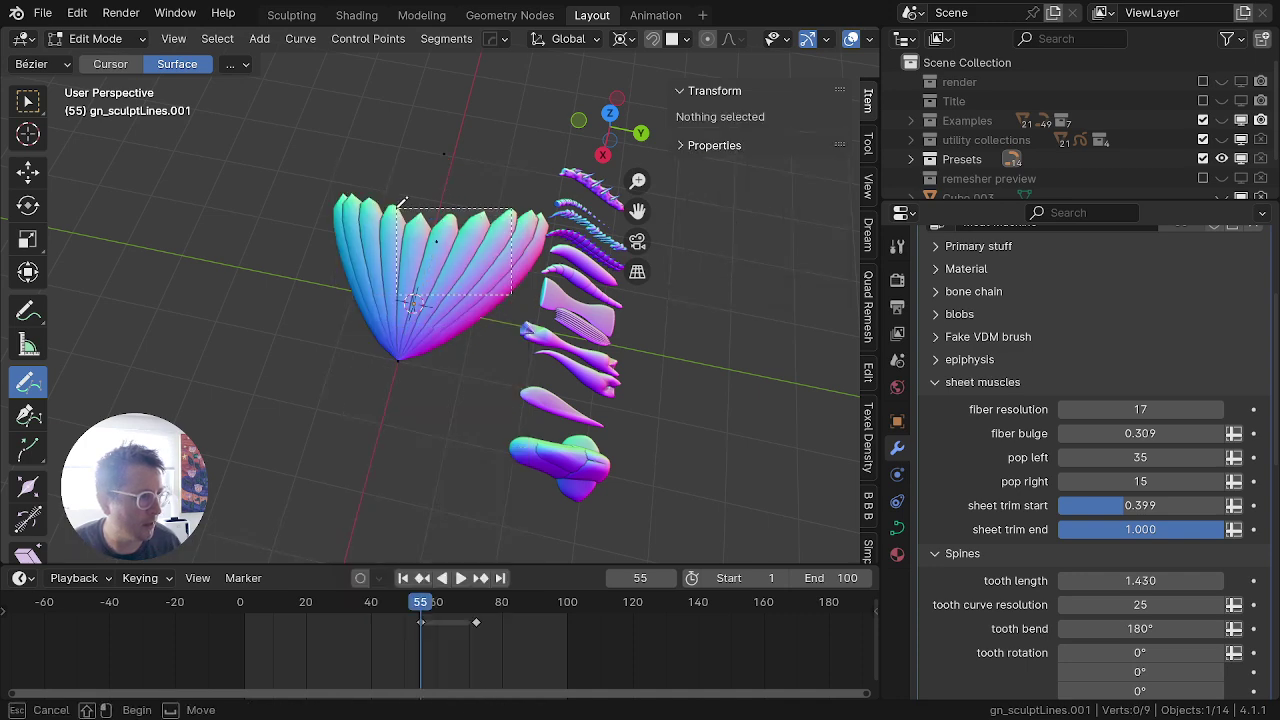
{"action": "left_click_drag", "start_coordinate": [397, 208], "coordinate": [396, 216]}
{"action": "key", "text": "alt+s"}
{"action": "left_click", "coordinate": [480, 307]}
{"action": "key", "text": "g"}
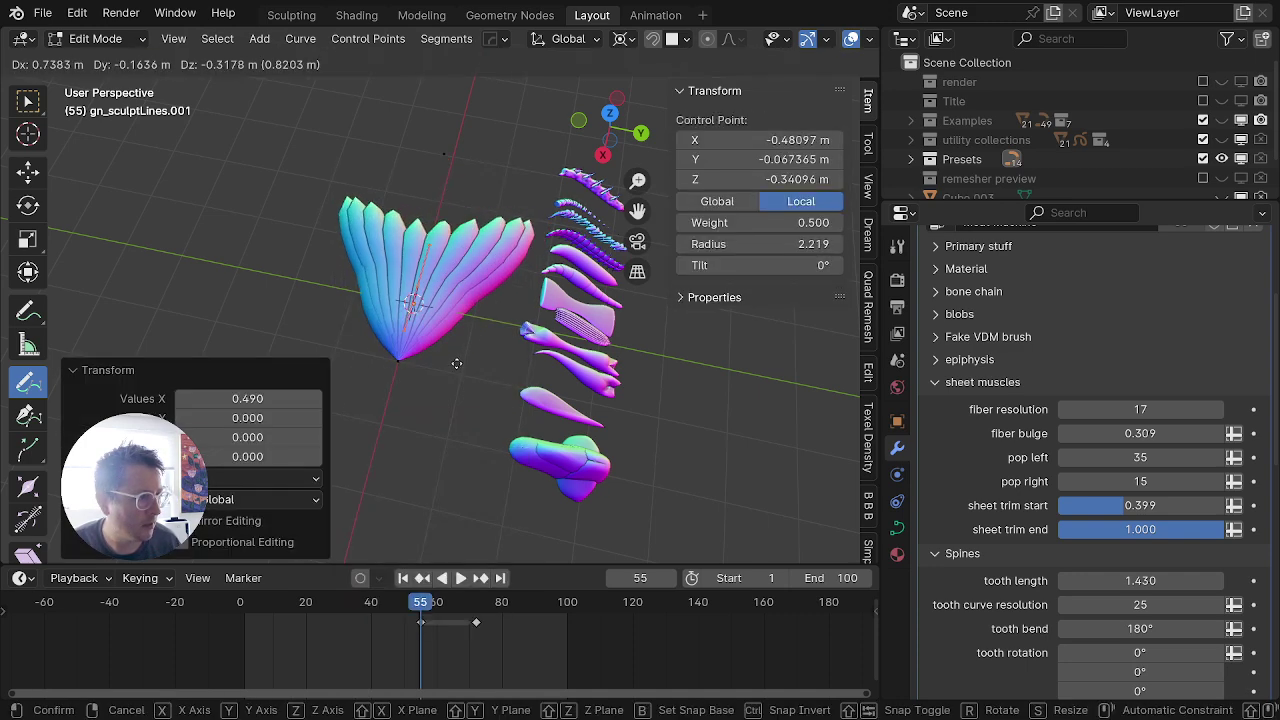
{"action": "left_click", "coordinate": [450, 350]}
{"action": "key", "text": "alt+s"}
{"action": "left_click", "coordinate": [448, 345]}
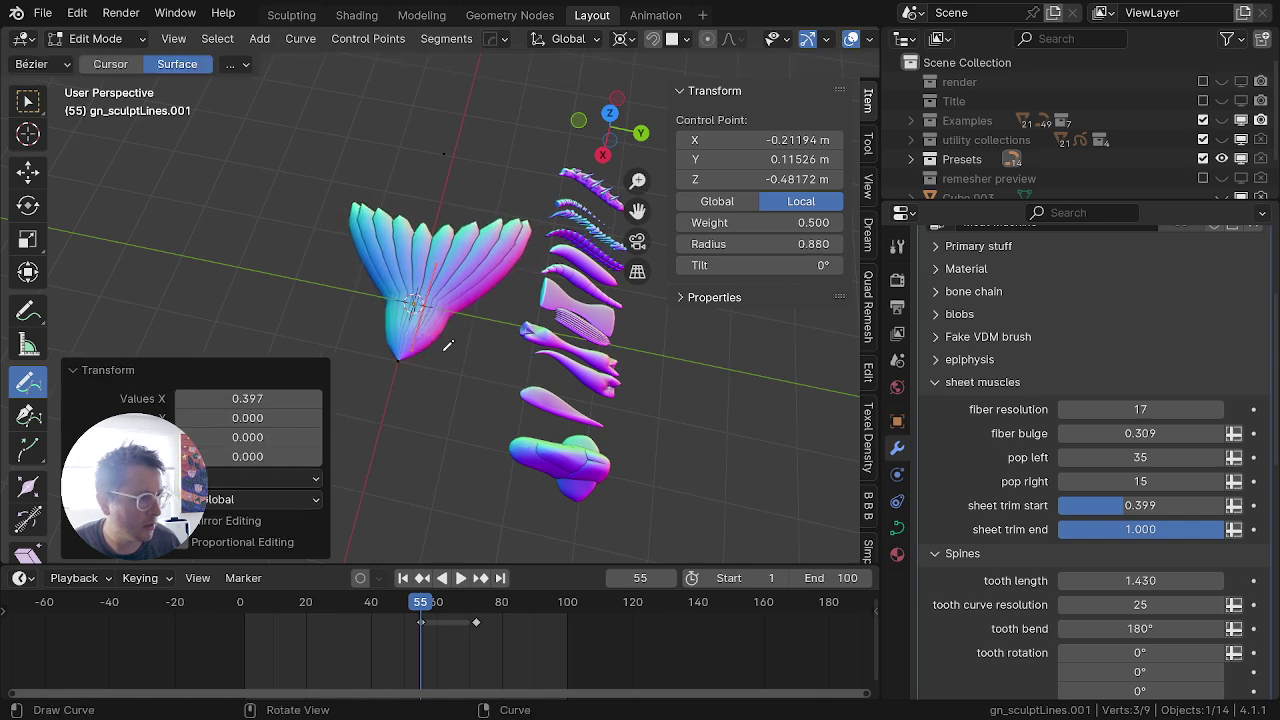
Step: Shrink the radii of the middle and converging-end control points together in two passes to narrow the tail's base
{"action": "left_click_drag", "start_coordinate": [451, 304], "coordinate": [389, 385]}
{"action": "key", "text": "alt+s"}
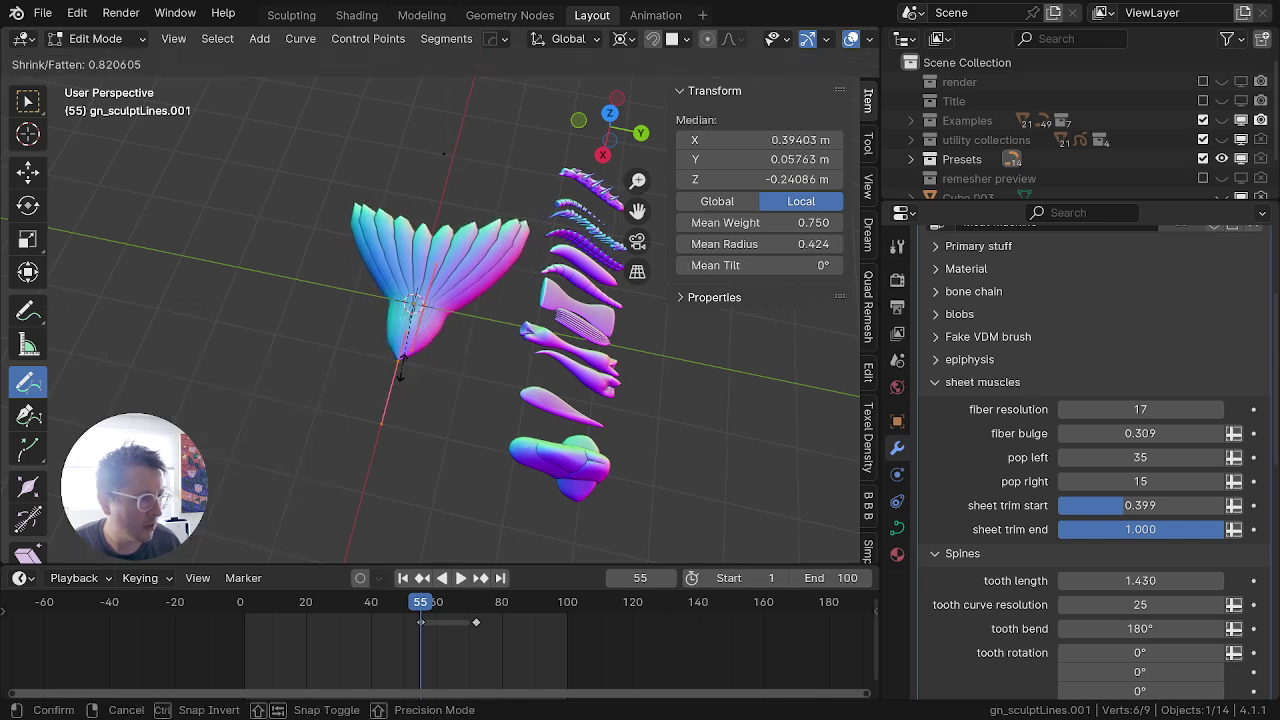
{"action": "left_click", "coordinate": [402, 304]}
{"action": "key", "text": "alt+a"}
{"action": "key", "text": "b"}
{"action": "left_click_drag", "start_coordinate": [475, 283], "coordinate": [363, 404]}
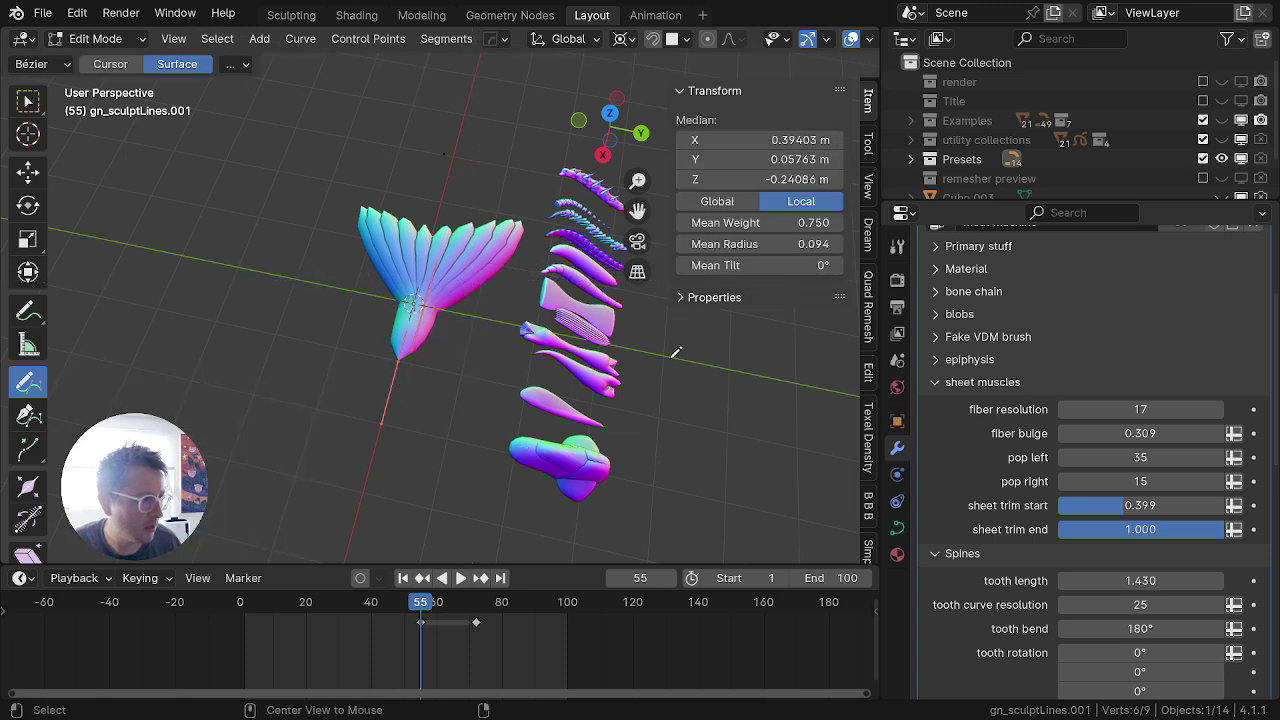
{"action": "key", "text": "alt+s"}
{"action": "left_click", "coordinate": [446, 311]}
Step: Widen the middle control point's radius to about 0.373 and leave curve editing
{"action": "key", "text": "alt+a"}
{"action": "key", "text": "b"}
{"action": "left_click_drag", "start_coordinate": [452, 300], "coordinate": [399, 333]}
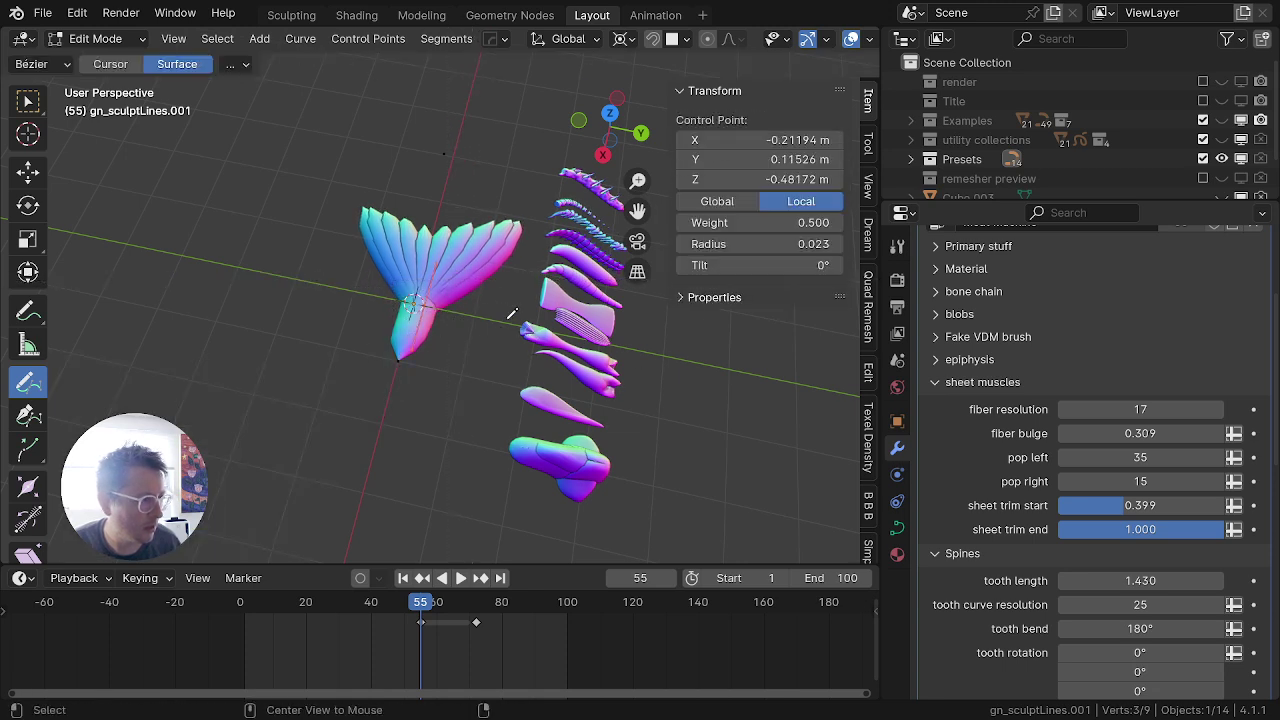
{"action": "key", "text": "alt+s"}
{"action": "left_click", "coordinate": [202, 274]}
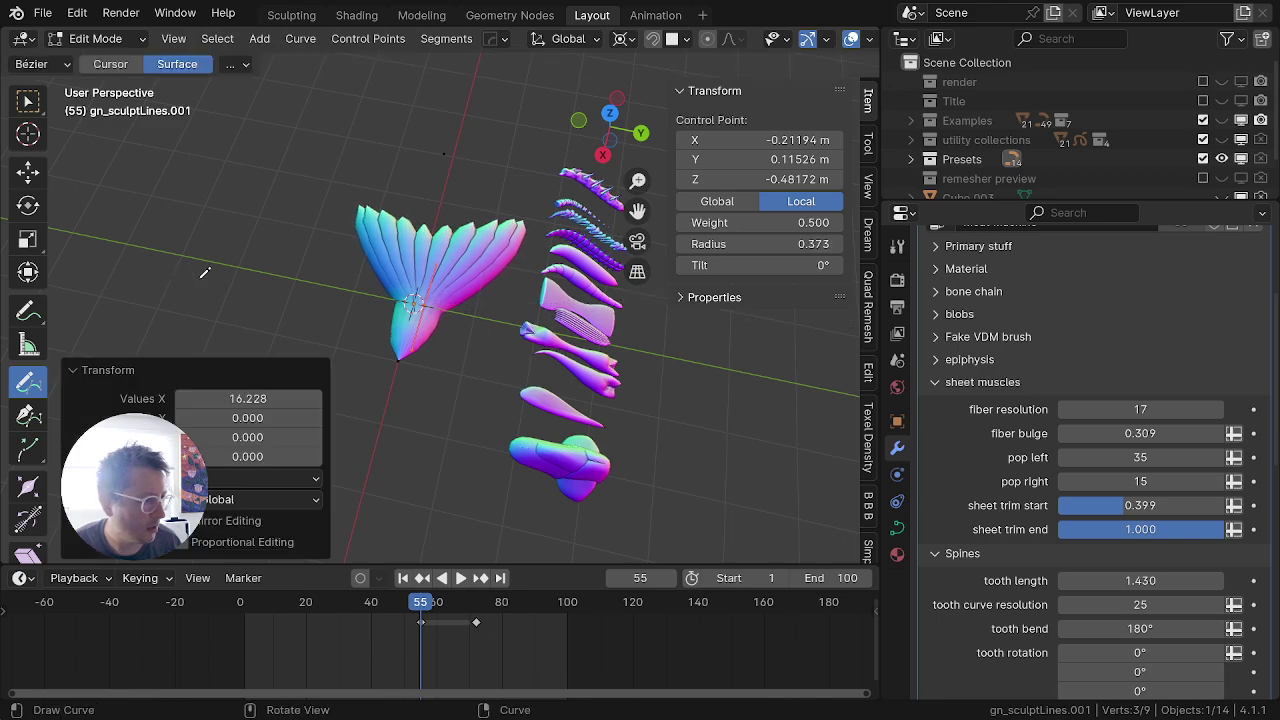
{"action": "key", "text": "alt+a"}
{"action": "middle_click_drag", "start_coordinate": [410, 340], "coordinate": [531, 329]}
{"action": "scroll", "coordinate": [500, 325], "scroll_direction": "up", "scroll_amount": 2}
{"action": "key", "text": "Tab"}
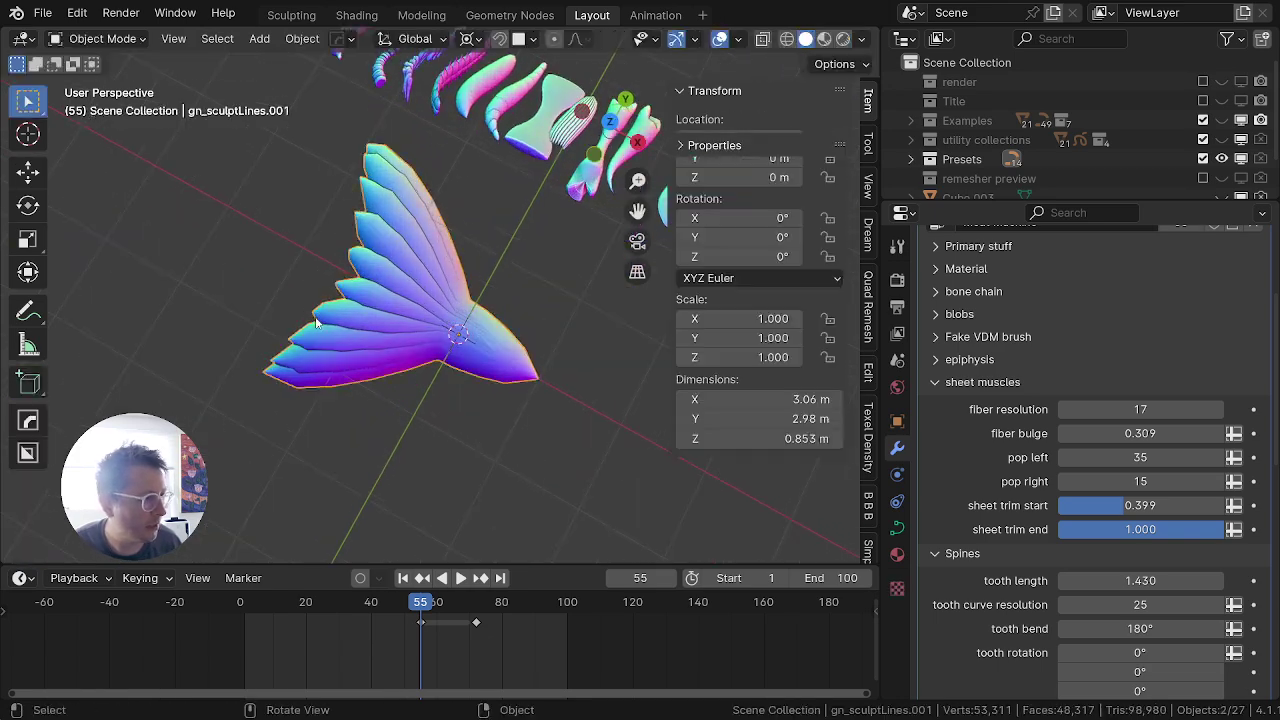
Step: Set the sheet muscle's pop left to 243 and pop right to 0, inspecting the fin from several angles
{"action": "middle_click_drag", "start_coordinate": [380, 305], "coordinate": [457, 270]}
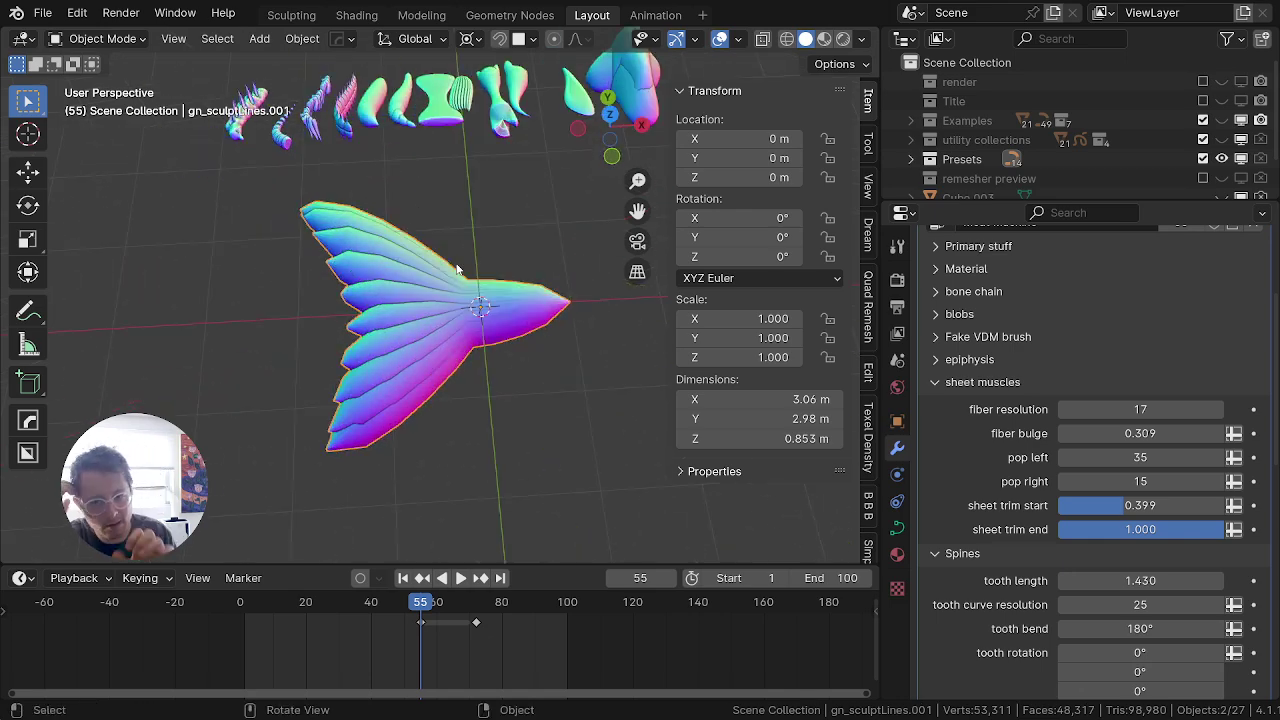
{"action": "middle_click_drag", "start_coordinate": [282, 319], "coordinate": [315, 290]}
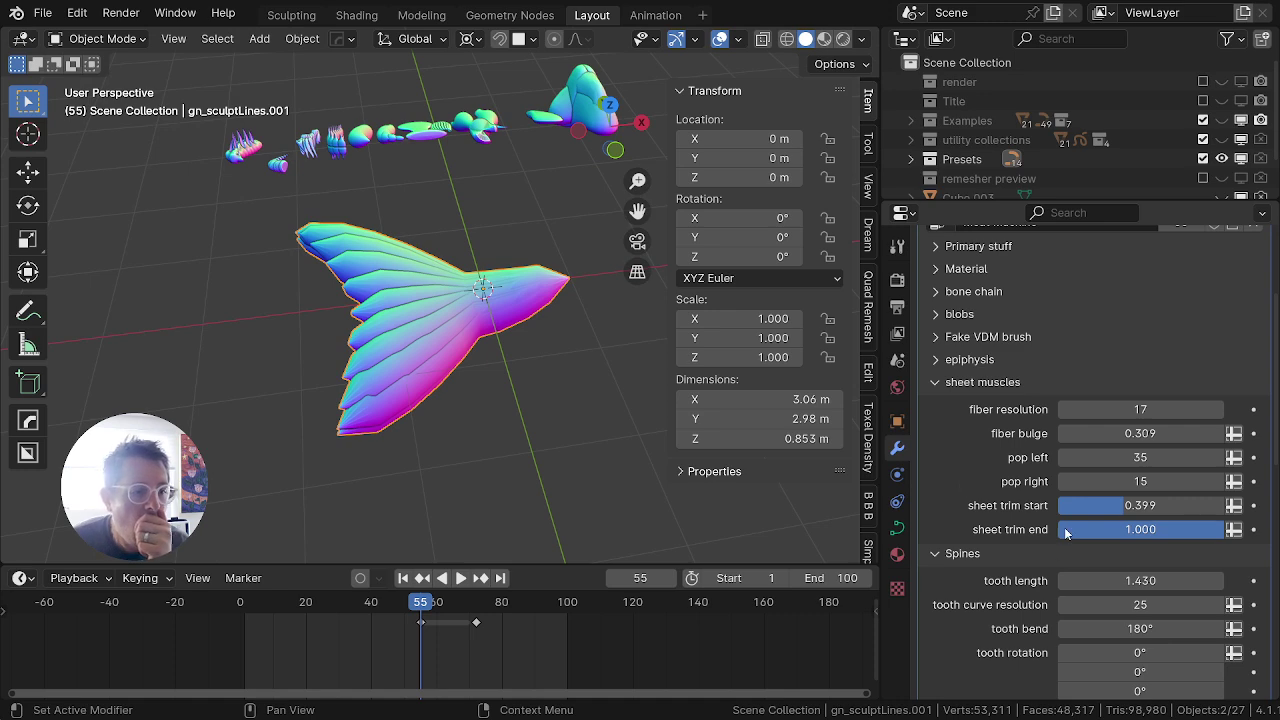
{"action": "left_click_drag", "start_coordinate": [1130, 457], "coordinate": [1256, 457]}
{"action": "mouse_move", "coordinate": [1126, 481]}
{"action": "left_mouse_down"}
{"action": "mouse_move", "coordinate": [1170, 481]}
{"action": "mouse_move", "coordinate": [1111, 481]}
{"action": "left_mouse_up"}
{"action": "middle_click_drag", "start_coordinate": [366, 340], "coordinate": [356, 316]}
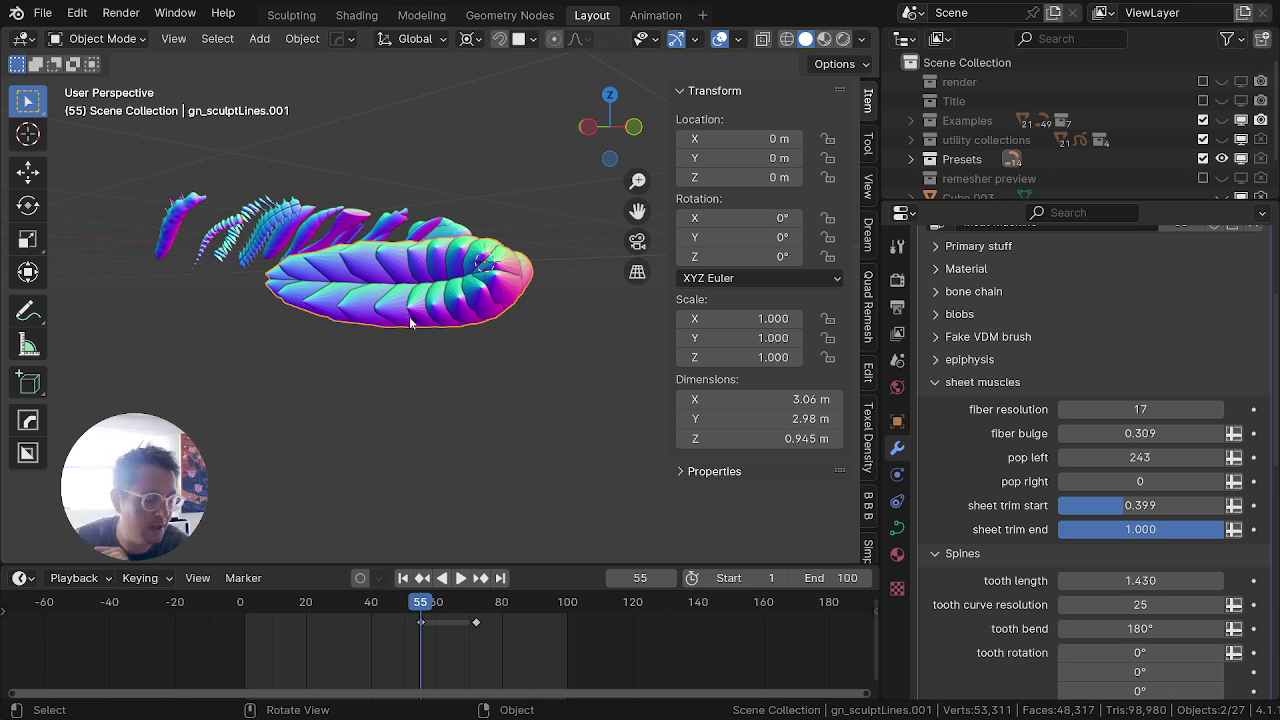
{"action": "middle_click_drag", "start_coordinate": [410, 322], "coordinate": [412, 383]}
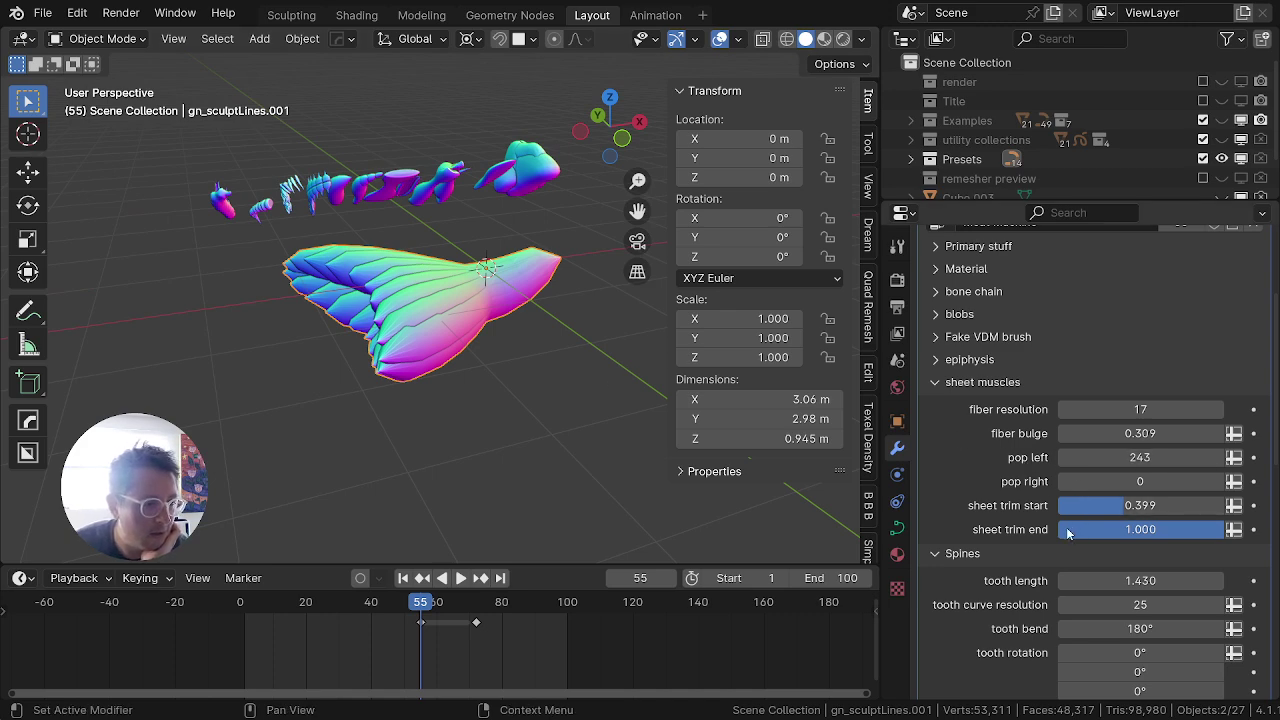
Step: Set the Y thickness in the modifier's primary settings to 0.590
{"action": "scroll", "coordinate": [1070, 530], "scroll_direction": "up", "scroll_amount": 5}
{"action": "left_click", "coordinate": [950, 406]}
{"action": "scroll", "coordinate": [1000, 420], "scroll_direction": "down", "scroll_amount": 3}
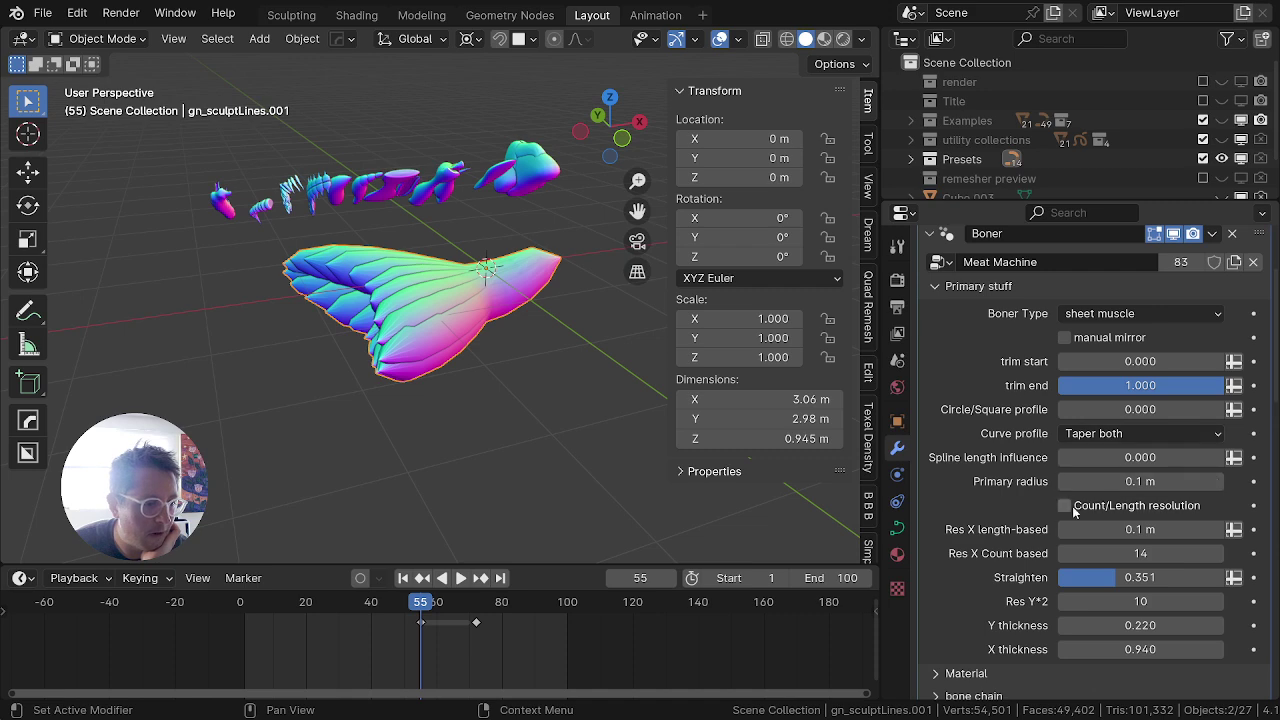
{"action": "mouse_move", "coordinate": [1141, 625]}
{"action": "left_mouse_down"}
{"action": "mouse_move", "coordinate": [1250, 625]}
{"action": "mouse_move", "coordinate": [1140, 625]}
{"action": "left_mouse_up"}
{"action": "scroll", "coordinate": [1072, 611], "scroll_direction": "down", "scroll_amount": 8}
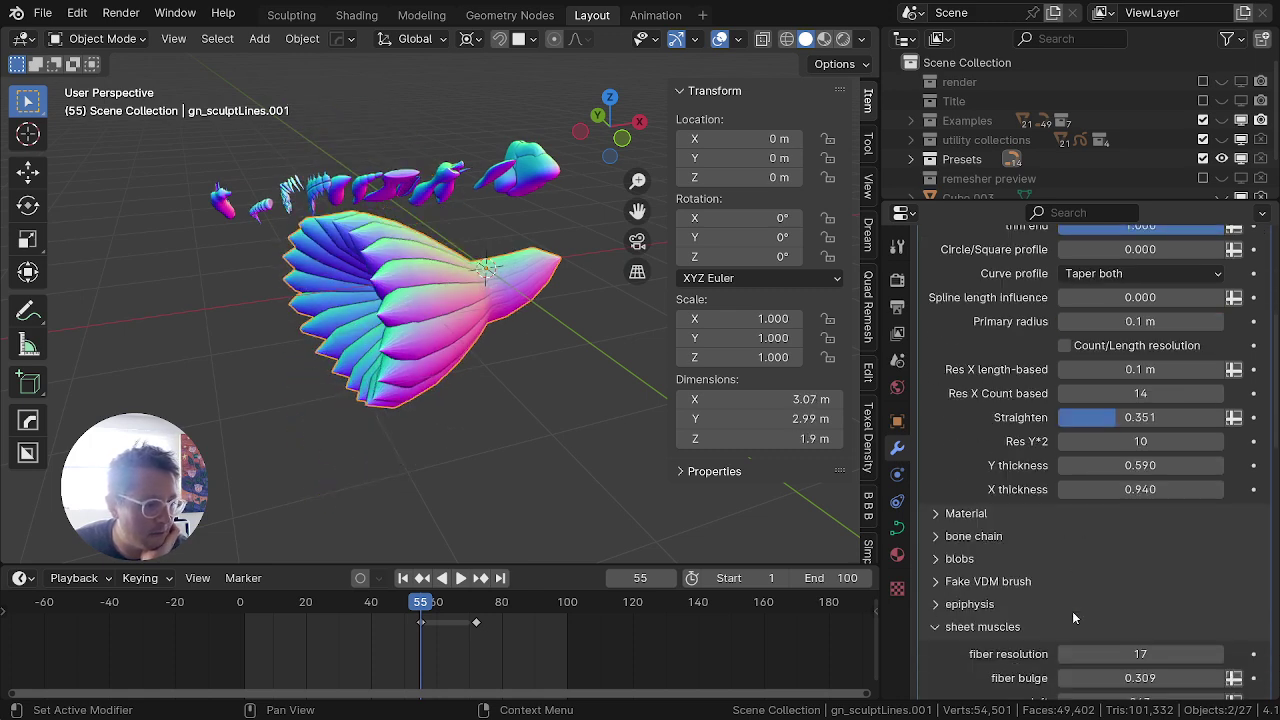
Step: Set the fin's sheet muscle pop left to 0
{"action": "scroll", "coordinate": [1097, 623], "scroll_direction": "down", "scroll_amount": 1}
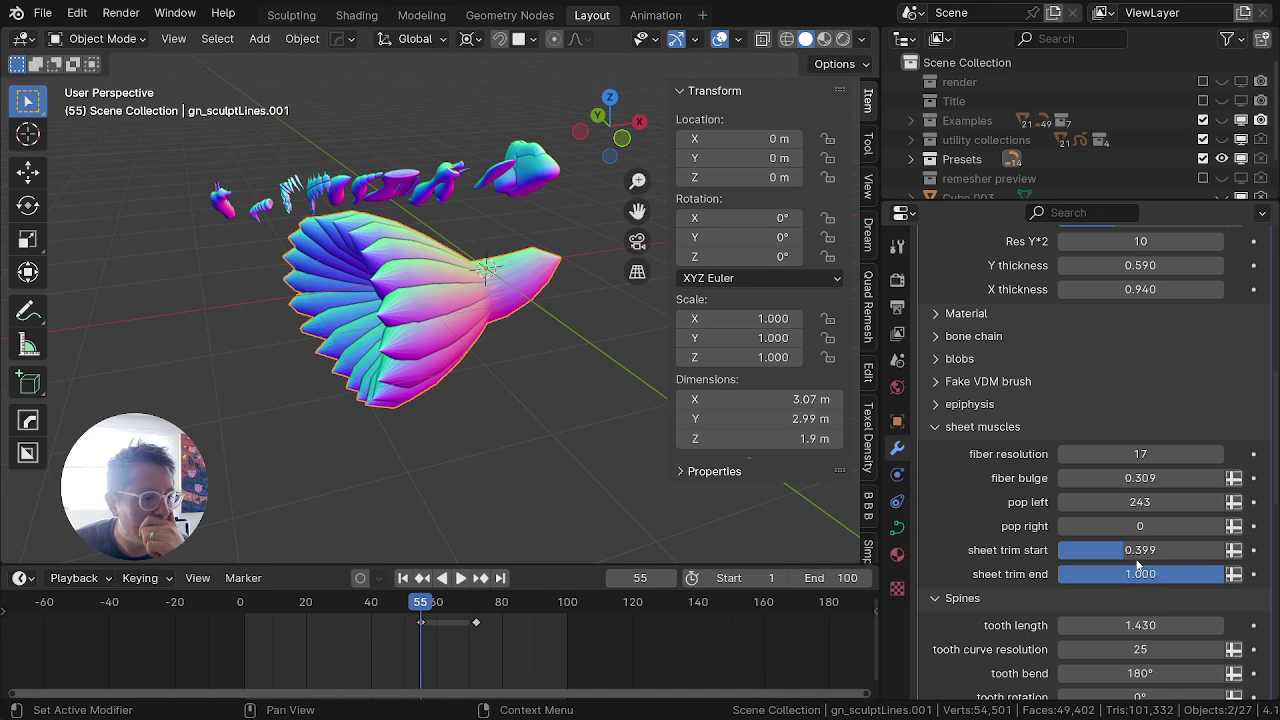
{"action": "left_click_drag", "start_coordinate": [1154, 503], "coordinate": [1090, 503]}
{"action": "middle_click_drag", "start_coordinate": [570, 382], "coordinate": [680, 364]}
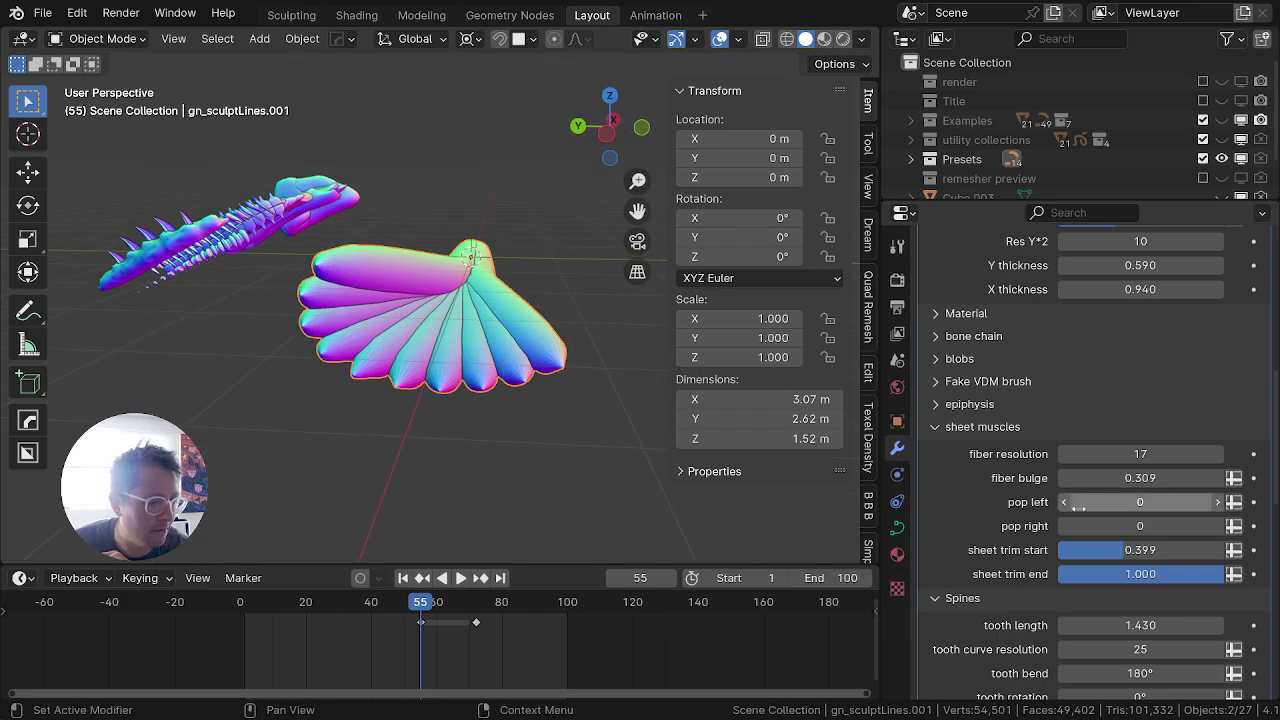
Step: Tilt all control points of the fin's curve by about -212°
{"action": "mouse_move", "coordinate": [462, 463]}
{"action": "middle_mouse_down"}
{"action": "mouse_move", "coordinate": [539, 266]}
{"action": "mouse_move", "coordinate": [481, 184]}
{"action": "mouse_move", "coordinate": [321, 268]}
{"action": "mouse_move", "coordinate": [300, 370]}
{"action": "middle_mouse_up"}
{"action": "key", "text": "Tab"}
{"action": "key", "text": "a"}
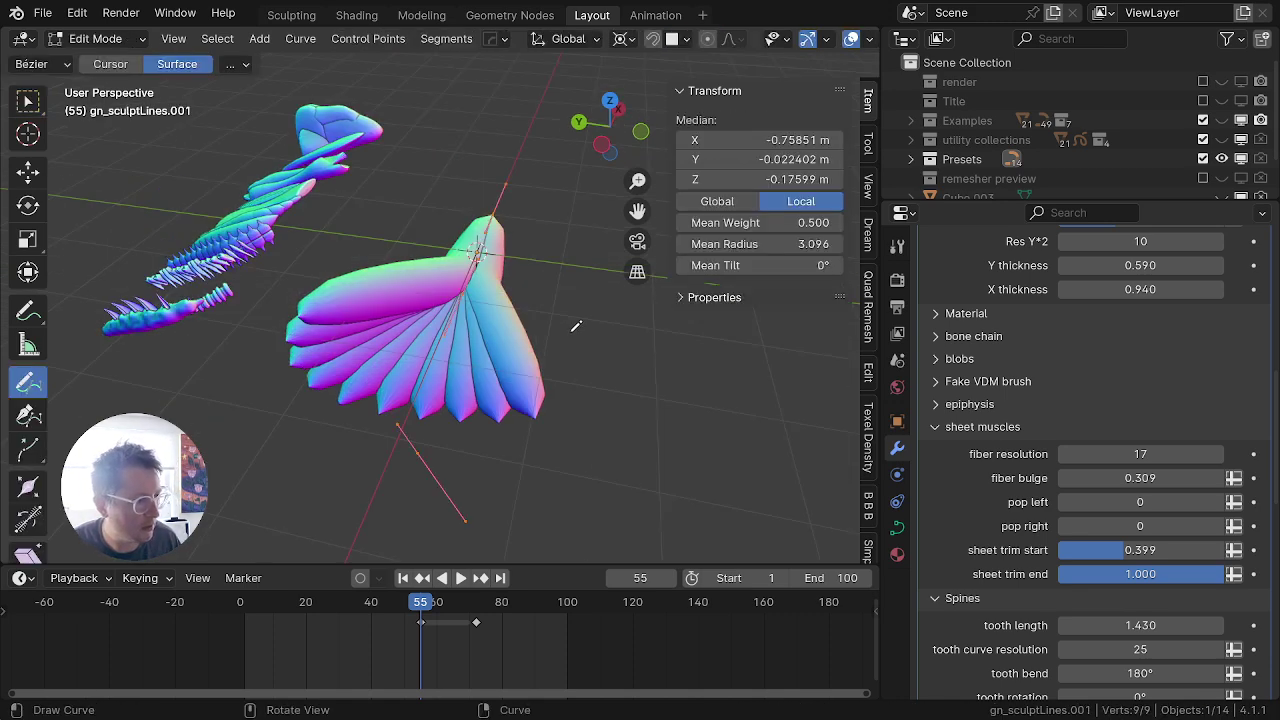
{"action": "key", "text": "ctrl+t"}
{"action": "left_click", "coordinate": [453, 369]}
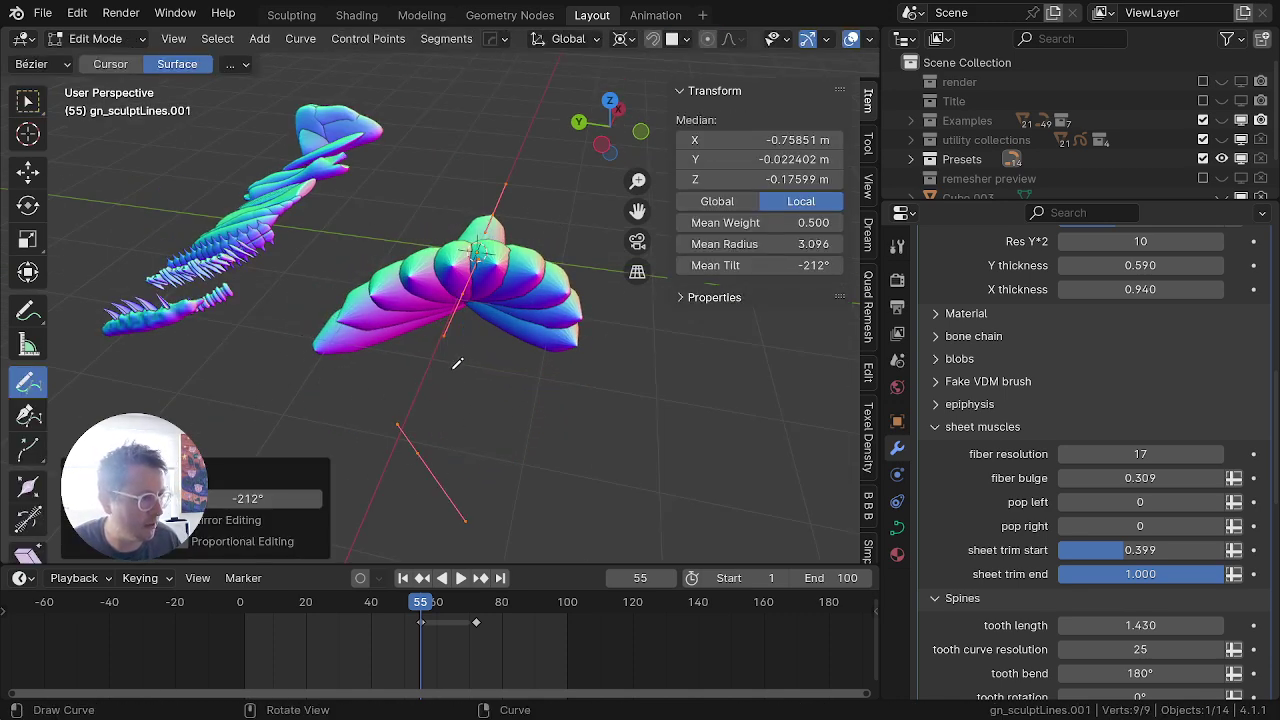
{"action": "middle_click_drag", "start_coordinate": [423, 372], "coordinate": [237, 402]}
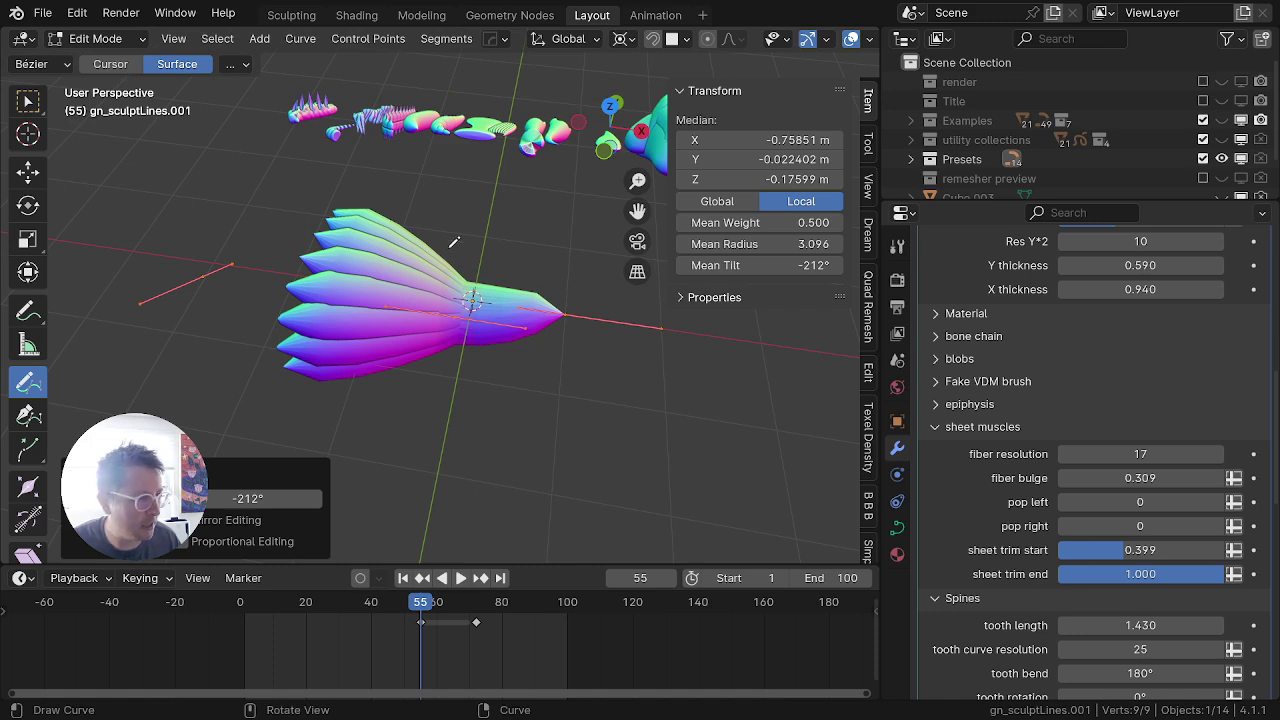
Step: Enlarge the radii of all the fin's control points by a factor of about 1.36, and set fiber bulge to 0.202
{"action": "key", "text": "alt+s"}
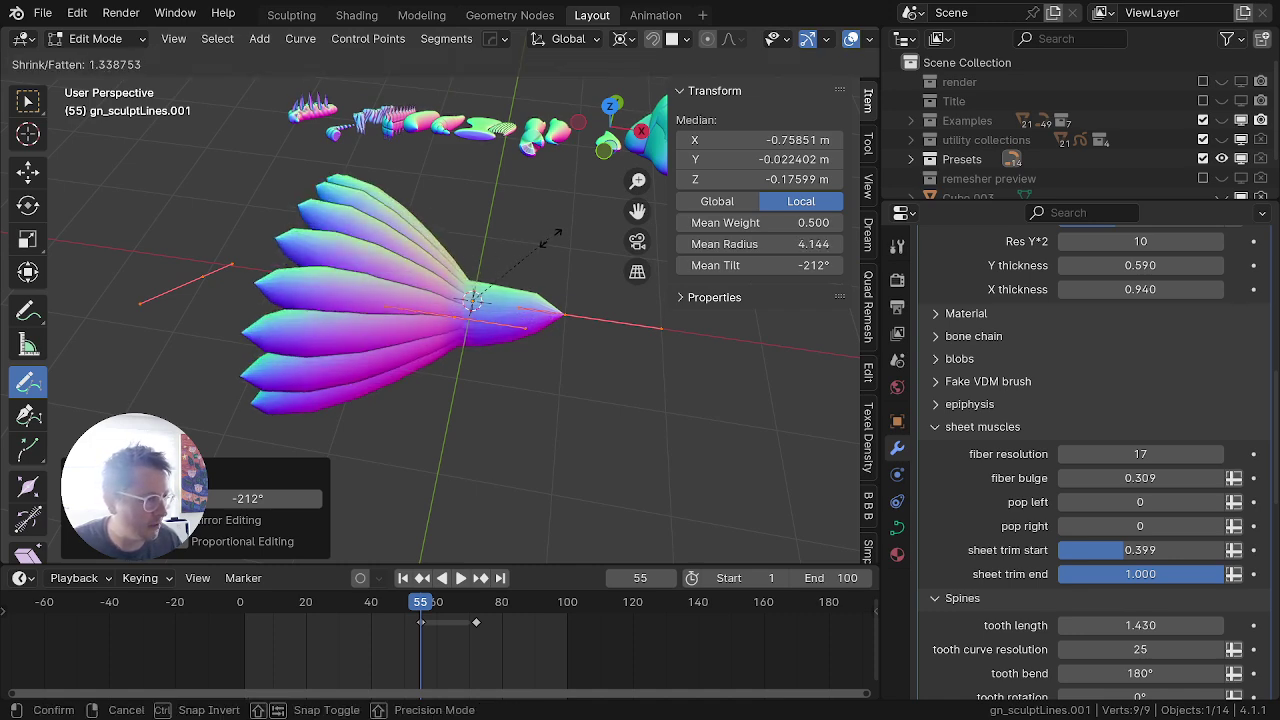
{"action": "left_click", "coordinate": [560, 234]}
{"action": "mouse_move", "coordinate": [1178, 477]}
{"action": "left_mouse_down"}
{"action": "mouse_move", "coordinate": [1141, 477]}
{"action": "mouse_move", "coordinate": [1168, 477]}
{"action": "left_mouse_up"}
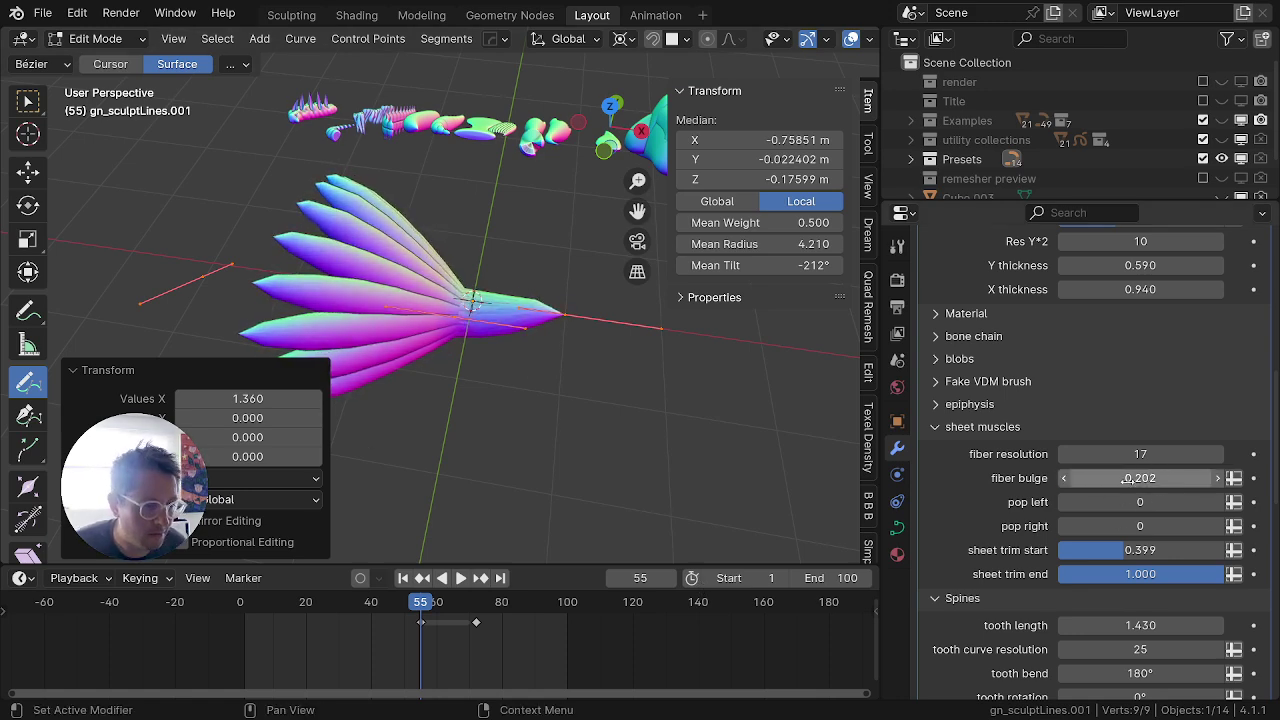
{"action": "scroll", "coordinate": [529, 417], "scroll_direction": "down", "scroll_amount": 4}
{"action": "middle_click_drag", "start_coordinate": [488, 392], "coordinate": [543, 367]}
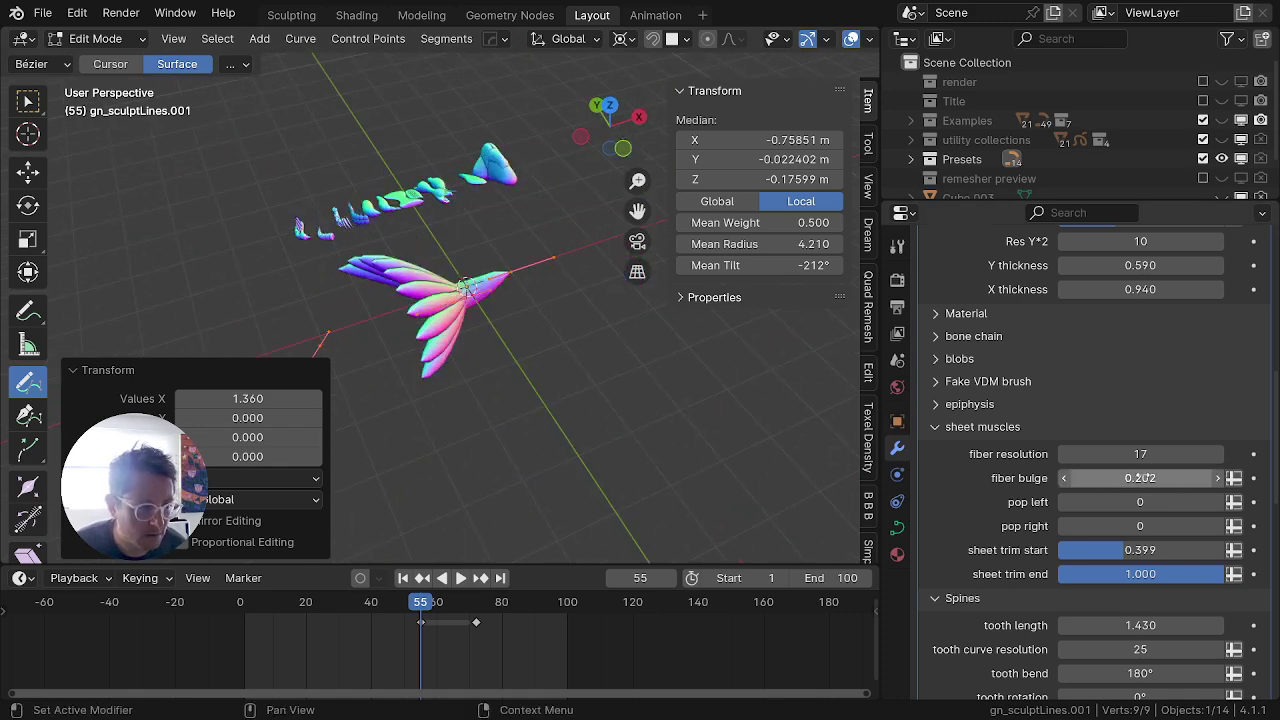
{"action": "scroll", "coordinate": [1174, 471], "scroll_direction": "up", "scroll_amount": 2}
{"action": "middle_click_drag", "start_coordinate": [598, 337], "coordinate": [424, 388]}
Step: Try drawing an extra curve stroke within the fin object, and undo it
{"action": "left_click_drag", "start_coordinate": [434, 390], "coordinate": [661, 397]}
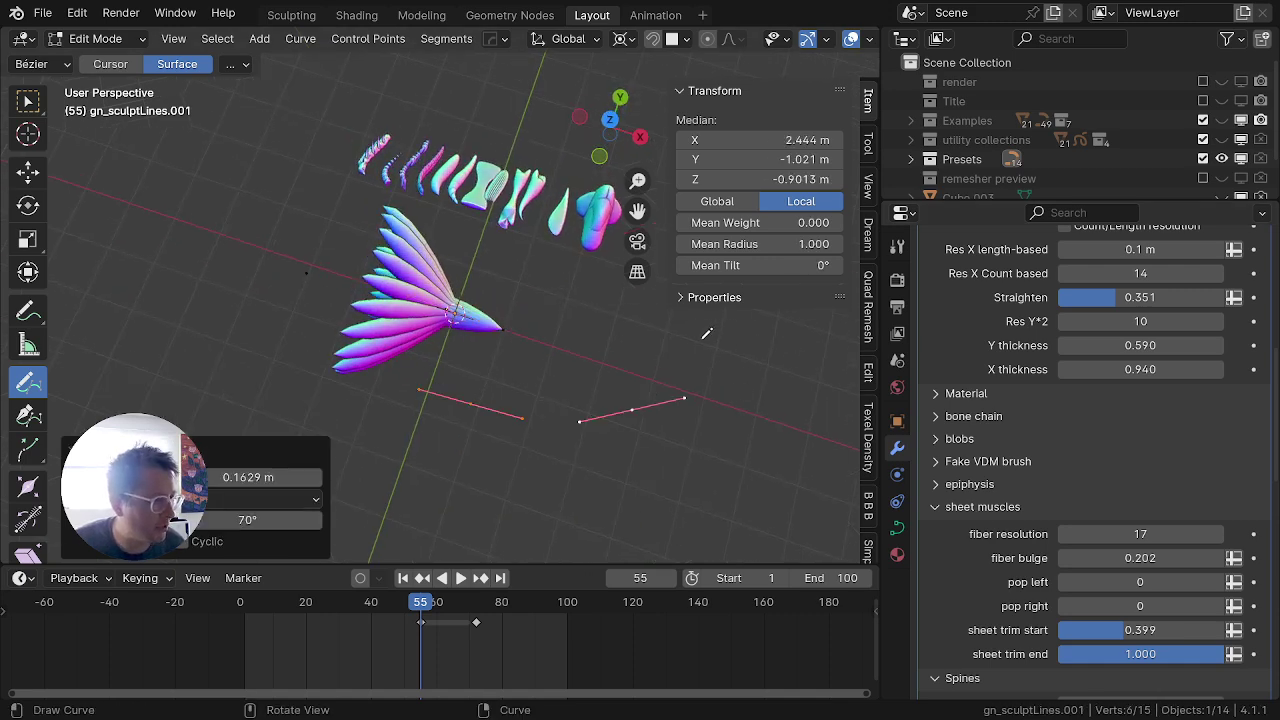
{"action": "key", "text": "ctrl+z"}
{"action": "key", "text": "ctrl+z"}
{"action": "key", "text": "ctrl+z"}
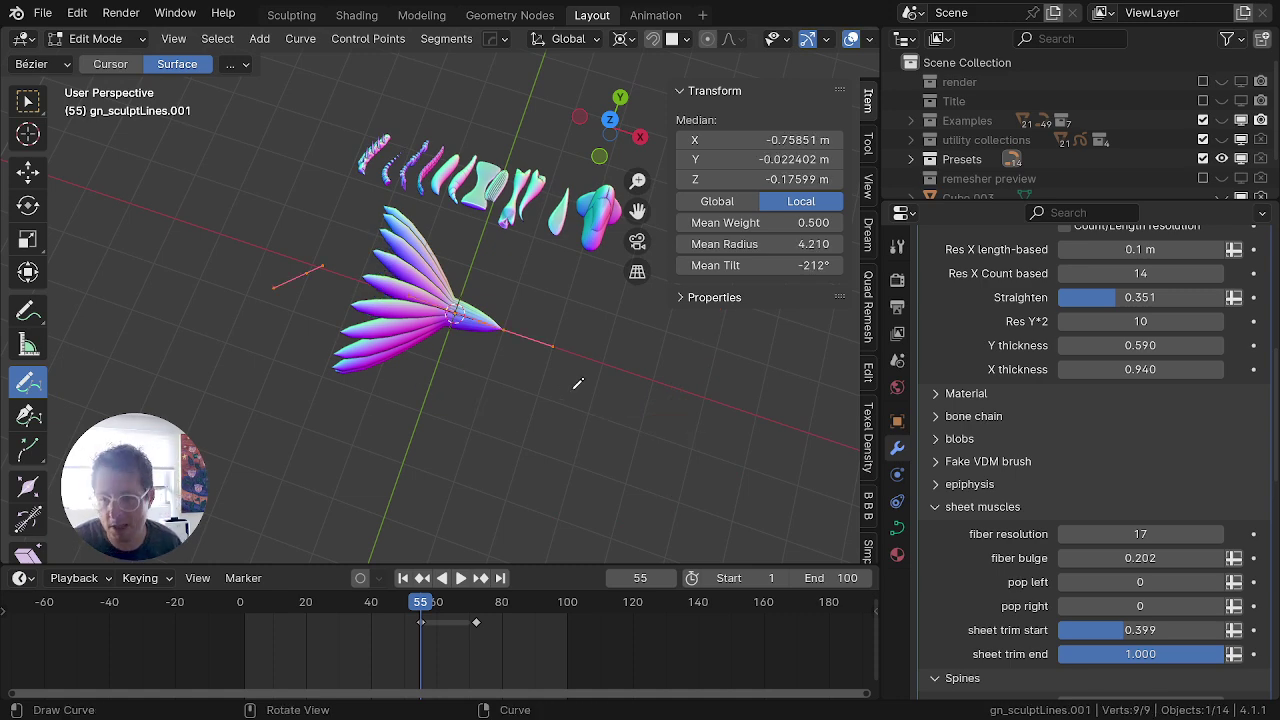
Step: Duplicate the fin object in place and delete all vertices of the copy's curve
{"action": "key", "text": "ctrl+Tab"}
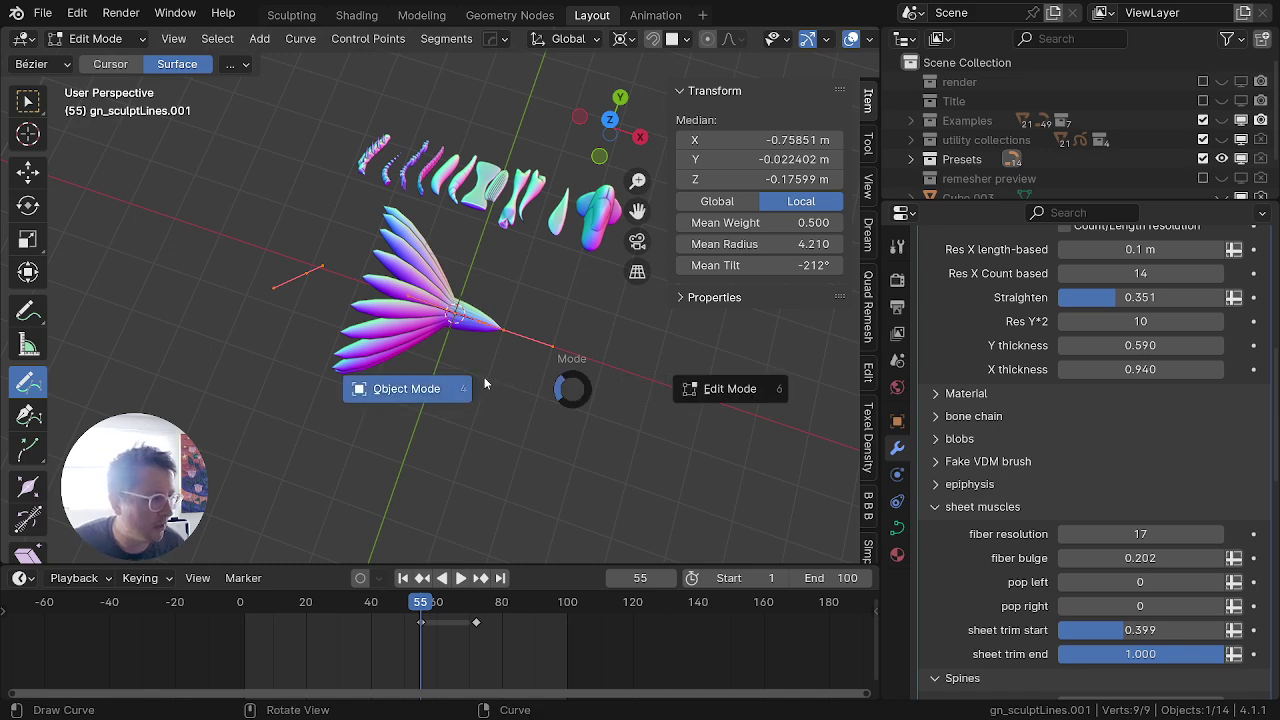
{"action": "left_click", "coordinate": [484, 377]}
{"action": "key", "text": "shift+d"}
{"action": "right_click", "coordinate": [506, 274]}
{"action": "key", "text": "Tab"}
{"action": "key", "text": "x"}
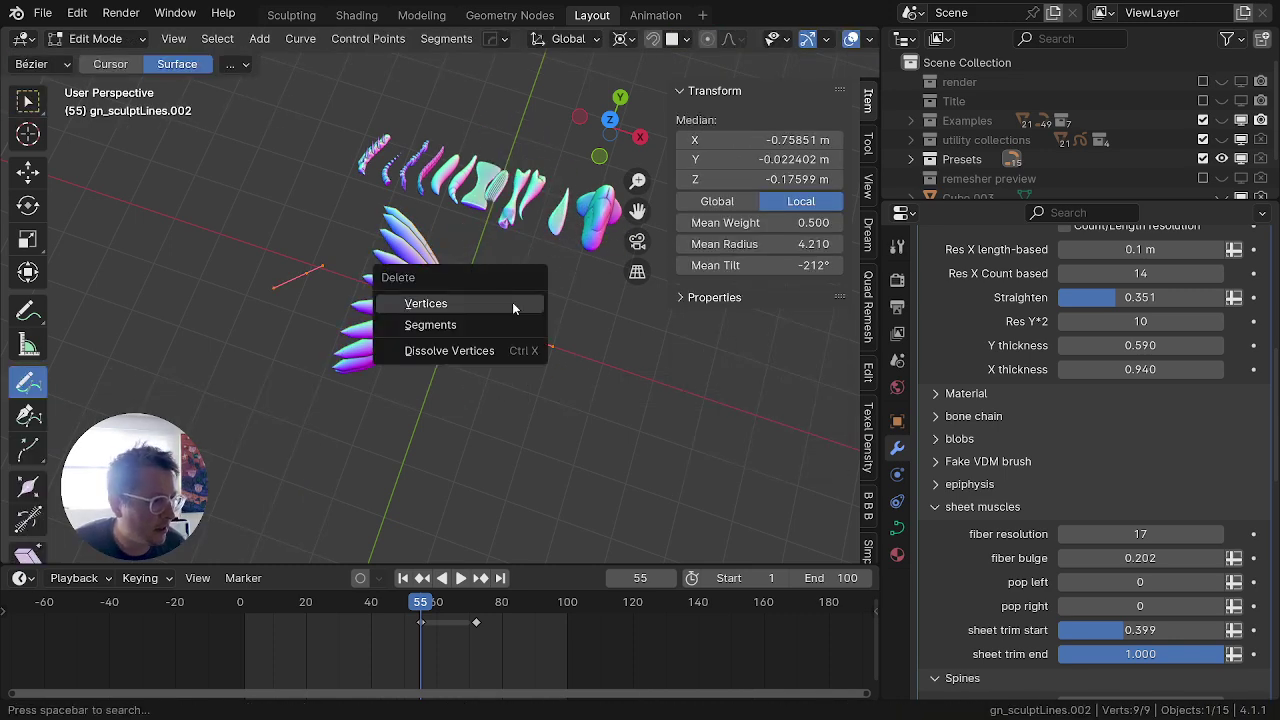
{"action": "left_click", "coordinate": [512, 302]}
Step: Draw a new curve stroke in front of the original fin and widen one end control point's radius to about 3.781
{"action": "left_click_drag", "start_coordinate": [645, 388], "coordinate": [447, 461]}
{"action": "middle_click_drag", "start_coordinate": [519, 371], "coordinate": [538, 288]}
{"action": "key", "text": "alt+a"}
{"action": "key", "text": "b"}
{"action": "left_click_drag", "start_coordinate": [691, 362], "coordinate": [612, 424]}
{"action": "key", "text": "alt+s"}
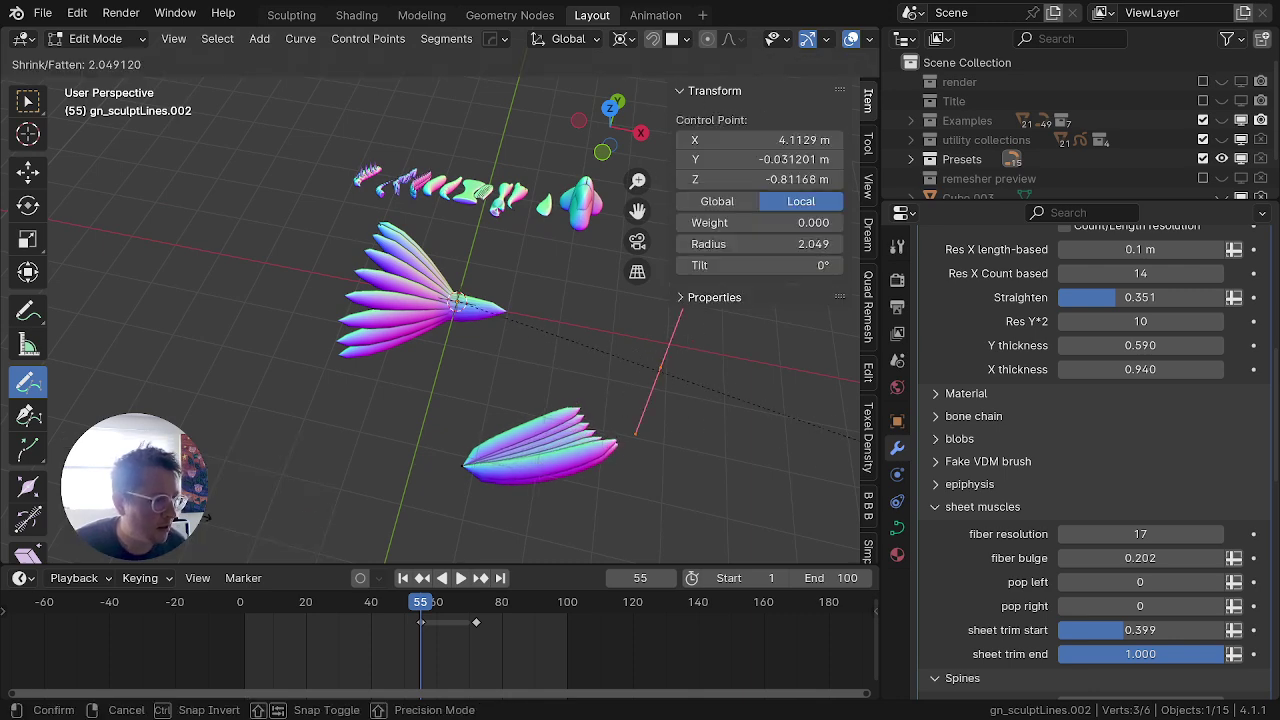
{"action": "left_click", "coordinate": [692, 507]}
{"action": "scroll", "coordinate": [701, 499], "scroll_direction": "down", "scroll_amount": 4}
{"action": "middle_click_drag", "start_coordinate": [690, 480], "coordinate": [545, 392]}
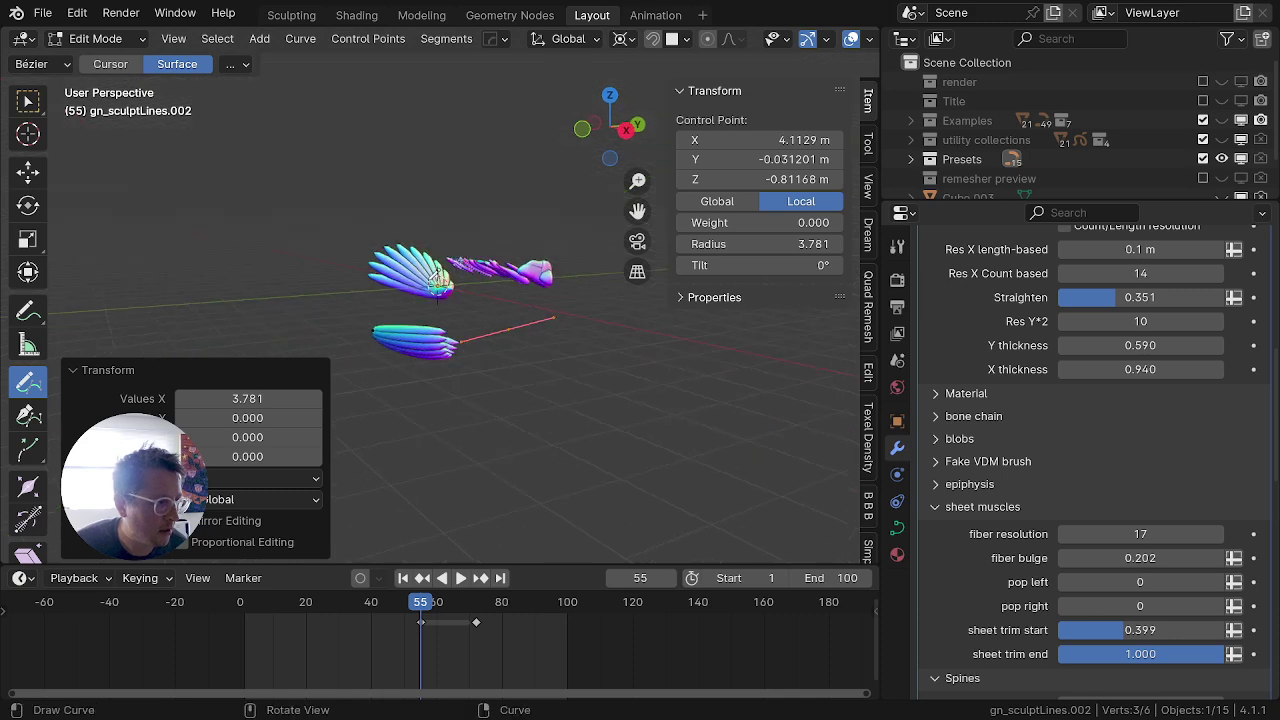
Step: Delete the newly drawn fin object and the original fish-tail fin, leaving only the row of presets
{"action": "key", "text": "Tab"}
{"action": "key", "text": "x"}
{"action": "left_click", "coordinate": [405, 262]}
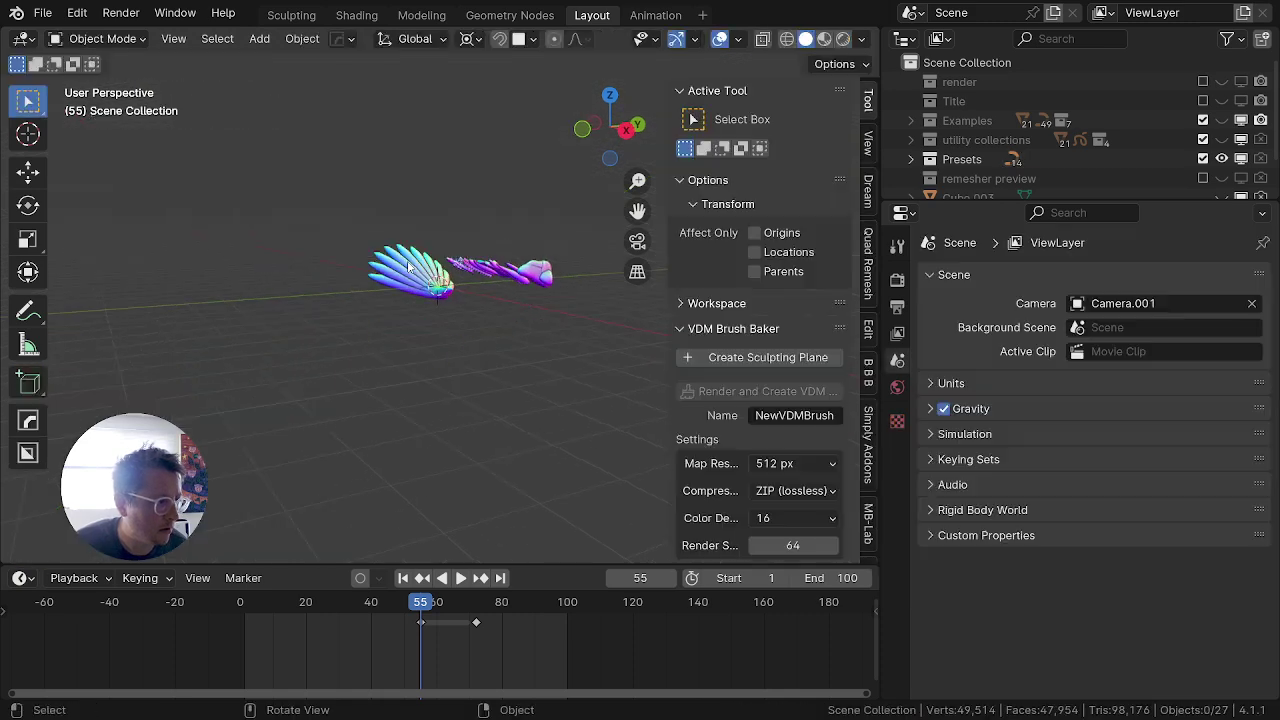
{"action": "left_click", "coordinate": [408, 264]}
{"action": "key", "text": "x"}
{"action": "left_click", "coordinate": [408, 265]}
{"action": "middle_click_drag", "start_coordinate": [406, 280], "coordinate": [333, 471]}
{"action": "scroll", "coordinate": [345, 465], "scroll_direction": "up", "scroll_amount": 3}
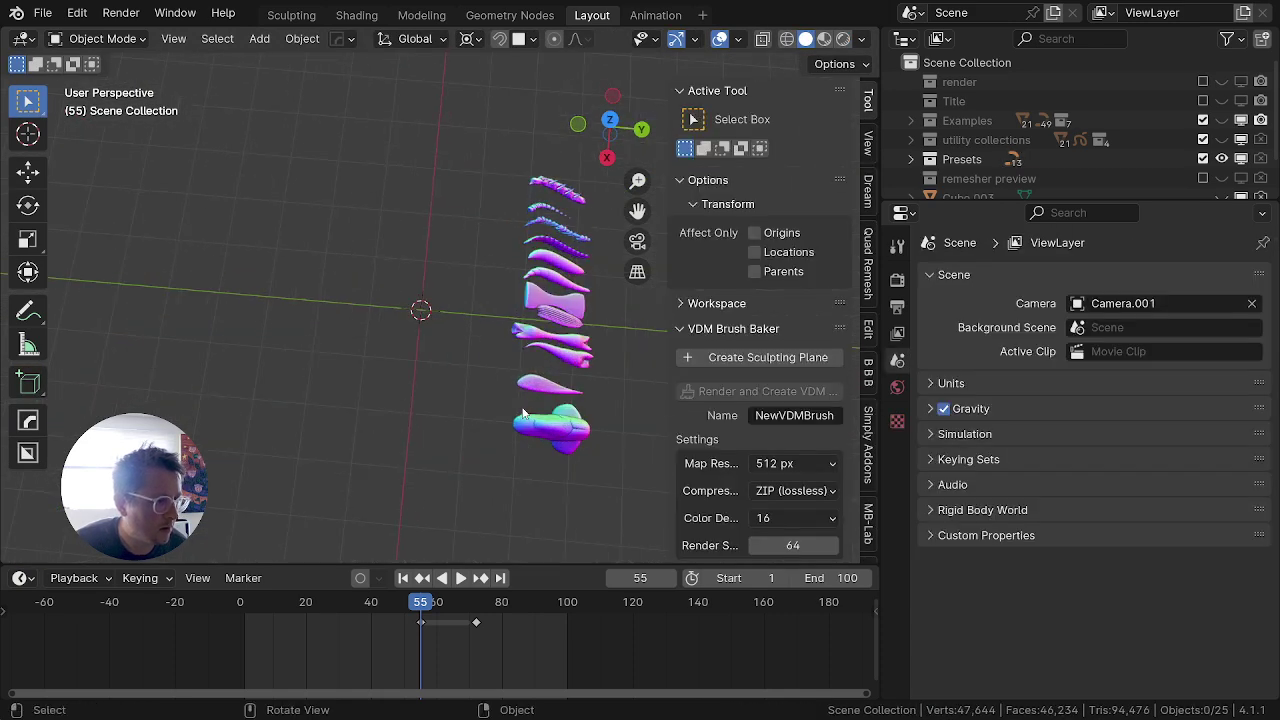
Step: Switch the viewport shading to material preview
{"action": "key", "text": "shift+z"}
{"action": "mouse_move", "coordinate": [500, 422]}
{"action": "middle_mouse_down", "text": "shift"}
{"action": "mouse_move", "coordinate": [224, 419]}
{"action": "mouse_move", "coordinate": [250, 255]}
{"action": "mouse_move", "coordinate": [403, 393]}
{"action": "mouse_move", "coordinate": [377, 367]}
{"action": "middle_mouse_up", "text": "shift"}
{"action": "key", "text": "z"}
{"action": "left_click", "coordinate": [145, 195]}
Step: Select the striped muscle preset with flared ends and examine its curve and primary settings
{"action": "left_click", "coordinate": [406, 363]}
{"action": "left_click", "coordinate": [437, 349]}
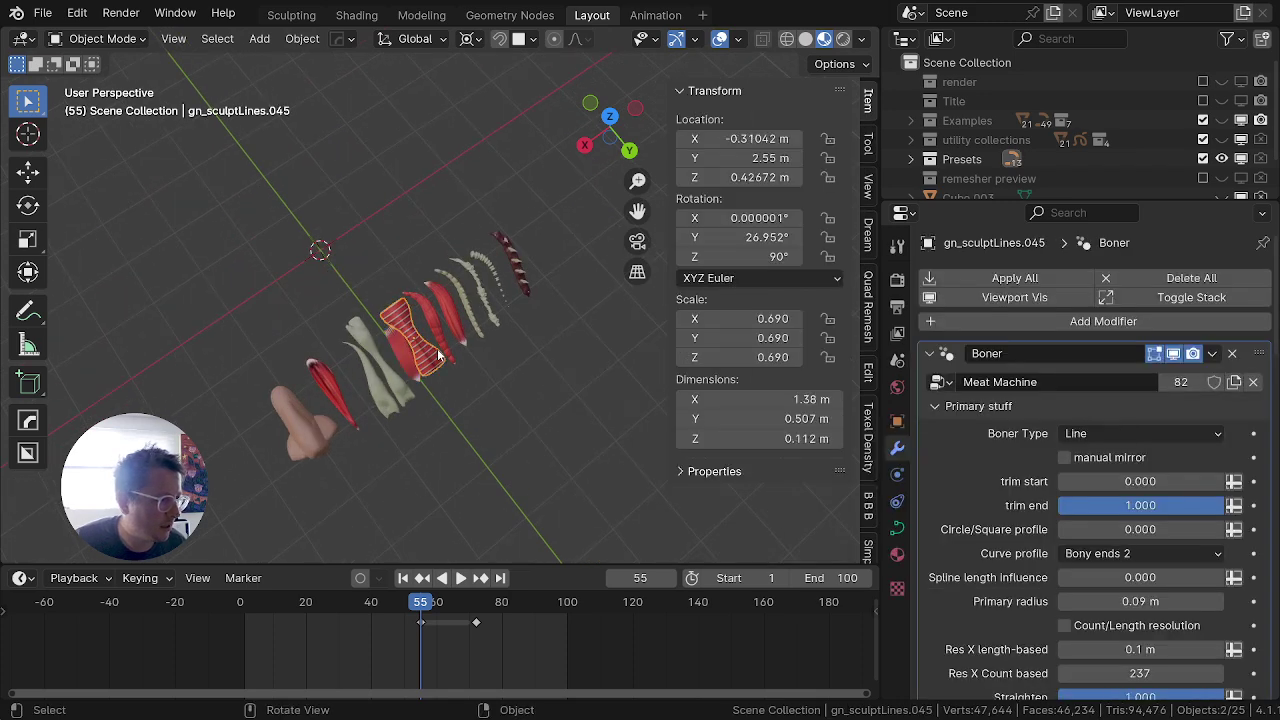
{"action": "key", "text": "KP_Decimal"}
{"action": "scroll", "coordinate": [306, 296], "scroll_direction": "down", "scroll_amount": 5}
{"action": "middle_click_drag", "start_coordinate": [306, 296], "coordinate": [150, 250]}
{"action": "key", "text": "KP_Decimal"}
{"action": "key", "text": "Tab"}
{"action": "scroll", "coordinate": [430, 300], "scroll_direction": "down", "scroll_amount": 3}
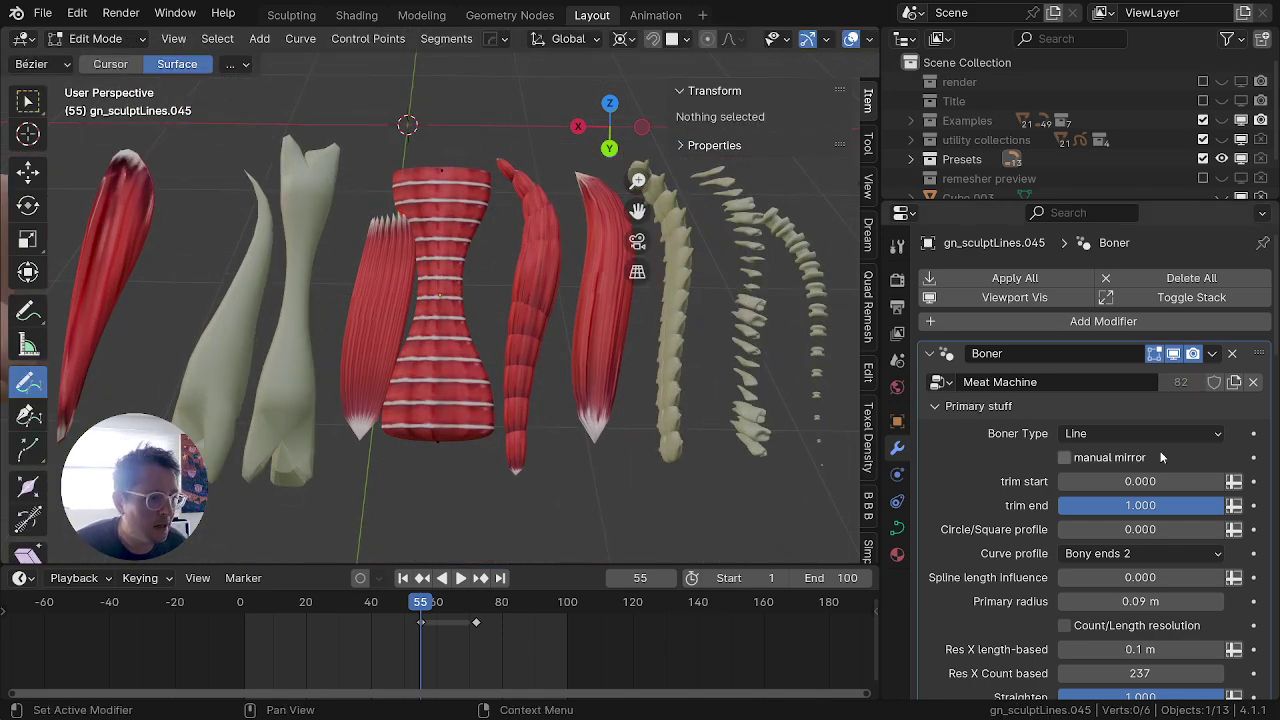
{"action": "scroll", "coordinate": [300, 460], "scroll_direction": "down", "scroll_amount": 4}
{"action": "middle_click_drag", "start_coordinate": [345, 440], "coordinate": [386, 477]}
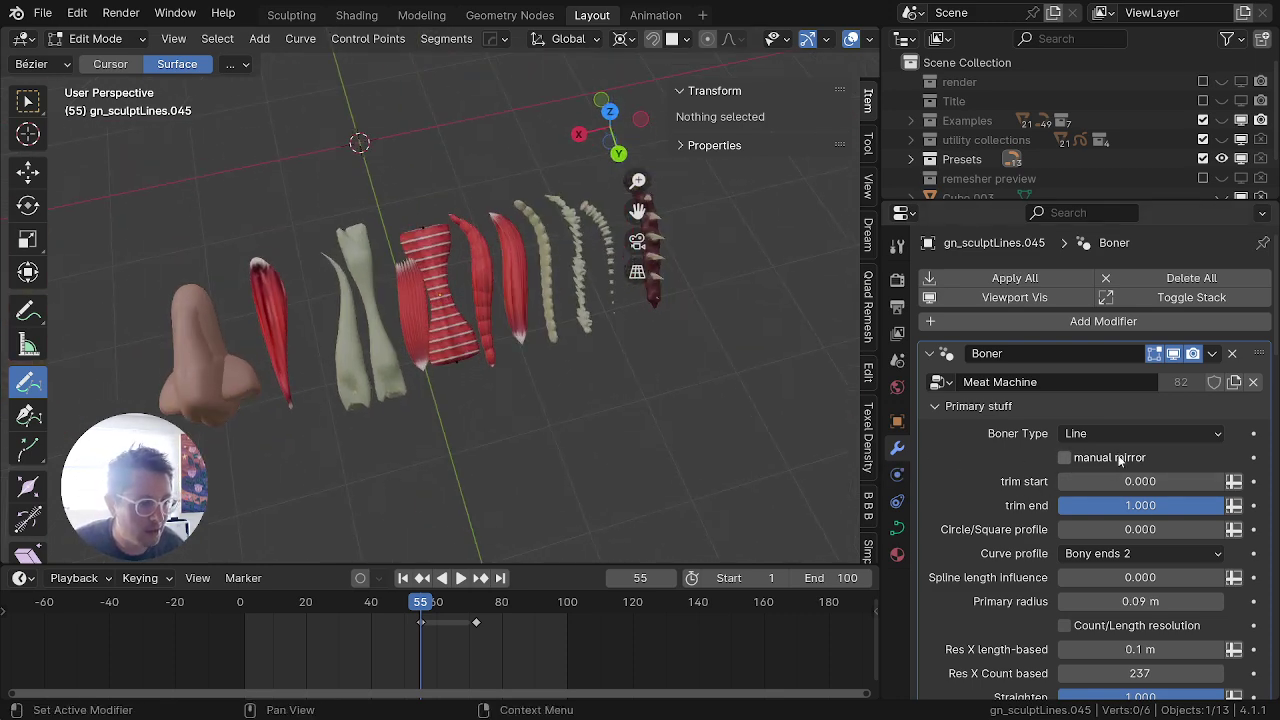
{"action": "left_click", "coordinate": [1119, 549]}
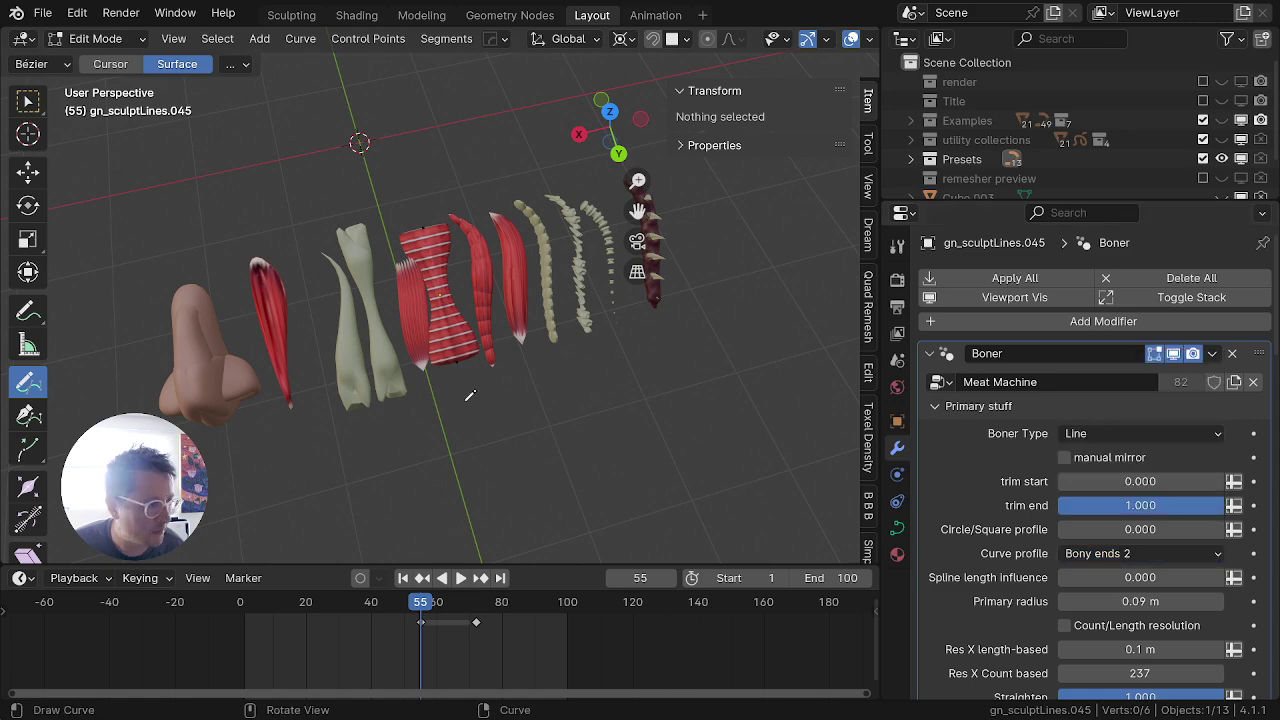
Step: Duplicate the striped muscle preset and clear the copy's location, rotation and scale
{"action": "key", "text": "Tab"}
{"action": "key", "text": "shift+d"}
{"action": "right_click", "coordinate": [490, 190]}
{"action": "key", "text": "alt+g"}
{"action": "key", "text": "alt+r"}
{"action": "key", "text": "alt+s"}
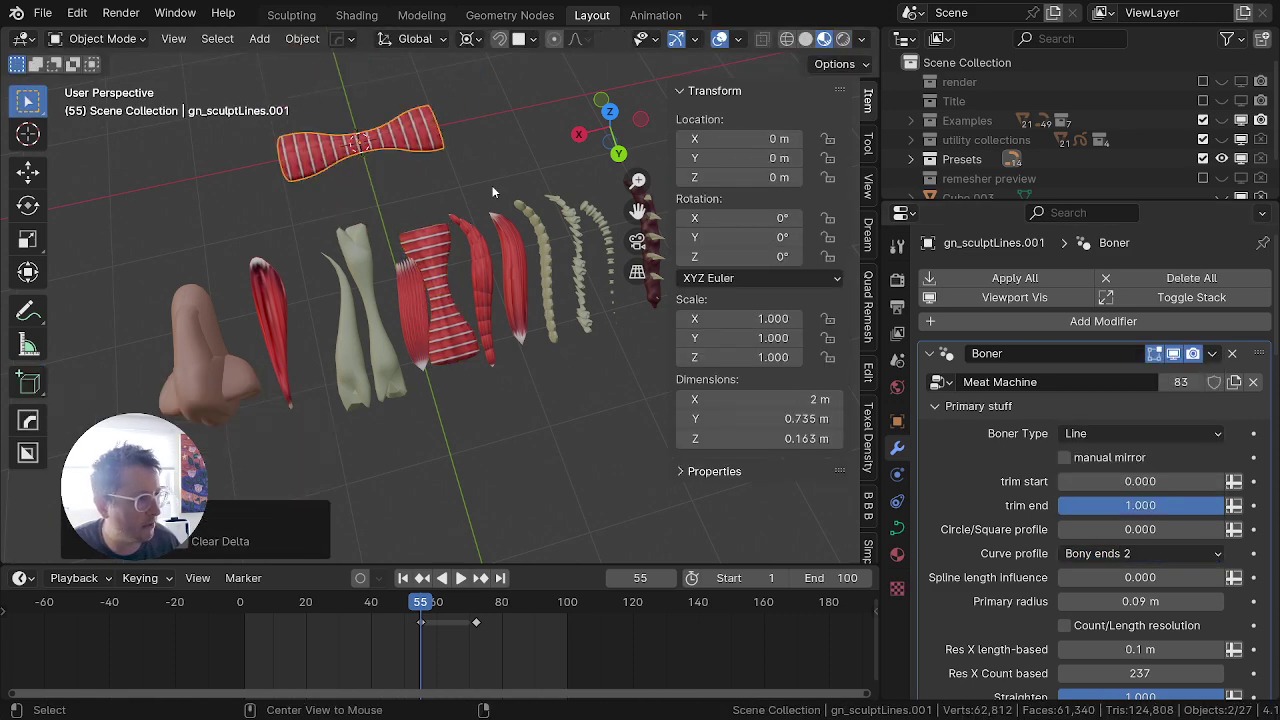
Step: Change the copied muscle's curve profile to Accordion
{"action": "left_click", "coordinate": [935, 406]}
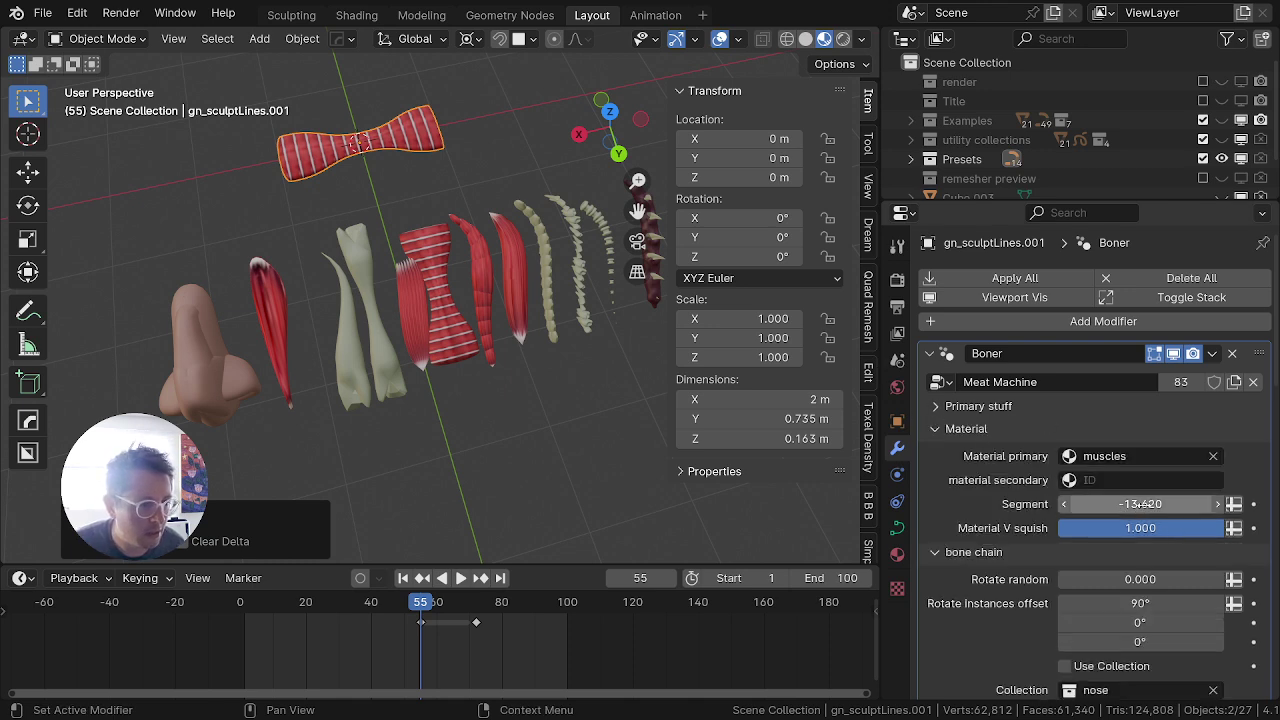
{"action": "left_click", "coordinate": [955, 408]}
{"action": "left_click", "coordinate": [1104, 553]}
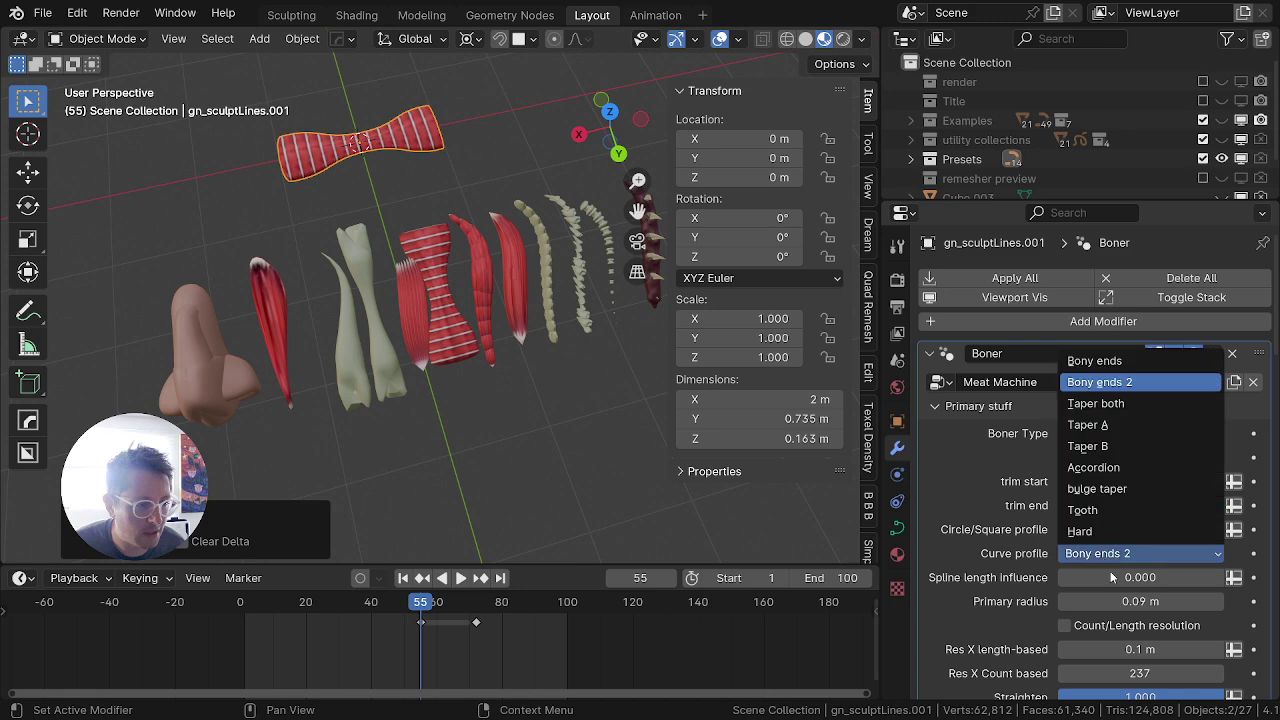
{"action": "left_click", "coordinate": [1093, 467]}
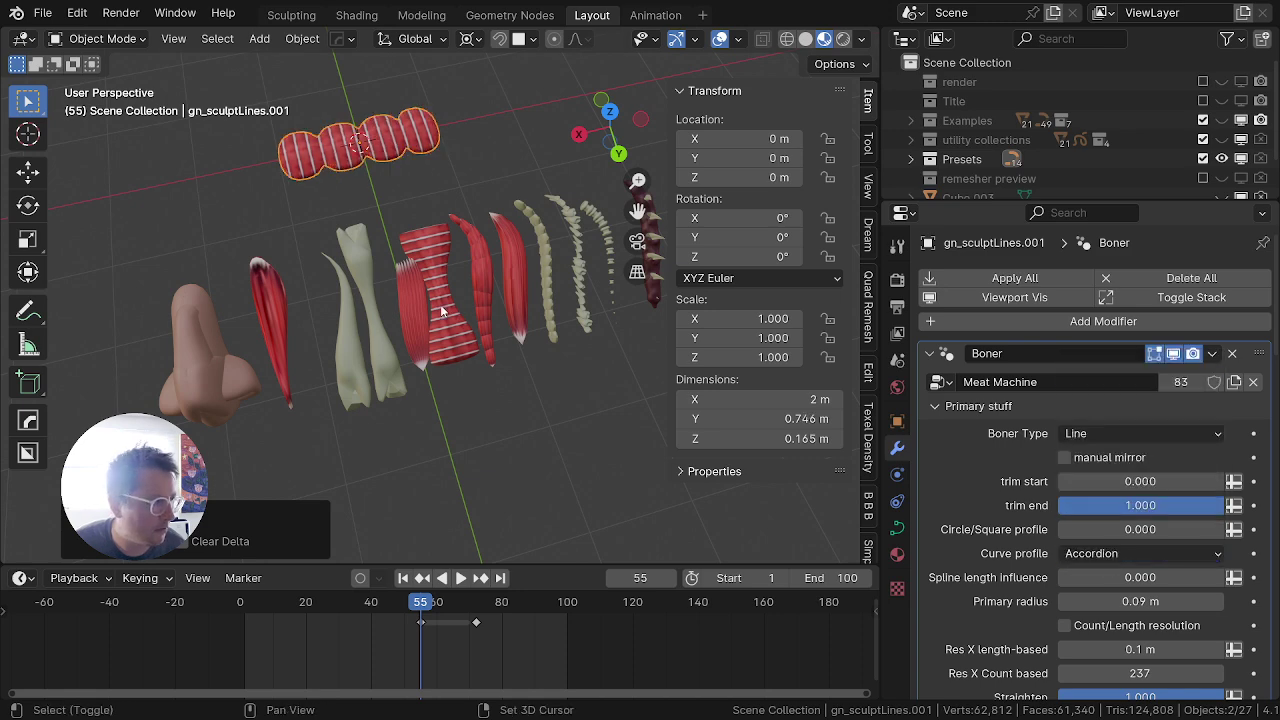
{"action": "middle_click_drag", "start_coordinate": [443, 312], "coordinate": [542, 447], "text": "shift"}
{"action": "middle_click_drag", "start_coordinate": [424, 327], "coordinate": [420, 421]}
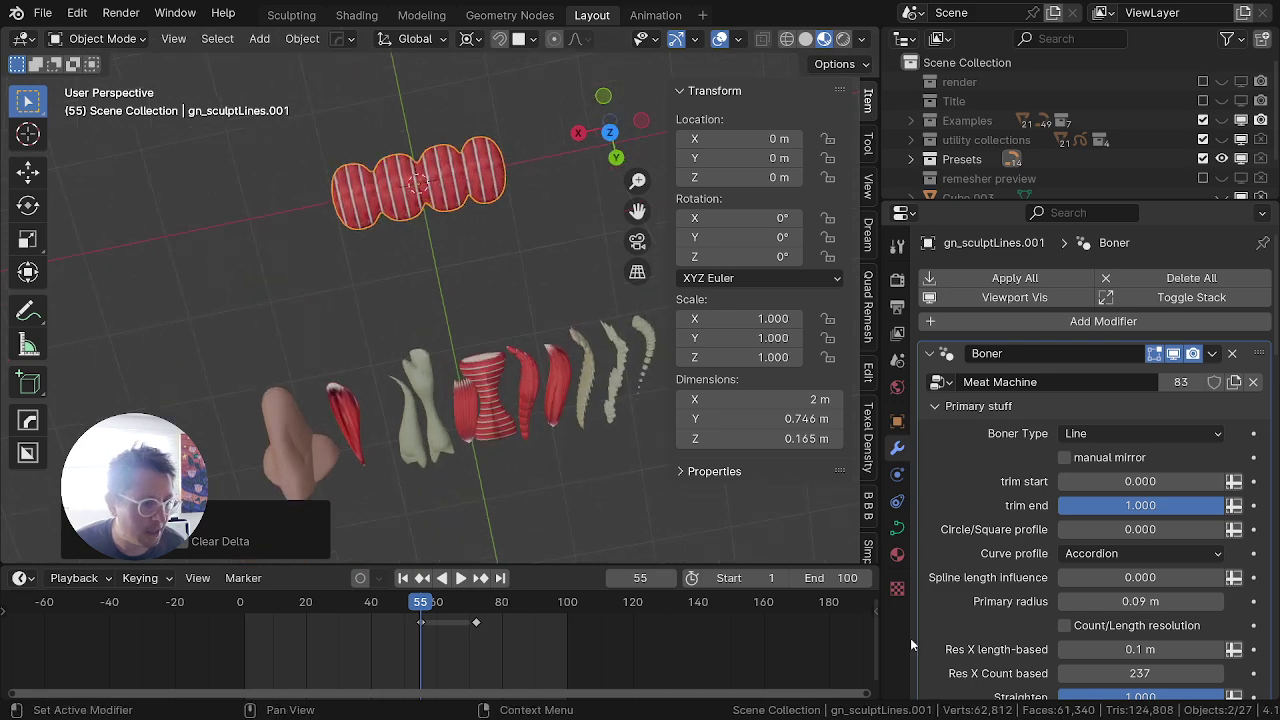
Step: Set the material Segment value to 4 for the accordion muscle
{"action": "scroll", "coordinate": [1119, 624], "scroll_direction": "down", "scroll_amount": 8}
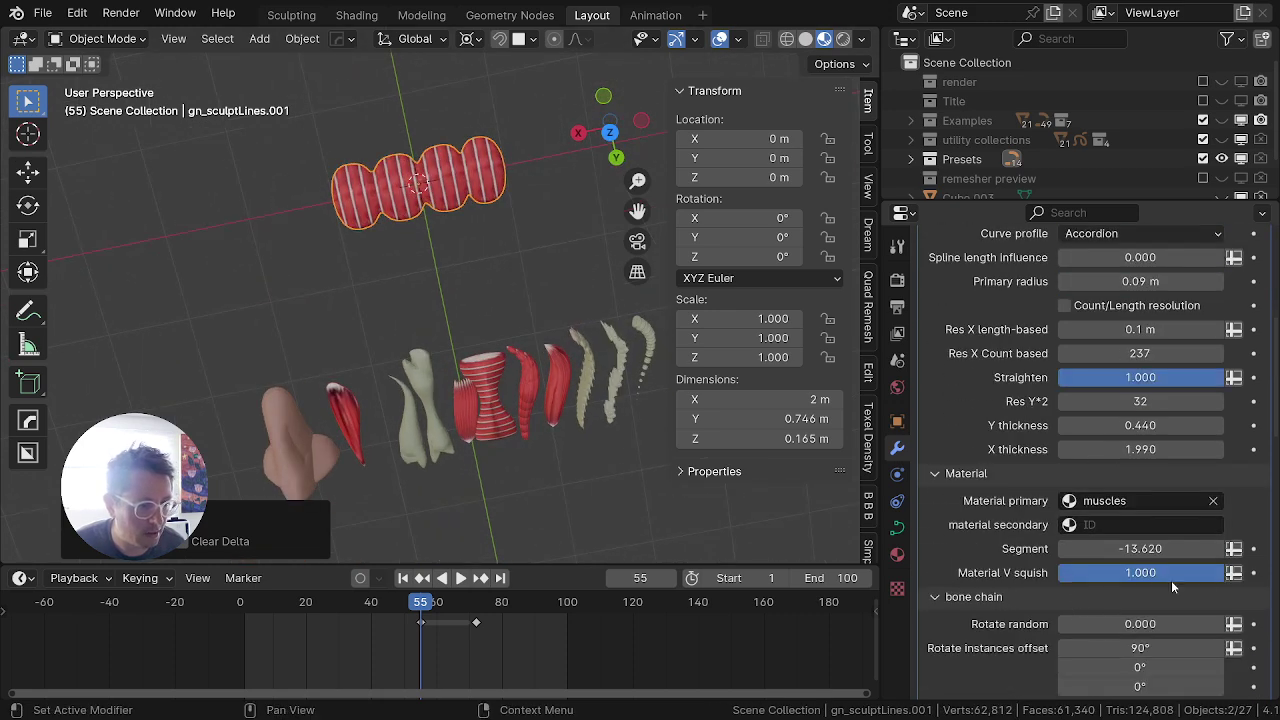
{"action": "left_click_drag", "start_coordinate": [1164, 549], "coordinate": [1162, 549]}
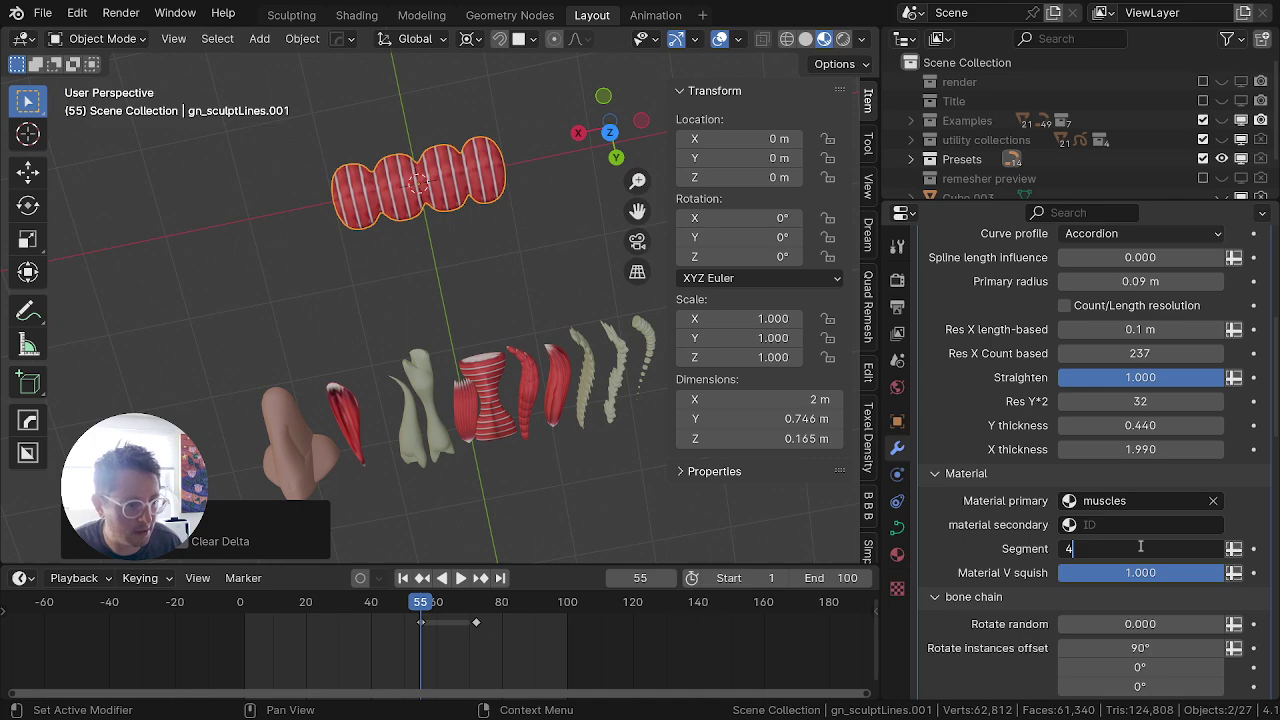
{"action": "key", "text": "Tab"}
{"action": "middle_click_drag", "start_coordinate": [325, 318], "coordinate": [460, 300]}
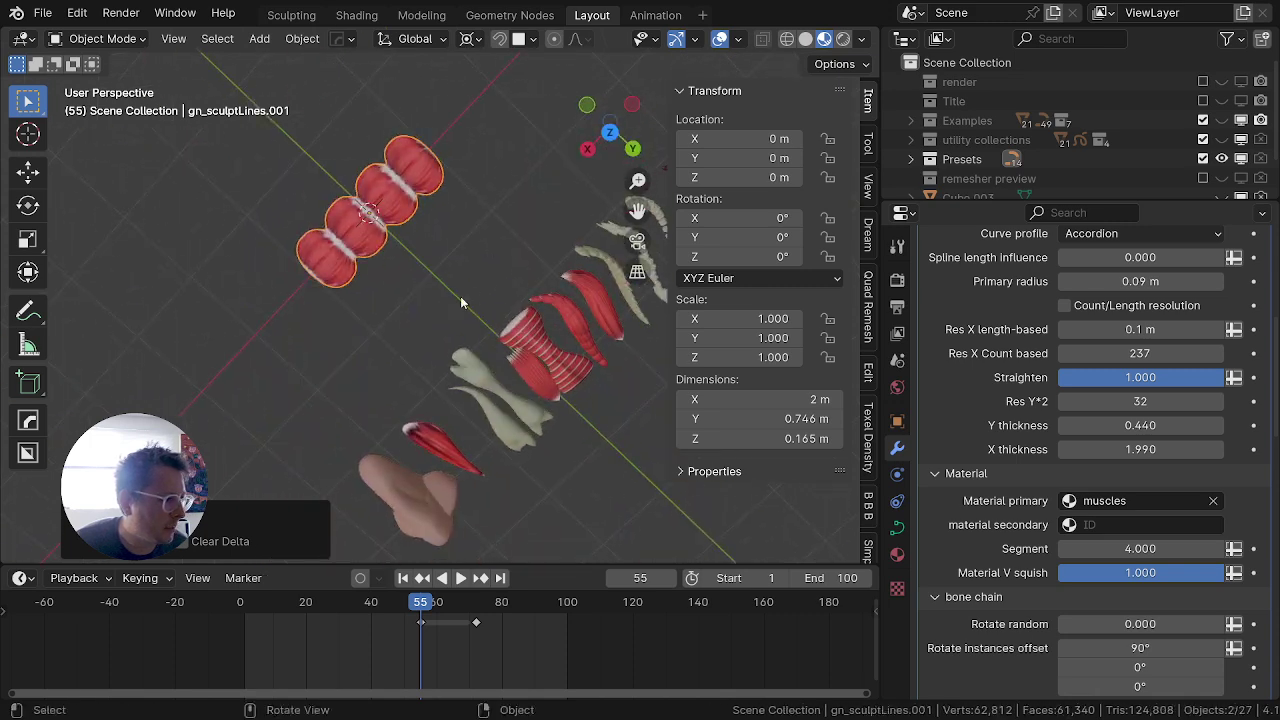
Step: Subdivide the accordion muscle's whole curve to add a middle control point
{"action": "scroll", "coordinate": [448, 285], "scroll_direction": "up", "scroll_amount": 1}
{"action": "key", "text": "Tab"}
{"action": "key", "text": "a"}
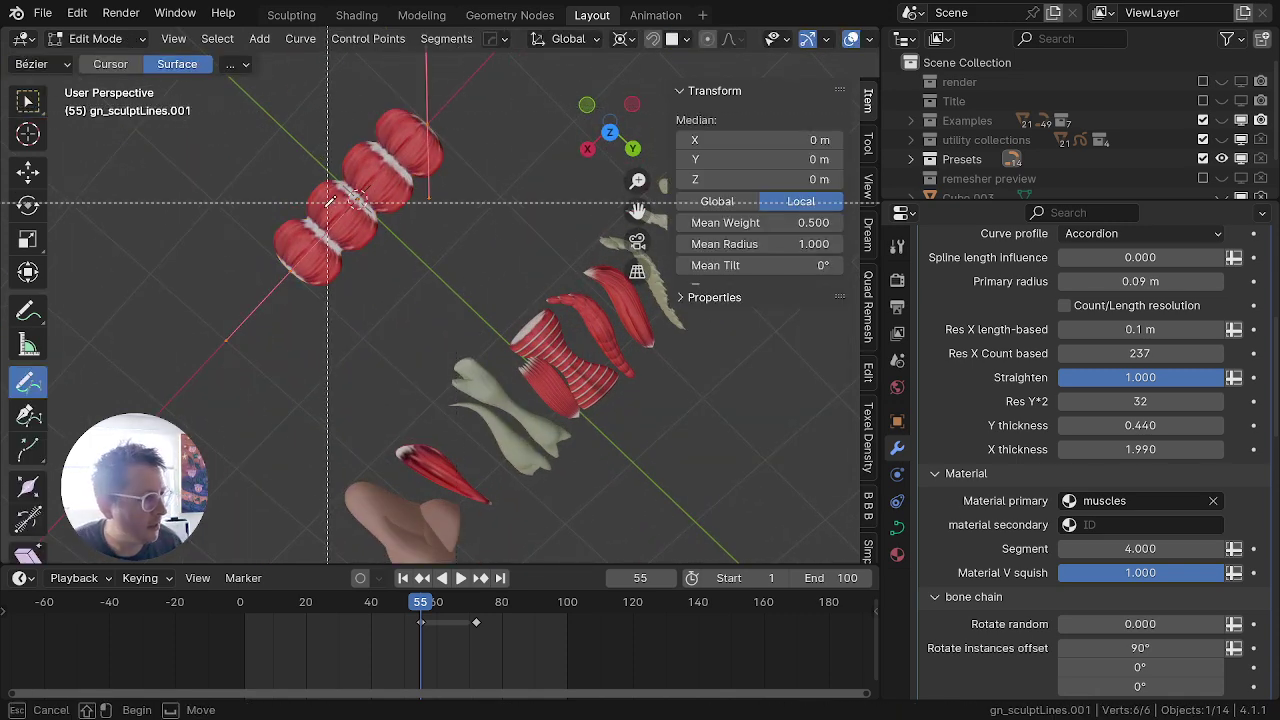
{"action": "right_click", "coordinate": [372, 196]}
{"action": "left_click", "coordinate": [333, 195]}
Step: Widen the radius of the accordion muscle's middle control point
{"action": "key", "text": "alt+a"}
{"action": "key", "text": "b"}
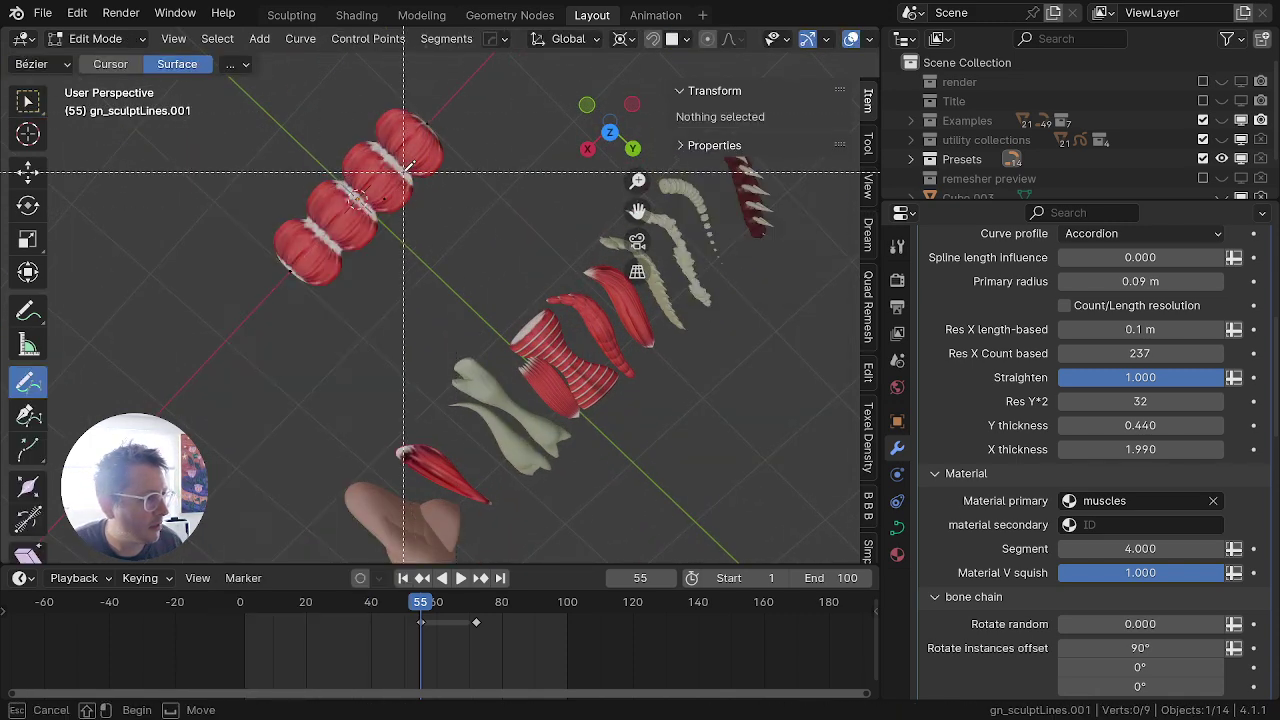
{"action": "left_click_drag", "start_coordinate": [405, 174], "coordinate": [338, 232]}
{"action": "key", "text": "alt+s"}
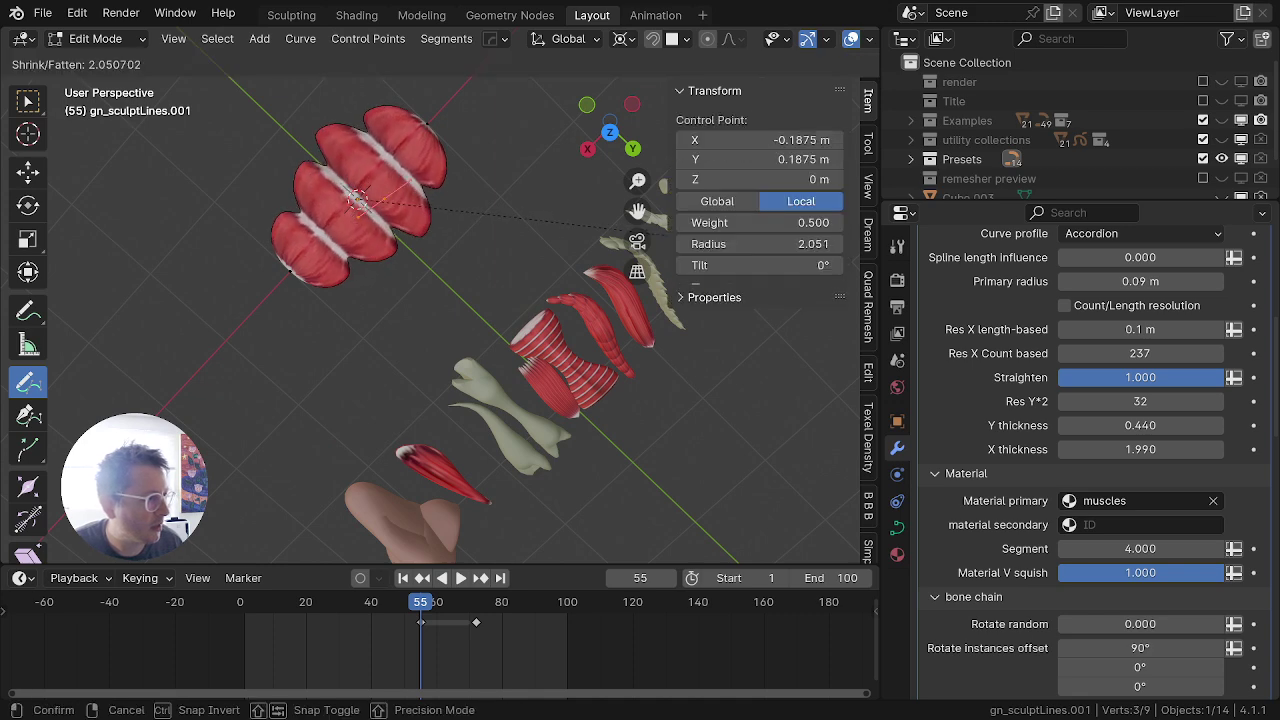
{"action": "left_click", "coordinate": [662, 238]}
Step: Shrink the radii of all the accordion muscle's control points to slim it, bringing the end points to about 0.189
{"action": "key", "text": "alt+a"}
{"action": "key", "text": "a"}
{"action": "key", "text": "alt+s"}
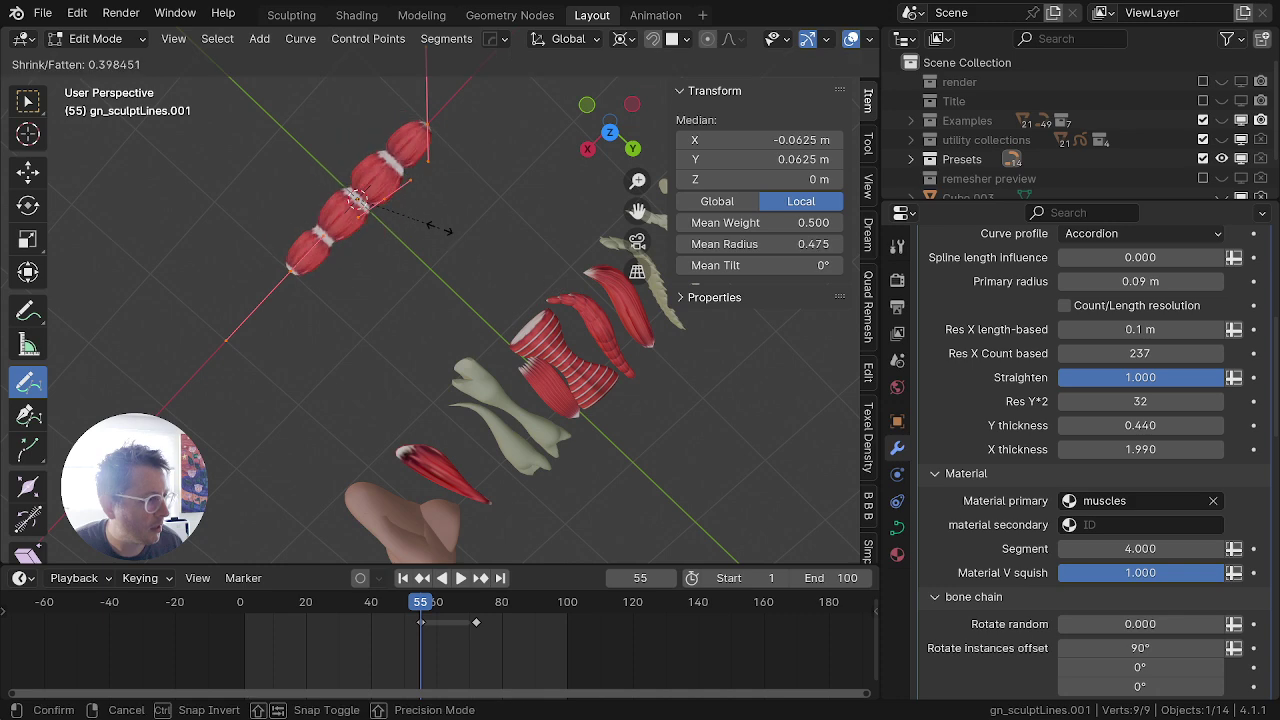
{"action": "left_click", "coordinate": [399, 196]}
{"action": "middle_click_drag", "start_coordinate": [400, 196], "coordinate": [548, 89]}
{"action": "middle_click_drag", "start_coordinate": [562, 322], "coordinate": [634, 383]}
Step: Tilt the control point at the near end of the accordion muscle by about -246°
{"action": "key", "text": "Tab"}
{"action": "key", "text": "KP_Decimal"}
{"action": "key", "text": "Tab"}
{"action": "key", "text": "ctrl+t"}
{"action": "right_click", "coordinate": [408, 379]}
{"action": "key", "text": "alt+a"}
{"action": "key", "text": "b"}
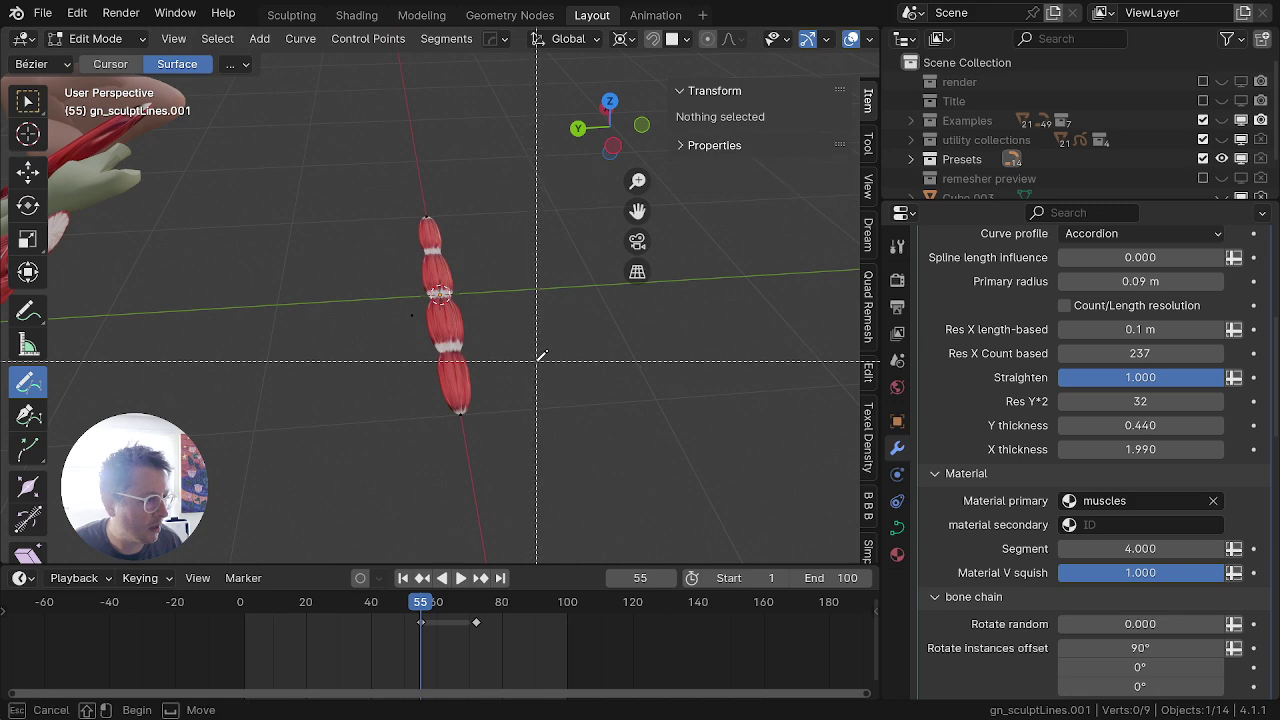
{"action": "left_click_drag", "start_coordinate": [534, 368], "coordinate": [402, 485]}
{"action": "key", "text": "ctrl+t"}
{"action": "left_click", "coordinate": [317, 560]}
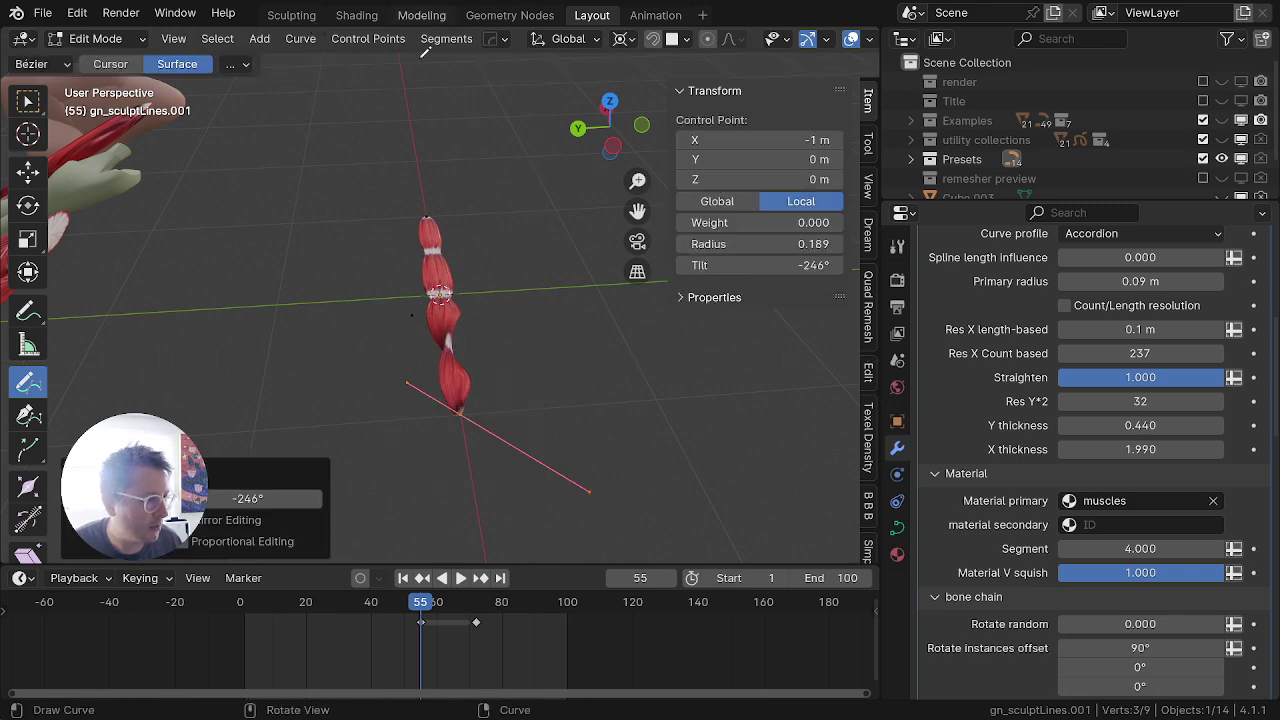
{"action": "middle_click_drag", "start_coordinate": [432, 338], "coordinate": [437, 393]}
Step: Select the control point at the far end of the accordion muscle and tilt it in the negative direction
{"action": "key", "text": "alt+a"}
{"action": "key", "text": "b"}
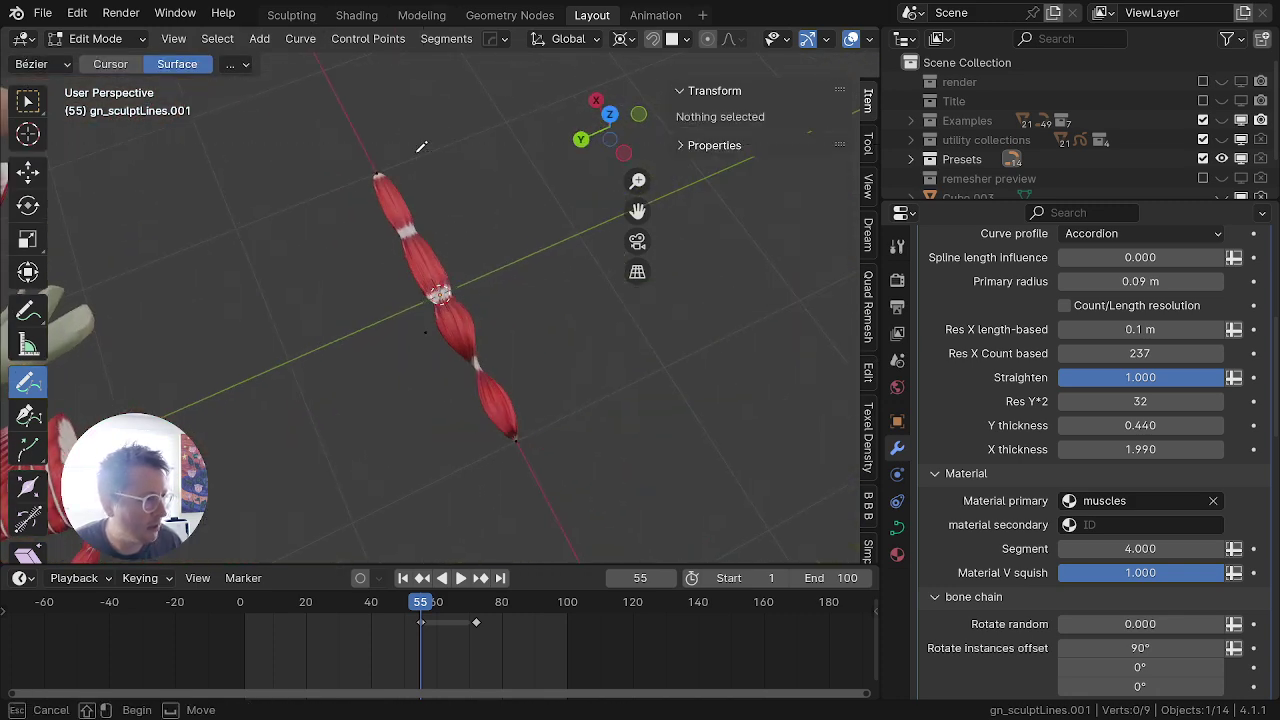
{"action": "left_click_drag", "start_coordinate": [428, 142], "coordinate": [338, 218]}
{"action": "key", "text": "ctrl+t"}
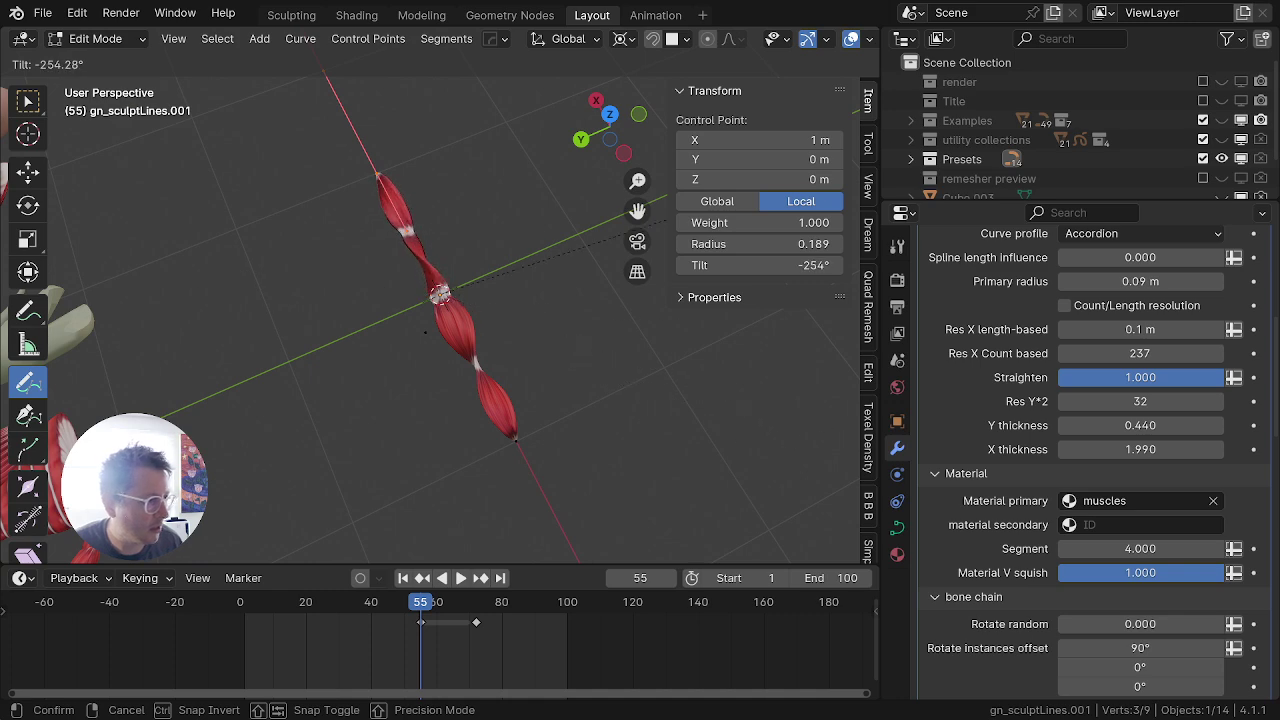
{"action": "left_click", "coordinate": [1180, 184]}
{"action": "middle_click_drag", "start_coordinate": [530, 322], "coordinate": [455, 347]}
Step: Leave curve editing and delete the accordion muscle object
{"action": "key", "text": "alt+a"}
{"action": "key", "text": "a"}
{"action": "scroll", "coordinate": [440, 285], "scroll_direction": "down", "scroll_amount": 4}
{"action": "scroll", "coordinate": [445, 282], "scroll_direction": "up", "scroll_amount": 4}
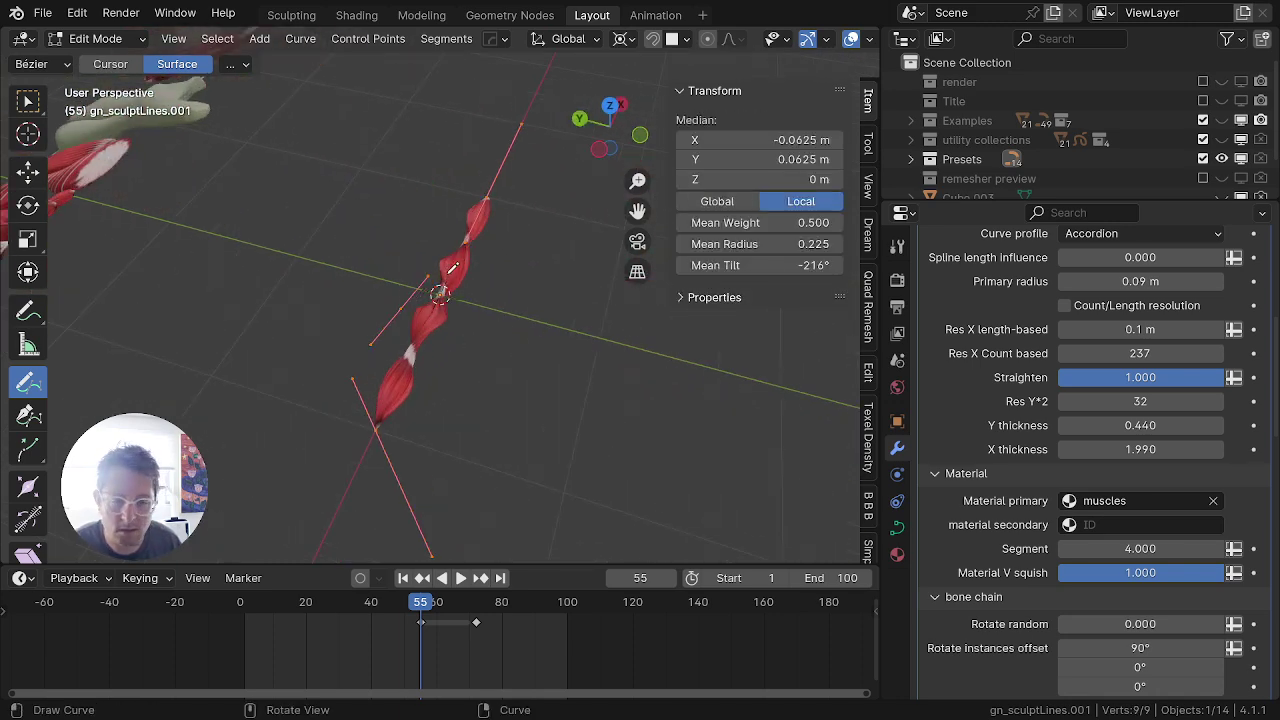
{"action": "key", "text": "Tab"}
{"action": "key", "text": "x"}
{"action": "key", "text": "Return"}
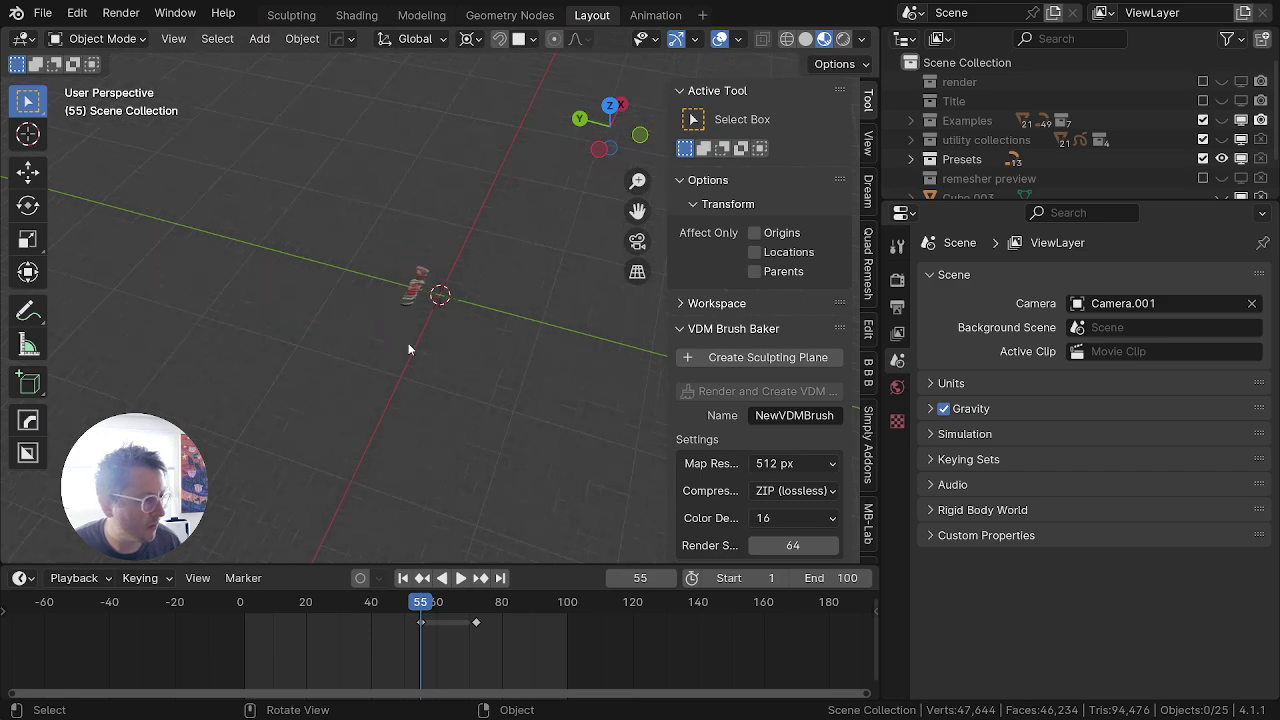
Step: Select the Chain-type muscle preset next to the striped muscle, frame it, and examine its shape and Meat Machine settings
{"action": "left_click", "coordinate": [379, 290]}
{"action": "key", "text": "KP_Decimal"}
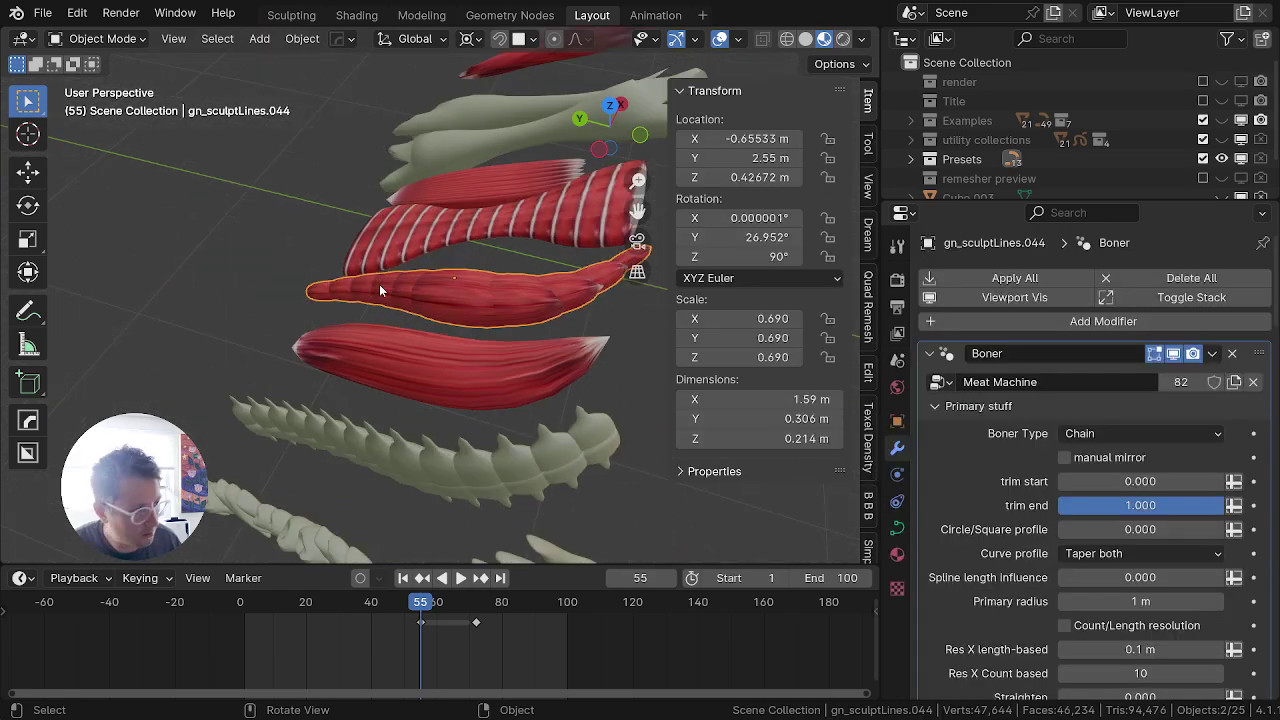
{"action": "middle_click_drag", "start_coordinate": [379, 287], "coordinate": [604, 367]}
{"action": "scroll", "coordinate": [604, 367], "scroll_direction": "up", "scroll_amount": 2}
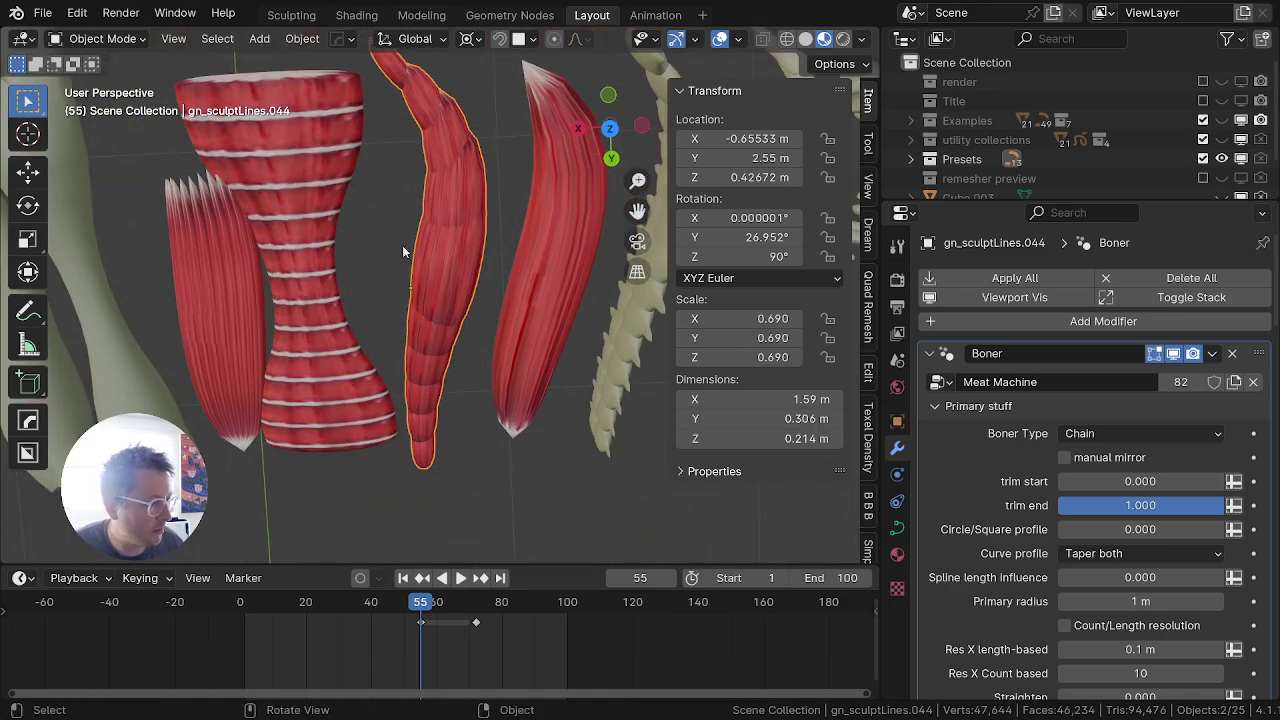
{"action": "middle_click_drag", "start_coordinate": [403, 251], "coordinate": [617, 186]}
{"action": "scroll", "coordinate": [992, 532], "scroll_direction": "down", "scroll_amount": 7}
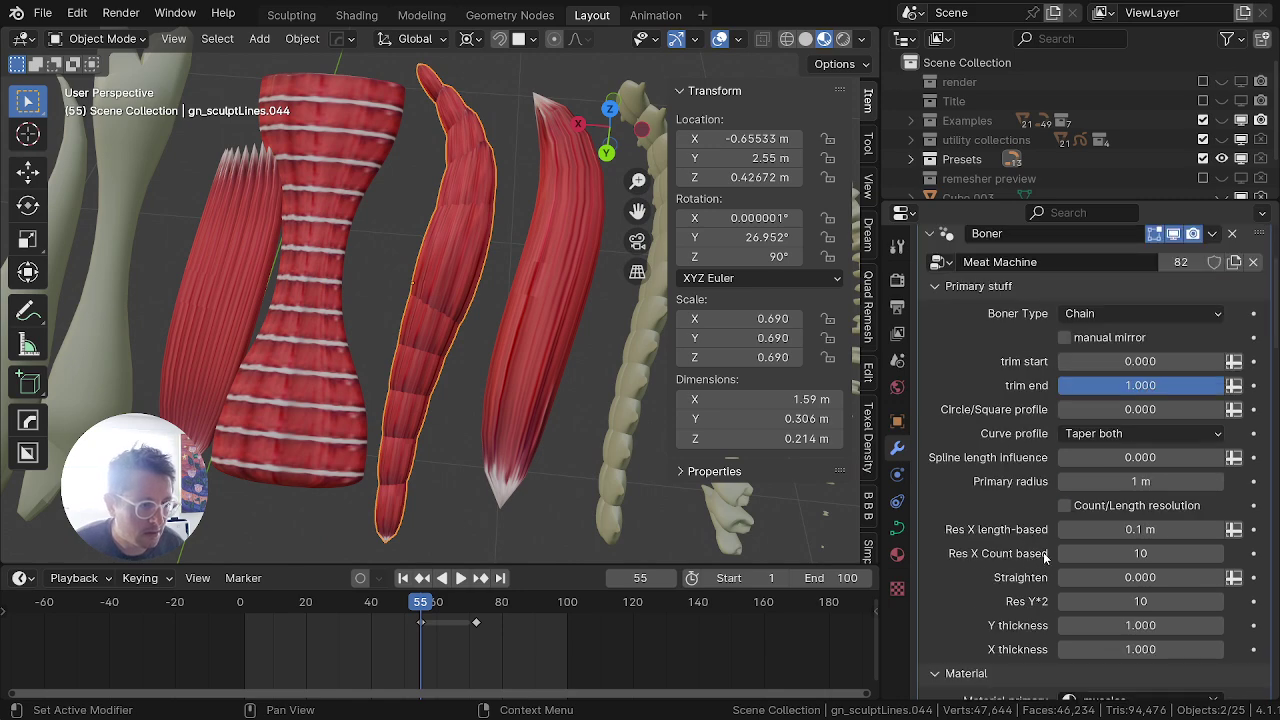
{"action": "scroll", "coordinate": [525, 522], "scroll_direction": "up", "scroll_amount": 3}
{"action": "scroll", "coordinate": [440, 430], "scroll_direction": "down", "scroll_amount": 15}
{"action": "scroll", "coordinate": [400, 388], "scroll_direction": "up", "scroll_amount": 7}
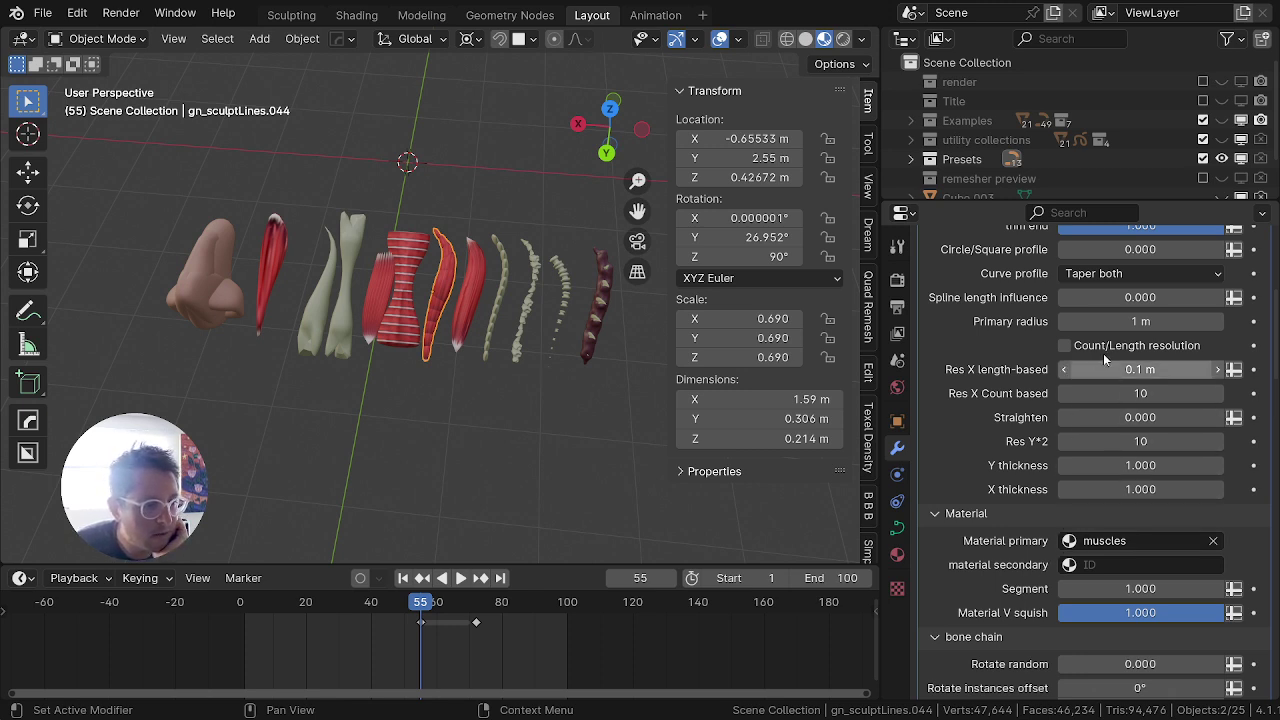
Step: Try a Res X length-based value of 1.04 m and a primary radius of 2.67 m, restoring them to 0.1 m and 1 m
{"action": "left_click_drag", "start_coordinate": [1147, 371], "coordinate": [1178, 371]}
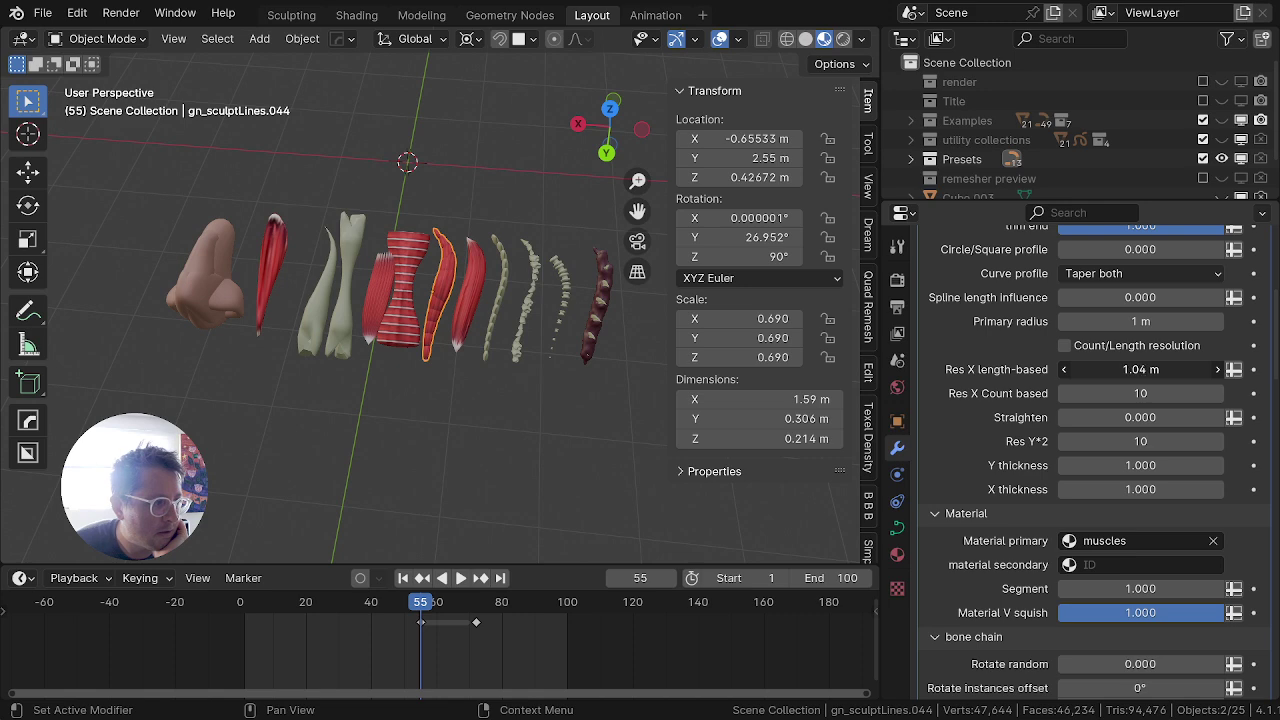
{"action": "key", "text": "ctrl+z"}
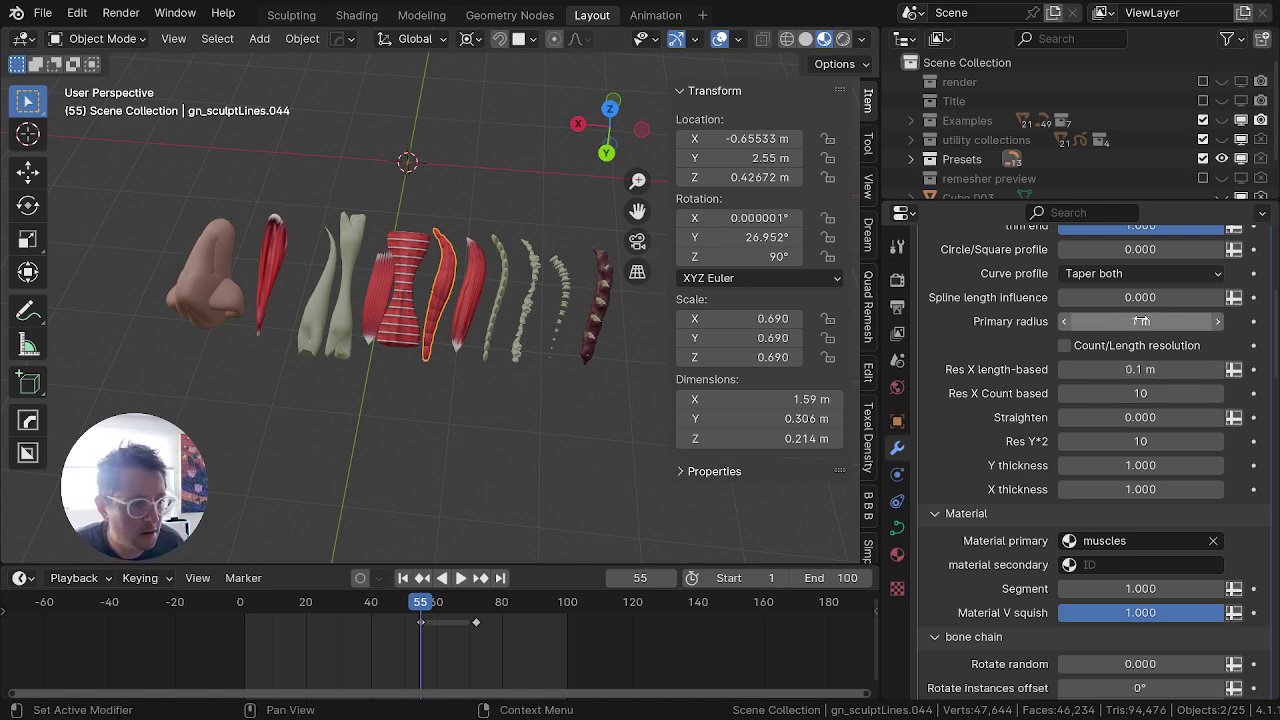
{"action": "left_click_drag", "start_coordinate": [1143, 322], "coordinate": [1270, 322]}
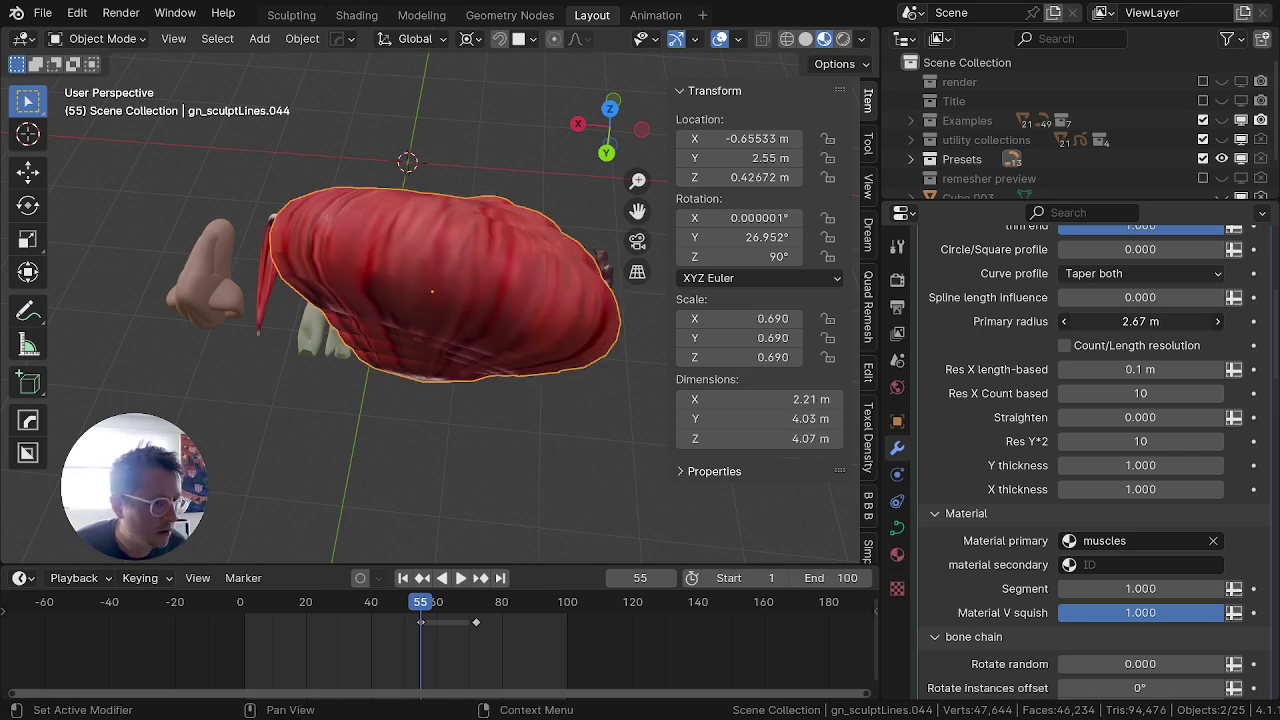
{"action": "left_click", "coordinate": [1140, 321]}
{"action": "type", "text": "1"}
{"action": "key", "text": "Tab"}
{"action": "left_click", "coordinate": [391, 400]}
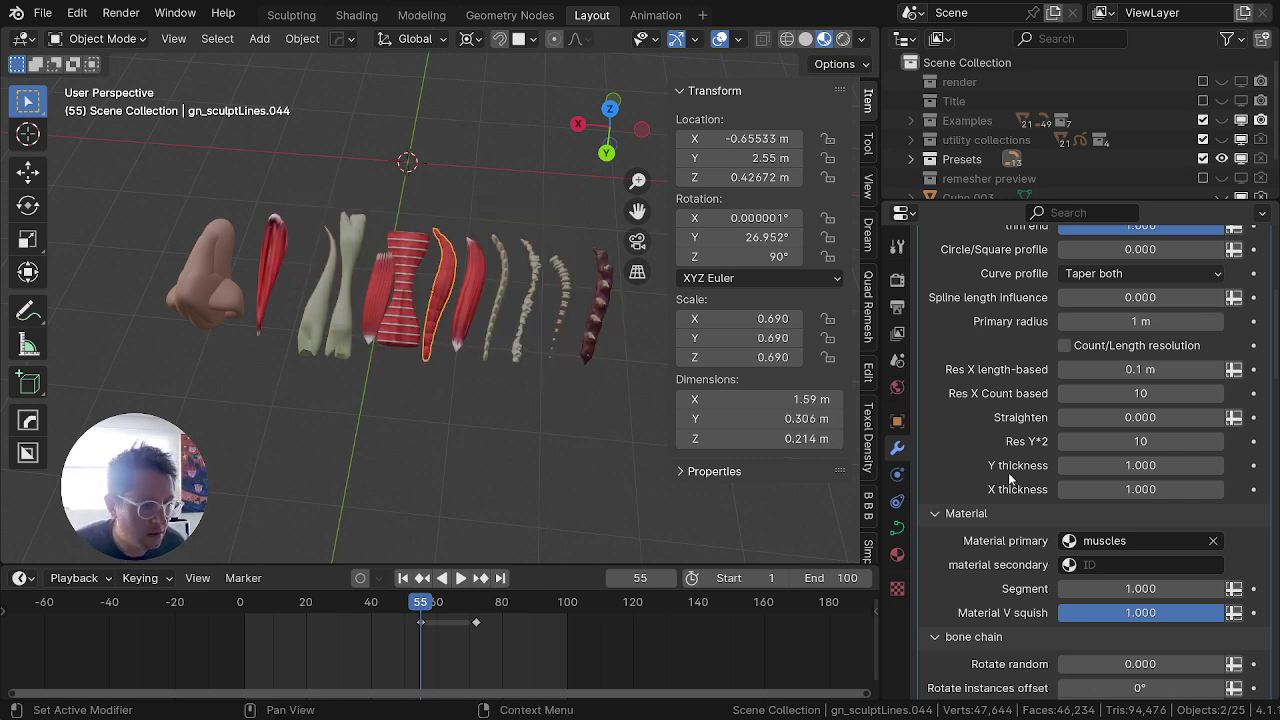
Step: Look through the chain muscle's modifier settings for the bone chain size and scale options
{"action": "scroll", "coordinate": [1008, 474], "scroll_direction": "down", "scroll_amount": 20}
{"action": "scroll", "coordinate": [1000, 525], "scroll_direction": "up", "scroll_amount": 12}
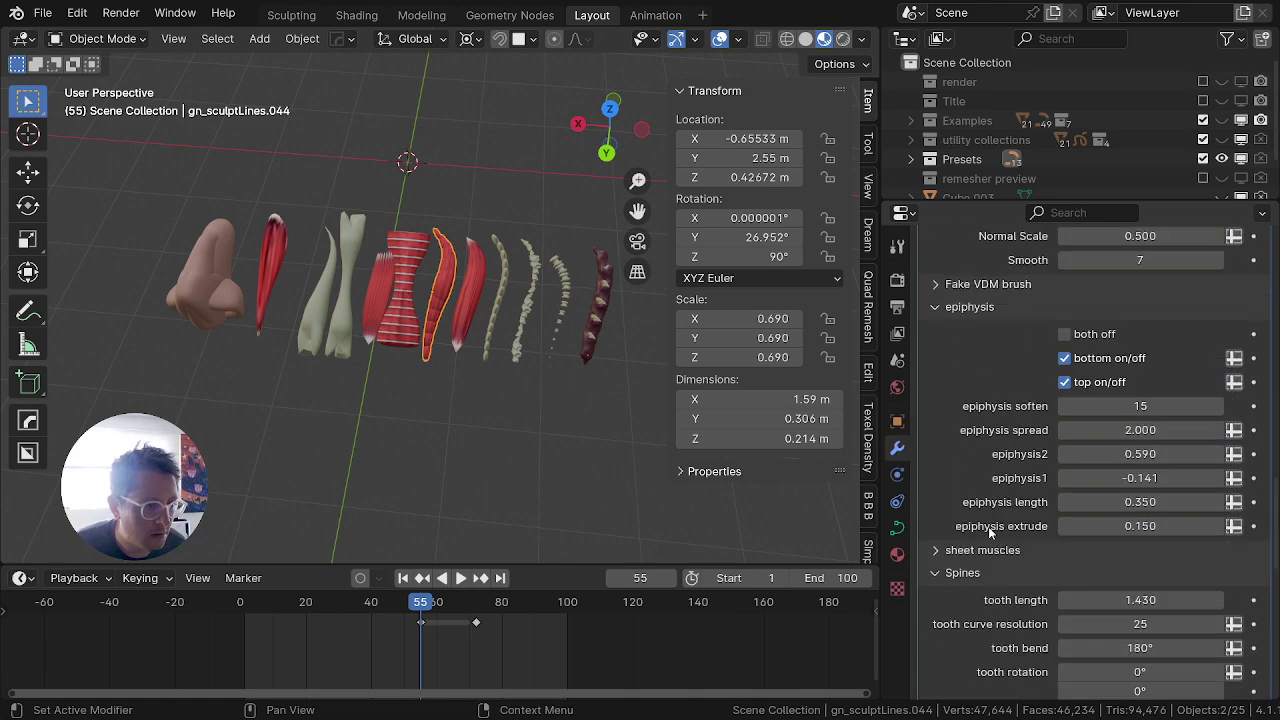
{"action": "scroll", "coordinate": [990, 532], "scroll_direction": "up", "scroll_amount": 12}
{"action": "scroll", "coordinate": [1130, 522], "scroll_direction": "down", "scroll_amount": 3}
{"action": "scroll", "coordinate": [1113, 508], "scroll_direction": "up", "scroll_amount": 5}
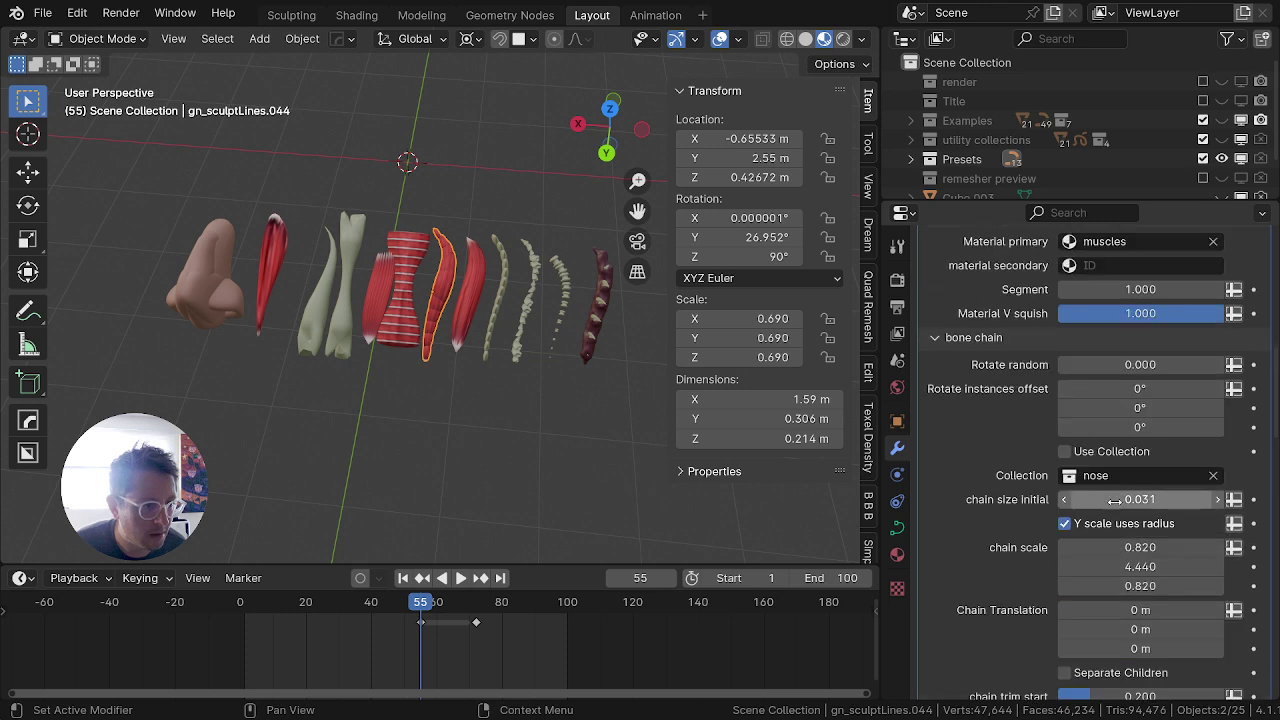
Step: Reduce the selected muscle chain's initial size to 0.017 and set its chain scale to 1 on all three axes
{"action": "scroll", "coordinate": [1137, 444], "scroll_direction": "down", "scroll_amount": 2}
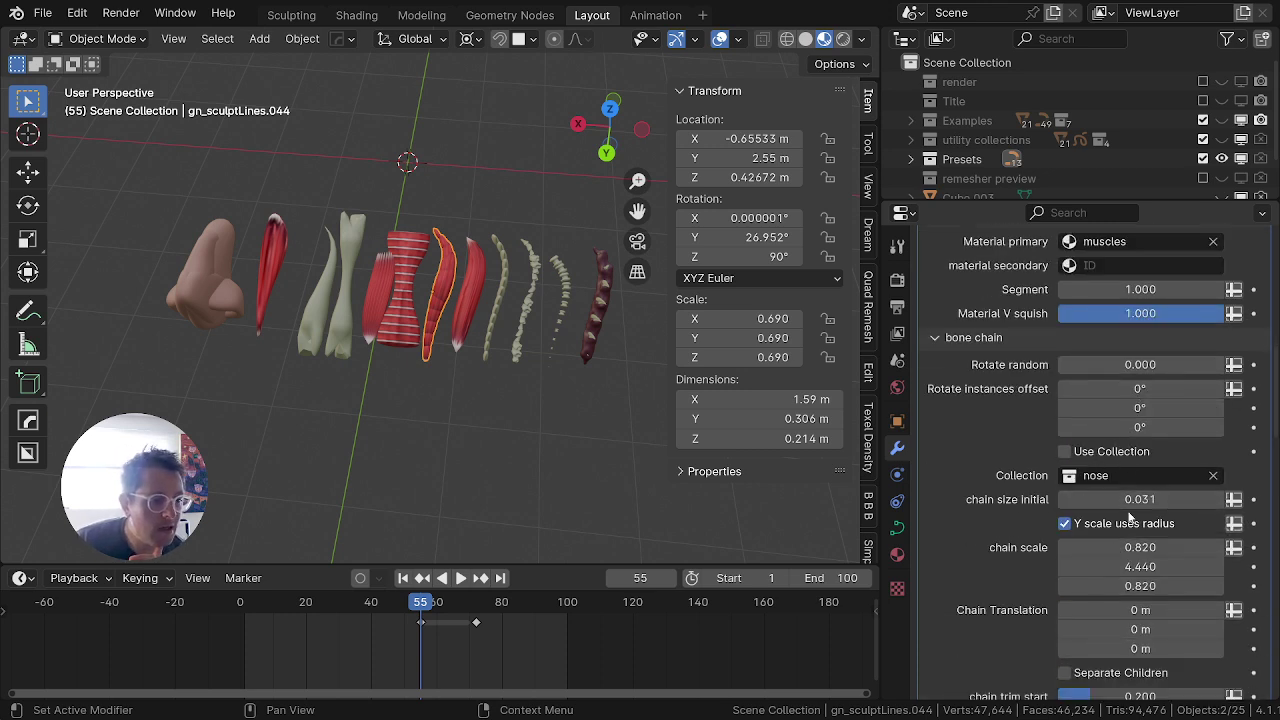
{"action": "left_click_drag", "start_coordinate": [1149, 499], "coordinate": [1100, 499]}
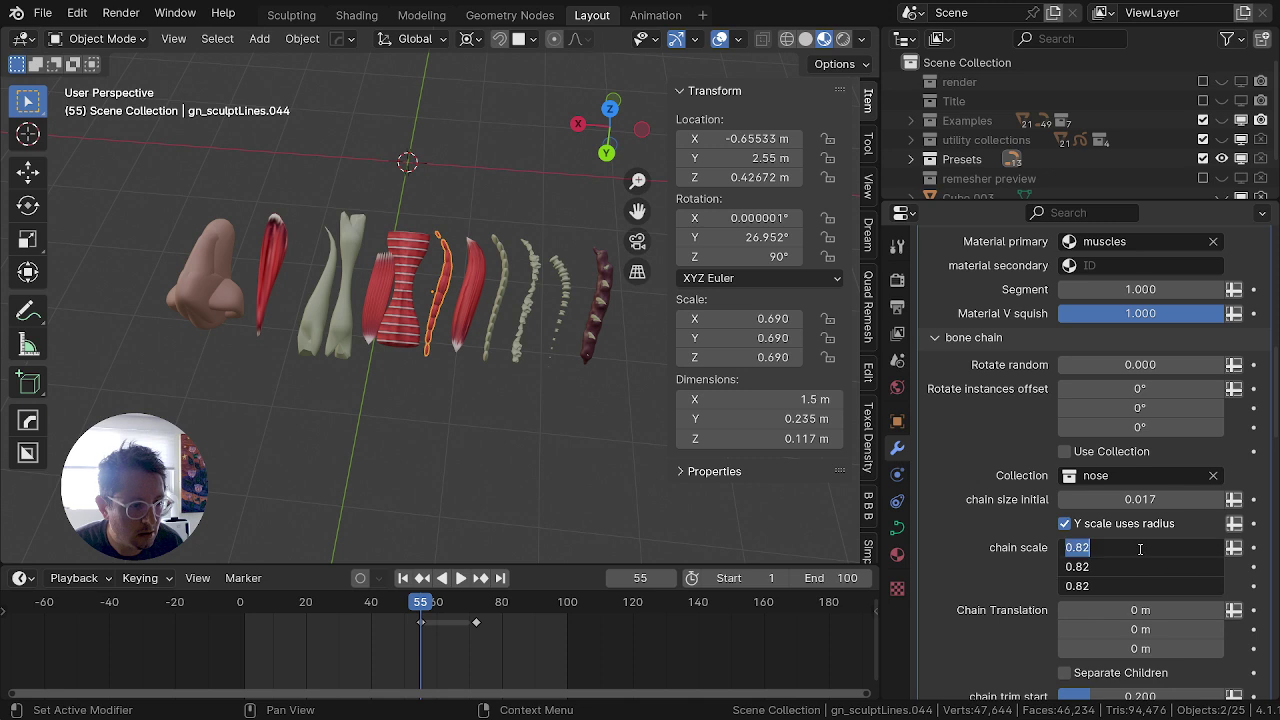
{"action": "key", "text": "Escape"}
{"action": "type", "text": "1"}
{"action": "key", "text": "Tab"}
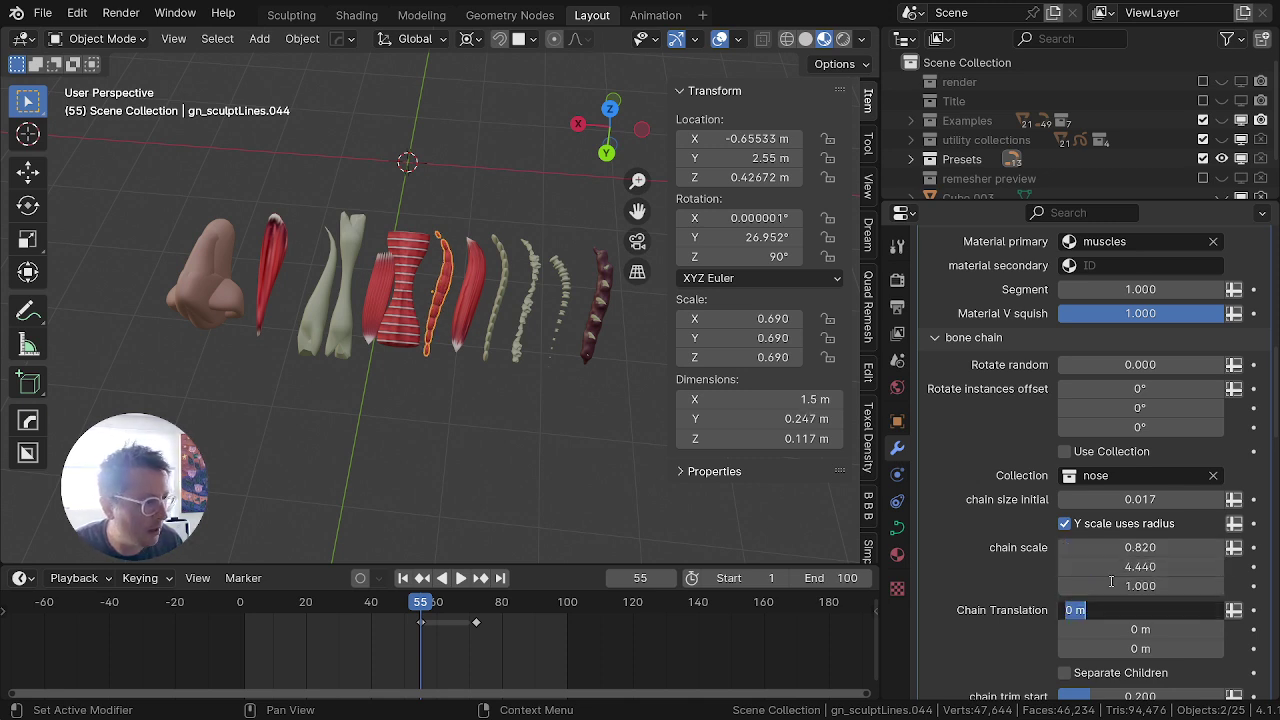
{"action": "key", "text": "Escape"}
{"action": "left_click_drag", "start_coordinate": [1140, 550], "coordinate": [1138, 586]}
{"action": "type", "text": "1"}
{"action": "key", "text": "Tab"}
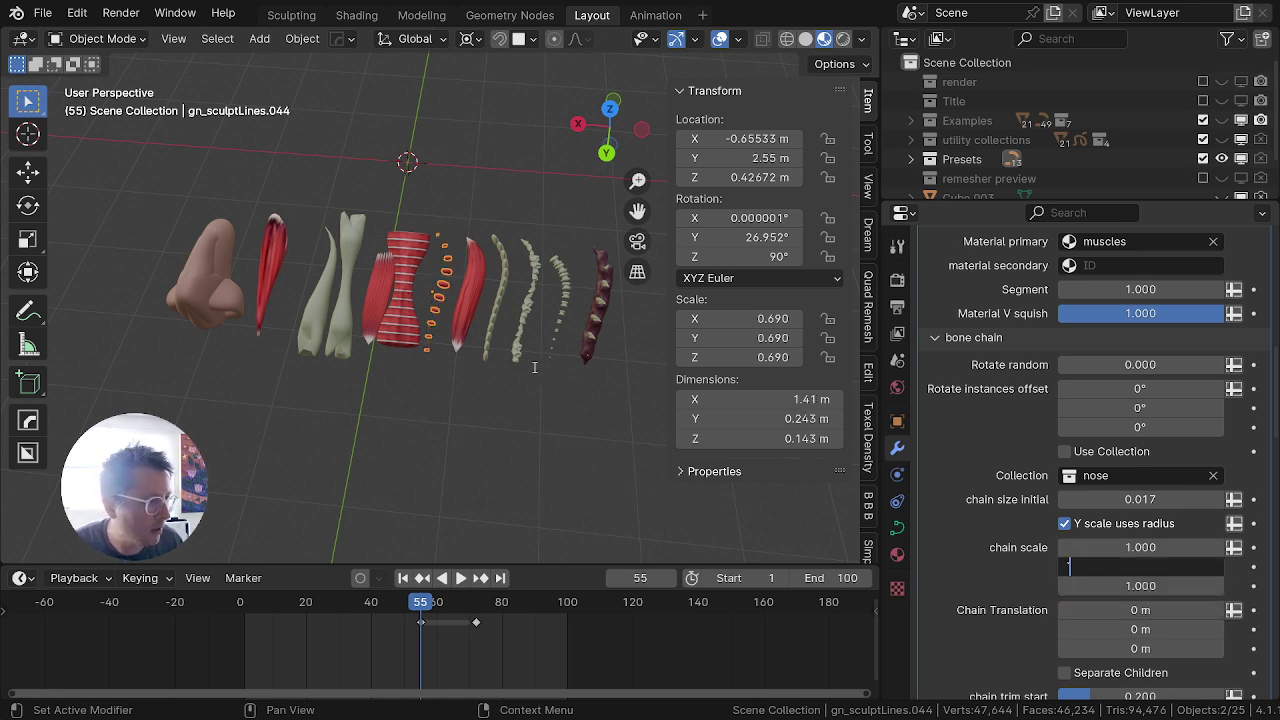
{"action": "key", "text": "Escape"}
Step: Raise the muscle chain's scale to 2.410 in X, 2.190 in Y and 1.690 in Z
{"action": "scroll", "coordinate": [471, 326], "scroll_direction": "up", "scroll_amount": 6}
{"action": "middle_click_drag", "start_coordinate": [510, 332], "coordinate": [438, 436], "text": "shift"}
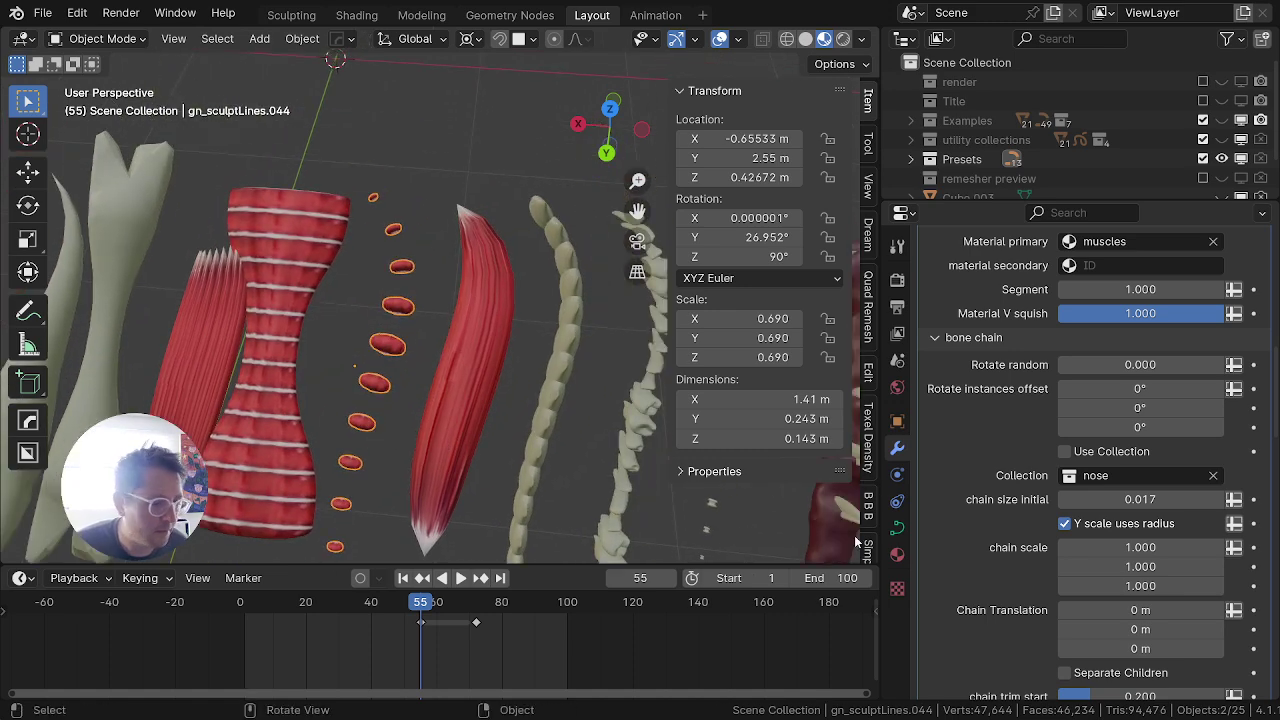
{"action": "left_click_drag", "start_coordinate": [1126, 550], "coordinate": [1267, 567]}
{"action": "mouse_move", "coordinate": [1124, 586]}
{"action": "left_mouse_down"}
{"action": "mouse_move", "coordinate": [1200, 586]}
{"action": "mouse_move", "coordinate": [1114, 566]}
{"action": "left_mouse_up"}
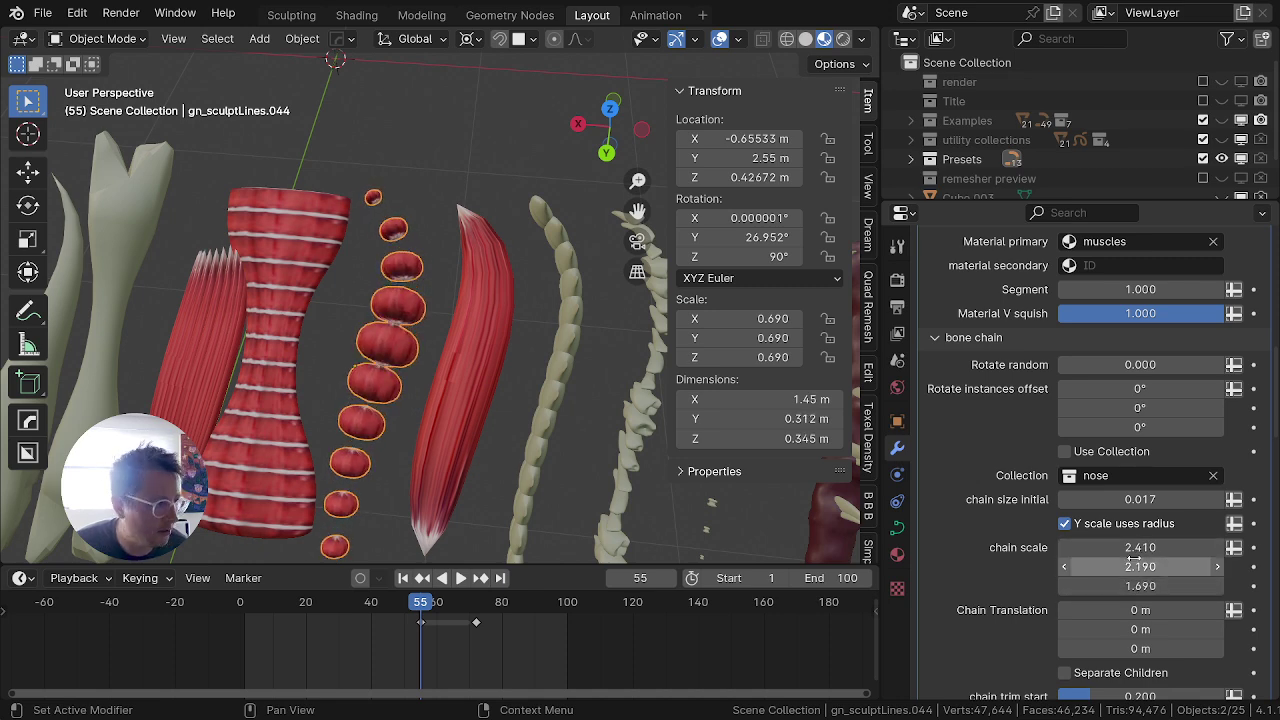
Step: Undo the recent chain size and chain scale changes on the muscle chain
{"action": "scroll", "coordinate": [372, 361], "scroll_direction": "down", "scroll_amount": 5}
{"action": "middle_click_drag", "start_coordinate": [292, 414], "coordinate": [331, 376]}
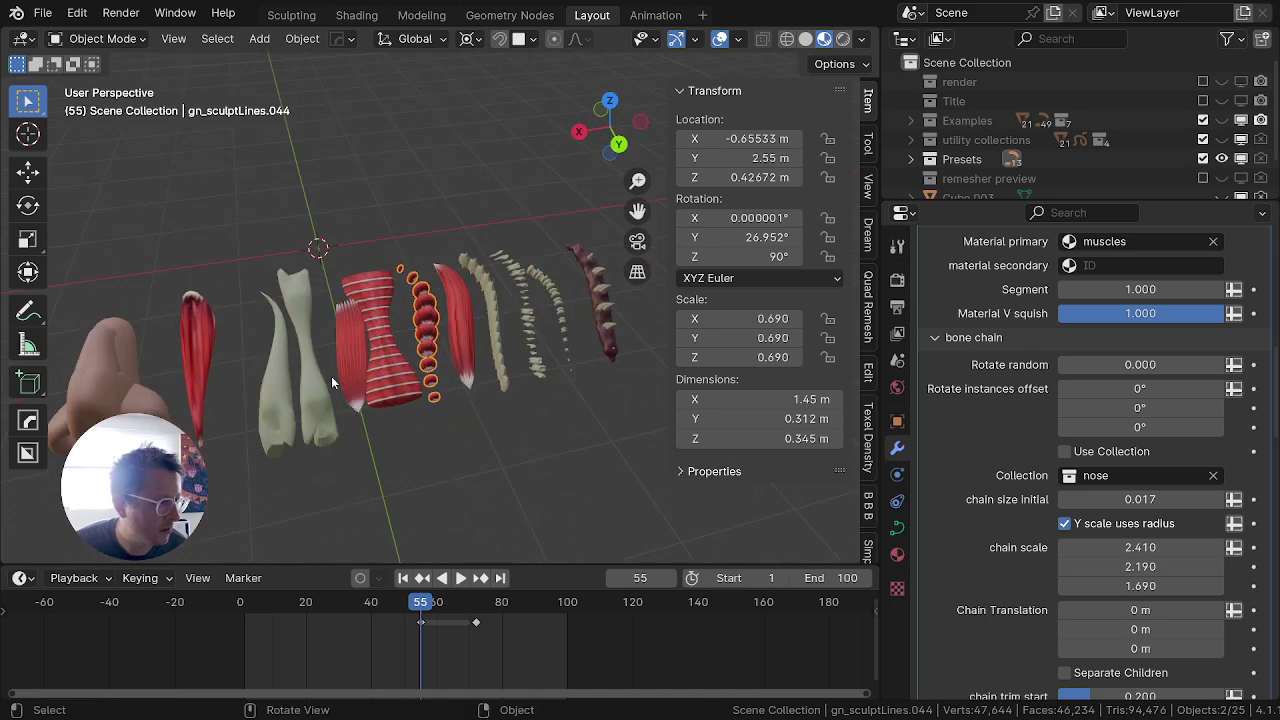
{"action": "key", "text": "ctrl+z"}
{"action": "key", "text": "ctrl+z"}
{"action": "key", "text": "ctrl+z"}
{"action": "key", "text": "ctrl+z"}
{"action": "key", "text": "ctrl+z"}
{"action": "key", "text": "ctrl+z"}
{"action": "key", "text": "ctrl+z"}
{"action": "key", "text": "ctrl+z"}
{"action": "key", "text": "ctrl+z"}
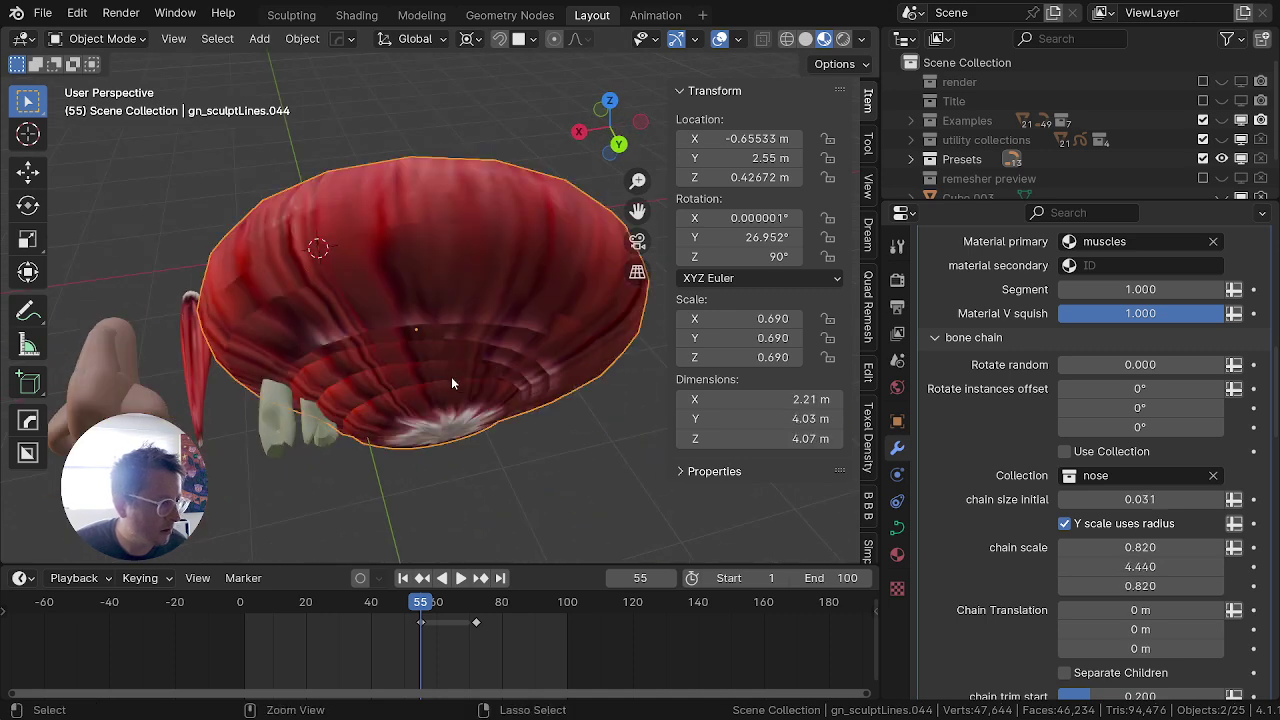
Step: Delete the extra muscle strands lying at the world origin
{"action": "left_click", "coordinate": [450, 315]}
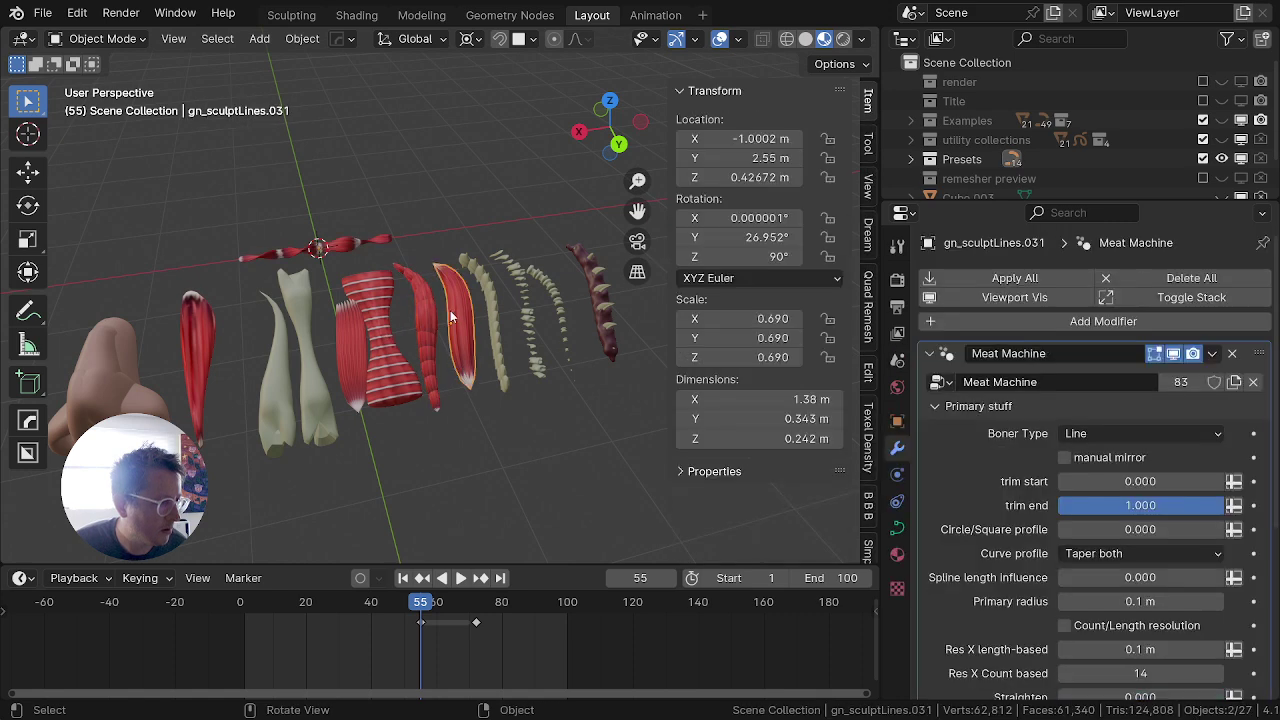
{"action": "left_click", "coordinate": [342, 242]}
{"action": "key", "text": "x"}
{"action": "left_click", "coordinate": [342, 242]}
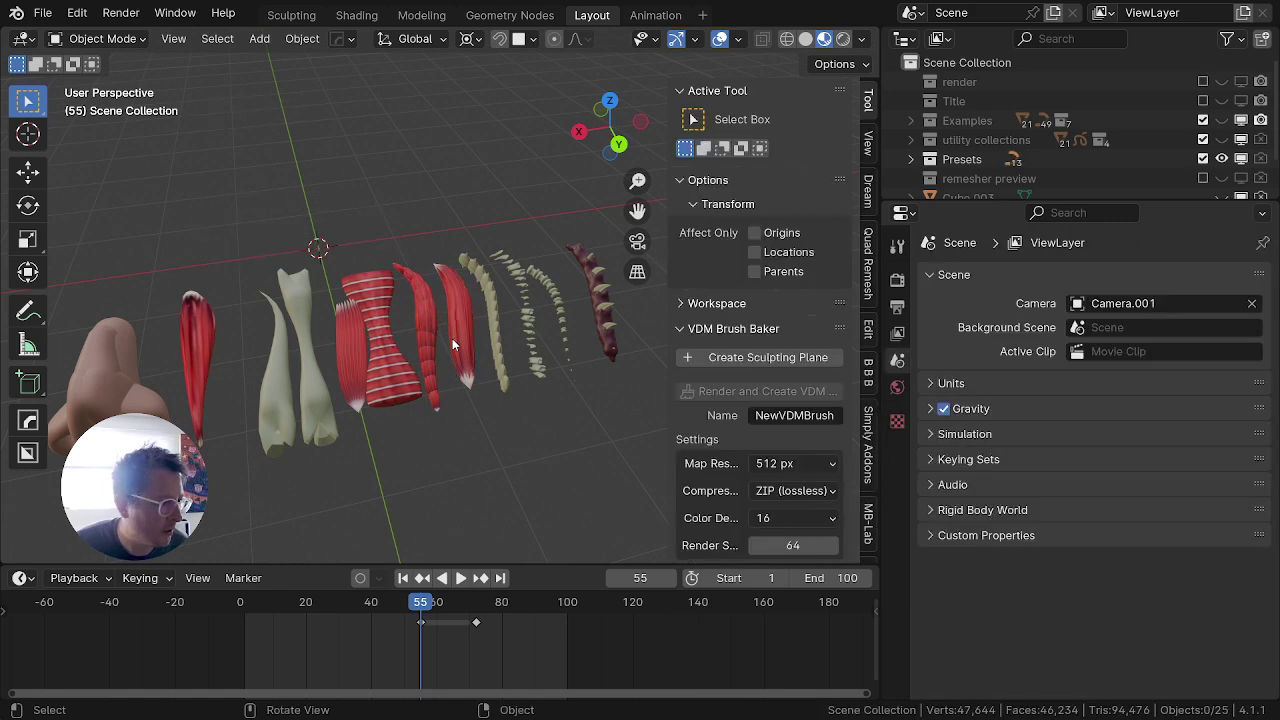
Step: Duplicate the tapering vertebrae chain and clear the copy's location, scale and rotation so it sits at the world origin
{"action": "scroll", "coordinate": [500, 342], "scroll_direction": "up", "scroll_amount": 4}
{"action": "scroll", "coordinate": [547, 344], "scroll_direction": "down", "scroll_amount": 4}
{"action": "middle_click_drag", "start_coordinate": [546, 387], "coordinate": [624, 460]}
{"action": "left_click", "coordinate": [603, 375]}
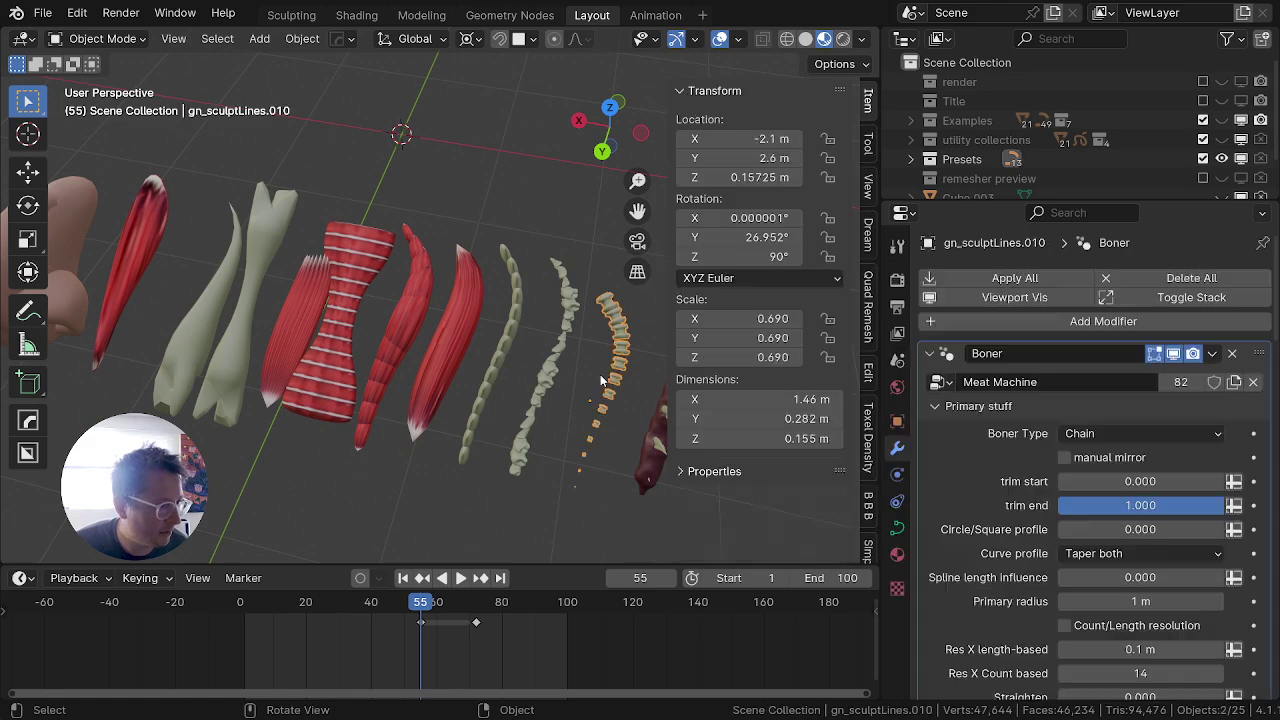
{"action": "key", "text": "shift+d"}
{"action": "left_click", "coordinate": [406, 217]}
{"action": "key", "text": "alt+g"}
{"action": "key", "text": "alt+s"}
{"action": "key", "text": "alt+r"}
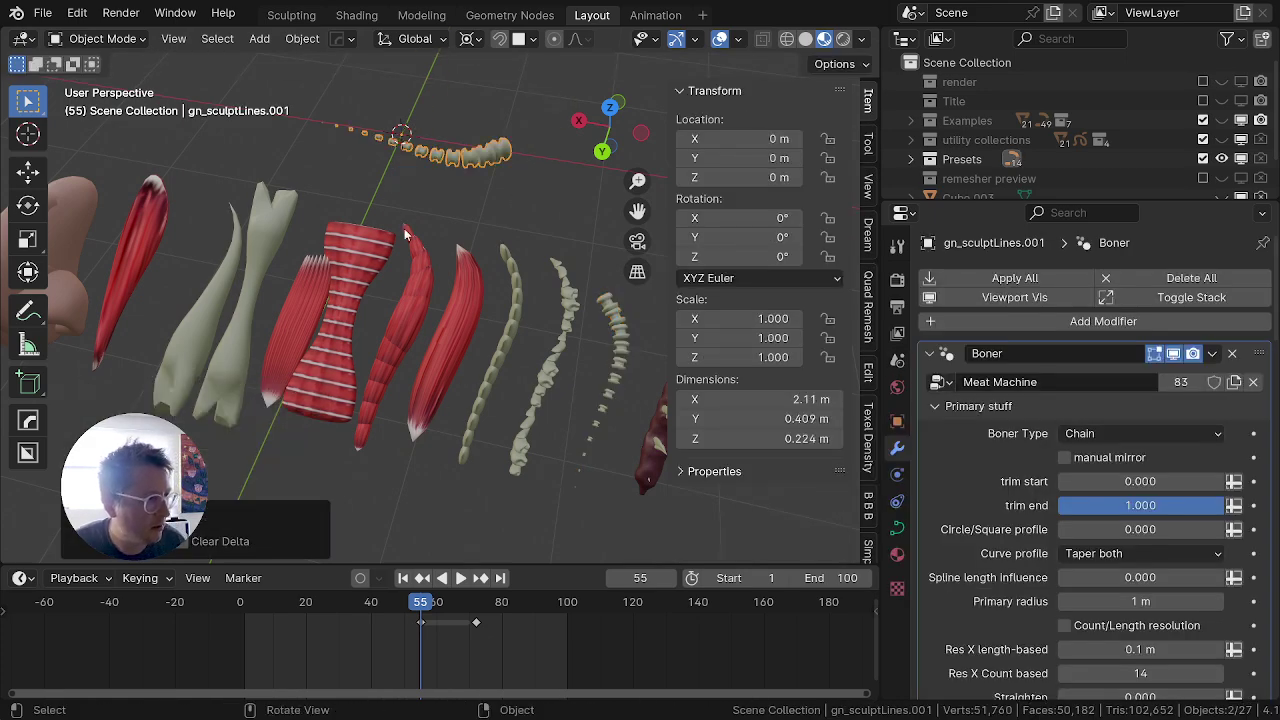
Step: In Edit Mode, draw three more freehand curves beside the copied chain: two upright strands and one long arch
{"action": "scroll", "coordinate": [420, 235], "scroll_direction": "up", "scroll_amount": 4}
{"action": "key", "text": "Tab"}
{"action": "scroll", "coordinate": [434, 250], "scroll_direction": "down", "scroll_amount": 4}
{"action": "middle_click_drag", "start_coordinate": [424, 292], "coordinate": [378, 414], "text": "shift"}
{"action": "scroll", "coordinate": [376, 400], "scroll_direction": "up", "scroll_amount": 5}
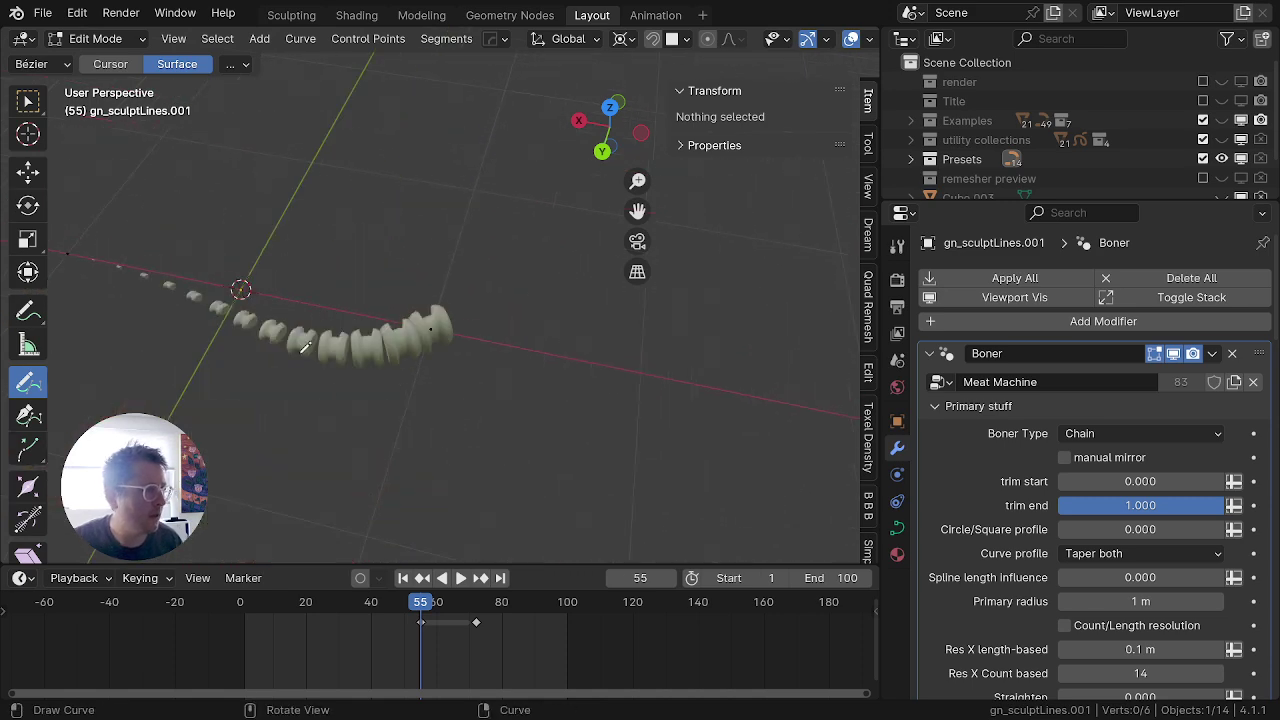
{"action": "middle_click_drag", "start_coordinate": [362, 235], "coordinate": [305, 432], "text": "shift"}
{"action": "middle_click_drag", "start_coordinate": [305, 432], "coordinate": [342, 361]}
{"action": "scroll", "coordinate": [308, 371], "scroll_direction": "down", "scroll_amount": 2}
{"action": "left_click_drag", "start_coordinate": [265, 240], "coordinate": [266, 241]}
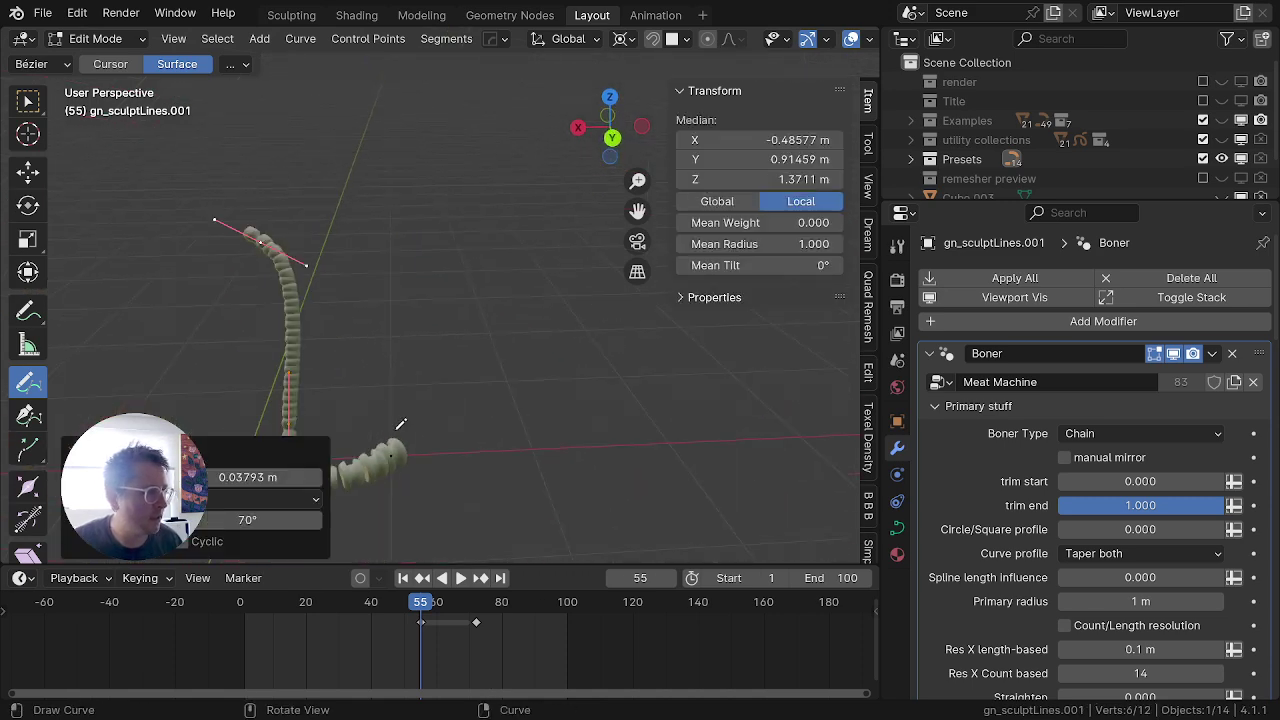
{"action": "left_click_drag", "start_coordinate": [418, 248], "coordinate": [418, 250]}
{"action": "left_click_drag", "start_coordinate": [578, 351], "coordinate": [662, 474]}
{"action": "scroll", "coordinate": [630, 450], "scroll_direction": "down", "scroll_amount": 2}
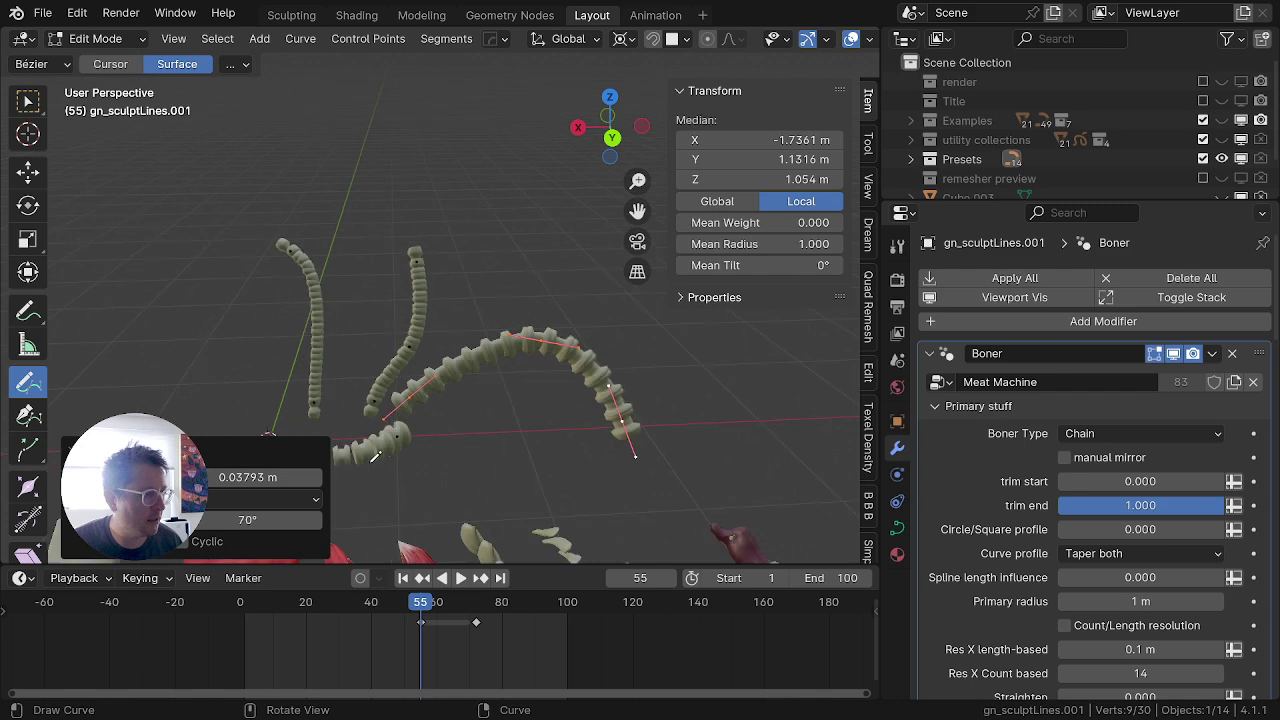
Step: Shrink the curve radius at the far end point of the arch so it tapers, and return to Object Mode
{"action": "mouse_move", "coordinate": [425, 355]}
{"action": "middle_mouse_down"}
{"action": "mouse_move", "coordinate": [482, 405]}
{"action": "mouse_move", "coordinate": [488, 433]}
{"action": "middle_mouse_up"}
{"action": "key", "text": "alt+a"}
{"action": "key", "text": "b"}
{"action": "left_click_drag", "start_coordinate": [605, 318], "coordinate": [548, 385]}
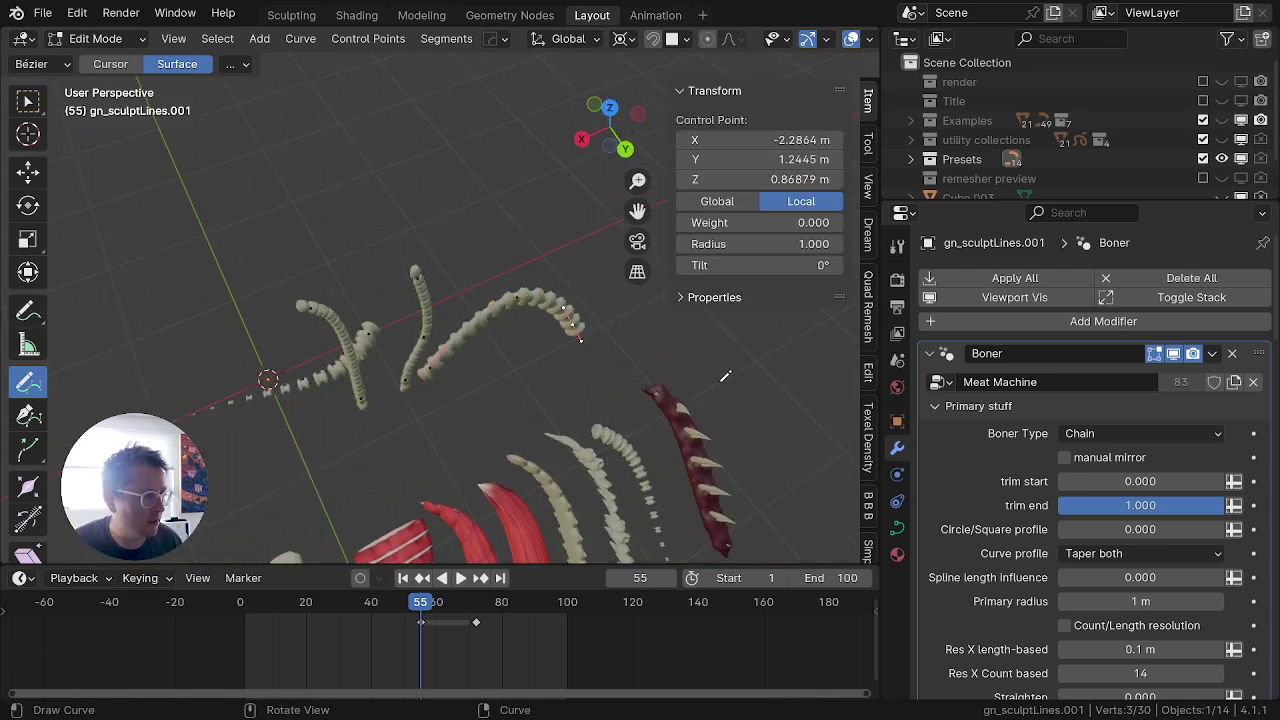
{"action": "key", "text": "alt+s"}
{"action": "left_click", "coordinate": [338, 372]}
{"action": "scroll", "coordinate": [390, 370], "scroll_direction": "up", "scroll_amount": 2}
{"action": "middle_click_drag", "start_coordinate": [387, 368], "coordinate": [285, 290]}
{"action": "scroll", "coordinate": [300, 300], "scroll_direction": "up", "scroll_amount": 2}
{"action": "middle_click_drag", "start_coordinate": [543, 460], "coordinate": [568, 296], "text": "shift"}
{"action": "scroll", "coordinate": [570, 298], "scroll_direction": "down", "scroll_amount": 1}
{"action": "key", "text": "Tab"}
{"action": "scroll", "coordinate": [562, 308], "scroll_direction": "down", "scroll_amount": 1}
{"action": "middle_click_drag", "start_coordinate": [508, 356], "coordinate": [486, 408], "text": "shift"}
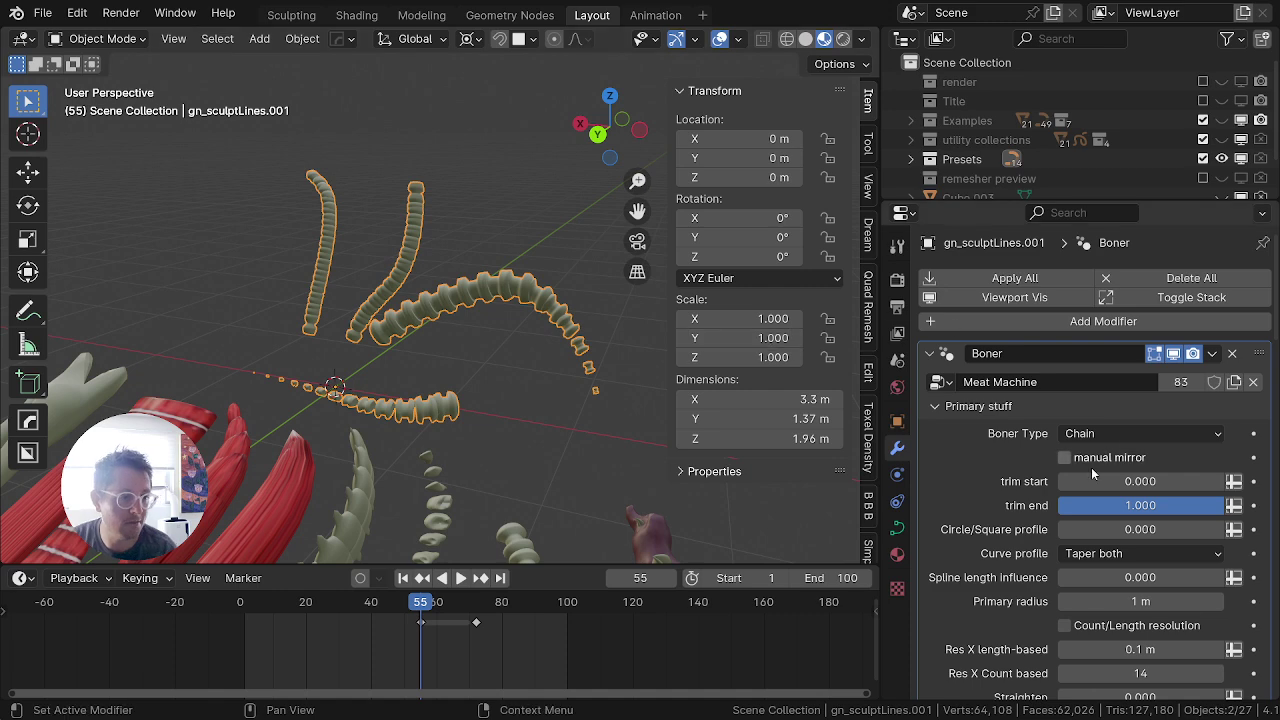
Step: Collapse the modifier's Primary stuff settings and bring the bone chain settings into view
{"action": "scroll", "coordinate": [1091, 467], "scroll_direction": "down", "scroll_amount": 4}
{"action": "scroll", "coordinate": [1076, 482], "scroll_direction": "up", "scroll_amount": 4}
{"action": "left_click", "coordinate": [932, 409]}
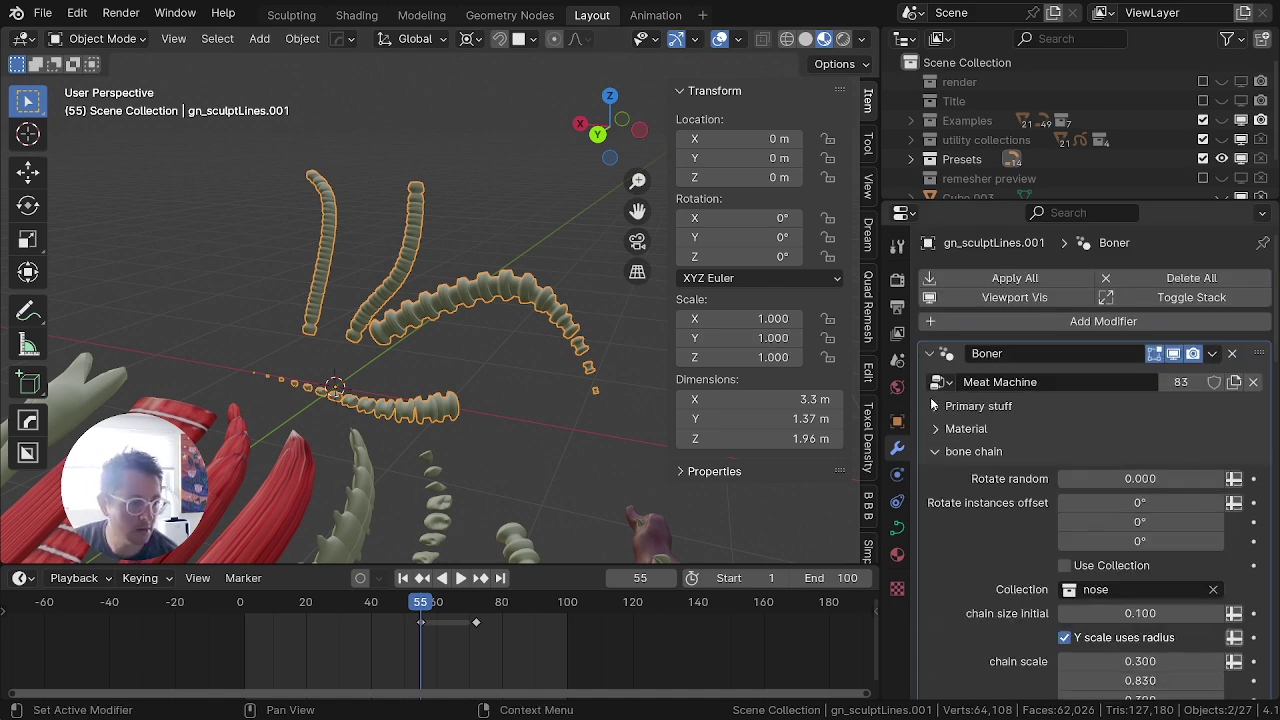
{"action": "scroll", "coordinate": [948, 426], "scroll_direction": "down", "scroll_amount": 1}
{"action": "scroll", "coordinate": [1201, 494], "scroll_direction": "down", "scroll_amount": 4}
{"action": "scroll", "coordinate": [1202, 498], "scroll_direction": "up", "scroll_amount": 3}
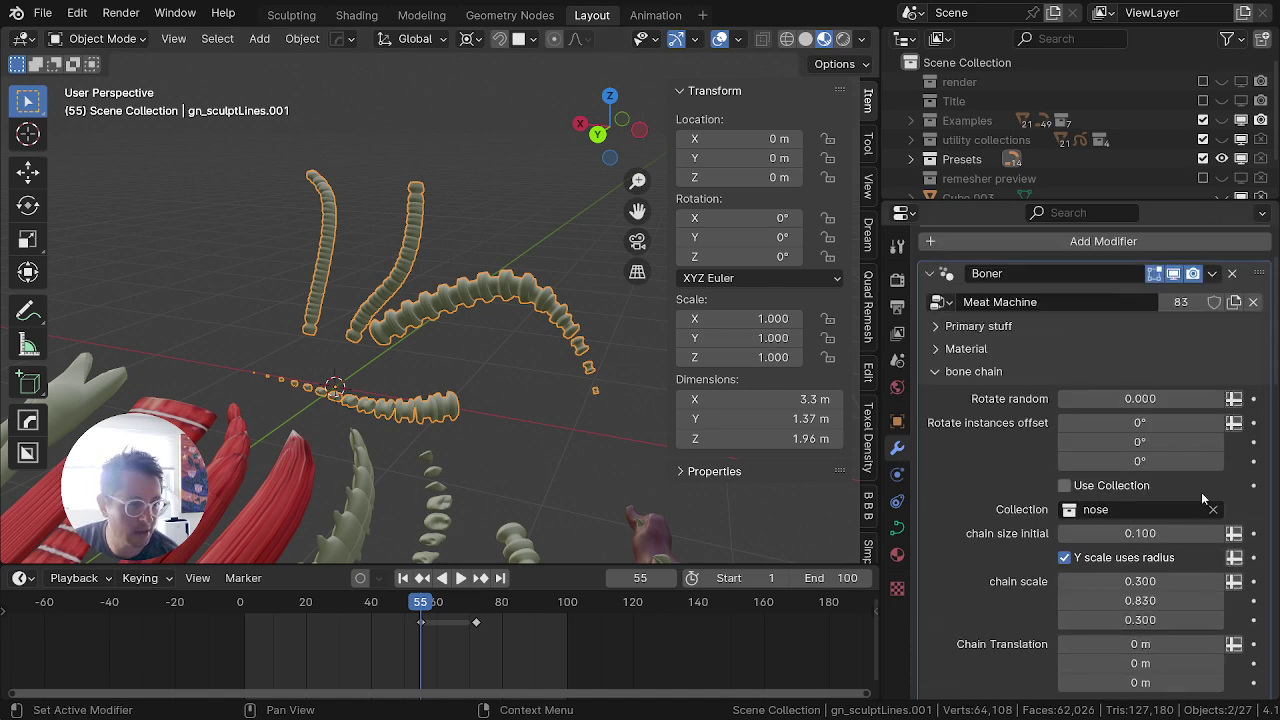
Step: Set the bone chain's X Rotate instances offset to 90° and inspect the rotated bones up close
{"action": "mouse_move", "coordinate": [1140, 399]}
{"action": "left_mouse_down"}
{"action": "mouse_move", "coordinate": [1238, 399]}
{"action": "mouse_move", "coordinate": [1138, 399]}
{"action": "left_mouse_up"}
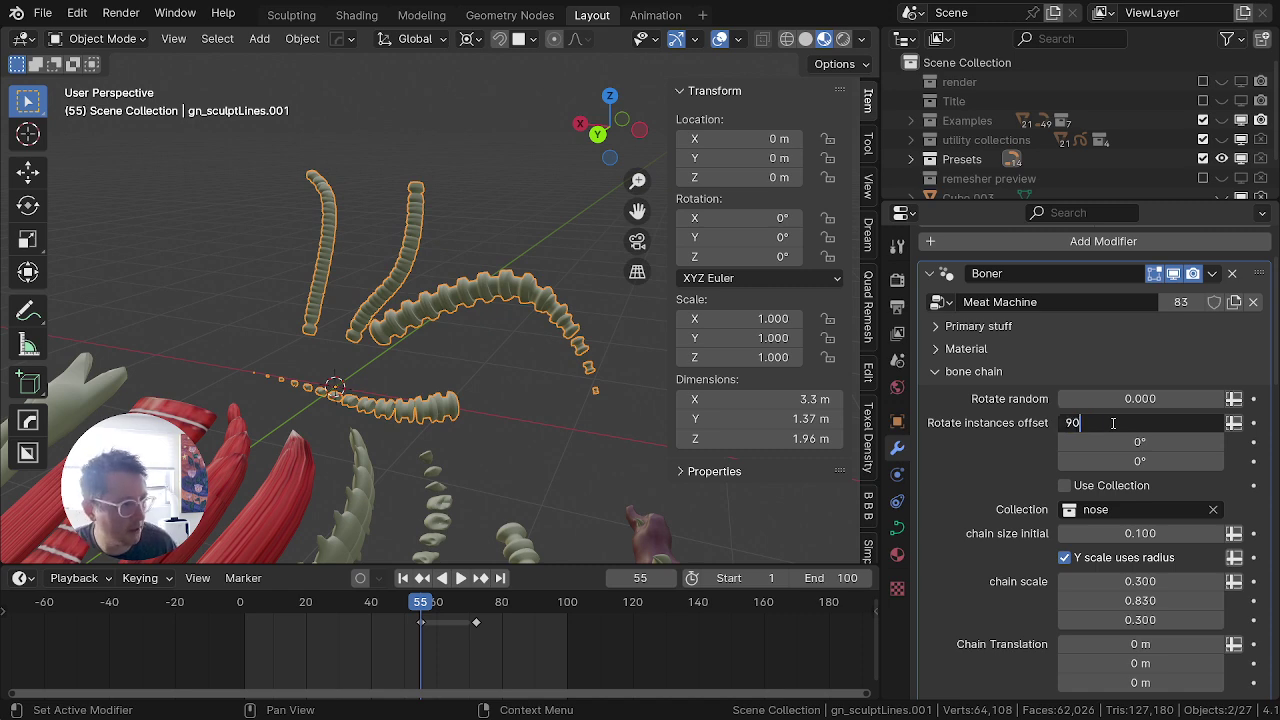
{"action": "key", "text": "Tab"}
{"action": "left_click", "coordinate": [410, 148]}
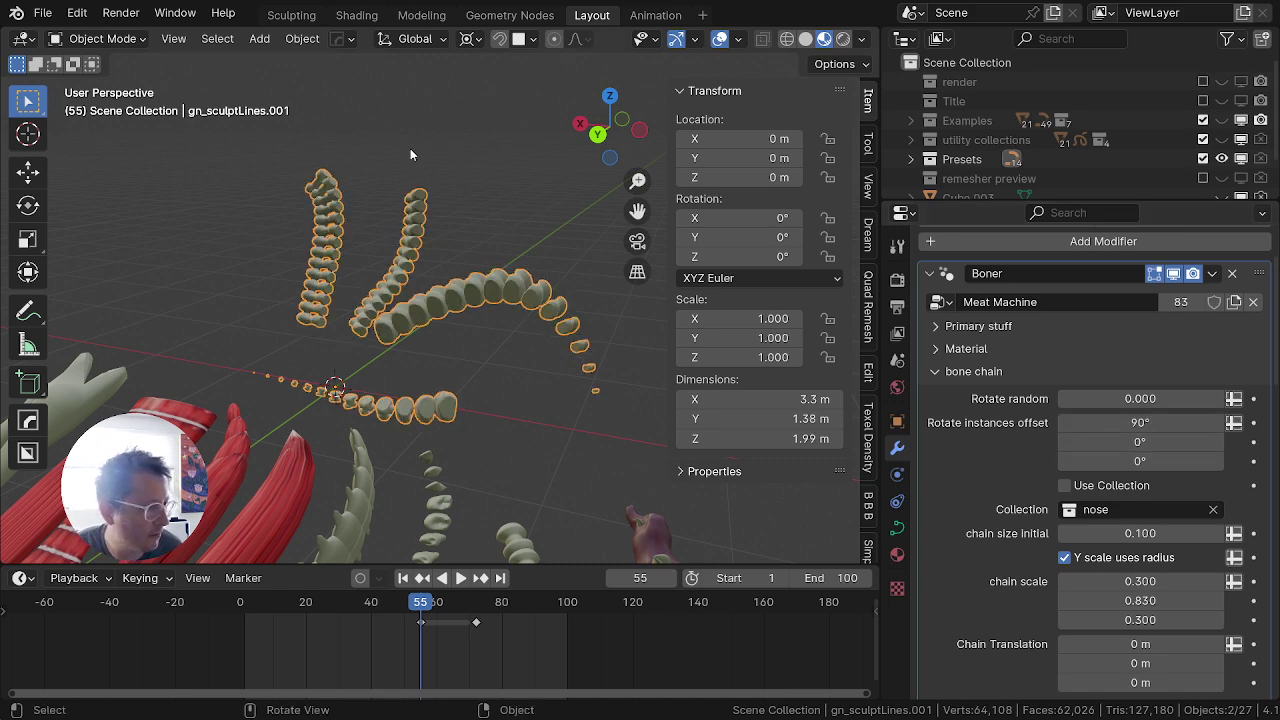
{"action": "middle_click_drag", "start_coordinate": [430, 385], "coordinate": [460, 403]}
{"action": "scroll", "coordinate": [460, 403], "scroll_direction": "up", "scroll_amount": 6}
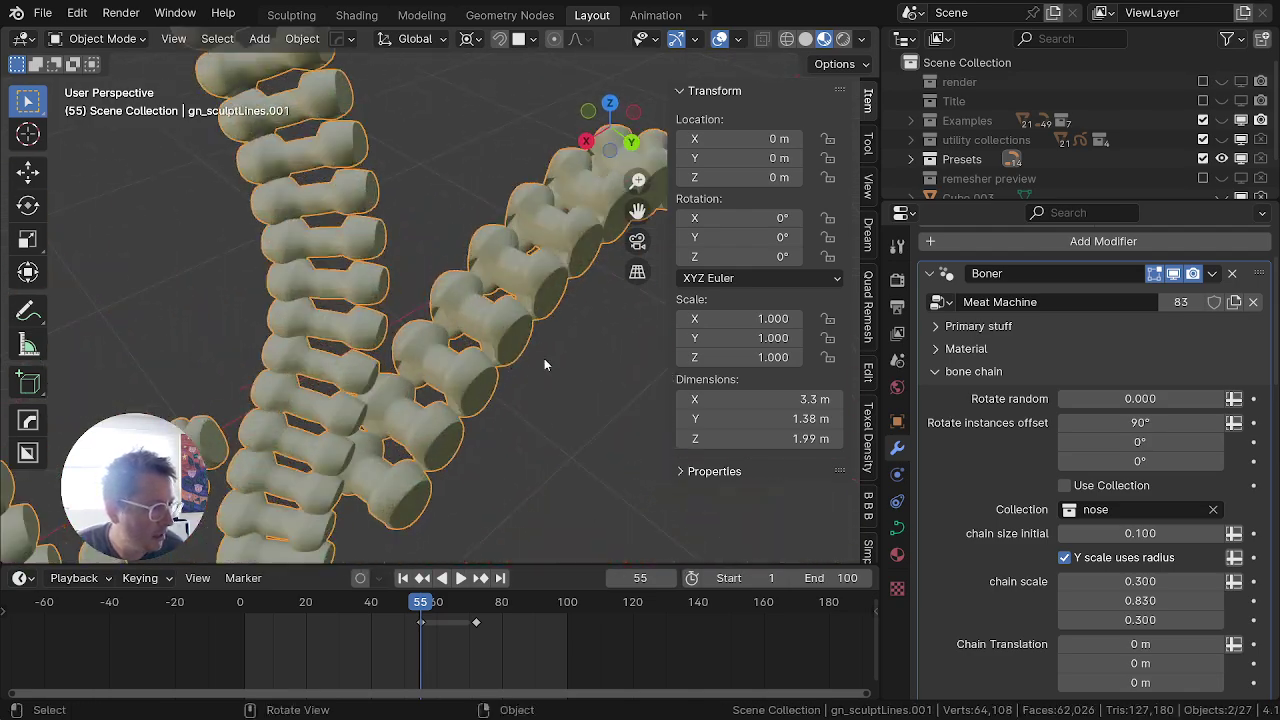
{"action": "middle_click_drag", "start_coordinate": [544, 358], "coordinate": [502, 338]}
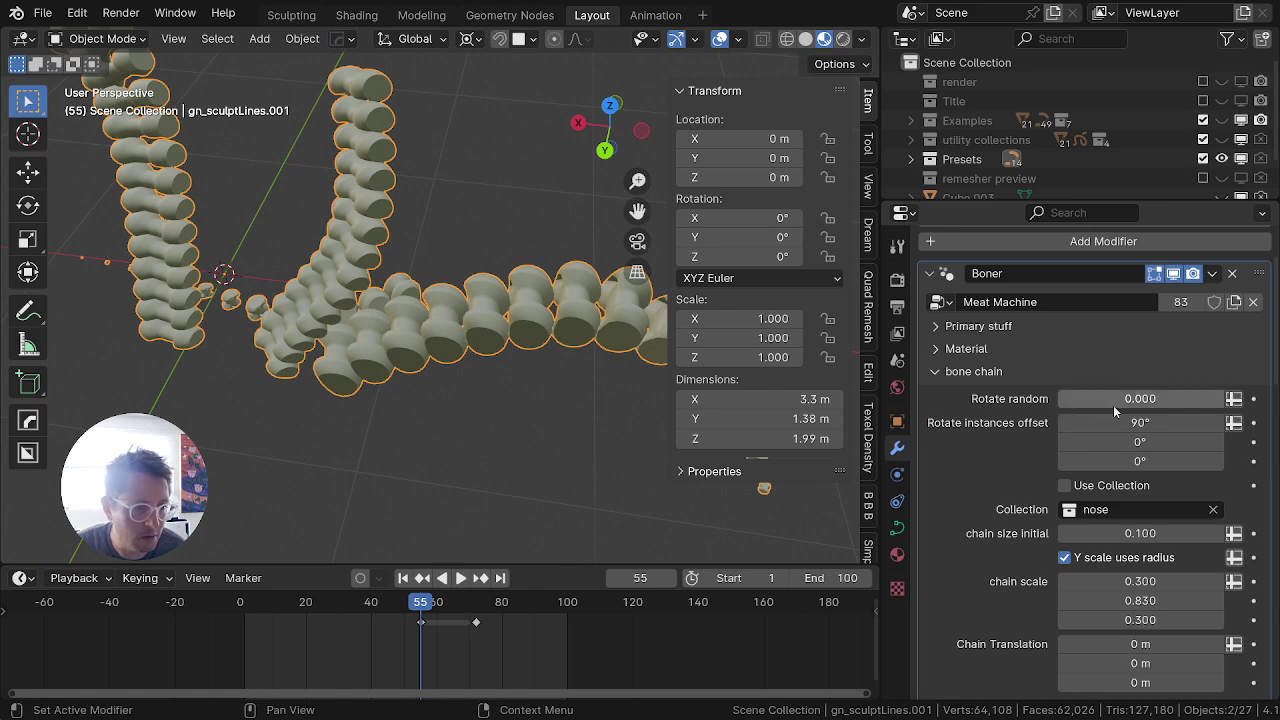
Step: Reset the bone chain's X Rotate instances offset to 0°
{"action": "type", "text": "0"}
{"action": "key", "text": "Tab"}
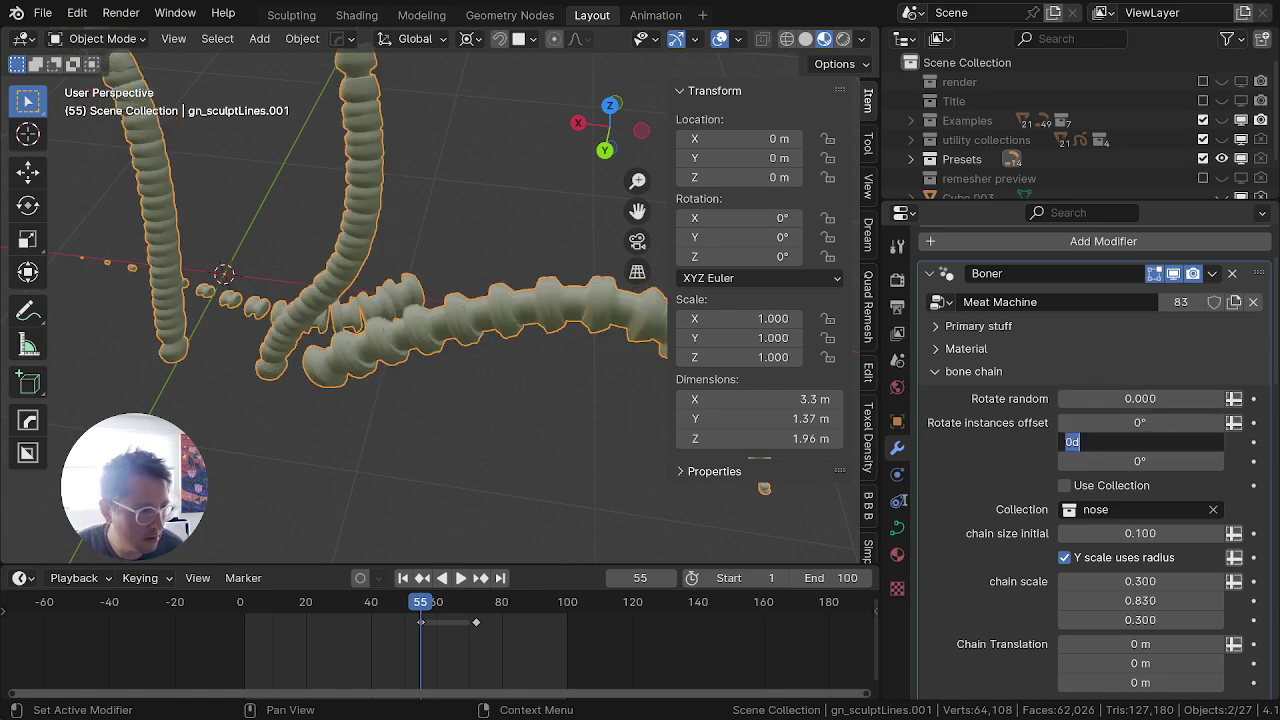
{"action": "key", "text": "Return"}
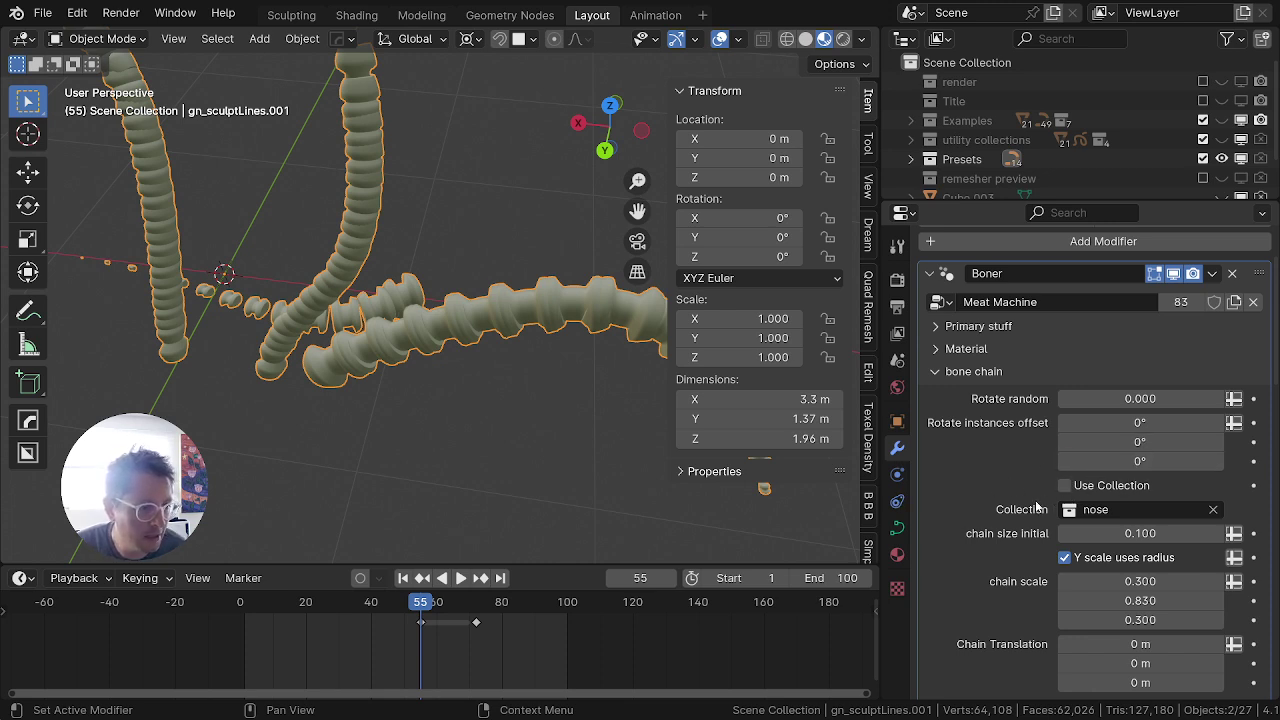
Step: Enable Use Collection and Separate Children so the chain instances the individual objects of the nose collection
{"action": "left_click", "coordinate": [1065, 486]}
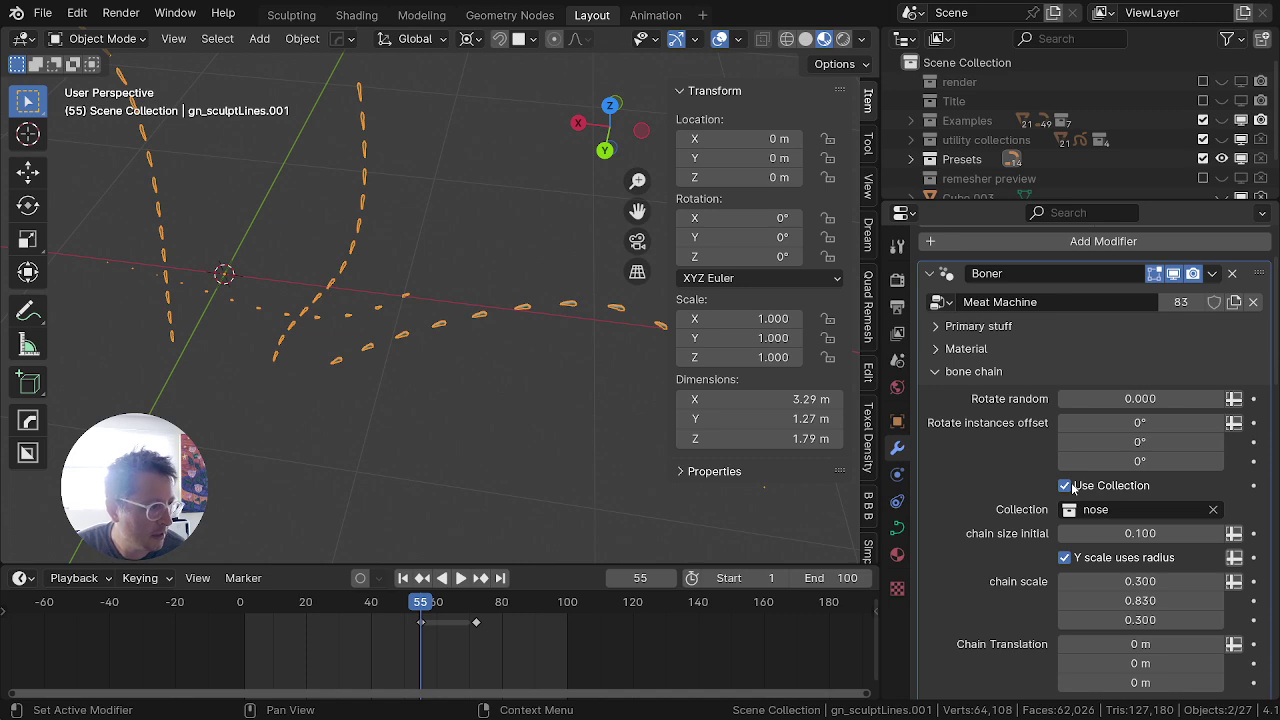
{"action": "left_click", "coordinate": [1069, 511]}
{"action": "left_click", "coordinate": [420, 328]}
{"action": "scroll", "coordinate": [412, 322], "scroll_direction": "up", "scroll_amount": 2}
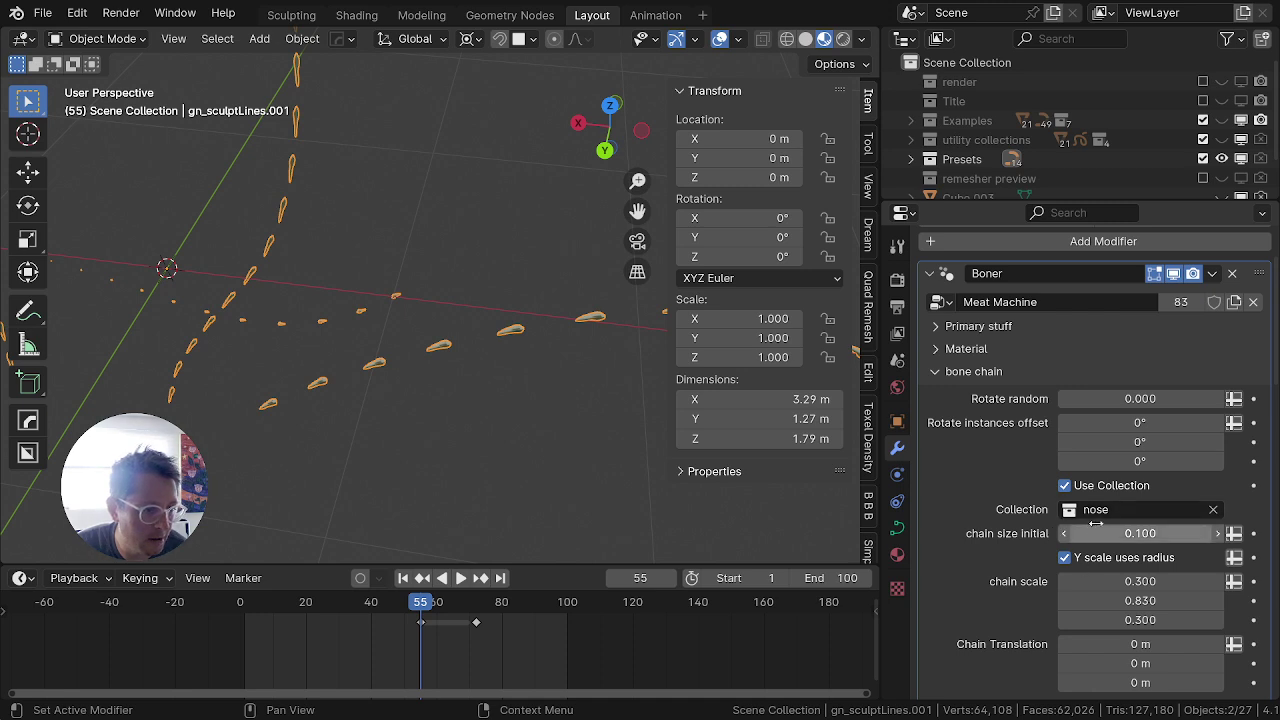
{"action": "scroll", "coordinate": [1020, 575], "scroll_direction": "down", "scroll_amount": 2}
{"action": "scroll", "coordinate": [1020, 575], "scroll_direction": "down", "scroll_amount": 1}
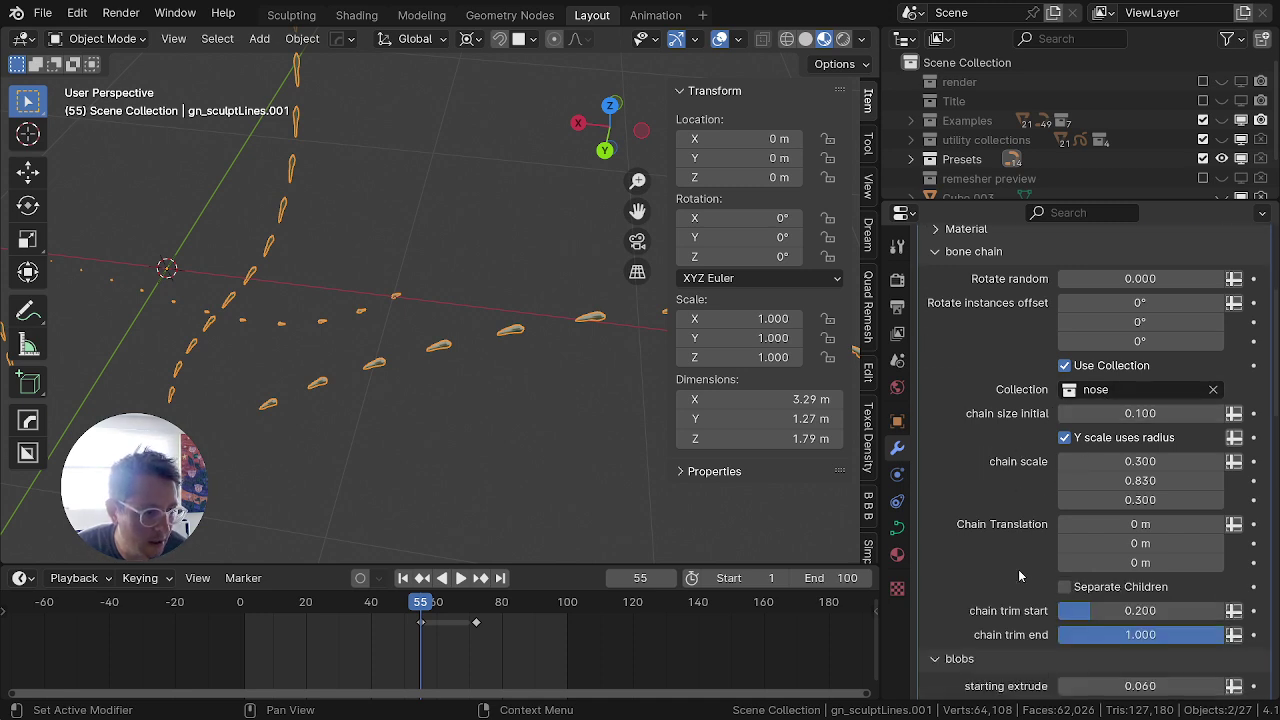
{"action": "left_click", "coordinate": [1065, 587]}
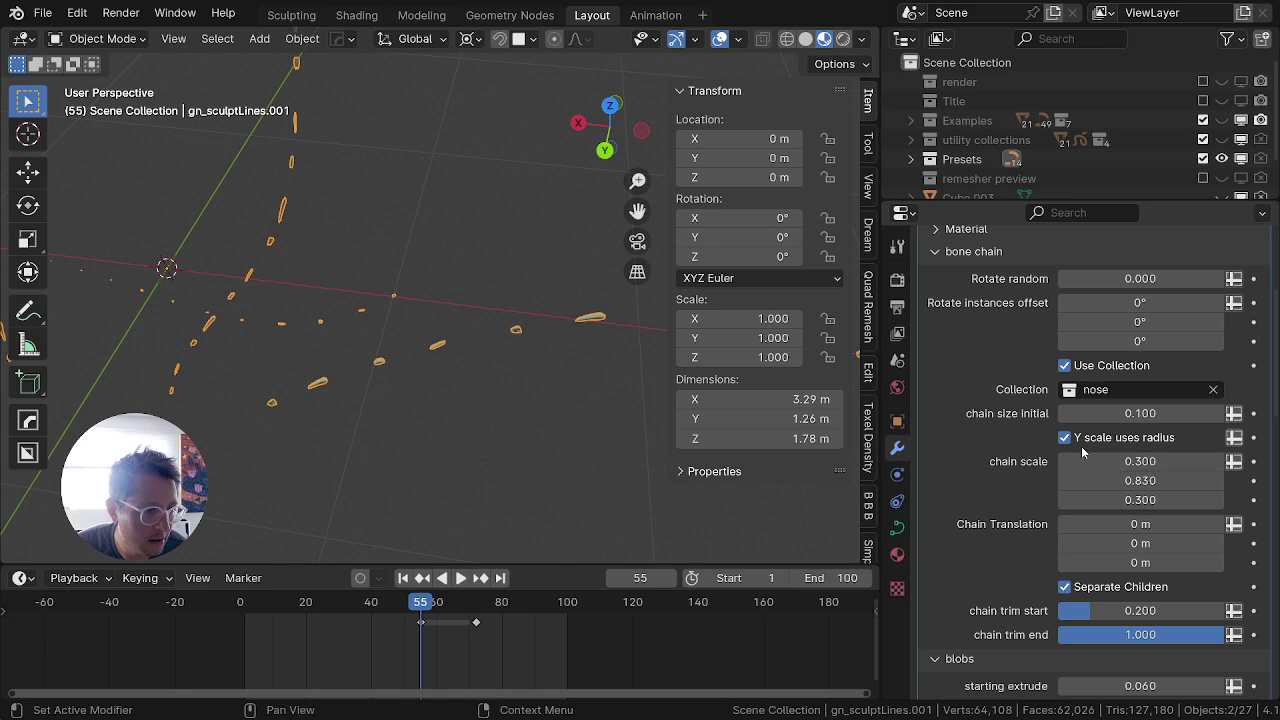
Step: Switch the bone chain's instanced collection to teeth_upper
{"action": "left_click", "coordinate": [1120, 389]}
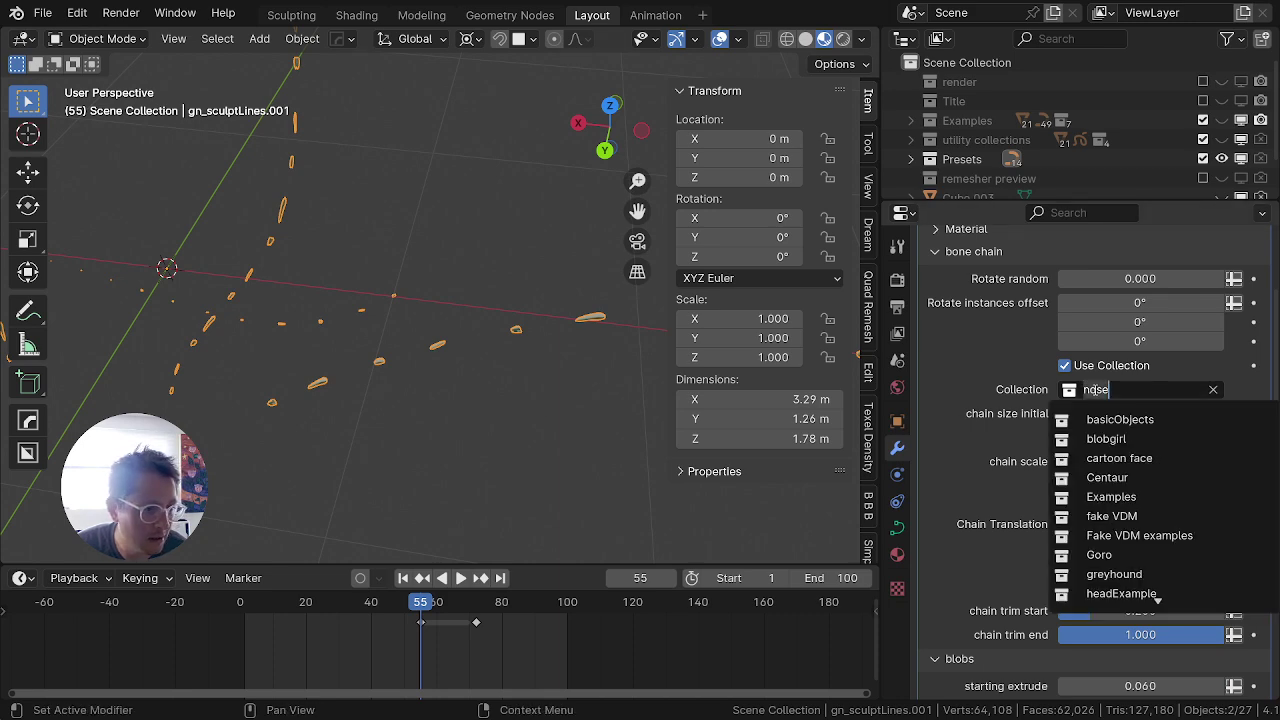
{"action": "type", "text": "teet"}
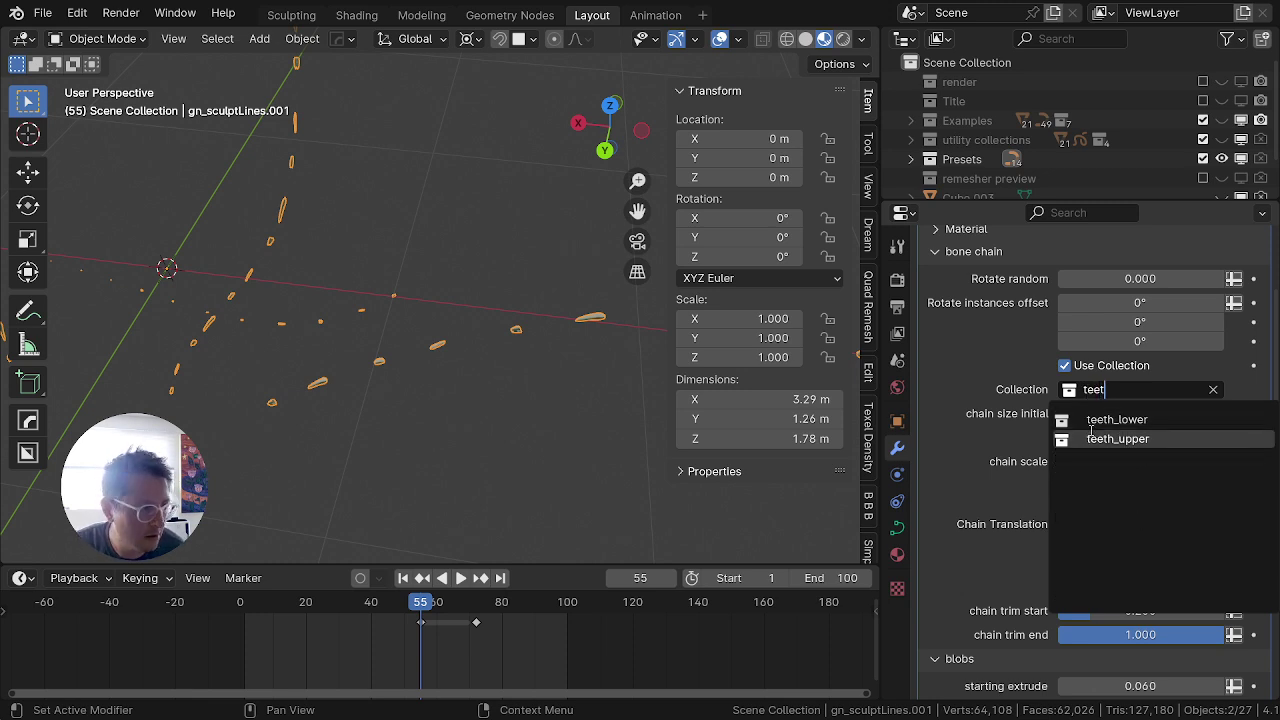
{"action": "left_click", "coordinate": [1096, 438]}
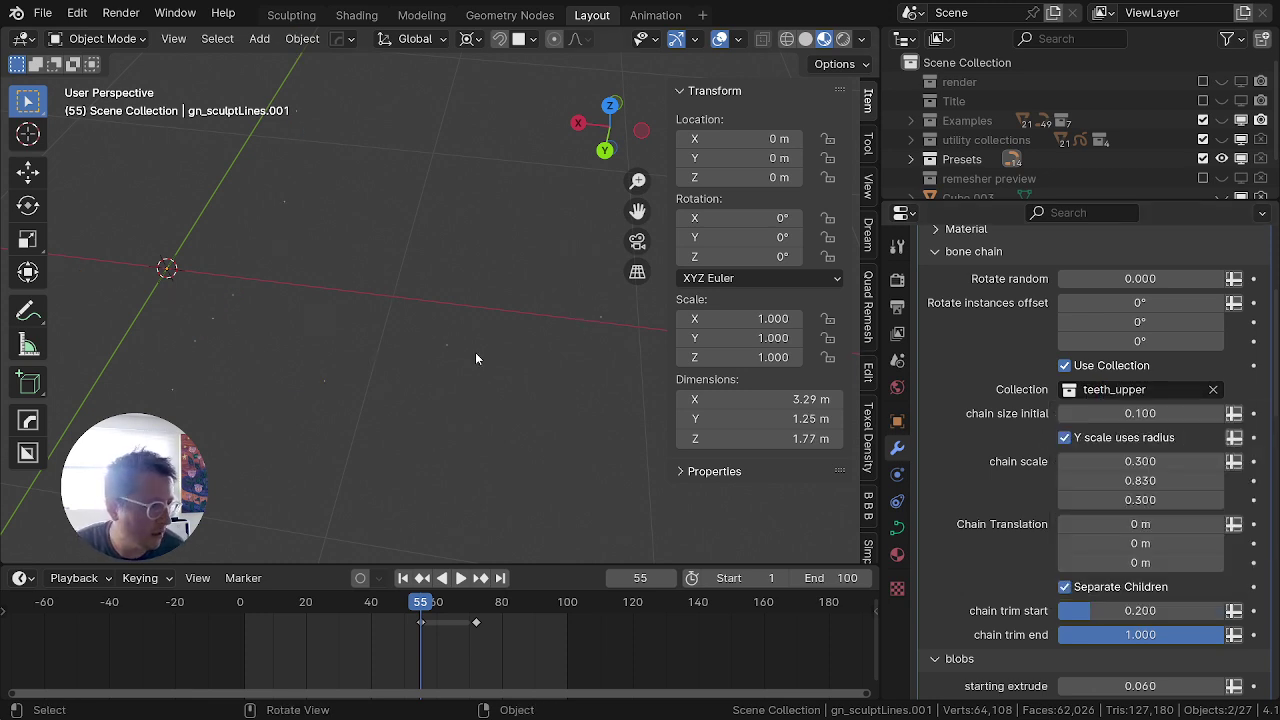
Step: Set the chain scale to 1 on all three axes and raise the initial chain size to 7.550
{"action": "scroll", "coordinate": [494, 337], "scroll_direction": "down", "scroll_amount": 3}
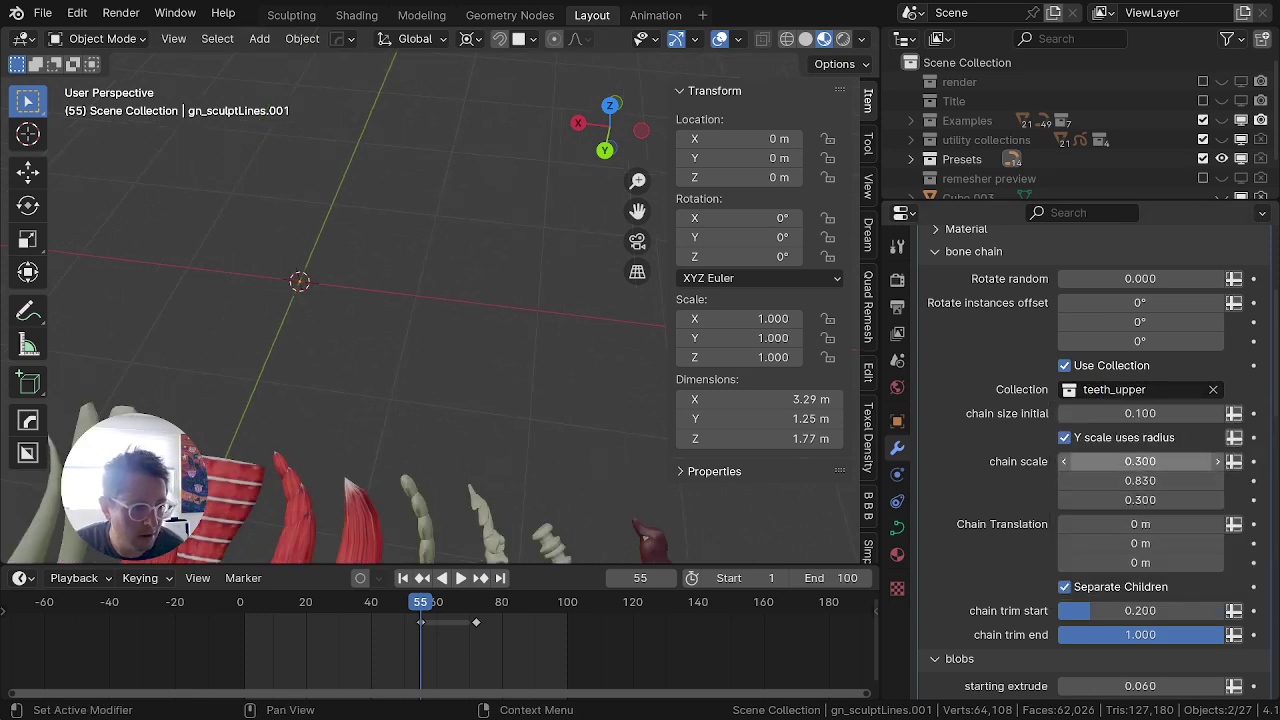
{"action": "left_click_drag", "start_coordinate": [1158, 461], "coordinate": [1158, 500]}
{"action": "type", "text": "1"}
{"action": "key", "text": "Return"}
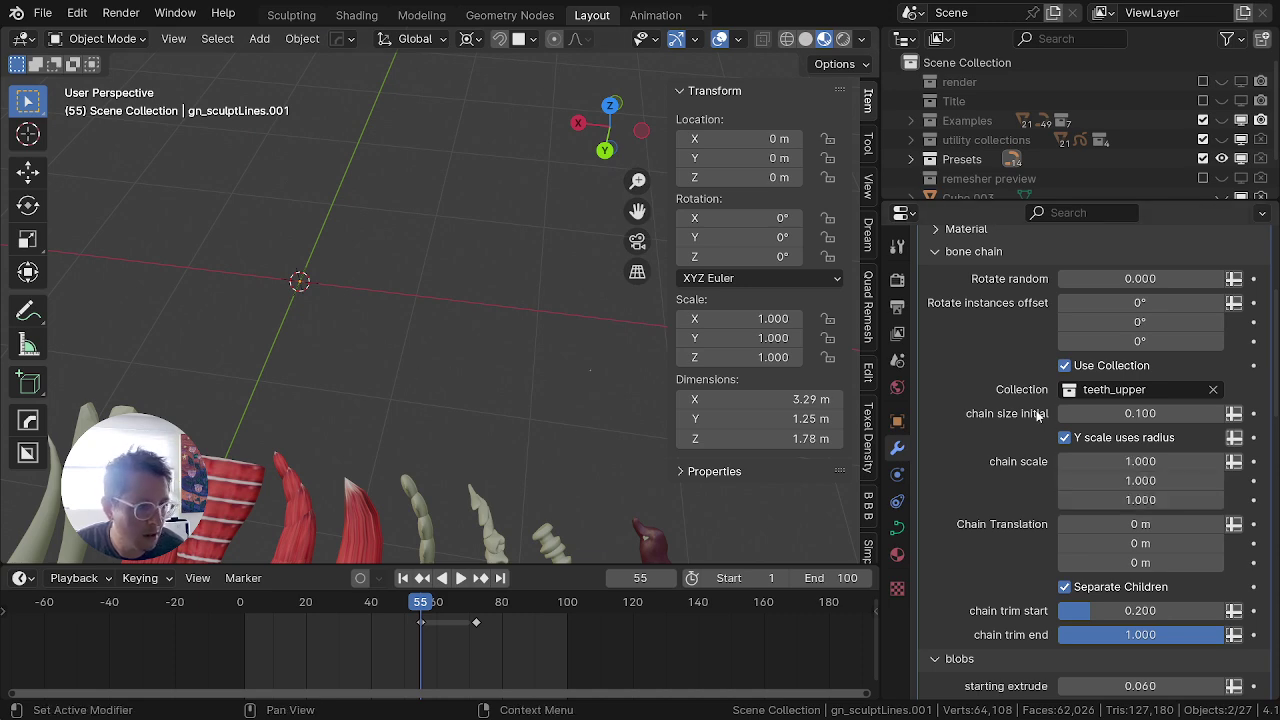
{"action": "left_click_drag", "start_coordinate": [1140, 413], "coordinate": [1222, 413]}
{"action": "mouse_move", "coordinate": [500, 308]}
{"action": "middle_mouse_down"}
{"action": "mouse_move", "coordinate": [489, 199]}
{"action": "mouse_move", "coordinate": [383, 287]}
{"action": "mouse_move", "coordinate": [330, 290]}
{"action": "mouse_move", "coordinate": [263, 371]}
{"action": "mouse_move", "coordinate": [309, 343]}
{"action": "mouse_move", "coordinate": [253, 443]}
{"action": "middle_mouse_up"}
{"action": "scroll", "coordinate": [363, 412], "scroll_direction": "down", "scroll_amount": 8}
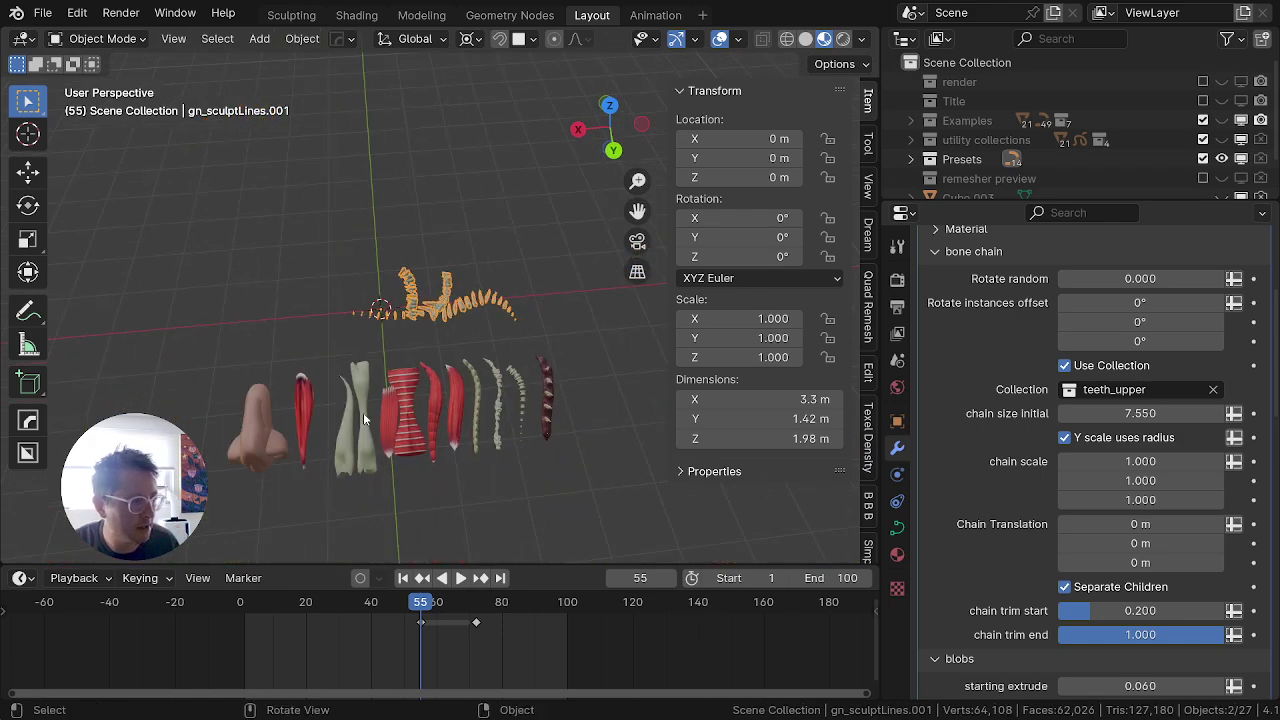
Step: Put the tooth chain curve into Edit Mode and set the chain scale's Z value to 0.310
{"action": "scroll", "coordinate": [363, 412], "scroll_direction": "up", "scroll_amount": 5}
{"action": "middle_click_drag", "start_coordinate": [254, 380], "coordinate": [360, 306]}
{"action": "scroll", "coordinate": [361, 312], "scroll_direction": "up", "scroll_amount": 3}
{"action": "left_click", "coordinate": [361, 312]}
{"action": "left_click", "coordinate": [450, 304]}
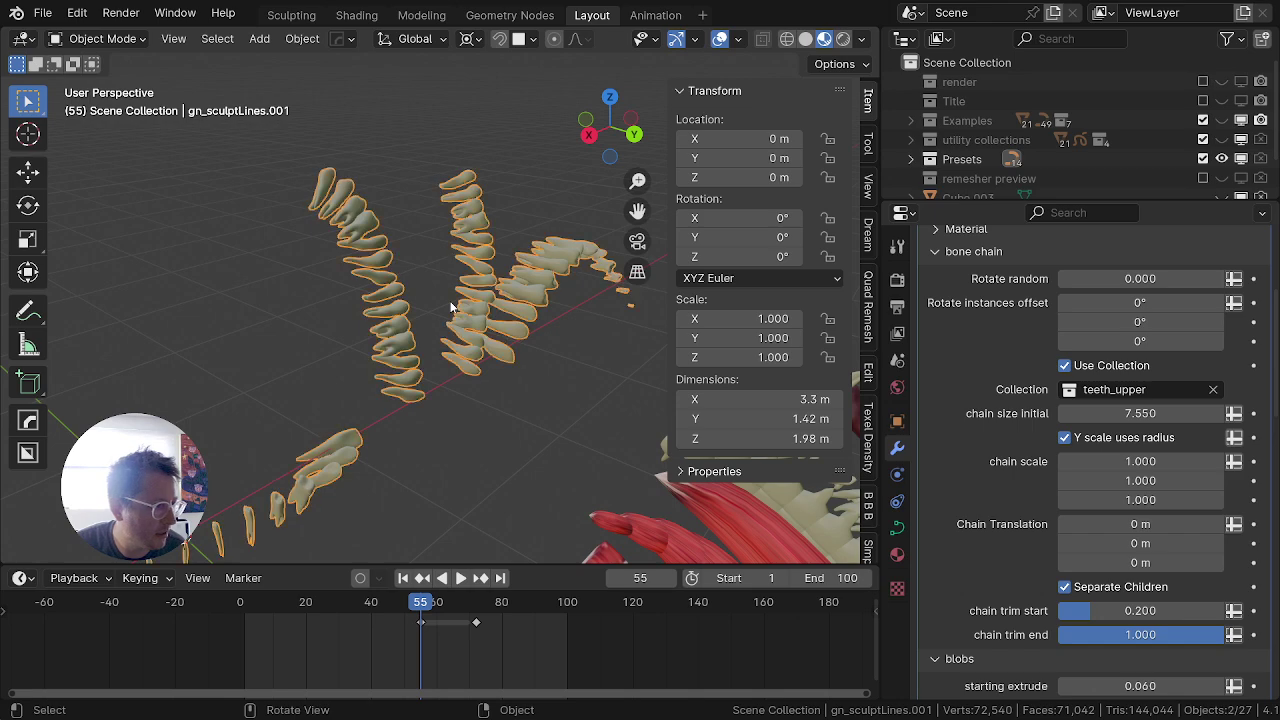
{"action": "key", "text": "Tab"}
{"action": "scroll", "coordinate": [455, 295], "scroll_direction": "up", "scroll_amount": 3}
{"action": "mouse_move", "coordinate": [440, 325]}
{"action": "middle_mouse_down"}
{"action": "mouse_move", "coordinate": [237, 374]}
{"action": "mouse_move", "coordinate": [155, 375]}
{"action": "mouse_move", "coordinate": [355, 462]}
{"action": "mouse_move", "coordinate": [508, 468]}
{"action": "mouse_move", "coordinate": [467, 484]}
{"action": "middle_mouse_up"}
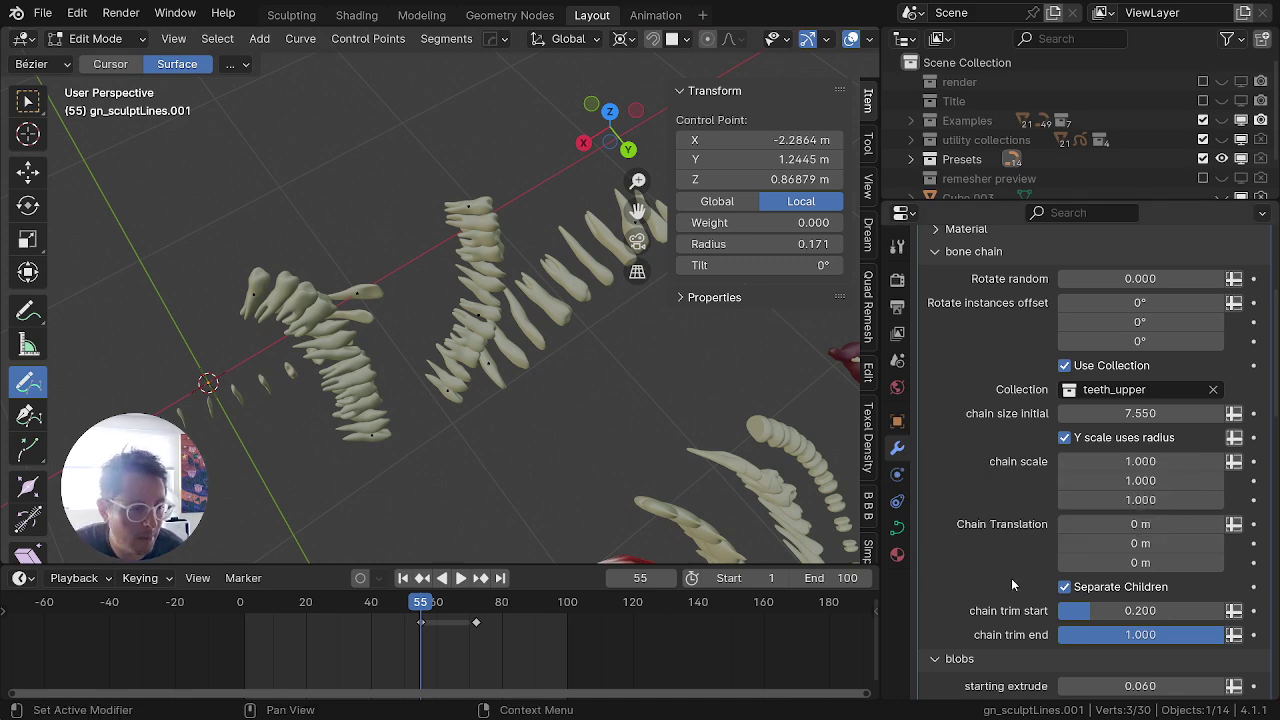
{"action": "left_click_drag", "start_coordinate": [1146, 500], "coordinate": [1077, 500]}
Step: Select all of the tooth chain's control points and enlarge their radius by a factor of about 1.6, finishing with nothing selected
{"action": "middle_click_drag", "start_coordinate": [490, 386], "coordinate": [335, 320]}
{"action": "key", "text": "a"}
{"action": "key", "text": "a"}
{"action": "key", "text": "alt+s"}
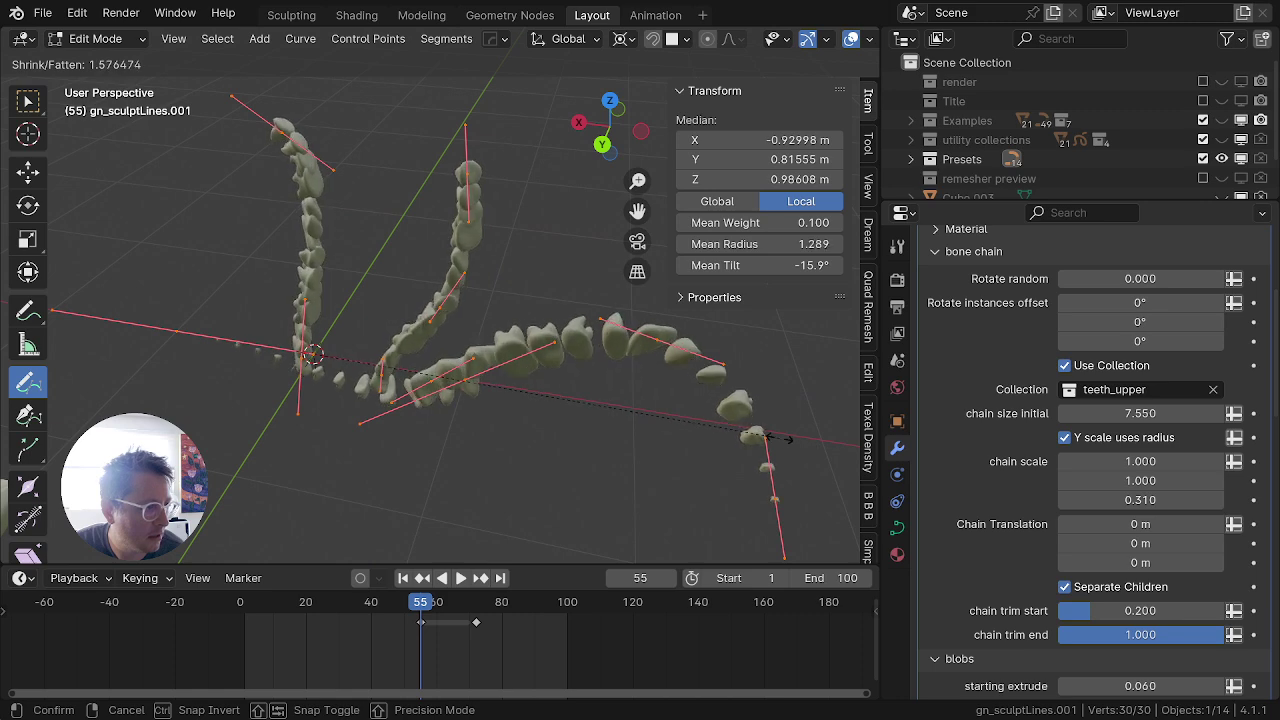
{"action": "left_click", "coordinate": [783, 435]}
{"action": "middle_click_drag", "start_coordinate": [512, 418], "coordinate": [507, 496]}
{"action": "key", "text": "alt+a"}
{"action": "key", "text": "b"}
{"action": "key", "text": "Escape"}
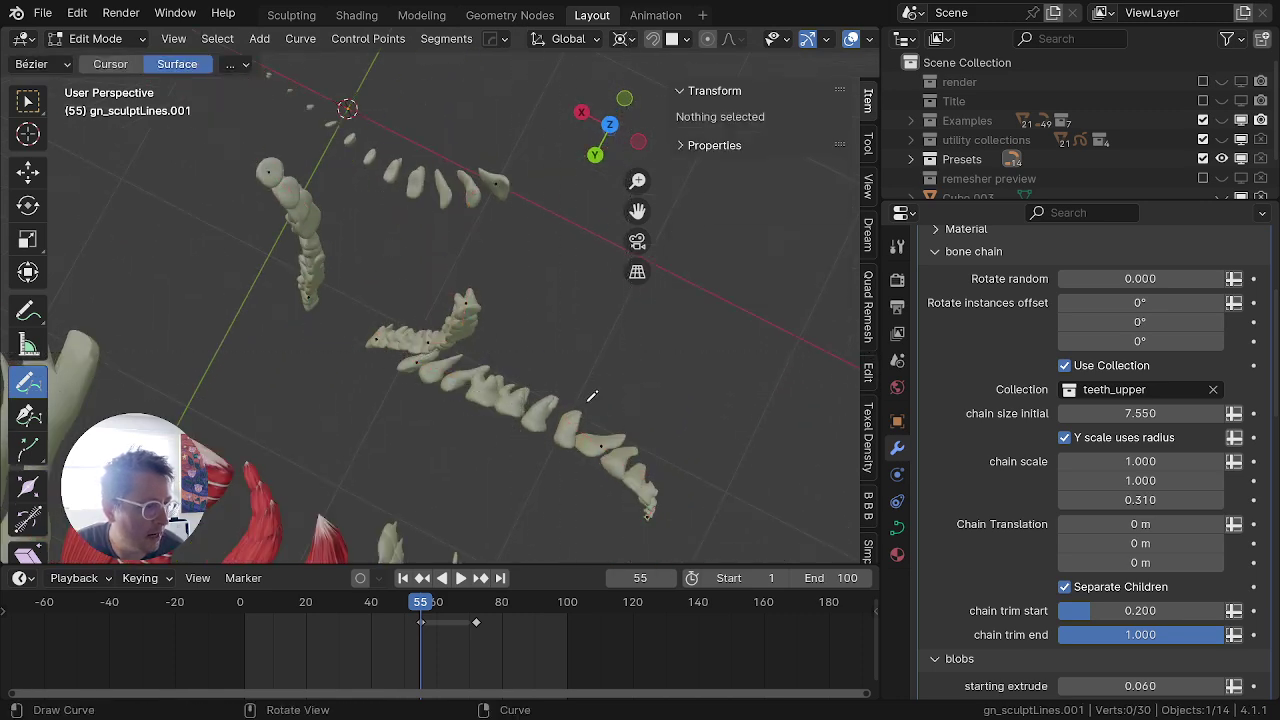
{"action": "mouse_move", "coordinate": [590, 399]}
{"action": "middle_mouse_down"}
{"action": "mouse_move", "coordinate": [591, 249]}
{"action": "mouse_move", "coordinate": [627, 253]}
{"action": "middle_mouse_up"}
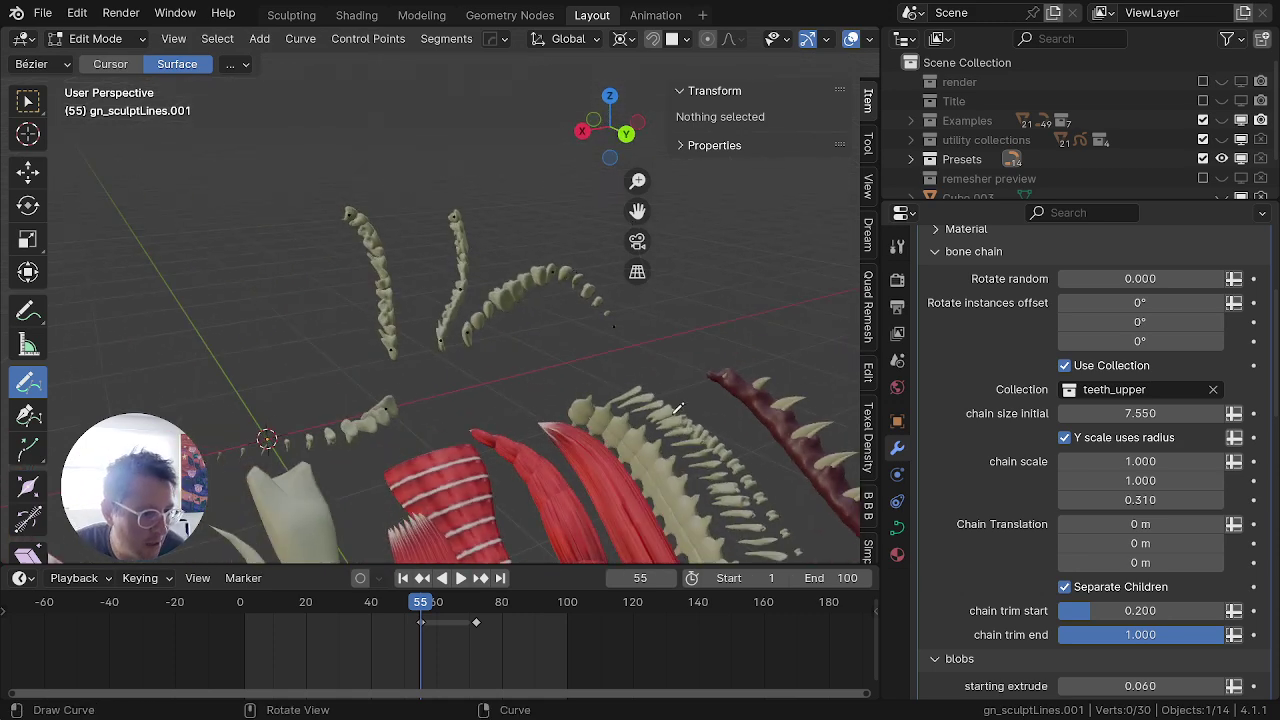
Step: Toggle Separate Children off and on repeatedly to compare whole-collection instances with individual teeth, leaving it enabled
{"action": "left_click", "coordinate": [1065, 587]}
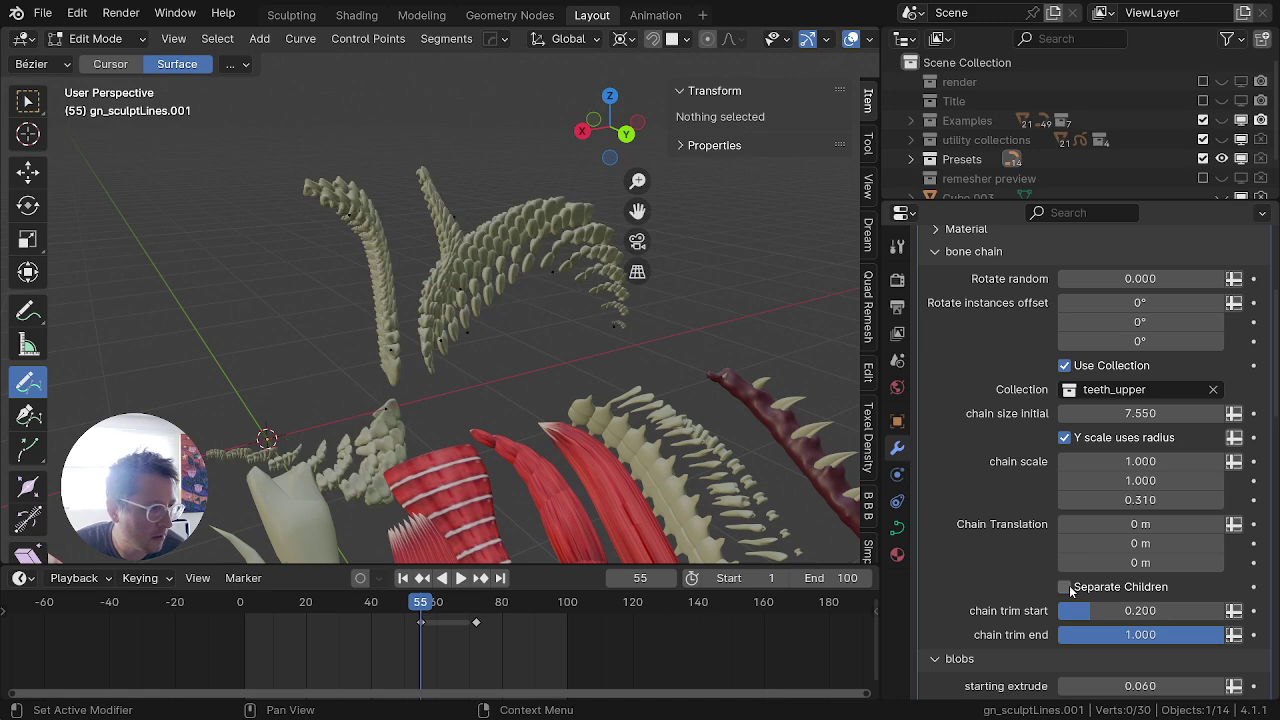
{"action": "left_click", "coordinate": [1065, 587]}
{"action": "left_click", "coordinate": [1065, 587]}
{"action": "left_click", "coordinate": [1067, 588]}
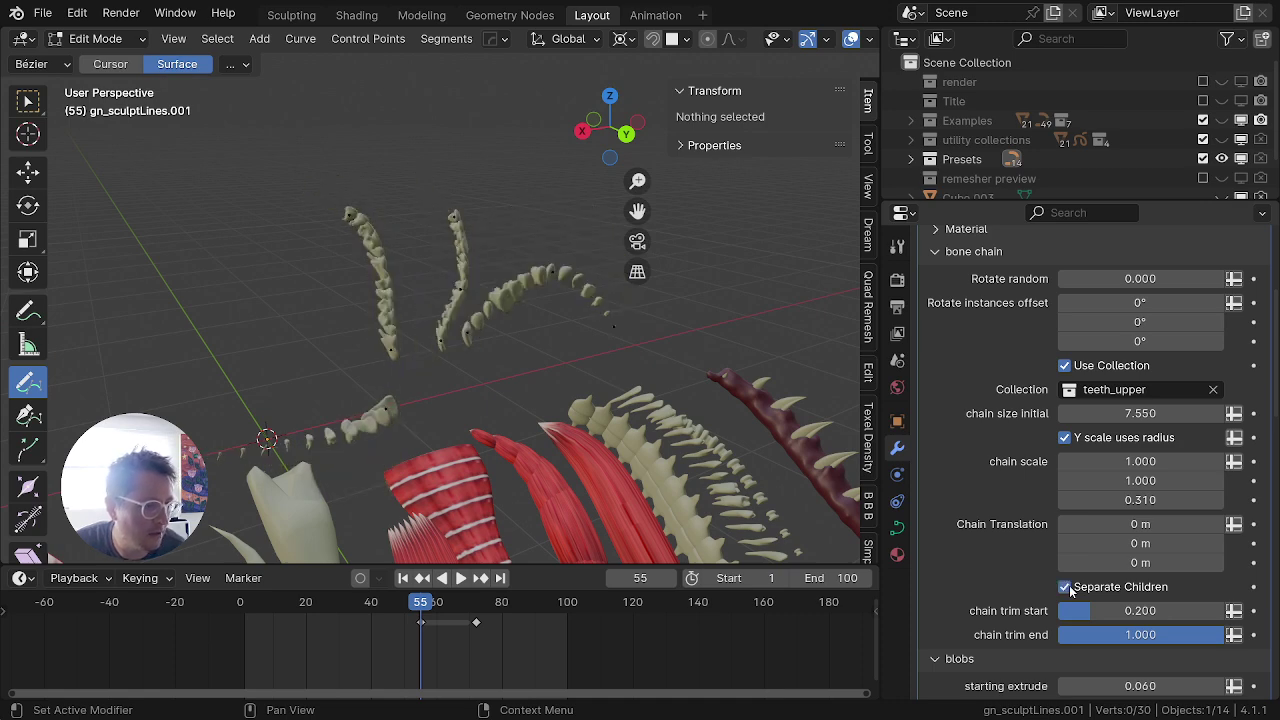
{"action": "left_click", "coordinate": [1067, 588]}
{"action": "left_click", "coordinate": [1066, 587]}
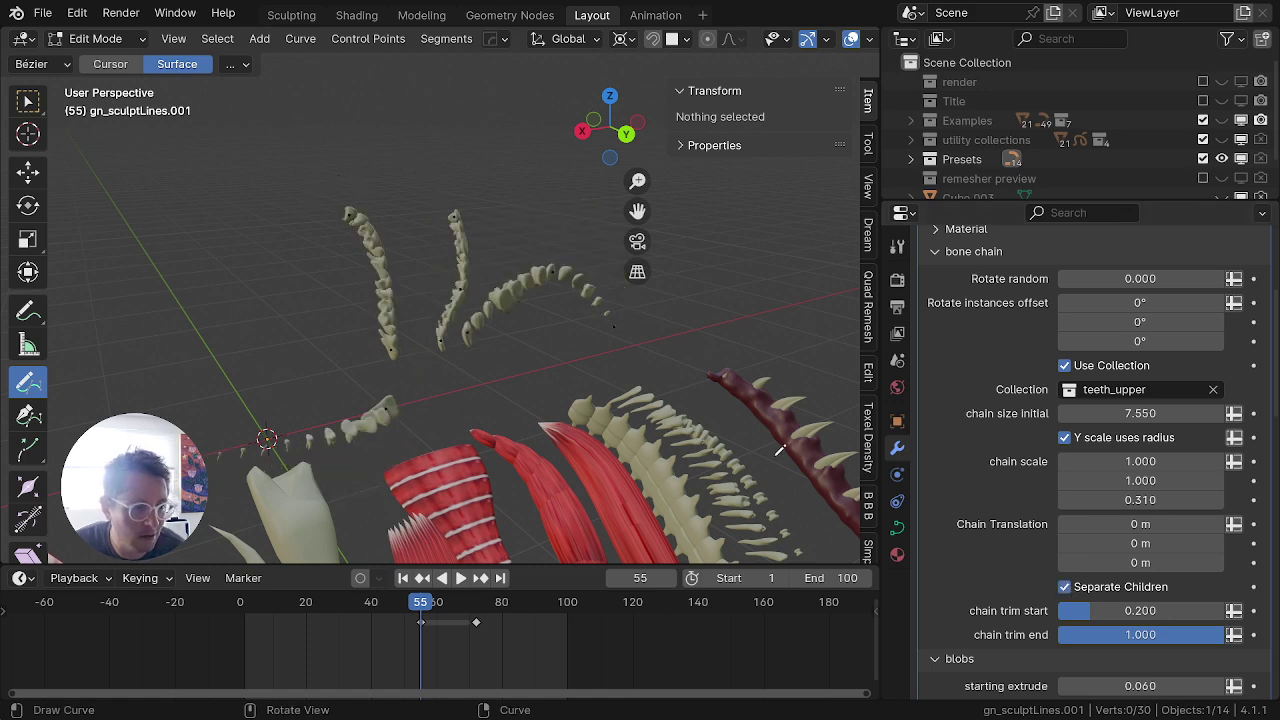
Step: Set the chain scale's Z value to 0.580 to space the teeth differently along the curves
{"action": "mouse_move", "coordinate": [1142, 500]}
{"action": "left_mouse_down"}
{"action": "mouse_move", "coordinate": [1108, 500]}
{"action": "mouse_move", "coordinate": [1166, 500]}
{"action": "left_mouse_up"}
{"action": "middle_click_drag", "start_coordinate": [740, 430], "coordinate": [655, 470]}
{"action": "scroll", "coordinate": [1080, 568], "scroll_direction": "down", "scroll_amount": 1}
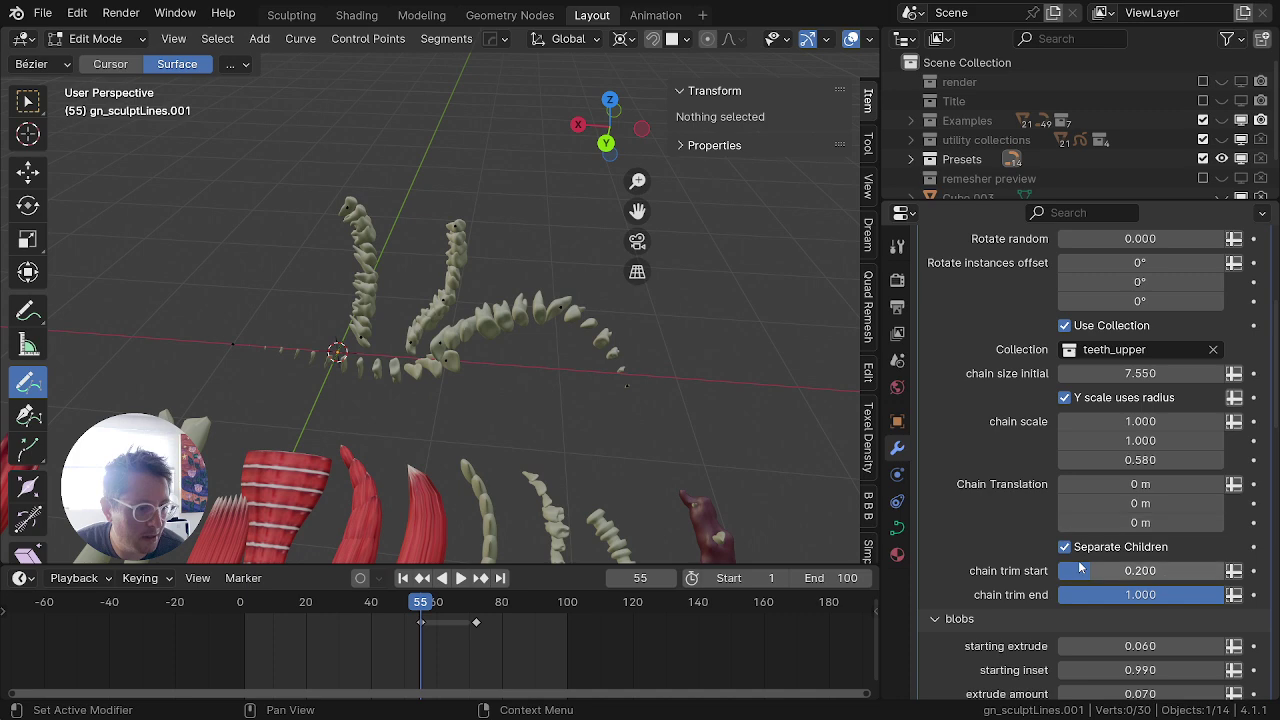
{"action": "scroll", "coordinate": [1090, 594], "scroll_direction": "up", "scroll_amount": 2}
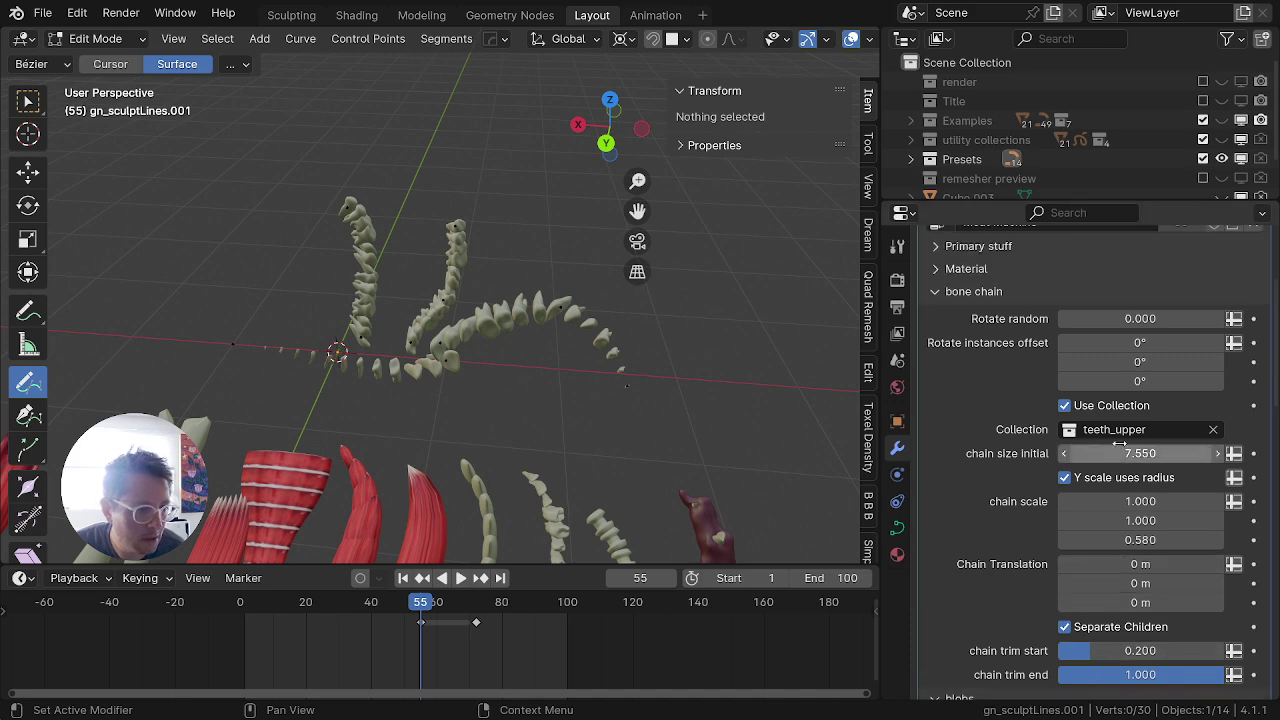
Step: Disable Y scale uses radius for the tooth chain and examine the teeth along the curves
{"action": "middle_click_drag", "start_coordinate": [481, 435], "coordinate": [386, 486]}
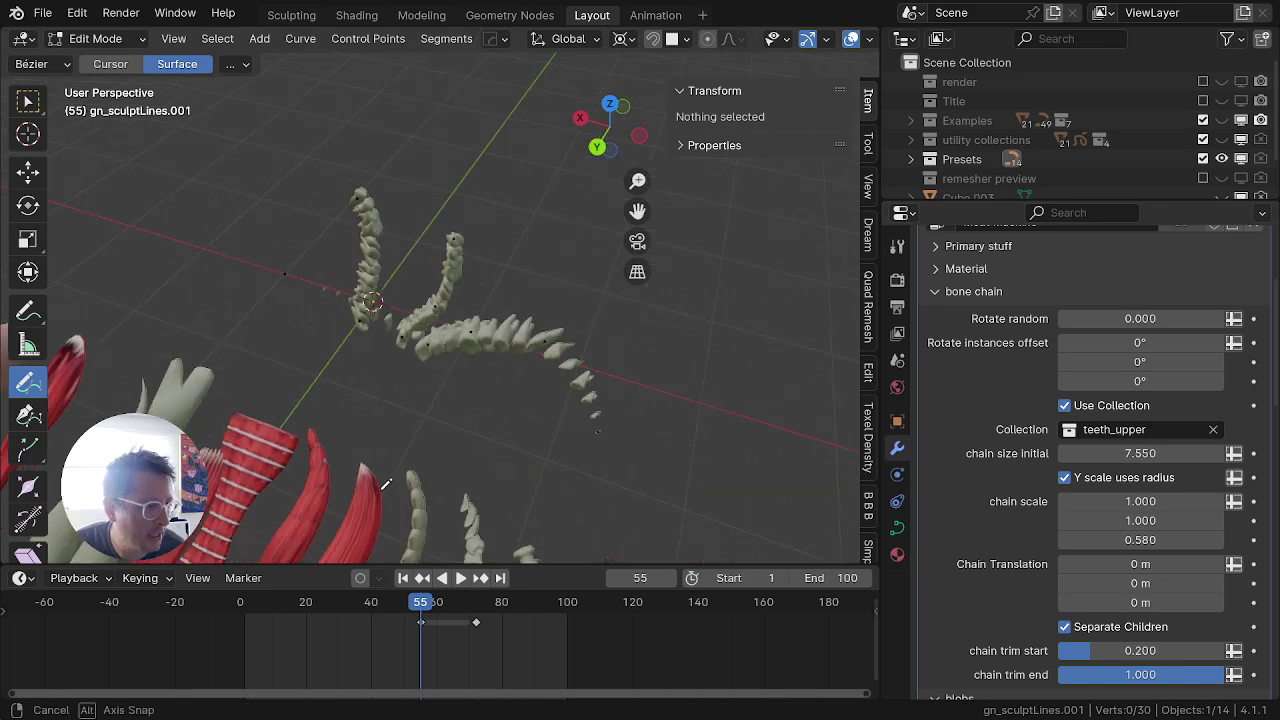
{"action": "middle_click_drag", "start_coordinate": [540, 506], "coordinate": [633, 380], "text": "shift"}
{"action": "left_click", "coordinate": [1065, 478]}
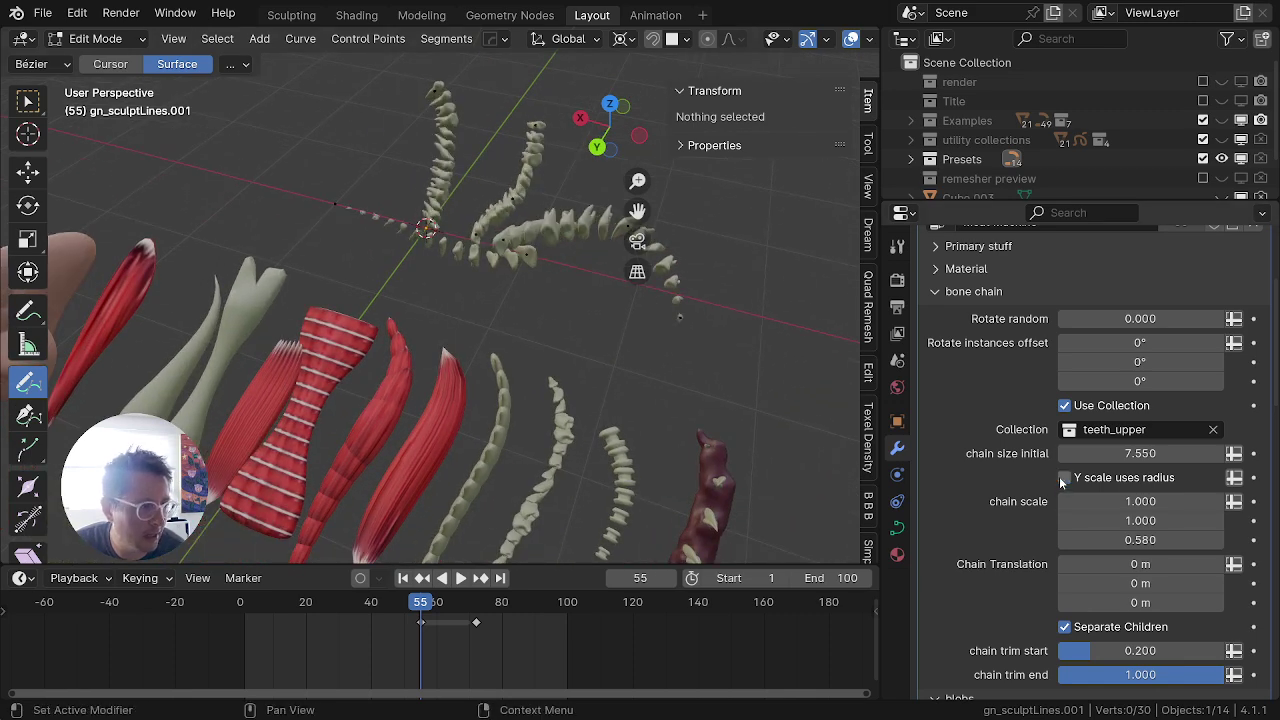
{"action": "left_click", "coordinate": [1064, 478]}
{"action": "middle_click_drag", "start_coordinate": [585, 482], "coordinate": [640, 455]}
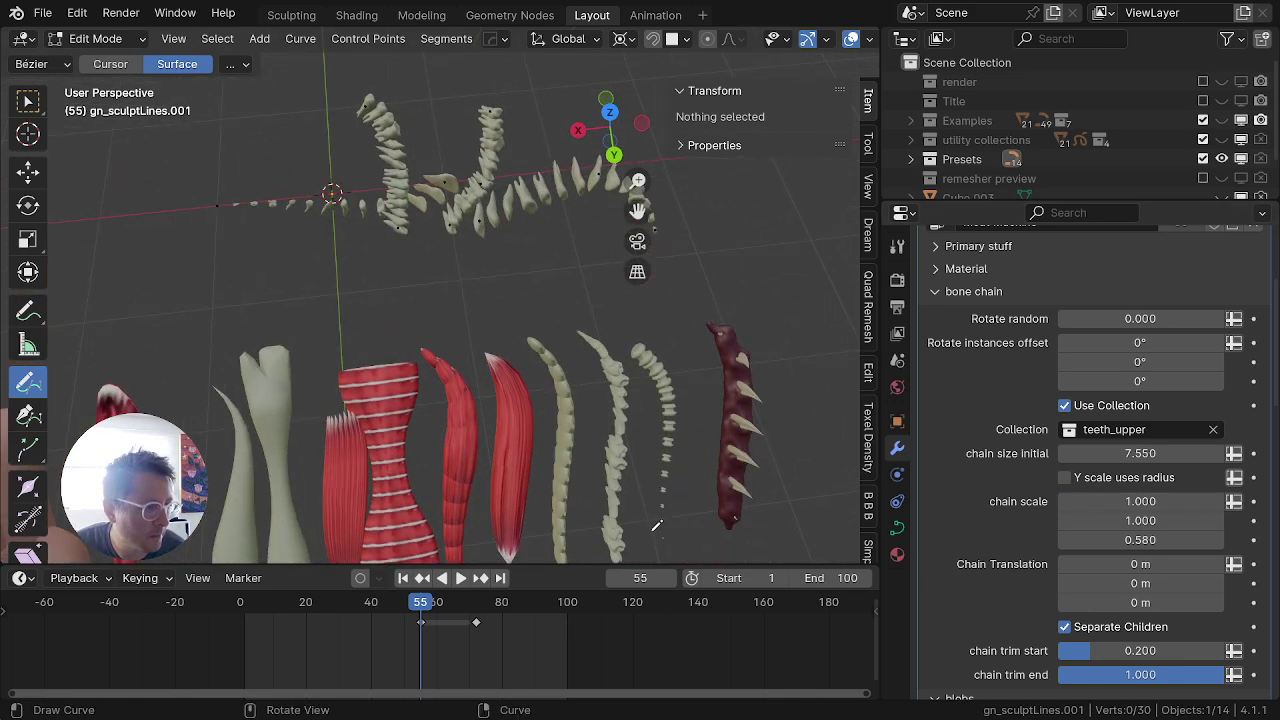
Step: Return to Object Mode and delete the tooth chain curve at the world origin
{"action": "key", "text": "Tab"}
{"action": "left_click", "coordinate": [655, 388]}
{"action": "middle_click_drag", "start_coordinate": [655, 388], "coordinate": [512, 406], "text": "shift"}
{"action": "scroll", "coordinate": [967, 506], "scroll_direction": "down", "scroll_amount": 10}
{"action": "scroll", "coordinate": [967, 512], "scroll_direction": "down", "scroll_amount": 2}
{"action": "scroll", "coordinate": [428, 420], "scroll_direction": "up", "scroll_amount": 6}
{"action": "scroll", "coordinate": [415, 360], "scroll_direction": "down", "scroll_amount": 14}
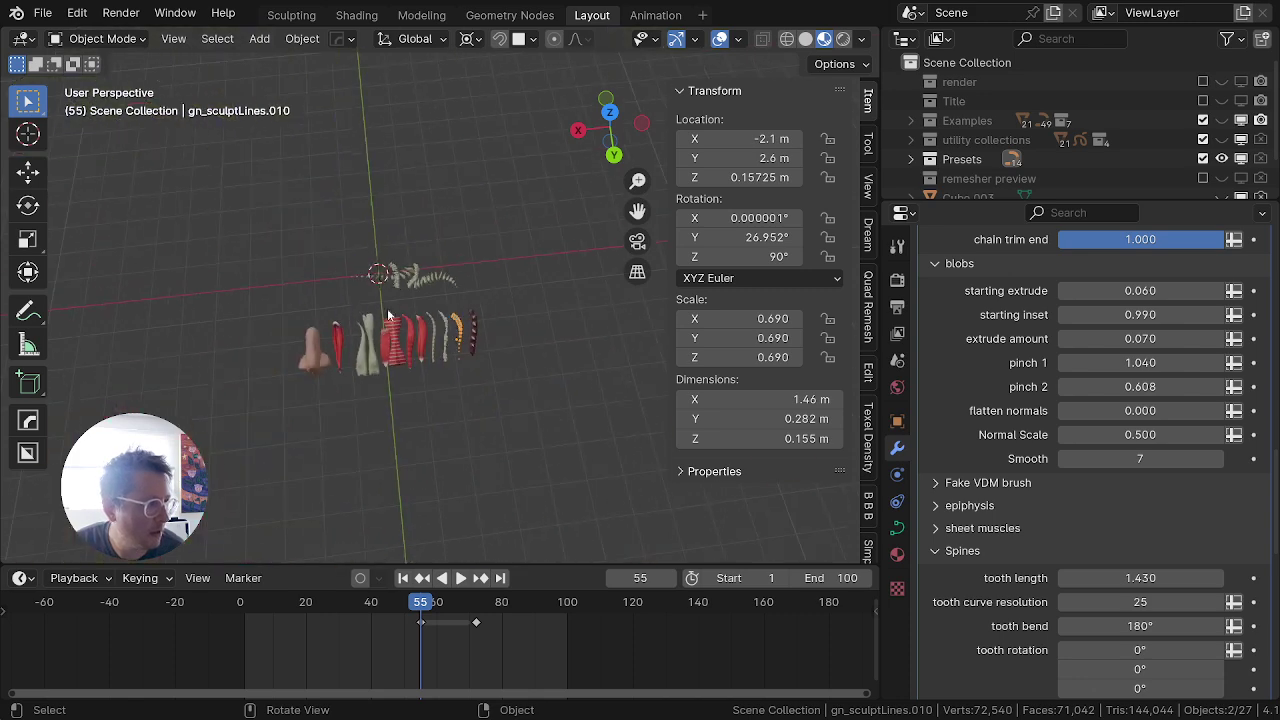
{"action": "scroll", "coordinate": [402, 287], "scroll_direction": "up", "scroll_amount": 1}
{"action": "left_click", "coordinate": [455, 270]}
{"action": "key", "text": "x"}
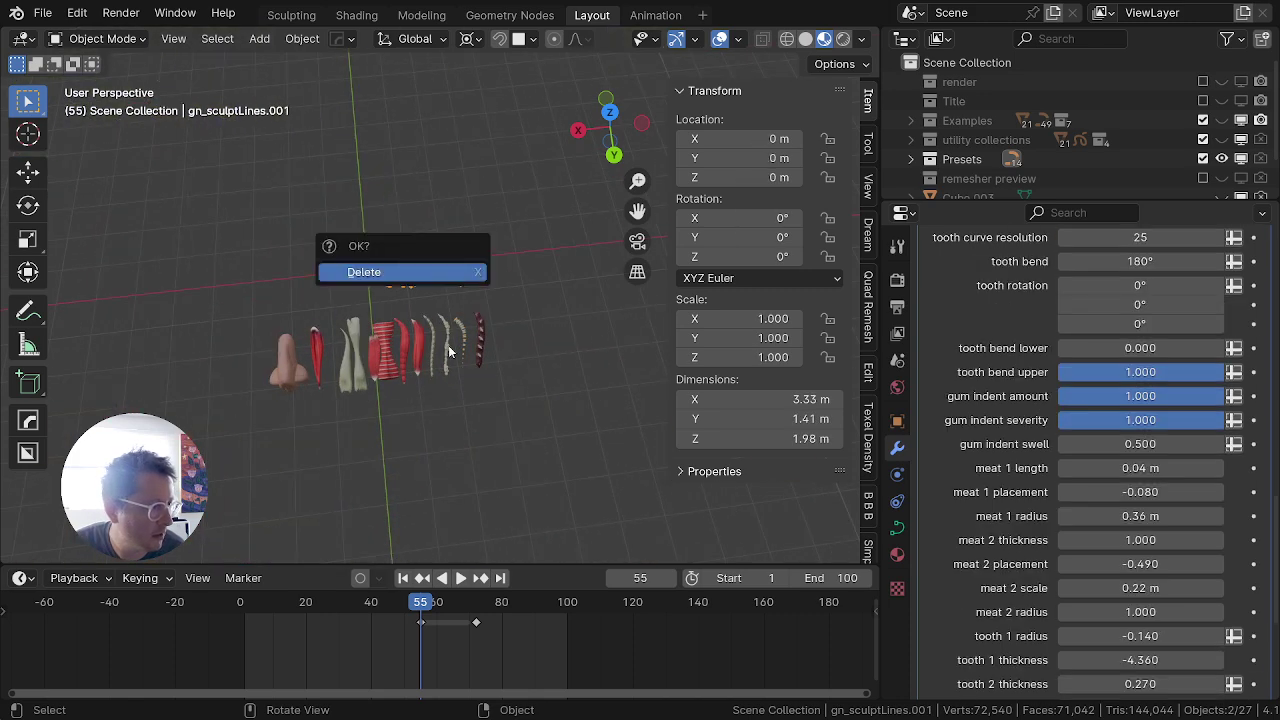
{"action": "key", "text": "Return"}
Step: Duplicate the tapering vertebrae chain preset in place and clear the copy's location, rotation and scale
{"action": "left_click", "coordinate": [464, 333]}
{"action": "key", "text": "shift+d"}
{"action": "right_click", "coordinate": [437, 209]}
{"action": "key", "text": "alt+g"}
{"action": "key", "text": "alt+r"}
{"action": "key", "text": "alt+s"}
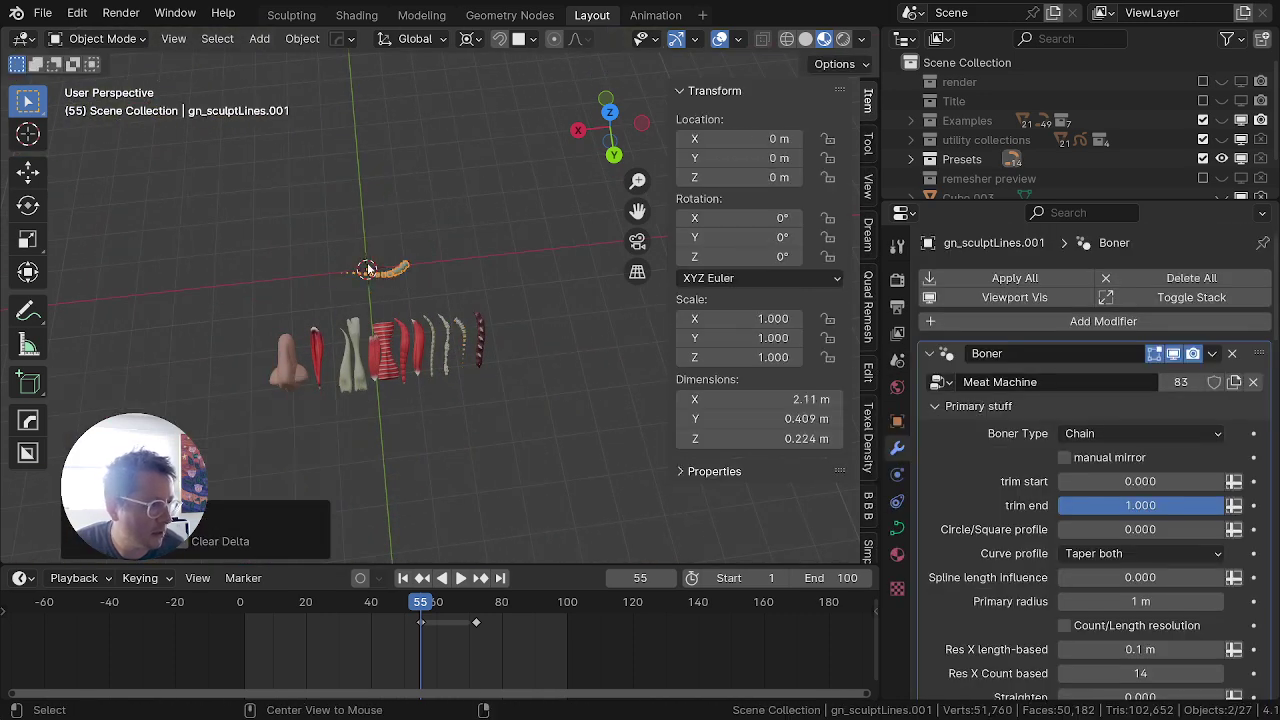
{"action": "scroll", "coordinate": [346, 286], "scroll_direction": "up", "scroll_amount": 4}
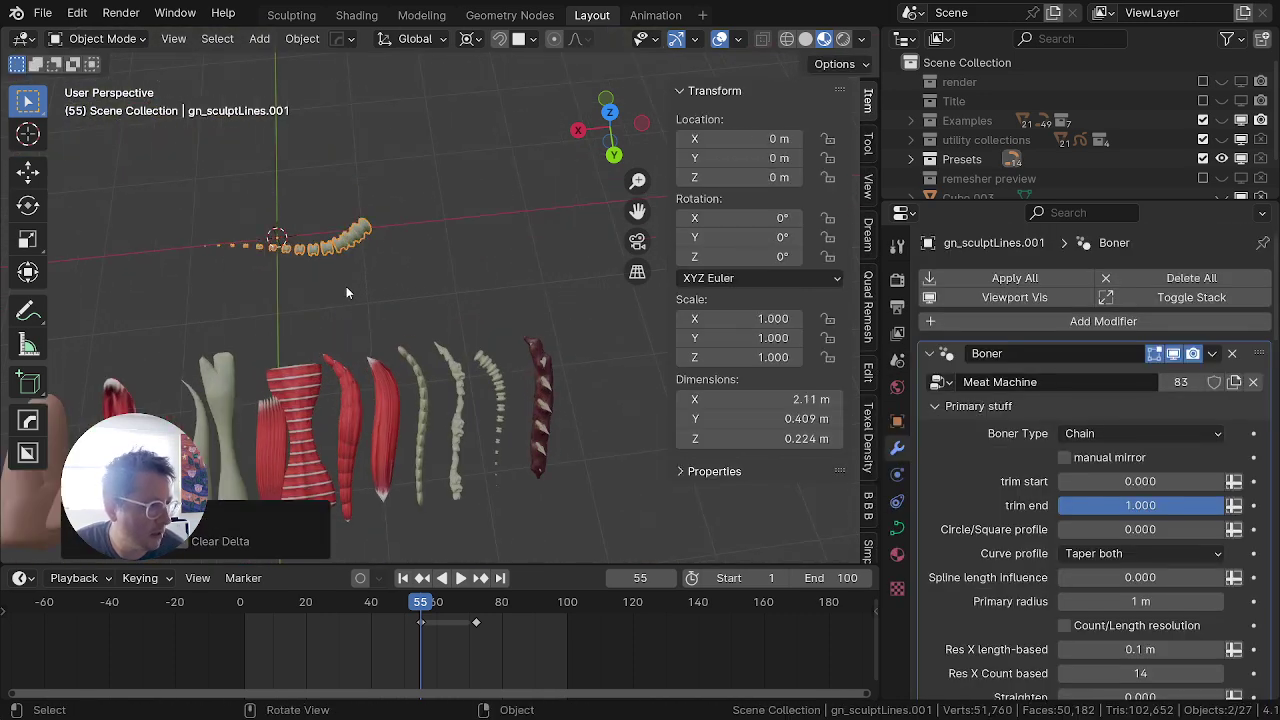
Step: Collapse the Primary stuff settings, bring the bone chain settings into view and enter Edit Mode on the duplicated chain
{"action": "left_click", "coordinate": [935, 407]}
{"action": "scroll", "coordinate": [1119, 517], "scroll_direction": "down", "scroll_amount": 2}
{"action": "scroll", "coordinate": [1119, 517], "scroll_direction": "down", "scroll_amount": 5}
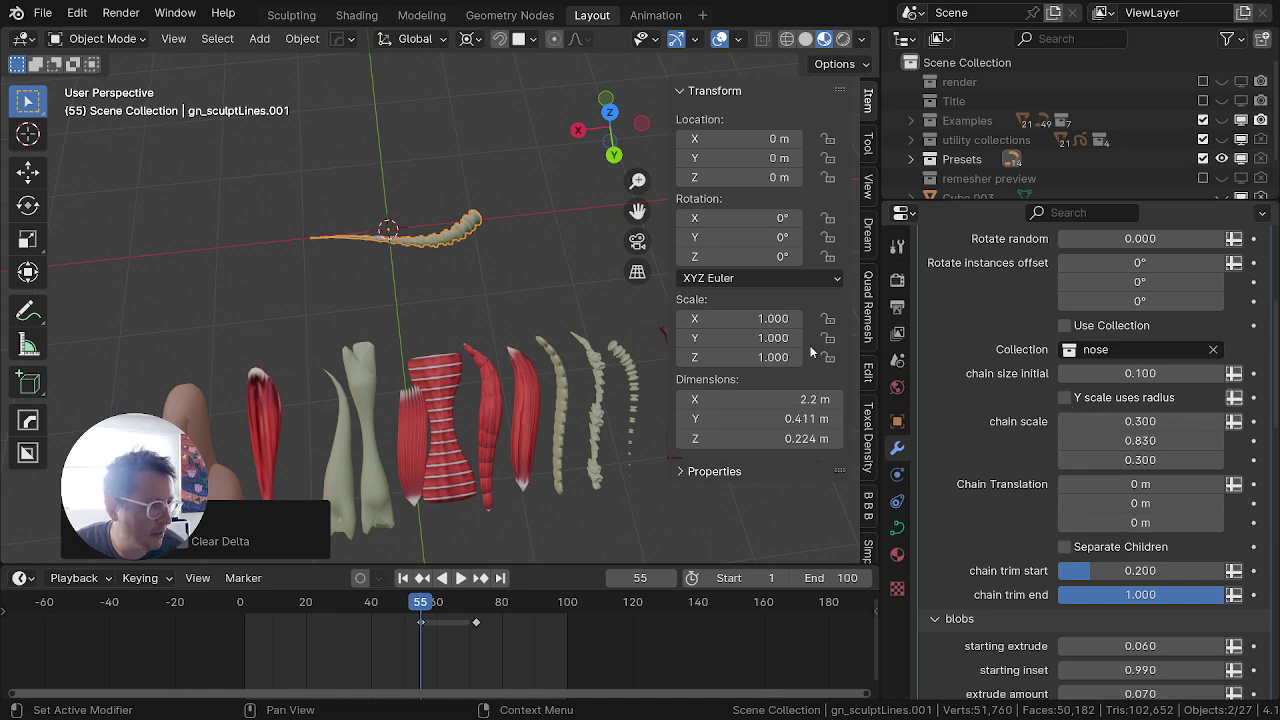
{"action": "scroll", "coordinate": [280, 246], "scroll_direction": "up", "scroll_amount": 5}
{"action": "middle_click_drag", "start_coordinate": [312, 284], "coordinate": [531, 558], "text": "shift"}
{"action": "scroll", "coordinate": [400, 470], "scroll_direction": "up", "scroll_amount": 2}
{"action": "scroll", "coordinate": [345, 433], "scroll_direction": "up", "scroll_amount": 2}
{"action": "mouse_move", "coordinate": [385, 438]}
{"action": "middle_mouse_down"}
{"action": "mouse_move", "coordinate": [414, 443]}
{"action": "mouse_move", "coordinate": [494, 398]}
{"action": "middle_mouse_up"}
{"action": "key", "text": "Tab"}
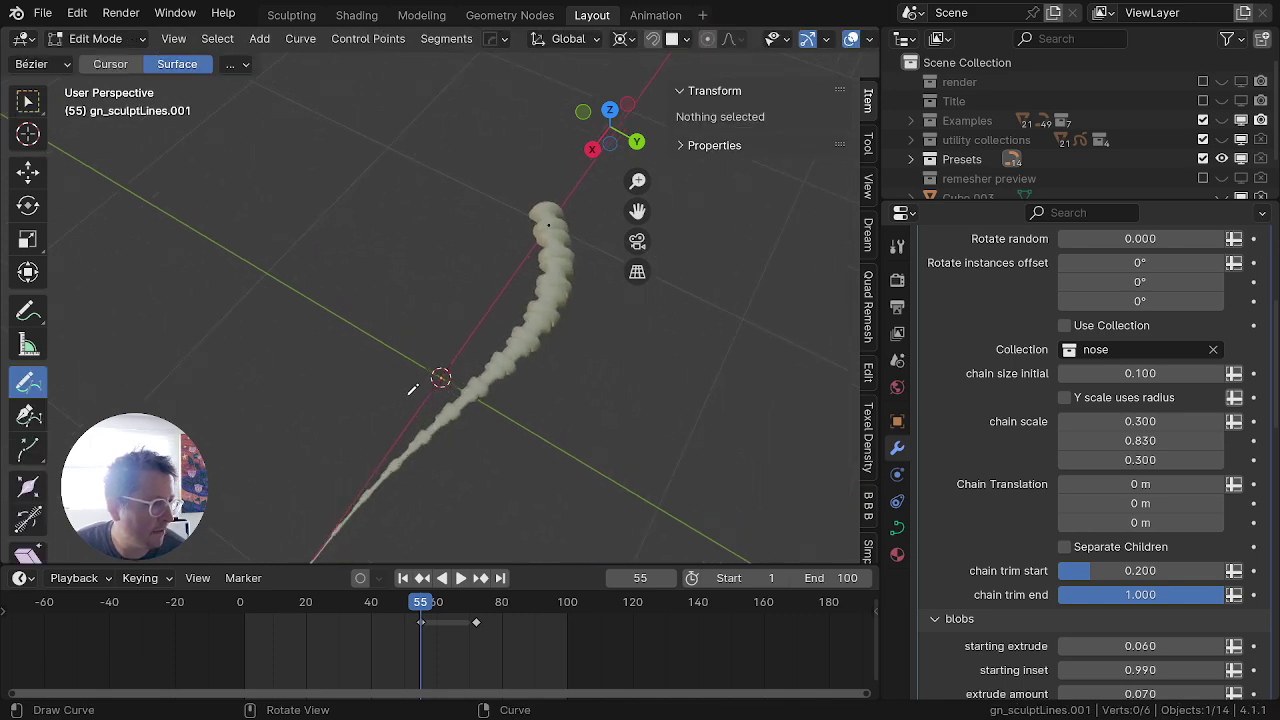
{"action": "middle_click_drag", "start_coordinate": [592, 367], "coordinate": [677, 317], "text": "shift"}
{"action": "scroll", "coordinate": [600, 322], "scroll_direction": "down", "scroll_amount": 4}
{"action": "middle_click_drag", "start_coordinate": [484, 314], "coordinate": [449, 386]}
{"action": "scroll", "coordinate": [449, 385], "scroll_direction": "up", "scroll_amount": 4}
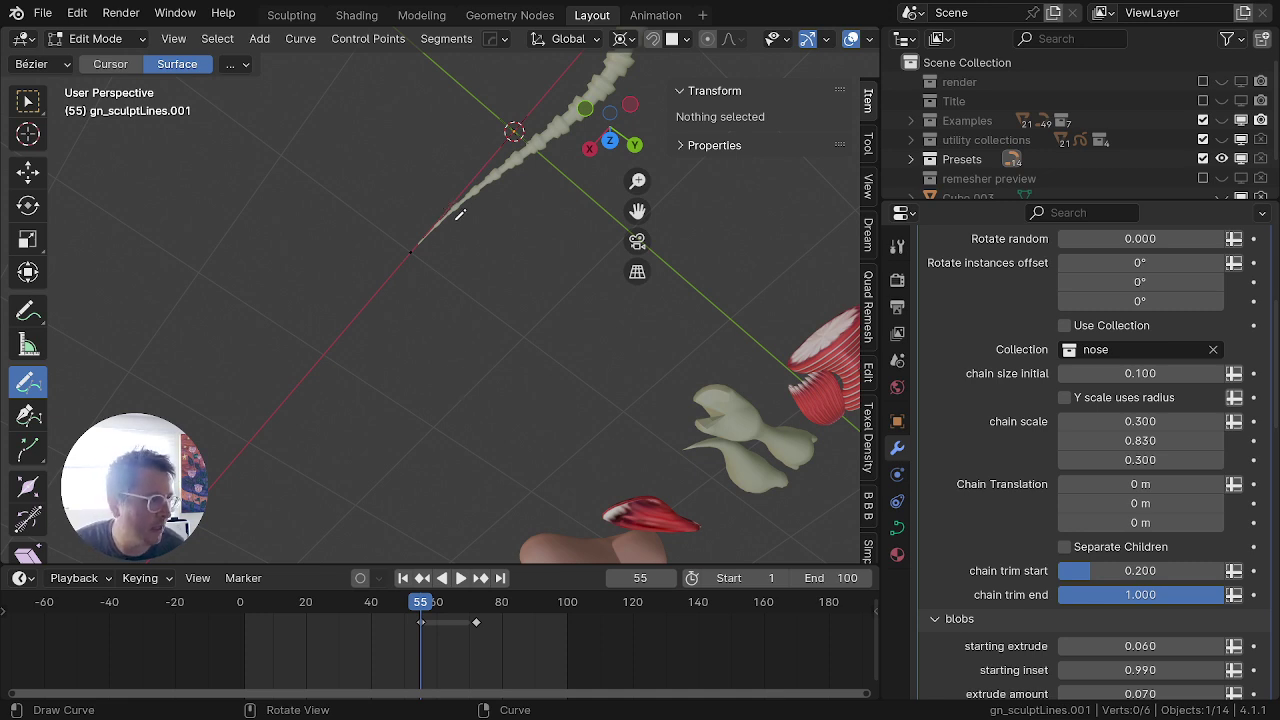
{"action": "key", "text": "a"}
{"action": "key", "text": "alt+a"}
{"action": "key", "text": "b"}
{"action": "left_click_drag", "start_coordinate": [461, 217], "coordinate": [388, 277]}
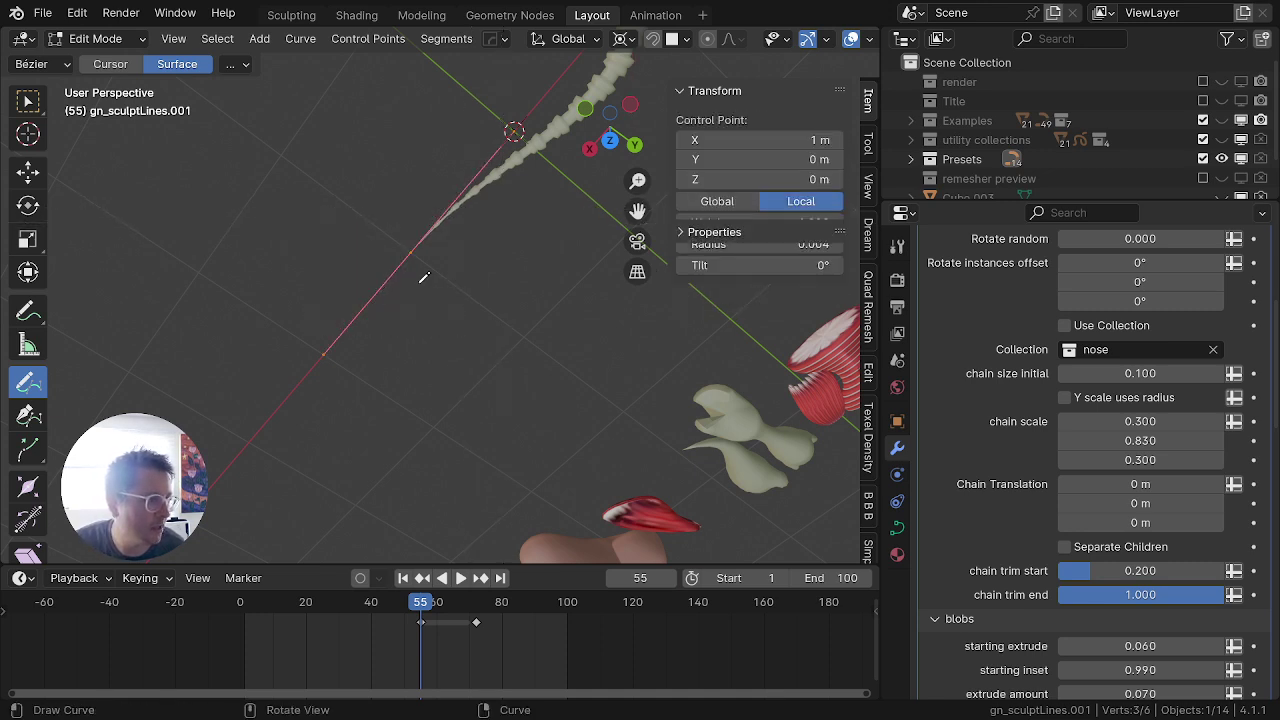
{"action": "key", "text": "alt+s"}
{"action": "right_click", "coordinate": [36, 402]}
{"action": "scroll", "coordinate": [280, 347], "scroll_direction": "down", "scroll_amount": 9}
{"action": "middle_click_drag", "start_coordinate": [282, 346], "coordinate": [224, 476], "text": "shift"}
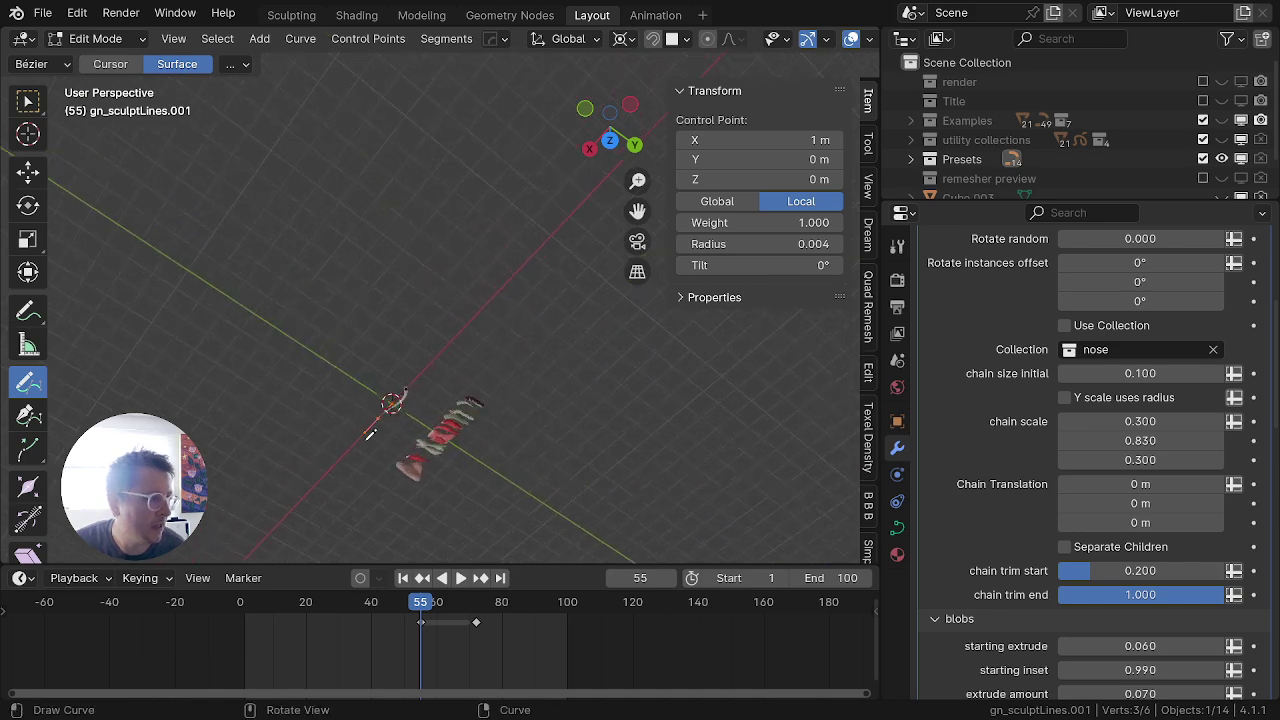
{"action": "scroll", "coordinate": [364, 440], "scroll_direction": "up", "scroll_amount": 4}
{"action": "key", "text": "alt+a"}
Step: Select the control point at the chain's thick end and extrude it about 0.66 m in X, -2.10 m in Y and 0.41 m in Z
{"action": "middle_click_drag", "start_coordinate": [358, 446], "coordinate": [335, 398]}
{"action": "middle_click_drag", "start_coordinate": [309, 477], "coordinate": [487, 297], "text": "shift"}
{"action": "scroll", "coordinate": [487, 297], "scroll_direction": "up", "scroll_amount": 2}
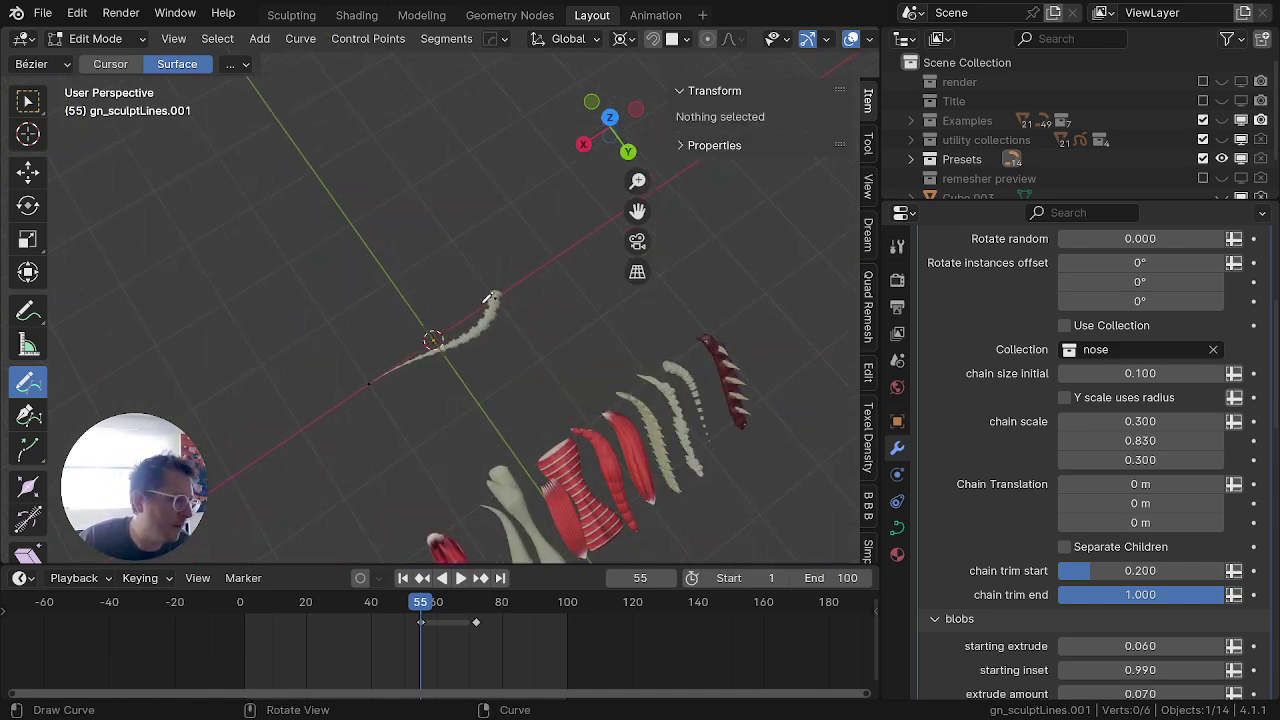
{"action": "key", "text": "b"}
{"action": "left_click_drag", "start_coordinate": [517, 271], "coordinate": [465, 316]}
{"action": "key", "text": "g"}
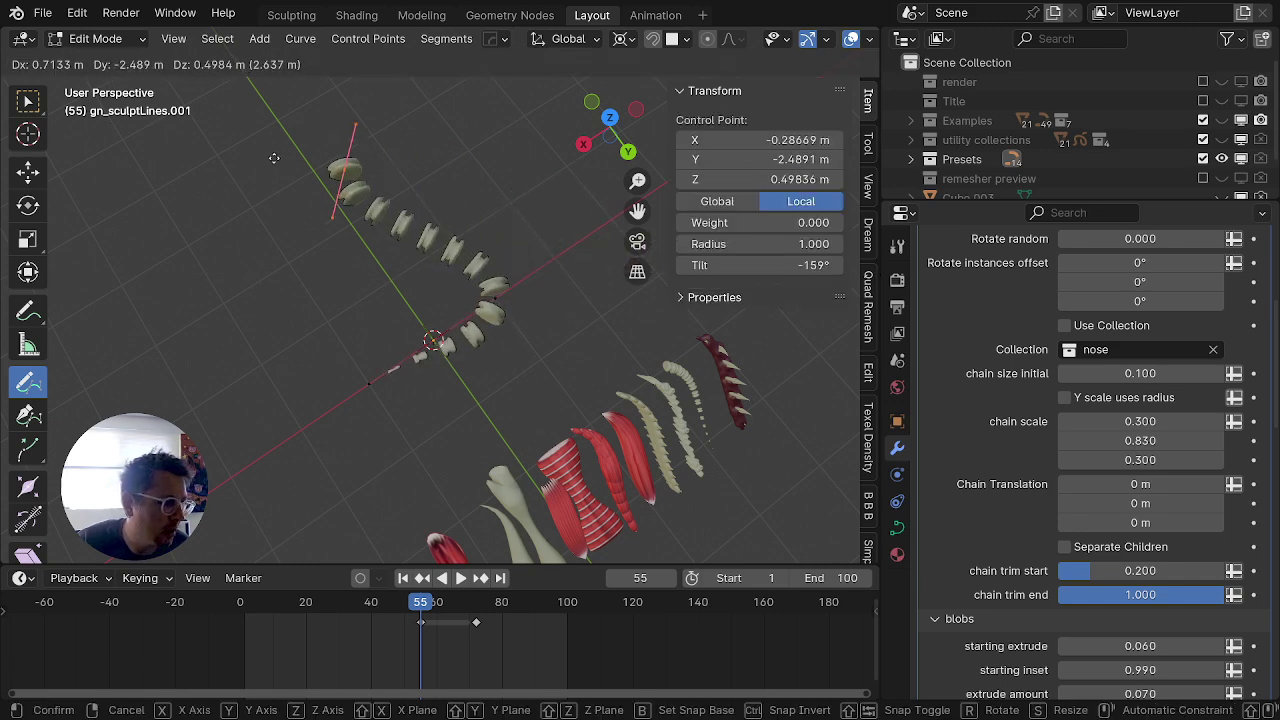
{"action": "left_click", "coordinate": [342, 188]}
Step: Shrink the extruded end point's radius to 0.063 so the vertebrae taper along the new segment
{"action": "key", "text": "alt+s"}
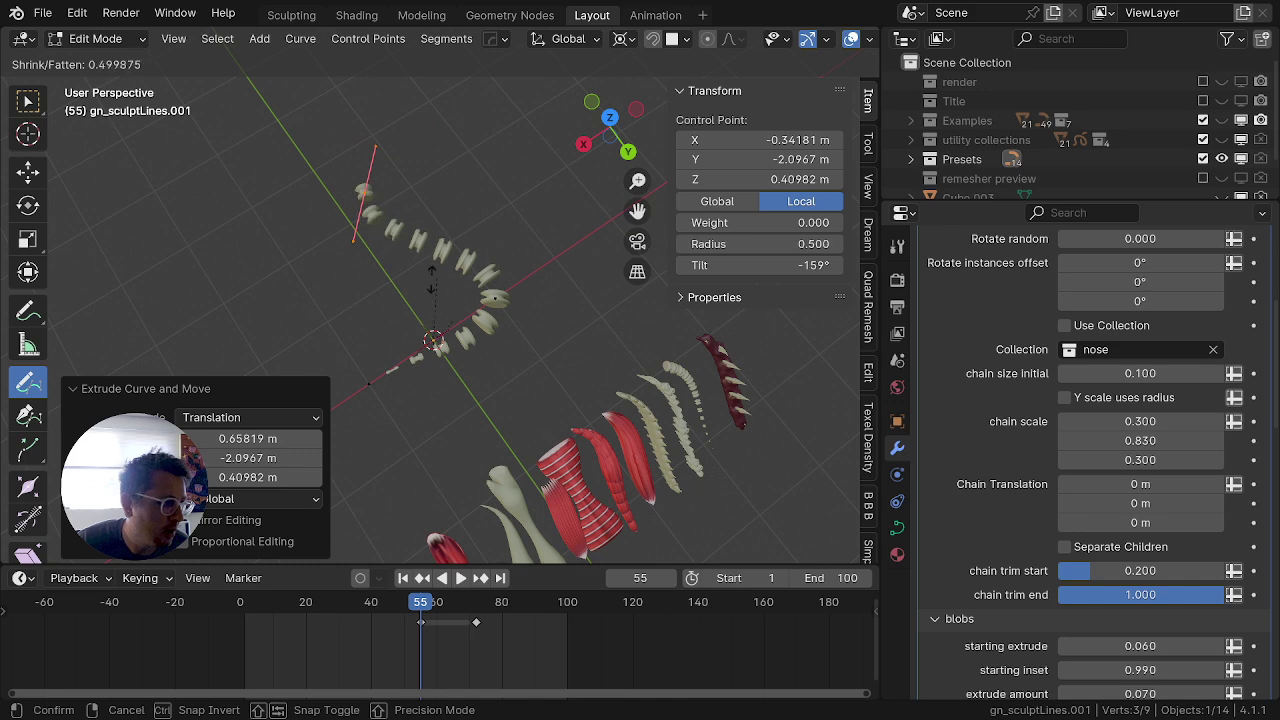
{"action": "left_click", "coordinate": [433, 335]}
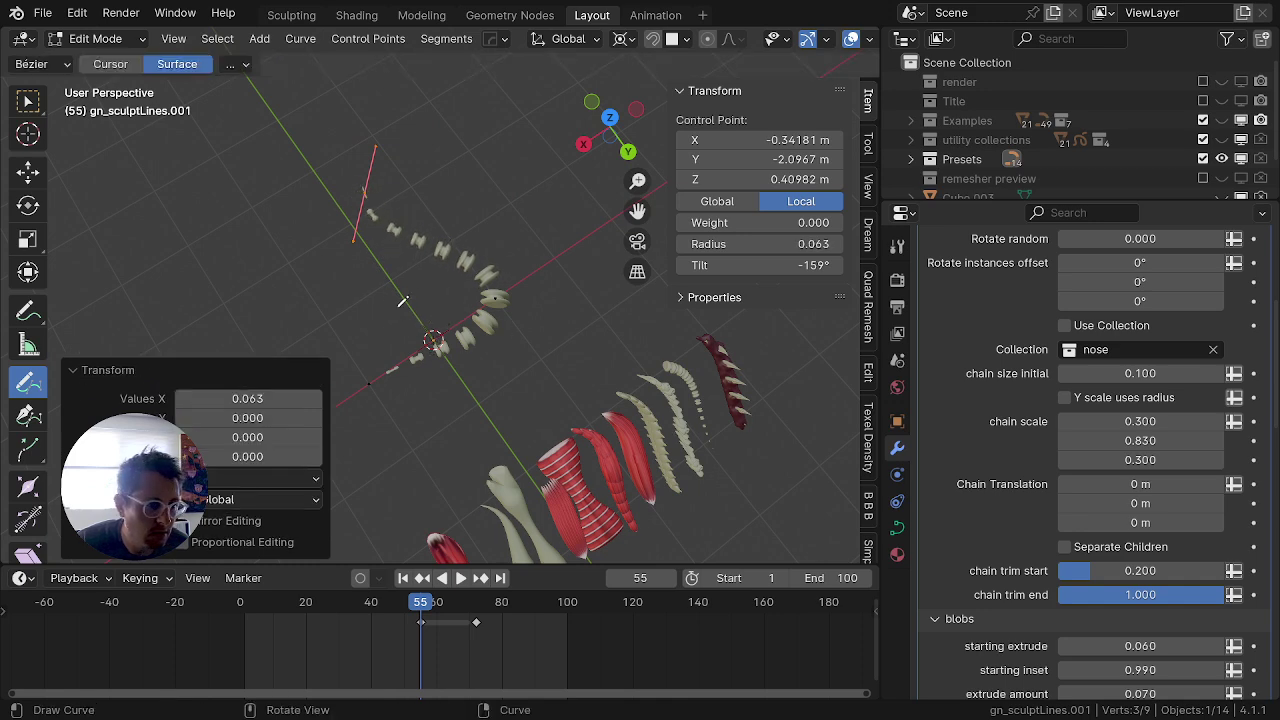
{"action": "middle_click_drag", "start_coordinate": [380, 298], "coordinate": [277, 203]}
{"action": "scroll", "coordinate": [550, 284], "scroll_direction": "up", "scroll_amount": 3}
{"action": "middle_click_drag", "start_coordinate": [561, 284], "coordinate": [546, 308]}
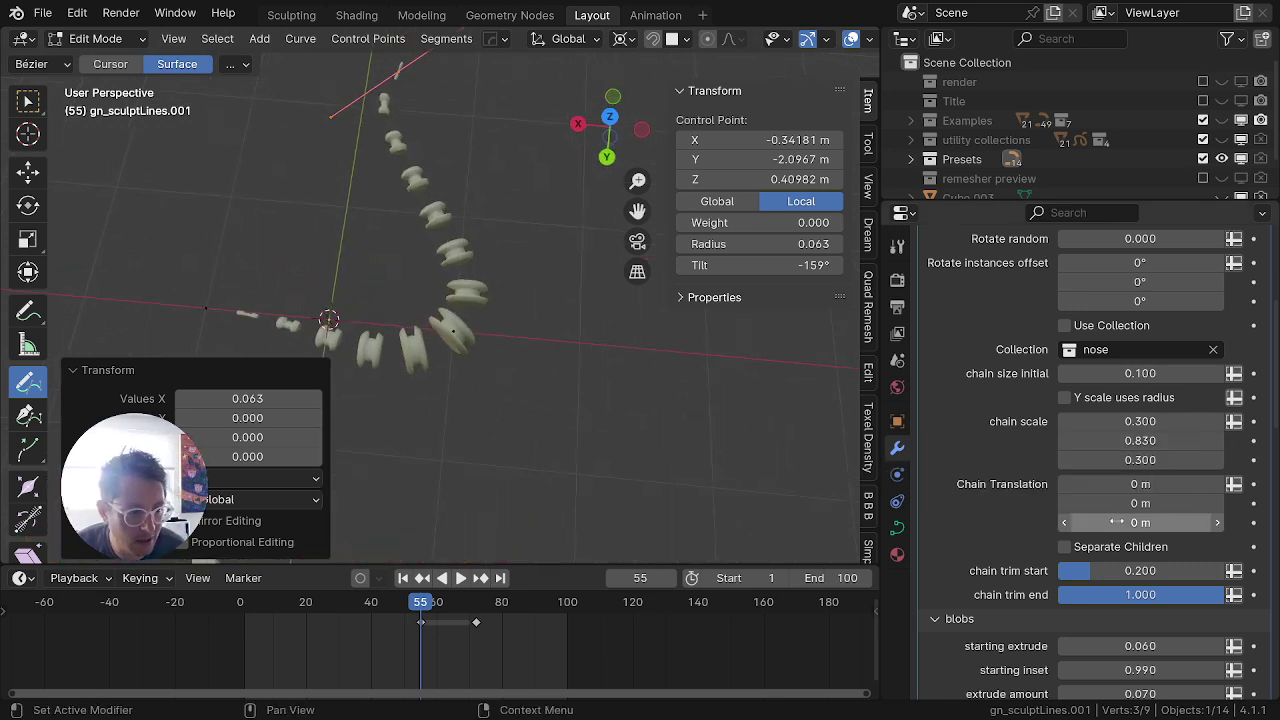
Step: Set the chain scale's Z value to 0.620, and undo the end point's radius change and extrusion
{"action": "left_click_drag", "start_coordinate": [1125, 461], "coordinate": [1159, 461]}
{"action": "key", "text": "ctrl+z"}
{"action": "key", "text": "ctrl+z"}
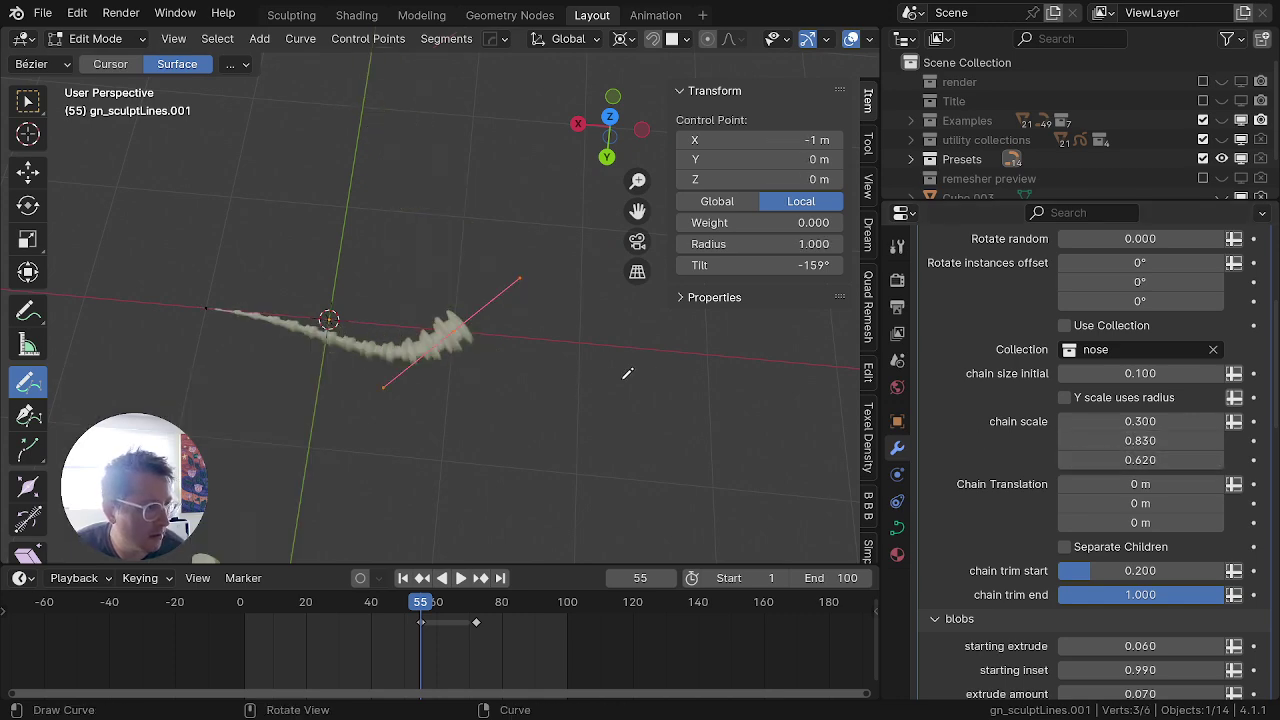
Step: Extrude the thick end's control point again, and adjust vertebra spacing with a smaller Z chain scale and an initial chain size of 0.180
{"action": "key", "text": "e"}
{"action": "left_click", "coordinate": [466, 144]}
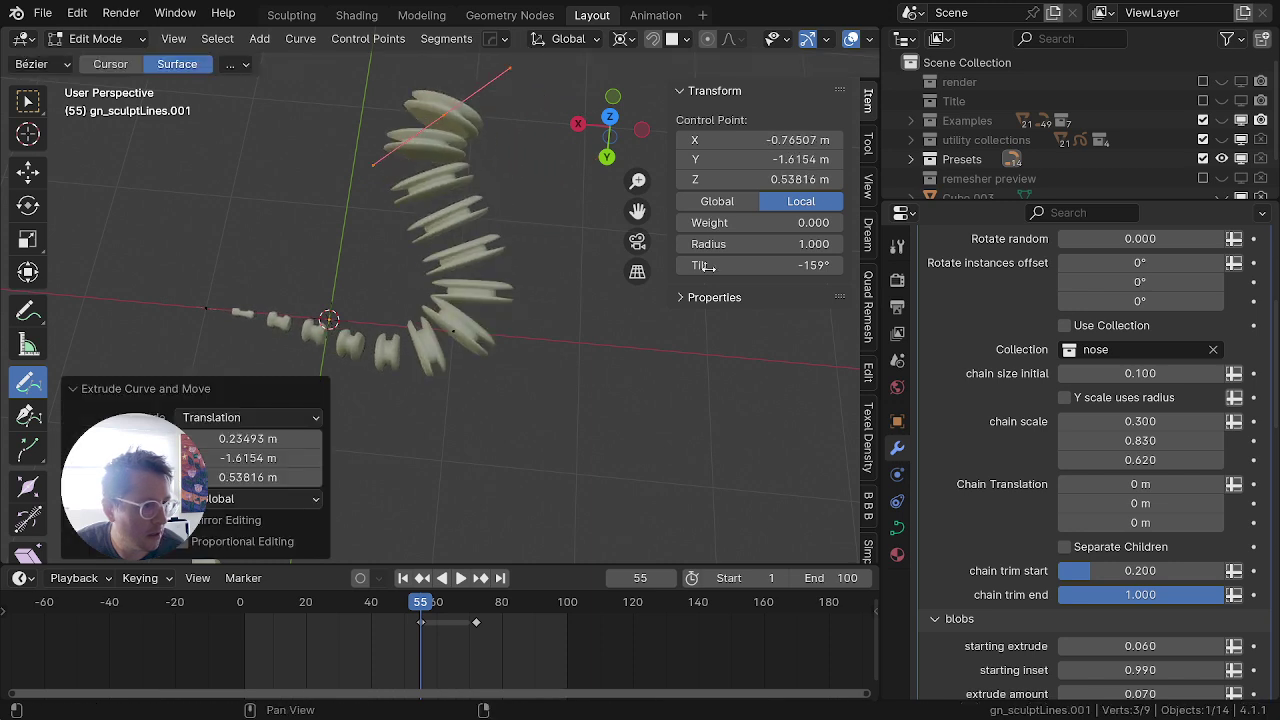
{"action": "mouse_move", "coordinate": [1127, 461]}
{"action": "left_mouse_down"}
{"action": "mouse_move", "coordinate": [1157, 461]}
{"action": "mouse_move", "coordinate": [1093, 461]}
{"action": "mouse_move", "coordinate": [1105, 461]}
{"action": "left_mouse_up"}
{"action": "mouse_move", "coordinate": [1128, 374]}
{"action": "left_mouse_down"}
{"action": "mouse_move", "coordinate": [1158, 374]}
{"action": "mouse_move", "coordinate": [1136, 374]}
{"action": "left_mouse_up"}
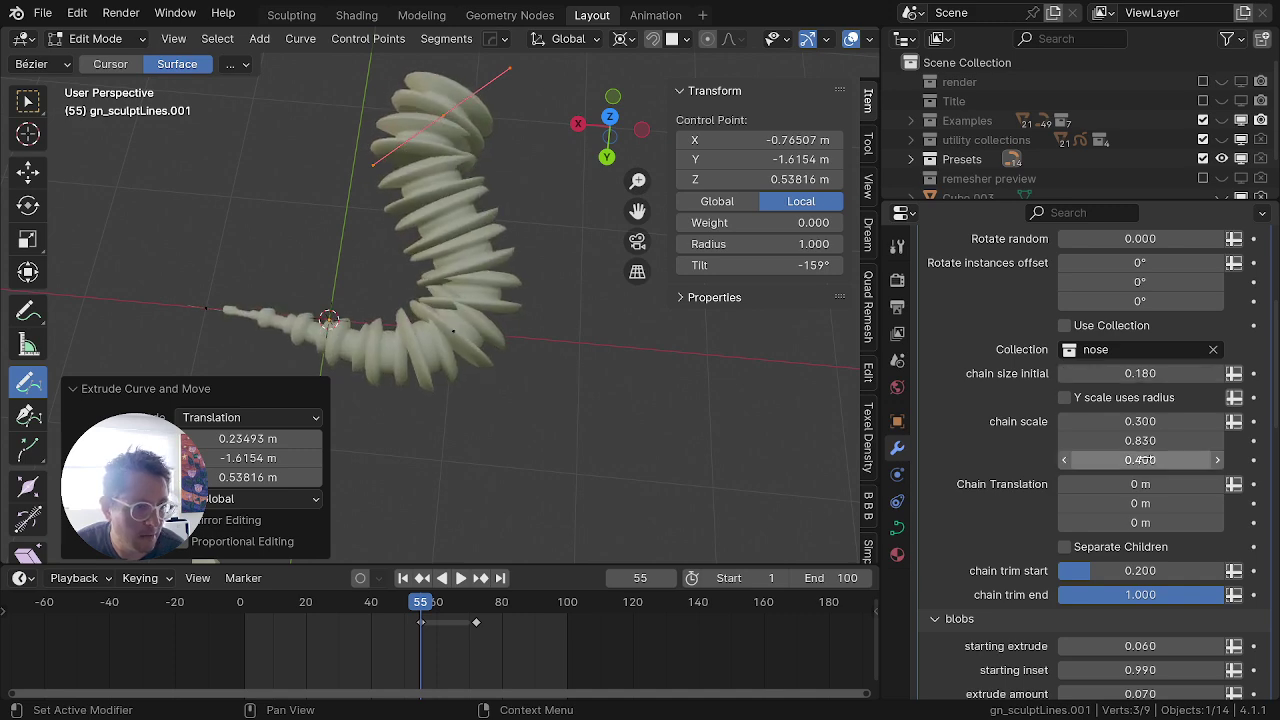
Step: Set the chain scale to 1 on all three axes and reduce the initial chain size to 0.045
{"action": "left_click_drag", "start_coordinate": [1136, 421], "coordinate": [1089, 460]}
{"action": "left_click_drag", "start_coordinate": [1161, 421], "coordinate": [1161, 460]}
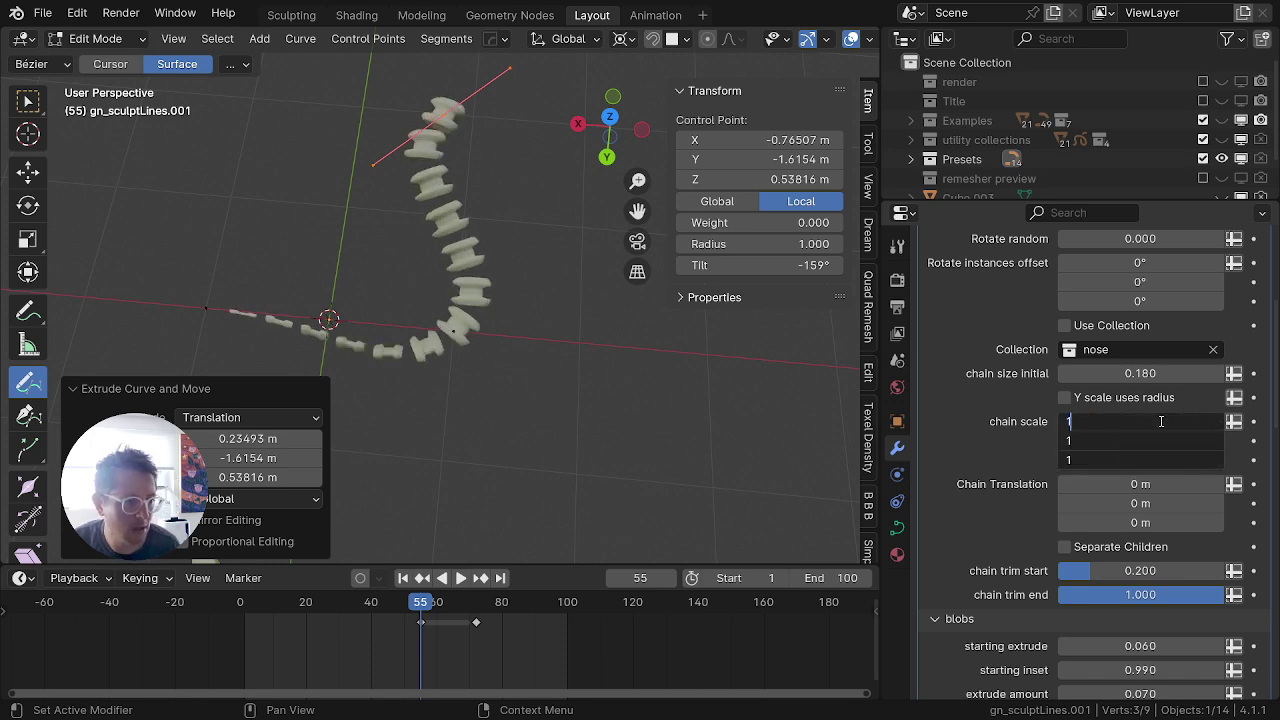
{"action": "key", "text": "Tab"}
{"action": "key", "text": "Return"}
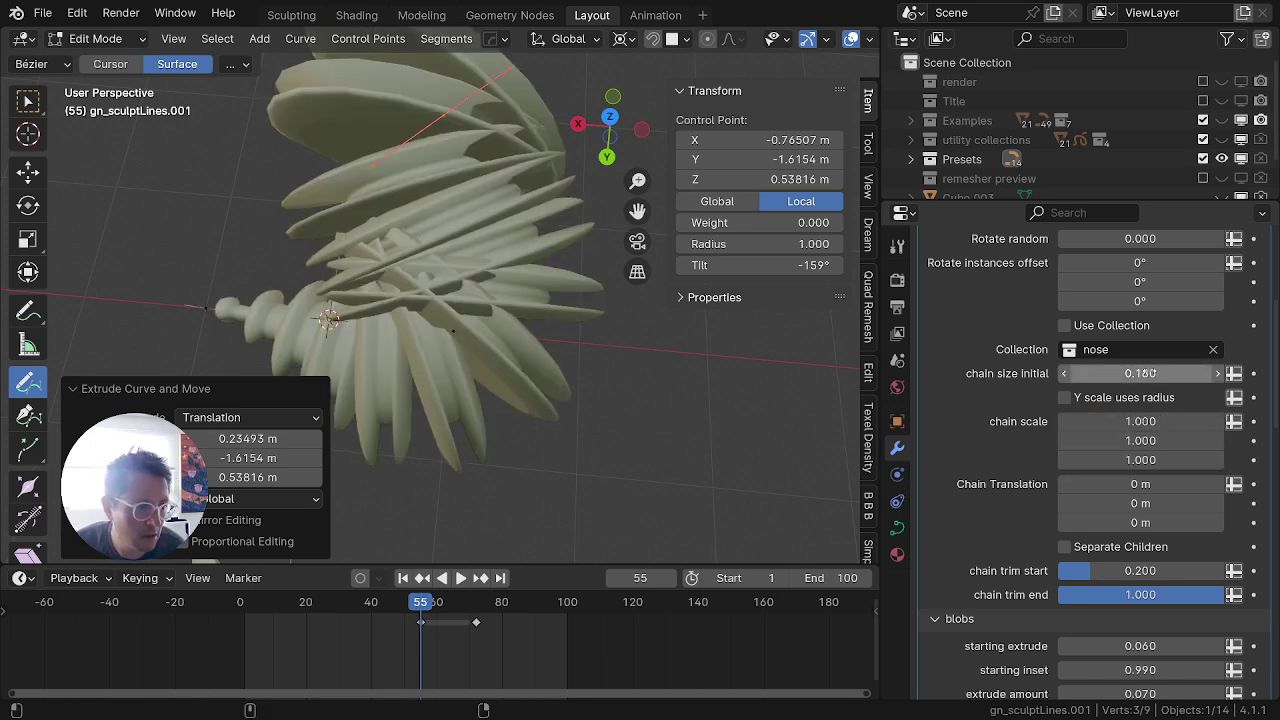
{"action": "left_click_drag", "start_coordinate": [1130, 374], "coordinate": [1111, 374]}
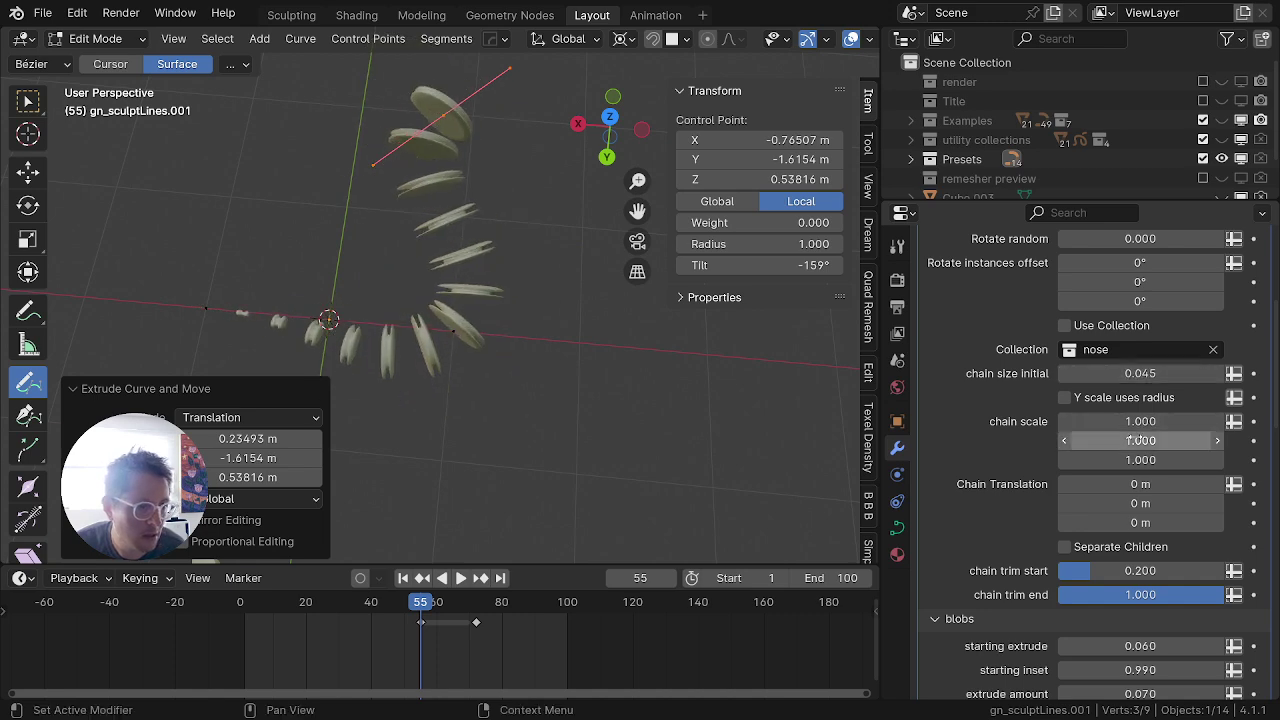
Step: Set the chain scale's Z value to 0.900 and undo the extrusion of the curve's end point
{"action": "mouse_move", "coordinate": [1138, 460]}
{"action": "left_mouse_down"}
{"action": "mouse_move", "coordinate": [1110, 460]}
{"action": "mouse_move", "coordinate": [1127, 460]}
{"action": "left_mouse_up"}
{"action": "key", "text": "ctrl+z"}
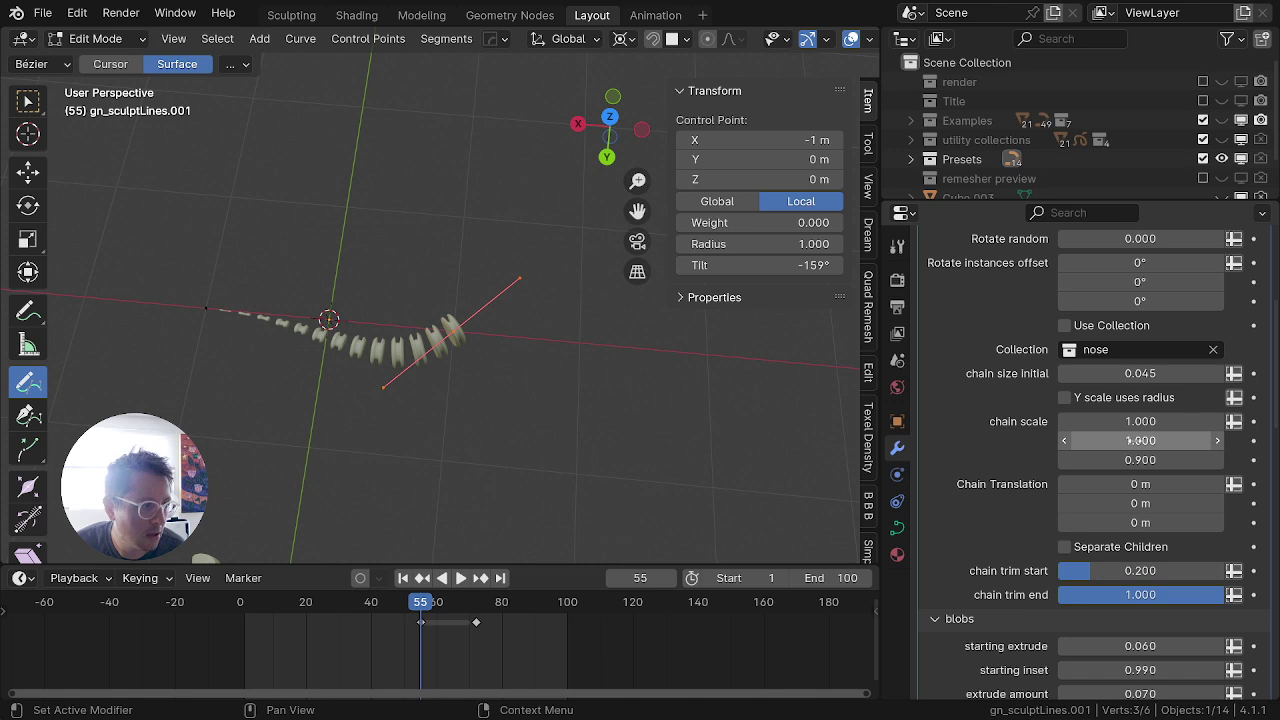
Step: Try an initial chain size of 1 on the vertebra chain and reduce it to 0.050
{"action": "left_click", "coordinate": [1129, 377]}
{"action": "type", "text": "1"}
{"action": "key", "text": "Tab"}
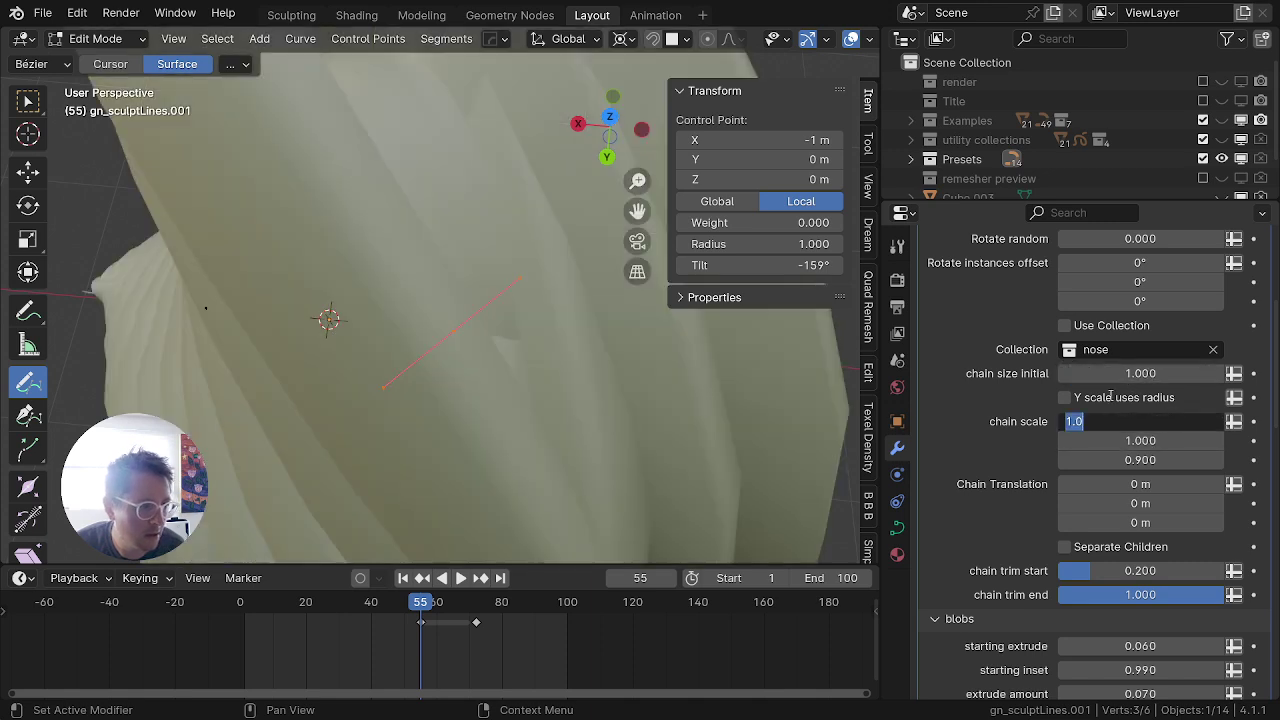
{"action": "key", "text": "Return"}
{"action": "left_click_drag", "start_coordinate": [1117, 378], "coordinate": [1024, 378]}
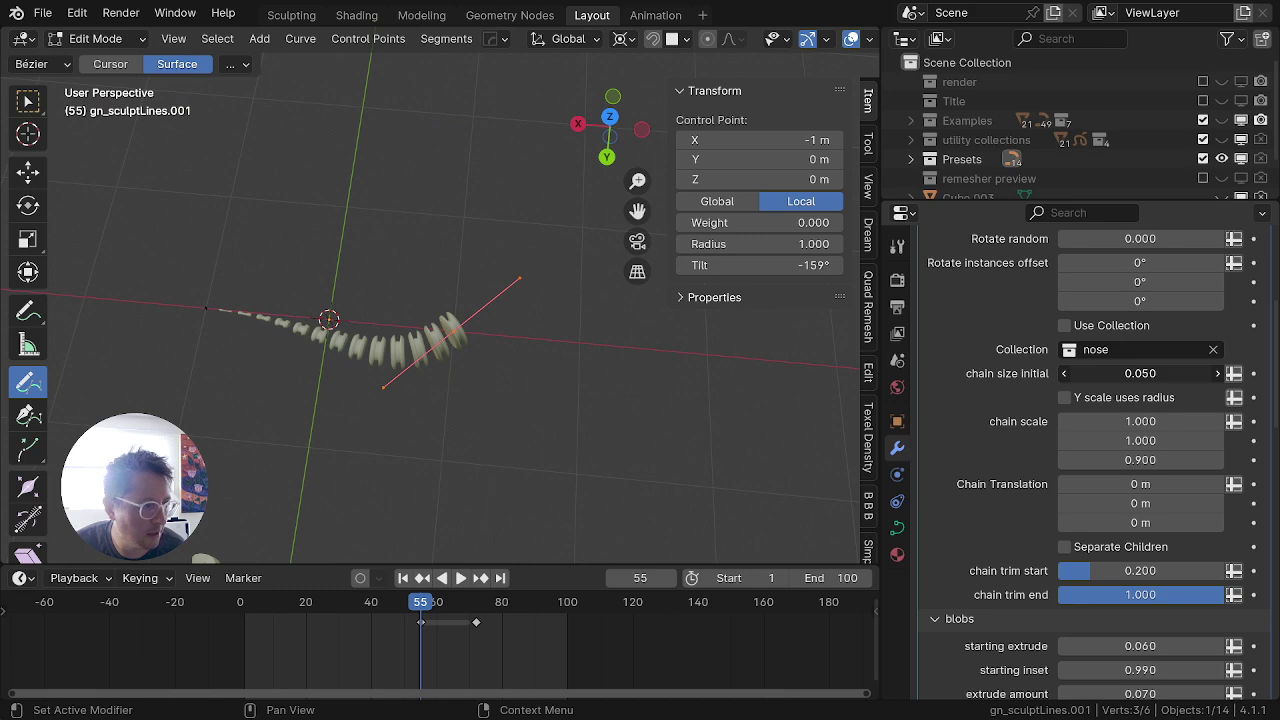
Step: Set the chain scale's Z value to 1 and its Y value to 4
{"action": "left_click", "coordinate": [1137, 459]}
{"action": "type", "text": "1"}
{"action": "key", "text": "Return"}
{"action": "left_click_drag", "start_coordinate": [1138, 440], "coordinate": [1270, 440]}
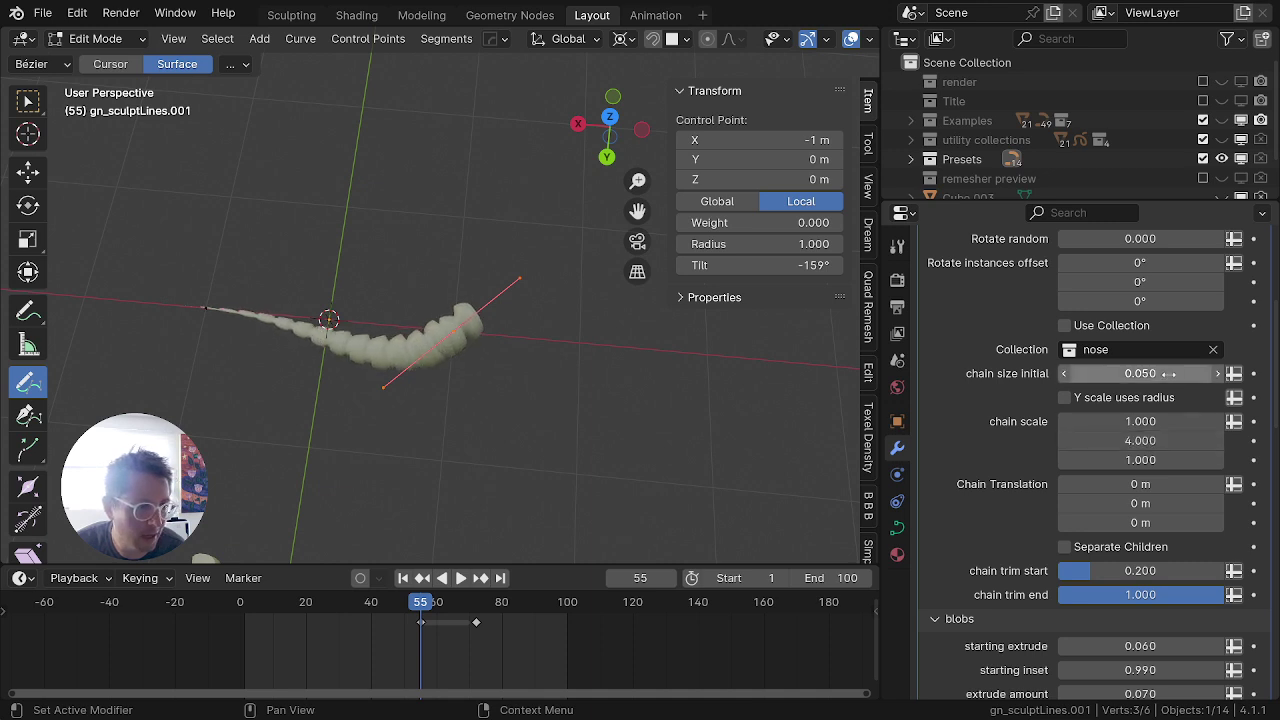
Step: Reduce the initial chain size to 0.013 and set the chain scale's Y value to 5.840
{"action": "left_click_drag", "start_coordinate": [1166, 374], "coordinate": [1160, 374]}
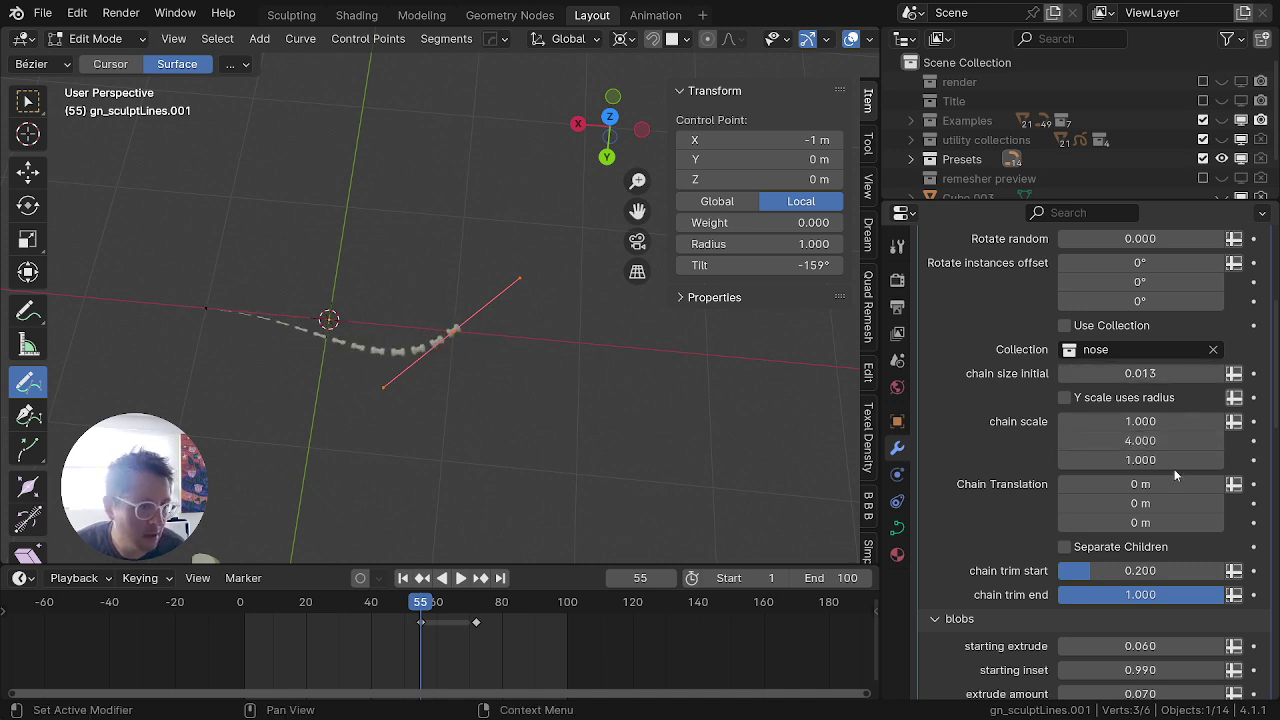
{"action": "left_click_drag", "start_coordinate": [1174, 441], "coordinate": [1186, 441]}
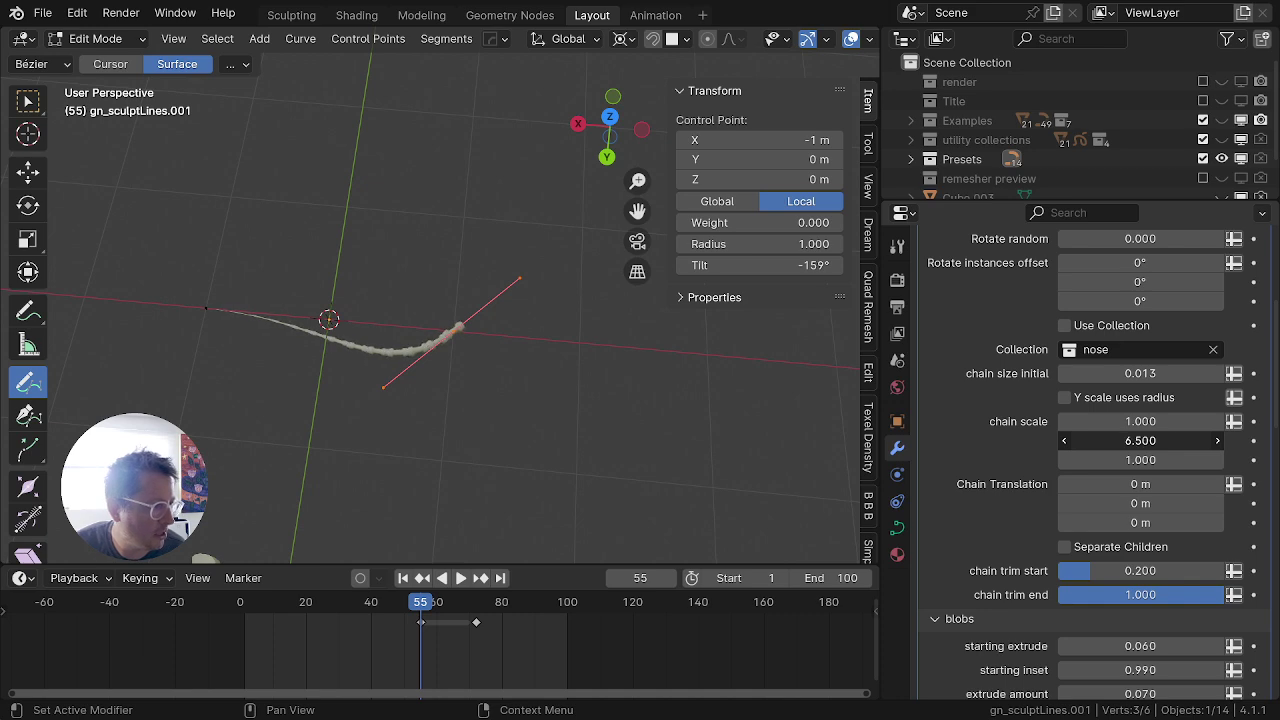
{"action": "scroll", "coordinate": [522, 349], "scroll_direction": "up", "scroll_amount": 8}
{"action": "scroll", "coordinate": [406, 411], "scroll_direction": "down", "scroll_amount": 3}
{"action": "scroll", "coordinate": [406, 411], "scroll_direction": "up", "scroll_amount": 3}
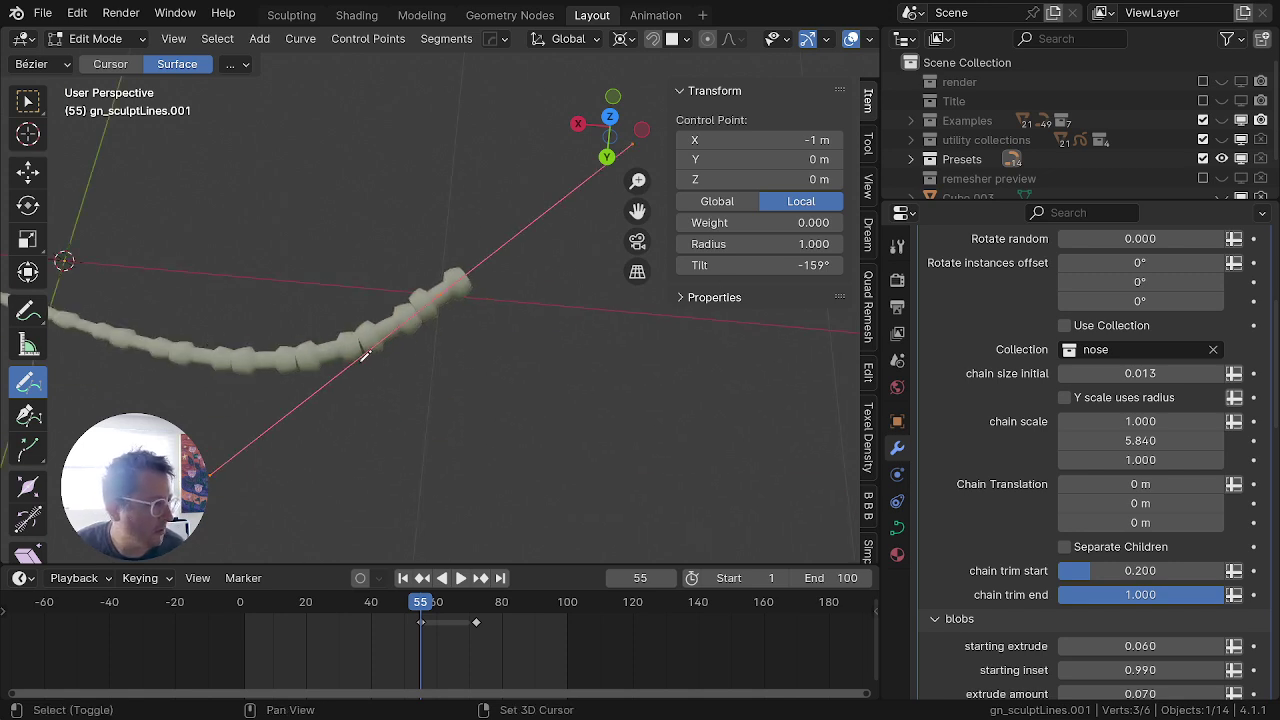
{"action": "middle_click_drag", "start_coordinate": [364, 356], "coordinate": [688, 434], "text": "shift"}
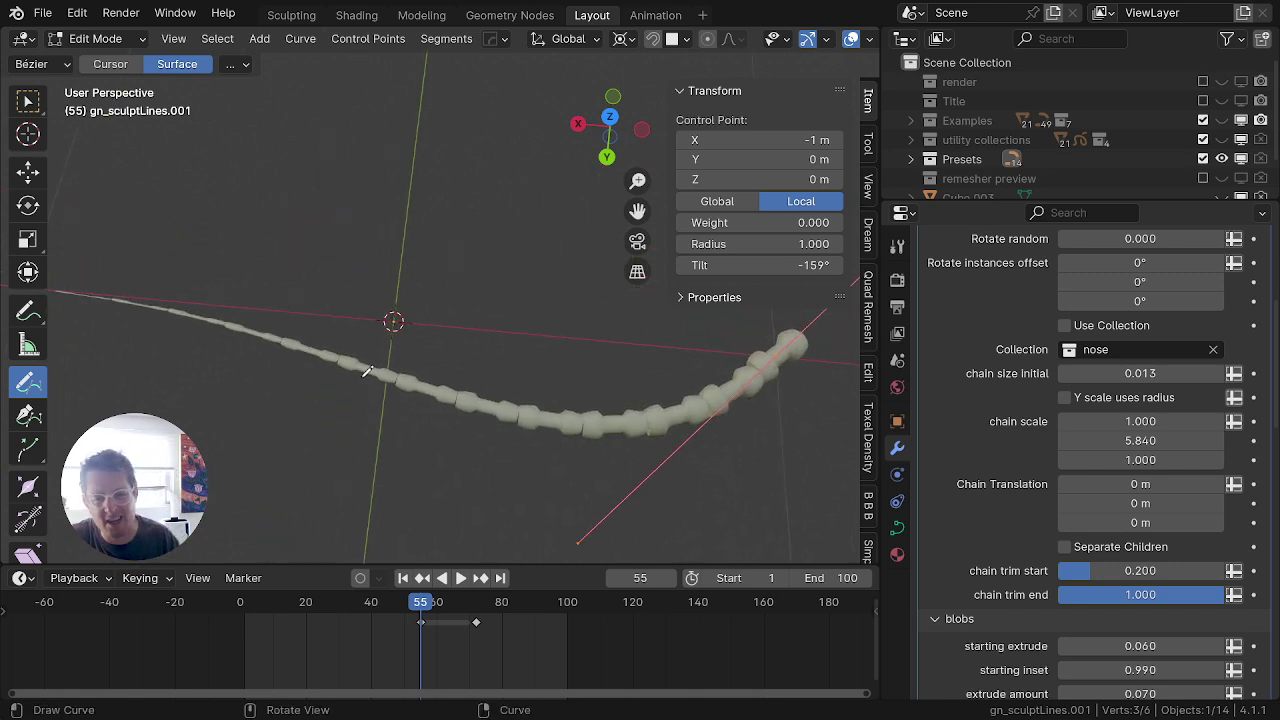
{"action": "middle_click_drag", "start_coordinate": [206, 377], "coordinate": [222, 320]}
{"action": "scroll", "coordinate": [347, 223], "scroll_direction": "up", "scroll_amount": 2}
{"action": "scroll", "coordinate": [358, 365], "scroll_direction": "down", "scroll_amount": 2}
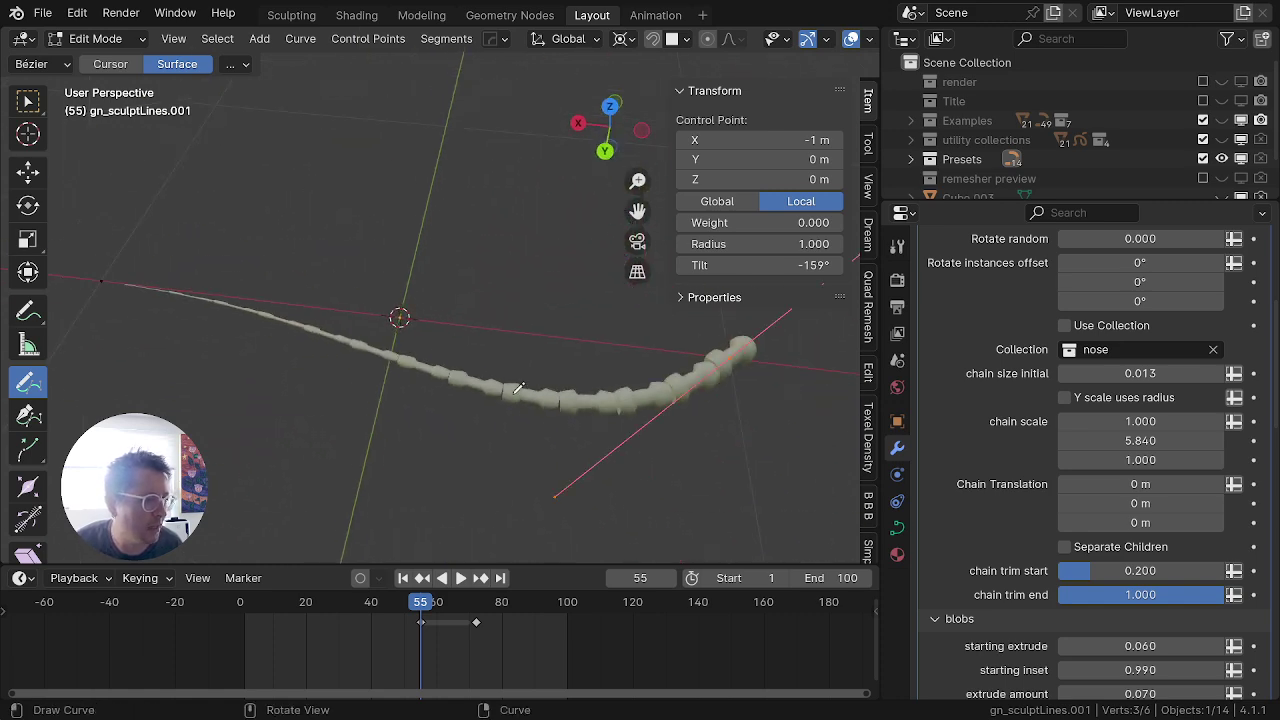
Step: Try the chain trim end, leave Edit Mode, and set the chain trim start to 0.320
{"action": "scroll", "coordinate": [539, 456], "scroll_direction": "up", "scroll_amount": 1}
{"action": "mouse_move", "coordinate": [1072, 569]}
{"action": "left_mouse_down"}
{"action": "mouse_move", "coordinate": [1057, 569]}
{"action": "mouse_move", "coordinate": [1207, 569]}
{"action": "mouse_move", "coordinate": [1088, 569]}
{"action": "left_mouse_up"}
{"action": "scroll", "coordinate": [795, 535], "scroll_direction": "down", "scroll_amount": 3}
{"action": "middle_click_drag", "start_coordinate": [756, 526], "coordinate": [716, 566]}
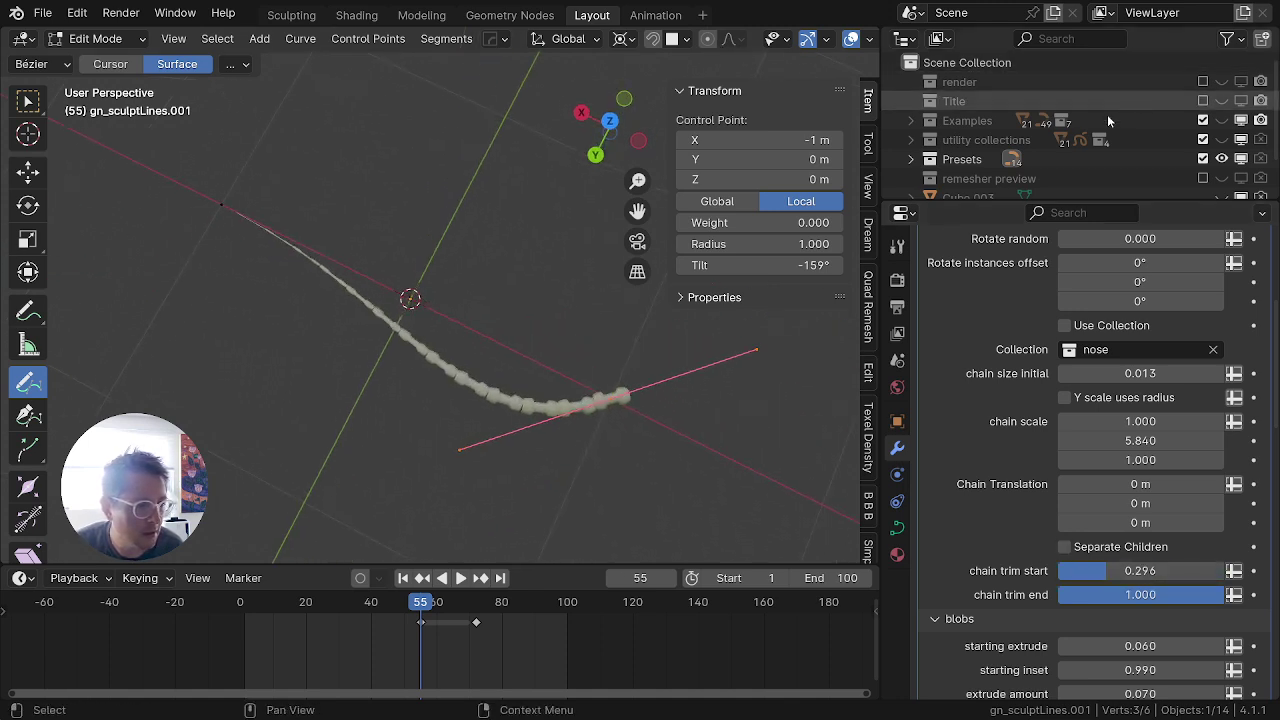
{"action": "left_click_drag", "start_coordinate": [1058, 595], "coordinate": [1224, 595]}
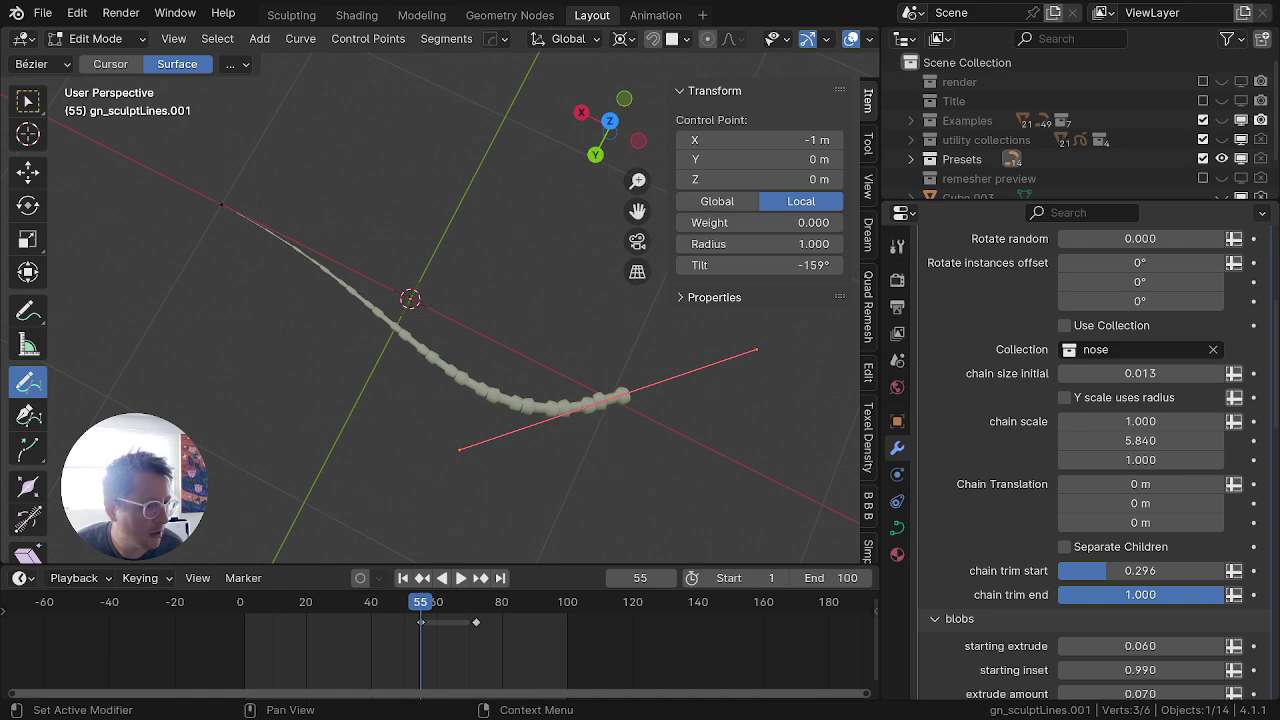
{"action": "key", "text": "Tab"}
{"action": "left_click_drag", "start_coordinate": [1147, 595], "coordinate": [1110, 570]}
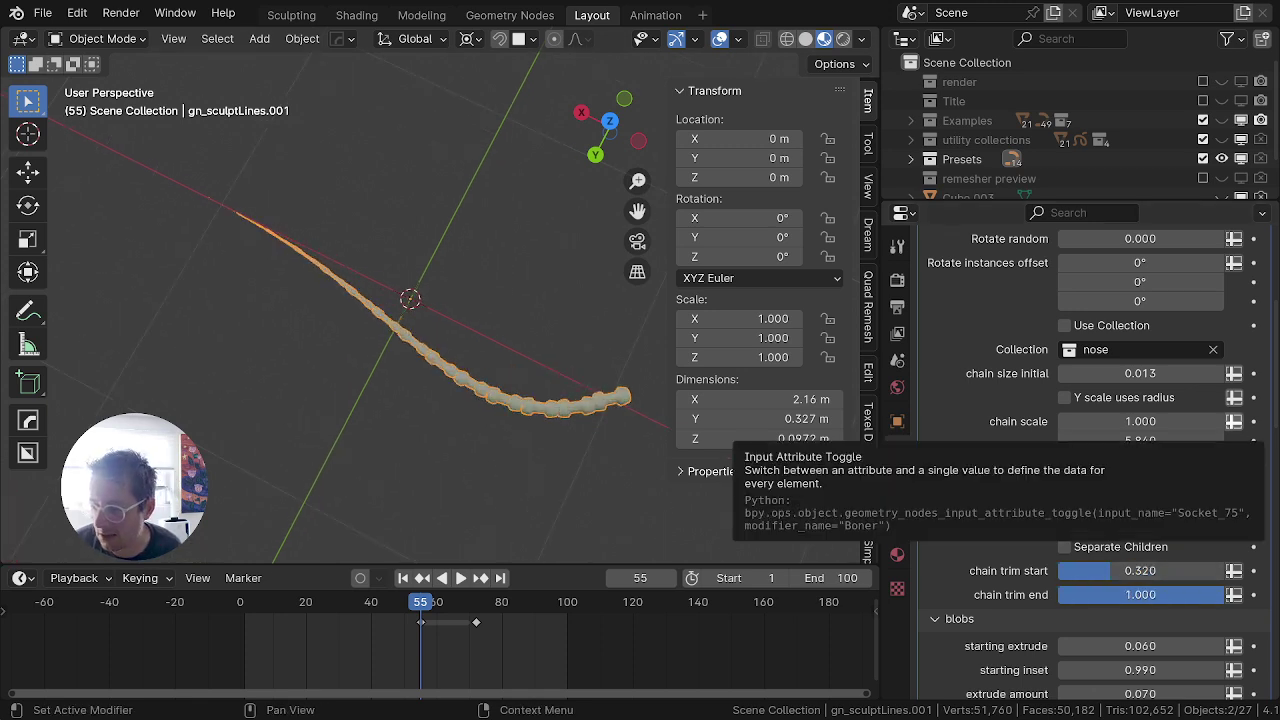
Step: View the bone chain in isolation, bring the other presets back into view, and delete the bone chain curve
{"action": "middle_click_drag", "start_coordinate": [480, 442], "coordinate": [496, 428]}
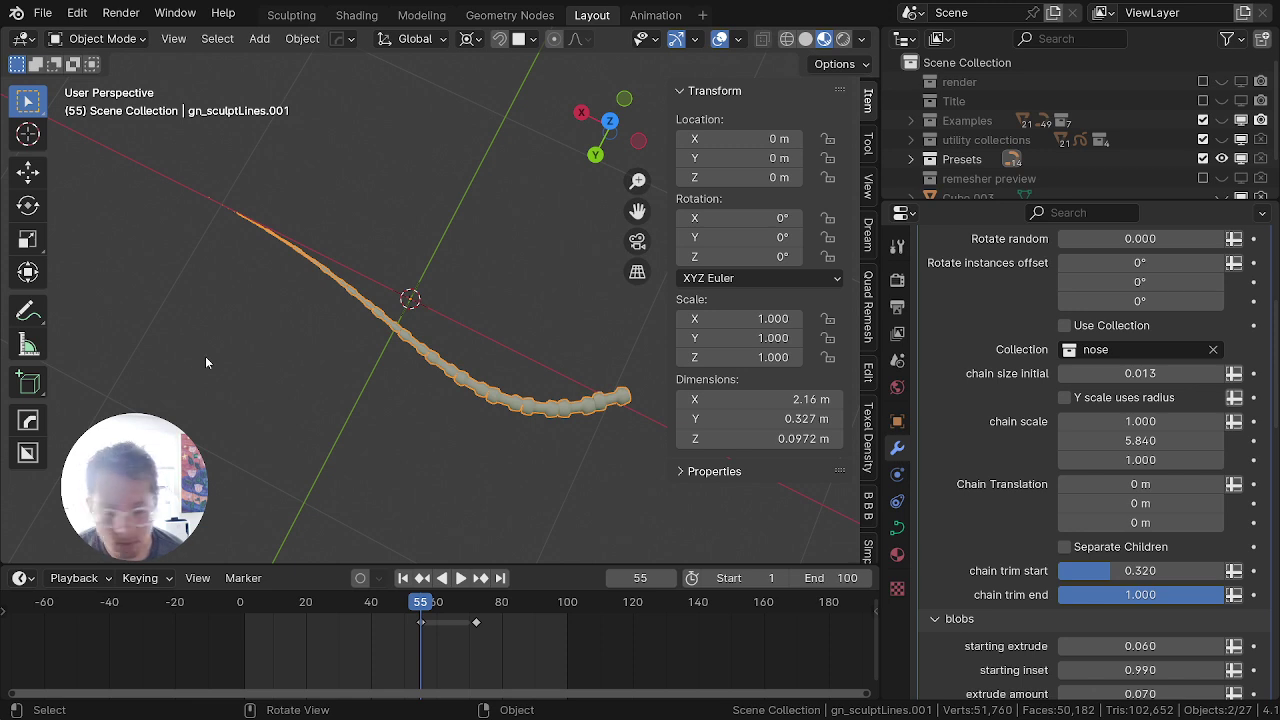
{"action": "middle_click_drag", "start_coordinate": [206, 362], "coordinate": [418, 292]}
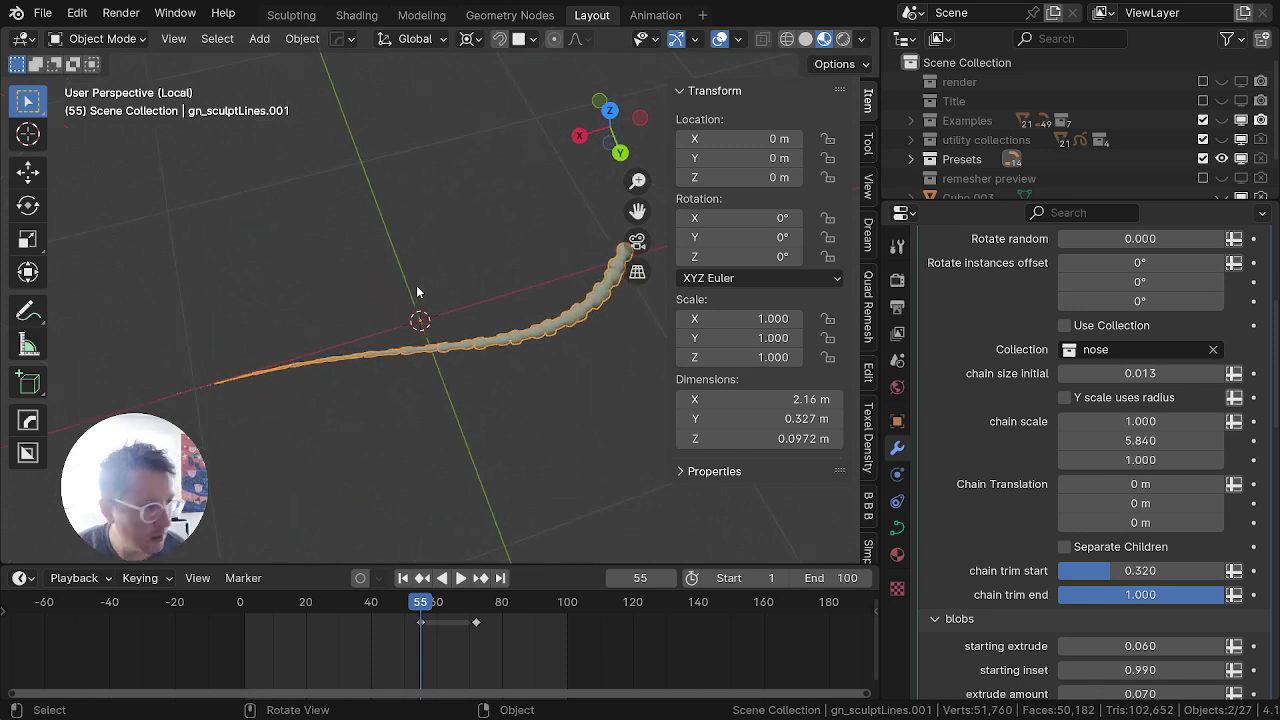
{"action": "scroll", "coordinate": [416, 290], "scroll_direction": "down", "scroll_amount": 5}
{"action": "scroll", "coordinate": [460, 322], "scroll_direction": "up", "scroll_amount": 2}
{"action": "key", "text": "alt+a"}
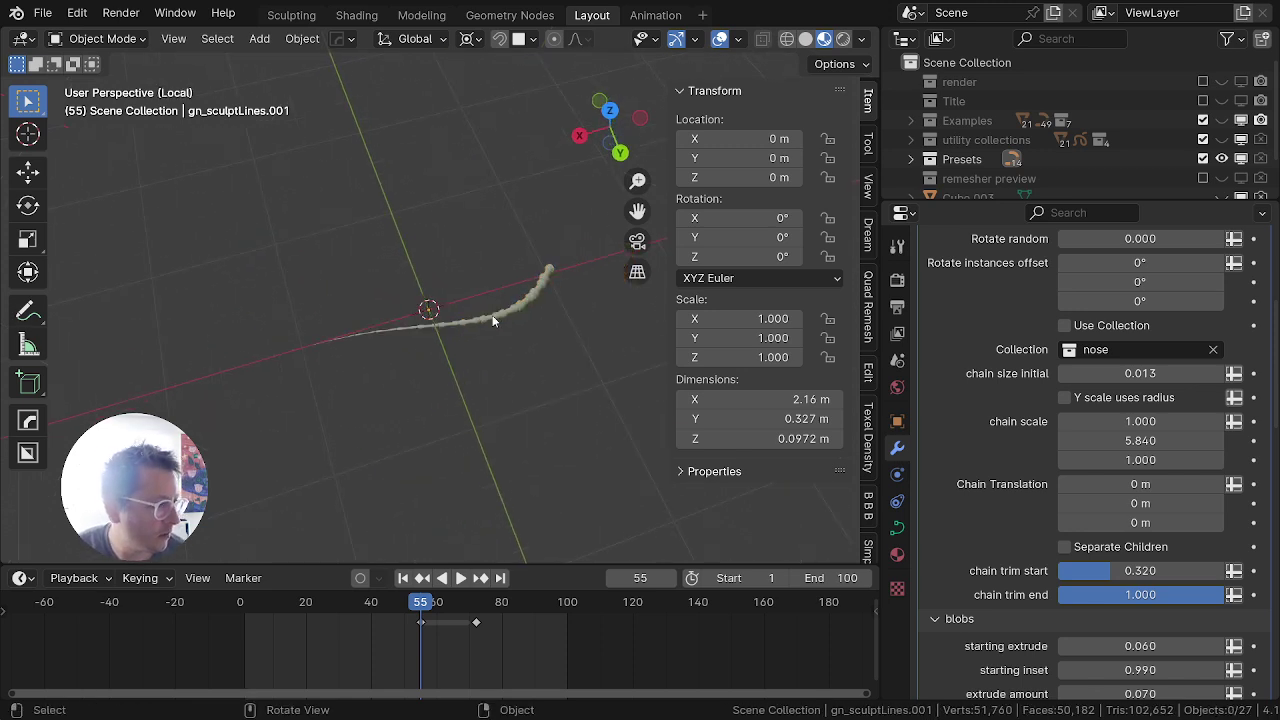
{"action": "key", "text": "a"}
{"action": "key", "text": "KP_Divide"}
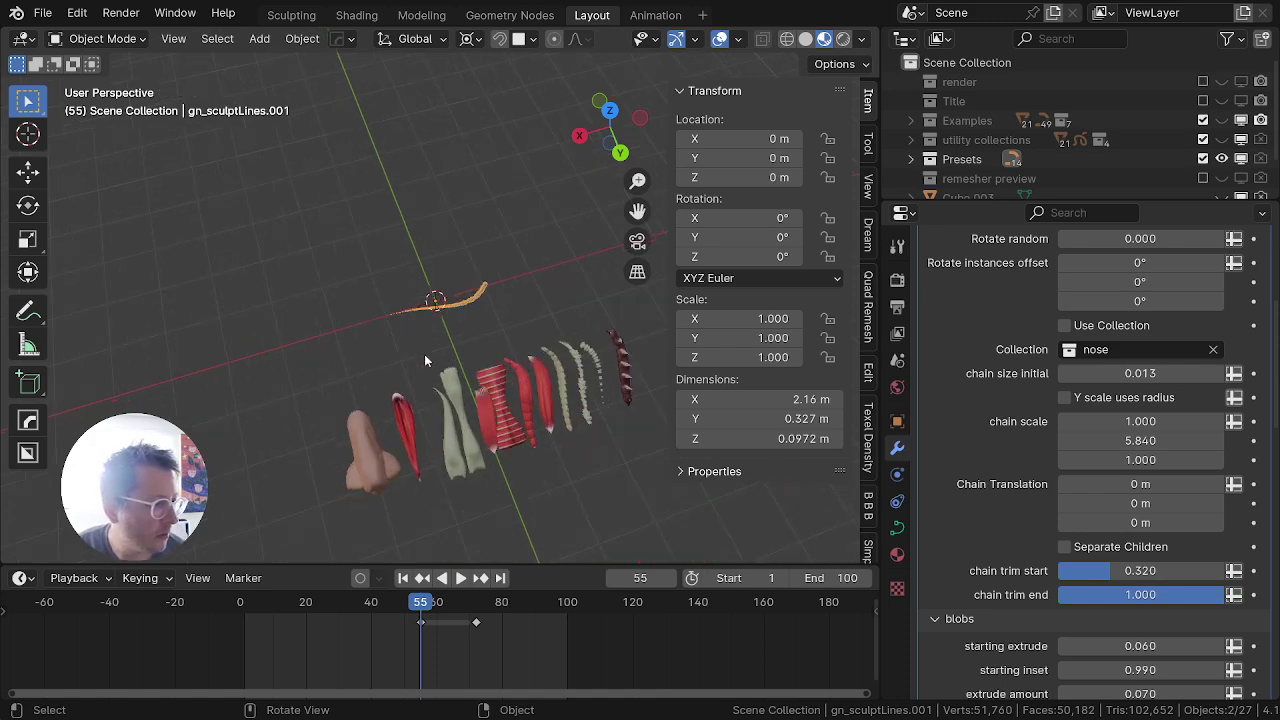
{"action": "key", "text": "x"}
{"action": "key", "text": "Return"}
Step: Select the spiky bone chain preset beside the white-tipped red muscle
{"action": "middle_click_drag", "start_coordinate": [520, 418], "coordinate": [403, 376]}
{"action": "scroll", "coordinate": [392, 438], "scroll_direction": "down", "scroll_amount": 3}
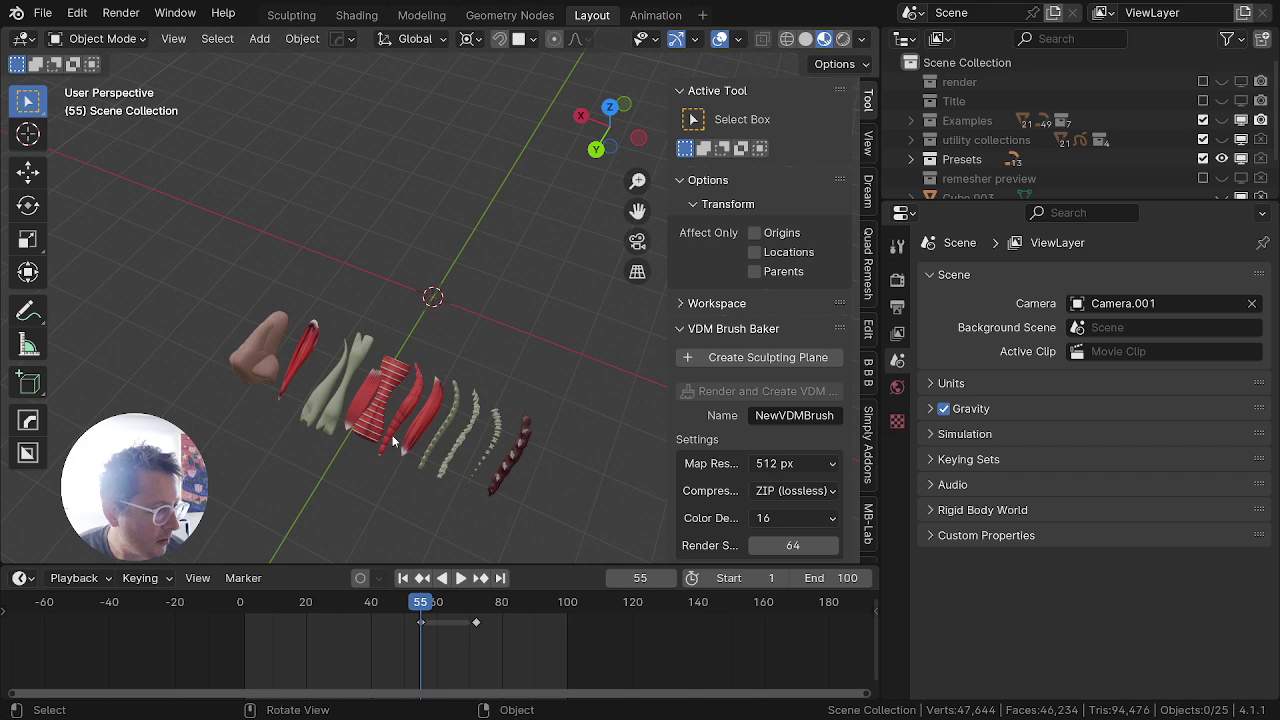
{"action": "scroll", "coordinate": [470, 490], "scroll_direction": "up", "scroll_amount": 3}
{"action": "middle_click_drag", "start_coordinate": [476, 498], "coordinate": [551, 187], "text": "shift"}
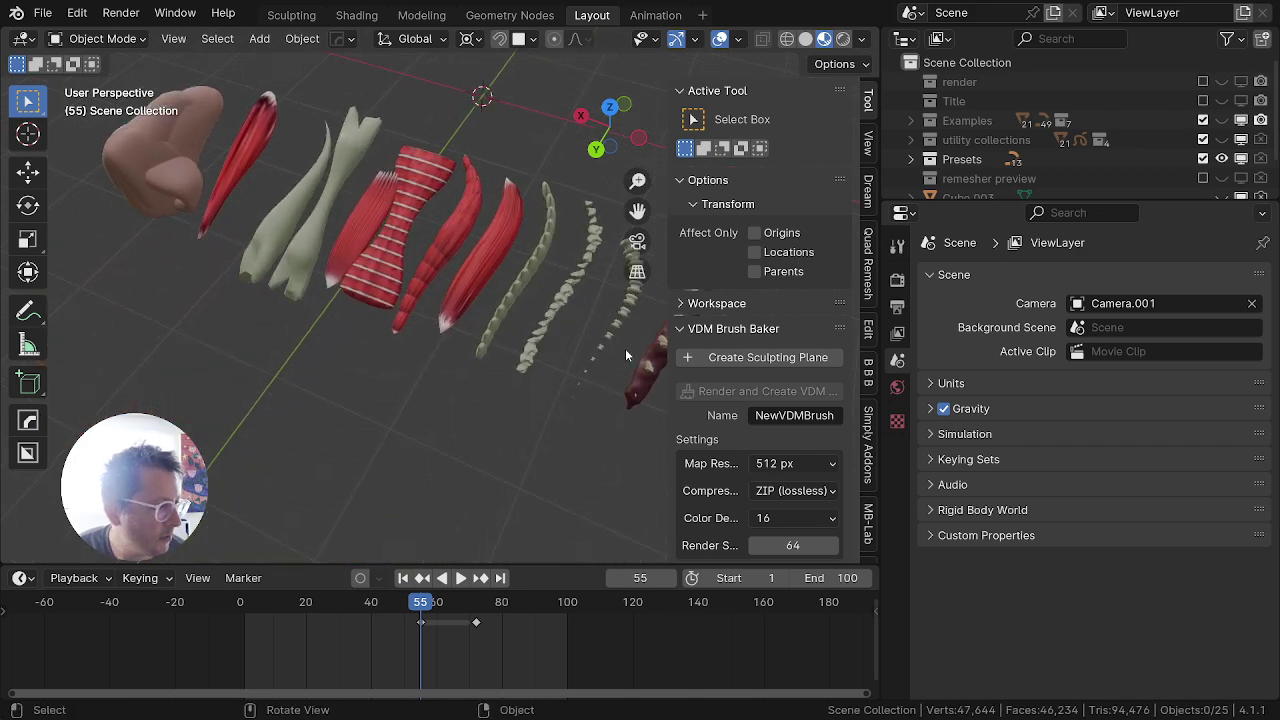
{"action": "left_click", "coordinate": [541, 327]}
{"action": "middle_click_drag", "start_coordinate": [541, 327], "coordinate": [497, 163]}
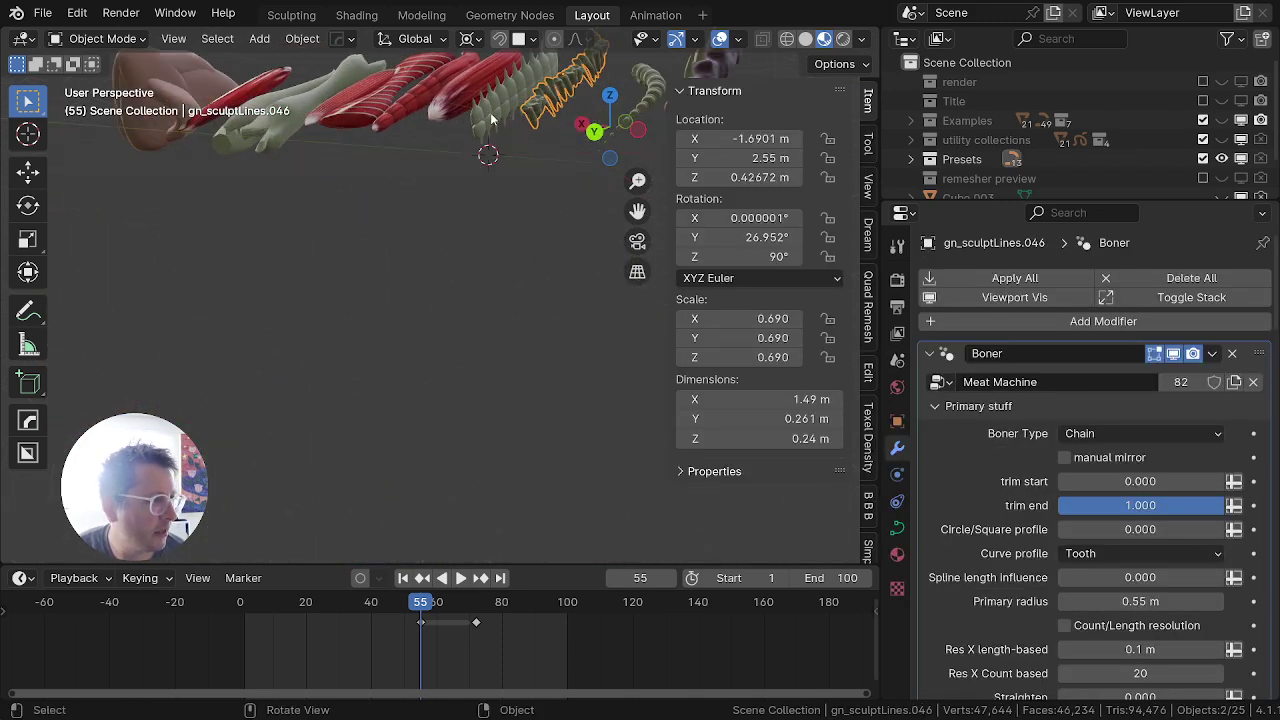
{"action": "left_click", "coordinate": [491, 119]}
{"action": "middle_click_drag", "start_coordinate": [491, 119], "coordinate": [430, 300], "text": "shift"}
{"action": "scroll", "coordinate": [433, 257], "scroll_direction": "up", "scroll_amount": 1}
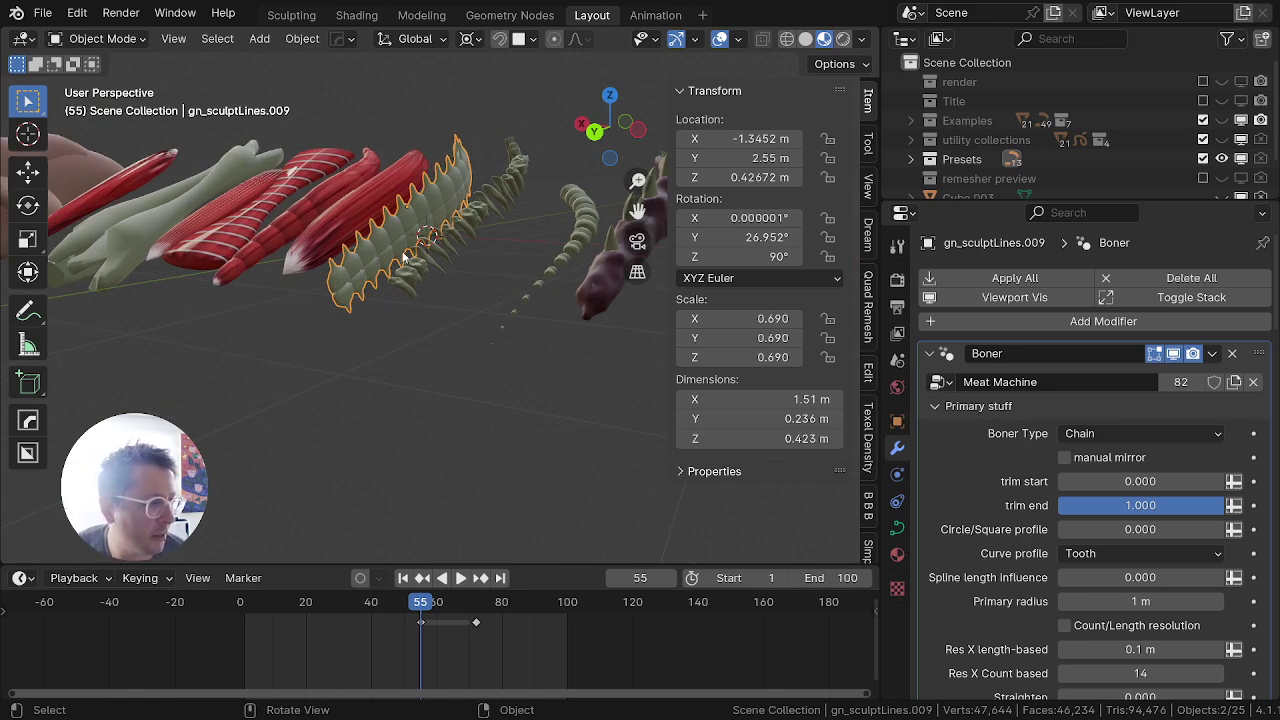
Step: Inspect the spiky chain's curve with all control points selected in Edit Mode, and return to Object Mode
{"action": "scroll", "coordinate": [404, 280], "scroll_direction": "up", "scroll_amount": 3}
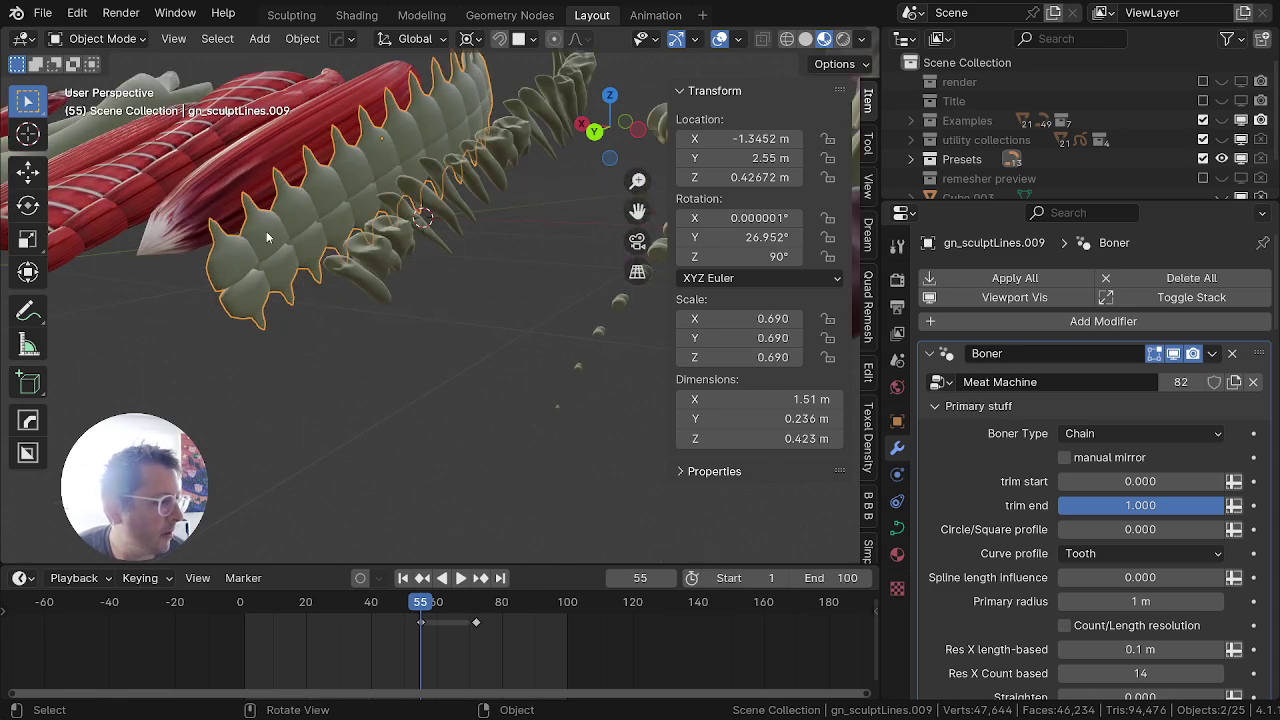
{"action": "key", "text": "Tab"}
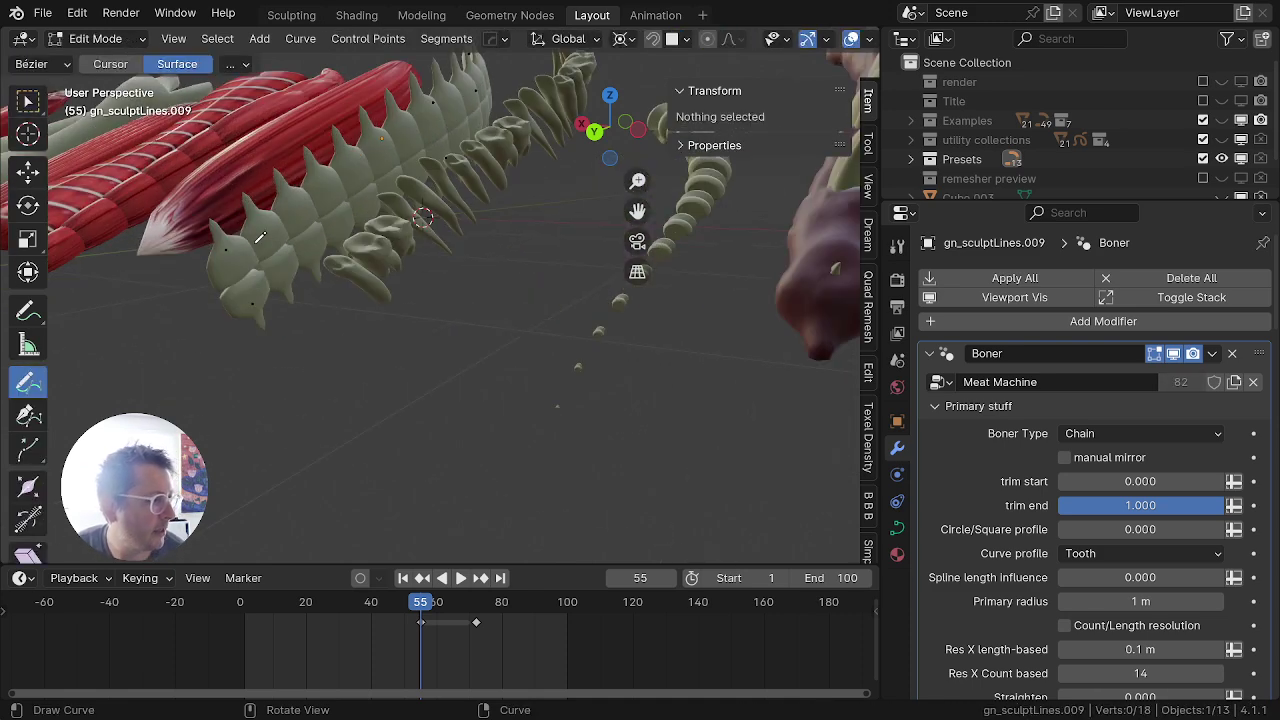
{"action": "key", "text": "a"}
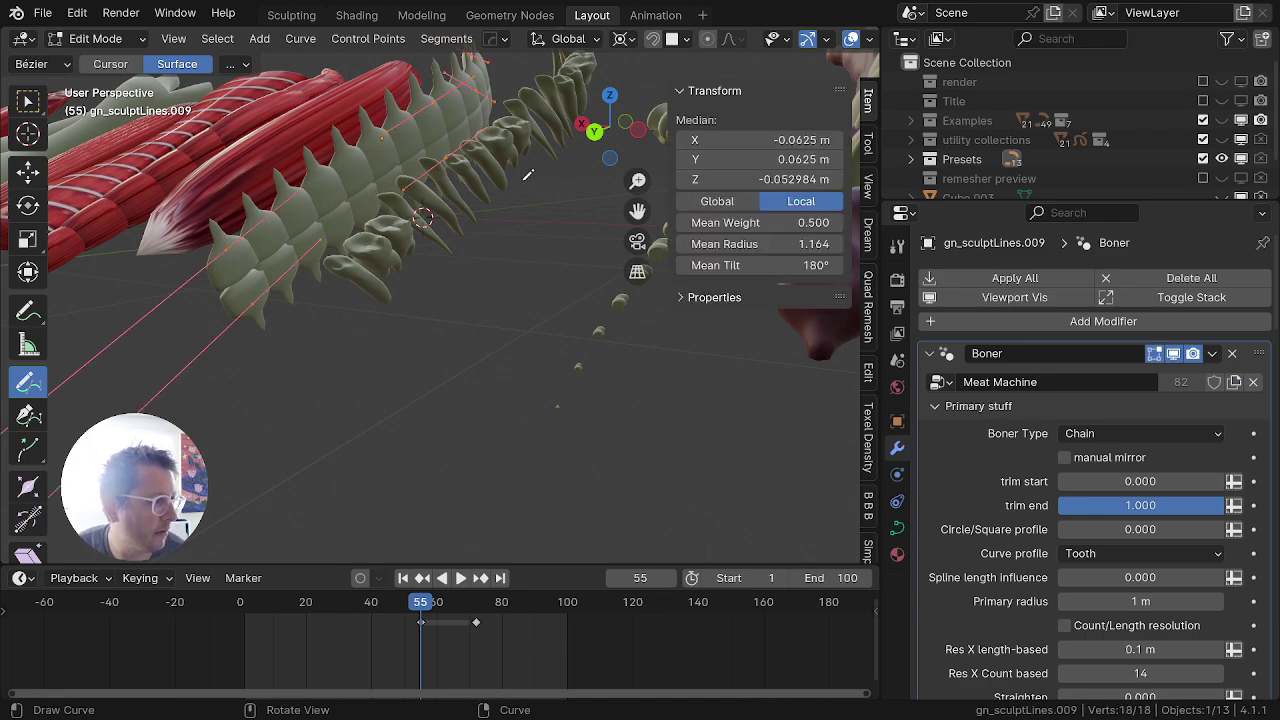
{"action": "middle_click_drag", "start_coordinate": [529, 175], "coordinate": [490, 355]}
{"action": "middle_click_drag", "start_coordinate": [406, 326], "coordinate": [496, 286]}
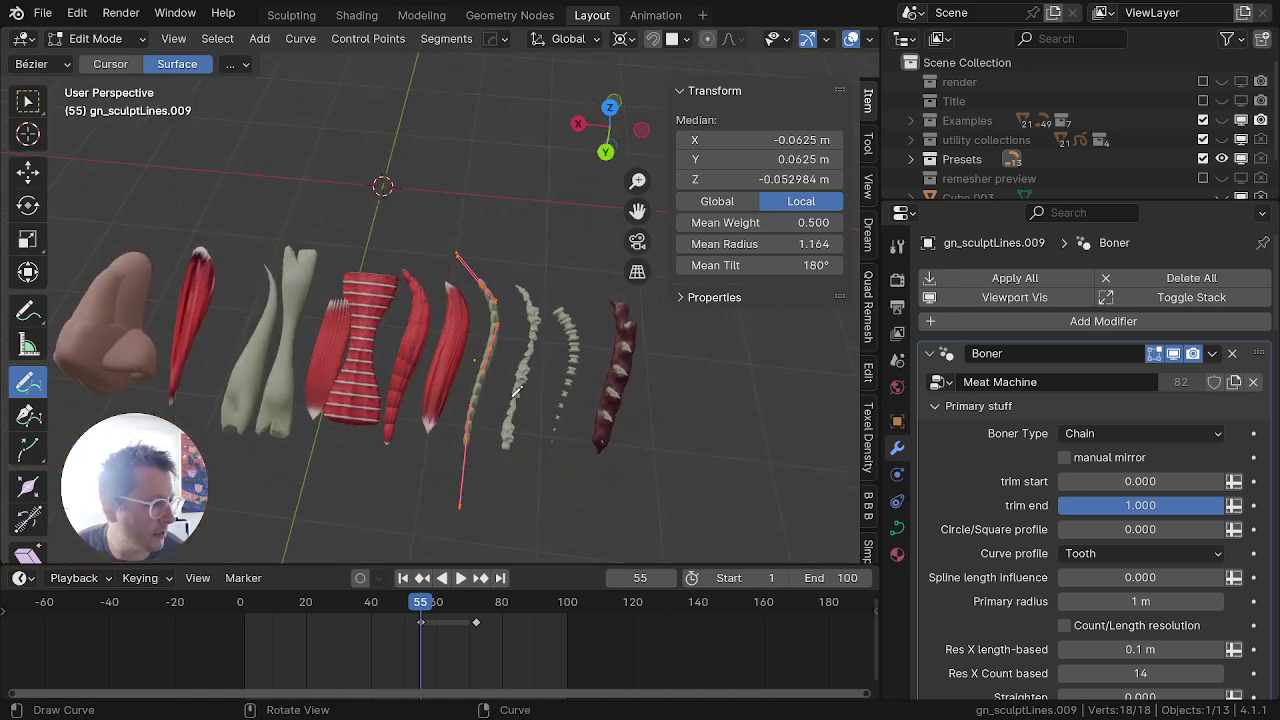
{"action": "key", "text": "Tab"}
Step: Select the tapering vertebra chain preset and review its bone chain, blobs and Spines settings
{"action": "scroll", "coordinate": [580, 362], "scroll_direction": "up", "scroll_amount": 3}
{"action": "middle_click_drag", "start_coordinate": [607, 358], "coordinate": [426, 210], "text": "shift"}
{"action": "left_click", "coordinate": [458, 294]}
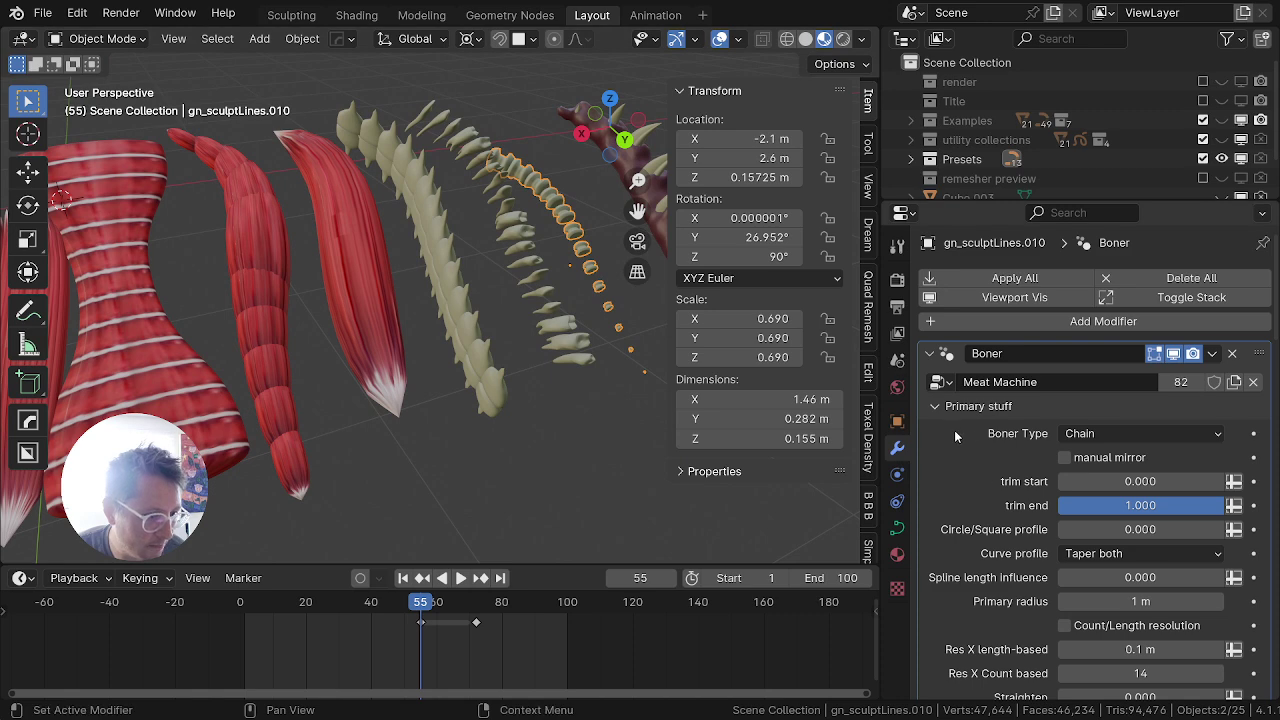
{"action": "scroll", "coordinate": [1014, 477], "scroll_direction": "down", "scroll_amount": 10}
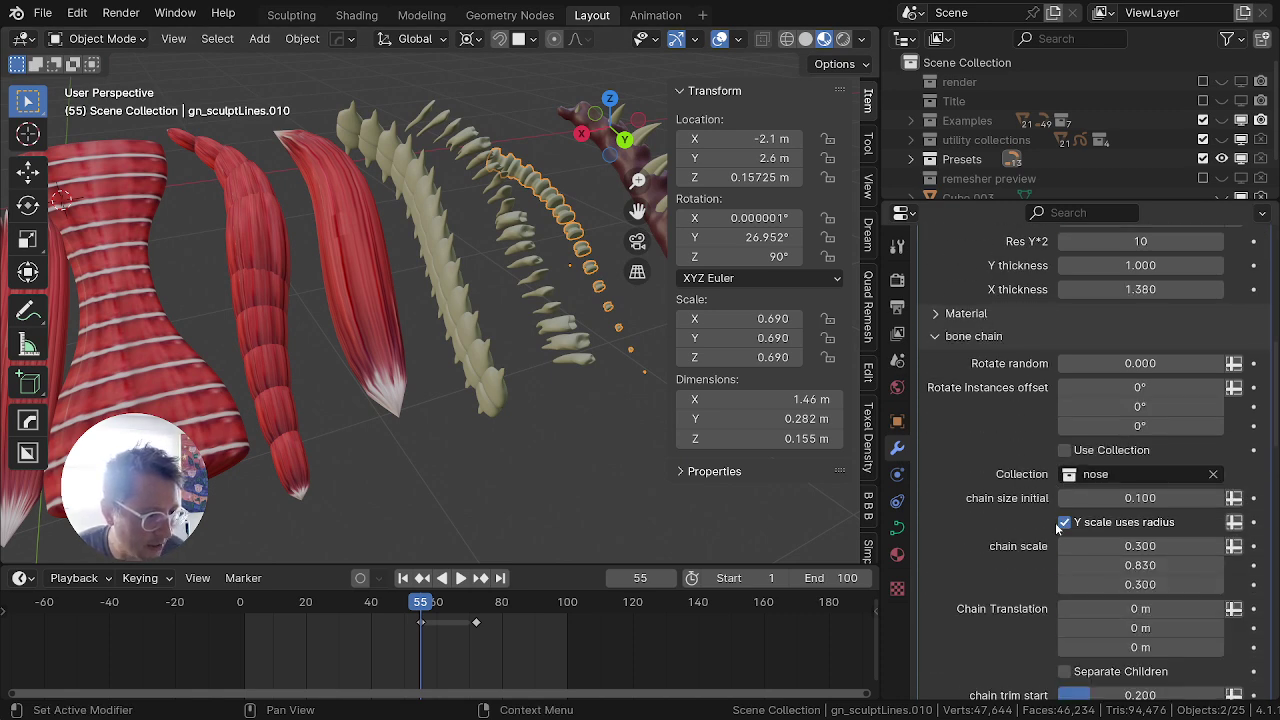
{"action": "scroll", "coordinate": [1058, 527], "scroll_direction": "up", "scroll_amount": 2}
{"action": "scroll", "coordinate": [1030, 525], "scroll_direction": "down", "scroll_amount": 10}
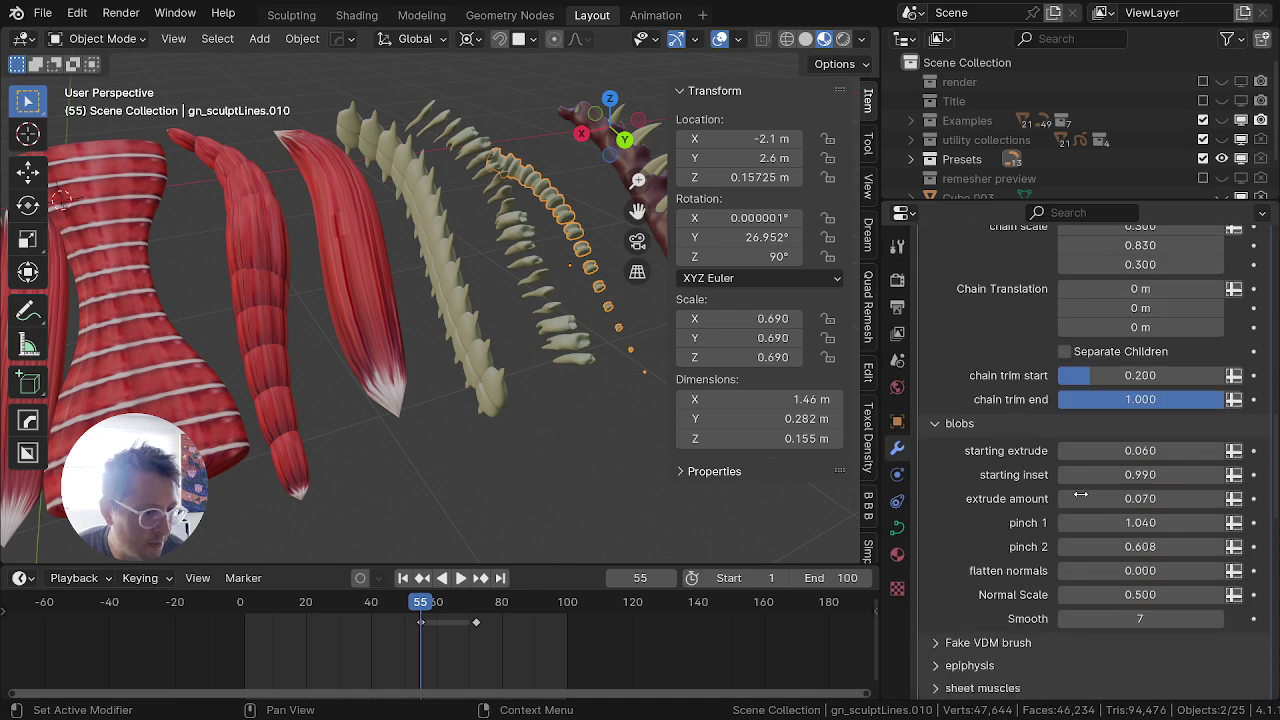
{"action": "scroll", "coordinate": [998, 537], "scroll_direction": "down", "scroll_amount": 5}
{"action": "scroll", "coordinate": [1050, 520], "scroll_direction": "down", "scroll_amount": 5}
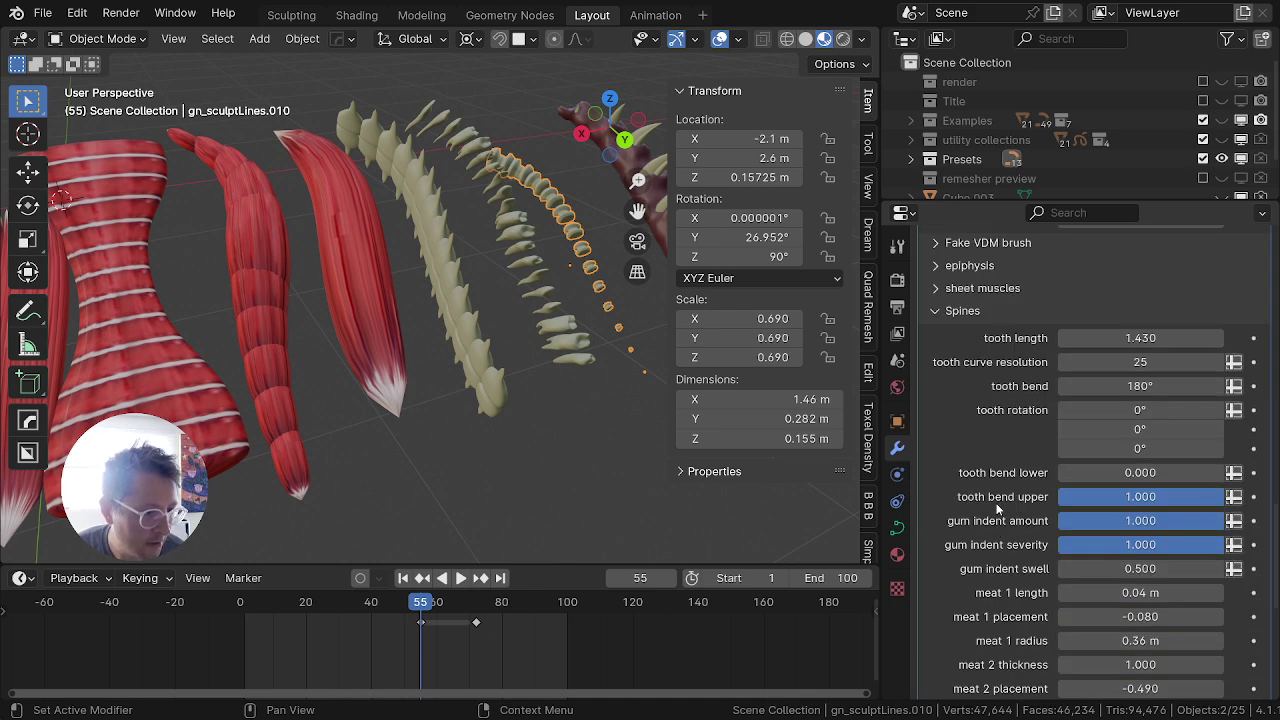
Step: Collapse the Spines settings, expand epiphysis, and switch its both off option off and on again to compare the vertebrae
{"action": "left_click", "coordinate": [933, 309]}
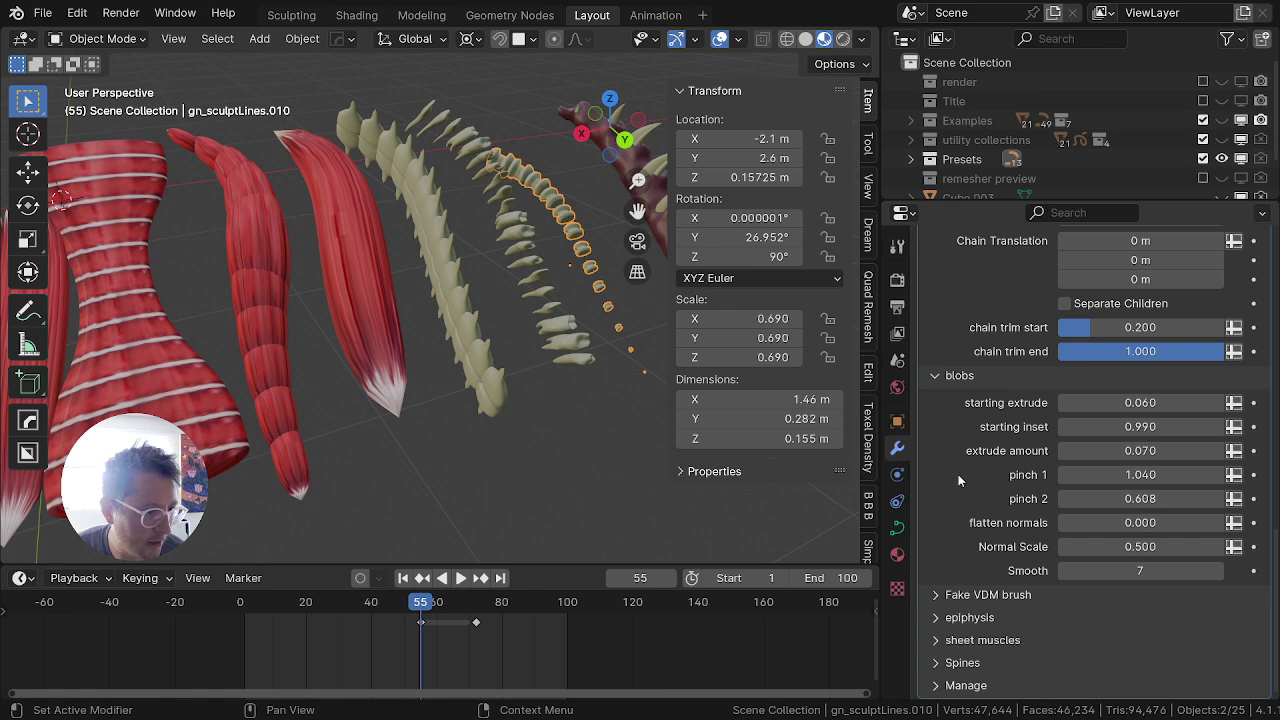
{"action": "left_click", "coordinate": [965, 617]}
{"action": "scroll", "coordinate": [965, 610], "scroll_direction": "down", "scroll_amount": 3}
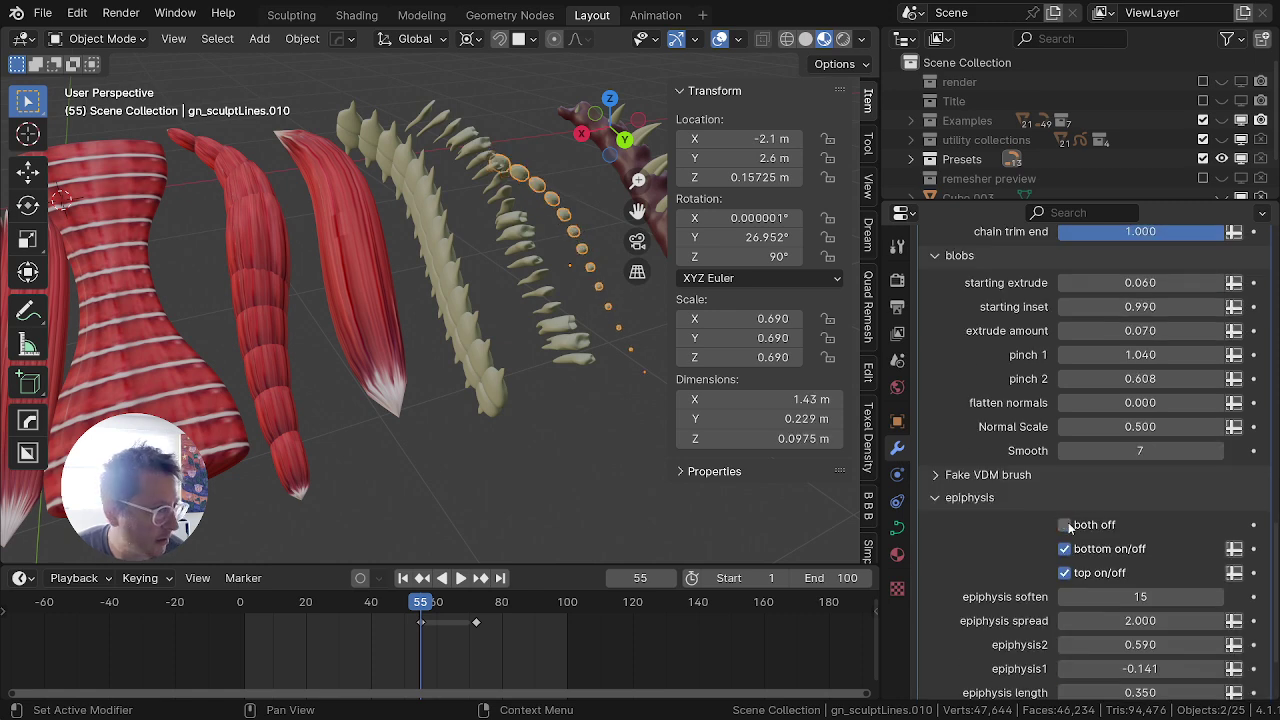
{"action": "left_click", "coordinate": [1065, 525]}
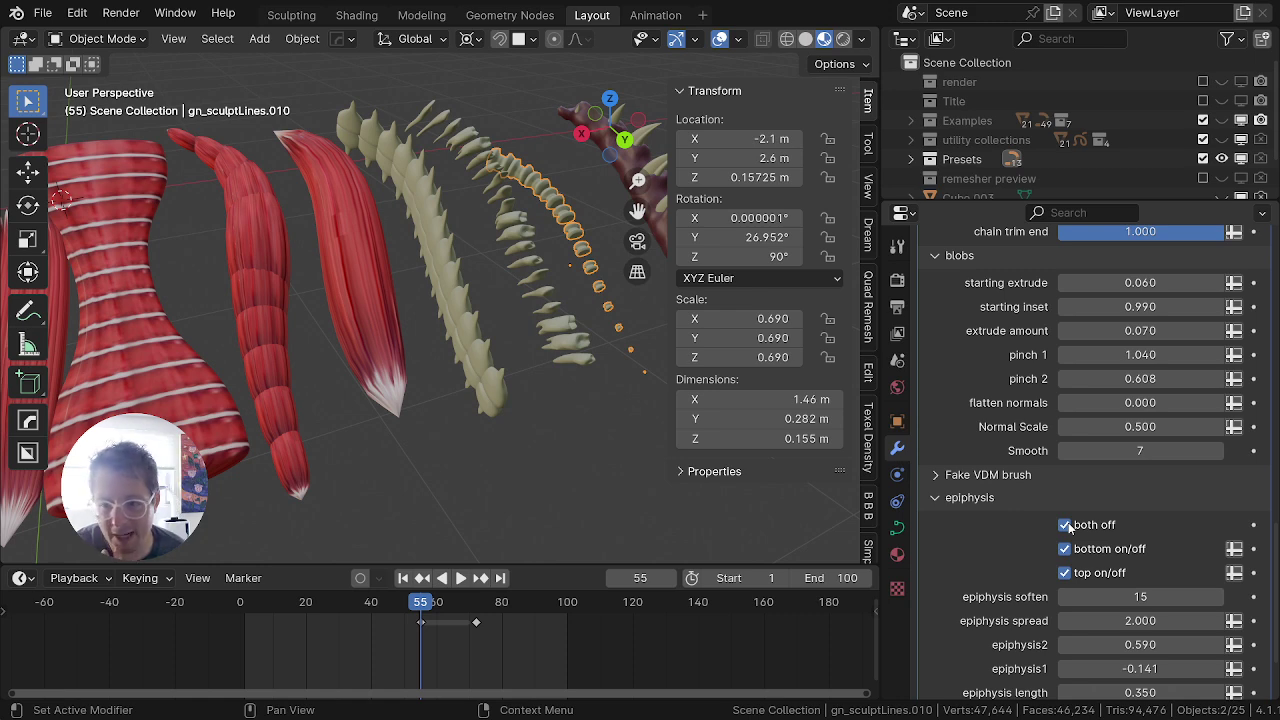
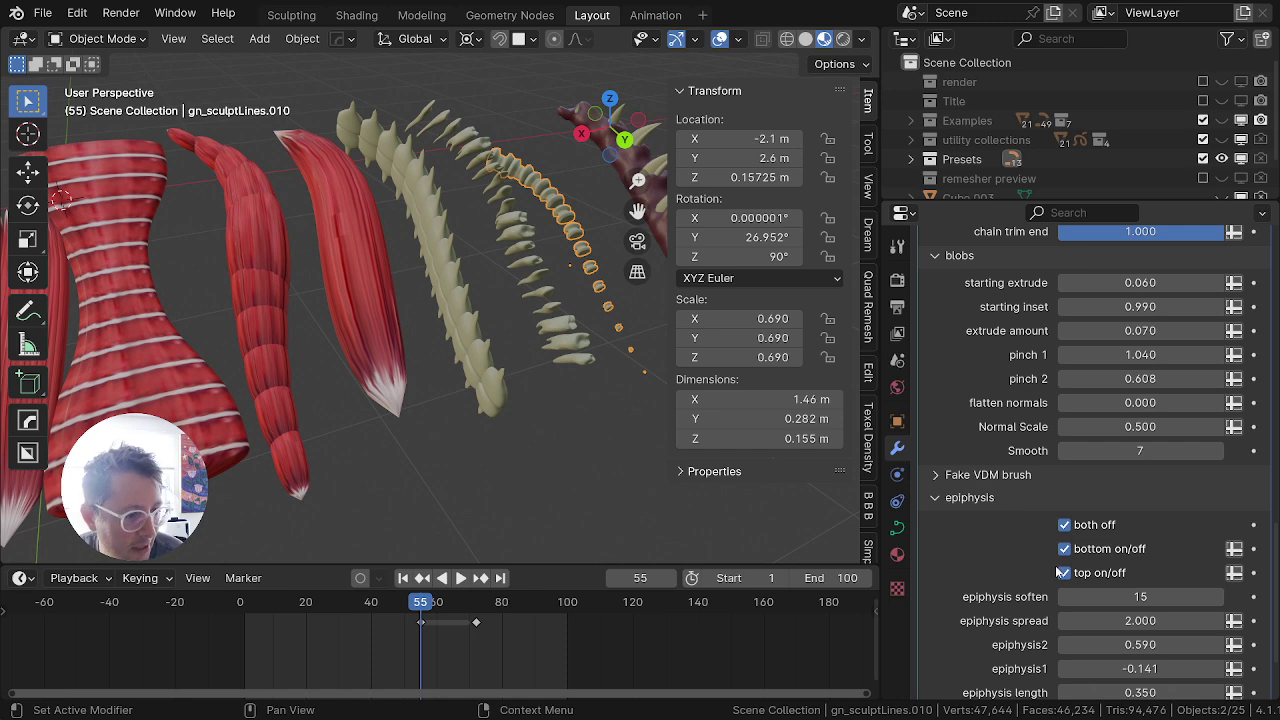
Step: Review the tapering chain's primary, blobs and bone chain settings alongside its shape
{"action": "scroll", "coordinate": [1058, 572], "scroll_direction": "up", "scroll_amount": 15}
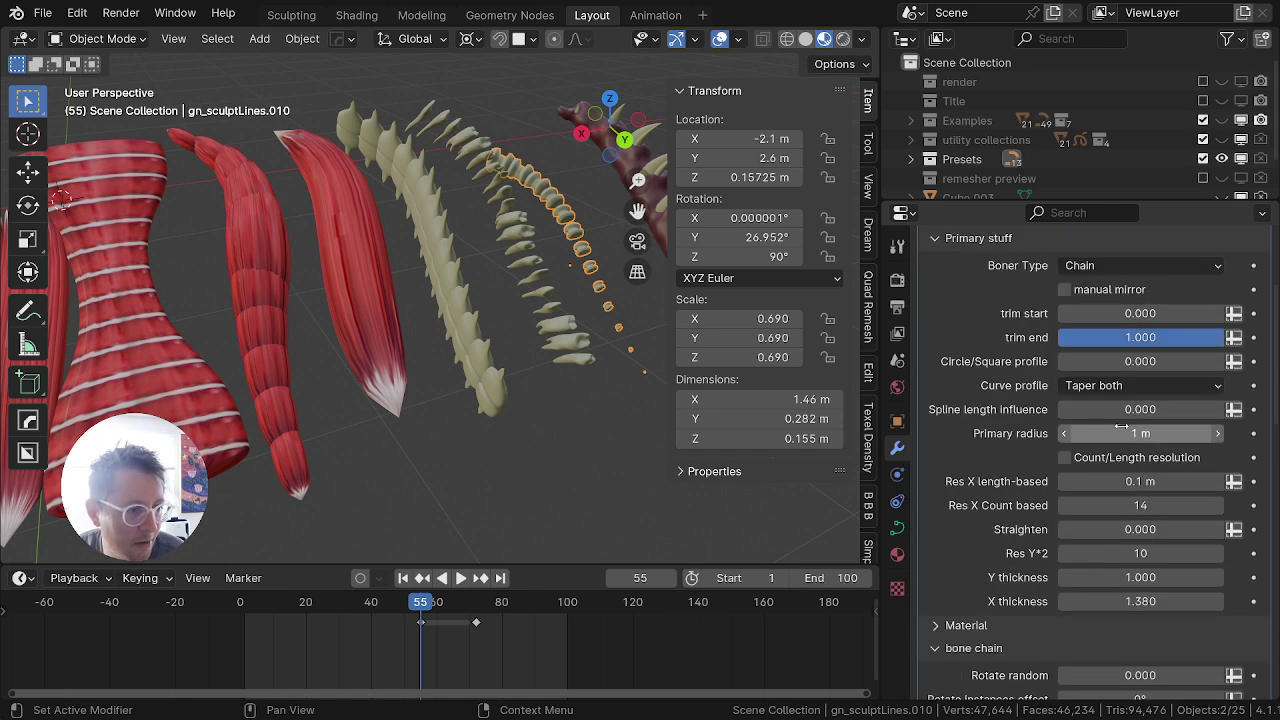
{"action": "scroll", "coordinate": [1124, 424], "scroll_direction": "up", "scroll_amount": 3}
{"action": "middle_click_drag", "start_coordinate": [642, 397], "coordinate": [450, 442]}
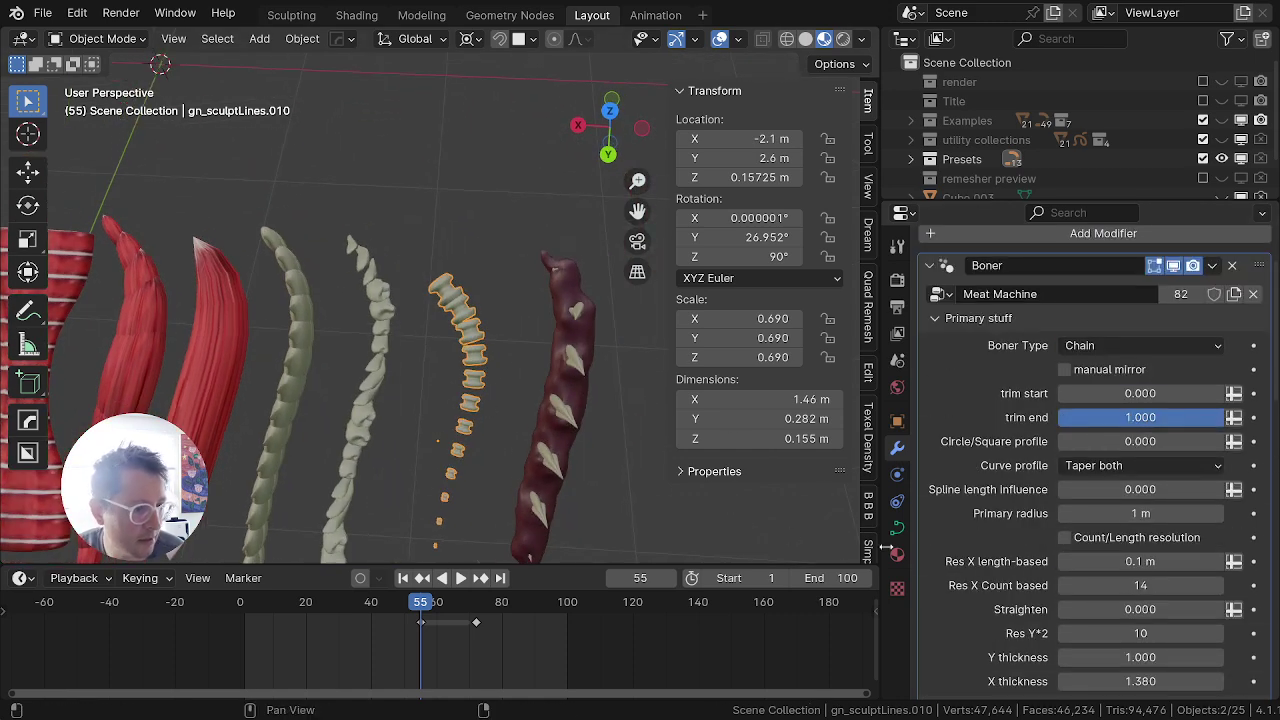
{"action": "scroll", "coordinate": [1042, 540], "scroll_direction": "down", "scroll_amount": 20}
{"action": "scroll", "coordinate": [1060, 515], "scroll_direction": "up", "scroll_amount": 4}
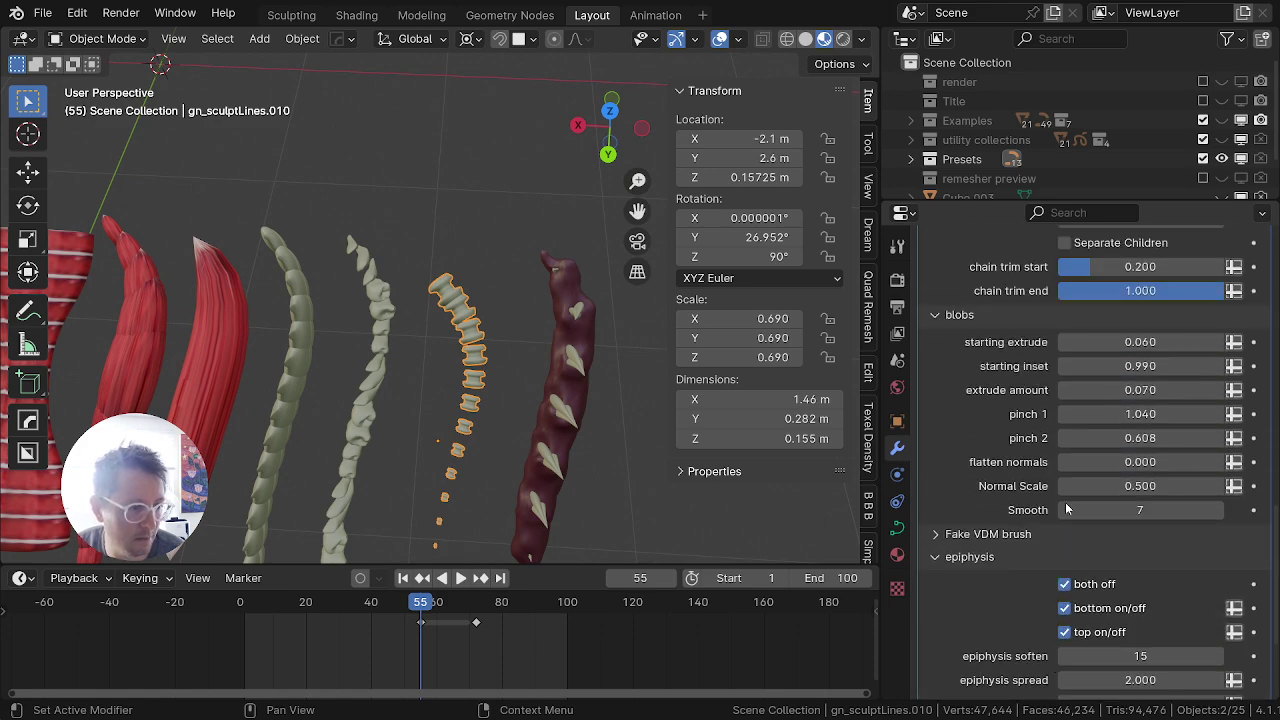
{"action": "scroll", "coordinate": [1066, 508], "scroll_direction": "up", "scroll_amount": 8}
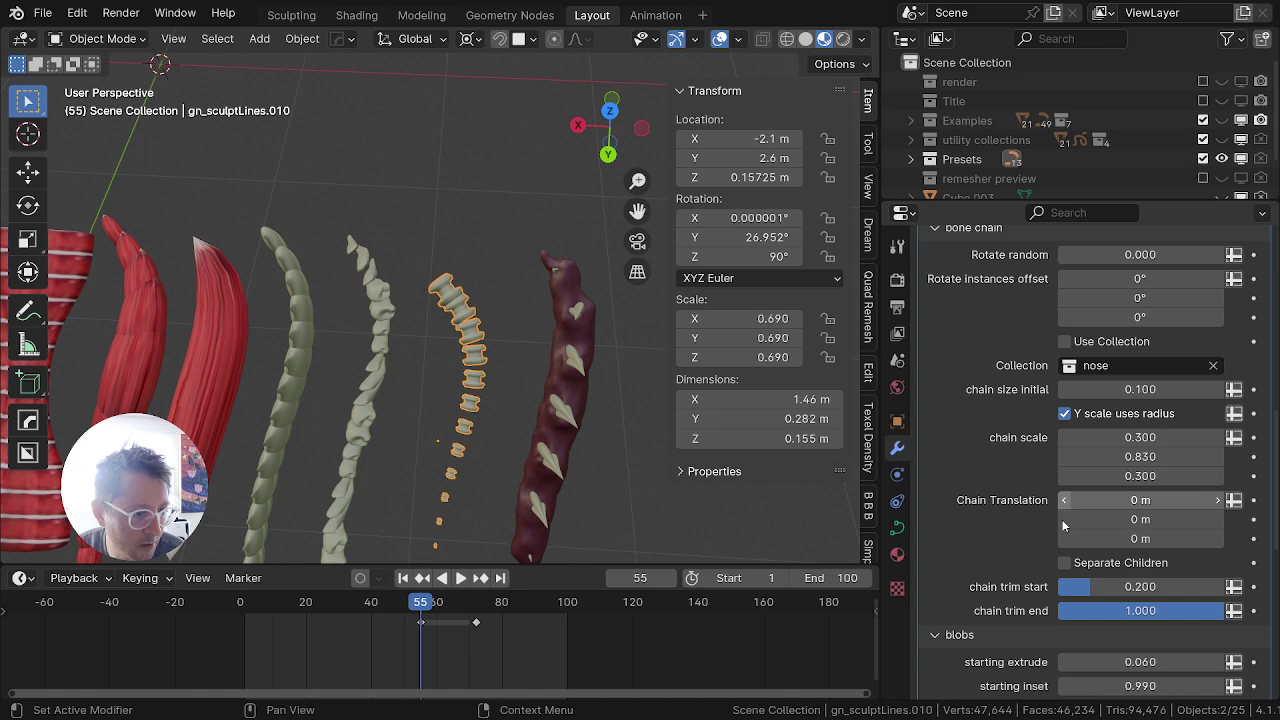
Step: Turn off Y scale uses radius for the tapering vertebra chain and change its curve profile to Taper B
{"action": "left_click", "coordinate": [1064, 414]}
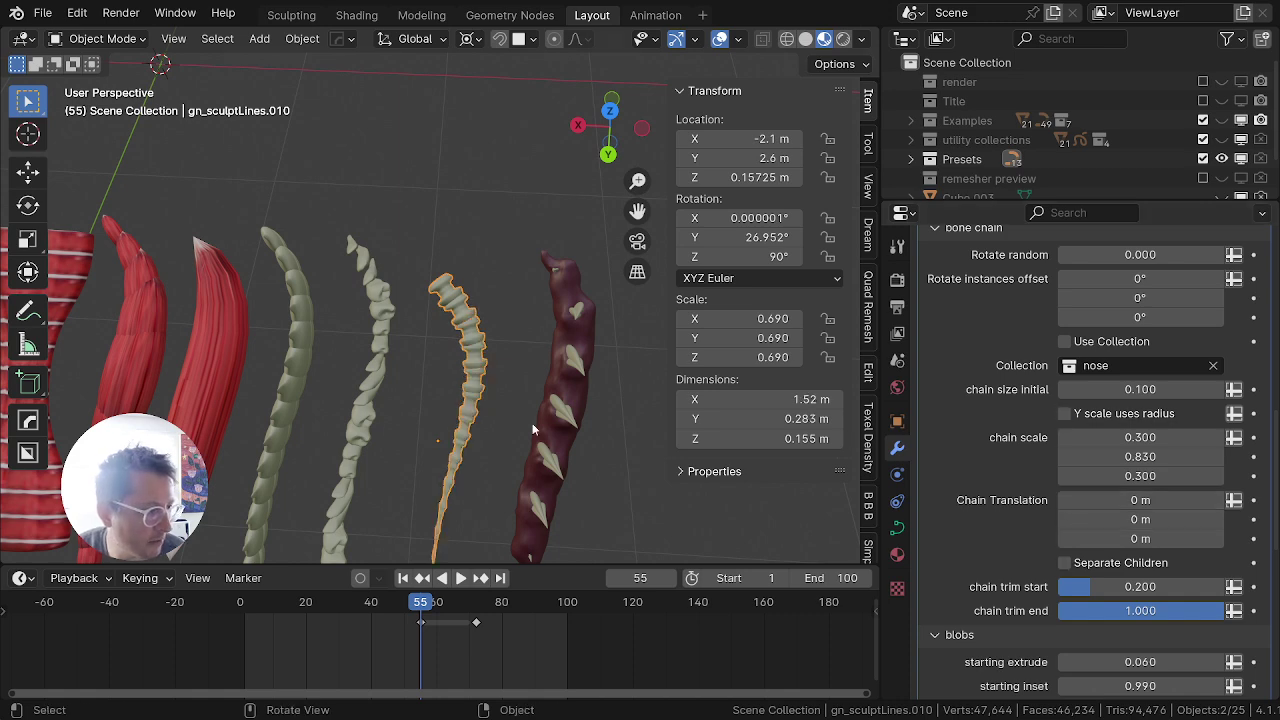
{"action": "mouse_move", "coordinate": [532, 423]}
{"action": "middle_mouse_down"}
{"action": "mouse_move", "coordinate": [534, 337]}
{"action": "mouse_move", "coordinate": [451, 370]}
{"action": "middle_mouse_up"}
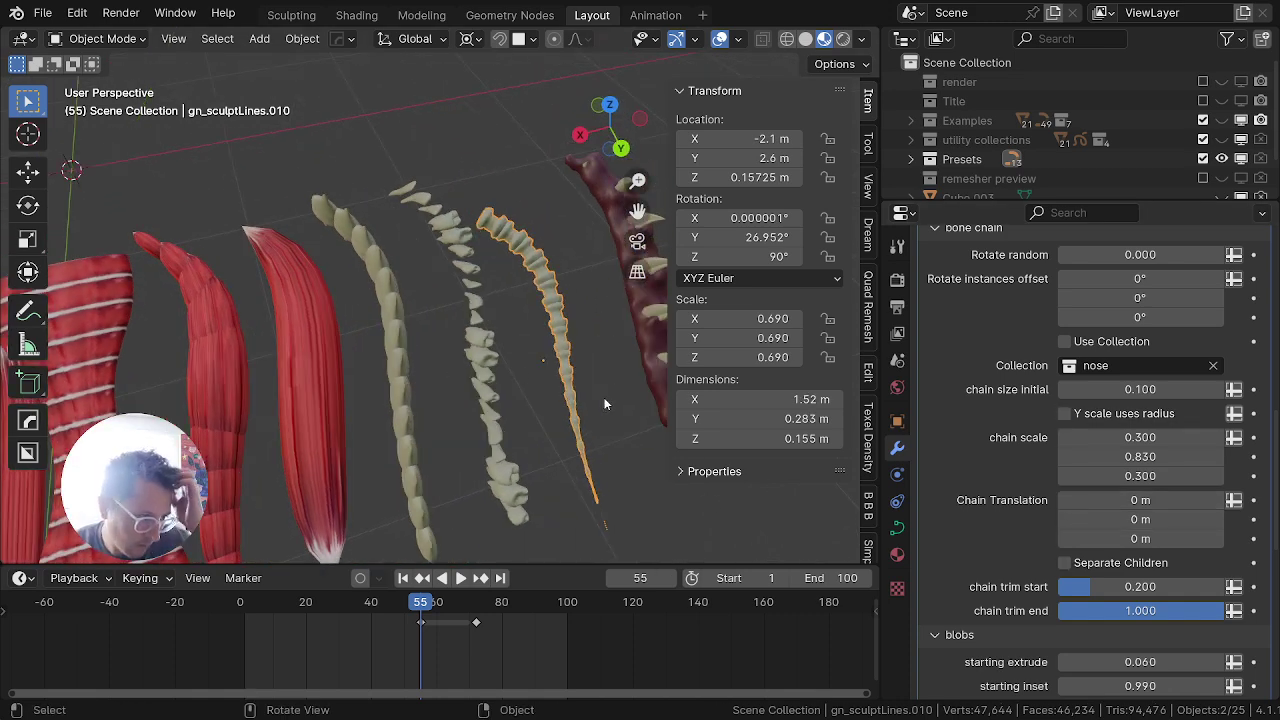
{"action": "scroll", "coordinate": [1056, 414], "scroll_direction": "up", "scroll_amount": 15}
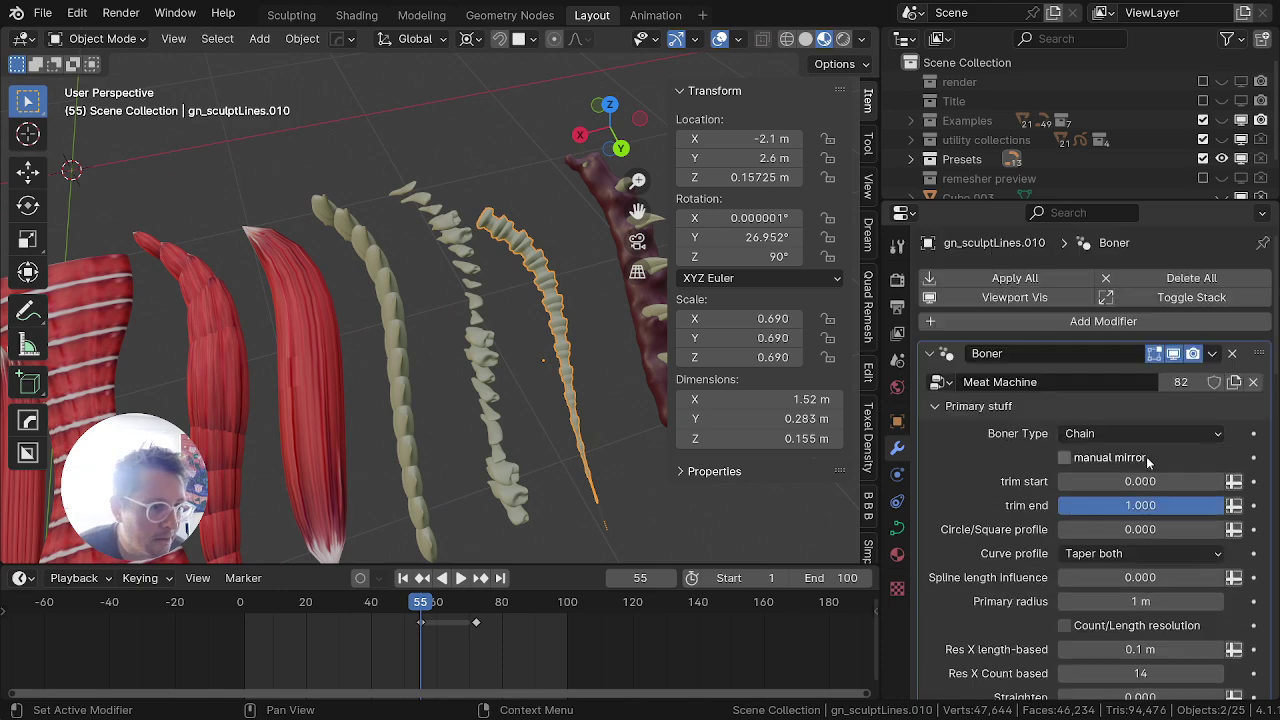
{"action": "left_click", "coordinate": [1100, 553]}
{"action": "left_click", "coordinate": [1120, 446]}
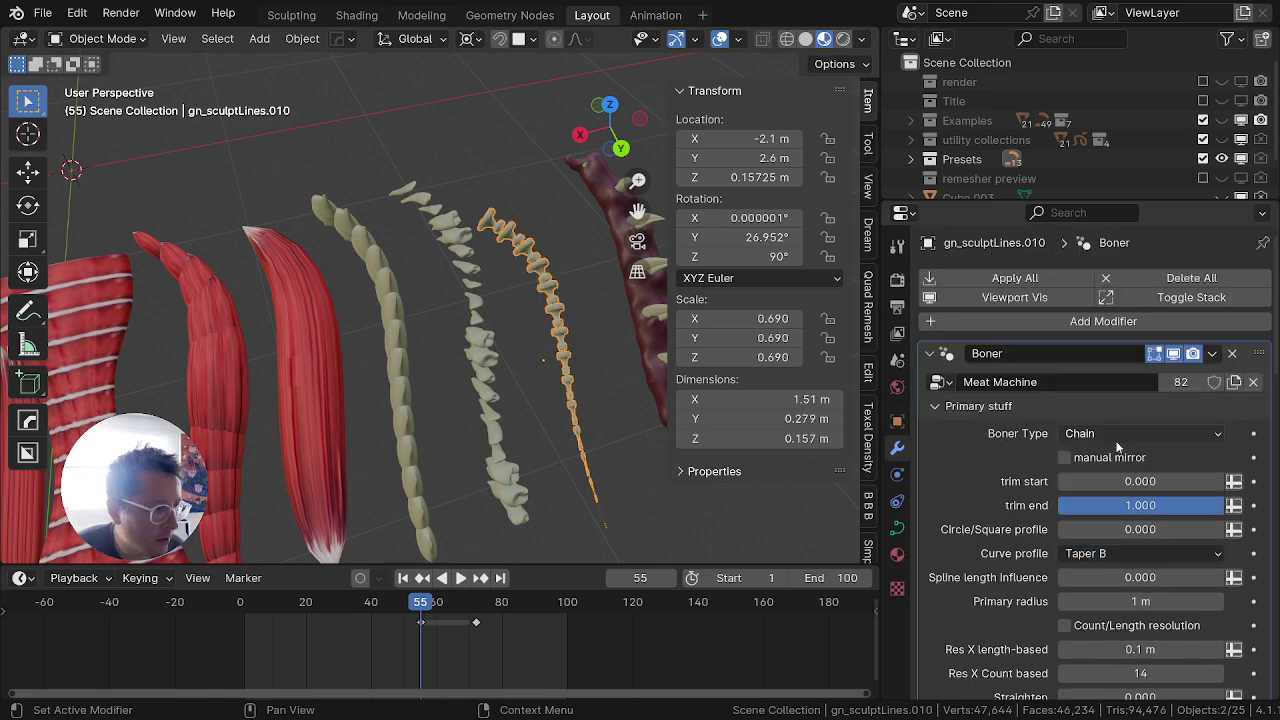
{"action": "key", "text": "Tab"}
{"action": "key", "text": "Tab"}
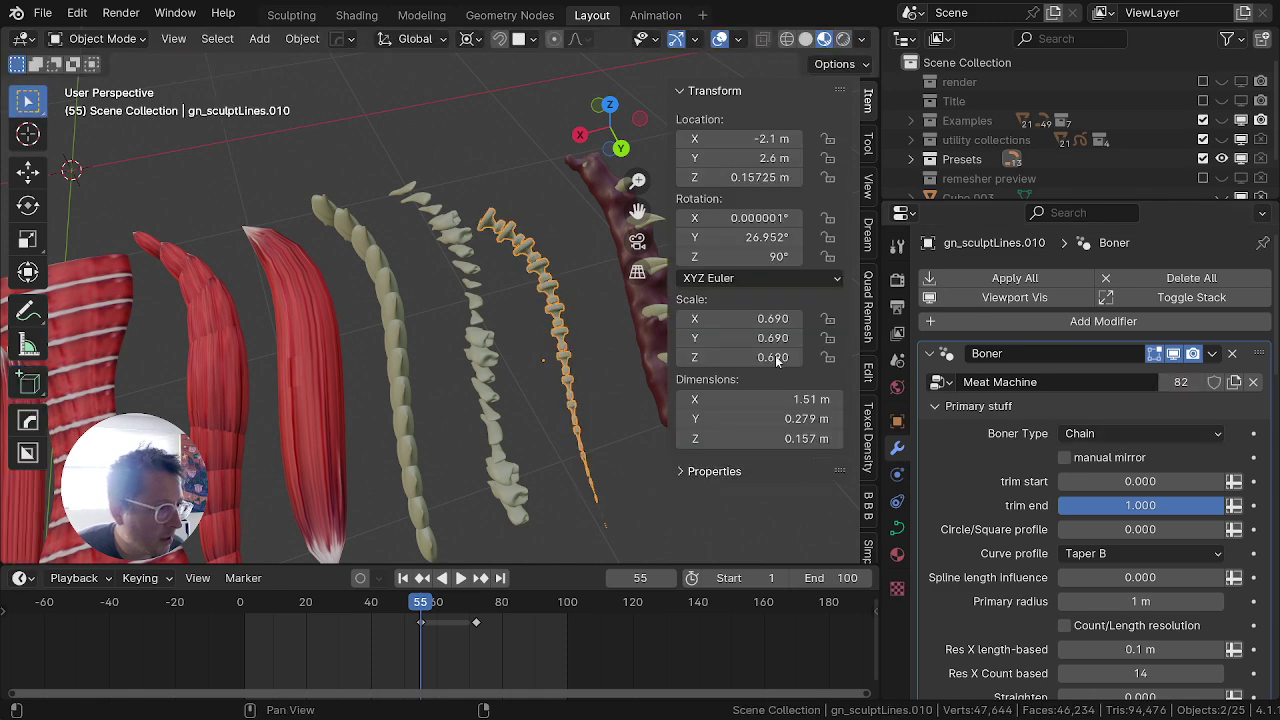
Step: Inspect the Taper B vertebrae up close in Edit Mode, then return to Object Mode
{"action": "scroll", "coordinate": [601, 287], "scroll_direction": "up", "scroll_amount": 7}
{"action": "scroll", "coordinate": [601, 287], "scroll_direction": "down", "scroll_amount": 4}
{"action": "middle_click_drag", "start_coordinate": [601, 287], "coordinate": [443, 334], "text": "shift"}
{"action": "scroll", "coordinate": [457, 313], "scroll_direction": "up", "scroll_amount": 2}
{"action": "key", "text": "Tab"}
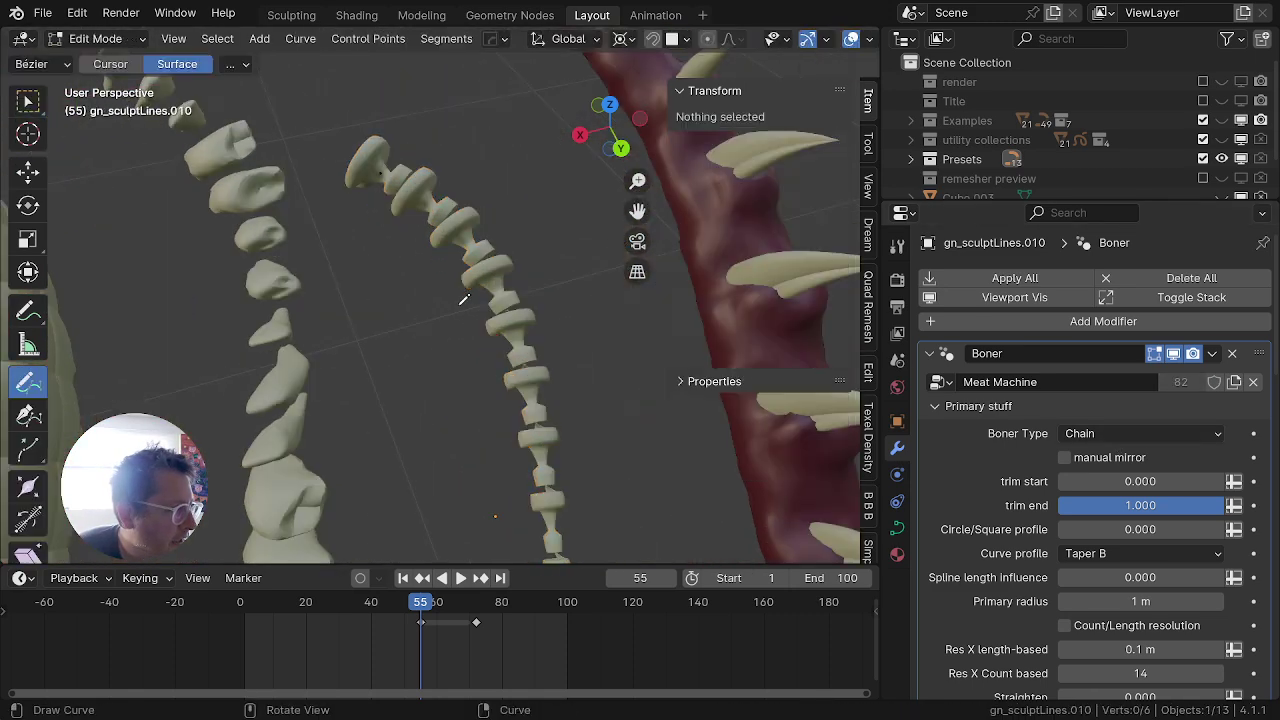
{"action": "key", "text": "Tab"}
{"action": "scroll", "coordinate": [555, 485], "scroll_direction": "down", "scroll_amount": 5}
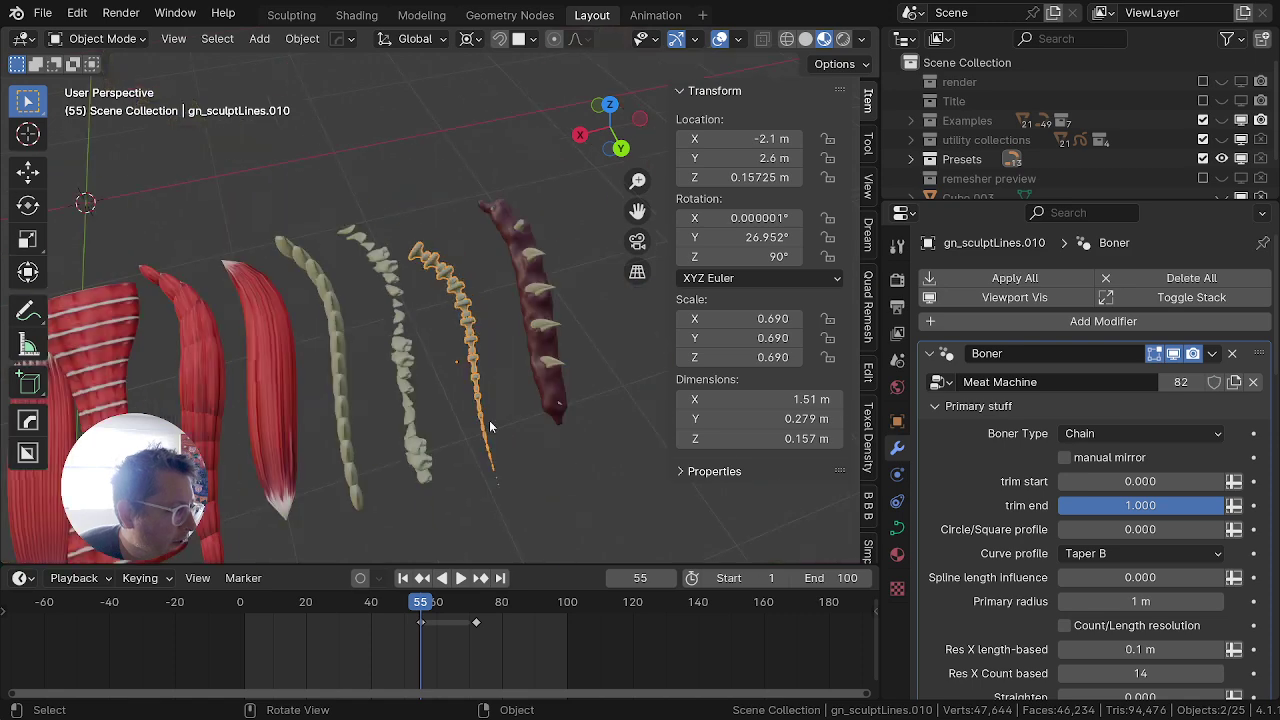
Step: Try the bulge taper curve profile on the tapering vertebra chain
{"action": "scroll", "coordinate": [491, 427], "scroll_direction": "up", "scroll_amount": 3}
{"action": "left_click", "coordinate": [1096, 554]}
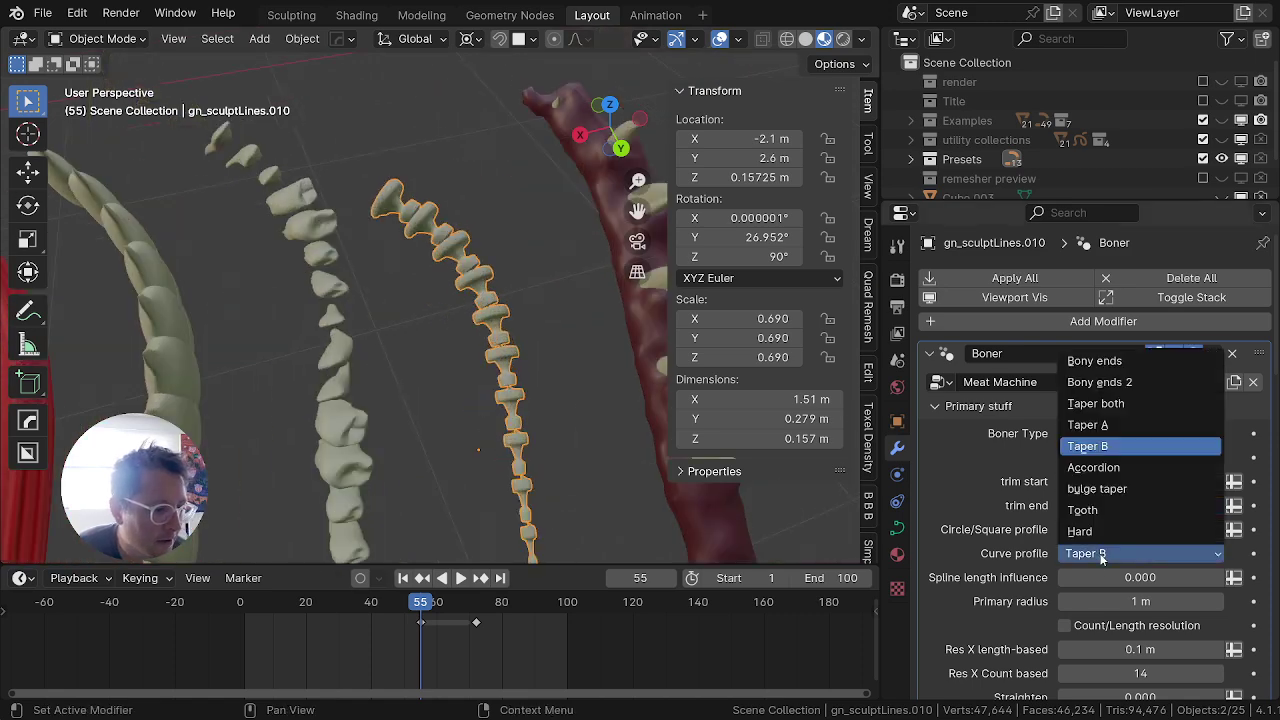
{"action": "left_click", "coordinate": [1114, 488]}
{"action": "scroll", "coordinate": [481, 358], "scroll_direction": "down", "scroll_amount": 3}
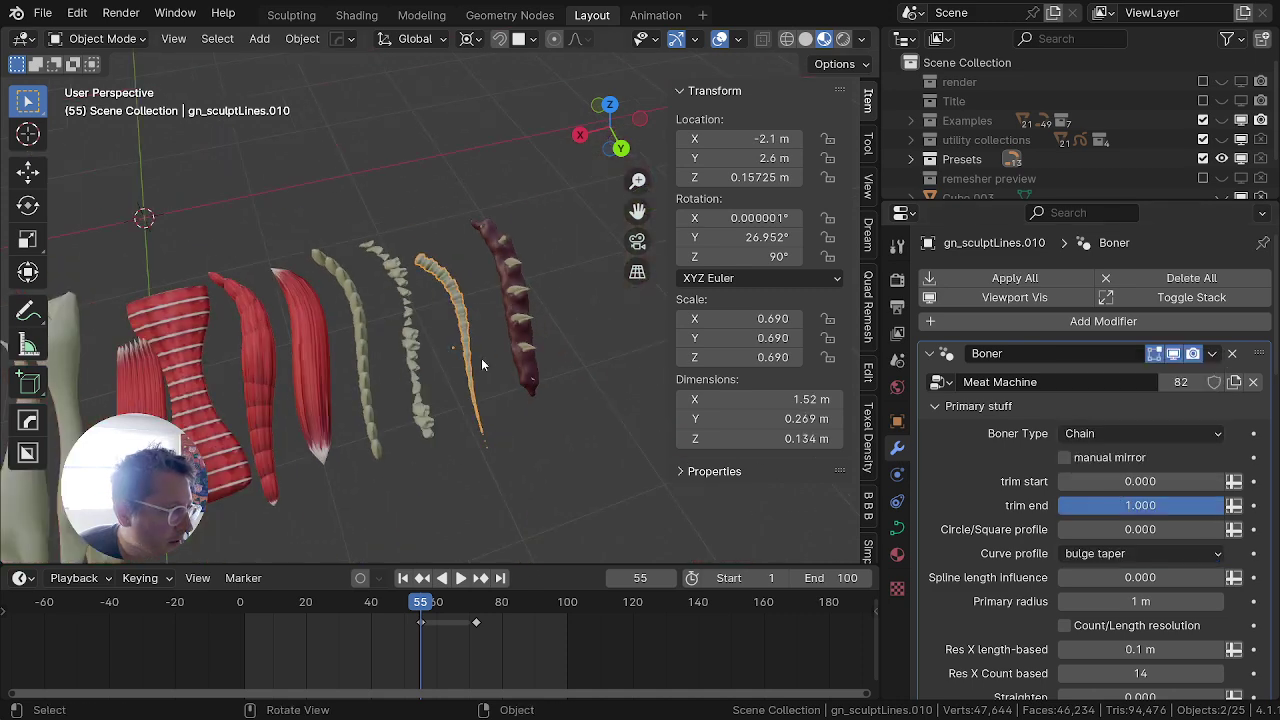
Step: Set the tapering vertebra chain's curve profile to Accordion and check the shape of the vertebrae
{"action": "left_click", "coordinate": [1092, 553]}
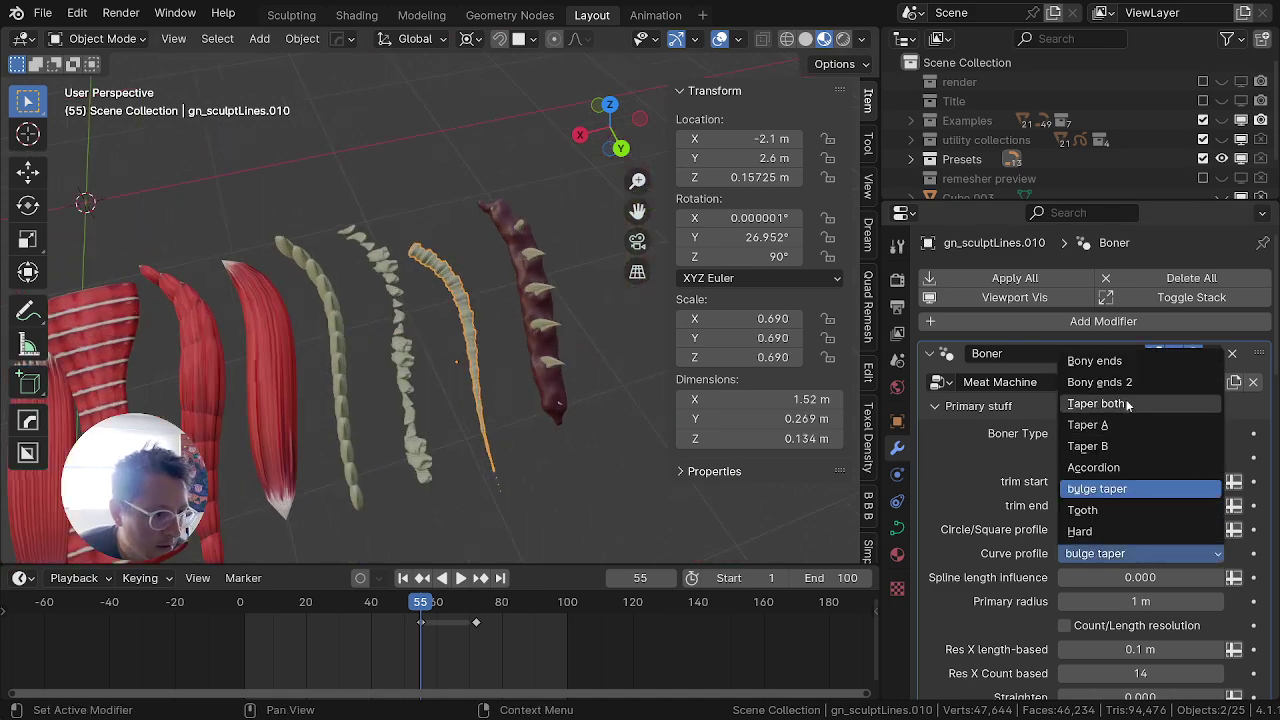
{"action": "left_click", "coordinate": [1116, 468]}
{"action": "scroll", "coordinate": [570, 335], "scroll_direction": "up", "scroll_amount": 2}
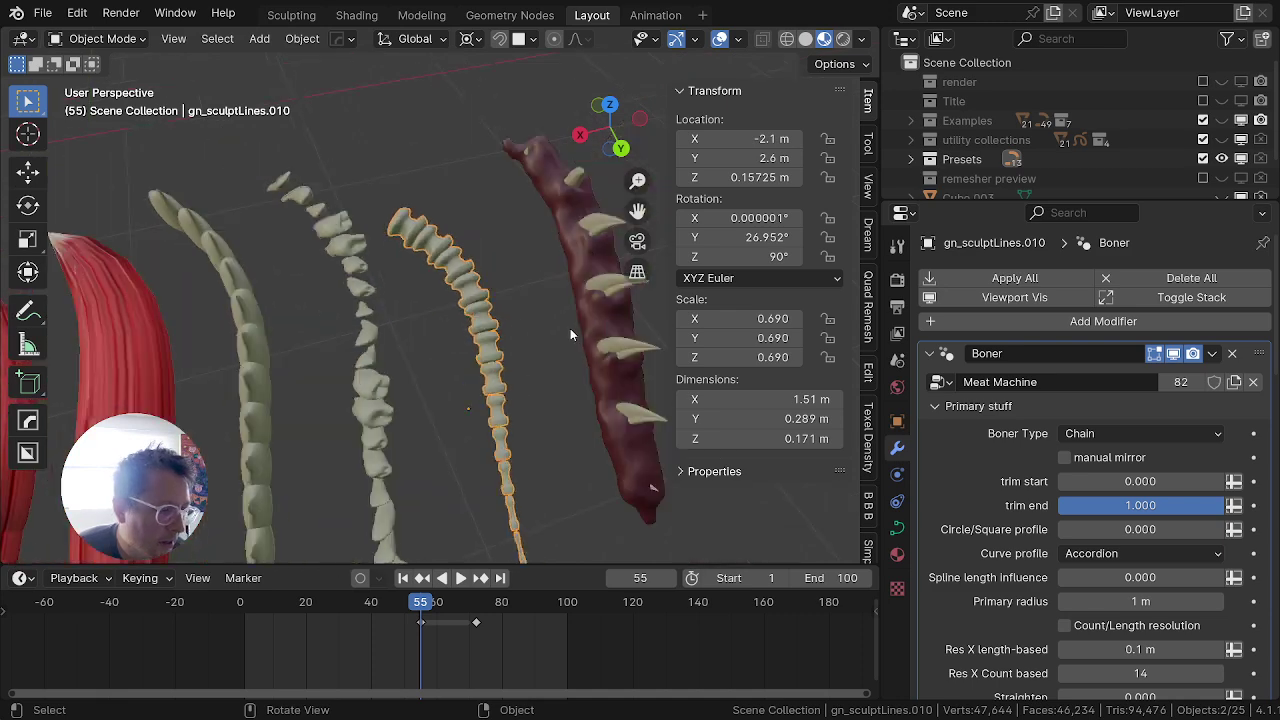
{"action": "scroll", "coordinate": [570, 335], "scroll_direction": "down", "scroll_amount": 1}
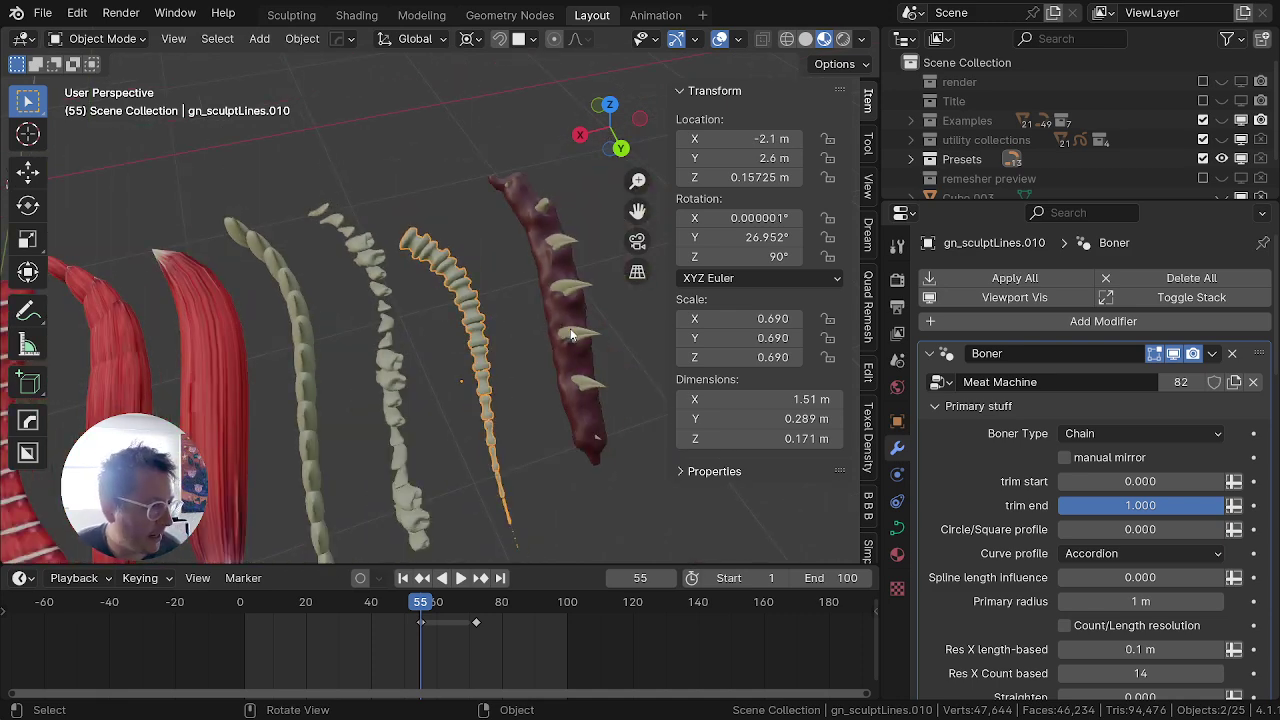
Step: Try the Bony ends curve profile on the chain in Edit Mode, restore Accordion, and return to Object Mode
{"action": "key", "text": "Tab"}
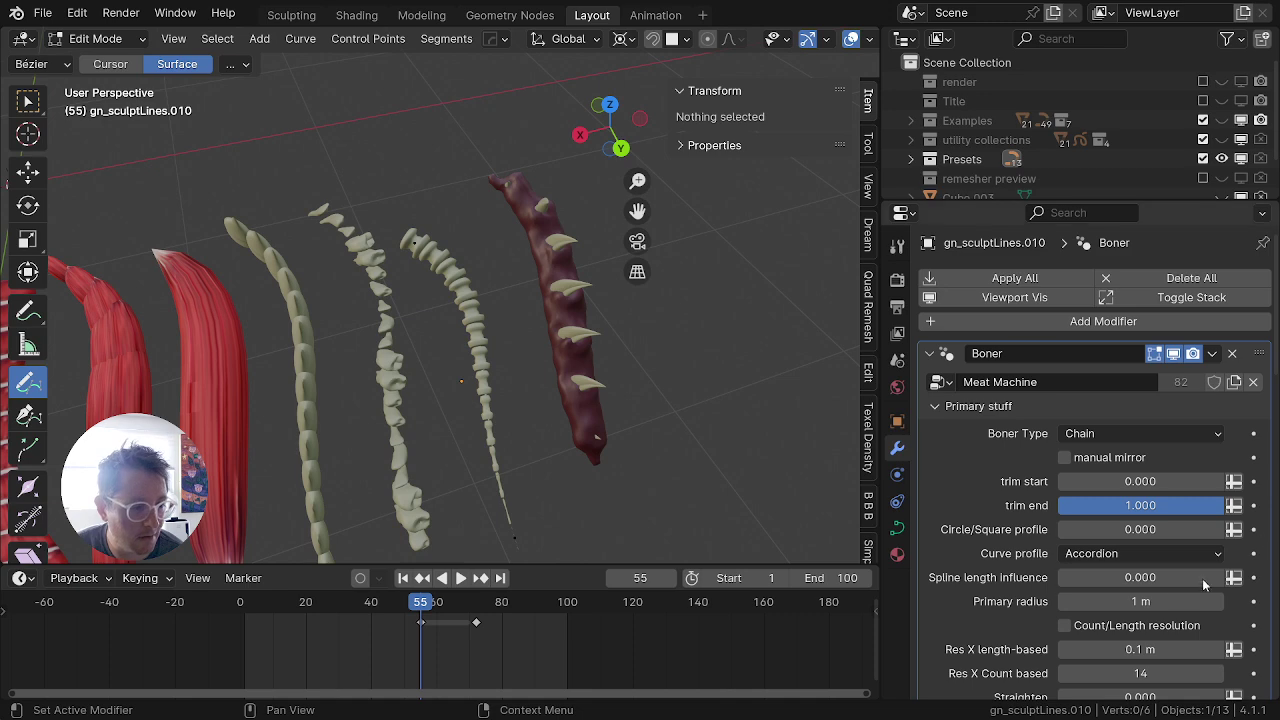
{"action": "left_click", "coordinate": [1130, 553]}
{"action": "left_click", "coordinate": [1089, 357]}
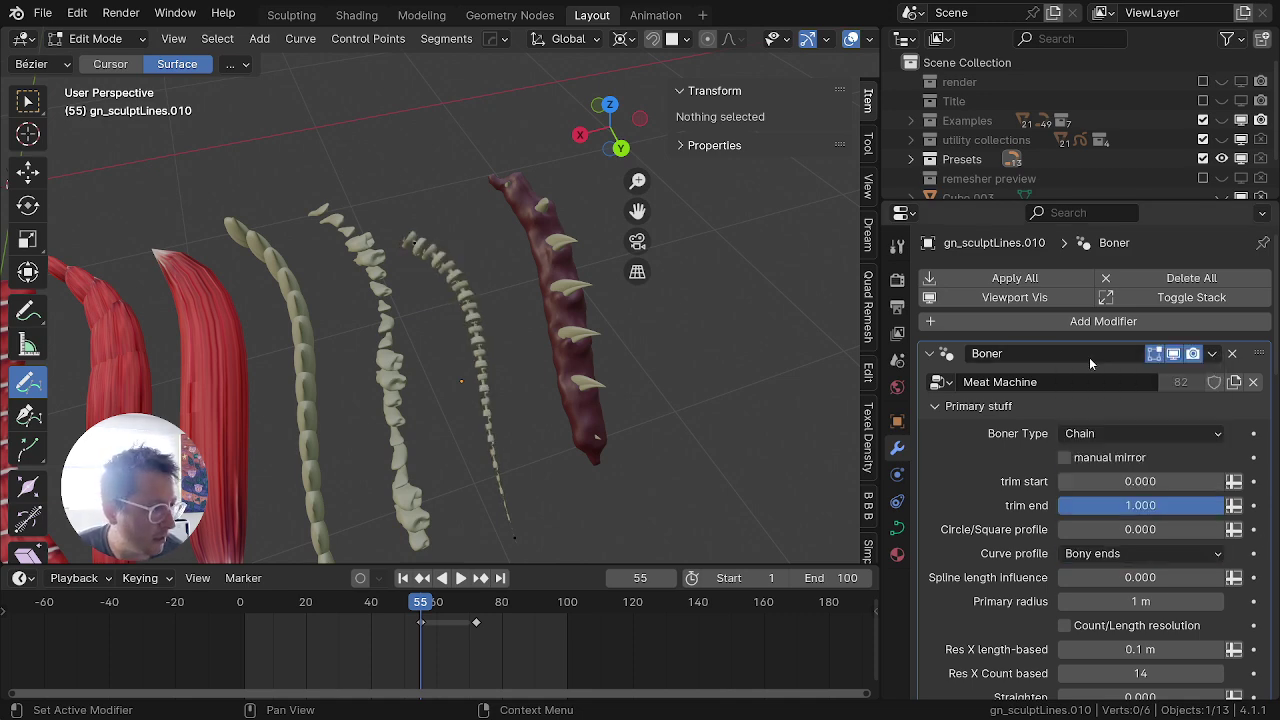
{"action": "left_click", "coordinate": [1123, 555]}
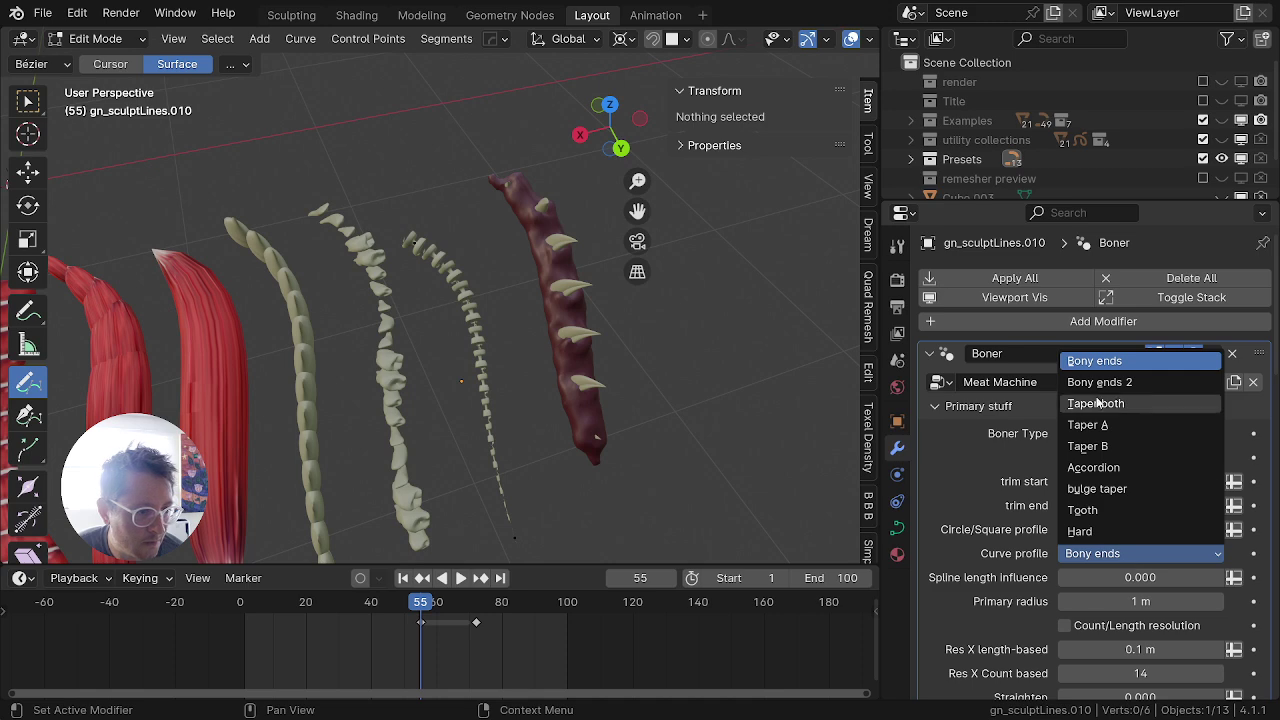
{"action": "left_click", "coordinate": [1093, 467]}
{"action": "key", "text": "Tab"}
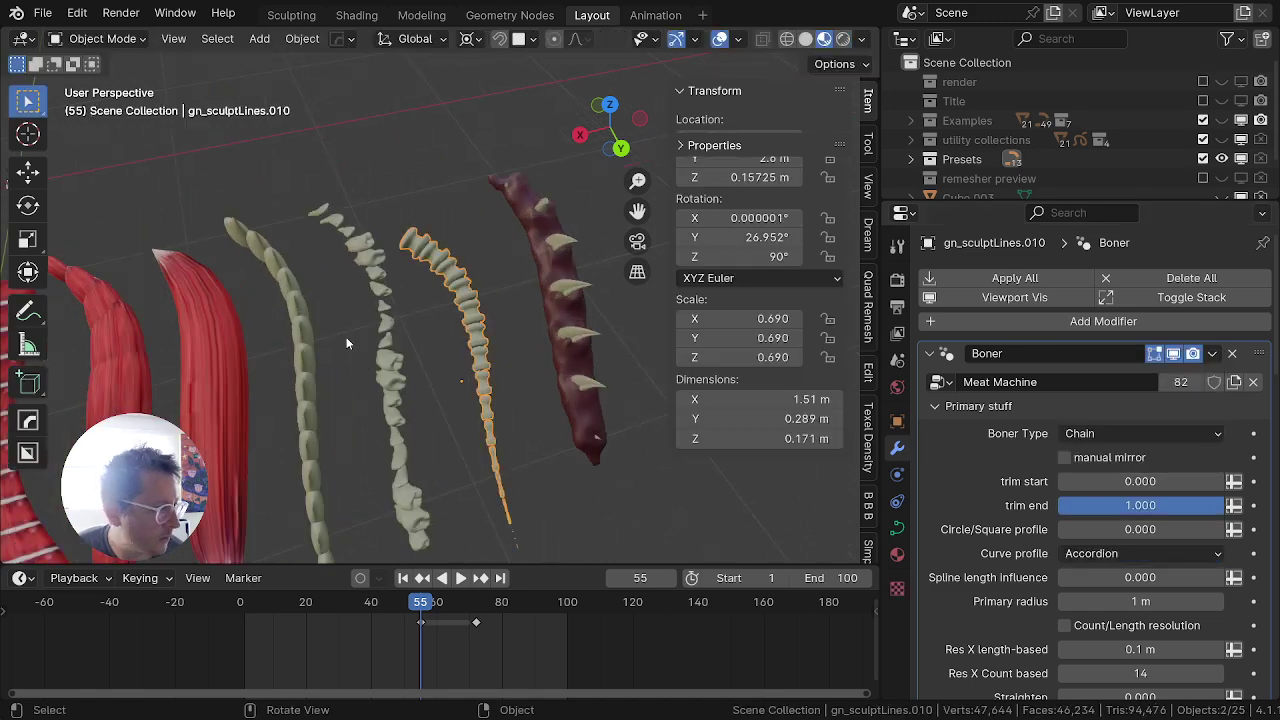
Step: Select the segmented red muscle chain preset beside the striped muscle and view it among the other presets
{"action": "middle_click_drag", "start_coordinate": [201, 300], "coordinate": [449, 220], "text": "shift"}
{"action": "middle_click_drag", "start_coordinate": [274, 374], "coordinate": [343, 235]}
{"action": "left_click", "coordinate": [337, 400]}
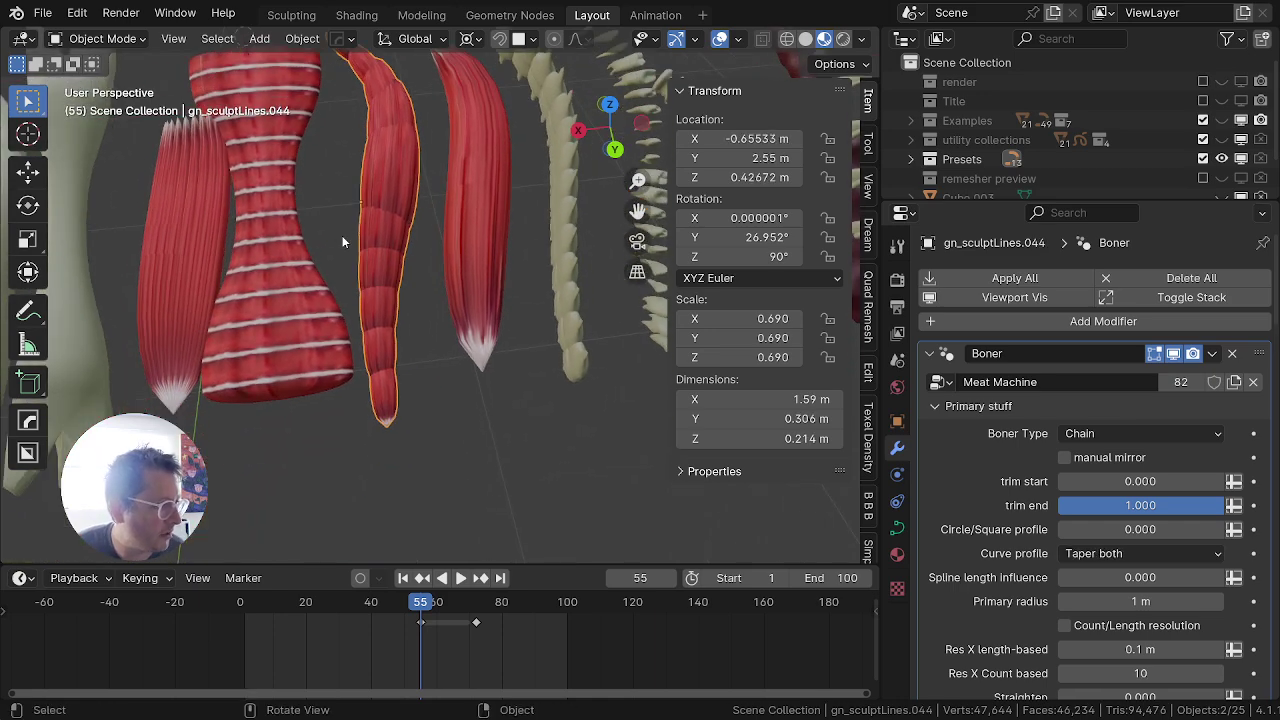
{"action": "scroll", "coordinate": [1023, 620], "scroll_direction": "down", "scroll_amount": 4}
{"action": "scroll", "coordinate": [440, 410], "scroll_direction": "down", "scroll_amount": 10}
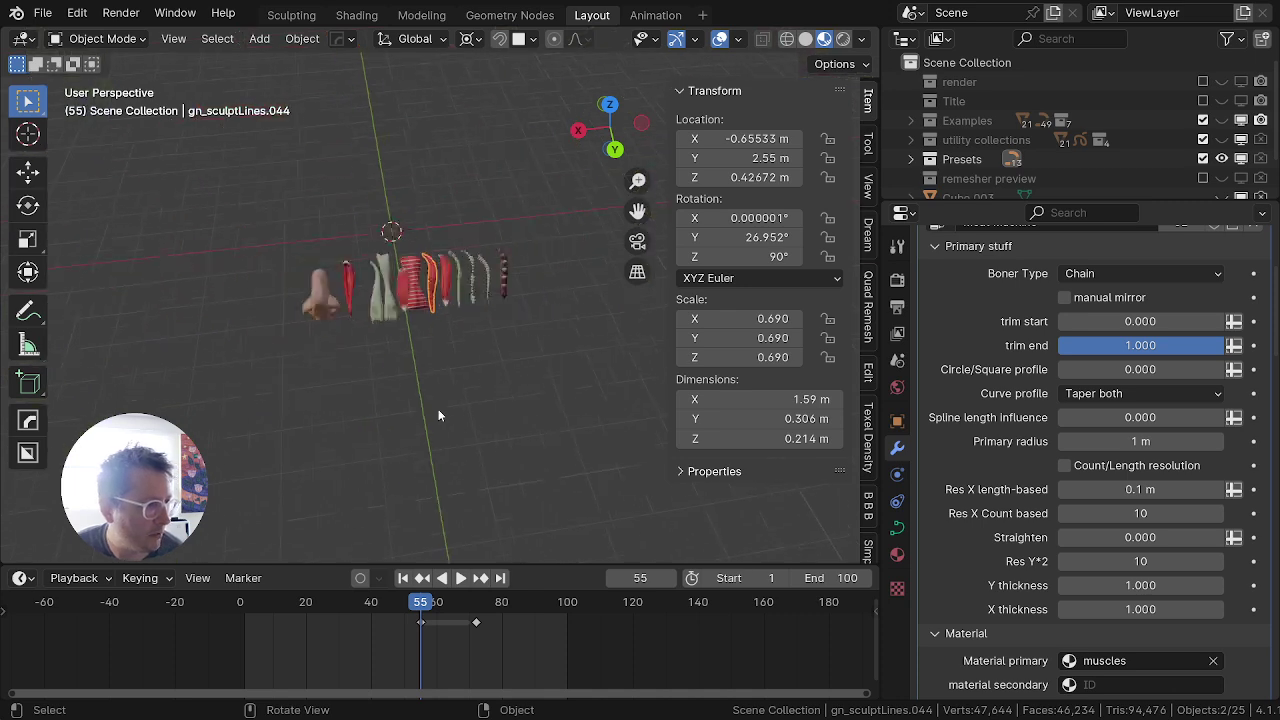
{"action": "scroll", "coordinate": [450, 406], "scroll_direction": "up", "scroll_amount": 3}
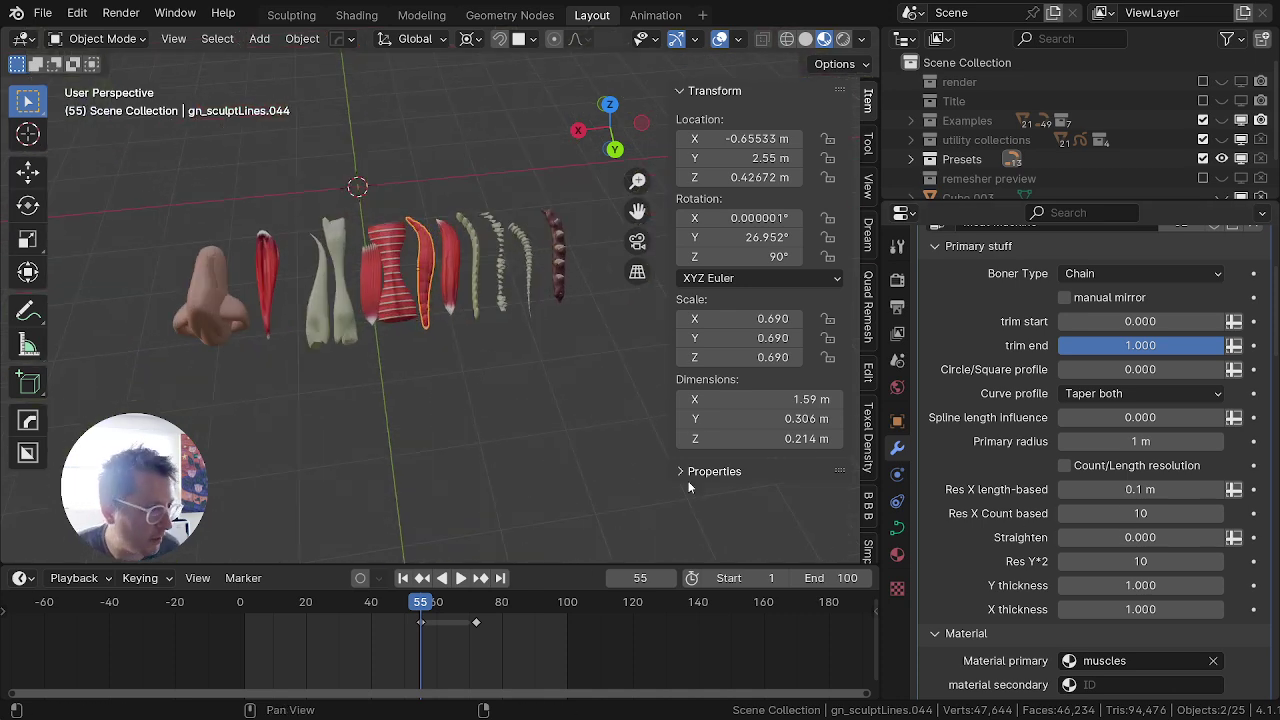
{"action": "scroll", "coordinate": [520, 336], "scroll_direction": "up", "scroll_amount": 9}
Step: Turn off Y scale uses radius in the segmented muscle's bone chain settings and examine the resulting segments
{"action": "scroll", "coordinate": [1000, 589], "scroll_direction": "down", "scroll_amount": 15}
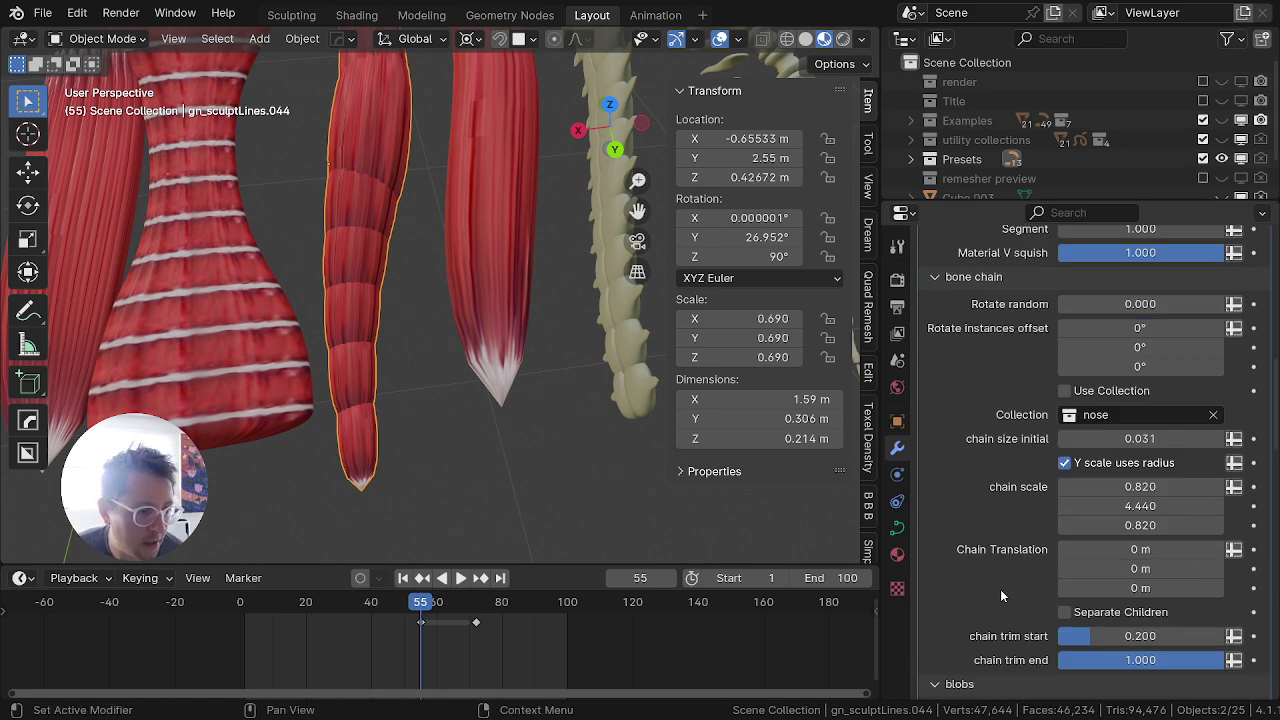
{"action": "left_click", "coordinate": [1066, 424]}
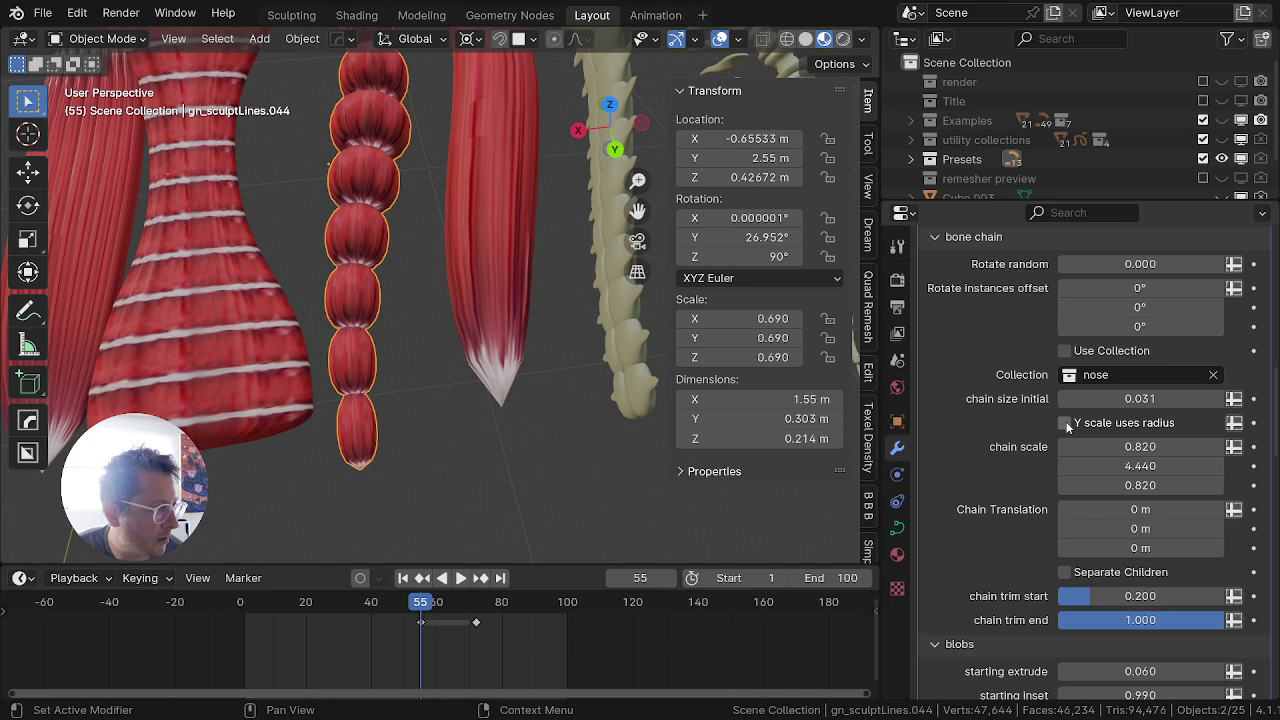
{"action": "scroll", "coordinate": [397, 375], "scroll_direction": "down", "scroll_amount": 5}
{"action": "middle_click_drag", "start_coordinate": [397, 375], "coordinate": [443, 390]}
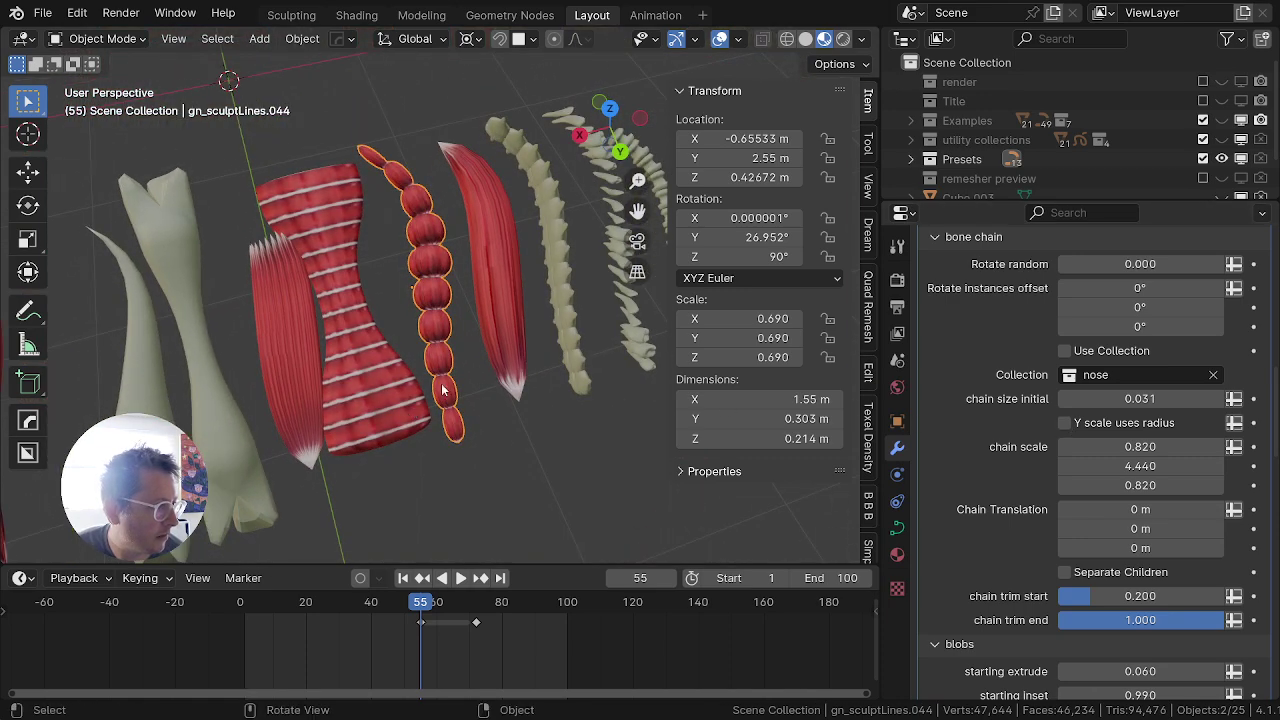
{"action": "scroll", "coordinate": [559, 405], "scroll_direction": "up", "scroll_amount": 2}
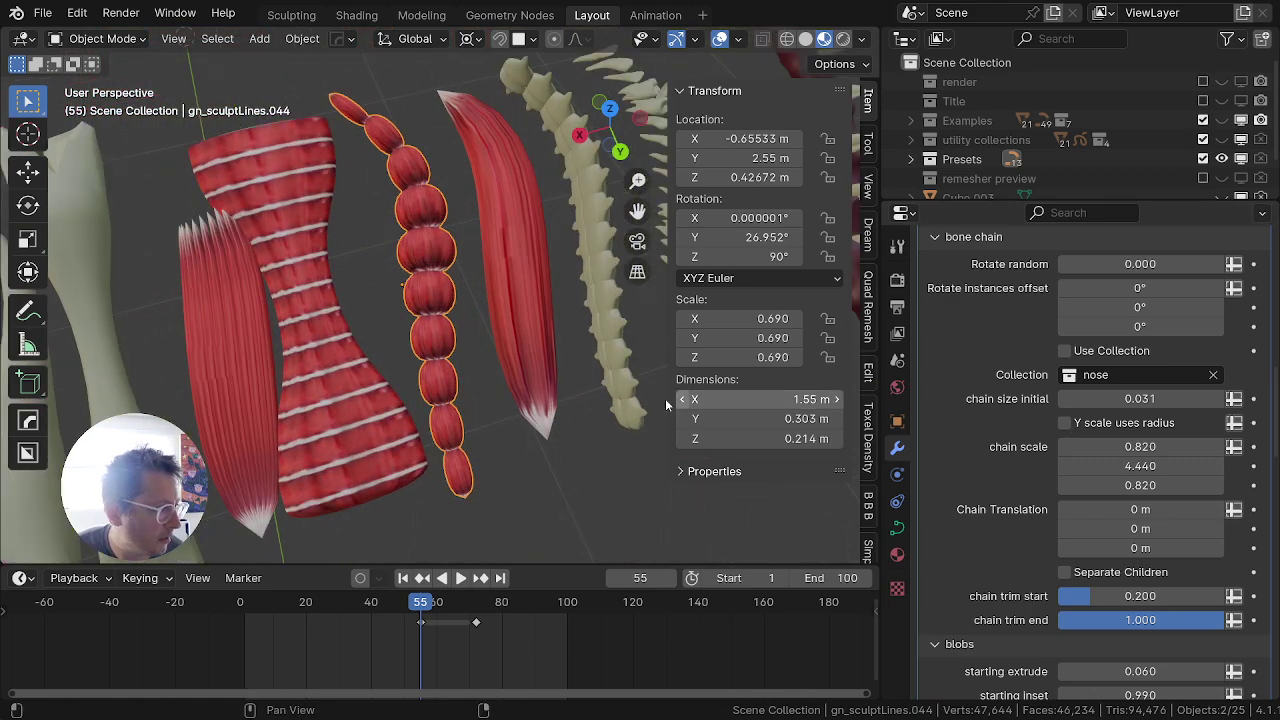
{"action": "scroll", "coordinate": [498, 316], "scroll_direction": "up", "scroll_amount": 2}
{"action": "scroll", "coordinate": [450, 379], "scroll_direction": "down", "scroll_amount": 4}
{"action": "middle_click_drag", "start_coordinate": [450, 379], "coordinate": [555, 304]}
Step: In Edit Mode, extrude the muscle chain curve's lower end control point by about -1.177, 0.507 and 0.219 m
{"action": "key", "text": "Tab"}
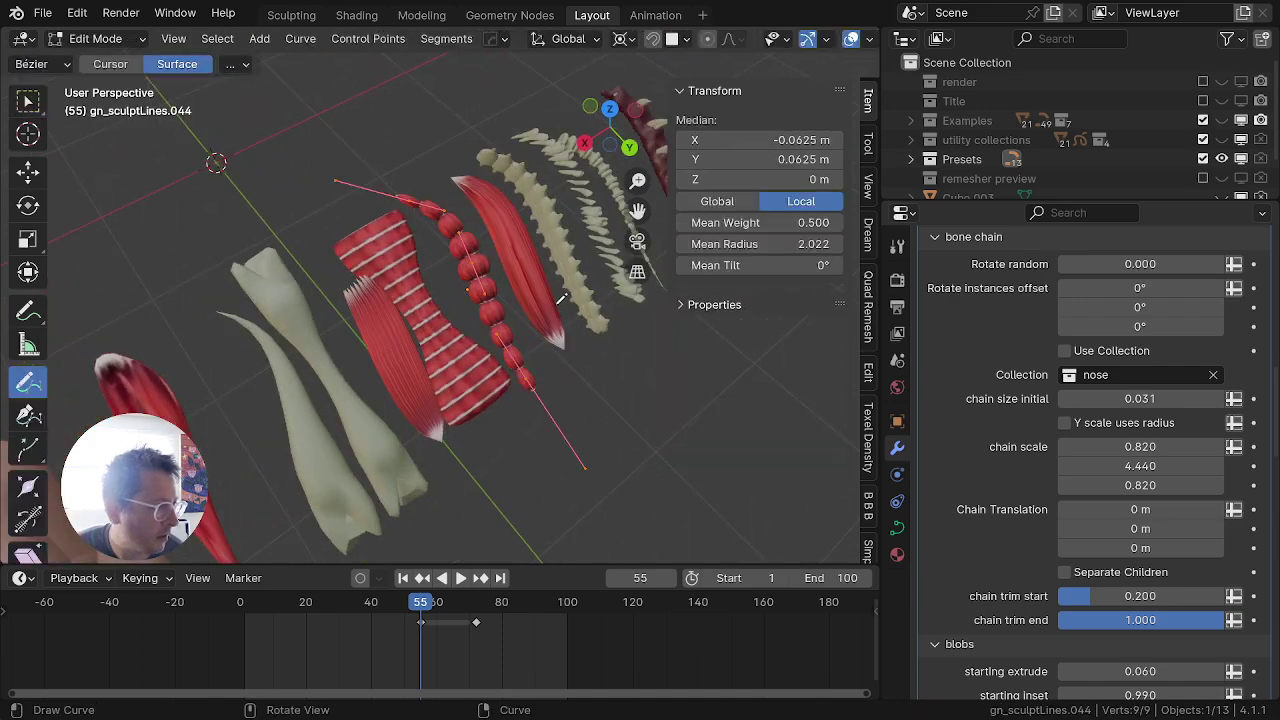
{"action": "key", "text": "a"}
{"action": "key", "text": "a"}
{"action": "key", "text": "a"}
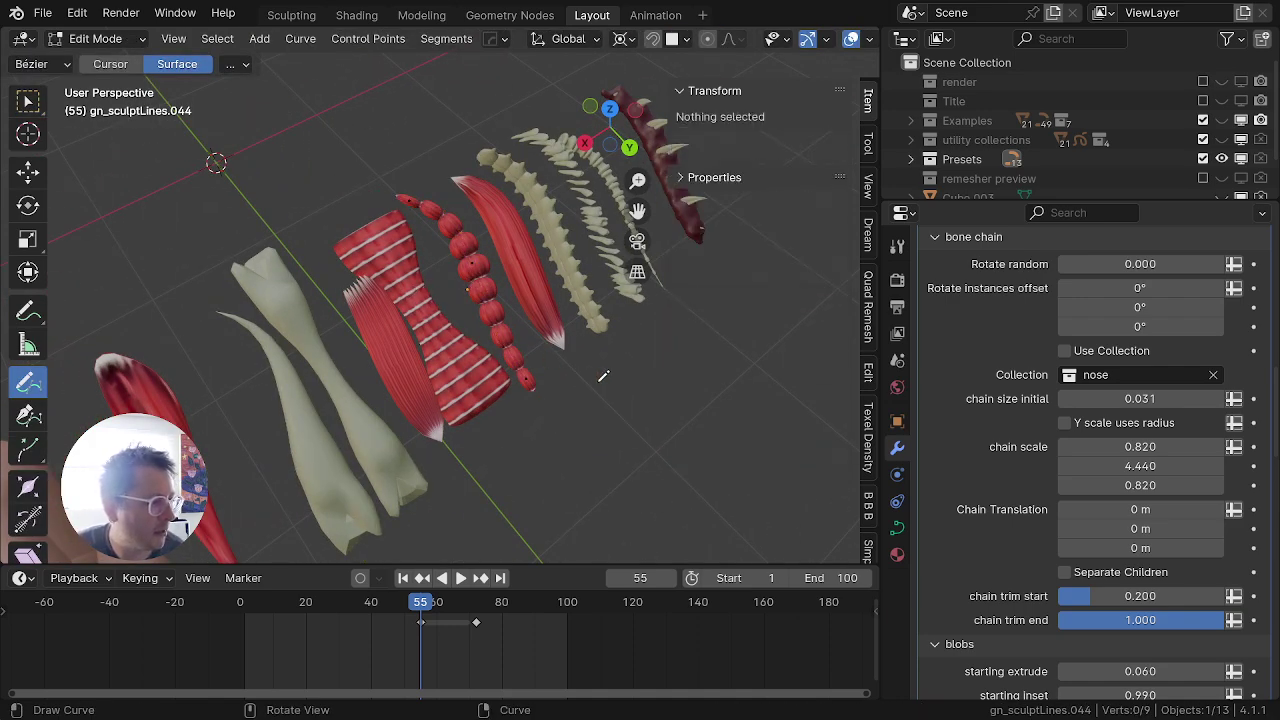
{"action": "key", "text": "b"}
{"action": "left_click_drag", "start_coordinate": [562, 366], "coordinate": [505, 408]}
{"action": "key", "text": "e"}
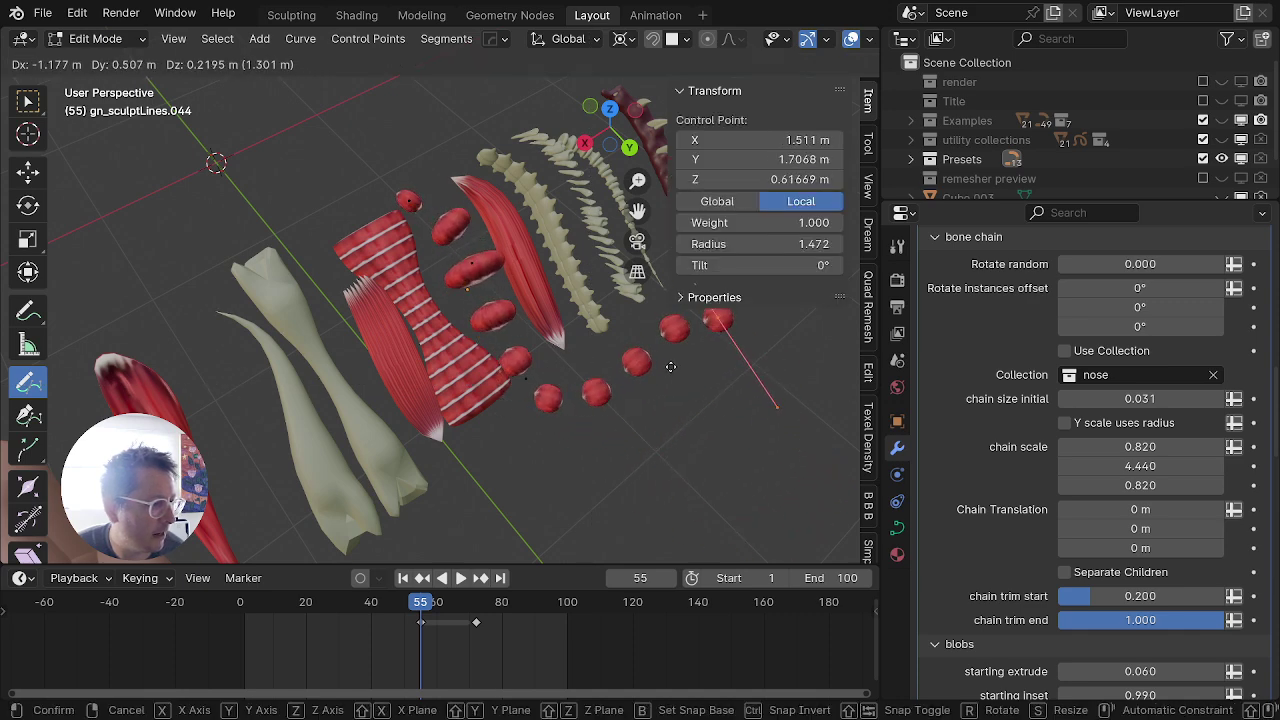
{"action": "left_click", "coordinate": [684, 365]}
Step: Enable Count/Length resolution for the muscle chain and set Res X length-based to 0.261 m
{"action": "scroll", "coordinate": [1098, 441], "scroll_direction": "up", "scroll_amount": 15}
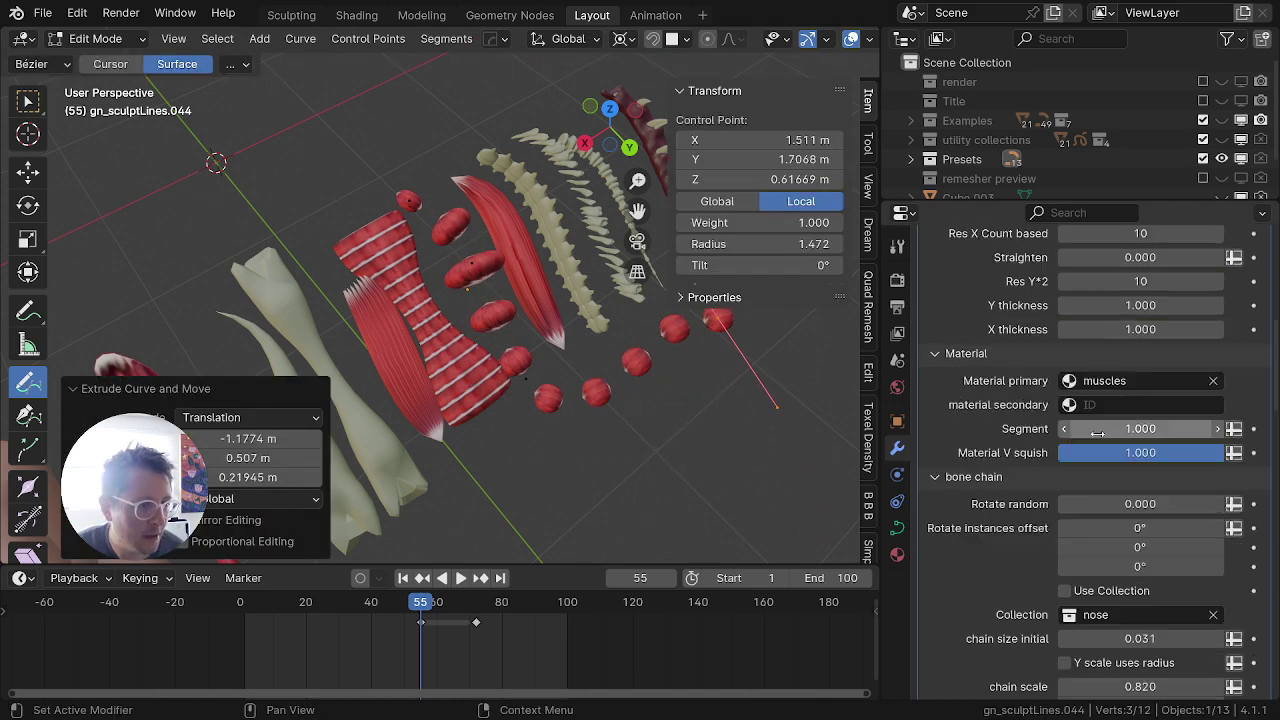
{"action": "scroll", "coordinate": [1060, 540], "scroll_direction": "down", "scroll_amount": 3}
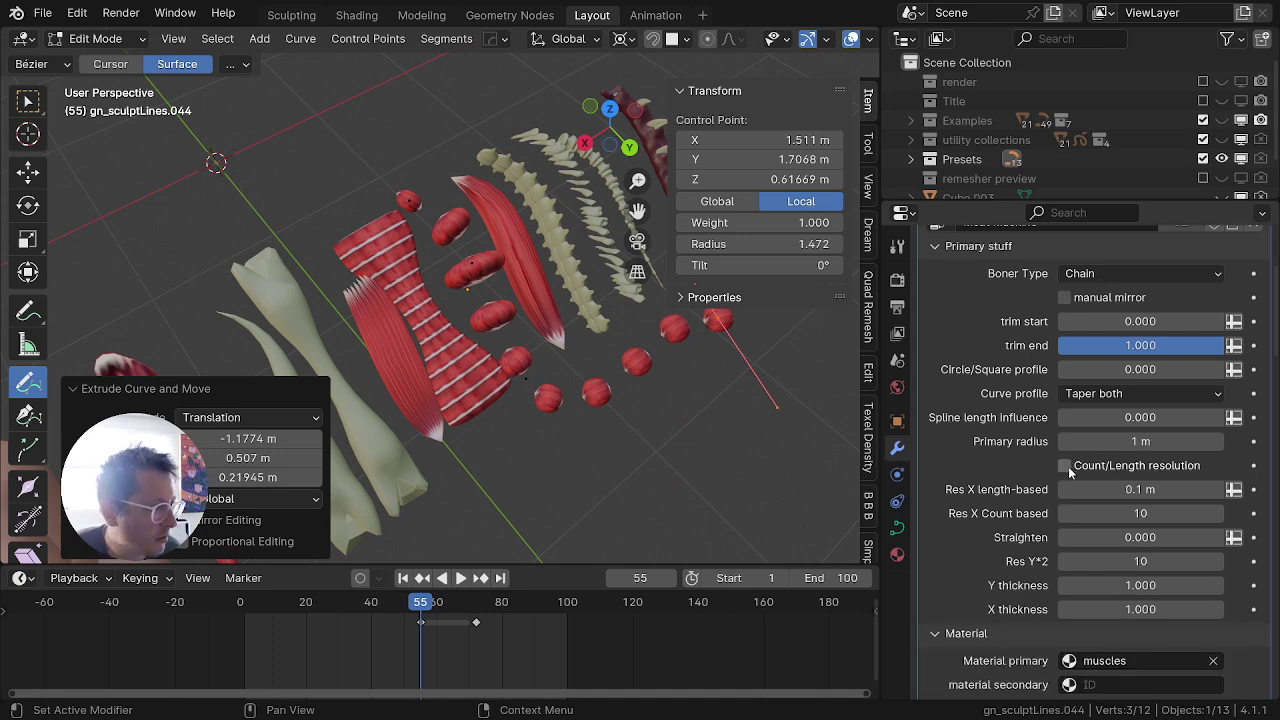
{"action": "left_click", "coordinate": [1065, 466]}
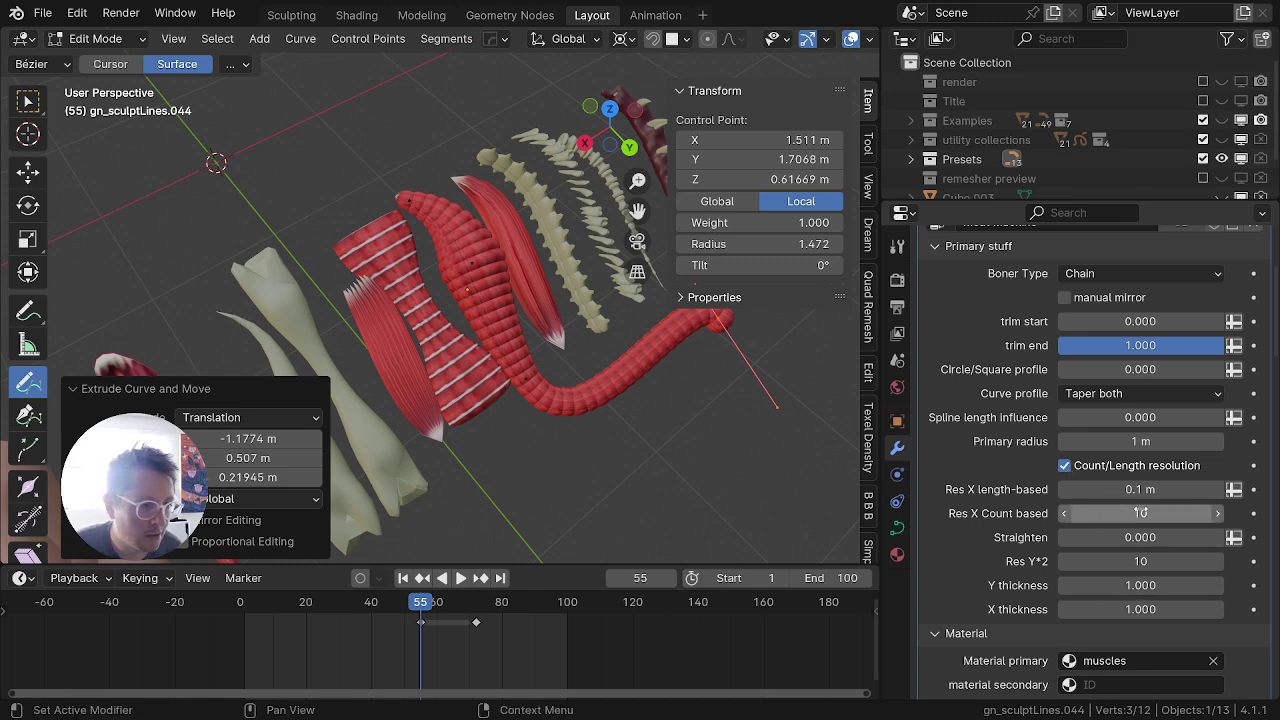
{"action": "left_click_drag", "start_coordinate": [1172, 490], "coordinate": [1205, 490]}
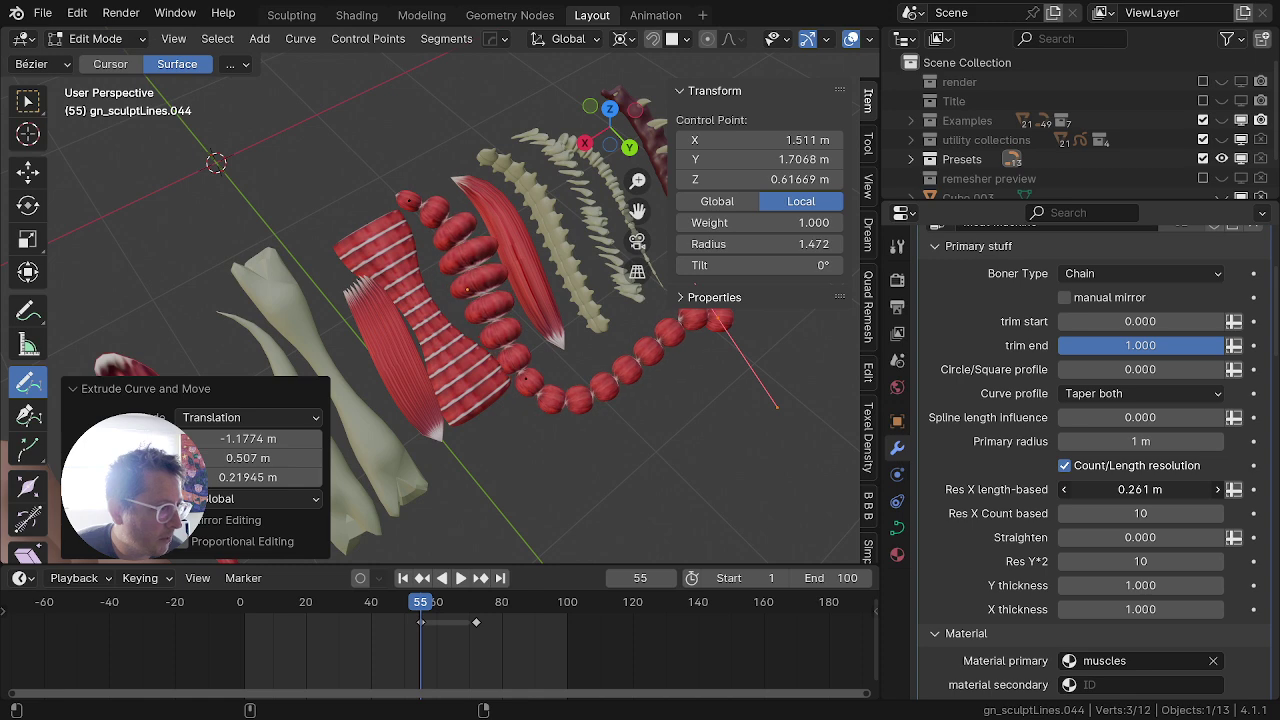
Step: Extrude the chain's new end control point again by about 0.762, 0.841 and -0.763 m
{"action": "scroll", "coordinate": [645, 438], "scroll_direction": "down", "scroll_amount": 2}
{"action": "middle_click_drag", "start_coordinate": [645, 438], "coordinate": [518, 391], "text": "shift"}
{"action": "key", "text": "e"}
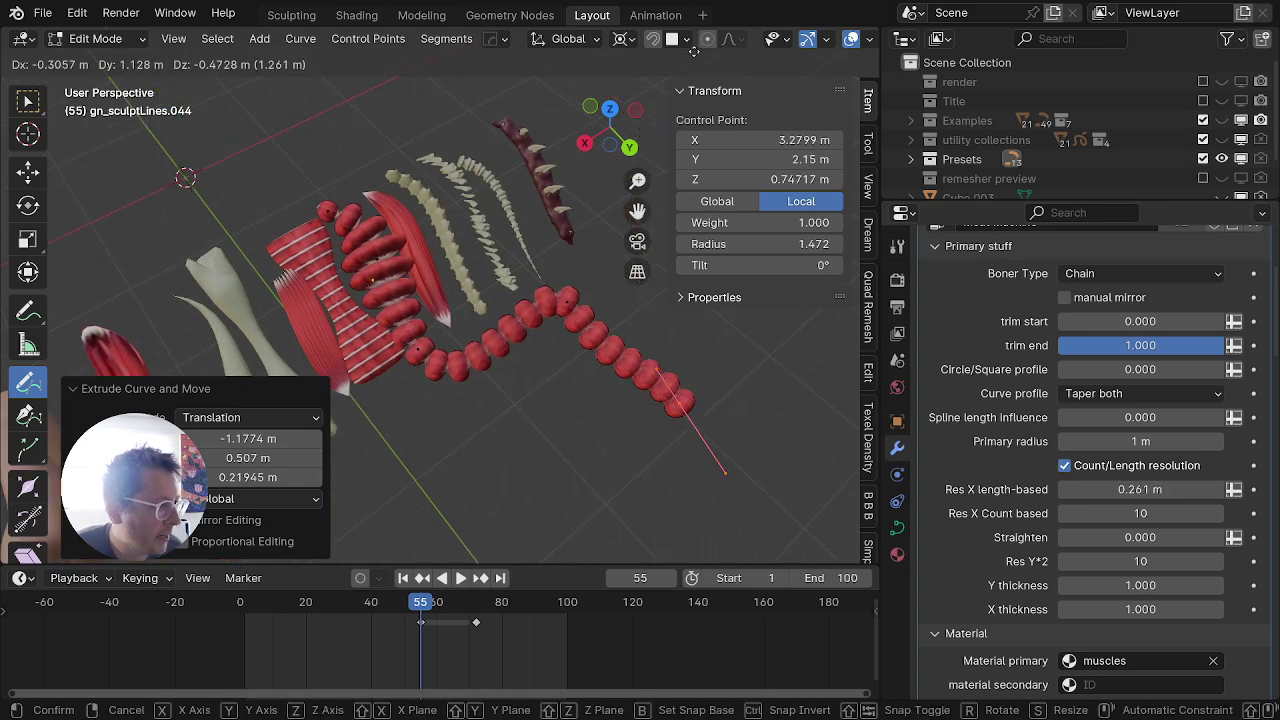
{"action": "left_click", "coordinate": [591, 103]}
Step: Change the pivot point to Bounding Box Center and rotate the end control point by about 65.6°
{"action": "key", "text": "r"}
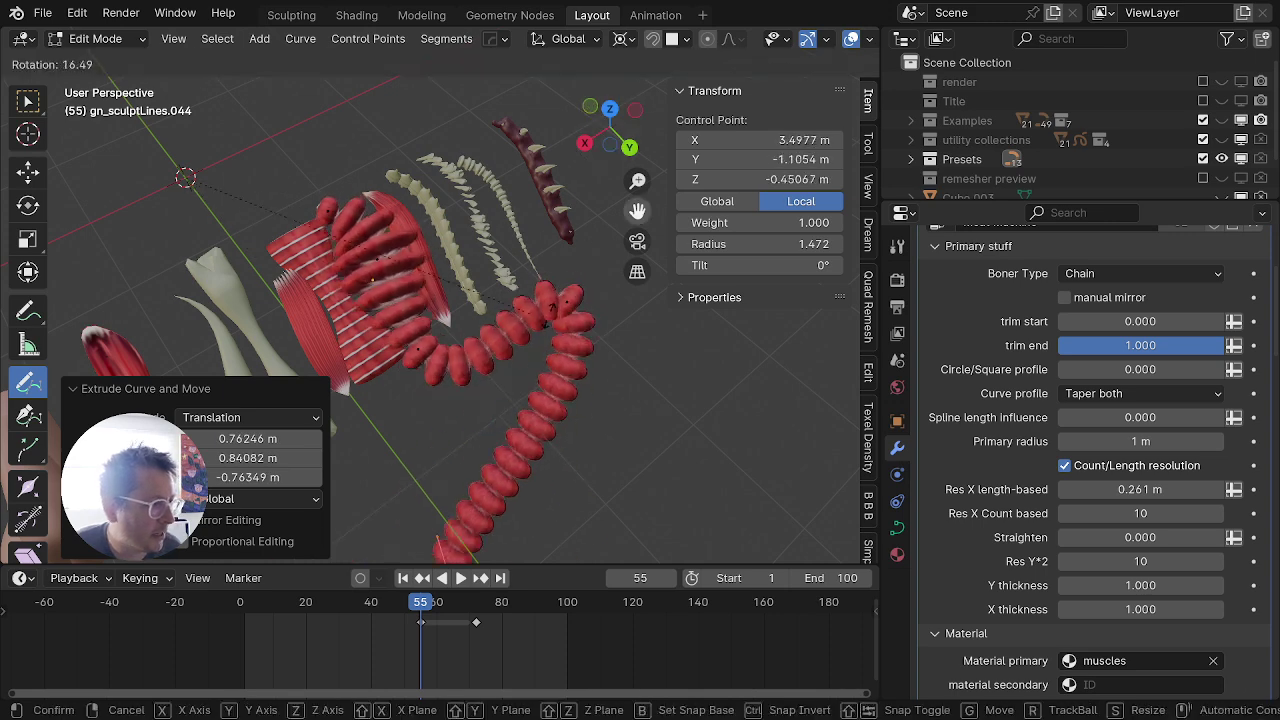
{"action": "right_click", "coordinate": [563, 292]}
{"action": "key", "text": "period"}
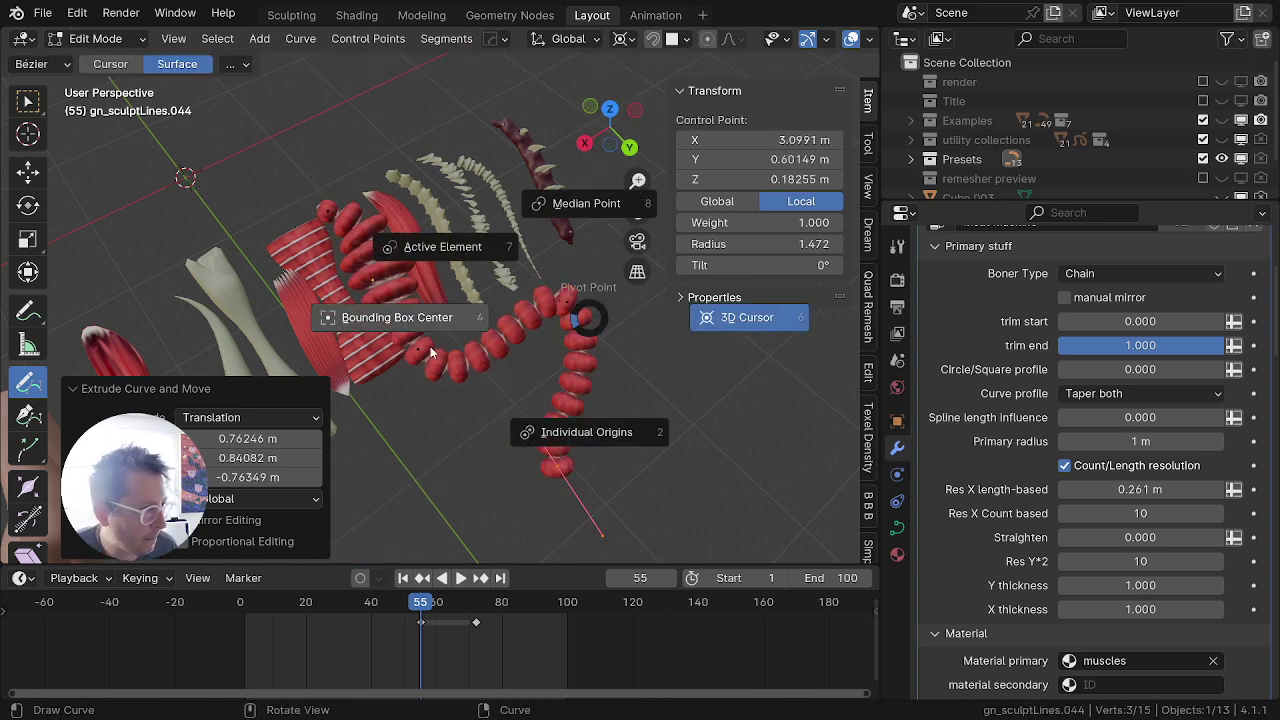
{"action": "left_click", "coordinate": [425, 322]}
{"action": "key", "text": "r"}
{"action": "left_click", "coordinate": [365, 430]}
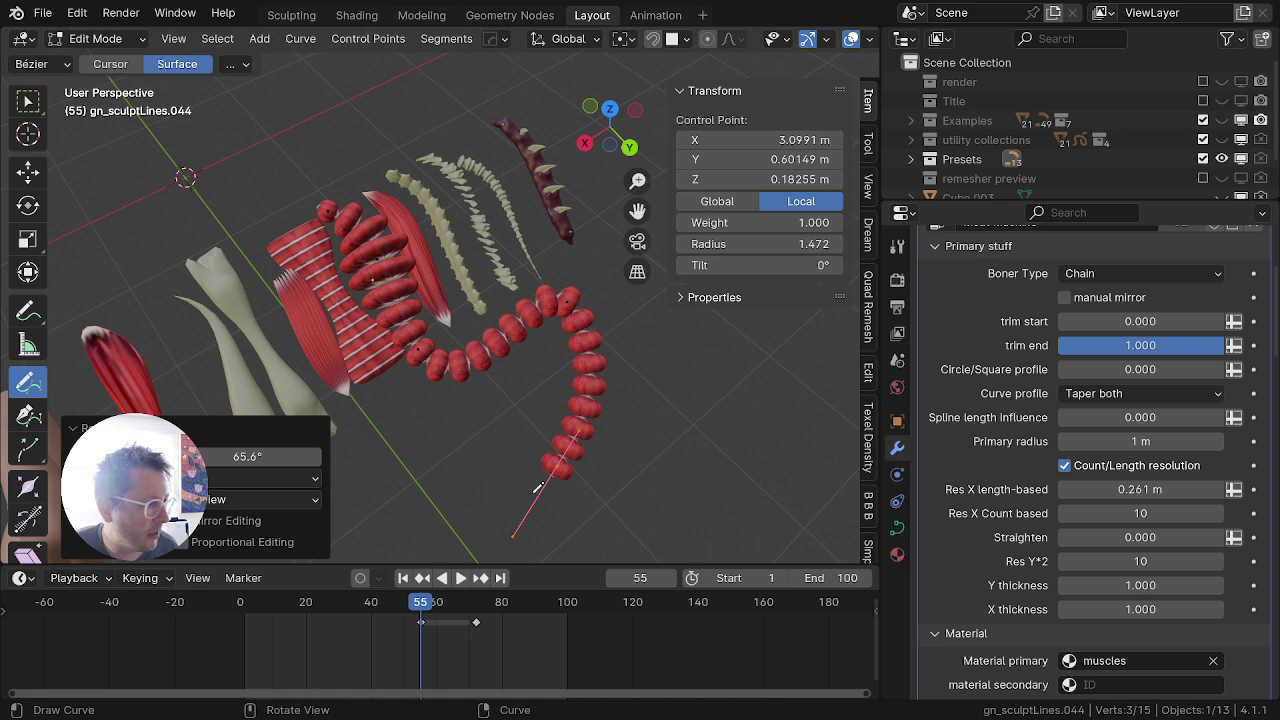
Step: Scale up the end control point's handles to widen the chain's bend, then deselect everything
{"action": "key", "text": "s"}
{"action": "left_click", "coordinate": [336, 463]}
{"action": "key", "text": "a"}
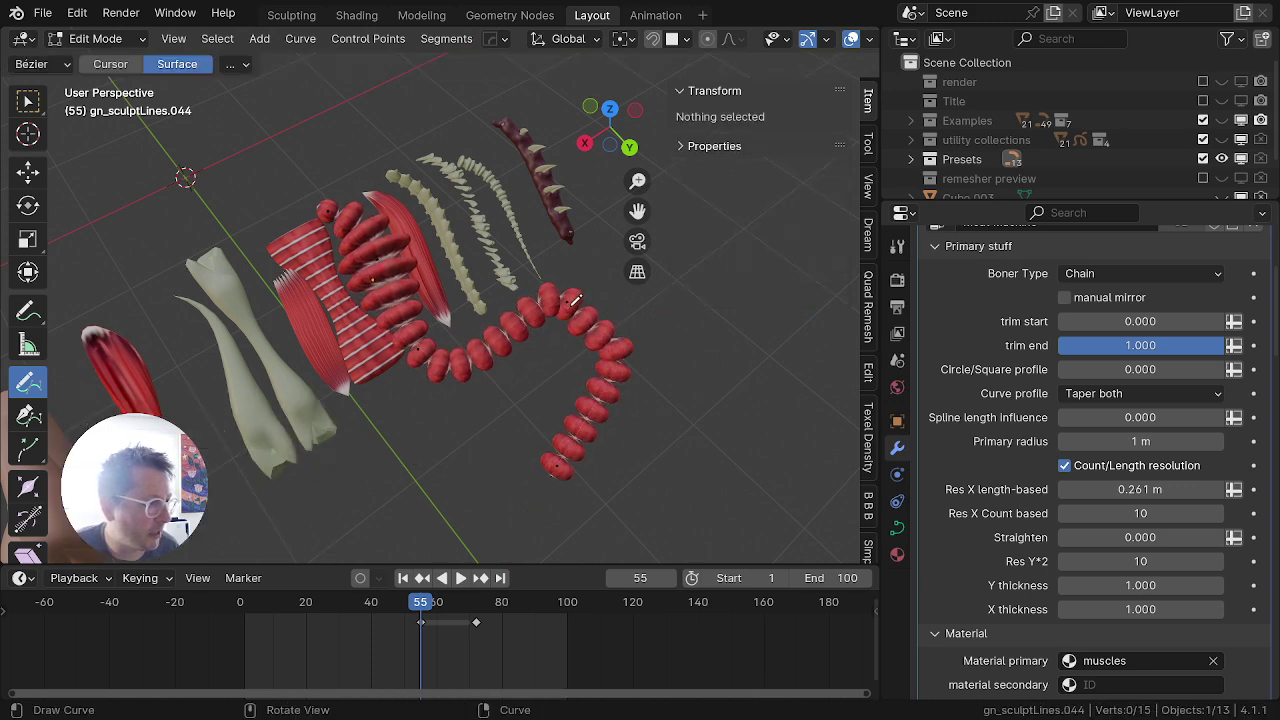
Step: Scale the radius of the control point at the muscle chain's bend by 0.459 and exit Edit Mode
{"action": "key", "text": "a"}
{"action": "key", "text": "v"}
{"action": "left_click", "coordinate": [571, 310]}
{"action": "mouse_move", "coordinate": [340, 287]}
{"action": "middle_mouse_down"}
{"action": "mouse_move", "coordinate": [388, 263]}
{"action": "mouse_move", "coordinate": [317, 255]}
{"action": "mouse_move", "coordinate": [320, 292]}
{"action": "middle_mouse_up"}
{"action": "key", "text": "a"}
{"action": "key", "text": "b"}
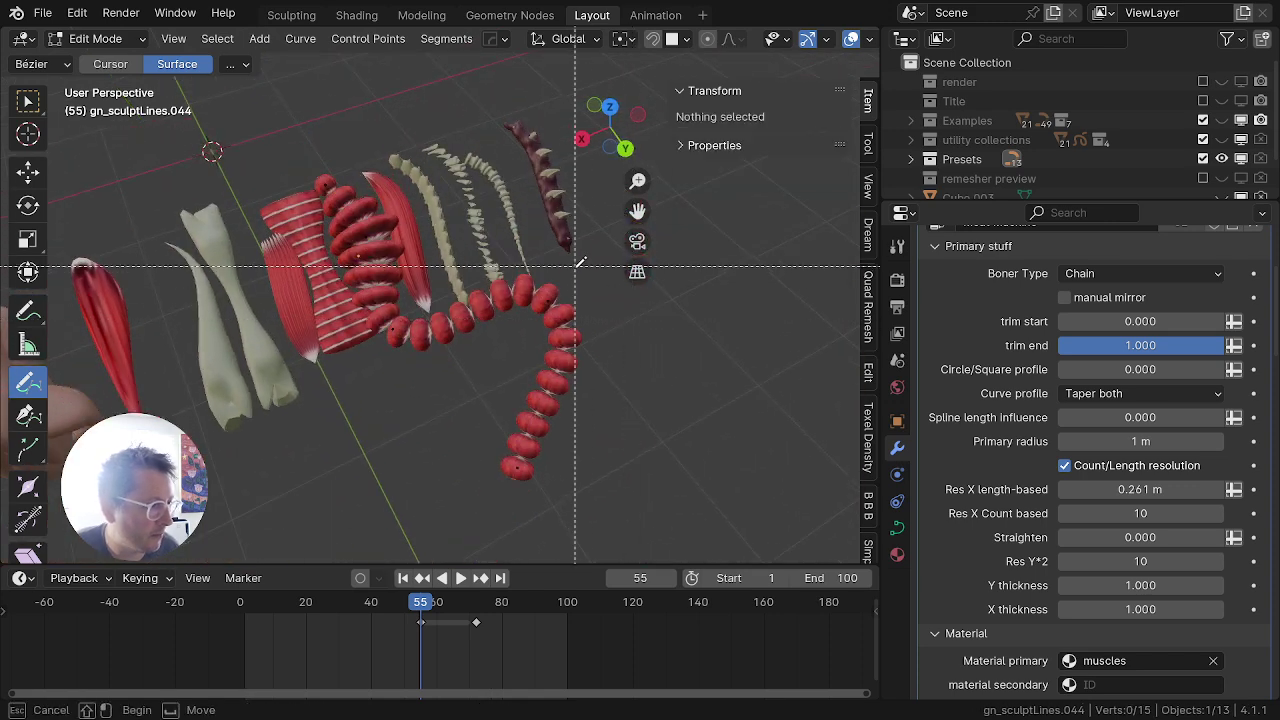
{"action": "left_click_drag", "start_coordinate": [574, 272], "coordinate": [543, 350]}
{"action": "key", "text": "alt+s"}
{"action": "left_click", "coordinate": [592, 326]}
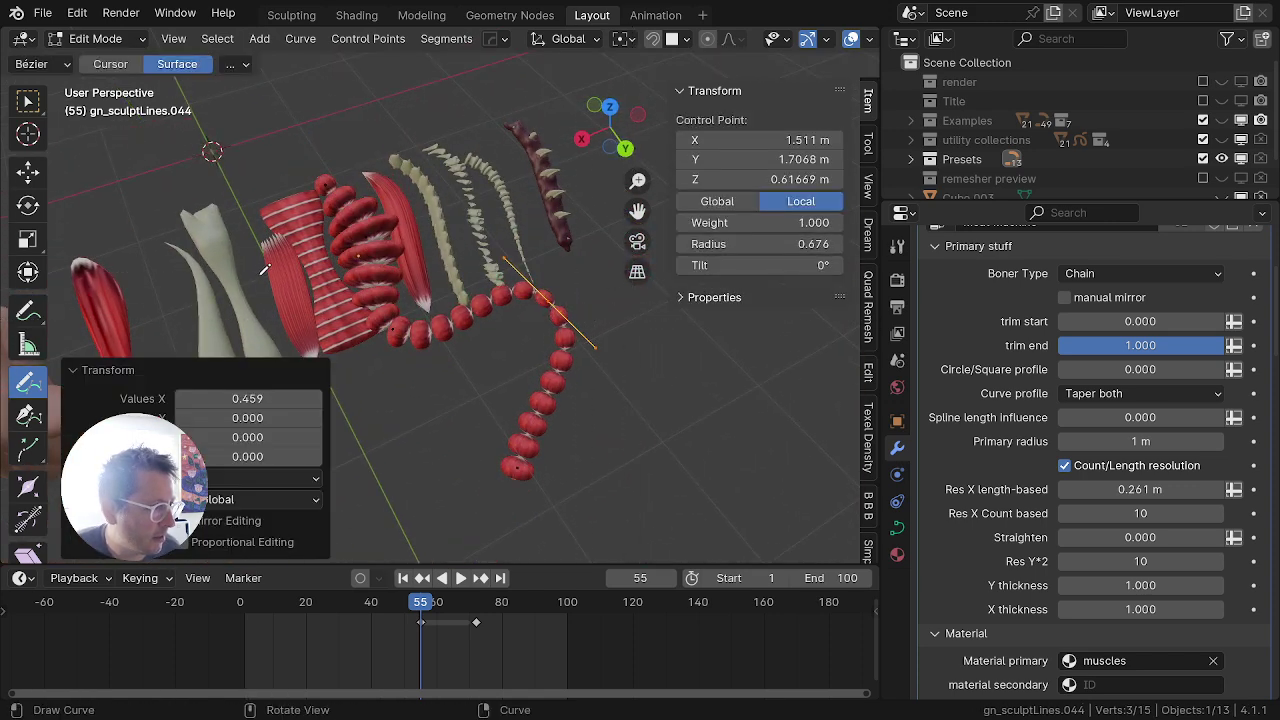
{"action": "middle_click_drag", "start_coordinate": [352, 243], "coordinate": [397, 257]}
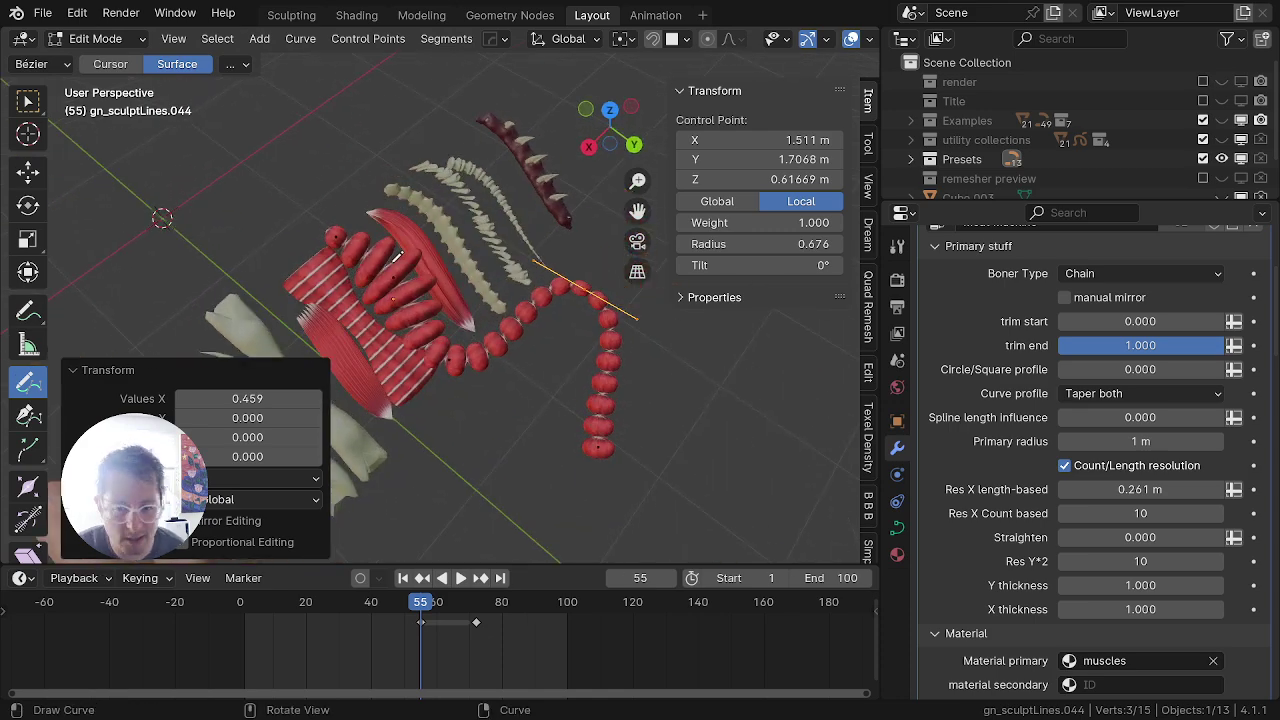
{"action": "scroll", "coordinate": [397, 257], "scroll_direction": "down", "scroll_amount": 2}
{"action": "key", "text": "Tab"}
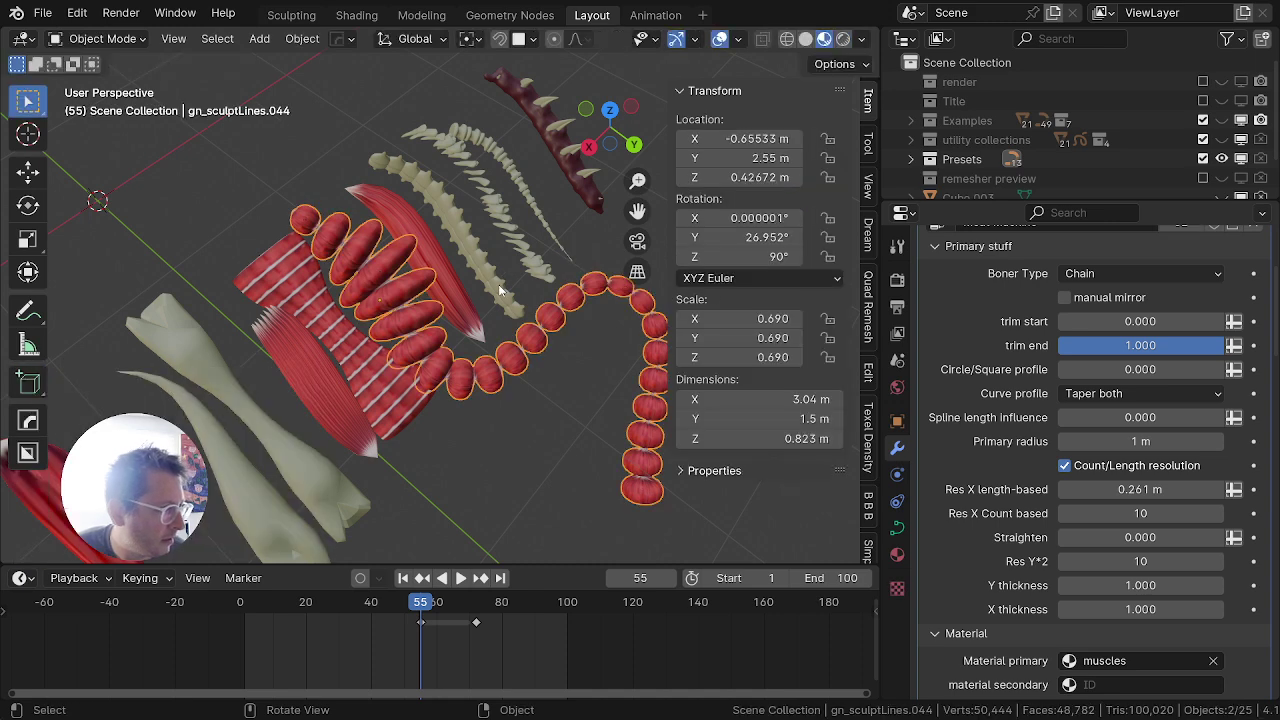
{"action": "scroll", "coordinate": [498, 284], "scroll_direction": "down", "scroll_amount": 1}
{"action": "middle_click_drag", "start_coordinate": [497, 284], "coordinate": [383, 320]}
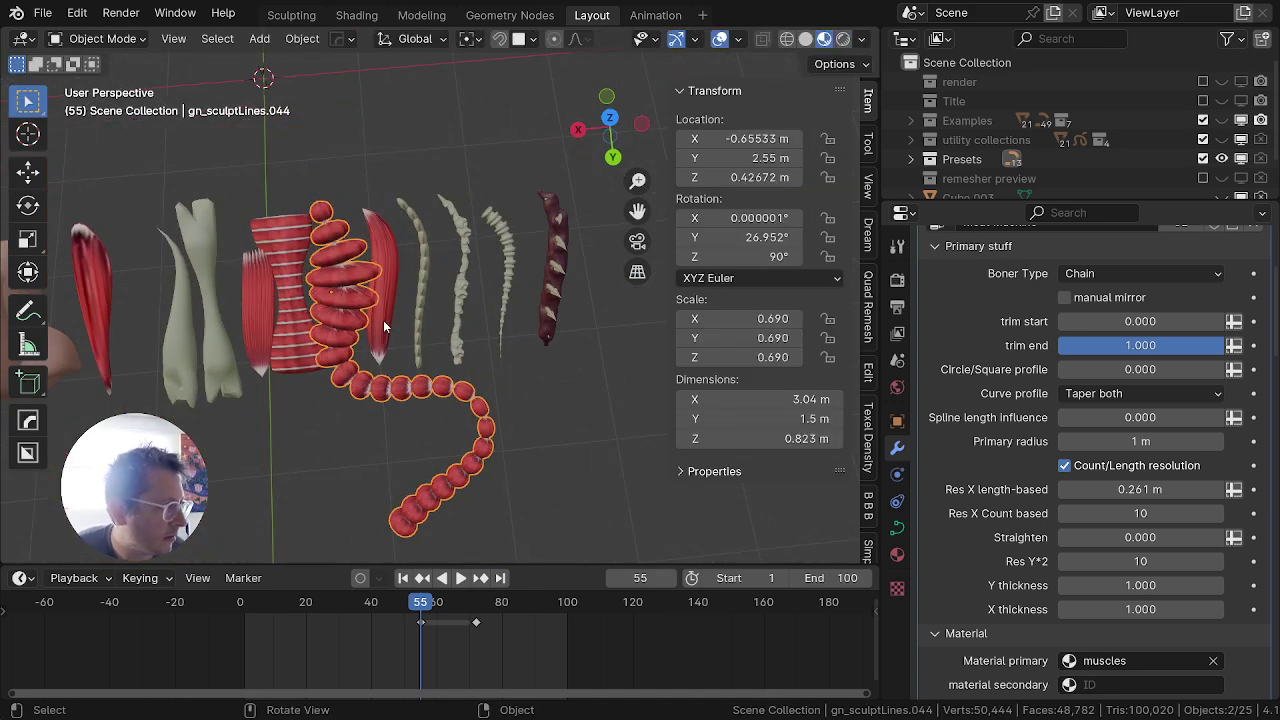
Step: Undo the muscle chain's curve extensions, radius edits and resolution changes back to its original preset shape
{"action": "key", "text": "Tab"}
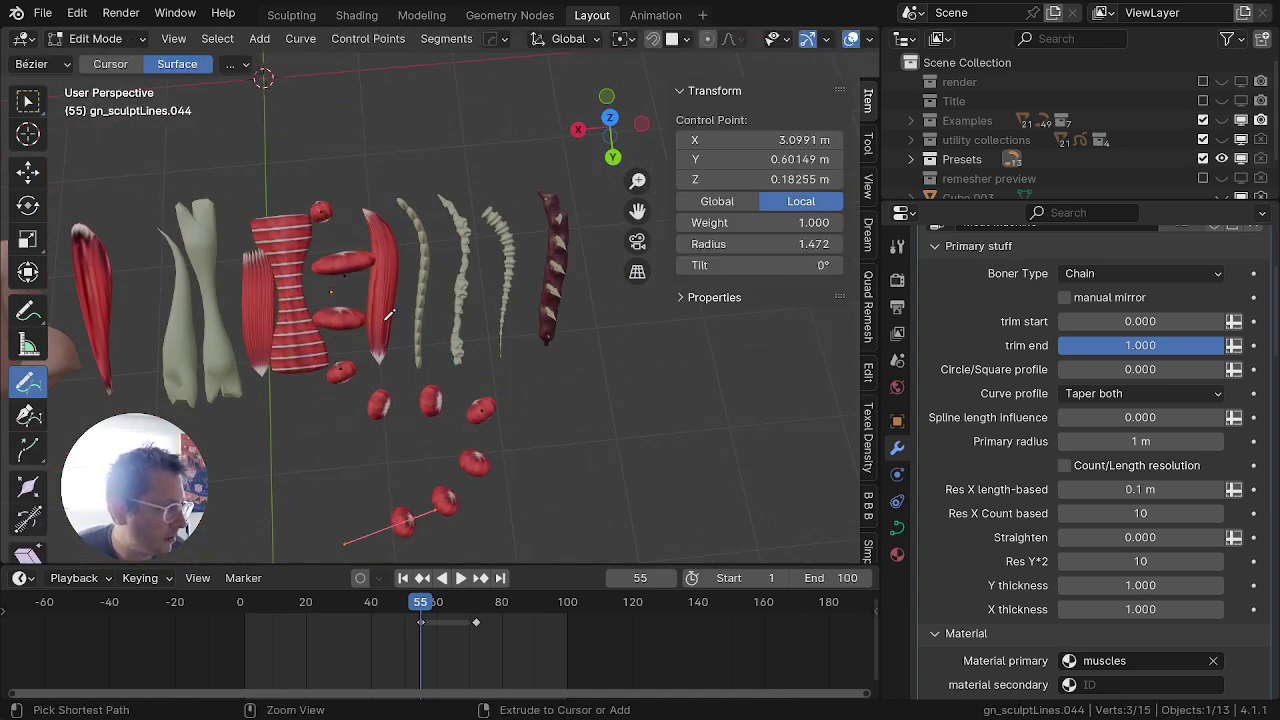
{"action": "key", "text": "ctrl+z"}
{"action": "key", "text": "ctrl+z"}
{"action": "key", "text": "ctrl+z"}
{"action": "key", "text": "ctrl+z"}
{"action": "key", "text": "ctrl+z"}
{"action": "key", "text": "ctrl+z"}
{"action": "key", "text": "ctrl+z"}
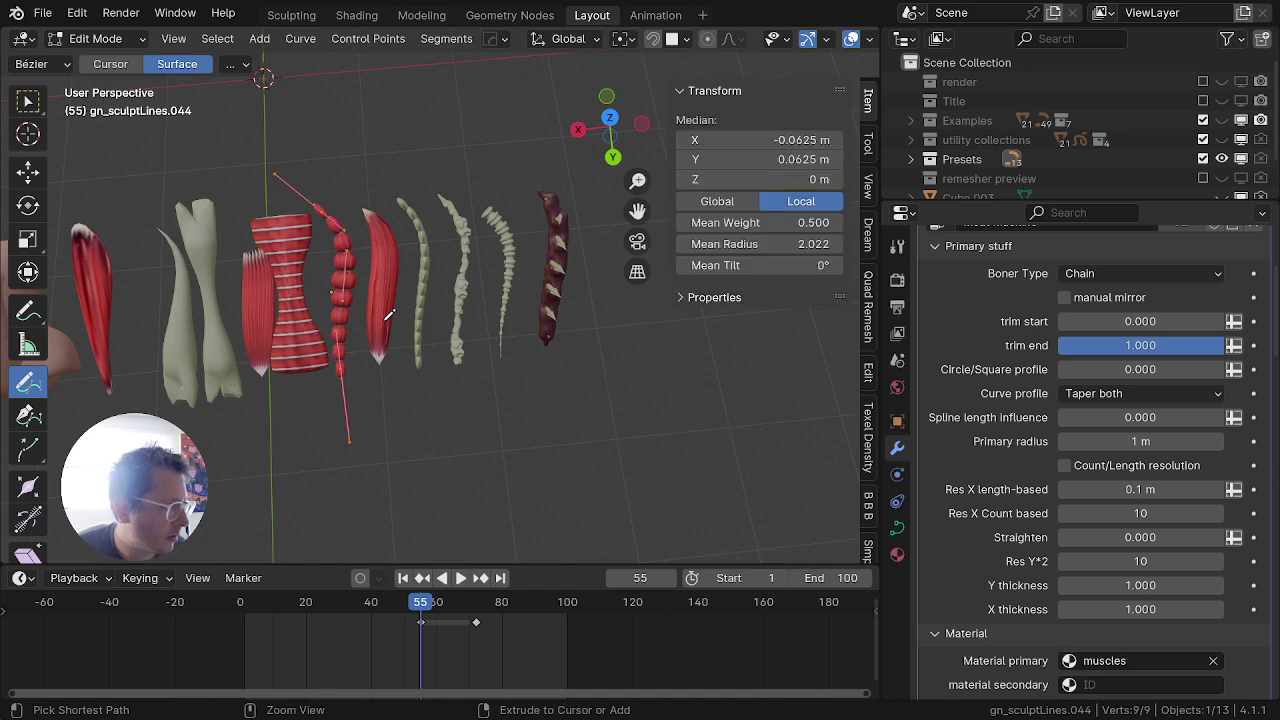
{"action": "key", "text": "ctrl+z"}
{"action": "key", "text": "ctrl+z"}
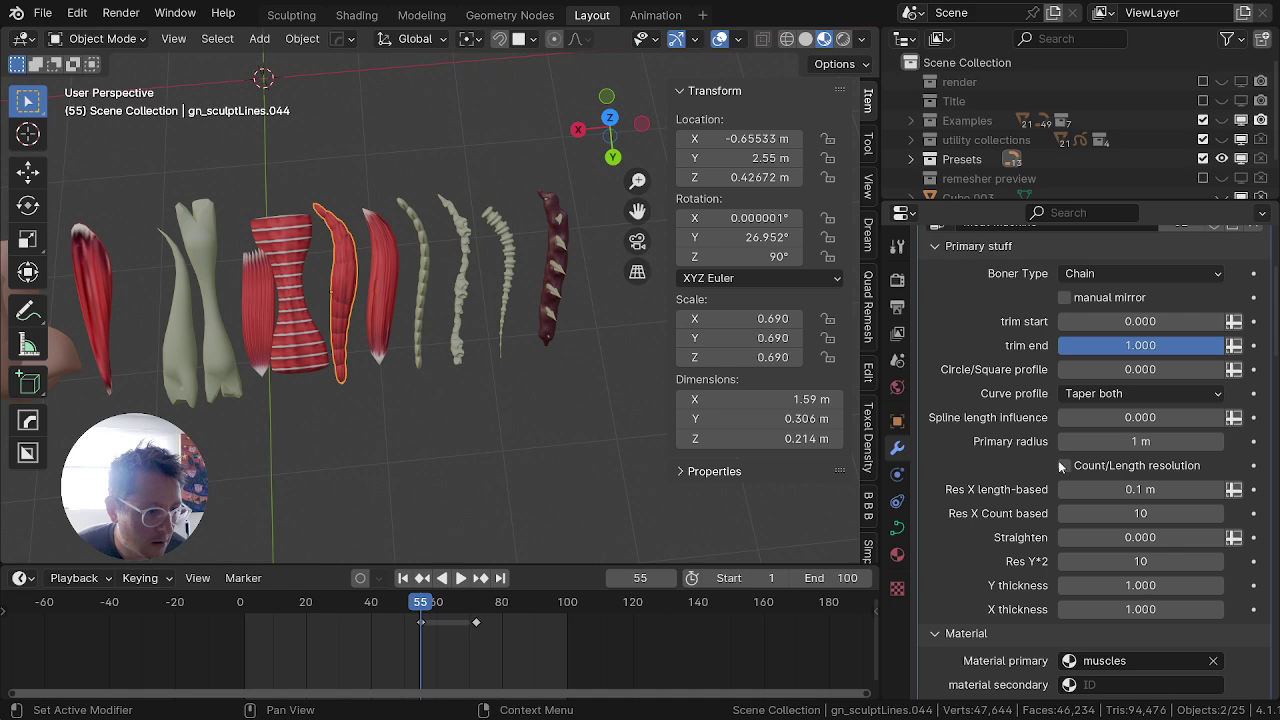
Step: Enable Count/Length resolution for the muscle chain and turn off Y scale uses radius in its bone chain settings
{"action": "left_click", "coordinate": [1065, 466]}
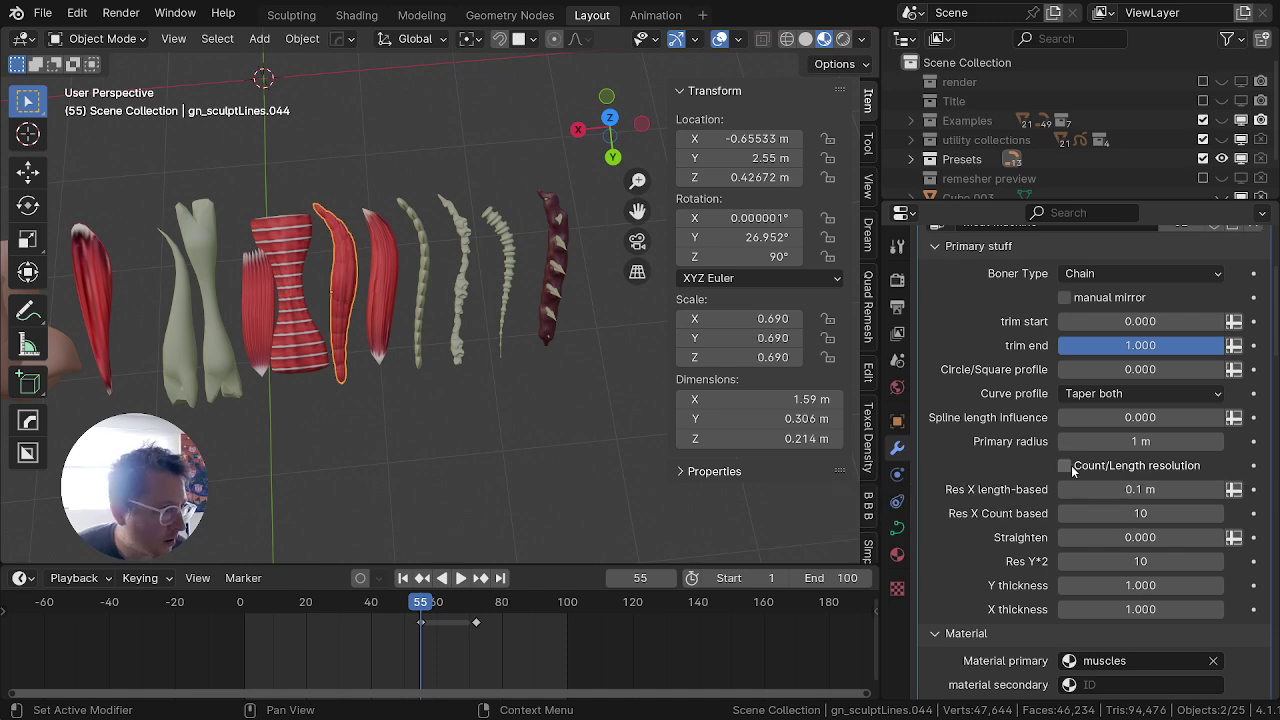
{"action": "scroll", "coordinate": [1066, 600], "scroll_direction": "down", "scroll_amount": 15}
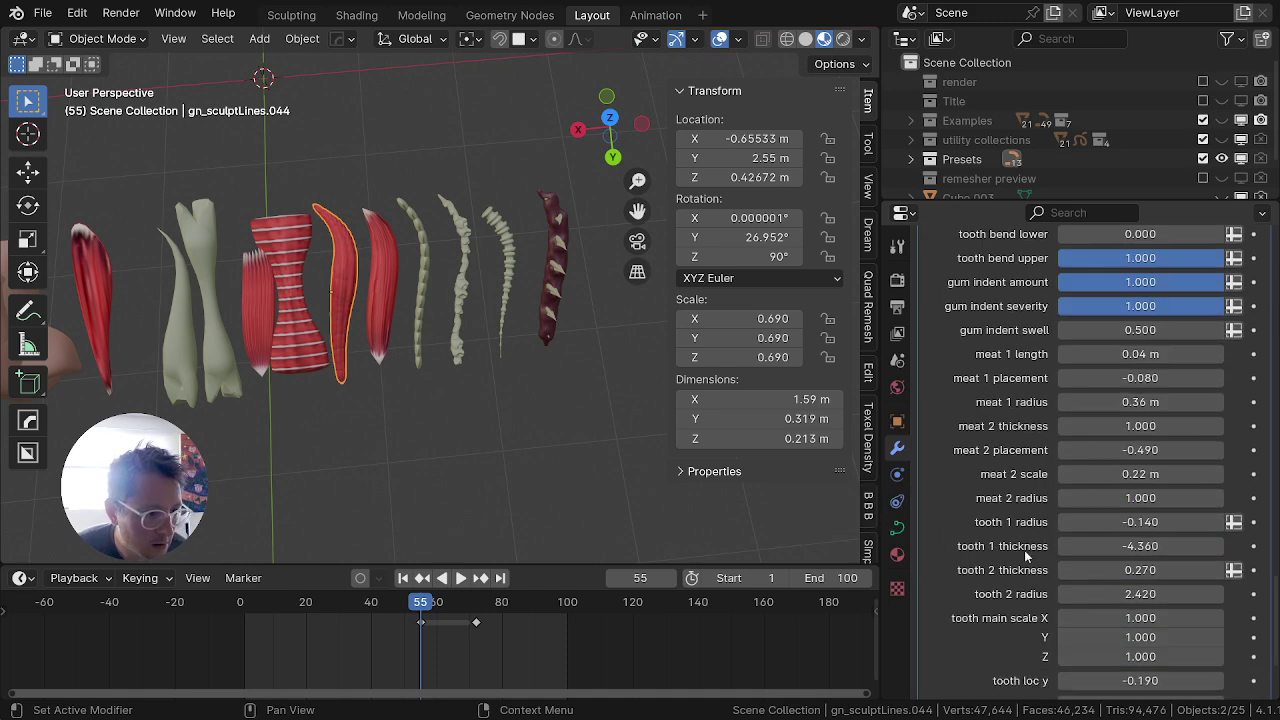
{"action": "scroll", "coordinate": [953, 406], "scroll_direction": "down", "scroll_amount": 19}
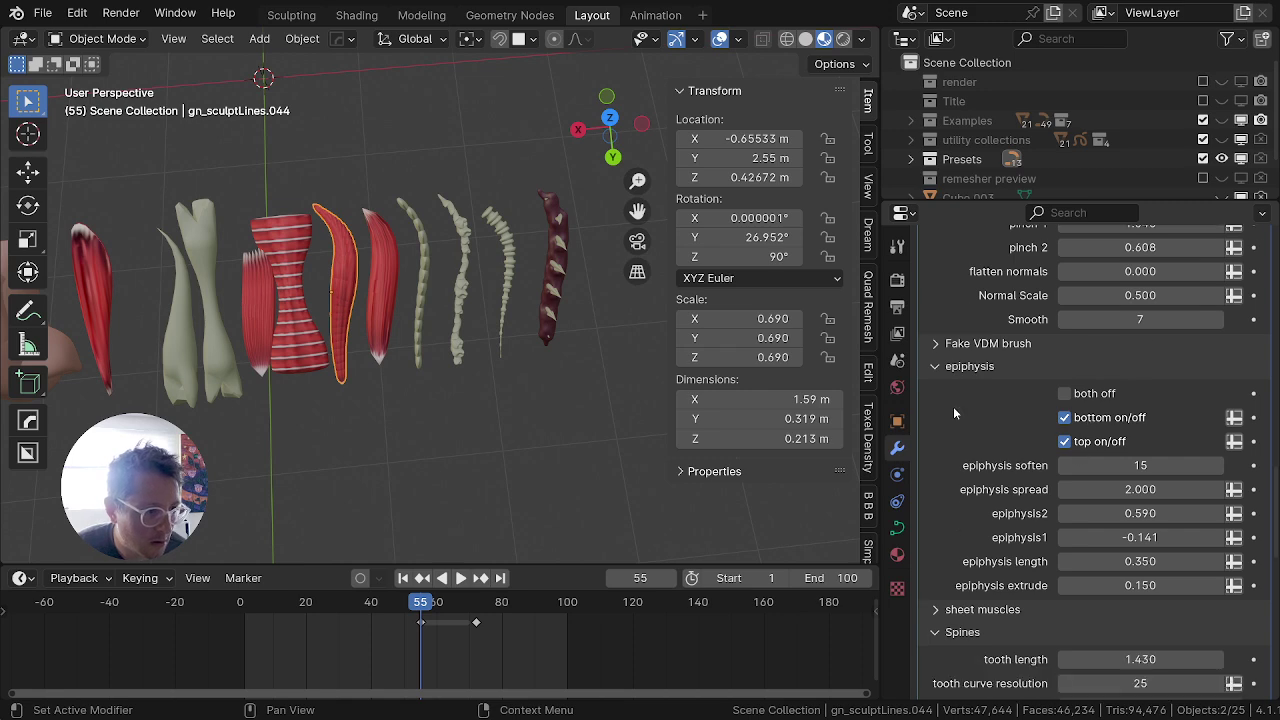
{"action": "scroll", "coordinate": [976, 408], "scroll_direction": "up", "scroll_amount": 9}
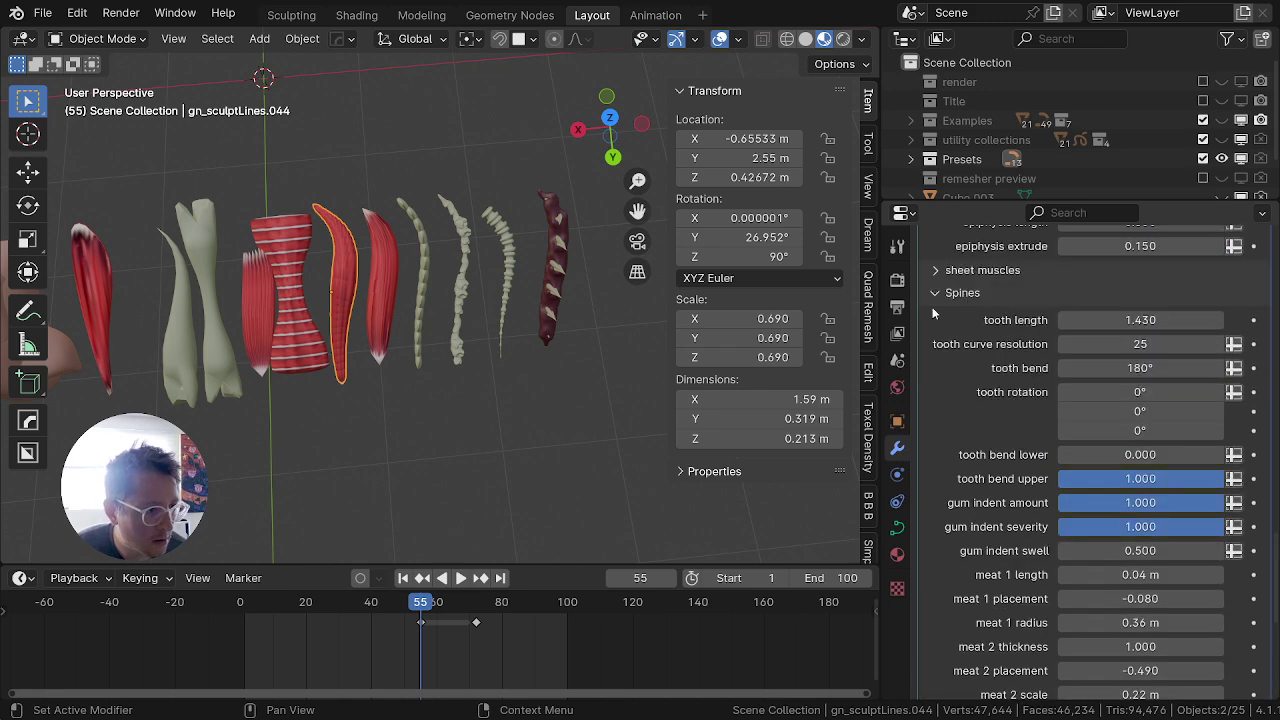
{"action": "scroll", "coordinate": [962, 316], "scroll_direction": "up", "scroll_amount": 15}
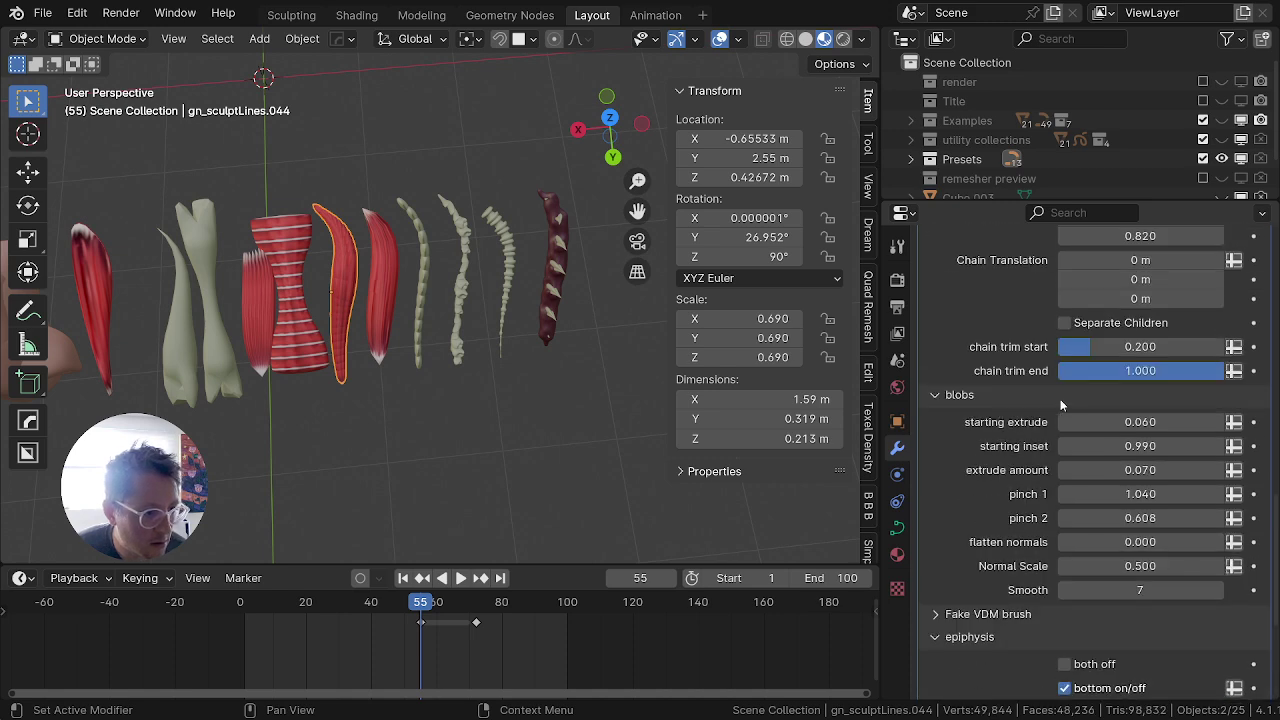
{"action": "scroll", "coordinate": [1062, 400], "scroll_direction": "up", "scroll_amount": 3}
{"action": "scroll", "coordinate": [1088, 312], "scroll_direction": "up", "scroll_amount": 1}
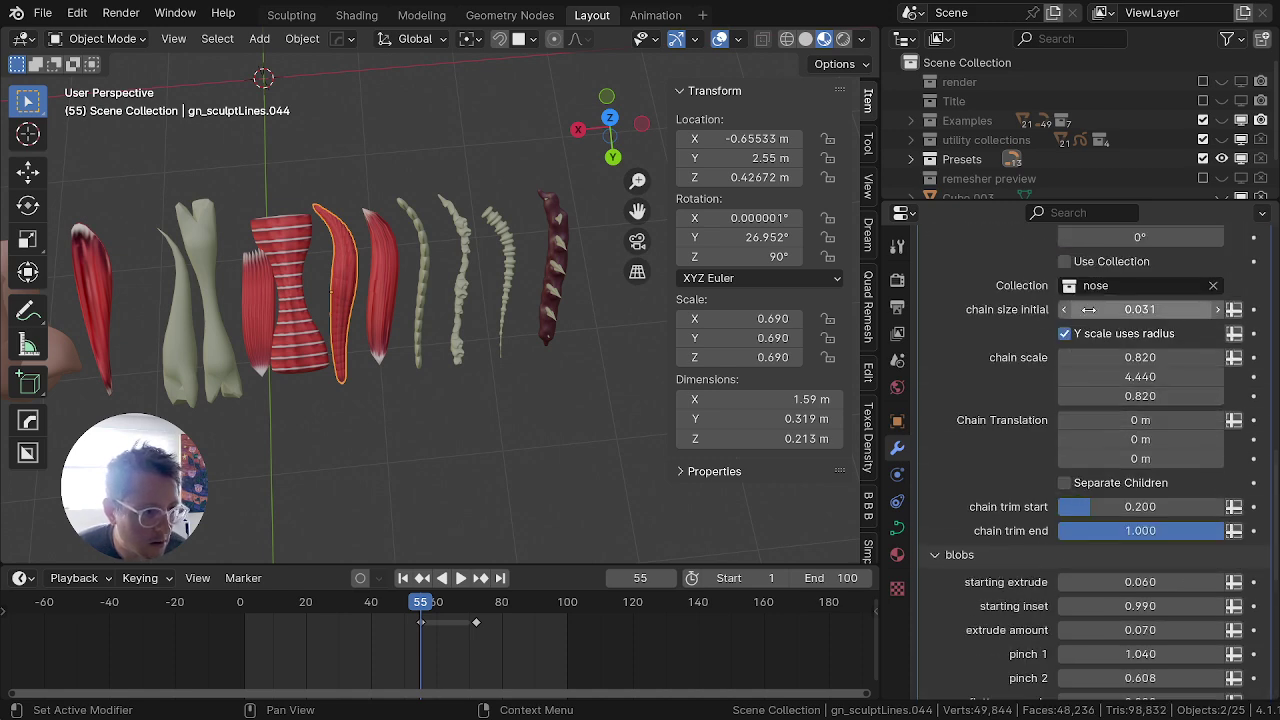
{"action": "left_click", "coordinate": [1066, 333]}
{"action": "scroll", "coordinate": [342, 323], "scroll_direction": "up", "scroll_amount": 2}
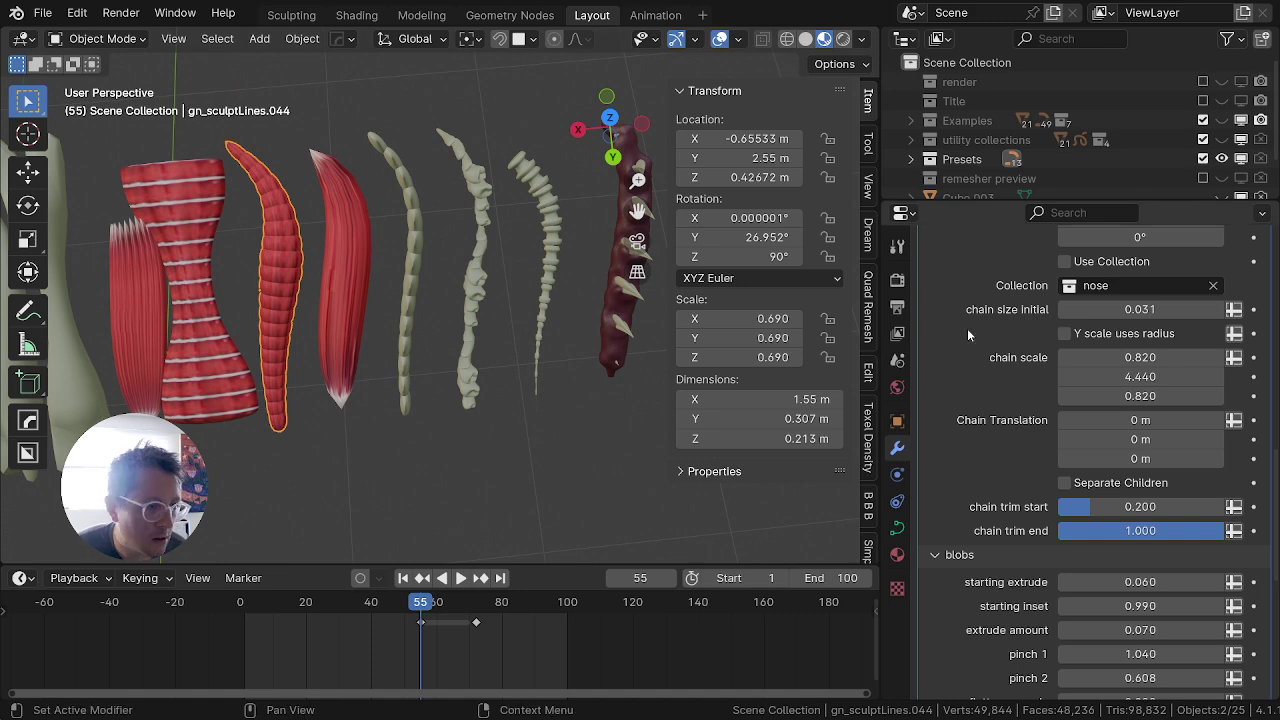
Step: Set the muscle chain's Res X length-based to 0.227 m and save the file
{"action": "scroll", "coordinate": [970, 337], "scroll_direction": "up", "scroll_amount": 14}
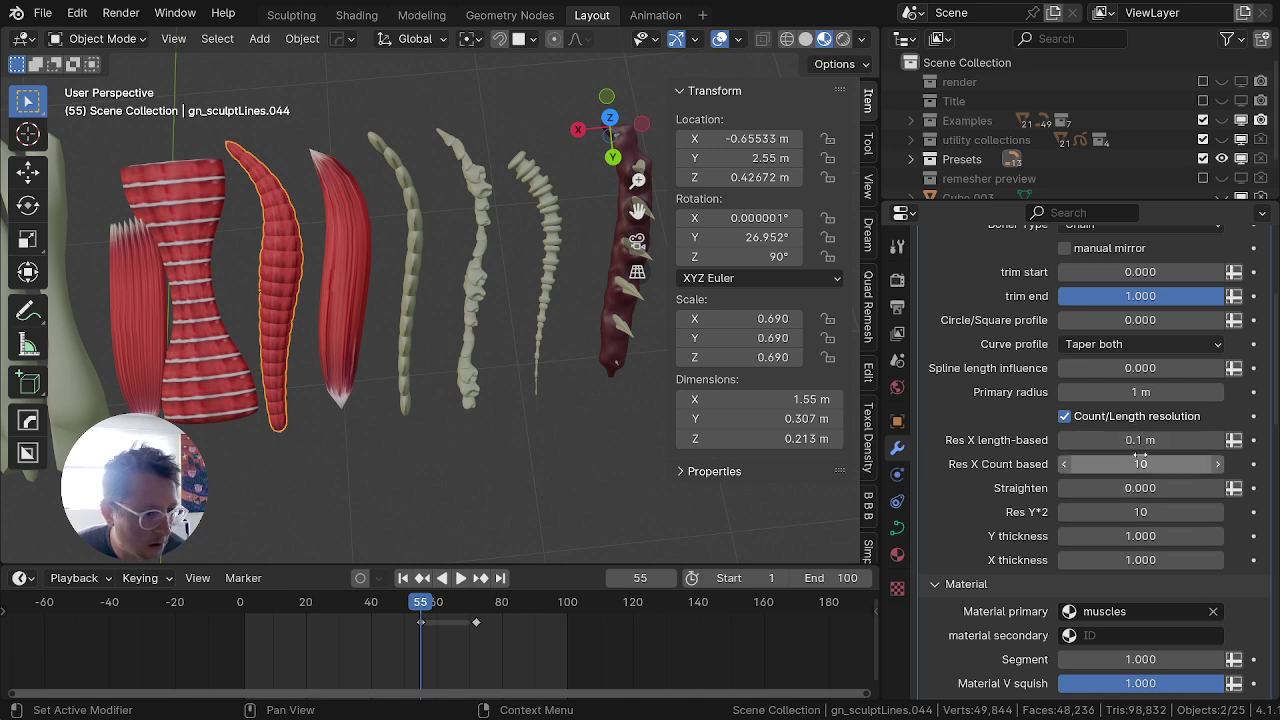
{"action": "left_click_drag", "start_coordinate": [1140, 440], "coordinate": [1184, 440]}
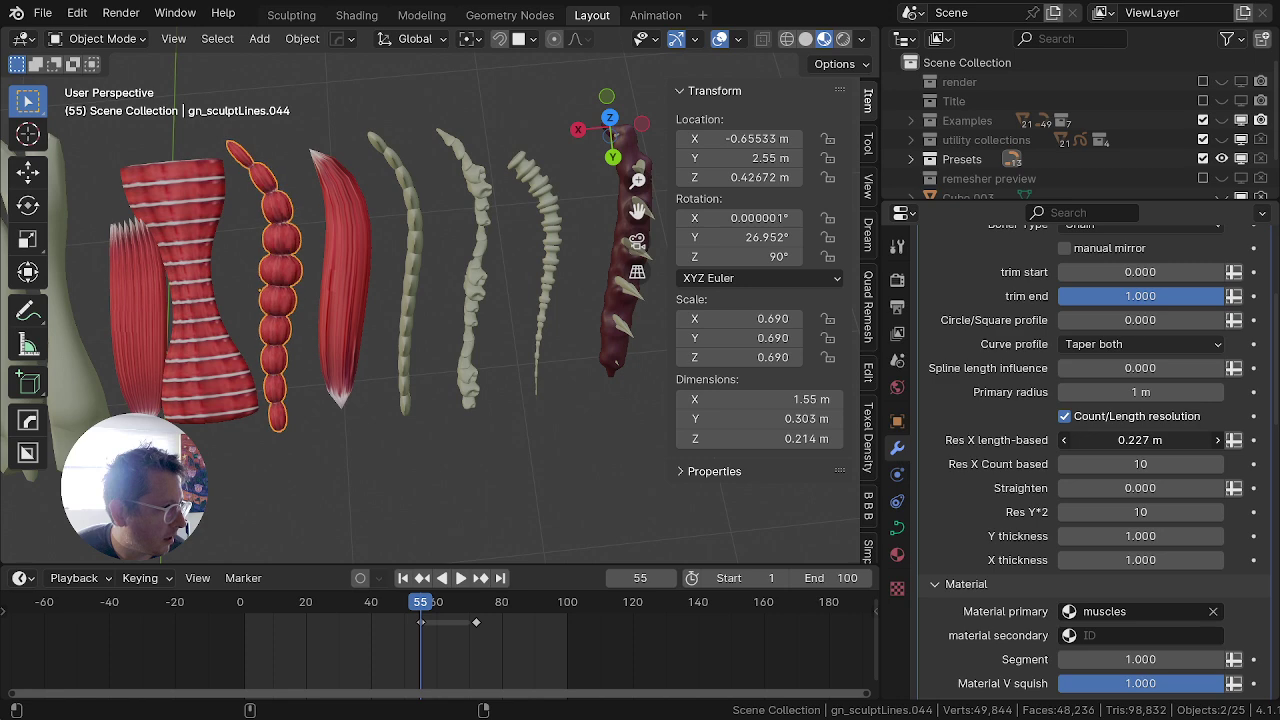
{"action": "middle_click_drag", "start_coordinate": [319, 472], "coordinate": [272, 361]}
{"action": "key", "text": "ctrl+s"}
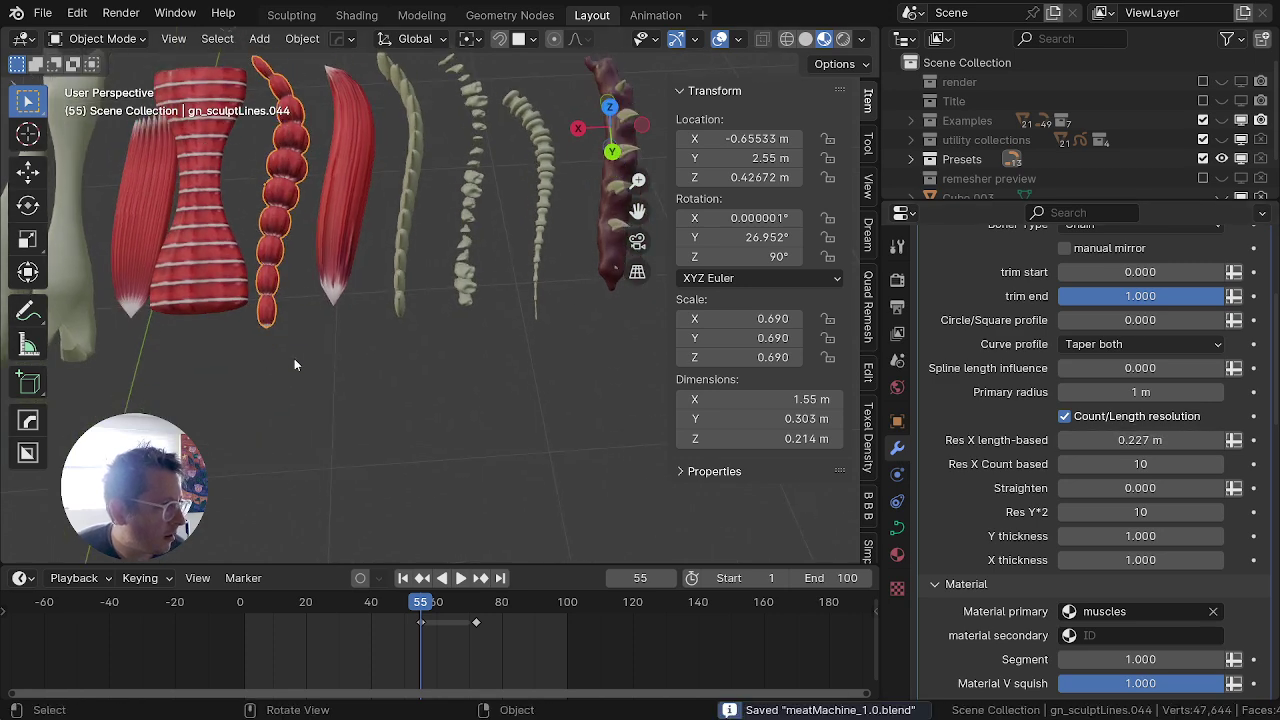
Step: Look over the row of presets from the nose and bones to the fleshy spines, selecting individual ones
{"action": "scroll", "coordinate": [296, 360], "scroll_direction": "down", "scroll_amount": 6}
{"action": "middle_click_drag", "start_coordinate": [438, 383], "coordinate": [406, 390]}
{"action": "middle_click_drag", "start_coordinate": [475, 305], "coordinate": [553, 335], "text": "shift"}
{"action": "scroll", "coordinate": [556, 335], "scroll_direction": "up", "scroll_amount": 5}
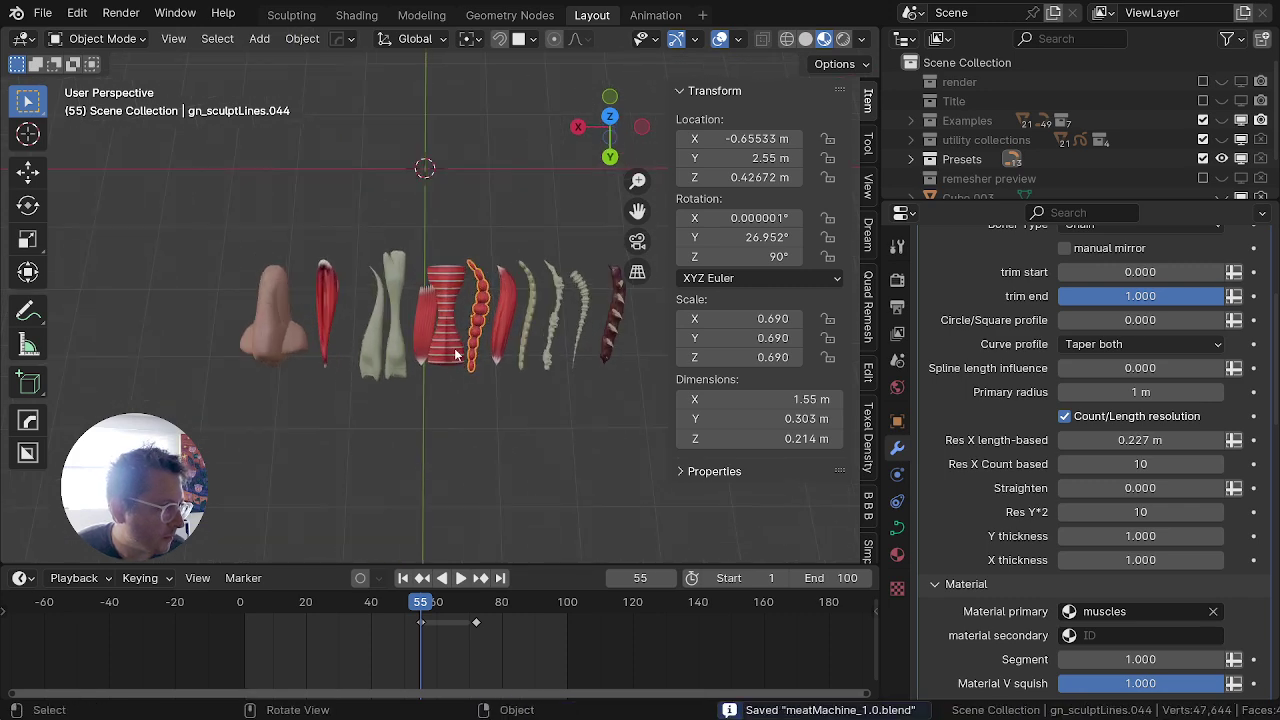
{"action": "left_click", "coordinate": [582, 334]}
{"action": "left_click", "coordinate": [350, 338]}
{"action": "left_click", "coordinate": [157, 344]}
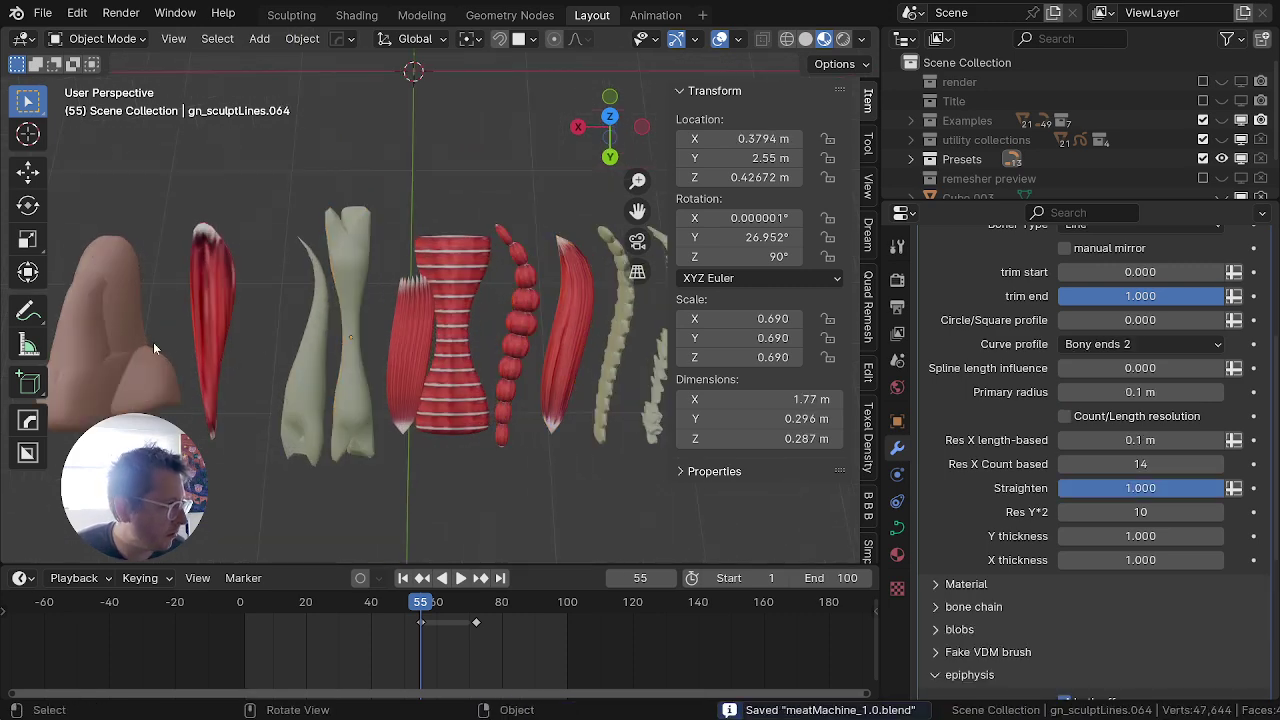
{"action": "scroll", "coordinate": [438, 398], "scroll_direction": "down", "scroll_amount": 4}
{"action": "scroll", "coordinate": [445, 402], "scroll_direction": "up", "scroll_amount": 4}
{"action": "middle_click_drag", "start_coordinate": [632, 412], "coordinate": [340, 412], "text": "shift"}
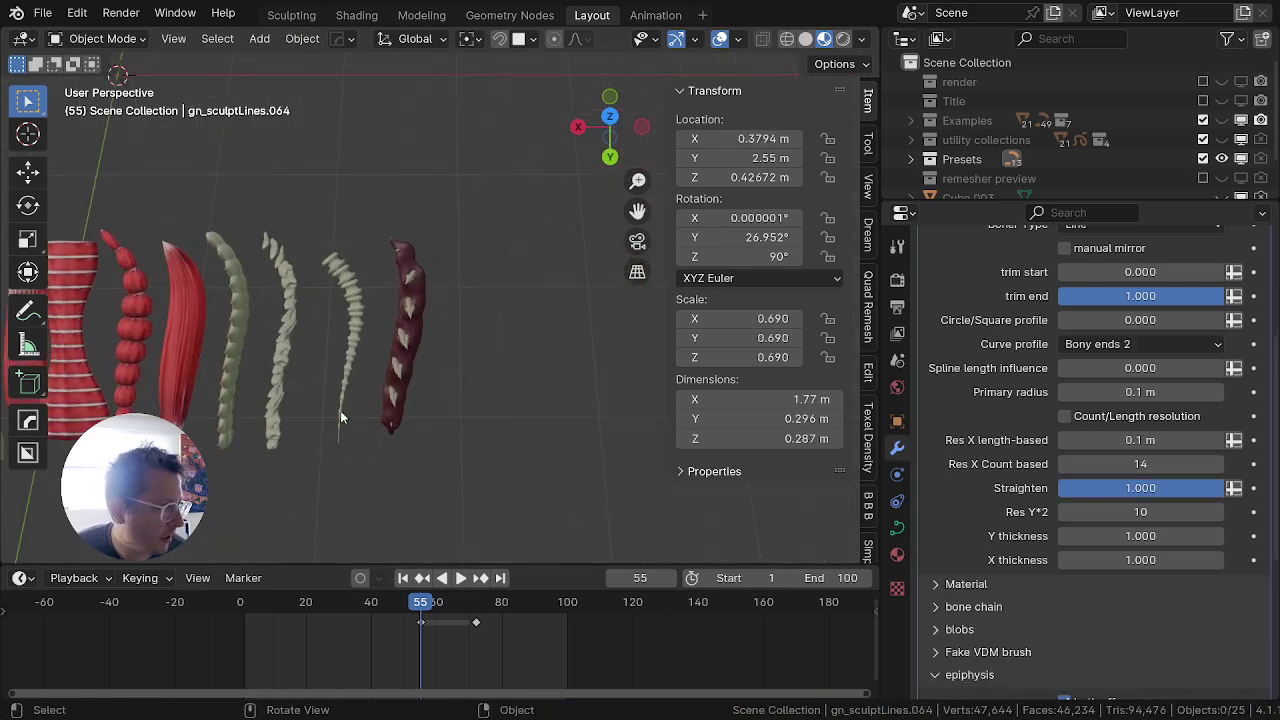
{"action": "left_click", "coordinate": [409, 388]}
{"action": "middle_click_drag", "start_coordinate": [409, 382], "coordinate": [441, 270]}
{"action": "left_click", "coordinate": [354, 298]}
{"action": "middle_click_drag", "start_coordinate": [354, 298], "coordinate": [262, 280]}
Step: Duplicate the nose preset in place and clear the copy's location, scale and rotation
{"action": "key", "text": "slash"}
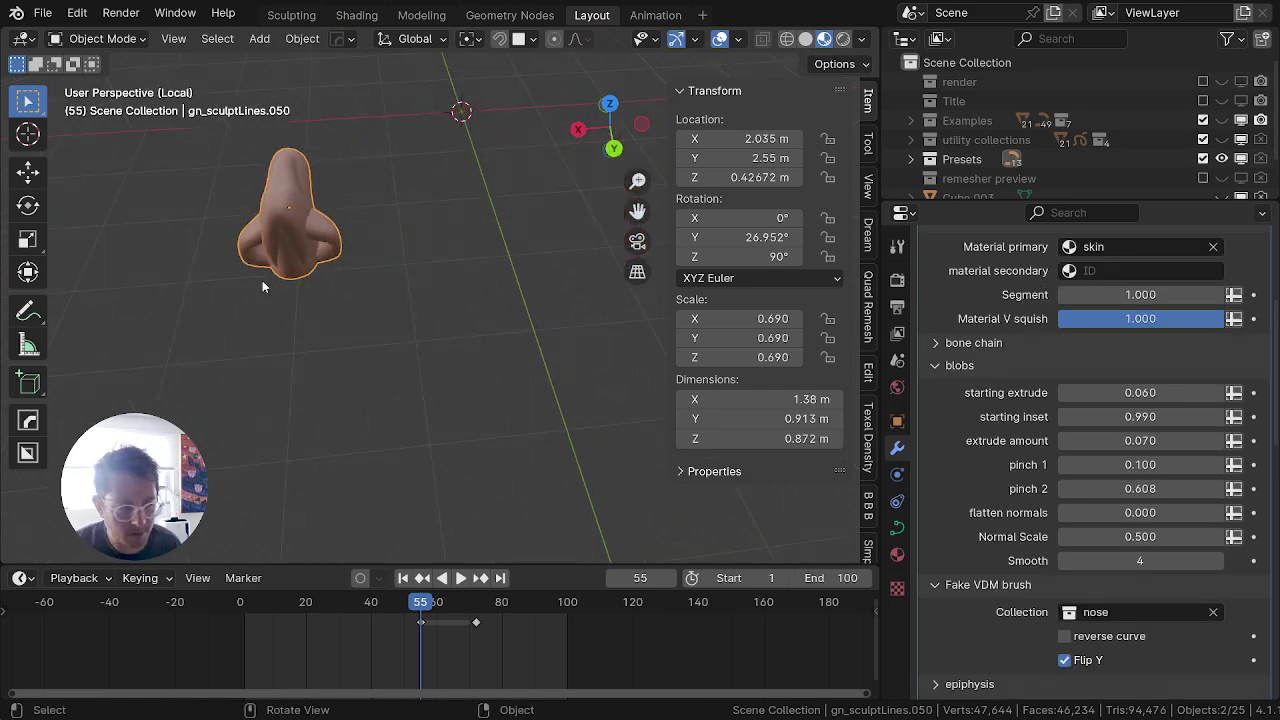
{"action": "scroll", "coordinate": [271, 274], "scroll_direction": "down", "scroll_amount": 3}
{"action": "key", "text": "slash"}
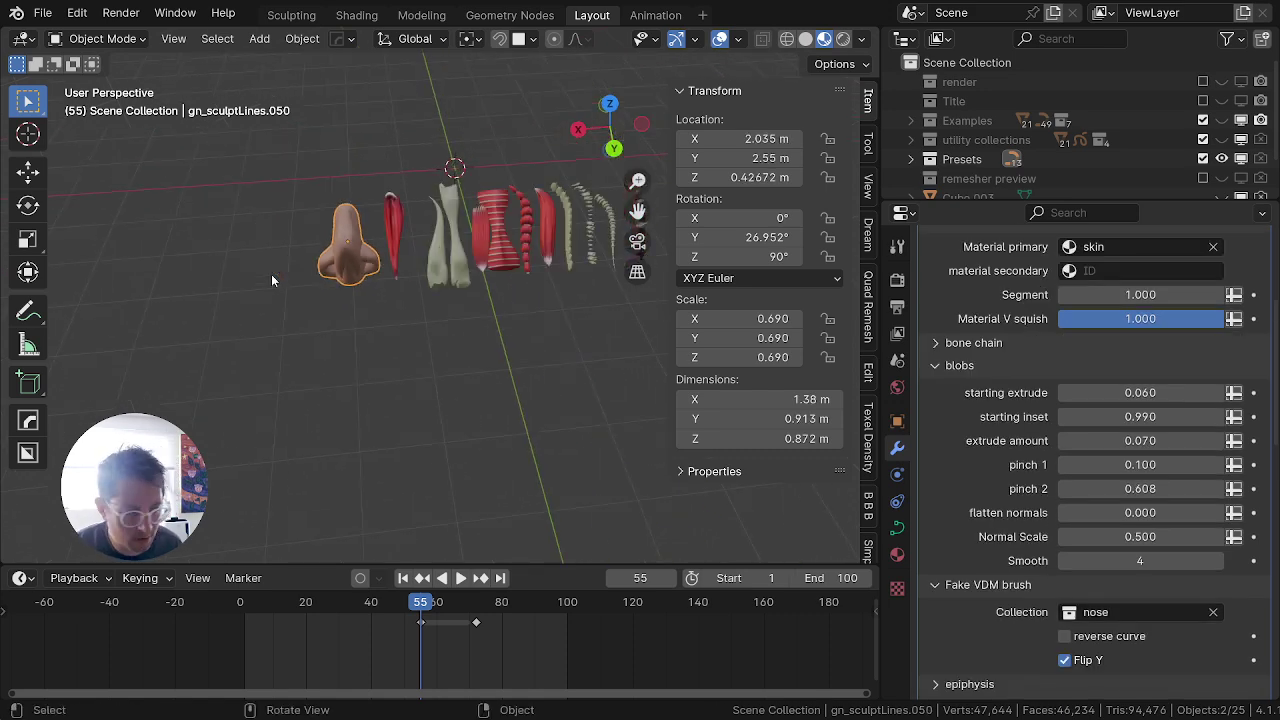
{"action": "key", "text": "shift+d"}
{"action": "right_click", "coordinate": [278, 124]}
{"action": "key", "text": "alt+g"}
{"action": "key", "text": "alt+s"}
{"action": "key", "text": "alt+r"}
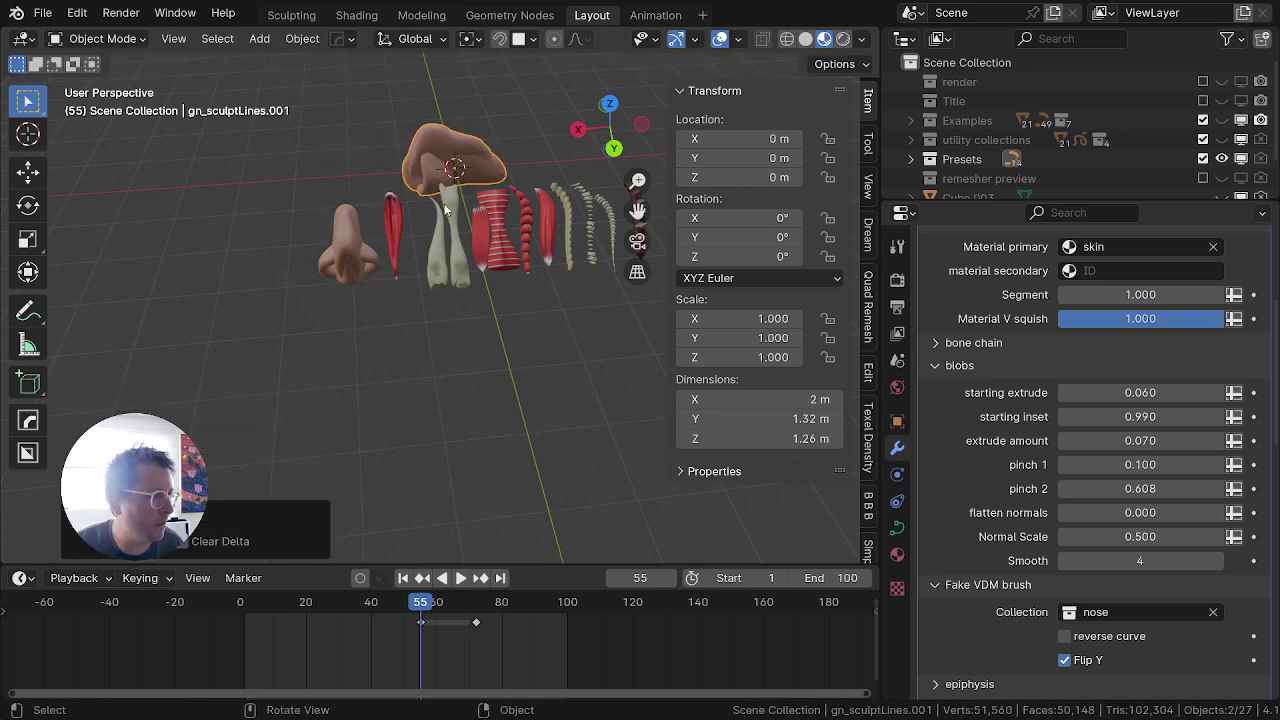
Step: Enter Edit Mode on the nose copy to show its curve control points and handles
{"action": "middle_click_drag", "start_coordinate": [420, 222], "coordinate": [361, 188]}
{"action": "scroll", "coordinate": [428, 228], "scroll_direction": "up", "scroll_amount": 5}
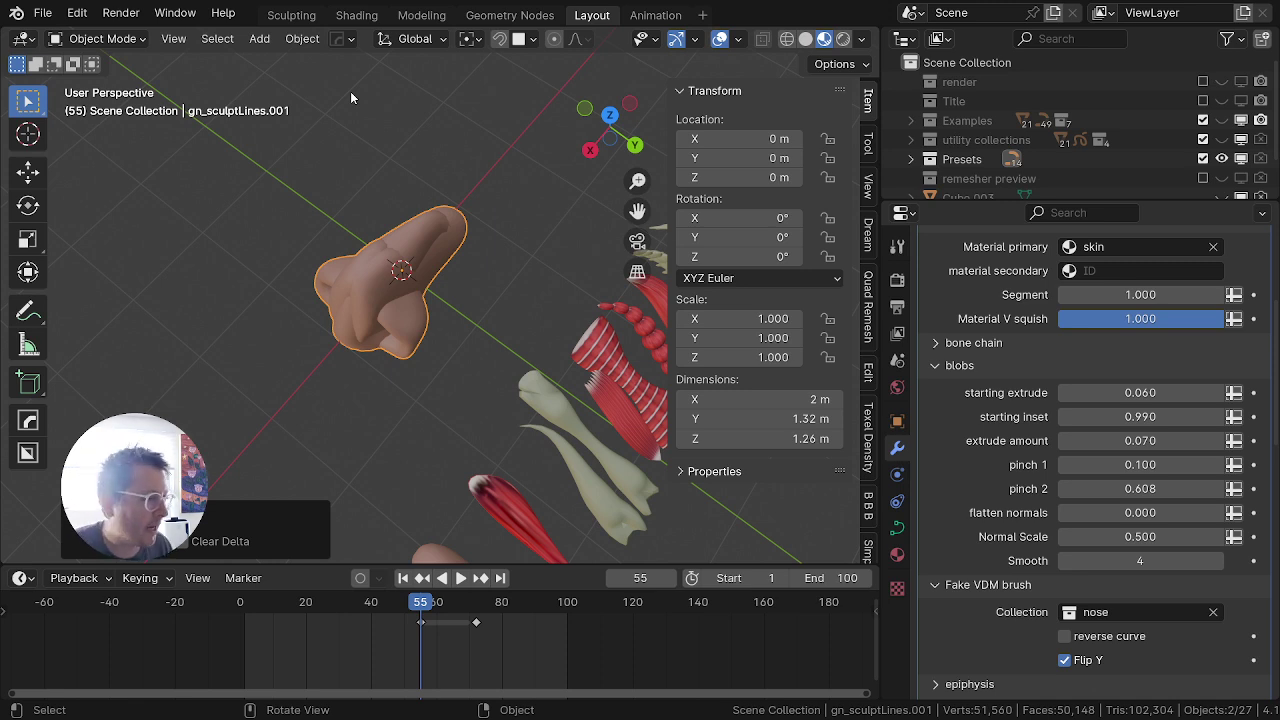
{"action": "key", "text": "Tab"}
{"action": "key", "text": "Tab"}
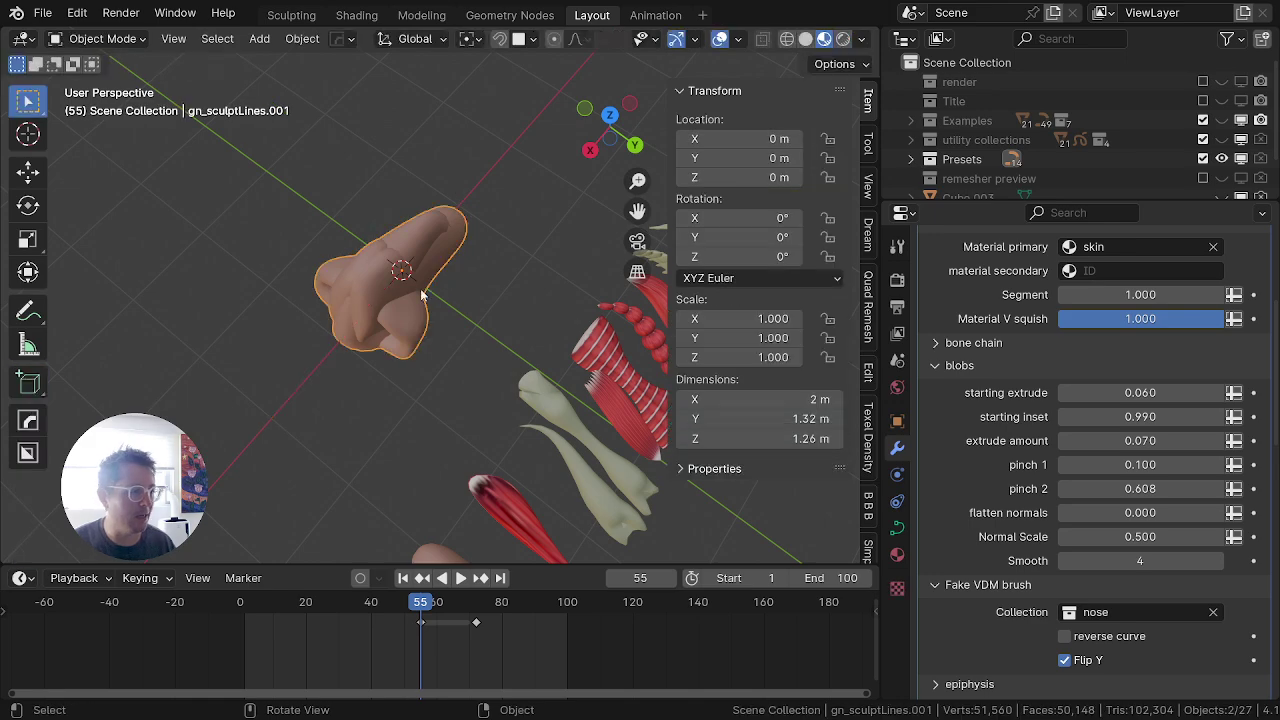
{"action": "scroll", "coordinate": [456, 281], "scroll_direction": "up", "scroll_amount": 5}
{"action": "scroll", "coordinate": [463, 267], "scroll_direction": "down", "scroll_amount": 4}
{"action": "middle_click_drag", "start_coordinate": [440, 271], "coordinate": [320, 286]}
{"action": "key", "text": "Tab"}
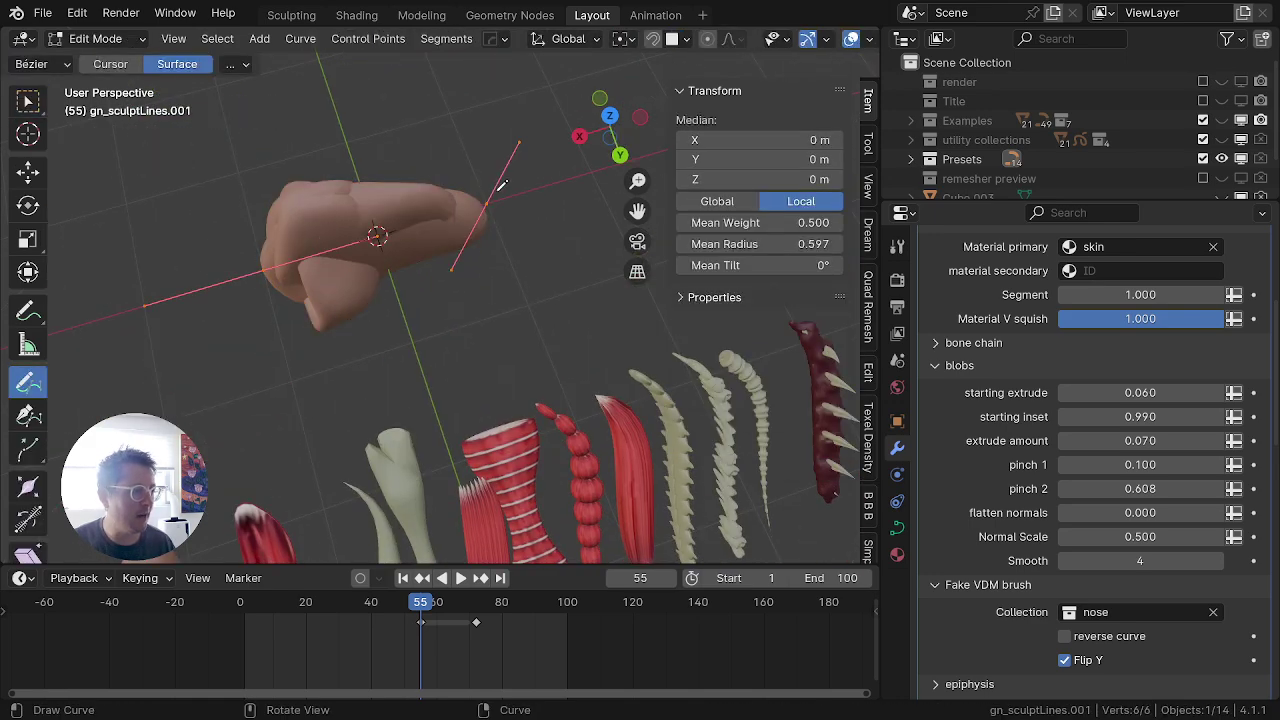
{"action": "middle_click_drag", "start_coordinate": [498, 190], "coordinate": [548, 145]}
{"action": "scroll", "coordinate": [950, 330], "scroll_direction": "up", "scroll_amount": 5}
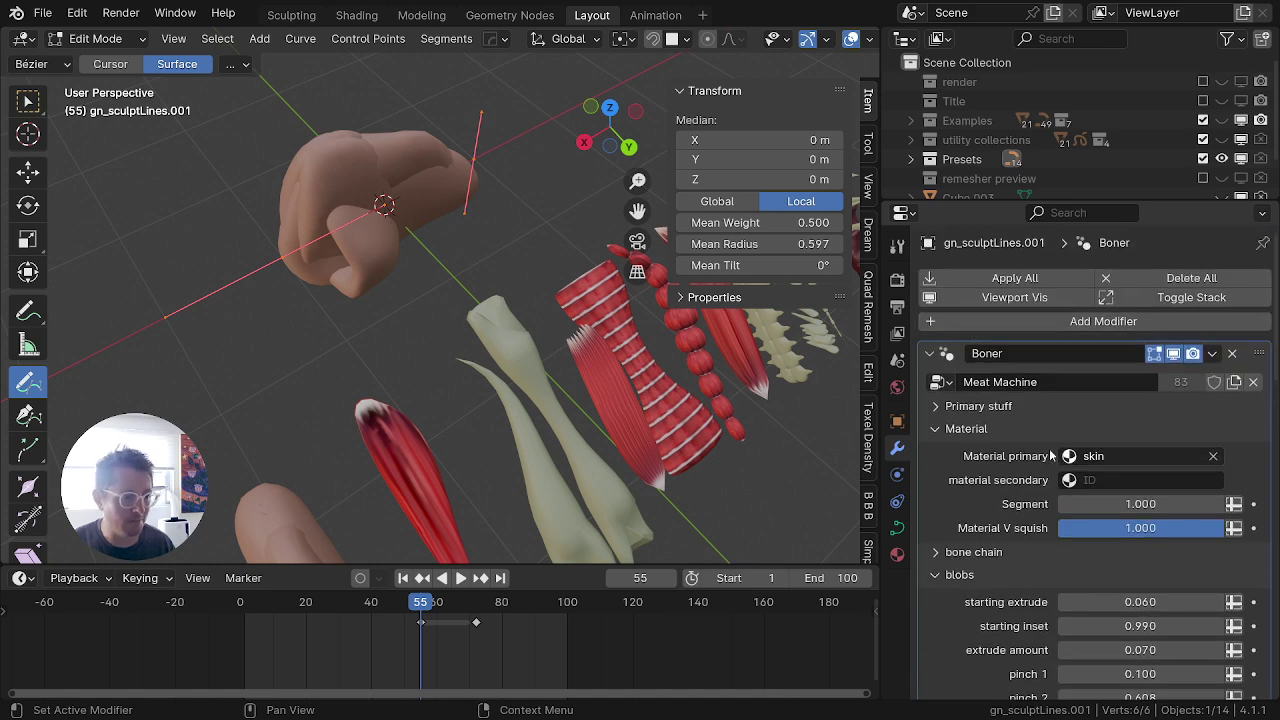
Step: Look up the nose copy's Boner Type options in Primary stuff, keeping Fake VDM
{"action": "left_click", "coordinate": [932, 408]}
{"action": "left_click", "coordinate": [1122, 440]}
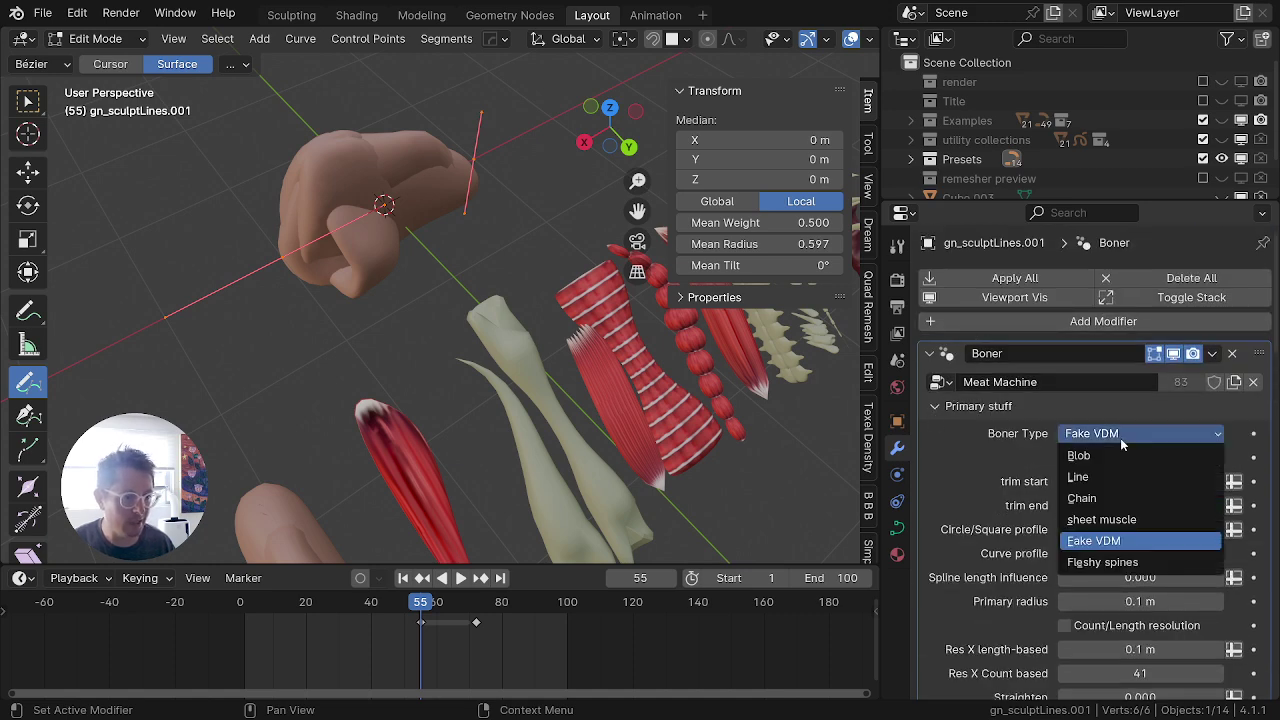
{"action": "left_click", "coordinate": [1121, 440]}
{"action": "left_click", "coordinate": [1122, 438]}
{"action": "left_click", "coordinate": [1115, 441]}
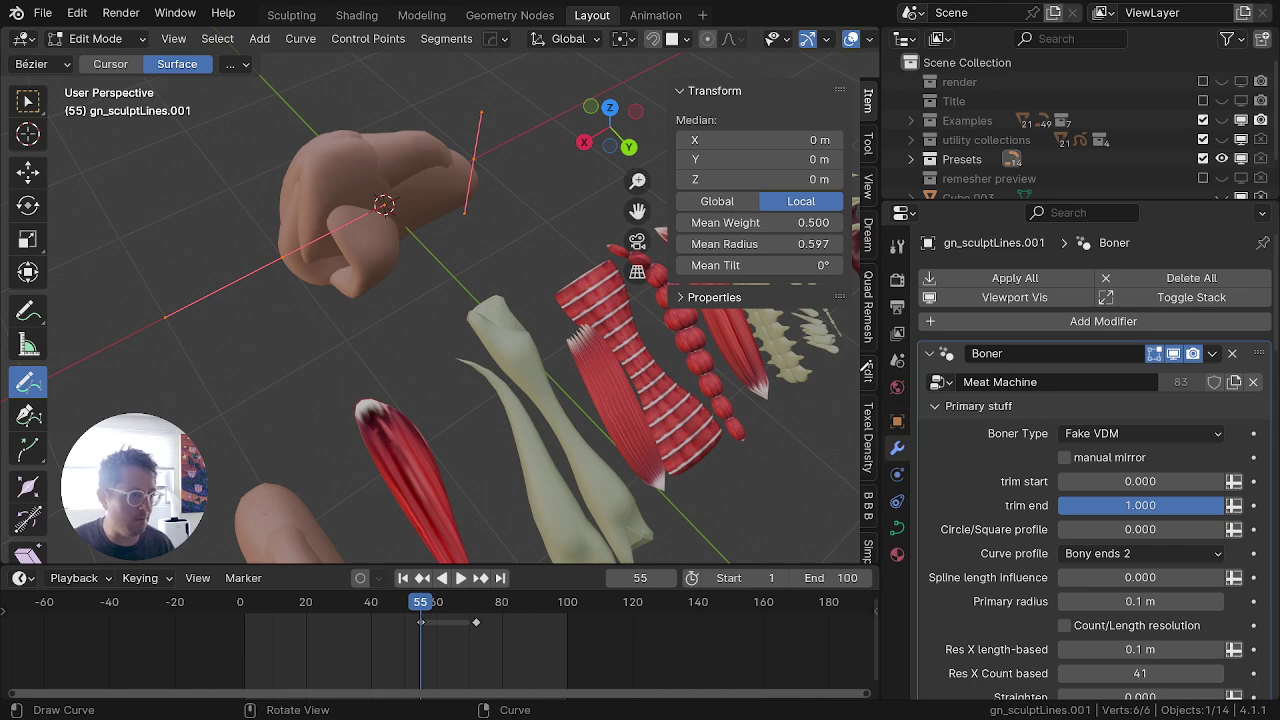
Step: Collapse the nose copy's Primary stuff and Spines settings to reach the Fake VDM brush options
{"action": "left_click", "coordinate": [932, 413]}
{"action": "scroll", "coordinate": [986, 540], "scroll_direction": "down", "scroll_amount": 14}
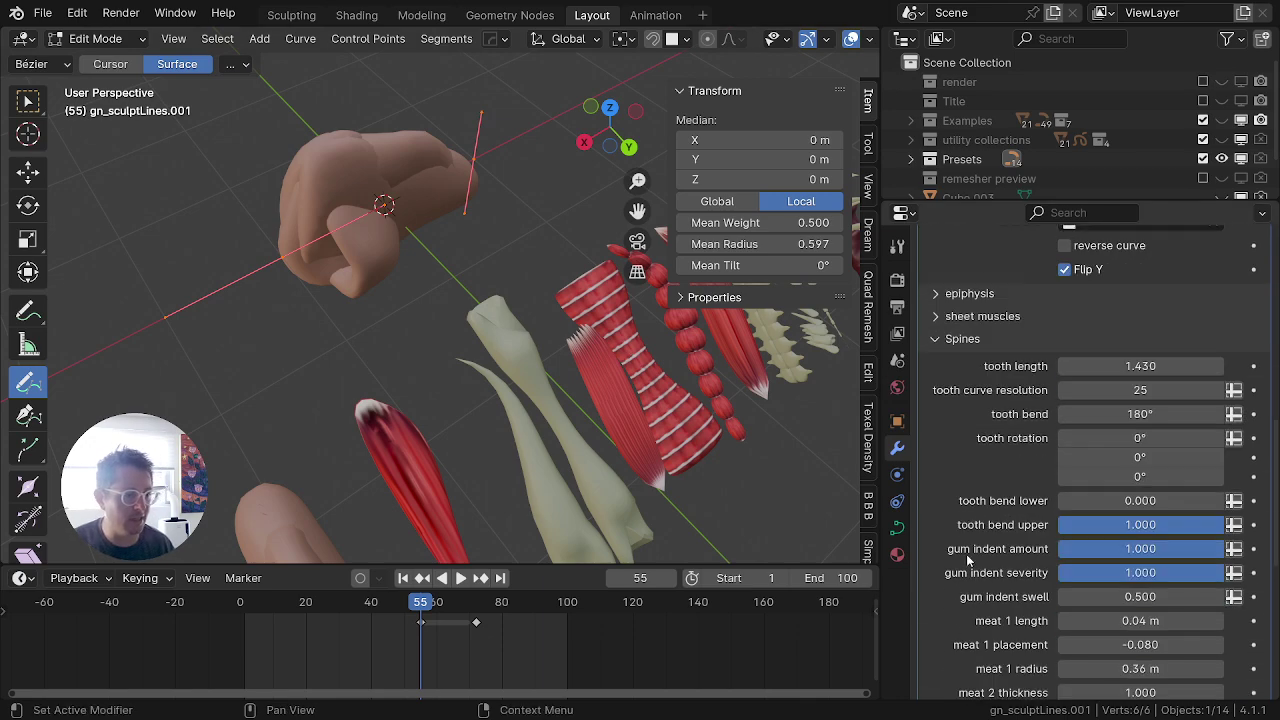
{"action": "scroll", "coordinate": [968, 560], "scroll_direction": "down", "scroll_amount": 1}
{"action": "scroll", "coordinate": [966, 555], "scroll_direction": "up", "scroll_amount": 4}
{"action": "left_click", "coordinate": [938, 467]}
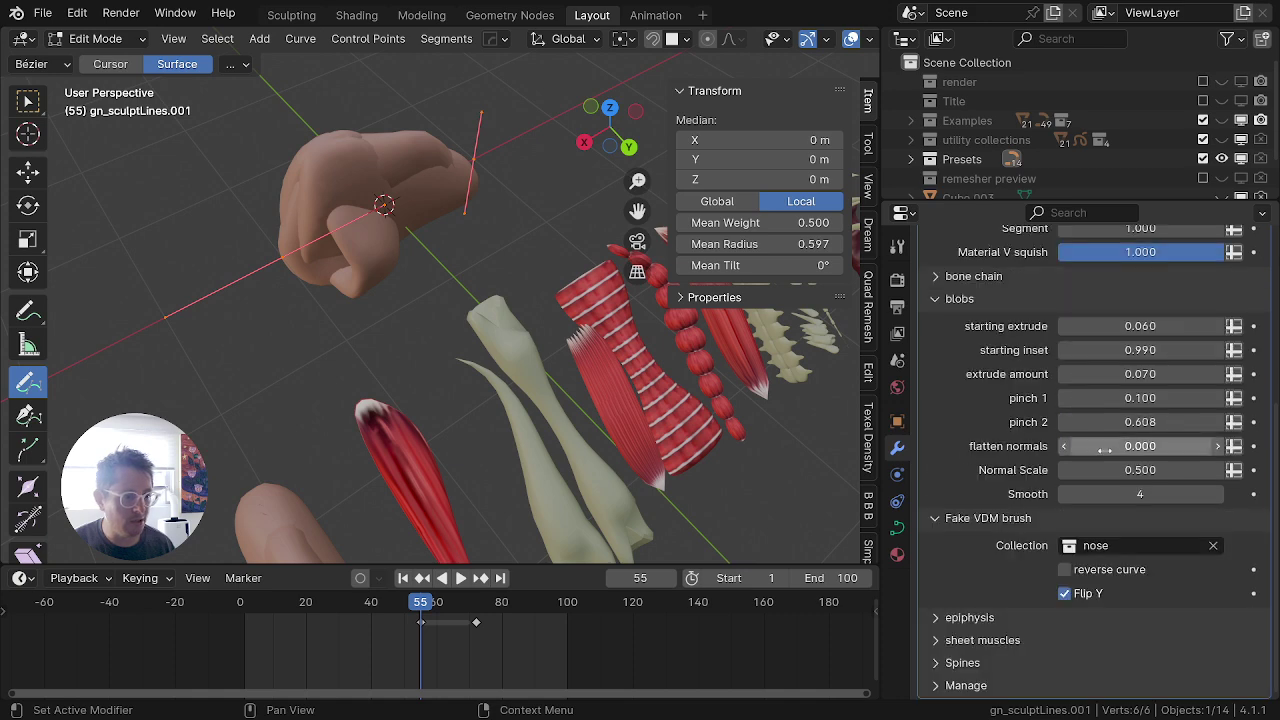
Step: Toggle the Fake VDM brush's Flip Y option to compare the nose's orientation along its curve
{"action": "left_click", "coordinate": [1066, 594]}
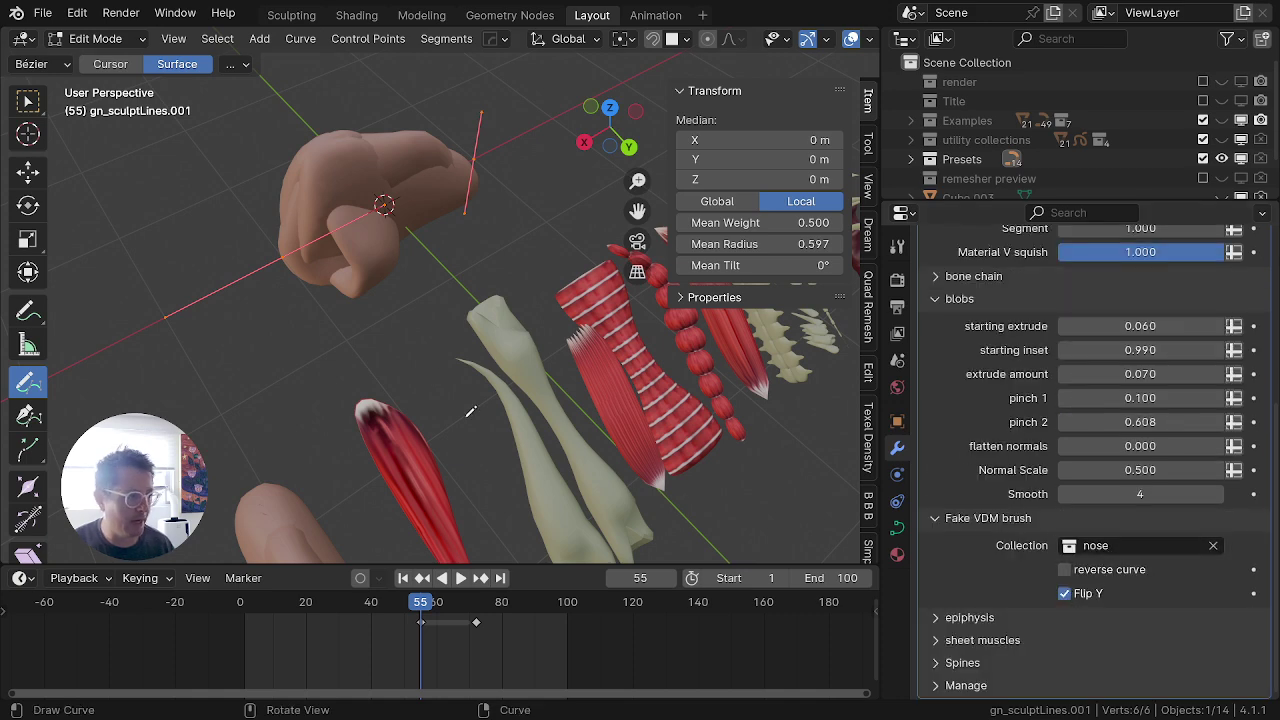
{"action": "left_click", "coordinate": [1068, 598]}
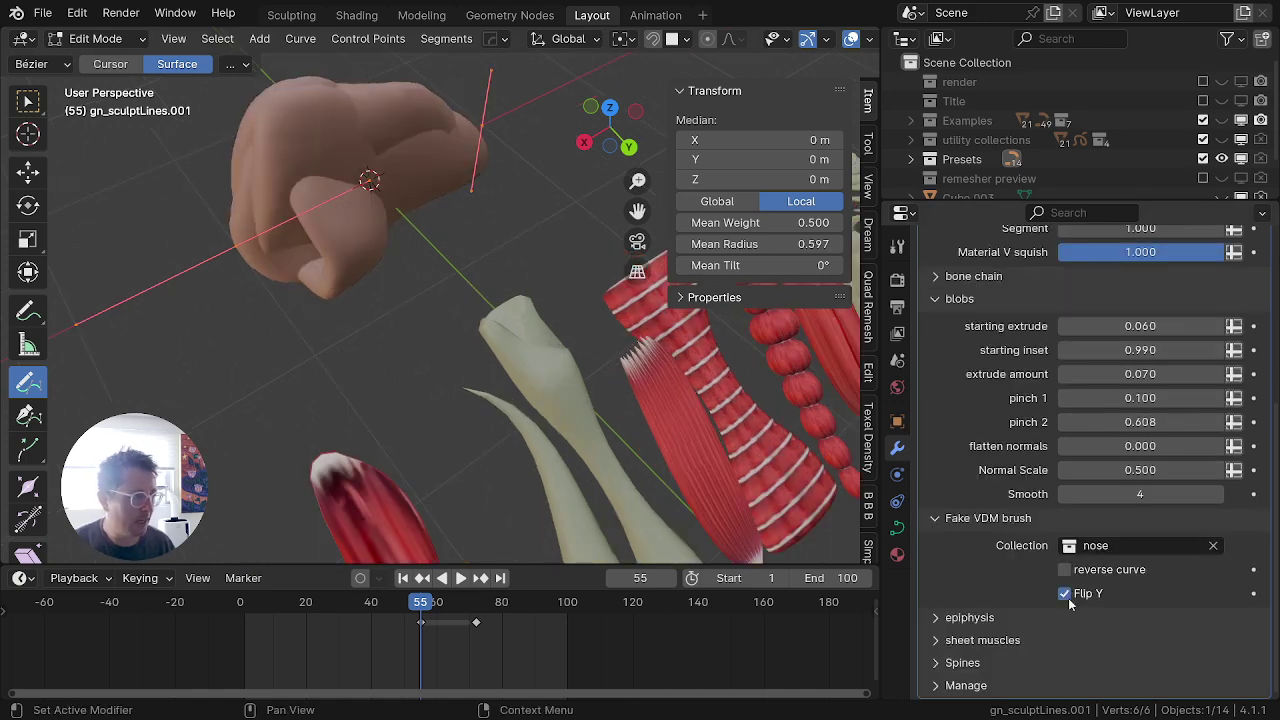
{"action": "left_click", "coordinate": [1068, 598]}
{"action": "left_click", "coordinate": [1068, 598]}
Step: Toggle the Fake VDM brush's reverse curve option repeatedly, leaving it enabled with Flip Y off
{"action": "left_click", "coordinate": [1064, 570]}
{"action": "left_click", "coordinate": [1065, 571]}
{"action": "left_click", "coordinate": [1065, 571]}
{"action": "left_click", "coordinate": [1065, 571]}
{"action": "left_click", "coordinate": [1065, 571]}
{"action": "left_click", "coordinate": [1065, 571]}
{"action": "left_click", "coordinate": [1065, 571]}
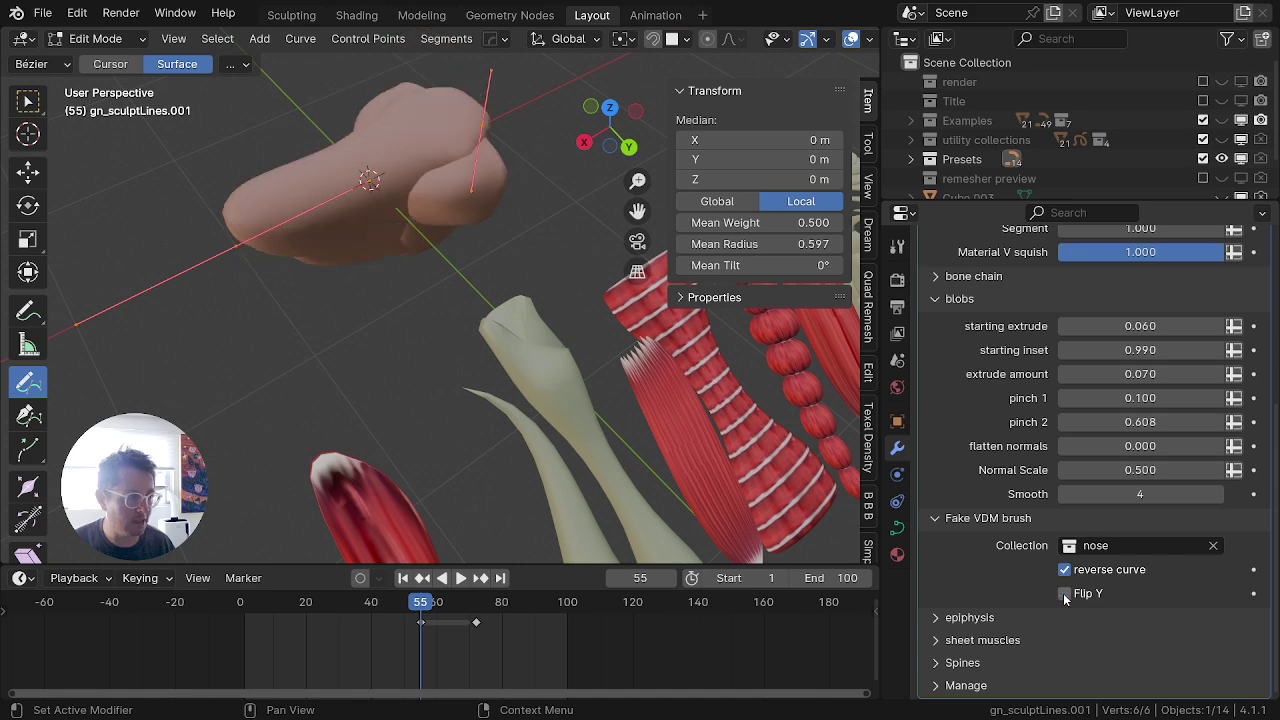
Step: Enable the Fake VDM brush's Flip Y option and draw a small nose stroke in front of the large nose
{"action": "left_click", "coordinate": [1066, 594]}
{"action": "left_click", "coordinate": [1066, 597]}
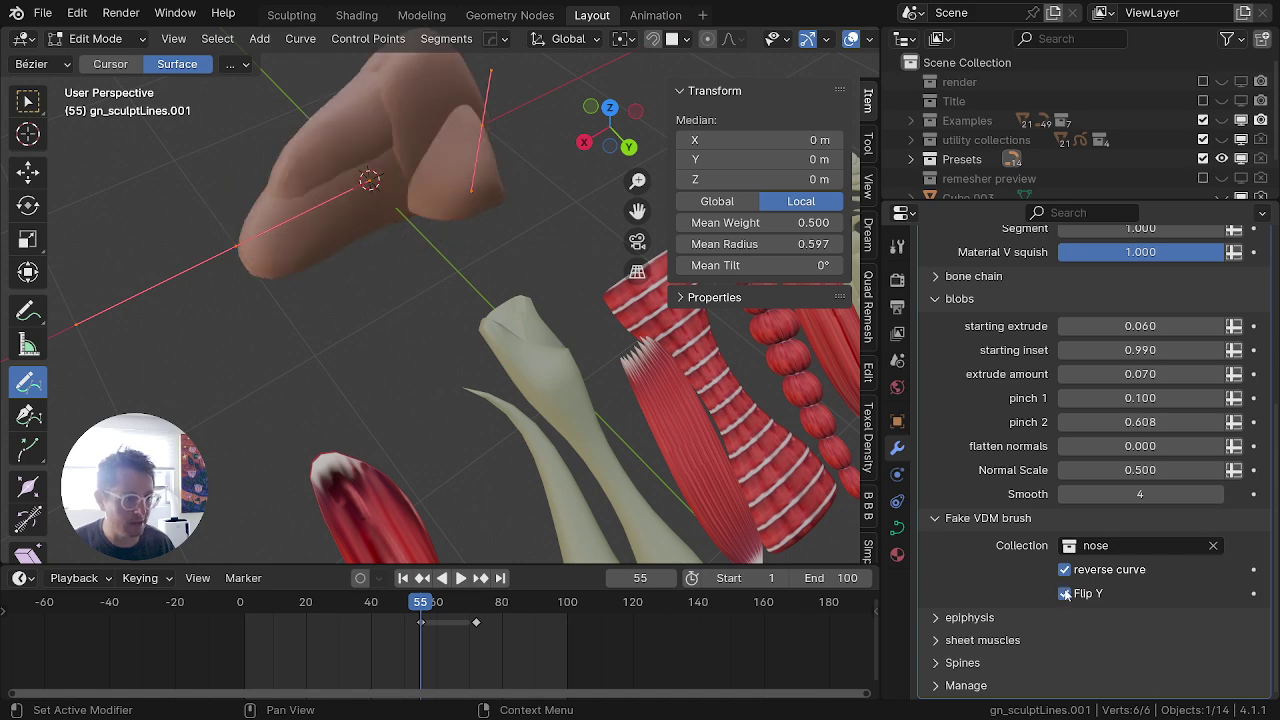
{"action": "scroll", "coordinate": [390, 300], "scroll_direction": "up", "scroll_amount": 2}
{"action": "scroll", "coordinate": [390, 304], "scroll_direction": "down", "scroll_amount": 8}
{"action": "middle_click_drag", "start_coordinate": [390, 305], "coordinate": [498, 312], "text": "shift"}
{"action": "scroll", "coordinate": [498, 312], "scroll_direction": "up", "scroll_amount": 3}
{"action": "scroll", "coordinate": [502, 312], "scroll_direction": "up", "scroll_amount": 3}
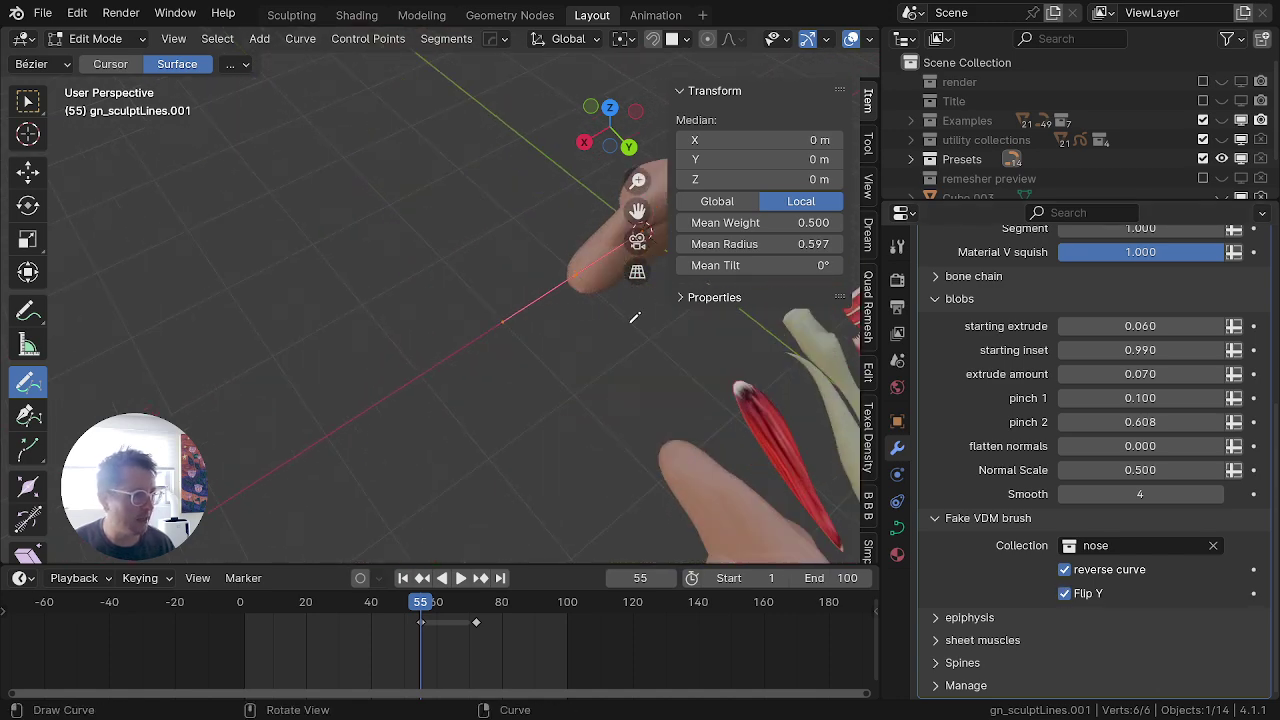
{"action": "left_click_drag", "start_coordinate": [609, 298], "coordinate": [540, 381]}
{"action": "mouse_move", "coordinate": [520, 386]}
{"action": "middle_mouse_down"}
{"action": "mouse_move", "coordinate": [451, 402]}
{"action": "mouse_move", "coordinate": [473, 392]}
{"action": "middle_mouse_up"}
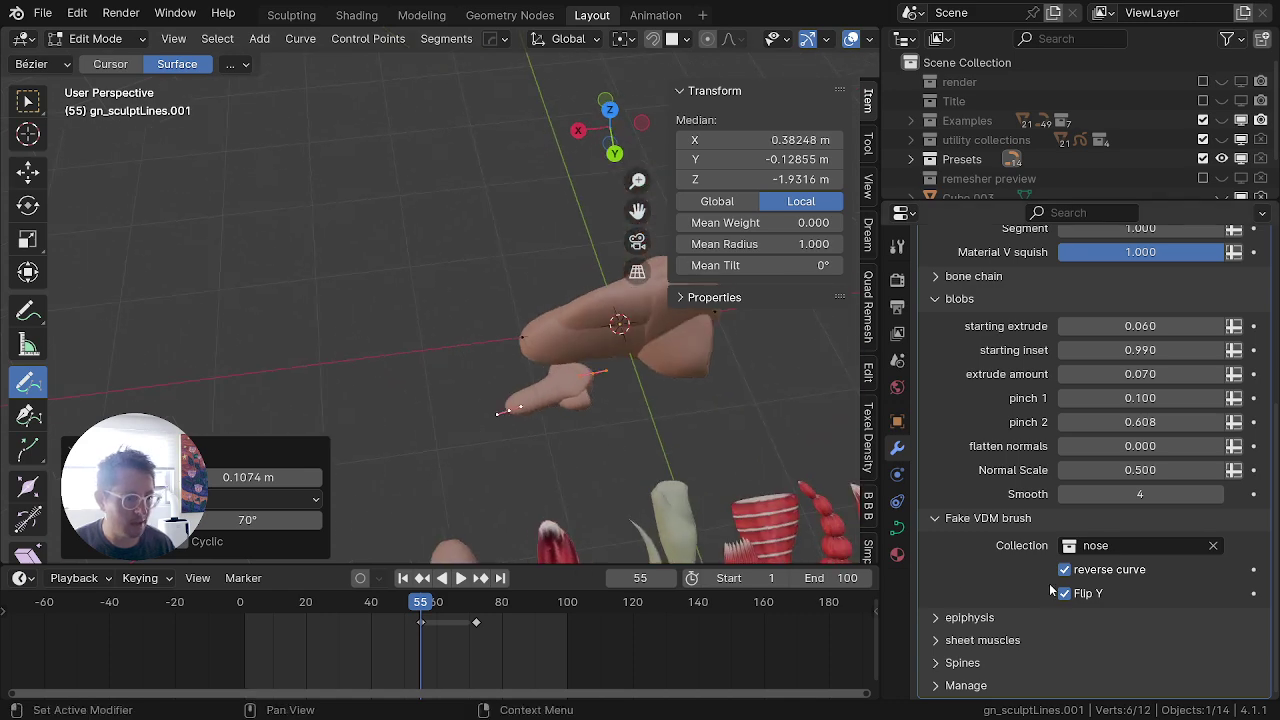
{"action": "middle_click_drag", "start_coordinate": [423, 434], "coordinate": [583, 384]}
{"action": "scroll", "coordinate": [580, 388], "scroll_direction": "down", "scroll_amount": 2}
{"action": "key", "text": "ctrl+t"}
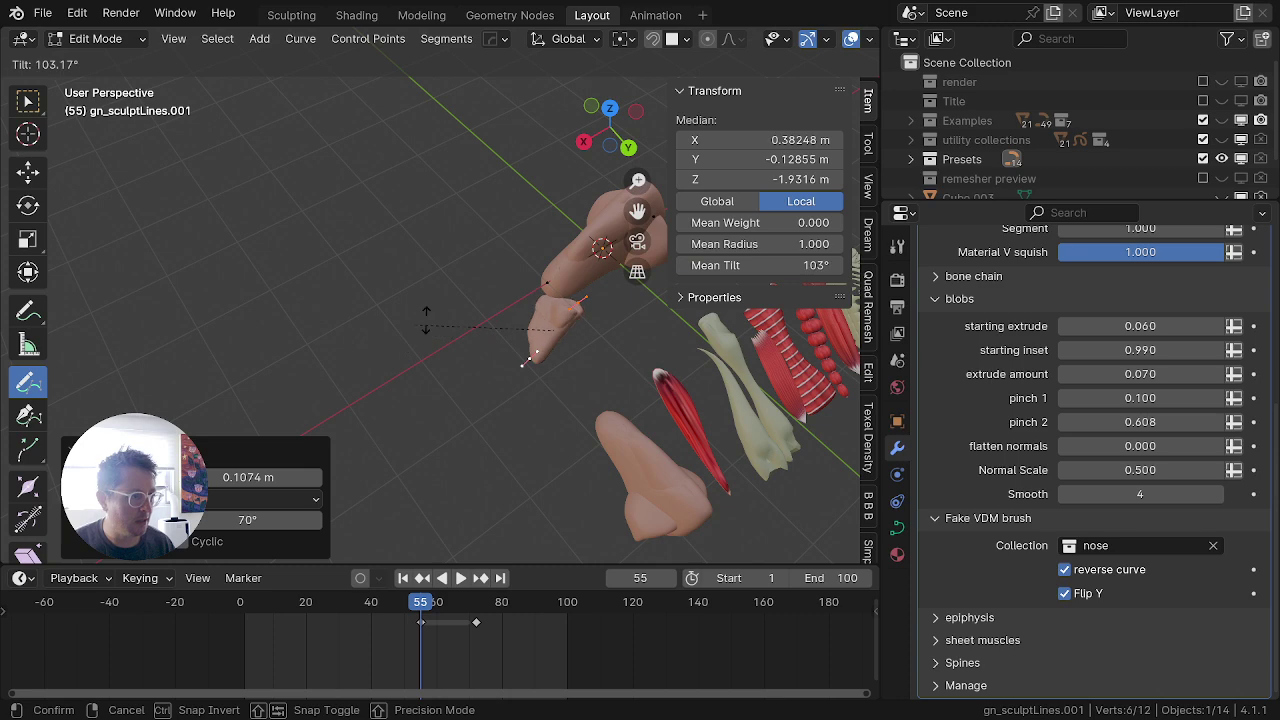
{"action": "right_click", "coordinate": [570, 334]}
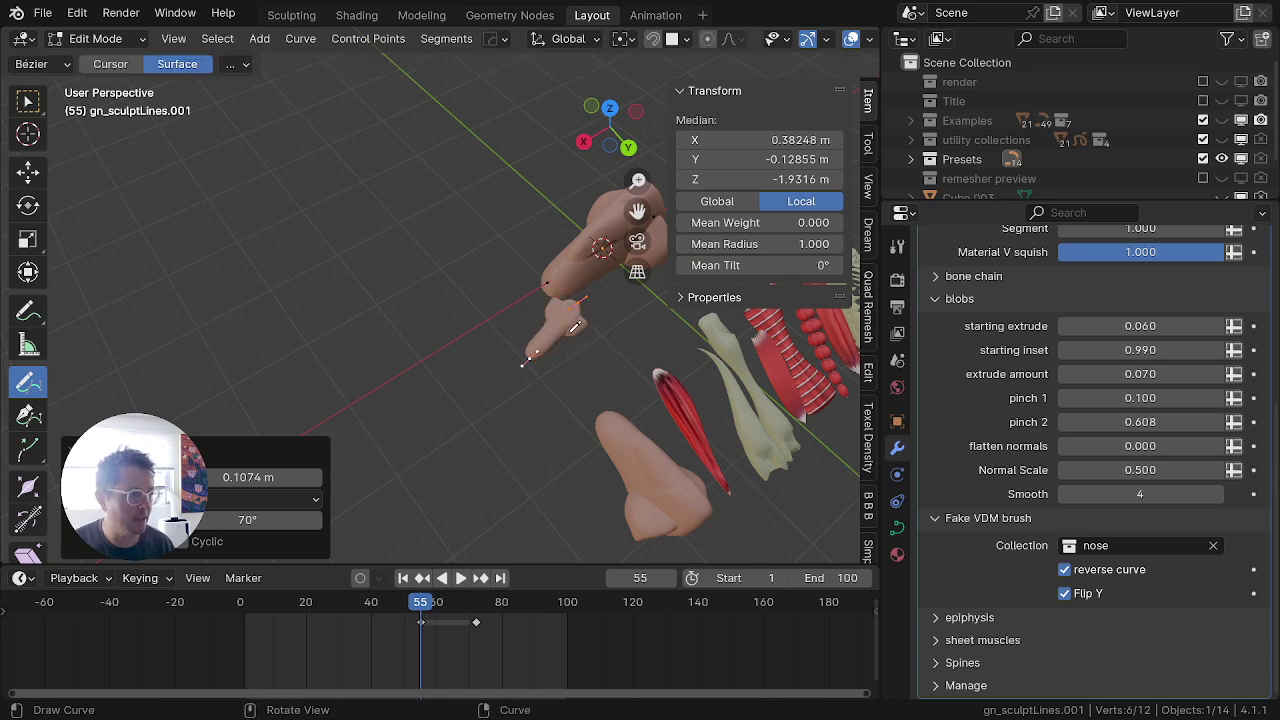
Step: Draw another nose stroke across the surface of the large nose
{"action": "middle_click_drag", "start_coordinate": [482, 356], "coordinate": [336, 448], "text": "shift"}
{"action": "scroll", "coordinate": [365, 408], "scroll_direction": "up", "scroll_amount": 4}
{"action": "left_click_drag", "start_coordinate": [434, 372], "coordinate": [565, 435]}
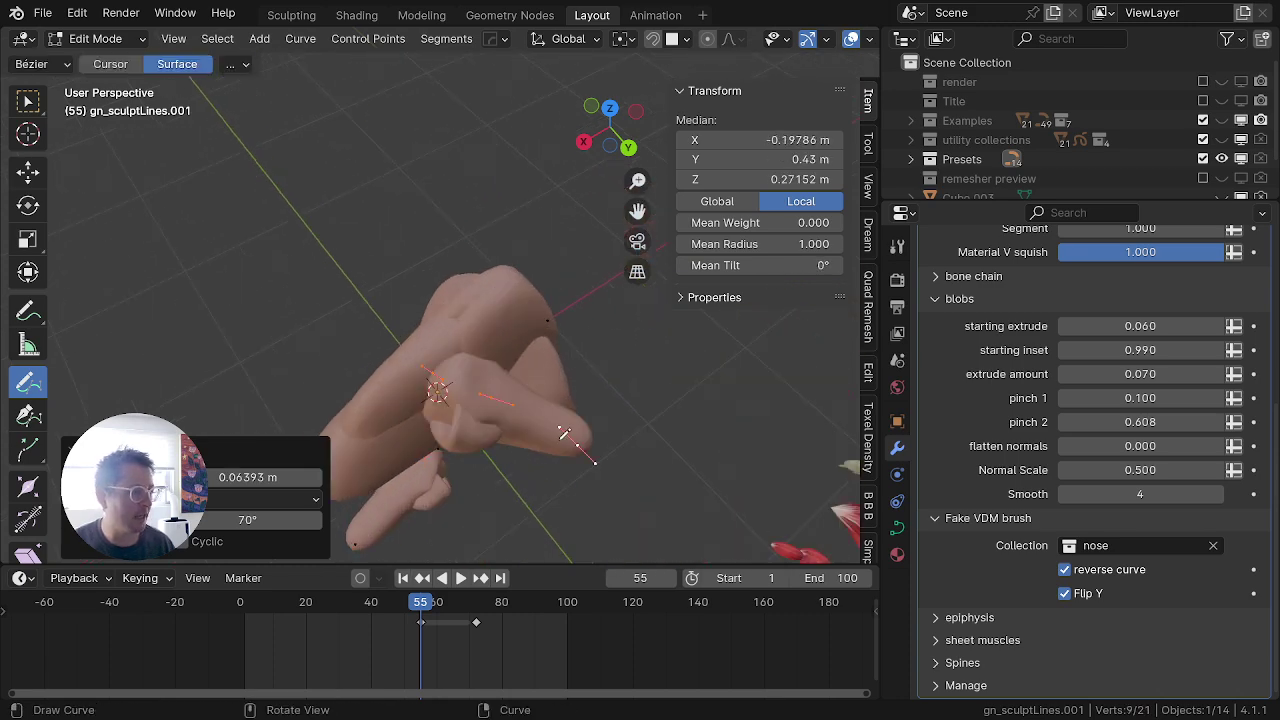
{"action": "mouse_move", "coordinate": [431, 402]}
{"action": "middle_mouse_down"}
{"action": "mouse_move", "coordinate": [454, 353]}
{"action": "mouse_move", "coordinate": [518, 288]}
{"action": "mouse_move", "coordinate": [442, 356]}
{"action": "middle_mouse_up"}
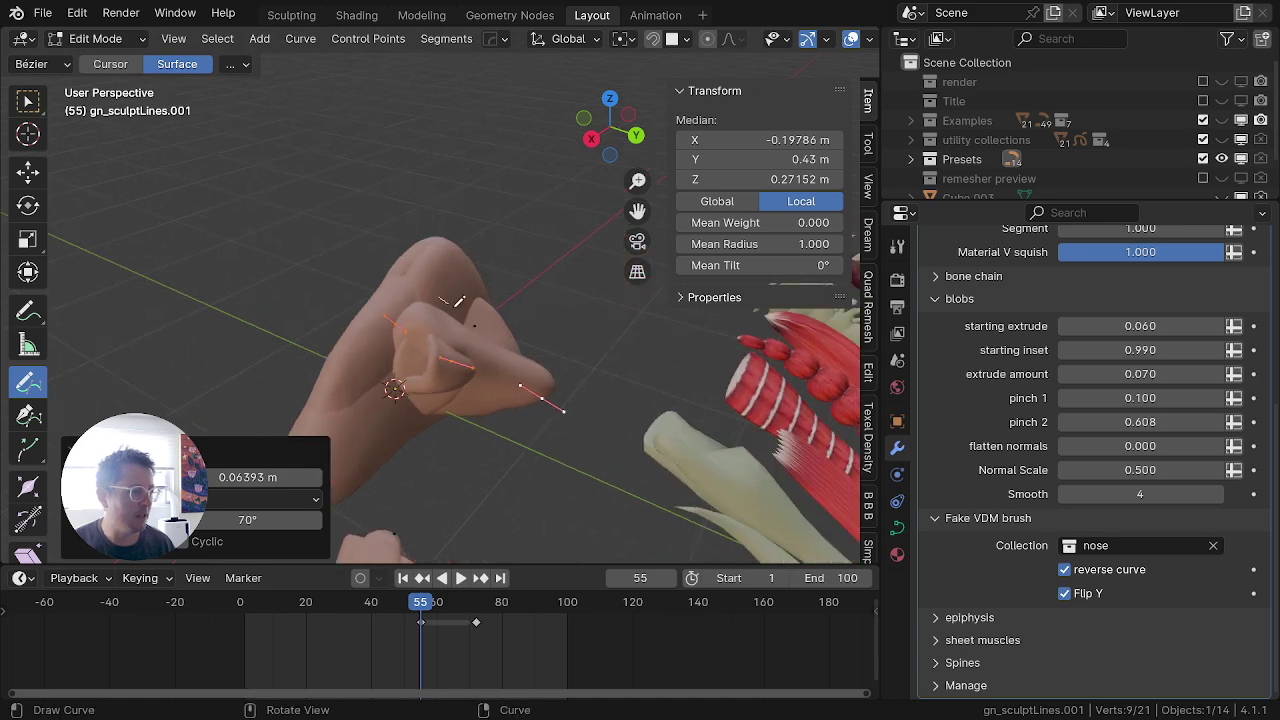
Step: Draw a further nose stroke over the large nose and adjust its tilt
{"action": "left_click_drag", "start_coordinate": [456, 304], "coordinate": [551, 420]}
{"action": "middle_click_drag", "start_coordinate": [494, 432], "coordinate": [368, 502]}
{"action": "key", "text": "ctrl+t"}
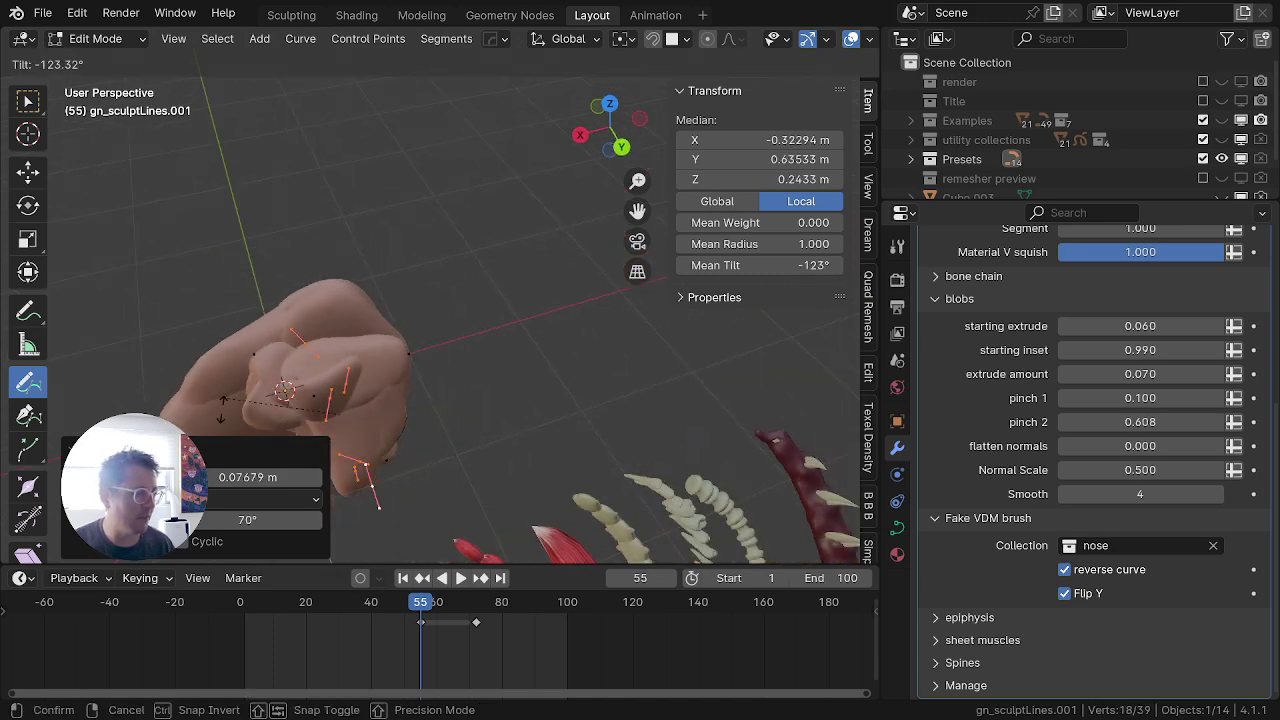
{"action": "left_click", "coordinate": [277, 472]}
Step: Draw one more nose stroke over the cluster, tilt it by about -144° and fatten it to a radius of about 3.192
{"action": "middle_click_drag", "start_coordinate": [280, 466], "coordinate": [402, 318], "text": "shift"}
{"action": "scroll", "coordinate": [425, 240], "scroll_direction": "down", "scroll_amount": 3}
{"action": "scroll", "coordinate": [427, 232], "scroll_direction": "up", "scroll_amount": 4}
{"action": "left_click_drag", "start_coordinate": [371, 175], "coordinate": [256, 269]}
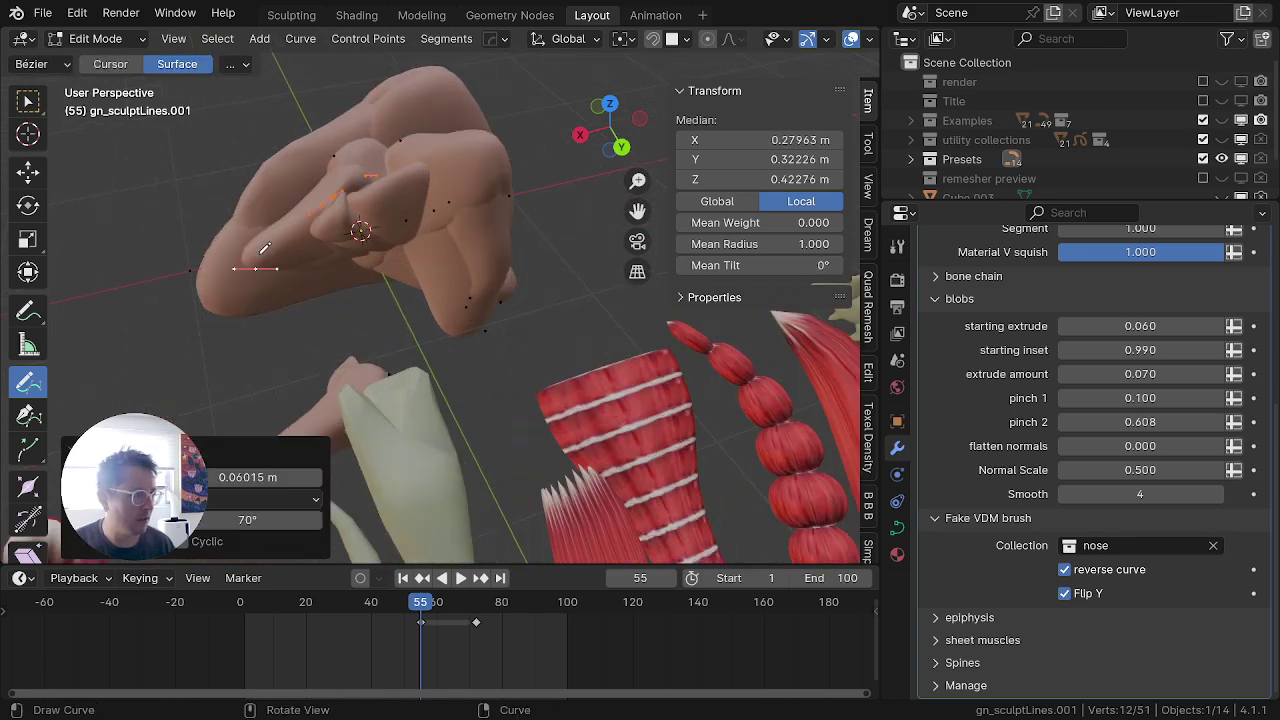
{"action": "key", "text": "ctrl+t"}
{"action": "left_click", "coordinate": [465, 331]}
{"action": "key", "text": "alt+s"}
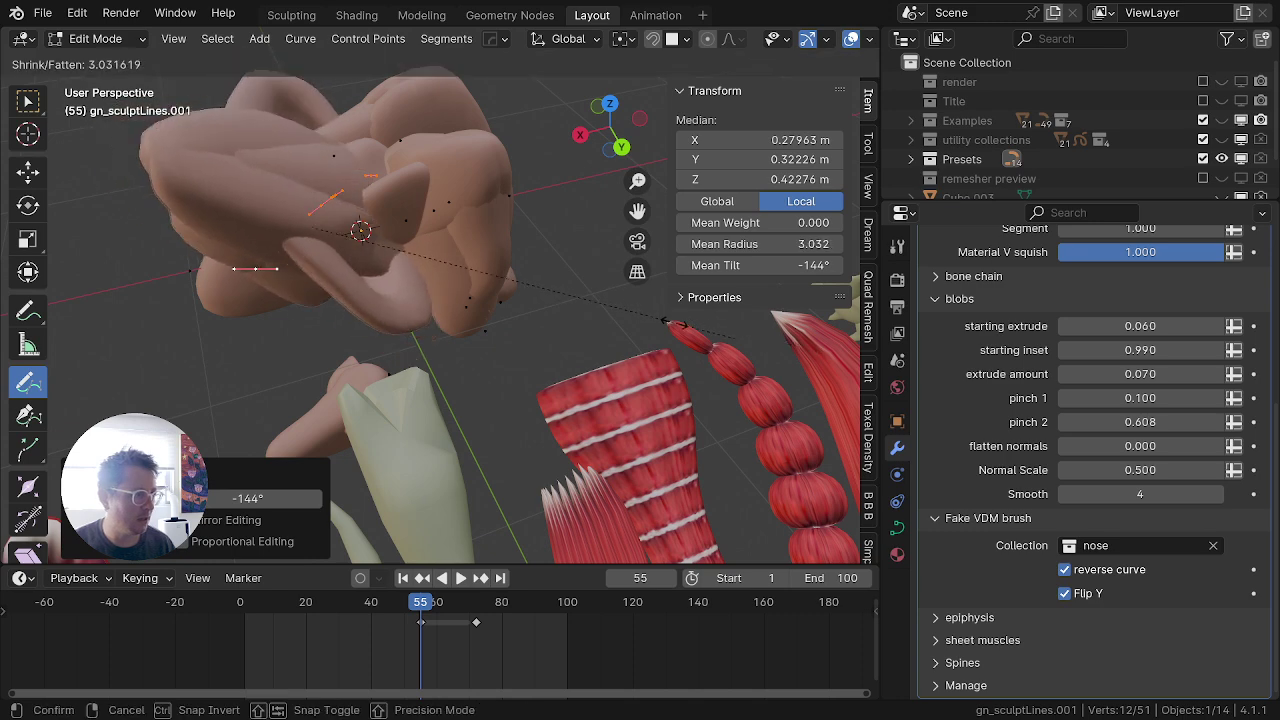
{"action": "left_click", "coordinate": [763, 330]}
Step: Fatten the latest nose stroke further, to a mean radius of about 4.595
{"action": "middle_click_drag", "start_coordinate": [374, 228], "coordinate": [470, 243]}
{"action": "scroll", "coordinate": [494, 142], "scroll_direction": "down", "scroll_amount": 3}
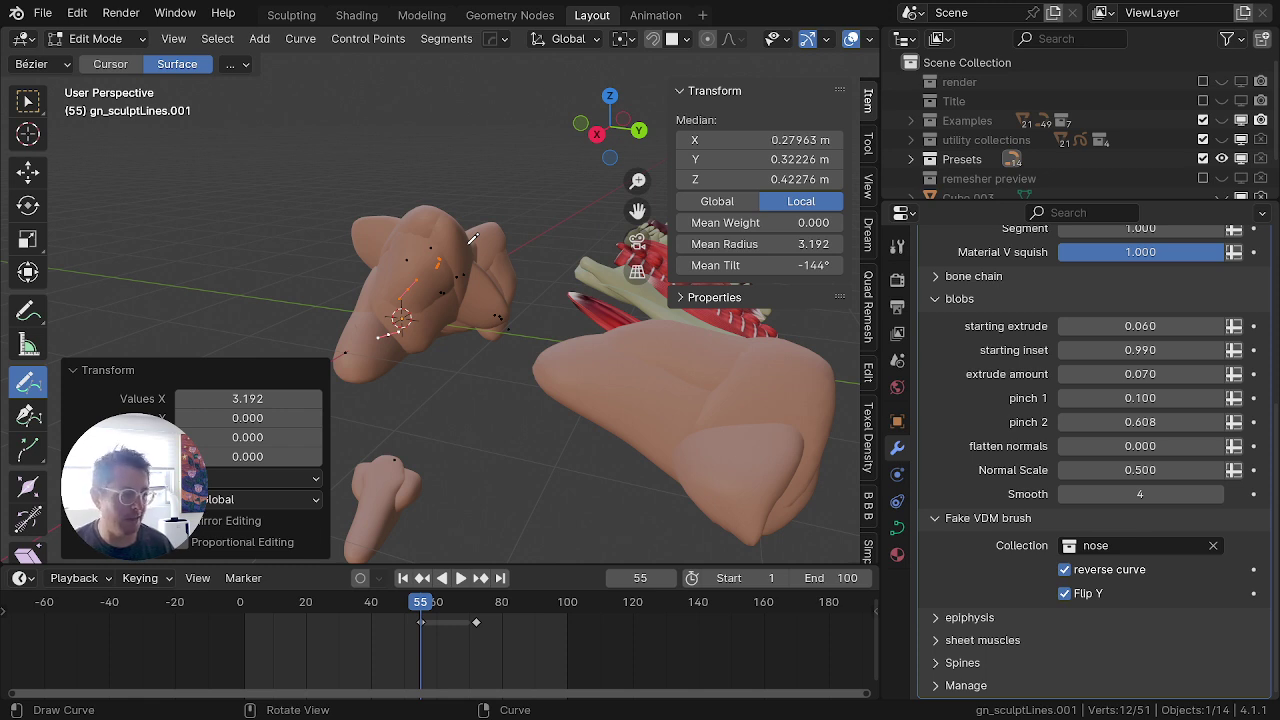
{"action": "key", "text": "alt+s"}
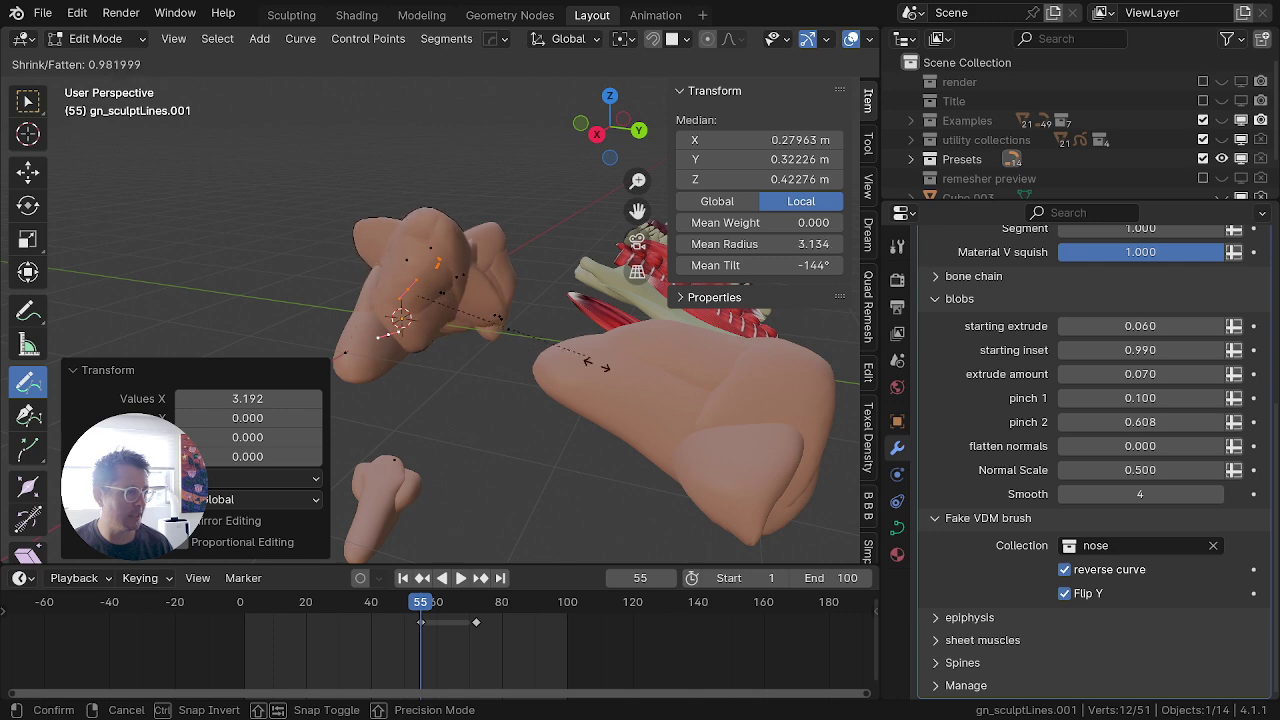
{"action": "left_click", "coordinate": [634, 399]}
Step: Try Y thickness 1.950 and X thickness 1.760 in Primary stuff, then undo back through the last fattening and collapse the section
{"action": "scroll", "coordinate": [1040, 678], "scroll_direction": "up", "scroll_amount": 8}
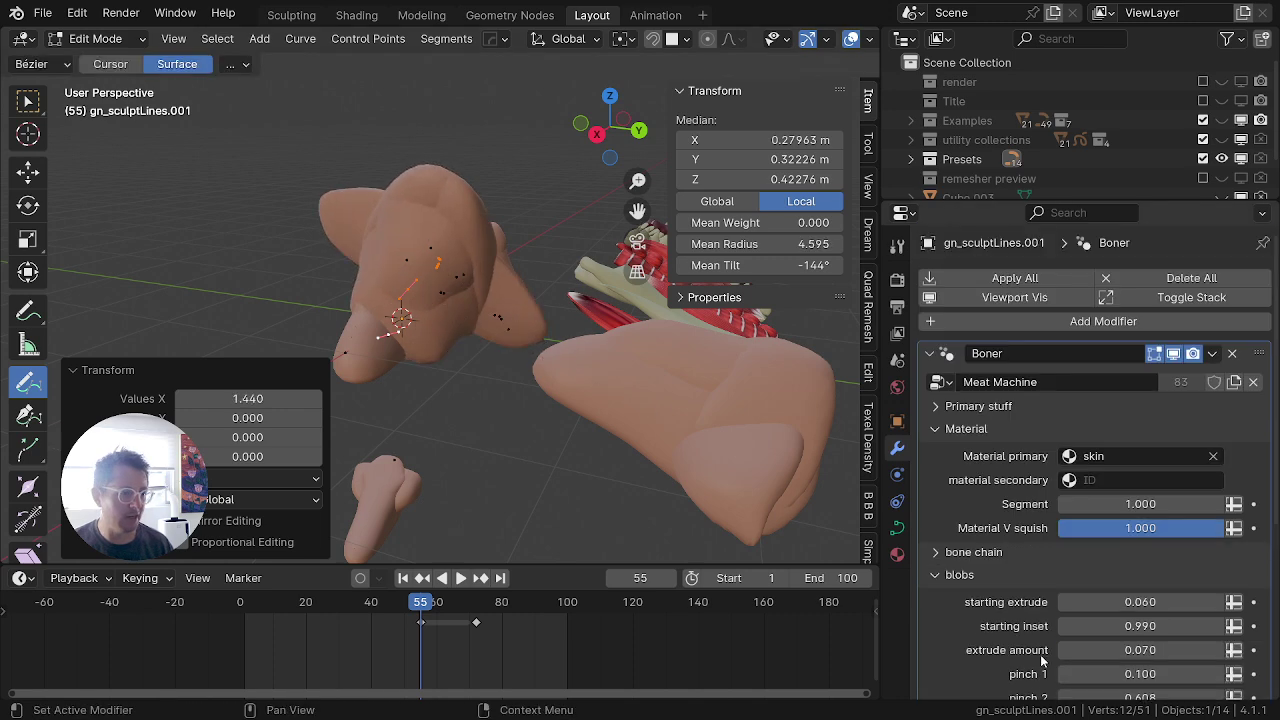
{"action": "left_click", "coordinate": [960, 406]}
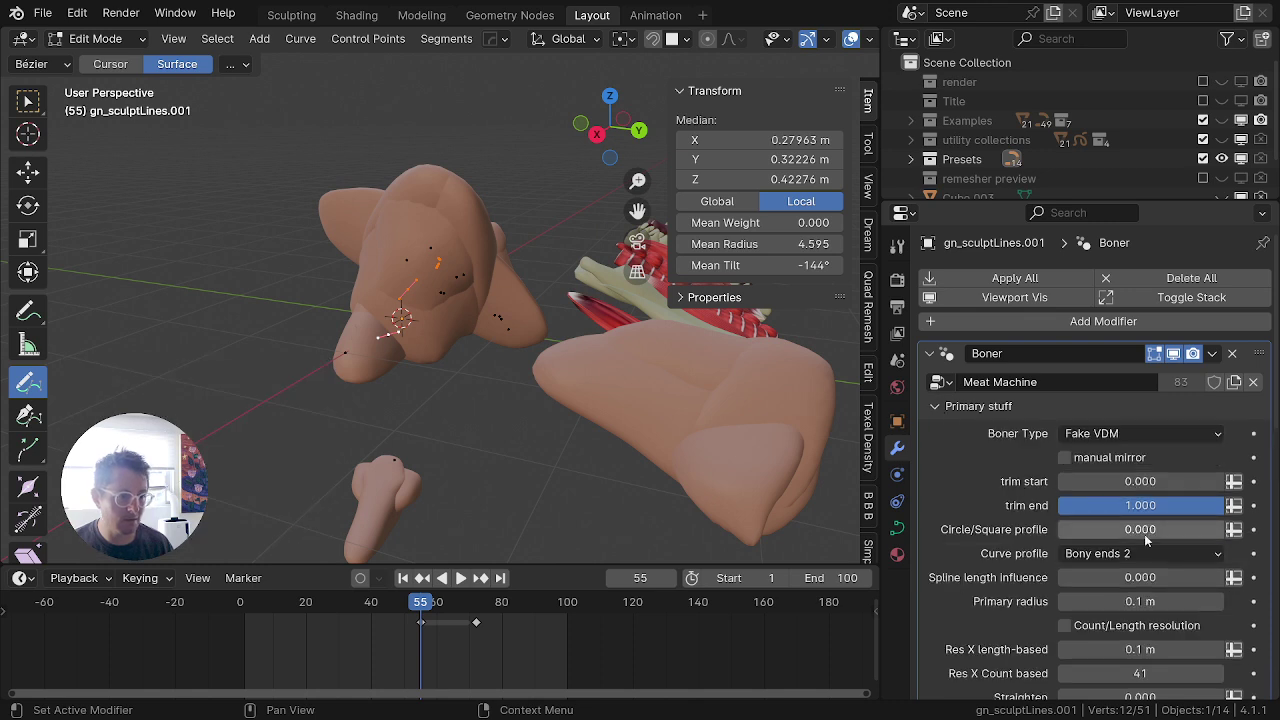
{"action": "scroll", "coordinate": [1140, 570], "scroll_direction": "down", "scroll_amount": 3}
{"action": "left_click_drag", "start_coordinate": [1157, 624], "coordinate": [1252, 624]}
{"action": "left_click_drag", "start_coordinate": [1142, 647], "coordinate": [1218, 647]}
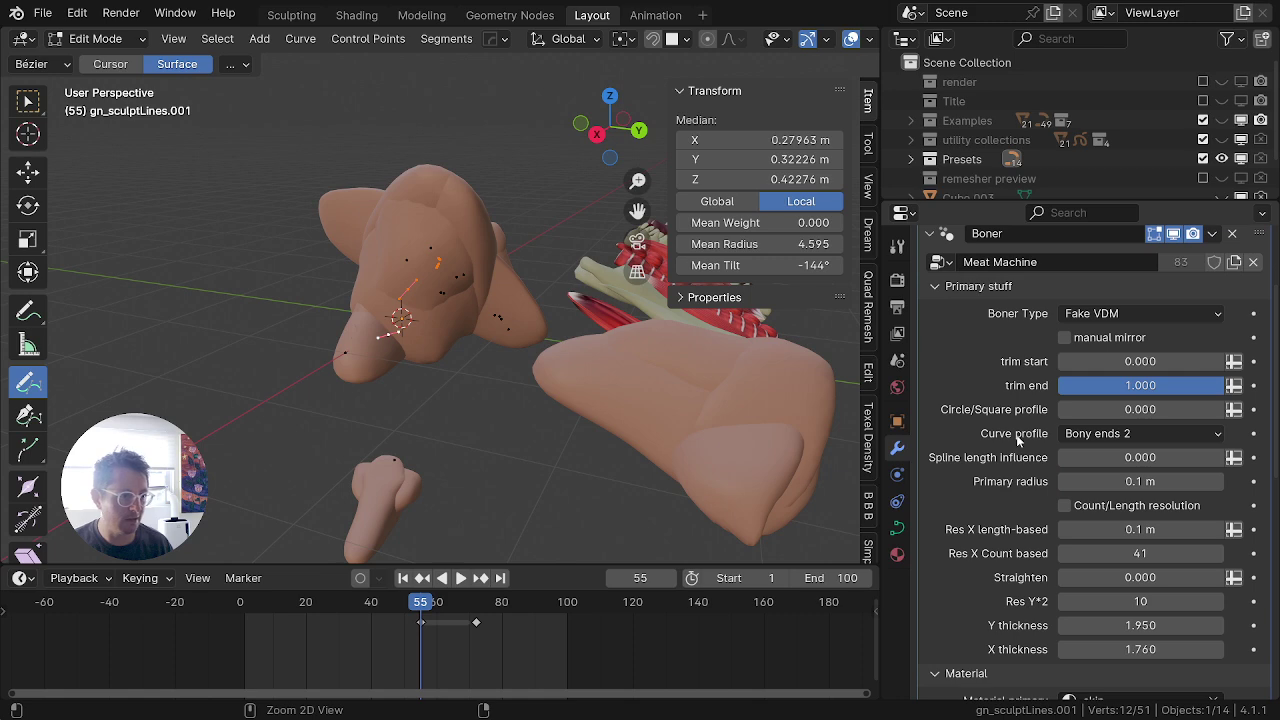
{"action": "key", "text": "ctrl+z"}
{"action": "left_click", "coordinate": [948, 288]}
{"action": "scroll", "coordinate": [1165, 619], "scroll_direction": "down", "scroll_amount": 3}
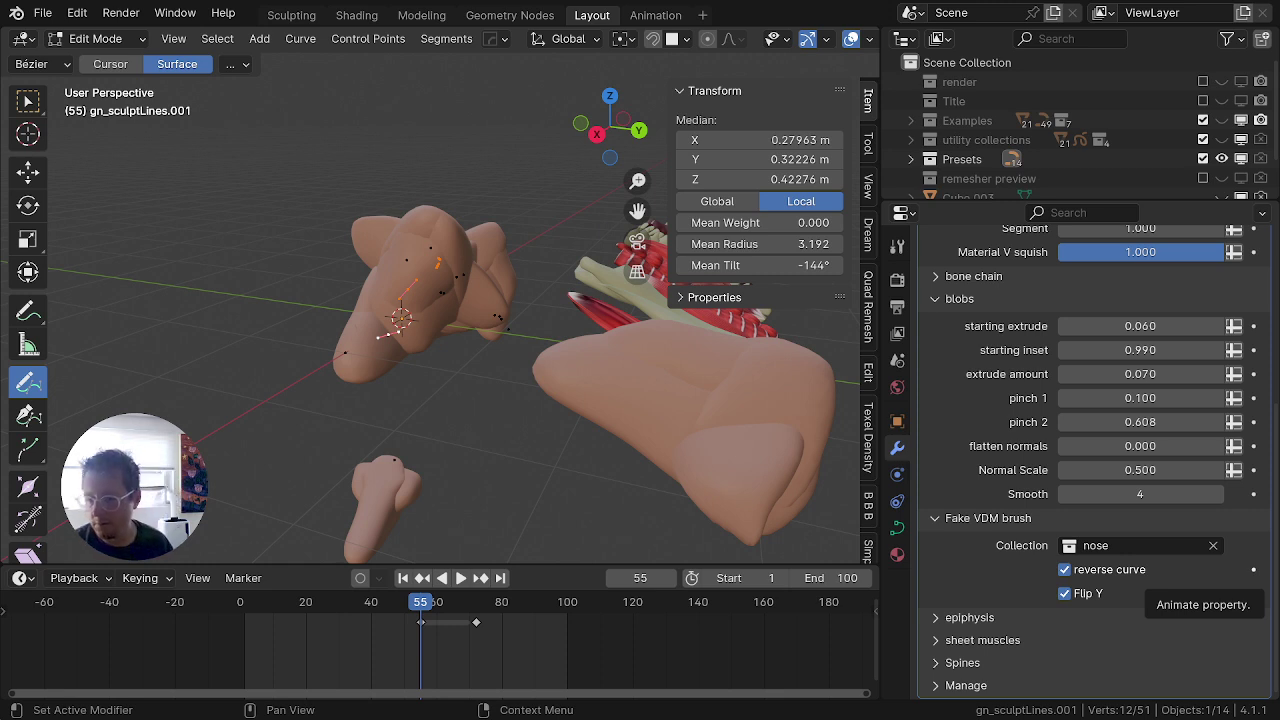
{"action": "scroll", "coordinate": [464, 384], "scroll_direction": "down", "scroll_amount": 3}
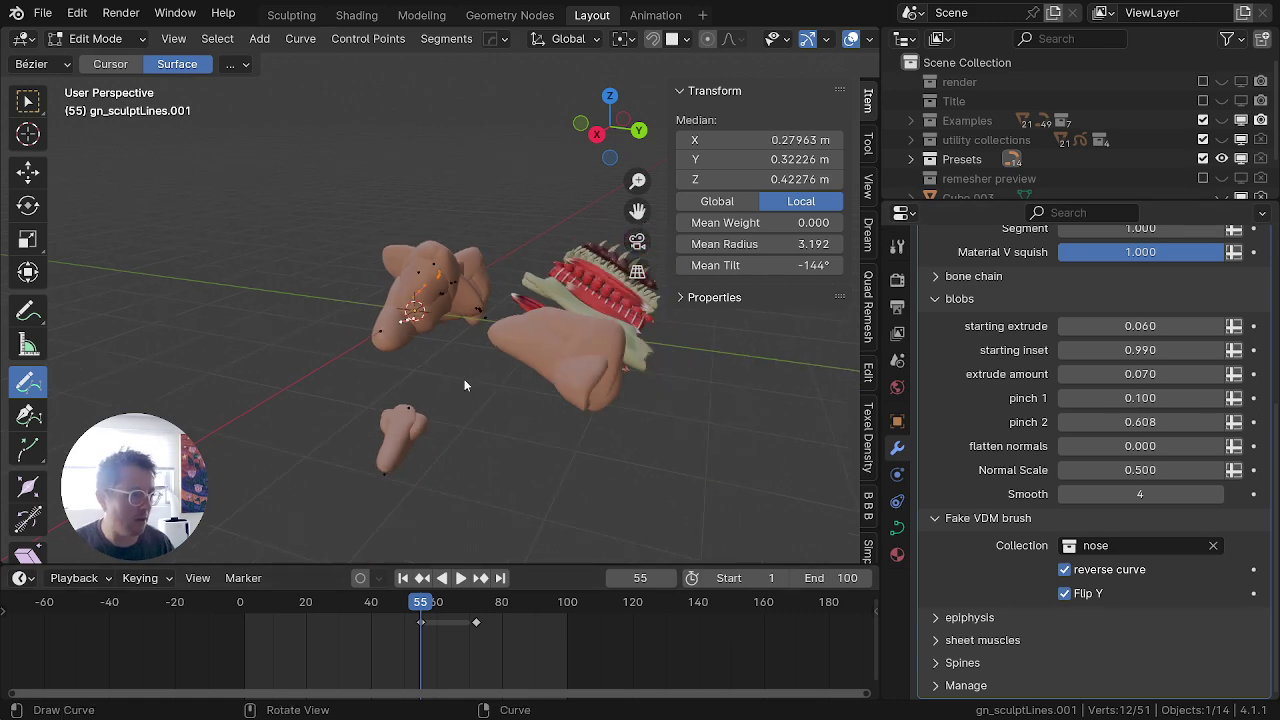
Step: Leave Edit Mode and convert the drawn nose curve object to a mesh
{"action": "key", "text": "Tab"}
{"action": "middle_click_drag", "start_coordinate": [520, 372], "coordinate": [408, 404]}
{"action": "scroll", "coordinate": [400, 294], "scroll_direction": "up", "scroll_amount": 2}
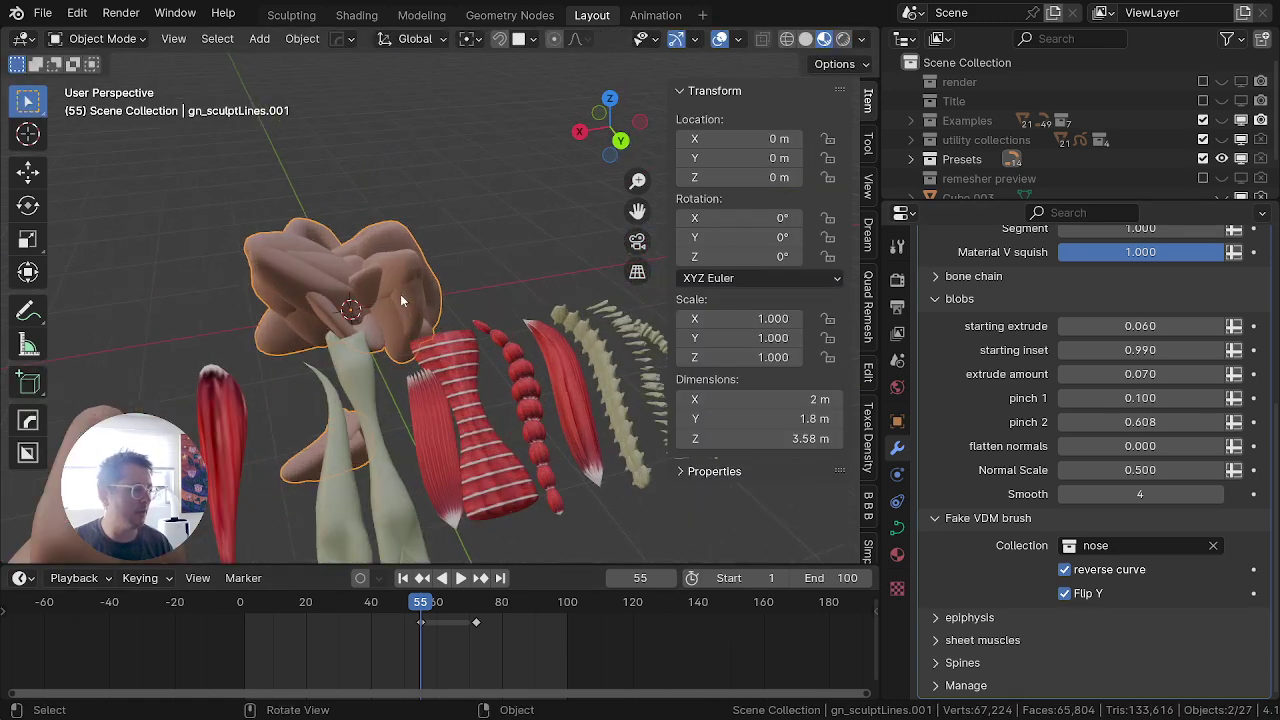
{"action": "middle_click_drag", "start_coordinate": [401, 301], "coordinate": [568, 273]}
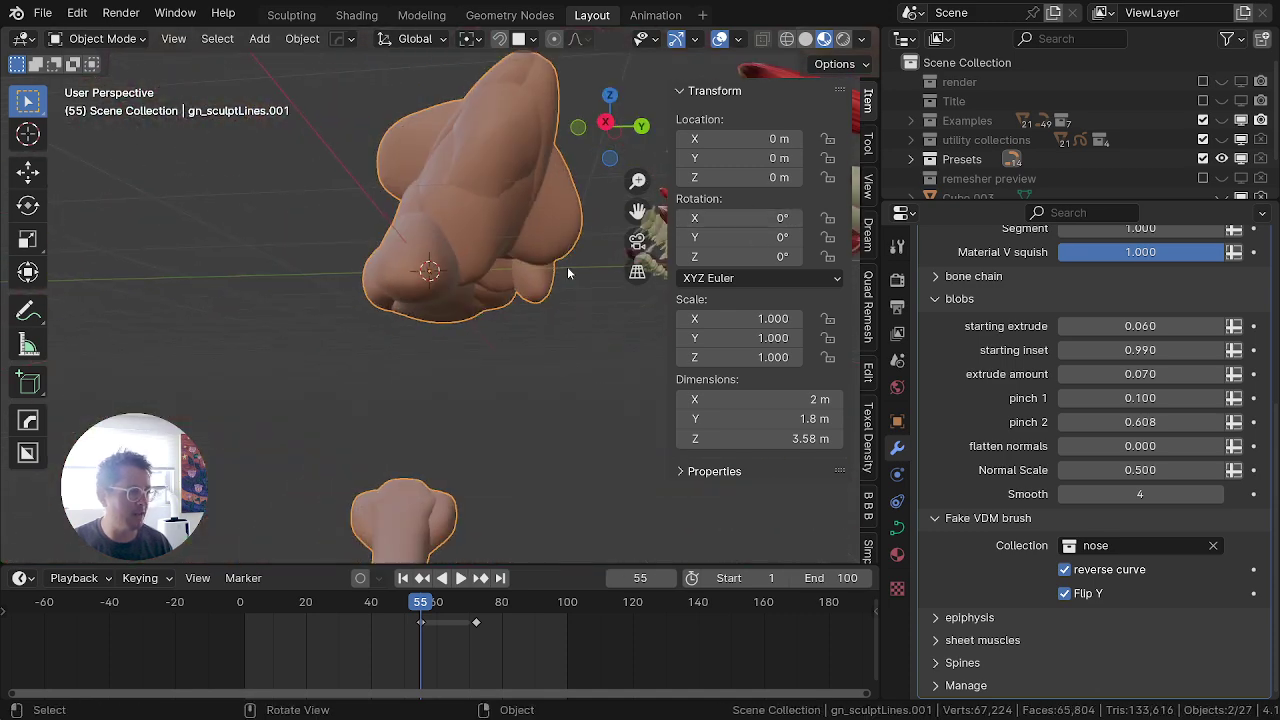
{"action": "key", "text": "Tab"}
{"action": "scroll", "coordinate": [505, 251], "scroll_direction": "up", "scroll_amount": 1}
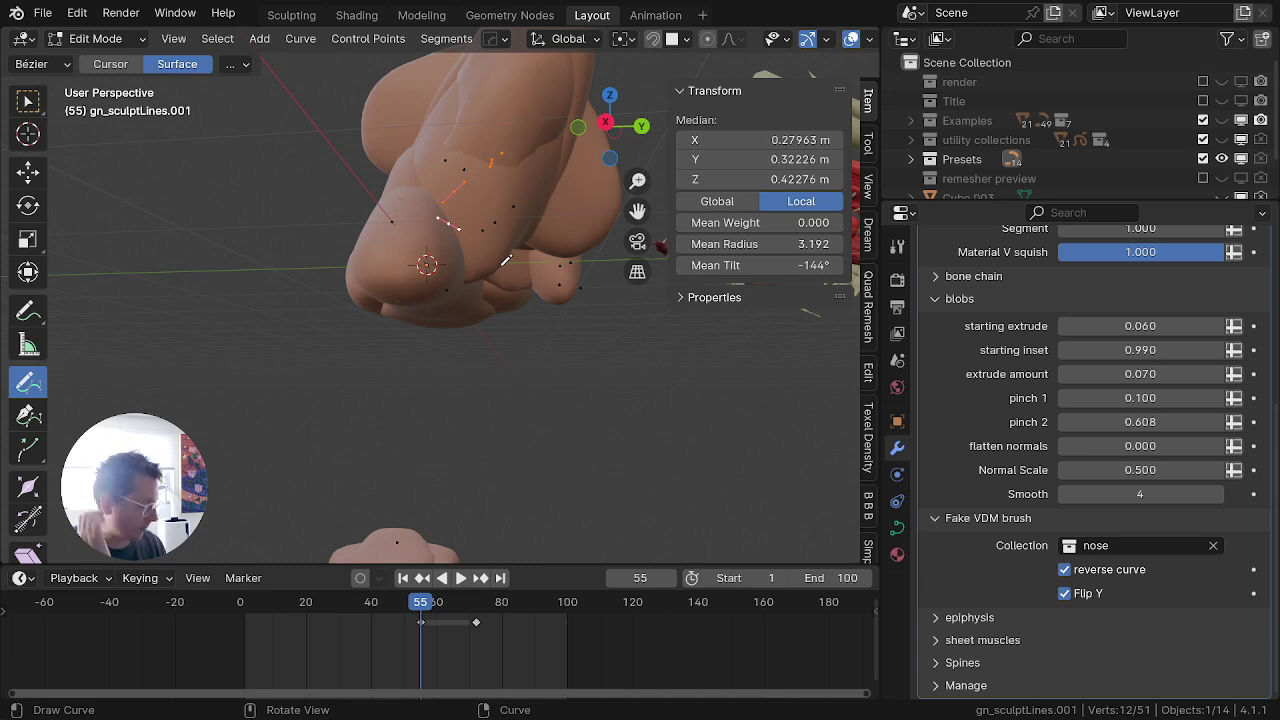
{"action": "key", "text": "Tab"}
{"action": "right_click", "coordinate": [472, 266]}
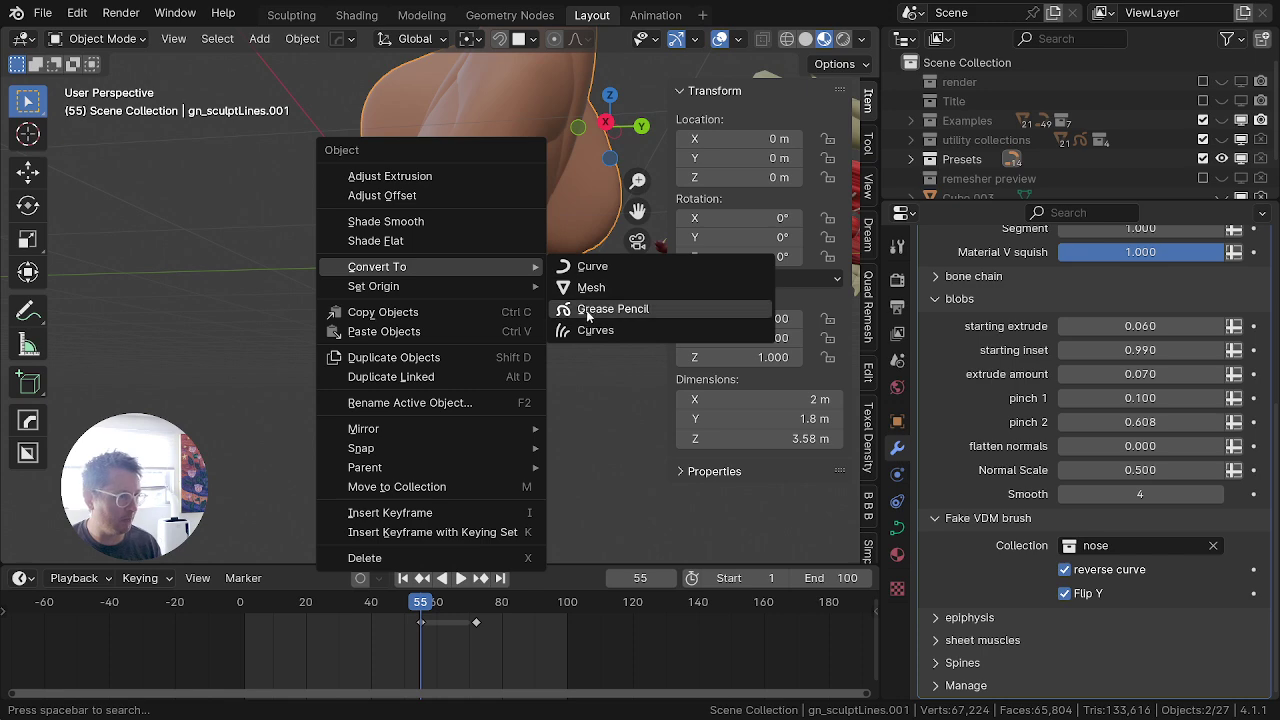
{"action": "mouse_move", "coordinate": [483, 267]}
{"action": "left_click", "coordinate": [575, 289]}
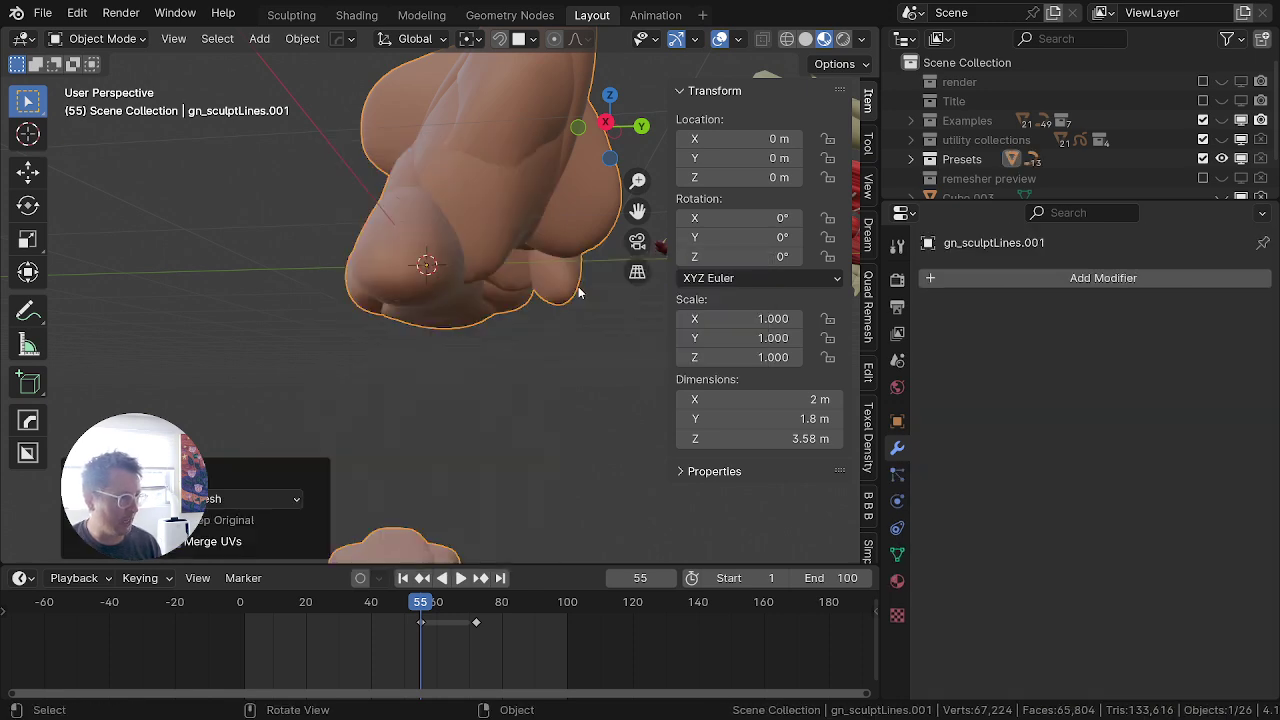
Step: Select the whole converted nose mesh in Edit Mode and separate it by loose parts
{"action": "key", "text": "Tab"}
{"action": "key", "text": "a"}
{"action": "middle_click_drag", "start_coordinate": [374, 255], "coordinate": [319, 392]}
{"action": "key", "text": "p"}
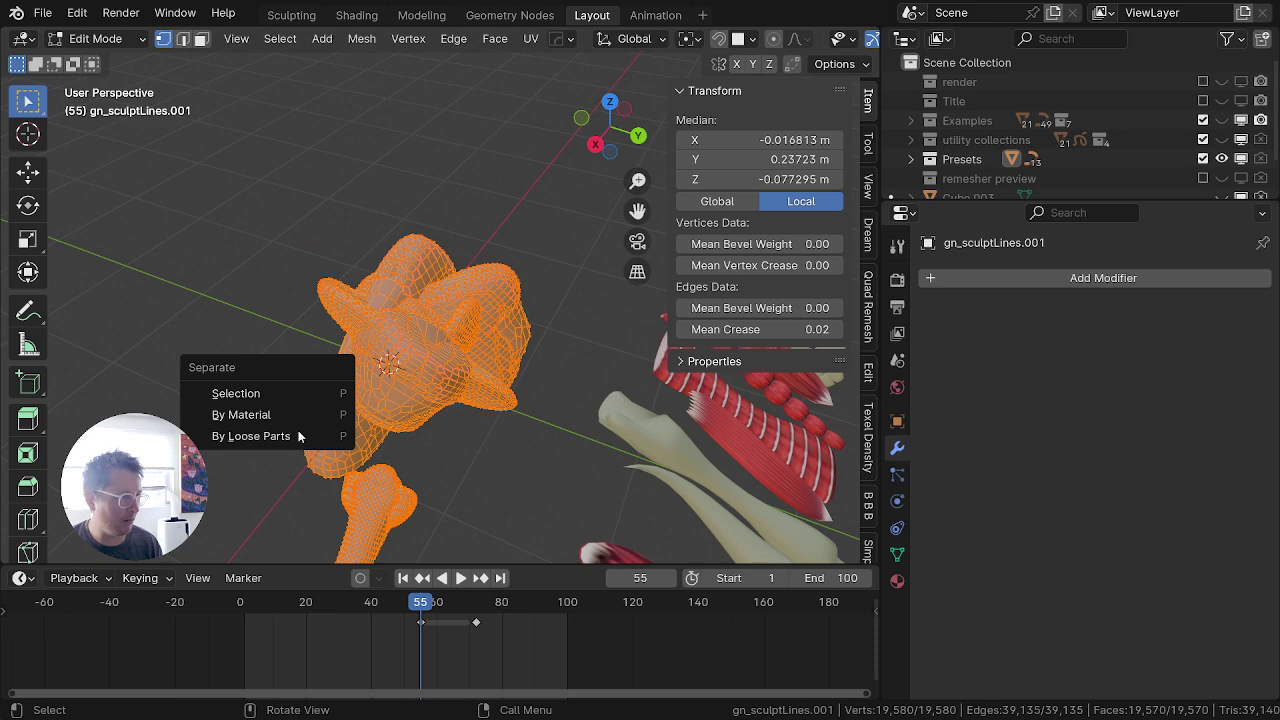
{"action": "left_click", "coordinate": [320, 436]}
Step: Enter Sculpt Mode and switch the sculpting target repeatedly between the separated nose meshes
{"action": "key", "text": "ctrl+Tab"}
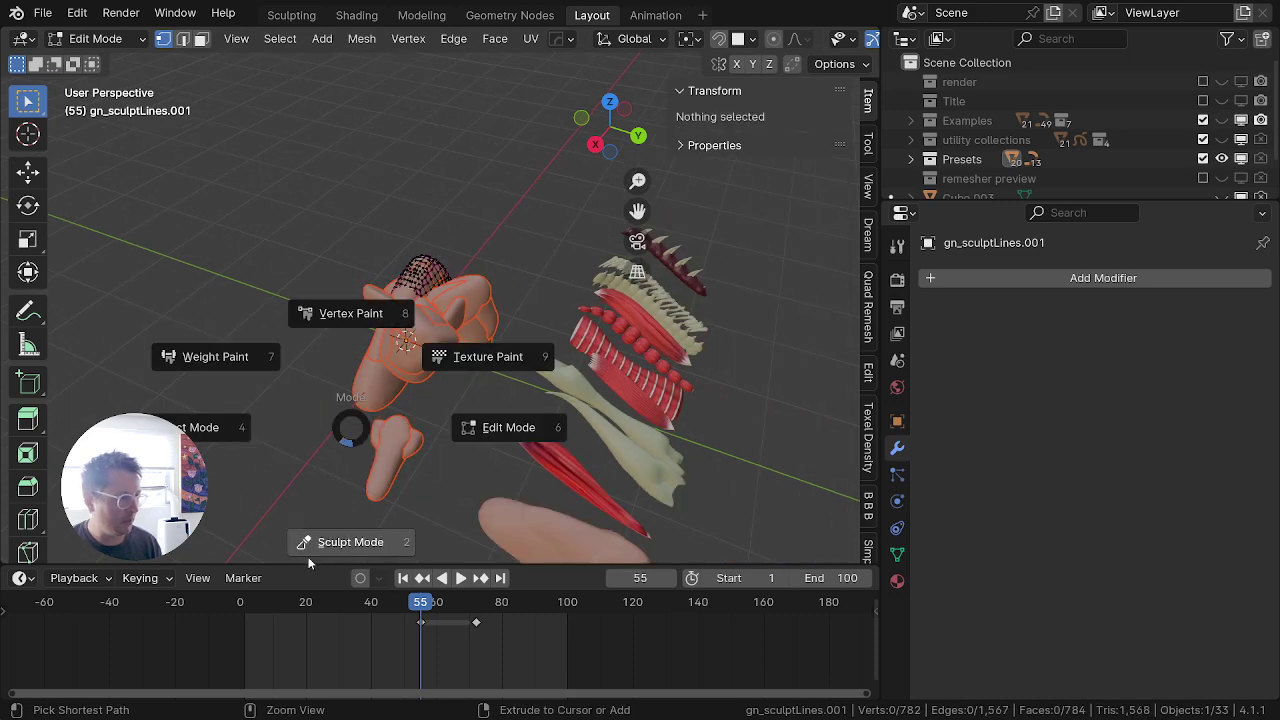
{"action": "left_click", "coordinate": [338, 544]}
{"action": "mouse_move", "coordinate": [370, 460]}
{"action": "middle_mouse_down"}
{"action": "mouse_move", "coordinate": [404, 391]}
{"action": "mouse_move", "coordinate": [434, 146]}
{"action": "mouse_move", "coordinate": [410, 168]}
{"action": "mouse_move", "coordinate": [459, 339]}
{"action": "middle_mouse_up"}
{"action": "key", "text": "alt+q"}
{"action": "key", "text": "alt+q"}
{"action": "key", "text": "alt+q"}
{"action": "key", "text": "alt+q"}
{"action": "scroll", "coordinate": [459, 339], "scroll_direction": "down", "scroll_amount": 2}
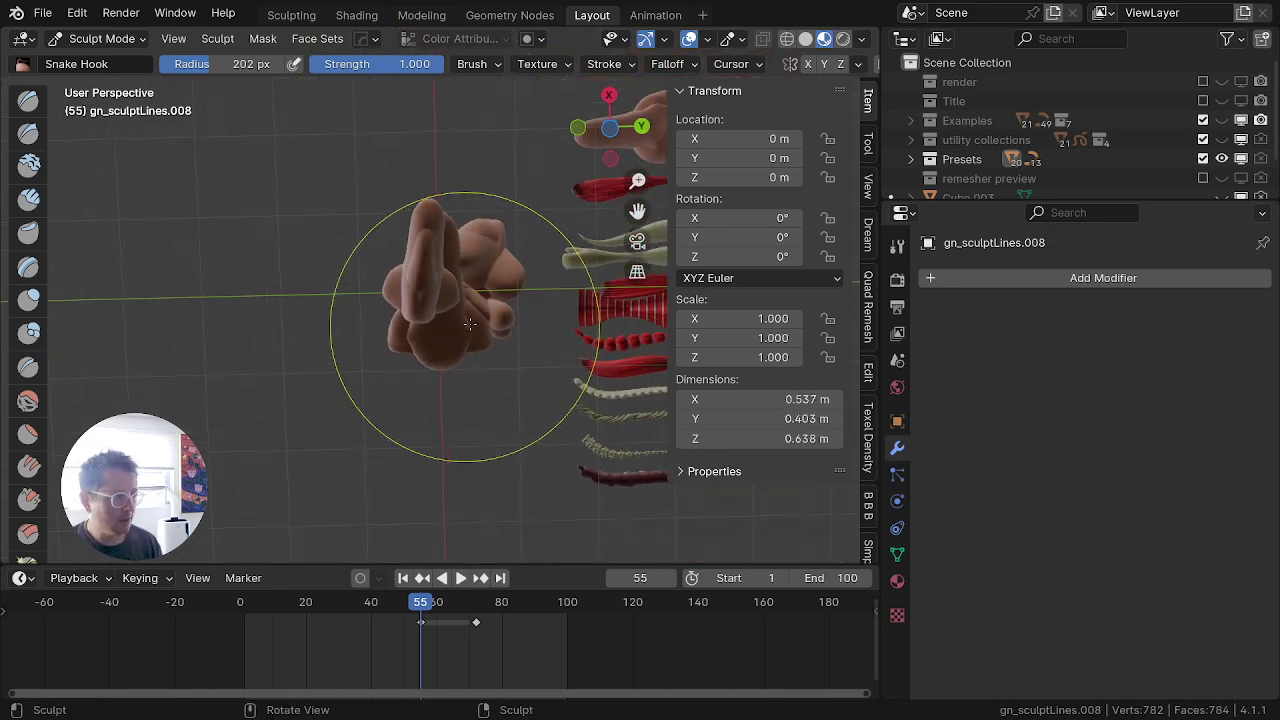
{"action": "scroll", "coordinate": [355, 280], "scroll_direction": "up", "scroll_amount": 1}
{"action": "mouse_move", "coordinate": [355, 280]}
{"action": "middle_mouse_down"}
{"action": "mouse_move", "coordinate": [402, 308]}
{"action": "mouse_move", "coordinate": [432, 359]}
{"action": "mouse_move", "coordinate": [448, 283]}
{"action": "mouse_move", "coordinate": [392, 298]}
{"action": "middle_mouse_up"}
Step: Return to Object Mode and delete all of the separated nose meshes
{"action": "scroll", "coordinate": [432, 359], "scroll_direction": "down", "scroll_amount": 3}
{"action": "left_click", "coordinate": [157, 257]}
{"action": "middle_click_drag", "start_coordinate": [305, 268], "coordinate": [405, 332]}
{"action": "key", "text": "b"}
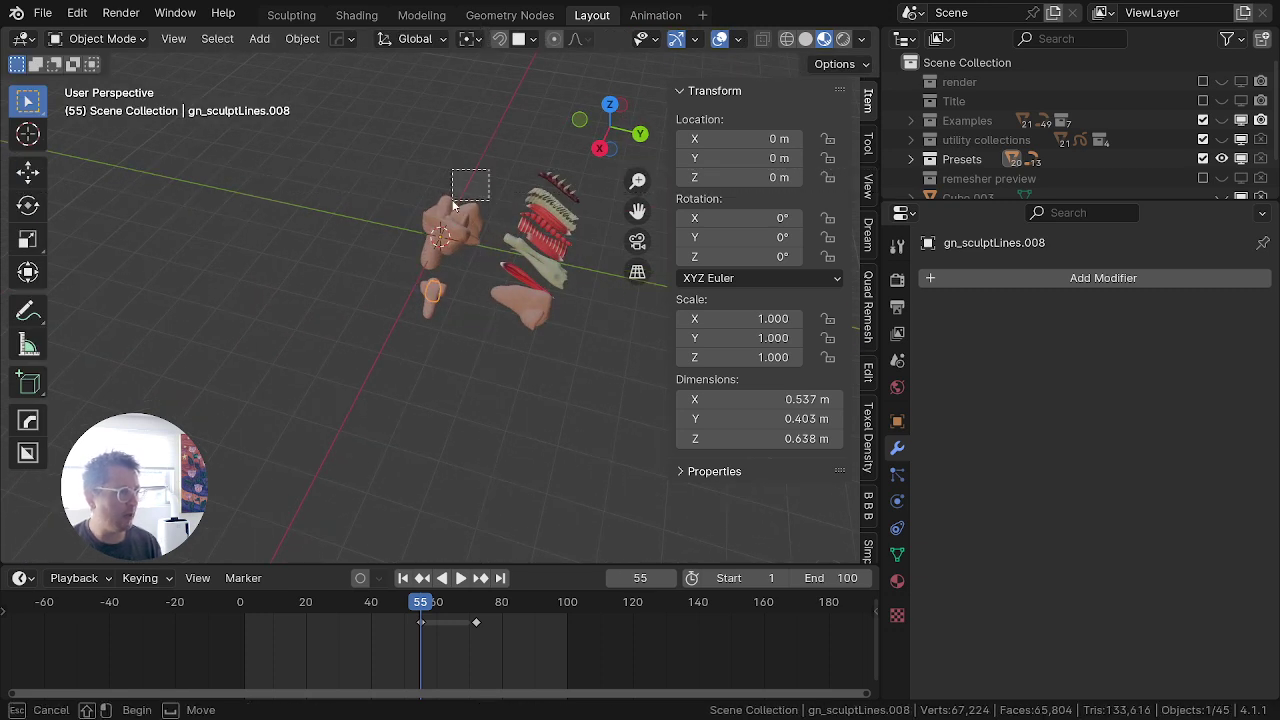
{"action": "left_click_drag", "start_coordinate": [453, 205], "coordinate": [373, 322]}
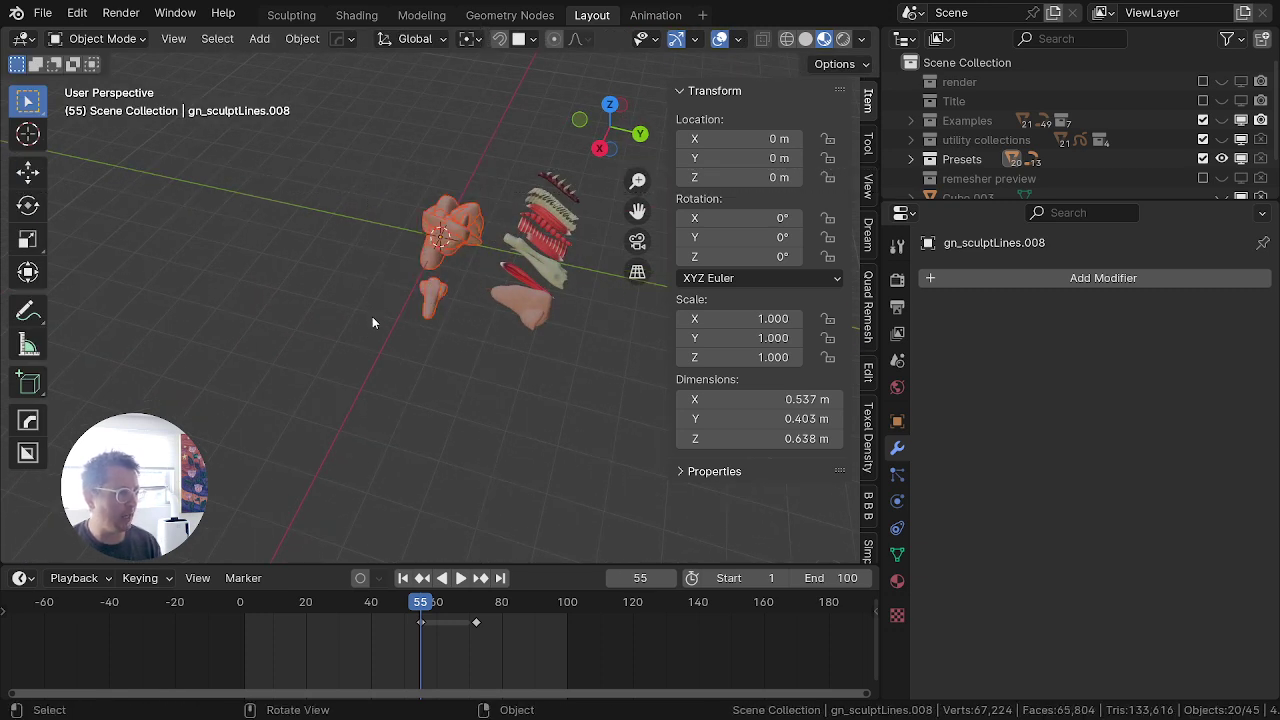
{"action": "key", "text": "x"}
{"action": "left_click", "coordinate": [488, 306]}
Step: Select the Fleshy spines preset at the far end of the preset row and frame it in the view
{"action": "left_click", "coordinate": [540, 308]}
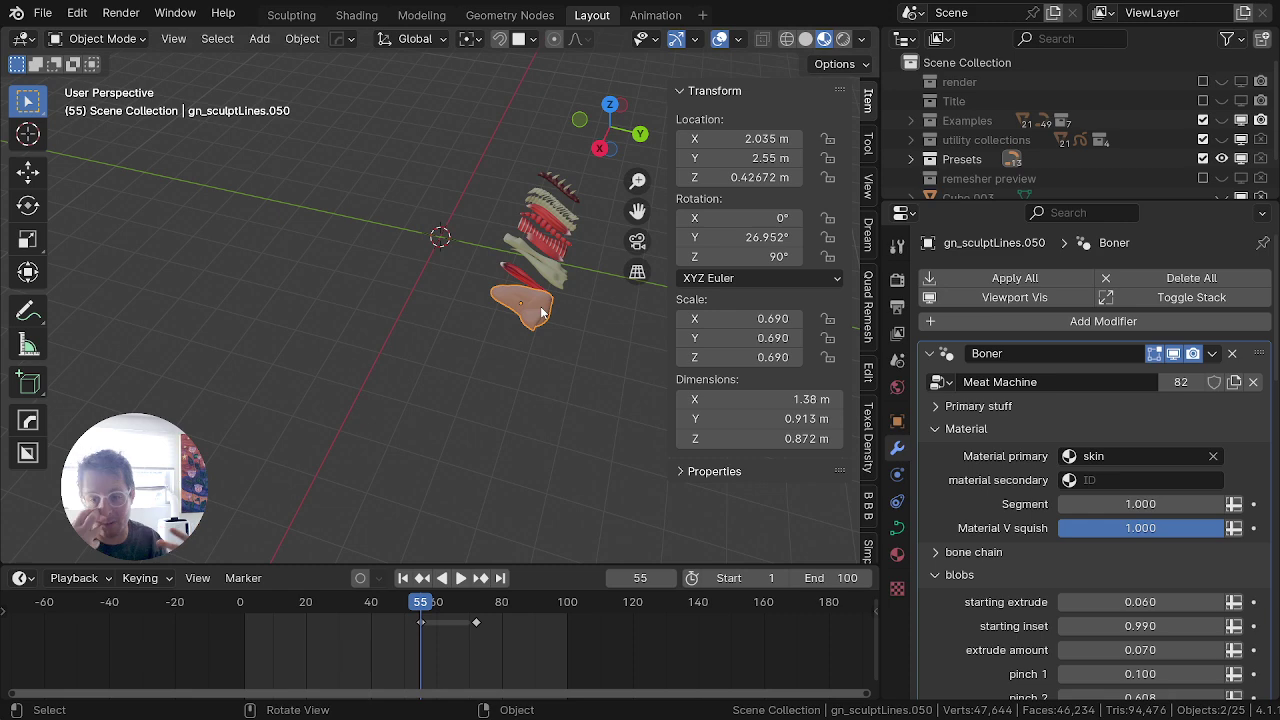
{"action": "scroll", "coordinate": [541, 312], "scroll_direction": "up", "scroll_amount": 4}
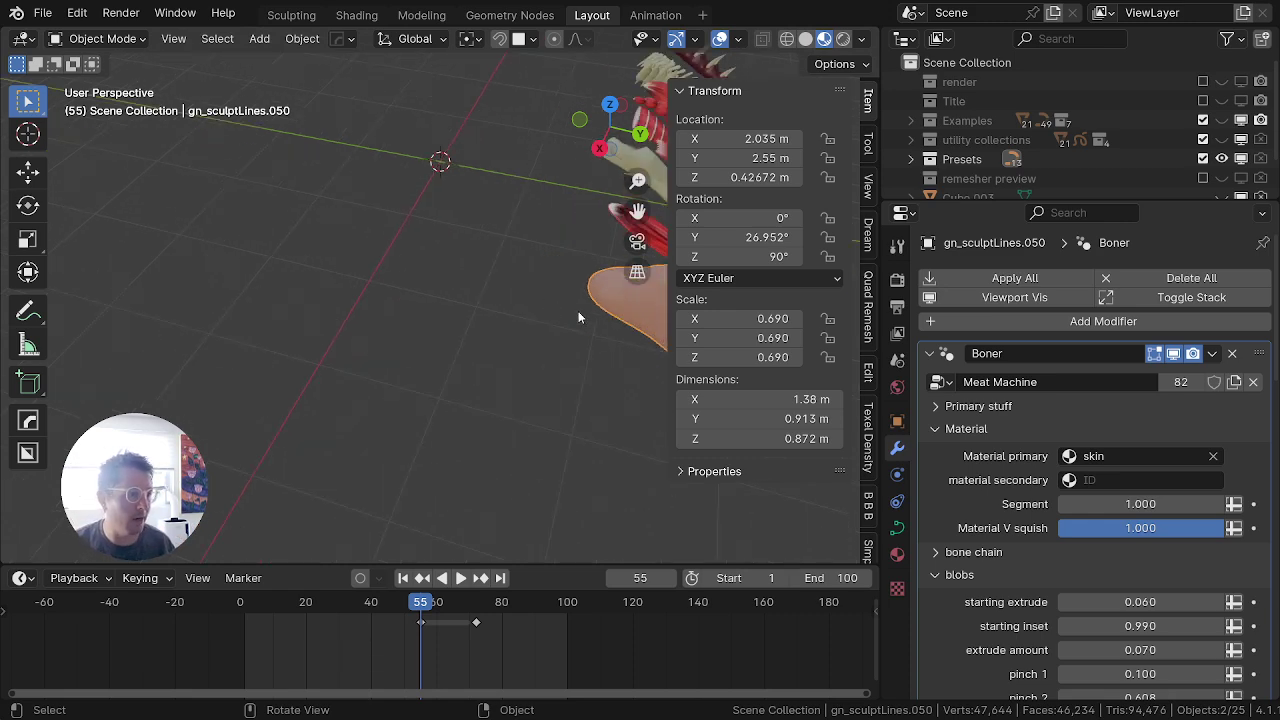
{"action": "middle_click_drag", "start_coordinate": [577, 315], "coordinate": [450, 382]}
{"action": "middle_click_drag", "start_coordinate": [402, 447], "coordinate": [390, 454], "text": "shift"}
{"action": "scroll", "coordinate": [390, 454], "scroll_direction": "up", "scroll_amount": 3}
{"action": "middle_click_drag", "start_coordinate": [440, 490], "coordinate": [120, 345], "text": "shift"}
{"action": "middle_click_drag", "start_coordinate": [290, 390], "coordinate": [455, 640], "text": "shift"}
{"action": "left_click", "coordinate": [585, 289]}
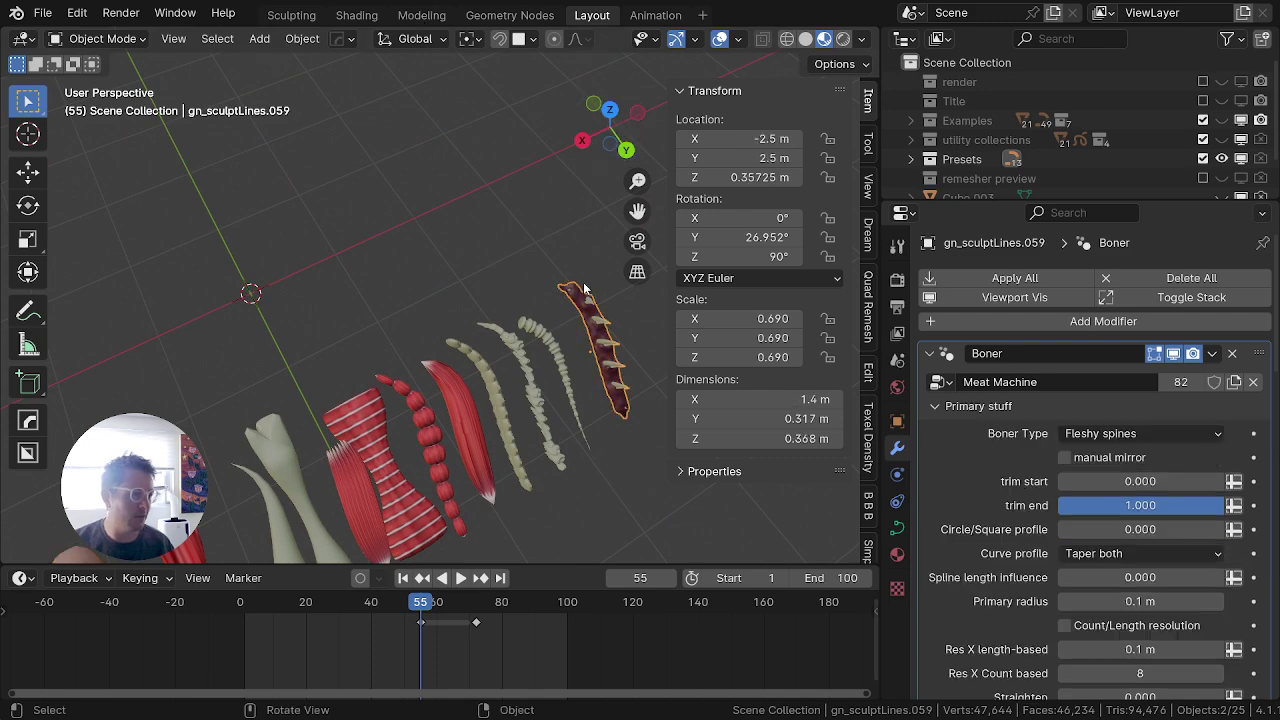
{"action": "key", "text": "KP_Decimal"}
{"action": "scroll", "coordinate": [530, 402], "scroll_direction": "down", "scroll_amount": 1}
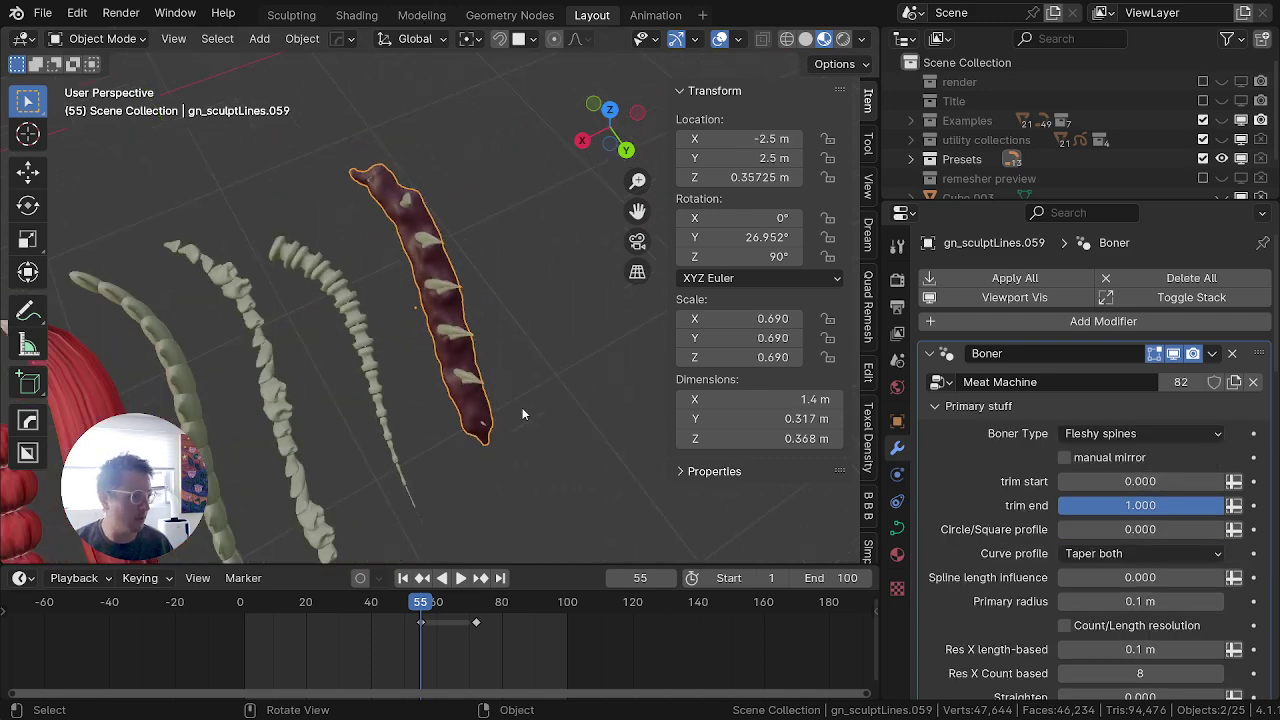
Step: Duplicate the Fleshy spines preset in place and clear the copy's location, rotation and scale
{"action": "middle_click_drag", "start_coordinate": [523, 414], "coordinate": [490, 414]}
{"action": "key", "text": "shift+d"}
{"action": "right_click", "coordinate": [493, 202]}
{"action": "key", "text": "alt+g"}
{"action": "key", "text": "alt+r"}
{"action": "key", "text": "alt+s"}
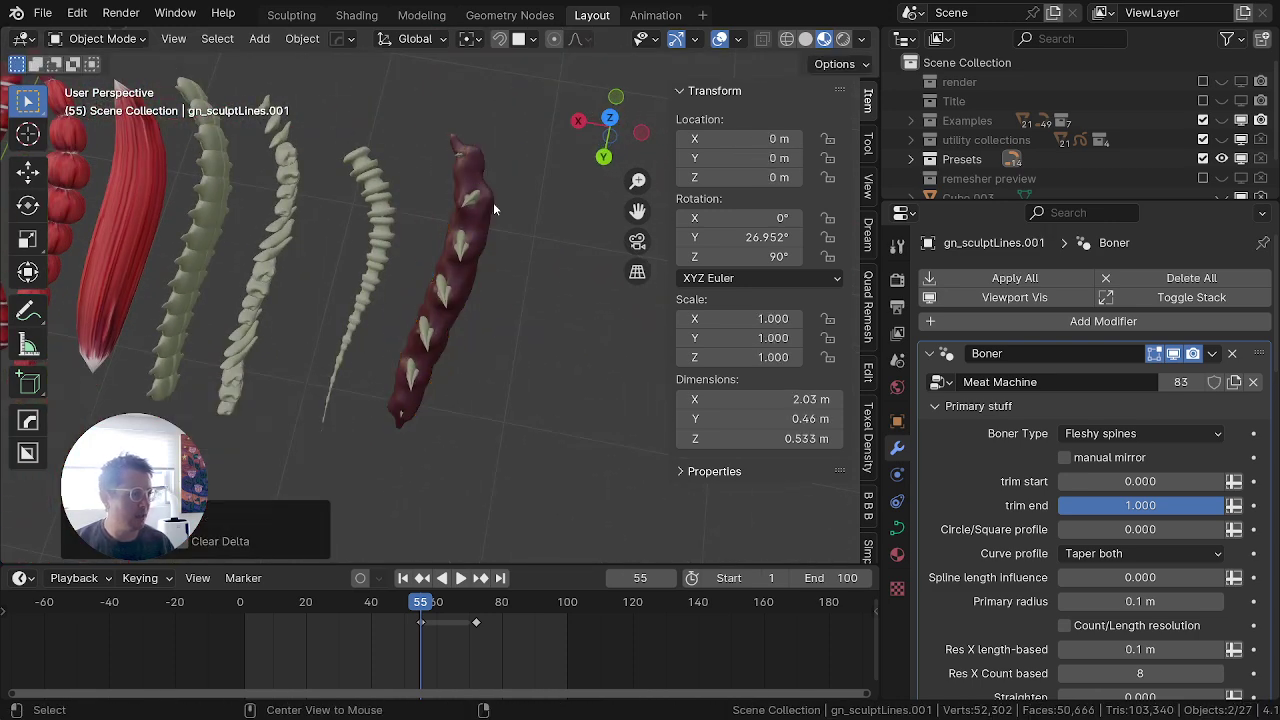
Step: Isolate the Fleshy spines copy in a front local view and delete all of its curve points in Edit Mode
{"action": "scroll", "coordinate": [290, 157], "scroll_direction": "down", "scroll_amount": 4}
{"action": "key", "text": "KP_Divide"}
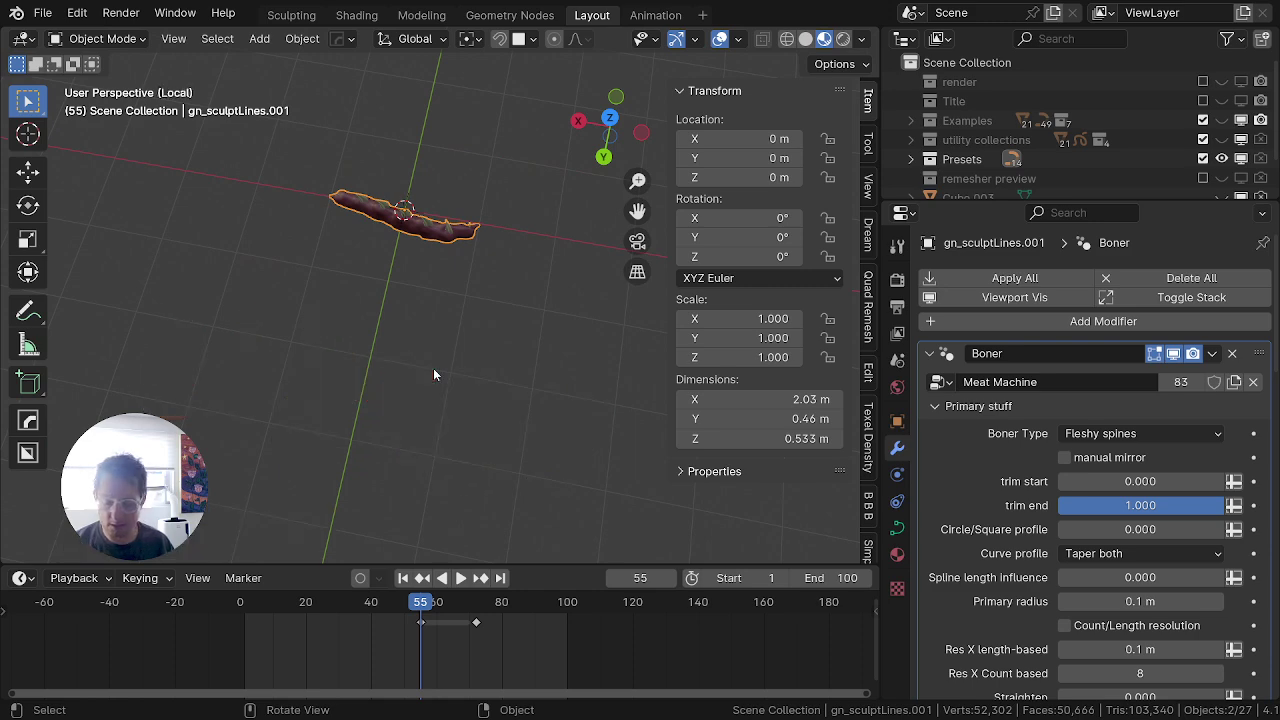
{"action": "key", "text": "KP_1"}
{"action": "key", "text": "Tab"}
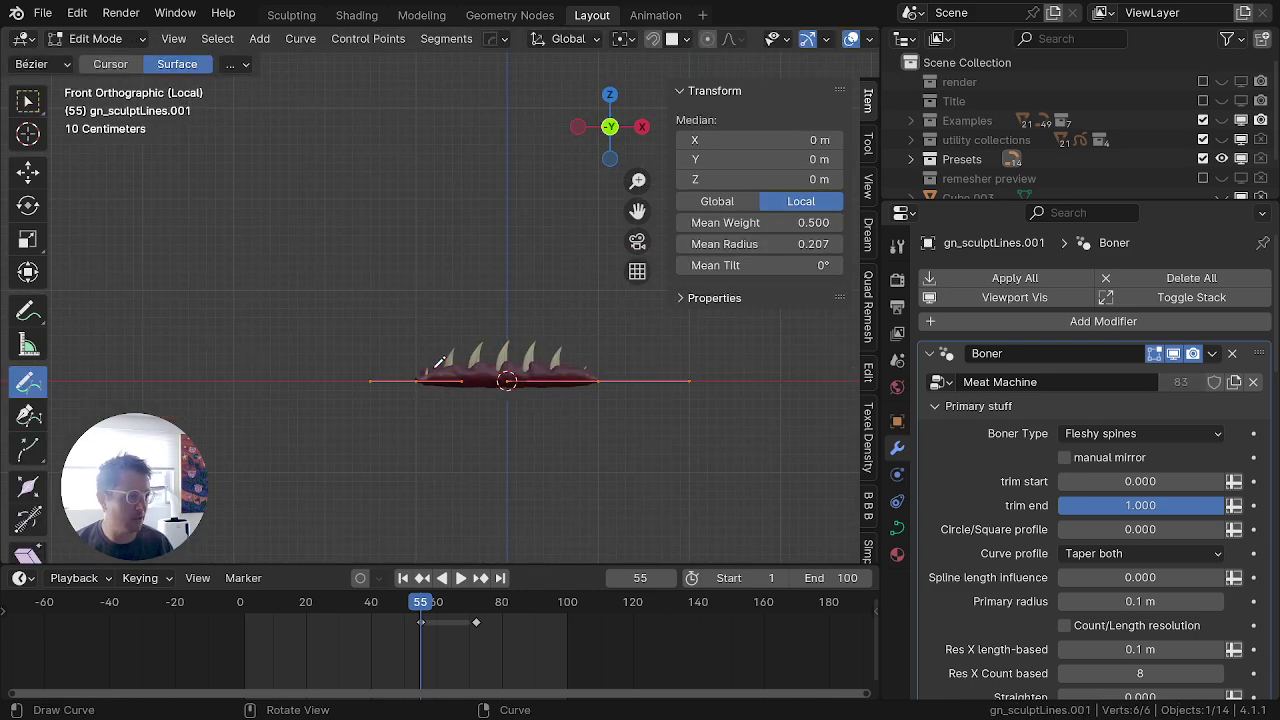
{"action": "key", "text": "x"}
{"action": "left_click", "coordinate": [380, 315]}
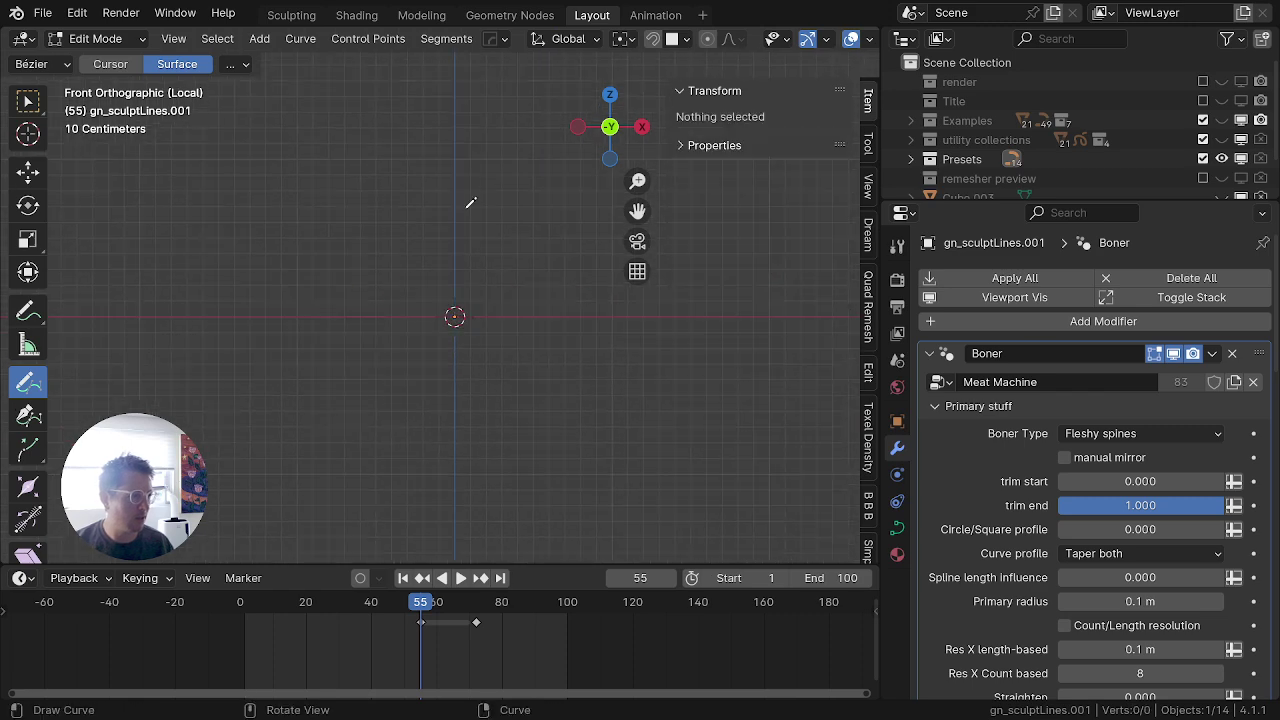
Step: Draw a C-shaped curve around the origin in the front view with the Fleshy spines preset
{"action": "left_click_drag", "start_coordinate": [396, 380], "coordinate": [501, 367]}
{"action": "scroll", "coordinate": [500, 369], "scroll_direction": "down", "scroll_amount": 8}
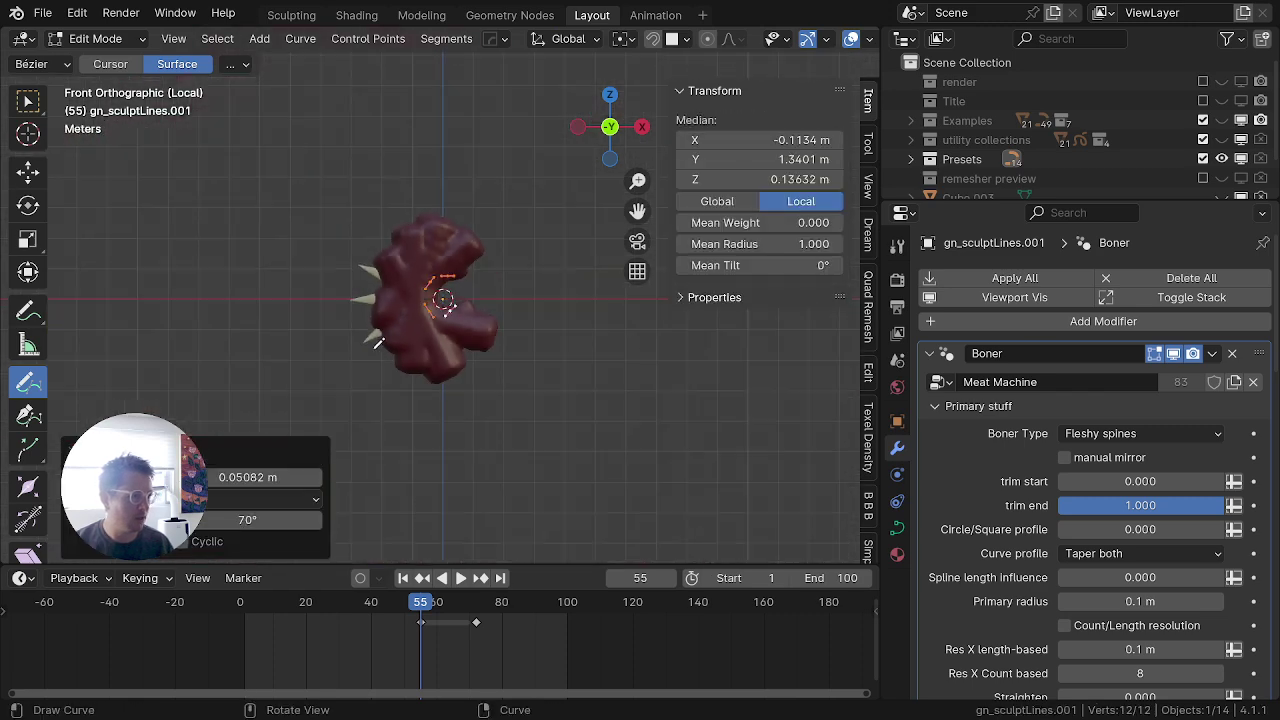
{"action": "middle_click_drag", "start_coordinate": [500, 370], "coordinate": [613, 391]}
{"action": "key", "text": "alt+s"}
{"action": "right_click", "coordinate": [505, 340]}
{"action": "scroll", "coordinate": [505, 338], "scroll_direction": "up", "scroll_amount": 5}
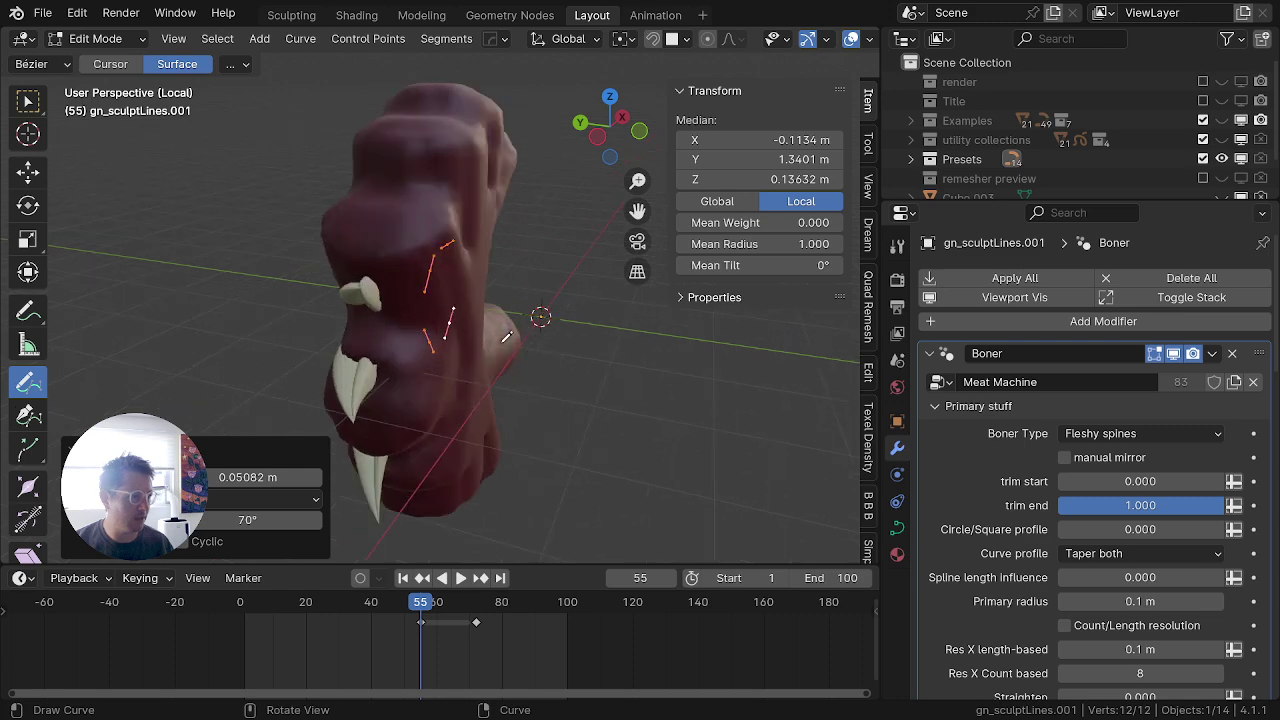
Step: Return to Object Mode and collapse the Primary stuff and Material sections of the Meat Machine modifier
{"action": "key", "text": "Tab"}
{"action": "left_click", "coordinate": [930, 414]}
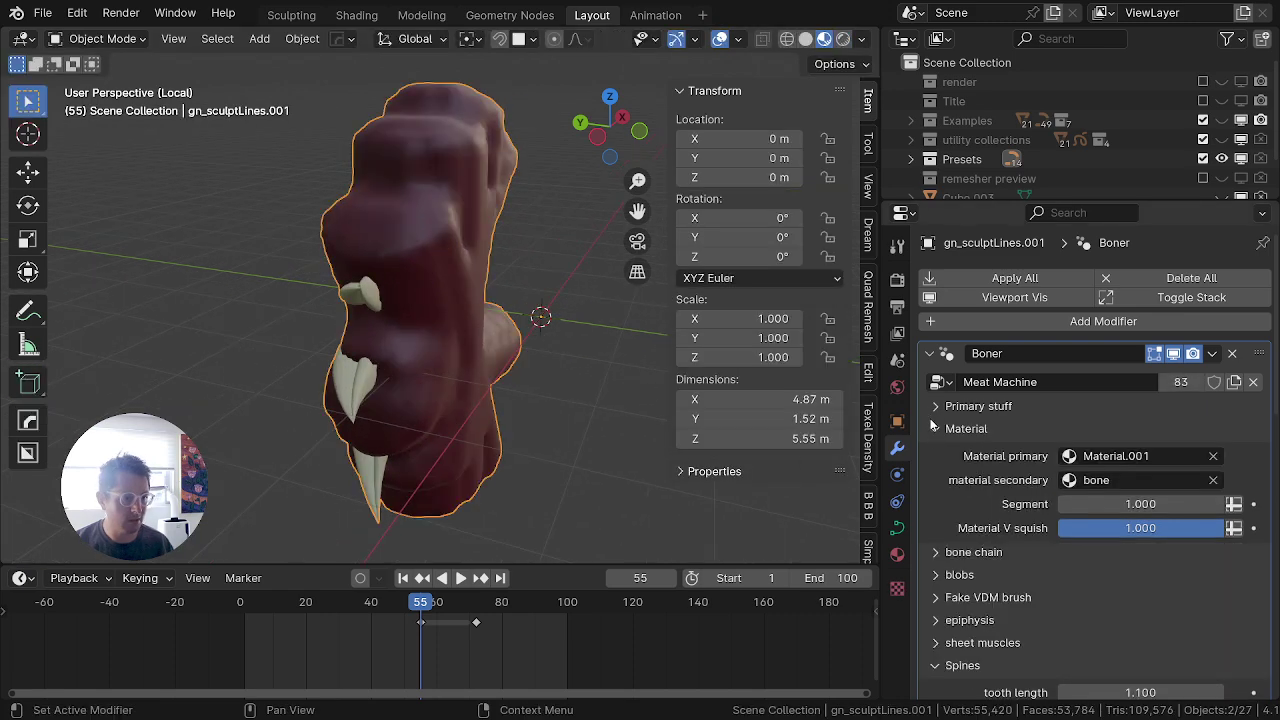
{"action": "left_click", "coordinate": [931, 430]}
{"action": "scroll", "coordinate": [990, 557], "scroll_direction": "down", "scroll_amount": 14}
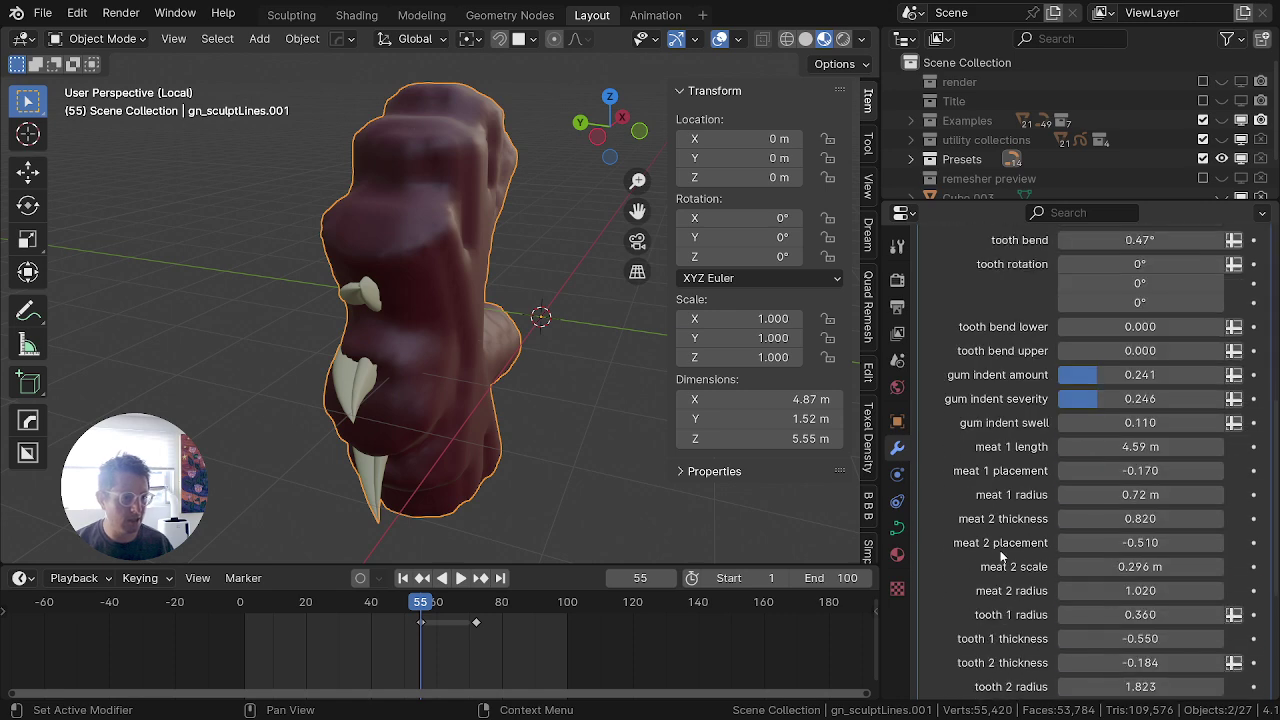
Step: Adjust the Spines settings: tooth length 1.43, gum indent swell 0.5, tooth 1 thickness -4.36, tooth 2 thickness 0.27 and tooth 2 radius 2.42
{"action": "scroll", "coordinate": [1110, 430], "scroll_direction": "up", "scroll_amount": 6}
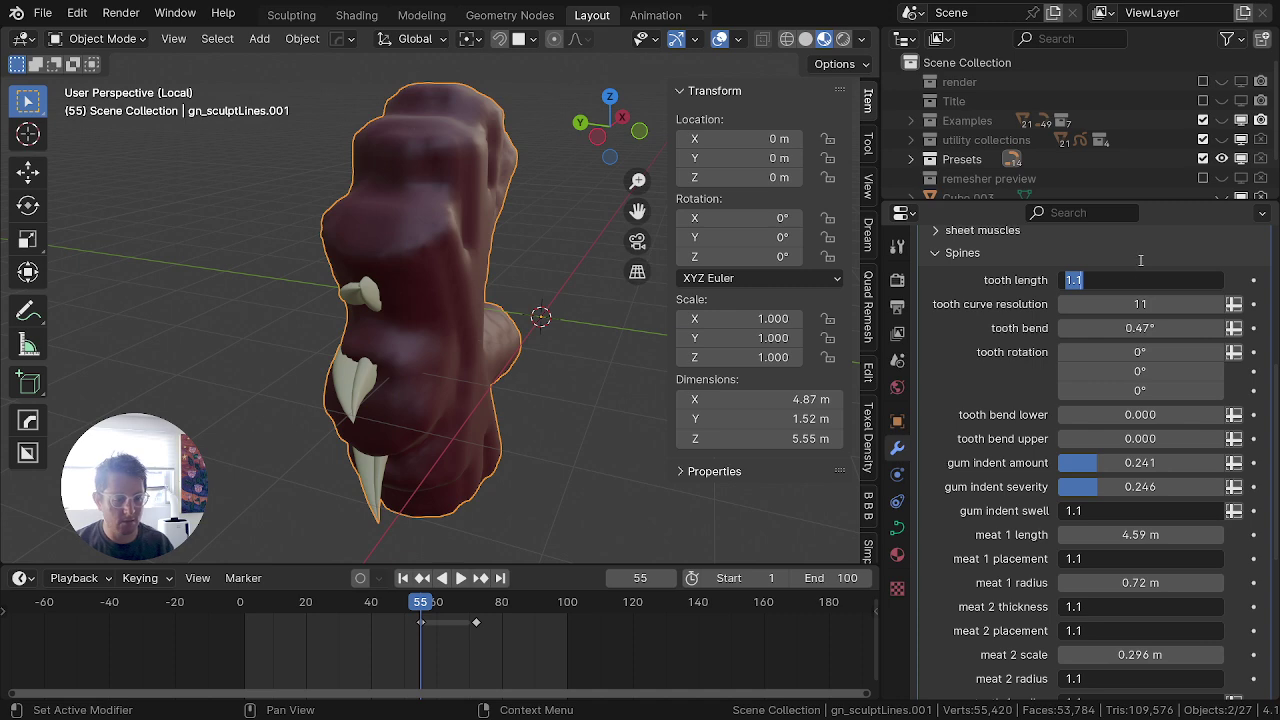
{"action": "key", "text": "Escape"}
{"action": "mouse_move", "coordinate": [600, 130]}
{"action": "middle_mouse_down"}
{"action": "mouse_move", "coordinate": [465, 116]}
{"action": "mouse_move", "coordinate": [294, 186]}
{"action": "middle_mouse_up"}
{"action": "scroll", "coordinate": [1133, 661], "scroll_direction": "down", "scroll_amount": 8}
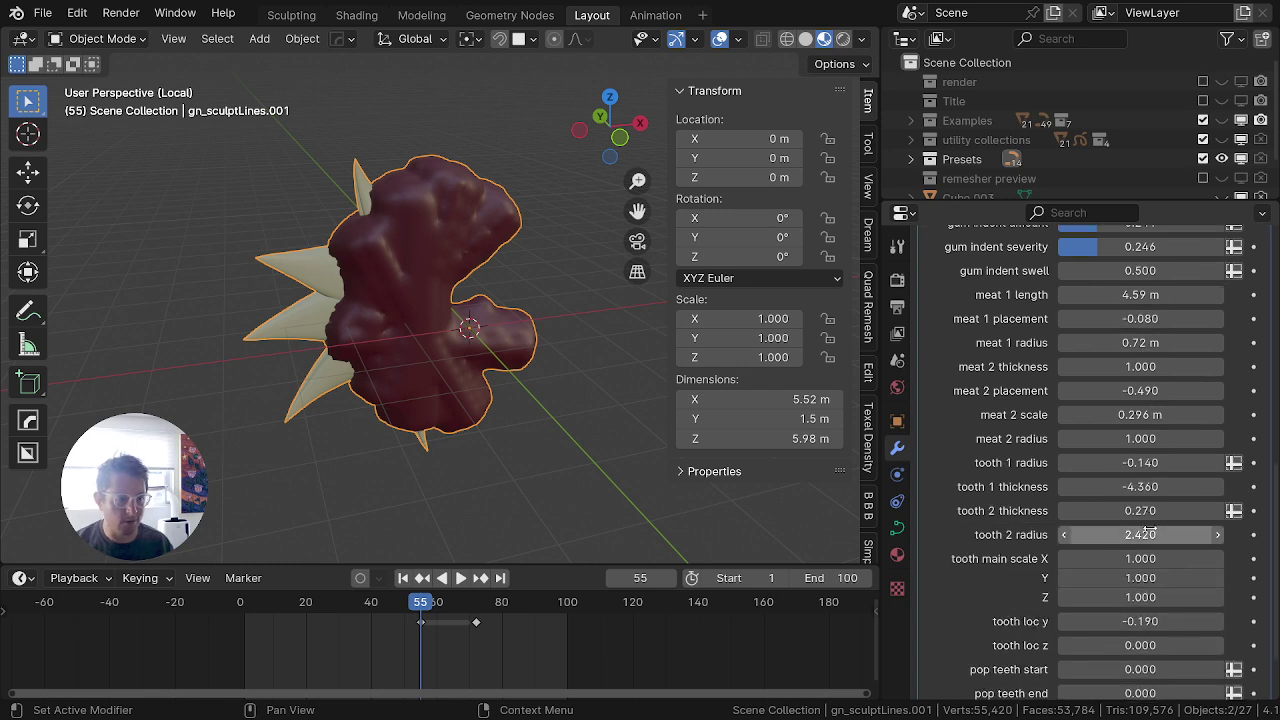
Step: Set pop teeth start to -2.42, pop teeth end to 3.84, tooth indent blur mix to 0.54 and tooth indent blur amount to 50
{"action": "left_click_drag", "start_coordinate": [1133, 661], "coordinate": [1138, 661]}
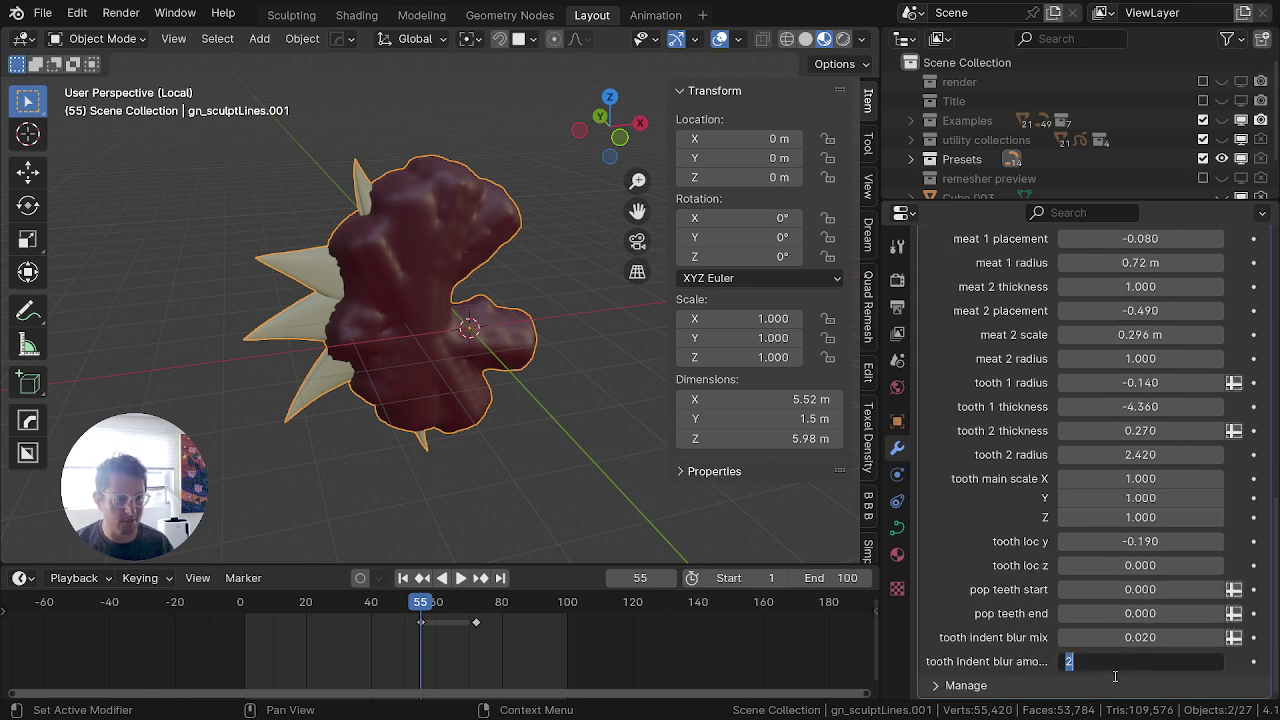
{"action": "key", "text": "Escape"}
{"action": "left_click_drag", "start_coordinate": [1131, 240], "coordinate": [1131, 638]}
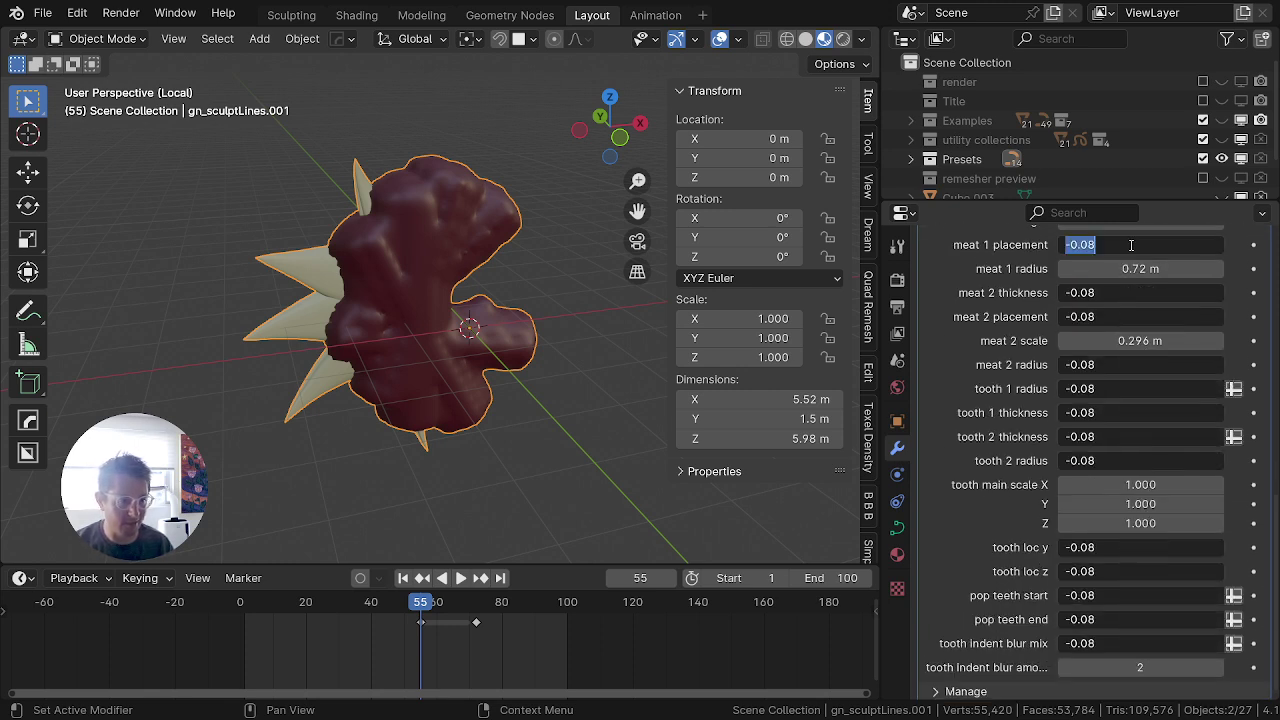
{"action": "key", "text": "Escape"}
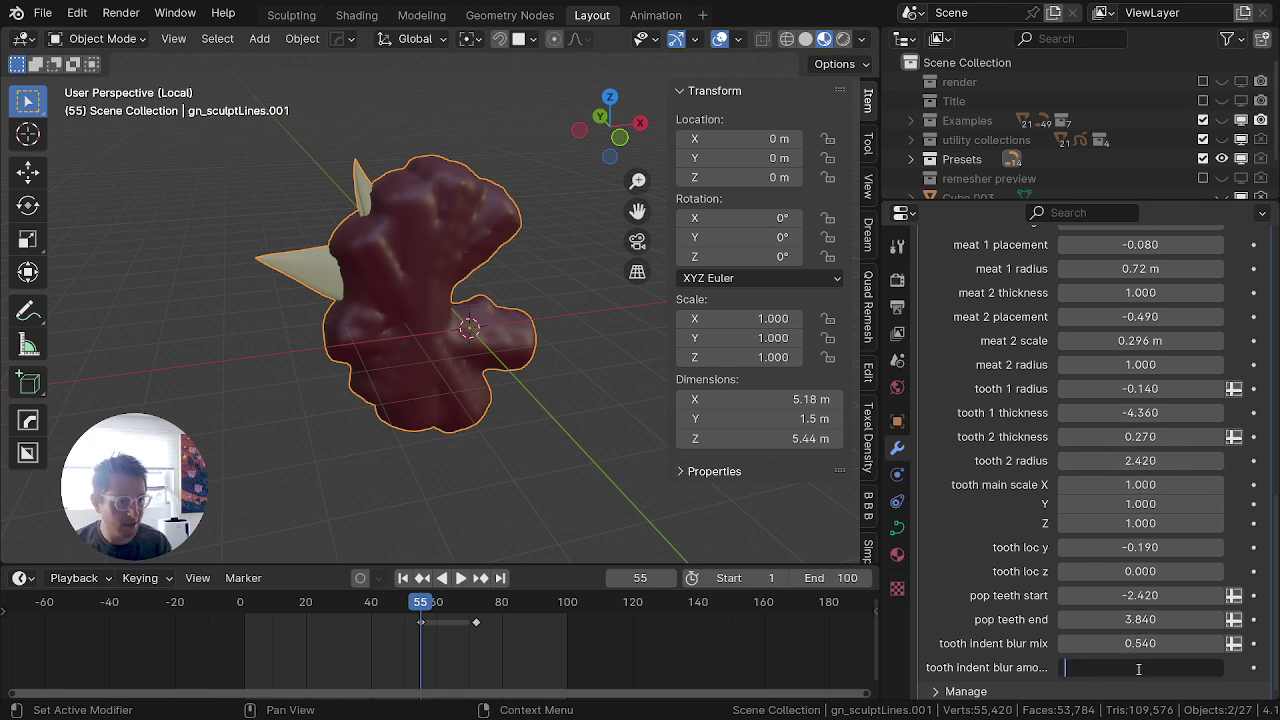
{"action": "type", "text": "50"}
{"action": "key", "text": "Return"}
{"action": "scroll", "coordinate": [1162, 541], "scroll_direction": "up", "scroll_amount": 9}
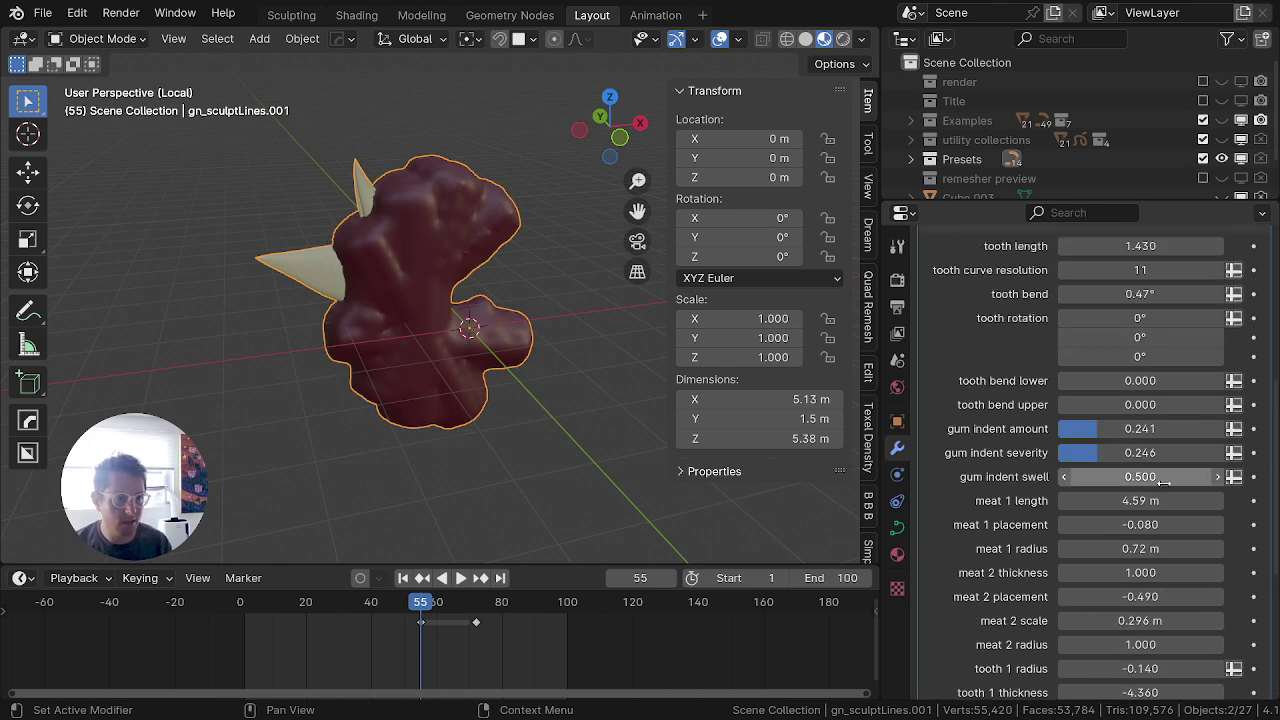
Step: Enter Edit Mode and shrink the curve points repeatedly to a mean radius of about 0.153
{"action": "key", "text": "Tab"}
{"action": "key", "text": "alt+s"}
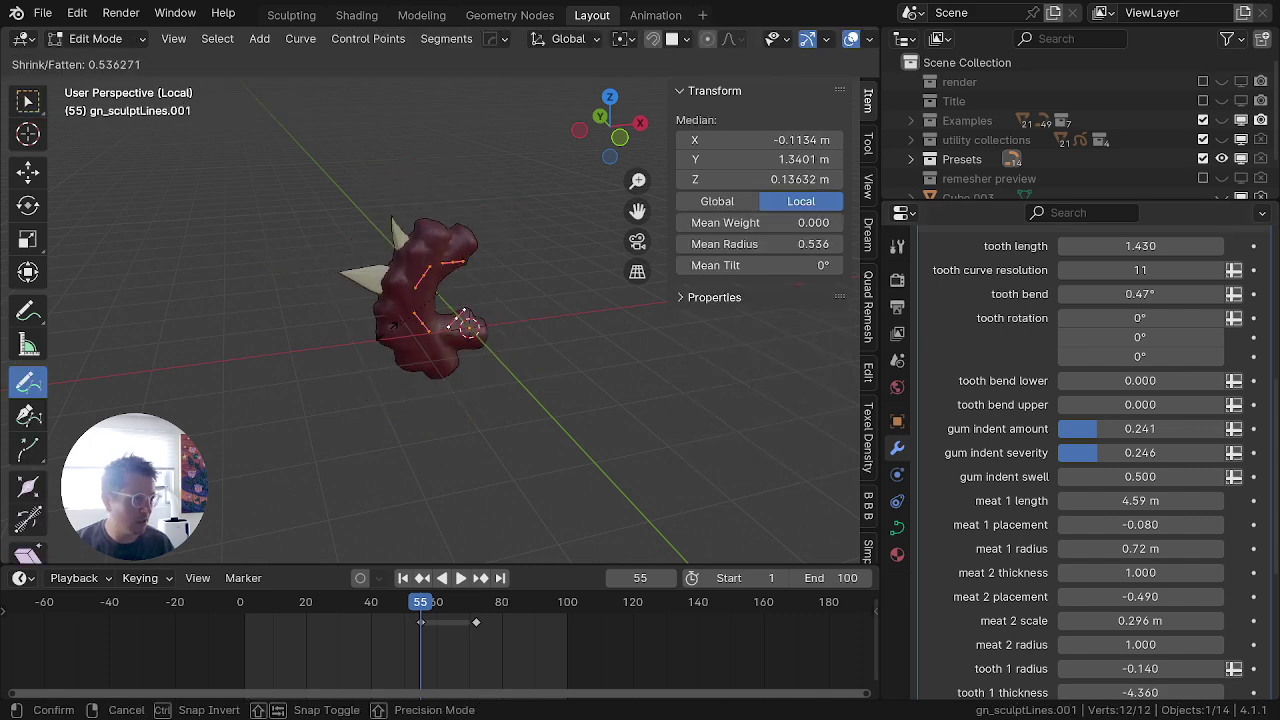
{"action": "left_click", "coordinate": [491, 317]}
{"action": "key", "text": "alt+s"}
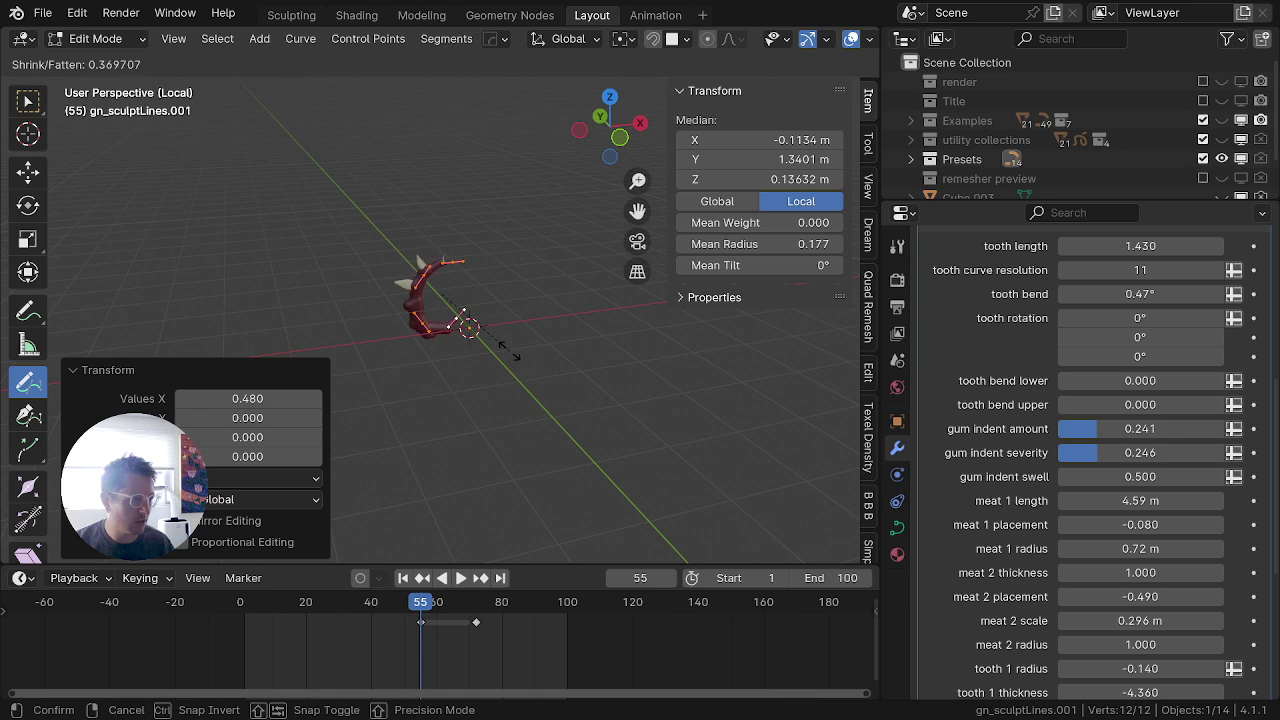
{"action": "left_click", "coordinate": [563, 347]}
{"action": "key", "text": "alt+s"}
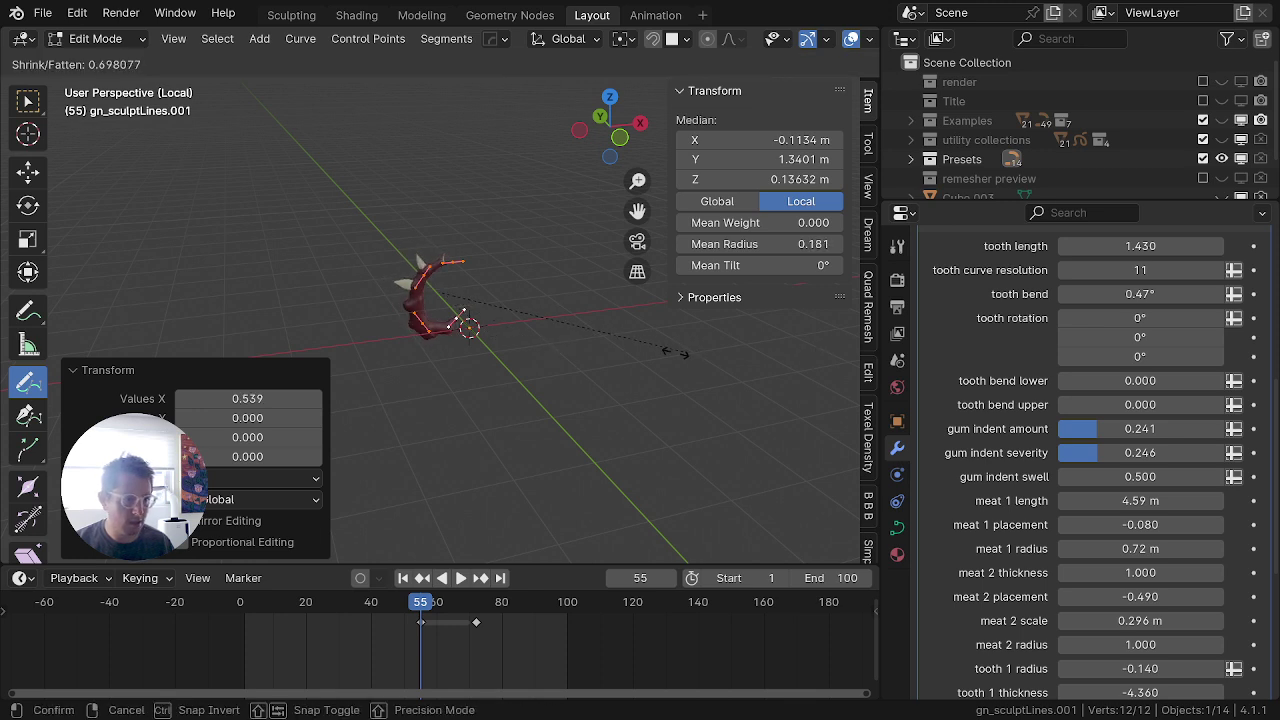
{"action": "left_click", "coordinate": [655, 348]}
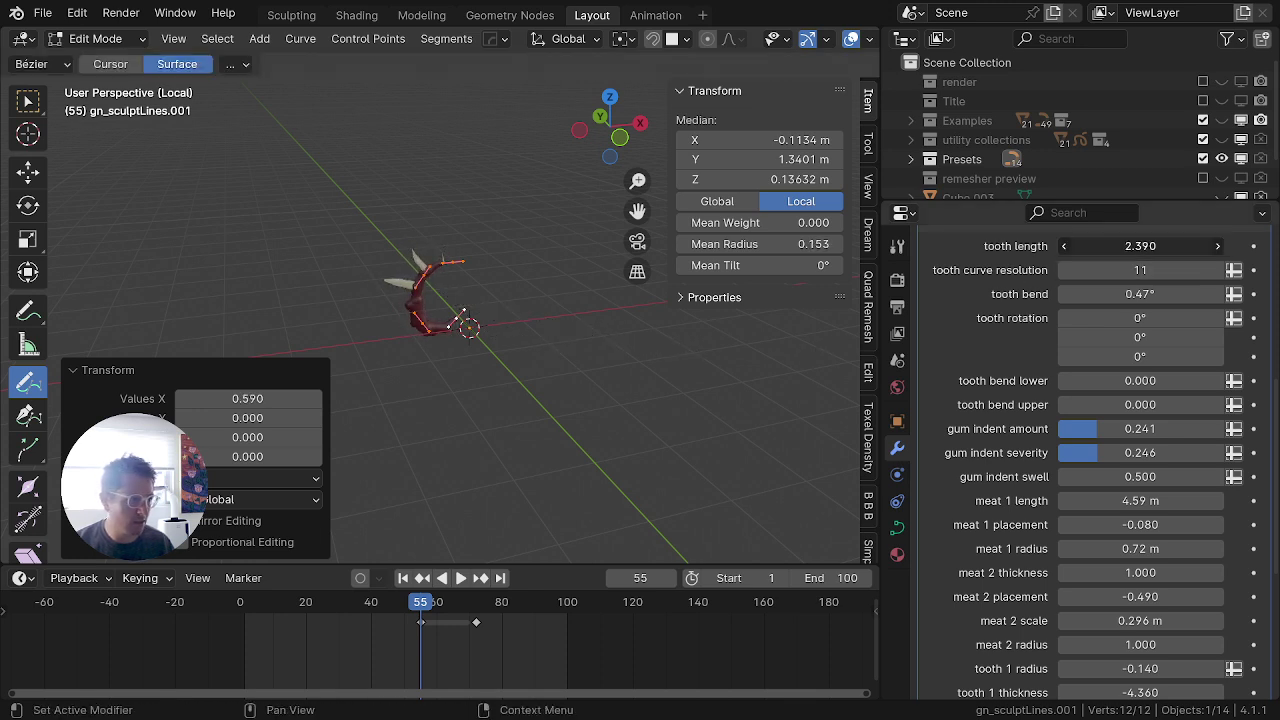
Step: Set the tooth length to 1.63 and the tooth bend to 1.51°, viewing the teeth from the side
{"action": "mouse_move", "coordinate": [1117, 293]}
{"action": "left_mouse_down"}
{"action": "mouse_move", "coordinate": [1150, 293]}
{"action": "mouse_move", "coordinate": [1133, 294]}
{"action": "left_mouse_up"}
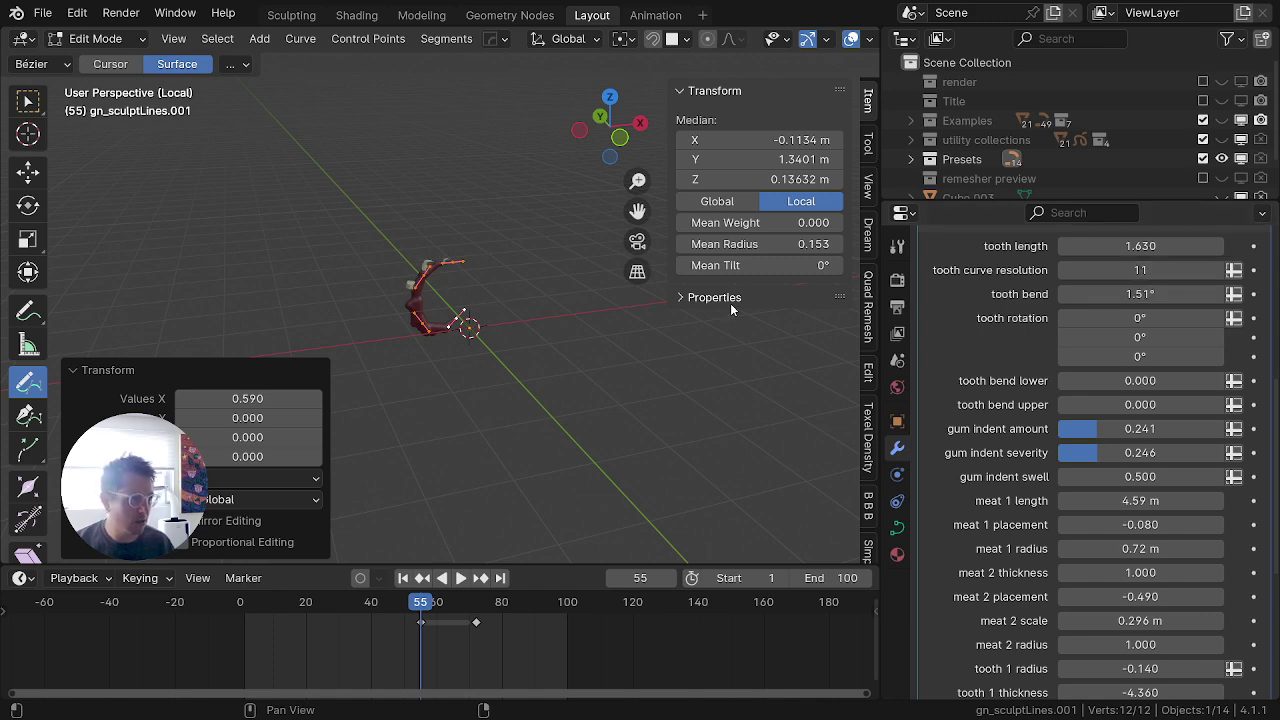
{"action": "scroll", "coordinate": [486, 294], "scroll_direction": "up", "scroll_amount": 3}
{"action": "middle_click_drag", "start_coordinate": [403, 312], "coordinate": [560, 297]}
{"action": "scroll", "coordinate": [560, 297], "scroll_direction": "up", "scroll_amount": 1}
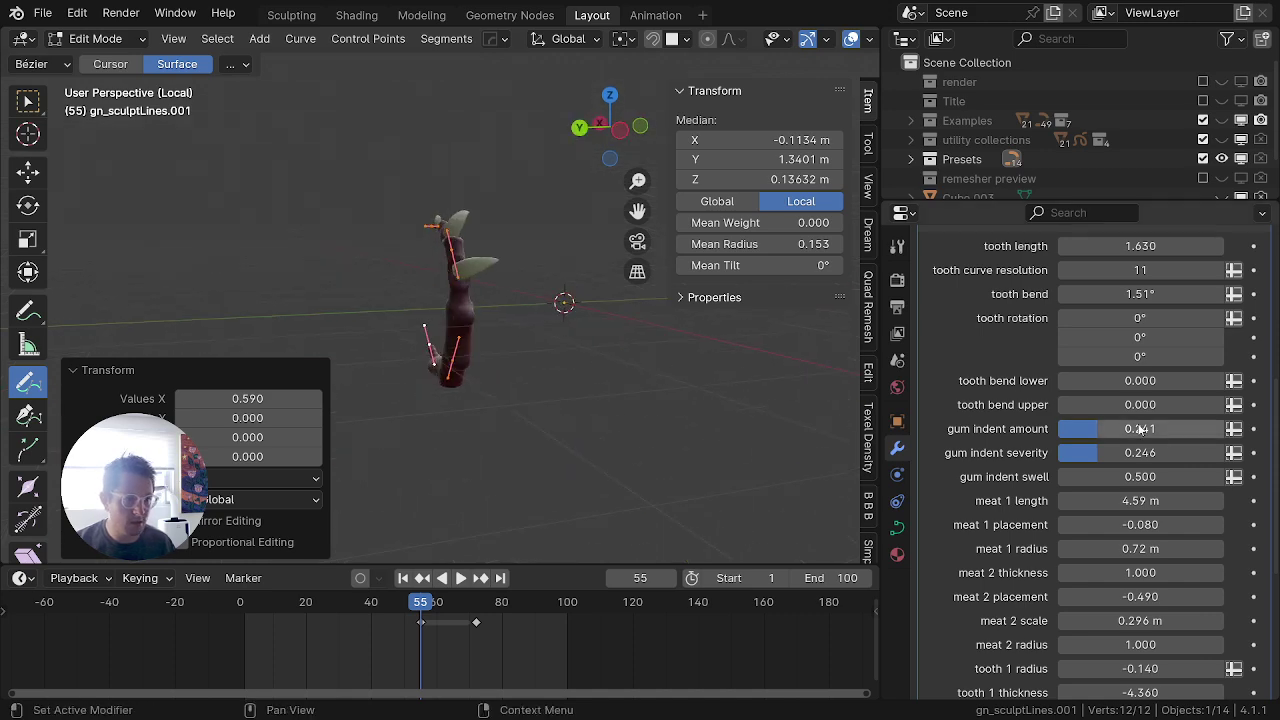
Step: Reset both pop teeth start and pop teeth end to 0
{"action": "scroll", "coordinate": [1093, 502], "scroll_direction": "down", "scroll_amount": 4}
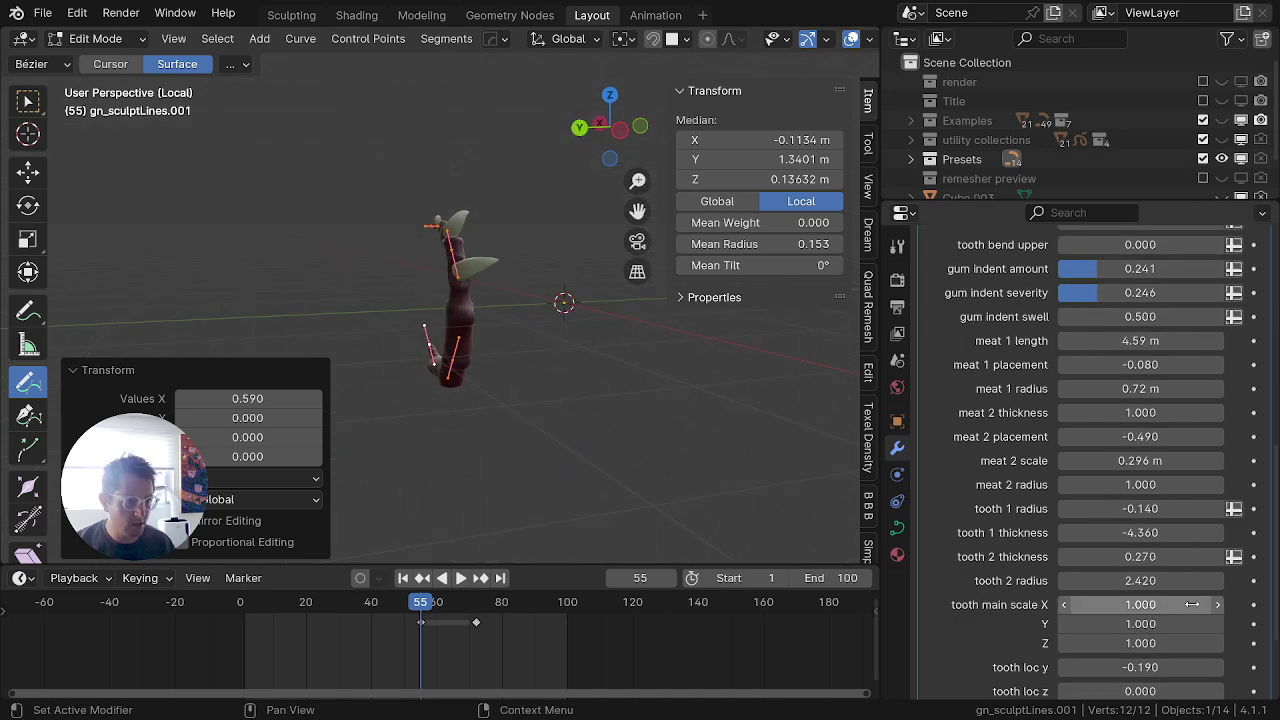
{"action": "scroll", "coordinate": [1192, 604], "scroll_direction": "down", "scroll_amount": 3}
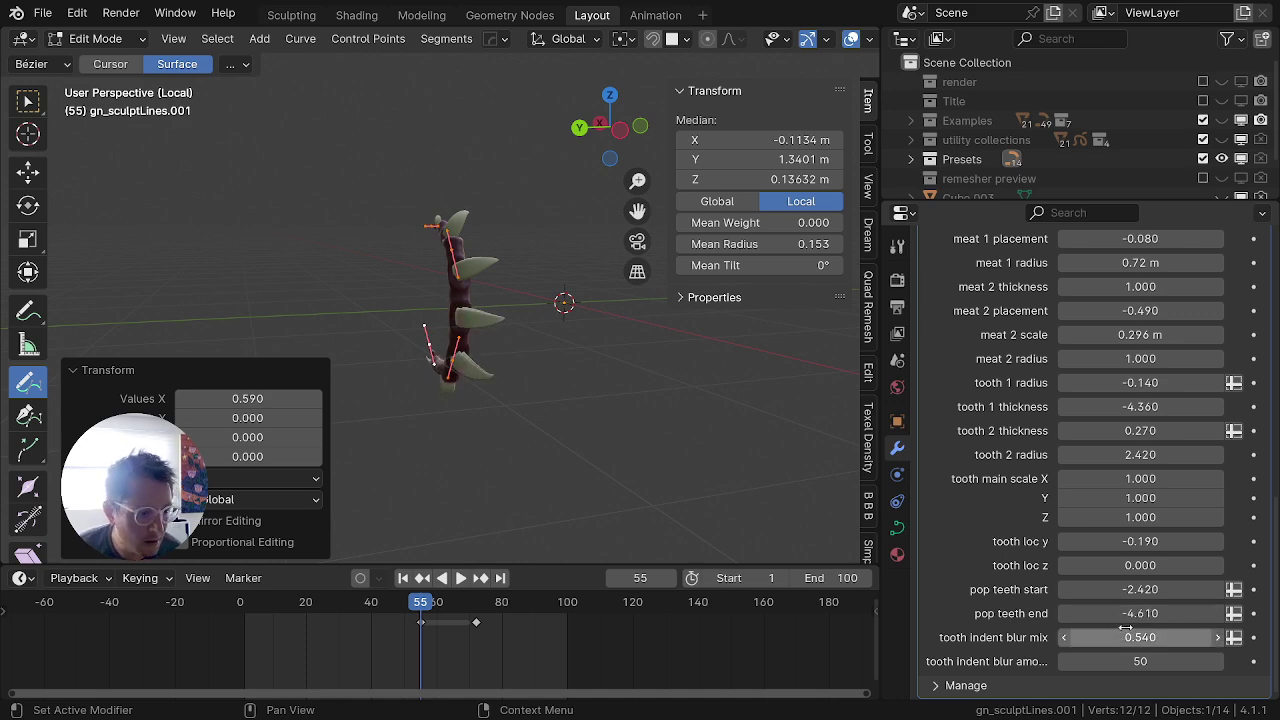
{"action": "left_click", "coordinate": [1132, 612]}
{"action": "key", "text": "Tab"}
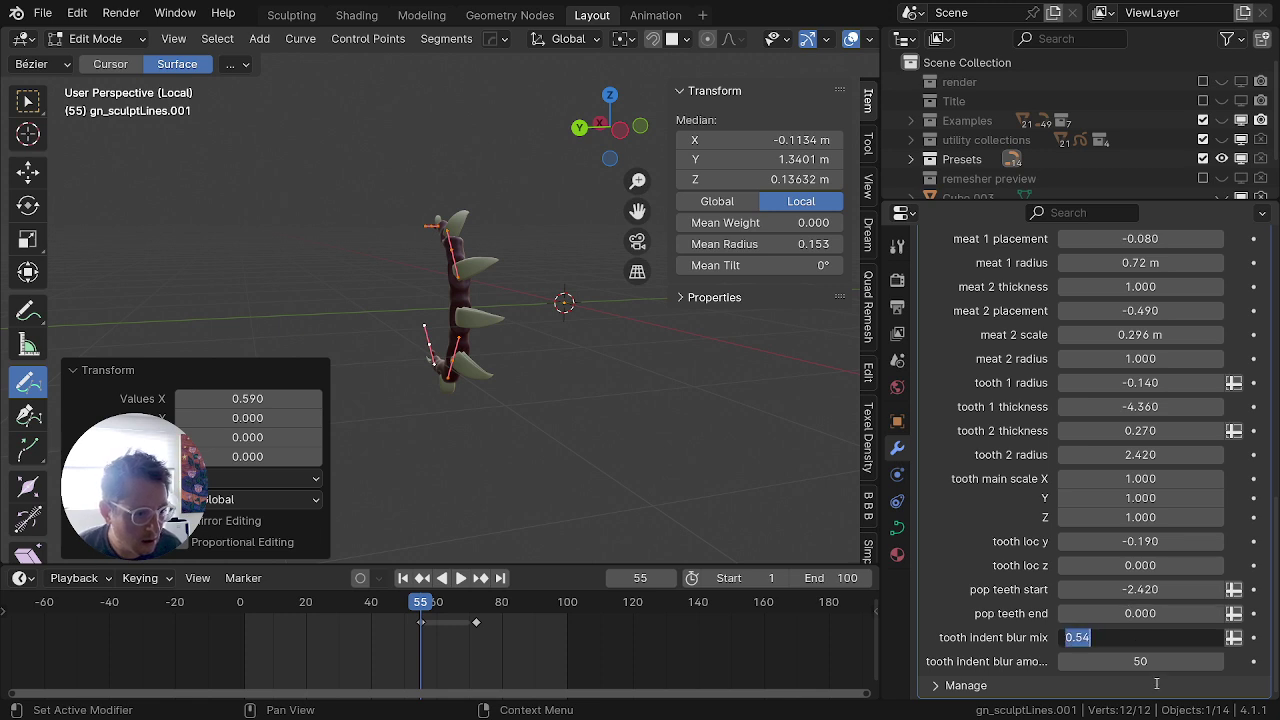
{"action": "key", "text": "Return"}
{"action": "key", "text": "Return"}
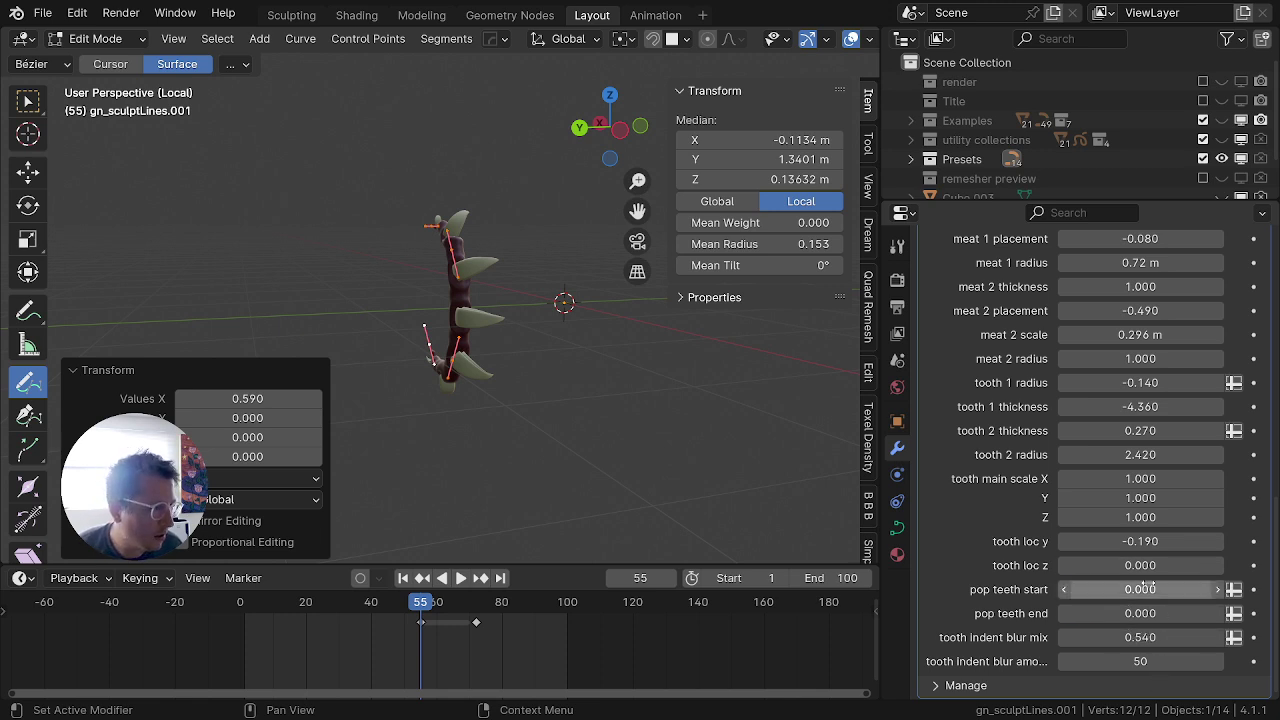
Step: Fatten the curve points to a mean radius of about 0.191 and try tilting them
{"action": "middle_click_drag", "start_coordinate": [634, 388], "coordinate": [408, 380]}
{"action": "middle_click_drag", "start_coordinate": [532, 362], "coordinate": [388, 408]}
{"action": "key", "text": "alt+s"}
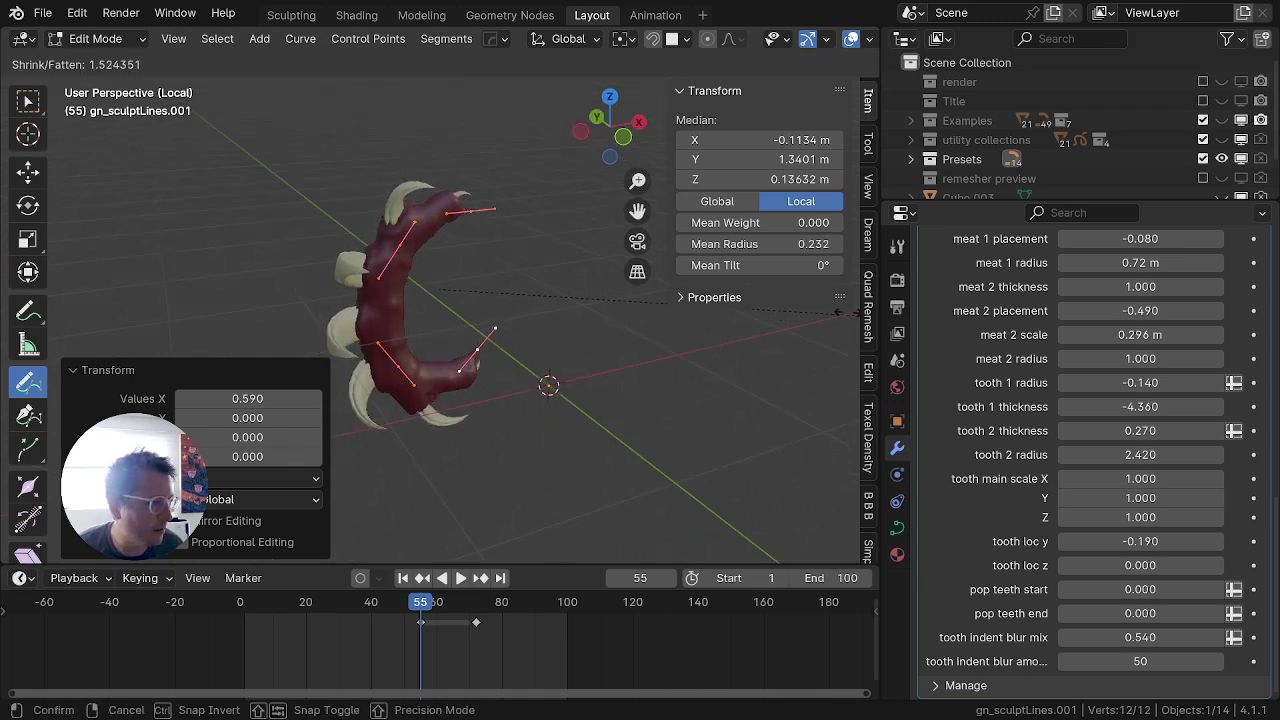
{"action": "left_click", "coordinate": [591, 289]}
{"action": "middle_click_drag", "start_coordinate": [591, 289], "coordinate": [708, 325]}
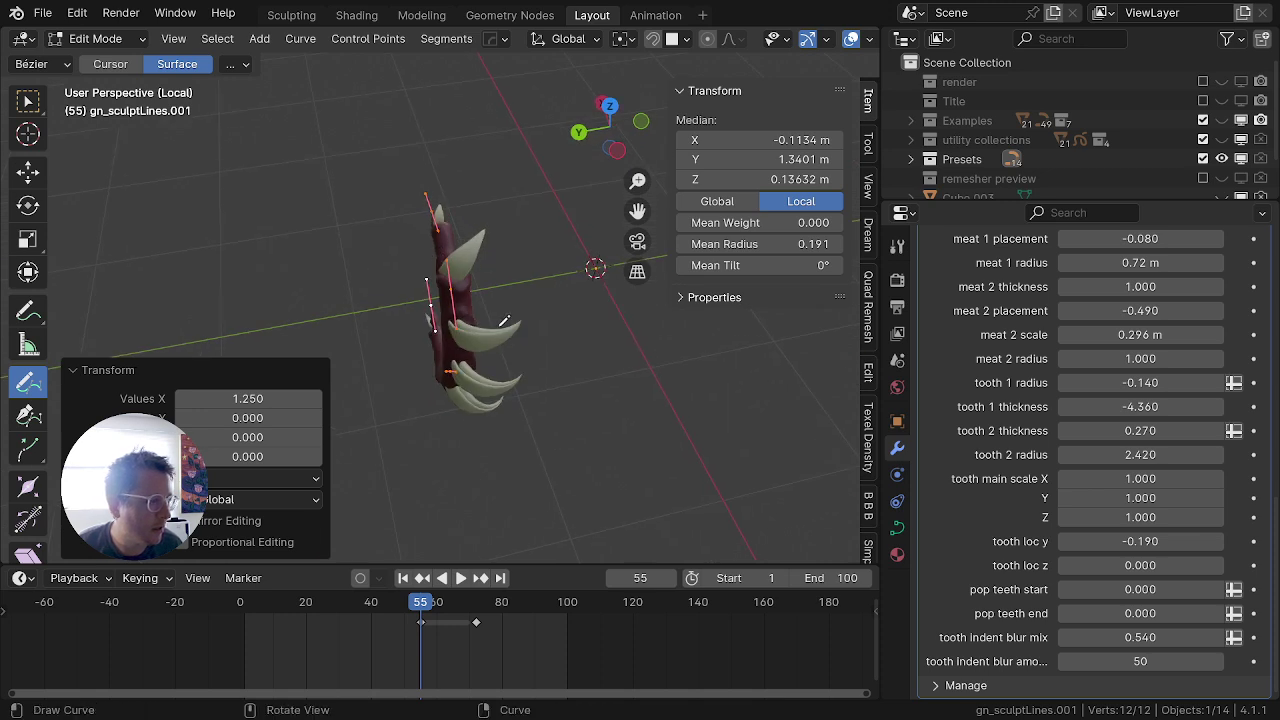
{"action": "key", "text": "ctrl+t"}
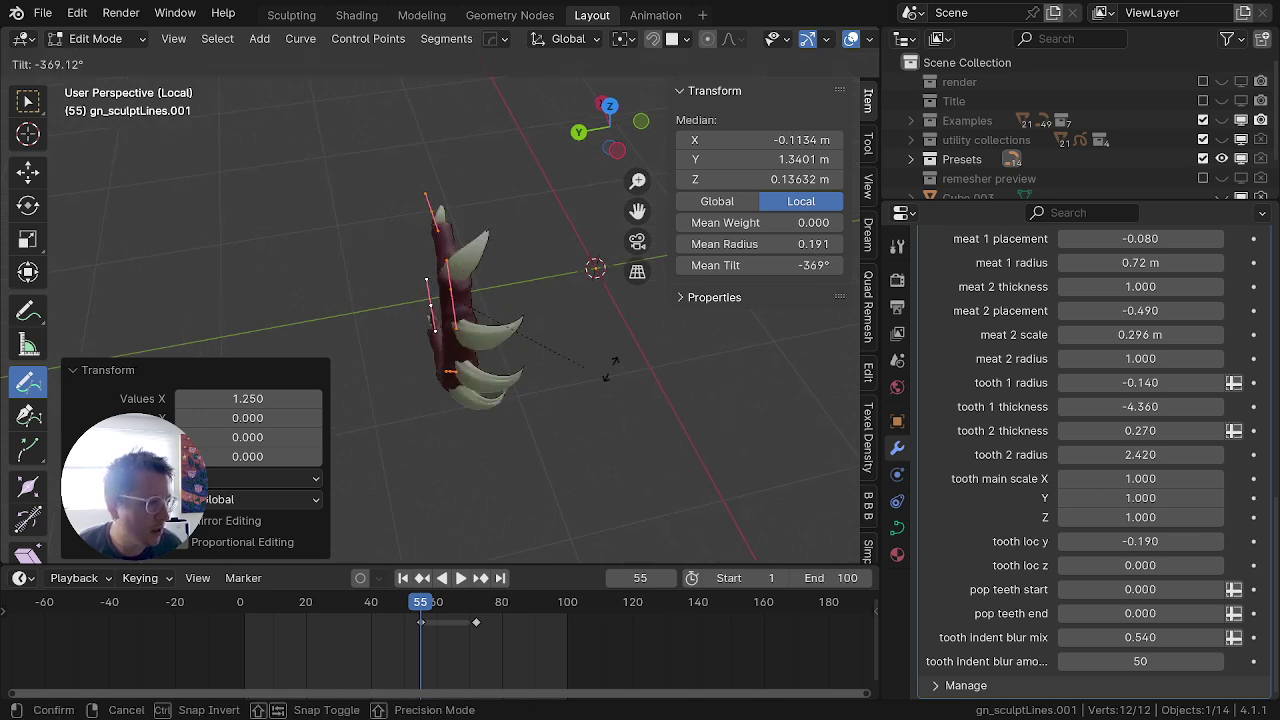
{"action": "right_click", "coordinate": [529, 358]}
Step: Set the tooth rotation's Z value to 9.86° in the Spines settings
{"action": "scroll", "coordinate": [972, 391], "scroll_direction": "up", "scroll_amount": 7}
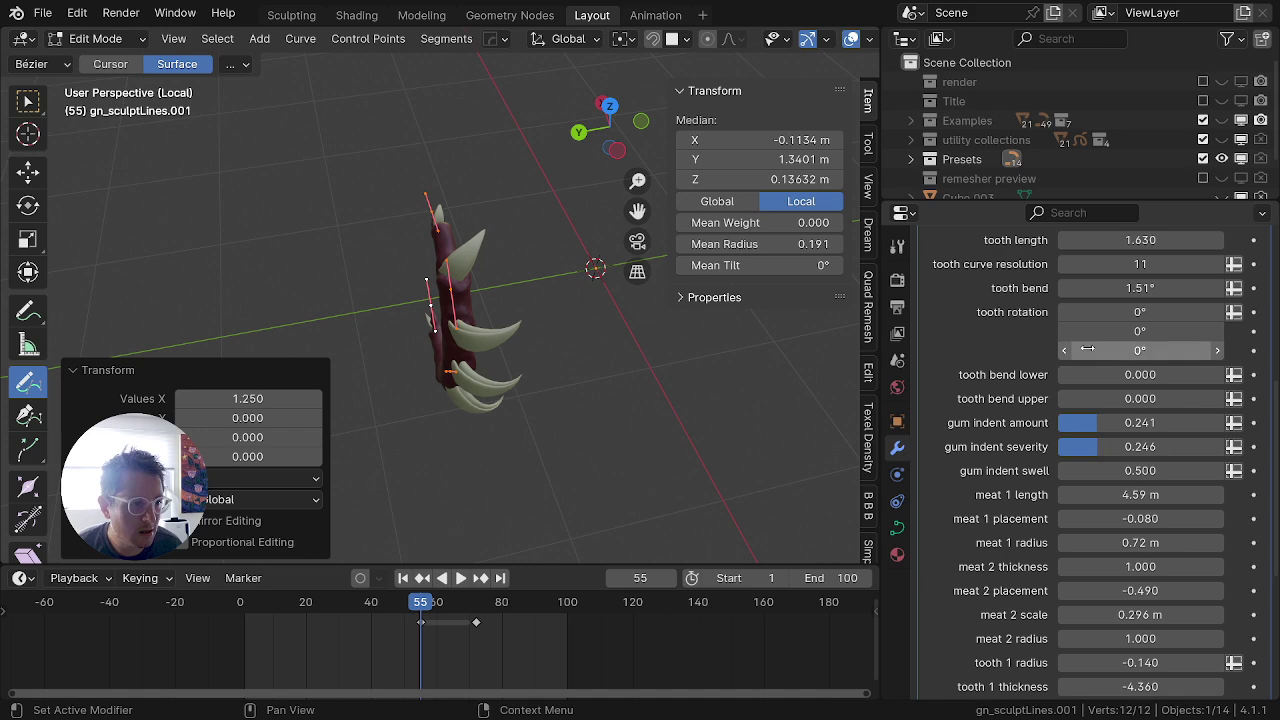
{"action": "scroll", "coordinate": [1088, 349], "scroll_direction": "up", "scroll_amount": 6}
{"action": "scroll", "coordinate": [1089, 416], "scroll_direction": "down", "scroll_amount": 2}
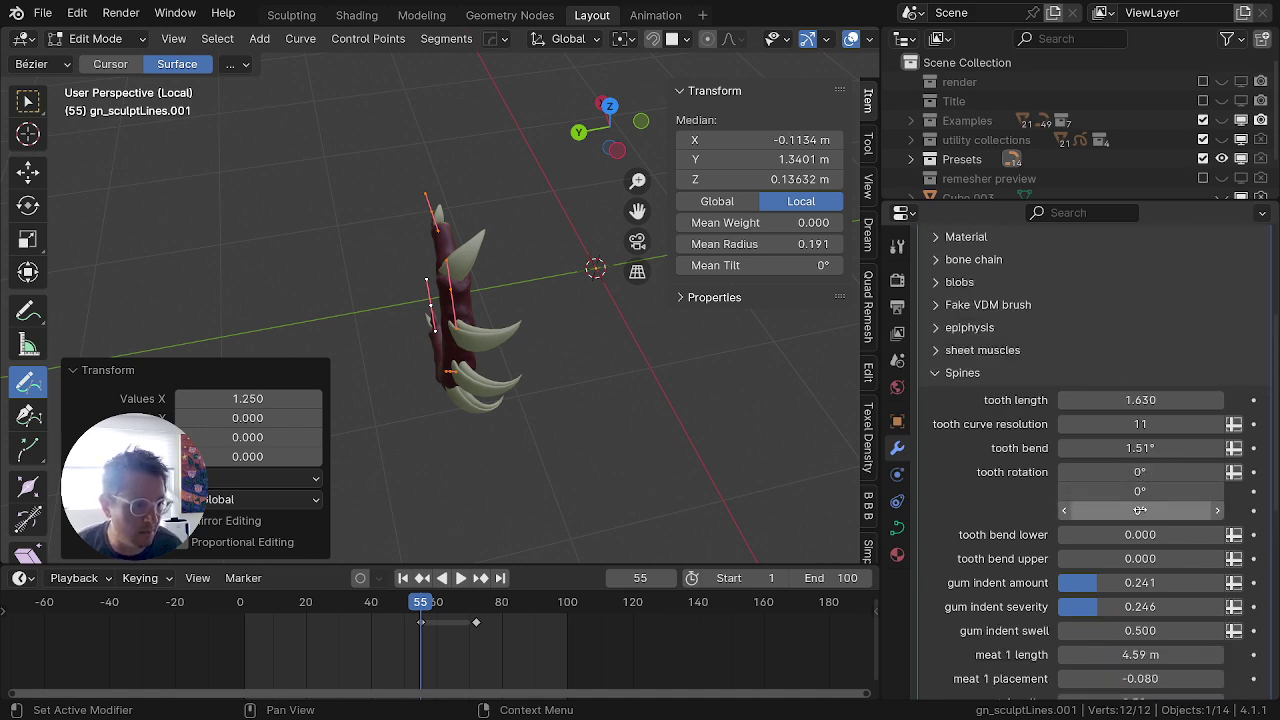
{"action": "mouse_move", "coordinate": [1140, 510]}
{"action": "left_mouse_down"}
{"action": "mouse_move", "coordinate": [1230, 510]}
{"action": "mouse_move", "coordinate": [1163, 510]}
{"action": "left_mouse_up"}
{"action": "middle_click_drag", "start_coordinate": [480, 363], "coordinate": [217, 266]}
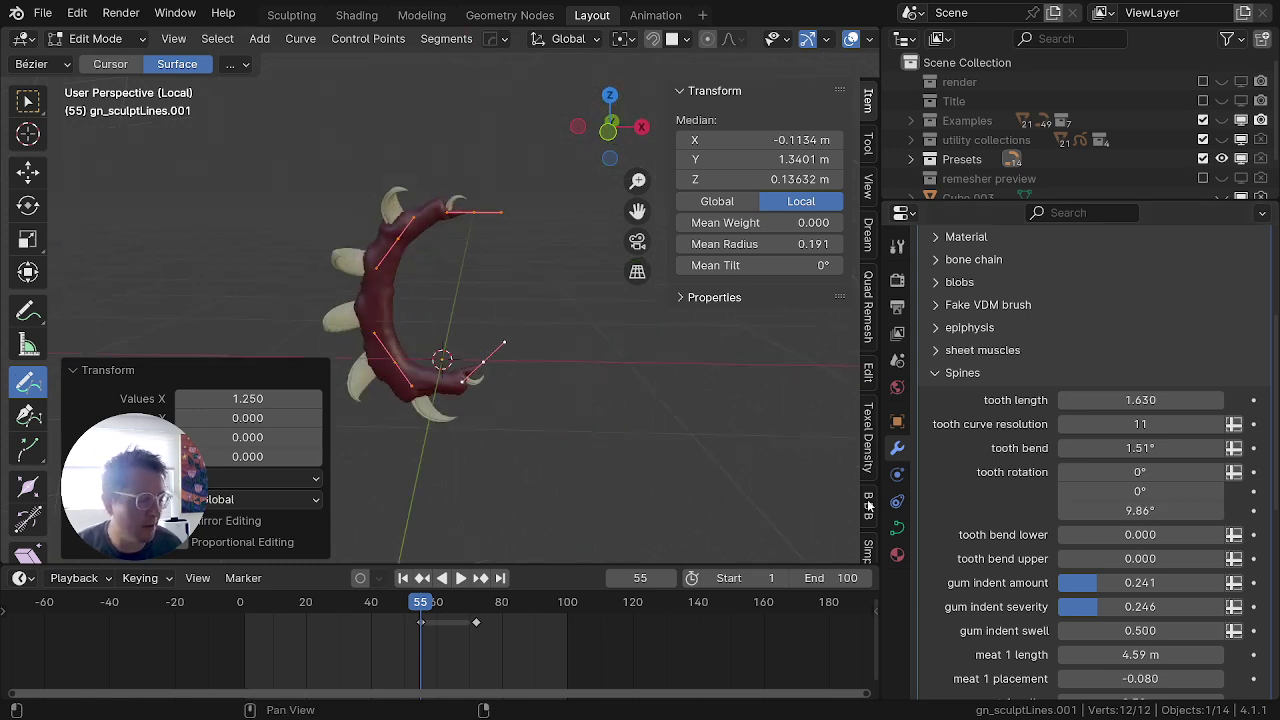
Step: Try tooth bend lower and tooth bend upper at 1.000 and return both to 0
{"action": "left_click_drag", "start_coordinate": [1105, 535], "coordinate": [1270, 535]}
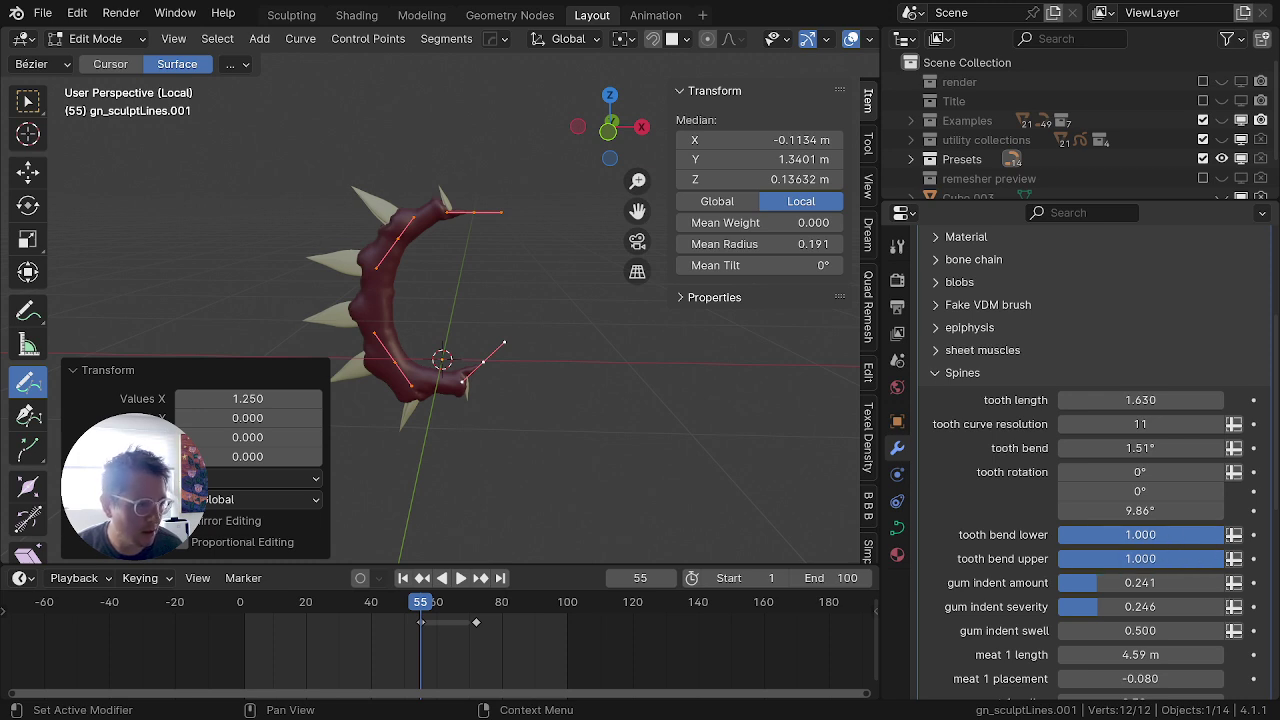
{"action": "left_click_drag", "start_coordinate": [1200, 535], "coordinate": [1226, 535]}
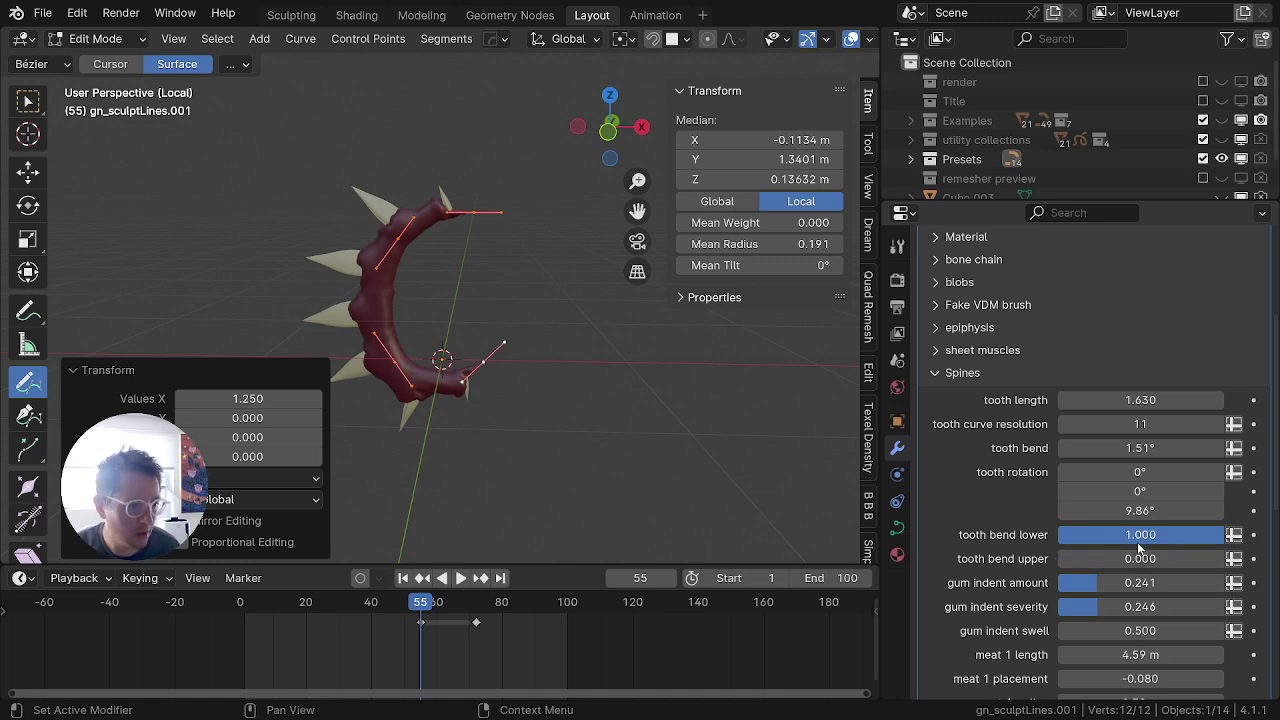
{"action": "left_click_drag", "start_coordinate": [1138, 544], "coordinate": [1055, 537]}
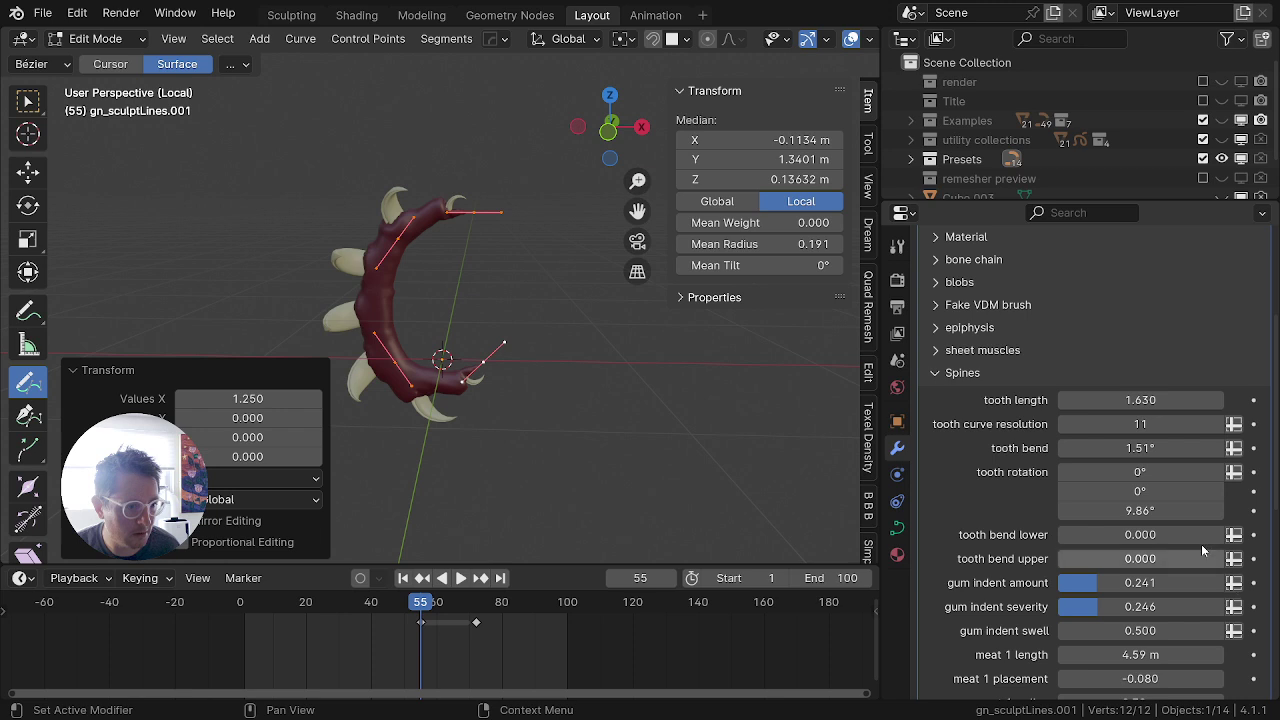
Step: Increase the tooth bend to 4.35° and inspect the curled teeth up close
{"action": "left_click_drag", "start_coordinate": [1179, 442], "coordinate": [1225, 443]}
{"action": "left_click_drag", "start_coordinate": [1140, 448], "coordinate": [1209, 448]}
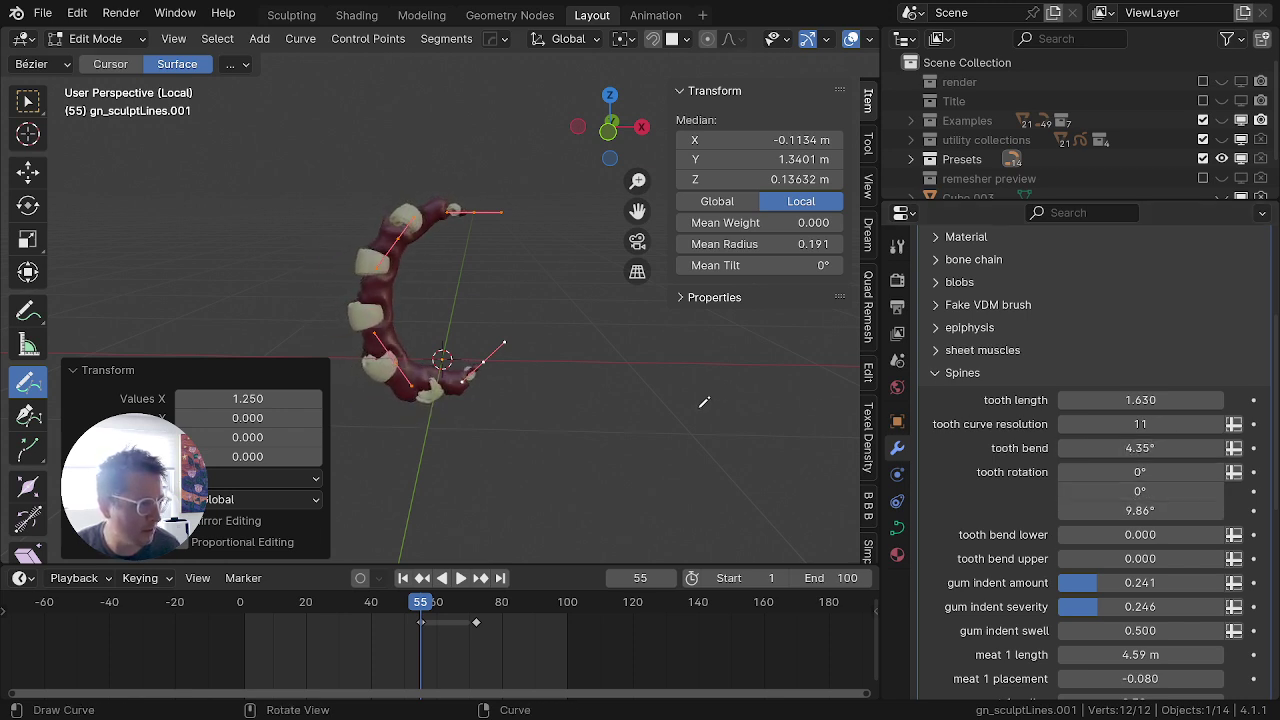
{"action": "middle_click_drag", "start_coordinate": [706, 403], "coordinate": [588, 19]}
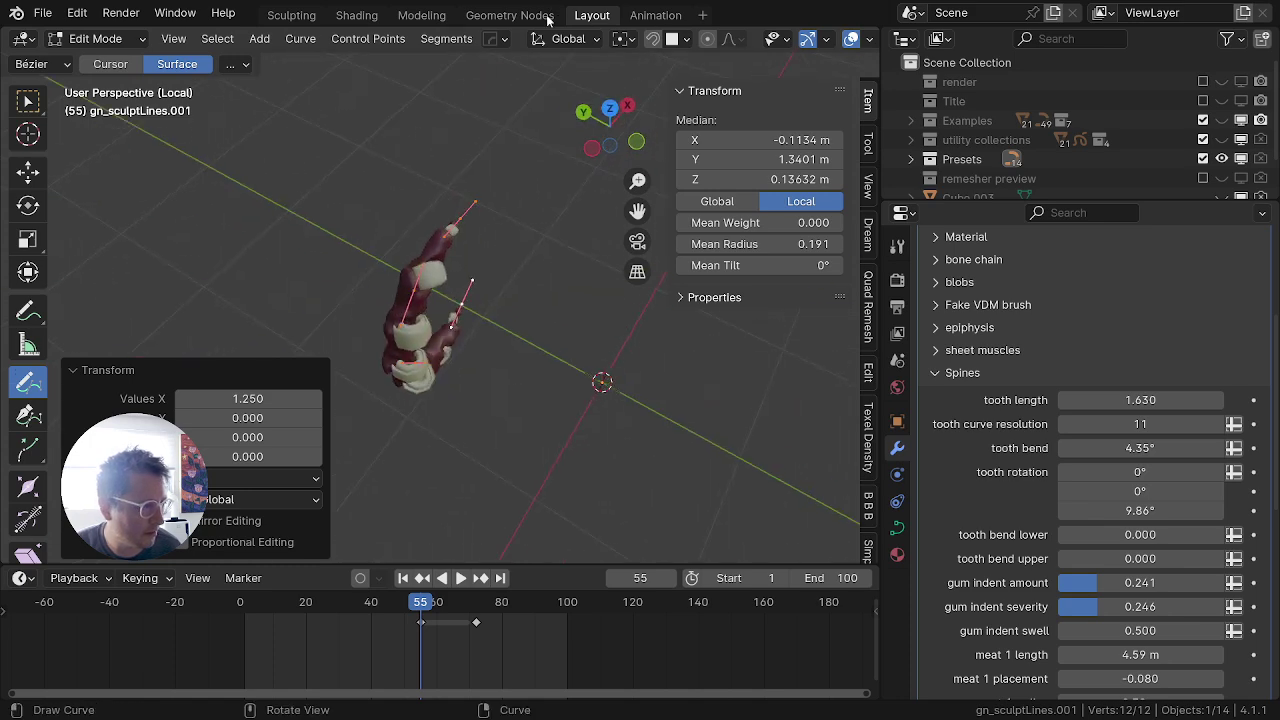
{"action": "scroll", "coordinate": [471, 353], "scroll_direction": "up", "scroll_amount": 4}
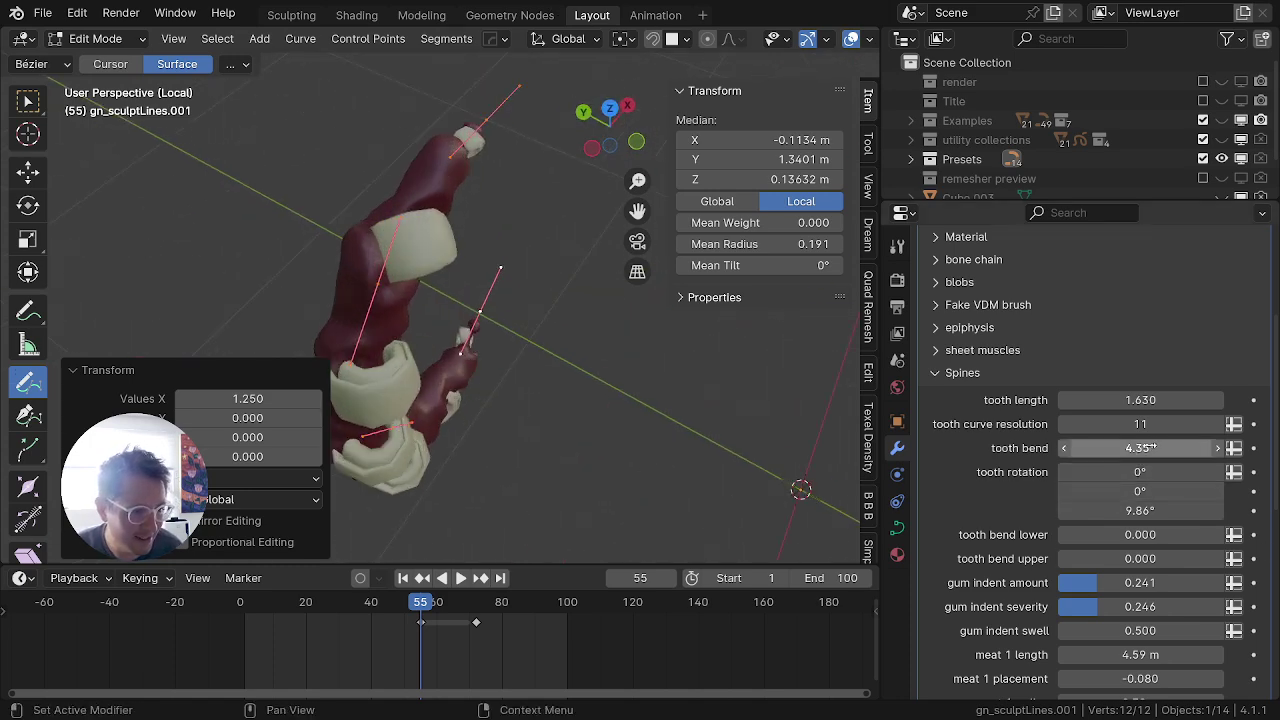
Step: Undo the last curve fattening and set tooth length to 0.86, tooth curve resolution to 61 and tooth bend to -0.24°
{"action": "left_click_drag", "start_coordinate": [1160, 448], "coordinate": [1063, 440]}
{"action": "key", "text": "ctrl+z"}
{"action": "scroll", "coordinate": [1138, 411], "scroll_direction": "up", "scroll_amount": 1}
{"action": "middle_click_drag", "start_coordinate": [674, 461], "coordinate": [545, 329]}
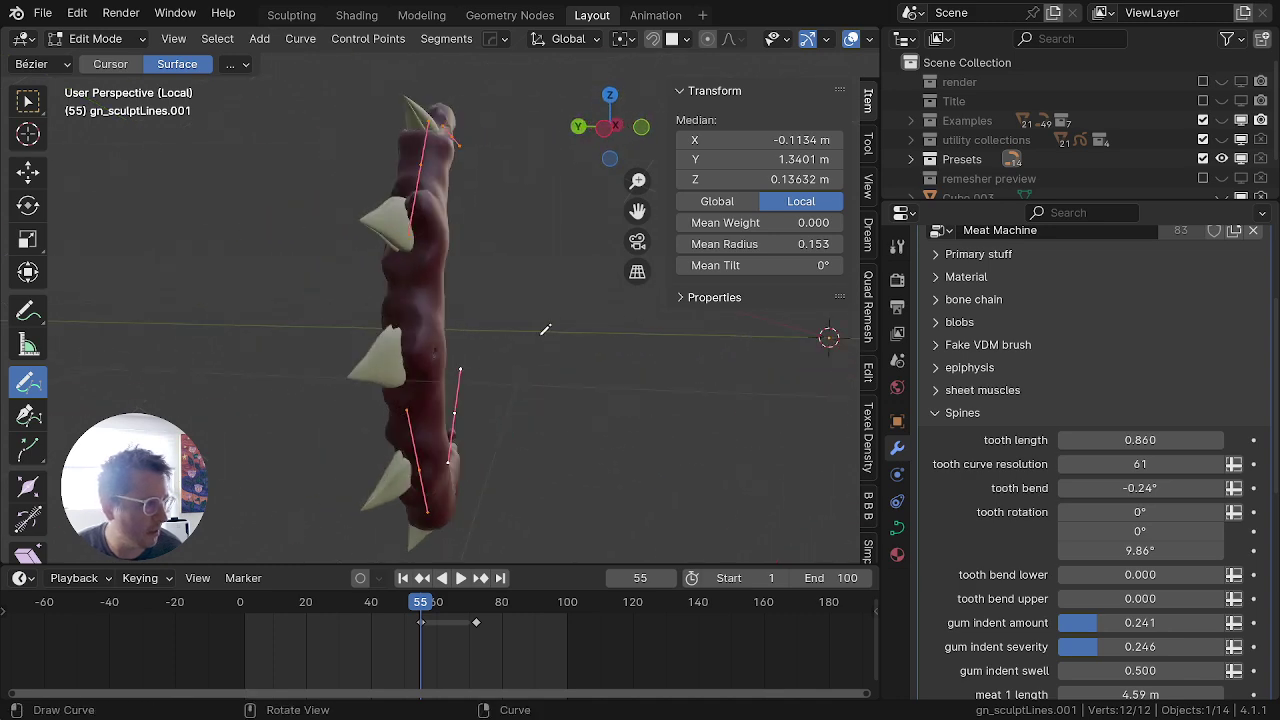
Step: Fatten the curve points by a factor of 1.36 to a mean radius of about 0.207
{"action": "key", "text": "alt+s"}
{"action": "left_click", "coordinate": [697, 337]}
{"action": "scroll", "coordinate": [400, 345], "scroll_direction": "down", "scroll_amount": 2}
{"action": "middle_click_drag", "start_coordinate": [354, 354], "coordinate": [231, 348]}
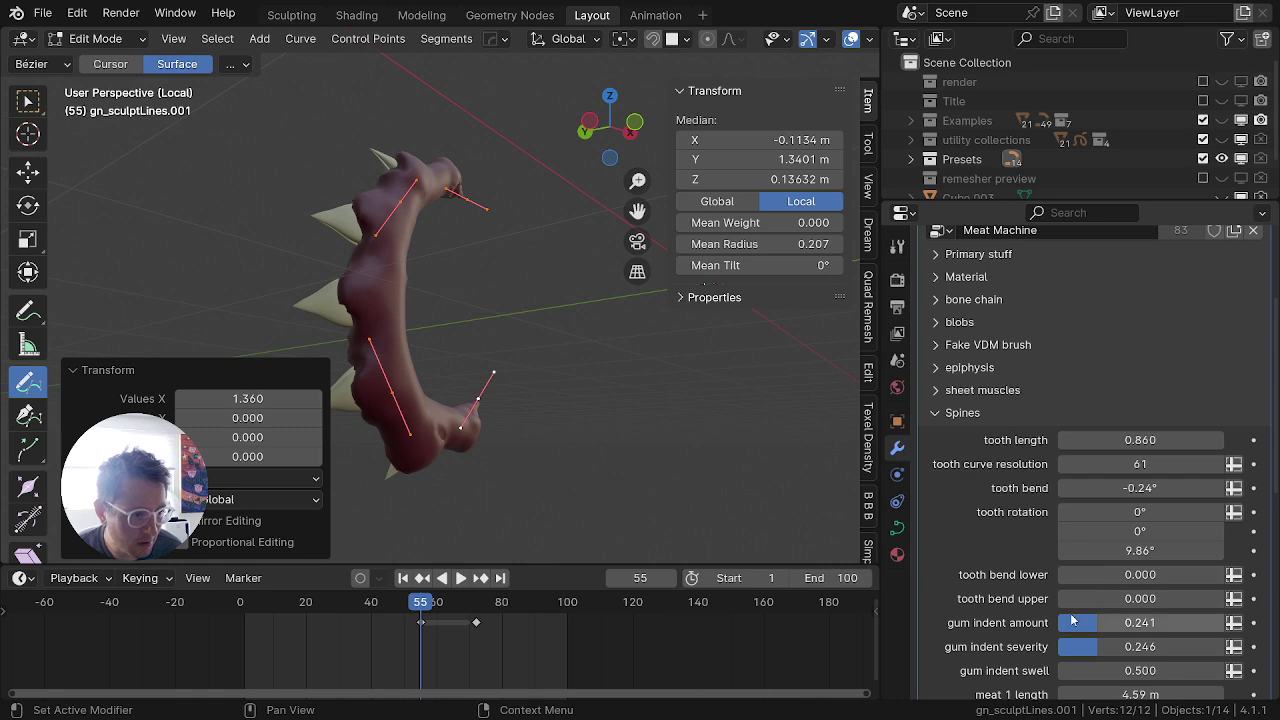
Step: Set the gum indent amount to 0.317 and the gum indent severity to 0.525
{"action": "scroll", "coordinate": [1072, 621], "scroll_direction": "down", "scroll_amount": 2}
{"action": "mouse_move", "coordinate": [1135, 583]}
{"action": "left_mouse_down"}
{"action": "mouse_move", "coordinate": [1203, 583]}
{"action": "mouse_move", "coordinate": [1058, 583]}
{"action": "mouse_move", "coordinate": [1155, 582]}
{"action": "mouse_move", "coordinate": [1111, 587]}
{"action": "left_mouse_up"}
{"action": "left_click_drag", "start_coordinate": [1099, 607], "coordinate": [1224, 607]}
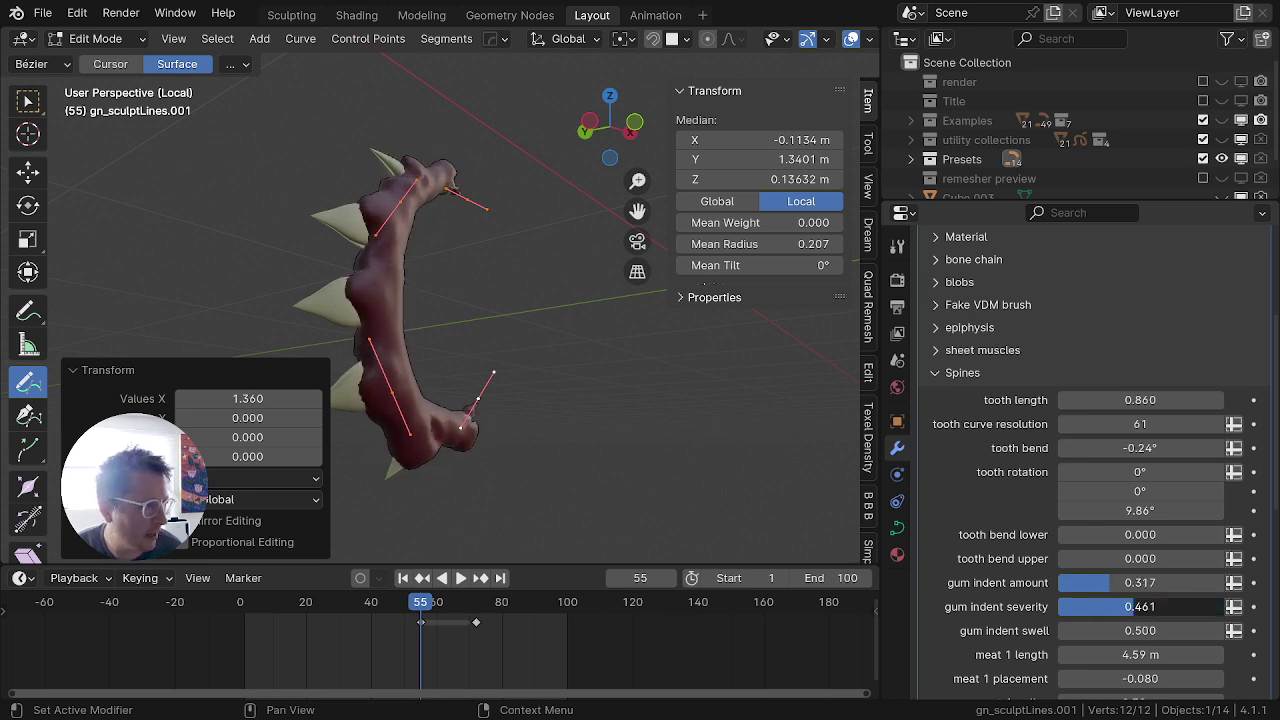
Step: Set gum indent swell to 0.880, meat 1 length to 3.65 m, meat 1 placement to -0.150 and meat 1 radius to 0.97 m
{"action": "scroll", "coordinate": [1152, 606], "scroll_direction": "down", "scroll_amount": 2}
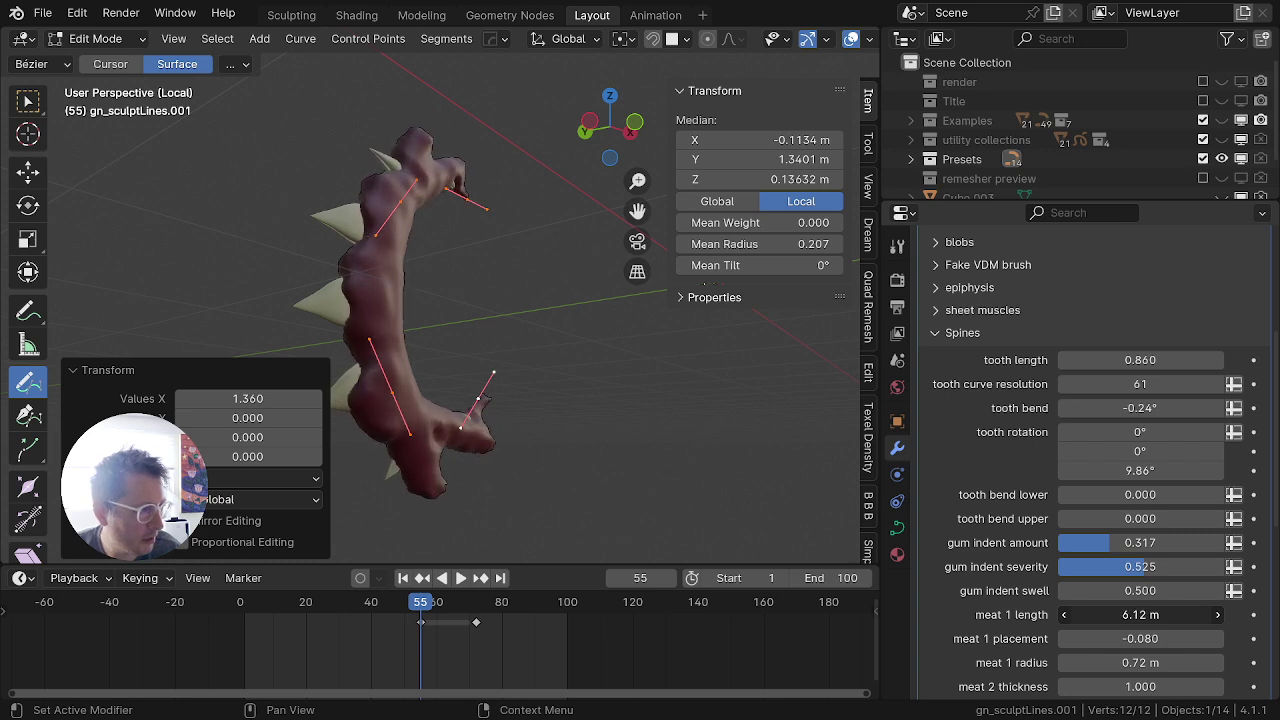
{"action": "left_click_drag", "start_coordinate": [1115, 615], "coordinate": [868, 615]}
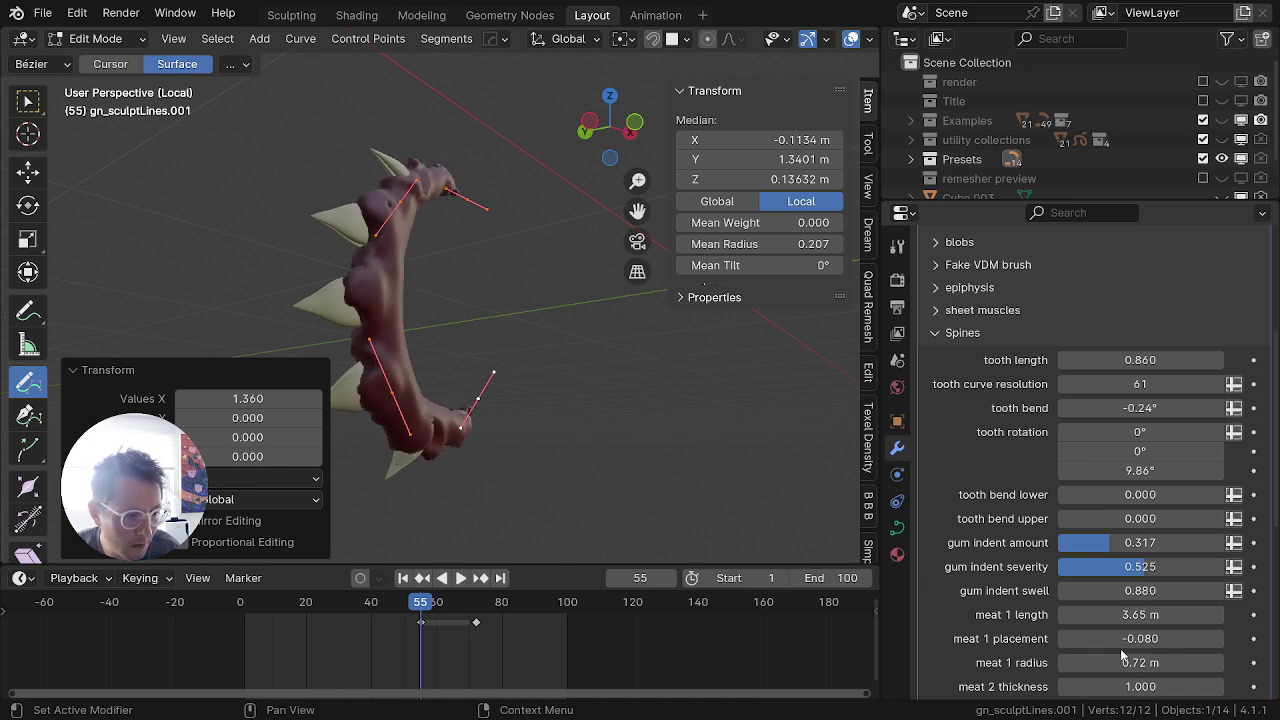
{"action": "mouse_move", "coordinate": [1121, 640]}
{"action": "left_mouse_down"}
{"action": "mouse_move", "coordinate": [1215, 640]}
{"action": "mouse_move", "coordinate": [1094, 640]}
{"action": "mouse_move", "coordinate": [1154, 663]}
{"action": "mouse_move", "coordinate": [1116, 663]}
{"action": "mouse_move", "coordinate": [1149, 663]}
{"action": "mouse_move", "coordinate": [1131, 663]}
{"action": "left_mouse_up"}
Step: Raise the tooth curve resolution to 85 and the gum indent swell to 1.450
{"action": "scroll", "coordinate": [1117, 666], "scroll_direction": "down", "scroll_amount": 3}
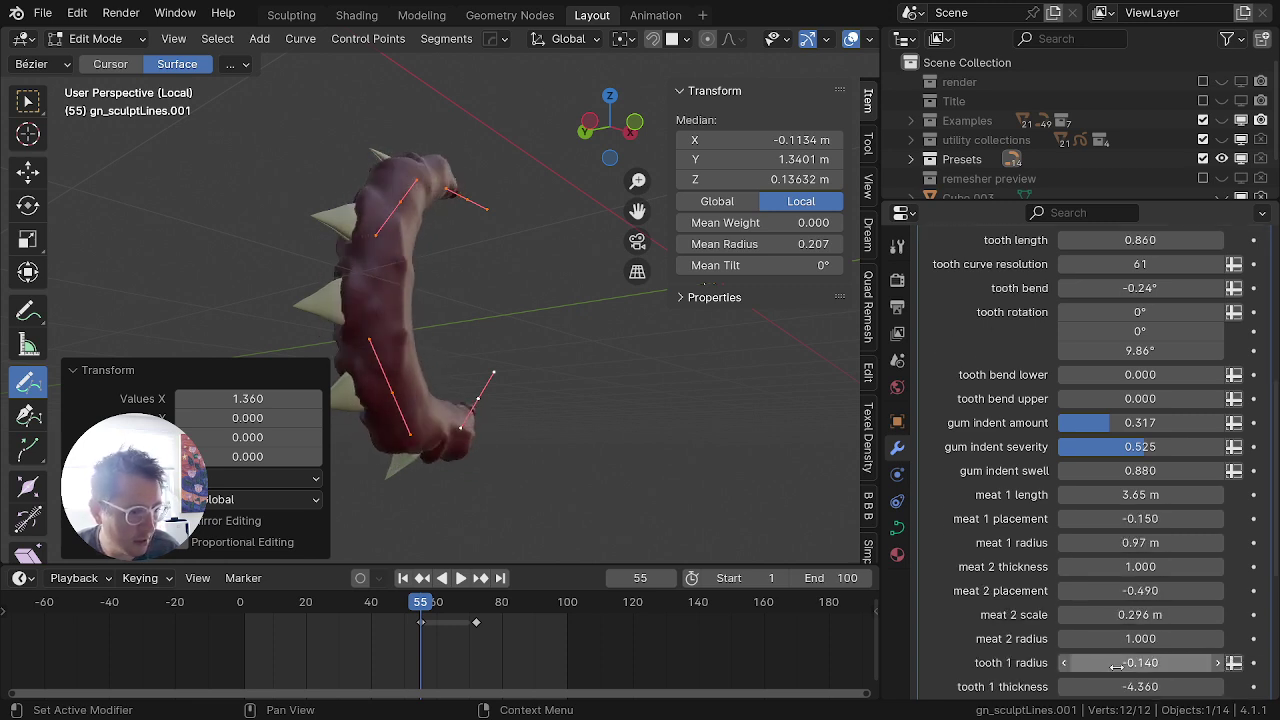
{"action": "scroll", "coordinate": [1116, 666], "scroll_direction": "down", "scroll_amount": 3}
{"action": "scroll", "coordinate": [1100, 610], "scroll_direction": "down", "scroll_amount": 4}
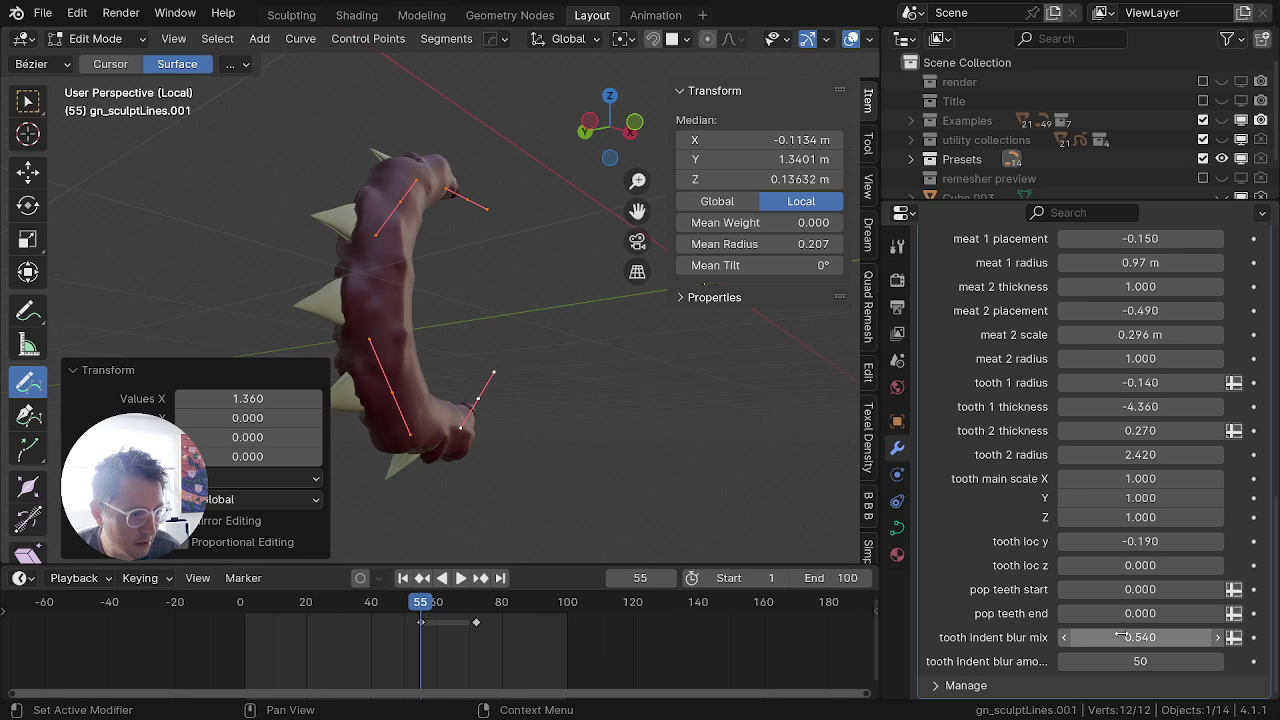
{"action": "scroll", "coordinate": [1120, 637], "scroll_direction": "up", "scroll_amount": 11}
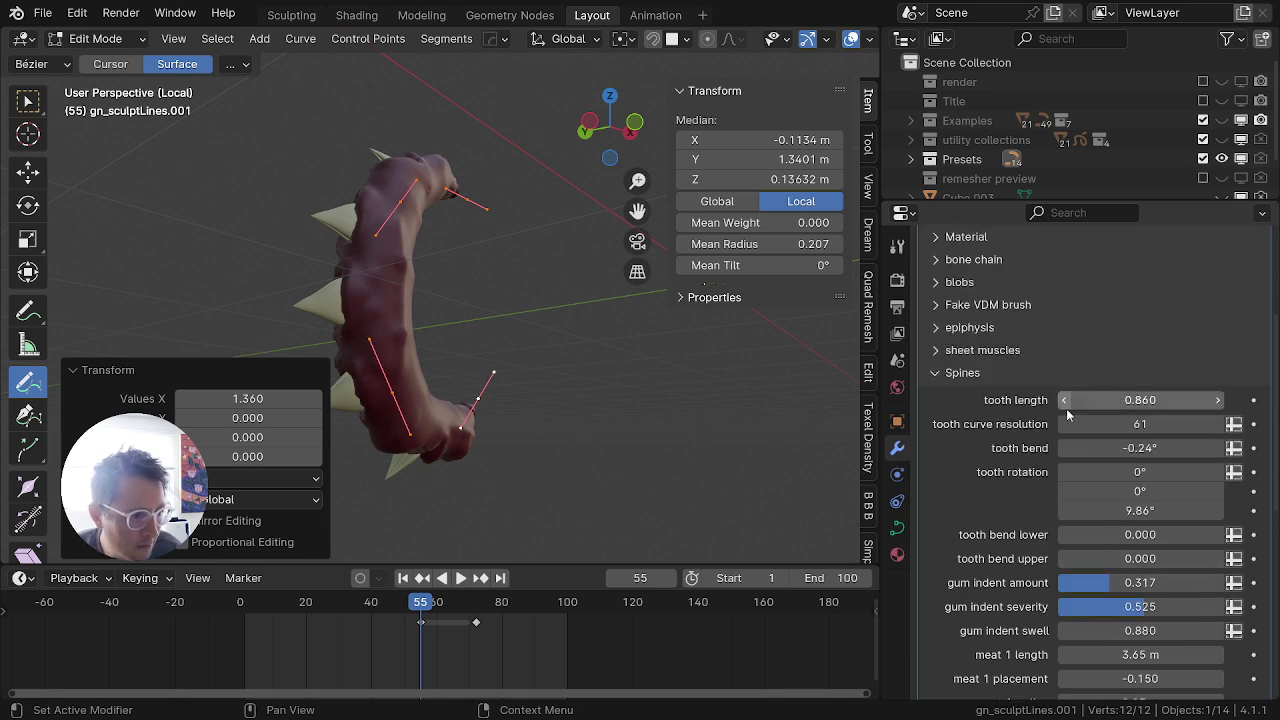
{"action": "left_click_drag", "start_coordinate": [1148, 424], "coordinate": [1205, 424]}
{"action": "scroll", "coordinate": [1050, 482], "scroll_direction": "down", "scroll_amount": 2}
{"action": "scroll", "coordinate": [1075, 508], "scroll_direction": "down", "scroll_amount": 1}
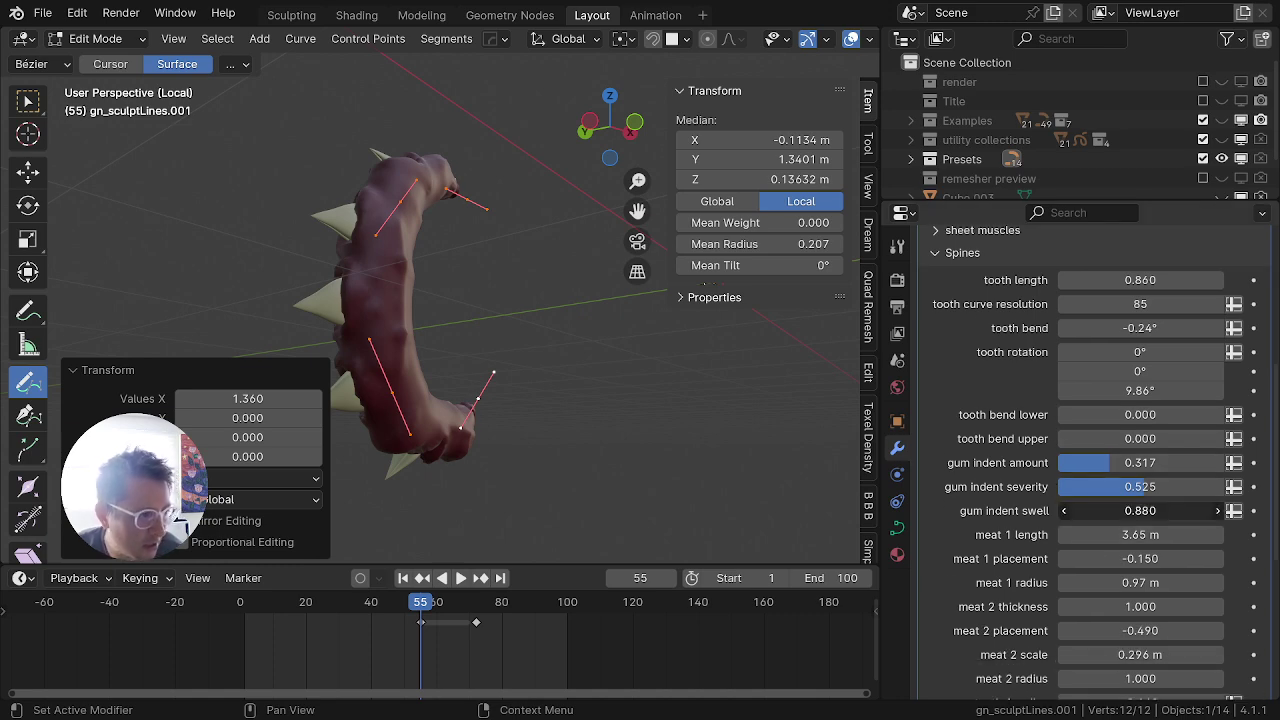
{"action": "left_click_drag", "start_coordinate": [1141, 511], "coordinate": [1196, 511]}
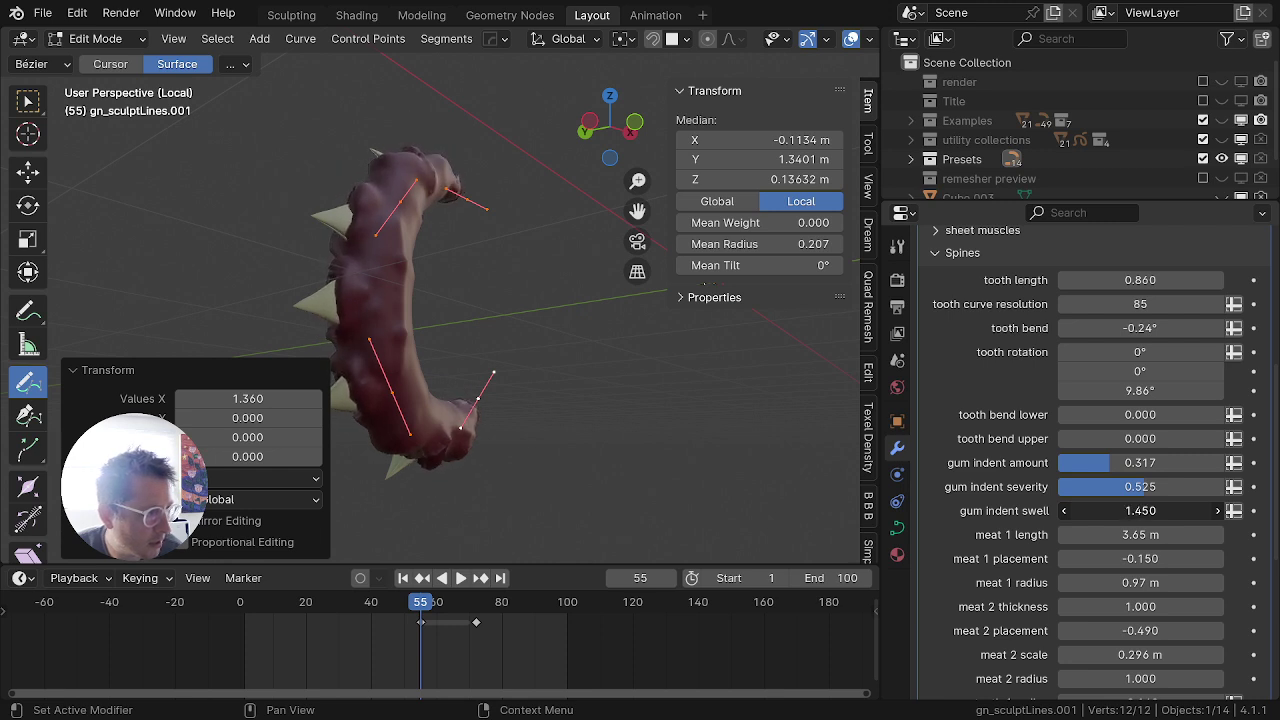
Step: Reduce the tooth 2 radius to 1.000 to slim the teeth
{"action": "scroll", "coordinate": [1125, 555], "scroll_direction": "down", "scroll_amount": 2}
{"action": "scroll", "coordinate": [1148, 519], "scroll_direction": "down", "scroll_amount": 4}
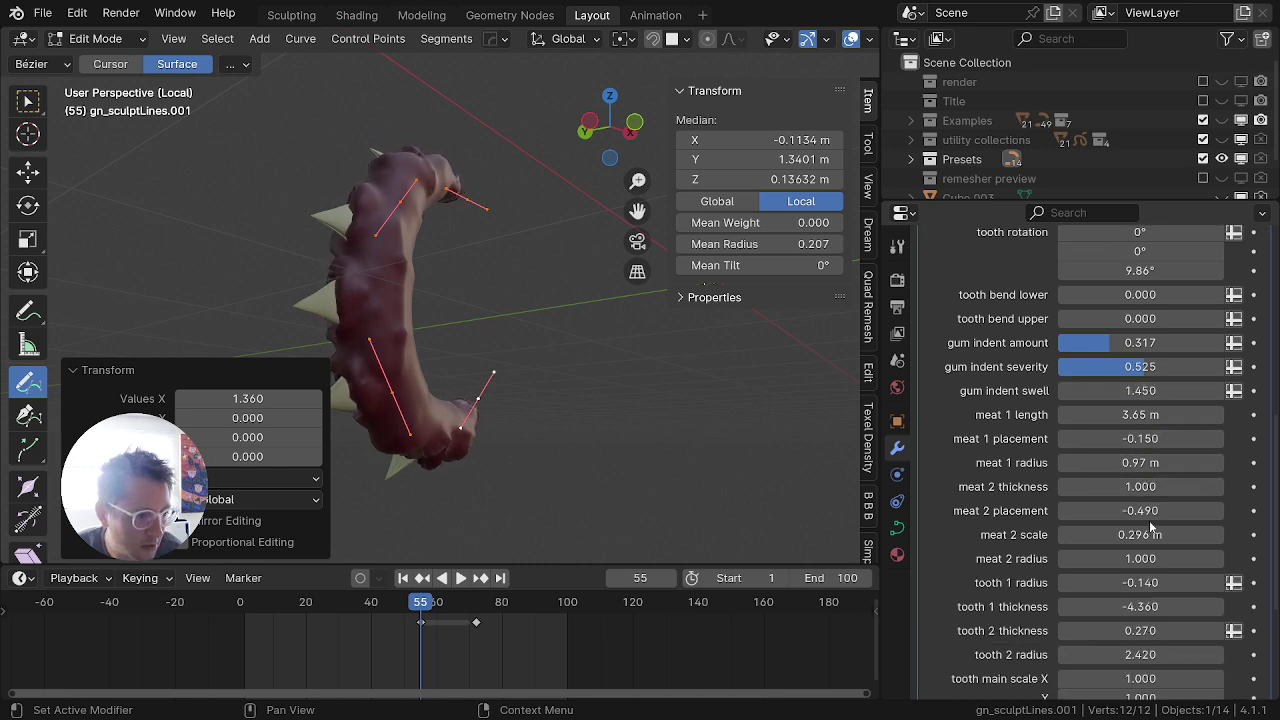
{"action": "scroll", "coordinate": [1150, 522], "scroll_direction": "down", "scroll_amount": 2}
{"action": "scroll", "coordinate": [1150, 525], "scroll_direction": "down", "scroll_amount": 2}
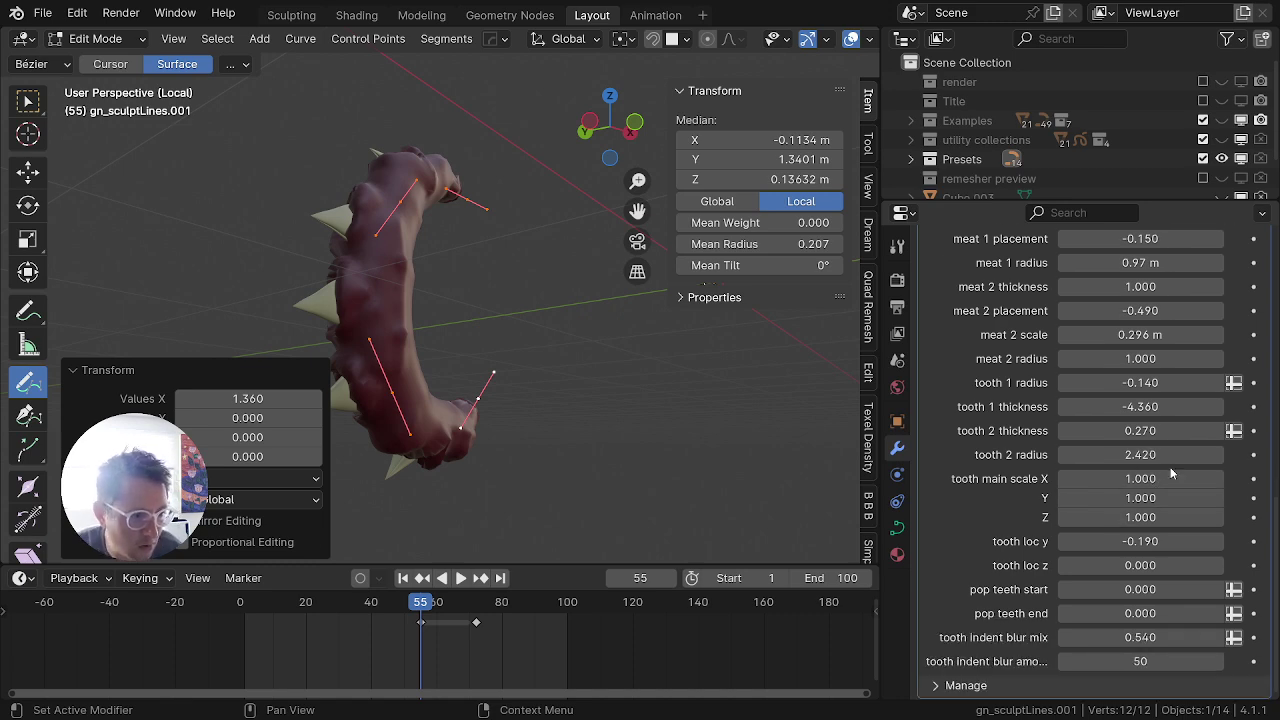
{"action": "left_click_drag", "start_coordinate": [1141, 455], "coordinate": [978, 455]}
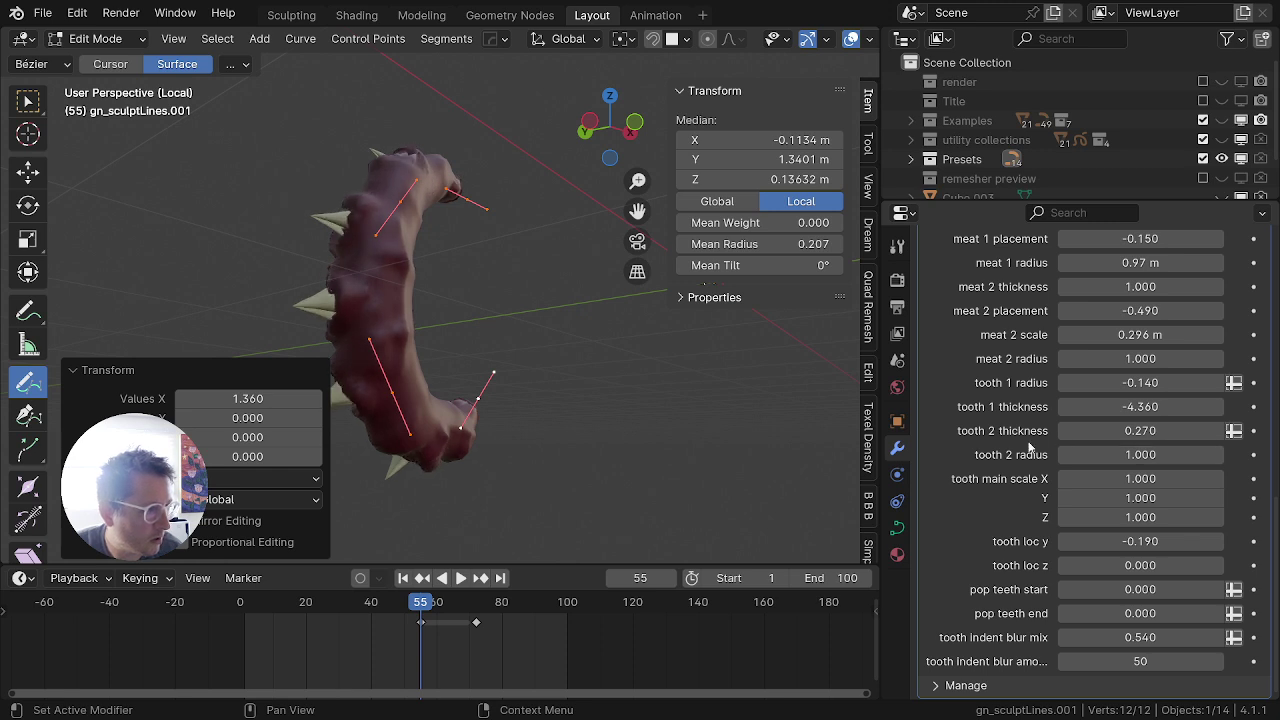
Step: Try the tooth main scale Y at 3.930 and settle it at 0.830
{"action": "left_click_drag", "start_coordinate": [1118, 498], "coordinate": [1255, 498]}
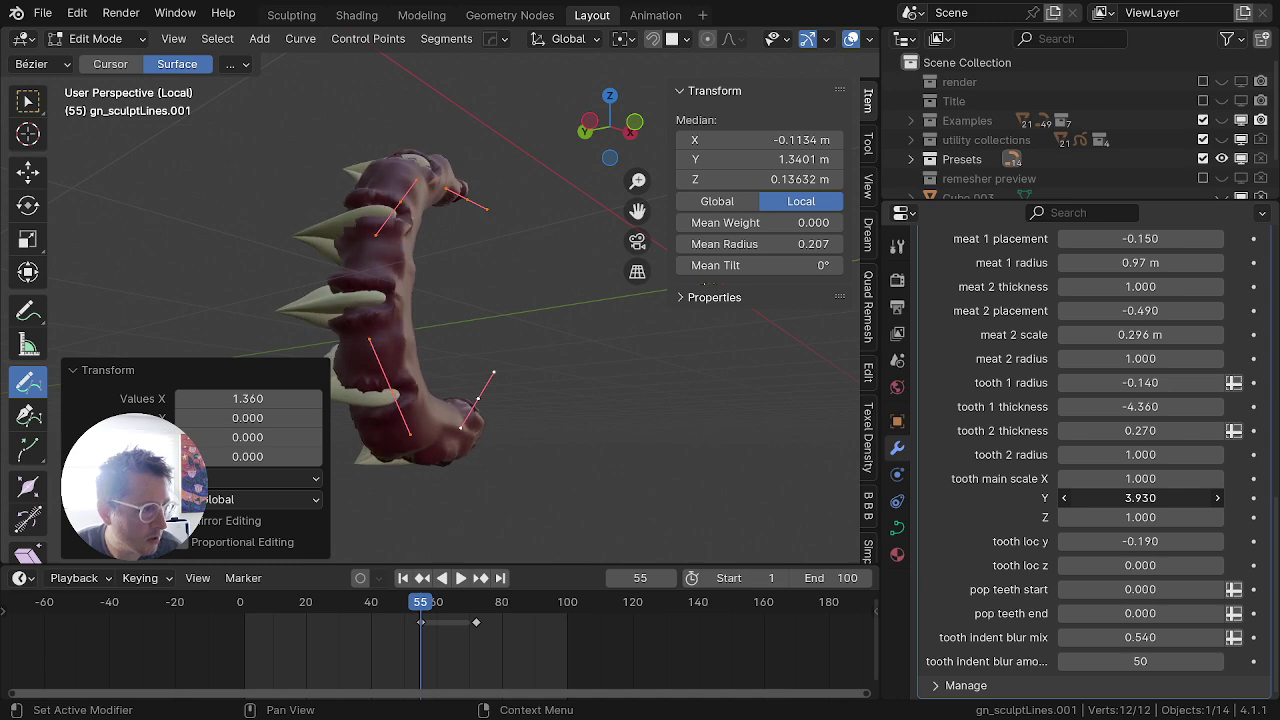
{"action": "middle_click_drag", "start_coordinate": [503, 424], "coordinate": [662, 483]}
{"action": "left_click_drag", "start_coordinate": [1186, 499], "coordinate": [928, 499]}
{"action": "left_click_drag", "start_coordinate": [1090, 497], "coordinate": [1142, 498]}
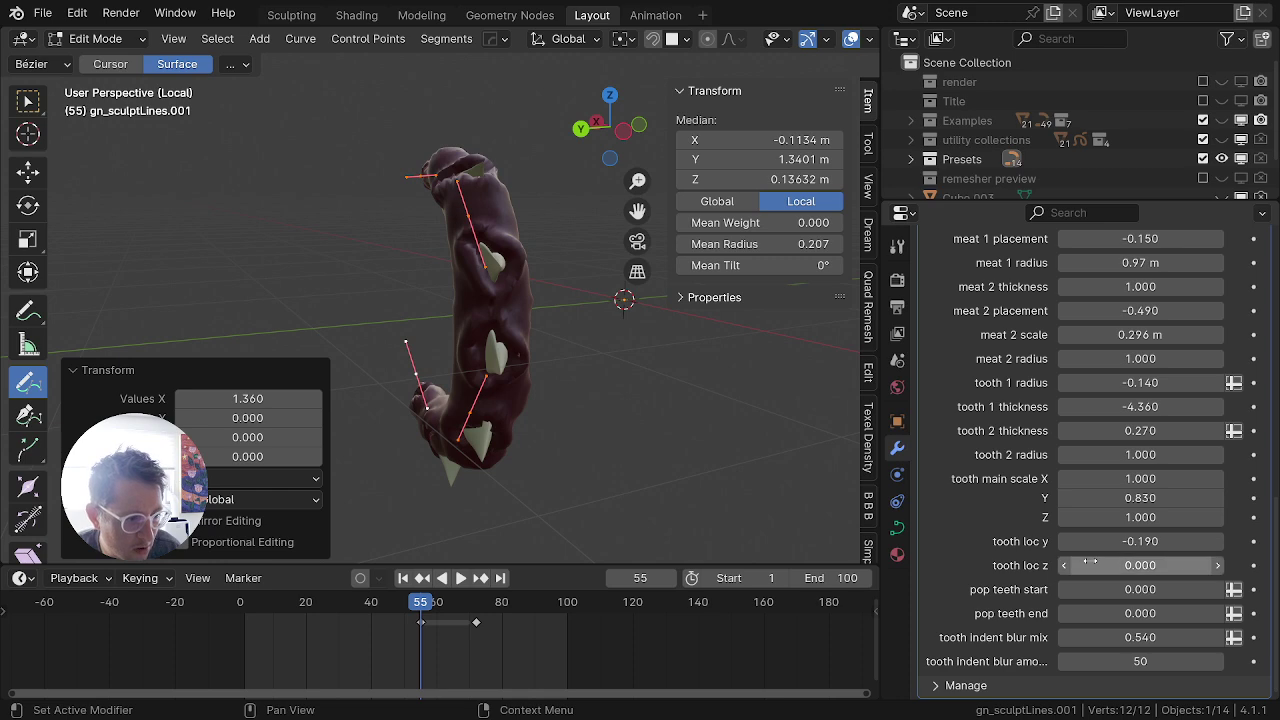
Step: Try the tooth indent blur mix at 1.730 and settle it at 0.710
{"action": "left_click_drag", "start_coordinate": [1112, 638], "coordinate": [1171, 638]}
{"action": "middle_click_drag", "start_coordinate": [628, 518], "coordinate": [414, 481]}
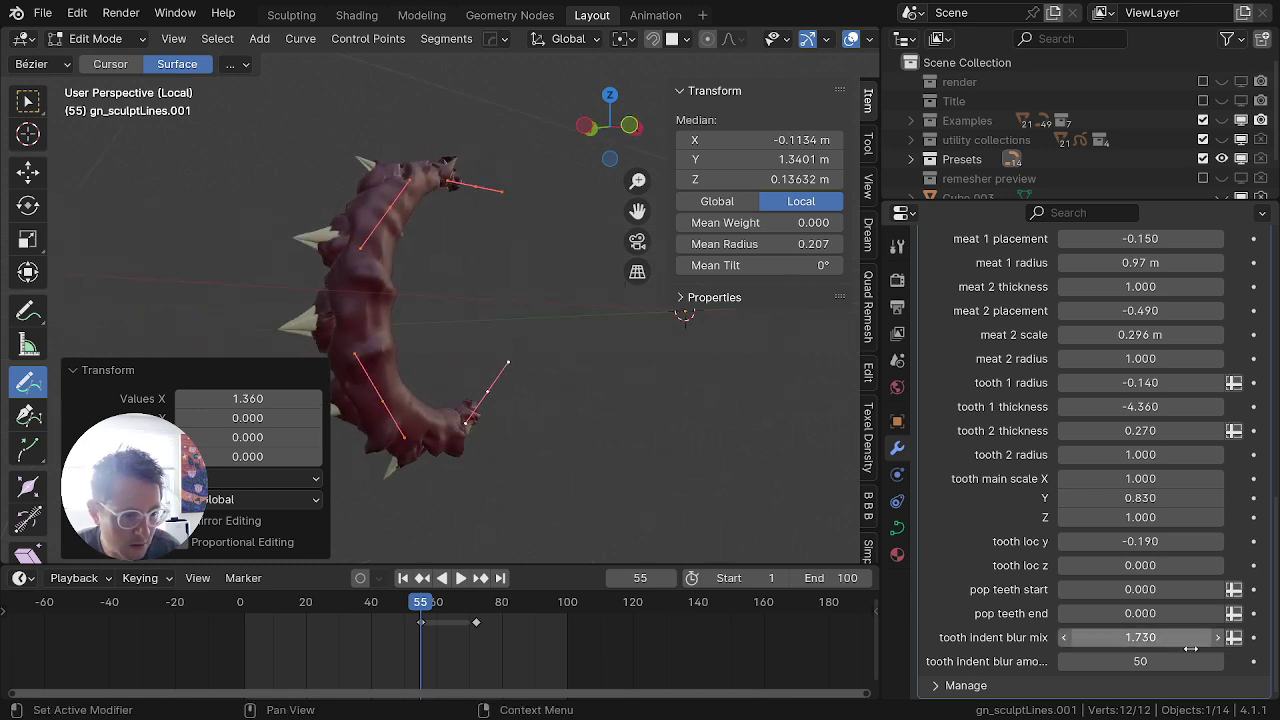
{"action": "left_click_drag", "start_coordinate": [1140, 638], "coordinate": [1057, 638]}
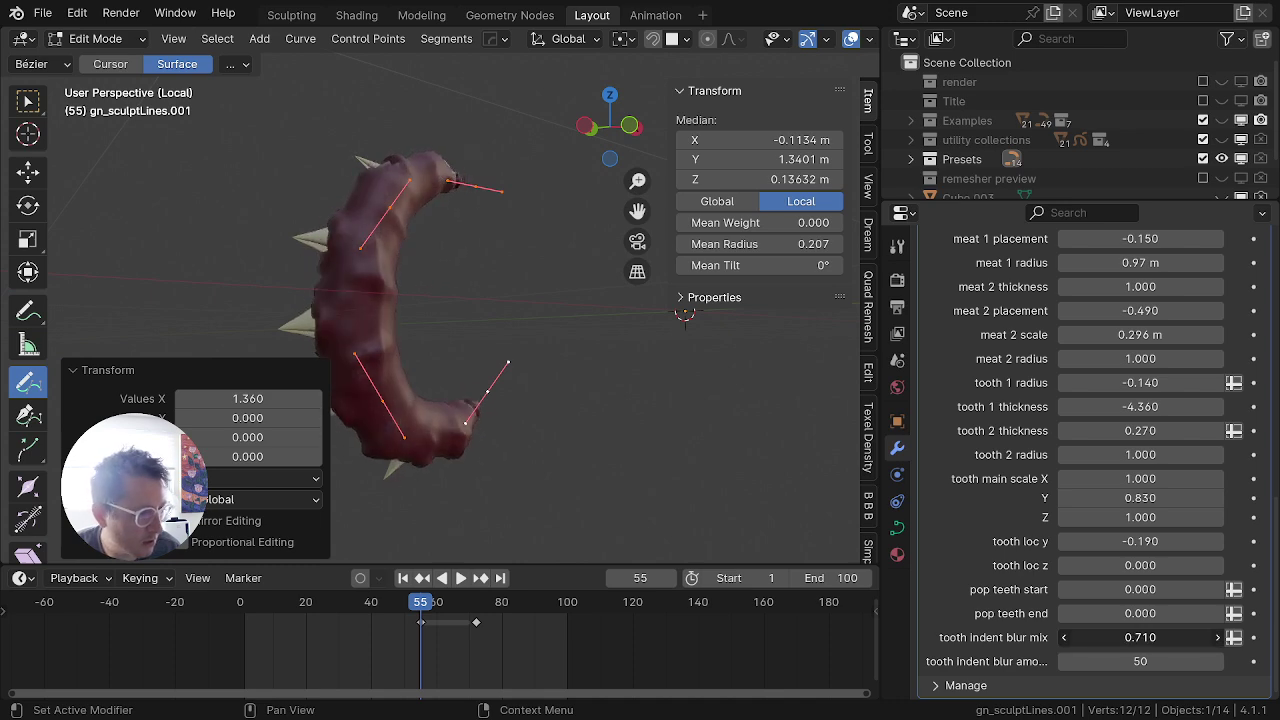
Step: Set the gum blur to 36 and the gum resolution to 256 in the Spines settings
{"action": "scroll", "coordinate": [1158, 537], "scroll_direction": "up", "scroll_amount": 6}
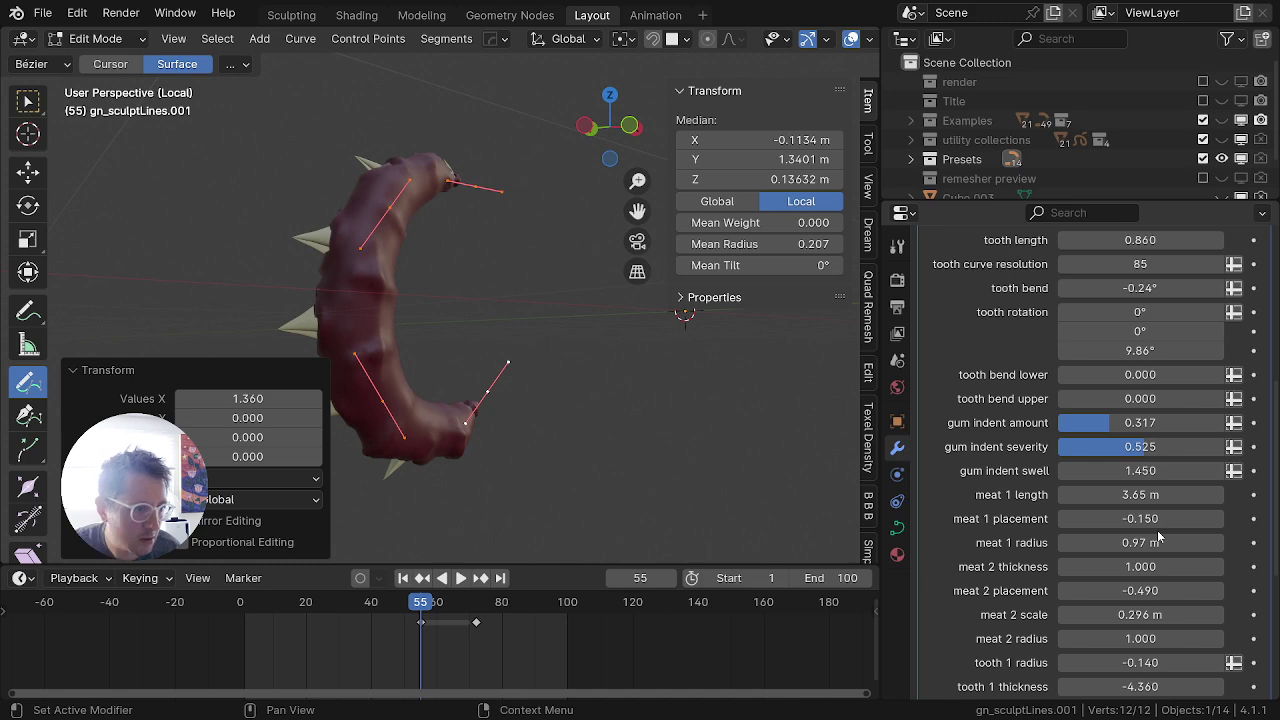
{"action": "scroll", "coordinate": [1158, 538], "scroll_direction": "up", "scroll_amount": 4}
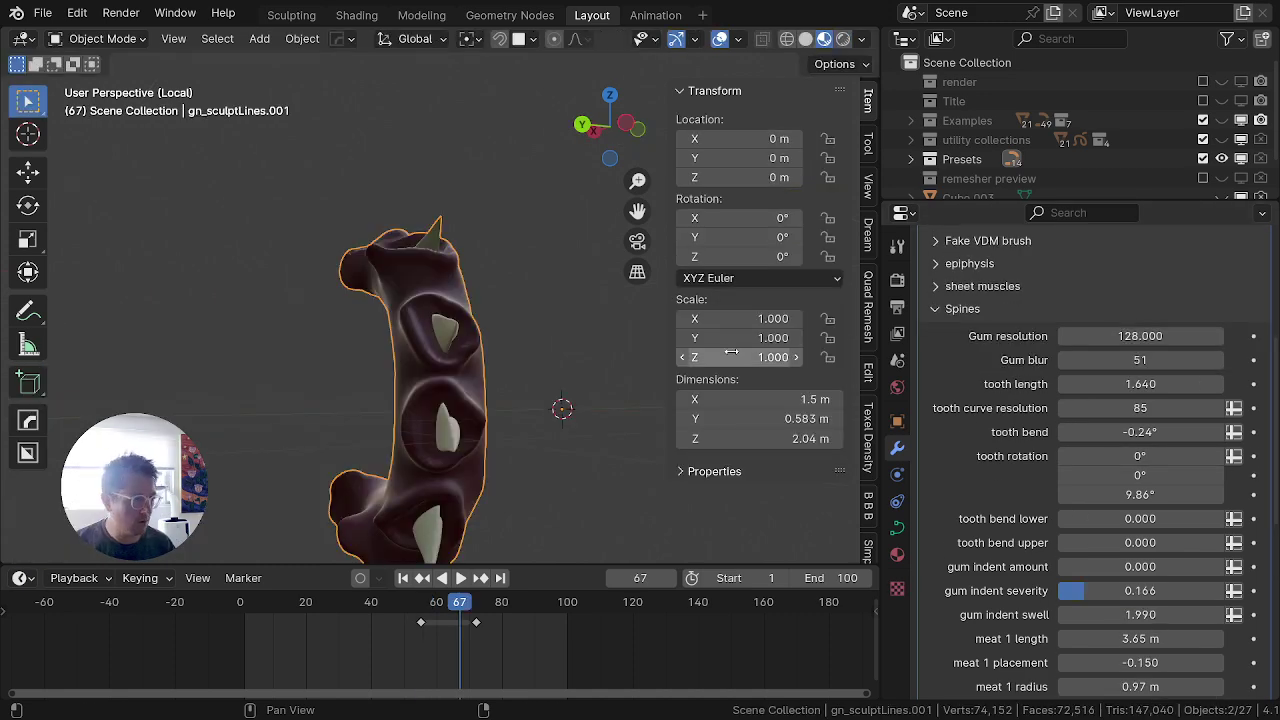
{"action": "mouse_move", "coordinate": [220, 500]}
{"action": "middle_mouse_down"}
{"action": "mouse_move", "coordinate": [254, 463]}
{"action": "mouse_move", "coordinate": [297, 263]}
{"action": "mouse_move", "coordinate": [363, 199]}
{"action": "mouse_move", "coordinate": [521, 216]}
{"action": "mouse_move", "coordinate": [530, 396]}
{"action": "mouse_move", "coordinate": [560, 531]}
{"action": "mouse_move", "coordinate": [234, 491]}
{"action": "mouse_move", "coordinate": [253, 437]}
{"action": "middle_mouse_up"}
{"action": "scroll", "coordinate": [1140, 440], "scroll_direction": "up", "scroll_amount": 4}
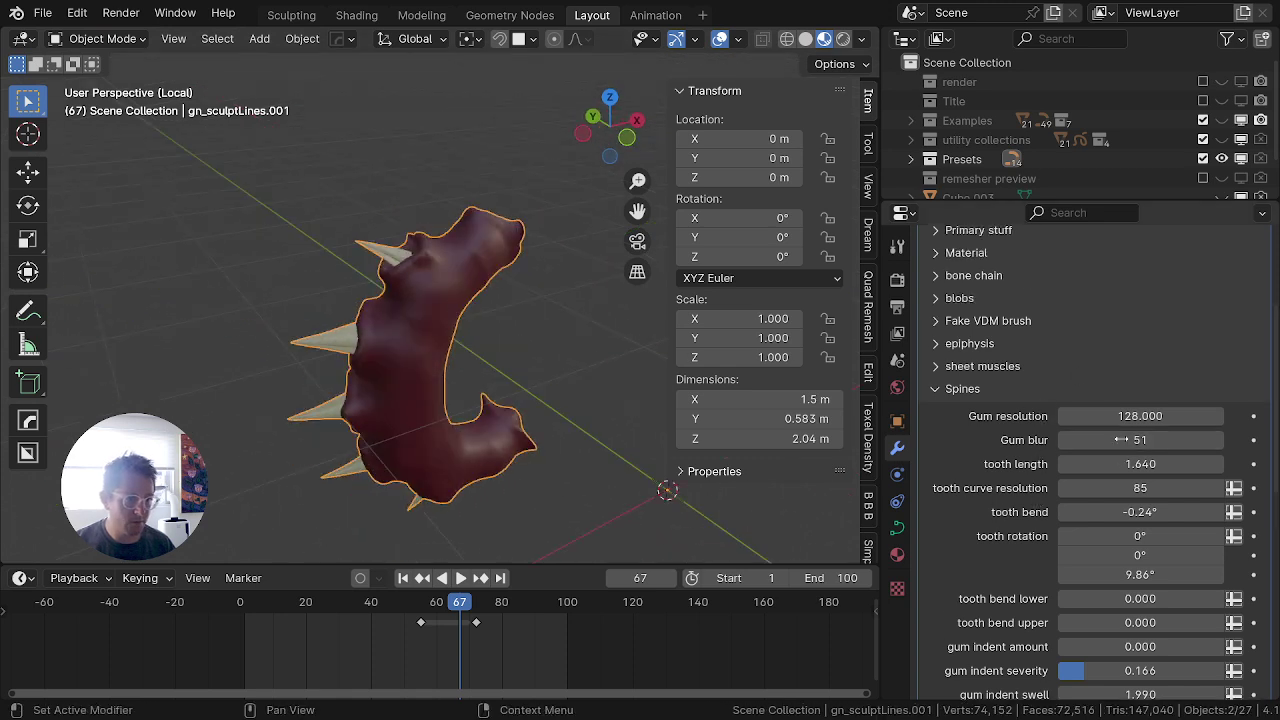
{"action": "mouse_move", "coordinate": [1140, 440]}
{"action": "left_mouse_down"}
{"action": "mouse_move", "coordinate": [1089, 440]}
{"action": "mouse_move", "coordinate": [1143, 440]}
{"action": "left_mouse_up"}
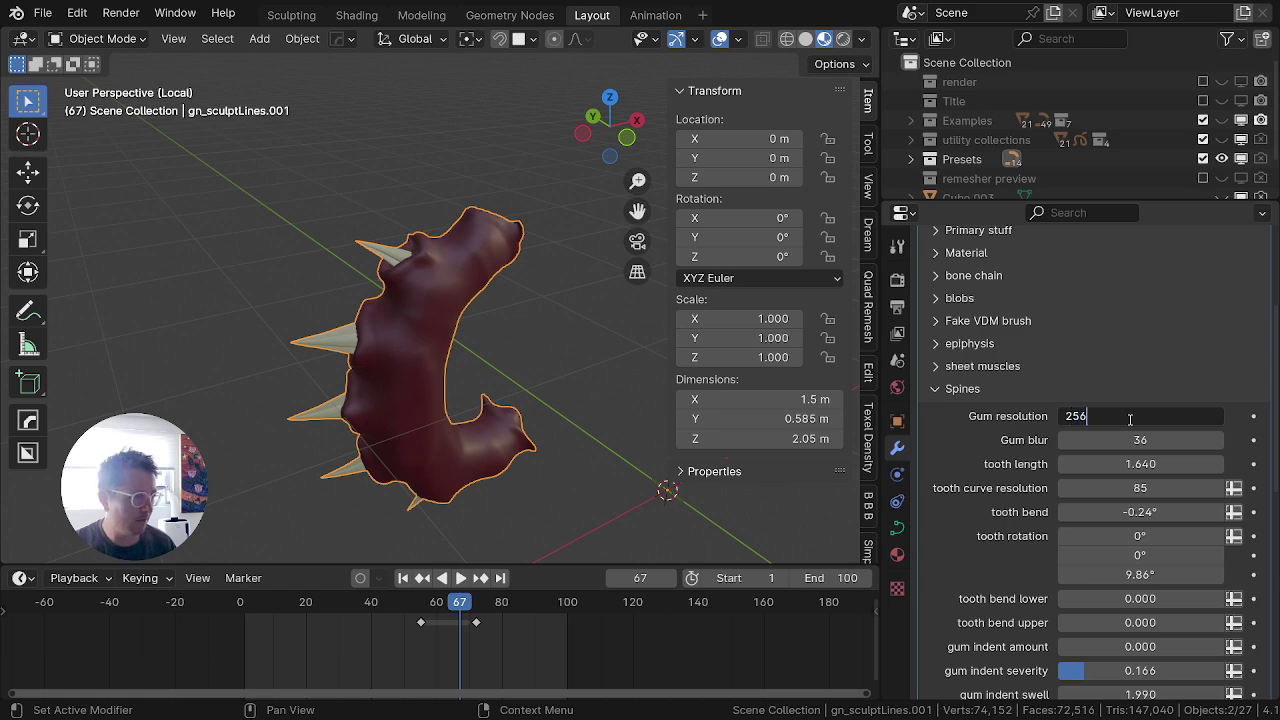
{"action": "key", "text": "Return"}
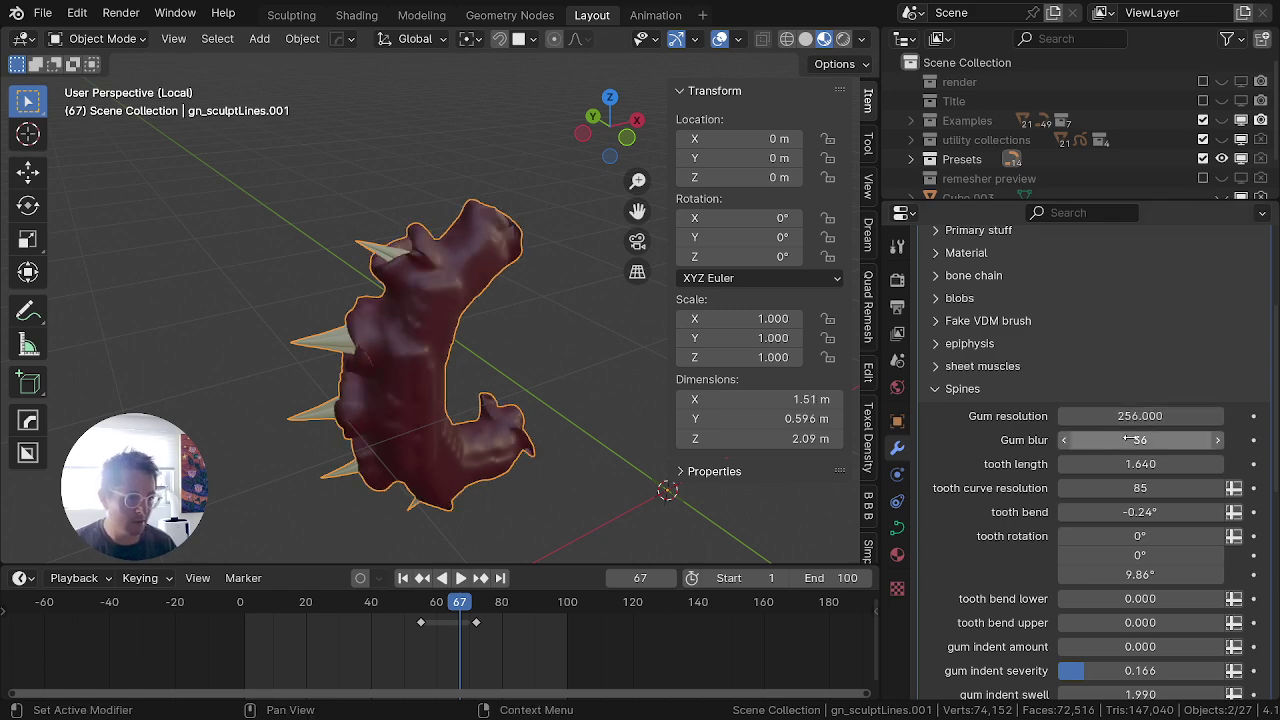
Step: Try the gum blur at 242 and reduce it to 64
{"action": "left_click_drag", "start_coordinate": [1134, 438], "coordinate": [1278, 438]}
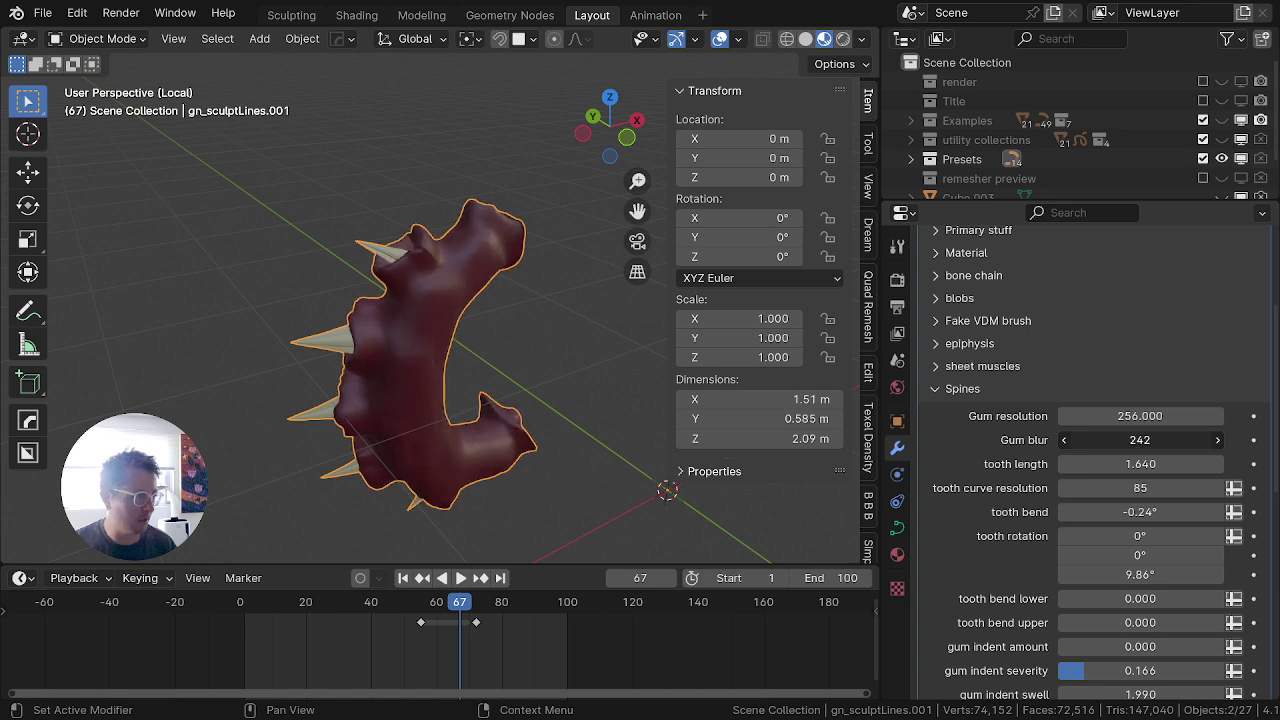
{"action": "scroll", "coordinate": [1134, 510], "scroll_direction": "down", "scroll_amount": 2}
{"action": "scroll", "coordinate": [1139, 496], "scroll_direction": "up", "scroll_amount": 5}
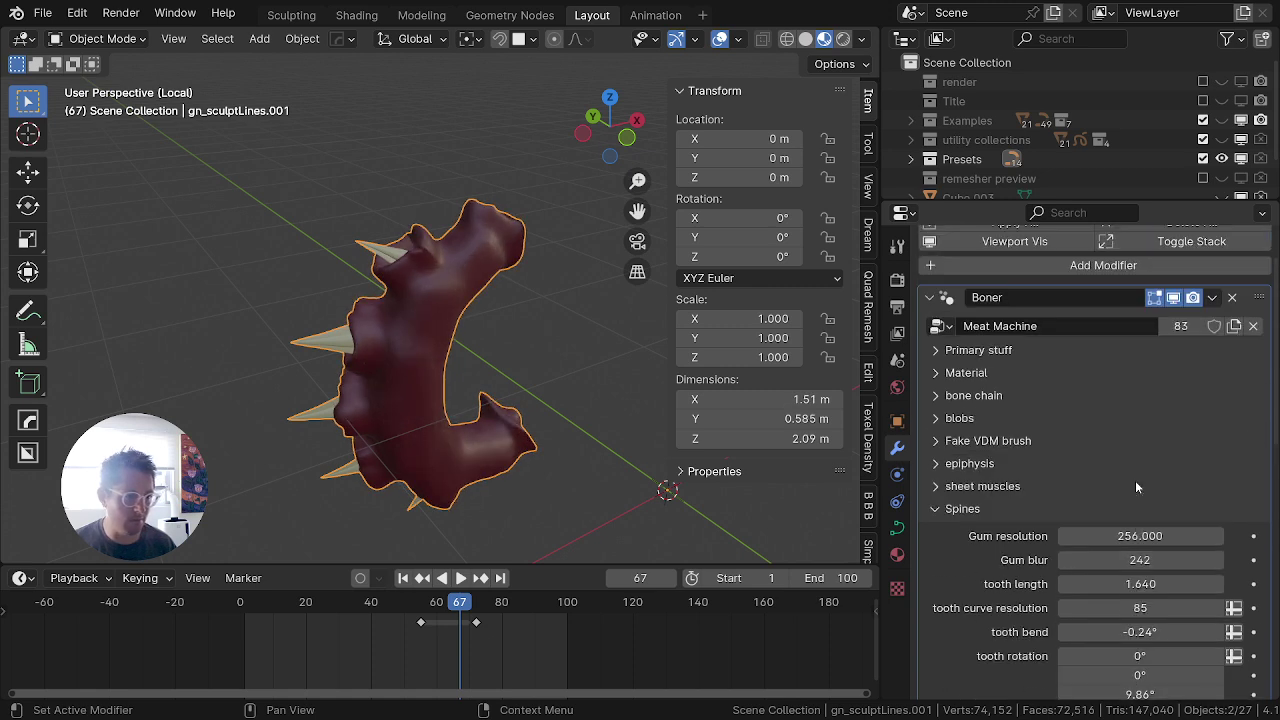
{"action": "left_click", "coordinate": [1139, 561]}
{"action": "key", "text": "Return"}
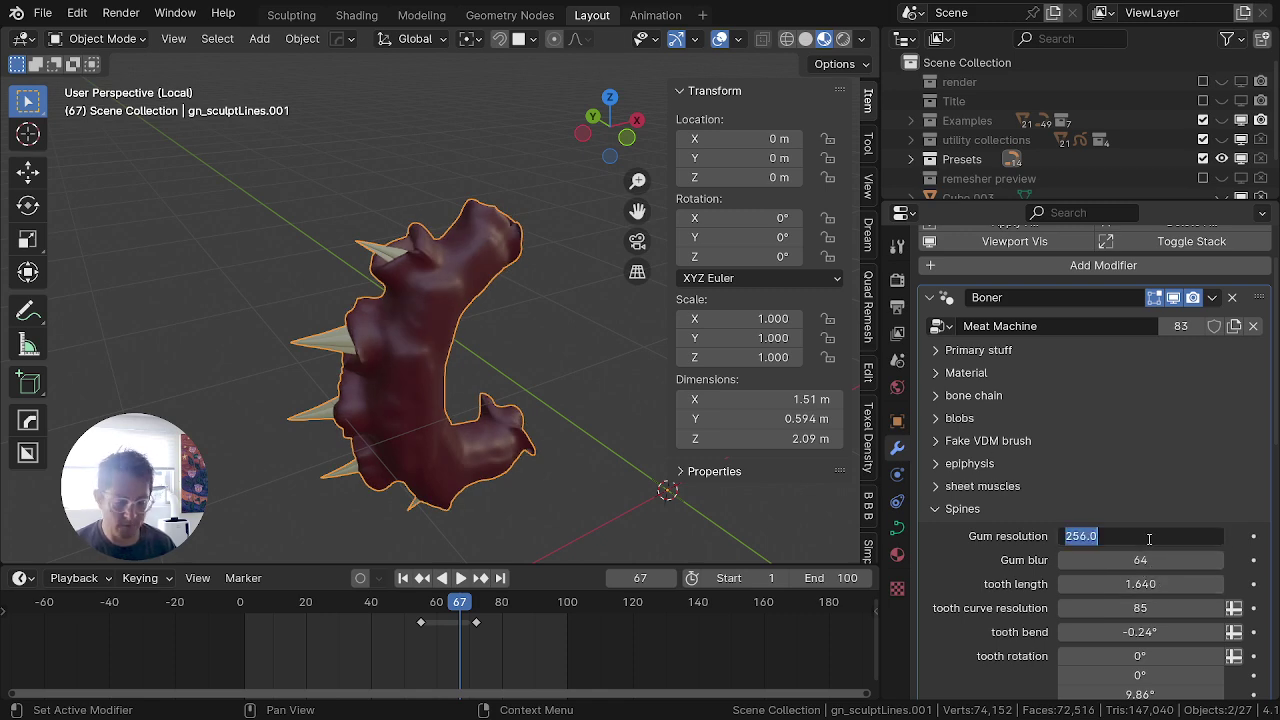
Step: Lower the gum resolution to 64 and the gum blur to 5
{"action": "type", "text": "64"}
{"action": "key", "text": "Tab"}
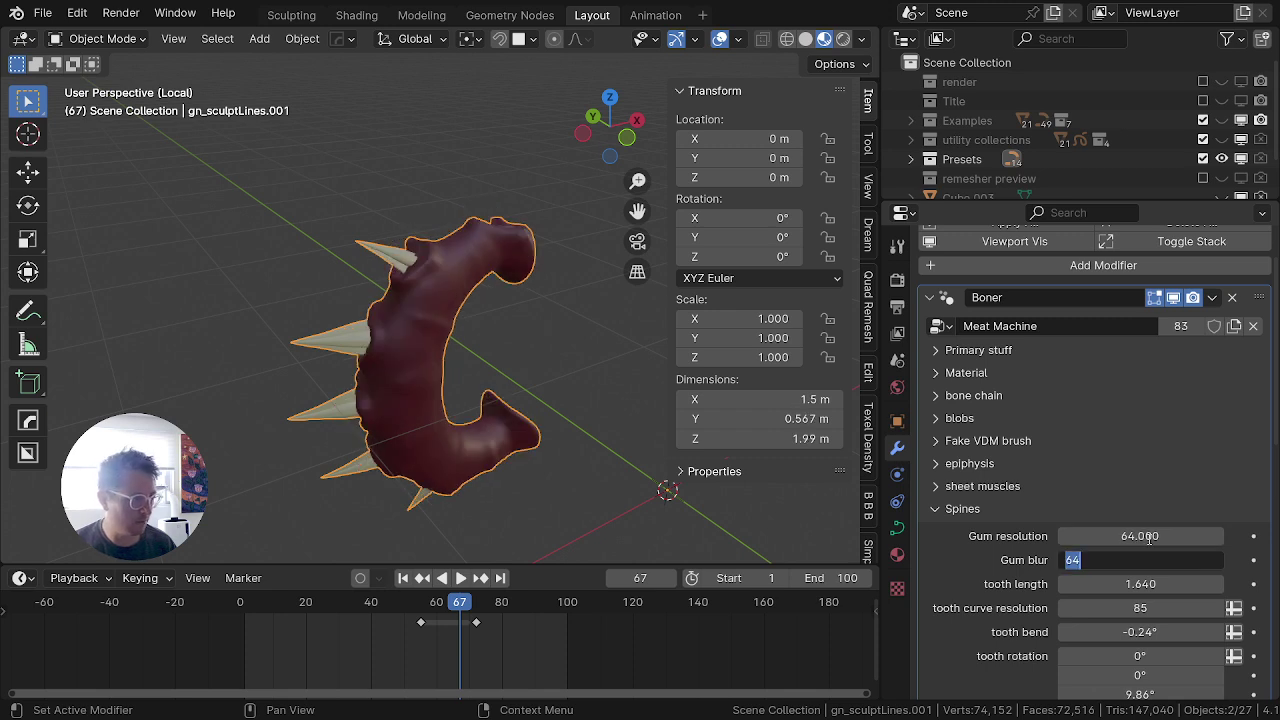
{"action": "type", "text": "5"}
{"action": "key", "text": "Return"}
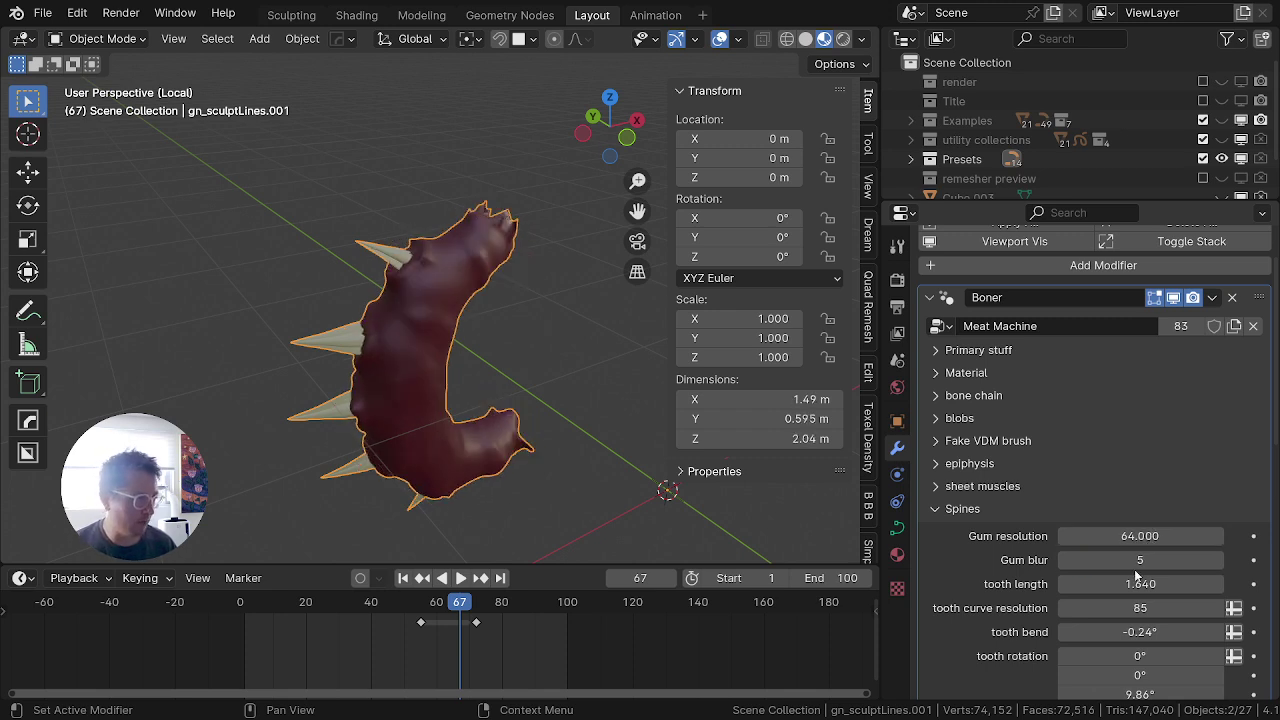
Step: Try the gum indent amount at 1.000, set gum indent severity to 0, and bring the indent amount down to 0.080
{"action": "middle_click_drag", "start_coordinate": [440, 254], "coordinate": [680, 249]}
{"action": "scroll", "coordinate": [1050, 560], "scroll_direction": "down", "scroll_amount": 8}
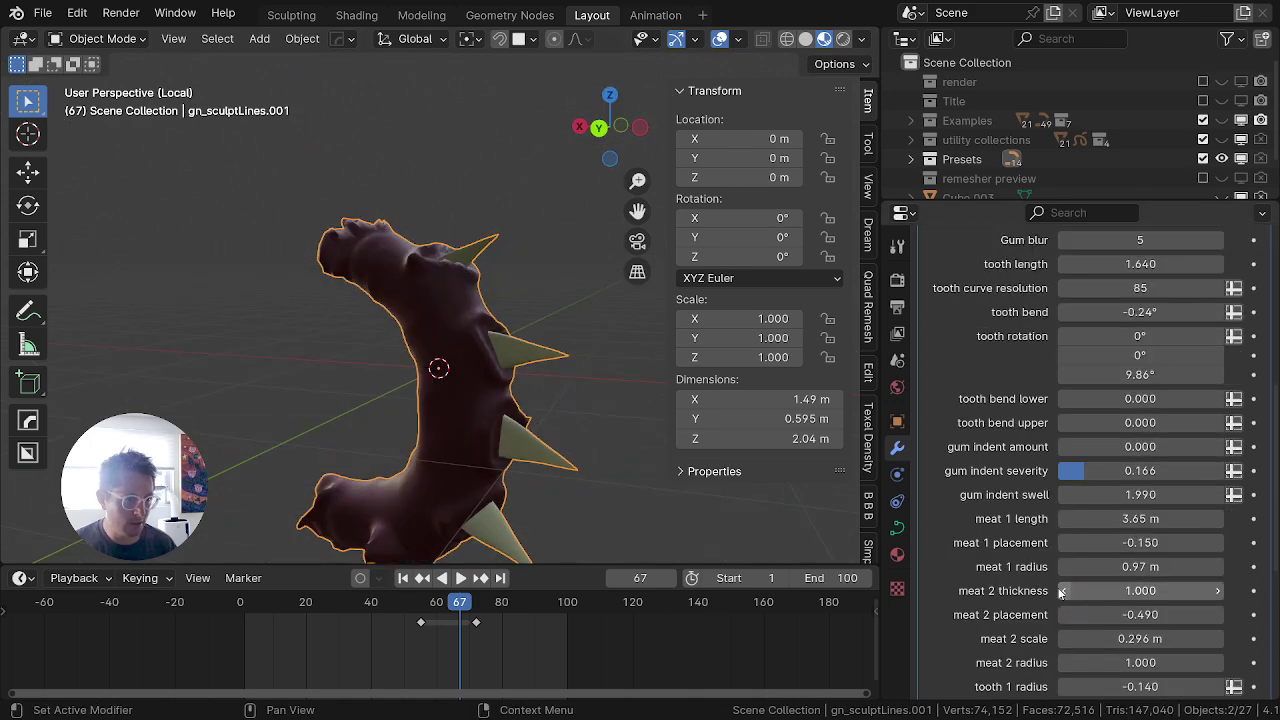
{"action": "mouse_move", "coordinate": [1134, 448]}
{"action": "left_mouse_down"}
{"action": "mouse_move", "coordinate": [1226, 447]}
{"action": "mouse_move", "coordinate": [1124, 447]}
{"action": "left_mouse_up"}
{"action": "left_click_drag", "start_coordinate": [1124, 447], "coordinate": [1226, 447]}
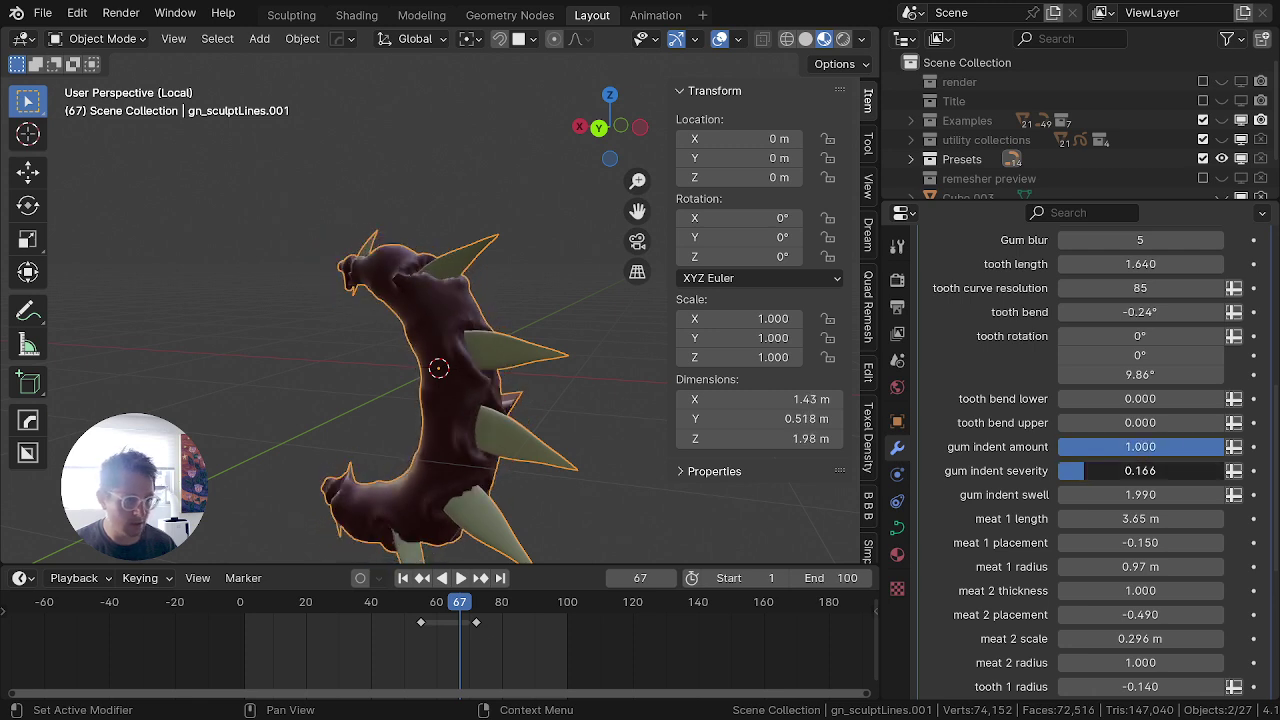
{"action": "mouse_move", "coordinate": [1084, 471]}
{"action": "left_mouse_down"}
{"action": "mouse_move", "coordinate": [1226, 471]}
{"action": "mouse_move", "coordinate": [1060, 471]}
{"action": "left_mouse_up"}
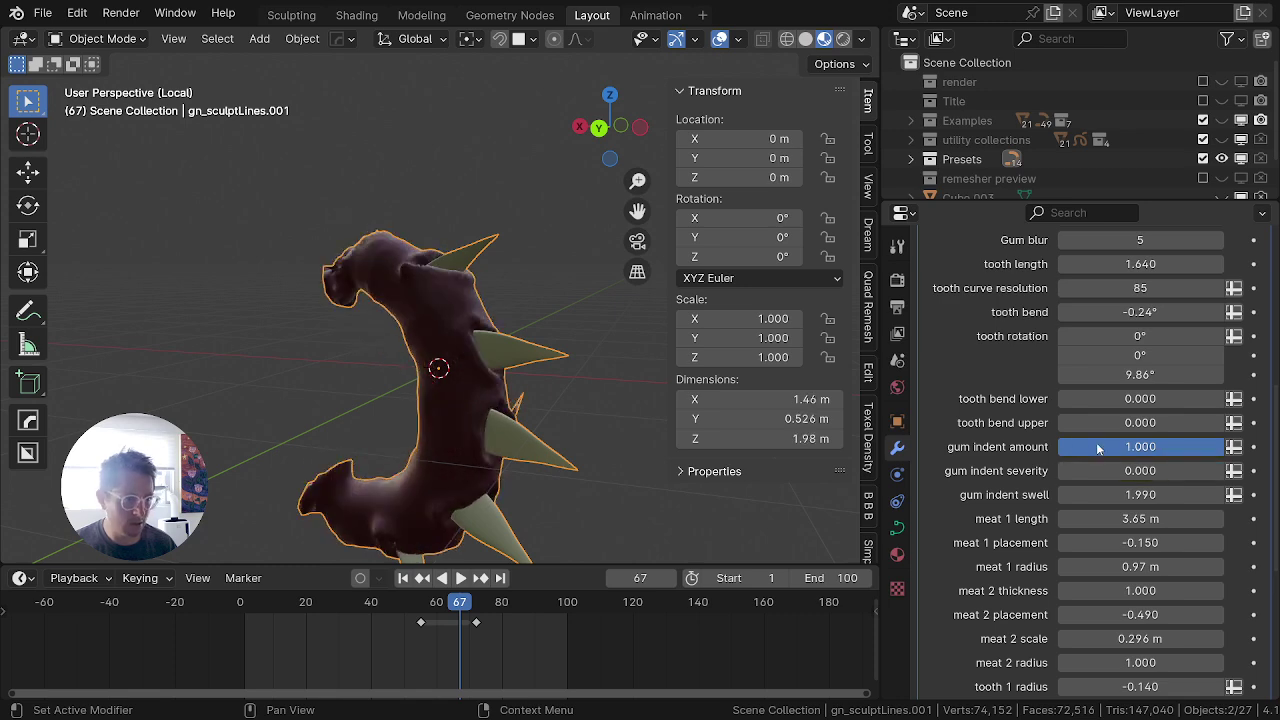
{"action": "left_click_drag", "start_coordinate": [1222, 447], "coordinate": [1070, 447]}
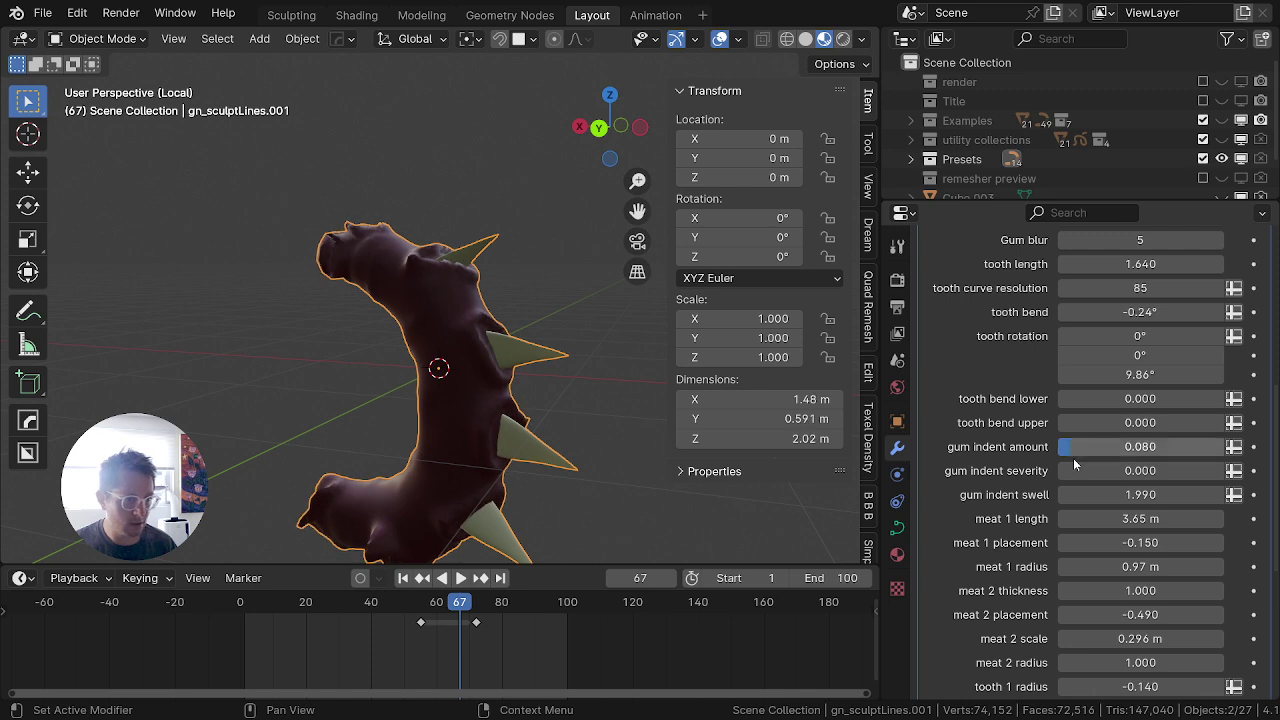
Step: Set gum indent swell to 1.020, meat 1 length to 1.51 m and meat 1 placement to -0.180
{"action": "left_click_drag", "start_coordinate": [1140, 495], "coordinate": [1134, 495]}
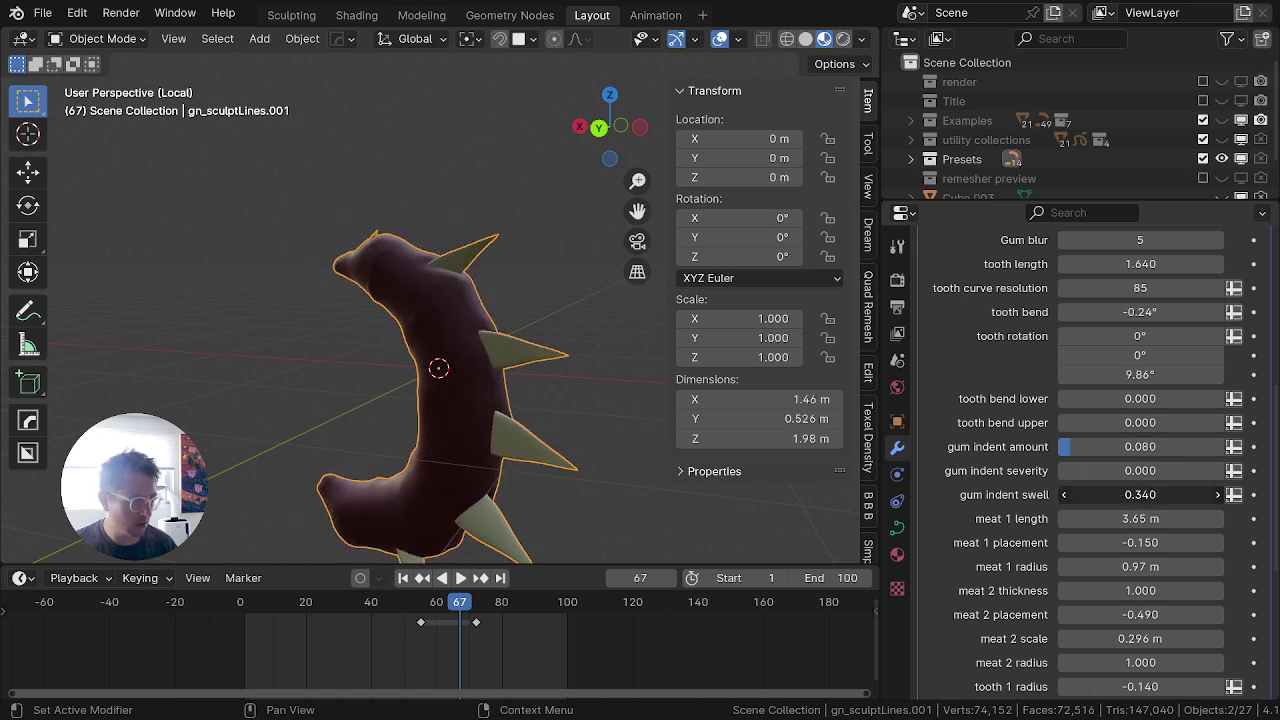
{"action": "left_click_drag", "start_coordinate": [1128, 494], "coordinate": [1112, 518]}
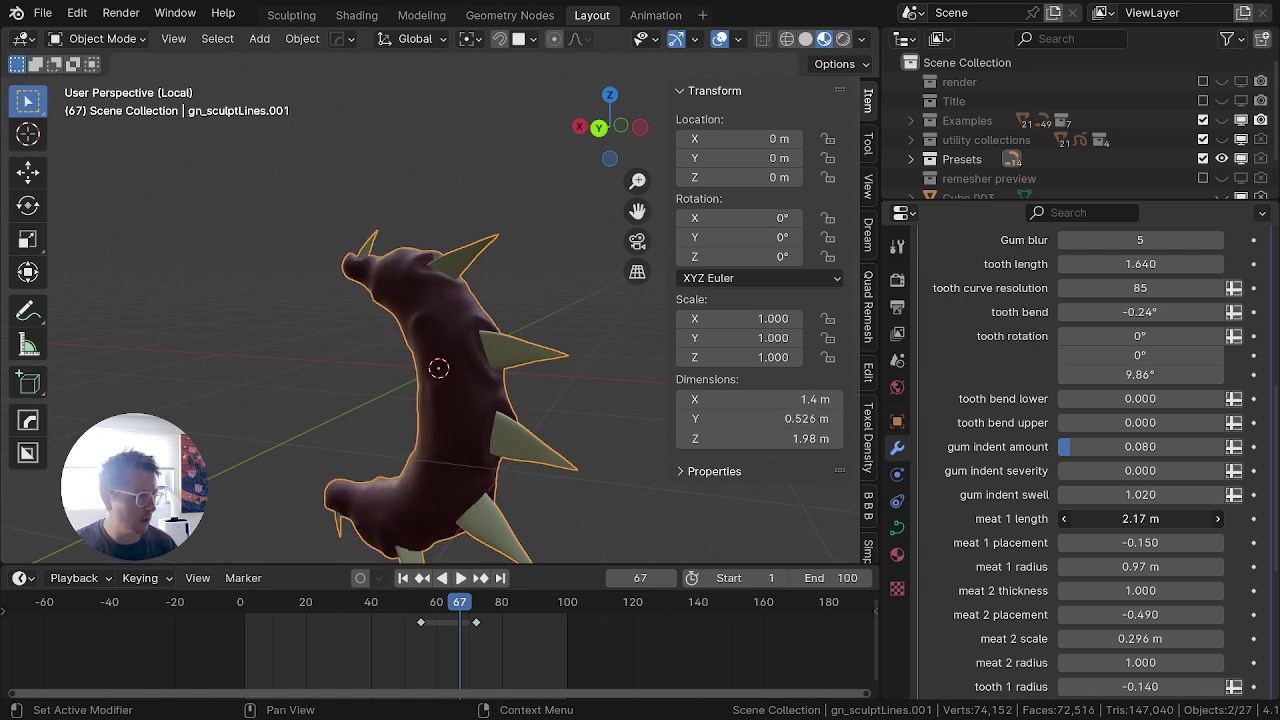
{"action": "left_click_drag", "start_coordinate": [1180, 518], "coordinate": [1139, 542]}
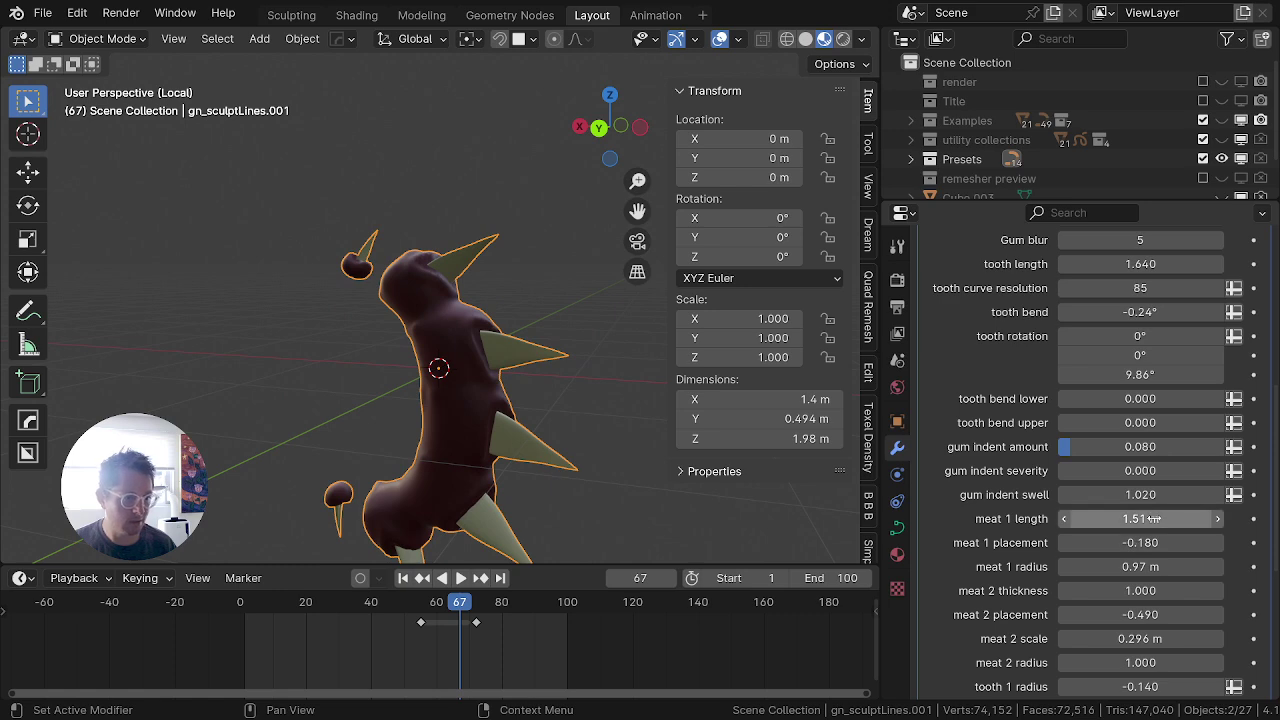
Step: Increase the meat 2 scale to 0.336 m and set the tooth 1 thickness to -4.240
{"action": "left_click", "coordinate": [1112, 570]}
{"action": "left_click", "coordinate": [1039, 628]}
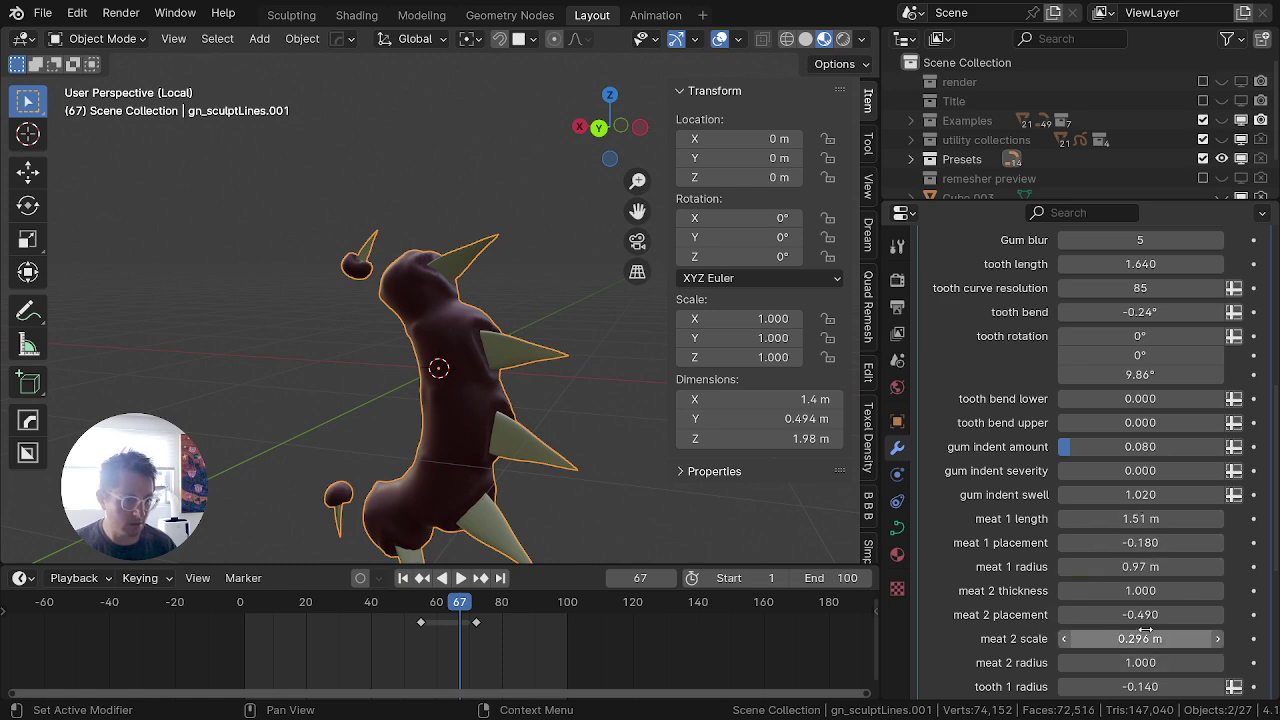
{"action": "mouse_move", "coordinate": [1140, 638]}
{"action": "left_mouse_down"}
{"action": "mouse_move", "coordinate": [1111, 631]}
{"action": "mouse_move", "coordinate": [1126, 631]}
{"action": "left_mouse_up"}
{"action": "scroll", "coordinate": [1114, 660], "scroll_direction": "down", "scroll_amount": 2}
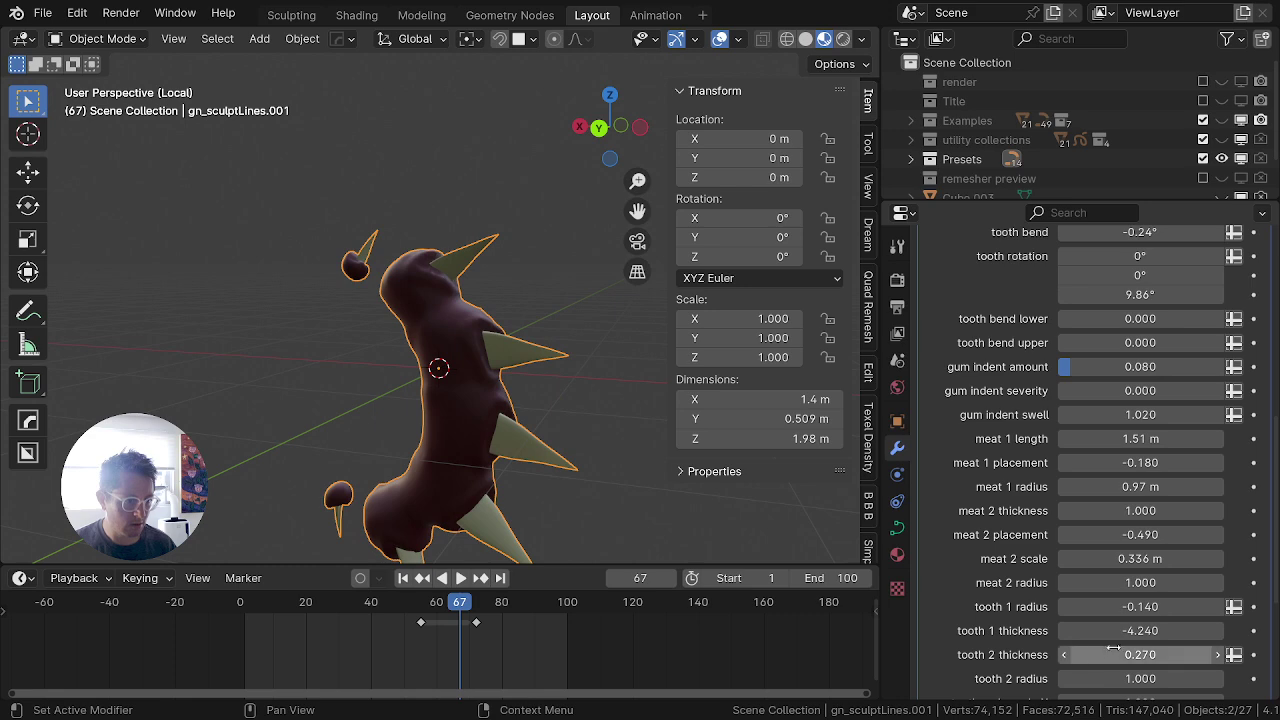
{"action": "scroll", "coordinate": [1113, 650], "scroll_direction": "down", "scroll_amount": 3}
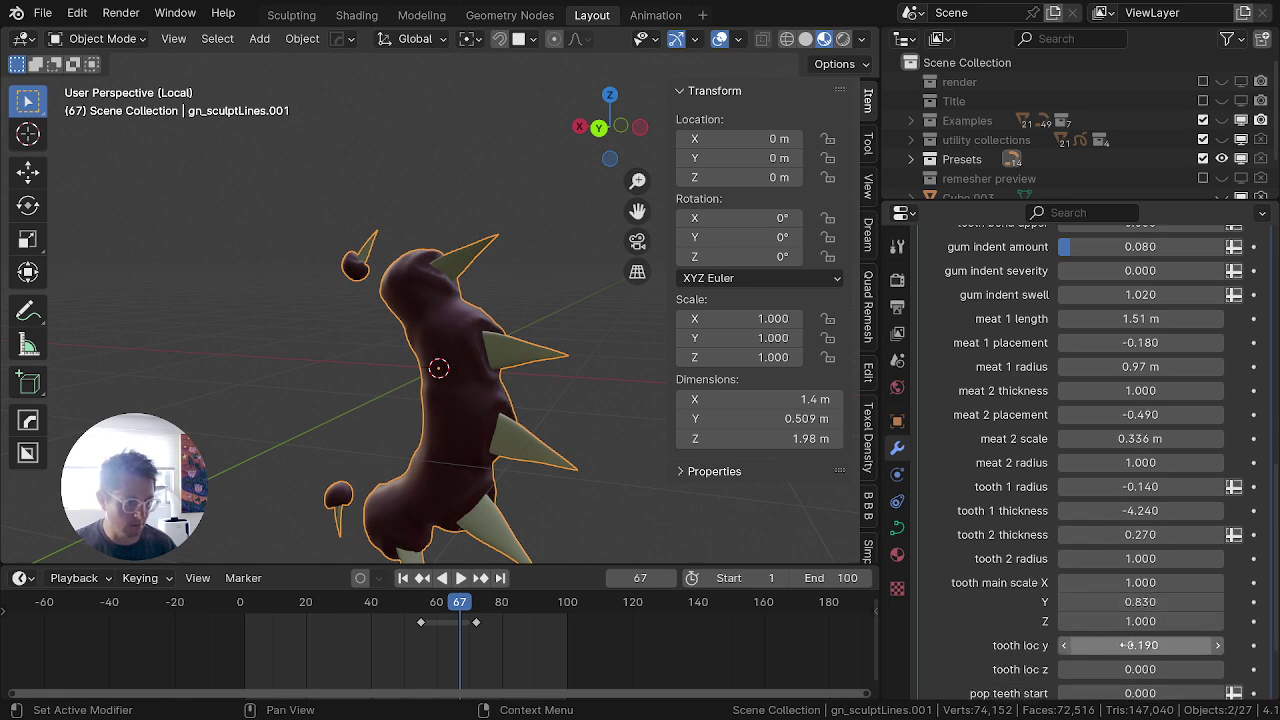
Step: Set tooth indent blur mix to 0.510, tooth indent blur amount to 890 and meat 2 thickness to 1.510
{"action": "scroll", "coordinate": [1126, 645], "scroll_direction": "down", "scroll_amount": 3}
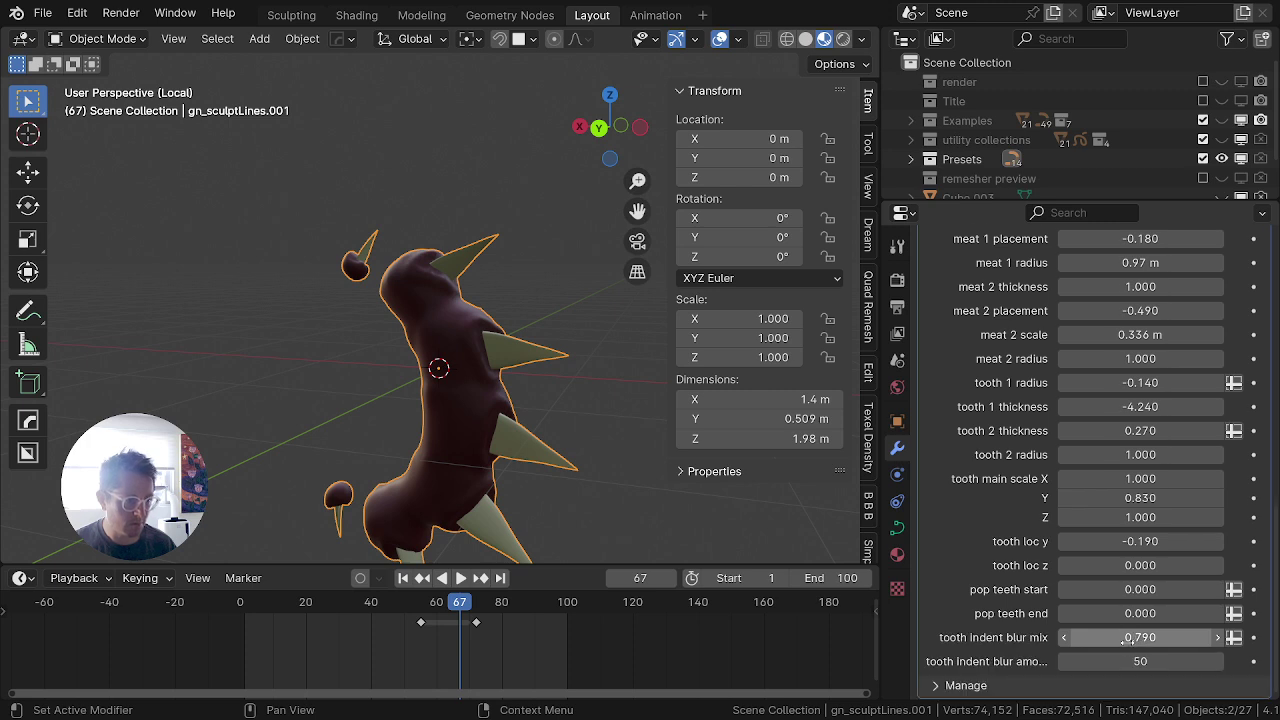
{"action": "mouse_move", "coordinate": [1140, 638]}
{"action": "left_mouse_down"}
{"action": "mouse_move", "coordinate": [1201, 638]}
{"action": "mouse_move", "coordinate": [1100, 638]}
{"action": "mouse_move", "coordinate": [1235, 637]}
{"action": "mouse_move", "coordinate": [1018, 638]}
{"action": "mouse_move", "coordinate": [1146, 637]}
{"action": "mouse_move", "coordinate": [1105, 661]}
{"action": "mouse_move", "coordinate": [1250, 661]}
{"action": "mouse_move", "coordinate": [1000, 632]}
{"action": "left_mouse_up"}
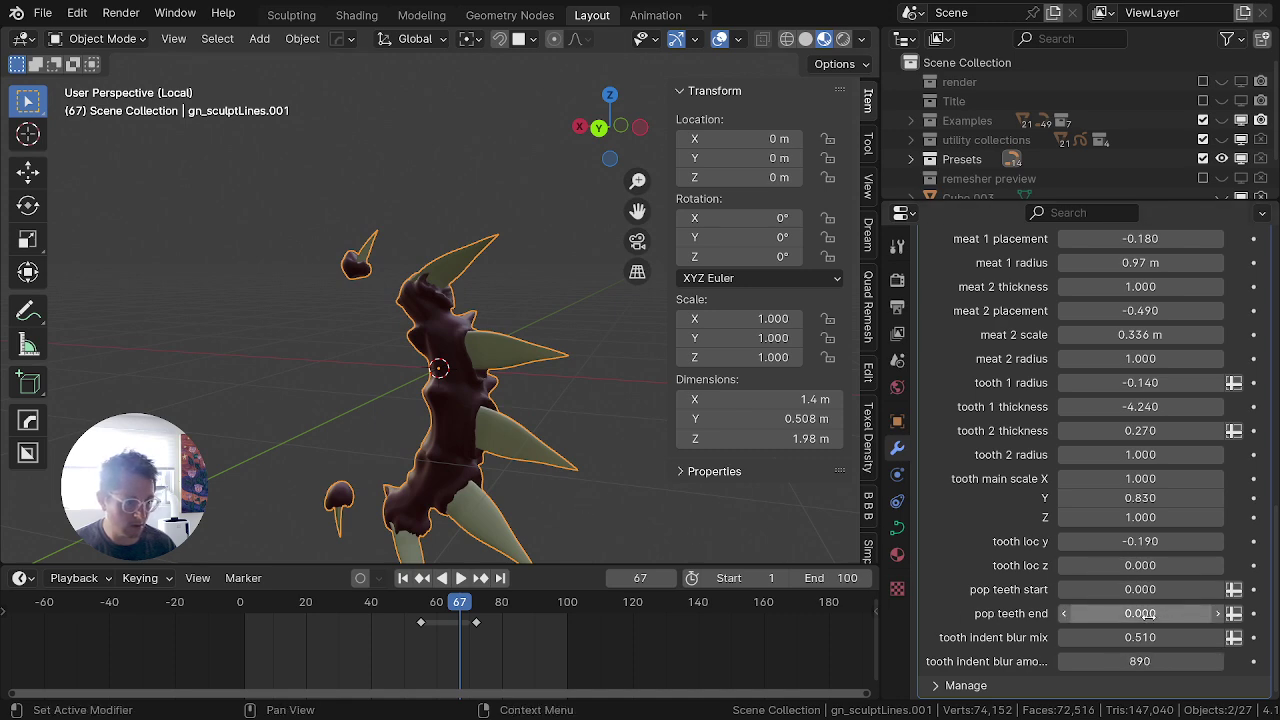
{"action": "scroll", "coordinate": [1125, 561], "scroll_direction": "up", "scroll_amount": 1}
{"action": "scroll", "coordinate": [1125, 561], "scroll_direction": "up", "scroll_amount": 2}
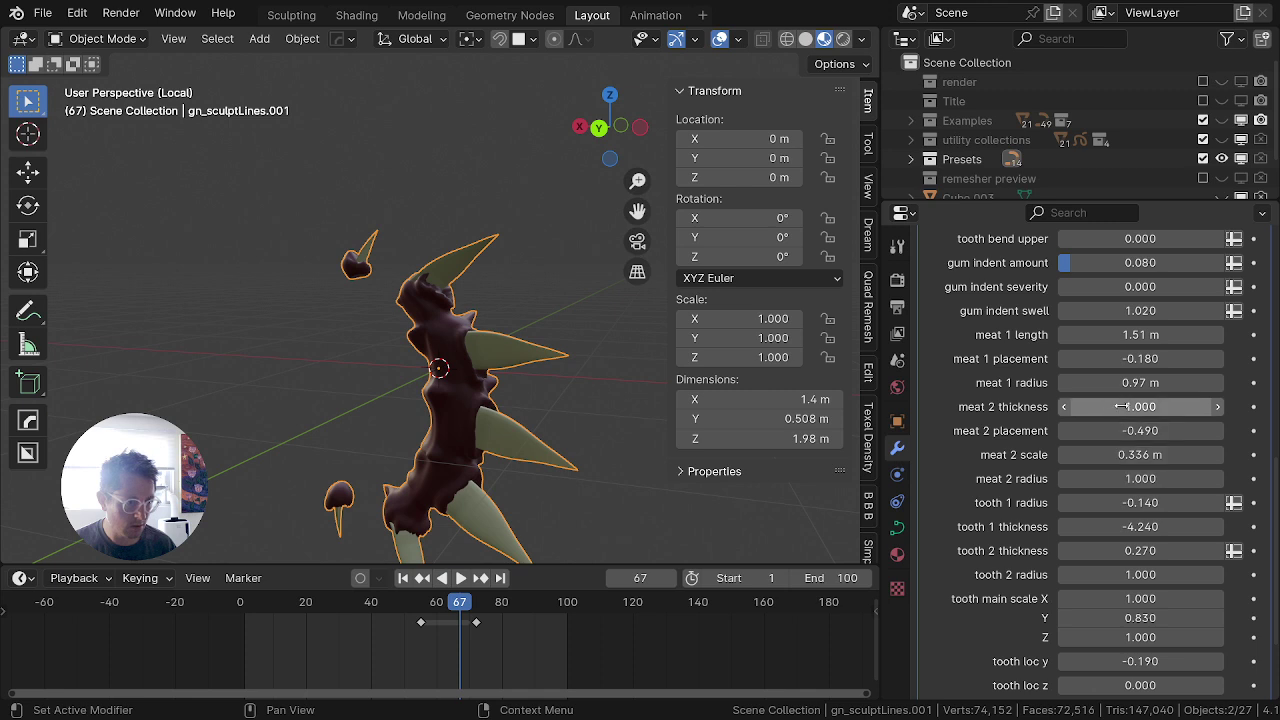
{"action": "left_click_drag", "start_coordinate": [1125, 407], "coordinate": [1161, 407]}
{"action": "middle_click_drag", "start_coordinate": [427, 288], "coordinate": [197, 364]}
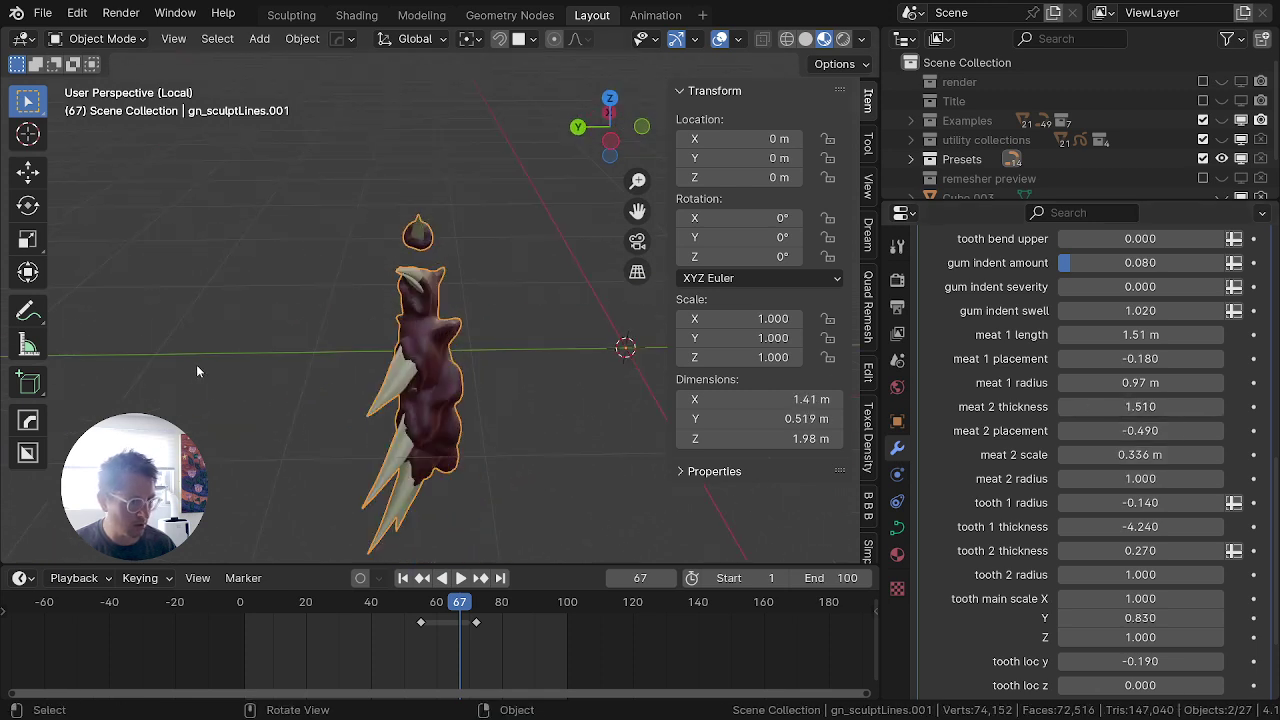
Step: Reset the third tooth rotation value to 0° and set the tooth length to 1.450
{"action": "scroll", "coordinate": [1122, 500], "scroll_direction": "up", "scroll_amount": 3}
{"action": "scroll", "coordinate": [1123, 503], "scroll_direction": "up", "scroll_amount": 2}
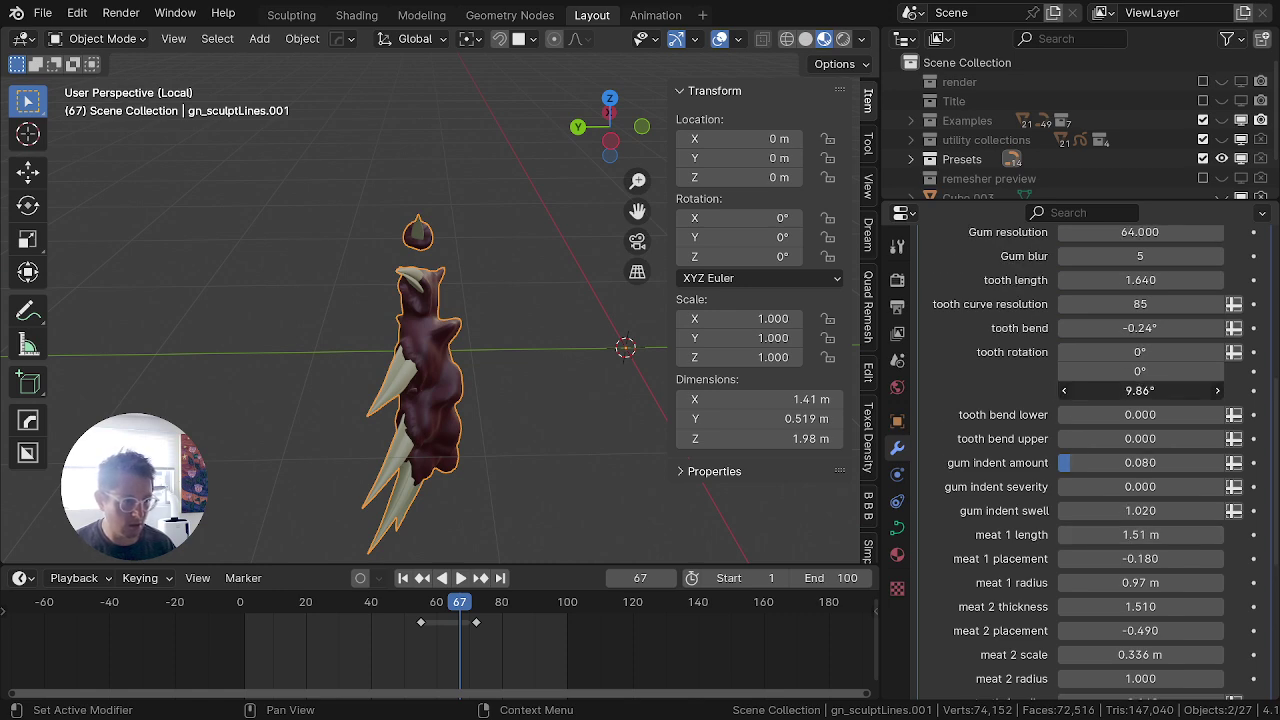
{"action": "key", "text": "Return"}
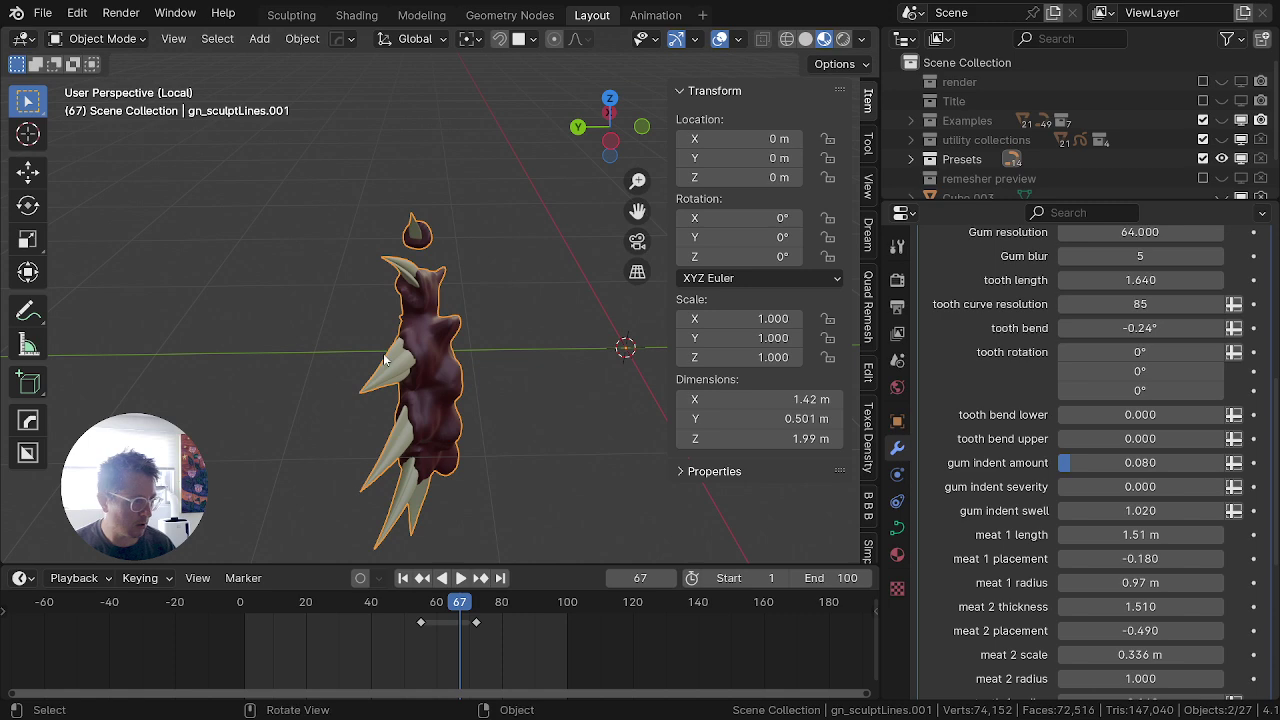
{"action": "middle_click_drag", "start_coordinate": [391, 357], "coordinate": [653, 302]}
{"action": "scroll", "coordinate": [653, 302], "scroll_direction": "down", "scroll_amount": 1}
{"action": "scroll", "coordinate": [1100, 475], "scroll_direction": "up", "scroll_amount": 4}
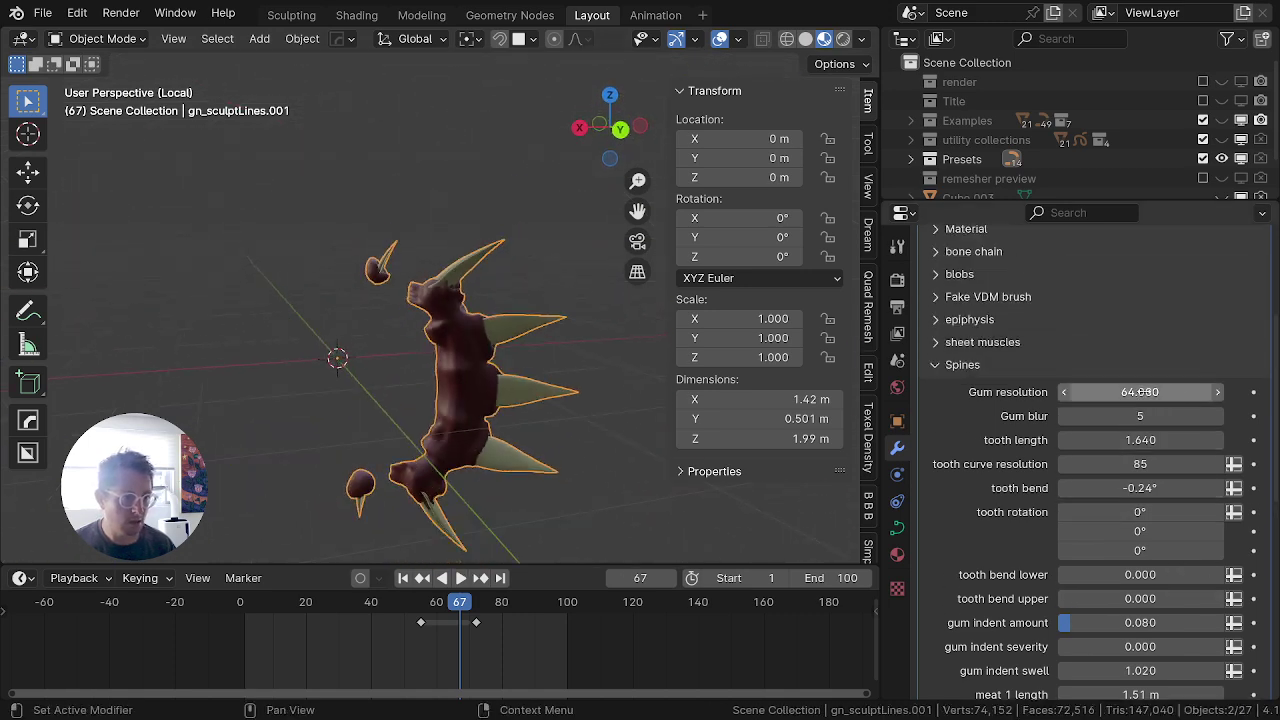
{"action": "mouse_move", "coordinate": [1150, 440]}
{"action": "left_mouse_down"}
{"action": "mouse_move", "coordinate": [1116, 440]}
{"action": "mouse_move", "coordinate": [1217, 440]}
{"action": "mouse_move", "coordinate": [1132, 442]}
{"action": "left_mouse_up"}
Step: Set tooth bend upper to 1.000, gum indent swell to 1.950 and meat 1 length to 4.39 m
{"action": "scroll", "coordinate": [1135, 460], "scroll_direction": "down", "scroll_amount": 2}
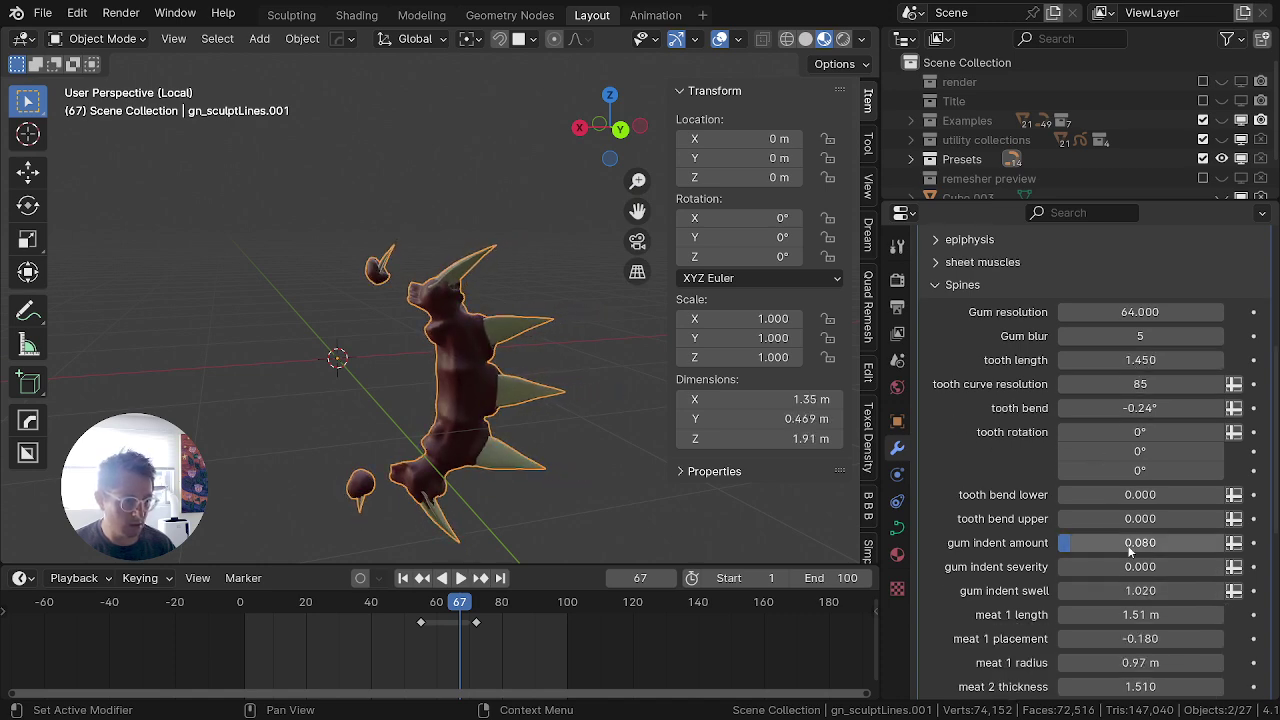
{"action": "left_click_drag", "start_coordinate": [1117, 521], "coordinate": [1200, 519]}
{"action": "mouse_move", "coordinate": [1133, 567]}
{"action": "left_mouse_down"}
{"action": "mouse_move", "coordinate": [1222, 567]}
{"action": "mouse_move", "coordinate": [1062, 567]}
{"action": "mouse_move", "coordinate": [1060, 590]}
{"action": "mouse_move", "coordinate": [1170, 590]}
{"action": "left_mouse_up"}
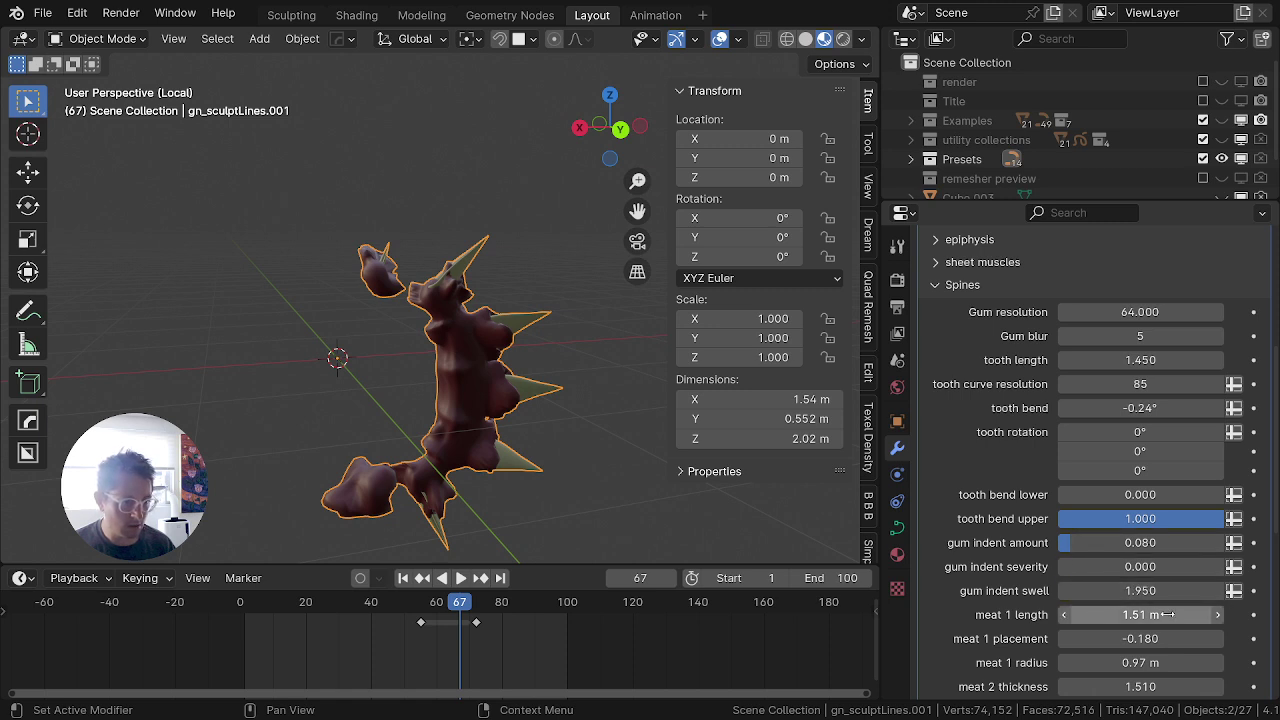
{"action": "scroll", "coordinate": [1135, 528], "scroll_direction": "down", "scroll_amount": 2}
{"action": "left_click_drag", "start_coordinate": [1135, 535], "coordinate": [1210, 535]}
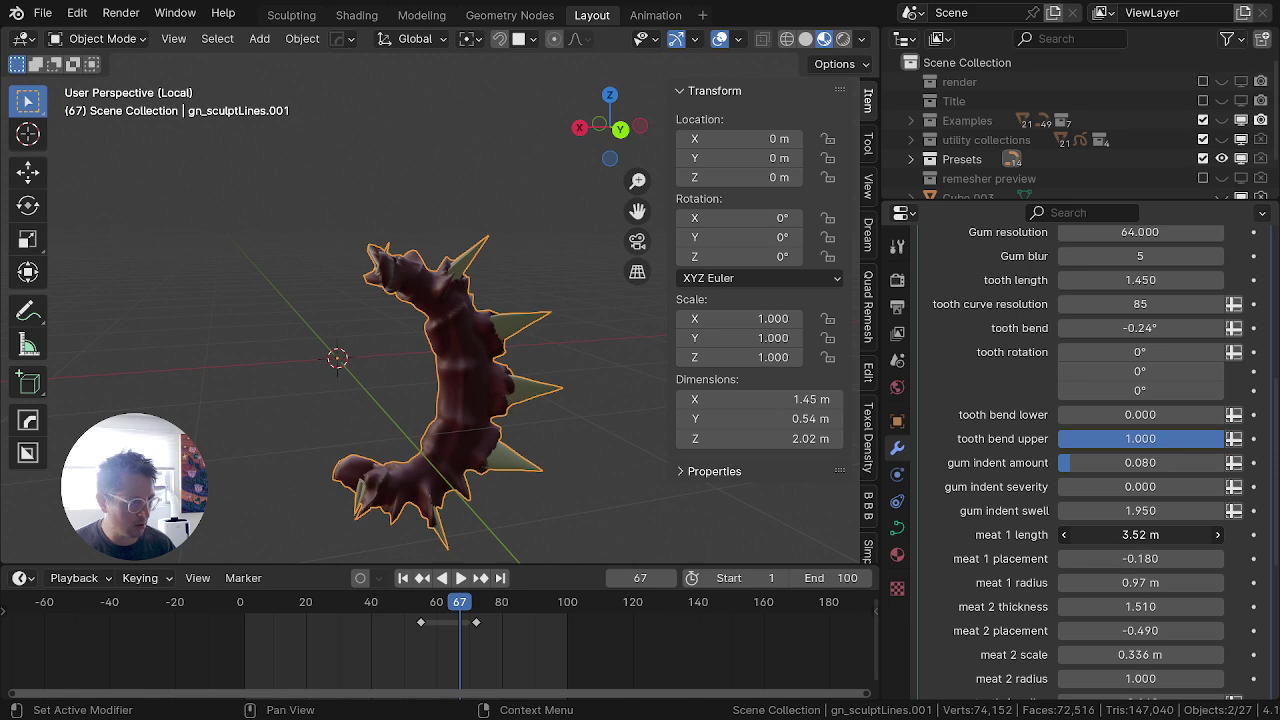
{"action": "left_click_drag", "start_coordinate": [1140, 535], "coordinate": [1124, 535]}
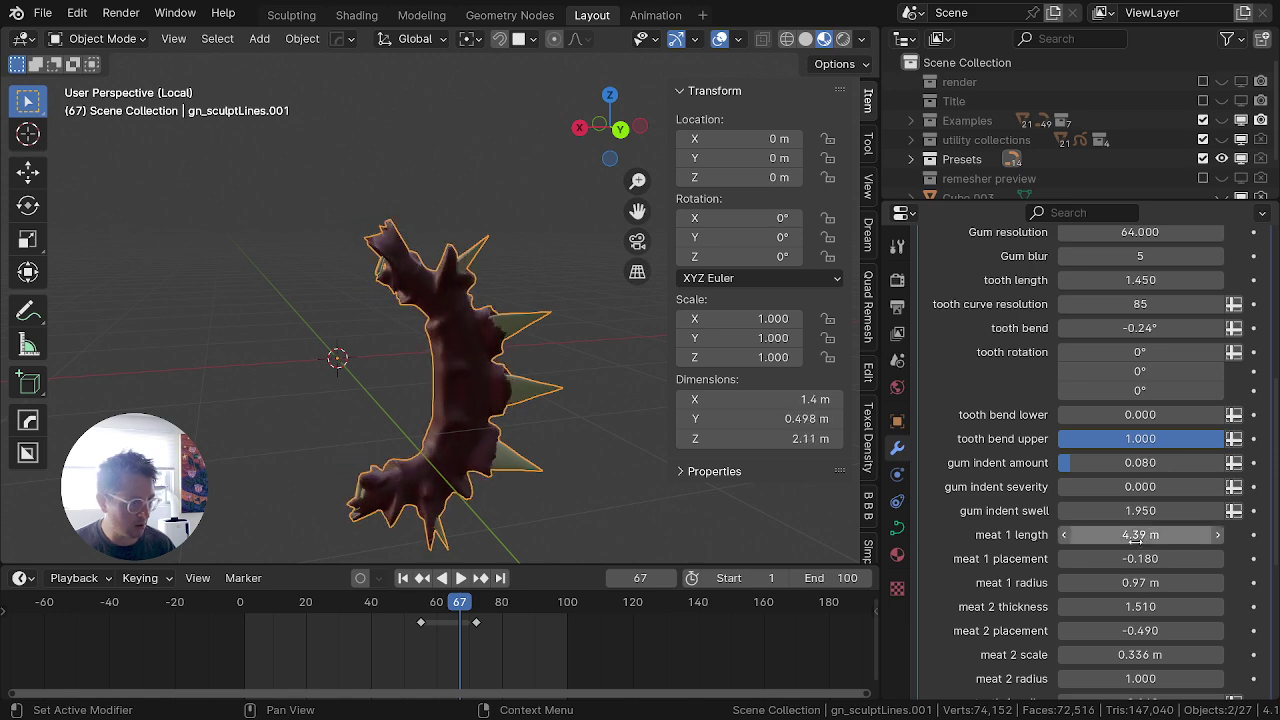
Step: Set meat 1 radius to 1.21 m, meat 2 thickness to 2.260 and meat 2 scale to 0 m
{"action": "left_click_drag", "start_coordinate": [1138, 584], "coordinate": [1215, 607]}
{"action": "mouse_move", "coordinate": [1125, 655]}
{"action": "left_mouse_down"}
{"action": "mouse_move", "coordinate": [1190, 655]}
{"action": "mouse_move", "coordinate": [1136, 655]}
{"action": "left_mouse_up"}
{"action": "middle_click_drag", "start_coordinate": [380, 390], "coordinate": [434, 510]}
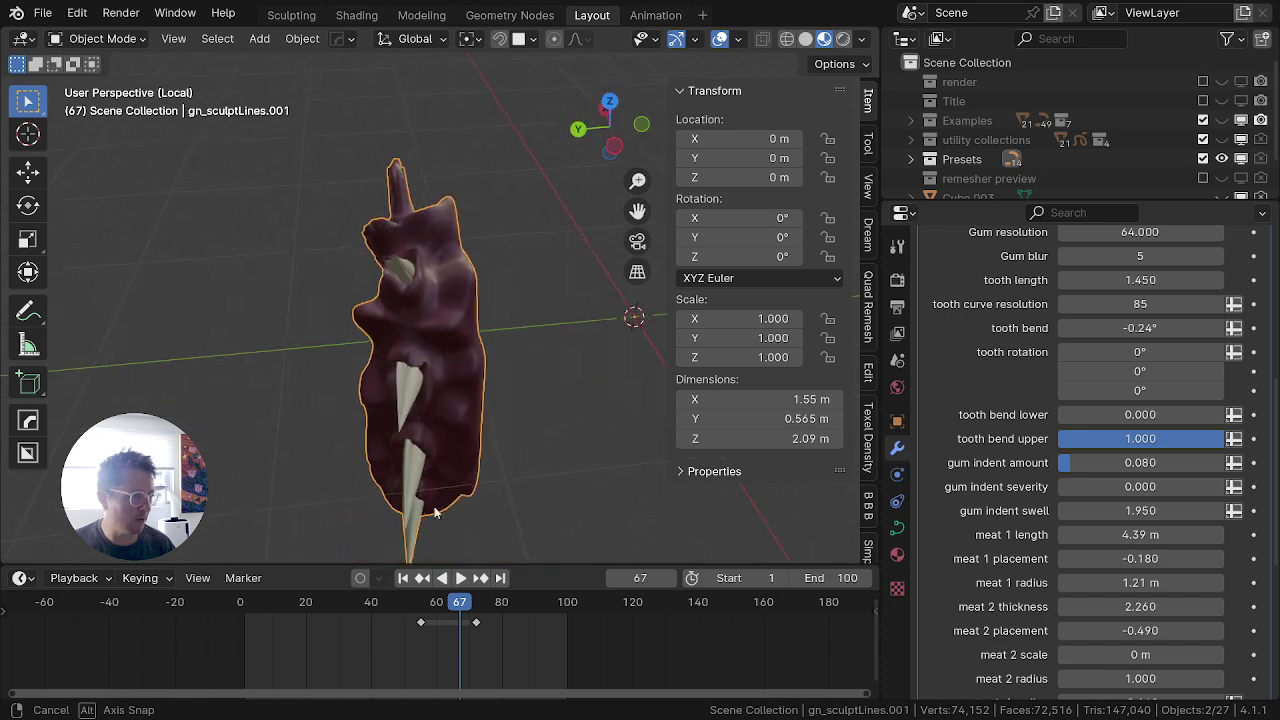
Step: Enter 64 for the gum resolution and reset tooth length to 1.430 and gum indent swell to 0.500
{"action": "scroll", "coordinate": [993, 414], "scroll_direction": "up", "scroll_amount": 4}
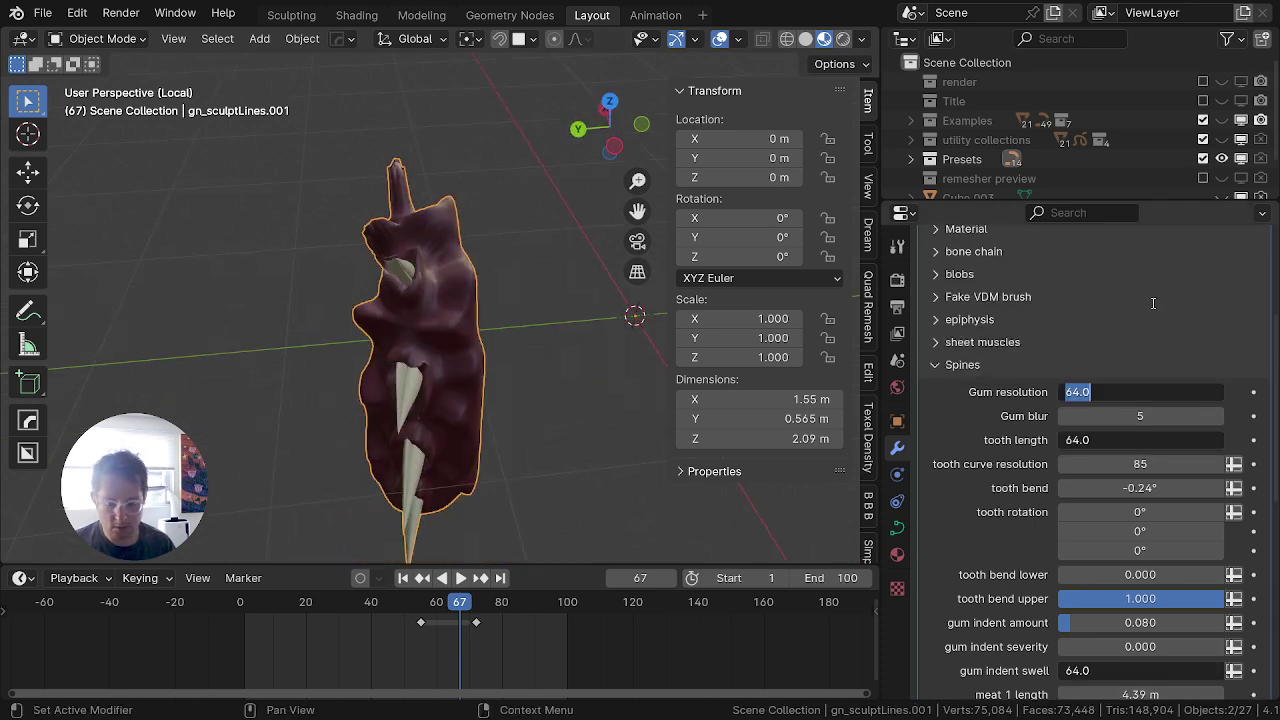
{"action": "type", "text": "64"}
{"action": "key", "text": "Tab"}
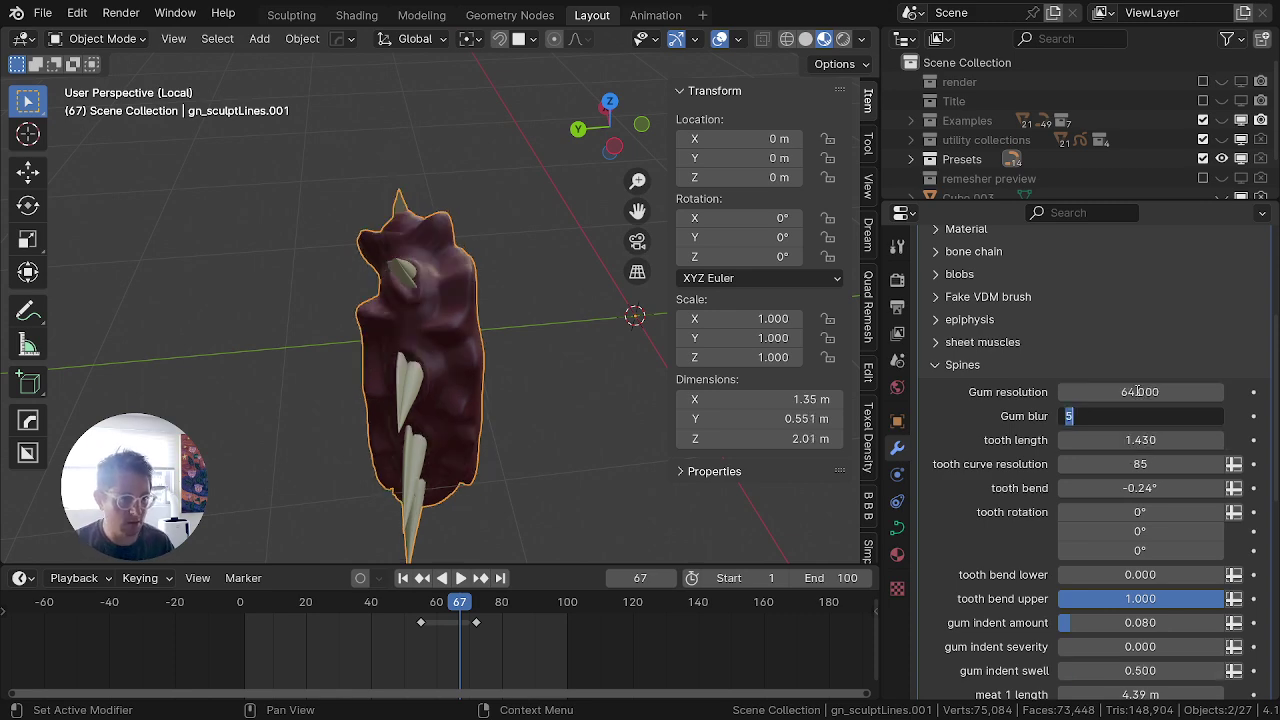
{"action": "key", "text": "Return"}
Step: Reset gum blur to 4, tooth curve resolution to 25 and tooth bend to 180°
{"action": "left_click", "coordinate": [1138, 392]}
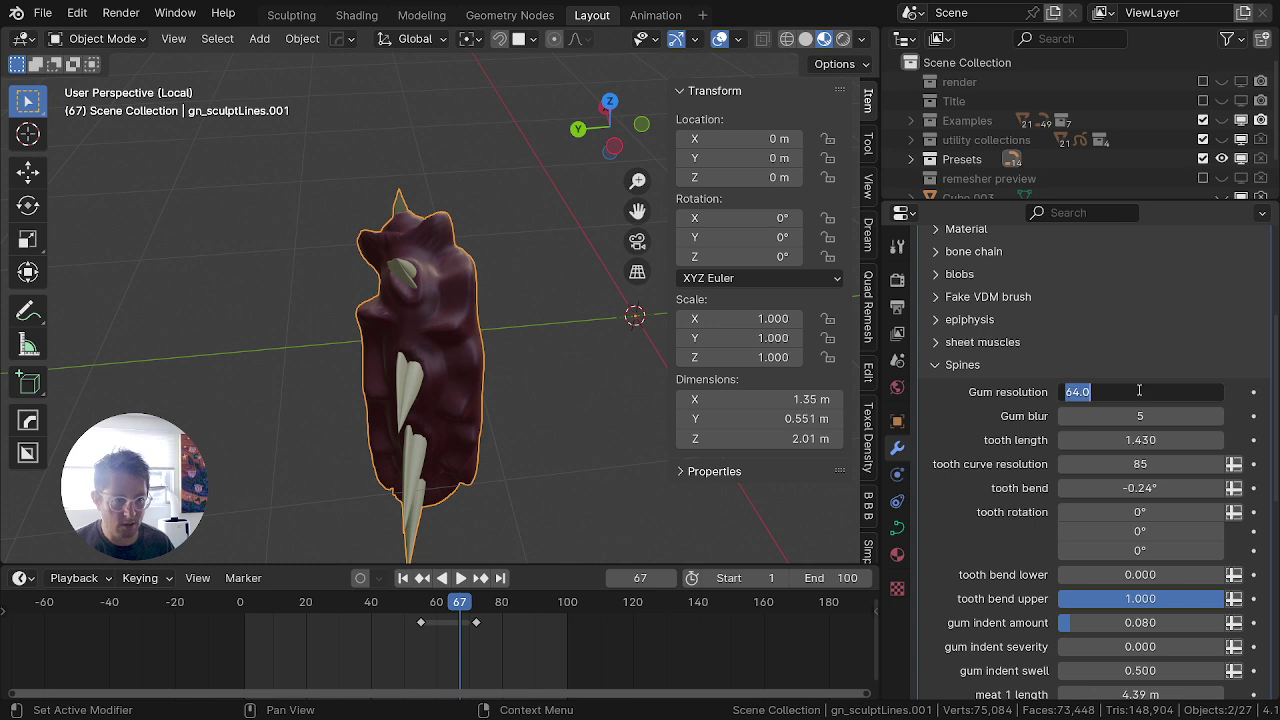
{"action": "key", "text": "Tab"}
{"action": "key", "text": "BackSpace"}
{"action": "key", "text": "Tab"}
{"action": "key", "text": "BackSpace"}
{"action": "key", "text": "Tab"}
{"action": "key", "text": "BackSpace"}
{"action": "key", "text": "Tab"}
{"action": "key", "text": "BackSpace"}
{"action": "key", "text": "Tab"}
{"action": "key", "text": "BackSpace"}
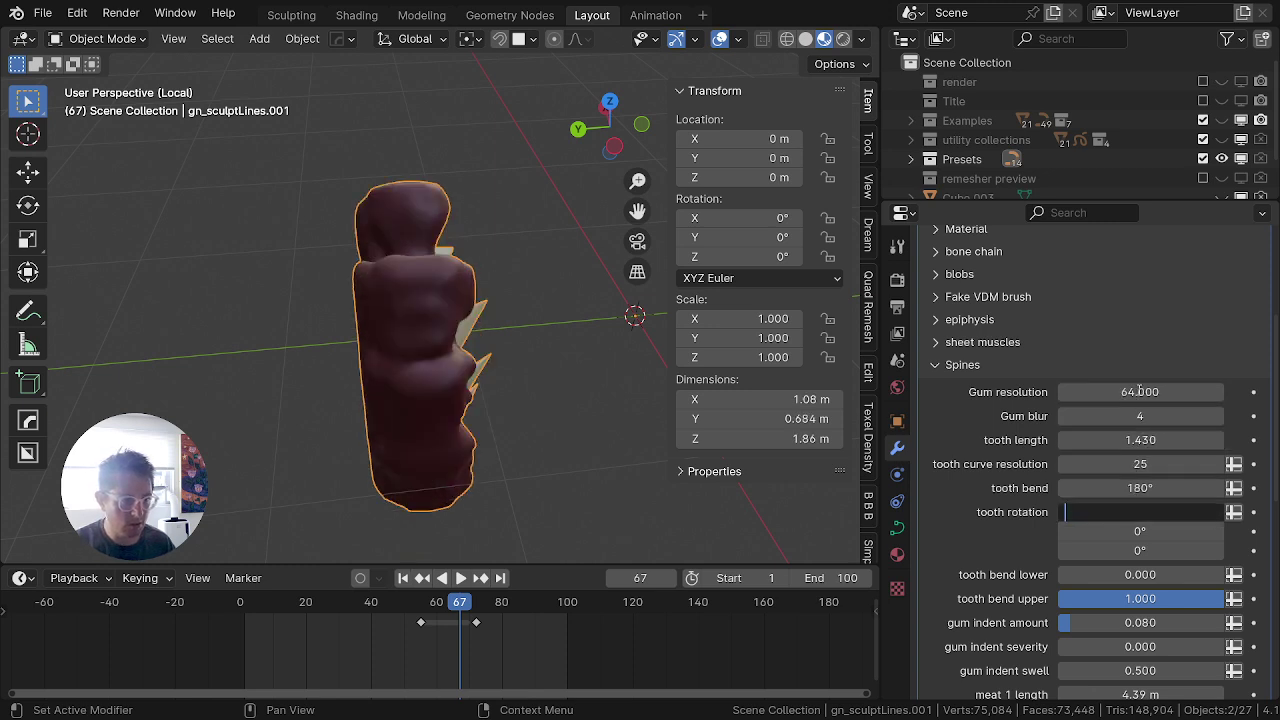
Step: Reset gum indent amount and gum indent severity to 1.000 and meat 1 length to 0.04 m
{"action": "key", "text": "Tab"}
{"action": "key", "text": "BackSpace"}
{"action": "key", "text": "Tab"}
{"action": "key", "text": "BackSpace"}
{"action": "key", "text": "Tab"}
{"action": "key", "text": "BackSpace"}
{"action": "key", "text": "Tab"}
{"action": "key", "text": "BackSpace"}
{"action": "key", "text": "Tab"}
{"action": "key", "text": "BackSpace"}
{"action": "key", "text": "Tab"}
{"action": "key", "text": "BackSpace"}
{"action": "key", "text": "Tab"}
{"action": "key", "text": "BackSpace"}
{"action": "key", "text": "Tab"}
{"action": "key", "text": "BackSpace"}
{"action": "key", "text": "Tab"}
{"action": "key", "text": "BackSpace"}
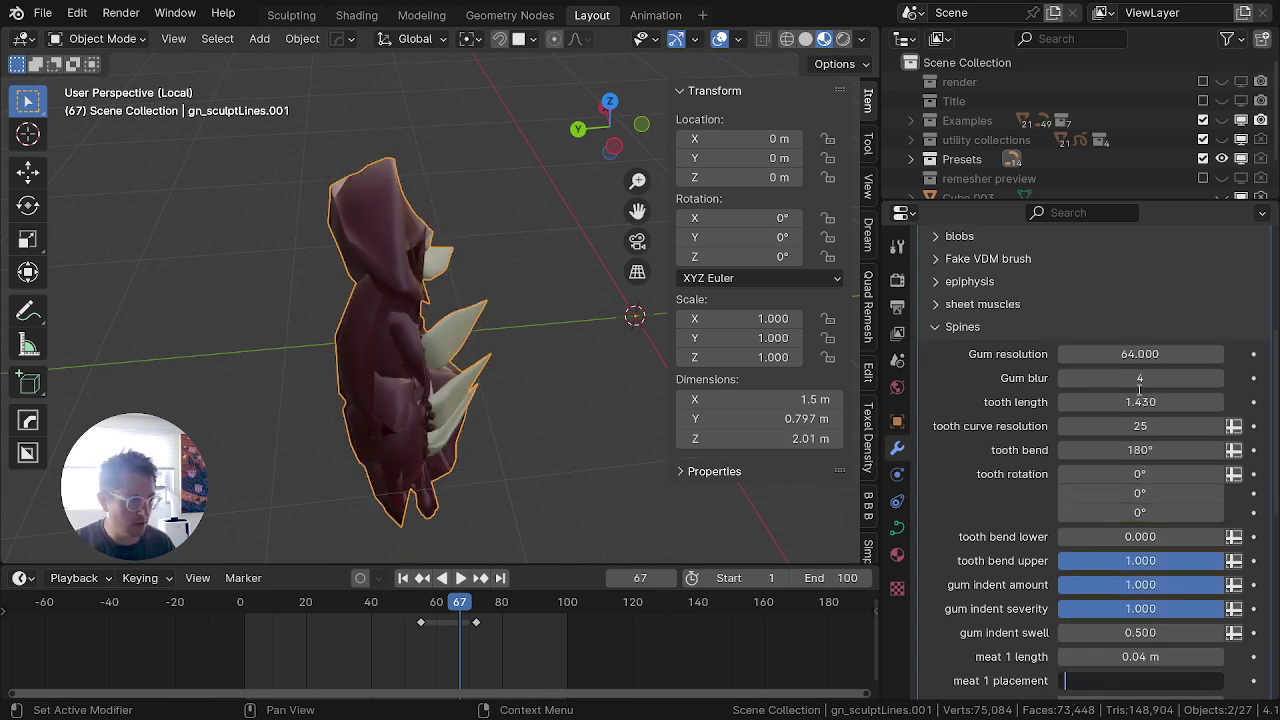
Step: Reset meat 1 placement to -0.080, meat 1 radius to 0.36 m, meat 2 thickness to 1.000, meat 2 scale to 0.22 m and tooth 1 thickness to -4.360
{"action": "key", "text": "Tab"}
{"action": "key", "text": "BackSpace"}
{"action": "key", "text": "Tab"}
{"action": "key", "text": "BackSpace"}
{"action": "type", "text": "1"}
{"action": "key", "text": "Tab"}
{"action": "key", "text": "Tab"}
{"action": "key", "text": "Tab"}
{"action": "key", "text": "Tab"}
{"action": "key", "text": "Tab"}
{"action": "key", "text": "Tab"}
{"action": "key", "text": "Tab"}
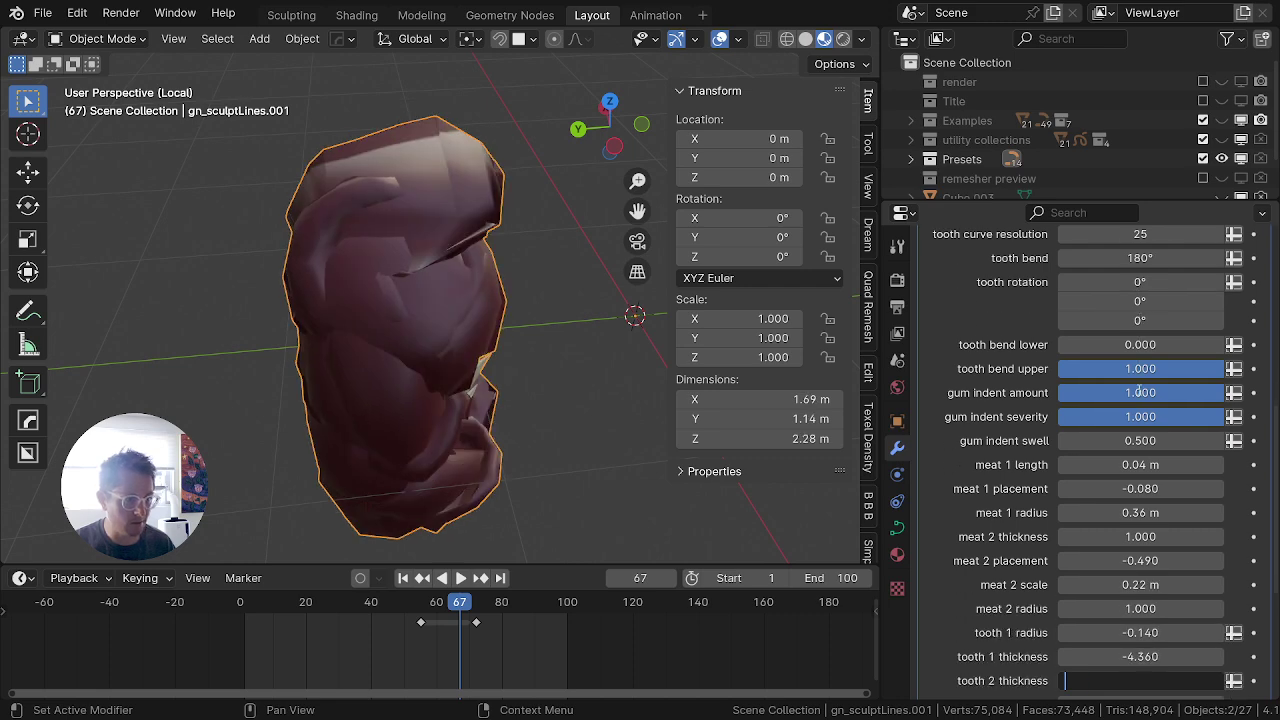
Step: Set tooth 2 radius to 2.420, tooth main scale Y to 1.000, and reset the tooth location, pop teeth and tooth indent blur values
{"action": "type", "text": "2.42"}
{"action": "key", "text": "Tab"}
{"action": "key", "text": "Tab"}
{"action": "key", "text": "Tab"}
{"action": "key", "text": "Tab"}
{"action": "key", "text": "Tab"}
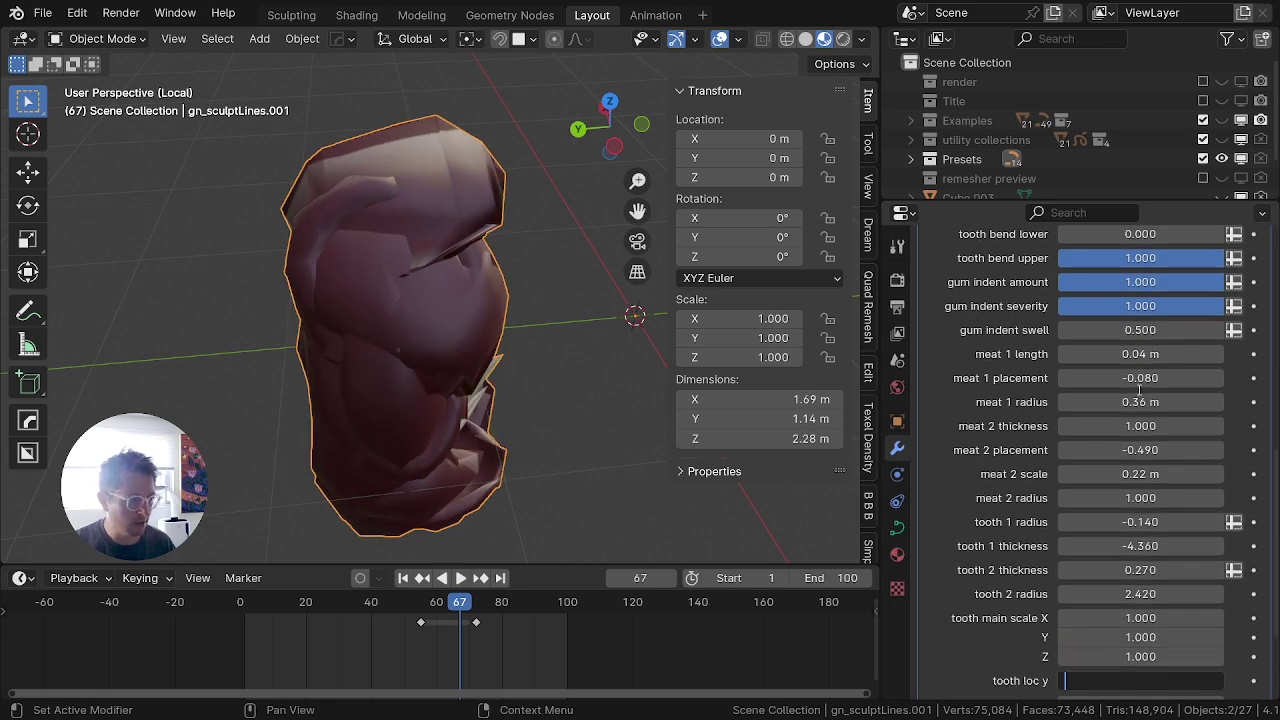
{"action": "key", "text": "Tab"}
{"action": "key", "text": "BackSpace"}
{"action": "key", "text": "Tab"}
{"action": "key", "text": "BackSpace"}
{"action": "key", "text": "Tab"}
{"action": "key", "text": "BackSpace"}
{"action": "key", "text": "Tab"}
{"action": "key", "text": "BackSpace"}
Step: Reset the modifier's name to GeometryNodes and its node group's name to NodeTree
{"action": "key", "text": "Tab"}
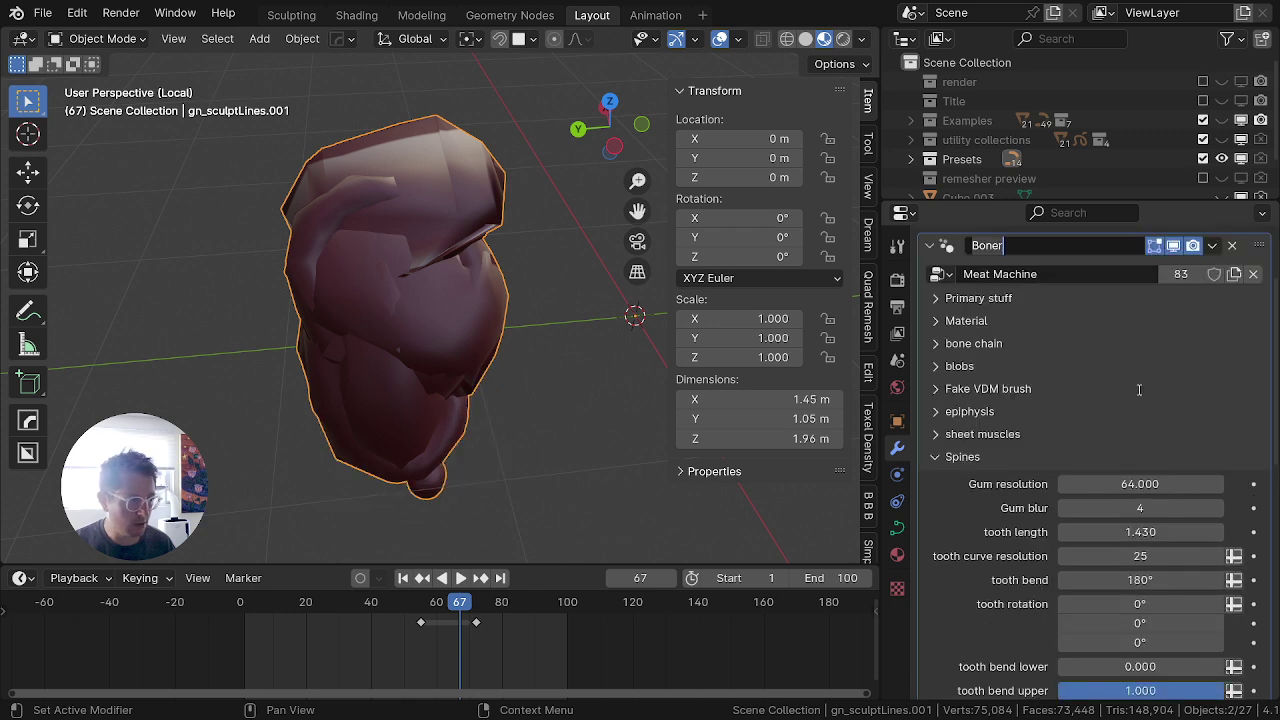
{"action": "key", "text": "BackSpace"}
{"action": "key", "text": "Tab"}
{"action": "key", "text": "BackSpace"}
{"action": "key", "text": "Tab"}
{"action": "key", "text": "Escape"}
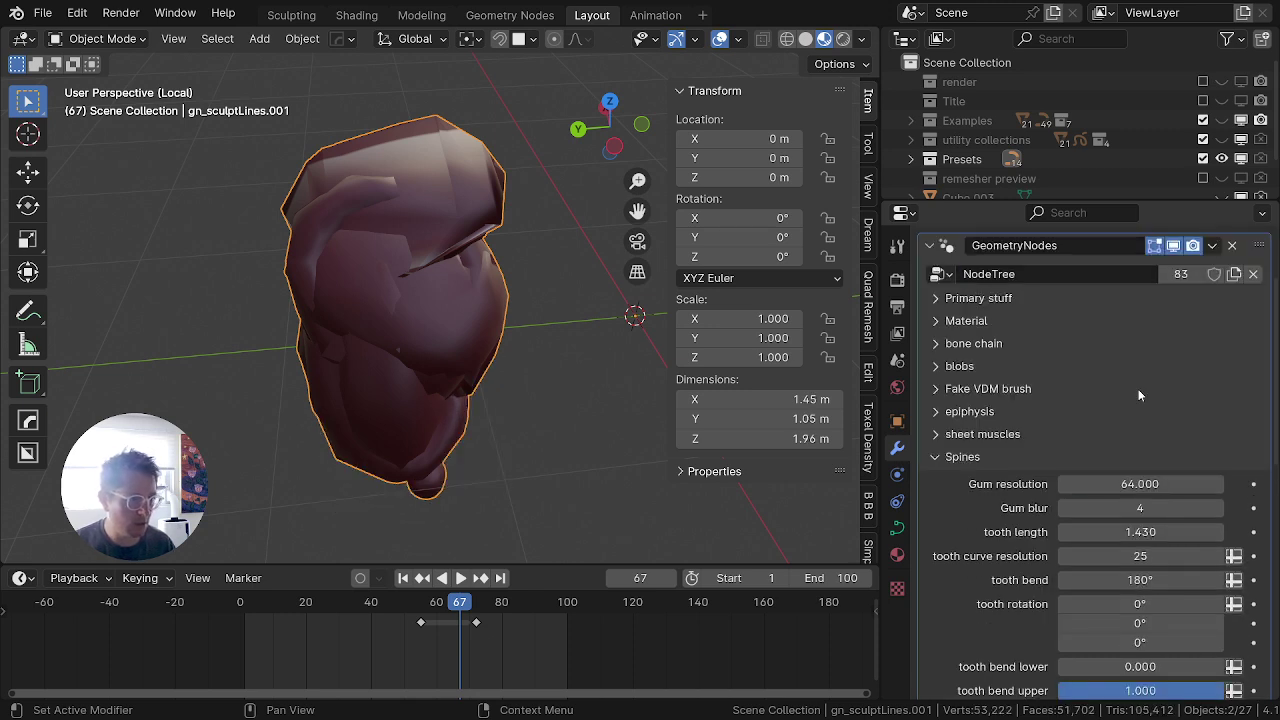
Step: Inspect the reset spines from several angles, leave local view and delete the spines curve object
{"action": "scroll", "coordinate": [1138, 389], "scroll_direction": "down", "scroll_amount": 2}
{"action": "scroll", "coordinate": [452, 318], "scroll_direction": "down", "scroll_amount": 3}
{"action": "middle_click_drag", "start_coordinate": [452, 318], "coordinate": [125, 164]}
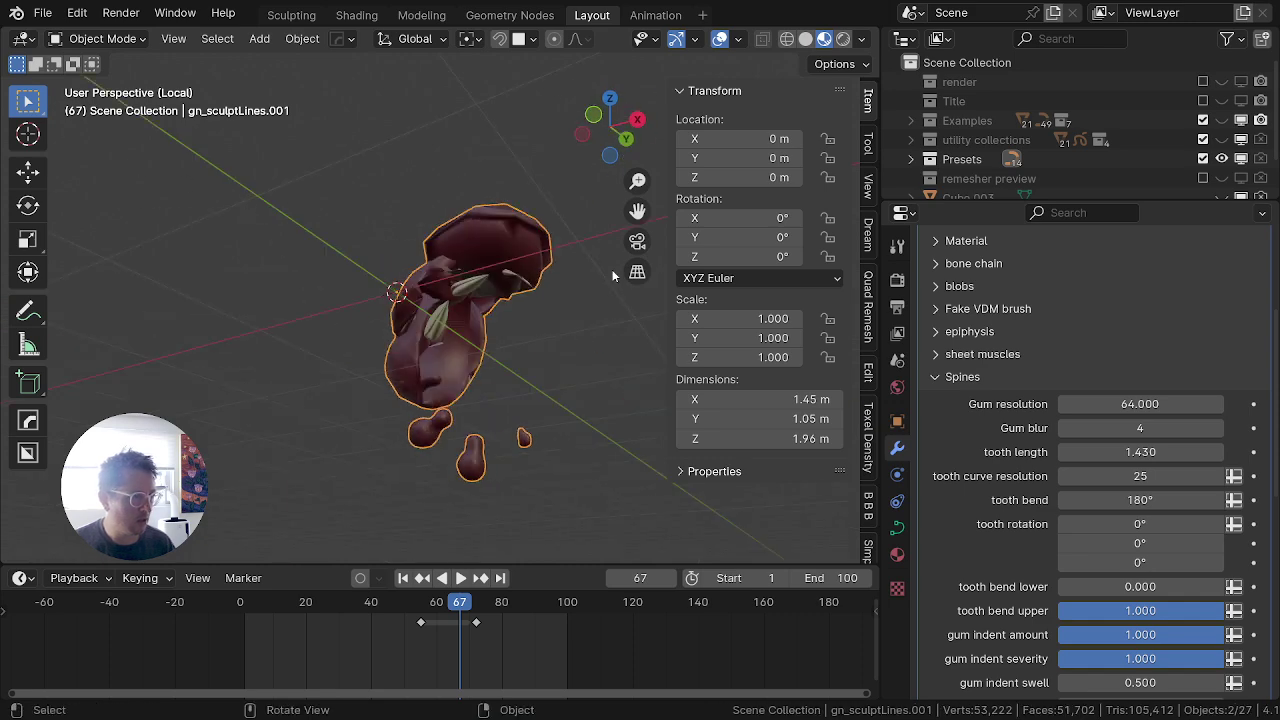
{"action": "scroll", "coordinate": [1014, 470], "scroll_direction": "up", "scroll_amount": 5}
{"action": "middle_click_drag", "start_coordinate": [497, 288], "coordinate": [422, 410]}
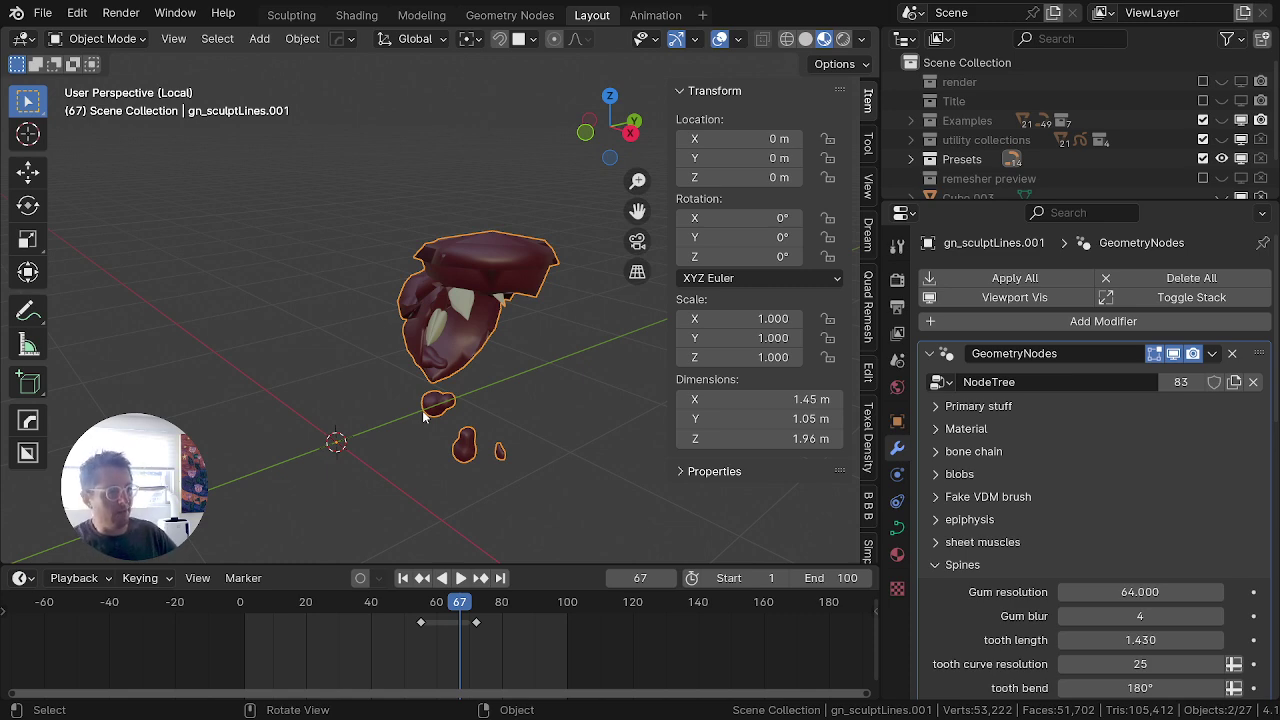
{"action": "key", "text": "KP_Divide"}
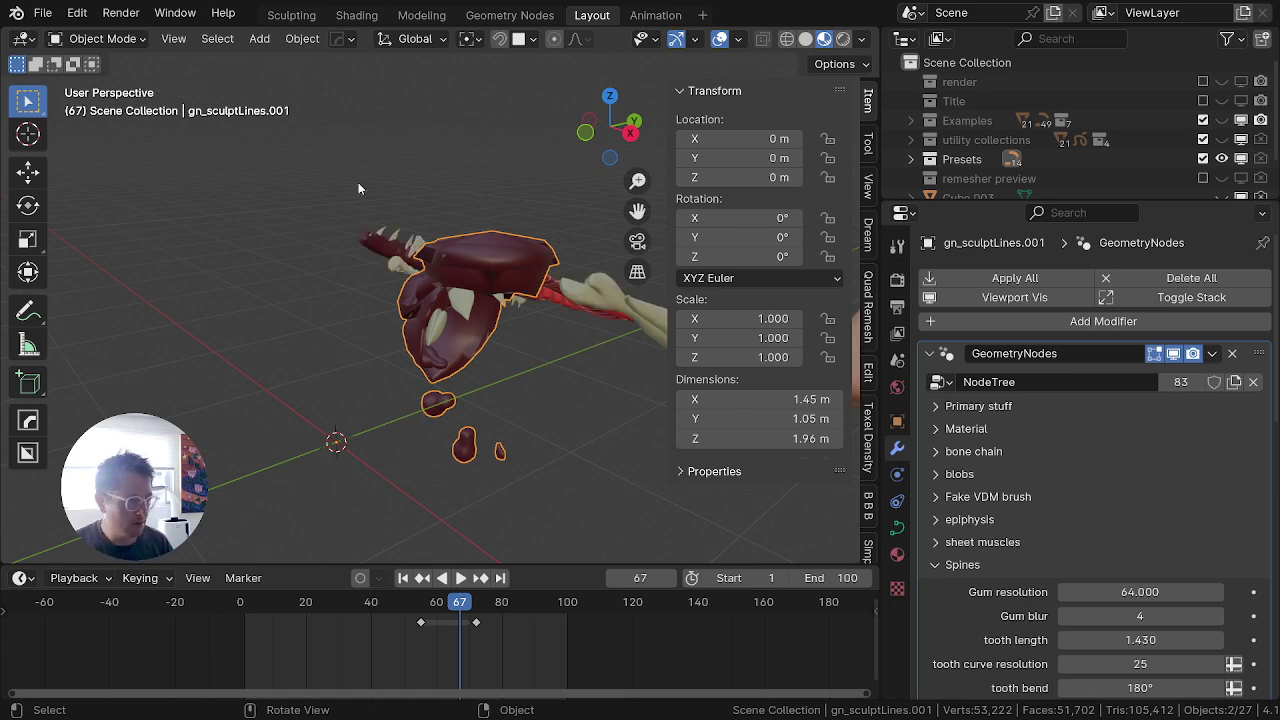
{"action": "key", "text": "x"}
Step: Select the Fleshy spines preset curve, enter Edit Mode and draw a new stroke beside it
{"action": "left_click", "coordinate": [364, 252]}
{"action": "left_click", "coordinate": [385, 252]}
{"action": "middle_click_drag", "start_coordinate": [385, 258], "coordinate": [190, 320]}
{"action": "scroll", "coordinate": [340, 300], "scroll_direction": "down", "scroll_amount": 3}
{"action": "middle_click_drag", "start_coordinate": [350, 300], "coordinate": [188, 271], "text": "shift"}
{"action": "scroll", "coordinate": [349, 320], "scroll_direction": "up", "scroll_amount": 6}
{"action": "mouse_move", "coordinate": [349, 320]}
{"action": "middle_mouse_down"}
{"action": "mouse_move", "coordinate": [282, 242]}
{"action": "mouse_move", "coordinate": [443, 324]}
{"action": "mouse_move", "coordinate": [458, 345]}
{"action": "middle_mouse_up"}
{"action": "scroll", "coordinate": [431, 324], "scroll_direction": "up", "scroll_amount": 3}
{"action": "key", "text": "Tab"}
{"action": "scroll", "coordinate": [400, 288], "scroll_direction": "down", "scroll_amount": 4}
{"action": "left_click_drag", "start_coordinate": [470, 349], "coordinate": [519, 241]}
{"action": "middle_click_drag", "start_coordinate": [557, 303], "coordinate": [655, 262]}
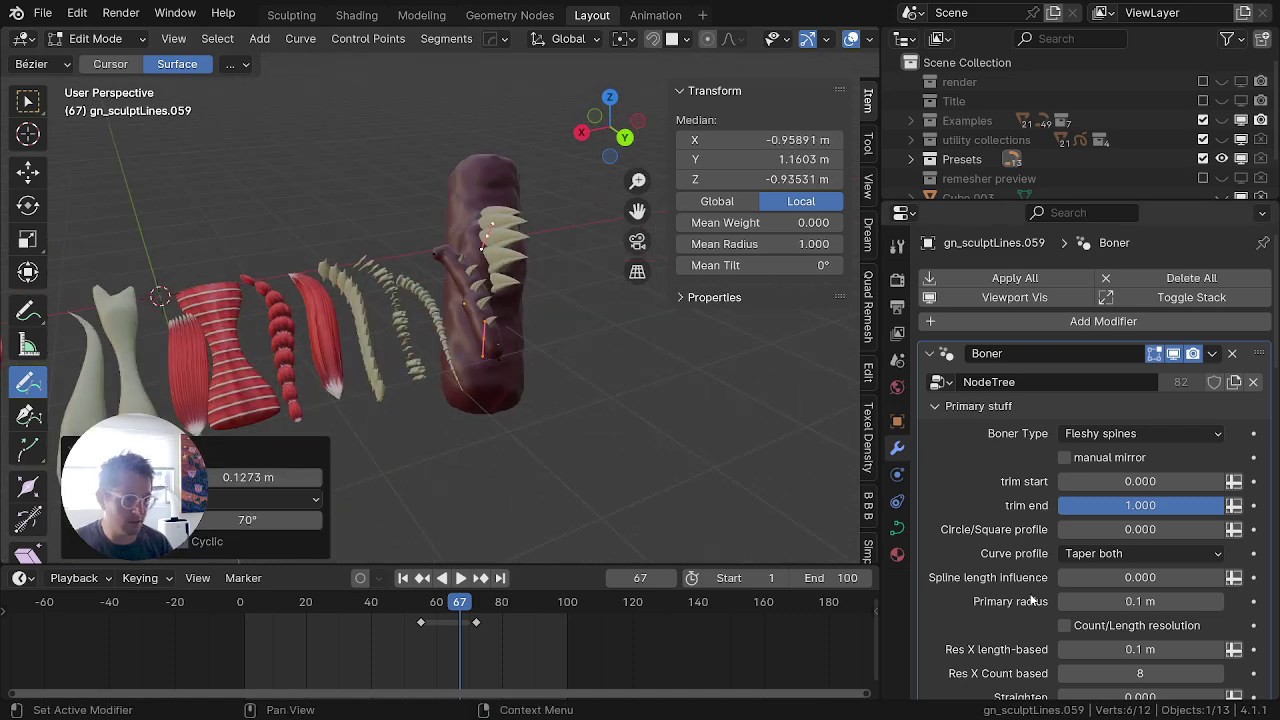
Step: Draw another stroke in front of the presets and shrink its mean radius to 0.122
{"action": "scroll", "coordinate": [1035, 606], "scroll_direction": "down", "scroll_amount": 20}
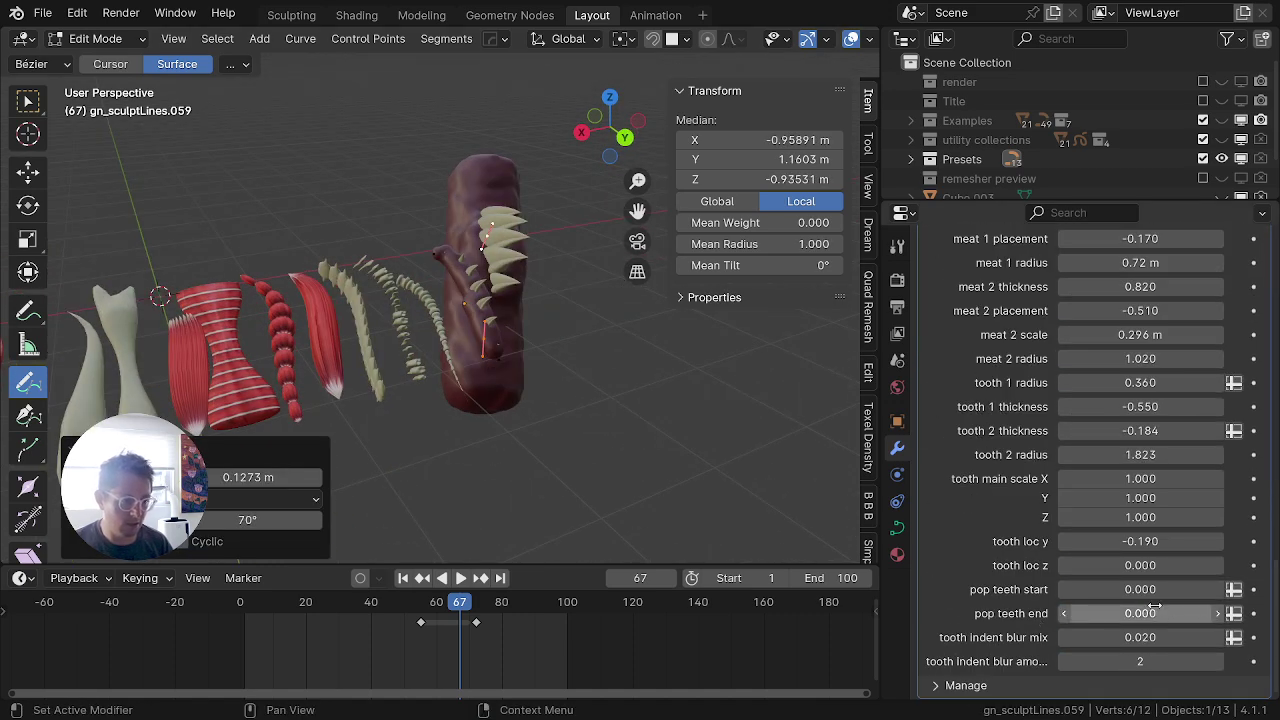
{"action": "left_click_drag", "start_coordinate": [542, 427], "coordinate": [655, 360]}
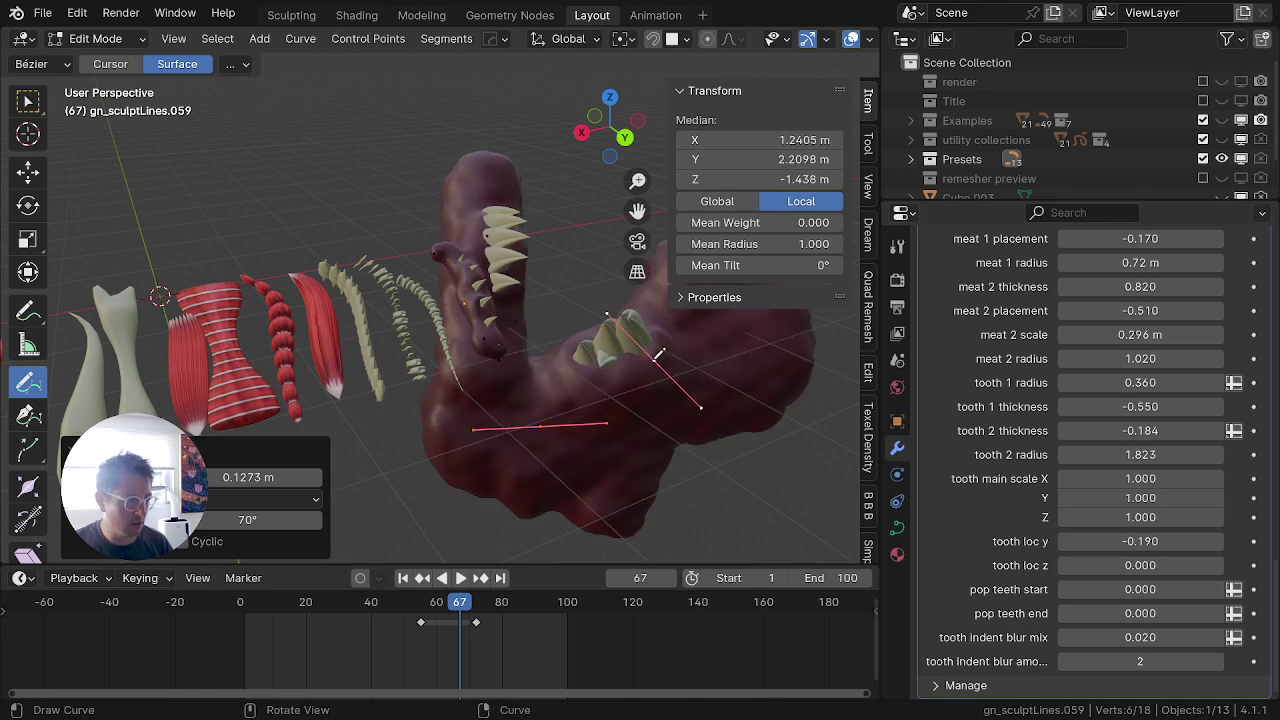
{"action": "middle_click_drag", "start_coordinate": [703, 453], "coordinate": [622, 398]}
{"action": "key", "text": "alt+s"}
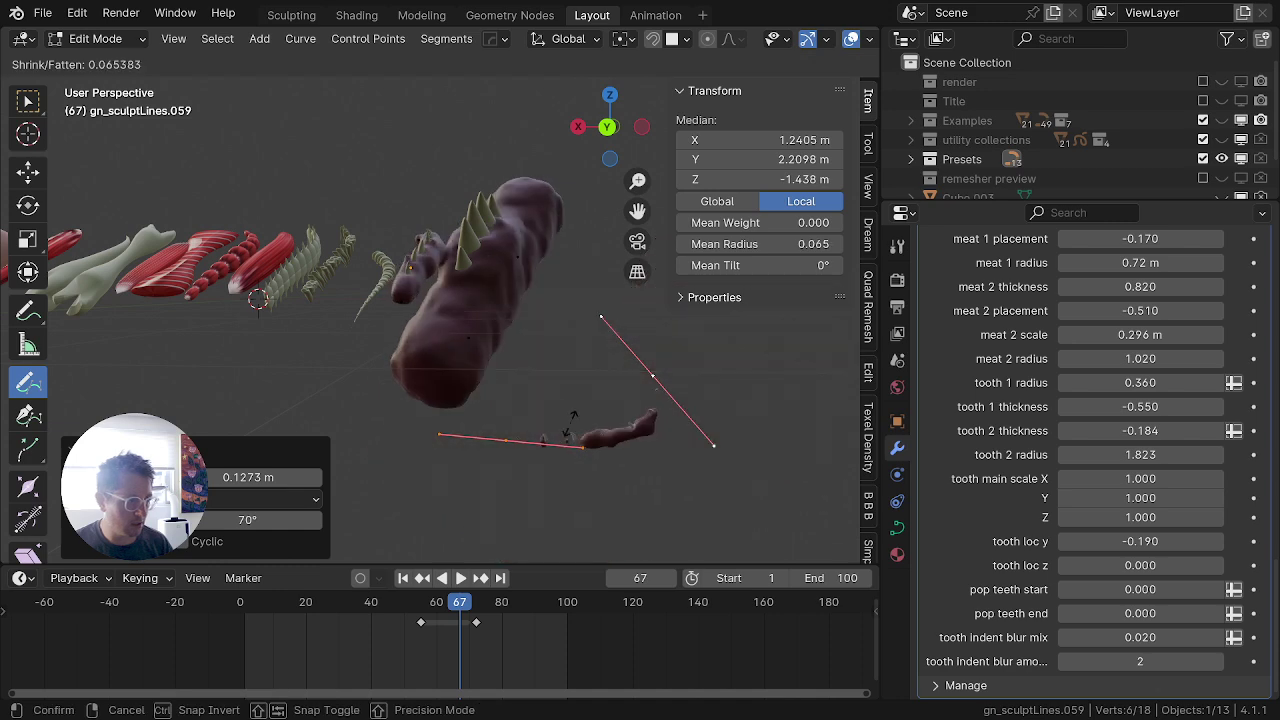
{"action": "left_click", "coordinate": [583, 421]}
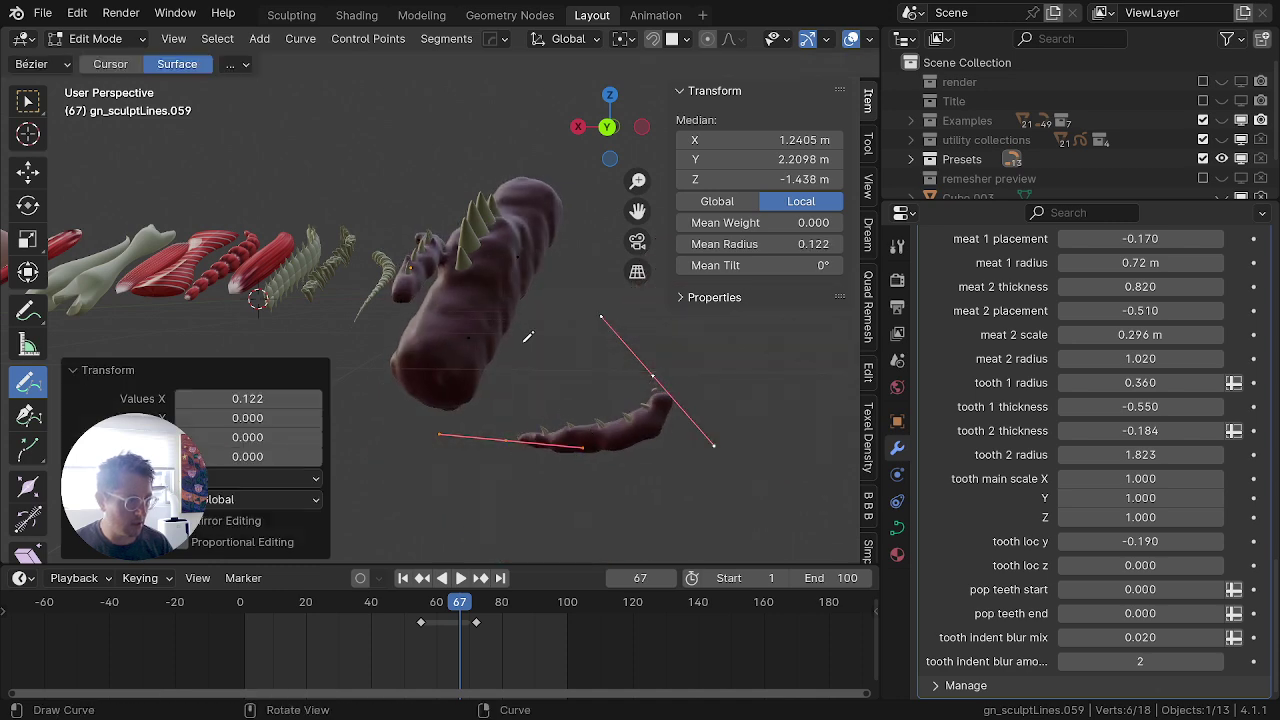
Step: Draw a third stroke farther out from the presets and shrink its radius
{"action": "middle_click_drag", "start_coordinate": [529, 337], "coordinate": [484, 408]}
{"action": "left_click_drag", "start_coordinate": [655, 308], "coordinate": [693, 334]}
{"action": "key", "text": "alt+s"}
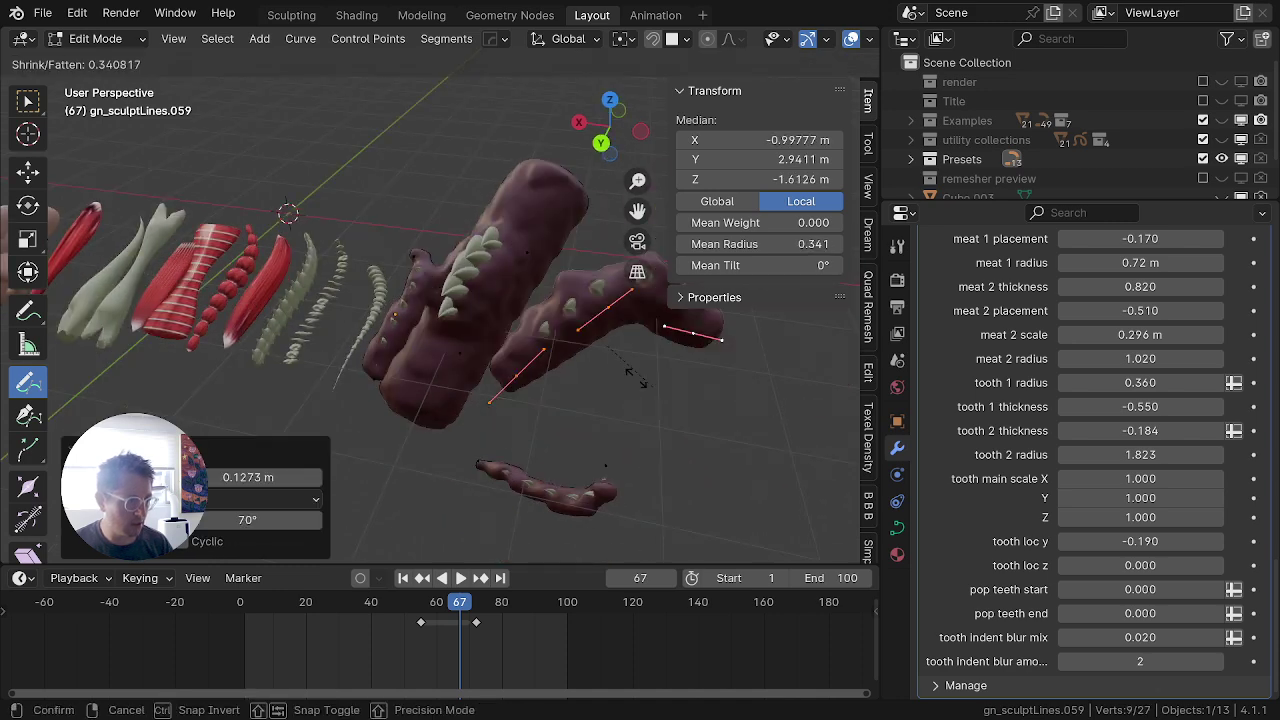
{"action": "left_click", "coordinate": [603, 360]}
Step: Select only the first drawn stroke, shrink its radius to about 0.22 and return to Object Mode
{"action": "key", "text": "alt+a"}
{"action": "middle_click_drag", "start_coordinate": [424, 326], "coordinate": [502, 233]}
{"action": "key", "text": "l"}
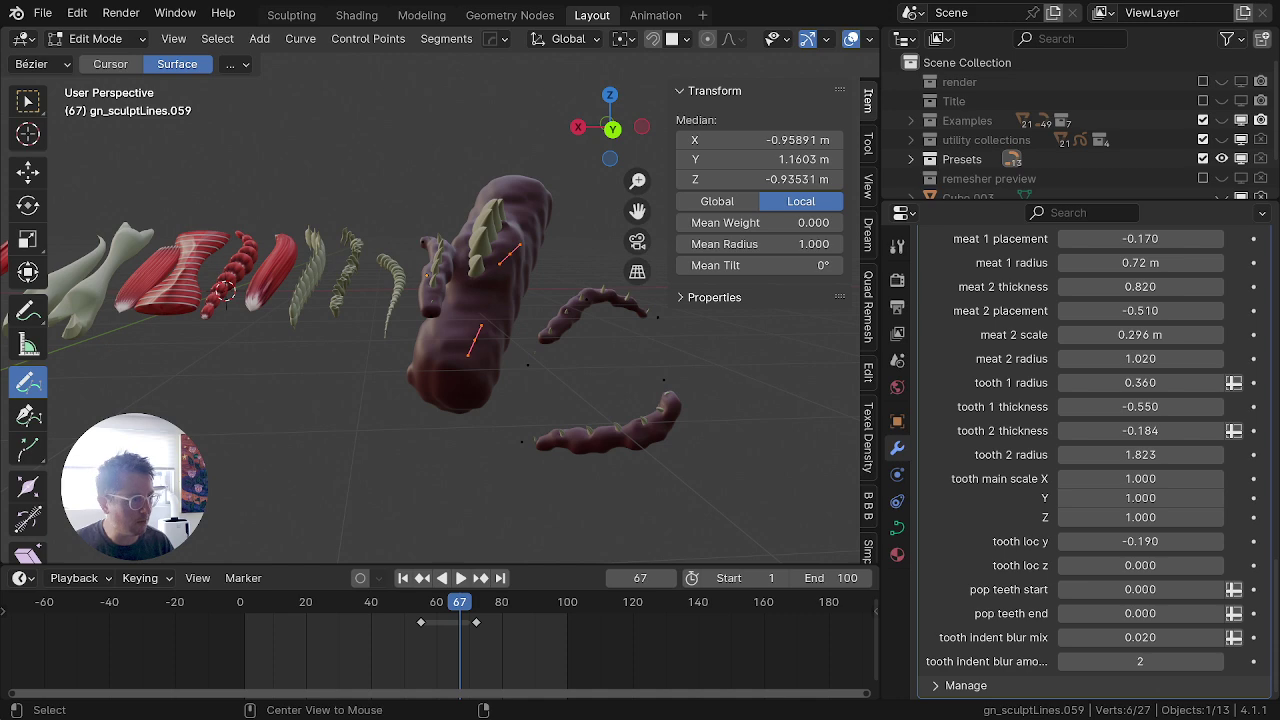
{"action": "key", "text": "alt+s"}
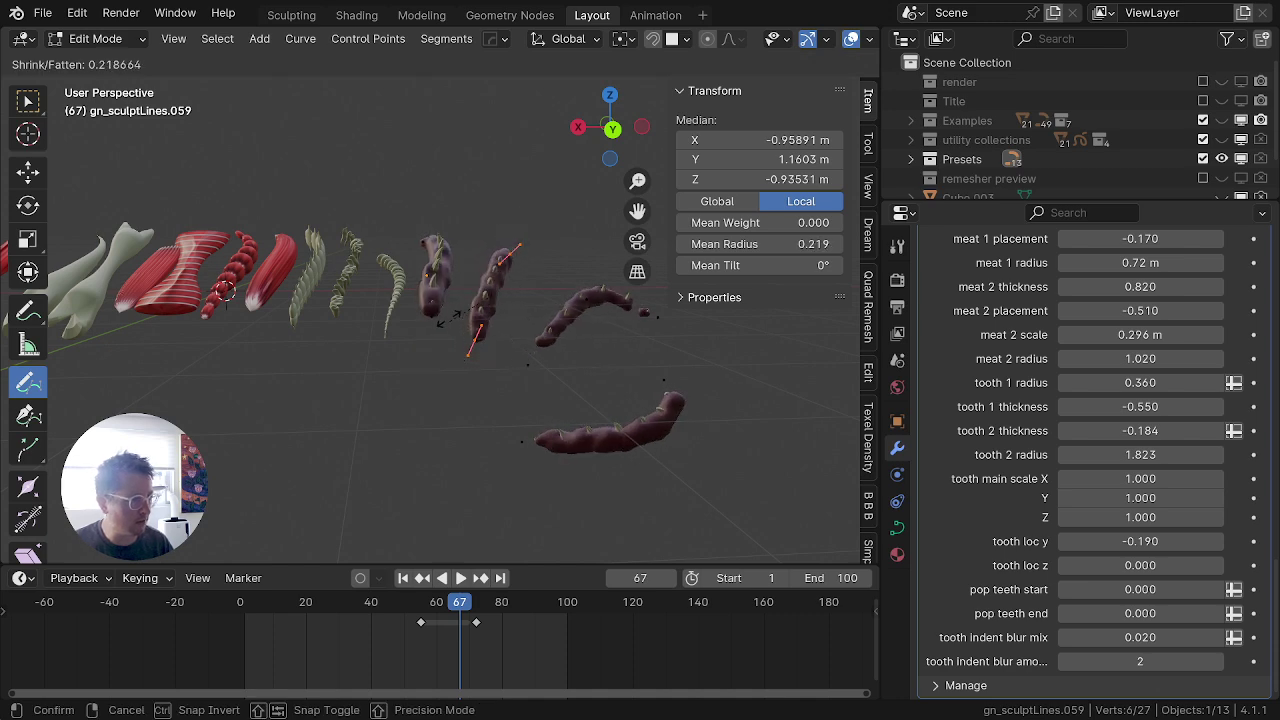
{"action": "left_click", "coordinate": [455, 312]}
{"action": "scroll", "coordinate": [512, 288], "scroll_direction": "up", "scroll_amount": 4}
{"action": "middle_click_drag", "start_coordinate": [484, 297], "coordinate": [500, 332]}
{"action": "key", "text": "Tab"}
{"action": "scroll", "coordinate": [543, 334], "scroll_direction": "down", "scroll_amount": 6}
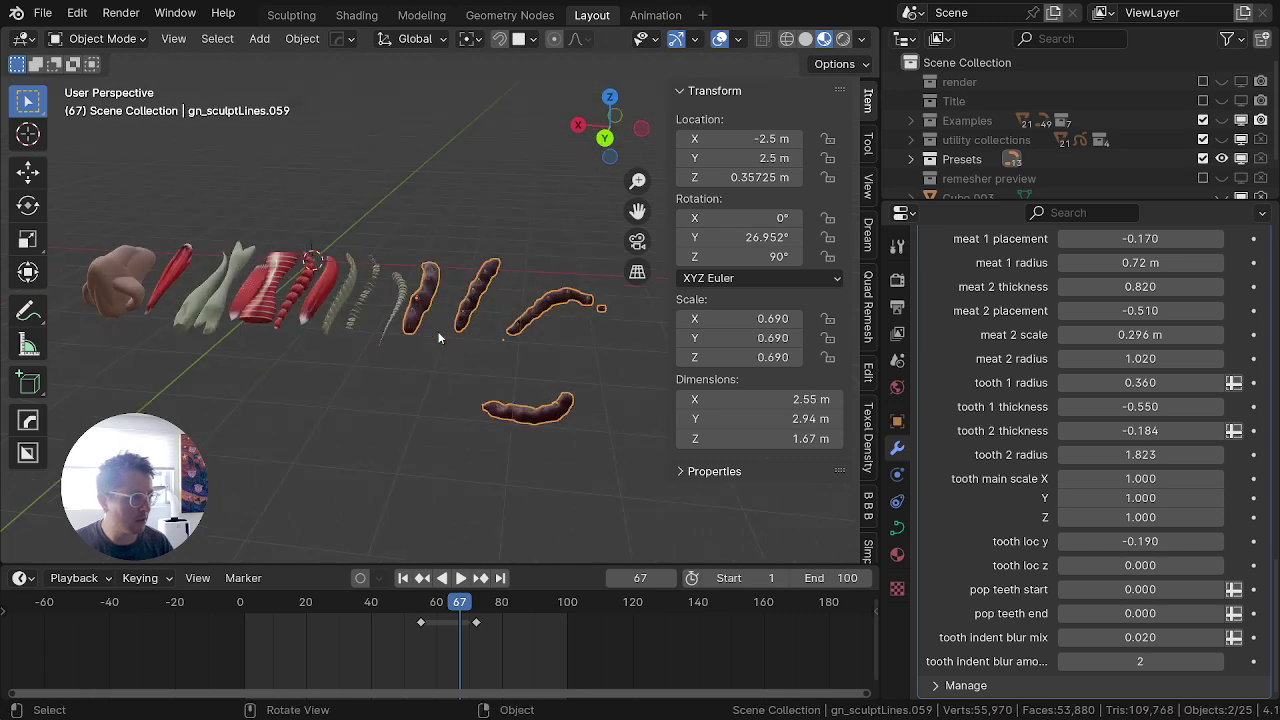
Step: Undo the drawn strokes and radius changes on the Fleshy spines preset
{"action": "key", "text": "ctrl+z"}
{"action": "key", "text": "ctrl+z"}
{"action": "key", "text": "ctrl+z"}
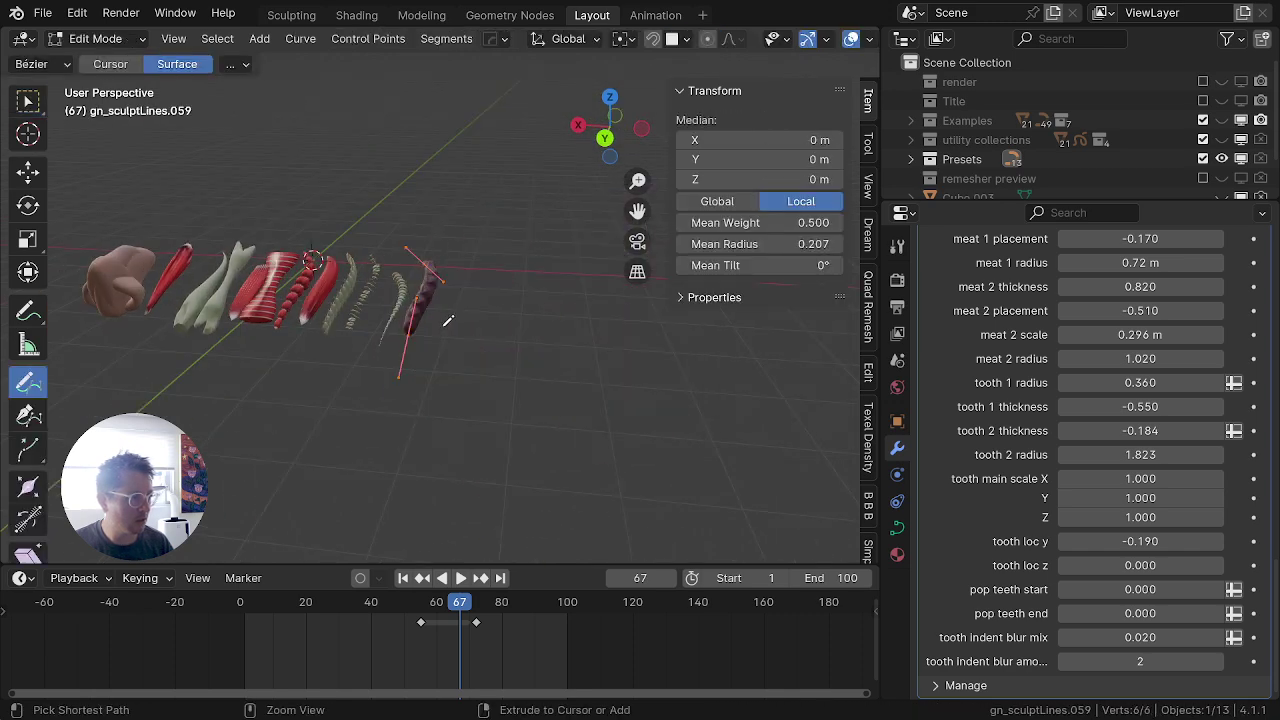
Step: Return to Object Mode and select the tapered bone preset beside the double-ended bone
{"action": "key", "text": "Tab"}
{"action": "key", "text": "Tab"}
{"action": "scroll", "coordinate": [444, 310], "scroll_direction": "up", "scroll_amount": 5}
{"action": "middle_click_drag", "start_coordinate": [75, 275], "coordinate": [219, 304], "text": "shift"}
{"action": "key", "text": "Tab"}
{"action": "left_click", "coordinate": [478, 356]}
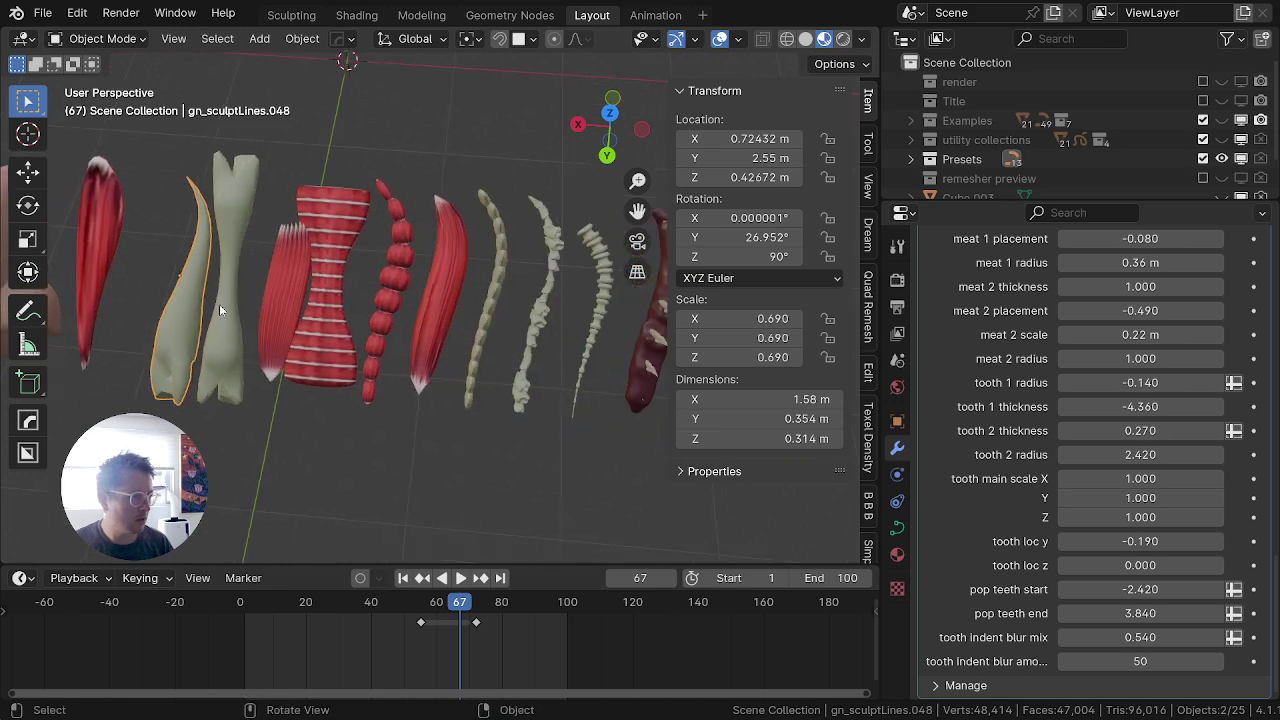
Step: Collapse the open sections of the tapered bone preset's modifier, including Spines and blobs
{"action": "scroll", "coordinate": [374, 302], "scroll_direction": "down", "scroll_amount": 1}
{"action": "scroll", "coordinate": [374, 302], "scroll_direction": "up", "scroll_amount": 2}
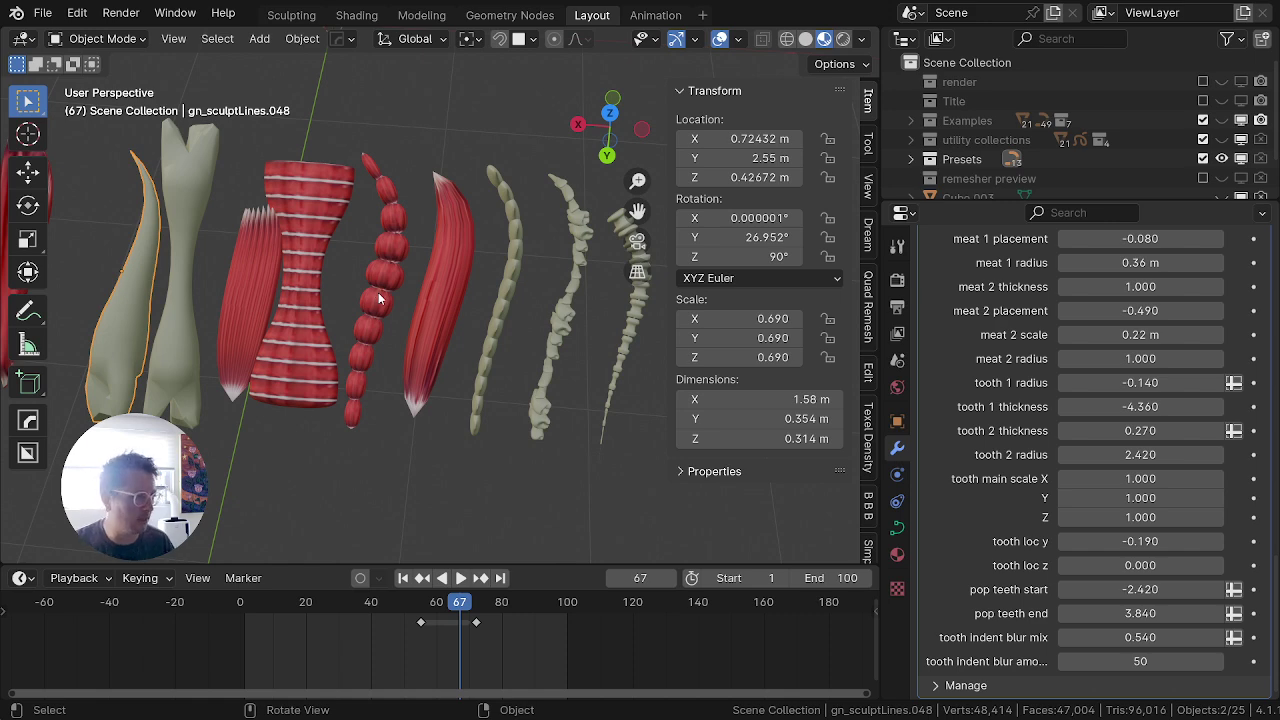
{"action": "middle_click_drag", "start_coordinate": [378, 294], "coordinate": [364, 88]}
{"action": "middle_click_drag", "start_coordinate": [352, 326], "coordinate": [597, 481], "text": "shift"}
{"action": "scroll", "coordinate": [953, 684], "scroll_direction": "up", "scroll_amount": 13}
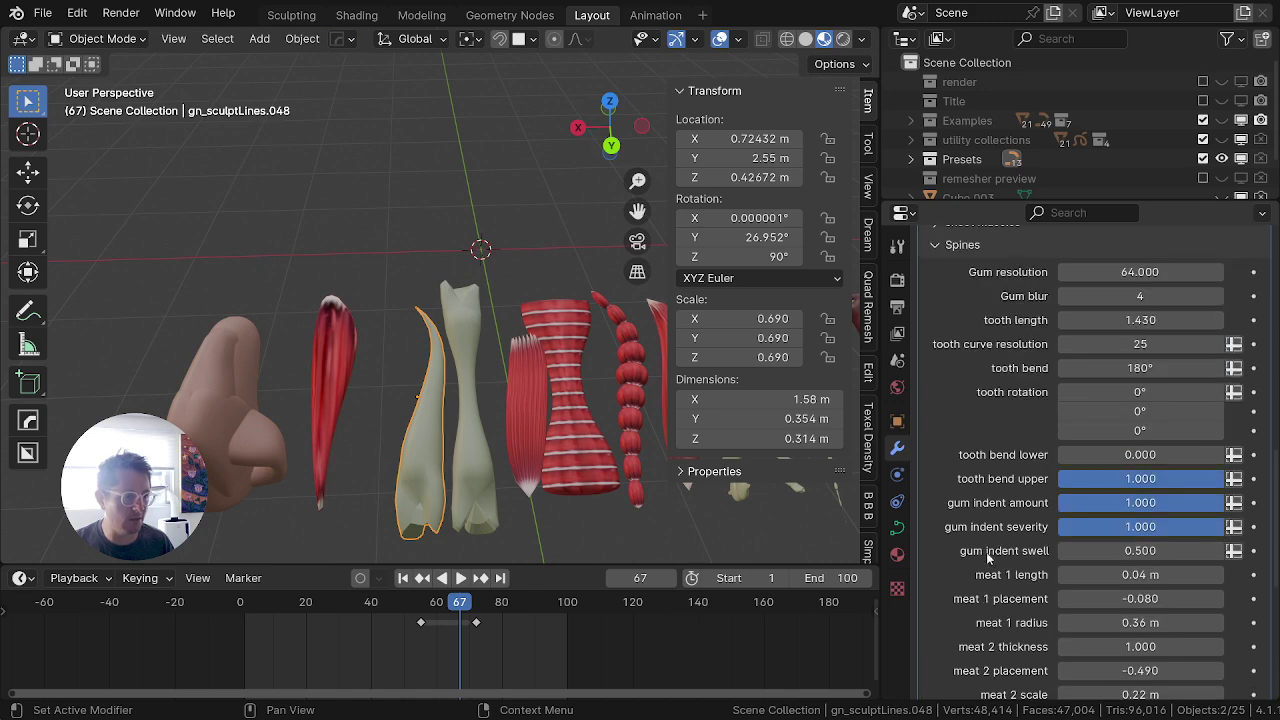
{"action": "left_click", "coordinate": [933, 405]}
{"action": "left_click", "coordinate": [934, 397]}
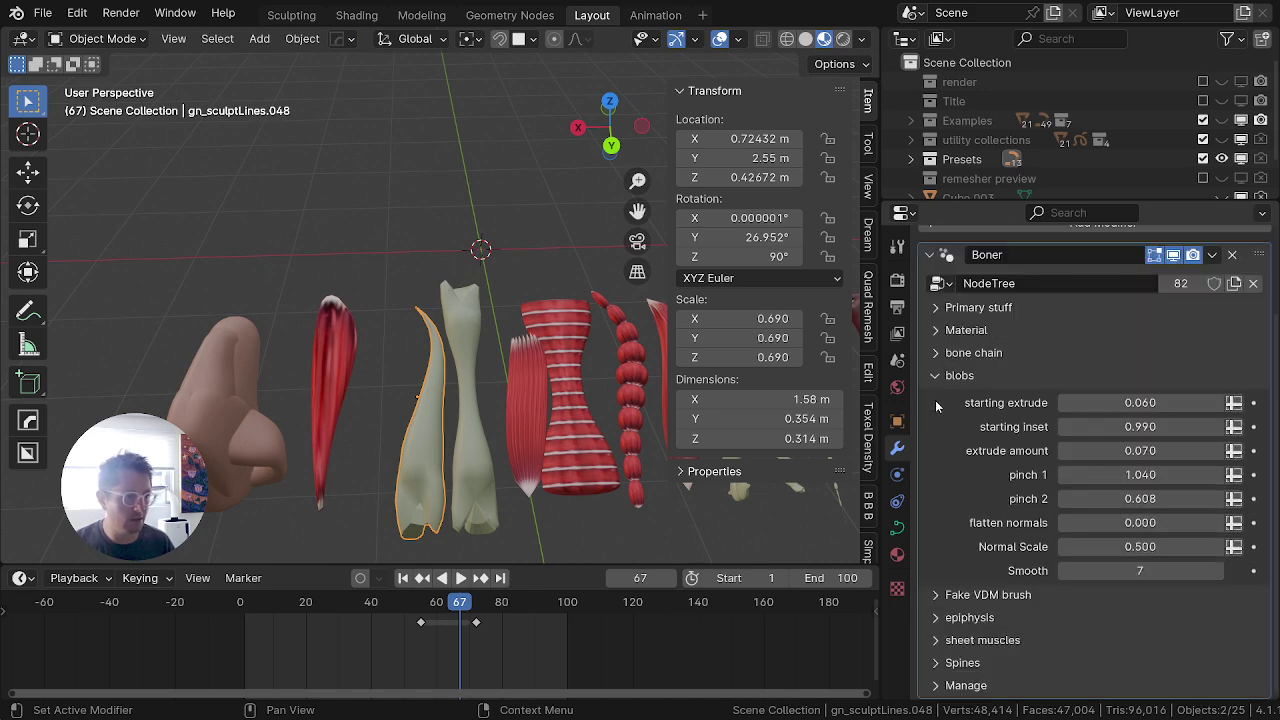
{"action": "scroll", "coordinate": [937, 398], "scroll_direction": "up", "scroll_amount": 2}
{"action": "left_click", "coordinate": [928, 459]}
{"action": "middle_click_drag", "start_coordinate": [523, 480], "coordinate": [296, 352]}
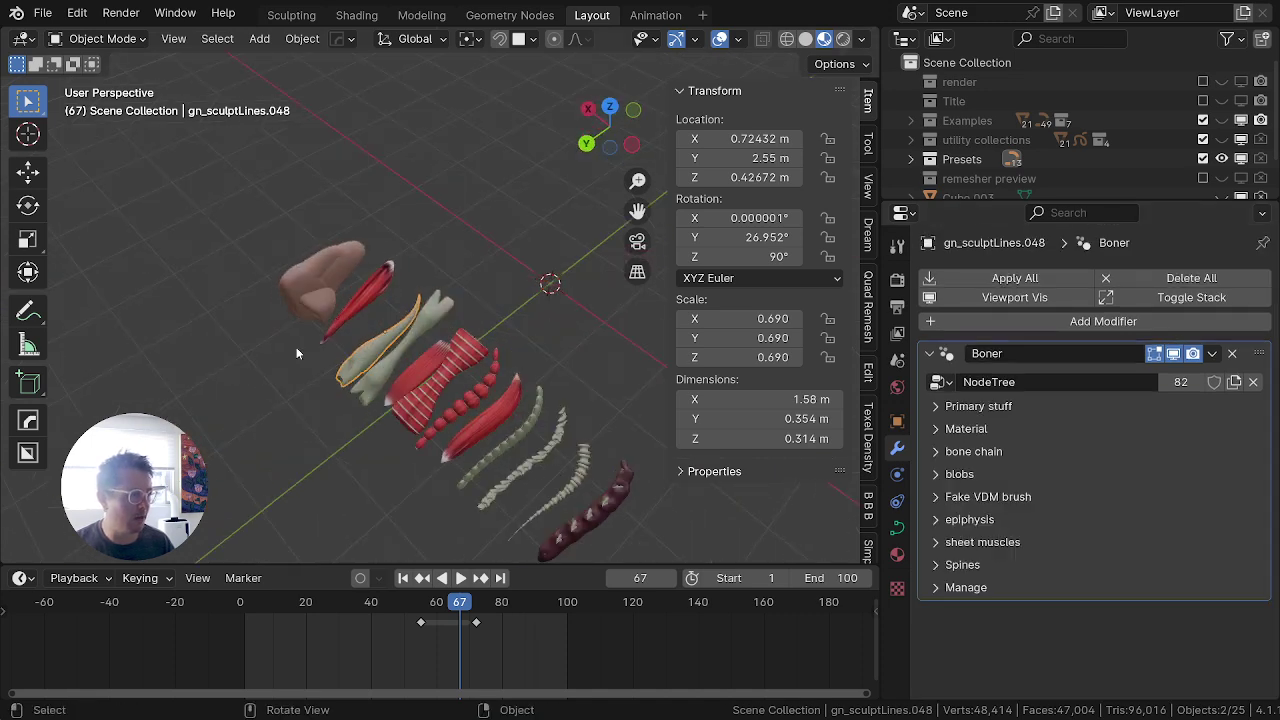
Step: Duplicate the double-ended bone preset in place and clear the copy's location, rotation and scale
{"action": "left_click", "coordinate": [428, 328]}
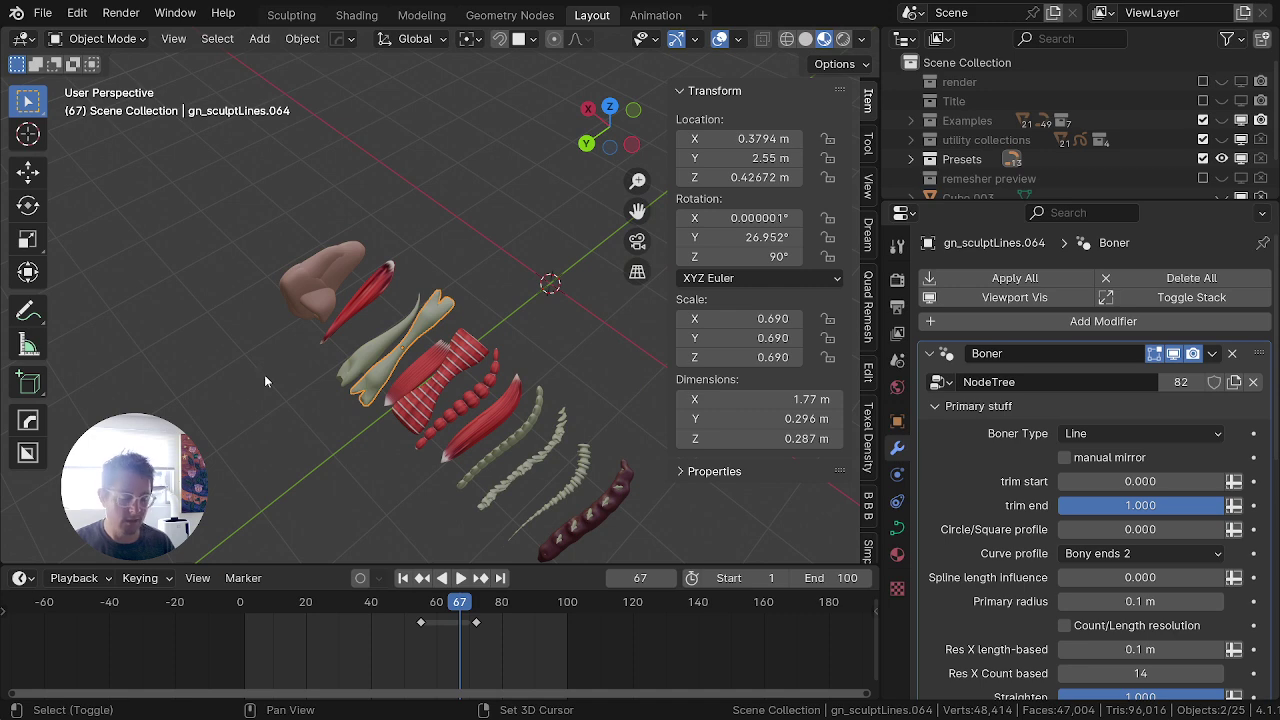
{"action": "key", "text": "shift+d"}
{"action": "right_click", "coordinate": [155, 234]}
{"action": "key", "text": "alt+g"}
{"action": "key", "text": "alt+r"}
{"action": "key", "text": "alt+s"}
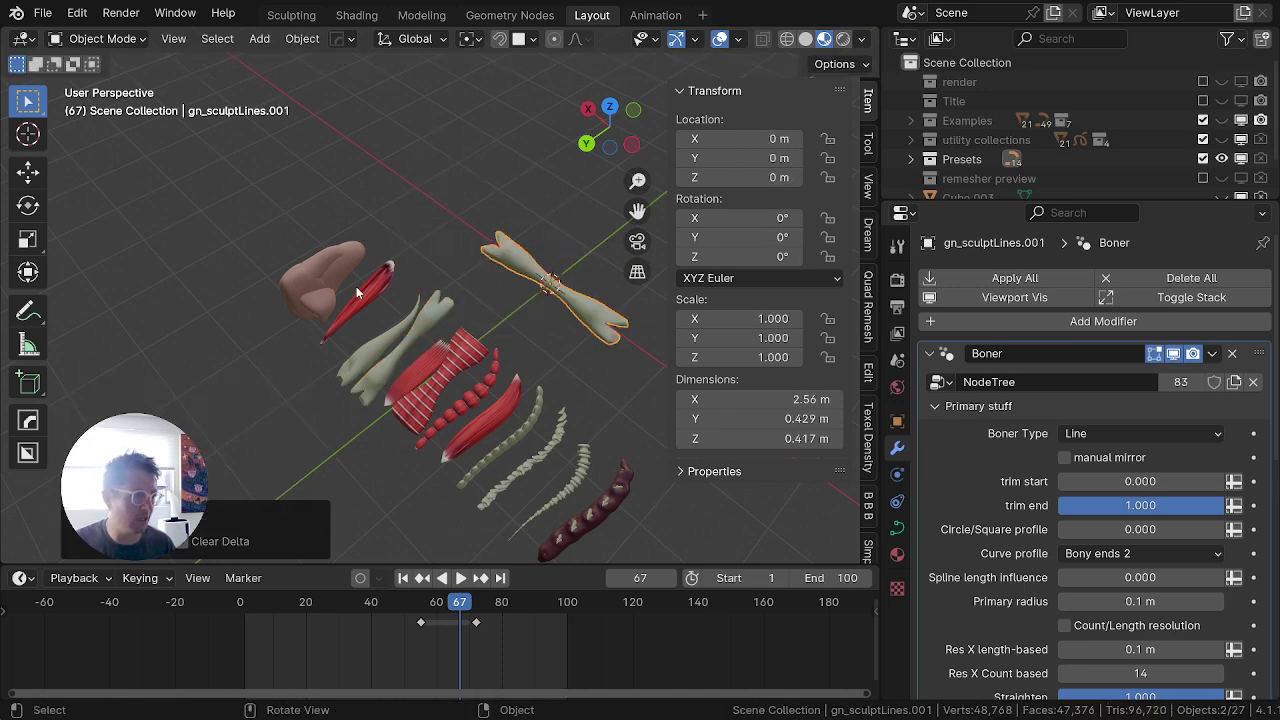
{"action": "middle_click_drag", "start_coordinate": [358, 312], "coordinate": [241, 299]}
Step: Unhide Cube.003 and isolate it together with the duplicated bone in local view
{"action": "scroll", "coordinate": [1100, 149], "scroll_direction": "down", "scroll_amount": 1}
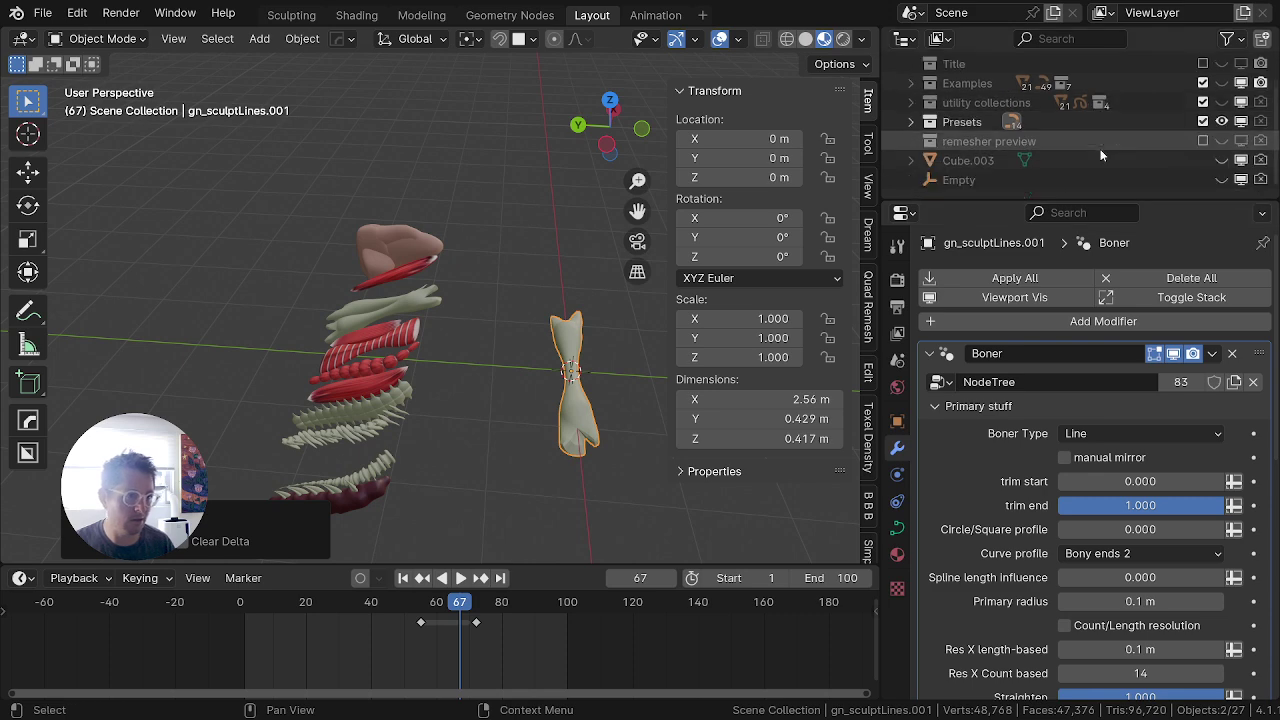
{"action": "left_click", "coordinate": [1222, 160]}
{"action": "middle_click_drag", "start_coordinate": [565, 325], "coordinate": [436, 342]}
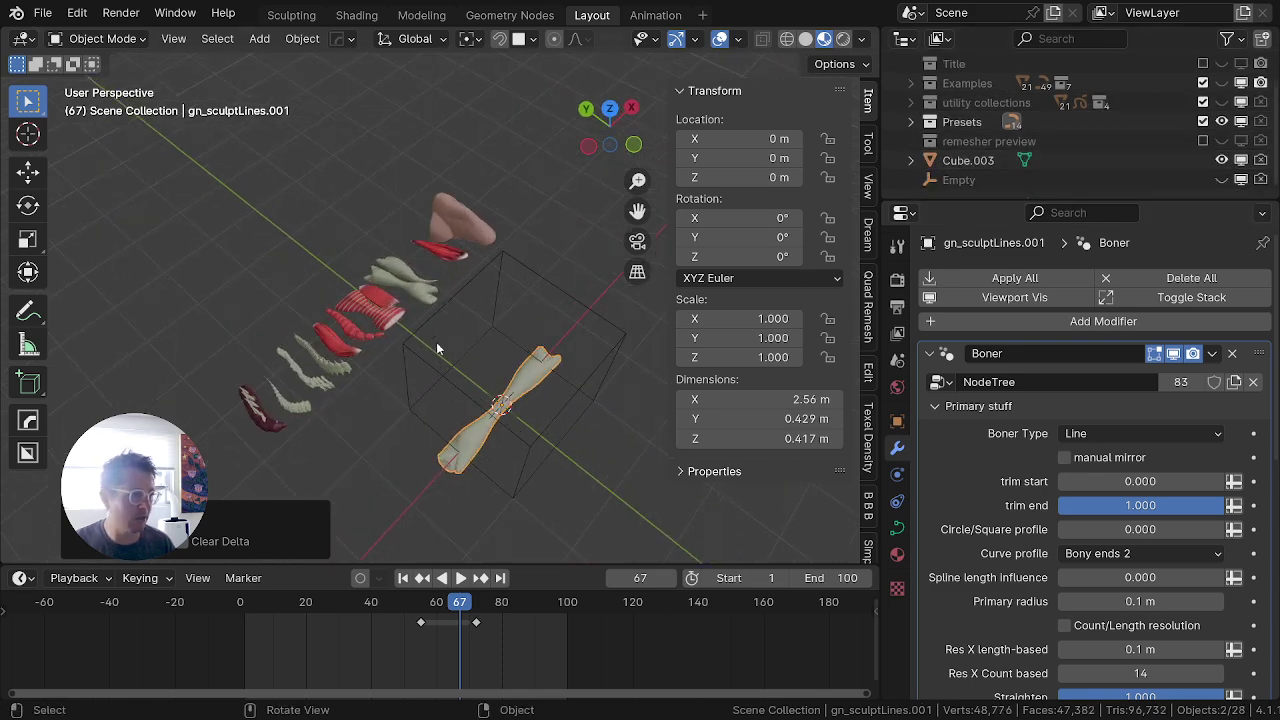
{"action": "left_click", "coordinate": [466, 466]}
{"action": "left_click", "coordinate": [474, 482]}
{"action": "left_click", "coordinate": [471, 463]}
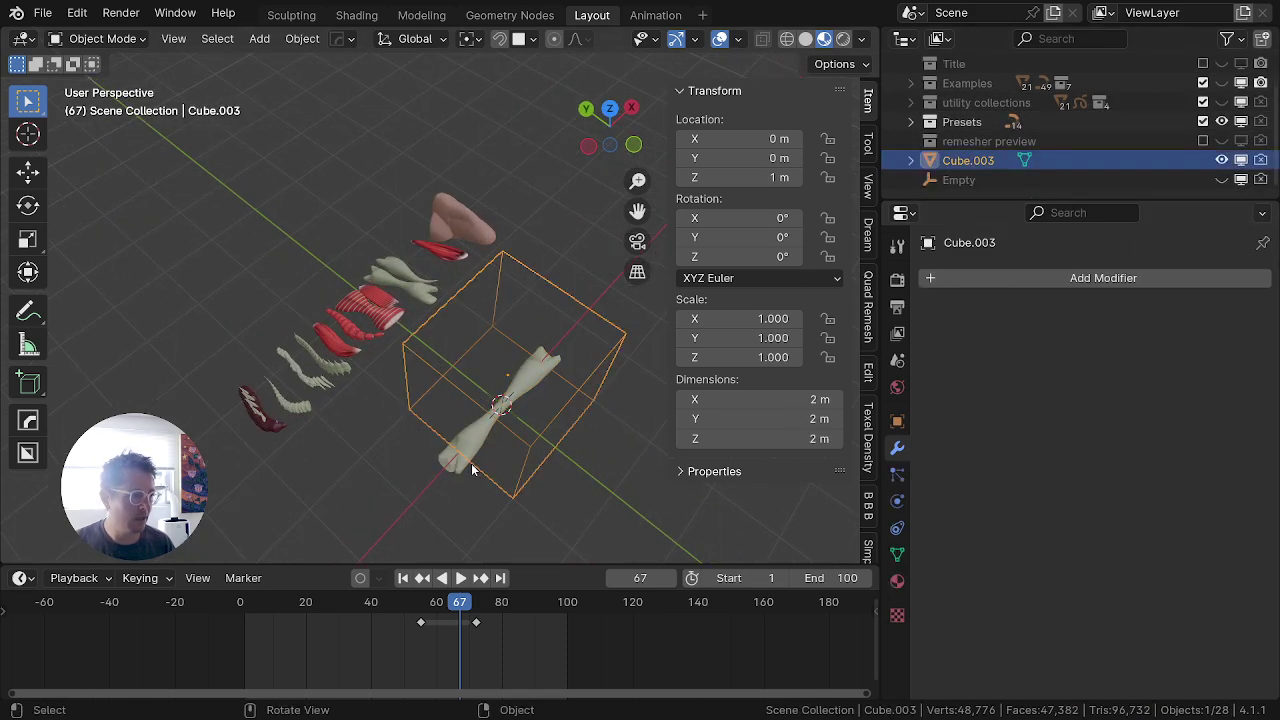
{"action": "left_click", "coordinate": [474, 446], "text": "shift"}
{"action": "key", "text": "KP_Divide"}
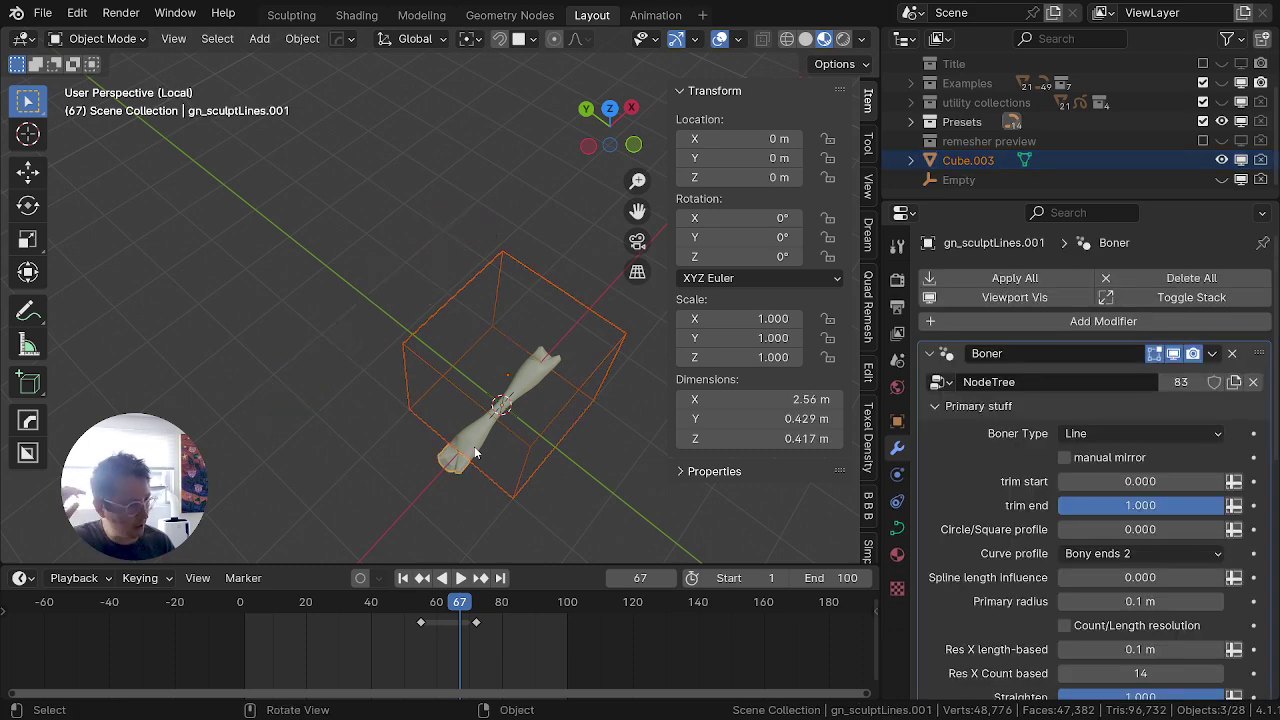
Step: Select only the duplicated bone and move it into a new collection named dinosaur inside the Examples collection
{"action": "left_click", "coordinate": [474, 446]}
{"action": "middle_click_drag", "start_coordinate": [474, 446], "coordinate": [306, 374]}
{"action": "key", "text": "m"}
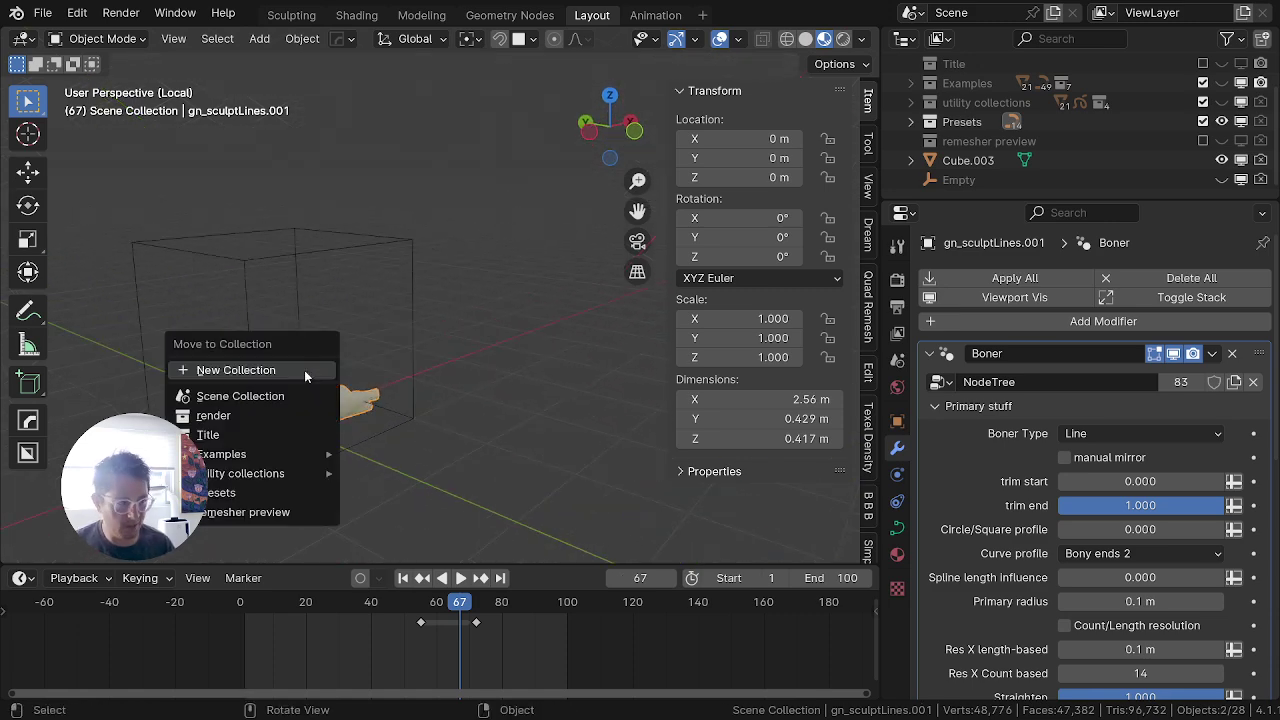
{"action": "mouse_move", "coordinate": [230, 454]}
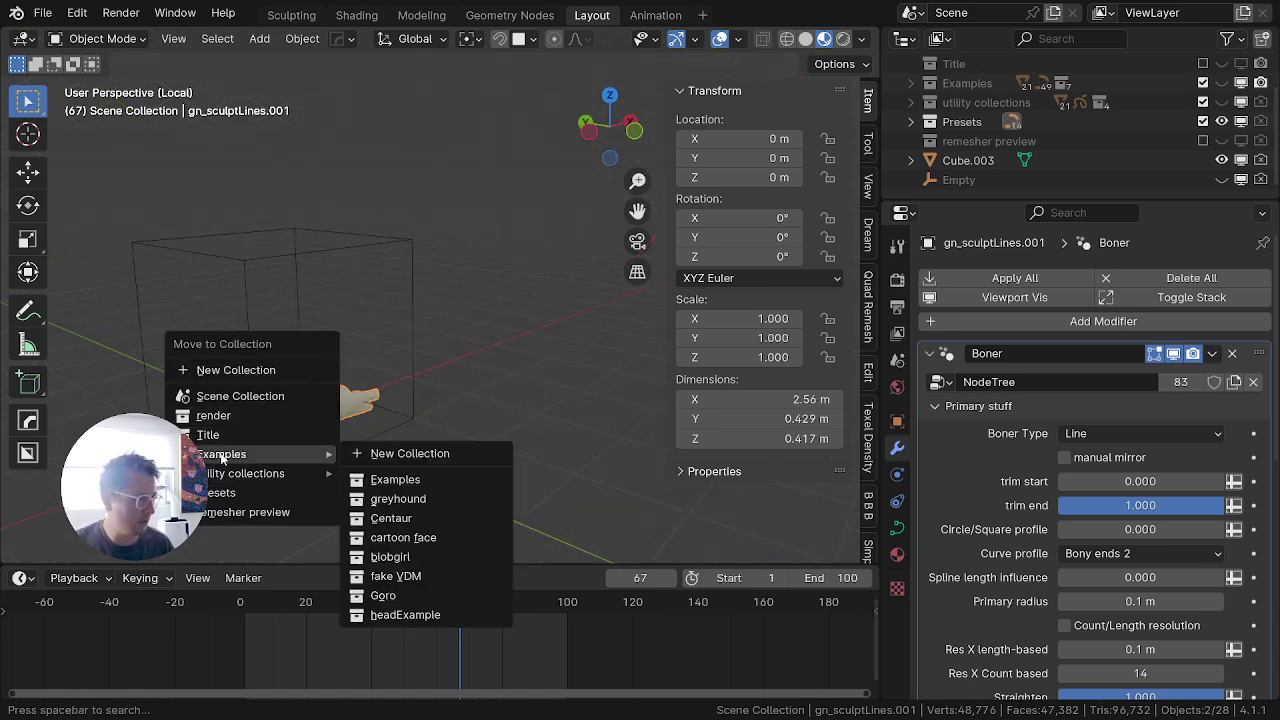
{"action": "left_click", "coordinate": [378, 455]}
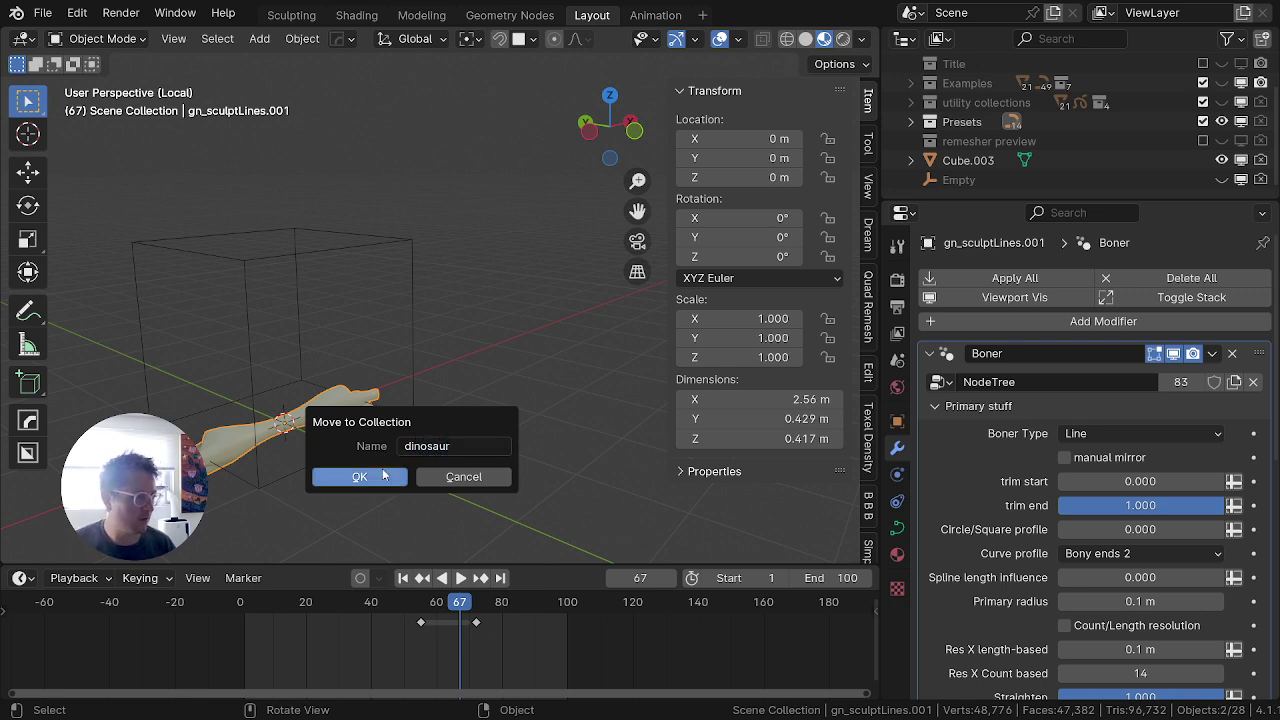
{"action": "left_click", "coordinate": [380, 470]}
{"action": "scroll", "coordinate": [382, 468], "scroll_direction": "down", "scroll_amount": 5}
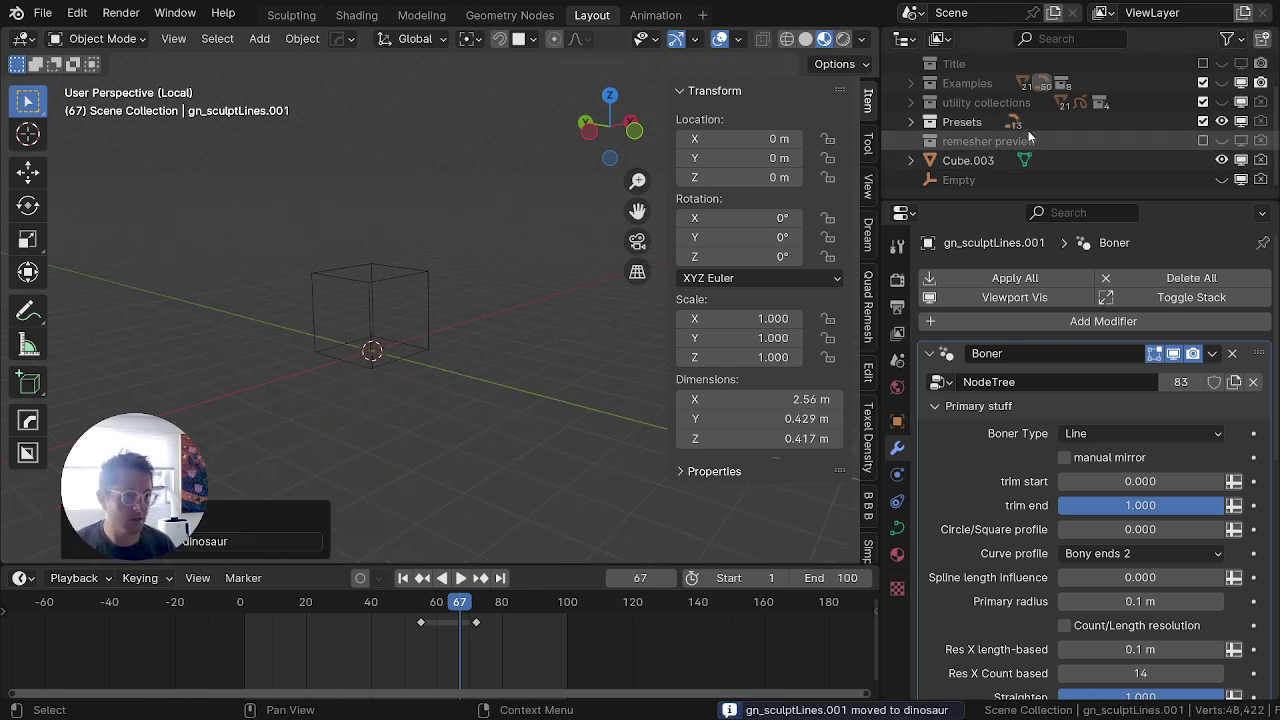
Step: Show the Examples collection and its dinosaur subcollection in the viewport
{"action": "left_click", "coordinate": [910, 122]}
{"action": "left_click", "coordinate": [911, 122]}
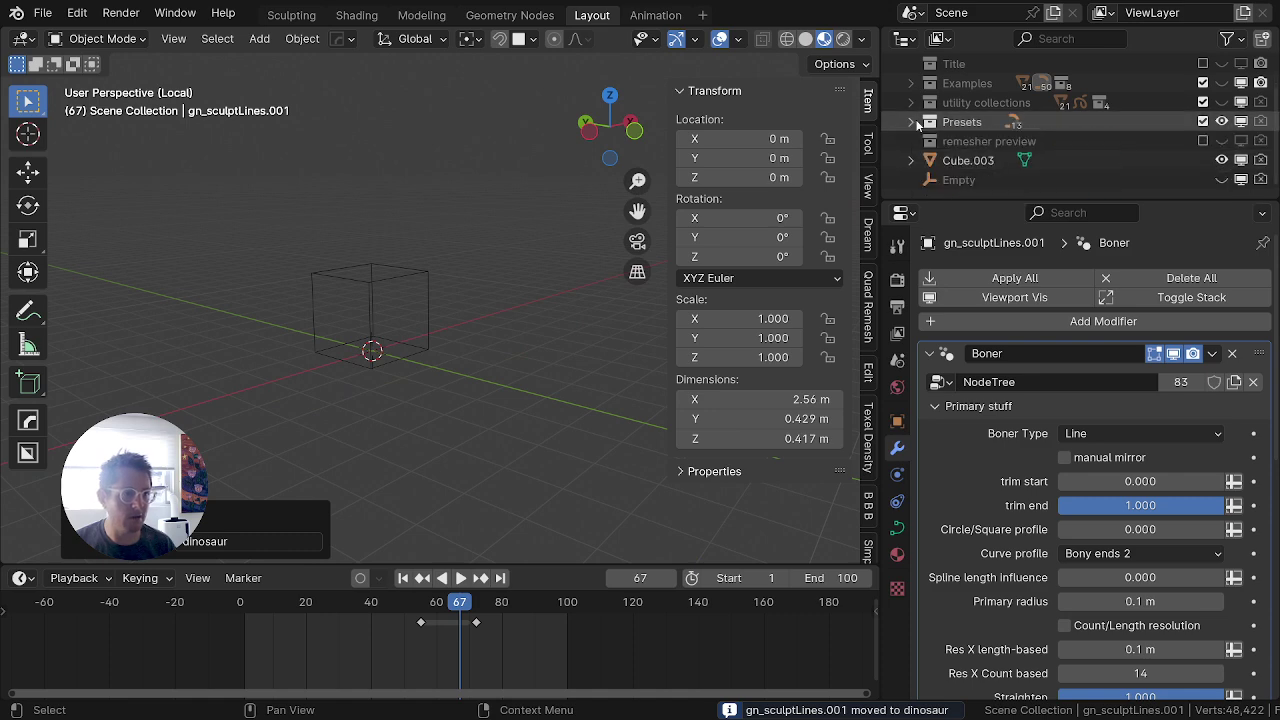
{"action": "left_click", "coordinate": [911, 83]}
{"action": "left_click", "coordinate": [911, 83]}
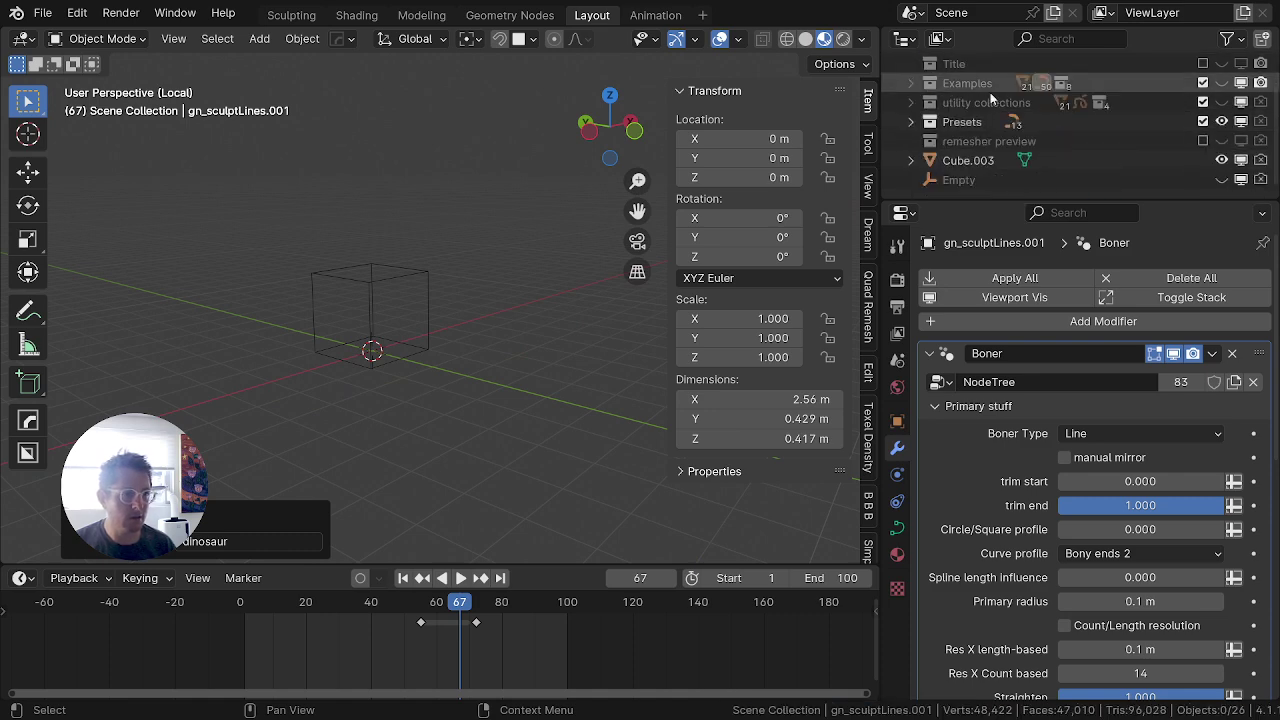
{"action": "left_click", "coordinate": [1221, 83]}
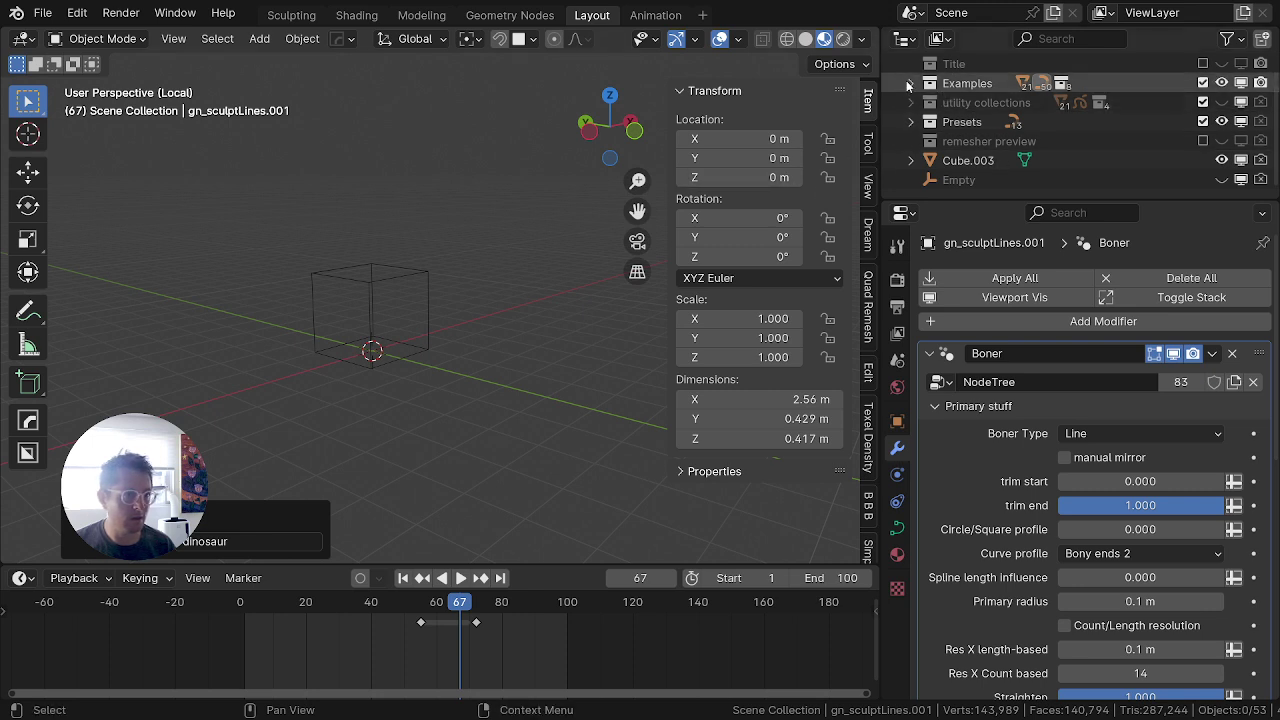
{"action": "left_click", "coordinate": [910, 83]}
{"action": "scroll", "coordinate": [1169, 133], "scroll_direction": "down", "scroll_amount": 3}
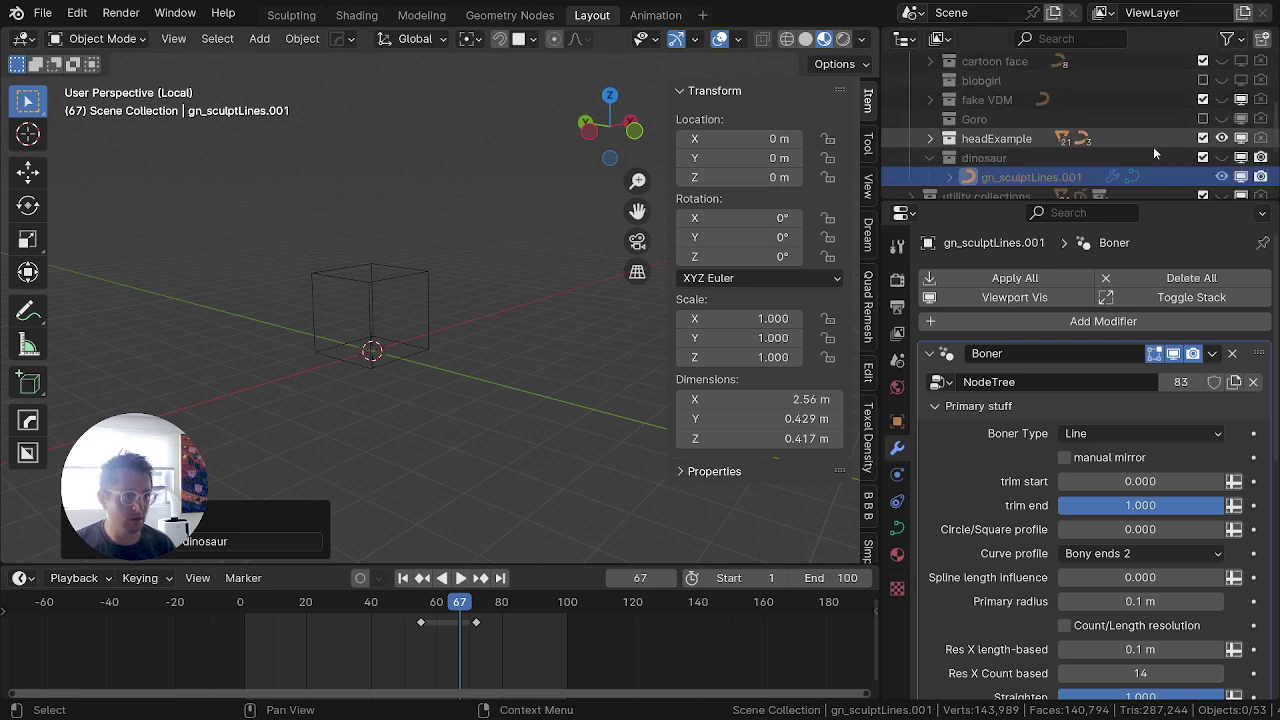
{"action": "left_click", "coordinate": [1223, 157]}
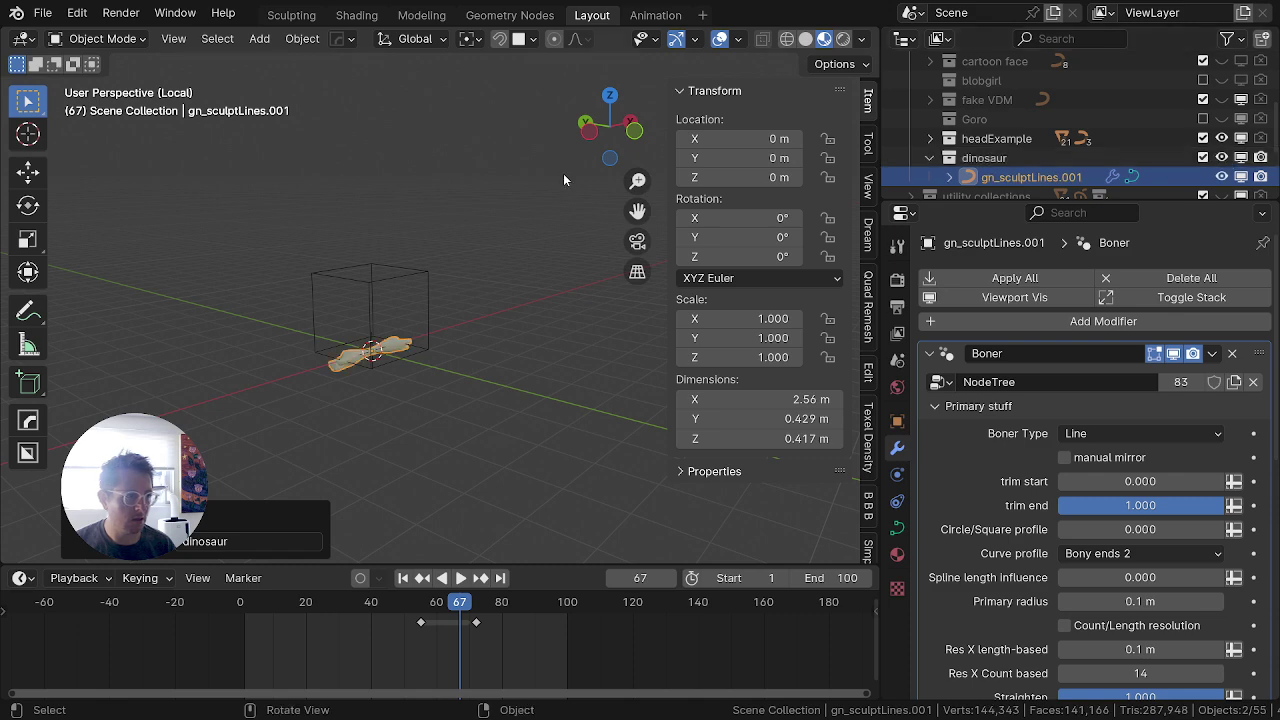
{"action": "scroll", "coordinate": [915, 125], "scroll_direction": "up", "scroll_amount": 3}
{"action": "left_click", "coordinate": [910, 122]}
{"action": "scroll", "coordinate": [323, 297], "scroll_direction": "up", "scroll_amount": 5}
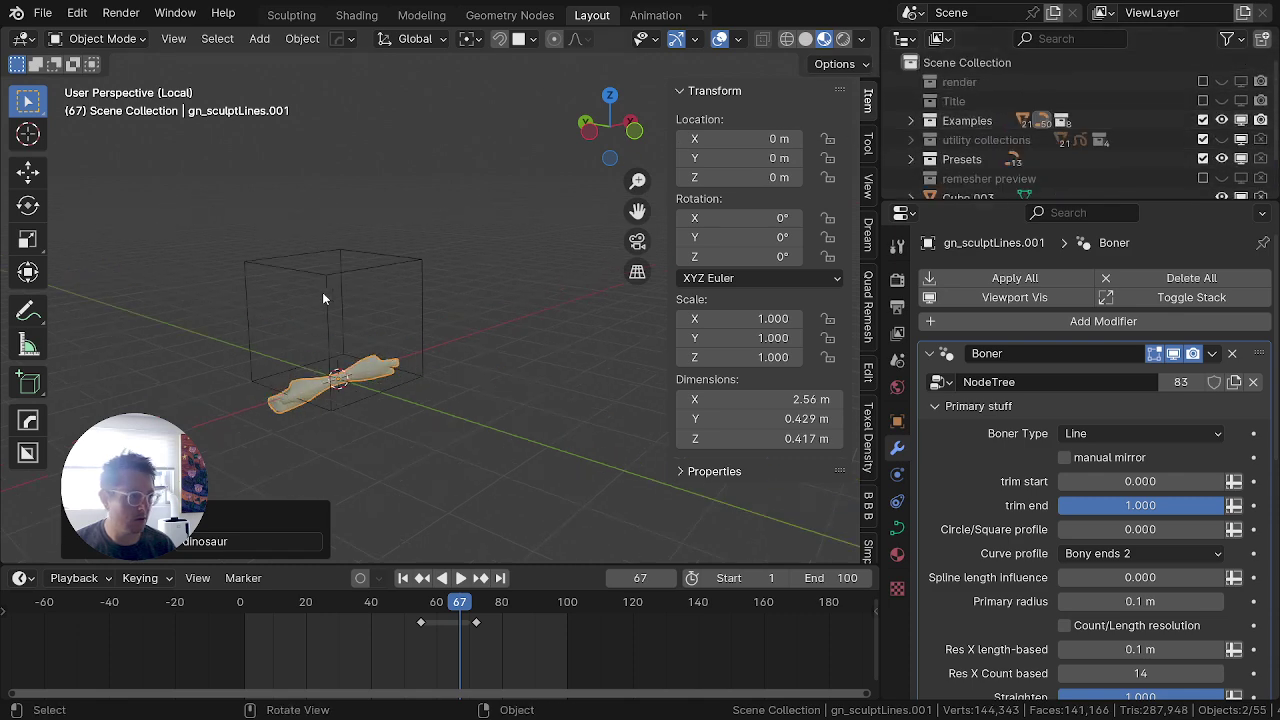
Step: Enter Edit Mode on the gn_sculptLines.001 curve and delete its selected vertices
{"action": "key", "text": "Tab"}
{"action": "key", "text": "KP_3"}
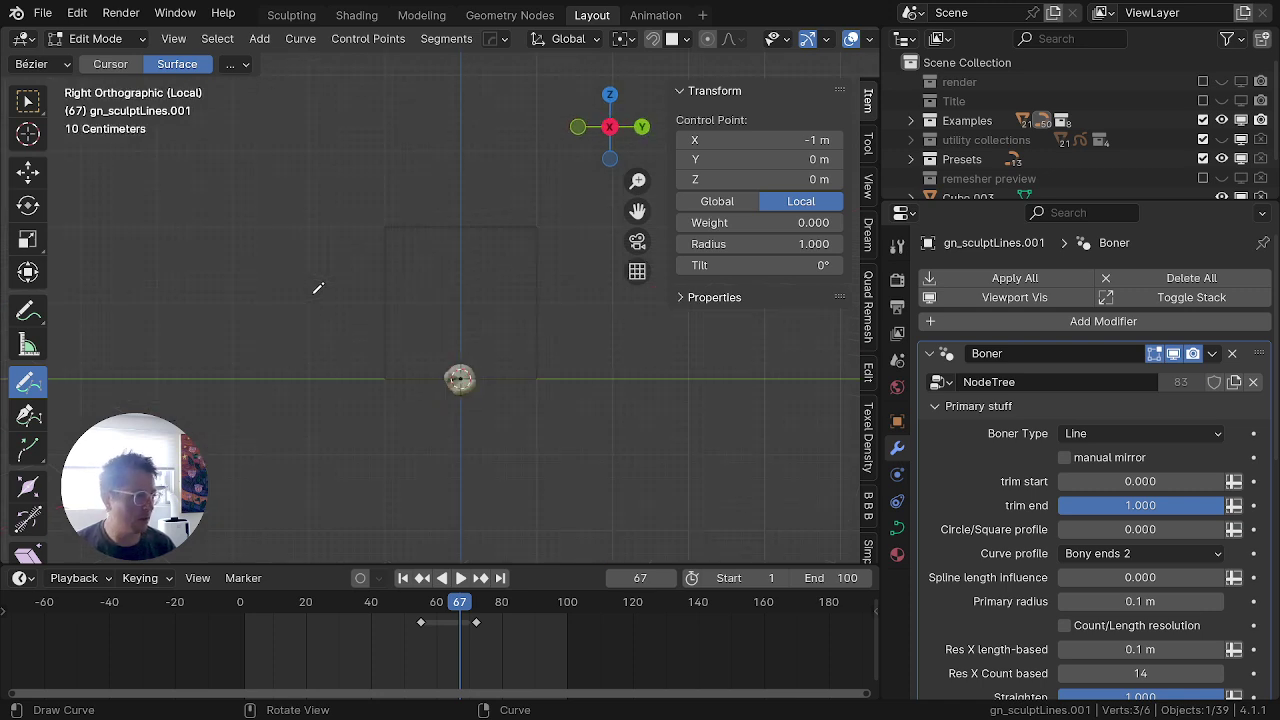
{"action": "key", "text": "x"}
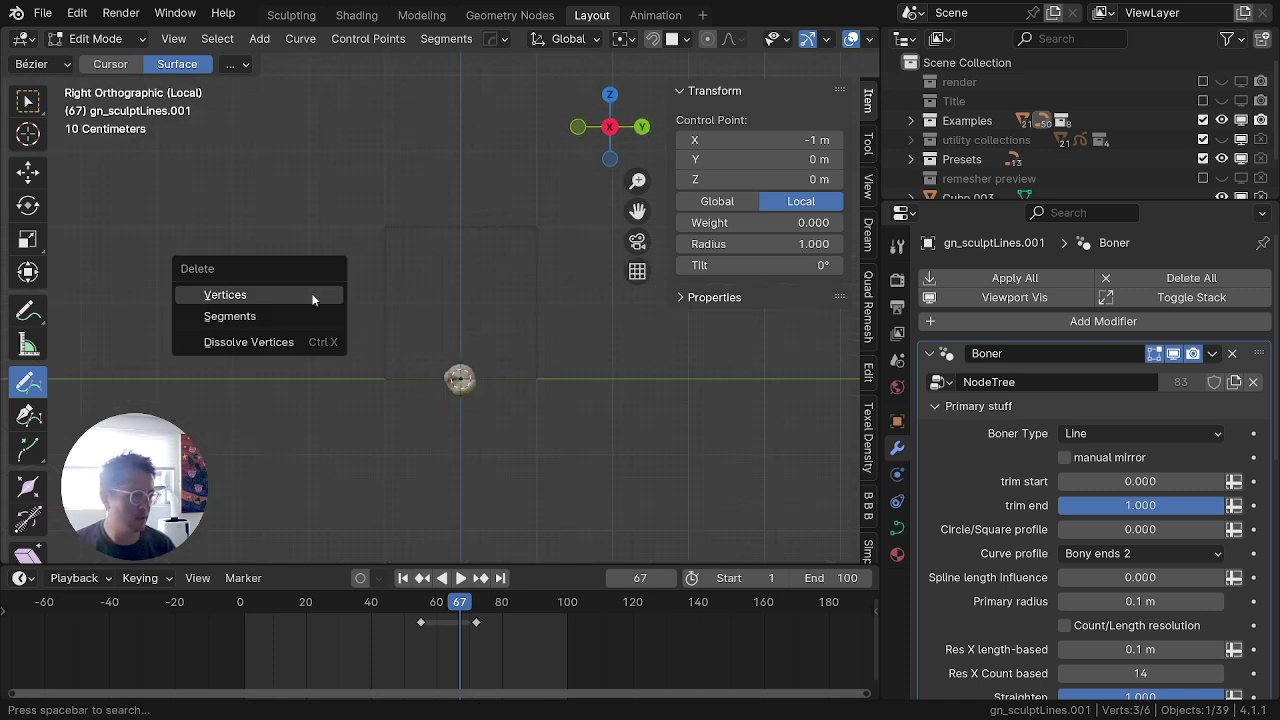
{"action": "left_click", "coordinate": [312, 296]}
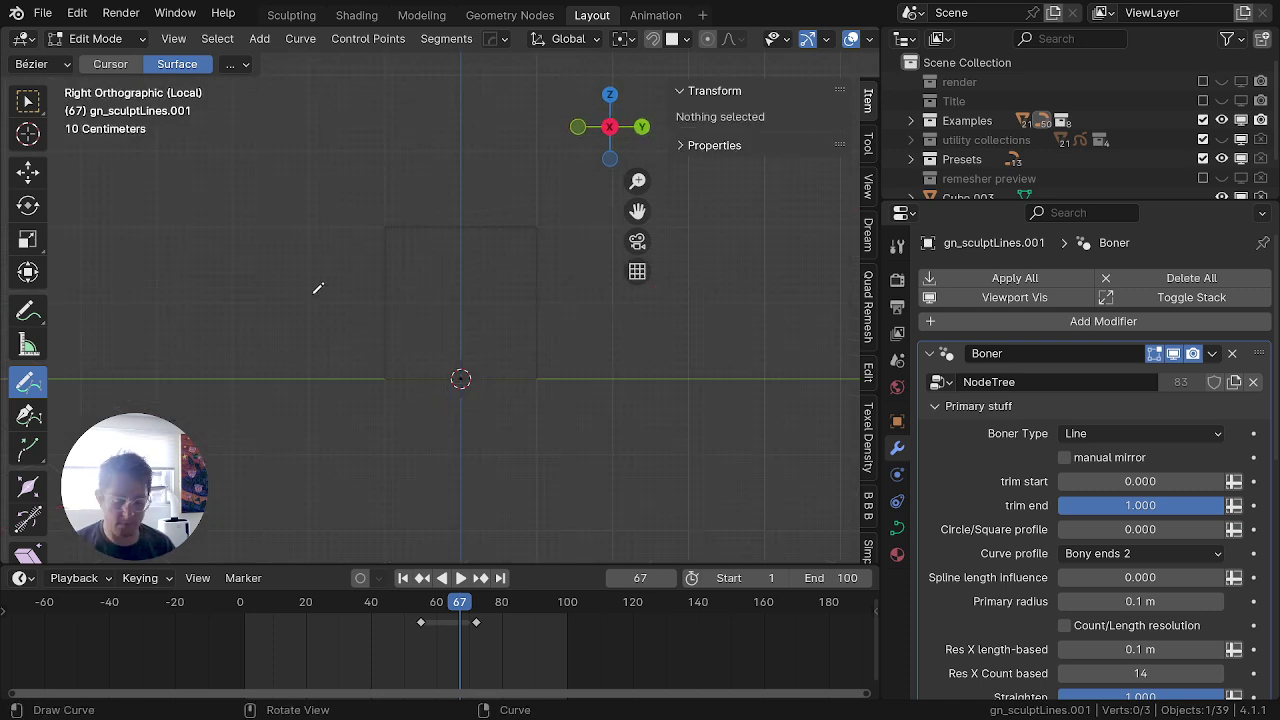
Step: In front view, draw a two-bone leg near the origin and a three-bone zigzag leg beyond the box on the positive X side
{"action": "key", "text": "KP_1"}
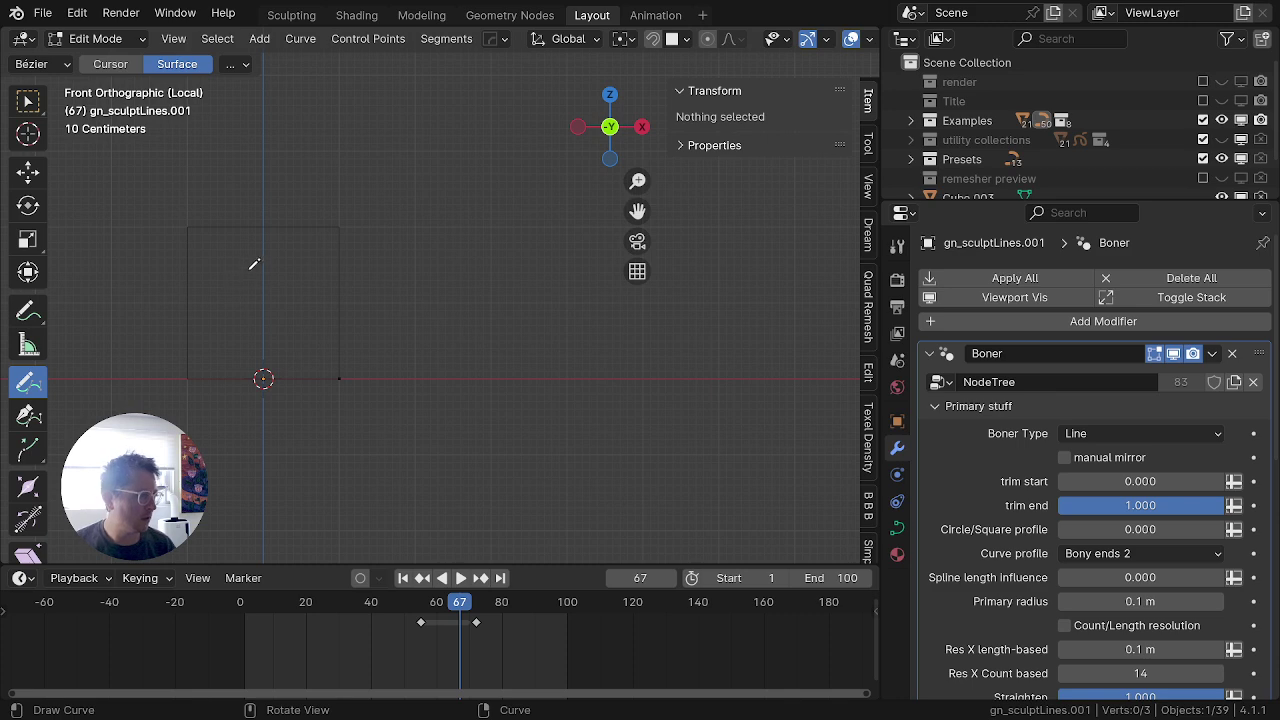
{"action": "scroll", "coordinate": [250, 310], "scroll_direction": "up", "scroll_amount": 2}
{"action": "middle_click_drag", "start_coordinate": [250, 310], "coordinate": [480, 395], "text": "shift"}
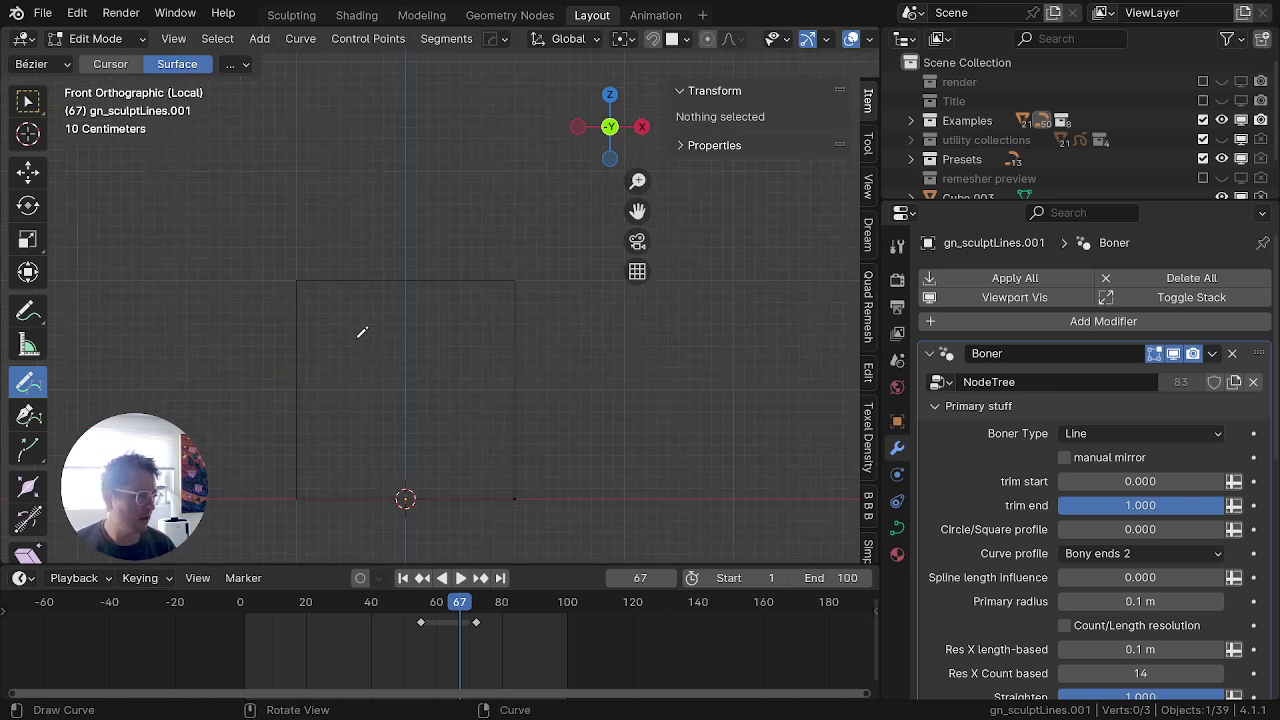
{"action": "left_click_drag", "start_coordinate": [389, 410], "coordinate": [379, 500]}
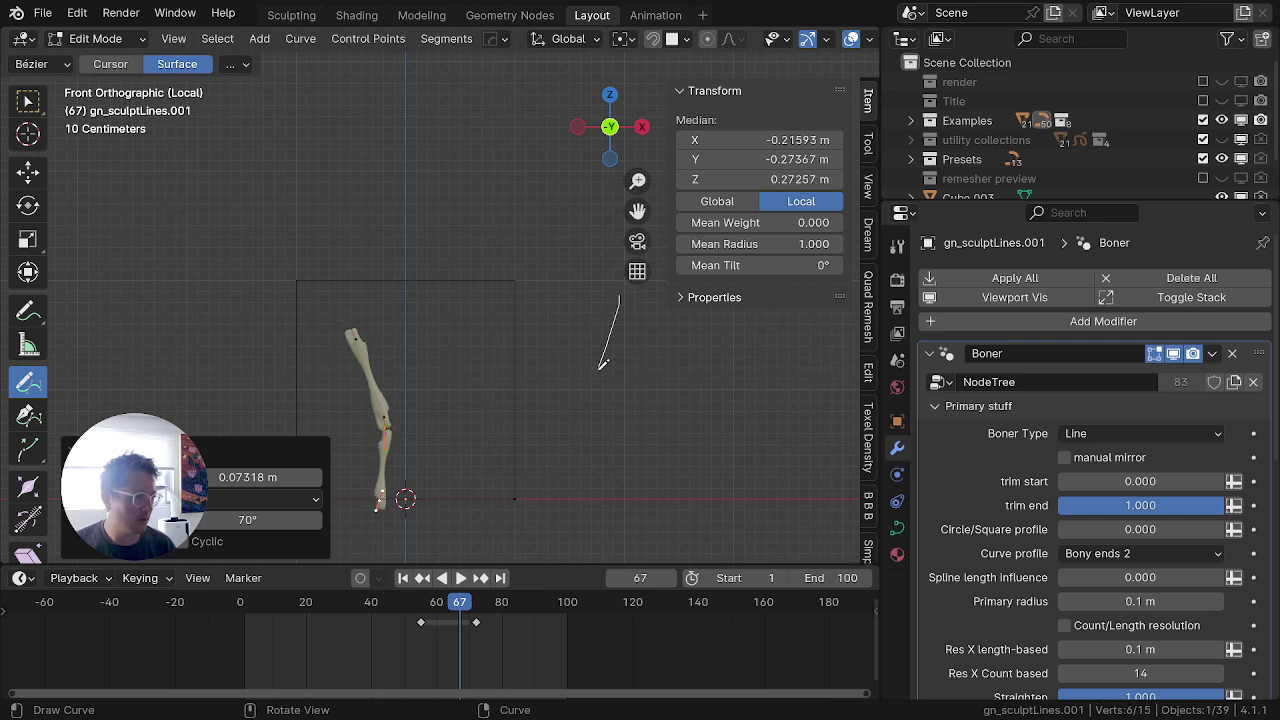
{"action": "mouse_move", "coordinate": [603, 365]}
{"action": "left_mouse_down"}
{"action": "mouse_move", "coordinate": [594, 390]}
{"action": "mouse_move", "coordinate": [636, 443]}
{"action": "left_mouse_up"}
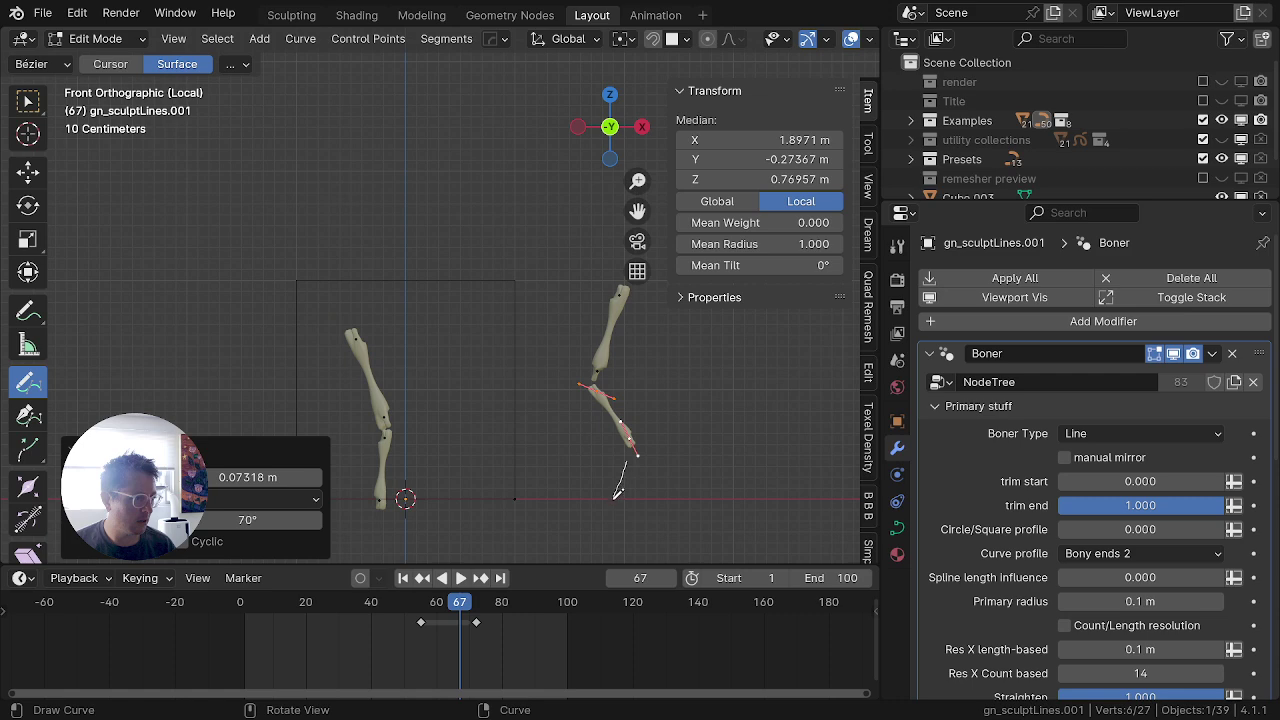
Step: Scale up the two-bone leg and move it to the negative X side with its foot near the ground line
{"action": "scroll", "coordinate": [652, 473], "scroll_direction": "down", "scroll_amount": 3}
{"action": "scroll", "coordinate": [483, 426], "scroll_direction": "up", "scroll_amount": 3}
{"action": "scroll", "coordinate": [554, 411], "scroll_direction": "down", "scroll_amount": 3}
{"action": "middle_click_drag", "start_coordinate": [460, 394], "coordinate": [565, 504], "text": "shift"}
{"action": "key", "text": "alt+a"}
{"action": "key", "text": "b"}
{"action": "left_click_drag", "start_coordinate": [572, 375], "coordinate": [470, 528]}
{"action": "key", "text": "s"}
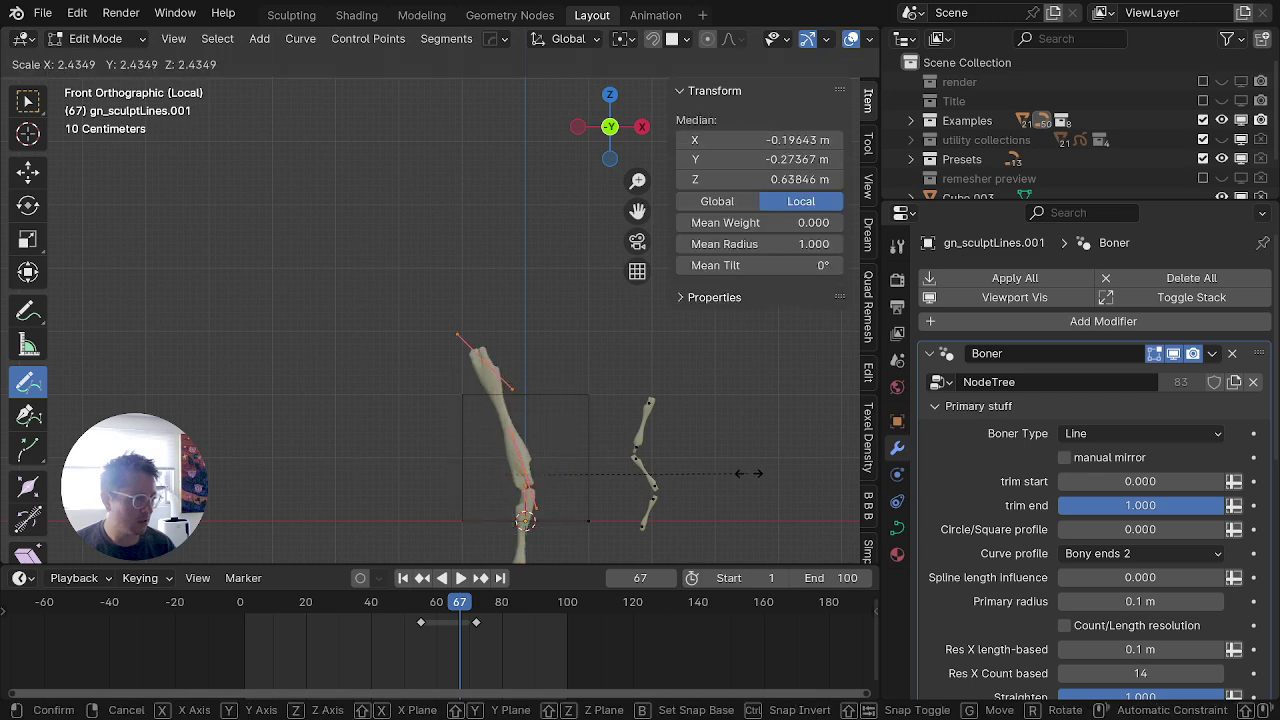
{"action": "left_click", "coordinate": [759, 464]}
{"action": "key", "text": "g"}
{"action": "left_click", "coordinate": [705, 379]}
{"action": "key", "text": "s"}
{"action": "left_click", "coordinate": [623, 390]}
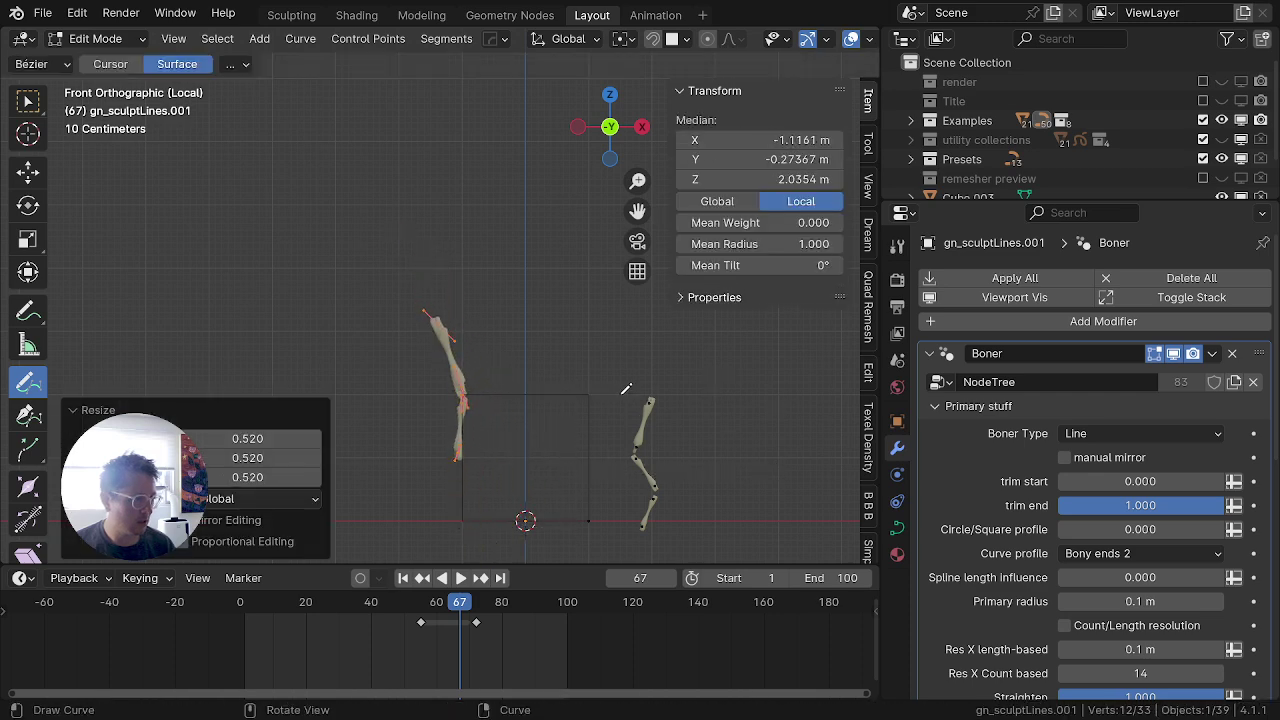
{"action": "key", "text": "g"}
{"action": "left_click", "coordinate": [680, 466]}
Step: Shift the knee control points of the two-bone leg by about -0.2 m in X and -0.03 m in Z
{"action": "key", "text": "alt+a"}
{"action": "key", "text": "b"}
{"action": "left_click_drag", "start_coordinate": [551, 423], "coordinate": [422, 479]}
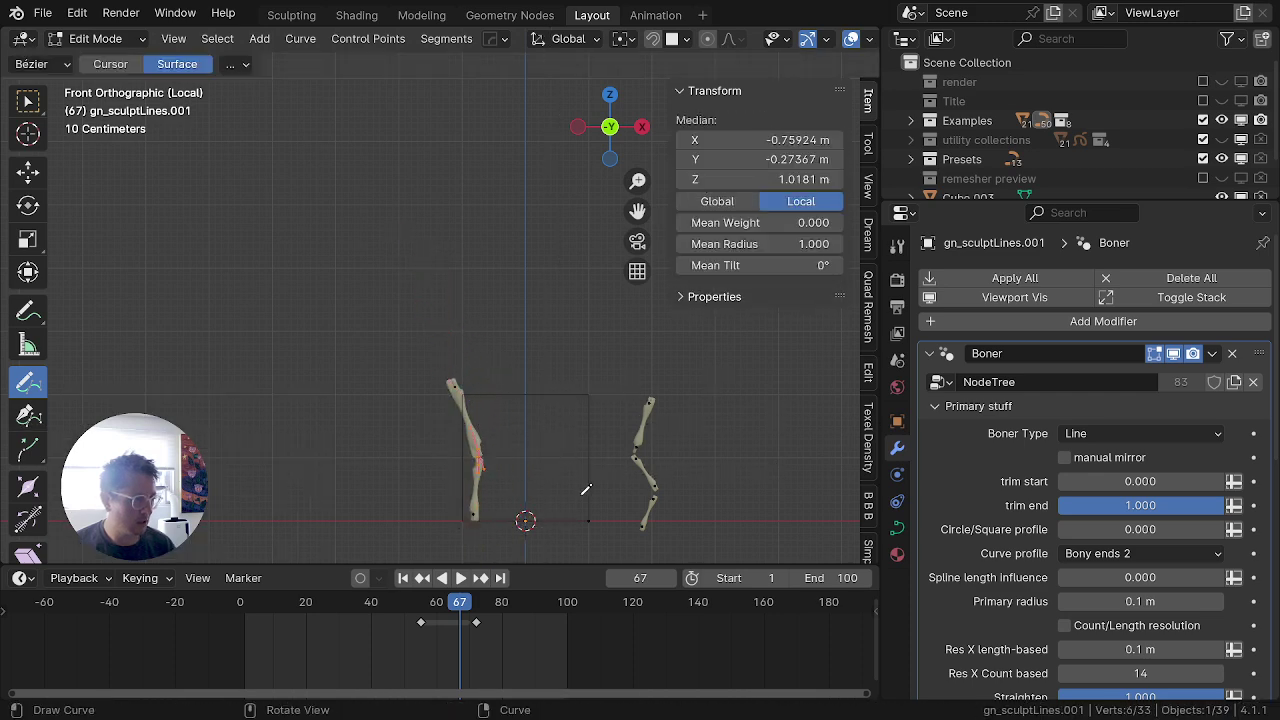
{"action": "key", "text": "g"}
{"action": "left_click", "coordinate": [566, 495]}
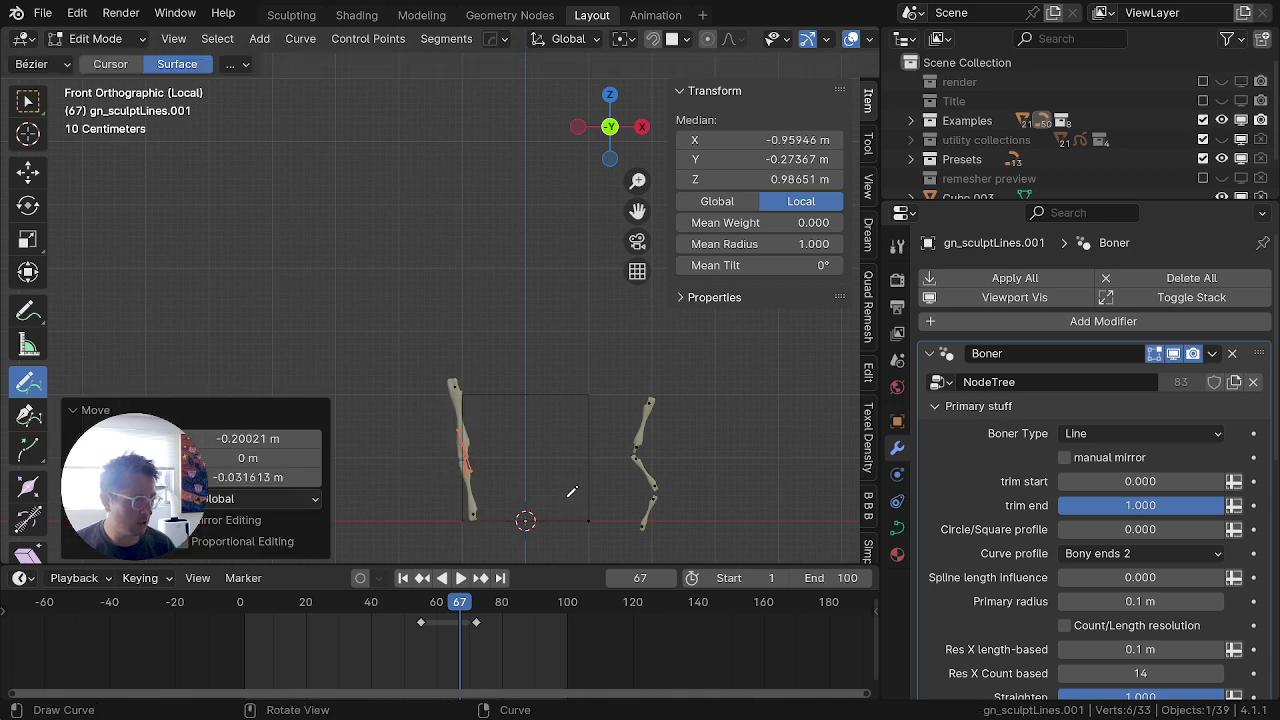
{"action": "scroll", "coordinate": [463, 505], "scroll_direction": "up", "scroll_amount": 2}
{"action": "scroll", "coordinate": [463, 505], "scroll_direction": "up", "scroll_amount": 6}
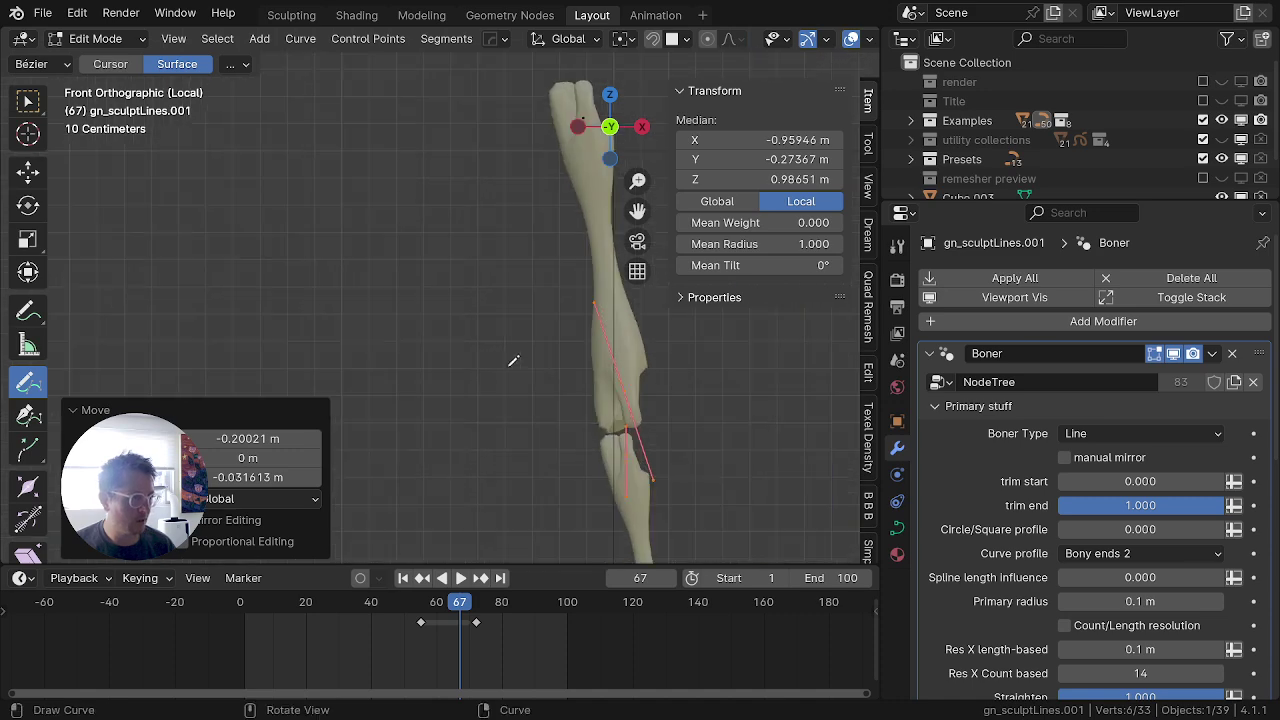
{"action": "key", "text": "g"}
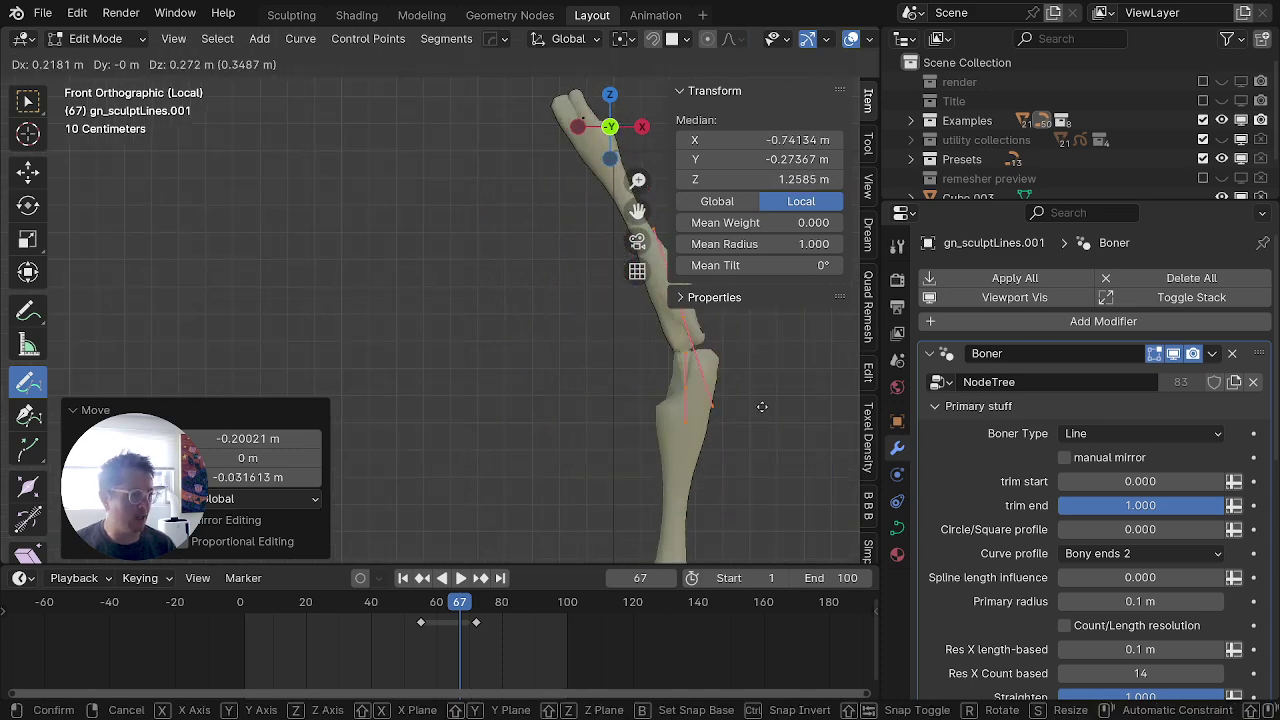
{"action": "right_click", "coordinate": [577, 420]}
{"action": "mouse_move", "coordinate": [638, 436]}
{"action": "middle_mouse_down", "text": "shift"}
{"action": "mouse_move", "coordinate": [606, 447]}
{"action": "mouse_move", "coordinate": [466, 379]}
{"action": "mouse_move", "coordinate": [627, 381]}
{"action": "middle_mouse_up", "text": "shift"}
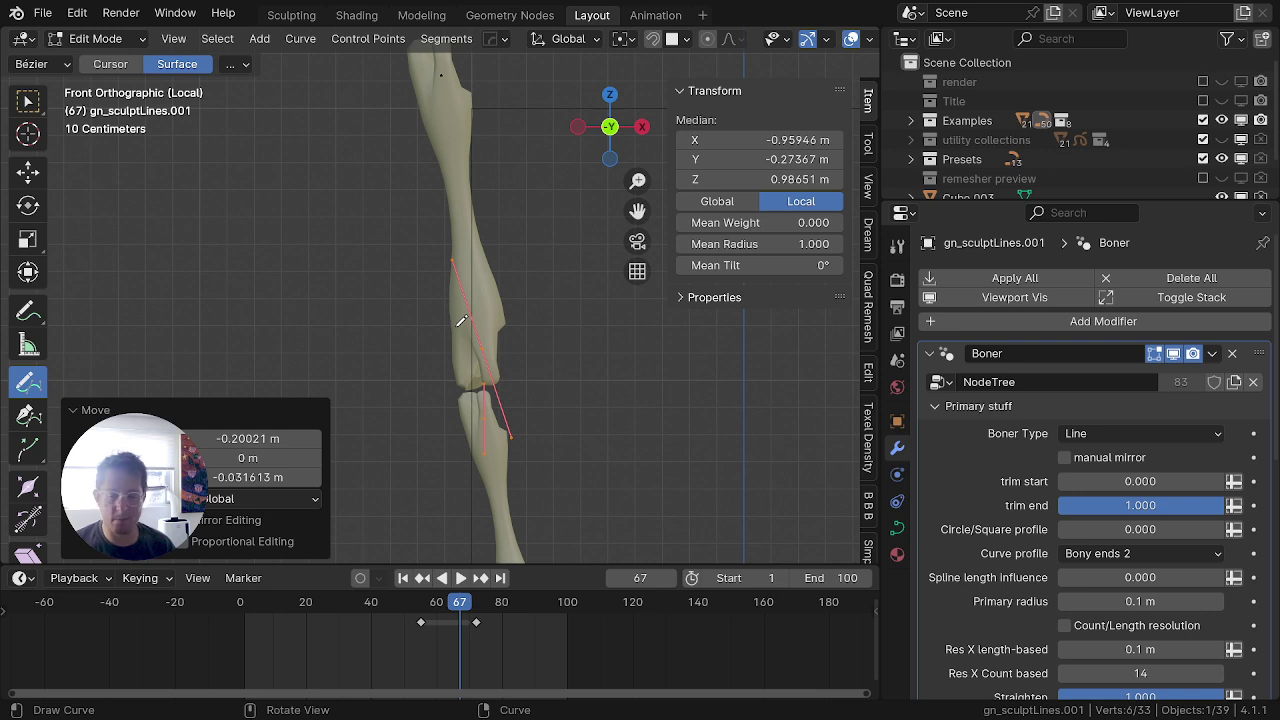
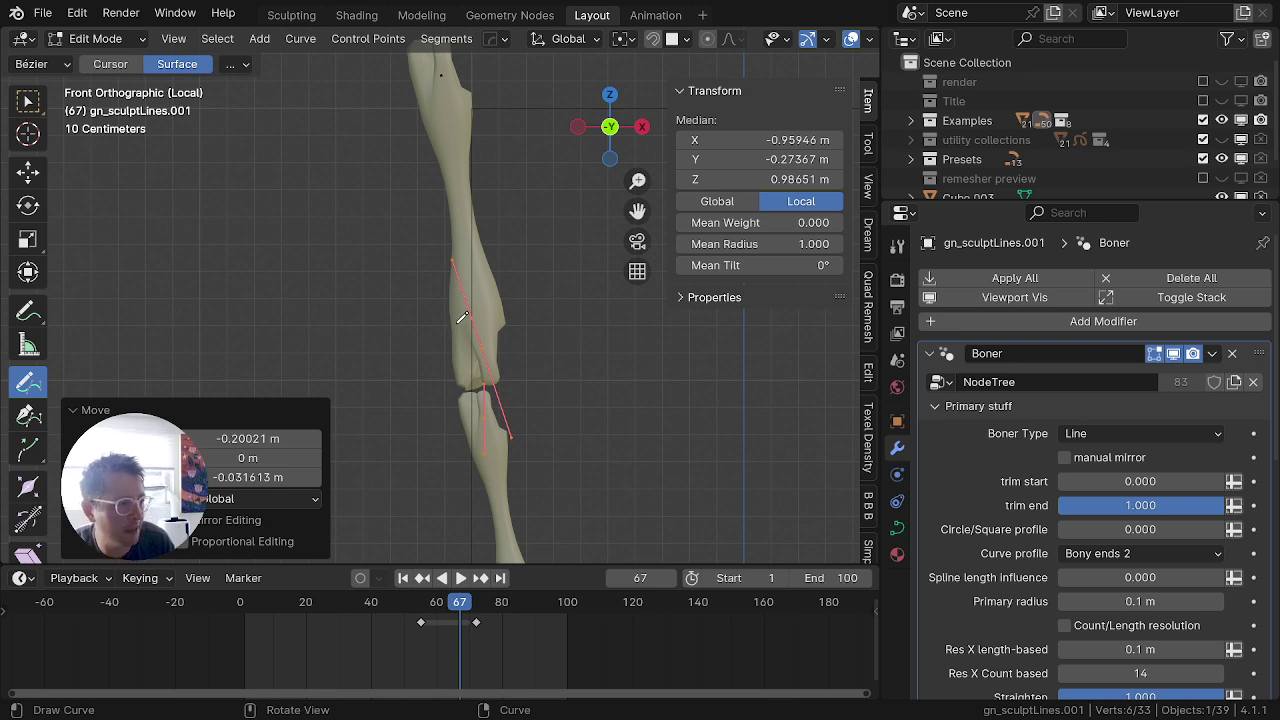
Step: Move the lower control point of the two-bone leg's upper bone to about X -1.19 m, Z 1.2 m, separating it from the lower bone
{"action": "key", "text": "alt+a"}
{"action": "key", "text": "b"}
{"action": "left_click_drag", "start_coordinate": [523, 321], "coordinate": [459, 375]}
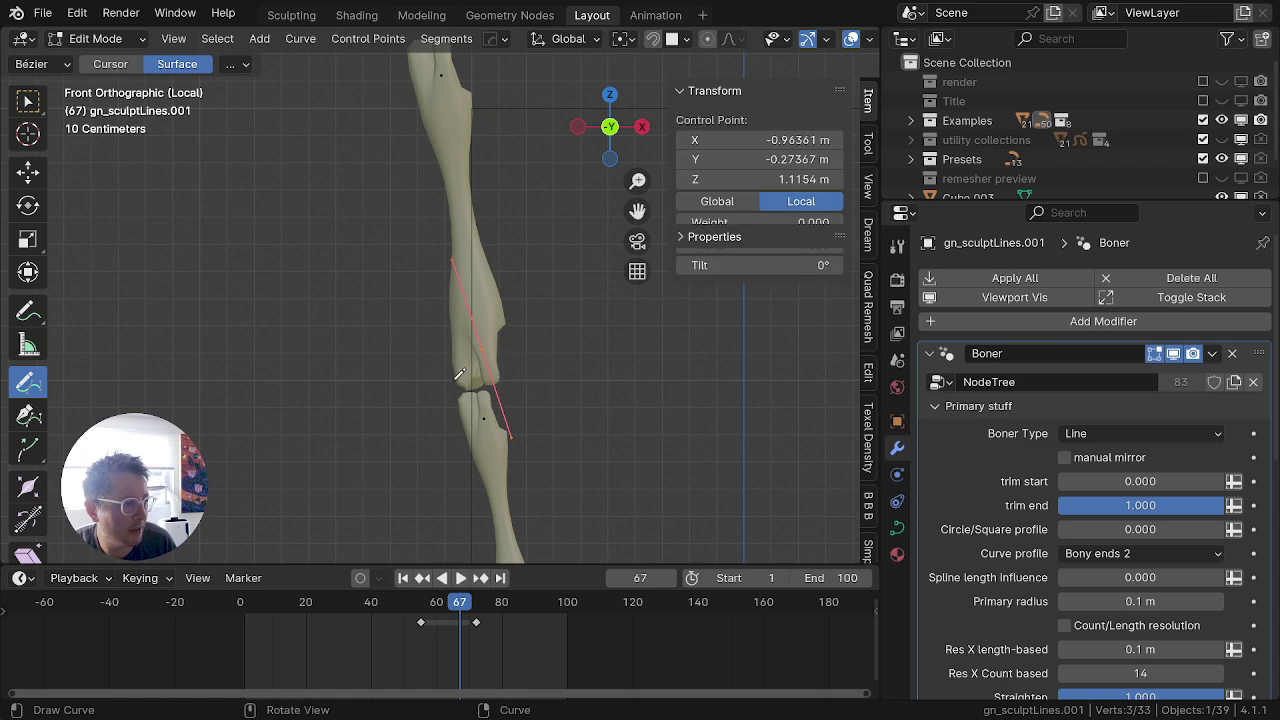
{"action": "key", "text": "g"}
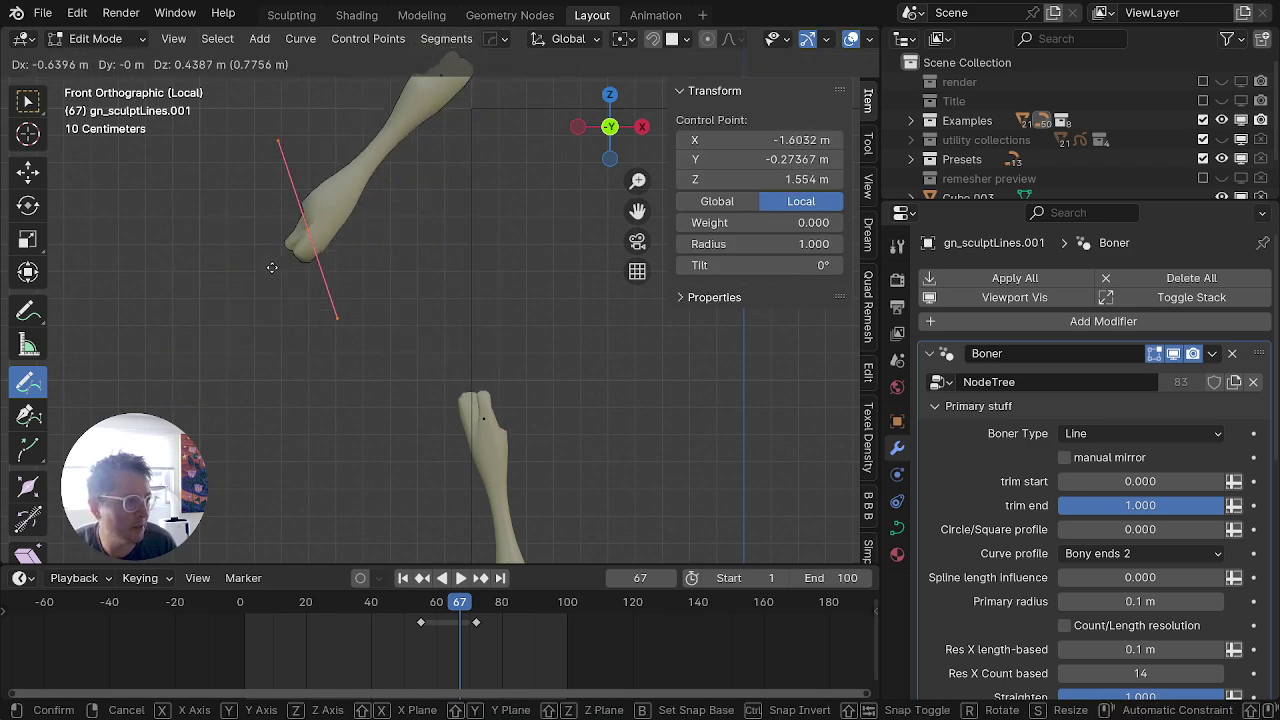
{"action": "left_click", "coordinate": [272, 267]}
{"action": "key", "text": "g"}
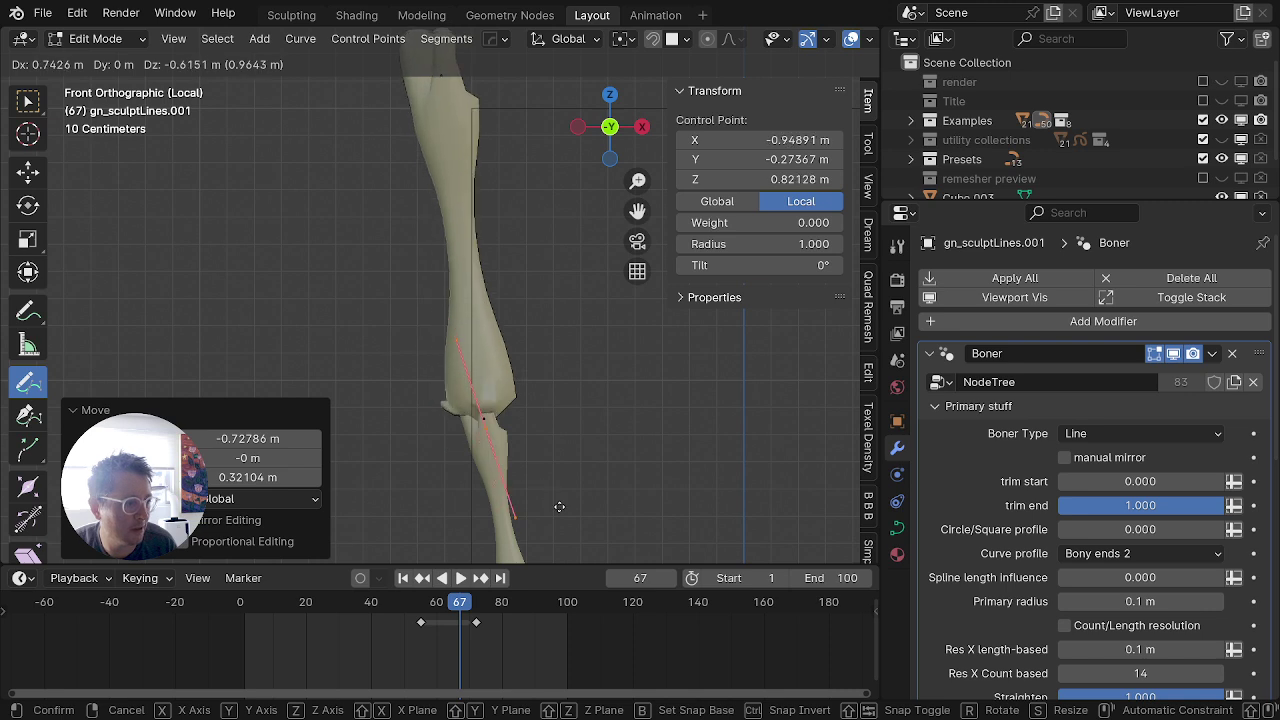
{"action": "left_click", "coordinate": [491, 397]}
{"action": "scroll", "coordinate": [491, 351], "scroll_direction": "down", "scroll_amount": 5}
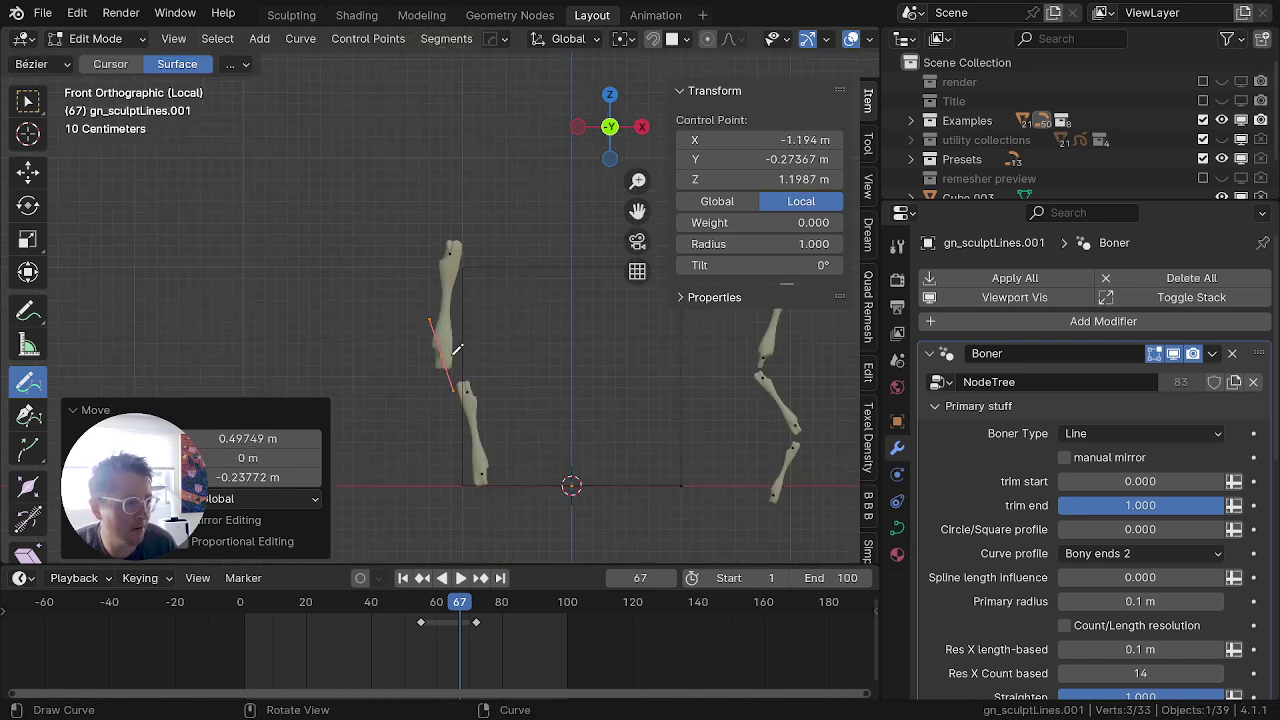
Step: Shrink the upper bone's radius to about 0.47 and move the bone about 0.18 m in X and -0.08 m in Z, onto the lower bone
{"action": "key", "text": "alt+a"}
{"action": "key", "text": "l"}
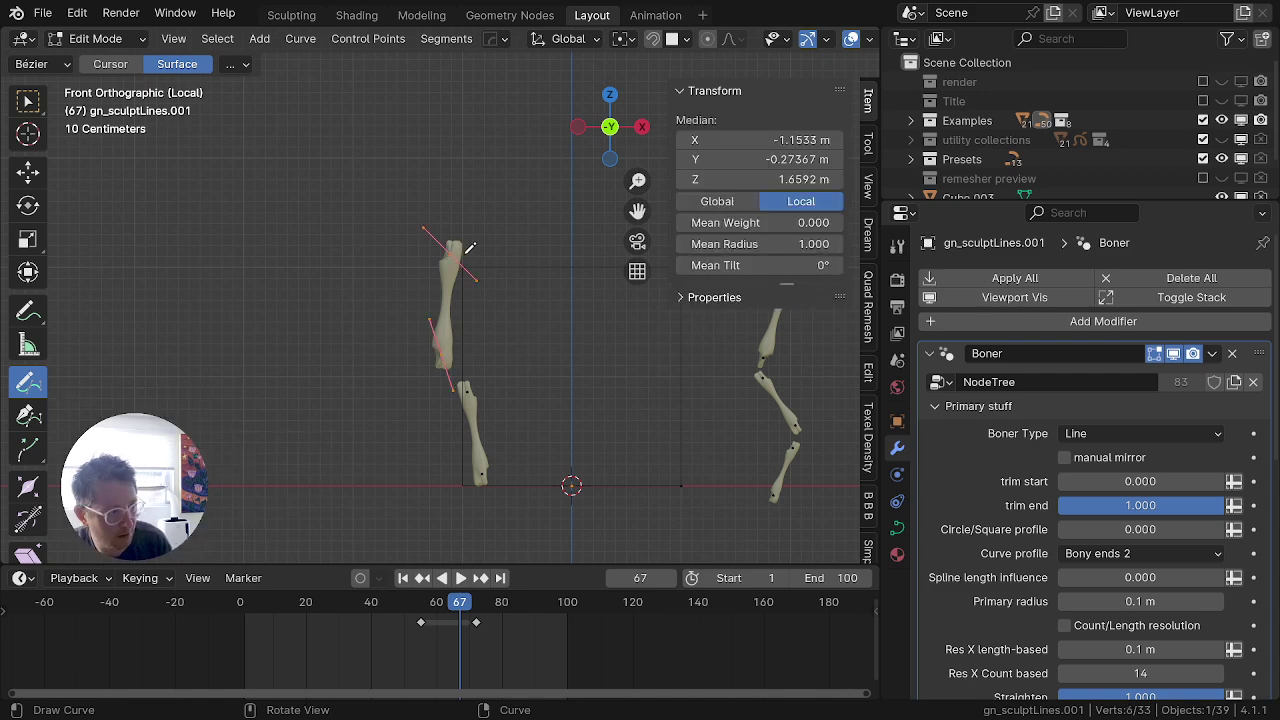
{"action": "key", "text": "alt+s"}
{"action": "left_click", "coordinate": [535, 311]}
{"action": "key", "text": "g"}
{"action": "left_click", "coordinate": [561, 316]}
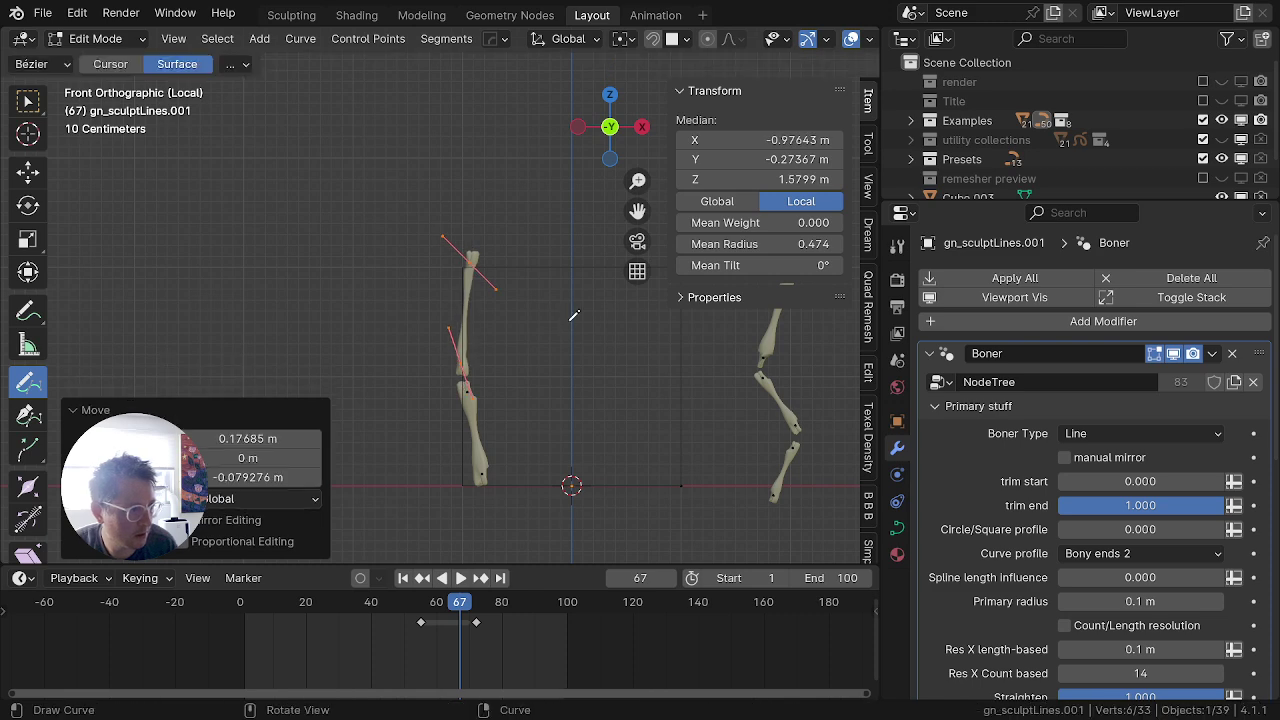
{"action": "scroll", "coordinate": [440, 405], "scroll_direction": "down", "scroll_amount": 6}
{"action": "scroll", "coordinate": [476, 403], "scroll_direction": "up", "scroll_amount": 5}
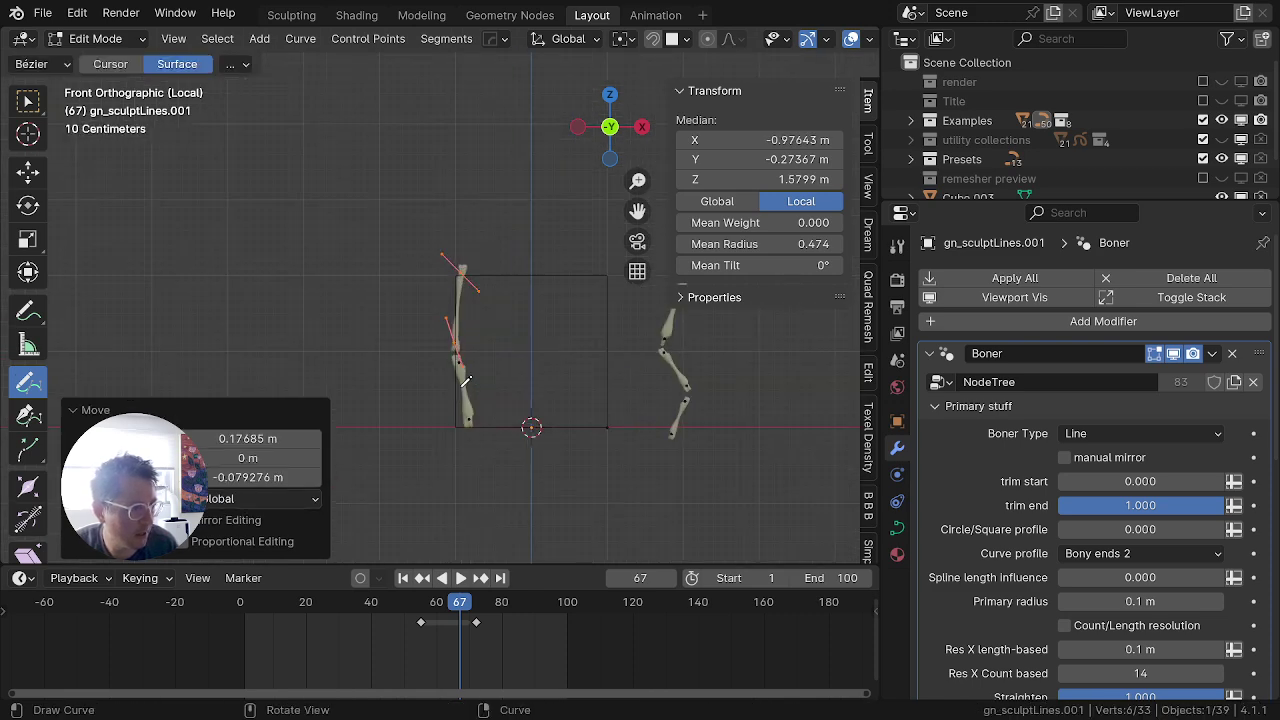
Step: In side view, move all leg curves about 0.87 m along Y, and raise them about 0.32 m in Z
{"action": "key", "text": "KP_3"}
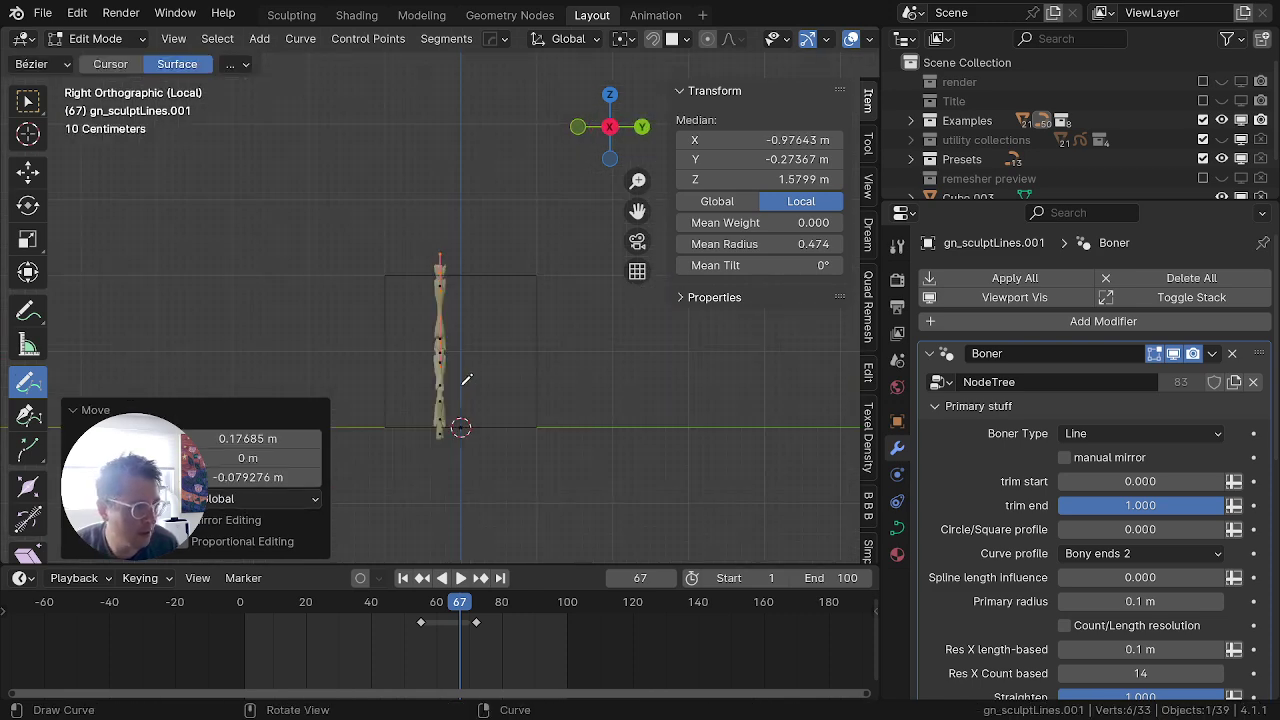
{"action": "key", "text": "a"}
{"action": "key", "text": "g"}
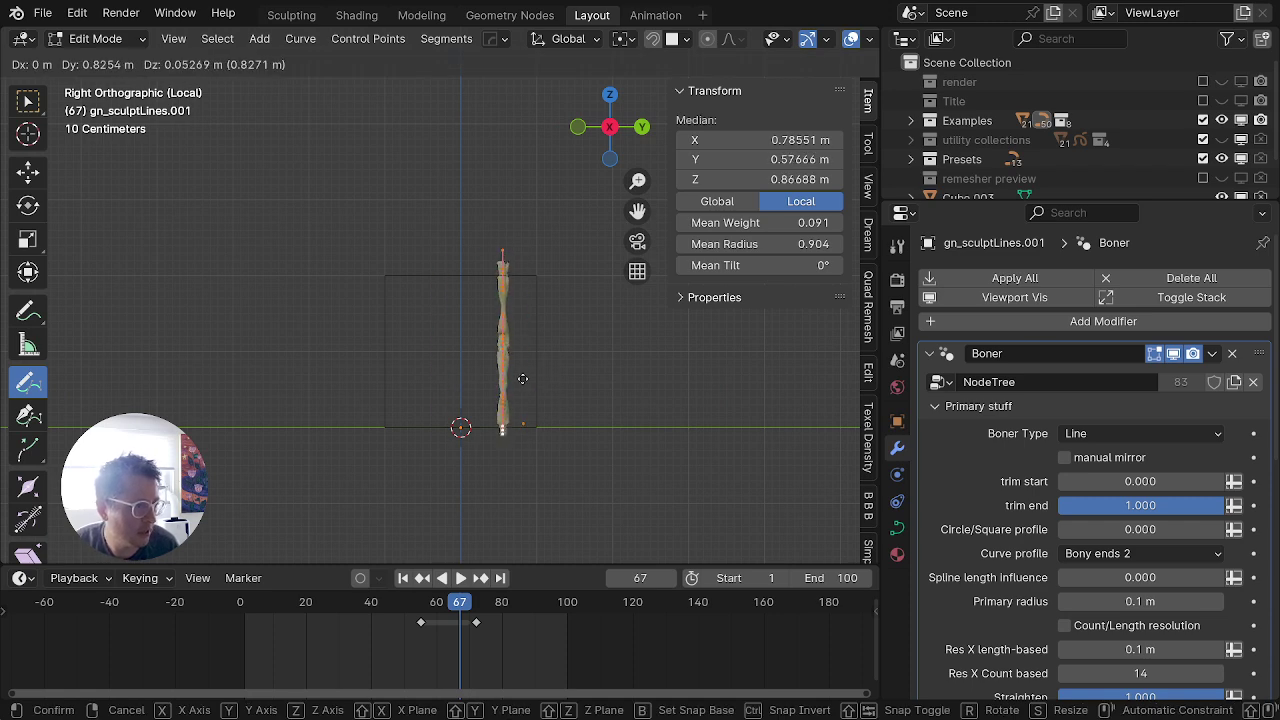
{"action": "key", "text": "x"}
{"action": "key", "text": "y"}
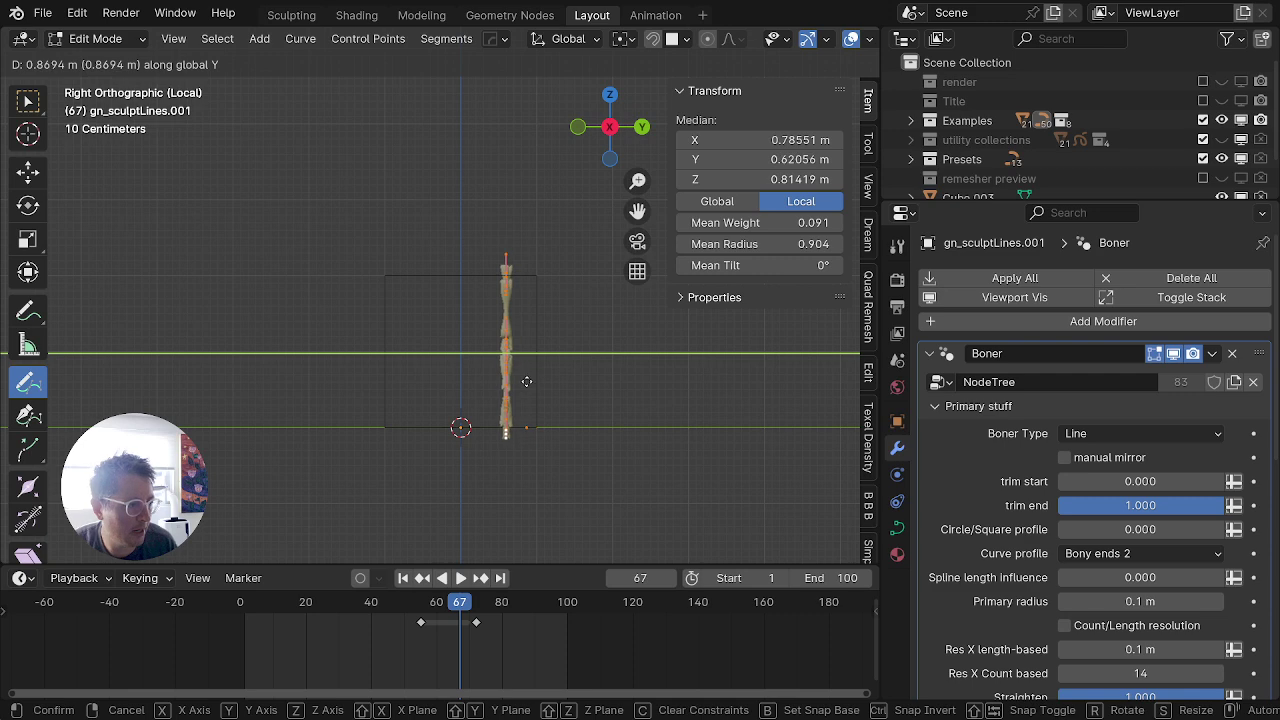
{"action": "left_click", "coordinate": [527, 384]}
{"action": "key", "text": "g"}
{"action": "left_click", "coordinate": [526, 359]}
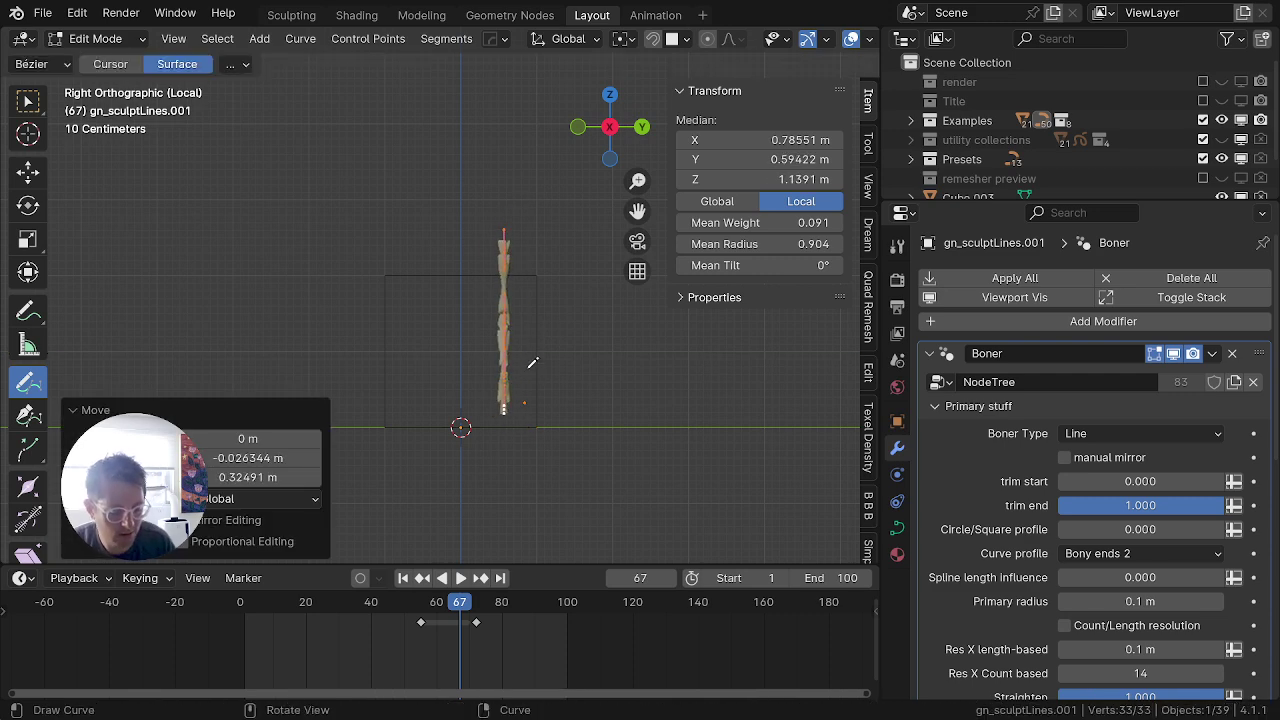
Step: Shear all leg curves so their tops lean toward positive Y, and shift them about 0.24 m in Y and -0.06 m in Z
{"action": "key", "text": "F3"}
{"action": "type", "text": "she"}
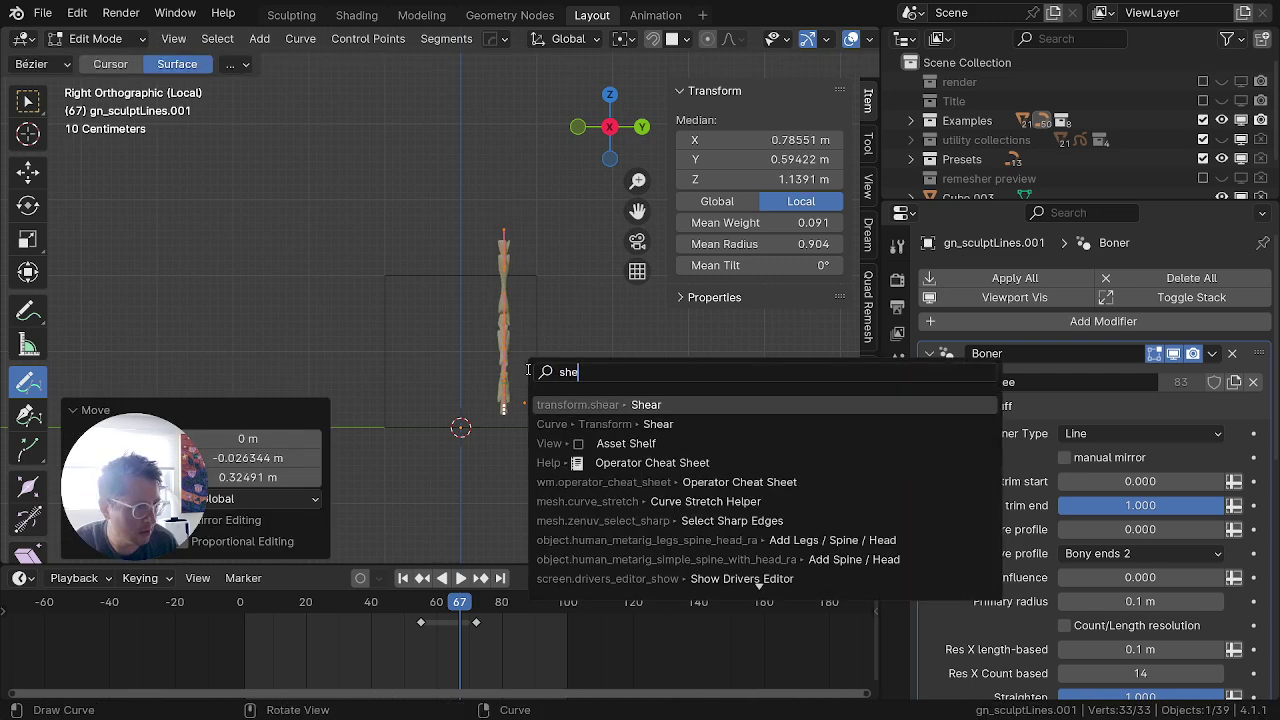
{"action": "key", "text": "Return"}
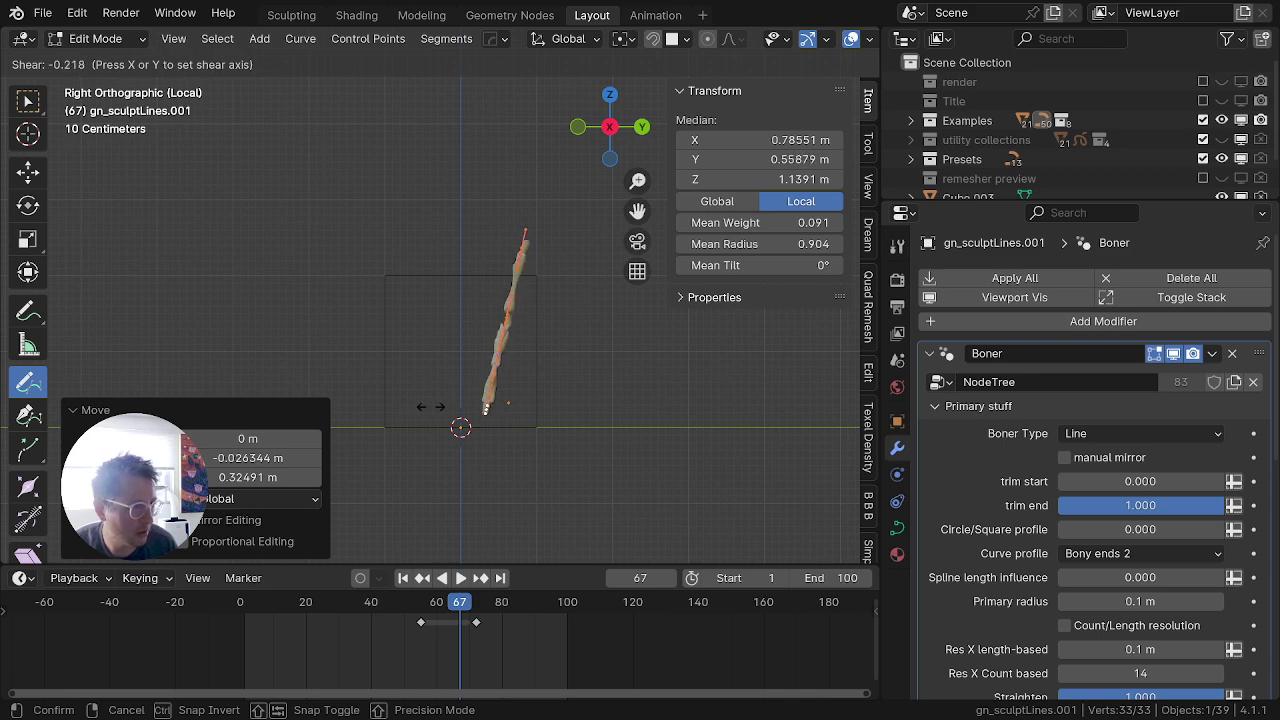
{"action": "left_click", "coordinate": [449, 420]}
{"action": "key", "text": "g"}
{"action": "left_click", "coordinate": [453, 410]}
{"action": "scroll", "coordinate": [510, 382], "scroll_direction": "up", "scroll_amount": 3}
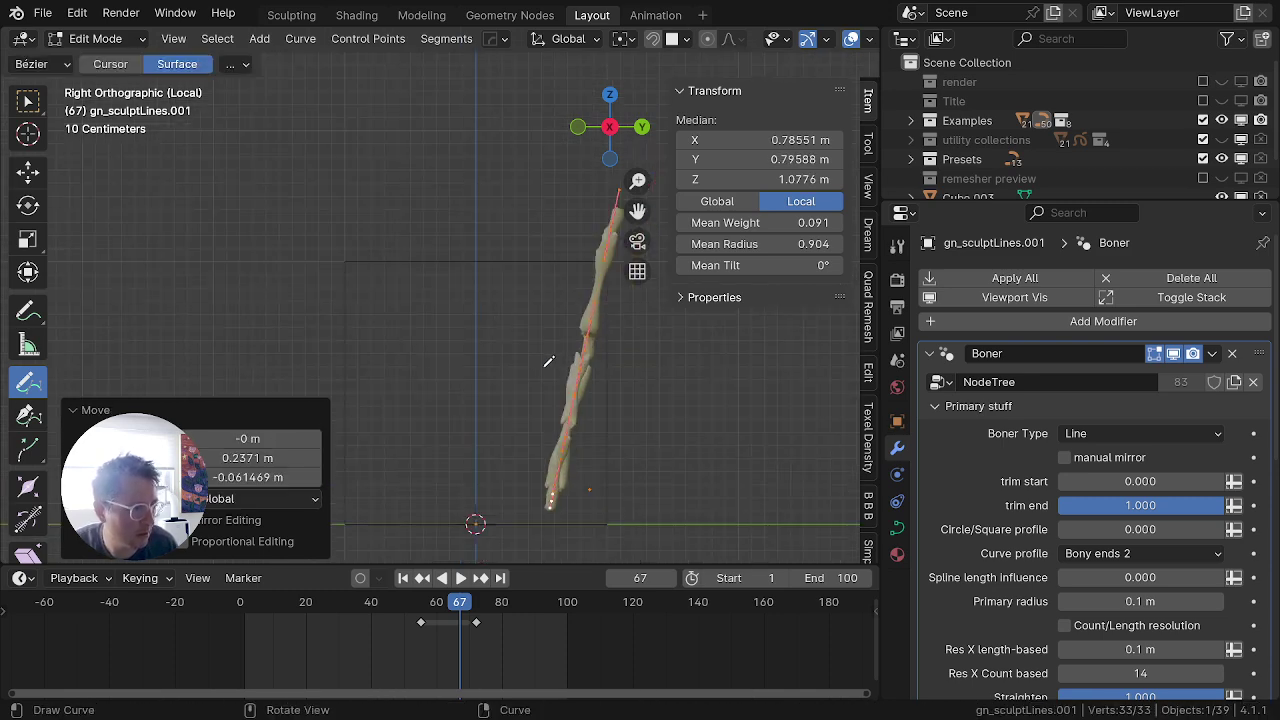
Step: Leave Edit Mode and exit local view to bring the whole scene back around the leg curves
{"action": "mouse_move", "coordinate": [549, 364]}
{"action": "middle_mouse_down"}
{"action": "mouse_move", "coordinate": [394, 415]}
{"action": "mouse_move", "coordinate": [566, 416]}
{"action": "mouse_move", "coordinate": [592, 474]}
{"action": "mouse_move", "coordinate": [513, 436]}
{"action": "mouse_move", "coordinate": [534, 374]}
{"action": "middle_mouse_up"}
{"action": "key", "text": "Tab"}
{"action": "scroll", "coordinate": [532, 386], "scroll_direction": "down", "scroll_amount": 3}
{"action": "key", "text": "KP_Divide"}
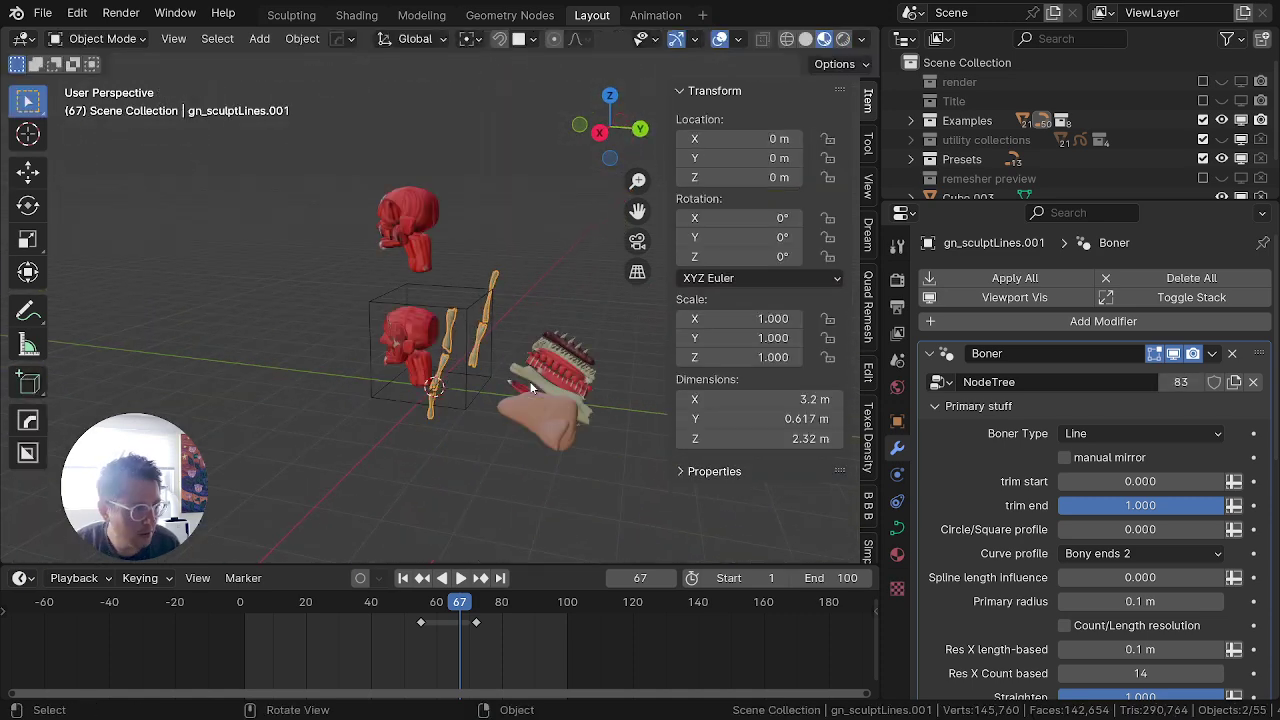
Step: Examine the leg bones in side view and in perspective alongside the other objects in the scene
{"action": "key", "text": "KP_3"}
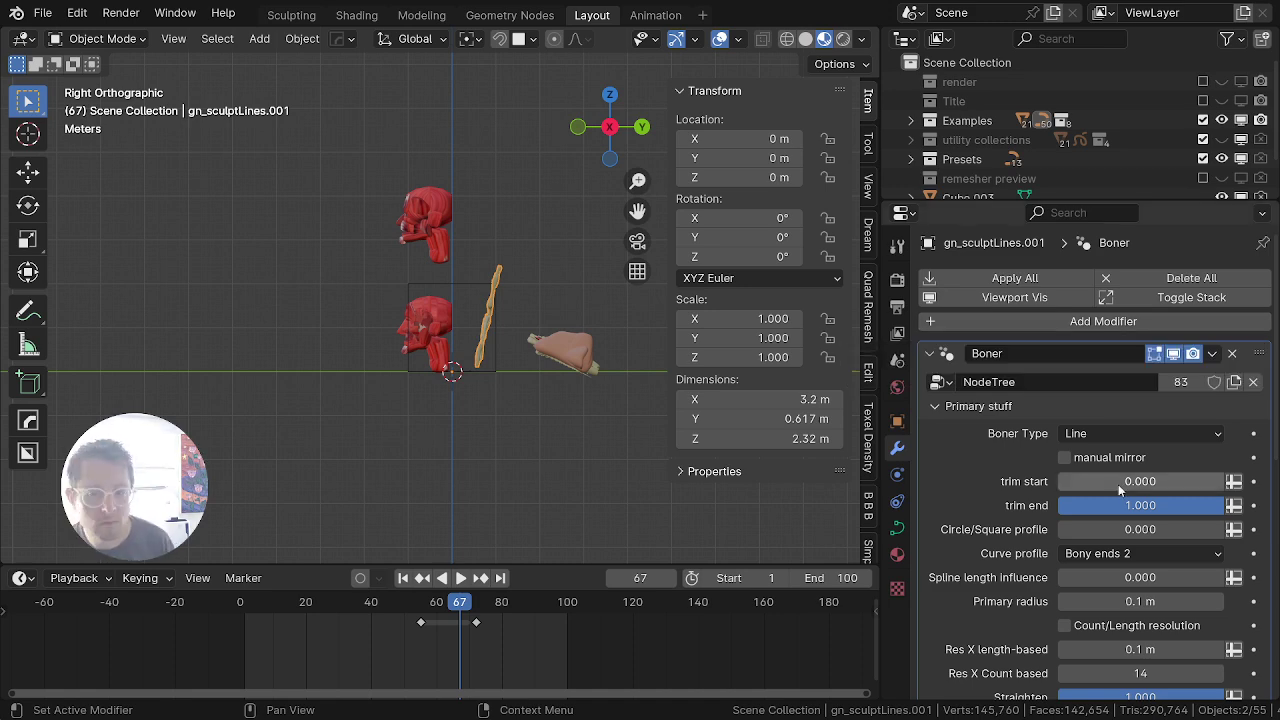
{"action": "scroll", "coordinate": [570, 200], "scroll_direction": "up", "scroll_amount": 3}
{"action": "middle_click_drag", "start_coordinate": [505, 246], "coordinate": [220, 370], "text": "shift"}
{"action": "scroll", "coordinate": [424, 456], "scroll_direction": "up", "scroll_amount": 2}
{"action": "middle_click_drag", "start_coordinate": [390, 372], "coordinate": [573, 313], "text": "shift"}
{"action": "scroll", "coordinate": [212, 390], "scroll_direction": "down", "scroll_amount": 7}
{"action": "left_click_drag", "start_coordinate": [0, 0], "coordinate": [0, 0]}
{"action": "middle_click_drag", "start_coordinate": [573, 313], "coordinate": [584, 314]}
{"action": "scroll", "coordinate": [490, 325], "scroll_direction": "up", "scroll_amount": 3}
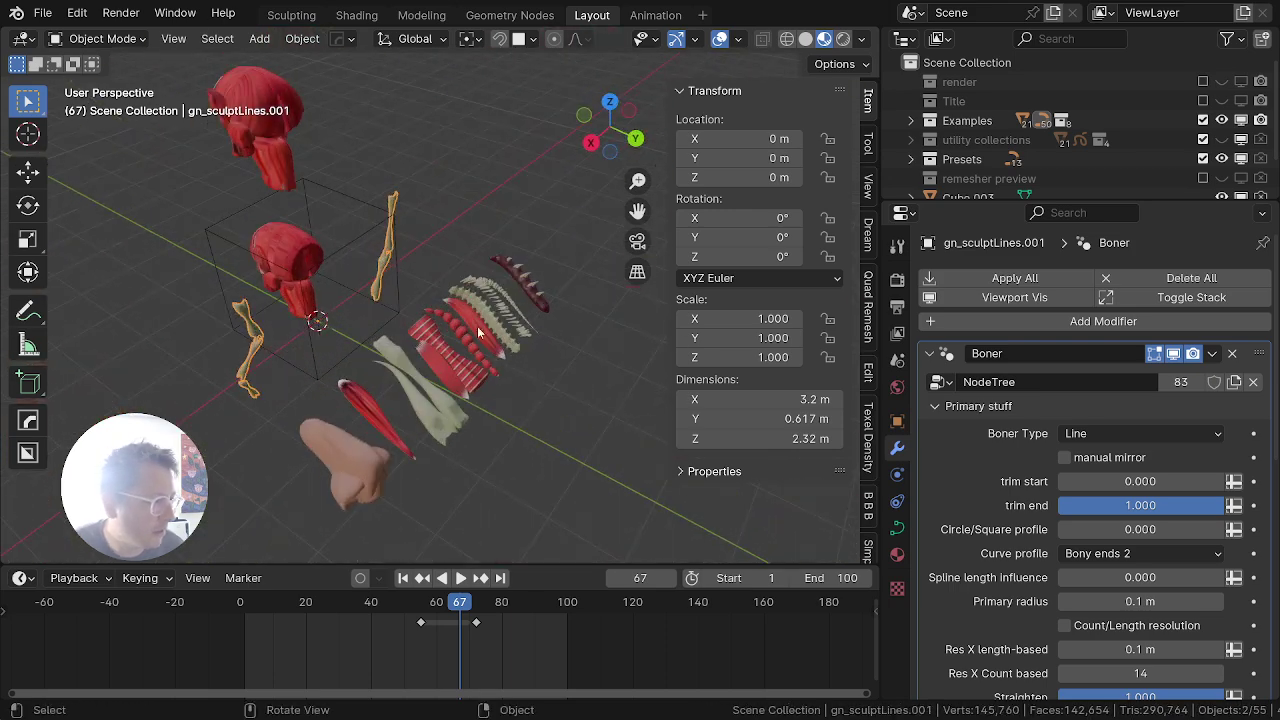
Step: Collapse the Boner modifier's settings and add a Mirror modifier below it on the leg curves
{"action": "left_click", "coordinate": [930, 354]}
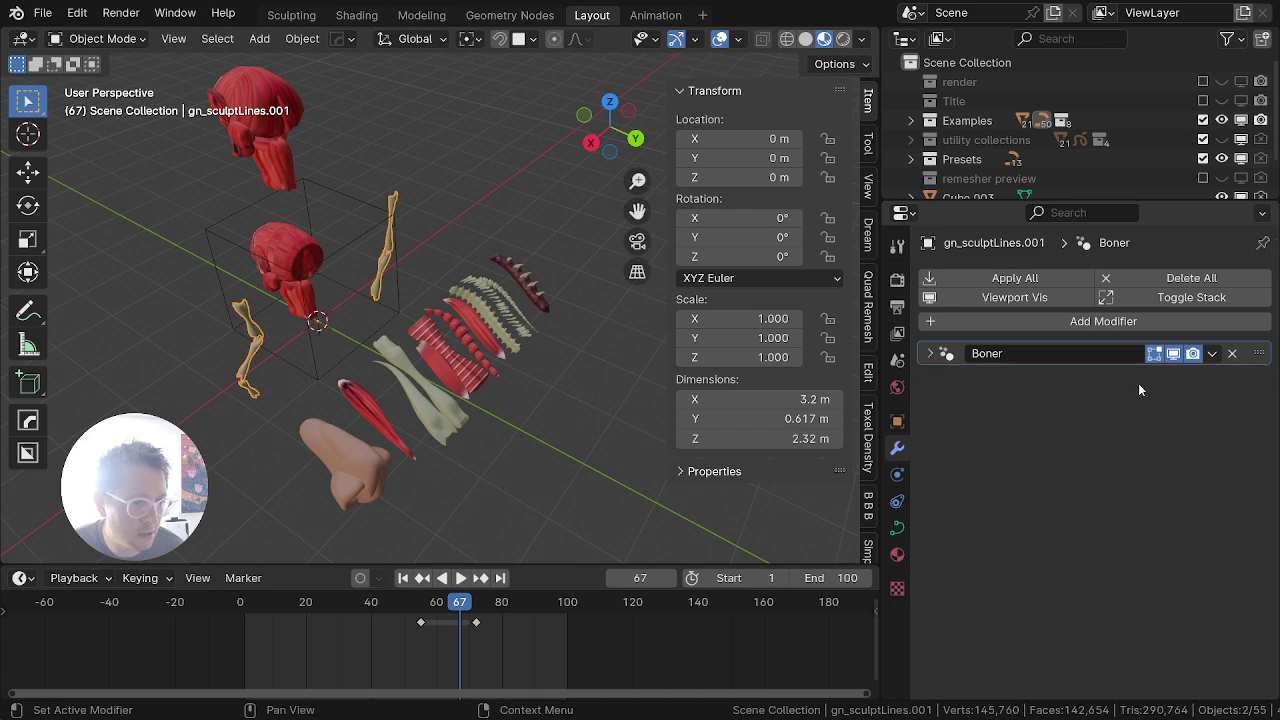
{"action": "left_click", "coordinate": [1136, 322]}
{"action": "type", "text": "mirro"}
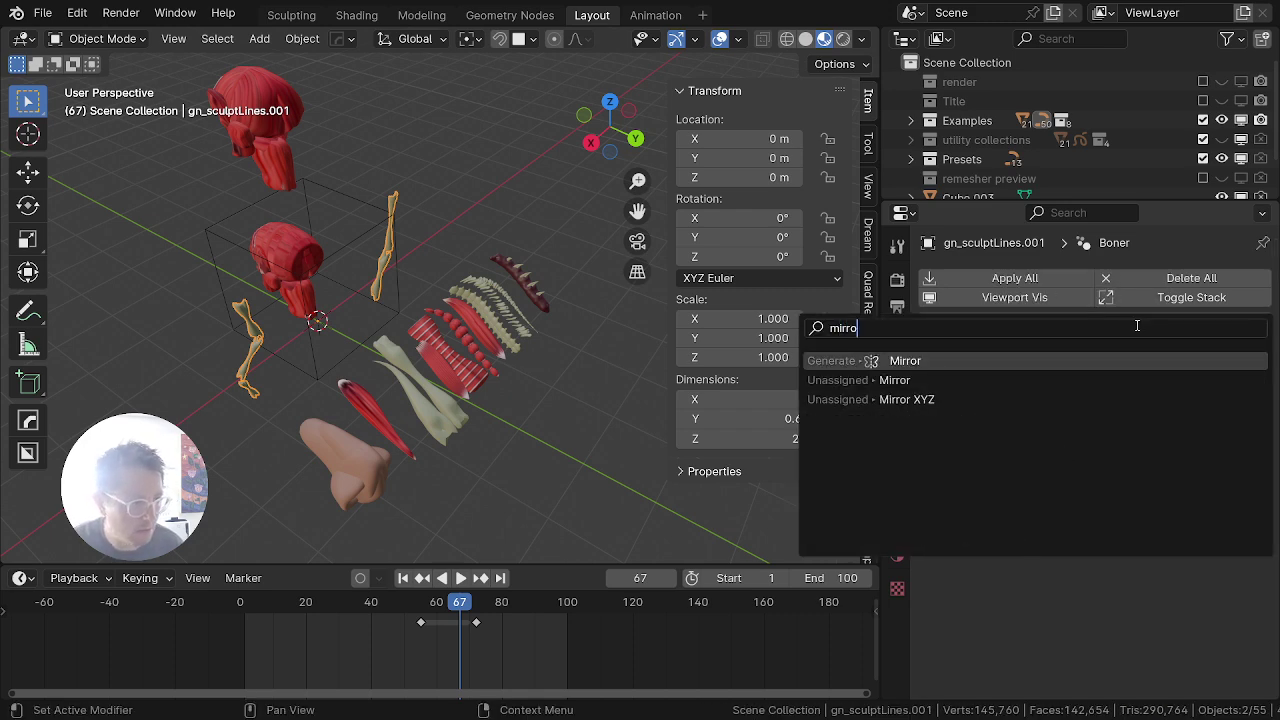
{"action": "key", "text": "Return"}
Step: Examine the mirrored leg bones from several angles, in both Object Mode and Edit Mode
{"action": "mouse_move", "coordinate": [473, 254]}
{"action": "middle_mouse_down"}
{"action": "mouse_move", "coordinate": [509, 410]}
{"action": "mouse_move", "coordinate": [328, 322]}
{"action": "mouse_move", "coordinate": [462, 248]}
{"action": "middle_mouse_up"}
{"action": "key", "text": "alt+g"}
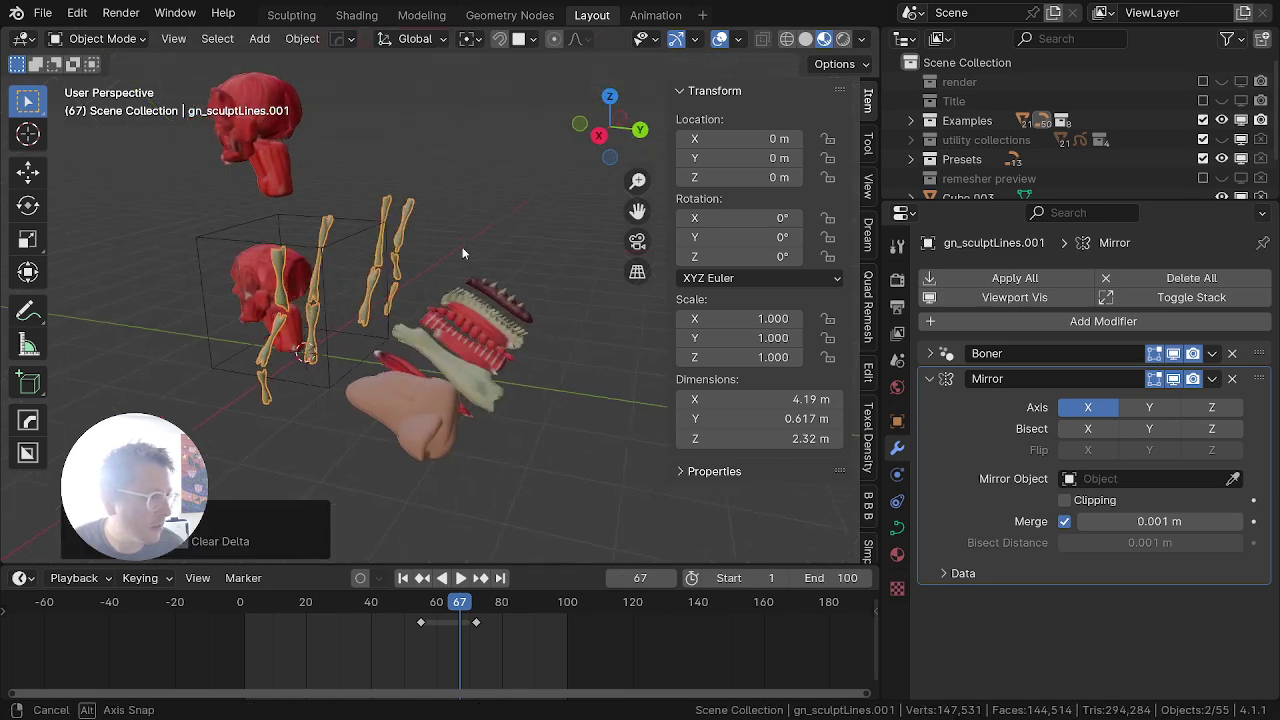
{"action": "left_click_drag", "start_coordinate": [462, 248], "coordinate": [514, 303]}
{"action": "key", "text": "Tab"}
{"action": "middle_click_drag", "start_coordinate": [514, 303], "coordinate": [488, 325]}
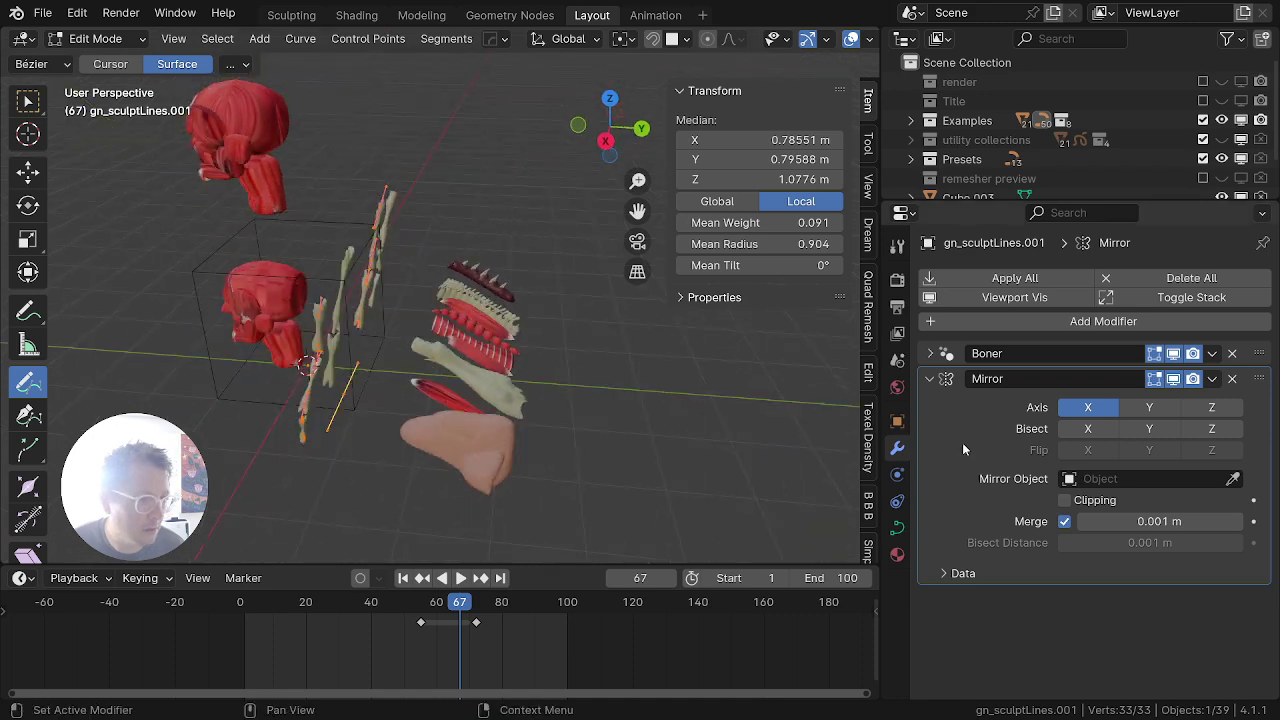
{"action": "middle_click_drag", "start_coordinate": [436, 358], "coordinate": [342, 392]}
{"action": "key", "text": "Tab"}
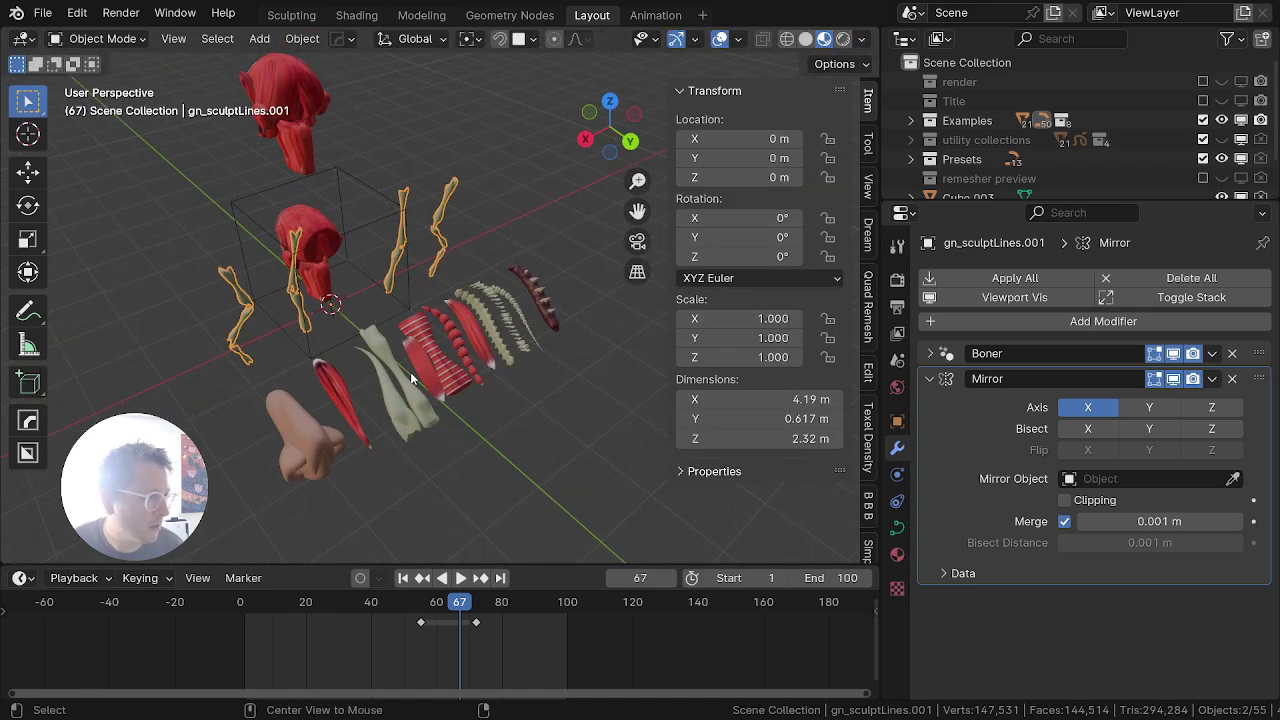
{"action": "key", "text": "alt+g"}
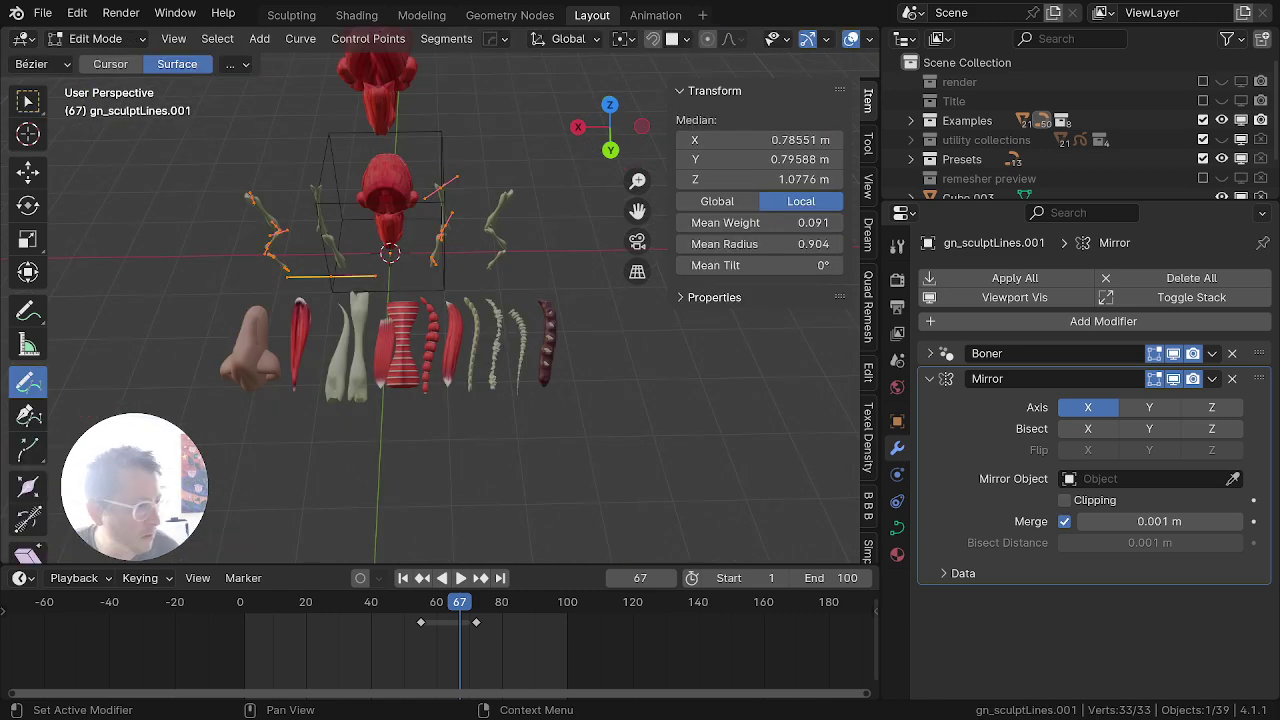
{"action": "middle_click_drag", "start_coordinate": [383, 393], "coordinate": [381, 449]}
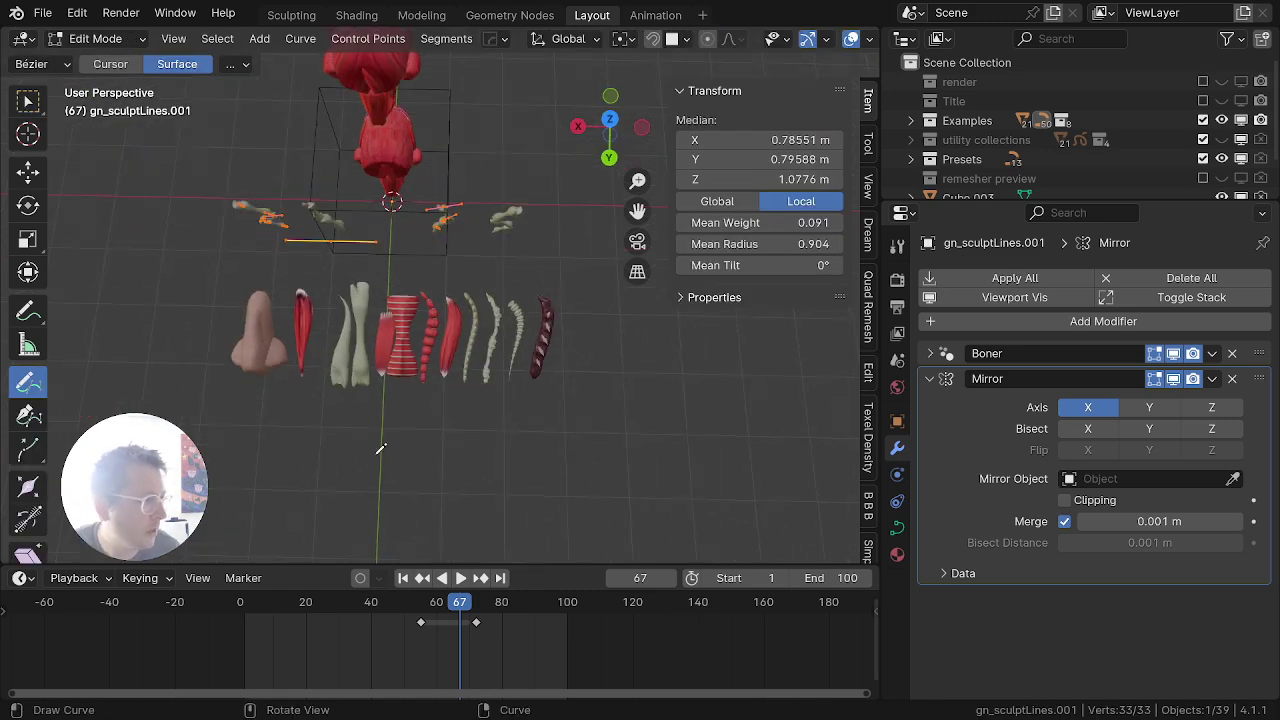
Step: Set the pivot point to the 3D cursor and rotate all leg curves 90° about Z
{"action": "key", "text": "period"}
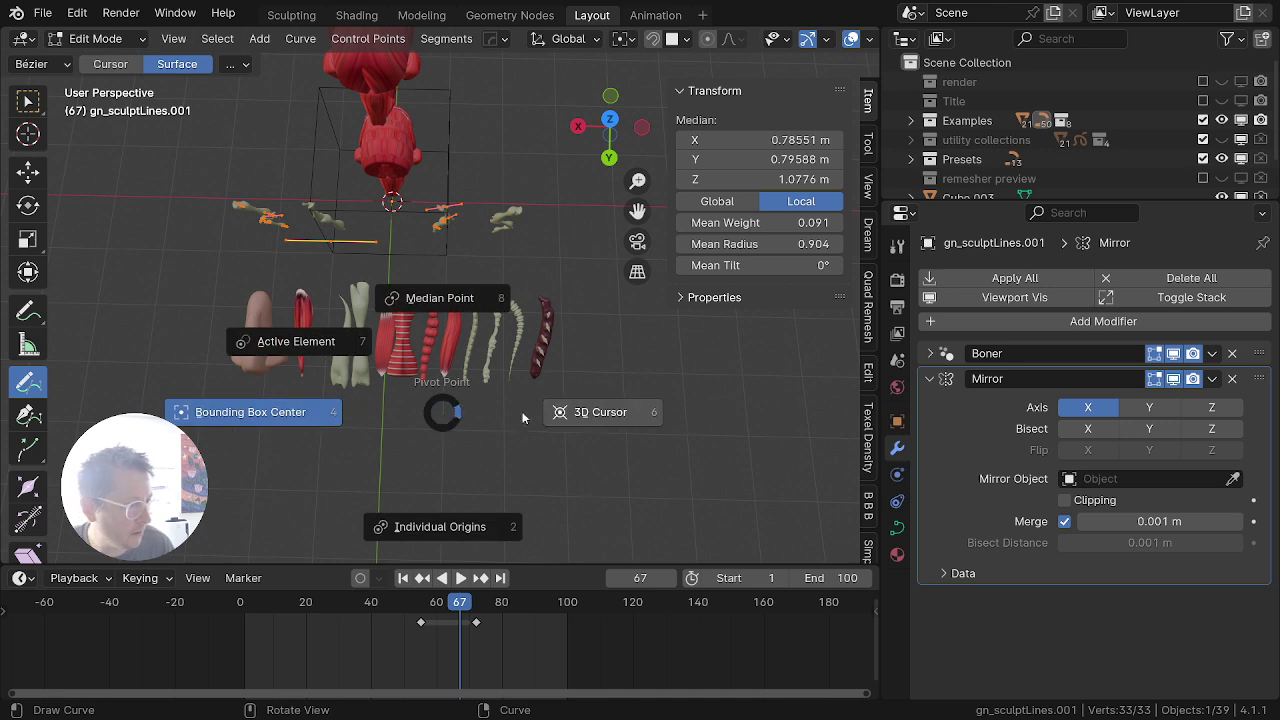
{"action": "left_click", "coordinate": [626, 421]}
{"action": "key", "text": "r"}
{"action": "key", "text": "x"}
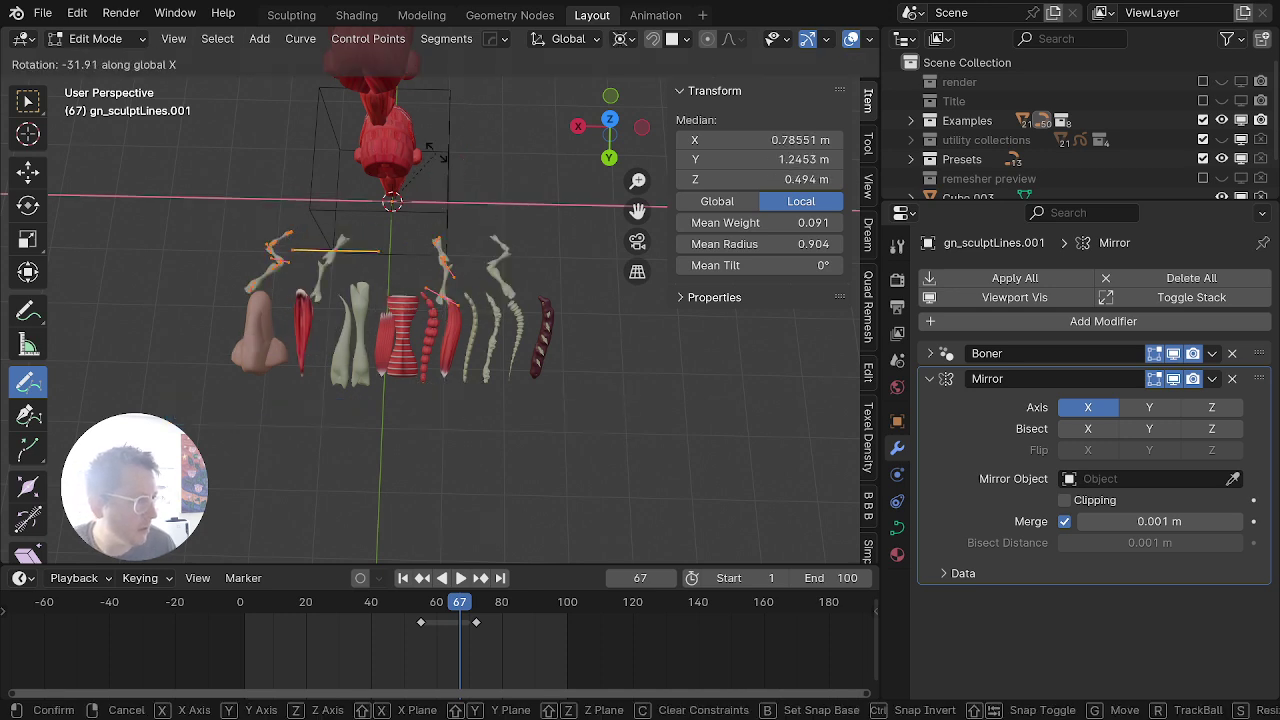
{"action": "right_click", "coordinate": [438, 151]}
{"action": "type", "text": "rz"}
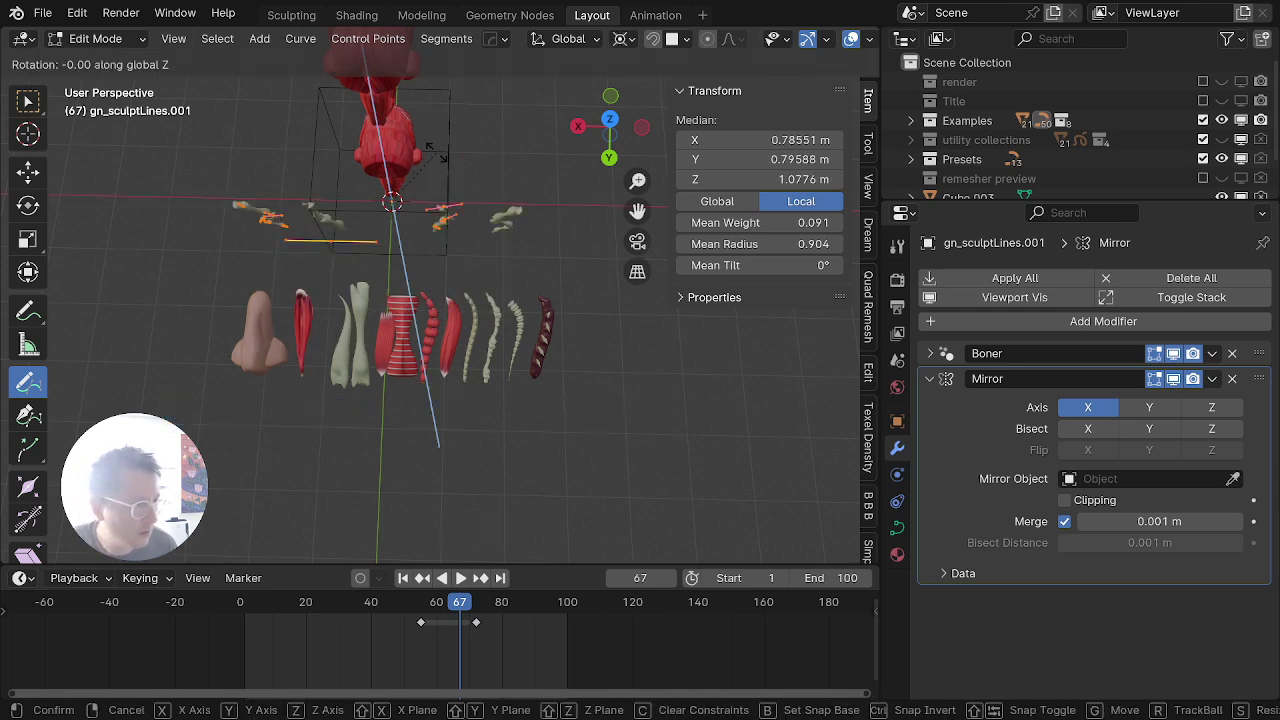
{"action": "type", "text": "90"}
{"action": "key", "text": "Return"}
Step: Move the leg curves about 0.36 m along X, toward the mirror plane, and return to Object Mode
{"action": "middle_click_drag", "start_coordinate": [371, 329], "coordinate": [437, 377]}
{"action": "key", "text": "g"}
{"action": "key", "text": "x"}
{"action": "left_click", "coordinate": [489, 371]}
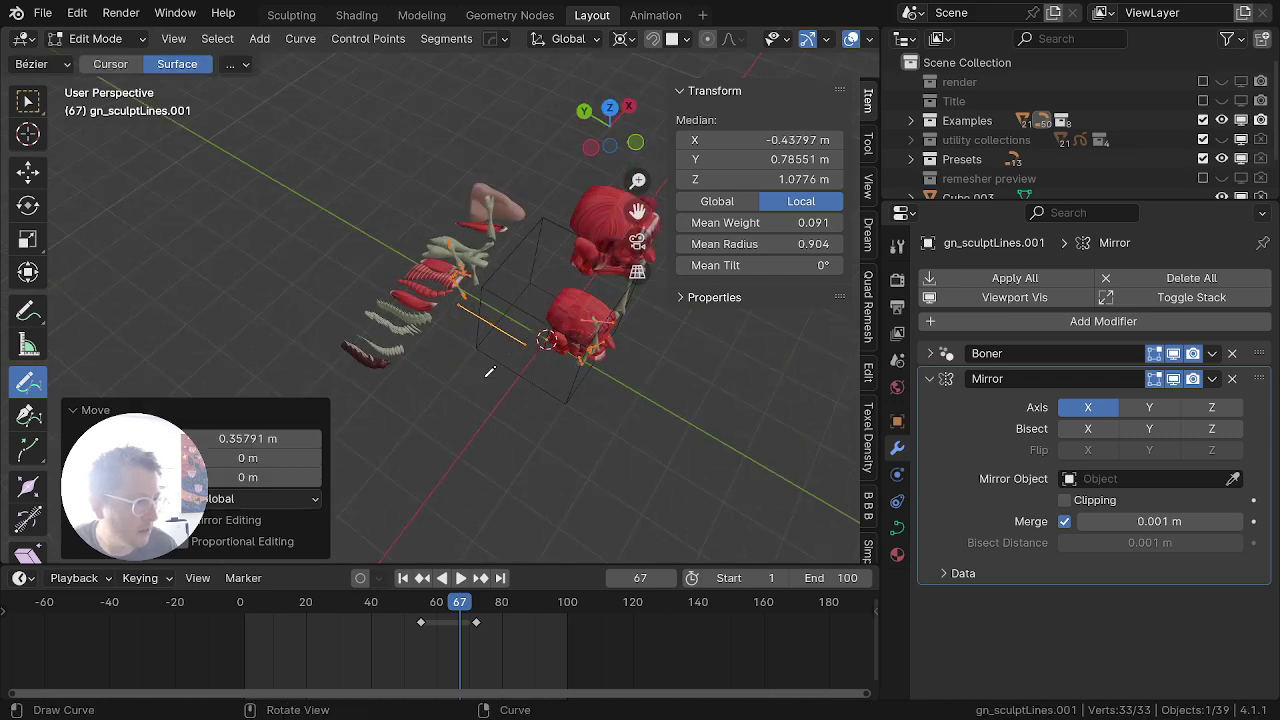
{"action": "key", "text": "Tab"}
{"action": "middle_click_drag", "start_coordinate": [340, 289], "coordinate": [486, 248]}
{"action": "scroll", "coordinate": [366, 339], "scroll_direction": "up", "scroll_amount": 2}
{"action": "middle_click_drag", "start_coordinate": [366, 339], "coordinate": [532, 398]}
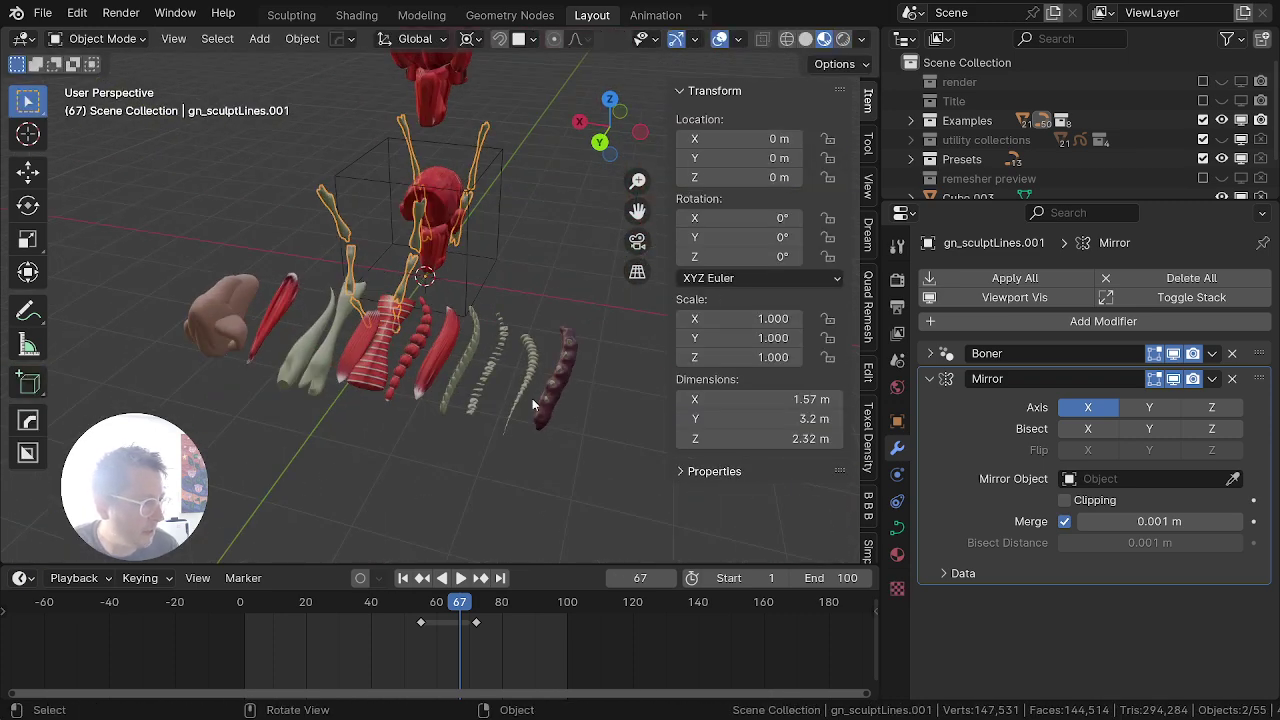
Step: Duplicate the tapered vertebra chain preset in place and clear the copy's location, scale and rotation
{"action": "left_click", "coordinate": [536, 366]}
{"action": "key", "text": "shift+d"}
{"action": "right_click", "coordinate": [364, 276]}
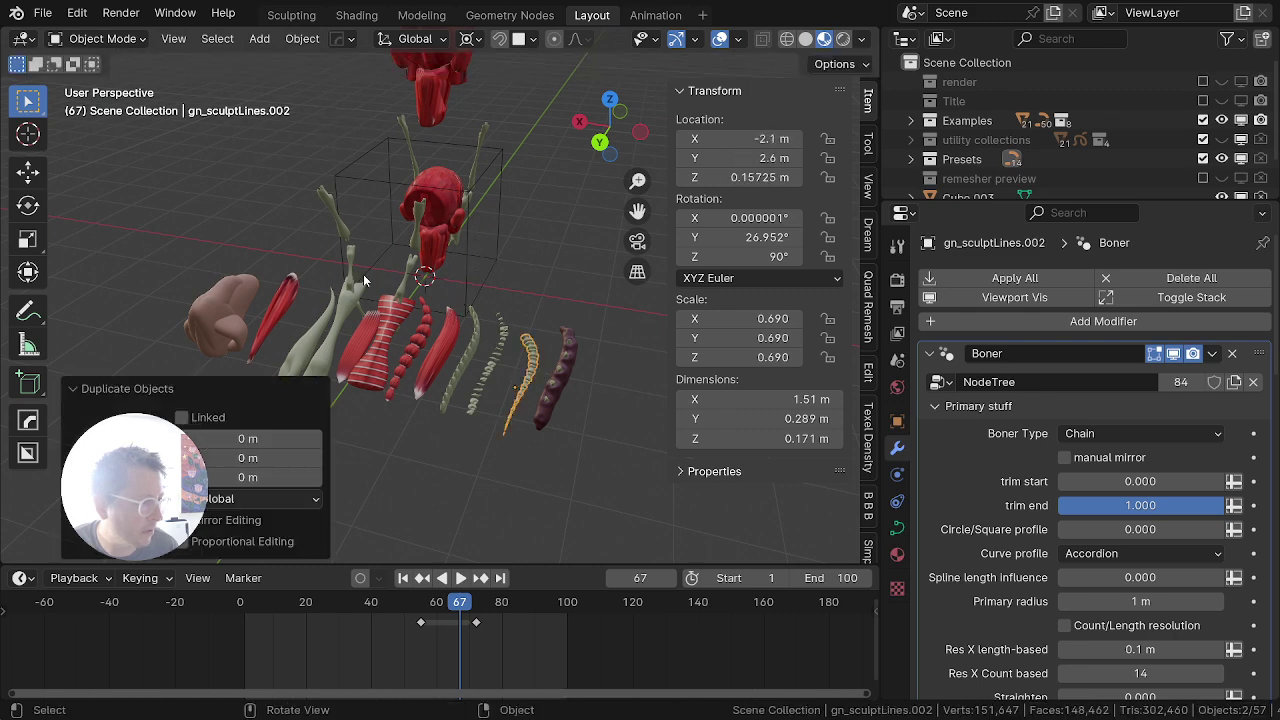
{"action": "key", "text": "alt+g"}
{"action": "key", "text": "alt+s"}
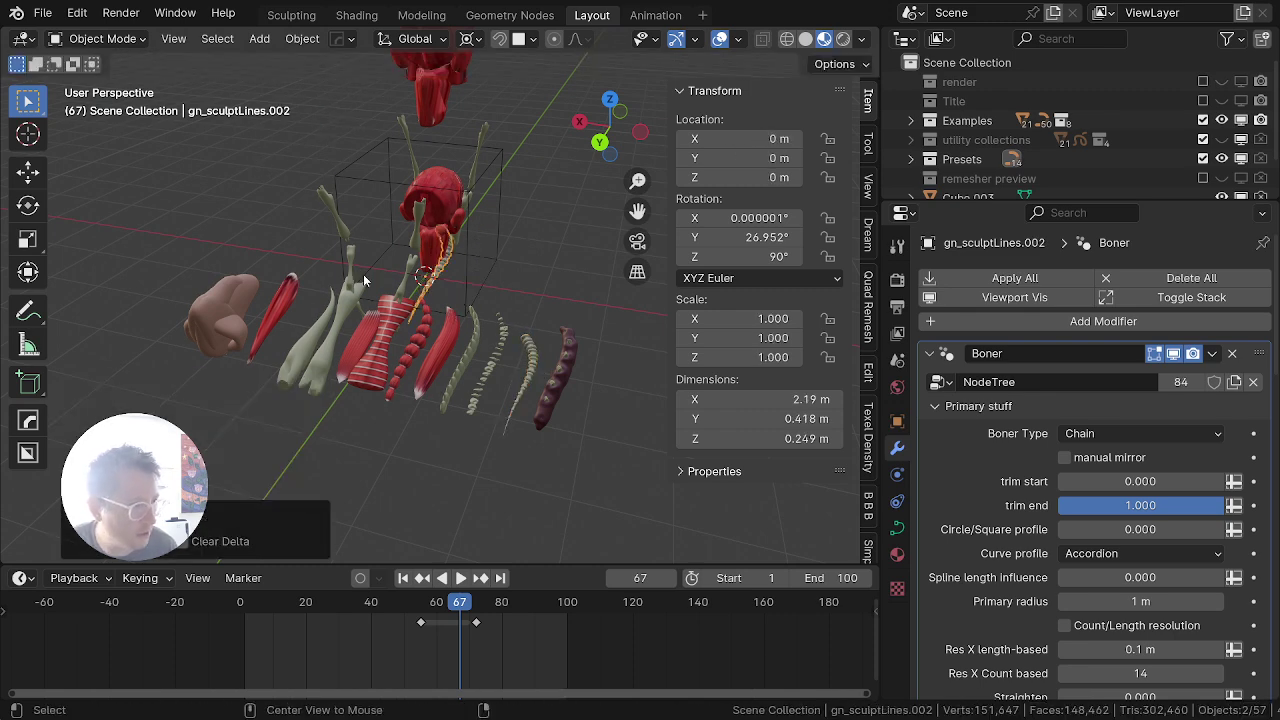
{"action": "key", "text": "alt+r"}
{"action": "key", "text": "KP_3"}
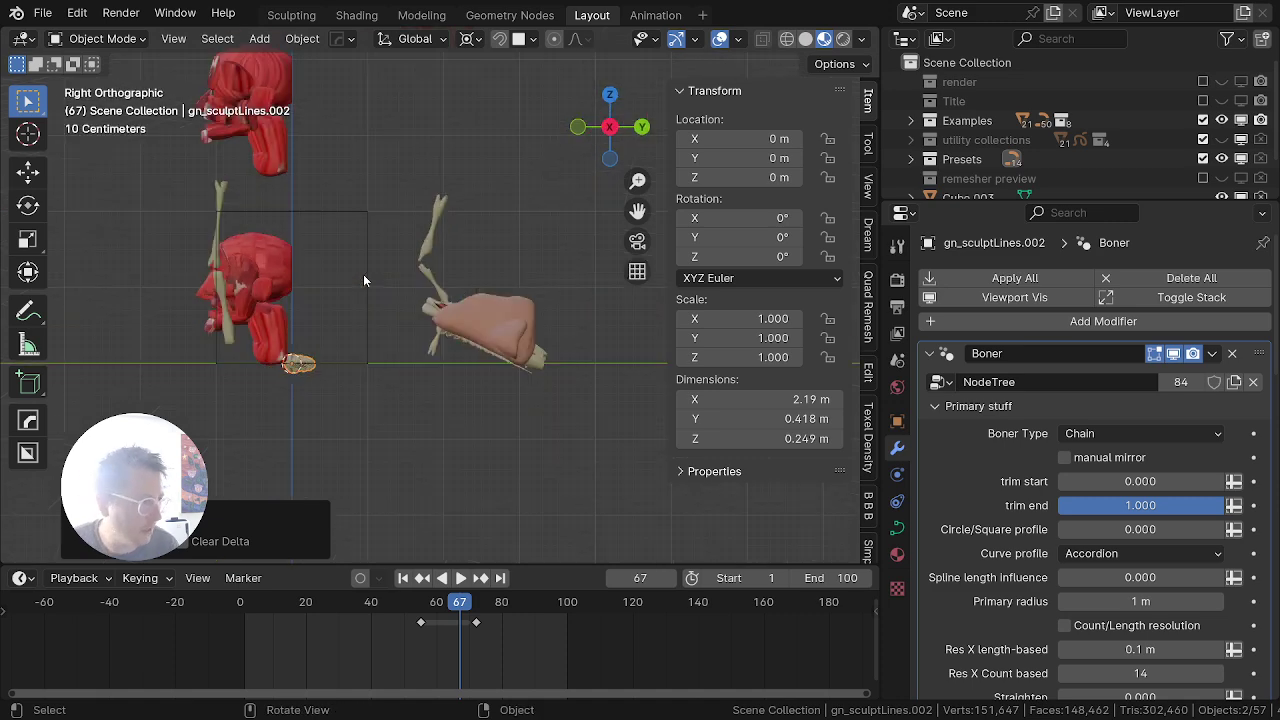
{"action": "mouse_move", "coordinate": [363, 280]}
{"action": "middle_mouse_down"}
{"action": "mouse_move", "coordinate": [386, 289]}
{"action": "mouse_move", "coordinate": [267, 305]}
{"action": "middle_mouse_up"}
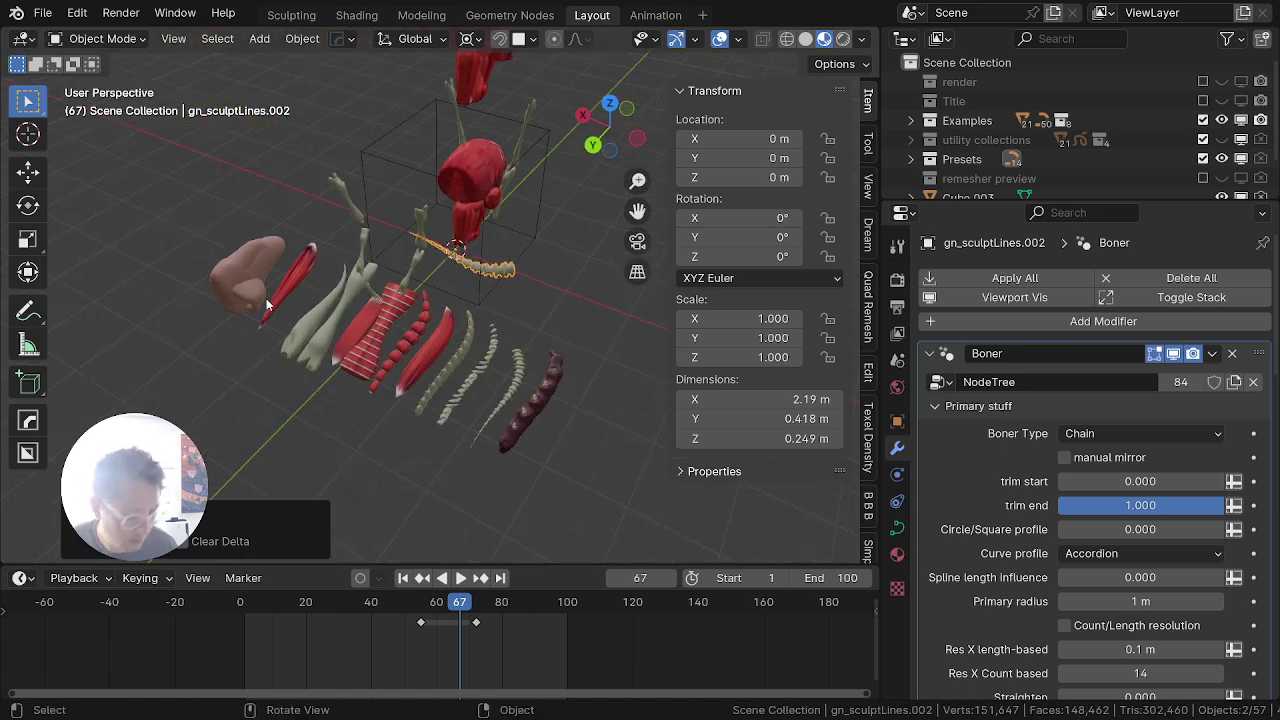
Step: Move the duplicated chain to the dinosaur collection and isolate it together with the legs in local view
{"action": "key", "text": "m"}
{"action": "mouse_move", "coordinate": [267, 302]}
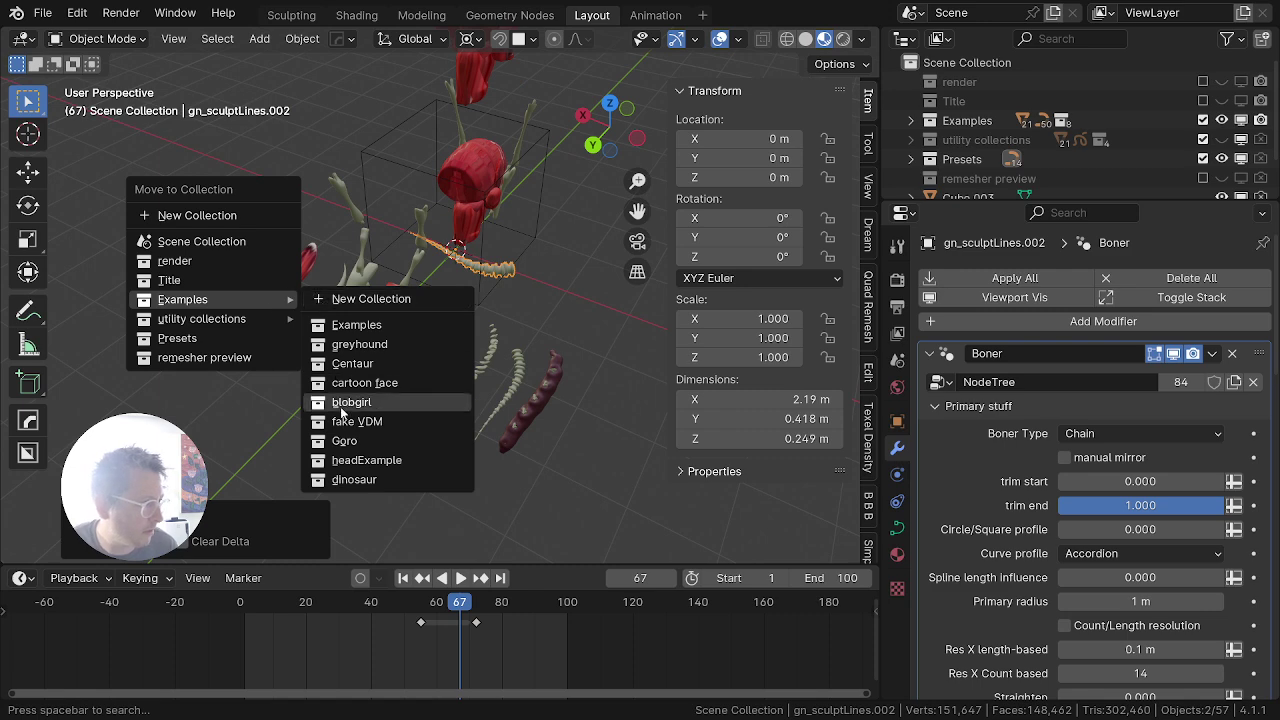
{"action": "left_click", "coordinate": [356, 481]}
{"action": "middle_click_drag", "start_coordinate": [443, 348], "coordinate": [468, 318]}
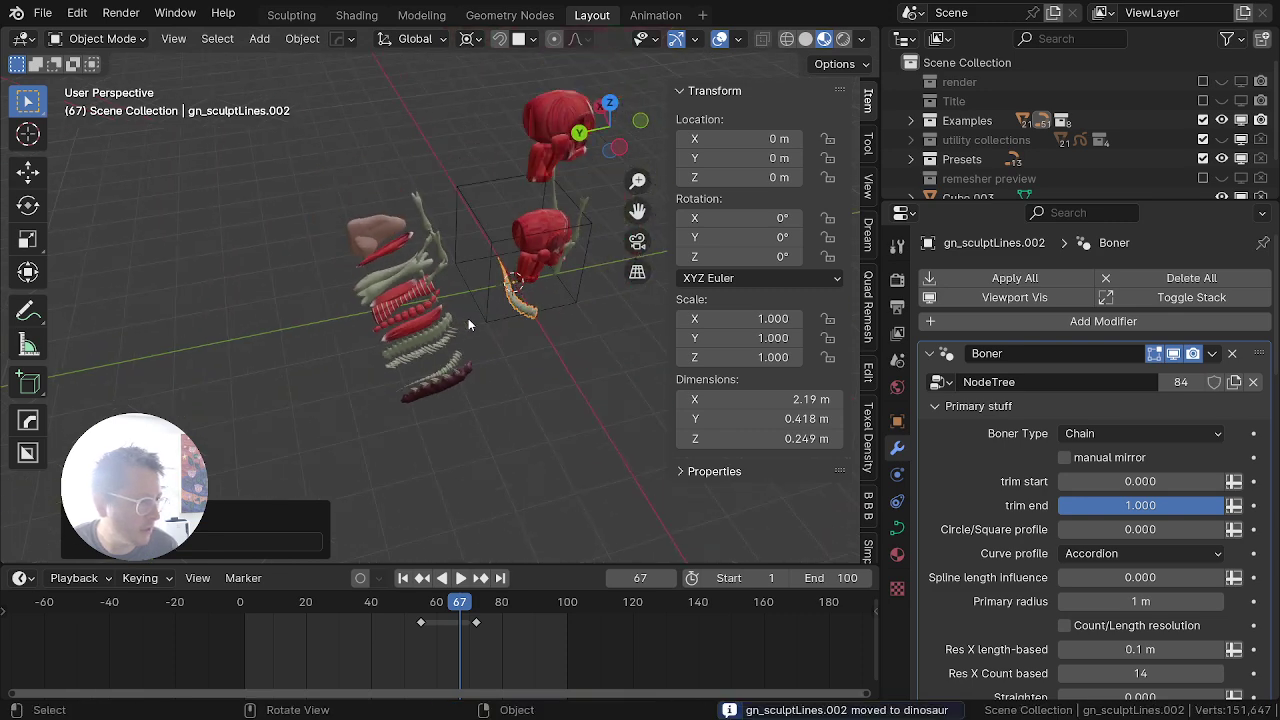
{"action": "left_click", "coordinate": [438, 254]}
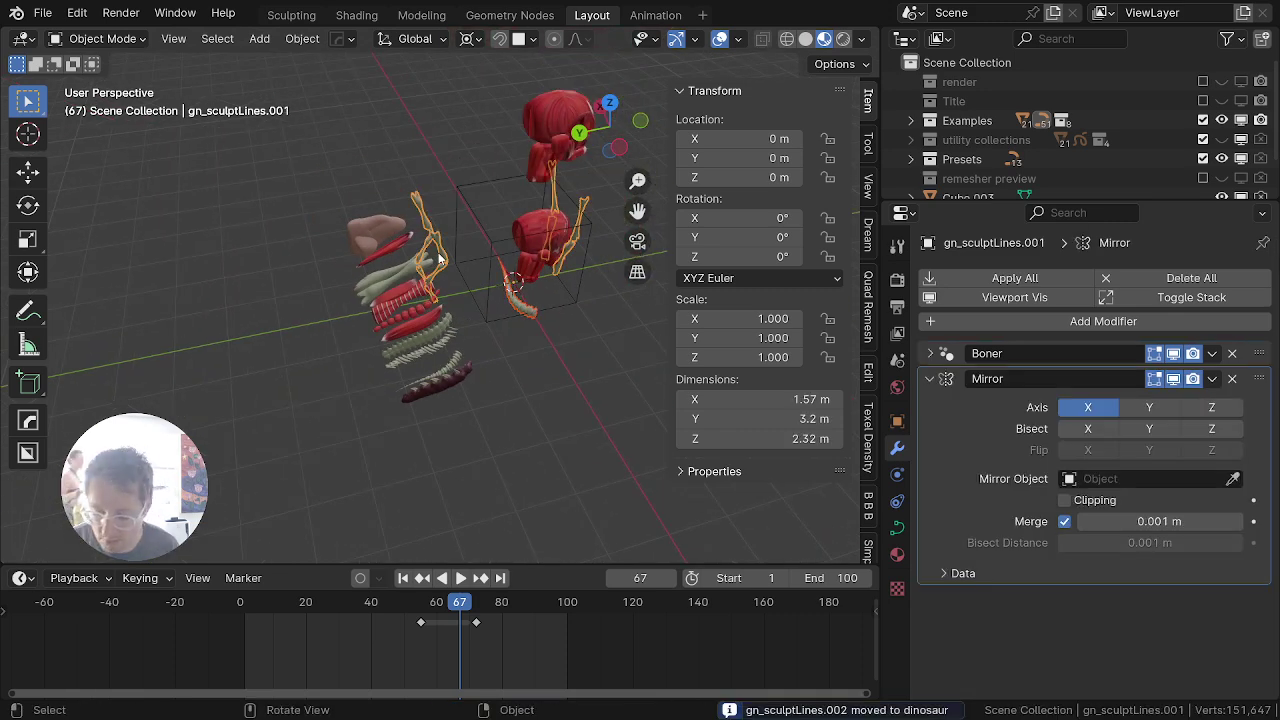
{"action": "key", "text": "KP_Divide"}
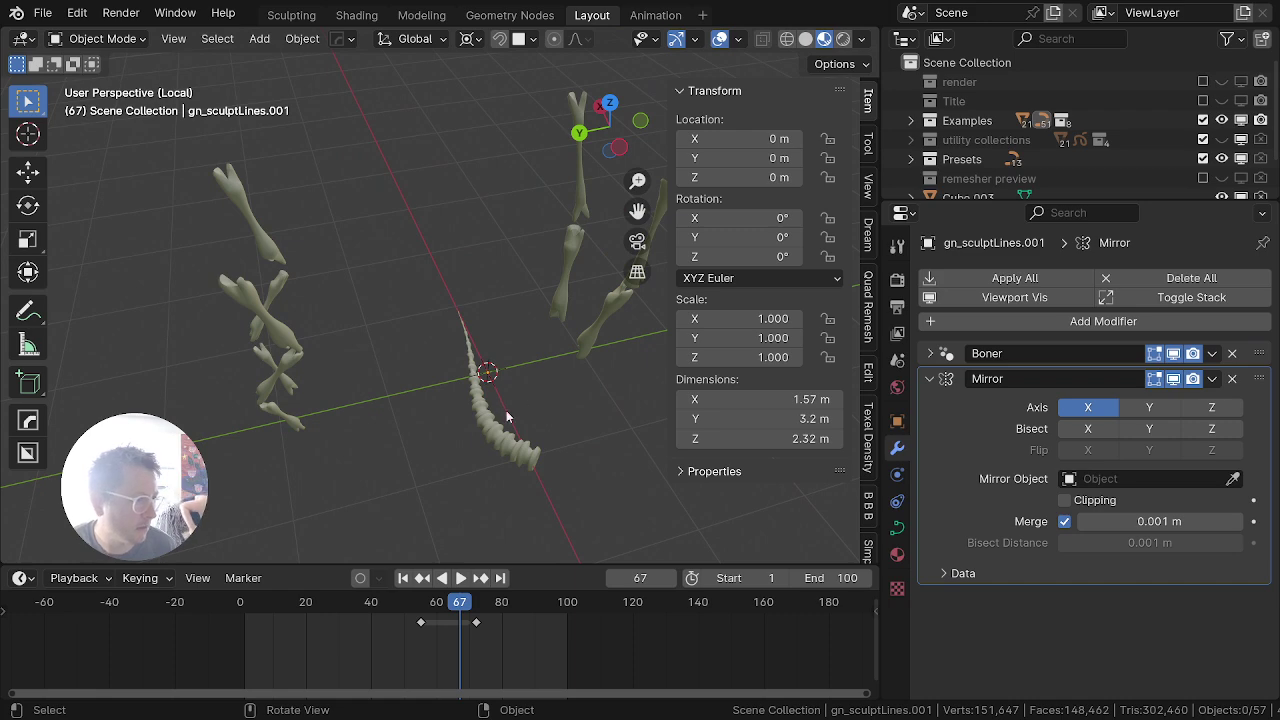
Step: In side view, delete all vertices of the duplicated chain's curve in Edit Mode
{"action": "left_click", "coordinate": [506, 416]}
{"action": "key", "text": "KP_3"}
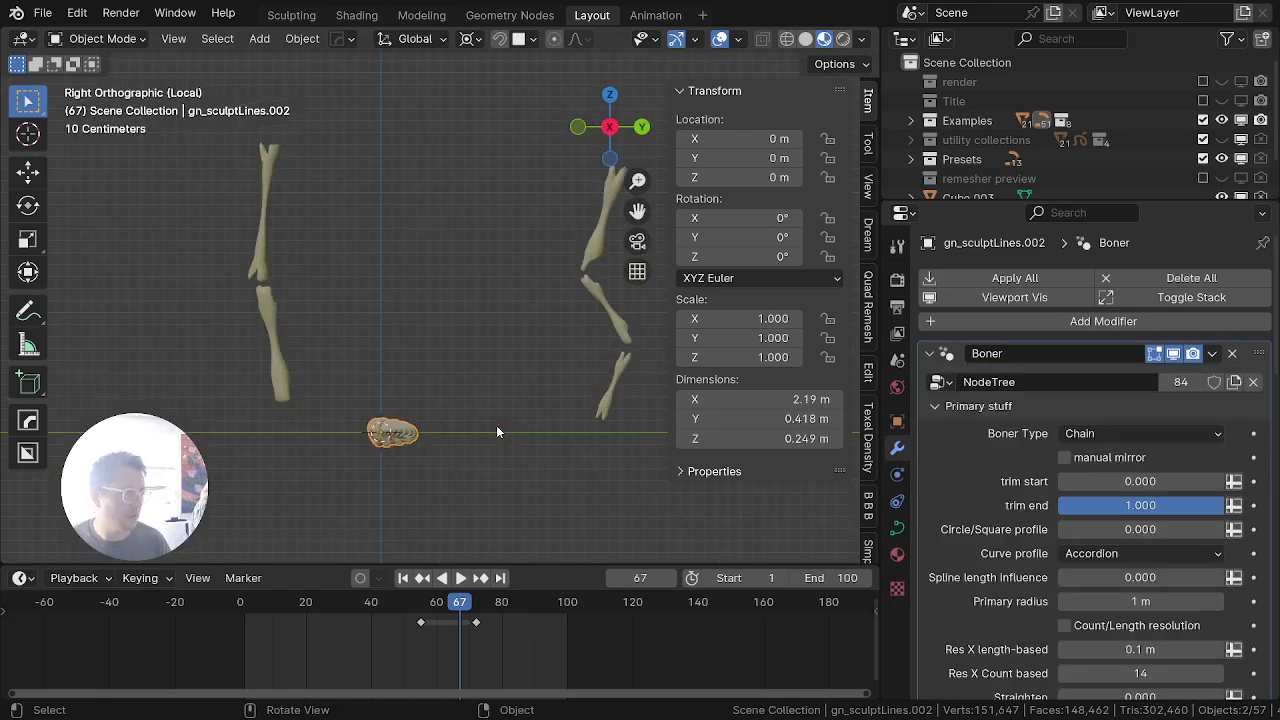
{"action": "key", "text": "Tab"}
{"action": "key", "text": "a"}
{"action": "key", "text": "x"}
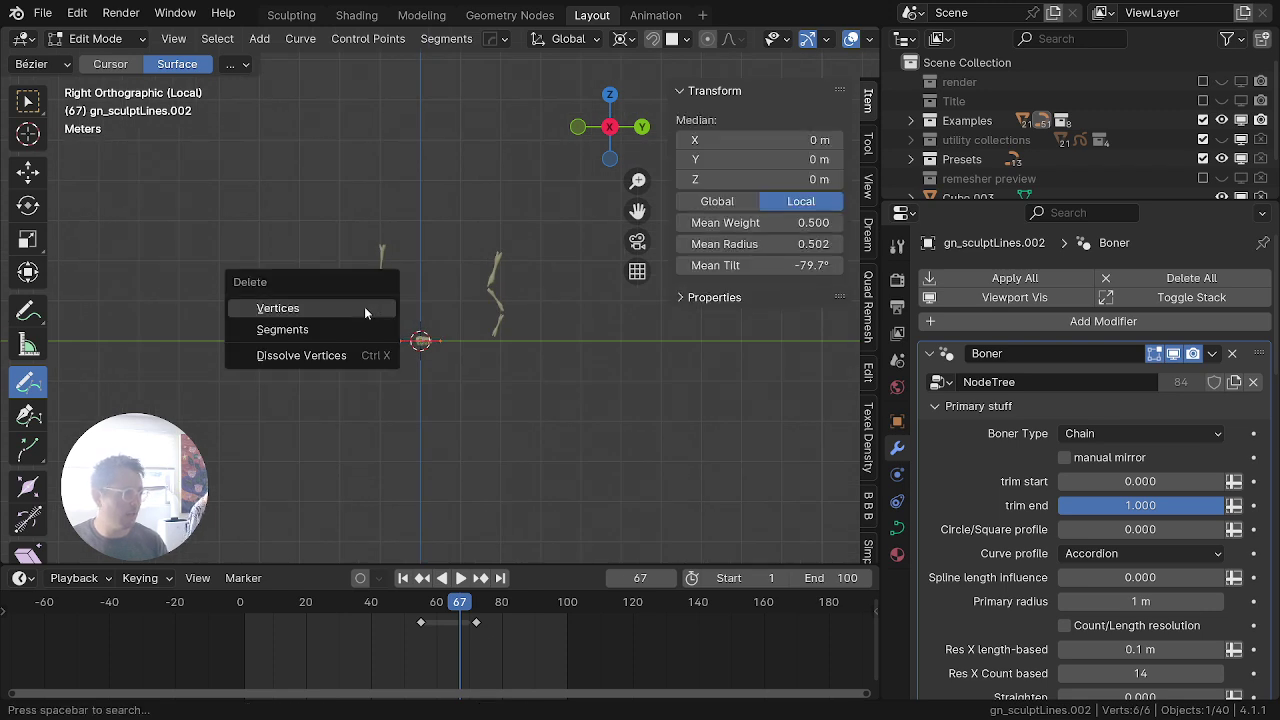
{"action": "left_click", "coordinate": [365, 311]}
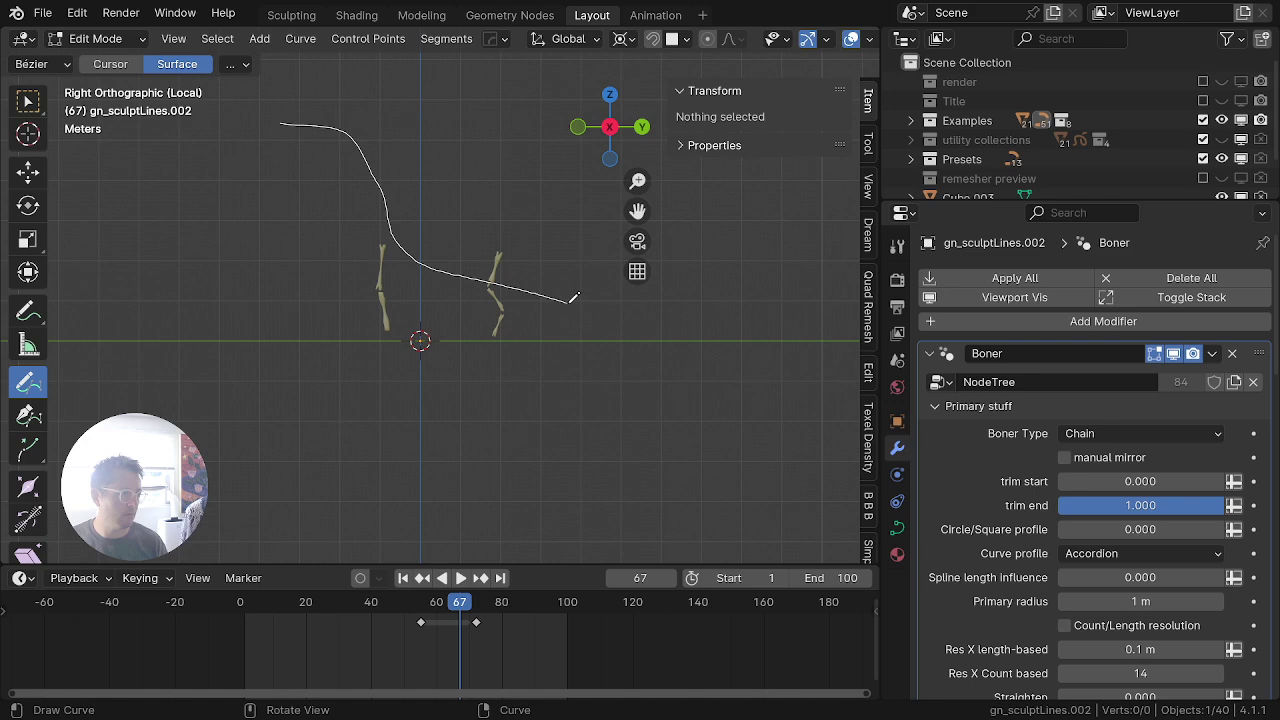
Step: Try a spine curve drawn above the legs and raised about 1.1 m in Z, and delete all its points
{"action": "left_click_drag", "start_coordinate": [569, 302], "coordinate": [570, 303]}
{"action": "key", "text": "a"}
{"action": "key", "text": "a"}
{"action": "key", "text": "g"}
{"action": "key", "text": "z"}
{"action": "left_click", "coordinate": [574, 271]}
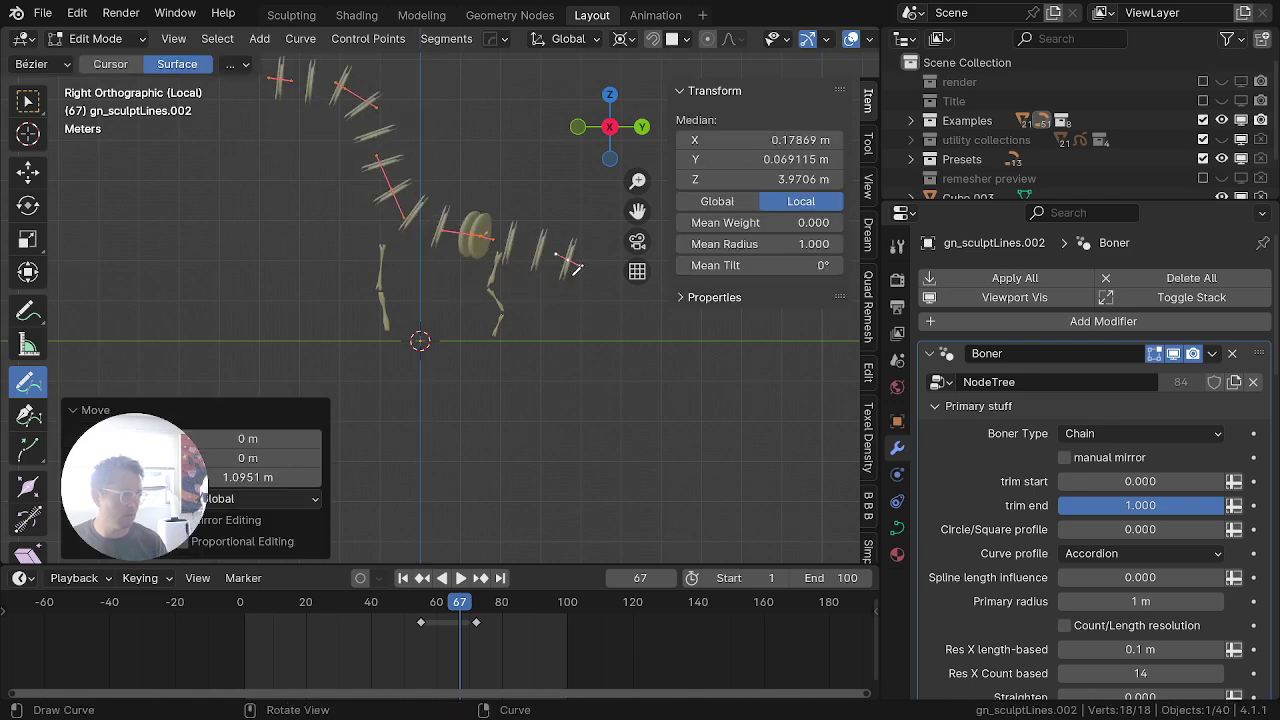
{"action": "middle_click_drag", "start_coordinate": [484, 313], "coordinate": [386, 396]}
{"action": "key", "text": "x"}
{"action": "left_click", "coordinate": [381, 385]}
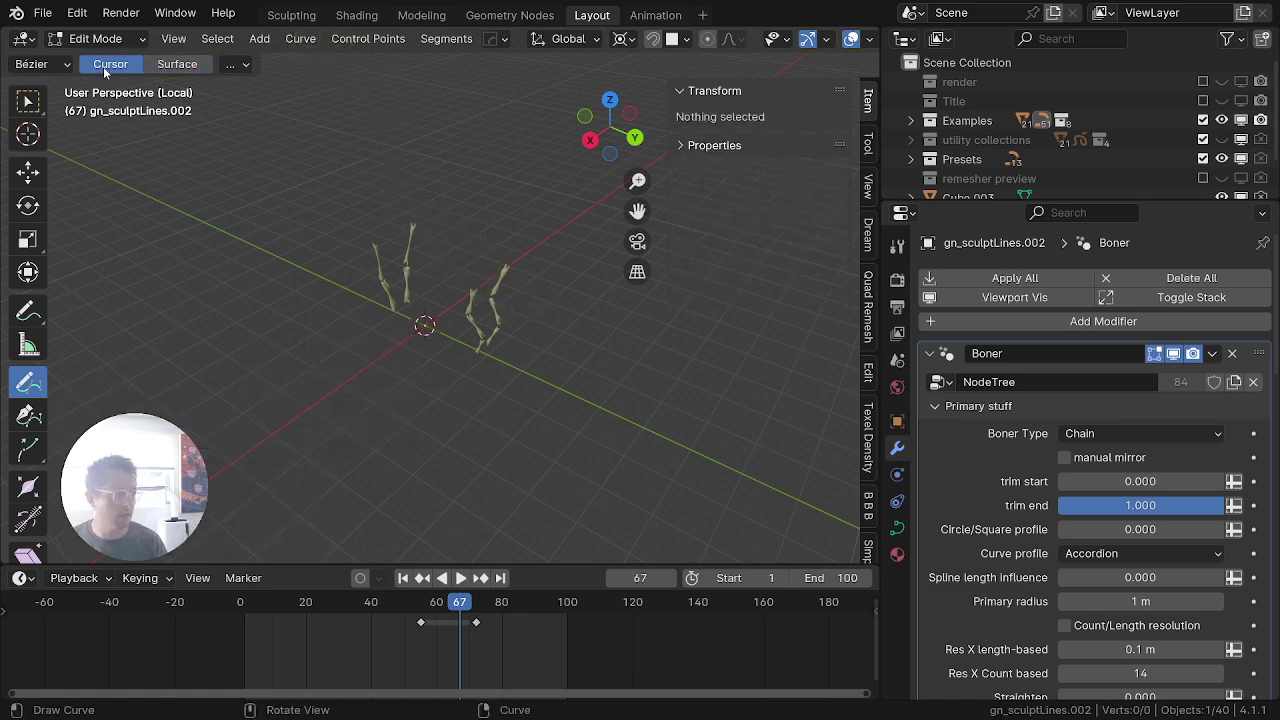
Step: Set the curve drawing depth to Cursor and draw a spine in side view, from a raised neck down over the rear legs
{"action": "key", "text": "KP_1"}
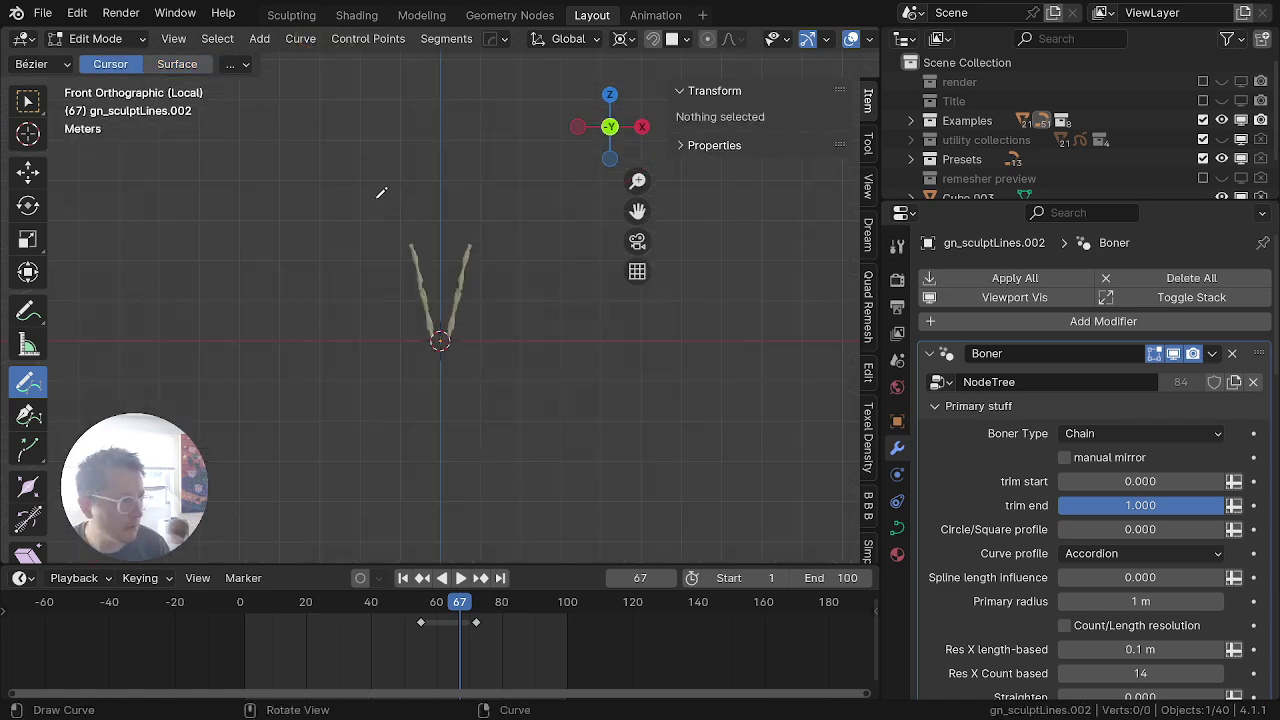
{"action": "key", "text": "KP_3"}
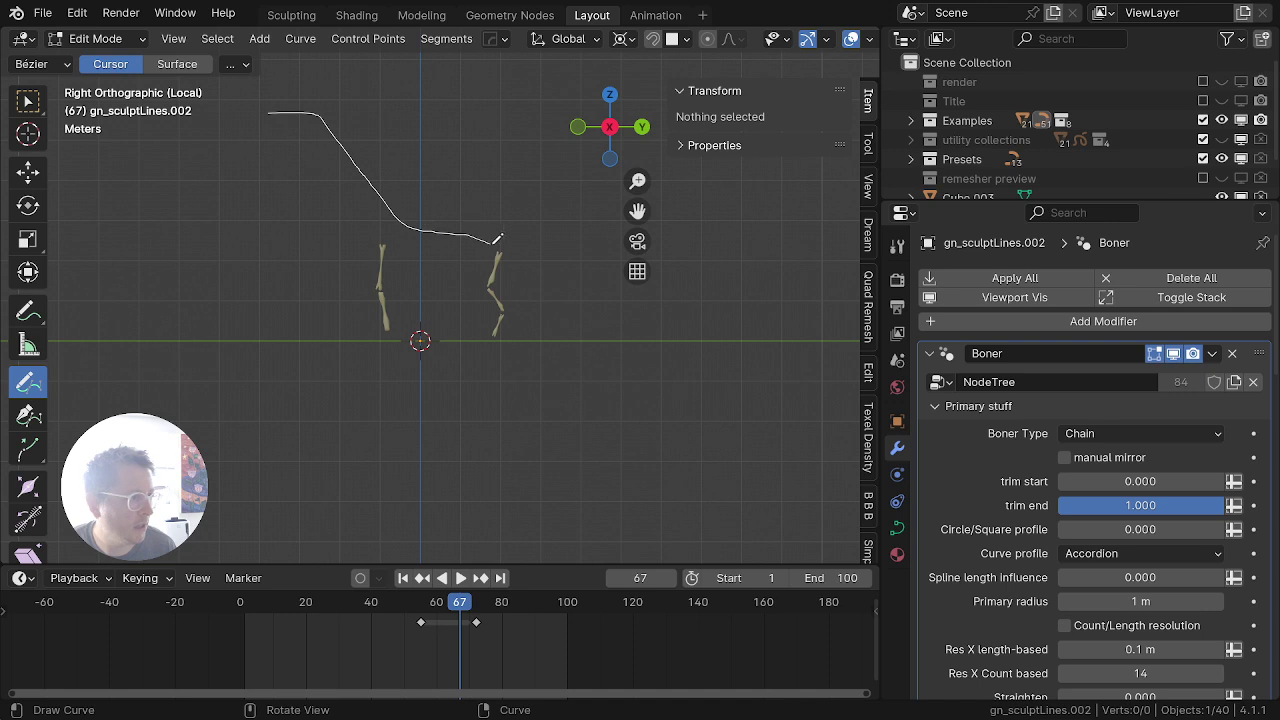
{"action": "left_click_drag", "start_coordinate": [527, 256], "coordinate": [531, 271]}
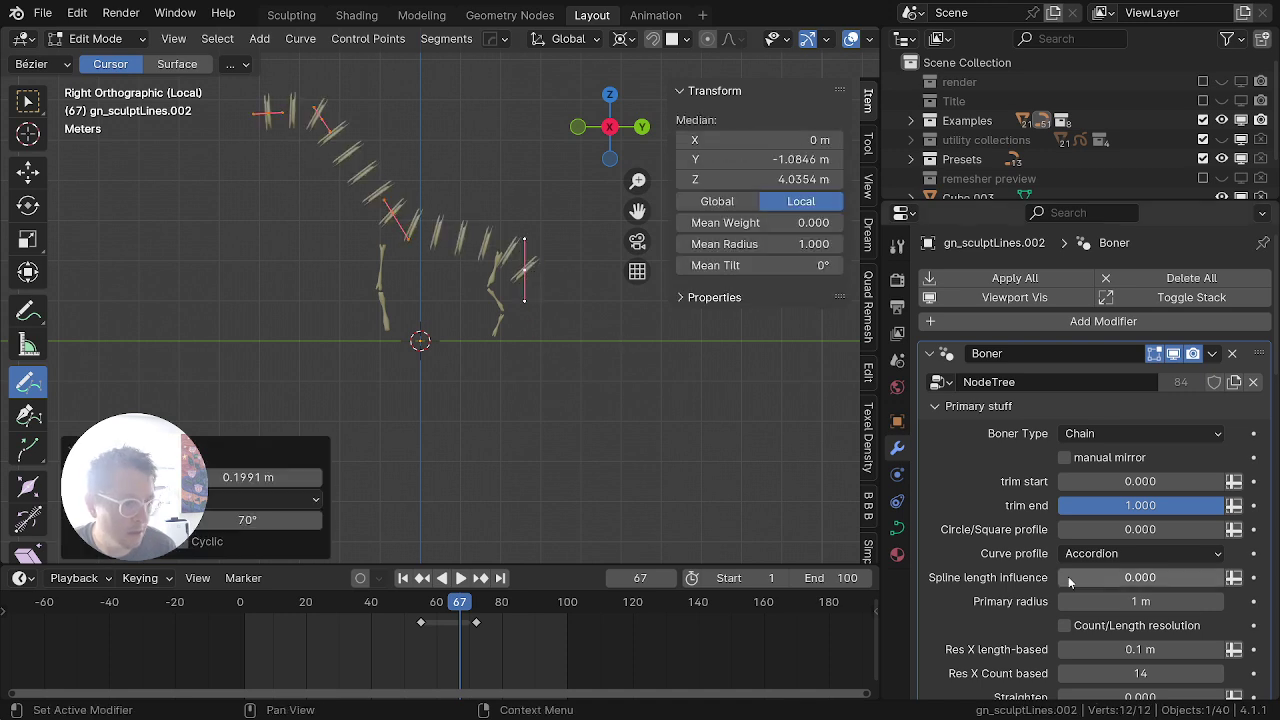
Step: Enable Count/Length resolution for the spine's Boner modifier and shrink the spine curve's radius to about 0.312
{"action": "scroll", "coordinate": [1068, 576], "scroll_direction": "down", "scroll_amount": 3}
{"action": "left_click", "coordinate": [1065, 506]}
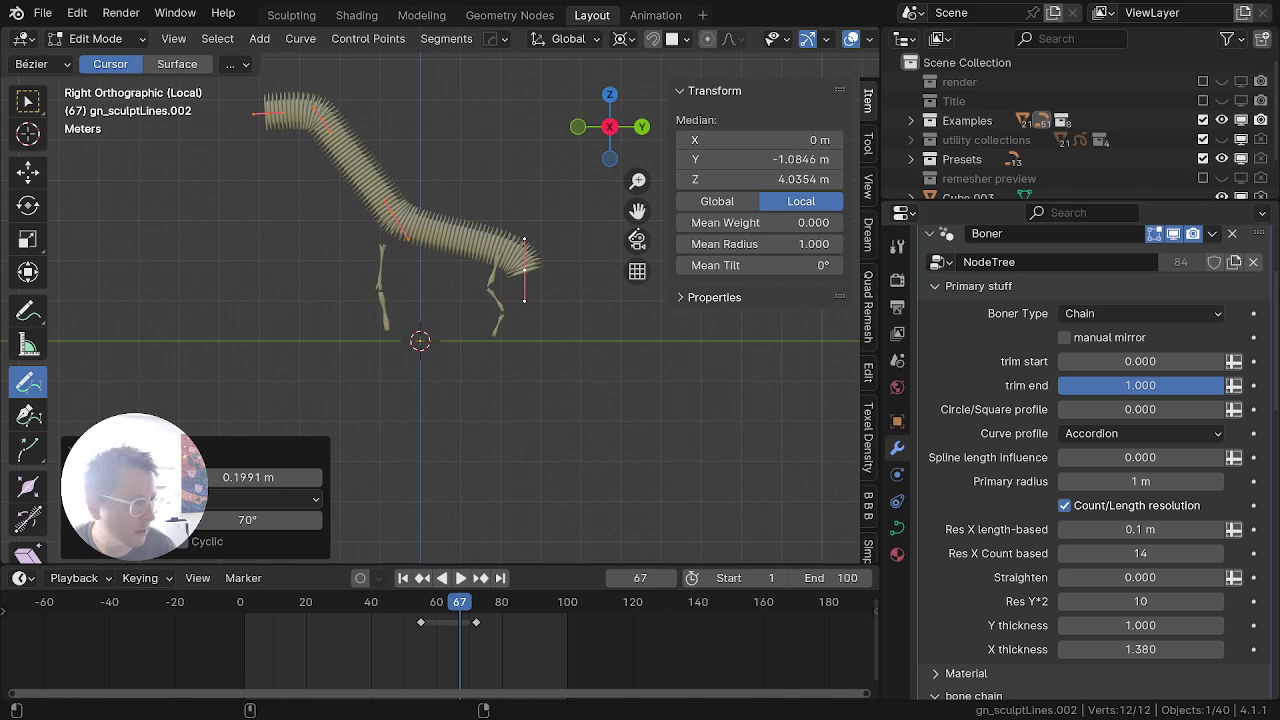
{"action": "key", "text": "alt+s"}
{"action": "left_click", "coordinate": [420, 280]}
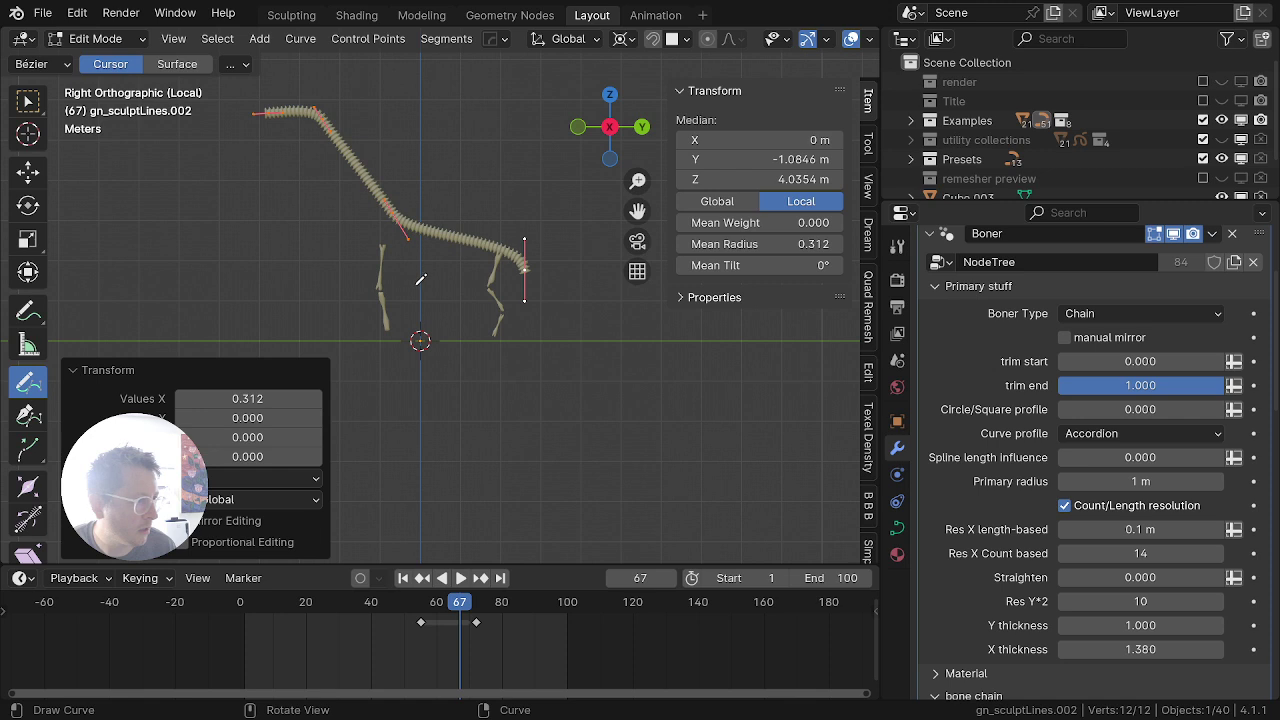
Step: Set the spine's Res X length-based value to about 0.305 m to space the vertebrae farther apart
{"action": "scroll", "coordinate": [1009, 594], "scroll_direction": "up", "scroll_amount": 2}
{"action": "scroll", "coordinate": [1110, 510], "scroll_direction": "down", "scroll_amount": 2}
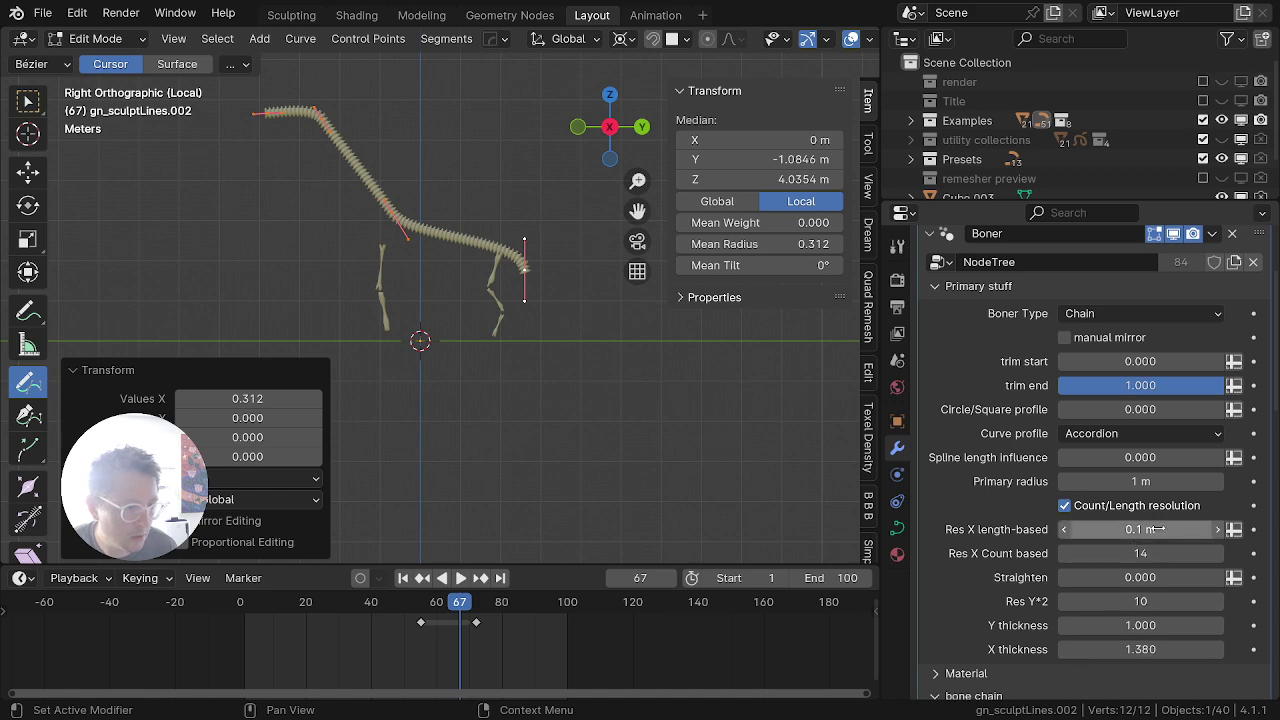
{"action": "left_click_drag", "start_coordinate": [1134, 530], "coordinate": [1186, 529]}
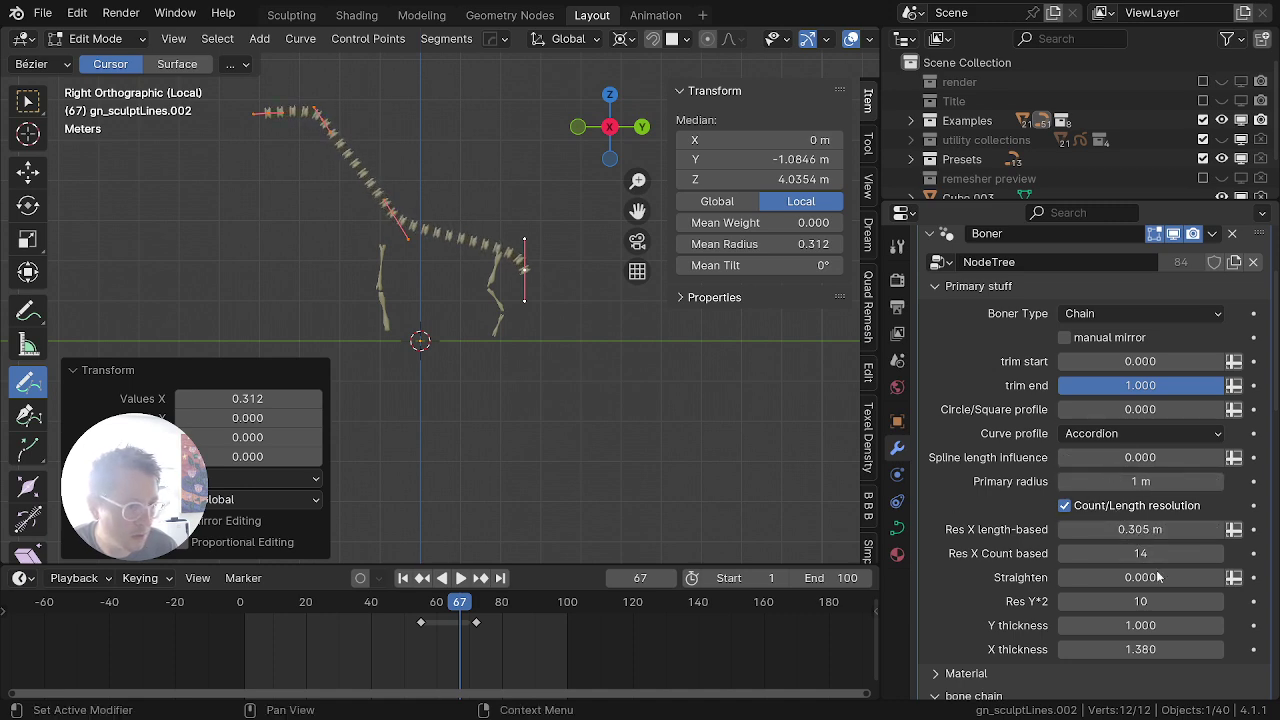
Step: Collapse the epiphysis settings of the spine's Boner modifier and look through its Spines settings
{"action": "scroll", "coordinate": [1158, 577], "scroll_direction": "down", "scroll_amount": 15}
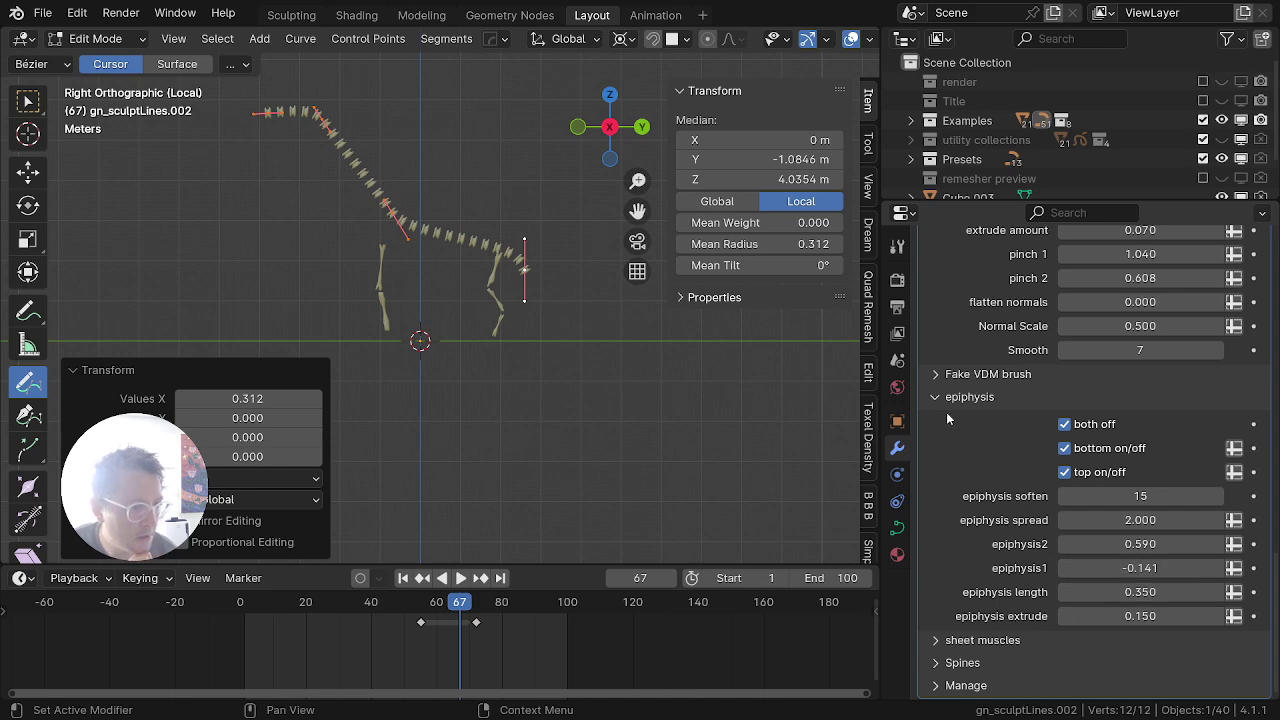
{"action": "left_click", "coordinate": [943, 399]}
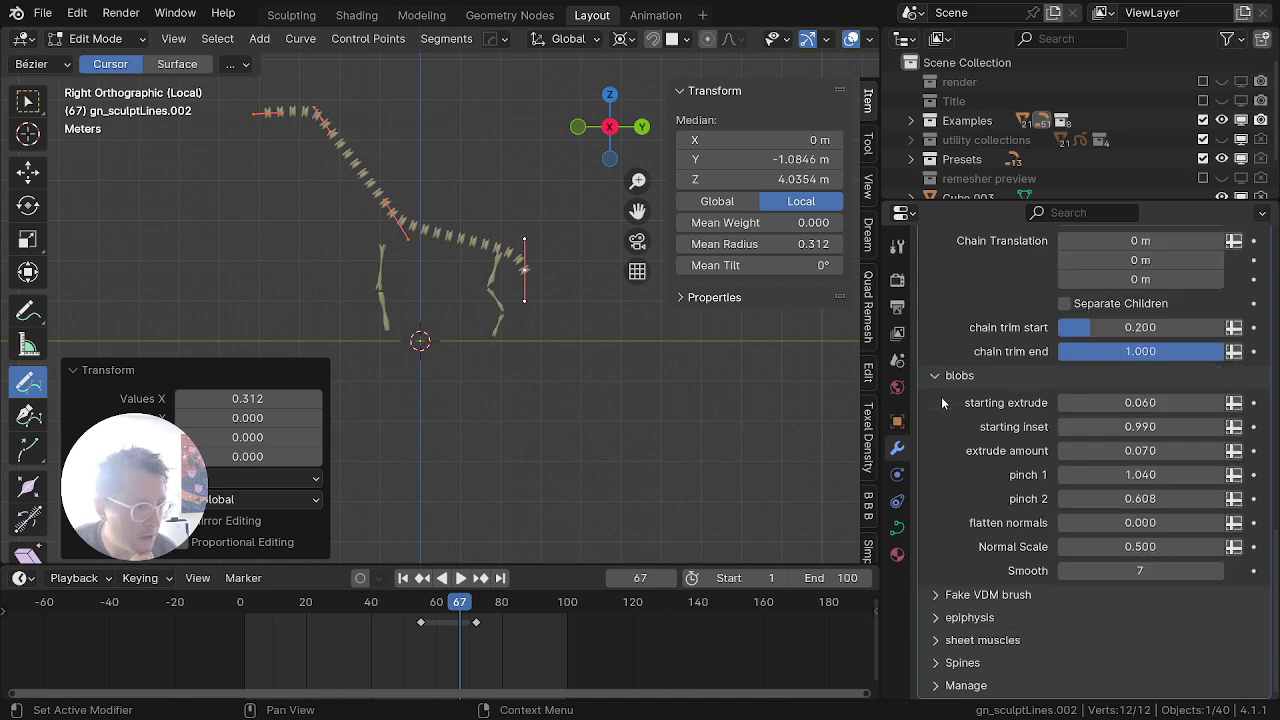
{"action": "left_click", "coordinate": [941, 669]}
{"action": "scroll", "coordinate": [971, 663], "scroll_direction": "down", "scroll_amount": 19}
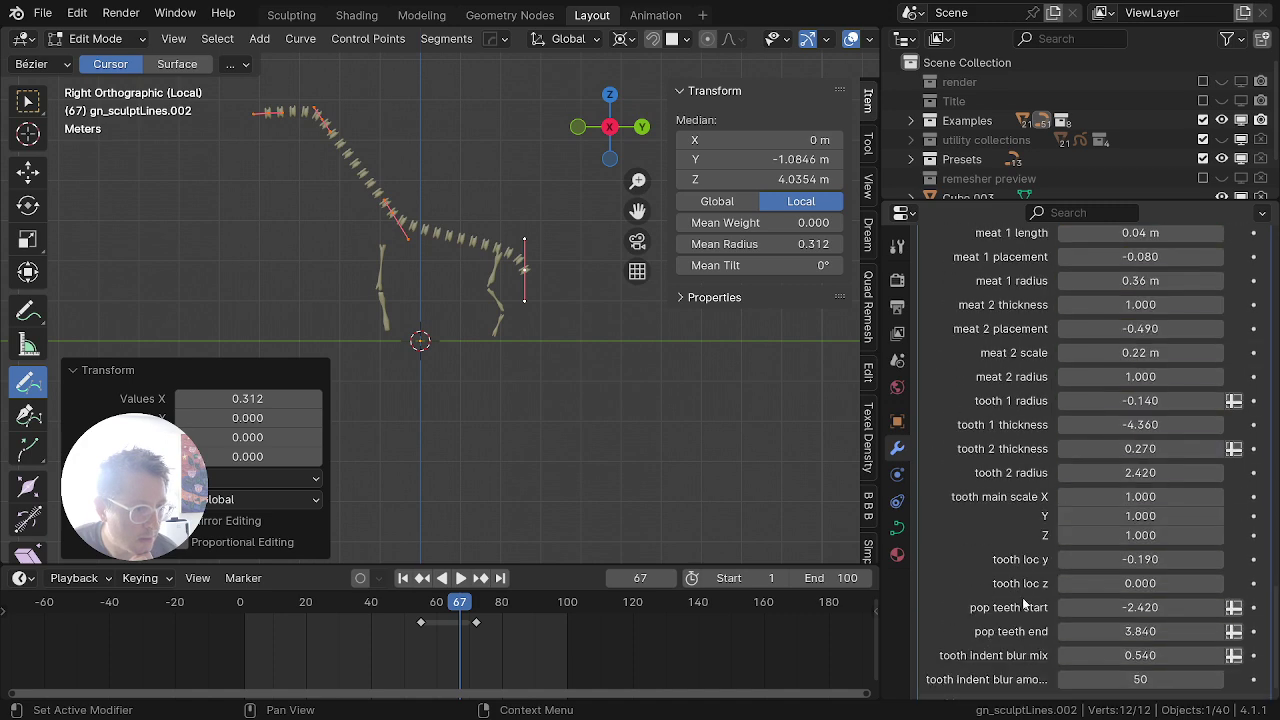
{"action": "scroll", "coordinate": [1060, 529], "scroll_direction": "up", "scroll_amount": 9}
{"action": "scroll", "coordinate": [1029, 496], "scroll_direction": "up", "scroll_amount": 1}
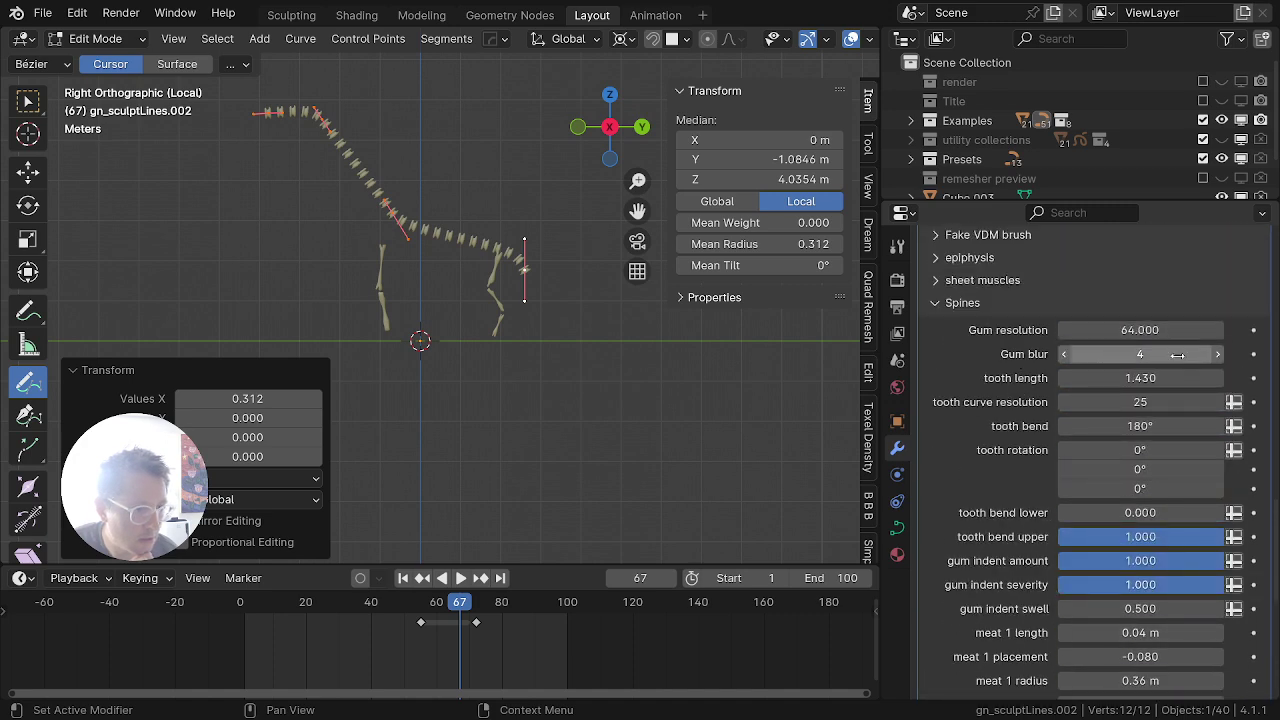
{"action": "left_click", "coordinate": [942, 300]}
Step: Set all three chain scale values of the spine's bone chain to 1 and shrink the curve's radius to about 0.095
{"action": "scroll", "coordinate": [1021, 420], "scroll_direction": "up", "scroll_amount": 8}
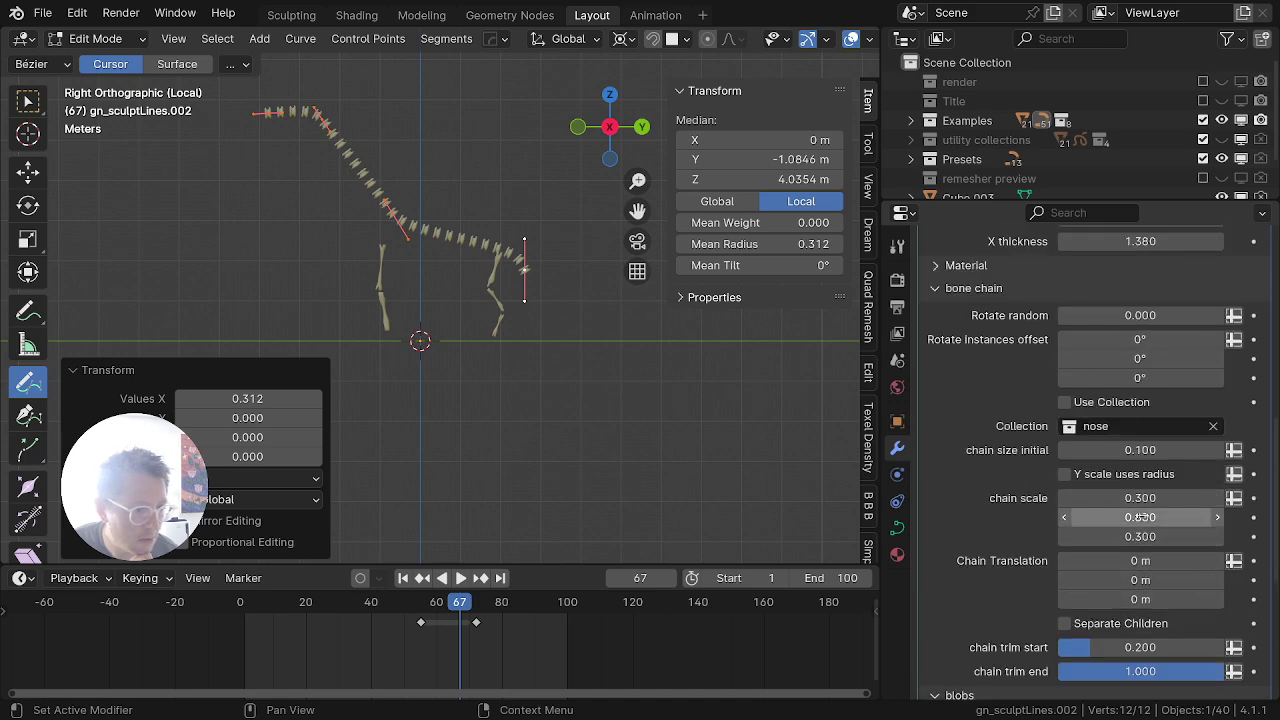
{"action": "type", "text": "1"}
{"action": "key", "text": "Return"}
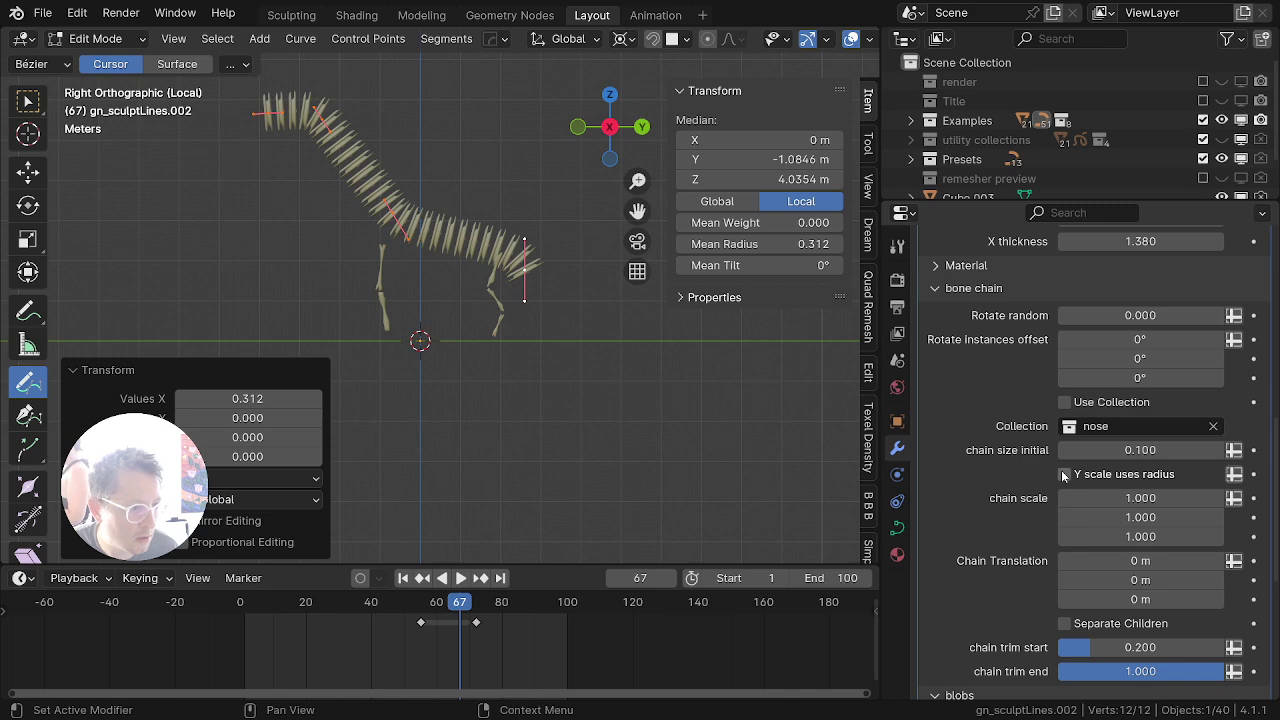
{"action": "key", "text": "alt+s"}
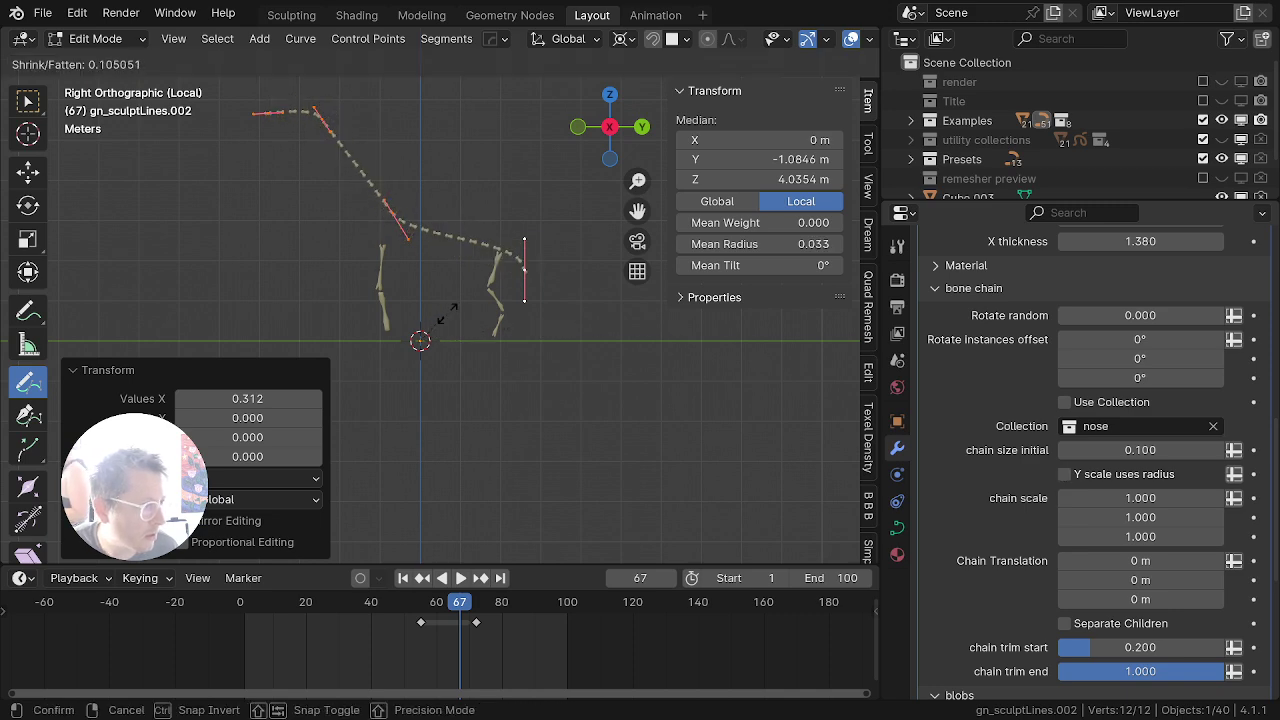
{"action": "left_click", "coordinate": [507, 294]}
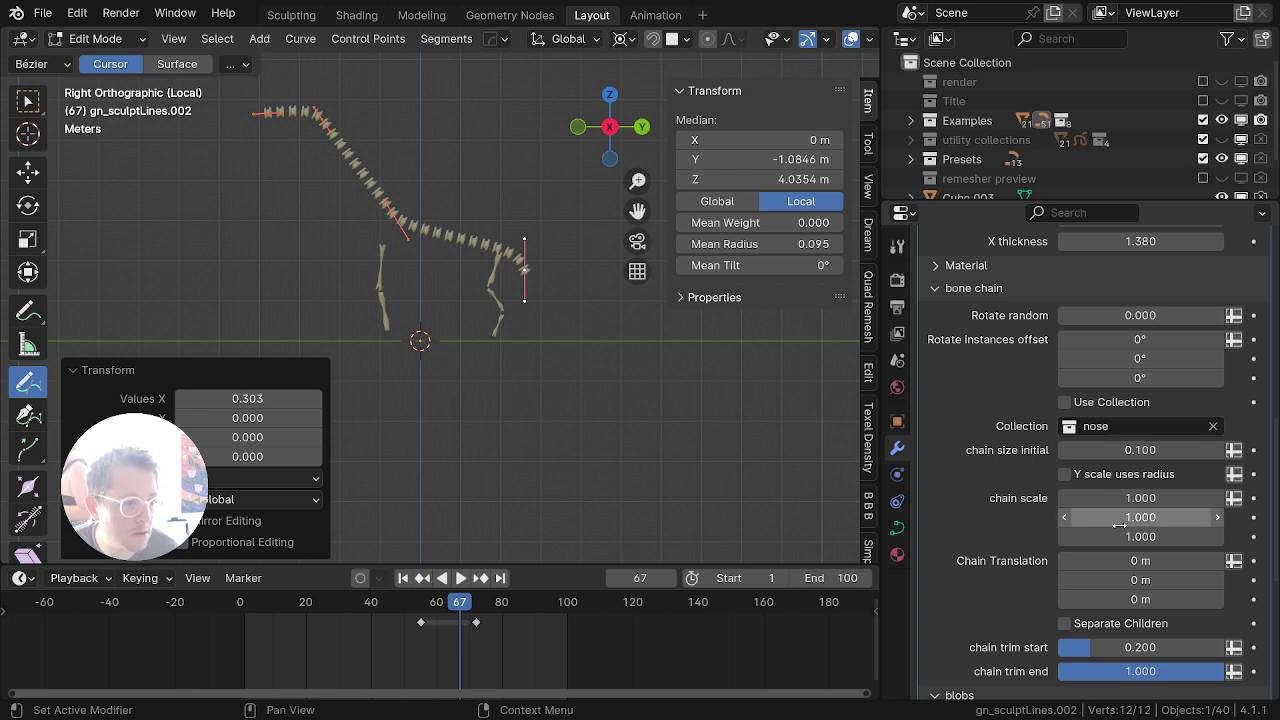
Step: Try a Z chain scale of about 1.630 and a different X chain scale, and undo both changes
{"action": "left_click_drag", "start_coordinate": [1138, 537], "coordinate": [1198, 537]}
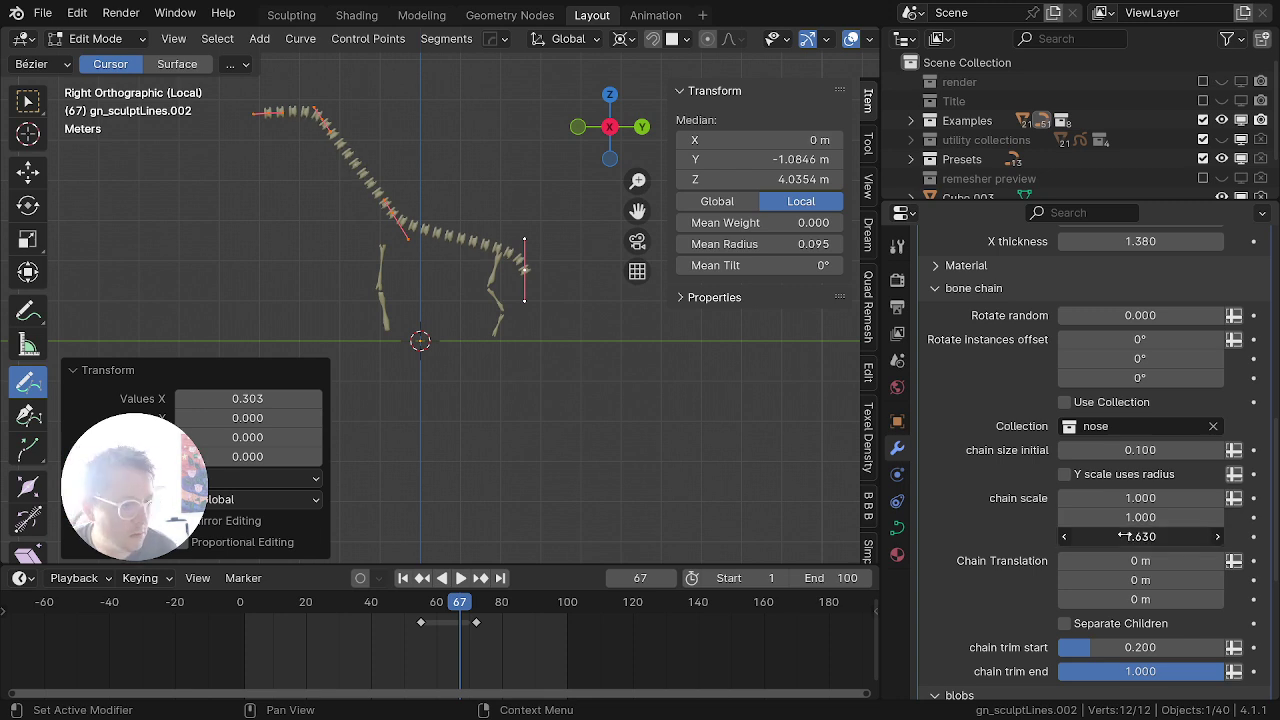
{"action": "key", "text": "ctrl+z"}
{"action": "left_click_drag", "start_coordinate": [1142, 499], "coordinate": [1256, 520]}
{"action": "key", "text": "ctrl+z"}
Step: Raise the Y chain scale to about 2.460 and shrink the whole spine curve's radius to about 0.064
{"action": "type", "text": "1"}
{"action": "key", "text": "Tab"}
{"action": "left_click", "coordinate": [1012, 526]}
{"action": "key", "text": "alt+s"}
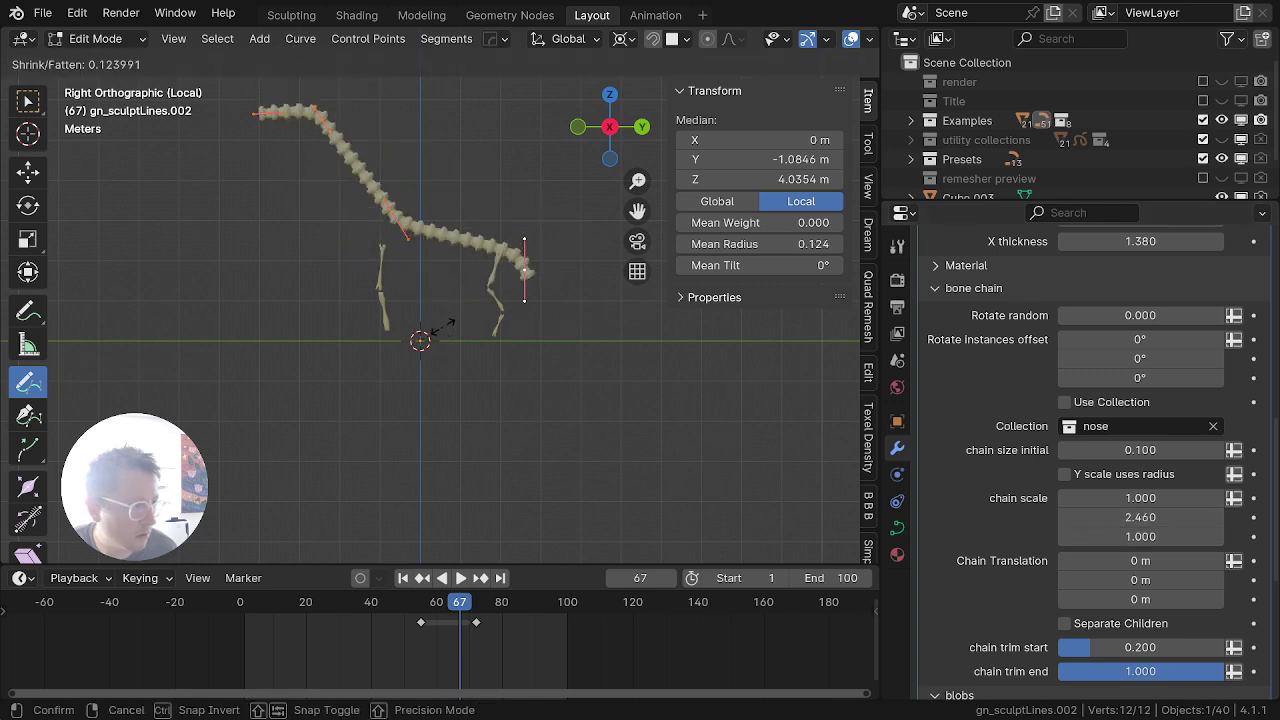
{"action": "left_click", "coordinate": [407, 337]}
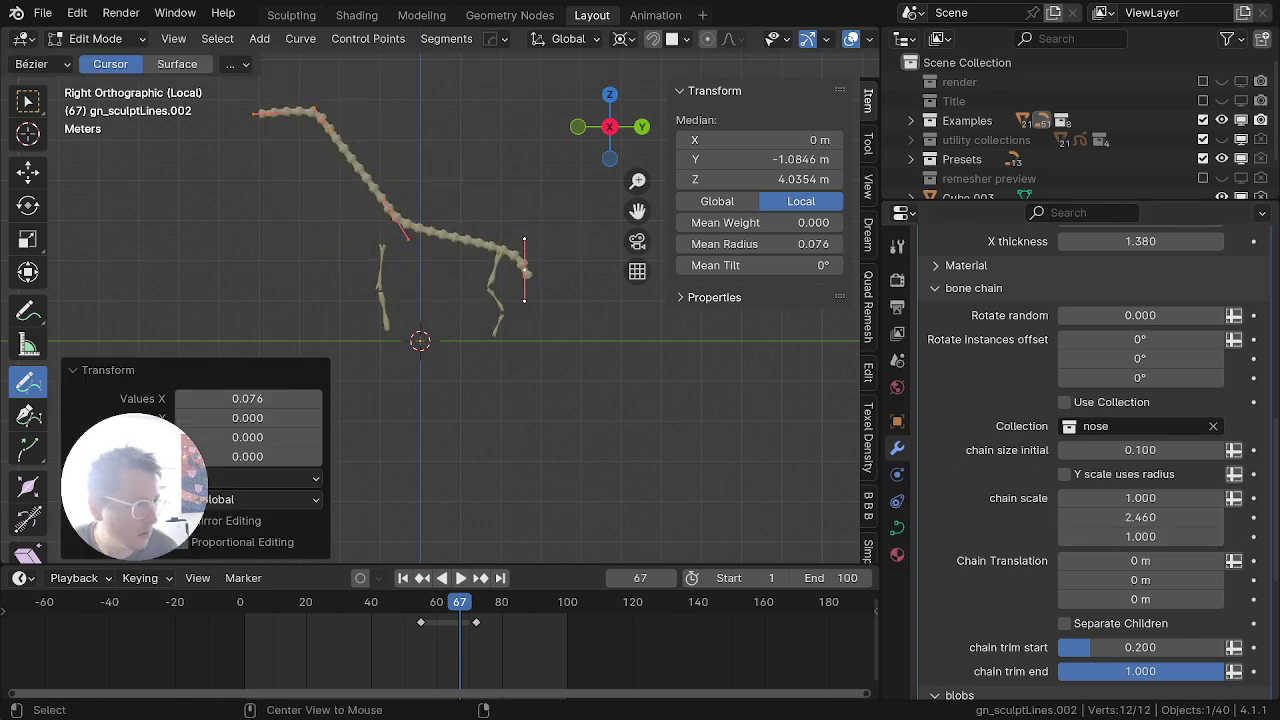
{"action": "key", "text": "alt+s"}
{"action": "left_click", "coordinate": [545, 285]}
Step: Select only the control point at the tail end of the spine and shrink its radius to about 0.013
{"action": "middle_click_drag", "start_coordinate": [430, 312], "coordinate": [300, 416]}
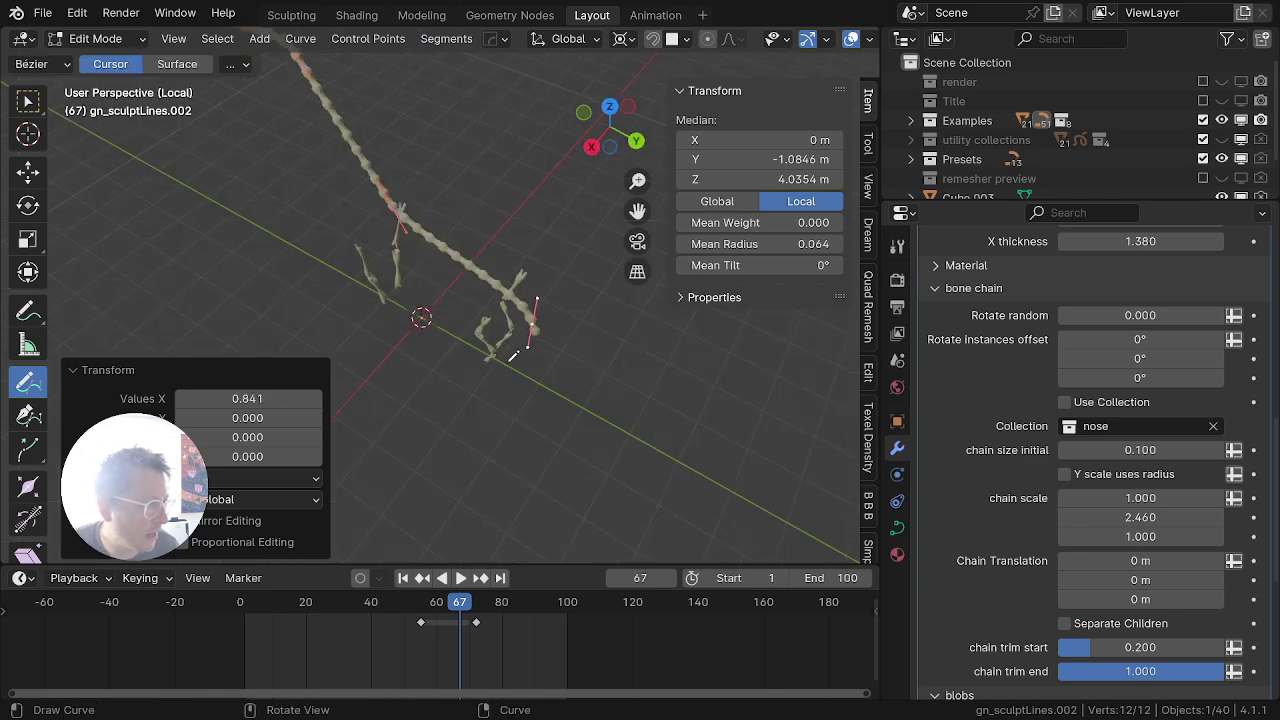
{"action": "scroll", "coordinate": [507, 363], "scroll_direction": "up", "scroll_amount": 4}
{"action": "key", "text": "alt+a"}
{"action": "key", "text": "b"}
{"action": "middle_click_drag", "start_coordinate": [580, 325], "coordinate": [455, 300]}
{"action": "key", "text": "Escape"}
{"action": "key", "text": "a"}
{"action": "key", "text": "alt+a"}
{"action": "key", "text": "b"}
{"action": "left_click_drag", "start_coordinate": [519, 288], "coordinate": [454, 340]}
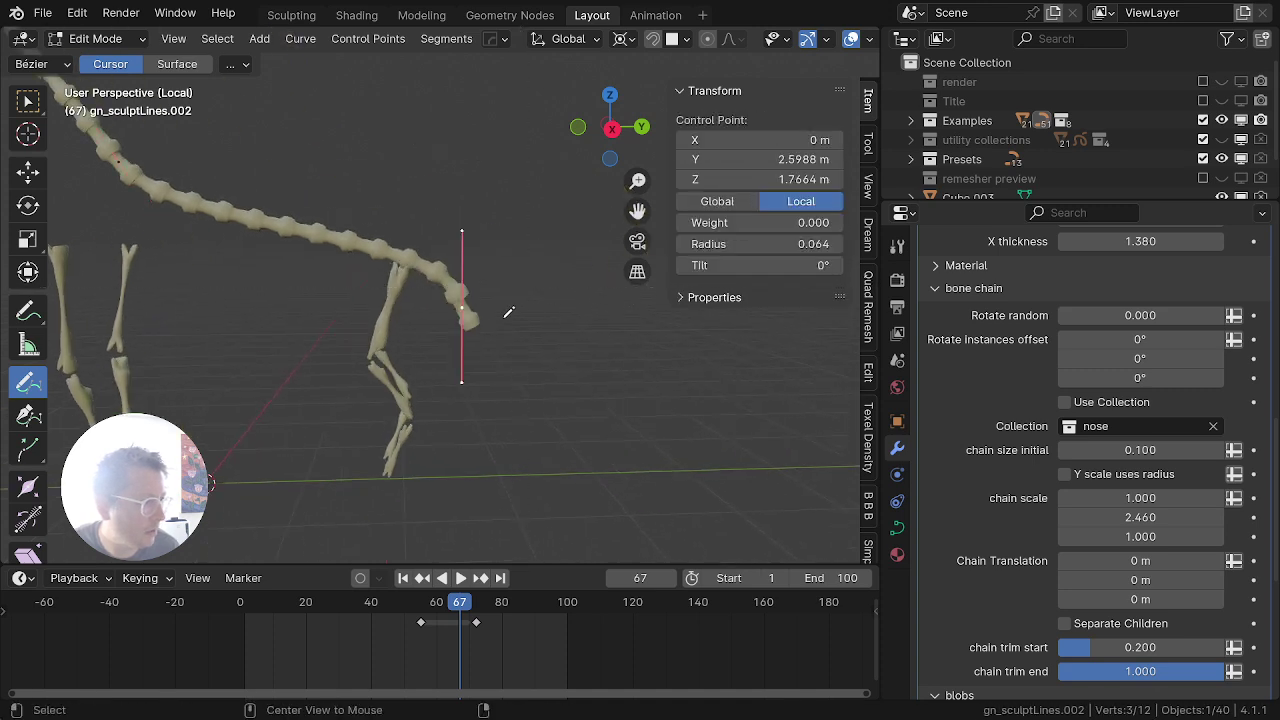
{"action": "key", "text": "alt+s"}
{"action": "left_click", "coordinate": [278, 451]}
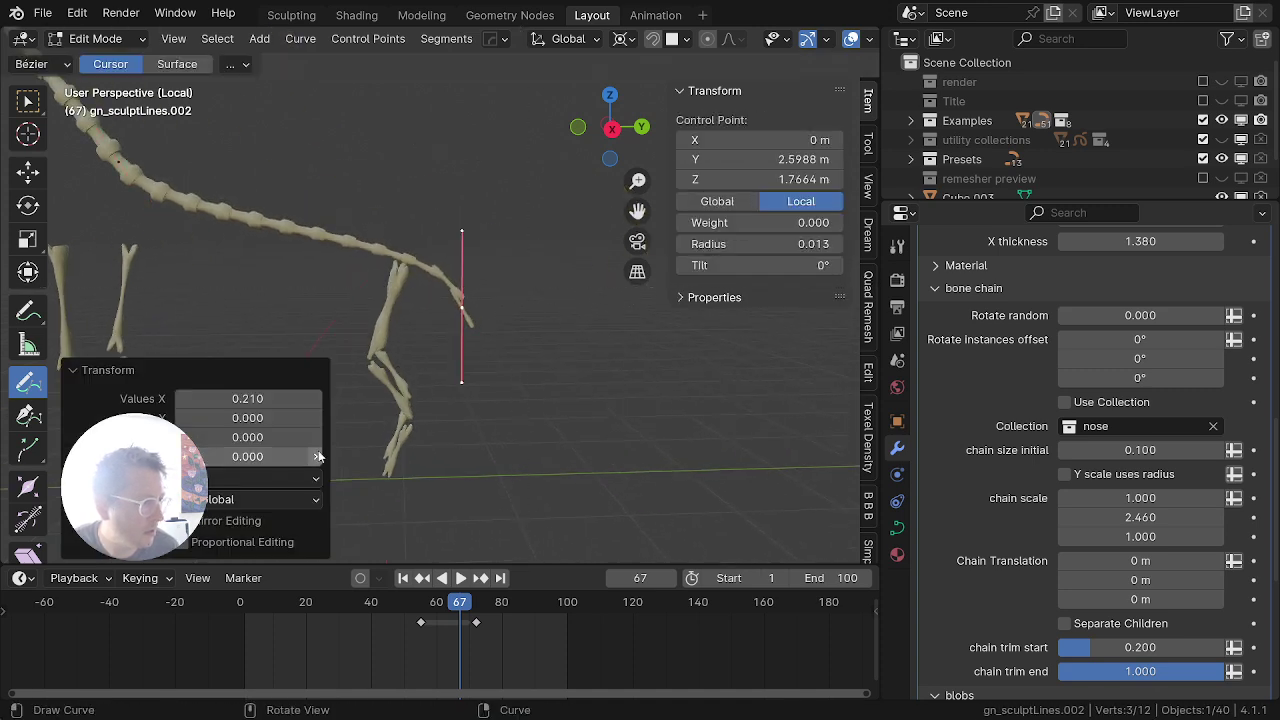
Step: In side view, move the tail-end control point outward and down to about Y 3.07 m, Z 1.29 m and rotate it about 7.9°
{"action": "key", "text": "KP_3"}
{"action": "key", "text": "g"}
{"action": "left_click", "coordinate": [514, 399]}
{"action": "key", "text": "r"}
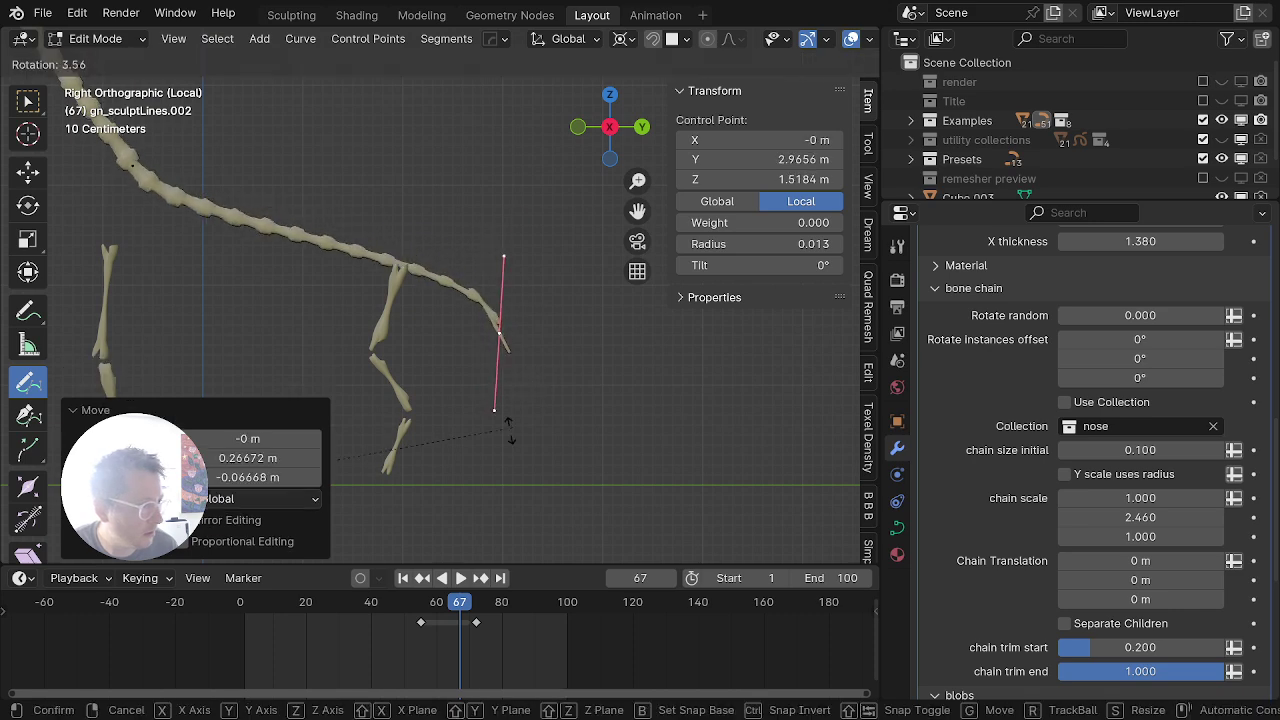
{"action": "left_click", "coordinate": [451, 458]}
{"action": "middle_click_drag", "start_coordinate": [463, 429], "coordinate": [314, 432]}
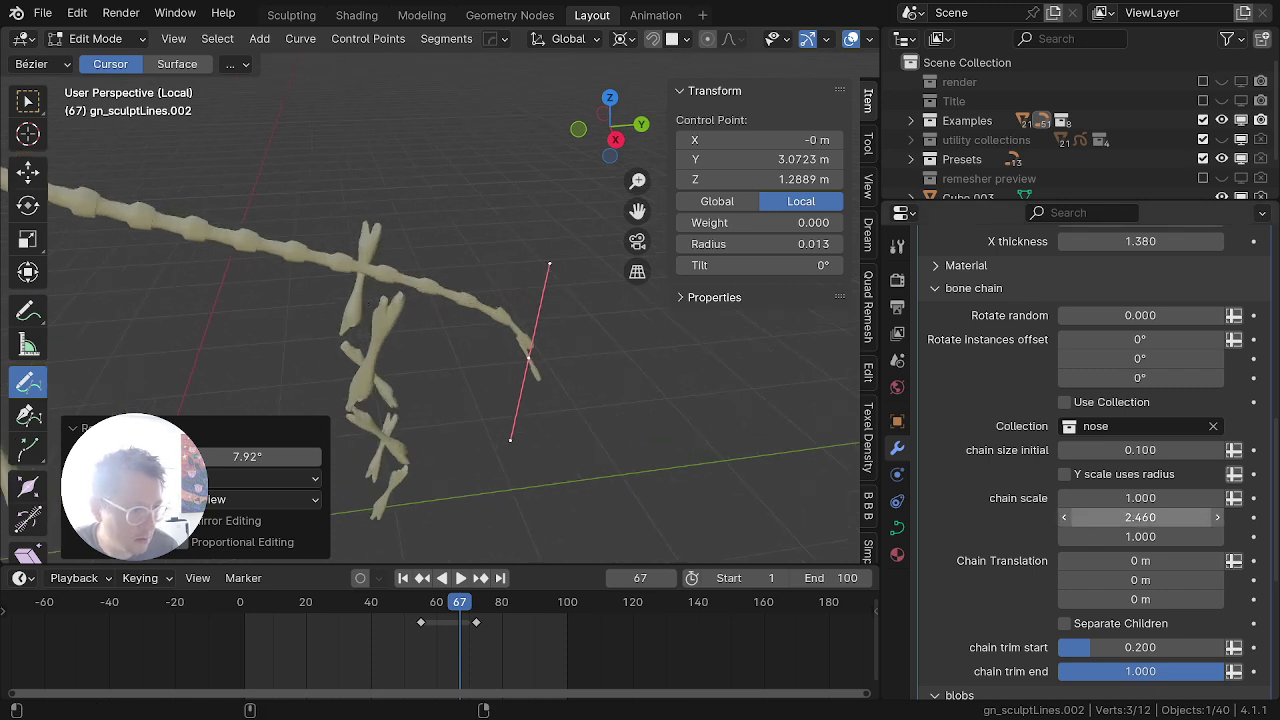
Step: Set the spine's Y chain scale to about 1.557 and leave curve editing
{"action": "left_click_drag", "start_coordinate": [1112, 518], "coordinate": [1079, 517]}
{"action": "key", "text": "Tab"}
{"action": "scroll", "coordinate": [446, 427], "scroll_direction": "down", "scroll_amount": 4}
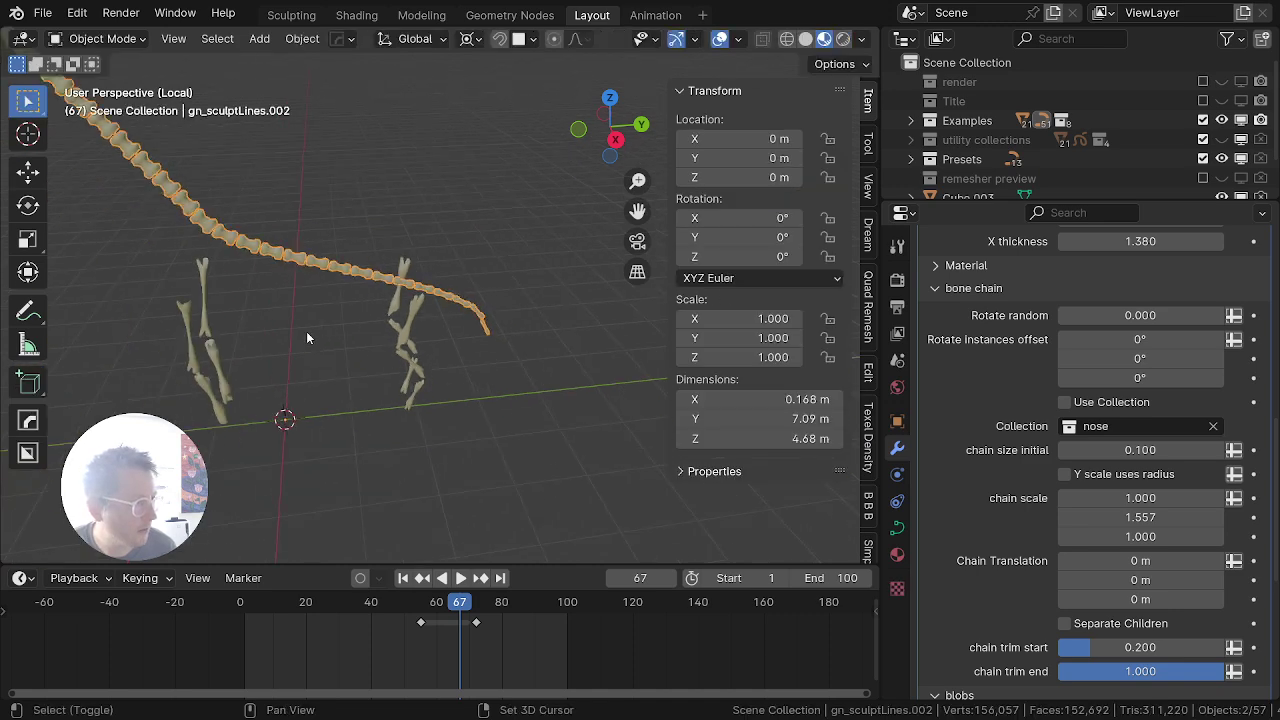
{"action": "middle_click_drag", "start_coordinate": [306, 331], "coordinate": [471, 400], "text": "shift"}
{"action": "middle_click_drag", "start_coordinate": [370, 384], "coordinate": [325, 313]}
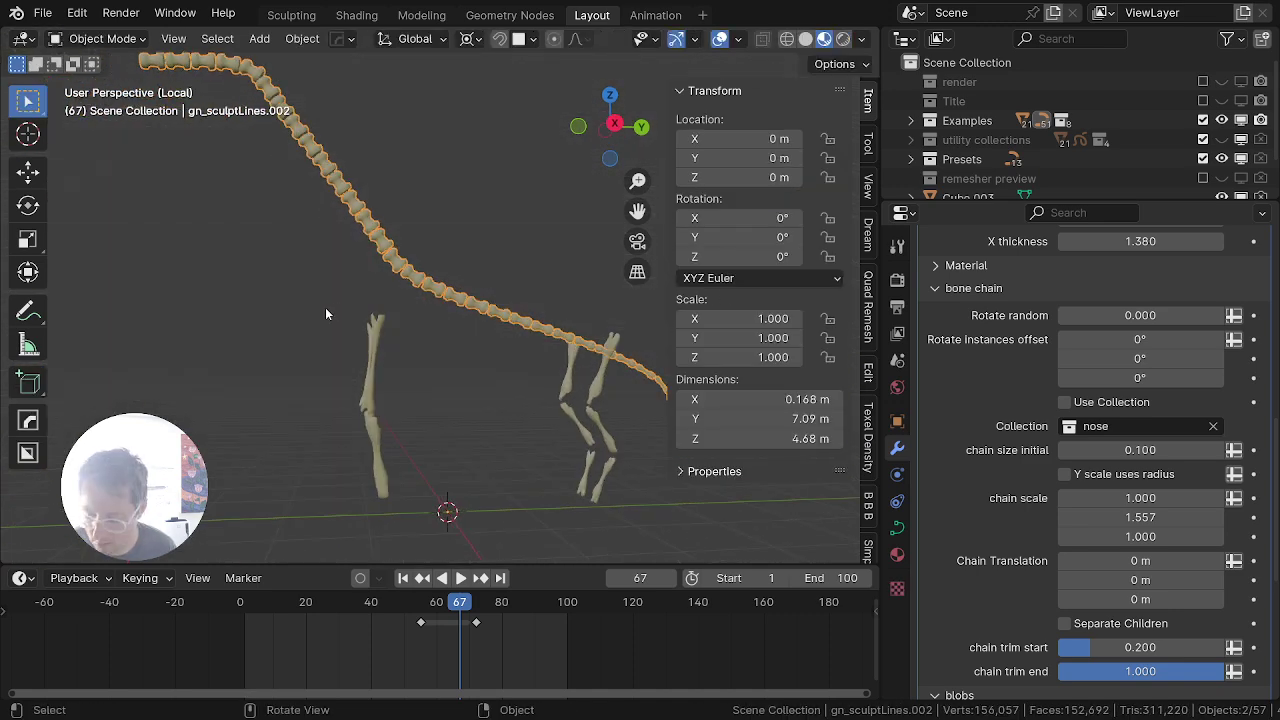
Step: Move the rear half of the spine curve about -0.21 m in Y and 0.43 m in Z in side view, and return to the full scene
{"action": "key", "text": "KP_3"}
{"action": "key", "text": "Tab"}
{"action": "key", "text": "b"}
{"action": "left_click_drag", "start_coordinate": [367, 249], "coordinate": [693, 503]}
{"action": "key", "text": "g"}
{"action": "left_click", "coordinate": [648, 435]}
{"action": "key", "text": "Tab"}
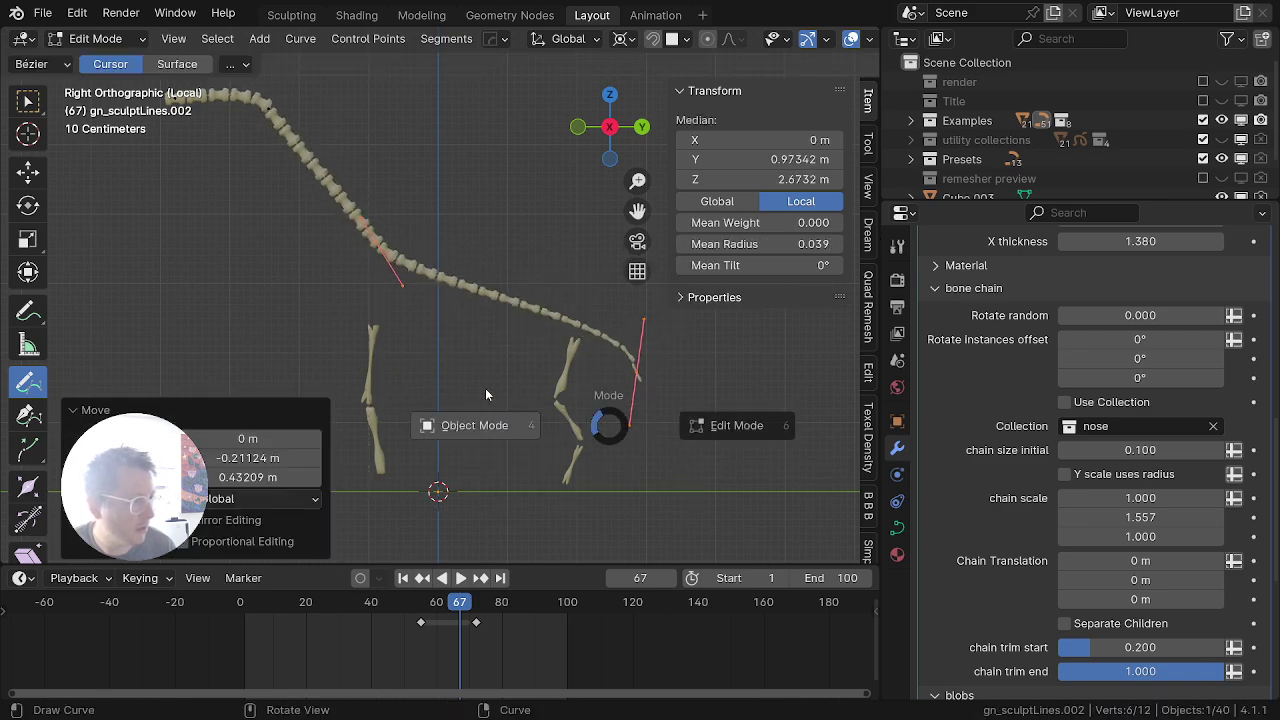
{"action": "scroll", "coordinate": [478, 392], "scroll_direction": "down", "scroll_amount": 4}
{"action": "middle_click_drag", "start_coordinate": [456, 397], "coordinate": [531, 466]}
{"action": "key", "text": "KP_Divide"}
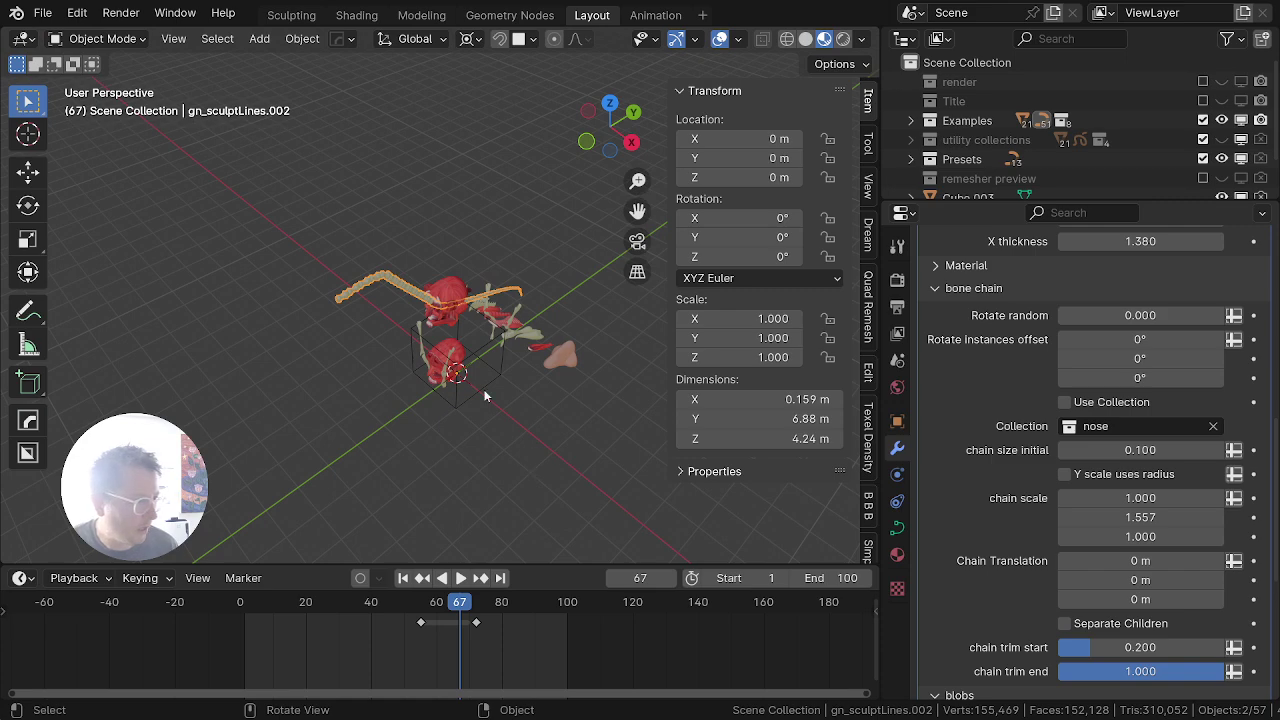
Step: Duplicate the flat, tapered bone preset beside the large bone preset and clear the duplicate's location and rotation
{"action": "scroll", "coordinate": [486, 396], "scroll_direction": "up", "scroll_amount": 5}
{"action": "middle_click_drag", "start_coordinate": [484, 396], "coordinate": [105, 400]}
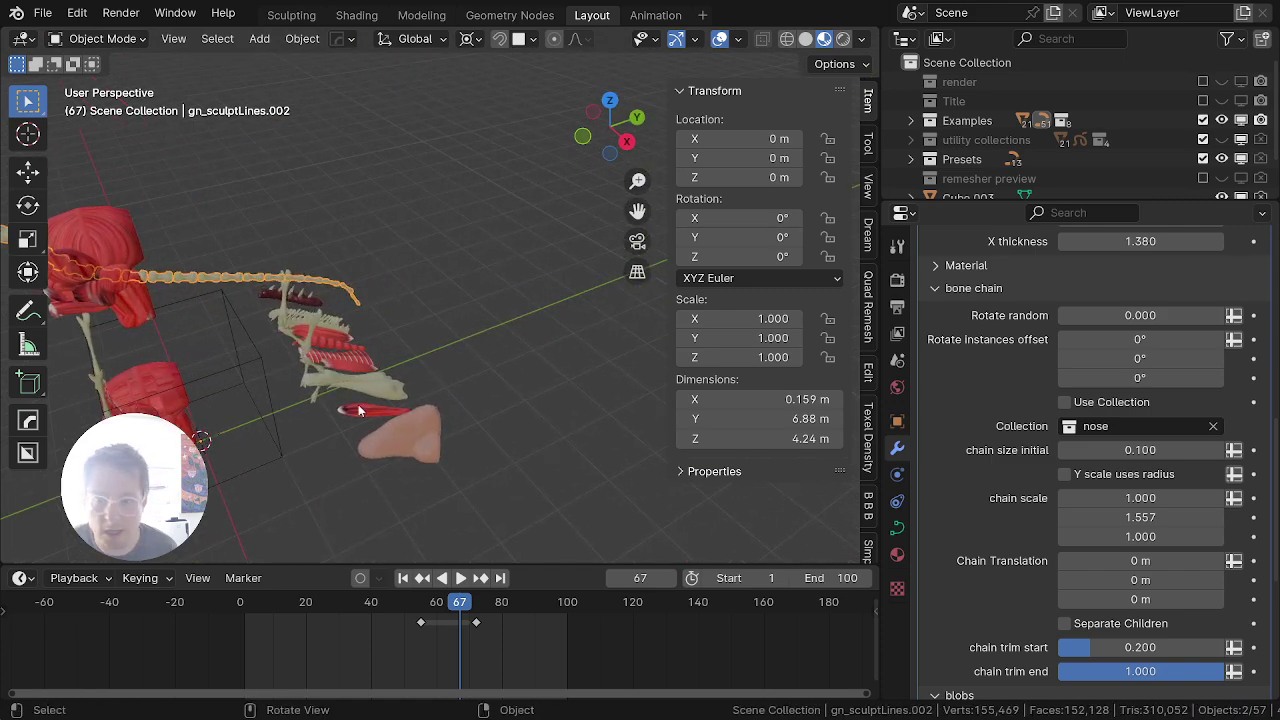
{"action": "middle_click_drag", "start_coordinate": [359, 410], "coordinate": [282, 413]}
{"action": "left_click", "coordinate": [508, 418]}
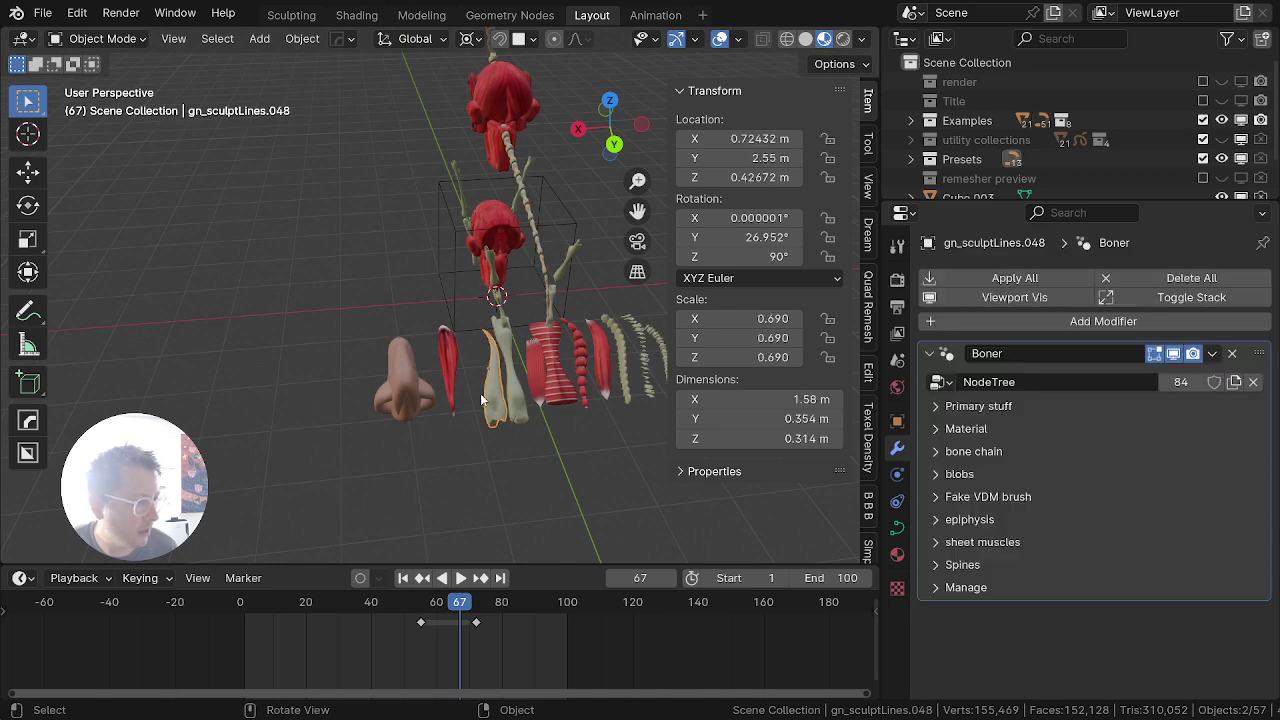
{"action": "key", "text": "shift+d"}
{"action": "left_click", "coordinate": [285, 257]}
{"action": "key", "text": "alt+g"}
{"action": "key", "text": "alt+r"}
Step: Move the duplicated bone into the dinosaur collection inside Examples
{"action": "middle_click_drag", "start_coordinate": [284, 256], "coordinate": [287, 328]}
{"action": "key", "text": "m"}
{"action": "mouse_move", "coordinate": [300, 323]}
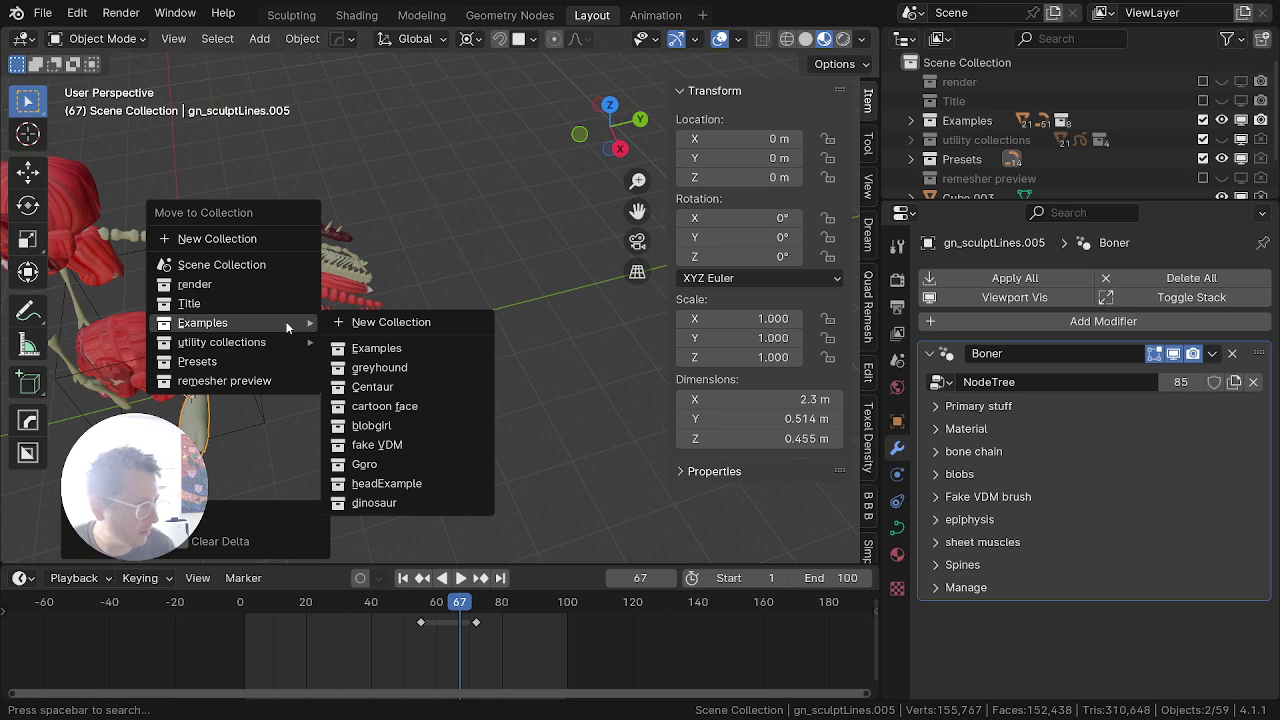
{"action": "left_click", "coordinate": [375, 504]}
{"action": "scroll", "coordinate": [910, 150], "scroll_direction": "down", "scroll_amount": 2}
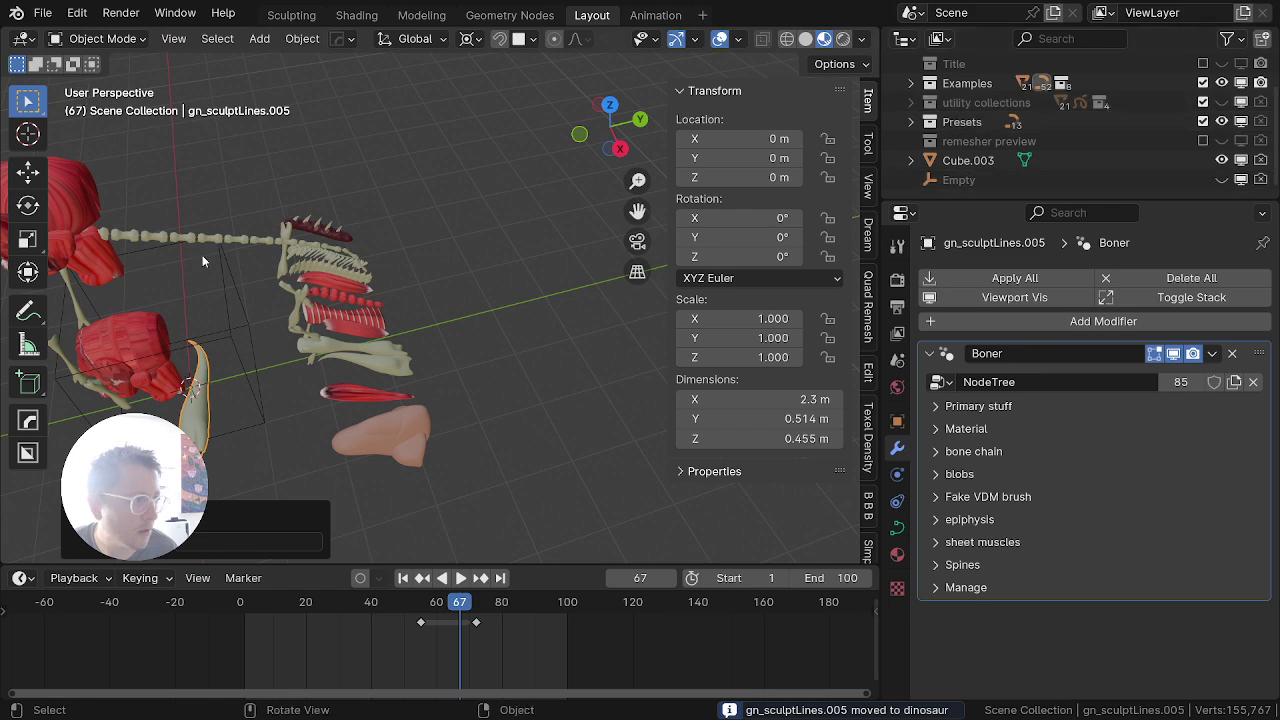
Step: Isolate the new bone together with the leg bones and the spine in local view, seen from the side
{"action": "scroll", "coordinate": [204, 256], "scroll_direction": "down", "scroll_amount": 2}
{"action": "left_click", "coordinate": [325, 285]}
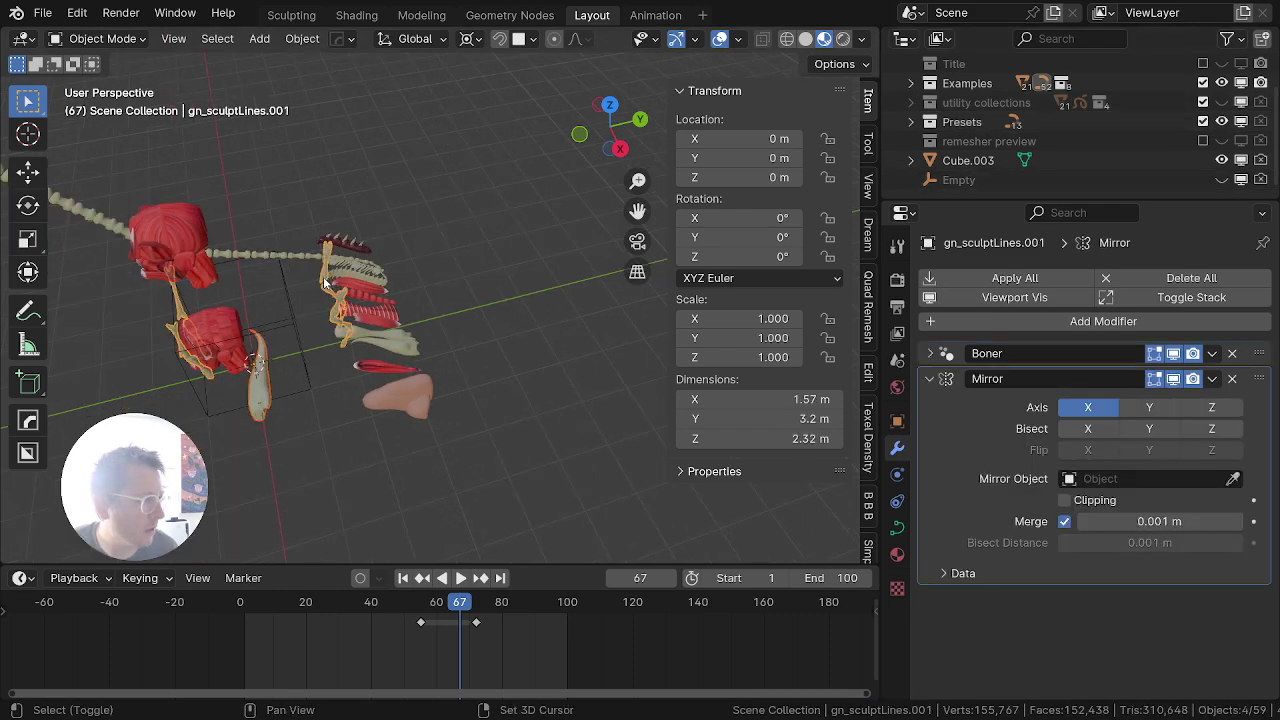
{"action": "left_click", "coordinate": [284, 262]}
{"action": "key", "text": "KP_Divide"}
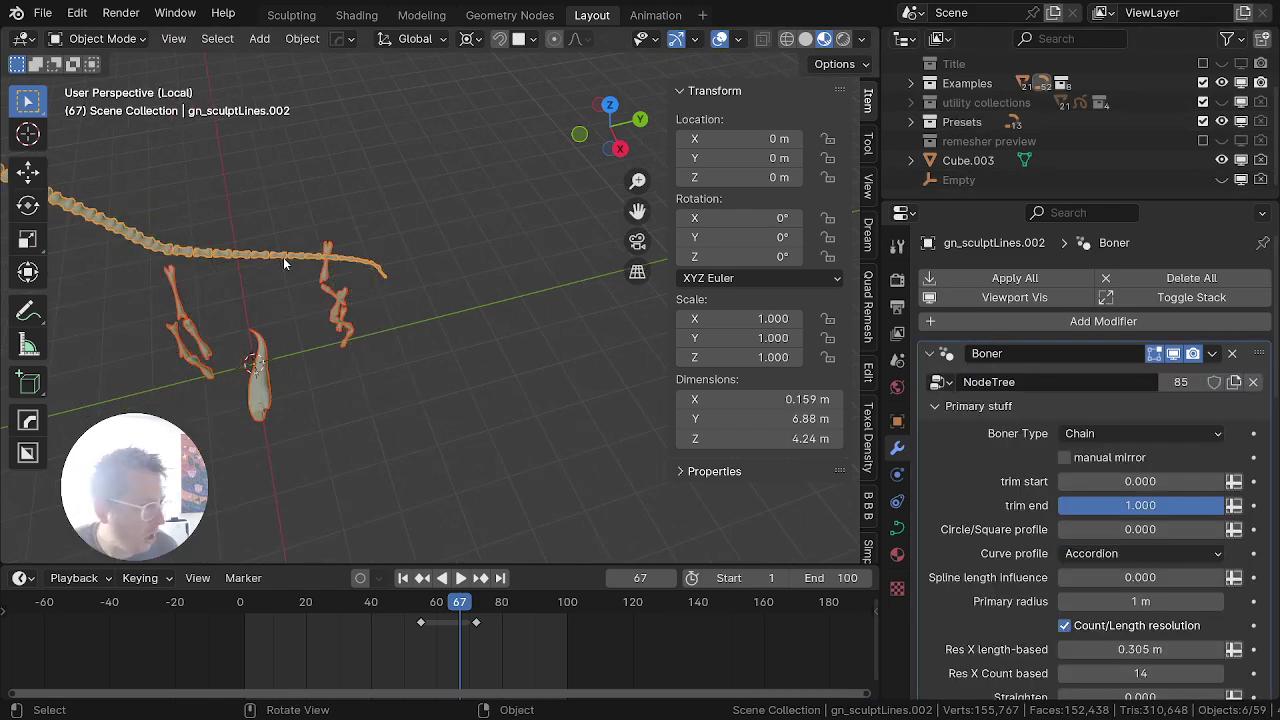
{"action": "key", "text": "KP_3"}
Step: Edit the duplicated bone's curve in front view and delete all its points
{"action": "left_click", "coordinate": [232, 443]}
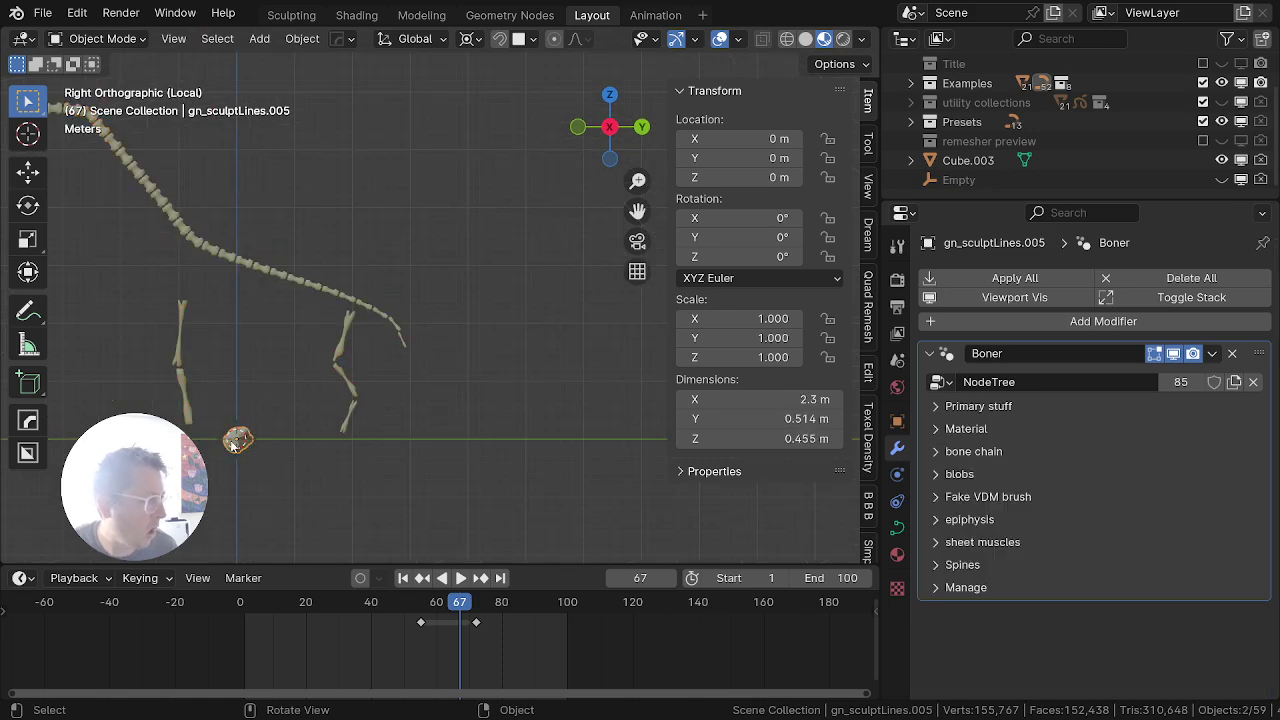
{"action": "scroll", "coordinate": [240, 434], "scroll_direction": "up", "scroll_amount": 3}
{"action": "key", "text": "KP_1"}
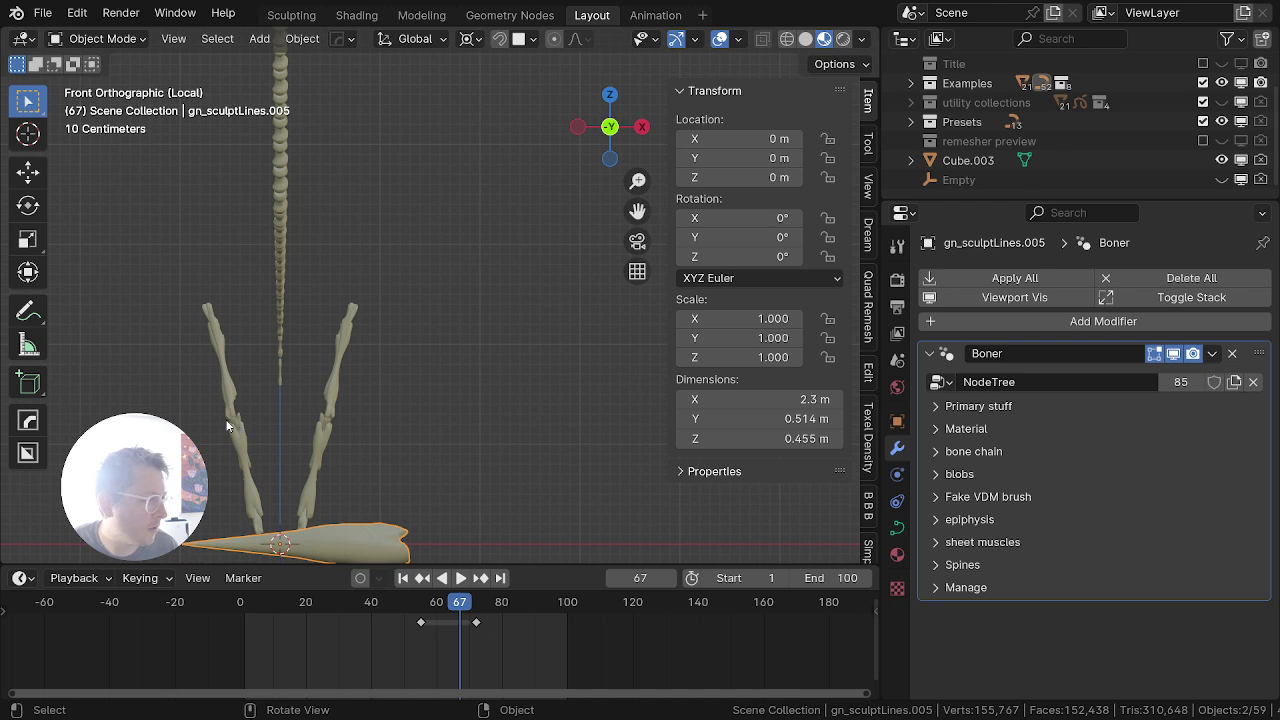
{"action": "scroll", "coordinate": [226, 424], "scroll_direction": "down", "scroll_amount": 2}
{"action": "key", "text": "Tab"}
{"action": "key", "text": "a"}
{"action": "key", "text": "a"}
{"action": "key", "text": "a"}
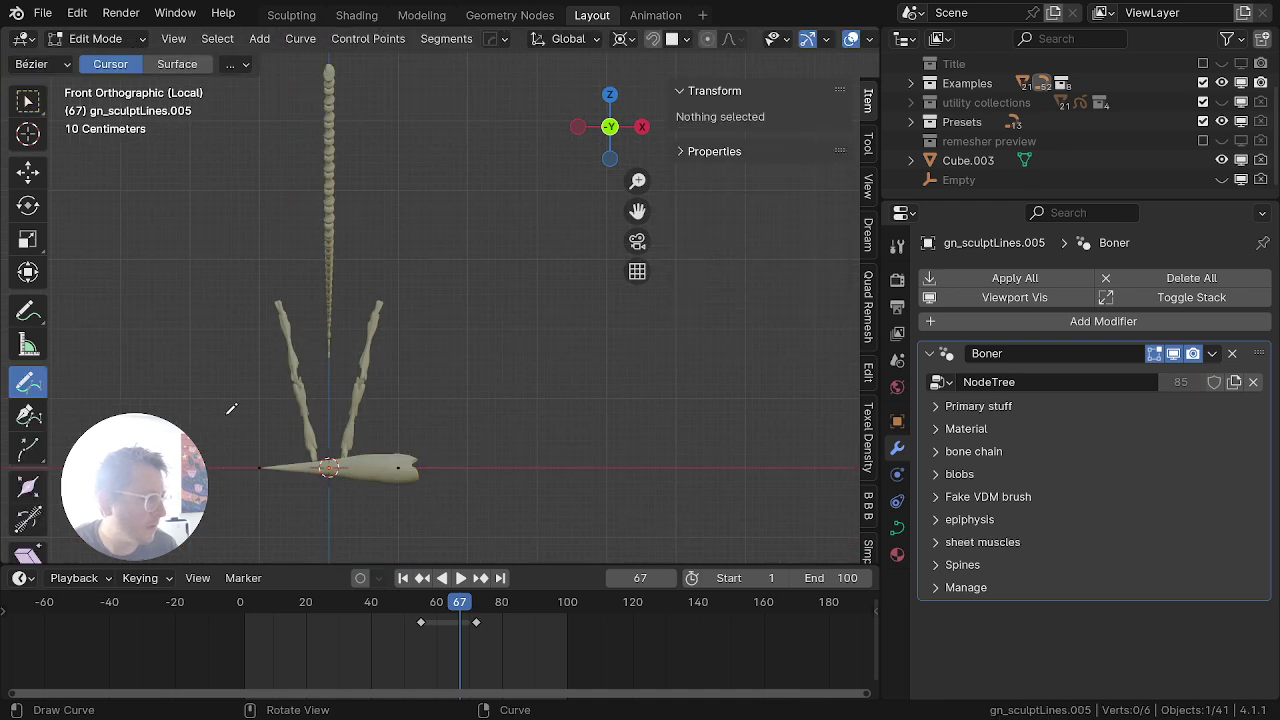
{"action": "key", "text": "x"}
{"action": "left_click", "coordinate": [230, 411]}
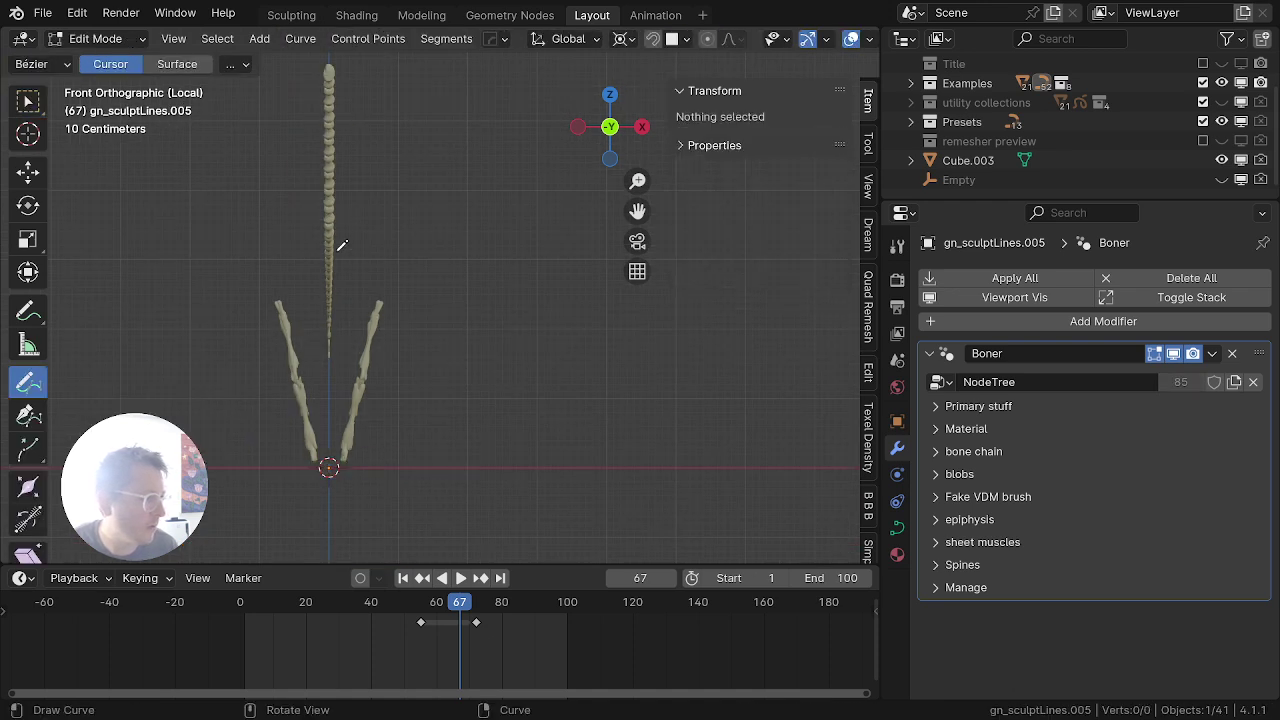
Step: Draw a curved bone in front view from the spine outward and down beside the leg, and switch the curve's direction
{"action": "left_click_drag", "start_coordinate": [356, 332], "coordinate": [358, 338]}
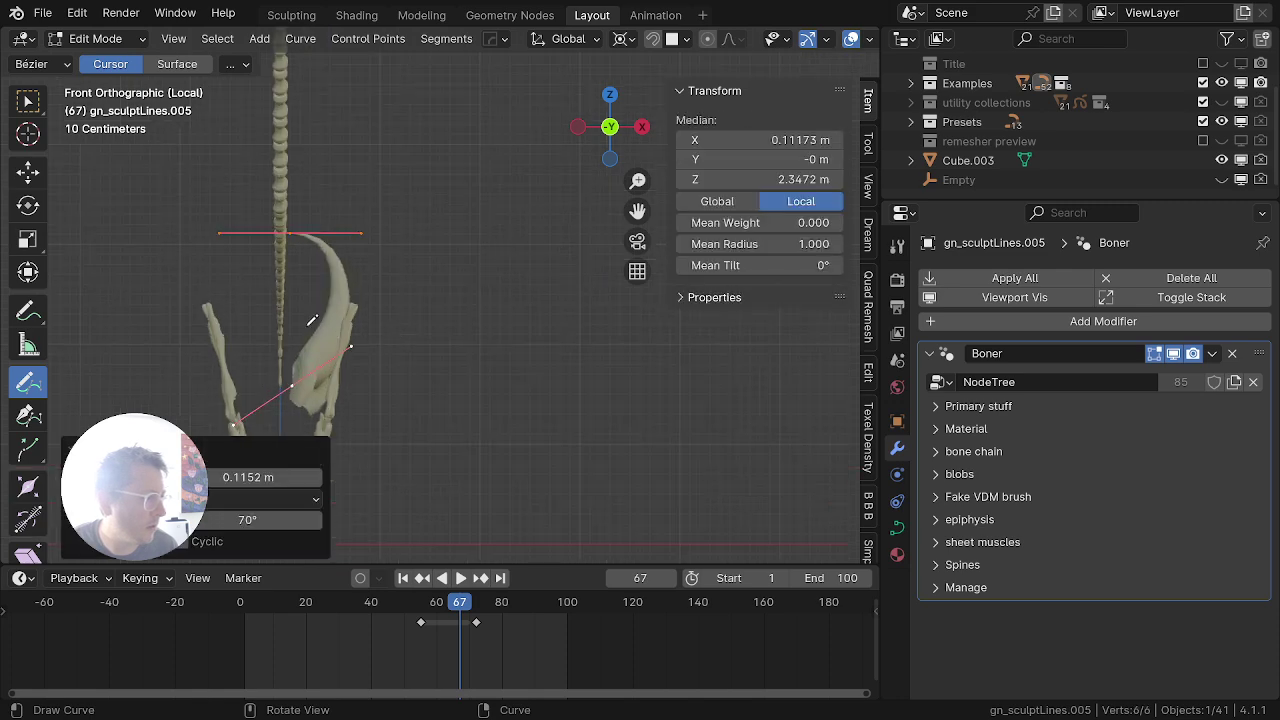
{"action": "scroll", "coordinate": [337, 292], "scroll_direction": "down", "scroll_amount": 2}
{"action": "key", "text": "F3"}
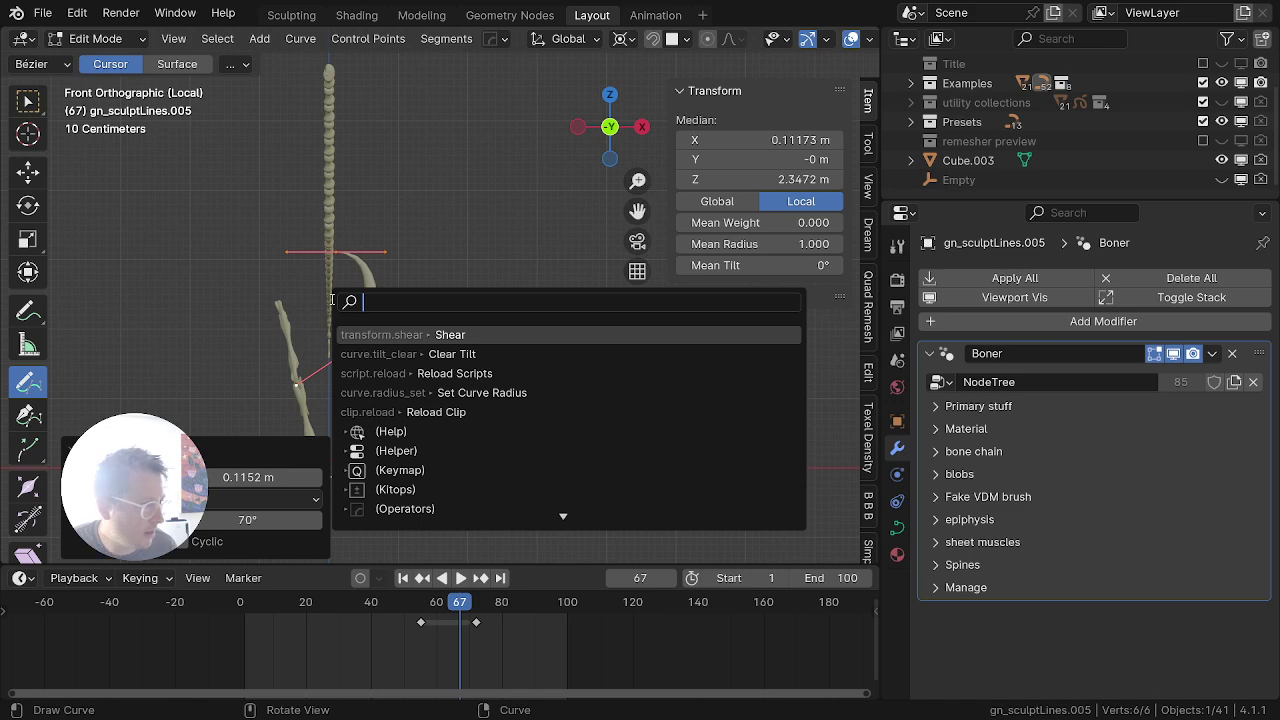
{"action": "type", "text": "rever"}
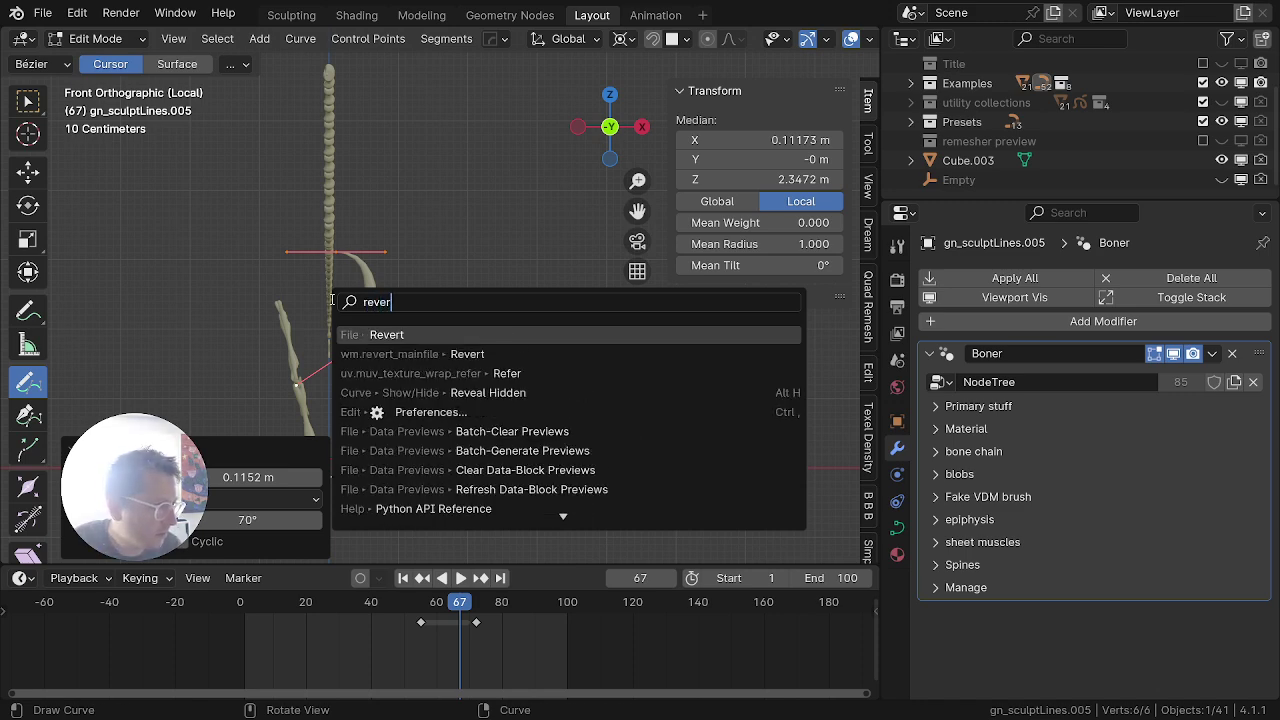
{"action": "type", "text": "swit"}
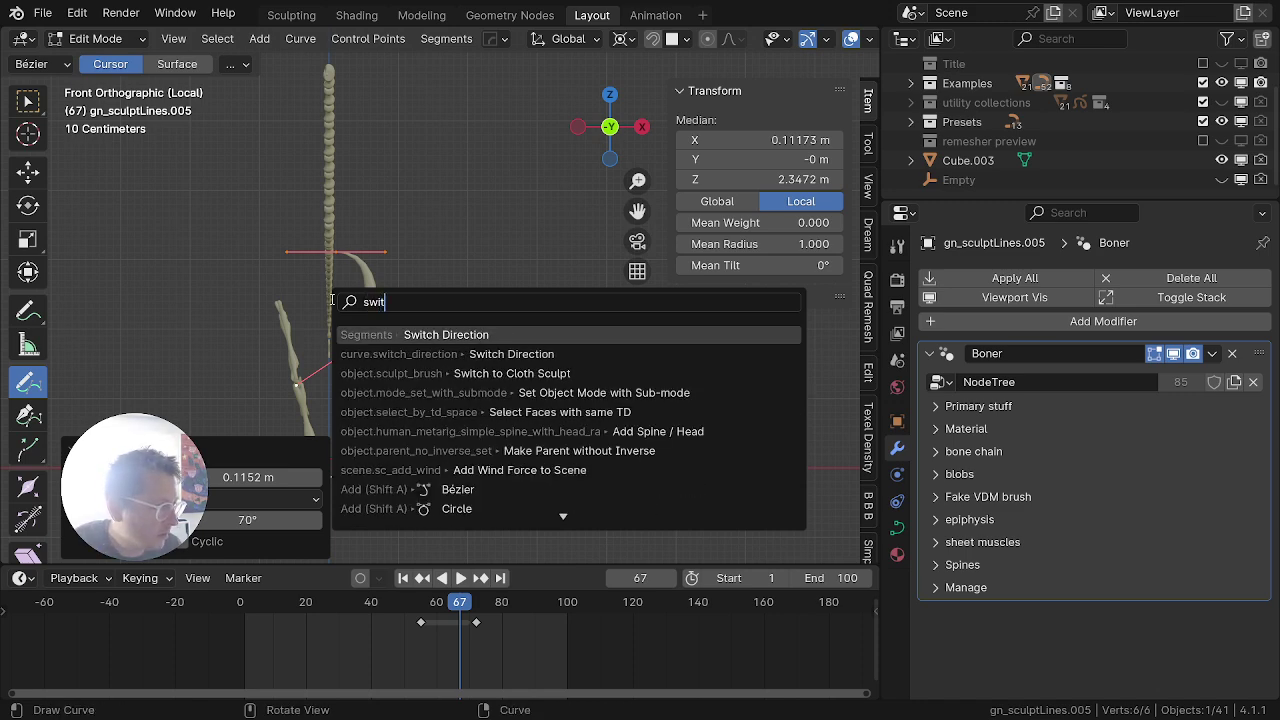
{"action": "key", "text": "Return"}
Step: Shrink the new curved bone's radius to about 0.421
{"action": "scroll", "coordinate": [395, 213], "scroll_direction": "up", "scroll_amount": 2}
{"action": "middle_click_drag", "start_coordinate": [380, 265], "coordinate": [363, 343]}
{"action": "scroll", "coordinate": [265, 310], "scroll_direction": "down", "scroll_amount": 2}
{"action": "scroll", "coordinate": [363, 343], "scroll_direction": "up", "scroll_amount": 1}
{"action": "key", "text": "alt+s"}
{"action": "left_click", "coordinate": [283, 392]}
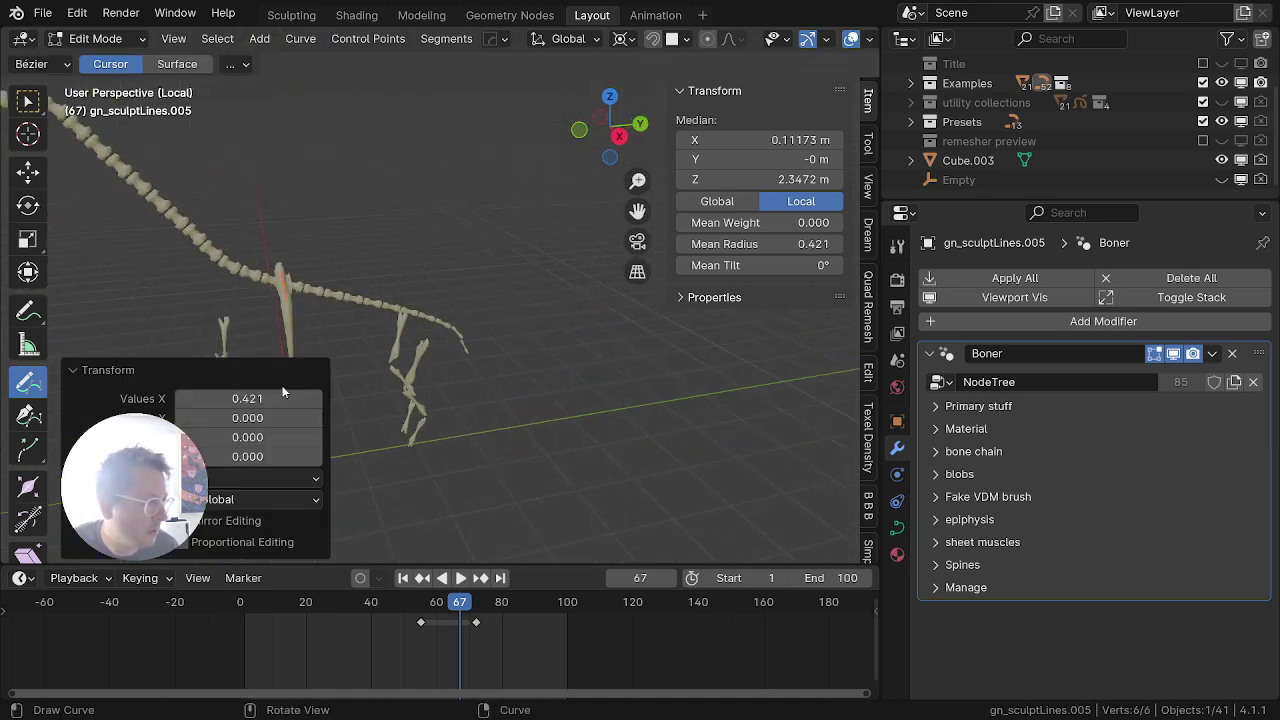
Step: Move the curved rib about 0.33 m rearward along the spine in side view and rotate it 17.1°
{"action": "scroll", "coordinate": [449, 344], "scroll_direction": "down", "scroll_amount": 5}
{"action": "middle_click_drag", "start_coordinate": [449, 344], "coordinate": [429, 254]}
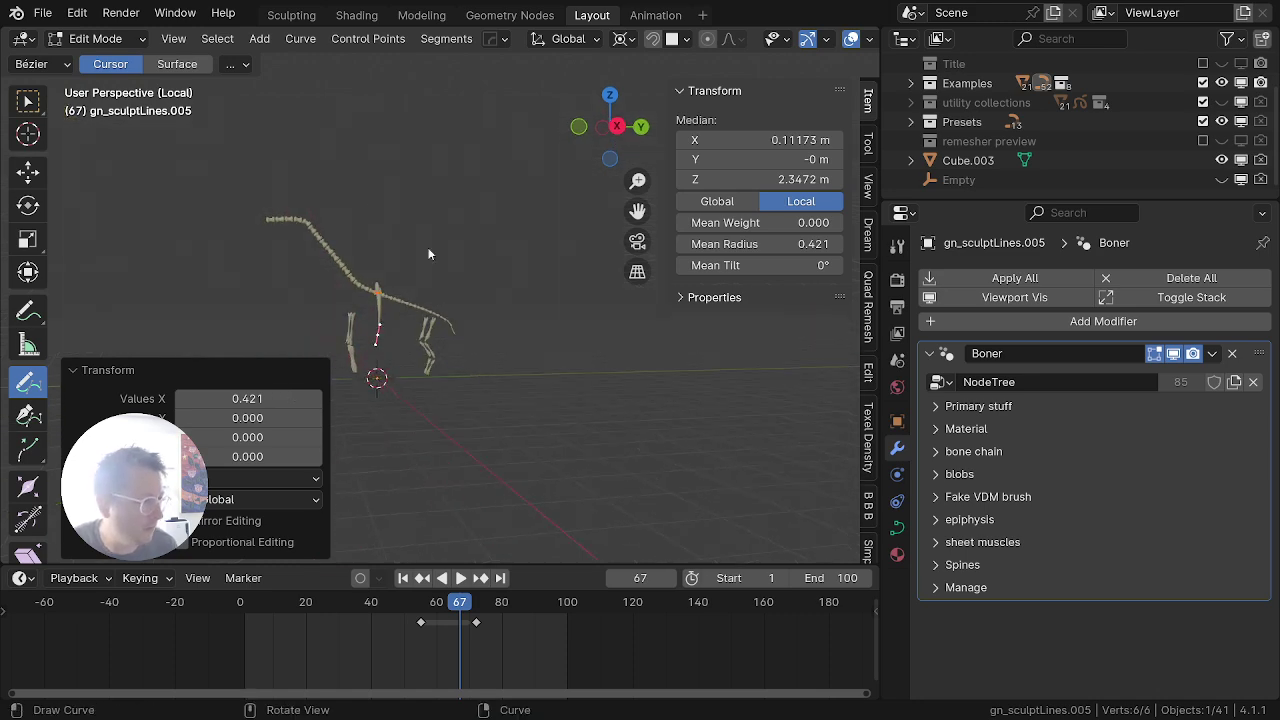
{"action": "key", "text": "KP_3"}
{"action": "scroll", "coordinate": [398, 236], "scroll_direction": "up", "scroll_amount": 5}
{"action": "key", "text": "g"}
{"action": "left_click", "coordinate": [566, 401]}
{"action": "key", "text": "r"}
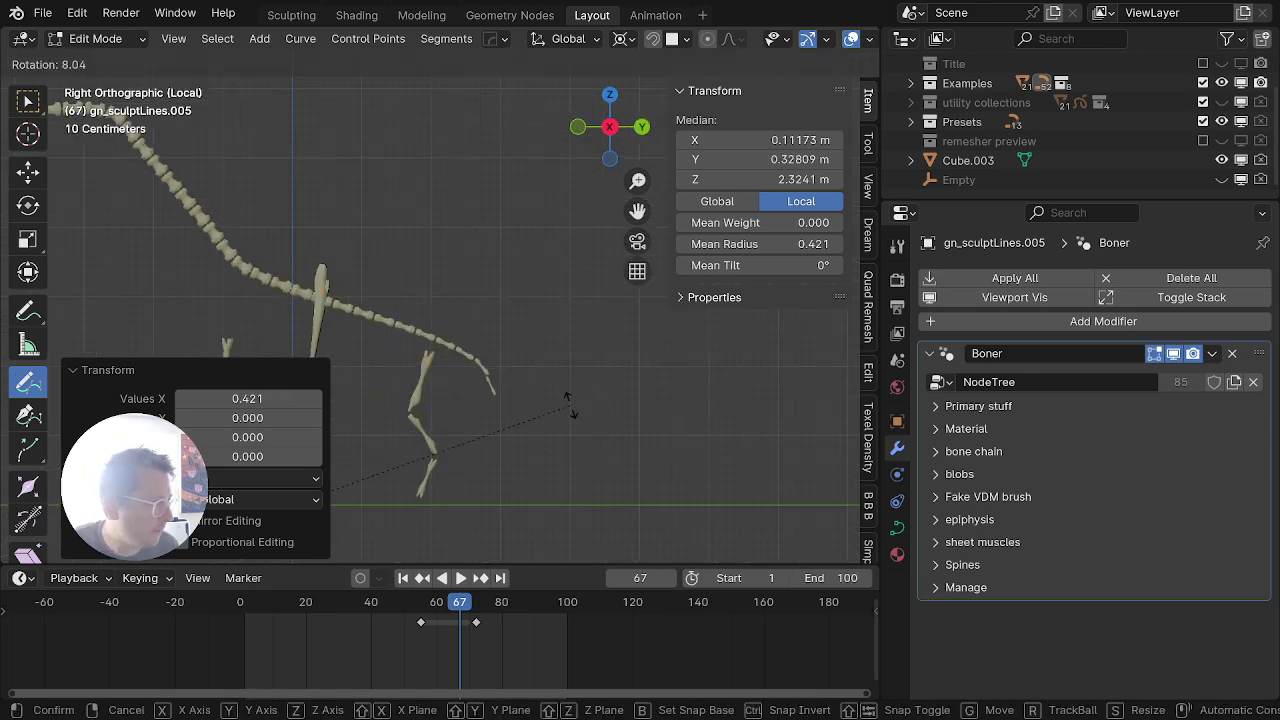
{"action": "left_click", "coordinate": [532, 460]}
Step: Scale the rib down and move it to the front of the spine, just behind the top of the front leg
{"action": "middle_click_drag", "start_coordinate": [576, 280], "coordinate": [614, 187], "text": "shift"}
{"action": "key", "text": "s"}
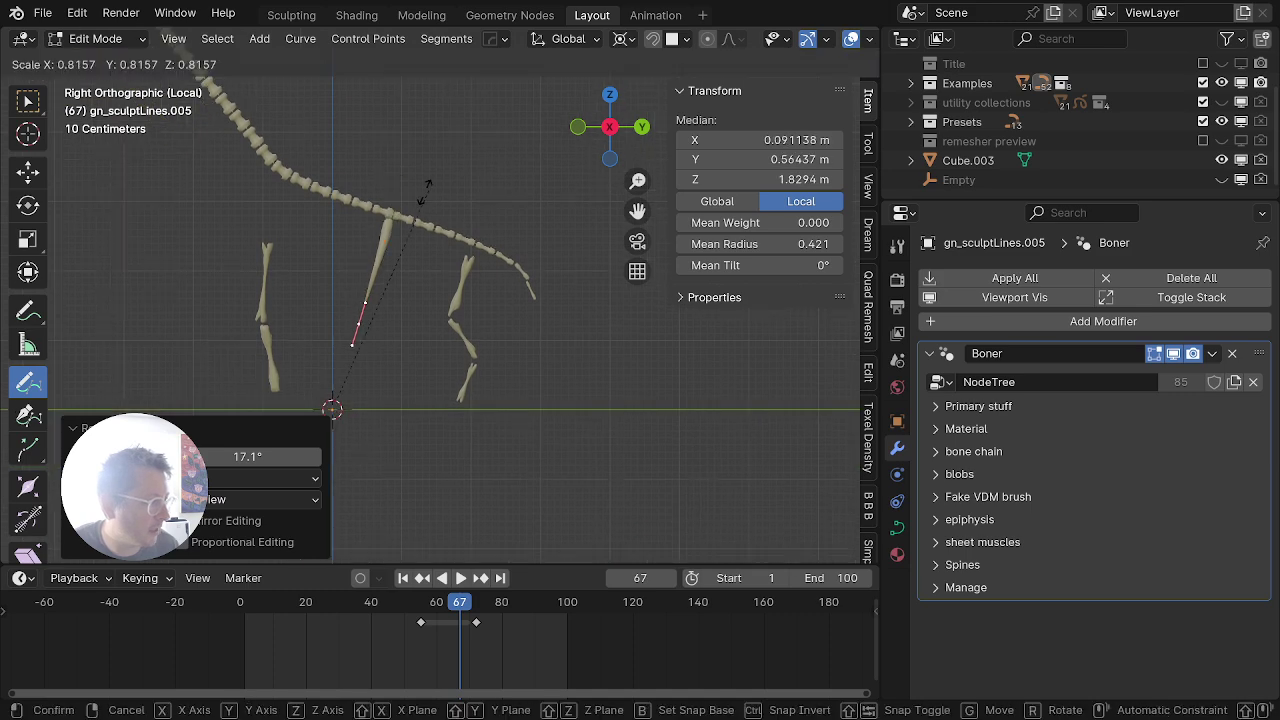
{"action": "left_click", "coordinate": [356, 232]}
{"action": "key", "text": "g"}
{"action": "left_click", "coordinate": [317, 150]}
{"action": "key", "text": "g"}
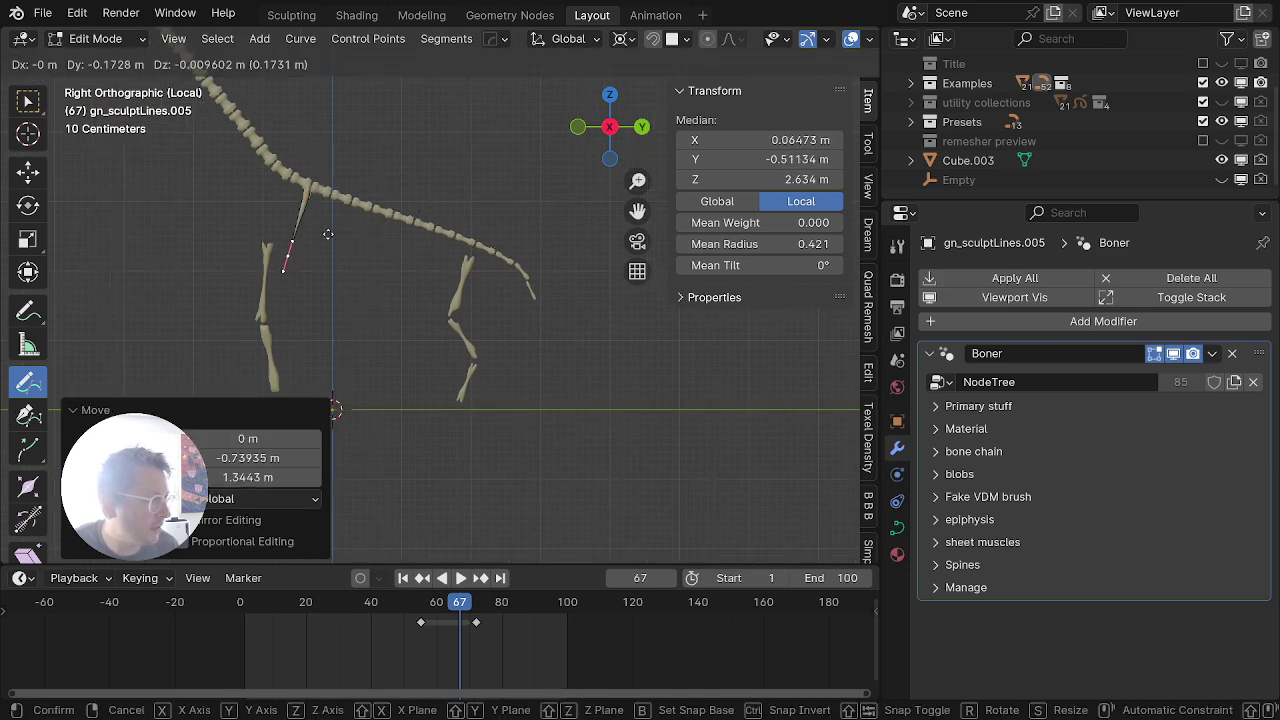
{"action": "left_click", "coordinate": [319, 234]}
Step: Duplicate the rib about 0.20 m rearward and 0.10 m down, repeating the duplication until nine ribs follow the spine
{"action": "key", "text": "shift+d"}
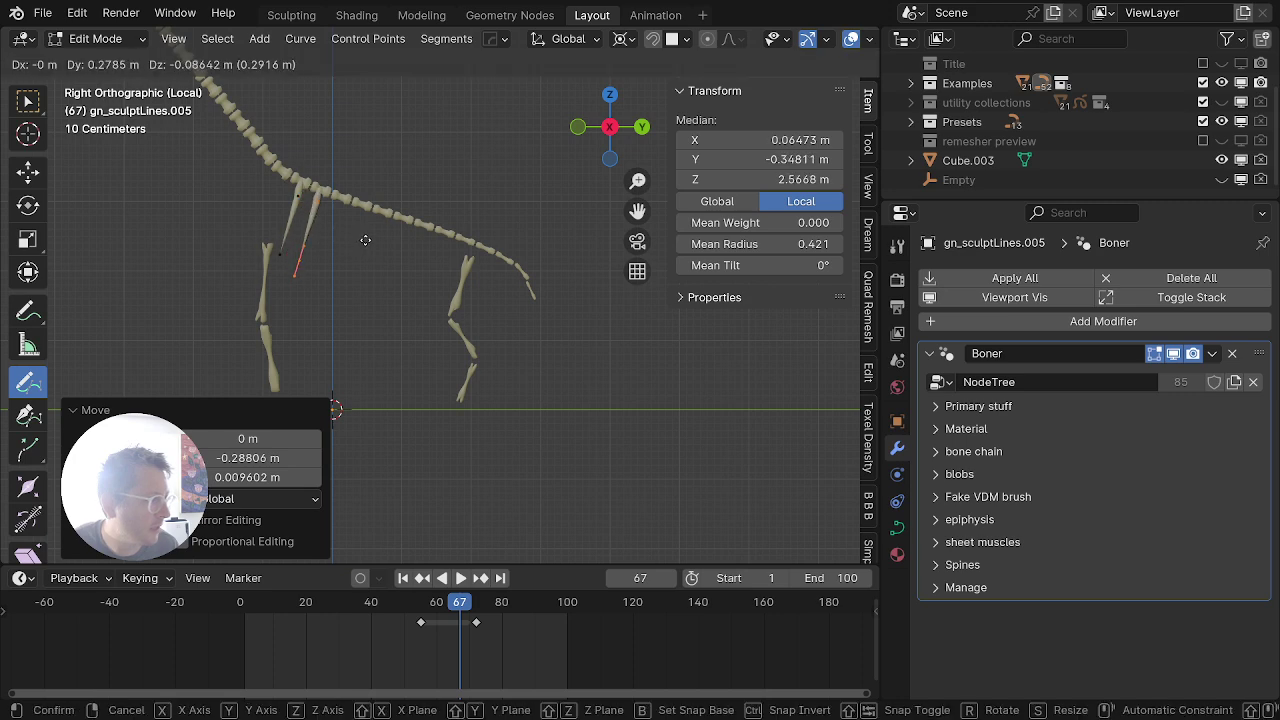
{"action": "left_click", "coordinate": [360, 241]}
{"action": "key", "text": "shift+r"}
{"action": "key", "text": "shift+r"}
{"action": "key", "text": "shift+r"}
{"action": "key", "text": "shift+r"}
{"action": "key", "text": "shift+r"}
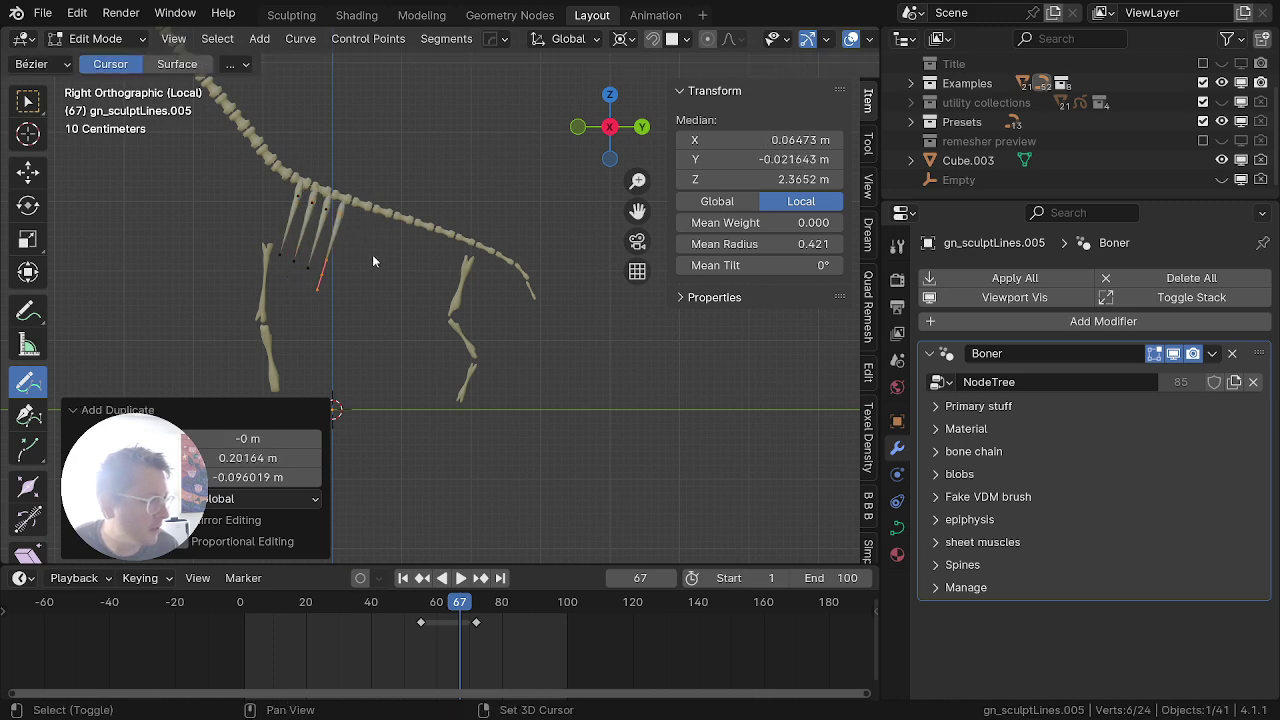
{"action": "key", "text": "shift+r"}
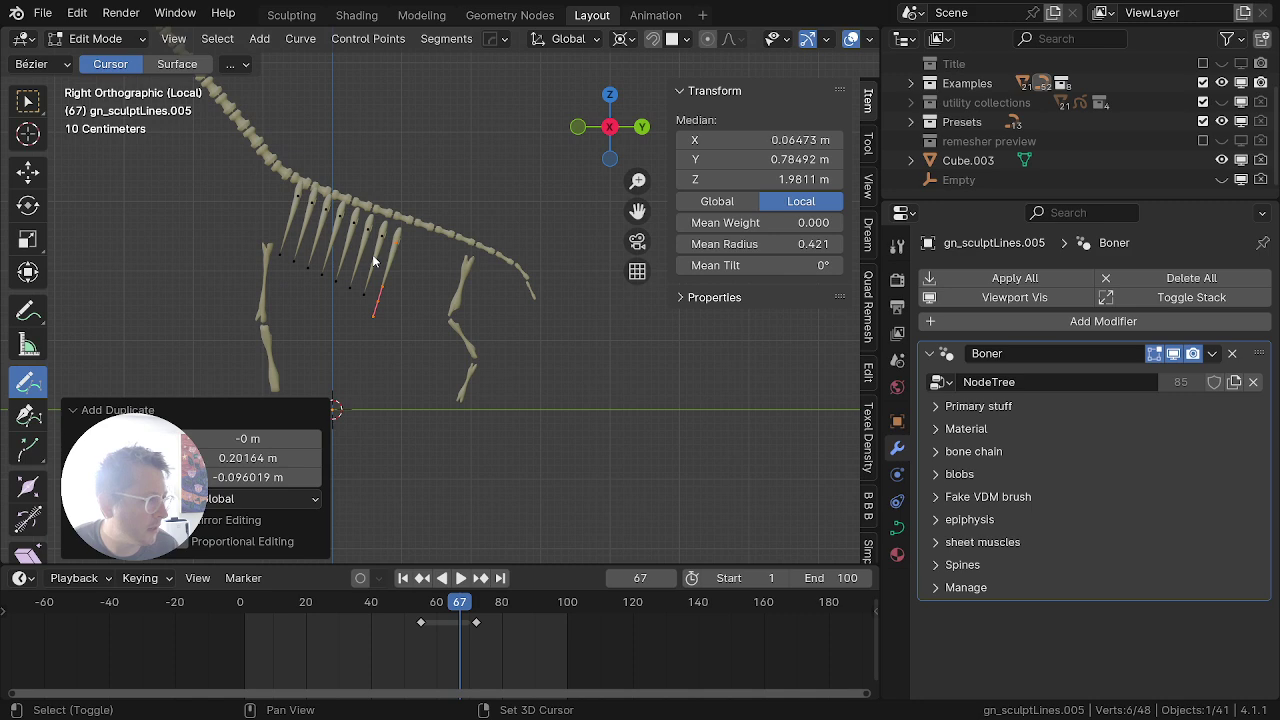
{"action": "key", "text": "shift+r"}
Step: Pull the rearmost rib's lower end forward and up with proportional editing at a size of about 1.1 m
{"action": "key", "text": "alt+a"}
{"action": "key", "text": "c"}
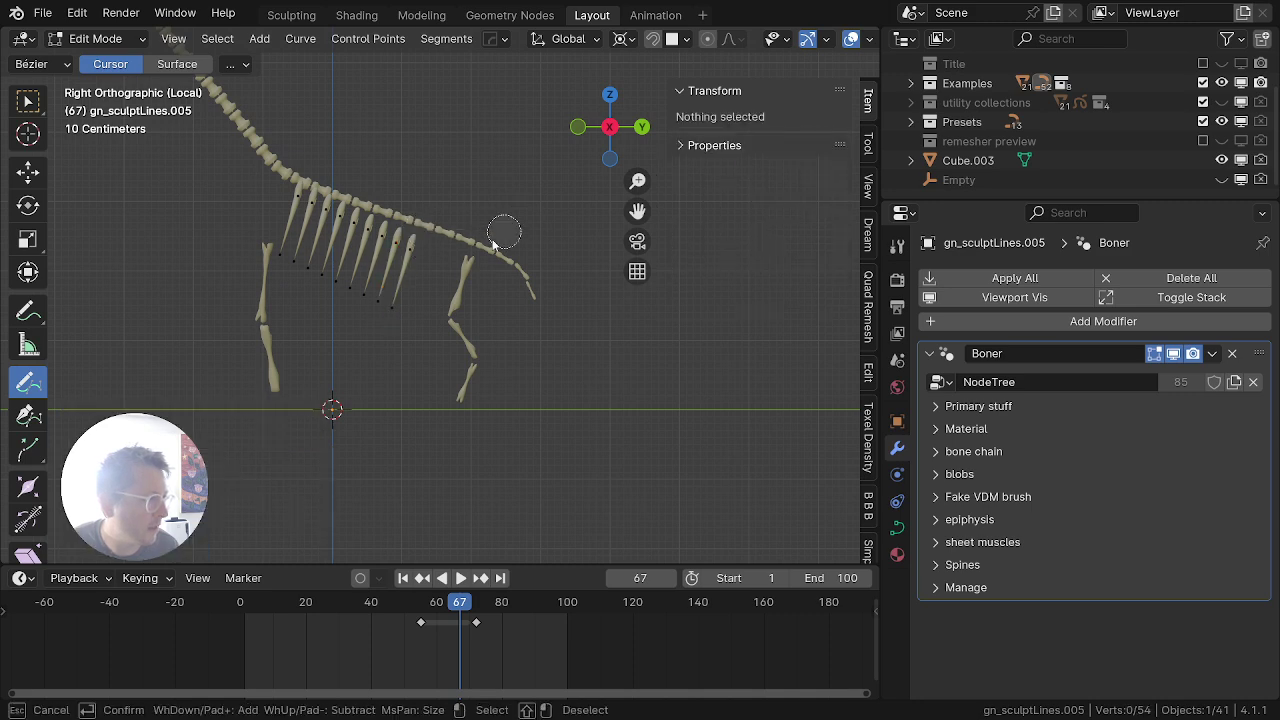
{"action": "key", "text": "Escape"}
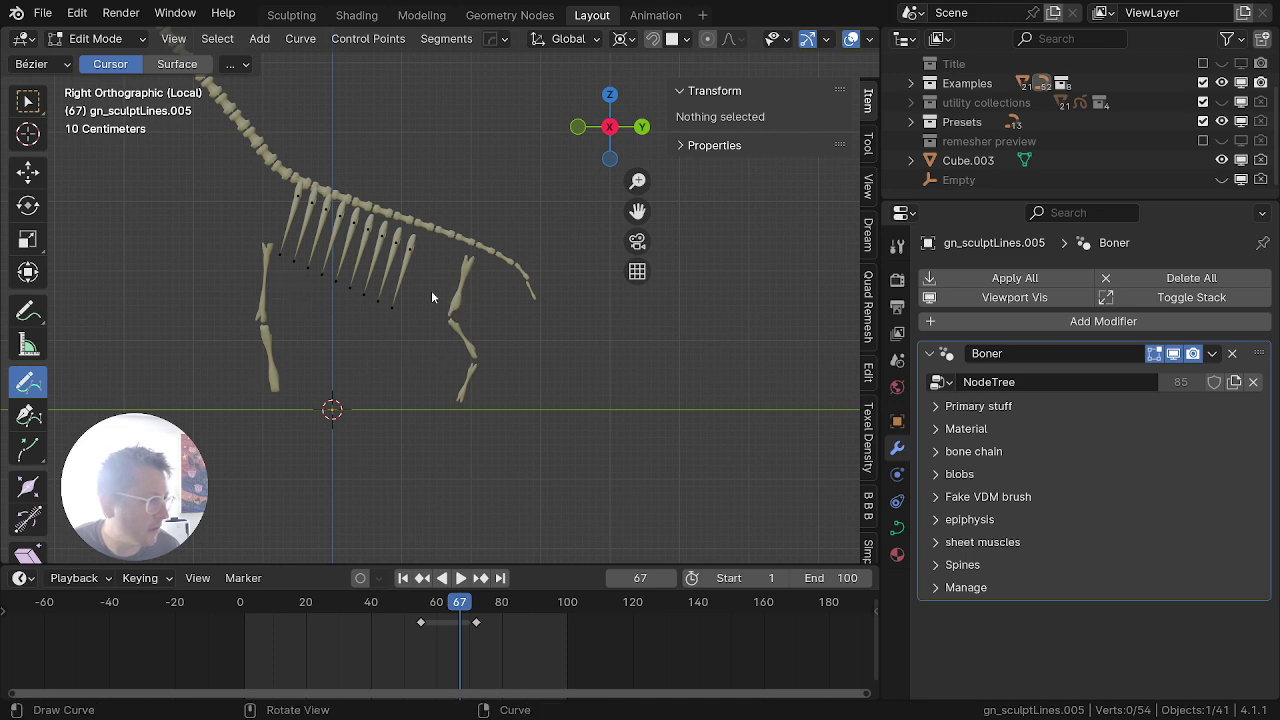
{"action": "key", "text": "w"}
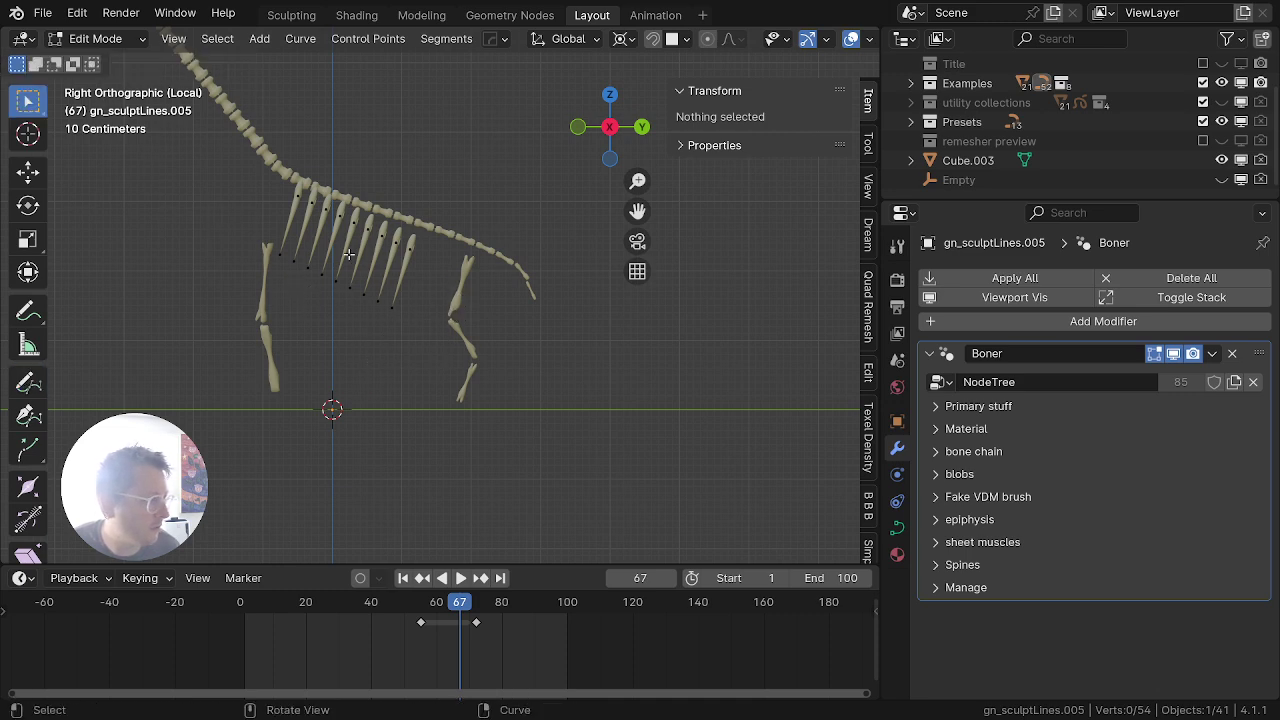
{"action": "left_click", "coordinate": [392, 307]}
{"action": "key", "text": "o"}
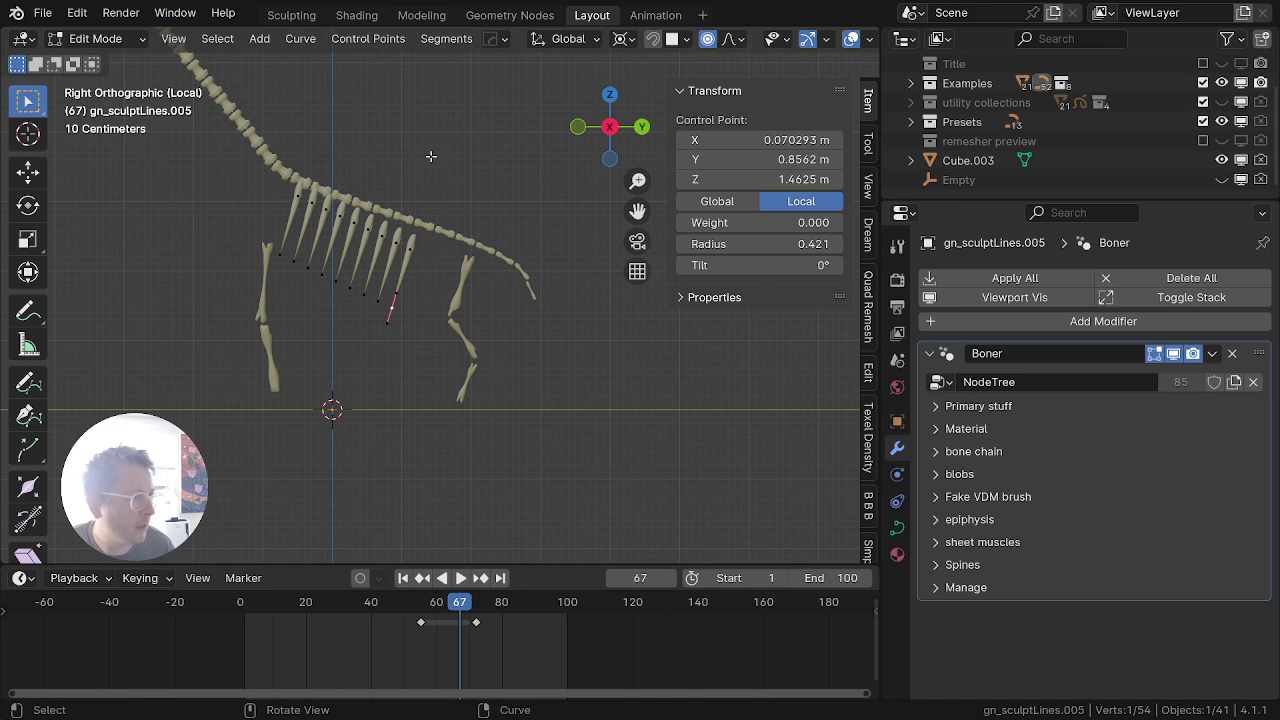
{"action": "key", "text": "g"}
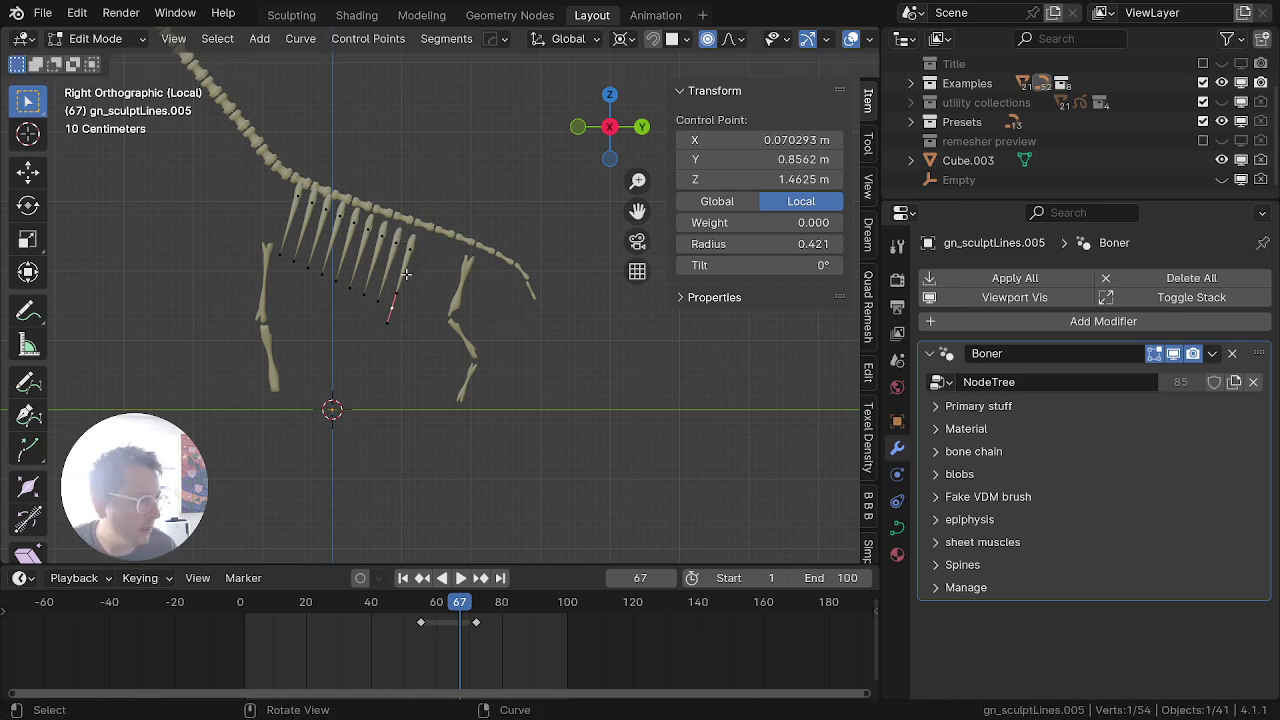
{"action": "scroll", "coordinate": [446, 312], "scroll_direction": "down", "scroll_amount": 10}
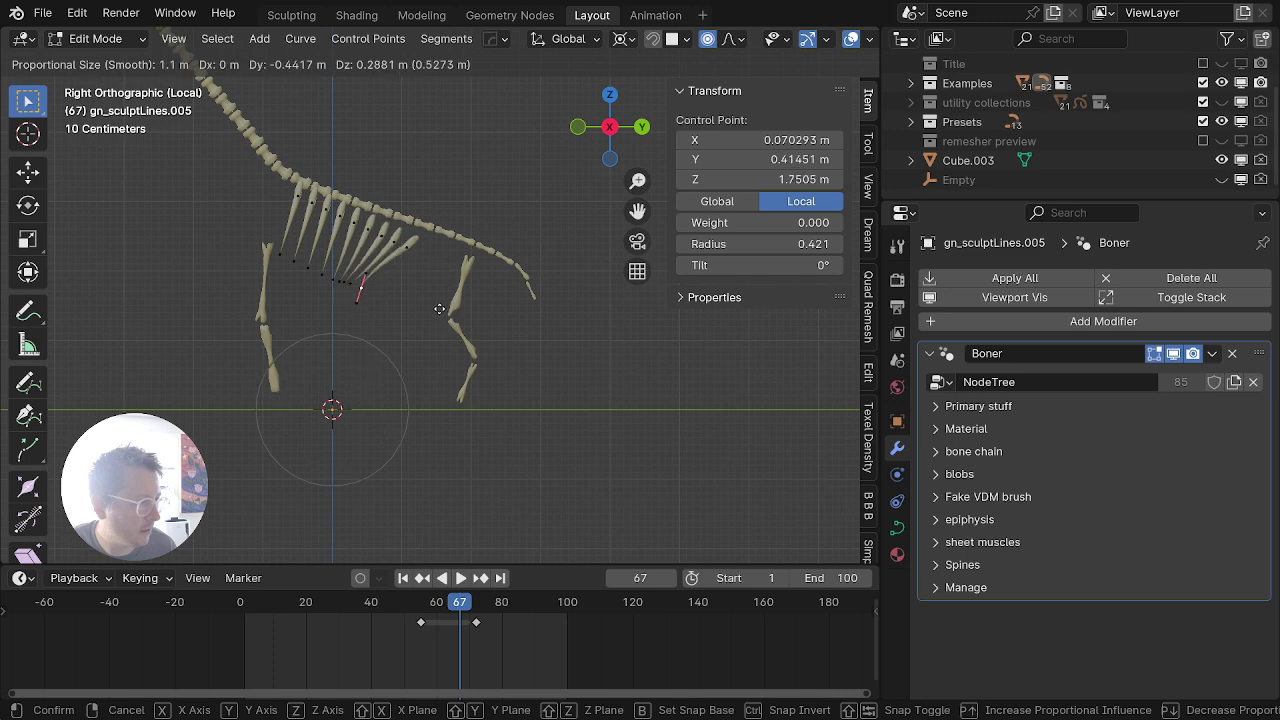
{"action": "left_click", "coordinate": [451, 302]}
{"action": "key", "text": "alt+a"}
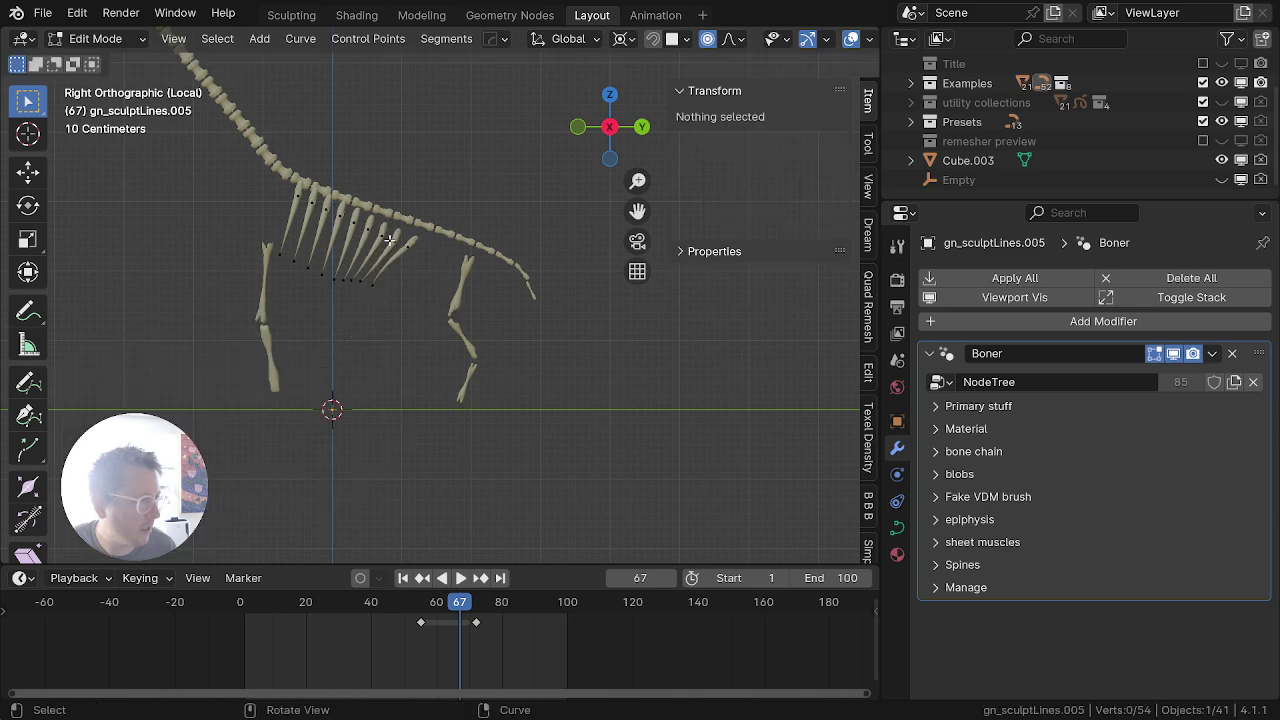
Step: Raise the upper ends of the middle and rearmost ribs onto the spine with 1.1 m smooth proportional editing
{"action": "left_click", "coordinate": [355, 229]}
{"action": "key", "text": "g"}
{"action": "left_click", "coordinate": [347, 274]}
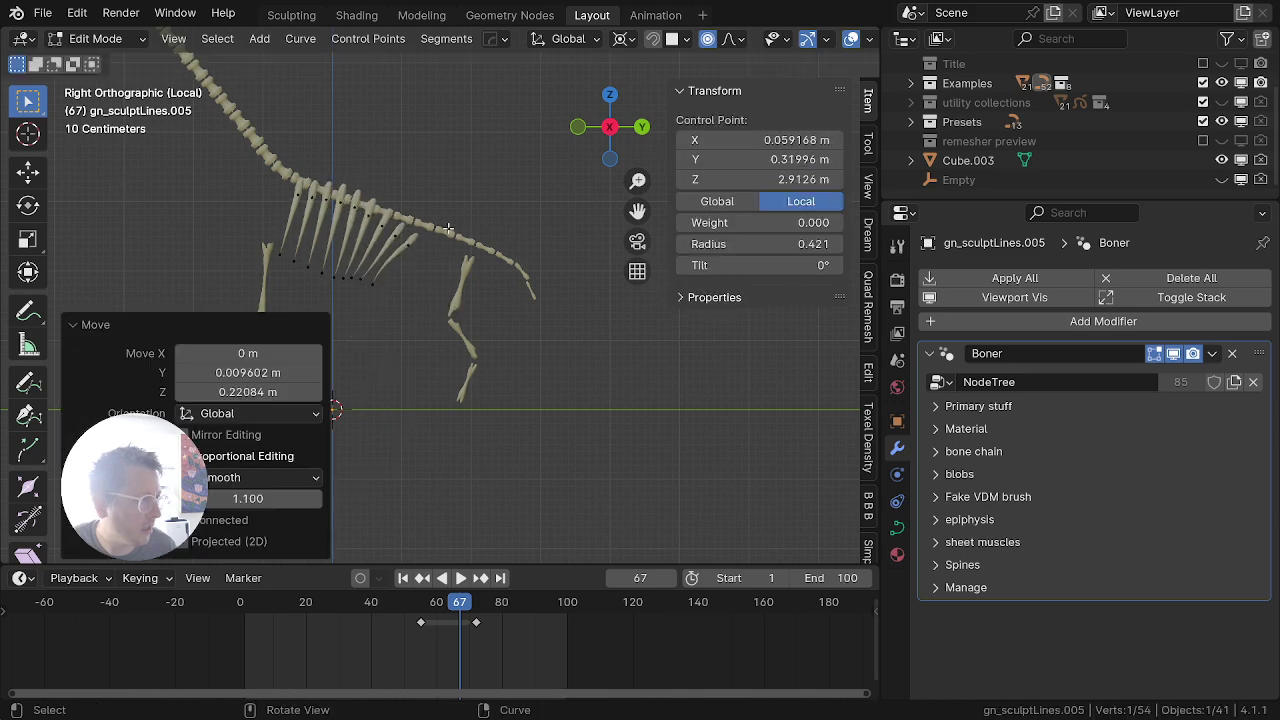
{"action": "key", "text": "g"}
{"action": "left_click", "coordinate": [401, 226]}
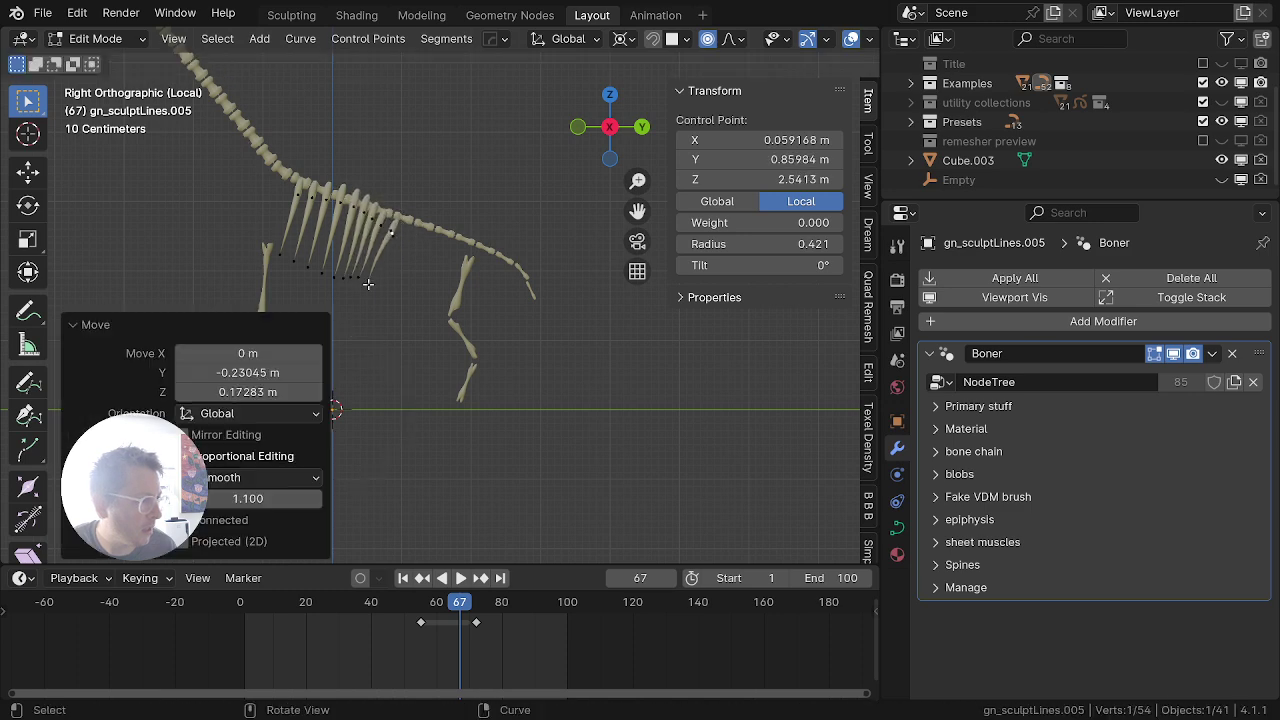
Step: Shorten the rear ribs with a 0.683 m proportional size and lengthen the front ribs downward with a 1.21 m size
{"action": "left_click", "coordinate": [368, 284]}
{"action": "key", "text": "g"}
{"action": "scroll", "coordinate": [391, 257], "scroll_direction": "up", "scroll_amount": 1}
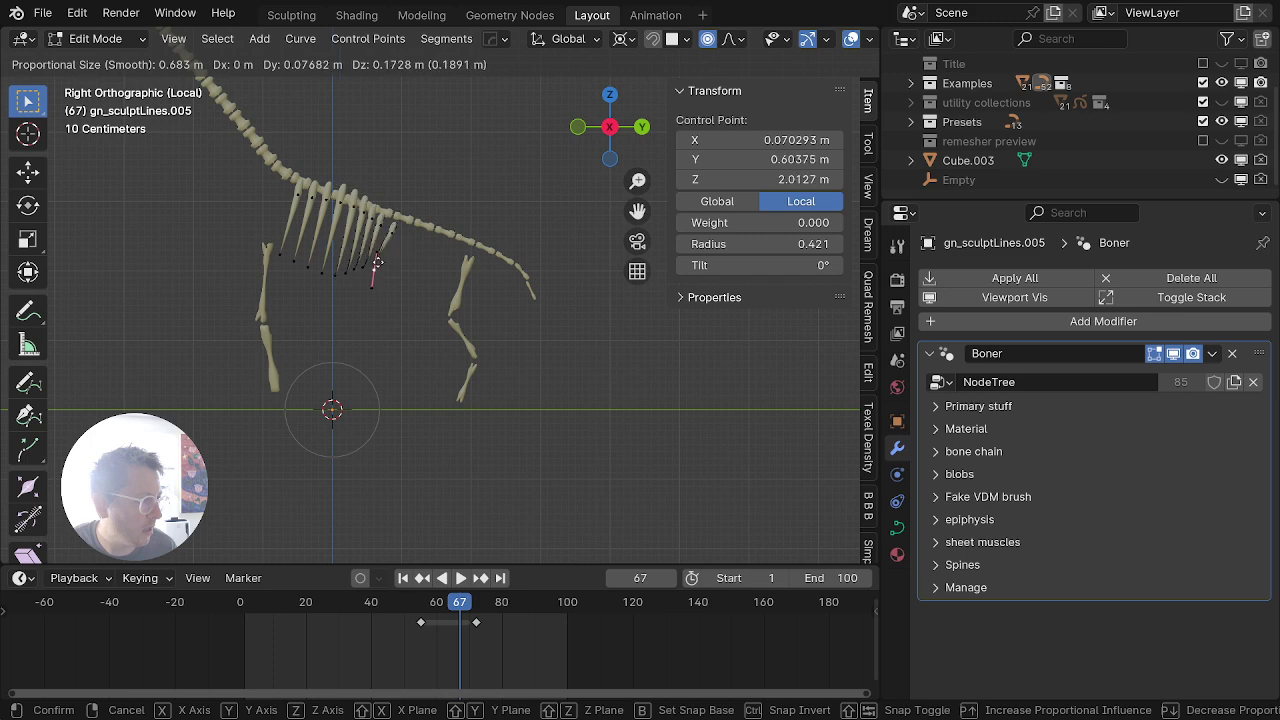
{"action": "left_click", "coordinate": [386, 258]}
{"action": "left_click", "coordinate": [289, 262]}
{"action": "key", "text": "g"}
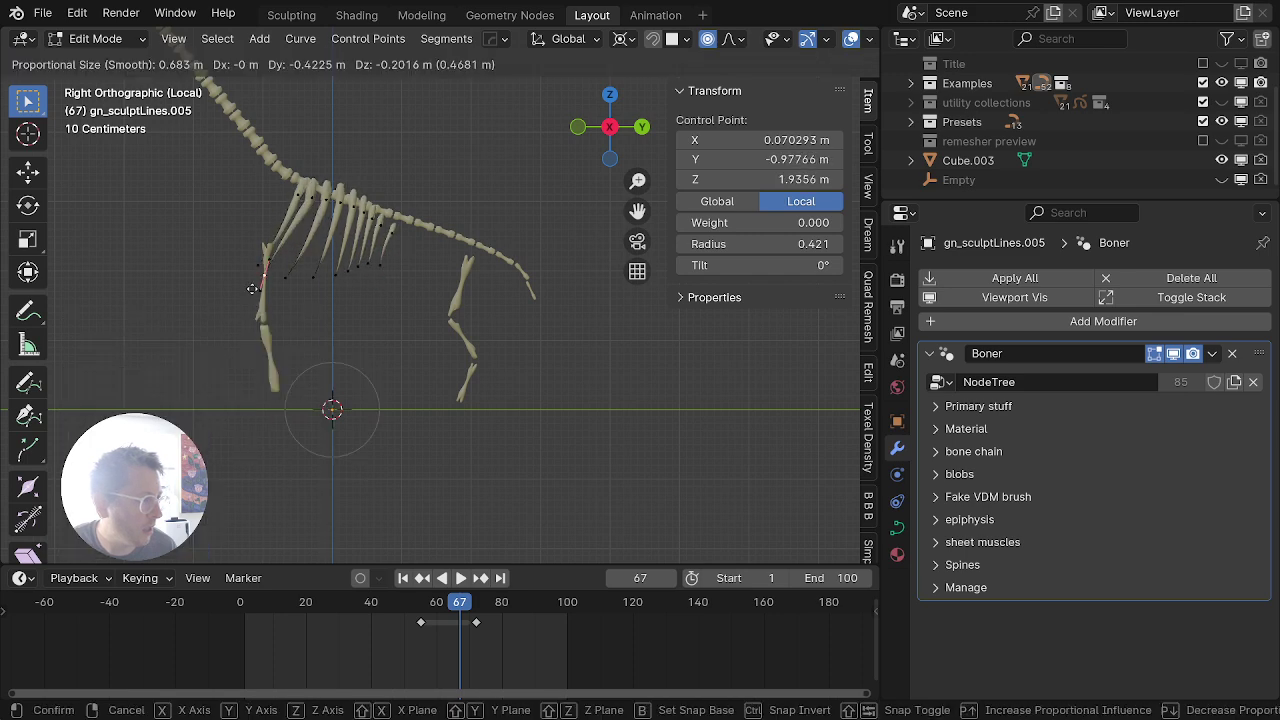
{"action": "scroll", "coordinate": [270, 280], "scroll_direction": "down", "scroll_amount": 6}
{"action": "left_click", "coordinate": [275, 302]}
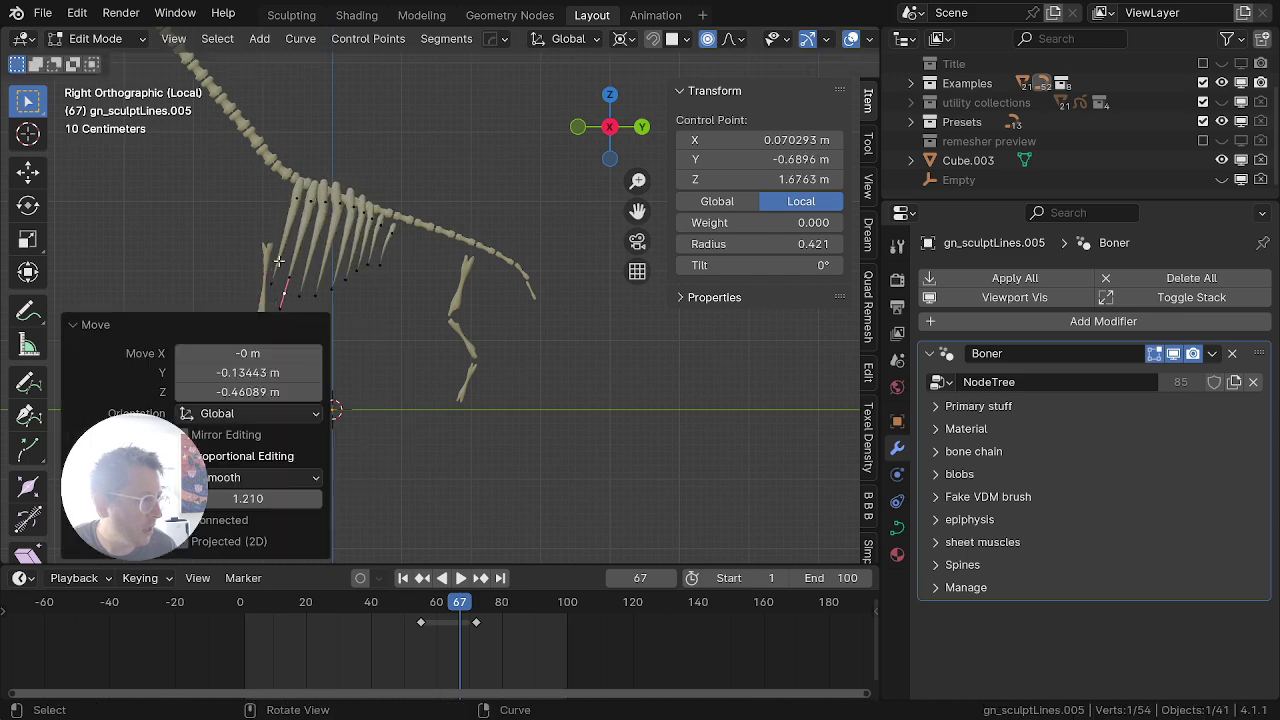
Step: Subdivide all the rib curves in front view
{"action": "middle_click_drag", "start_coordinate": [342, 222], "coordinate": [516, 286]}
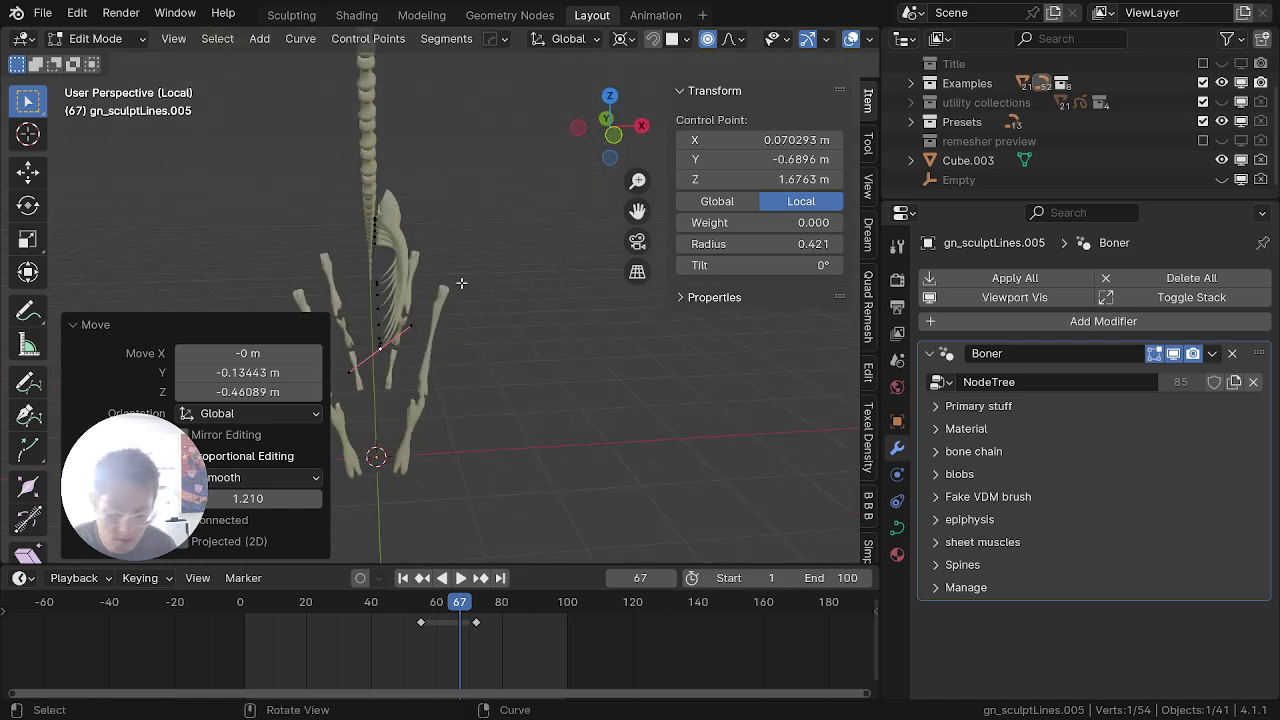
{"action": "key", "text": "KP_1"}
{"action": "left_click", "coordinate": [438, 256]}
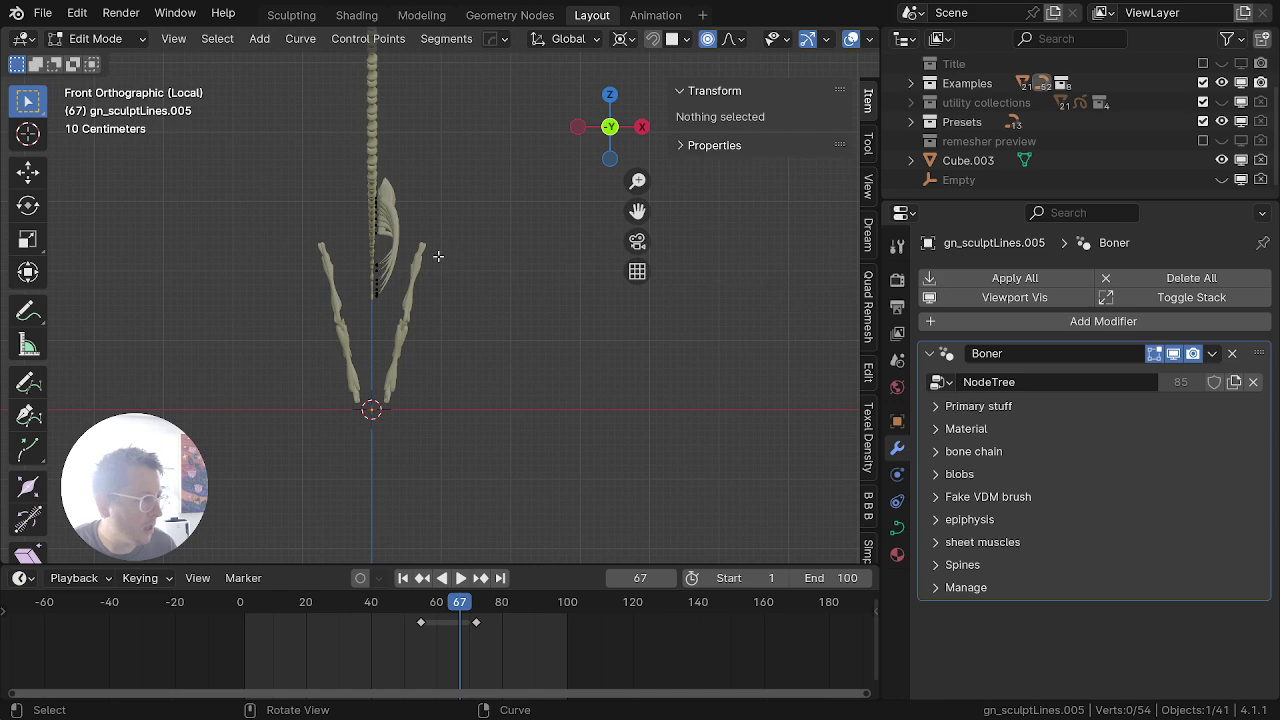
{"action": "key", "text": "a"}
{"action": "right_click", "coordinate": [399, 229]}
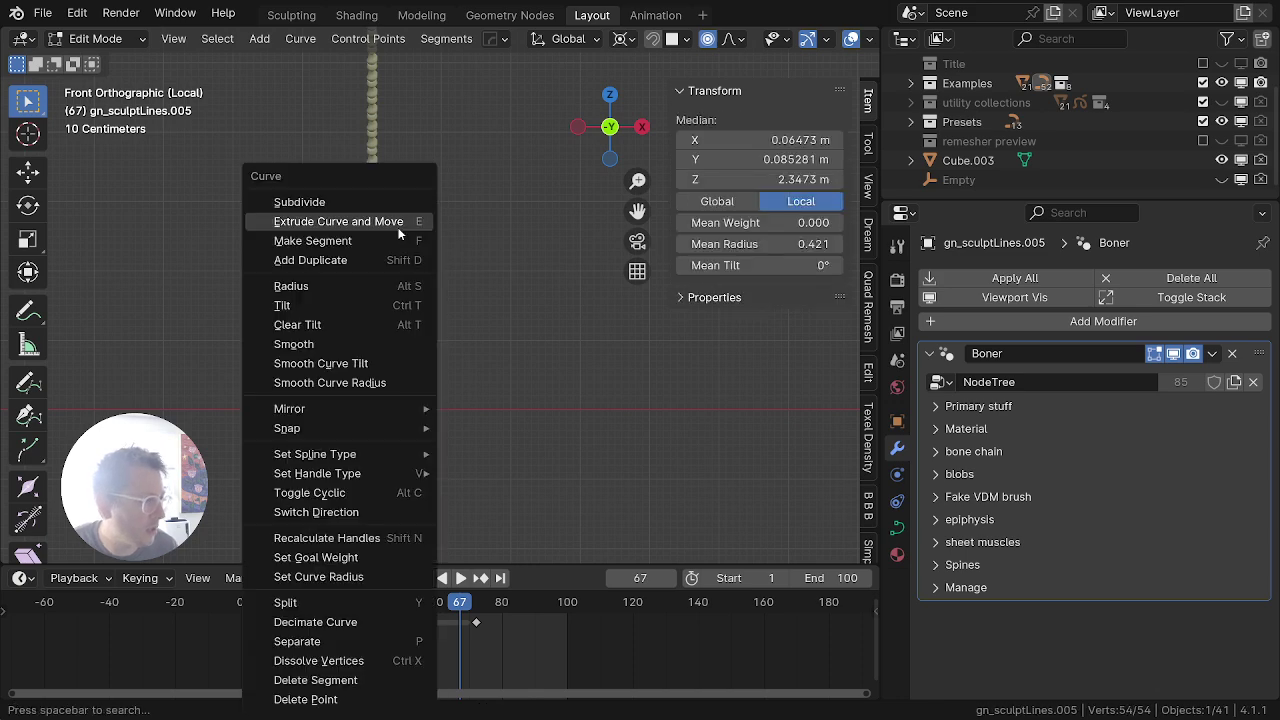
{"action": "left_click", "coordinate": [324, 208]}
Step: Move the ribs' new middle points outward in front view with a reduced proportional size, and check the rib shape in object mode
{"action": "left_click", "coordinate": [421, 231]}
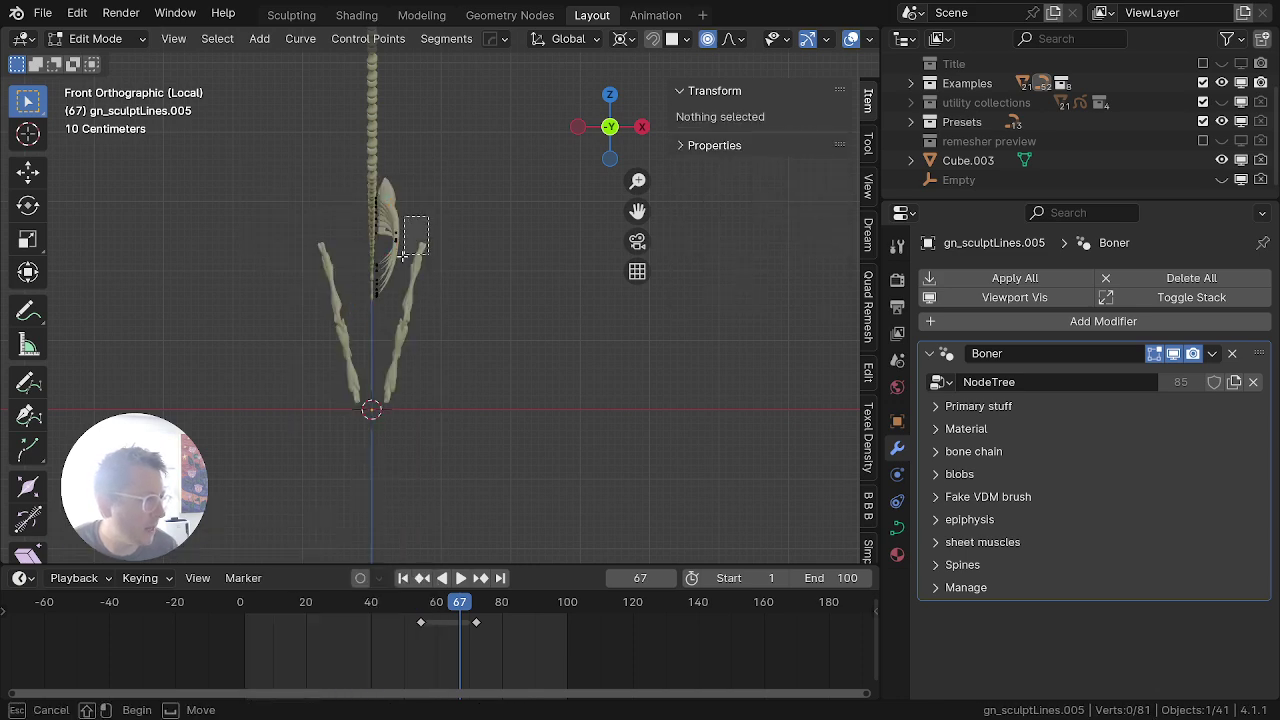
{"action": "left_click_drag", "start_coordinate": [401, 255], "coordinate": [401, 256]}
{"action": "key", "text": "g"}
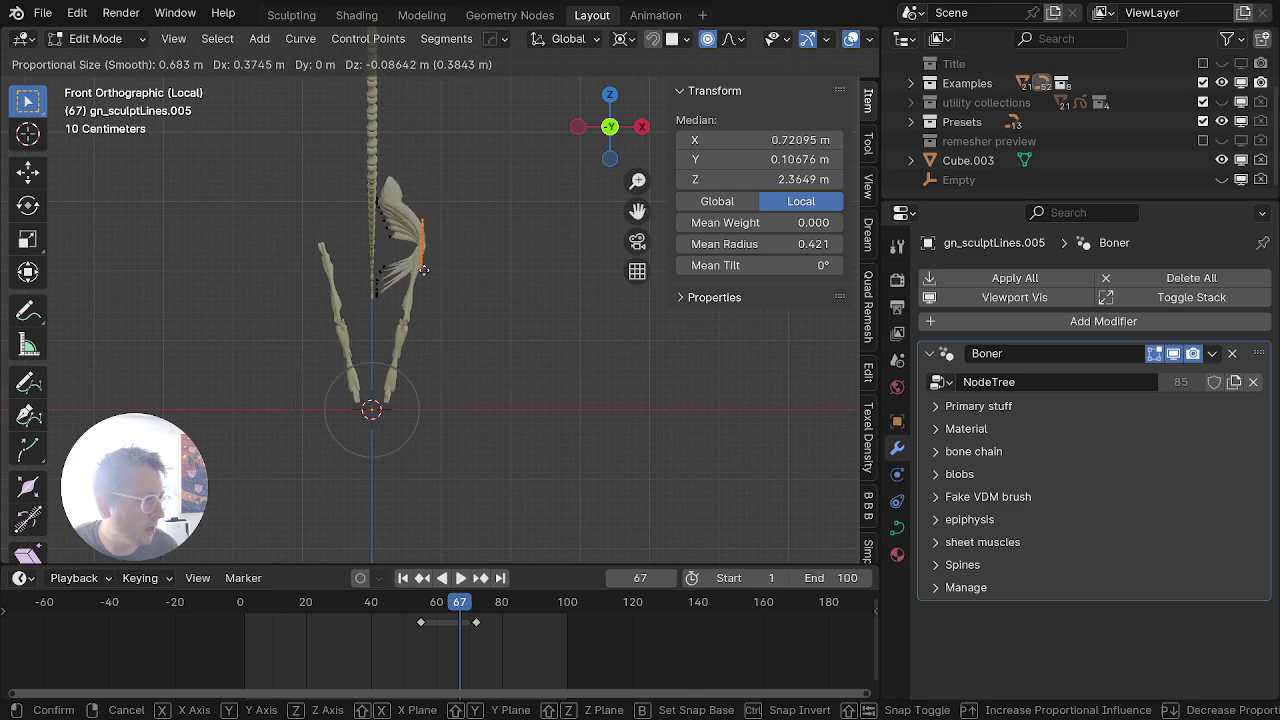
{"action": "right_click", "coordinate": [425, 275]}
{"action": "key", "text": "g"}
{"action": "scroll", "coordinate": [454, 252], "scroll_direction": "up", "scroll_amount": 5}
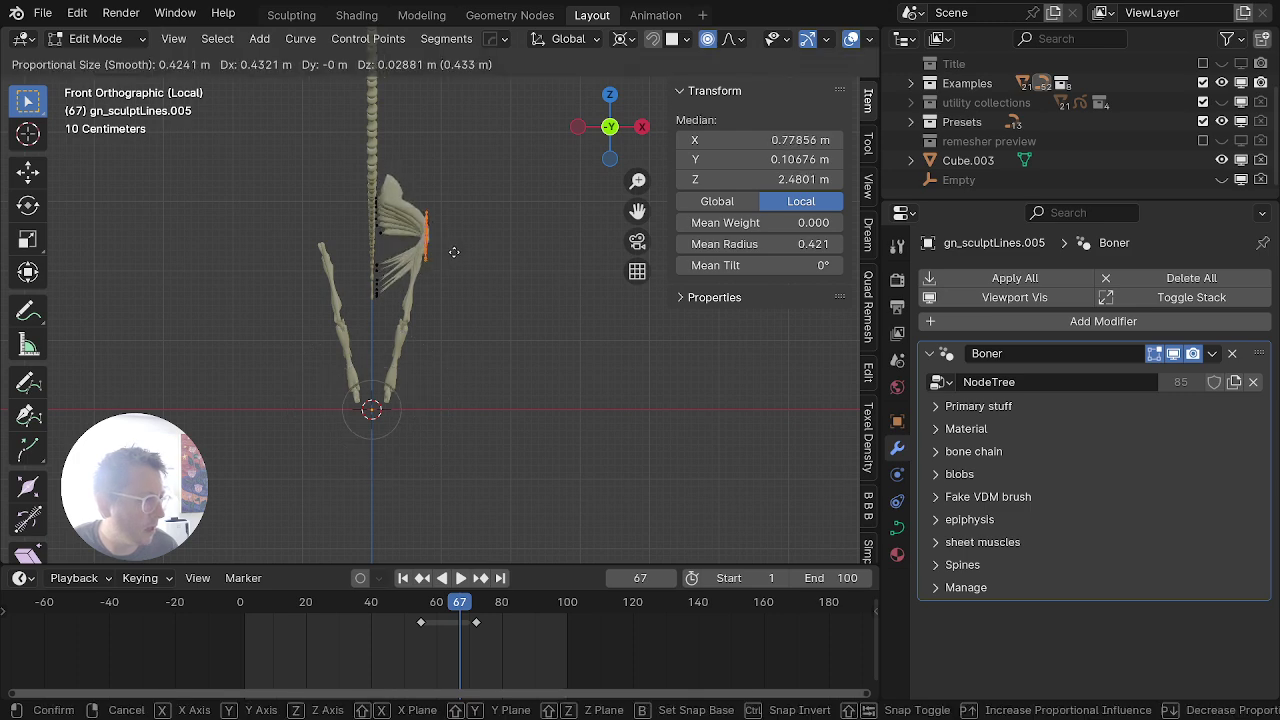
{"action": "left_click", "coordinate": [455, 256]}
{"action": "middle_click_drag", "start_coordinate": [415, 280], "coordinate": [198, 293]}
{"action": "key", "text": "Tab"}
{"action": "scroll", "coordinate": [485, 280], "scroll_direction": "down", "scroll_amount": 2}
{"action": "middle_click_drag", "start_coordinate": [490, 278], "coordinate": [530, 290], "text": "shift"}
{"action": "scroll", "coordinate": [472, 320], "scroll_direction": "up", "scroll_amount": 3}
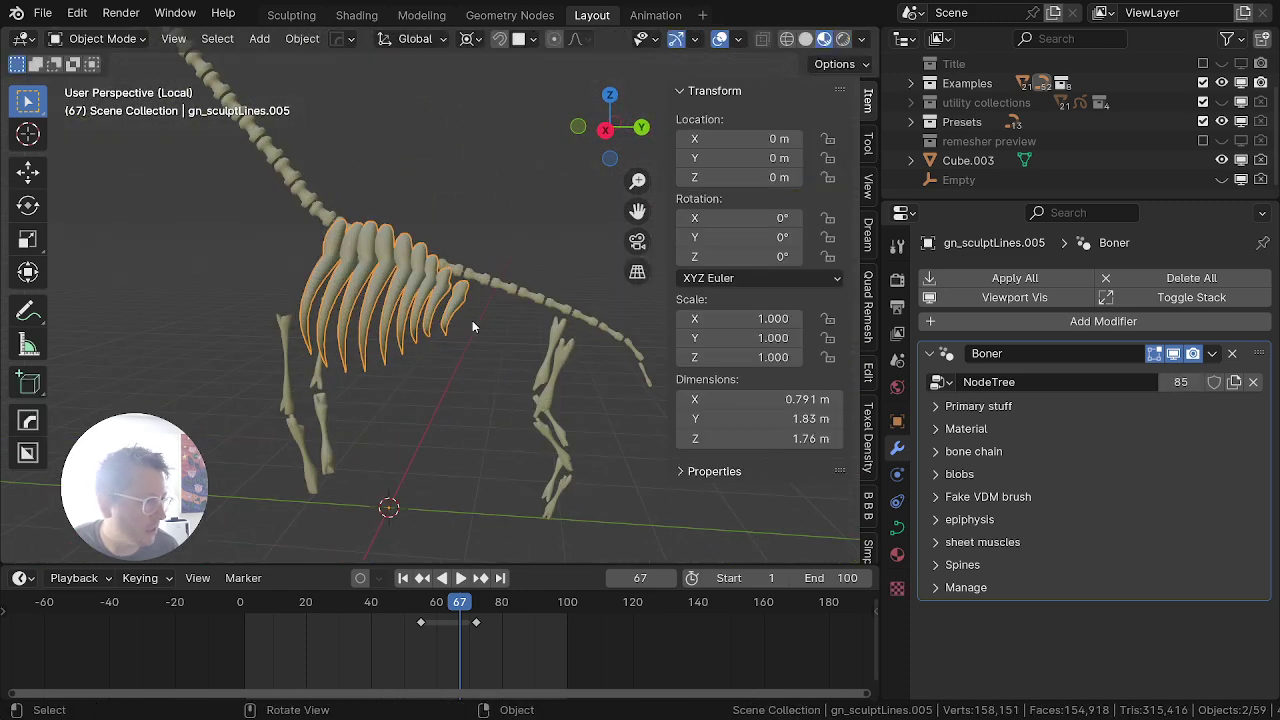
Step: Set the pivot point to individual origins and scale the ribs' middle points by about 2.967 to smooth their bend
{"action": "key", "text": "Tab"}
{"action": "middle_click_drag", "start_coordinate": [472, 320], "coordinate": [590, 315]}
{"action": "key", "text": "s"}
{"action": "right_click", "coordinate": [586, 440]}
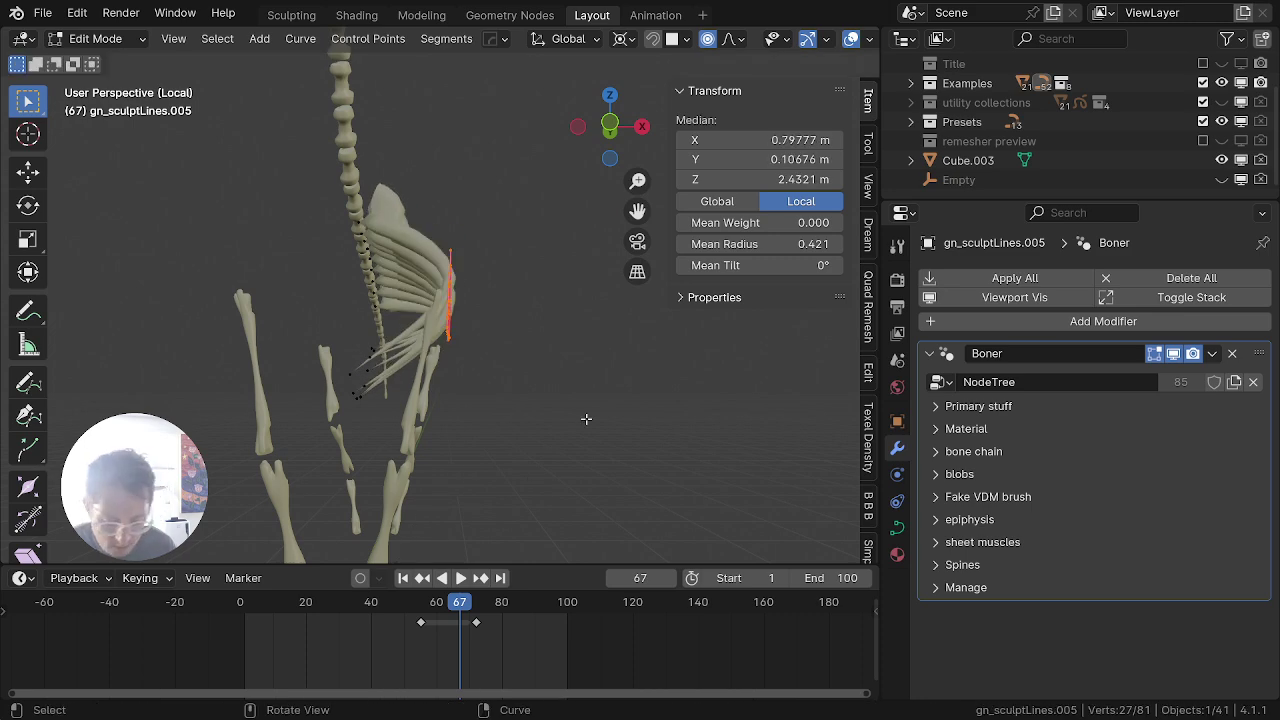
{"action": "key", "text": "period"}
{"action": "left_click", "coordinate": [459, 443]}
{"action": "key", "text": "s"}
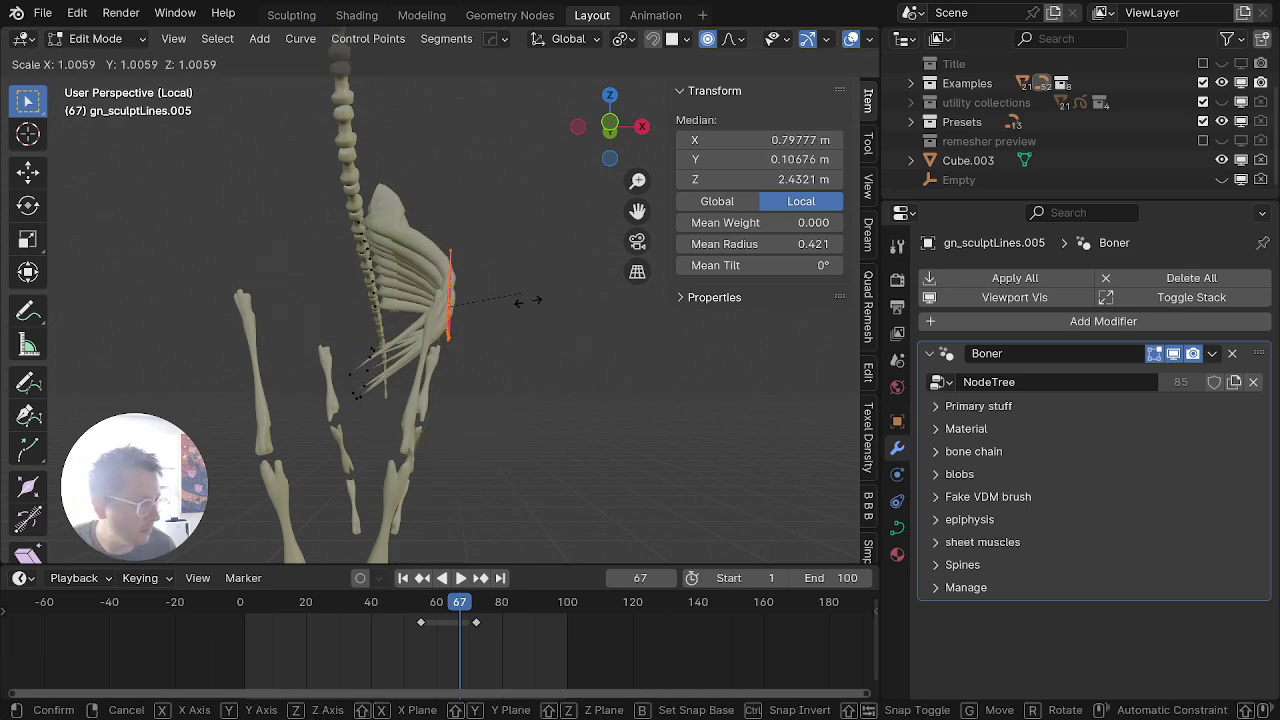
{"action": "left_click", "coordinate": [654, 374]}
Step: Move the ribs' middle points inward about 0.2 m and return to object mode
{"action": "key", "text": "g"}
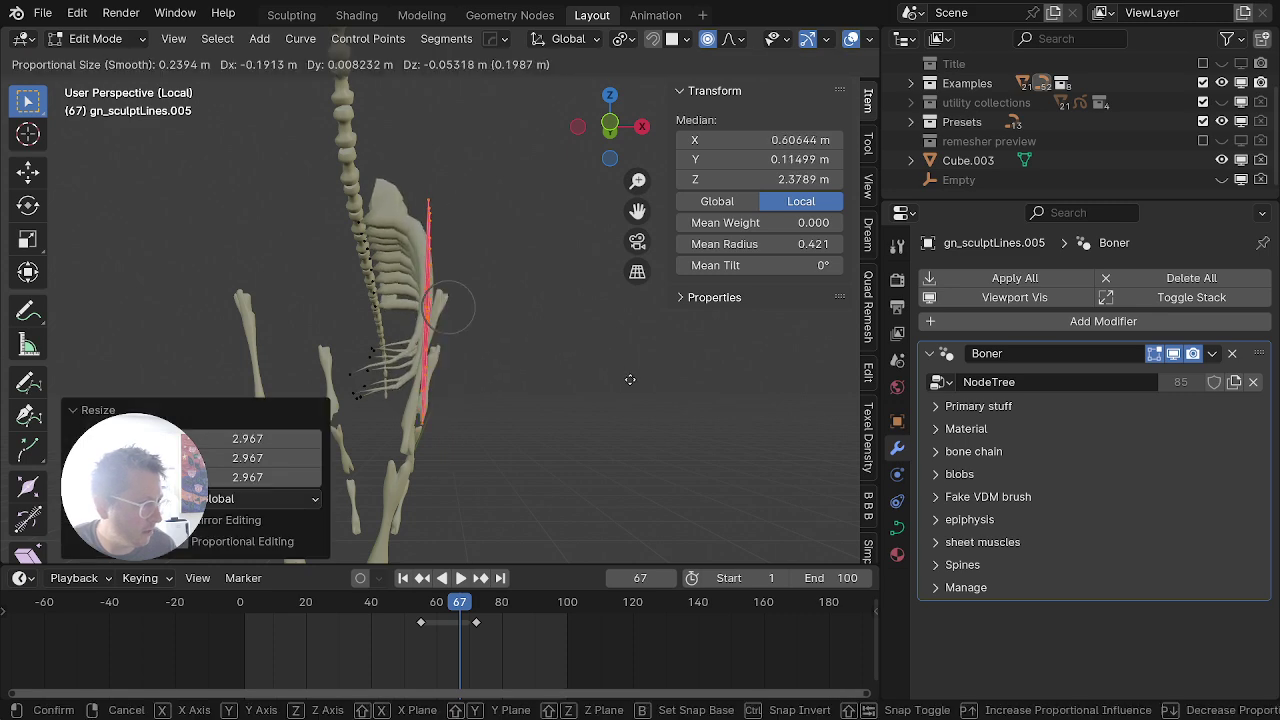
{"action": "left_click", "coordinate": [631, 380]}
{"action": "middle_click_drag", "start_coordinate": [631, 380], "coordinate": [585, 234]}
{"action": "scroll", "coordinate": [463, 316], "scroll_direction": "down", "scroll_amount": 1}
{"action": "key", "text": "Tab"}
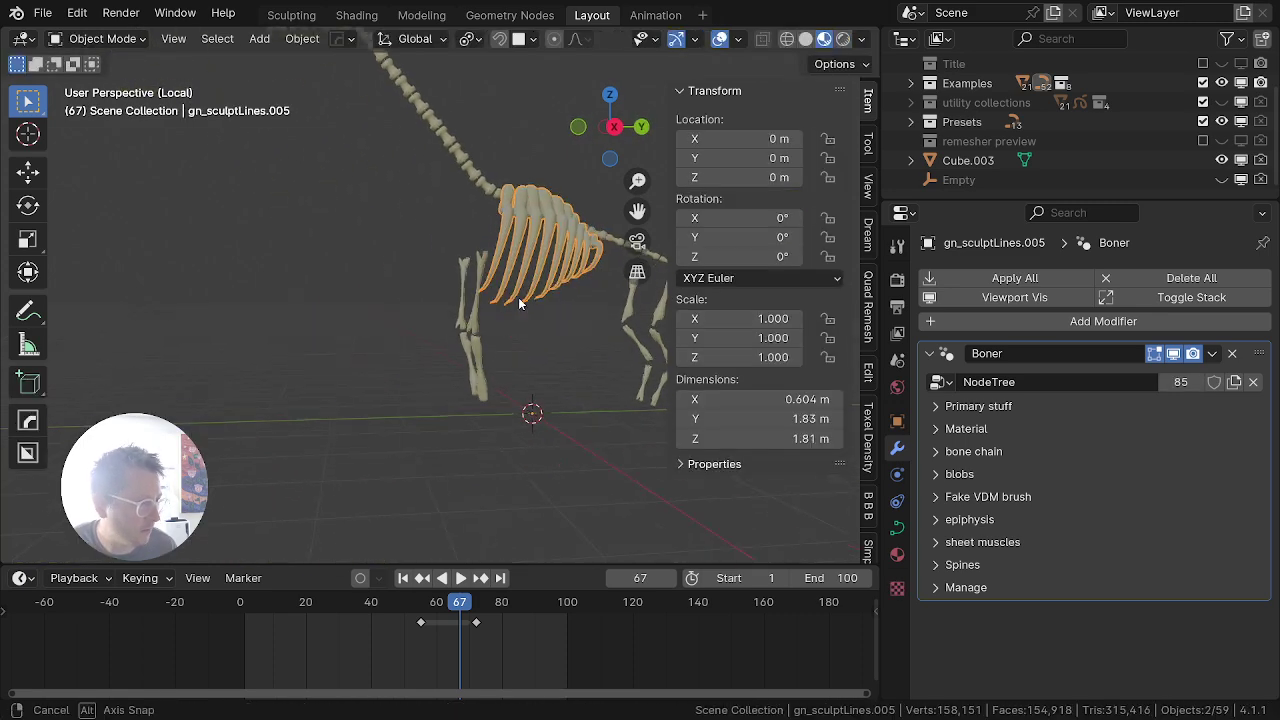
{"action": "middle_click_drag", "start_coordinate": [523, 300], "coordinate": [587, 379]}
Step: Add a Mirror modifier on the X axis below the ribs' Boner modifier
{"action": "left_click", "coordinate": [931, 354]}
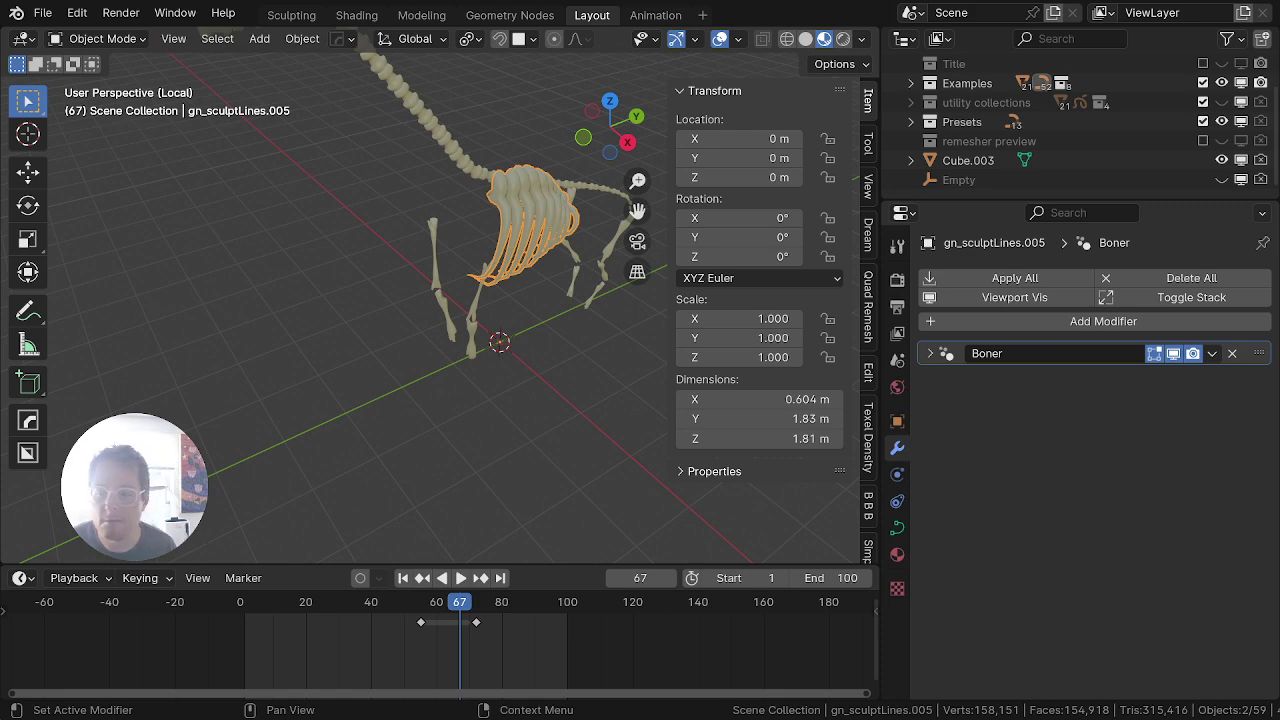
{"action": "left_click", "coordinate": [1058, 322]}
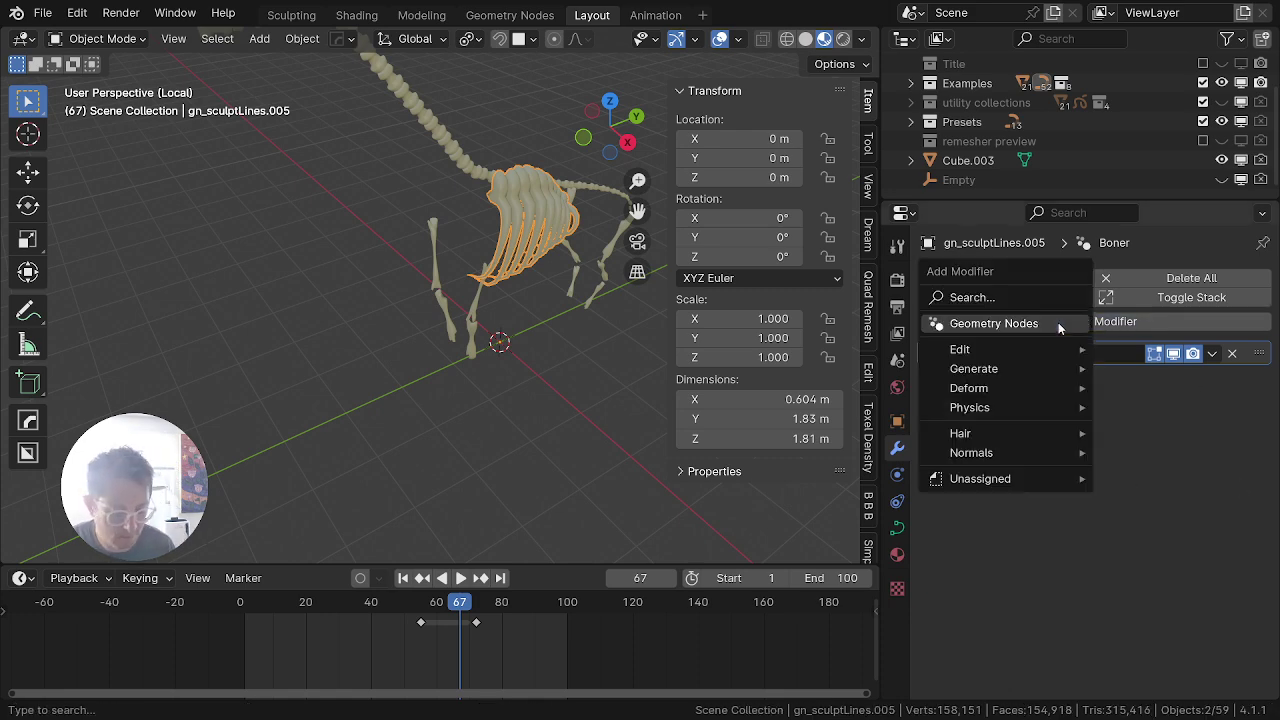
{"action": "type", "text": "mirror"}
{"action": "key", "text": "Return"}
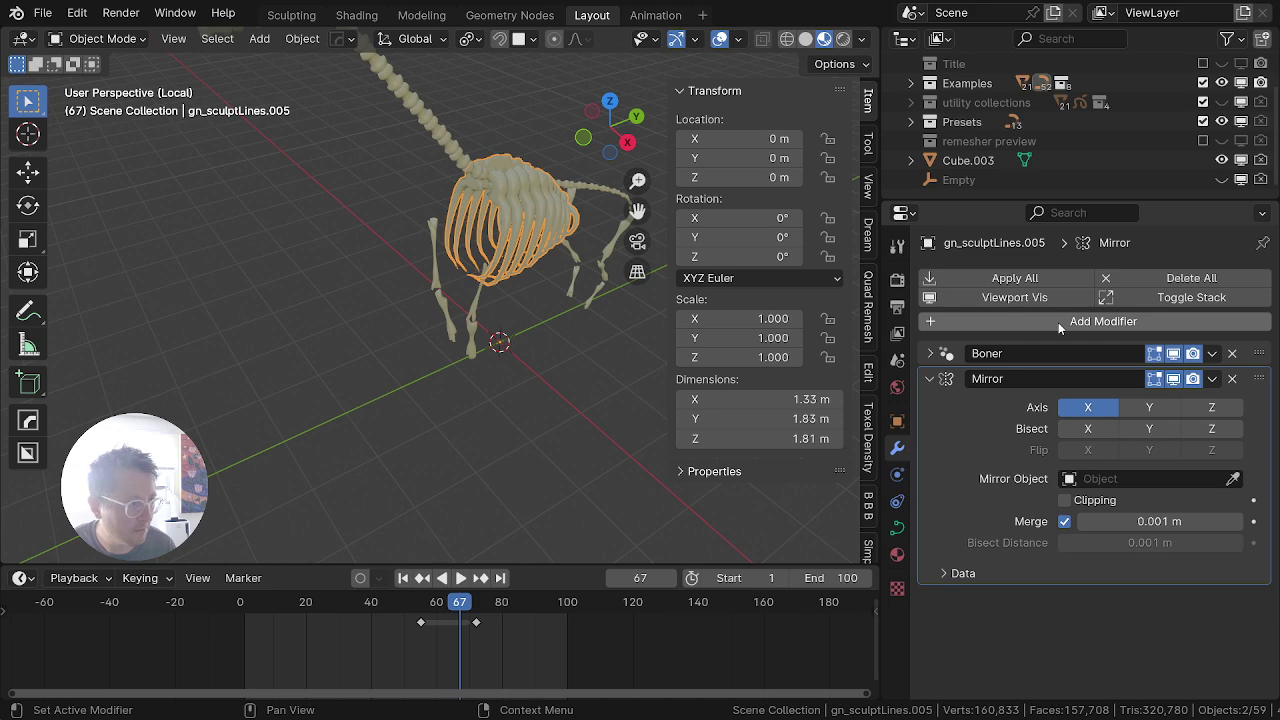
Step: Try to adjust the radius of all rib curve points, and inspect the mirrored rib cage up close
{"action": "middle_click_drag", "start_coordinate": [395, 212], "coordinate": [502, 163]}
{"action": "key", "text": "Tab"}
{"action": "key", "text": "a"}
{"action": "key", "text": "a"}
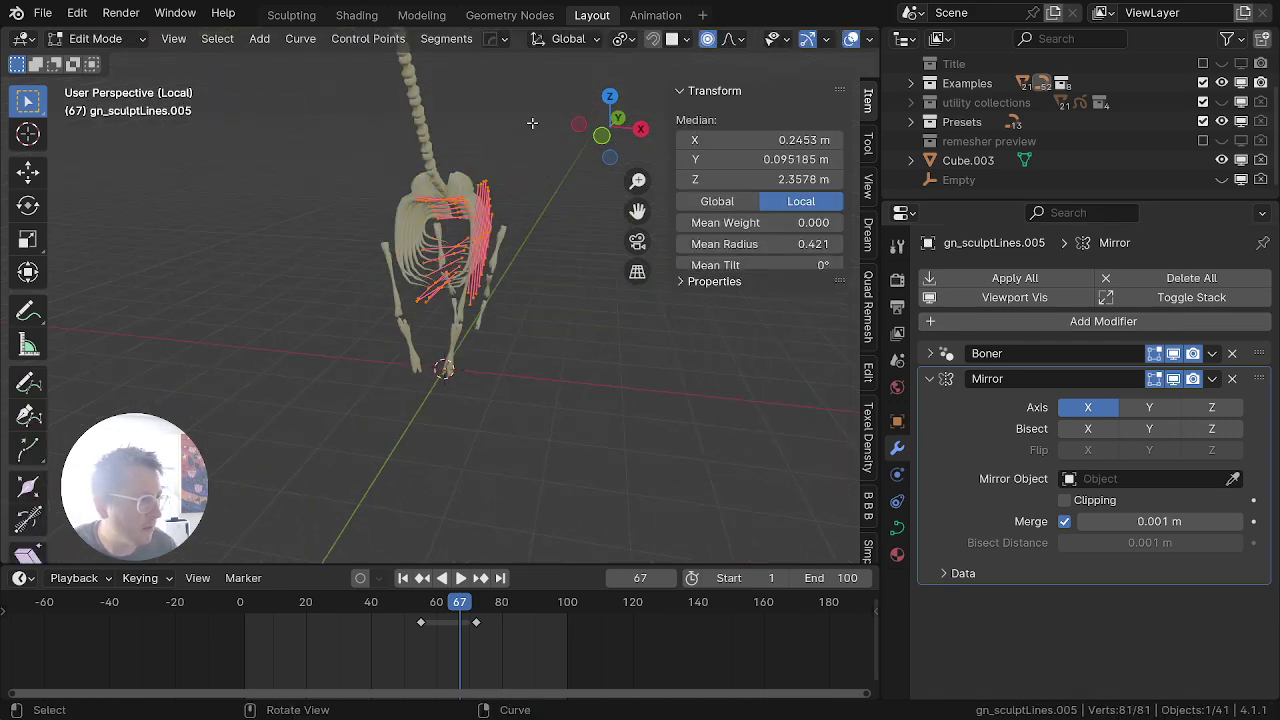
{"action": "key", "text": "alt+s"}
{"action": "left_click", "coordinate": [480, 145]}
{"action": "scroll", "coordinate": [543, 189], "scroll_direction": "up", "scroll_amount": 5}
{"action": "key", "text": "Tab"}
{"action": "middle_click_drag", "start_coordinate": [480, 188], "coordinate": [310, 335]}
{"action": "middle_click_drag", "start_coordinate": [519, 246], "coordinate": [300, 338], "text": "shift"}
{"action": "scroll", "coordinate": [300, 338], "scroll_direction": "up", "scroll_amount": 1}
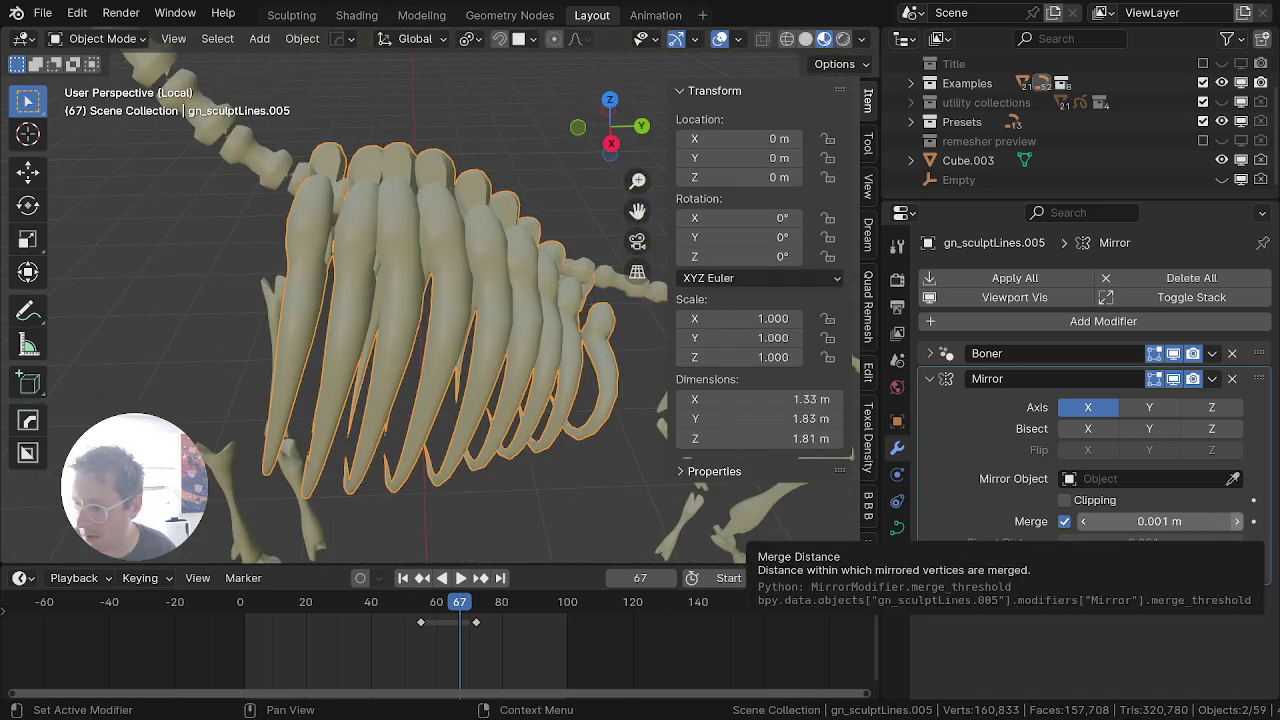
Step: Reduce the epiphysis spread in the ribs' Boner modifier to 1.156 and check the rib heads from the front
{"action": "left_click", "coordinate": [929, 378]}
{"action": "left_click", "coordinate": [930, 353]}
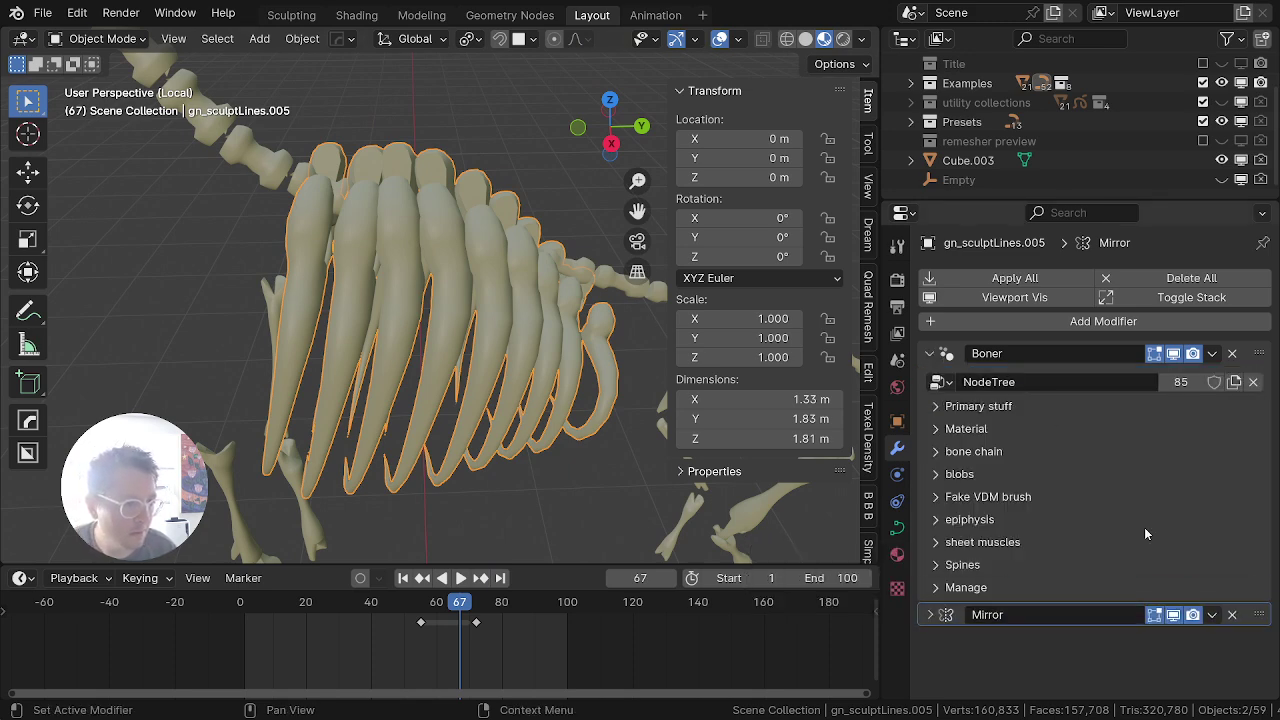
{"action": "left_click", "coordinate": [946, 523]}
{"action": "scroll", "coordinate": [1112, 576], "scroll_direction": "down", "scroll_amount": 4}
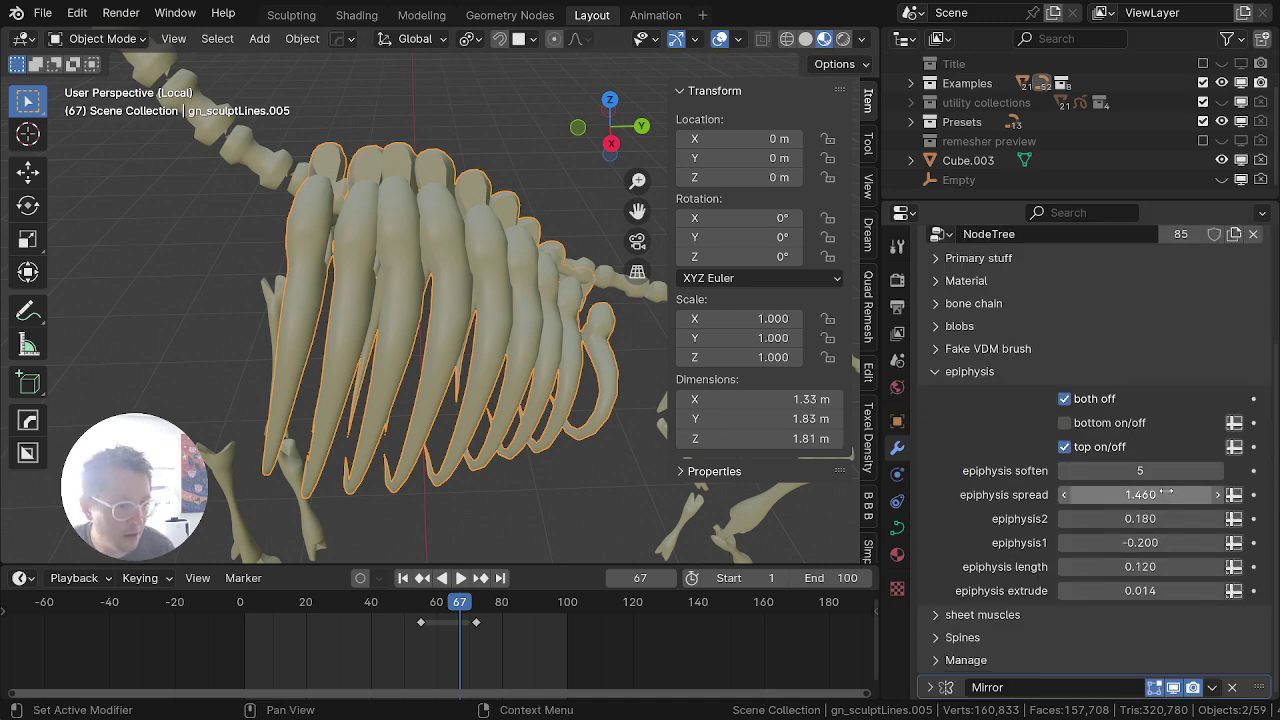
{"action": "left_click_drag", "start_coordinate": [1170, 494], "coordinate": [1136, 494]}
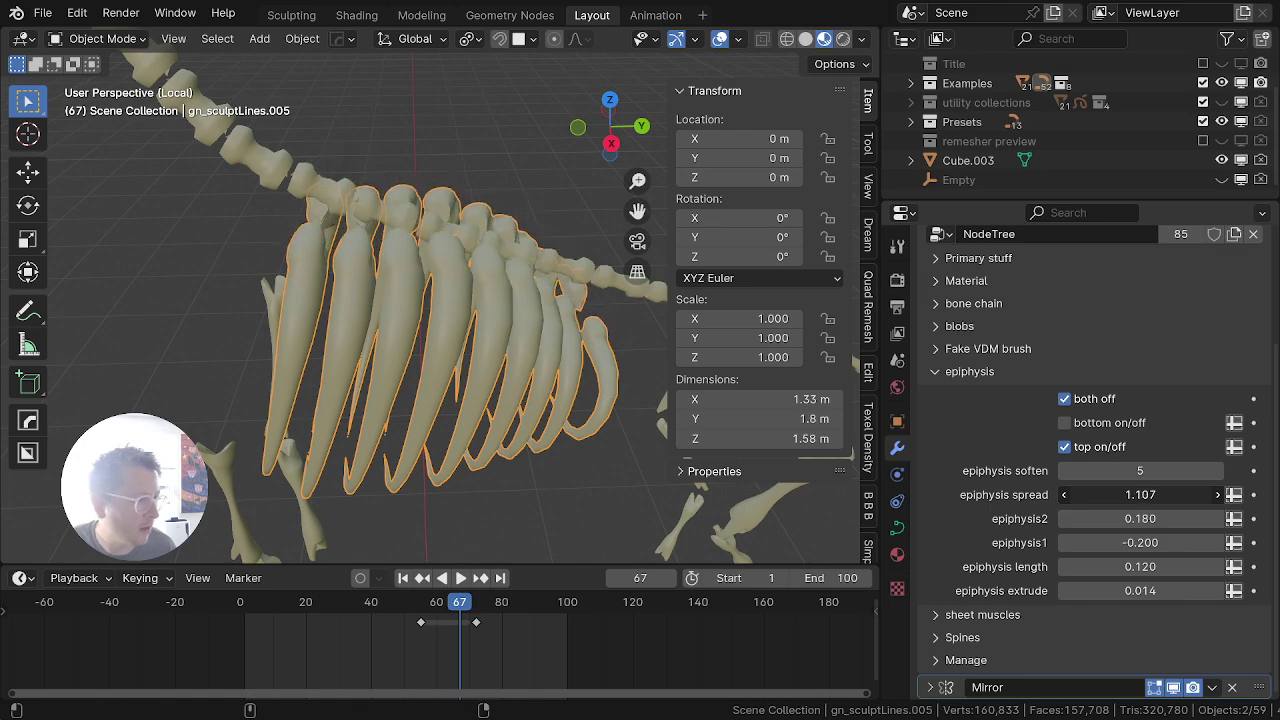
{"action": "middle_click_drag", "start_coordinate": [560, 386], "coordinate": [780, 357]}
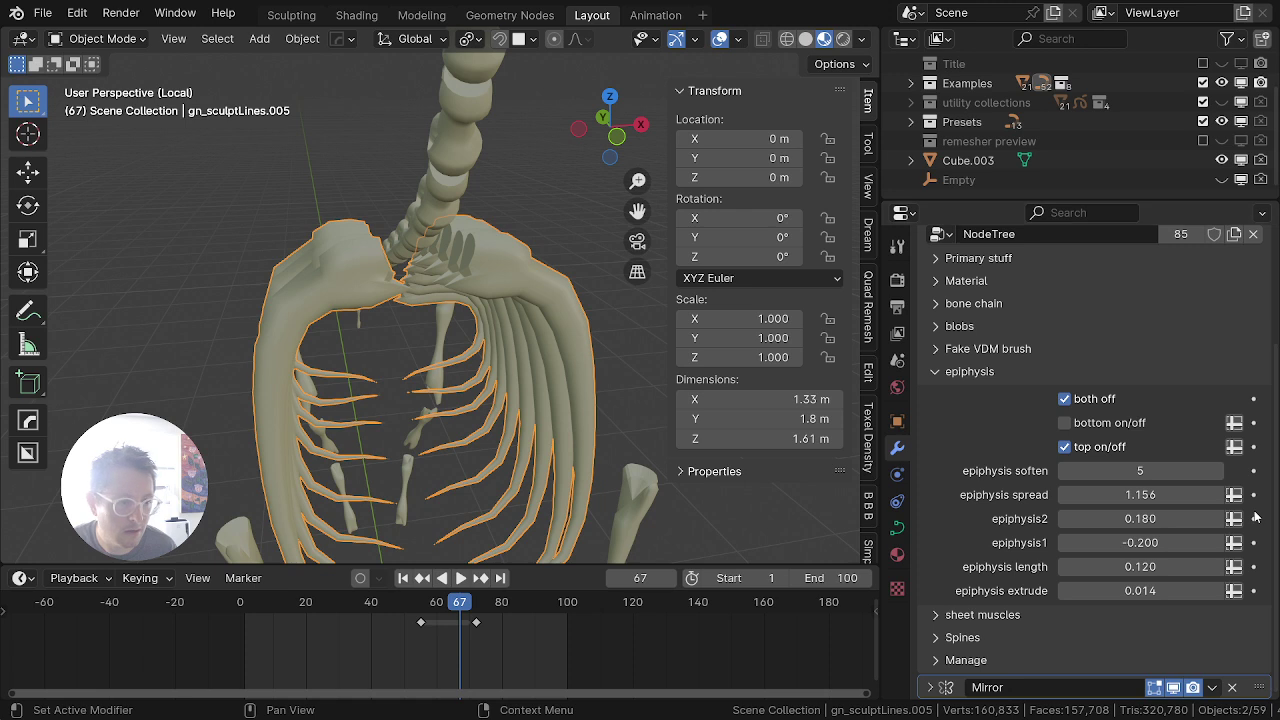
Step: Adjust the ribs' epiphysis settings to spread 1.152, epiphysis2 0.194, length 0.136 and extrude 0.018
{"action": "left_click_drag", "start_coordinate": [1160, 520], "coordinate": [1138, 494]}
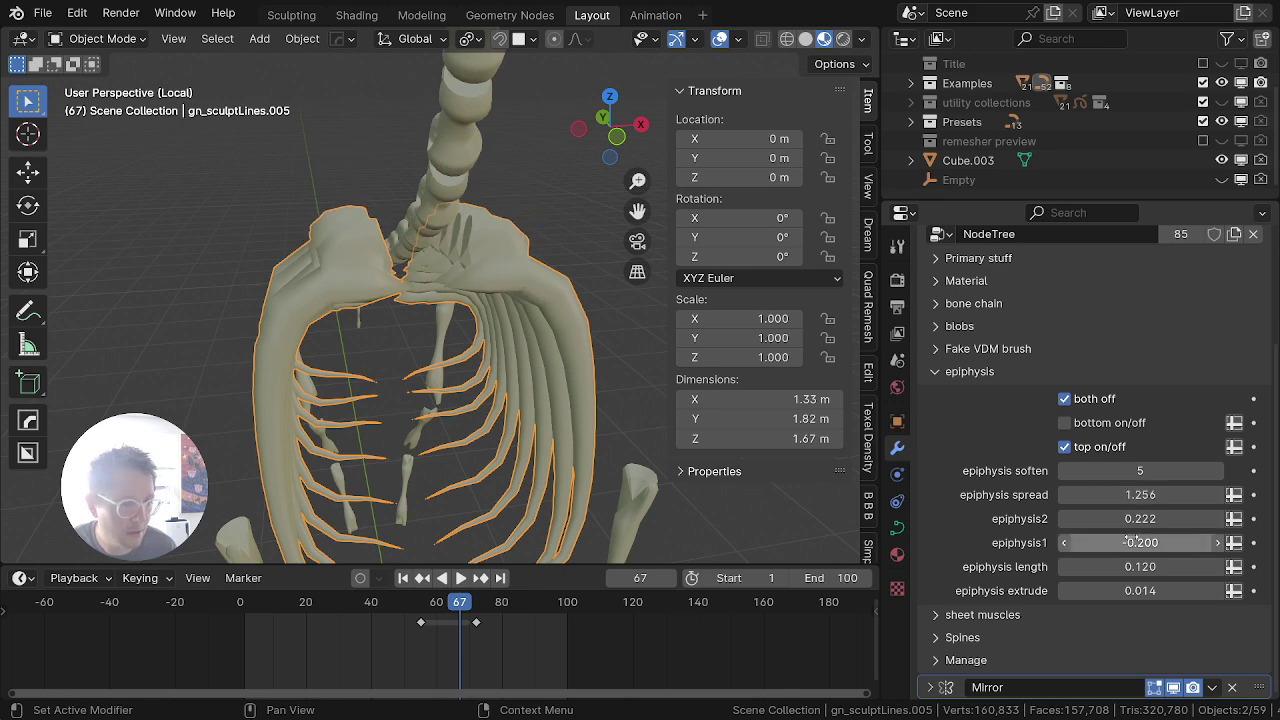
{"action": "mouse_move", "coordinate": [1136, 567]}
{"action": "left_mouse_down"}
{"action": "mouse_move", "coordinate": [1169, 567]}
{"action": "mouse_move", "coordinate": [1141, 566]}
{"action": "mouse_move", "coordinate": [1166, 590]}
{"action": "mouse_move", "coordinate": [1143, 590]}
{"action": "left_mouse_up"}
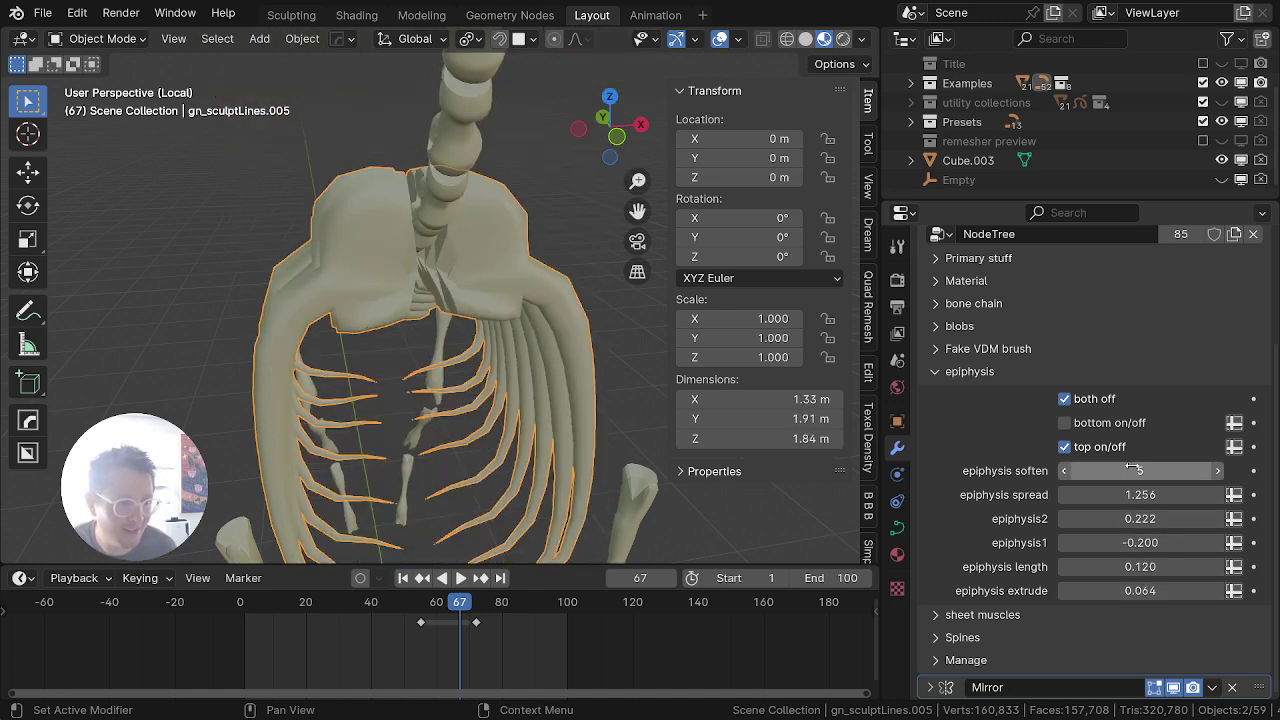
{"action": "left_click_drag", "start_coordinate": [1138, 471], "coordinate": [1140, 518]}
{"action": "left_click_drag", "start_coordinate": [1140, 566], "coordinate": [1134, 591]}
{"action": "left_click", "coordinate": [1157, 581]}
{"action": "mouse_move", "coordinate": [1143, 495]}
{"action": "left_mouse_down"}
{"action": "mouse_move", "coordinate": [1165, 495]}
{"action": "mouse_move", "coordinate": [1152, 495]}
{"action": "left_mouse_up"}
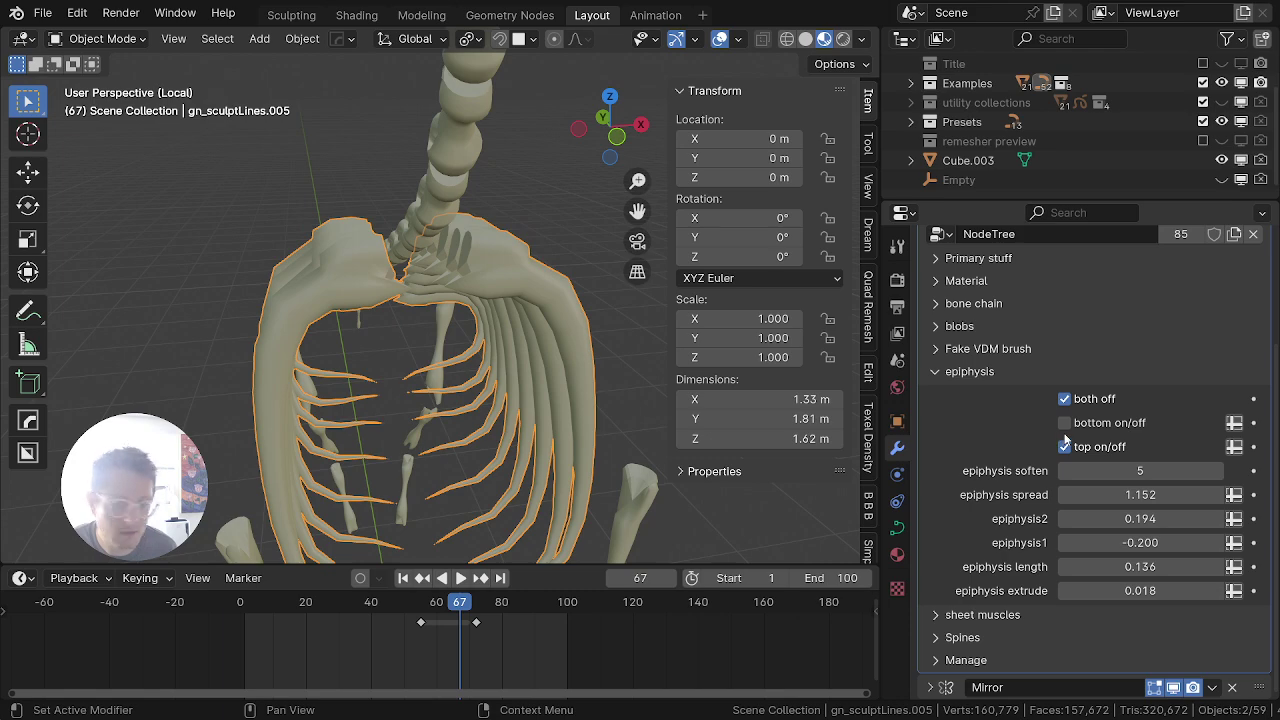
Step: Enter edit mode on the rib curves and select the lower end points of all the ribs
{"action": "scroll", "coordinate": [442, 382], "scroll_direction": "down", "scroll_amount": 7}
{"action": "middle_click_drag", "start_coordinate": [434, 363], "coordinate": [244, 385]}
{"action": "scroll", "coordinate": [244, 385], "scroll_direction": "up", "scroll_amount": 4}
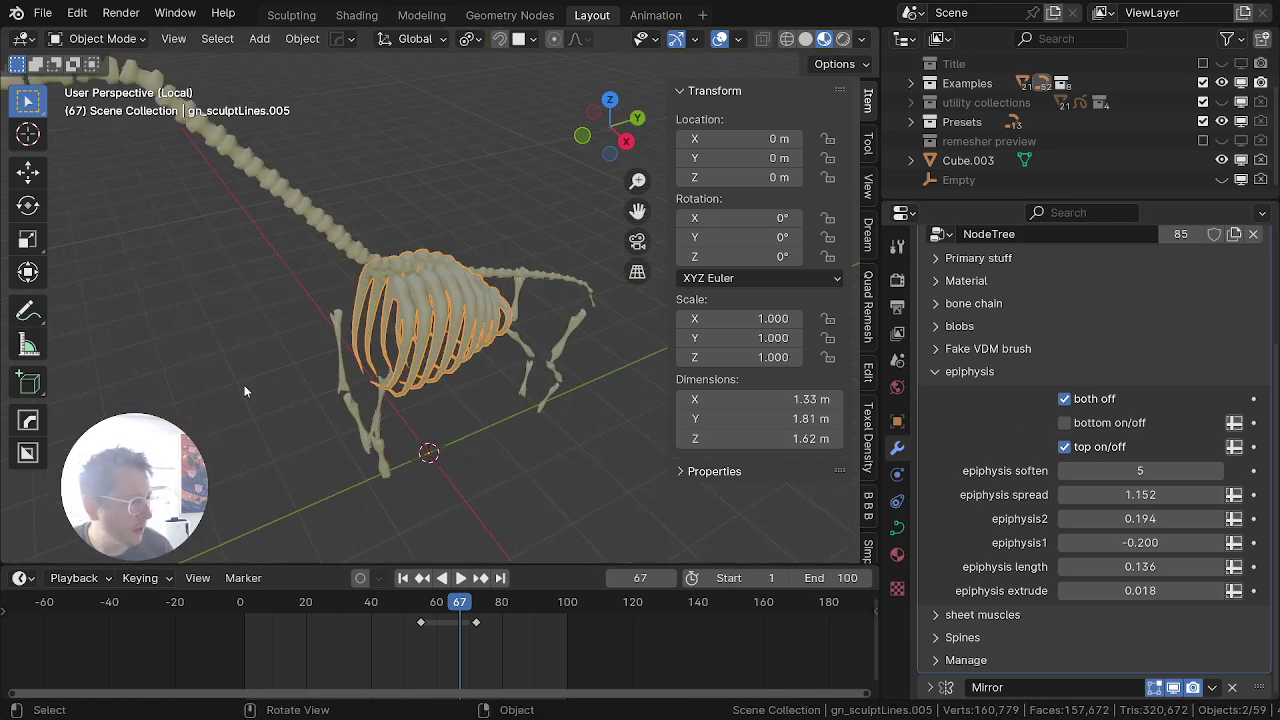
{"action": "key", "text": "Tab"}
{"action": "middle_click_drag", "start_coordinate": [475, 348], "coordinate": [556, 276]}
{"action": "scroll", "coordinate": [489, 313], "scroll_direction": "up", "scroll_amount": 2}
{"action": "key", "text": "v"}
{"action": "left_click", "coordinate": [491, 309]}
{"action": "left_click", "coordinate": [552, 285]}
{"action": "key", "text": "KP_3"}
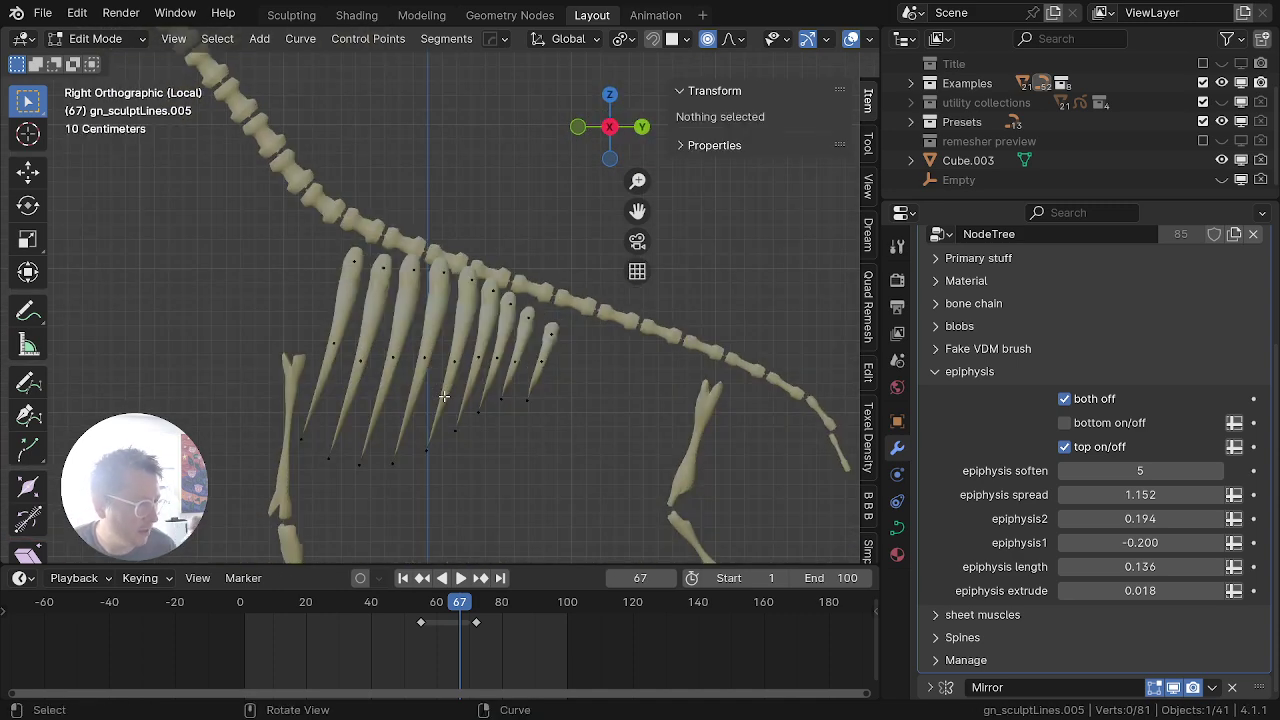
{"action": "key", "text": "KP_1"}
{"action": "key", "text": "KP_6"}
{"action": "key", "text": "a"}
{"action": "key", "text": "alt+a"}
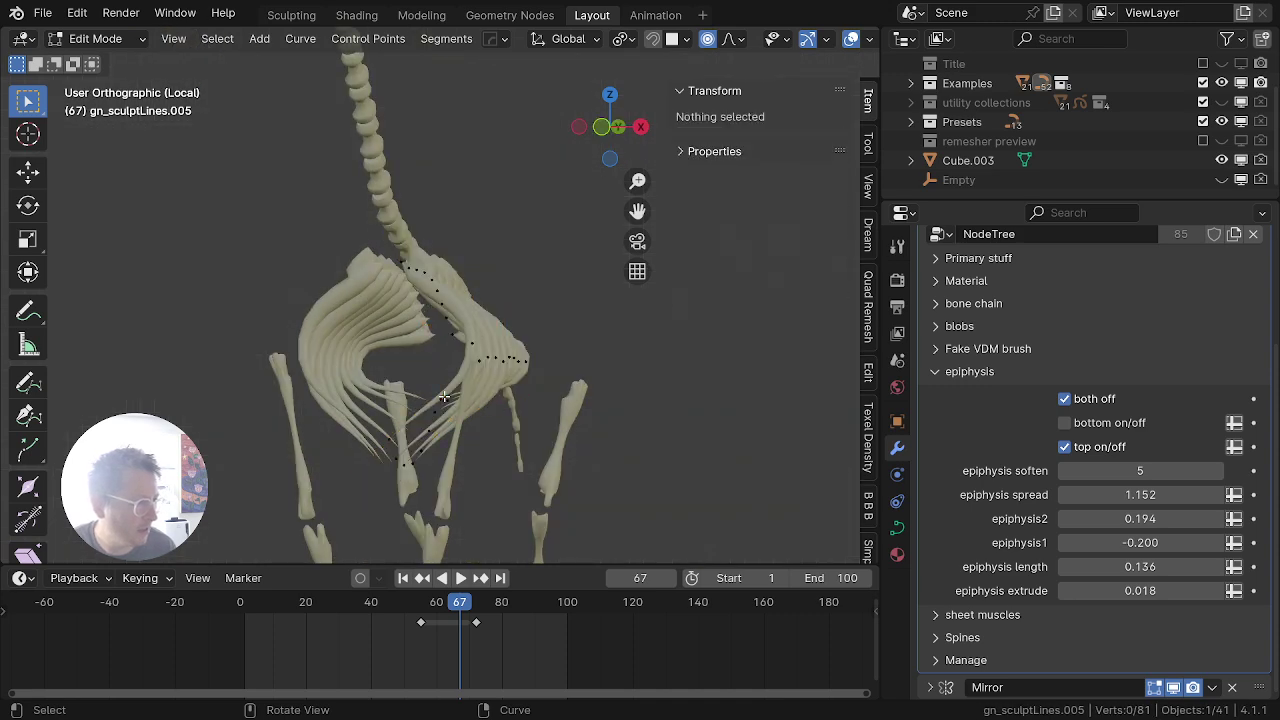
{"action": "middle_click_drag", "start_coordinate": [447, 399], "coordinate": [492, 392]}
{"action": "left_click_drag", "start_coordinate": [466, 371], "coordinate": [377, 498]}
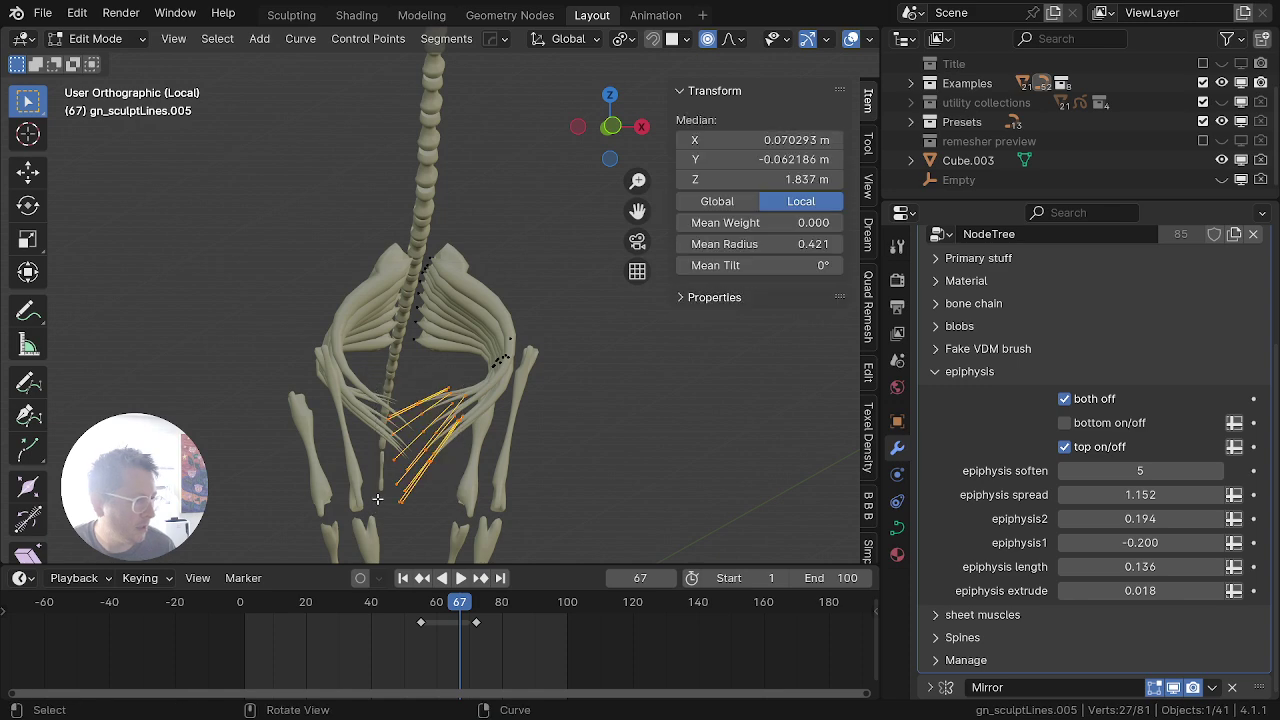
Step: Rotate and move the ribs' lower ends in front view so they meet at the midline, and return to object mode
{"action": "key", "text": "KP_3"}
{"action": "key", "text": "KP_1"}
{"action": "key", "text": "r"}
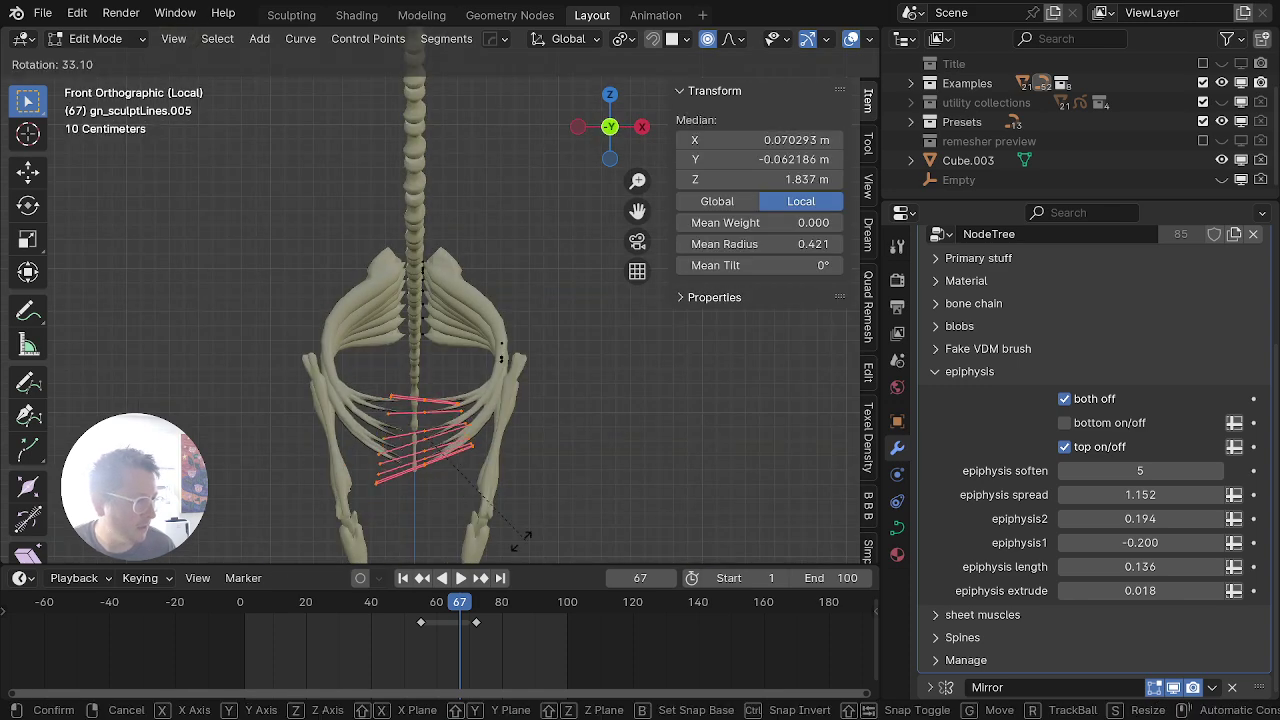
{"action": "left_click", "coordinate": [491, 539]}
{"action": "key", "text": "g"}
{"action": "left_click", "coordinate": [476, 503]}
{"action": "key", "text": "Tab"}
{"action": "scroll", "coordinate": [476, 286], "scroll_direction": "down", "scroll_amount": 4}
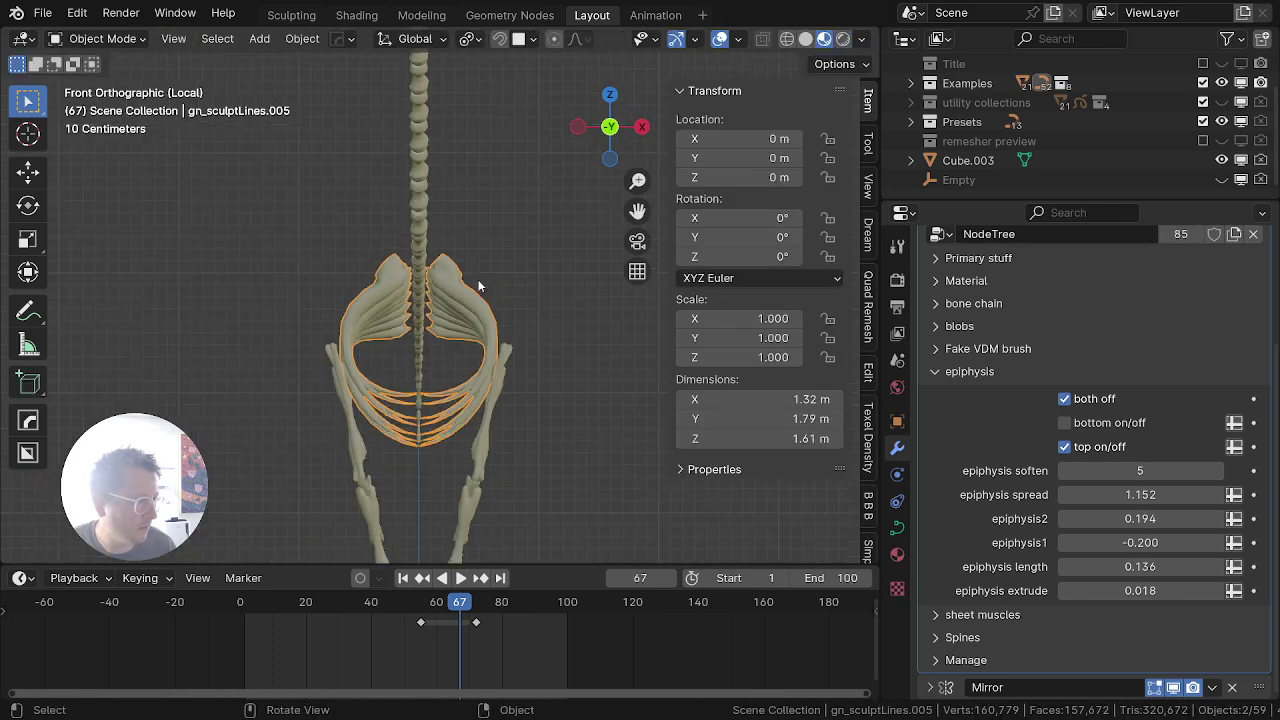
Step: Inspect the finished rib cage, and leave local view to bring back the preset objects
{"action": "middle_click_drag", "start_coordinate": [476, 286], "coordinate": [289, 246]}
{"action": "scroll", "coordinate": [289, 246], "scroll_direction": "up", "scroll_amount": 5}
{"action": "scroll", "coordinate": [443, 304], "scroll_direction": "down", "scroll_amount": 2}
{"action": "key", "text": "KP_Divide"}
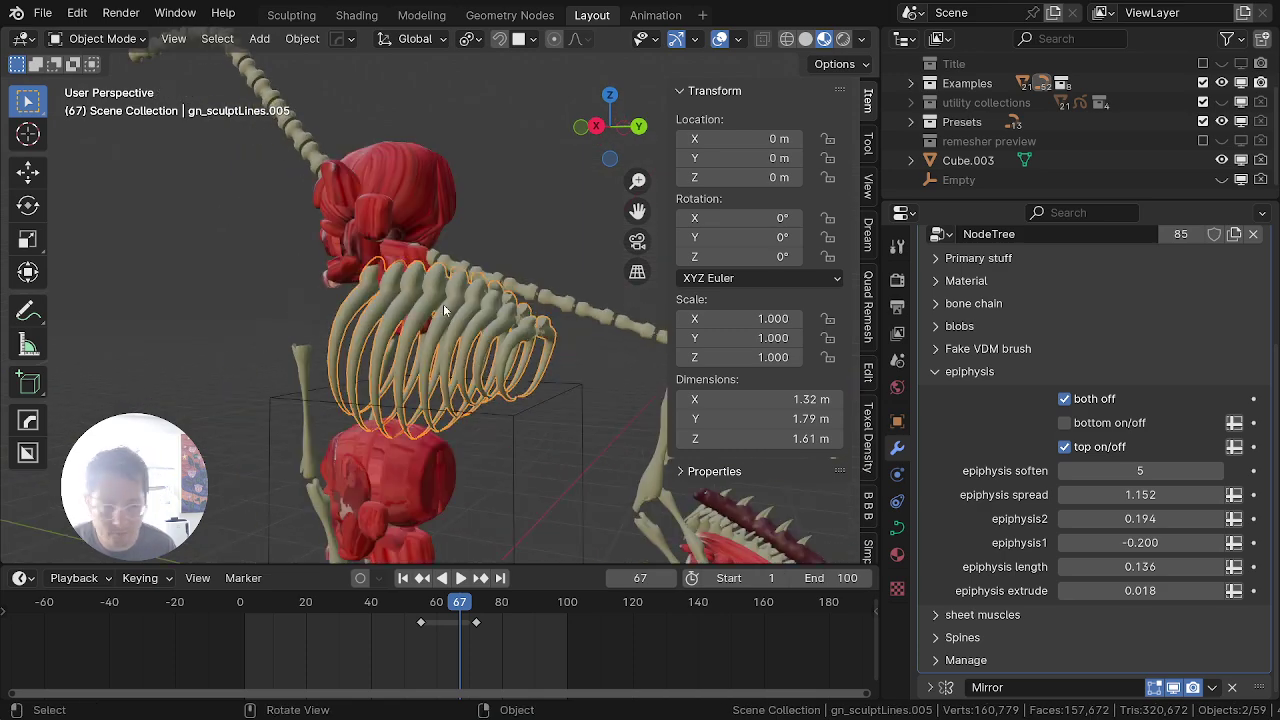
{"action": "scroll", "coordinate": [438, 310], "scroll_direction": "down", "scroll_amount": 4}
{"action": "middle_click_drag", "start_coordinate": [560, 330], "coordinate": [371, 318]}
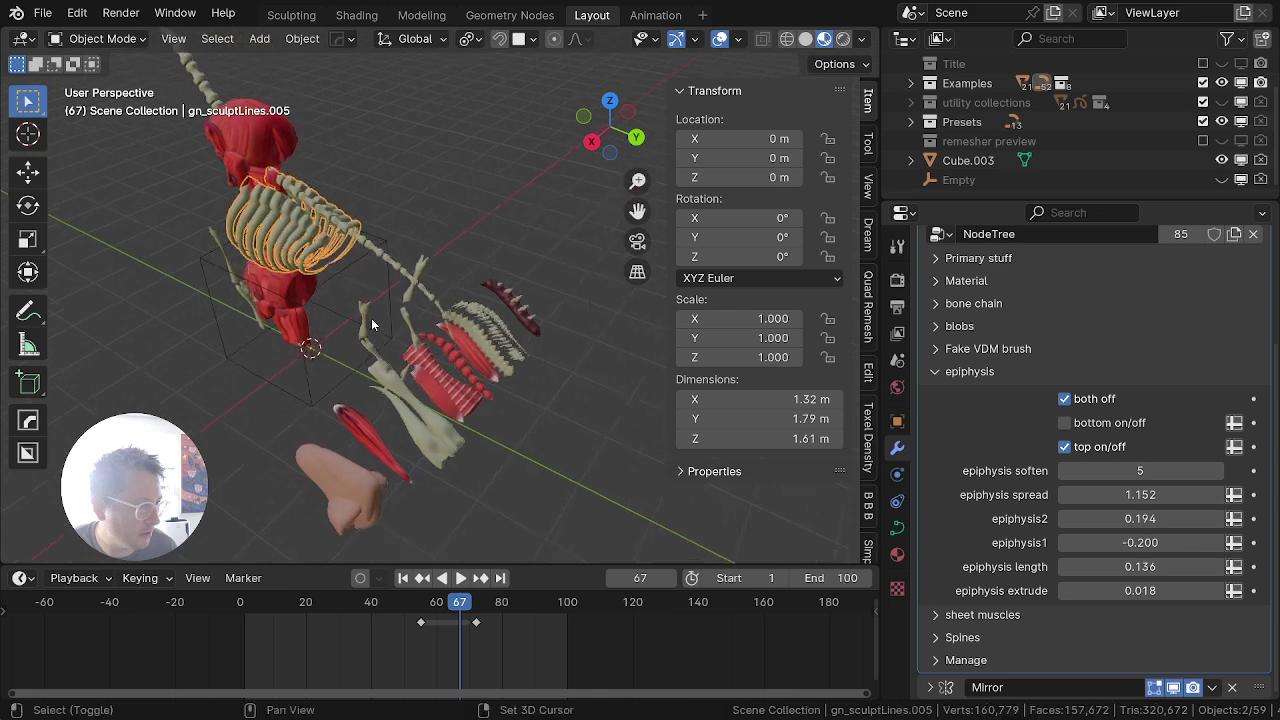
{"action": "scroll", "coordinate": [371, 318], "scroll_direction": "up", "scroll_amount": 1}
Step: Duplicate the long red muscle preset nearest the nose model in place, and clear the copy's location, rotation and scale
{"action": "left_click", "coordinate": [481, 352]}
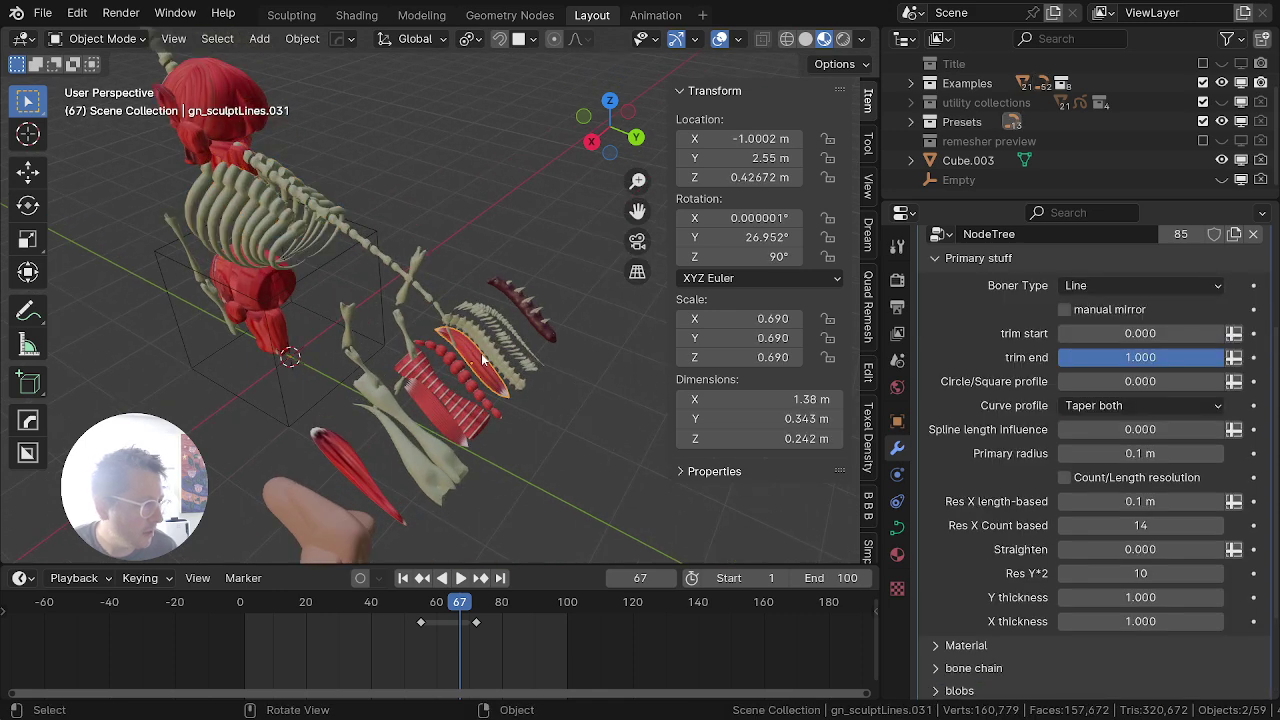
{"action": "left_click", "coordinate": [351, 471]}
{"action": "key", "text": "shift+d"}
{"action": "right_click", "coordinate": [339, 214]}
{"action": "key", "text": "alt+g"}
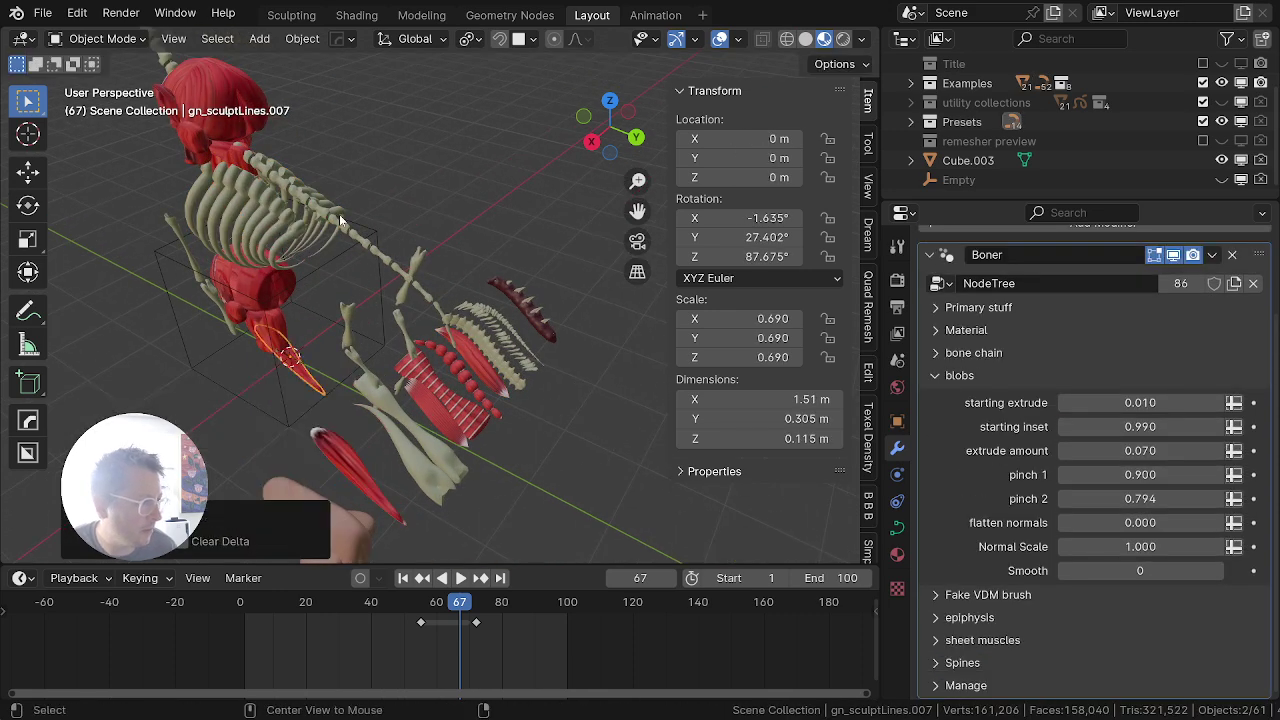
{"action": "key", "text": "alt+r"}
{"action": "key", "text": "alt+s"}
Step: Move the duplicated muscle to the dinosaur collection inside Examples
{"action": "key", "text": "m"}
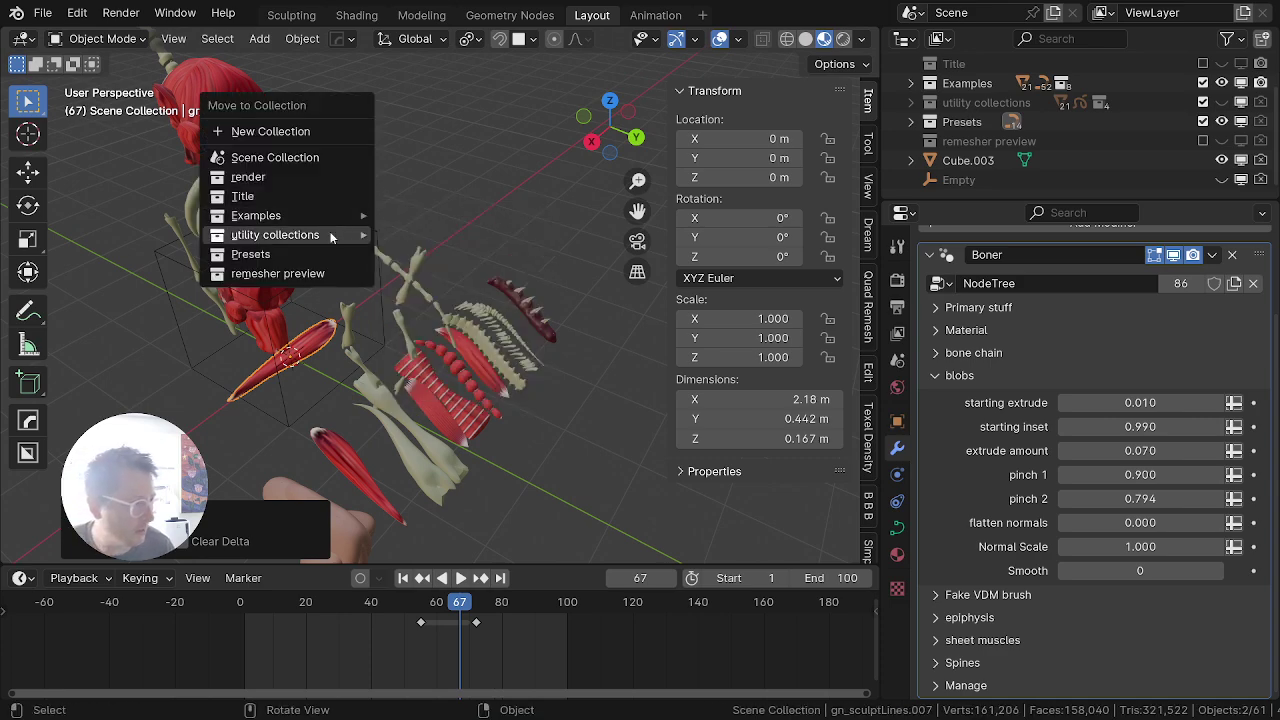
{"action": "mouse_move", "coordinate": [285, 213]}
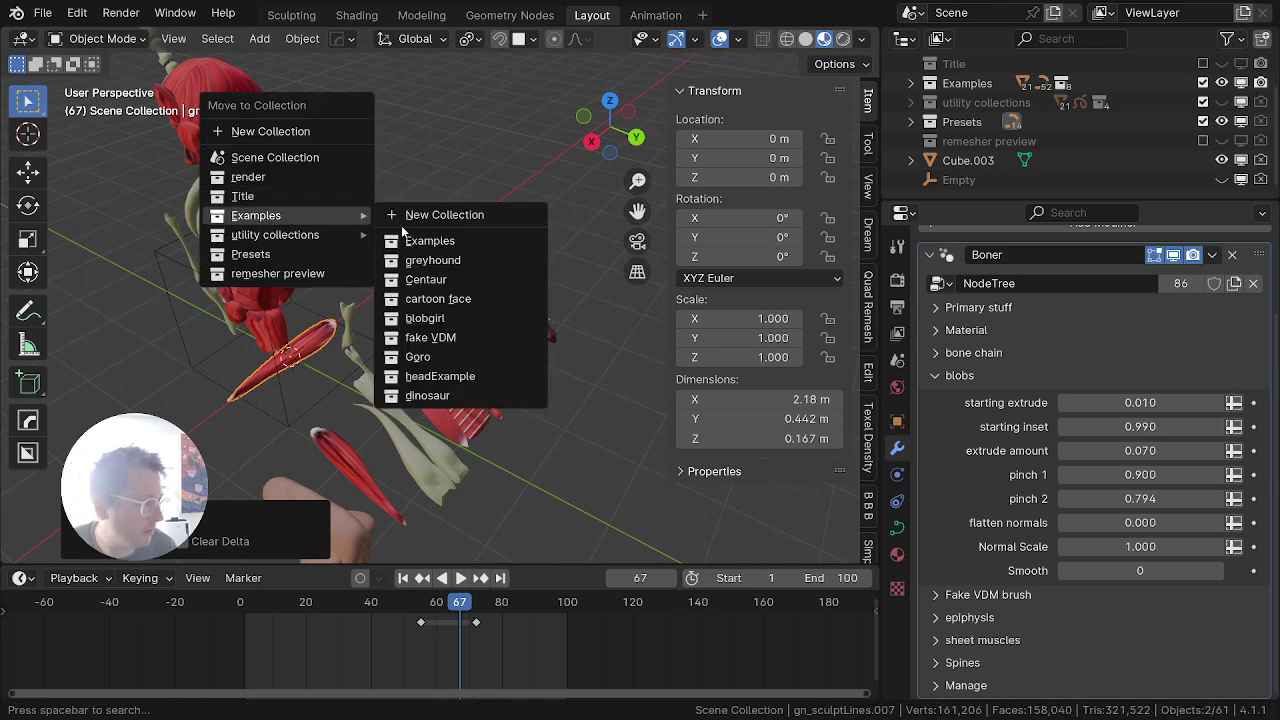
{"action": "left_click", "coordinate": [430, 394]}
{"action": "middle_click_drag", "start_coordinate": [337, 320], "coordinate": [536, 276]}
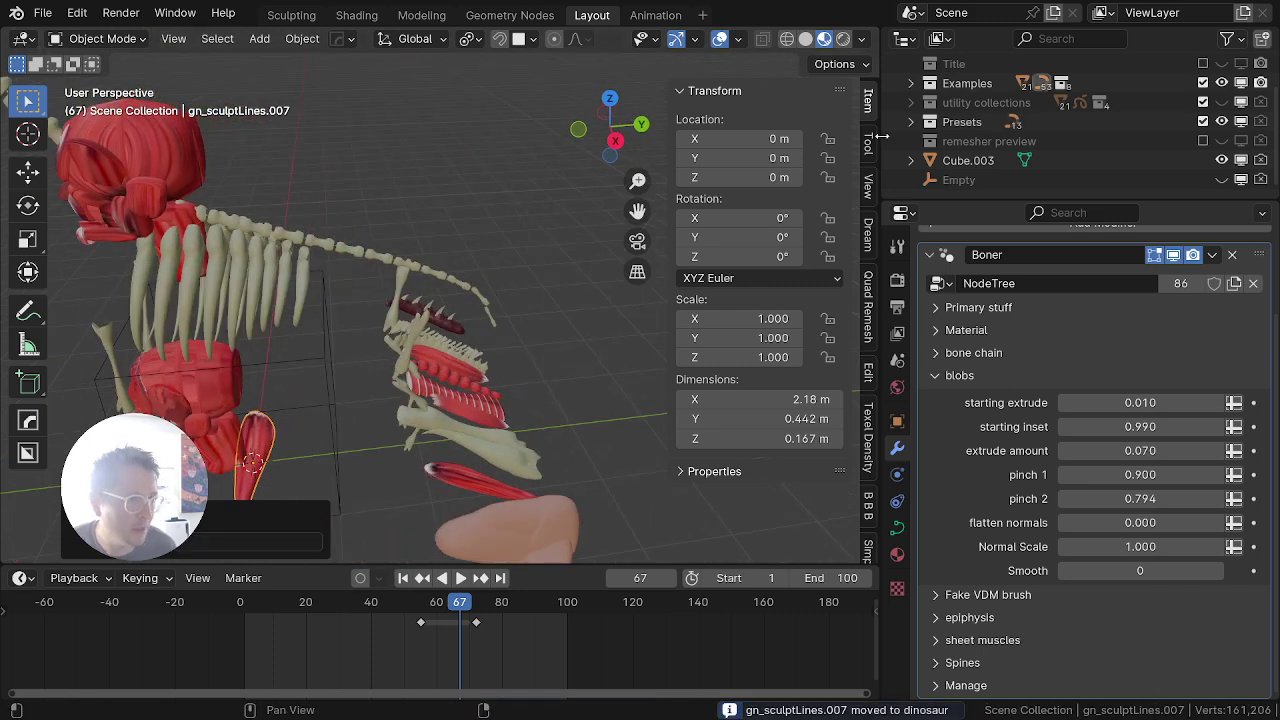
{"action": "scroll", "coordinate": [315, 268], "scroll_direction": "up", "scroll_amount": 2}
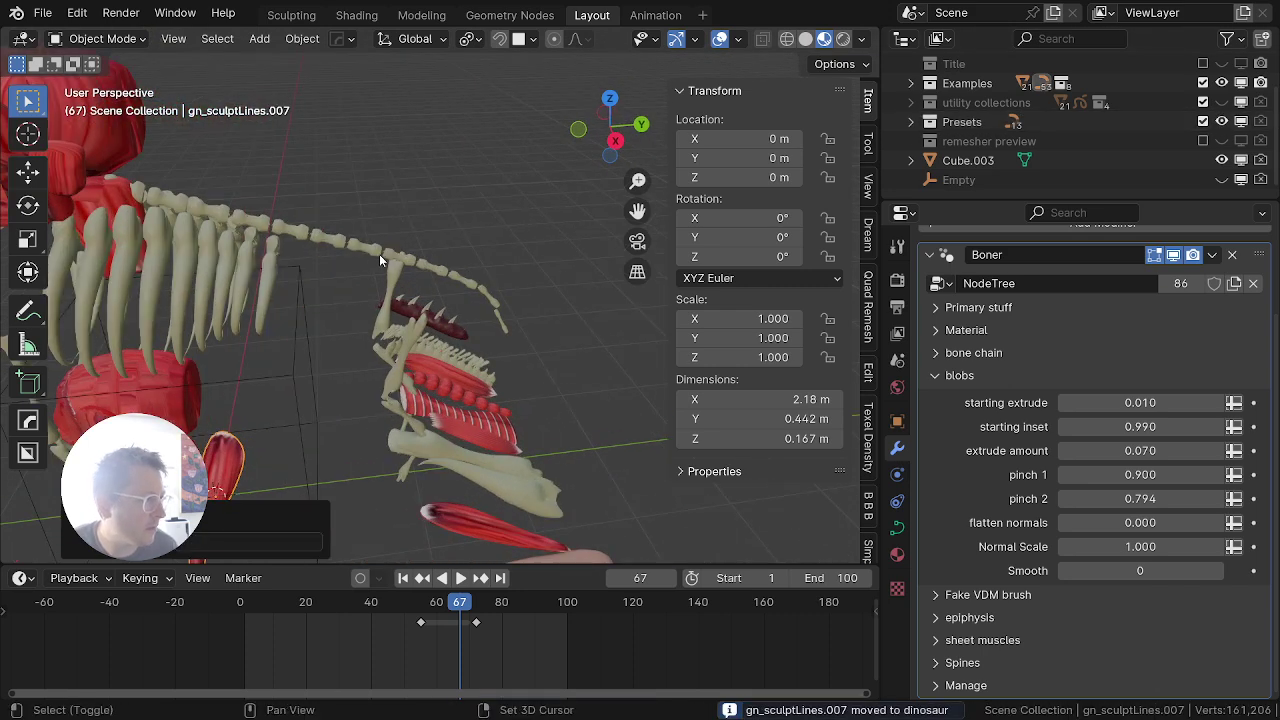
Step: Exclude the Presets collection and hide the headExample collection so the dinosaur skeleton is unobstructed
{"action": "left_click", "coordinate": [1204, 122]}
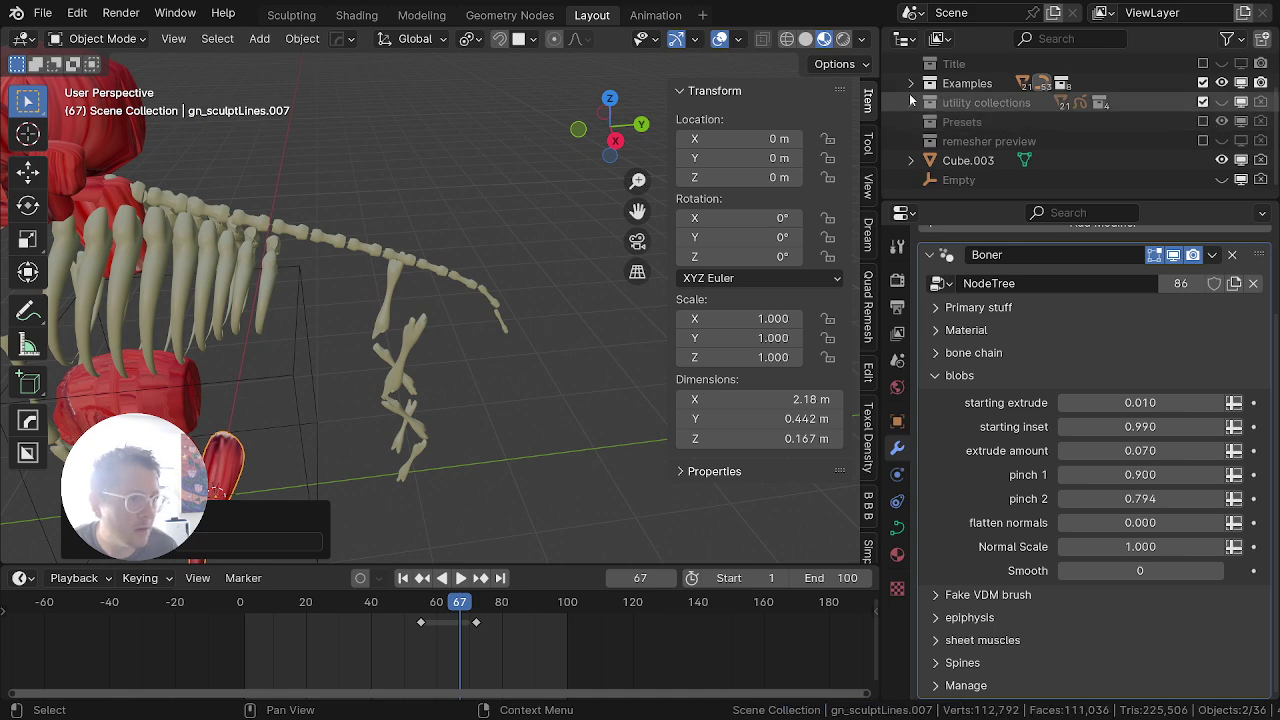
{"action": "left_click", "coordinate": [911, 85]}
{"action": "scroll", "coordinate": [997, 129], "scroll_direction": "down", "scroll_amount": 3}
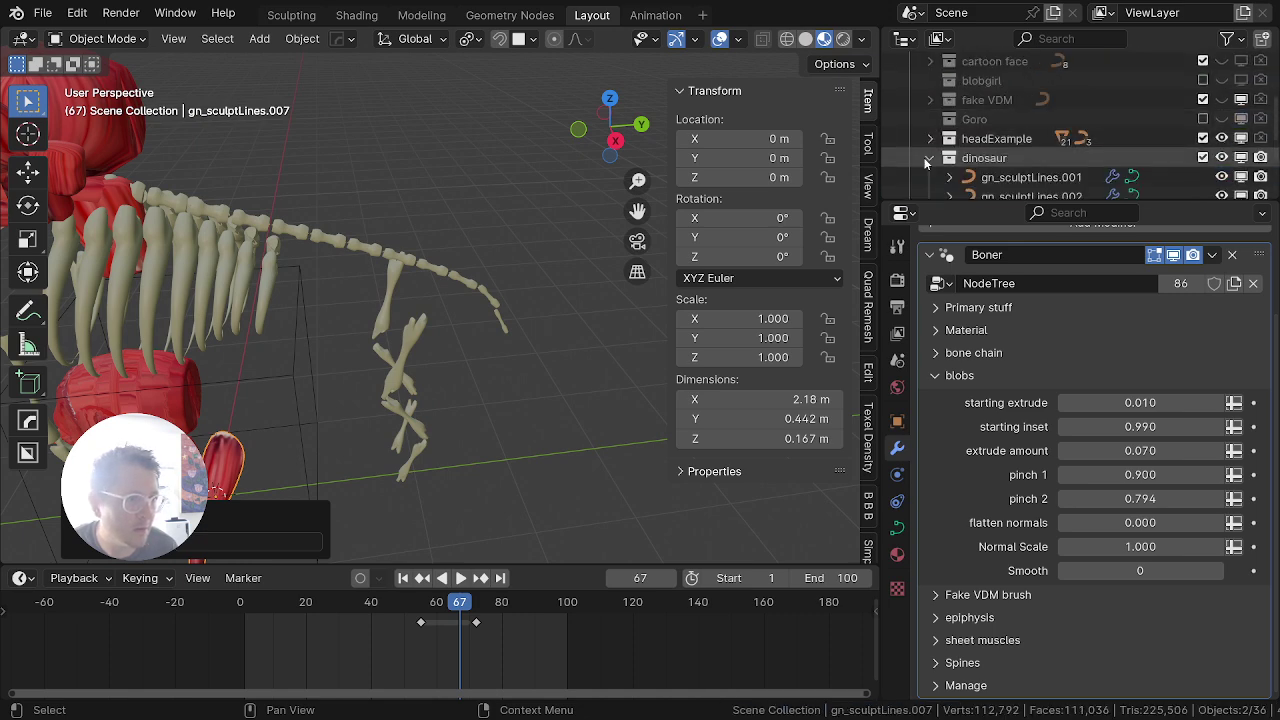
{"action": "left_click", "coordinate": [1221, 139]}
{"action": "scroll", "coordinate": [233, 253], "scroll_direction": "down", "scroll_amount": 2}
{"action": "middle_click_drag", "start_coordinate": [233, 253], "coordinate": [281, 208]}
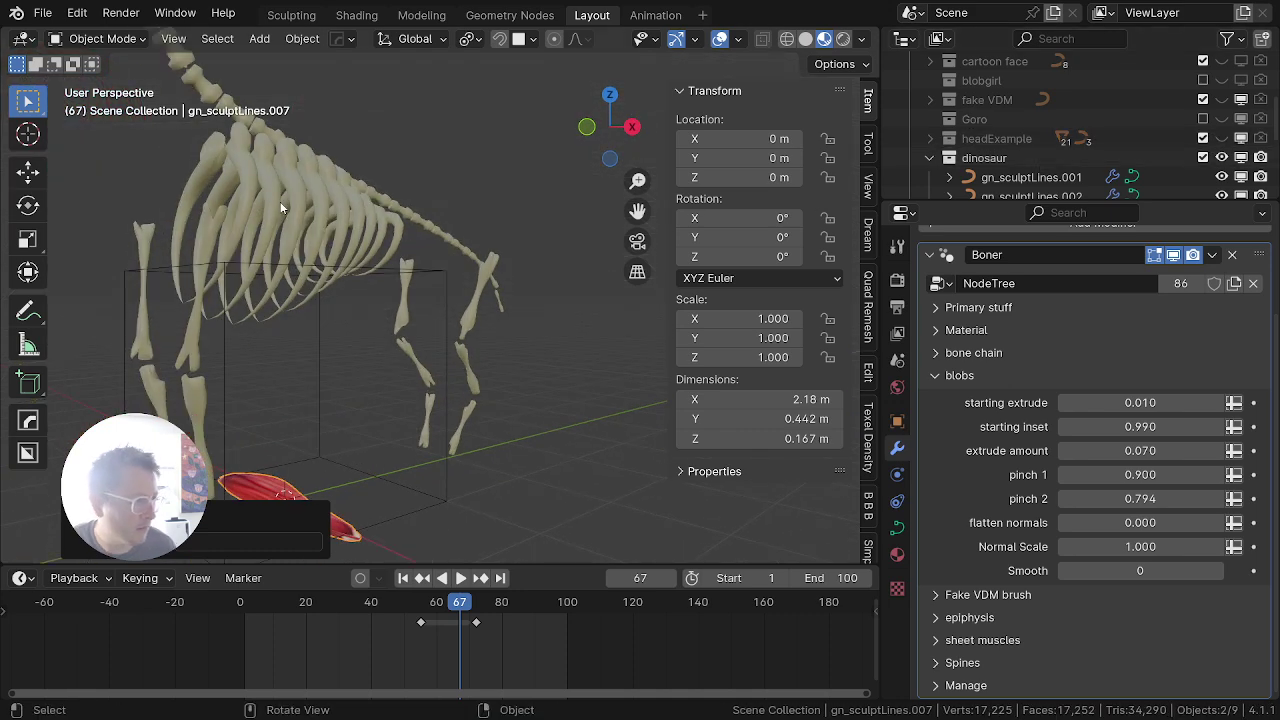
Step: Delete all existing control points of the duplicated muscle curve in edit mode, in right side view
{"action": "key", "text": "KP_3"}
{"action": "key", "text": "Tab"}
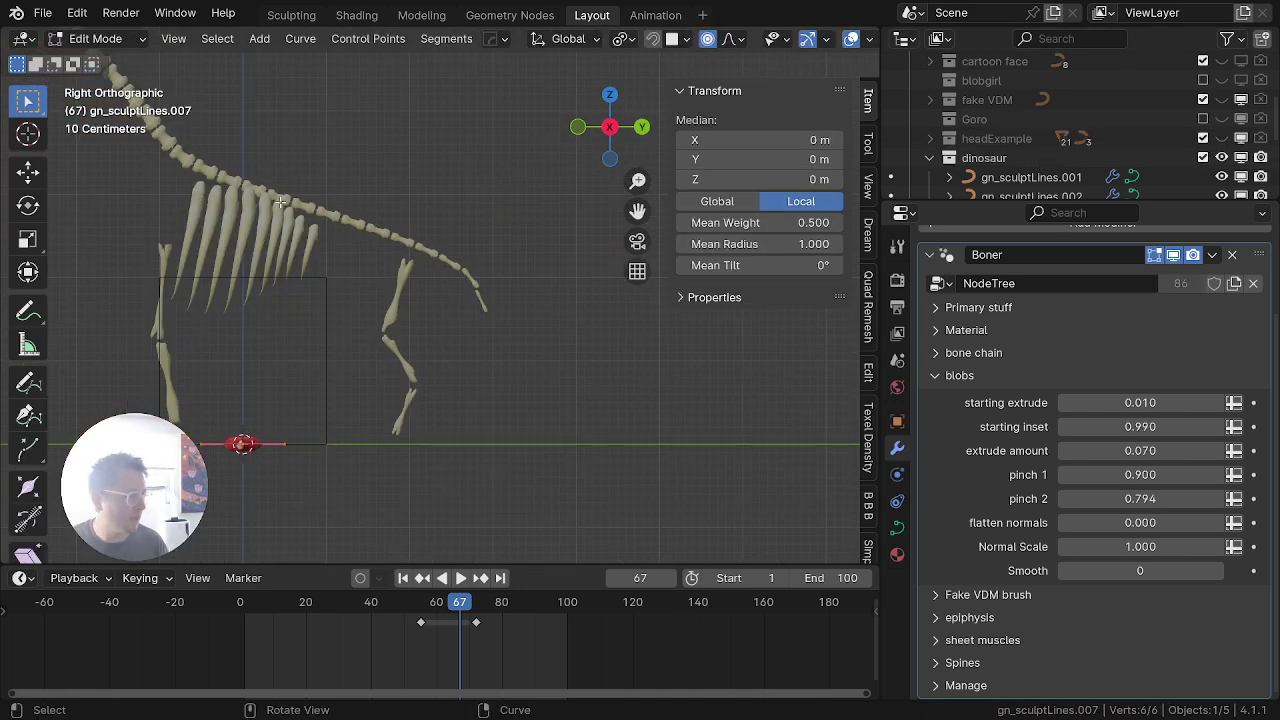
{"action": "key", "text": "x"}
{"action": "left_click", "coordinate": [121, 202]}
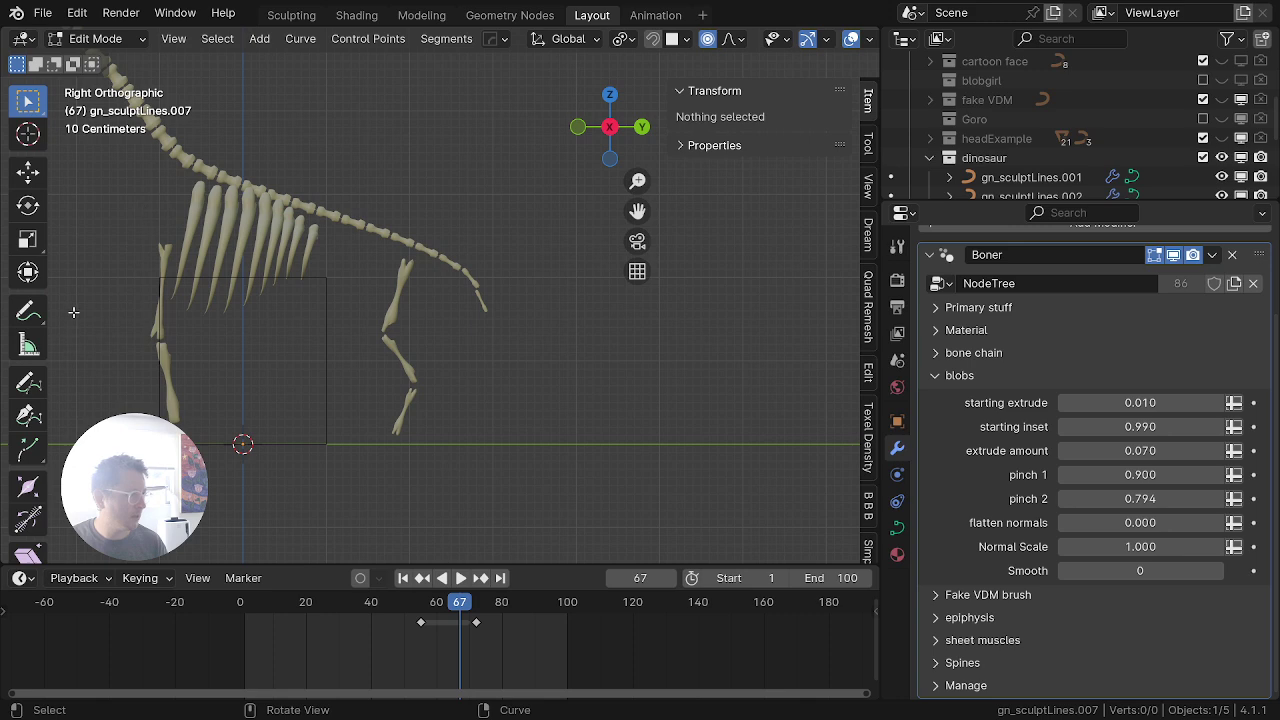
Step: Draw a freehand muscle curve looping around the rib cage in side view, and scale its radius by 2.178
{"action": "left_click", "coordinate": [35, 310]}
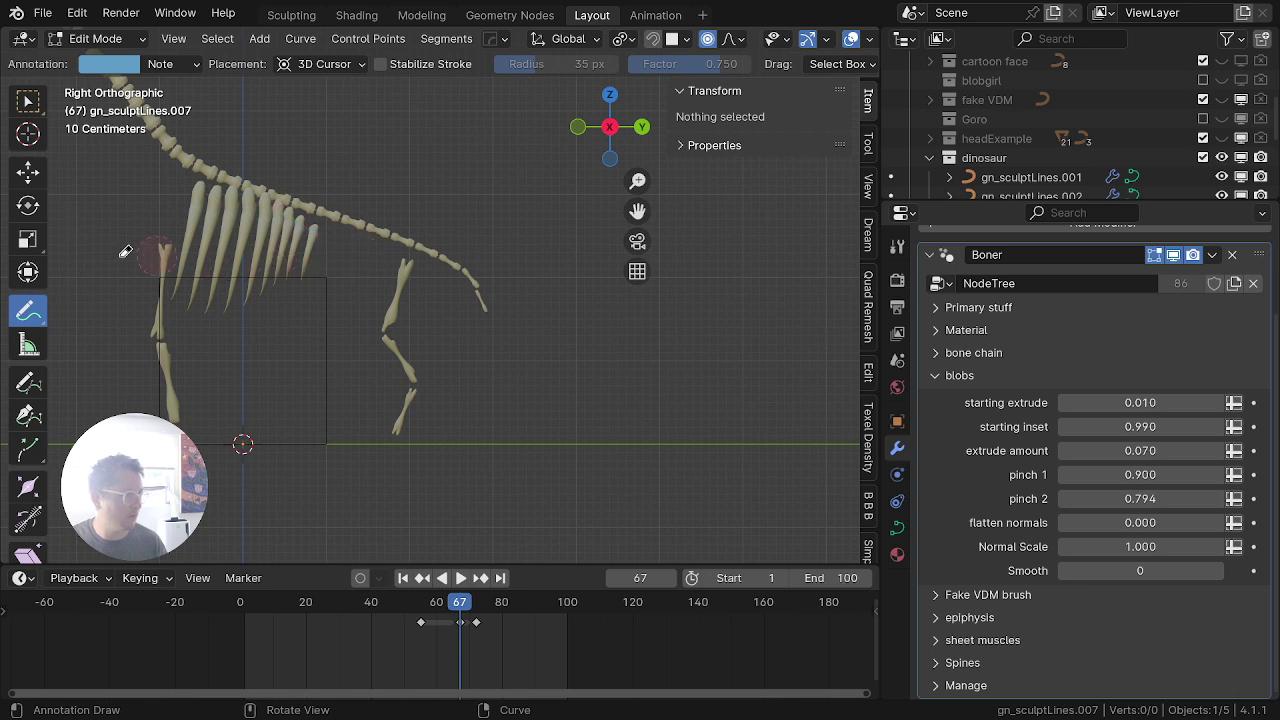
{"action": "left_click", "coordinate": [27, 383]}
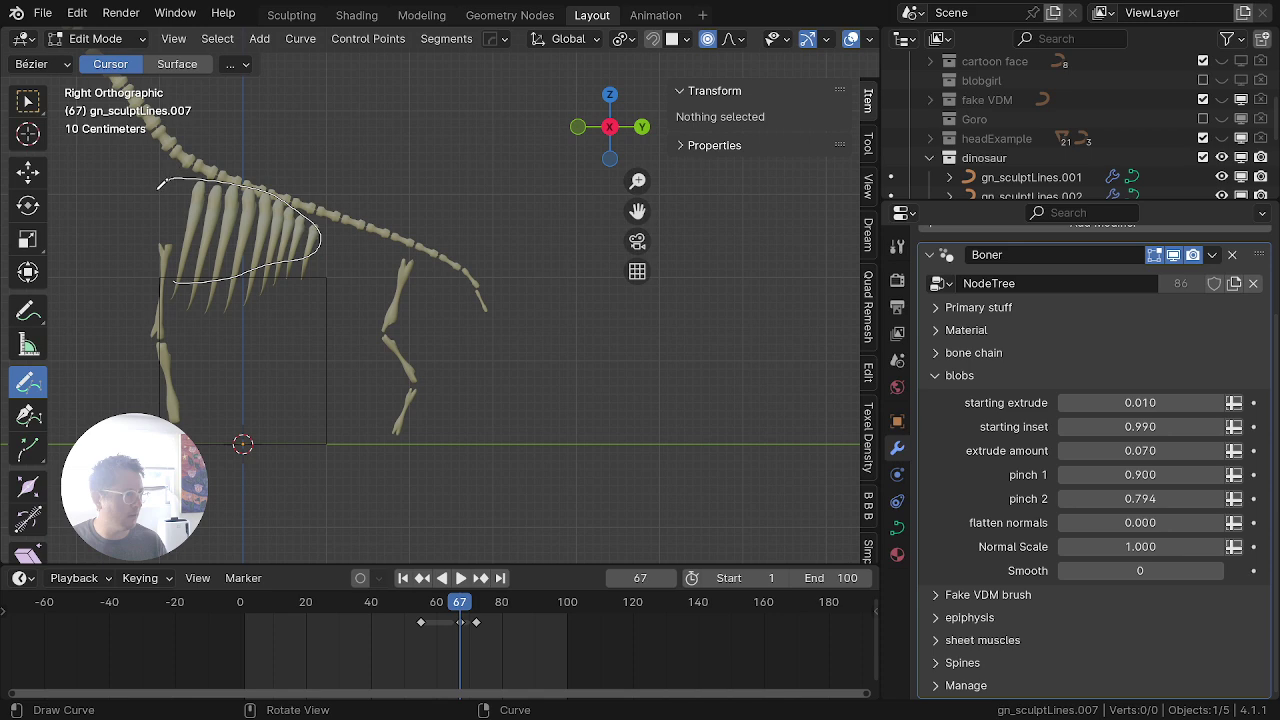
{"action": "left_click_drag", "start_coordinate": [185, 267], "coordinate": [186, 268]}
{"action": "middle_click_drag", "start_coordinate": [155, 259], "coordinate": [450, 315]}
{"action": "key", "text": "alt+s"}
{"action": "left_click", "coordinate": [829, 368]}
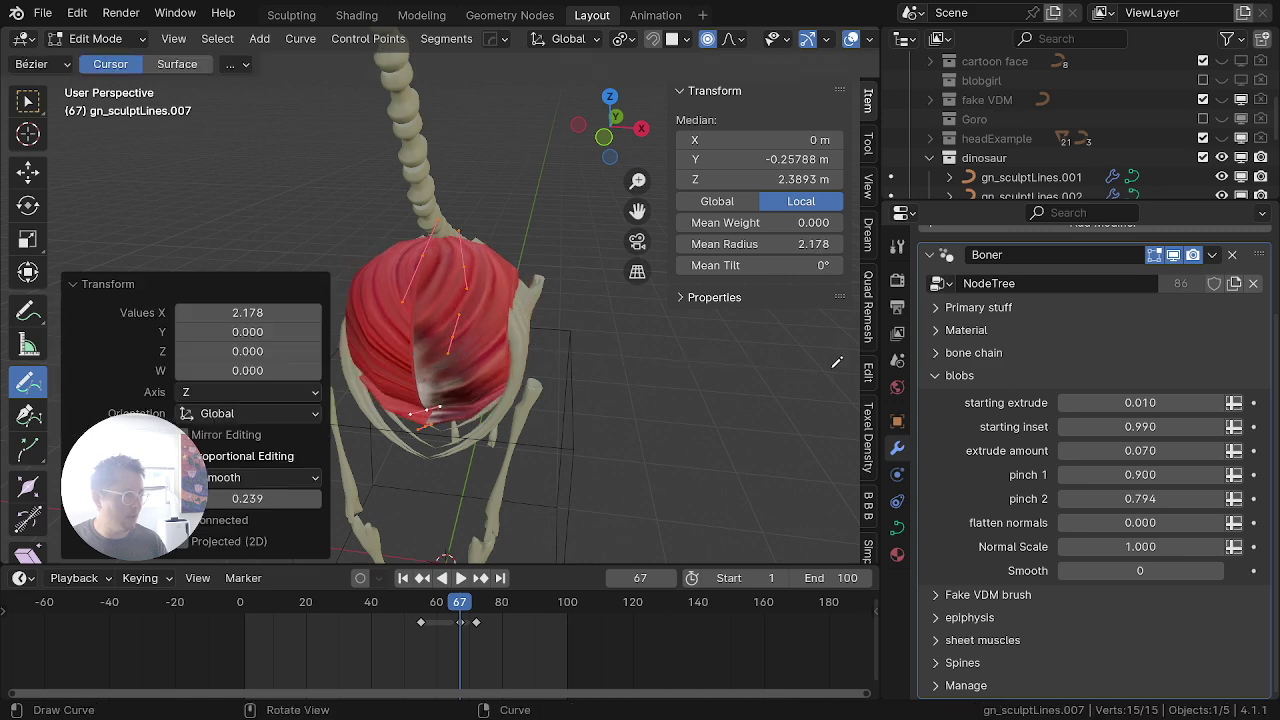
Step: Lower the rib cage muscle curve by 0.28974 m along the Z axis
{"action": "key", "text": "g"}
{"action": "key", "text": "z"}
{"action": "left_click", "coordinate": [813, 390]}
{"action": "middle_click_drag", "start_coordinate": [728, 390], "coordinate": [632, 336]}
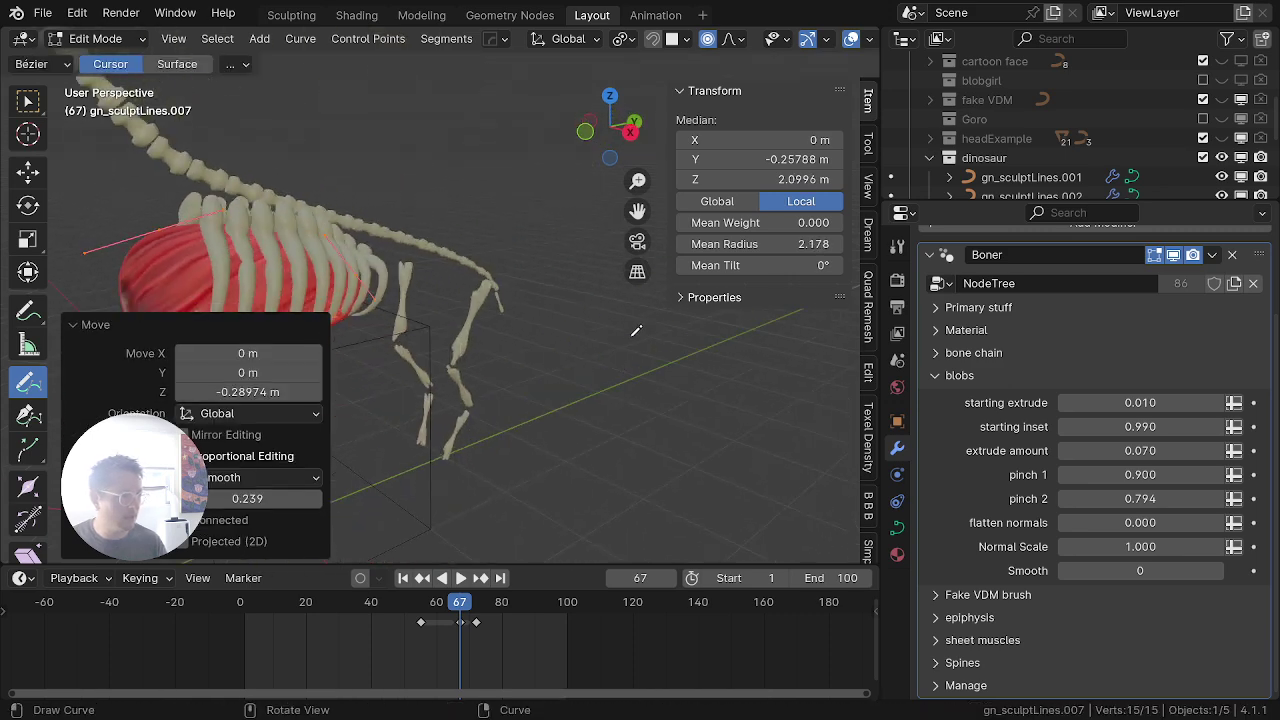
Step: Scale the rib cage muscle's radius by 0.660 and move the curve 0.23231 m along the Y axis
{"action": "key", "text": "alt+s"}
{"action": "left_click", "coordinate": [447, 325]}
{"action": "key", "text": "g"}
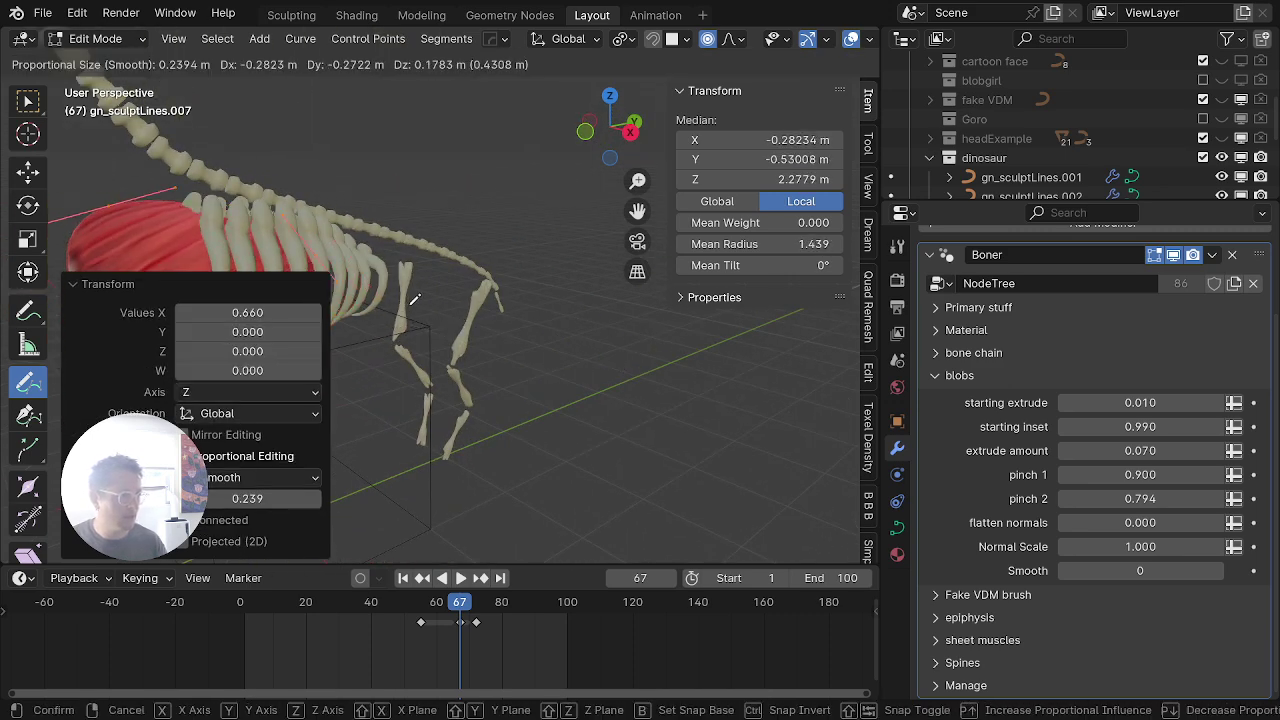
{"action": "right_click", "coordinate": [298, 312]}
{"action": "mouse_move", "coordinate": [472, 317]}
{"action": "middle_mouse_down", "text": "shift"}
{"action": "mouse_move", "coordinate": [534, 319]}
{"action": "mouse_move", "coordinate": [482, 303]}
{"action": "middle_mouse_up", "text": "shift"}
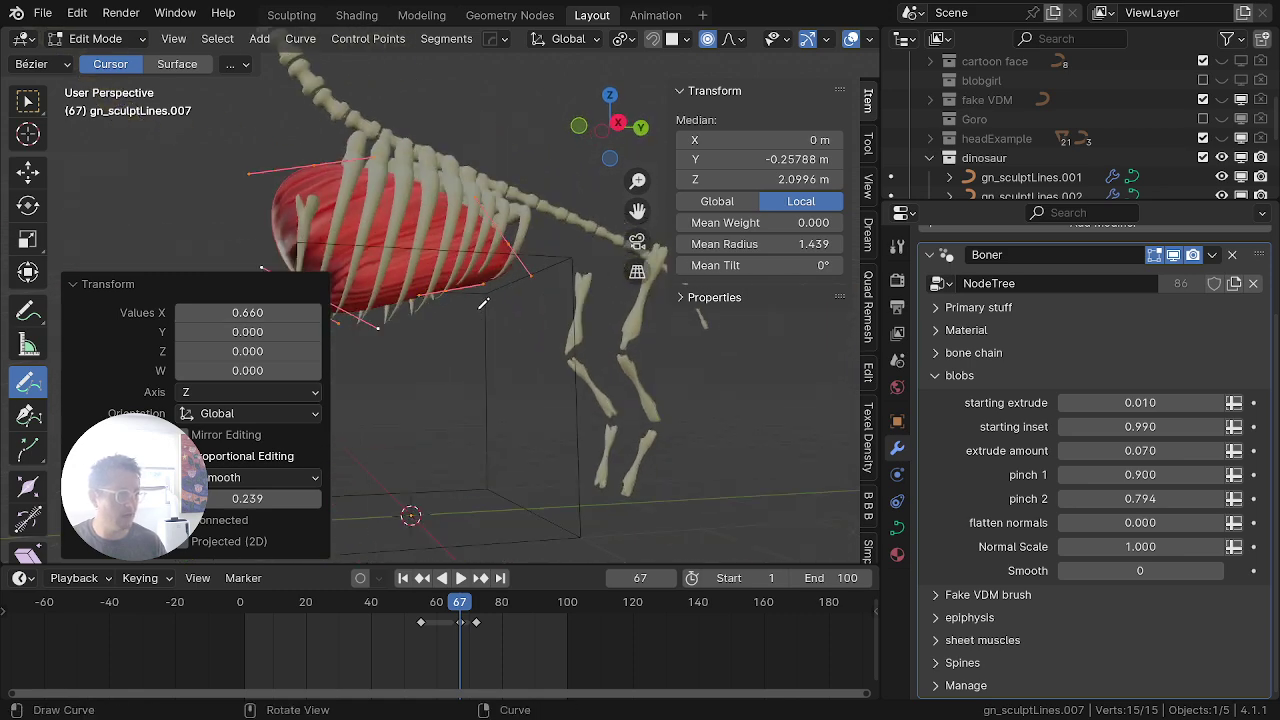
{"action": "key", "text": "g"}
{"action": "key", "text": "y"}
{"action": "left_click", "coordinate": [505, 310]}
Step: Draw a second looping muscle curve between the last rib and the hind leg in side view, and scale its radius by 2.538
{"action": "key", "text": "KP_3"}
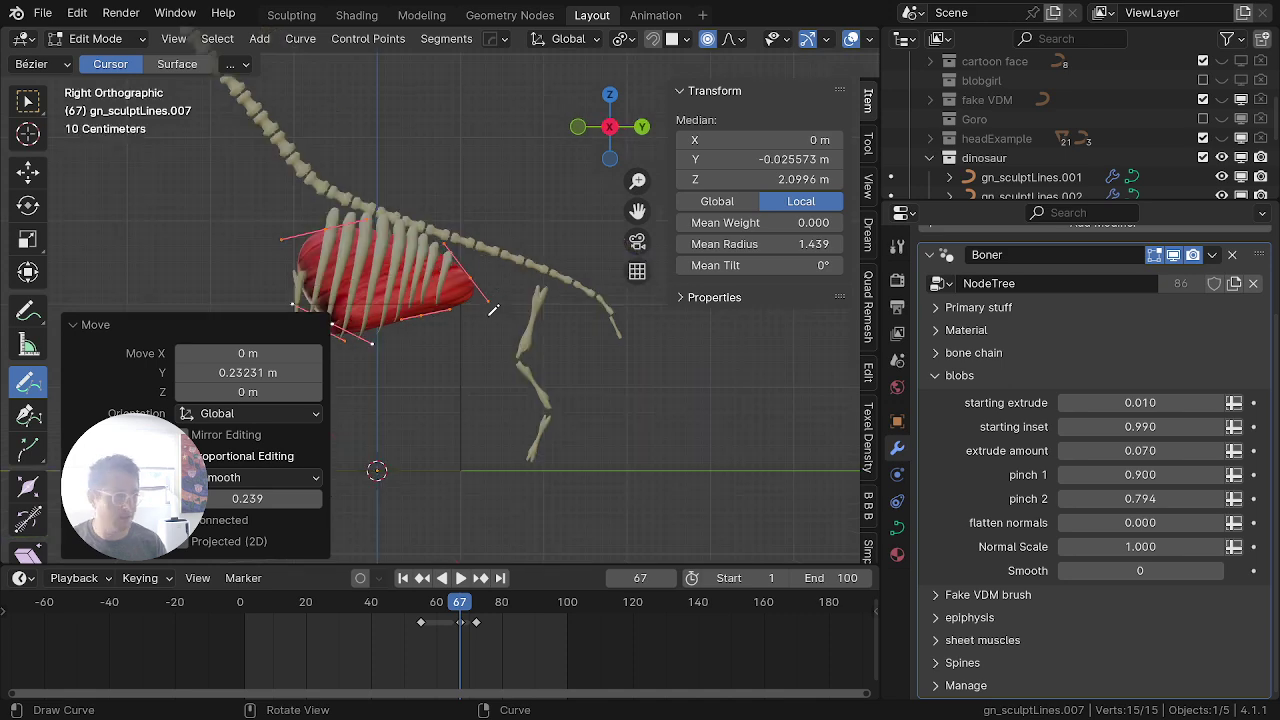
{"action": "scroll", "coordinate": [492, 312], "scroll_direction": "up", "scroll_amount": 5}
{"action": "key", "text": "alt+a"}
{"action": "middle_click_drag", "start_coordinate": [528, 324], "coordinate": [441, 392], "text": "shift"}
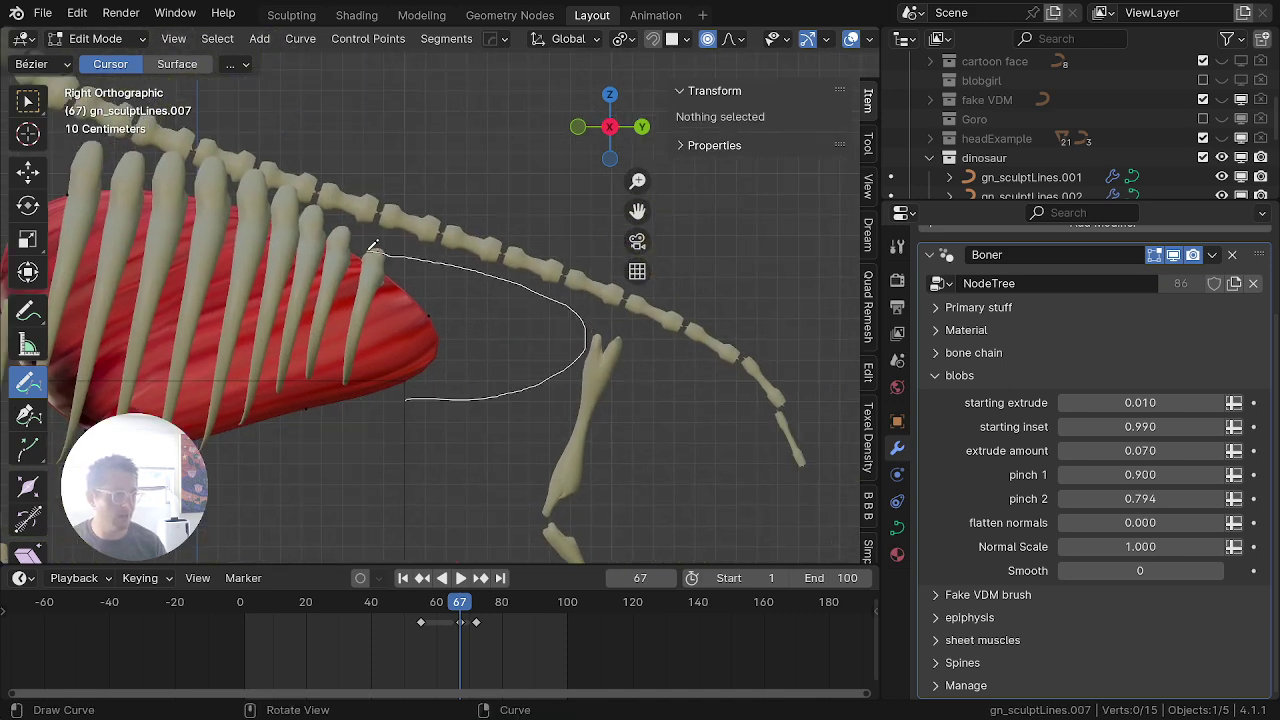
{"action": "left_click_drag", "start_coordinate": [368, 251], "coordinate": [367, 251]}
{"action": "key", "text": "alt+s"}
{"action": "left_click", "coordinate": [688, 344]}
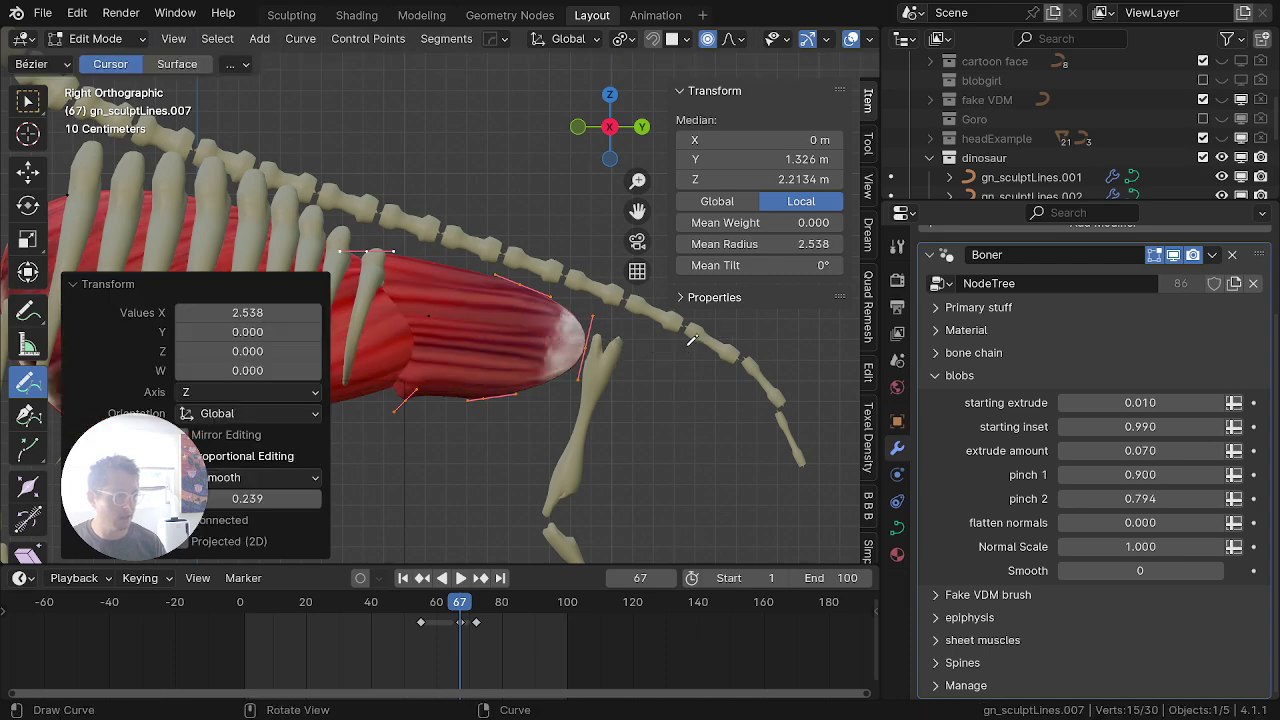
Step: Fatten the muscle curve between the last rib and the hind leg to a mean radius of 3.471
{"action": "middle_click_drag", "start_coordinate": [692, 341], "coordinate": [597, 263]}
{"action": "scroll", "coordinate": [597, 263], "scroll_direction": "down", "scroll_amount": 3}
{"action": "middle_click_drag", "start_coordinate": [800, 283], "coordinate": [690, 275], "text": "shift"}
{"action": "middle_click_drag", "start_coordinate": [690, 275], "coordinate": [573, 241]}
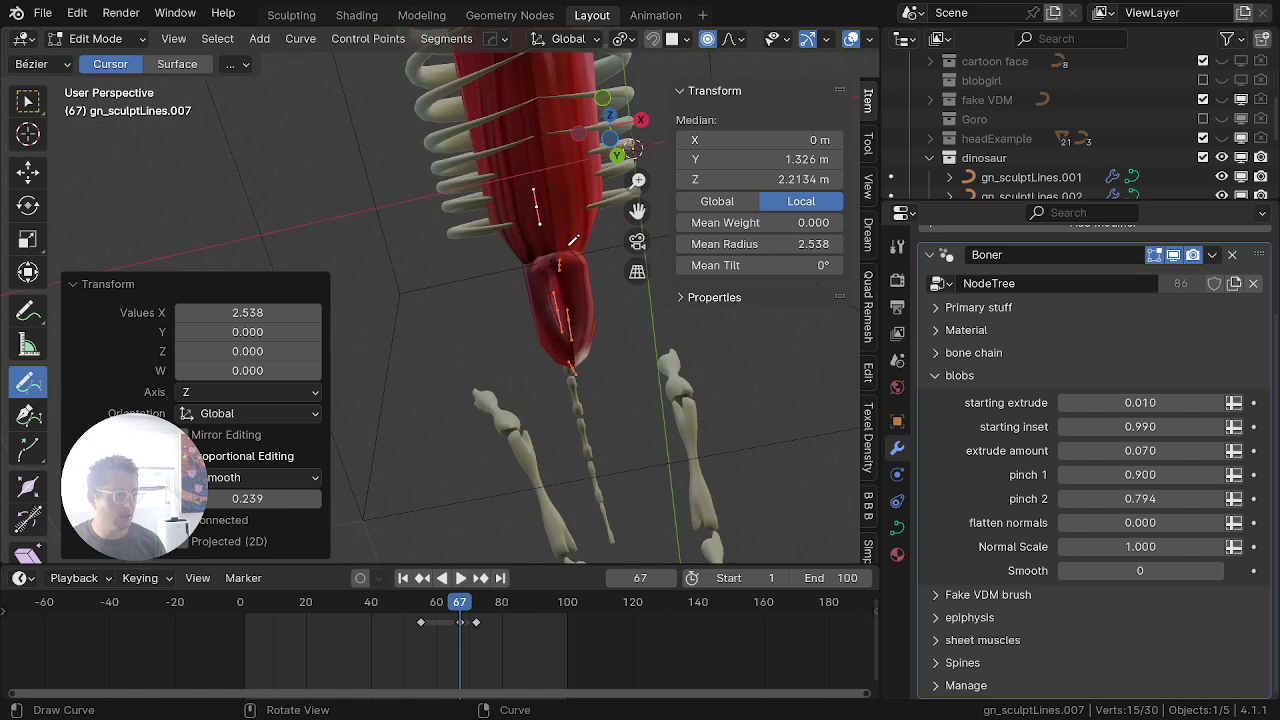
{"action": "key", "text": "alt+s"}
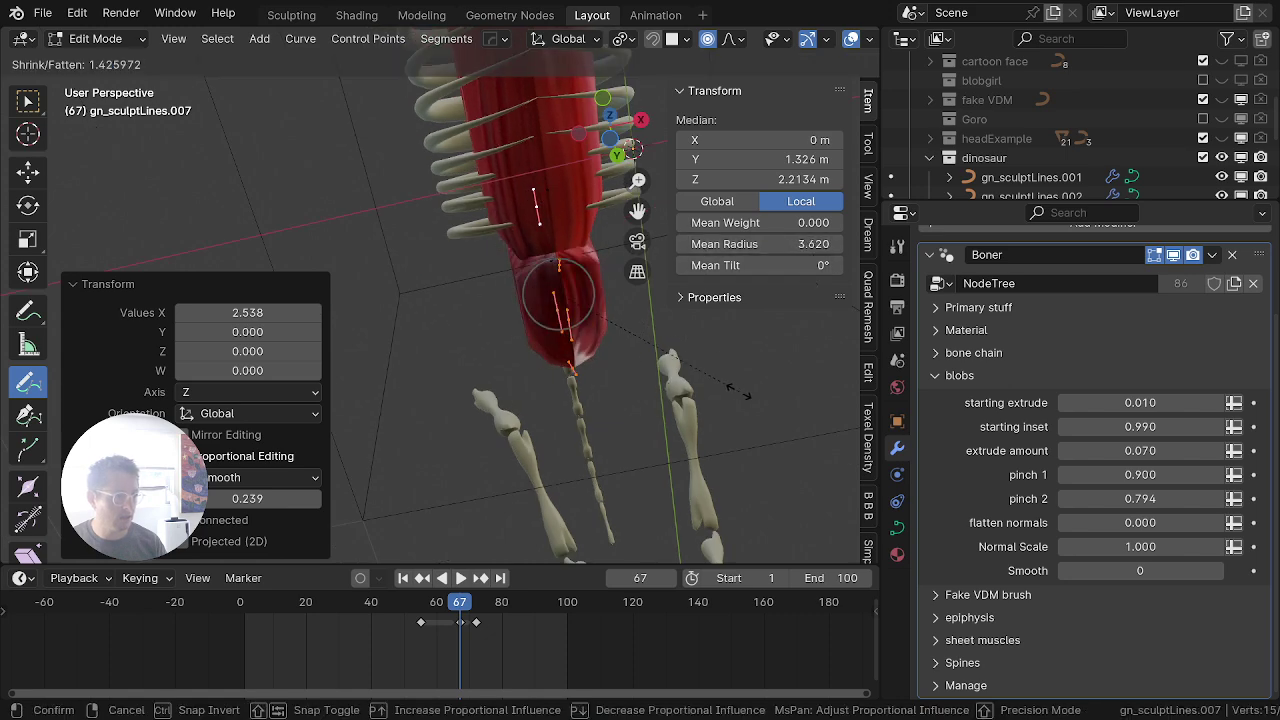
Step: Try moving the rear muscle curve 0.11687 m along the X axis, and undo the move
{"action": "key", "text": "x"}
{"action": "left_click", "coordinate": [754, 391]}
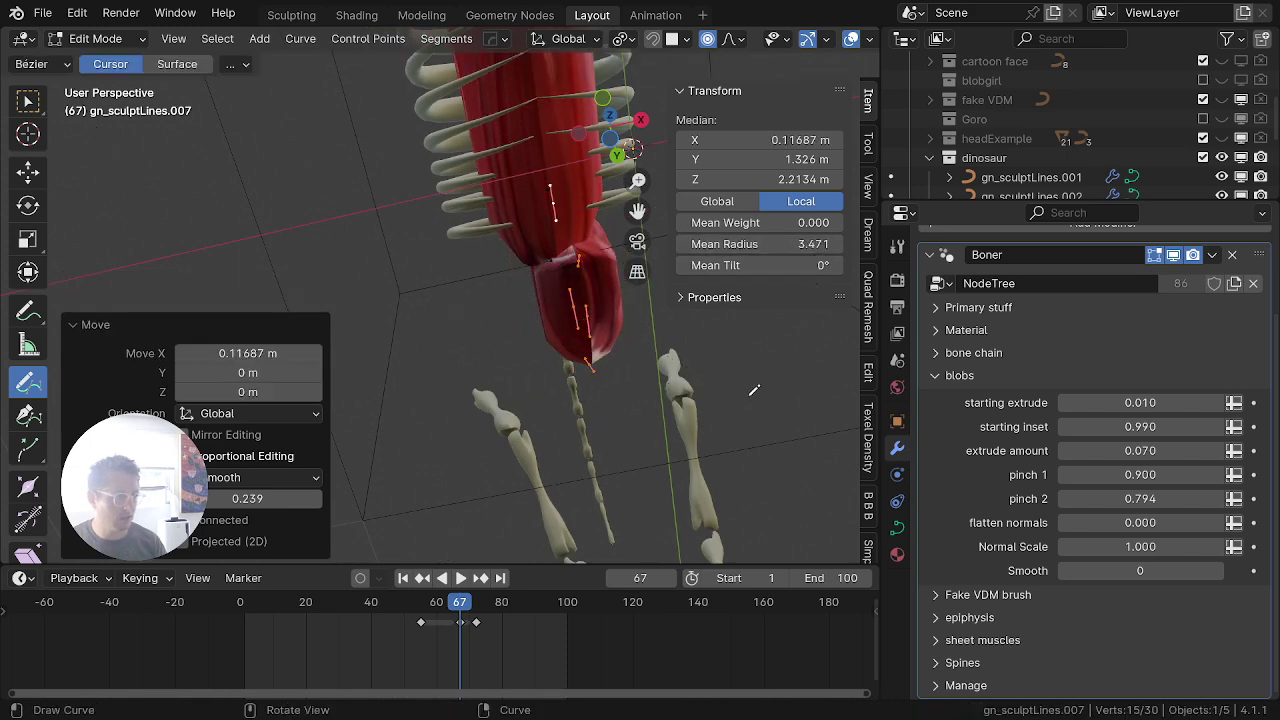
{"action": "key", "text": "Tab"}
{"action": "scroll", "coordinate": [535, 368], "scroll_direction": "down", "scroll_amount": 3}
{"action": "middle_click_drag", "start_coordinate": [522, 333], "coordinate": [429, 419]}
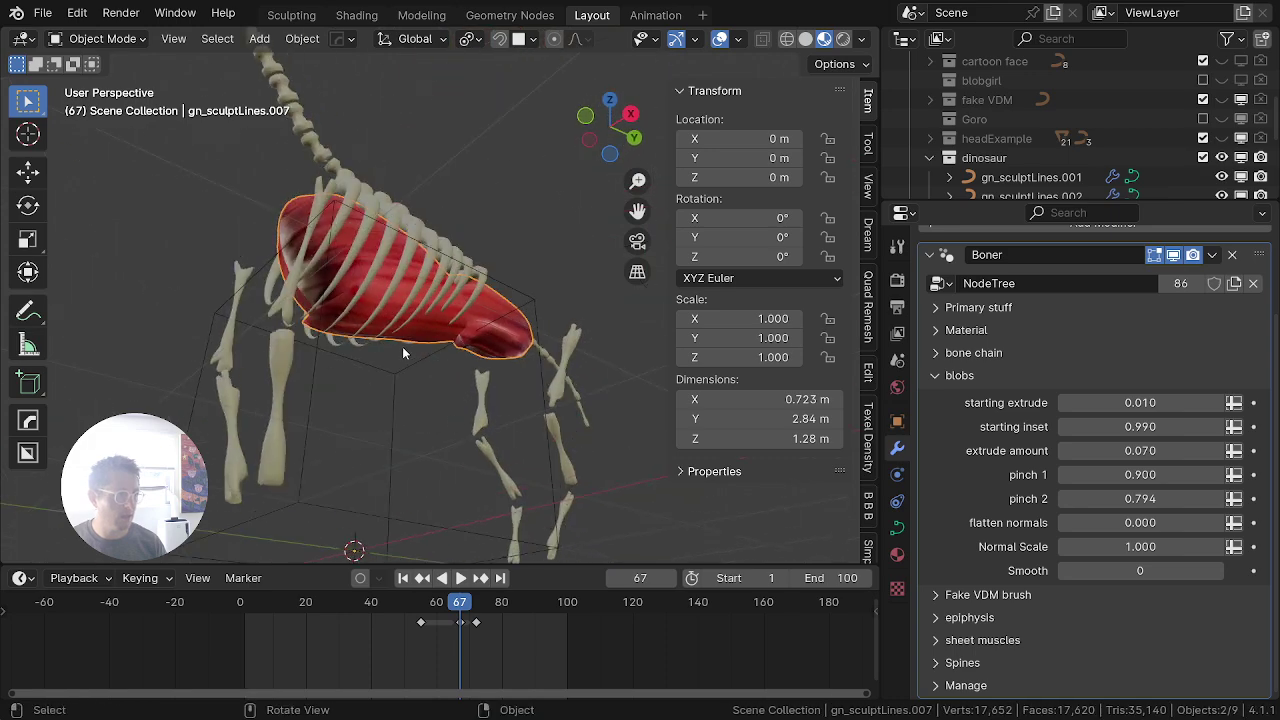
{"action": "key", "text": "Tab"}
{"action": "middle_click_drag", "start_coordinate": [402, 346], "coordinate": [502, 315]}
{"action": "key", "text": "alt+a"}
{"action": "key", "text": "ctrl+z"}
{"action": "key", "text": "ctrl+z"}
{"action": "key", "text": "ctrl+z"}
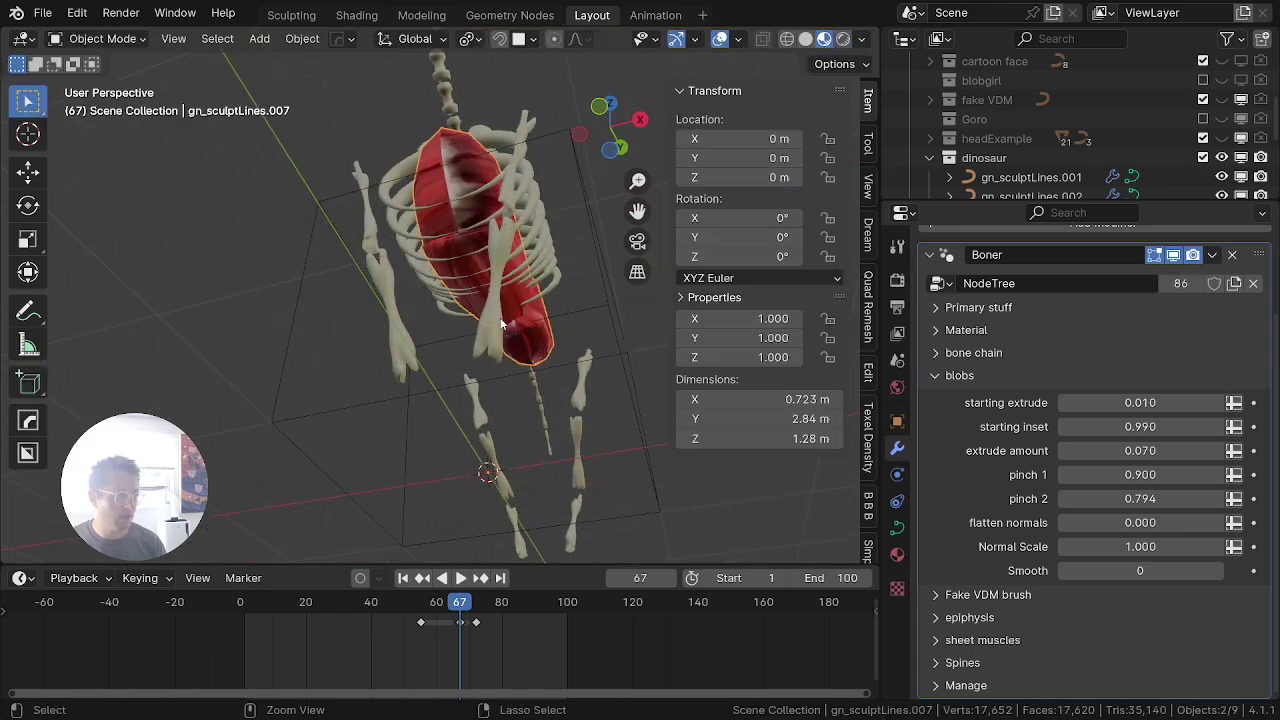
Step: Move both muscle curves 0.24234 m along the X axis and scale their radius by about 0.838
{"action": "key", "text": "alt+a"}
{"action": "key", "text": "a"}
{"action": "key", "text": "g"}
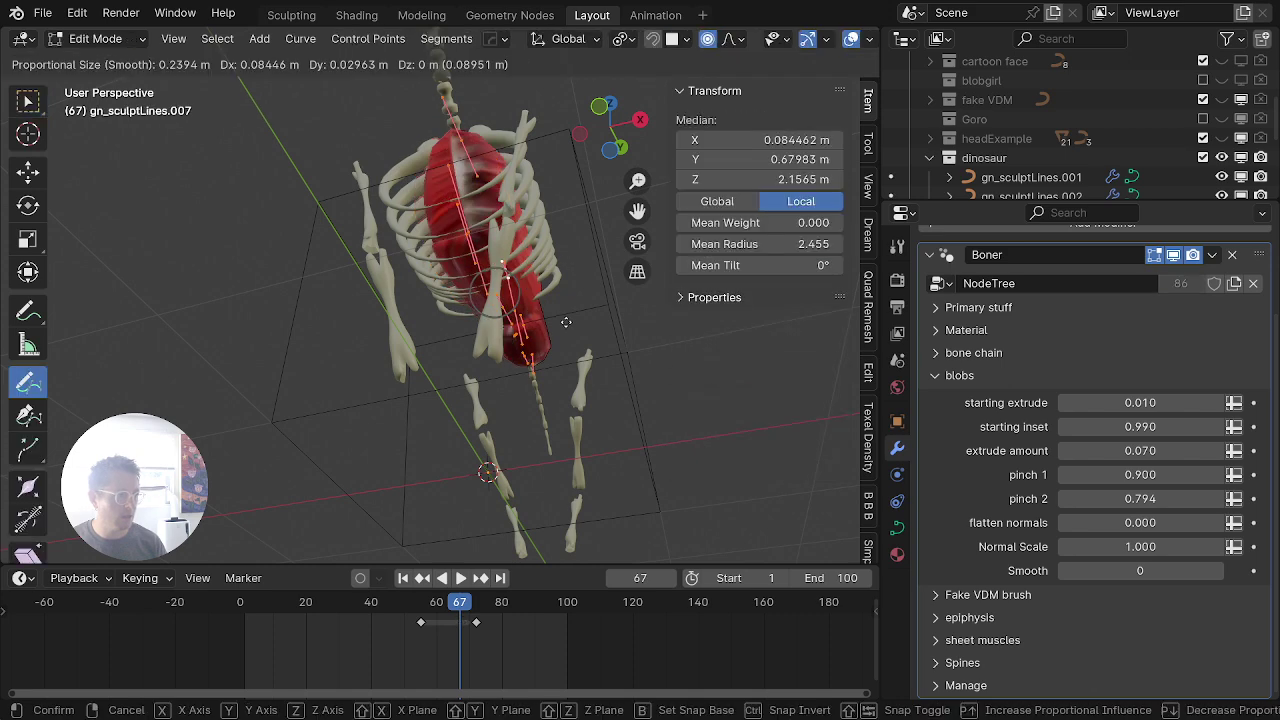
{"action": "key", "text": "x"}
{"action": "left_click", "coordinate": [581, 321]}
{"action": "key", "text": "alt+s"}
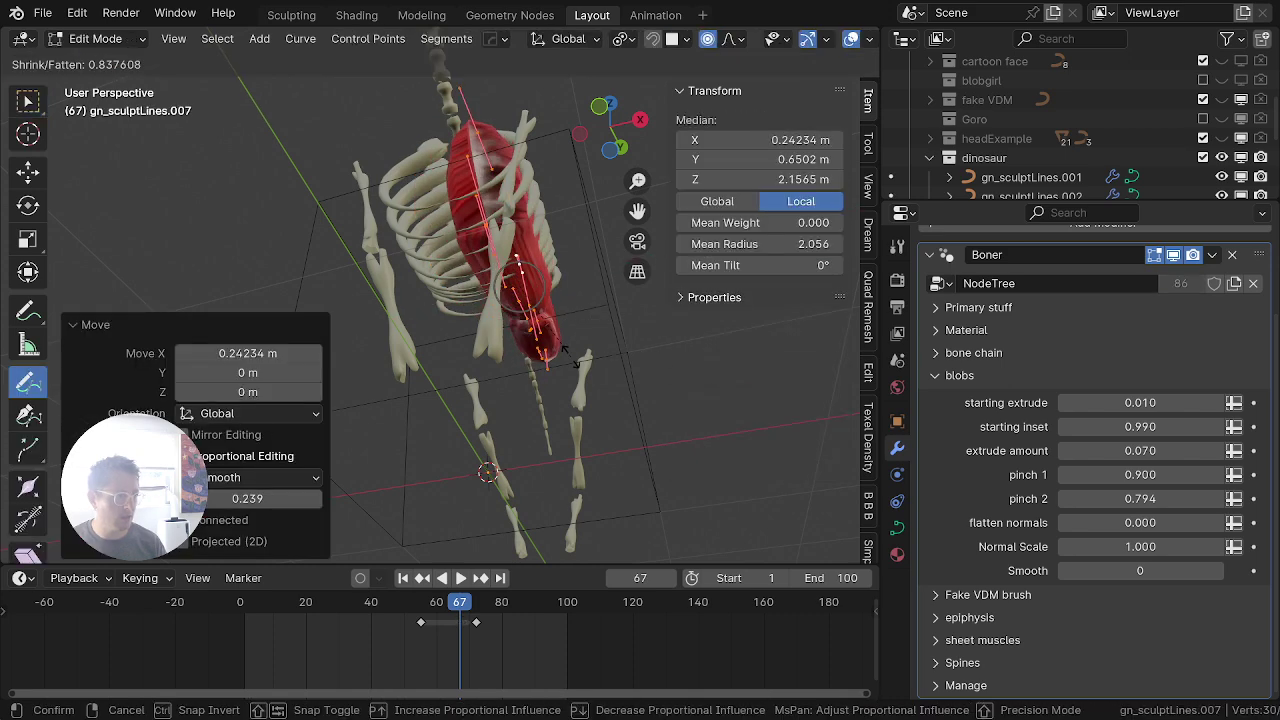
{"action": "left_click", "coordinate": [573, 356]}
{"action": "key", "text": "alt+a"}
Step: Add a Mirror modifier on the X axis to the muscle object, below its Boner modifier
{"action": "left_click", "coordinate": [926, 256]}
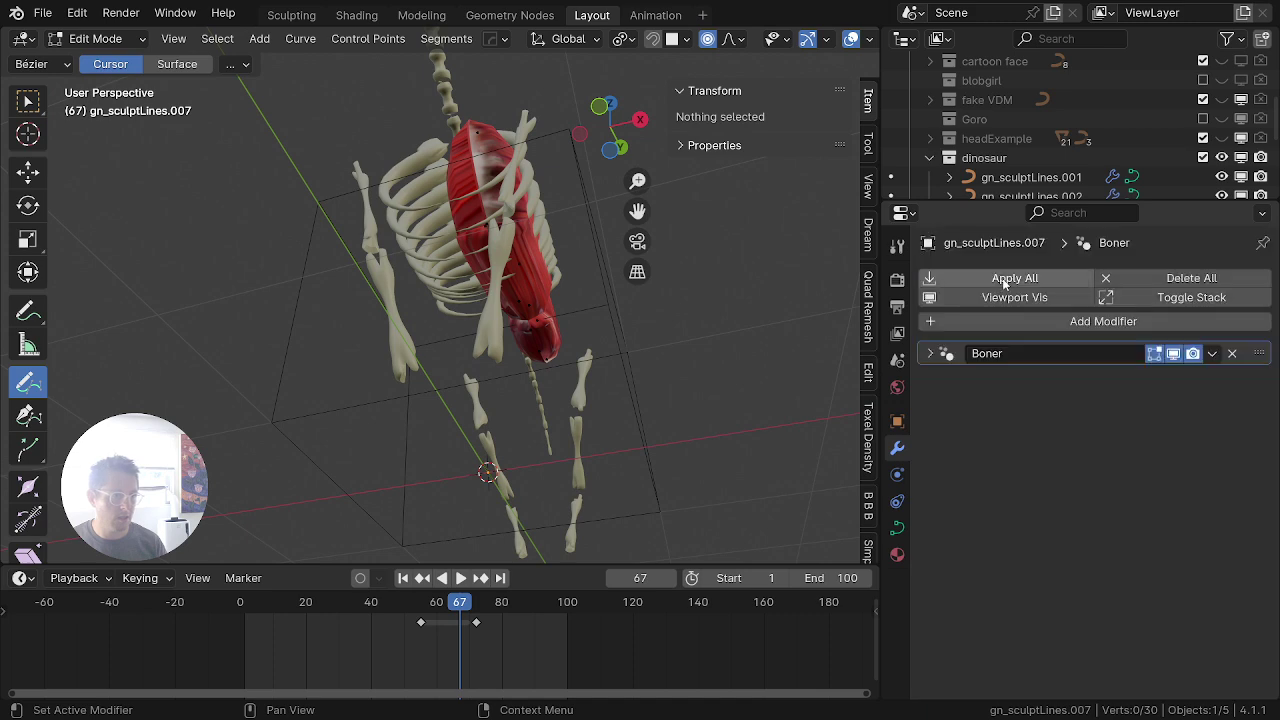
{"action": "left_click", "coordinate": [1036, 320]}
{"action": "type", "text": "mir"}
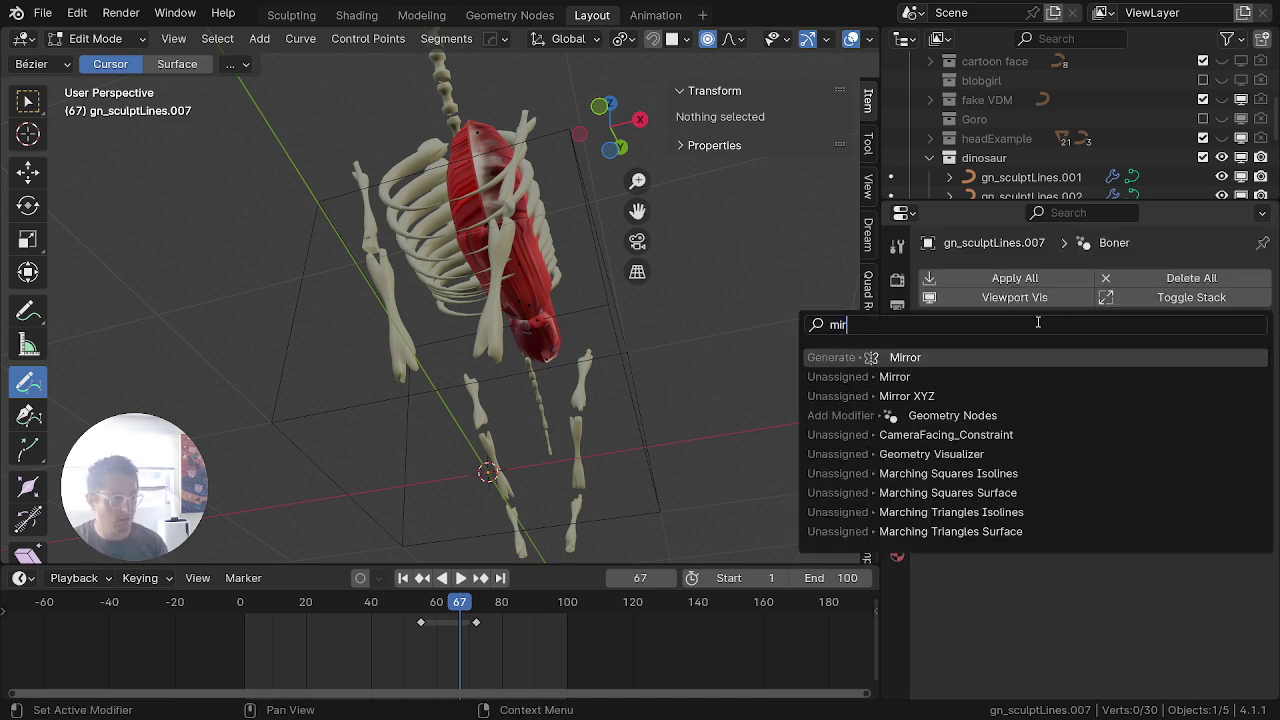
{"action": "key", "text": "Return"}
Step: Move only the rear muscle curve about -0.125 m along the X axis, toward its mirrored counterpart
{"action": "middle_click_drag", "start_coordinate": [503, 193], "coordinate": [531, 169]}
{"action": "key", "text": "Tab"}
{"action": "key", "text": "Tab"}
{"action": "key", "text": "a"}
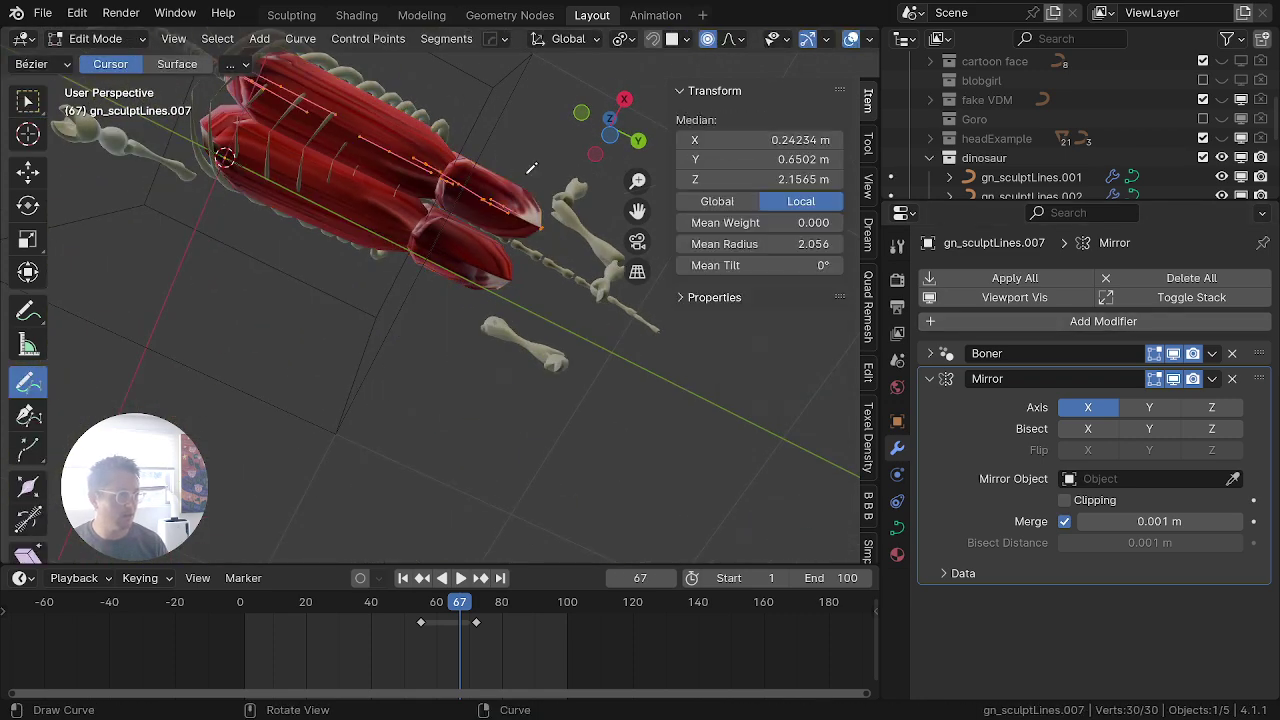
{"action": "key", "text": "alt+a"}
{"action": "key", "text": "l"}
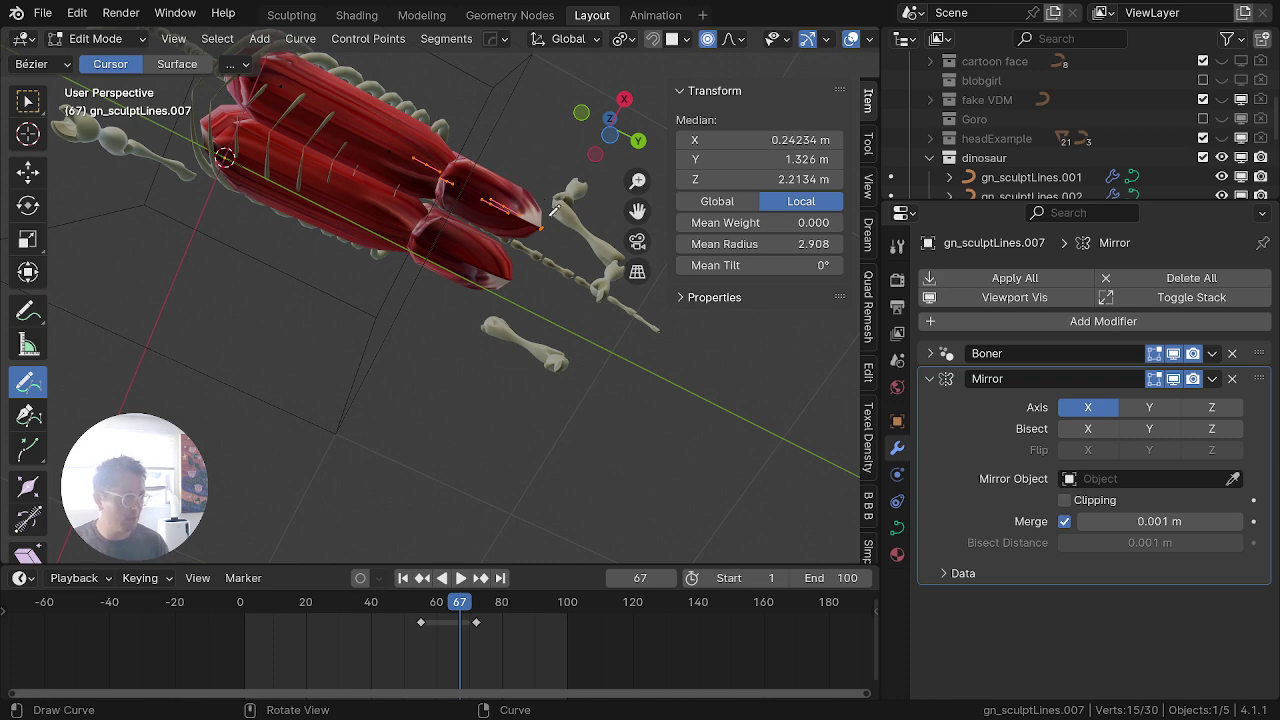
{"action": "key", "text": "g"}
{"action": "key", "text": "x"}
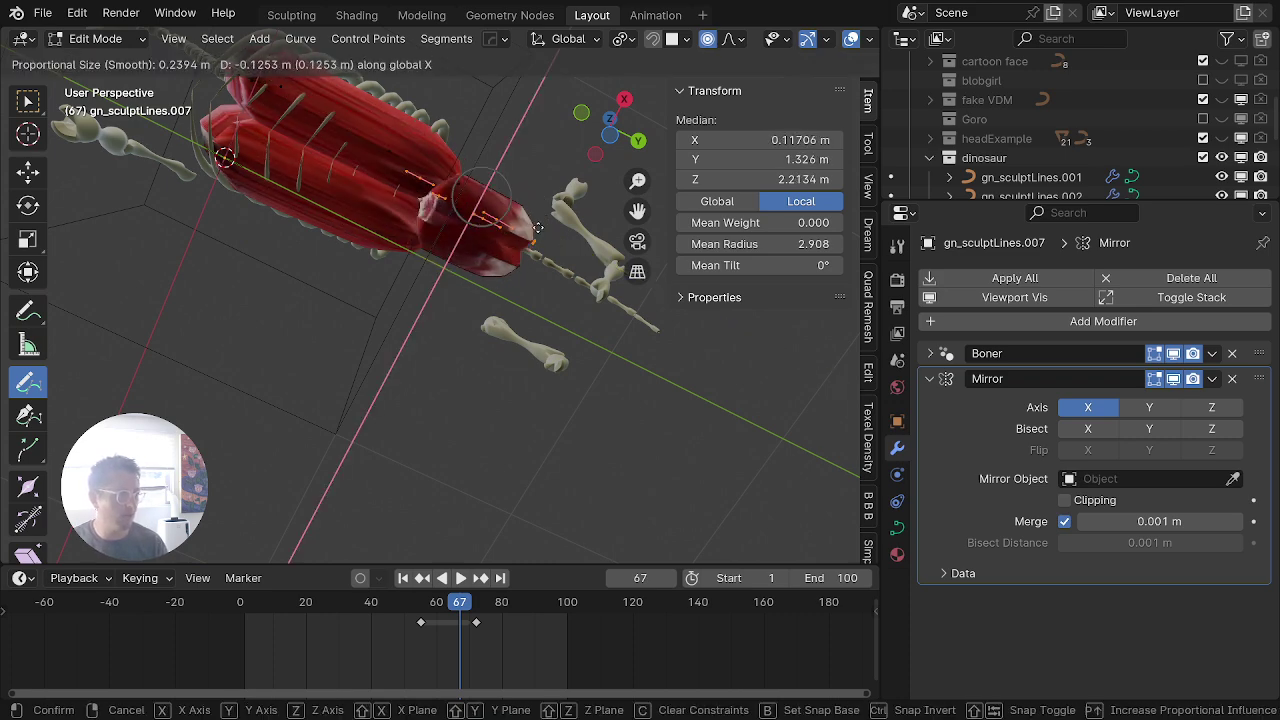
{"action": "left_click", "coordinate": [537, 228]}
Step: Leave curve editing and examine the mirrored torso muscles against the whole skeleton from the side
{"action": "key", "text": "Tab"}
{"action": "middle_click_drag", "start_coordinate": [371, 271], "coordinate": [318, 505]}
{"action": "scroll", "coordinate": [449, 422], "scroll_direction": "up", "scroll_amount": 5}
{"action": "middle_click_drag", "start_coordinate": [589, 423], "coordinate": [415, 357], "text": "shift"}
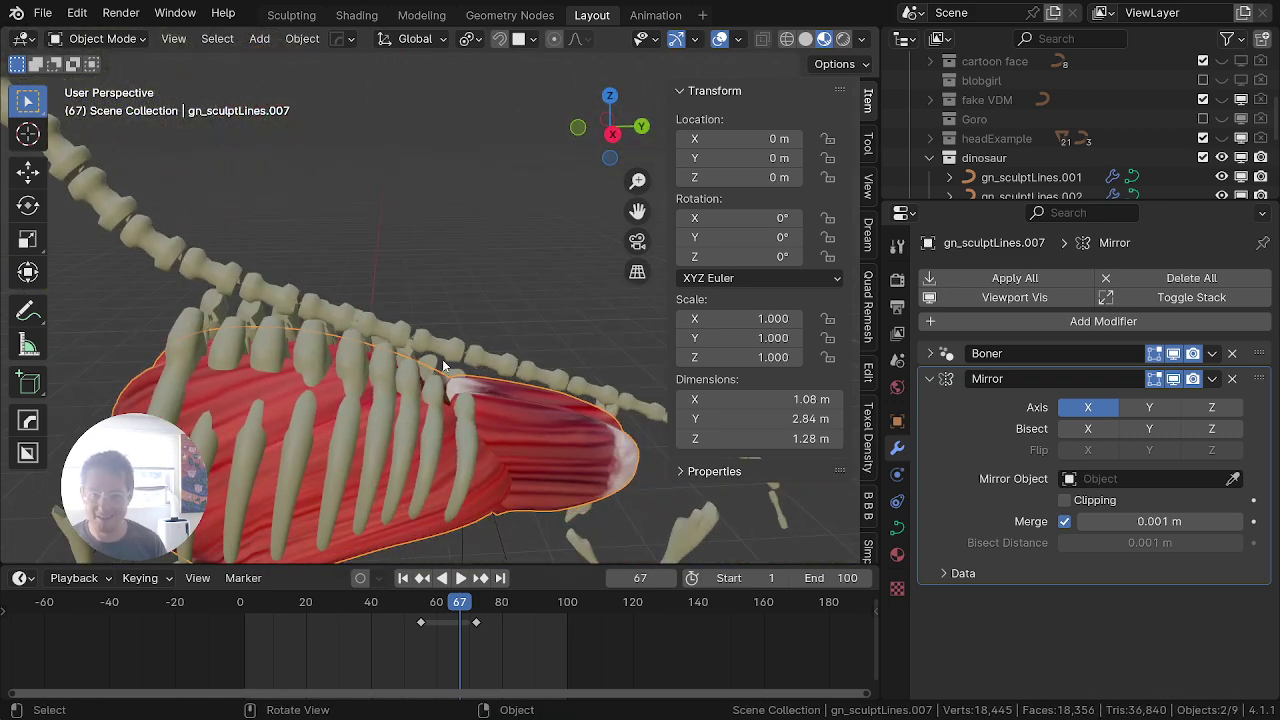
{"action": "scroll", "coordinate": [256, 286], "scroll_direction": "down", "scroll_amount": 5}
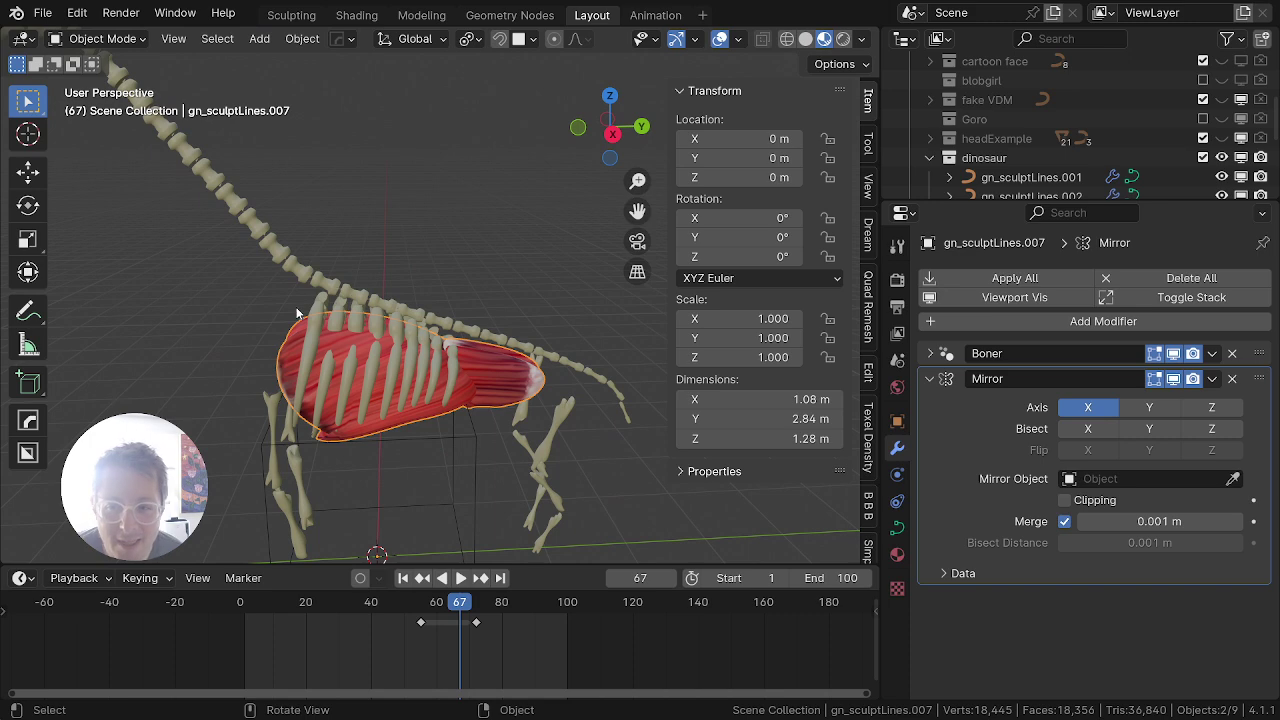
{"action": "scroll", "coordinate": [296, 313], "scroll_direction": "down", "scroll_amount": 2}
{"action": "scroll", "coordinate": [342, 354], "scroll_direction": "down", "scroll_amount": 3}
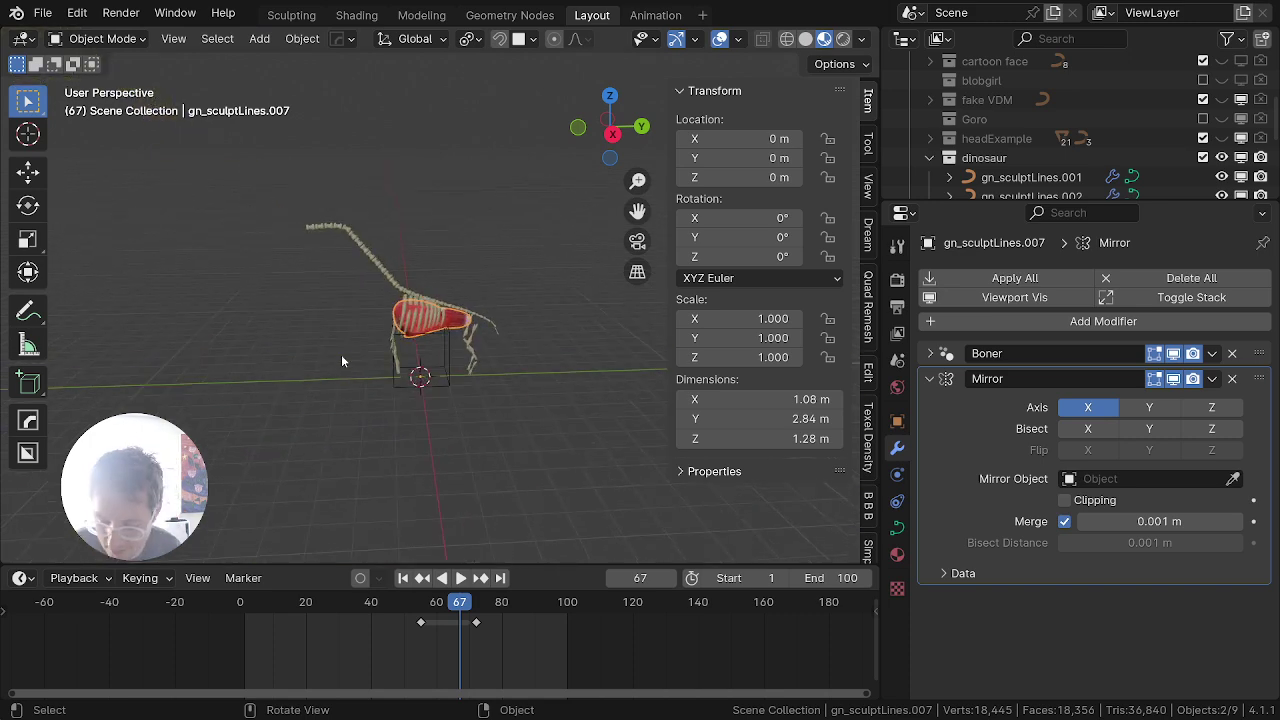
{"action": "key", "text": "KP_Divide"}
{"action": "key", "text": "KP_Divide"}
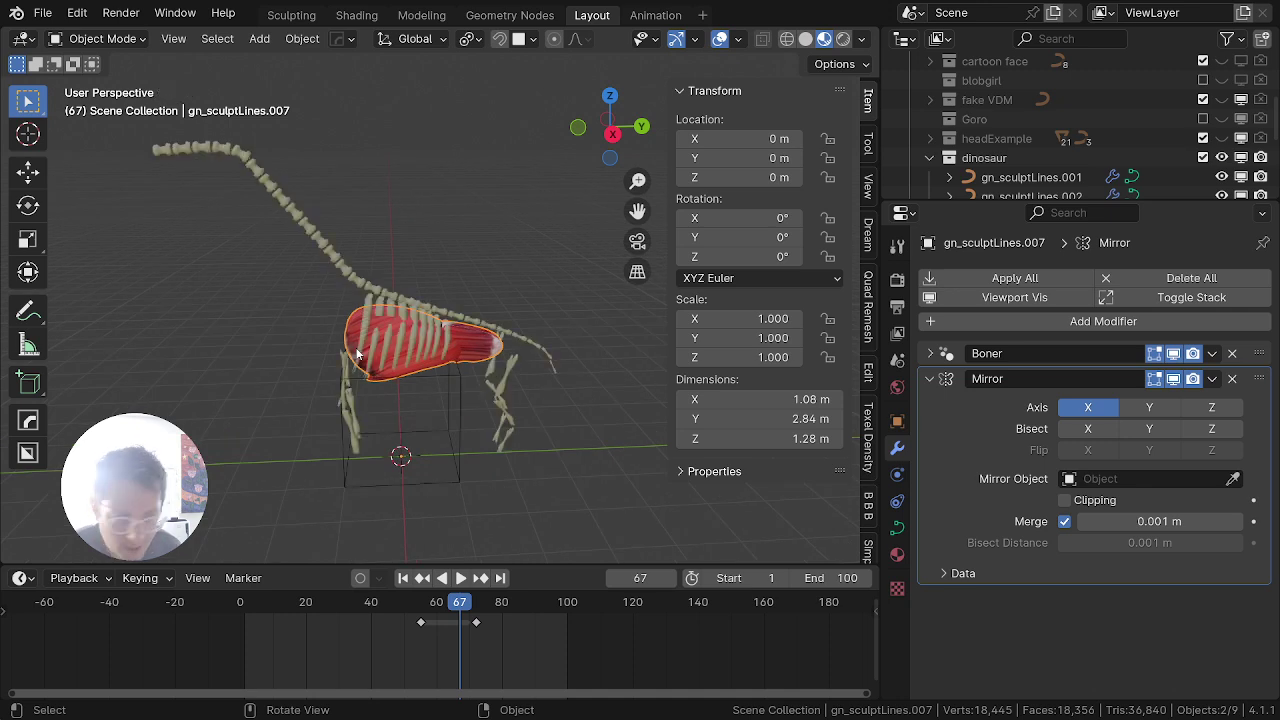
Step: Collapse the dinosaur and Examples collections in the outliner and enable the Presets collection
{"action": "left_click", "coordinate": [932, 158]}
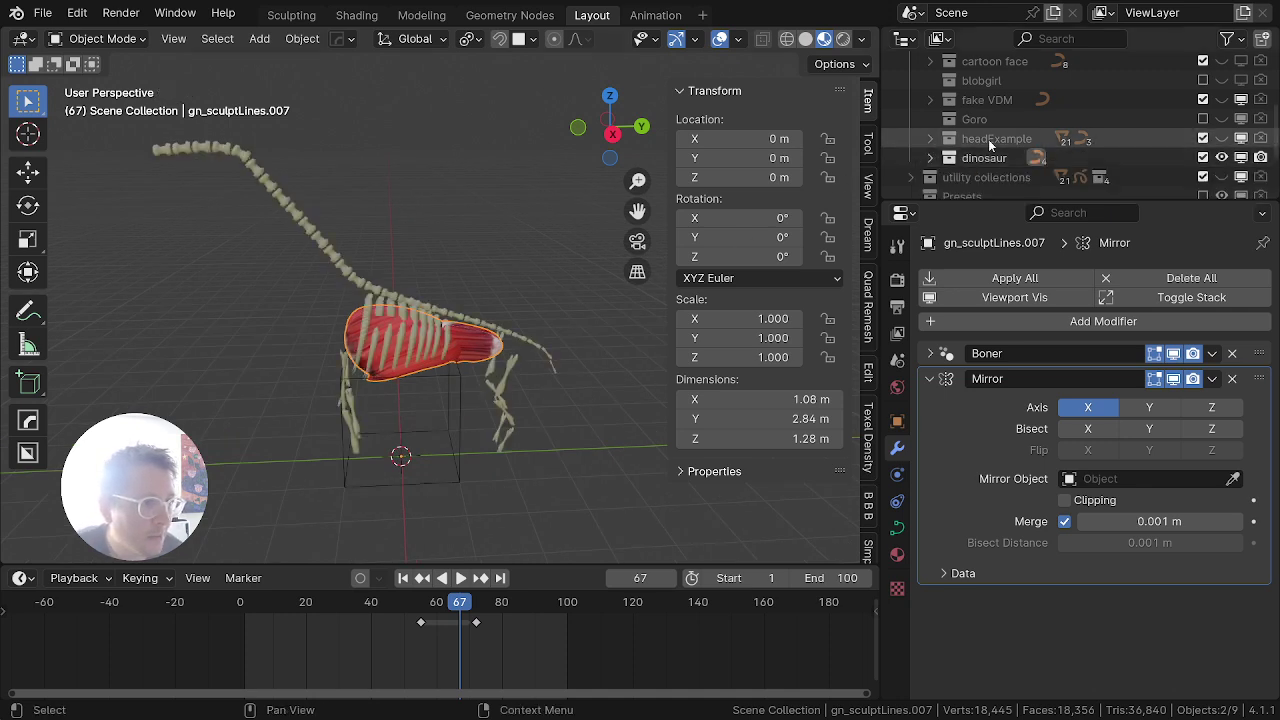
{"action": "scroll", "coordinate": [1076, 91], "scroll_direction": "up", "scroll_amount": 3}
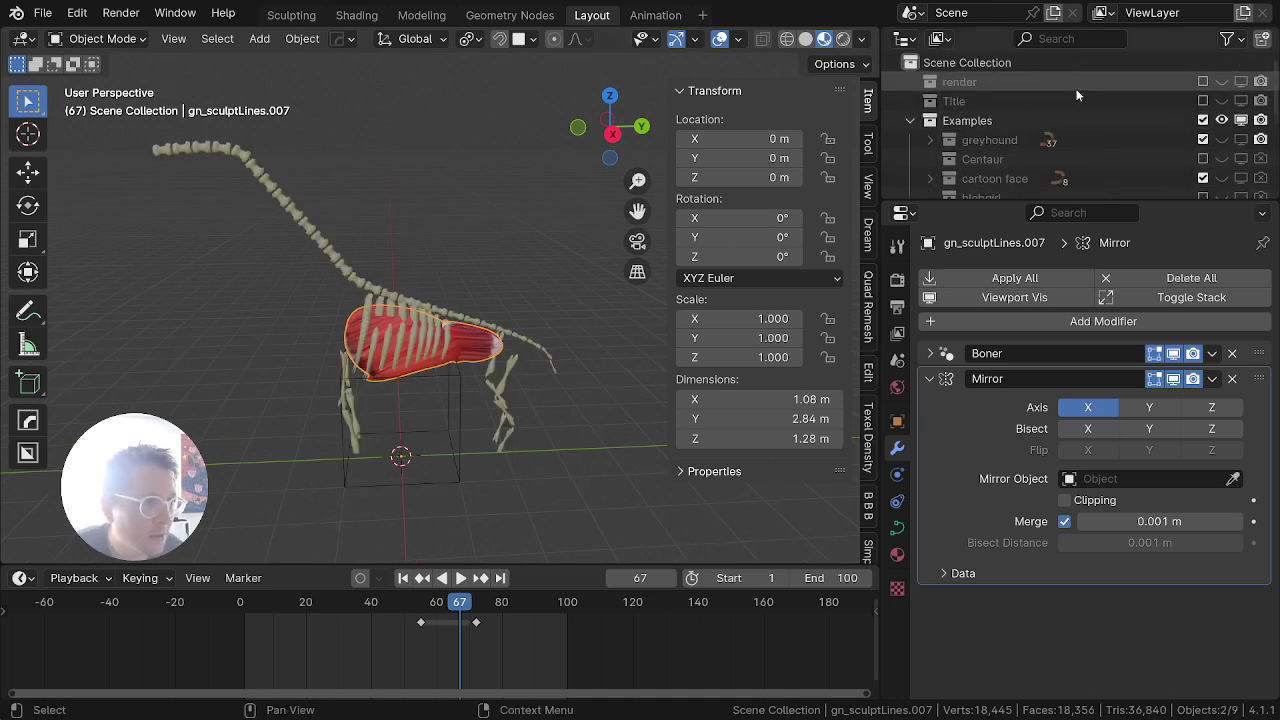
{"action": "left_click", "coordinate": [911, 120]}
{"action": "scroll", "coordinate": [1149, 170], "scroll_direction": "down", "scroll_amount": 2}
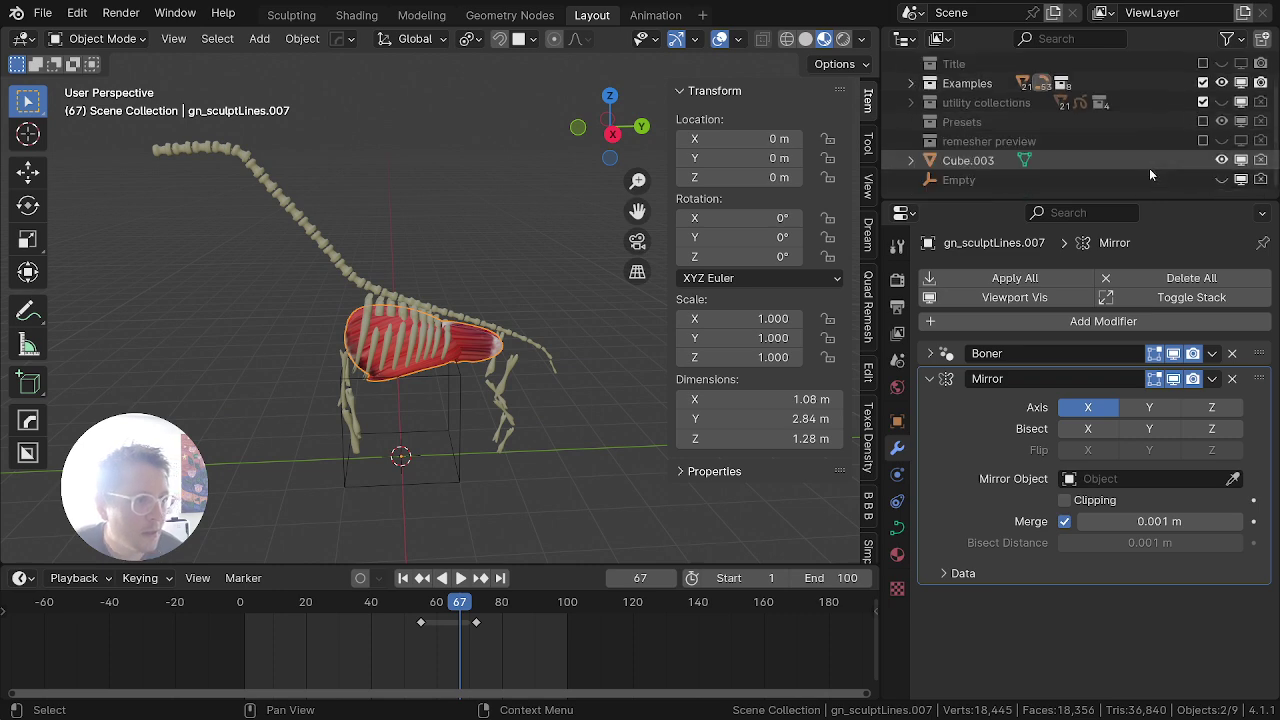
{"action": "left_click", "coordinate": [1203, 122]}
Step: Duplicate the tapered Meat Machine muscle preset and clear the copy's location, rotation and scale
{"action": "middle_click_drag", "start_coordinate": [565, 334], "coordinate": [308, 436]}
{"action": "left_click", "coordinate": [537, 388]}
{"action": "left_click", "coordinate": [557, 364]}
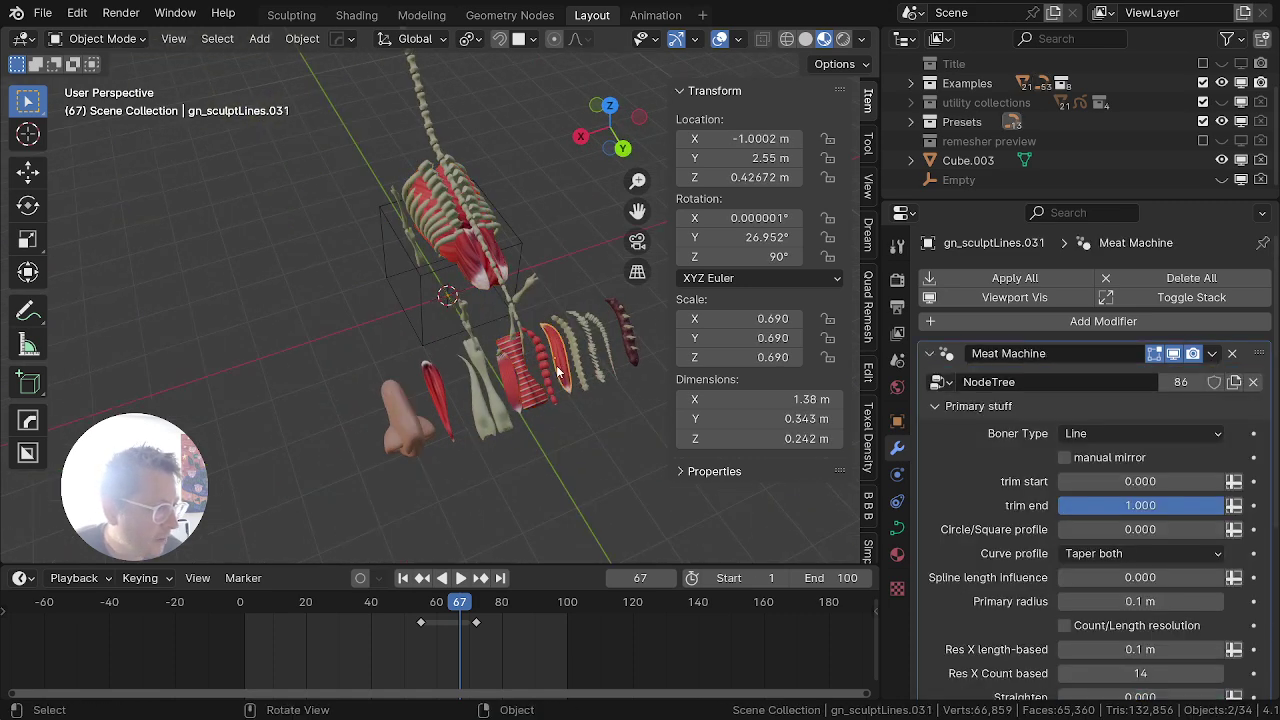
{"action": "scroll", "coordinate": [557, 363], "scroll_direction": "up", "scroll_amount": 4}
{"action": "key", "text": "shift+d"}
{"action": "right_click", "coordinate": [357, 186]}
{"action": "key", "text": "alt+g"}
{"action": "key", "text": "alt+r"}
{"action": "key", "text": "alt+s"}
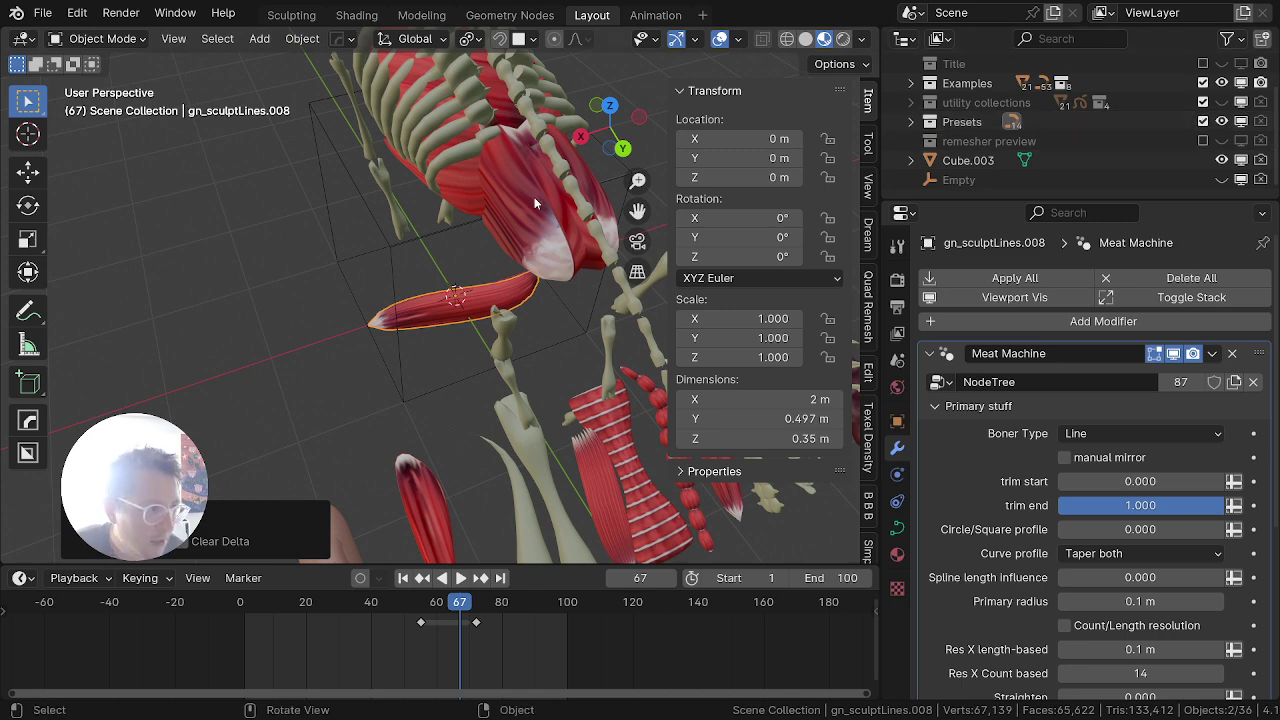
Step: Move the duplicated muscle to the dinosaur collection under Examples and hide the Presets collection
{"action": "key", "text": "m"}
{"action": "mouse_move", "coordinate": [415, 193]}
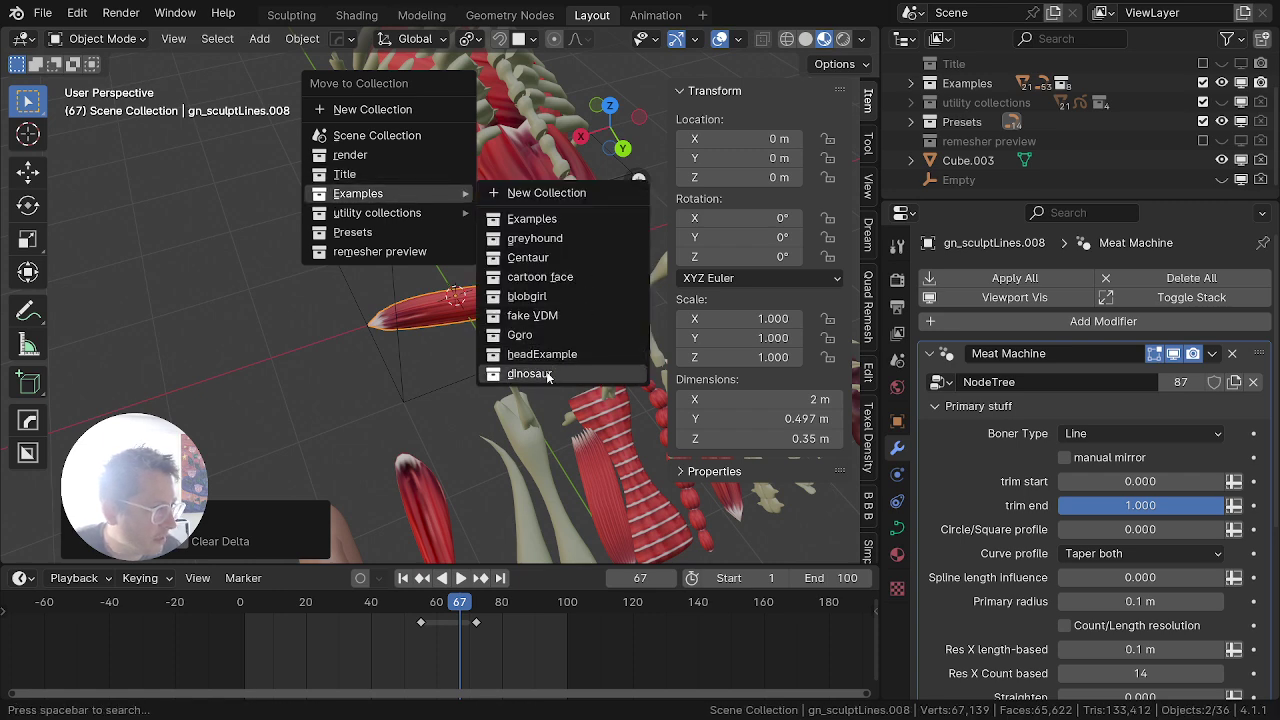
{"action": "left_click", "coordinate": [530, 374]}
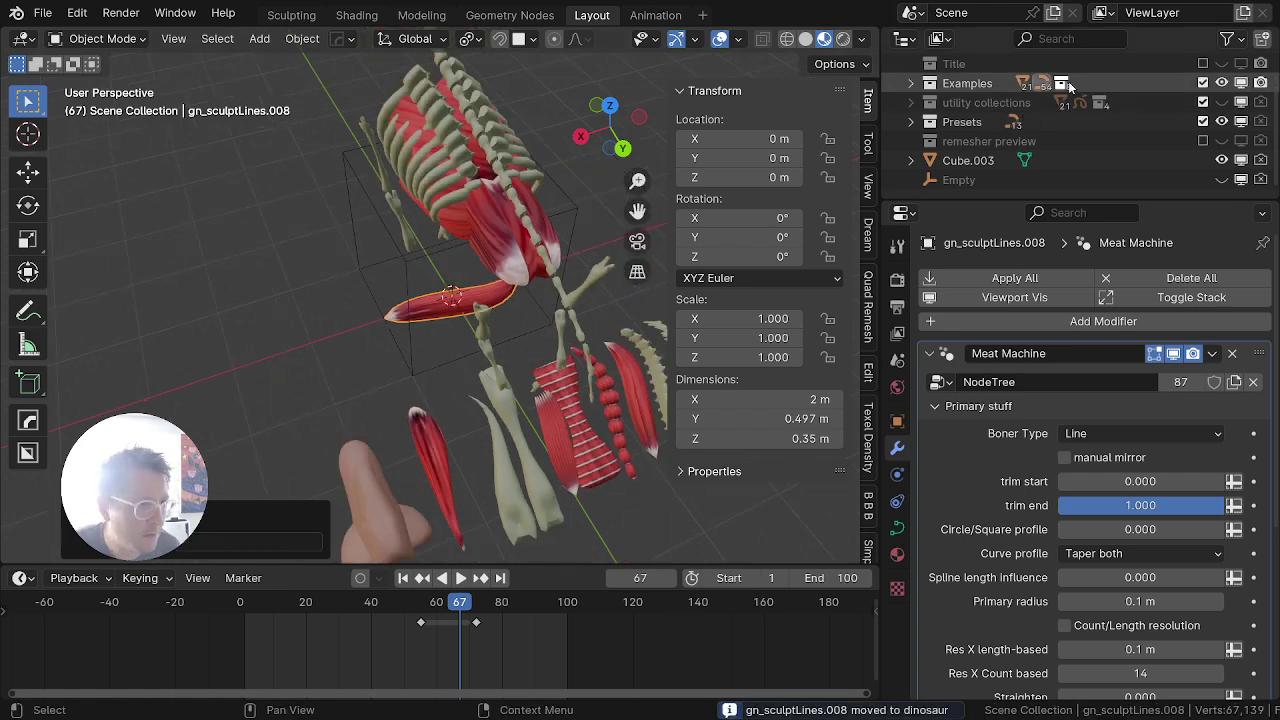
{"action": "left_click", "coordinate": [1221, 122]}
Step: Open the duplicated muscle for curve editing in right side view, select all its points and set Straighten to 1.000
{"action": "middle_click_drag", "start_coordinate": [415, 312], "coordinate": [560, 226]}
{"action": "key", "text": "KP_3"}
{"action": "key", "text": "Tab"}
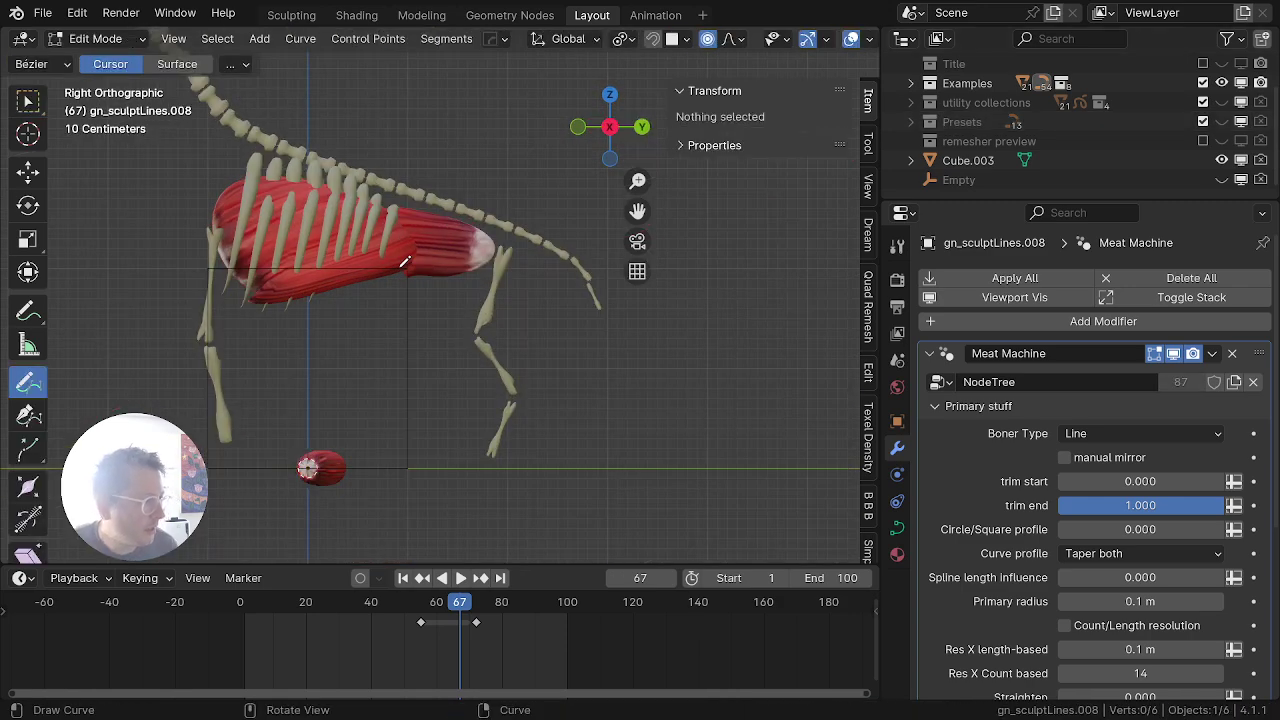
{"action": "scroll", "coordinate": [407, 350], "scroll_direction": "down", "scroll_amount": 2}
{"action": "scroll", "coordinate": [400, 345], "scroll_direction": "up", "scroll_amount": 3}
{"action": "key", "text": "a"}
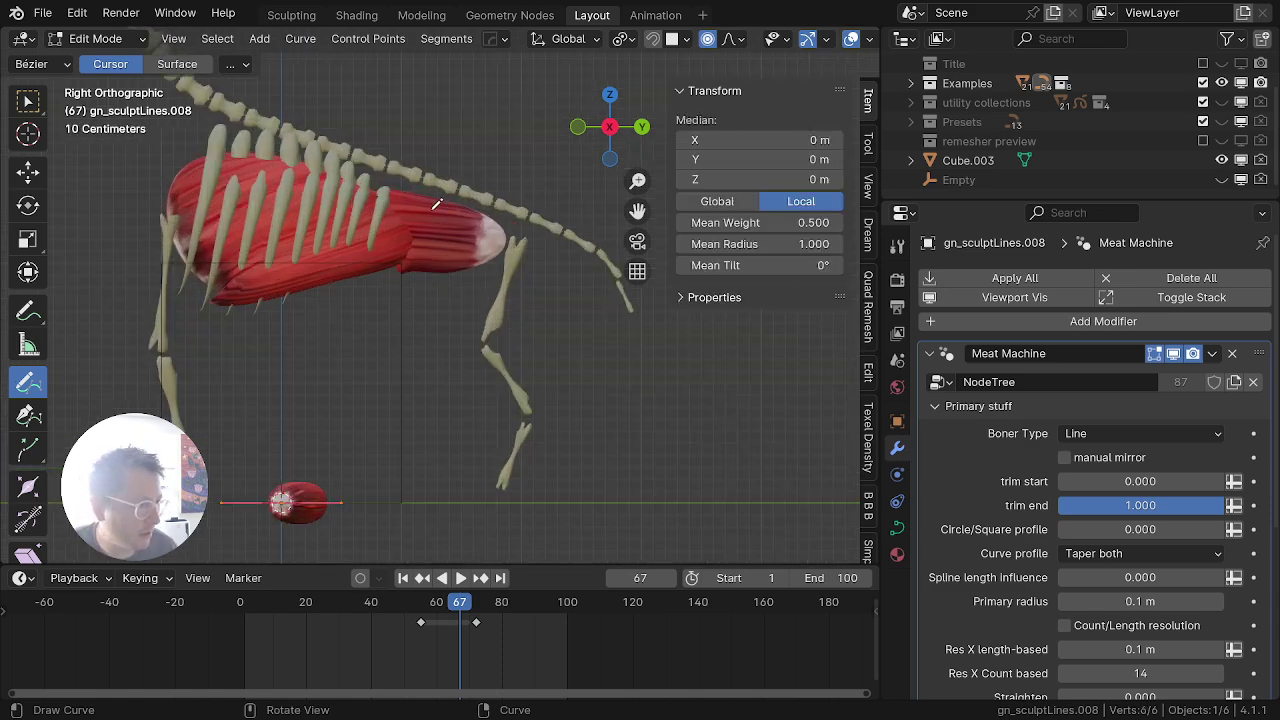
{"action": "scroll", "coordinate": [1000, 495], "scroll_direction": "down", "scroll_amount": 6}
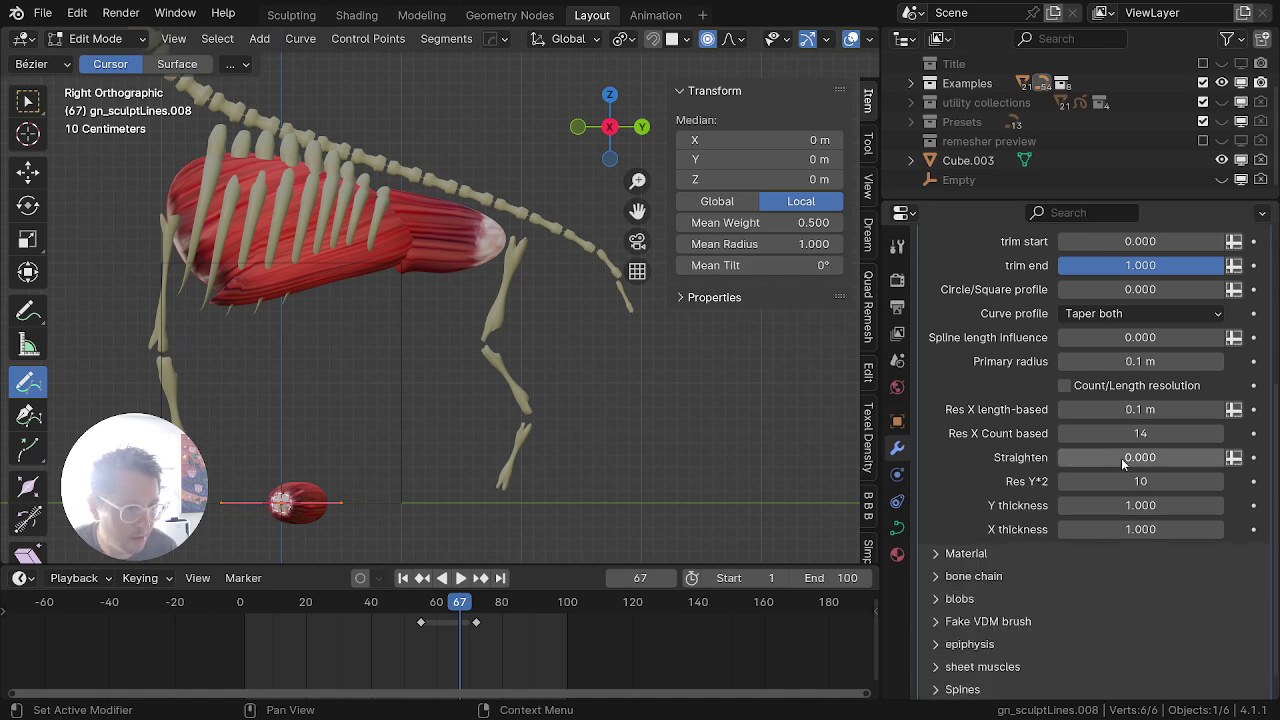
Step: Delete all vertices of the duplicated muscle curve
{"action": "middle_click_drag", "start_coordinate": [375, 385], "coordinate": [347, 435]}
{"action": "key", "text": "x"}
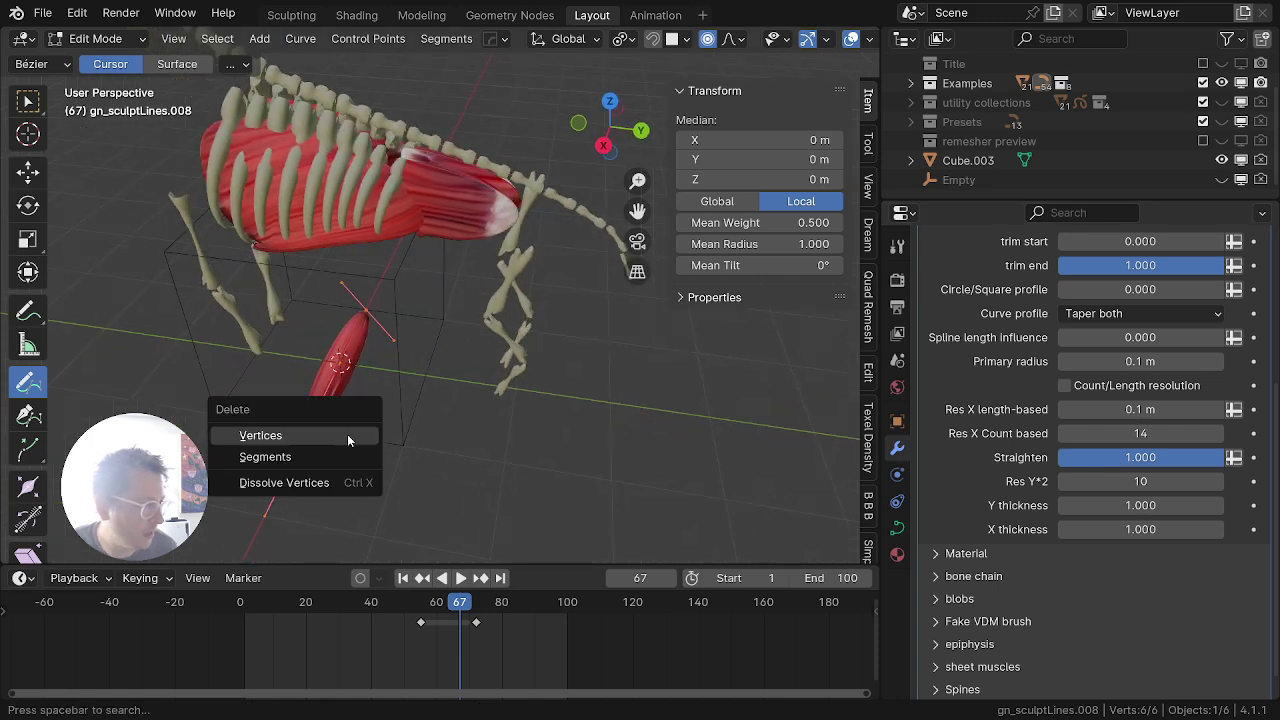
{"action": "left_click", "coordinate": [347, 434]}
Step: With drawing depth set to Surface, draw a muscle curve along the upper hind-leg bone up to the spine in side view, and reduce its radius
{"action": "key", "text": "KP_3"}
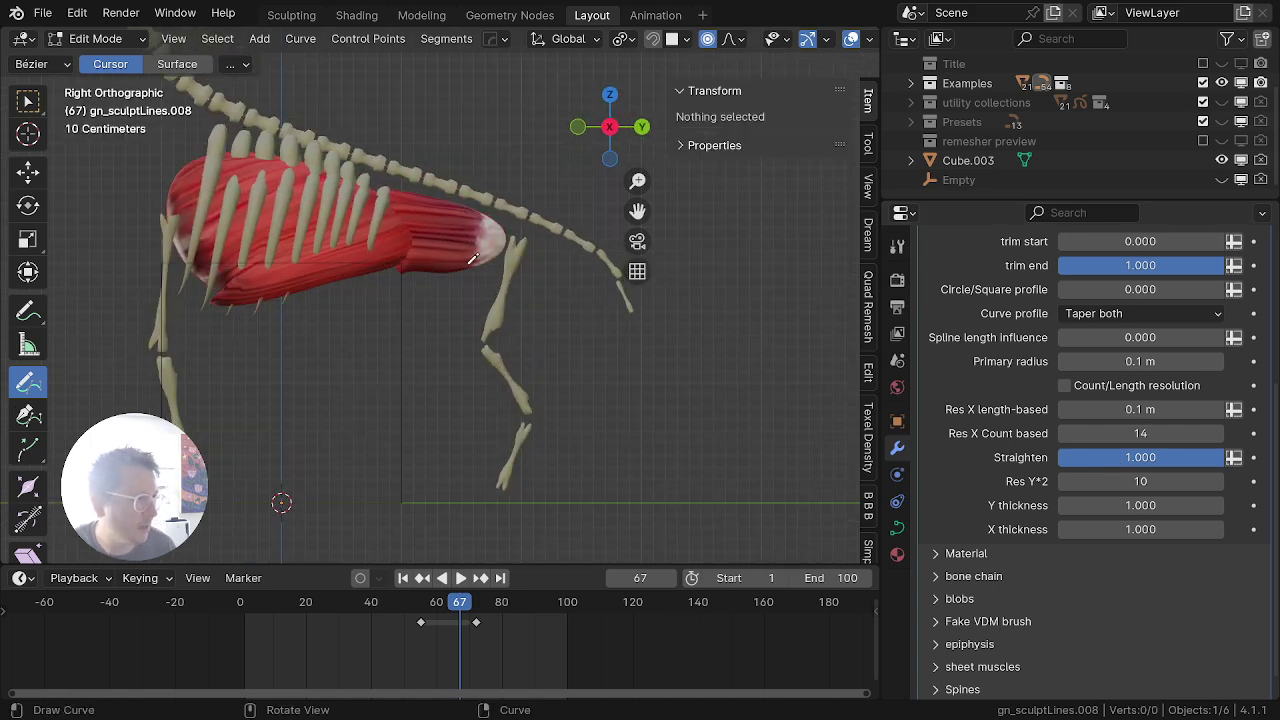
{"action": "scroll", "coordinate": [540, 320], "scroll_direction": "up", "scroll_amount": 4}
{"action": "middle_click_drag", "start_coordinate": [541, 321], "coordinate": [499, 412], "text": "shift"}
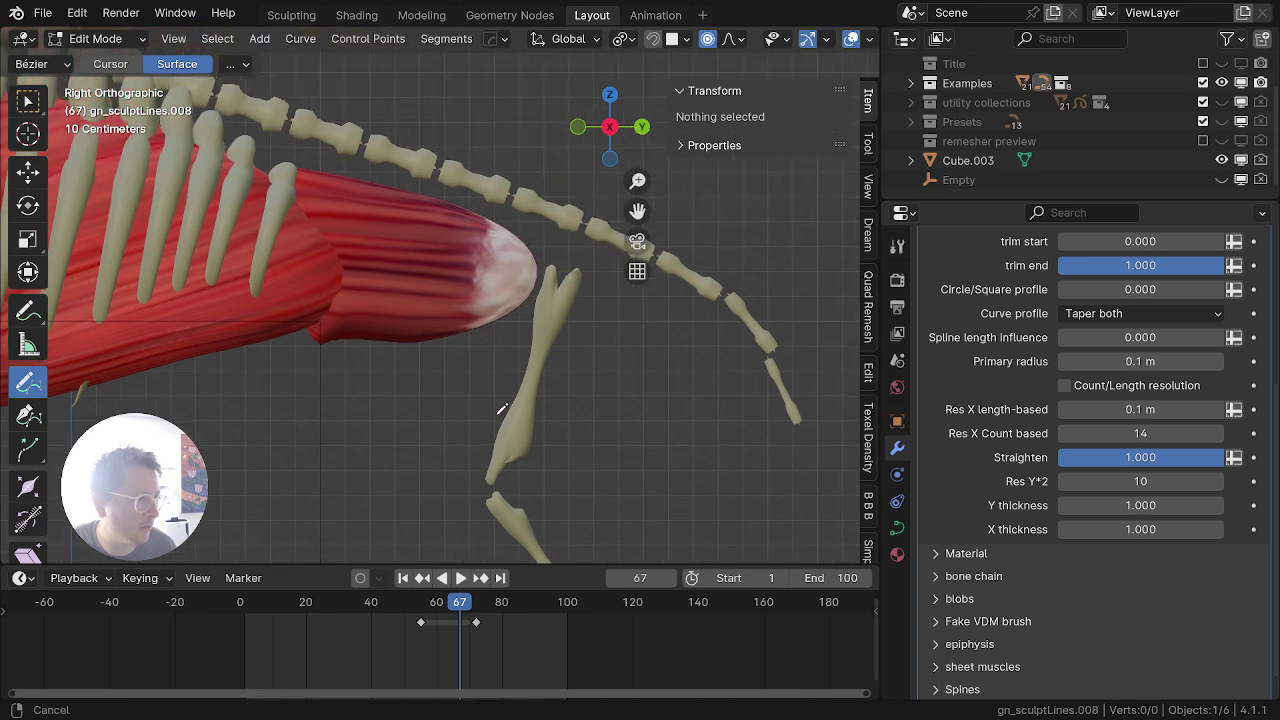
{"action": "left_click_drag", "start_coordinate": [549, 205], "coordinate": [548, 202]}
{"action": "key", "text": "alt+s"}
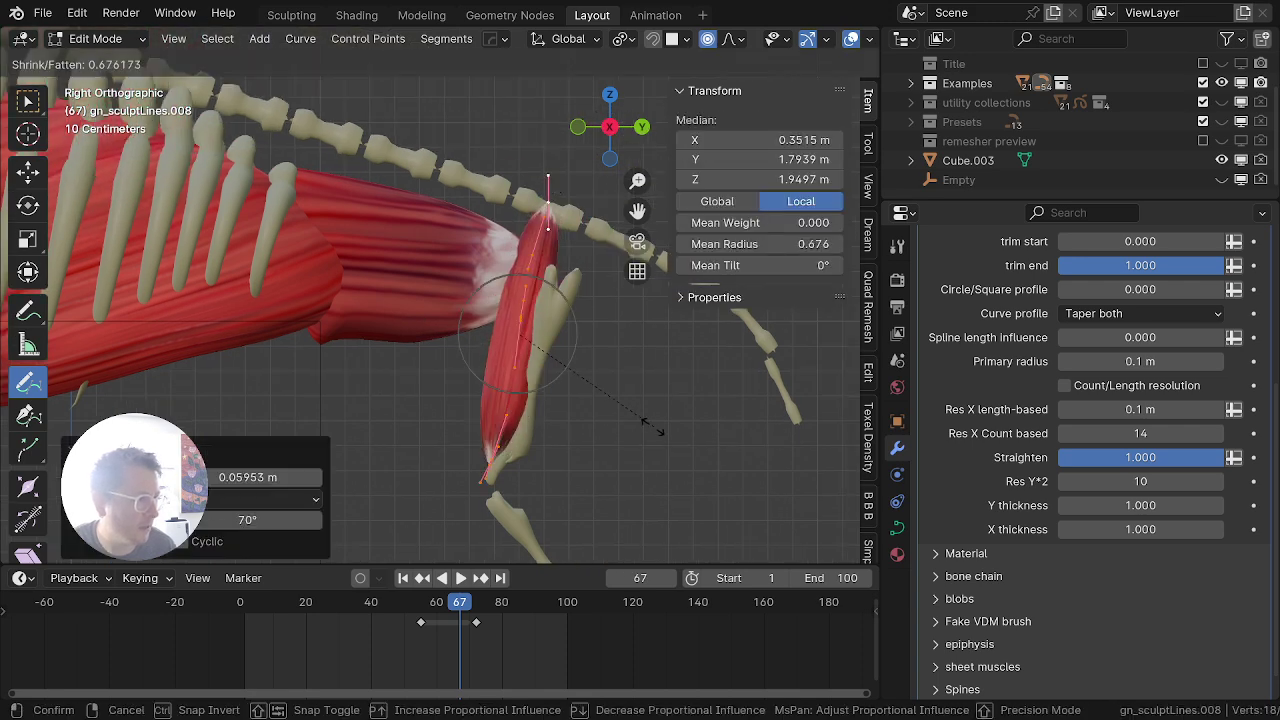
{"action": "left_click", "coordinate": [587, 418]}
Step: Draw a second muscle curve along the upper hind leg up to the spine and scale its radius by 0.448
{"action": "left_click_drag", "start_coordinate": [496, 426], "coordinate": [560, 180]}
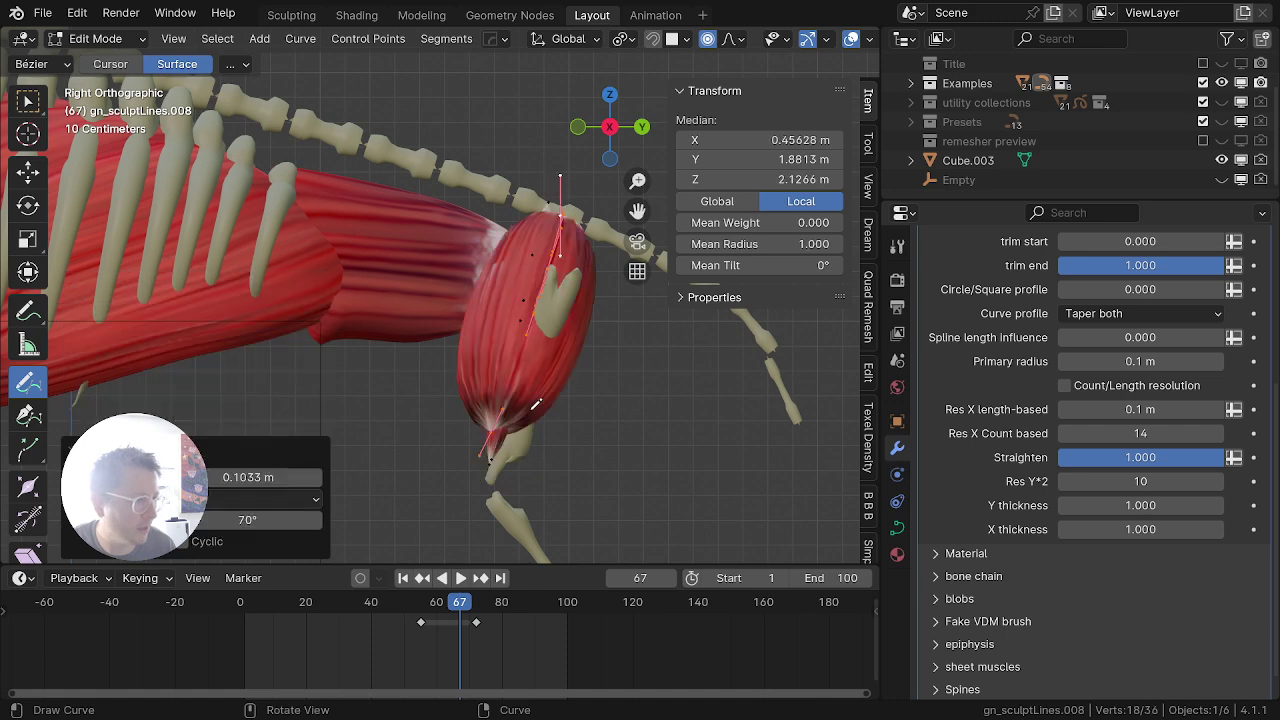
{"action": "key", "text": "alt+s"}
{"action": "left_click", "coordinate": [559, 395]}
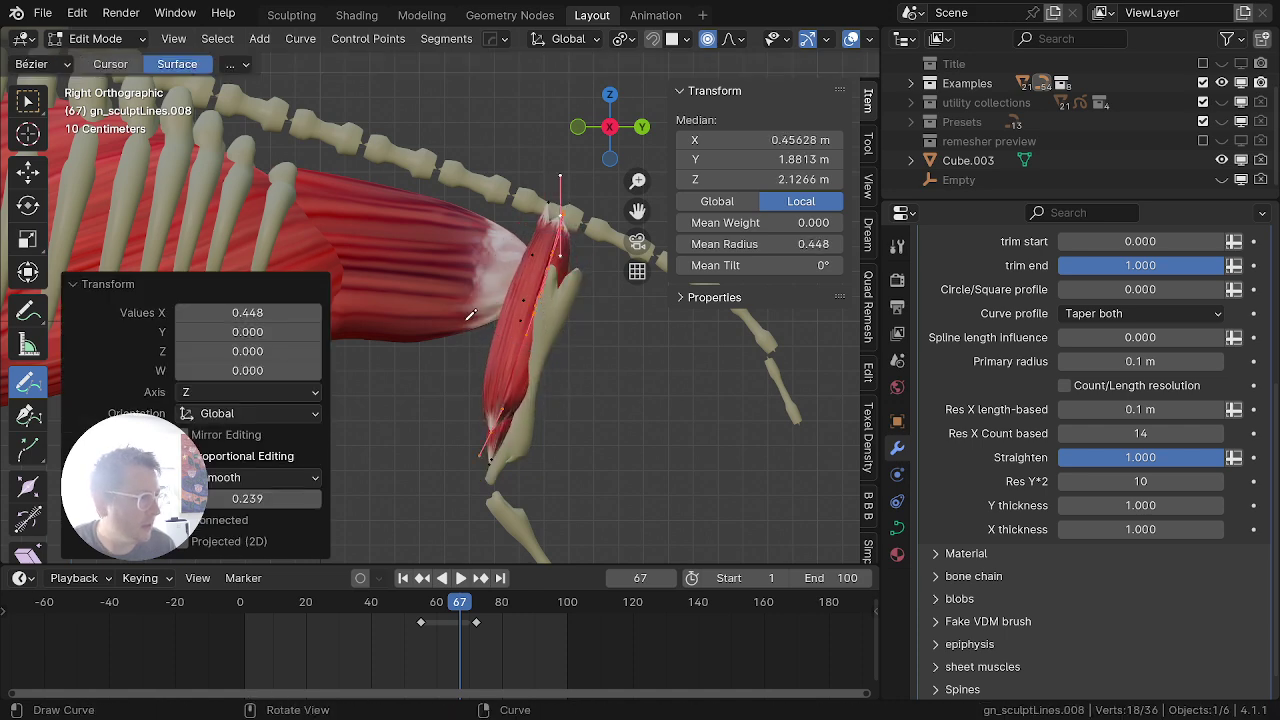
Step: Draw a long muscle curve from the spine above the ribs down to the hip, and scale its radius by 0.642
{"action": "middle_click_drag", "start_coordinate": [351, 230], "coordinate": [556, 403], "text": "shift"}
{"action": "scroll", "coordinate": [497, 383], "scroll_direction": "down", "scroll_amount": 1}
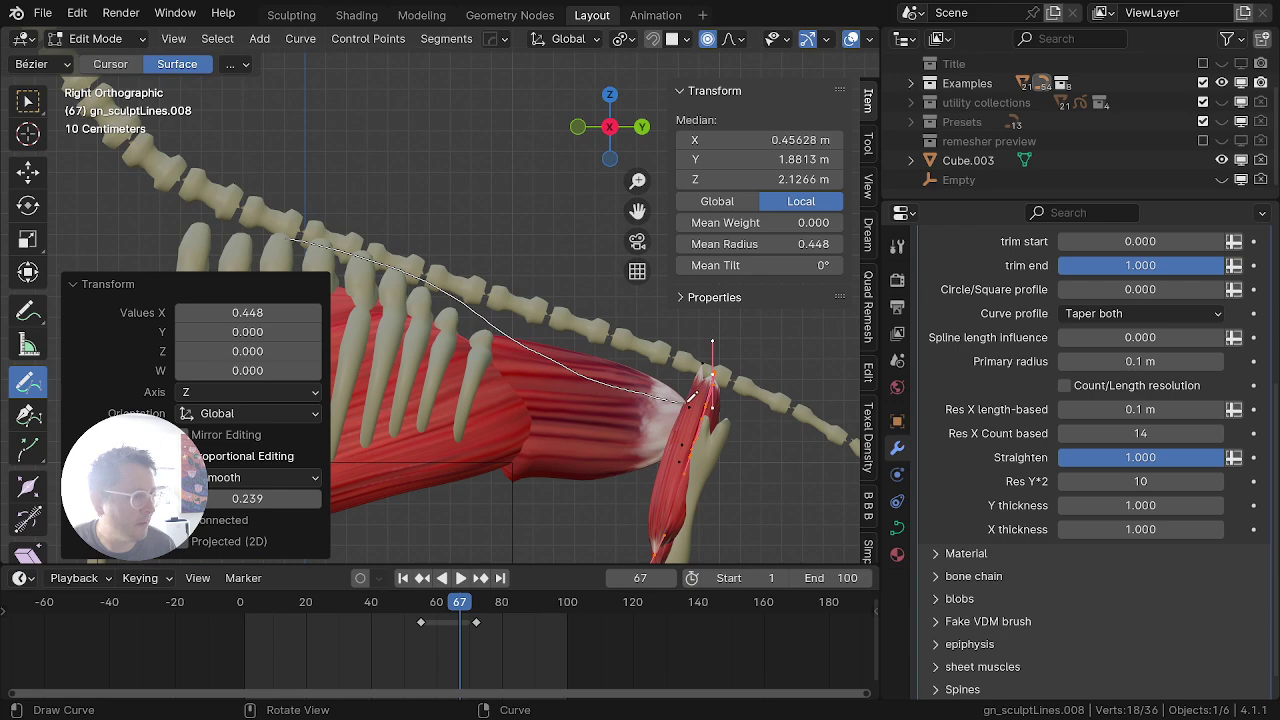
{"action": "left_click_drag", "start_coordinate": [688, 403], "coordinate": [690, 402]}
{"action": "scroll", "coordinate": [675, 405], "scroll_direction": "down", "scroll_amount": 3}
{"action": "middle_click_drag", "start_coordinate": [660, 405], "coordinate": [486, 503]}
{"action": "key", "text": "alt+s"}
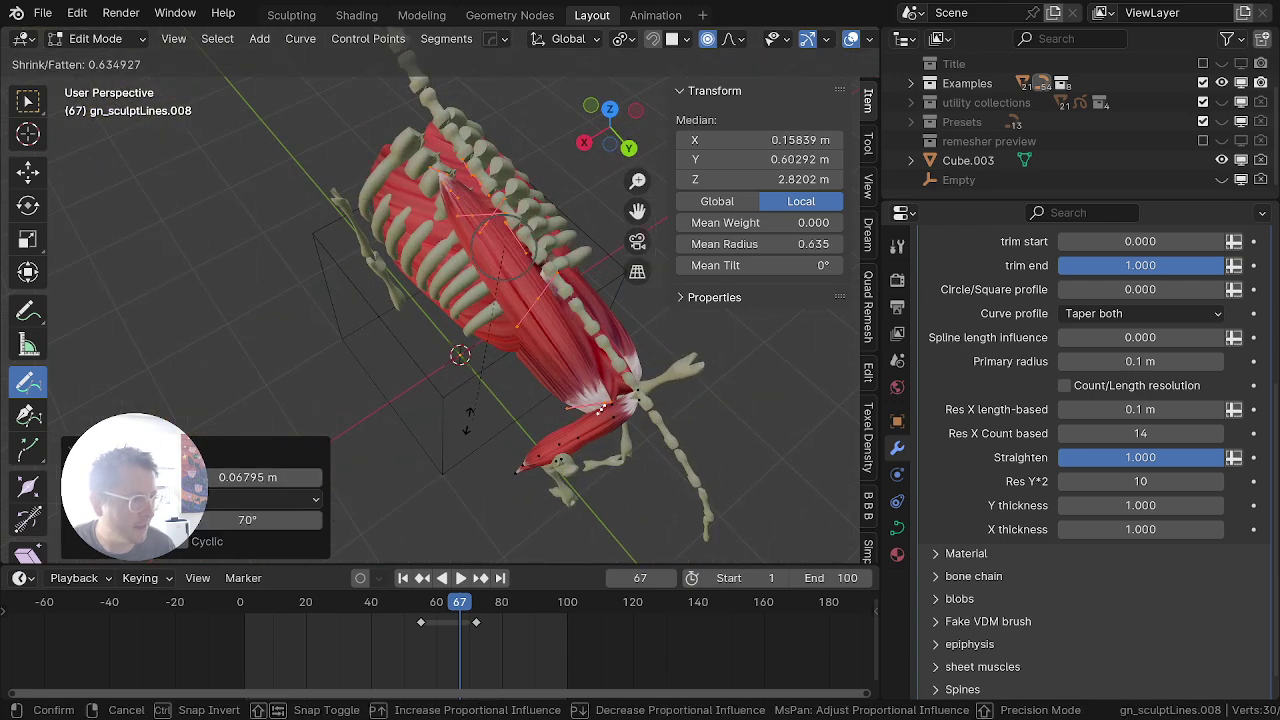
{"action": "left_click", "coordinate": [473, 420]}
{"action": "scroll", "coordinate": [620, 446], "scroll_direction": "up", "scroll_amount": 2}
{"action": "key", "text": "g"}
{"action": "right_click", "coordinate": [676, 439]}
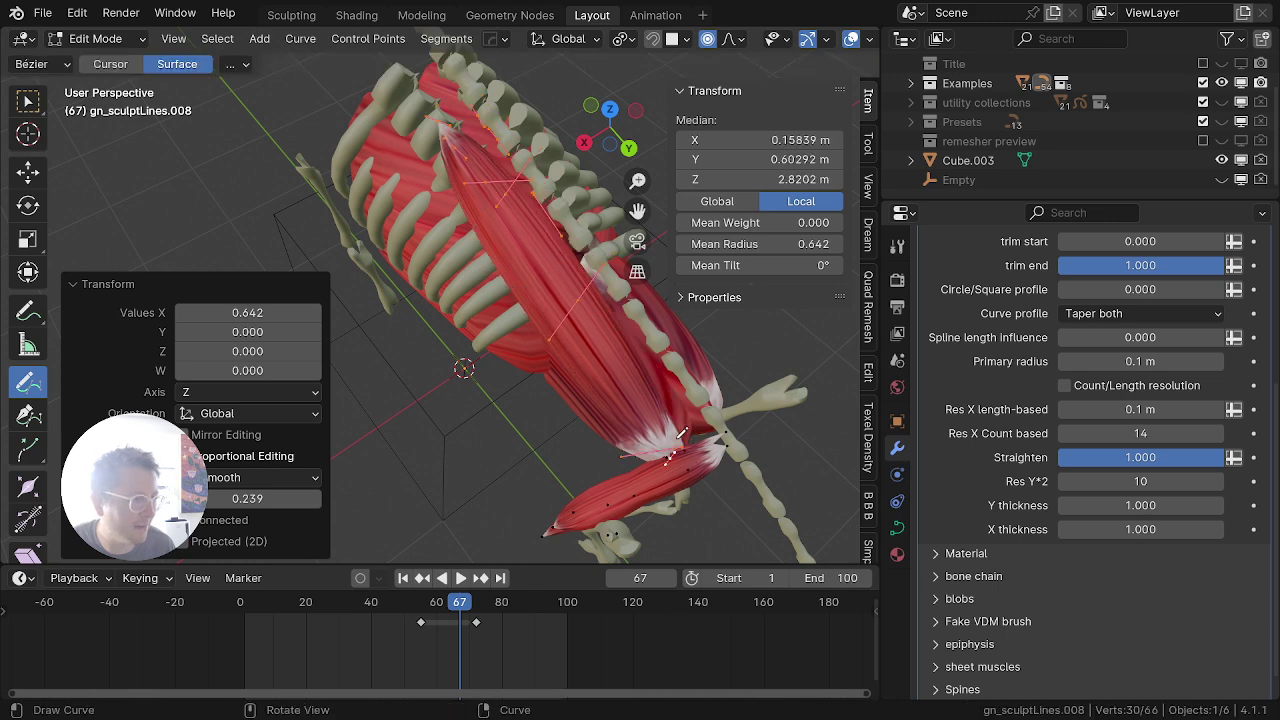
Step: Set the pivot point to Active Element and rotate the long back muscle curve by about -1.31° around the view axis
{"action": "scroll", "coordinate": [677, 438], "scroll_direction": "down", "scroll_amount": 3}
{"action": "middle_click_drag", "start_coordinate": [674, 438], "coordinate": [600, 398]}
{"action": "key", "text": "r"}
{"action": "right_click", "coordinate": [412, 362]}
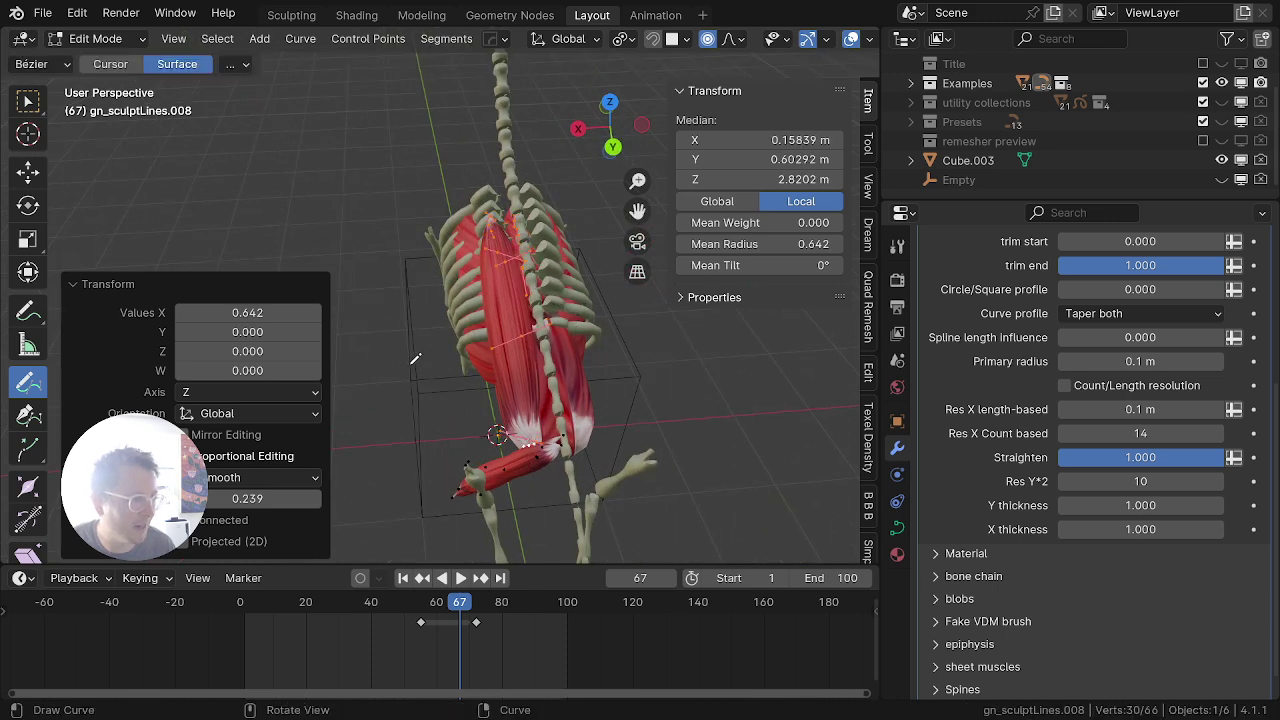
{"action": "middle_click_drag", "start_coordinate": [415, 360], "coordinate": [329, 390]}
{"action": "key", "text": "period"}
{"action": "left_click", "coordinate": [580, 309]}
{"action": "key", "text": "period"}
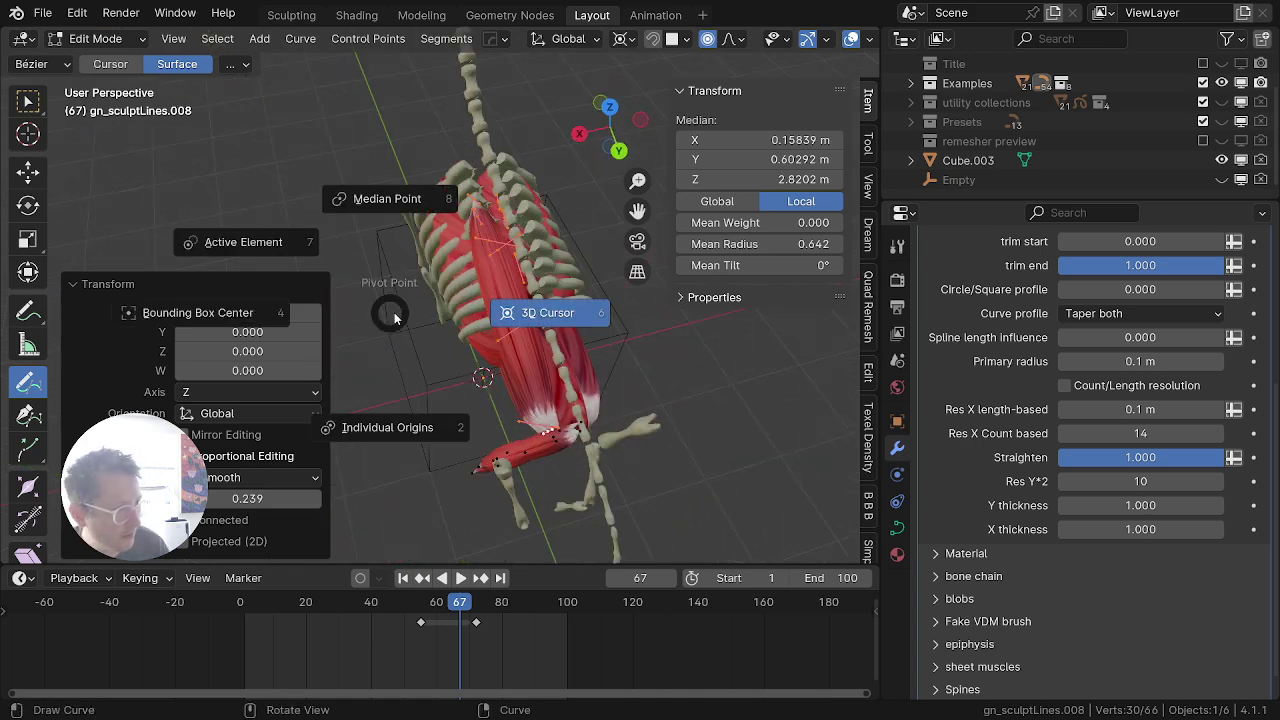
{"action": "left_click", "coordinate": [268, 251]}
{"action": "key", "text": "r"}
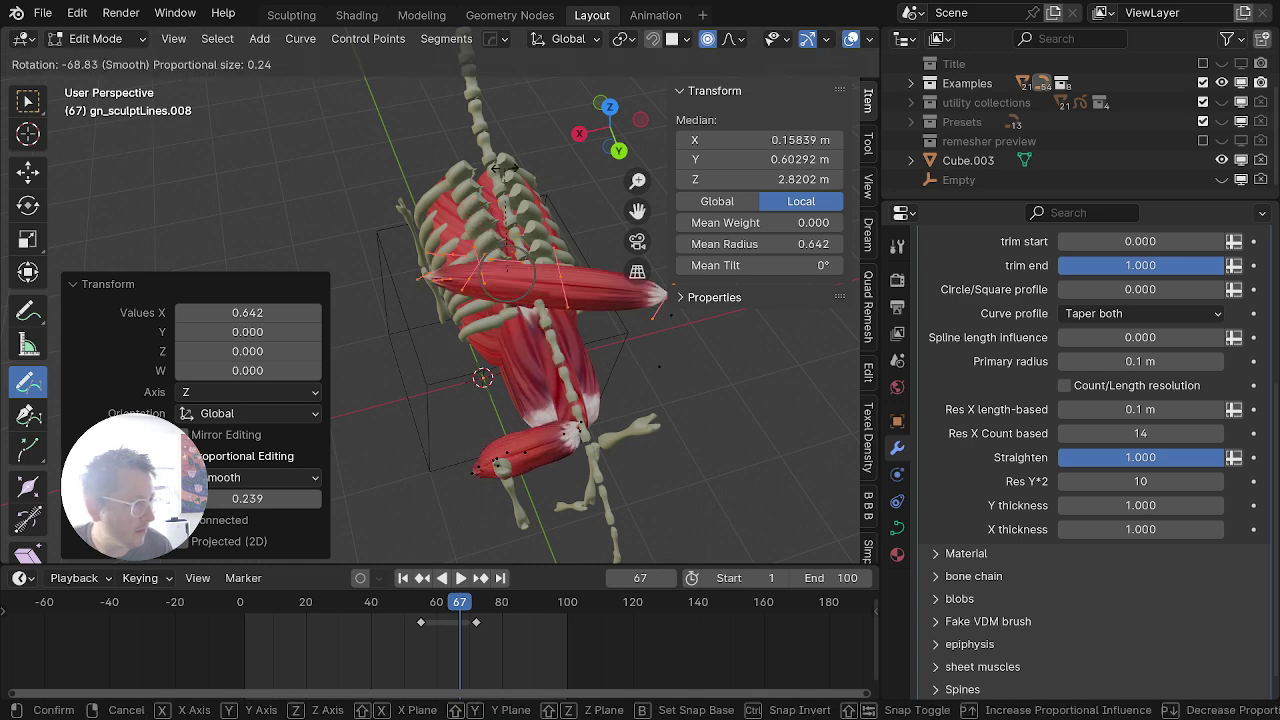
{"action": "left_click", "coordinate": [618, 220]}
Step: Draw two muscle curves from the shoulder end of the spine up along the lower neck vertebrae
{"action": "middle_click_drag", "start_coordinate": [411, 228], "coordinate": [475, 400], "text": "shift"}
{"action": "middle_click_drag", "start_coordinate": [480, 395], "coordinate": [660, 290]}
{"action": "scroll", "coordinate": [418, 318], "scroll_direction": "down", "scroll_amount": 2}
{"action": "middle_click_drag", "start_coordinate": [412, 322], "coordinate": [515, 445], "text": "shift"}
{"action": "middle_click_drag", "start_coordinate": [515, 445], "coordinate": [503, 363]}
{"action": "scroll", "coordinate": [571, 506], "scroll_direction": "up", "scroll_amount": 2}
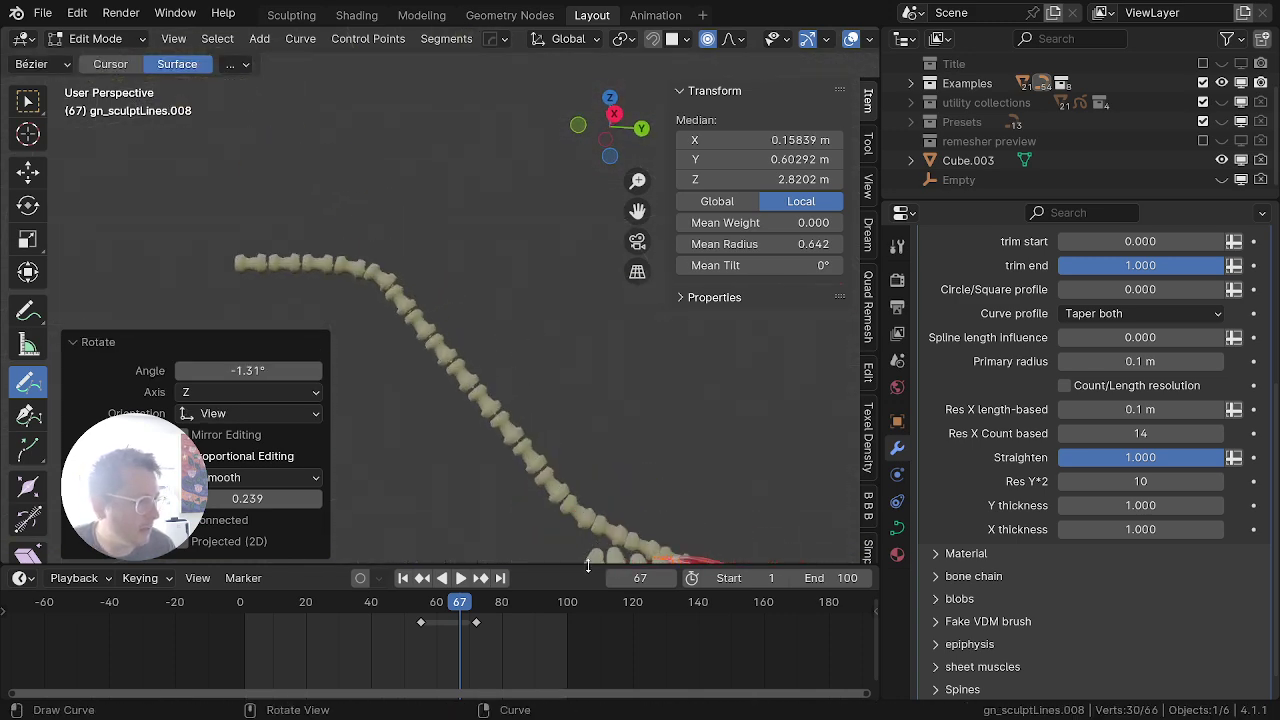
{"action": "left_click_drag", "start_coordinate": [586, 567], "coordinate": [543, 571]}
{"action": "middle_click_drag", "start_coordinate": [550, 415], "coordinate": [465, 195], "text": "shift"}
{"action": "mouse_move", "coordinate": [515, 275]}
{"action": "middle_mouse_down"}
{"action": "mouse_move", "coordinate": [534, 309]}
{"action": "mouse_move", "coordinate": [521, 331]}
{"action": "middle_mouse_up"}
{"action": "left_click_drag", "start_coordinate": [510, 346], "coordinate": [454, 217]}
{"action": "left_click_drag", "start_coordinate": [534, 315], "coordinate": [433, 190]}
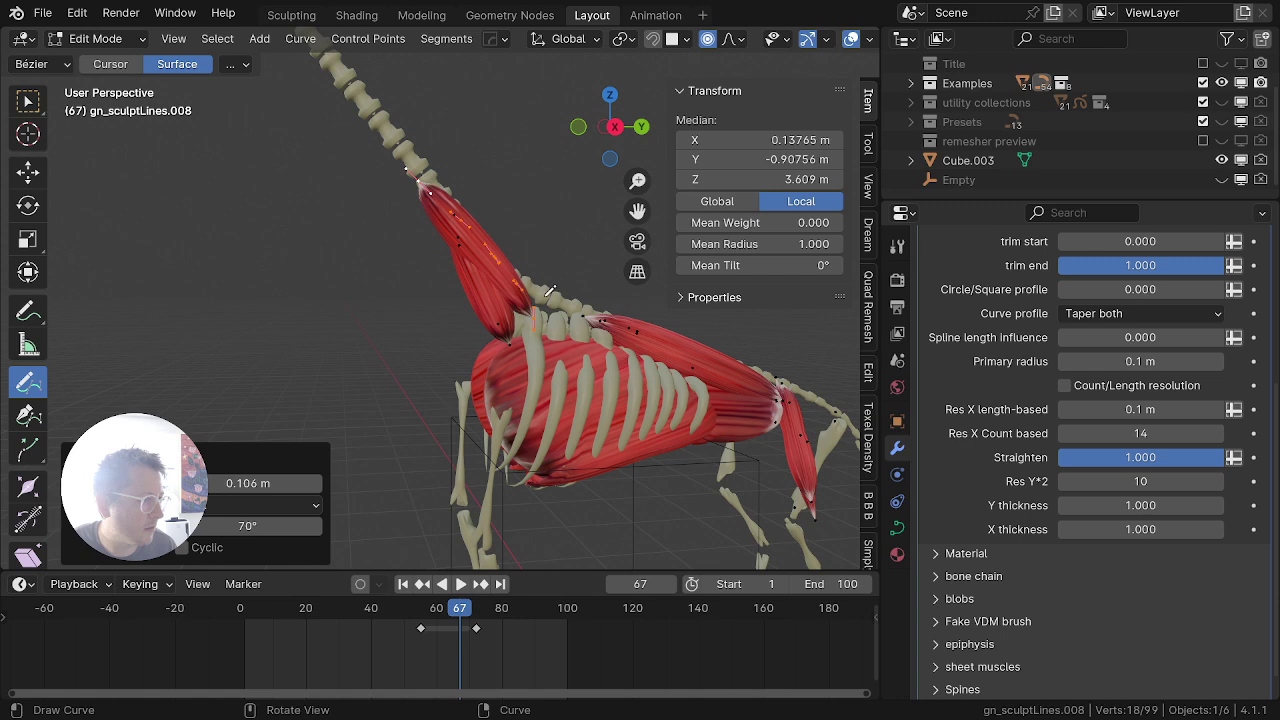
Step: Draw two more muscle curves along the lower neck and scale the radius of the last one by 0.461
{"action": "middle_click_drag", "start_coordinate": [574, 323], "coordinate": [534, 362]}
{"action": "left_click_drag", "start_coordinate": [549, 315], "coordinate": [419, 192]}
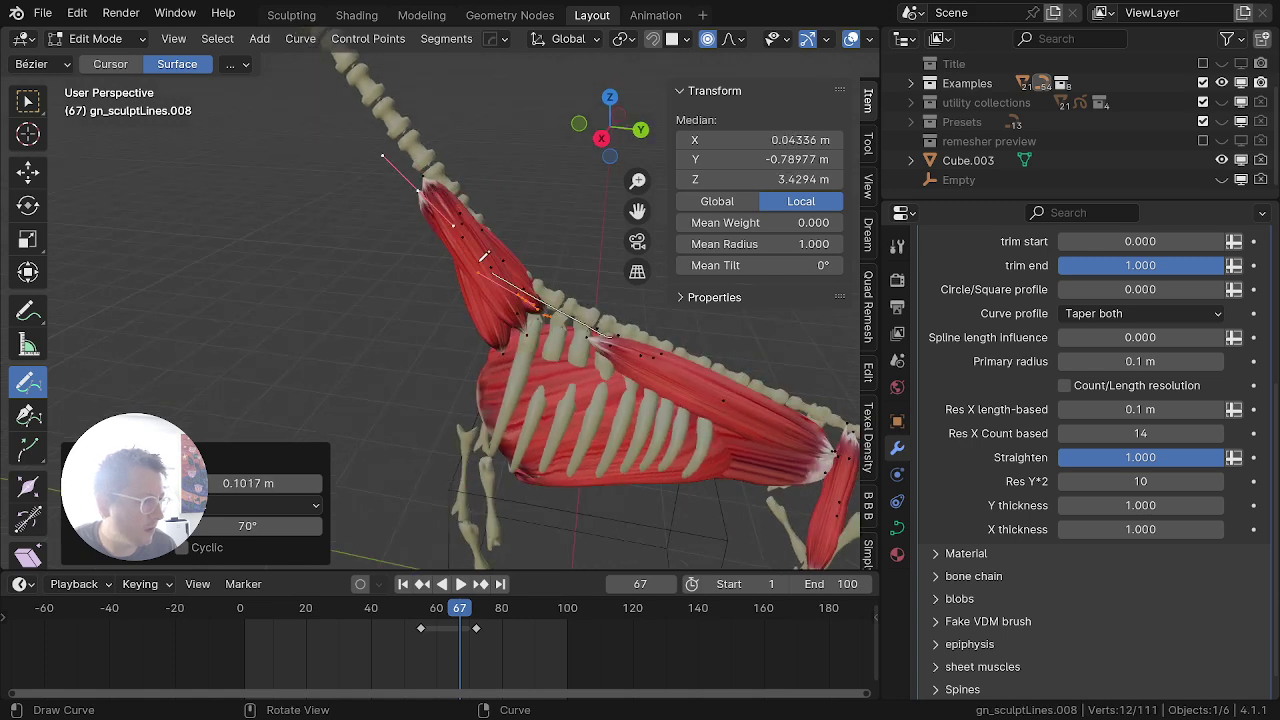
{"action": "left_click_drag", "start_coordinate": [480, 262], "coordinate": [421, 211]}
{"action": "key", "text": "alt+s"}
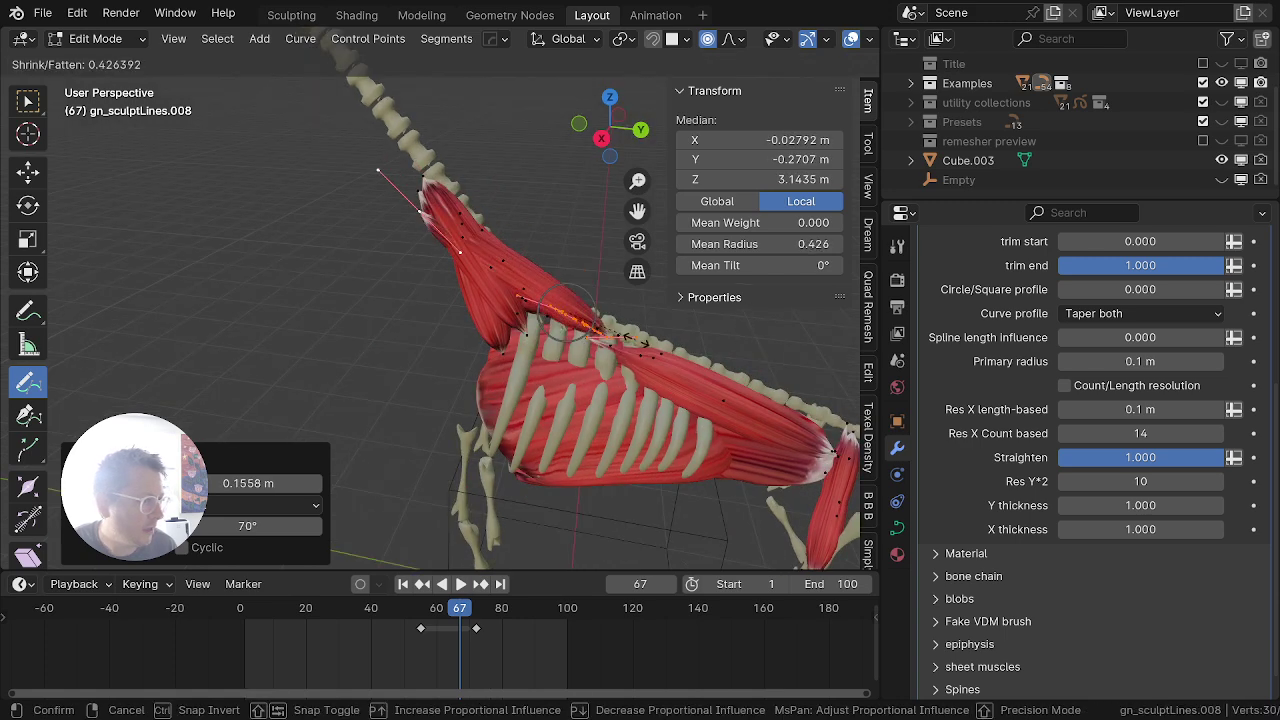
{"action": "left_click", "coordinate": [560, 303]}
Step: Draw three muscle curves following the neck vertebrae upward toward the head end
{"action": "middle_click_drag", "start_coordinate": [560, 303], "coordinate": [535, 420], "text": "shift"}
{"action": "mouse_move", "coordinate": [535, 420]}
{"action": "middle_mouse_down"}
{"action": "mouse_move", "coordinate": [559, 391]}
{"action": "mouse_move", "coordinate": [560, 420]}
{"action": "middle_mouse_up"}
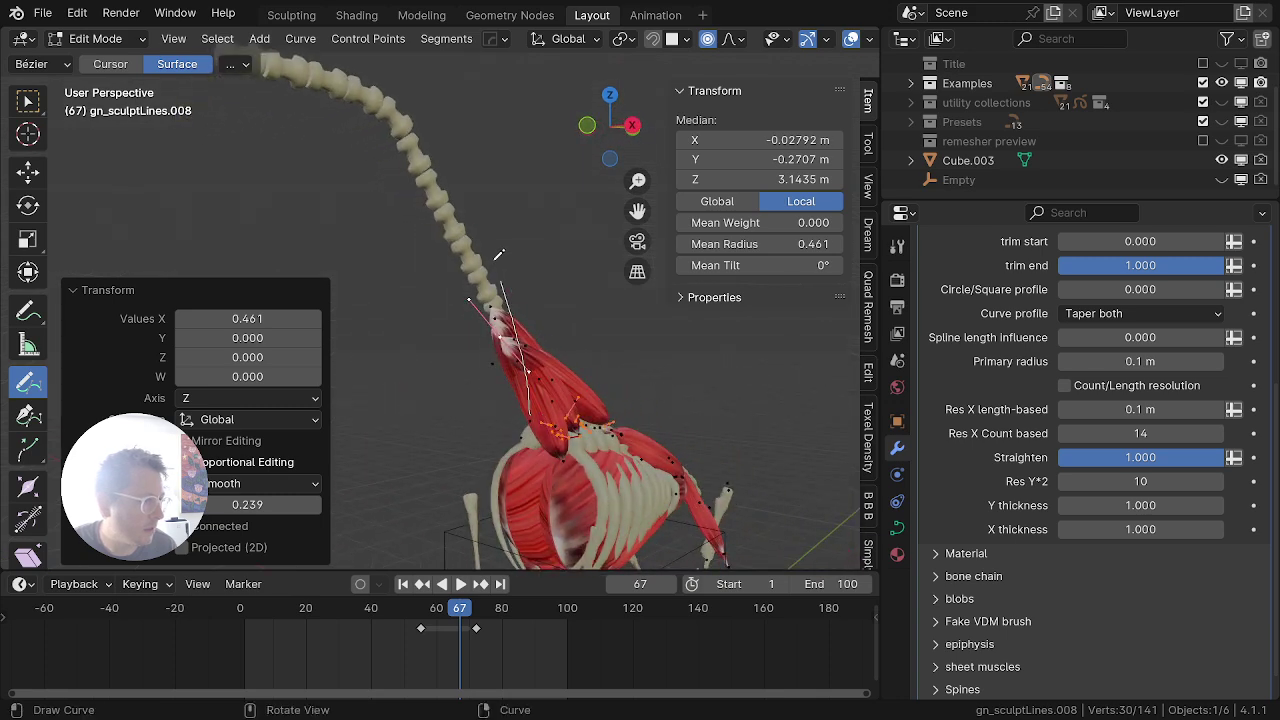
{"action": "left_click_drag", "start_coordinate": [495, 259], "coordinate": [487, 250]}
{"action": "left_click_drag", "start_coordinate": [536, 396], "coordinate": [438, 200]}
{"action": "mouse_move", "coordinate": [514, 308]}
{"action": "left_mouse_down"}
{"action": "mouse_move", "coordinate": [428, 142]}
{"action": "mouse_move", "coordinate": [383, 107]}
{"action": "left_mouse_up"}
Step: Draw a long muscle curve from the front of the ribcage up to the neck, reduce its radius, and leave edit mode
{"action": "scroll", "coordinate": [425, 220], "scroll_direction": "down", "scroll_amount": 3}
{"action": "middle_click_drag", "start_coordinate": [470, 365], "coordinate": [544, 257]}
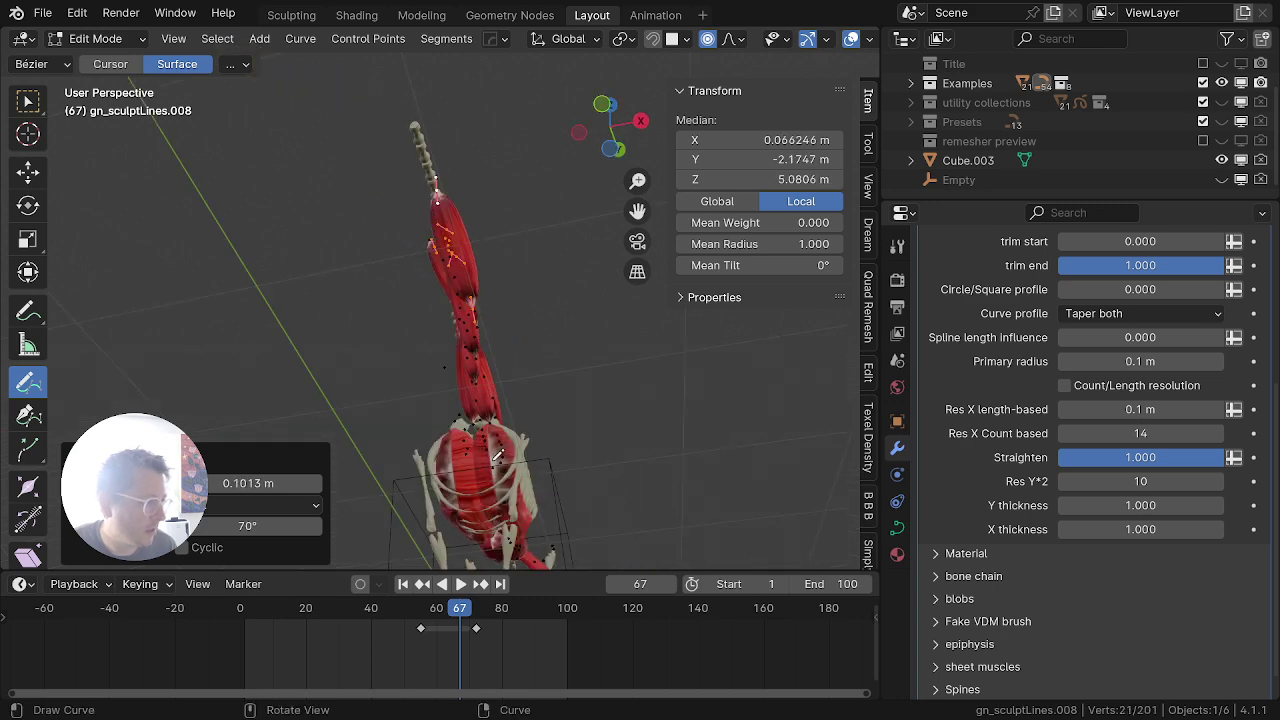
{"action": "left_click_drag", "start_coordinate": [497, 453], "coordinate": [454, 240]}
{"action": "key", "text": "alt+s"}
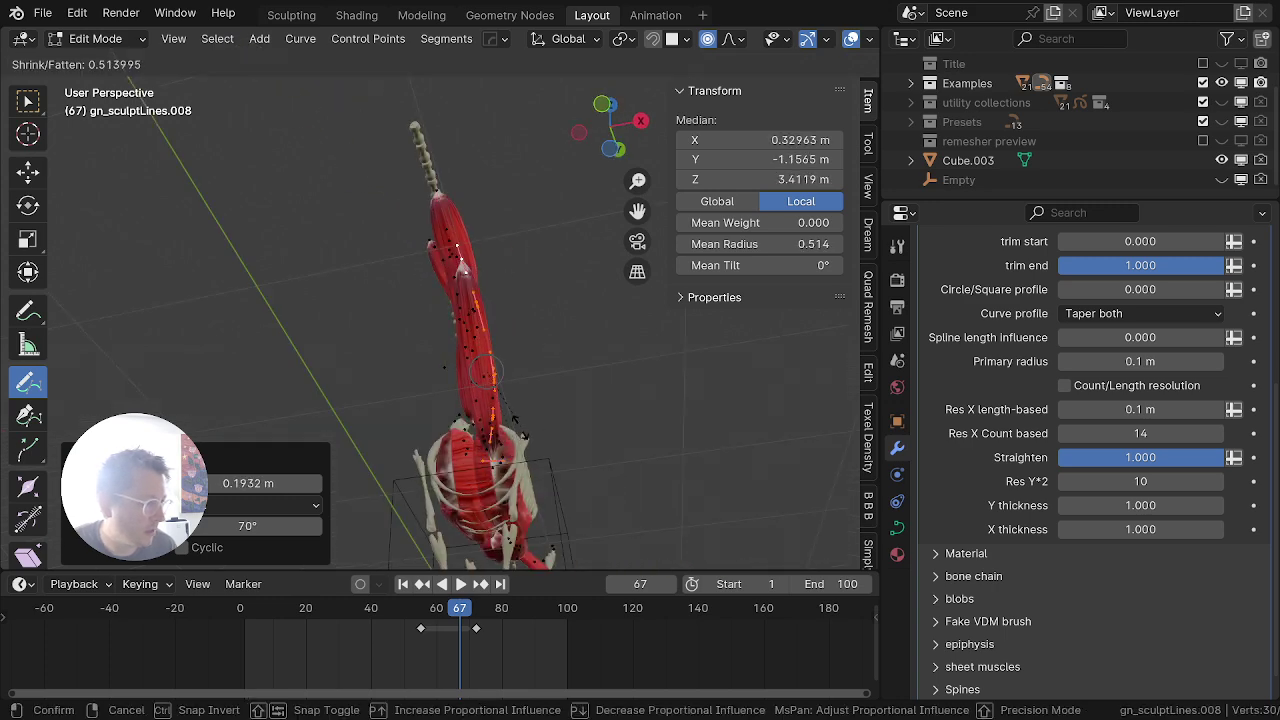
{"action": "left_click", "coordinate": [502, 442]}
{"action": "scroll", "coordinate": [588, 362], "scroll_direction": "up", "scroll_amount": 2}
{"action": "middle_click_drag", "start_coordinate": [504, 444], "coordinate": [418, 470], "text": "shift"}
{"action": "scroll", "coordinate": [436, 409], "scroll_direction": "up", "scroll_amount": 2}
{"action": "scroll", "coordinate": [436, 408], "scroll_direction": "down", "scroll_amount": 1}
{"action": "key", "text": "Tab"}
{"action": "scroll", "coordinate": [514, 399], "scroll_direction": "down", "scroll_amount": 7}
{"action": "scroll", "coordinate": [418, 470], "scroll_direction": "up", "scroll_amount": 4}
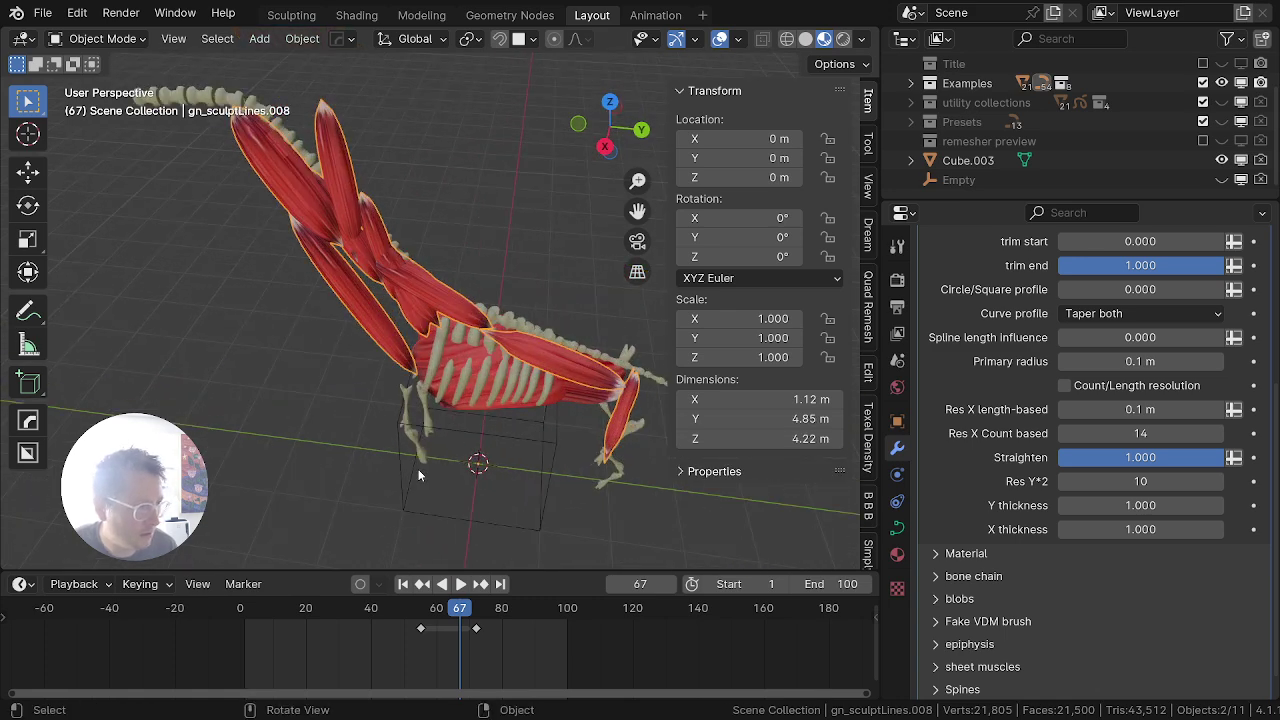
Step: In right side view, move the end point of the muscle sticking out behind the upper neck onto the neck bones
{"action": "key", "text": "KP_3"}
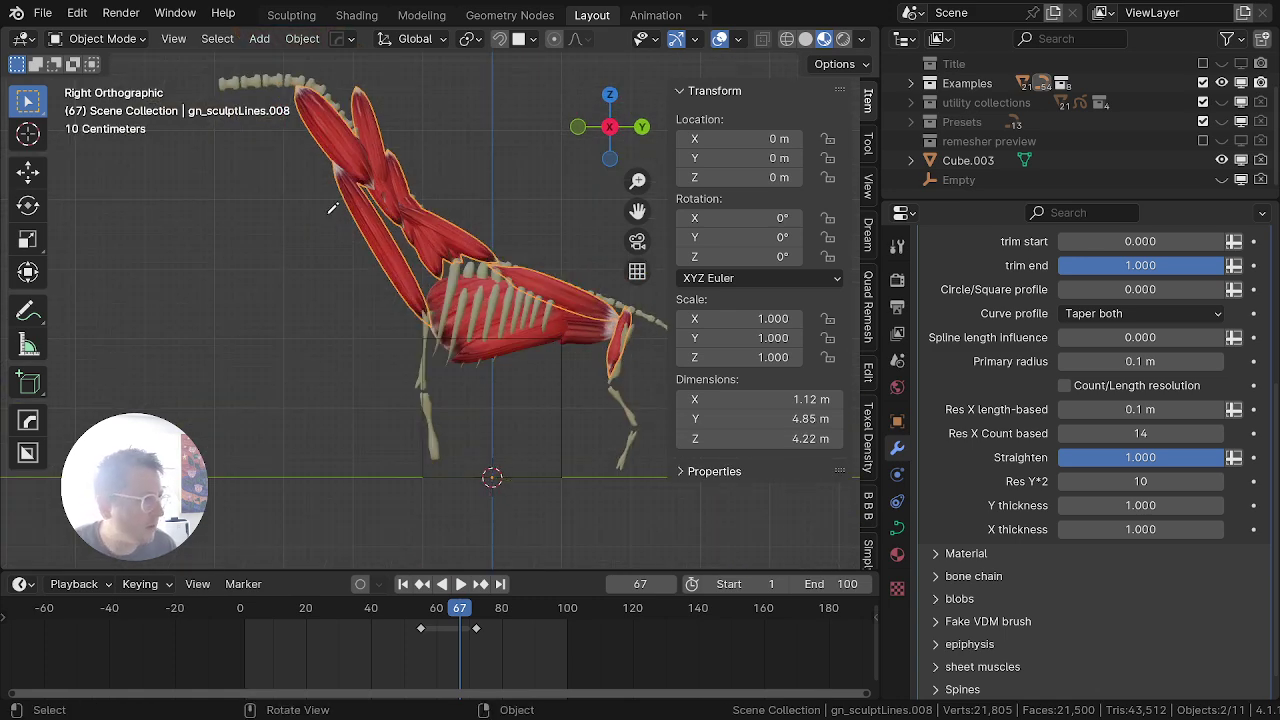
{"action": "key", "text": "Tab"}
{"action": "key", "text": "b"}
{"action": "left_click_drag", "start_coordinate": [346, 96], "coordinate": [368, 76]}
{"action": "key", "text": "g"}
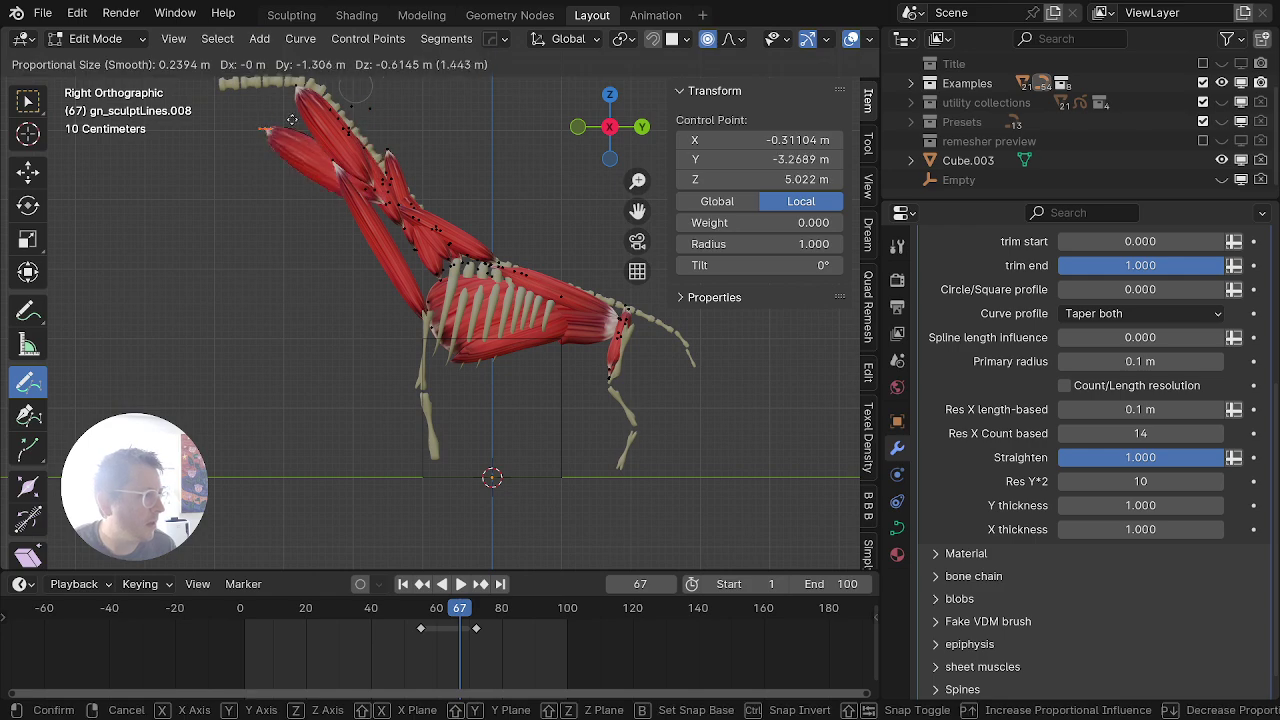
{"action": "left_click", "coordinate": [330, 84]}
Step: Select all muscle curves in the object and shrink their radius
{"action": "key", "text": "a"}
{"action": "key", "text": "a"}
{"action": "key", "text": "alt+s"}
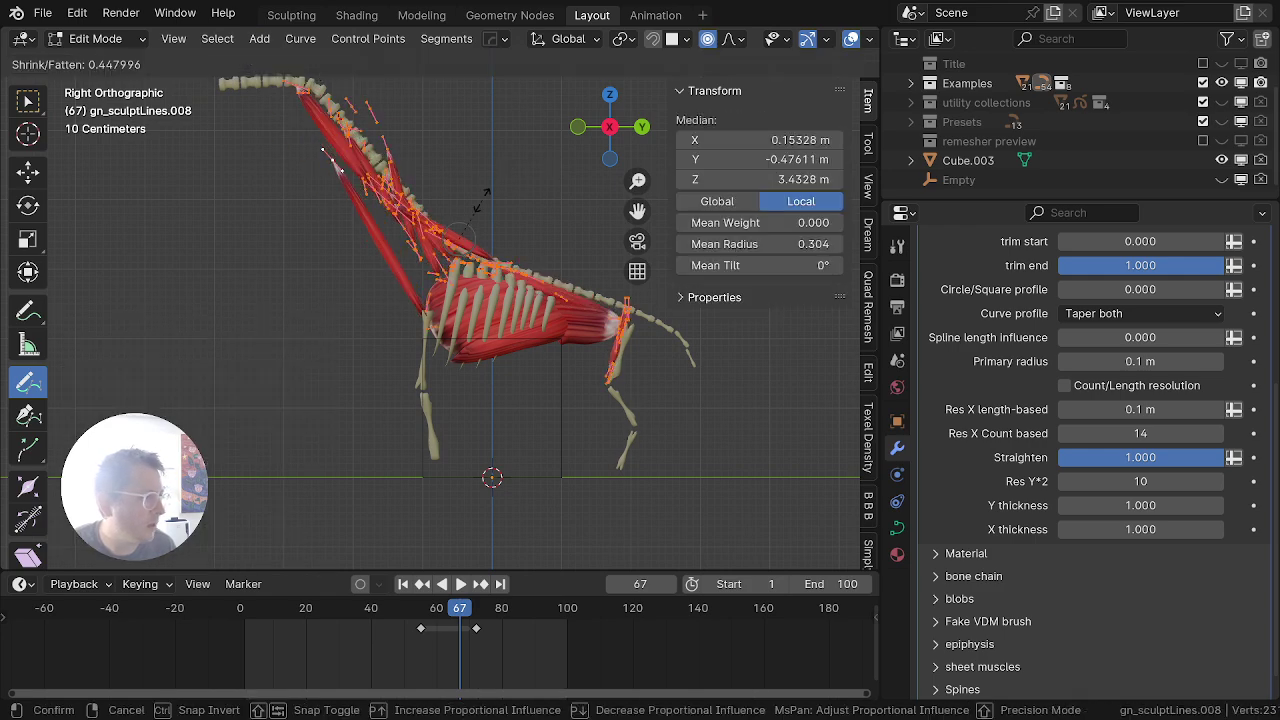
{"action": "left_click", "coordinate": [505, 189]}
Step: Move the end point of the mid-neck muscle closer to the vertebrae in side view and leave edit mode
{"action": "key", "text": "alt+a"}
{"action": "key", "text": "b"}
{"action": "left_click_drag", "start_coordinate": [402, 136], "coordinate": [381, 160]}
{"action": "key", "text": "g"}
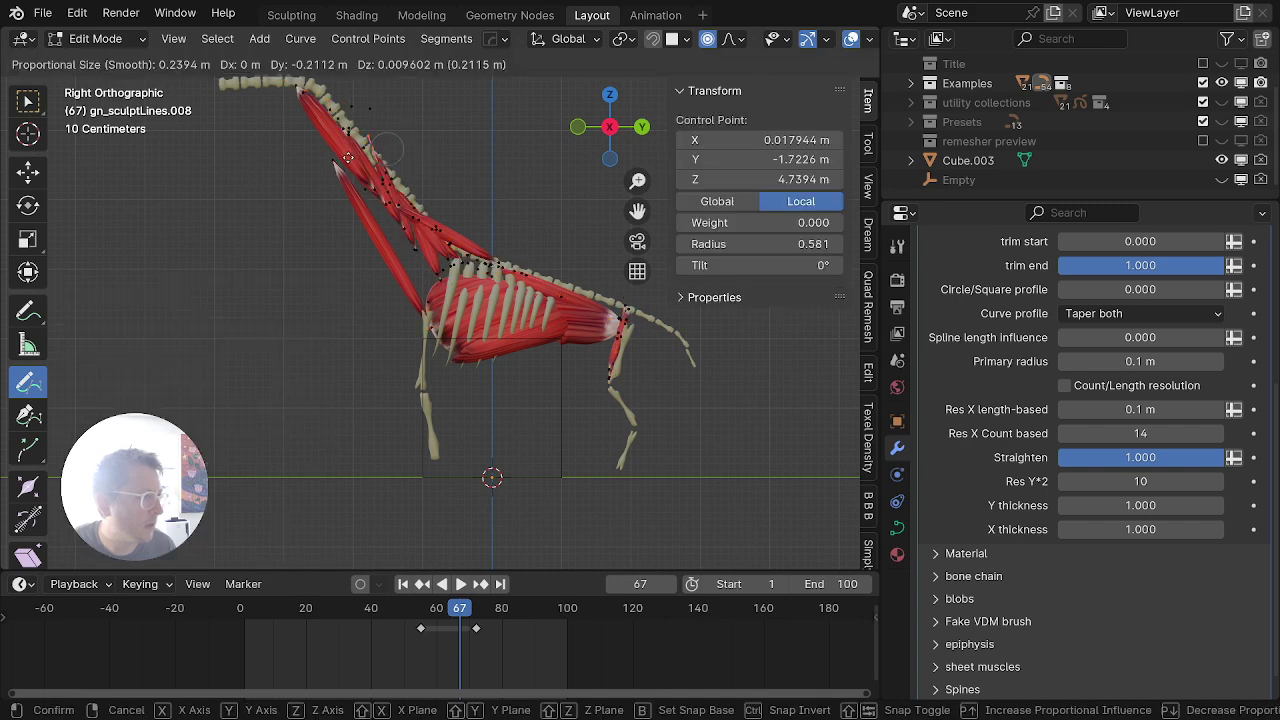
{"action": "left_click", "coordinate": [338, 164]}
{"action": "key", "text": "Tab"}
Step: Add a Mirror modifier after the Meat Machine modifier on the muscle curve object
{"action": "middle_click_drag", "start_coordinate": [395, 195], "coordinate": [580, 262]}
{"action": "scroll", "coordinate": [460, 280], "scroll_direction": "up", "scroll_amount": 4}
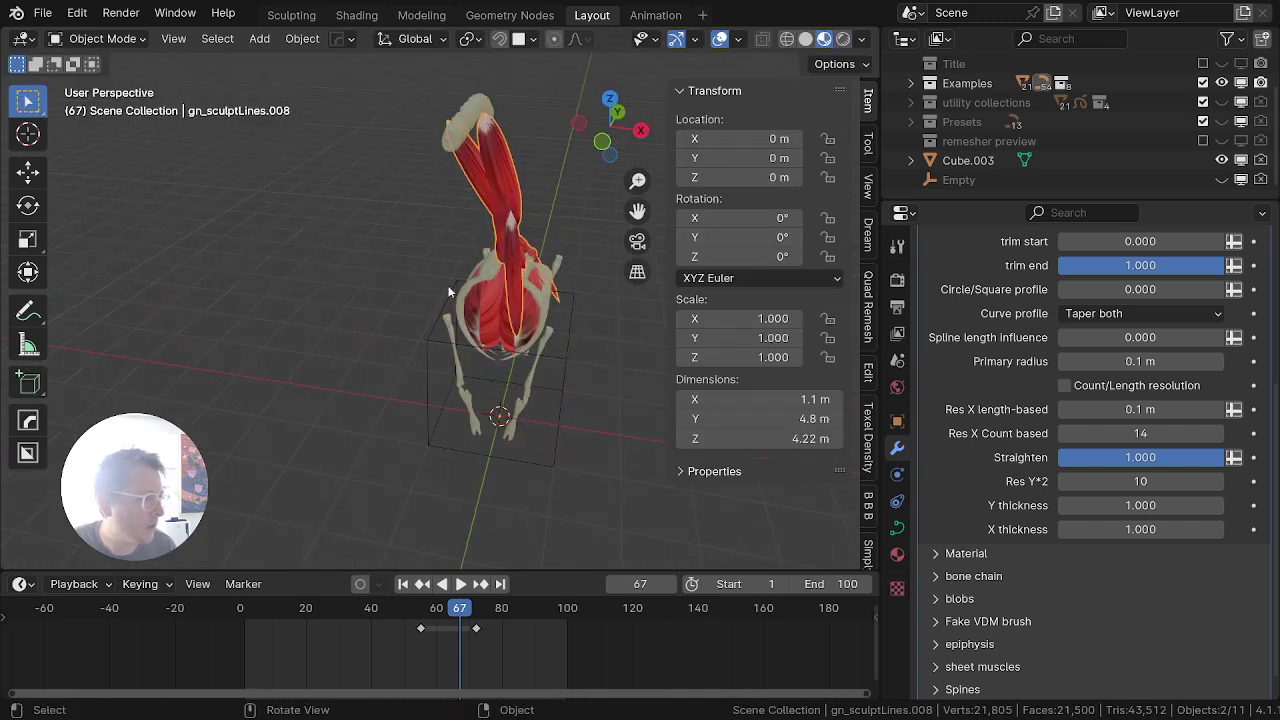
{"action": "middle_click_drag", "start_coordinate": [448, 288], "coordinate": [526, 281], "text": "shift"}
{"action": "scroll", "coordinate": [1012, 330], "scroll_direction": "up", "scroll_amount": 6}
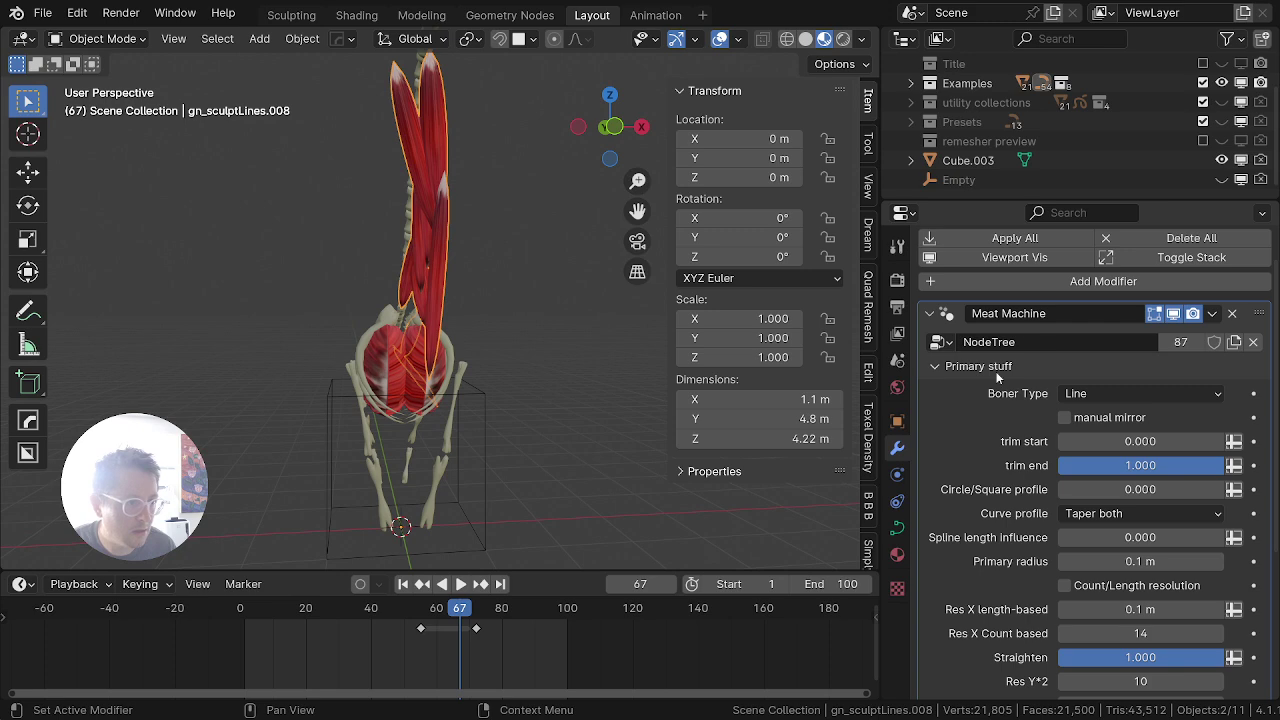
{"action": "left_click", "coordinate": [931, 356]}
{"action": "left_click", "coordinate": [1037, 321]}
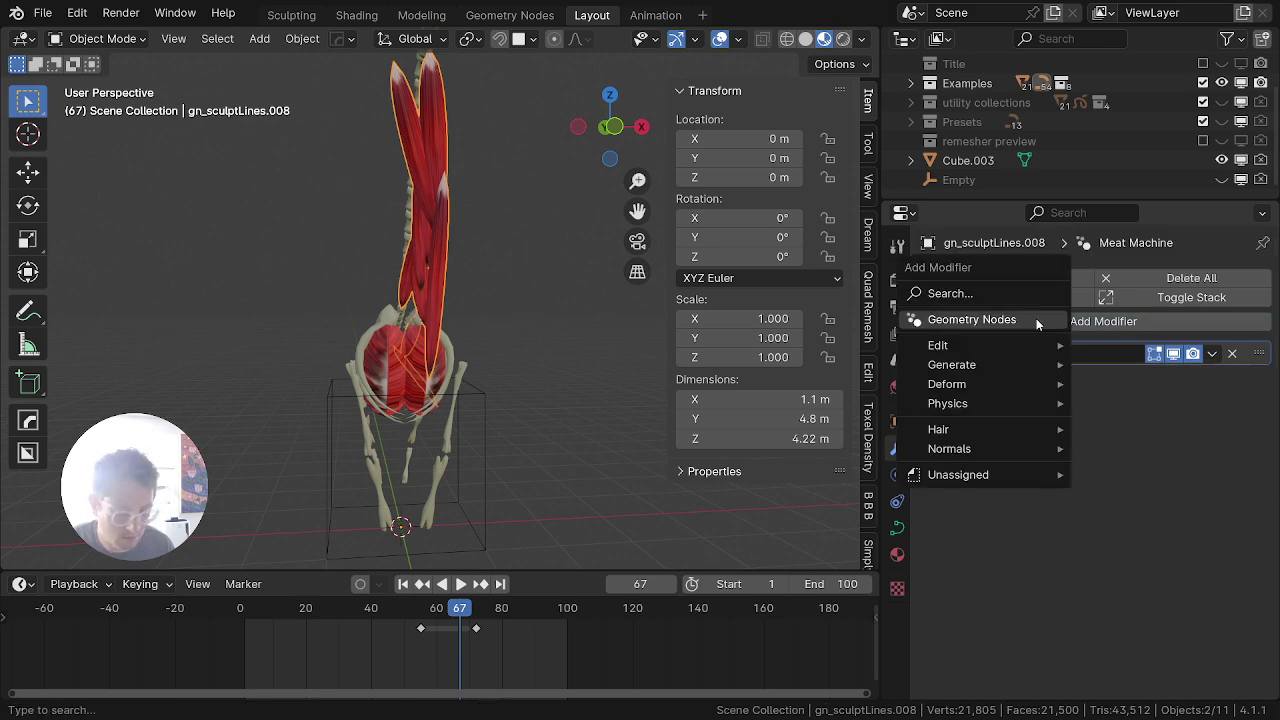
{"action": "type", "text": "mirror"}
{"action": "key", "text": "Return"}
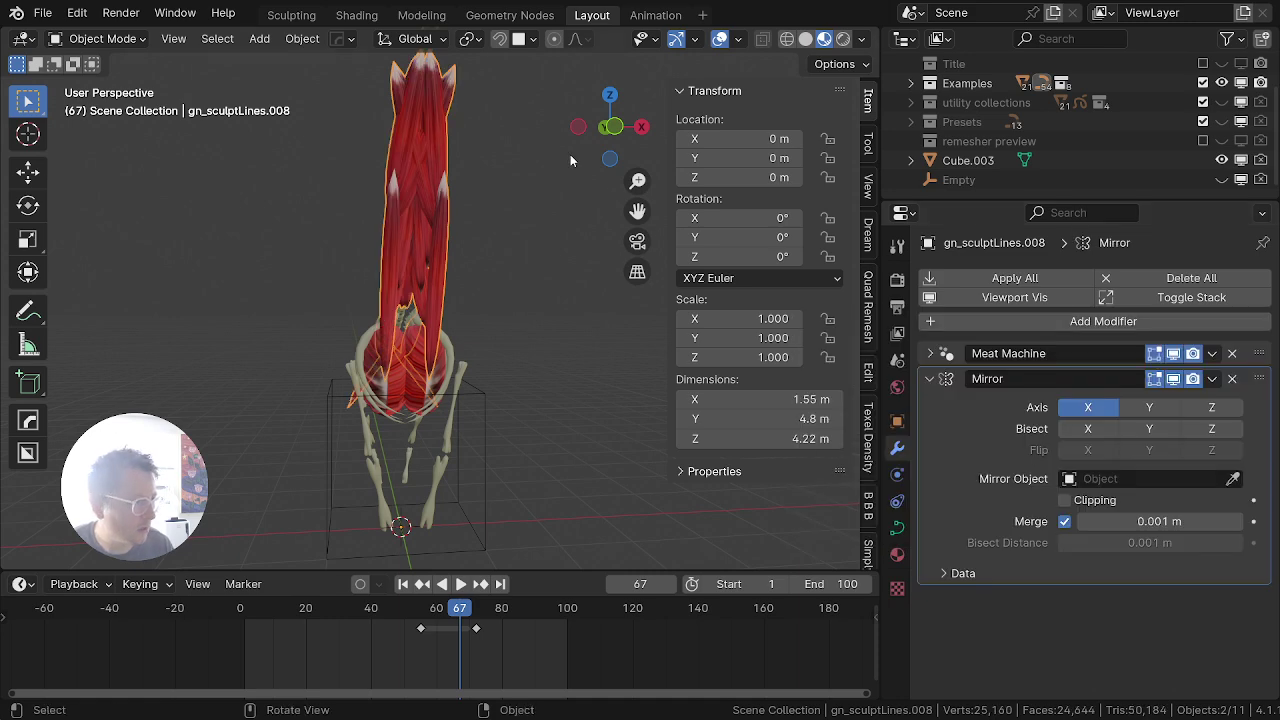
Step: Draw two muscle curves along the uppermost neck vertebrae toward the head end
{"action": "middle_click_drag", "start_coordinate": [570, 156], "coordinate": [514, 470]}
{"action": "key", "text": "Tab"}
{"action": "middle_click_drag", "start_coordinate": [424, 377], "coordinate": [184, 242]}
{"action": "left_click_drag", "start_coordinate": [358, 293], "coordinate": [373, 310]}
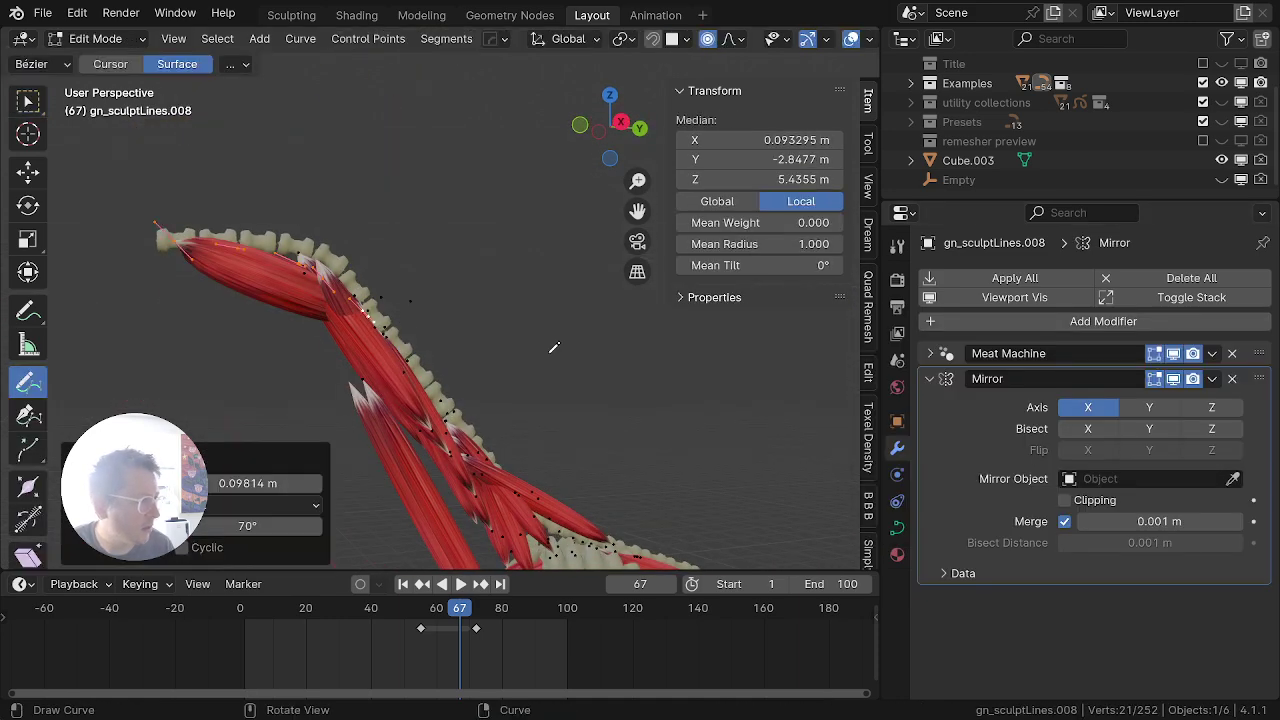
{"action": "left_click_drag", "start_coordinate": [346, 267], "coordinate": [367, 299]}
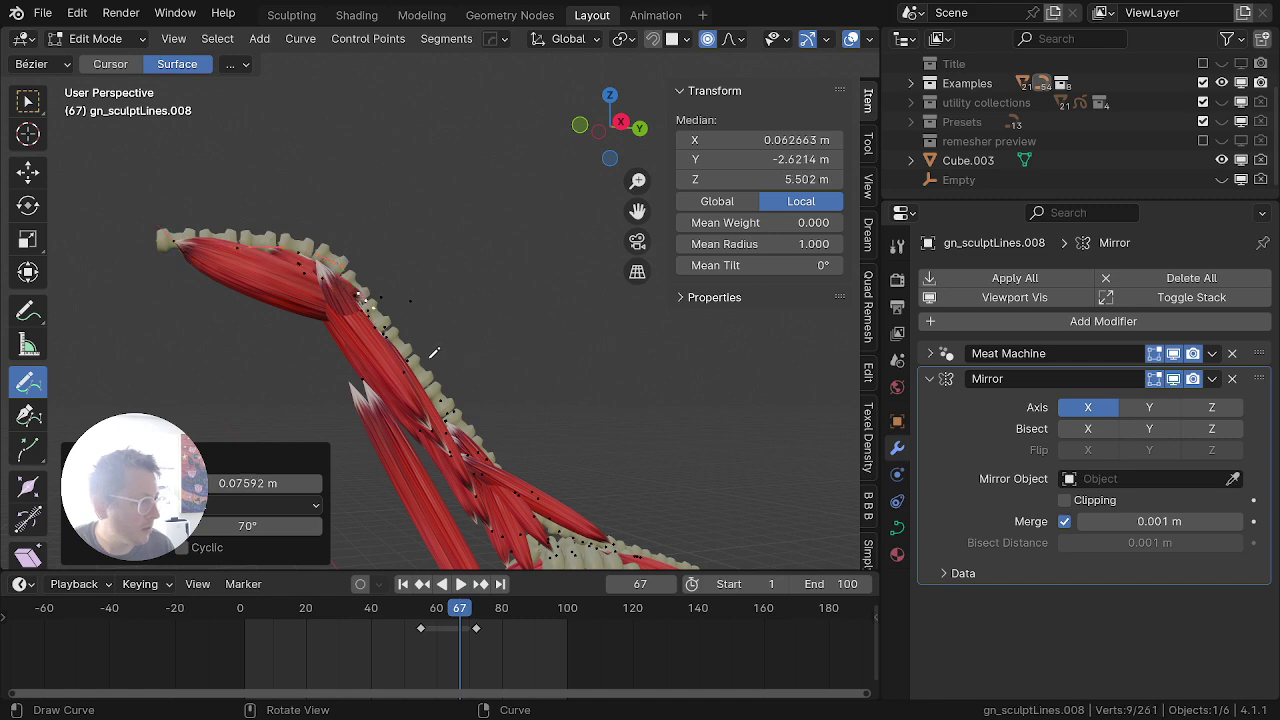
Step: Draw a muscle curve down the front of the neck base toward the ribcage
{"action": "middle_click_drag", "start_coordinate": [434, 353], "coordinate": [588, 304]}
{"action": "scroll", "coordinate": [337, 223], "scroll_direction": "down", "scroll_amount": 3}
{"action": "scroll", "coordinate": [532, 407], "scroll_direction": "up", "scroll_amount": 2}
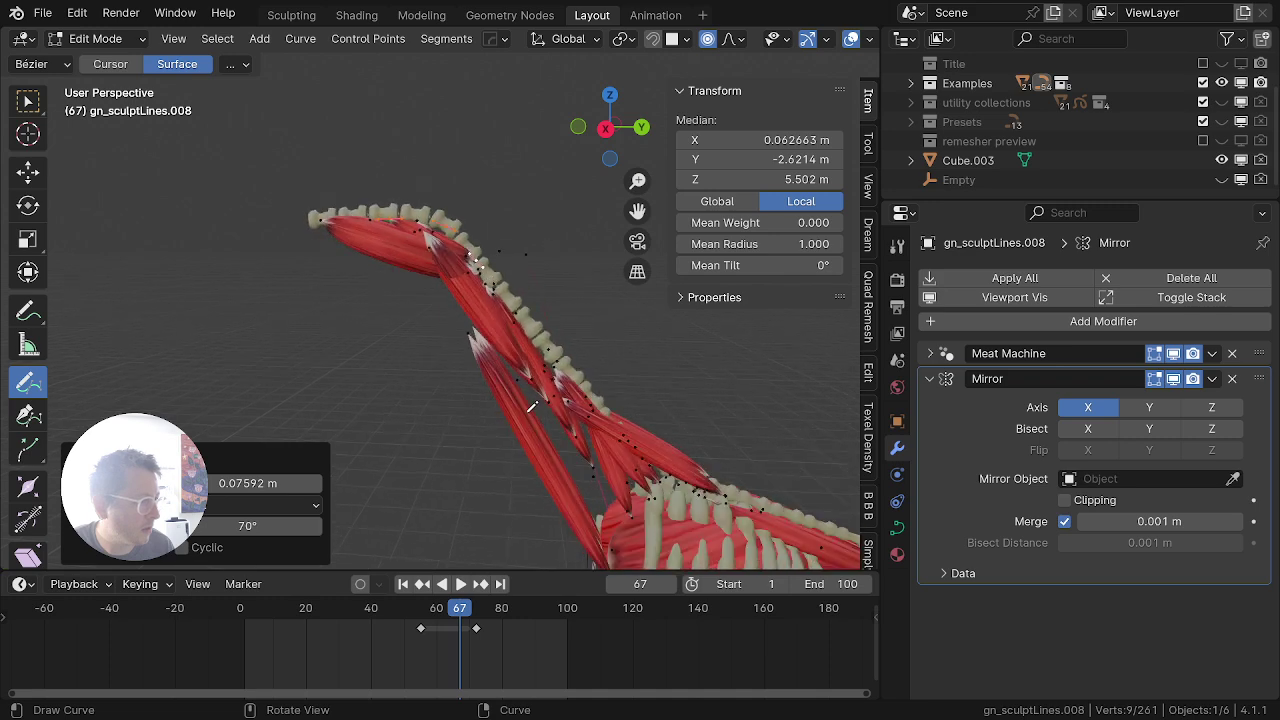
{"action": "middle_click_drag", "start_coordinate": [532, 407], "coordinate": [448, 232], "text": "shift"}
{"action": "middle_click_drag", "start_coordinate": [507, 358], "coordinate": [560, 343]}
{"action": "left_click_drag", "start_coordinate": [563, 176], "coordinate": [563, 178]}
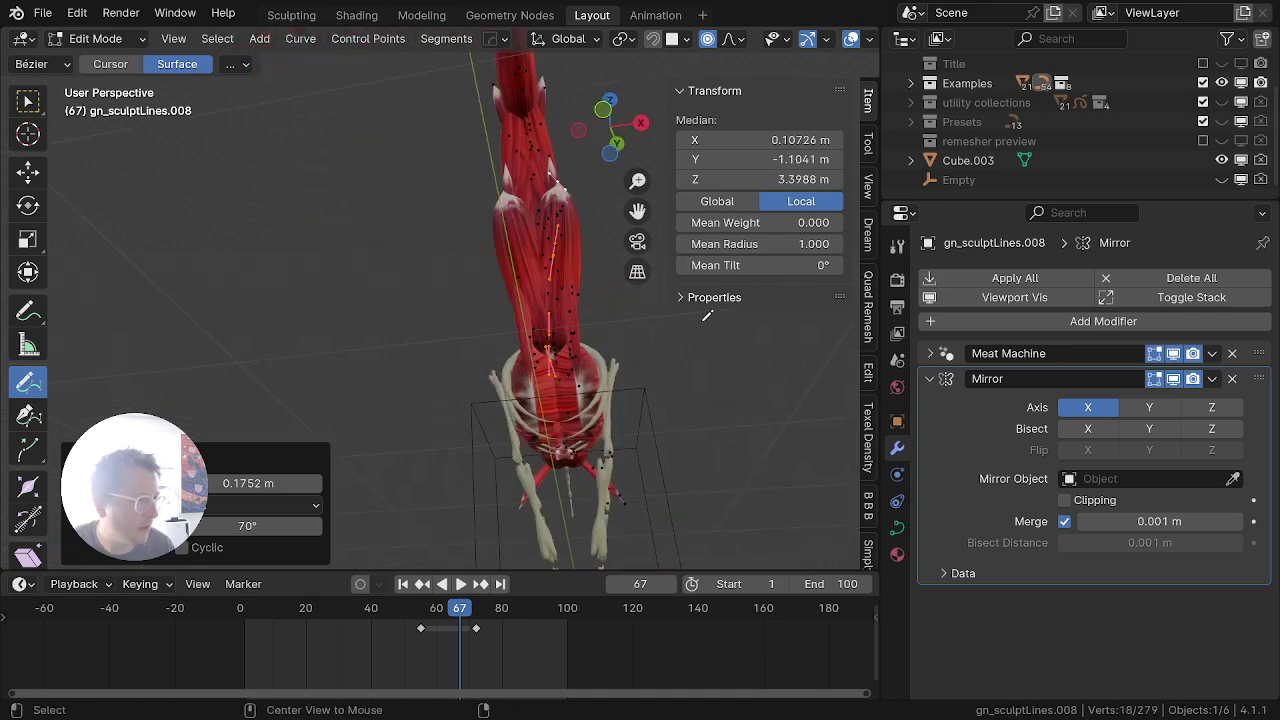
Step: Adjust the front neck-base muscle's rotation and scale its mean radius to 0.934
{"action": "key", "text": "alt+s"}
{"action": "left_click", "coordinate": [682, 223]}
{"action": "key", "text": "r"}
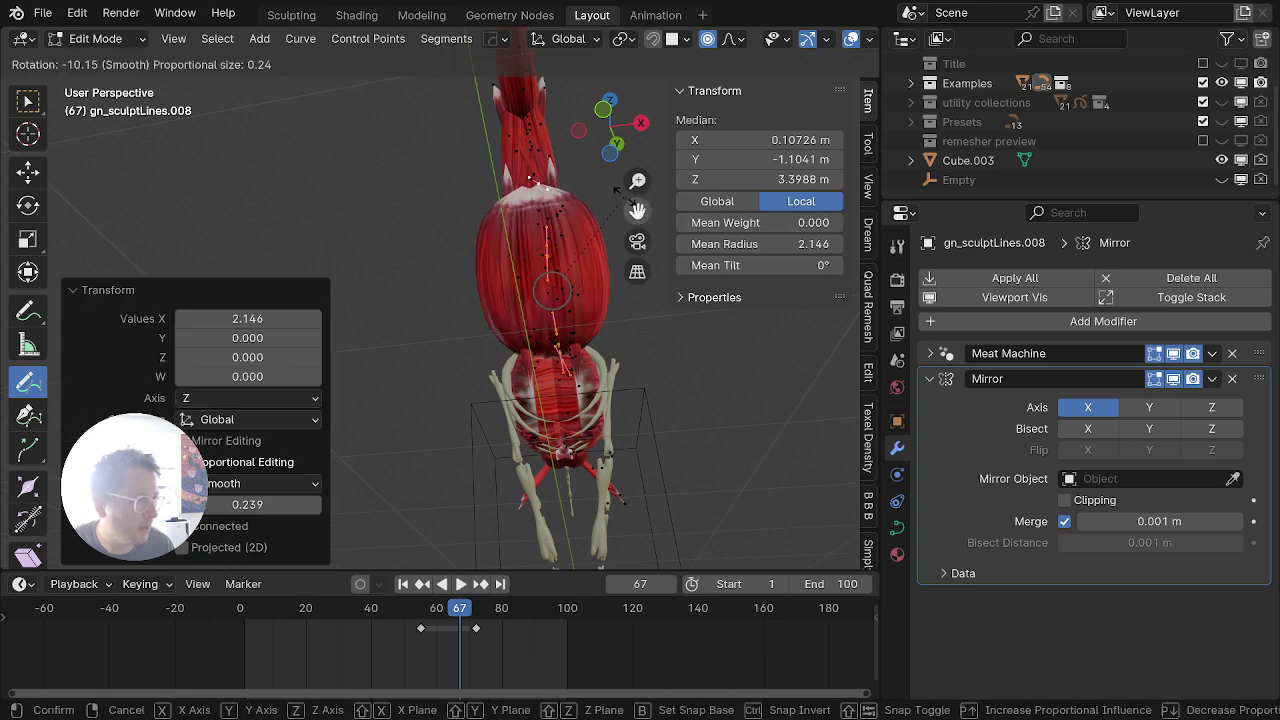
{"action": "left_click", "coordinate": [612, 196]}
{"action": "key", "text": "alt+s"}
{"action": "left_click", "coordinate": [575, 257]}
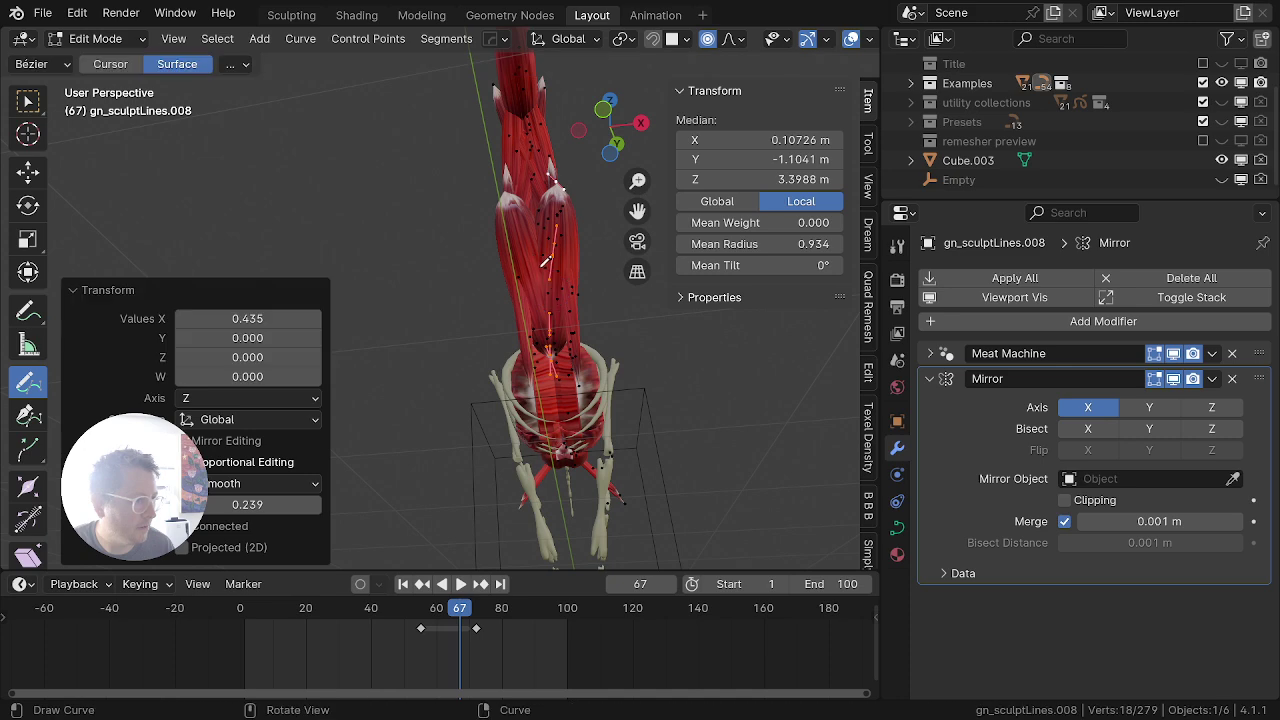
Step: Move the neck-base muscle by about -0.108, 0.097 and -0.177 m onto the centre line and rotate it -7.87°
{"action": "key", "text": "g"}
{"action": "key", "text": "Return"}
{"action": "key", "text": "r"}
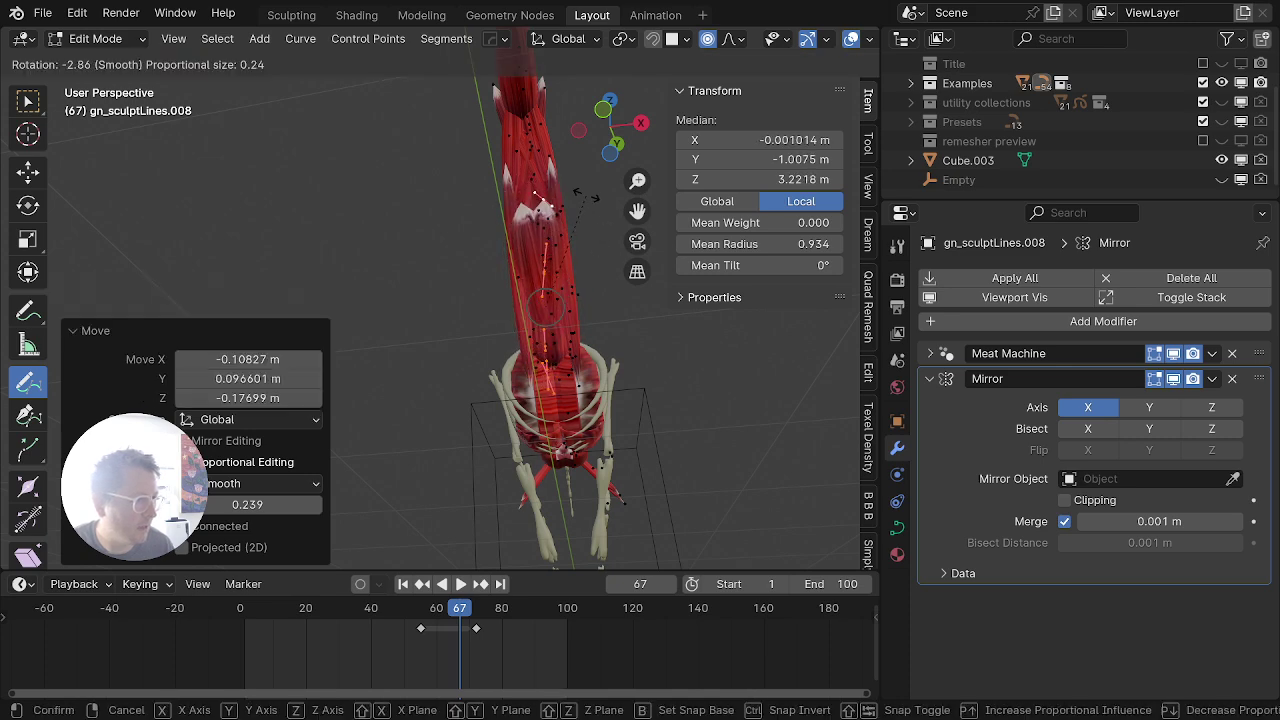
{"action": "key", "text": "Return"}
Step: From the side, rotate the neck-base muscle, move it about 0.381 m in Y and -0.167 m in Z, and leave edit mode
{"action": "middle_click_drag", "start_coordinate": [585, 214], "coordinate": [449, 300]}
{"action": "middle_click_drag", "start_coordinate": [510, 385], "coordinate": [417, 403]}
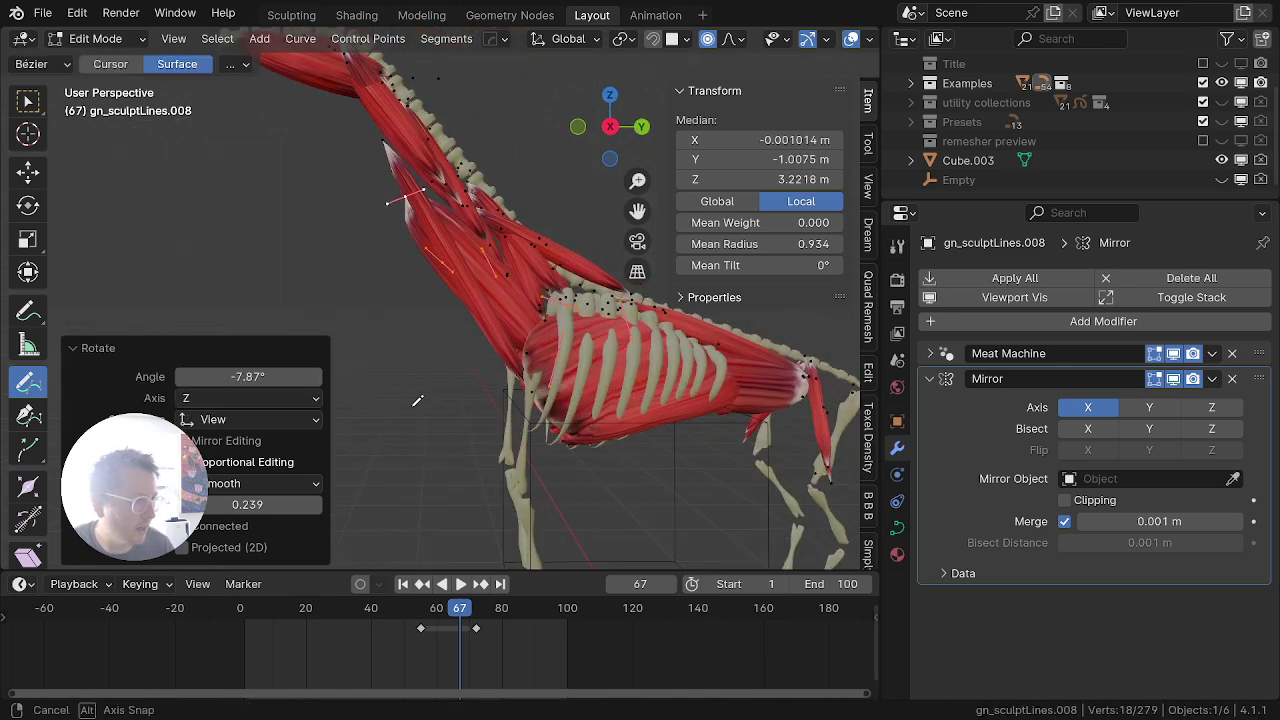
{"action": "key", "text": "r"}
{"action": "left_click", "coordinate": [598, 420]}
{"action": "key", "text": "g"}
{"action": "left_click", "coordinate": [620, 430]}
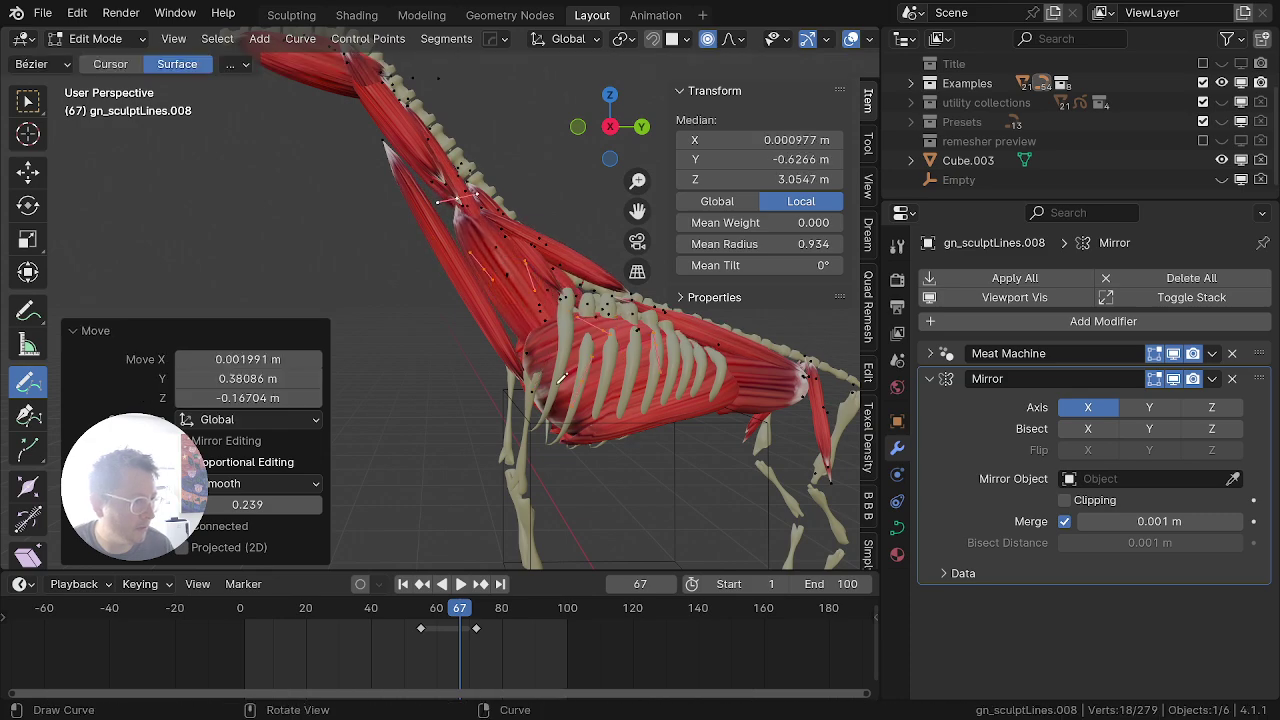
{"action": "key", "text": "Tab"}
Step: Draw a muscle curve from the upper foreleg bone to the front ribs and scale its radius down to 0.412
{"action": "scroll", "coordinate": [559, 385], "scroll_direction": "down", "scroll_amount": 4}
{"action": "scroll", "coordinate": [557, 389], "scroll_direction": "up", "scroll_amount": 4}
{"action": "mouse_move", "coordinate": [557, 389]}
{"action": "middle_mouse_down"}
{"action": "mouse_move", "coordinate": [466, 437]}
{"action": "mouse_move", "coordinate": [422, 317]}
{"action": "mouse_move", "coordinate": [520, 318]}
{"action": "mouse_move", "coordinate": [404, 421]}
{"action": "middle_mouse_up"}
{"action": "key", "text": "Tab"}
{"action": "left_click_drag", "start_coordinate": [391, 464], "coordinate": [447, 351]}
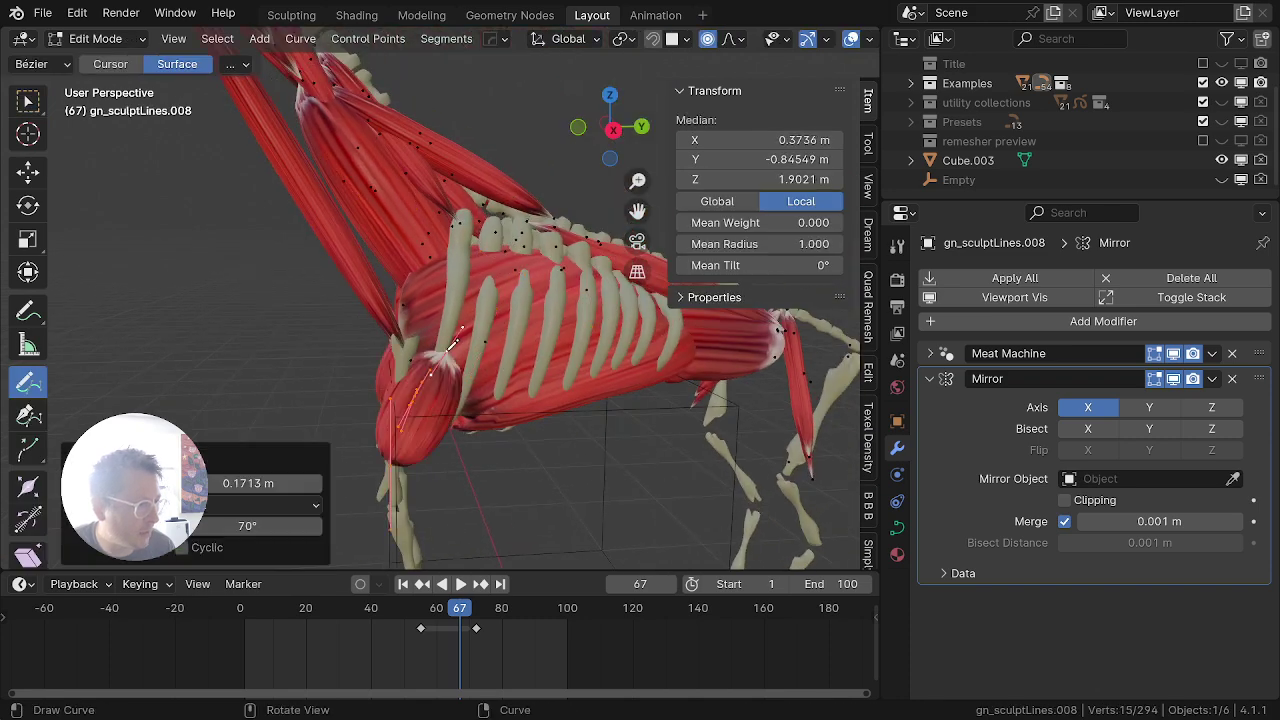
{"action": "middle_click_drag", "start_coordinate": [378, 457], "coordinate": [524, 396]}
{"action": "key", "text": "alt+s"}
{"action": "left_click", "coordinate": [551, 400]}
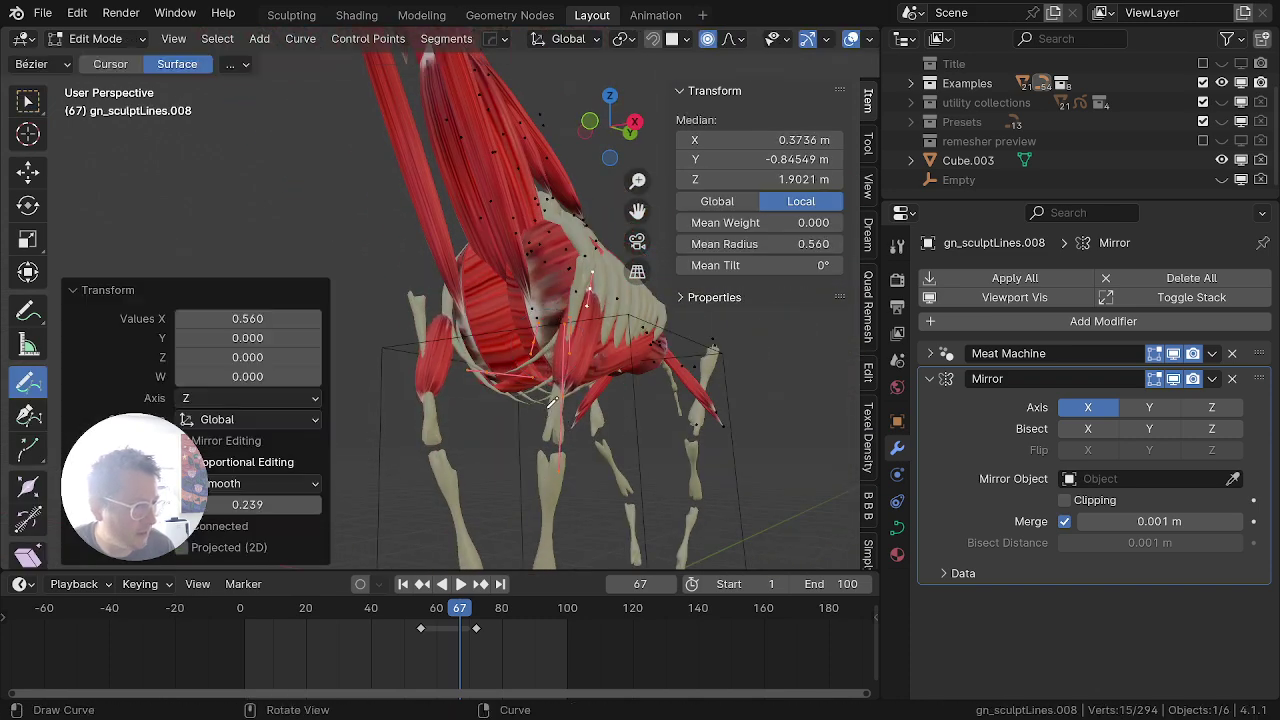
{"action": "key", "text": "alt+s"}
{"action": "left_click", "coordinate": [626, 426]}
Step: Leave edit mode and examine the mirrored muscle object in isolation from the skeleton
{"action": "scroll", "coordinate": [626, 428], "scroll_direction": "down", "scroll_amount": 4}
{"action": "middle_click_drag", "start_coordinate": [626, 428], "coordinate": [591, 490]}
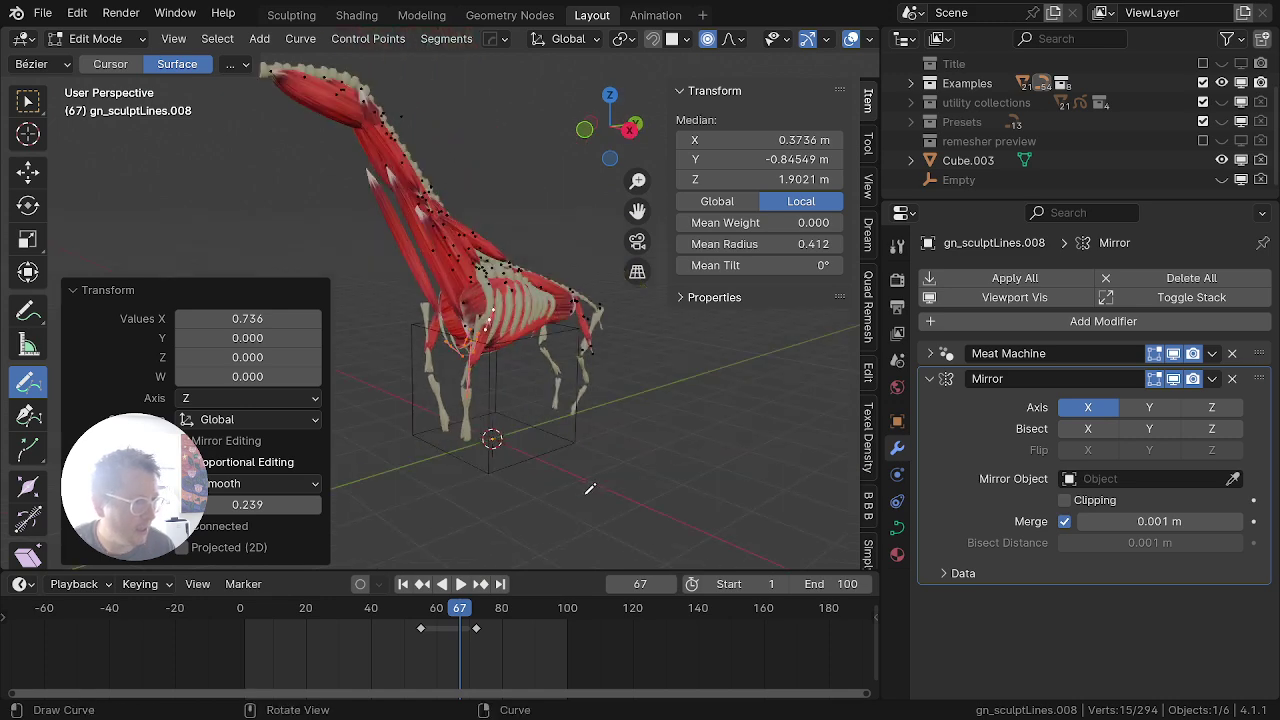
{"action": "key", "text": "Tab"}
{"action": "key", "text": "KP_Divide"}
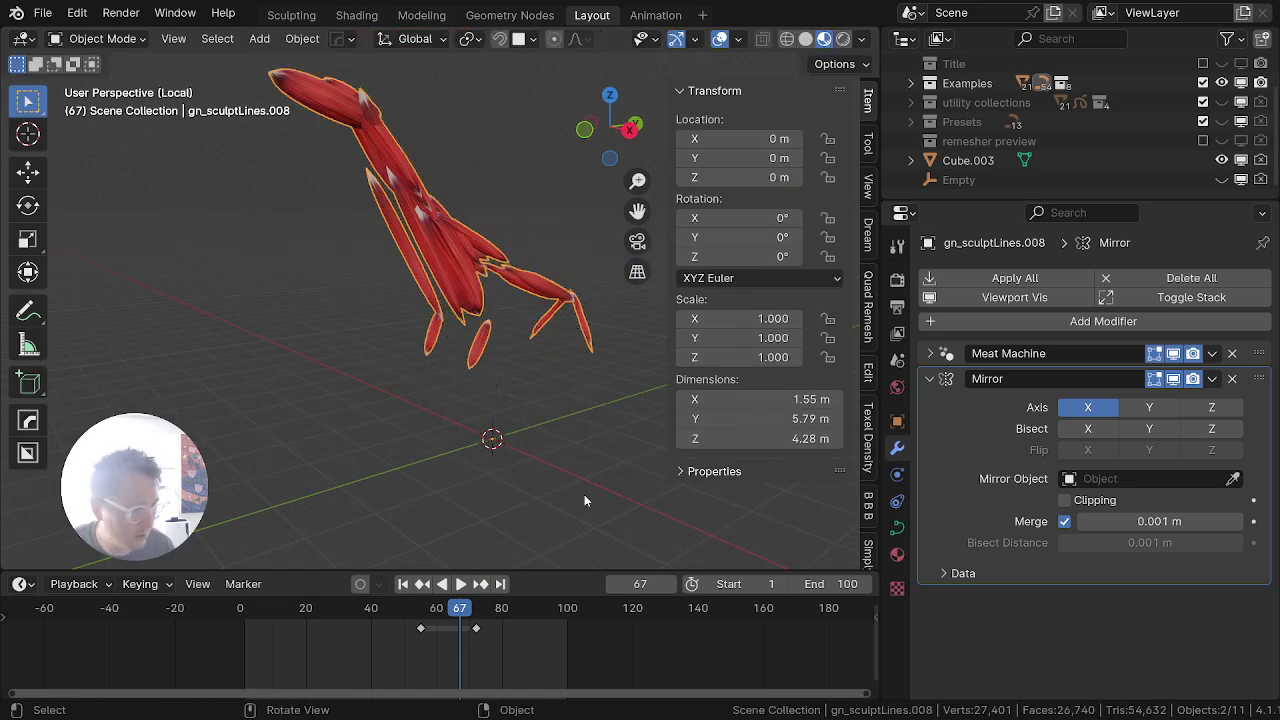
{"action": "key", "text": "KP_Divide"}
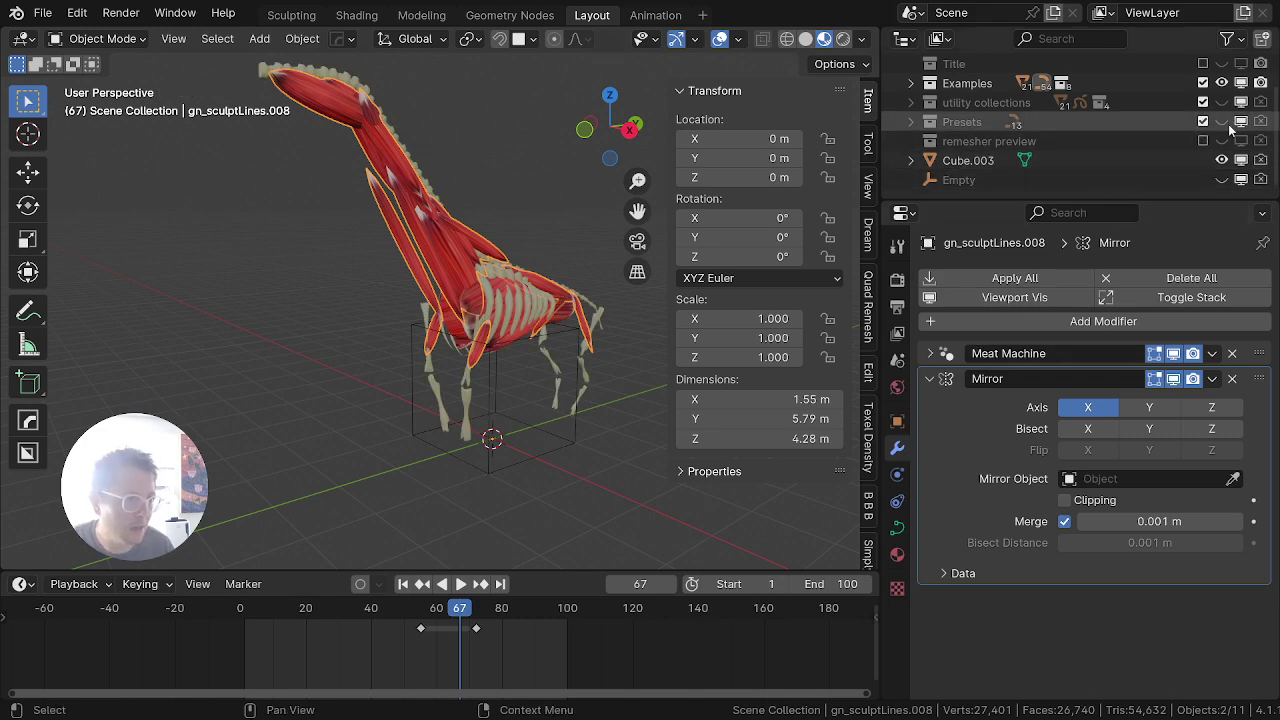
Step: Show the Presets collection and select the tapering bone-chain preset with the Accordion curve profile
{"action": "left_click", "coordinate": [1223, 123]}
{"action": "middle_click_drag", "start_coordinate": [530, 410], "coordinate": [370, 475]}
{"action": "middle_click_drag", "start_coordinate": [538, 499], "coordinate": [442, 280], "text": "shift"}
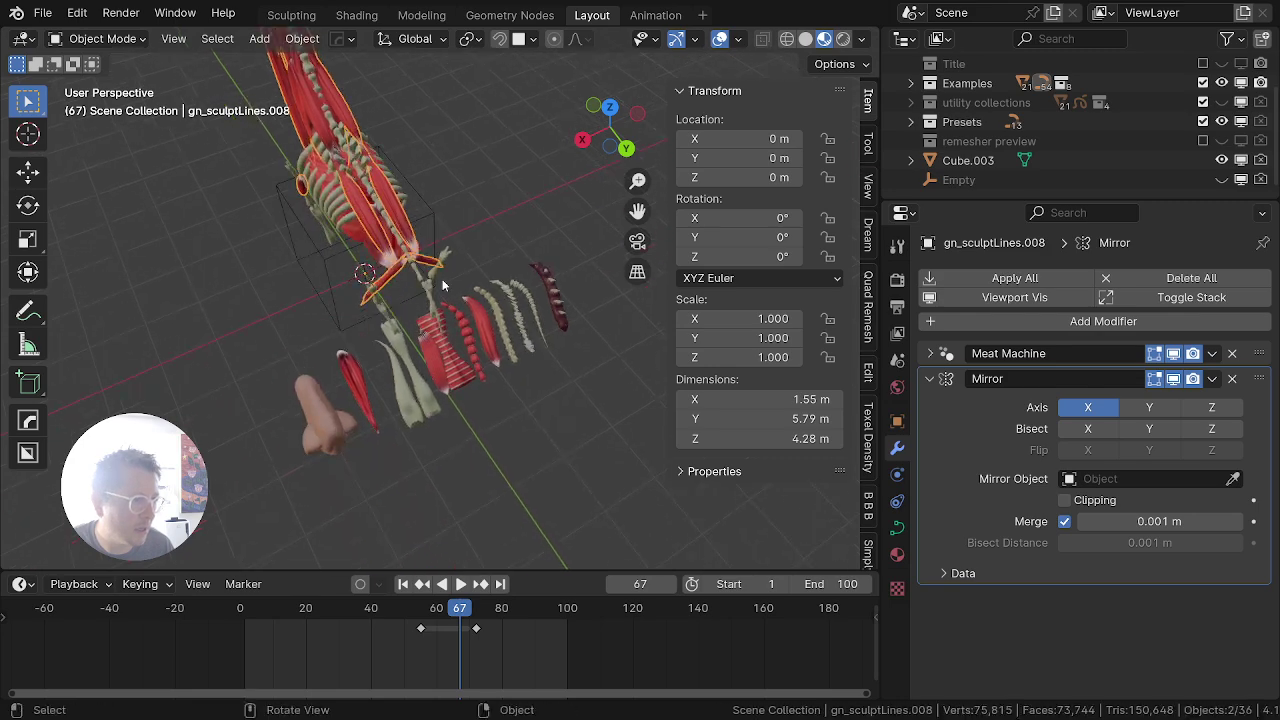
{"action": "scroll", "coordinate": [470, 282], "scroll_direction": "up", "scroll_amount": 6}
{"action": "scroll", "coordinate": [600, 360], "scroll_direction": "down", "scroll_amount": 1}
{"action": "middle_click_drag", "start_coordinate": [575, 370], "coordinate": [352, 454]}
{"action": "left_click", "coordinate": [575, 391]}
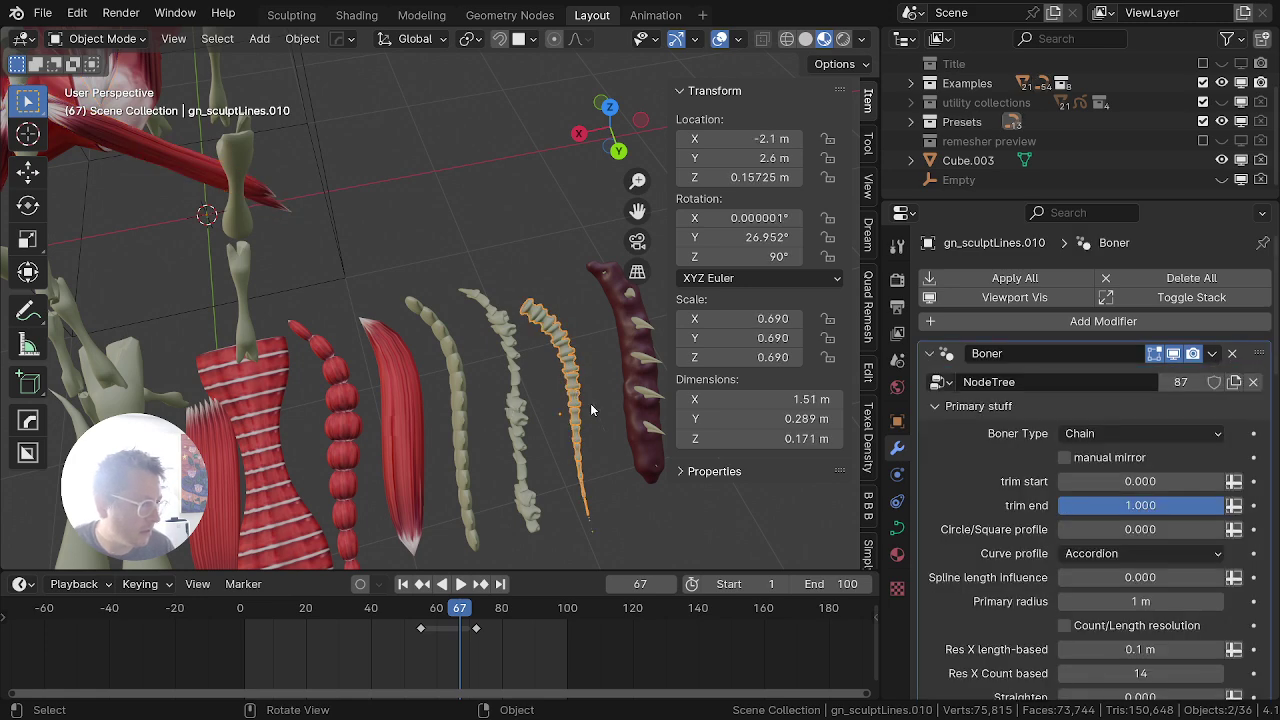
Step: Duplicate the Accordion bone-chain preset and clear the copy's location, scale and rotation
{"action": "key", "text": "shift+d"}
{"action": "left_click", "coordinate": [451, 248]}
{"action": "key", "text": "alt+g"}
{"action": "key", "text": "alt+s"}
{"action": "key", "text": "alt+r"}
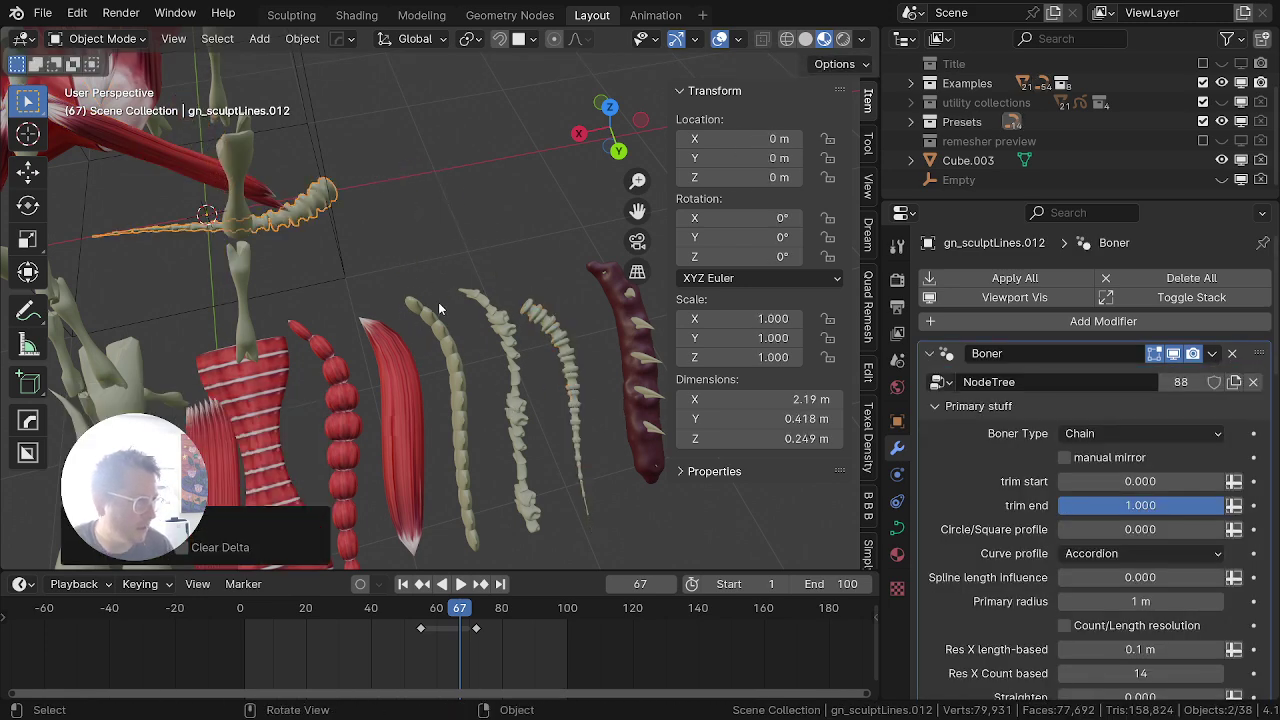
{"action": "key", "text": "KP_Divide"}
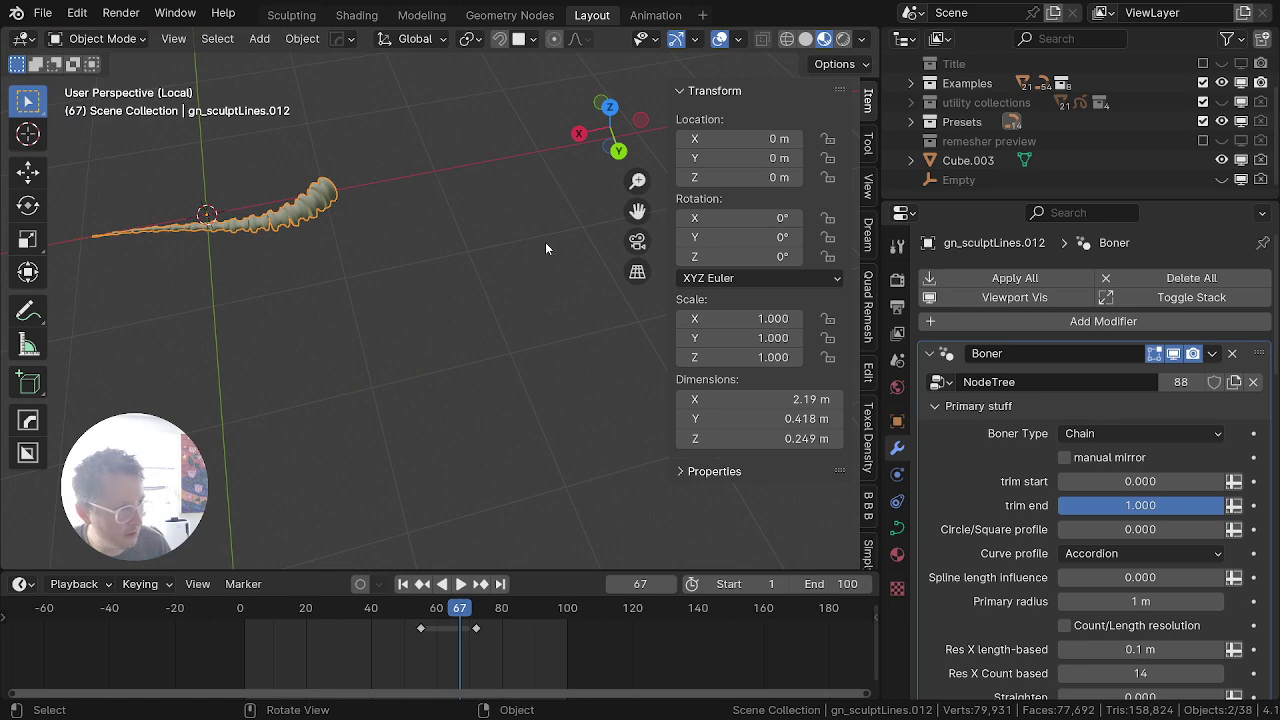
{"action": "key", "text": "KP_Divide"}
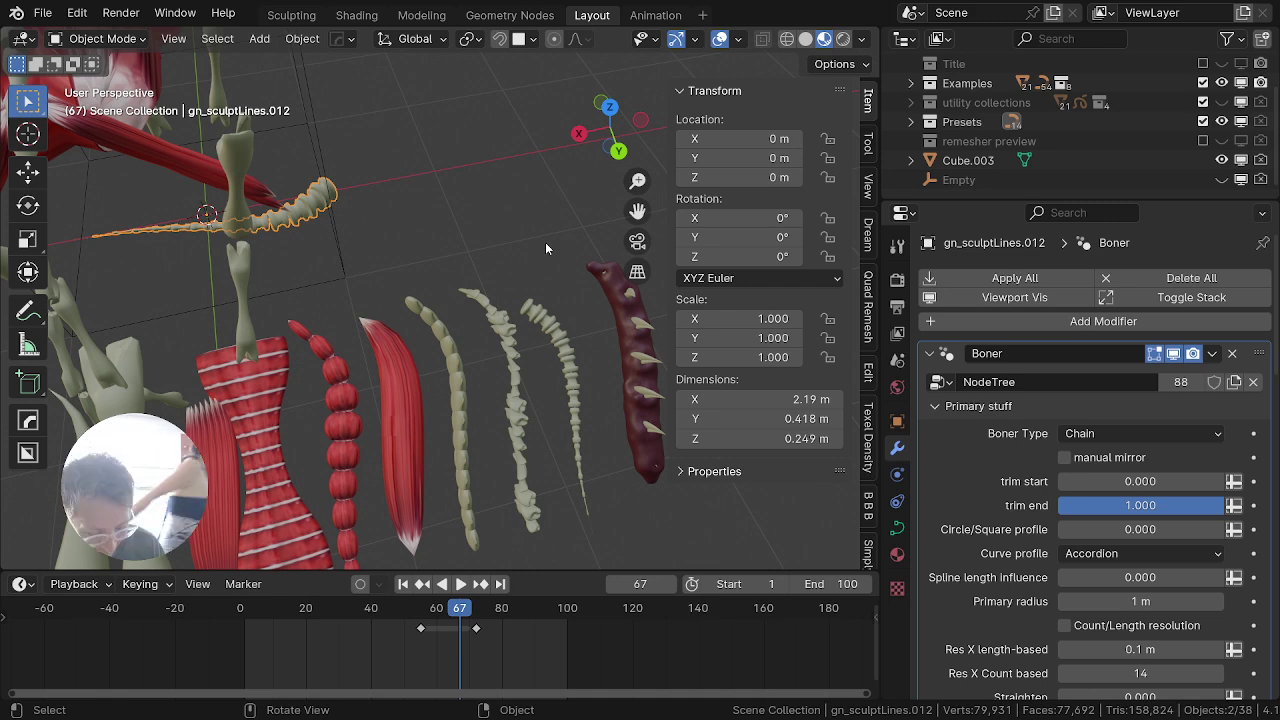
Step: Move the duplicated chain into the dinosaur collection under Examples and exclude the Presets collection
{"action": "key", "text": "m"}
{"action": "mouse_move", "coordinate": [545, 243]}
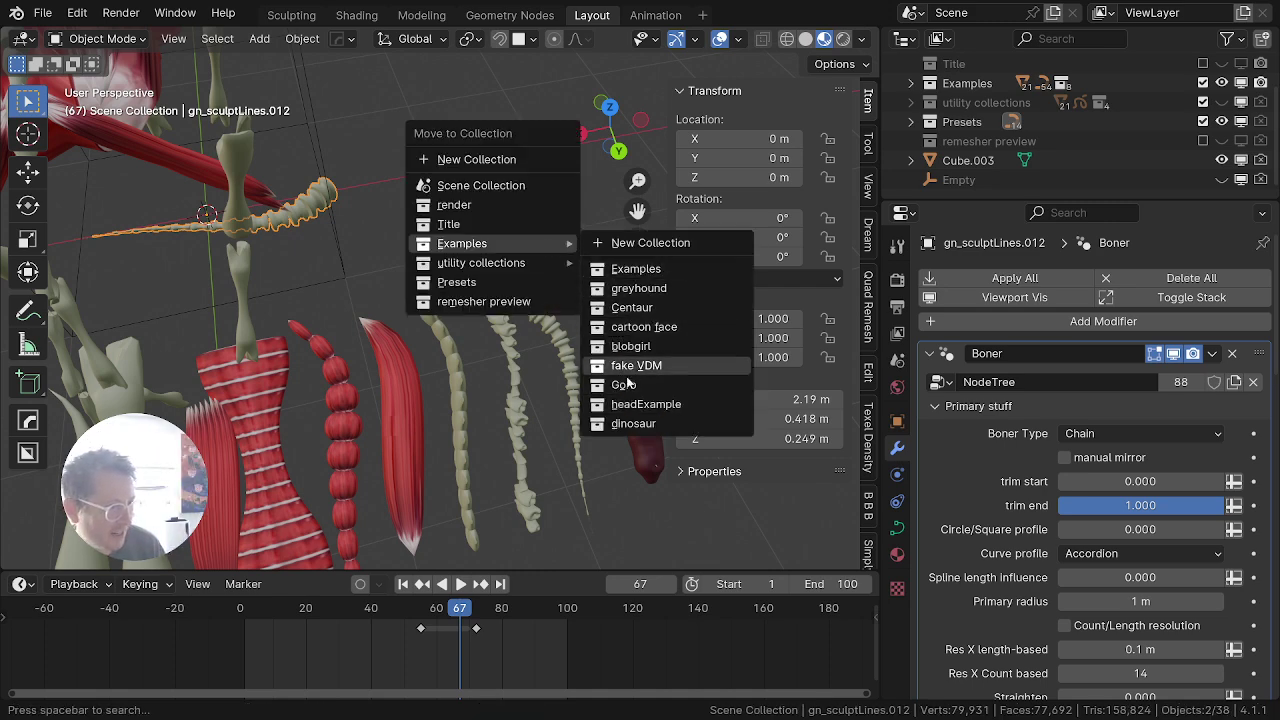
{"action": "left_click", "coordinate": [620, 424]}
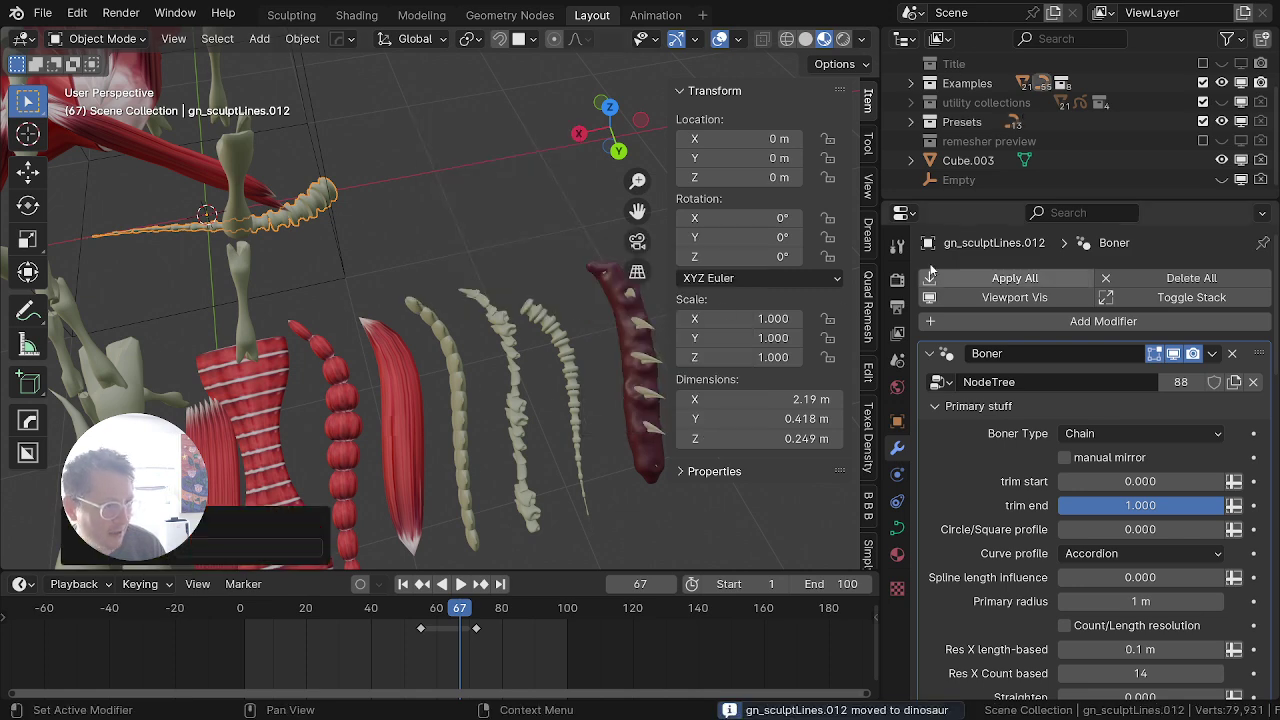
{"action": "left_click", "coordinate": [1222, 122]}
{"action": "scroll", "coordinate": [385, 272], "scroll_direction": "down", "scroll_amount": 2}
{"action": "middle_click_drag", "start_coordinate": [376, 275], "coordinate": [491, 217]}
{"action": "key", "text": "KP_3"}
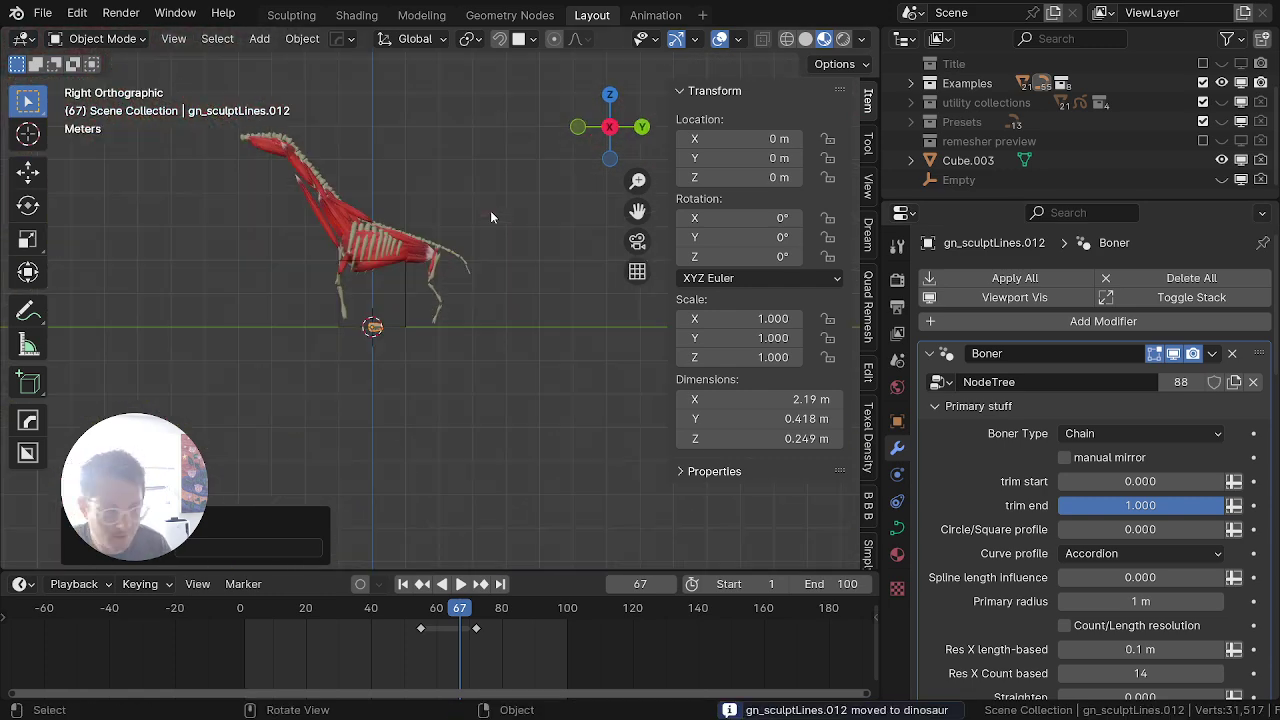
{"action": "scroll", "coordinate": [453, 235], "scroll_direction": "up", "scroll_amount": 7}
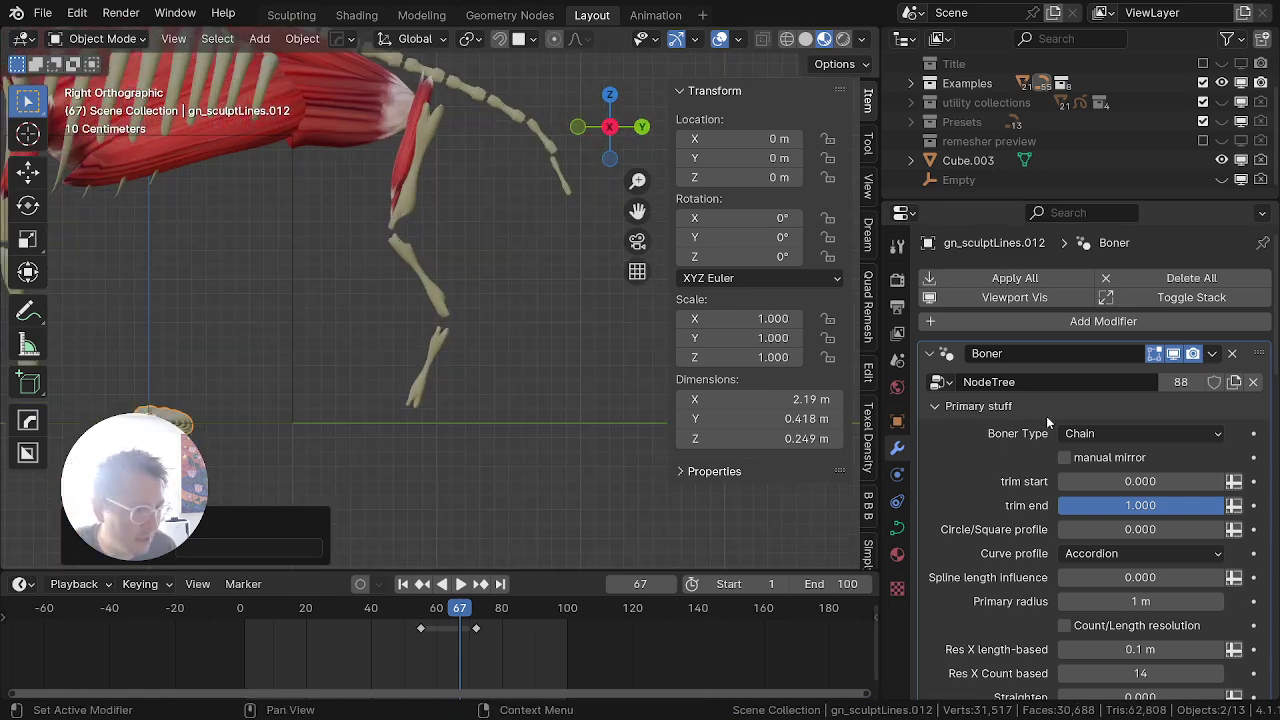
Step: Set the chain's count-based X resolution to 10
{"action": "left_click", "coordinate": [939, 407]}
{"action": "left_click", "coordinate": [939, 407]}
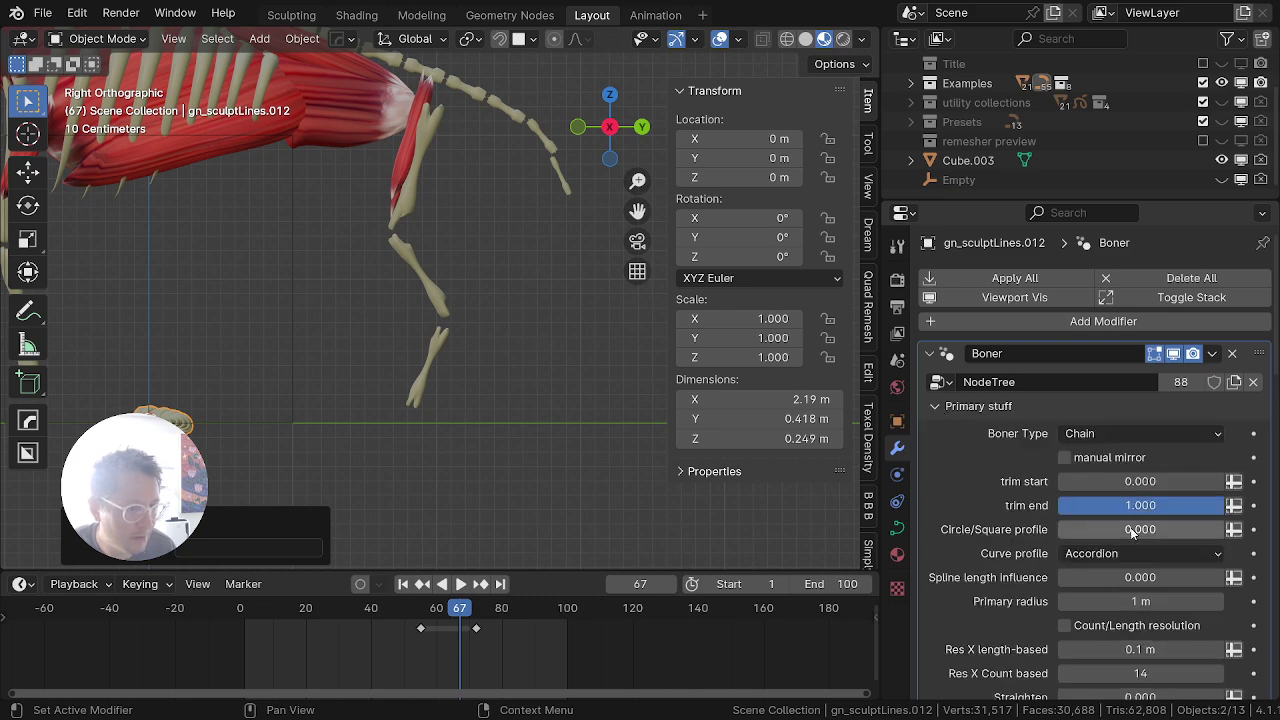
{"action": "scroll", "coordinate": [1134, 535], "scroll_direction": "down", "scroll_amount": 2}
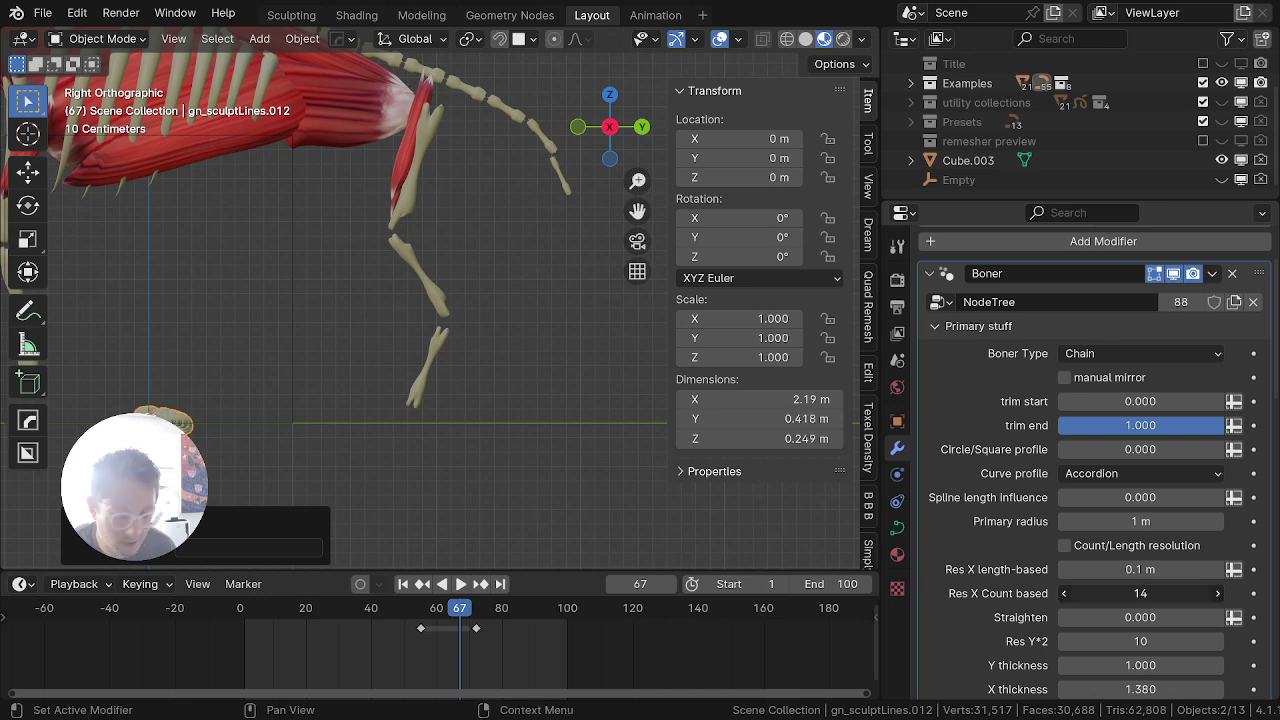
{"action": "key", "text": "Return"}
Step: Replace the chain's curve points with a short vertical stroke below the foreleg, seen from the side, and scale its radius by 5.290
{"action": "scroll", "coordinate": [322, 346], "scroll_direction": "down", "scroll_amount": 4}
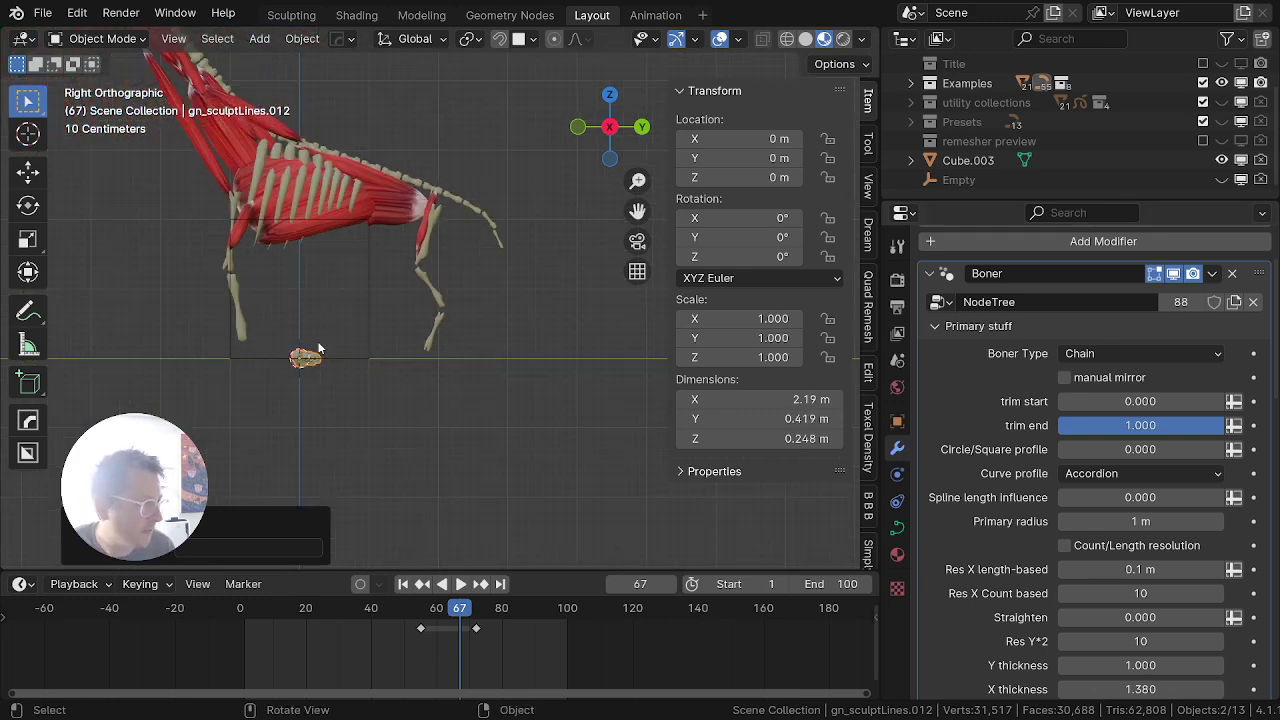
{"action": "scroll", "coordinate": [432, 293], "scroll_direction": "up", "scroll_amount": 4}
{"action": "scroll", "coordinate": [378, 314], "scroll_direction": "down", "scroll_amount": 3}
{"action": "scroll", "coordinate": [378, 320], "scroll_direction": "up", "scroll_amount": 4}
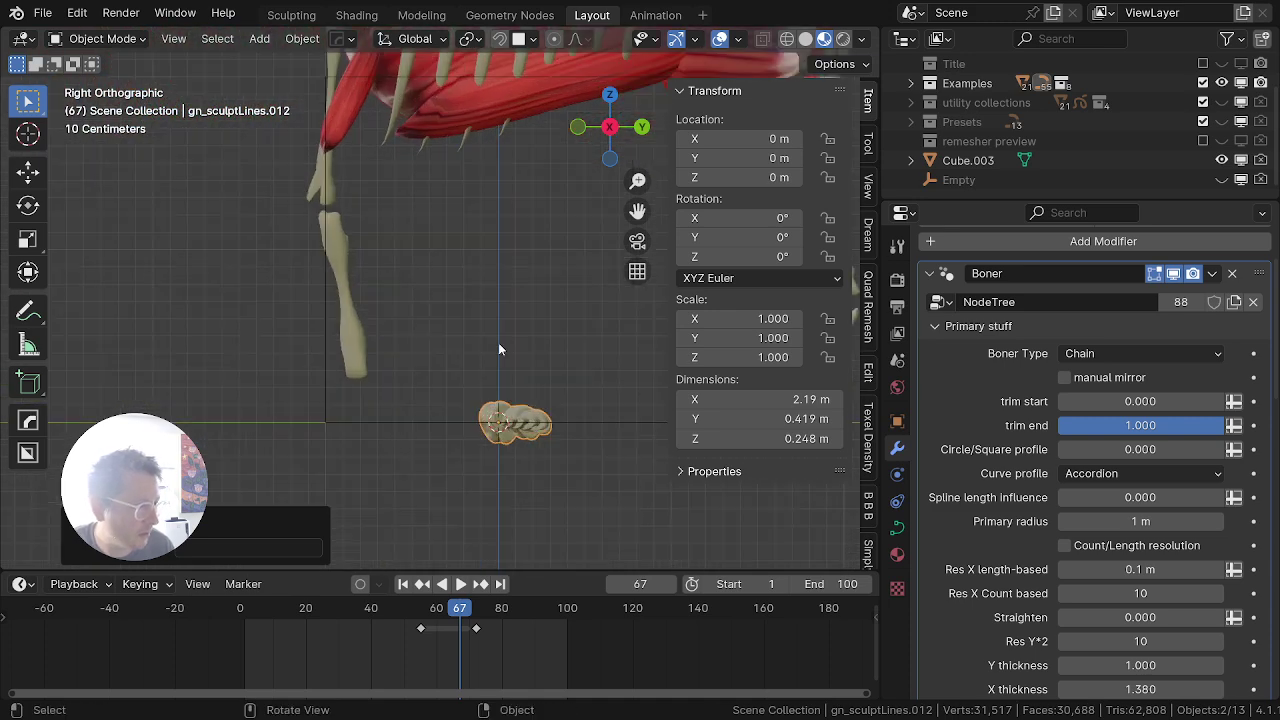
{"action": "key", "text": "Tab"}
{"action": "key", "text": "a"}
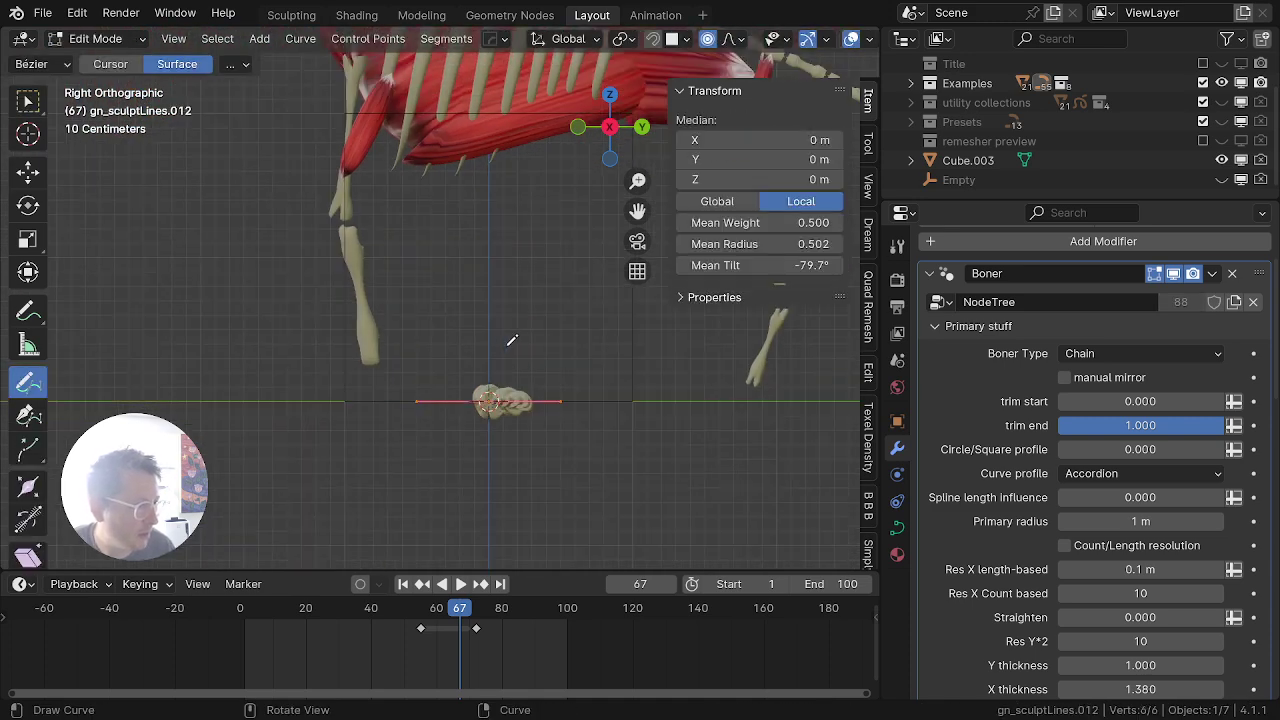
{"action": "key", "text": "x"}
{"action": "left_click", "coordinate": [427, 347]}
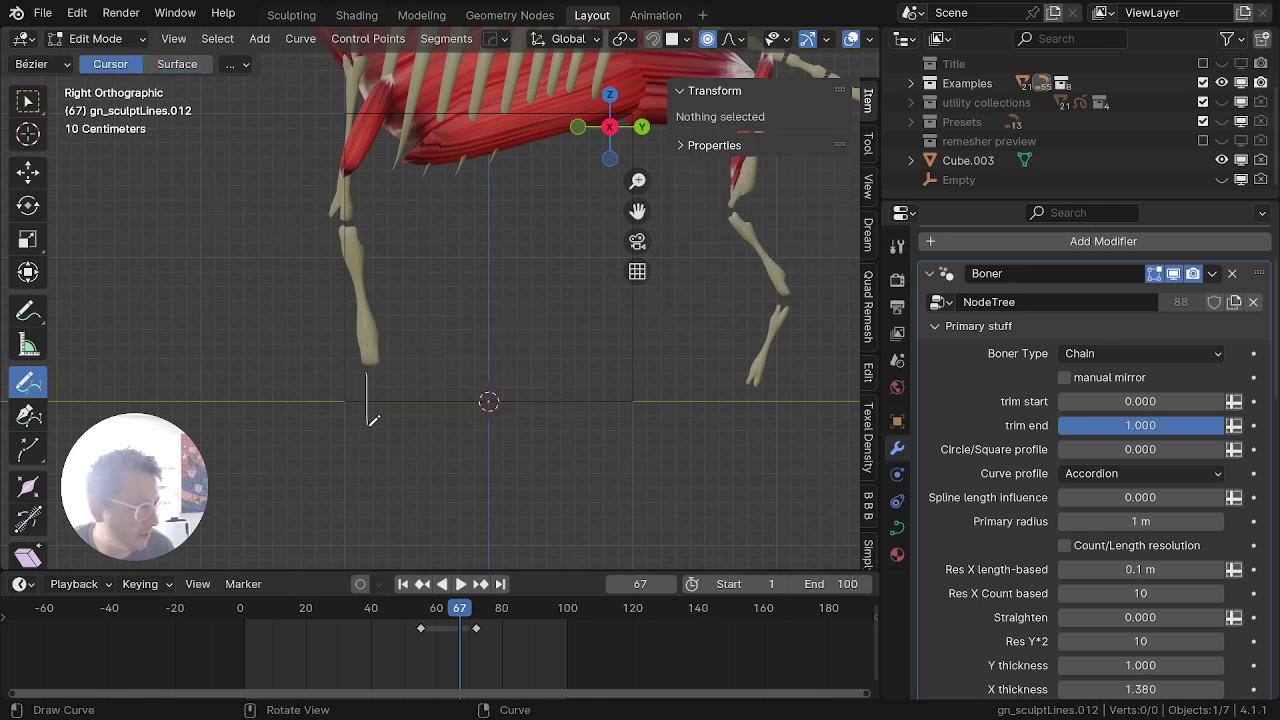
{"action": "left_click_drag", "start_coordinate": [369, 425], "coordinate": [368, 436]}
{"action": "mouse_move", "coordinate": [372, 398]}
{"action": "middle_mouse_down"}
{"action": "mouse_move", "coordinate": [636, 418]}
{"action": "mouse_move", "coordinate": [581, 363]}
{"action": "middle_mouse_up"}
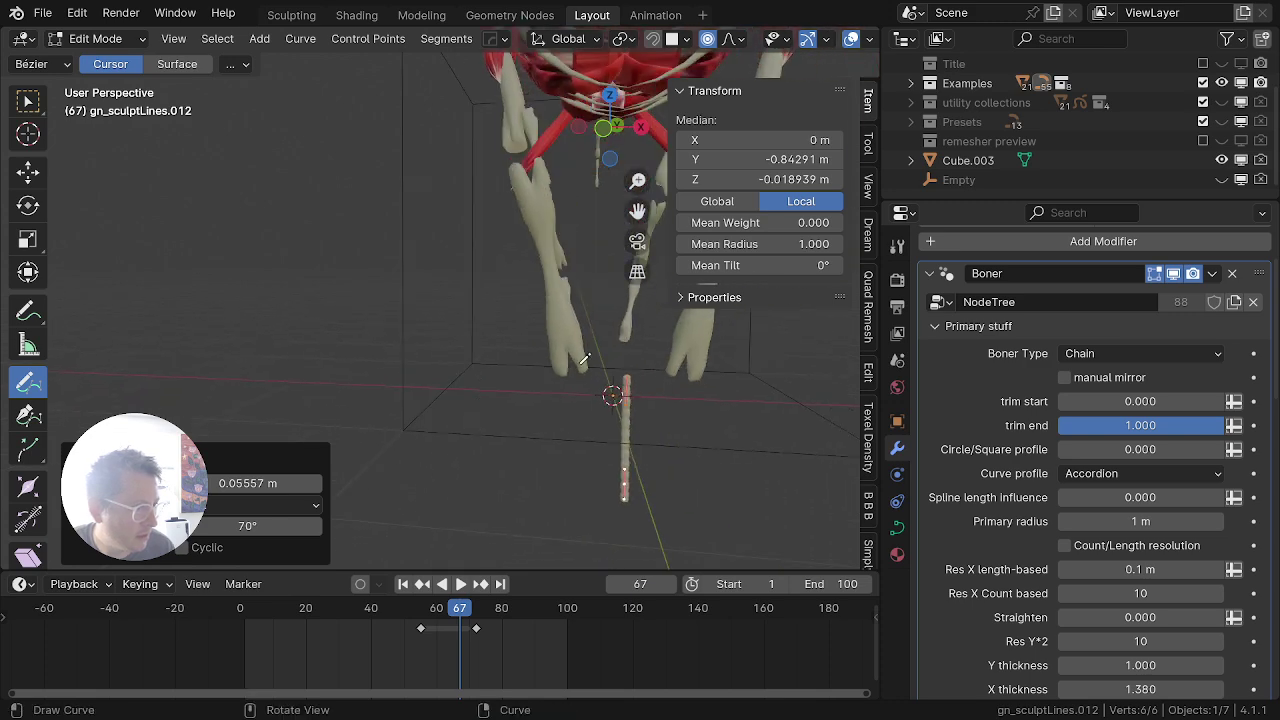
{"action": "key", "text": "alt+s"}
{"action": "left_click", "coordinate": [773, 42]}
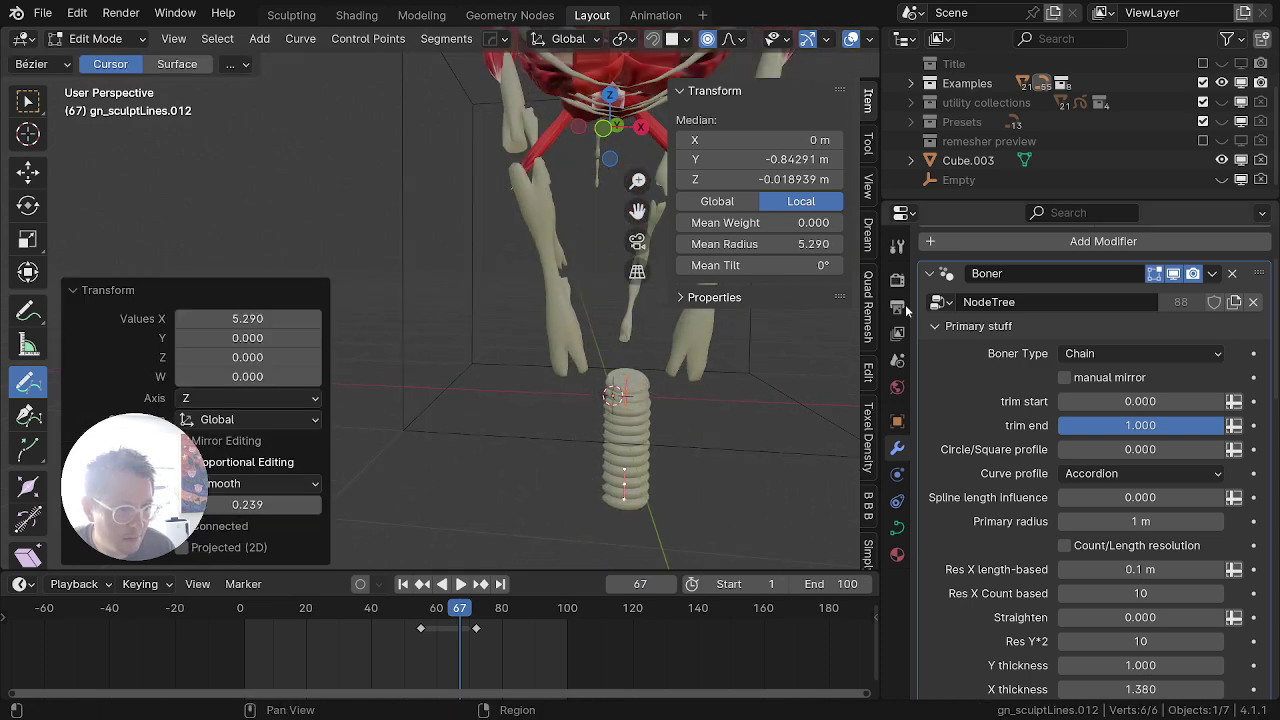
Step: Set the chain's count-based X resolution to 4 and disable the epiphysis "both off" option
{"action": "scroll", "coordinate": [1111, 554], "scroll_direction": "down", "scroll_amount": 2}
{"action": "left_click", "coordinate": [1153, 553]}
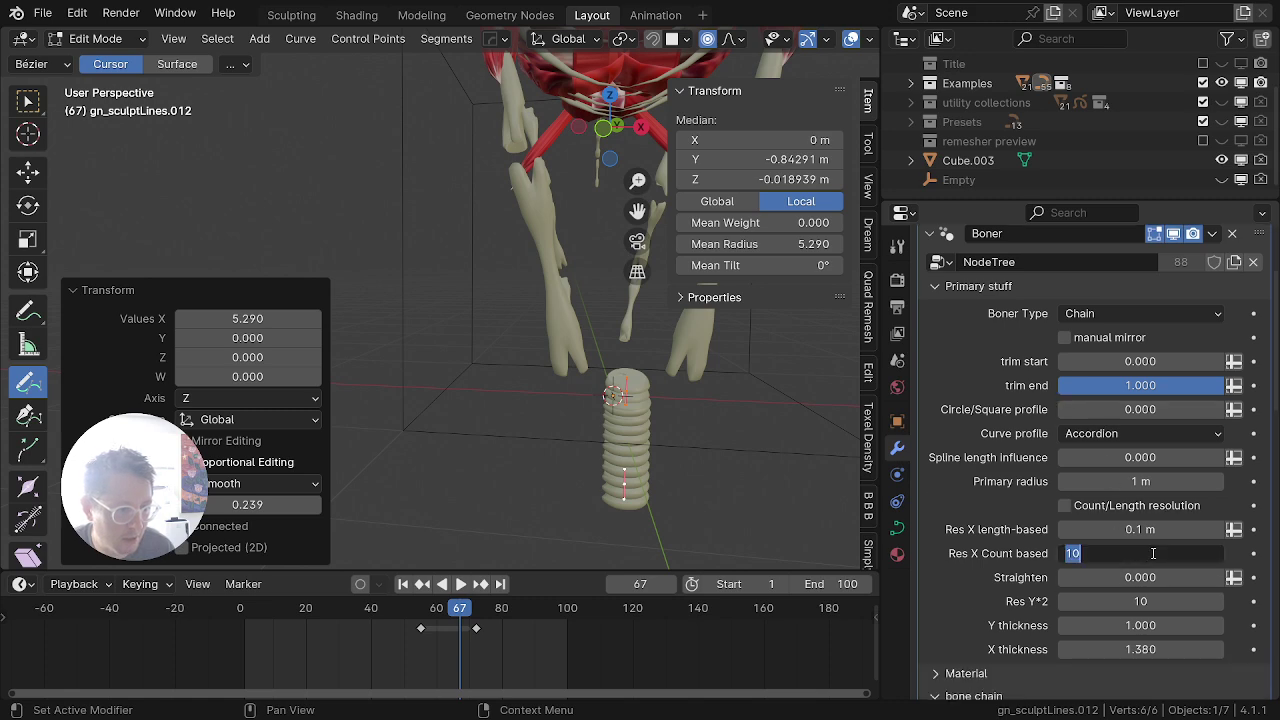
{"action": "type", "text": "4"}
{"action": "key", "text": "Tab"}
{"action": "left_click", "coordinate": [982, 438]}
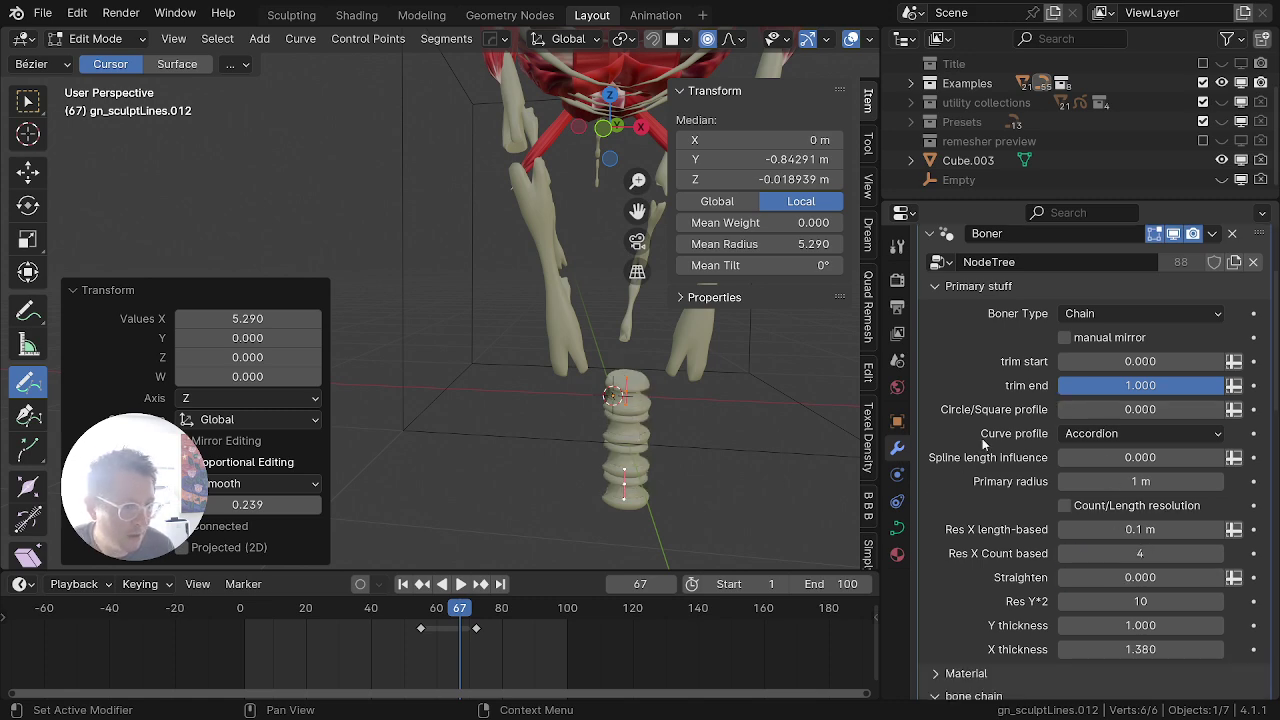
{"action": "scroll", "coordinate": [1003, 490], "scroll_direction": "down", "scroll_amount": 20}
{"action": "left_click", "coordinate": [1064, 426]}
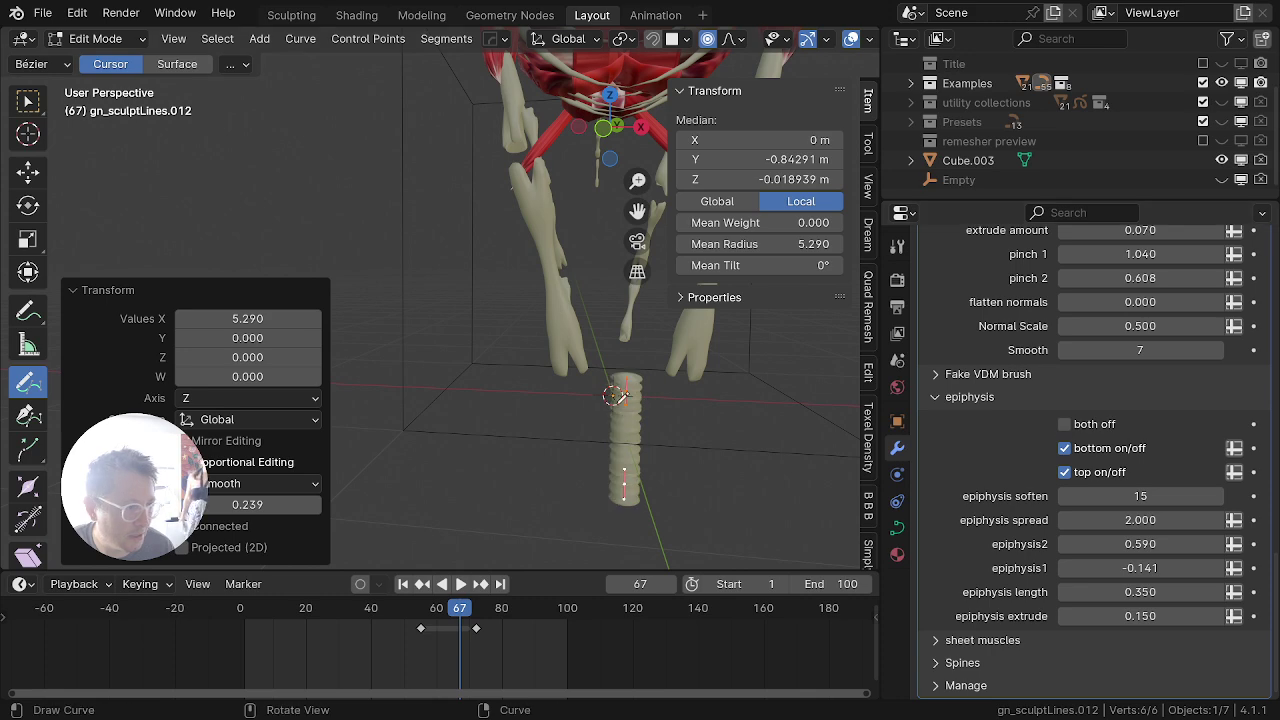
Step: Change the chain's curve profile to Taper both
{"action": "scroll", "coordinate": [957, 422], "scroll_direction": "up", "scroll_amount": 6}
{"action": "scroll", "coordinate": [957, 422], "scroll_direction": "up", "scroll_amount": 15}
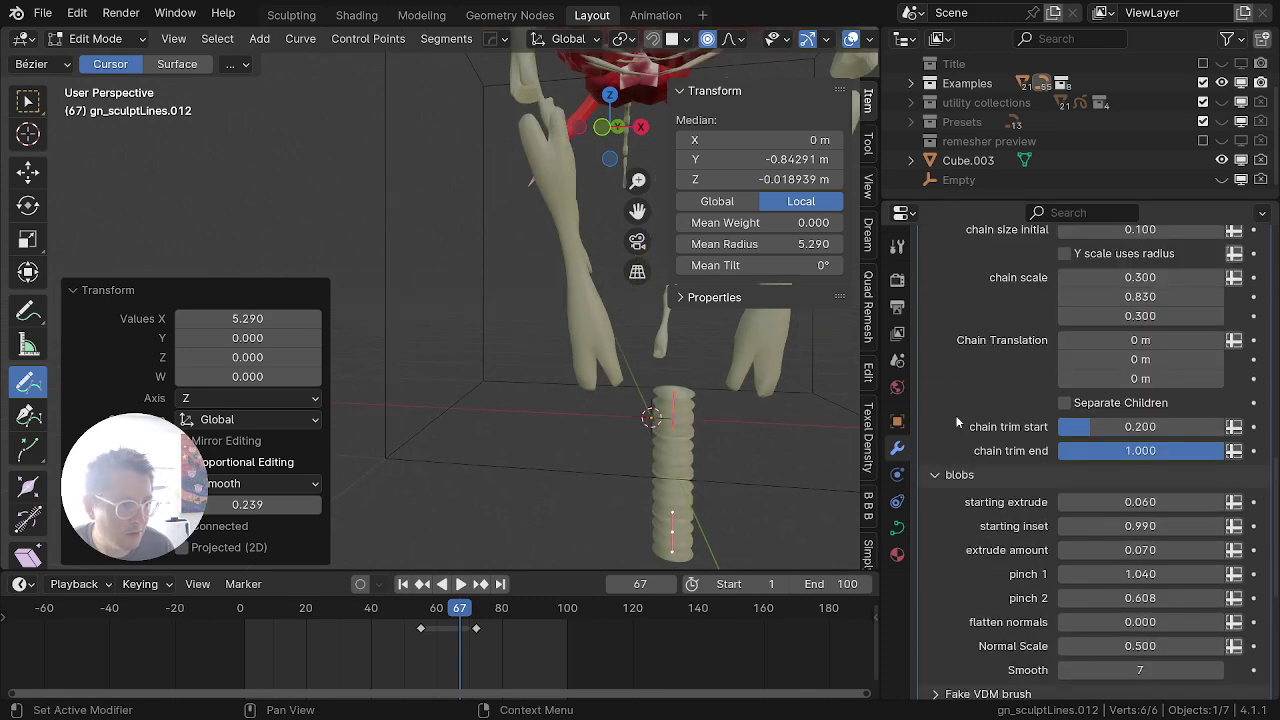
{"action": "scroll", "coordinate": [1014, 380], "scroll_direction": "up", "scroll_amount": 1}
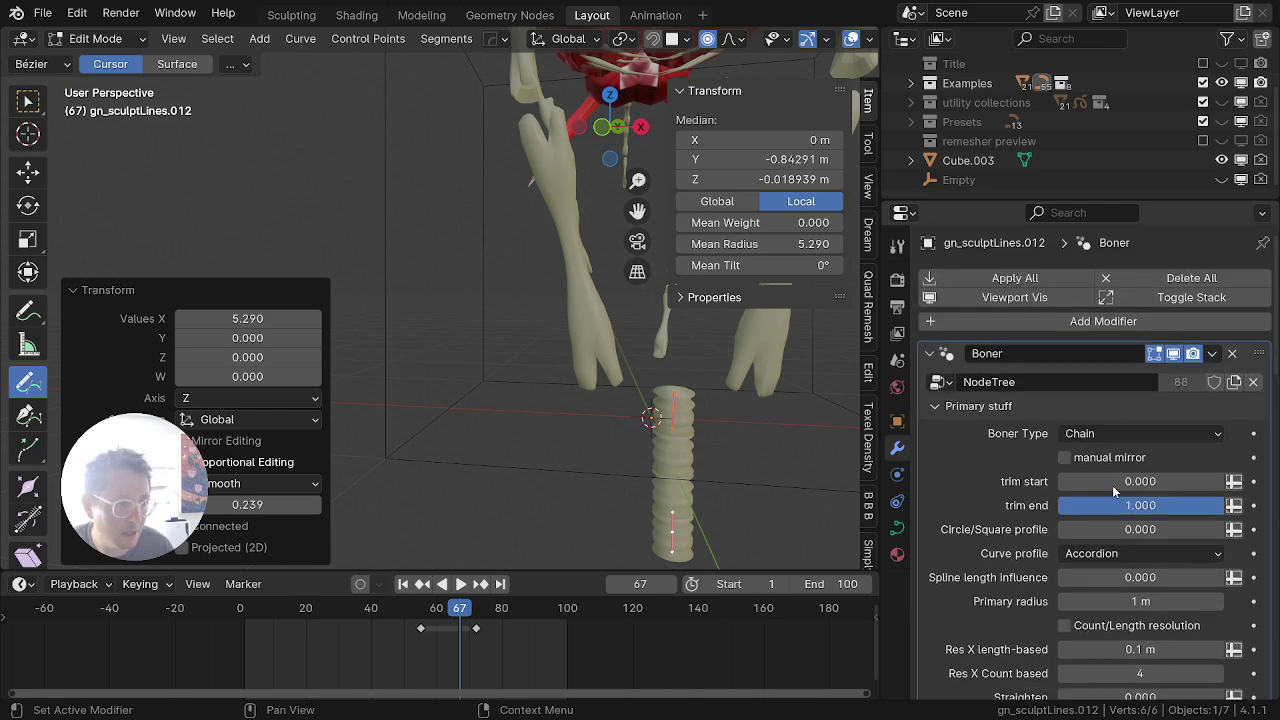
{"action": "left_click", "coordinate": [1136, 433]}
{"action": "left_click", "coordinate": [1136, 433]}
{"action": "left_click", "coordinate": [1118, 556]}
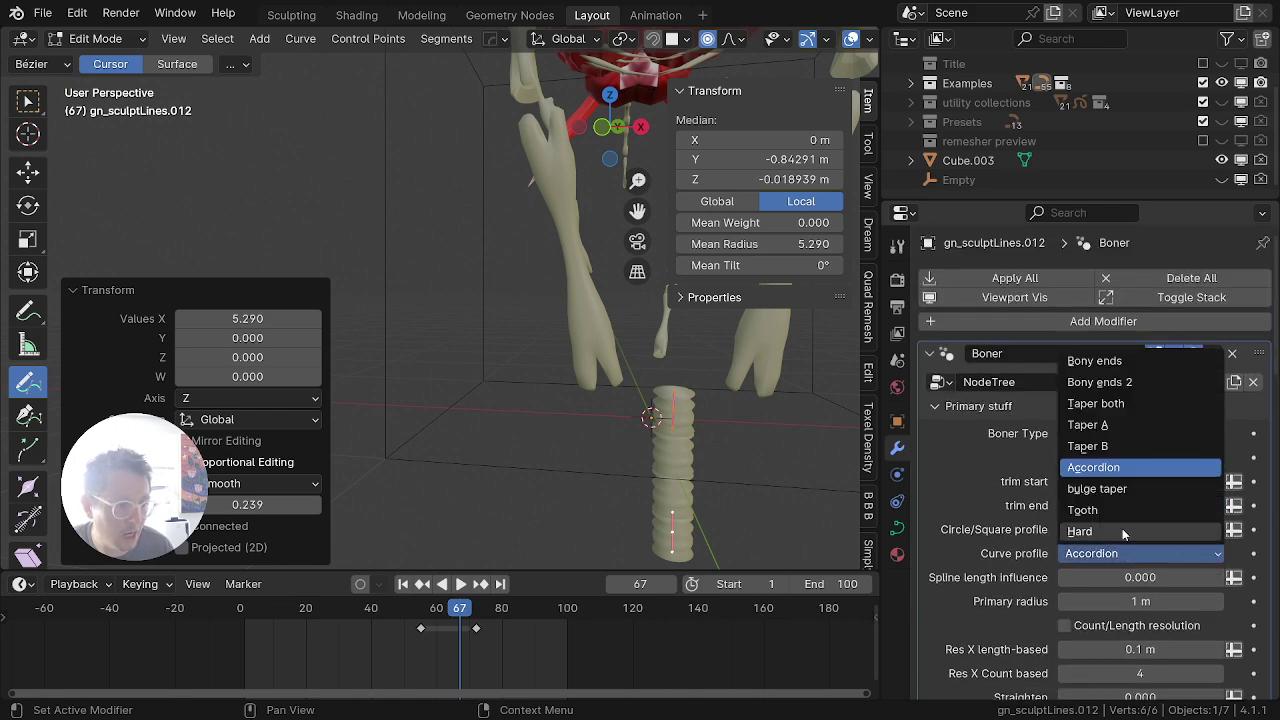
{"action": "left_click", "coordinate": [1098, 405]}
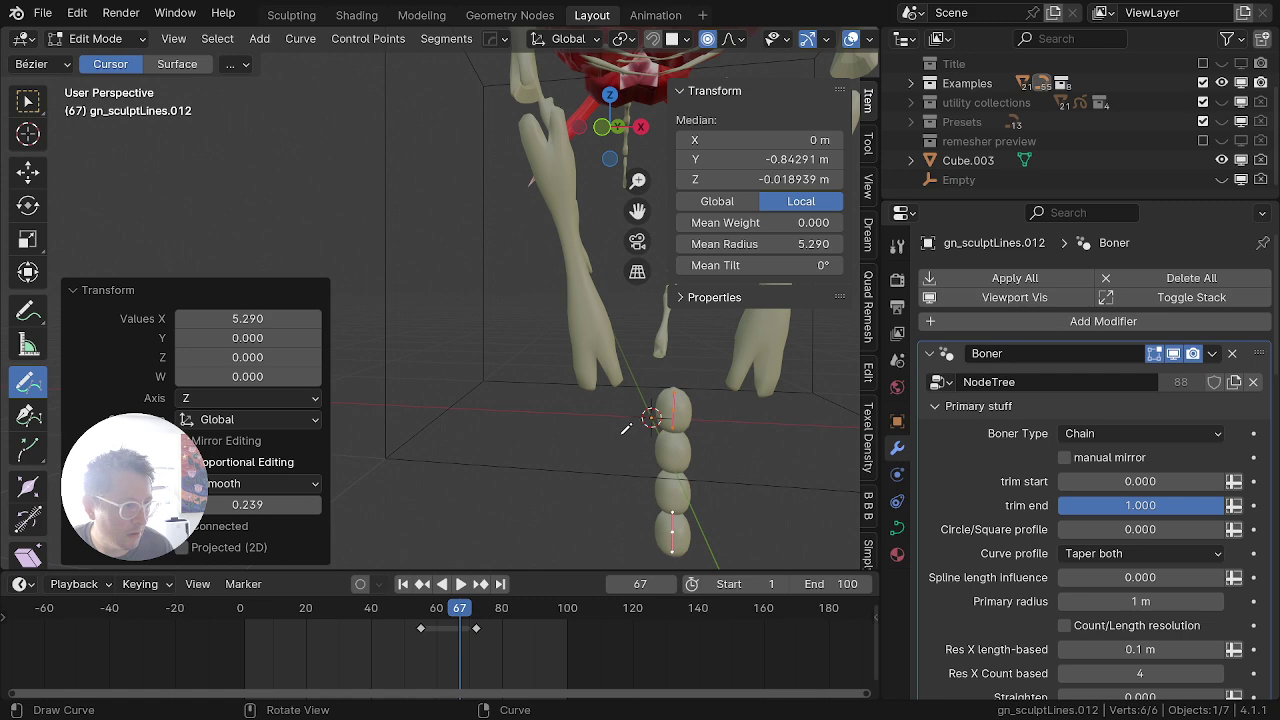
Step: From the front, move the toe chain about 0.233 m in X under the foreleg, tilt it and scale its radius by 0.671
{"action": "scroll", "coordinate": [626, 428], "scroll_direction": "down", "scroll_amount": 6}
{"action": "middle_click_drag", "start_coordinate": [626, 428], "coordinate": [497, 425]}
{"action": "key", "text": "KP_1"}
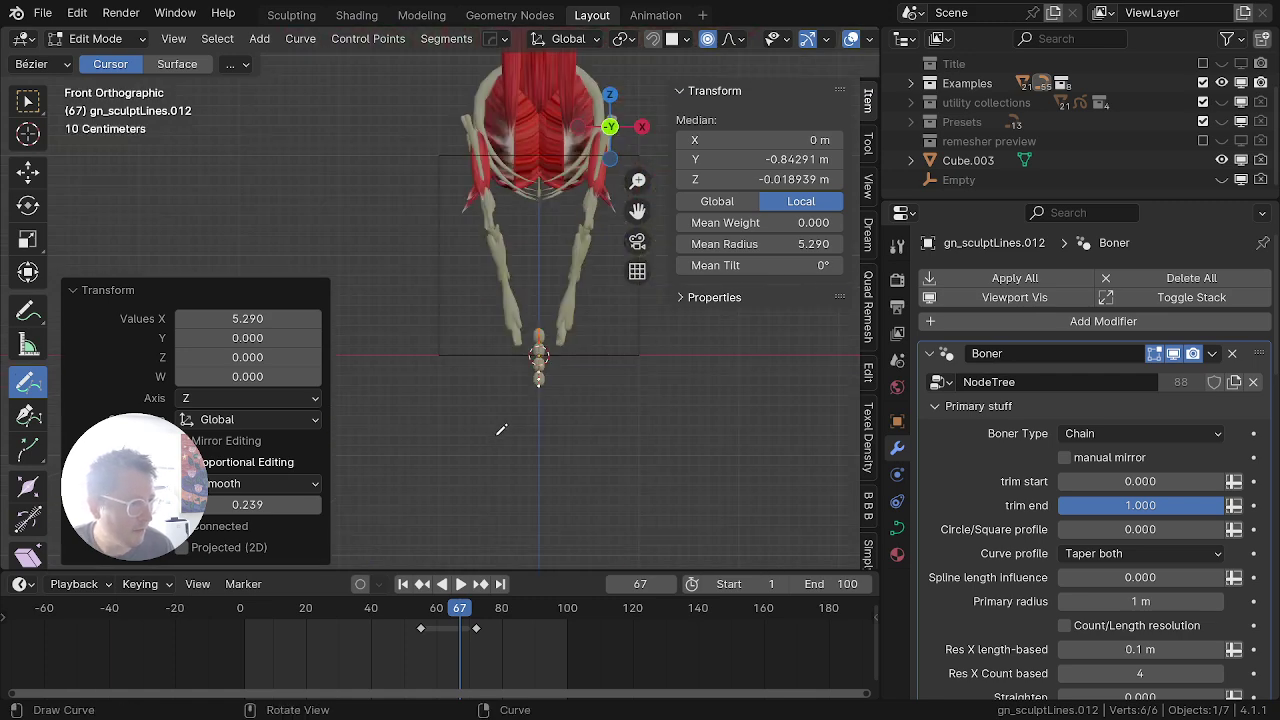
{"action": "key", "text": "g"}
{"action": "left_click", "coordinate": [573, 421]}
{"action": "key", "text": "r"}
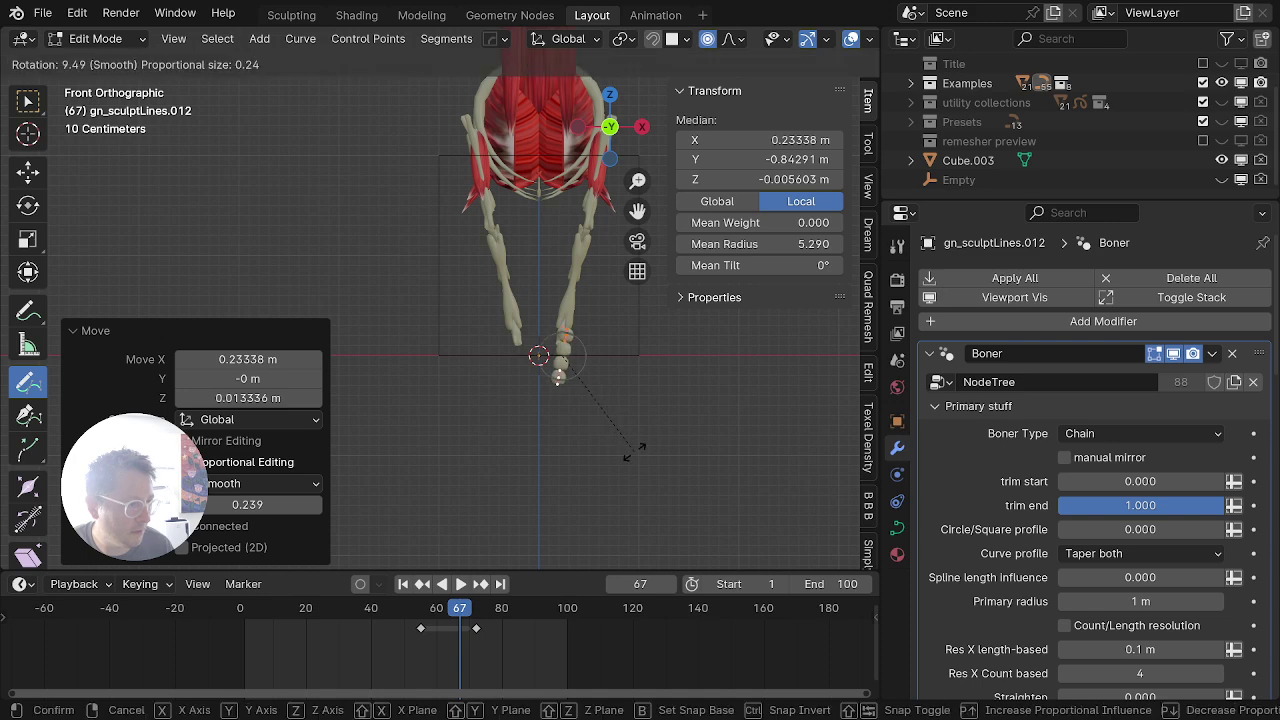
{"action": "left_click", "coordinate": [636, 451]}
{"action": "key", "text": "alt+s"}
{"action": "left_click", "coordinate": [624, 417]}
{"action": "scroll", "coordinate": [628, 414], "scroll_direction": "up", "scroll_amount": 3}
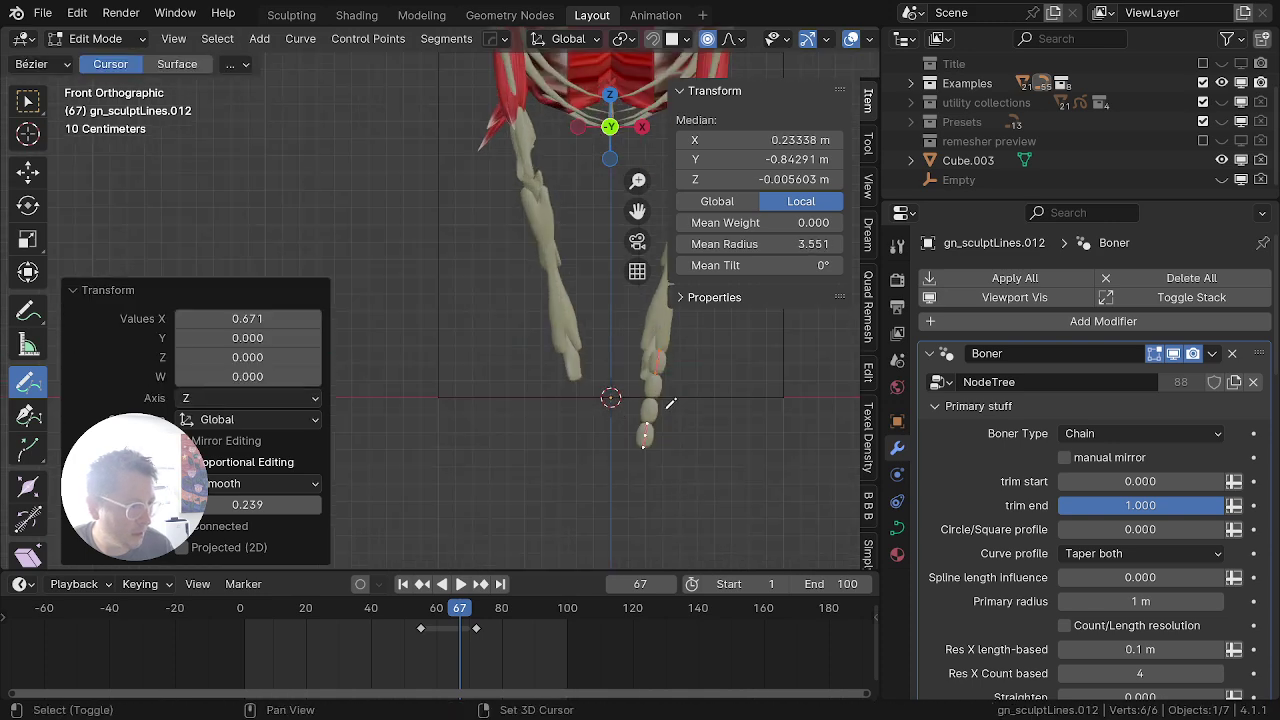
Step: Duplicate the toe chain, rotate the copy -8.76°, place it close beside the first and turn proportional editing off
{"action": "key", "text": "shift+d"}
{"action": "left_click", "coordinate": [687, 425]}
{"action": "key", "text": "r"}
{"action": "left_click", "coordinate": [719, 371]}
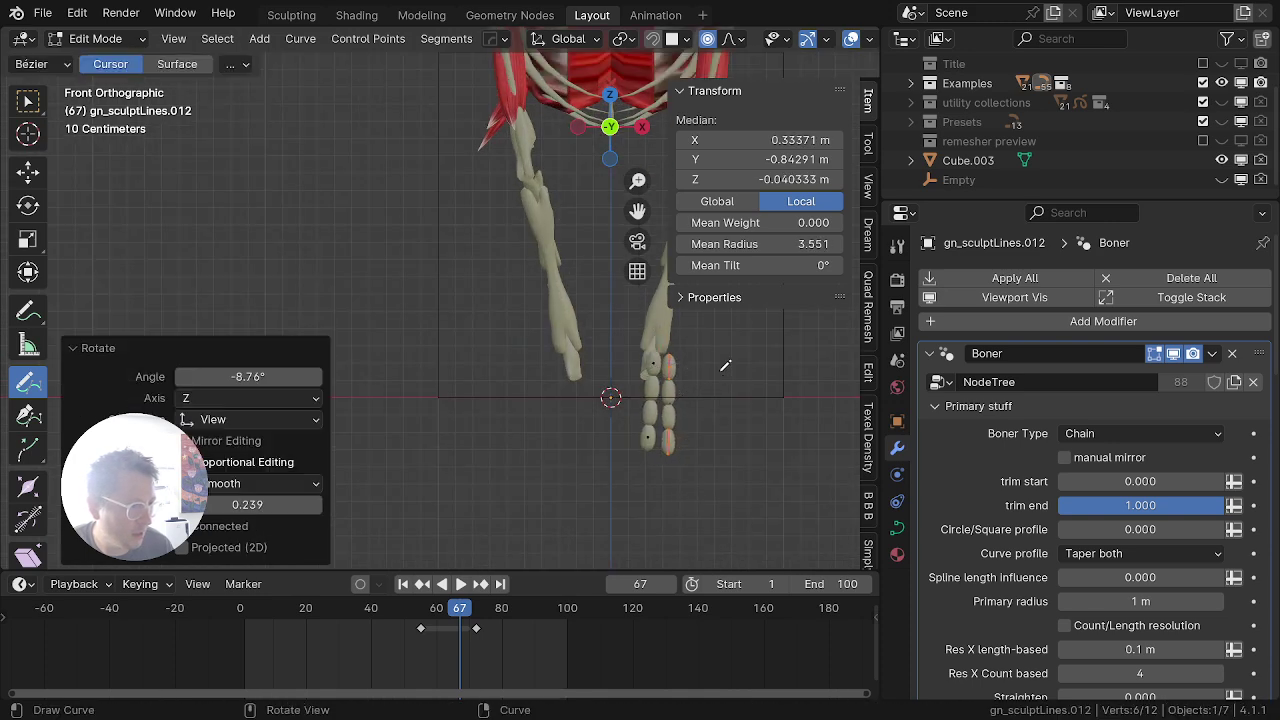
{"action": "key", "text": "g"}
{"action": "left_click", "coordinate": [714, 358]}
{"action": "key", "text": "o"}
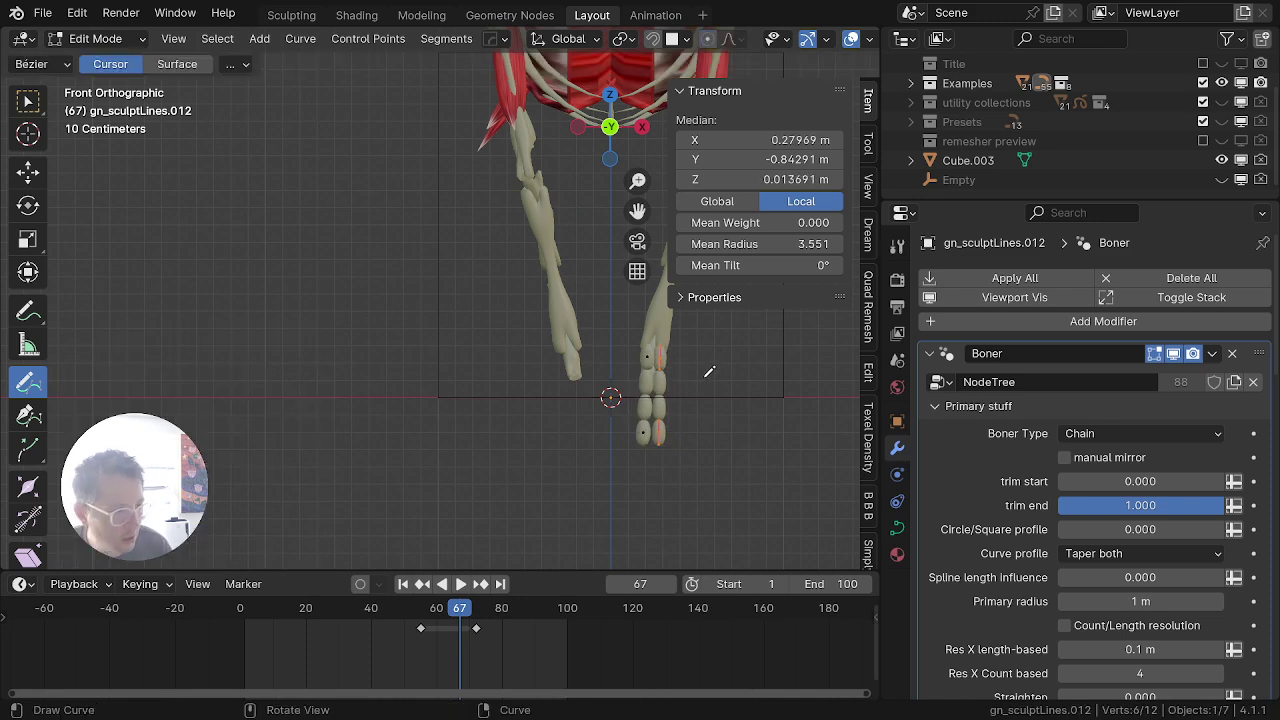
Step: Duplicate the second toe chain to form a third toe, rotate it outward and place it beside the others
{"action": "key", "text": "shift+d"}
{"action": "left_click", "coordinate": [711, 418]}
{"action": "key", "text": "r"}
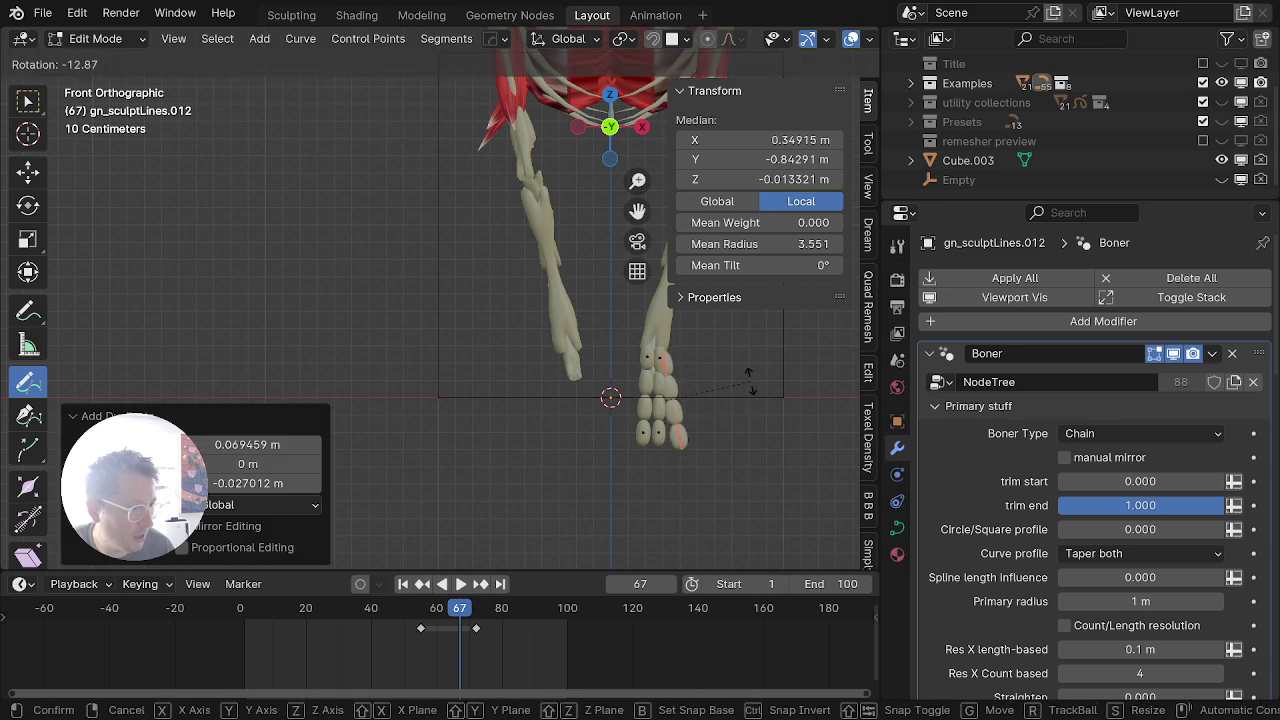
{"action": "left_click", "coordinate": [745, 384]}
{"action": "key", "text": "g"}
{"action": "left_click", "coordinate": [760, 376]}
Step: Spread the inner toe's tip away from the other toes and scale its radius by 2.070
{"action": "key", "text": "alt+a"}
{"action": "key", "text": "b"}
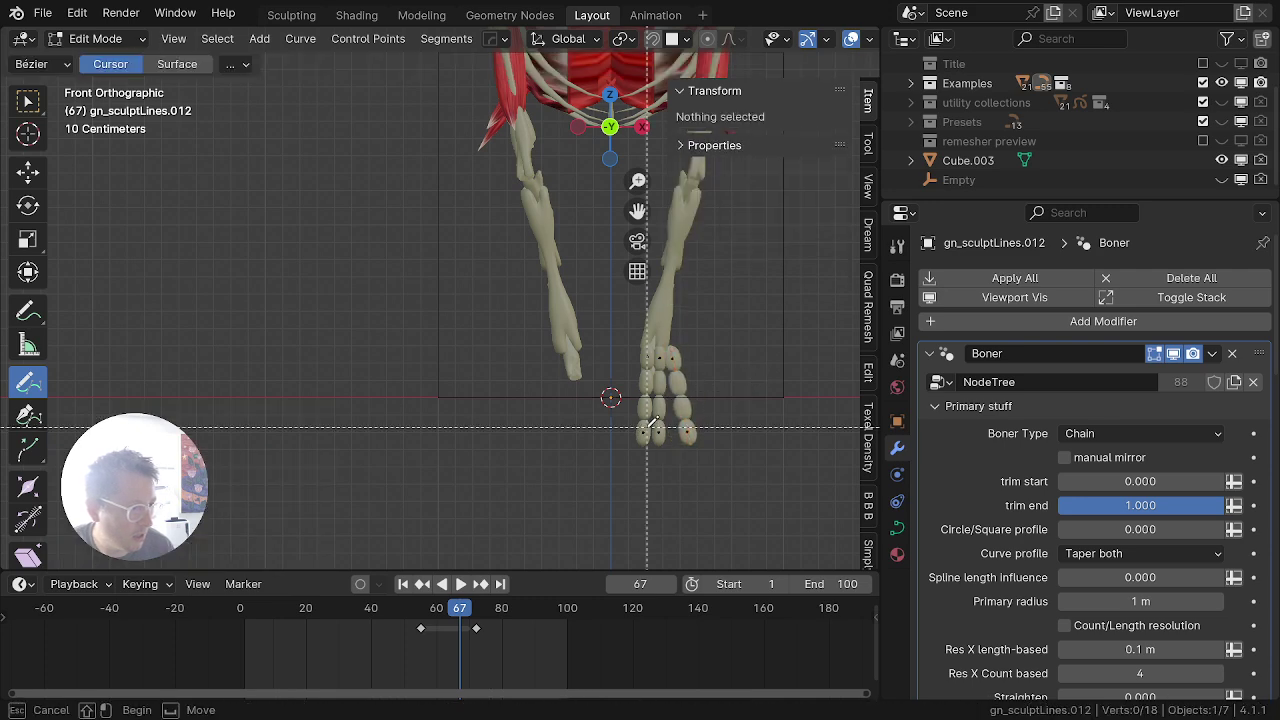
{"action": "left_click_drag", "start_coordinate": [647, 426], "coordinate": [631, 449]}
{"action": "key", "text": "g"}
{"action": "left_click", "coordinate": [626, 450]}
{"action": "key", "text": "alt+s"}
{"action": "left_click", "coordinate": [543, 466]}
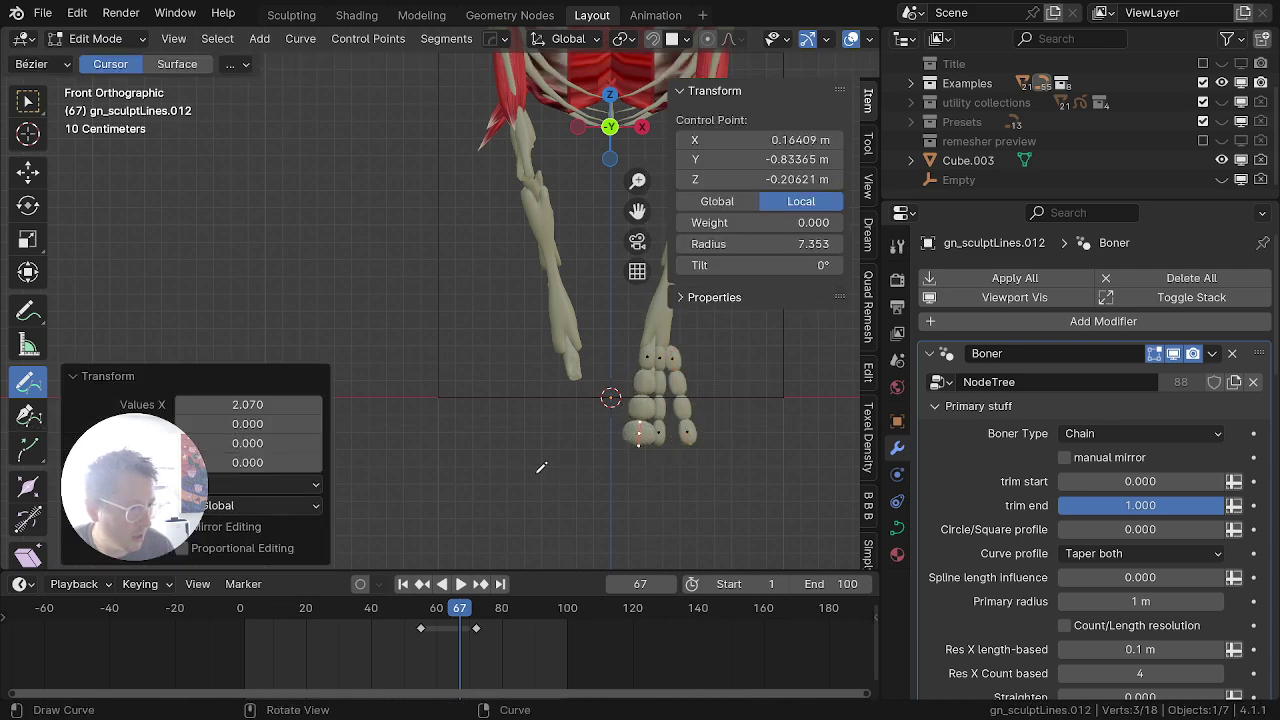
{"action": "key", "text": "g"}
{"action": "left_click", "coordinate": [522, 471]}
Step: Enlarge the middle toe's tip to a radius of 7.935 and move it about 0.023 m in X and -0.050 m in Z
{"action": "key", "text": "alt+a"}
{"action": "key", "text": "b"}
{"action": "left_click_drag", "start_coordinate": [676, 425], "coordinate": [644, 453]}
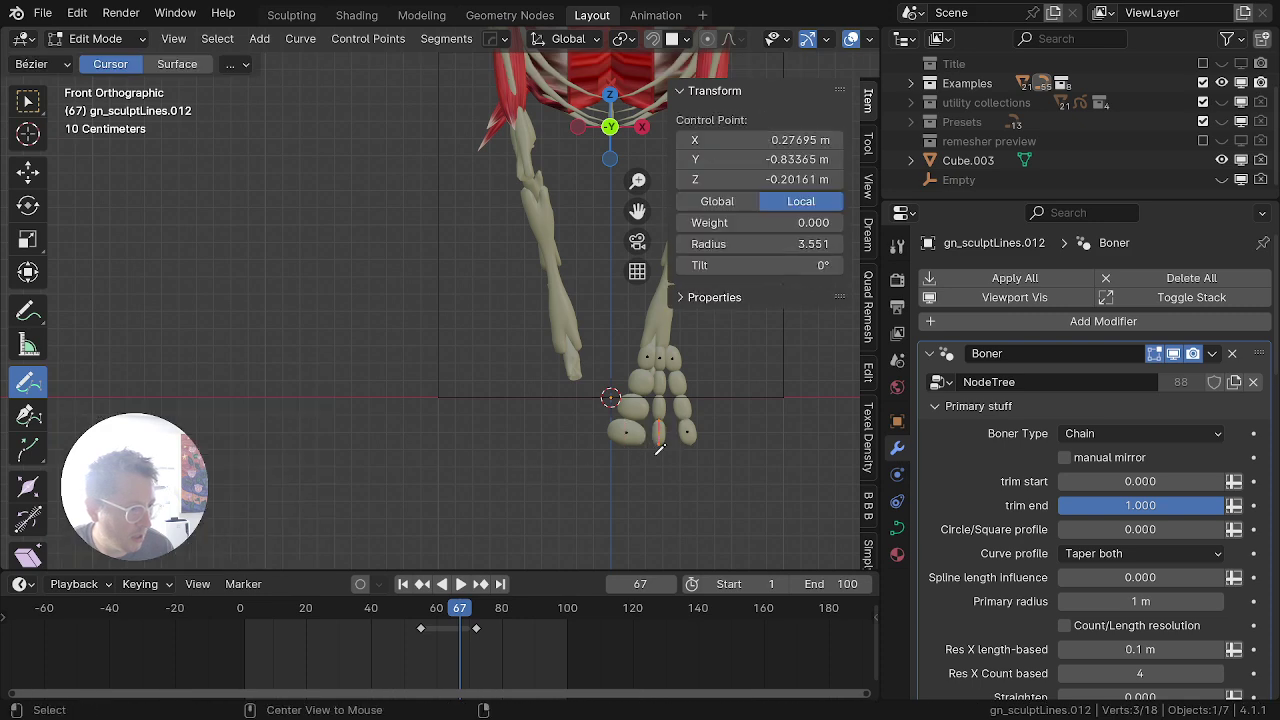
{"action": "key", "text": "alt+s"}
{"action": "left_click", "coordinate": [685, 483]}
{"action": "key", "text": "g"}
{"action": "left_click", "coordinate": [692, 493]}
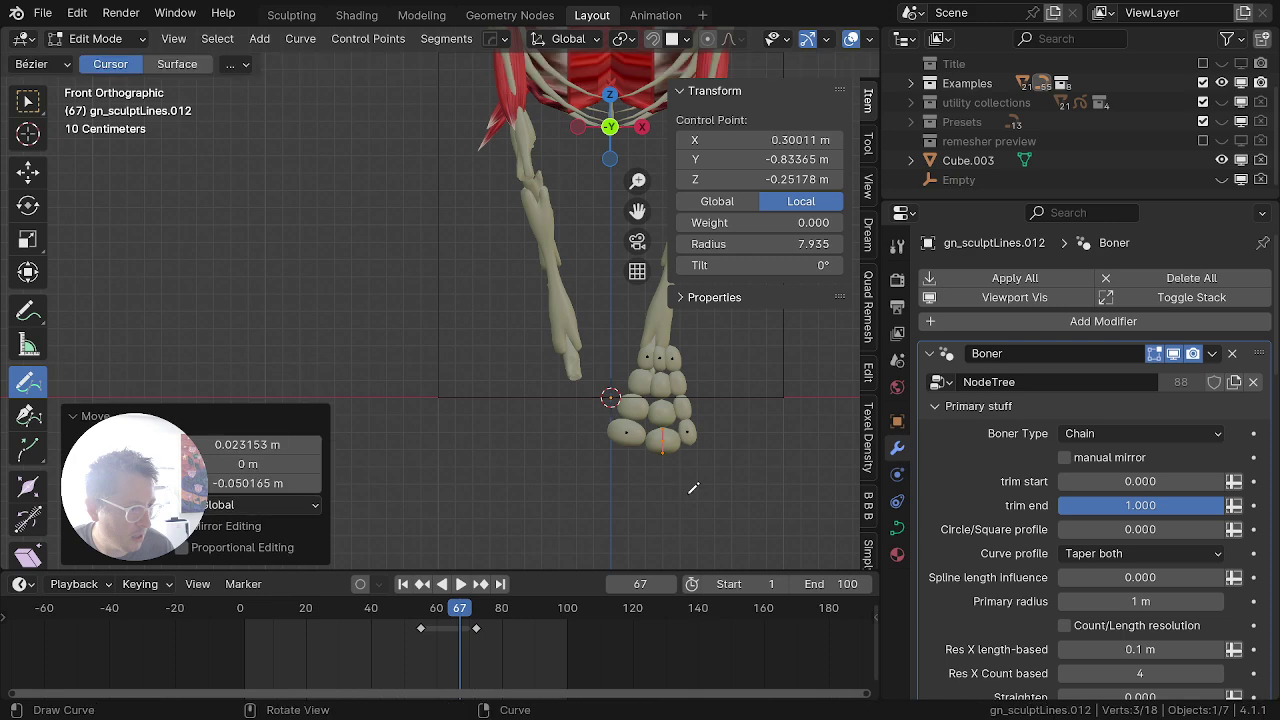
Step: Move the outer toe's tip about 0.058 m in X and -0.046 m in Z, enlarge its radius and leave edit mode
{"action": "key", "text": "alt+a"}
{"action": "key", "text": "b"}
{"action": "left_click_drag", "start_coordinate": [696, 420], "coordinate": [684, 443]}
{"action": "key", "text": "g"}
{"action": "left_click", "coordinate": [703, 453]}
{"action": "key", "text": "alt+s"}
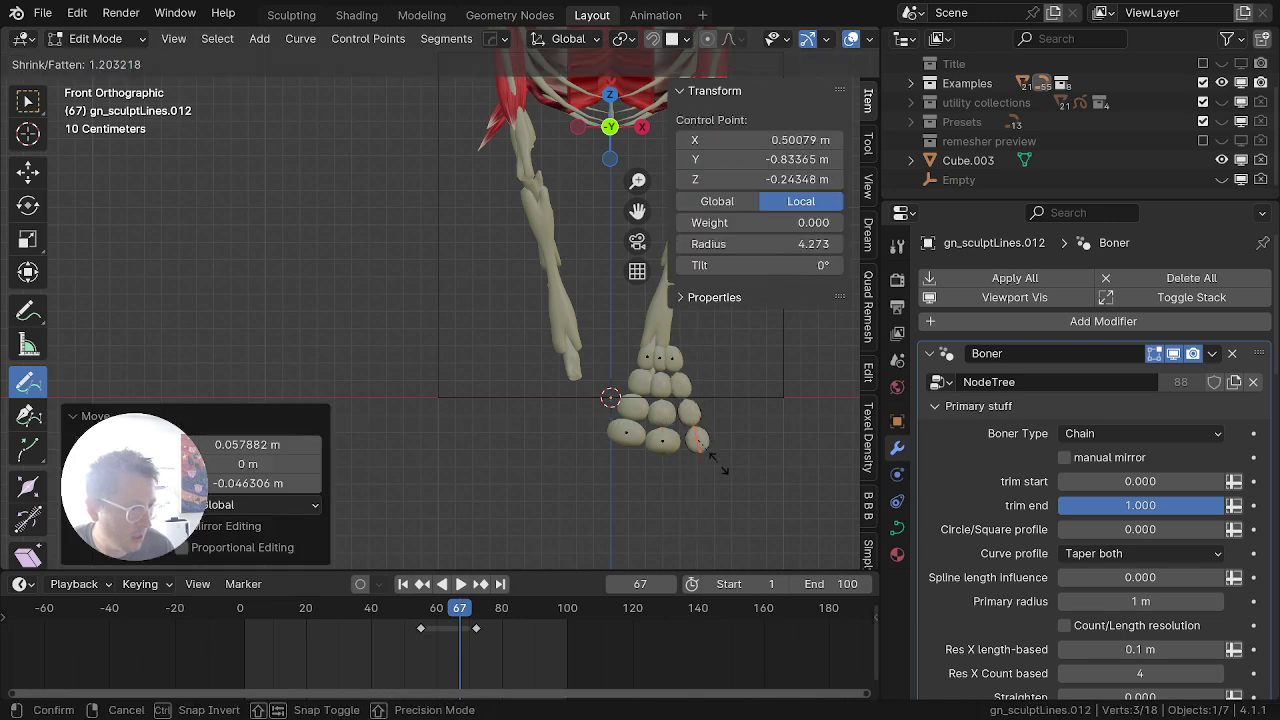
{"action": "left_click", "coordinate": [730, 476]}
{"action": "key", "text": "Tab"}
Step: Select the whole middle toe chain in edit mode and move it about -0.168 m along Y
{"action": "middle_click_drag", "start_coordinate": [430, 480], "coordinate": [500, 496]}
{"action": "key", "text": "Tab"}
{"action": "middle_click_drag", "start_coordinate": [443, 462], "coordinate": [518, 470]}
{"action": "key", "text": "l"}
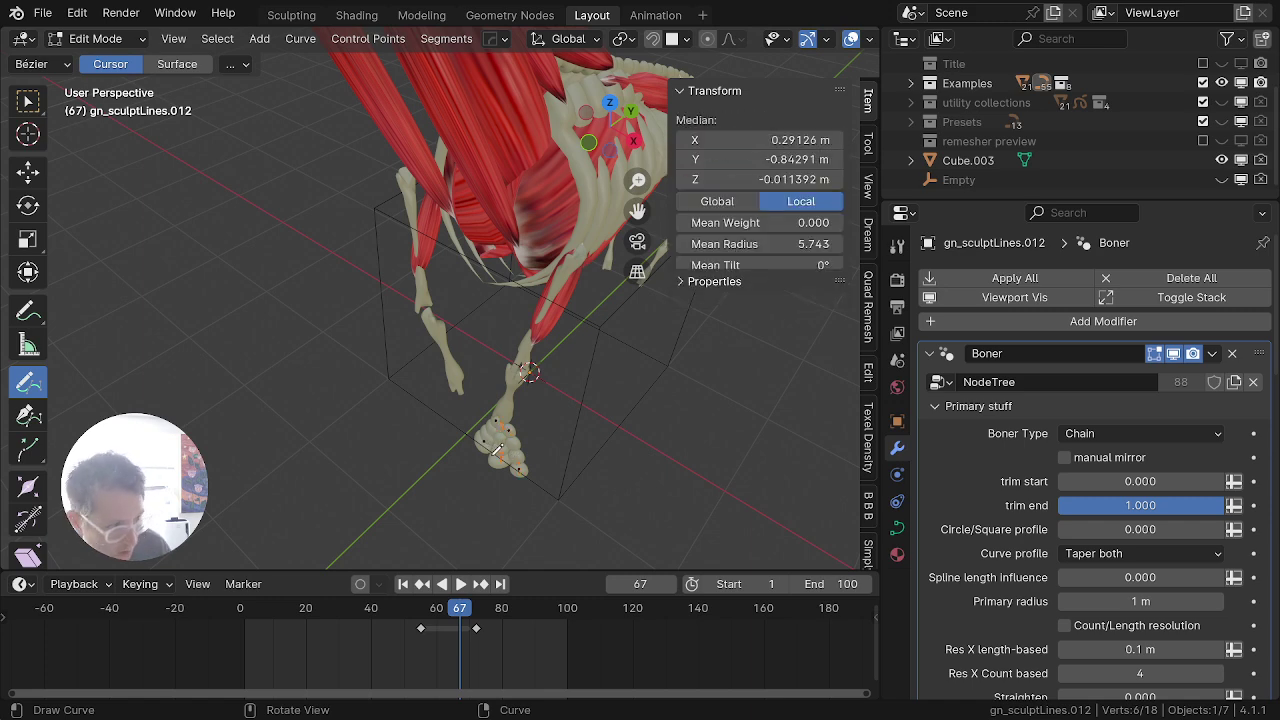
{"action": "key", "text": "g"}
{"action": "key", "text": "y"}
{"action": "left_click", "coordinate": [496, 480]}
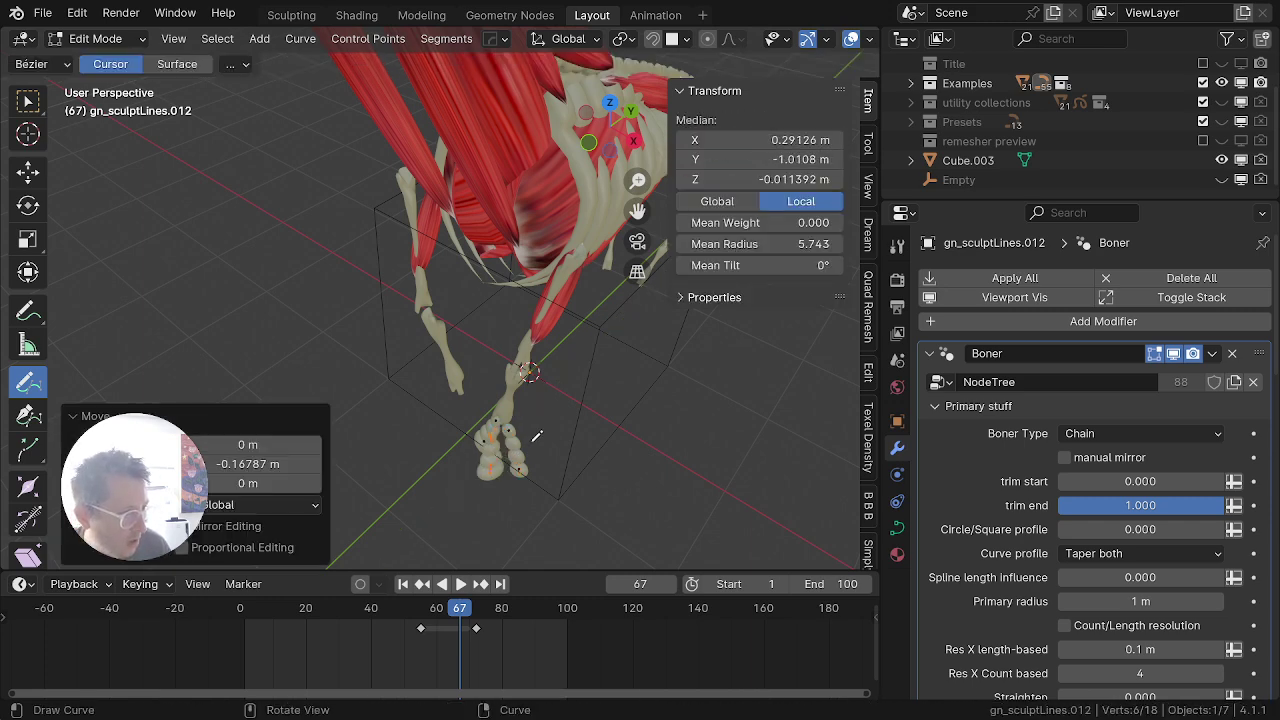
Step: Deselect the toe points and set the Boner modifier's X thickness to 1
{"action": "middle_click_drag", "start_coordinate": [516, 400], "coordinate": [395, 373]}
{"action": "key", "text": "alt+a"}
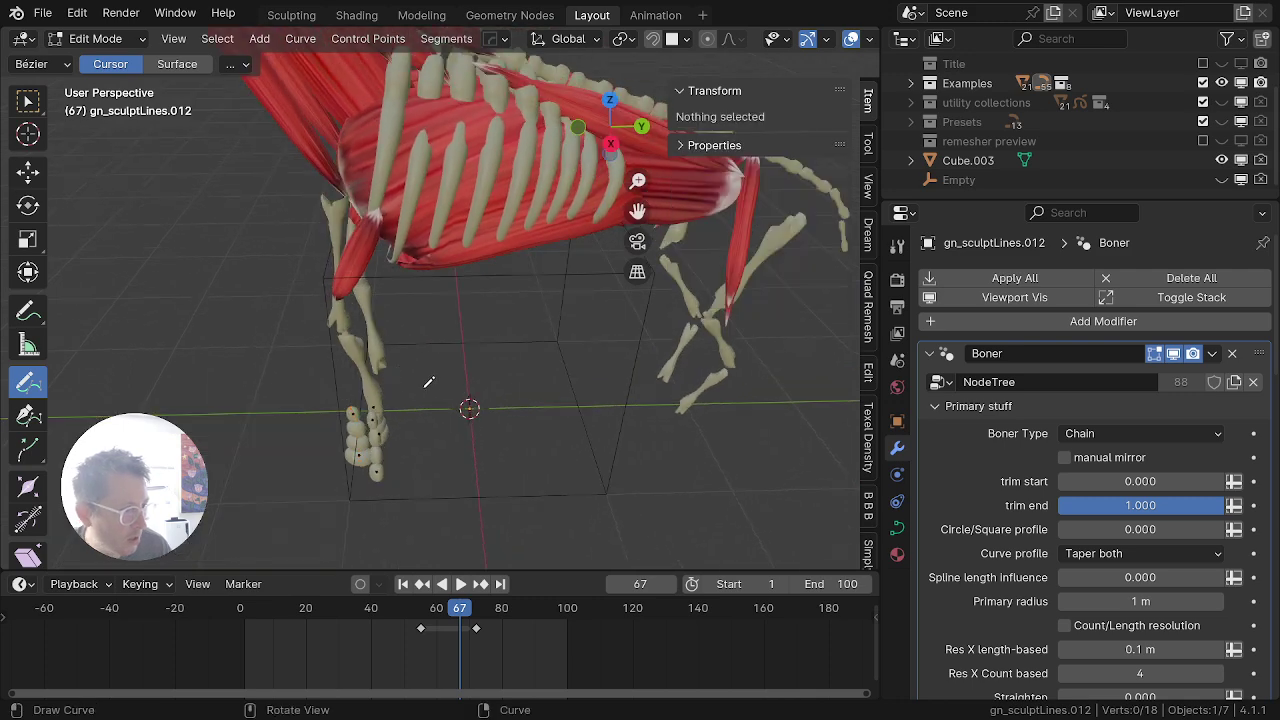
{"action": "scroll", "coordinate": [973, 458], "scroll_direction": "down", "scroll_amount": 5}
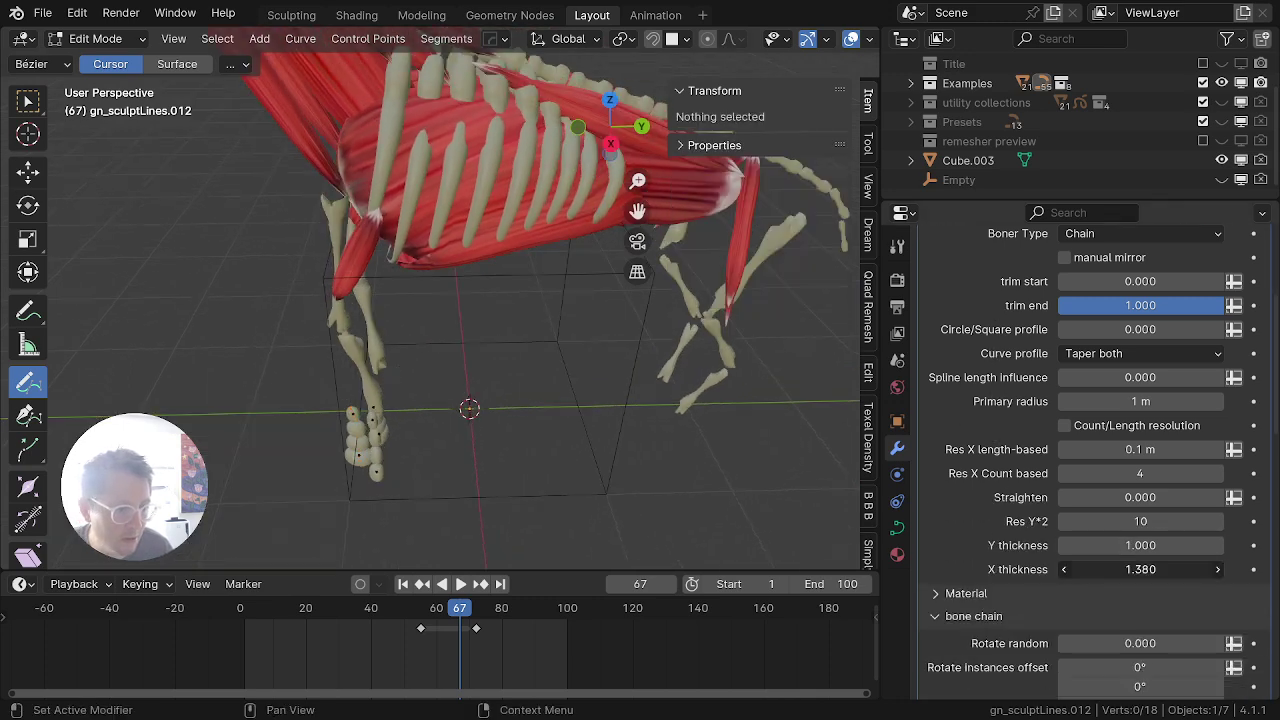
{"action": "type", "text": "1"}
{"action": "key", "text": "Return"}
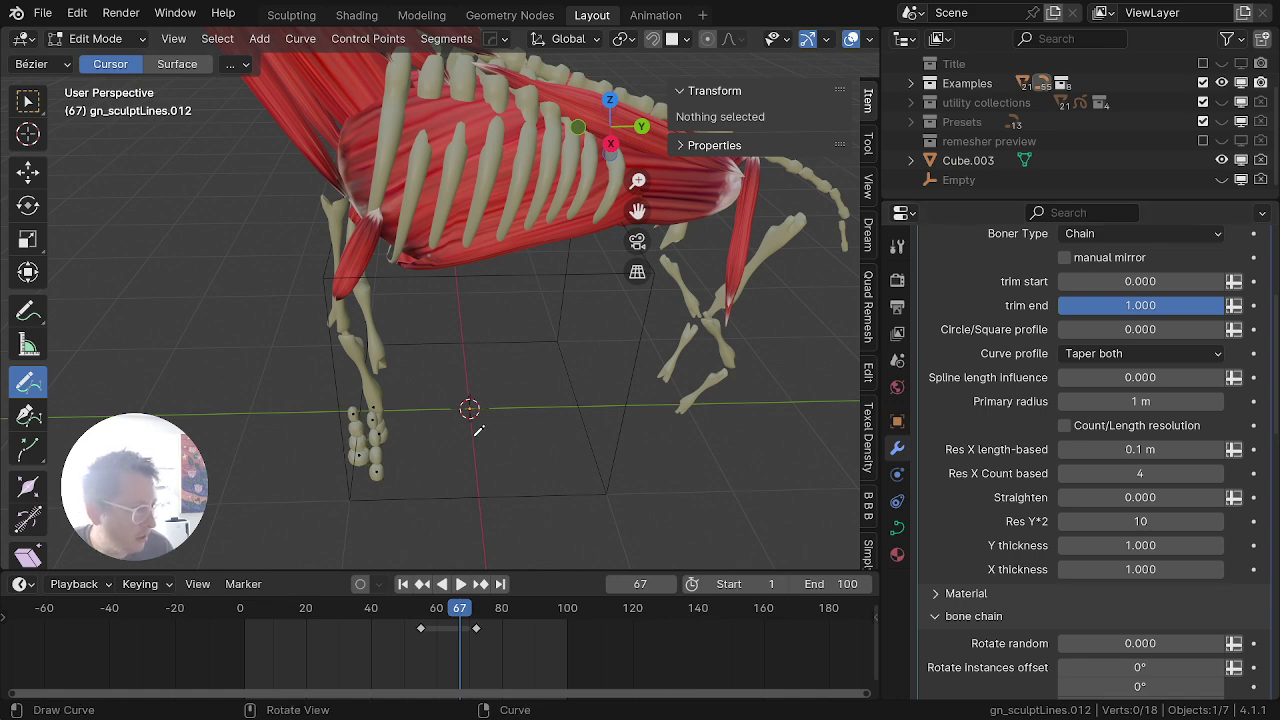
Step: Move the outer toe's tip along X, inward toward the middle toe
{"action": "middle_click_drag", "start_coordinate": [410, 448], "coordinate": [583, 397]}
{"action": "scroll", "coordinate": [583, 397], "scroll_direction": "up", "scroll_amount": 2}
{"action": "key", "text": "a"}
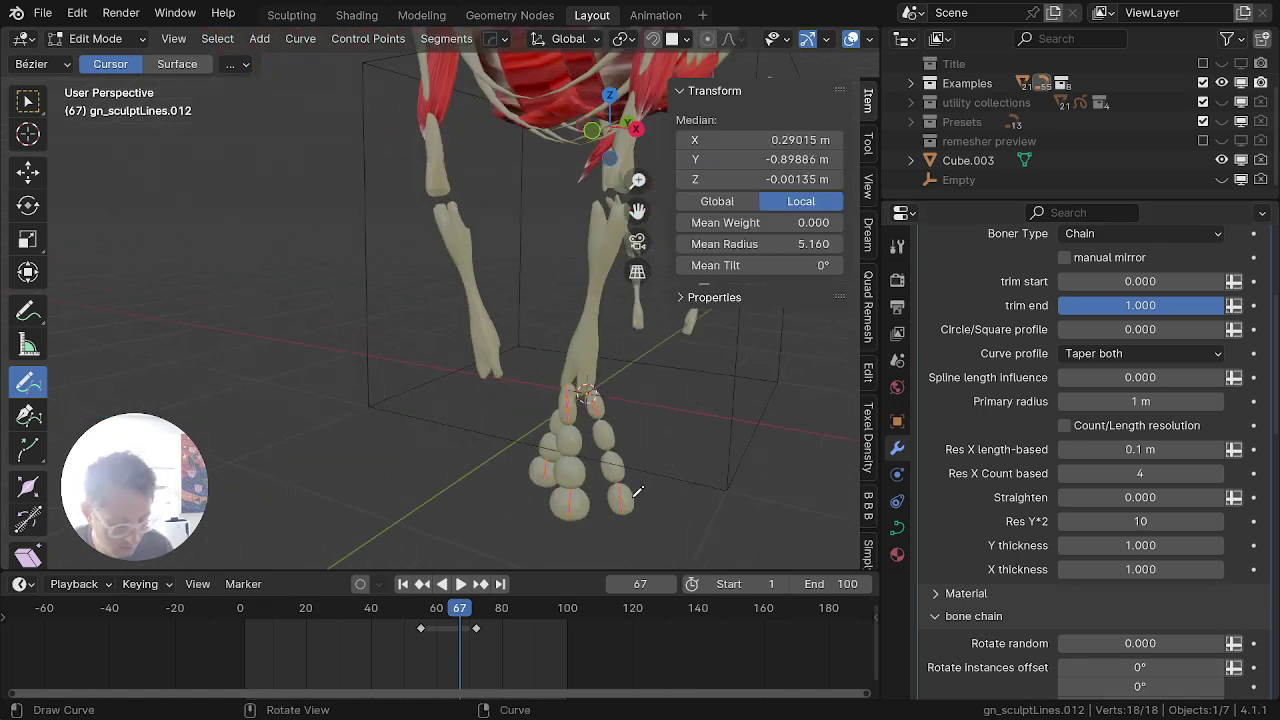
{"action": "key", "text": "alt+a"}
{"action": "key", "text": "b"}
{"action": "left_click_drag", "start_coordinate": [647, 478], "coordinate": [608, 525]}
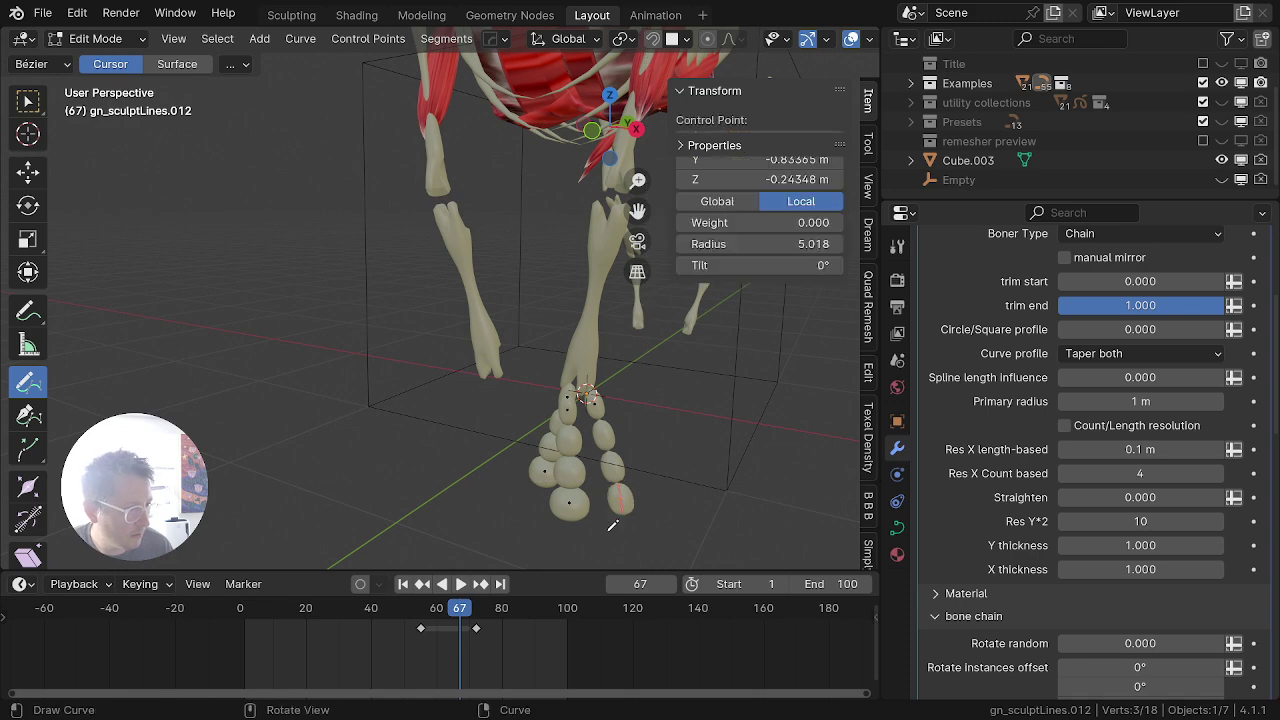
{"action": "key", "text": "g"}
{"action": "key", "text": "x"}
{"action": "left_click", "coordinate": [622, 499]}
Step: Move the inner toe's tip about 0.026 m in X, 0.004 m in Y and -0.034 m in Z
{"action": "middle_click_drag", "start_coordinate": [623, 498], "coordinate": [659, 485]}
{"action": "key", "text": "alt+a"}
{"action": "key", "text": "b"}
{"action": "left_click_drag", "start_coordinate": [618, 434], "coordinate": [584, 467]}
{"action": "key", "text": "g"}
{"action": "left_click", "coordinate": [594, 467]}
{"action": "scroll", "coordinate": [636, 446], "scroll_direction": "down", "scroll_amount": 1}
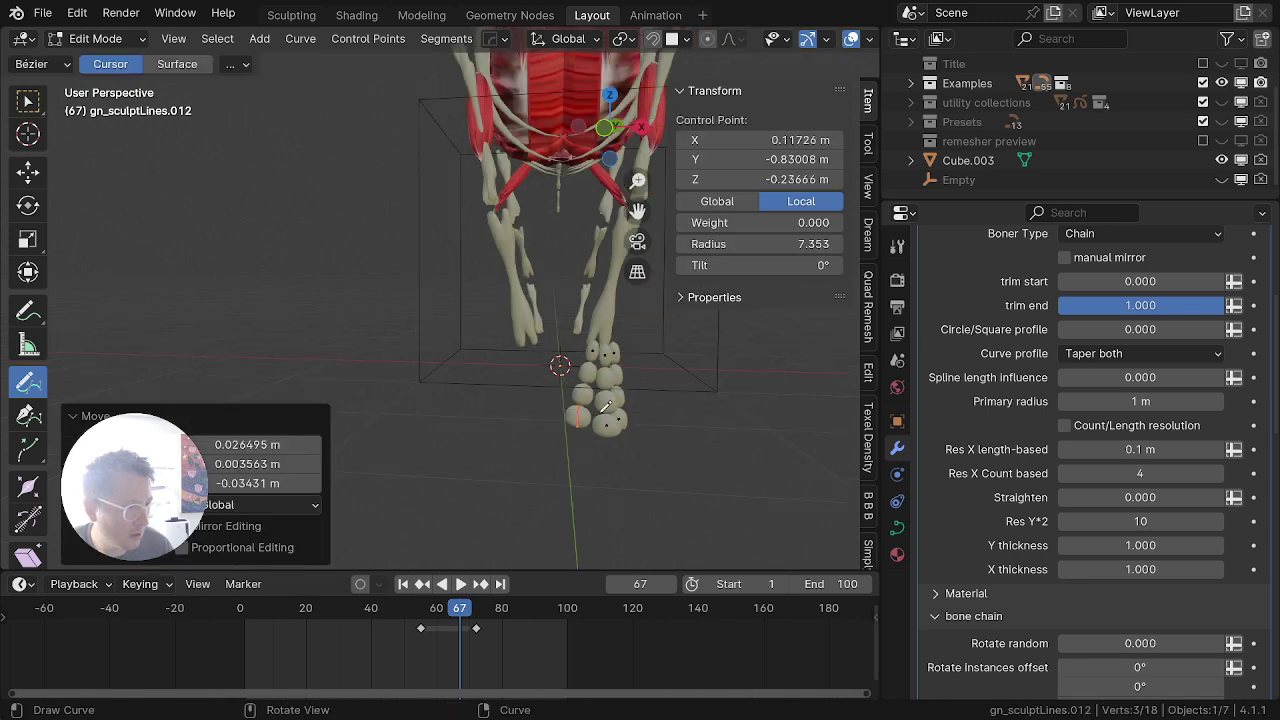
Step: Leave edit mode and add a Mirror modifier to the toes below the Boner modifier
{"action": "middle_click_drag", "start_coordinate": [636, 446], "coordinate": [509, 451]}
{"action": "scroll", "coordinate": [509, 451], "scroll_direction": "up", "scroll_amount": 2}
{"action": "key", "text": "Tab"}
{"action": "scroll", "coordinate": [993, 425], "scroll_direction": "up", "scroll_amount": 5}
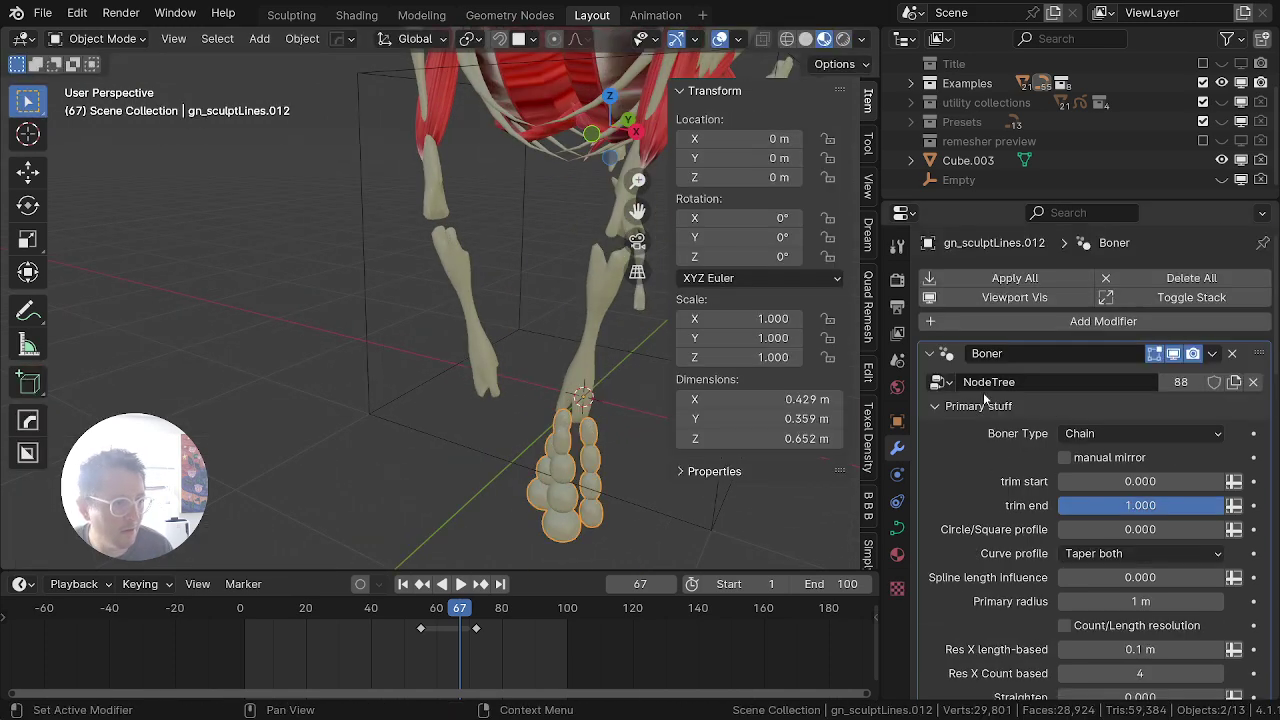
{"action": "left_click", "coordinate": [927, 354]}
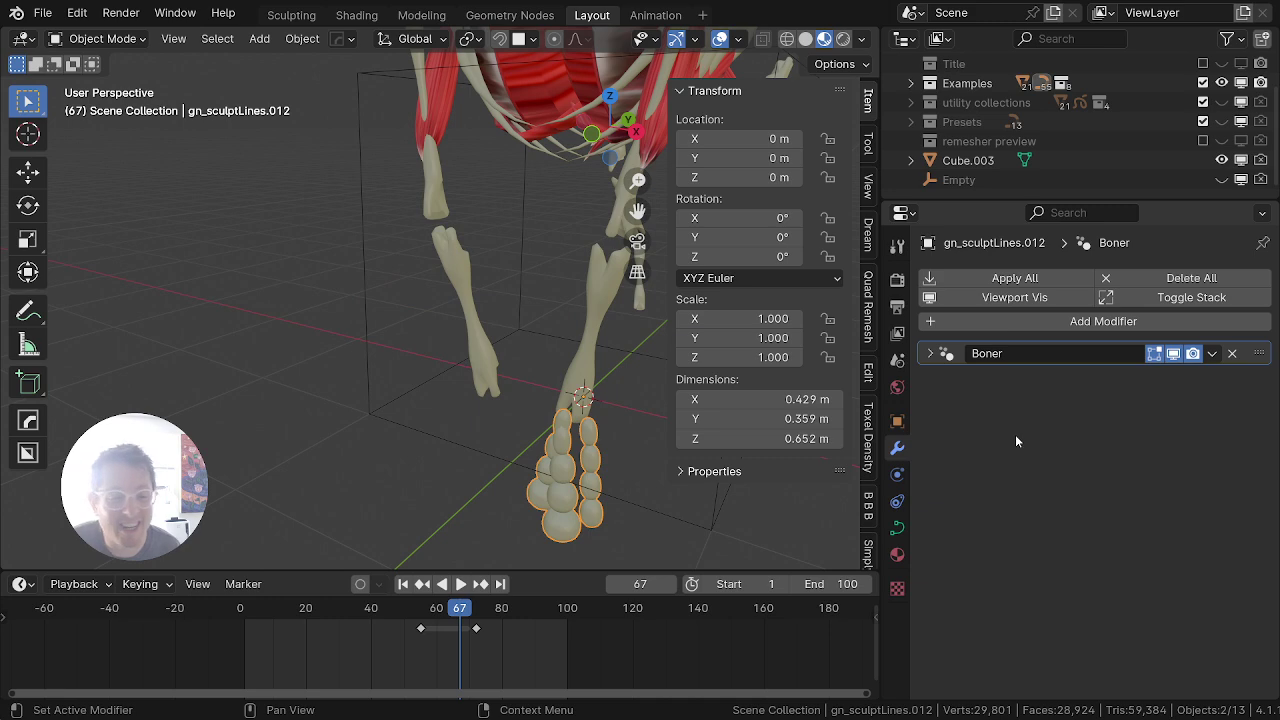
{"action": "left_click", "coordinate": [992, 322]}
{"action": "type", "text": "mirr"}
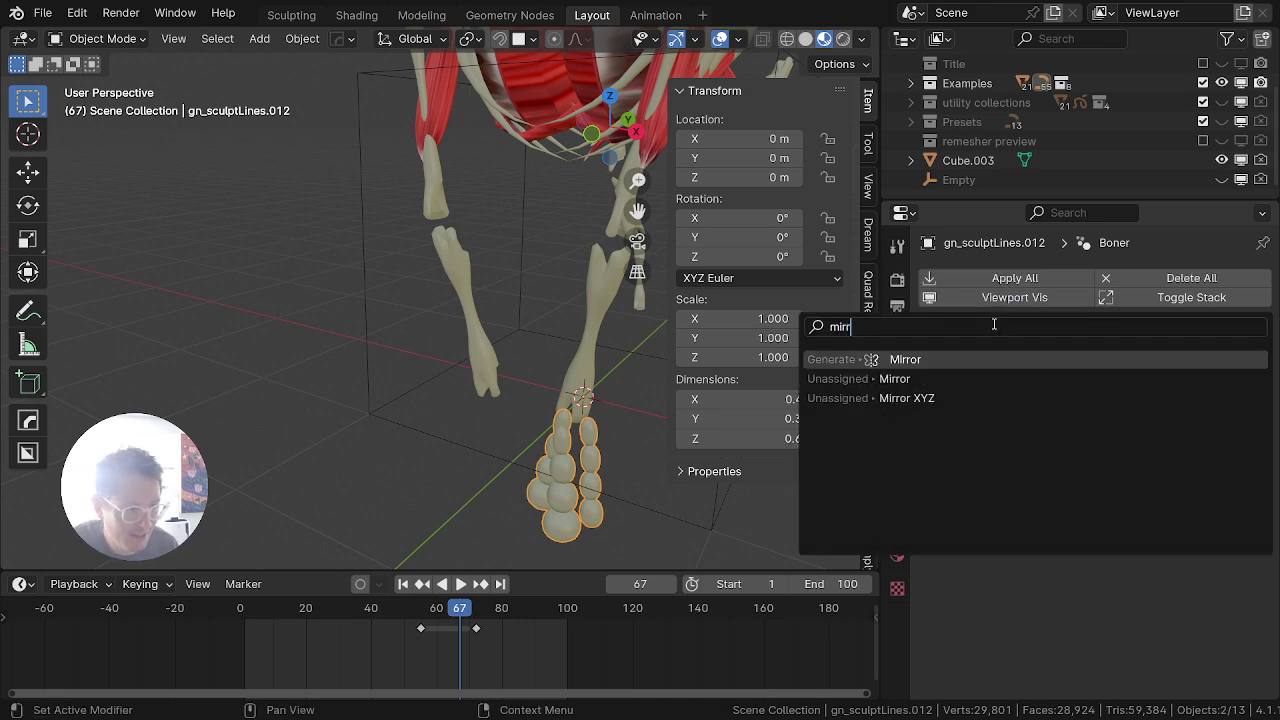
{"action": "key", "text": "Return"}
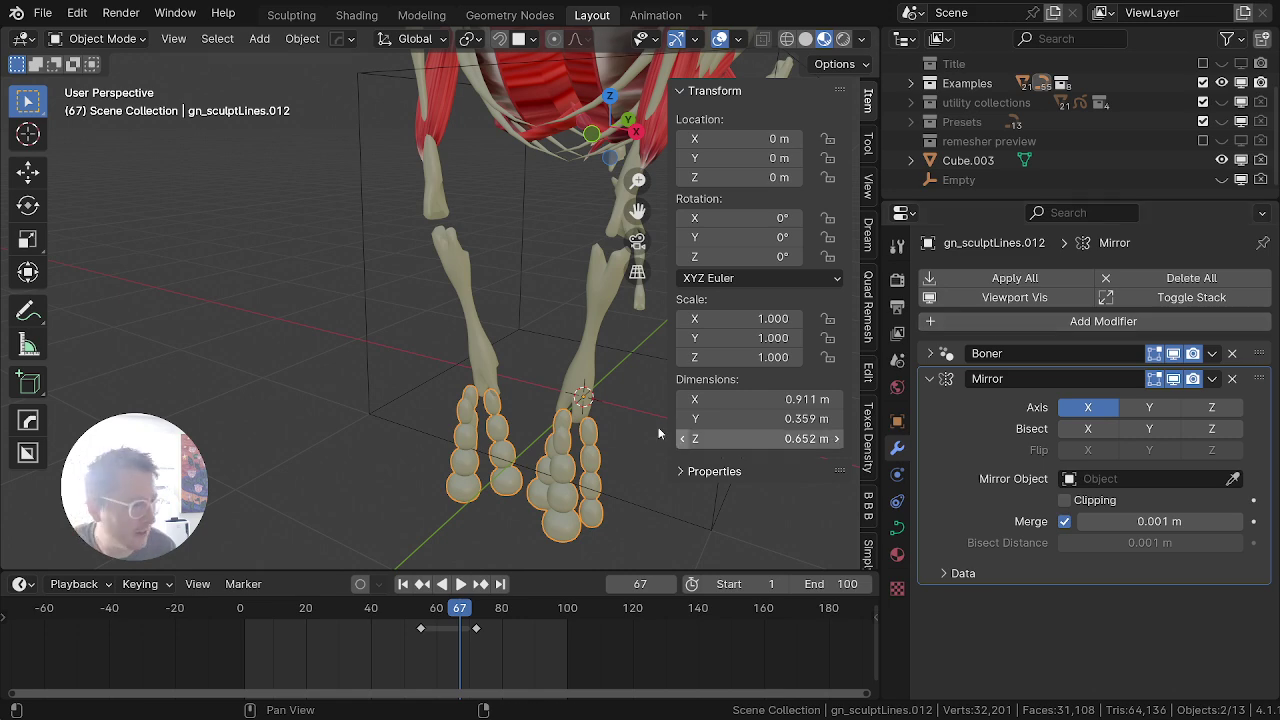
Step: Try to move the toe tips along the Y axis in edit mode
{"action": "middle_click_drag", "start_coordinate": [440, 380], "coordinate": [537, 389]}
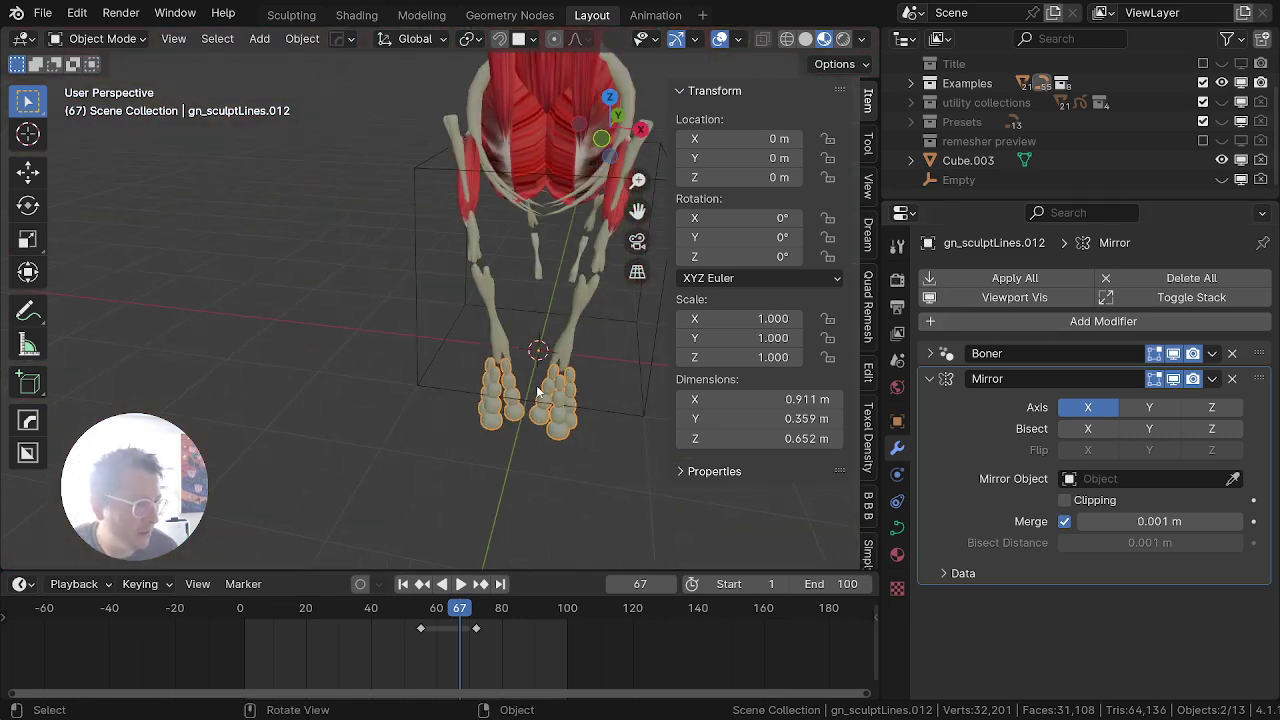
{"action": "key", "text": "Tab"}
{"action": "key", "text": "a"}
{"action": "key", "text": "a"}
{"action": "key", "text": "a"}
{"action": "key", "text": "b"}
{"action": "left_click_drag", "start_coordinate": [603, 397], "coordinate": [532, 454]}
{"action": "key", "text": "g"}
{"action": "key", "text": "y"}
{"action": "left_click", "coordinate": [559, 453]}
{"action": "middle_click_drag", "start_coordinate": [563, 449], "coordinate": [352, 360]}
{"action": "key", "text": "Tab"}
Step: Add the leg bones, spine, ribs and all muscle objects to the toe selection from the right side view
{"action": "key", "text": "KP_3"}
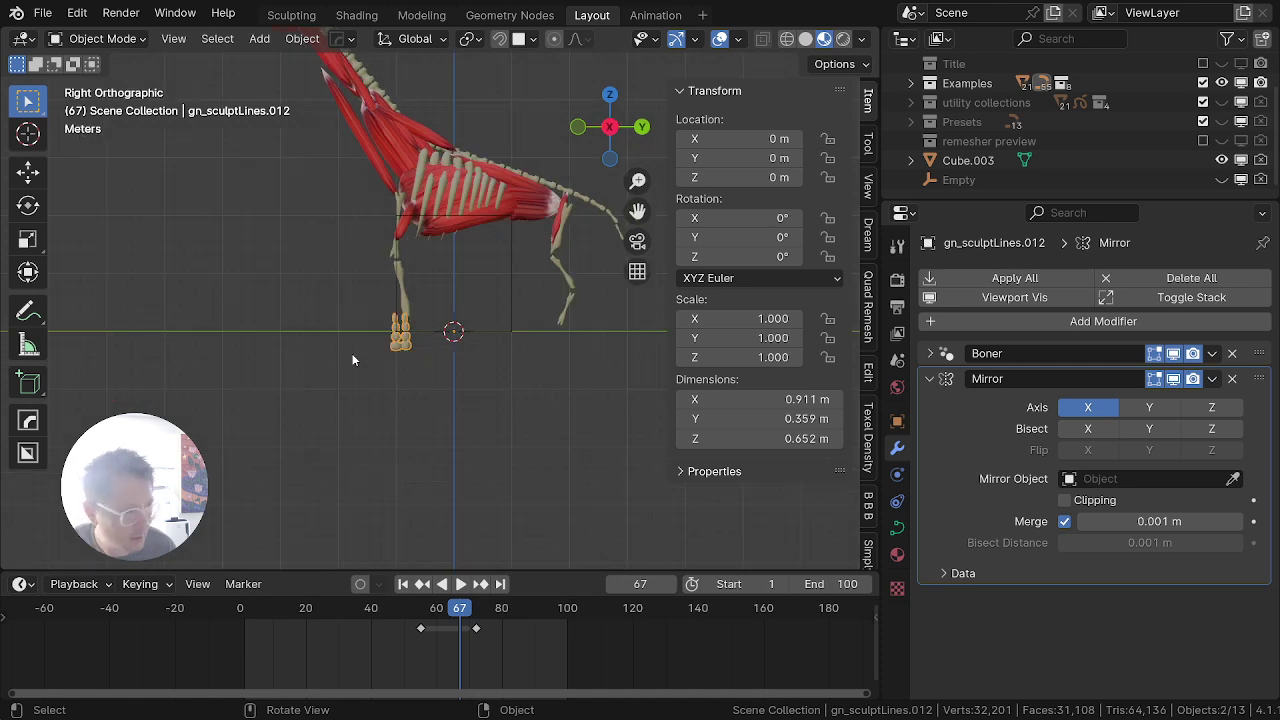
{"action": "left_click", "coordinate": [406, 251], "text": "shift"}
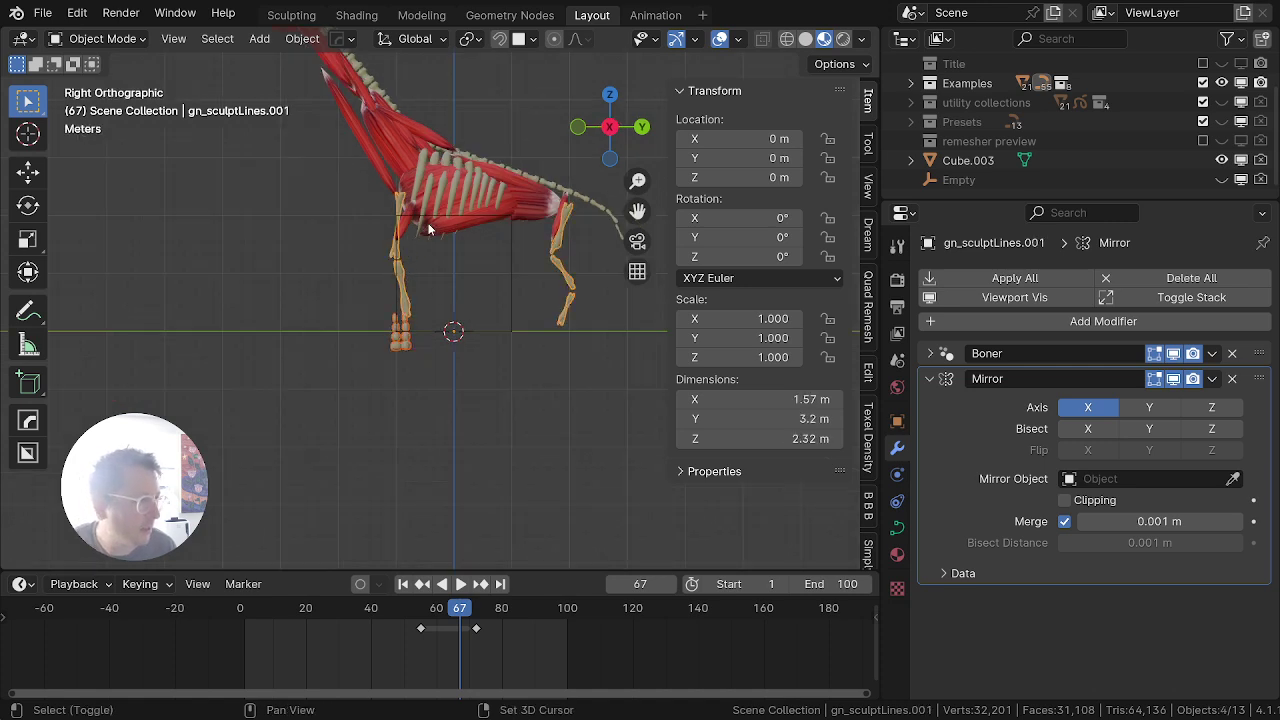
{"action": "left_click", "coordinate": [560, 240], "text": "shift"}
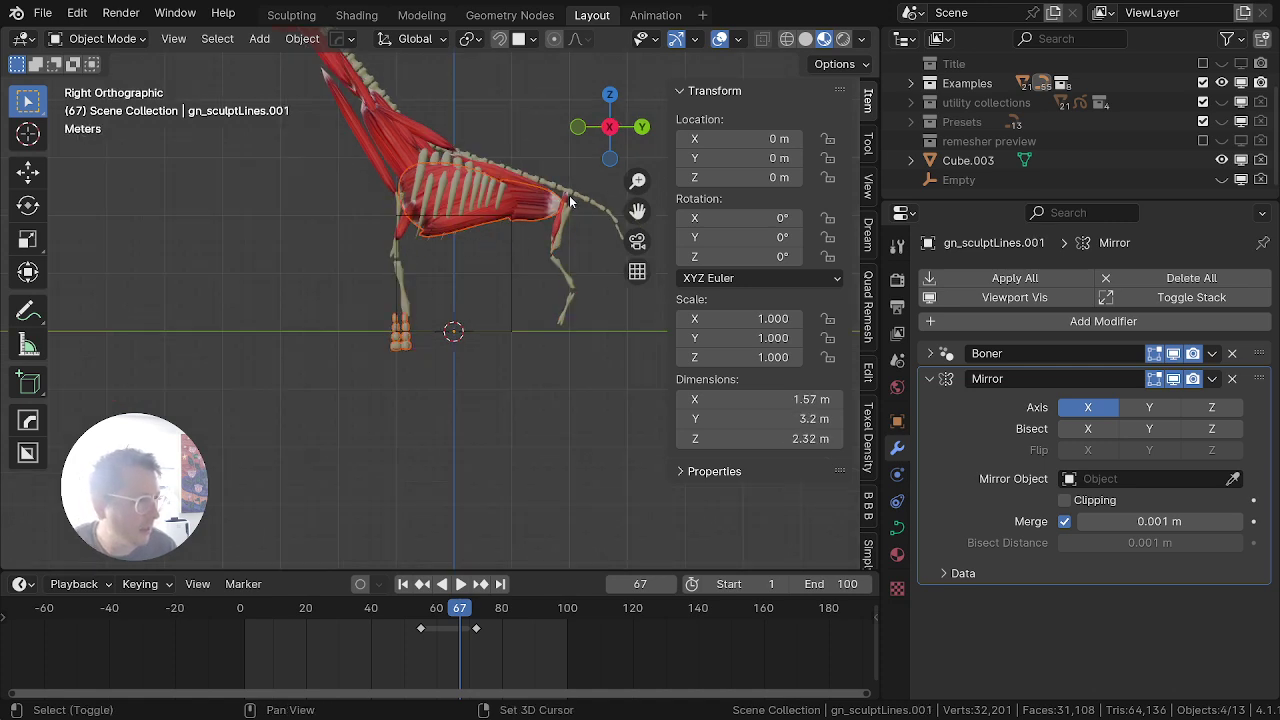
{"action": "left_click", "coordinate": [570, 195], "text": "shift"}
{"action": "left_click", "coordinate": [556, 235], "text": "shift"}
{"action": "left_click", "coordinate": [565, 244], "text": "shift"}
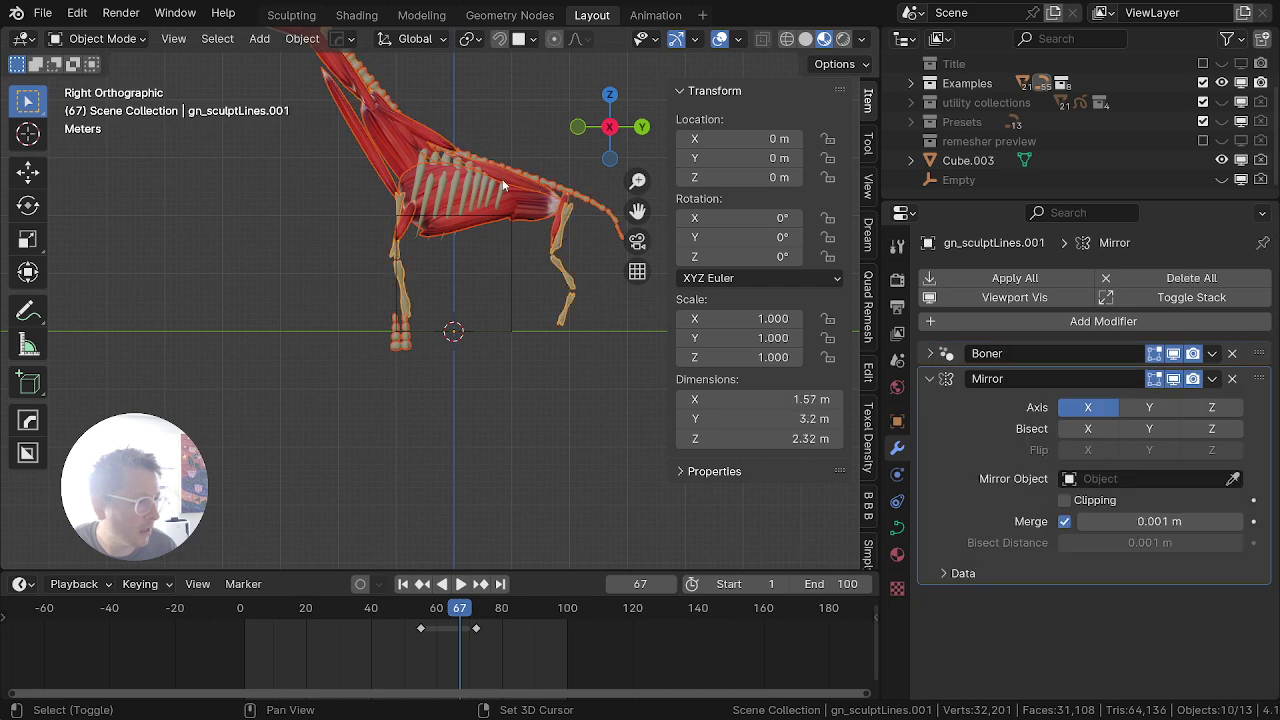
{"action": "left_click", "coordinate": [438, 189], "text": "shift"}
{"action": "scroll", "coordinate": [368, 130], "scroll_direction": "down", "scroll_amount": 7}
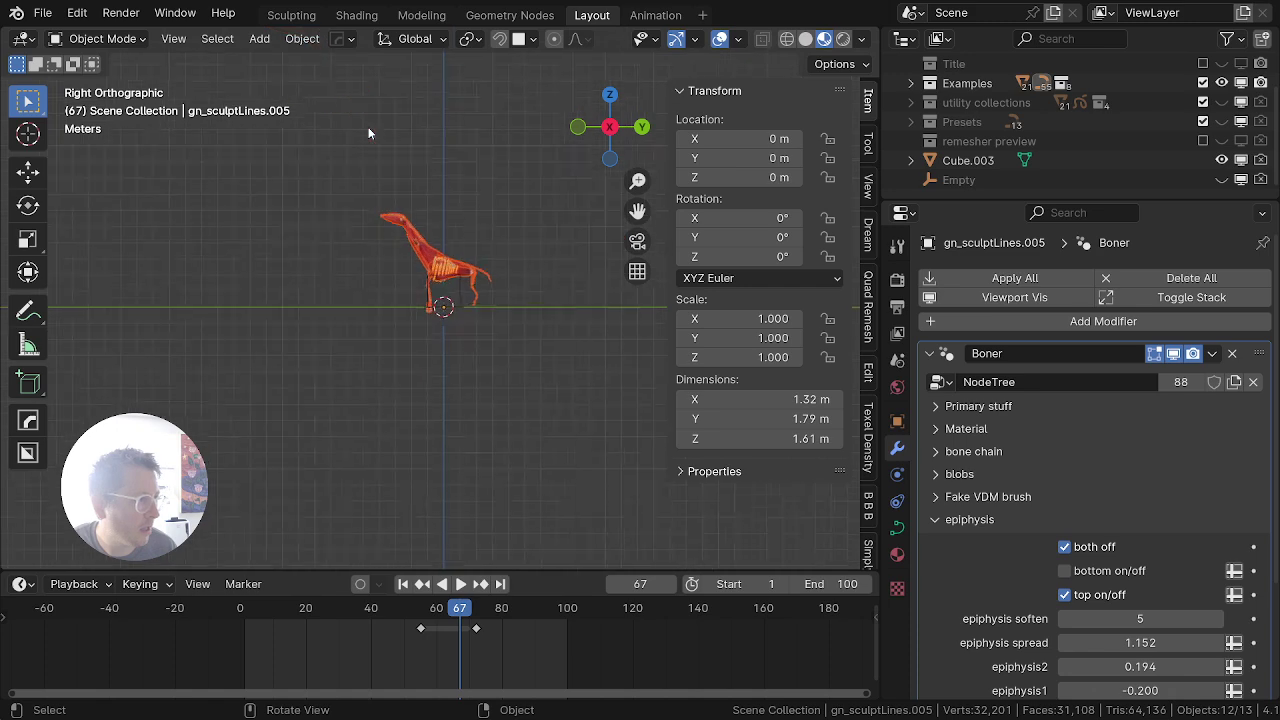
Step: Raise the whole dinosaur along Z in multi-object edit mode until its feet stand above the ground line
{"action": "key", "text": "Tab"}
{"action": "scroll", "coordinate": [323, 203], "scroll_direction": "up", "scroll_amount": 4}
{"action": "key", "text": "a"}
{"action": "key", "text": "a"}
{"action": "key", "text": "g"}
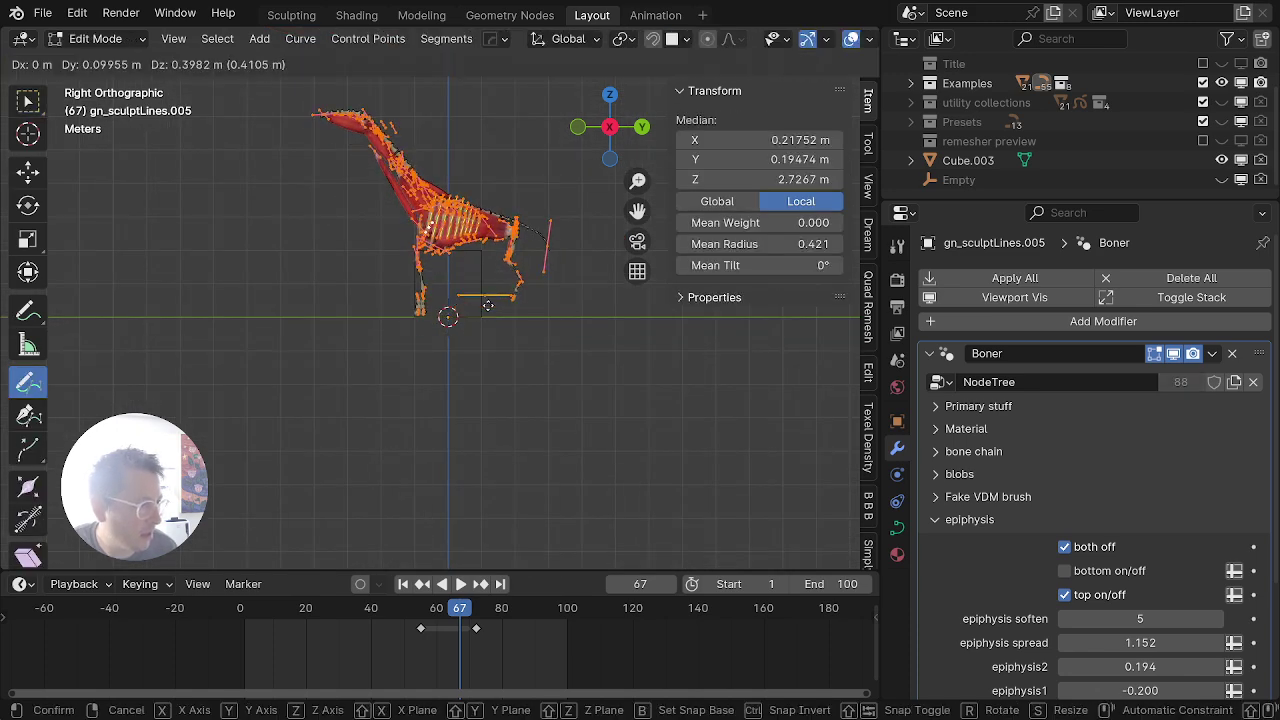
{"action": "key", "text": "z"}
{"action": "left_click", "coordinate": [502, 299]}
{"action": "key", "text": "Tab"}
Step: Edit the toes and move the front-most chain's upper end back to the end of the lower leg bone
{"action": "scroll", "coordinate": [430, 312], "scroll_direction": "up", "scroll_amount": 7}
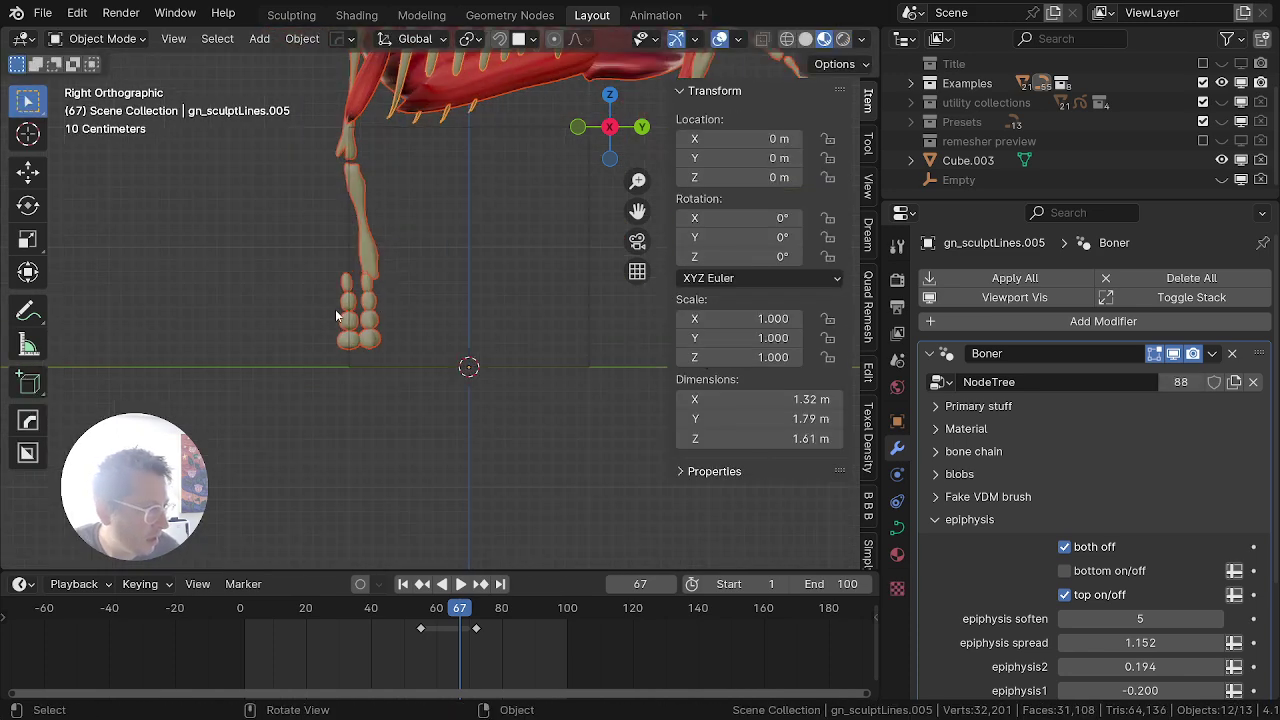
{"action": "left_click", "coordinate": [348, 301]}
{"action": "key", "text": "Tab"}
{"action": "key", "text": "alt+a"}
{"action": "key", "text": "b"}
{"action": "left_click_drag", "start_coordinate": [351, 261], "coordinate": [339, 375]}
{"action": "key", "text": "g"}
{"action": "left_click", "coordinate": [362, 292]}
Step: Select all the toe tips and lower them about 0.133 m along Z
{"action": "key", "text": "alt+a"}
{"action": "key", "text": "b"}
{"action": "key", "text": "g"}
{"action": "key", "text": "y"}
{"action": "key", "text": "z"}
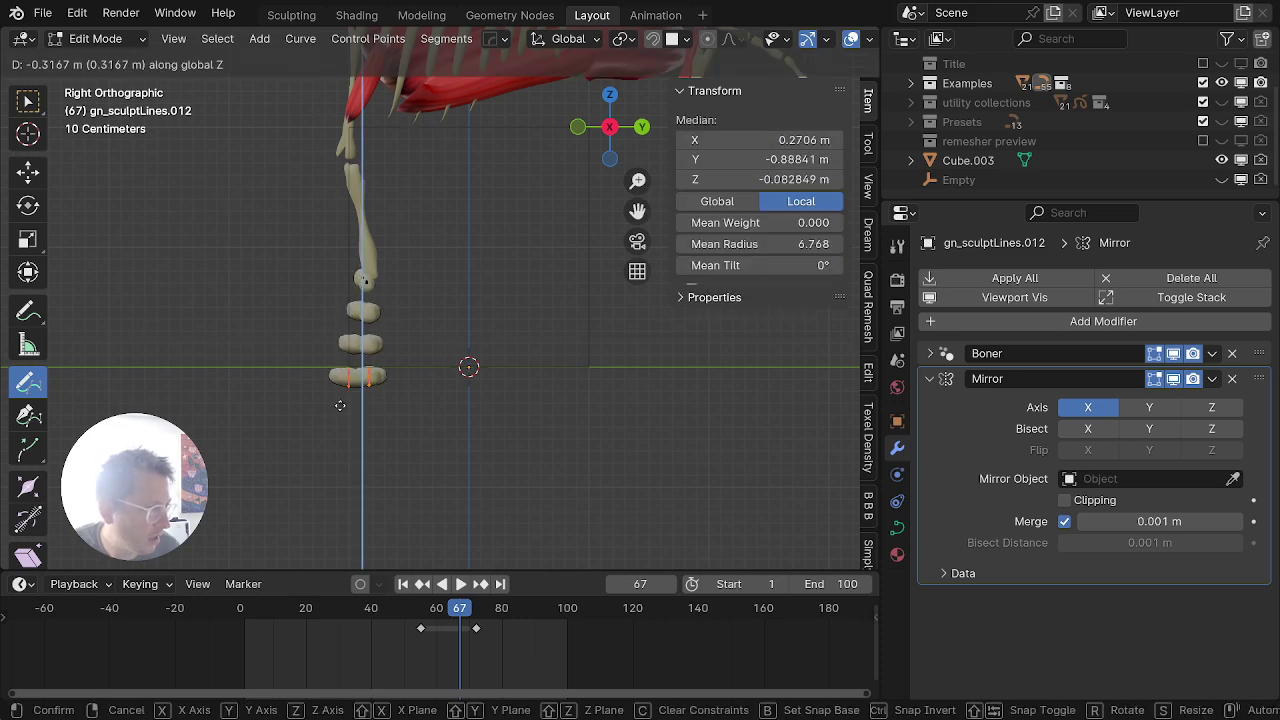
{"action": "left_click", "coordinate": [347, 382]}
{"action": "scroll", "coordinate": [345, 302], "scroll_direction": "down", "scroll_amount": 2}
{"action": "scroll", "coordinate": [355, 300], "scroll_direction": "up", "scroll_amount": 2}
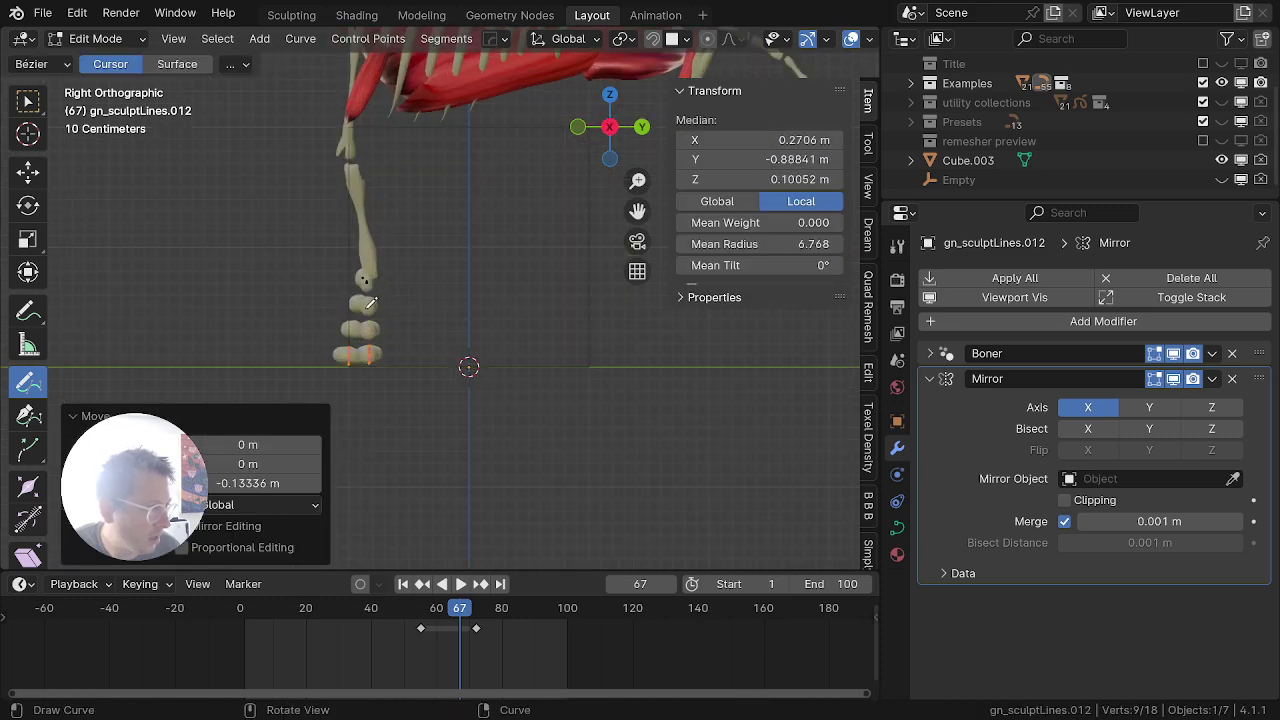
Step: Extrude the toe tips about -0.150 m in Y and -0.183 m in Z, and set Res X Count based to 6
{"action": "key", "text": "e"}
{"action": "left_click", "coordinate": [451, 318]}
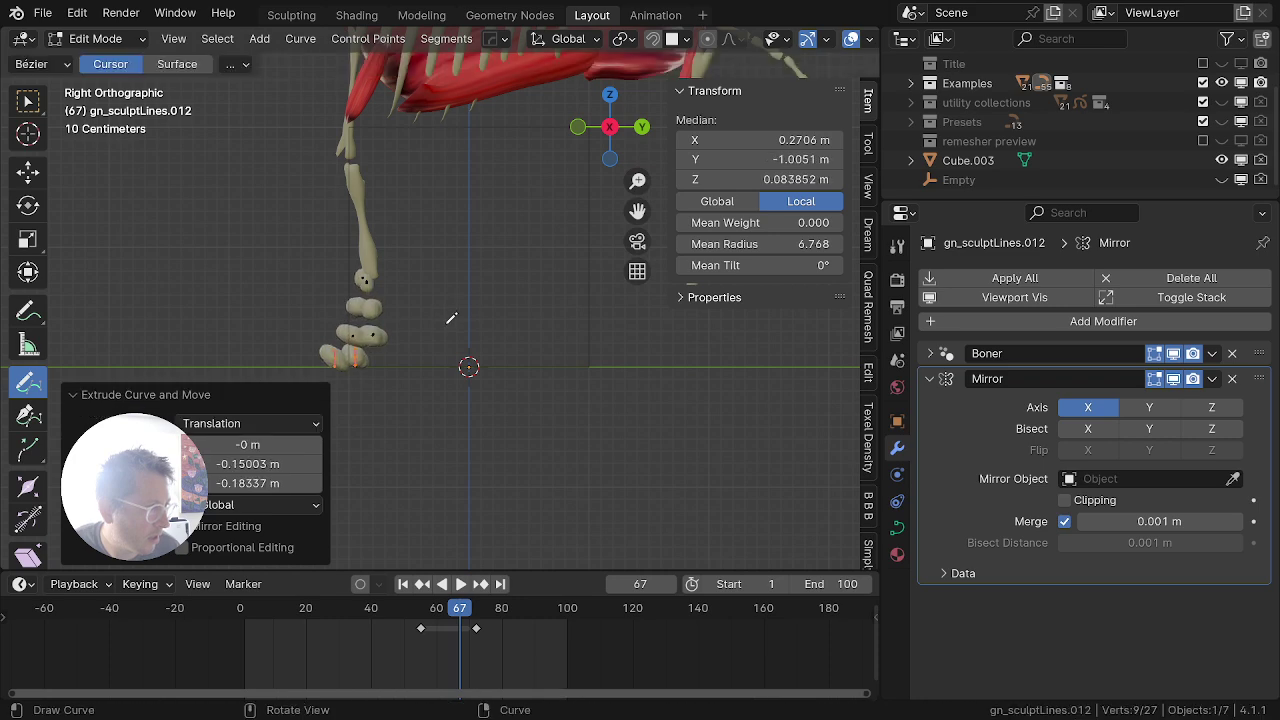
{"action": "left_click", "coordinate": [929, 355]}
{"action": "scroll", "coordinate": [1164, 584], "scroll_direction": "down", "scroll_amount": 2}
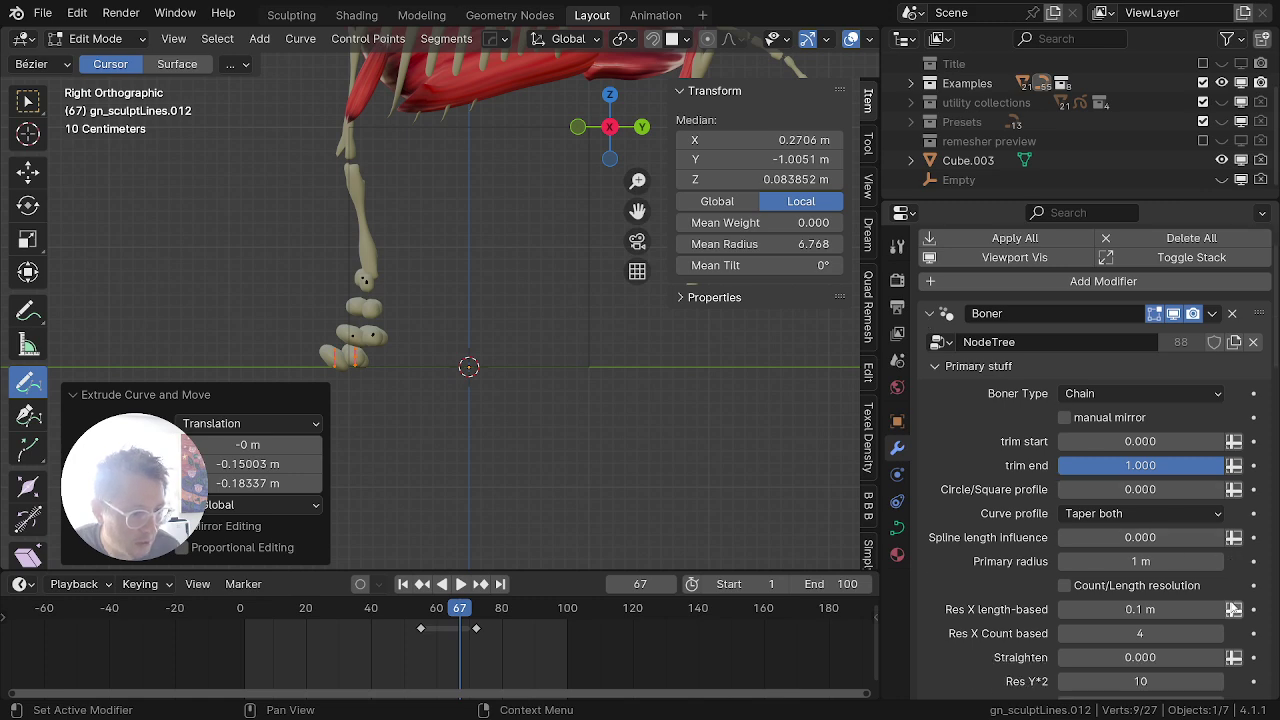
{"action": "left_click", "coordinate": [1220, 595]}
{"action": "left_click", "coordinate": [1220, 595]}
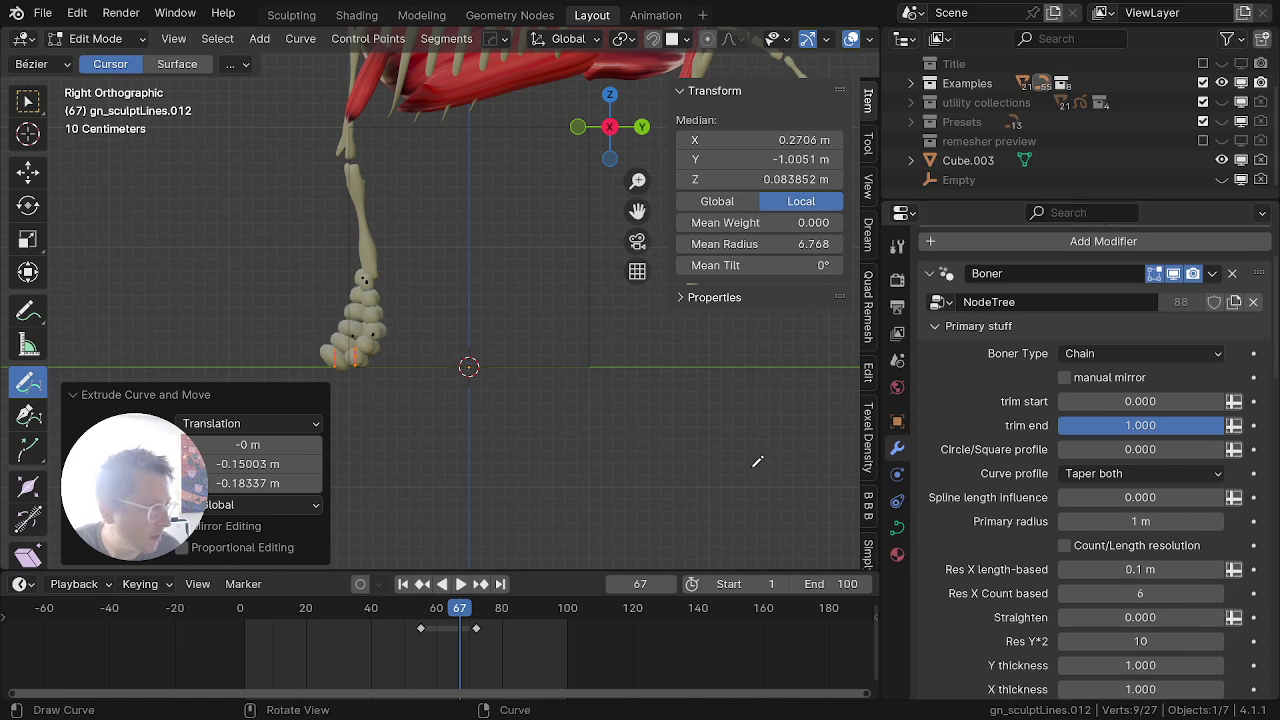
Step: Shrink the radius of all toe points to a mean of 2.956 and leave edit mode
{"action": "middle_click_drag", "start_coordinate": [480, 447], "coordinate": [681, 497]}
{"action": "key", "text": "alt+a"}
{"action": "key", "text": "a"}
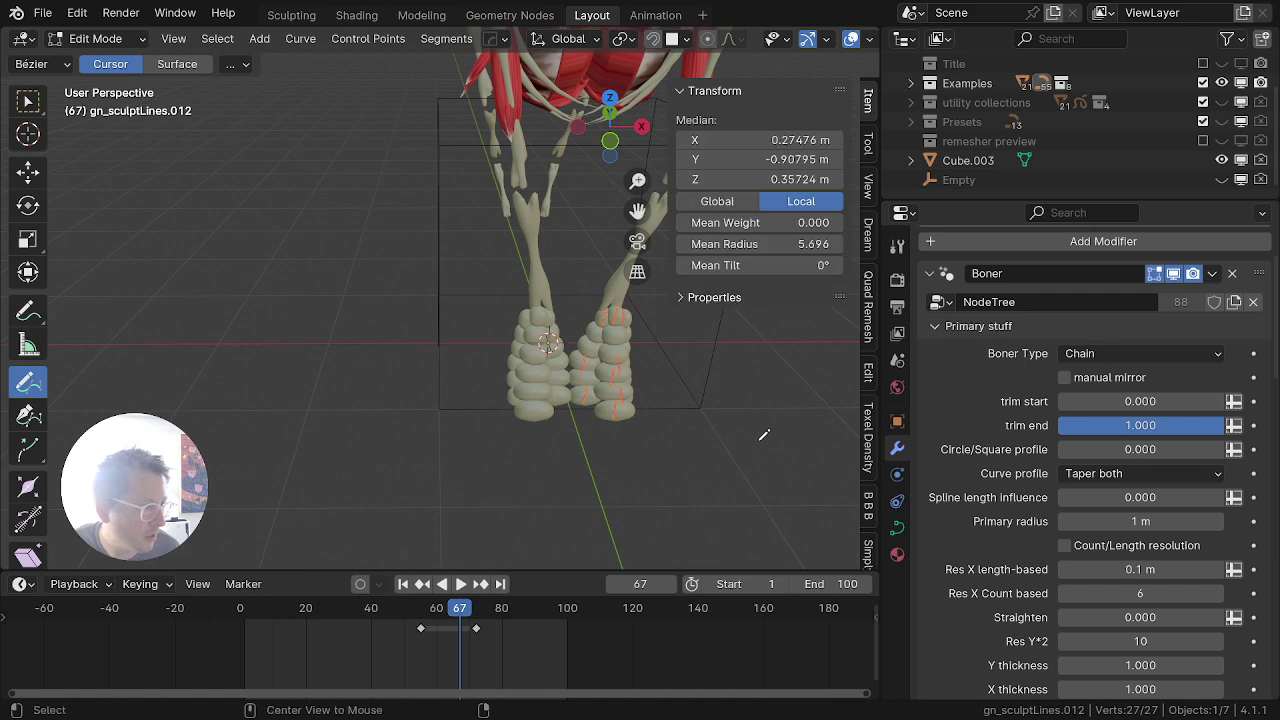
{"action": "key", "text": "alt+s"}
{"action": "left_click", "coordinate": [684, 394]}
{"action": "scroll", "coordinate": [655, 388], "scroll_direction": "down", "scroll_amount": 2}
{"action": "middle_click_drag", "start_coordinate": [640, 385], "coordinate": [433, 418]}
{"action": "key", "text": "Tab"}
Step: Duplicate the toes in place and move the copy's points about 2.666 m along Y toward the hind legs
{"action": "scroll", "coordinate": [406, 357], "scroll_direction": "down", "scroll_amount": 2}
{"action": "key", "text": "shift+d"}
{"action": "right_click", "coordinate": [510, 397]}
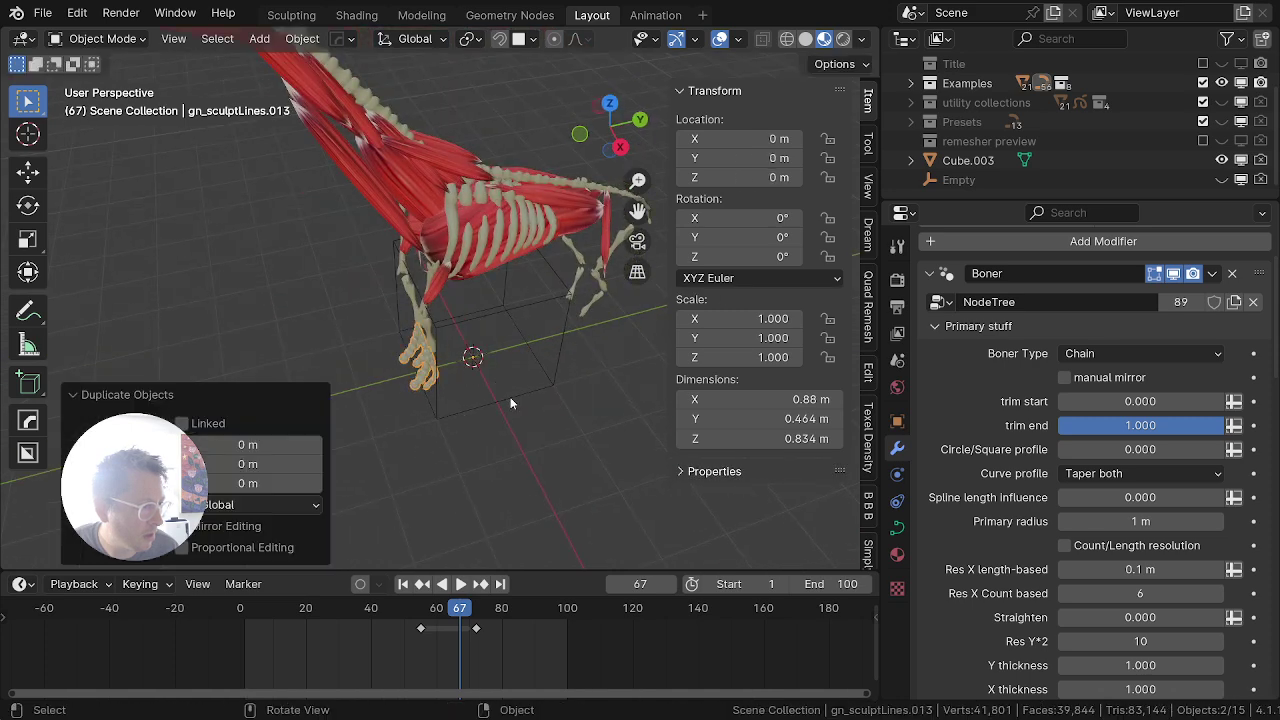
{"action": "key", "text": "Tab"}
{"action": "scroll", "coordinate": [512, 396], "scroll_direction": "down", "scroll_amount": 1}
{"action": "key", "text": "g"}
{"action": "key", "text": "y"}
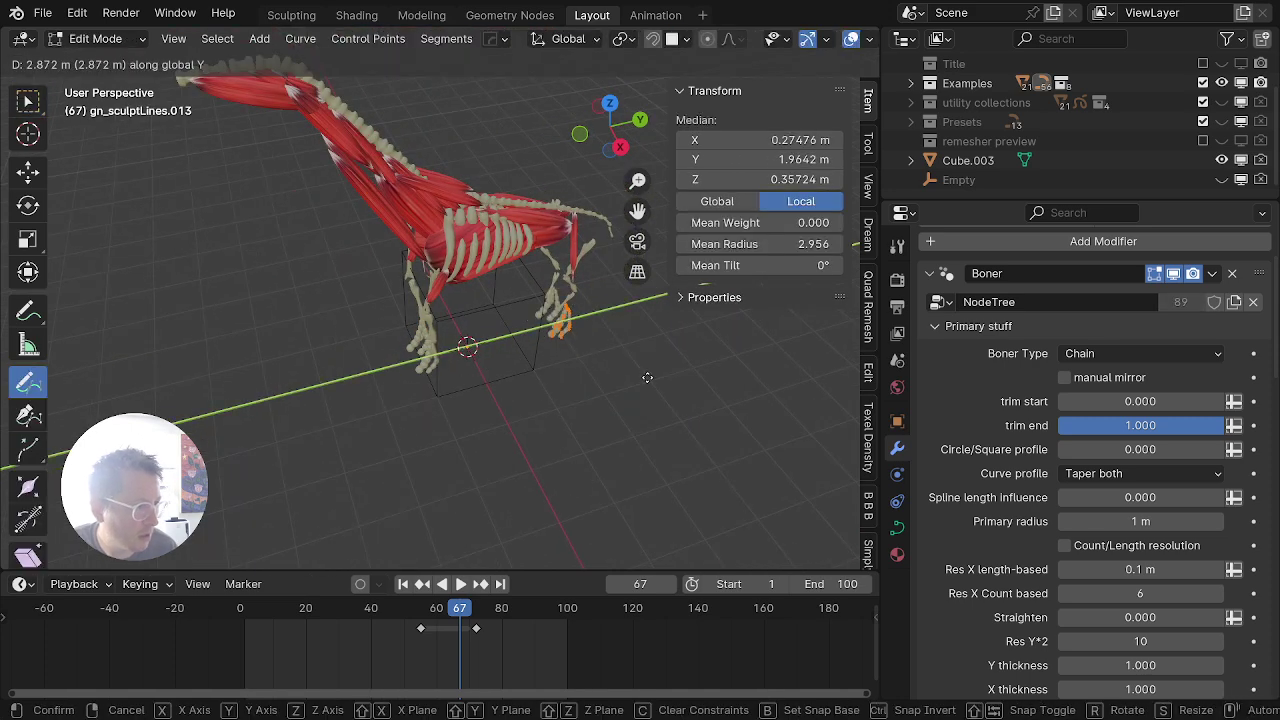
{"action": "left_click", "coordinate": [640, 386]}
Step: Move the duplicated toes farther back along Y to a median of 2.0136 m, beneath the hind leg
{"action": "middle_click_drag", "start_coordinate": [567, 351], "coordinate": [489, 258]}
{"action": "scroll", "coordinate": [489, 258], "scroll_direction": "up", "scroll_amount": 3}
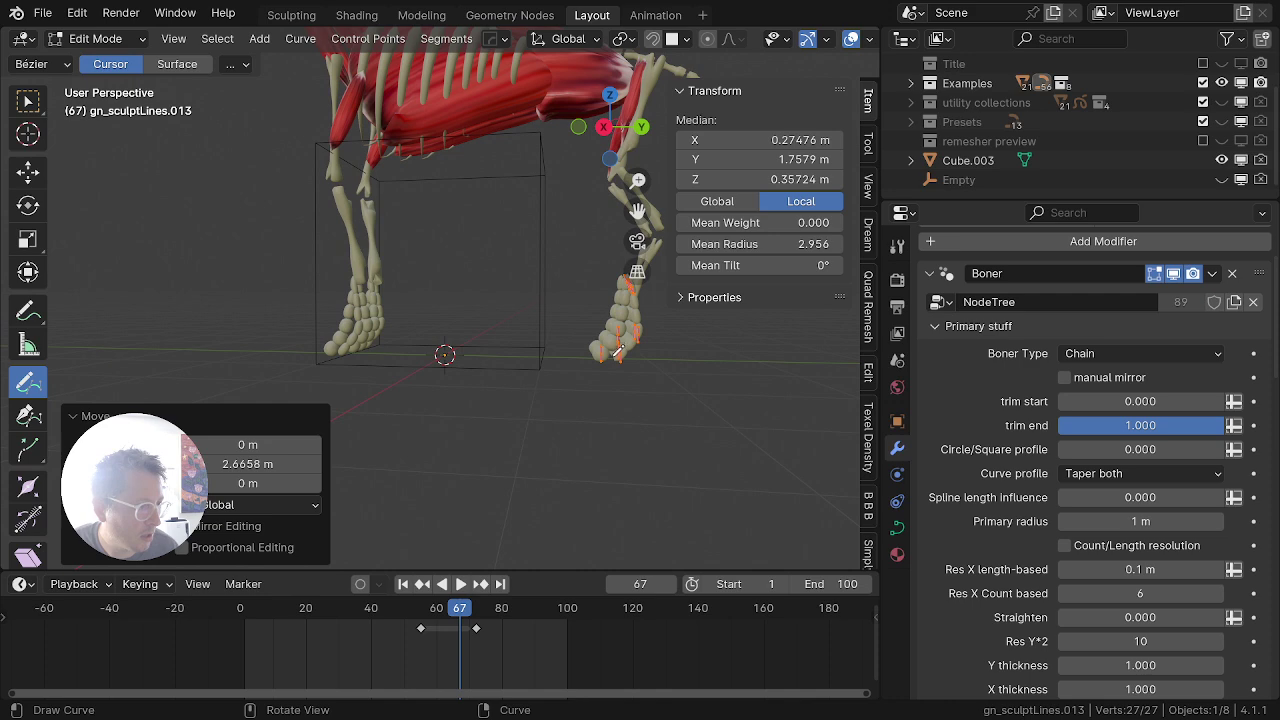
{"action": "key", "text": "g"}
{"action": "key", "text": "y"}
{"action": "left_click", "coordinate": [643, 353]}
{"action": "key", "text": "Tab"}
{"action": "middle_click_drag", "start_coordinate": [619, 309], "coordinate": [490, 397], "text": "shift"}
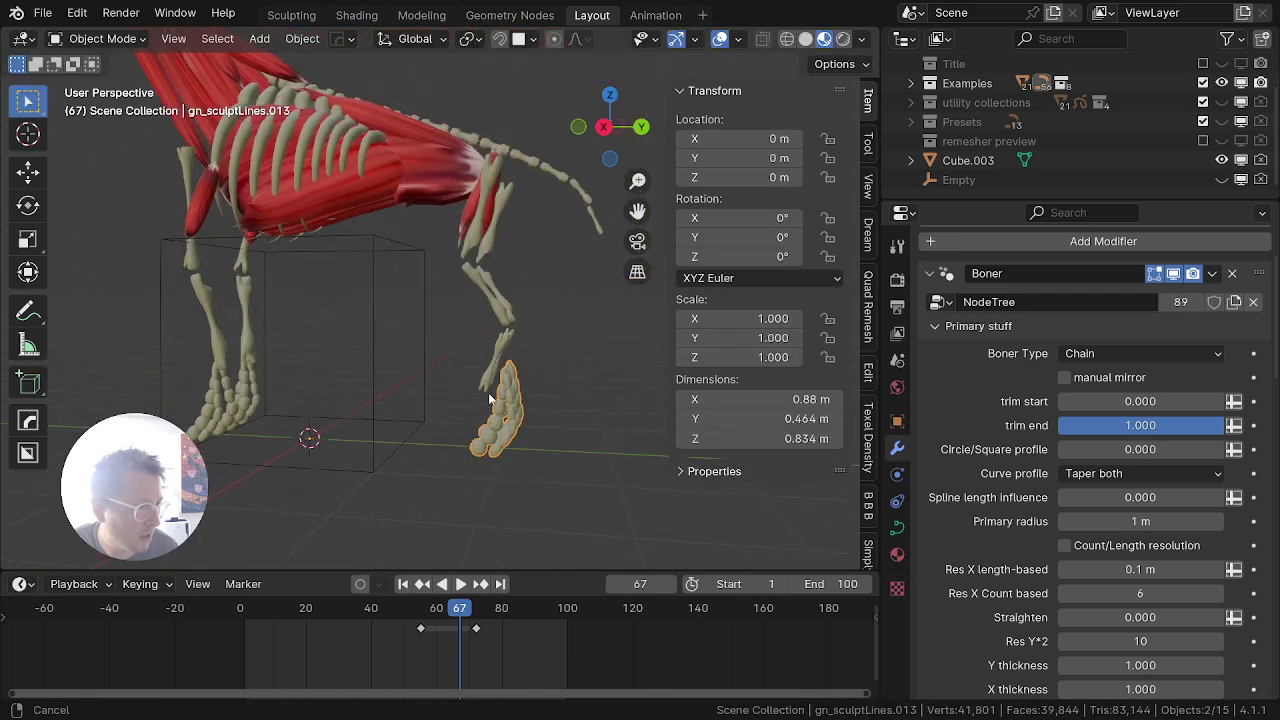
Step: Scale the hind toes to 0.896, lower them about 0.118 m along Z and leave edit mode
{"action": "key", "text": "Tab"}
{"action": "key", "text": "s"}
{"action": "left_click", "coordinate": [563, 383]}
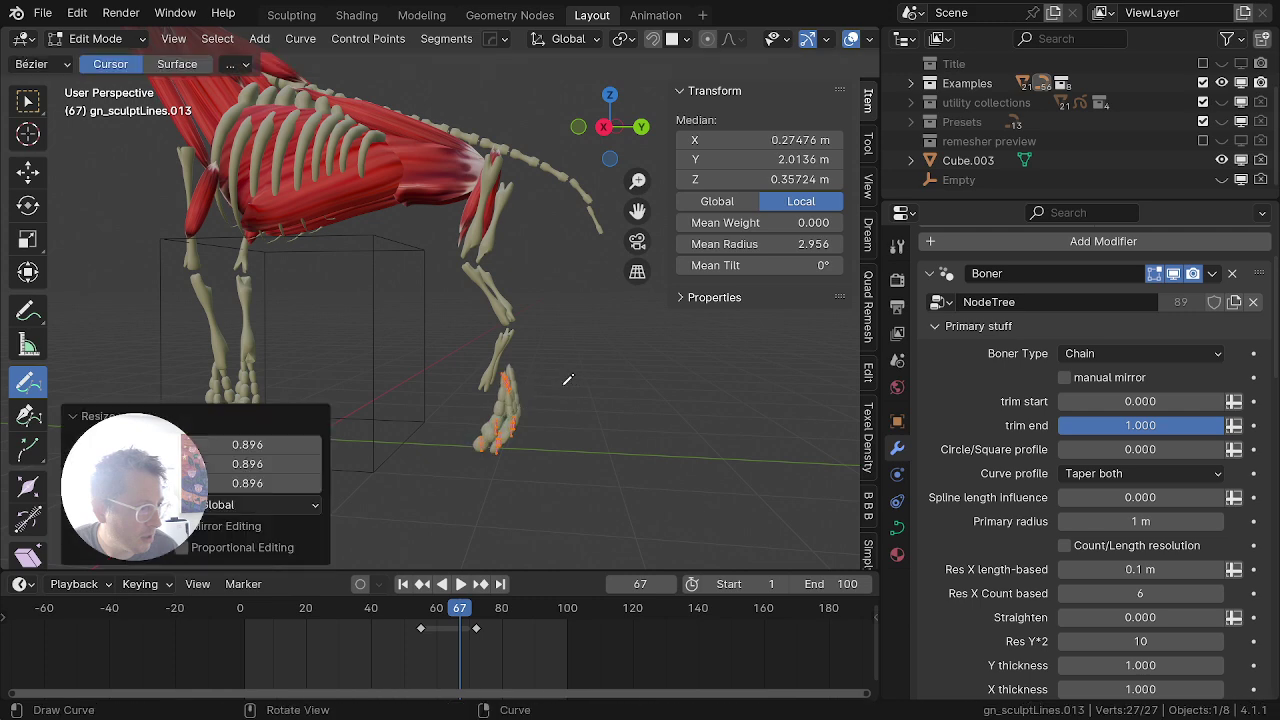
{"action": "key", "text": "g"}
{"action": "key", "text": "y"}
{"action": "key", "text": "z"}
{"action": "left_click", "coordinate": [560, 396]}
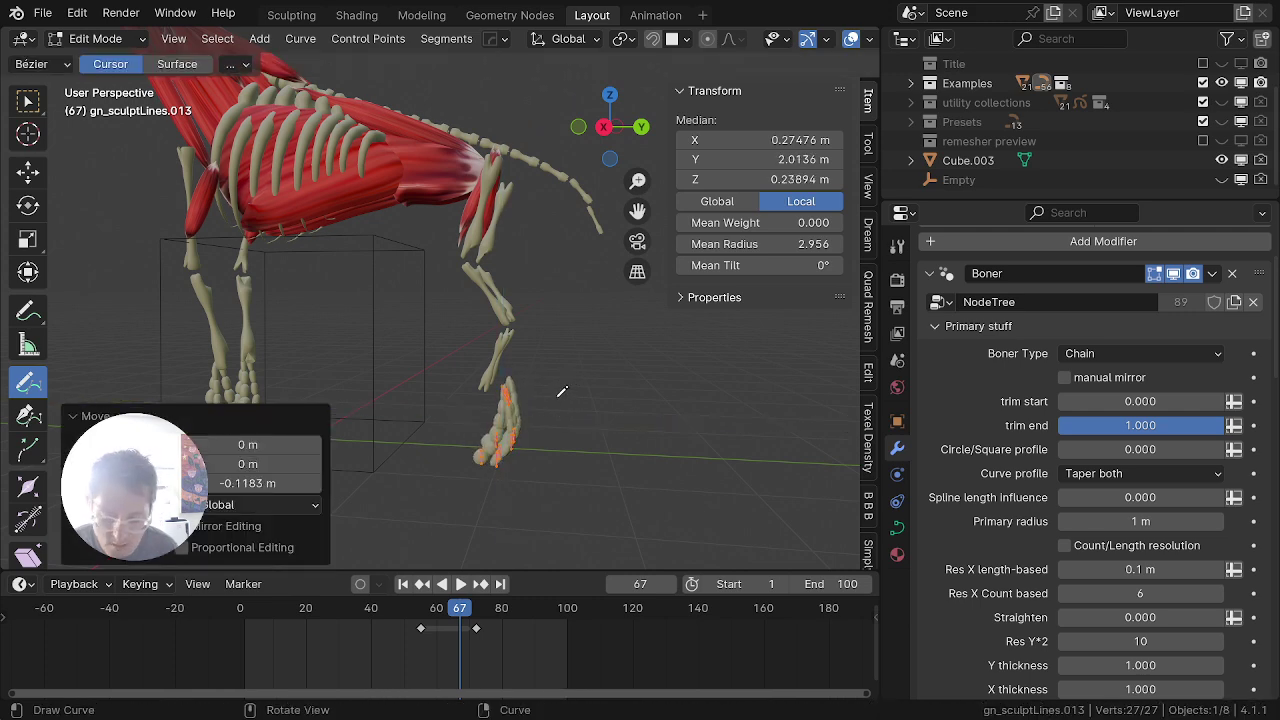
{"action": "key", "text": "KP_3"}
{"action": "middle_click_drag", "start_coordinate": [561, 393], "coordinate": [523, 386]}
{"action": "scroll", "coordinate": [540, 370], "scroll_direction": "down", "scroll_amount": 1}
{"action": "middle_click_drag", "start_coordinate": [574, 342], "coordinate": [643, 320], "text": "shift"}
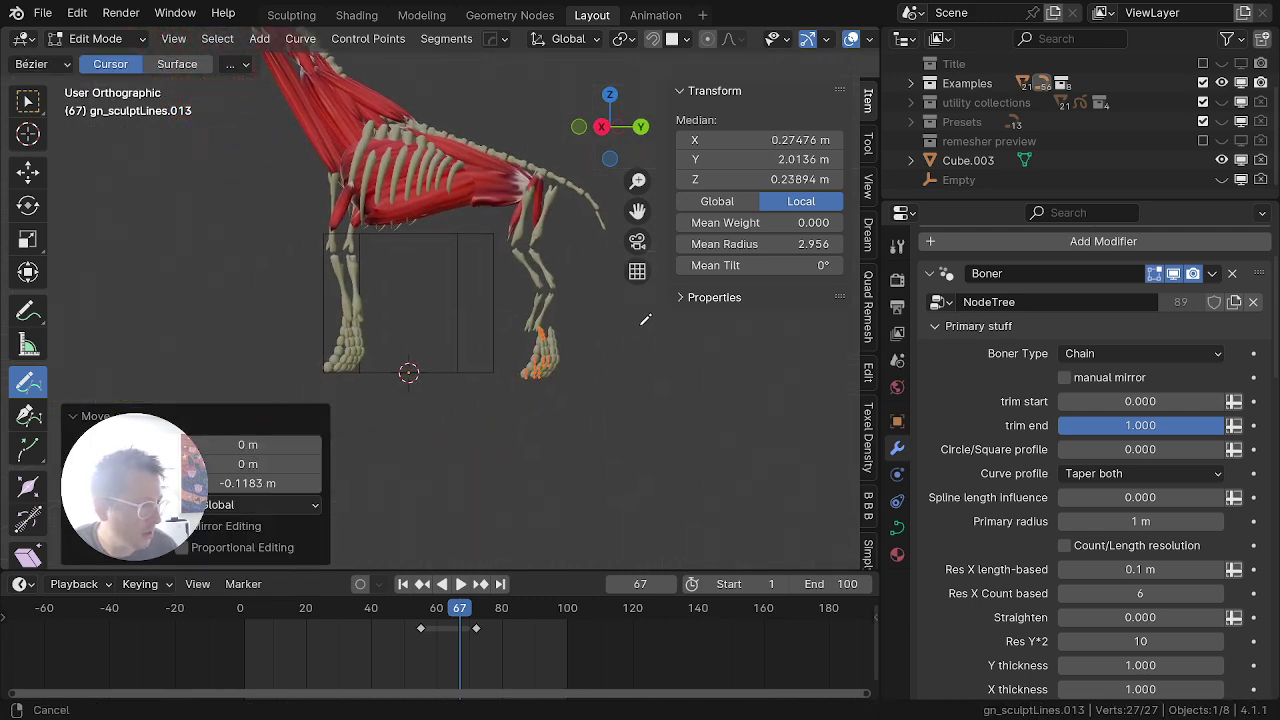
{"action": "scroll", "coordinate": [587, 332], "scroll_direction": "up", "scroll_amount": 2}
{"action": "key", "text": "Tab"}
Step: Edit the leg bones curve and move the lowest hind leg bone's lower end onto the top of the hind toes
{"action": "left_click", "coordinate": [581, 328]}
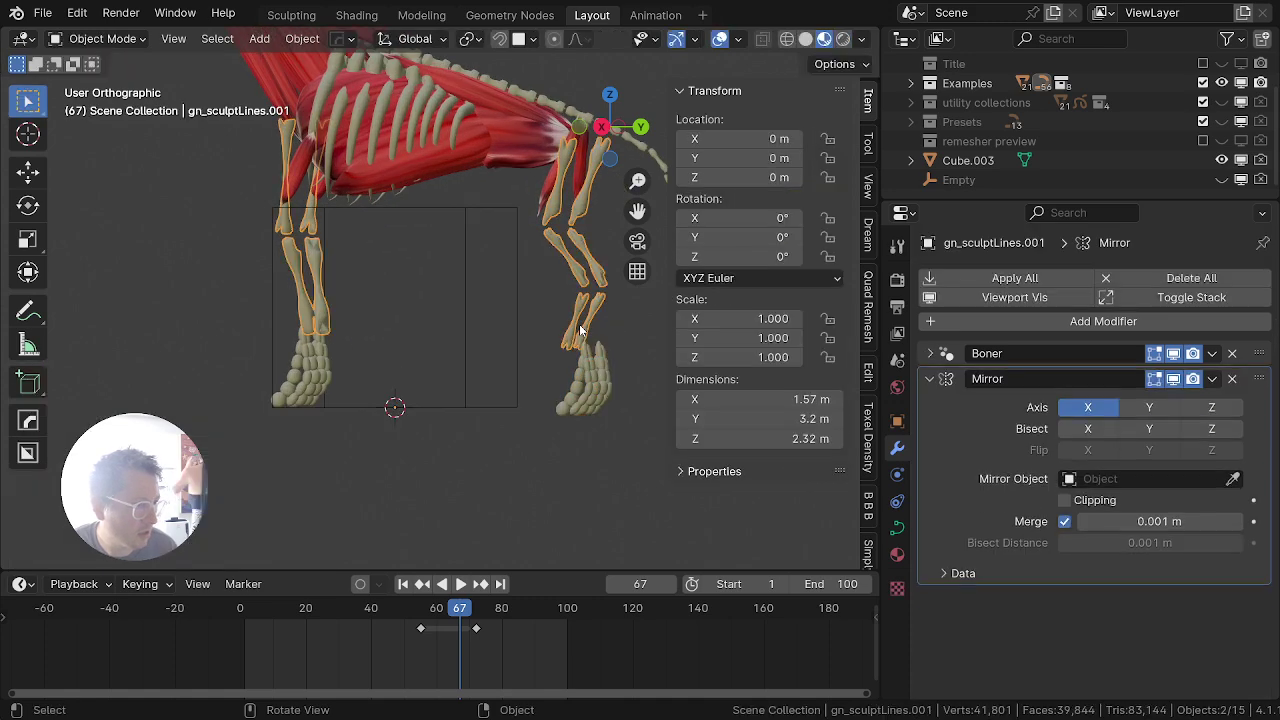
{"action": "key", "text": "KP_3"}
{"action": "key", "text": "Tab"}
{"action": "key", "text": "alt+a"}
{"action": "key", "text": "b"}
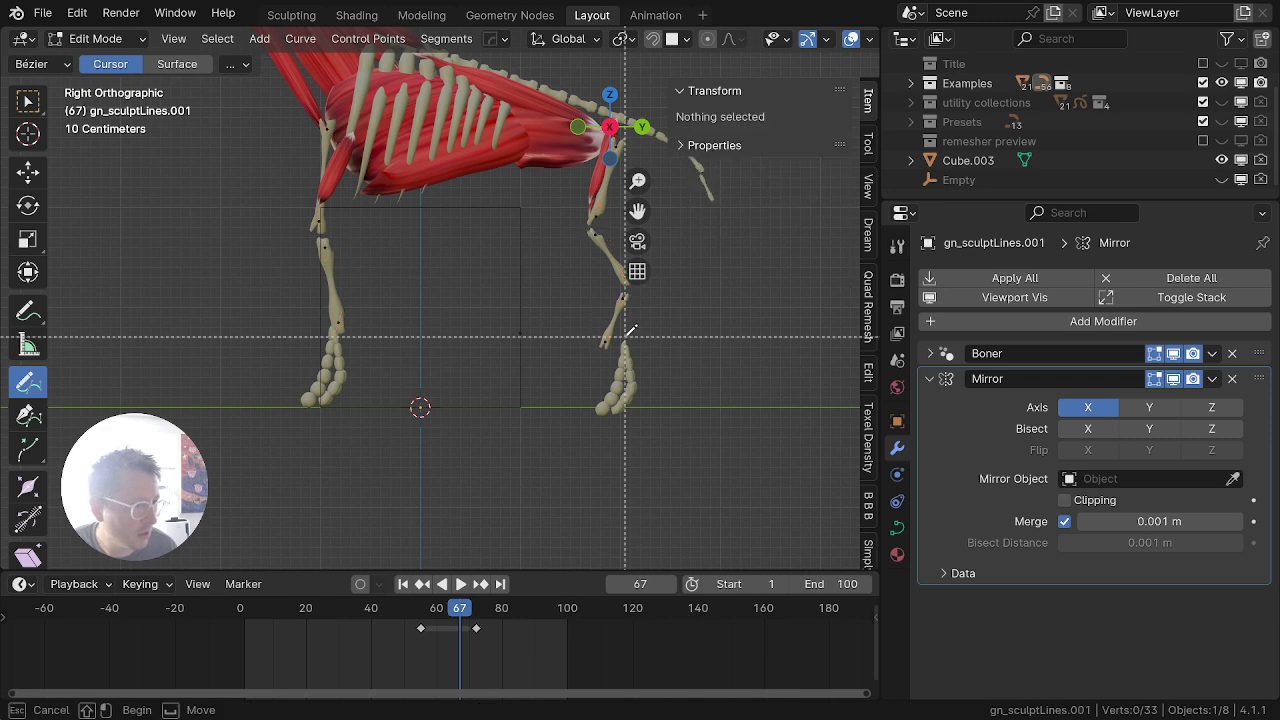
{"action": "left_click_drag", "start_coordinate": [630, 331], "coordinate": [581, 368]}
{"action": "key", "text": "g"}
{"action": "left_click", "coordinate": [605, 374]}
Step: Move the lowest hind leg bone's upper end about 0.087 m in Y and 0.067 m in Z
{"action": "key", "text": "alt+a"}
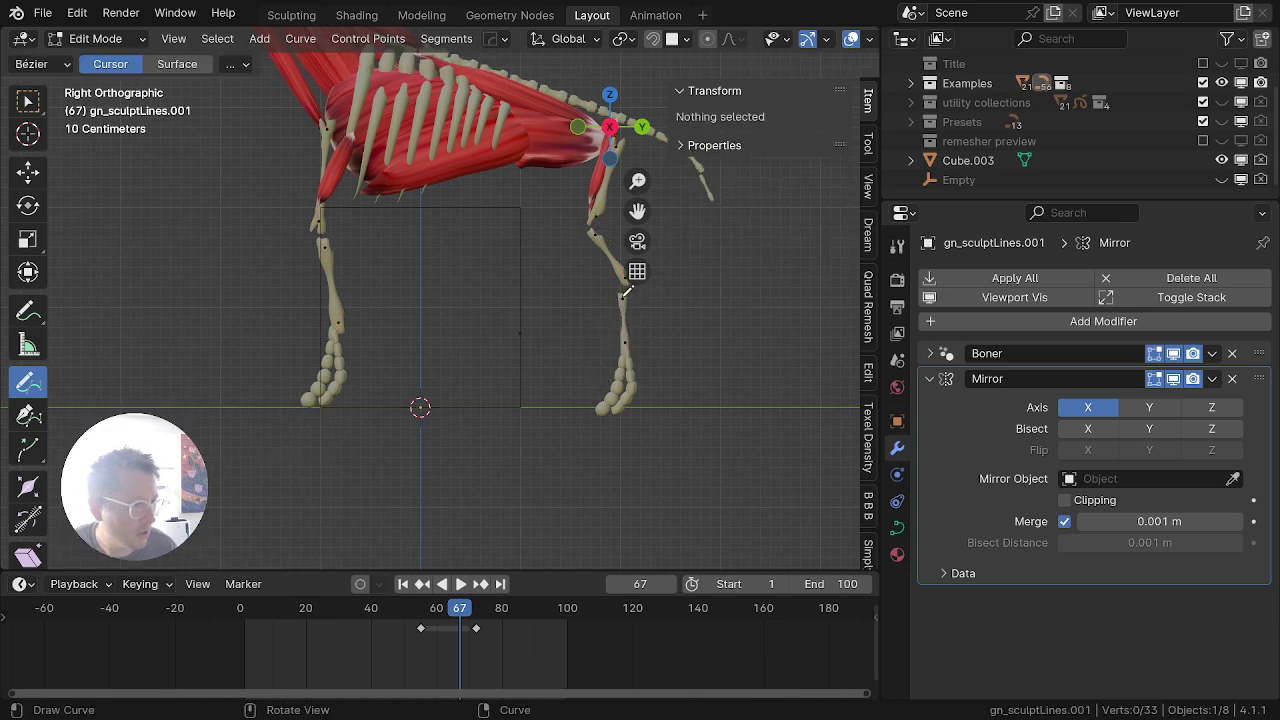
{"action": "key", "text": "b"}
{"action": "left_click_drag", "start_coordinate": [635, 289], "coordinate": [614, 306]}
{"action": "key", "text": "g"}
{"action": "left_click", "coordinate": [625, 299]}
{"action": "middle_click_drag", "start_coordinate": [637, 276], "coordinate": [528, 349], "text": "shift"}
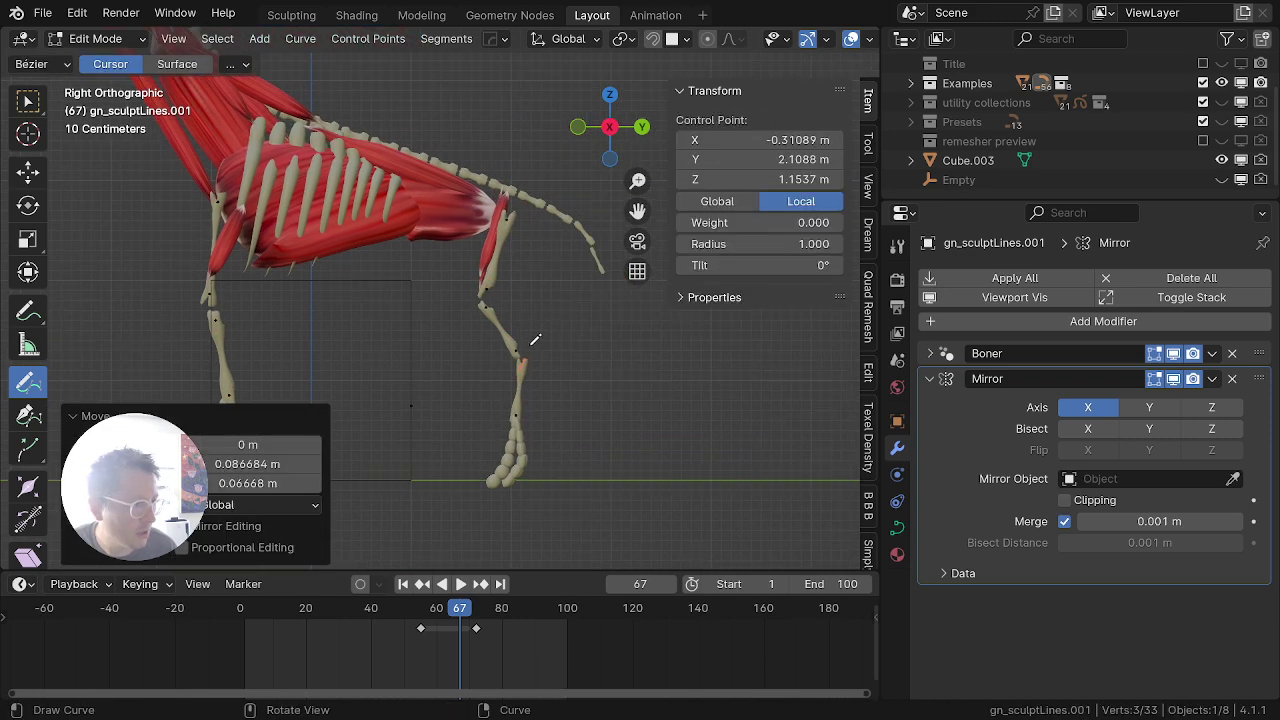
Step: Add a short heel bone behind the hind ankle from a duplicated bone end, extruded about 0.26 m in Y and -0.113 m in Z
{"action": "key", "text": "shift+d"}
{"action": "left_click", "coordinate": [538, 321]}
{"action": "key", "text": "g"}
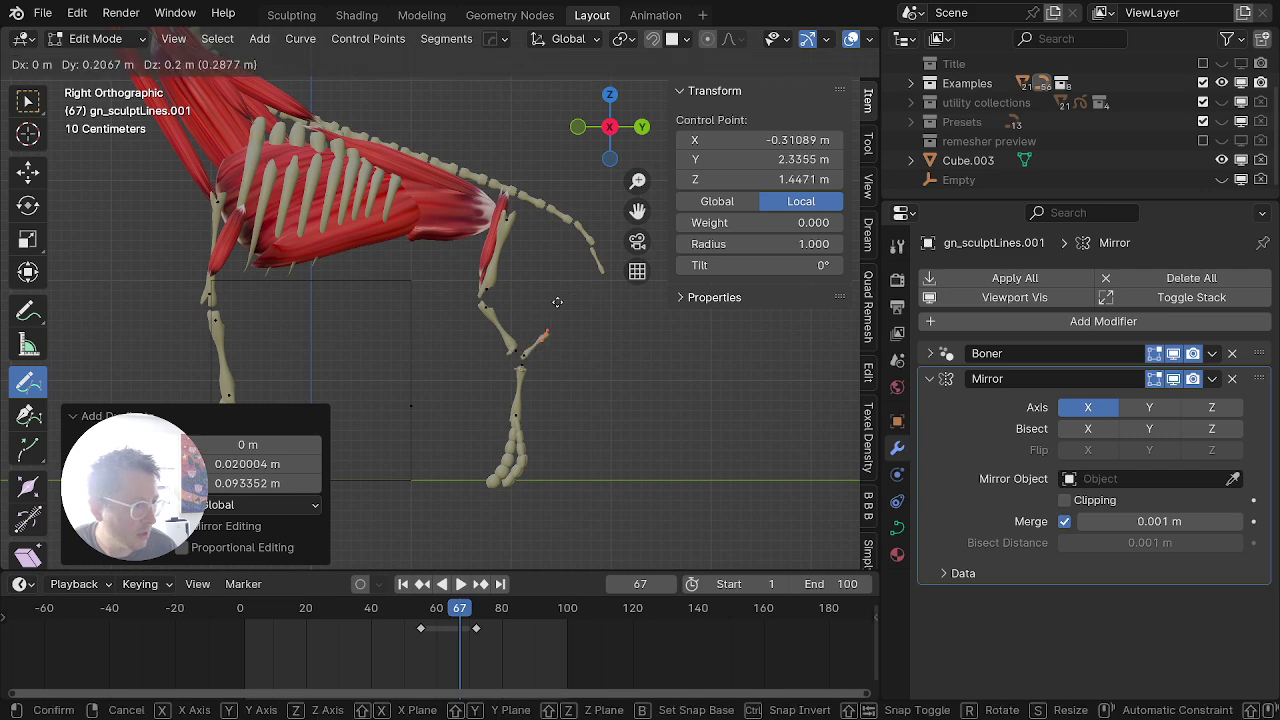
{"action": "left_click", "coordinate": [568, 345]}
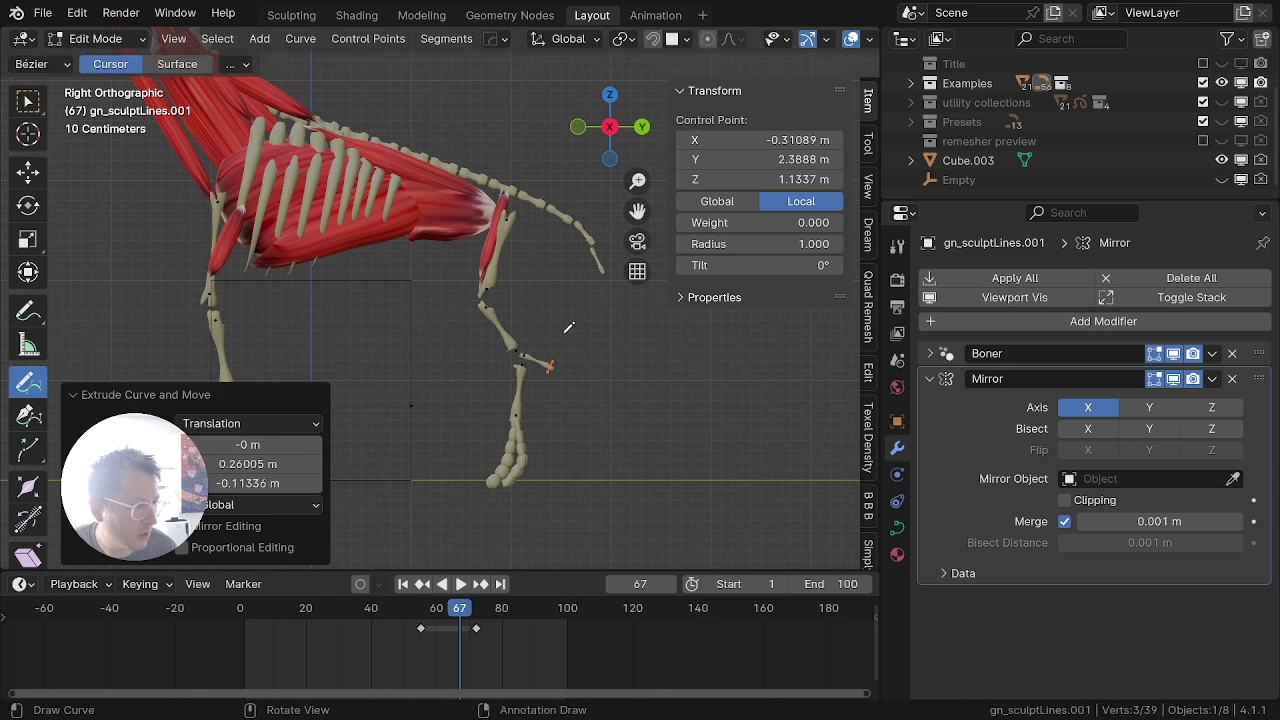
{"action": "key", "text": "Tab"}
{"action": "middle_click_drag", "start_coordinate": [562, 334], "coordinate": [537, 358]}
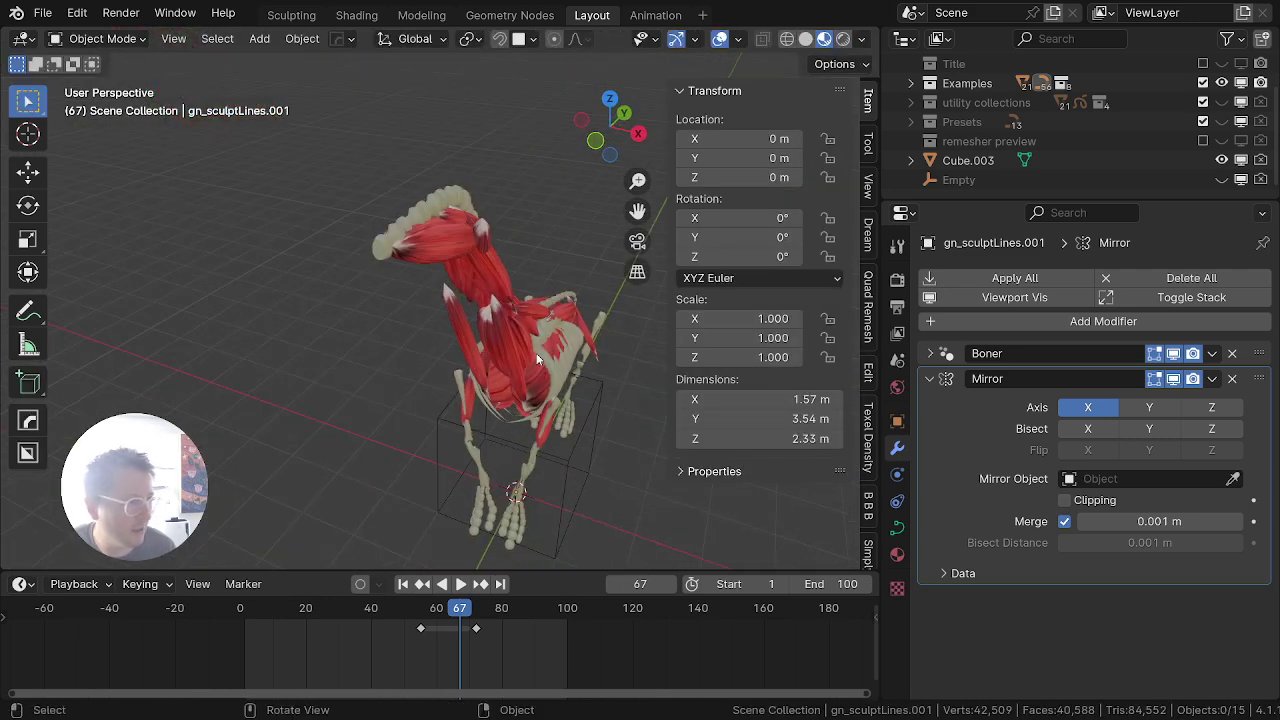
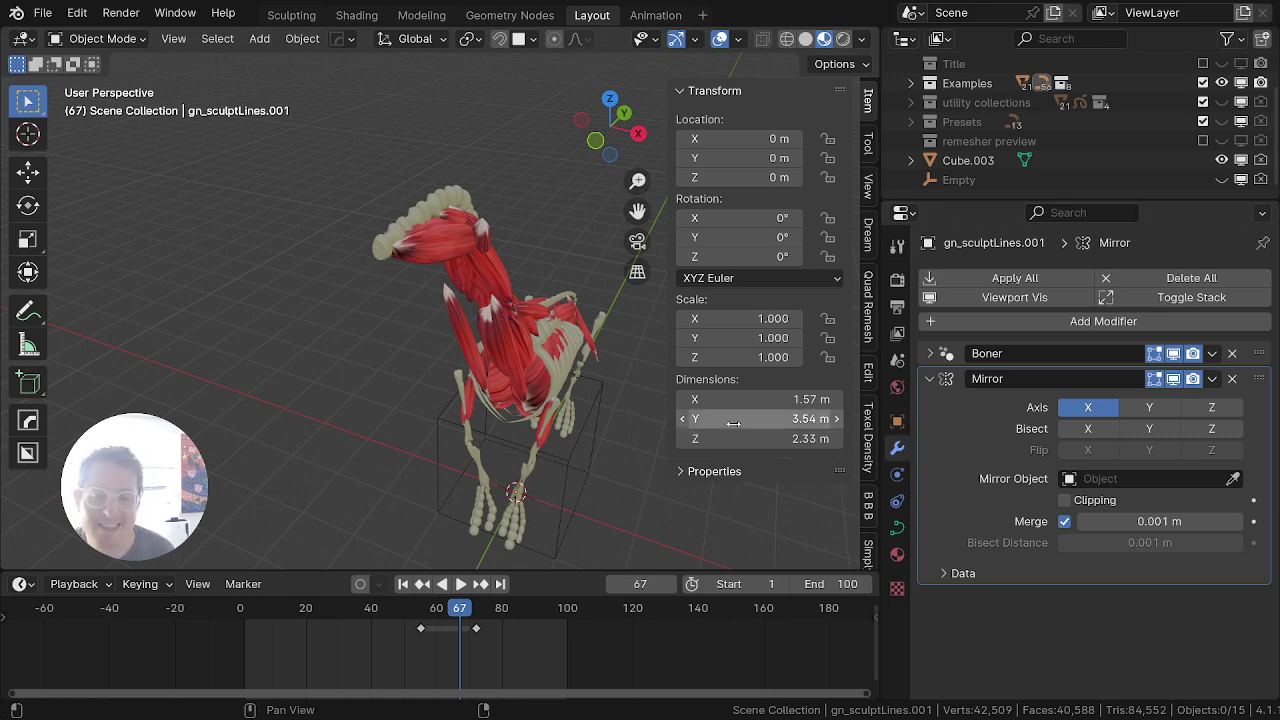
Step: Edit the mirrored muscle curves and move the upper end of the white-tipped neck muscle farther up the neck, blending it into the surrounding muscles
{"action": "scroll", "coordinate": [376, 298], "scroll_direction": "up", "scroll_amount": 5}
{"action": "middle_click_drag", "start_coordinate": [389, 310], "coordinate": [485, 195]}
{"action": "left_click", "coordinate": [583, 178]}
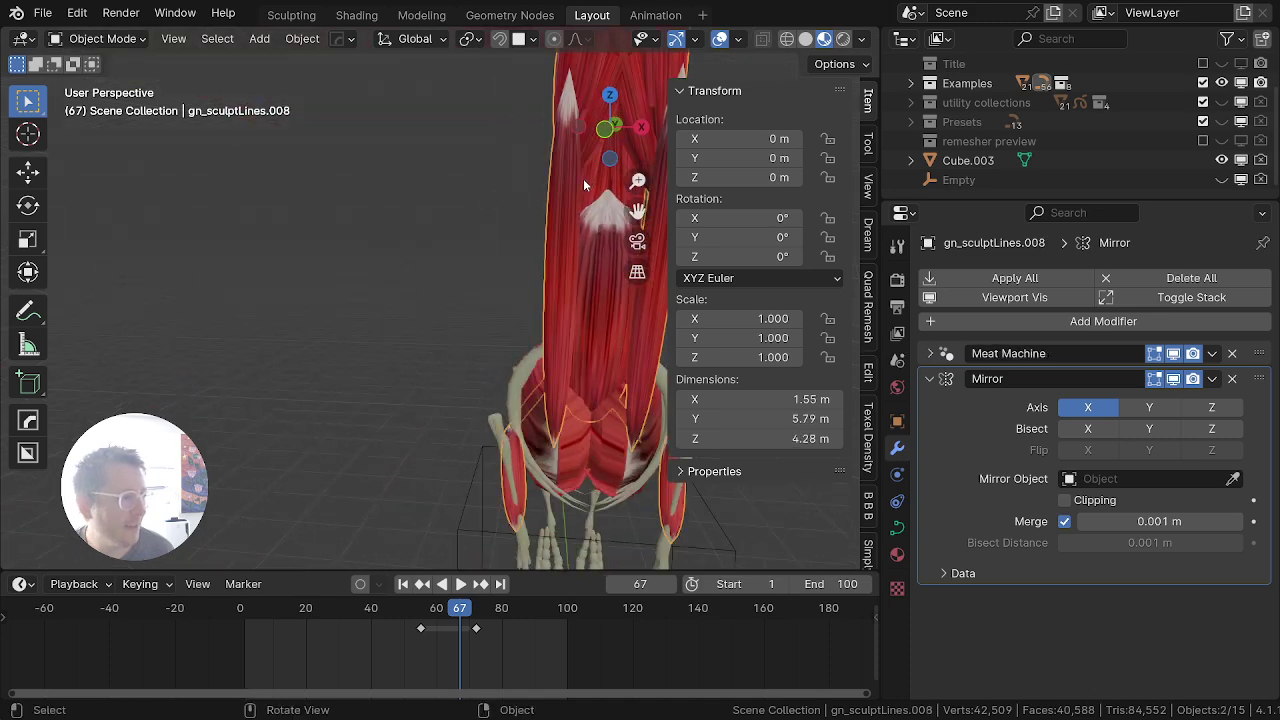
{"action": "key", "text": "Tab"}
{"action": "middle_click_drag", "start_coordinate": [570, 182], "coordinate": [425, 259]}
{"action": "key", "text": "alt+a"}
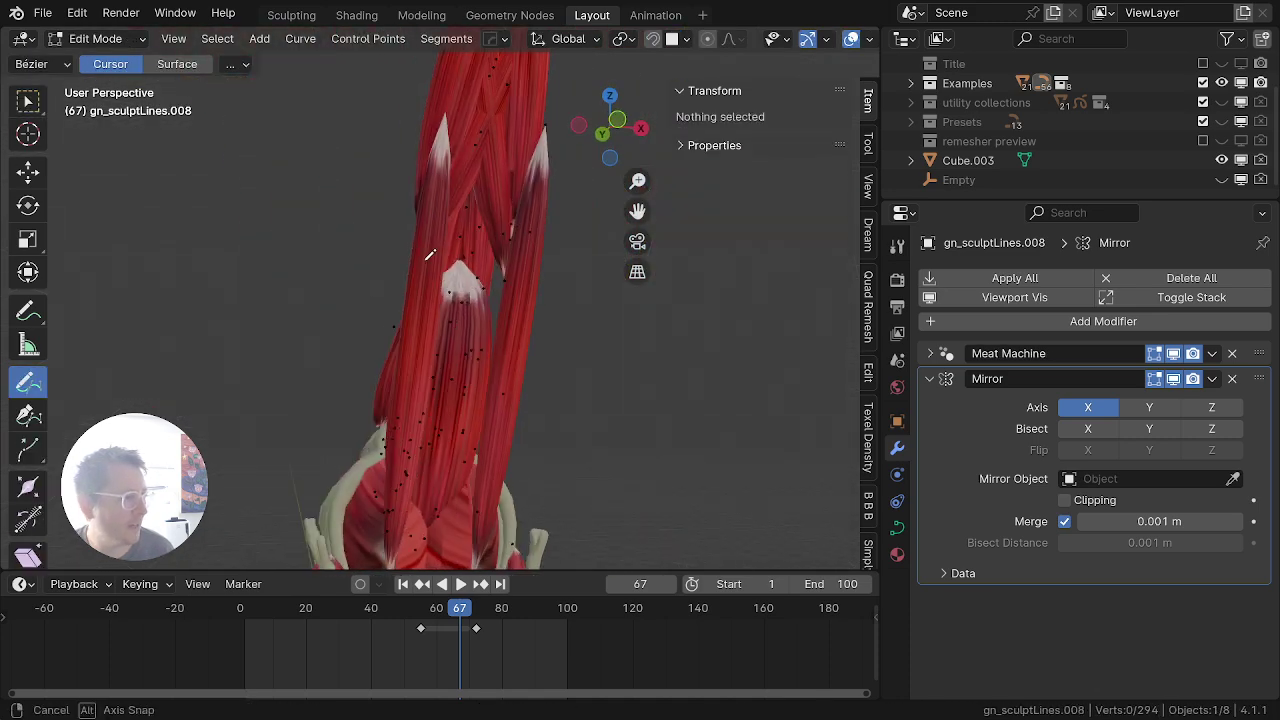
{"action": "key", "text": "b"}
{"action": "left_click_drag", "start_coordinate": [567, 117], "coordinate": [528, 146]}
{"action": "middle_click_drag", "start_coordinate": [530, 145], "coordinate": [356, 425], "text": "shift"}
{"action": "key", "text": "g"}
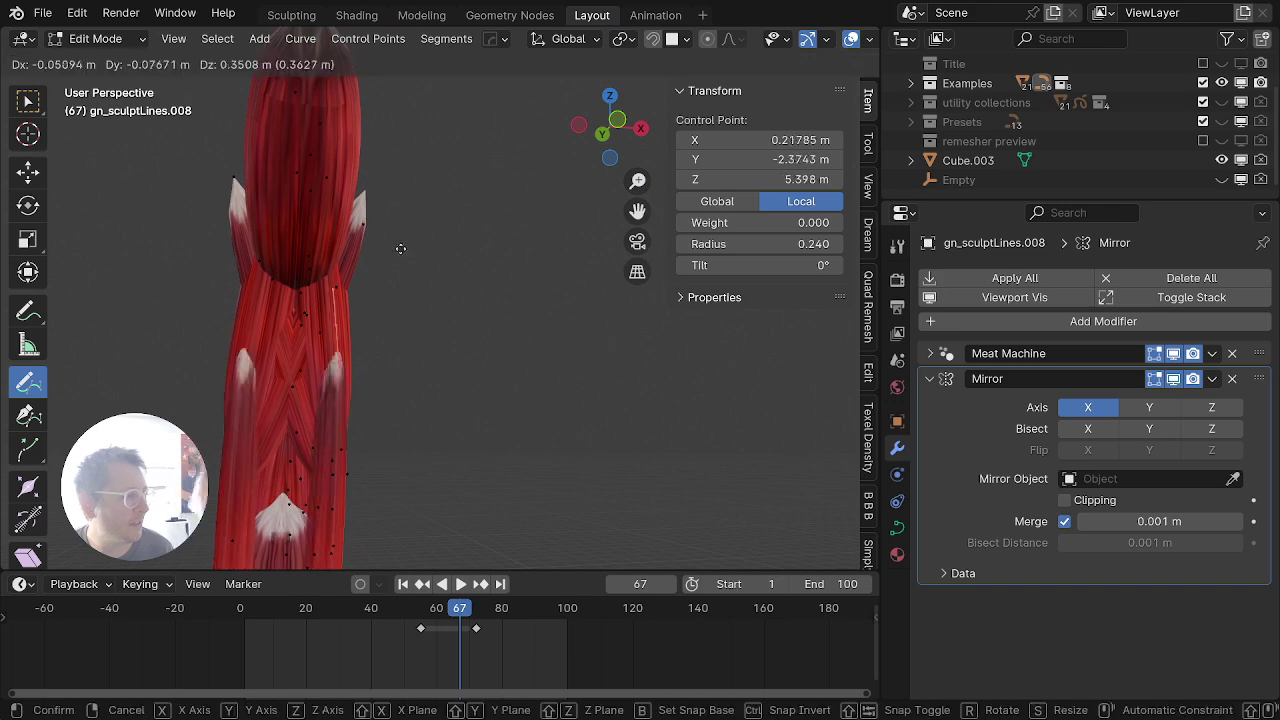
{"action": "left_click", "coordinate": [394, 235]}
{"action": "key", "text": "alt+a"}
{"action": "key", "text": "b"}
{"action": "left_click_drag", "start_coordinate": [373, 195], "coordinate": [352, 240]}
{"action": "key", "text": "g"}
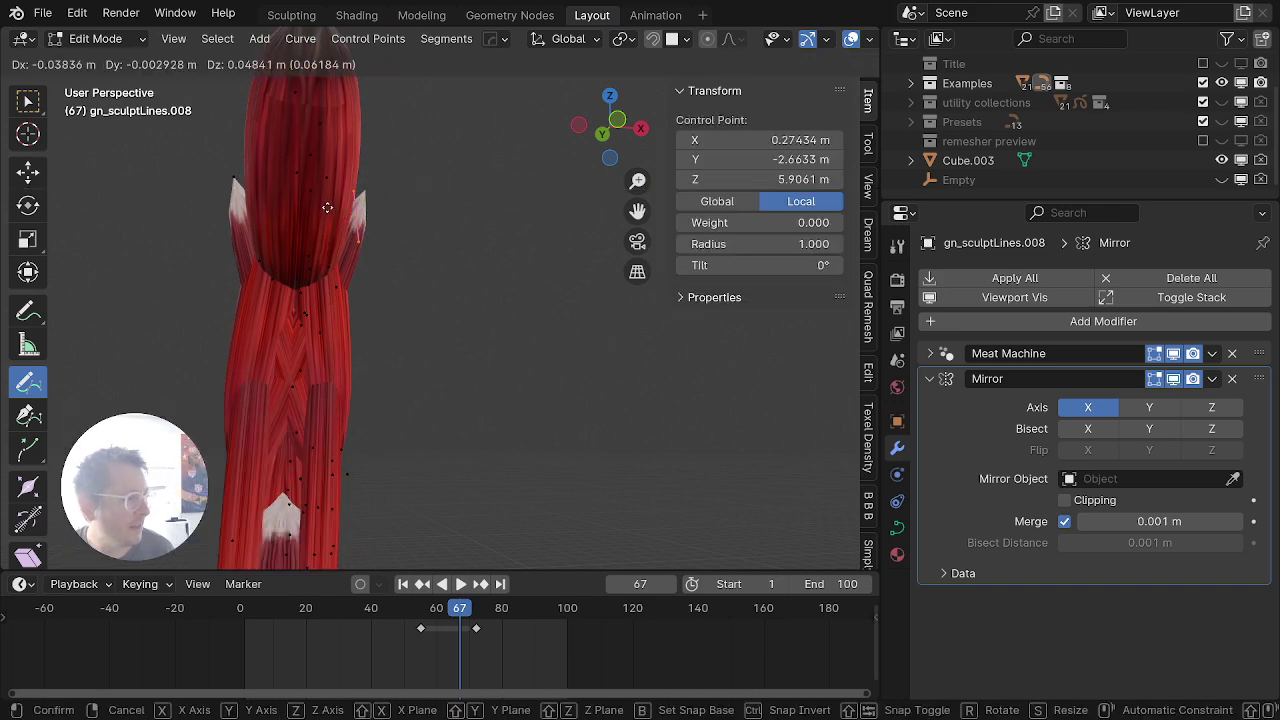
{"action": "right_click", "coordinate": [323, 206]}
Step: Move the exposed white tip of the muscle below the head about 0.1 m inward along X into the neighbouring muscles, and leave edit mode
{"action": "key", "text": "alt+a"}
{"action": "key", "text": "b"}
{"action": "left_click_drag", "start_coordinate": [252, 198], "coordinate": [253, 198]}
{"action": "key", "text": "g"}
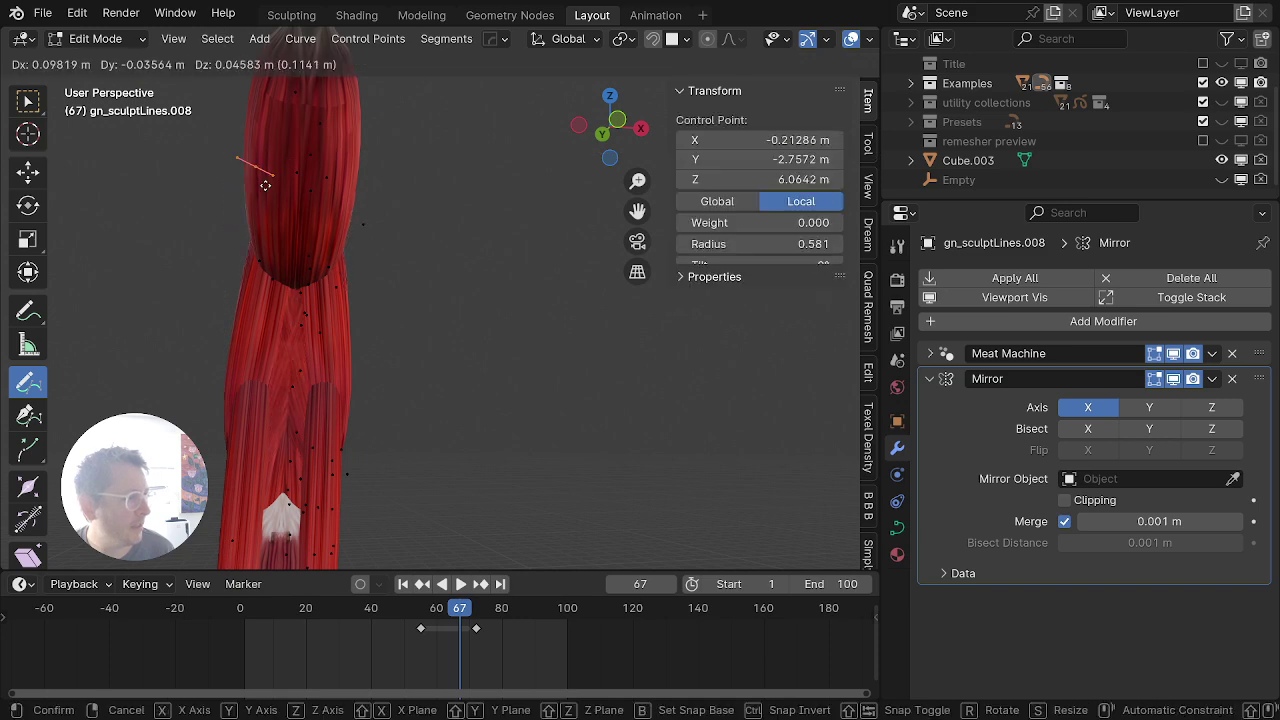
{"action": "left_click", "coordinate": [263, 192]}
{"action": "key", "text": "Tab"}
{"action": "scroll", "coordinate": [264, 200], "scroll_direction": "down", "scroll_amount": 5}
{"action": "middle_click_drag", "start_coordinate": [305, 287], "coordinate": [215, 334]}
{"action": "key", "text": "ctrl+Tab"}
{"action": "left_click", "coordinate": [456, 287]}
{"action": "key", "text": "g"}
{"action": "left_click", "coordinate": [470, 271]}
{"action": "key", "text": "Tab"}
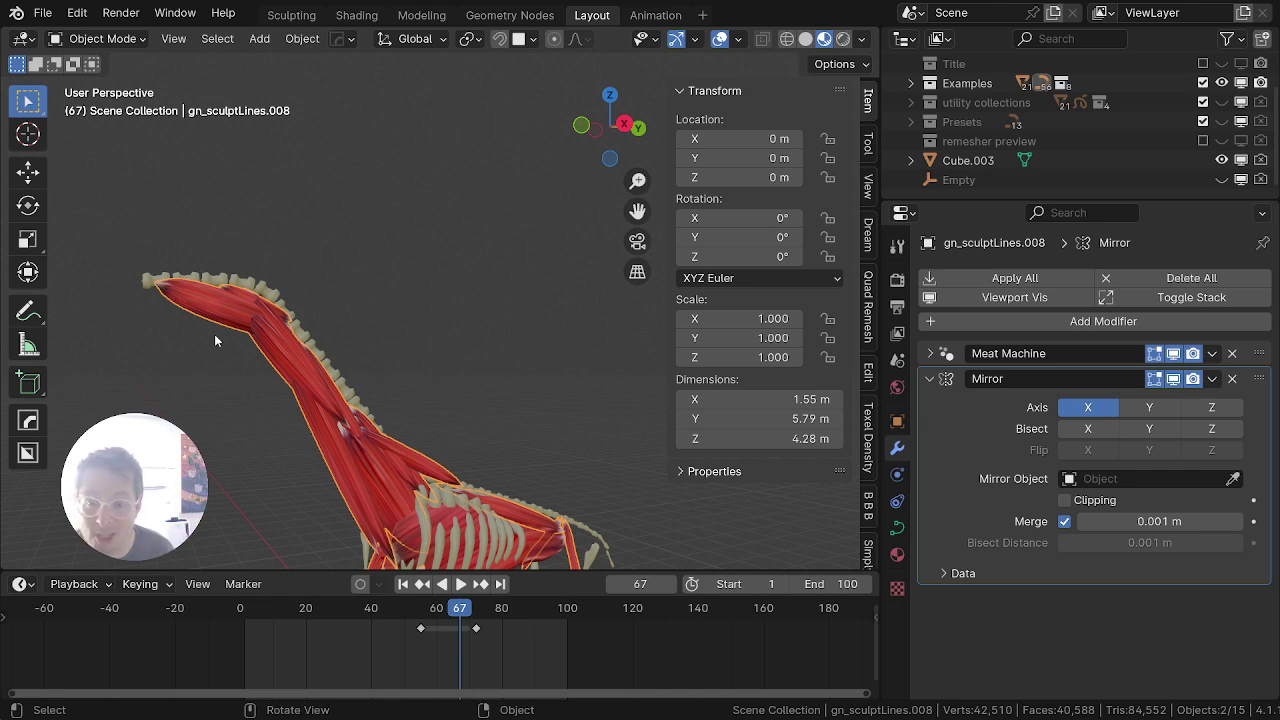
{"action": "scroll", "coordinate": [231, 353], "scroll_direction": "down", "scroll_amount": 3}
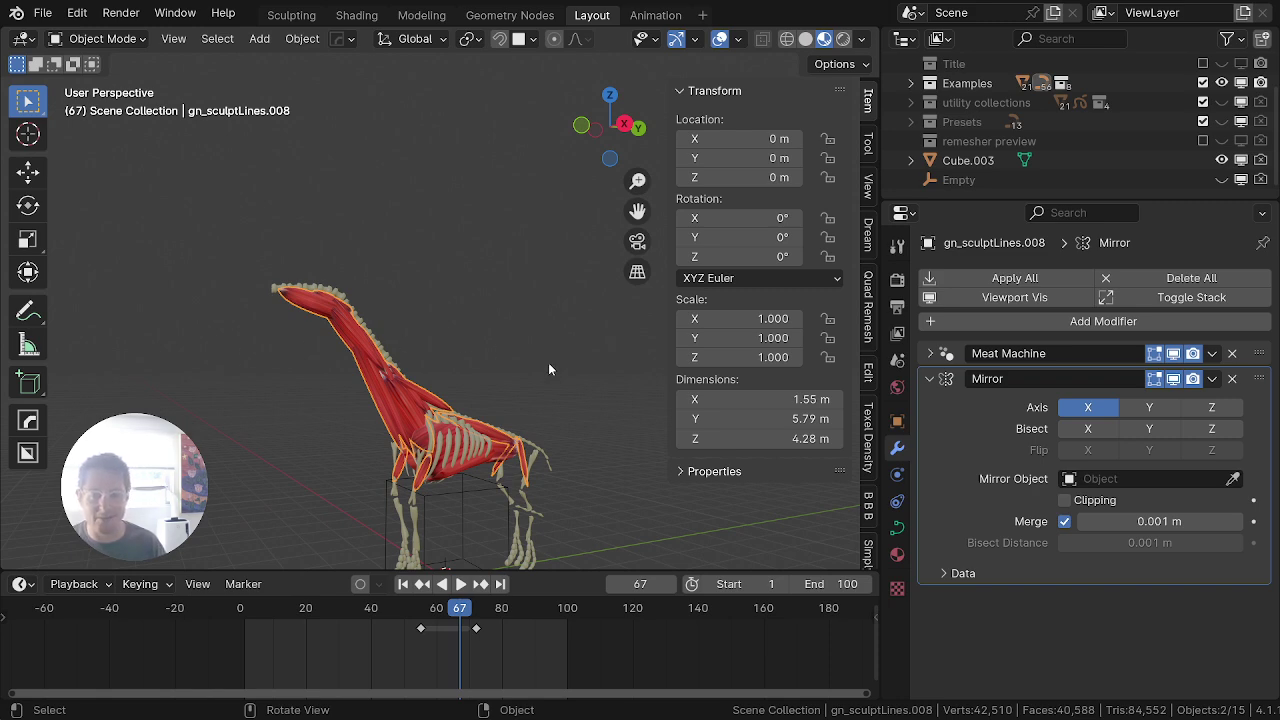
{"action": "middle_click_drag", "start_coordinate": [266, 357], "coordinate": [228, 176], "text": "shift"}
{"action": "scroll", "coordinate": [228, 176], "scroll_direction": "up", "scroll_amount": 3}
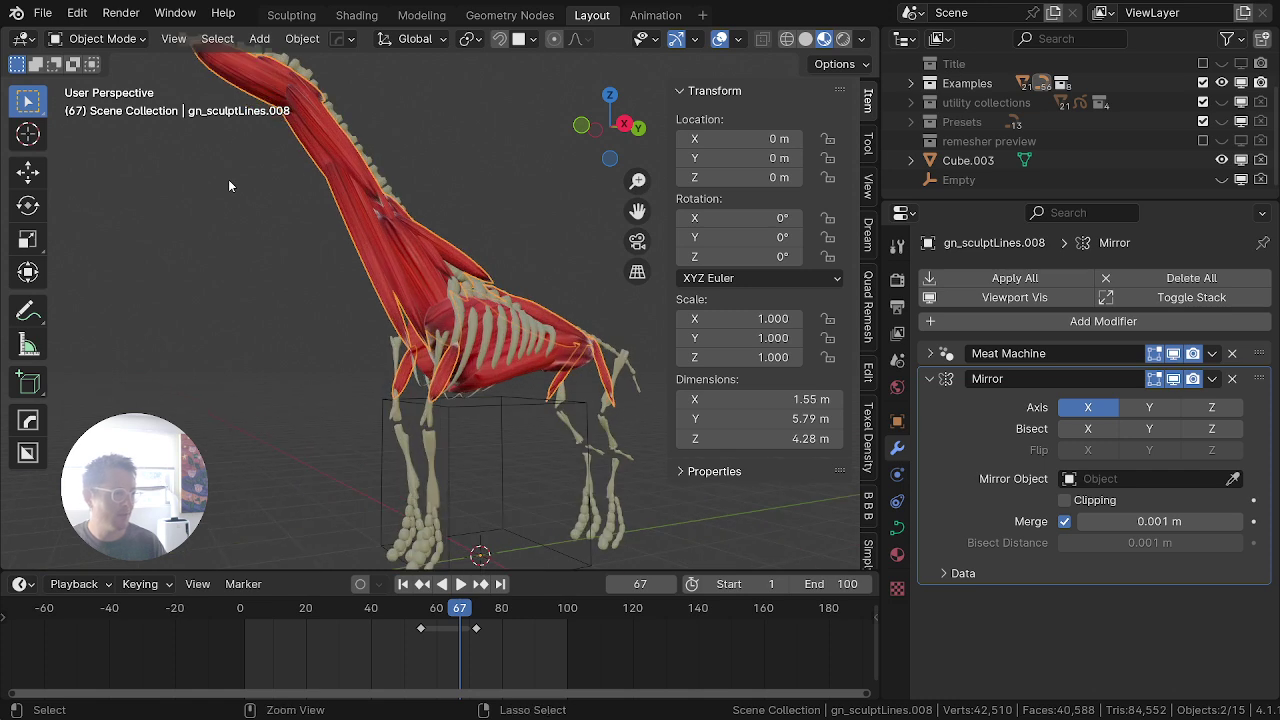